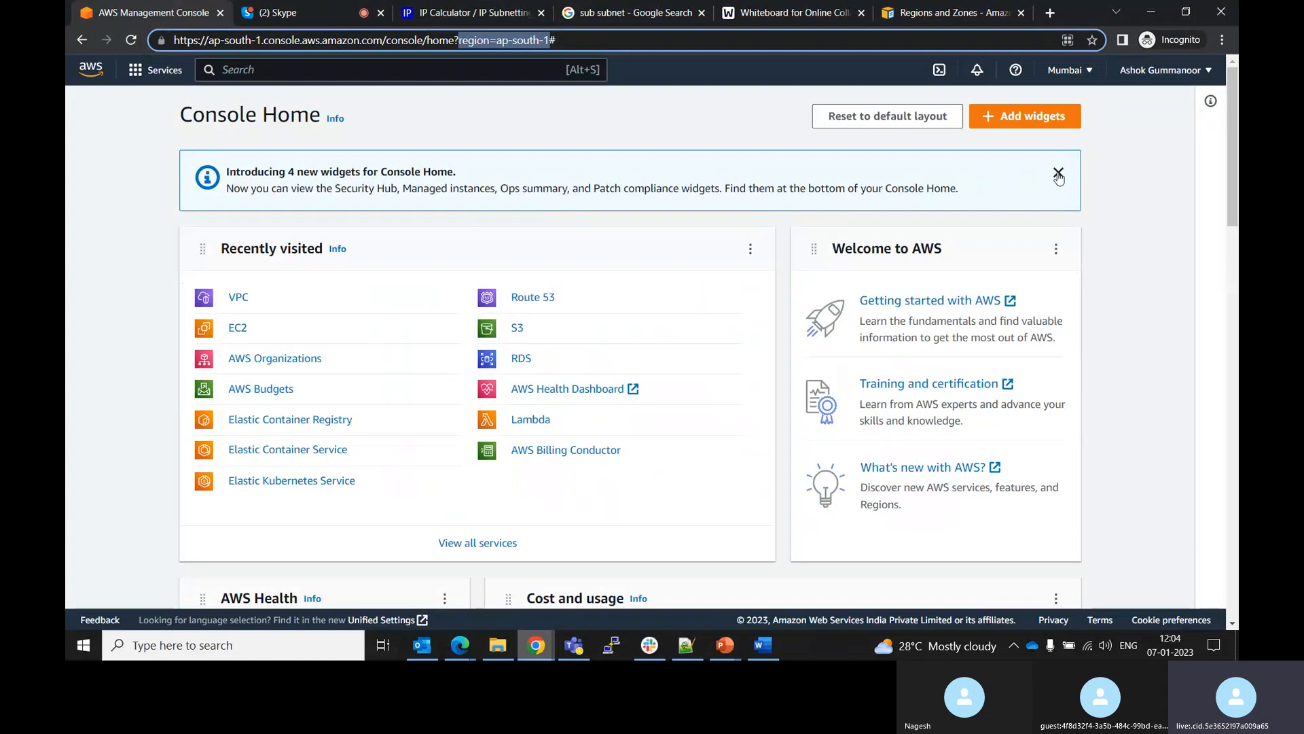
Dismiss the new-widgets announcement and switch the console region to US East (N. Virginia)
{"action": "left_click", "coordinate": [1058, 176]}
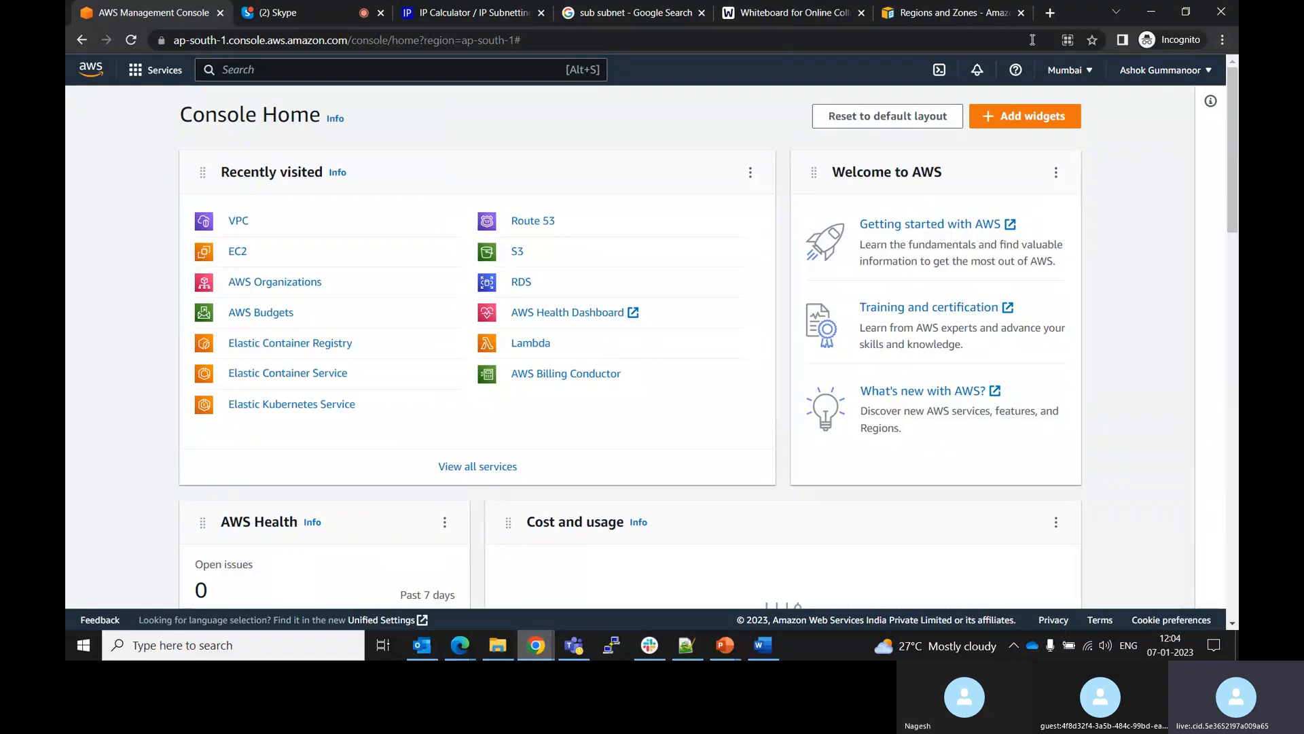
{"action": "left_click", "coordinate": [1084, 74]}
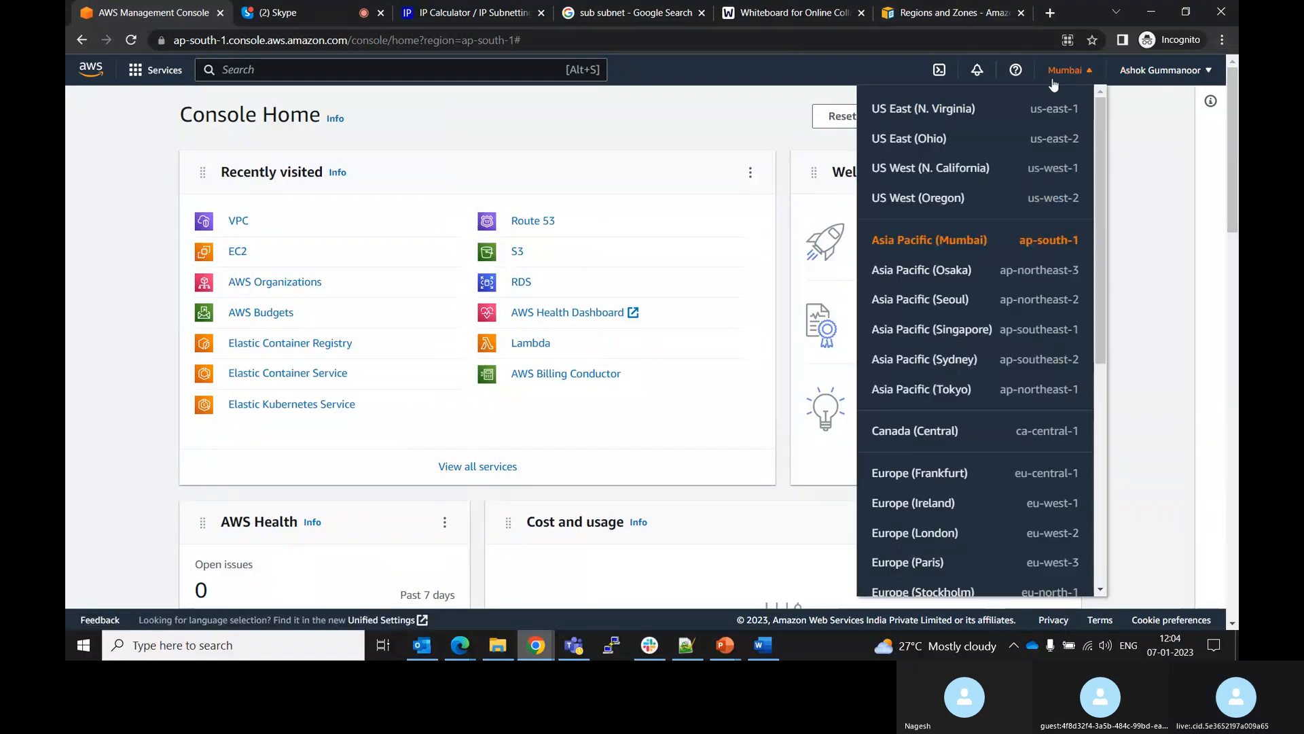
{"action": "left_click", "coordinate": [953, 112]}
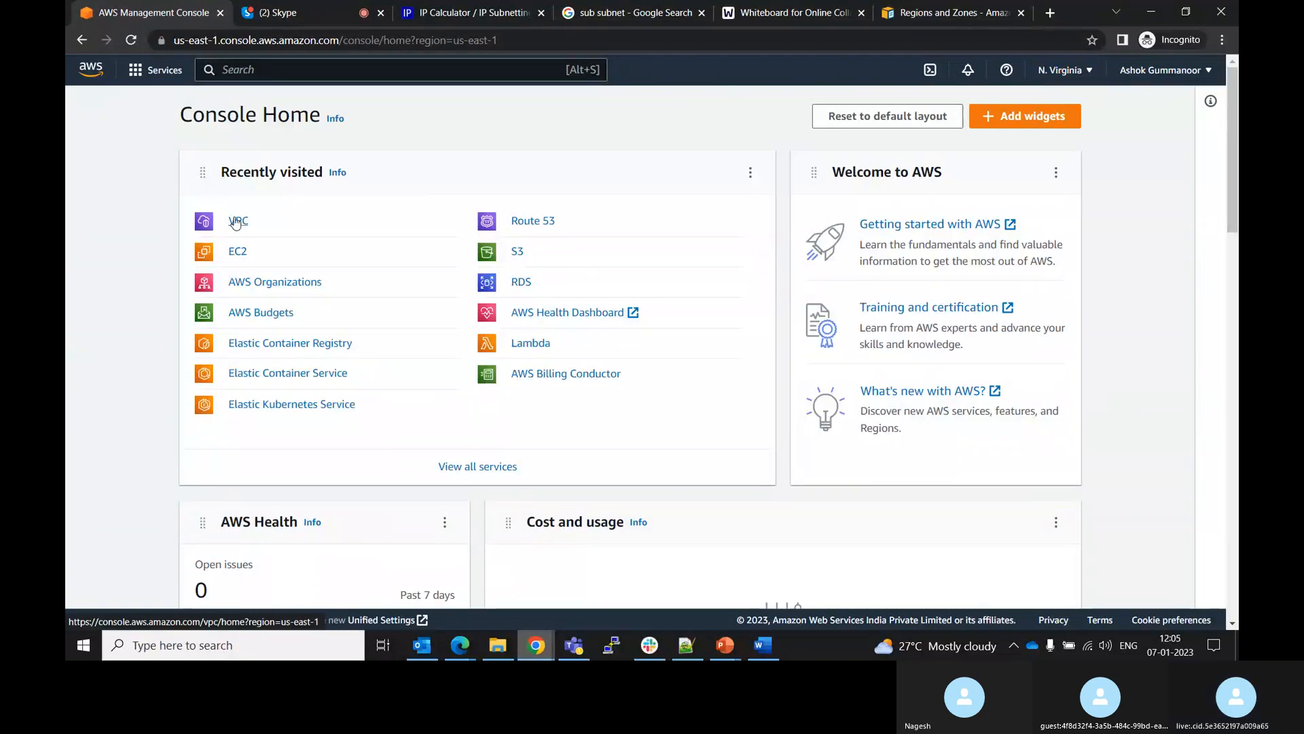
Open the list of existing VPCs in the VPC console and scroll across its columns
{"action": "left_click", "coordinate": [236, 222]}
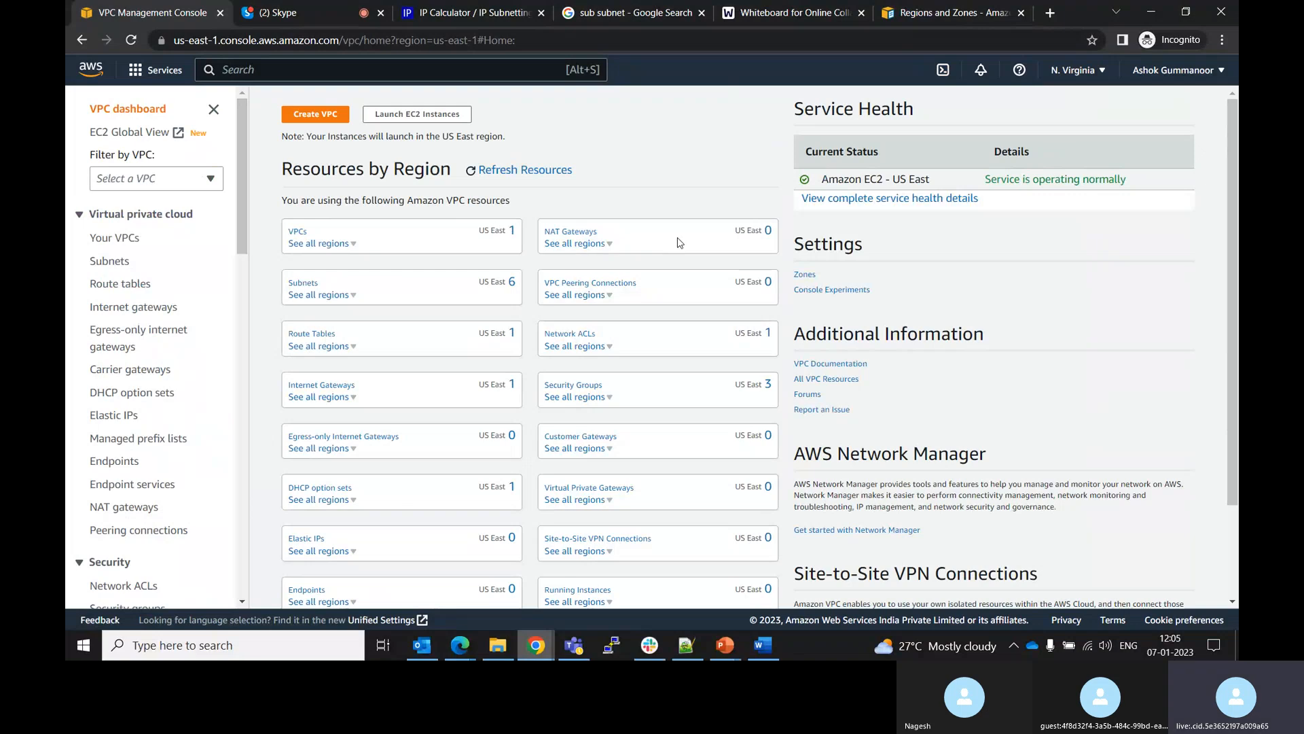
{"action": "left_click", "coordinate": [297, 232]}
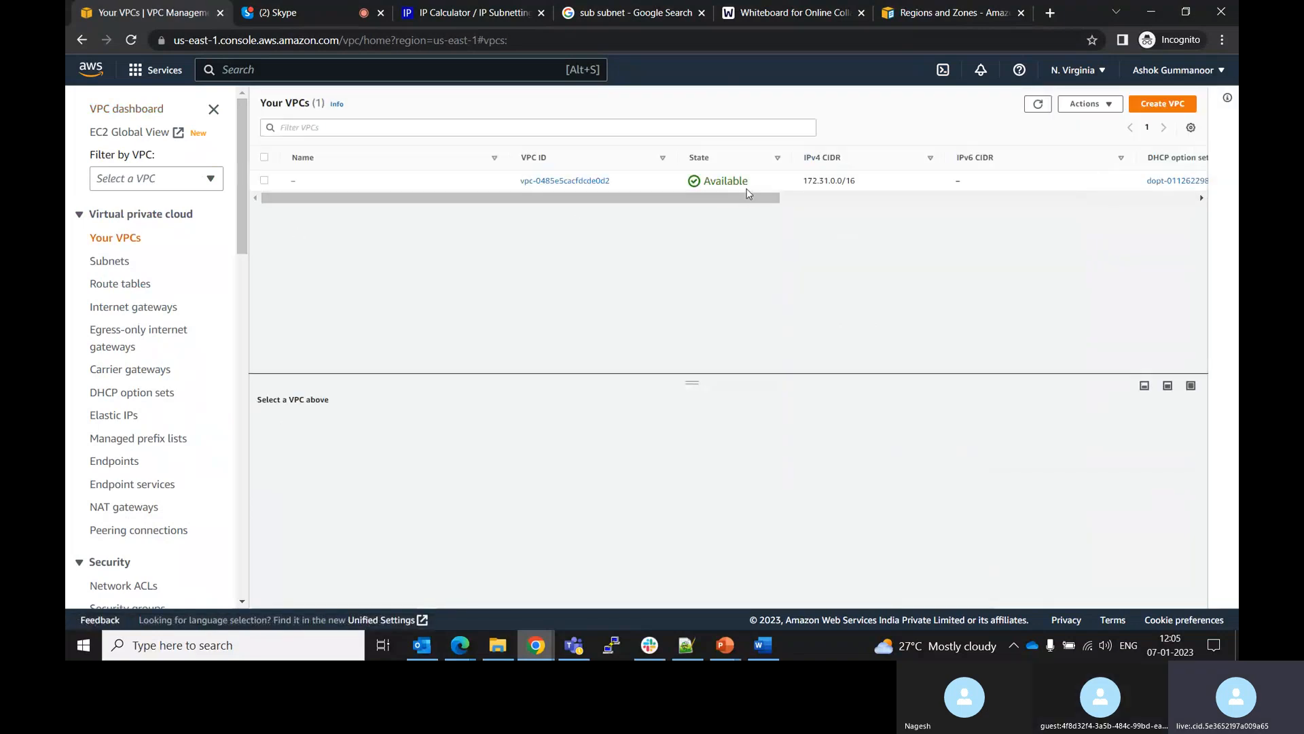
{"action": "left_click_drag", "start_coordinate": [746, 198], "coordinate": [1126, 233]}
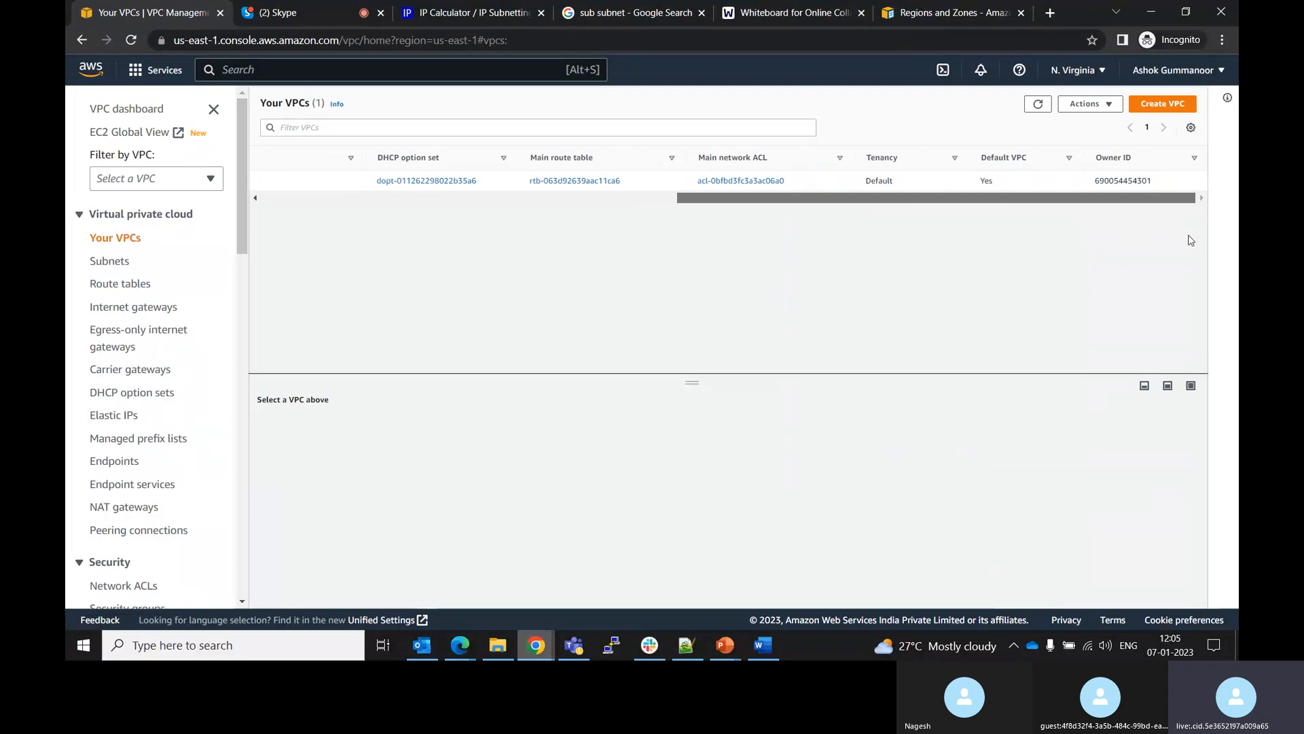
{"action": "left_click_drag", "start_coordinate": [1066, 266], "coordinate": [676, 284]}
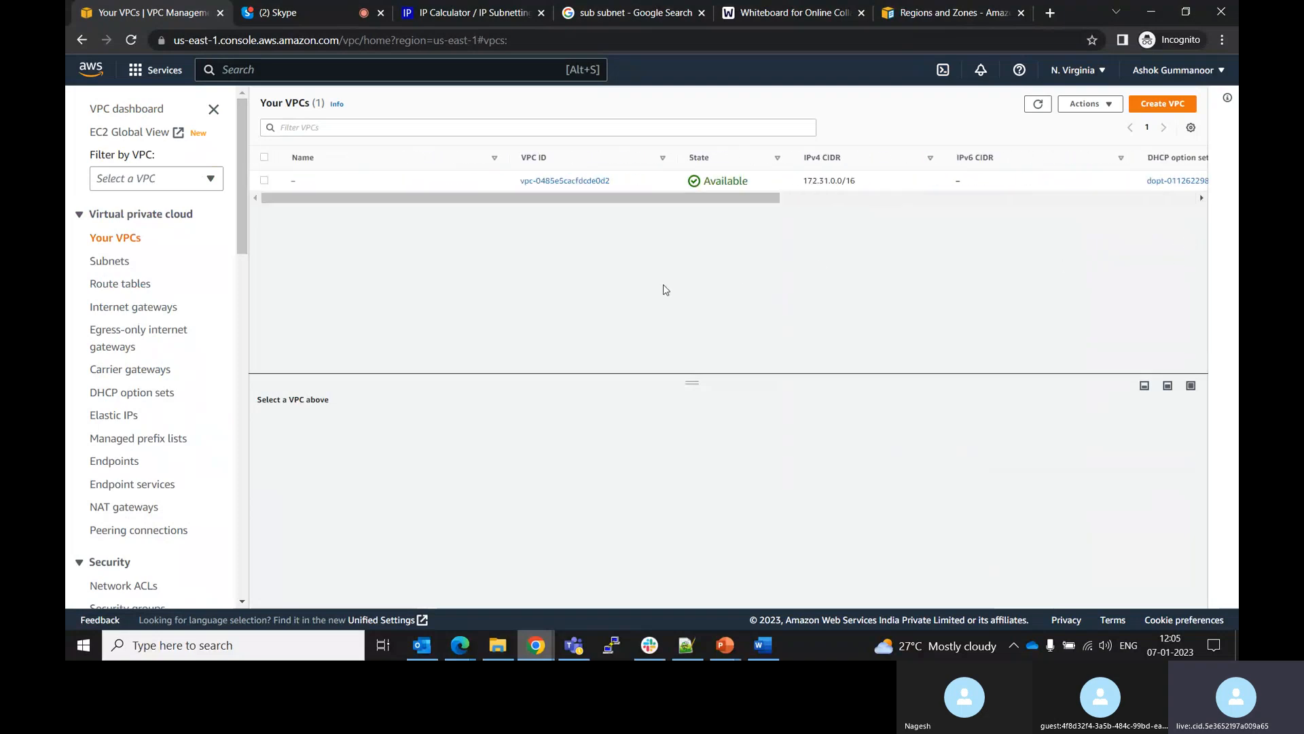
Start creating a VPC only, named My-test-vpc, with IPv4 CIDR 10.0.0.0/24
{"action": "left_click", "coordinate": [1159, 106]}
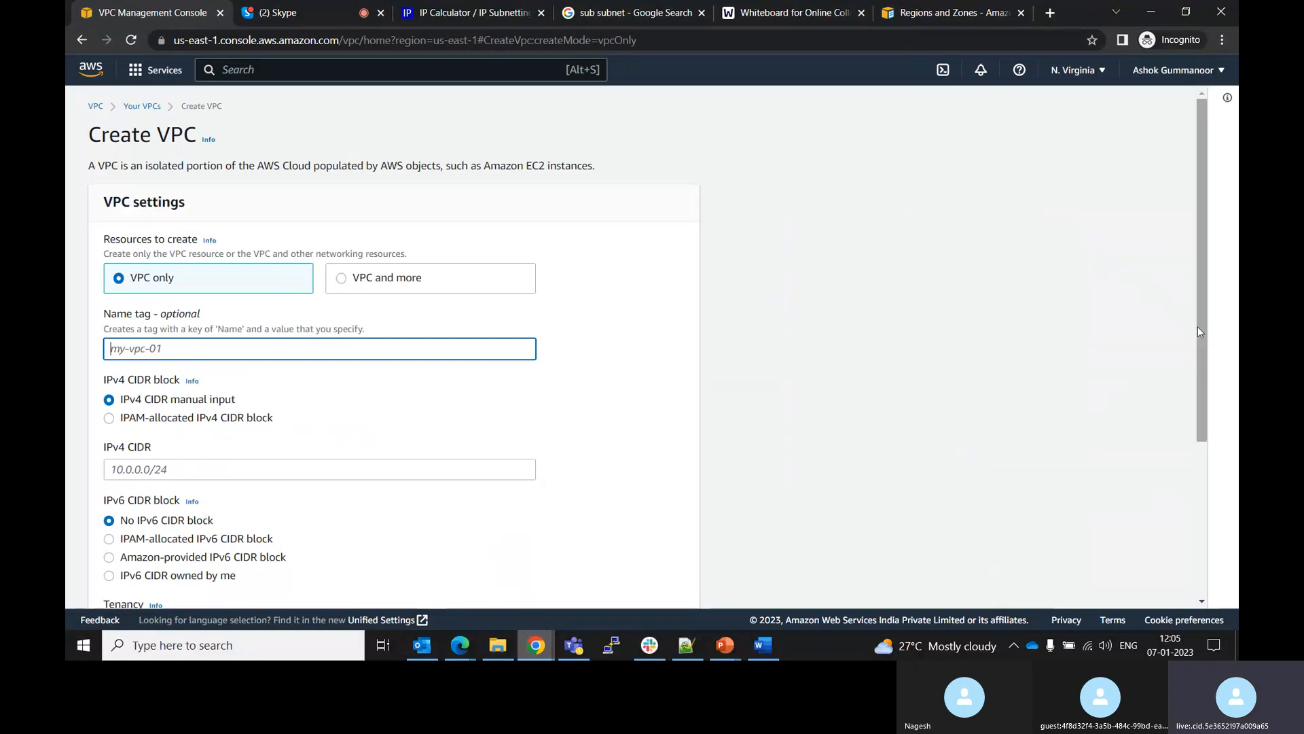
{"action": "left_click_drag", "start_coordinate": [1198, 324], "coordinate": [1200, 343]}
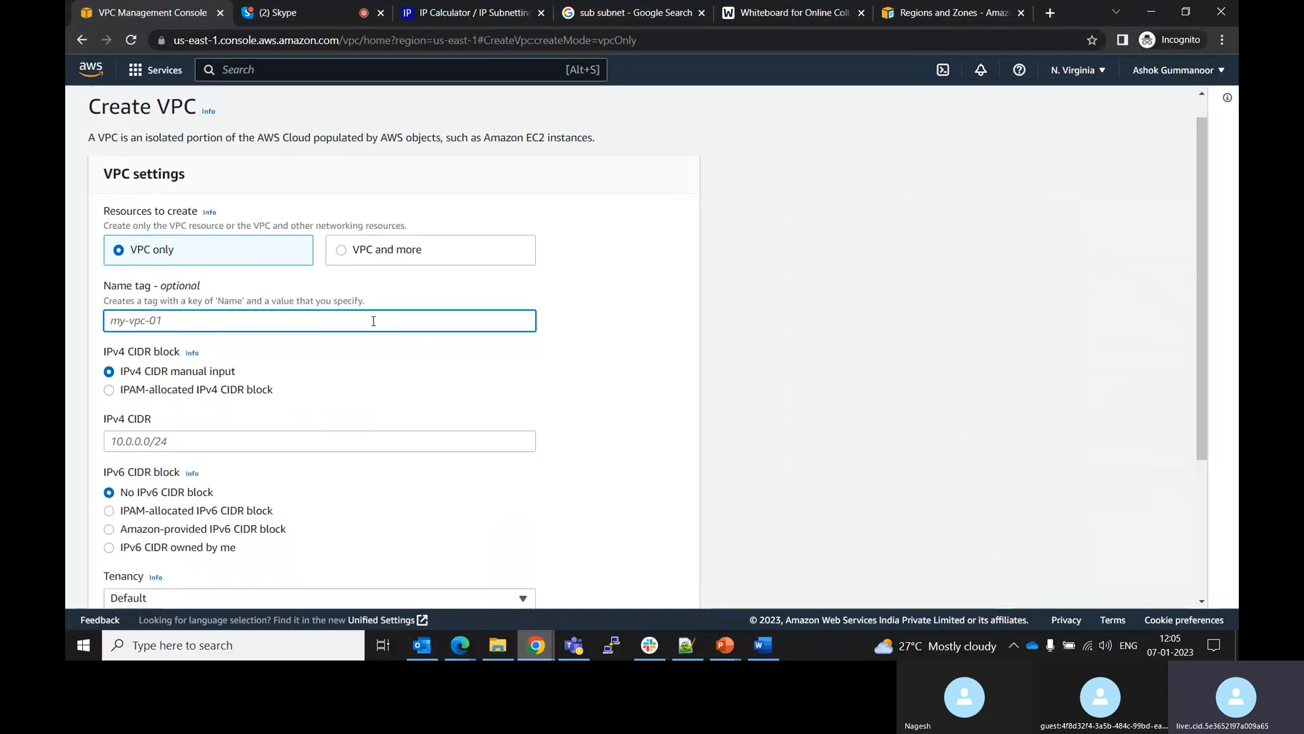
{"action": "type", "text": "My-test-vpc"}
{"action": "left_click", "coordinate": [259, 440]}
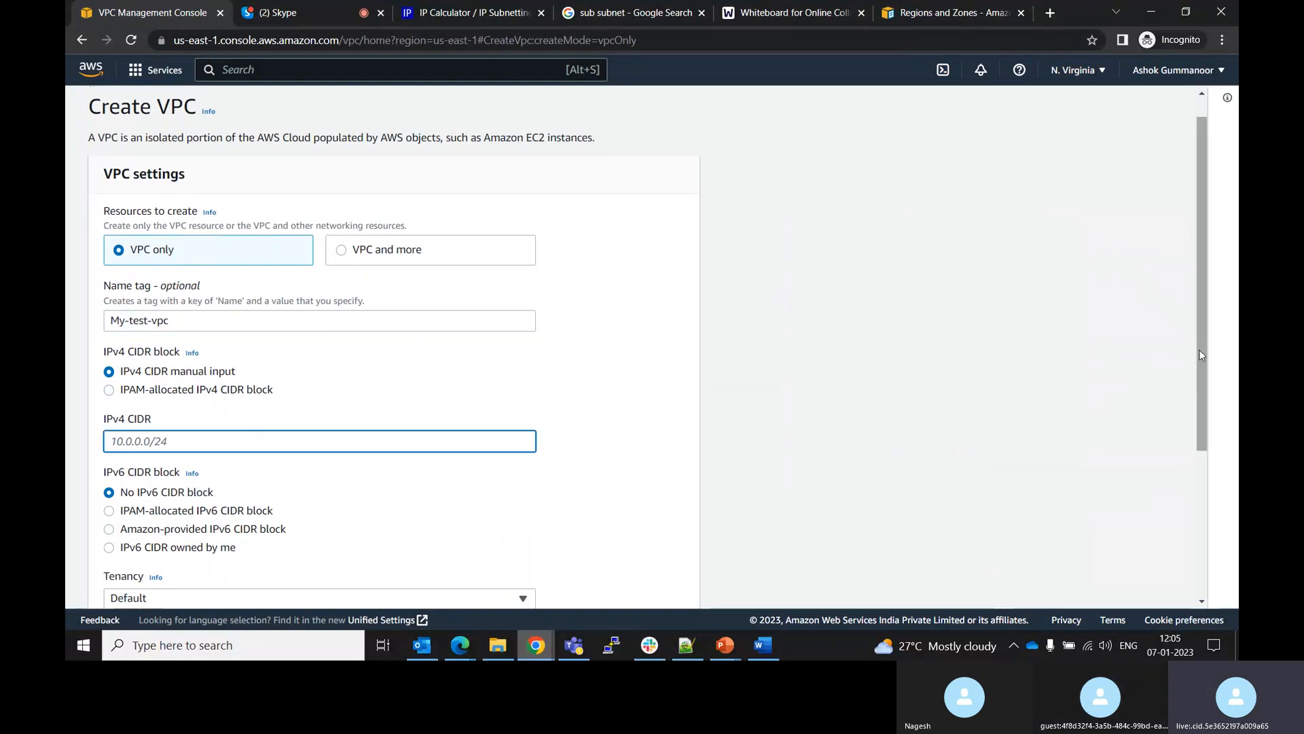
{"action": "type", "text": "10.0.0.0/24"}
{"action": "left_click_drag", "start_coordinate": [1201, 325], "coordinate": [1212, 422]}
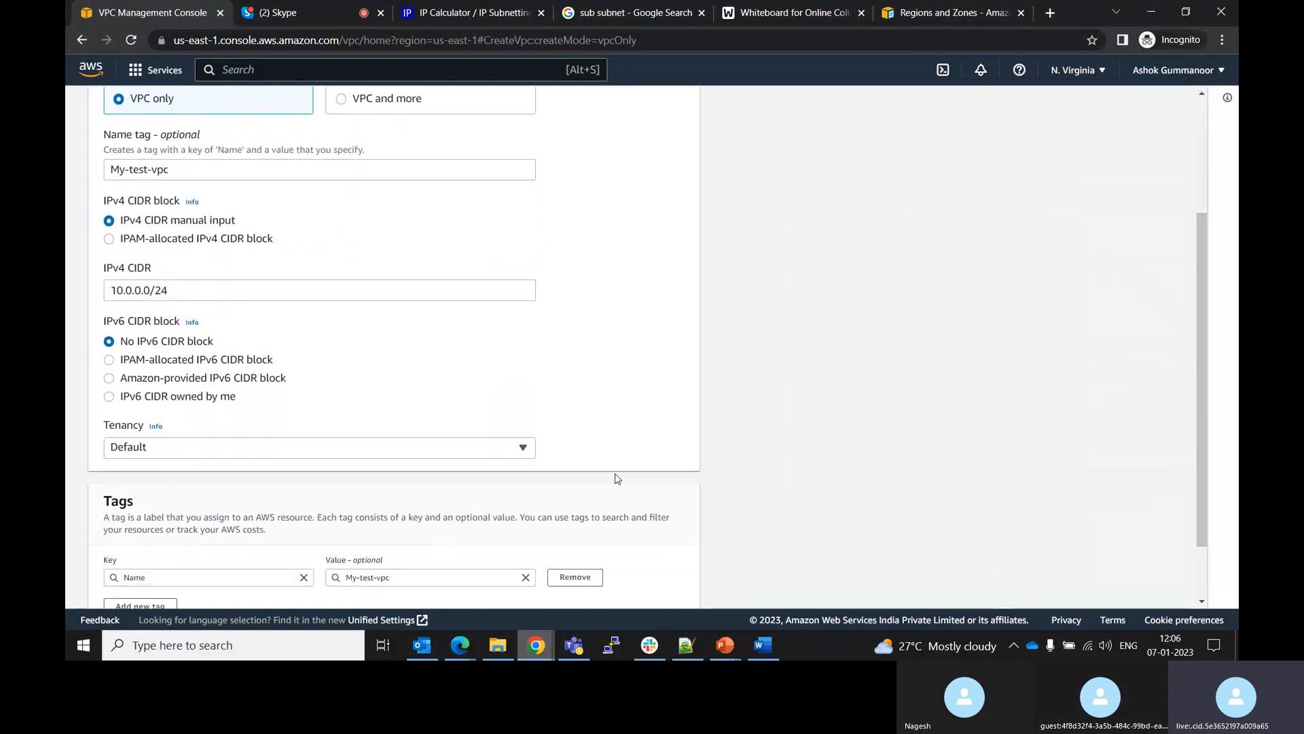
Open the help information for the Tenancy setting and close it again
{"action": "left_click", "coordinate": [521, 447]}
{"action": "left_click", "coordinate": [521, 449]}
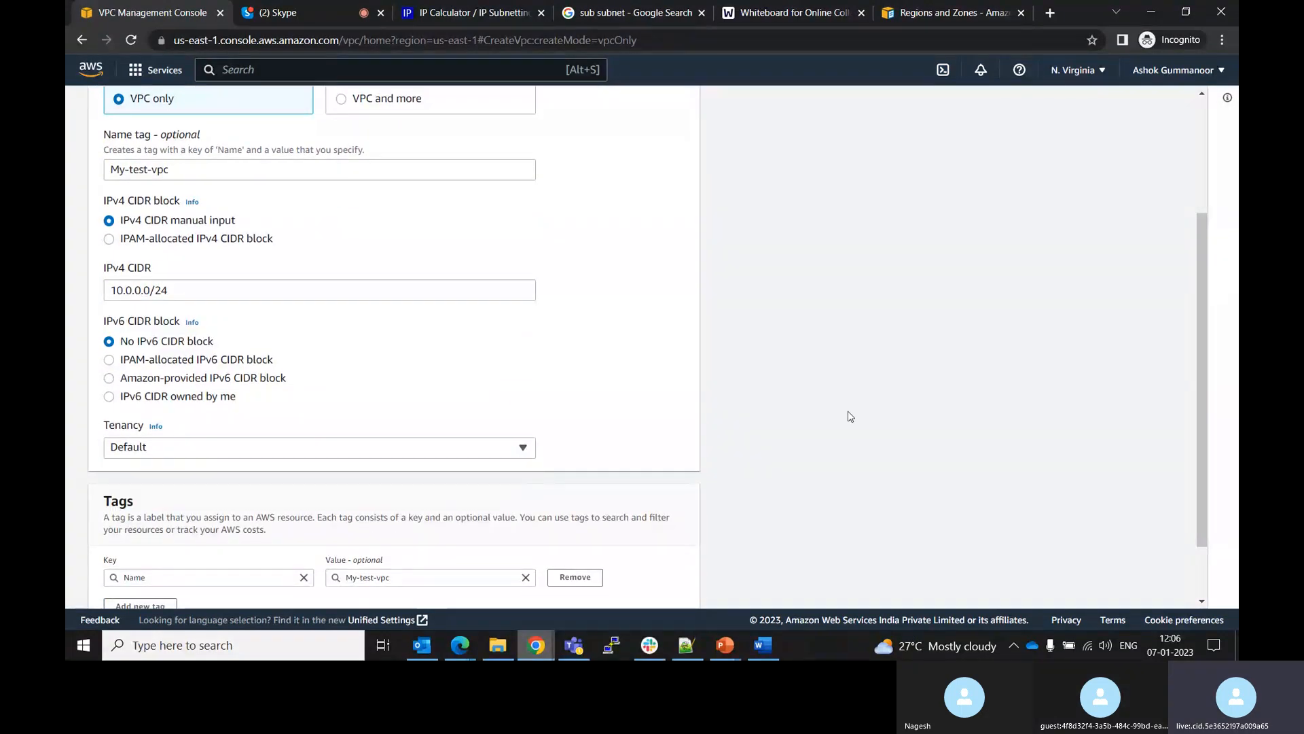
{"action": "left_click", "coordinate": [483, 446]}
{"action": "left_click", "coordinate": [156, 428]}
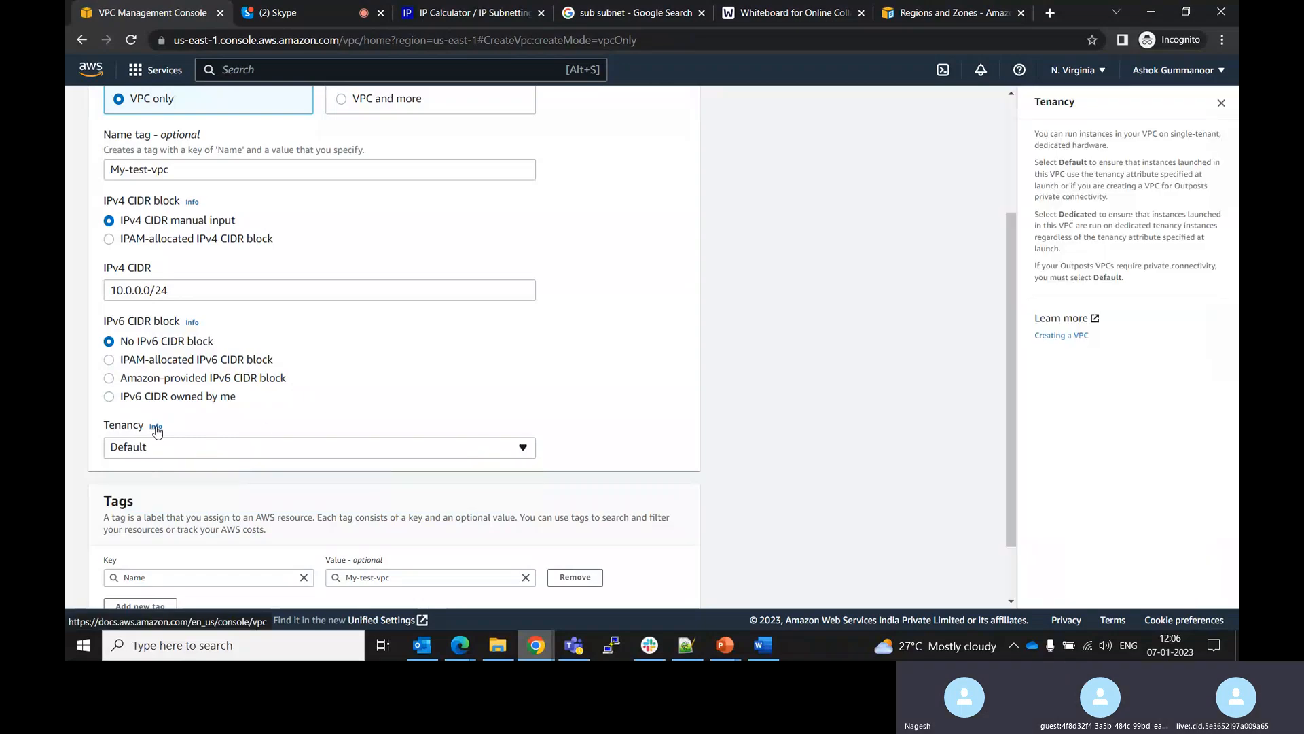
{"action": "left_click", "coordinate": [1221, 104]}
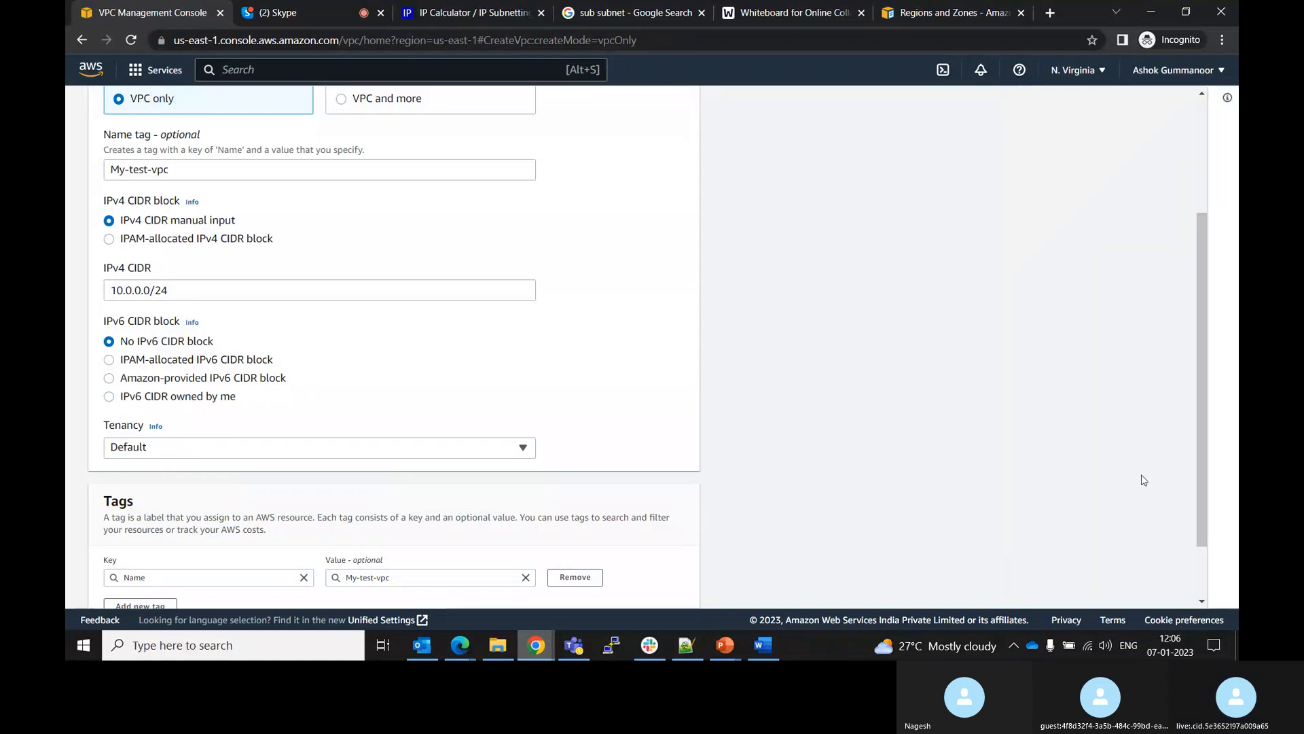
Set the new VPC's tenancy to Dedicated
{"action": "left_click_drag", "start_coordinate": [1201, 488], "coordinate": [1212, 572]}
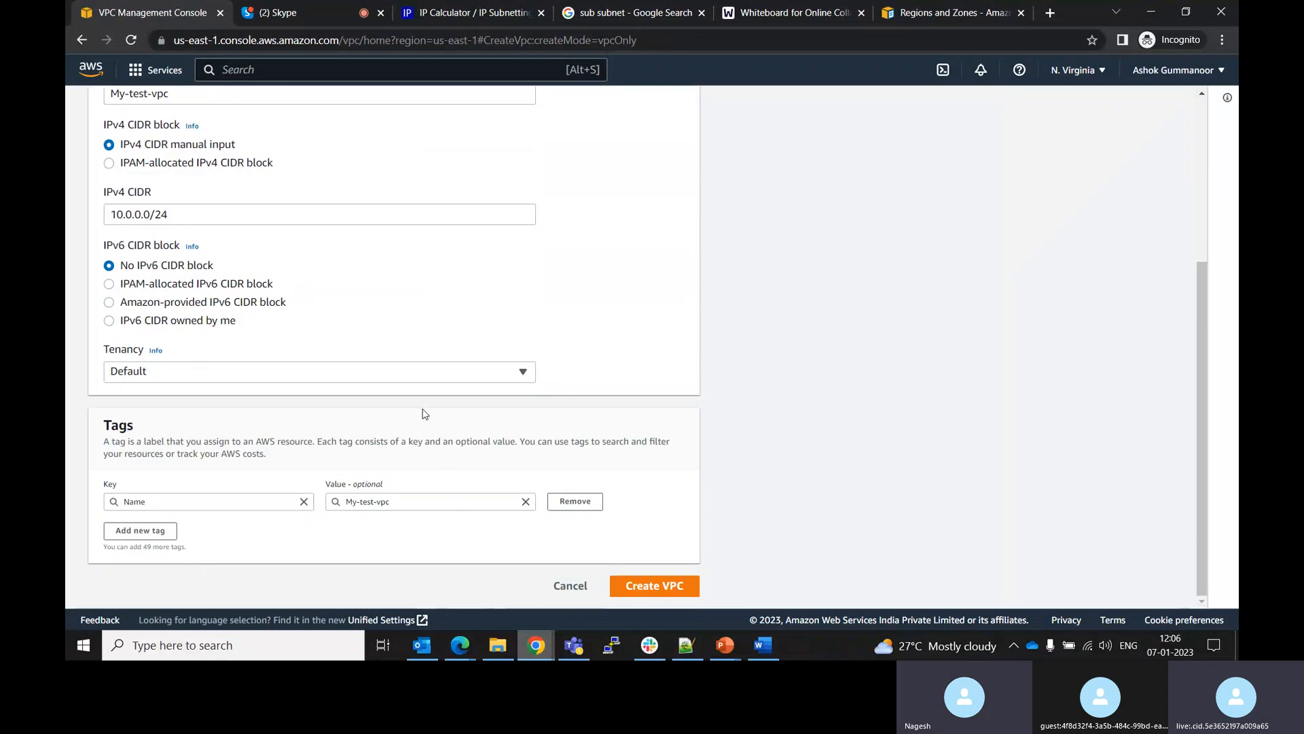
{"action": "left_click", "coordinate": [371, 374]}
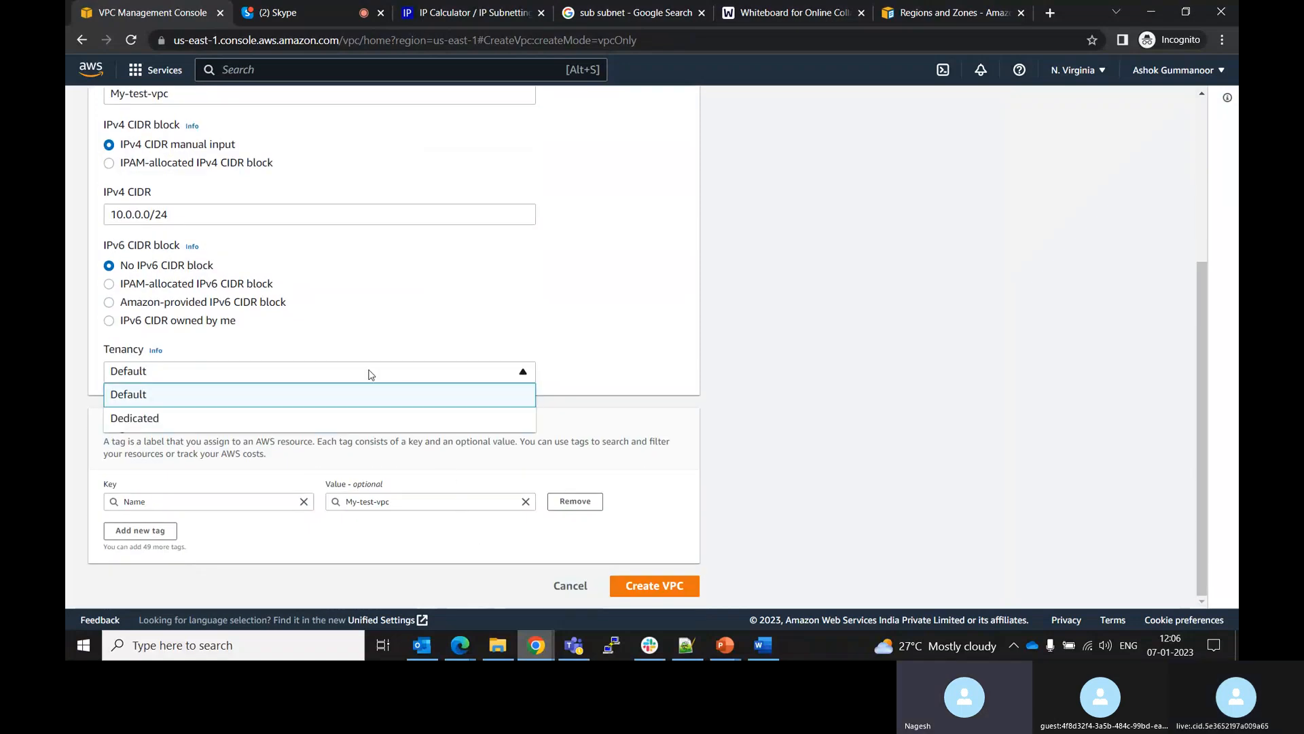
{"action": "left_click", "coordinate": [371, 374]}
{"action": "left_click", "coordinate": [371, 374]}
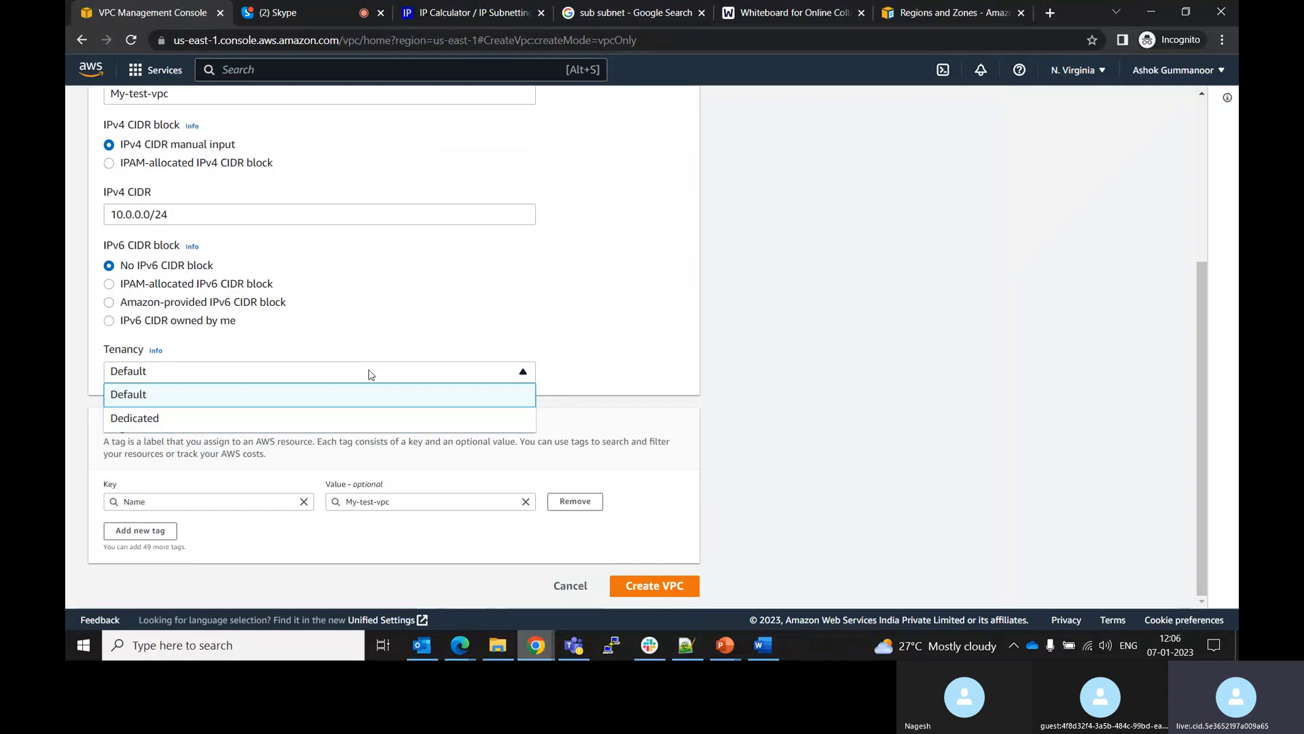
{"action": "left_click", "coordinate": [195, 423]}
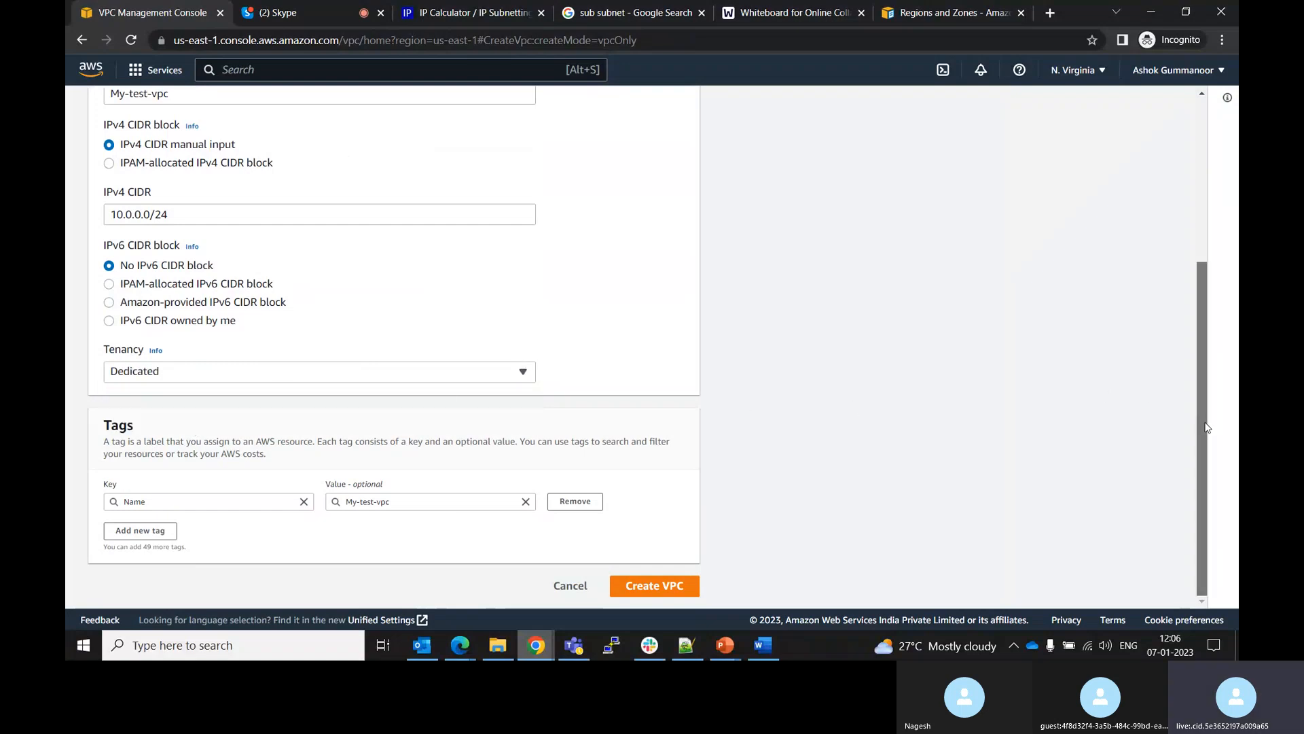
Keep the Name tag as it is and create the VPC
{"action": "left_click", "coordinate": [217, 503]}
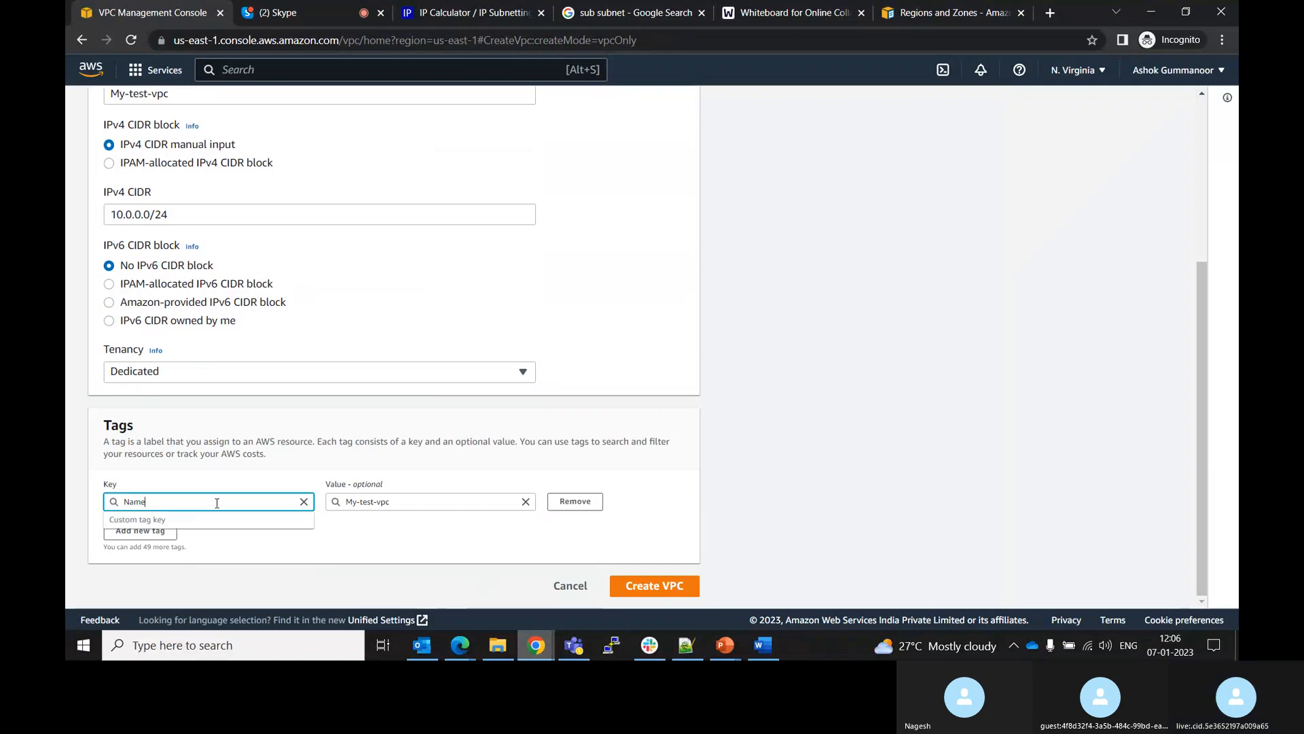
{"action": "left_click", "coordinate": [329, 551]}
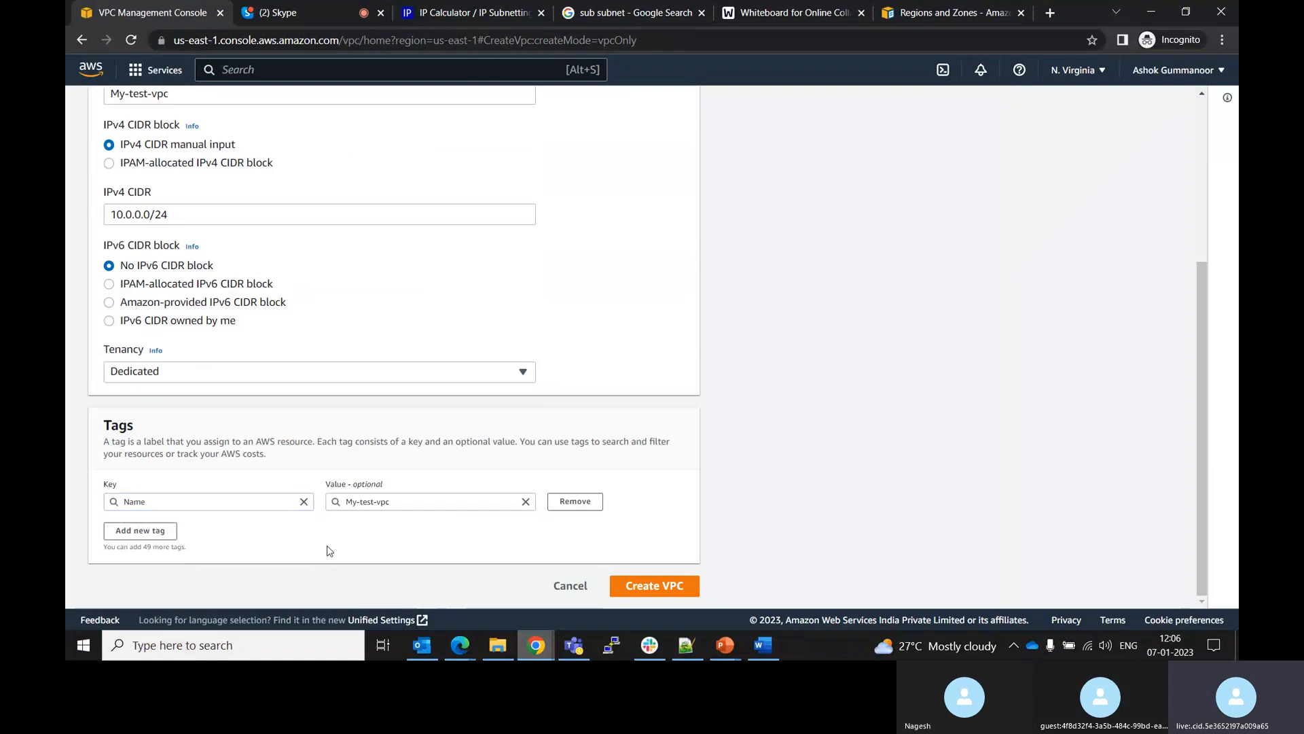
{"action": "left_click", "coordinate": [650, 590]}
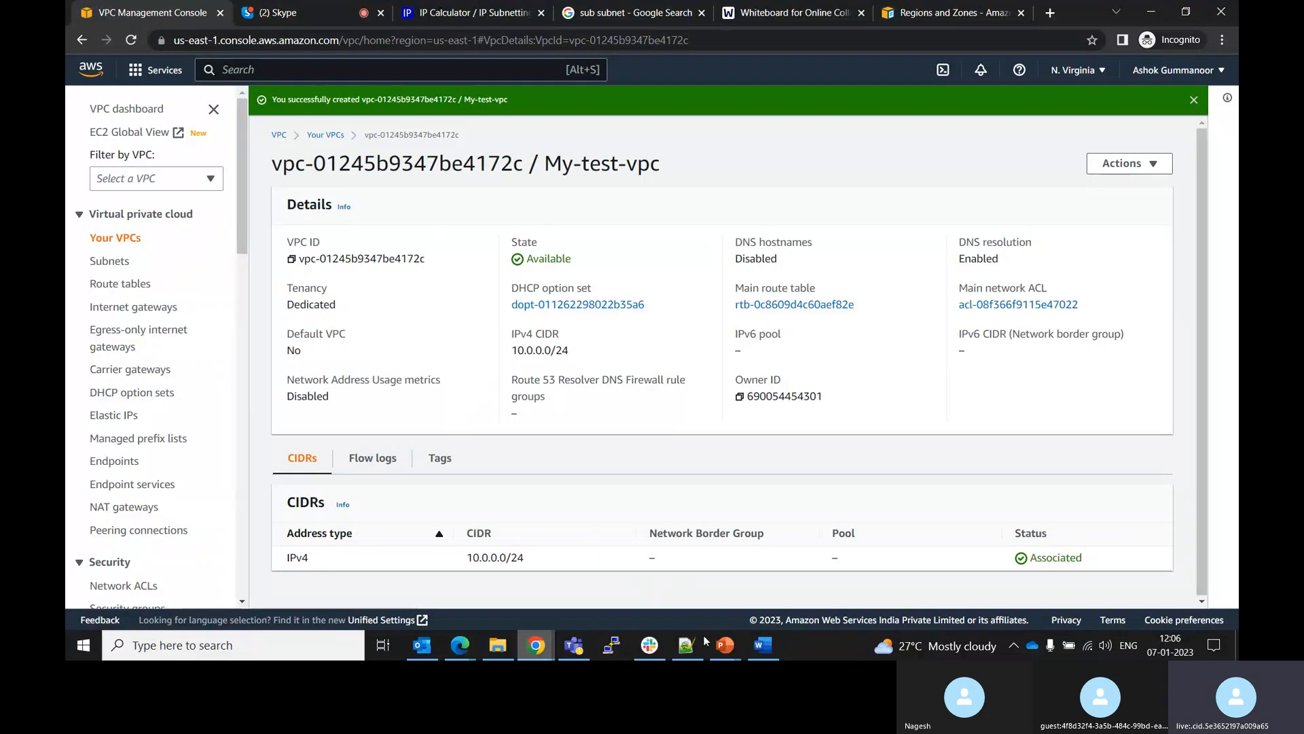
Switch to the web whiteboard, dismiss the template menu, and sketch a large rectangle representing the VPC
{"action": "left_click", "coordinate": [761, 8]}
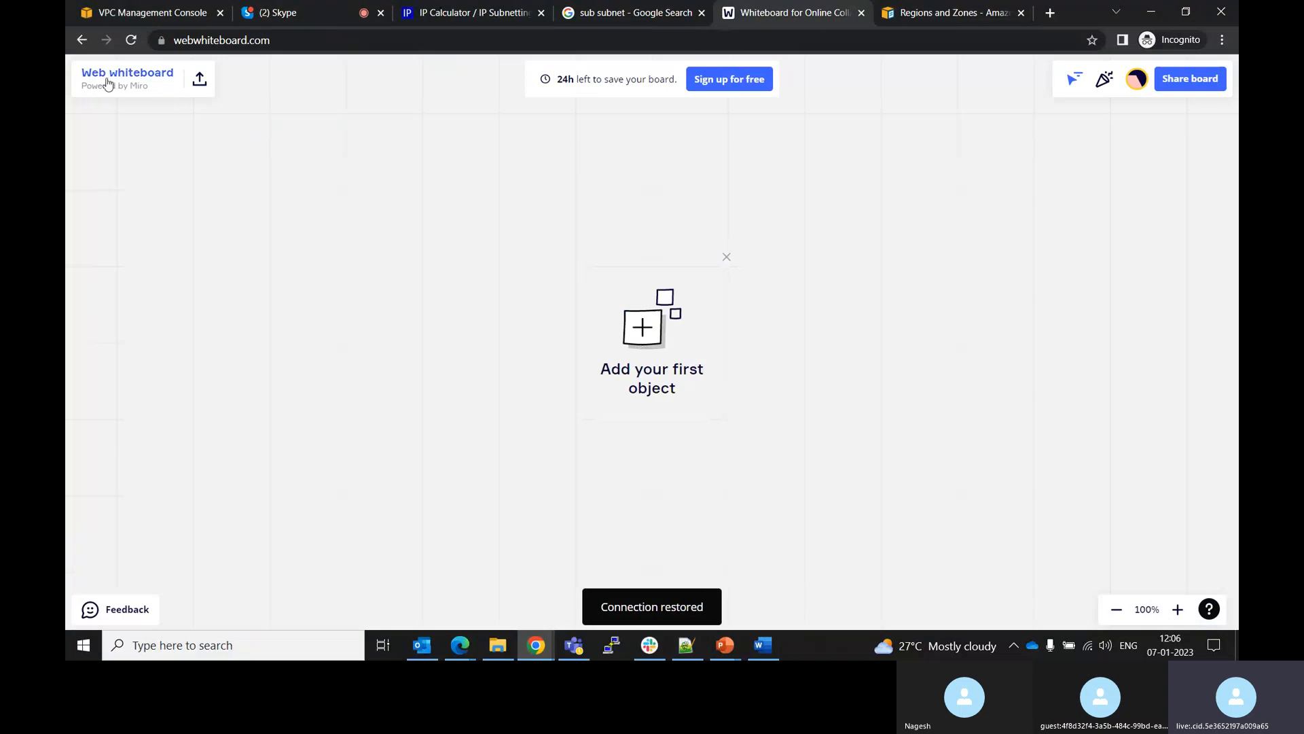
{"action": "left_click", "coordinate": [680, 322]}
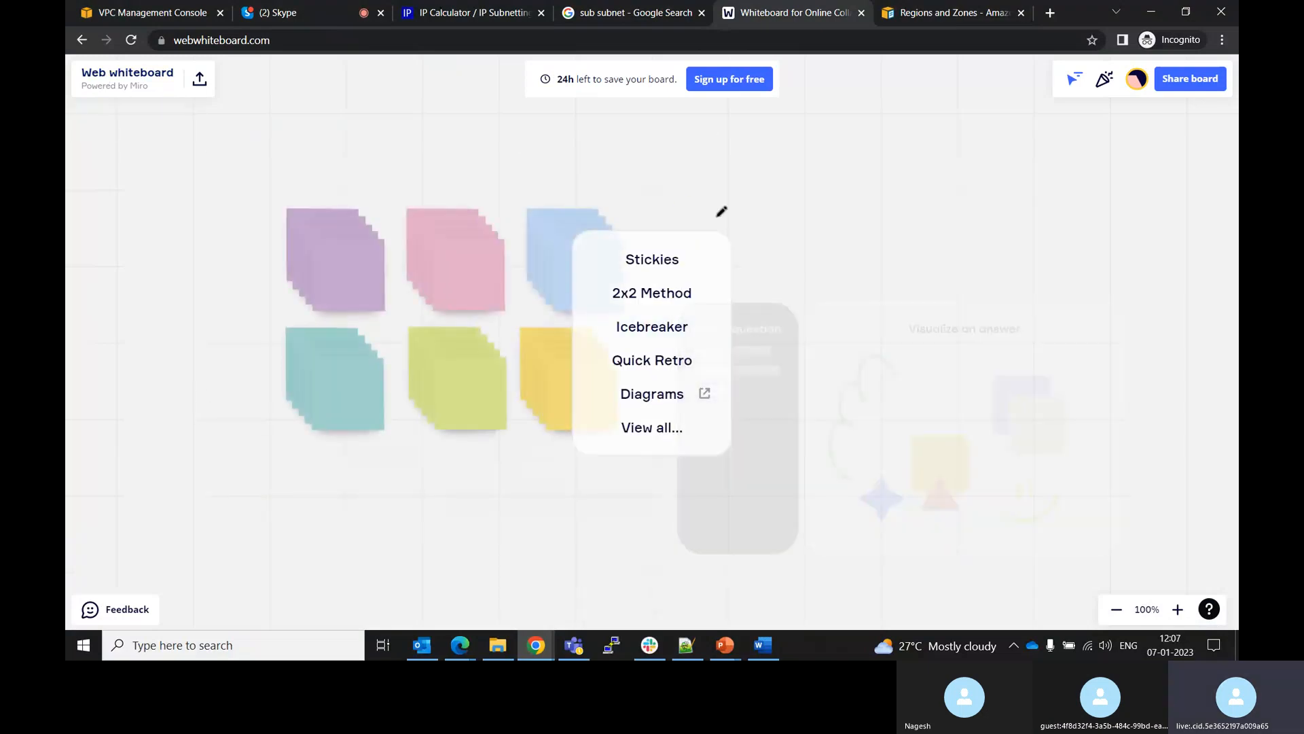
{"action": "left_click", "coordinate": [717, 216]}
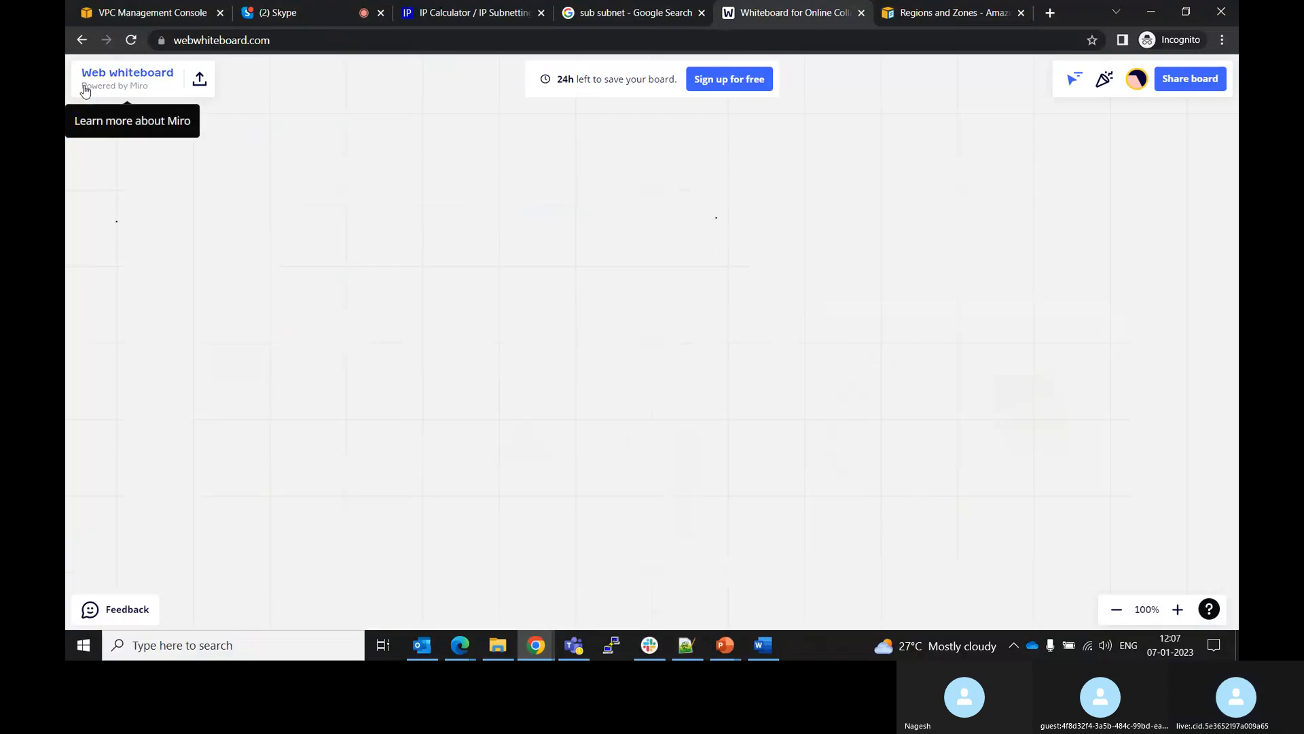
{"action": "left_click", "coordinate": [77, 219]}
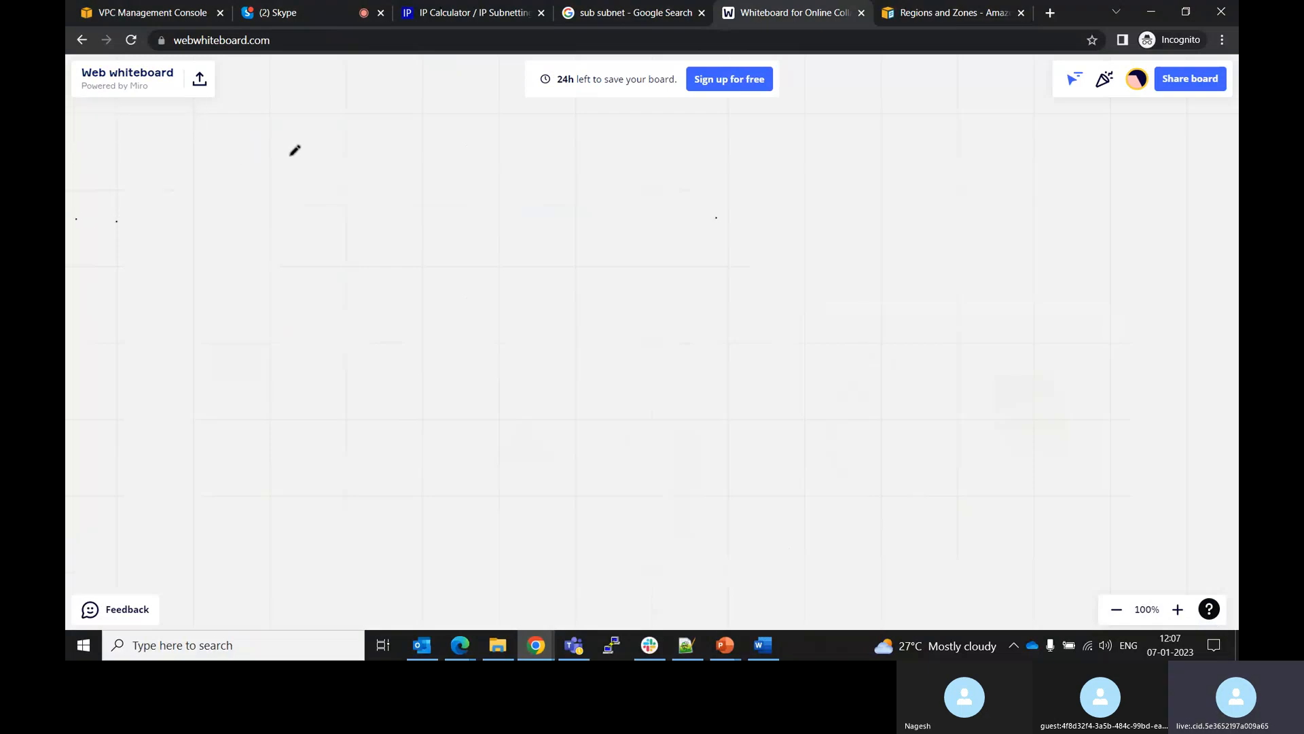
{"action": "mouse_move", "coordinate": [290, 156]}
{"action": "left_mouse_down"}
{"action": "mouse_move", "coordinate": [306, 358]}
{"action": "mouse_move", "coordinate": [451, 491]}
{"action": "mouse_move", "coordinate": [997, 443]}
{"action": "left_mouse_up"}
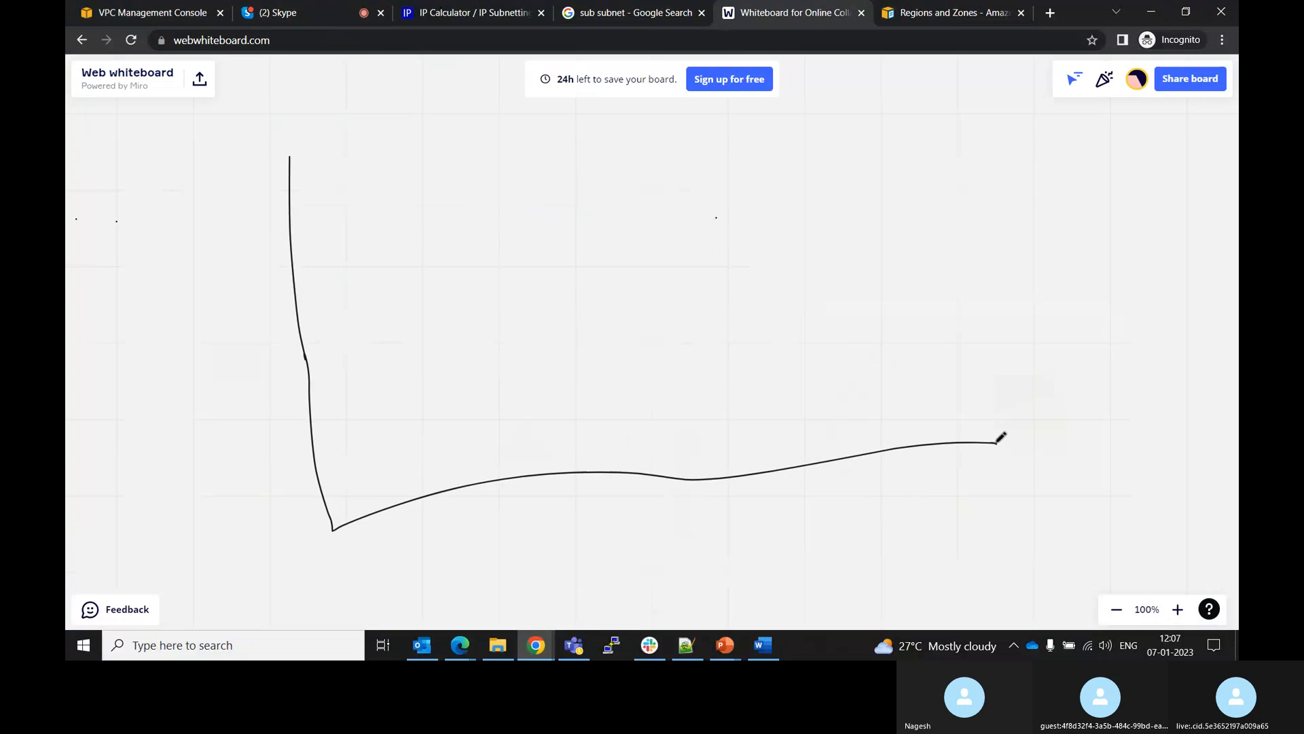
{"action": "mouse_move", "coordinate": [292, 154]}
{"action": "left_mouse_down"}
{"action": "mouse_move", "coordinate": [853, 111]}
{"action": "mouse_move", "coordinate": [976, 354]}
{"action": "mouse_move", "coordinate": [997, 442]}
{"action": "left_mouse_up"}
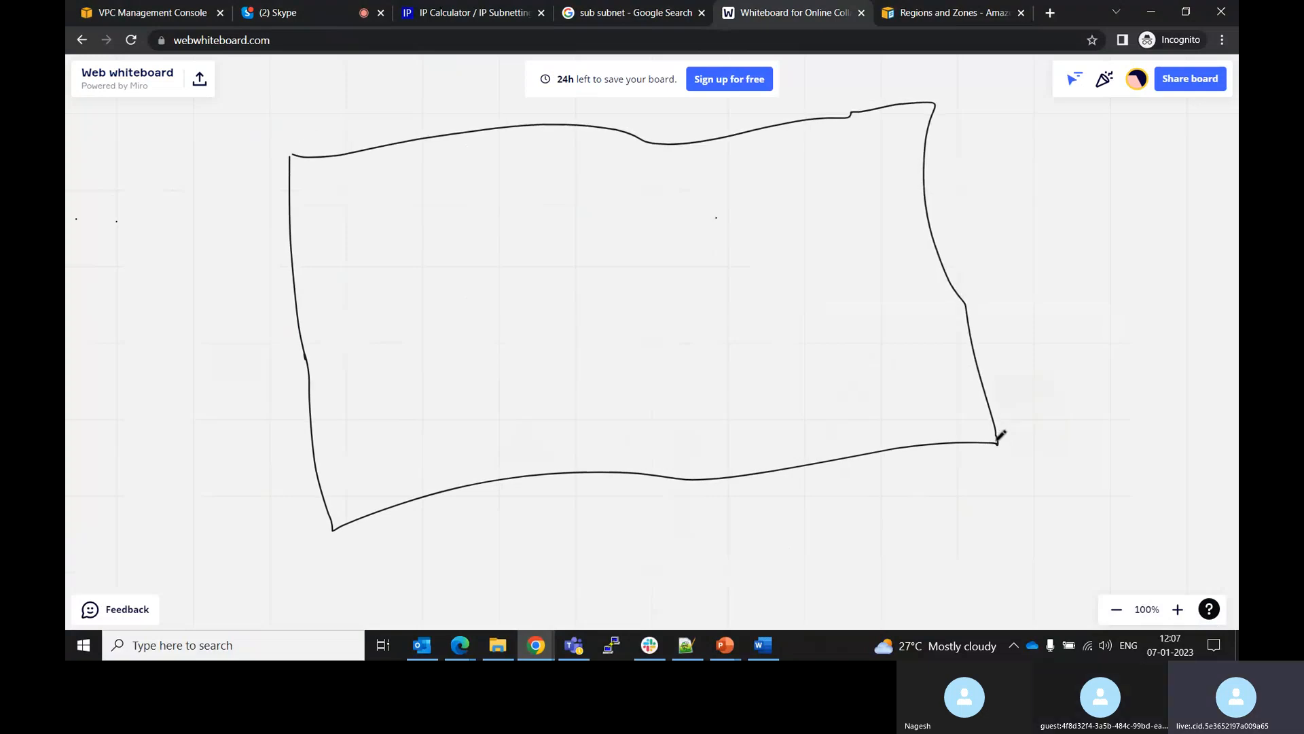
Sketch a second, larger rectangle enclosing the first one on the whiteboard
{"action": "mouse_move", "coordinate": [253, 103]}
{"action": "left_mouse_down"}
{"action": "mouse_move", "coordinate": [292, 272]}
{"action": "mouse_move", "coordinate": [305, 472]}
{"action": "mouse_move", "coordinate": [362, 625]}
{"action": "mouse_move", "coordinate": [821, 542]}
{"action": "mouse_move", "coordinate": [1101, 437]}
{"action": "mouse_move", "coordinate": [919, 59]}
{"action": "mouse_move", "coordinate": [407, 76]}
{"action": "mouse_move", "coordinate": [253, 116]}
{"action": "left_mouse_up"}
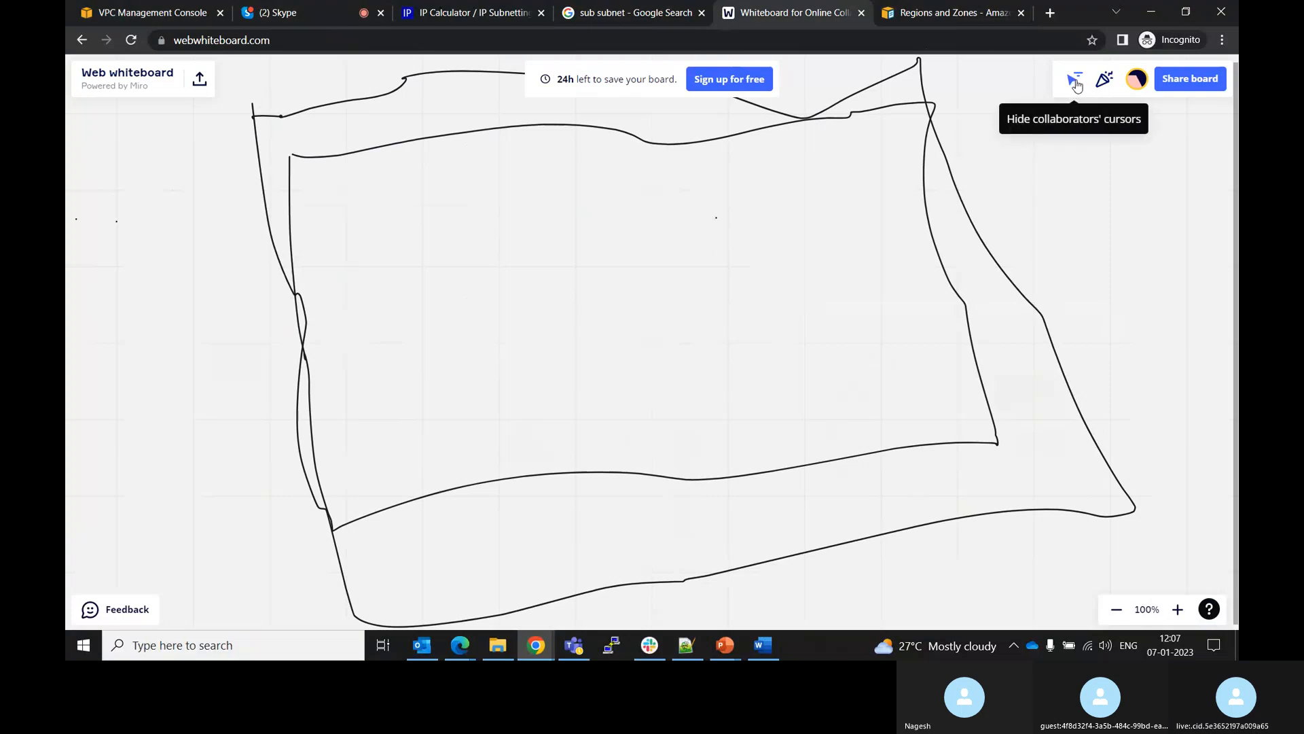
{"action": "left_click", "coordinate": [164, 259]}
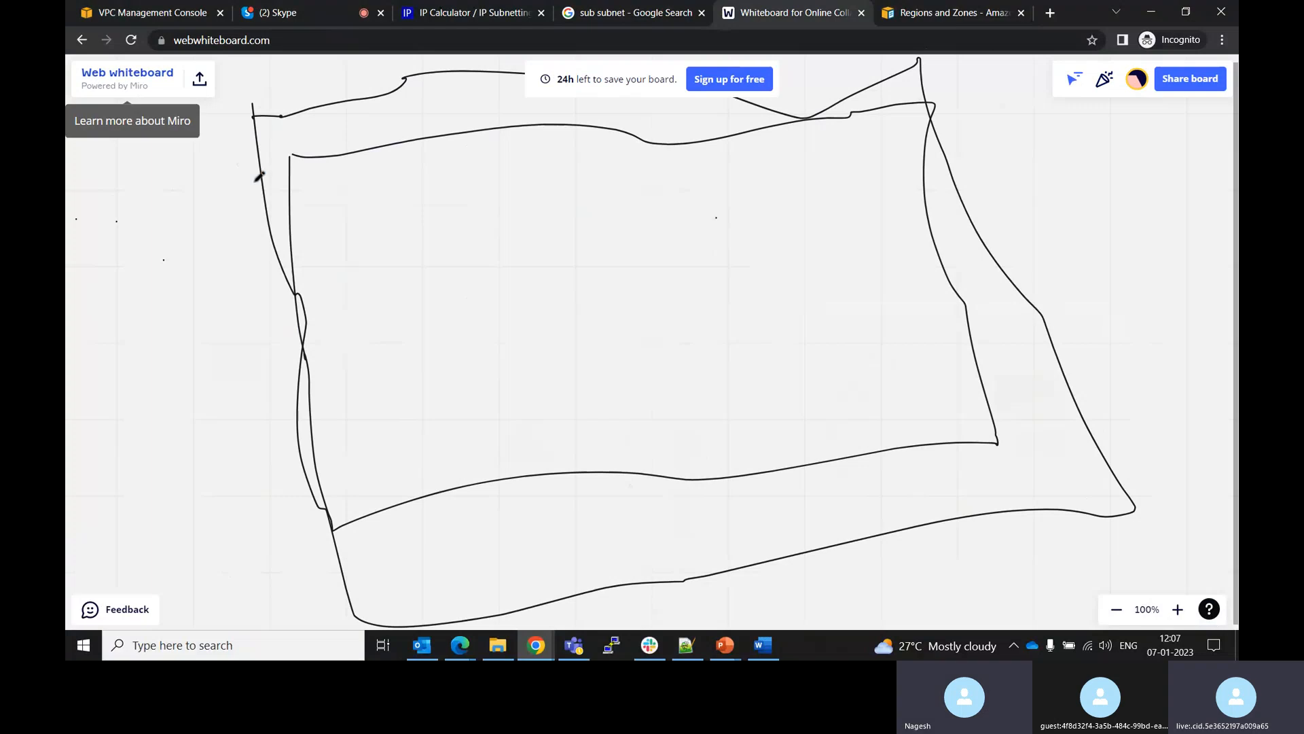
{"action": "left_click", "coordinate": [272, 214]}
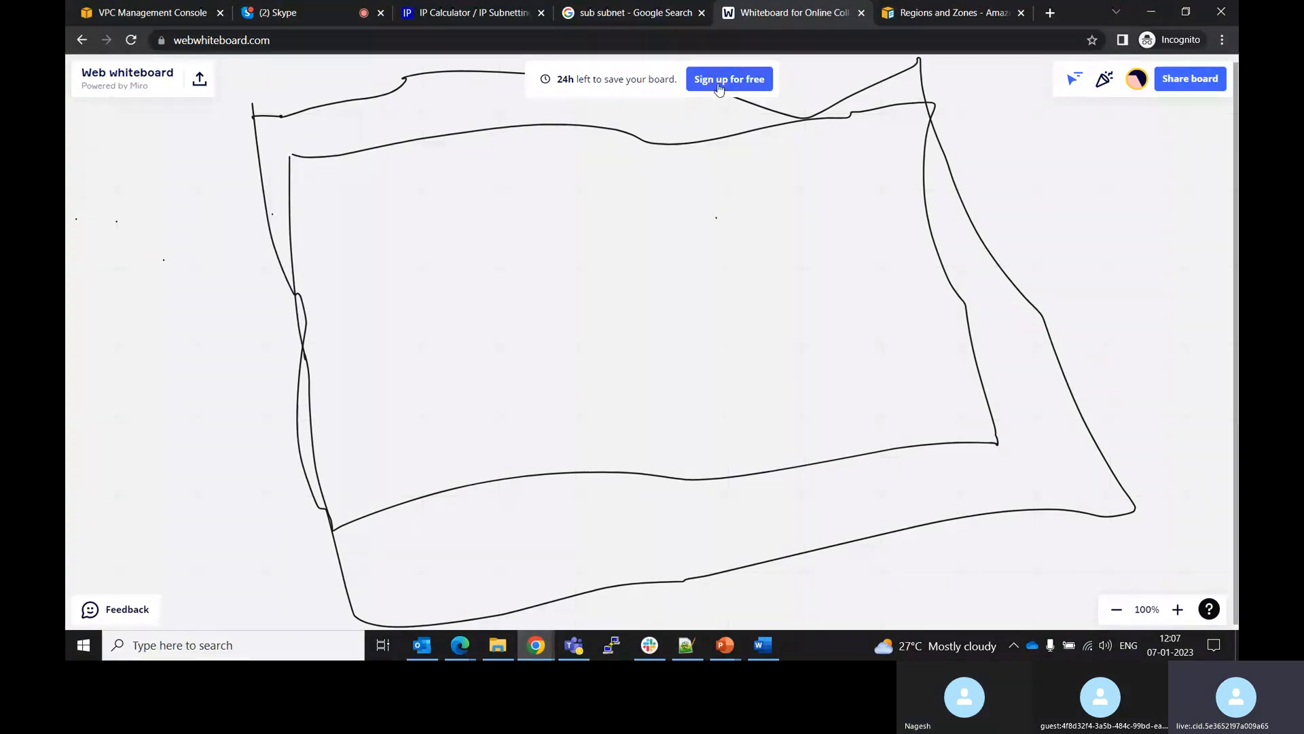
{"action": "left_click", "coordinate": [1076, 81]}
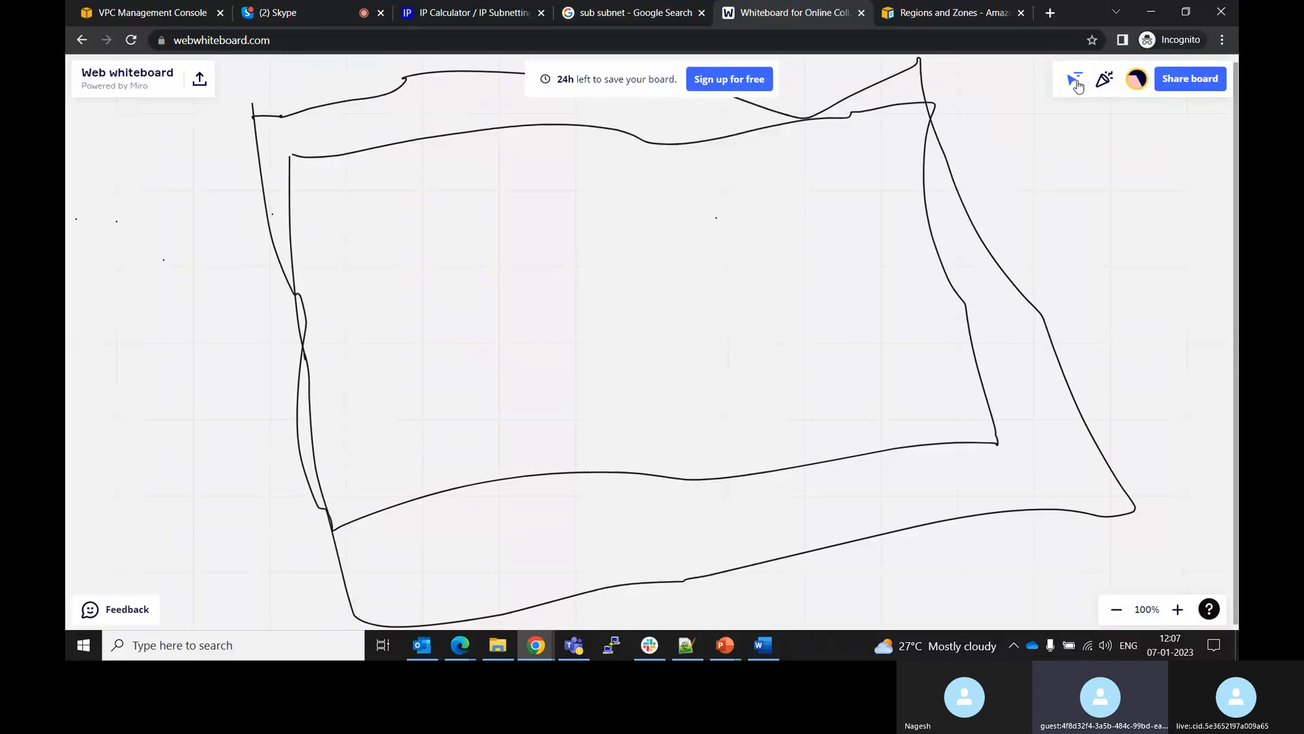
{"action": "left_click", "coordinate": [1106, 82]}
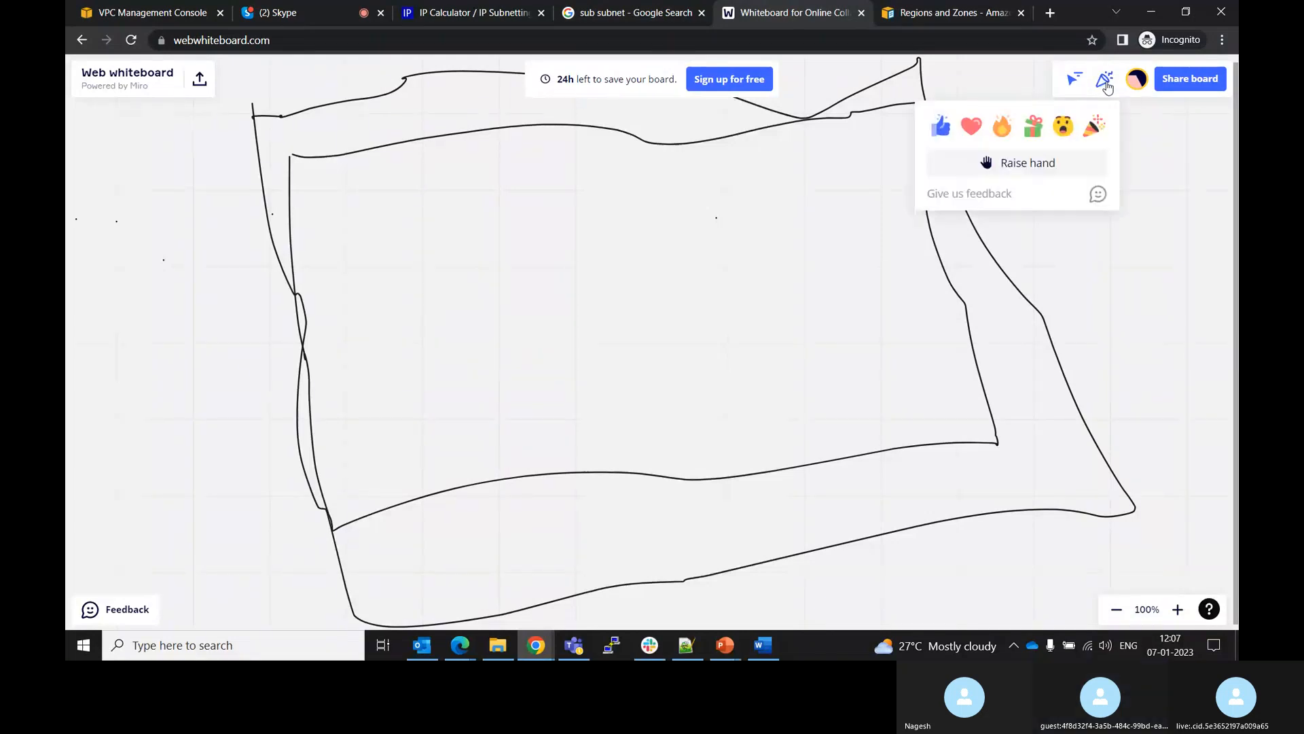
{"action": "left_click", "coordinate": [1117, 614]}
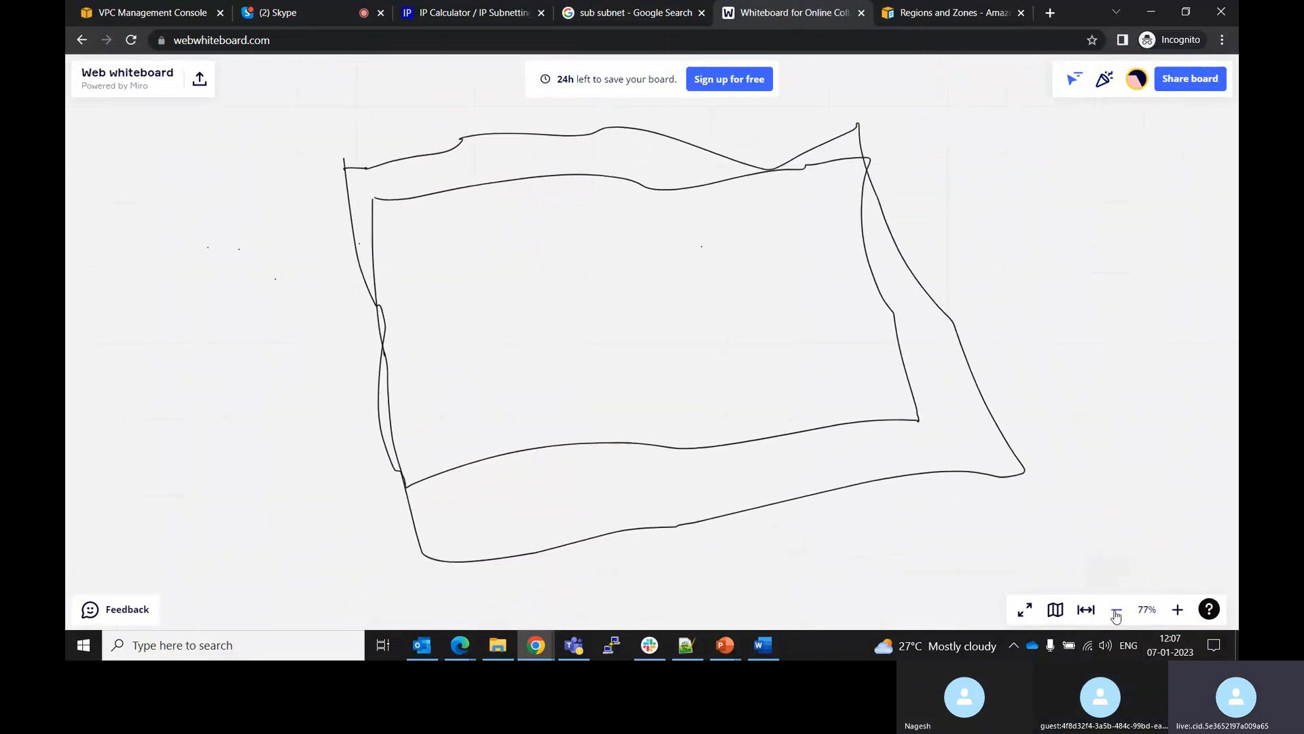
{"action": "left_click", "coordinate": [1116, 613]}
{"action": "left_click", "coordinate": [1116, 614]}
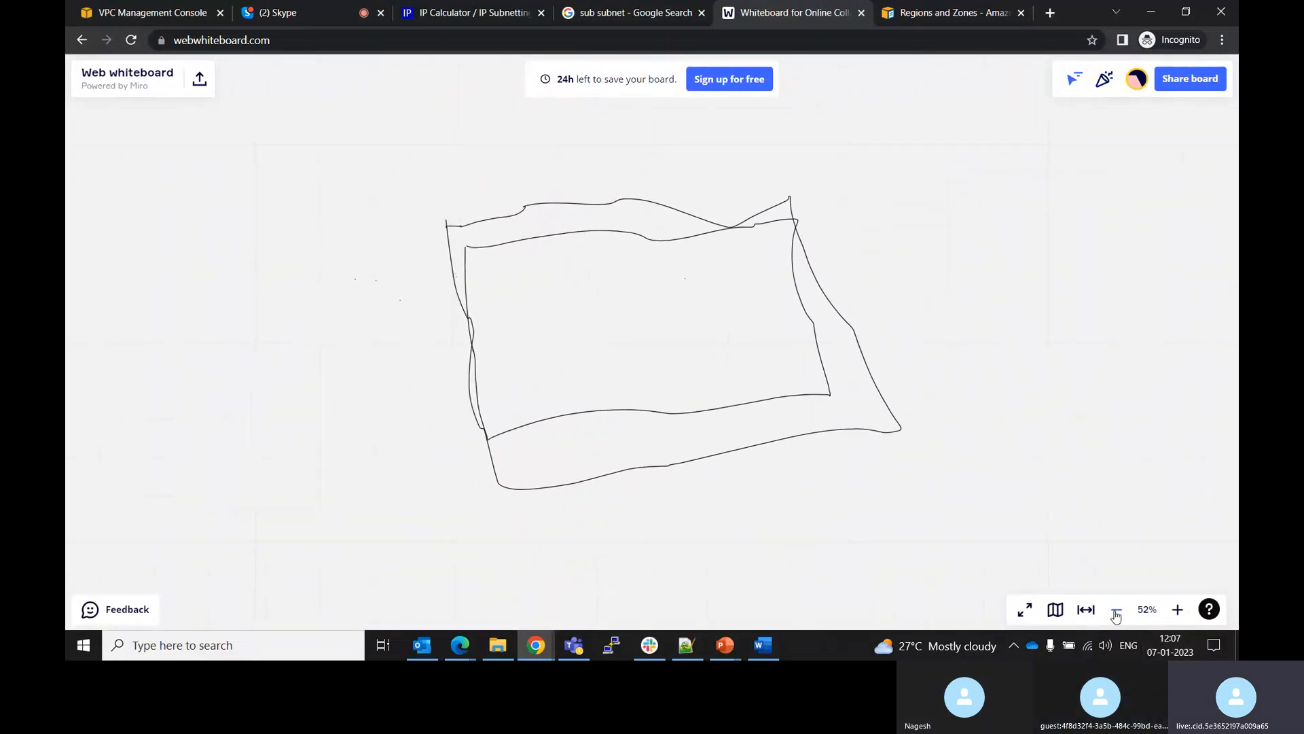
{"action": "left_click", "coordinate": [1177, 609]}
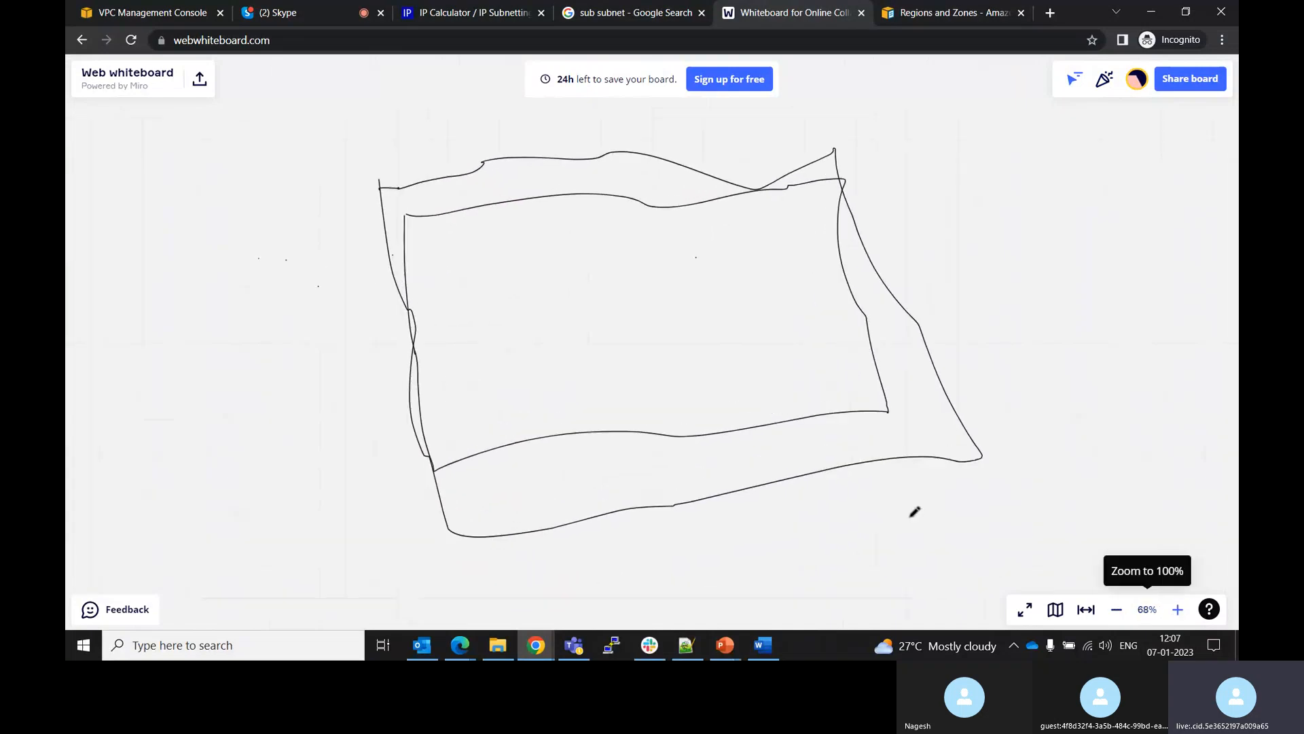
{"action": "left_click", "coordinate": [123, 192]}
{"action": "left_click", "coordinate": [117, 76]}
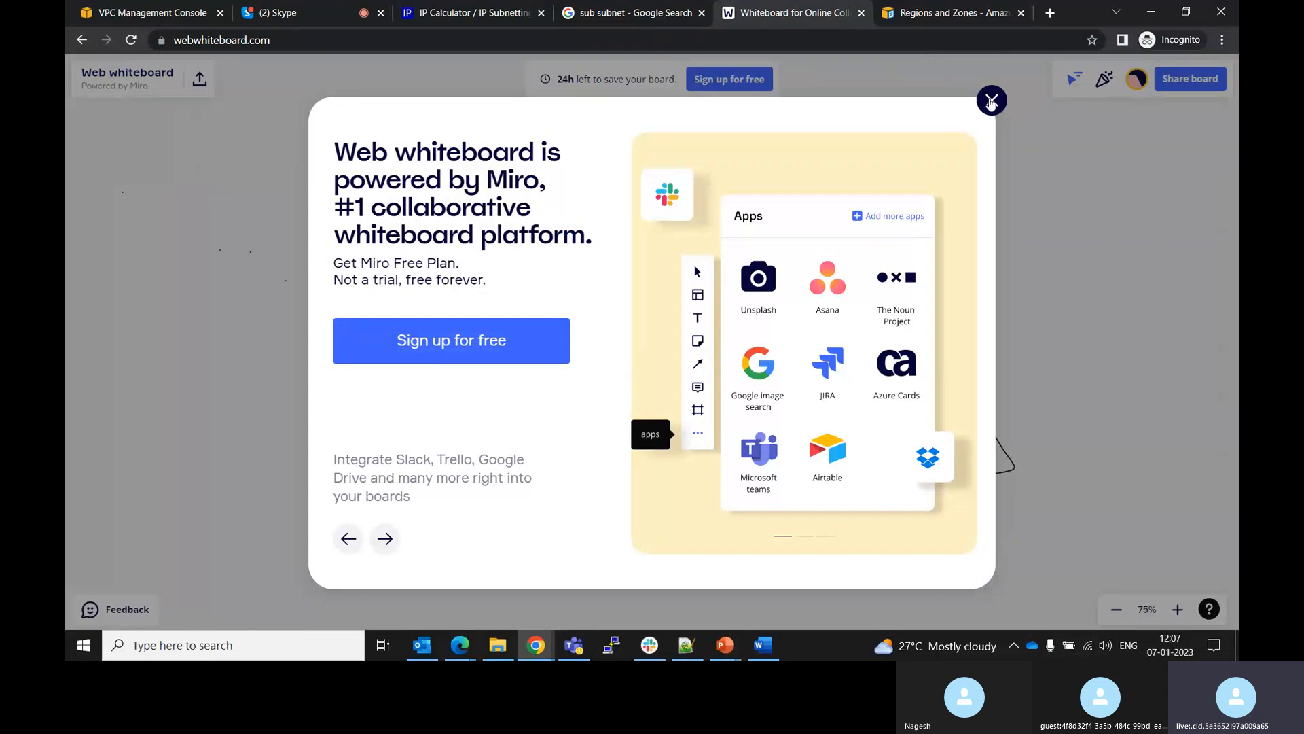
{"action": "left_click", "coordinate": [991, 100]}
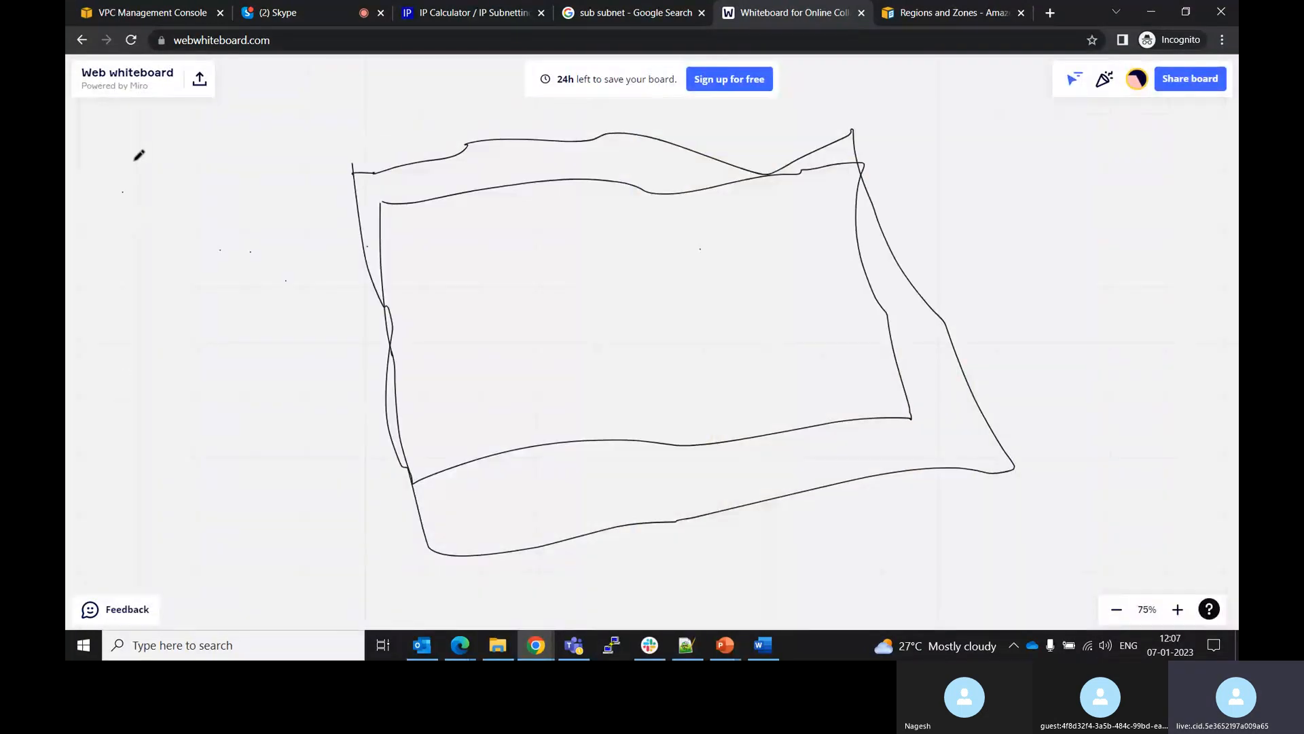
{"action": "key", "text": "Tab"}
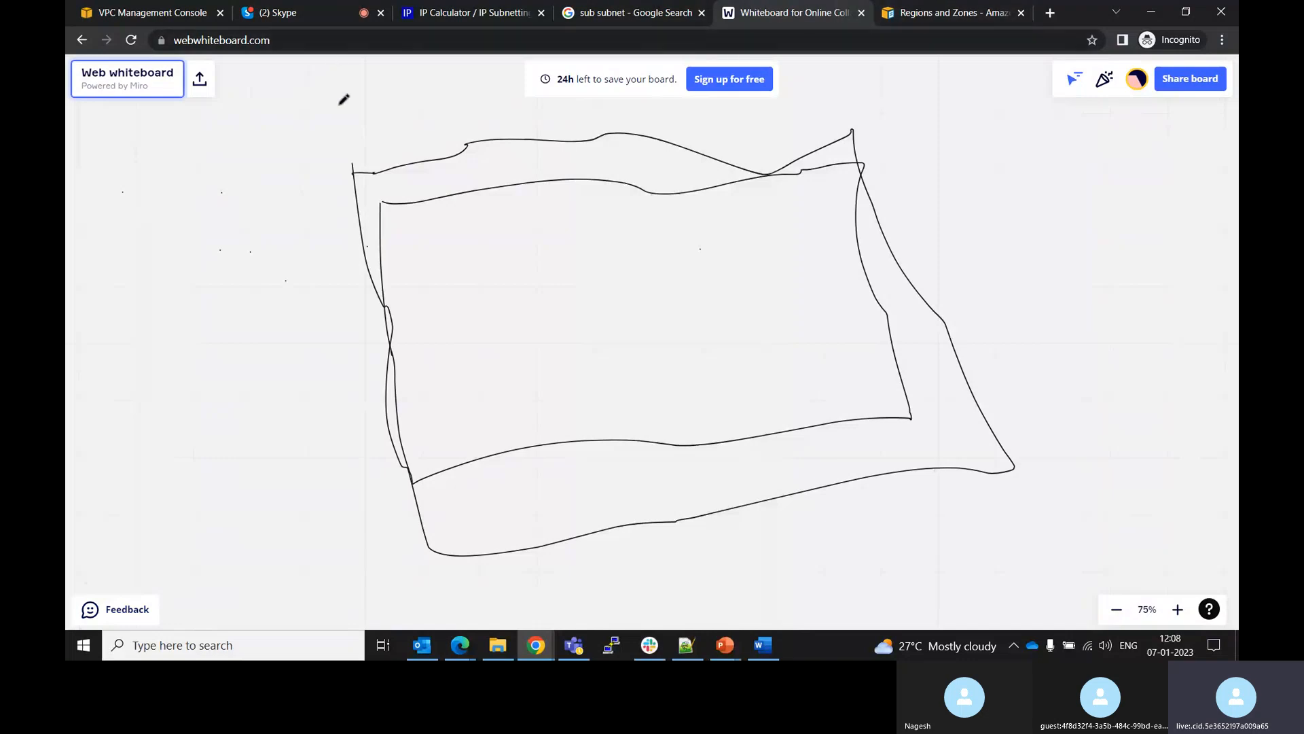
{"action": "left_click", "coordinate": [131, 40]}
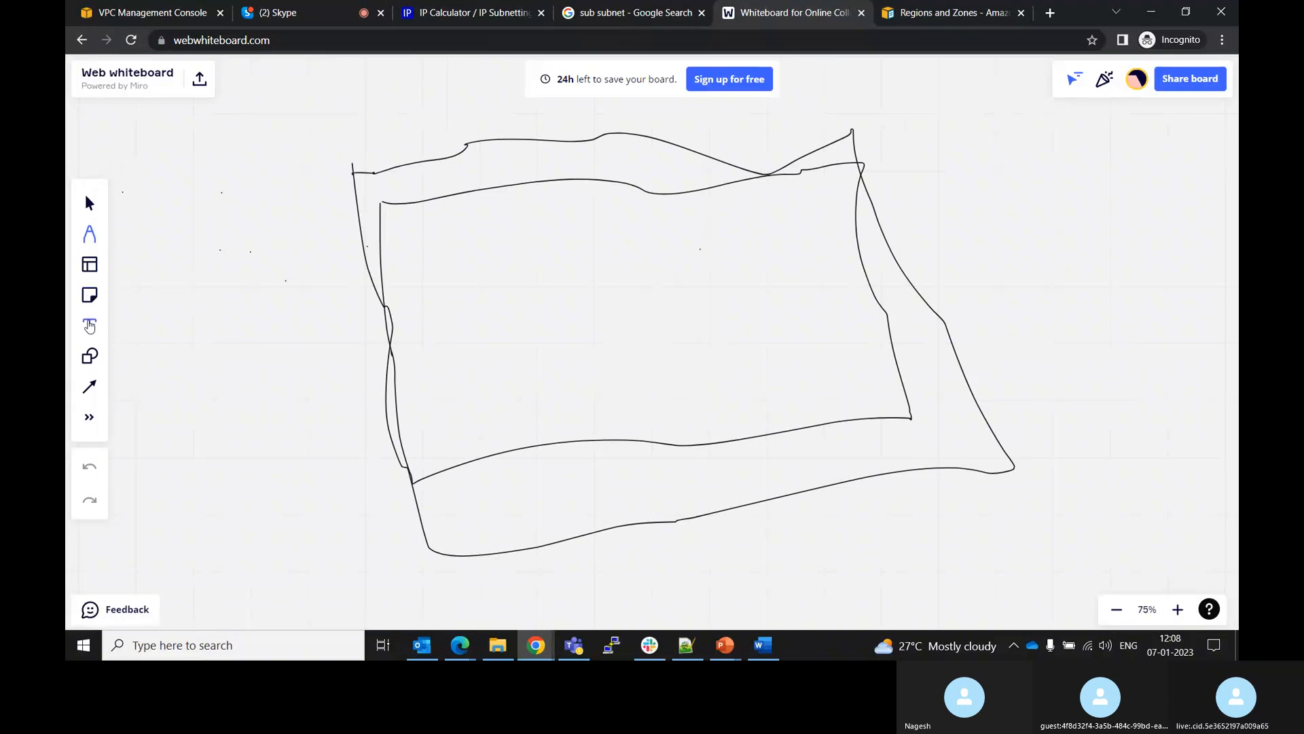
Add a text label reading REgion in 24-point size near the top of the outer rectangle
{"action": "left_click", "coordinate": [90, 325]}
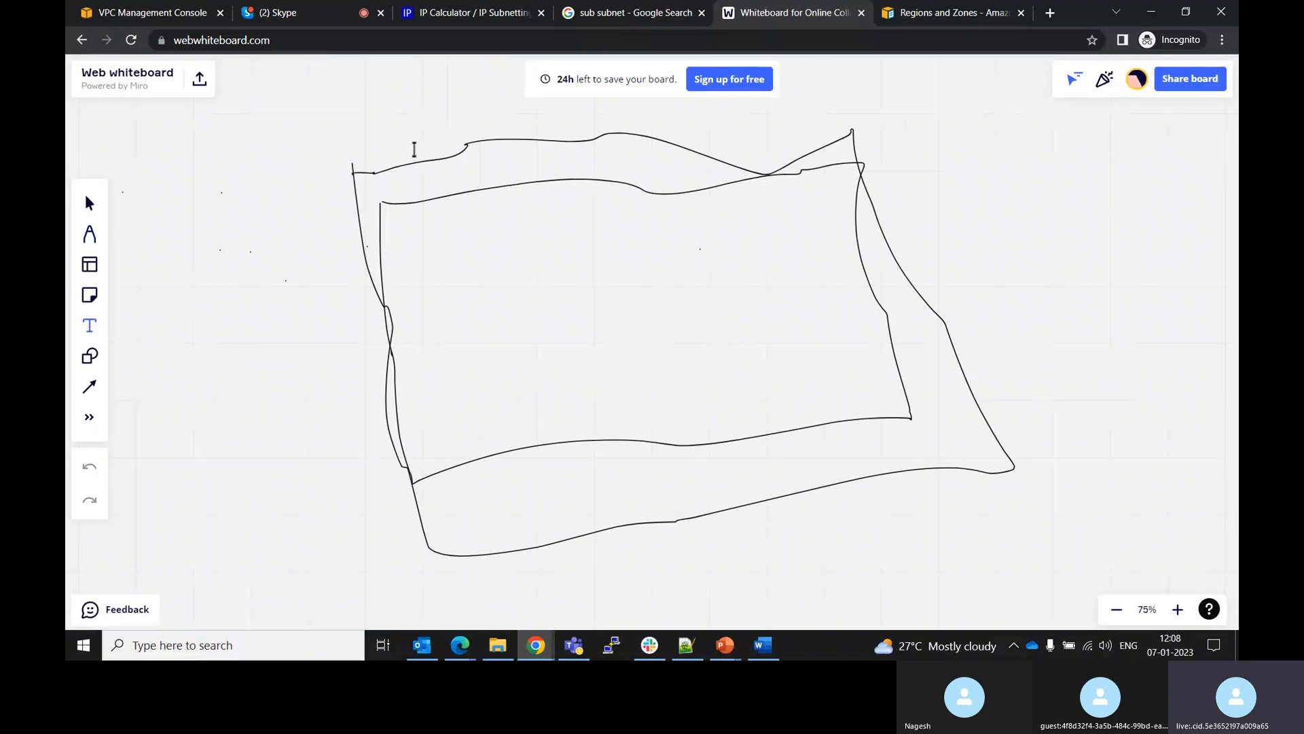
{"action": "left_click", "coordinate": [409, 143]}
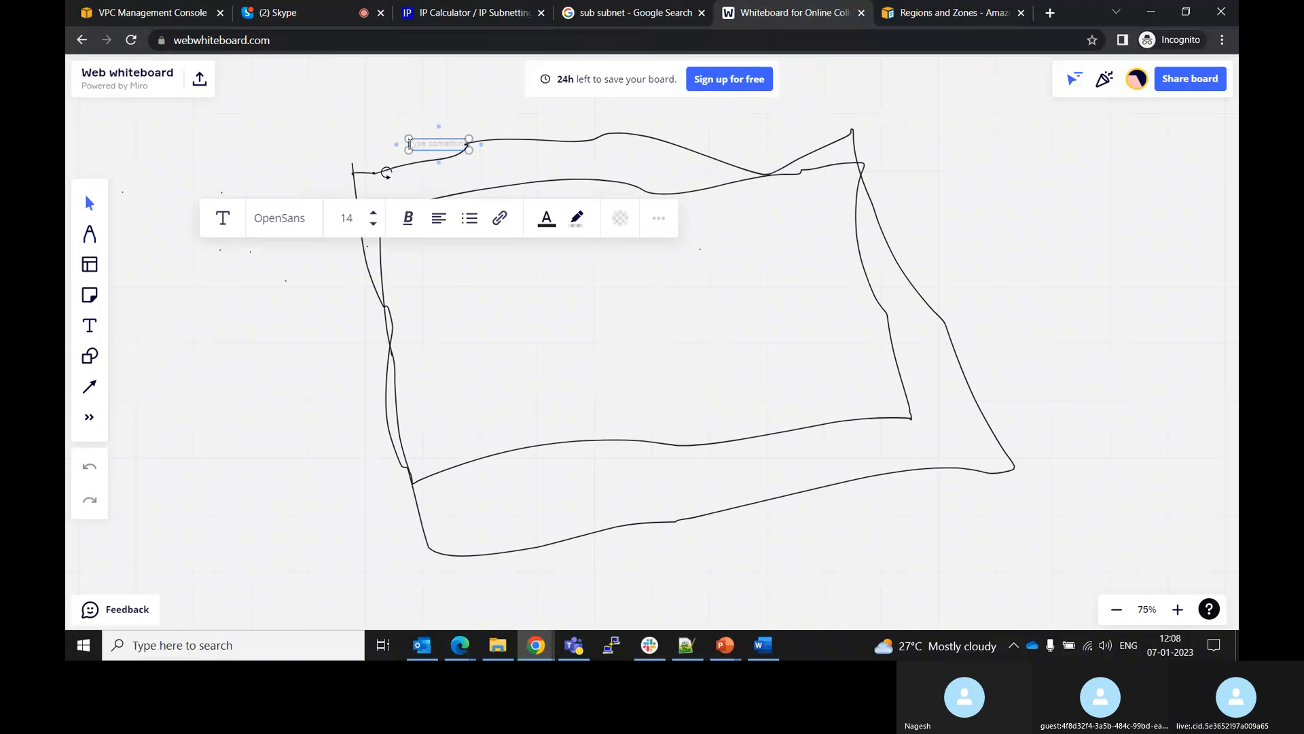
{"action": "type", "text": "Region"}
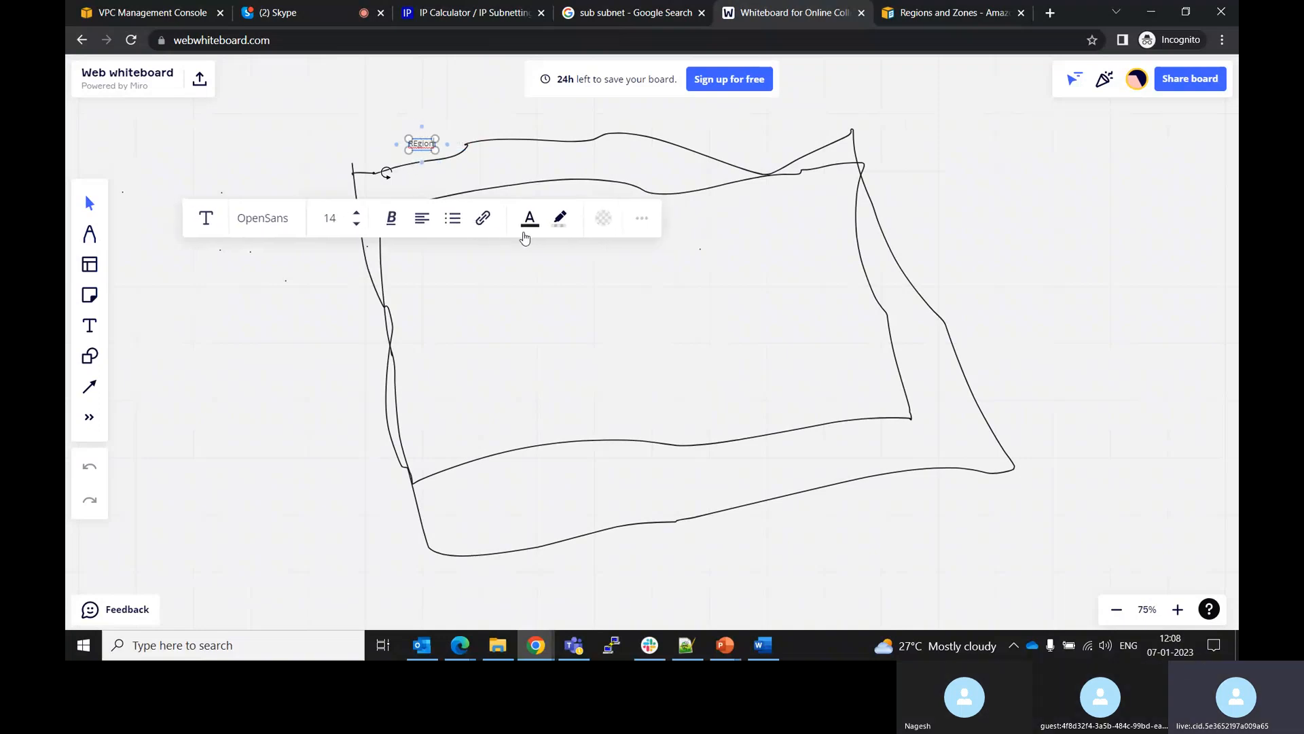
{"action": "left_click", "coordinate": [357, 213]}
{"action": "left_click", "coordinate": [356, 214]}
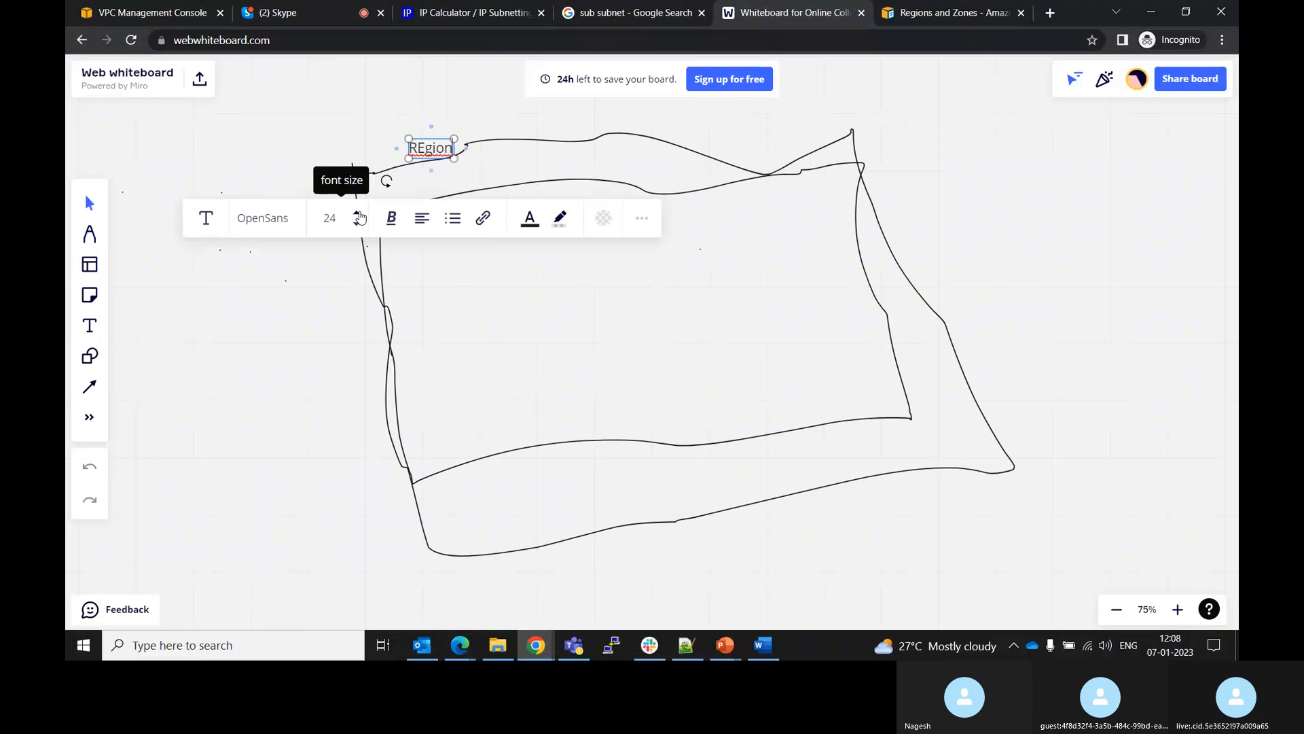
{"action": "left_click", "coordinate": [490, 169]}
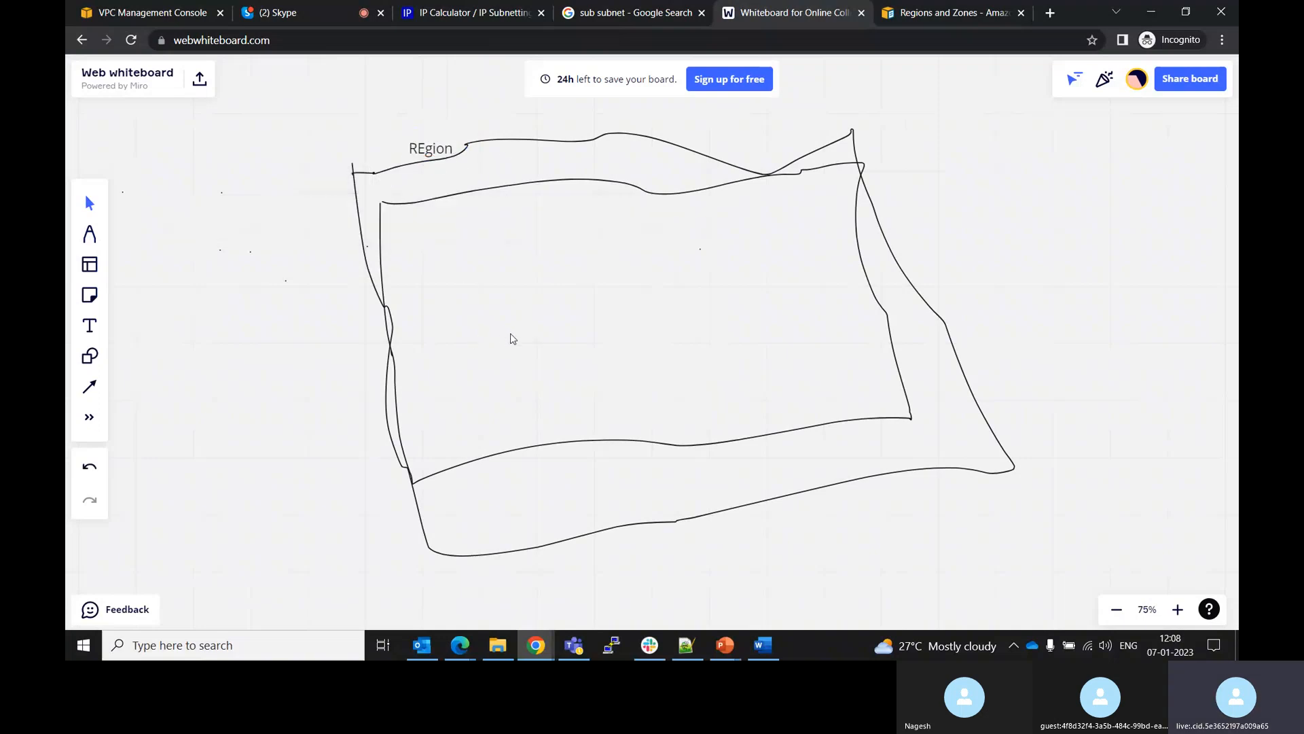
Delete the outer rectangle and redraw a larger freehand one enclosing both the inner rectangle and the label
{"action": "left_click", "coordinate": [617, 138]}
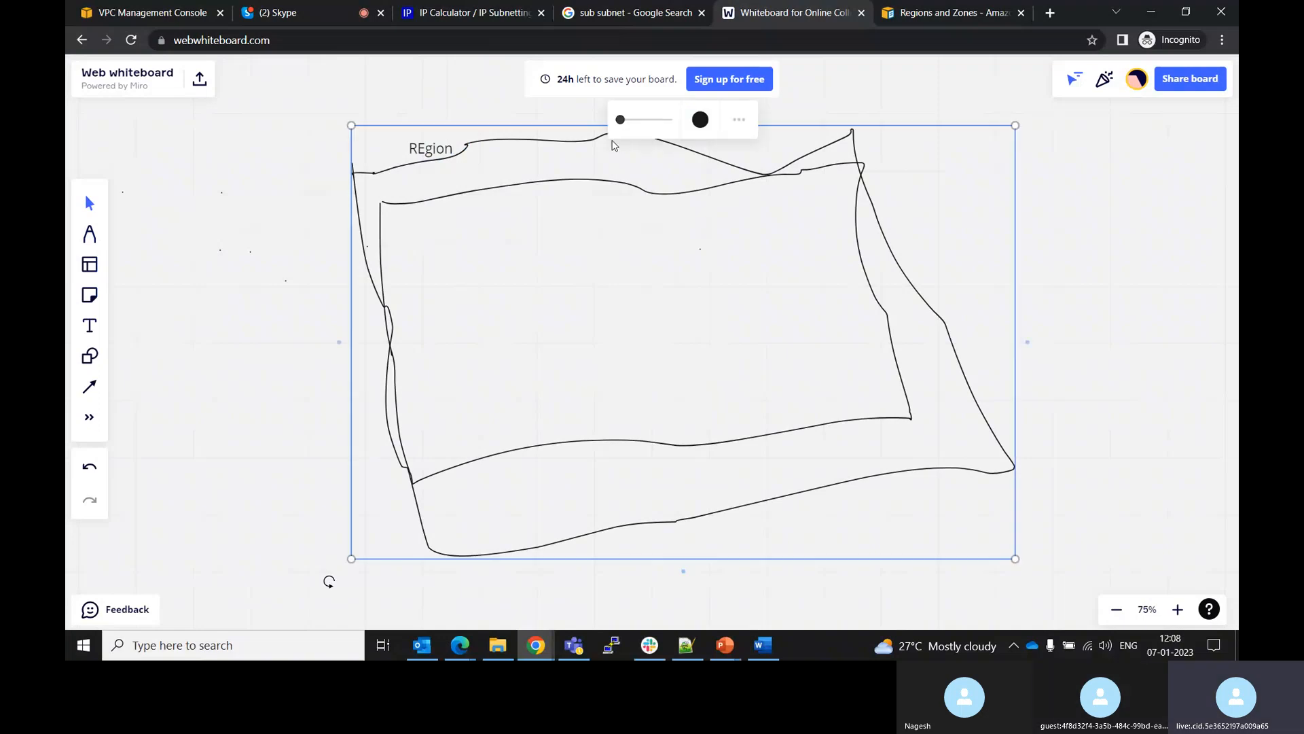
{"action": "key", "text": "Delete"}
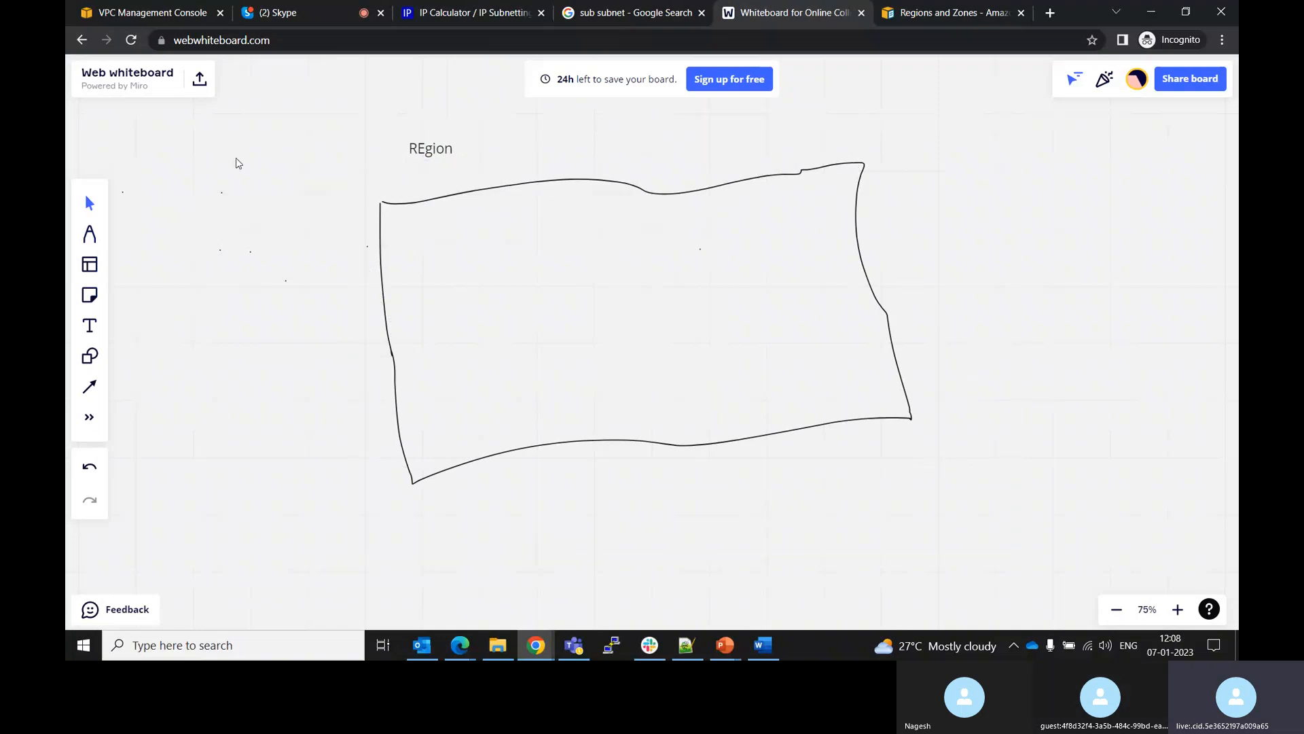
{"action": "left_click", "coordinate": [90, 233]}
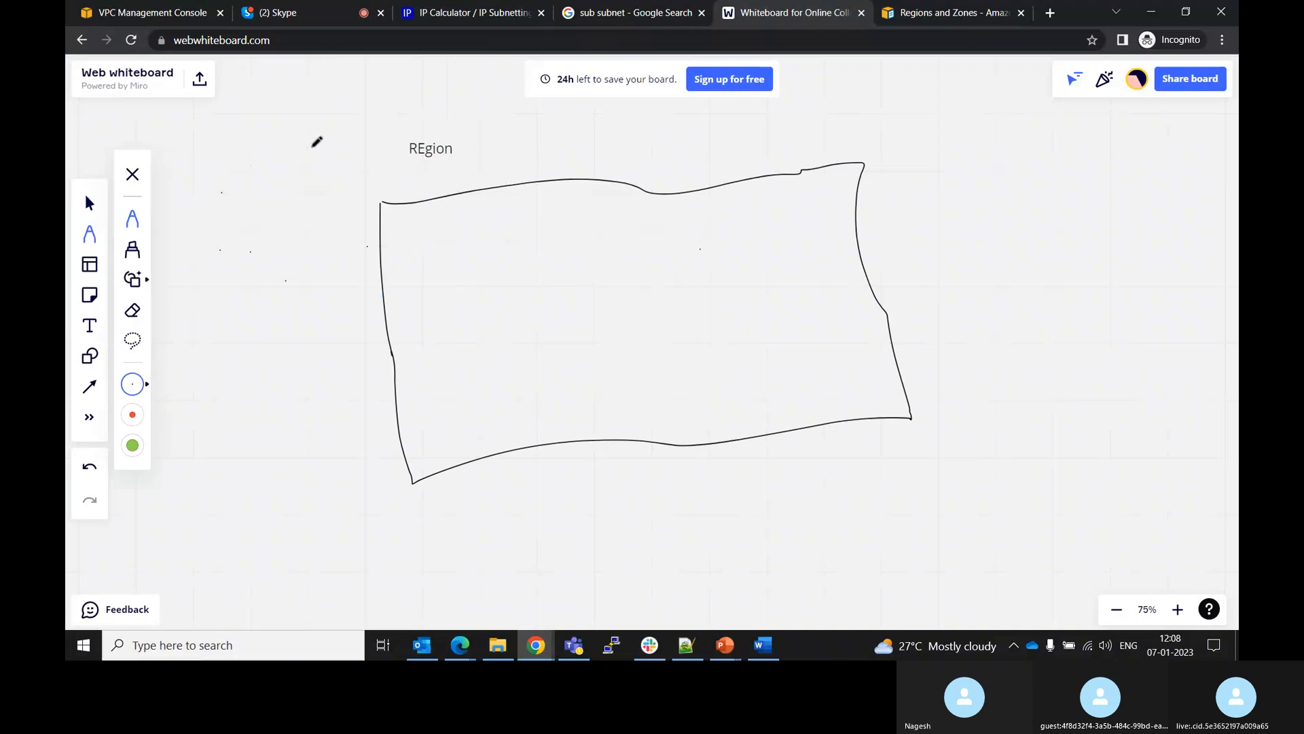
{"action": "mouse_move", "coordinate": [314, 144]}
{"action": "left_mouse_down"}
{"action": "mouse_move", "coordinate": [367, 542]}
{"action": "mouse_move", "coordinate": [704, 531]}
{"action": "mouse_move", "coordinate": [1029, 495]}
{"action": "mouse_move", "coordinate": [910, 85]}
{"action": "left_mouse_up"}
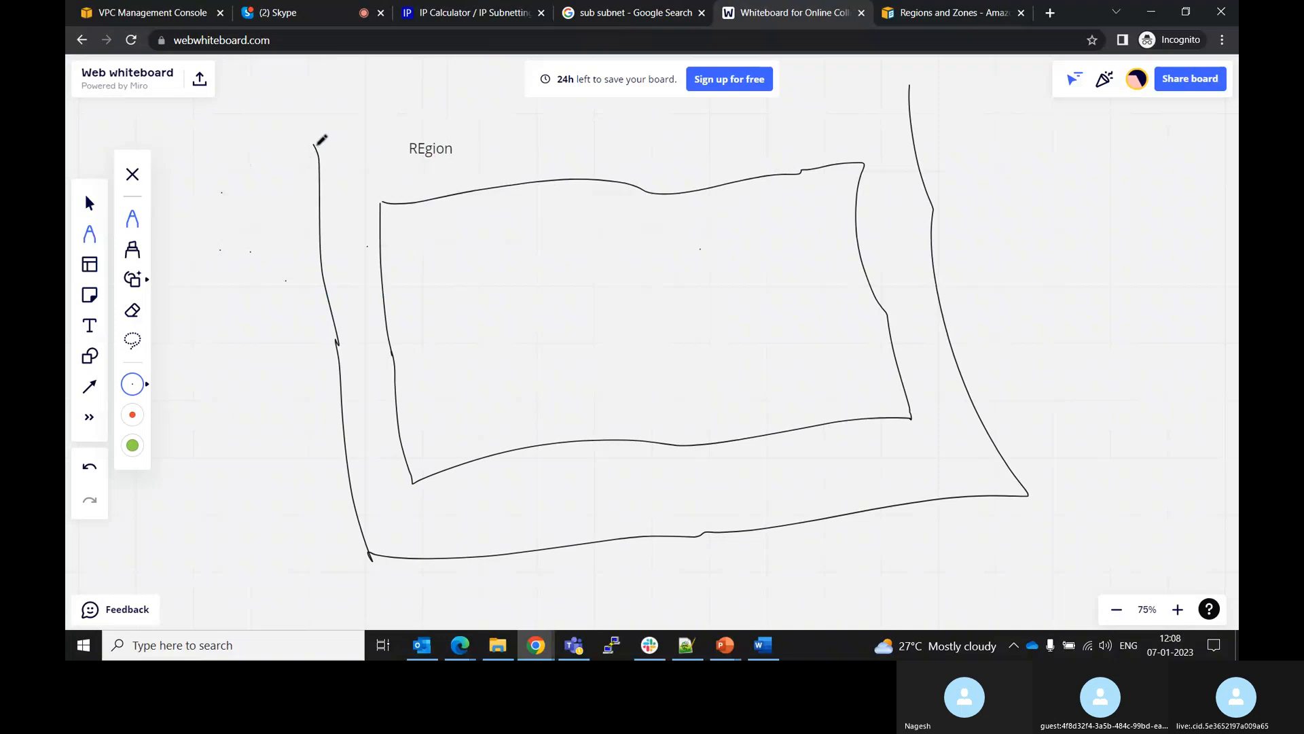
{"action": "left_click_drag", "start_coordinate": [314, 144], "coordinate": [917, 85]}
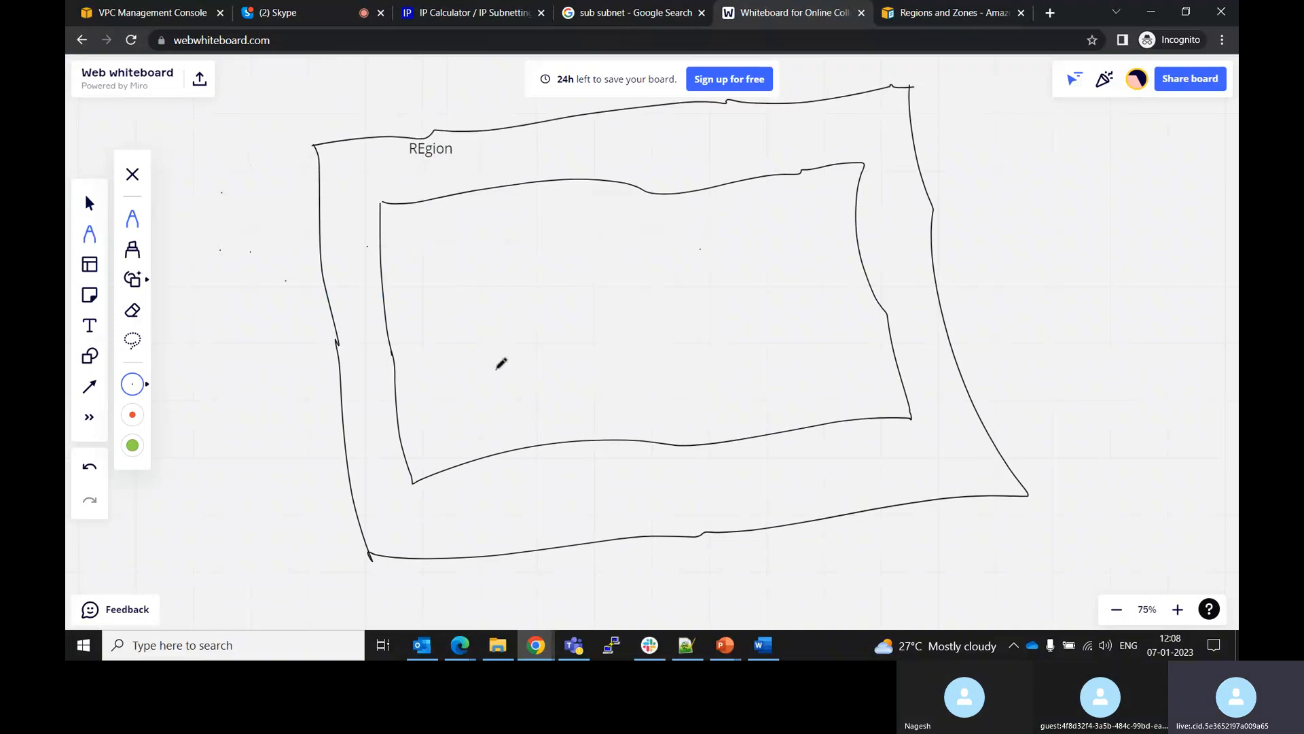
Add a text label reading VPC near the bottom of the inner rectangle
{"action": "left_click", "coordinate": [88, 333]}
{"action": "left_click", "coordinate": [549, 468]}
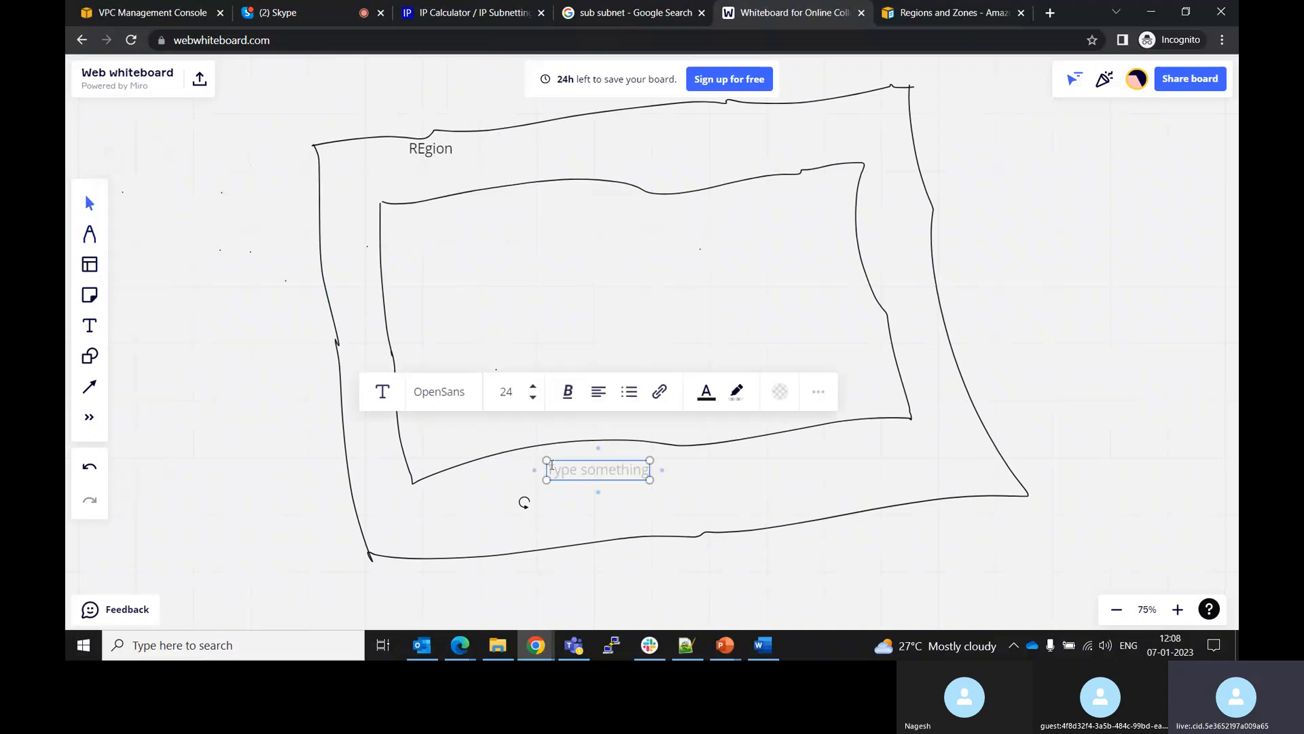
{"action": "type", "text": "VPC"}
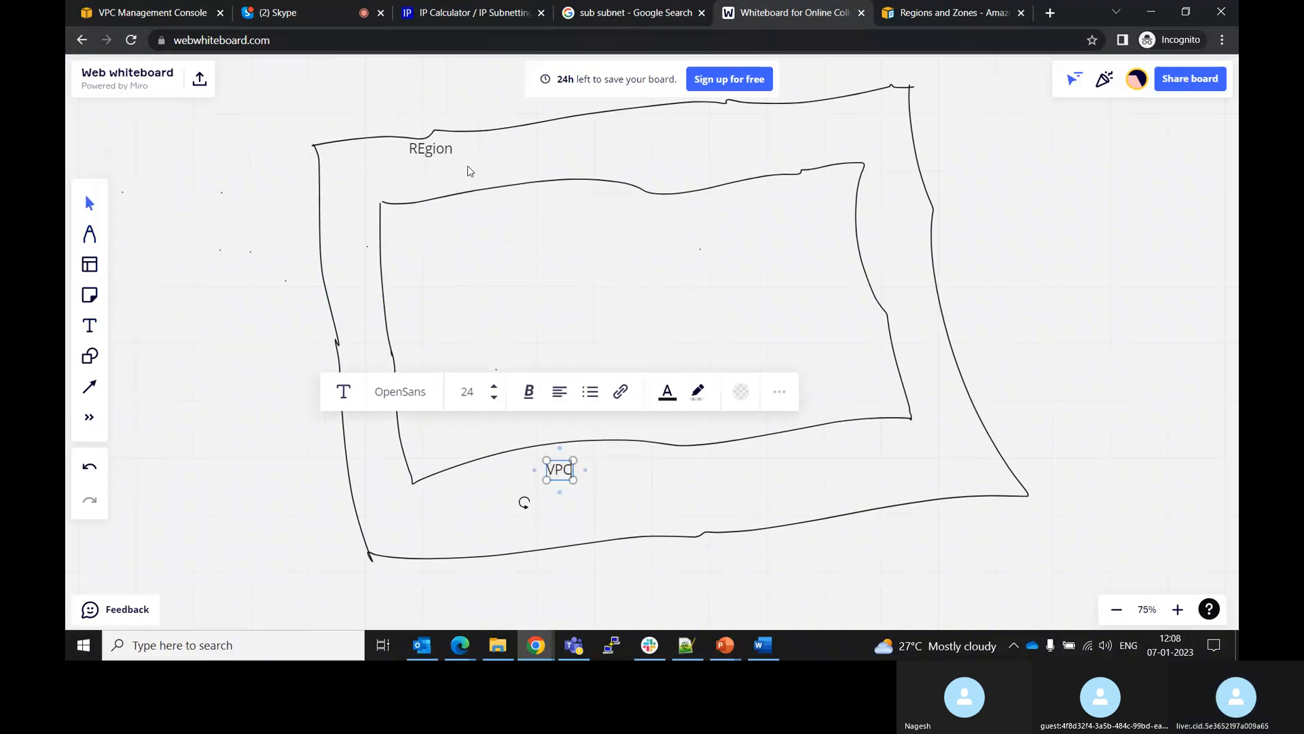
Move the REgion label above the outer rectangle and nudge the VPC label slightly upward
{"action": "left_click", "coordinate": [438, 157]}
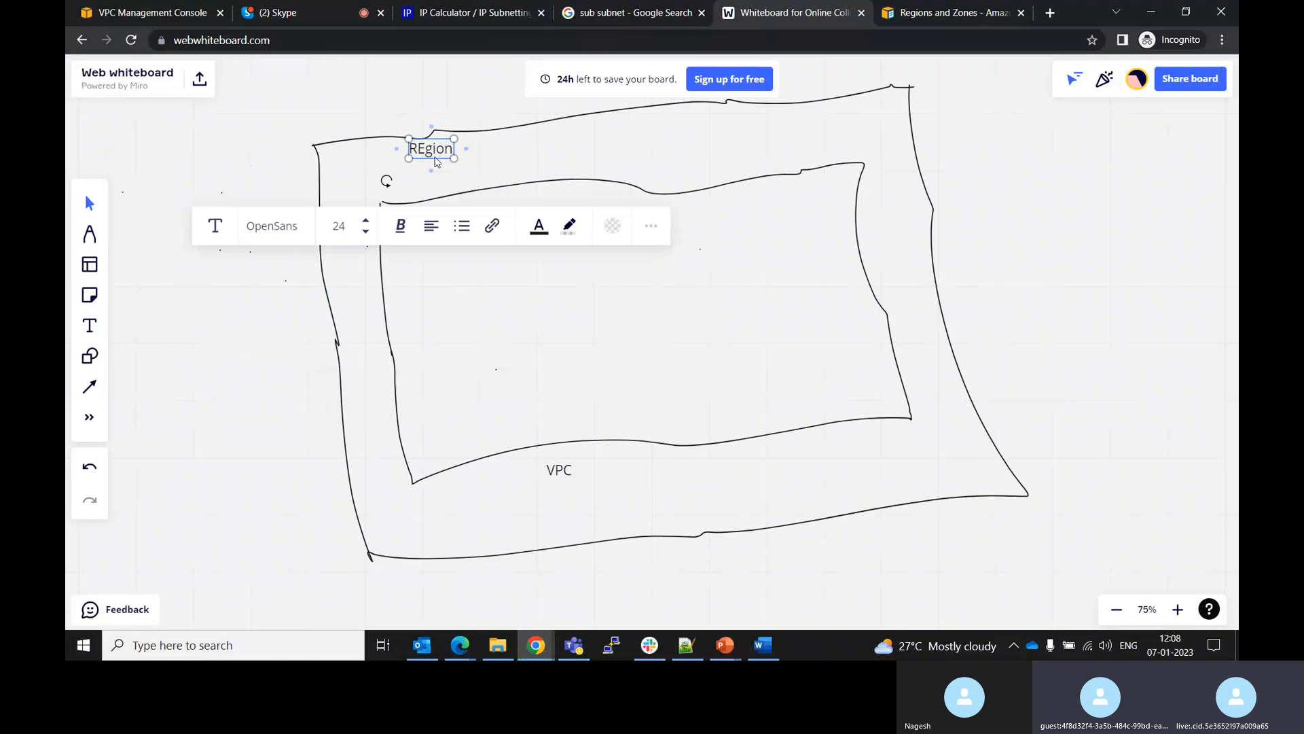
{"action": "left_click_drag", "start_coordinate": [438, 159], "coordinate": [416, 117]}
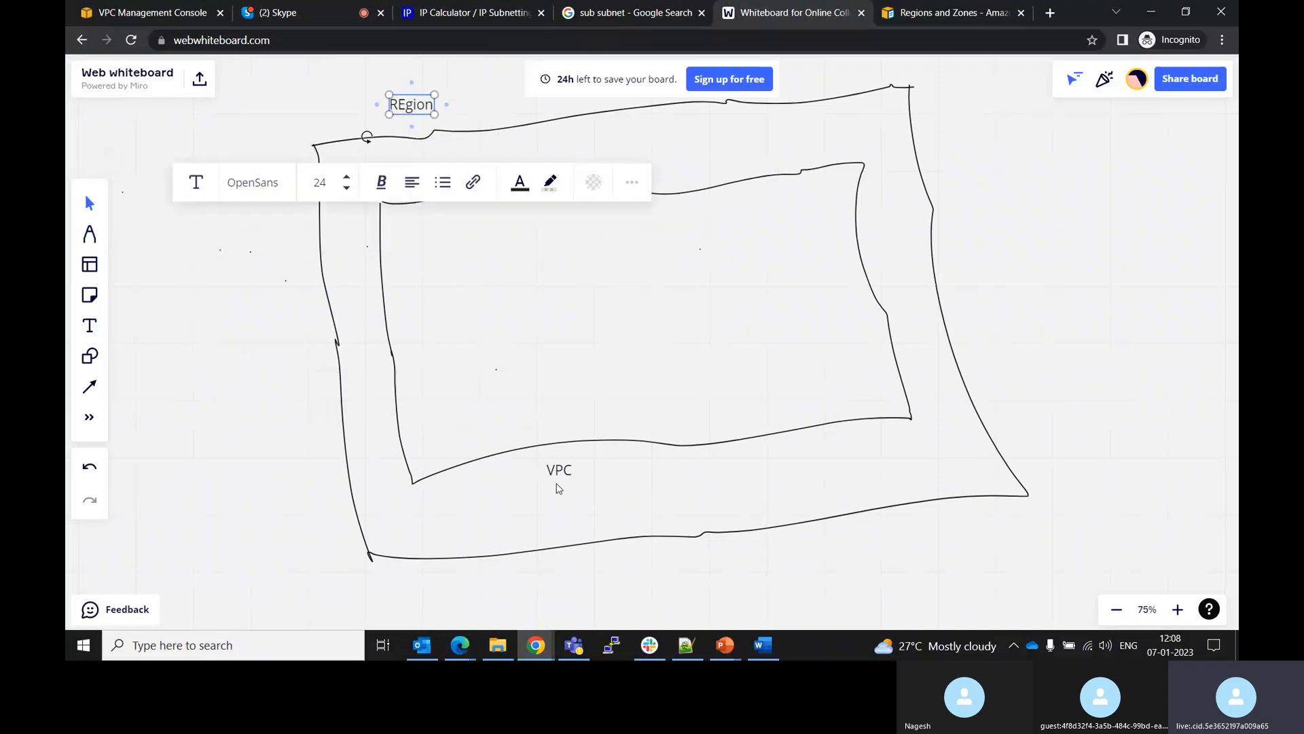
{"action": "left_click", "coordinate": [557, 479]}
{"action": "left_click_drag", "start_coordinate": [556, 478], "coordinate": [551, 462]}
Look at the reference network diagram in the presentation slide, then return to the browser
{"action": "key", "text": "alt+Tab"}
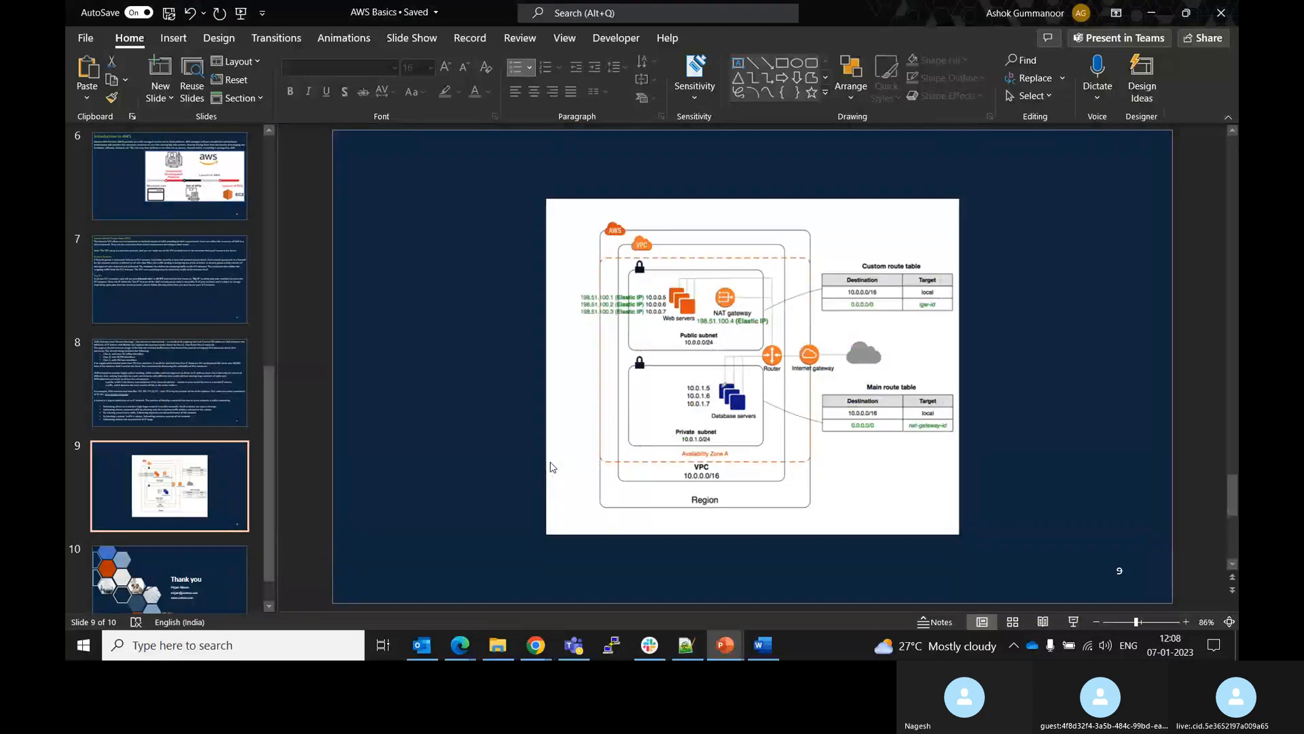
{"action": "key", "text": "alt+Tab"}
{"action": "left_click", "coordinate": [540, 646]}
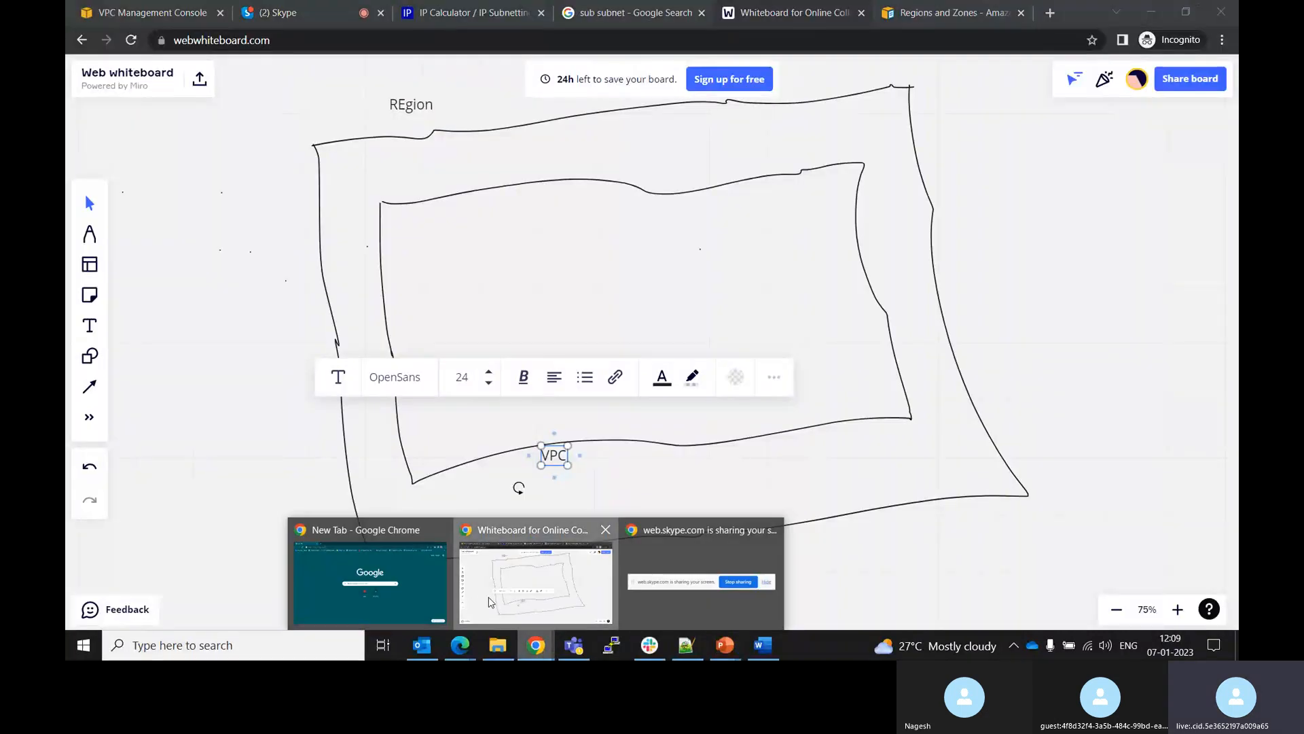
Enable DNS hostnames in My-test-vpc's VPC settings and save the change
{"action": "left_click", "coordinate": [151, 12]}
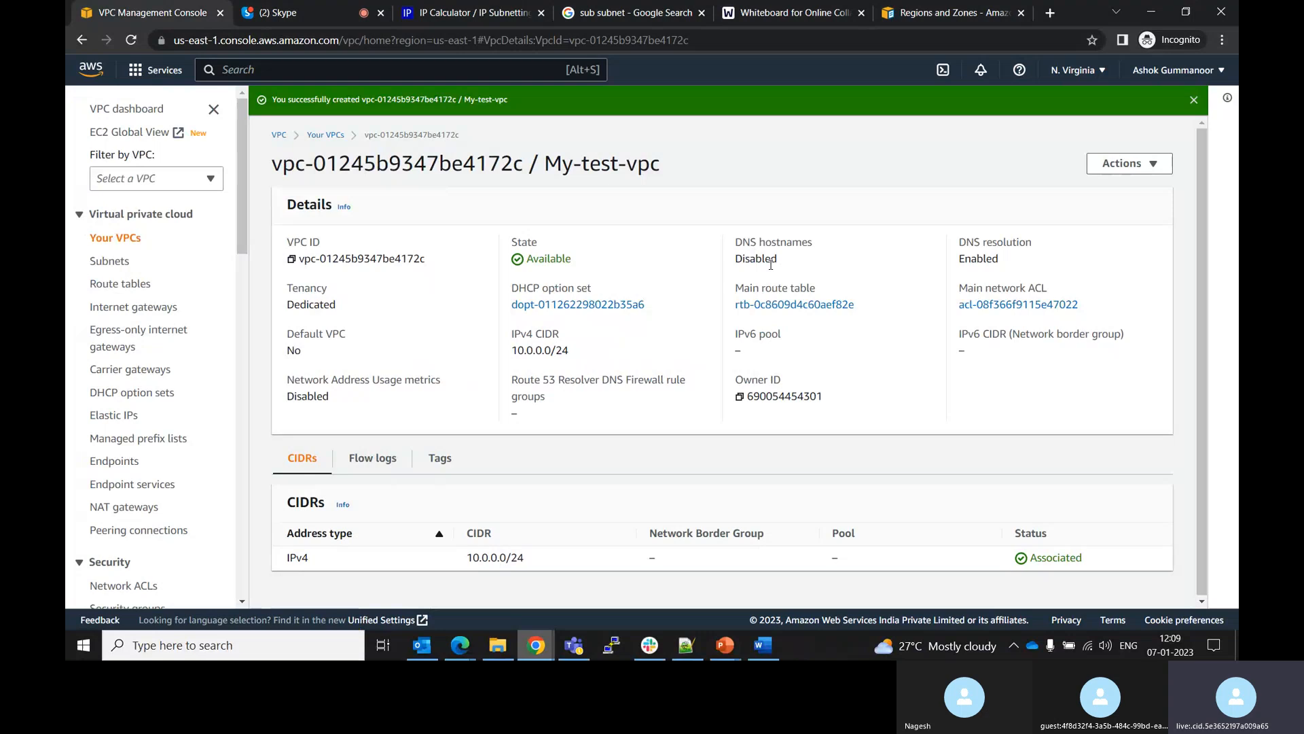
{"action": "left_click", "coordinate": [1153, 168]}
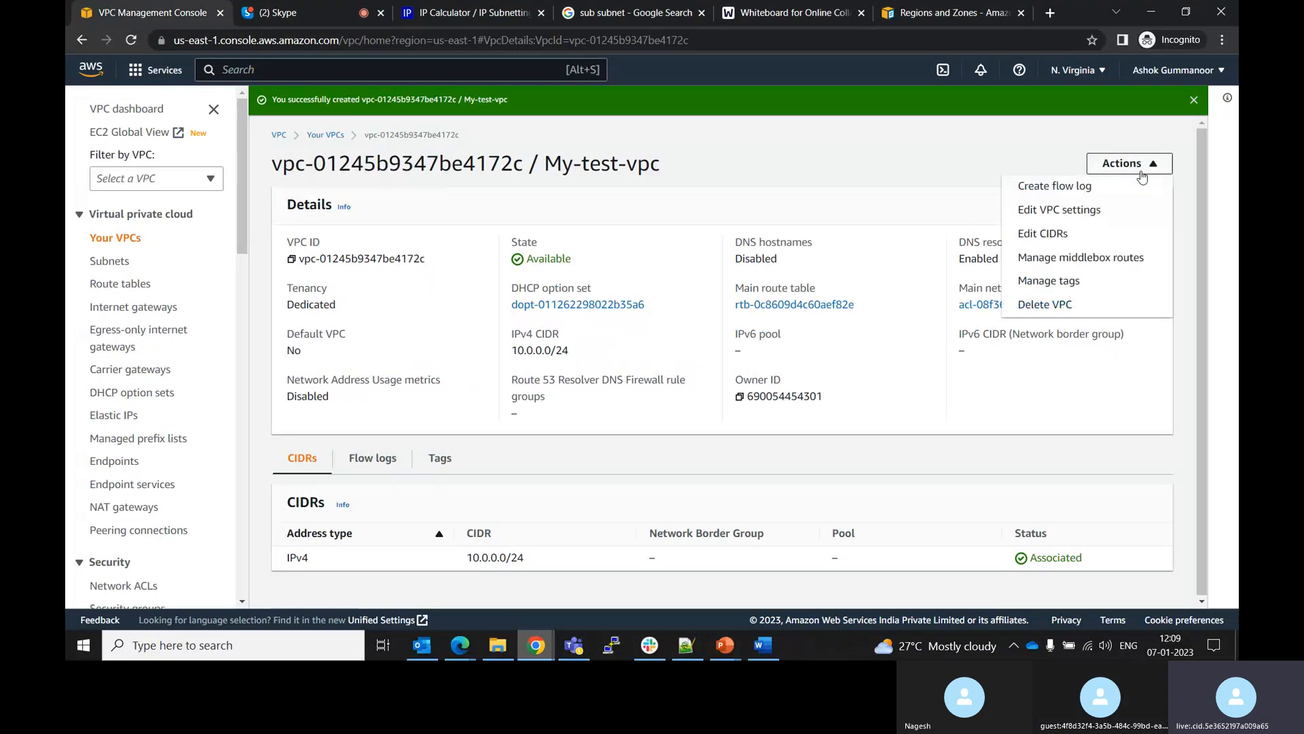
{"action": "left_click", "coordinate": [1046, 211]}
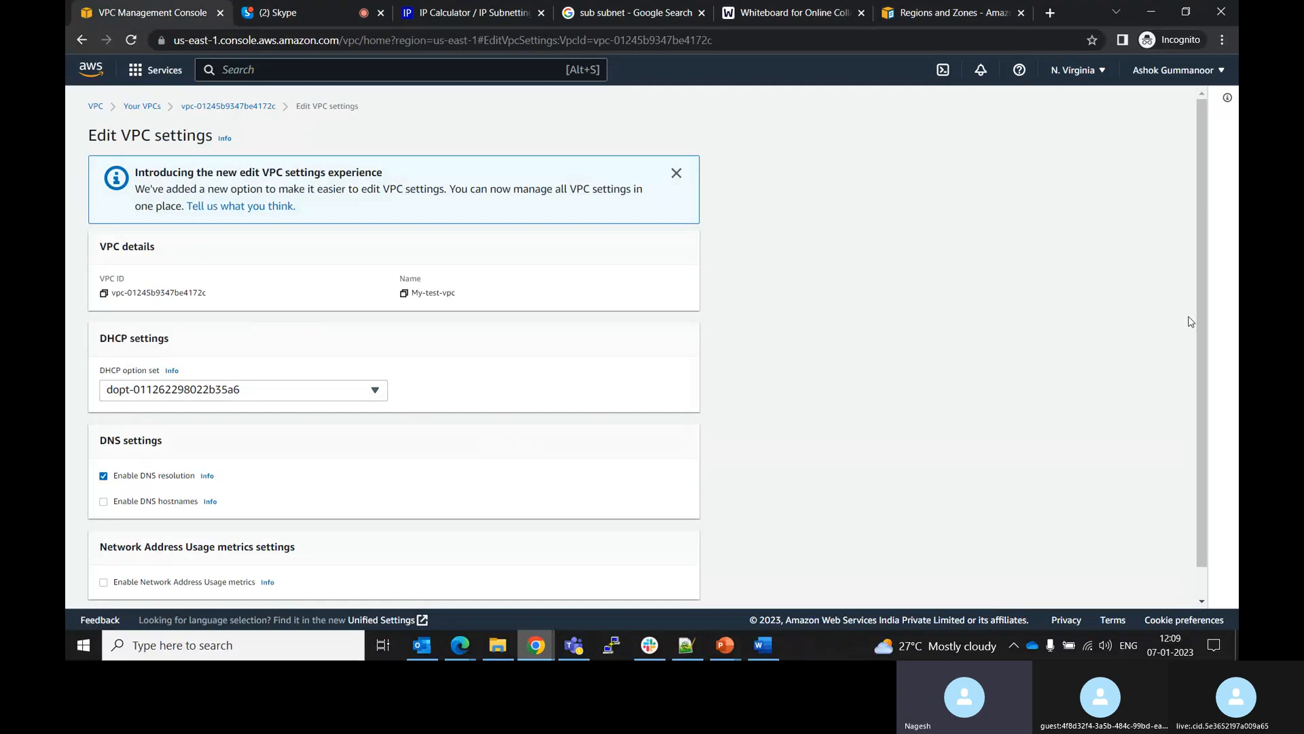
{"action": "left_click_drag", "start_coordinate": [1200, 324], "coordinate": [1201, 399]}
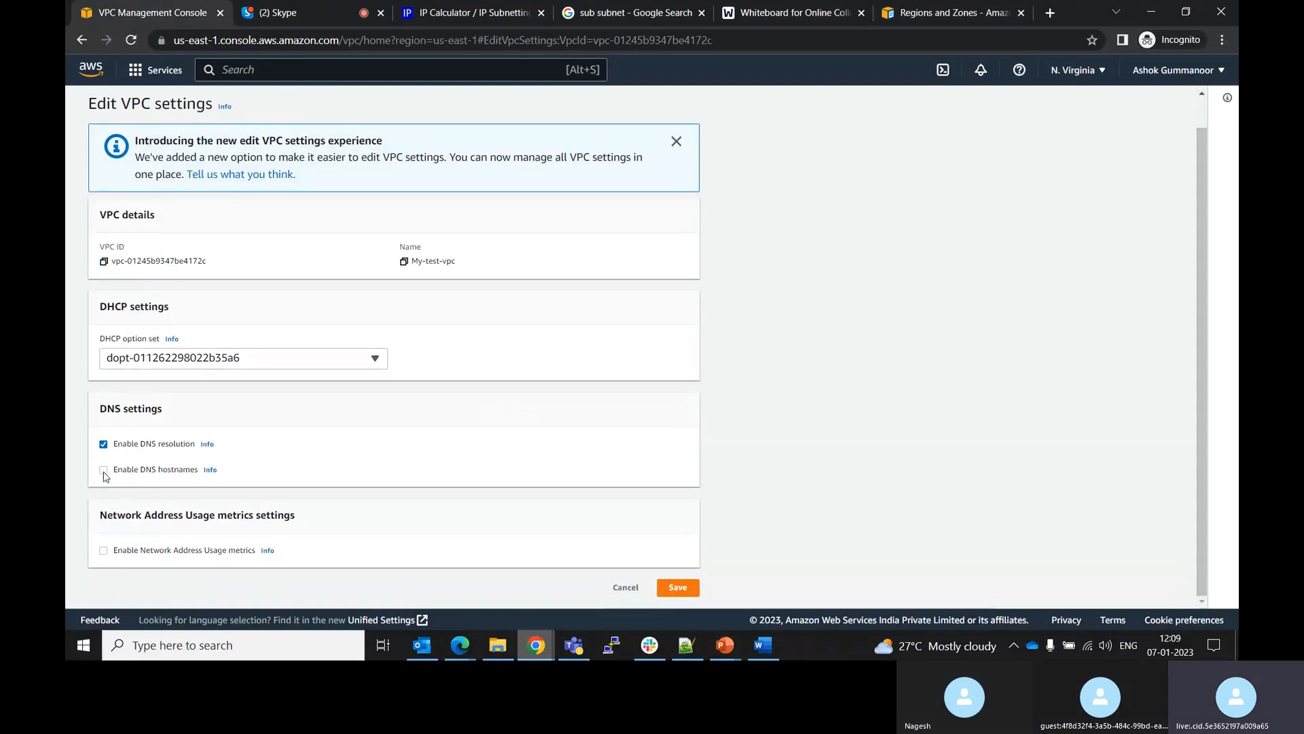
{"action": "left_click", "coordinate": [678, 588]}
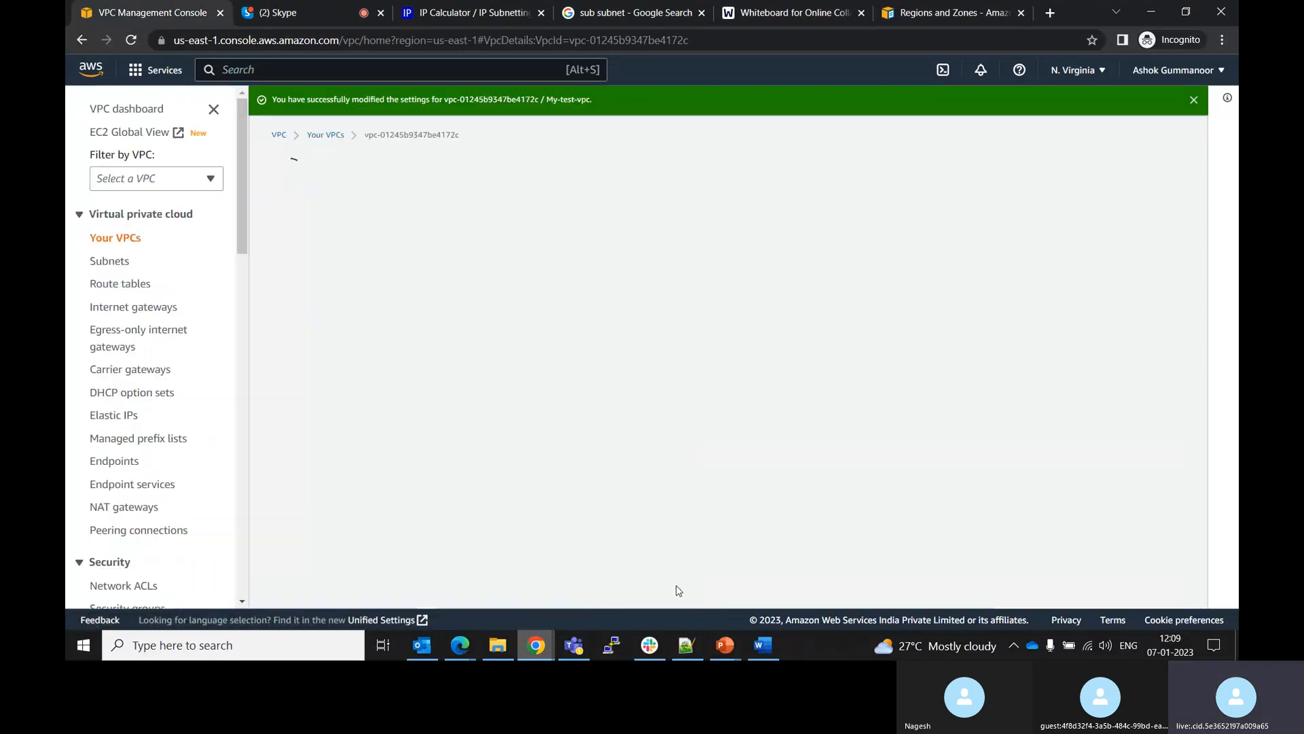
Review the VPC's DNS hostnames status and its Flow logs and CIDRs tabs
{"action": "double_click", "coordinate": [754, 259]}
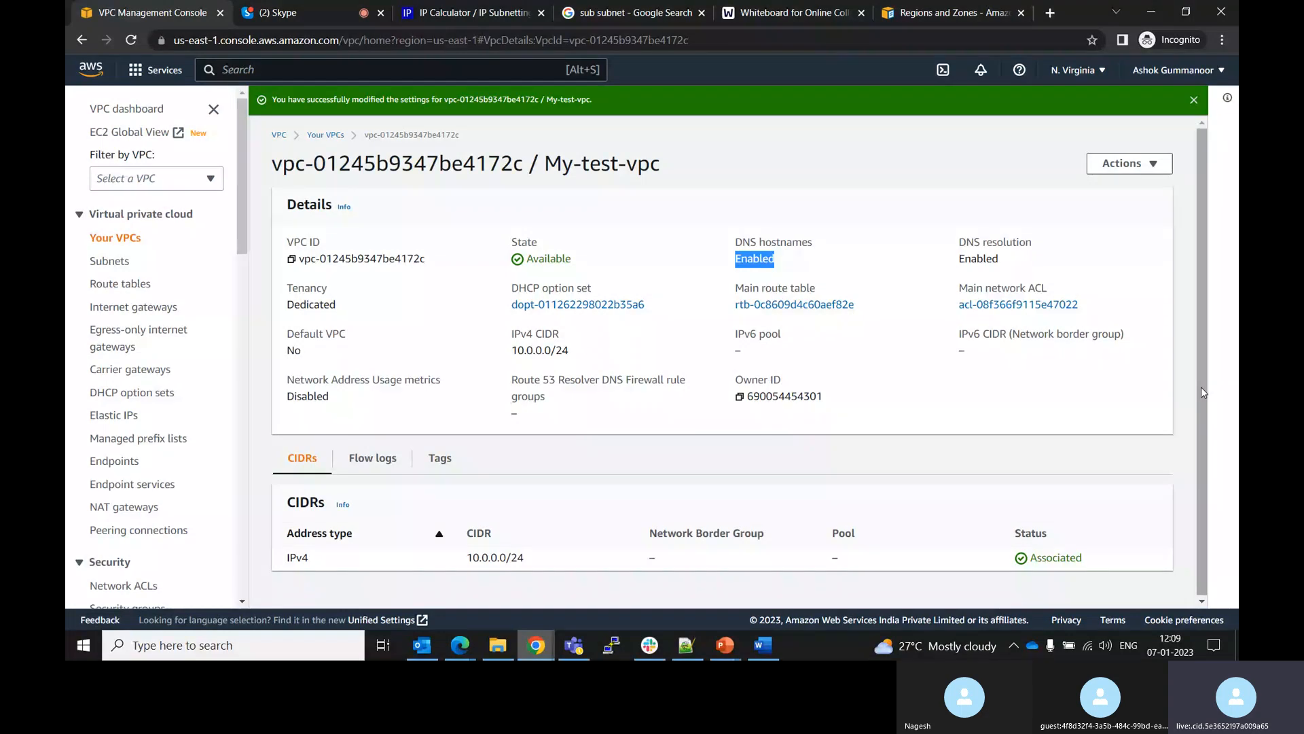
{"action": "left_click", "coordinate": [360, 461]}
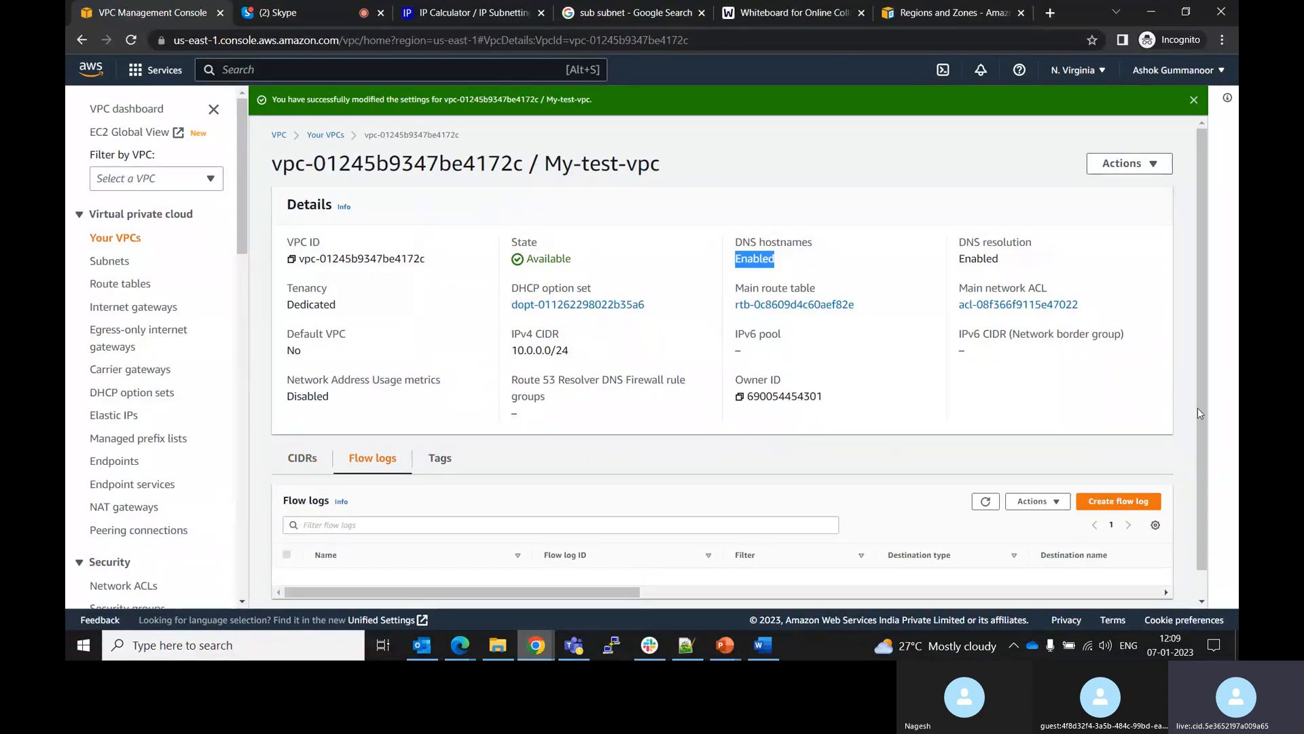
{"action": "scroll", "coordinate": [1199, 413], "scroll_direction": "down", "scroll_amount": 1}
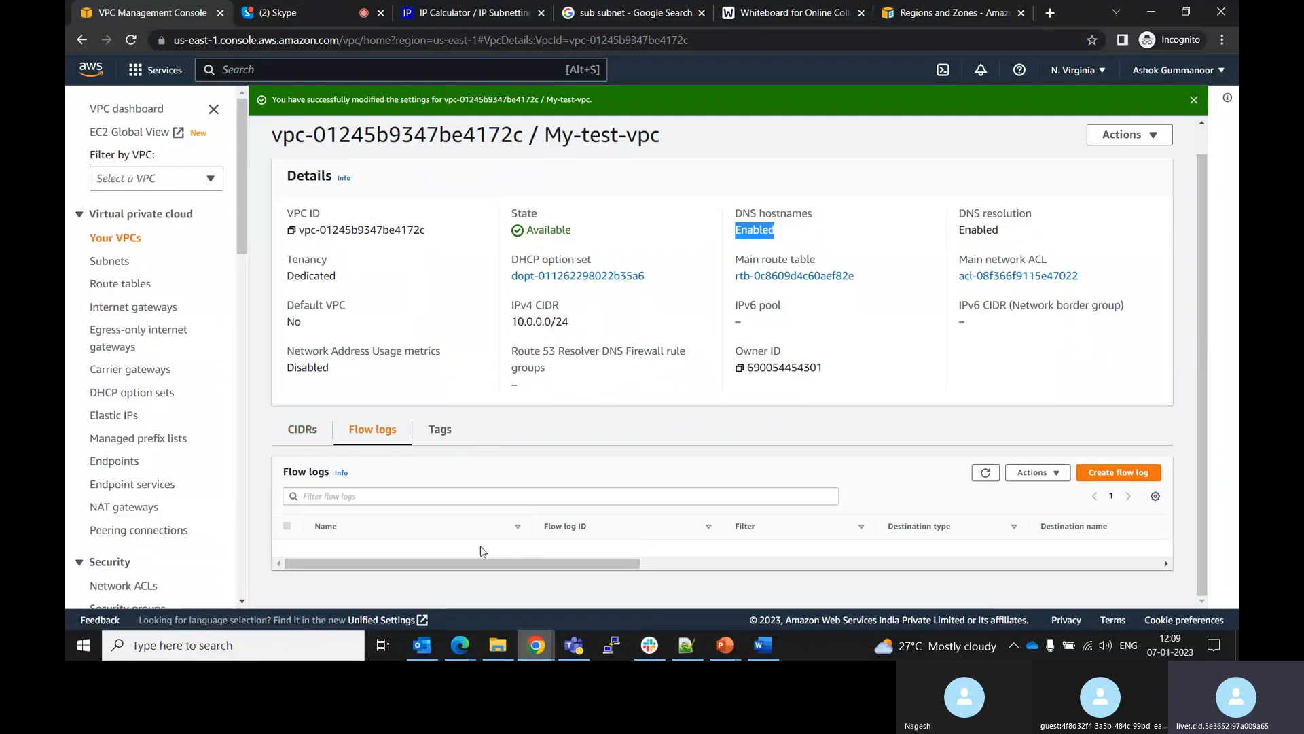
{"action": "left_click", "coordinate": [302, 432]}
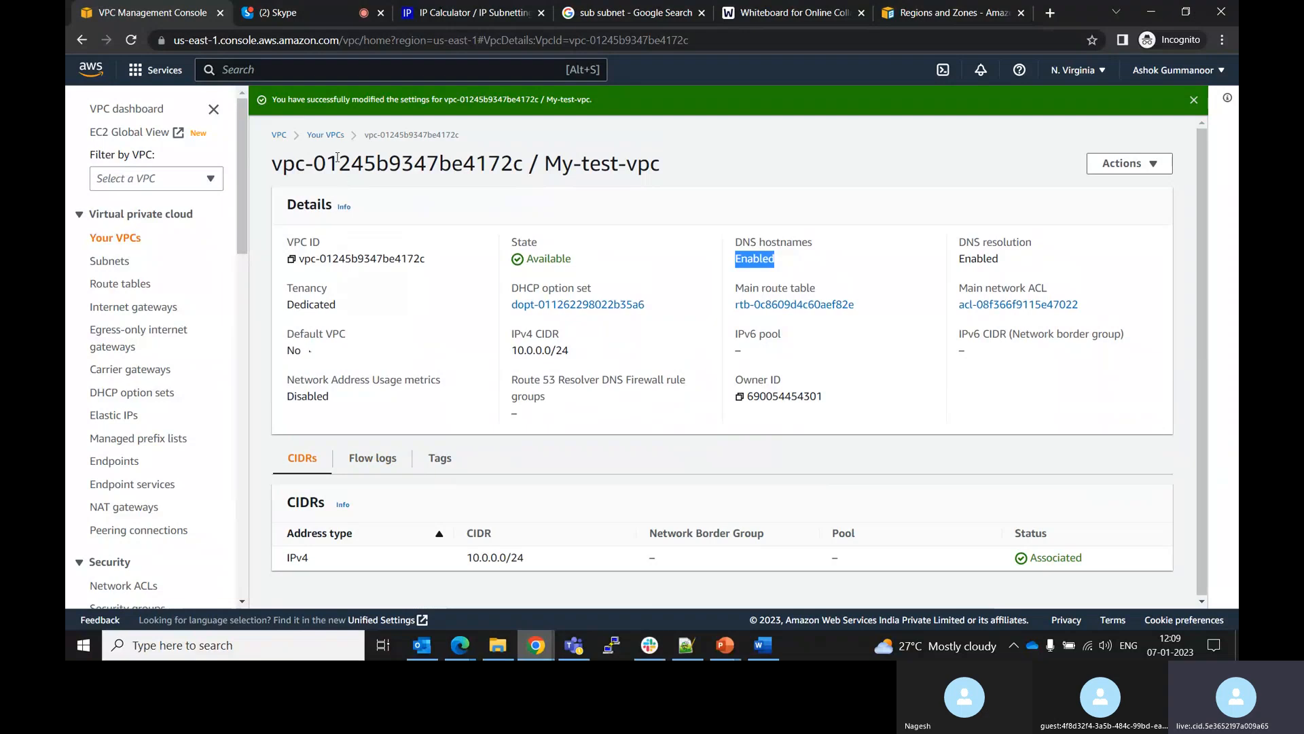
Open a new subnet creation form and select My-test-vpc as its VPC
{"action": "left_click", "coordinate": [327, 135]}
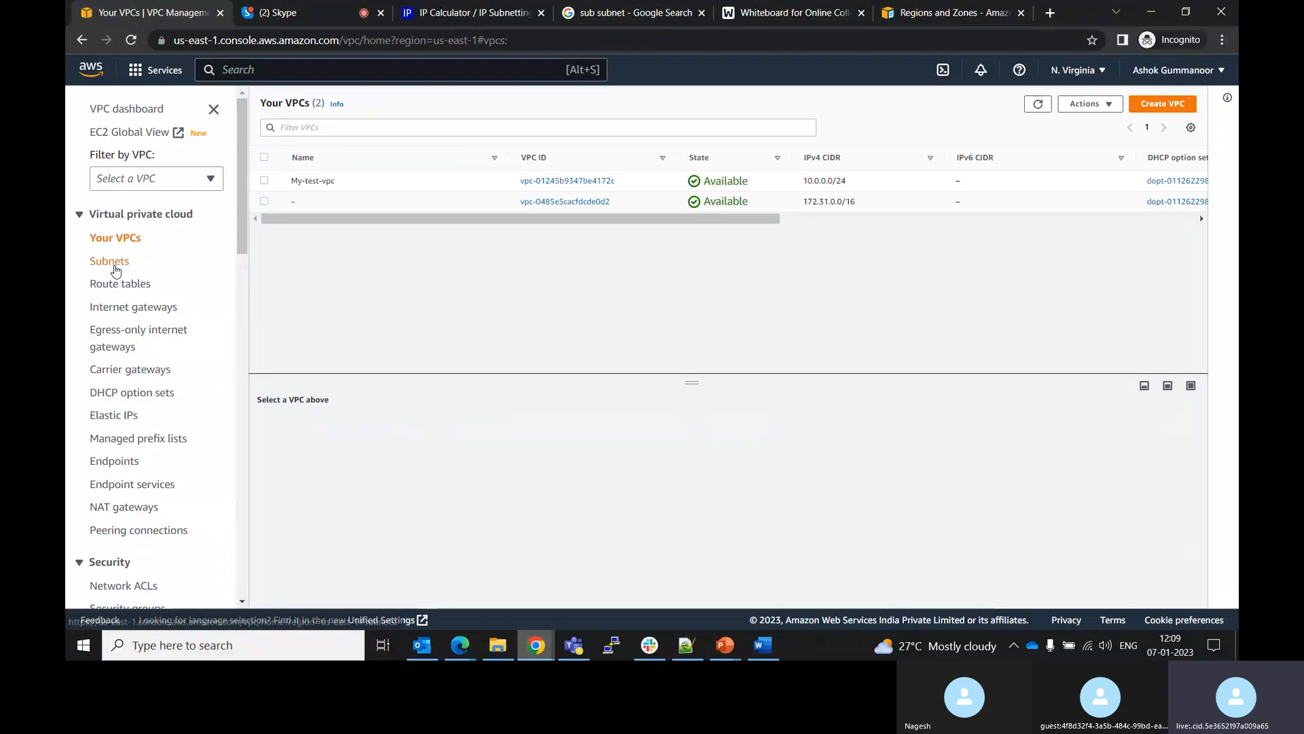
{"action": "left_click", "coordinate": [116, 269]}
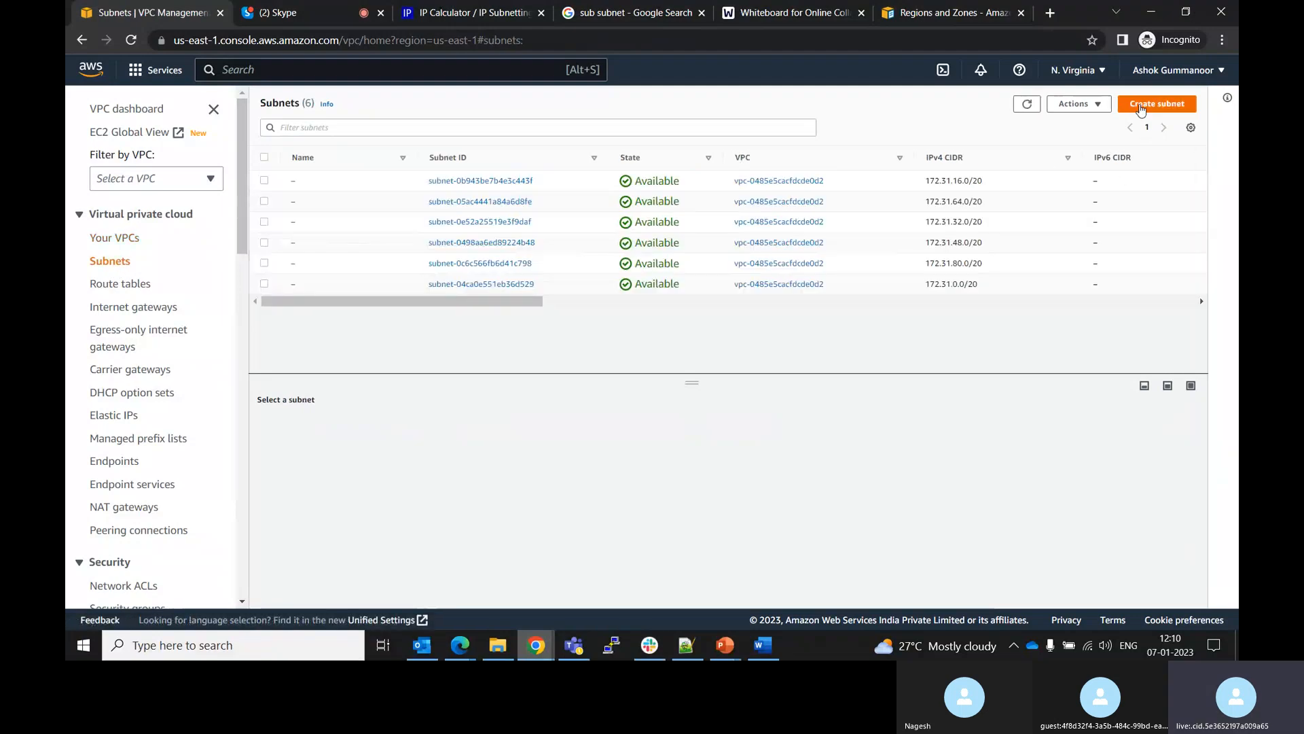
{"action": "left_click", "coordinate": [1140, 109]}
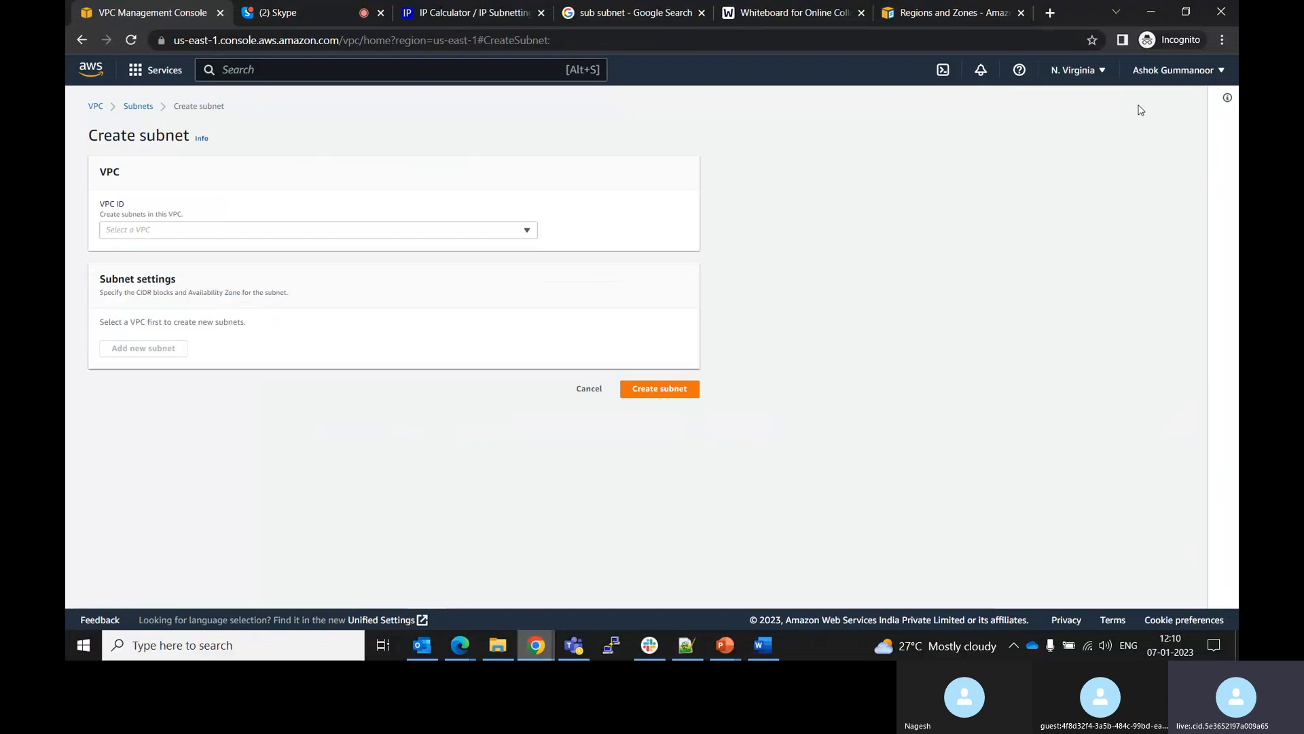
{"action": "left_click", "coordinate": [397, 233]}
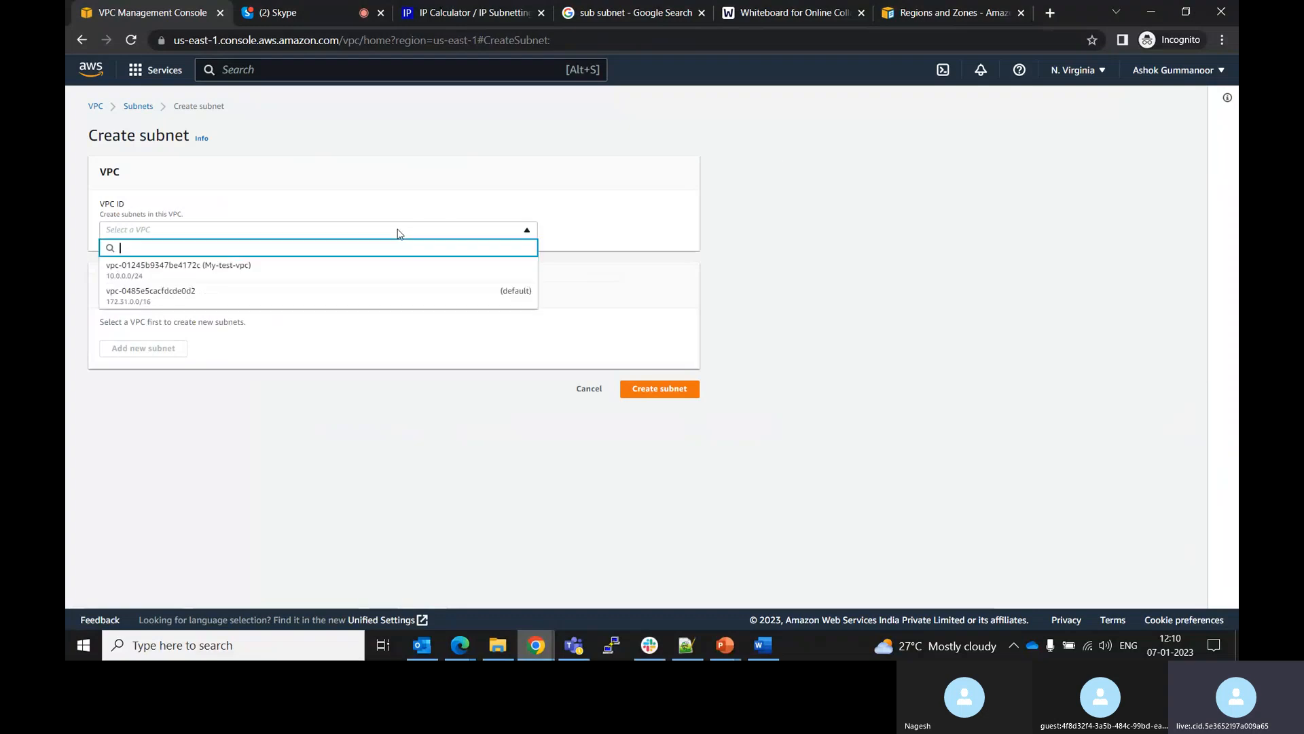
{"action": "left_click", "coordinate": [239, 278]}
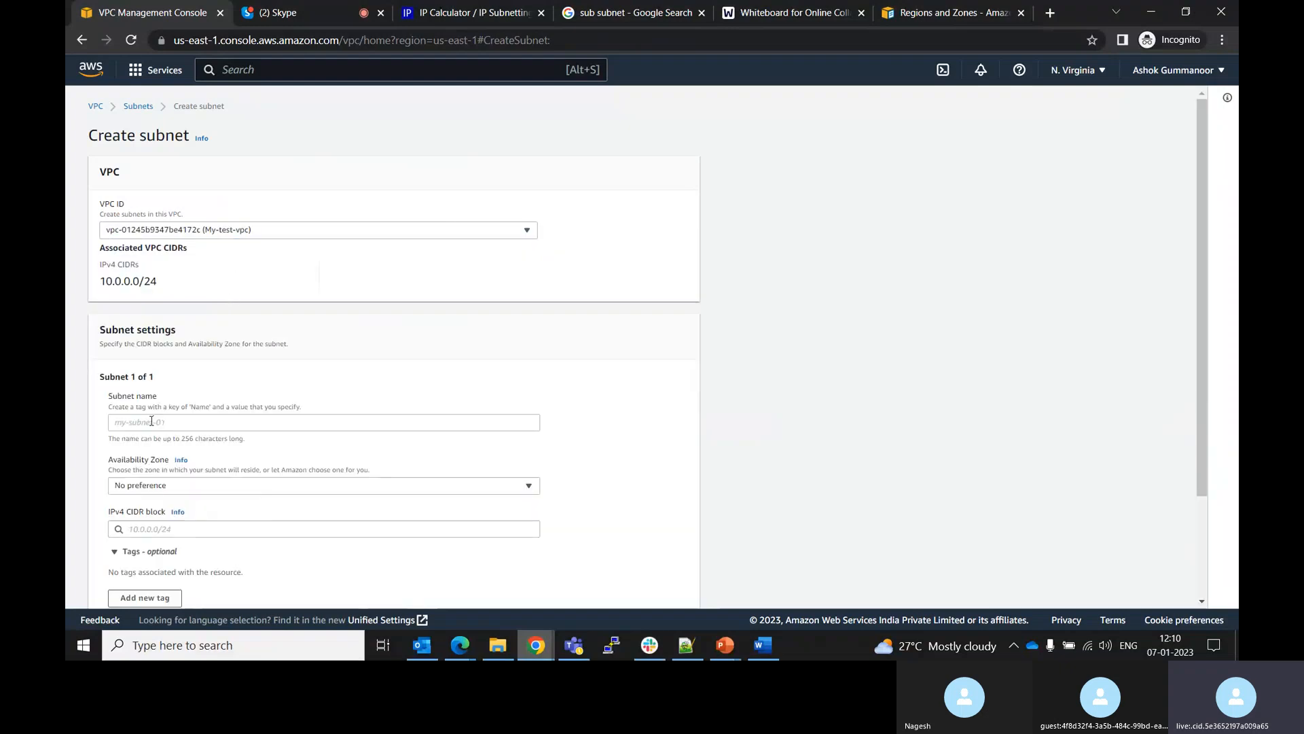
Name the subnet PublicSubnet, reselect My-test-vpc, and abandon the form for the VPC dashboard
{"action": "left_click", "coordinate": [152, 421]}
{"action": "type", "text": "Publi"}
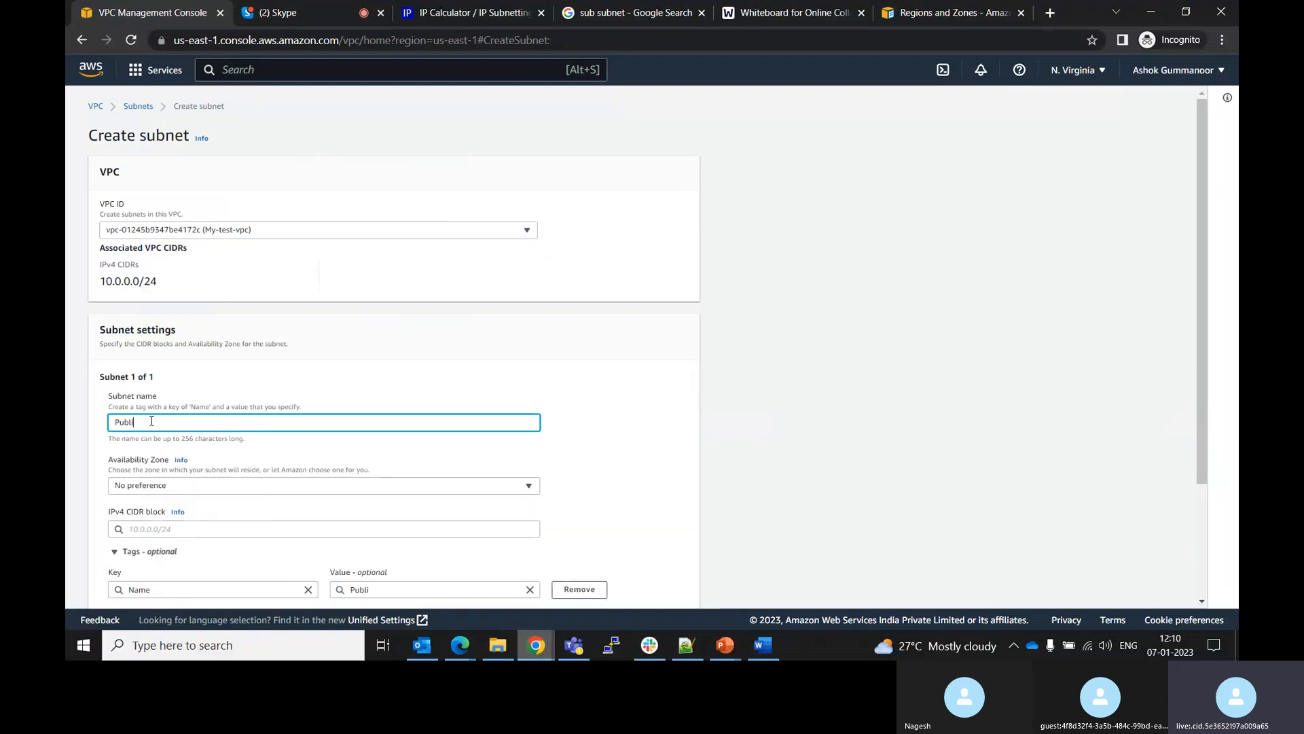
{"action": "type", "text": "cSubnet"}
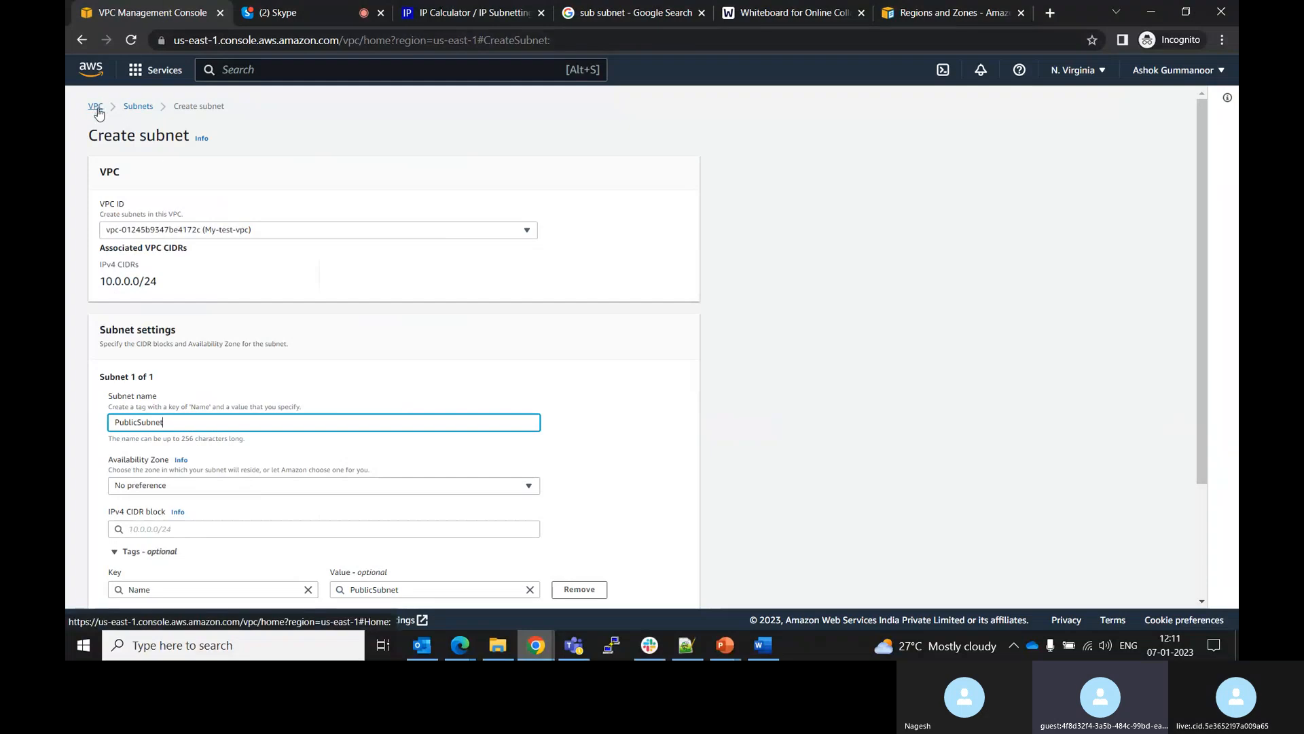
{"action": "left_click", "coordinate": [267, 232]}
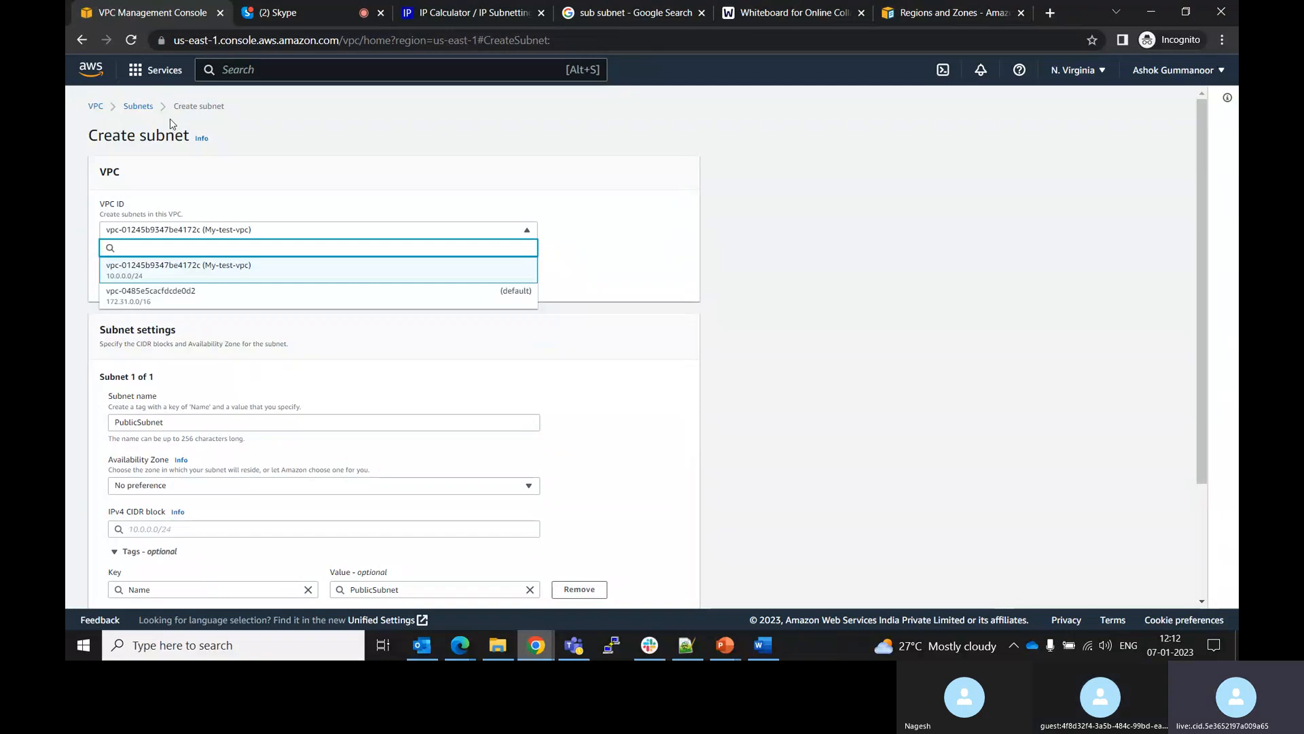
{"action": "left_click", "coordinate": [275, 270]}
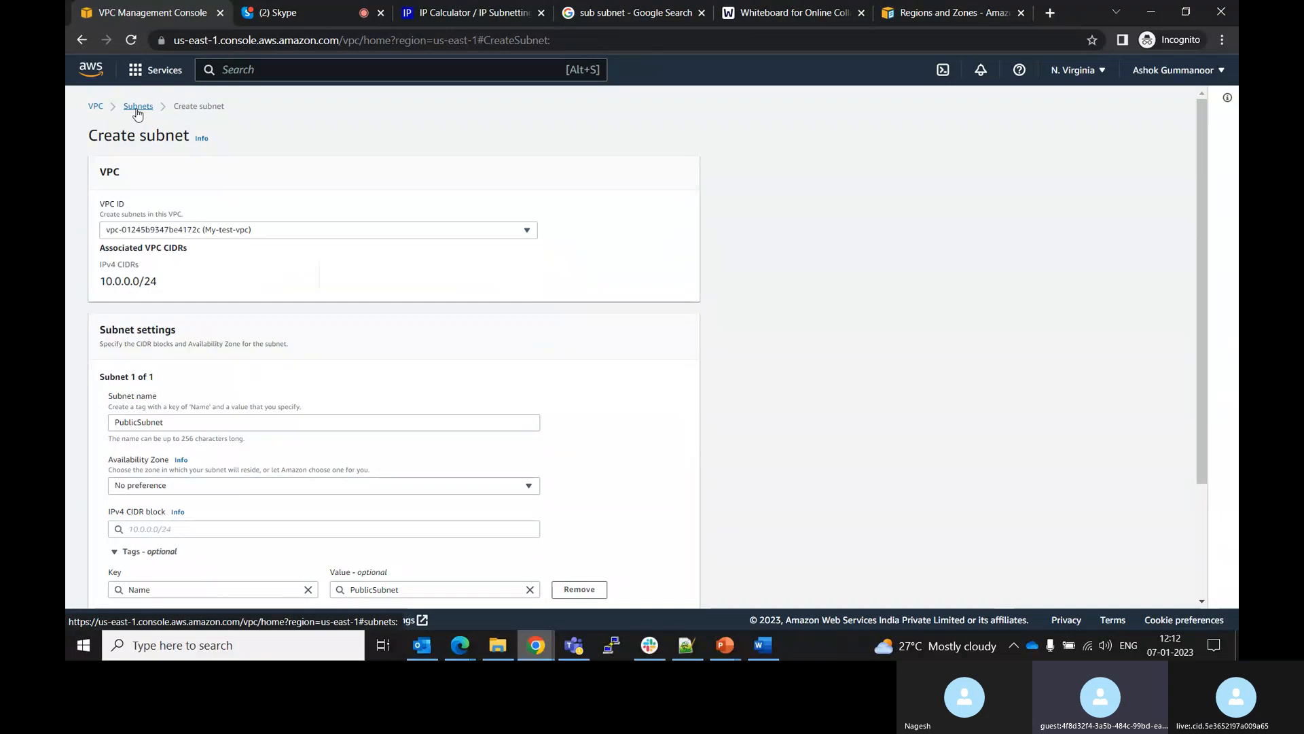
{"action": "left_click", "coordinate": [97, 111]}
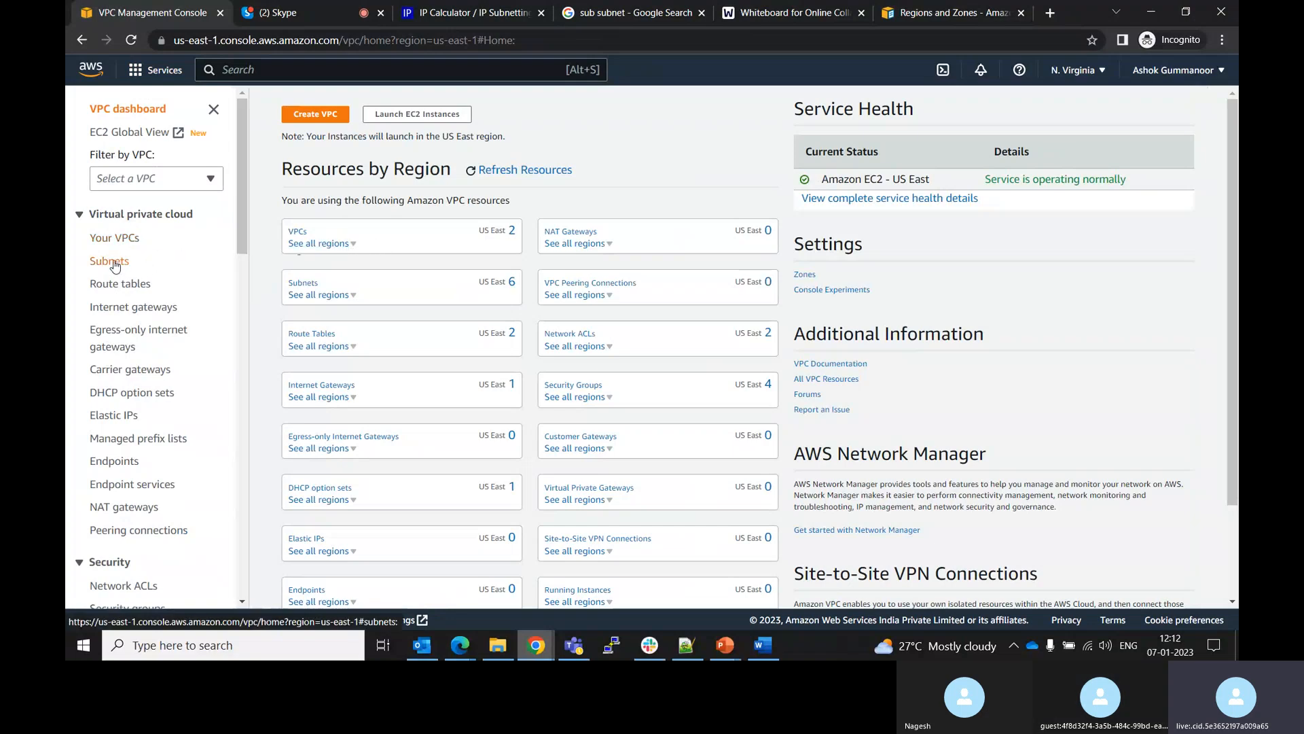
Start creating a subnet again from the VPC list and choose My-test-vpc as its VPC
{"action": "left_click", "coordinate": [298, 232]}
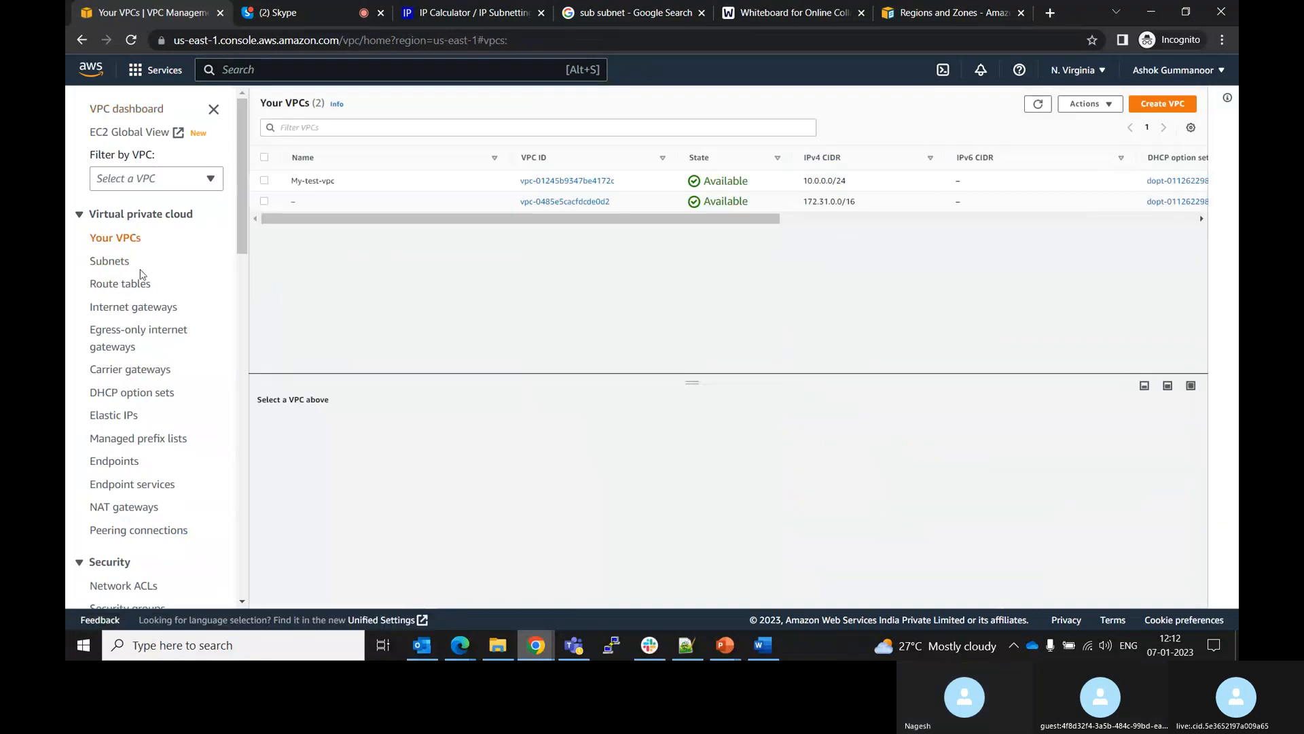
{"action": "left_click", "coordinate": [122, 268]}
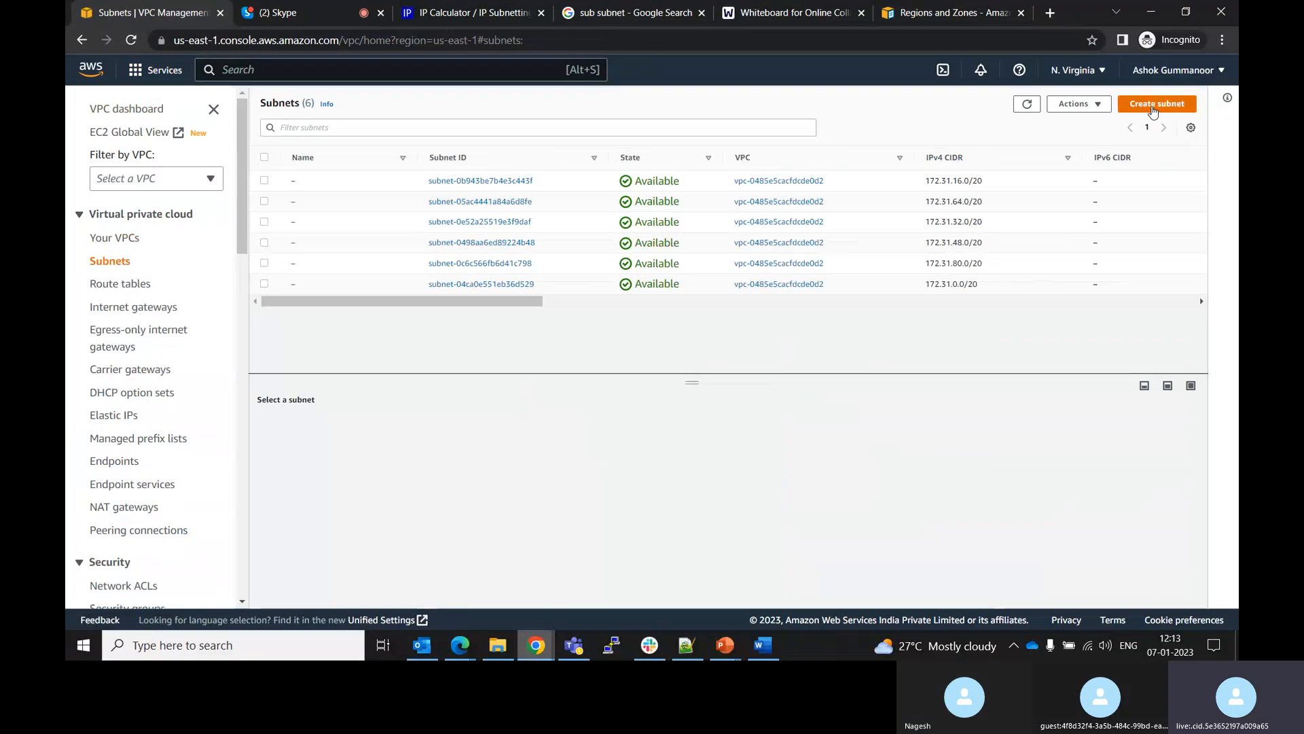
{"action": "left_click", "coordinate": [1154, 106]}
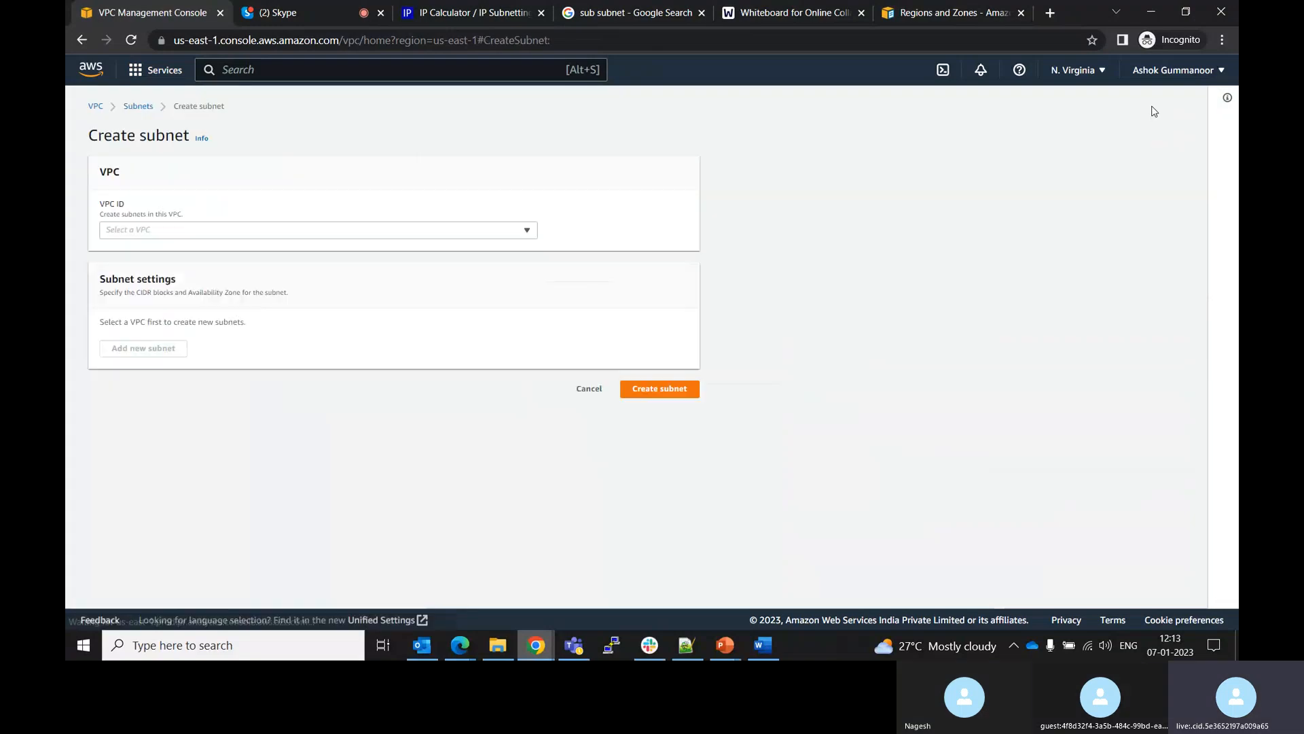
{"action": "left_click", "coordinate": [531, 234]}
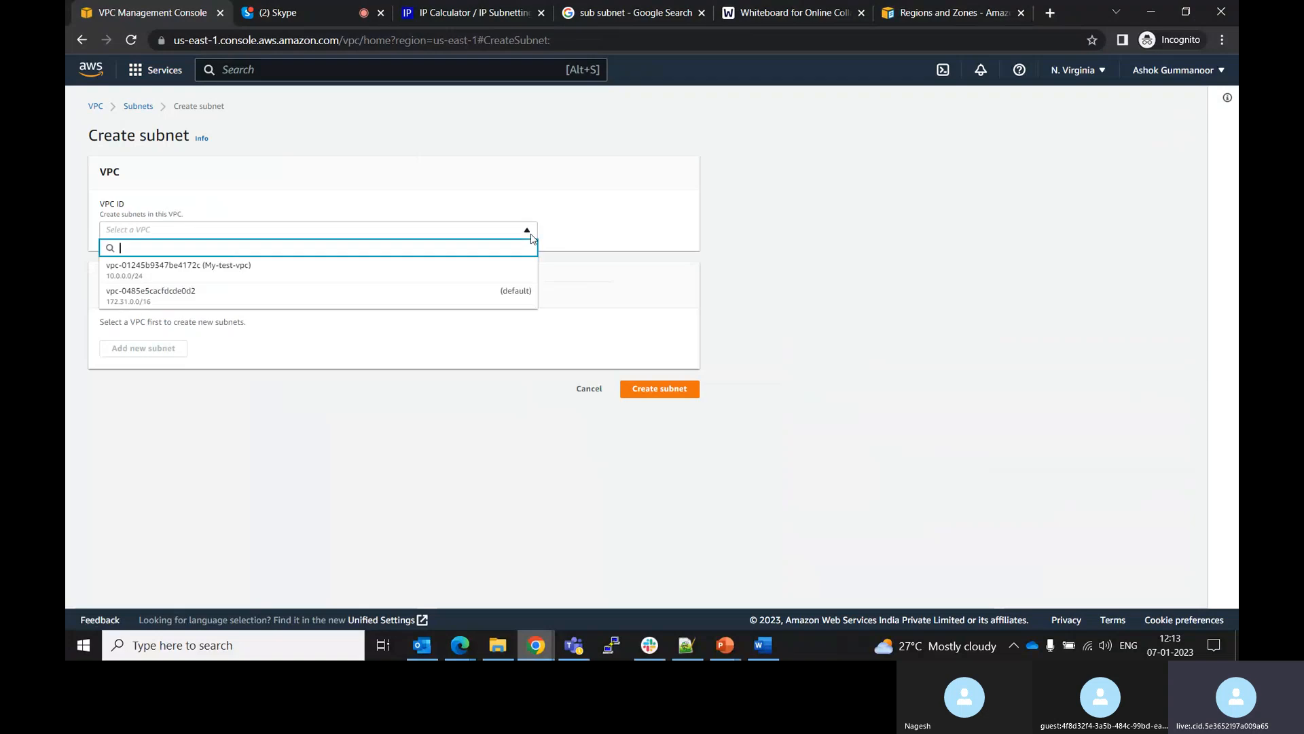
{"action": "left_click", "coordinate": [286, 273]}
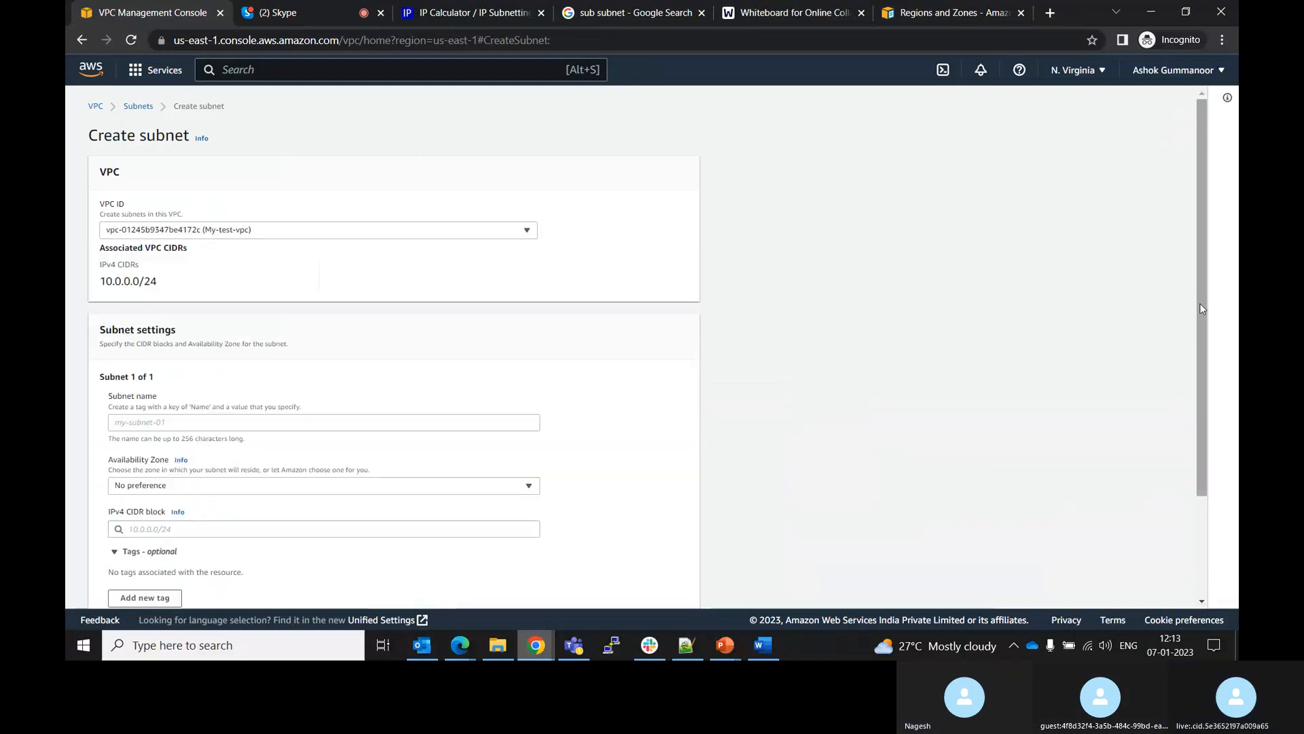
Name the subnet publicSubnet and place it in Availability Zone US East (N. Virginia) / us-east-1a
{"action": "left_click_drag", "start_coordinate": [1200, 303], "coordinate": [1201, 339]}
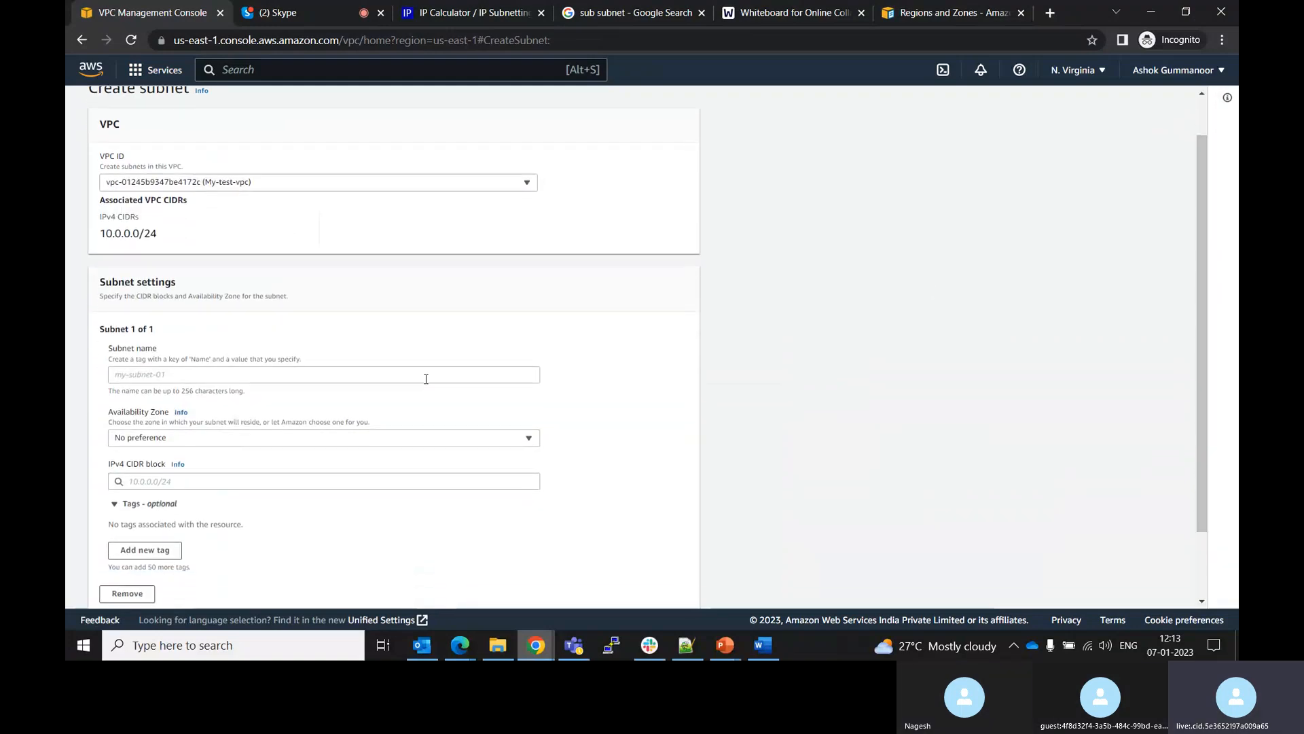
{"action": "left_click", "coordinate": [358, 378]}
{"action": "type", "text": "pub"}
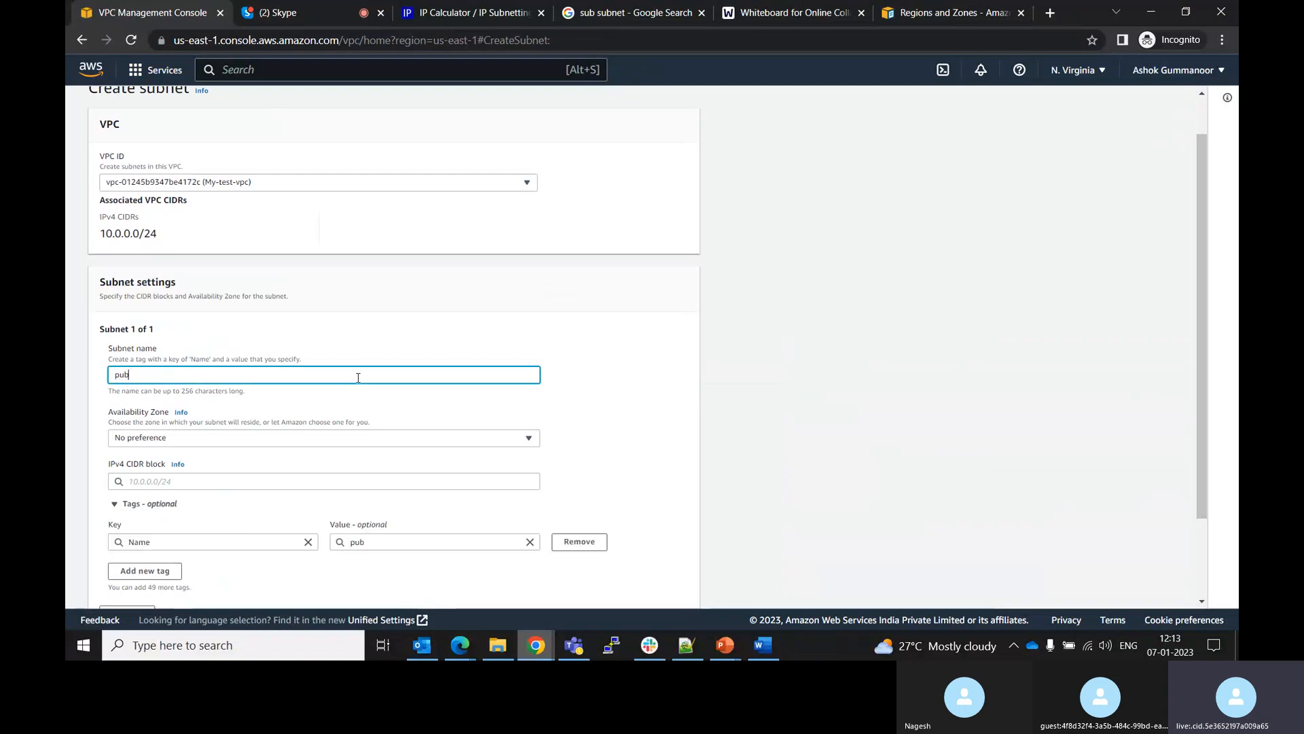
{"action": "type", "text": "licSubnet"}
{"action": "left_click", "coordinate": [323, 443]}
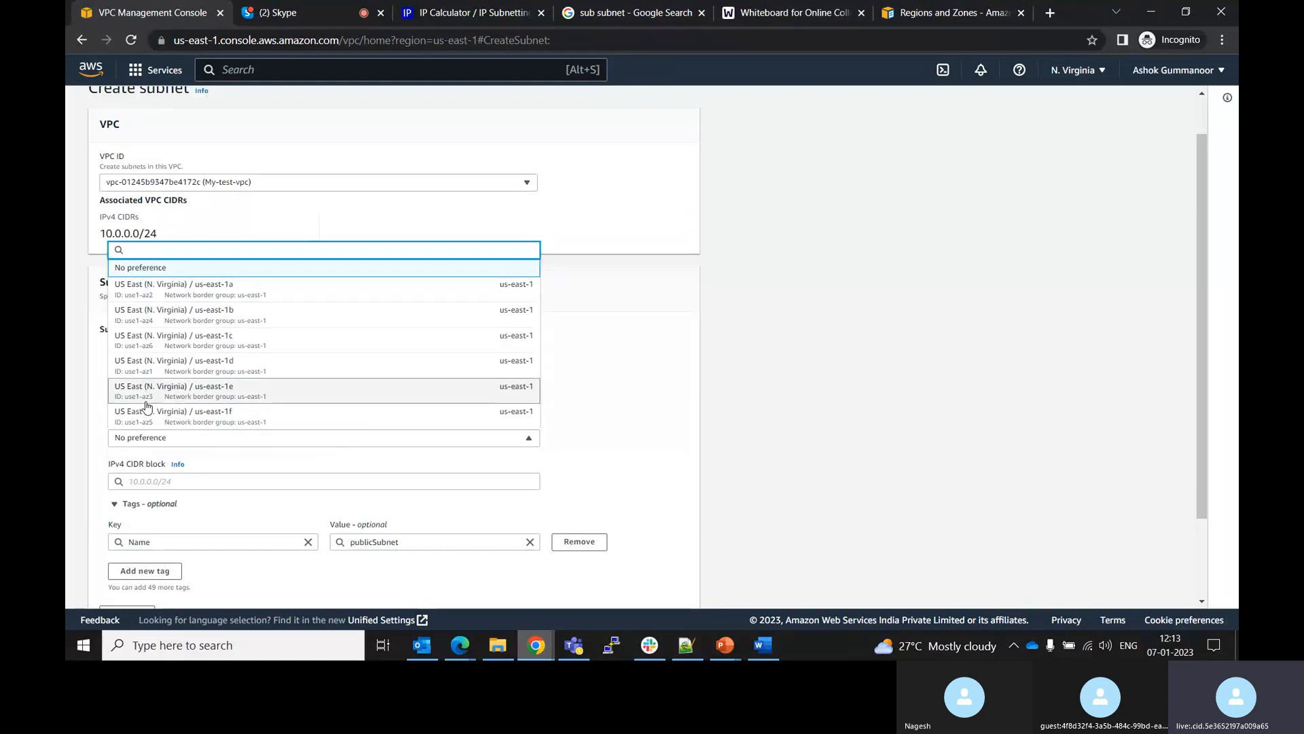
{"action": "left_click", "coordinate": [146, 287]}
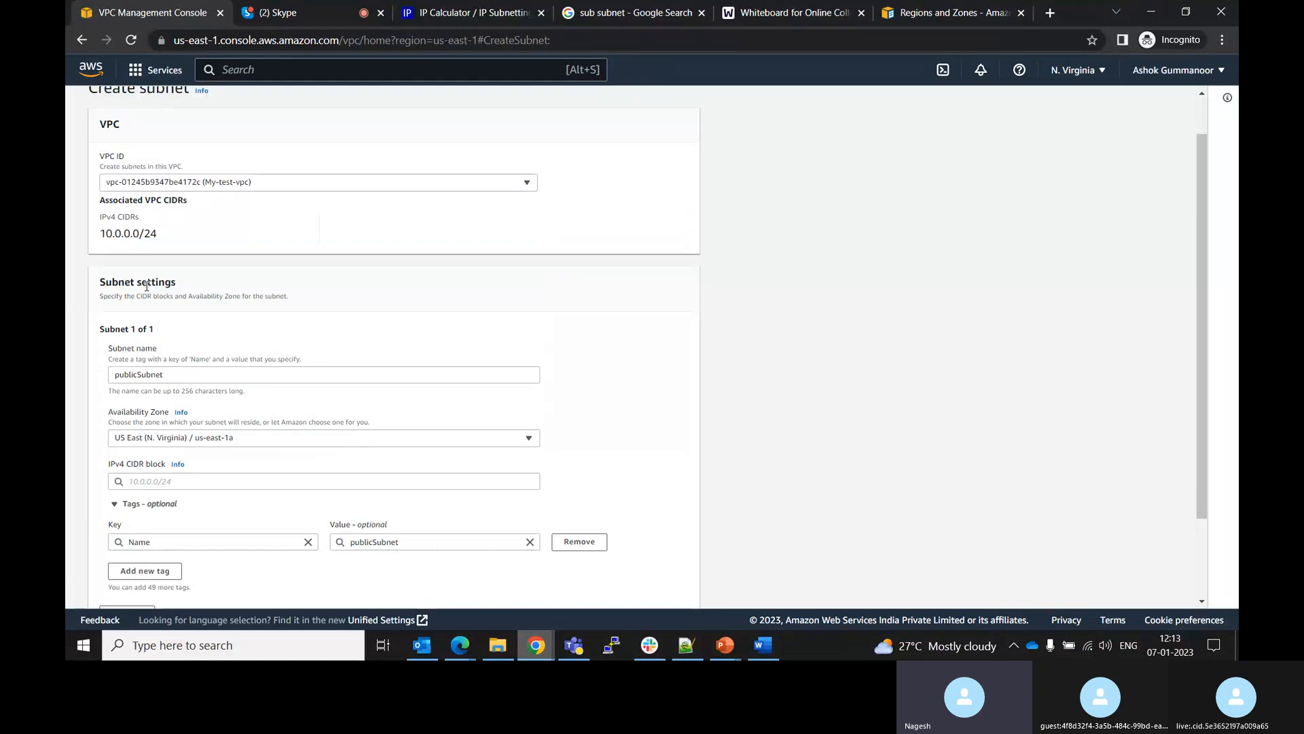
Choose 0.0.0.0/0 from the IPv4 CIDR block suggestions
{"action": "left_click", "coordinate": [201, 483]}
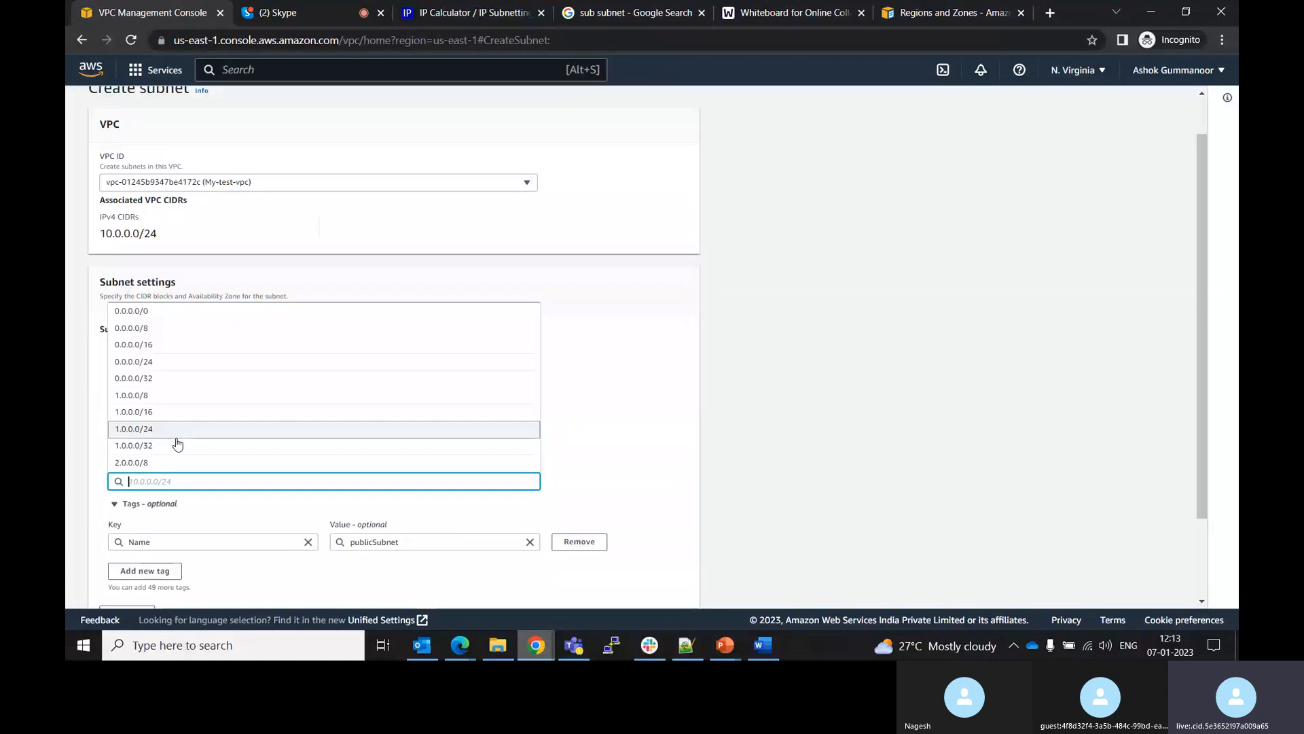
{"action": "left_click", "coordinate": [645, 417]}
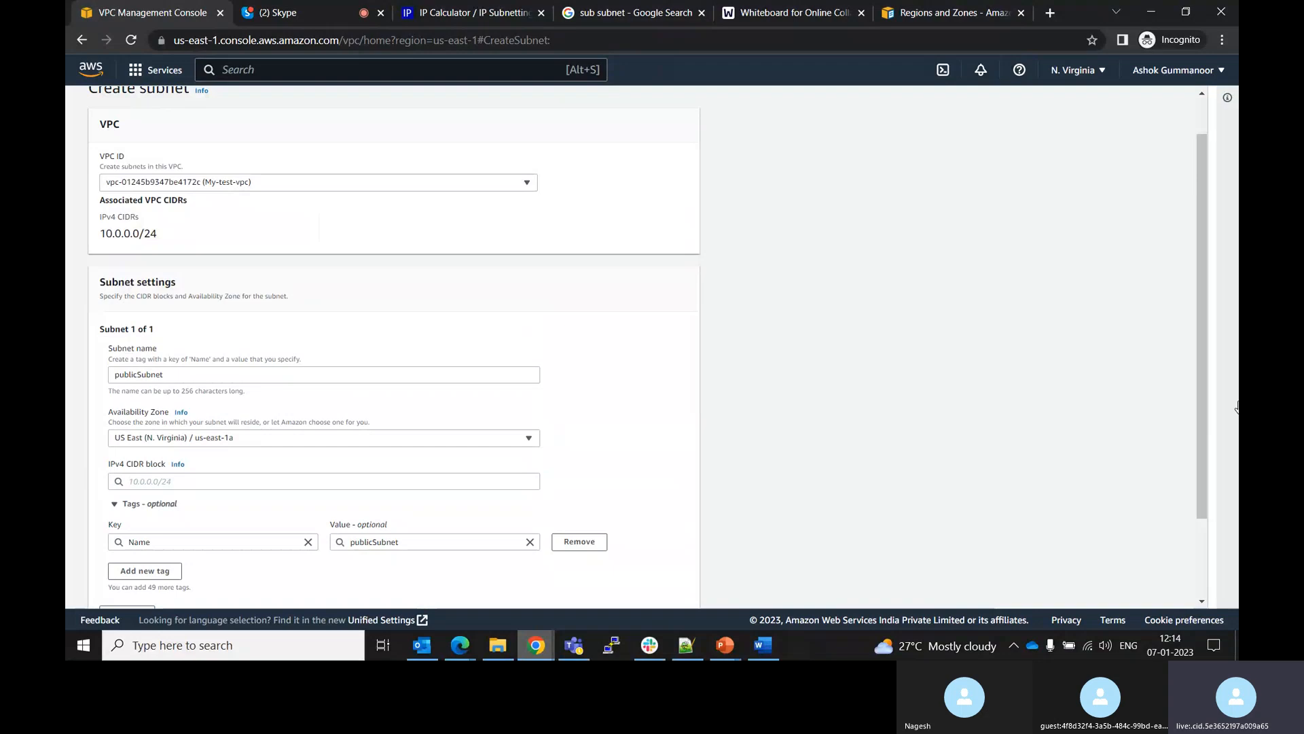
{"action": "left_click_drag", "start_coordinate": [1201, 389], "coordinate": [1201, 465]}
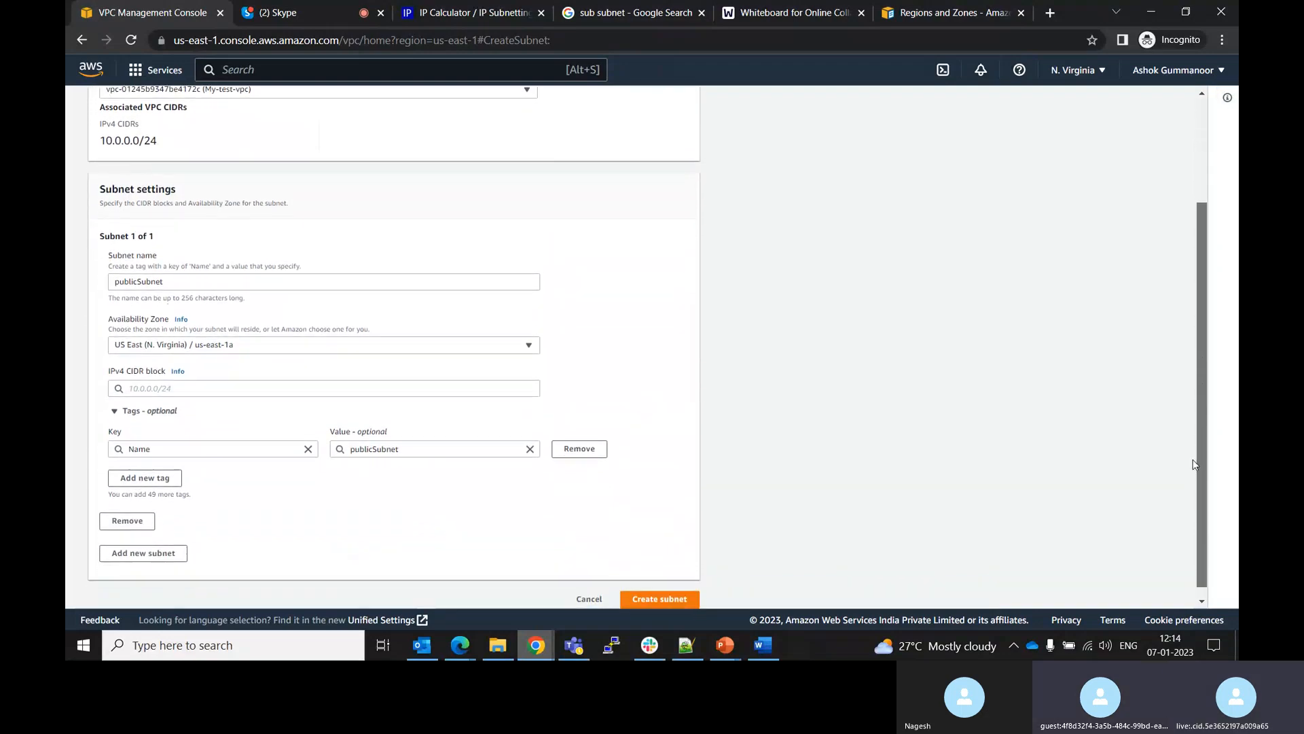
{"action": "left_click", "coordinate": [170, 387]}
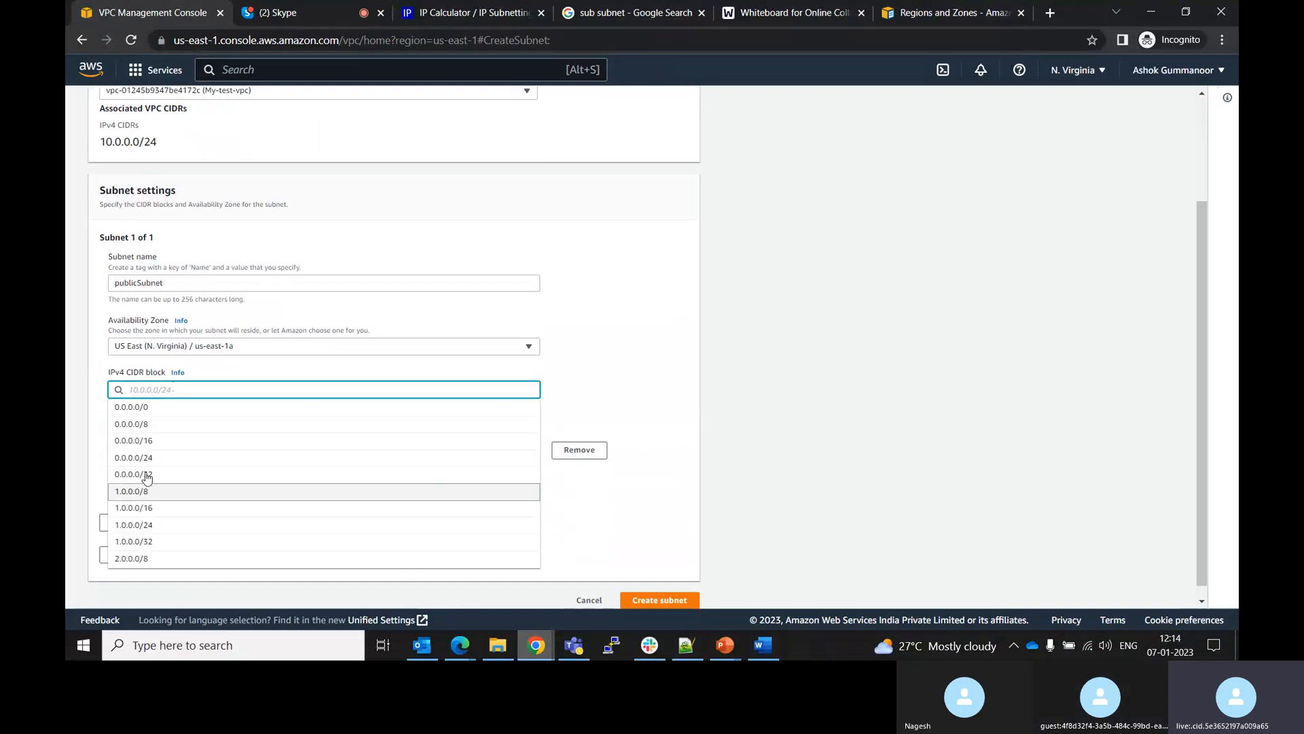
{"action": "left_click", "coordinate": [144, 407]}
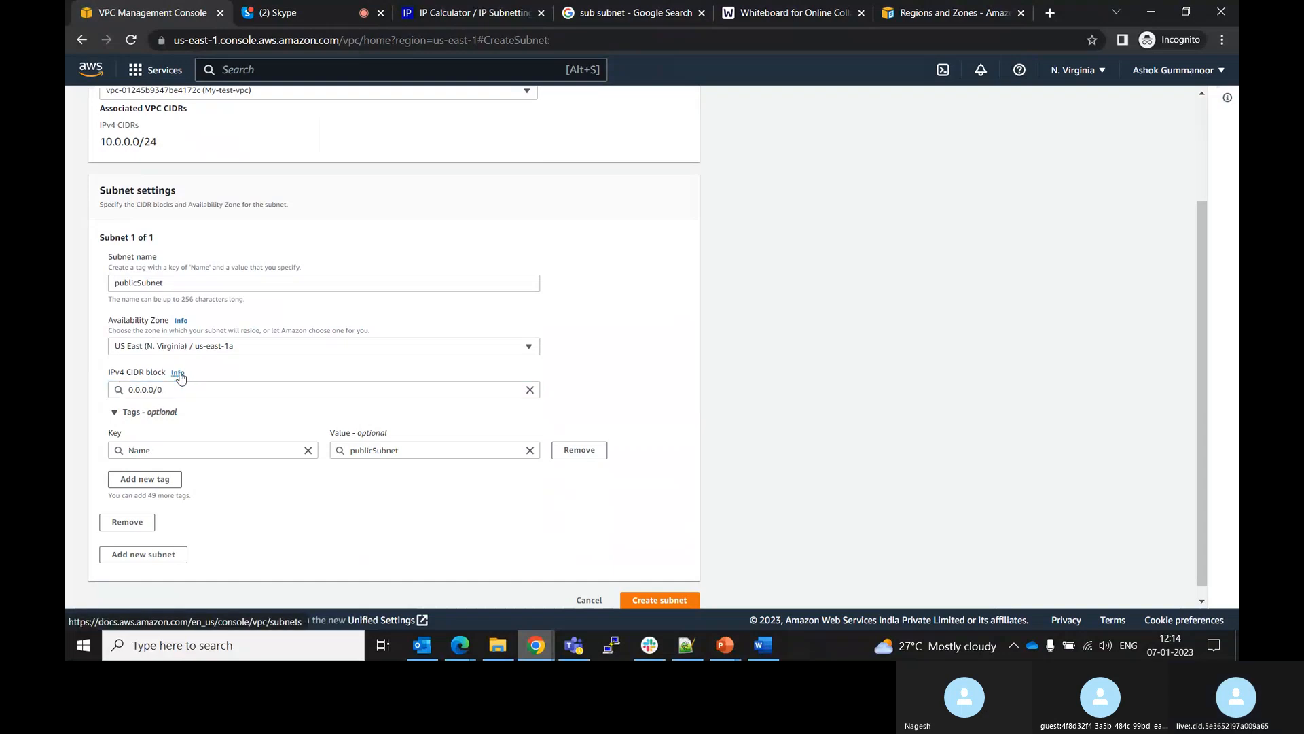
Read the subnet CIDR block help and set the subnet's IPv4 CIDR block to 10.0.0.0/16
{"action": "left_click", "coordinate": [178, 373]}
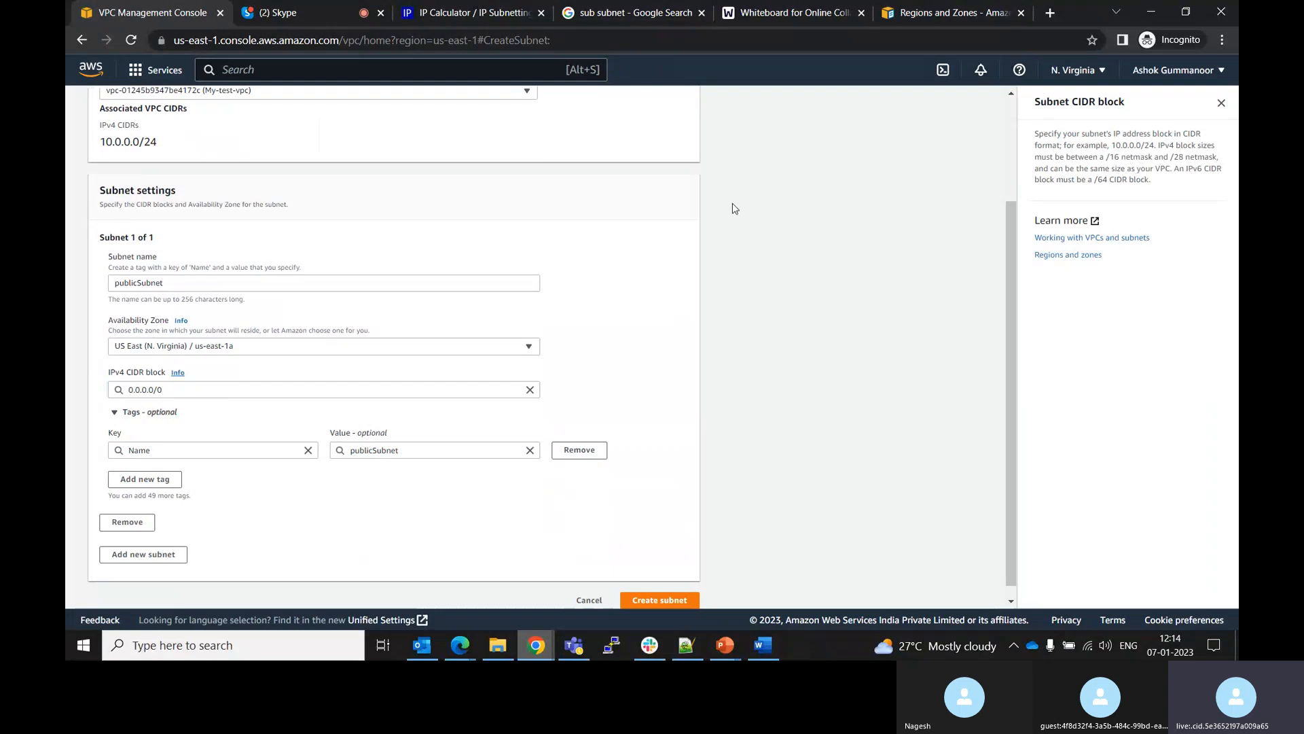
{"action": "left_click", "coordinate": [130, 390]}
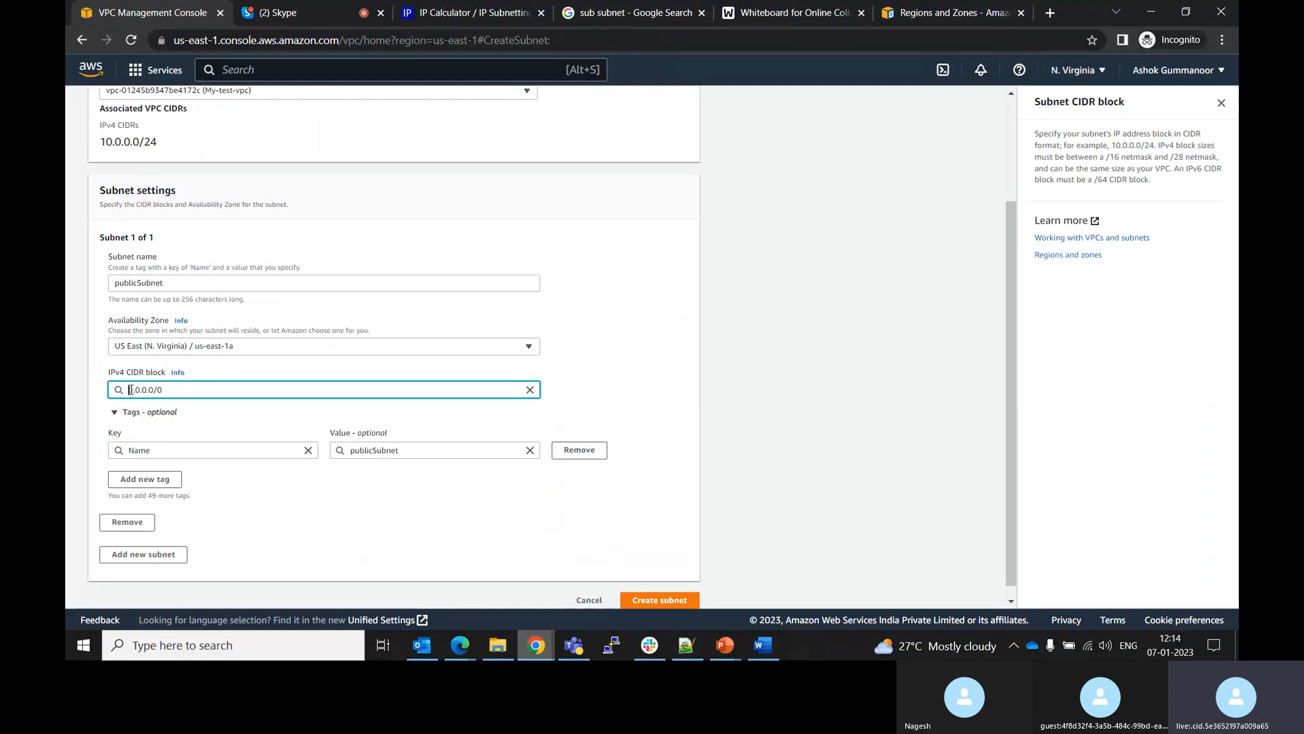
{"action": "type", "text": "1"}
{"action": "left_click", "coordinate": [196, 390]}
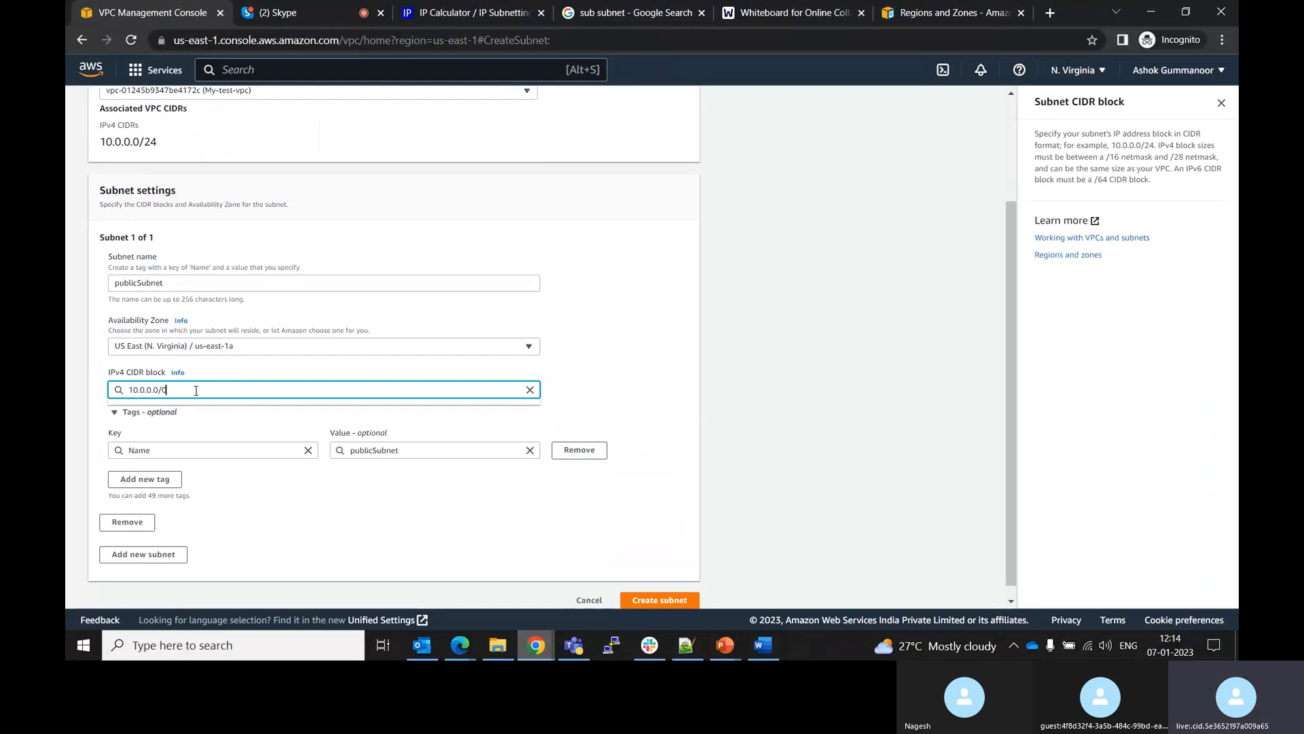
{"action": "key", "text": "BackSpace"}
{"action": "type", "text": "16"}
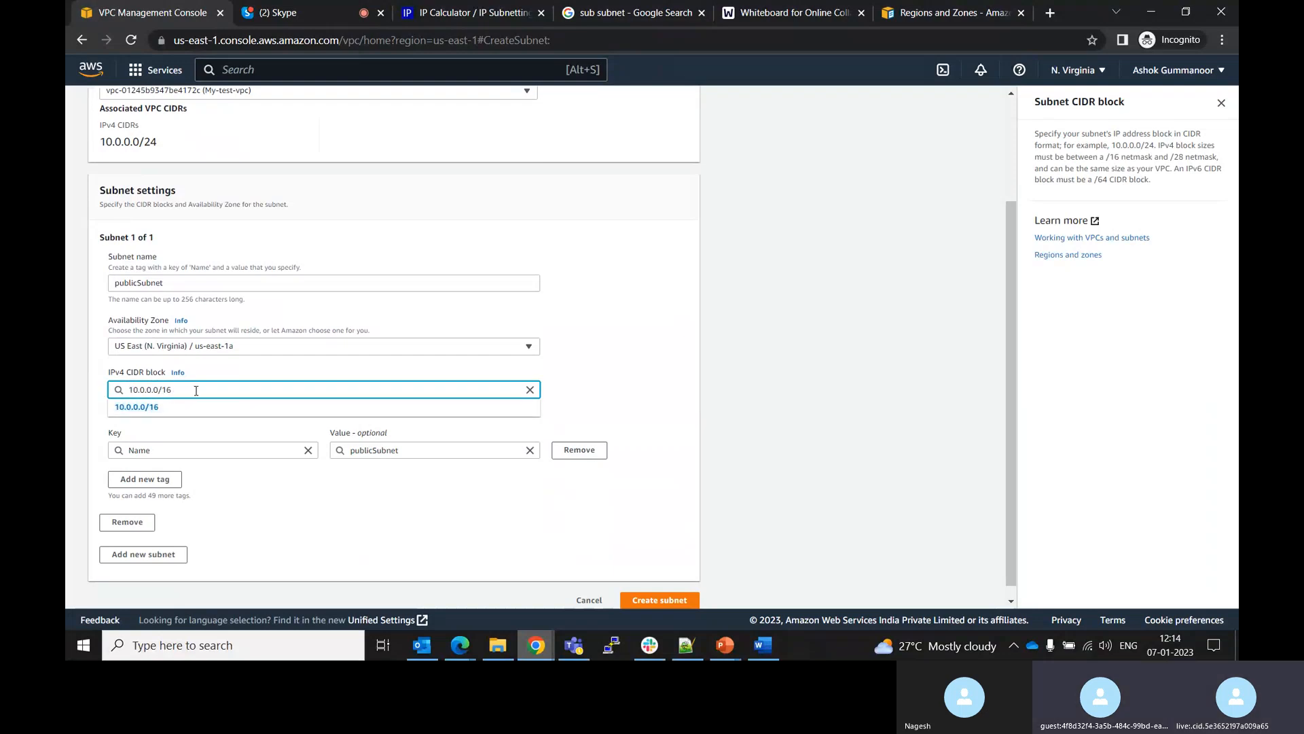
{"action": "left_click", "coordinate": [141, 411]}
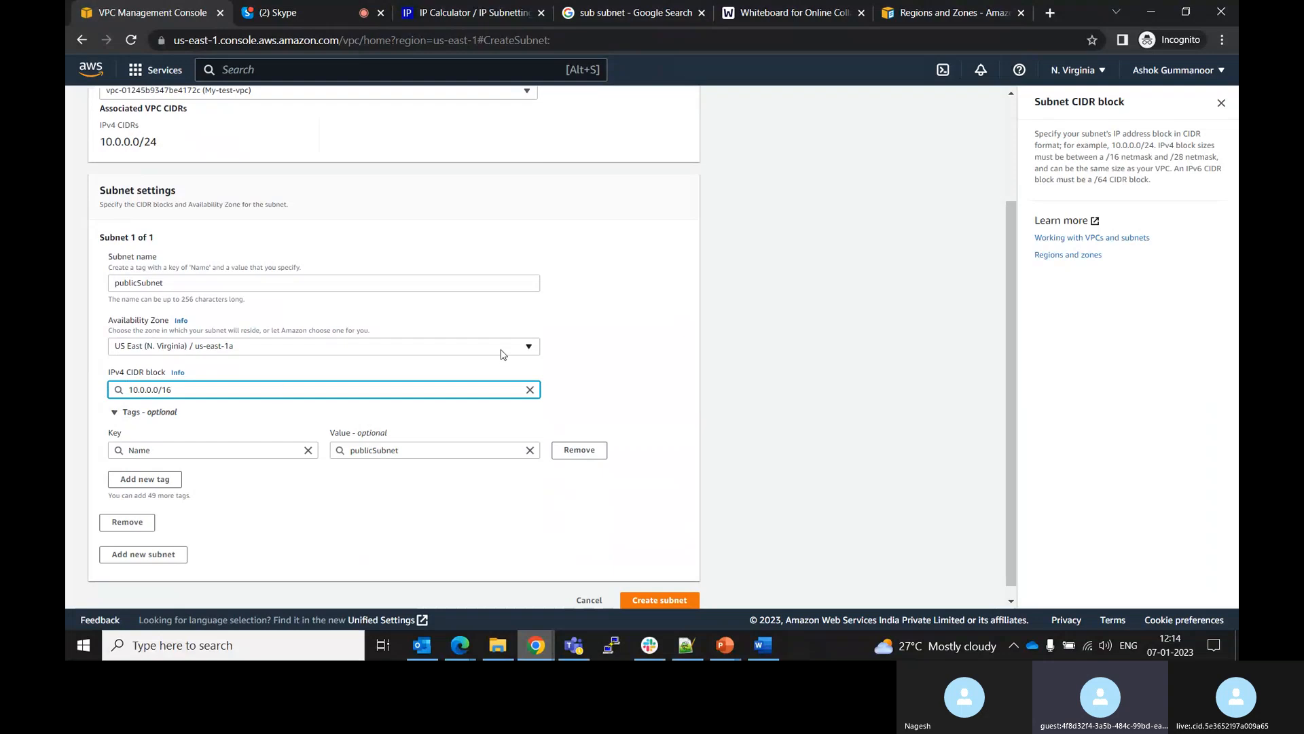
{"action": "left_click", "coordinate": [601, 363]}
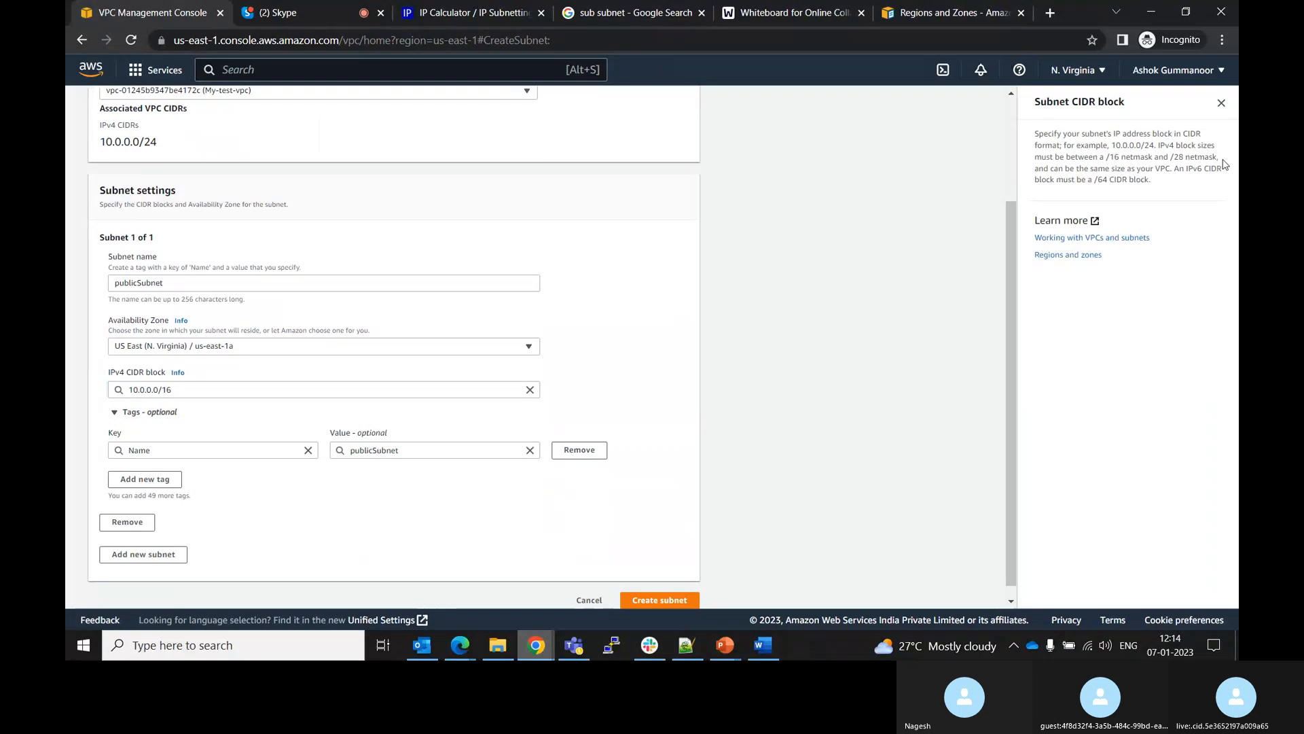
{"action": "left_click", "coordinate": [1221, 103]}
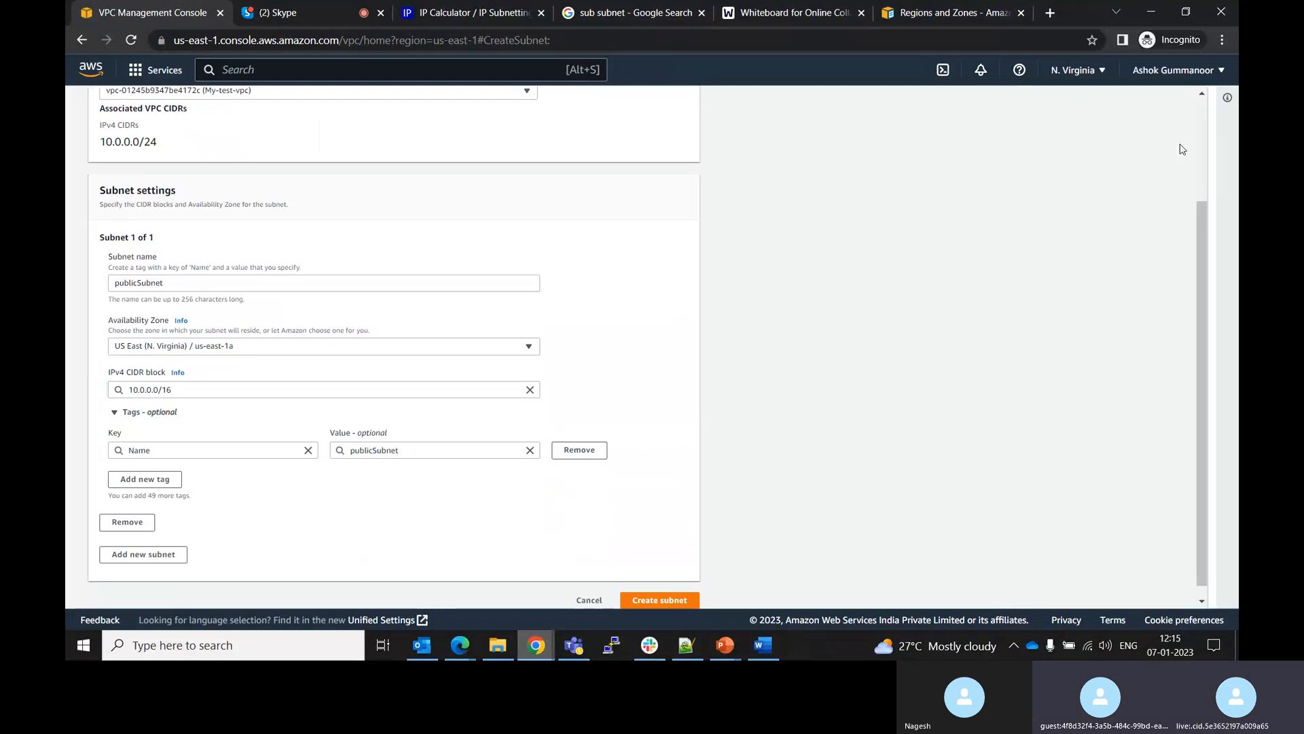
Compare the VPC's associated IPv4 CIDR with the subnet's IPv4 CIDR block entry
{"action": "left_click", "coordinate": [211, 387]}
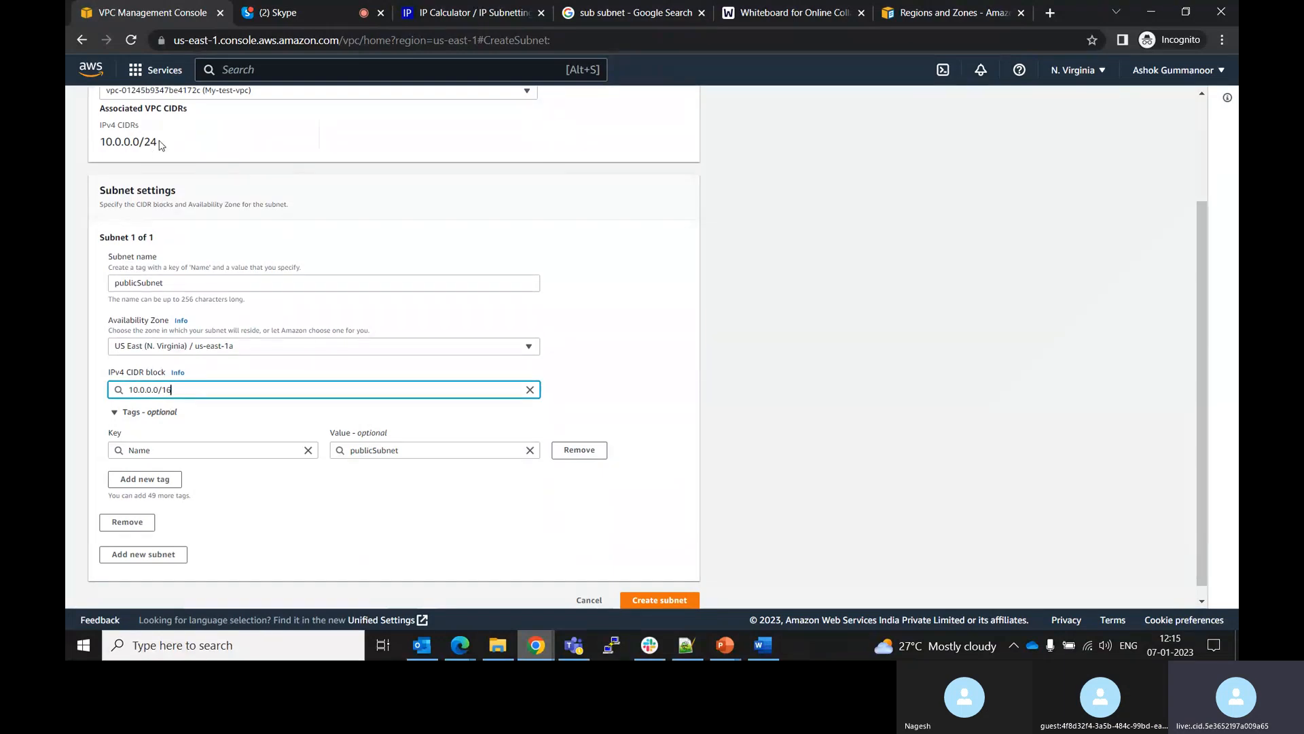
{"action": "left_click_drag", "start_coordinate": [156, 141], "coordinate": [99, 142]}
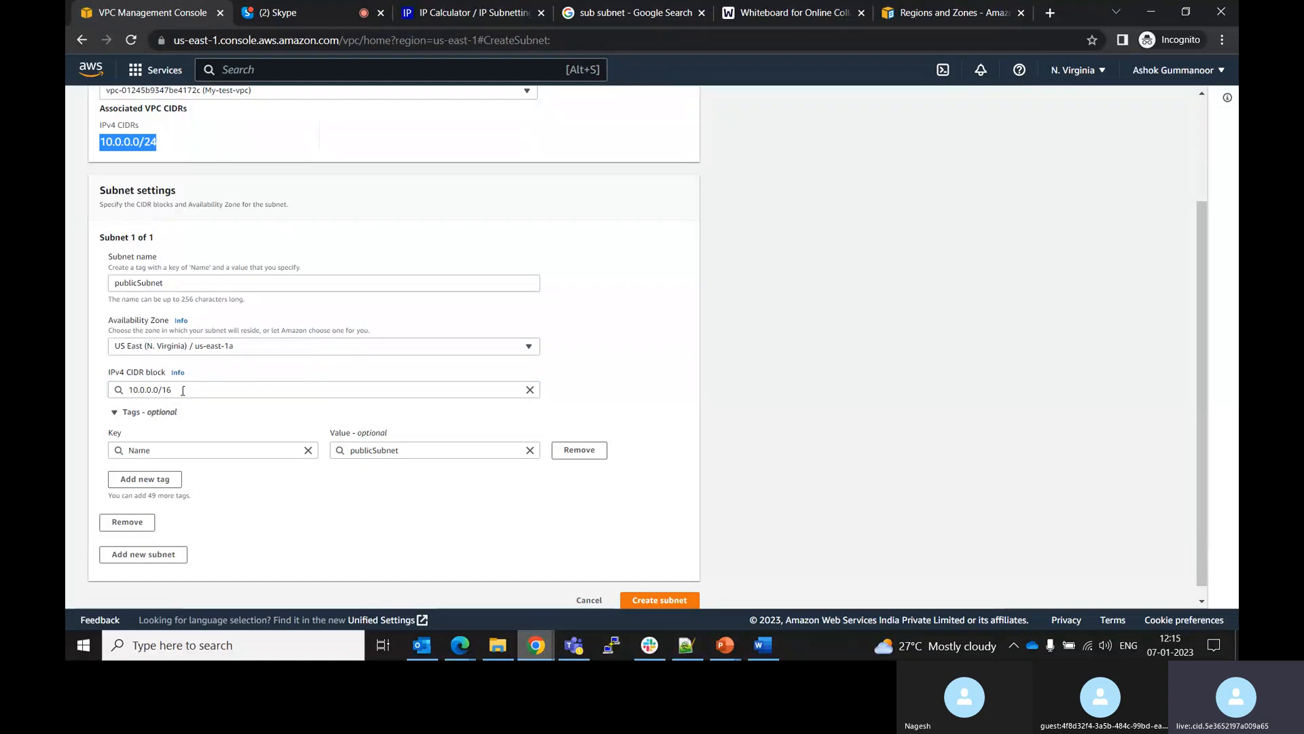
{"action": "left_click_drag", "start_coordinate": [174, 390], "coordinate": [125, 391]}
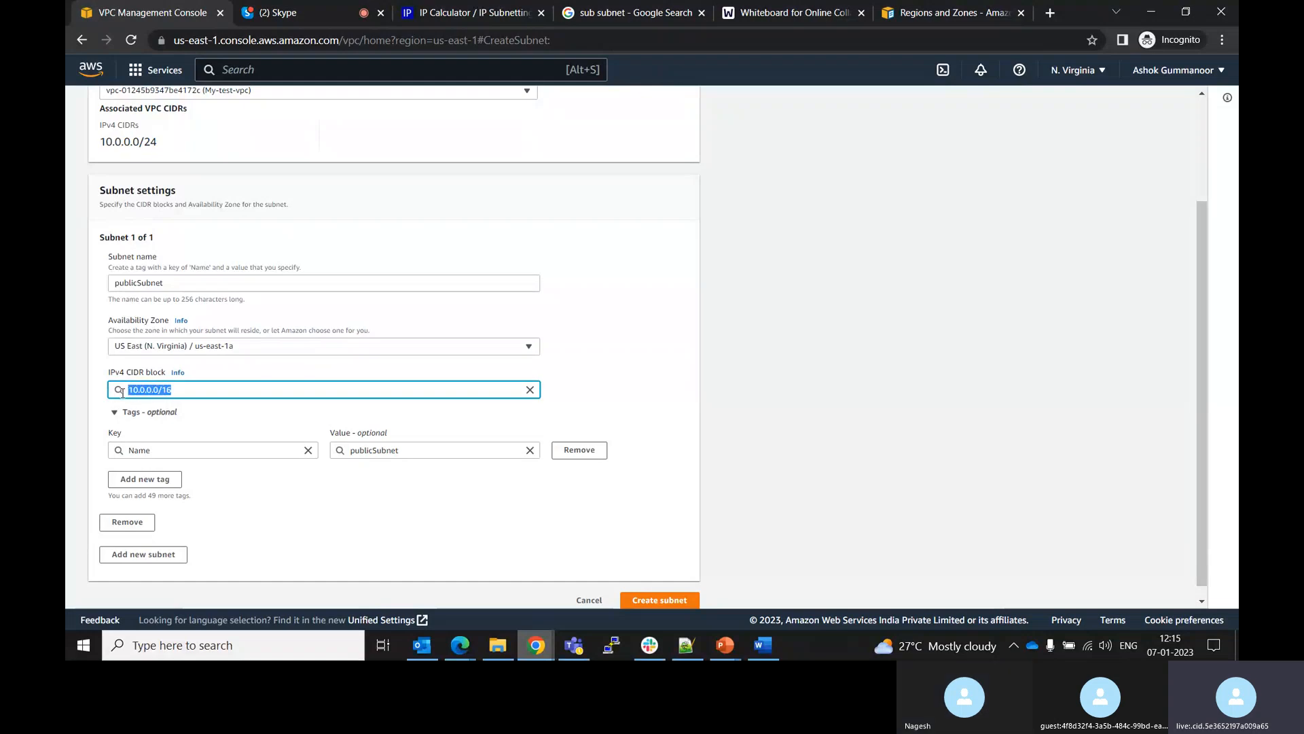
{"action": "left_click", "coordinate": [172, 391]}
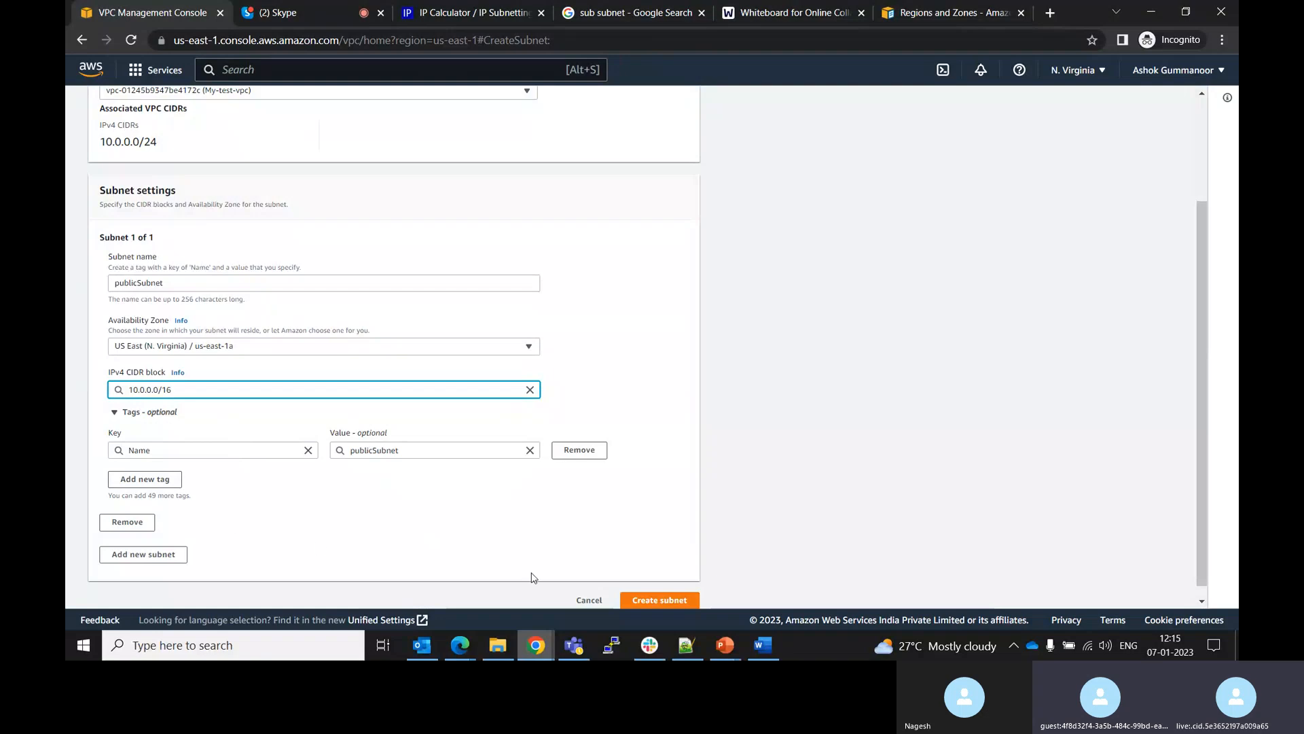
Change the subnet's IPv4 CIDR block to 10.0.0.0/28 and create the publicSubnet subnet
{"action": "left_click", "coordinate": [662, 601]}
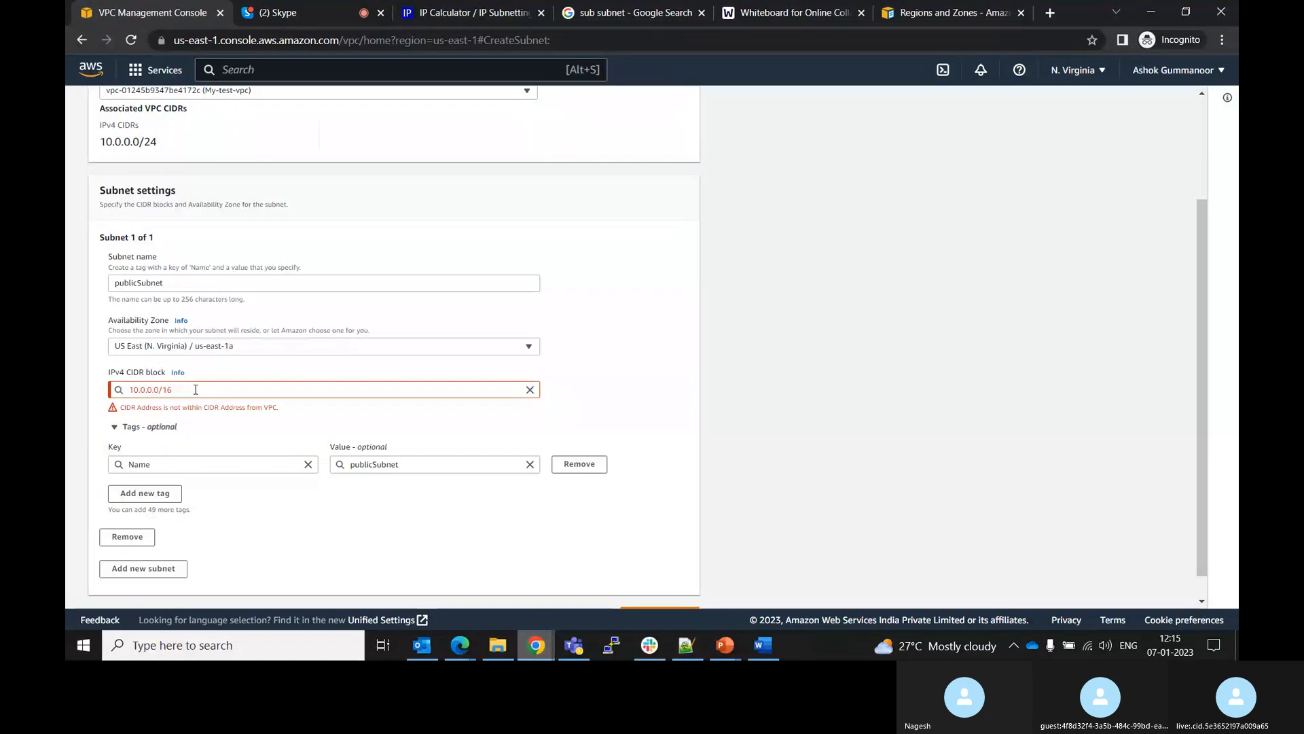
{"action": "left_click", "coordinate": [160, 389]}
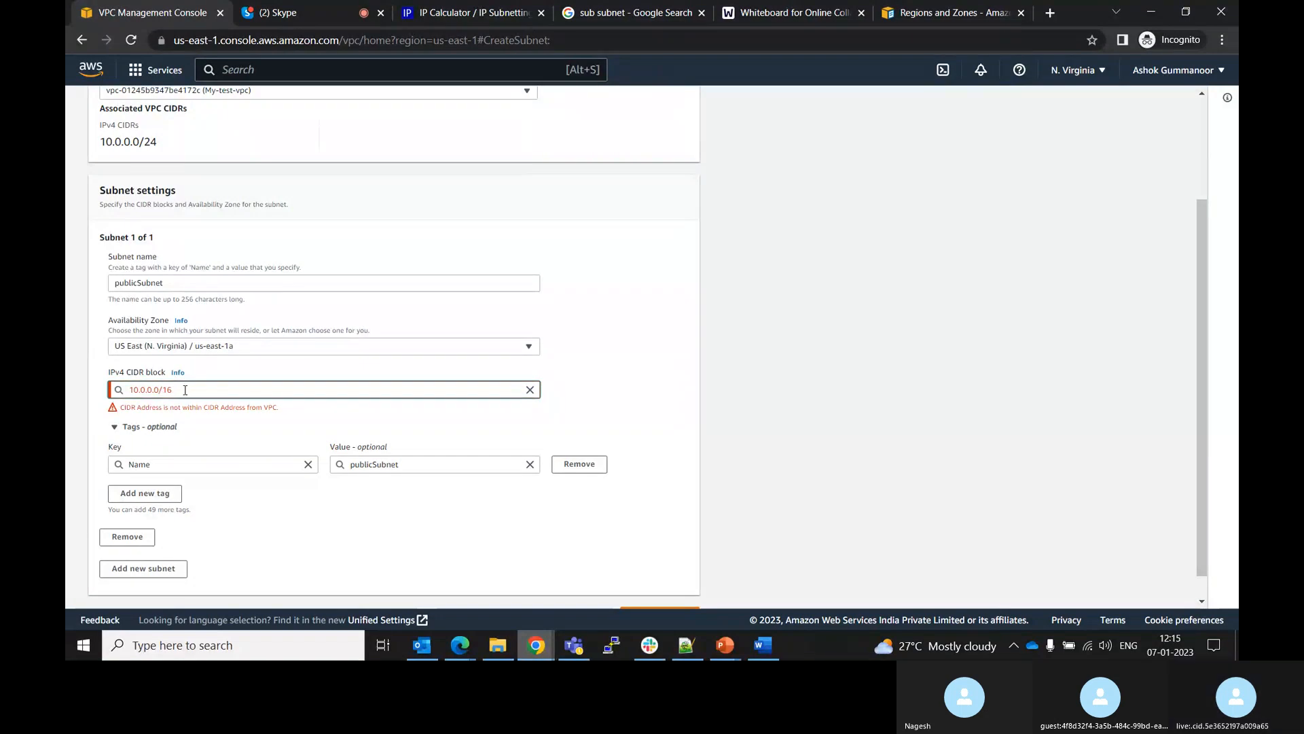
{"action": "left_click", "coordinate": [177, 389]}
{"action": "key", "text": "BackSpace"}
{"action": "key", "text": "BackSpace"}
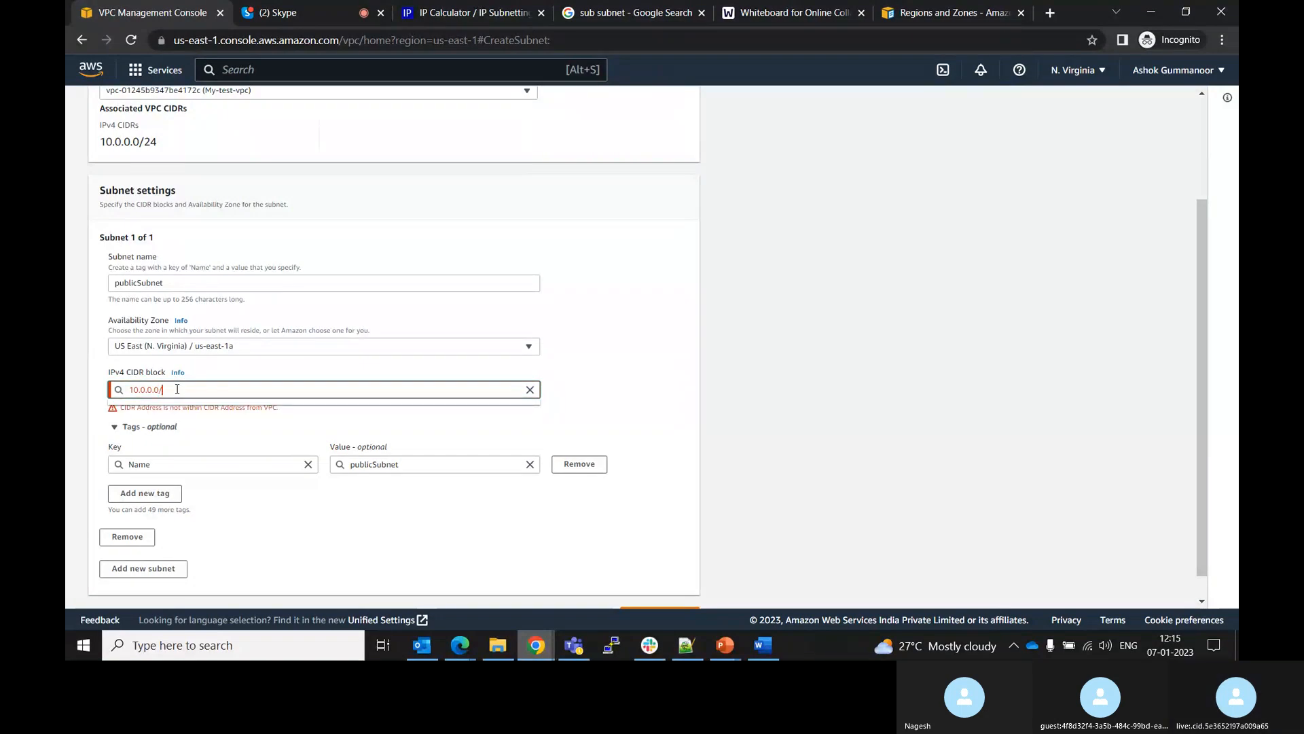
{"action": "type", "text": "28"}
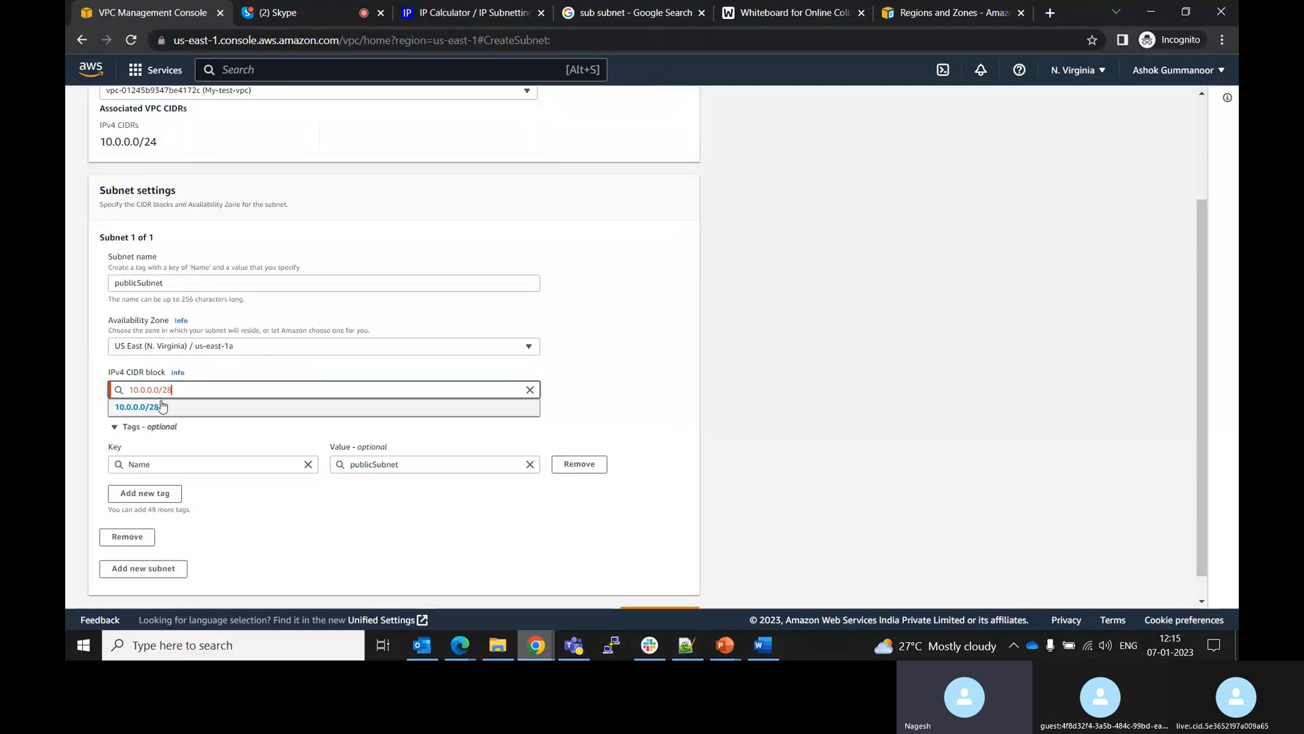
{"action": "left_click", "coordinate": [160, 406]}
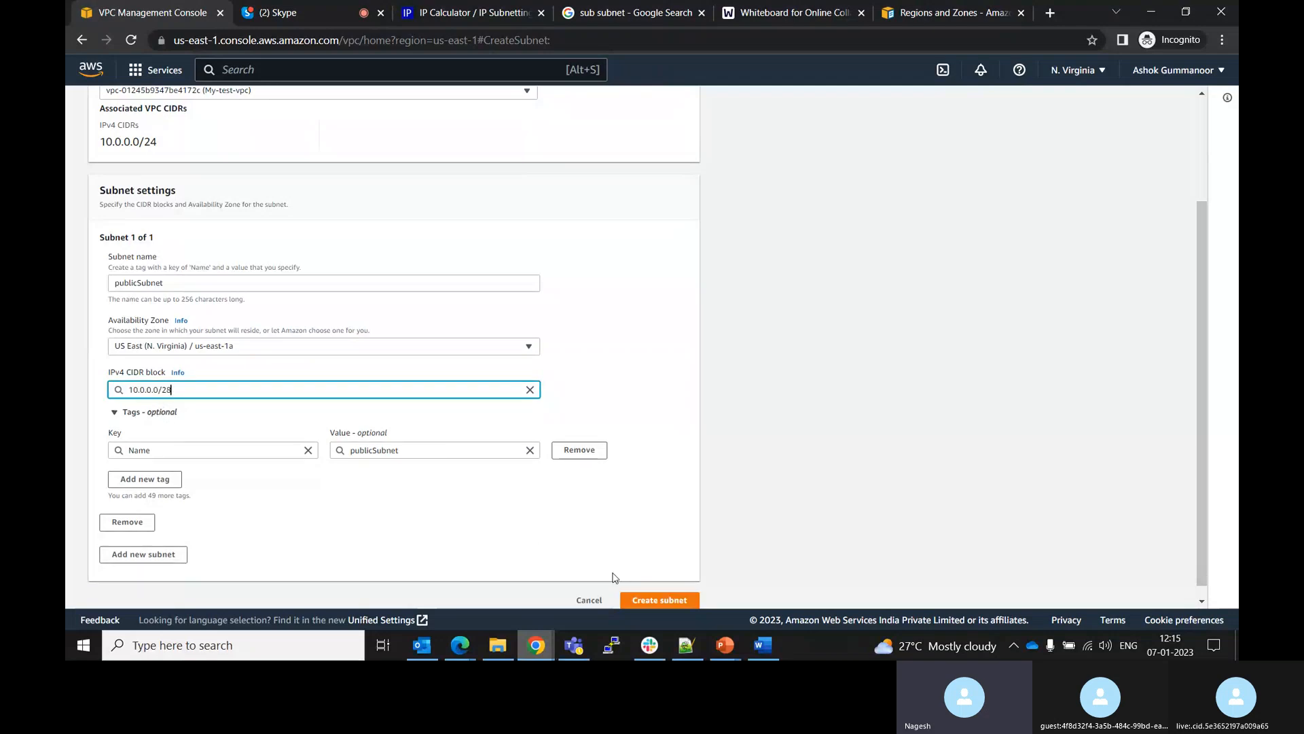
{"action": "left_click", "coordinate": [651, 601]}
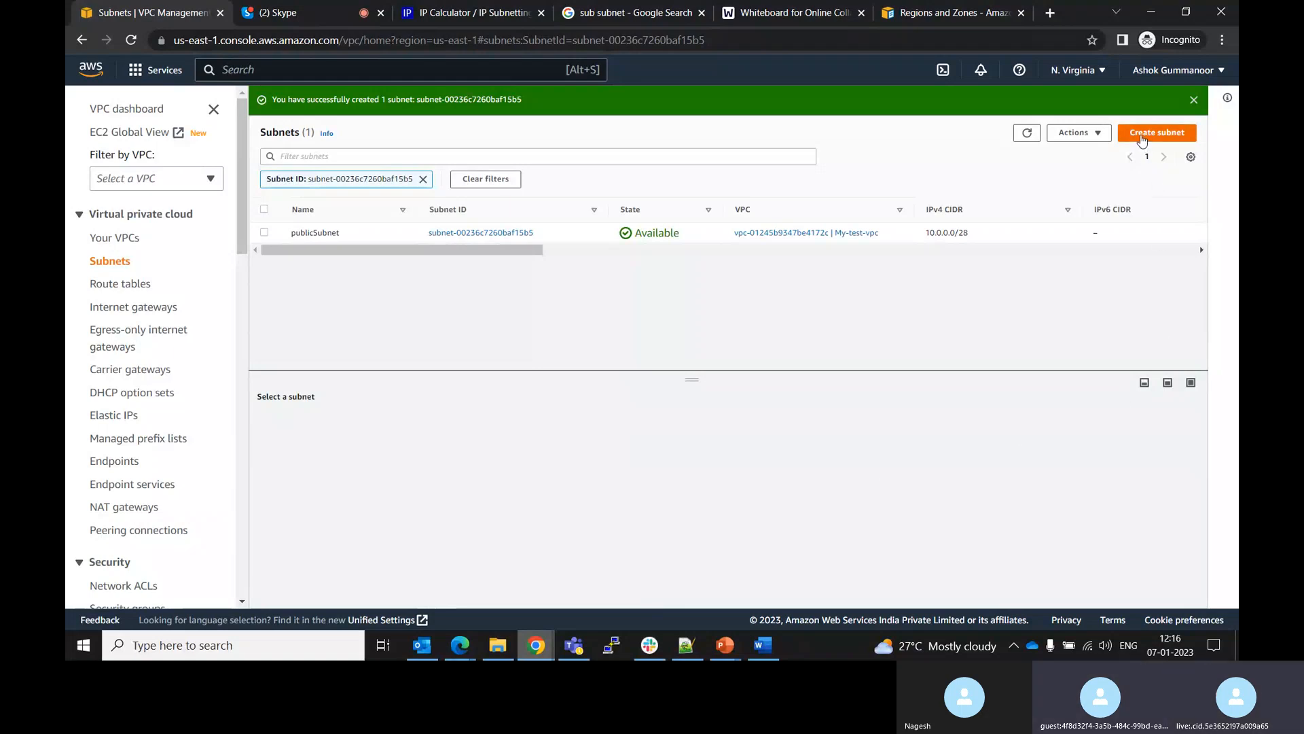
{"action": "left_click_drag", "start_coordinate": [544, 254], "coordinate": [513, 268]}
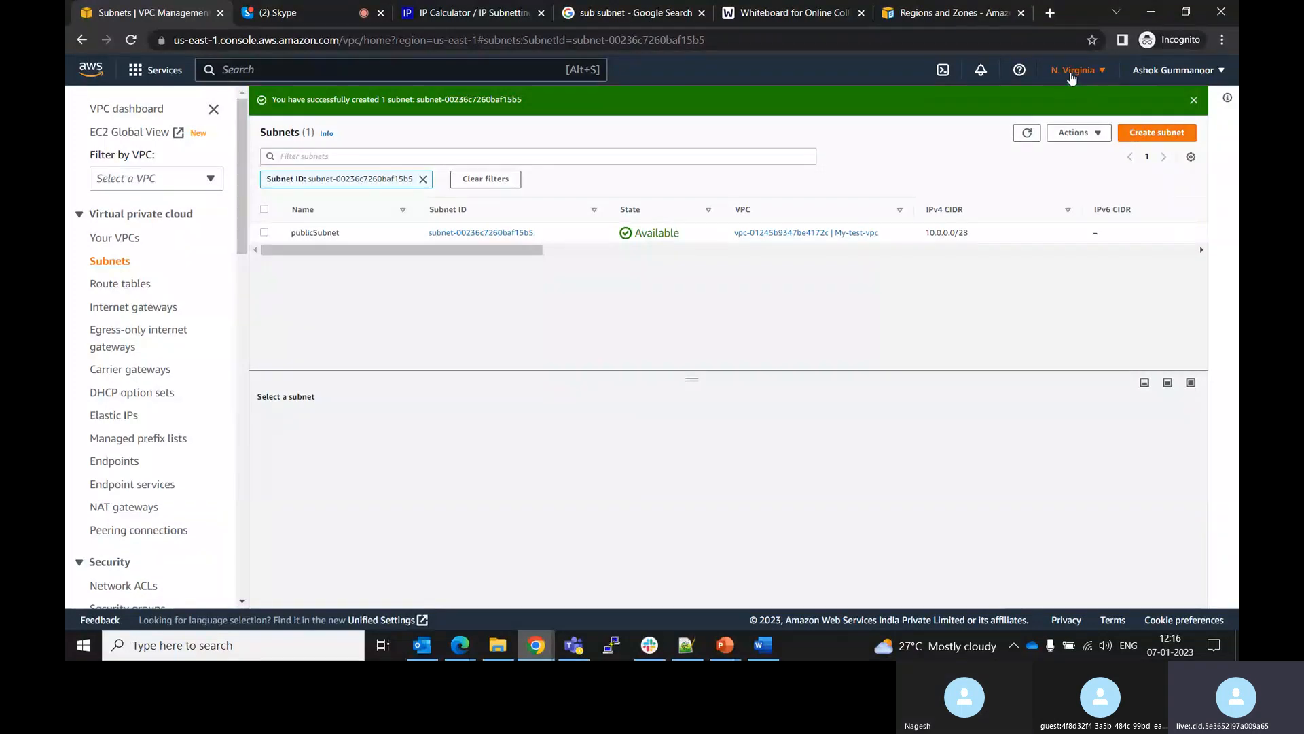
{"action": "left_click", "coordinate": [1071, 74]}
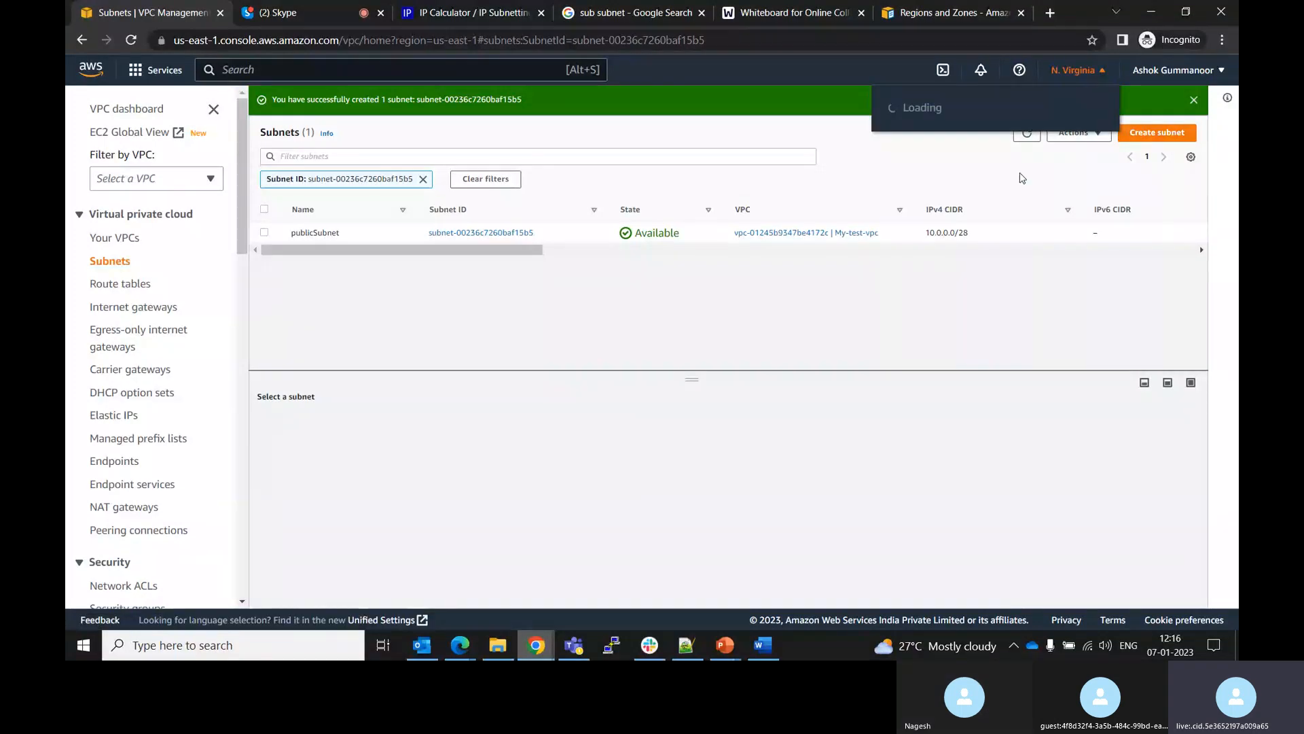
{"action": "left_click", "coordinate": [714, 313]}
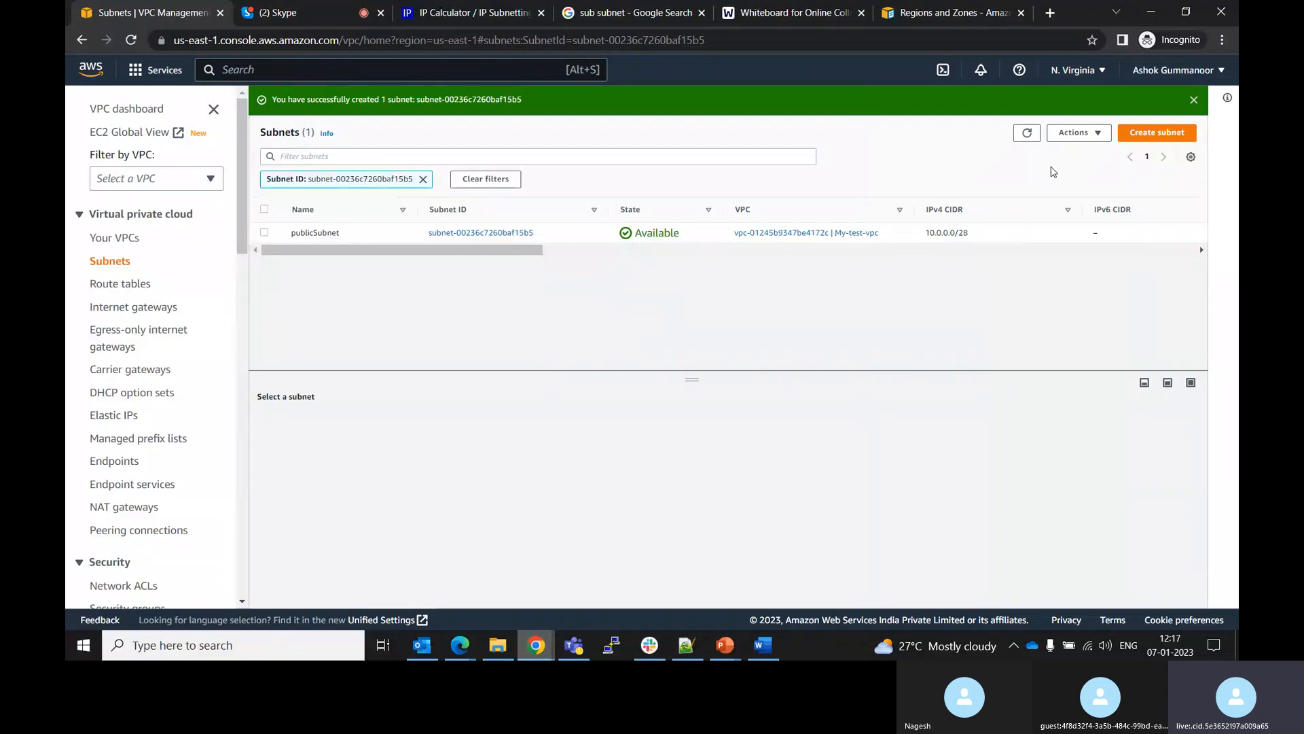
Start a new subnet in My-test-vpc named PrivateSubnet in Availability Zone US East (N. Virginia) / us-east-1b
{"action": "left_click", "coordinate": [1148, 133]}
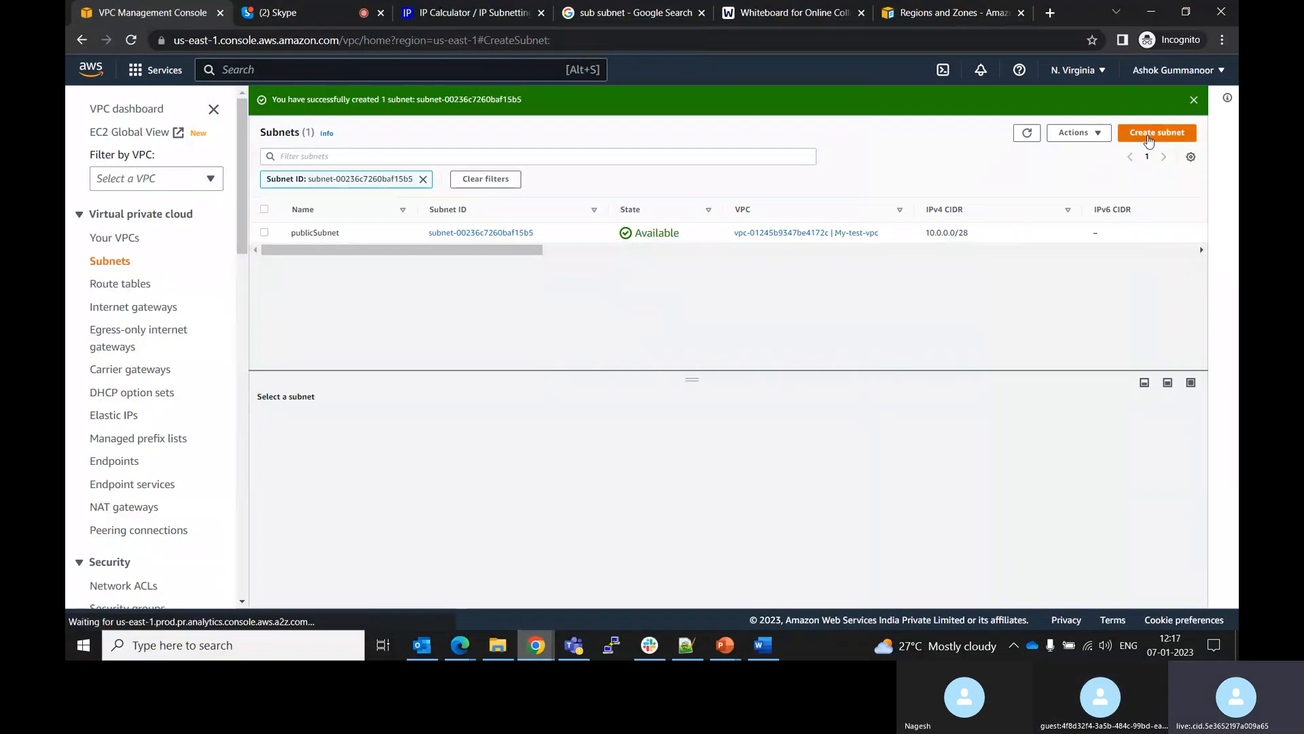
{"action": "left_click", "coordinate": [527, 231]}
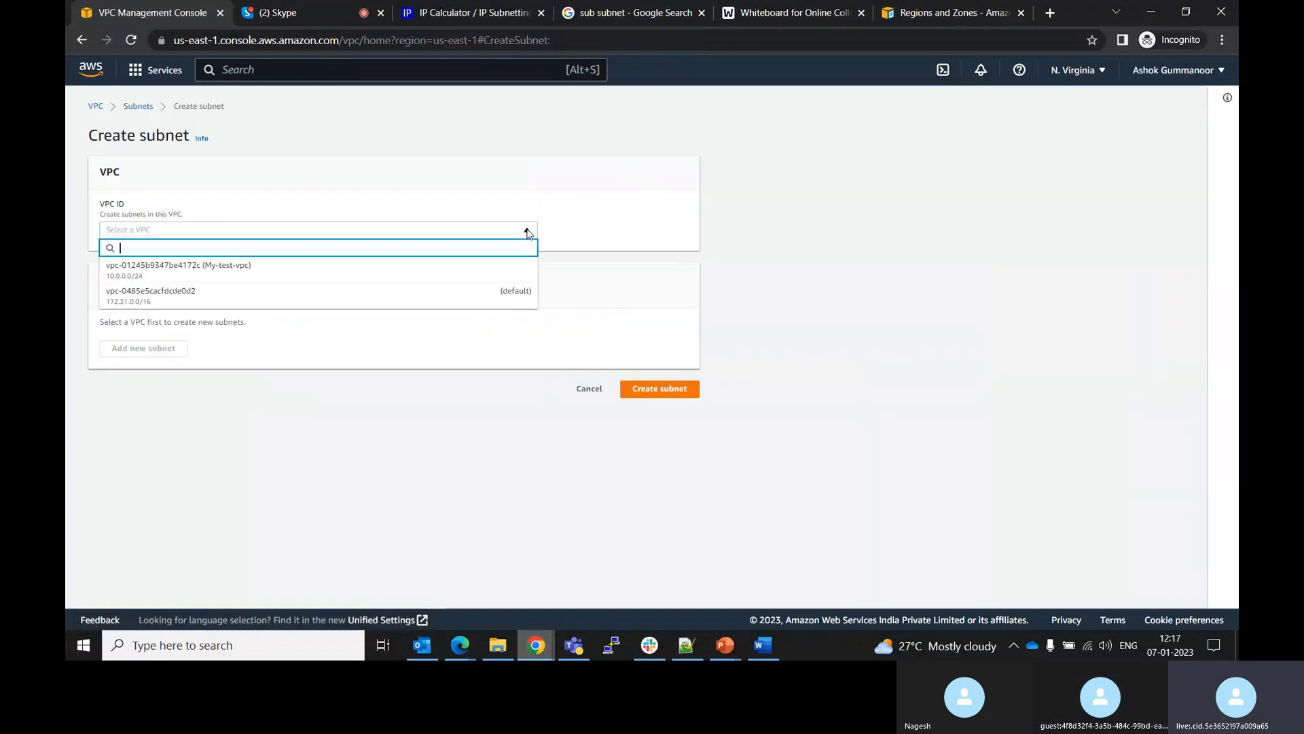
{"action": "left_click", "coordinate": [366, 270]}
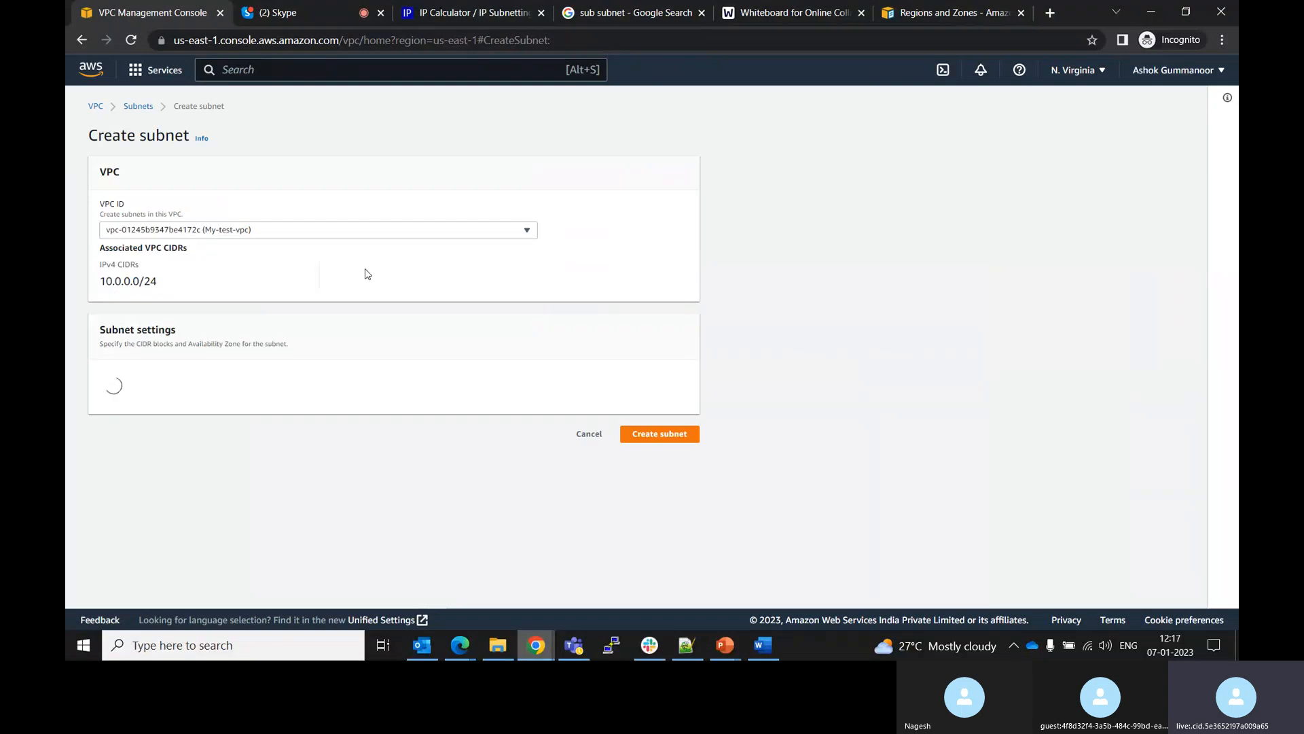
{"action": "left_click", "coordinate": [191, 415]}
{"action": "type", "text": "P"}
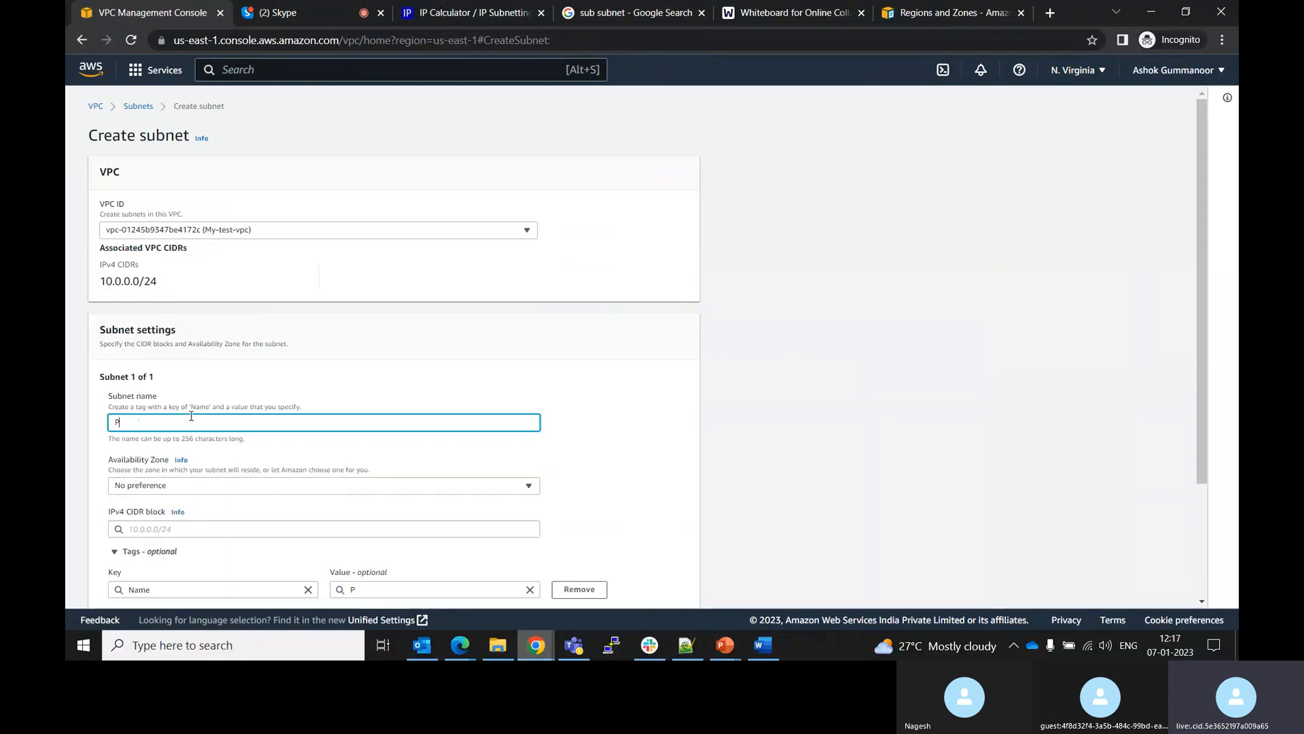
{"action": "type", "text": "rivateSubnet"}
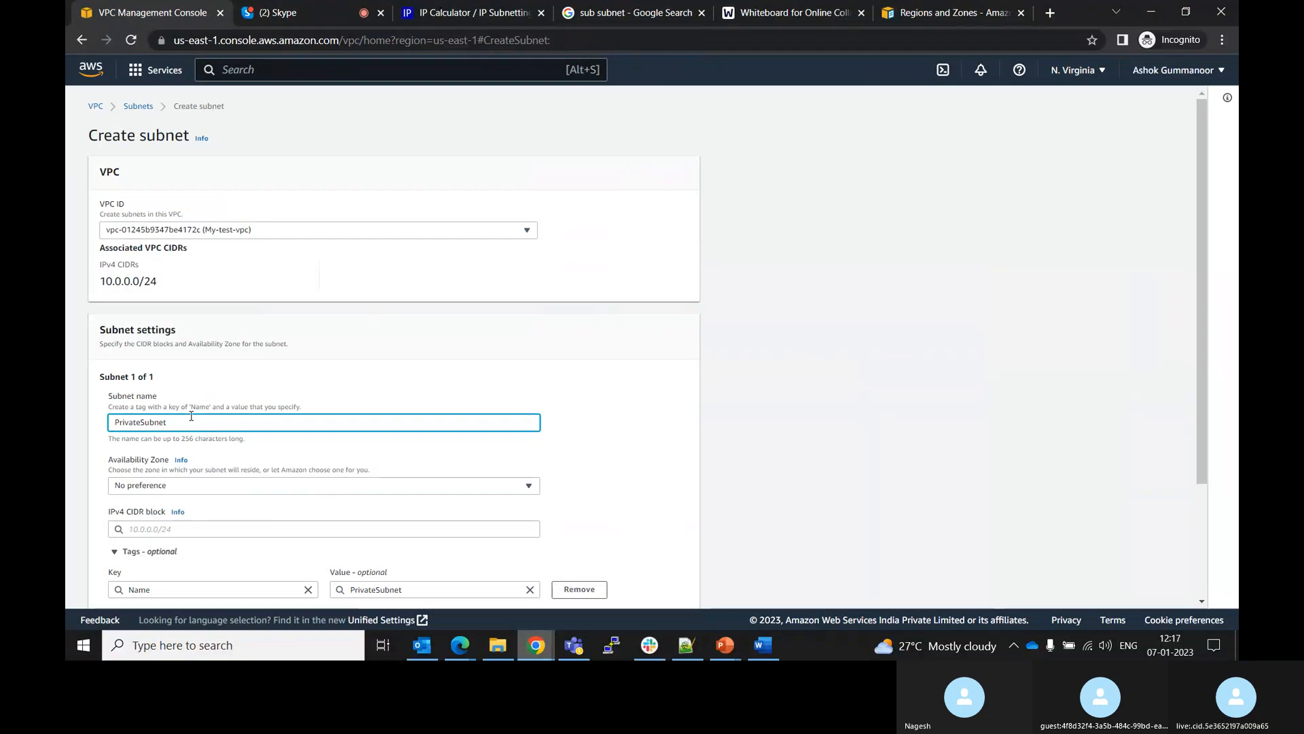
{"action": "left_click", "coordinate": [216, 491]}
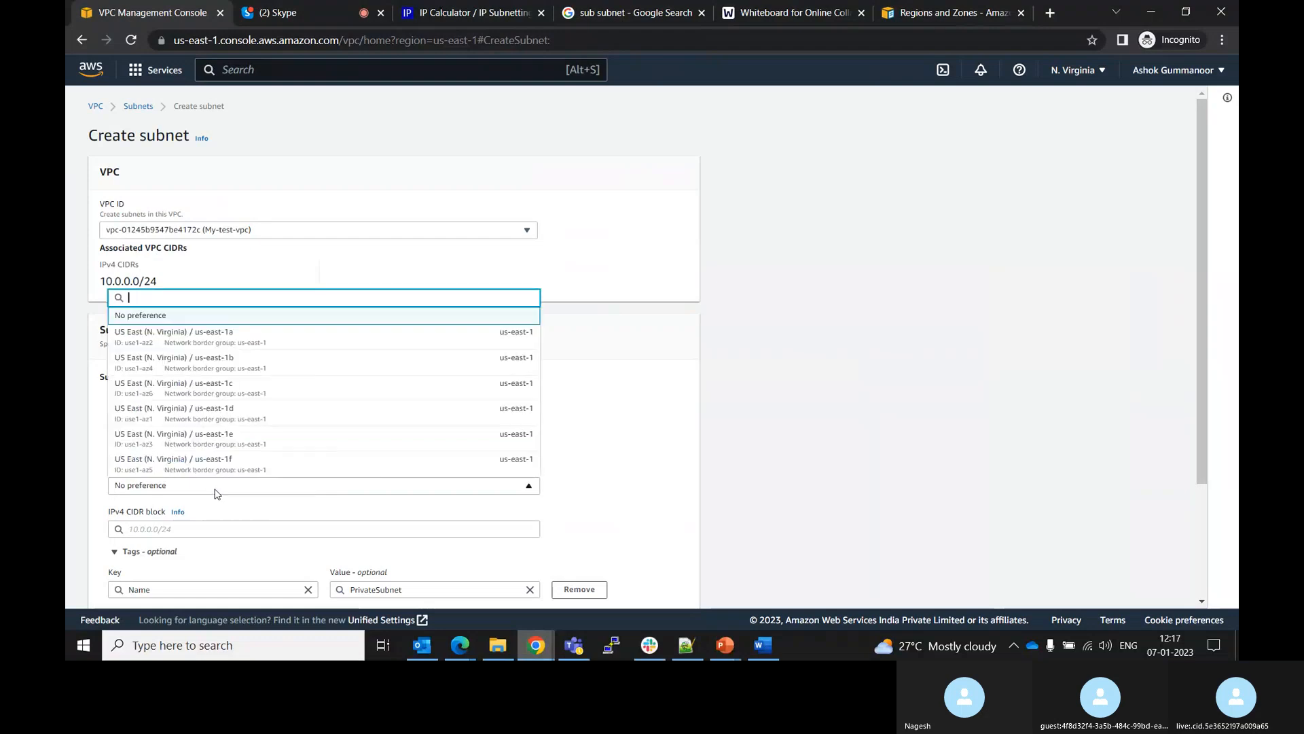
{"action": "left_click", "coordinate": [165, 371]}
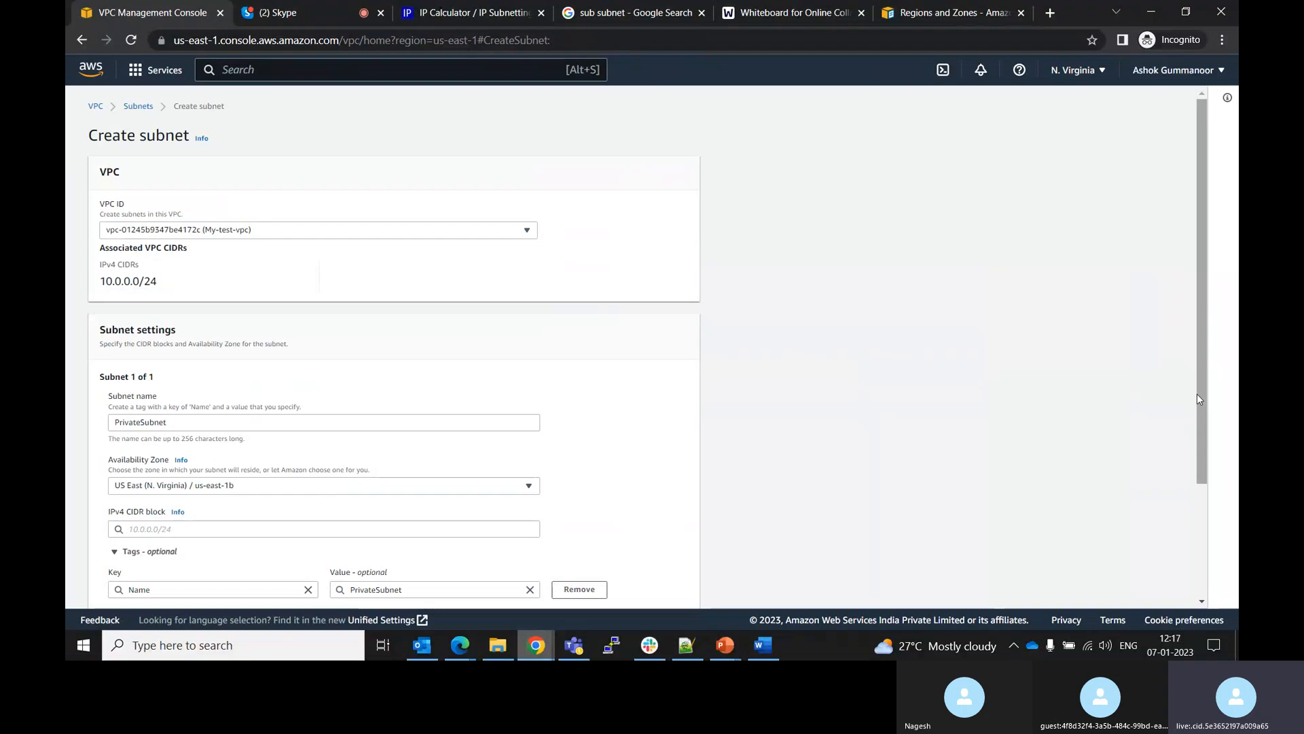
Set the private subnet's IPv4 CIDR block to 10.0.0.0/32 and try to create the subnet
{"action": "left_click_drag", "start_coordinate": [1197, 394], "coordinate": [1201, 428]}
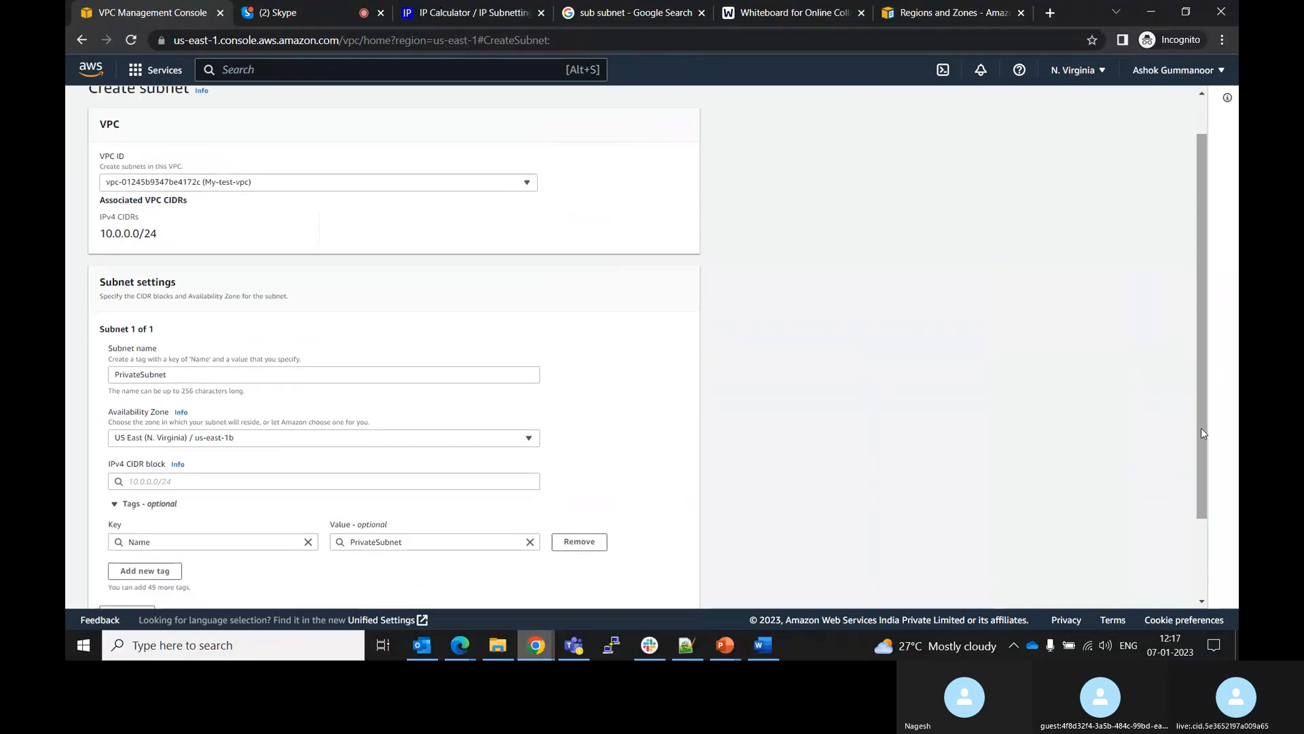
{"action": "left_click", "coordinate": [372, 486]}
{"action": "type", "text": "10.2"}
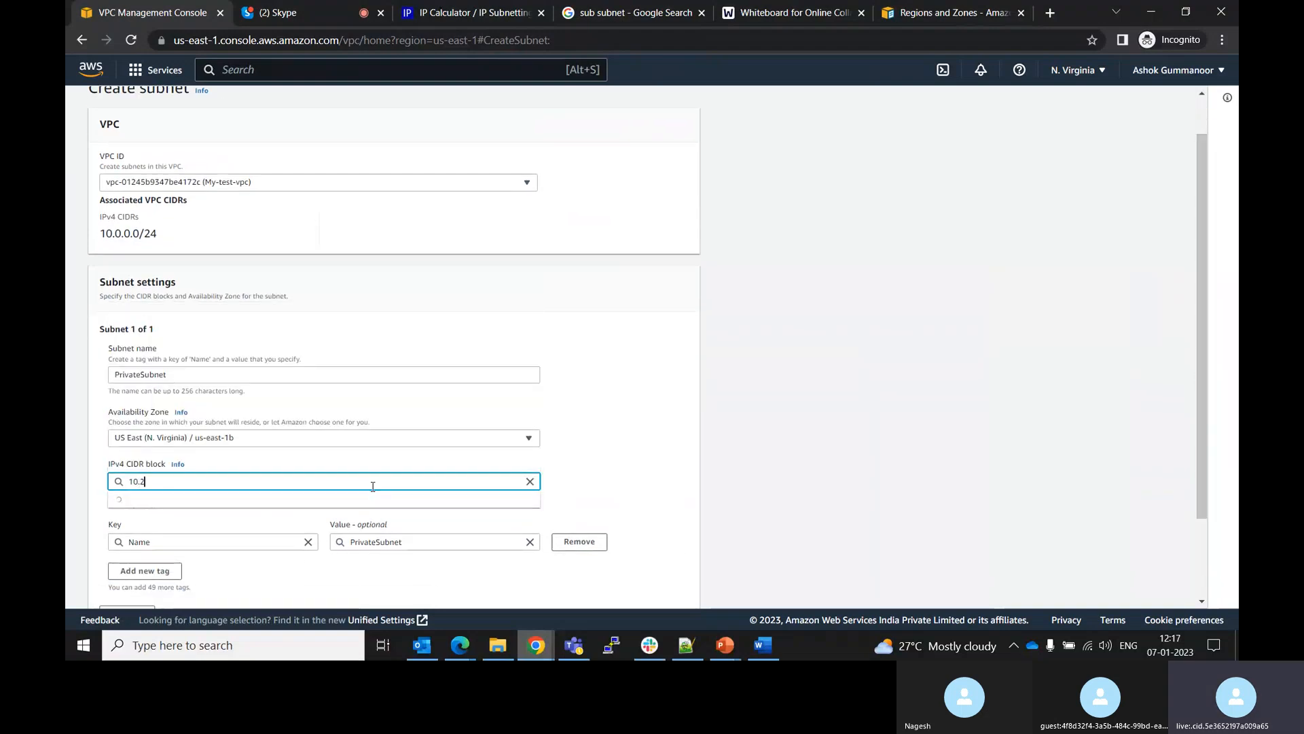
{"action": "type", "text": "0"}
{"action": "key", "text": "BackSpace"}
{"action": "key", "text": "BackSpace"}
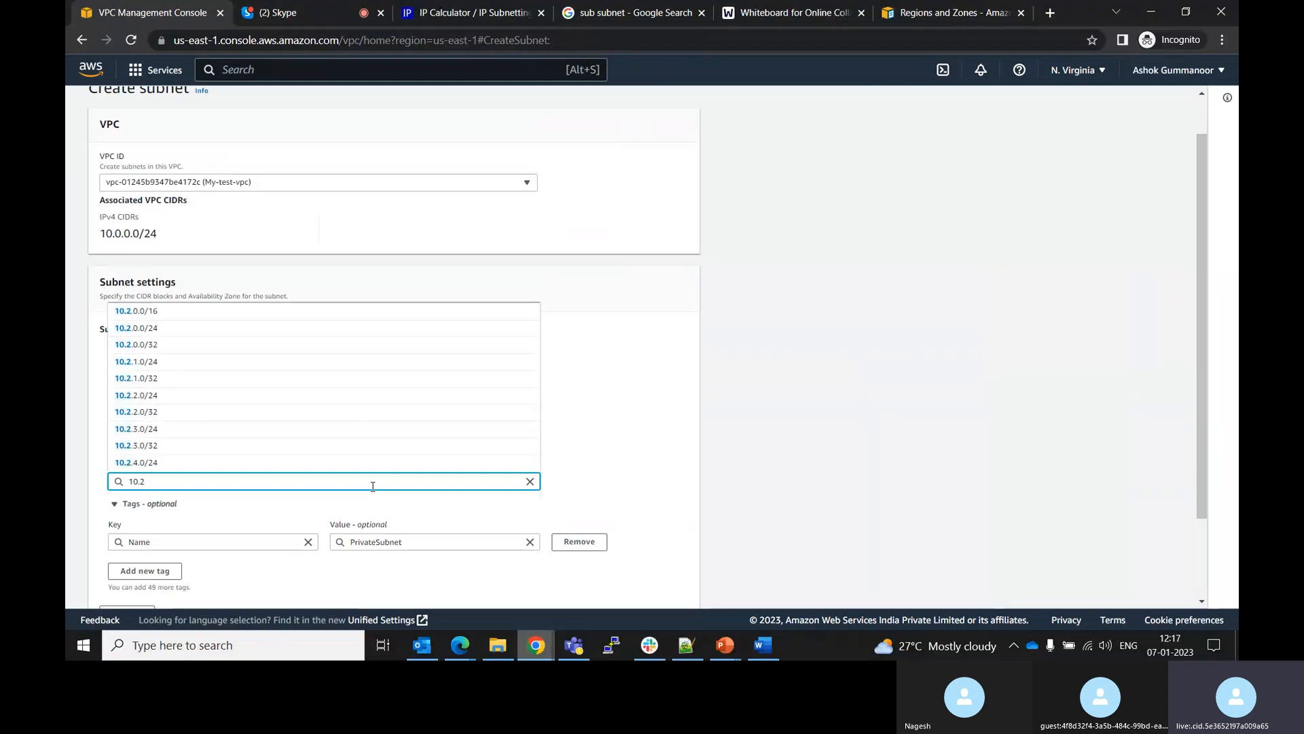
{"action": "type", "text": "0.0"}
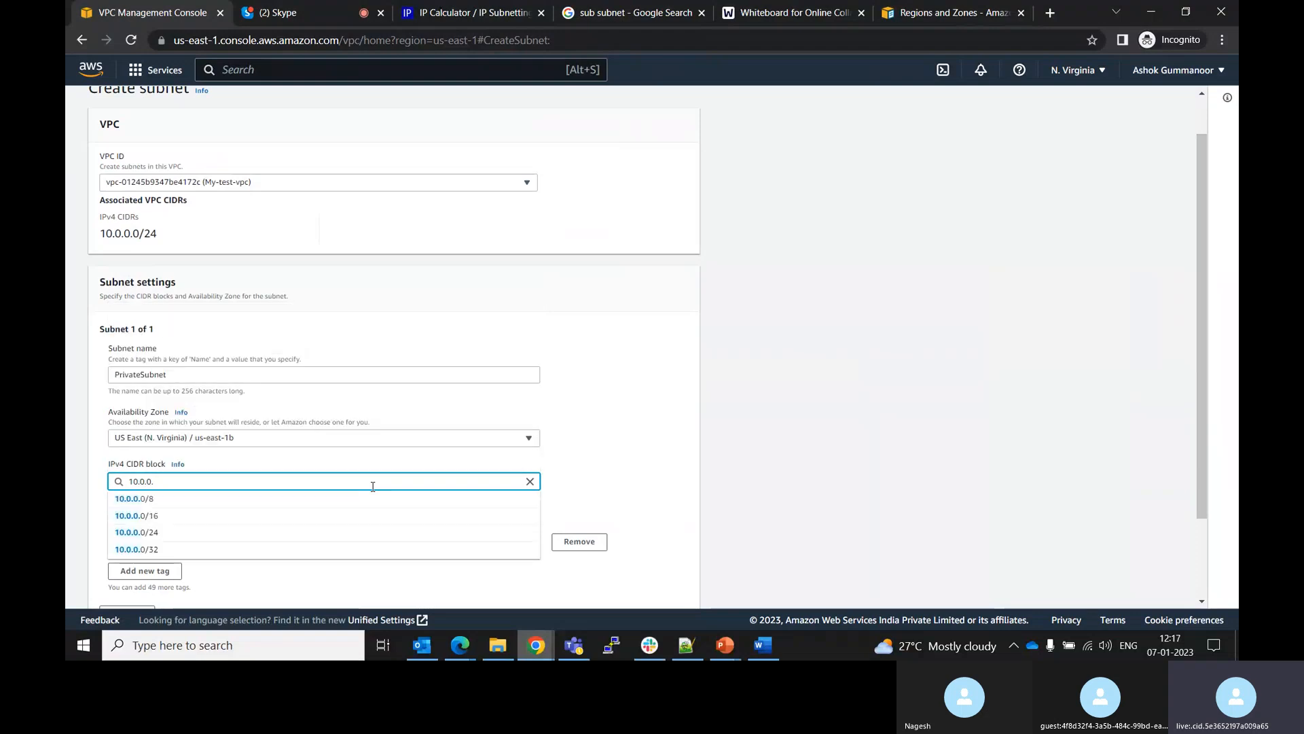
{"action": "type", "text": ".0/"}
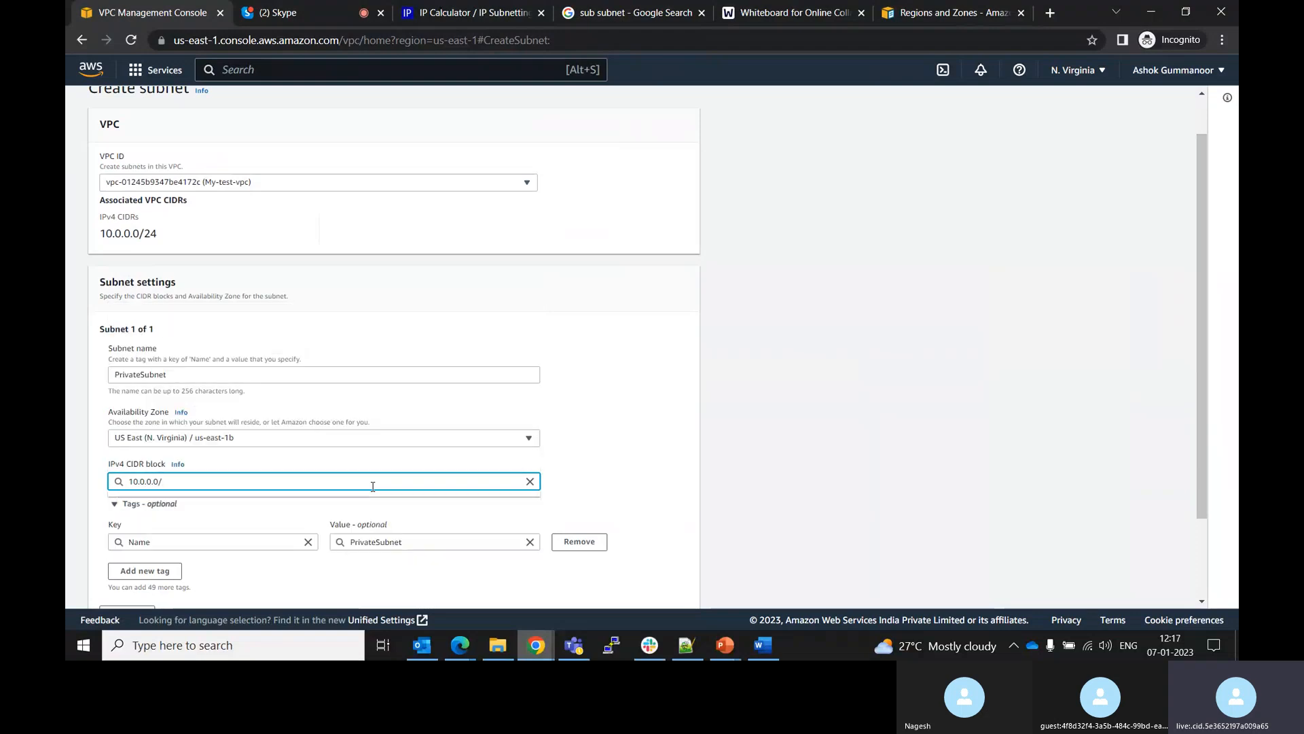
{"action": "type", "text": "32"}
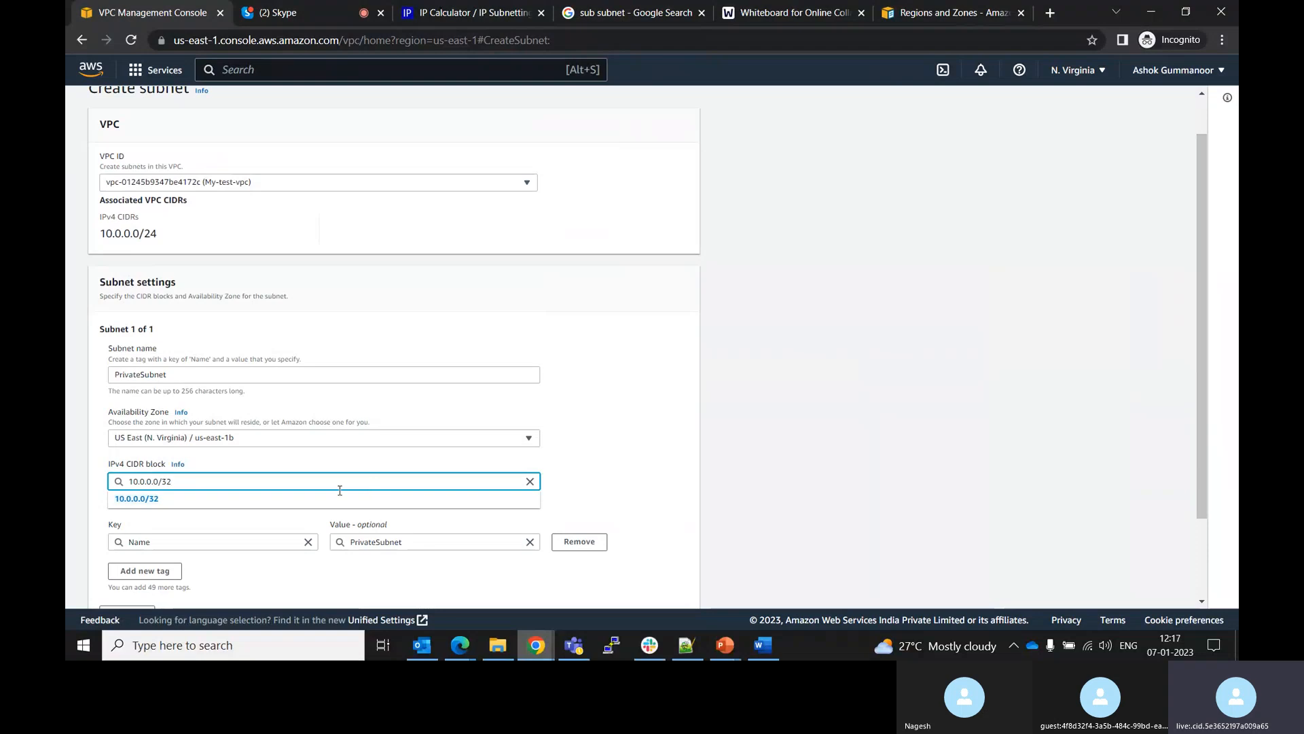
{"action": "left_click", "coordinate": [140, 498]}
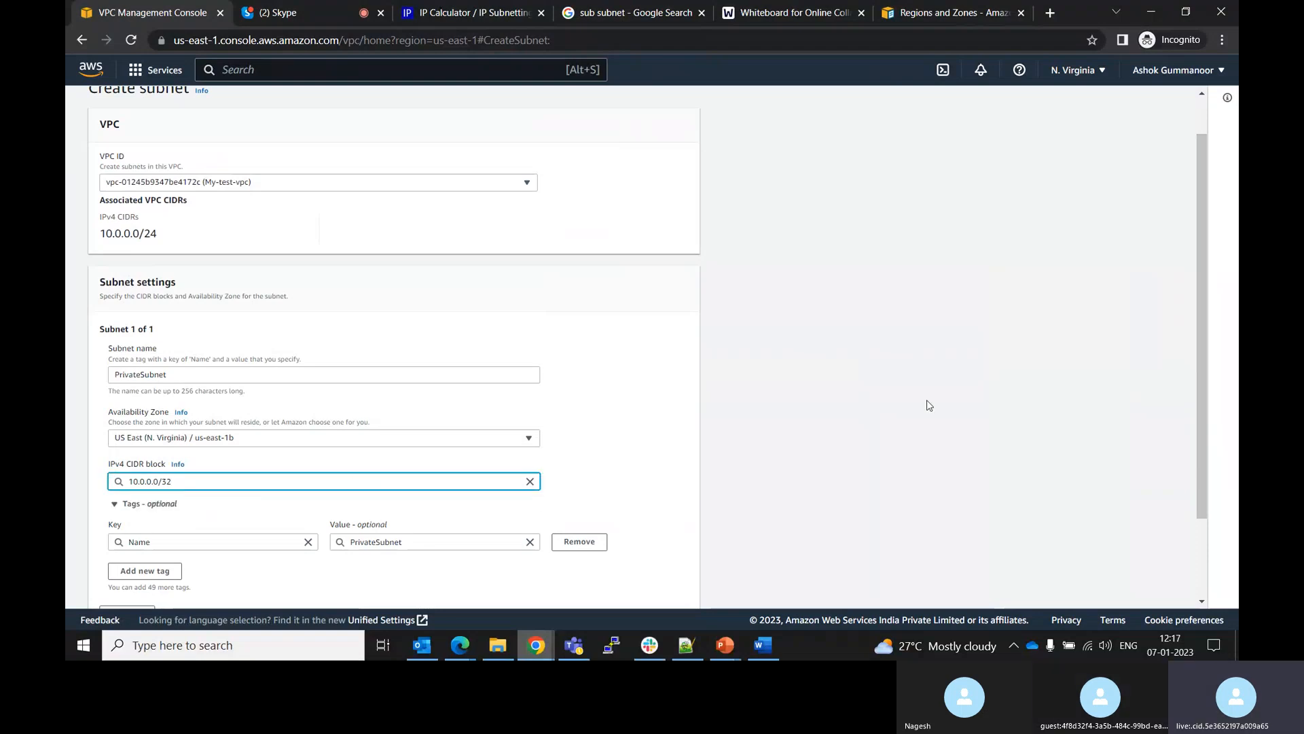
{"action": "left_click_drag", "start_coordinate": [1203, 394], "coordinate": [1193, 486]}
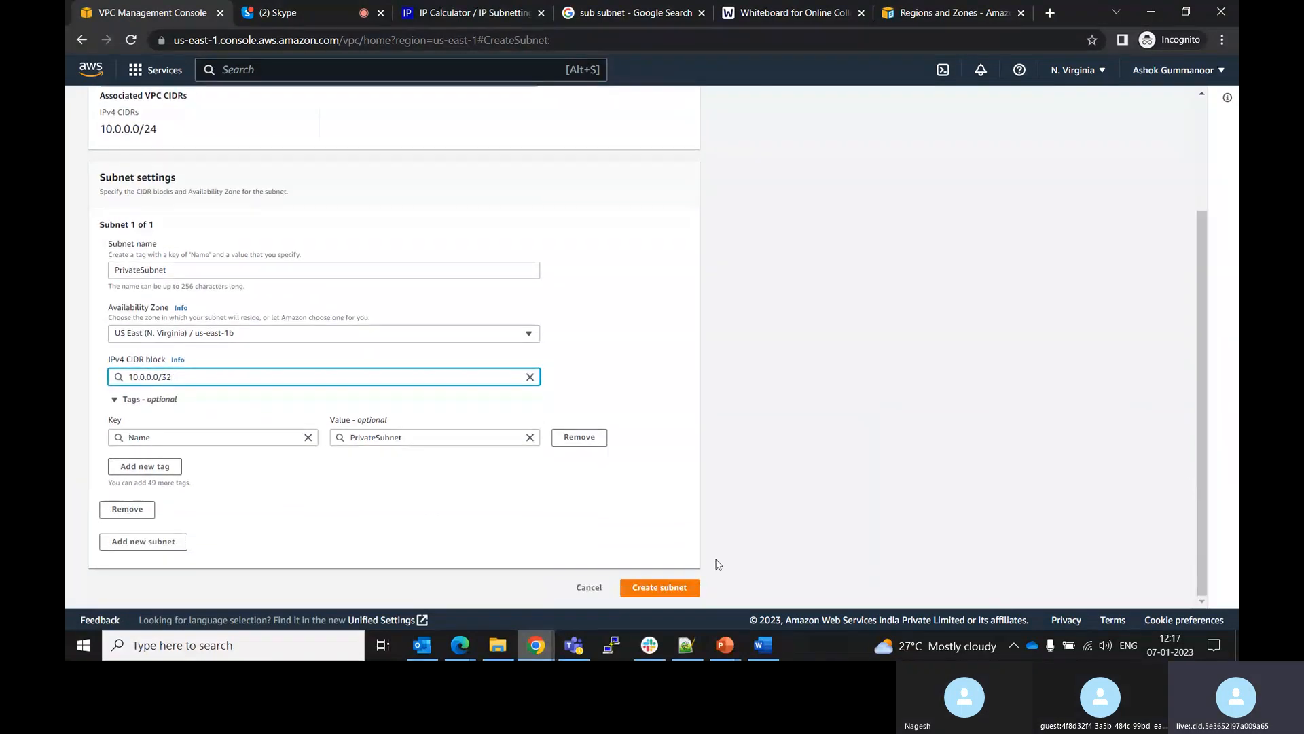
{"action": "left_click", "coordinate": [646, 589]}
Try the CIDR blocks 10.0.0.0/30 and 10.0.0.0/26 for the private subnet
{"action": "left_click", "coordinate": [179, 376]}
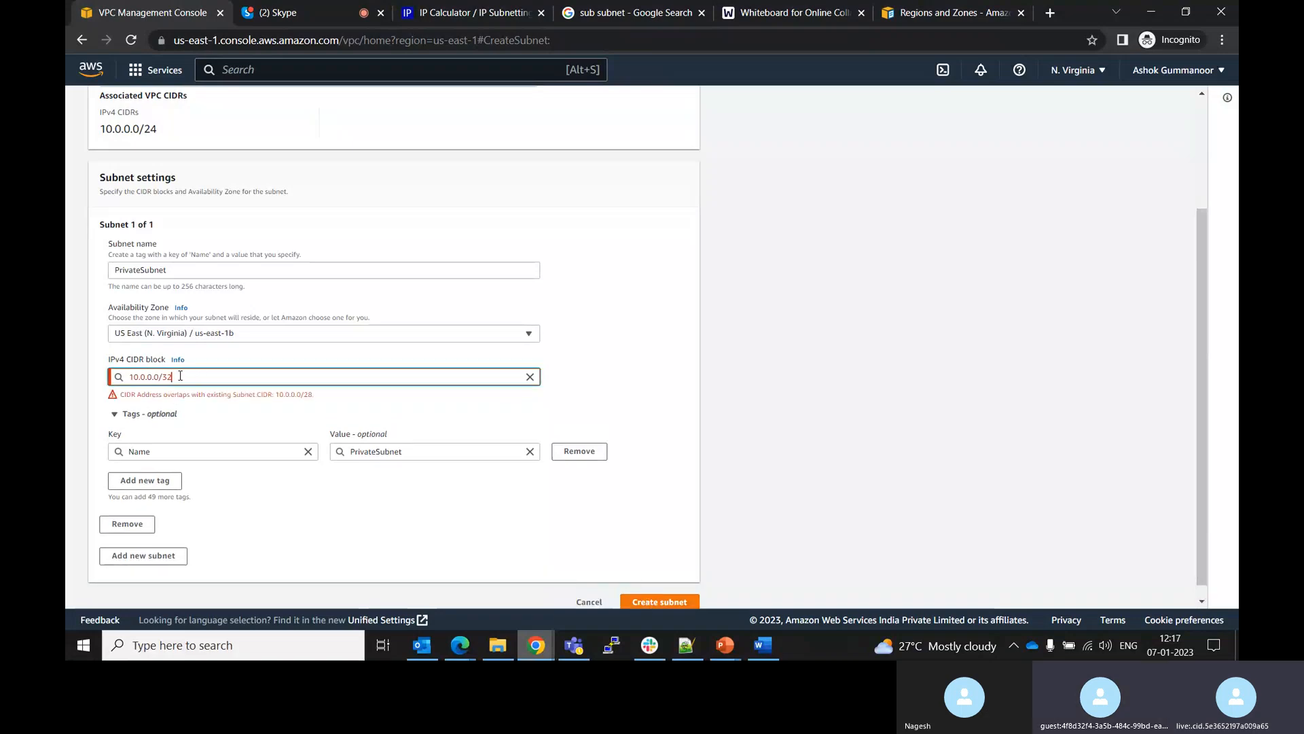
{"action": "key", "text": "BackSpace"}
{"action": "key", "text": "BackSpace"}
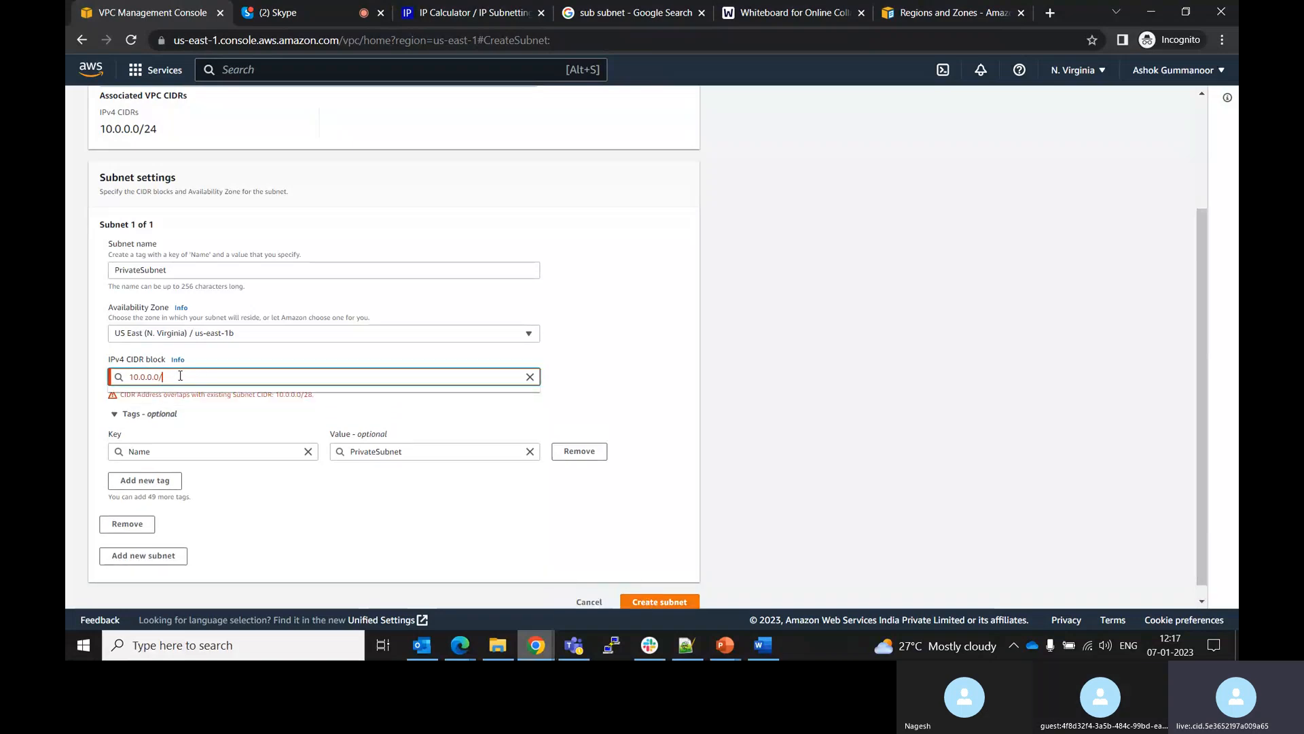
{"action": "type", "text": "30"}
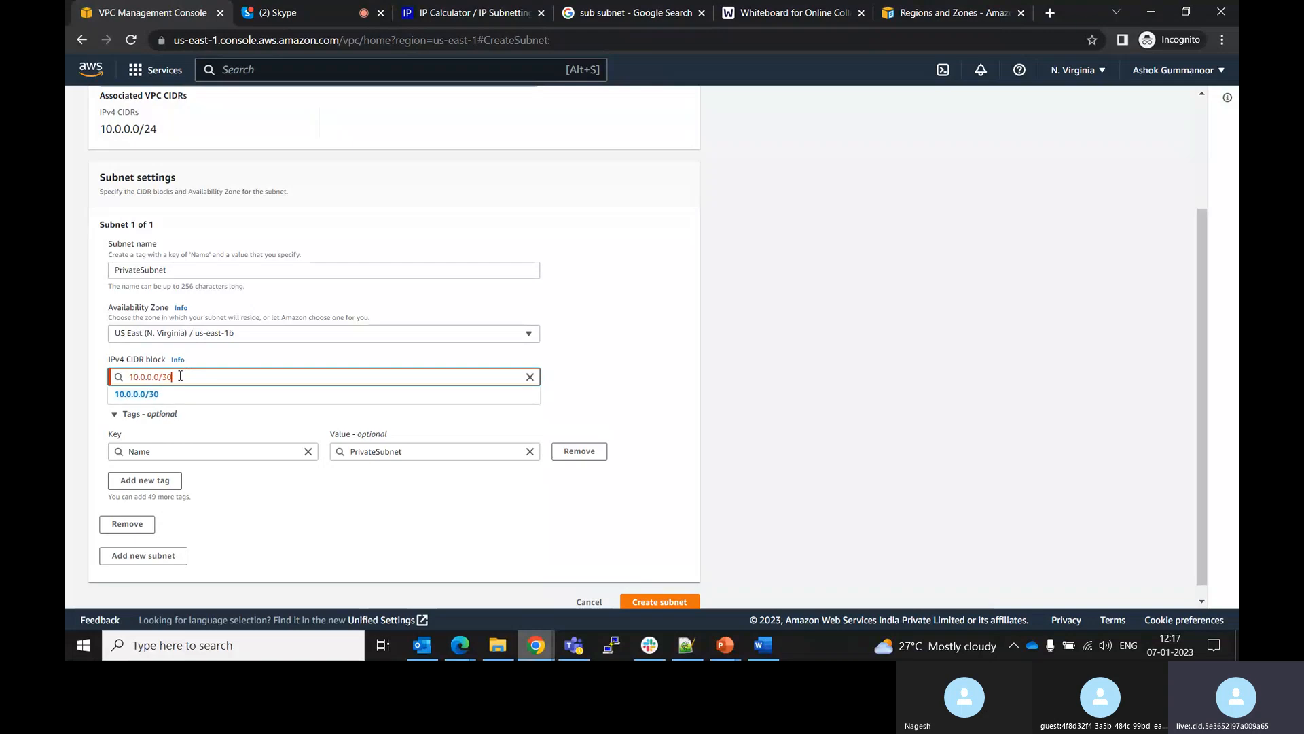
{"action": "left_click", "coordinate": [146, 401]}
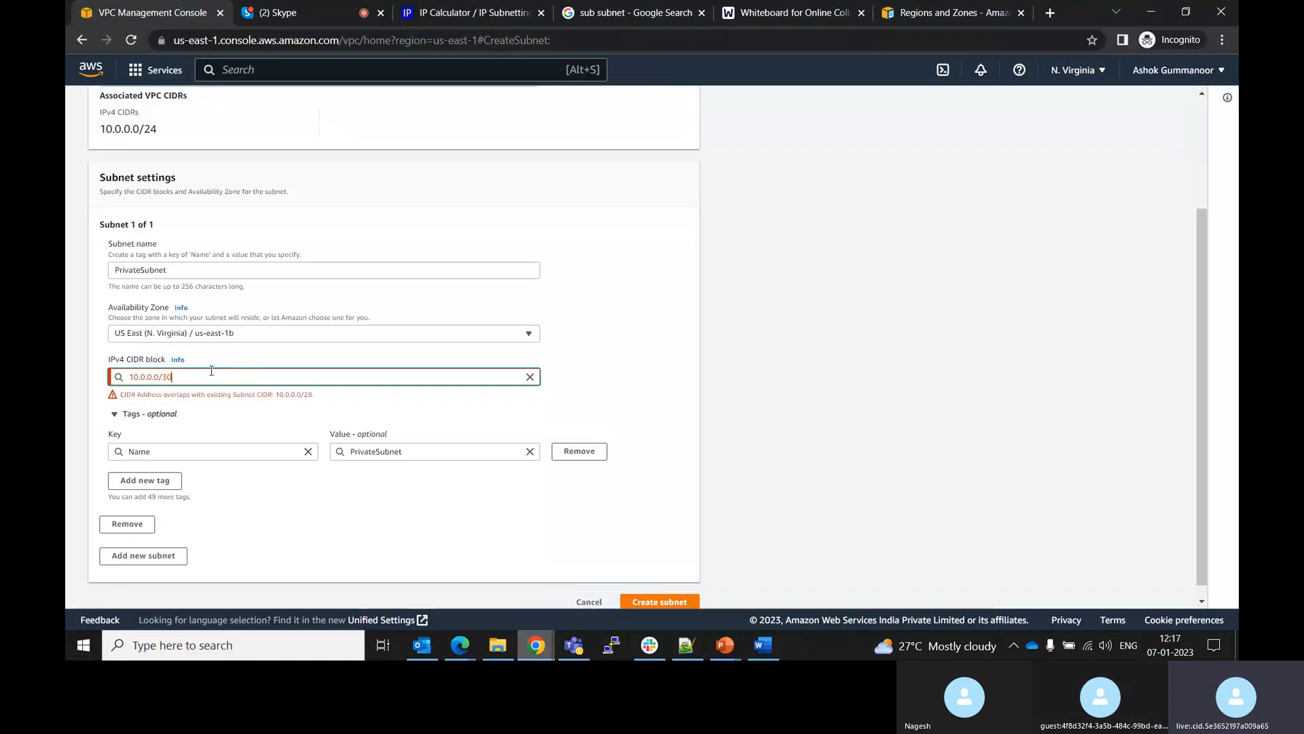
{"action": "key", "text": "BackSpace"}
{"action": "key", "text": "BackSpace"}
{"action": "type", "text": "26"}
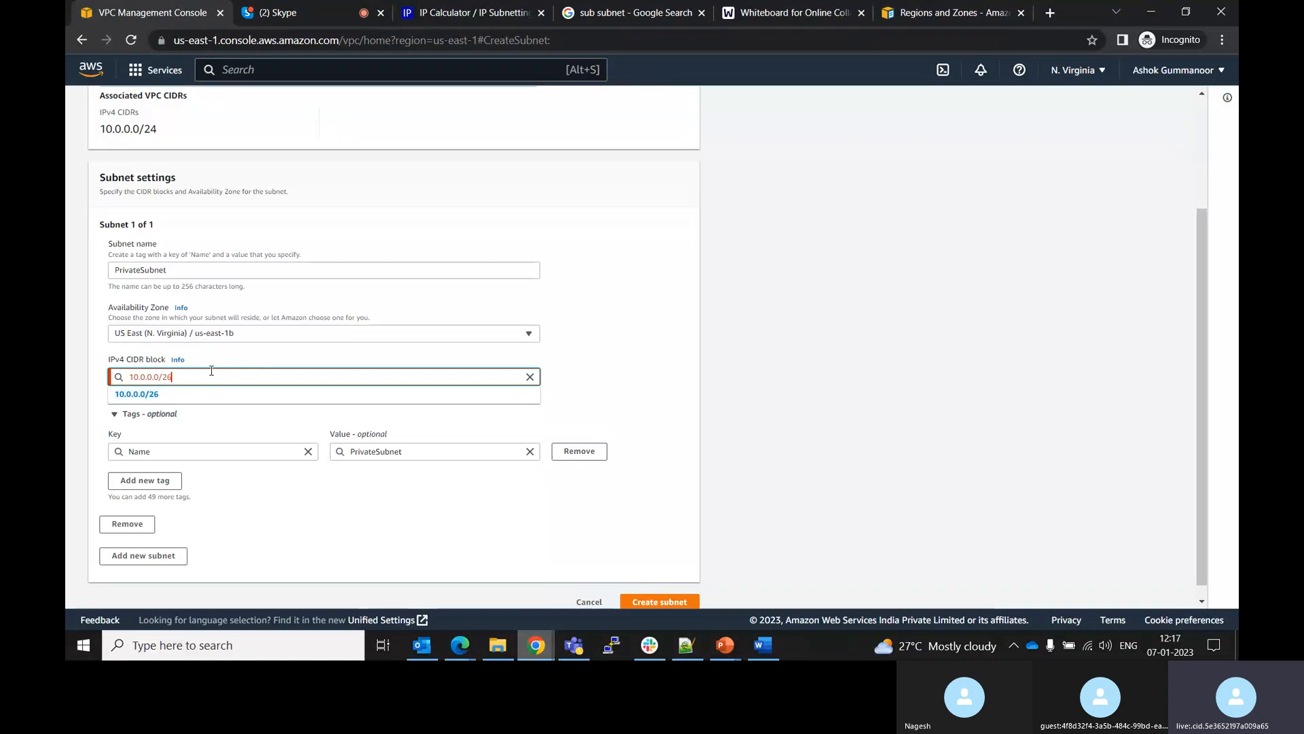
{"action": "left_click", "coordinate": [202, 395]}
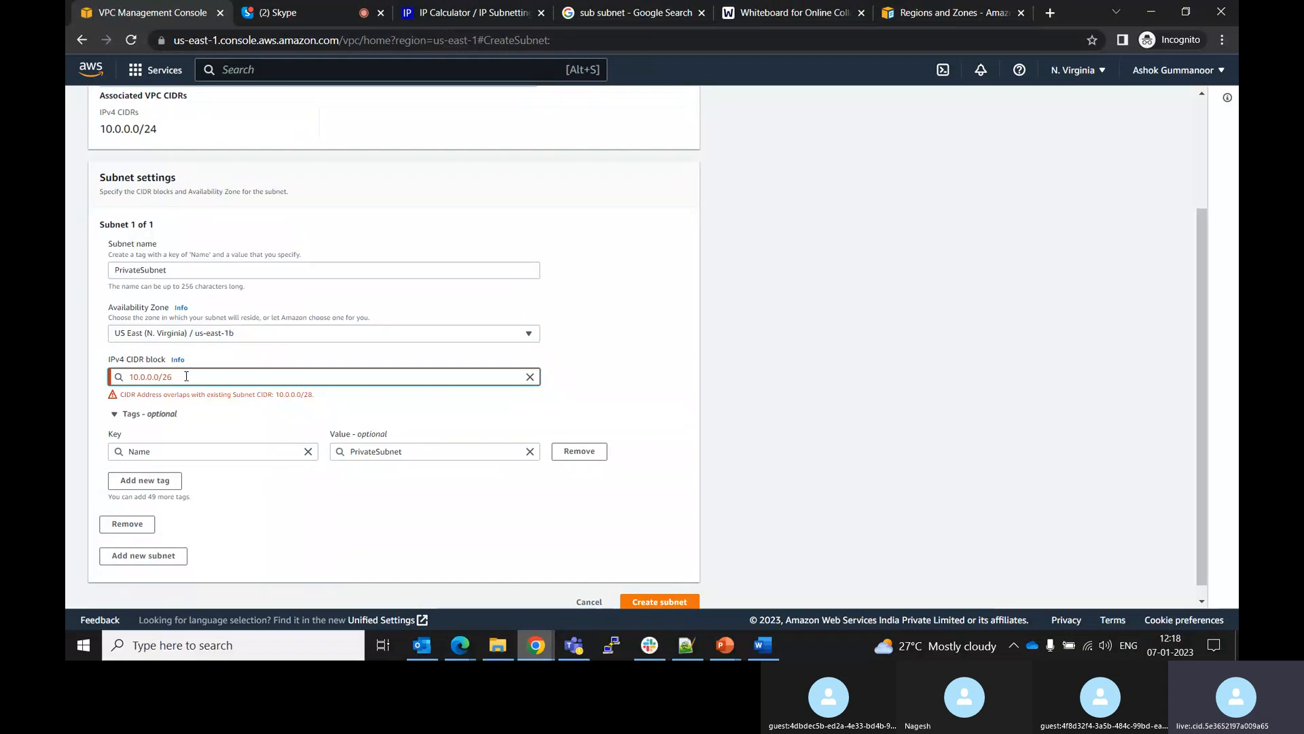
Change the private subnet's CIDR block to 10.0.0.0/25
{"action": "key", "text": "BackSpace"}
{"action": "type", "text": "5"}
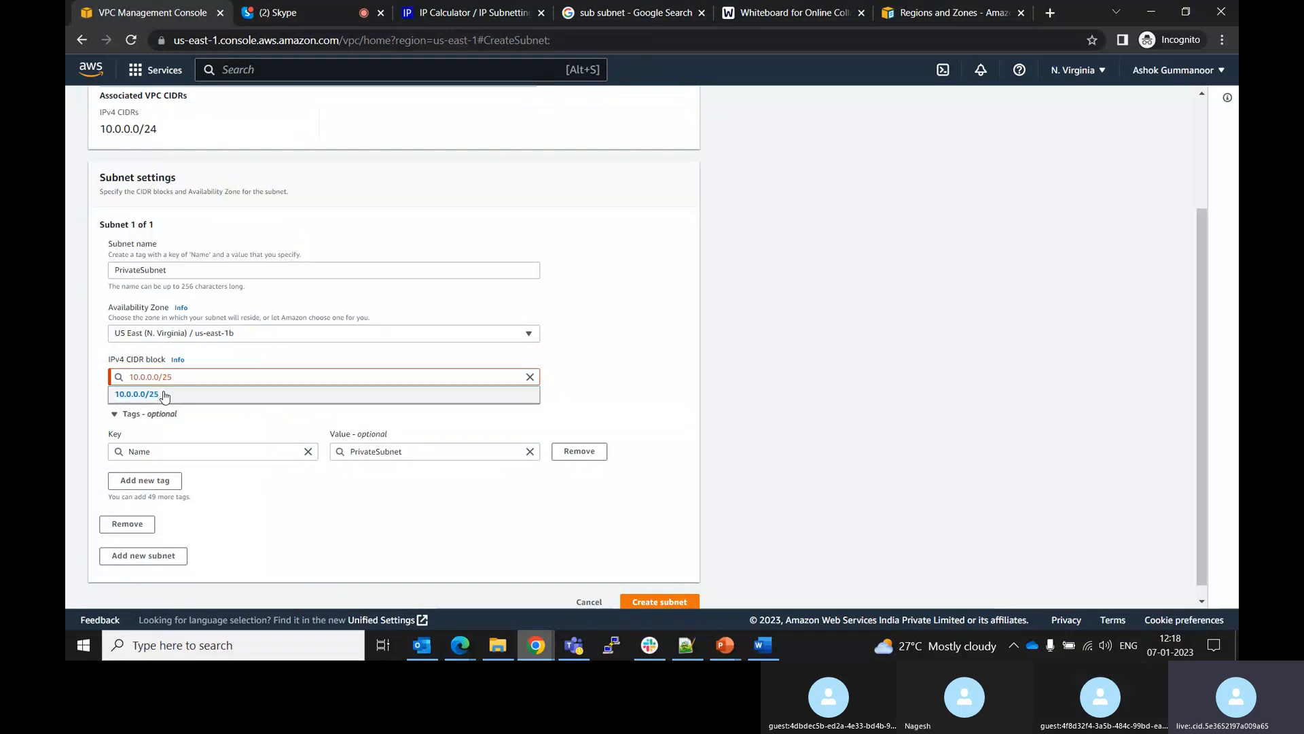
{"action": "left_click", "coordinate": [165, 395]}
Set the private subnet's IPv4 CIDR block to 10.0.0.0/24
{"action": "key", "text": "BackSpace"}
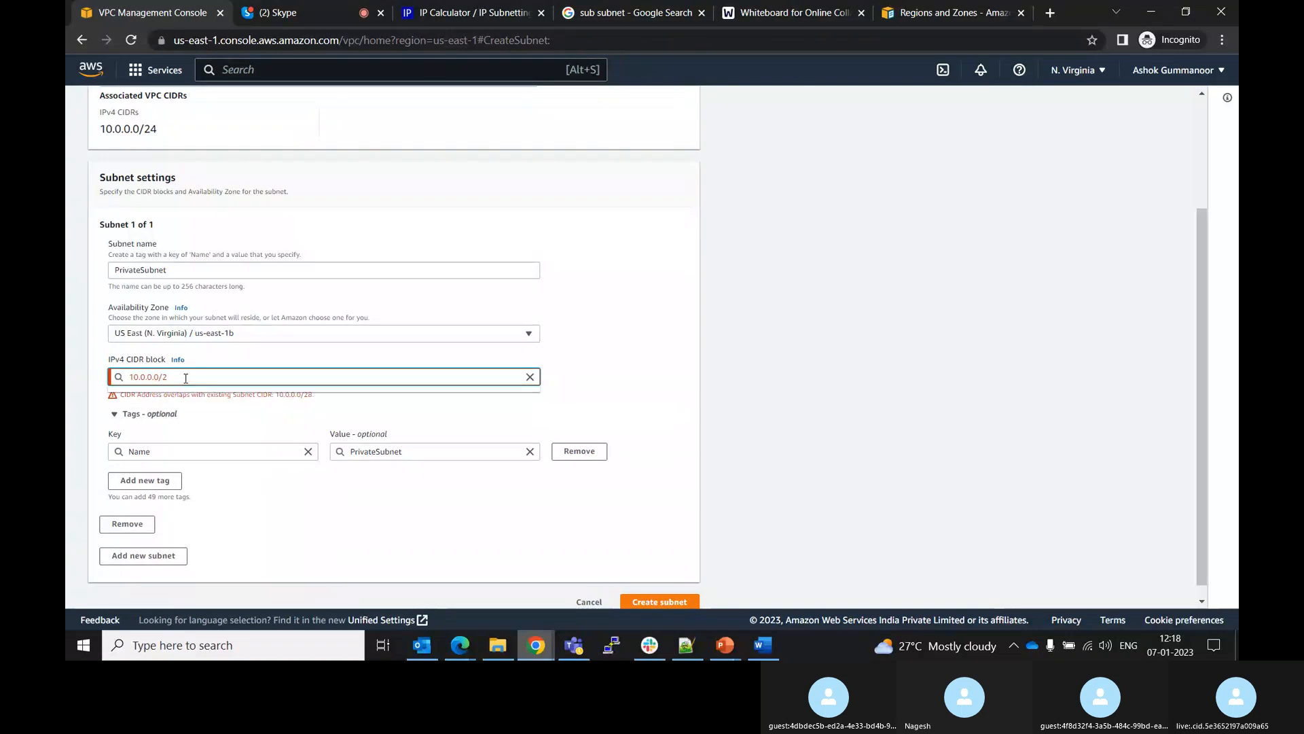
{"action": "key", "text": "BackSpace"}
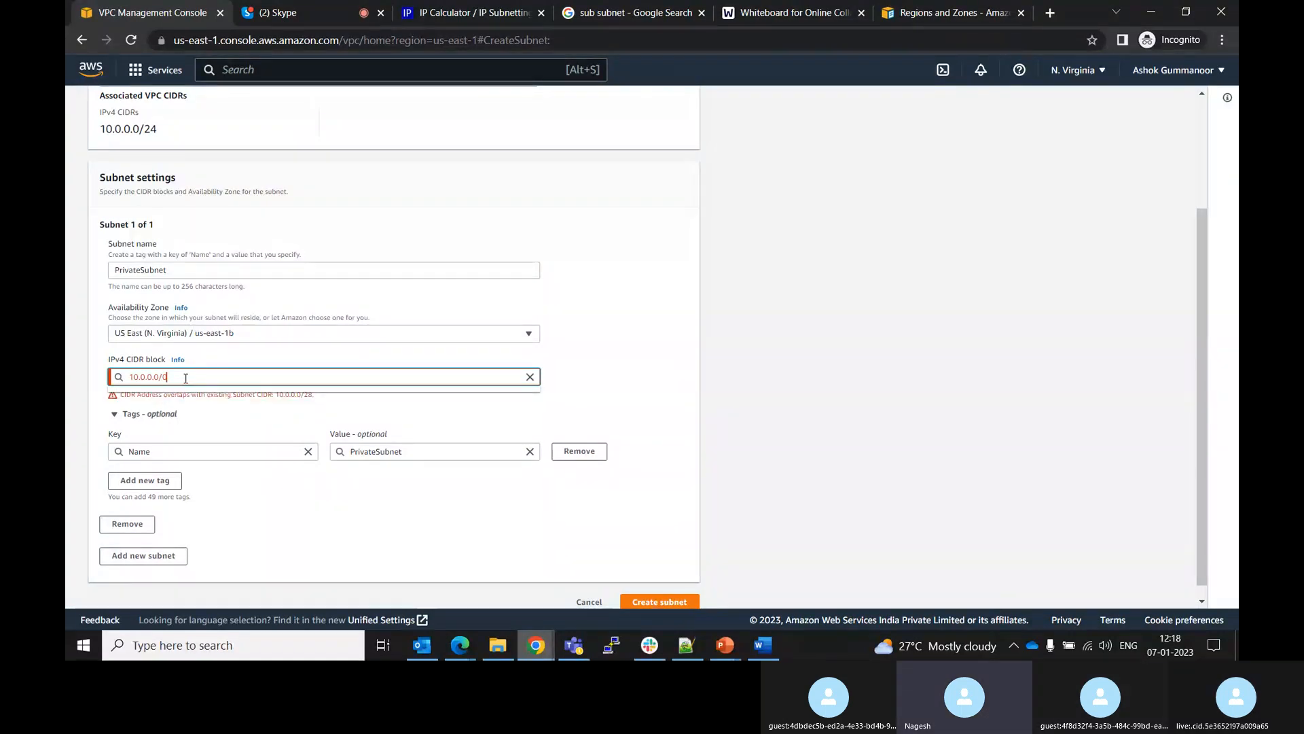
{"action": "type", "text": "24"}
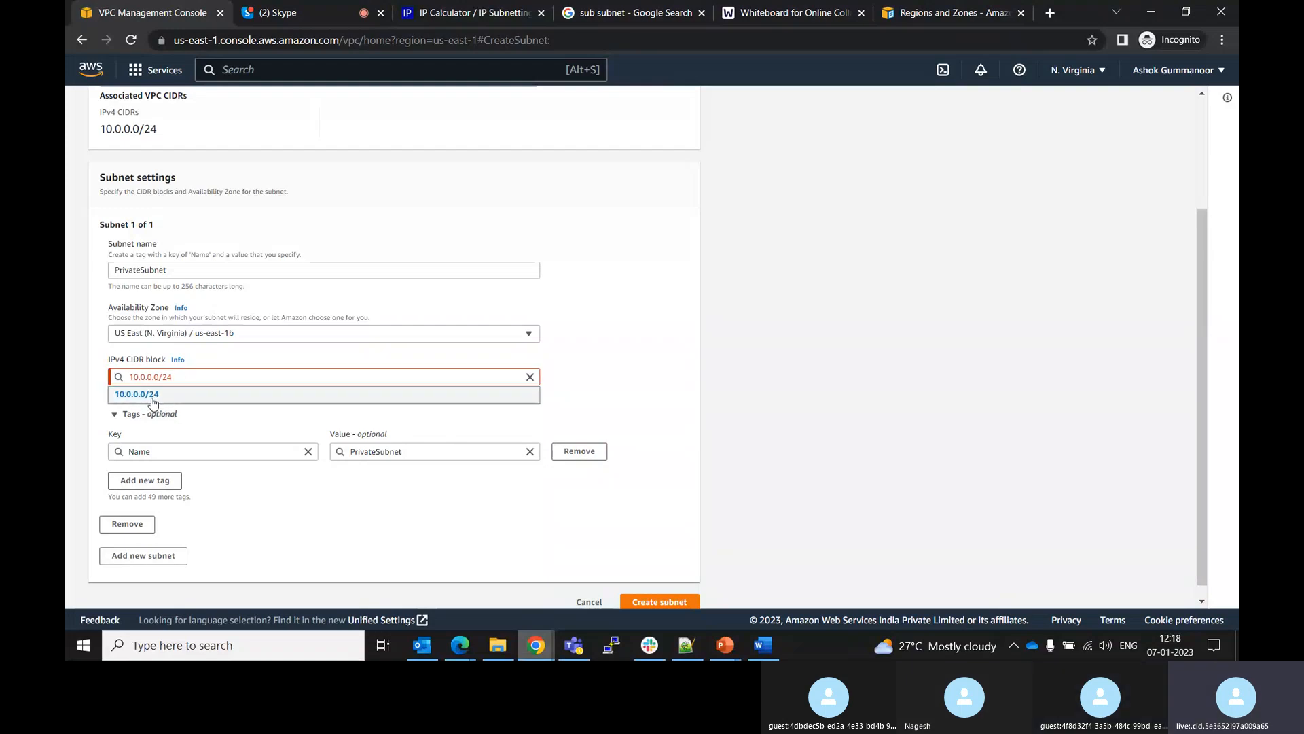
{"action": "left_click", "coordinate": [152, 396]}
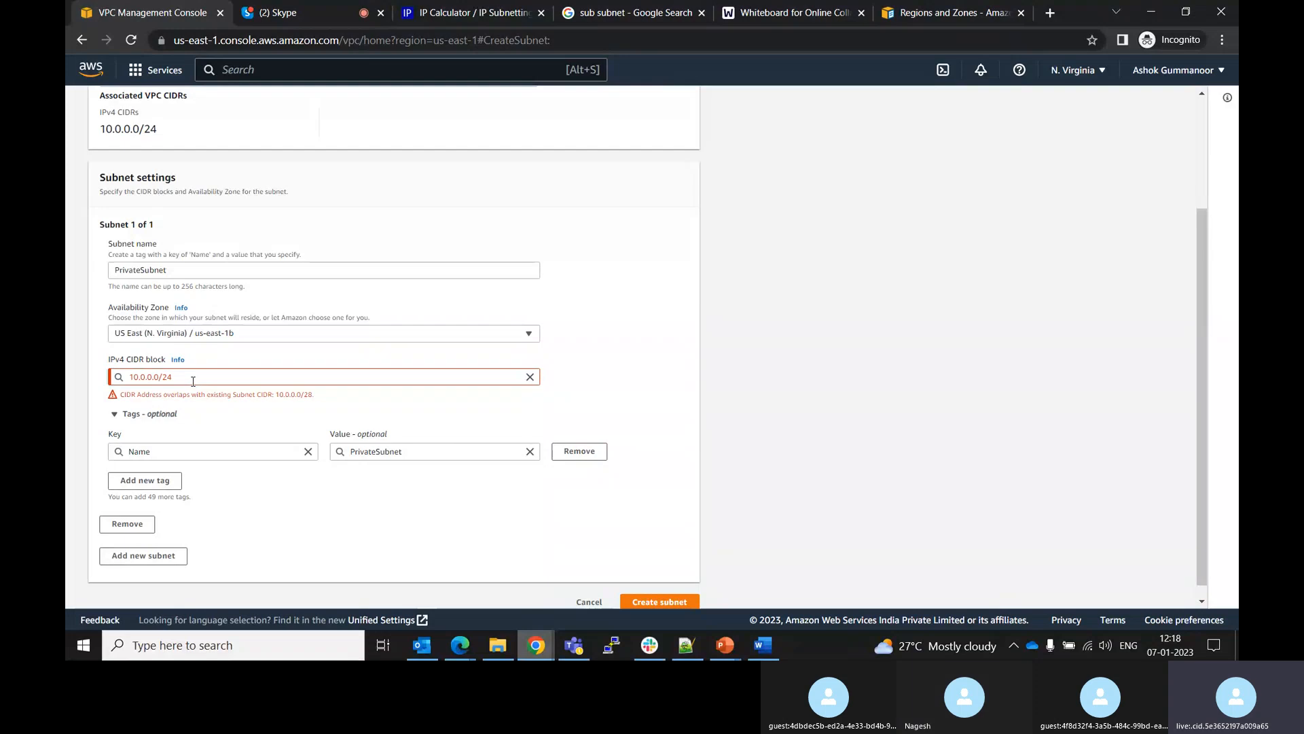
Switch to the other browser window showing the Tokyo Create subnet form for the public subnet
{"action": "key", "text": "alt+Tab"}
{"action": "left_click", "coordinate": [340, 179]}
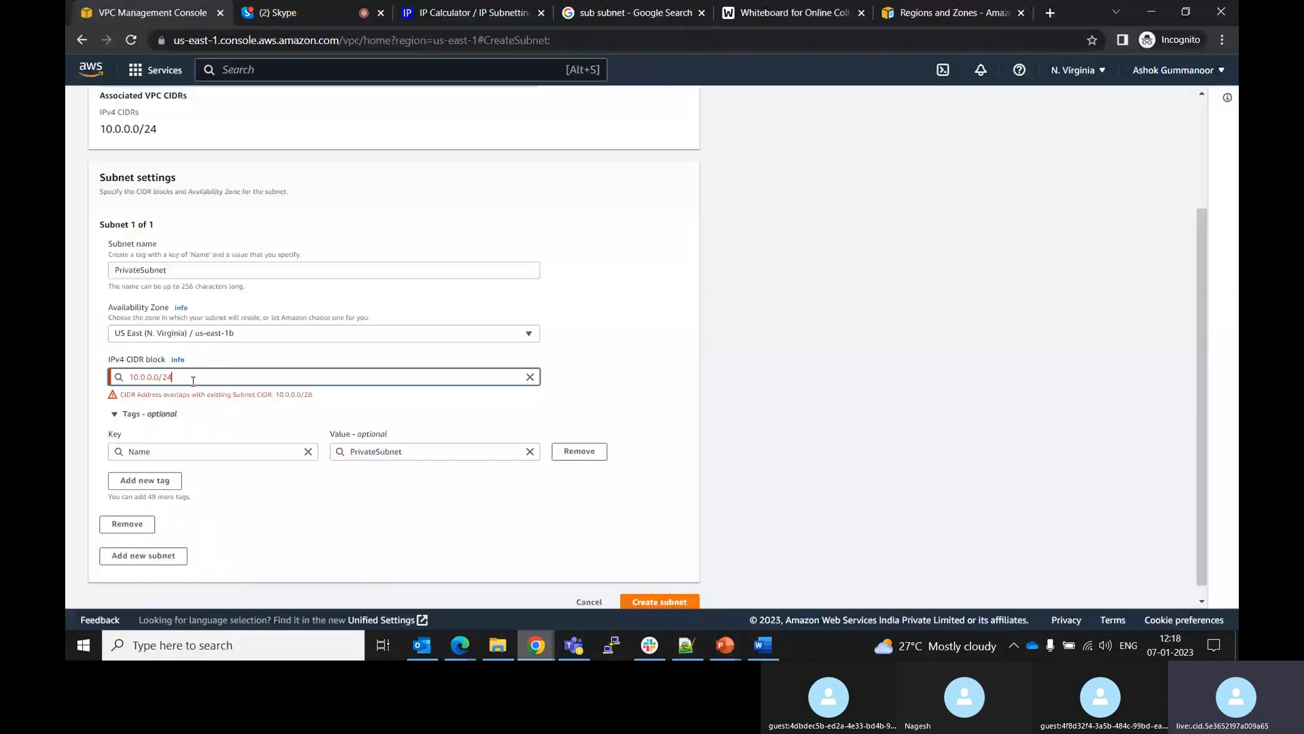
{"action": "left_click", "coordinate": [324, 3]}
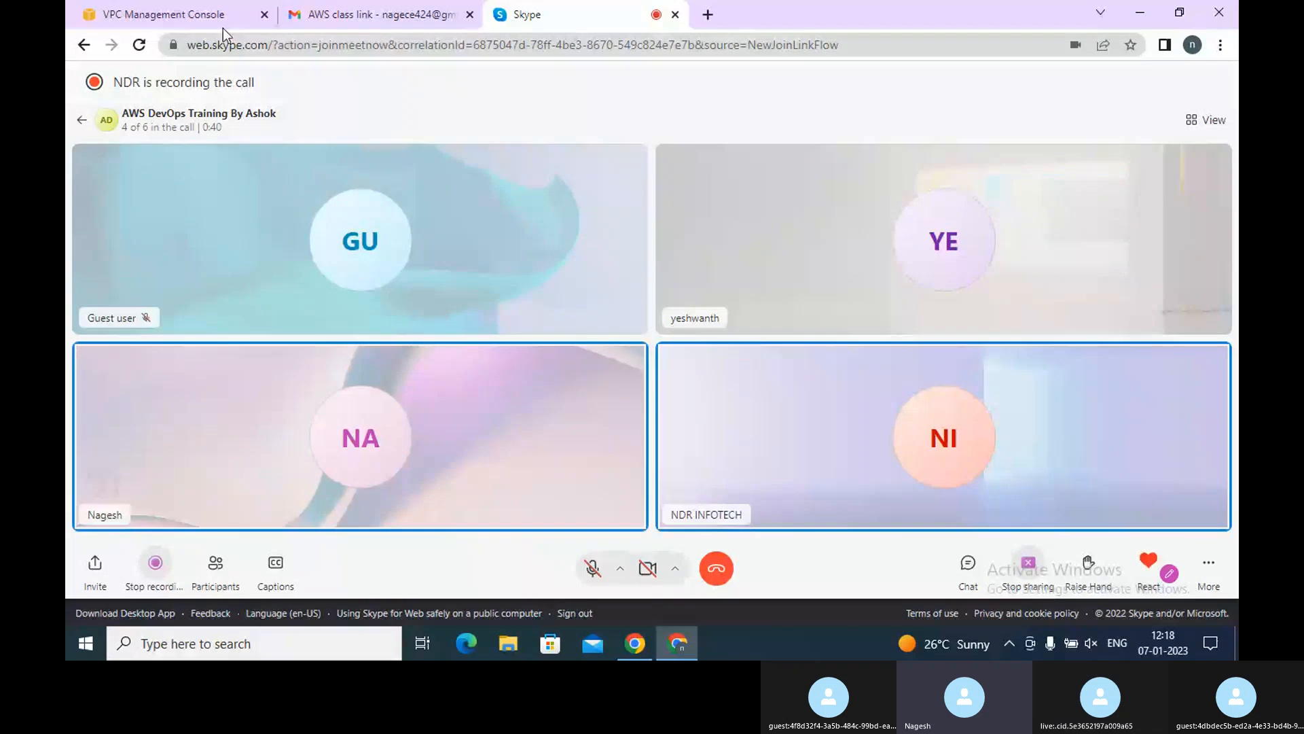
{"action": "left_click", "coordinate": [222, 21]}
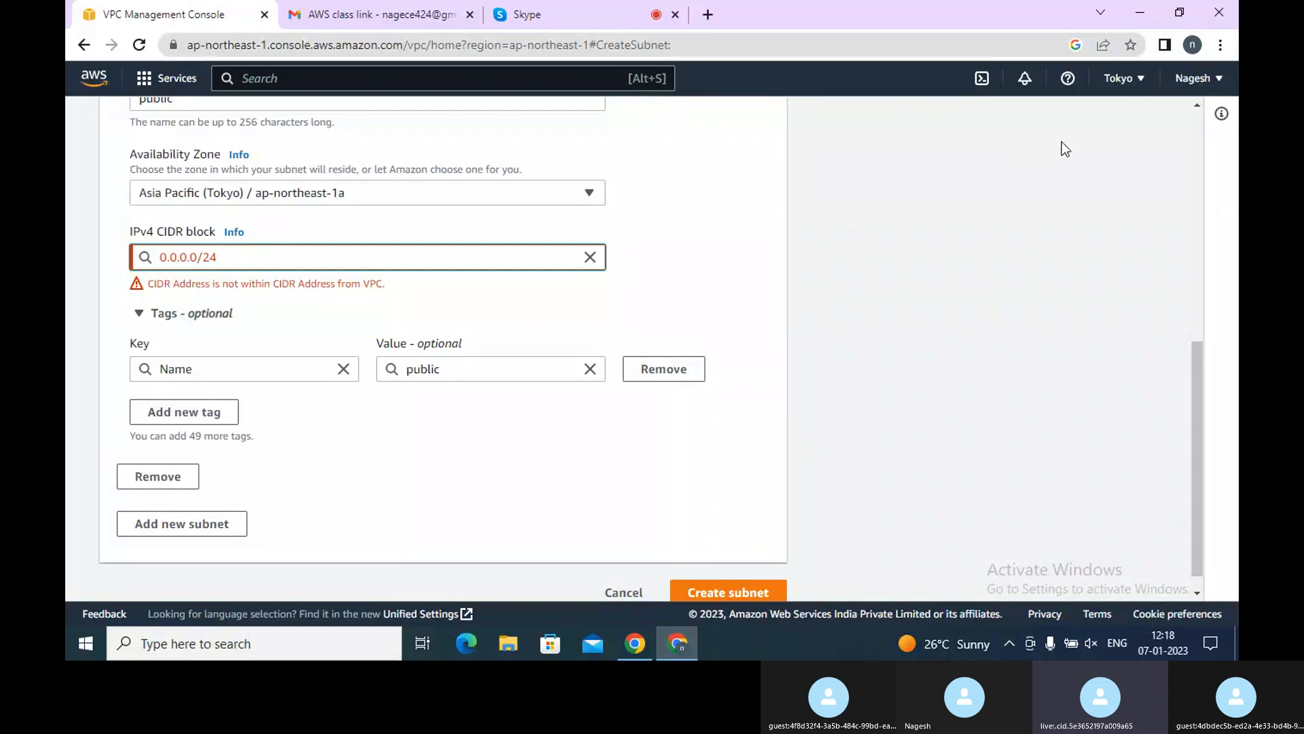
{"action": "left_click", "coordinate": [1200, 118]}
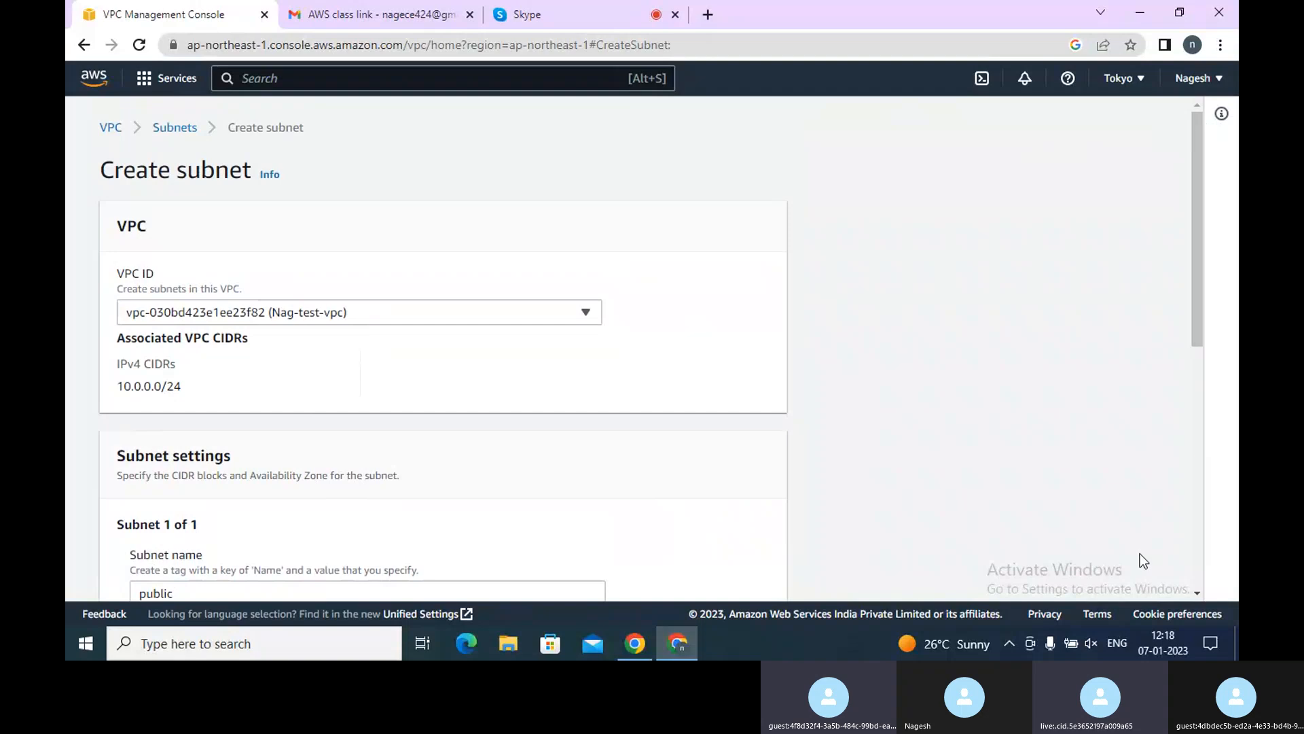
{"action": "left_click", "coordinate": [1199, 589]}
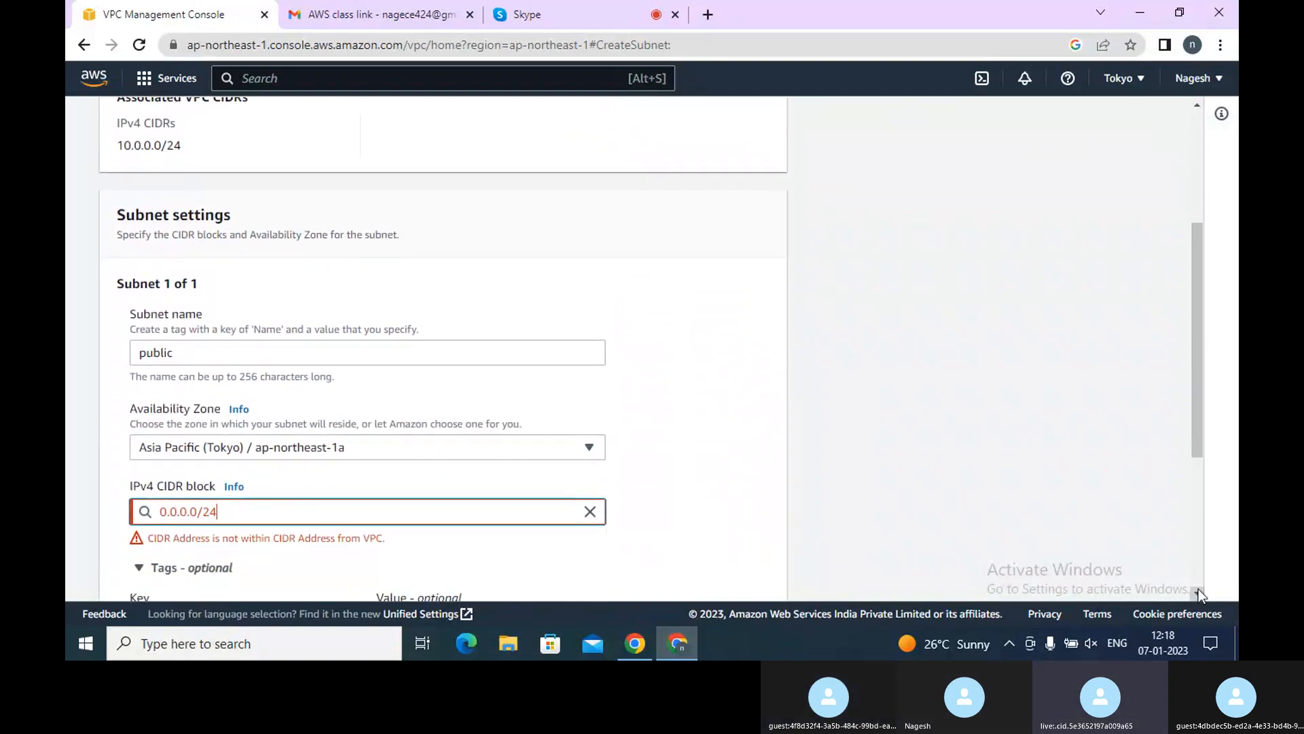
Set the public subnet's IPv4 CIDR block to 10.0.0.0/26 and create the subnet
{"action": "key", "text": "BackSpace"}
{"action": "key", "text": "BackSpace"}
{"action": "type", "text": "10"}
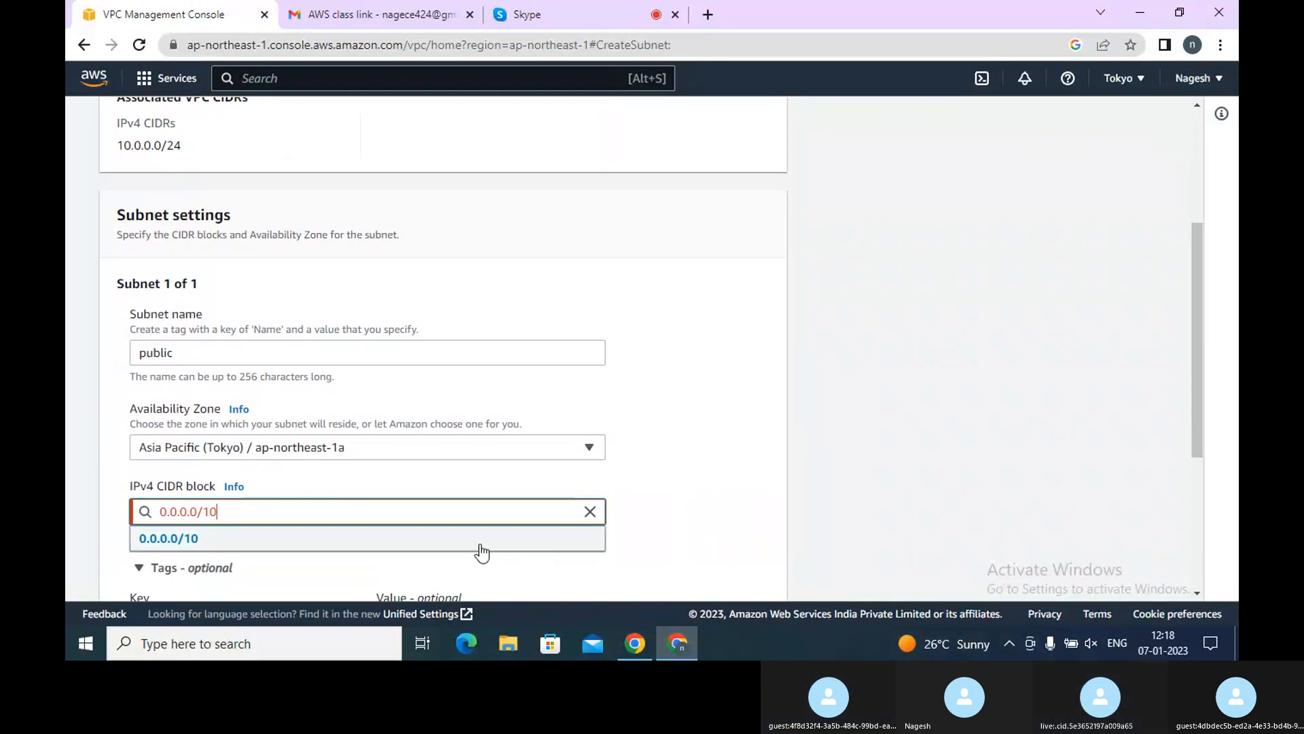
{"action": "key", "text": "BackSpace"}
{"action": "key", "text": "BackSpace"}
{"action": "key", "text": "BackSpace"}
{"action": "key", "text": "BackSpace"}
{"action": "key", "text": "BackSpace"}
{"action": "key", "text": "BackSpace"}
{"action": "key", "text": "BackSpace"}
{"action": "key", "text": "BackSpace"}
{"action": "key", "text": "BackSpace"}
{"action": "key", "text": "BackSpace"}
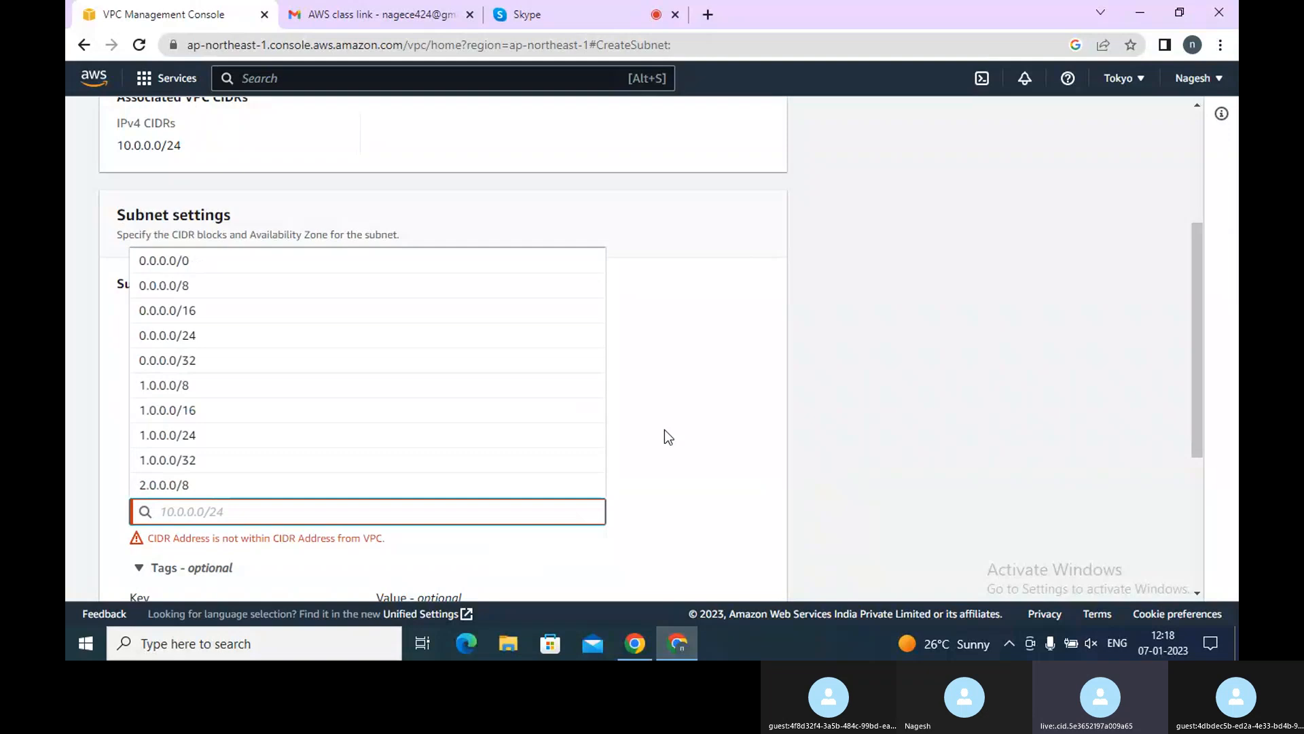
{"action": "type", "text": "10."}
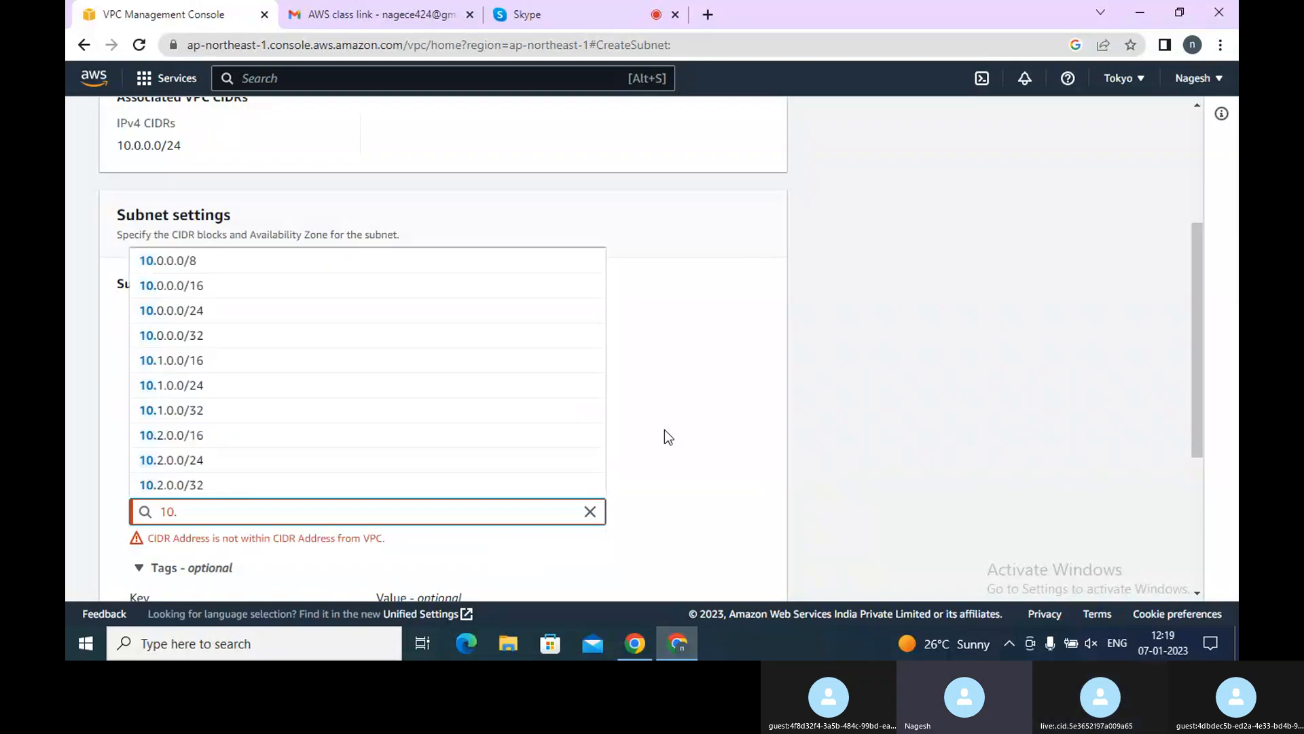
{"action": "type", "text": "0"}
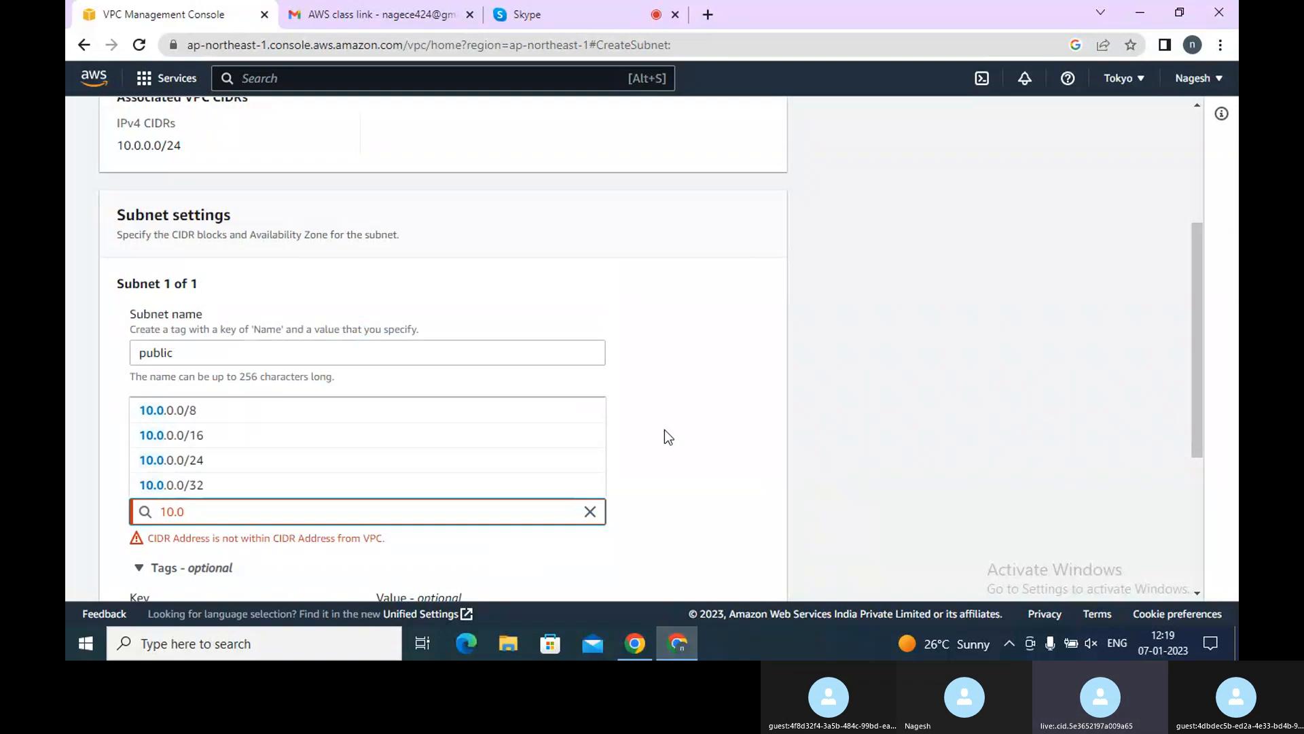
{"action": "type", "text": ".0.0"}
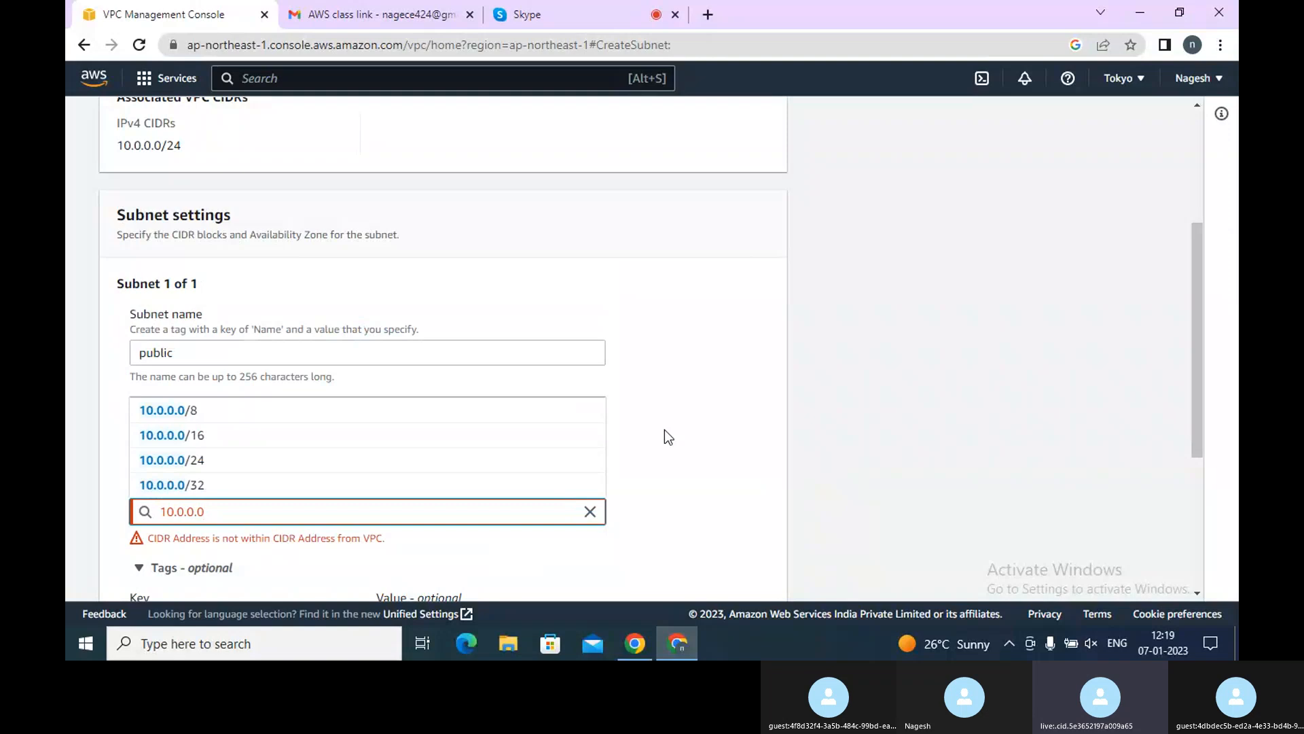
{"action": "type", "text": "/"}
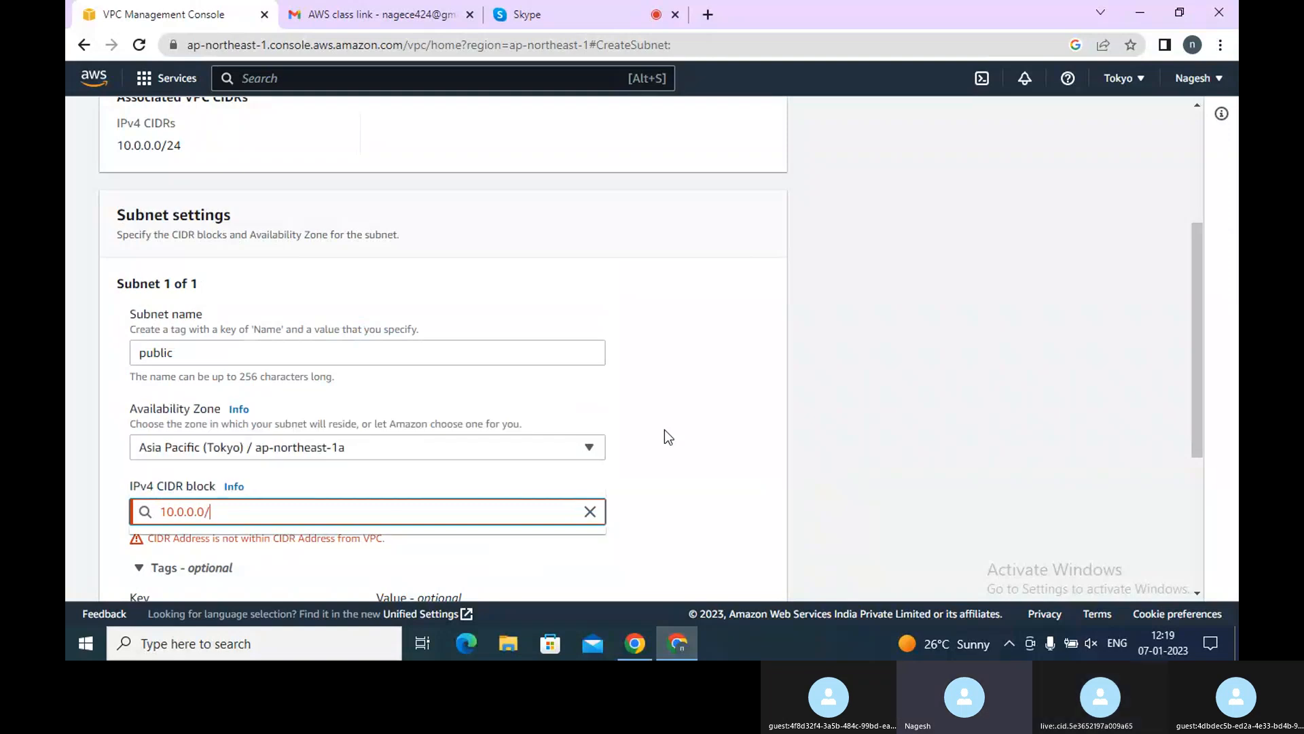
{"action": "type", "text": "26"}
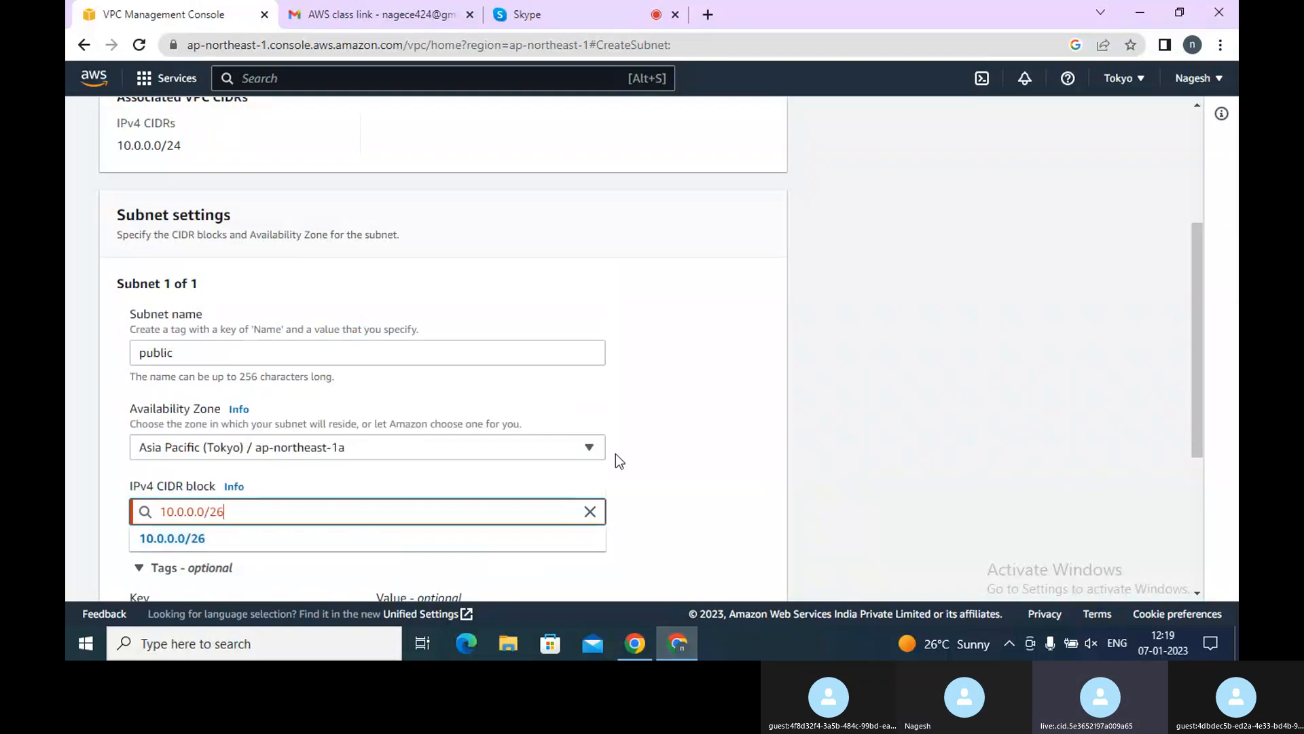
{"action": "left_click", "coordinate": [387, 542]}
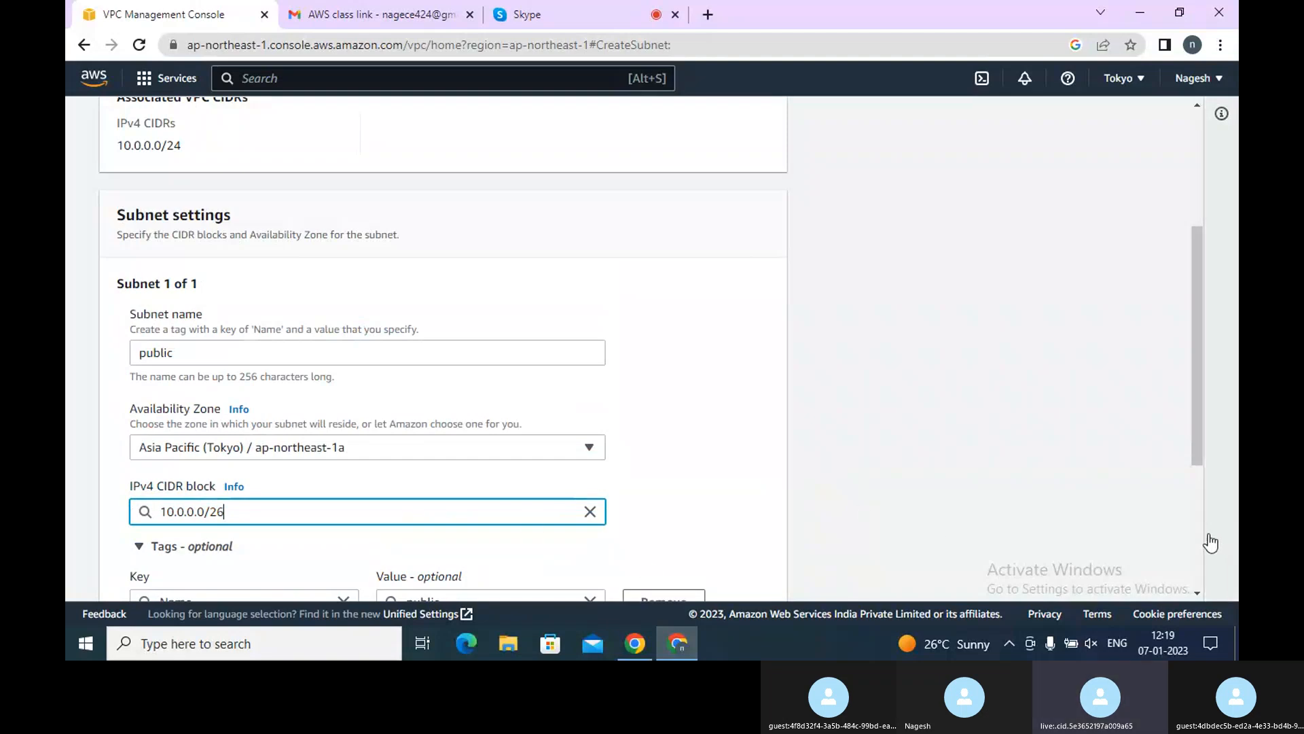
{"action": "scroll", "coordinate": [1201, 537], "scroll_direction": "down", "scroll_amount": 5}
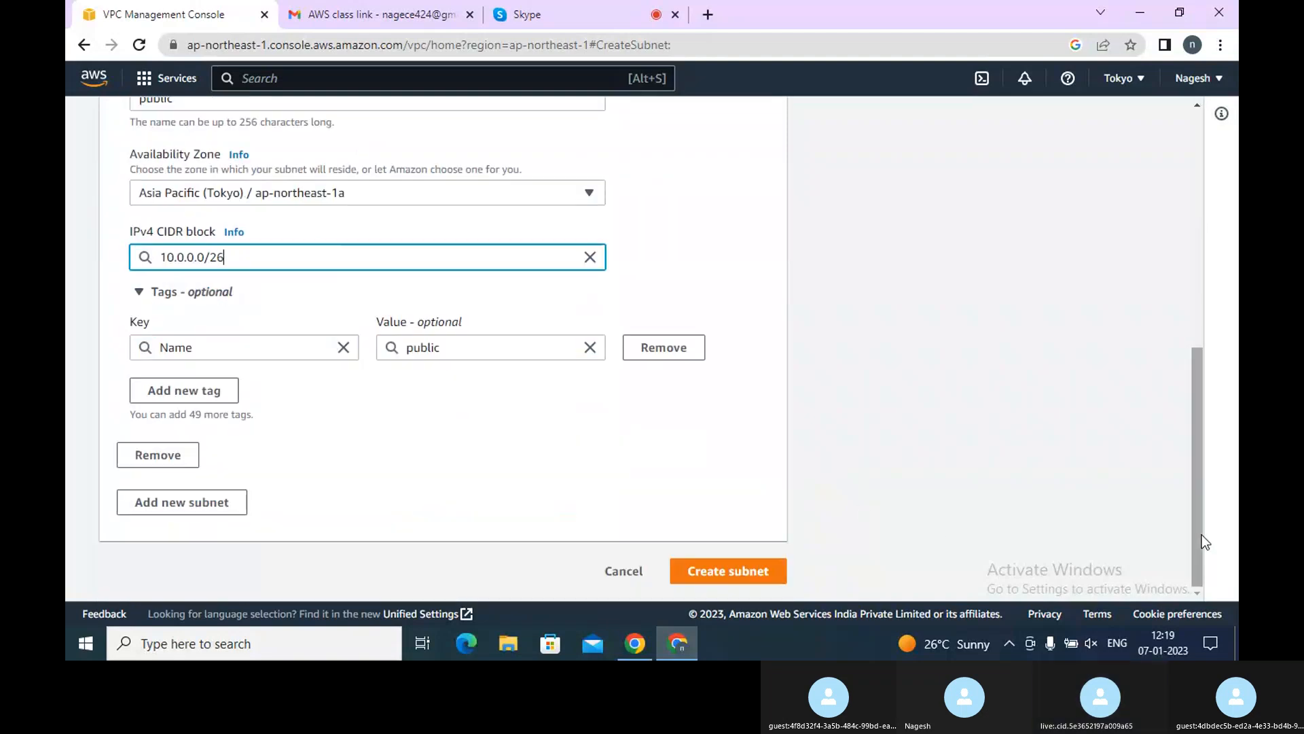
{"action": "left_click", "coordinate": [763, 576]}
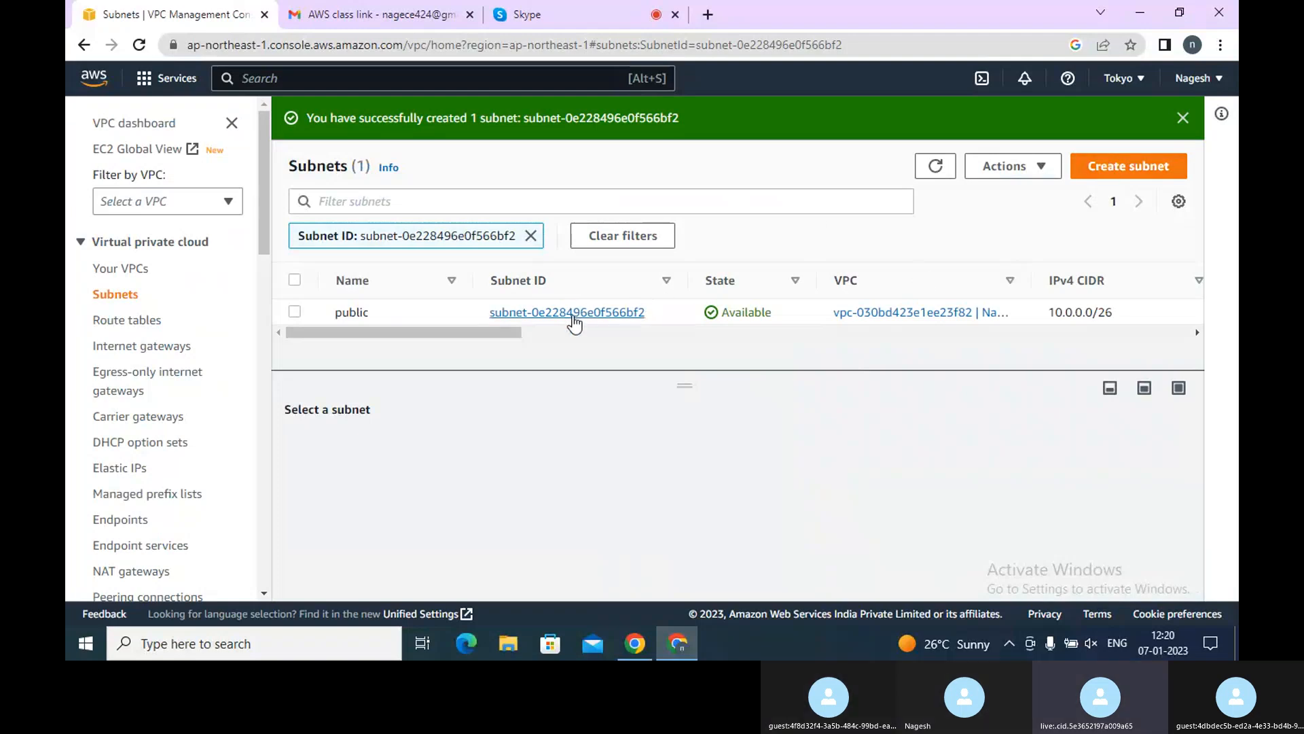
Start creating another subnet and select the Nag-test-vpc VPC
{"action": "left_click", "coordinate": [1116, 171]}
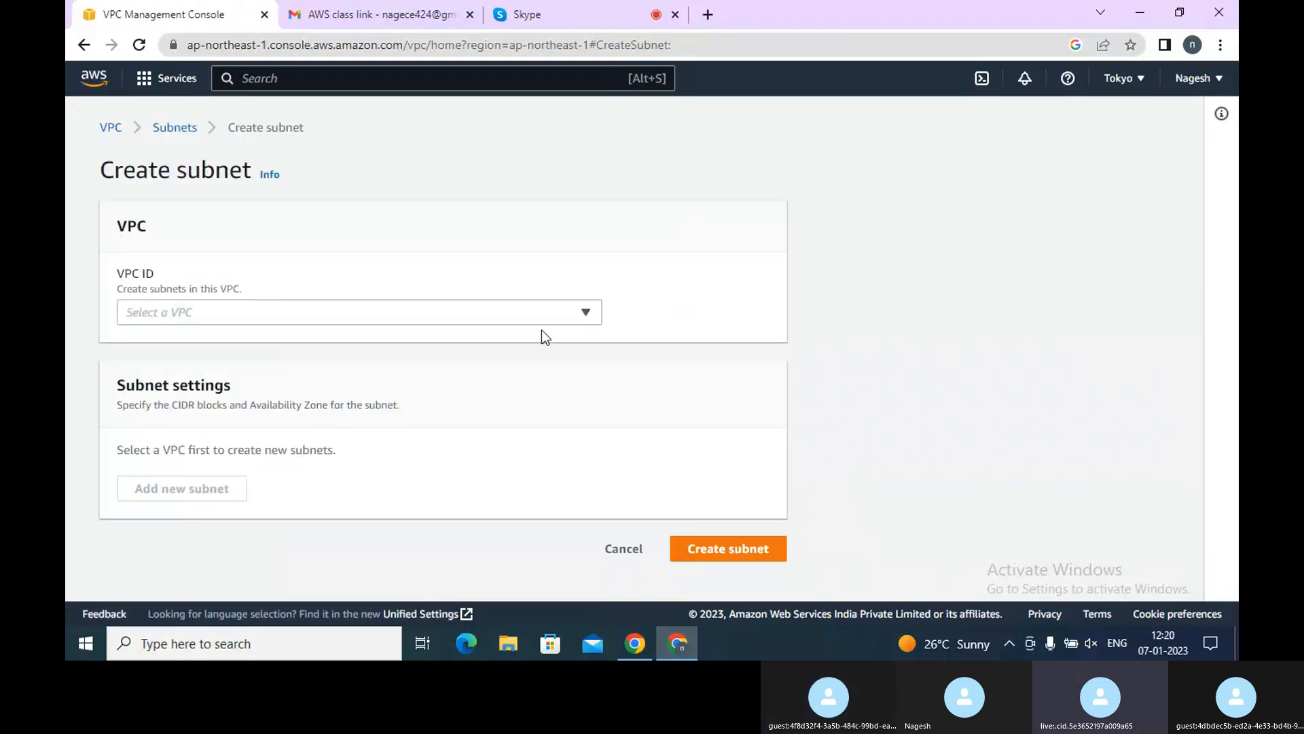
{"action": "left_click", "coordinate": [549, 324]}
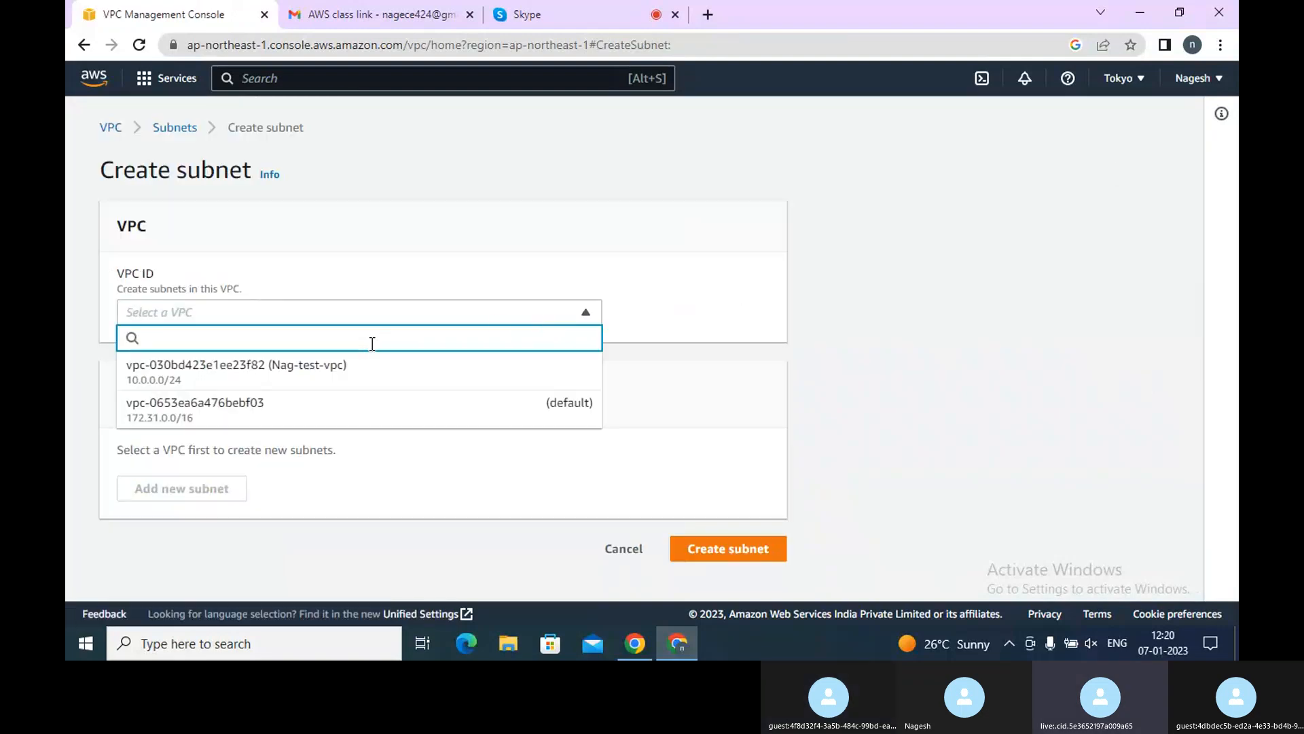
{"action": "left_click", "coordinate": [277, 373]}
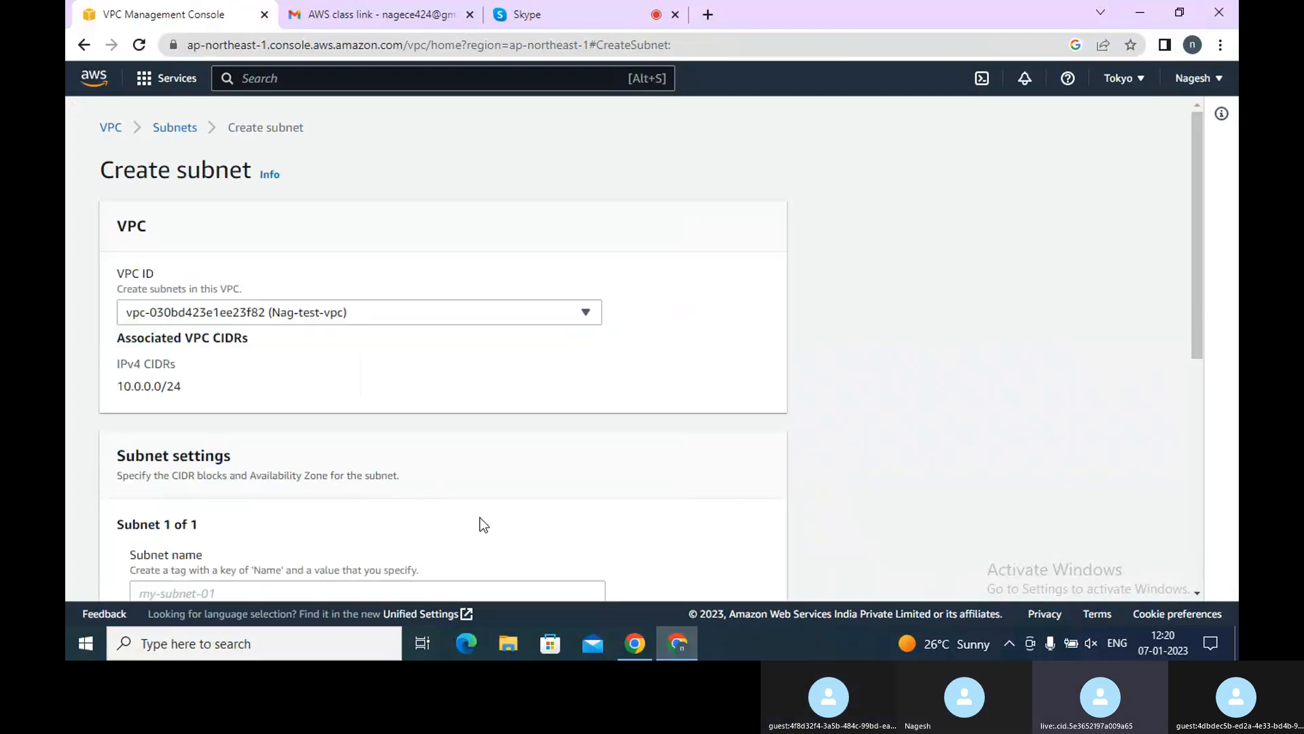
{"action": "scroll", "coordinate": [1191, 588], "scroll_direction": "down", "scroll_amount": 3}
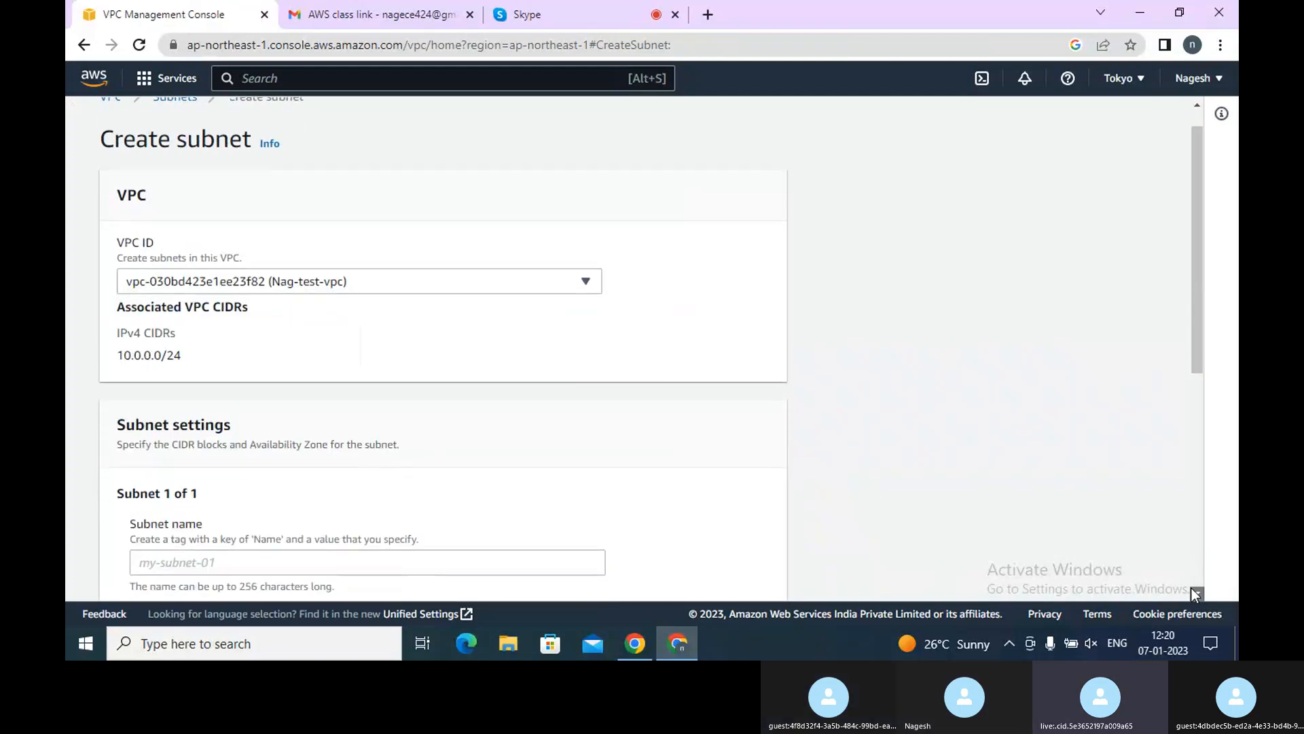
{"action": "scroll", "coordinate": [1194, 593], "scroll_direction": "down", "scroll_amount": 1}
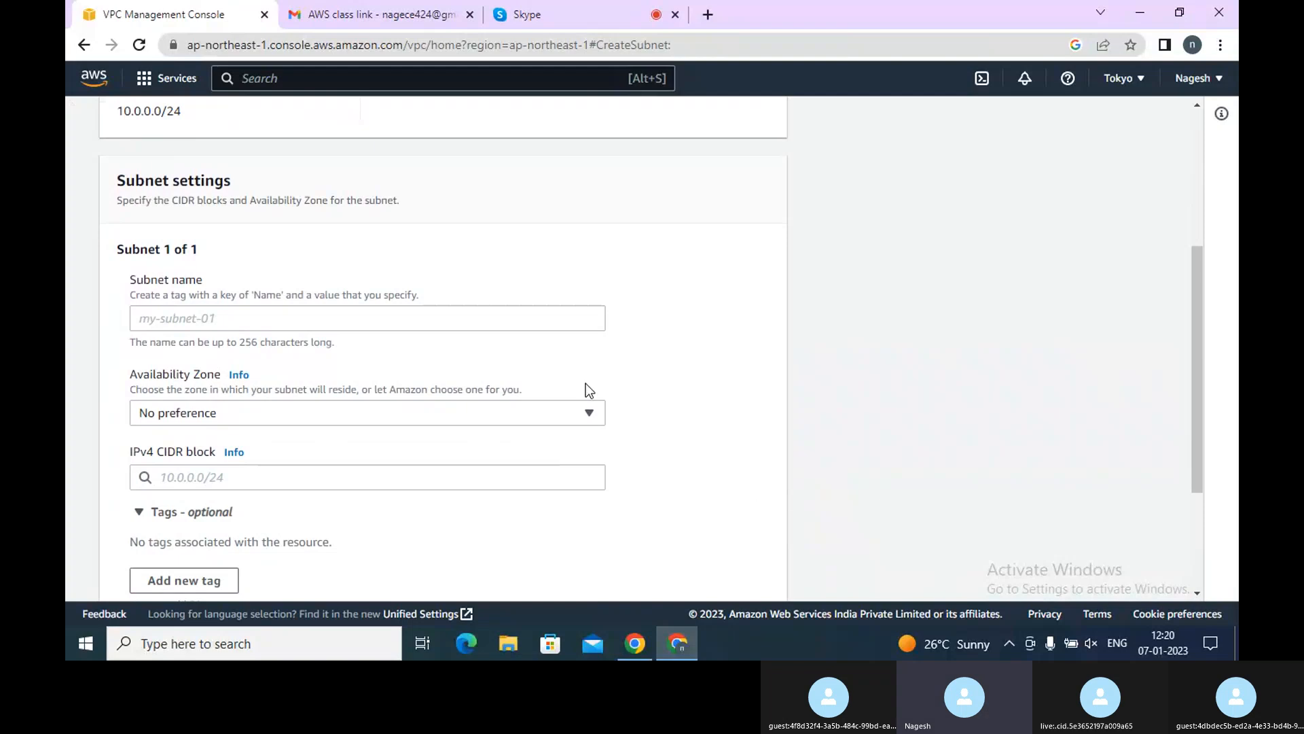
Name the new subnet Private and place it in availability zone ap-northeast-1a
{"action": "left_click", "coordinate": [554, 329]}
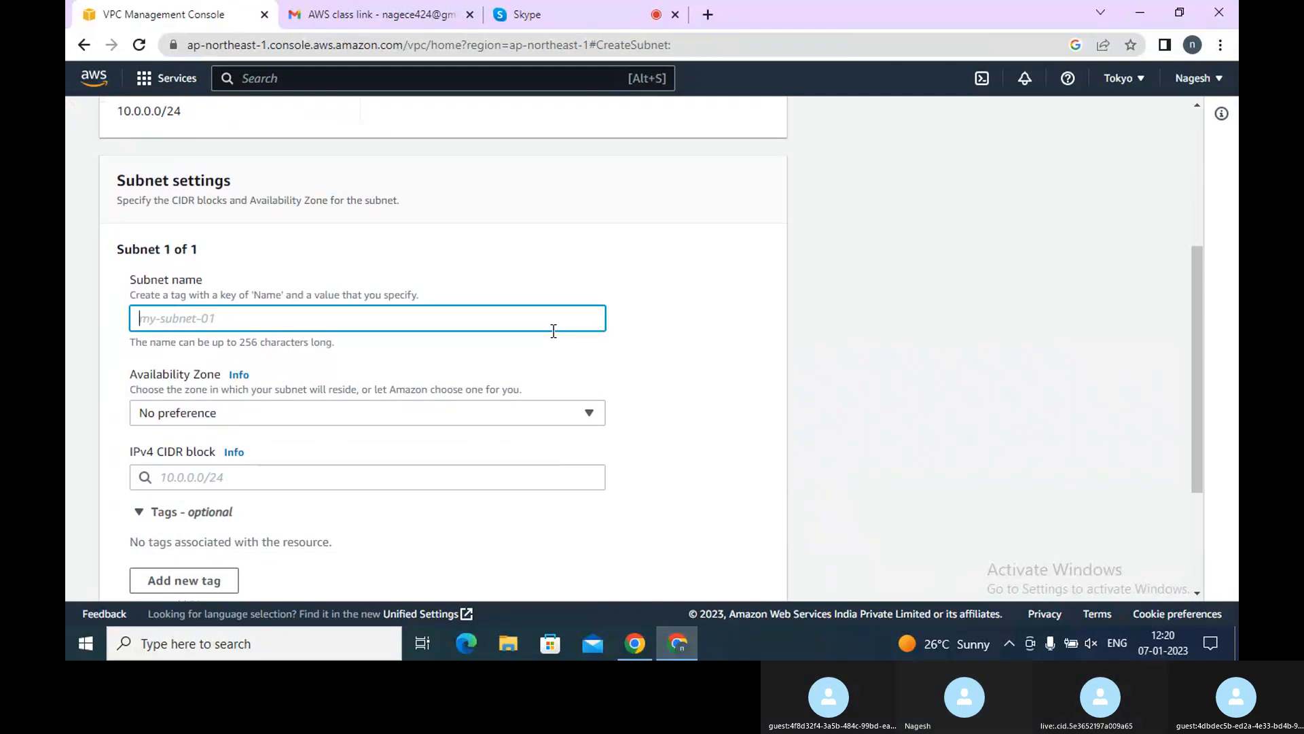
{"action": "type", "text": "Private"}
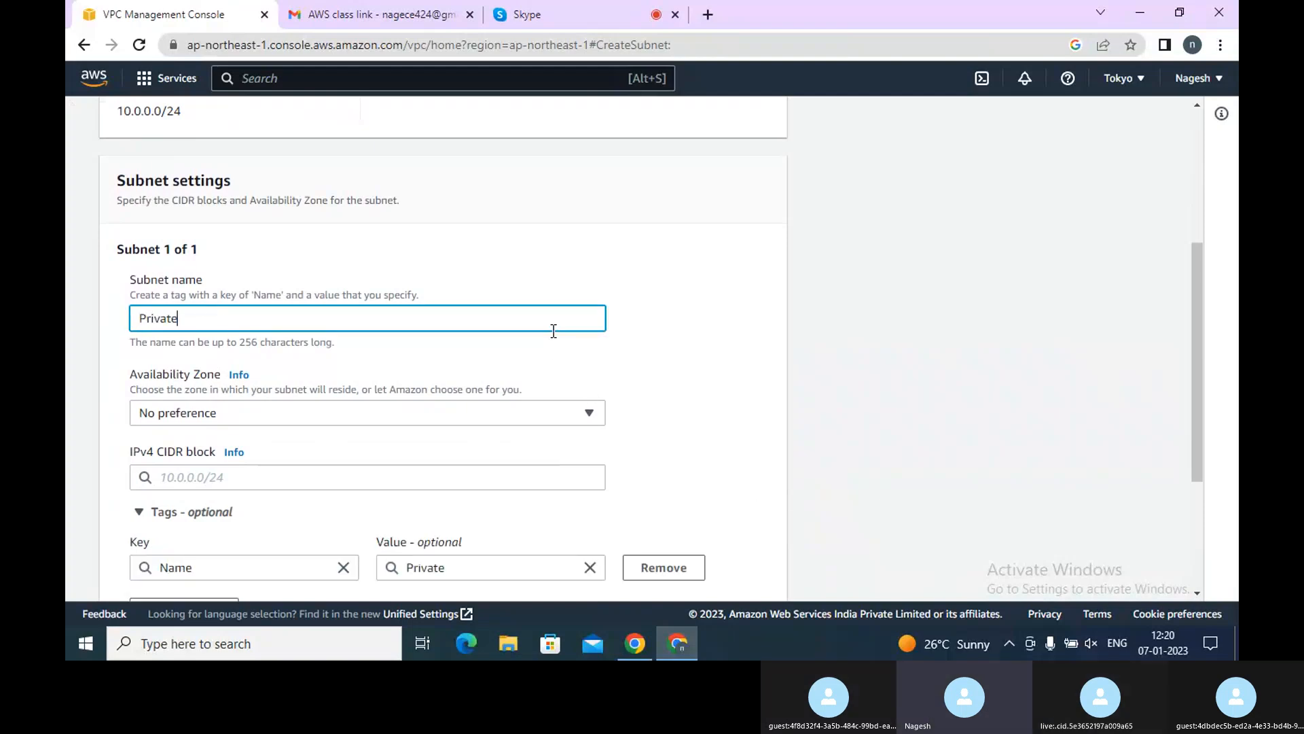
{"action": "left_click", "coordinate": [304, 412]}
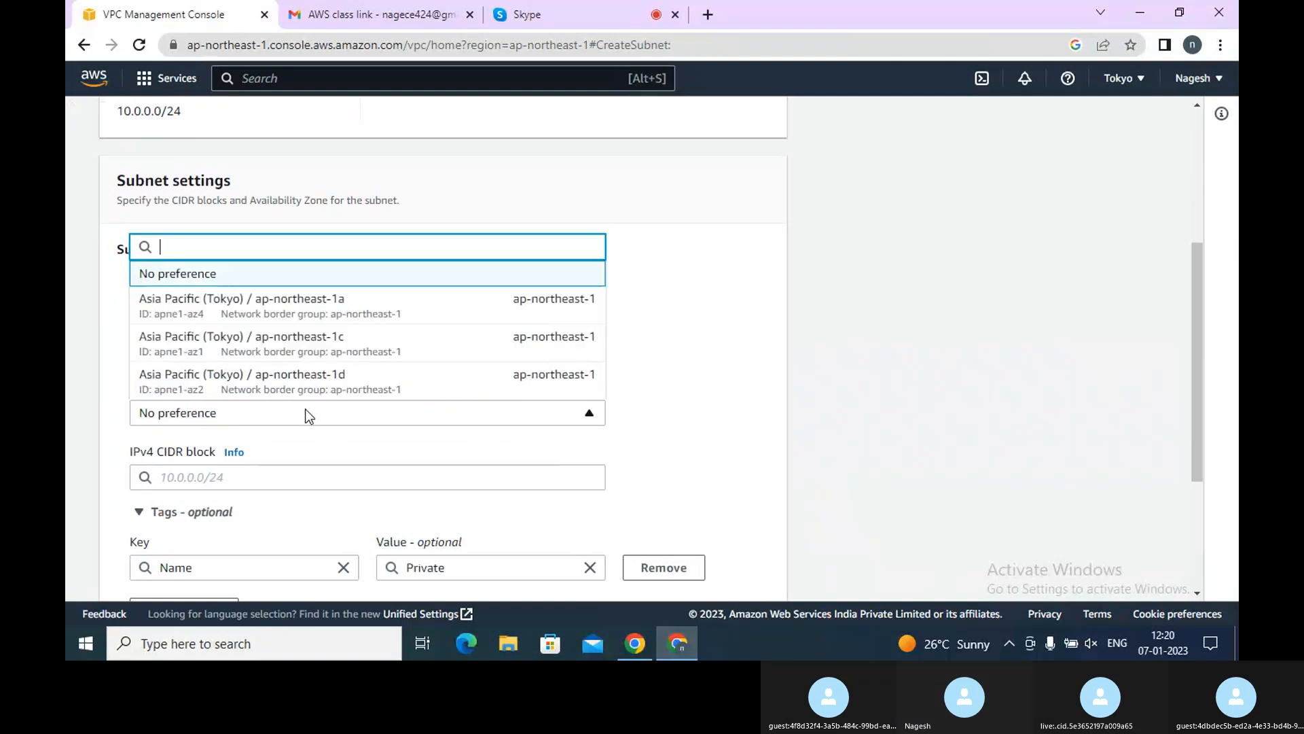
{"action": "left_click", "coordinate": [321, 319]}
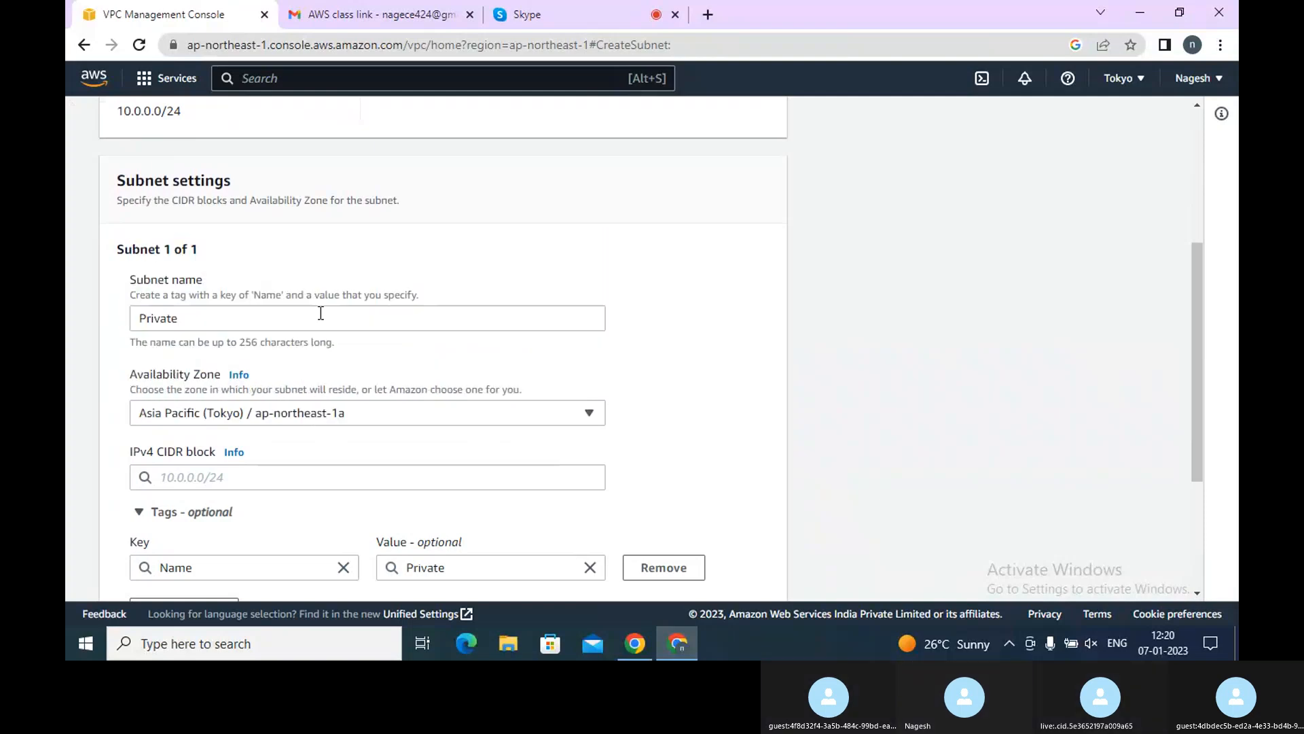
Set the Private subnet's IPv4 CIDR block to 10.0.0.0/10
{"action": "left_click", "coordinate": [255, 479]}
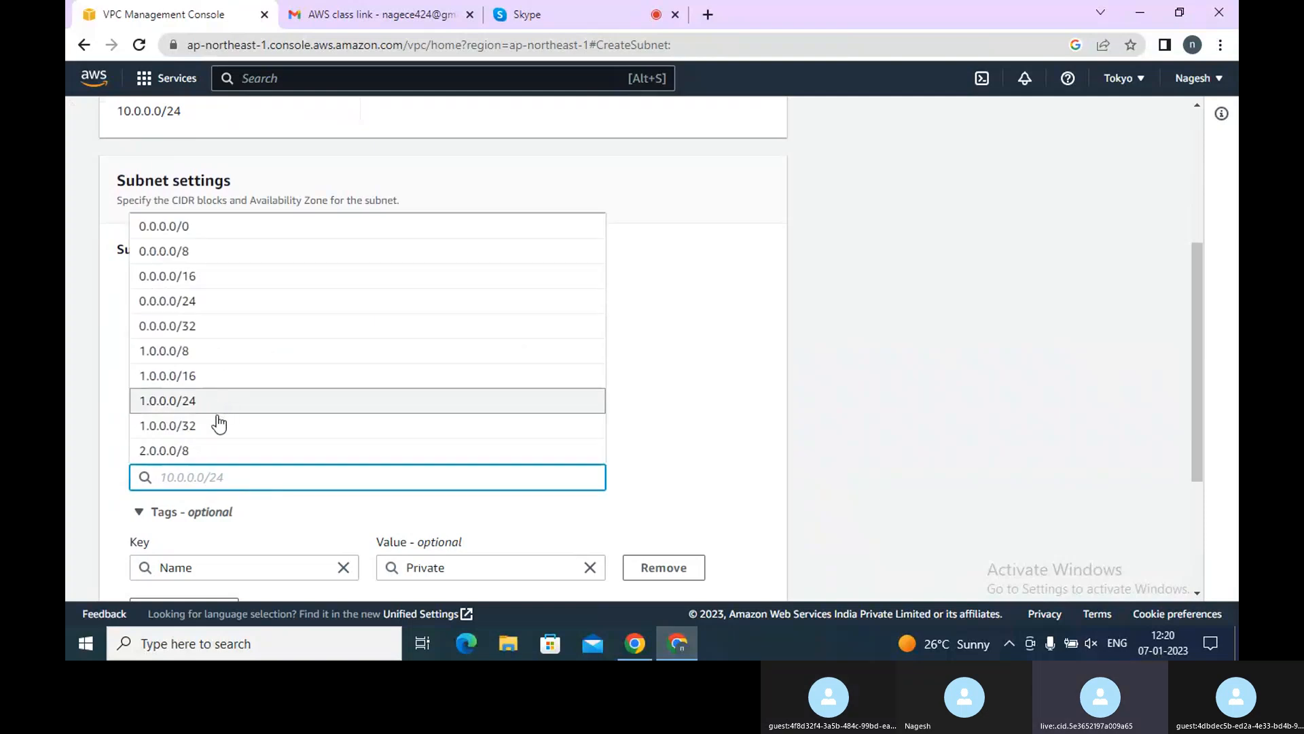
{"action": "type", "text": "10."}
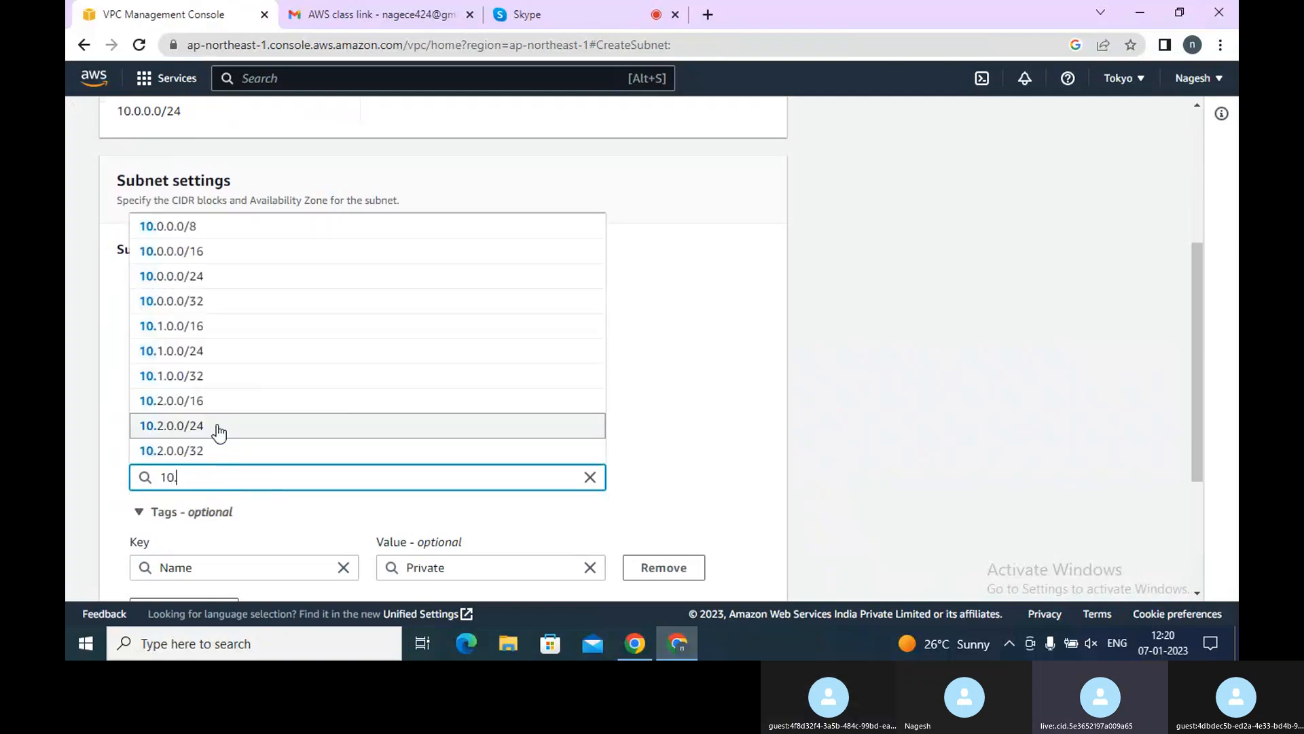
{"action": "type", "text": "0.0.0/"}
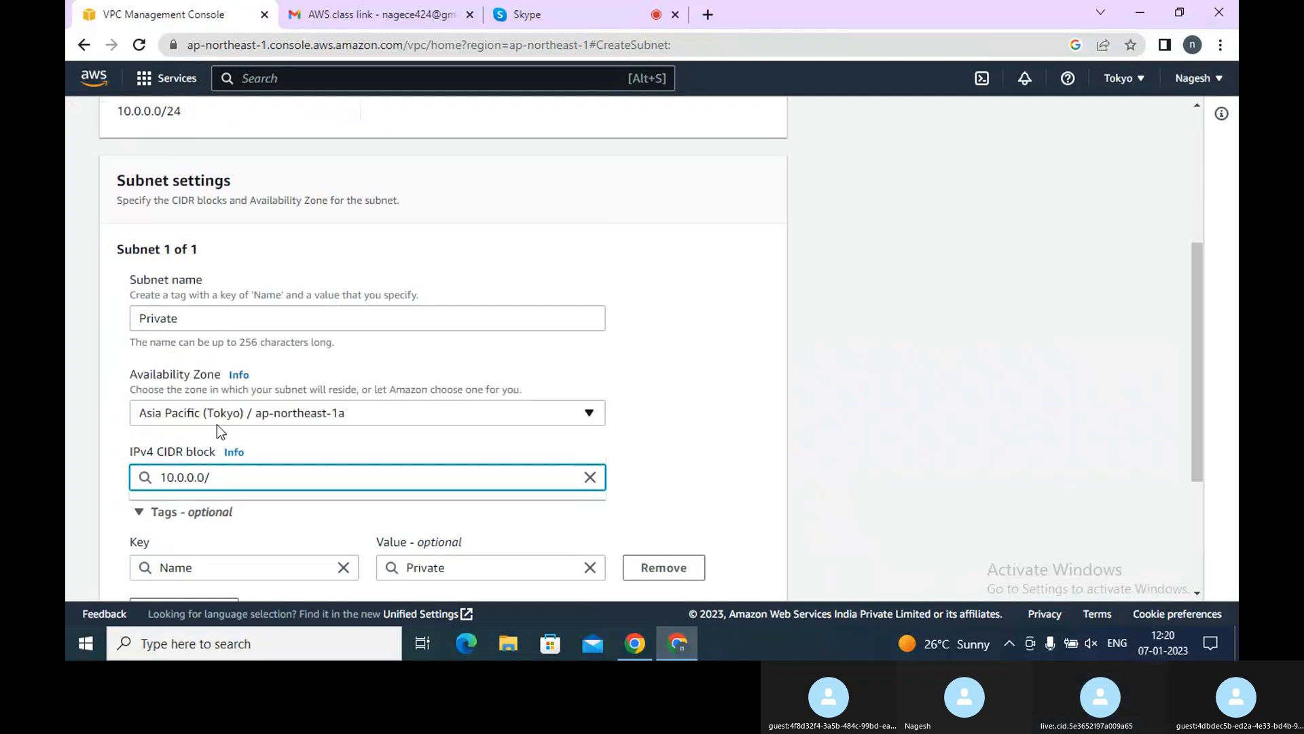
{"action": "type", "text": "10"}
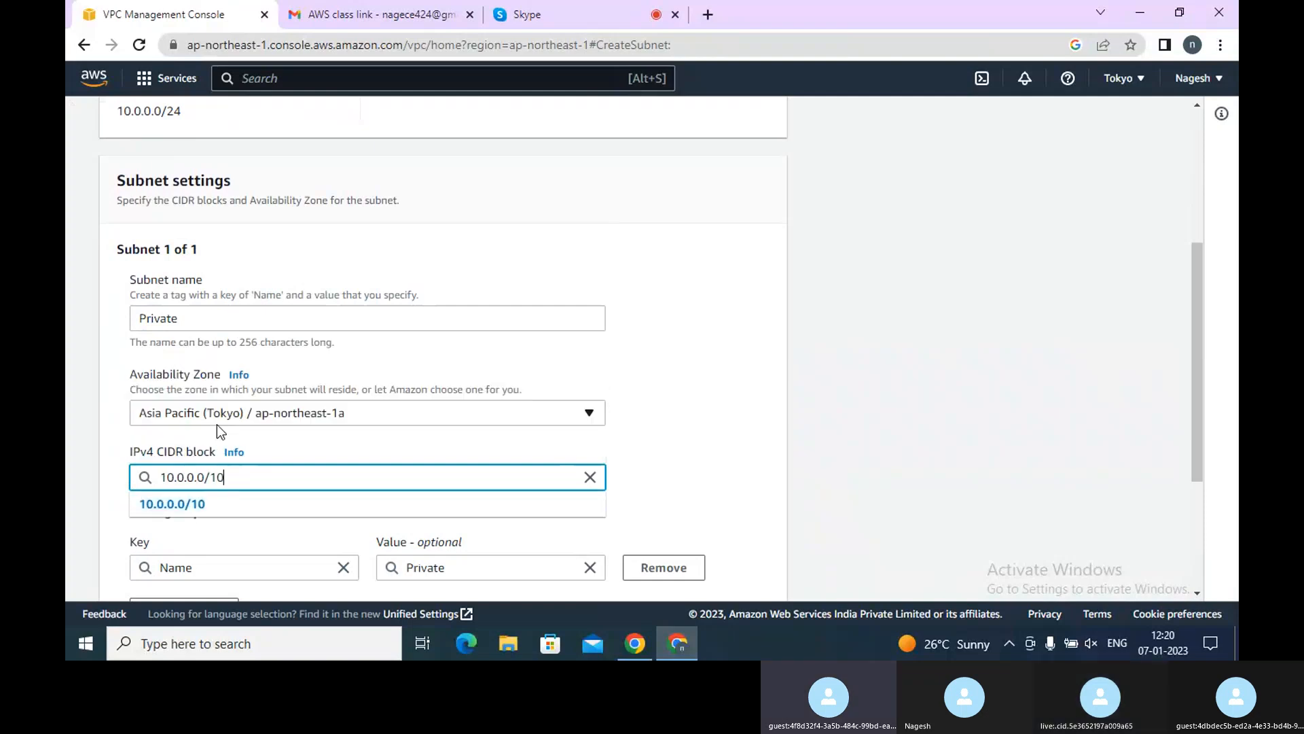
{"action": "left_click", "coordinate": [164, 503]}
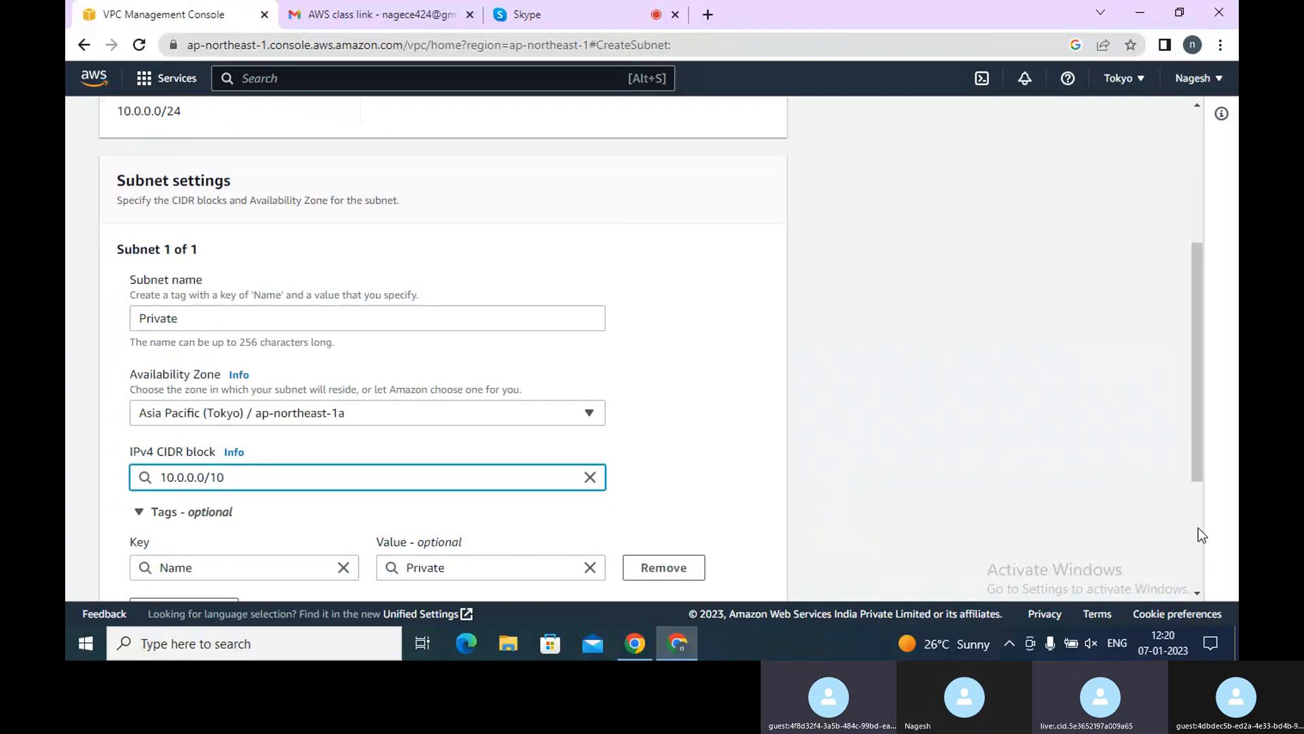
Change the Private subnet's CIDR block to 10.0.0.0/8 and try to create the subnet
{"action": "scroll", "coordinate": [1198, 528], "scroll_direction": "down", "scroll_amount": 3}
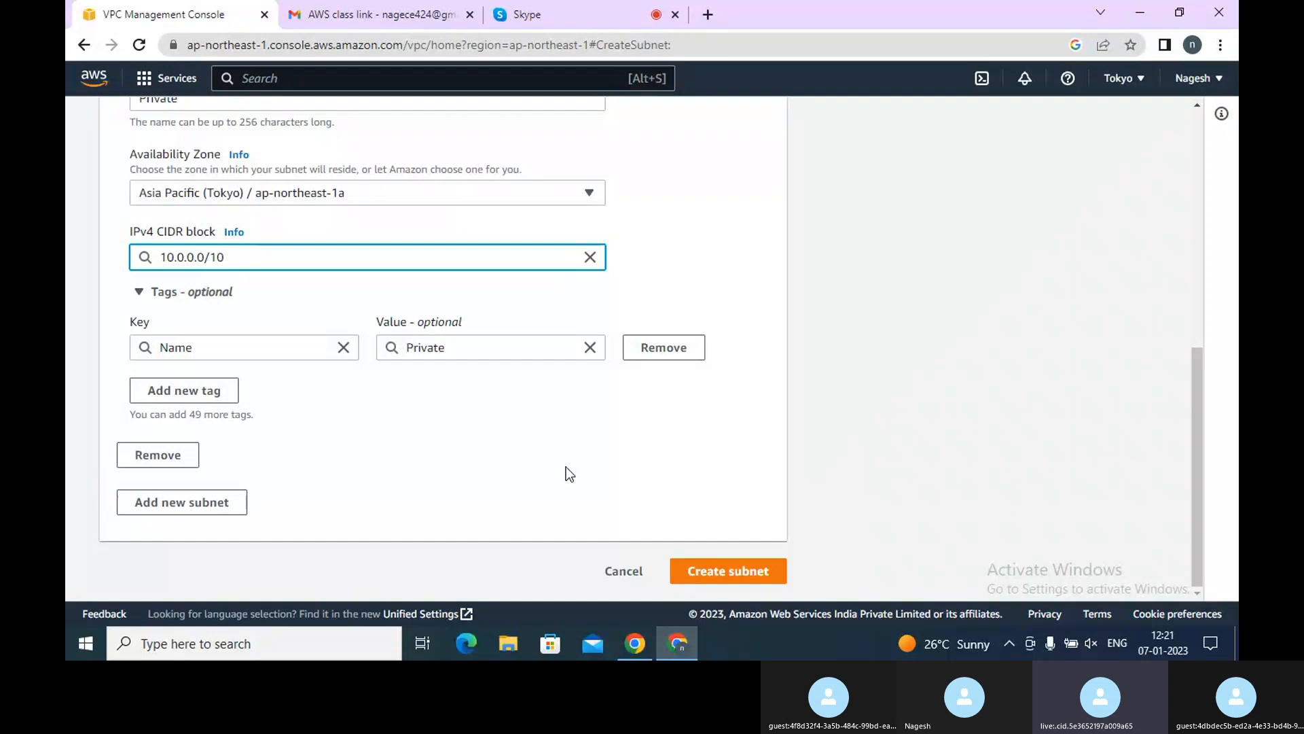
{"action": "key", "text": "BackSpace"}
{"action": "key", "text": "BackSpace"}
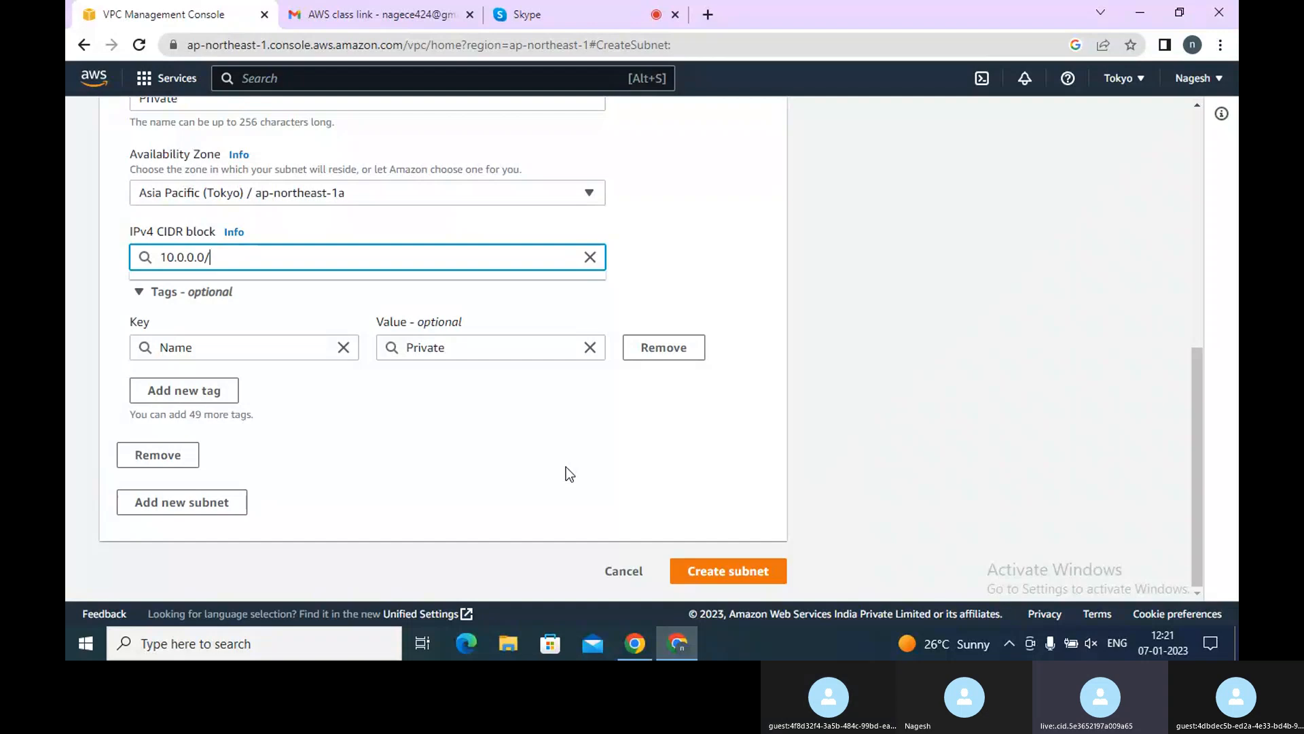
{"action": "type", "text": "4"}
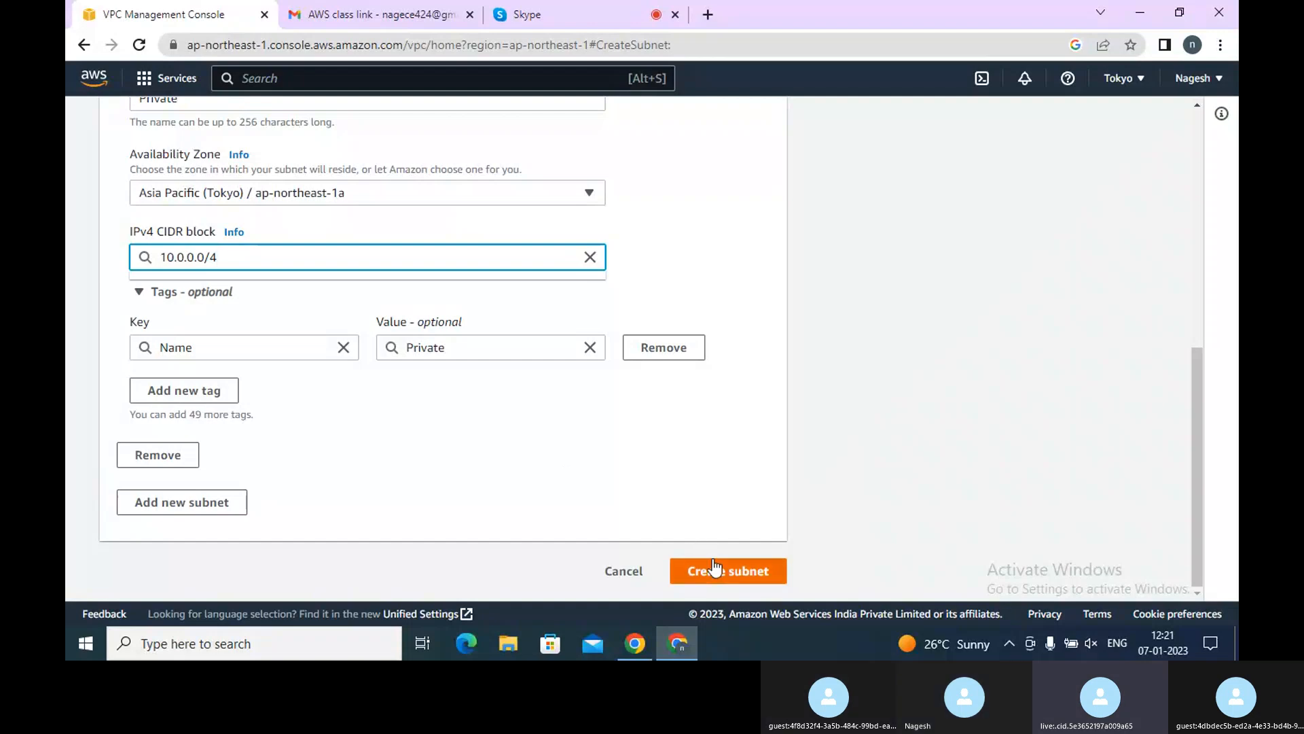
{"action": "key", "text": "BackSpace"}
{"action": "type", "text": "8"}
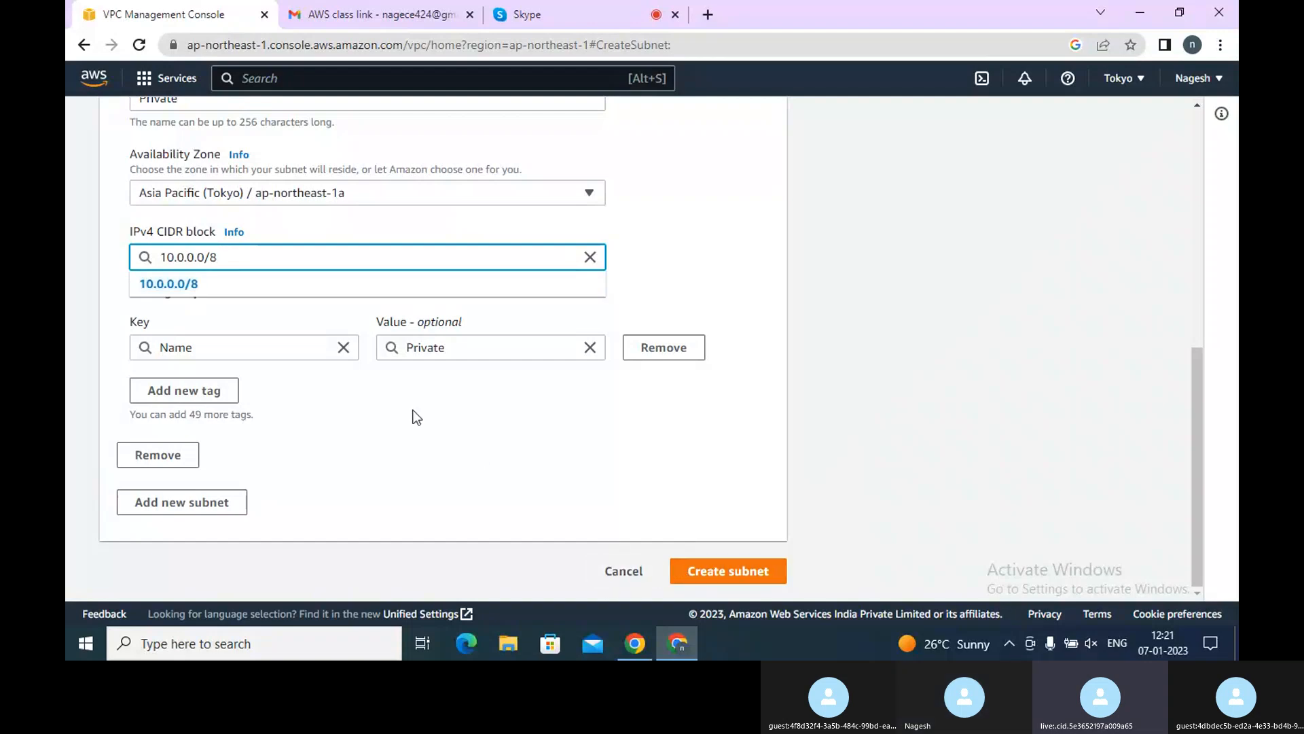
{"action": "left_click", "coordinate": [216, 295]}
{"action": "left_click", "coordinate": [731, 576]}
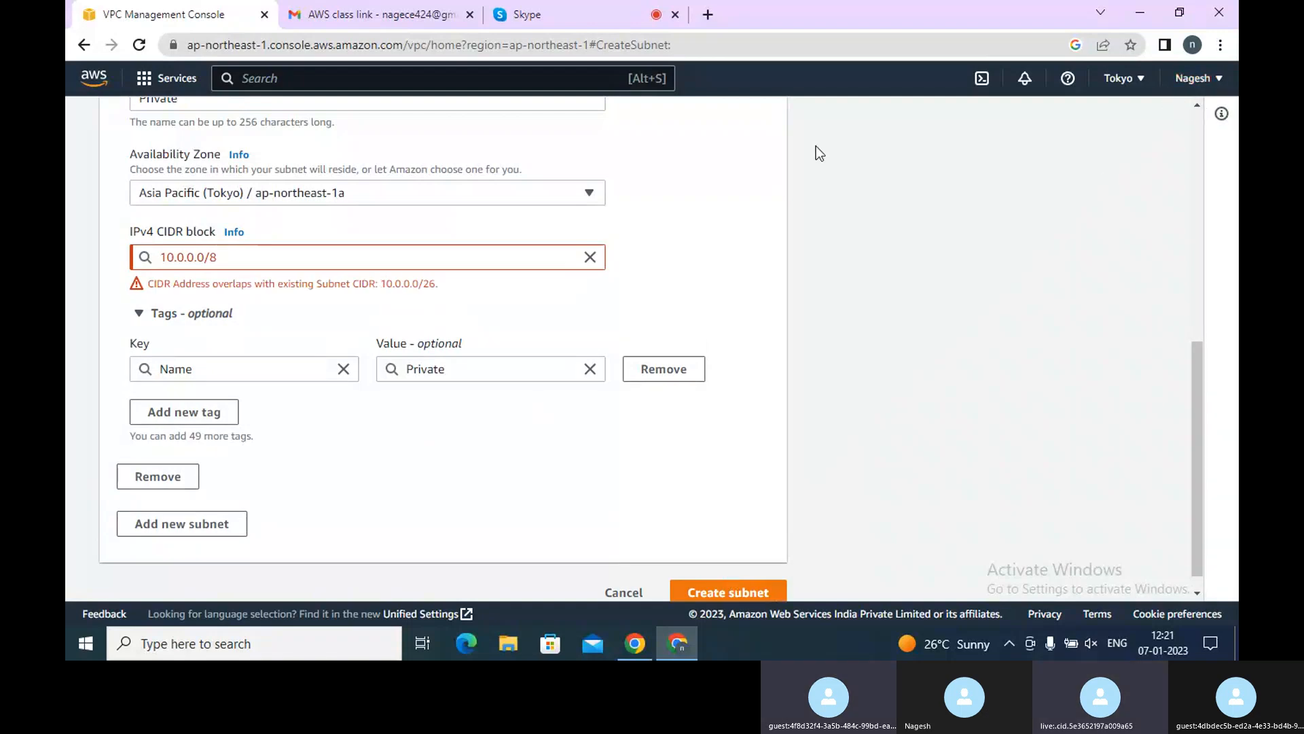
{"action": "left_click", "coordinate": [498, 264]}
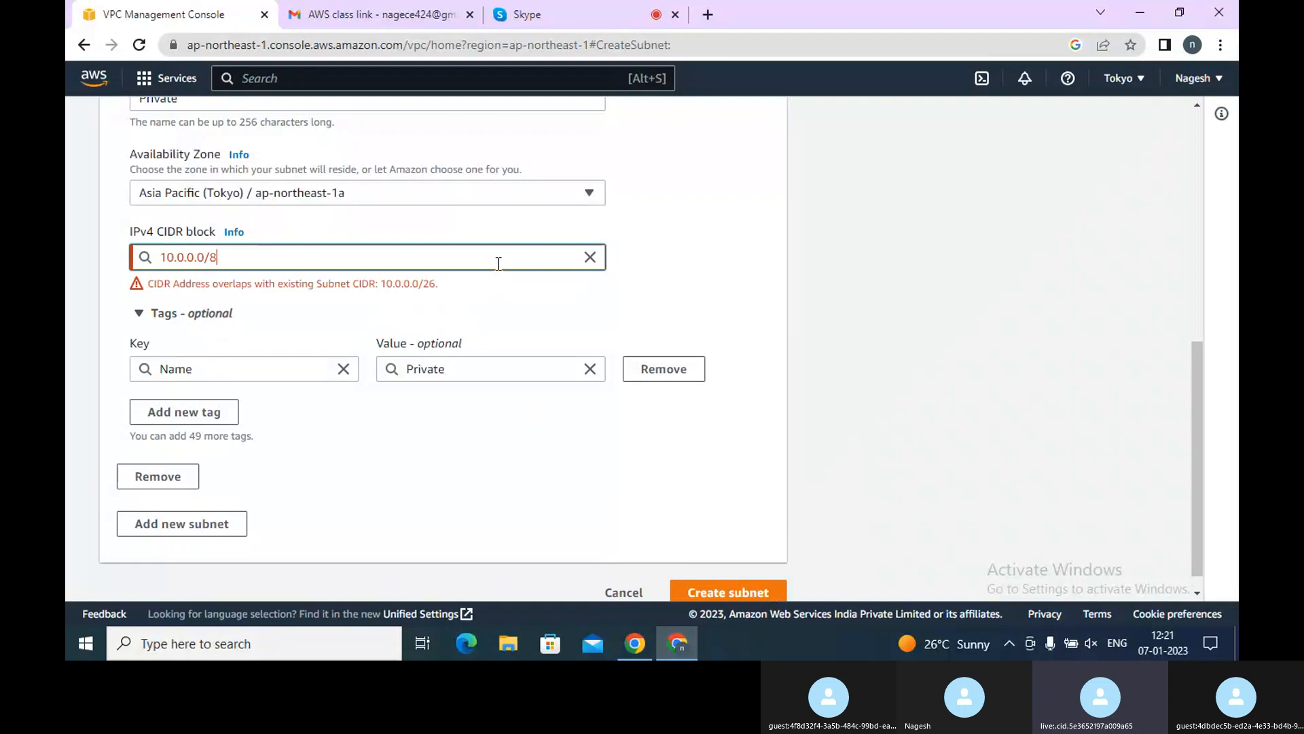
Try setting the Private subnet's IPv4 CIDR block to 10.0.0.0/26
{"action": "key", "text": "BackSpace"}
{"action": "type", "text": "26"}
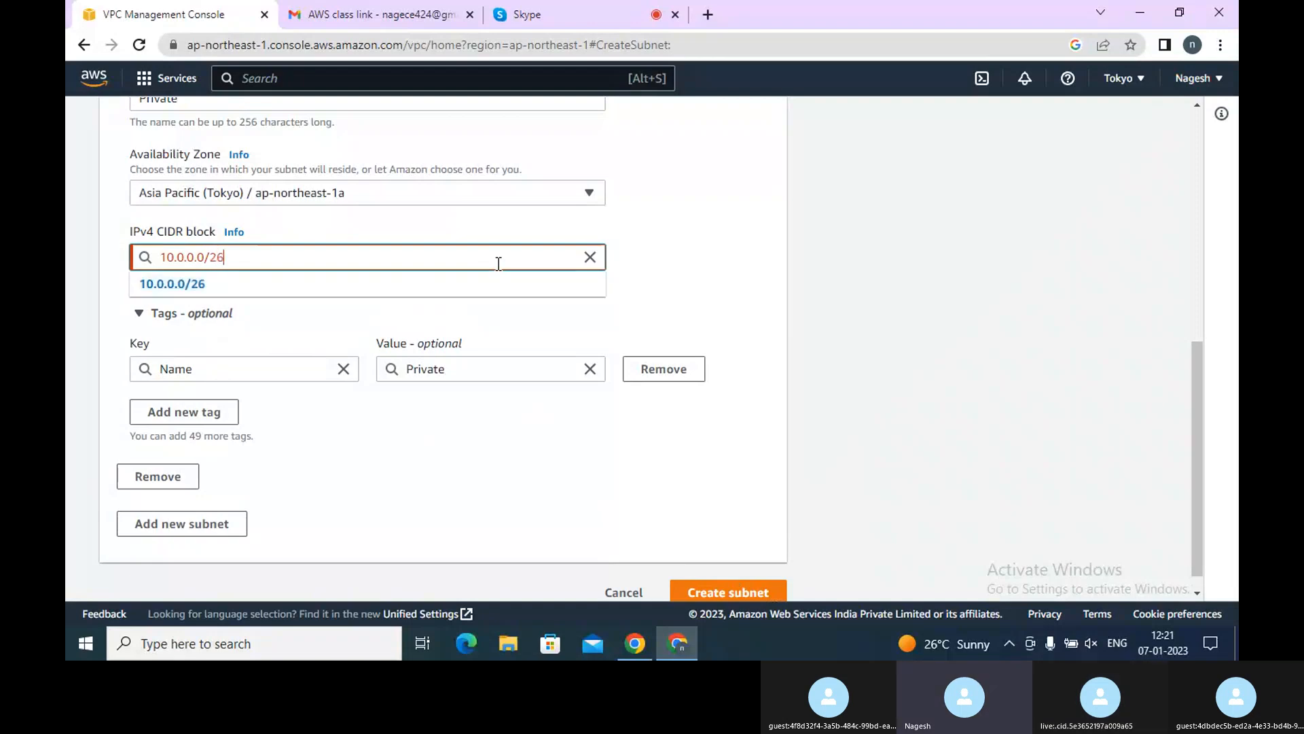
{"action": "left_click", "coordinate": [258, 283]}
Try changing the Private subnet's CIDR block to 10.0.0.0/16
{"action": "key", "text": "BackSpace"}
{"action": "key", "text": "BackSpace"}
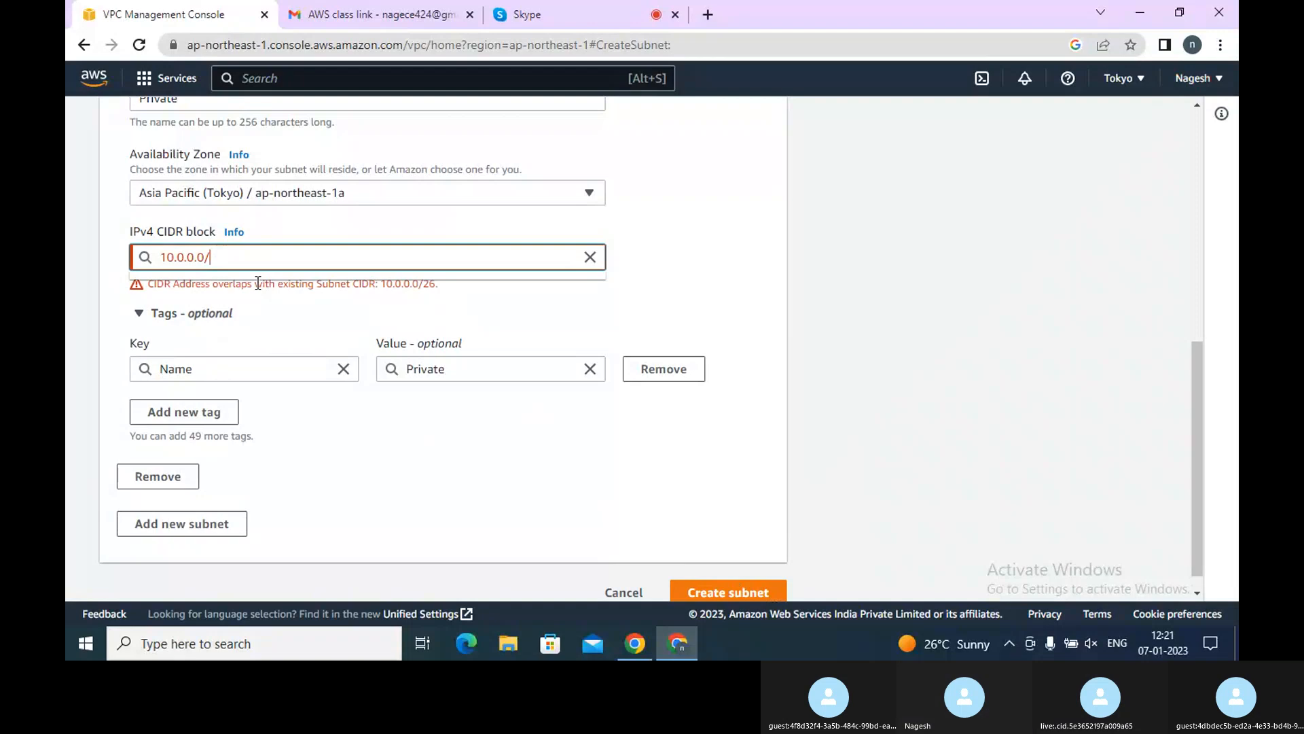
{"action": "type", "text": "16"}
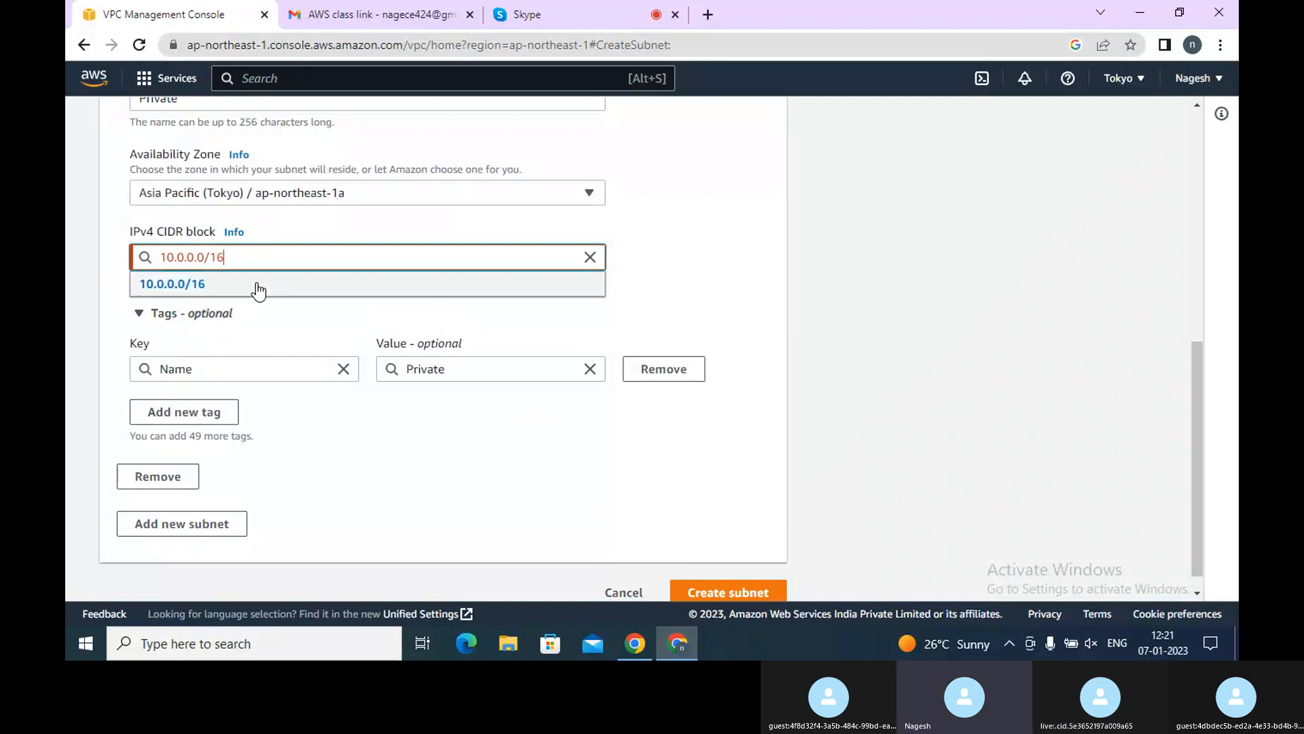
{"action": "left_click", "coordinate": [257, 286]}
Try the CIDR blocks 10.0.0.0/24 and 10.0.0.0/32 for the Private subnet
{"action": "key", "text": "BackSpace"}
{"action": "key", "text": "BackSpace"}
{"action": "key", "text": "BackSpace"}
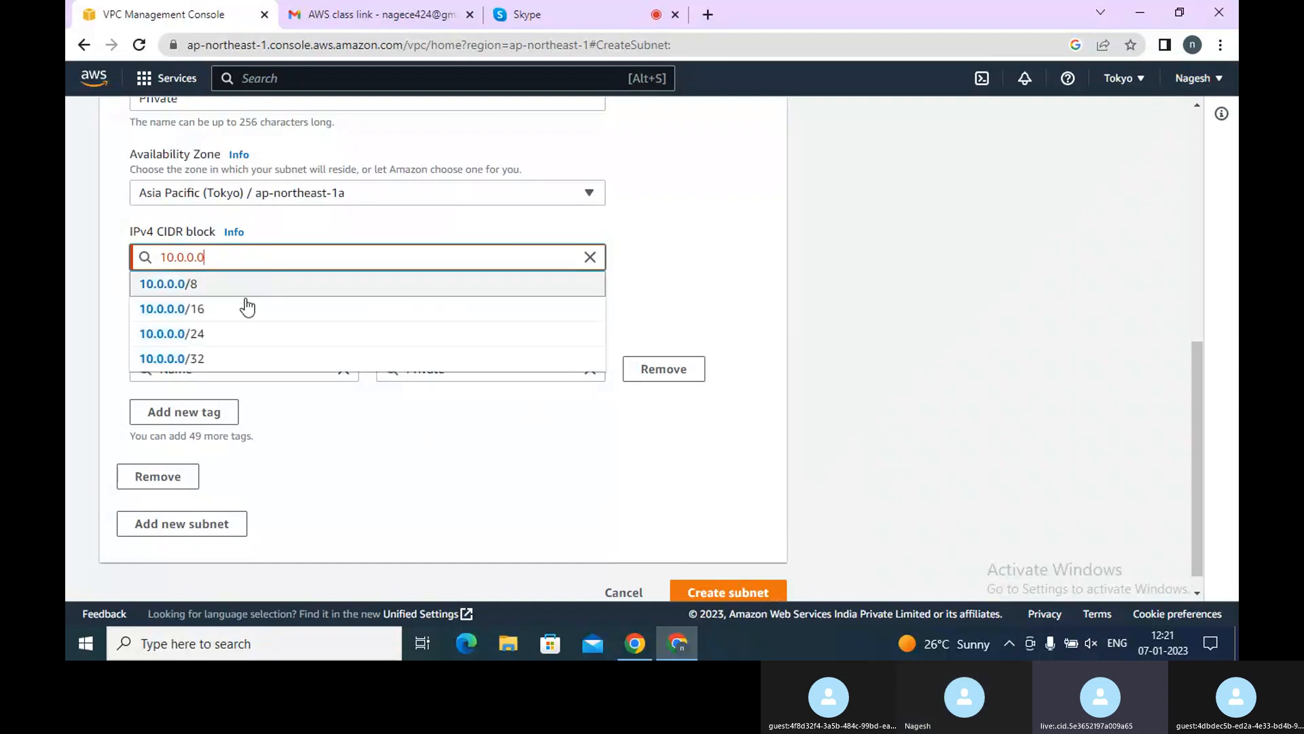
{"action": "left_click", "coordinate": [226, 332]}
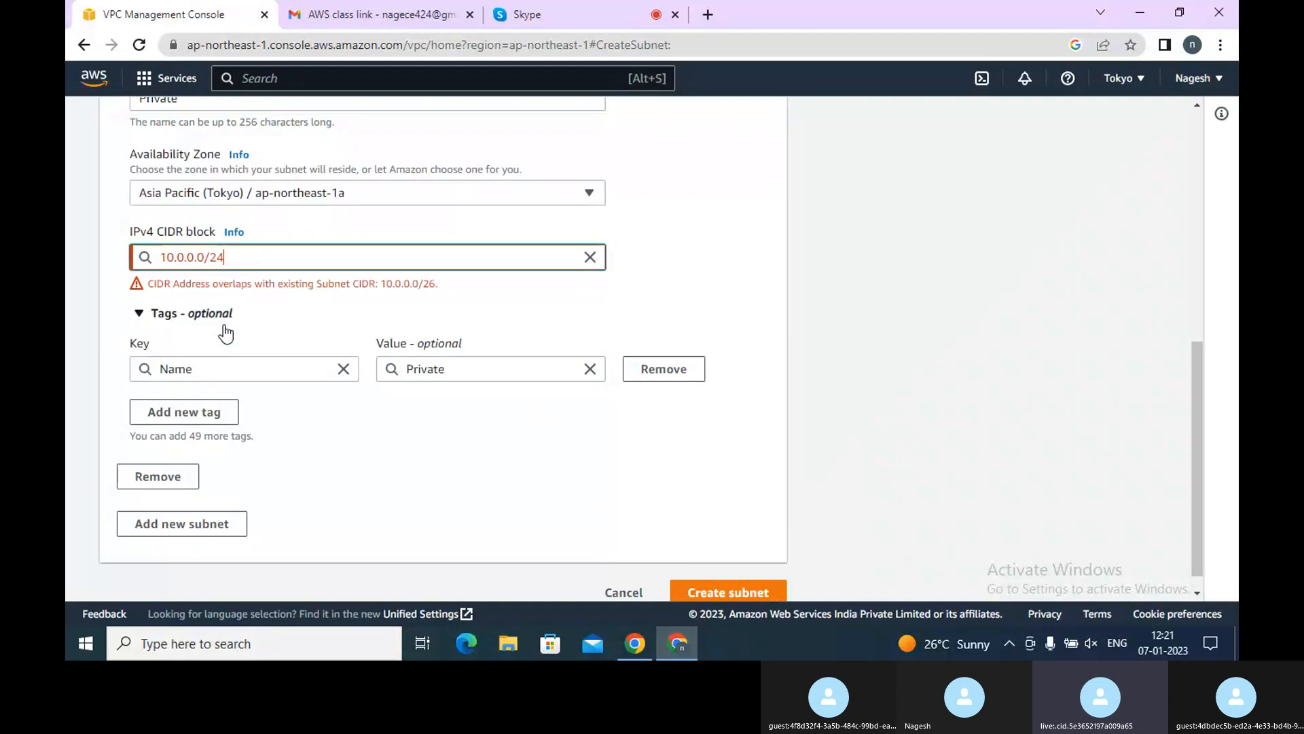
{"action": "key", "text": "BackSpace"}
{"action": "key", "text": "BackSpace"}
{"action": "key", "text": "BackSpace"}
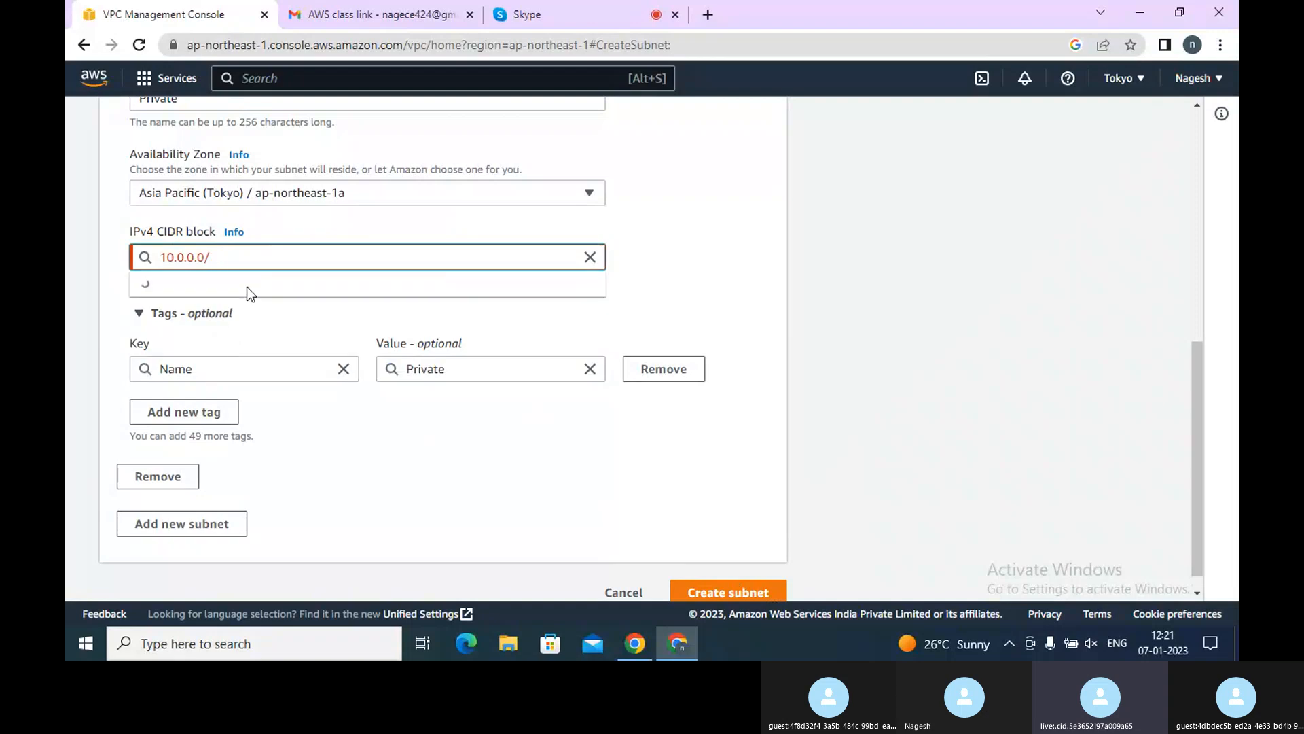
{"action": "left_click", "coordinate": [206, 360]}
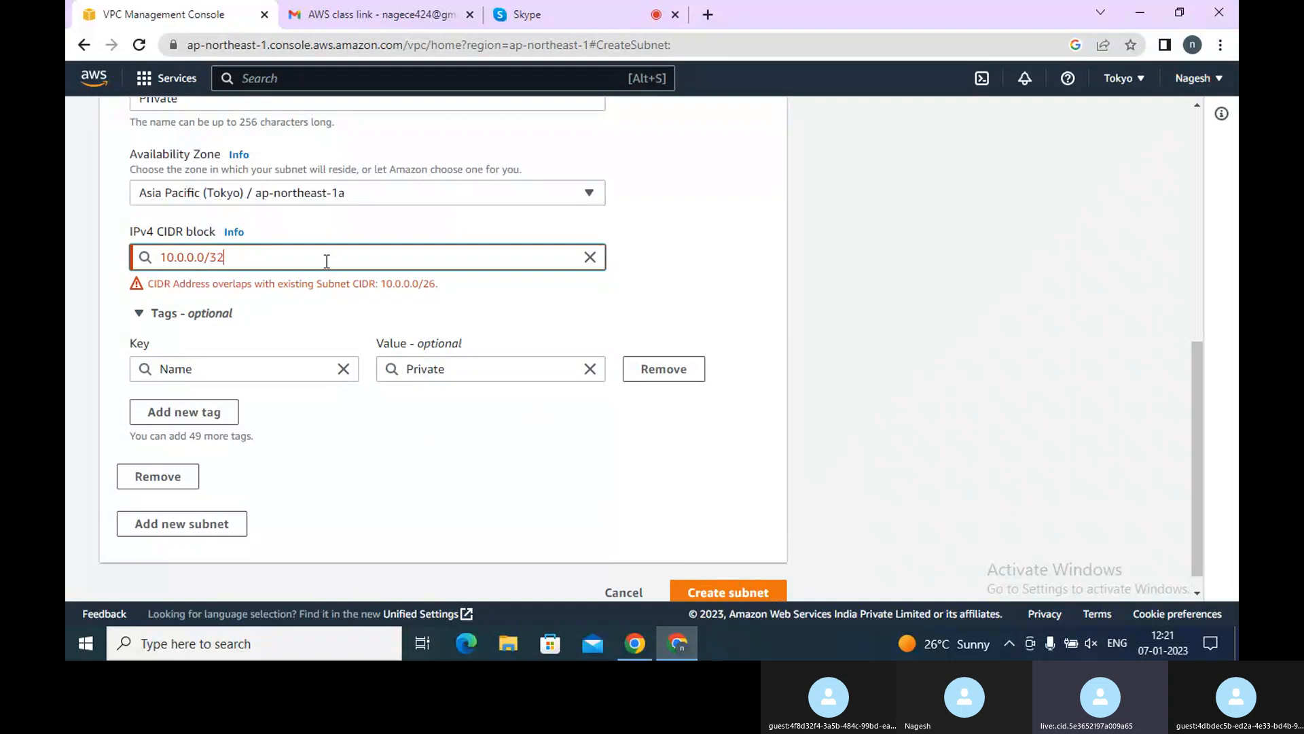
Move the Private subnet to availability zone ap-northeast-1c and clear the prefix length from its CIDR block
{"action": "left_click", "coordinate": [403, 199]}
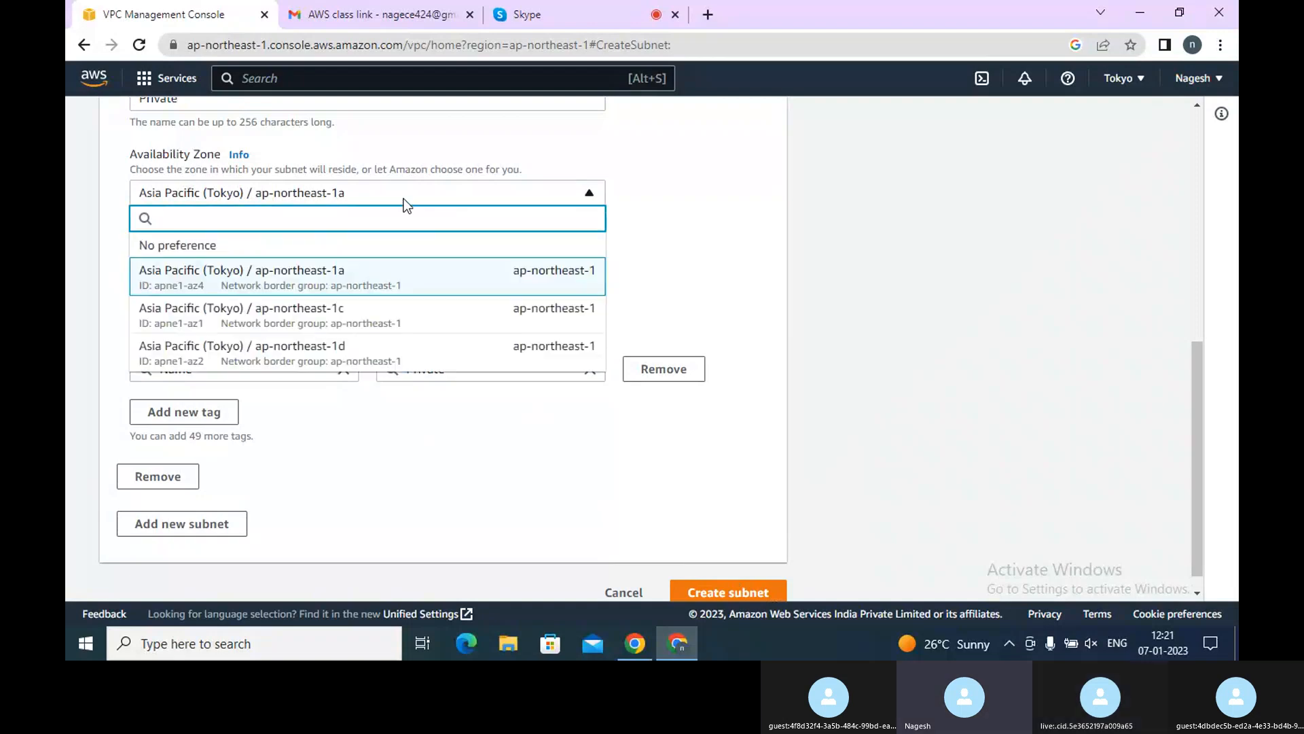
{"action": "left_click", "coordinate": [333, 326]}
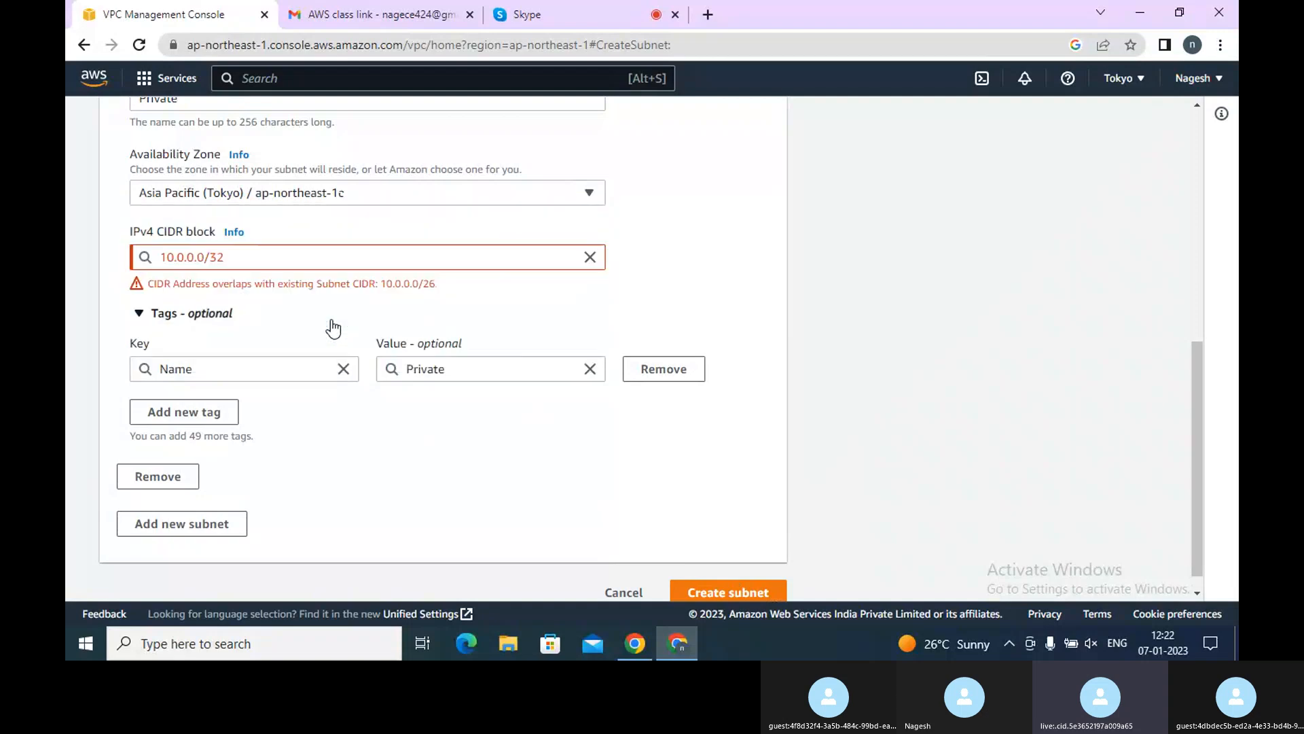
{"action": "left_click", "coordinate": [292, 267]}
{"action": "key", "text": "BackSpace"}
{"action": "key", "text": "BackSpace"}
{"action": "key", "text": "BackSpace"}
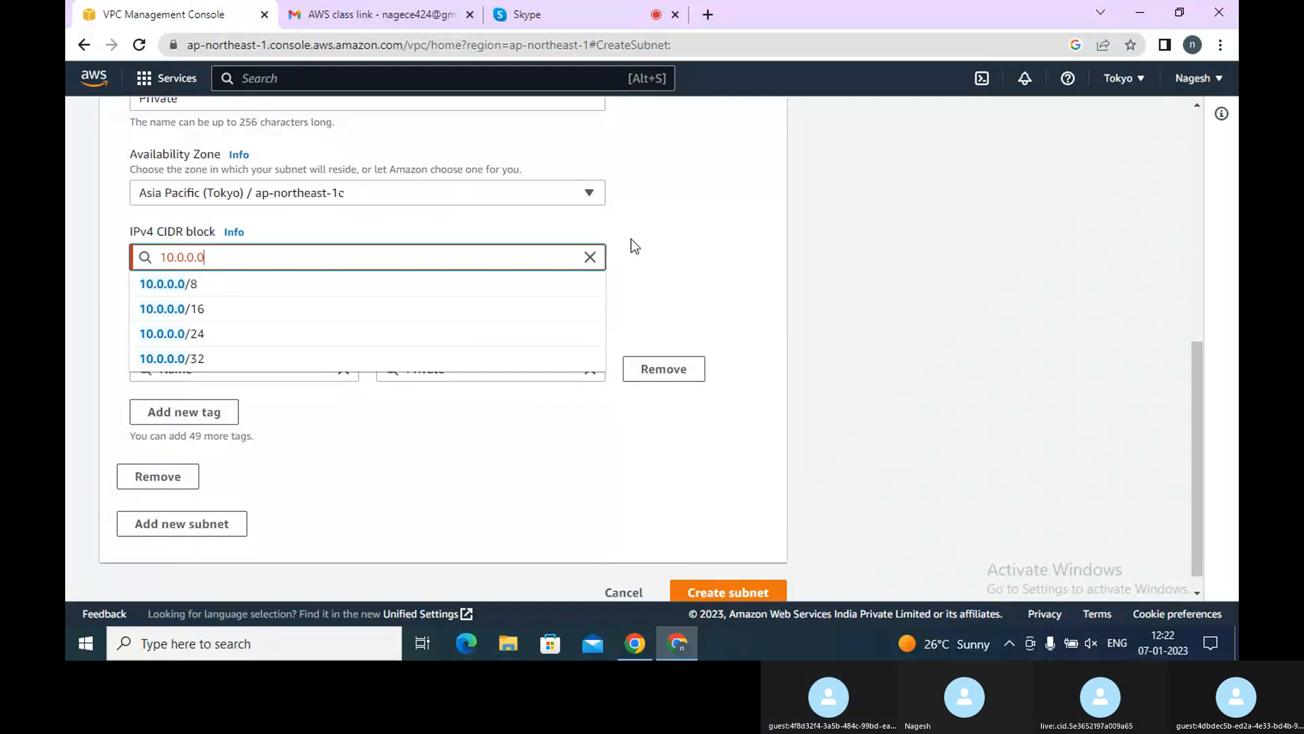
Review the VPC's associated IPv4 CIDR shown above the subnet settings
{"action": "left_click", "coordinate": [1198, 106]}
{"action": "left_click", "coordinate": [1198, 105]}
{"action": "left_click", "coordinate": [1198, 105]}
{"action": "left_click", "coordinate": [1199, 104]}
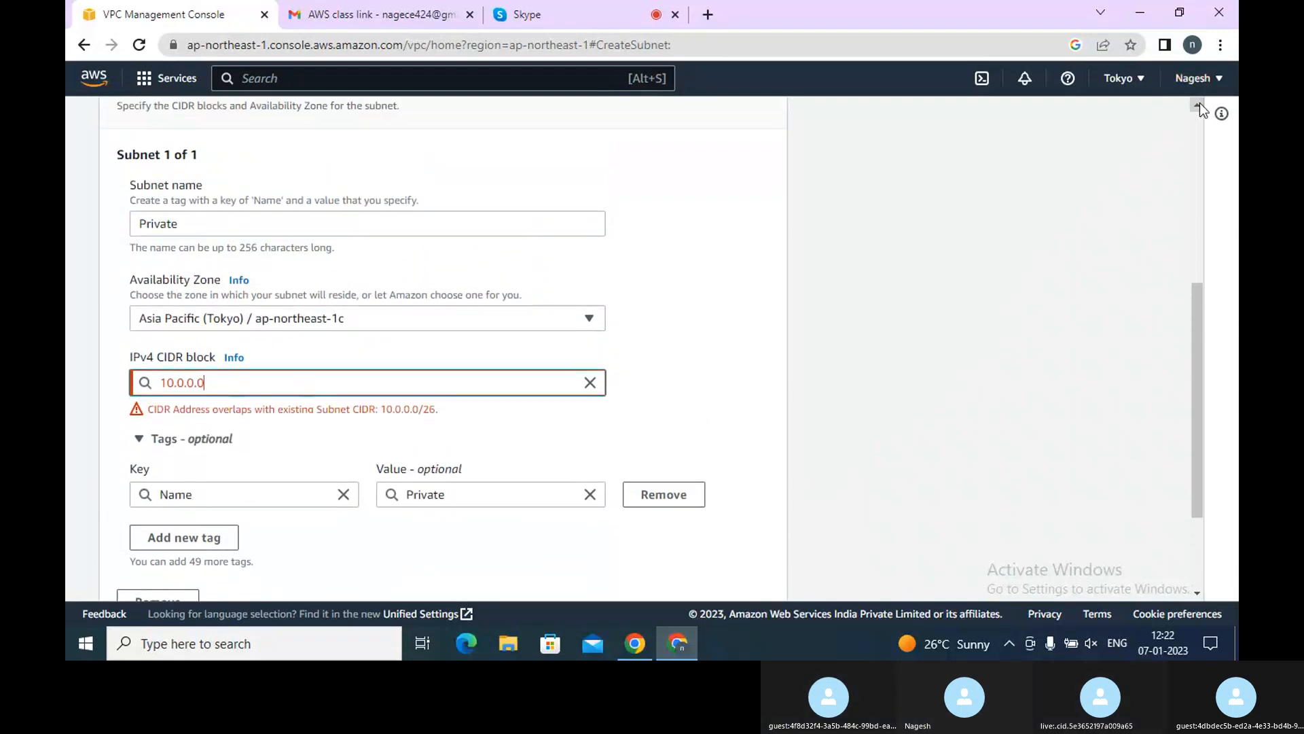
{"action": "left_click", "coordinate": [1199, 105]}
{"action": "left_click", "coordinate": [1198, 105]}
{"action": "left_click", "coordinate": [1199, 105]}
{"action": "left_click", "coordinate": [1199, 105]}
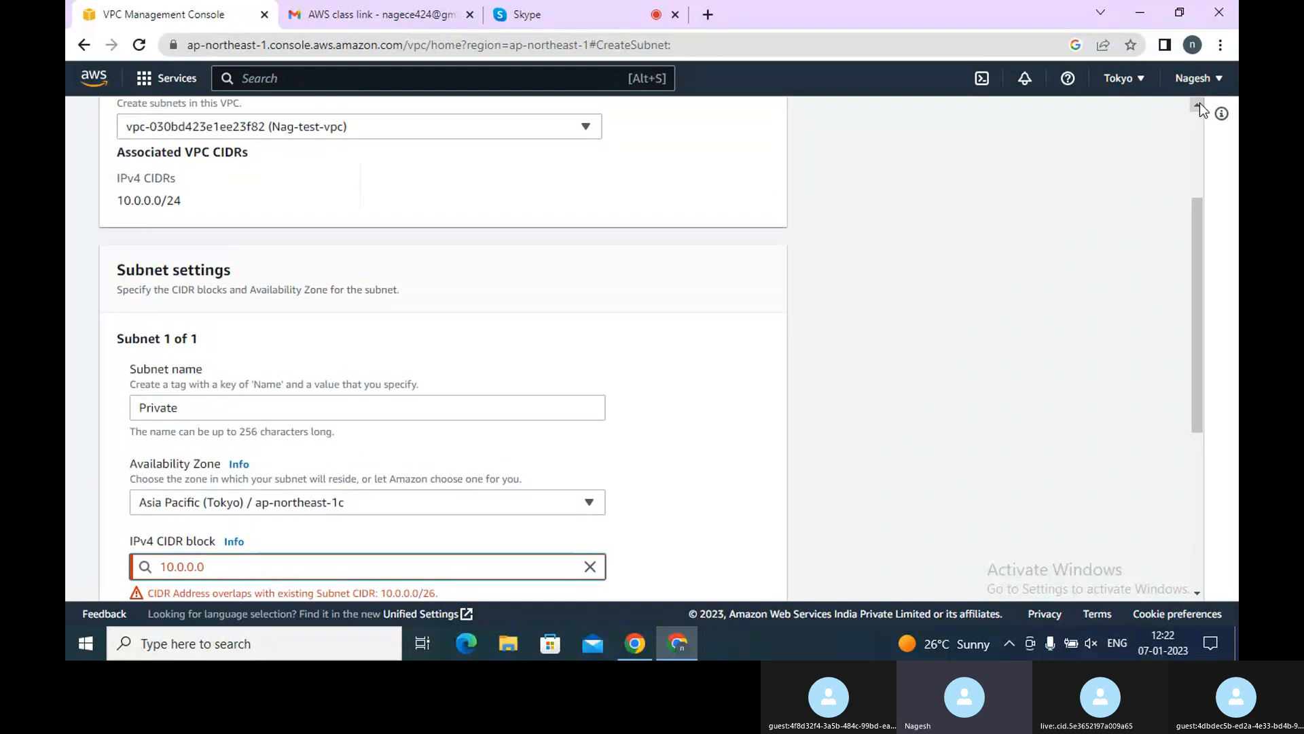
{"action": "left_click", "coordinate": [1196, 490]}
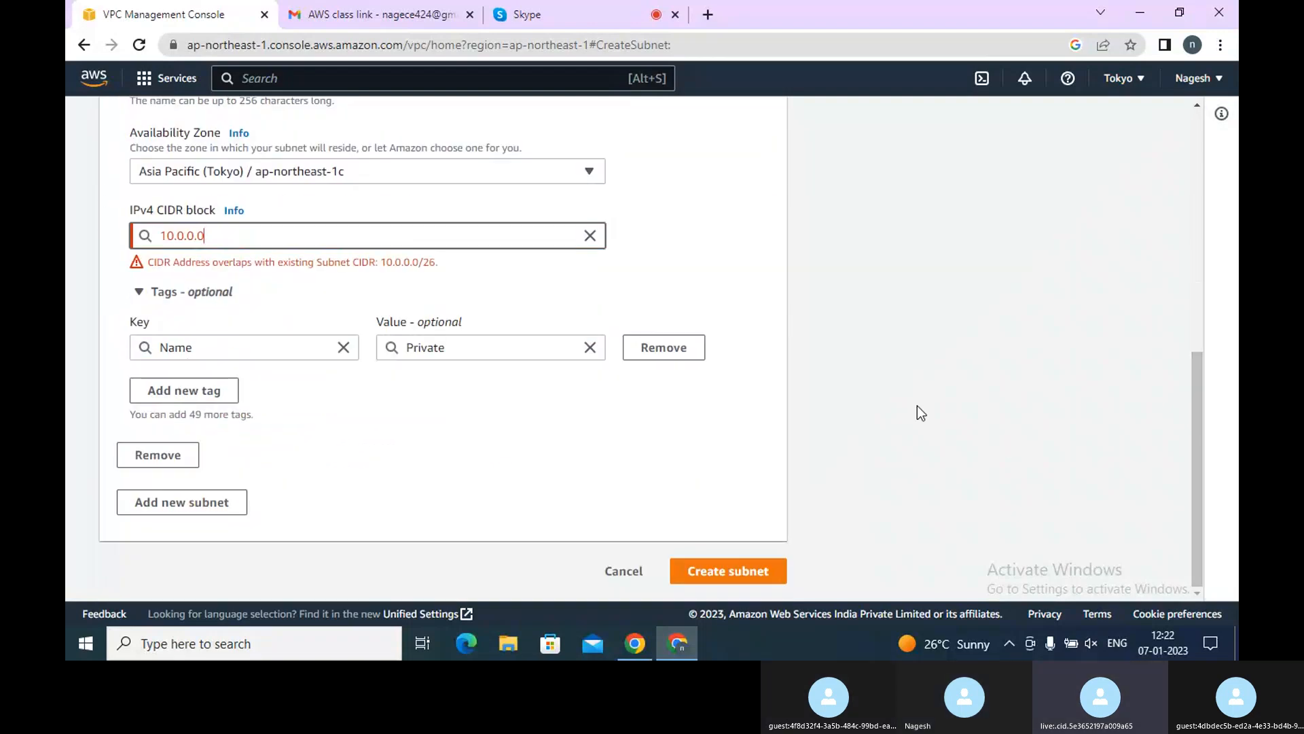
Try the CIDR block 10.0.0.0/16 for the Private subnet in the new zone
{"action": "type", "text": "/"}
{"action": "key", "text": "BackSpace"}
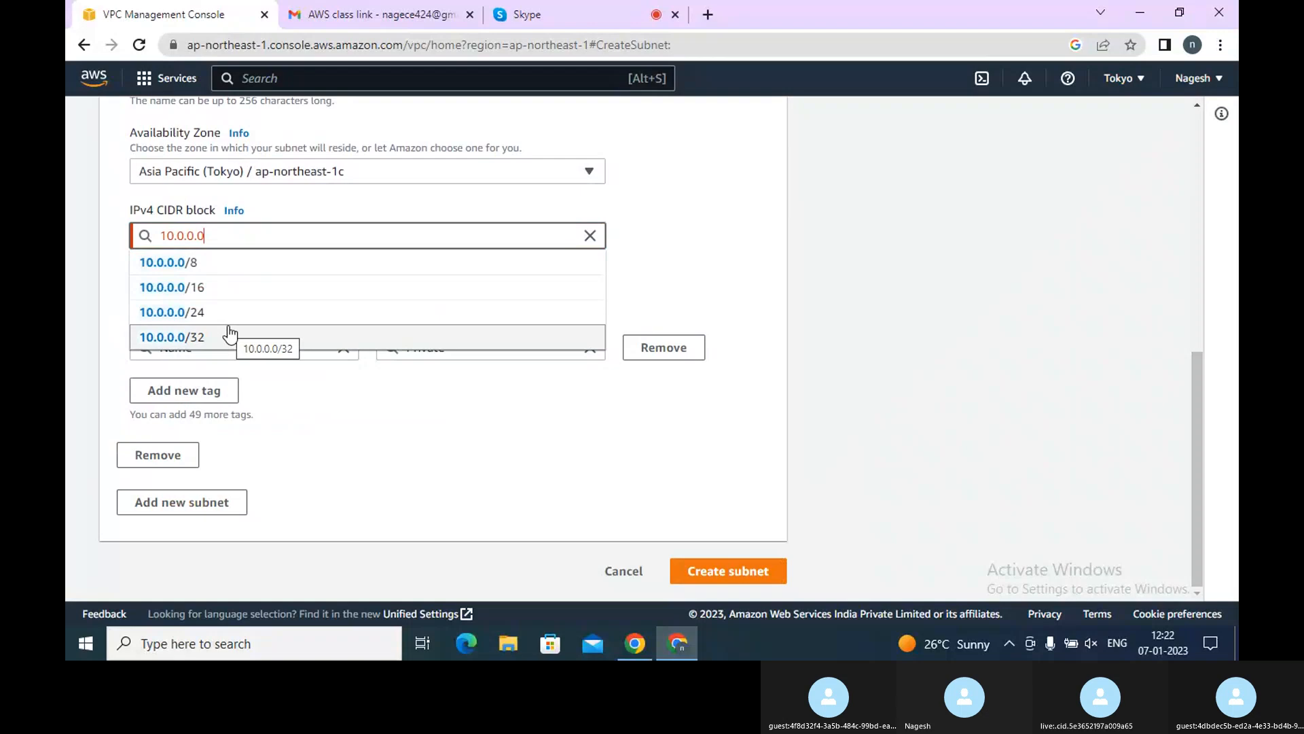
{"action": "type", "text": "/16"}
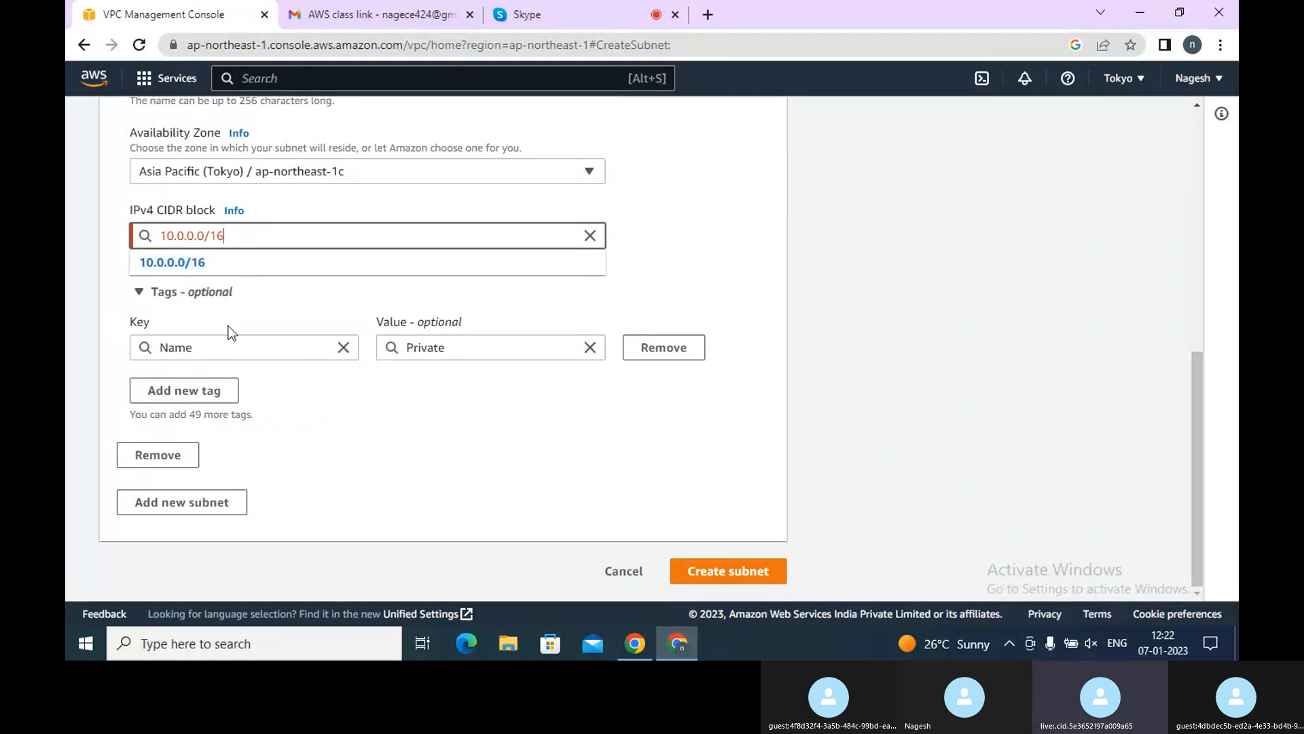
{"action": "left_click", "coordinate": [227, 258]}
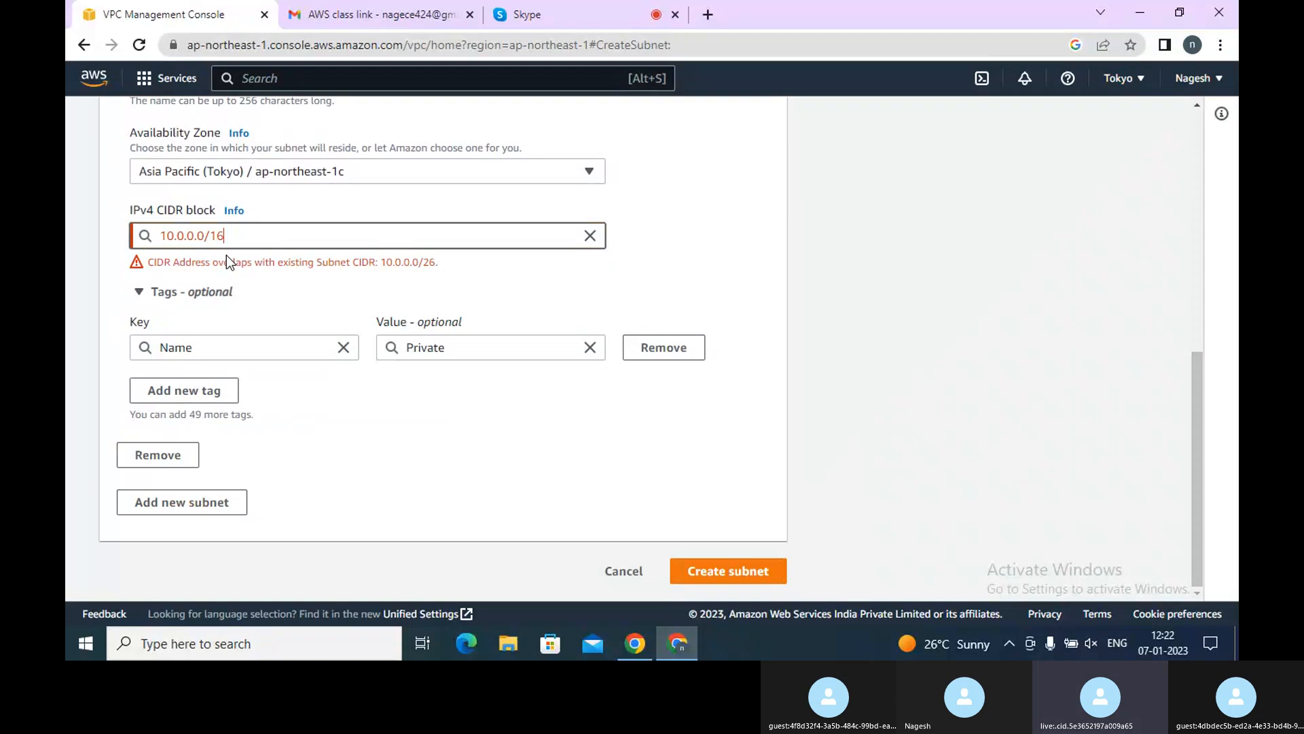
Try the CIDR blocks 10.0.0.0/32 and 10.0.0.0/8 for the Private subnet
{"action": "key", "text": "BackSpace"}
{"action": "key", "text": "BackSpace"}
{"action": "key", "text": "BackSpace"}
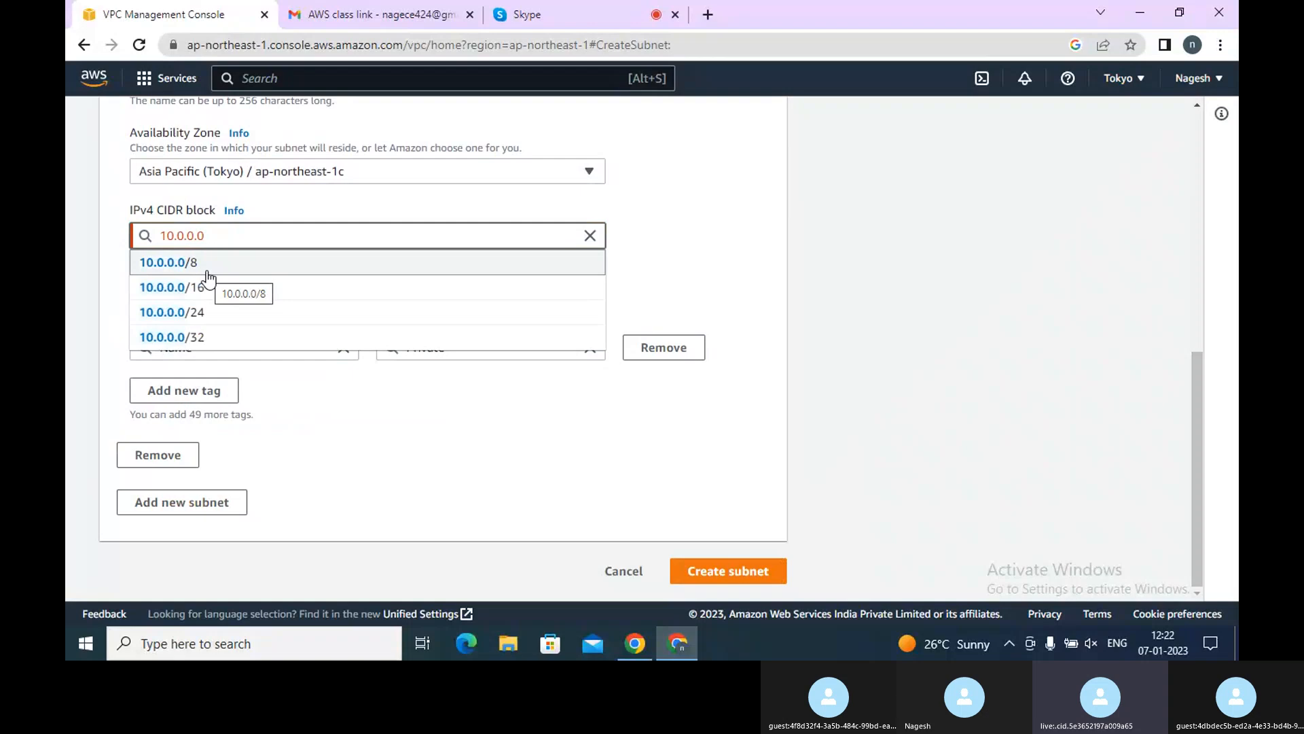
{"action": "left_click", "coordinate": [191, 337]}
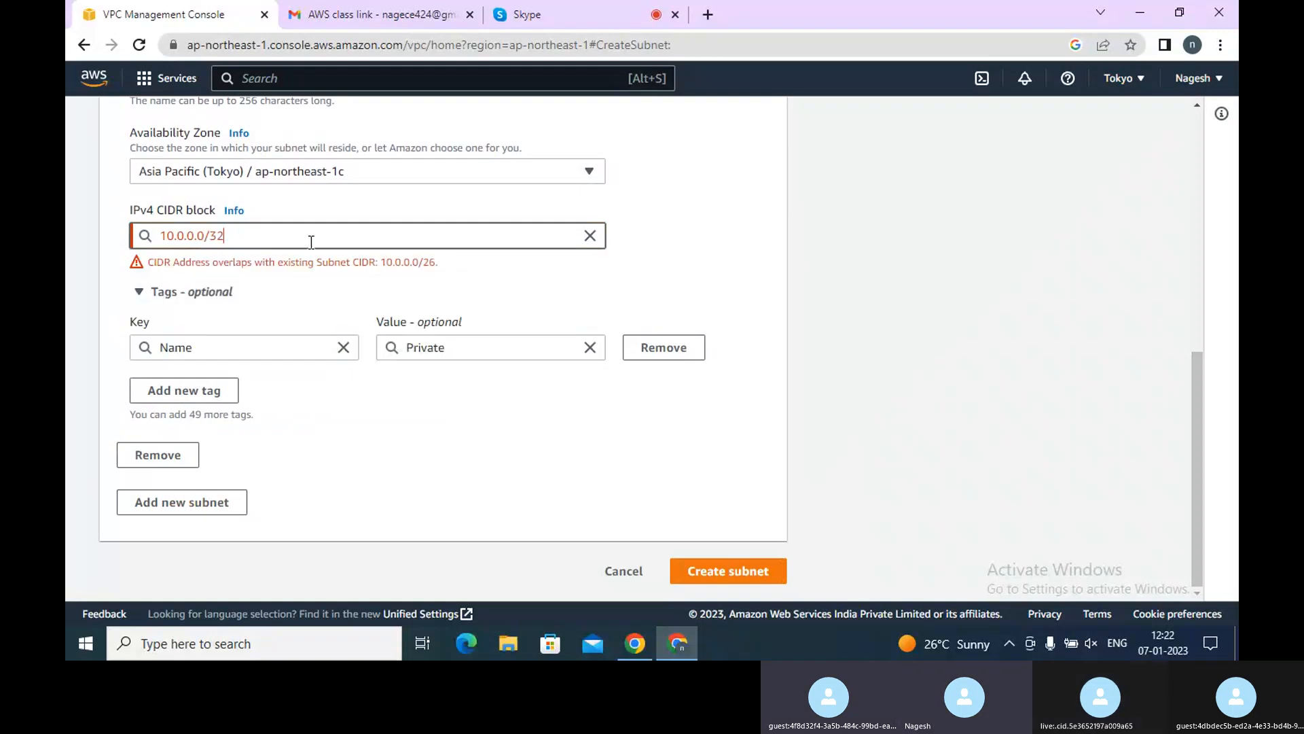
{"action": "key", "text": "BackSpace"}
{"action": "key", "text": "BackSpace"}
{"action": "key", "text": "BackSpace"}
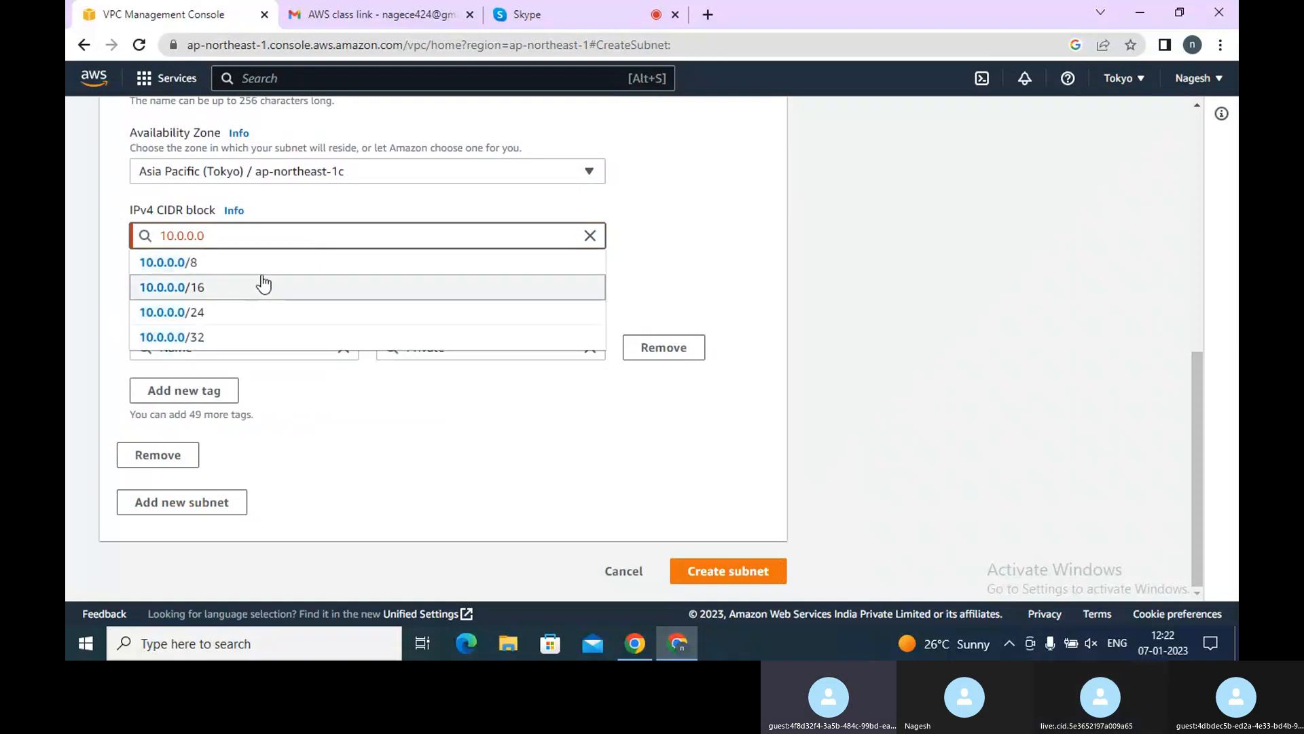
{"action": "left_click", "coordinate": [264, 275]}
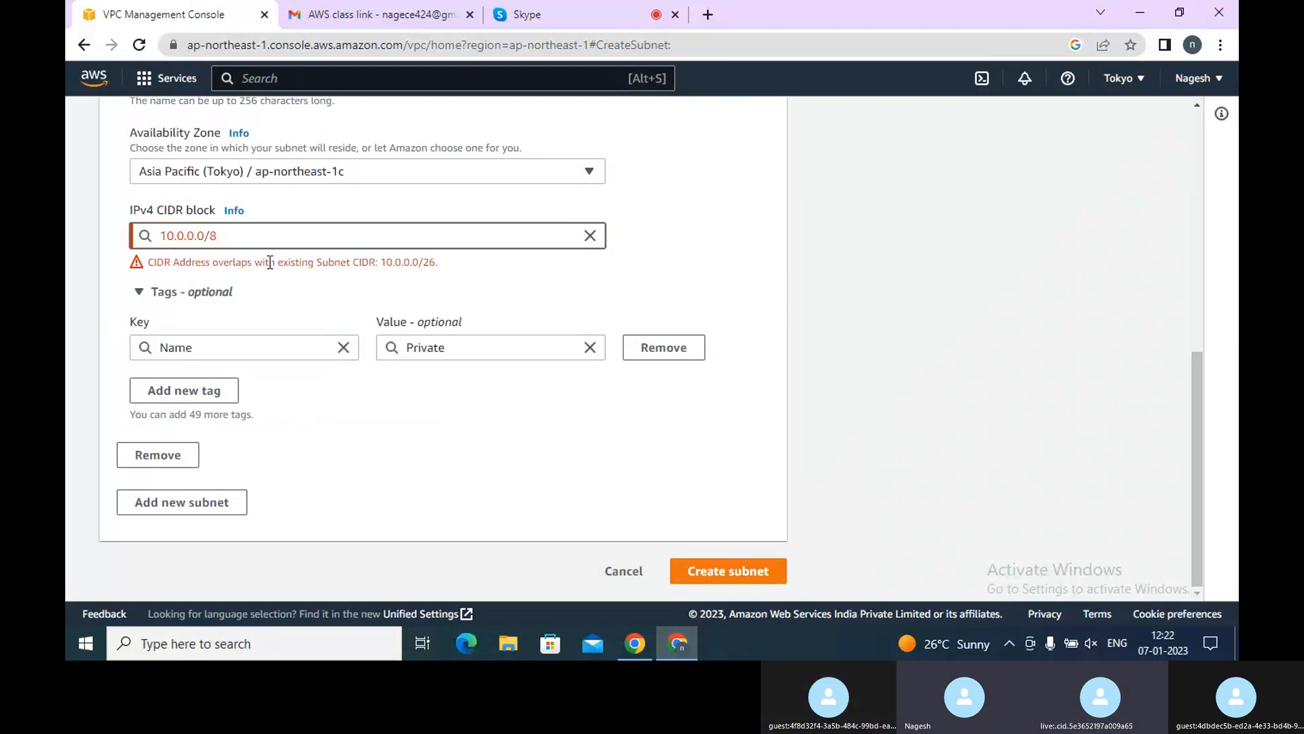
Pick 10.0.0.0/16 once more and clear its prefix length again
{"action": "key", "text": "BackSpace"}
{"action": "key", "text": "BackSpace"}
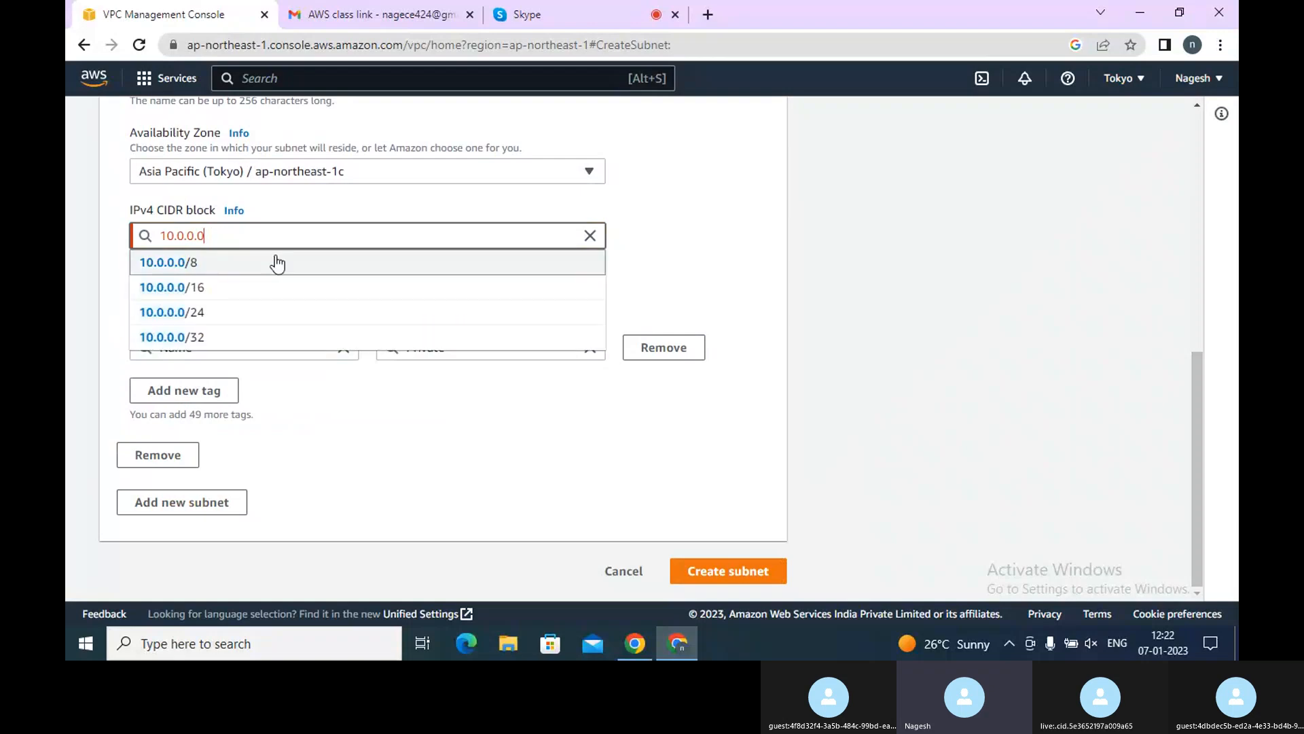
{"action": "left_click", "coordinate": [231, 293]}
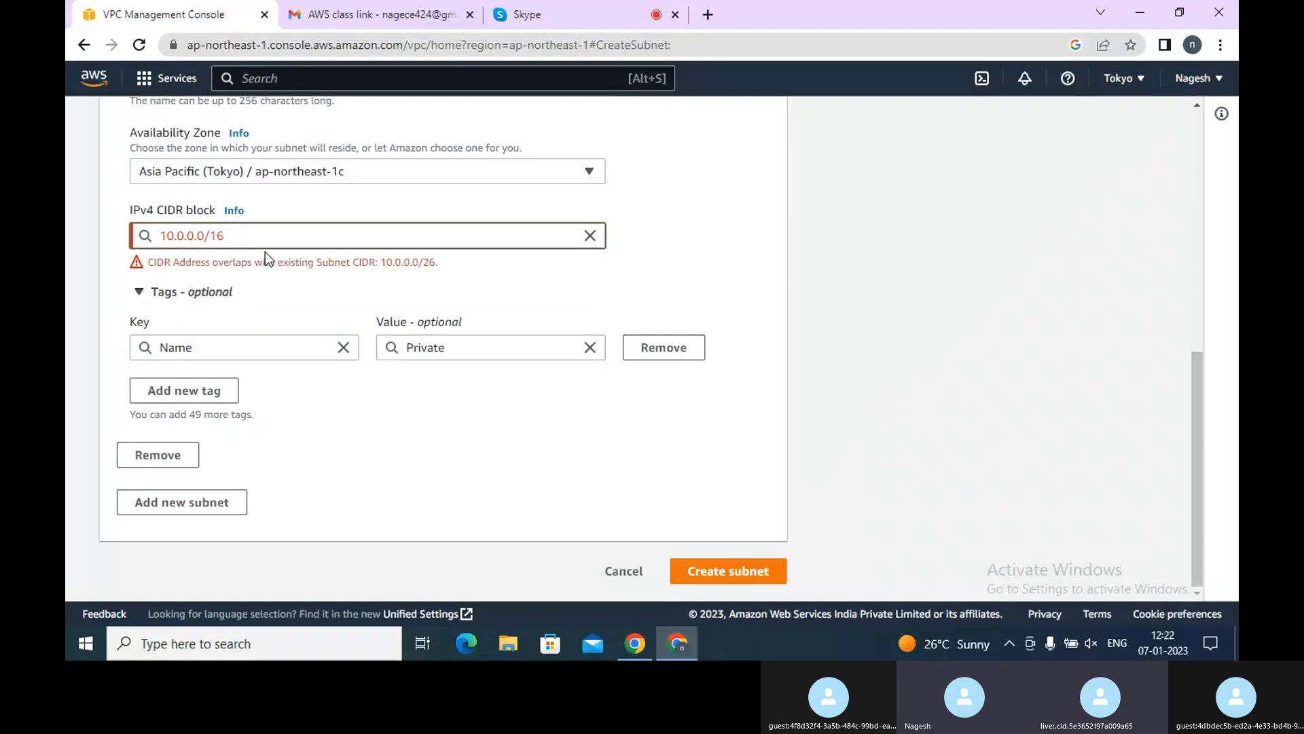
{"action": "key", "text": "BackSpace"}
{"action": "key", "text": "BackSpace"}
{"action": "key", "text": "BackSpace"}
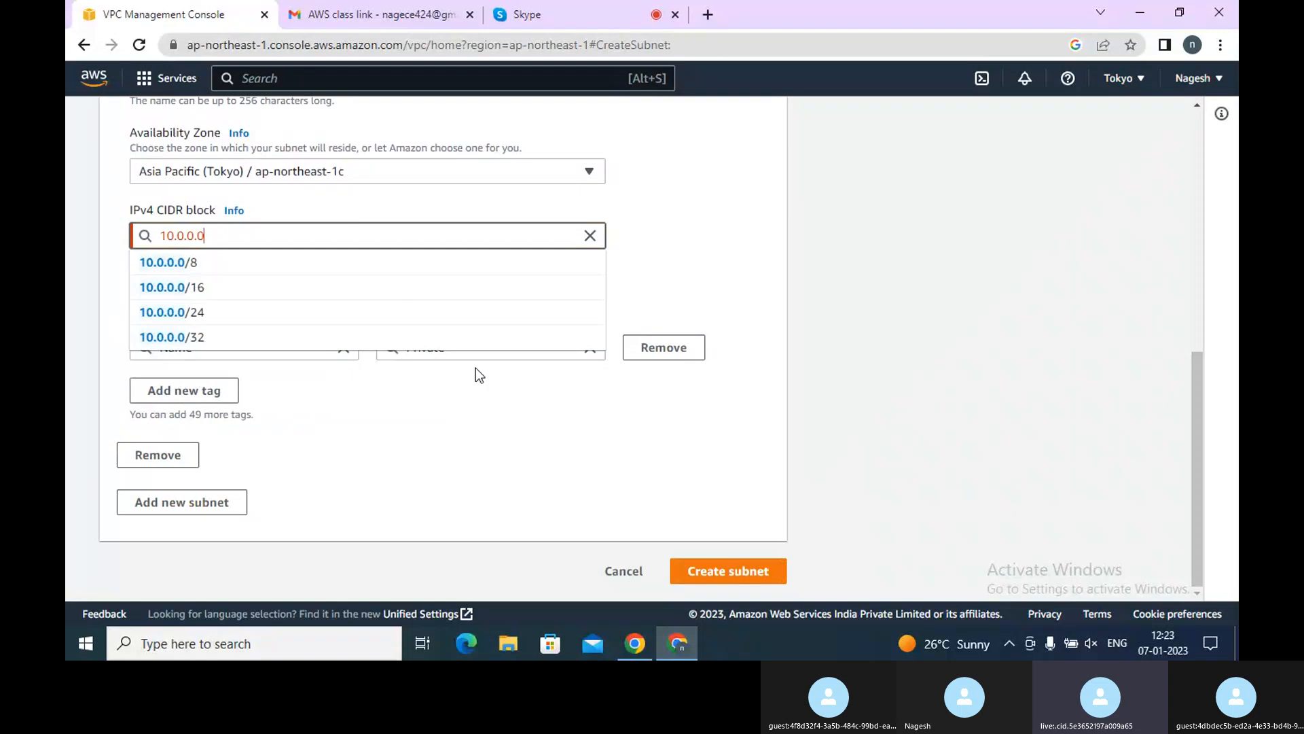
Switch to the Skype call and stop sharing the screen
{"action": "left_click", "coordinate": [551, 13]}
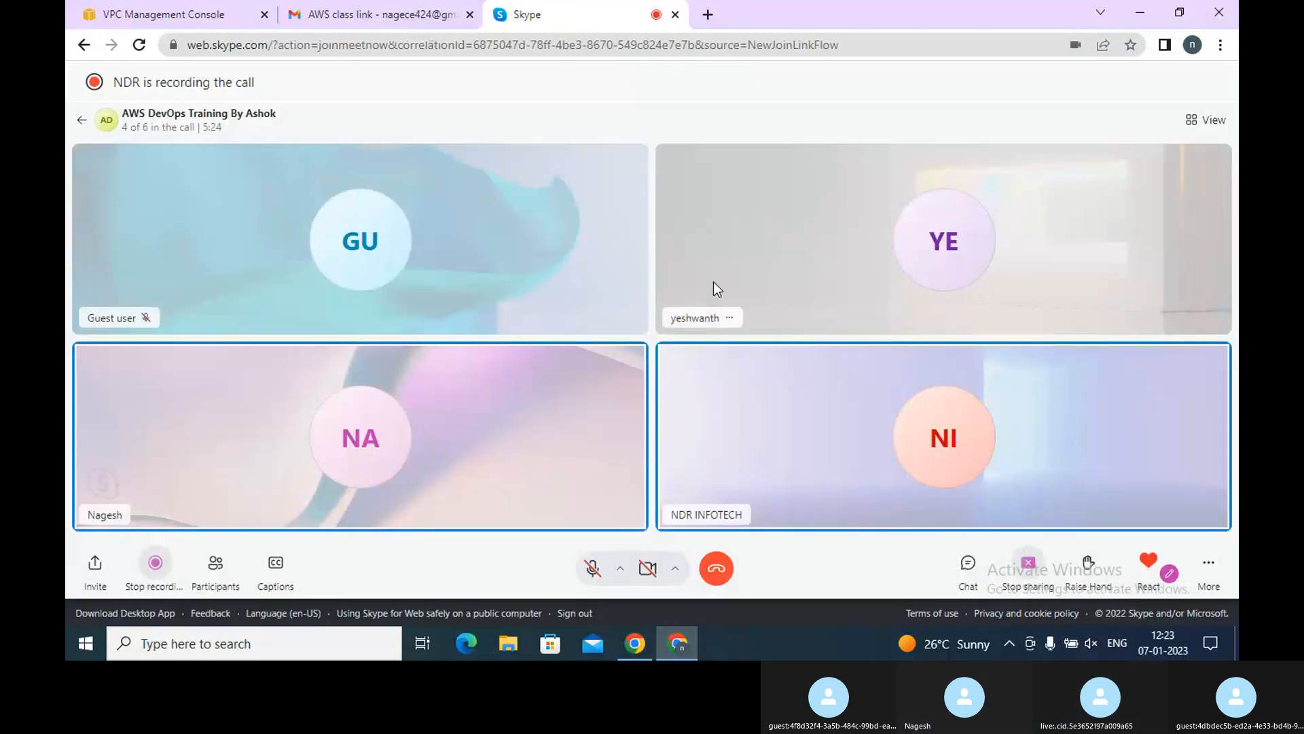
{"action": "left_click", "coordinate": [1028, 563]}
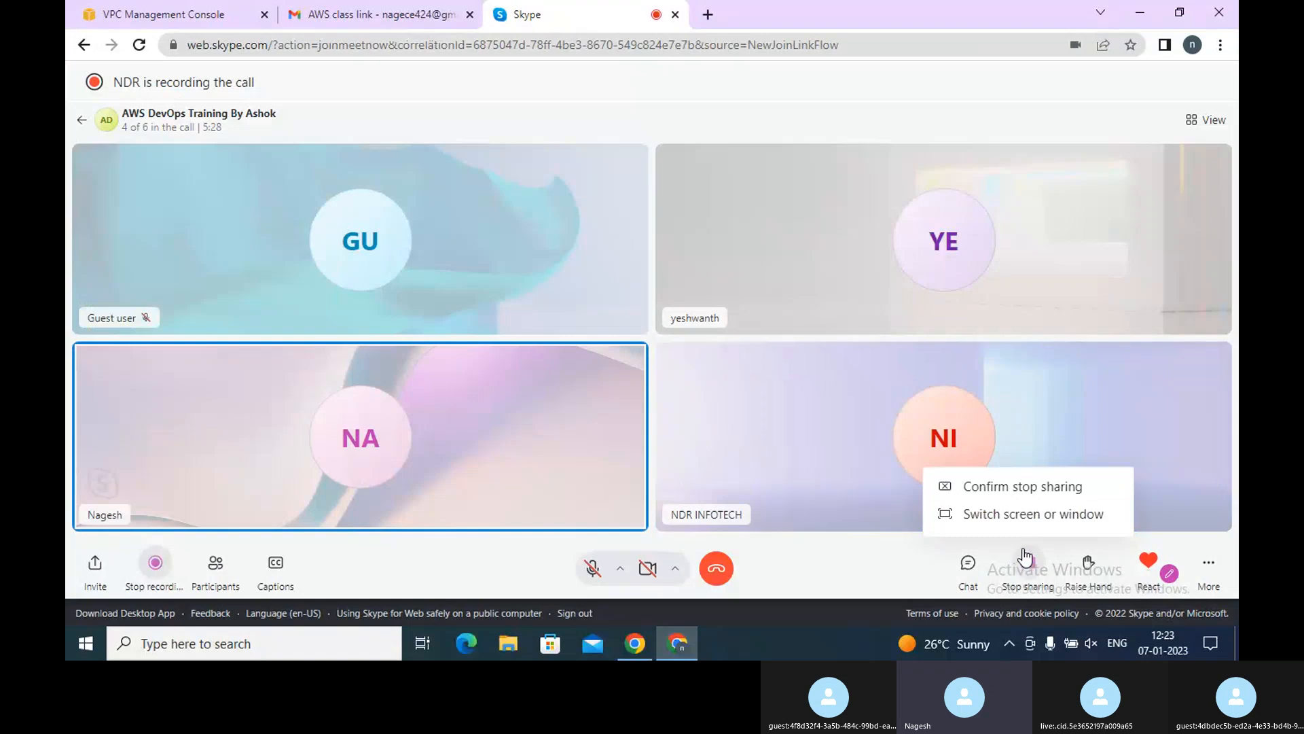
{"action": "left_click", "coordinate": [1022, 486]}
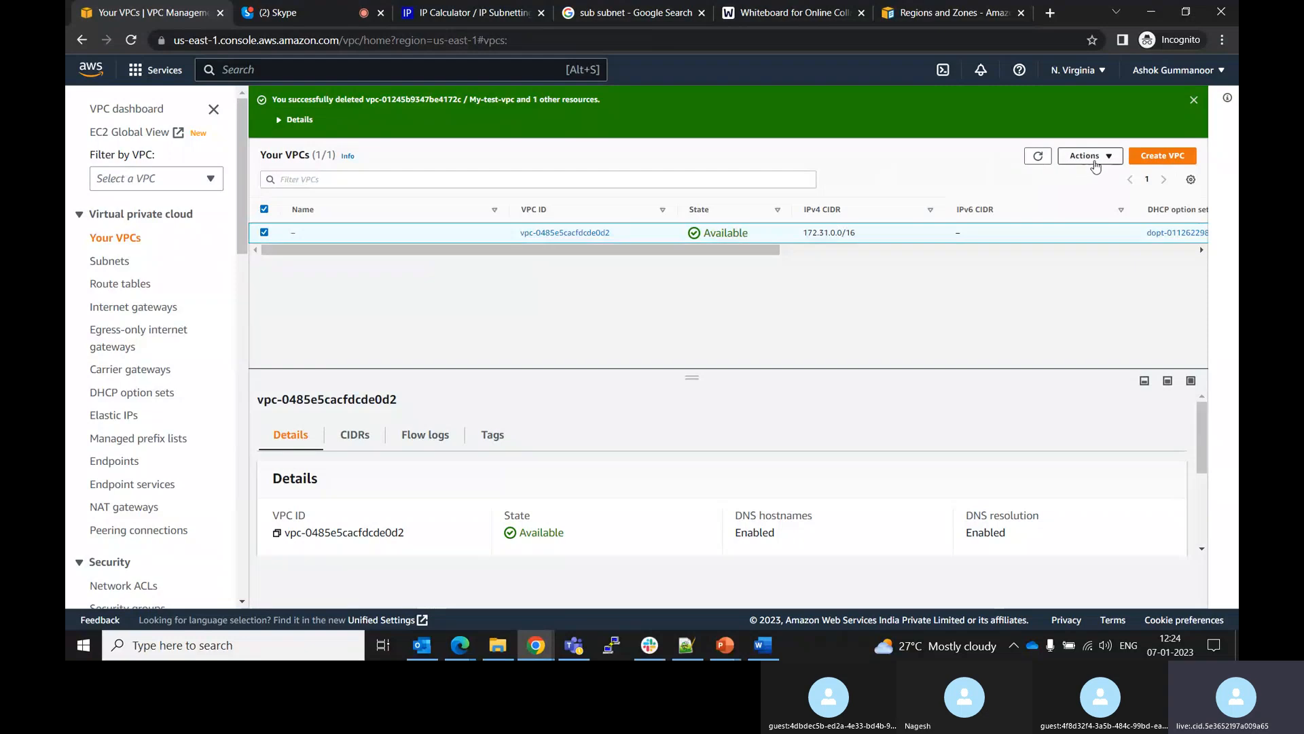
Deselect the default VPC and dismiss the VPC deletion success banner
{"action": "left_click", "coordinate": [1091, 157]}
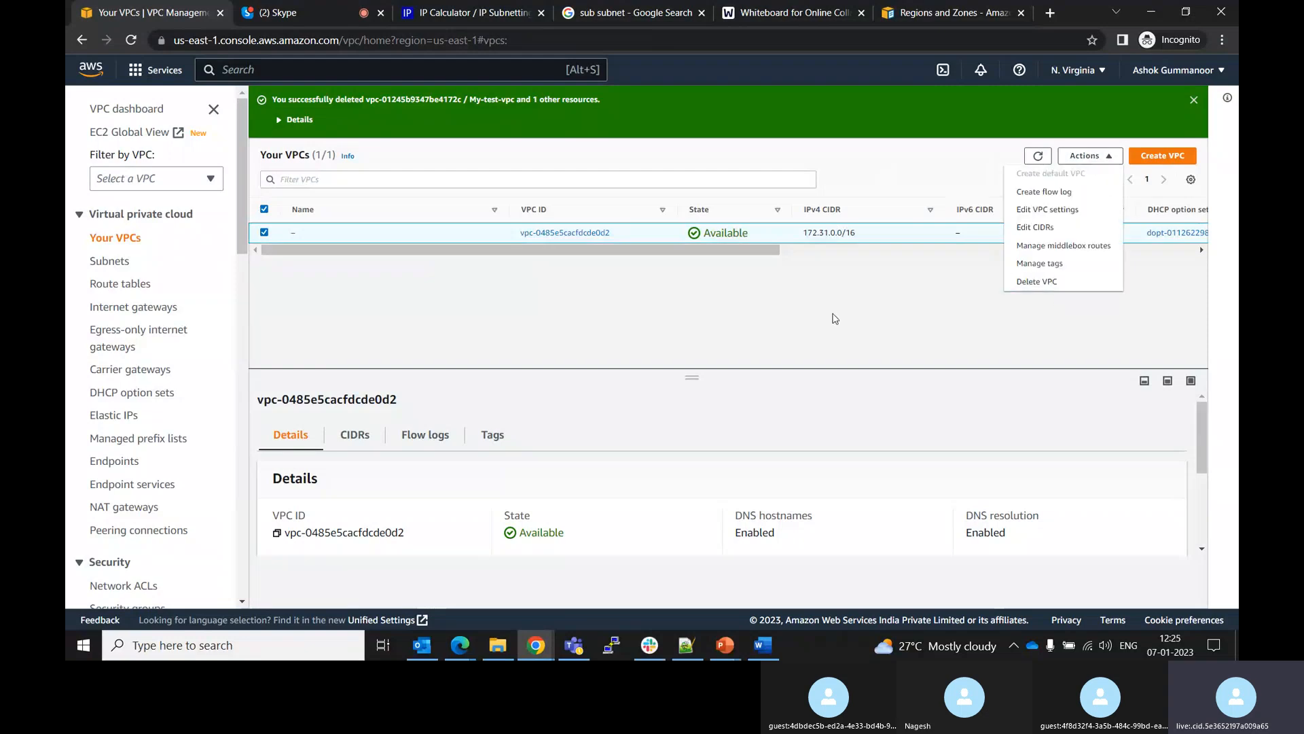
{"action": "left_click", "coordinate": [832, 314]}
{"action": "left_click", "coordinate": [264, 210]}
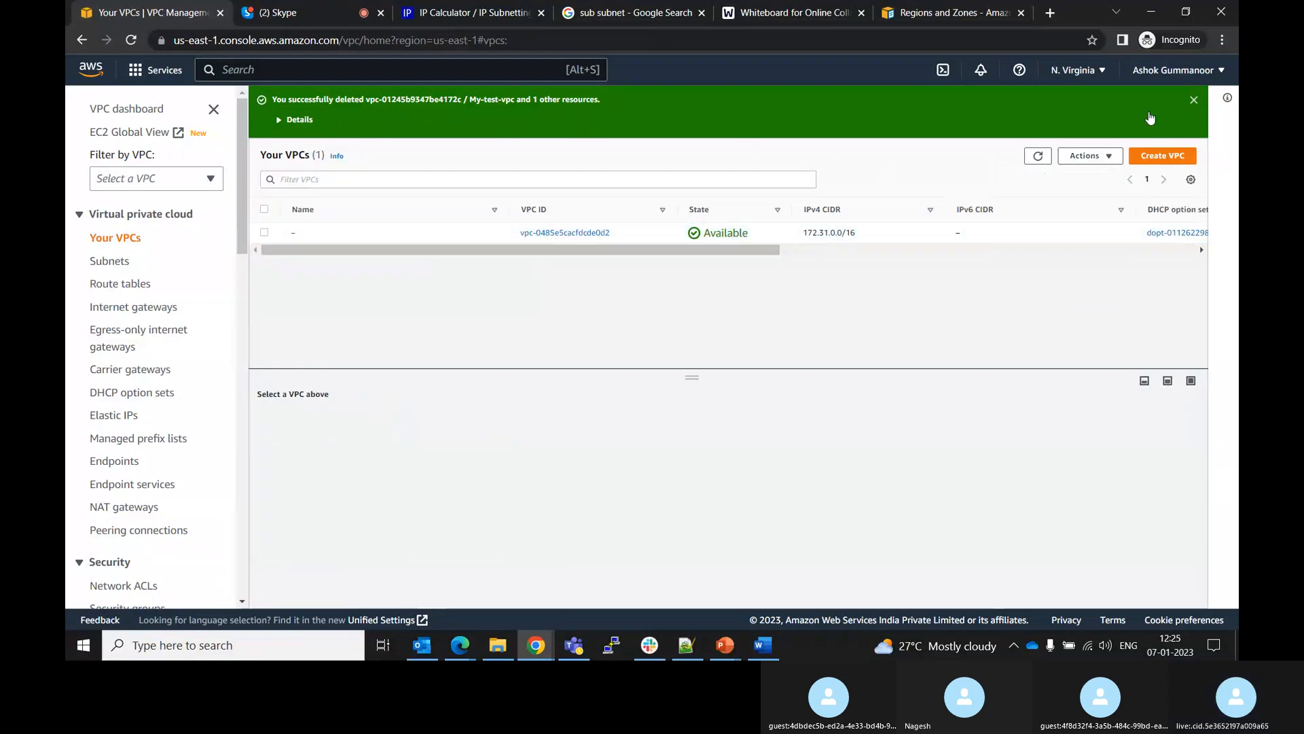
{"action": "left_click", "coordinate": [1194, 101]}
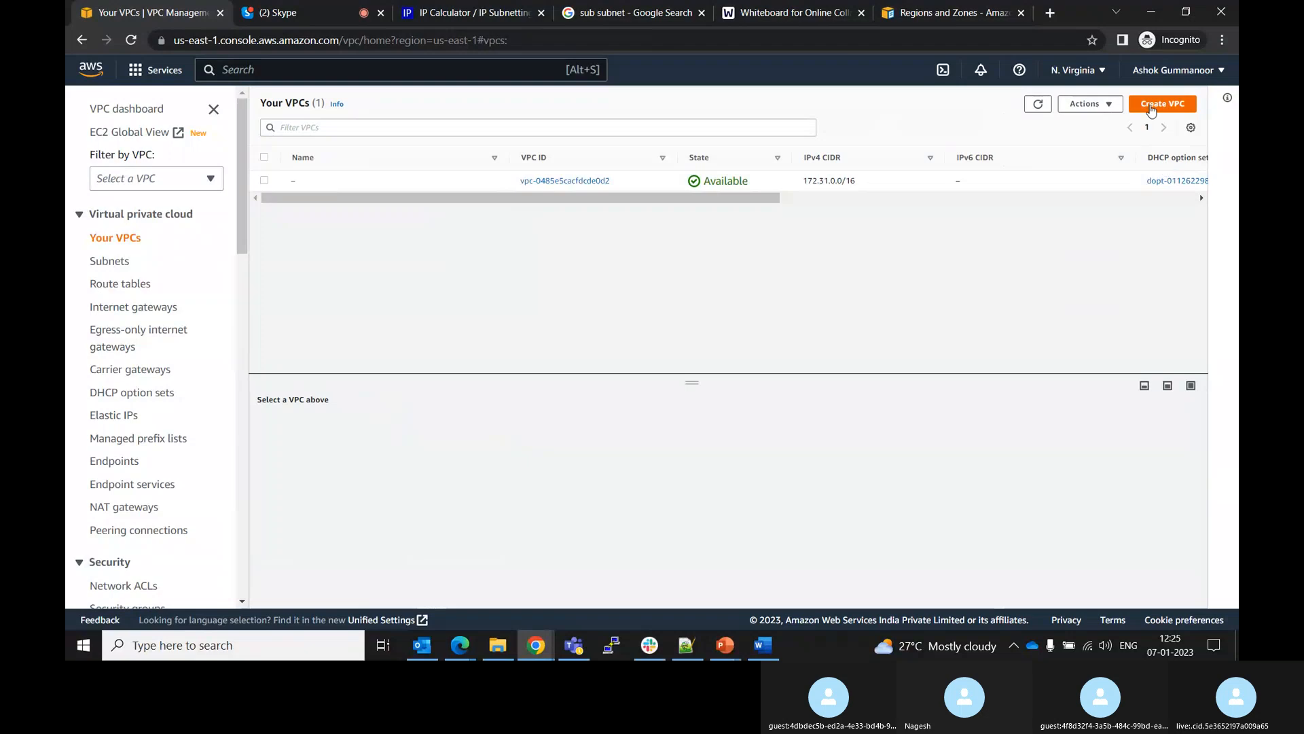
Start creating a new VPC and name it My-test-vpc
{"action": "left_click", "coordinate": [1151, 107]}
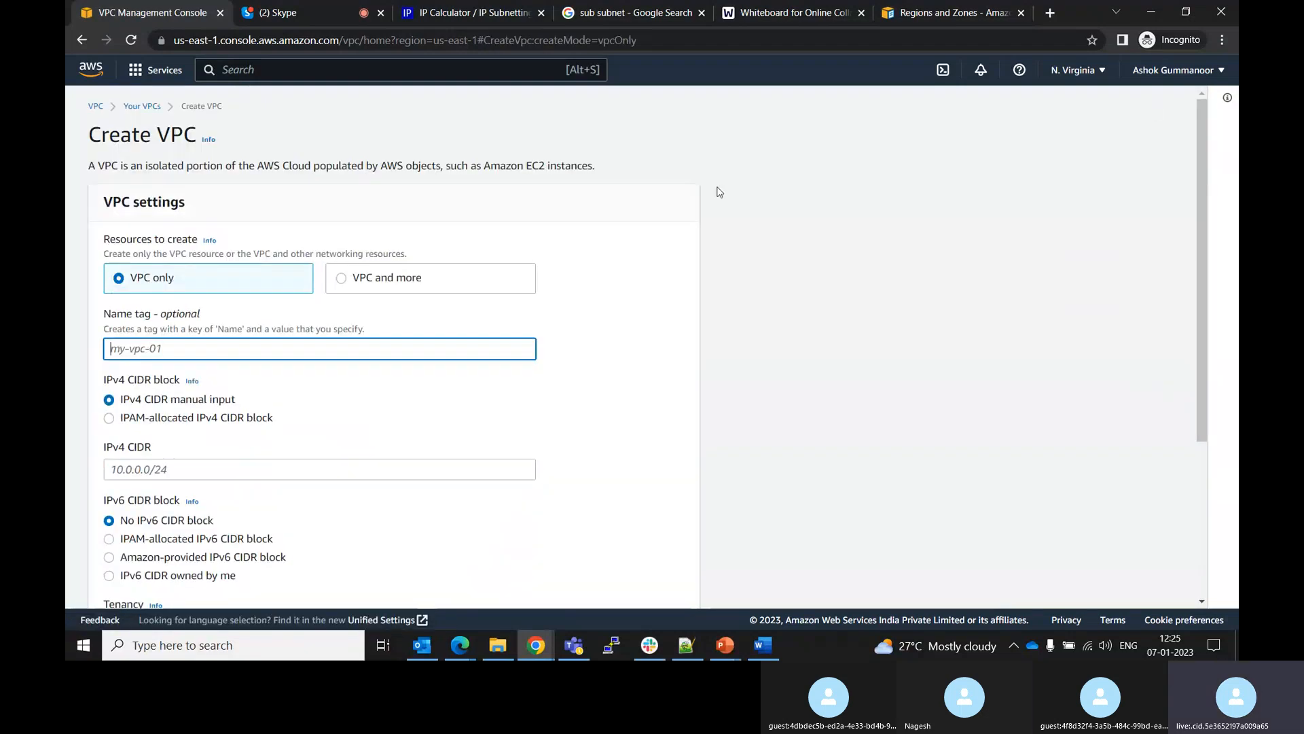
{"action": "type", "text": "My-test"}
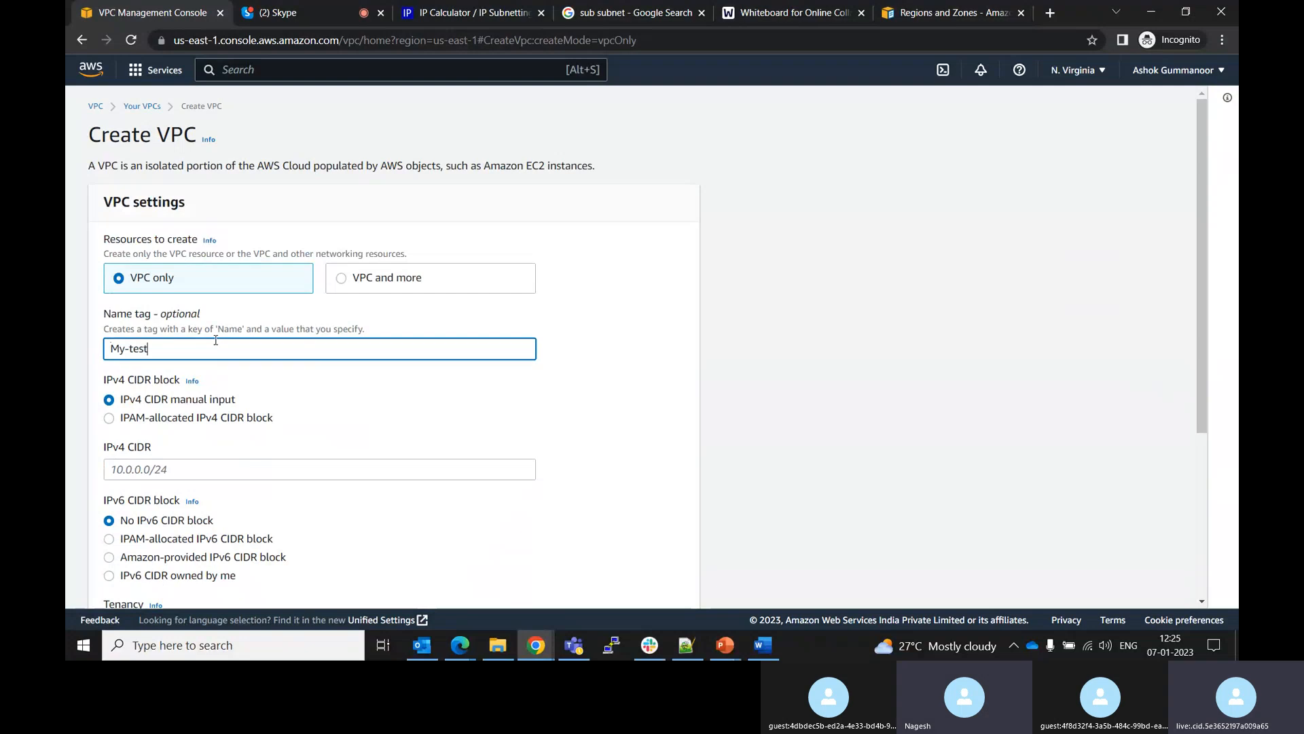
{"action": "type", "text": "-vpc"}
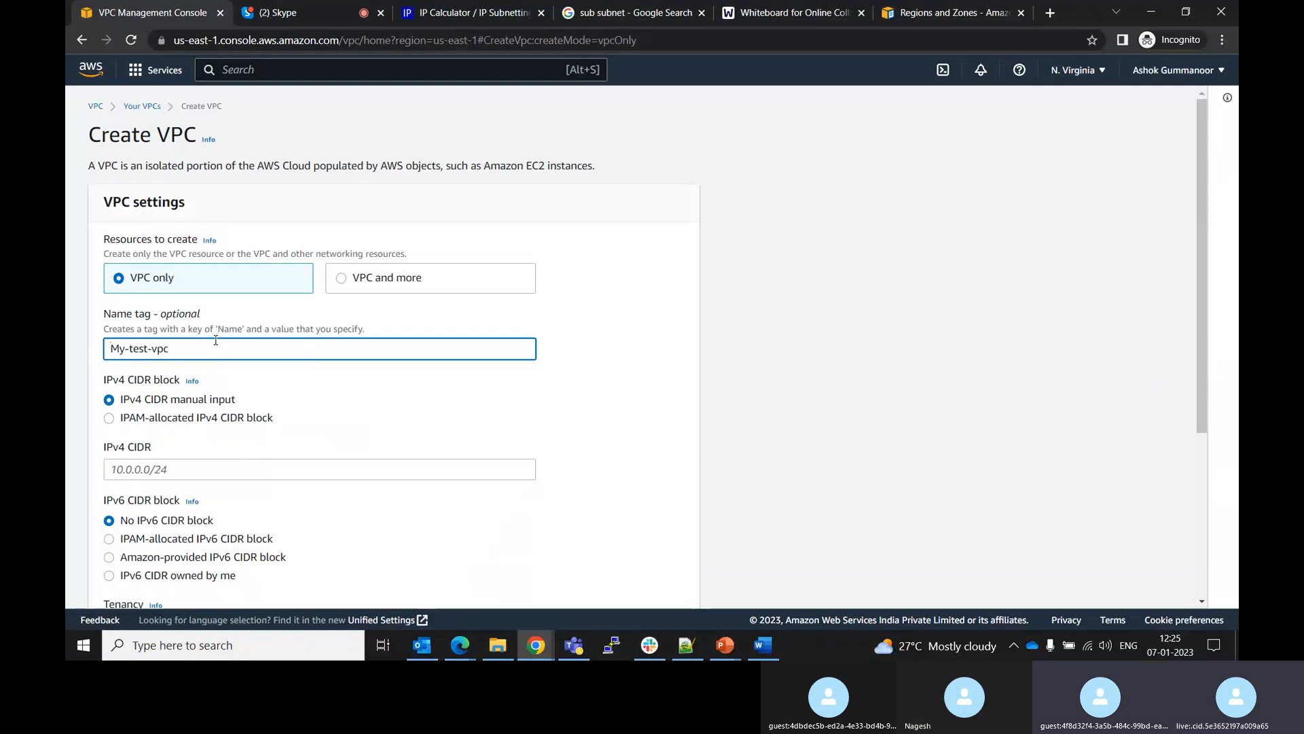
Set the new VPC's IPv4 CIDR to 10.0.0.0/16
{"action": "left_click", "coordinate": [175, 469]}
{"action": "type", "text": "10.0.0"}
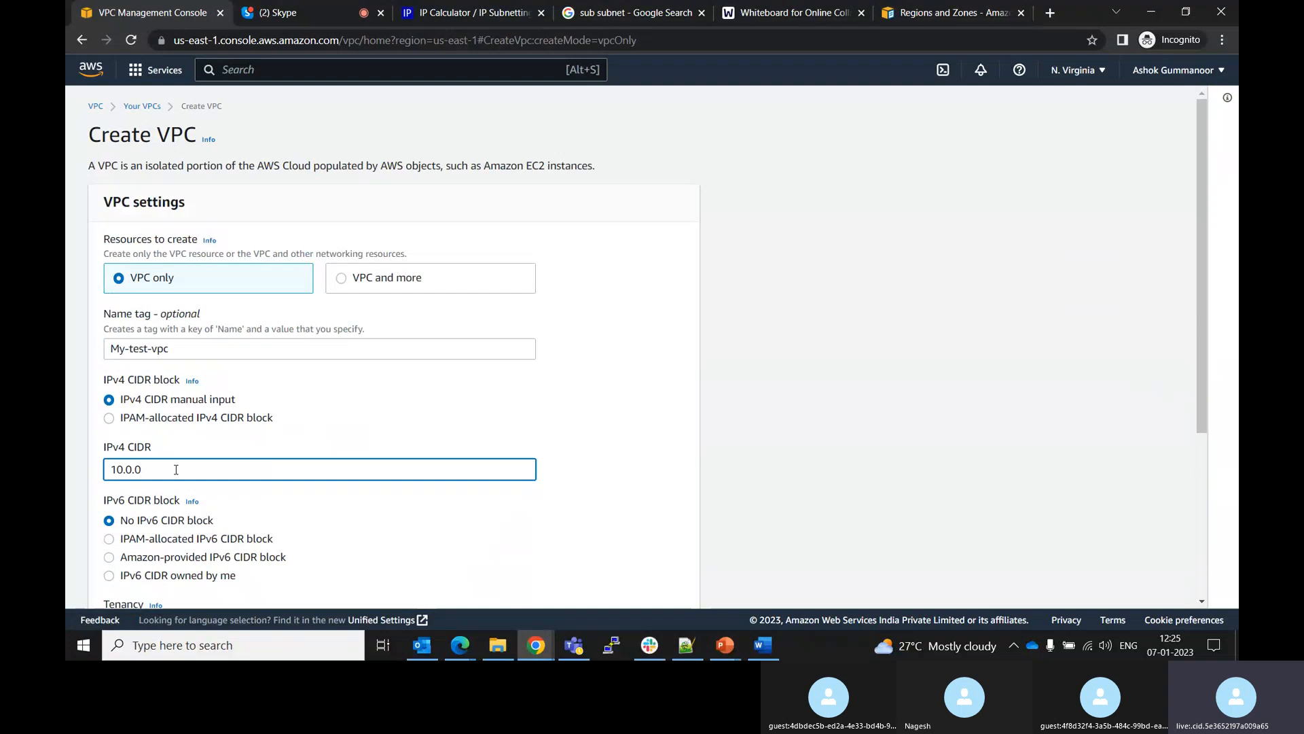
{"action": "type", "text": ".0"}
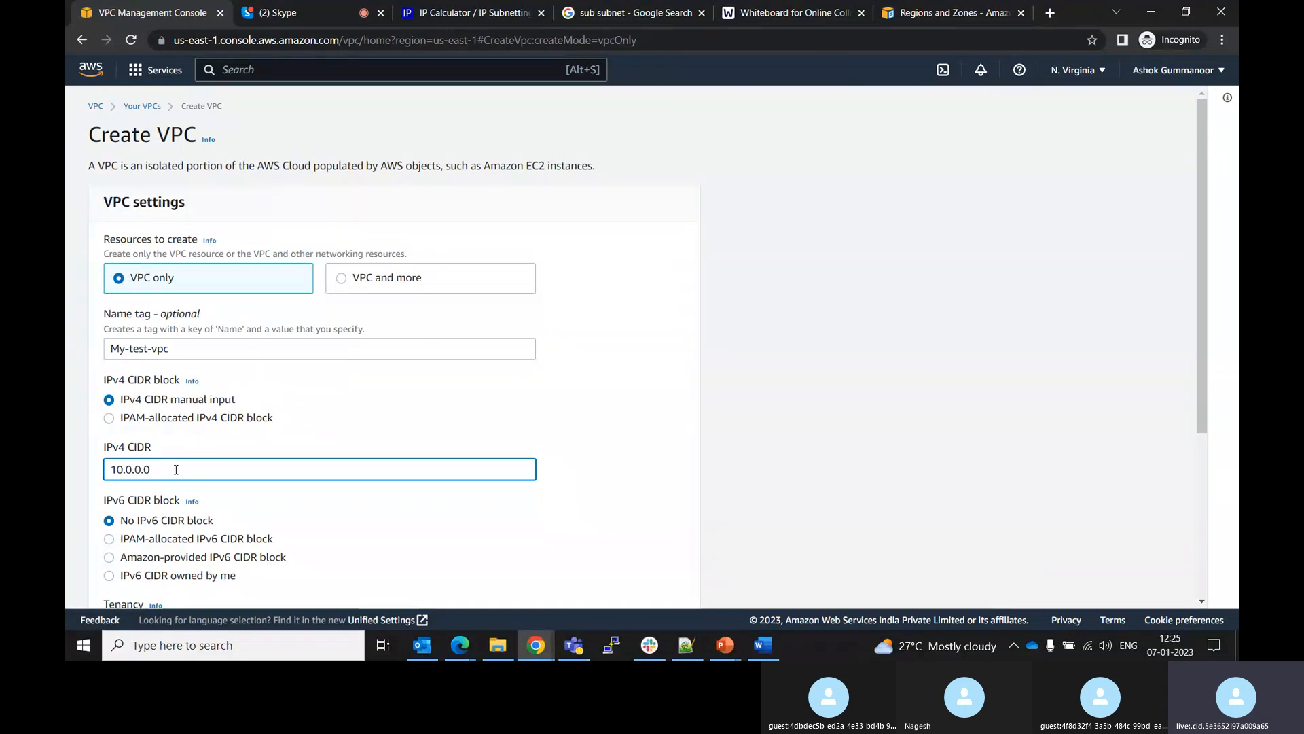
{"action": "type", "text": "/16"}
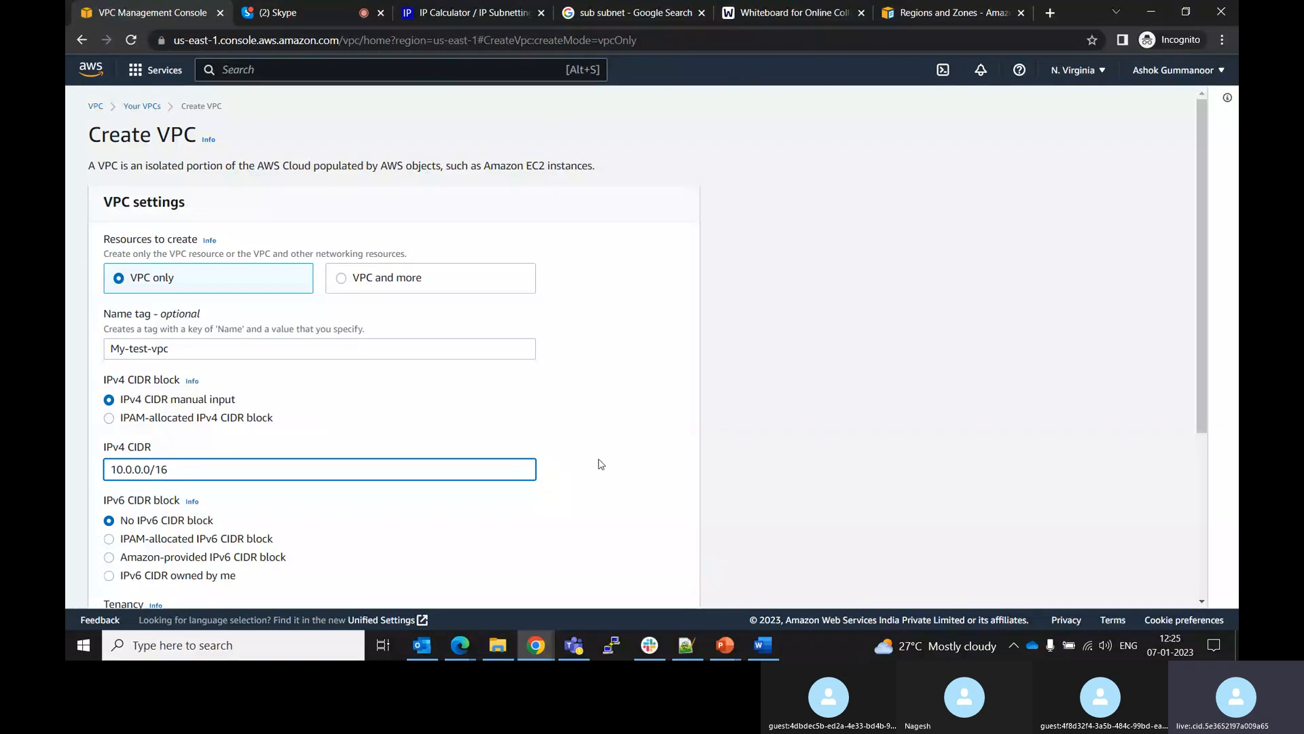
Set the new VPC's tenancy to Dedicated
{"action": "left_click_drag", "start_coordinate": [1196, 374], "coordinate": [1199, 478]}
{"action": "left_click", "coordinate": [337, 469]}
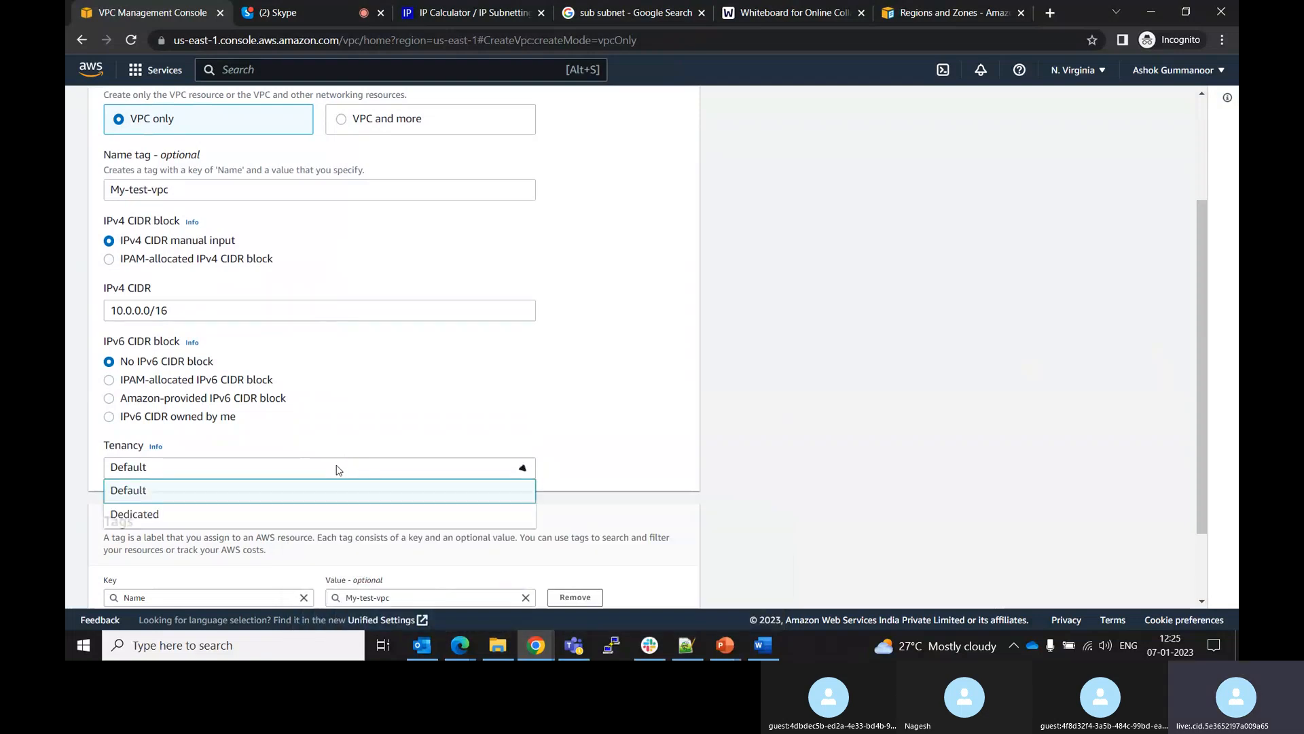
{"action": "left_click", "coordinate": [167, 514]}
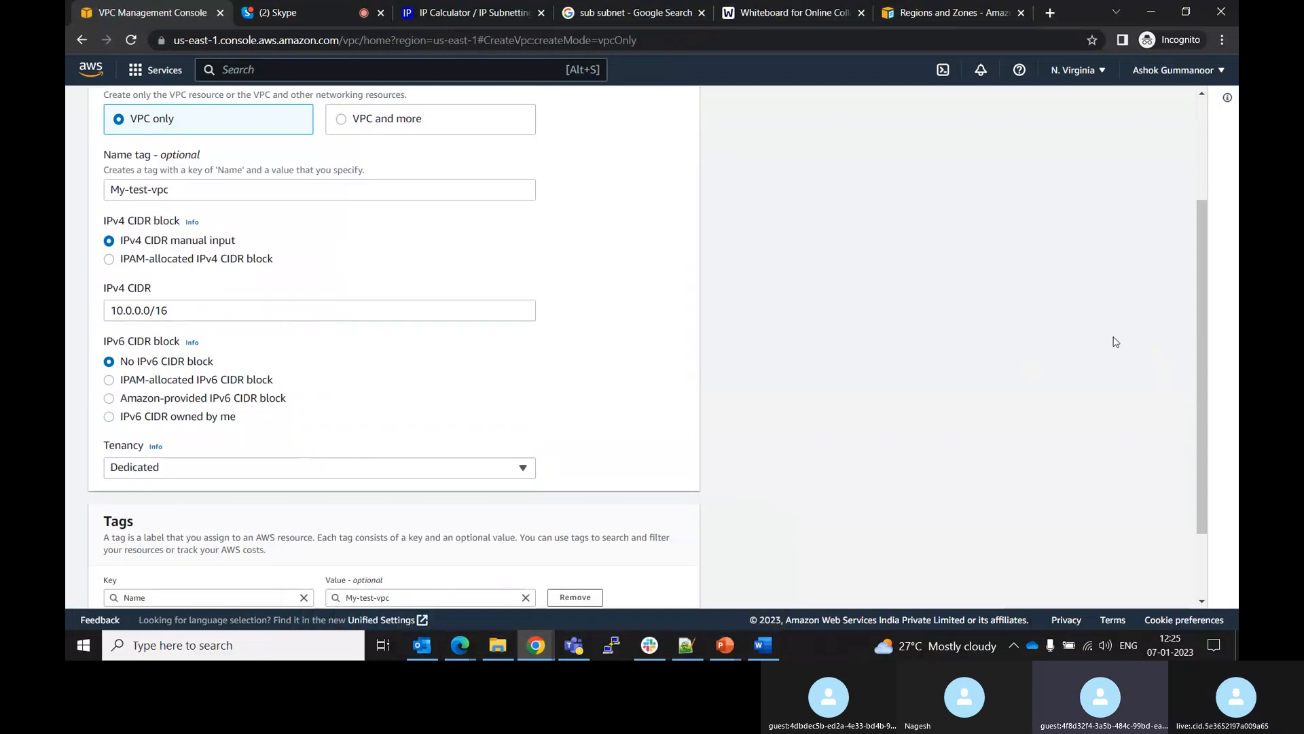
{"action": "scroll", "coordinate": [1197, 360], "scroll_direction": "up", "scroll_amount": 1}
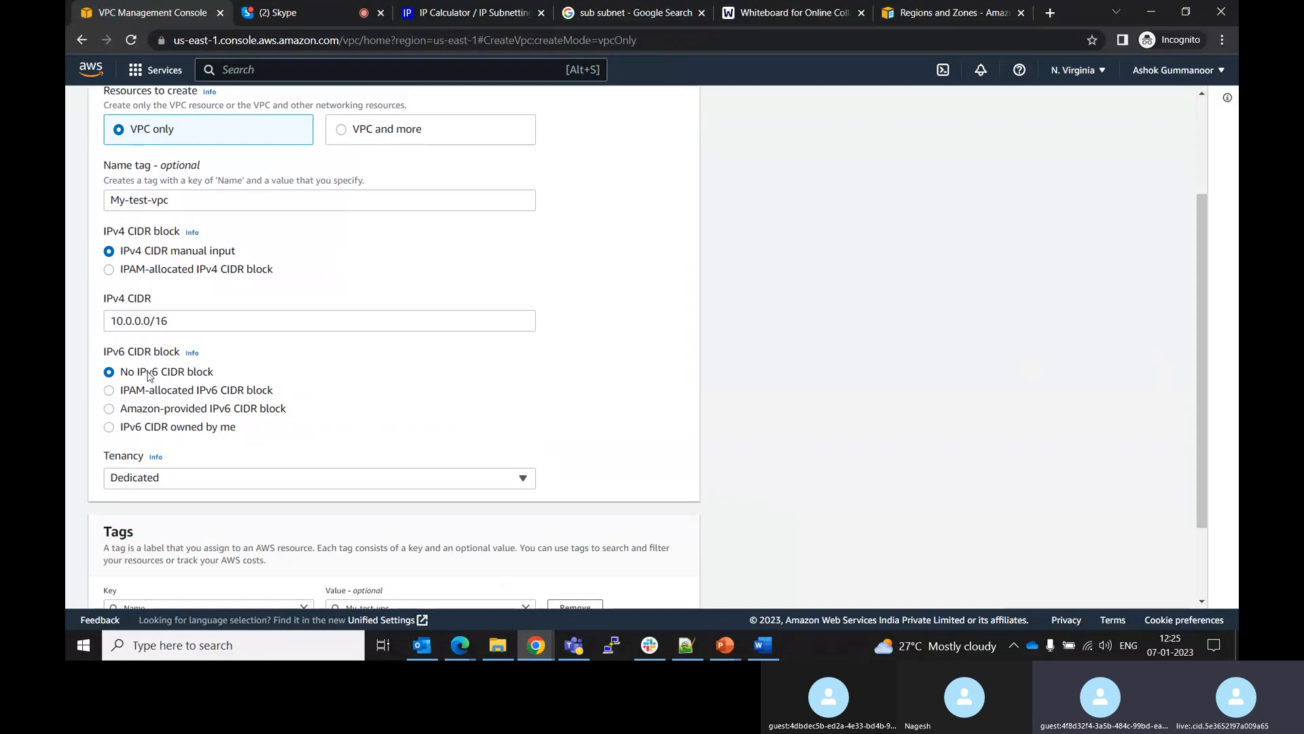
{"action": "left_click", "coordinate": [109, 392]}
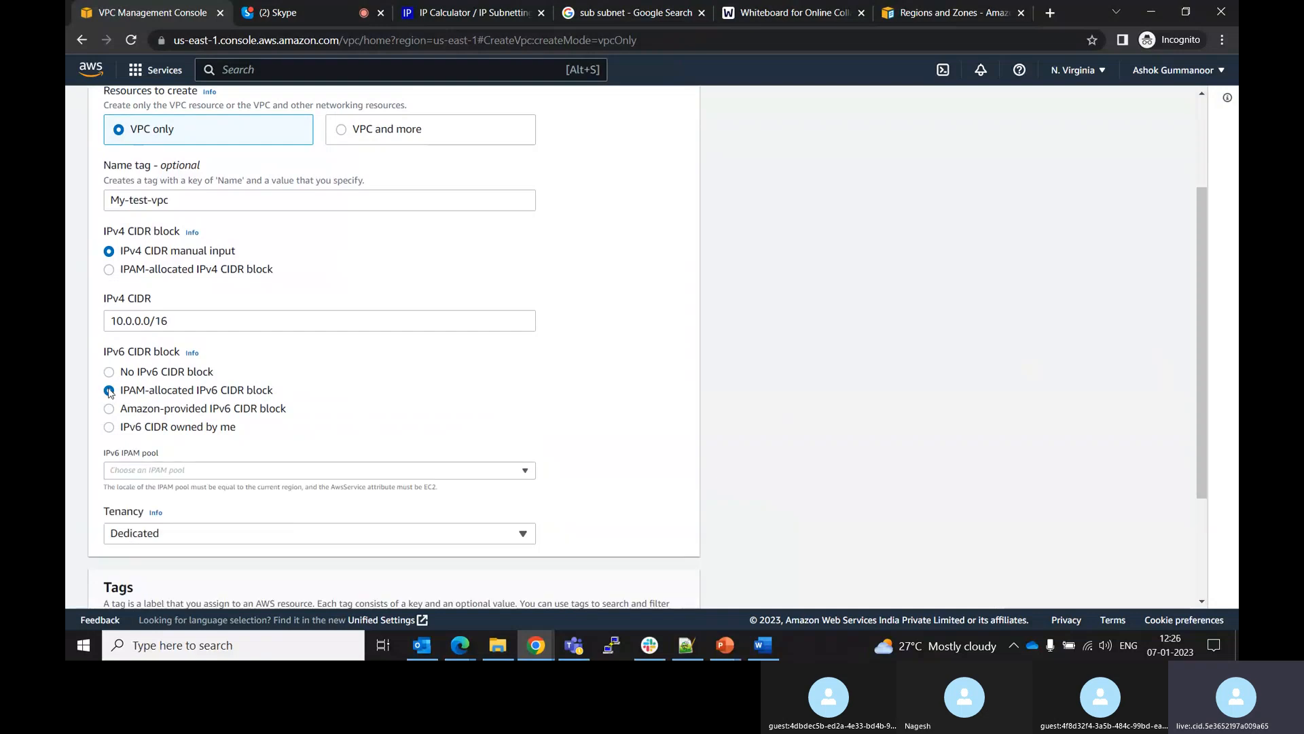
{"action": "left_click", "coordinate": [110, 409]}
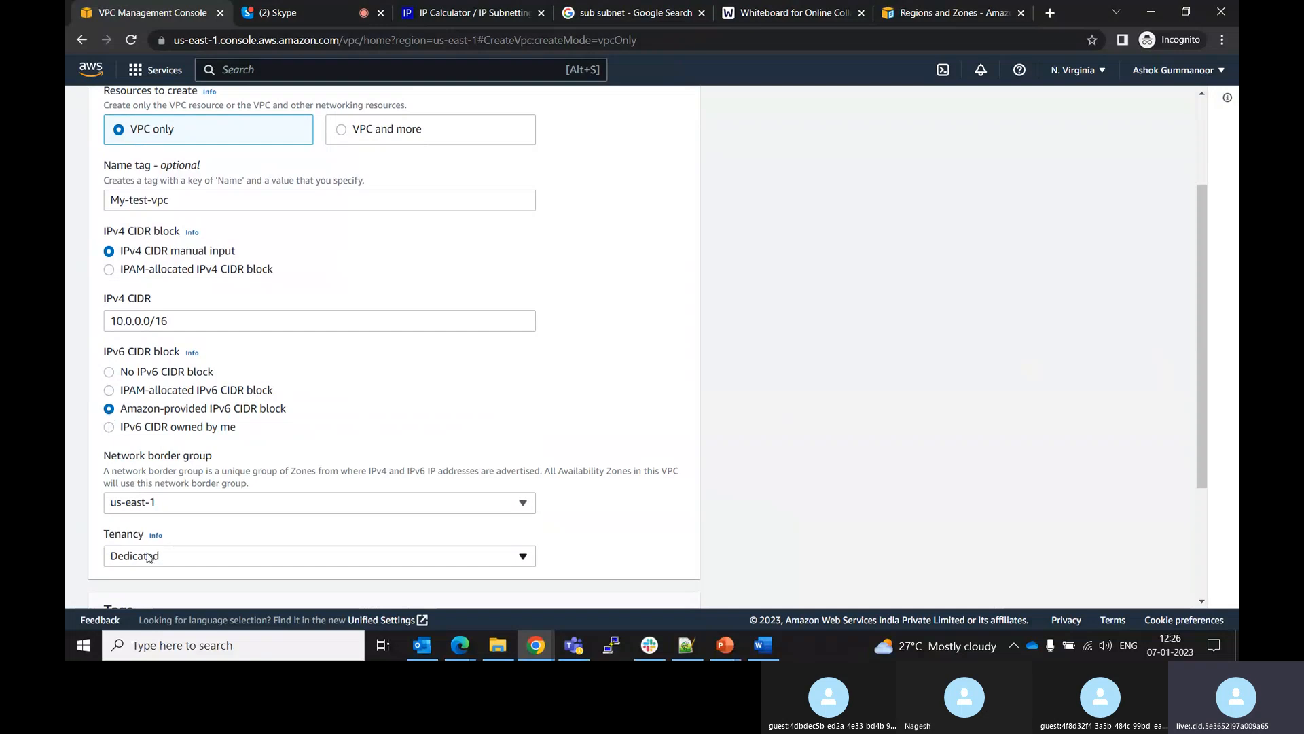
{"action": "left_click", "coordinate": [181, 504]}
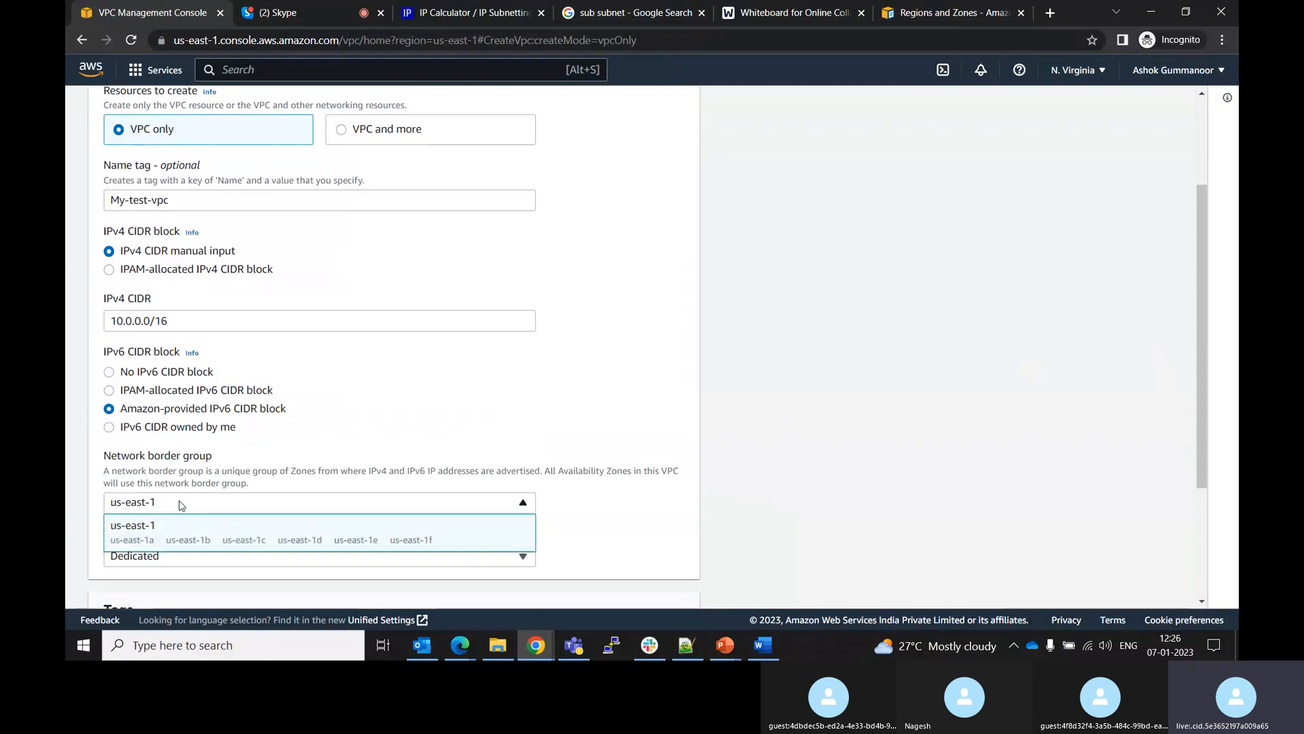
{"action": "left_click", "coordinate": [110, 428]}
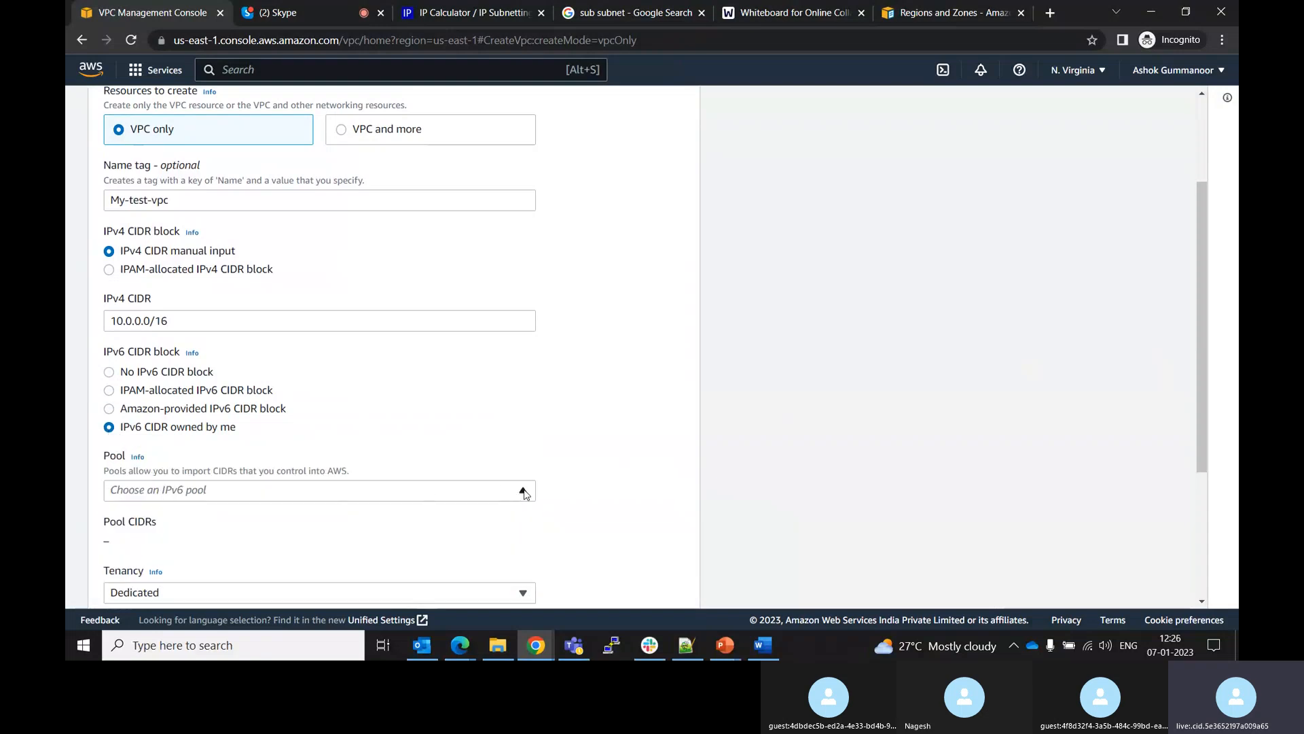
{"action": "left_click", "coordinate": [524, 492]}
{"action": "left_click", "coordinate": [360, 488]}
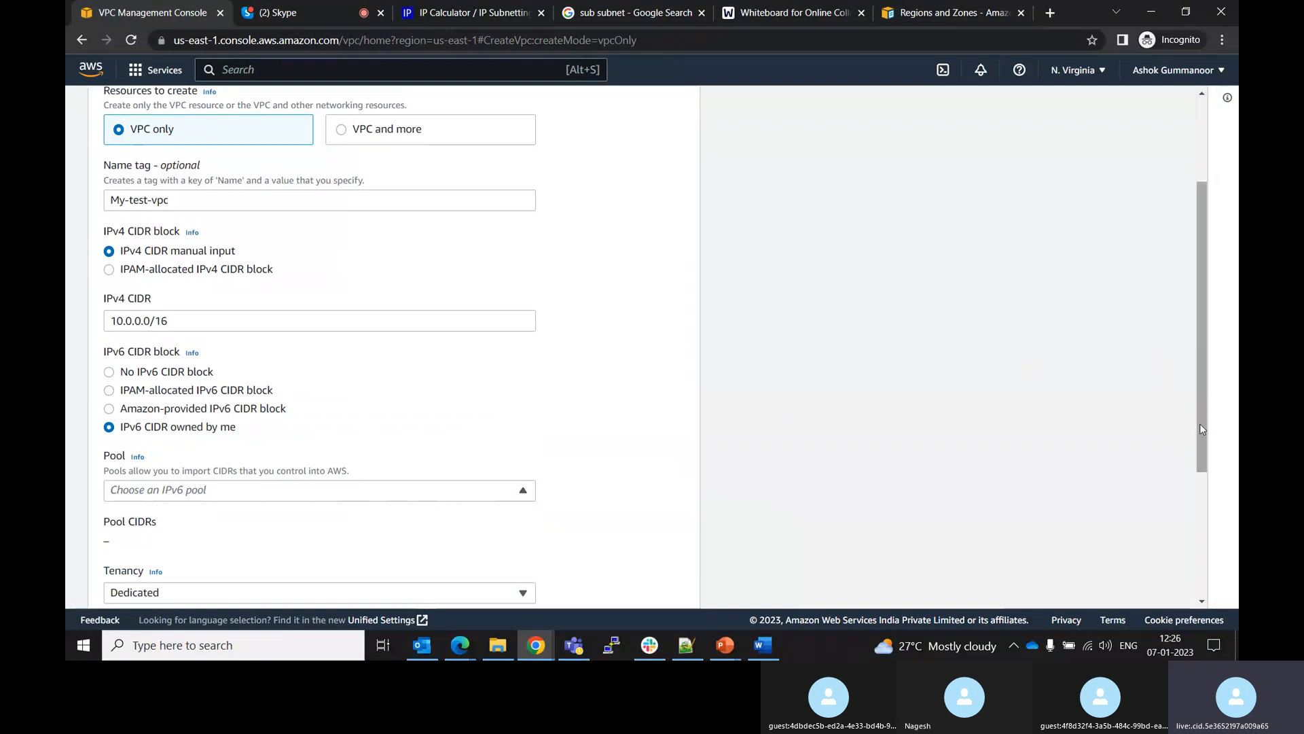
{"action": "left_click_drag", "start_coordinate": [1199, 429], "coordinate": [1200, 459]}
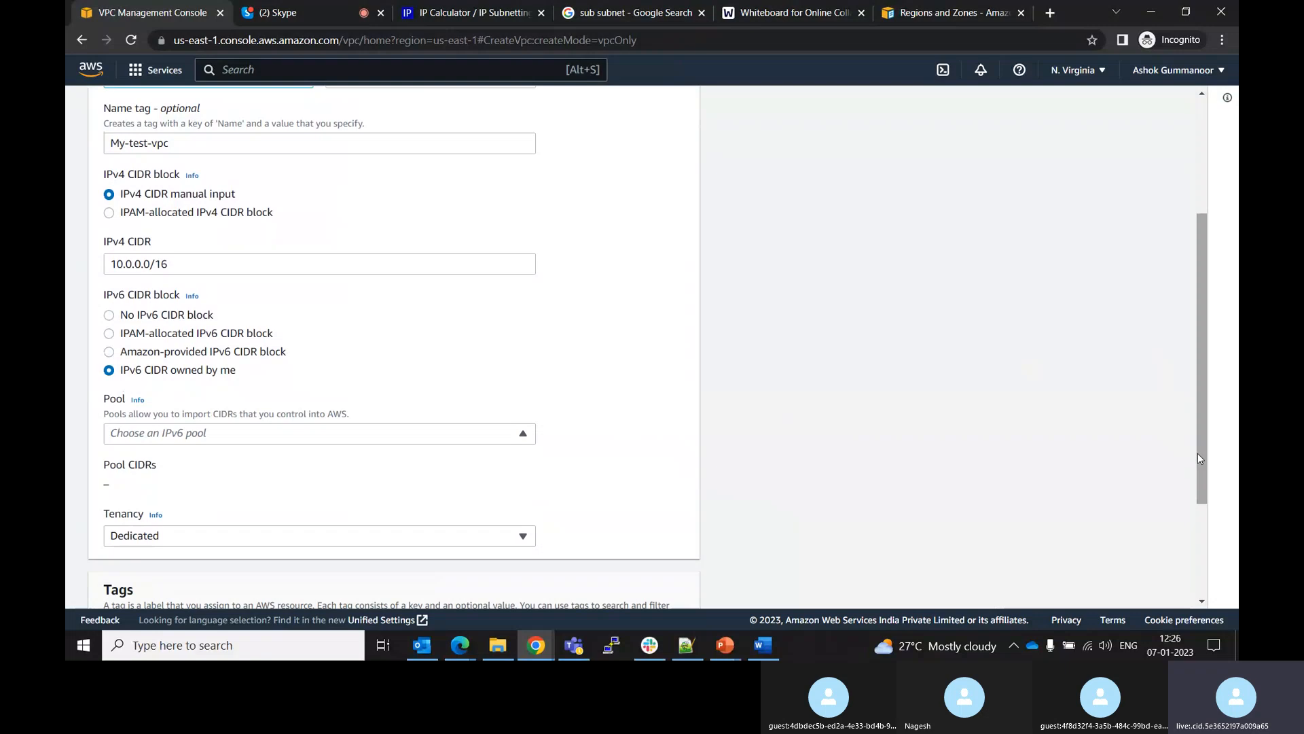
{"action": "left_click", "coordinate": [111, 317]}
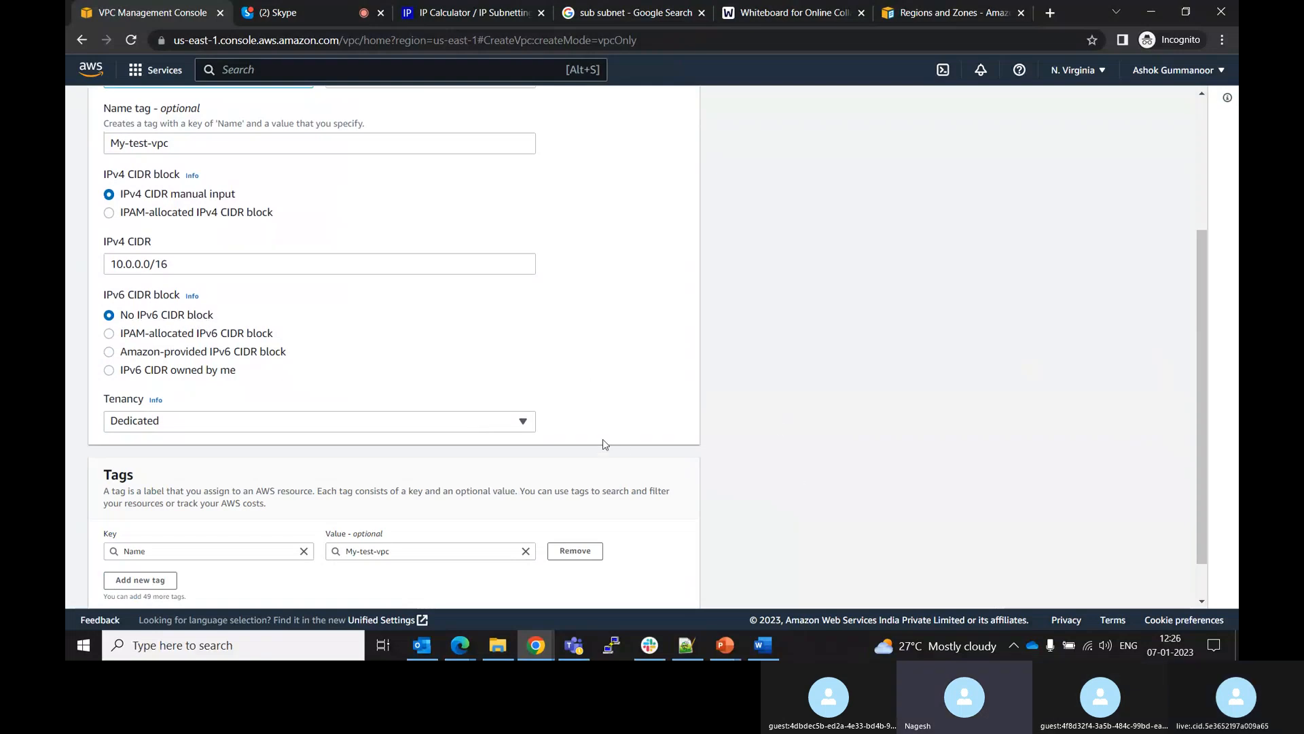
Create the VPC with these settings and return to the VPC console tab
{"action": "left_click_drag", "start_coordinate": [1200, 439], "coordinate": [1199, 458]}
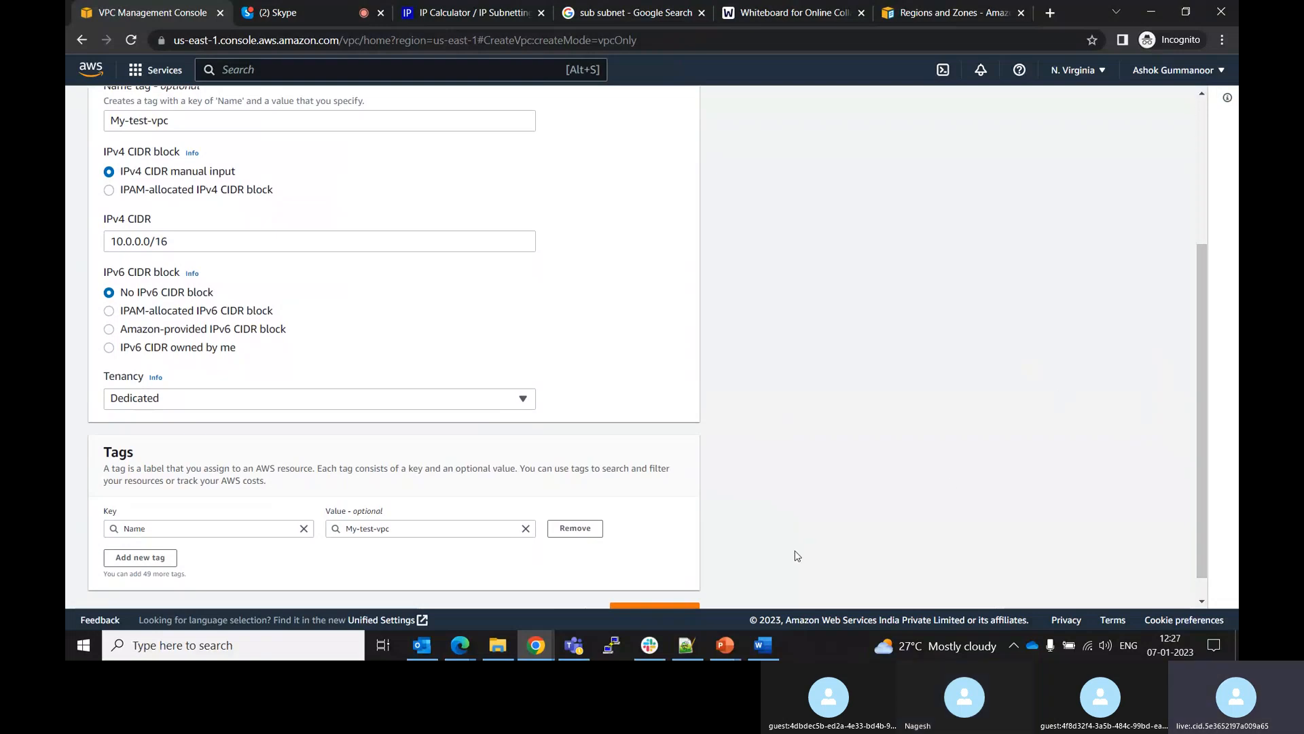
{"action": "left_click", "coordinate": [676, 605]}
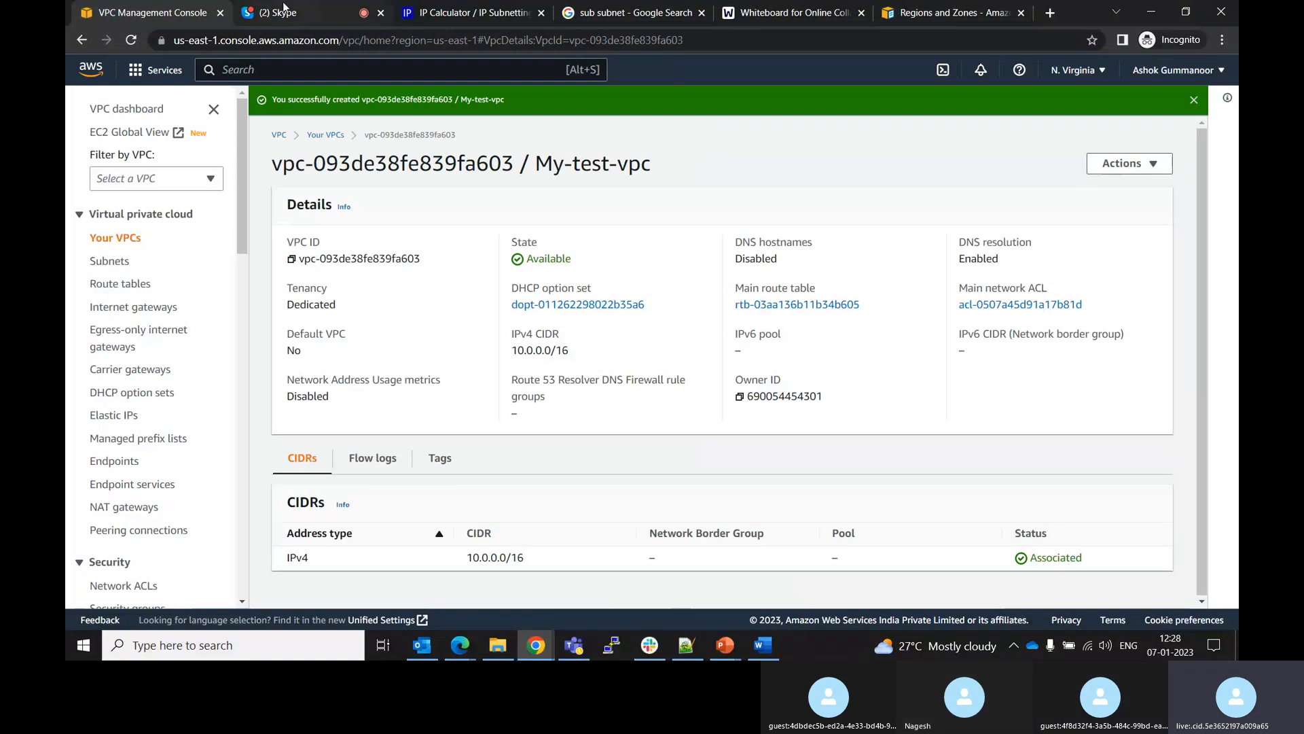
{"action": "left_click", "coordinate": [280, 12]}
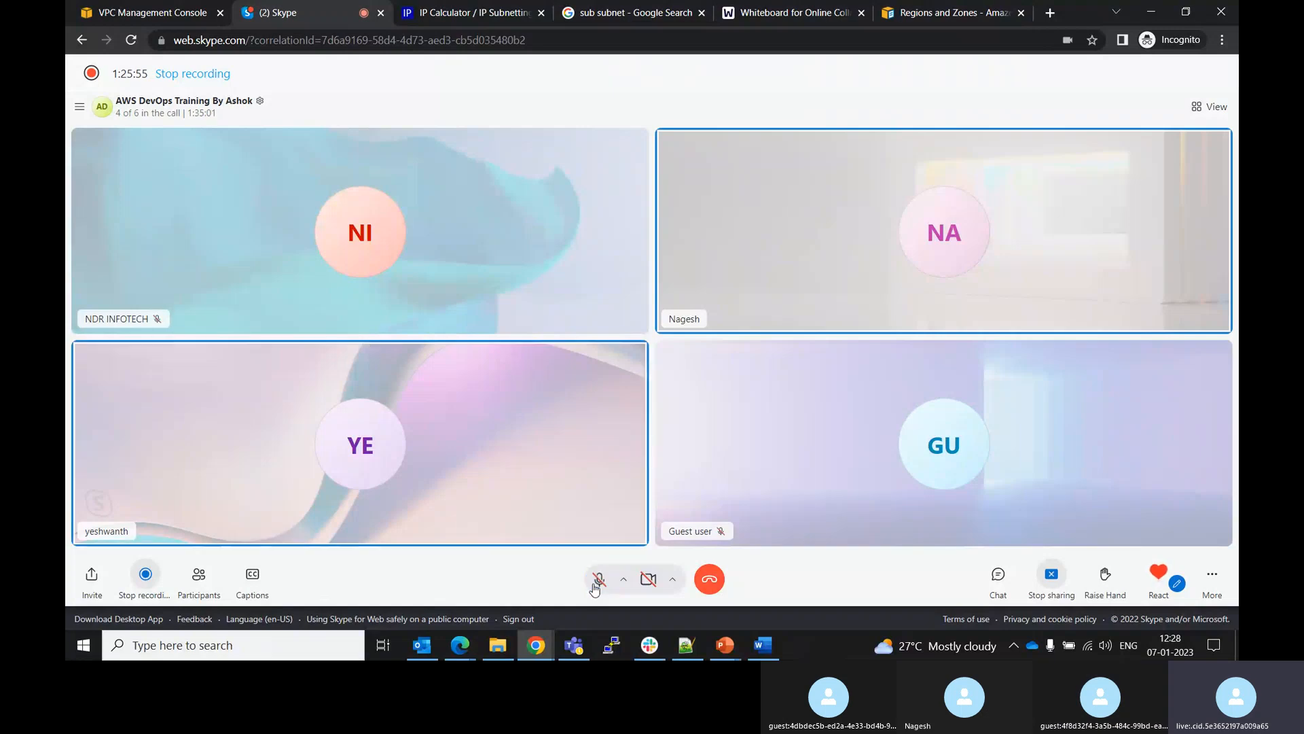
{"action": "left_click", "coordinate": [174, 9]}
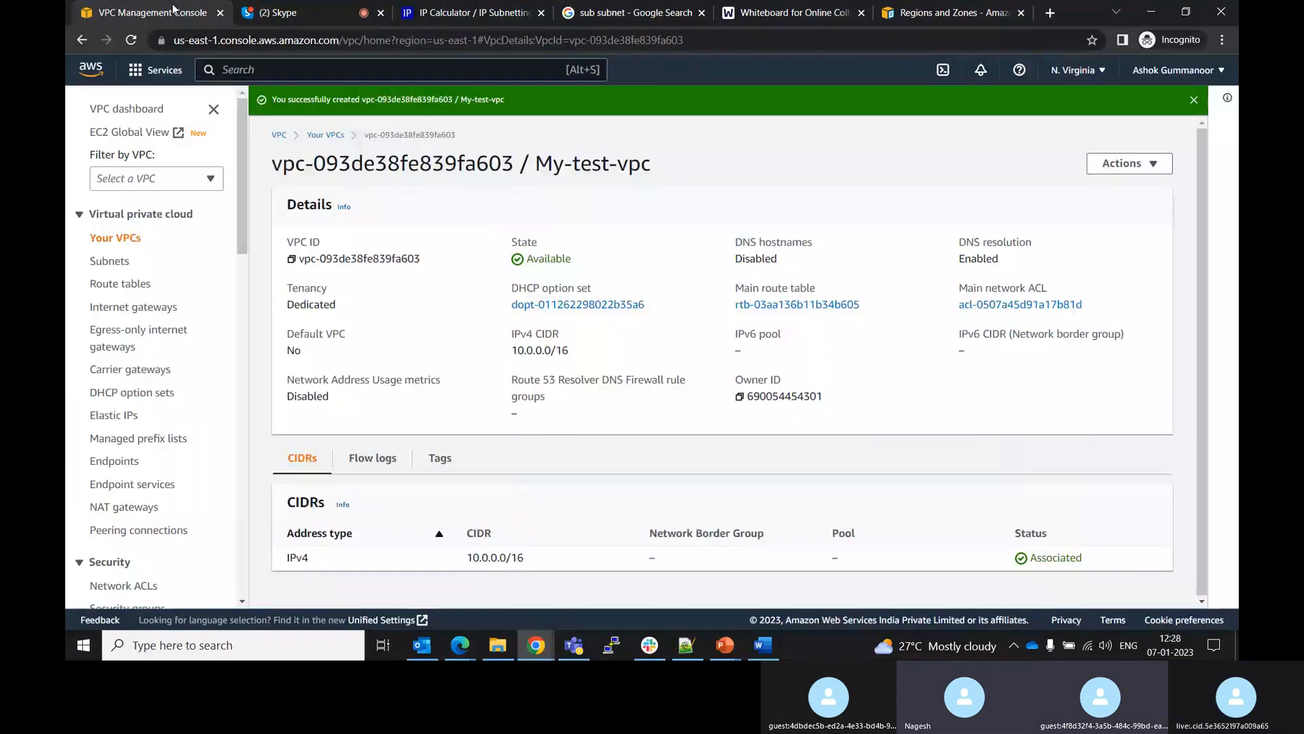
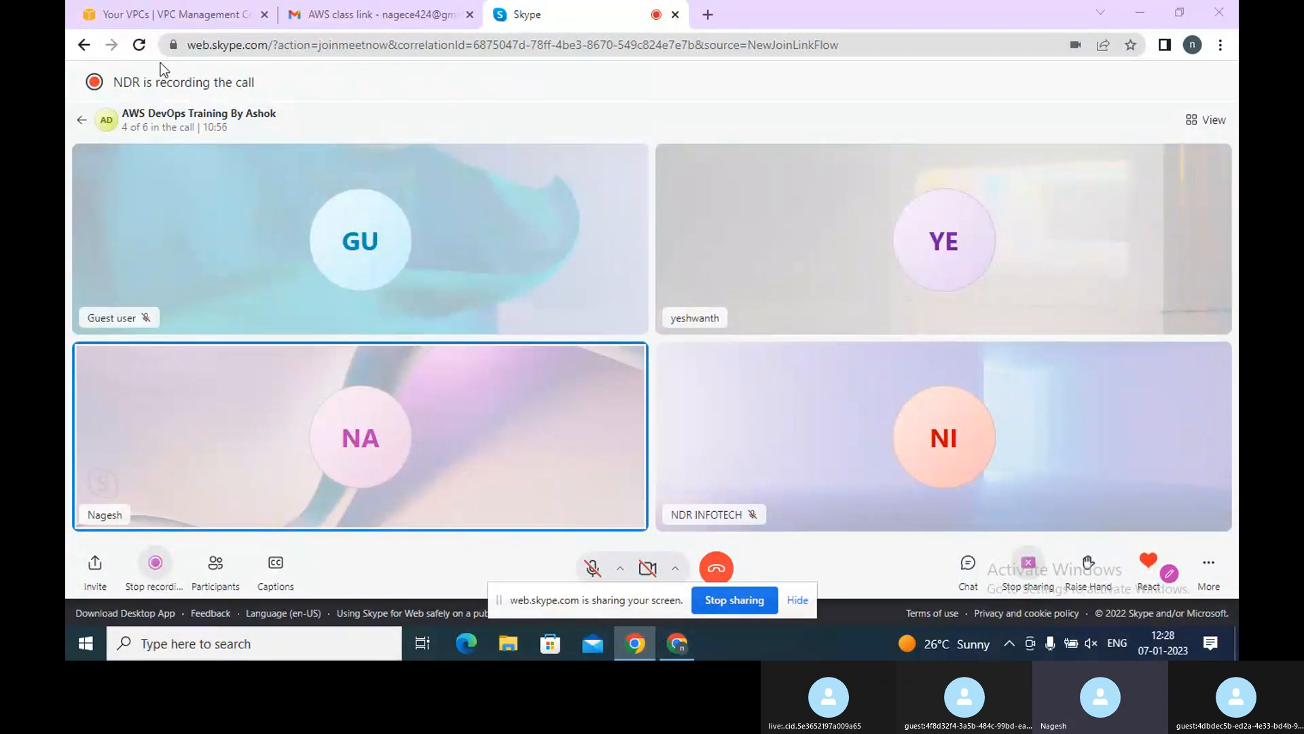
Return to the VPC console and start creating another VPC named My-test-VPC
{"action": "left_click", "coordinate": [180, 16]}
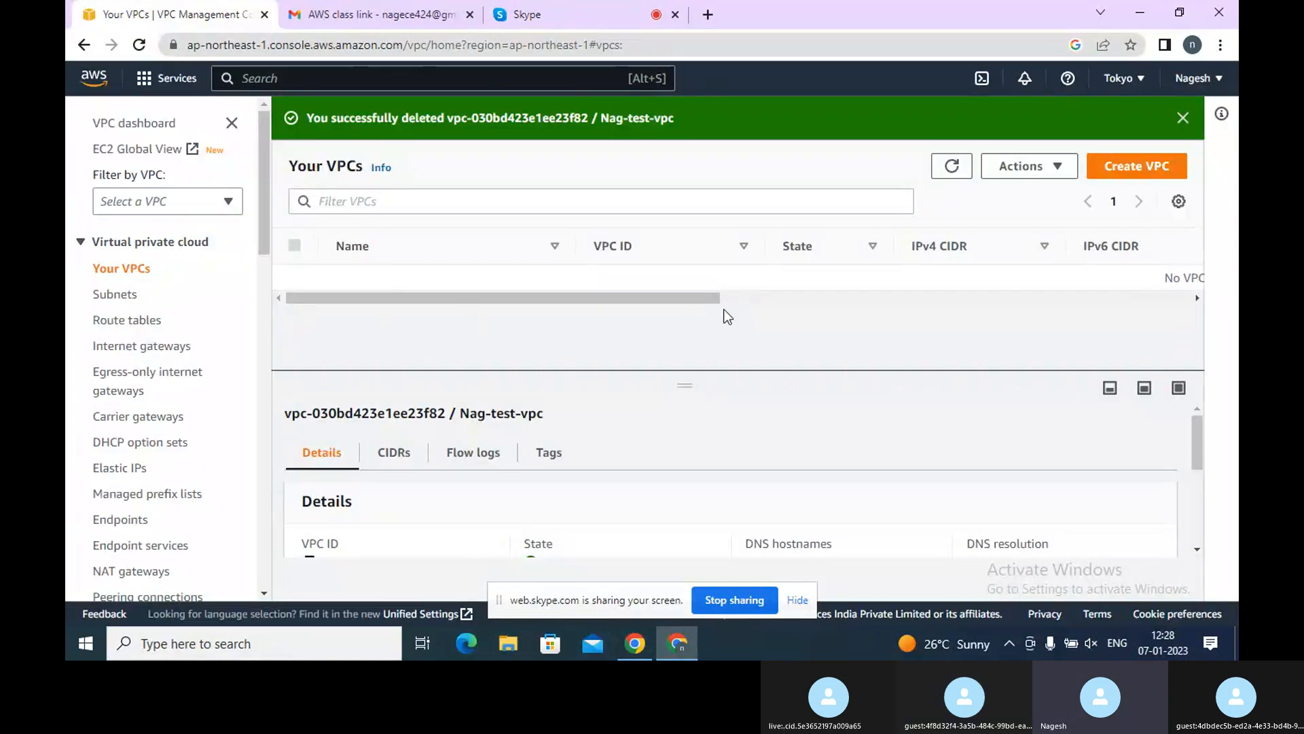
{"action": "left_click", "coordinate": [1077, 297]}
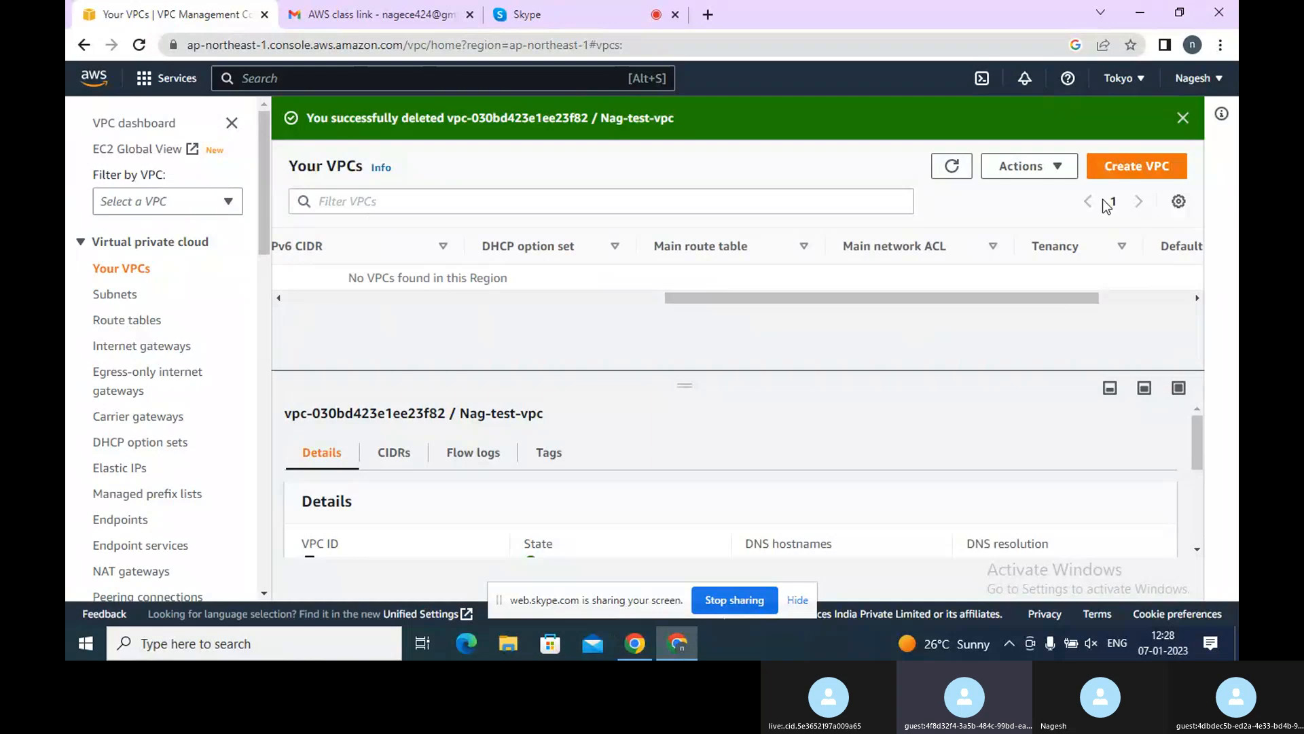
{"action": "left_click", "coordinate": [1141, 167]}
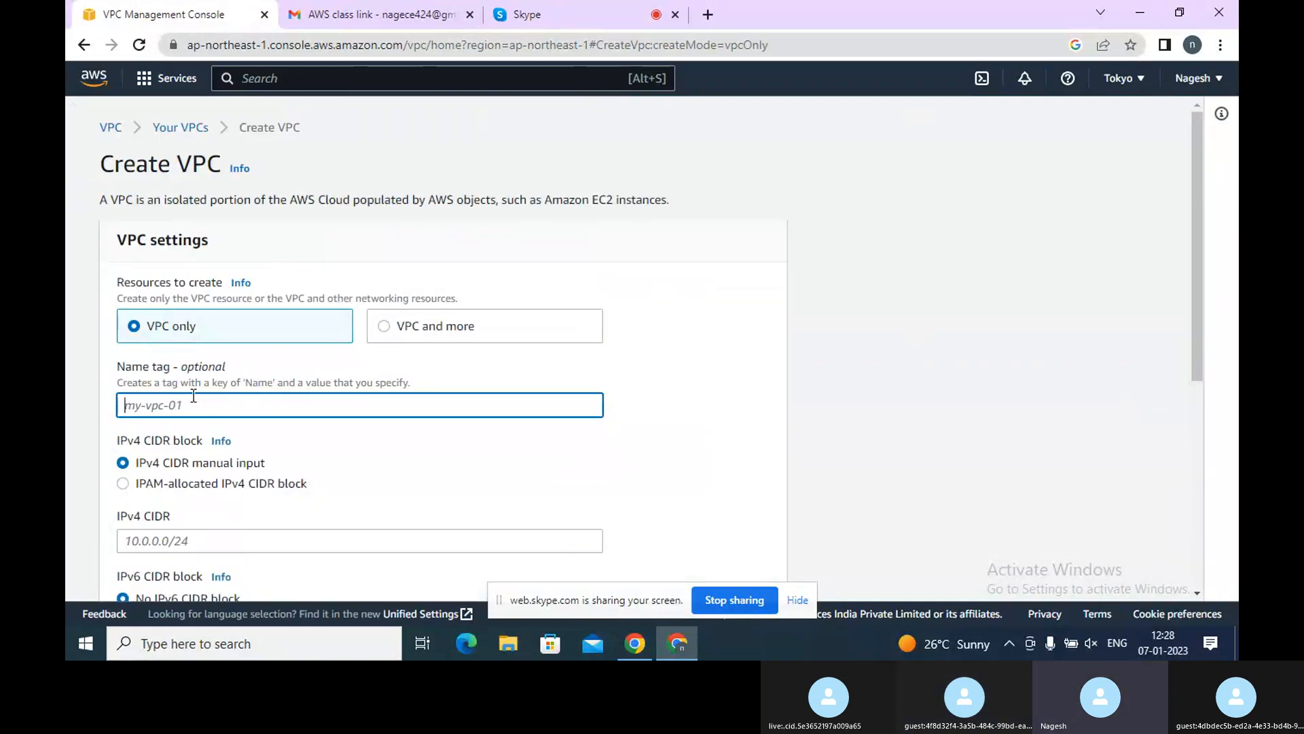
{"action": "type", "text": "M"}
{"action": "key", "text": "BackSpace"}
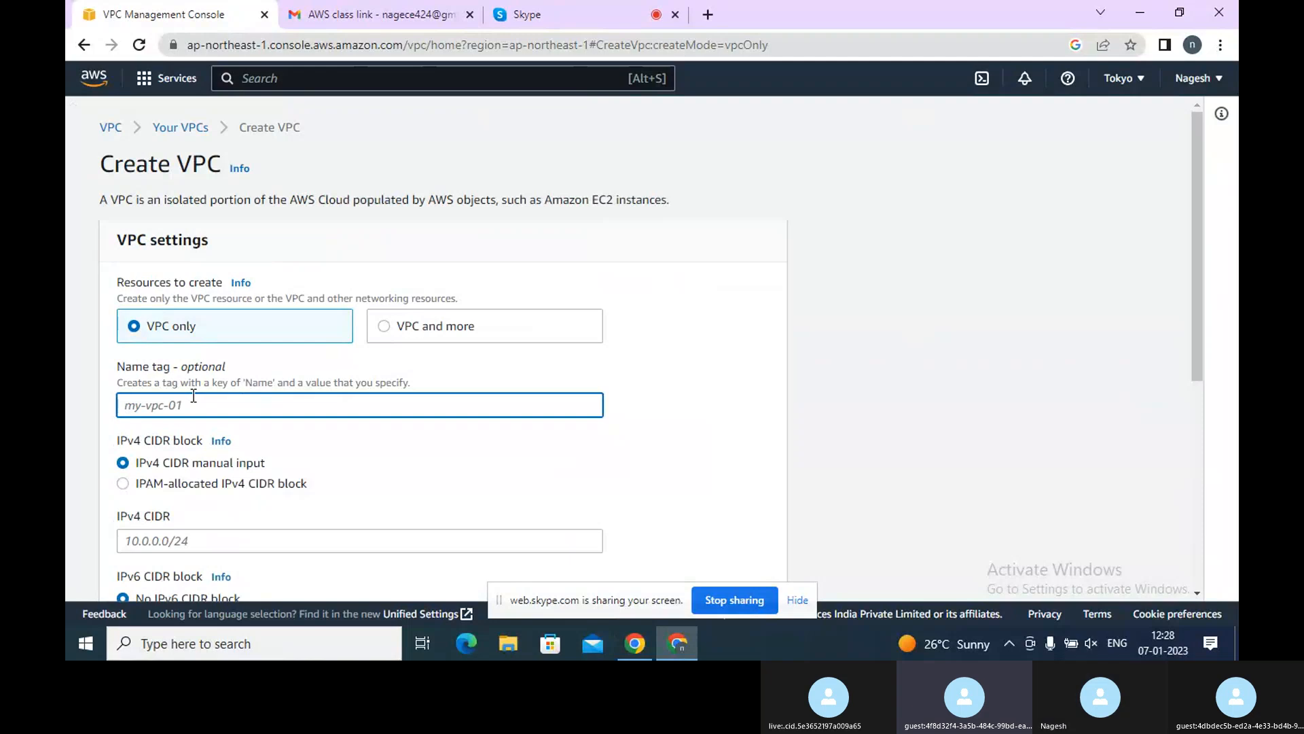
{"action": "type", "text": "My"}
{"action": "key", "text": "BackSpace"}
{"action": "key", "text": "BackSpace"}
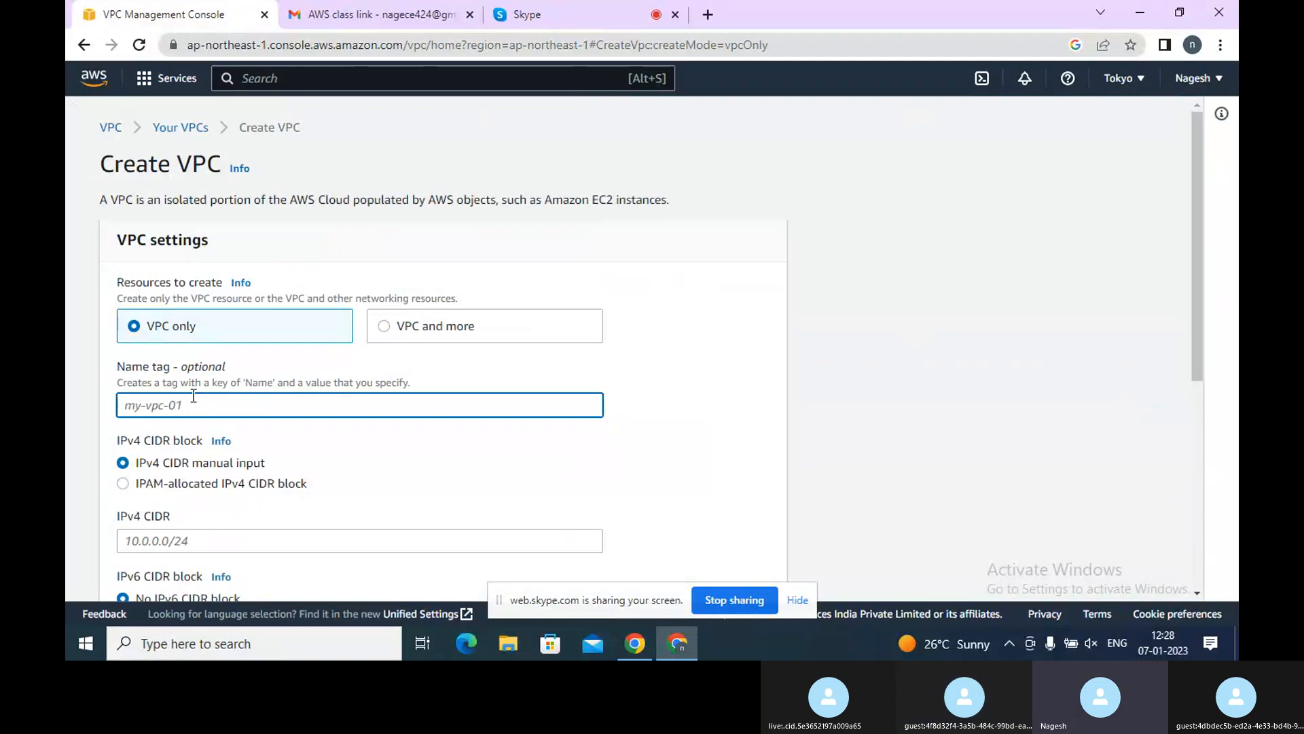
{"action": "type", "text": "N"}
{"action": "key", "text": "BackSpace"}
{"action": "type", "text": "My-test-VPC"}
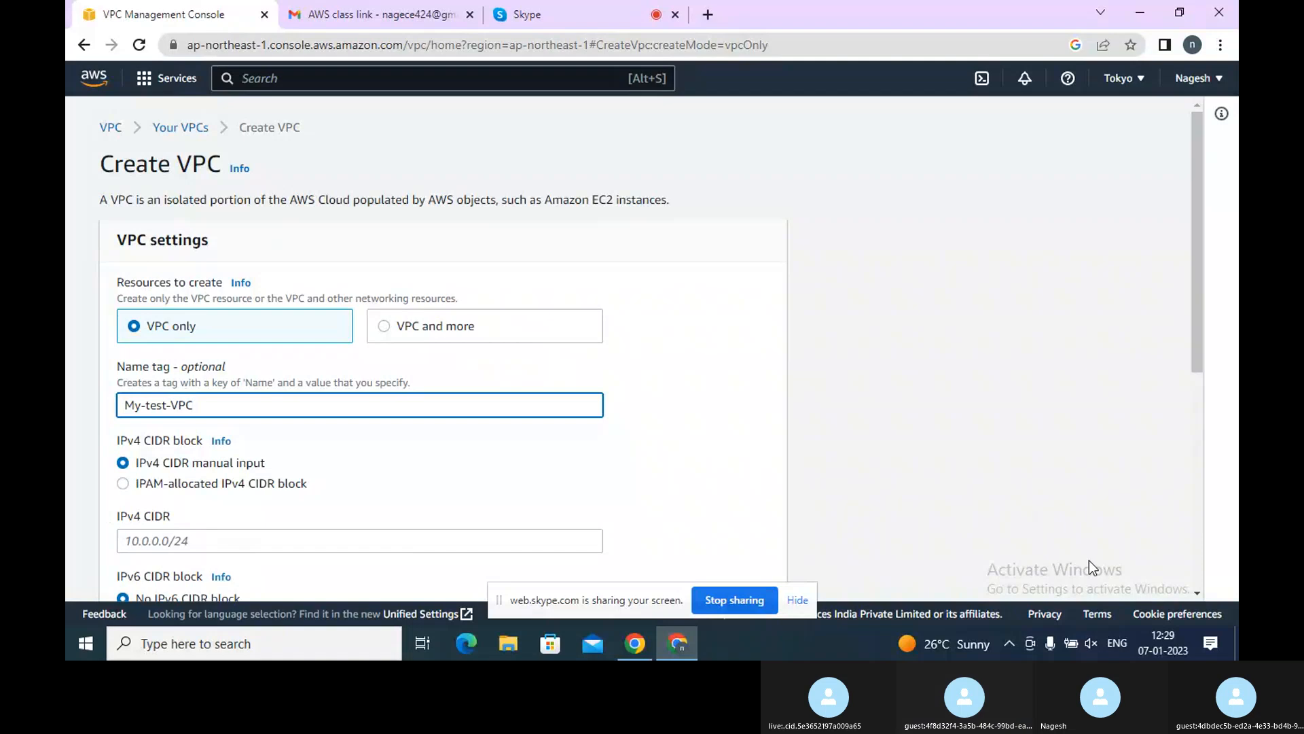
Enter 10.0.0.0/16 as the VPC's IPv4 CIDR block
{"action": "scroll", "coordinate": [1197, 590], "scroll_direction": "down", "scroll_amount": 3}
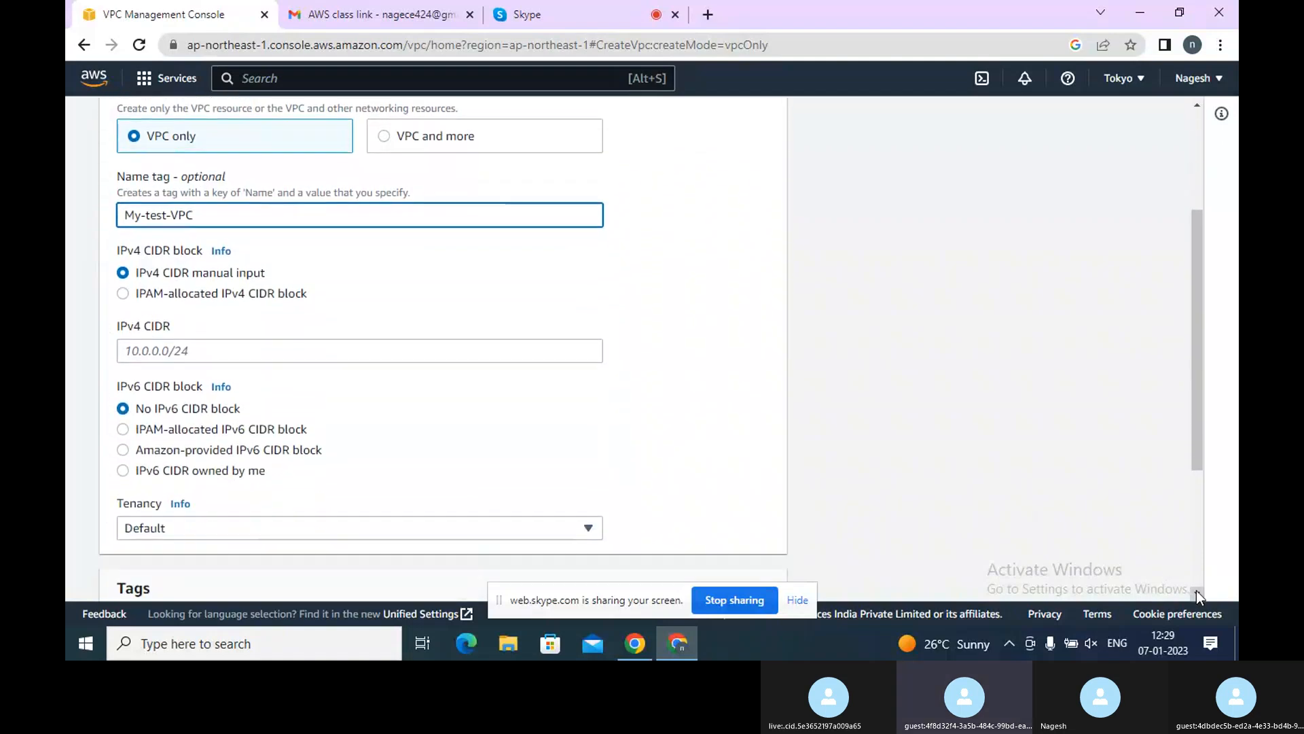
{"action": "left_click", "coordinate": [277, 335]}
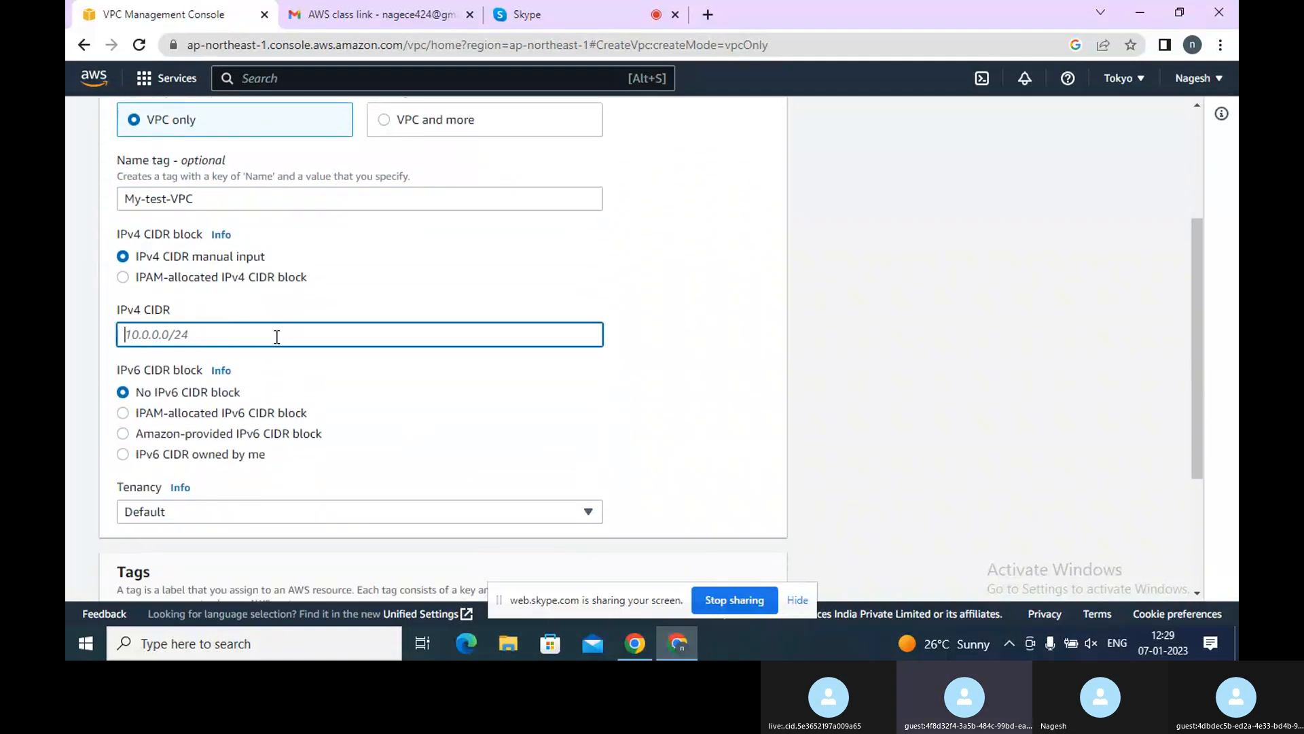
{"action": "type", "text": "10"}
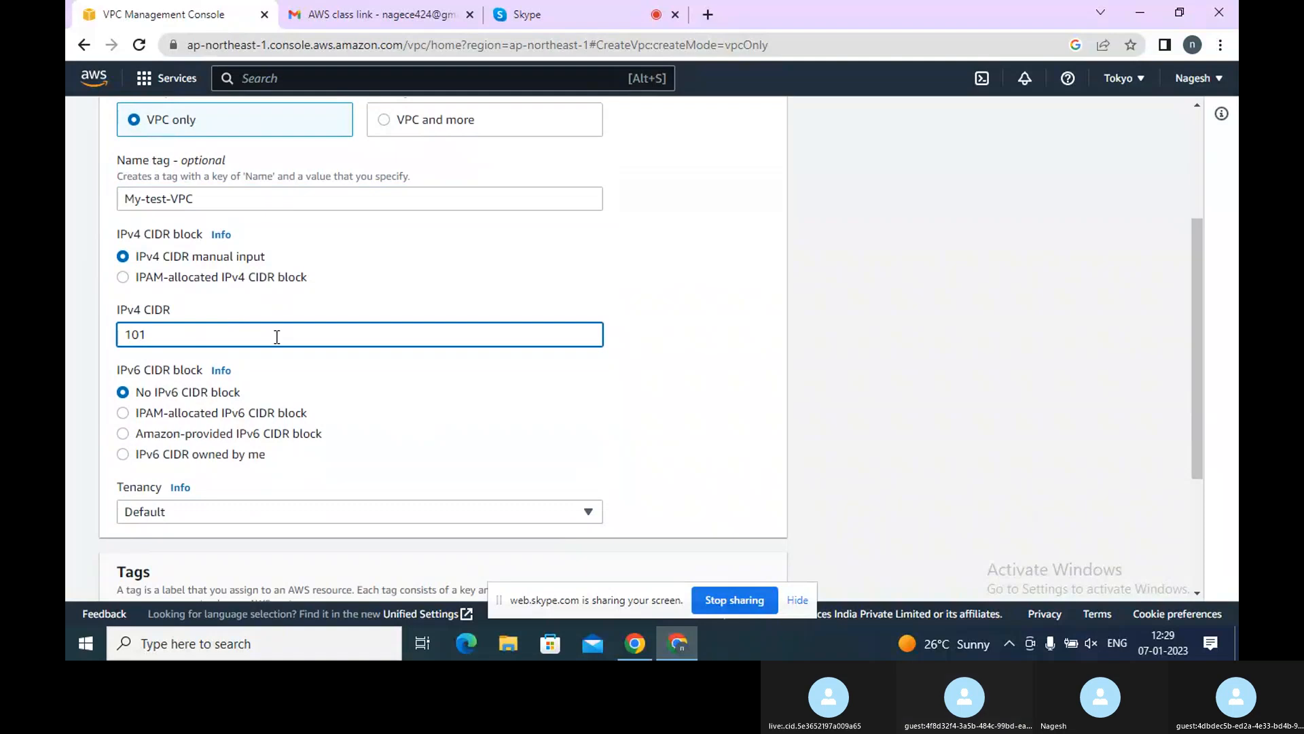
{"action": "type", "text": ".0.0.0"}
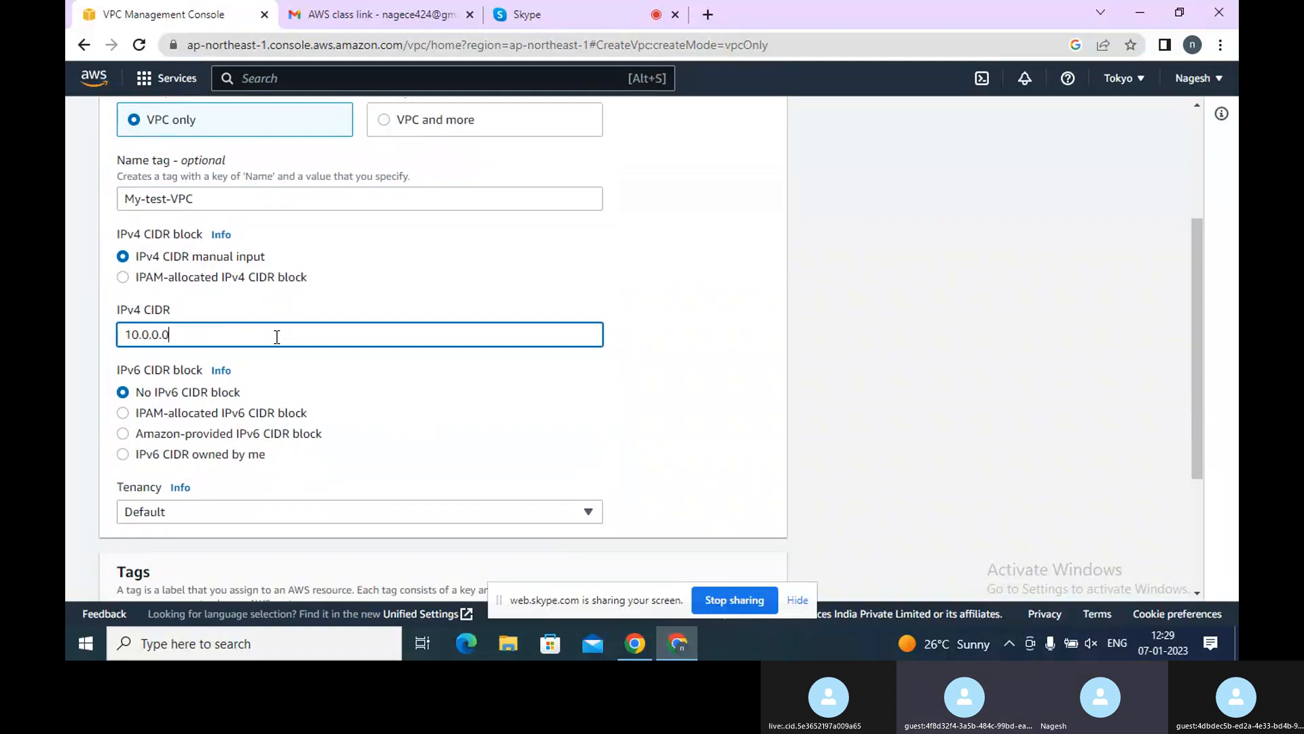
{"action": "type", "text": "/"}
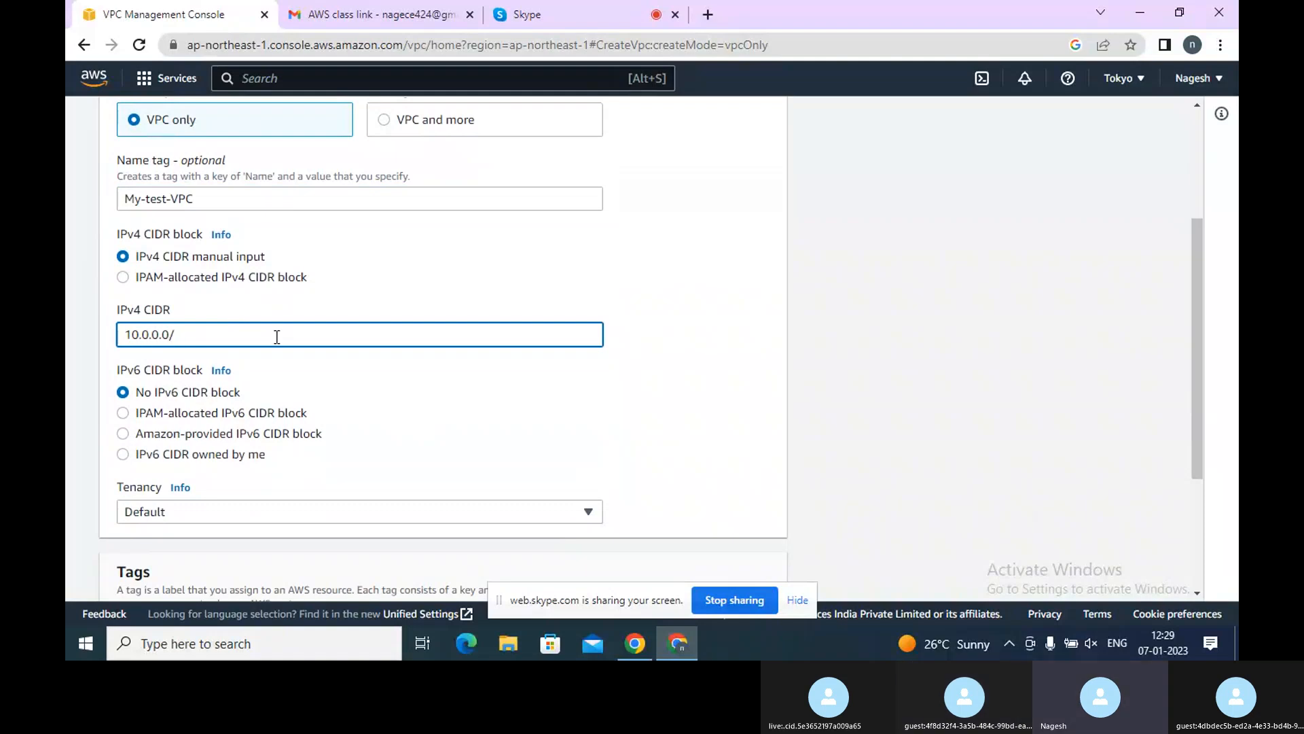
{"action": "type", "text": "16"}
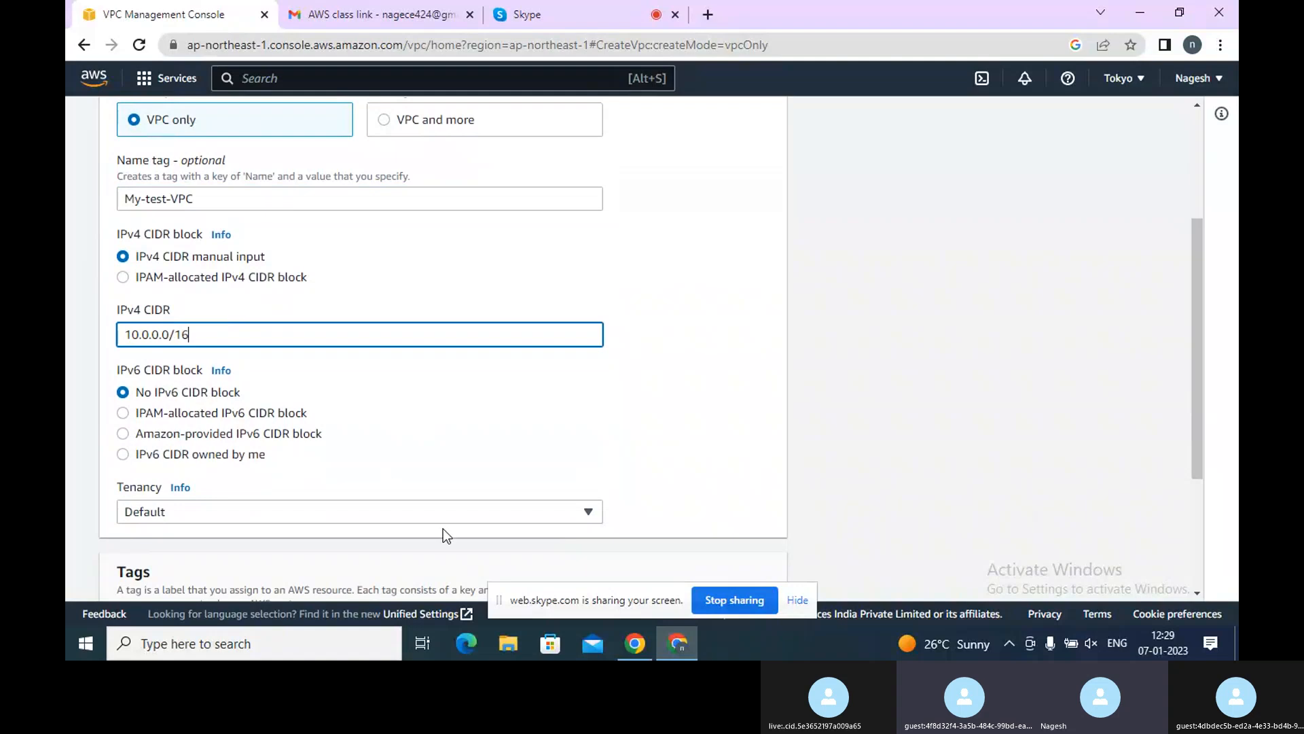
Choose Dedicated tenancy and create the VPC
{"action": "left_click", "coordinate": [428, 516]}
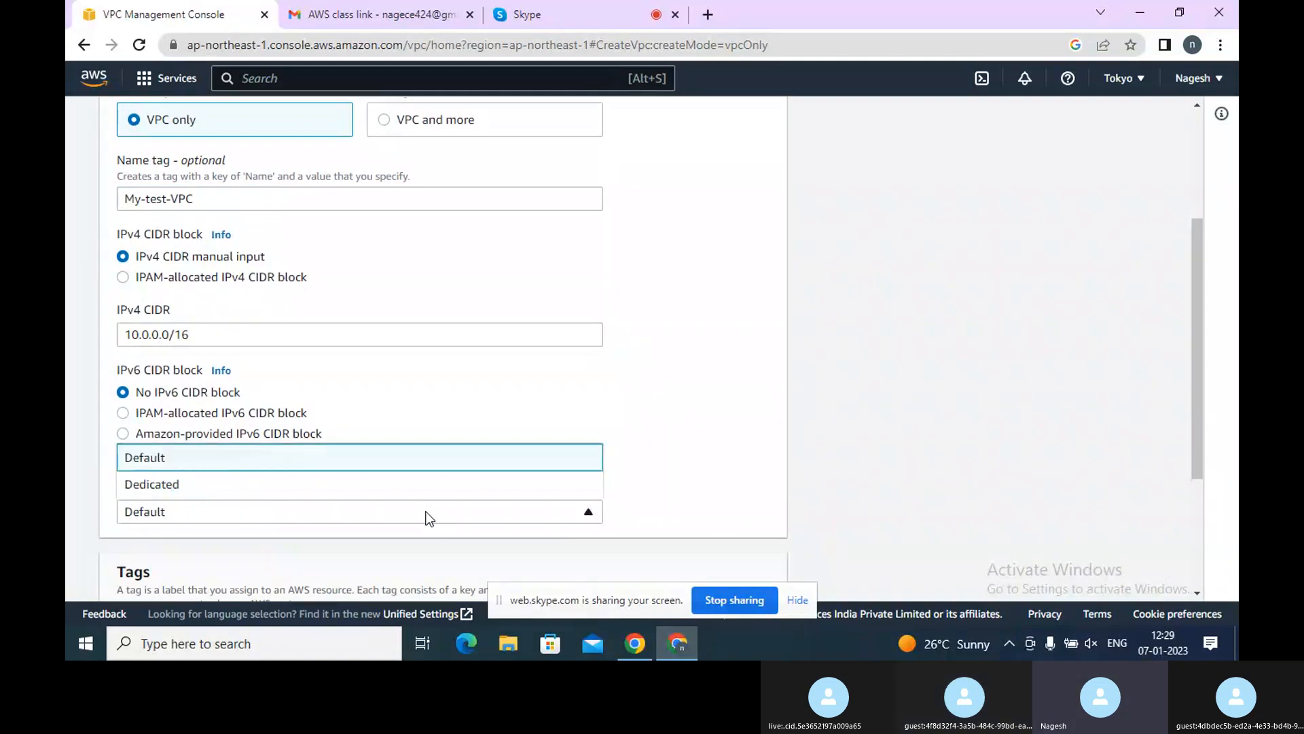
{"action": "left_click", "coordinate": [196, 496]}
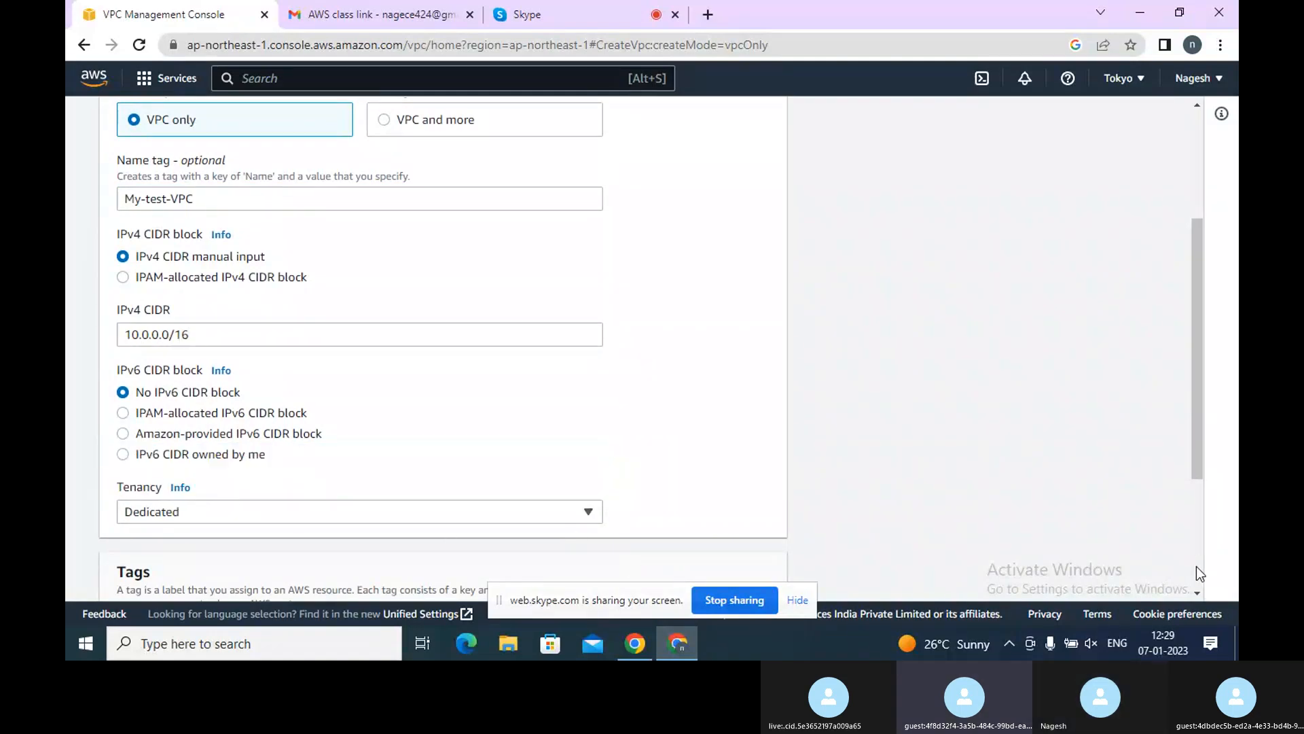
{"action": "scroll", "coordinate": [1197, 591], "scroll_direction": "down", "scroll_amount": 3}
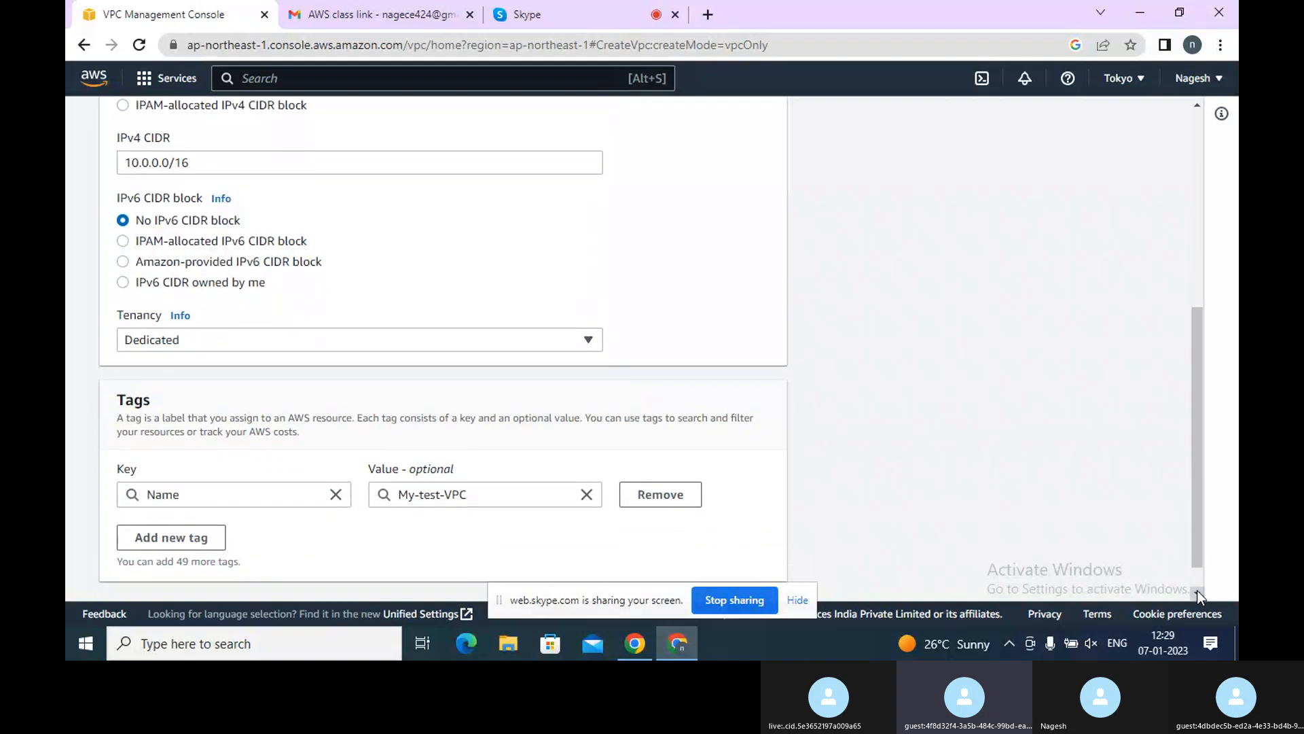
{"action": "scroll", "coordinate": [1198, 596], "scroll_direction": "down", "scroll_amount": 1}
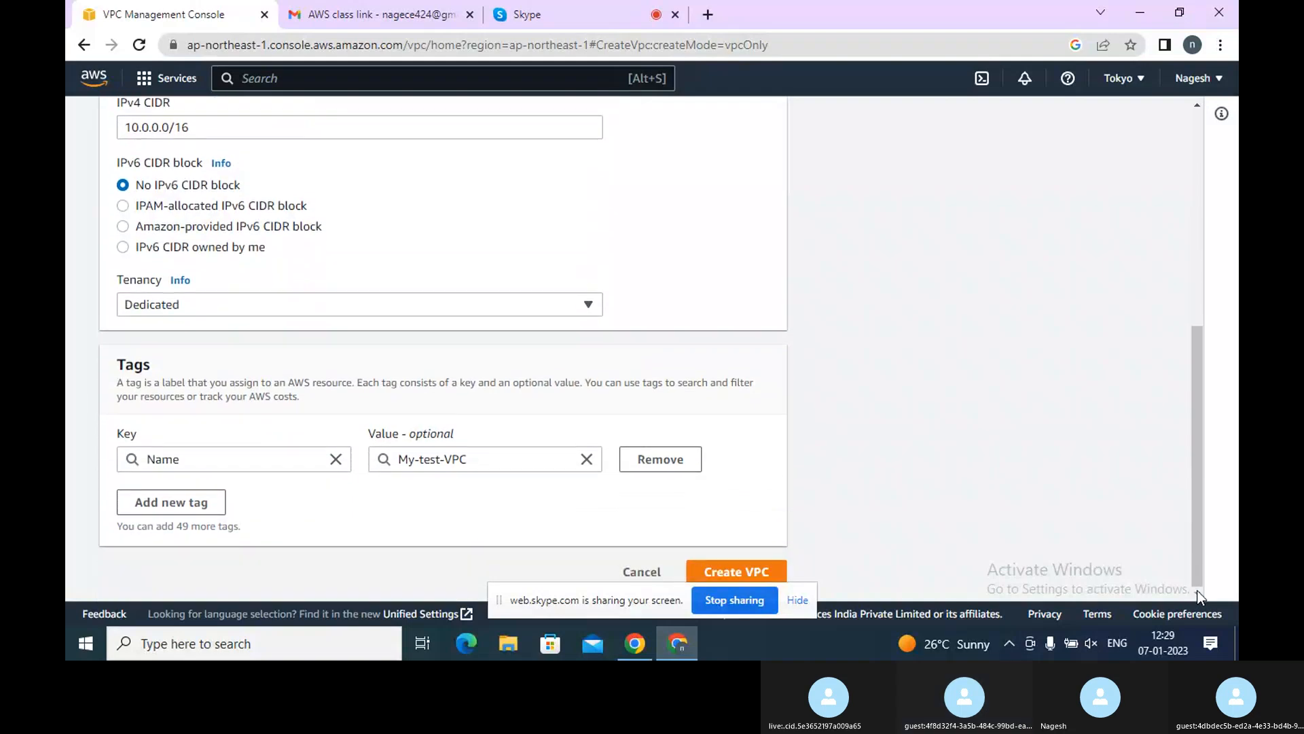
{"action": "left_click", "coordinate": [752, 574]}
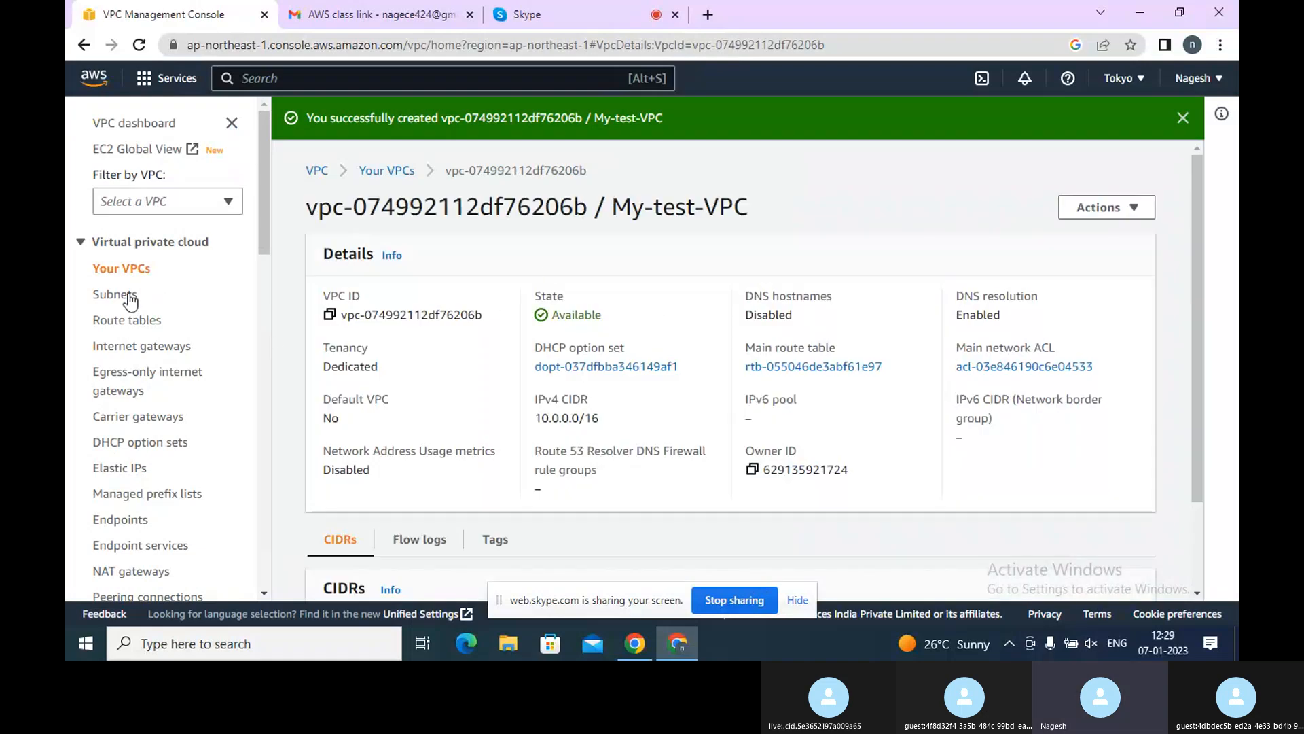
Edit My-test-VPC's settings to enable DNS hostnames and save them
{"action": "left_click", "coordinate": [127, 297]}
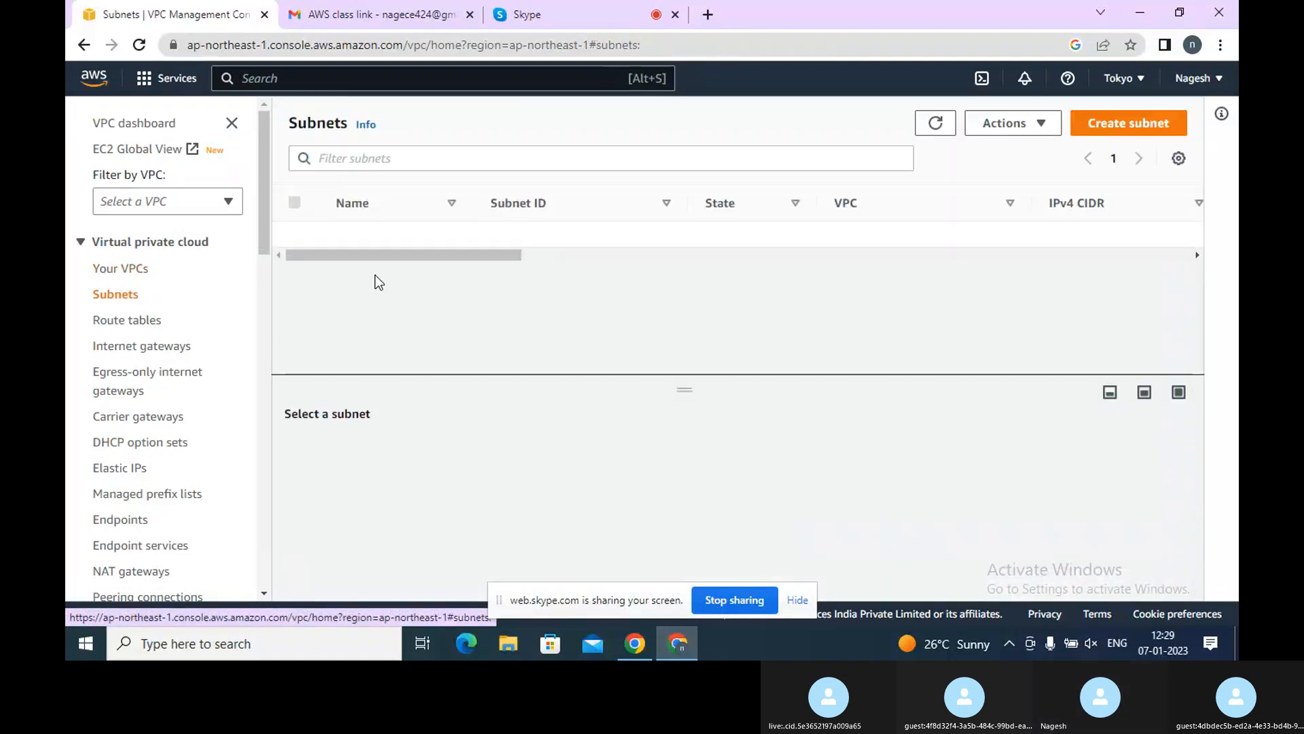
{"action": "left_click", "coordinate": [126, 270]}
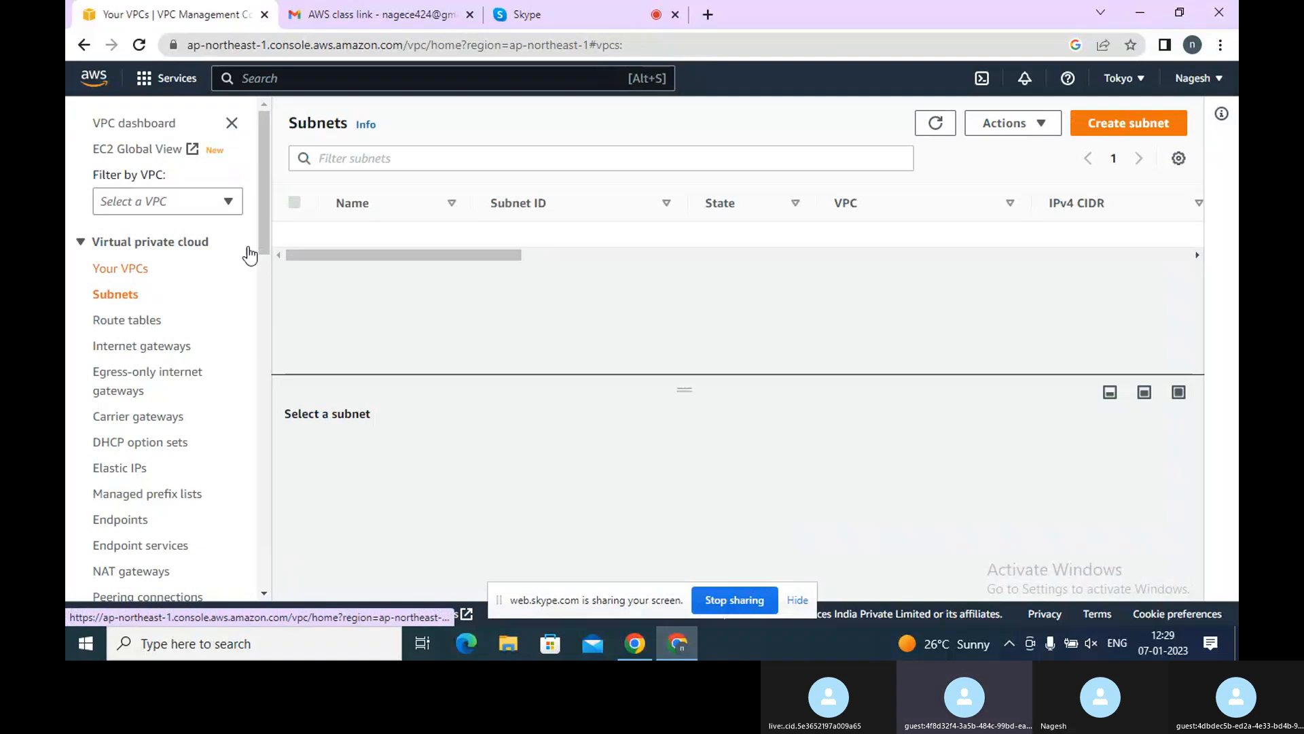
{"action": "left_click", "coordinate": [1029, 128]}
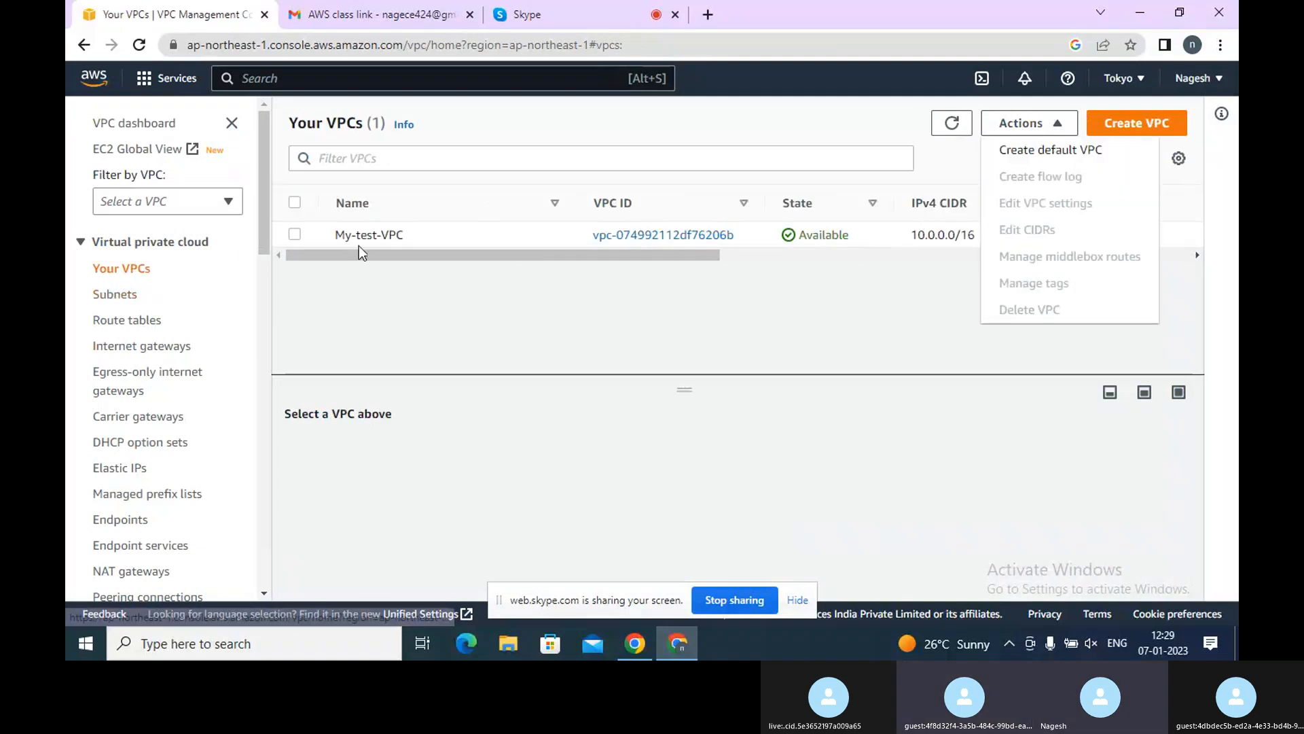
{"action": "left_click", "coordinate": [294, 233]}
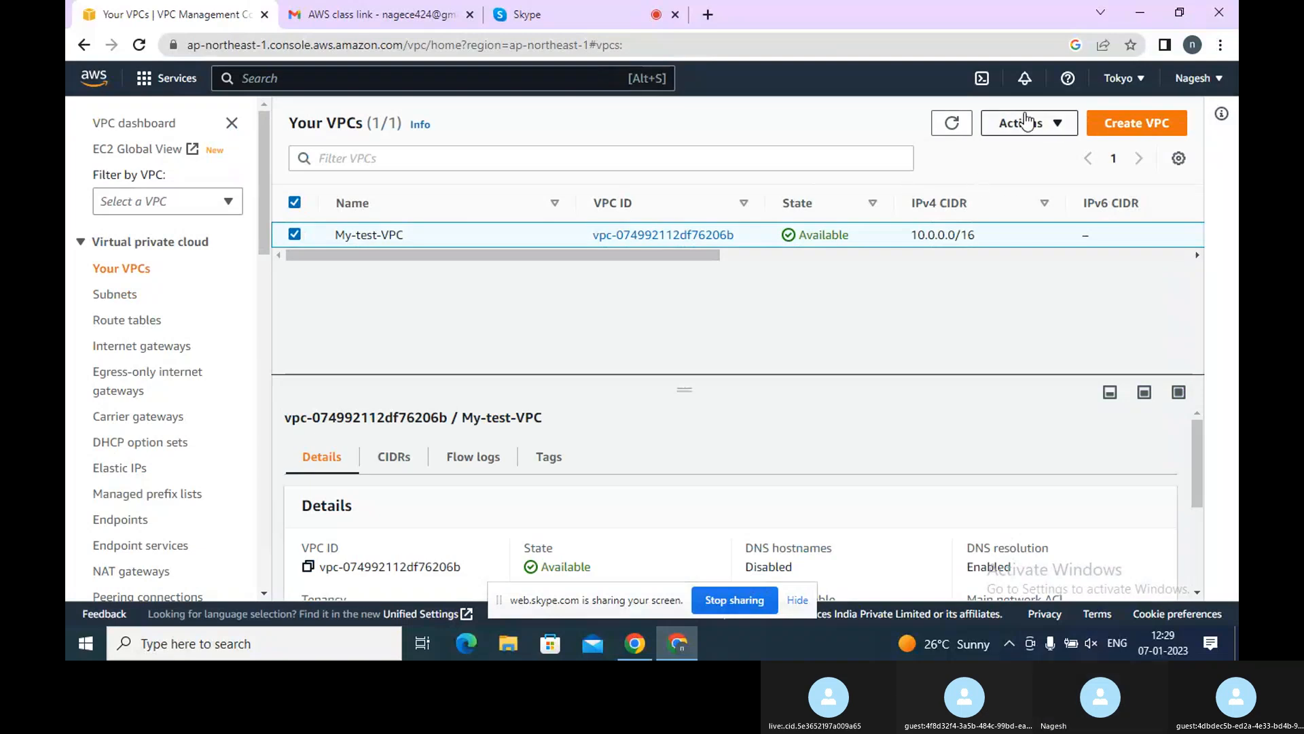
{"action": "left_click", "coordinate": [1026, 122]}
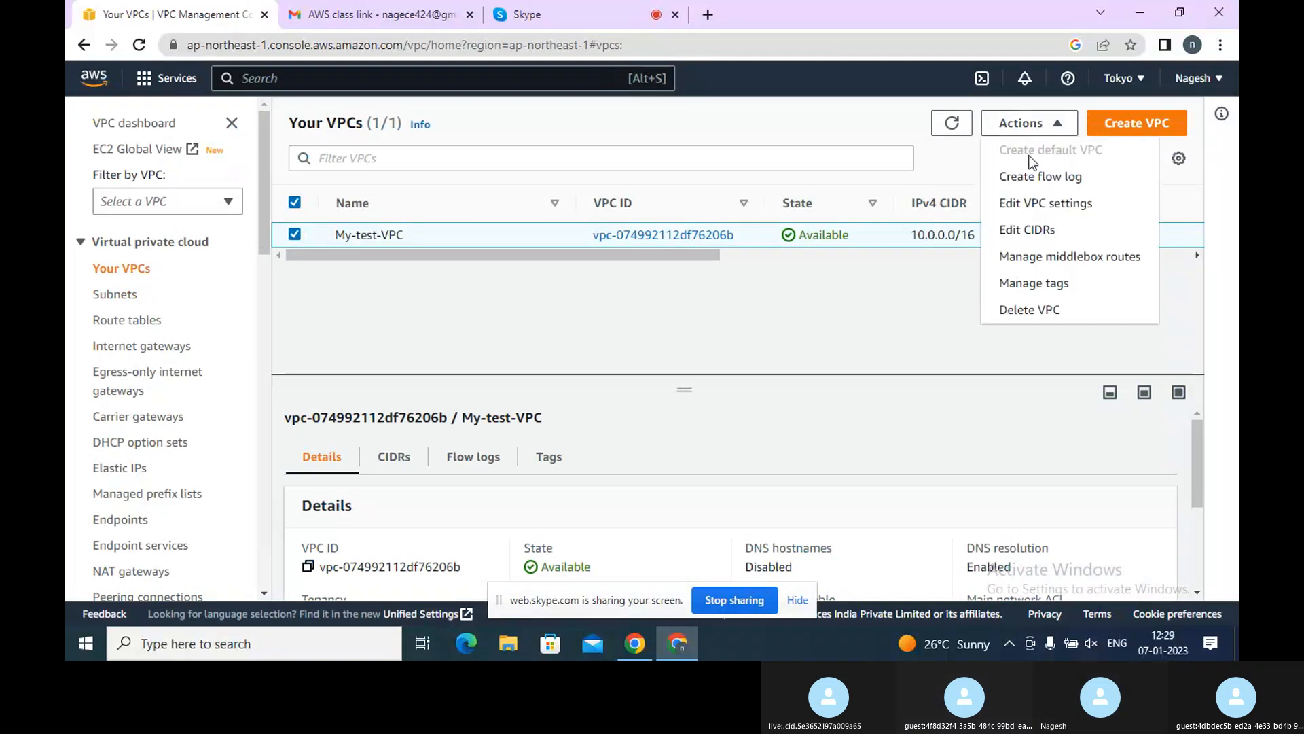
{"action": "left_click", "coordinate": [1028, 209]}
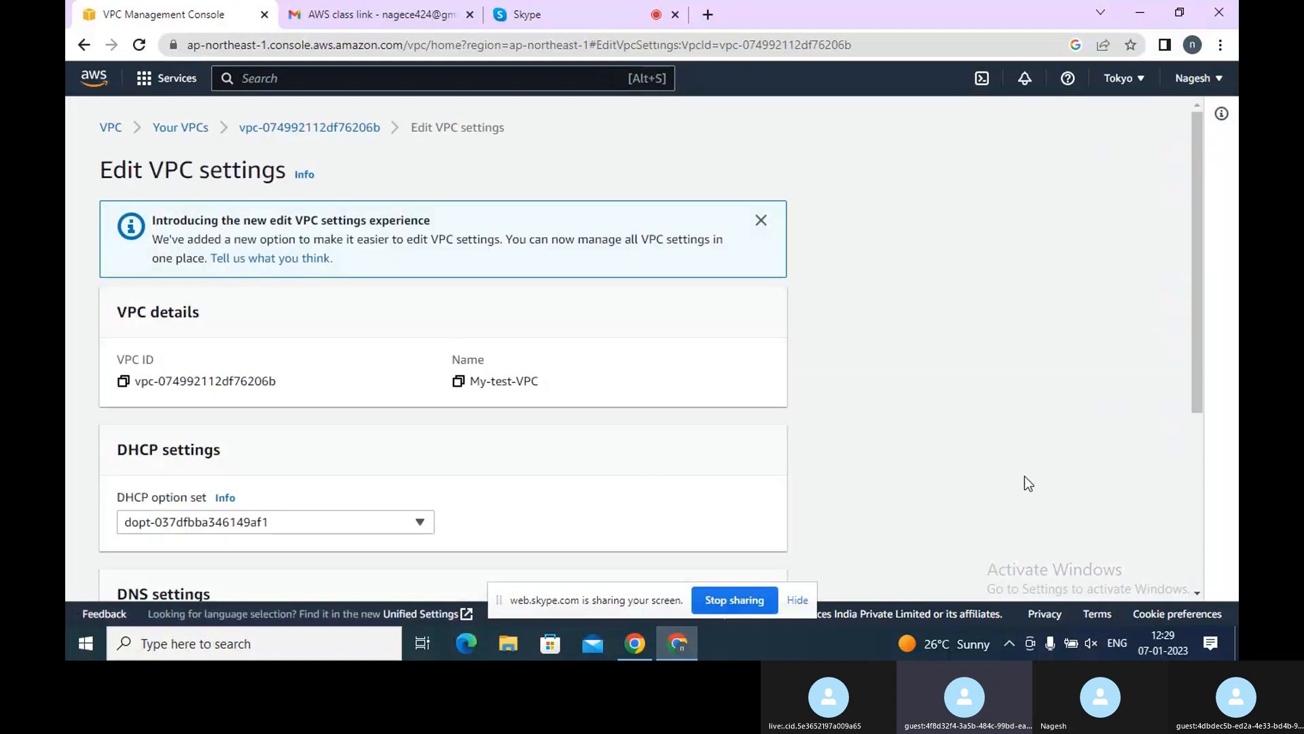
{"action": "scroll", "coordinate": [1195, 520], "scroll_direction": "down", "scroll_amount": 5}
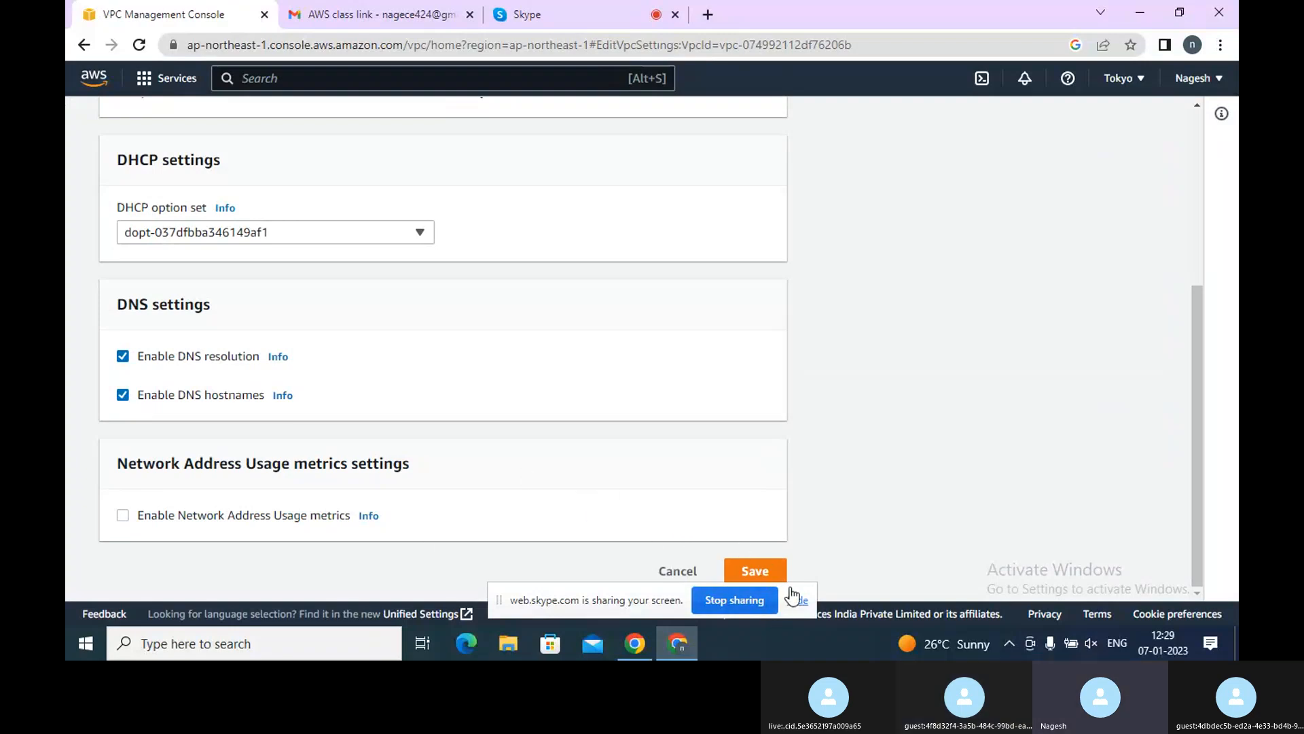
{"action": "left_click", "coordinate": [773, 574]}
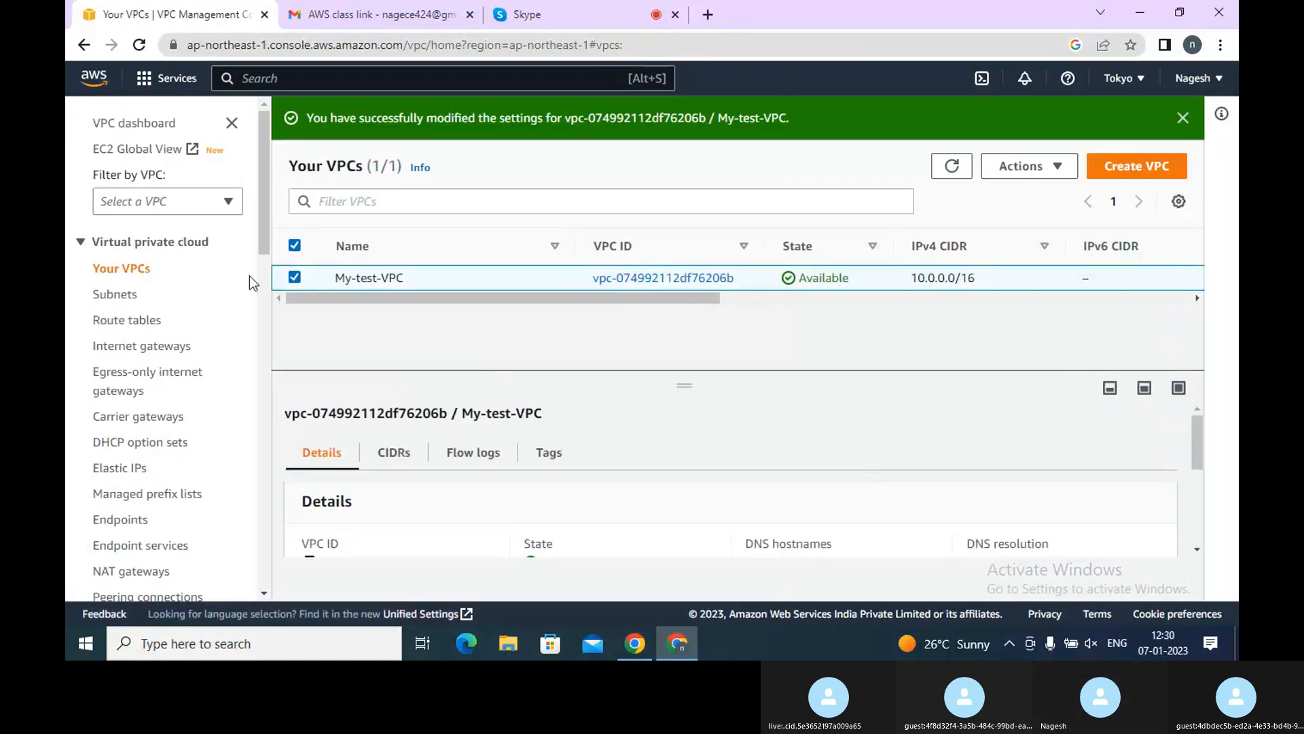
Start creating a subnet inside My-test-VPC
{"action": "left_click", "coordinate": [108, 299]}
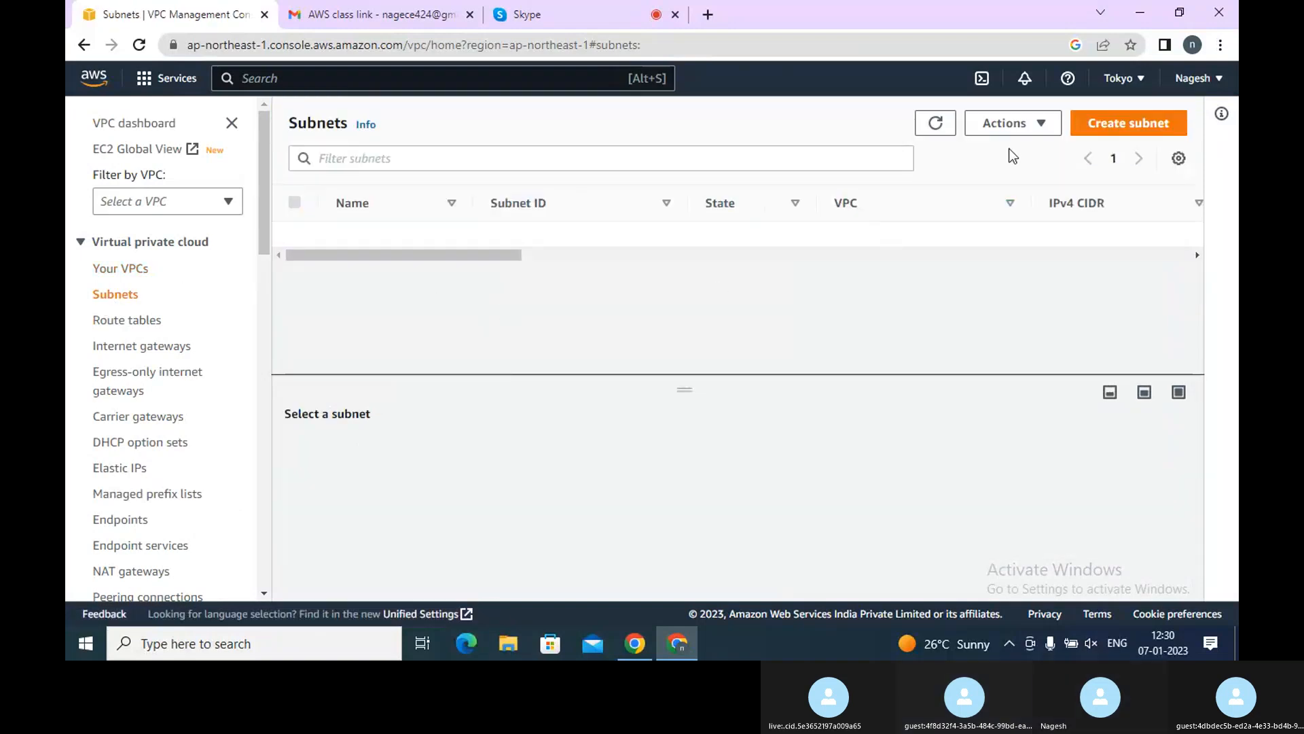
{"action": "left_click", "coordinate": [1096, 113]}
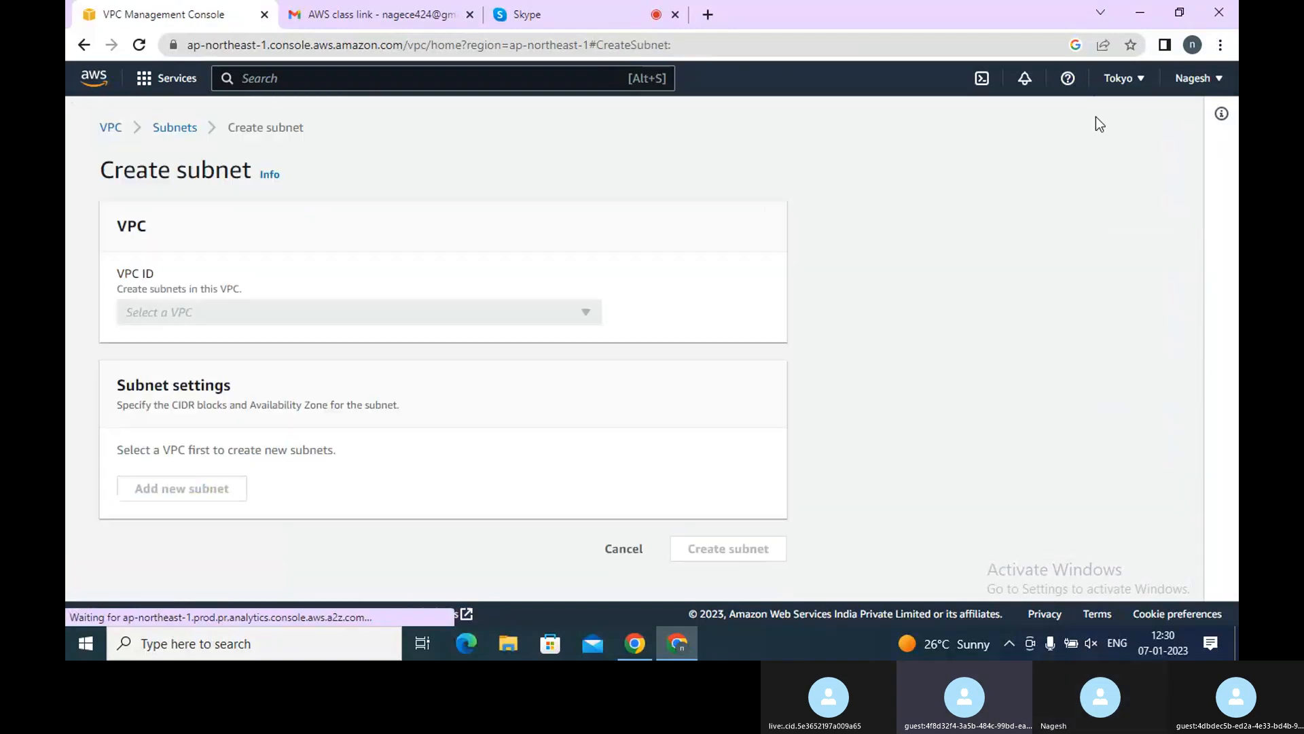
{"action": "left_click", "coordinate": [459, 313]}
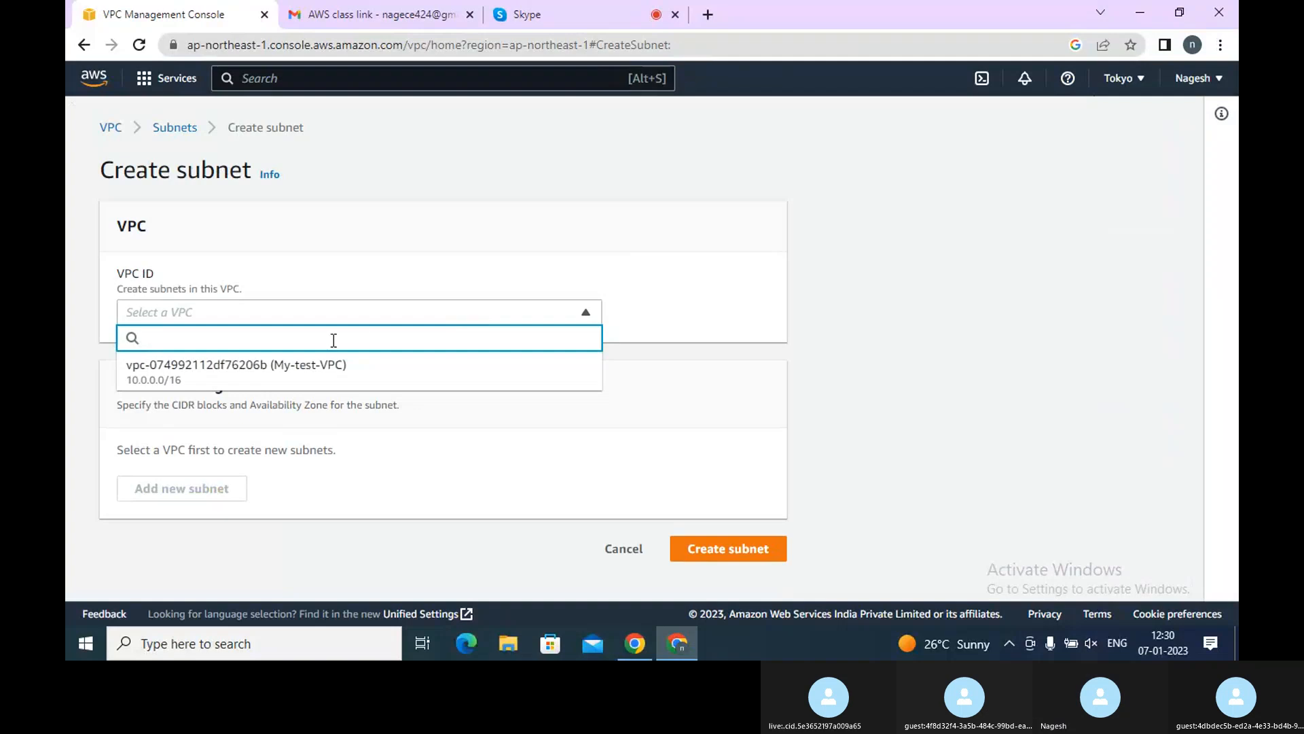
{"action": "left_click", "coordinate": [311, 371]}
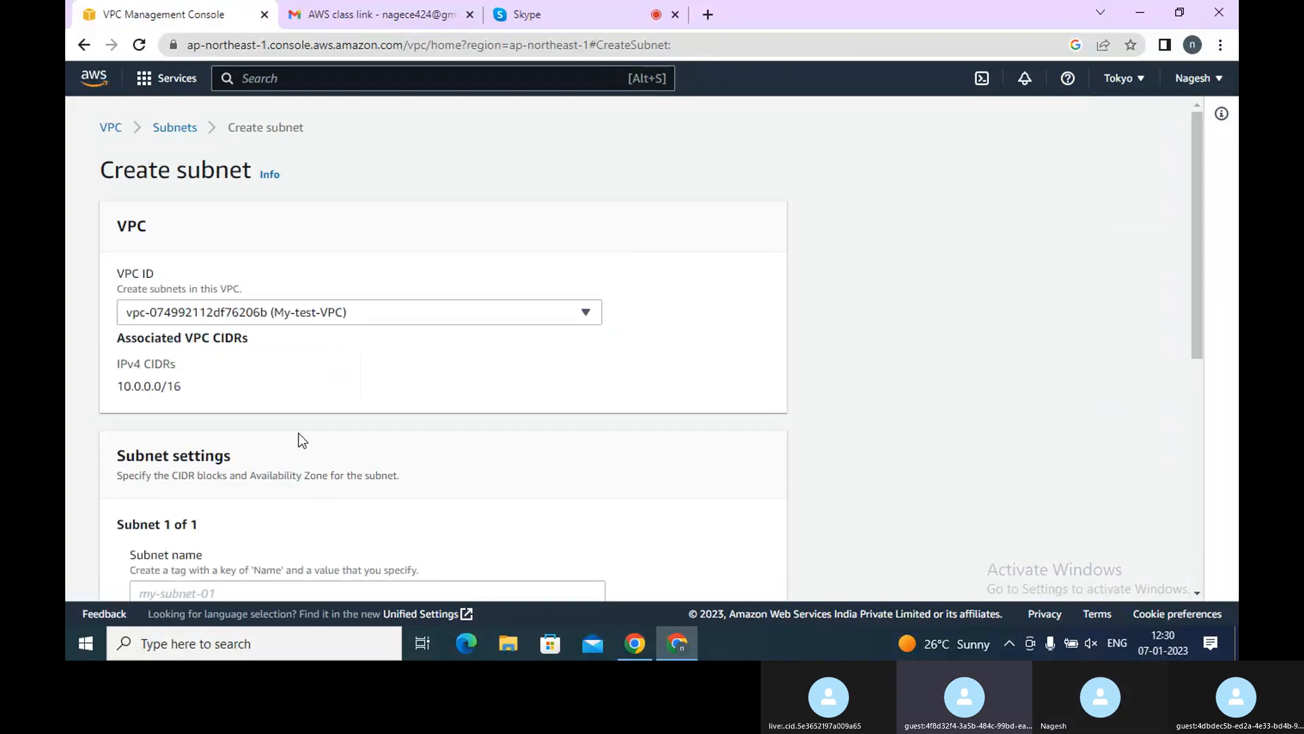
{"action": "left_click", "coordinate": [1197, 530]}
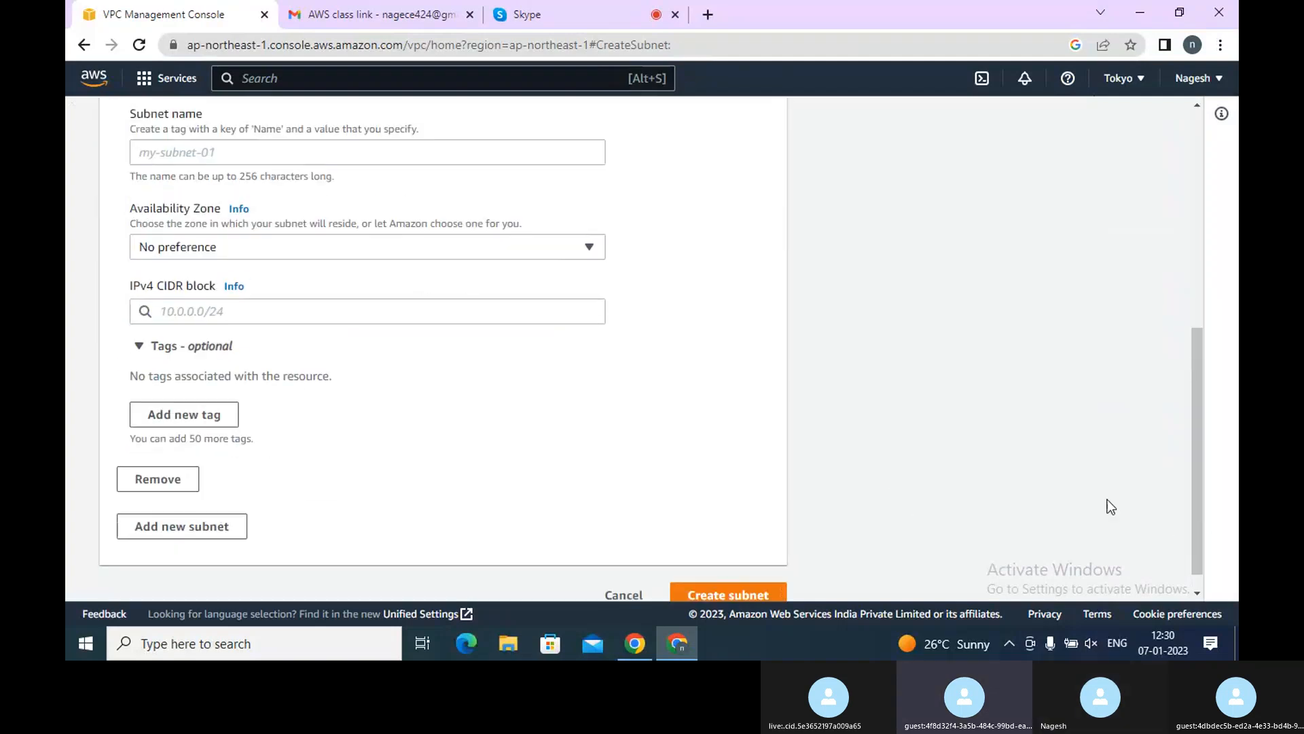
Name the new subnet public
{"action": "left_click", "coordinate": [363, 155]}
{"action": "type", "text": "Te"}
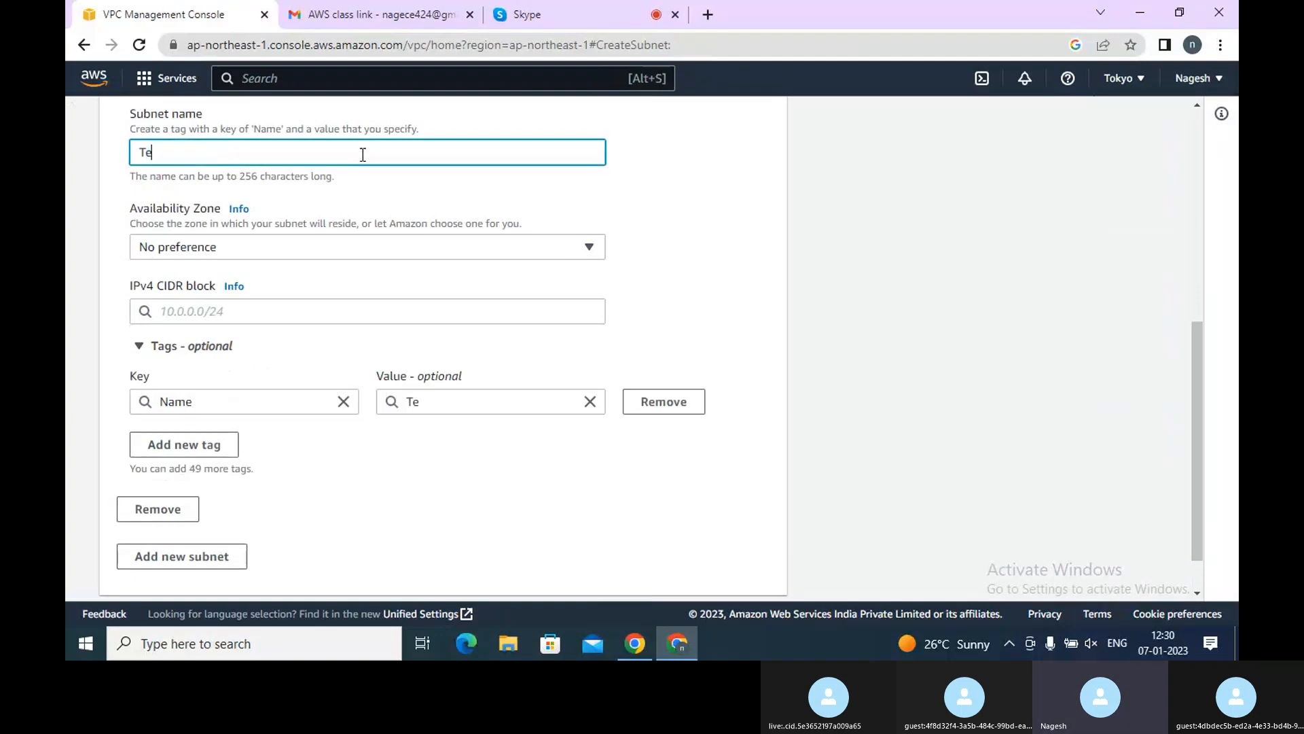
{"action": "type", "text": "st-subnet"}
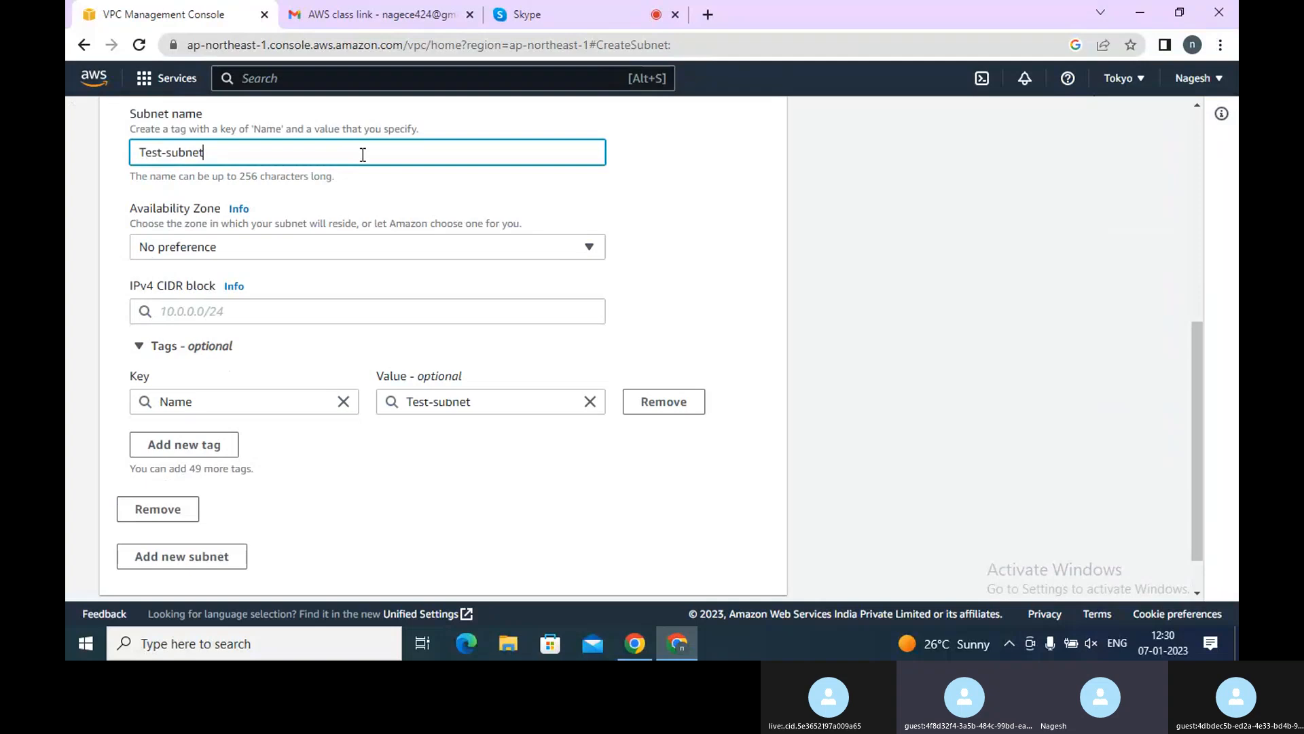
{"action": "key", "text": "BackSpace"}
{"action": "key", "text": "BackSpace"}
{"action": "key", "text": "BackSpace"}
{"action": "key", "text": "BackSpace"}
{"action": "key", "text": "BackSpace"}
{"action": "key", "text": "BackSpace"}
{"action": "key", "text": "BackSpace"}
{"action": "key", "text": "BackSpace"}
{"action": "key", "text": "BackSpace"}
{"action": "key", "text": "BackSpace"}
{"action": "key", "text": "BackSpace"}
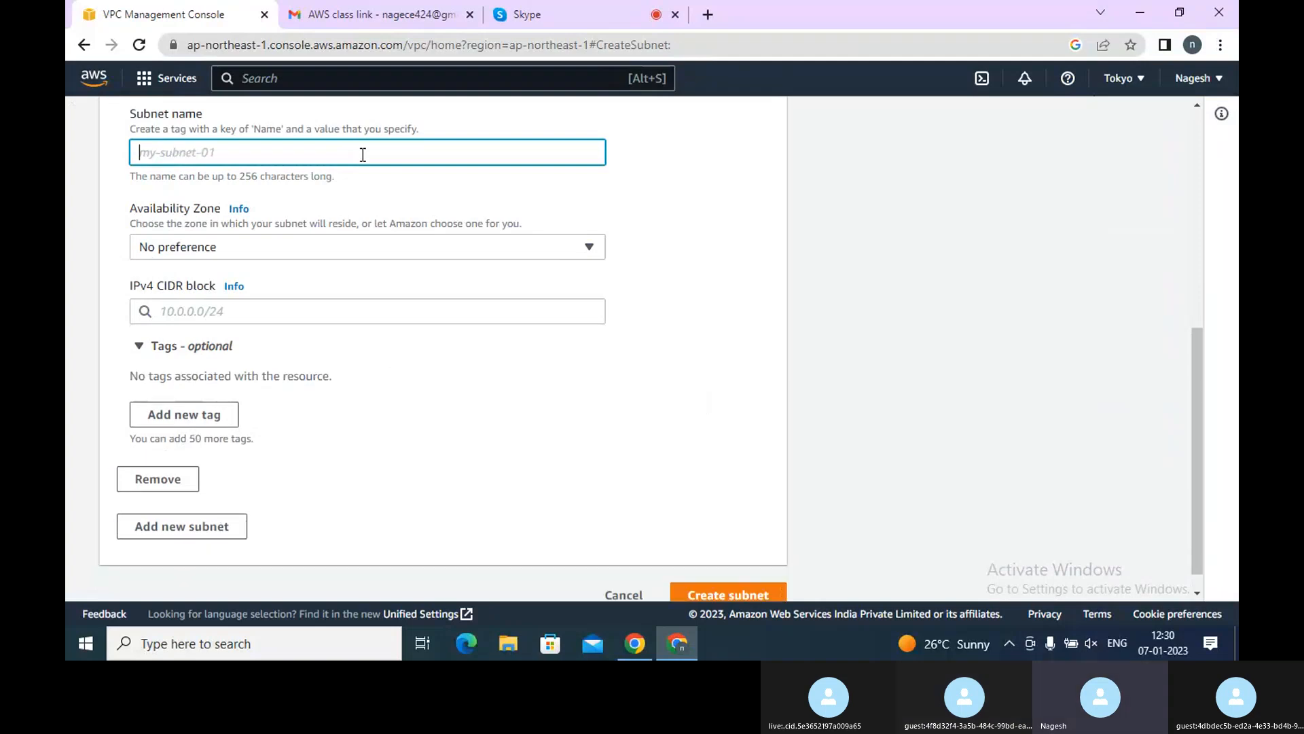
{"action": "type", "text": "public"}
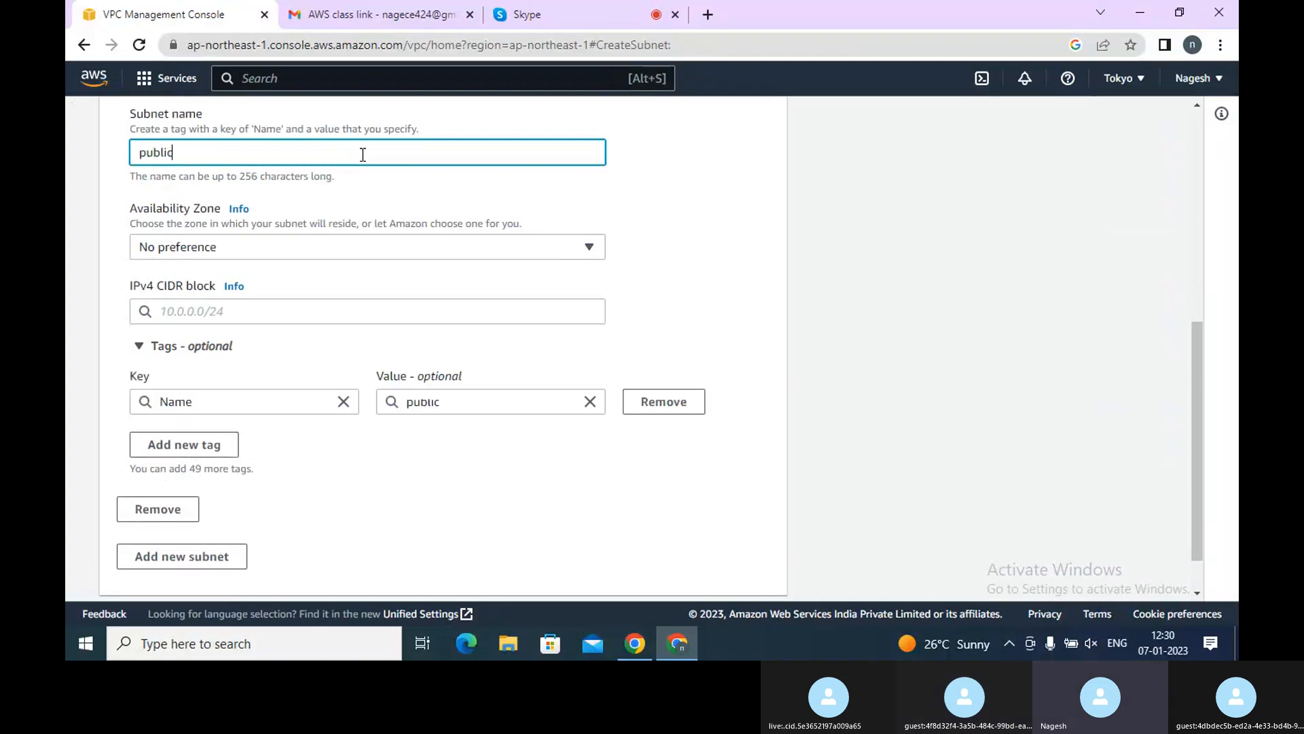
Set the public subnet's Availability Zone to Asia Pacific (Tokyo) / ap-northeast-1a
{"action": "left_click", "coordinate": [255, 242]}
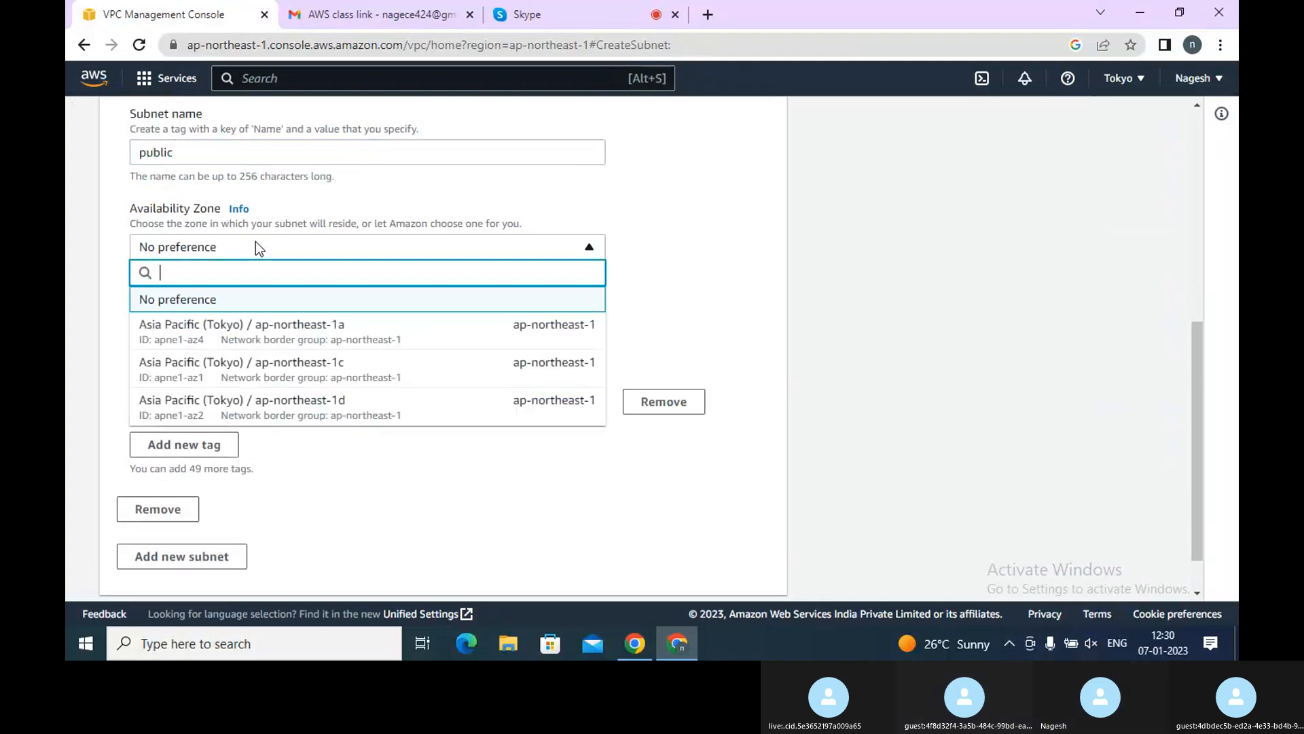
{"action": "left_click", "coordinate": [220, 336]}
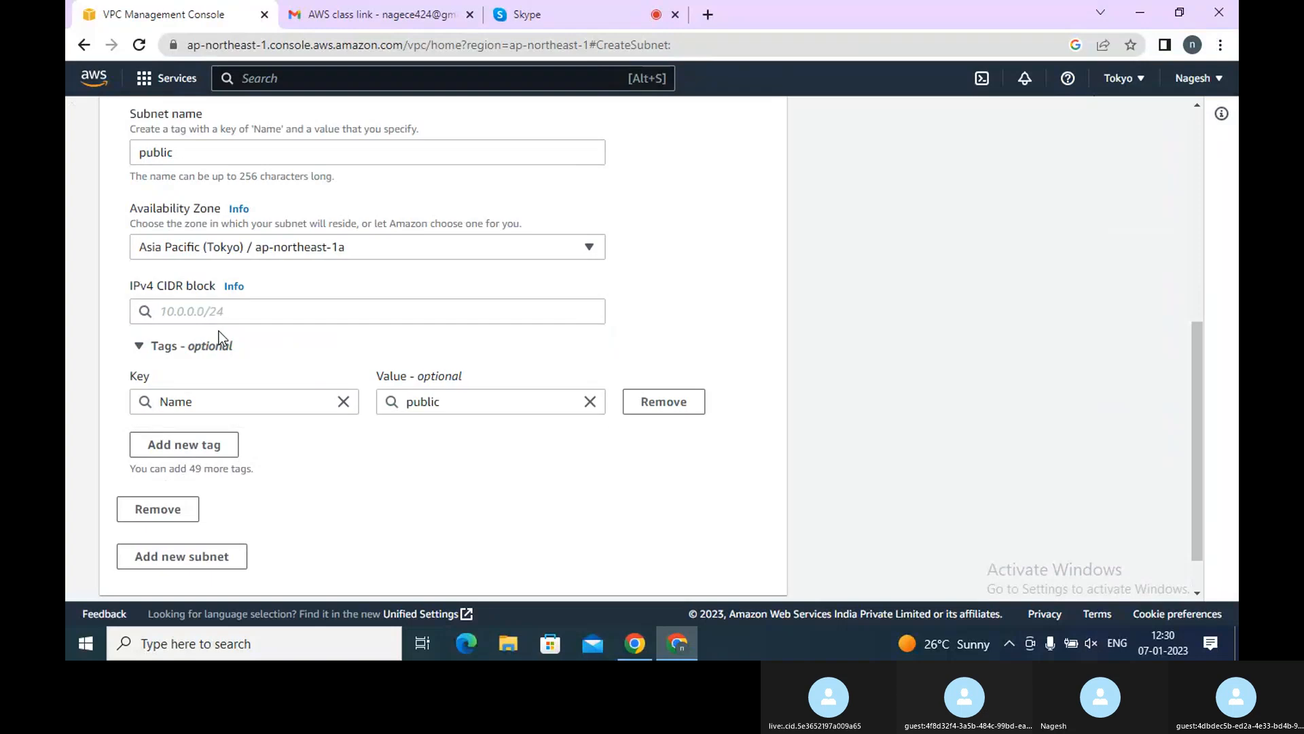
Enter 10.0.0.0/22 as the public subnet's IPv4 CIDR block
{"action": "left_click", "coordinate": [231, 310]}
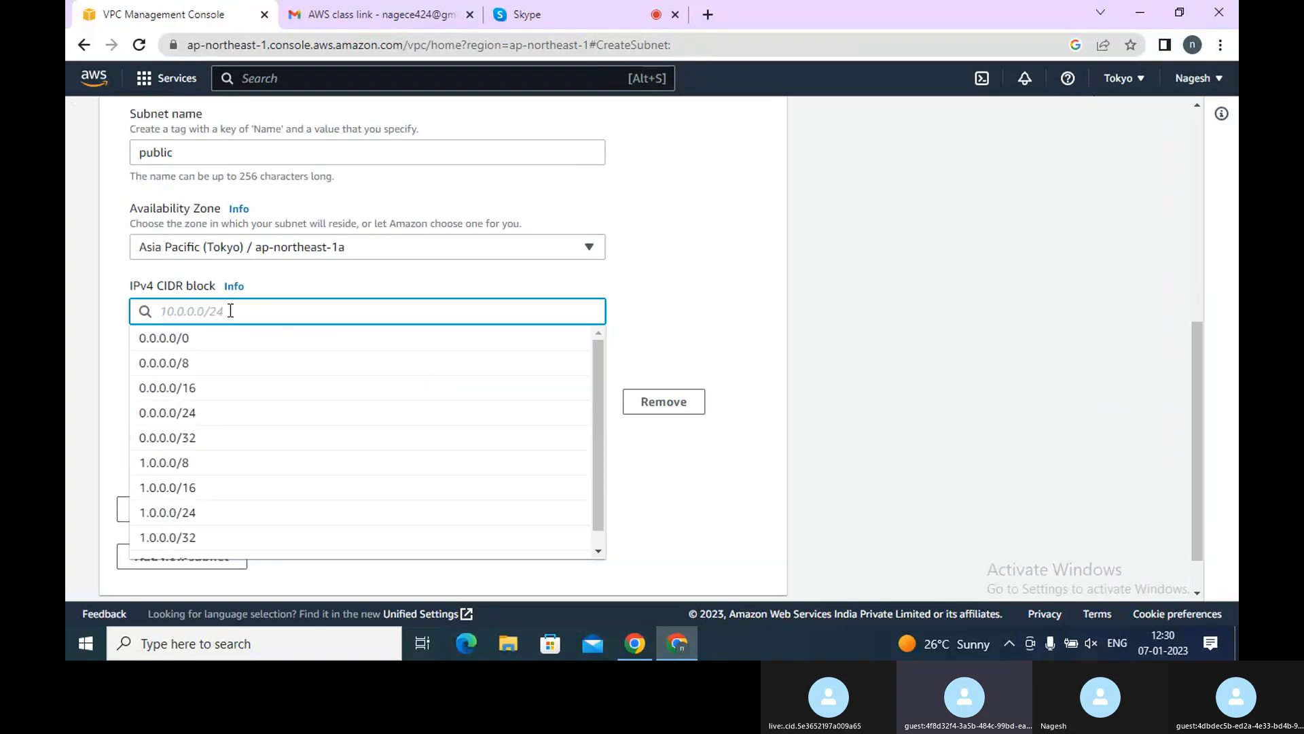
{"action": "type", "text": "10.0.0.0"}
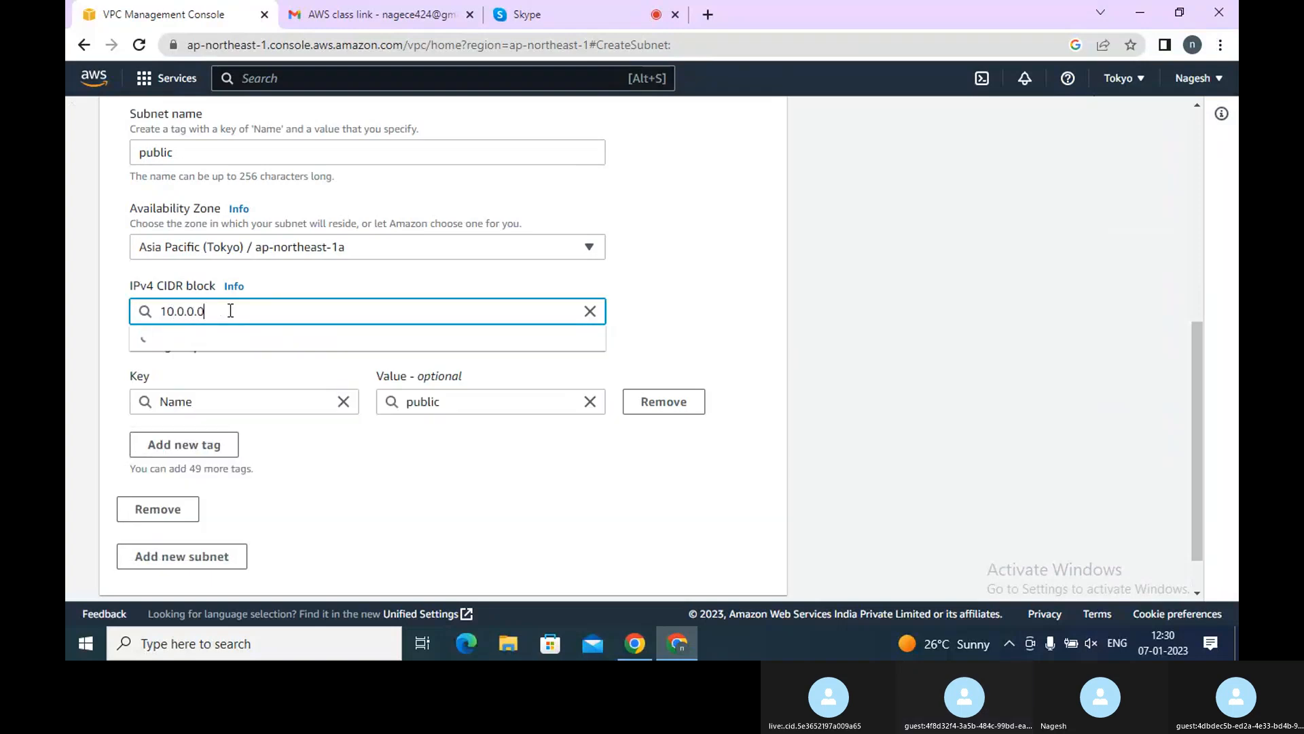
{"action": "type", "text": "/"}
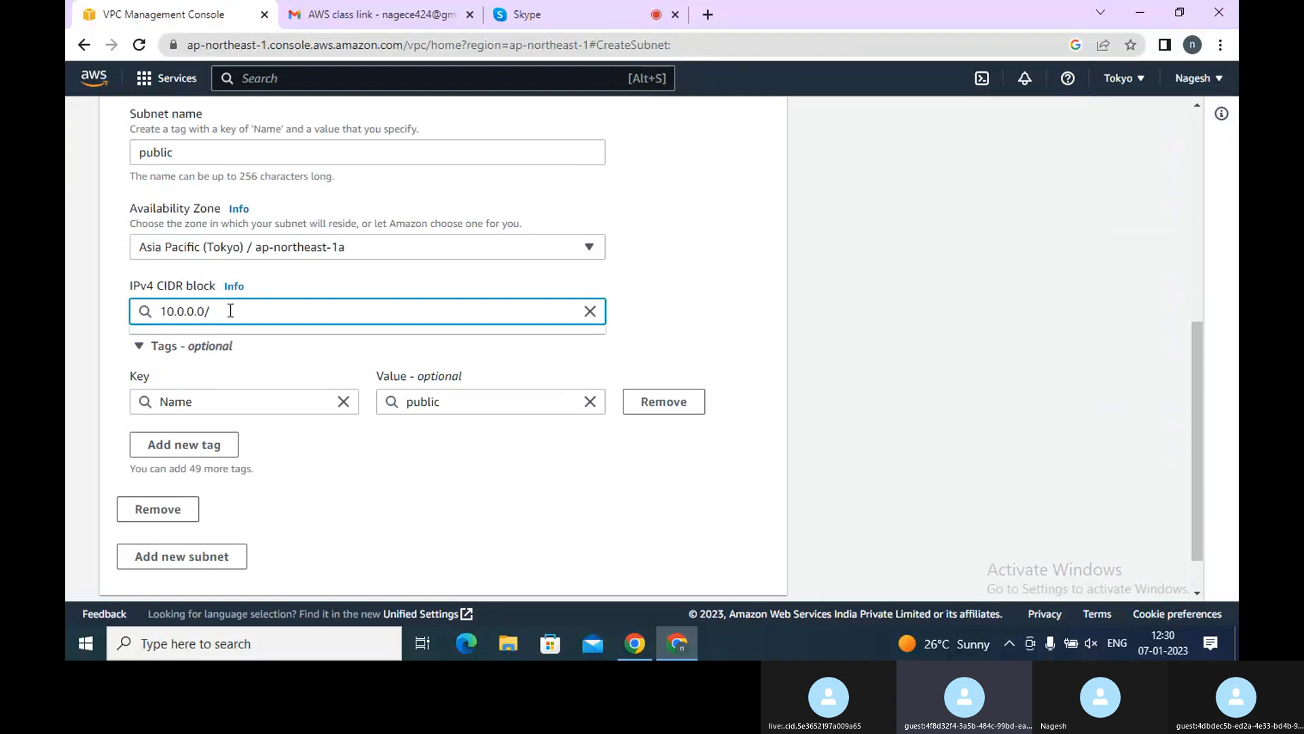
{"action": "key", "text": "BackSpace"}
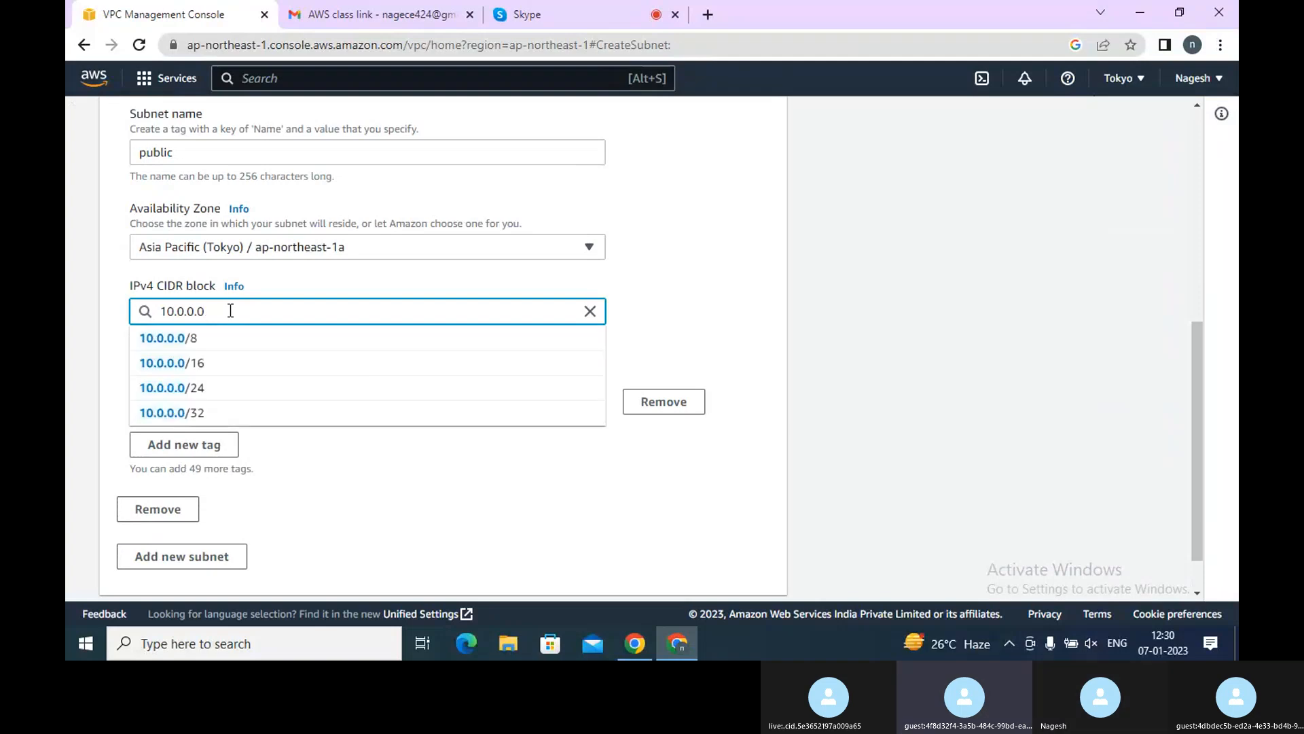
{"action": "type", "text": "/22"}
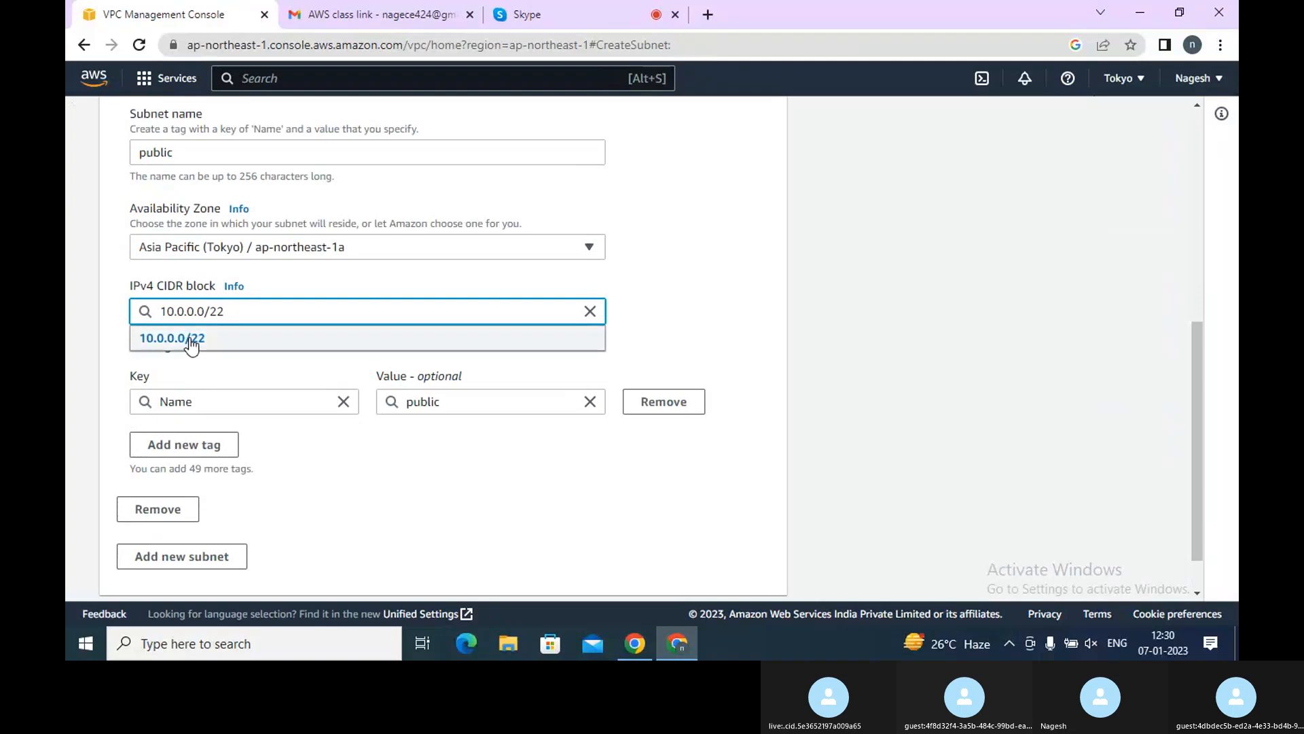
{"action": "left_click", "coordinate": [192, 340]}
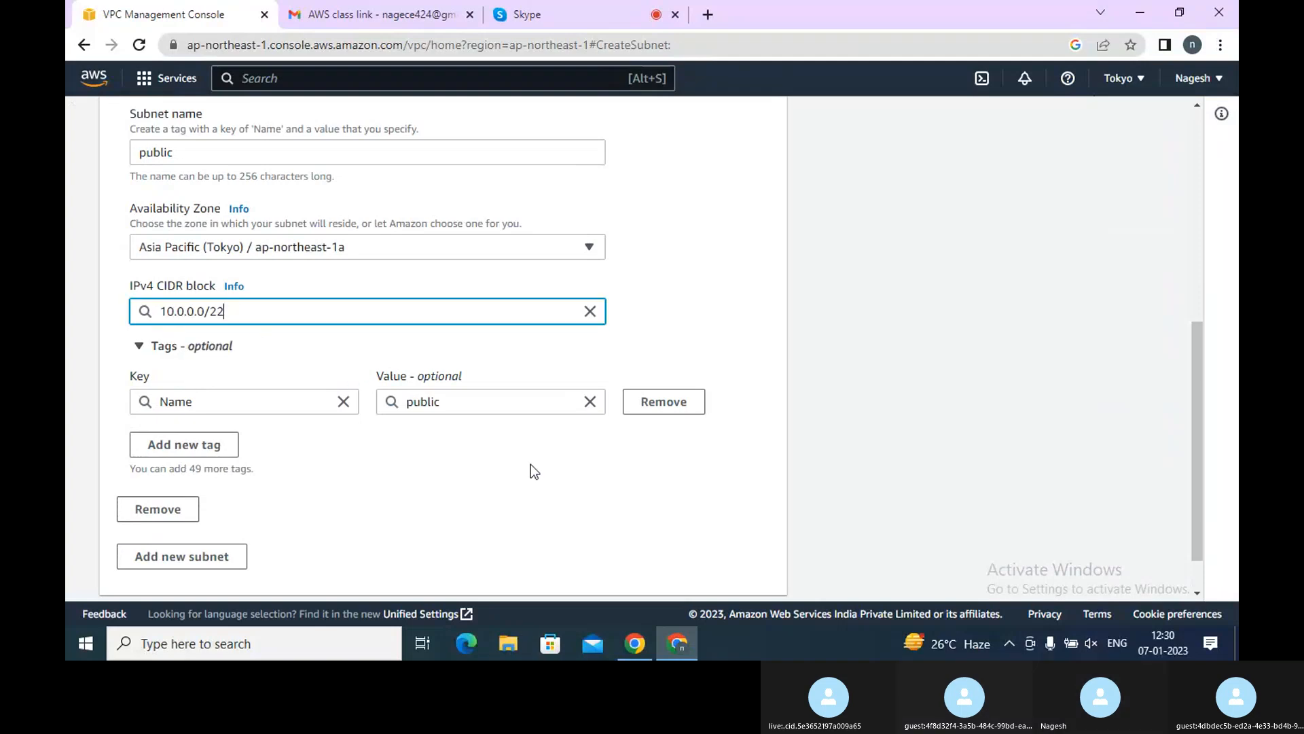
Set the public subnet's IPv4 CIDR block to 10.0.1.0/24 and create the subnet
{"action": "left_click", "coordinate": [1198, 582]}
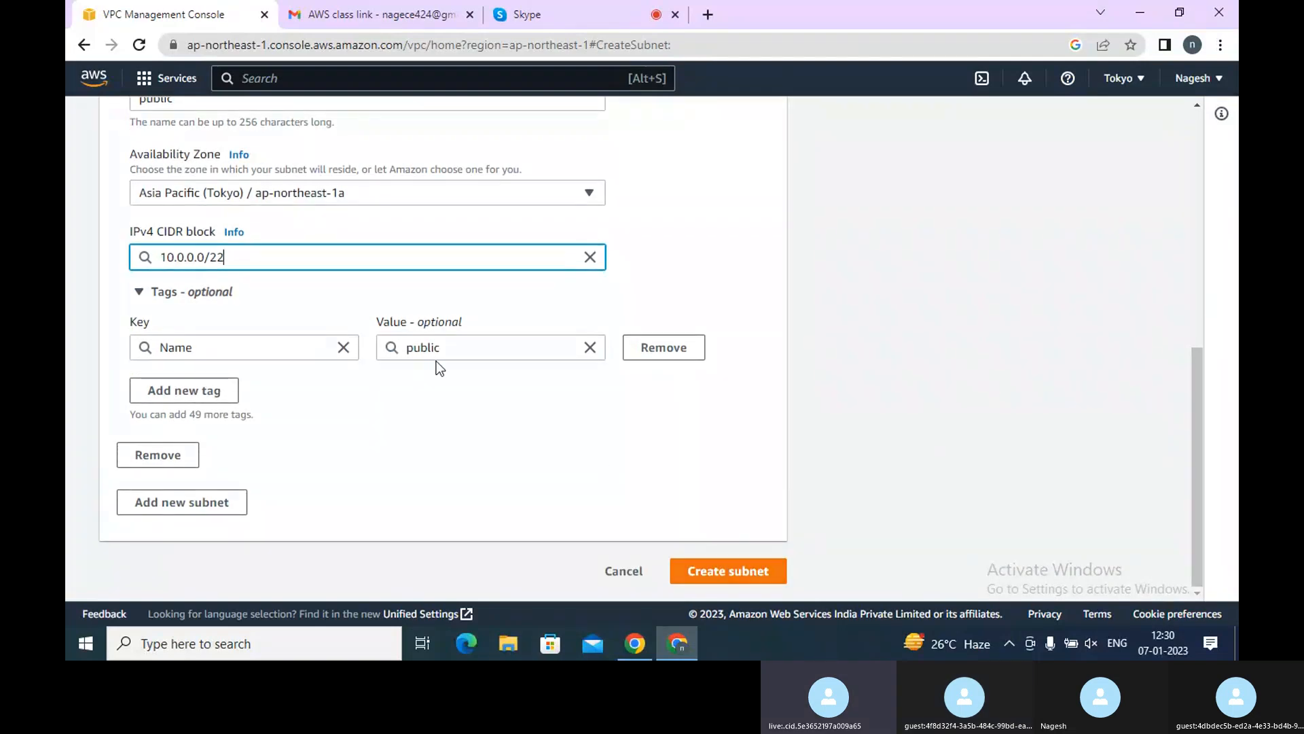
{"action": "key", "text": "BackSpace"}
{"action": "key", "text": "BackSpace"}
{"action": "key", "text": "BackSpace"}
{"action": "key", "text": "BackSpace"}
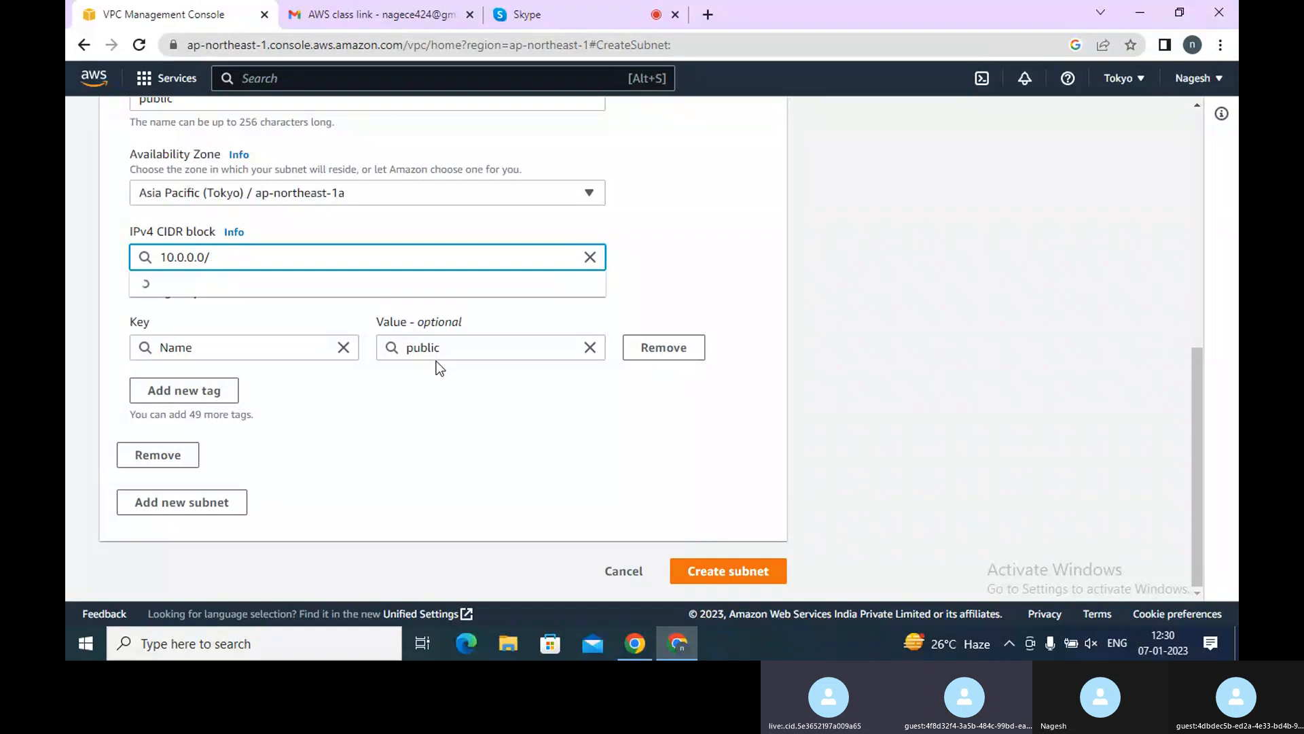
{"action": "type", "text": "1"}
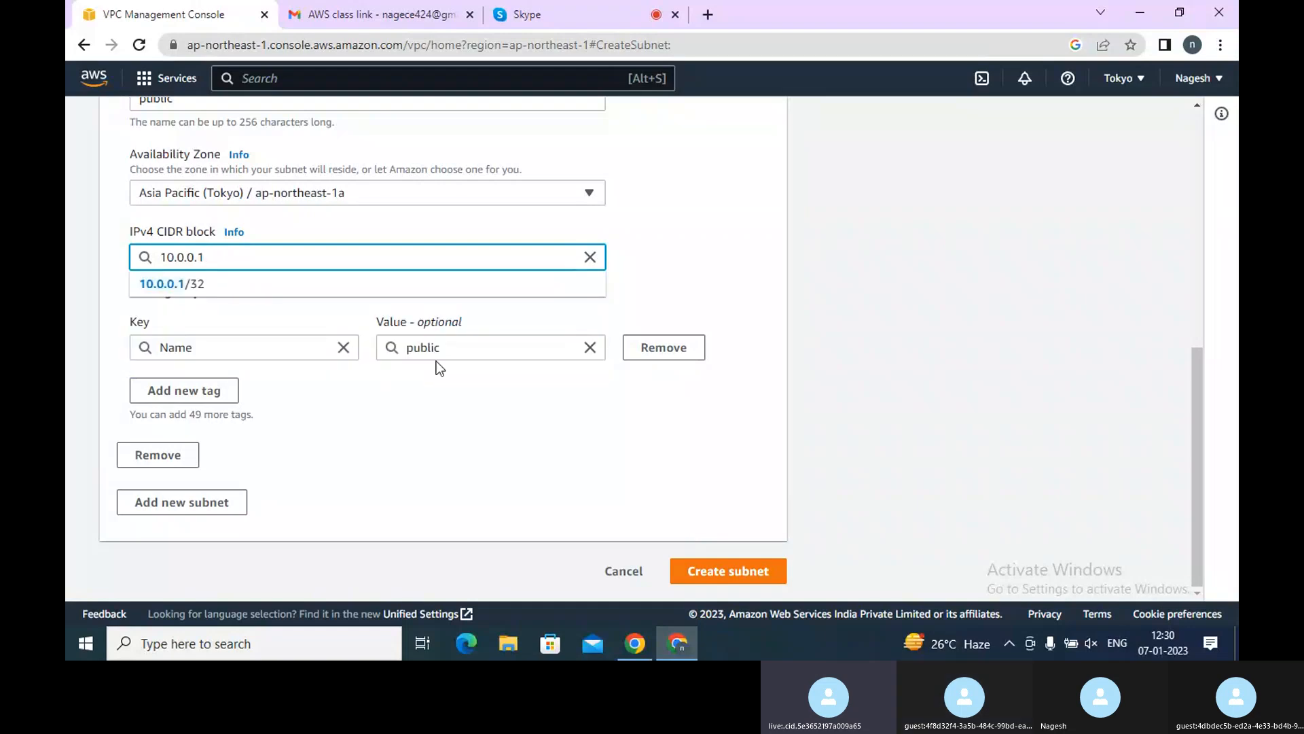
{"action": "type", "text": "/"}
{"action": "key", "text": "BackSpace"}
{"action": "key", "text": "BackSpace"}
{"action": "key", "text": "BackSpace"}
{"action": "key", "text": "BackSpace"}
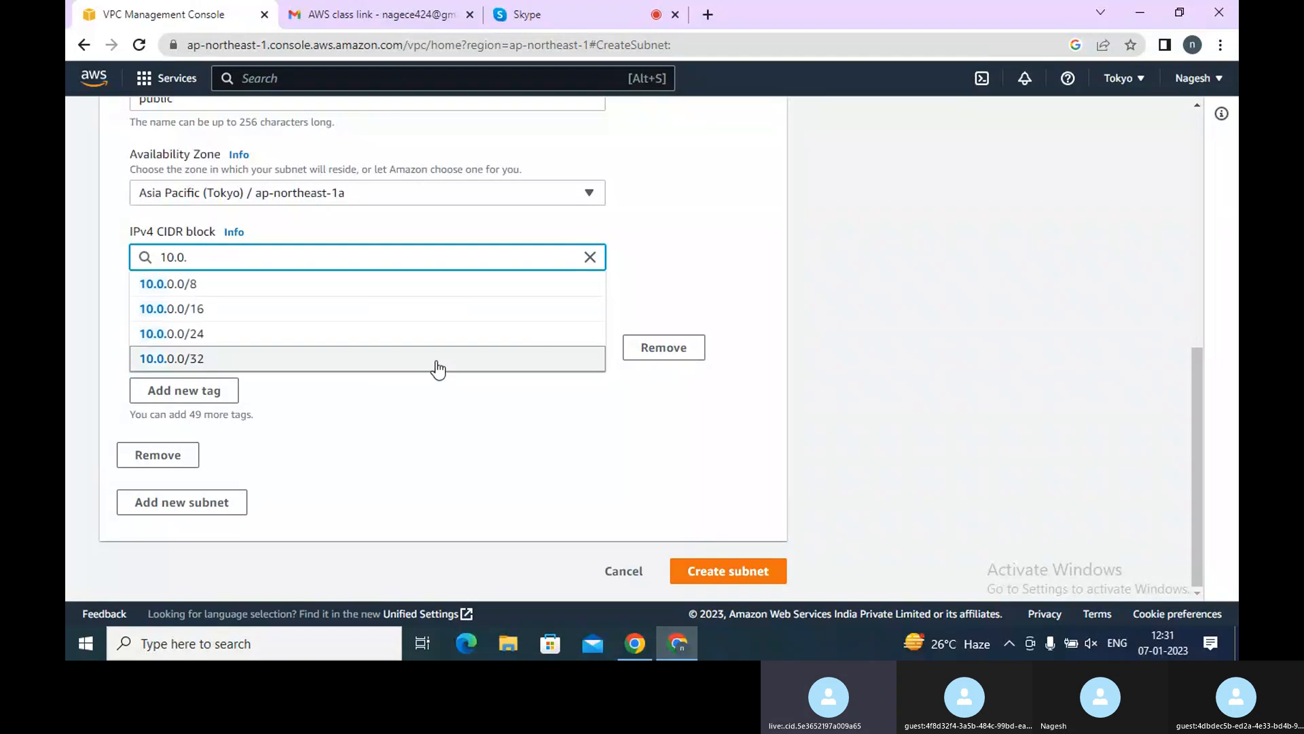
{"action": "type", "text": "1.0"}
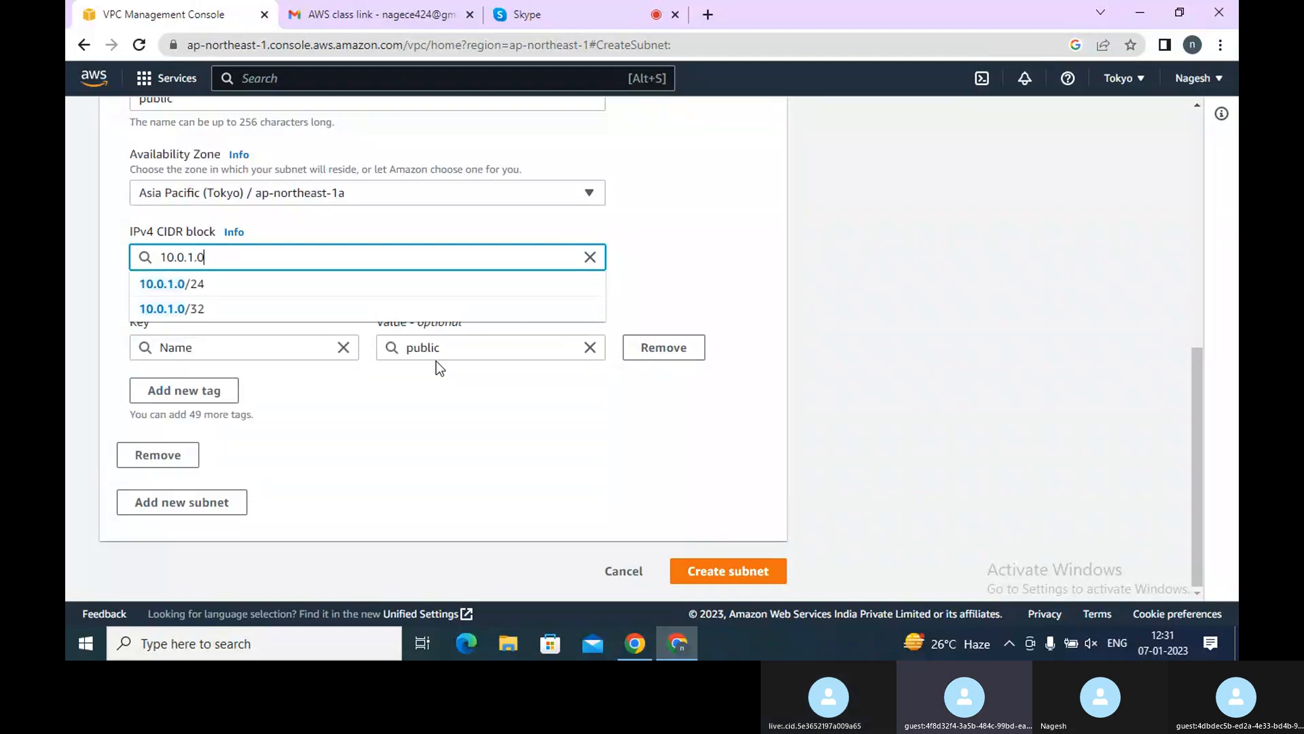
{"action": "type", "text": "/24"}
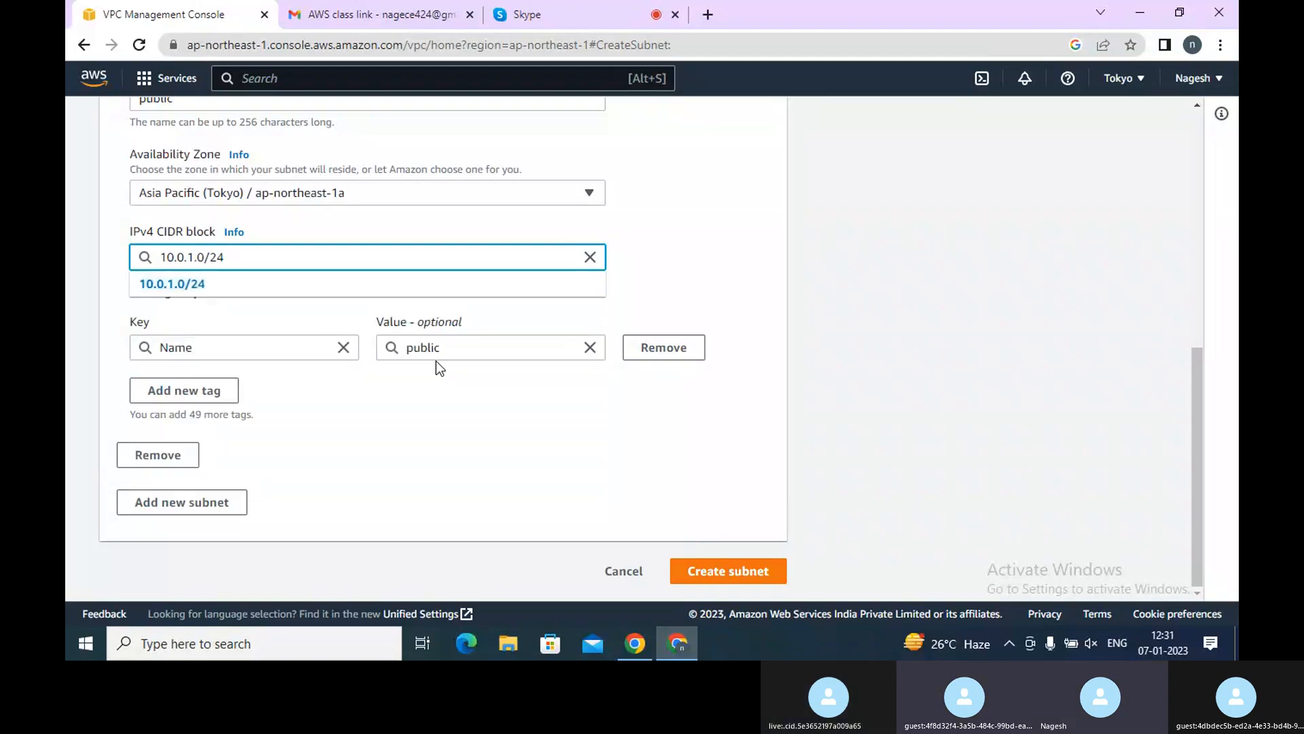
{"action": "left_click", "coordinate": [189, 284]}
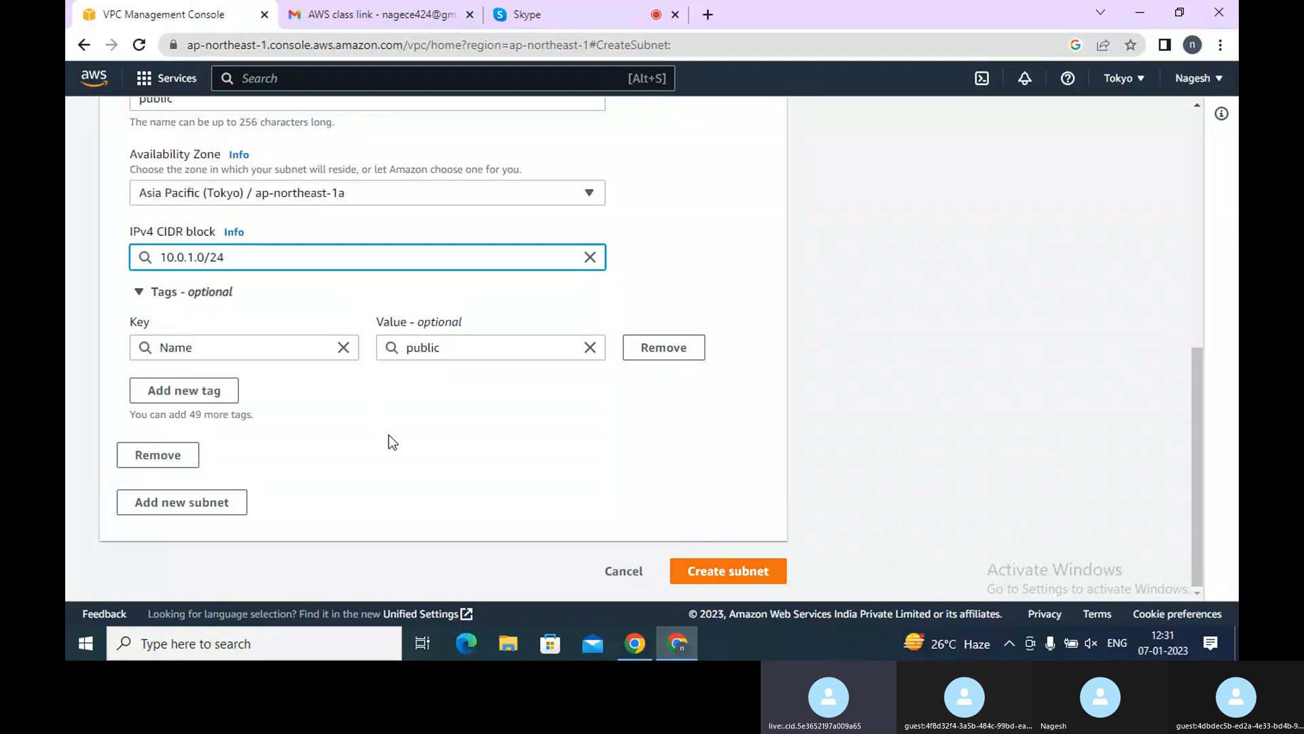
{"action": "left_click", "coordinate": [723, 573]}
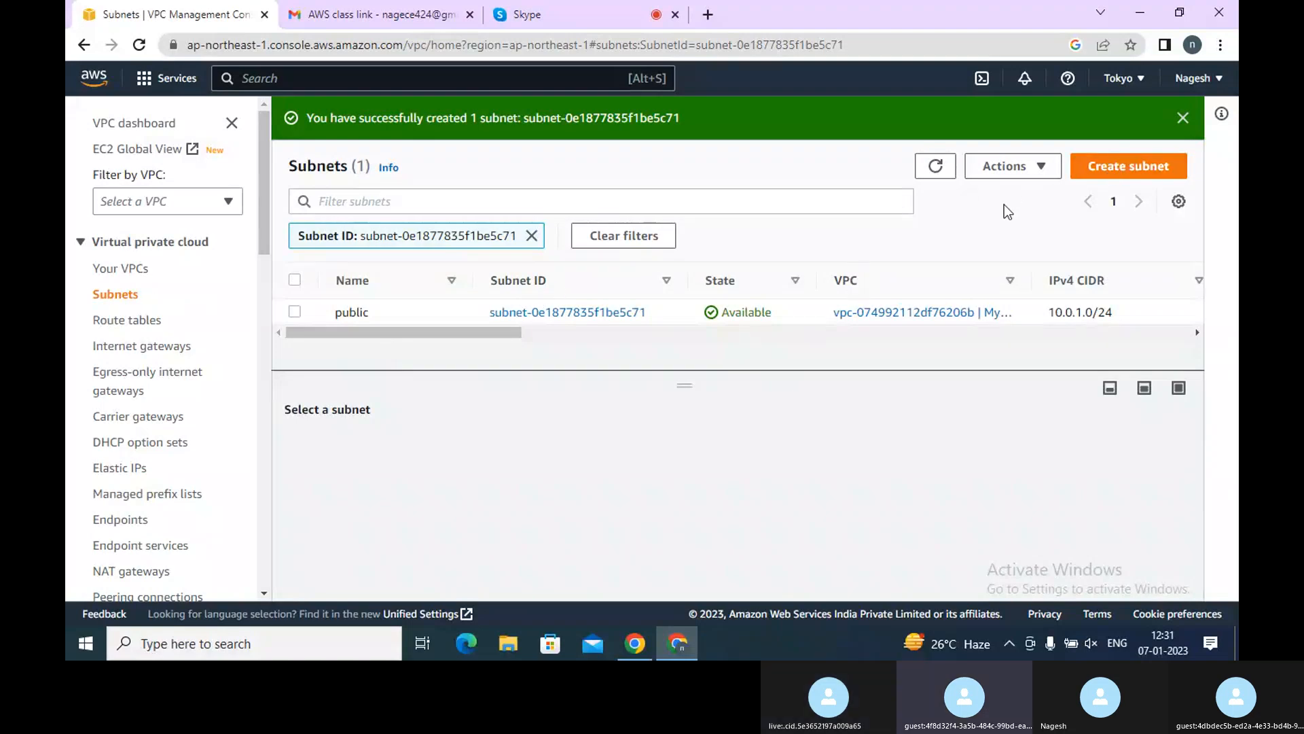
Start creating another subnet in My-test-VPC and name it Private
{"action": "left_click", "coordinate": [1131, 166]}
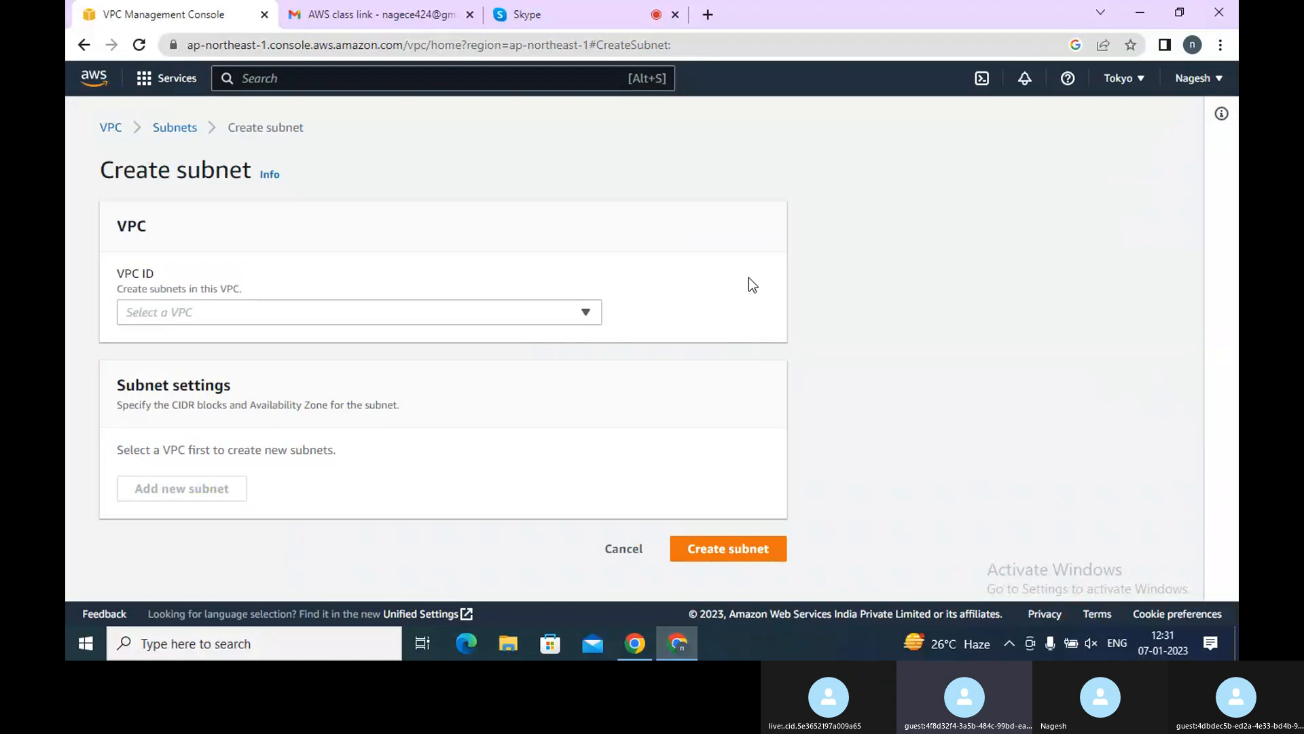
{"action": "left_click", "coordinate": [538, 309]}
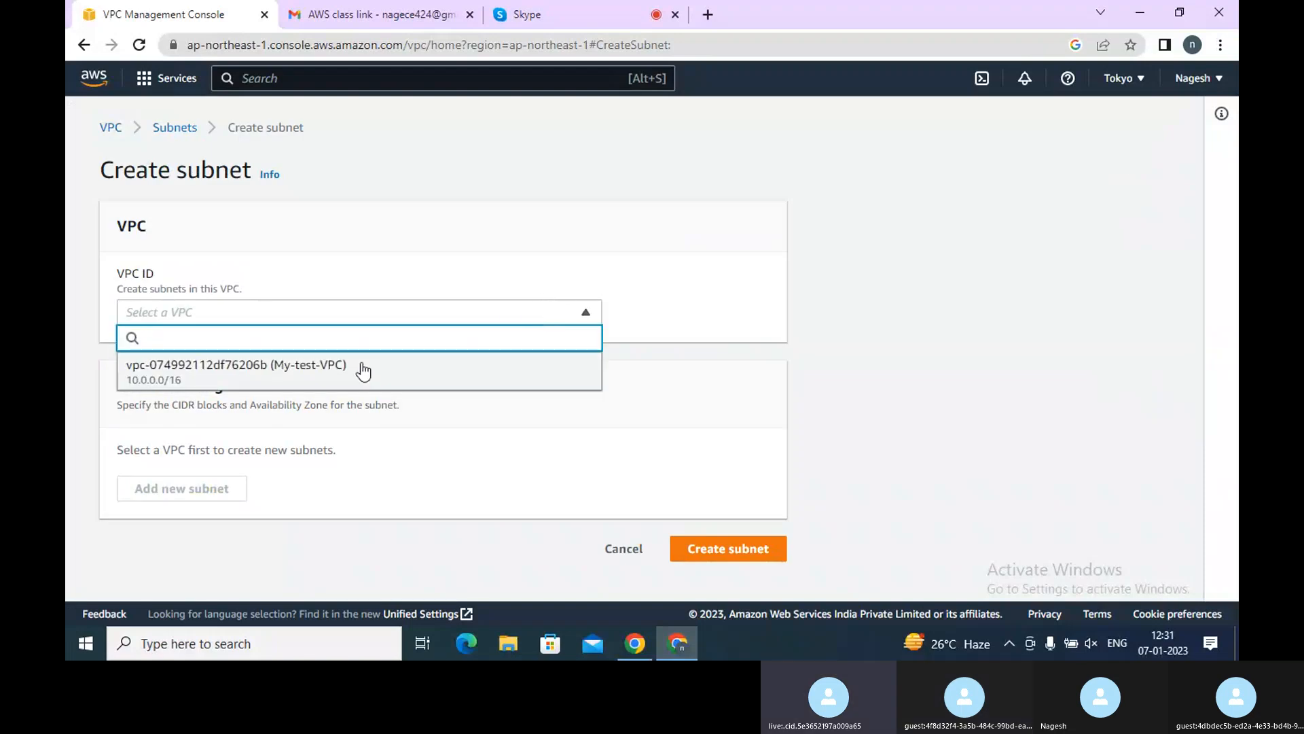
{"action": "left_click", "coordinate": [364, 372]}
{"action": "left_click", "coordinate": [394, 590]}
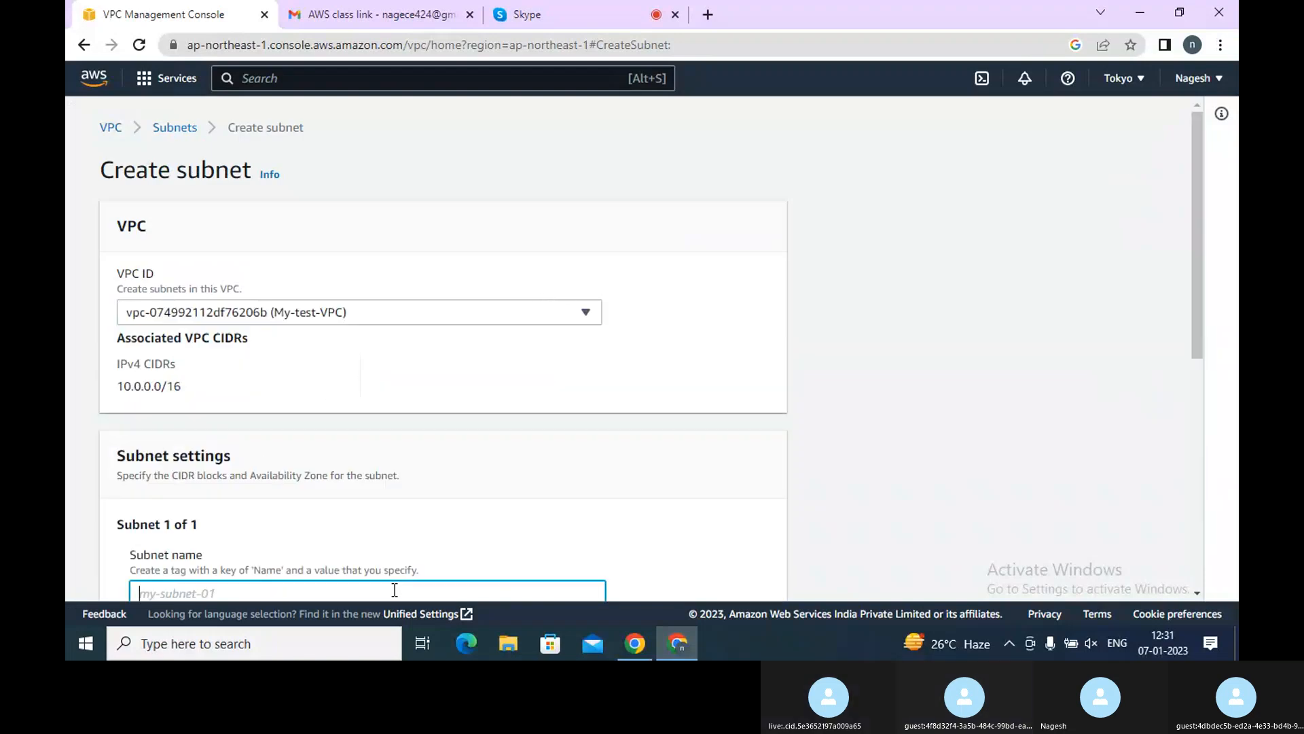
{"action": "type", "text": "Private"}
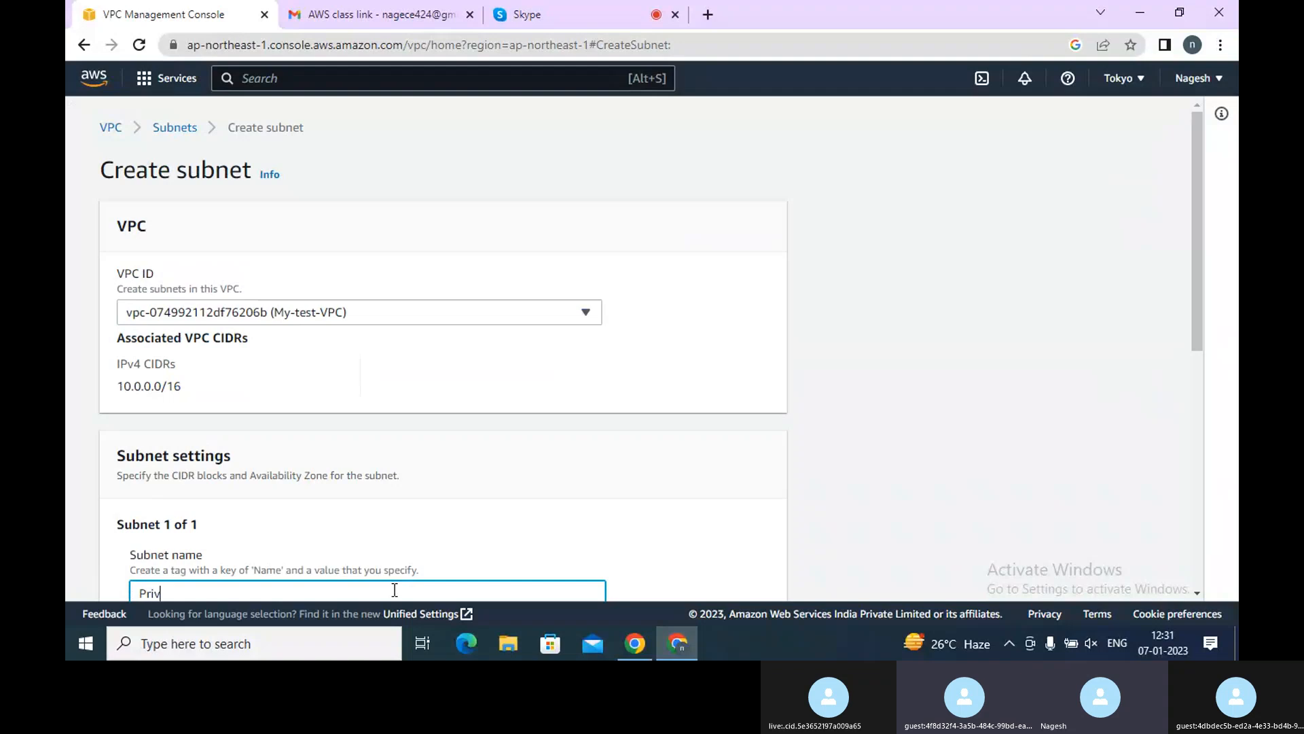
{"action": "left_click", "coordinate": [1200, 512]}
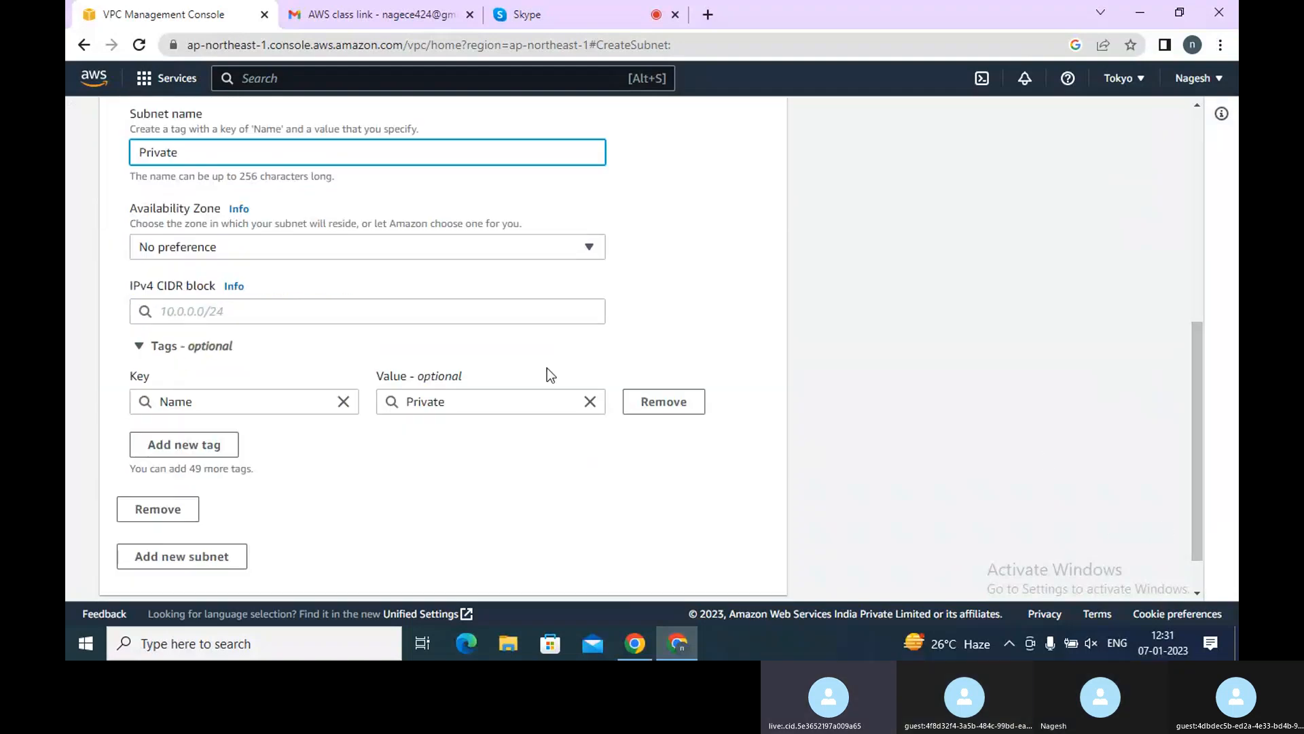
Try entering 10.0.1.0 with /22, /1 and /4 prefixes as the Private subnet's IPv4 CIDR block
{"action": "left_click", "coordinate": [415, 322]}
{"action": "type", "text": "10"}
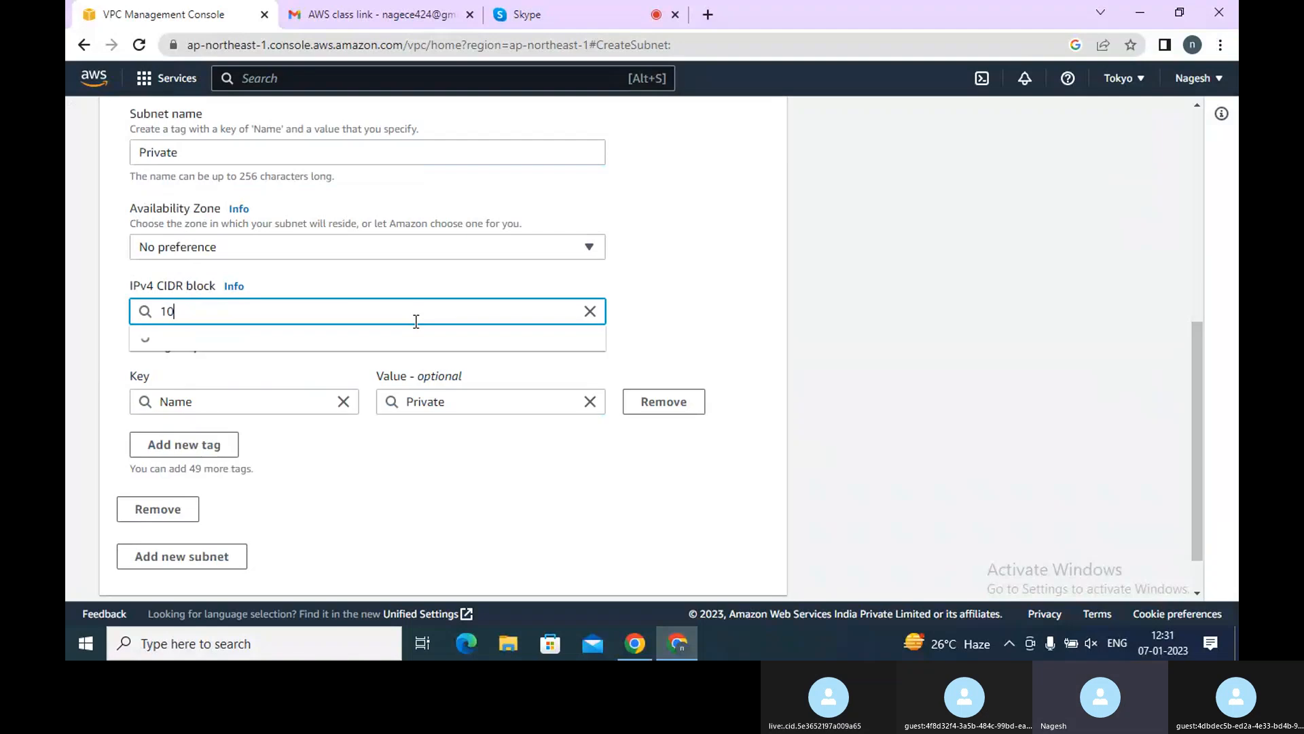
{"action": "type", "text": ".0"}
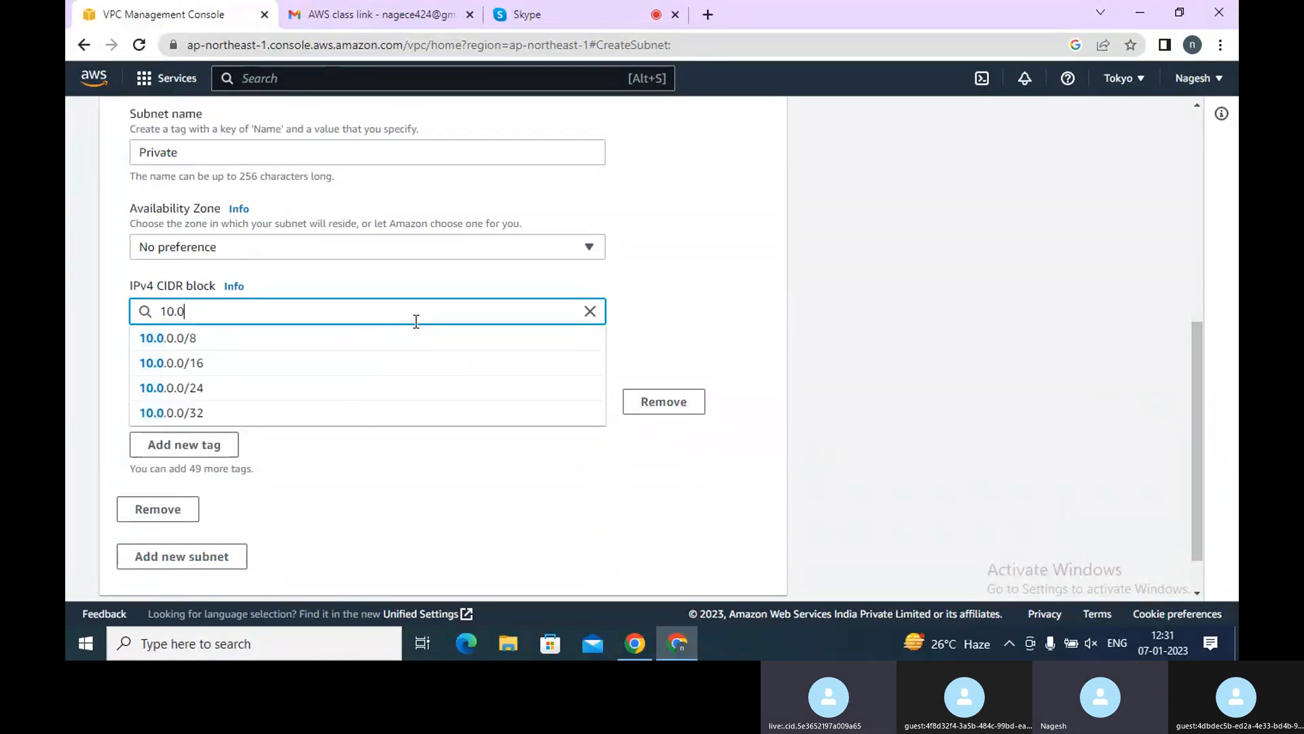
{"action": "type", "text": ".1"}
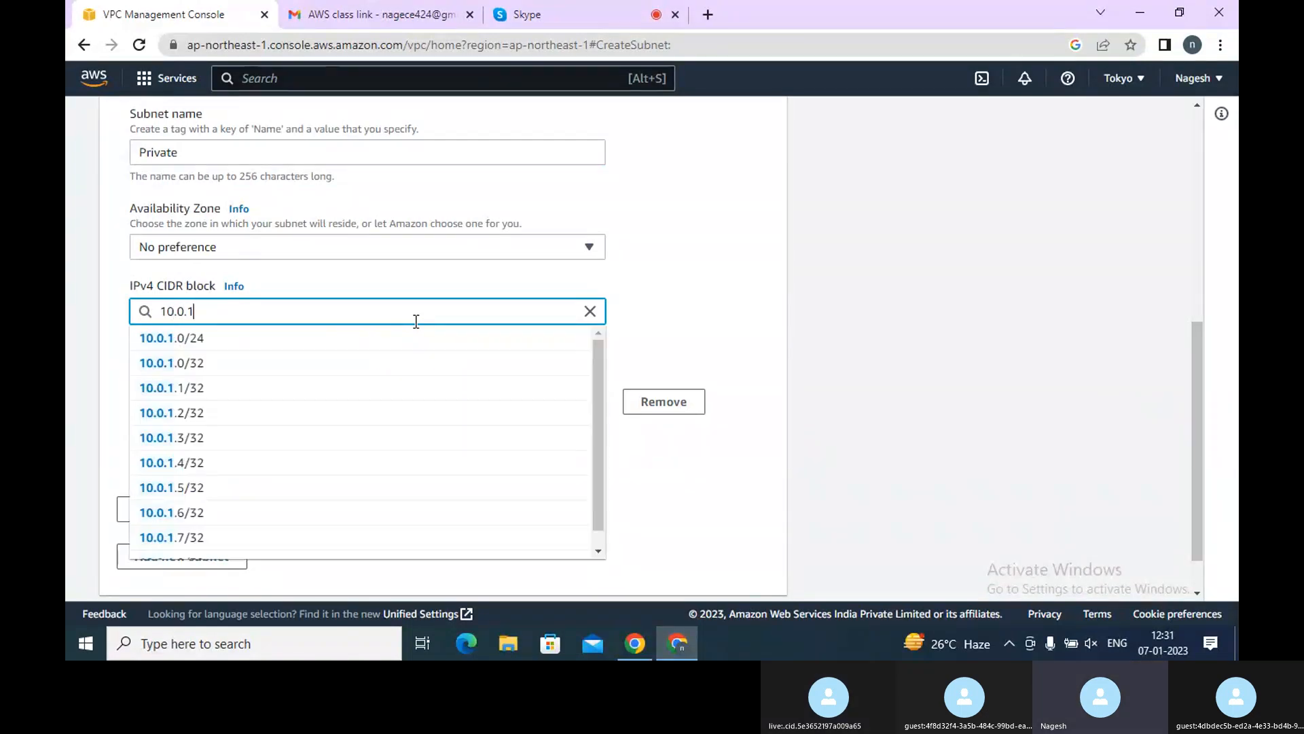
{"action": "type", "text": ".0"}
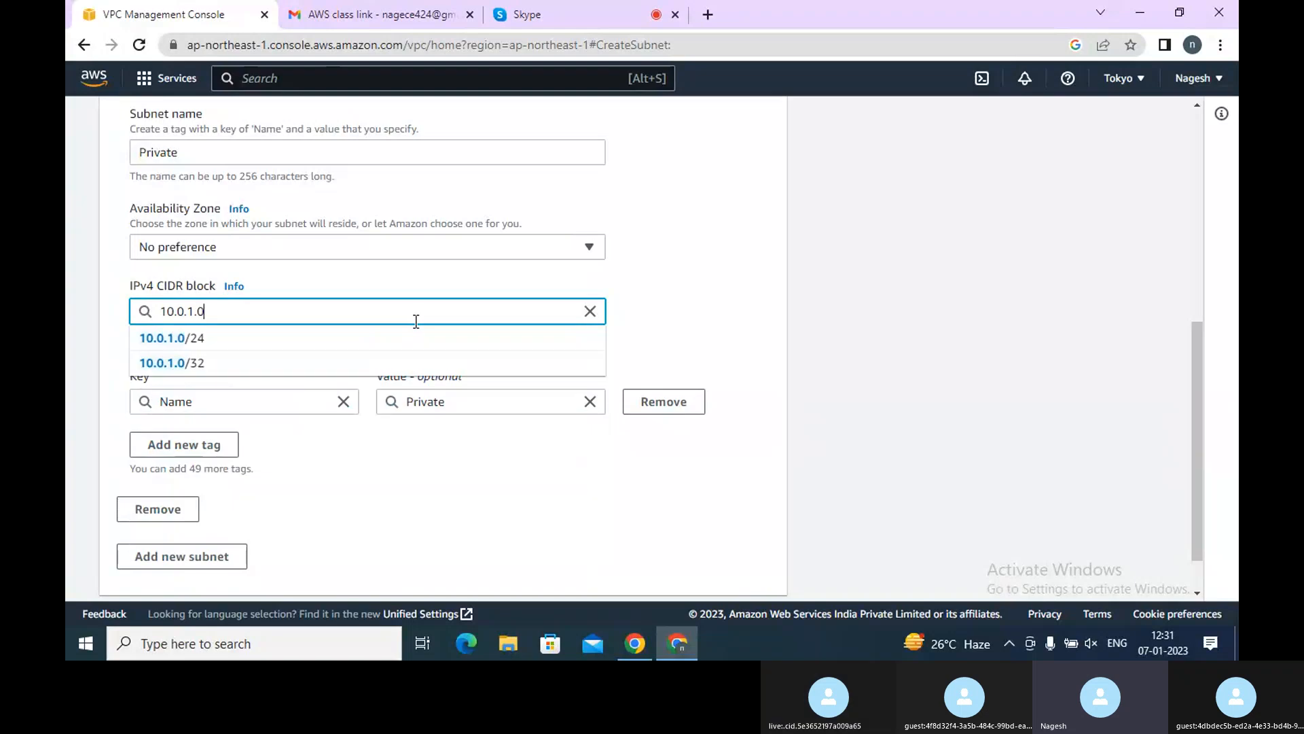
{"action": "type", "text": "/"}
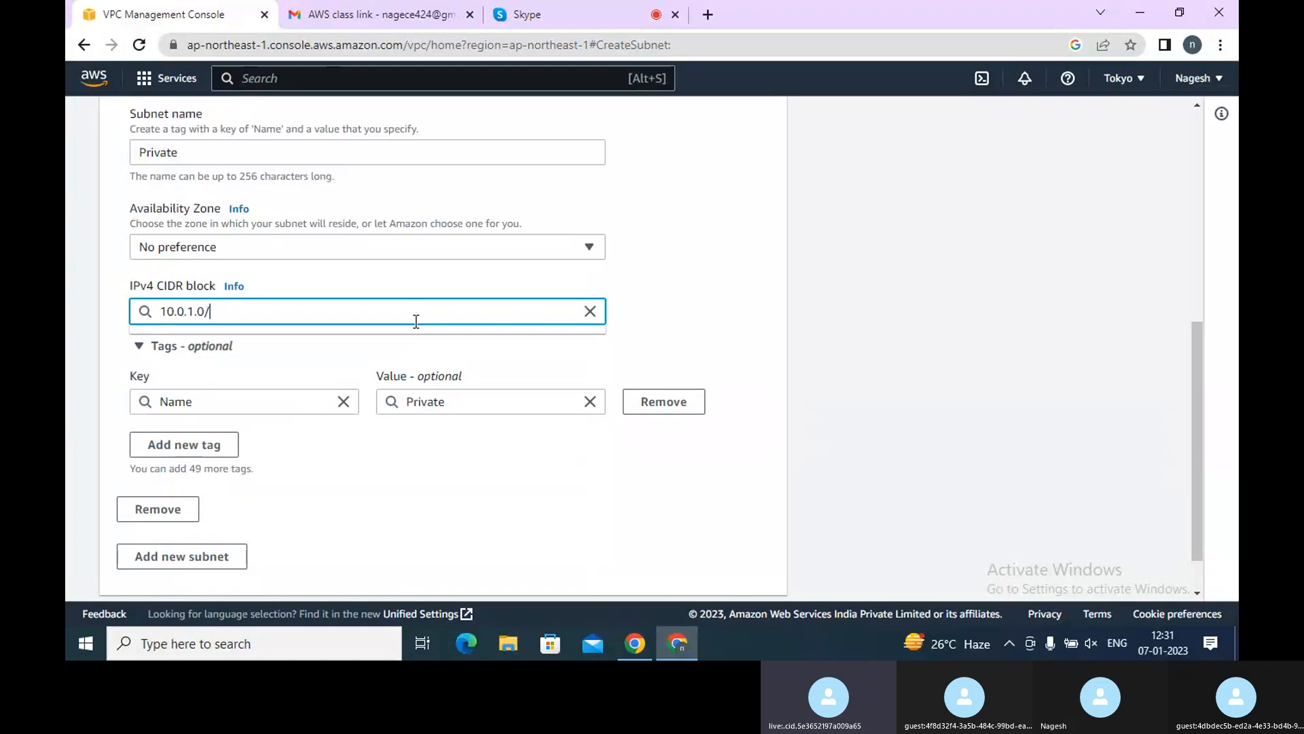
{"action": "type", "text": "22"}
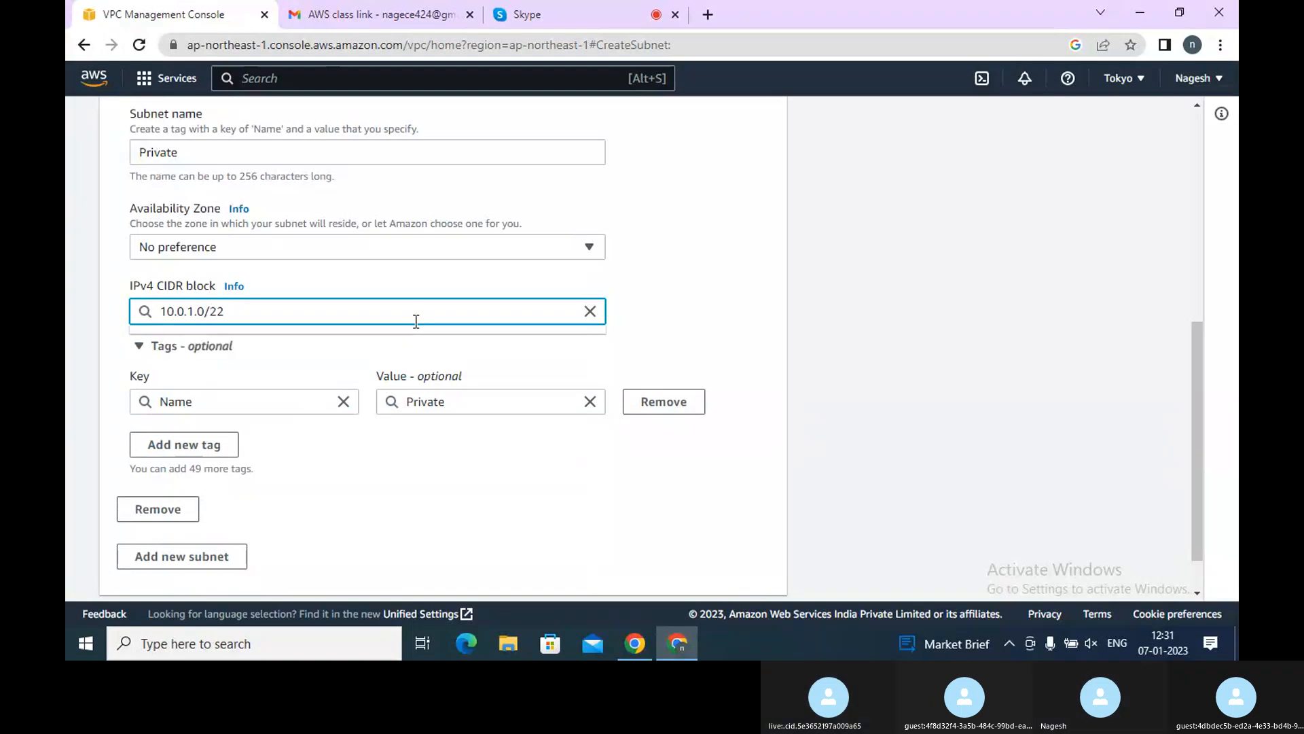
{"action": "key", "text": "BackSpace"}
{"action": "key", "text": "BackSpace"}
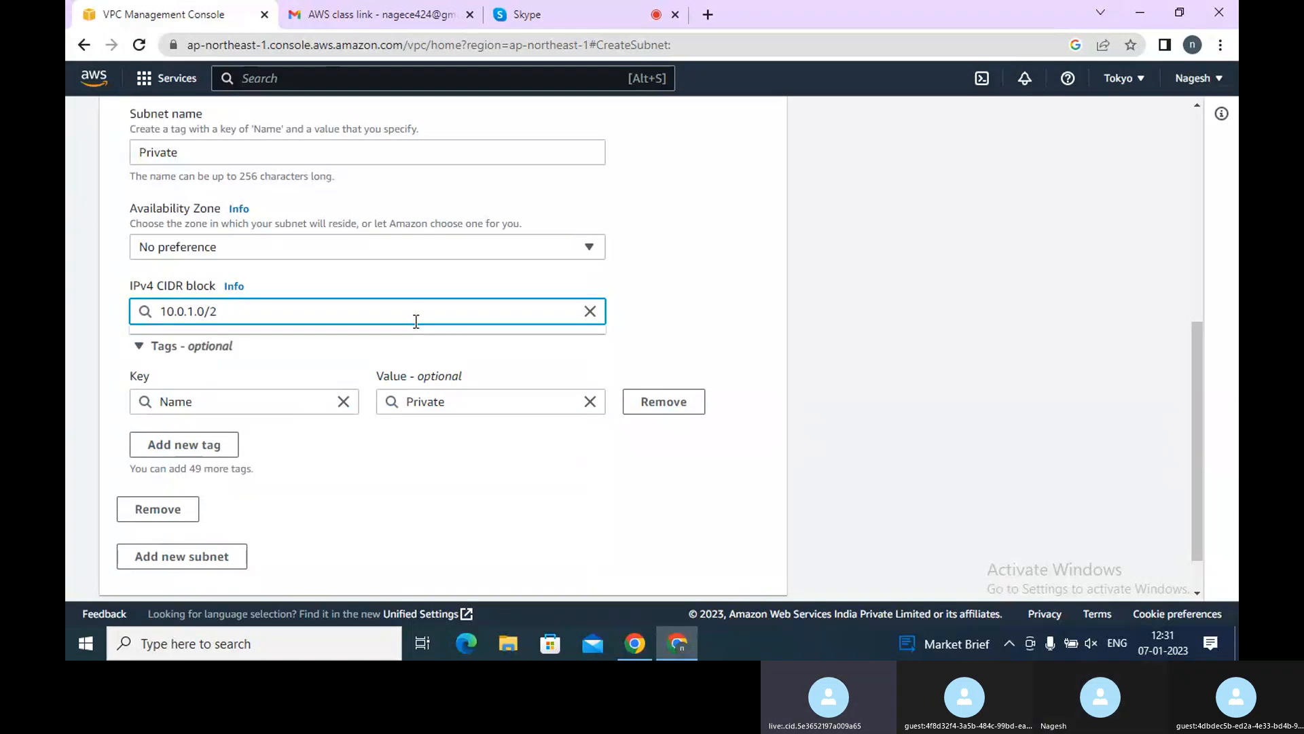
{"action": "key", "text": "BackSpace"}
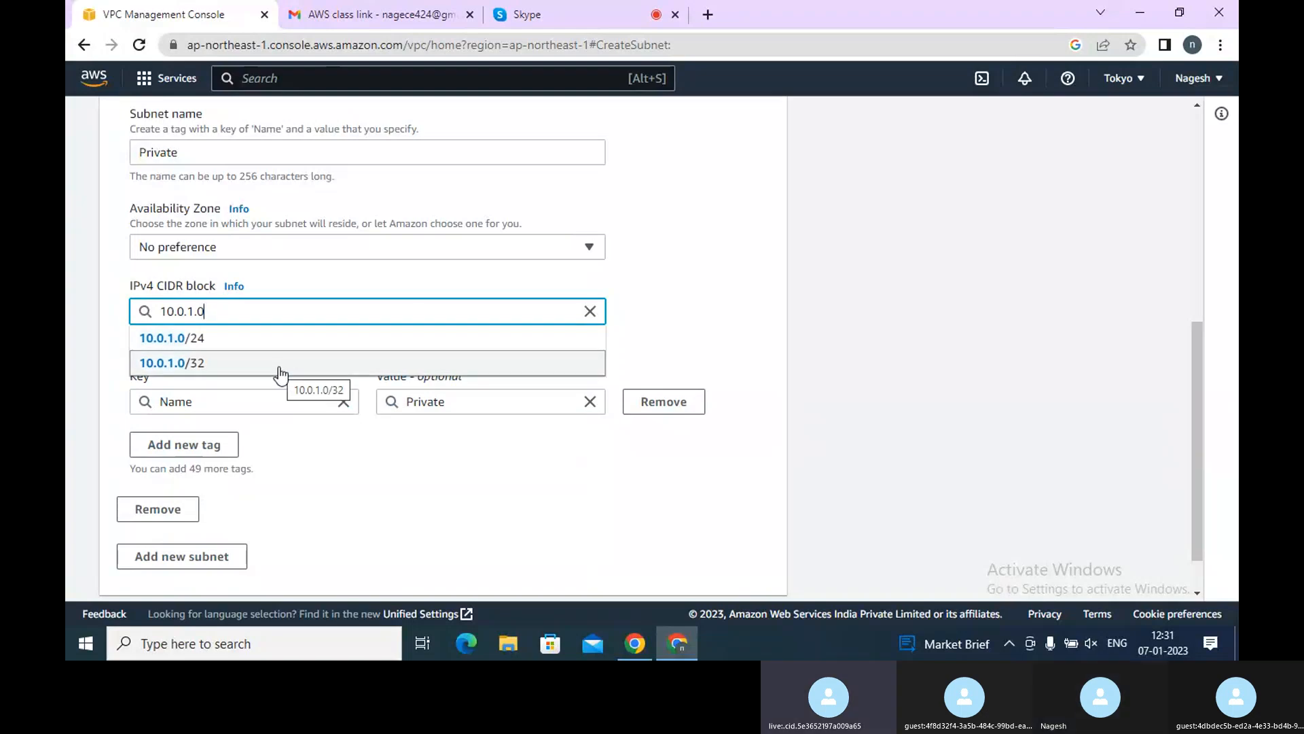
{"action": "type", "text": "/1"}
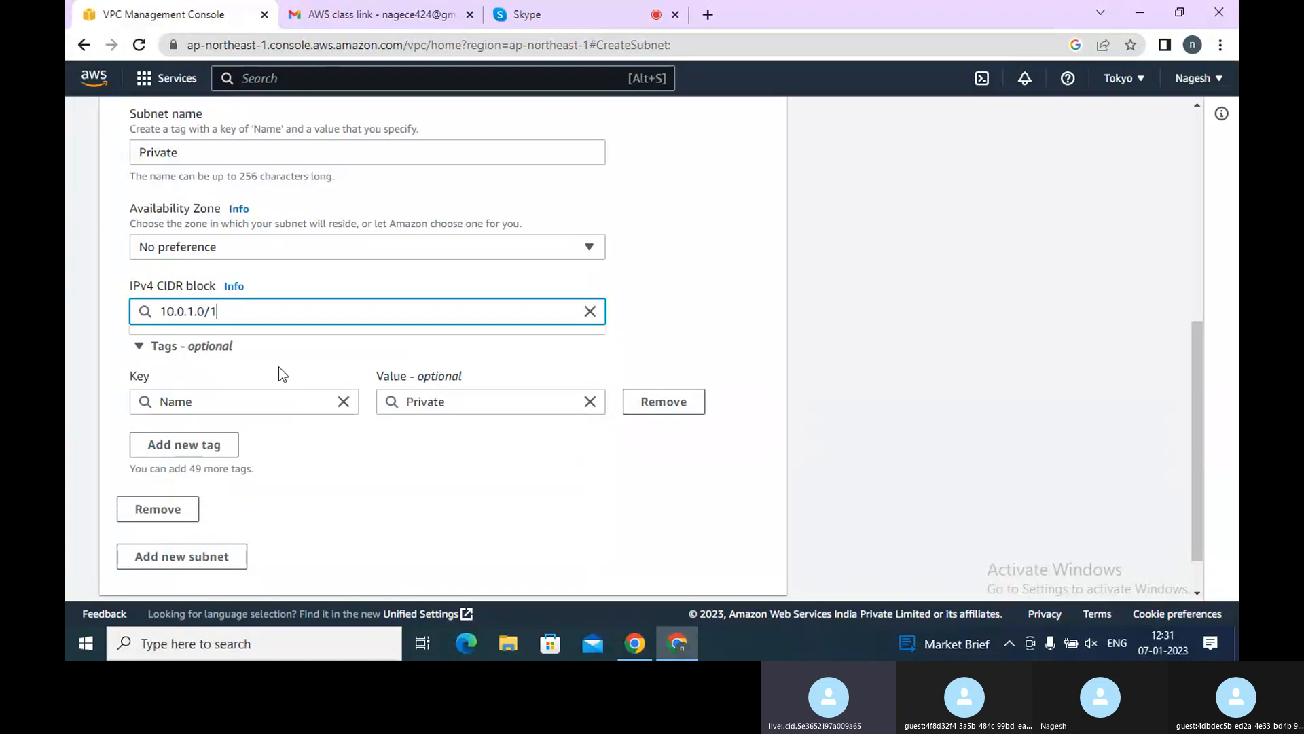
{"action": "key", "text": "BackSpace"}
{"action": "type", "text": "4"}
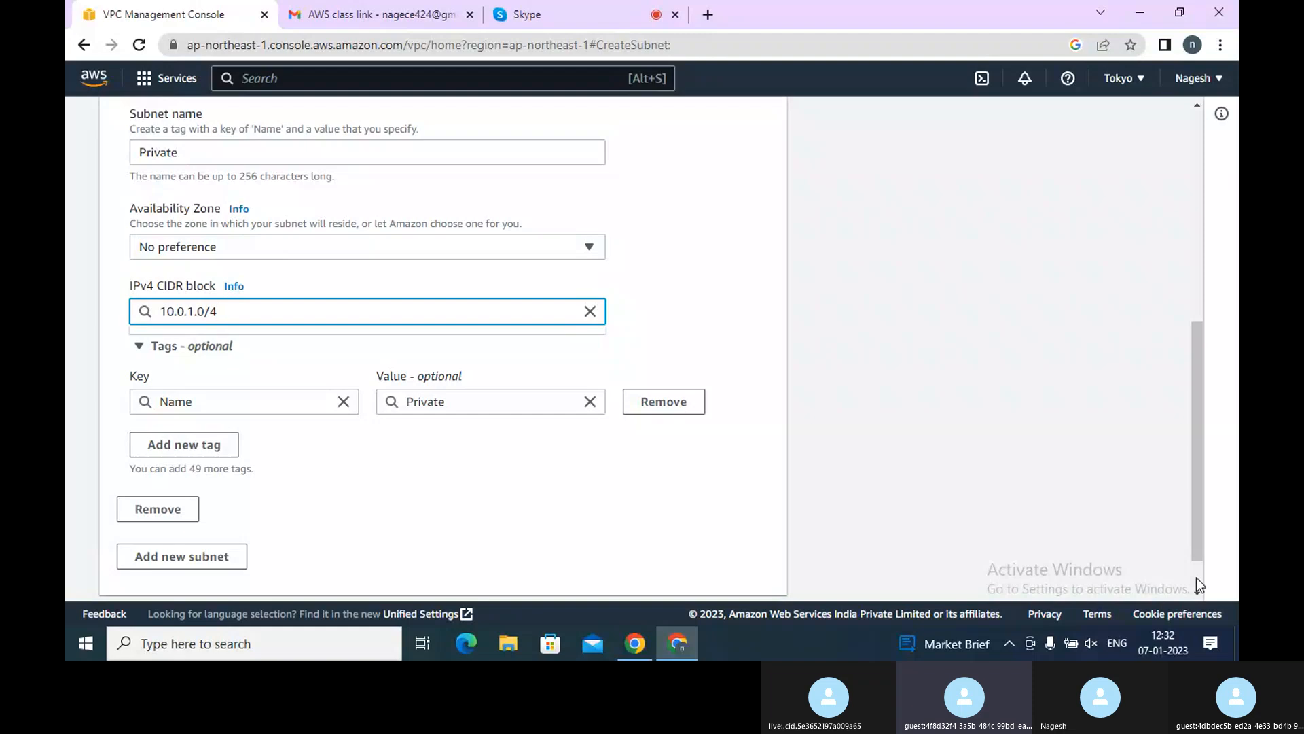
{"action": "scroll", "coordinate": [1197, 577], "scroll_direction": "down", "scroll_amount": 2}
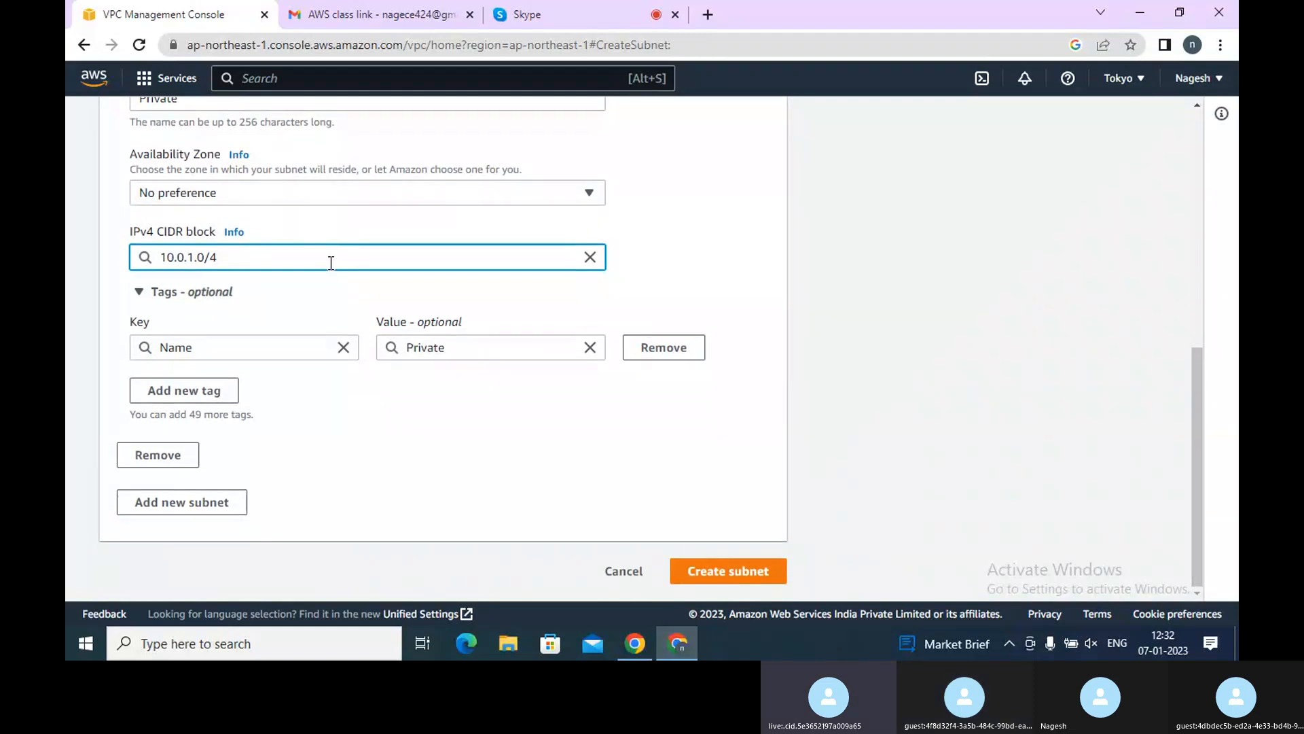
Set the Private subnet's IPv4 CIDR block to 10.0.2.0/24 and create the subnet
{"action": "key", "text": "BackSpace"}
{"action": "key", "text": "BackSpace"}
{"action": "key", "text": "BackSpace"}
{"action": "key", "text": "BackSpace"}
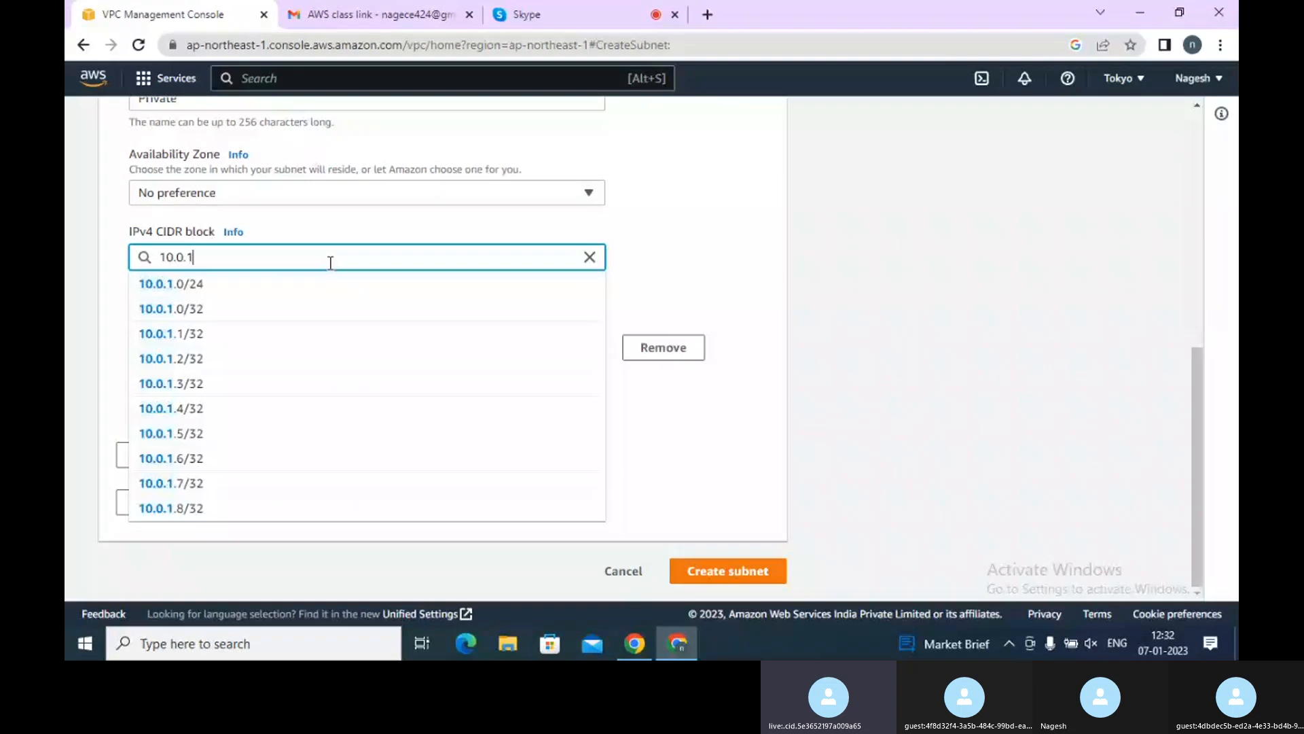
{"action": "key", "text": "BackSpace"}
{"action": "type", "text": "2.0"}
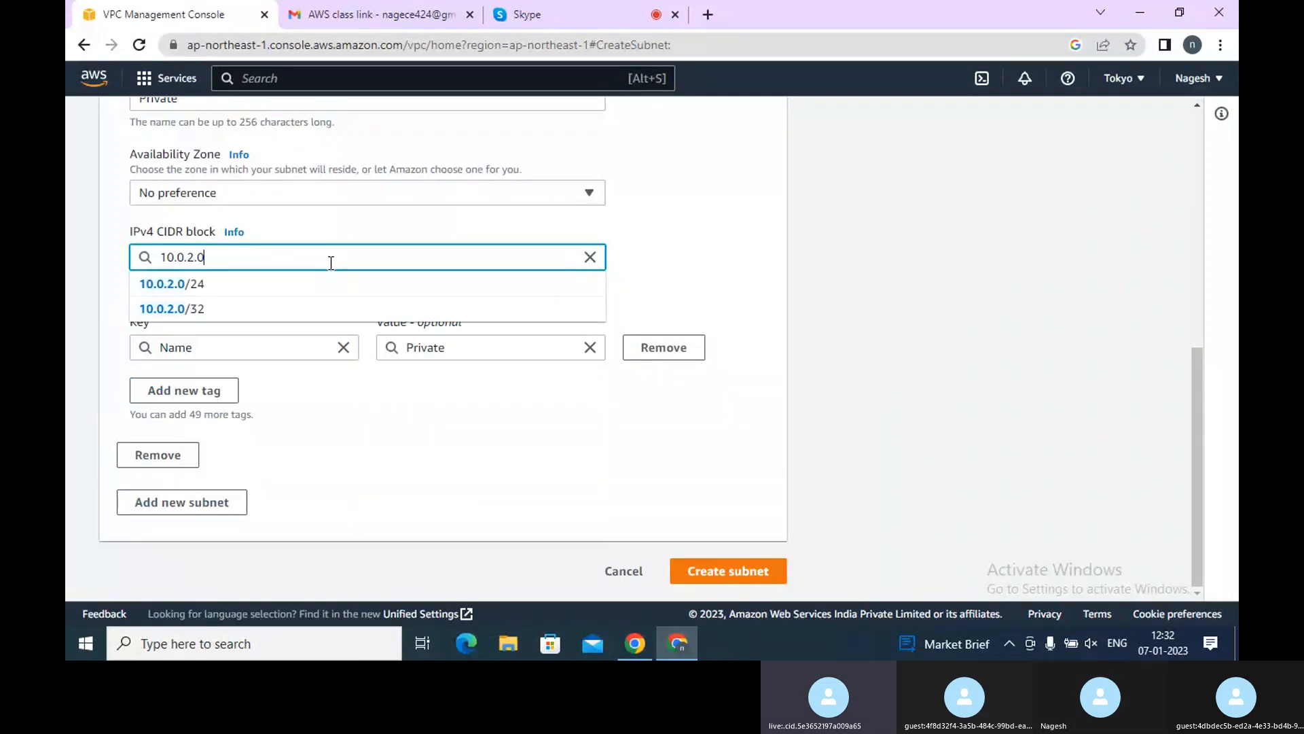
{"action": "type", "text": "/"}
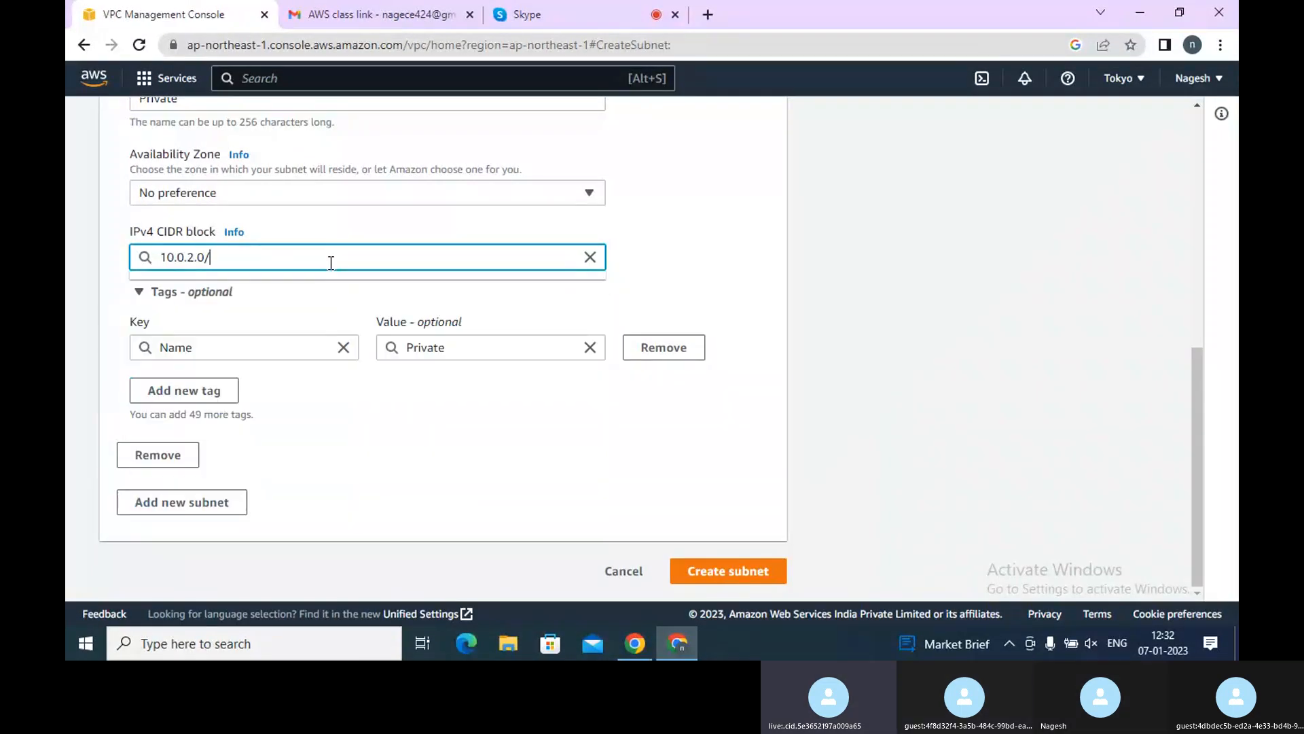
{"action": "type", "text": "24"}
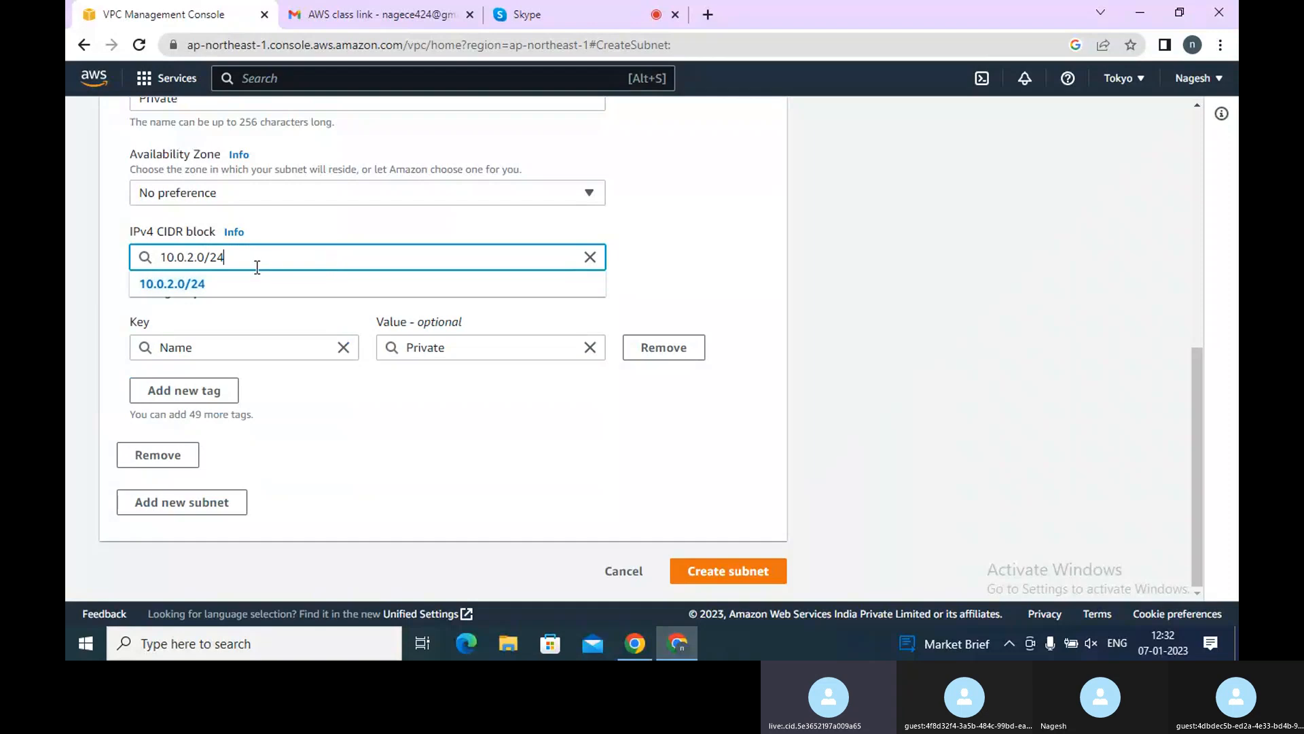
{"action": "left_click", "coordinate": [173, 285]}
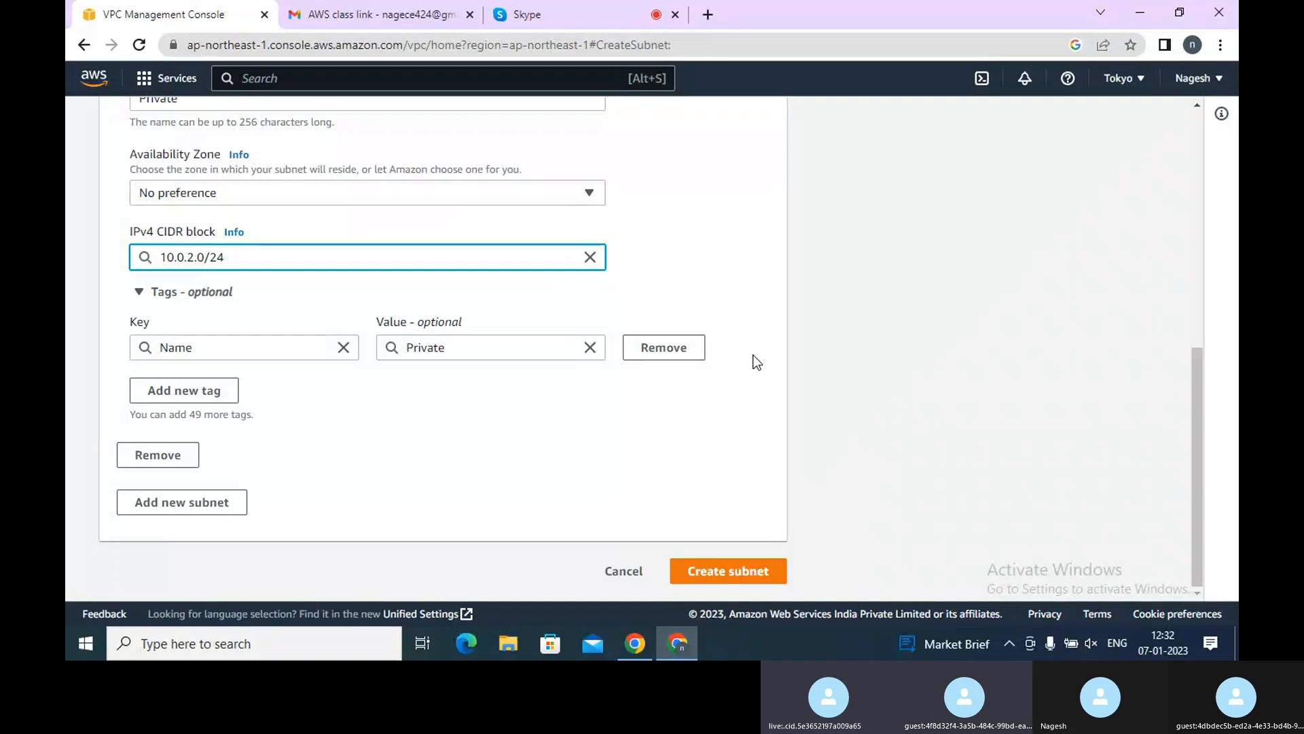
{"action": "left_click", "coordinate": [715, 572]}
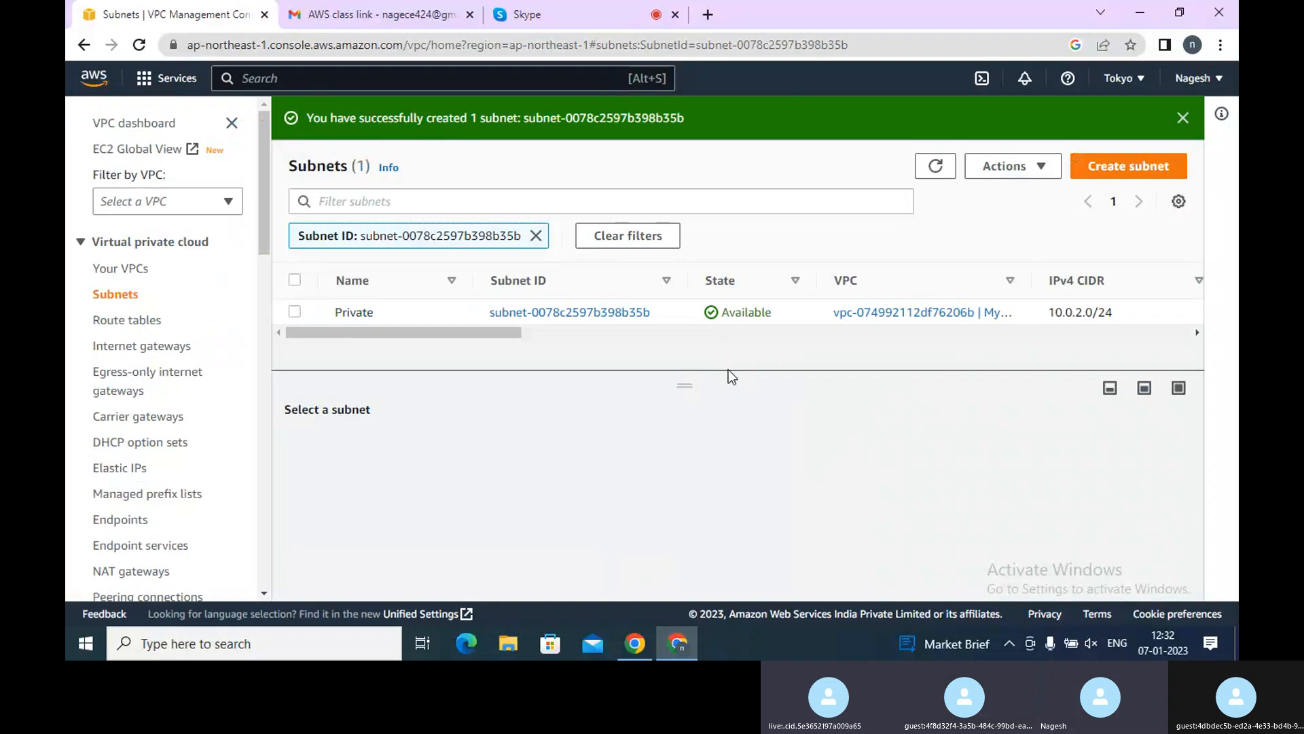
Clear the subnet ID filter so the subnet list shows all subnets of the VPC
{"action": "left_click_drag", "start_coordinate": [727, 373], "coordinate": [733, 408]}
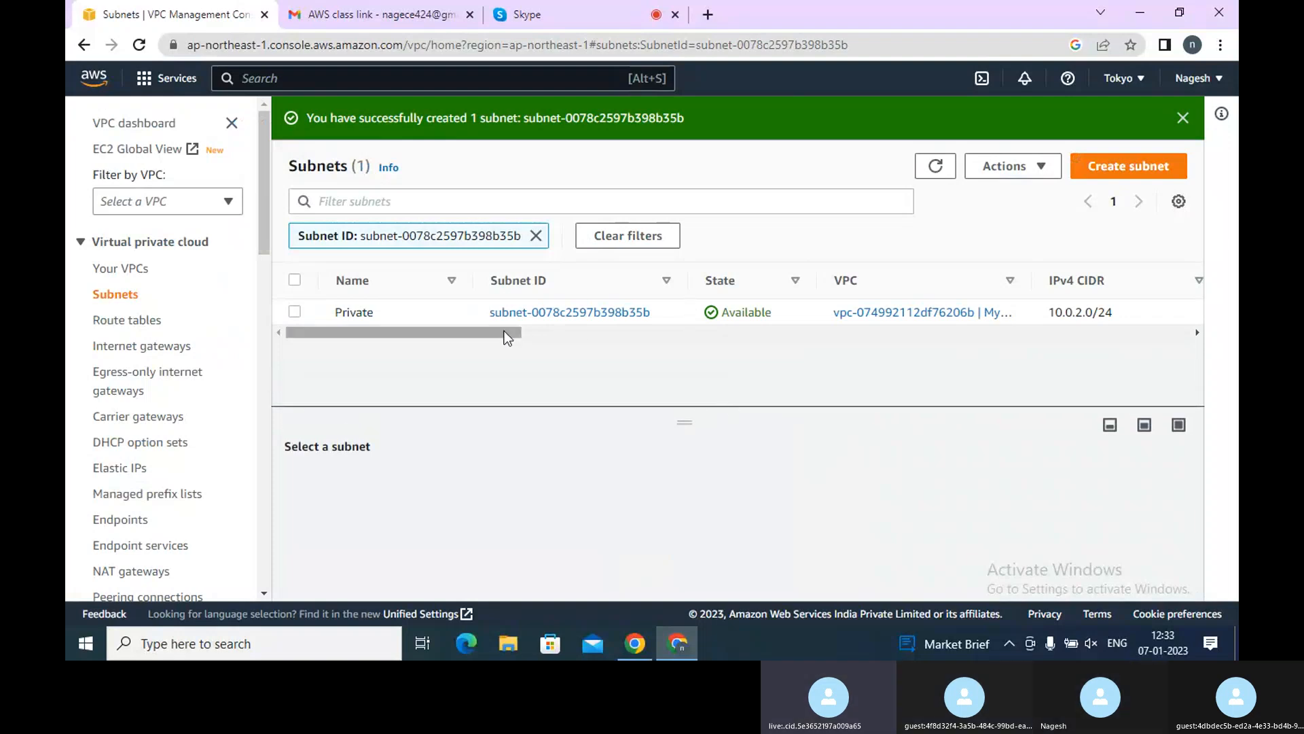
{"action": "left_click_drag", "start_coordinate": [504, 331], "coordinate": [434, 347]}
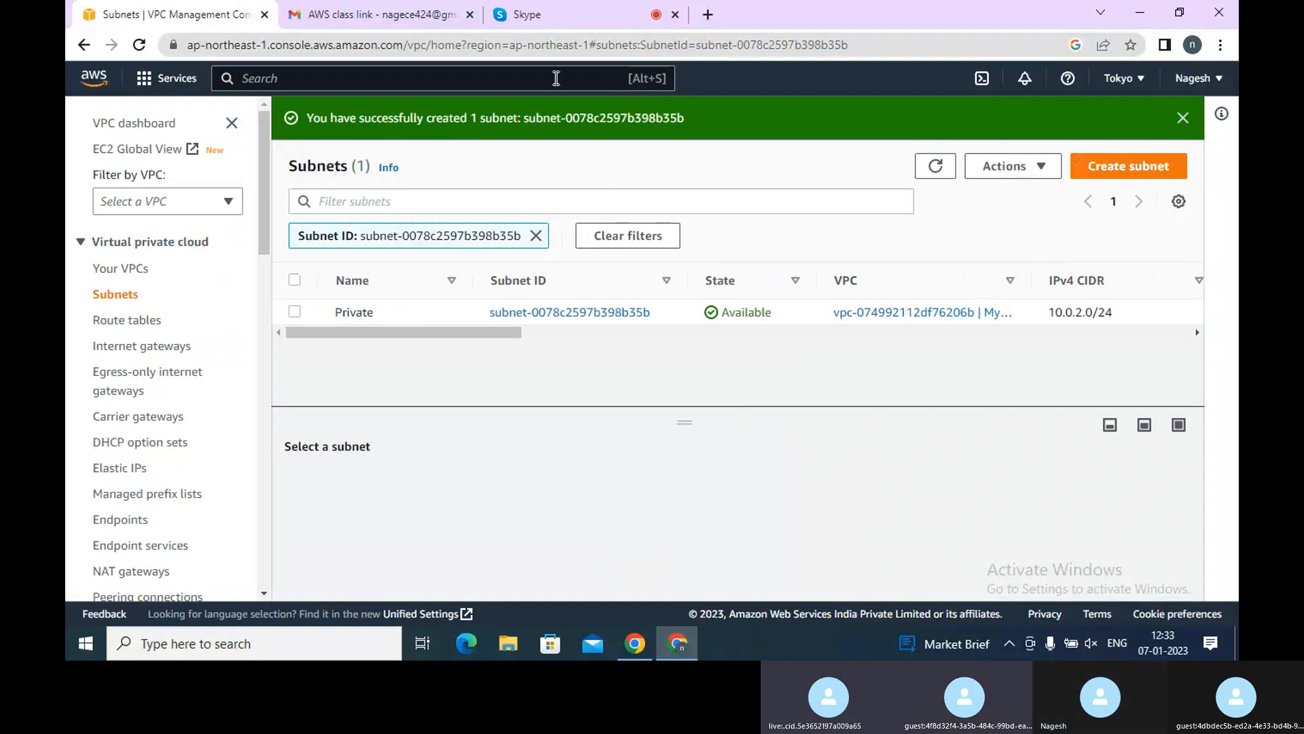
{"action": "left_click", "coordinate": [537, 14]}
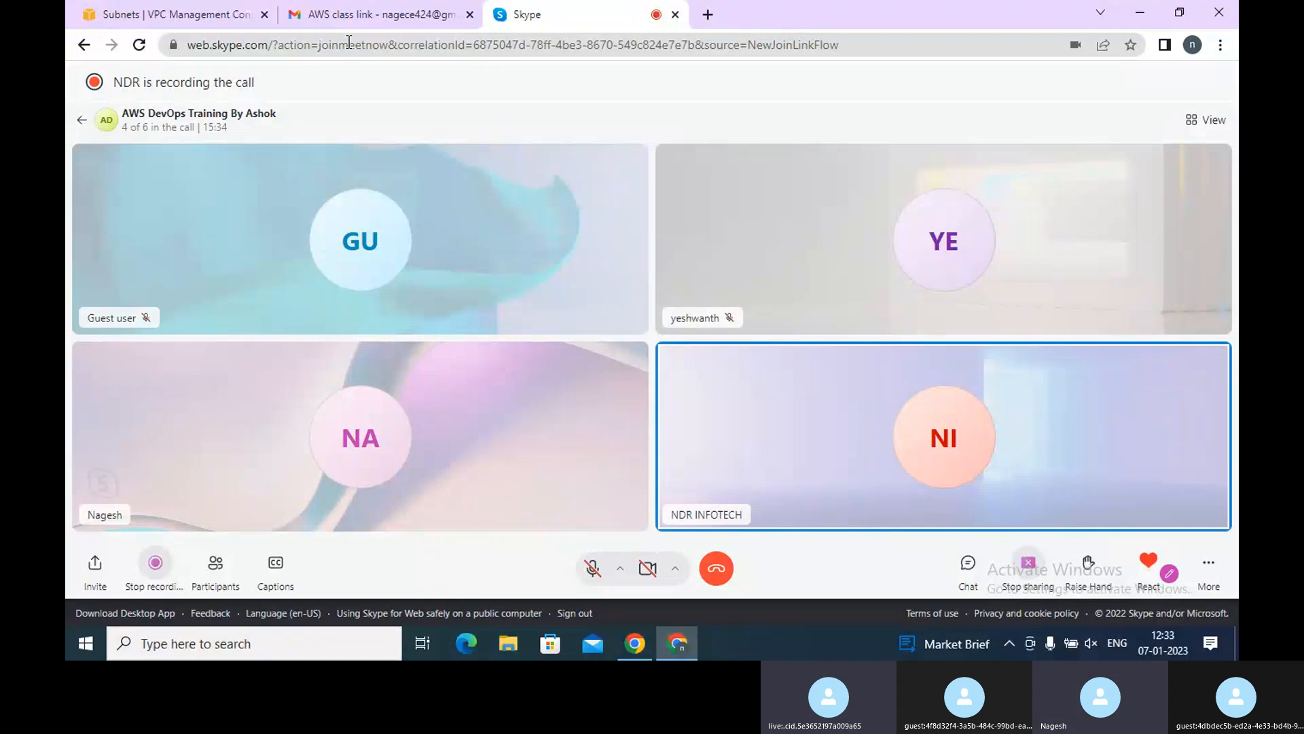
{"action": "left_click", "coordinate": [146, 12]}
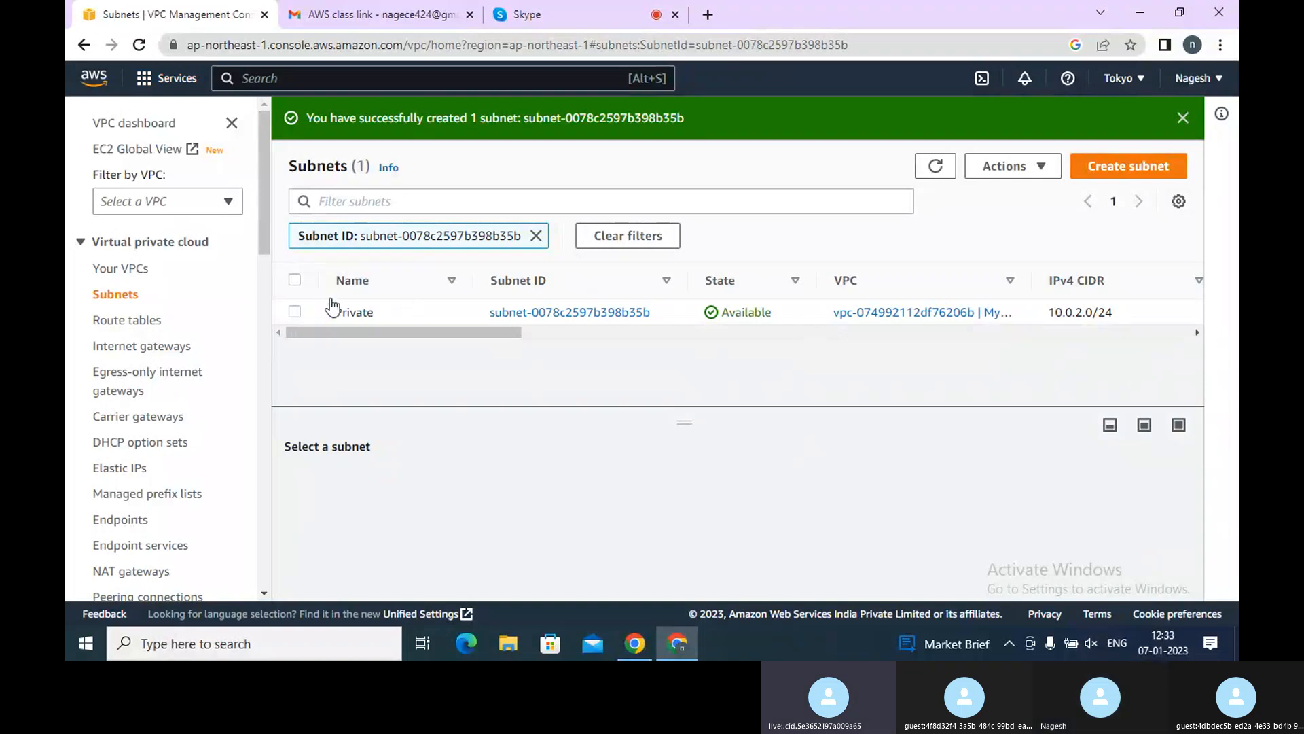
{"action": "left_click", "coordinate": [536, 235]}
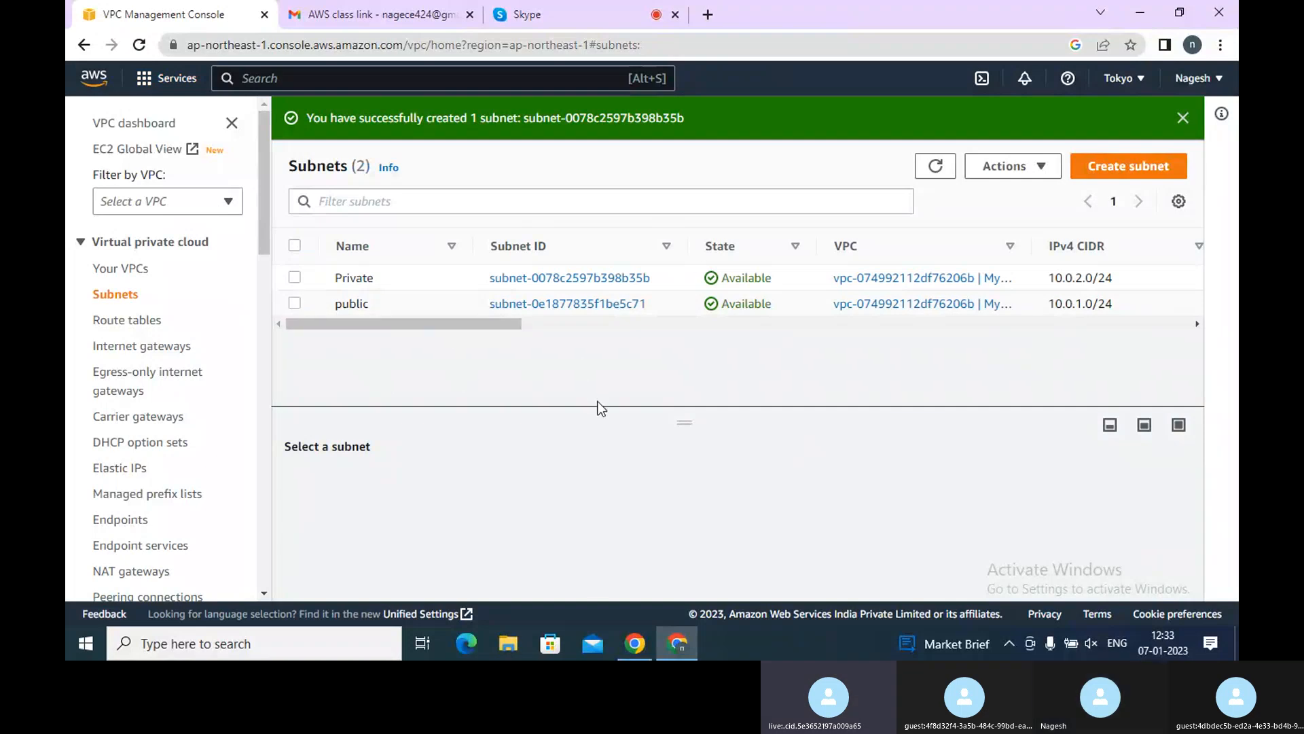
Switch to the Skype call and stop sharing the screen
{"action": "left_click", "coordinate": [557, 24]}
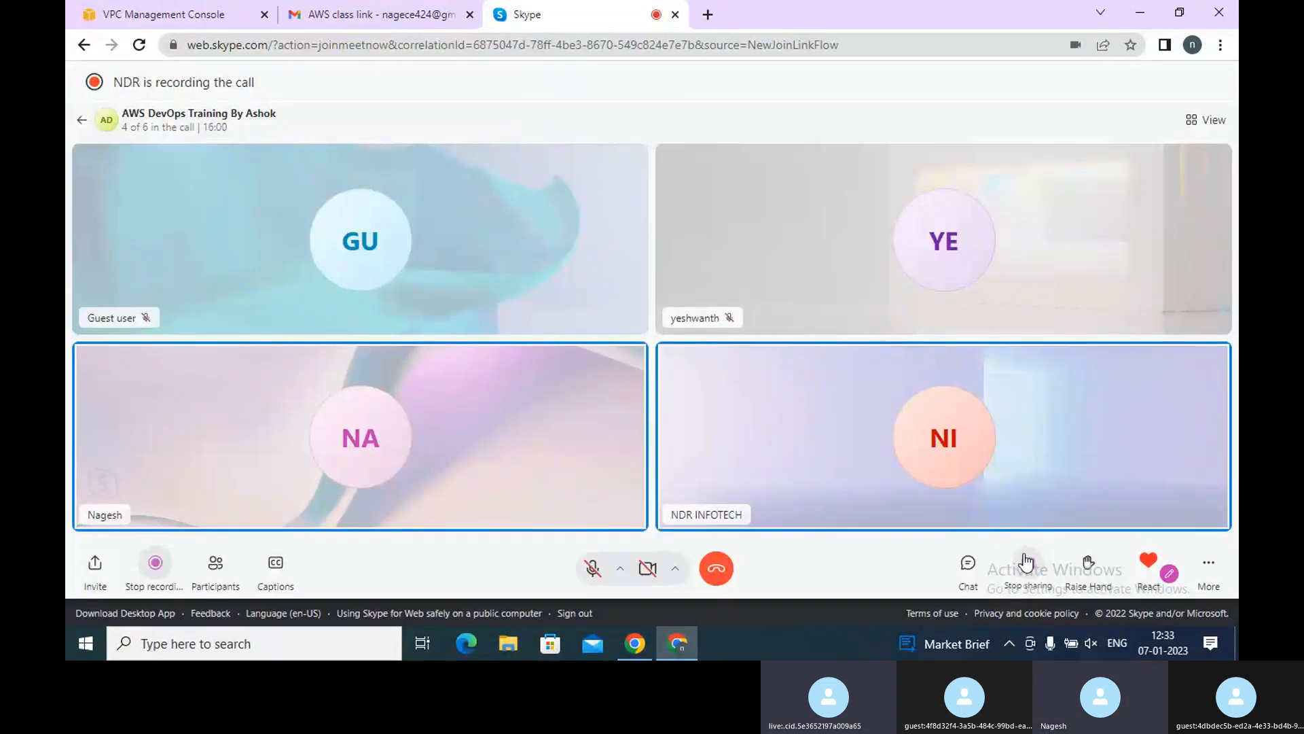
{"action": "left_click", "coordinate": [1027, 562]}
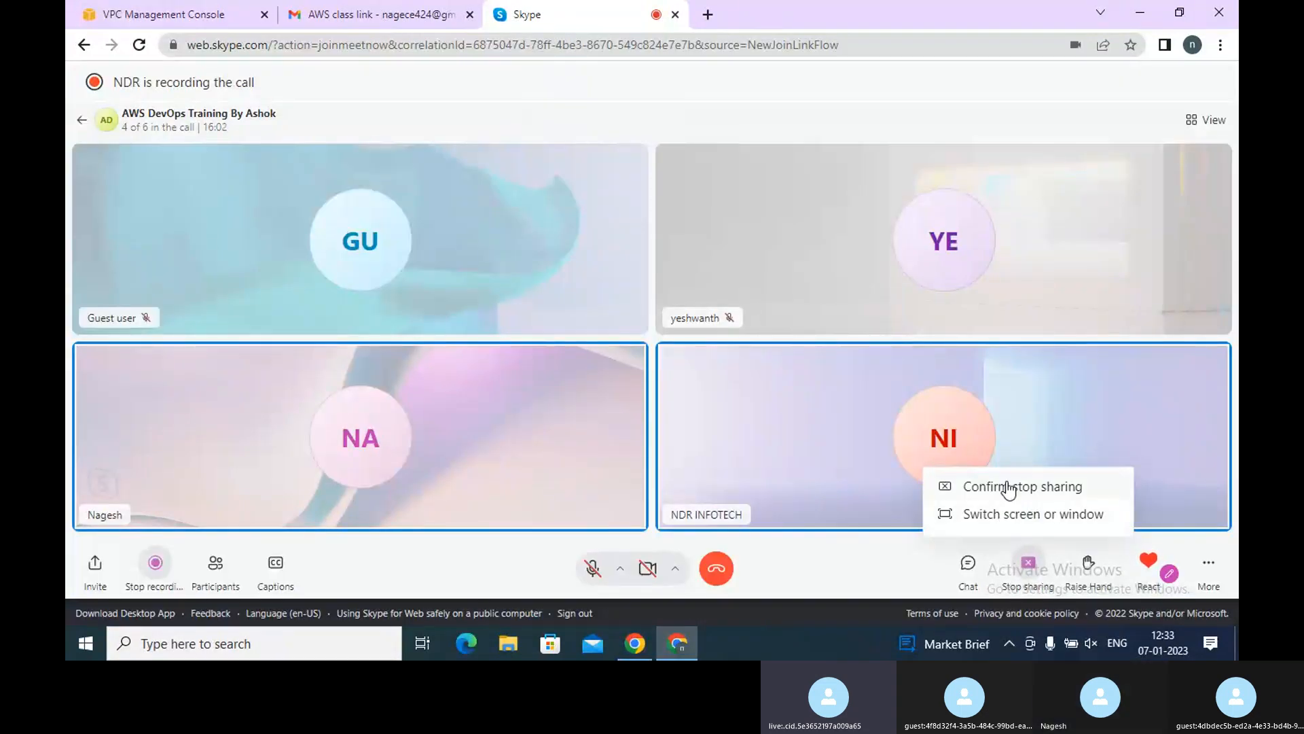
{"action": "left_click", "coordinate": [1009, 488]}
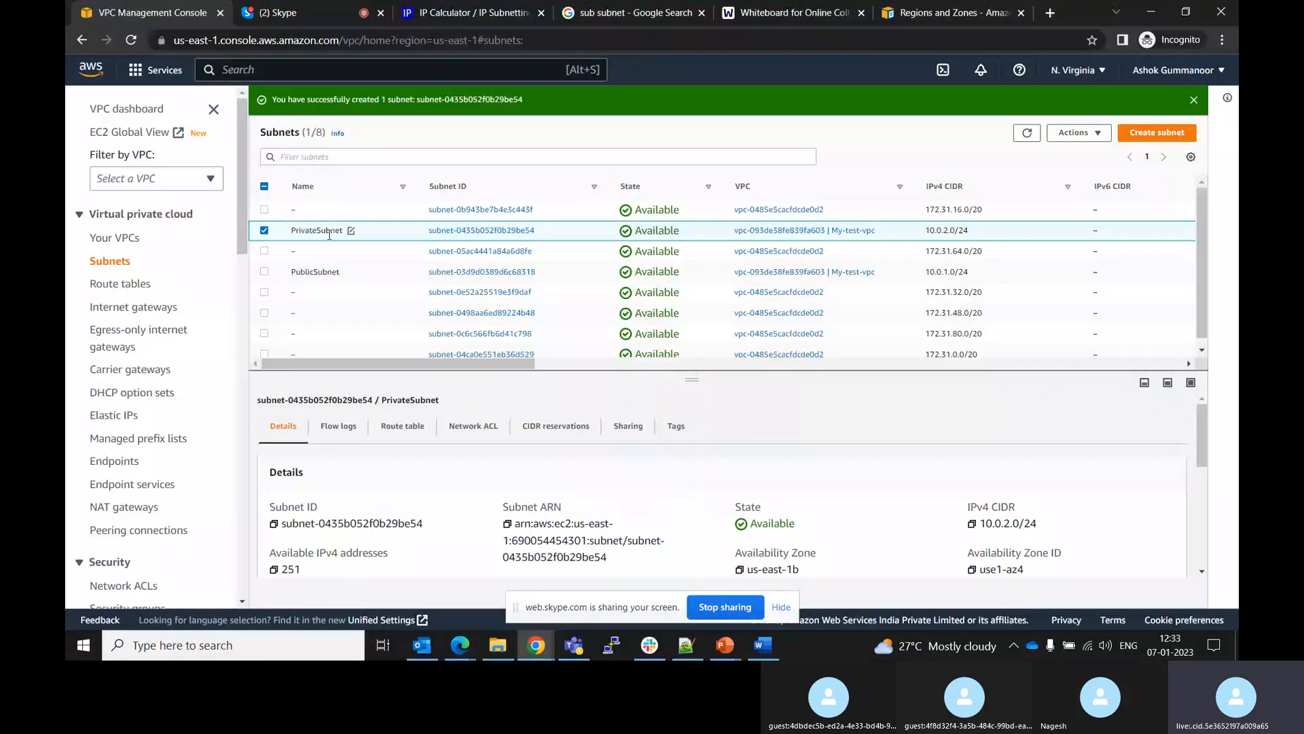
Filter the subnet list by the My-test-vpc VPC
{"action": "left_click", "coordinate": [438, 152]}
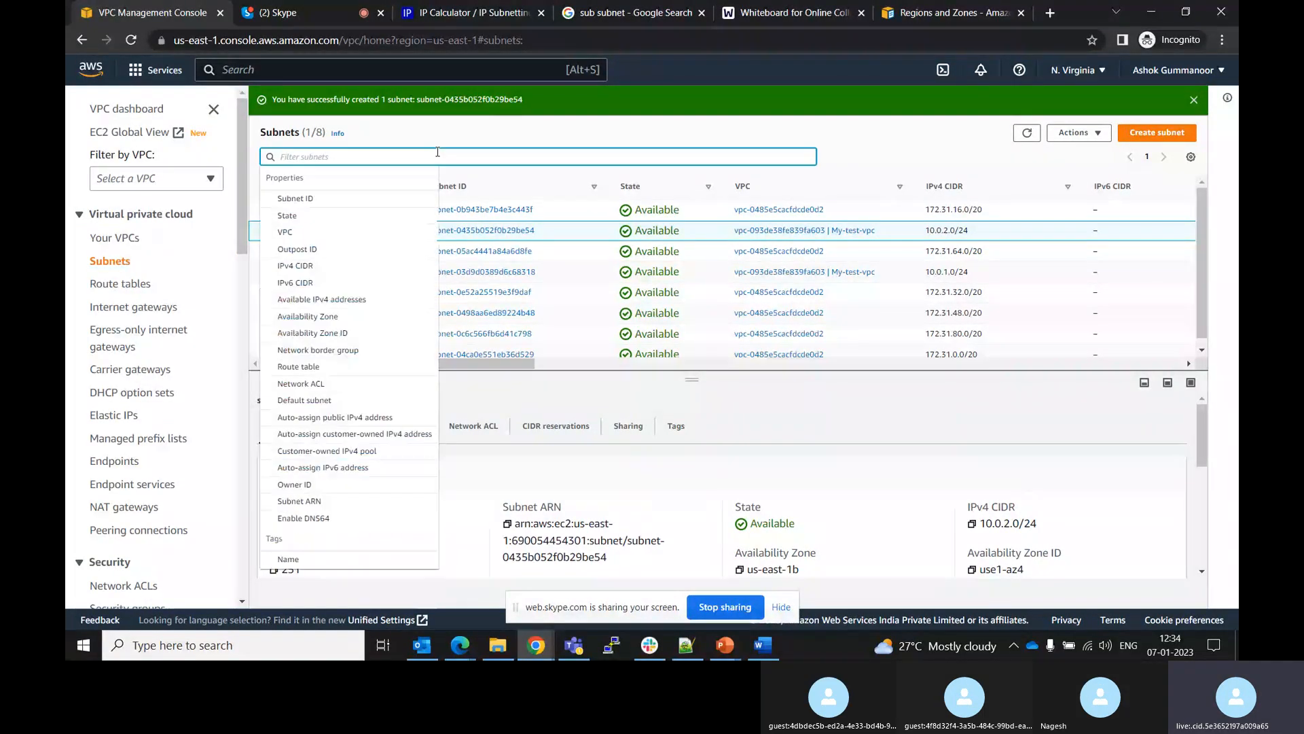
{"action": "left_click", "coordinate": [319, 233]}
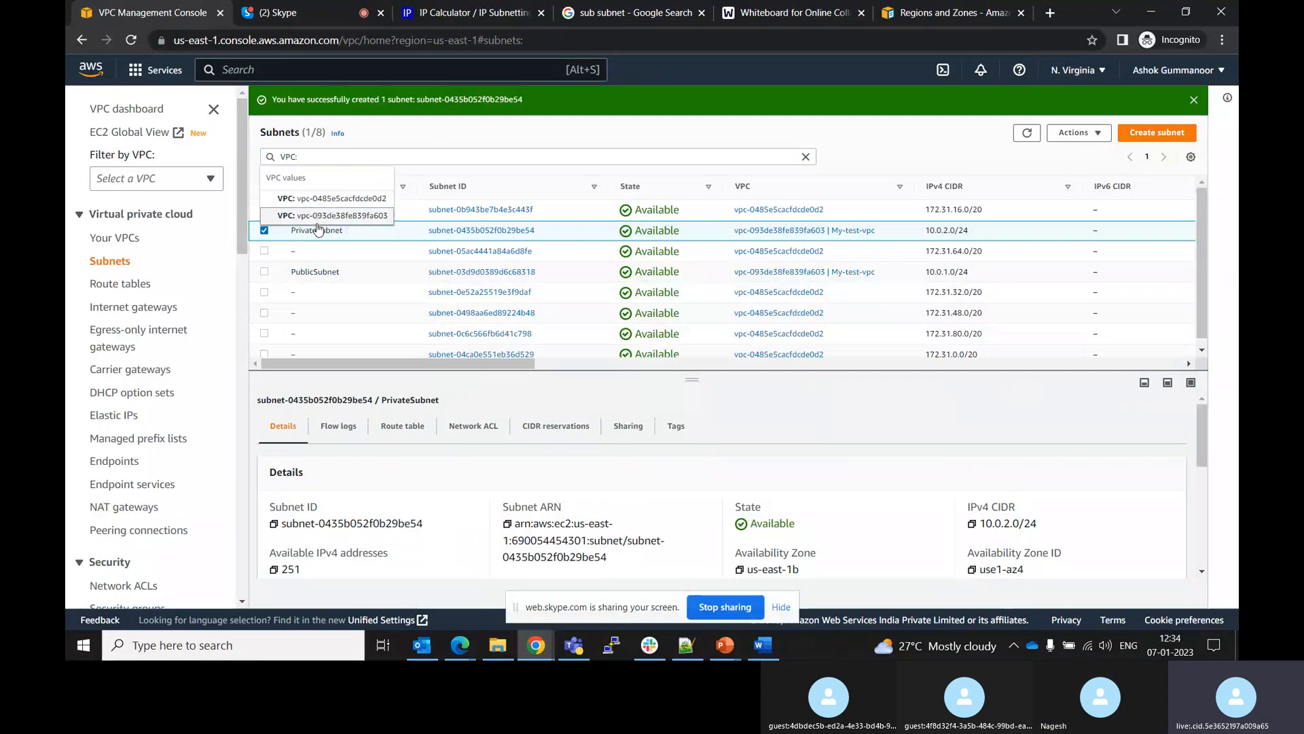
{"action": "left_click", "coordinate": [318, 220]}
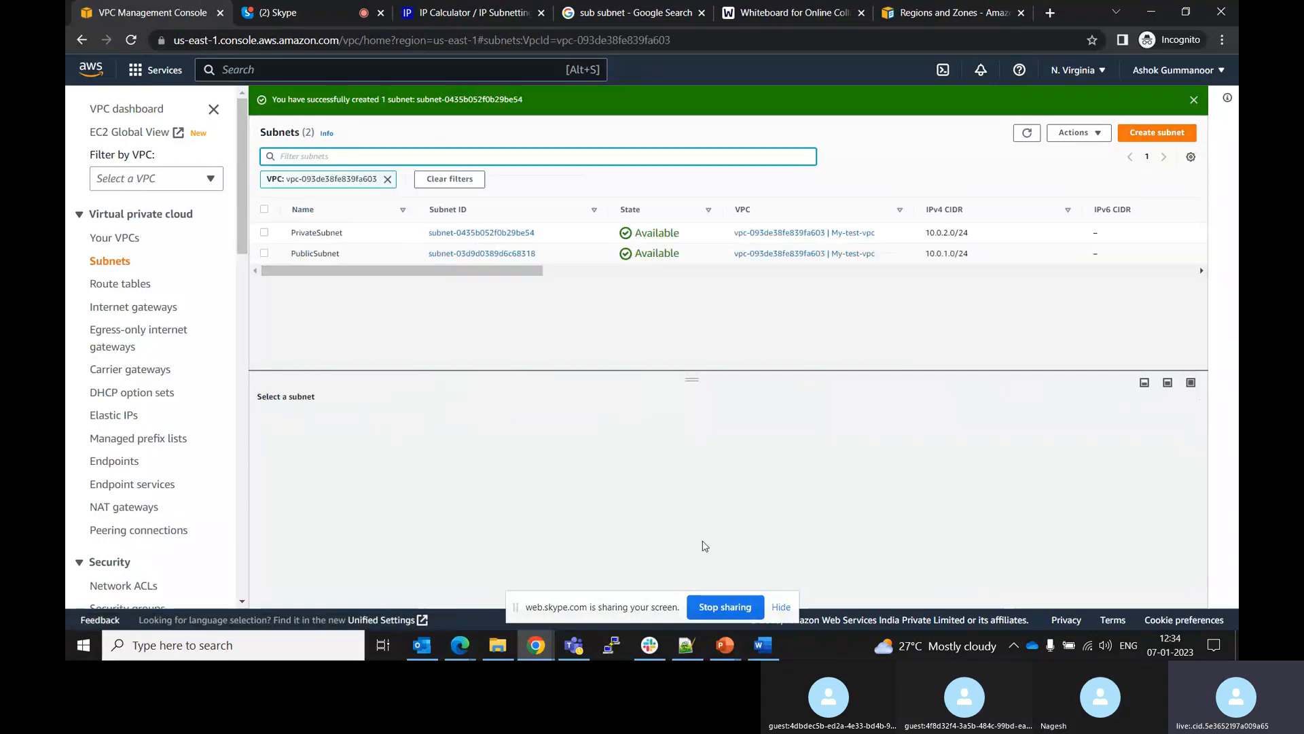
Switch to the web whiteboard and draw two subnet boxes inside the VPC outline
{"action": "left_click", "coordinate": [795, 12]}
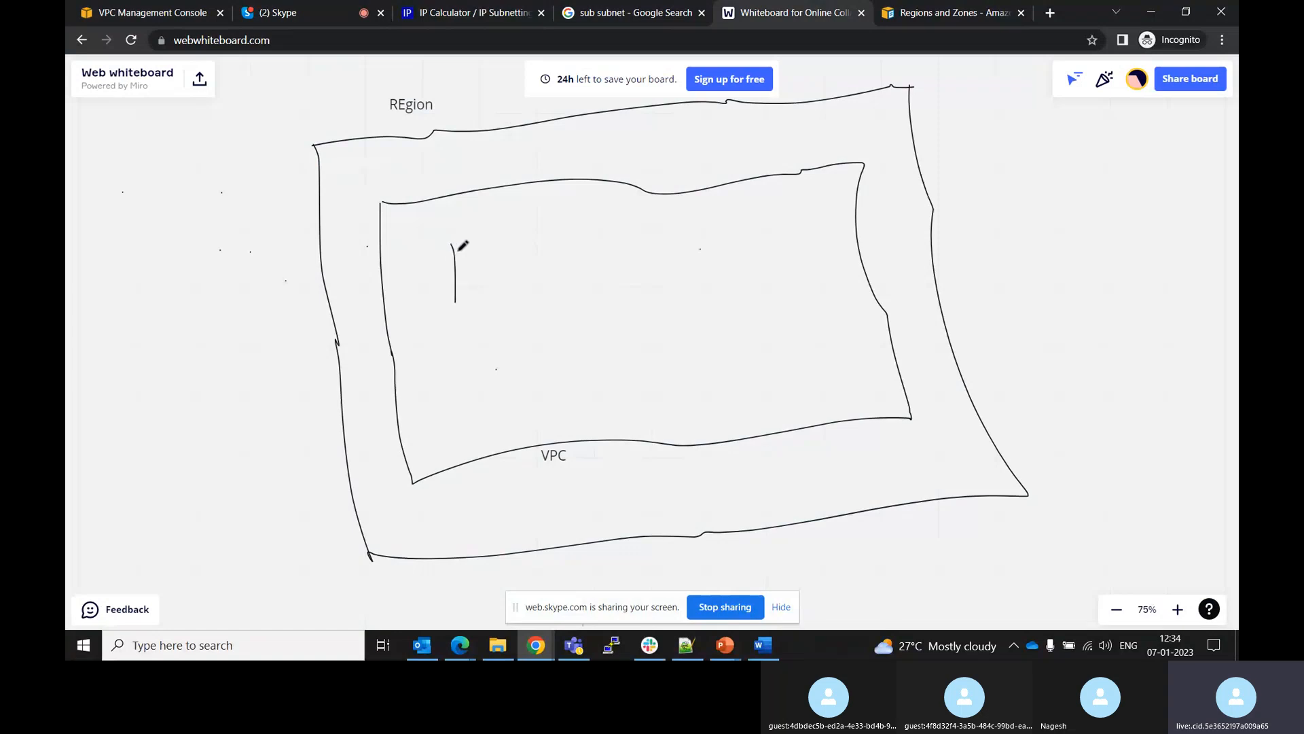
{"action": "mouse_move", "coordinate": [452, 246]}
{"action": "left_mouse_down"}
{"action": "mouse_move", "coordinate": [579, 239]}
{"action": "mouse_move", "coordinate": [567, 306]}
{"action": "left_mouse_up"}
{"action": "left_click_drag", "start_coordinate": [456, 304], "coordinate": [575, 308]}
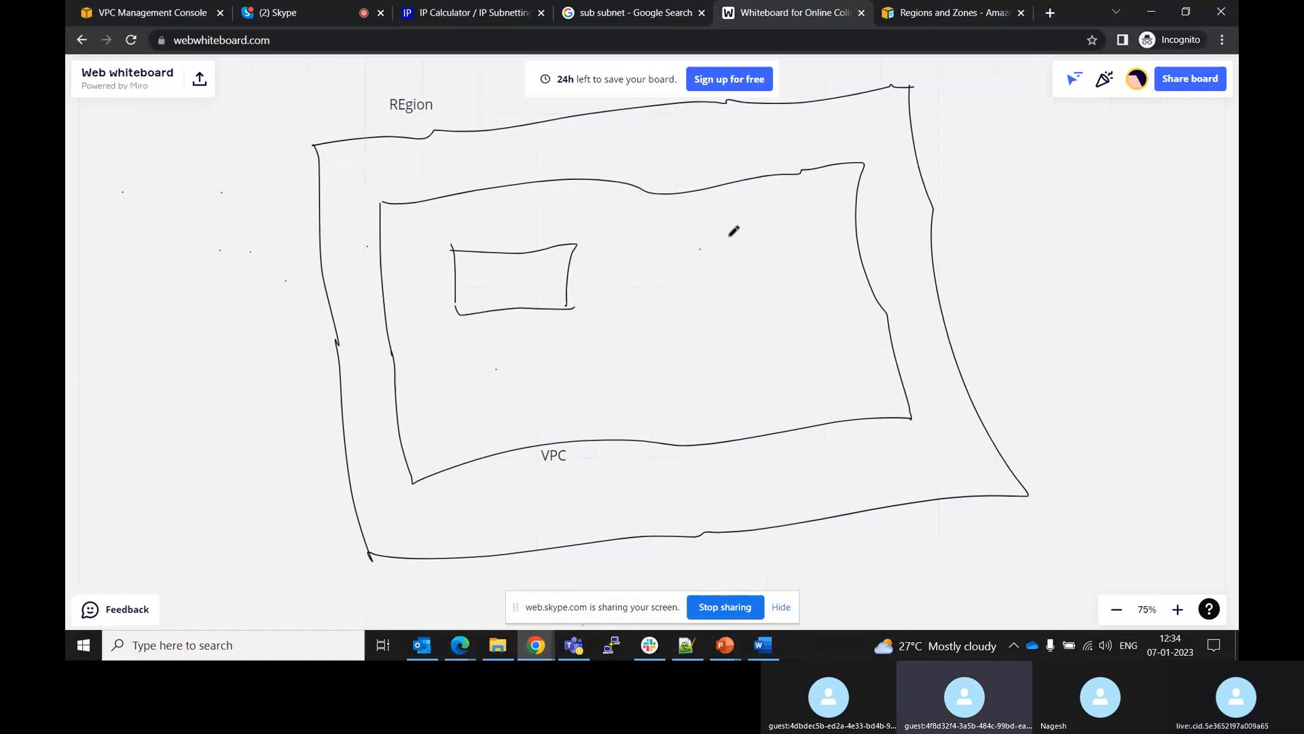
{"action": "mouse_move", "coordinate": [730, 237]}
{"action": "left_mouse_down"}
{"action": "mouse_move", "coordinate": [731, 308]}
{"action": "mouse_move", "coordinate": [747, 237]}
{"action": "mouse_move", "coordinate": [830, 234]}
{"action": "mouse_move", "coordinate": [824, 304]}
{"action": "left_mouse_up"}
{"action": "left_click_drag", "start_coordinate": [730, 310], "coordinate": [830, 304]}
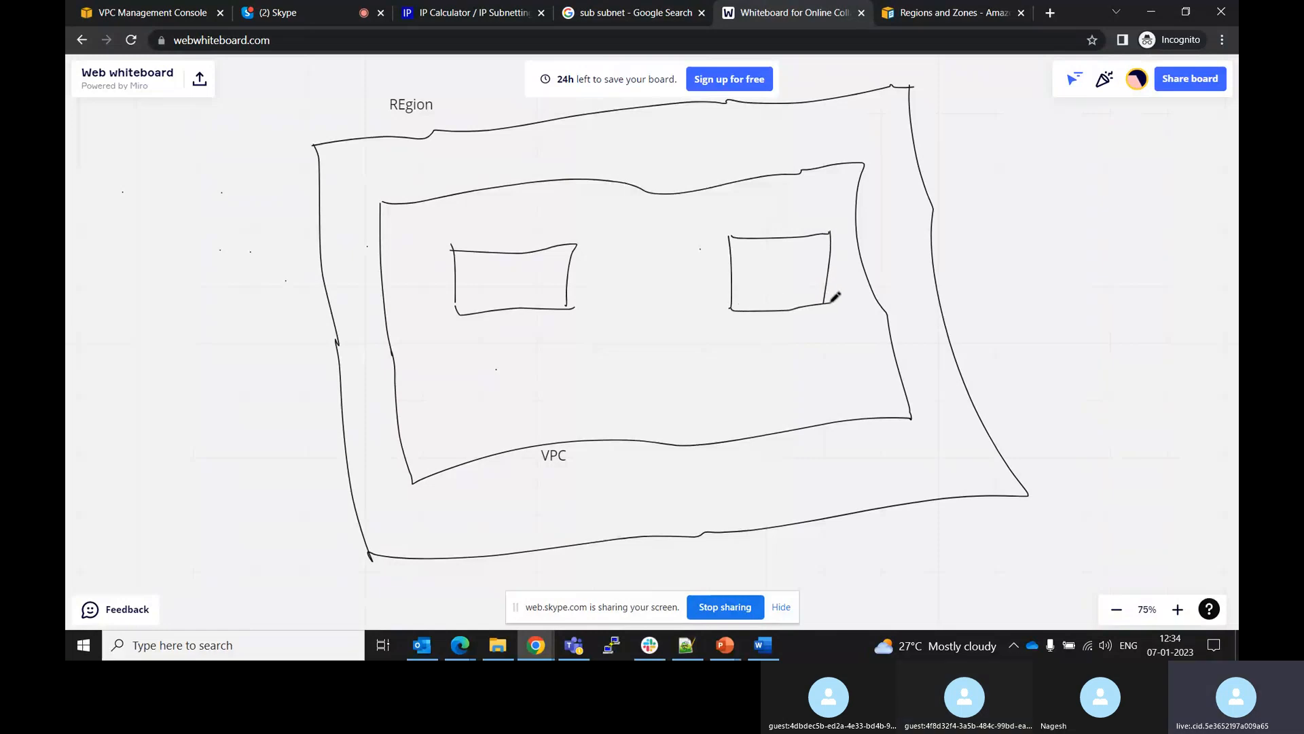
Sketch an RT marker on the VPC border and write PU and PR inside the two subnet boxes
{"action": "mouse_move", "coordinate": [631, 183]}
{"action": "left_mouse_down"}
{"action": "mouse_move", "coordinate": [635, 140]}
{"action": "mouse_move", "coordinate": [661, 142]}
{"action": "left_mouse_up"}
{"action": "mouse_move", "coordinate": [660, 125]}
{"action": "left_mouse_down"}
{"action": "mouse_move", "coordinate": [654, 136]}
{"action": "mouse_move", "coordinate": [678, 147]}
{"action": "mouse_move", "coordinate": [692, 117]}
{"action": "mouse_move", "coordinate": [692, 140]}
{"action": "left_mouse_up"}
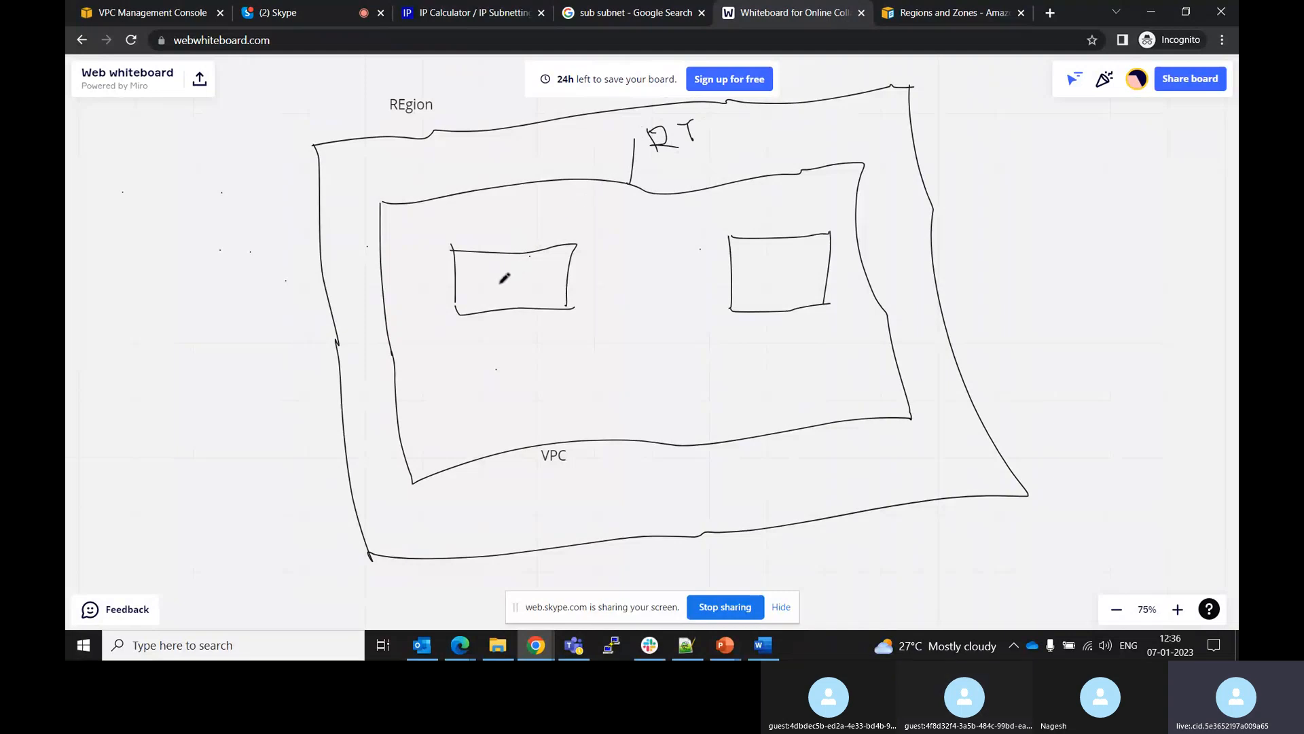
{"action": "mouse_move", "coordinate": [497, 279]}
{"action": "left_mouse_down"}
{"action": "mouse_move", "coordinate": [502, 297]}
{"action": "mouse_move", "coordinate": [512, 280]}
{"action": "left_mouse_up"}
{"action": "mouse_move", "coordinate": [758, 263]}
{"action": "left_mouse_down"}
{"action": "mouse_move", "coordinate": [766, 303]}
{"action": "mouse_move", "coordinate": [763, 255]}
{"action": "mouse_move", "coordinate": [778, 262]}
{"action": "mouse_move", "coordinate": [767, 275]}
{"action": "mouse_move", "coordinate": [817, 275]}
{"action": "left_mouse_up"}
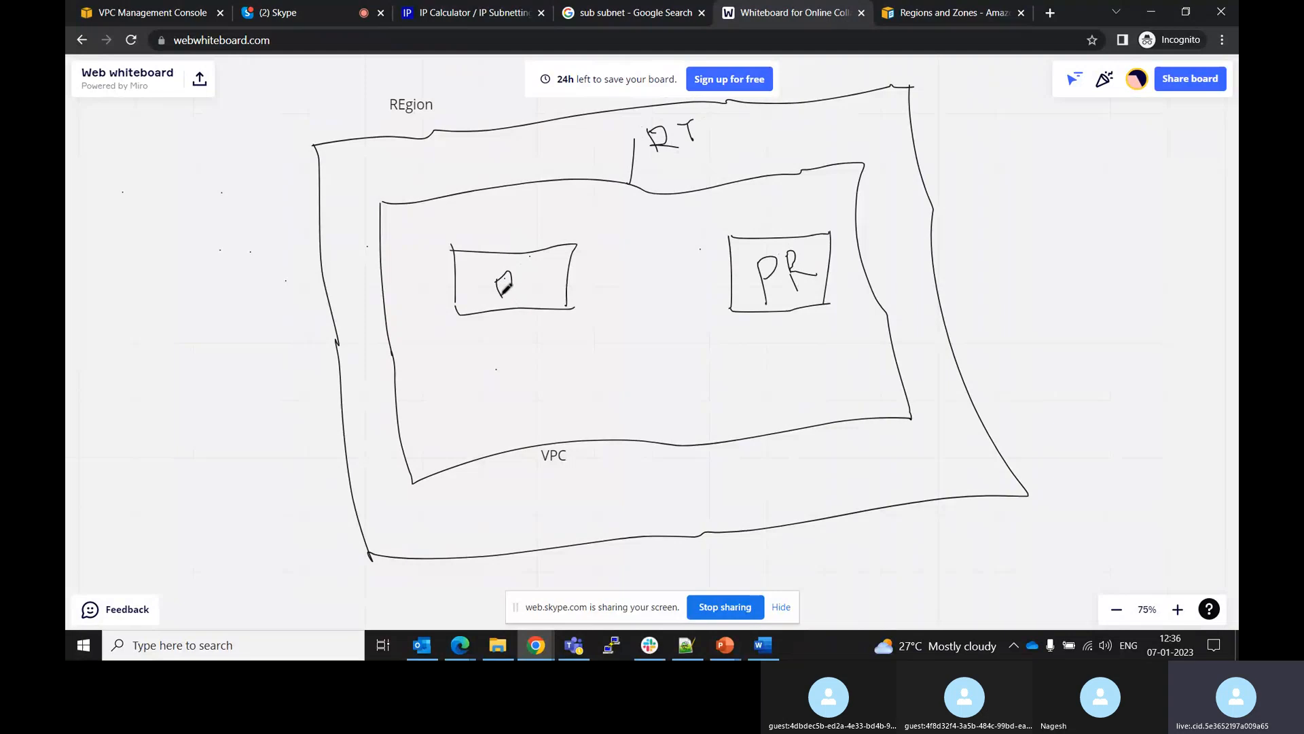
{"action": "mouse_move", "coordinate": [504, 289]}
{"action": "left_mouse_down"}
{"action": "mouse_move", "coordinate": [506, 307]}
{"action": "mouse_move", "coordinate": [537, 263]}
{"action": "left_mouse_up"}
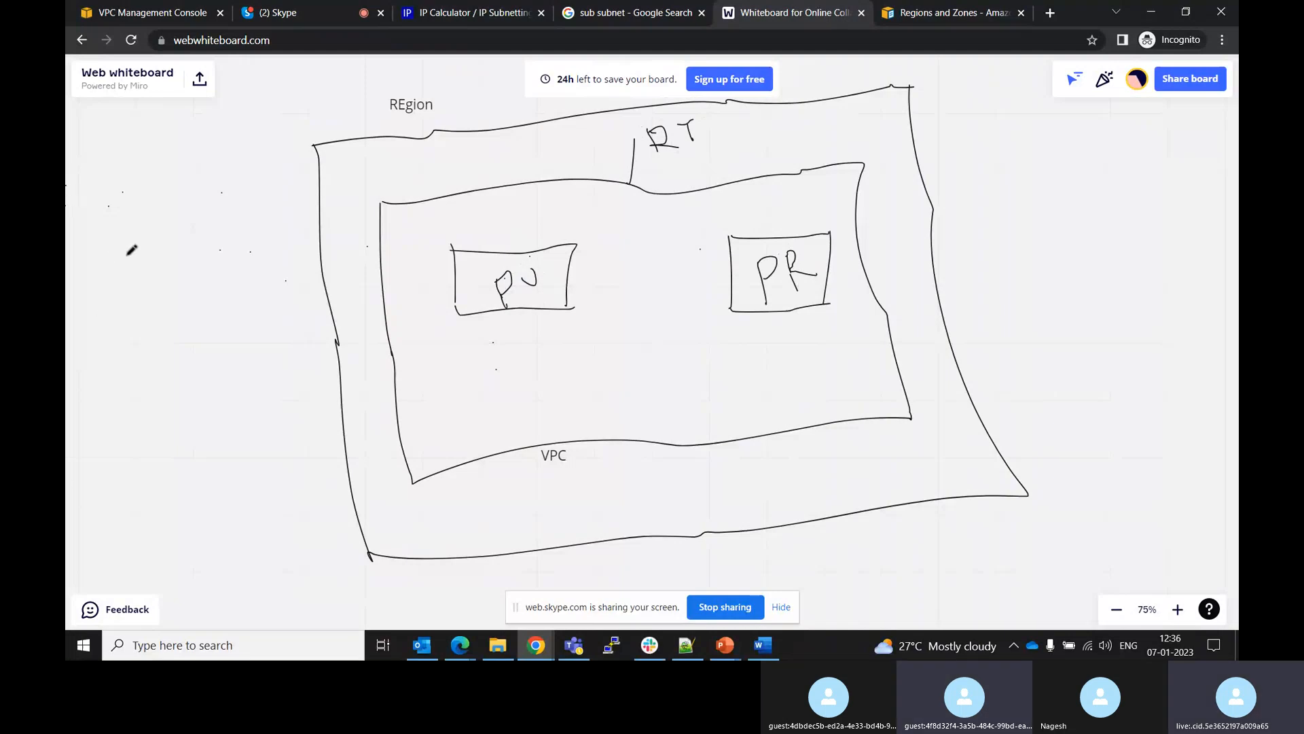
Add a text label "us-east - 1a" below the PU subnet box
{"action": "left_click", "coordinate": [132, 41]}
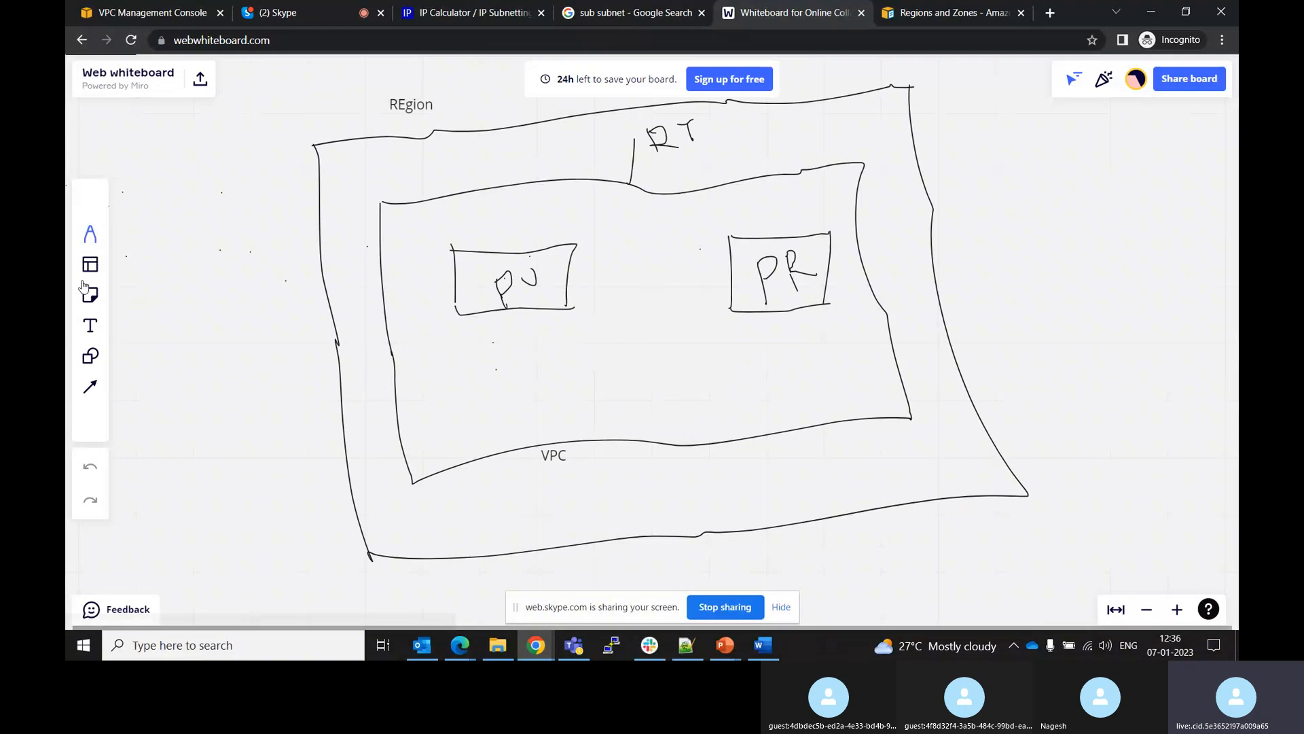
{"action": "left_click", "coordinate": [90, 326]}
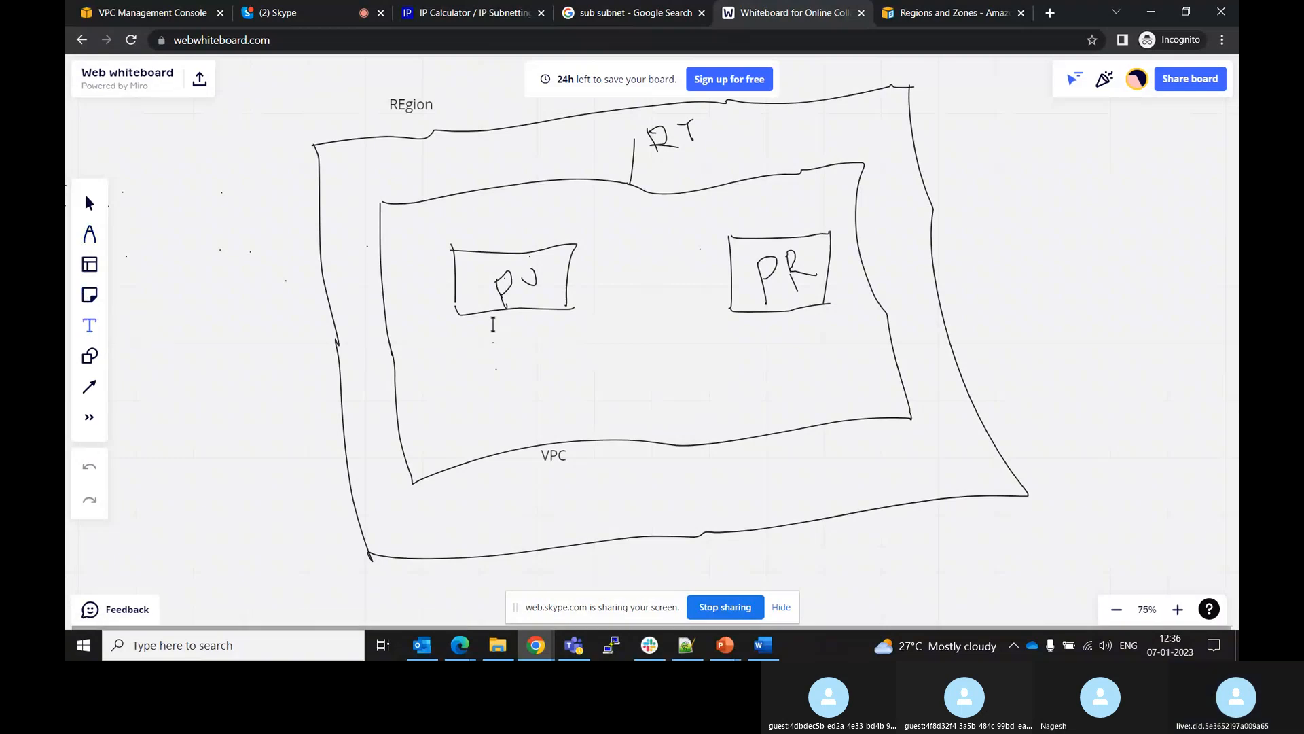
{"action": "left_click", "coordinate": [493, 325]}
{"action": "type", "text": "us-"}
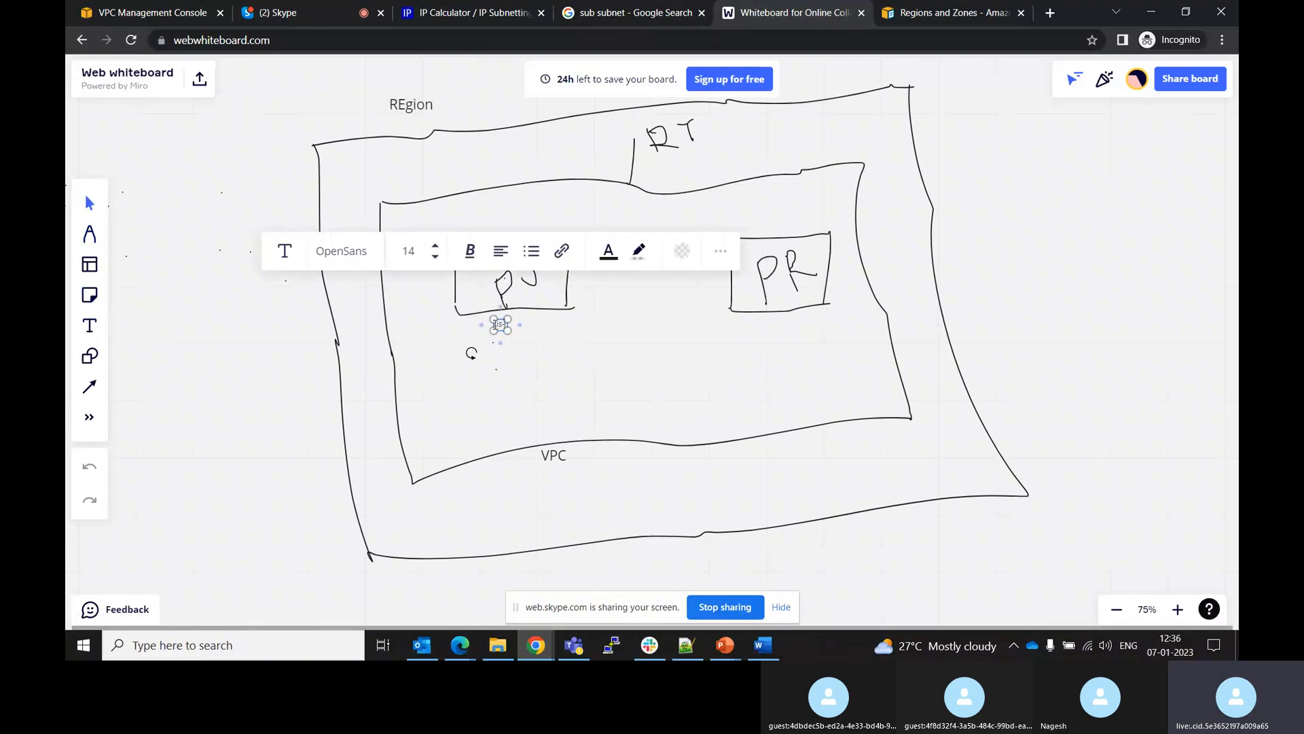
{"action": "type", "text": "east - "}
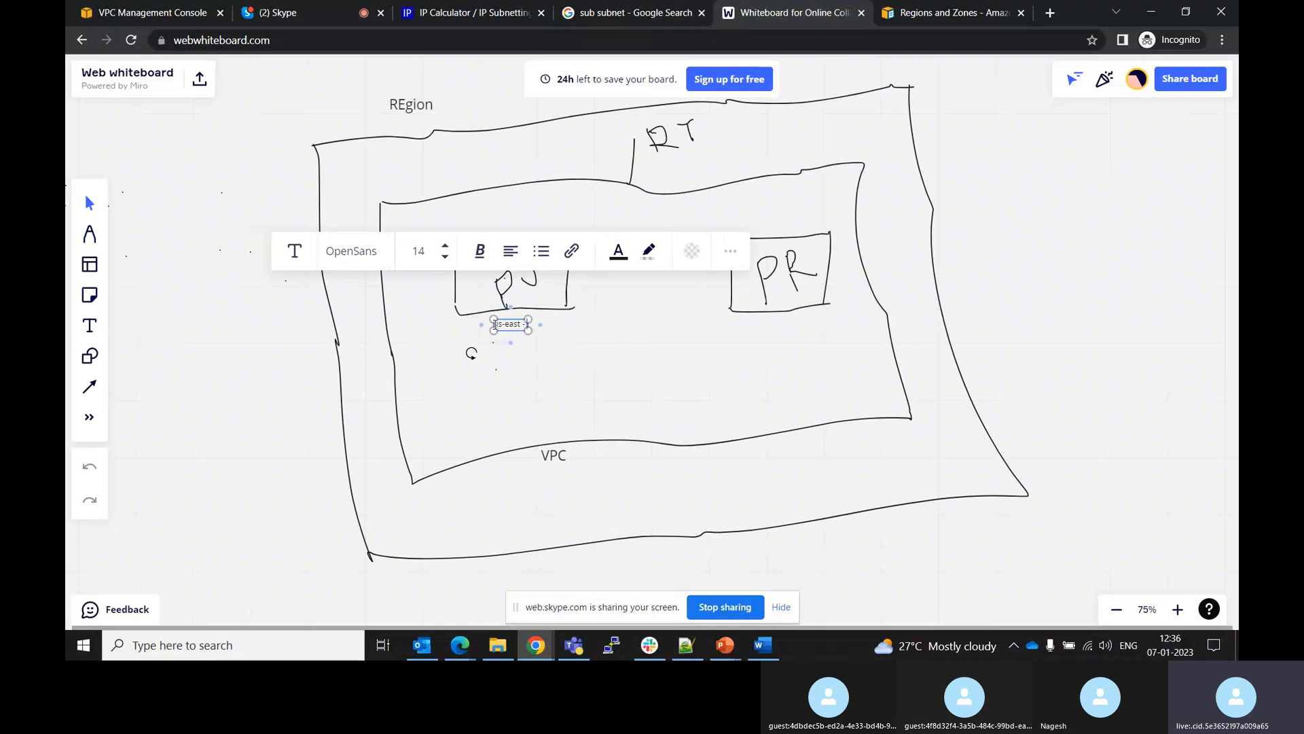
{"action": "type", "text": "1a"}
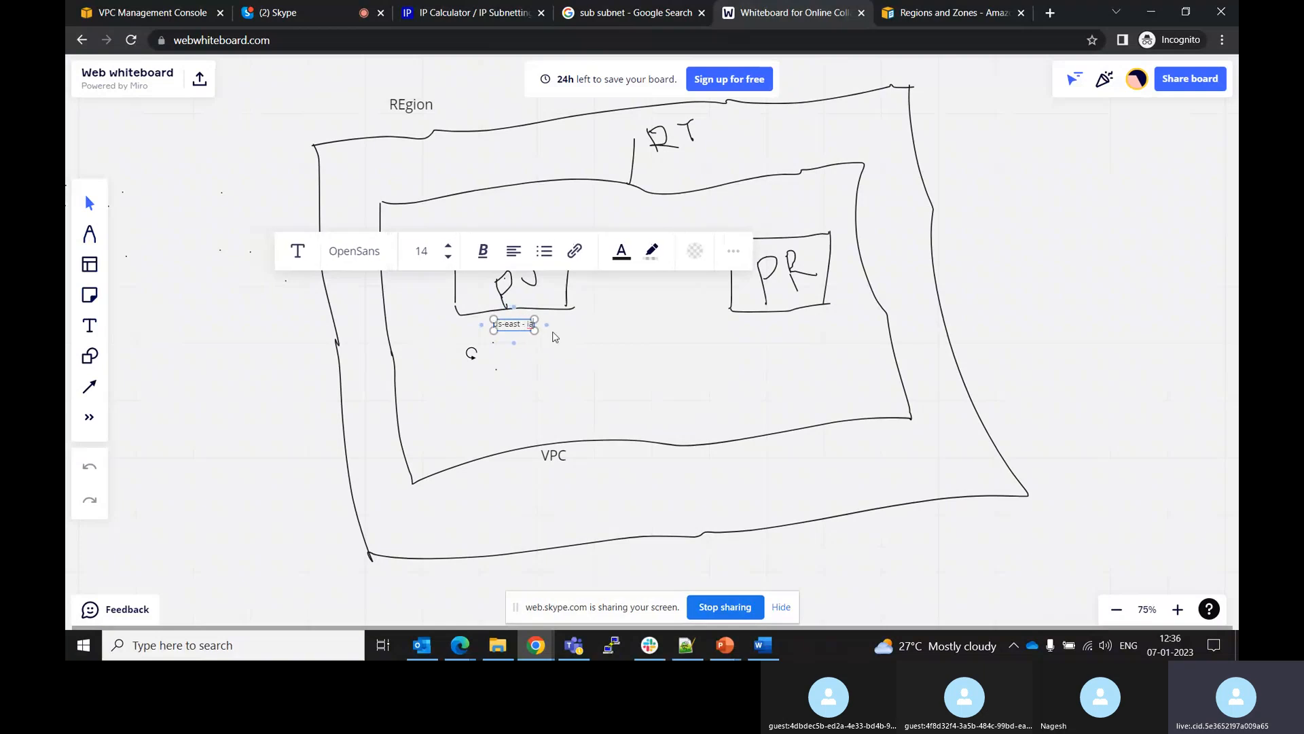
{"action": "key", "text": "BackSpace"}
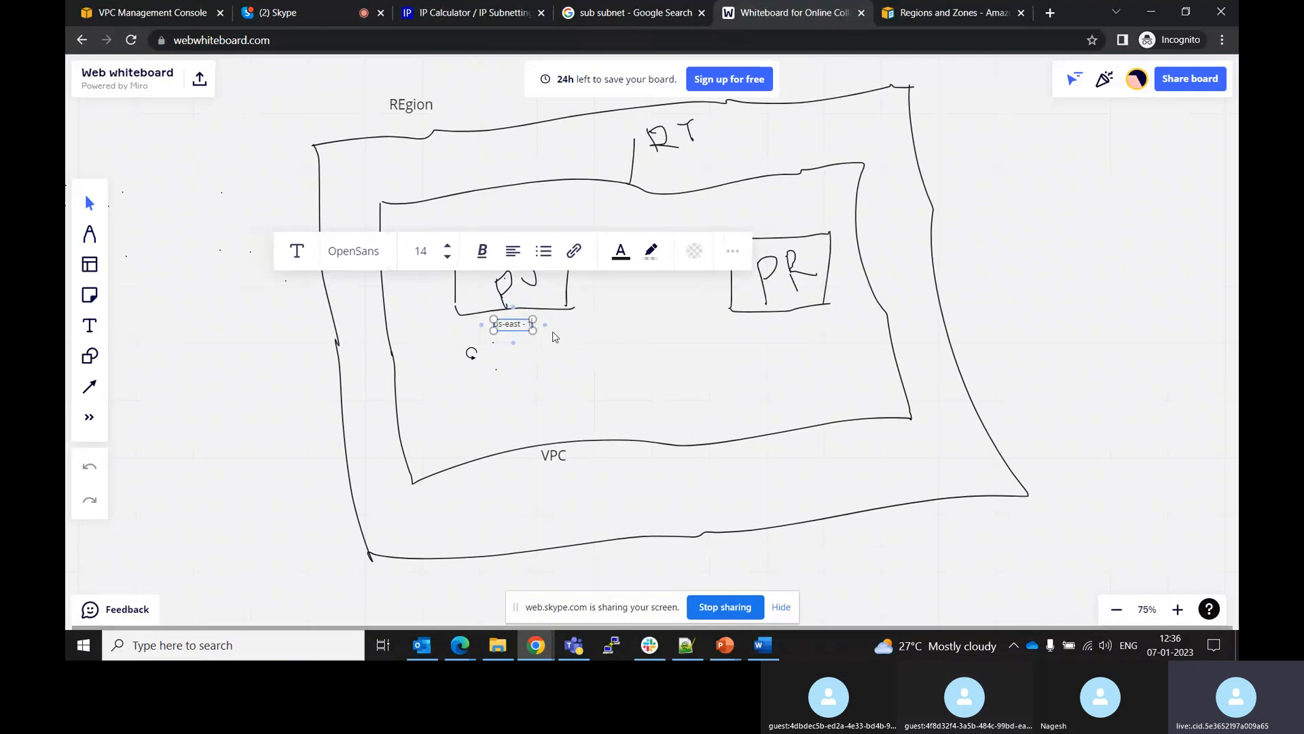
{"action": "type", "text": "a"}
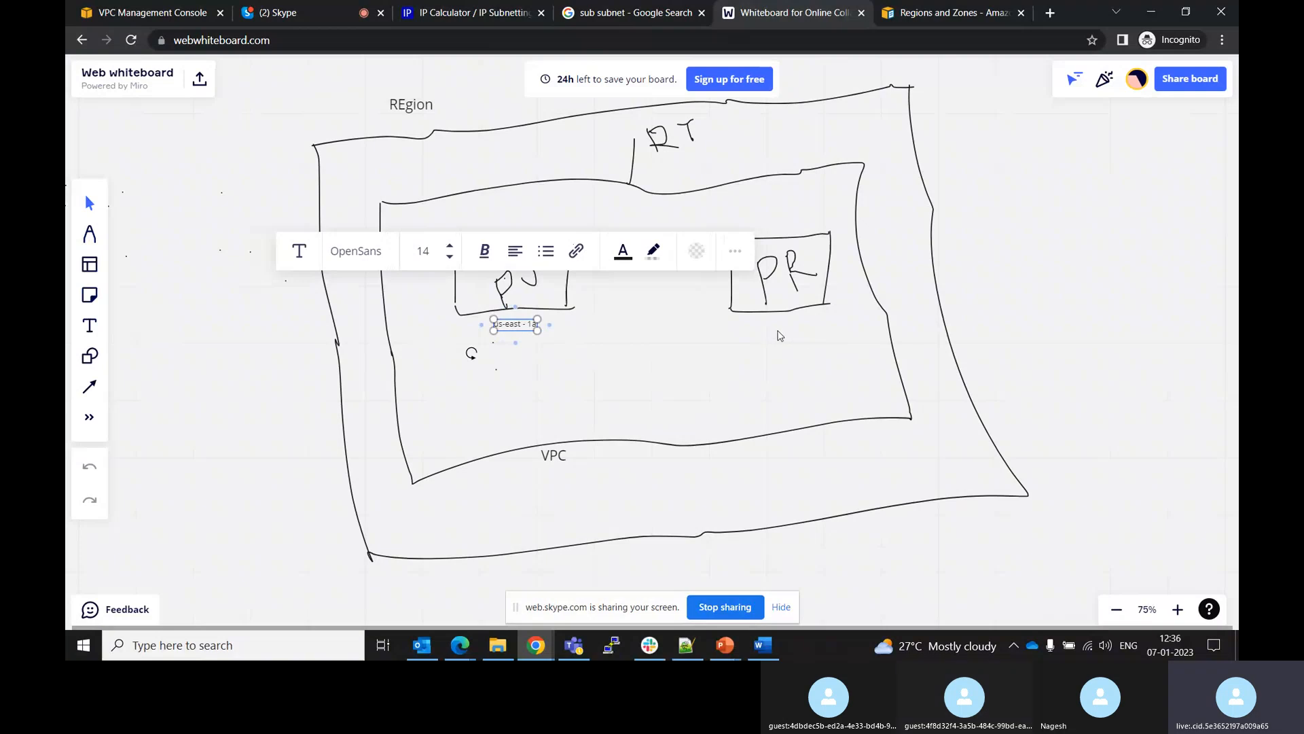
{"action": "left_click", "coordinate": [779, 334]}
Add a text label "Us-east-1b" below the PR subnet box
{"action": "left_click", "coordinate": [89, 325]}
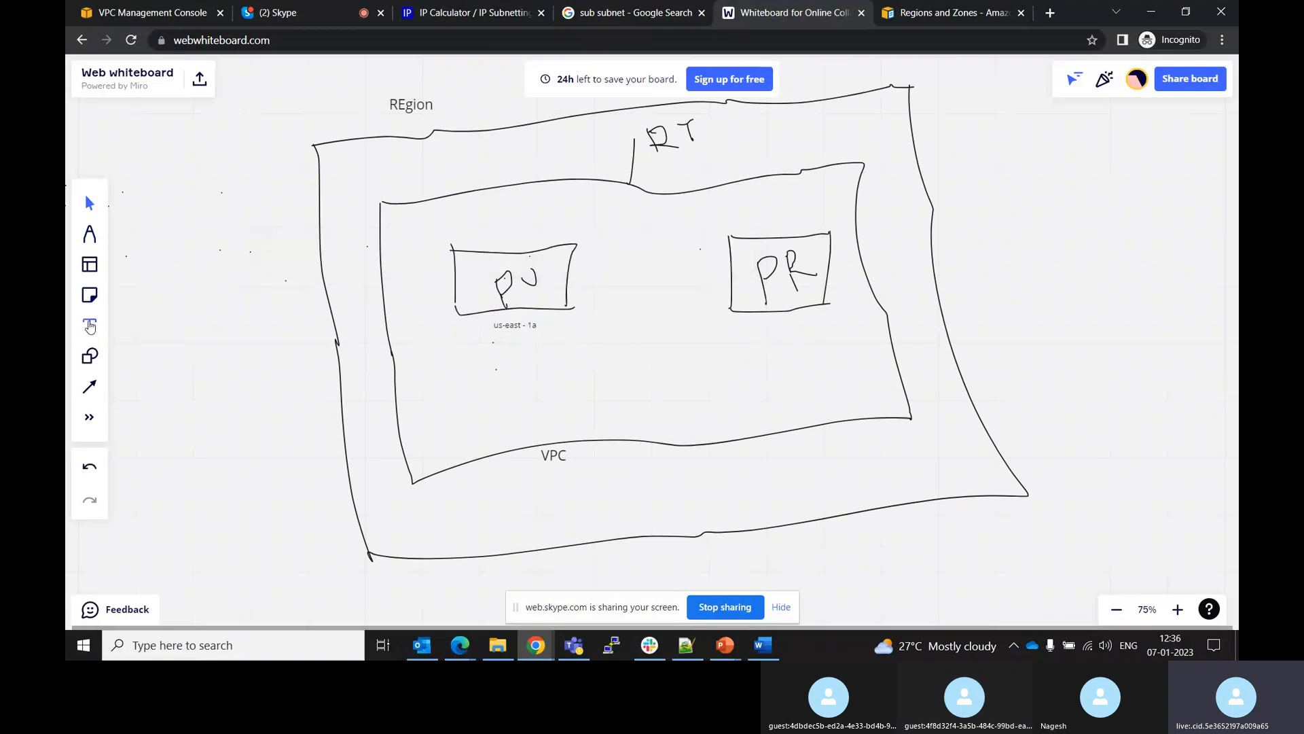
{"action": "left_click", "coordinate": [775, 327]}
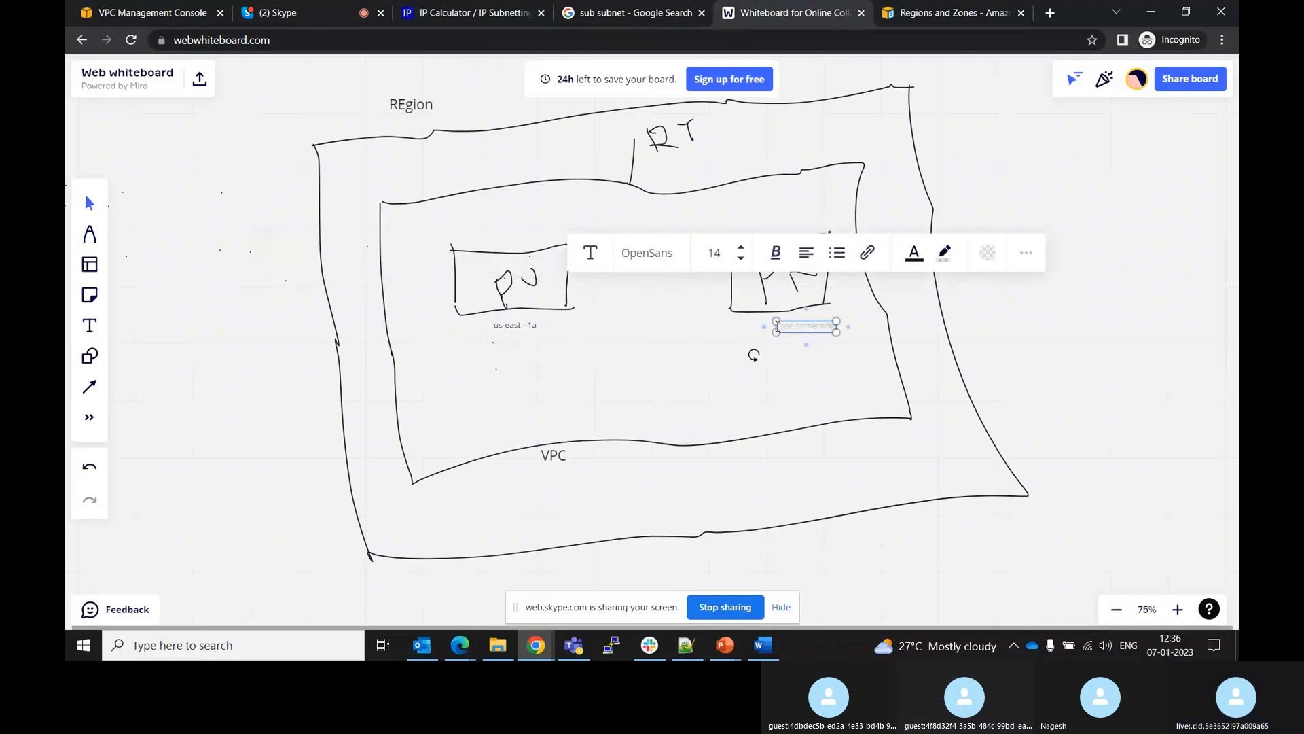
{"action": "type", "text": "Us-east-1"}
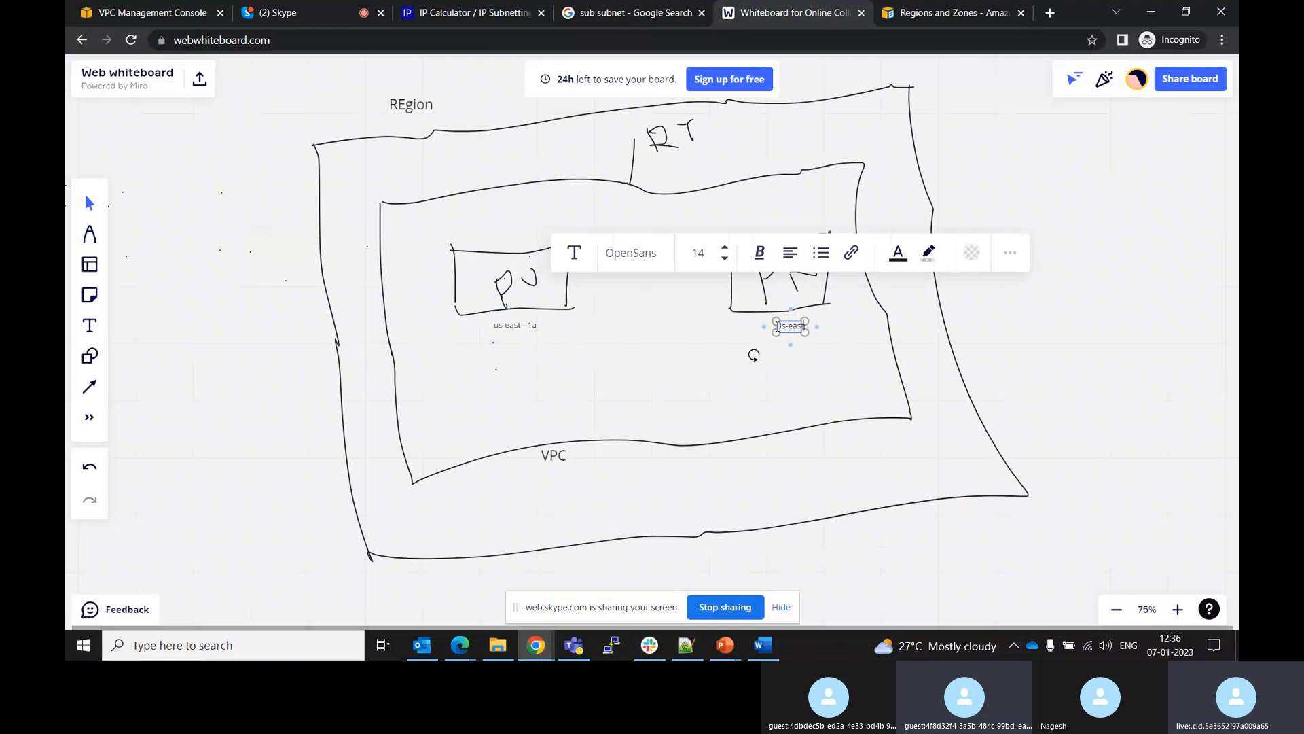
{"action": "type", "text": "b"}
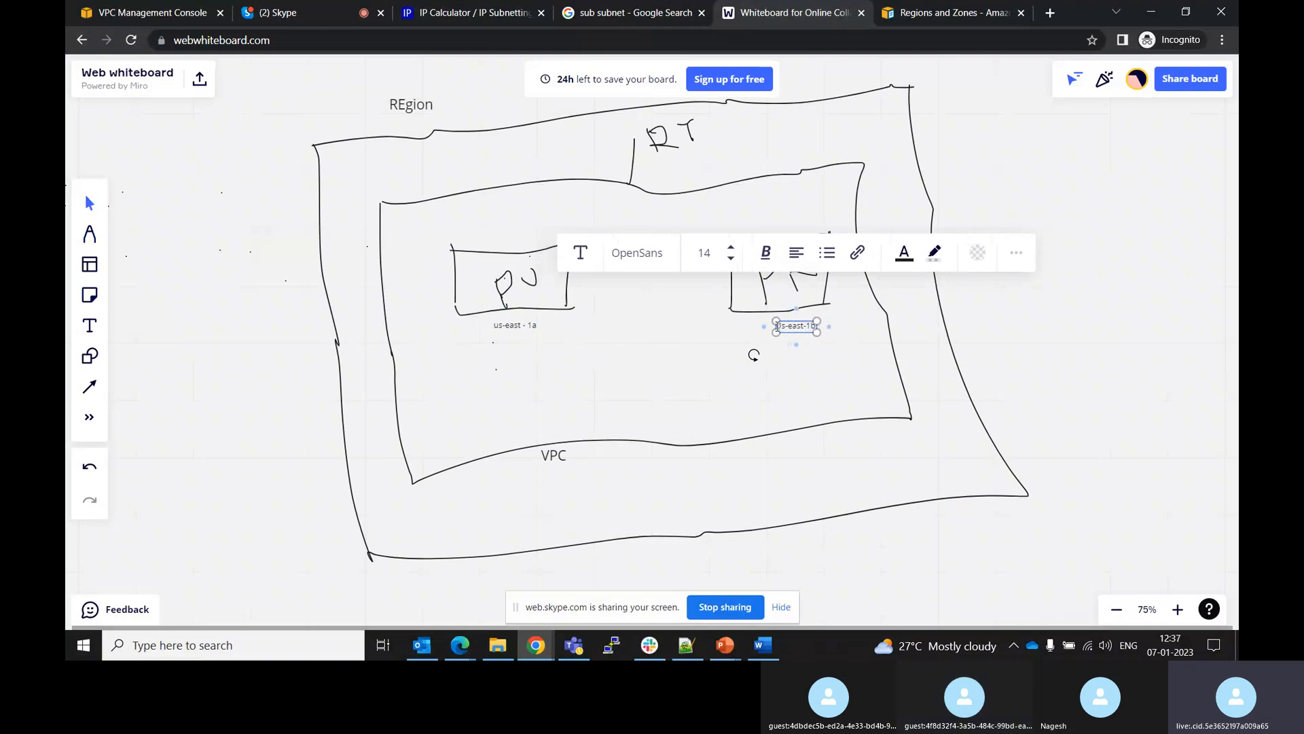
{"action": "left_click", "coordinate": [616, 349]}
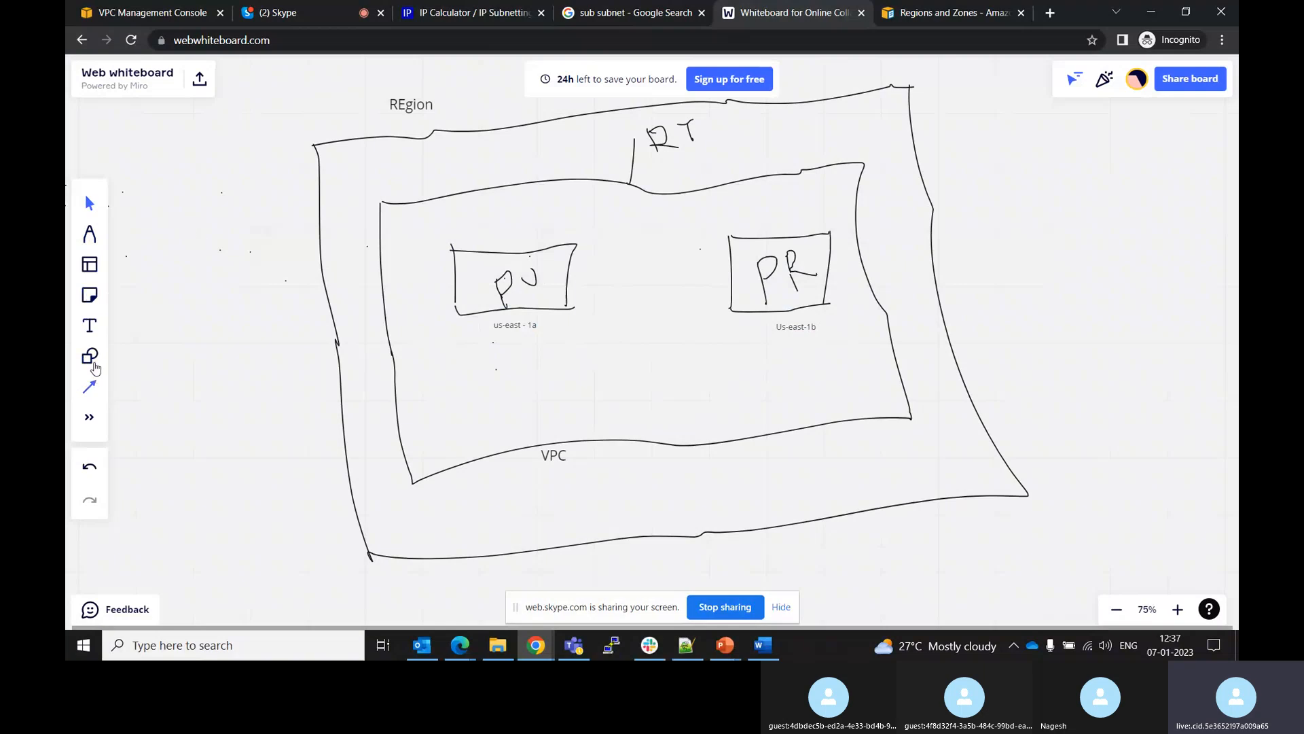
Draw a dashed-border rectangle around the PU subnet box and its us-east-1a label
{"action": "left_click", "coordinate": [89, 236]}
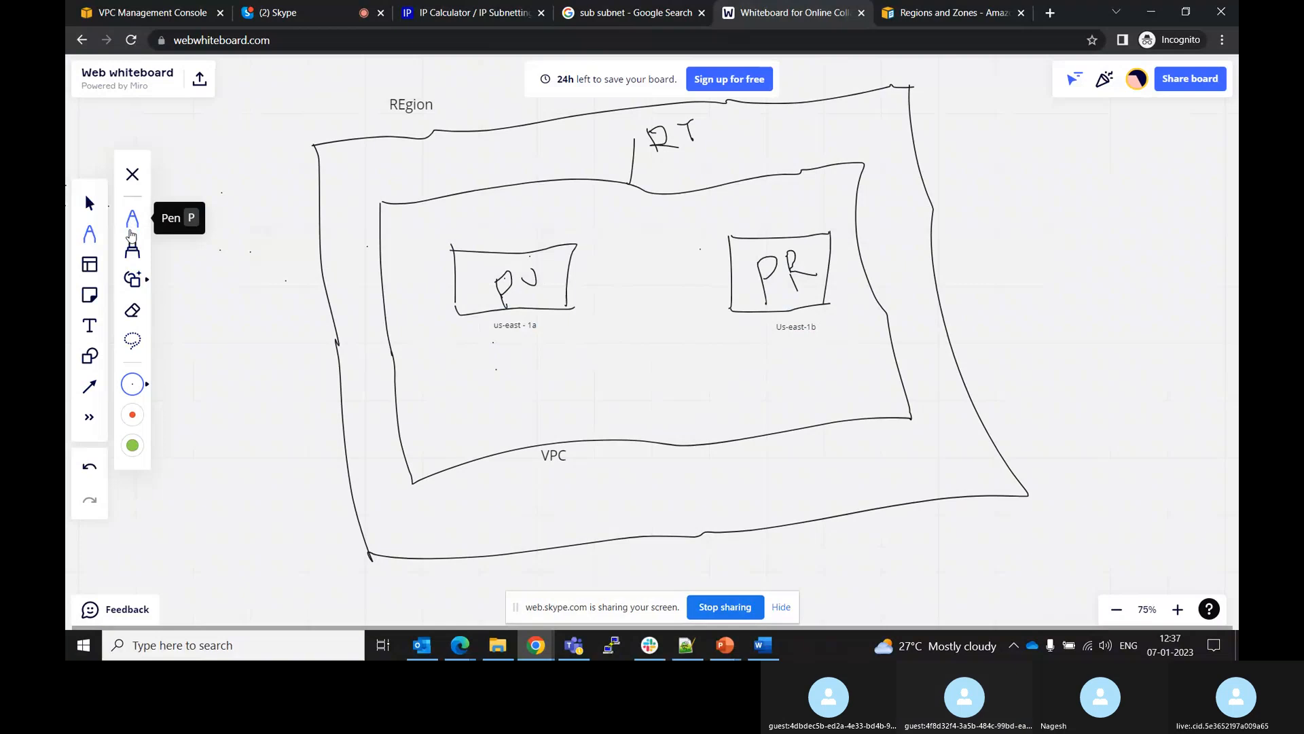
{"action": "left_click", "coordinate": [90, 360]}
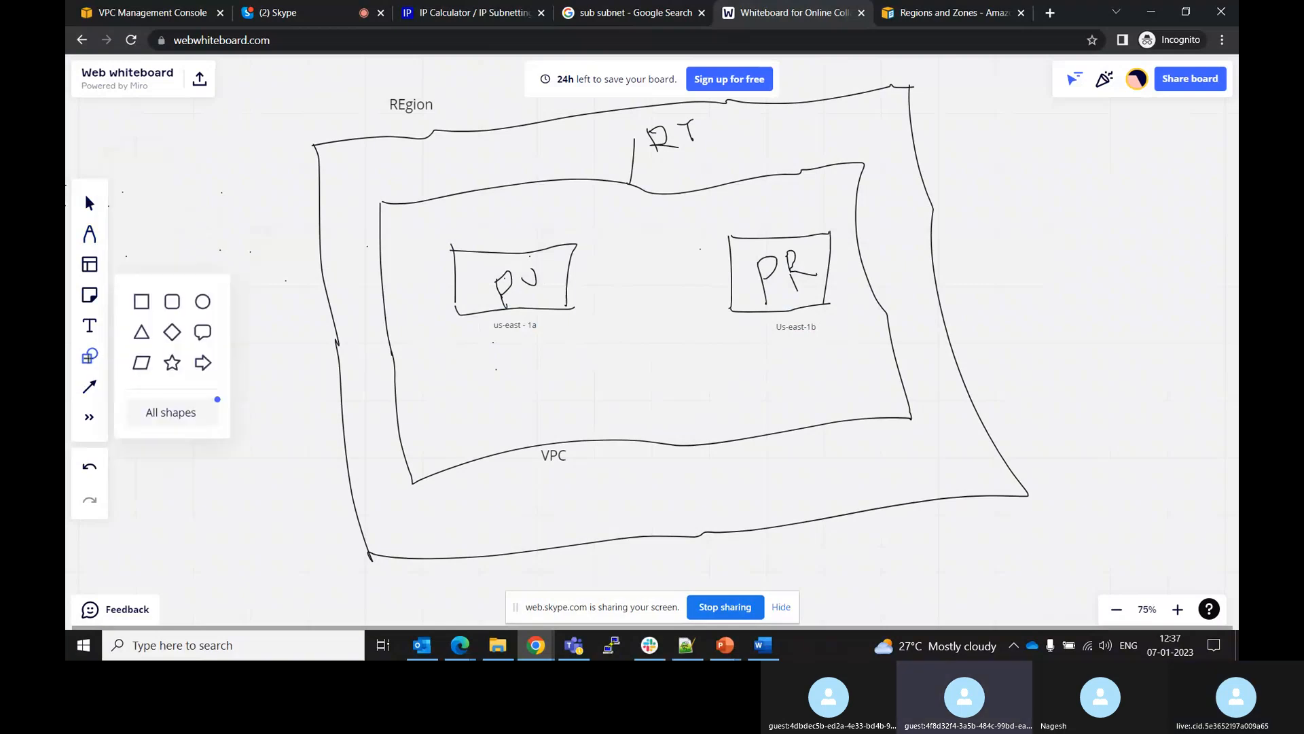
{"action": "left_click", "coordinate": [140, 311]}
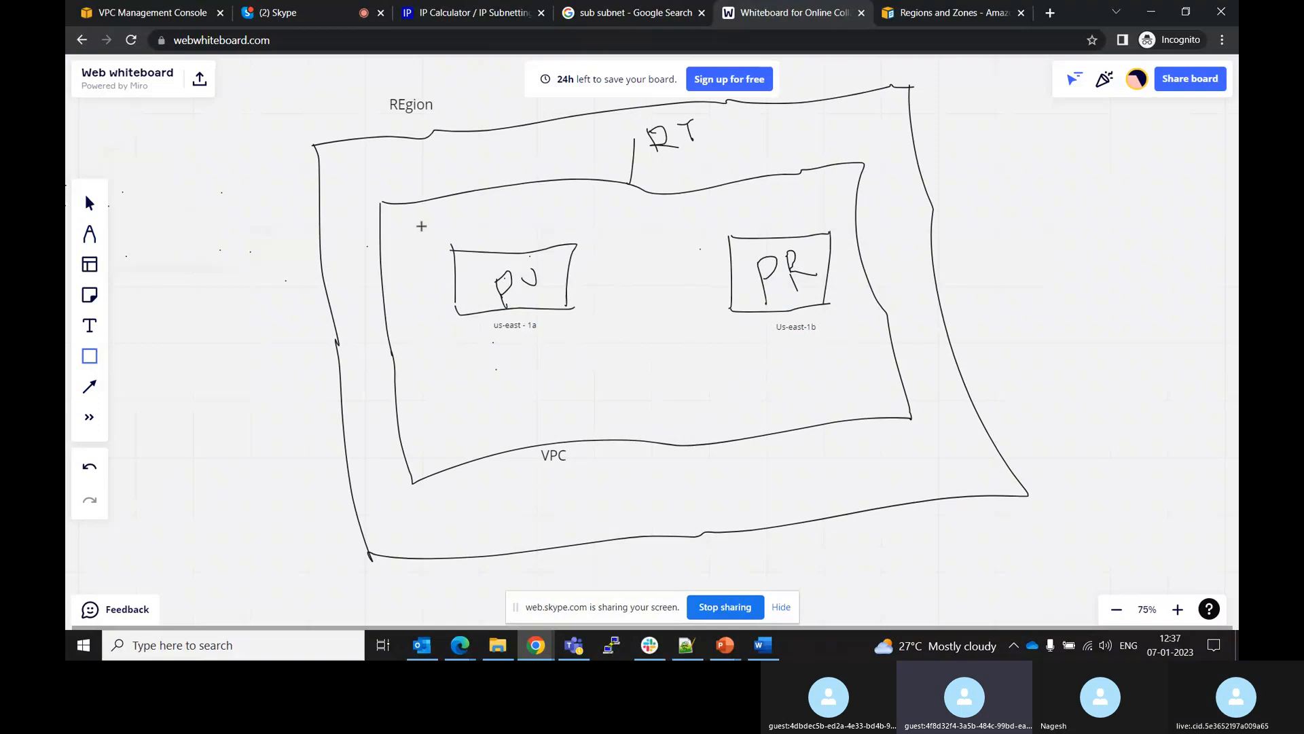
{"action": "left_click_drag", "start_coordinate": [421, 224], "coordinate": [611, 370]}
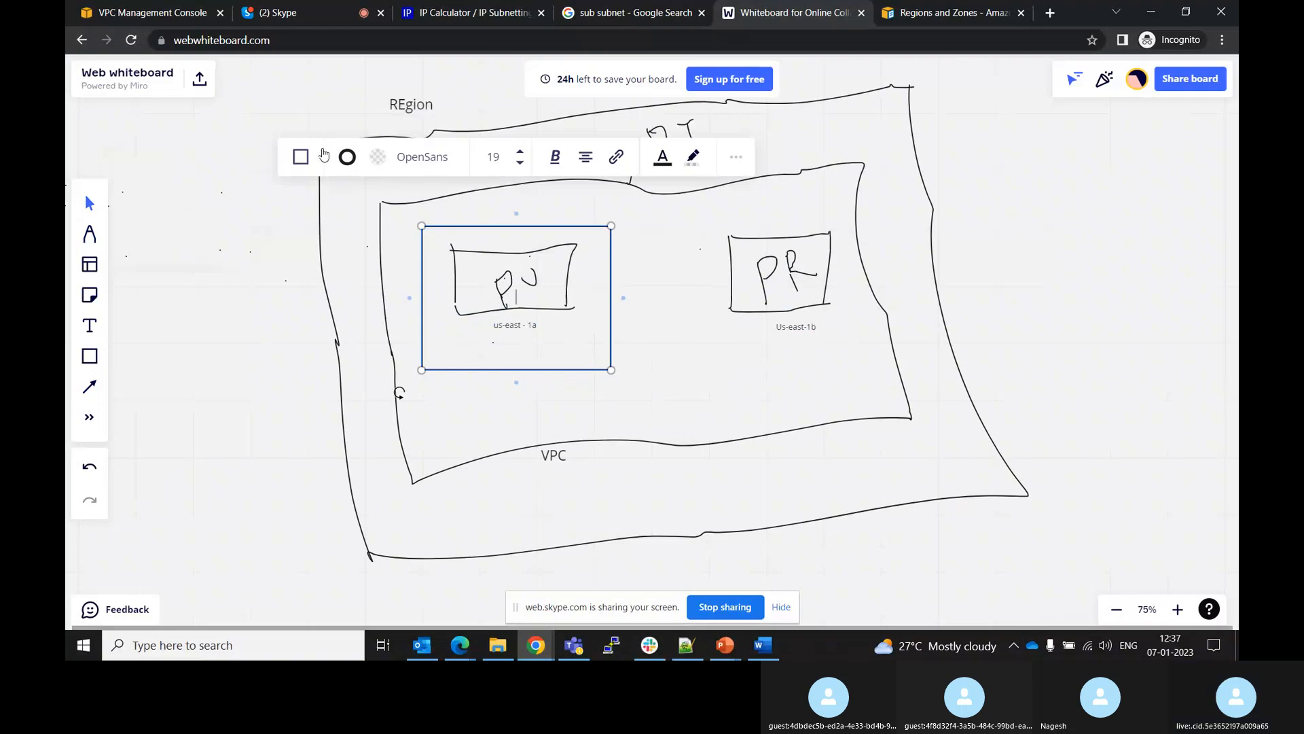
{"action": "left_click", "coordinate": [377, 157]}
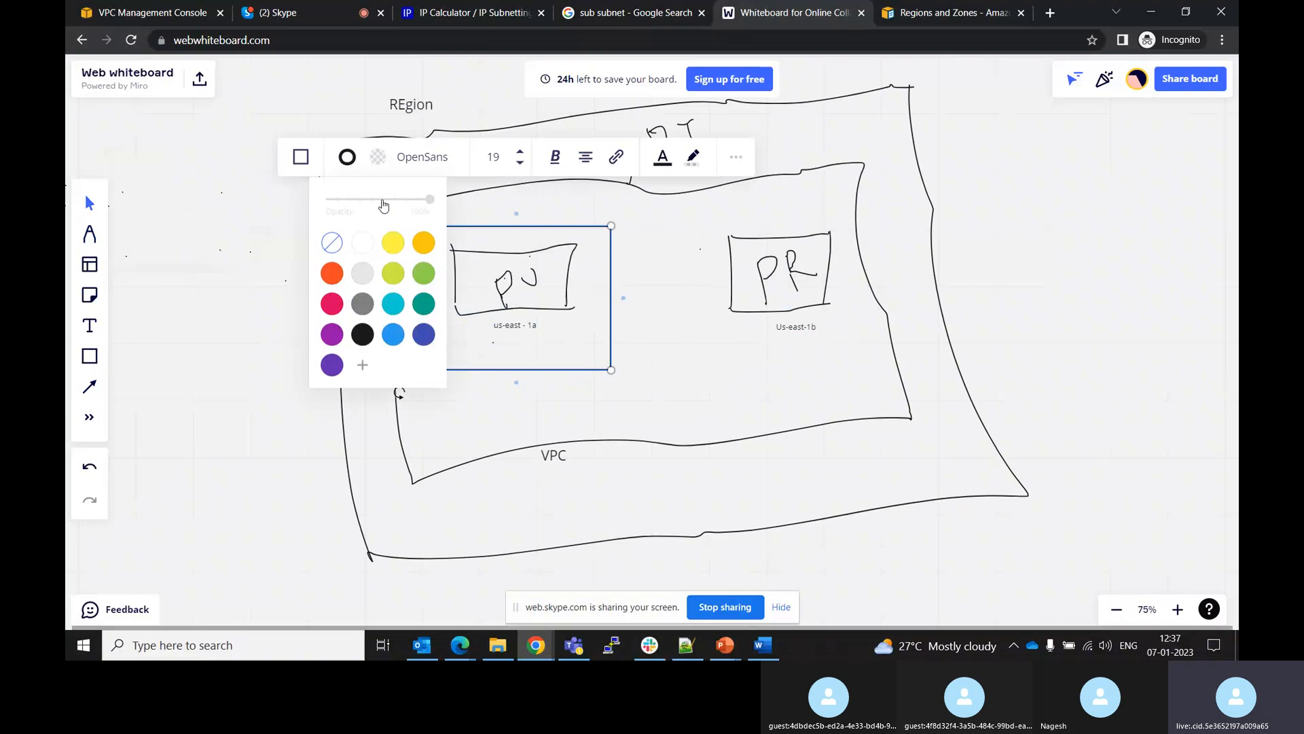
{"action": "left_click", "coordinate": [346, 159]}
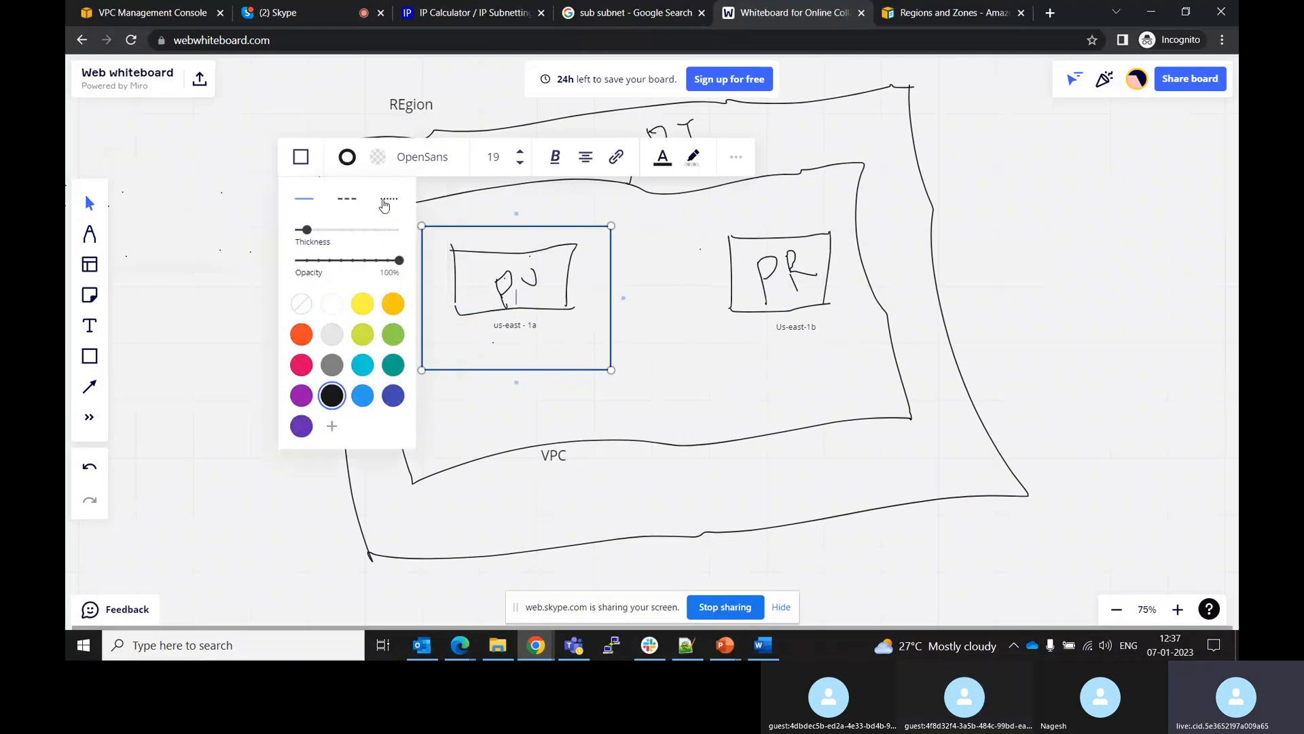
{"action": "left_click", "coordinate": [347, 199]}
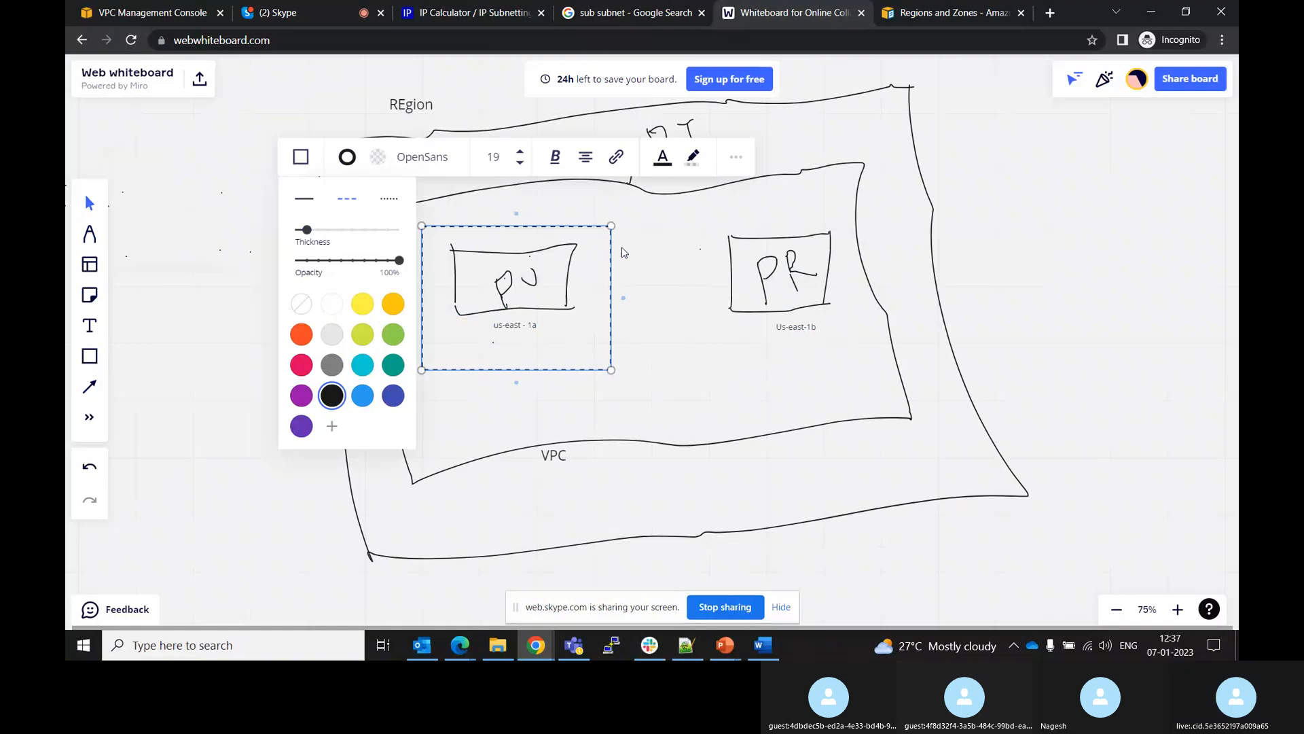
{"action": "left_click", "coordinate": [714, 336]}
{"action": "left_click", "coordinate": [713, 336]}
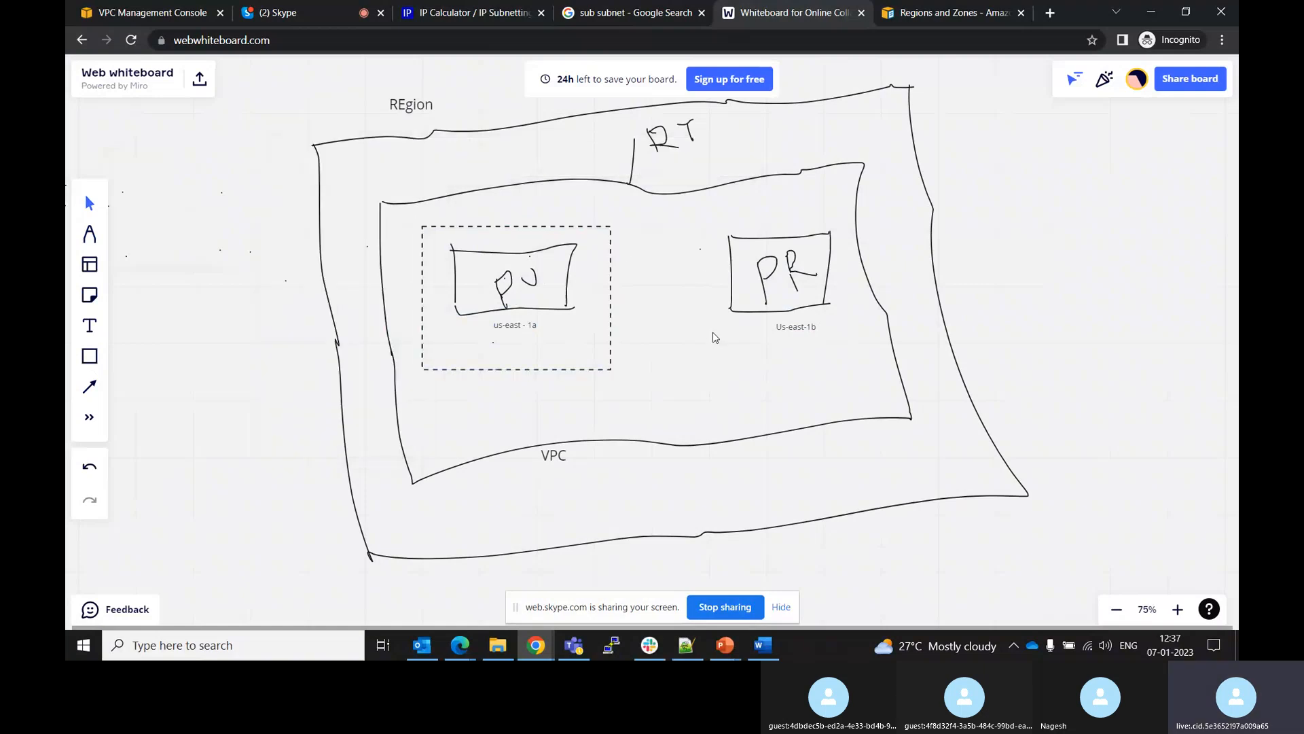
Draw a matching dashed rectangle around the PR subnet box and its Us-east-1b label
{"action": "left_click", "coordinate": [90, 356]}
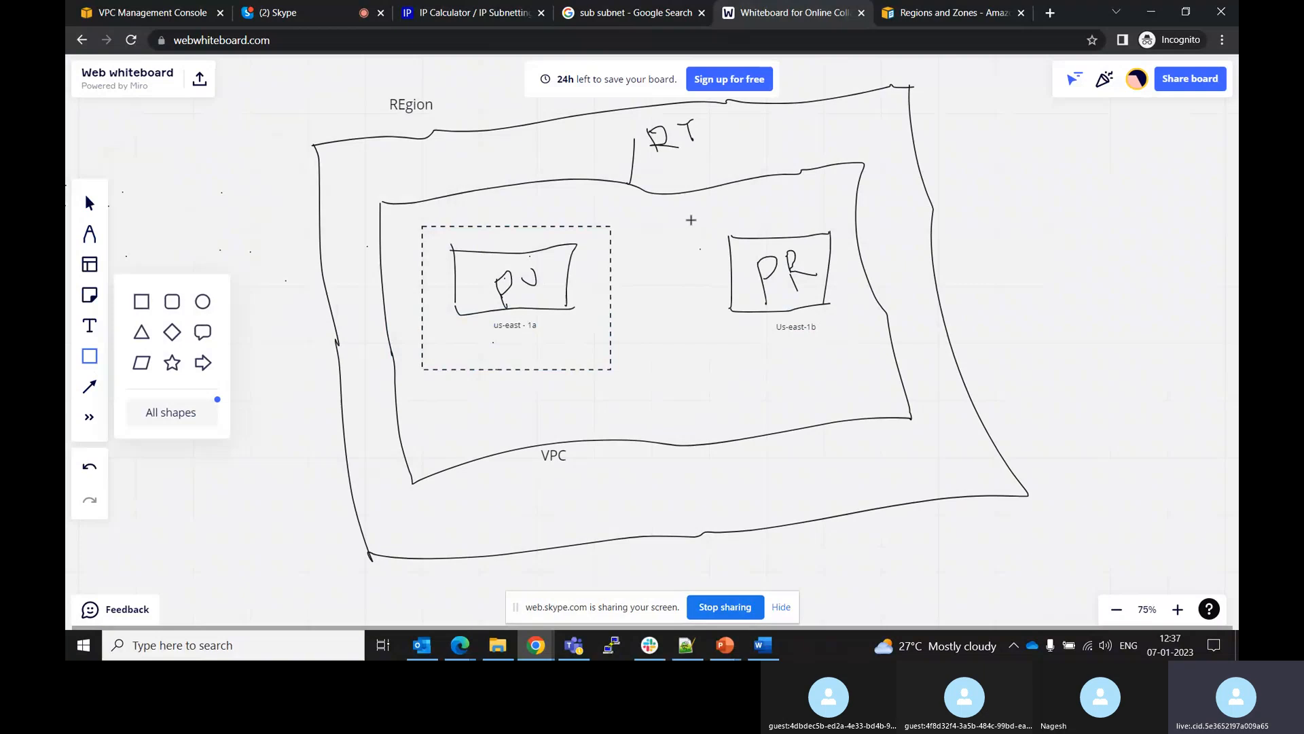
{"action": "left_click_drag", "start_coordinate": [691, 219], "coordinate": [839, 332]}
{"action": "left_click_drag", "start_coordinate": [849, 347], "coordinate": [849, 347]}
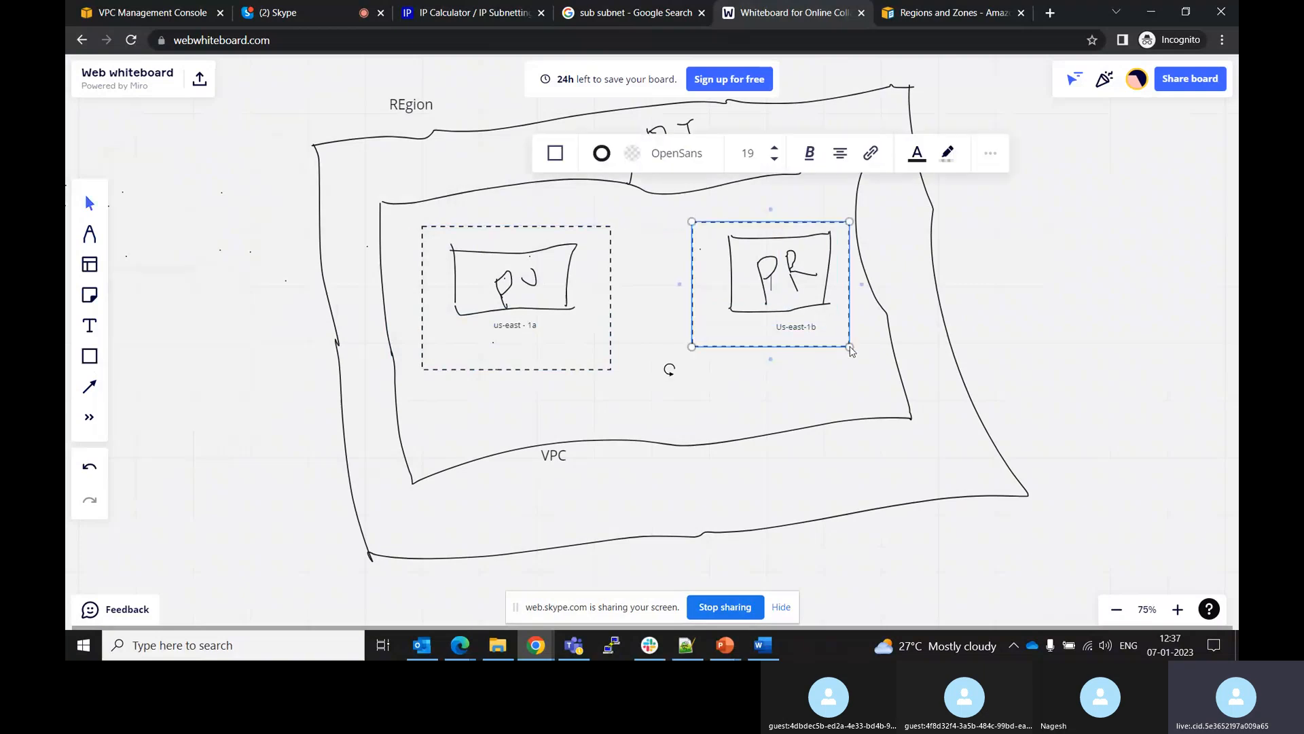
{"action": "left_click", "coordinate": [776, 389]}
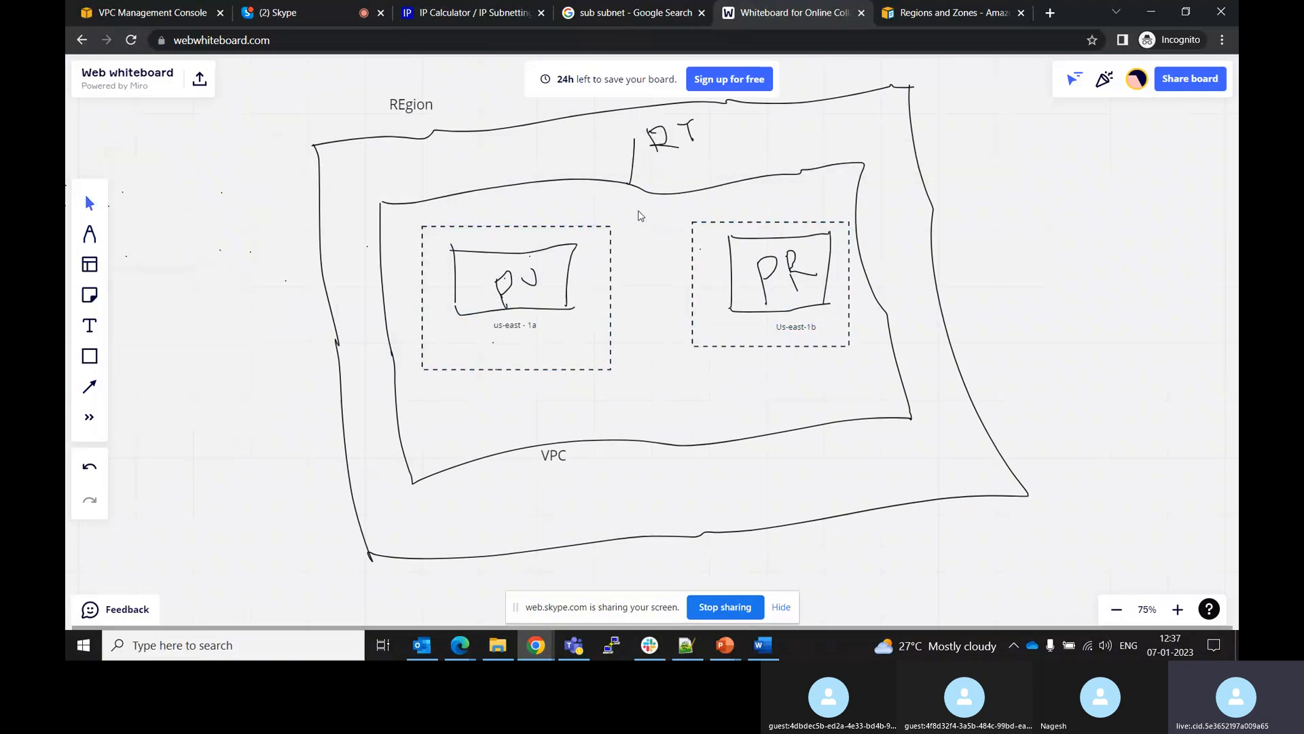
Move the us-east-1a and Us-east-1b labels below their dashed rectangles
{"action": "left_click", "coordinate": [517, 326]}
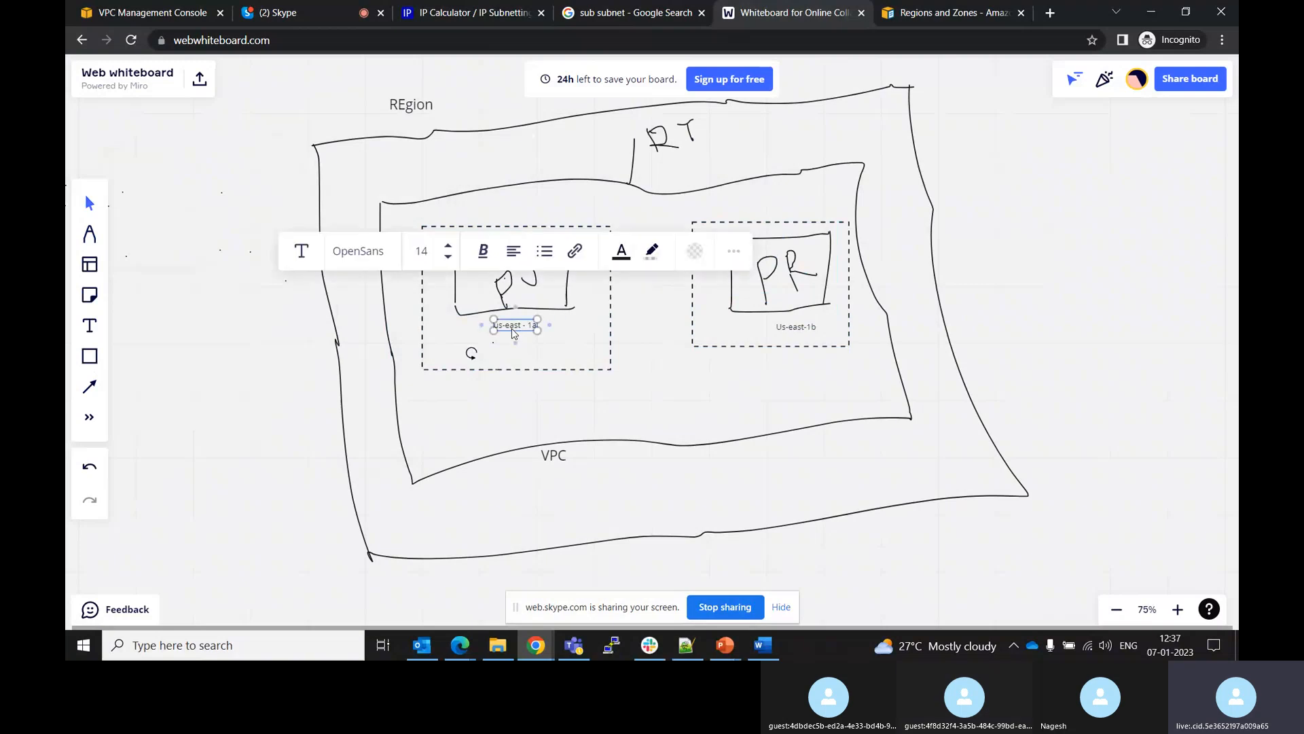
{"action": "left_click_drag", "start_coordinate": [513, 332], "coordinate": [511, 394]}
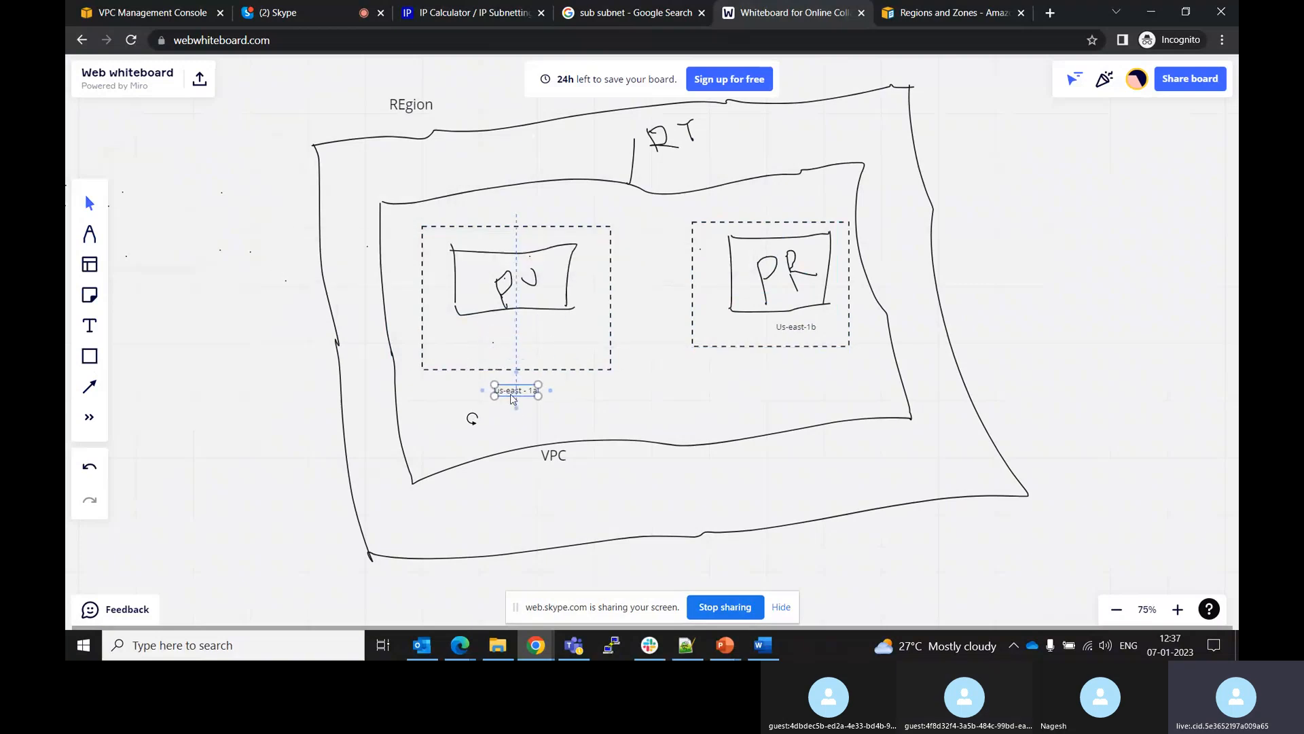
{"action": "left_click", "coordinate": [803, 332]}
{"action": "left_click_drag", "start_coordinate": [800, 328], "coordinate": [799, 365]}
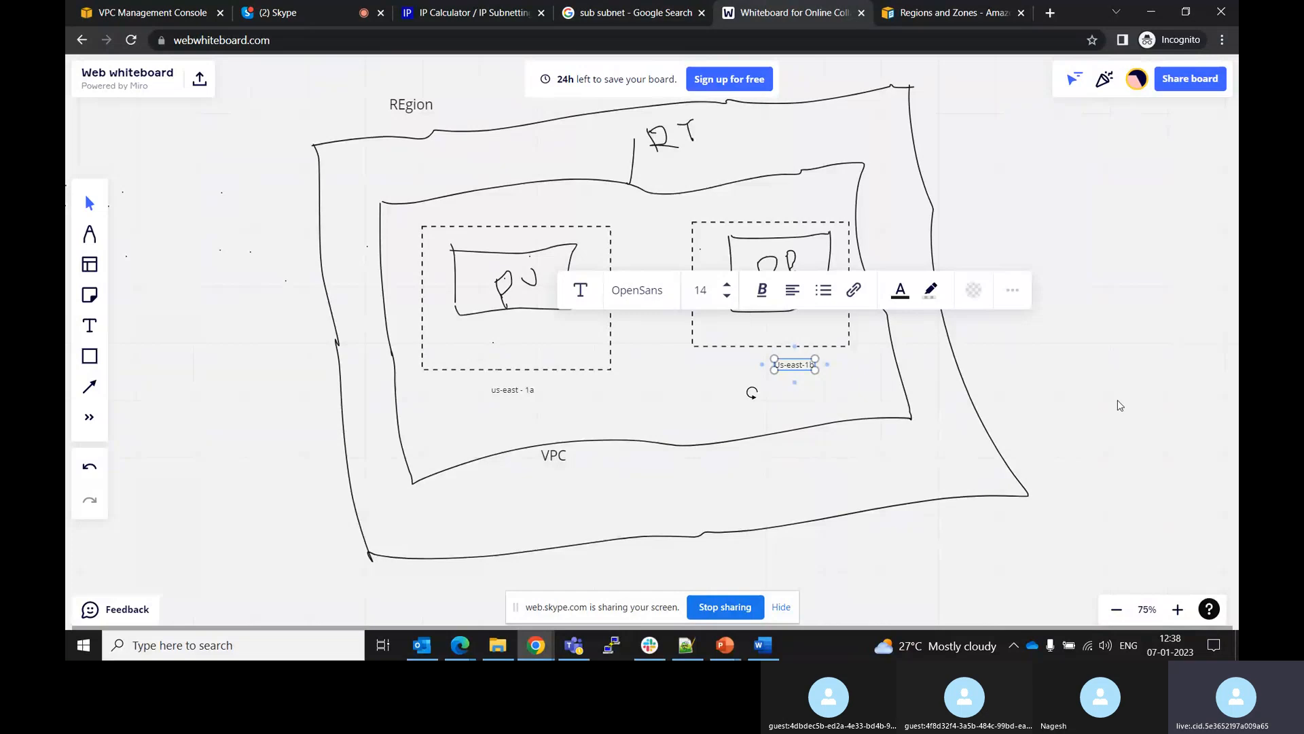
{"action": "left_click", "coordinate": [1119, 403]}
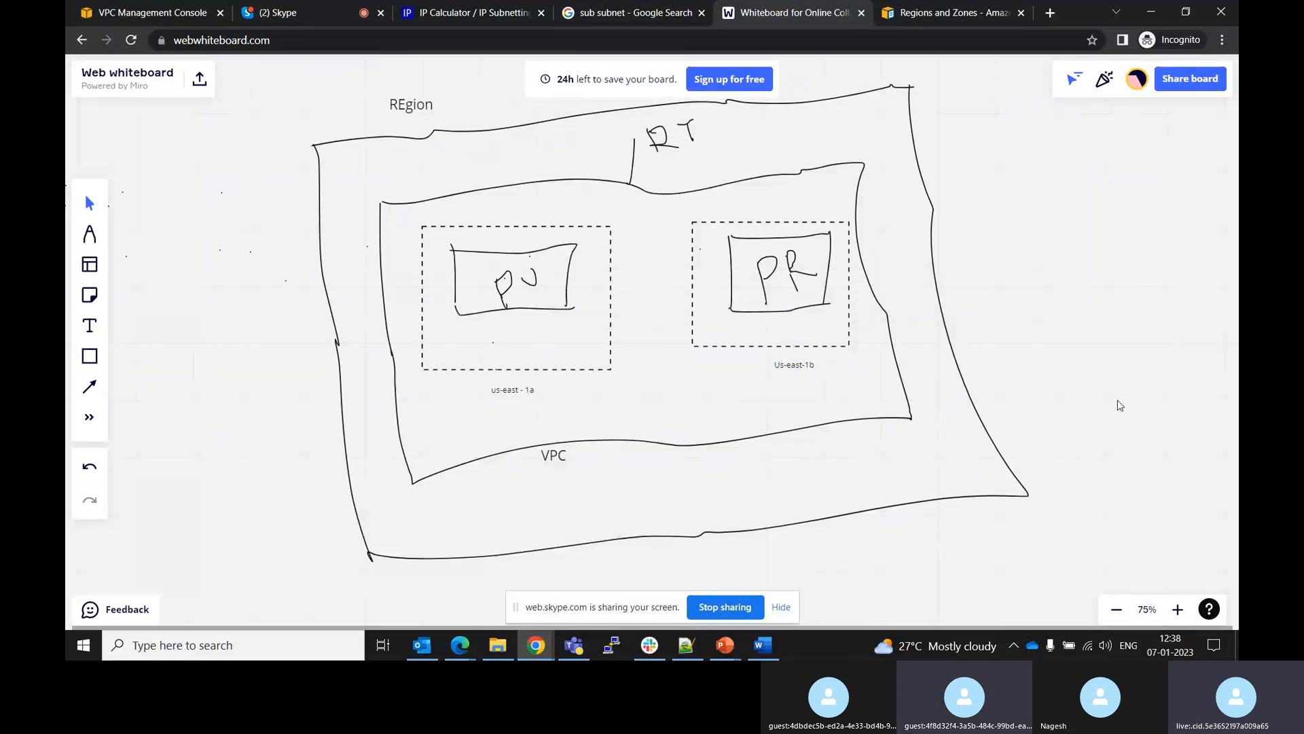
Open the Route tables list in the VPC console
{"action": "left_click", "coordinate": [138, 5]}
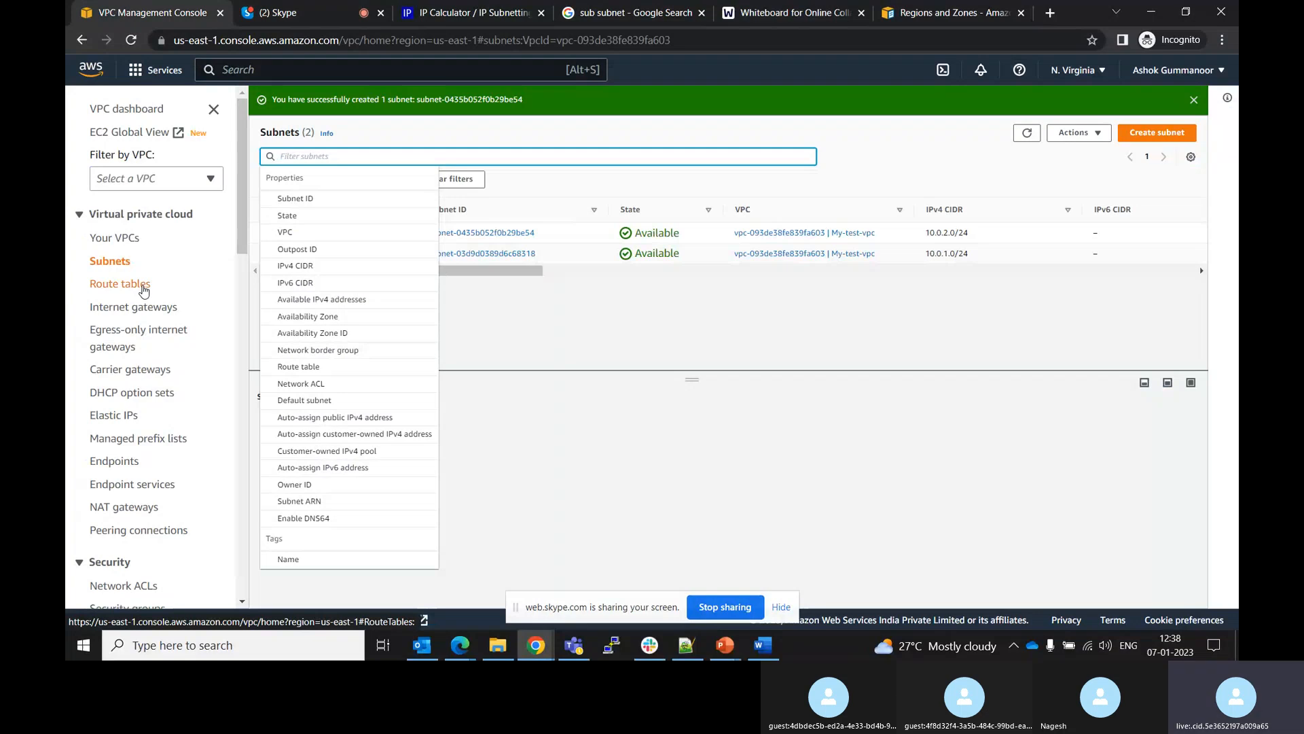
{"action": "left_click", "coordinate": [144, 291]}
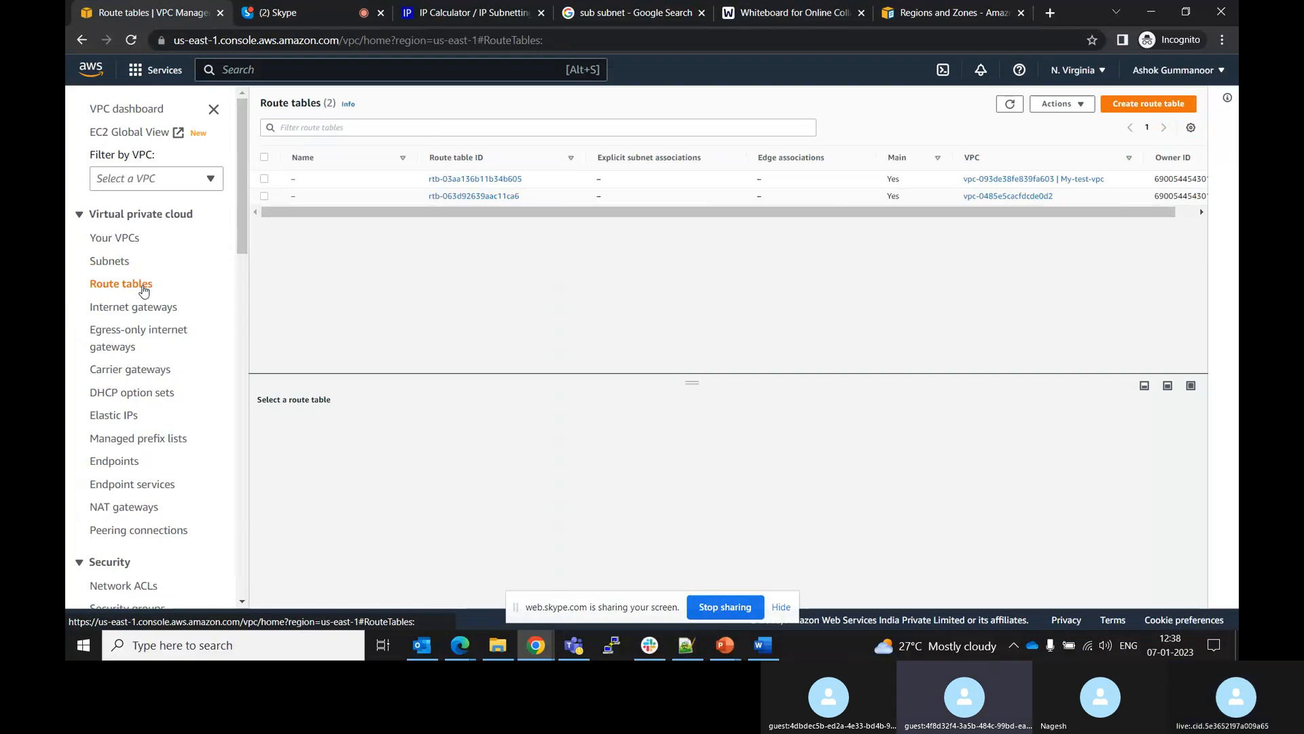
Add a text label "10.0.0.0/16" near the top right of the VPC outline on the whiteboard
{"action": "mouse_move", "coordinate": [326, 7]}
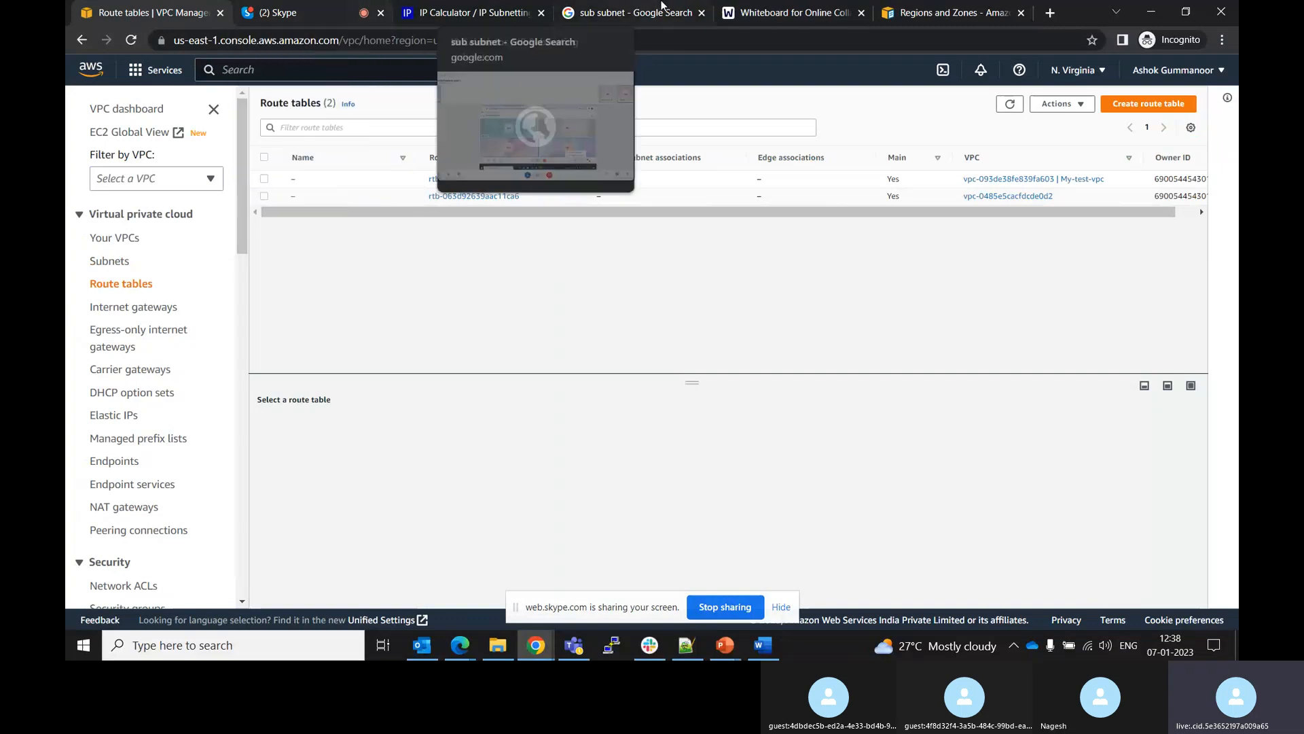
{"action": "left_click", "coordinate": [736, 7]}
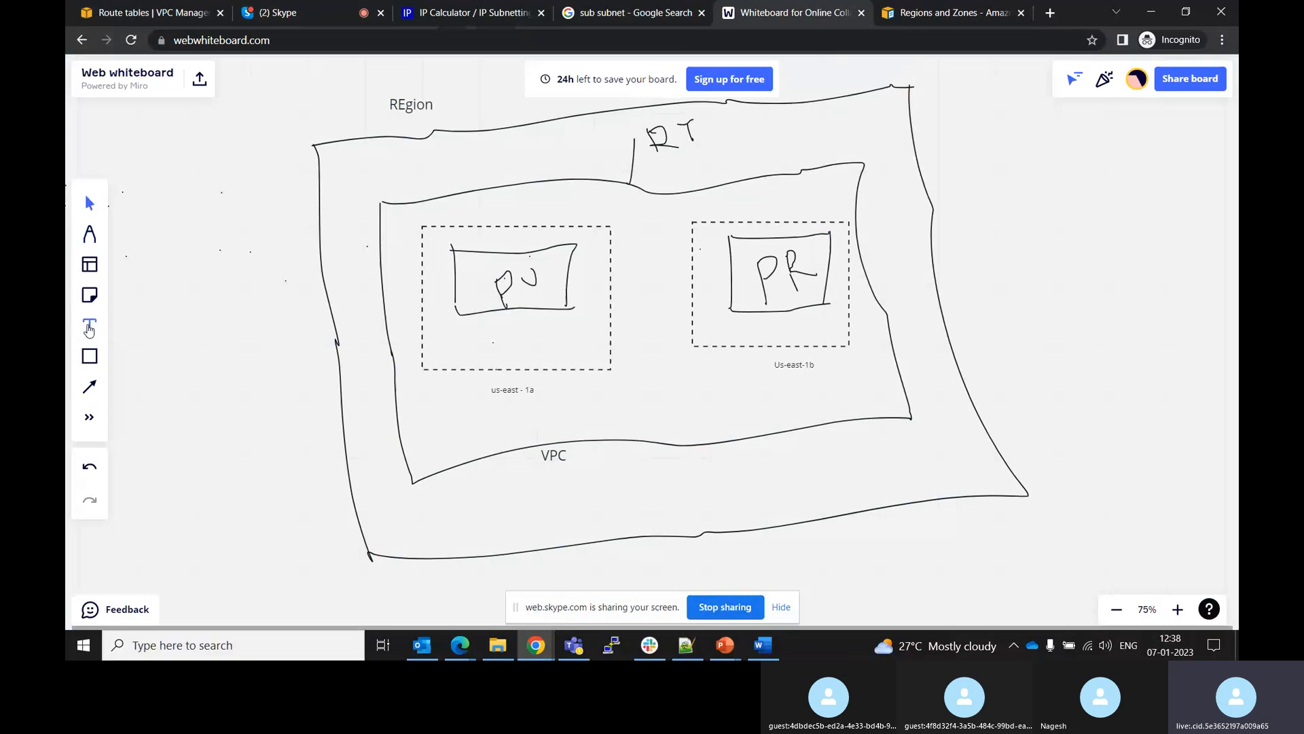
{"action": "left_click", "coordinate": [89, 325]}
{"action": "left_click", "coordinate": [798, 128]}
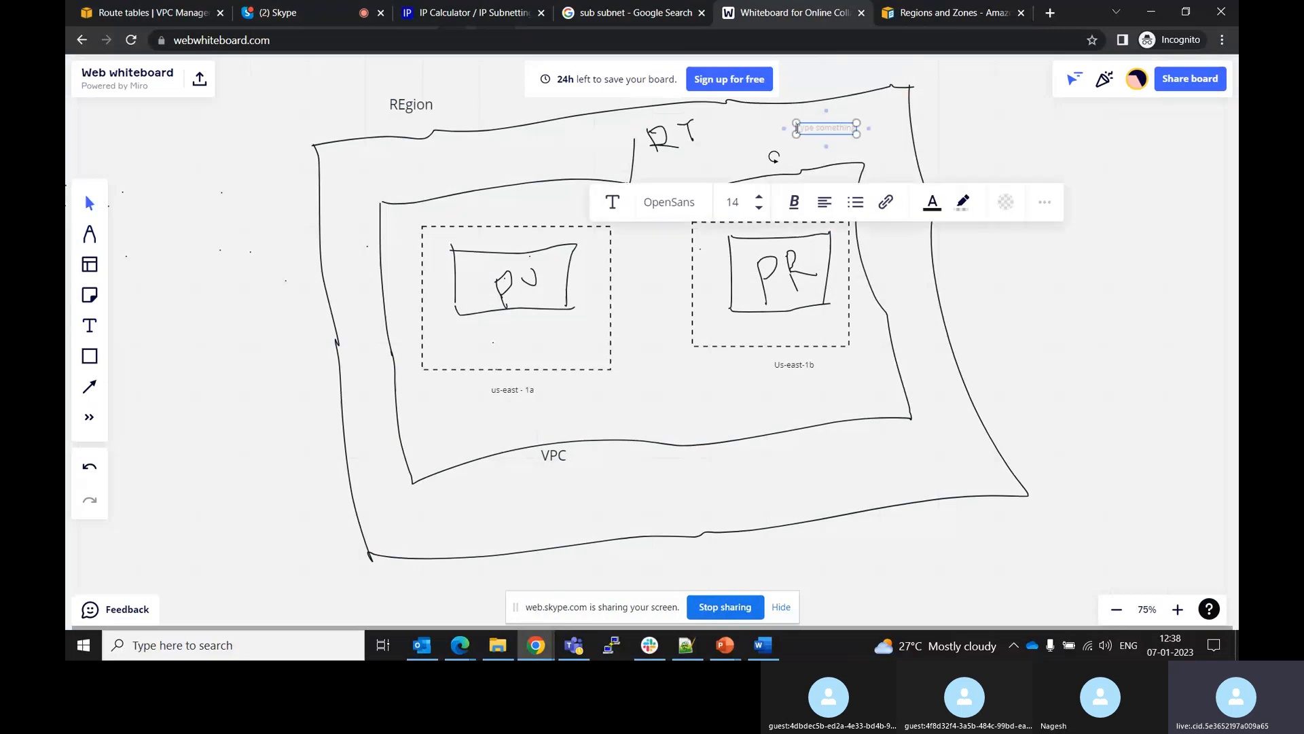
{"action": "type", "text": "100..0."}
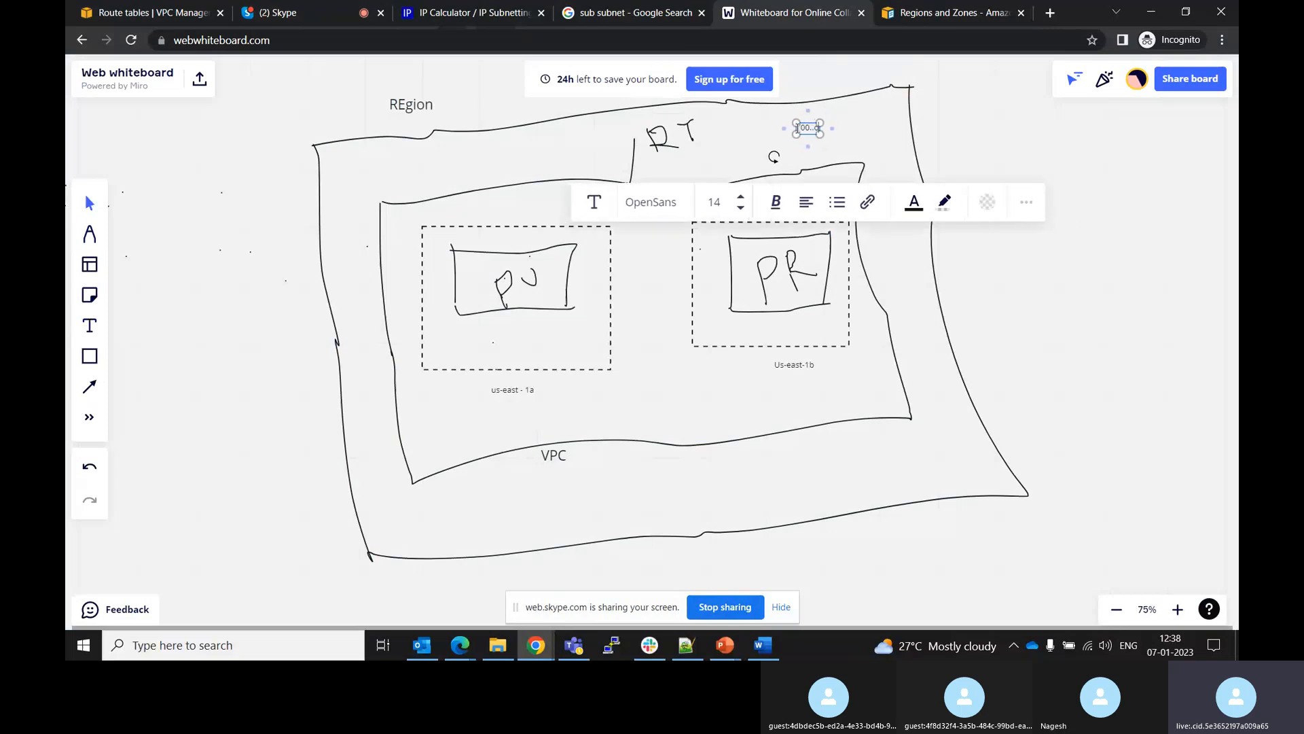
{"action": "key", "text": "BackSpace"}
{"action": "key", "text": "BackSpace"}
{"action": "key", "text": "BackSpace"}
{"action": "key", "text": "BackSpace"}
{"action": "key", "text": "BackSpace"}
{"action": "type", "text": "."}
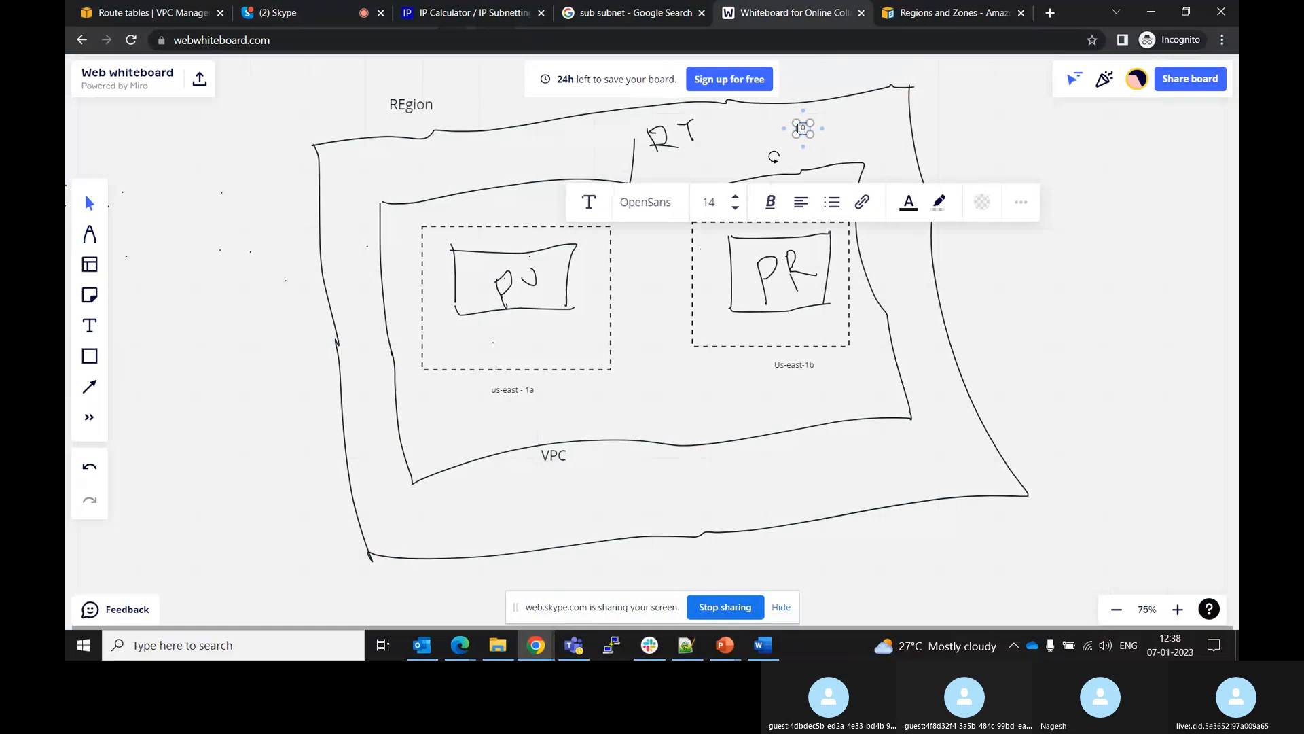
{"action": "type", "text": "0.0"}
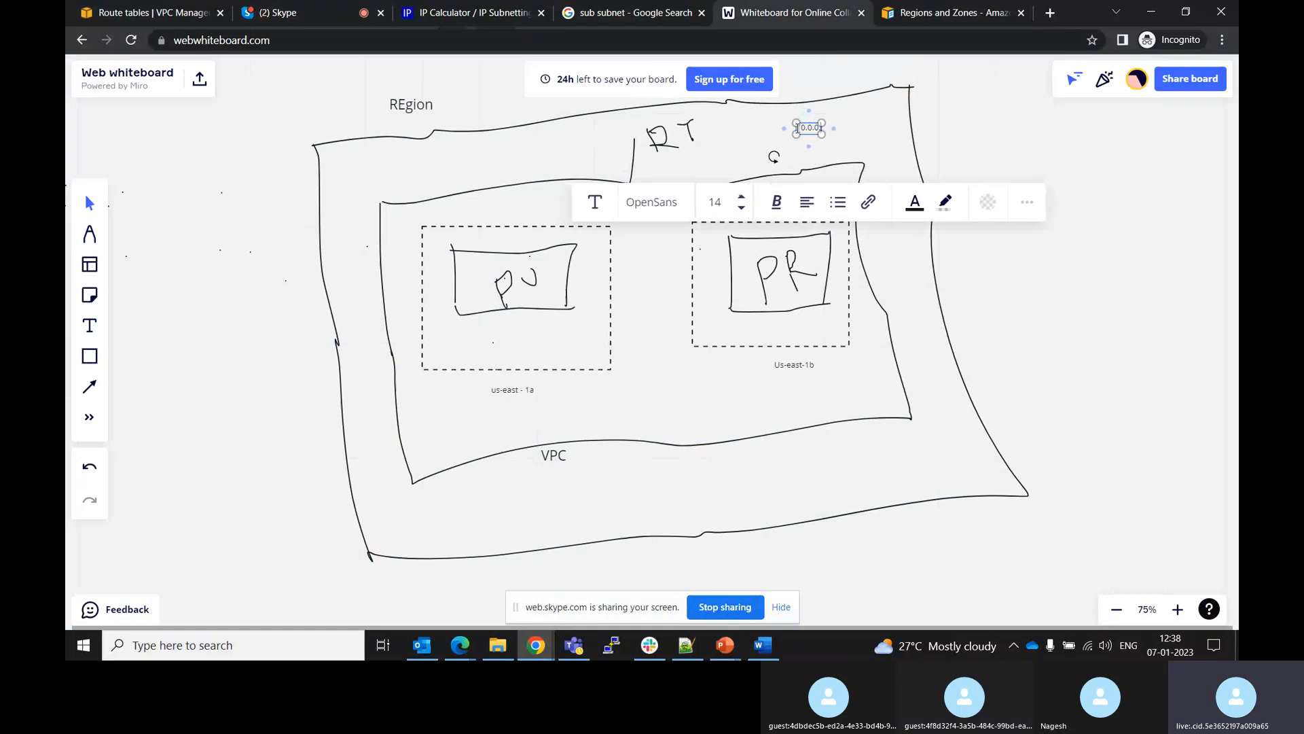
{"action": "type", "text": ".0/16"}
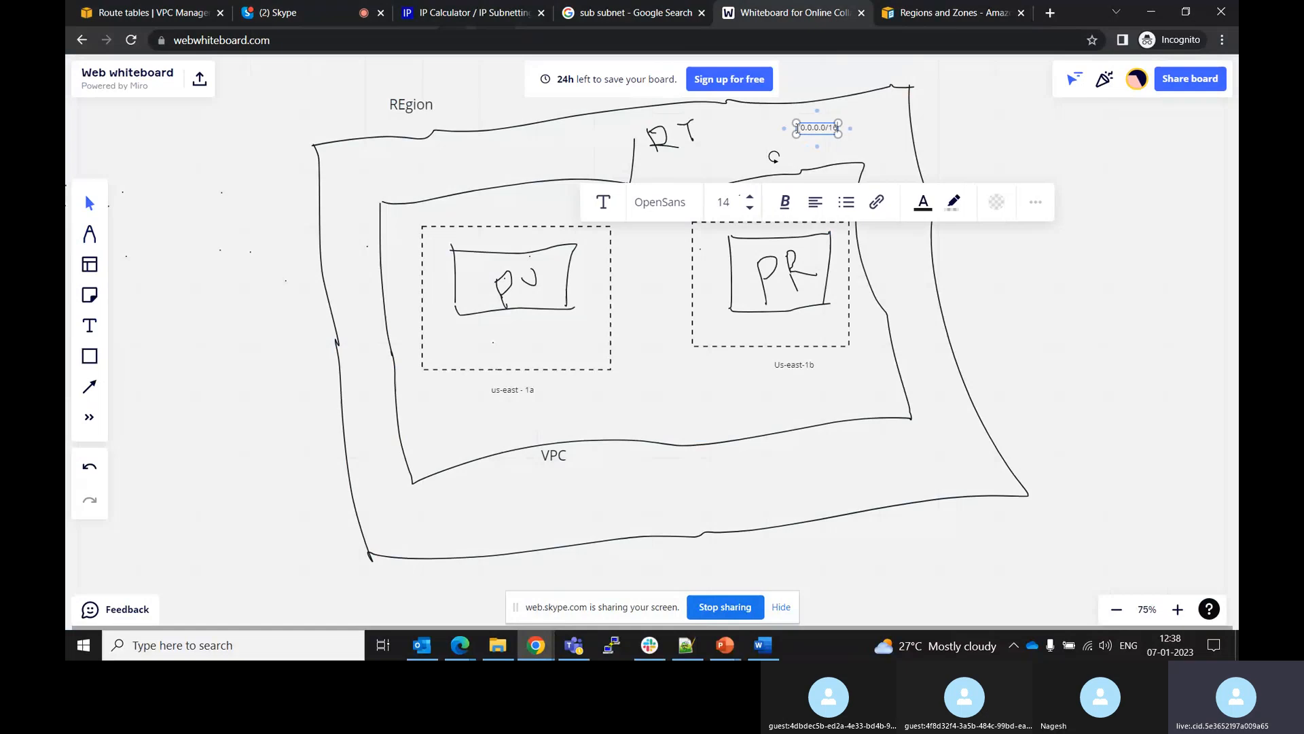
{"action": "left_click", "coordinate": [1022, 142]}
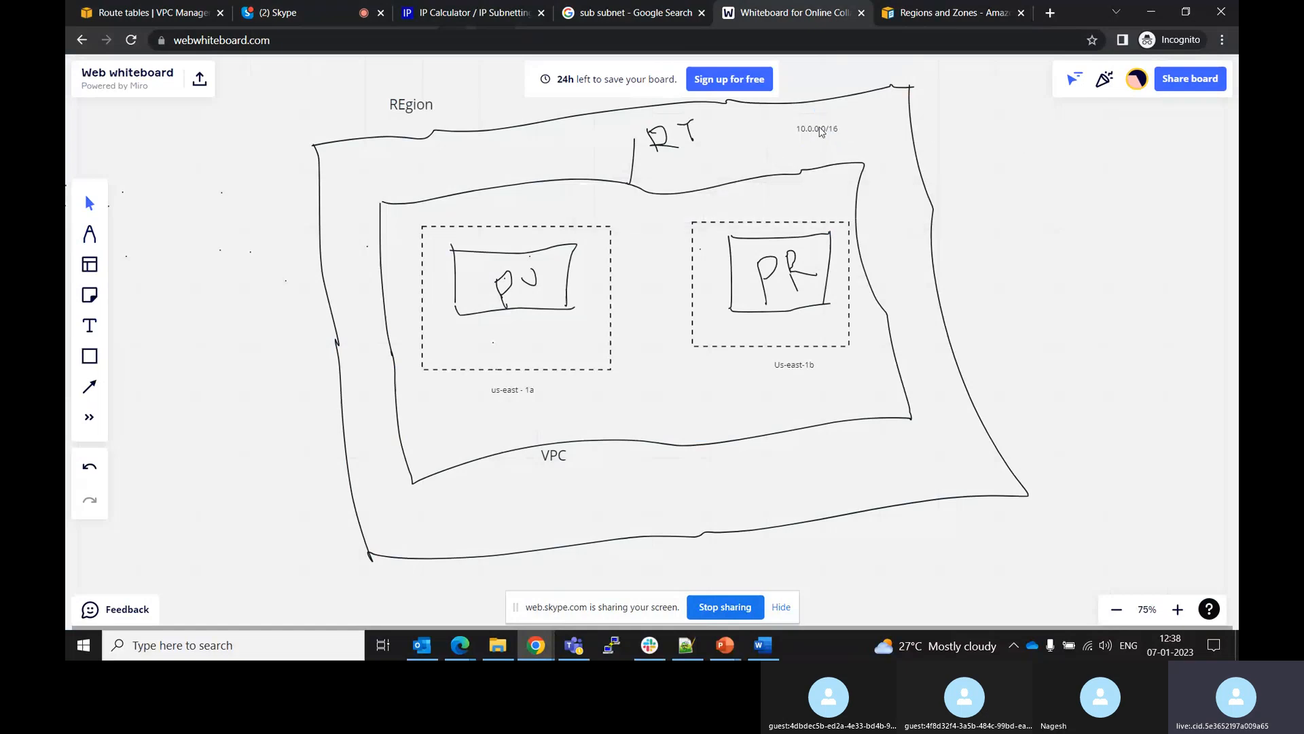
Open the Create route table form in the VPC console
{"action": "left_click", "coordinate": [822, 131]}
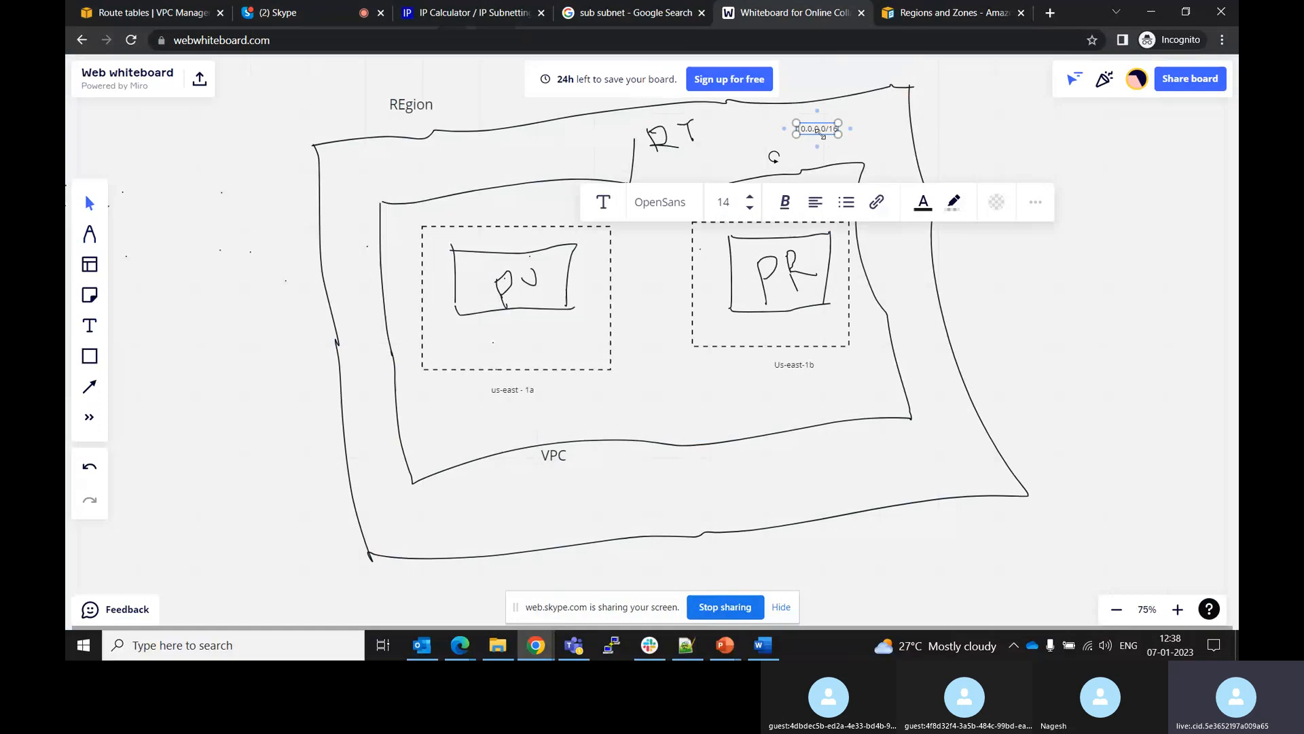
{"action": "left_click", "coordinate": [134, 8]}
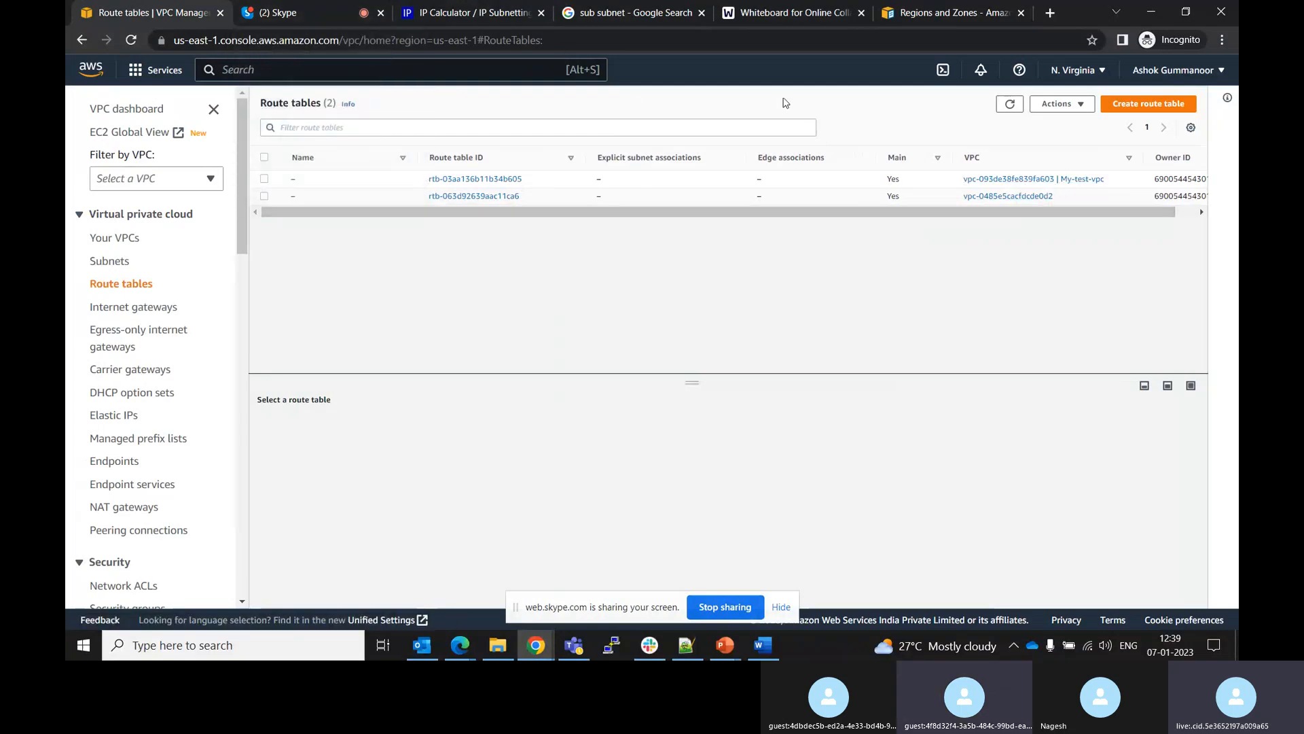
{"action": "left_click", "coordinate": [1139, 107]}
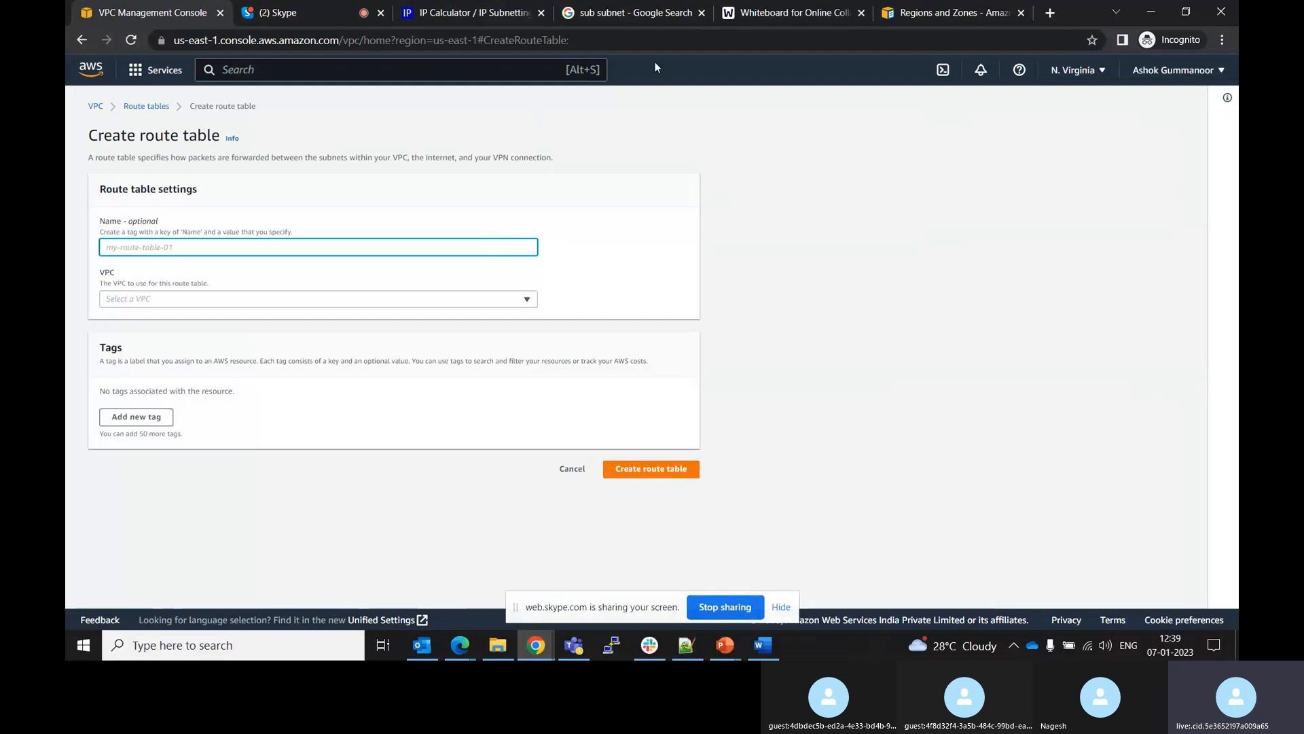
{"action": "left_click", "coordinate": [772, 7]}
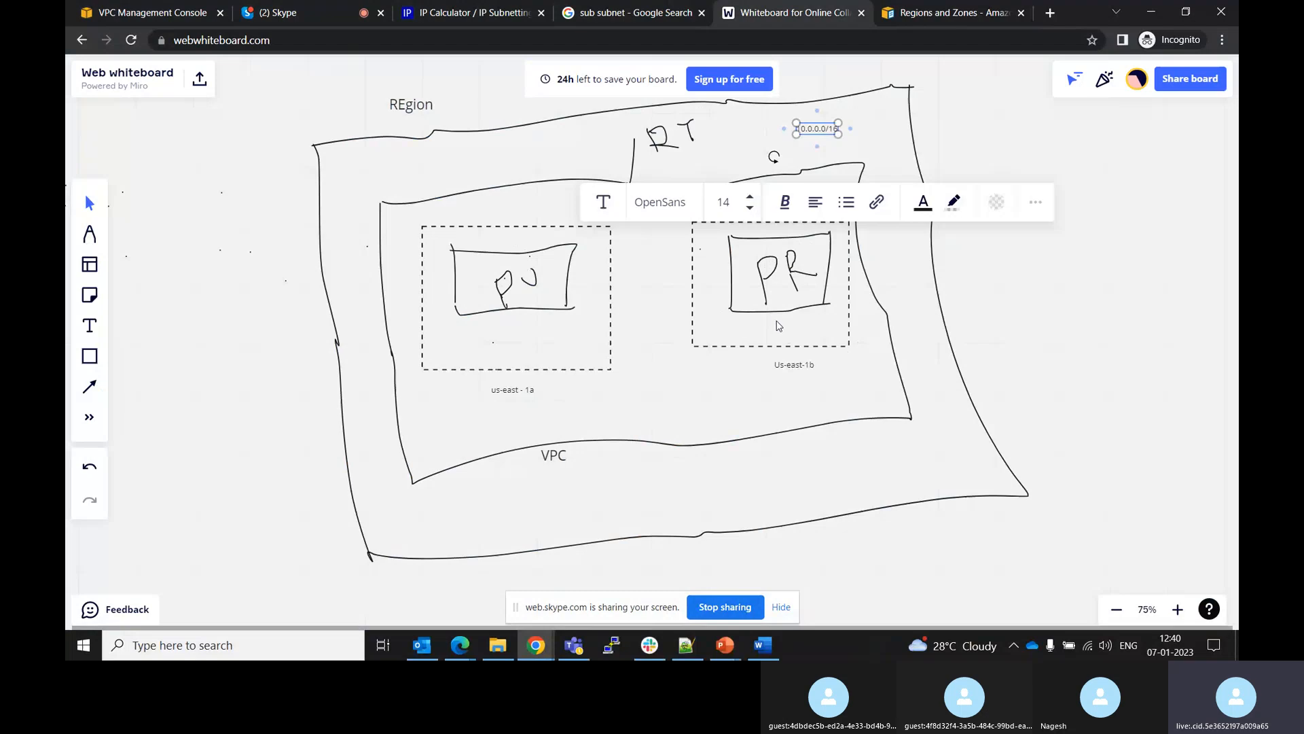
{"action": "left_click", "coordinate": [778, 378]}
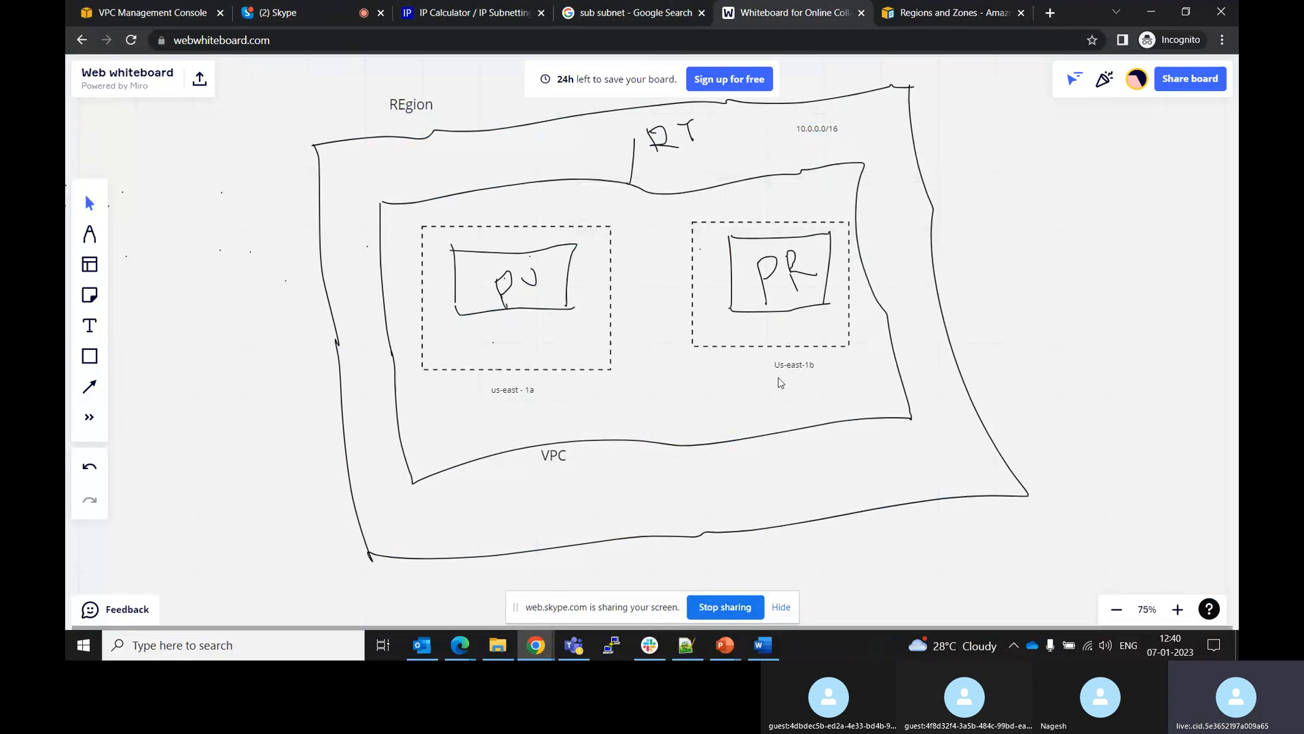
{"action": "left_click", "coordinate": [169, 8]}
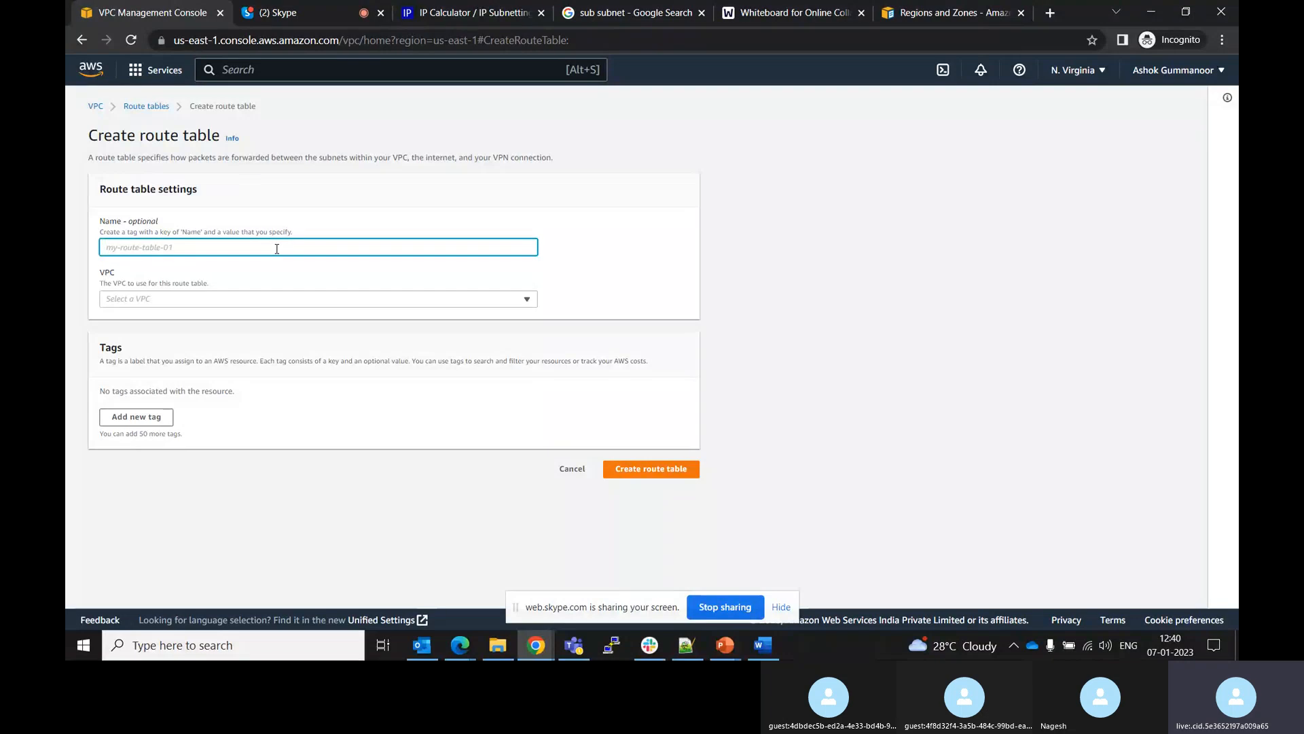
Create a route table named publicRT in the My-test-vpc VPC
{"action": "type", "text": "publi"}
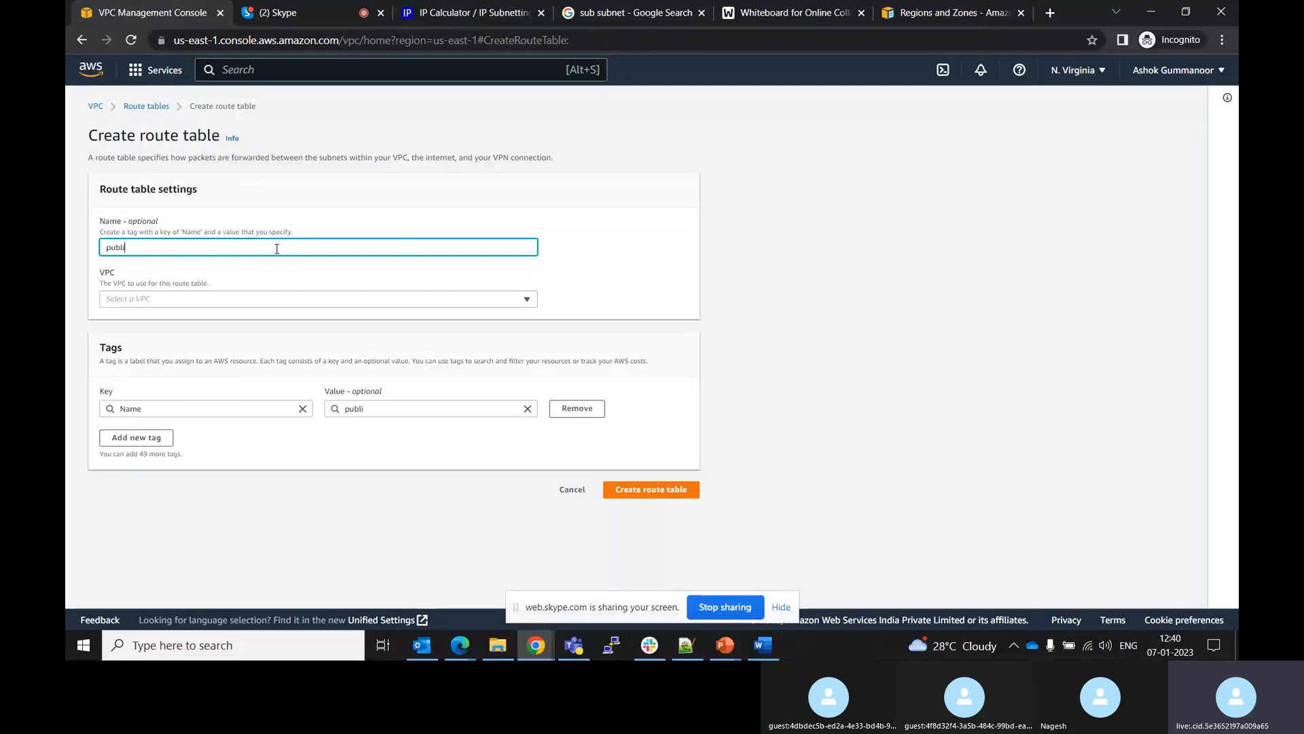
{"action": "left_click", "coordinate": [256, 299]}
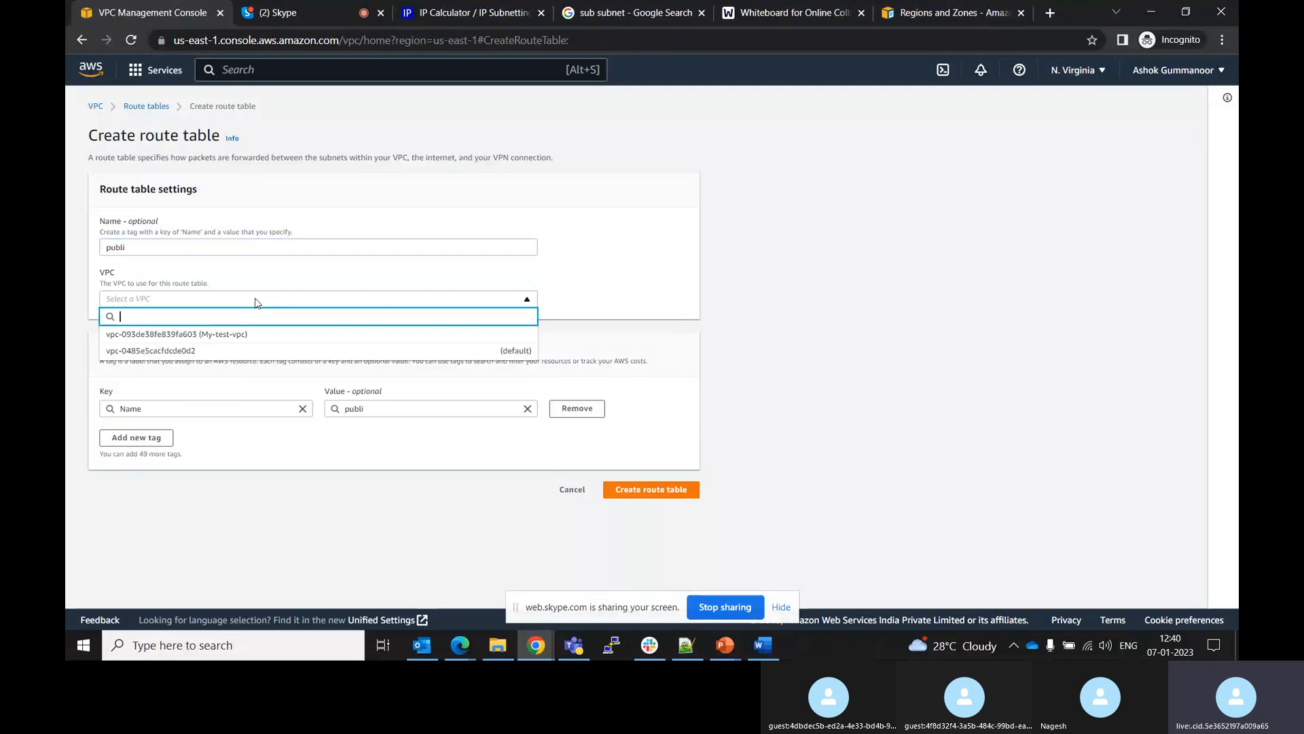
{"action": "left_click", "coordinate": [218, 335]}
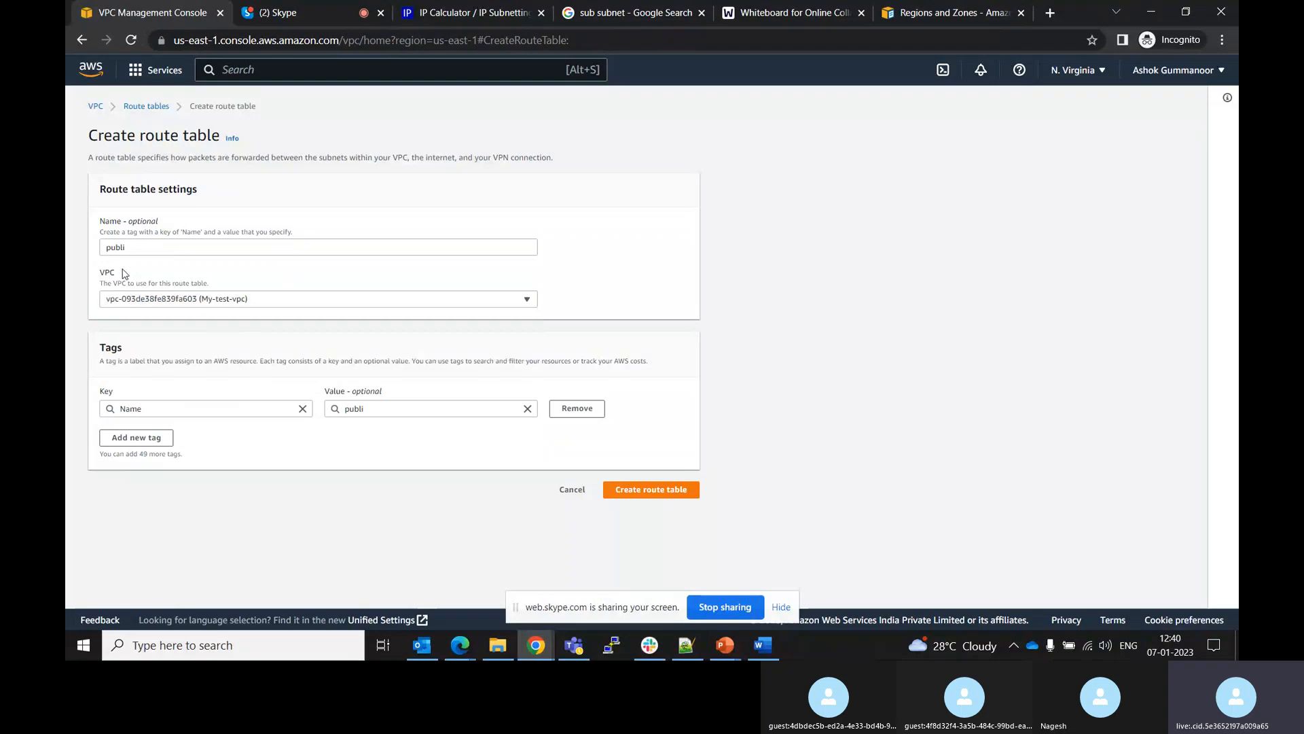
{"action": "left_click", "coordinate": [129, 245]}
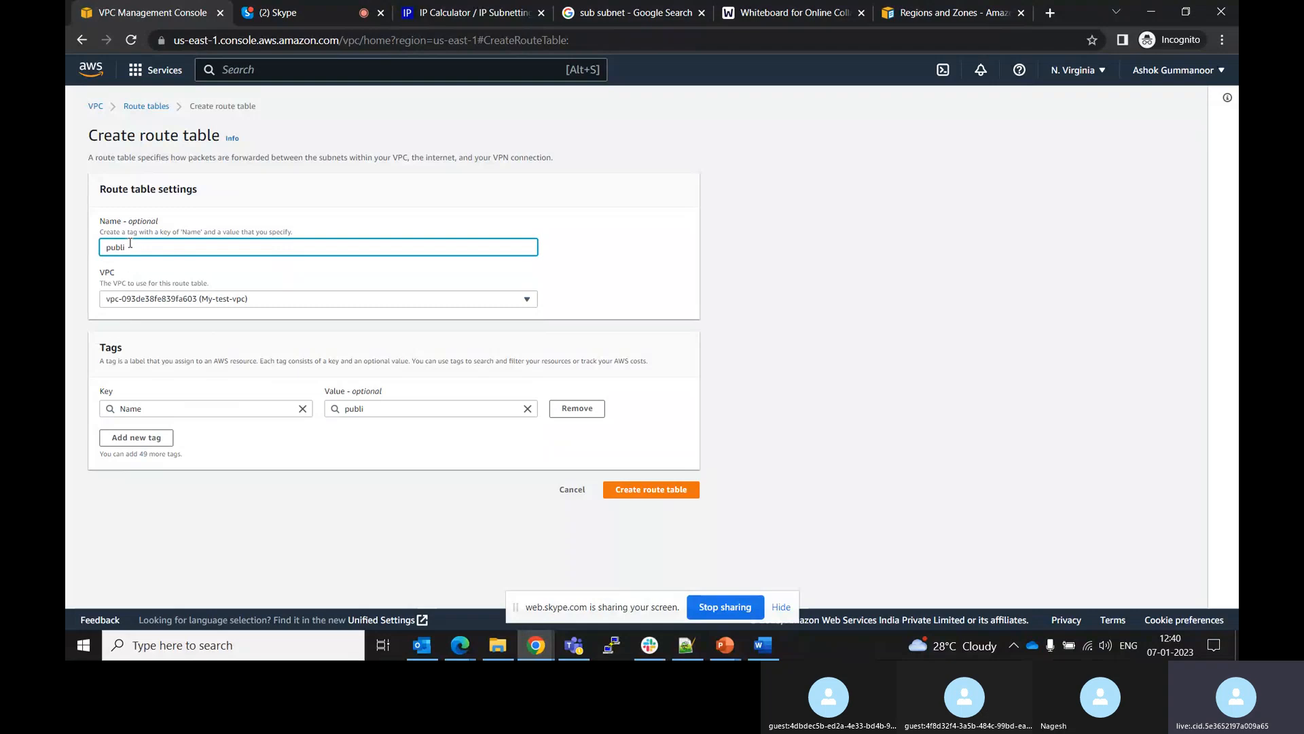
{"action": "key", "text": "BackSpace"}
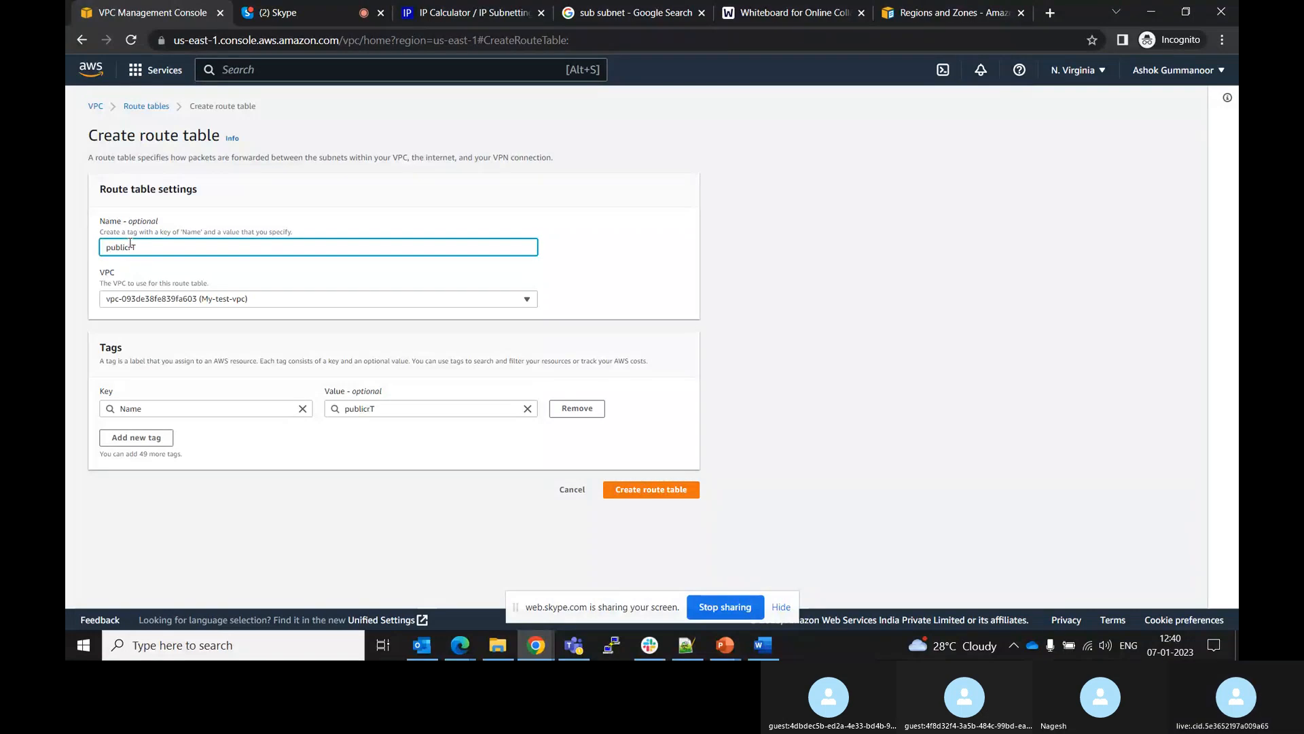
{"action": "type", "text": "R"}
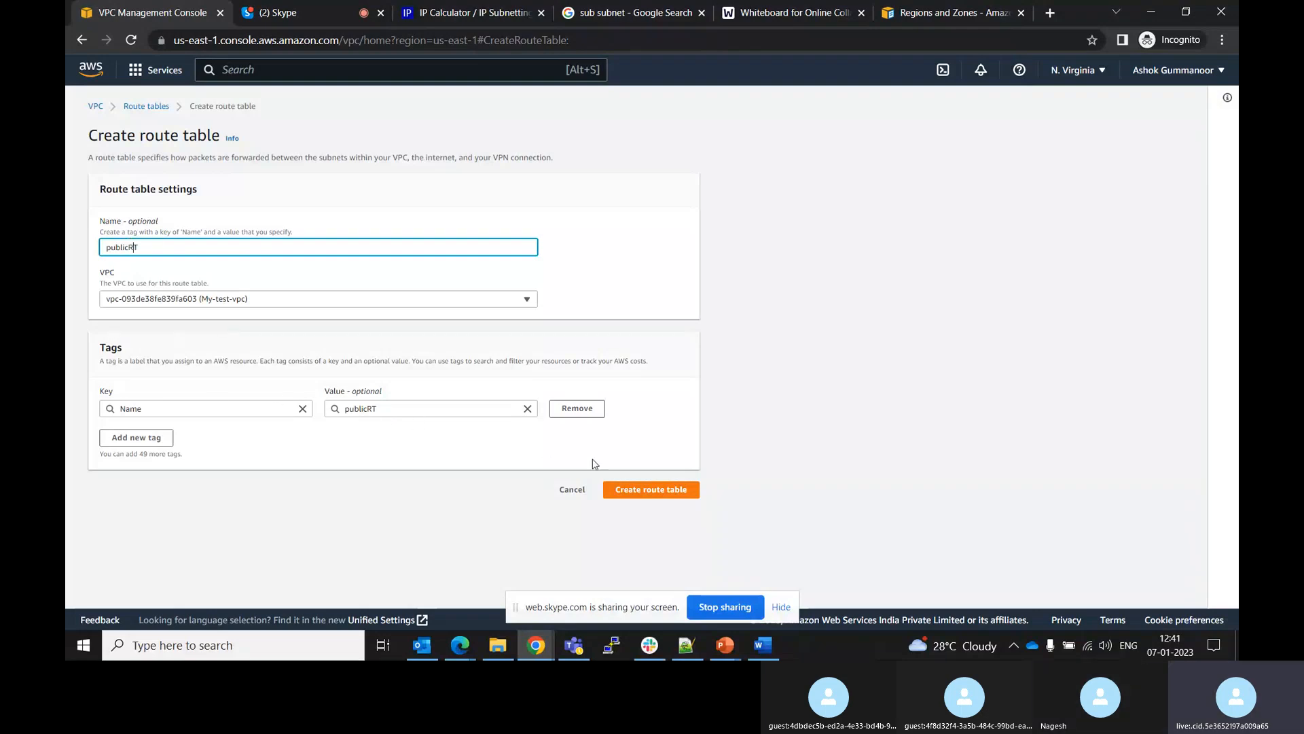
{"action": "left_click", "coordinate": [633, 487]}
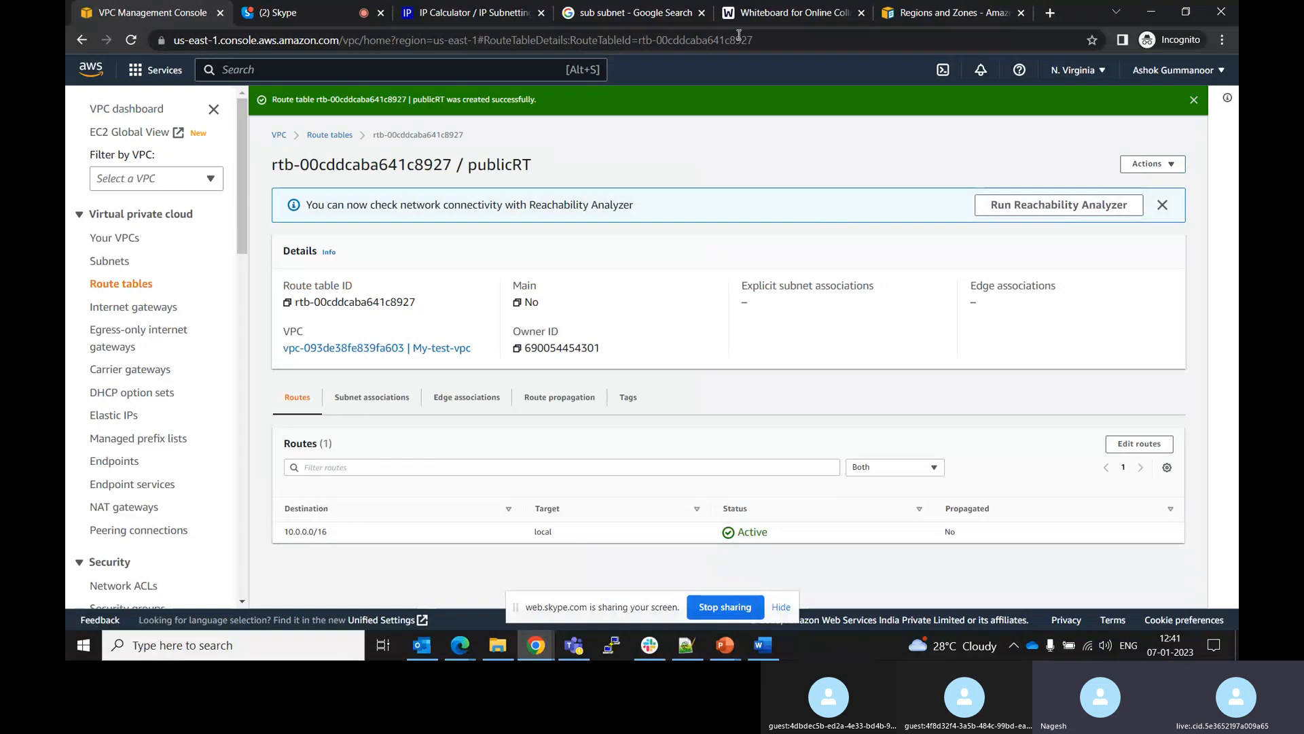
Create a second route table named PrivateRT in the My-test-vpc VPC
{"action": "left_click", "coordinate": [1194, 99]}
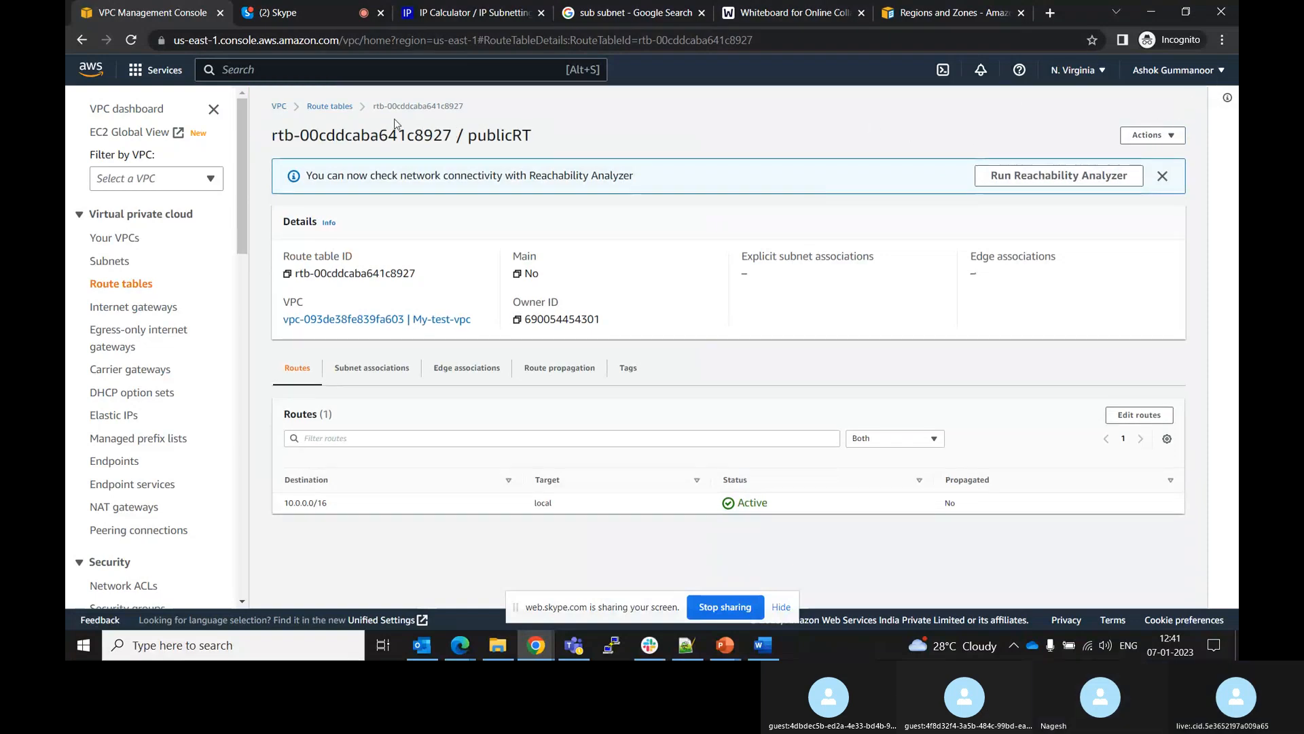
{"action": "left_click", "coordinate": [343, 108]}
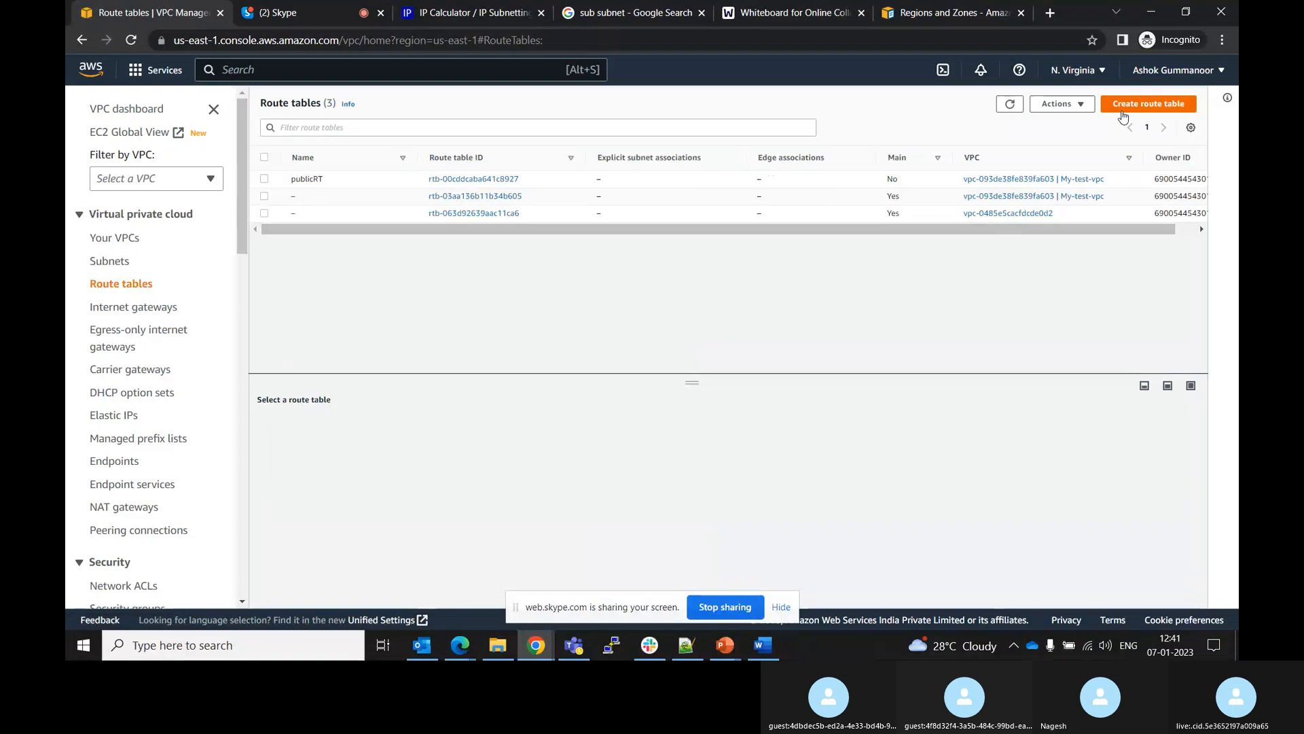
{"action": "left_click", "coordinate": [1126, 112]}
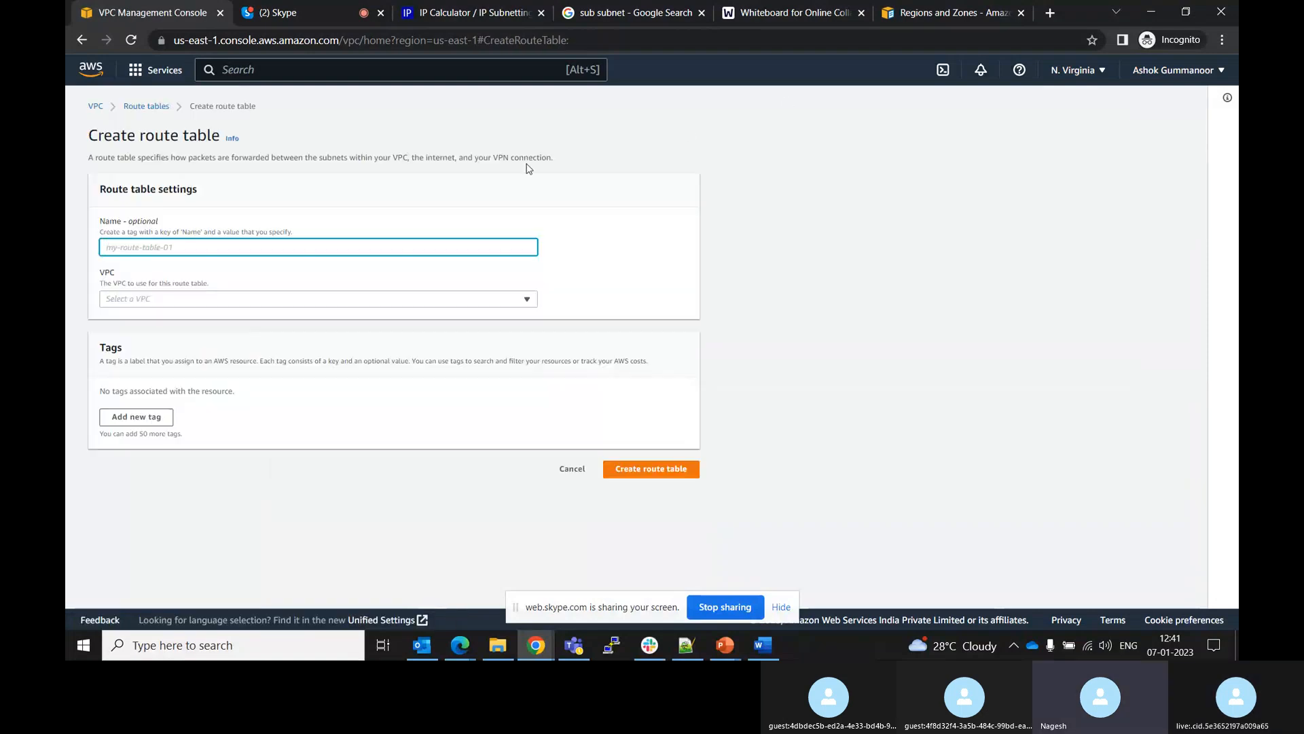
{"action": "type", "text": "Priv"}
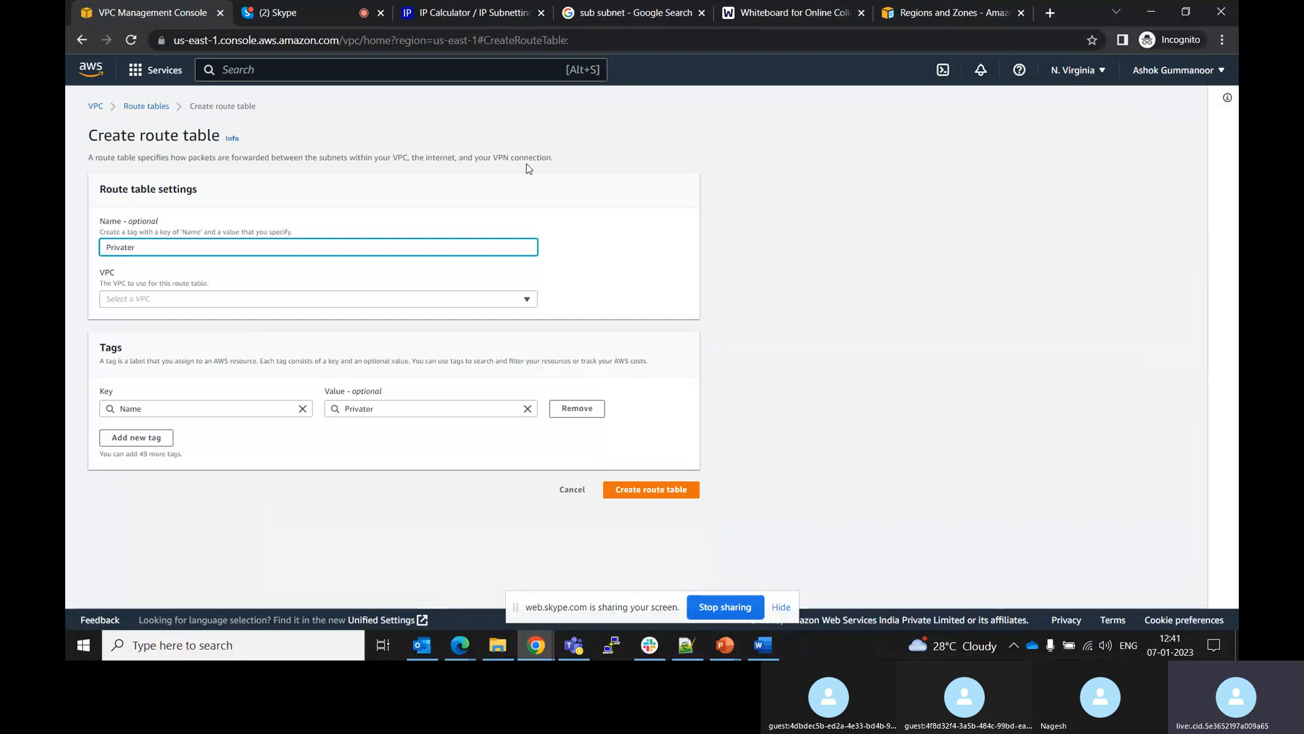
{"action": "type", "text": "ateRT"}
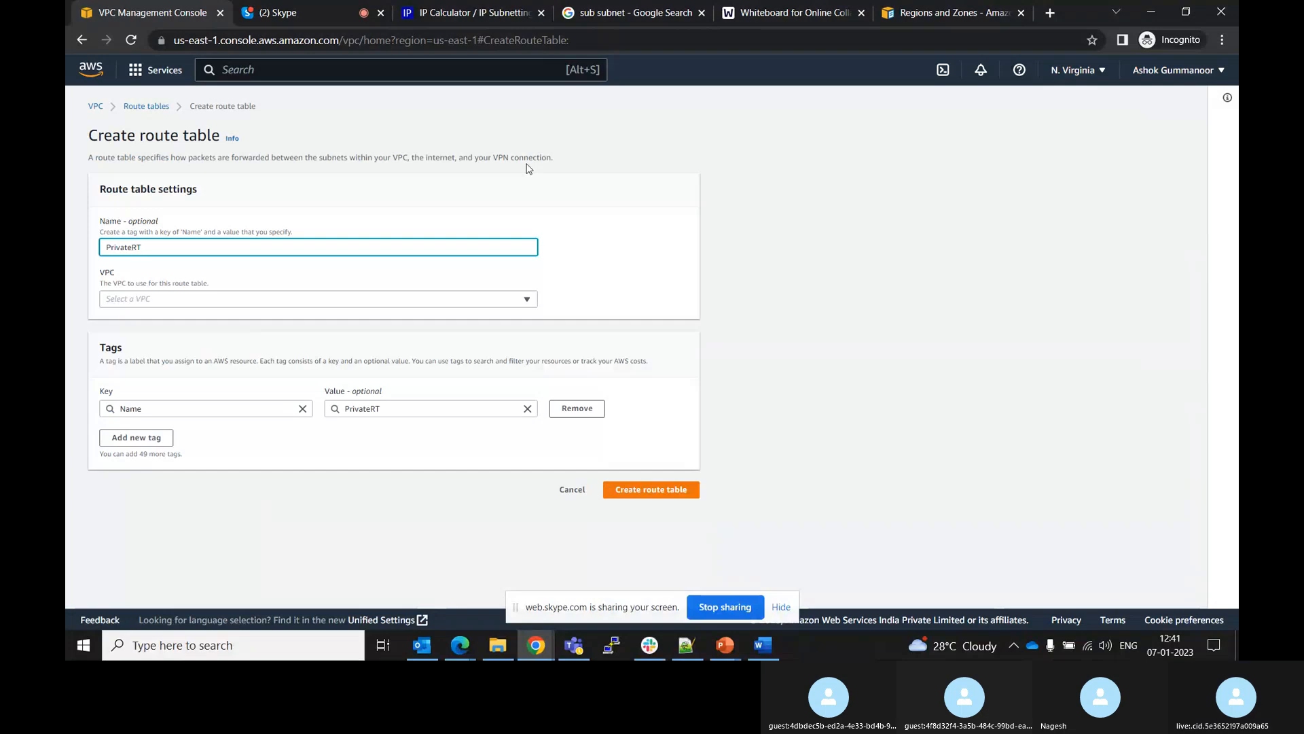
{"action": "left_click", "coordinate": [476, 300]}
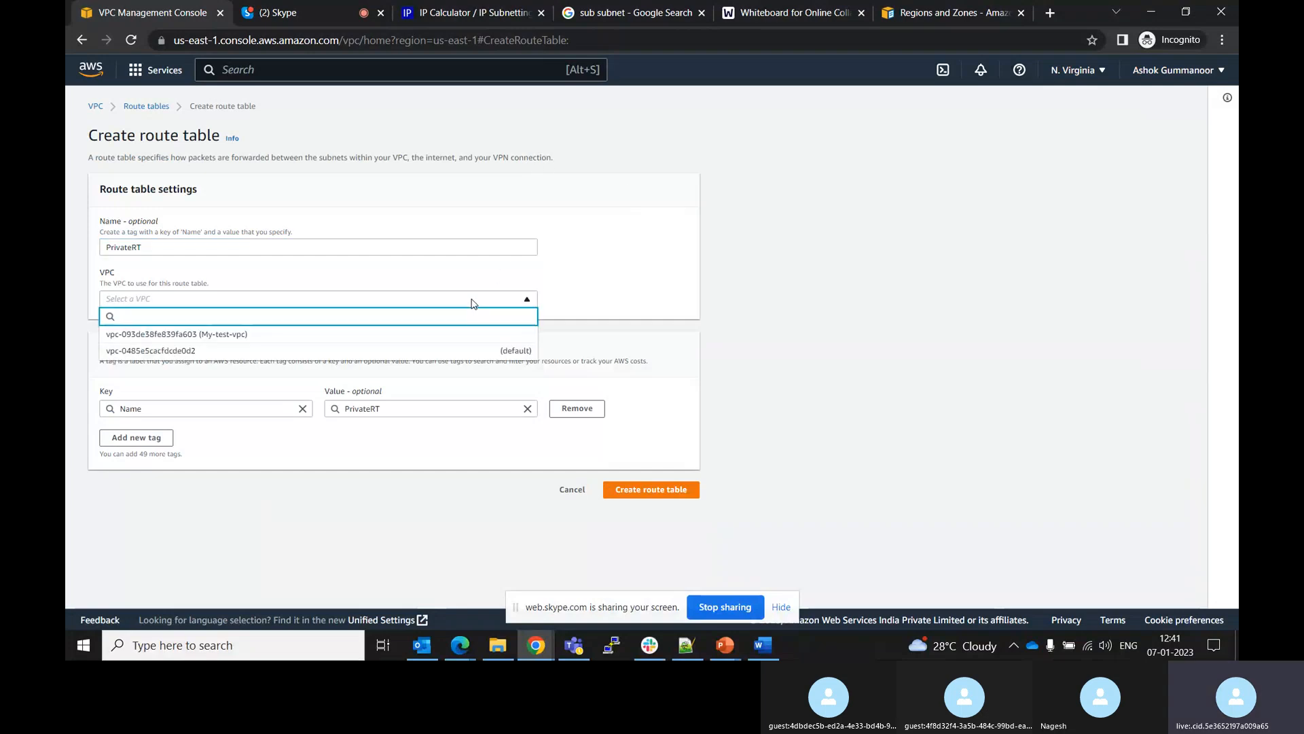
{"action": "left_click", "coordinate": [267, 335]}
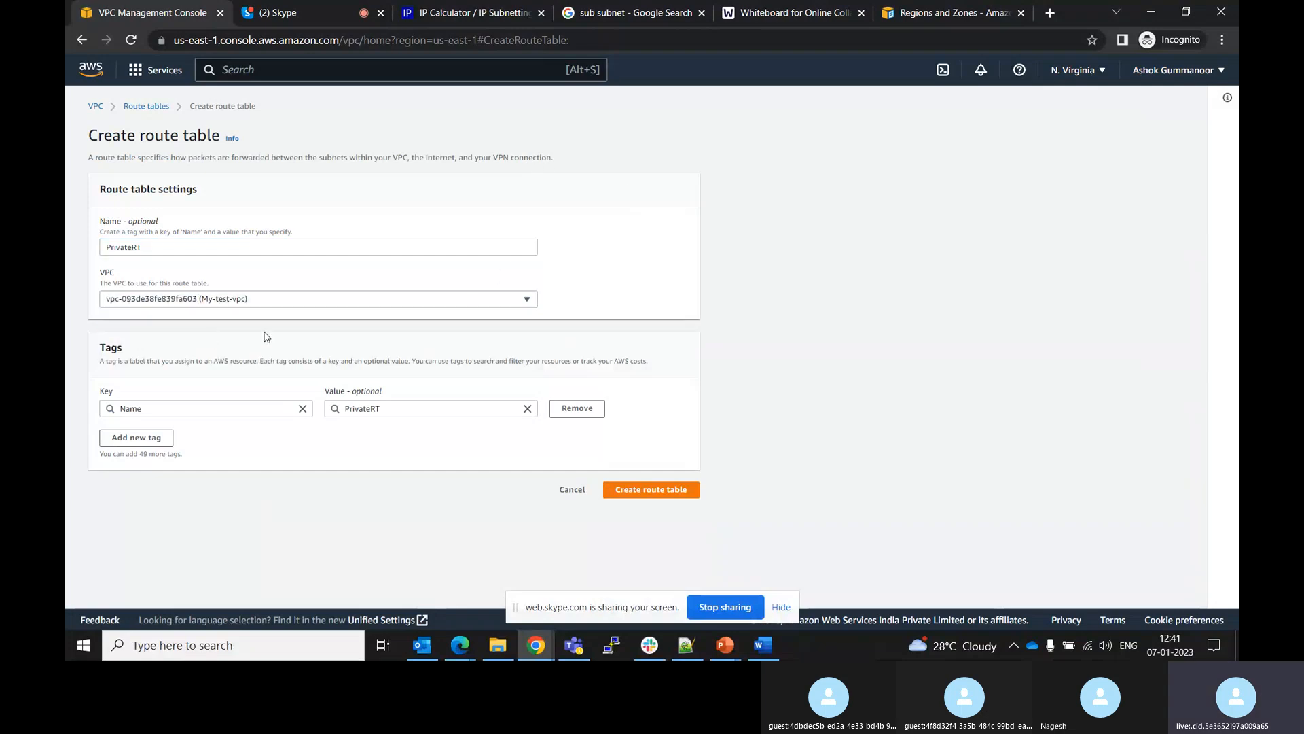
{"action": "left_click", "coordinate": [618, 488]}
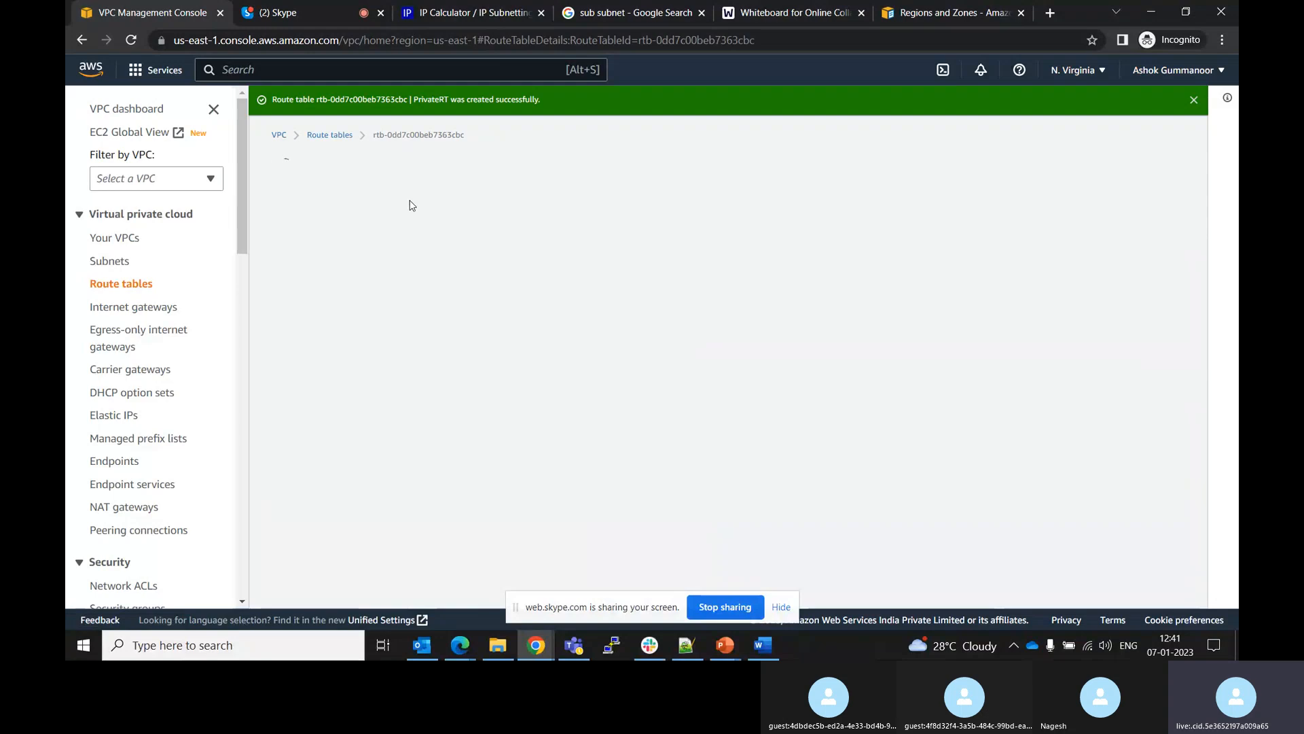
Filter the route tables list to show only those in the My-test-vpc VPC
{"action": "left_click", "coordinate": [335, 131]}
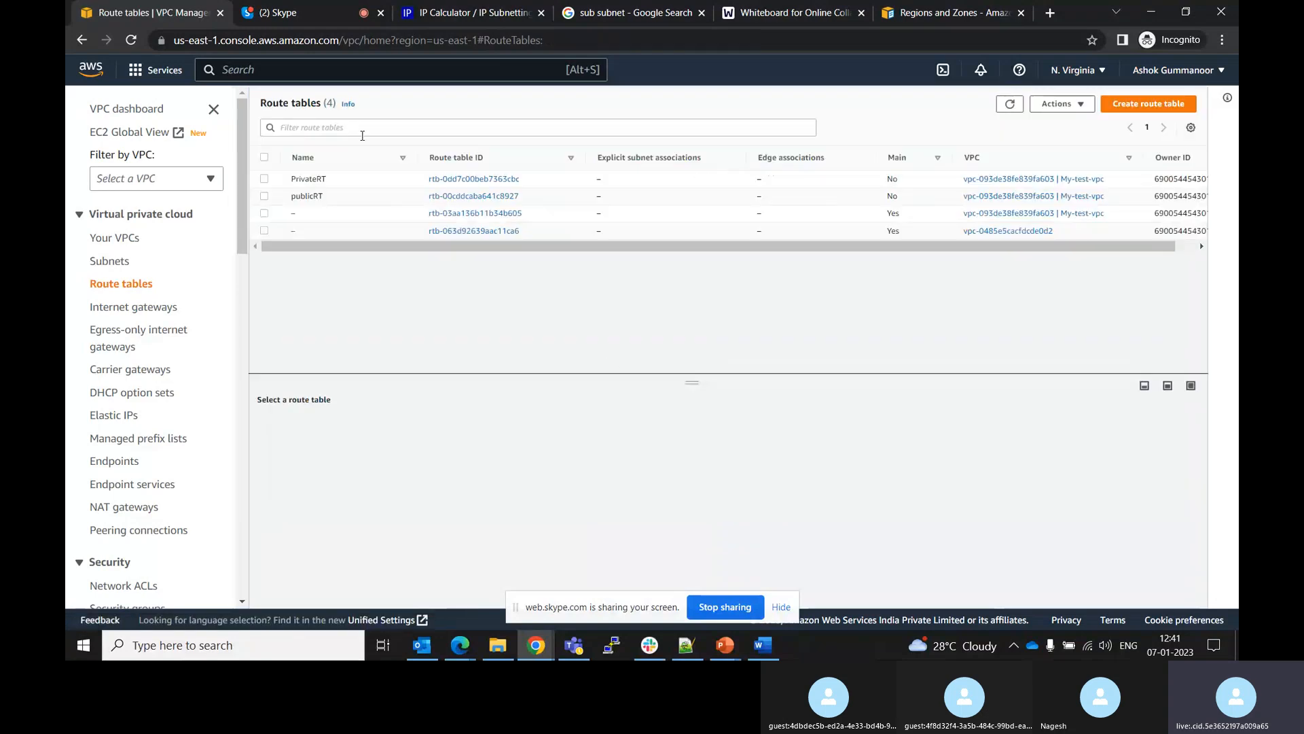
{"action": "left_click", "coordinate": [365, 127]}
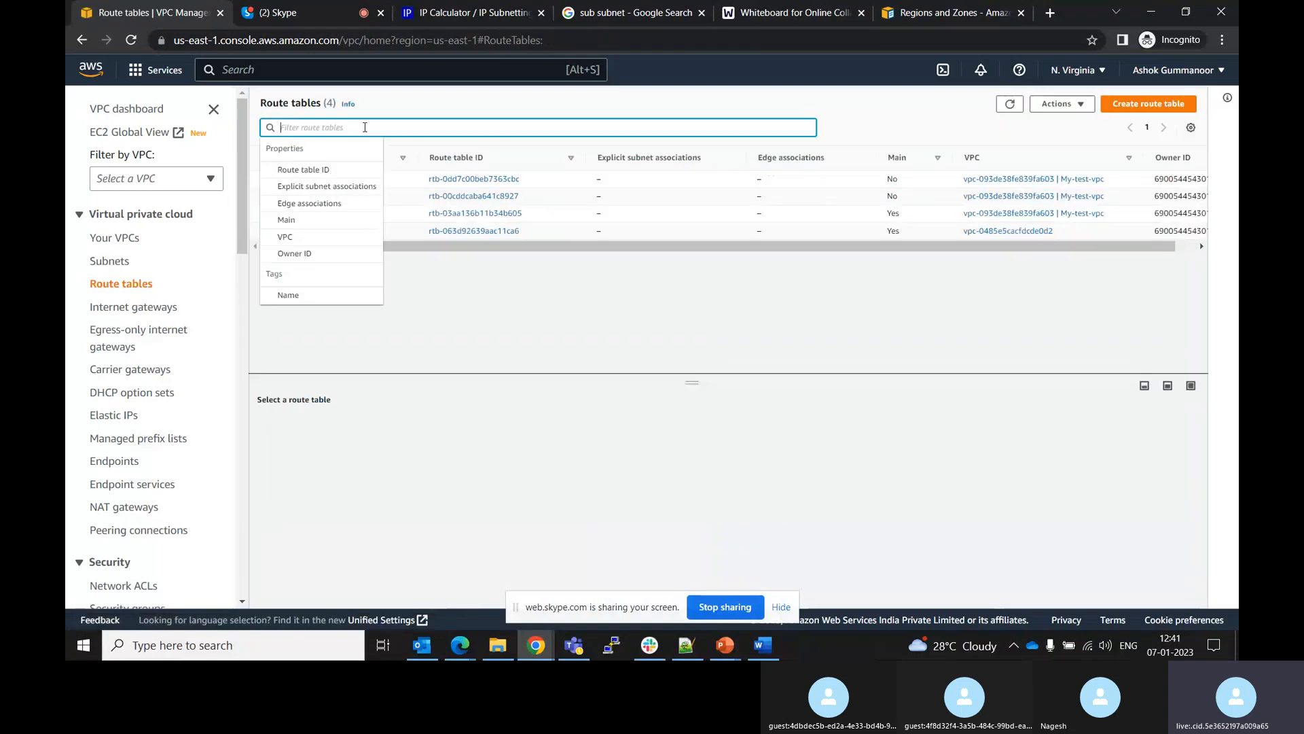
{"action": "left_click", "coordinate": [288, 237]}
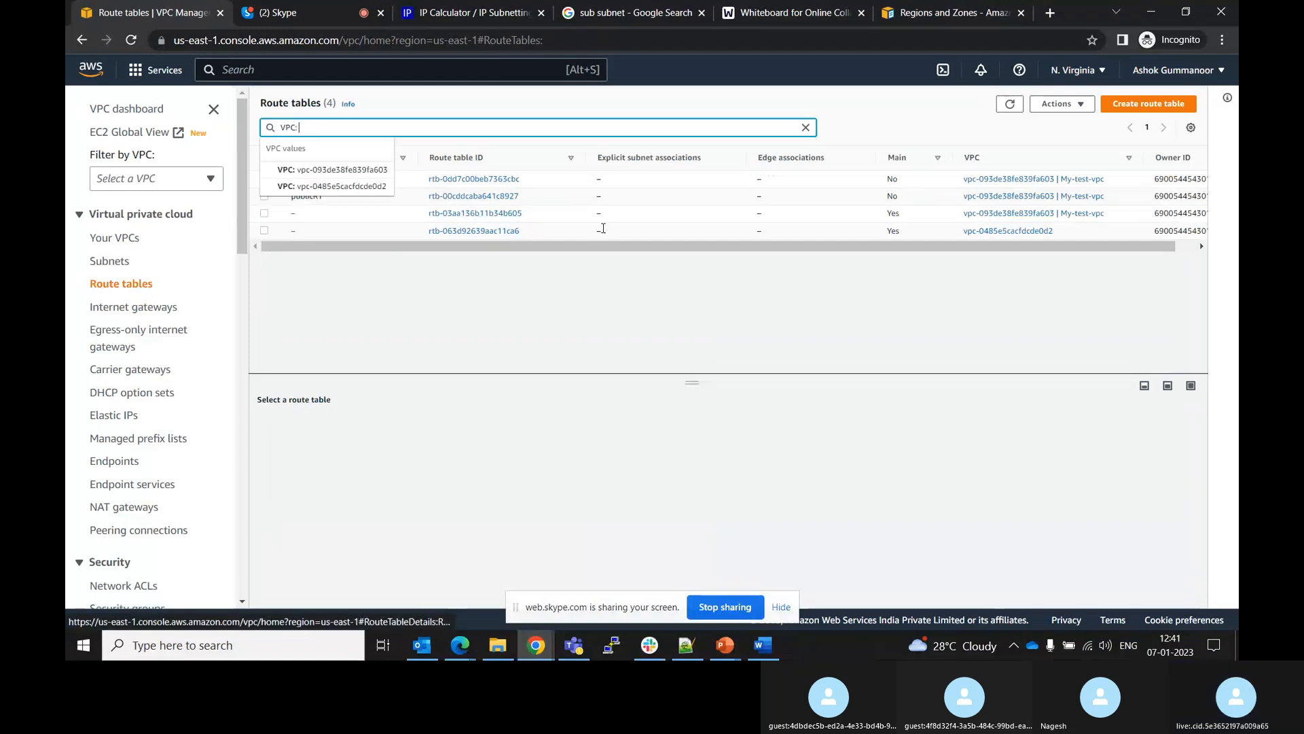
{"action": "left_click", "coordinate": [332, 170]}
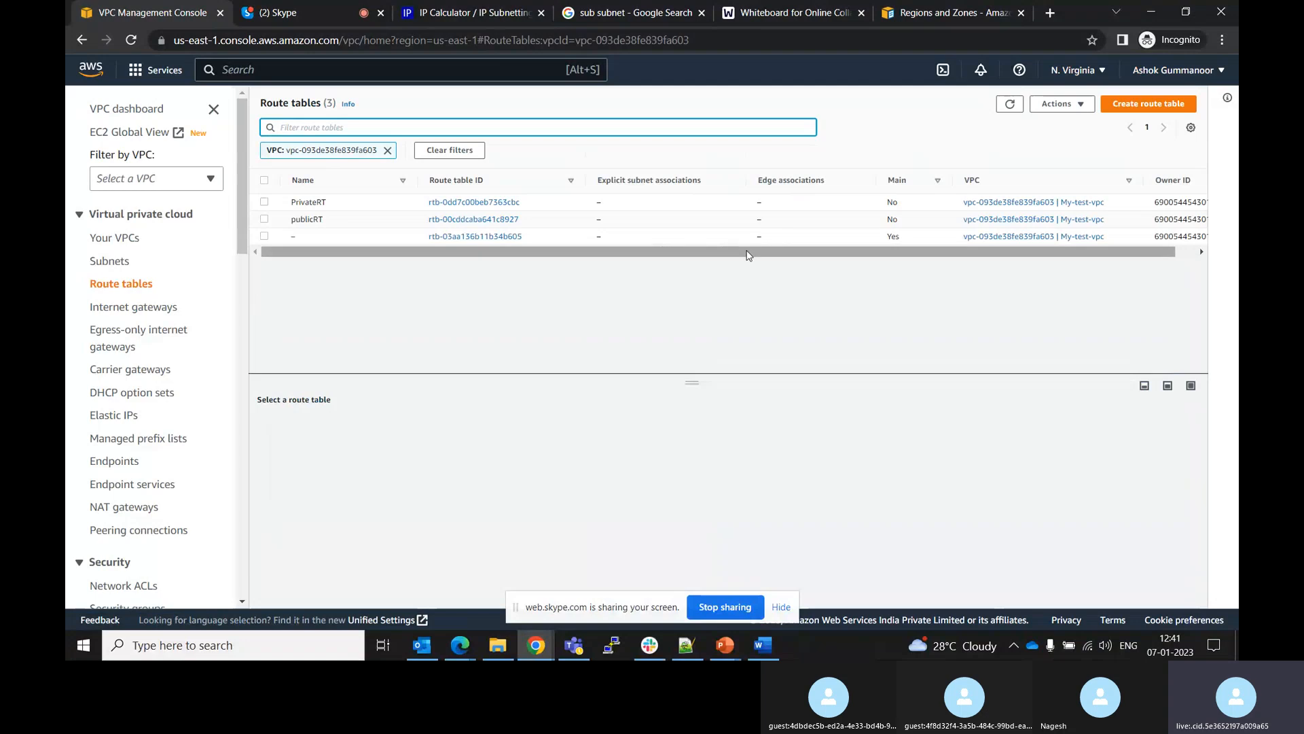
{"action": "mouse_move", "coordinate": [752, 252]}
{"action": "left_mouse_down"}
{"action": "mouse_move", "coordinate": [837, 254]}
{"action": "mouse_move", "coordinate": [754, 249]}
{"action": "mouse_move", "coordinate": [772, 252]}
{"action": "left_mouse_up"}
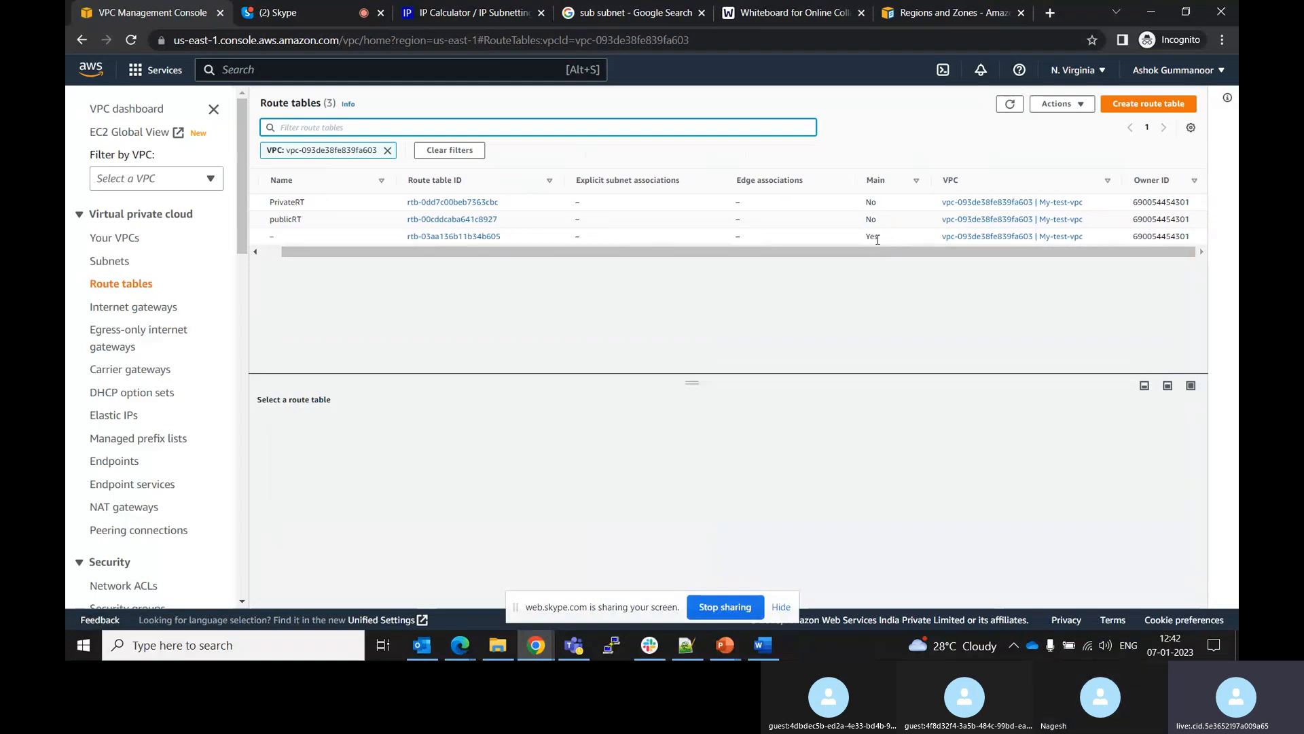
Examine the routes and subnet associations of the VPC's main route table
{"action": "left_click", "coordinate": [446, 237]}
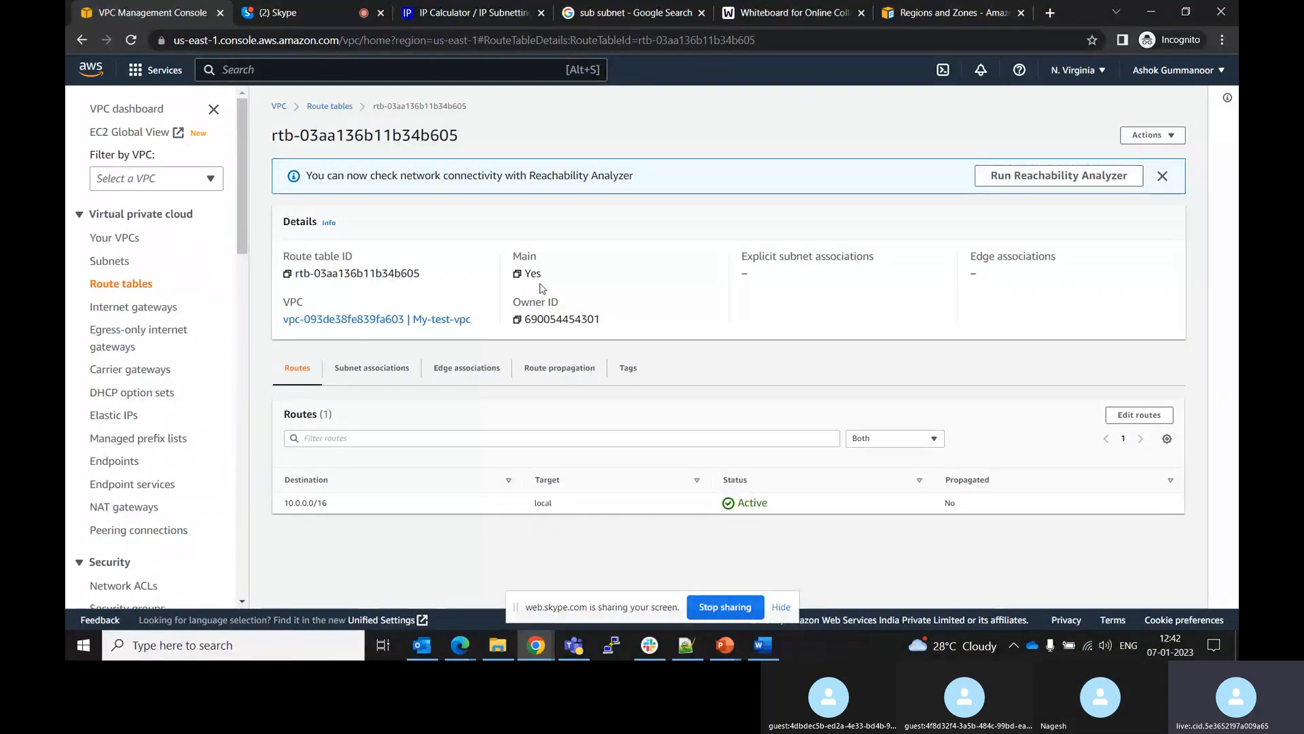
{"action": "left_click", "coordinate": [383, 370]}
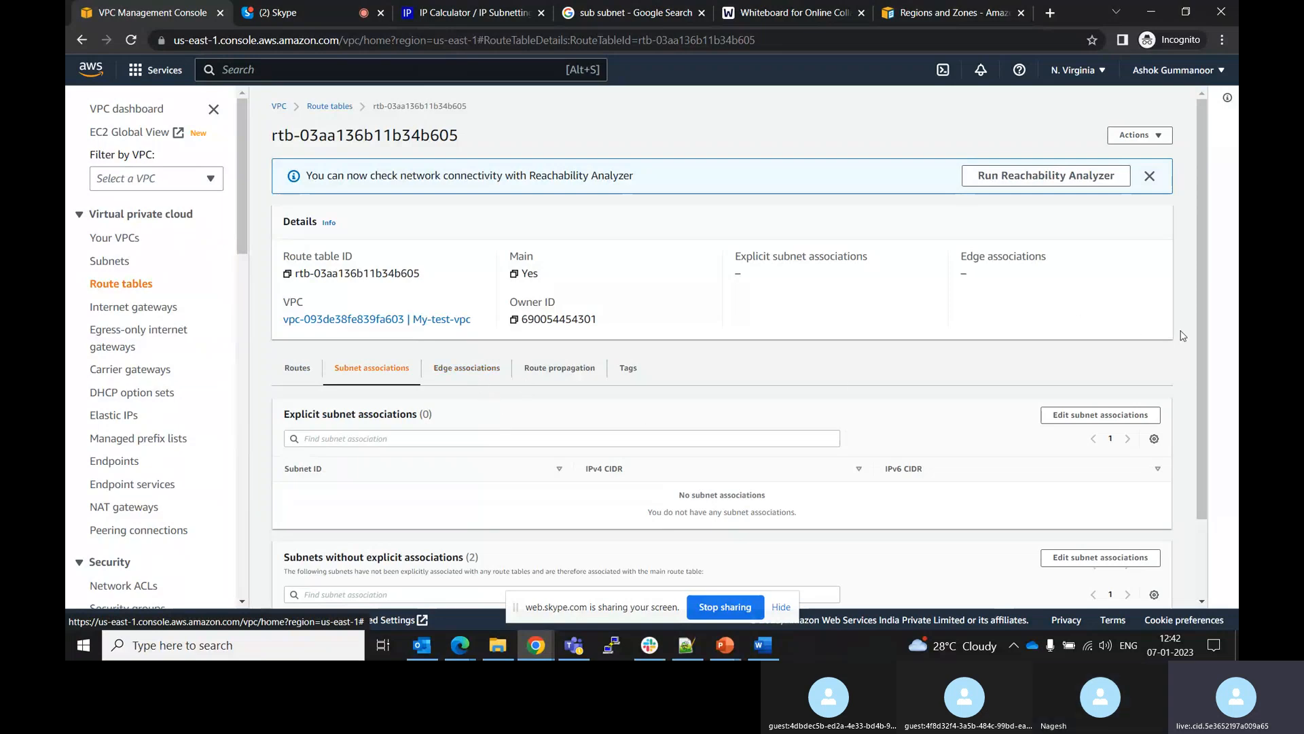
{"action": "left_click_drag", "start_coordinate": [1199, 335], "coordinate": [1197, 447]}
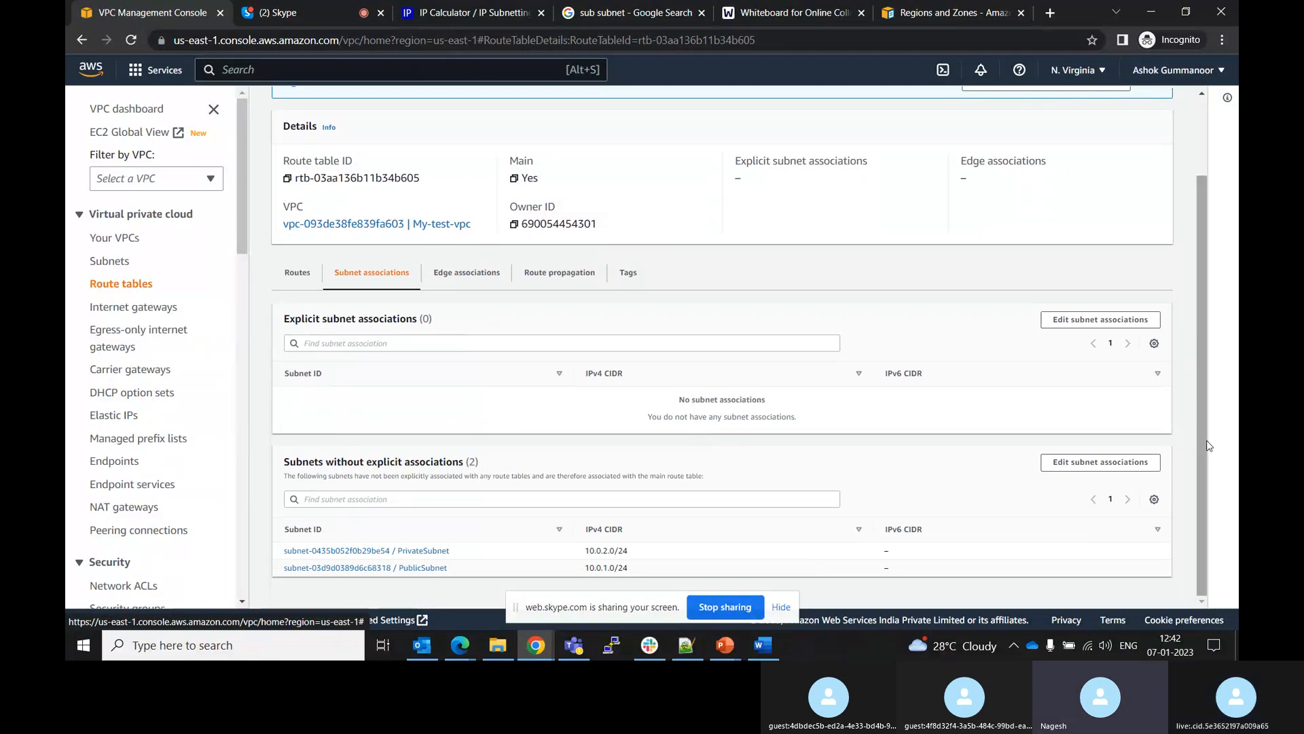
{"action": "left_click_drag", "start_coordinate": [1205, 442], "coordinate": [1208, 442]}
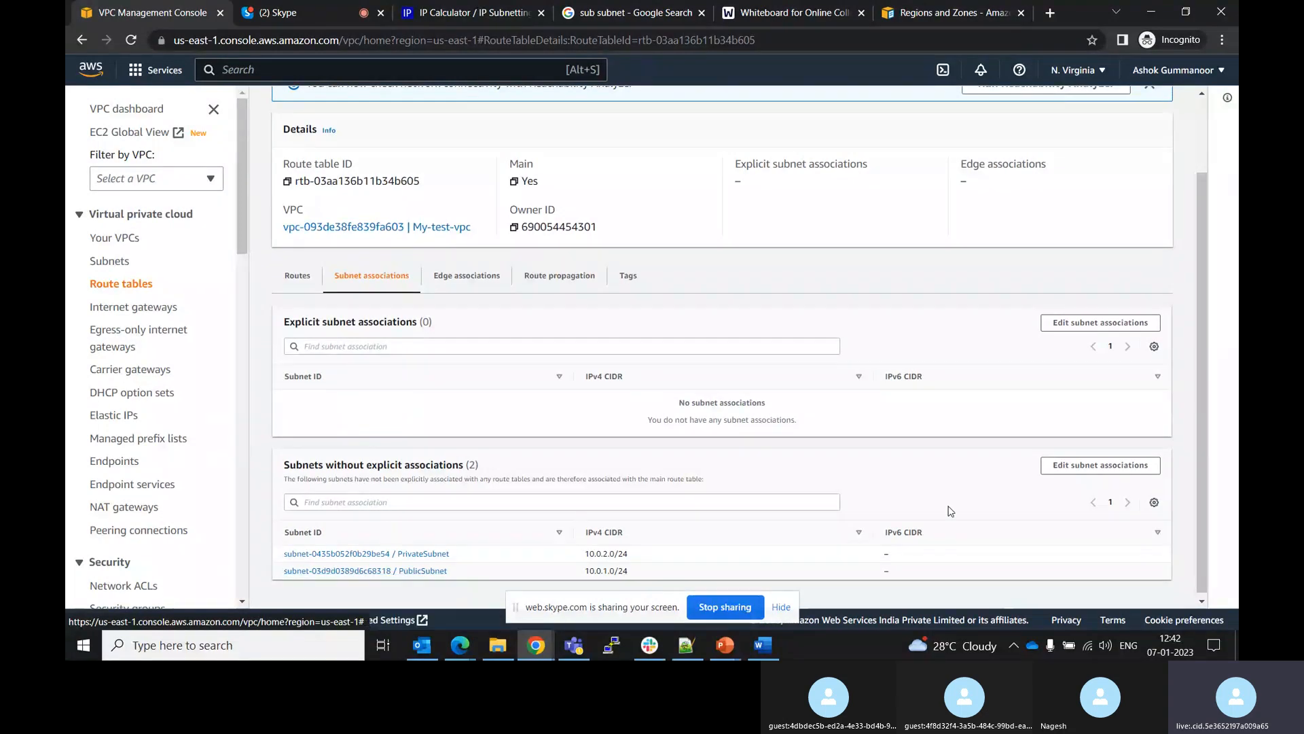
{"action": "left_click_drag", "start_coordinate": [1202, 488], "coordinate": [1199, 389]}
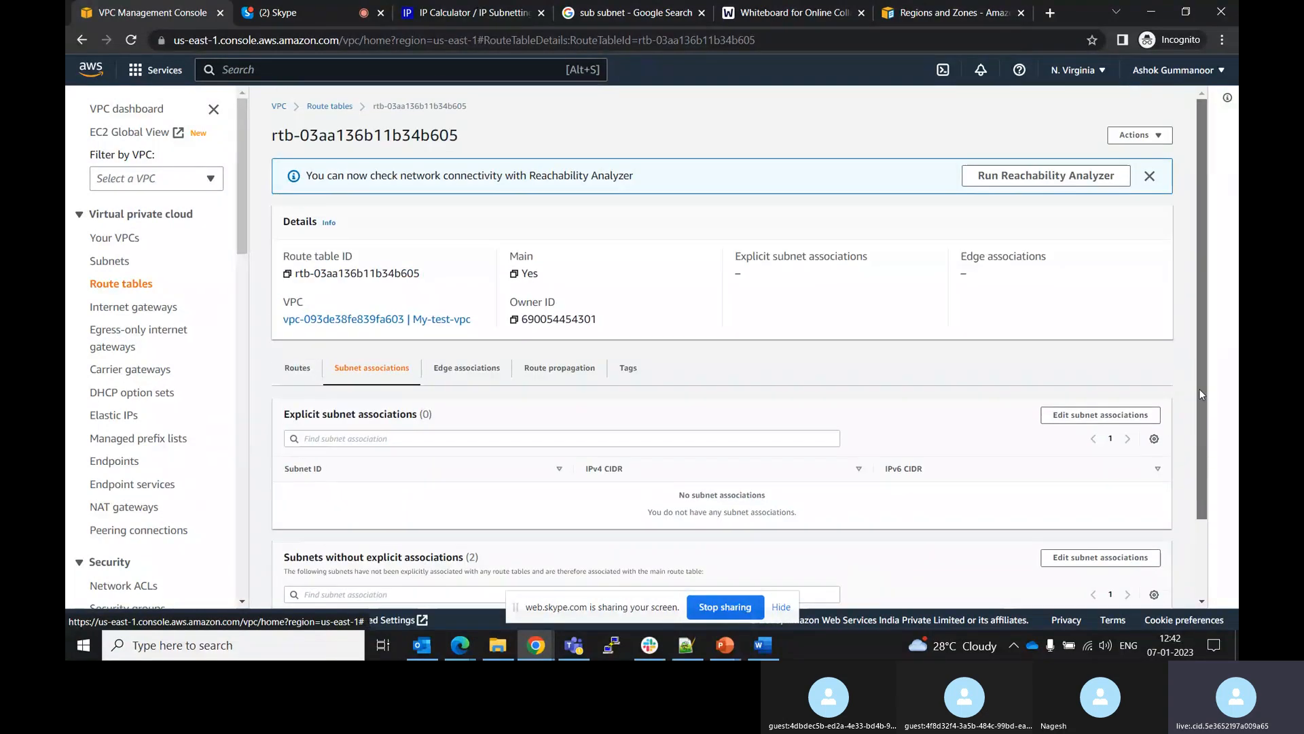
Associate PublicSubnet explicitly with the publicRT route table
{"action": "left_click", "coordinate": [329, 106]}
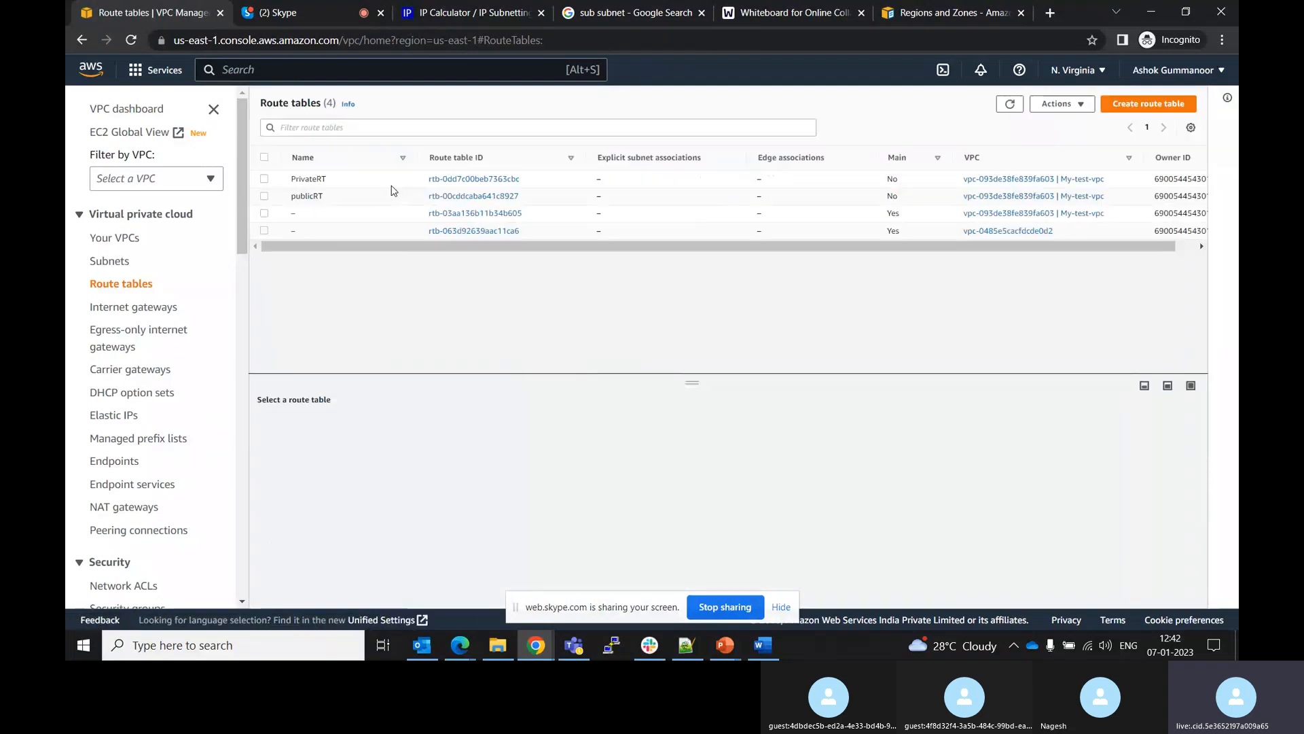
{"action": "left_click", "coordinate": [463, 197]}
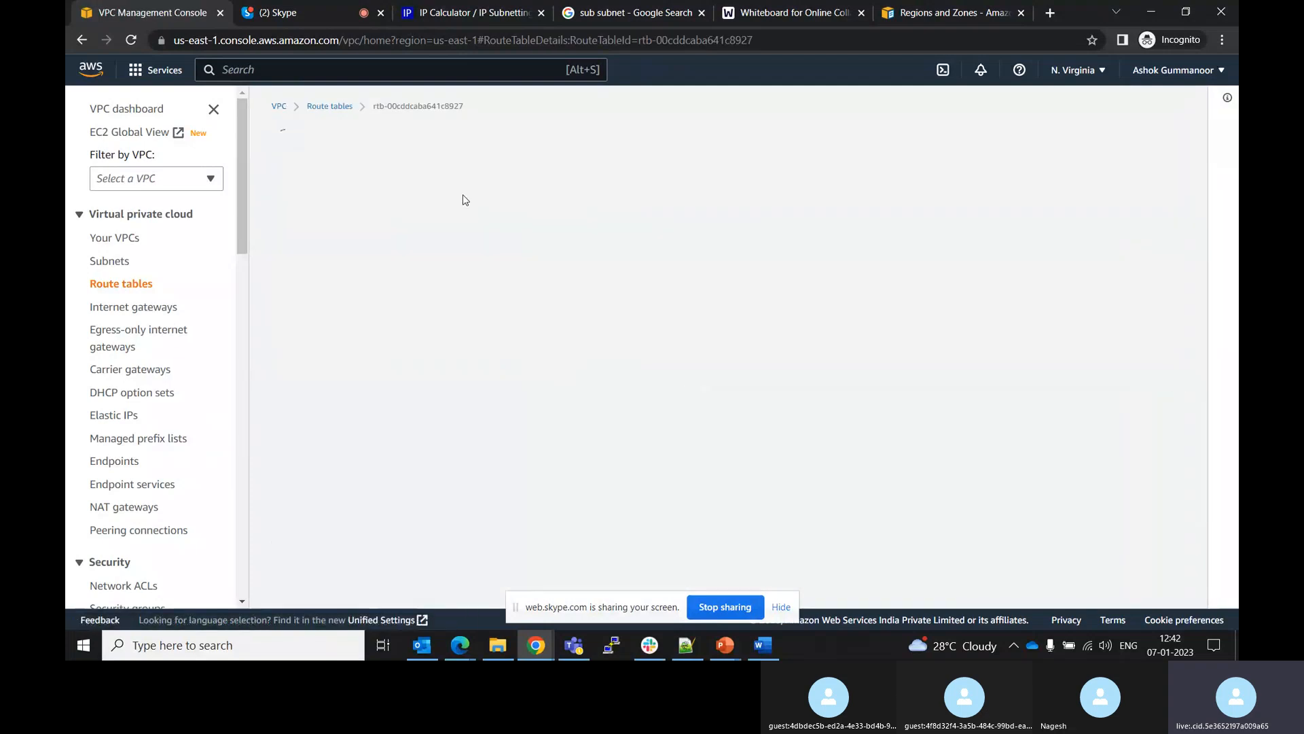
{"action": "left_click", "coordinate": [383, 370]}
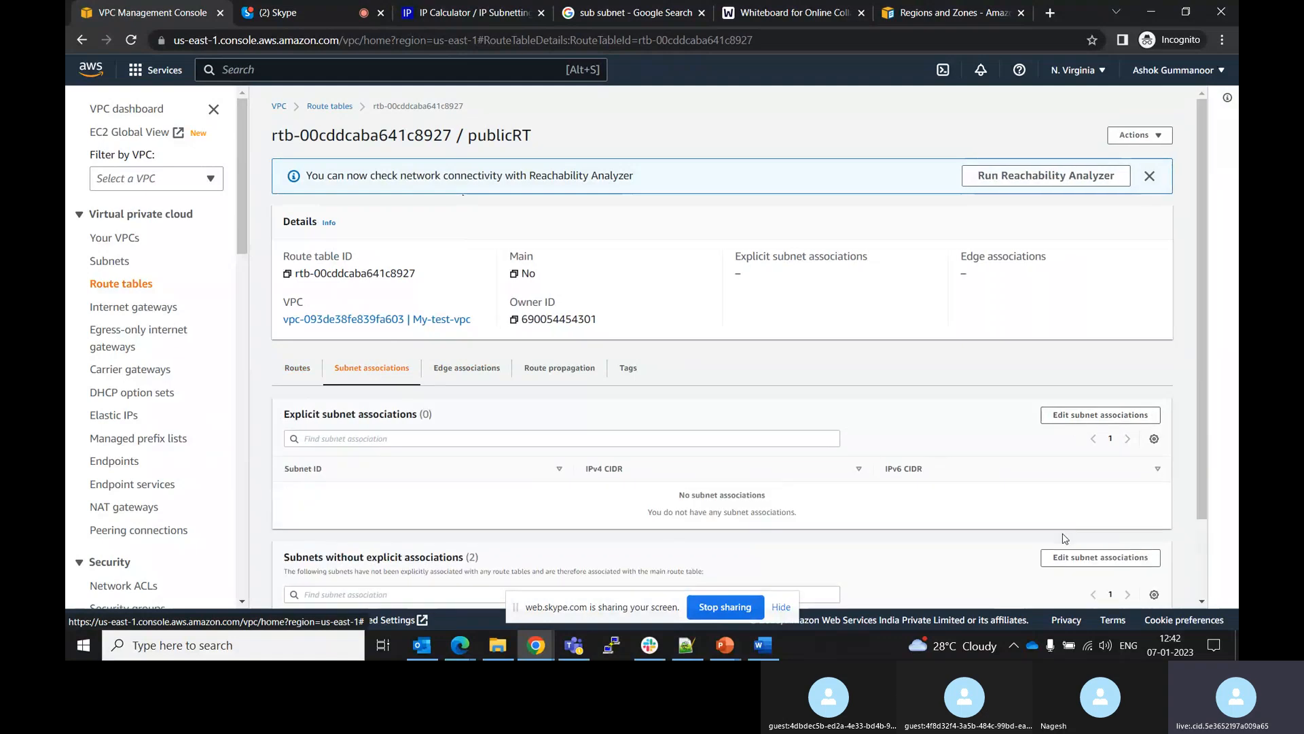
{"action": "left_click_drag", "start_coordinate": [1201, 479], "coordinate": [1197, 555]}
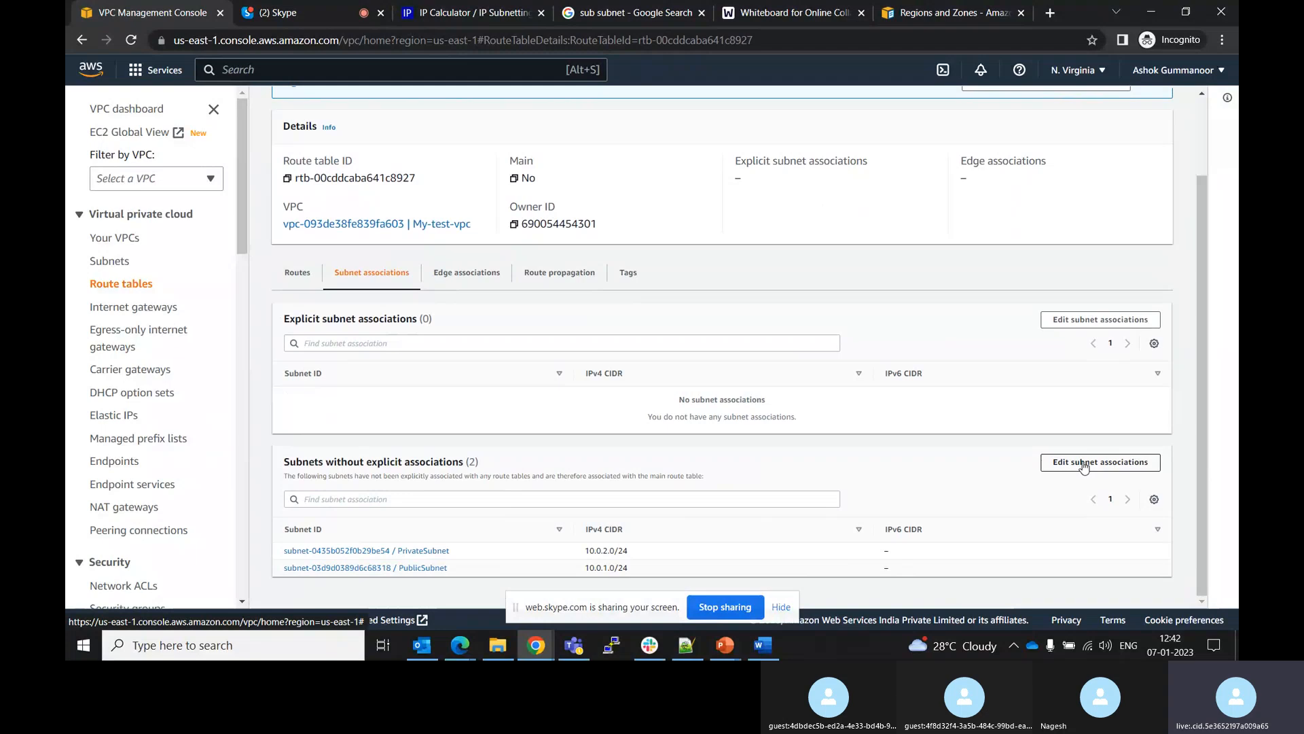
{"action": "left_click", "coordinate": [1080, 321]}
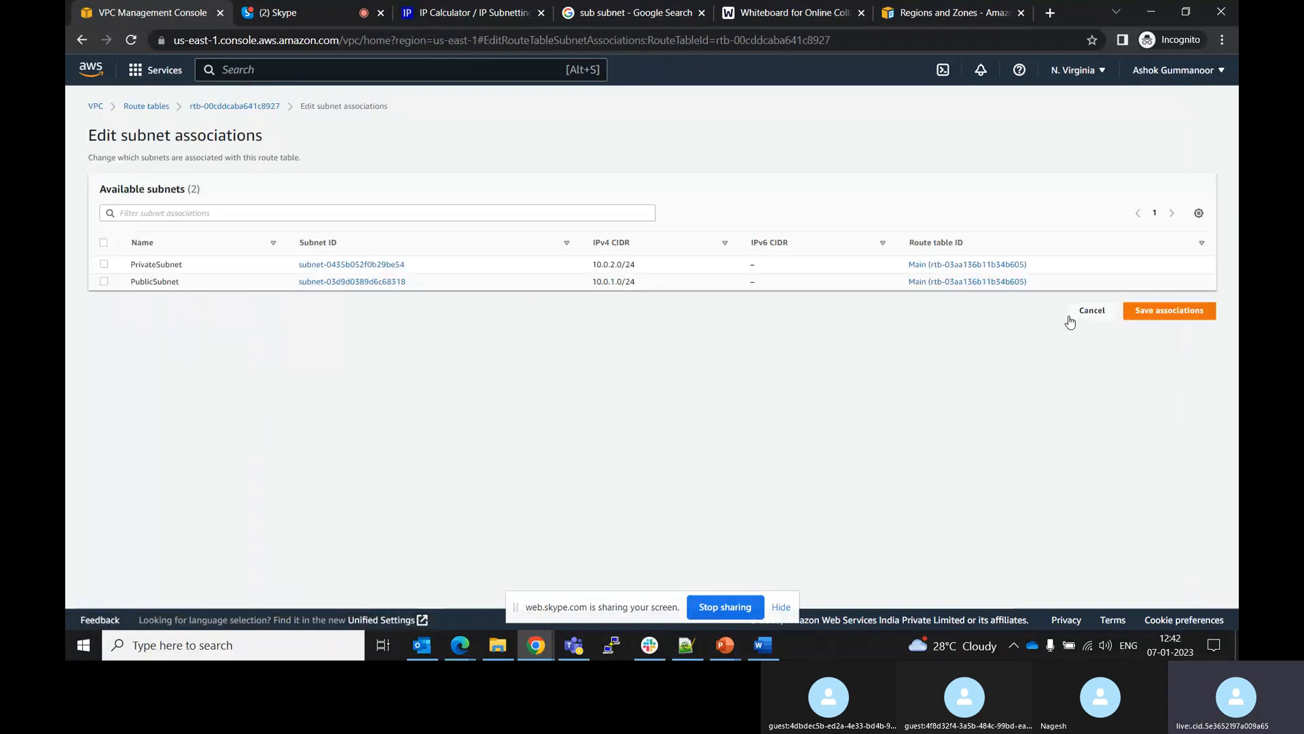
{"action": "left_click", "coordinate": [104, 281]}
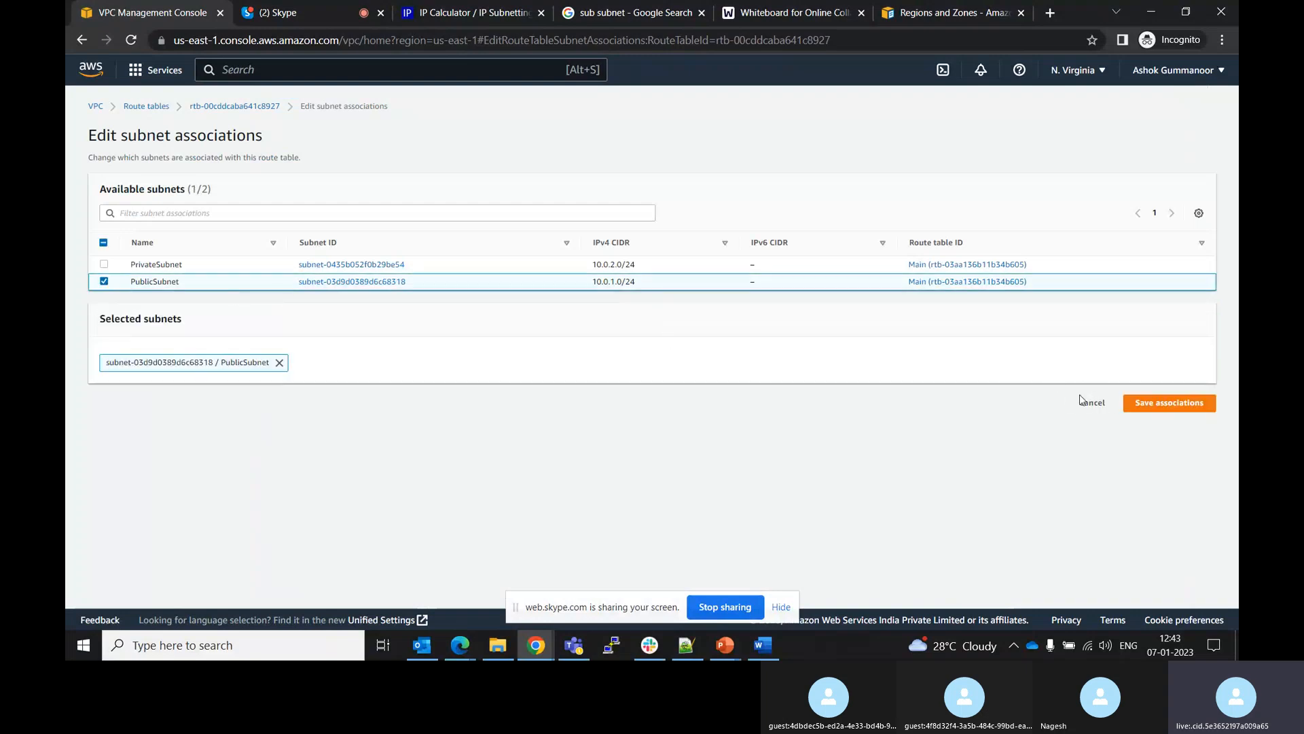
{"action": "left_click", "coordinate": [1157, 405]}
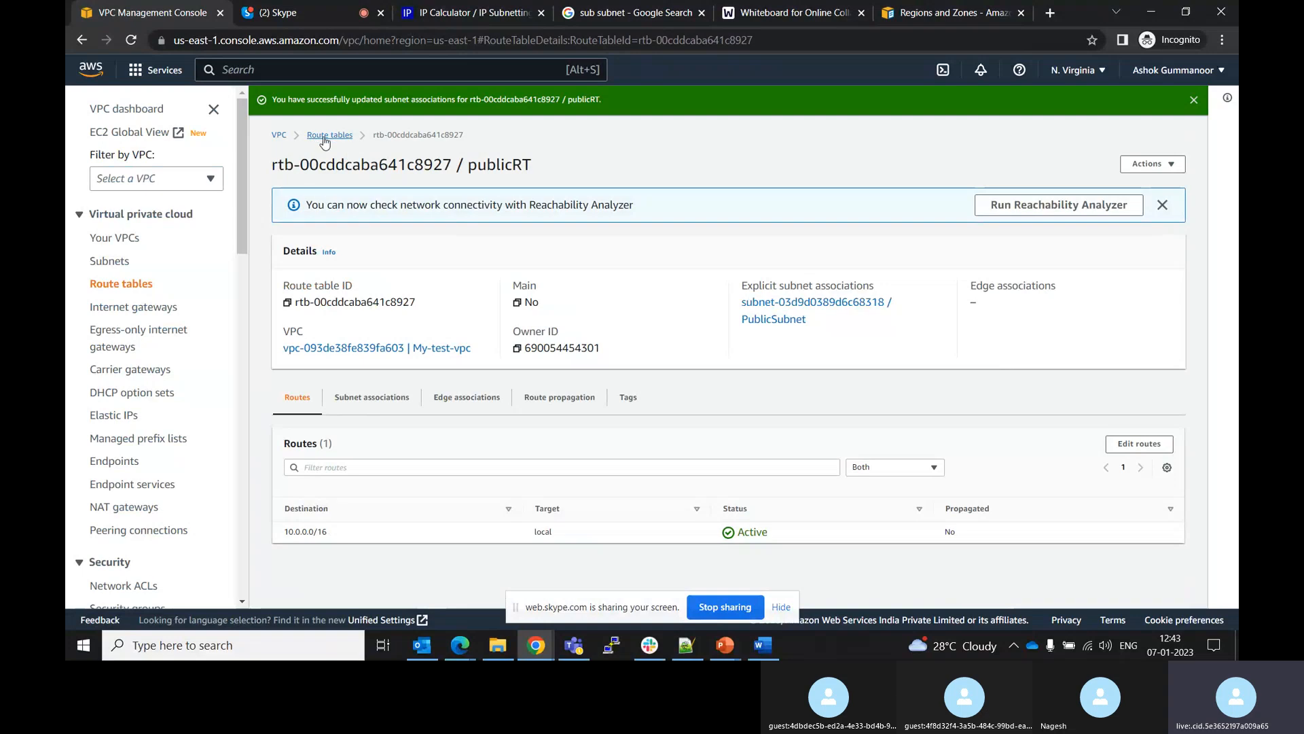
Associate PrivateSubnet explicitly with the PrivateRT route table
{"action": "left_click", "coordinate": [329, 134]}
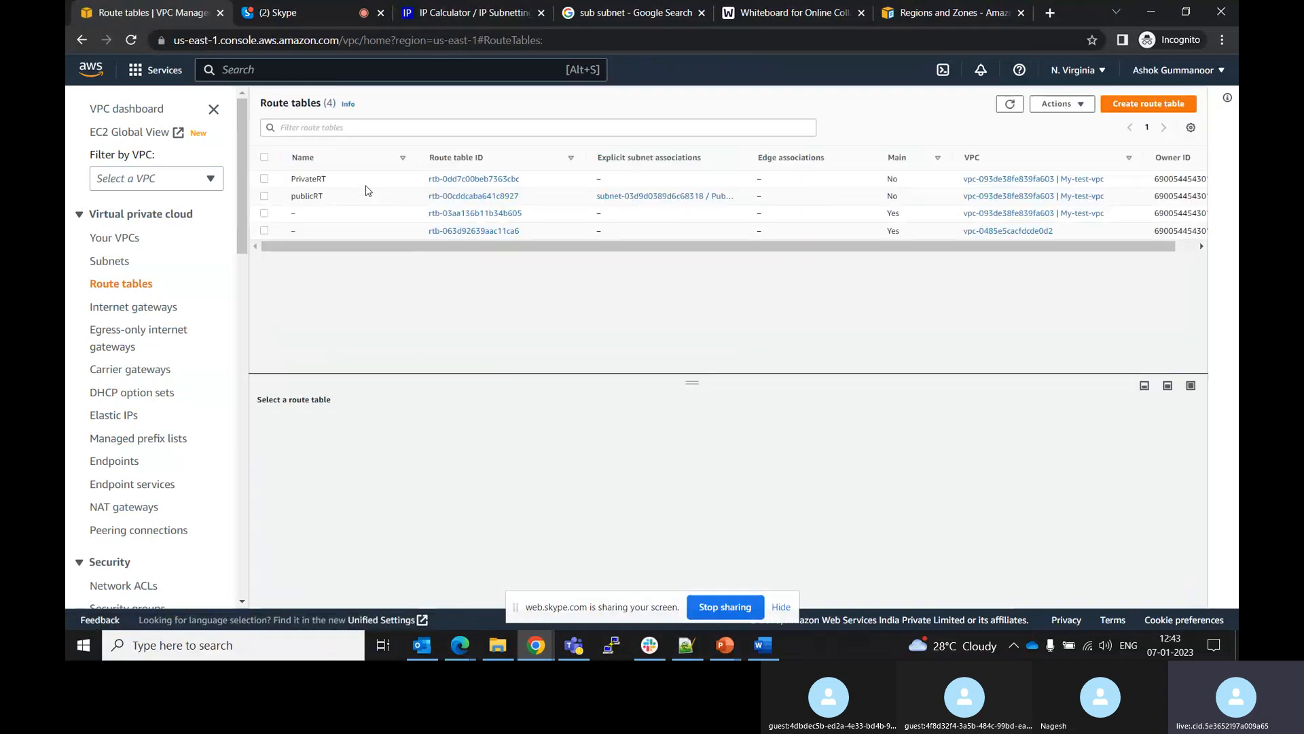
{"action": "left_click", "coordinate": [489, 184]}
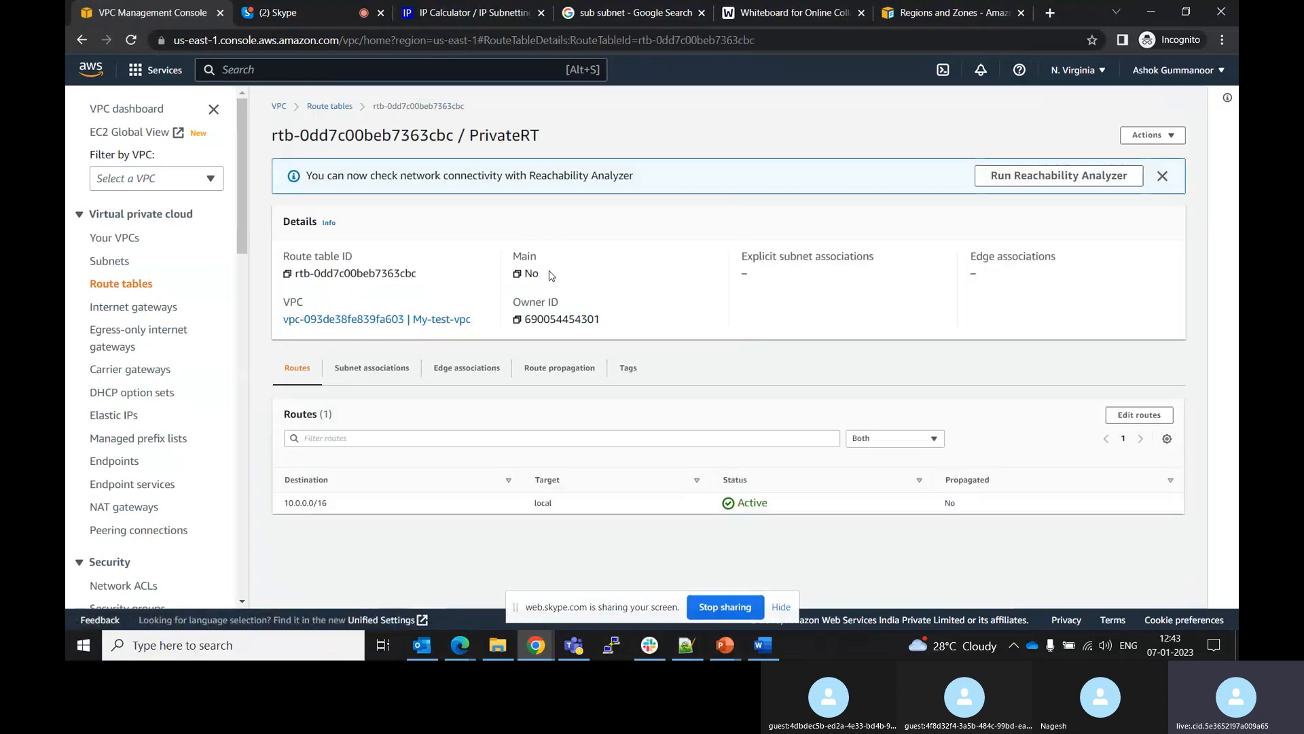
{"action": "left_click", "coordinate": [387, 378]}
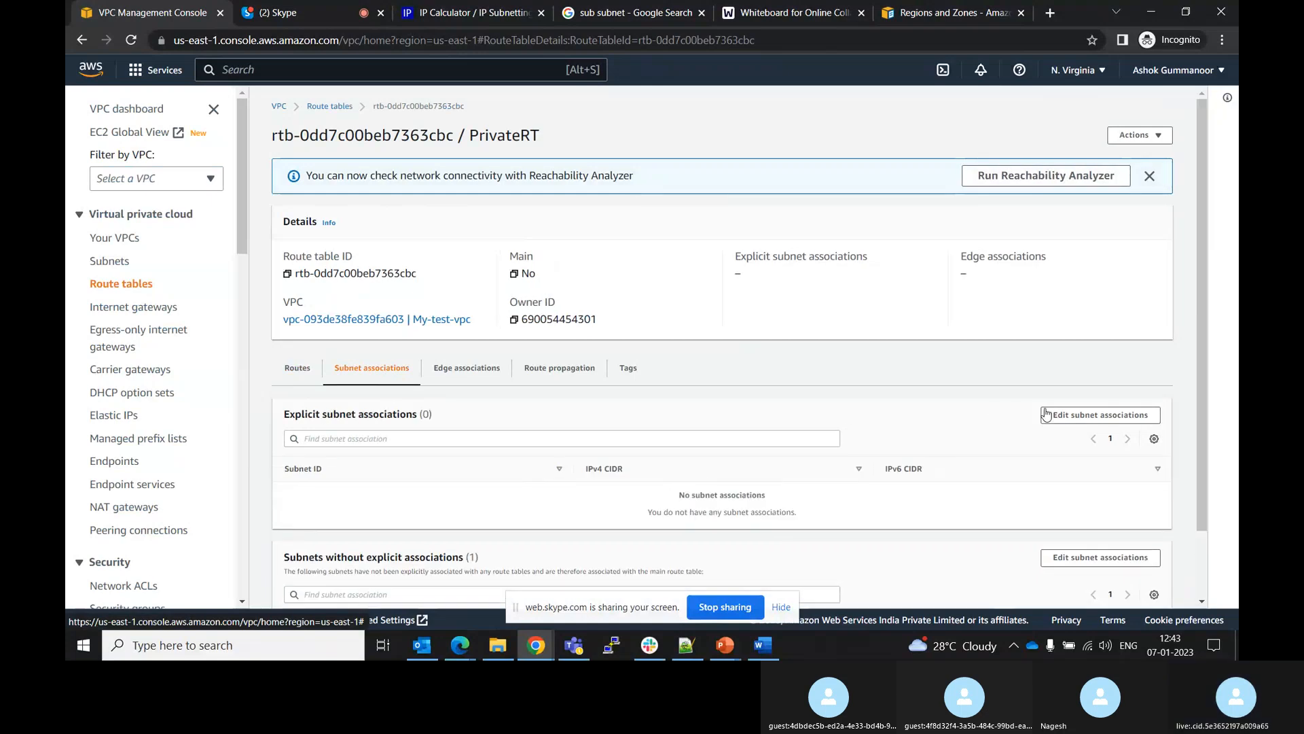
{"action": "left_click", "coordinate": [1077, 415]}
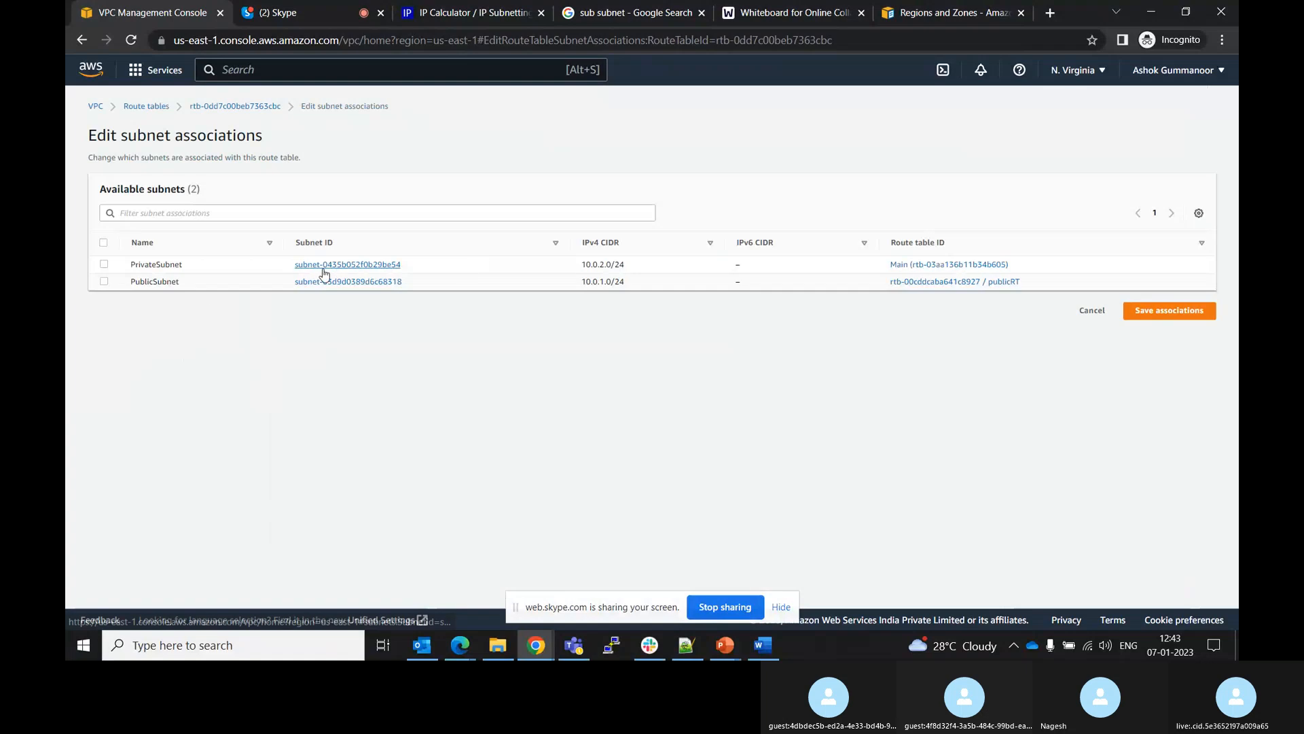
{"action": "left_click", "coordinate": [104, 265]}
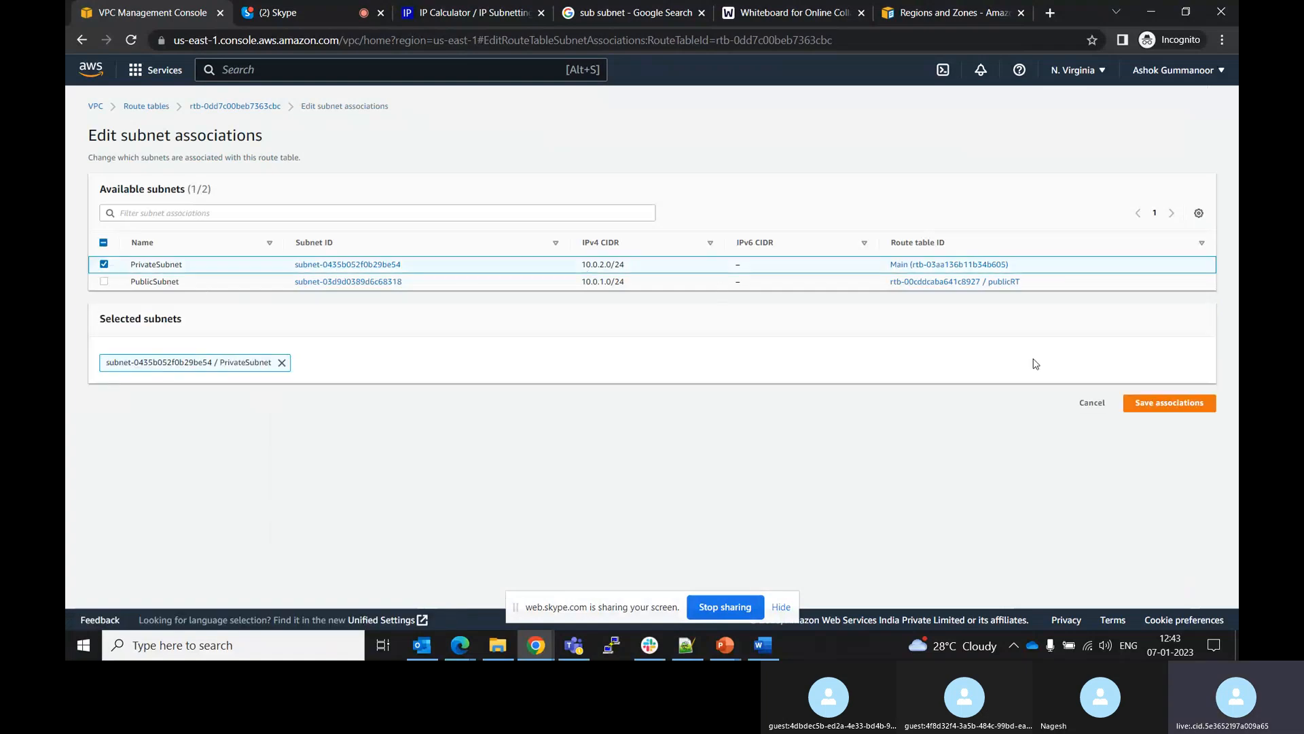
{"action": "left_click", "coordinate": [1146, 404]}
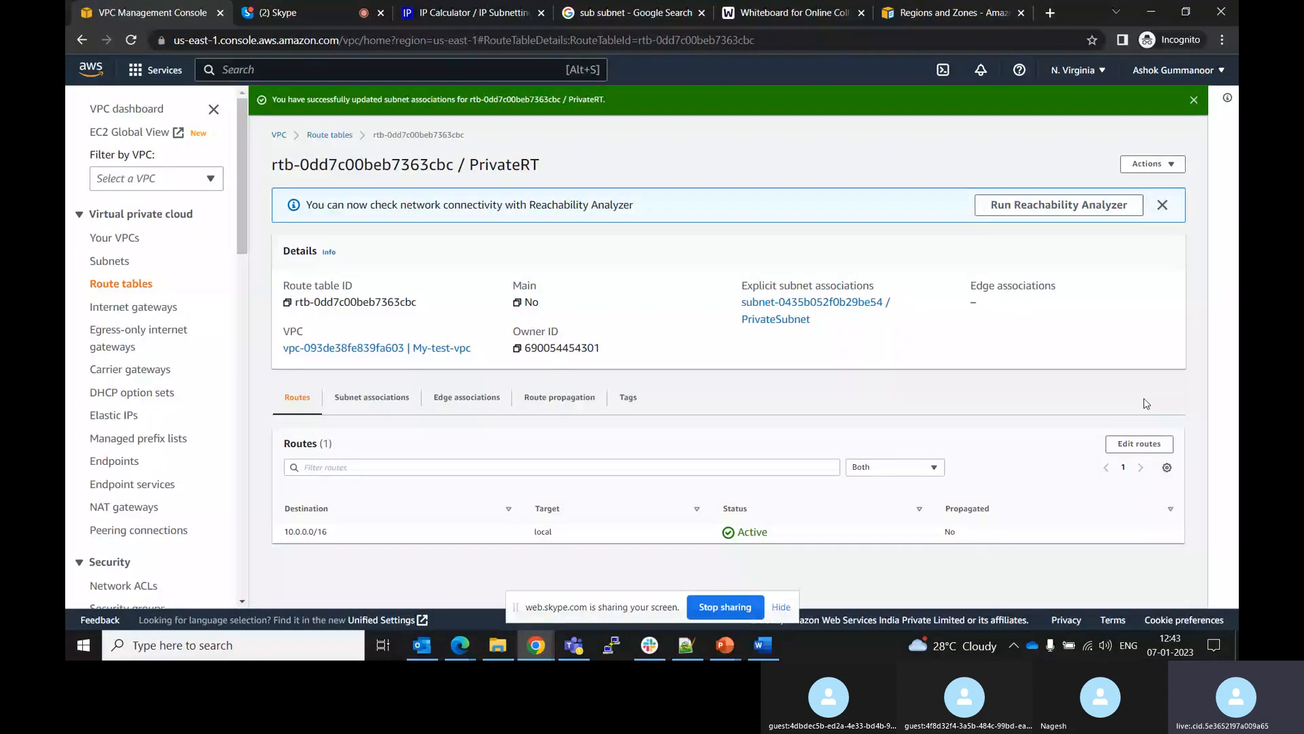
Review the PrivateRT route table's explicit subnet associations and subnets without explicit associations
{"action": "left_click", "coordinate": [372, 396]}
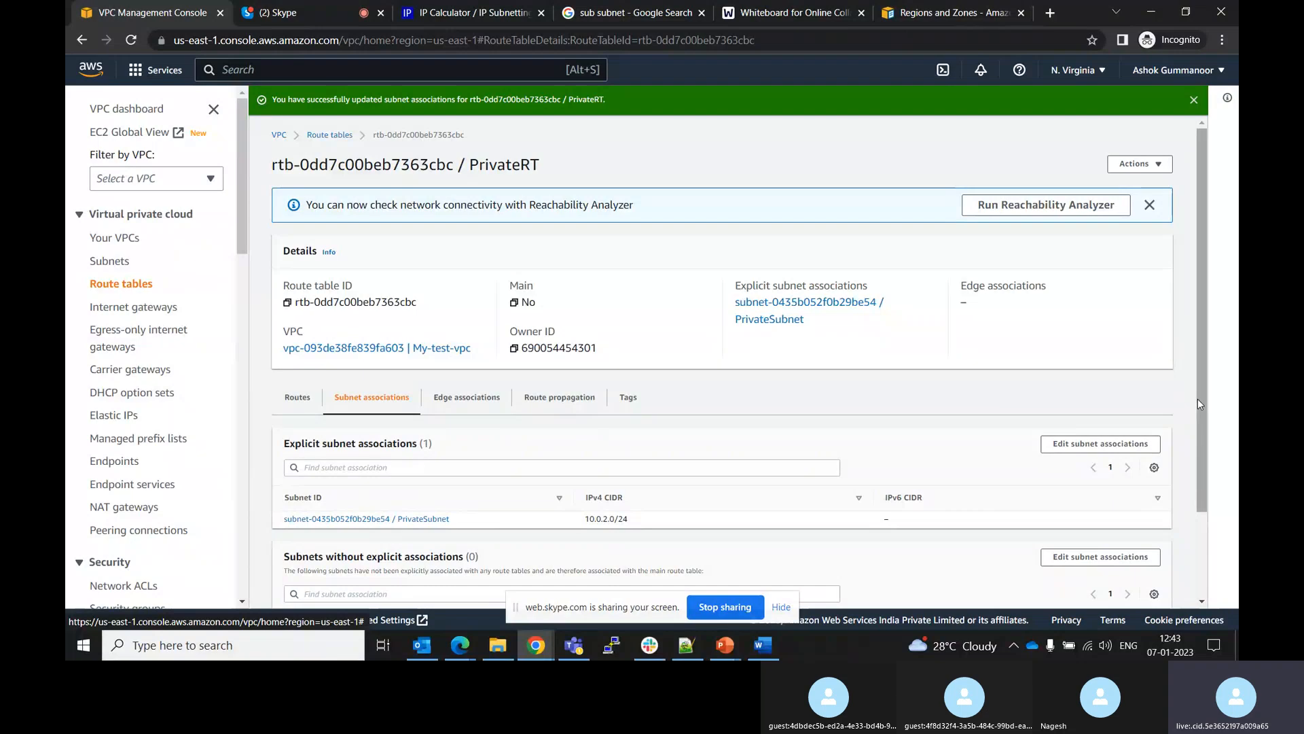
{"action": "left_click_drag", "start_coordinate": [1198, 399], "coordinate": [1211, 519]}
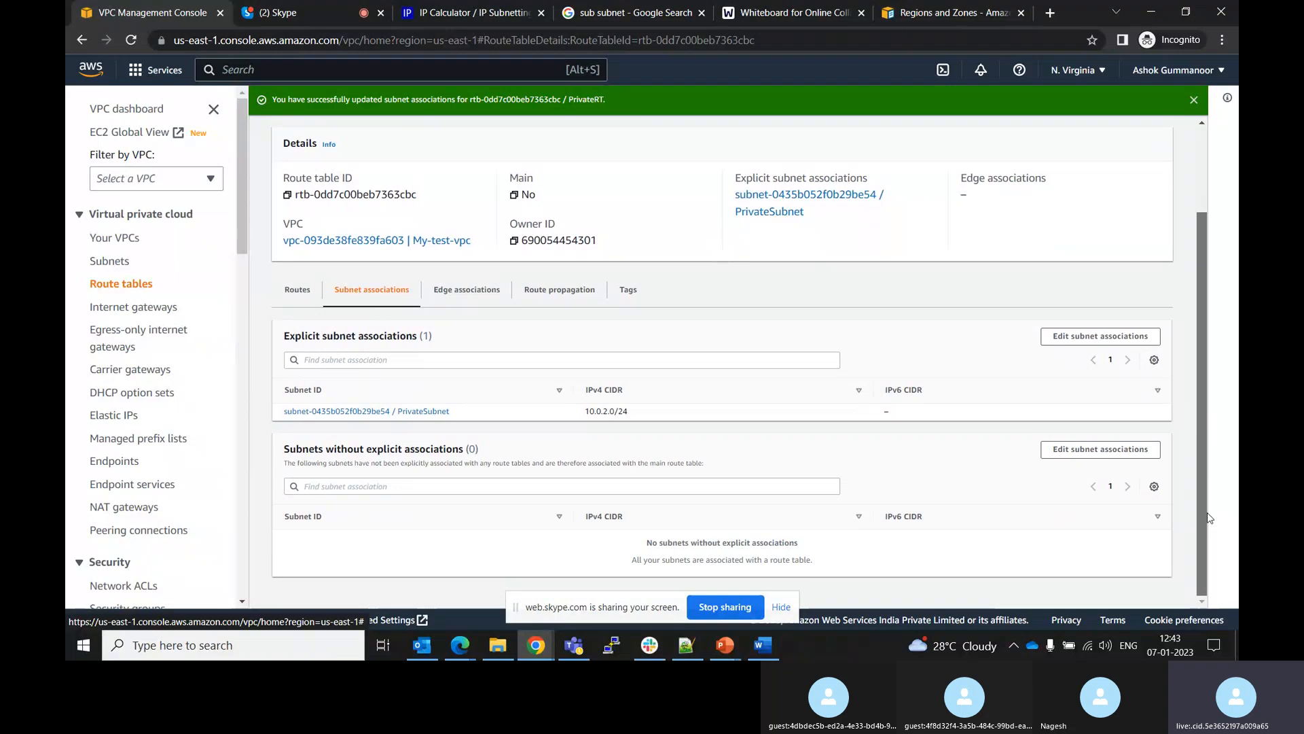
{"action": "scroll", "coordinate": [1209, 517], "scroll_direction": "up", "scroll_amount": 3}
Examine the publicRT route table's subnet associations, route propagation, edge associations and routes
{"action": "left_click", "coordinate": [335, 135]}
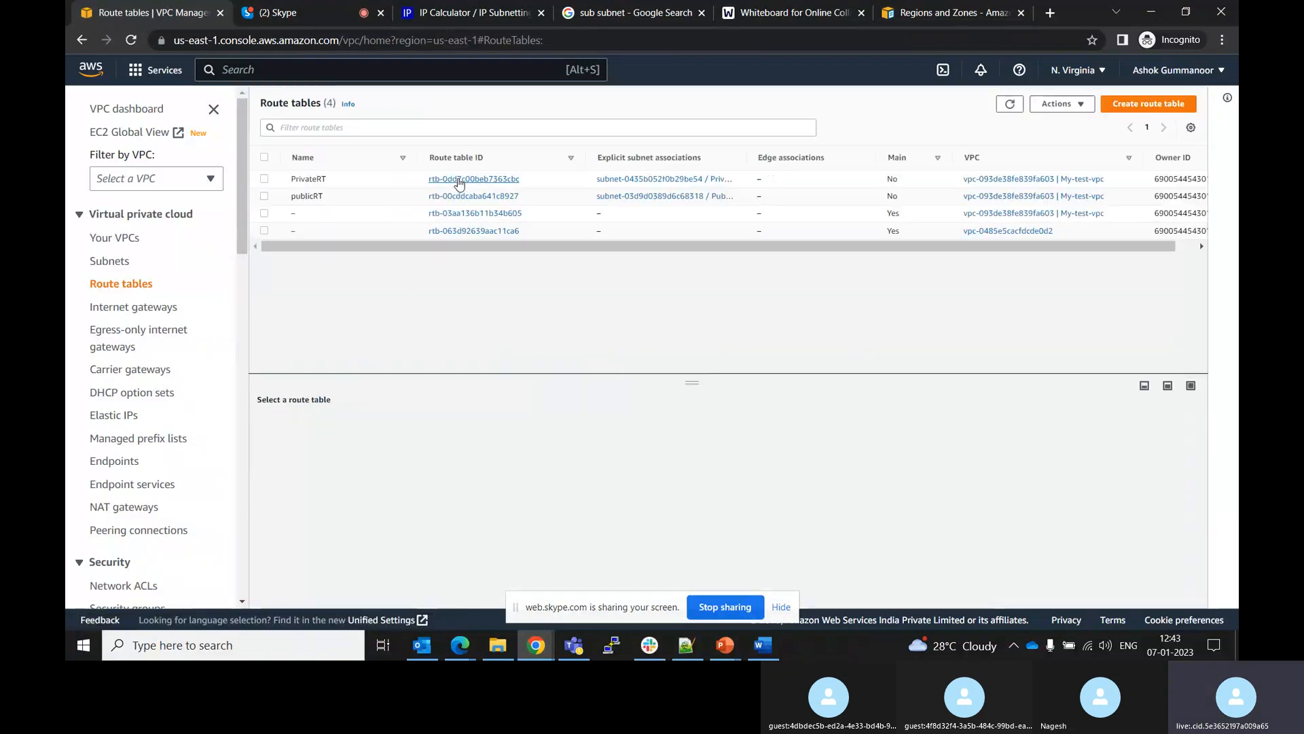
{"action": "left_click", "coordinate": [462, 197]}
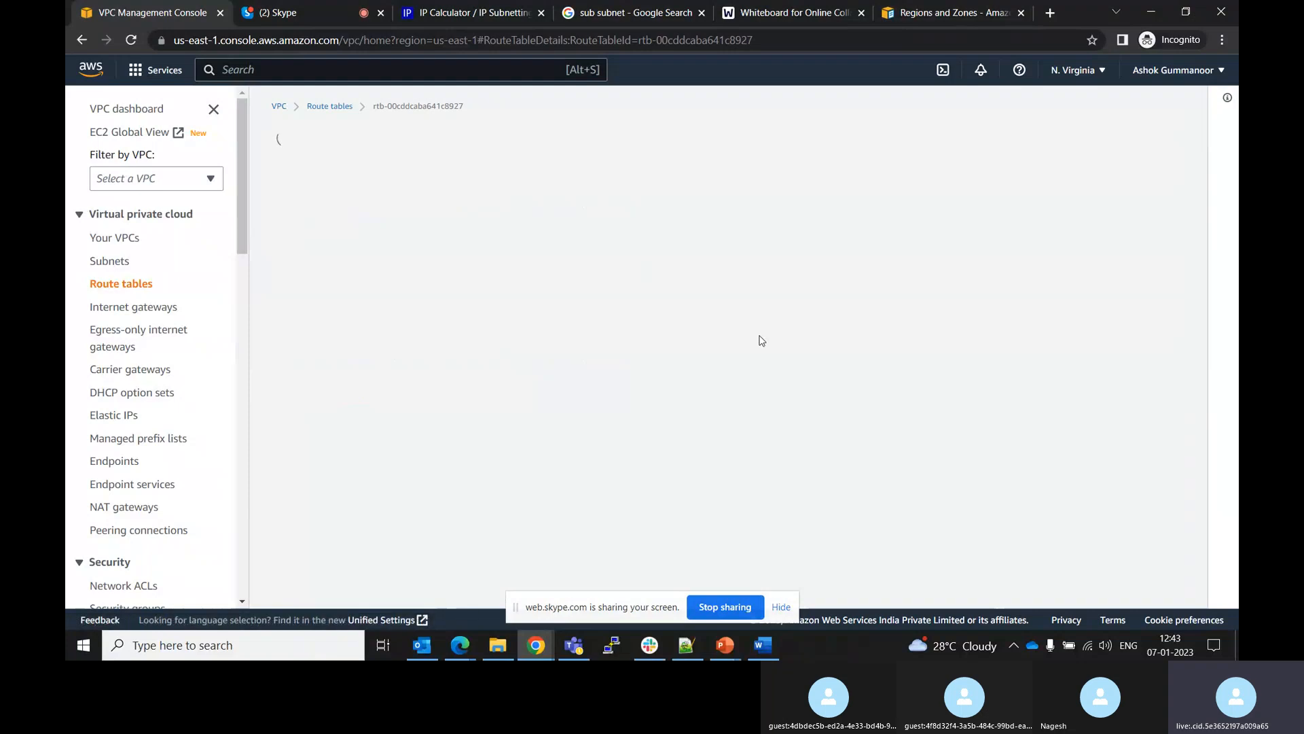
{"action": "left_click", "coordinate": [380, 381]}
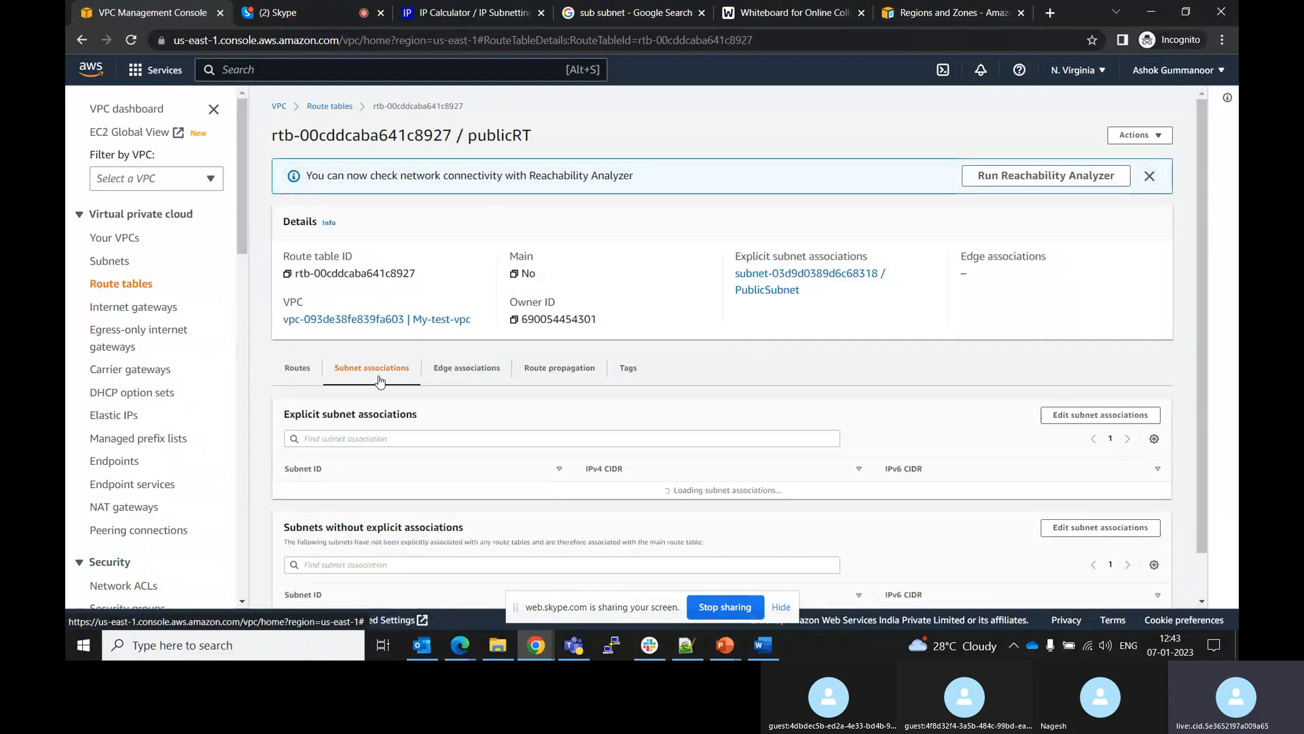
{"action": "left_click", "coordinate": [575, 376]}
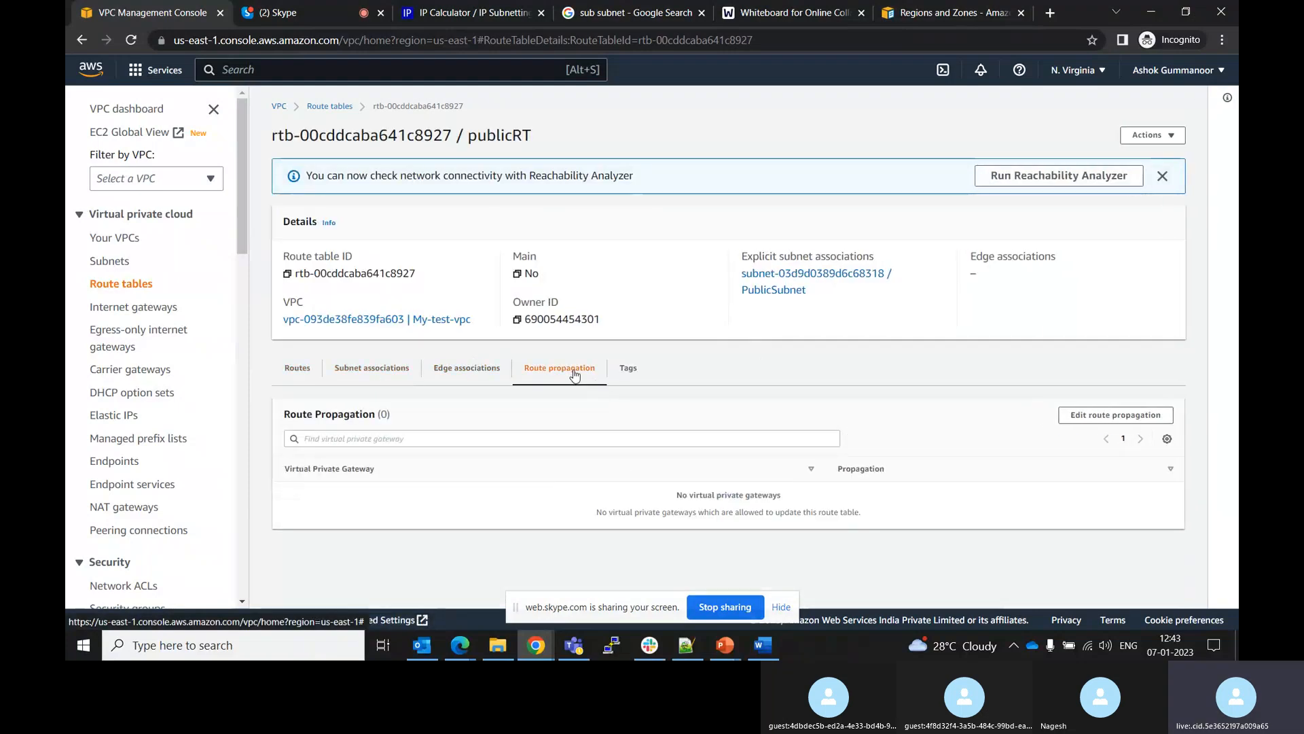
{"action": "left_click", "coordinate": [490, 376]}
{"action": "left_click", "coordinate": [307, 376]}
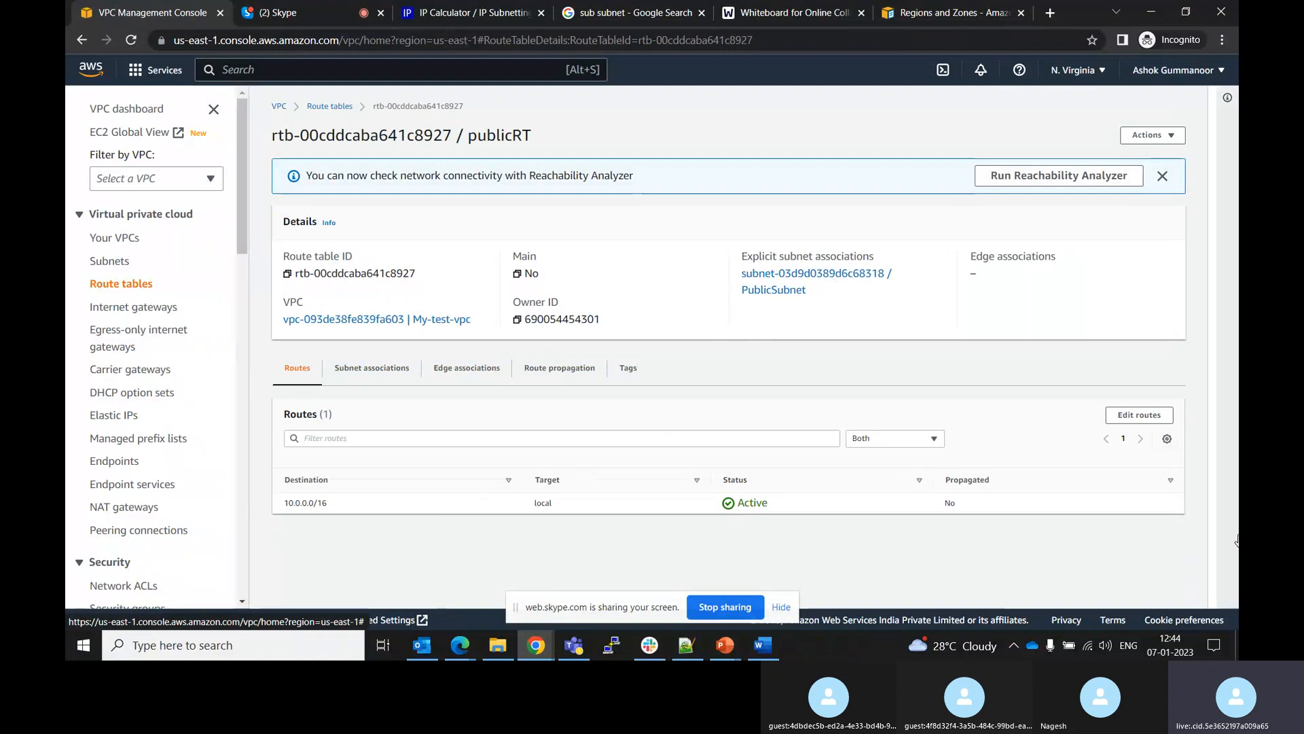
{"action": "left_click", "coordinate": [1150, 419]}
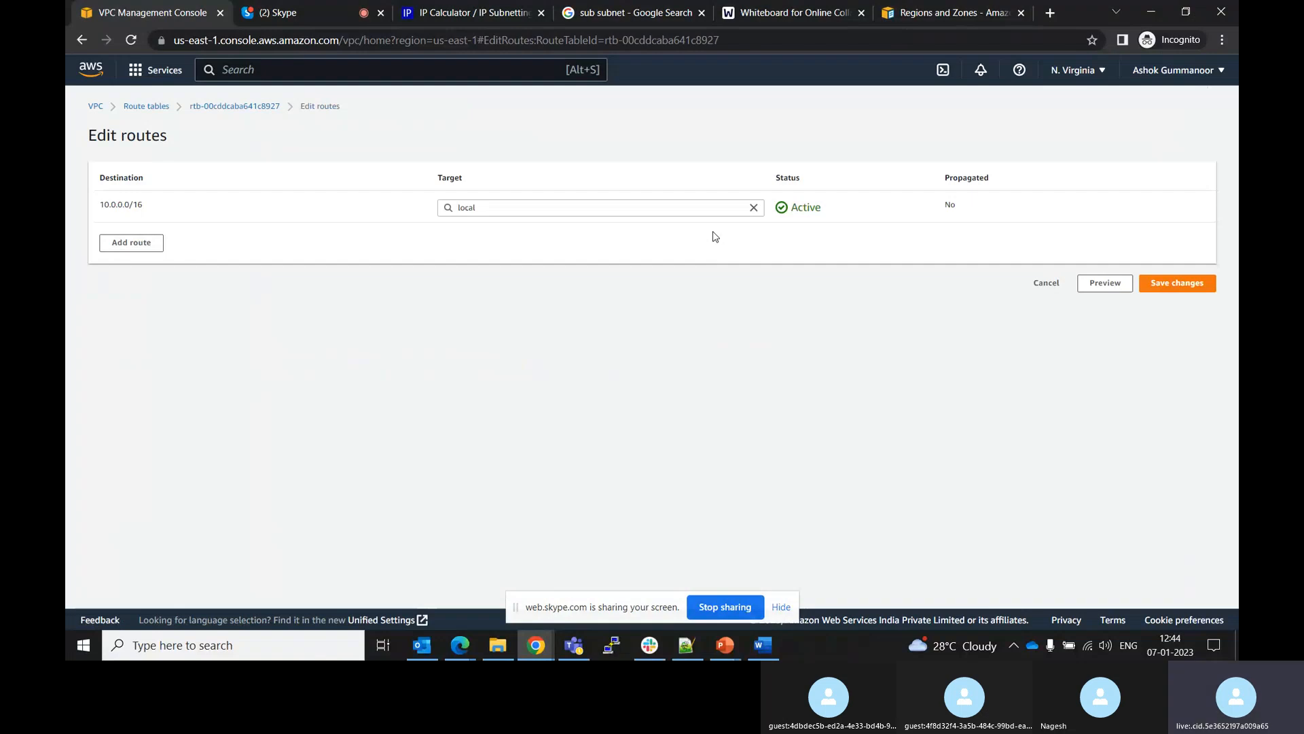
{"action": "left_click", "coordinate": [1048, 284]}
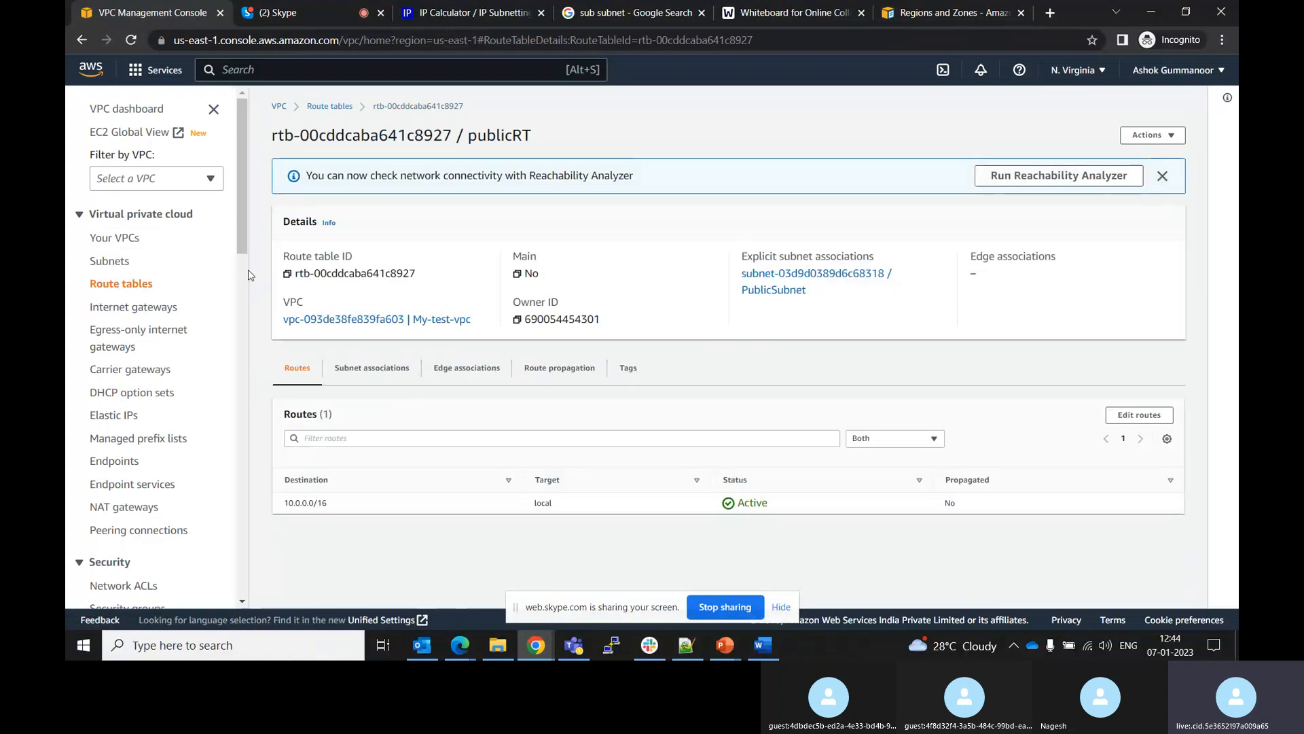
Create an internet gateway named myIGW
{"action": "left_click", "coordinate": [153, 312]}
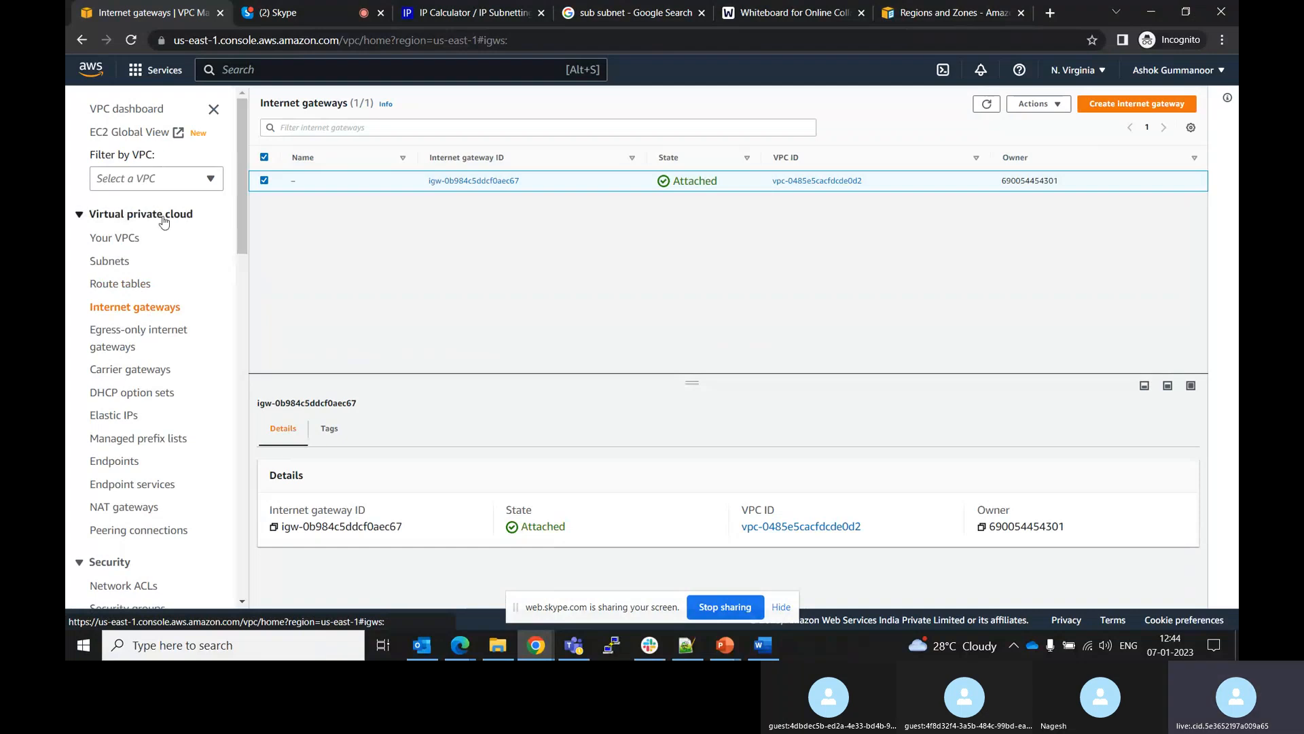
{"action": "left_click", "coordinate": [1111, 105]}
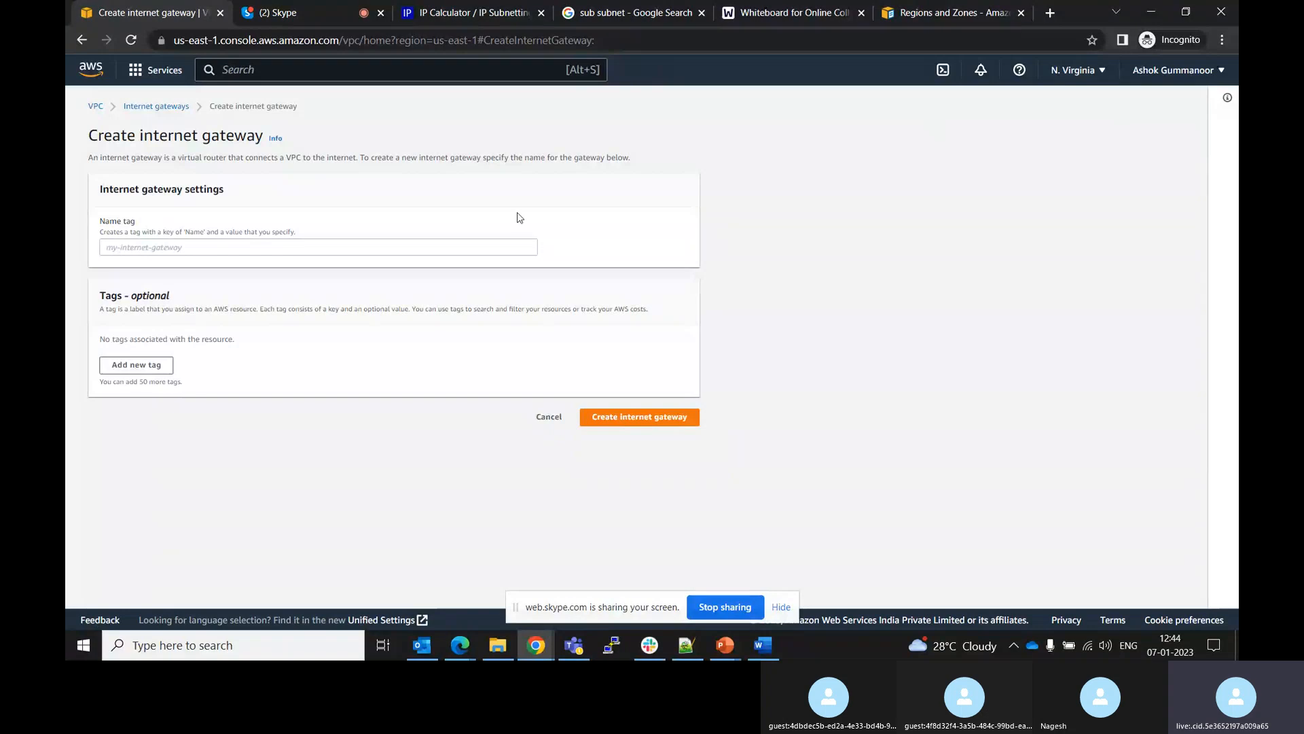
{"action": "left_click", "coordinate": [392, 242]}
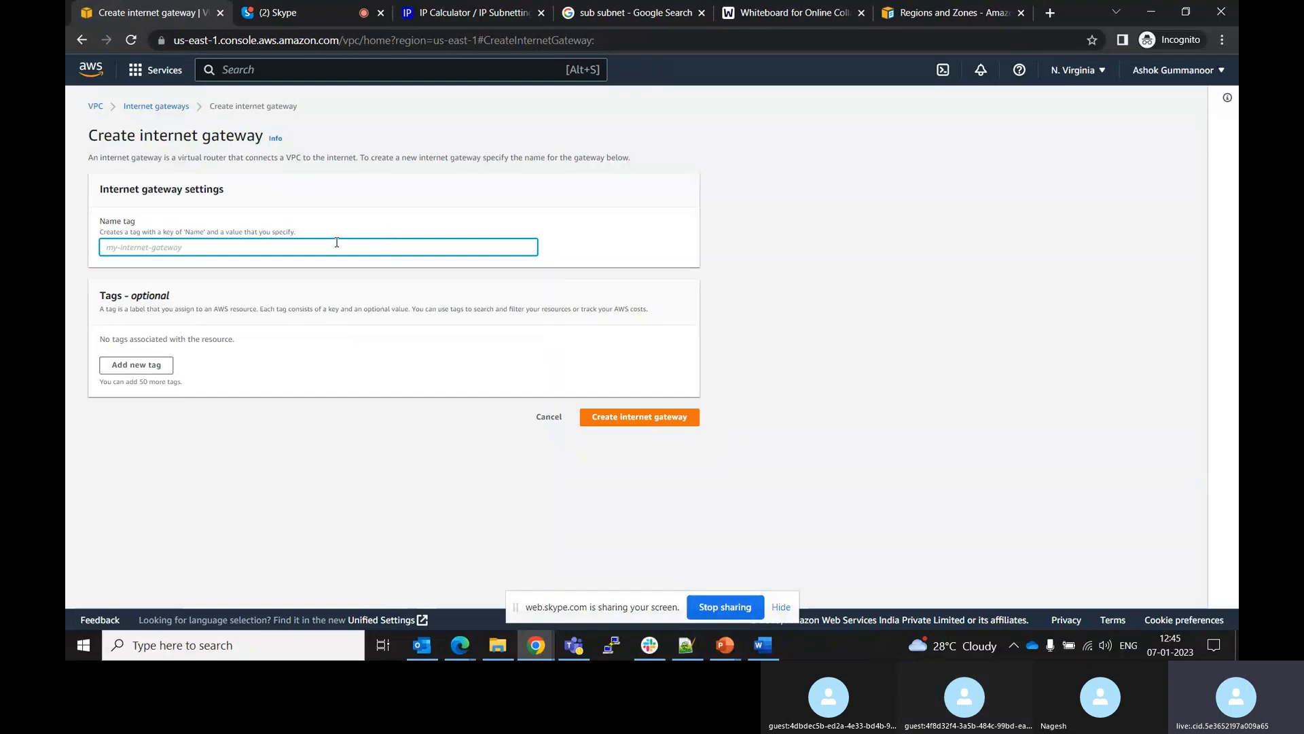
{"action": "type", "text": "myIGW"}
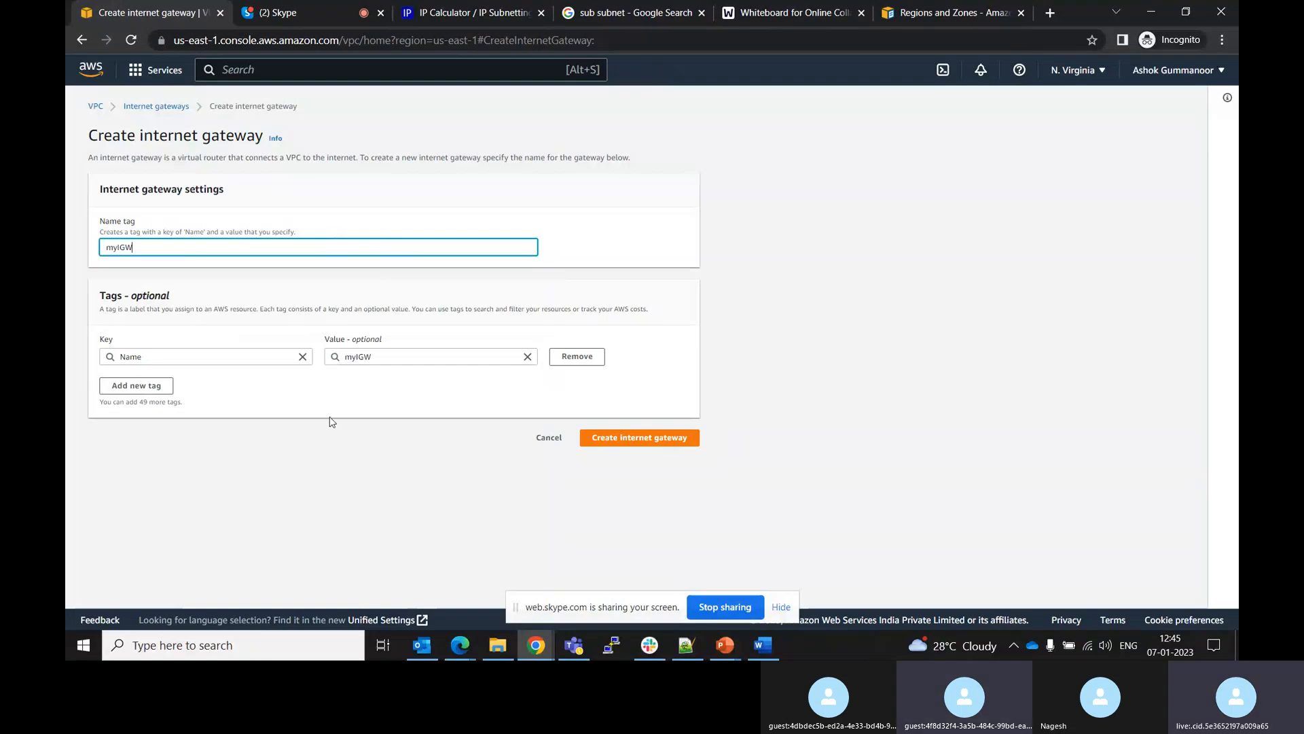
{"action": "left_click", "coordinate": [591, 439]}
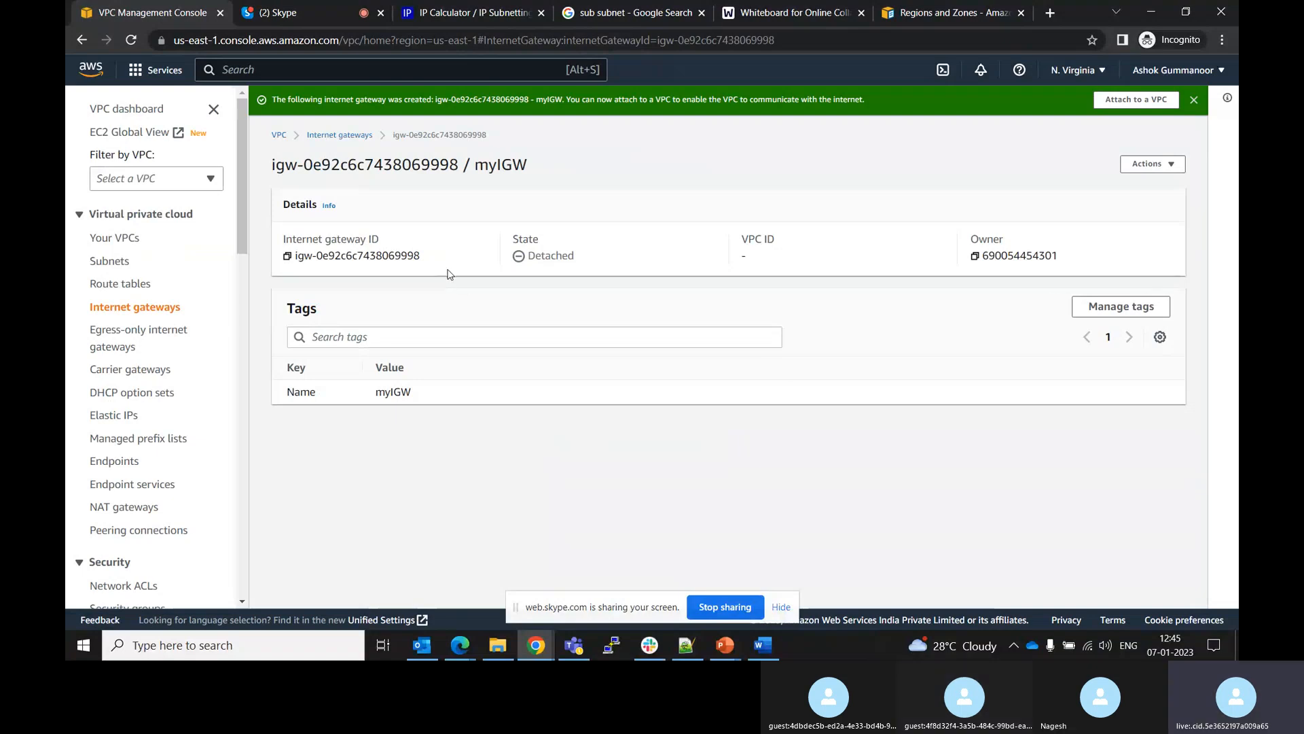
Attach the myIGW internet gateway to the My-test-vpc VPC
{"action": "left_click", "coordinate": [1170, 164]}
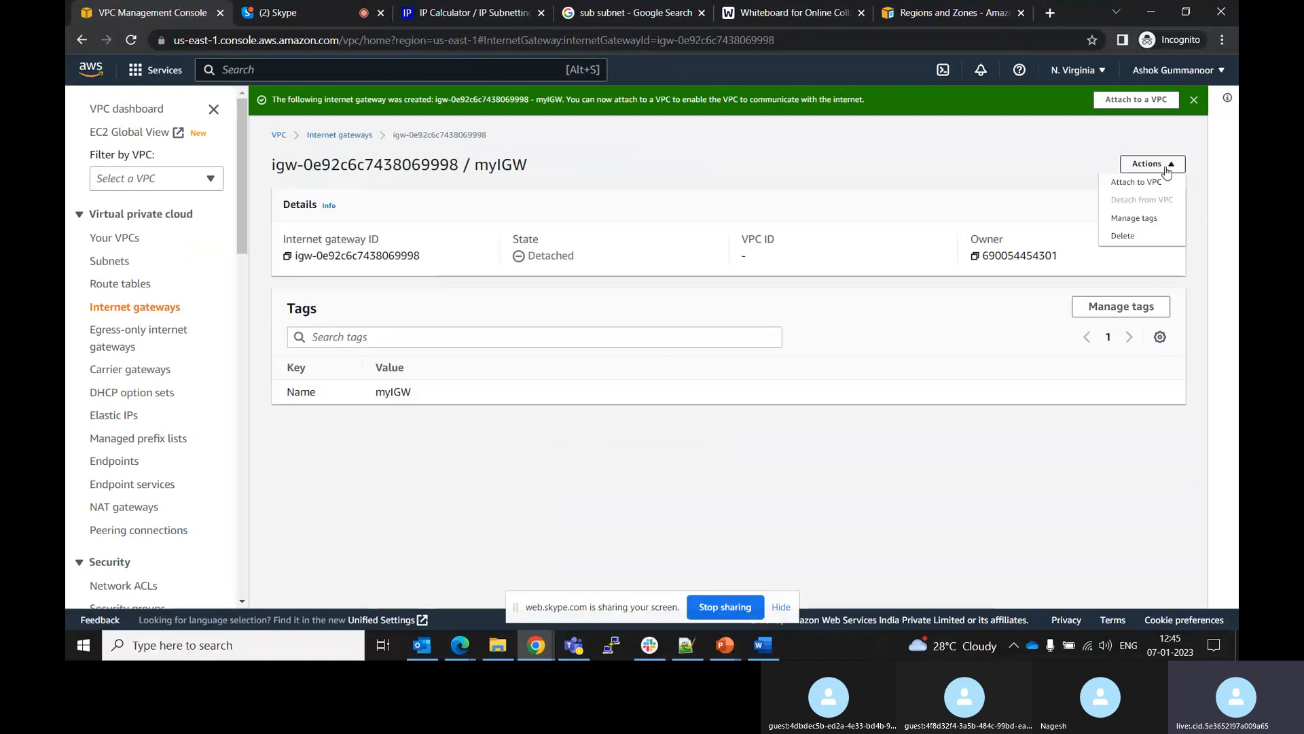
{"action": "left_click", "coordinate": [1131, 181]}
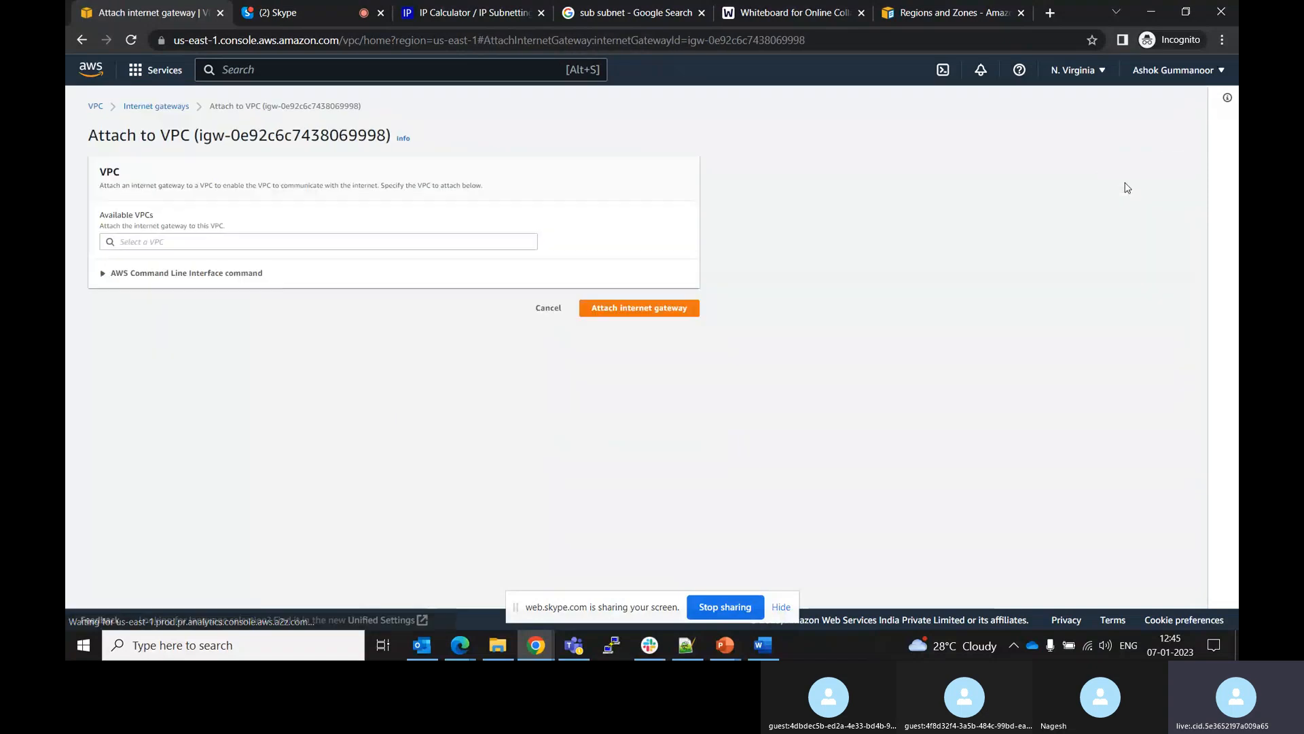
{"action": "left_click", "coordinate": [492, 241]}
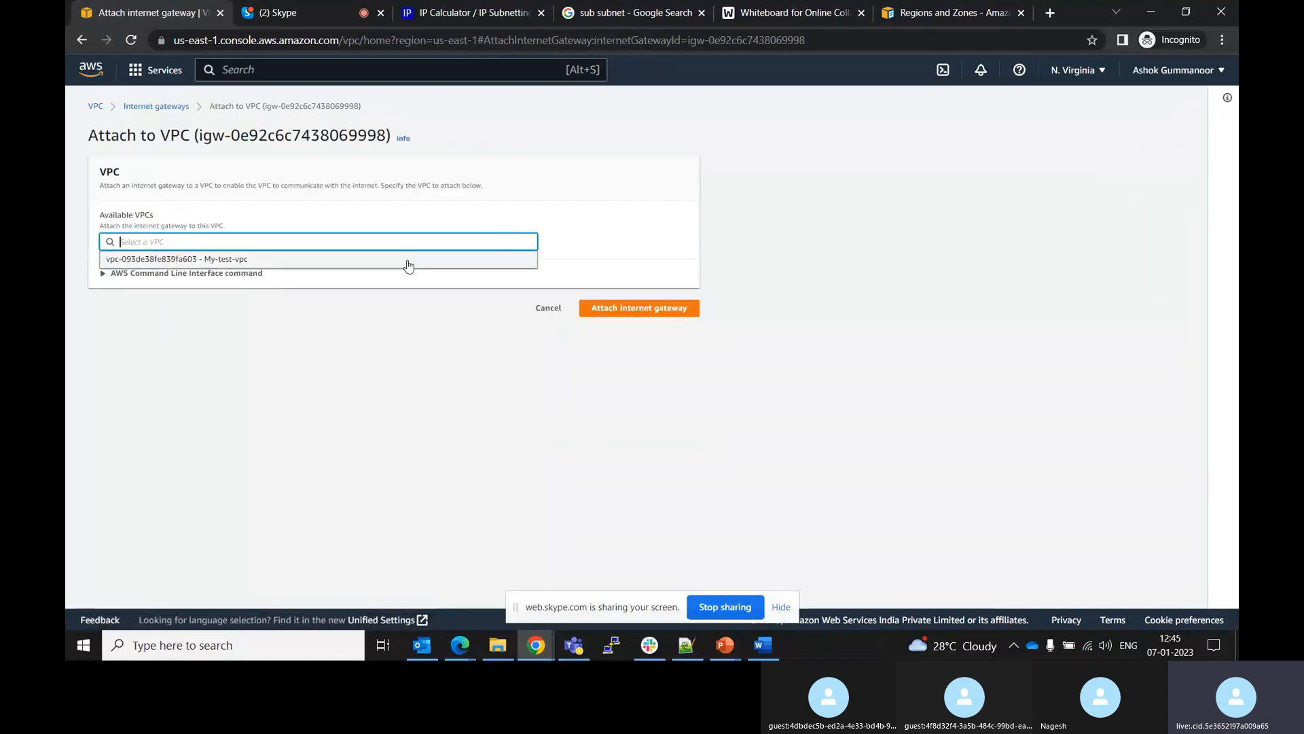
{"action": "left_click", "coordinate": [307, 267]}
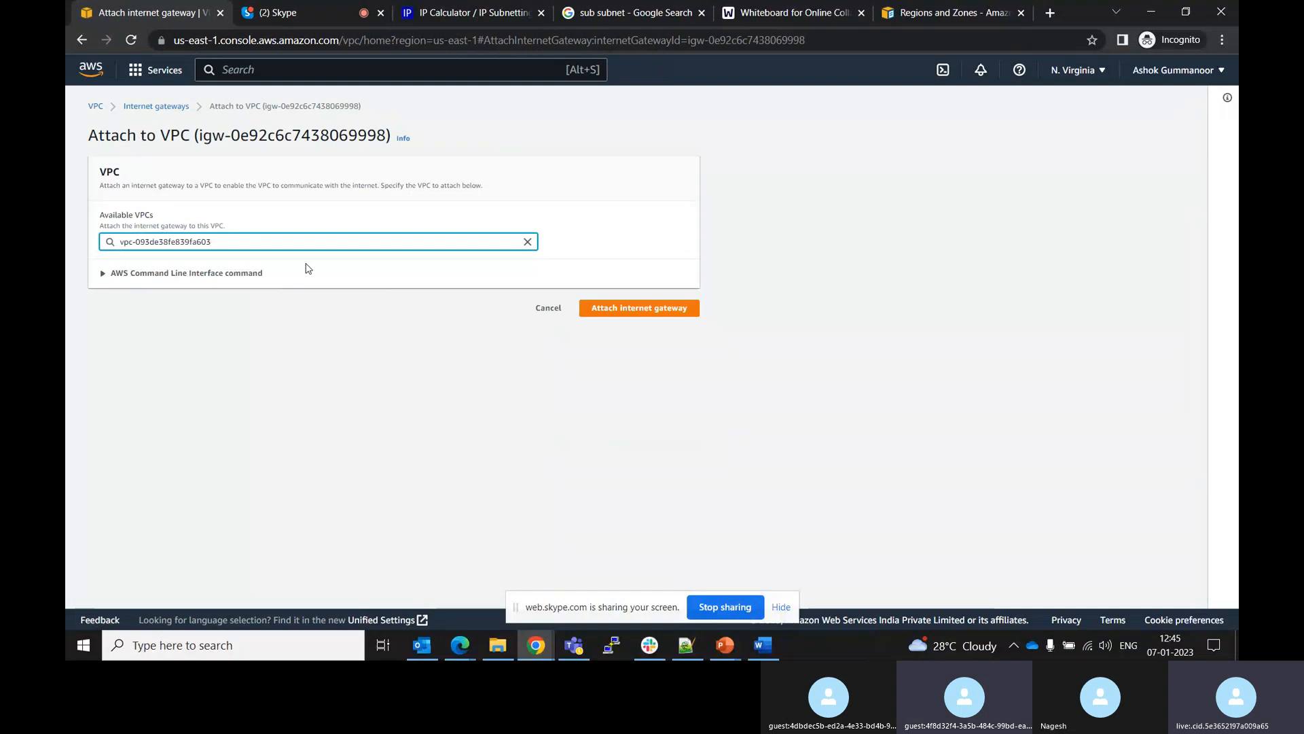
{"action": "left_click", "coordinate": [656, 311]}
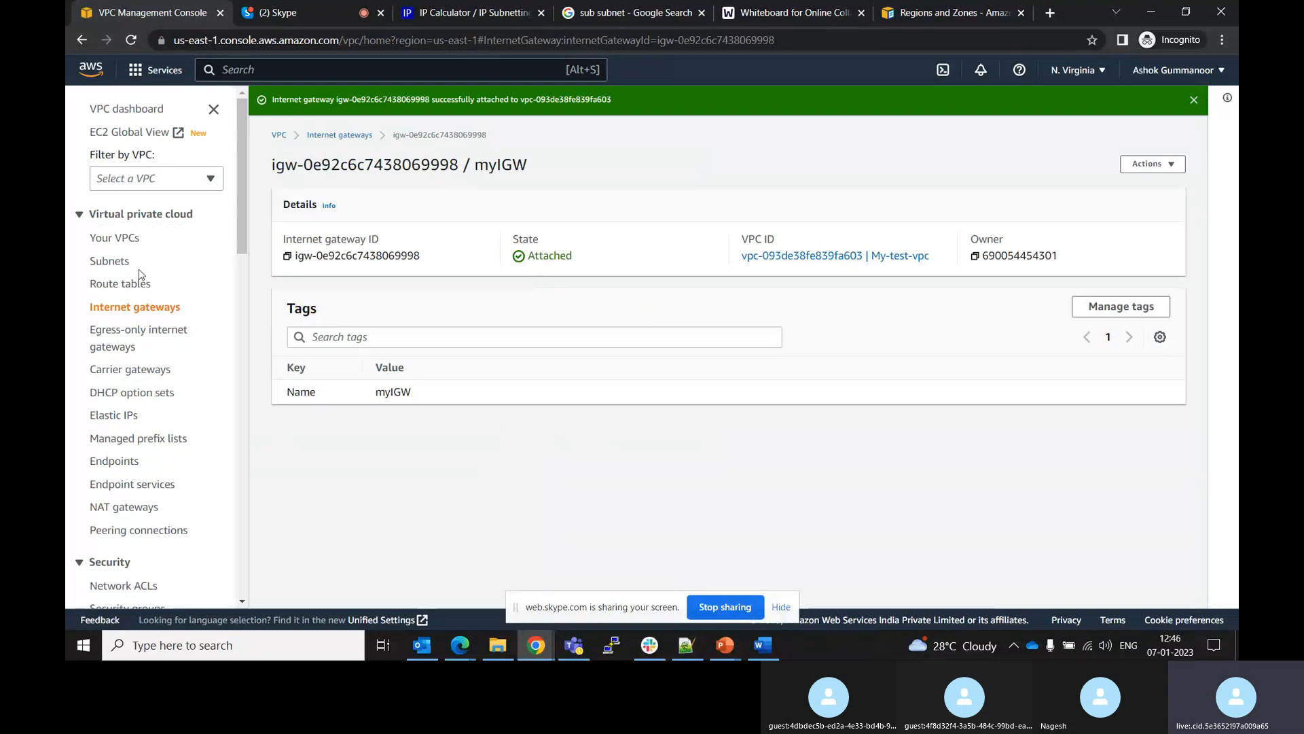
On the whiteboard, sketch an IG box on the VPC edge and route table labels above both subnets
{"action": "left_click", "coordinate": [814, 10]}
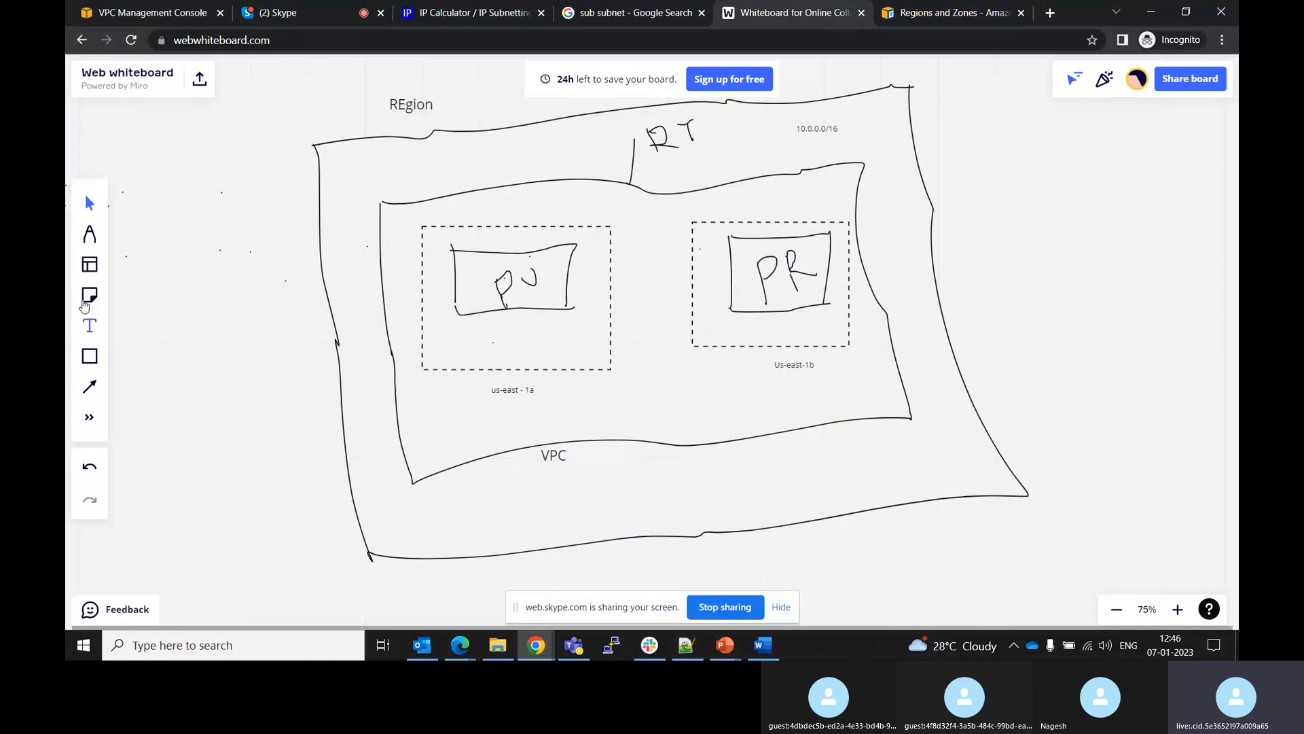
{"action": "left_click", "coordinate": [90, 234]}
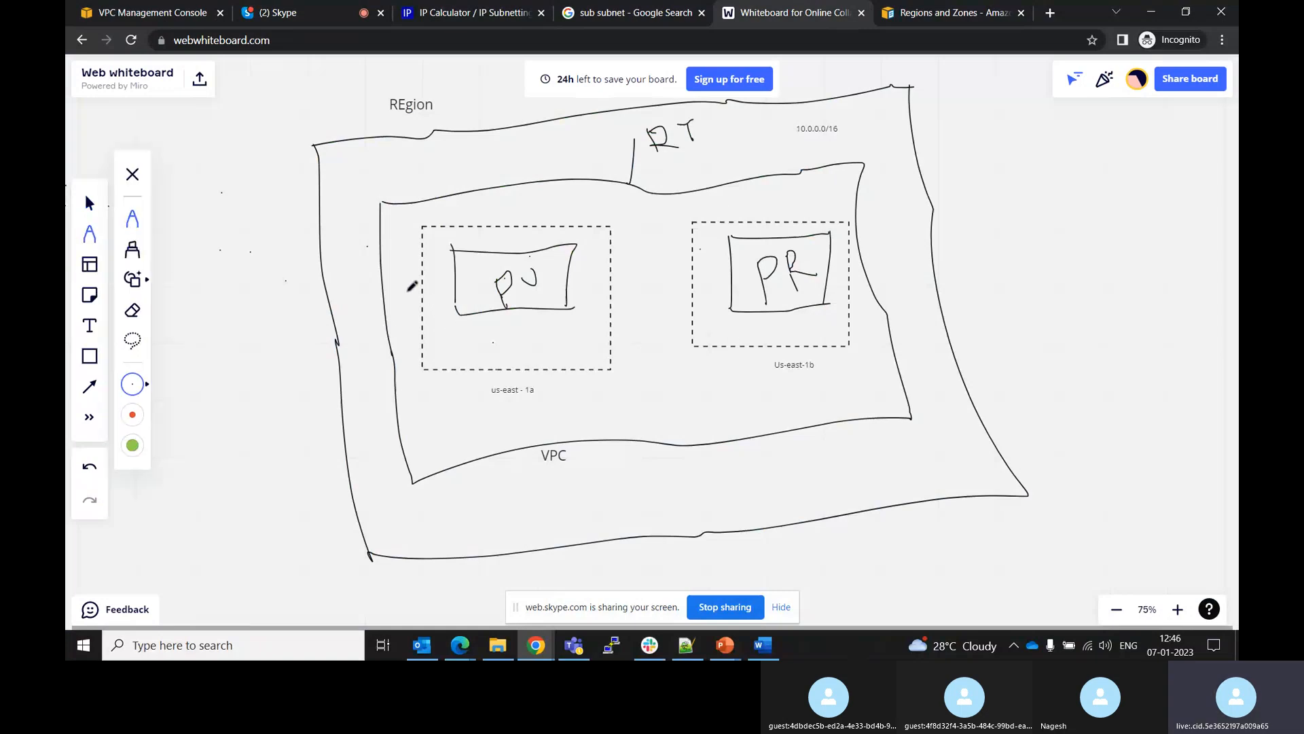
{"action": "mouse_move", "coordinate": [479, 225]}
{"action": "left_mouse_down"}
{"action": "mouse_move", "coordinate": [483, 201]}
{"action": "mouse_move", "coordinate": [492, 207]}
{"action": "left_mouse_up"}
{"action": "mouse_move", "coordinate": [755, 219]}
{"action": "left_mouse_down"}
{"action": "mouse_move", "coordinate": [754, 202]}
{"action": "mouse_move", "coordinate": [773, 202]}
{"action": "mouse_move", "coordinate": [764, 191]}
{"action": "mouse_move", "coordinate": [781, 202]}
{"action": "left_mouse_up"}
{"action": "left_click_drag", "start_coordinate": [777, 192], "coordinate": [781, 204]}
{"action": "mouse_move", "coordinate": [481, 151]}
{"action": "left_mouse_down"}
{"action": "mouse_move", "coordinate": [496, 163]}
{"action": "mouse_move", "coordinate": [529, 131]}
{"action": "mouse_move", "coordinate": [536, 167]}
{"action": "mouse_move", "coordinate": [500, 177]}
{"action": "mouse_move", "coordinate": [542, 168]}
{"action": "mouse_move", "coordinate": [514, 150]}
{"action": "mouse_move", "coordinate": [511, 166]}
{"action": "mouse_move", "coordinate": [516, 155]}
{"action": "mouse_move", "coordinate": [535, 165]}
{"action": "left_mouse_up"}
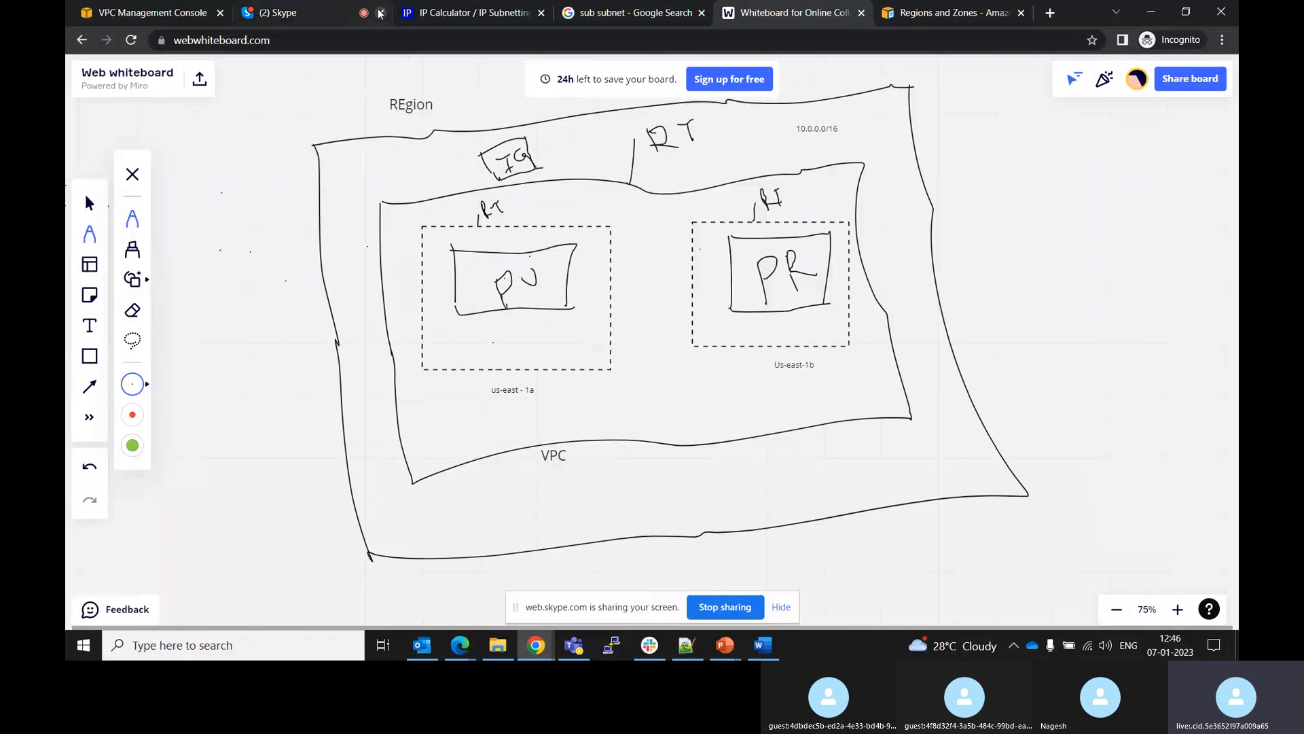
Add a route to the publicRT route table sending 0.0.0.0/0 to the myIGW internet gateway, and save it
{"action": "left_click", "coordinate": [144, 8]}
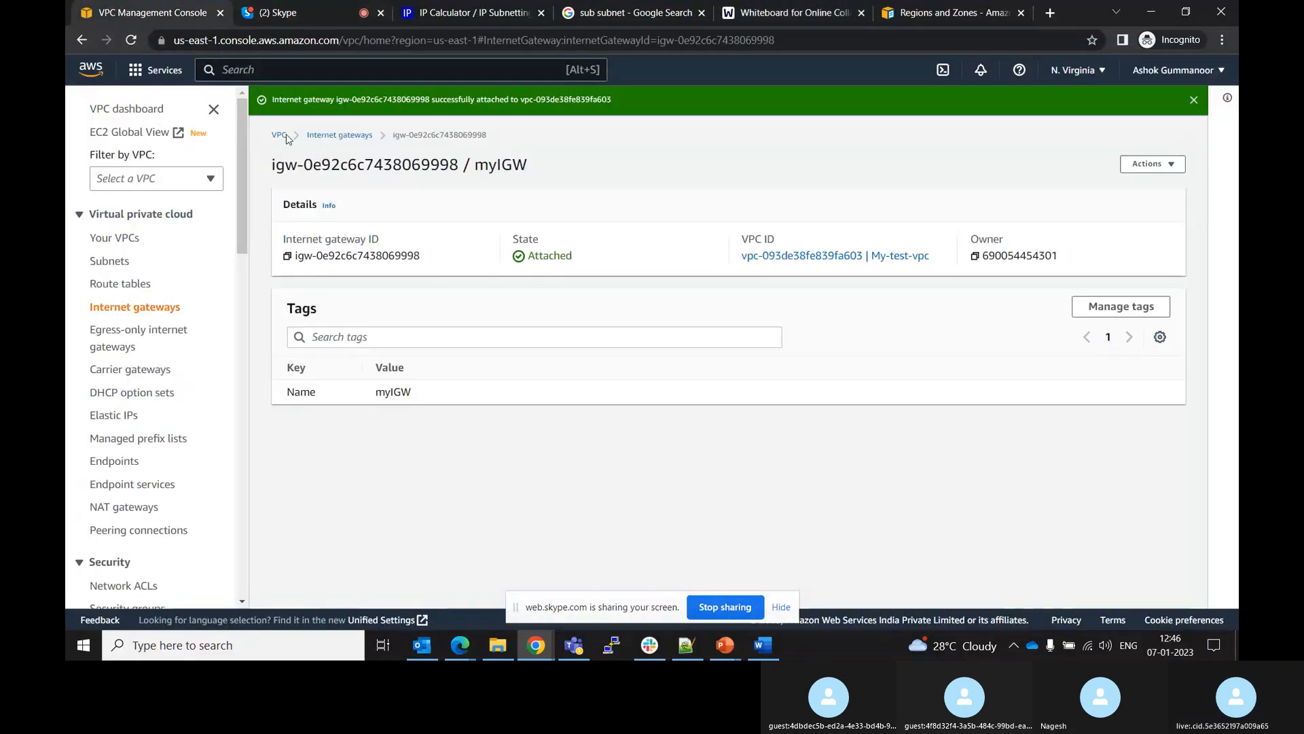
{"action": "left_click", "coordinate": [131, 290]}
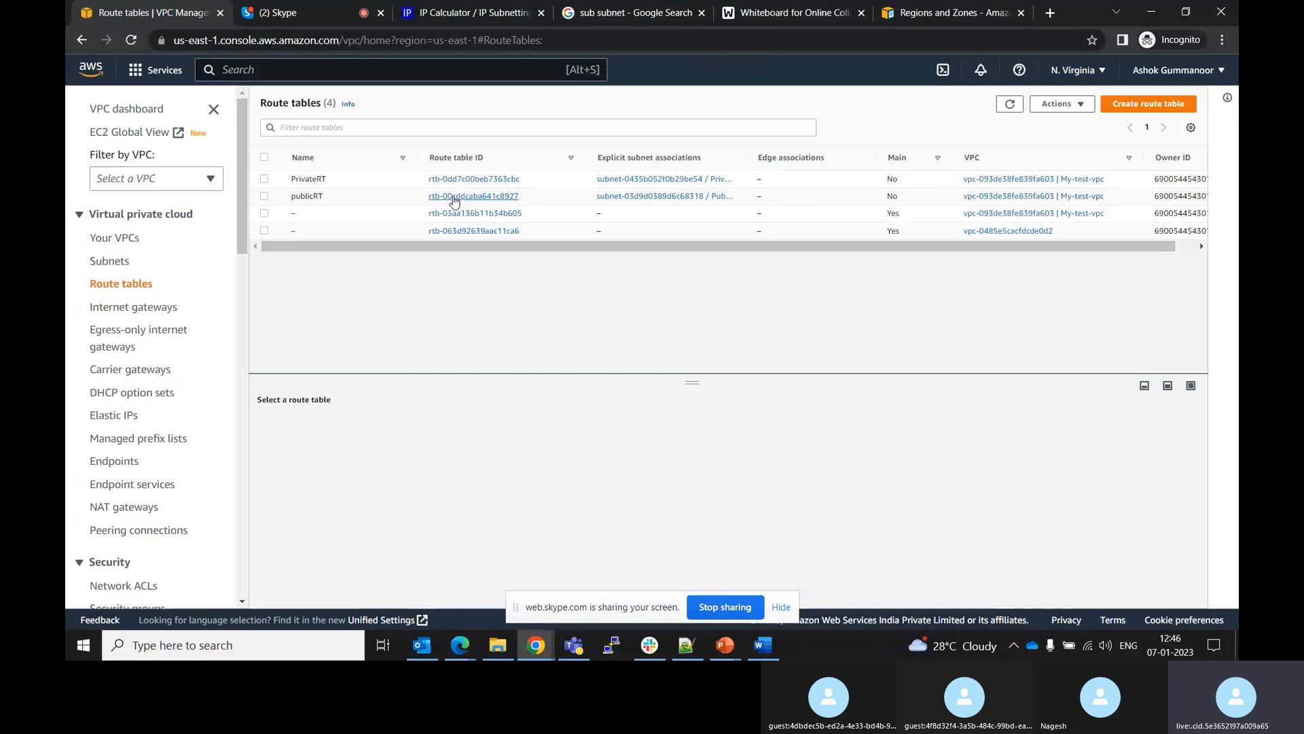
{"action": "left_click", "coordinate": [457, 198]}
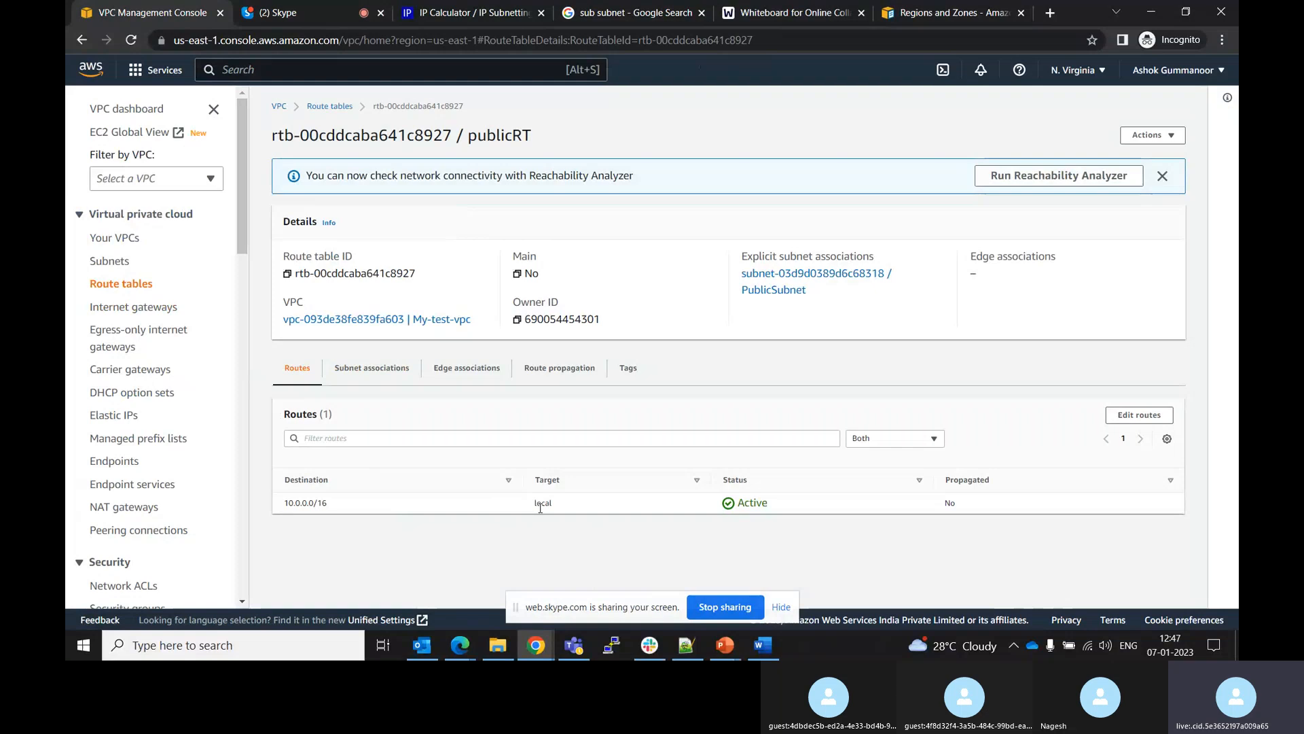
{"action": "left_click", "coordinate": [1138, 415]}
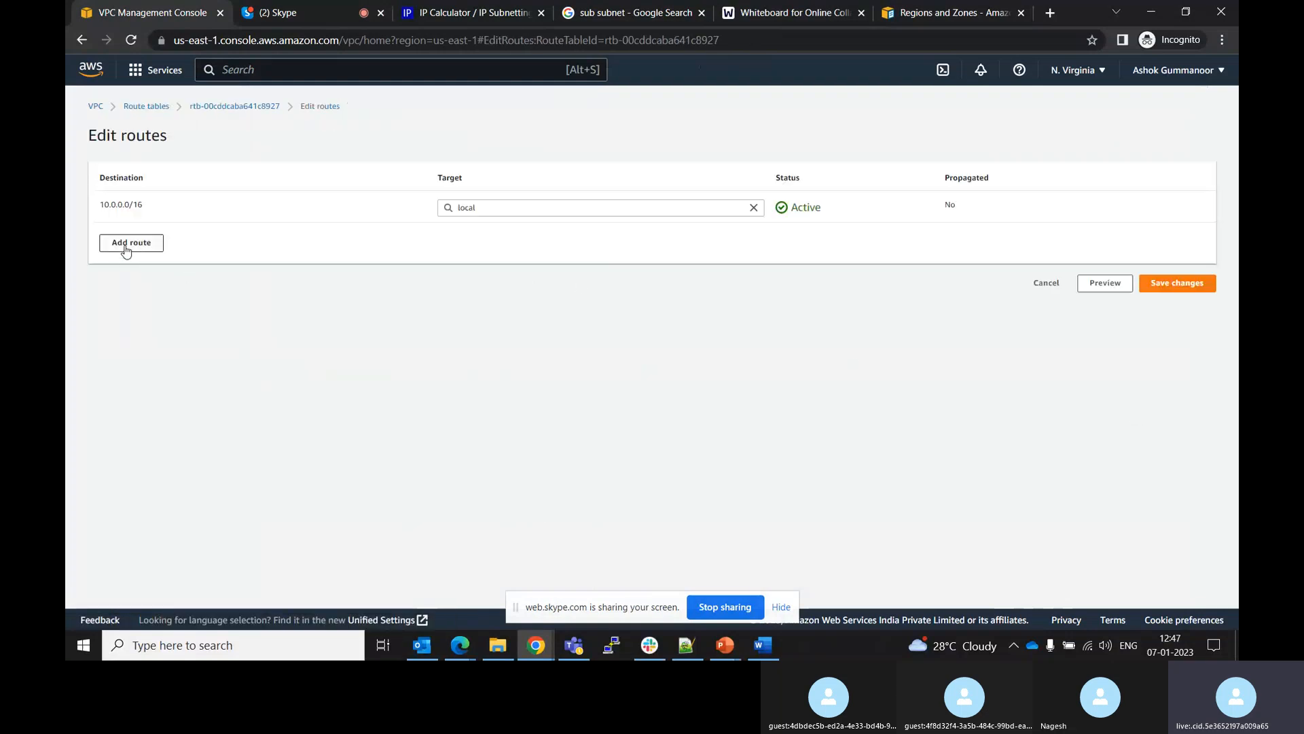
{"action": "left_click", "coordinate": [127, 247]}
{"action": "left_click", "coordinate": [189, 243]}
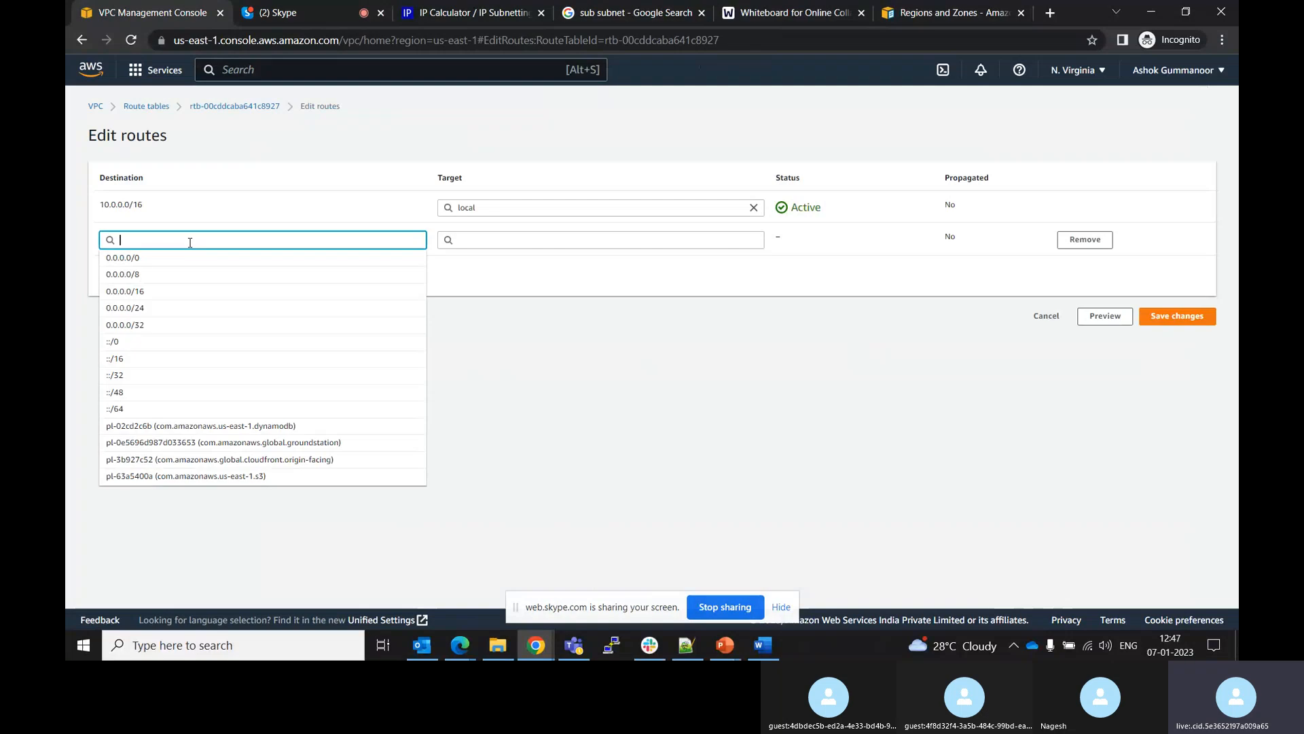
{"action": "left_click", "coordinate": [125, 258]}
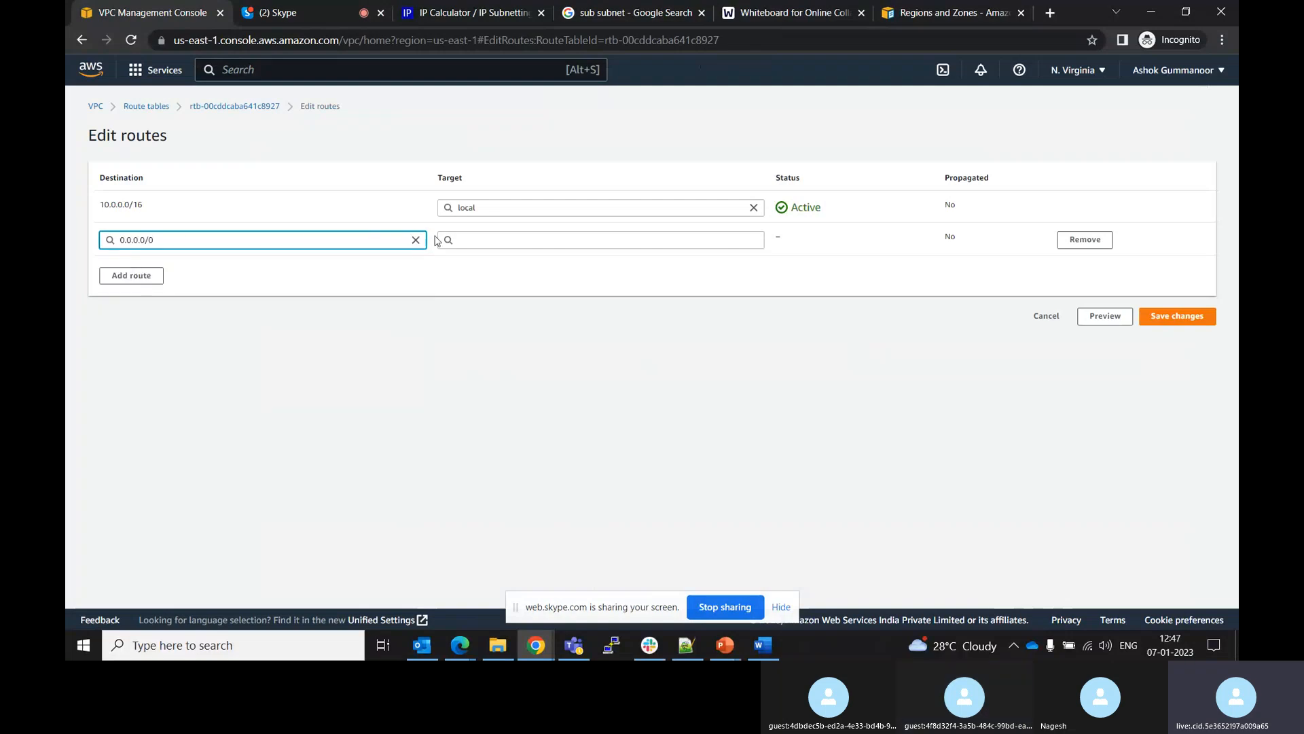
{"action": "left_click", "coordinate": [469, 237]}
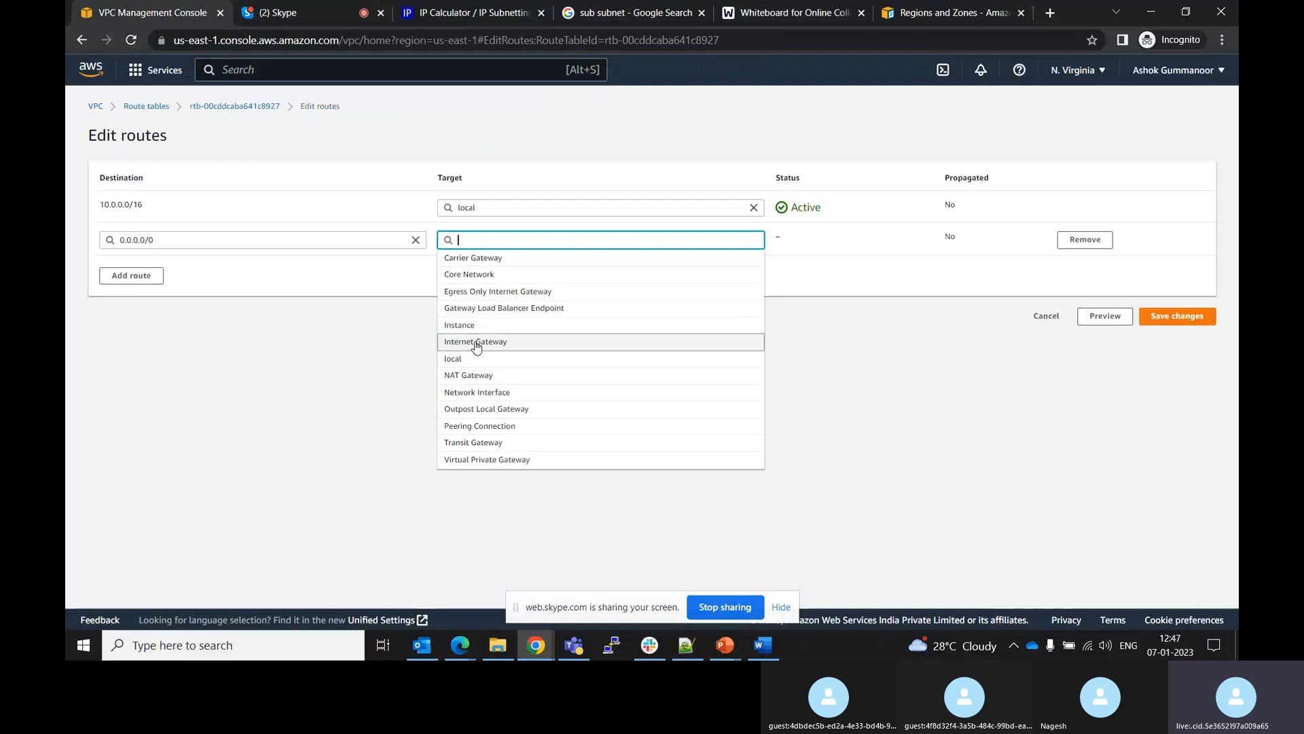
{"action": "left_click", "coordinate": [476, 344]}
{"action": "left_click", "coordinate": [480, 262]}
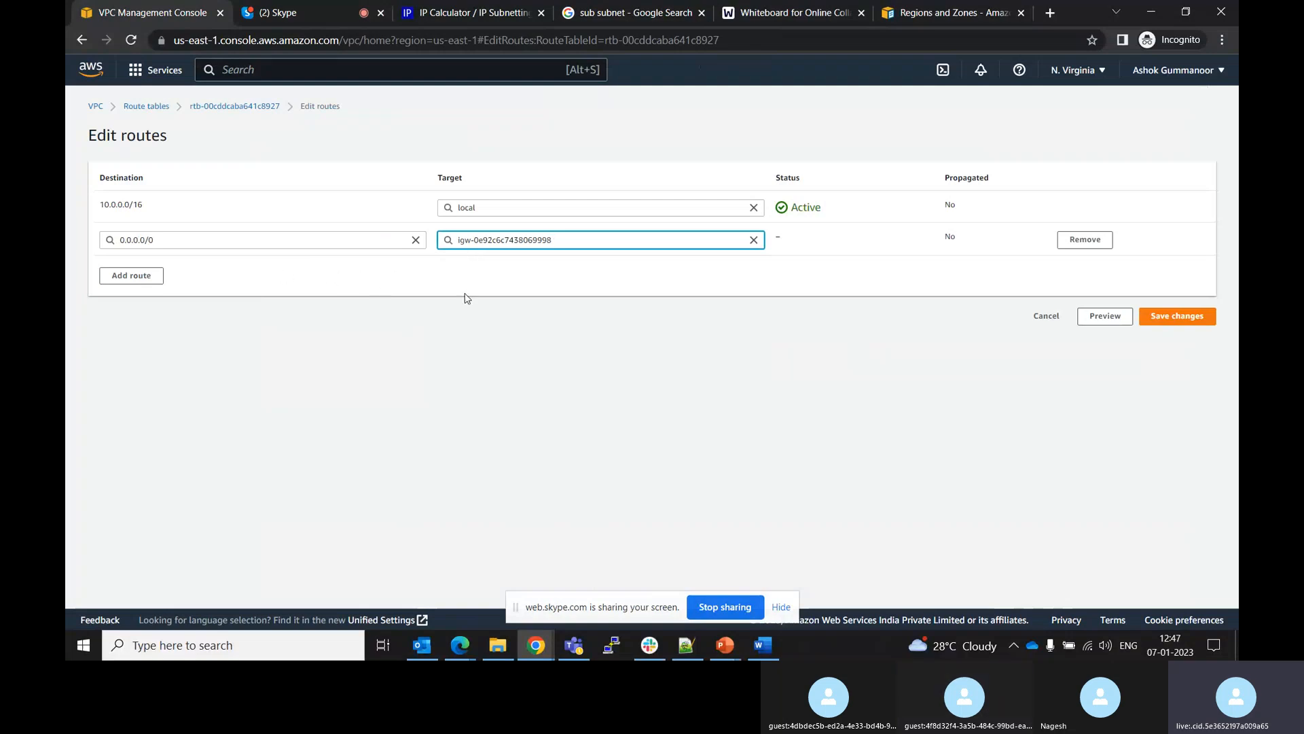
{"action": "left_click", "coordinate": [1180, 316]}
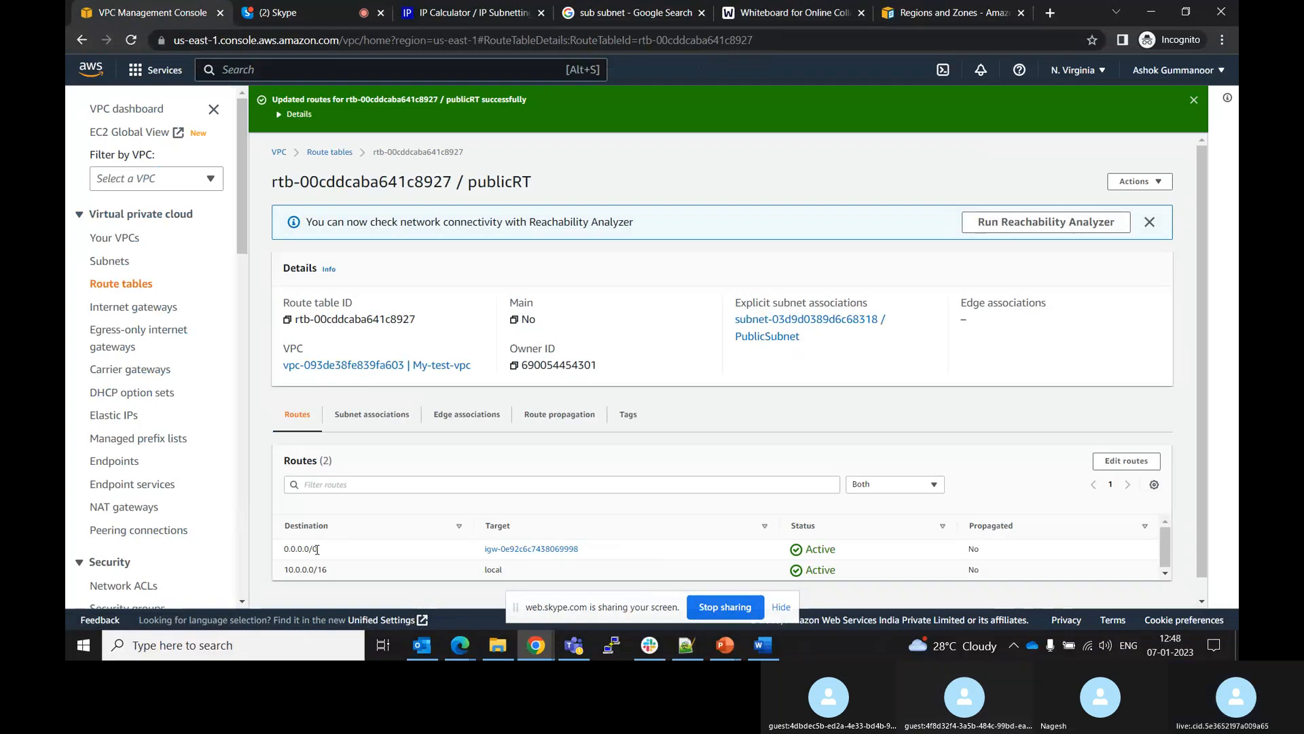
View the VPC architecture diagram slide in the AWS Basics presentation
{"action": "left_click", "coordinate": [781, 608]}
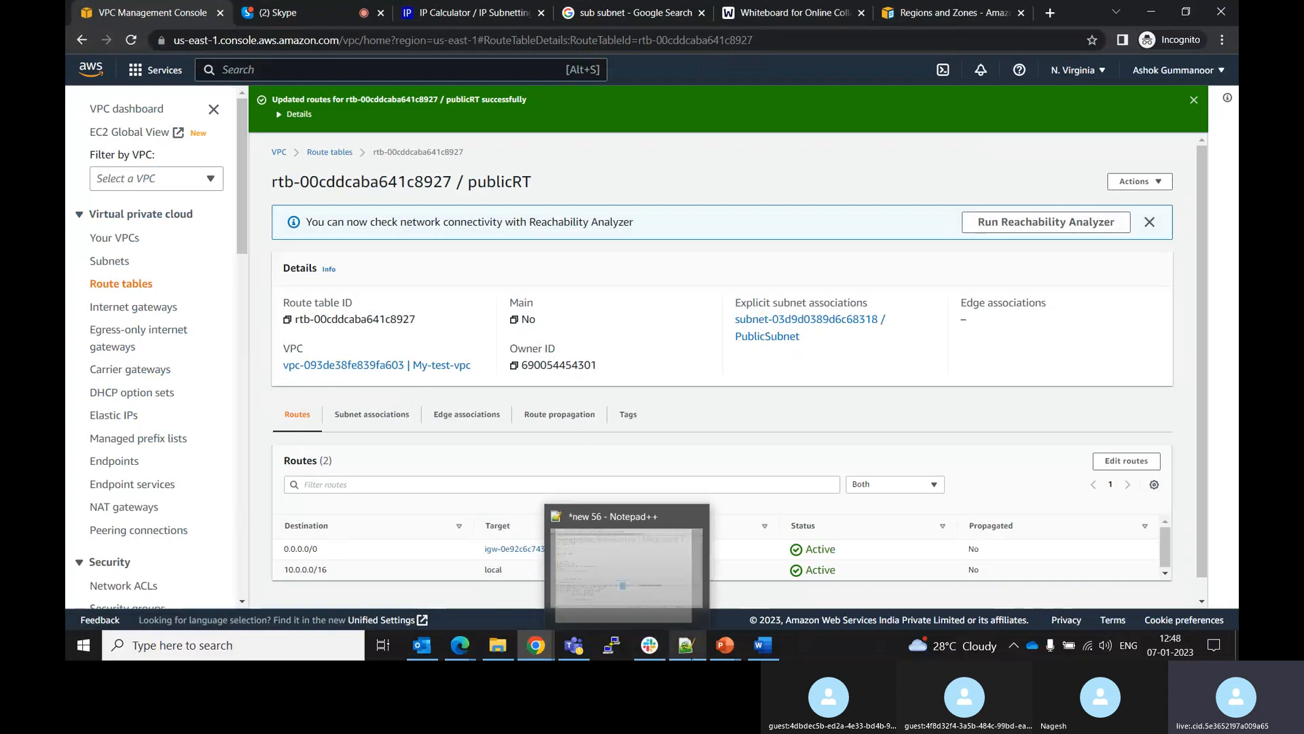
{"action": "mouse_move", "coordinate": [724, 650]}
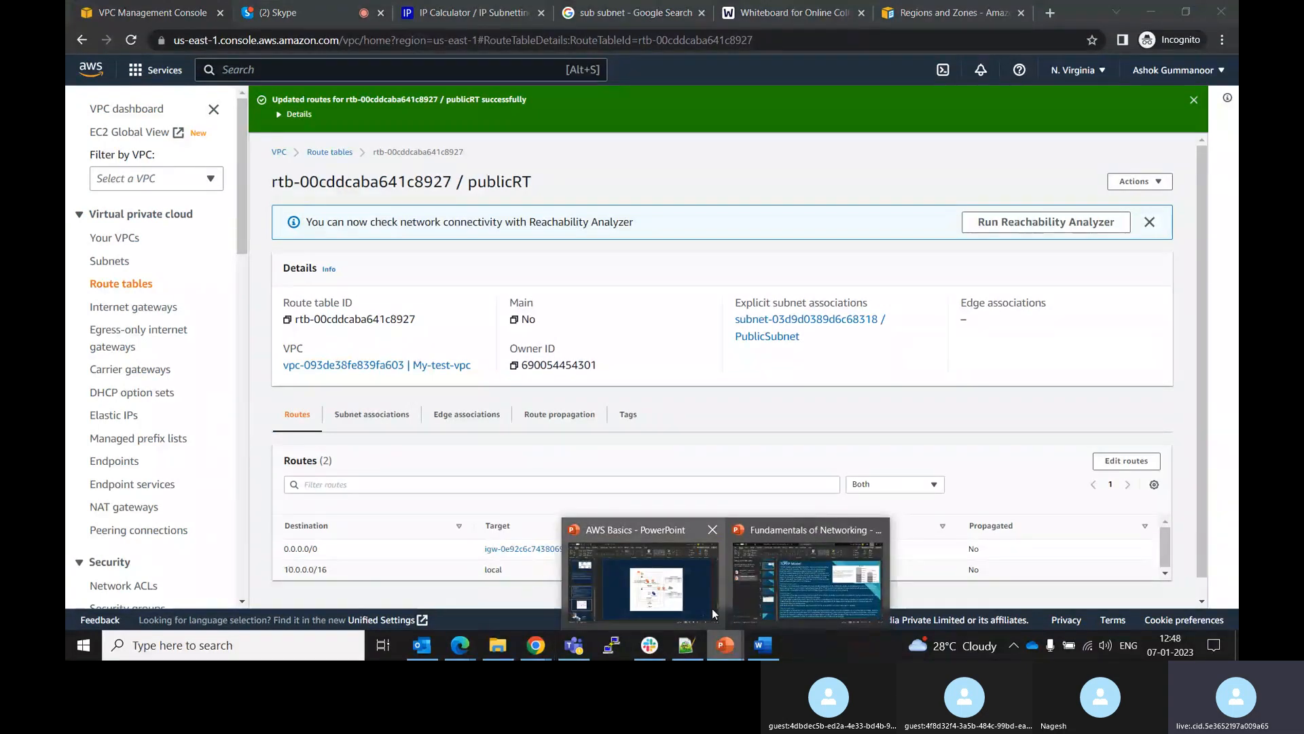
{"action": "mouse_move", "coordinate": [707, 588]}
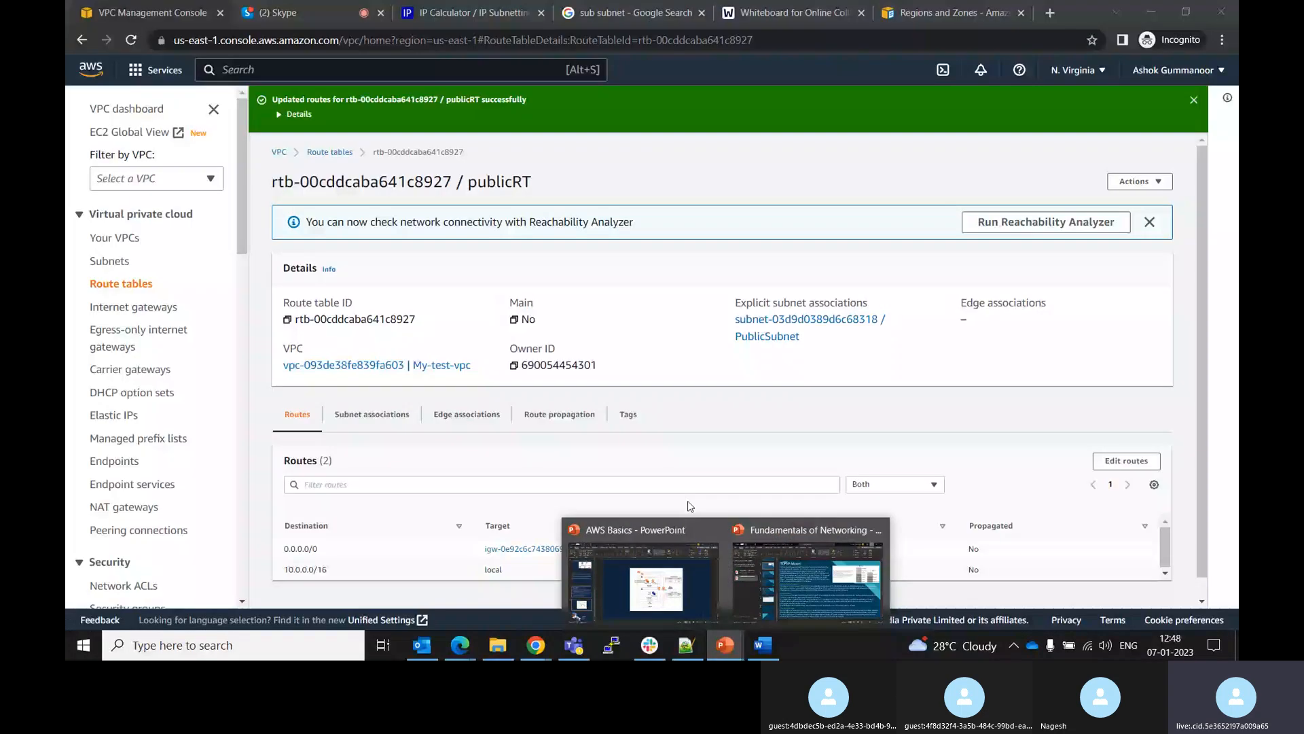
{"action": "left_click", "coordinate": [642, 577]}
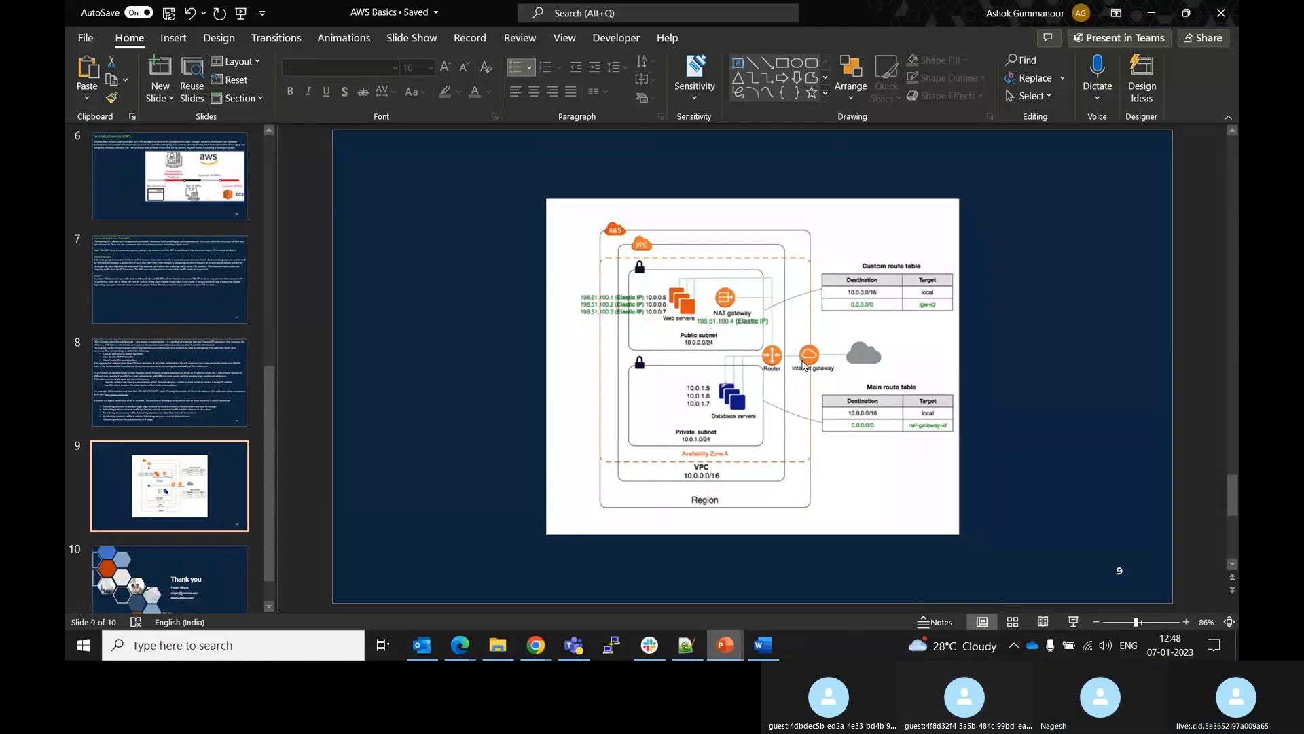
{"action": "key", "text": "alt+Tab"}
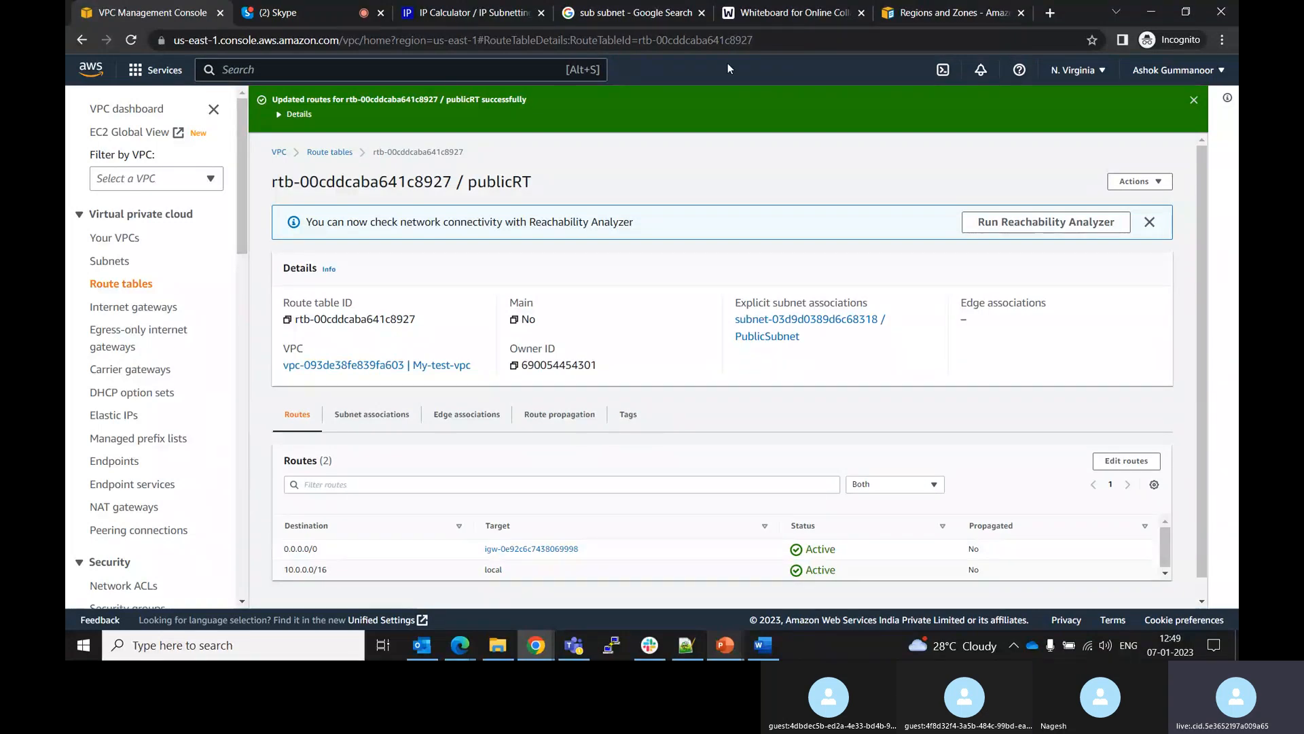
In the other console, associate the public subnet with the public route table
{"action": "left_click", "coordinate": [326, 7]}
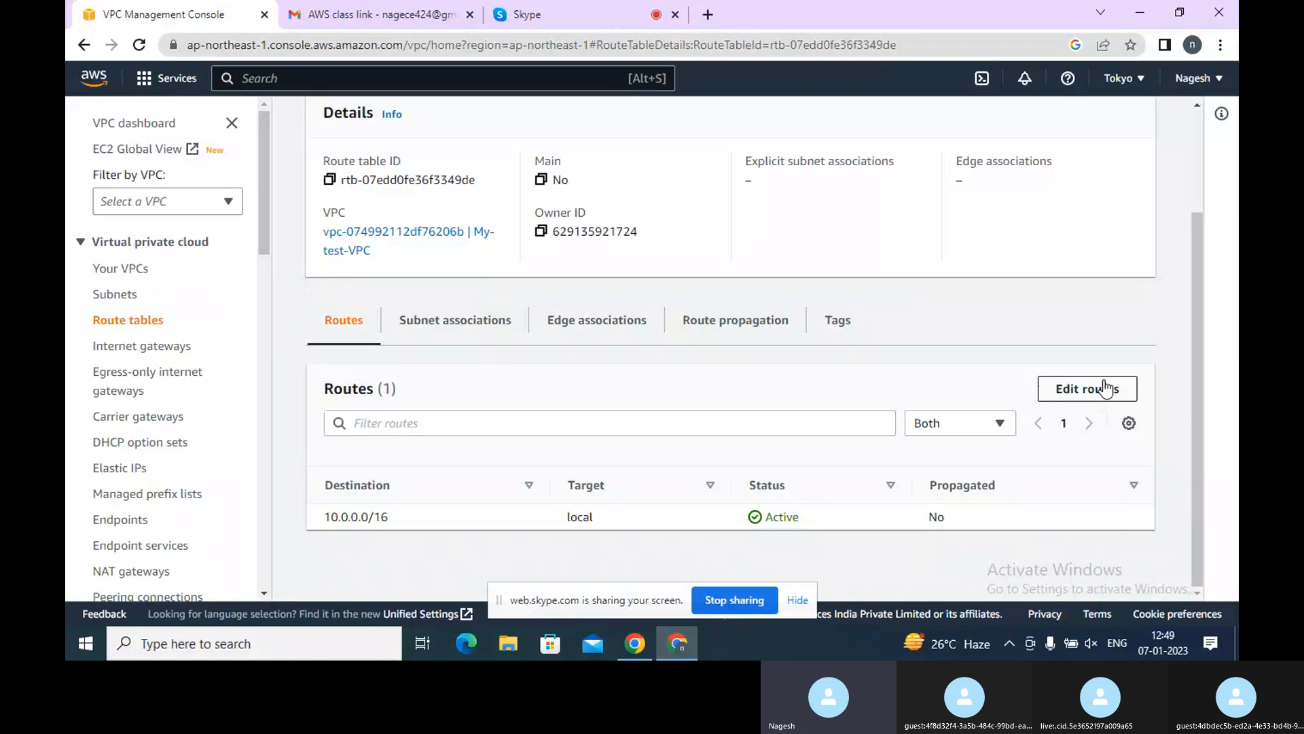
{"action": "left_click", "coordinate": [465, 318]}
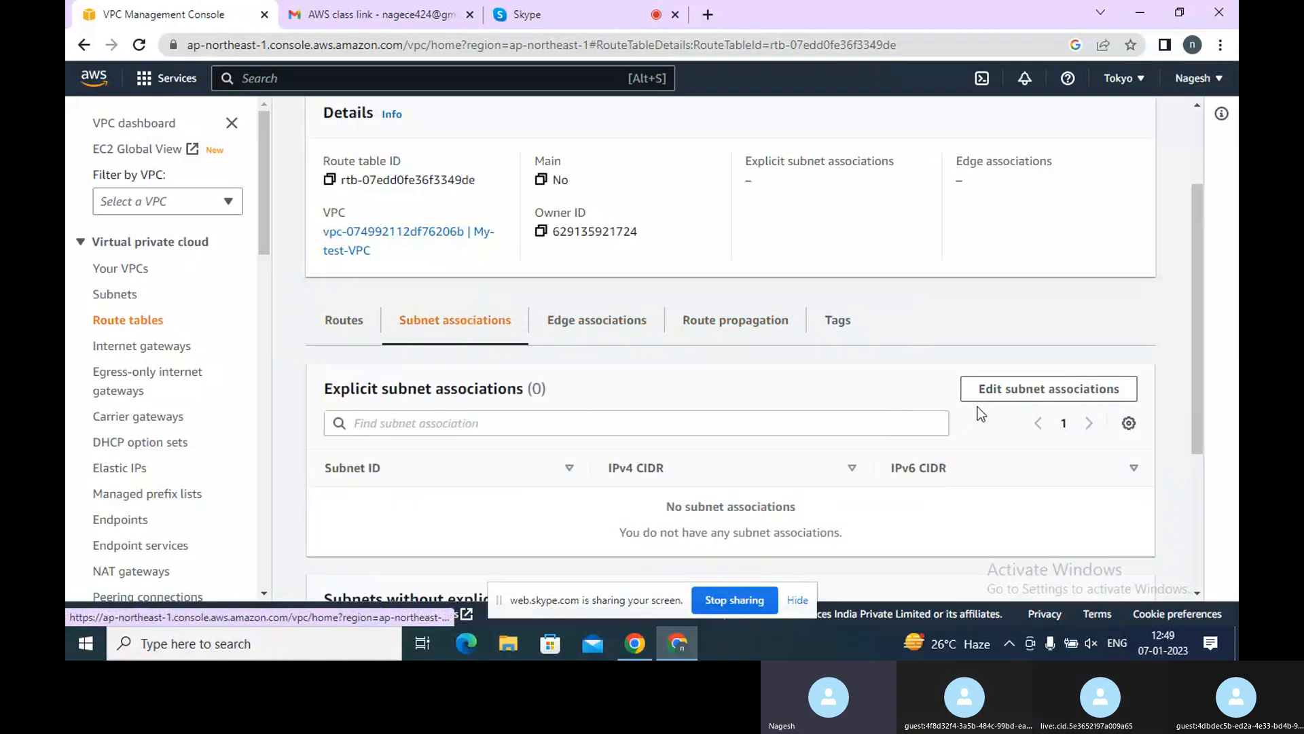
{"action": "left_click", "coordinate": [1008, 386]}
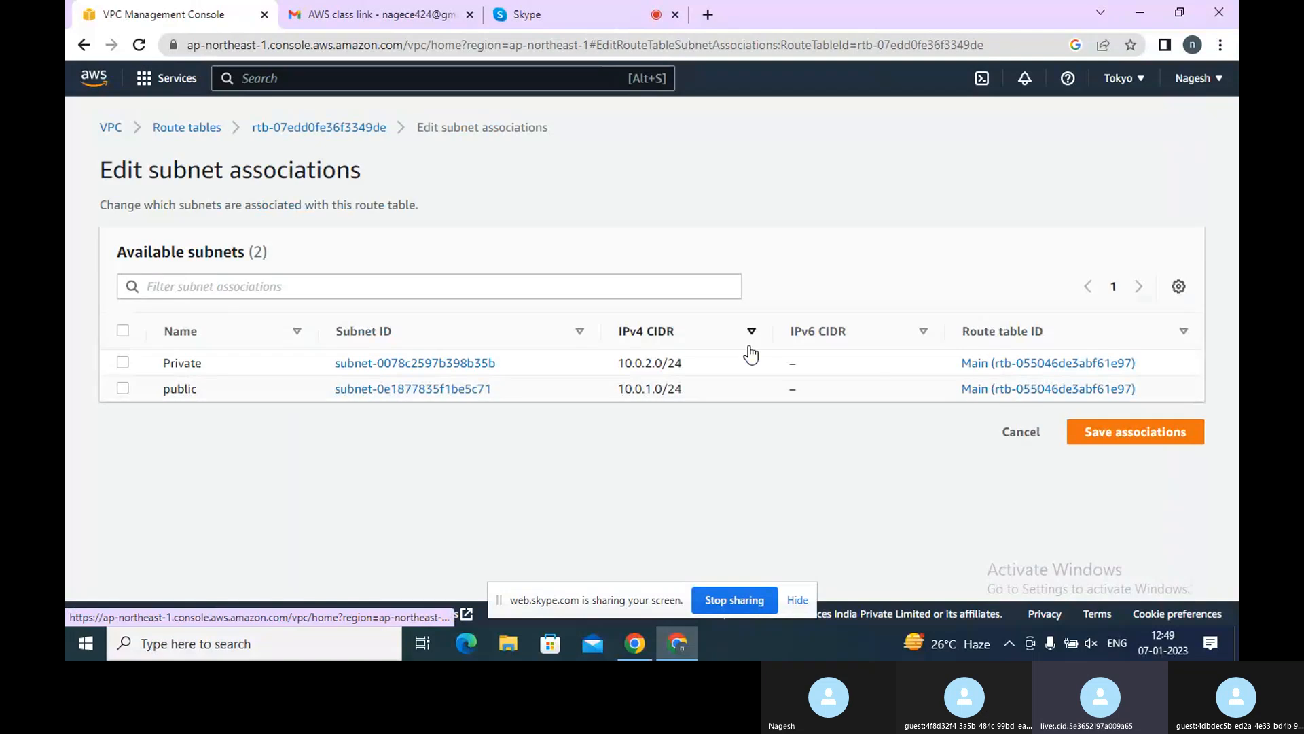
{"action": "left_click", "coordinate": [123, 388]}
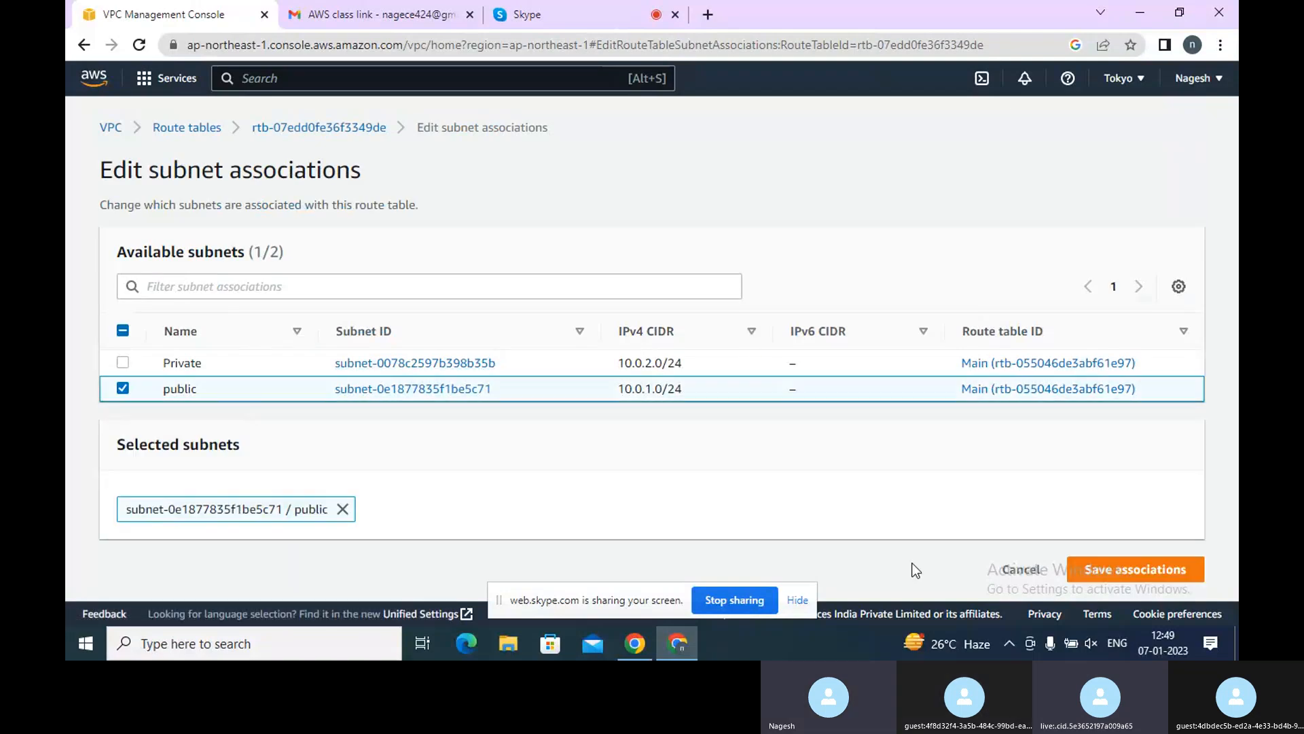
{"action": "left_click", "coordinate": [1141, 571]}
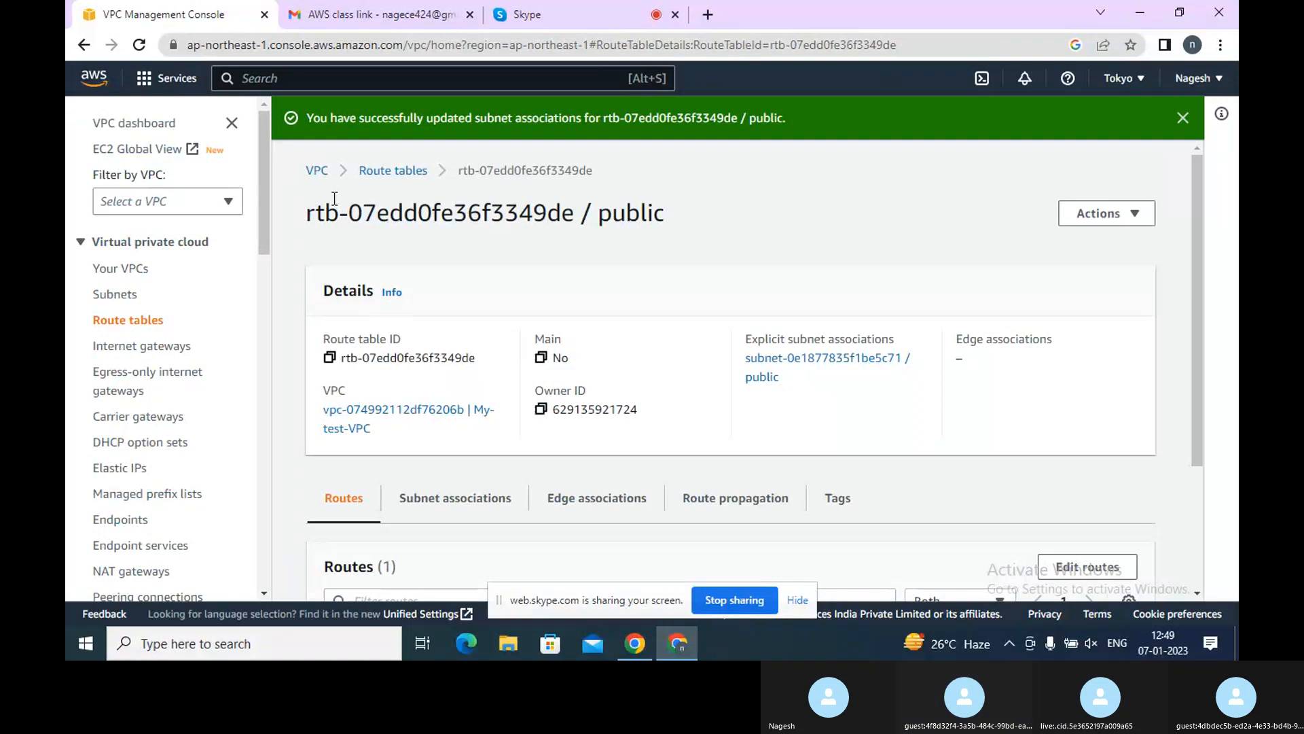
Associate the Private subnet with the PrivateRT route table
{"action": "left_click", "coordinate": [388, 178]}
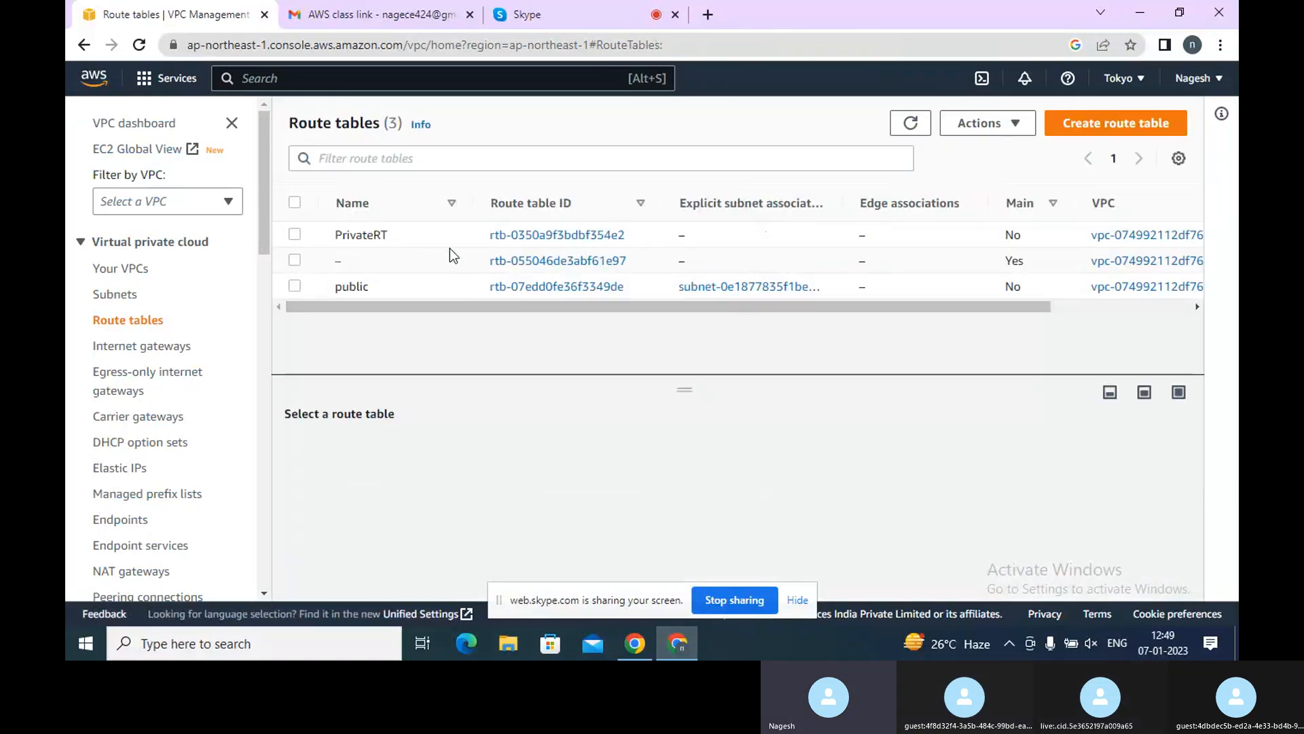
{"action": "left_click", "coordinate": [537, 236]}
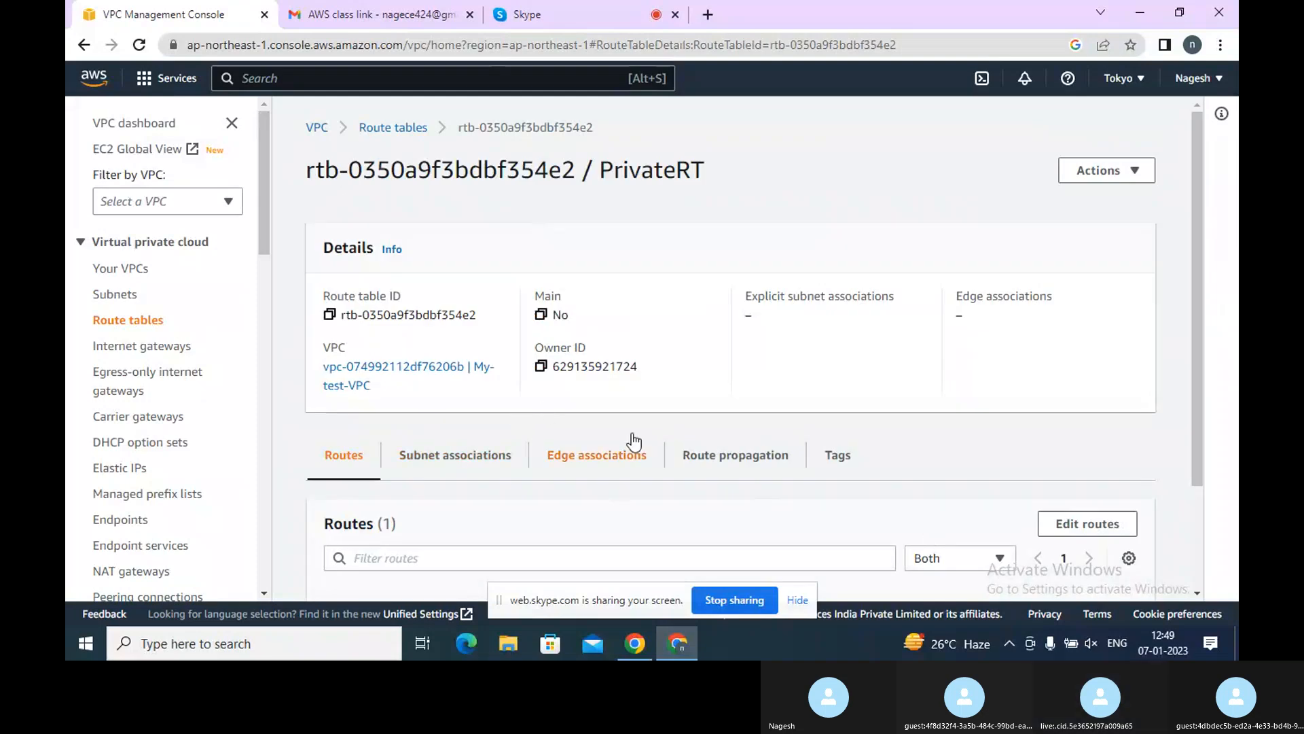
{"action": "left_click", "coordinate": [469, 450]}
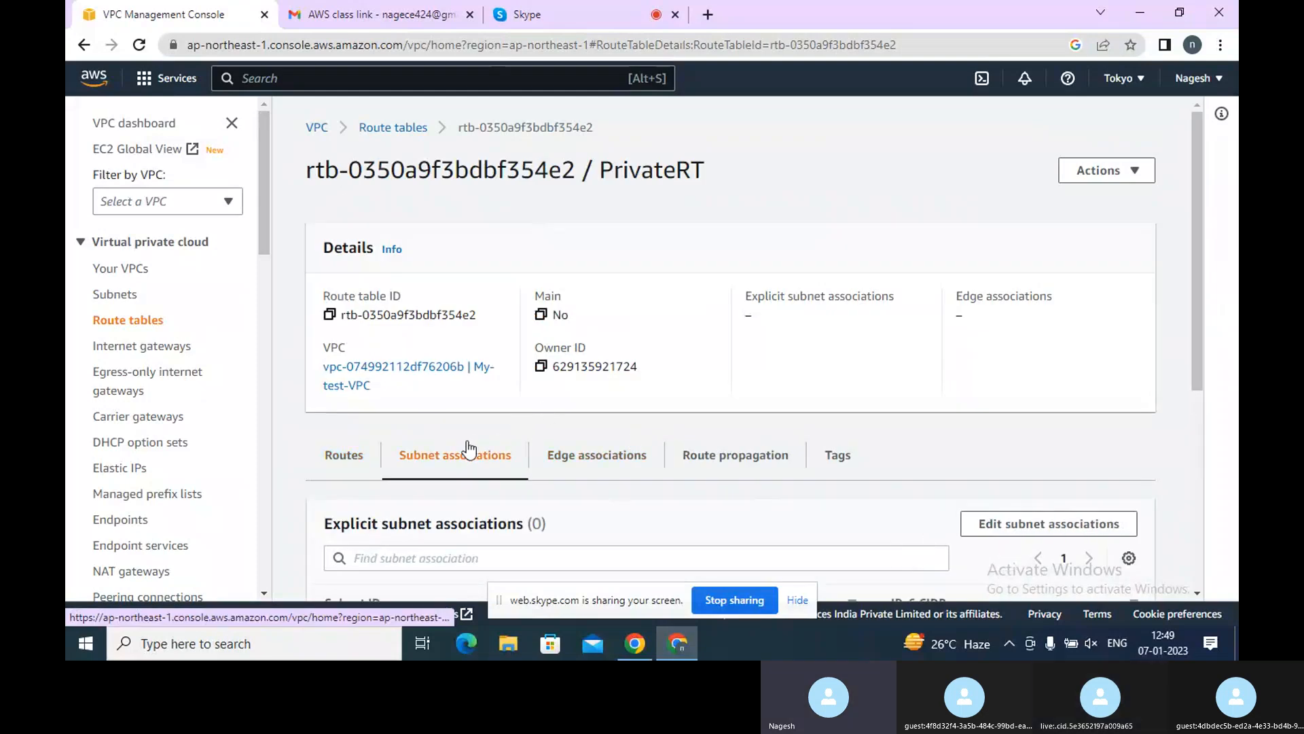
{"action": "left_click", "coordinate": [1016, 540]}
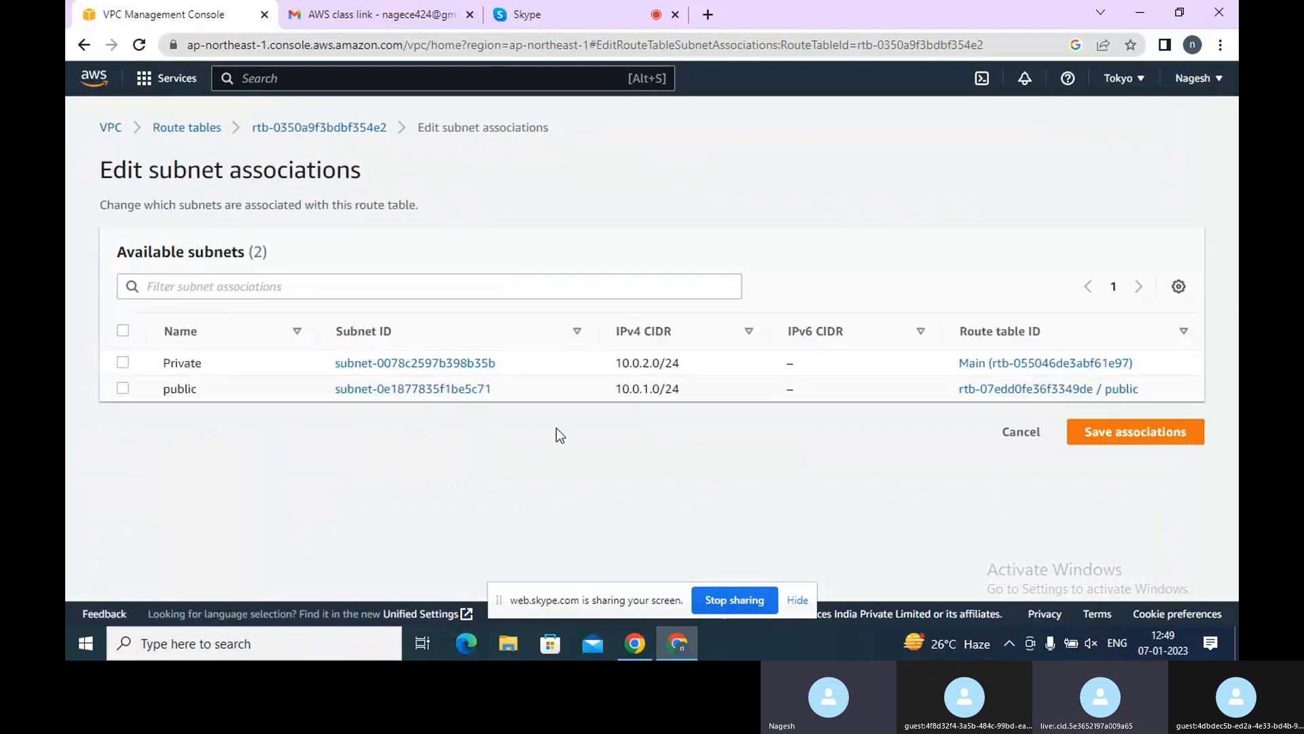
{"action": "left_click", "coordinate": [121, 364]}
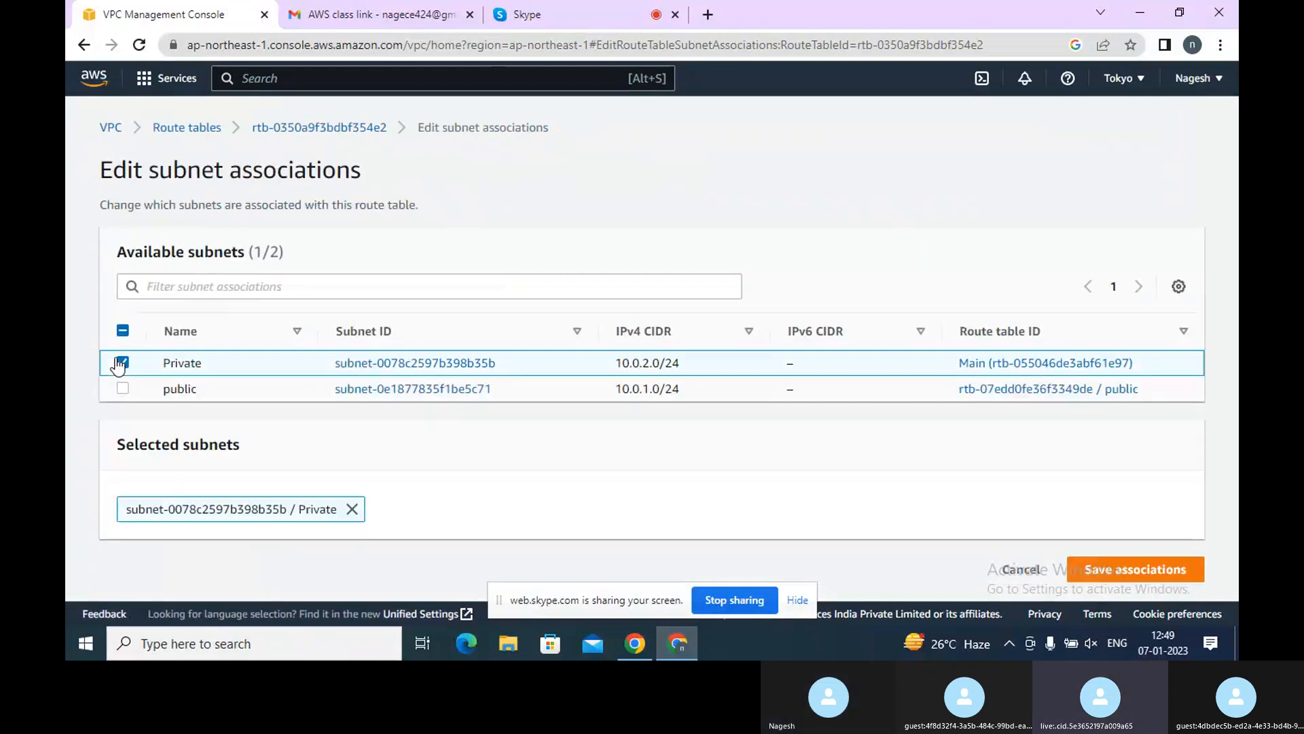
{"action": "left_click", "coordinate": [1094, 574]}
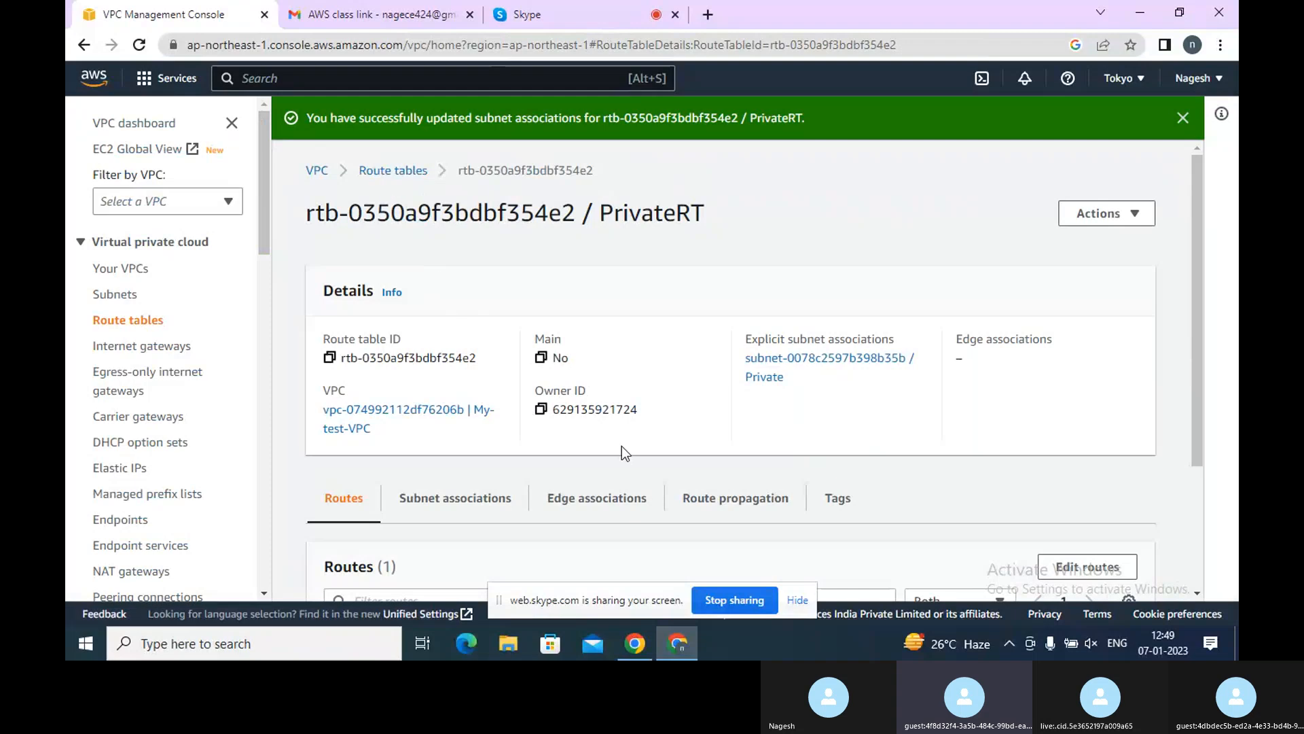
Inspect the PrivateRT route table's actions, its associated Private subnet's details, and the subnet's linked route table
{"action": "left_click", "coordinate": [1090, 215]}
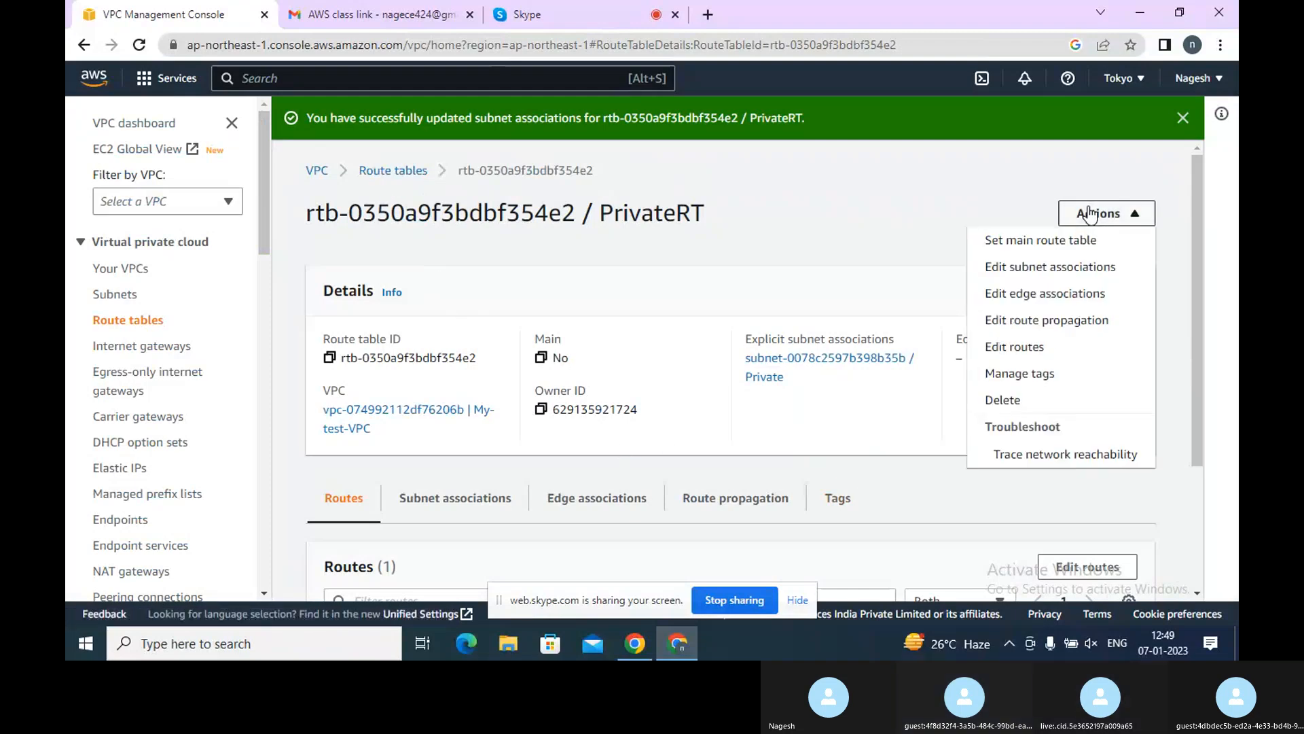
{"action": "left_click", "coordinate": [856, 222]}
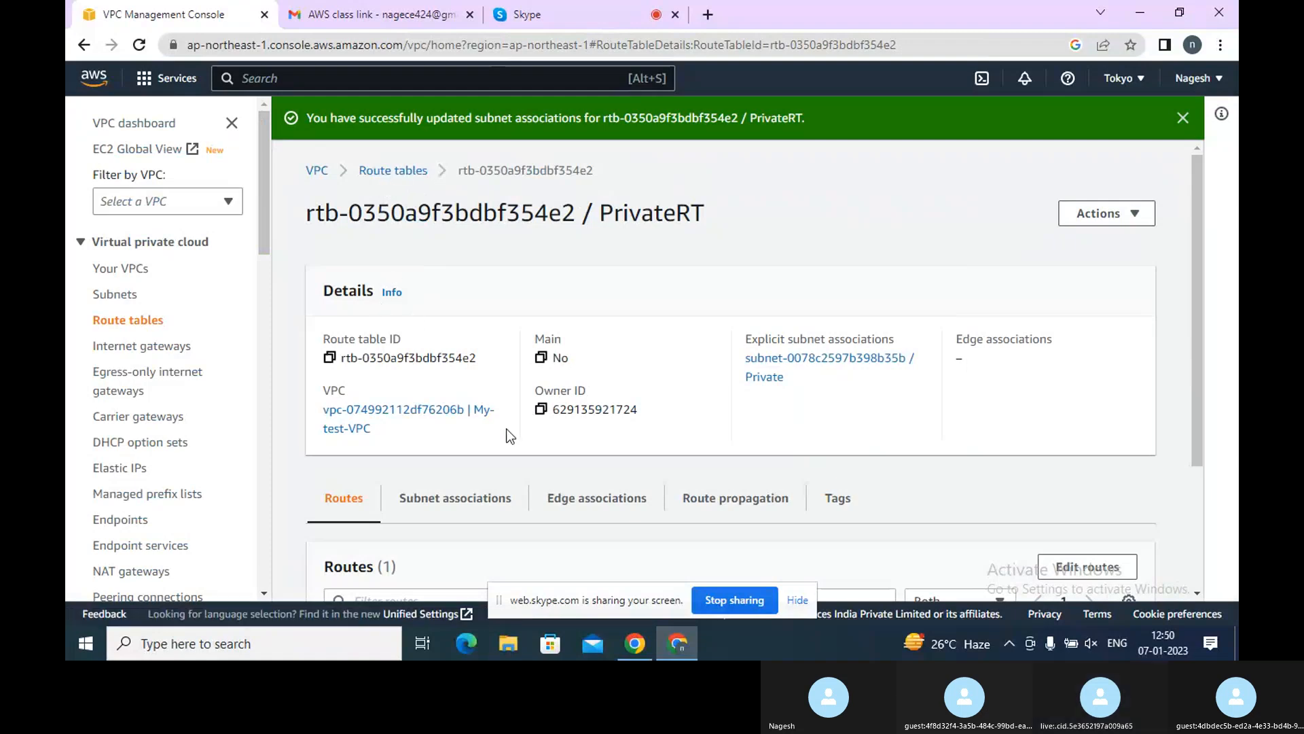
{"action": "left_click", "coordinate": [379, 171]}
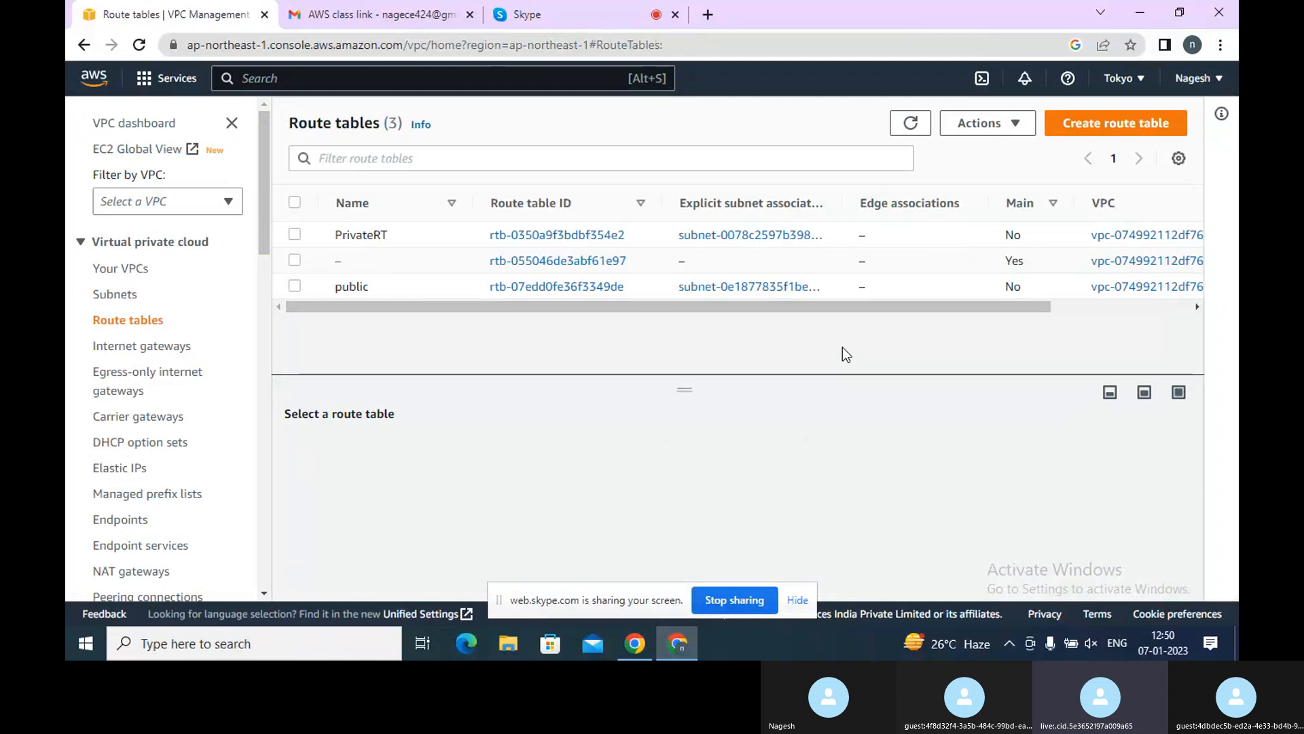
{"action": "left_click", "coordinate": [727, 238]}
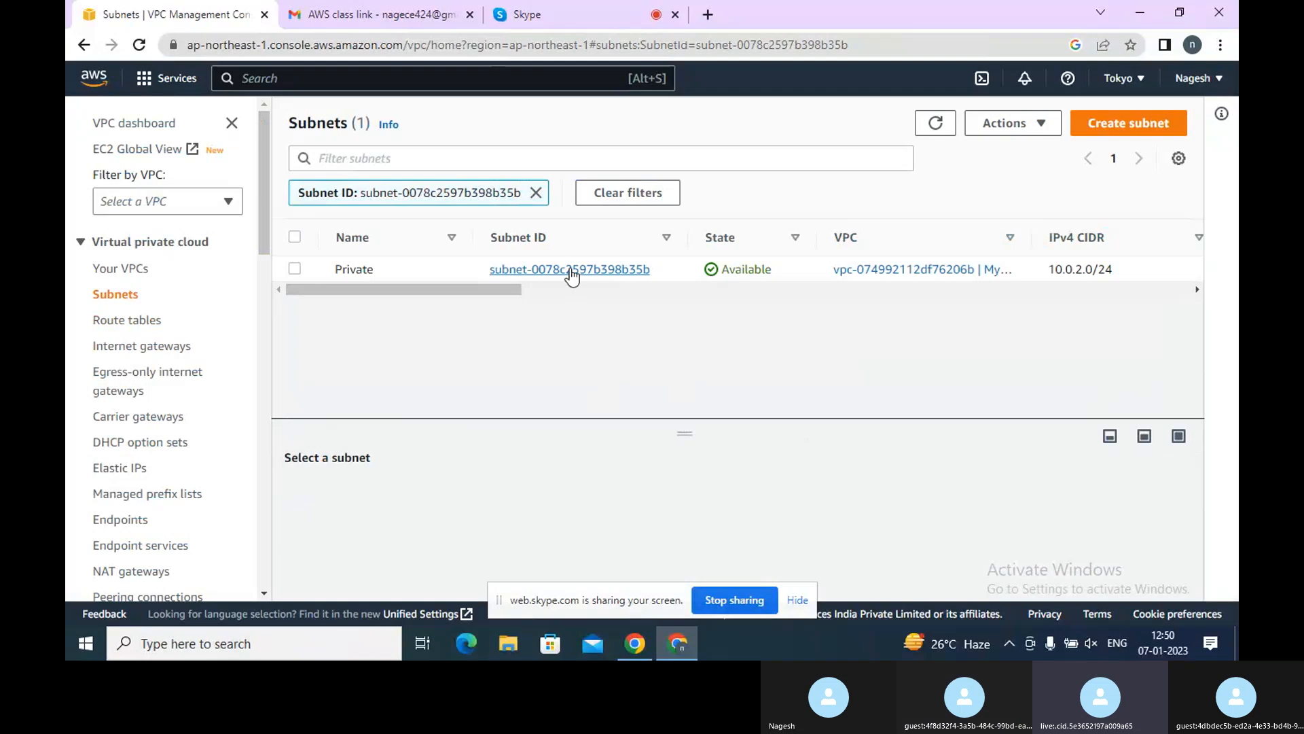
{"action": "left_click", "coordinate": [573, 271]}
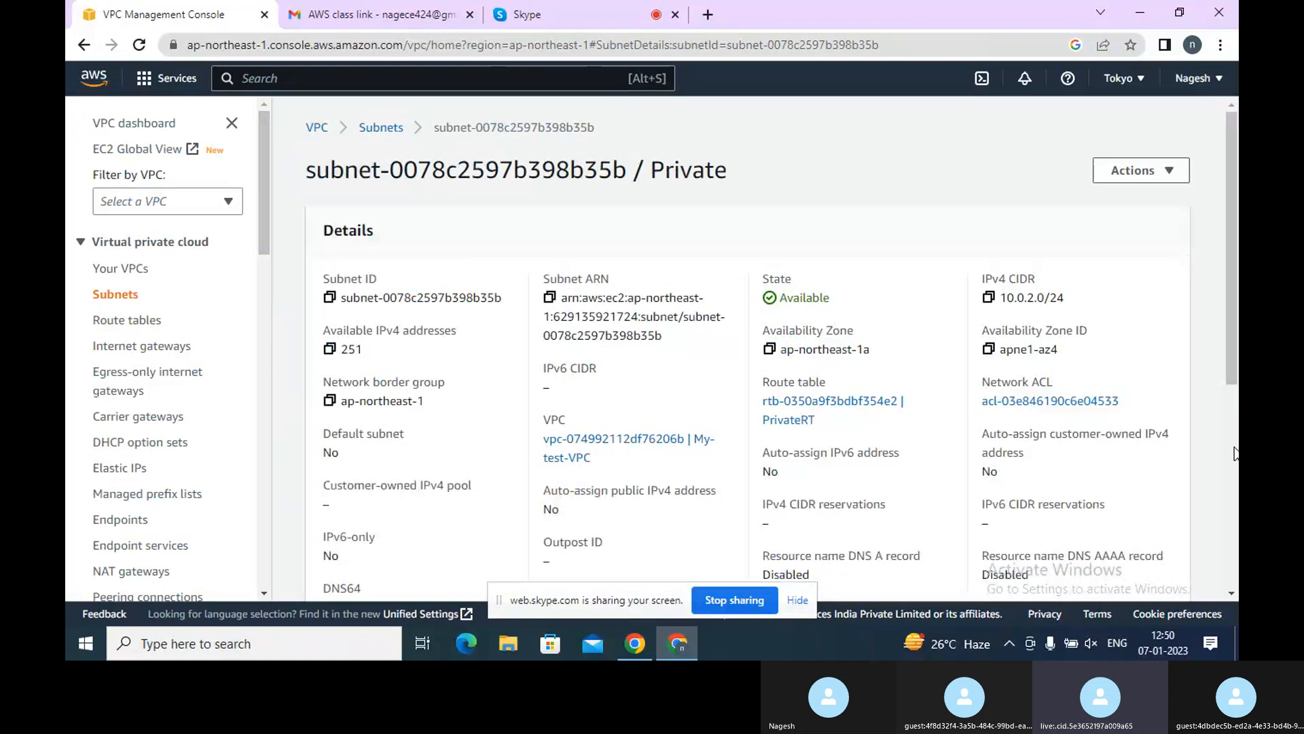
{"action": "scroll", "coordinate": [1235, 453], "scroll_direction": "down", "scroll_amount": 5}
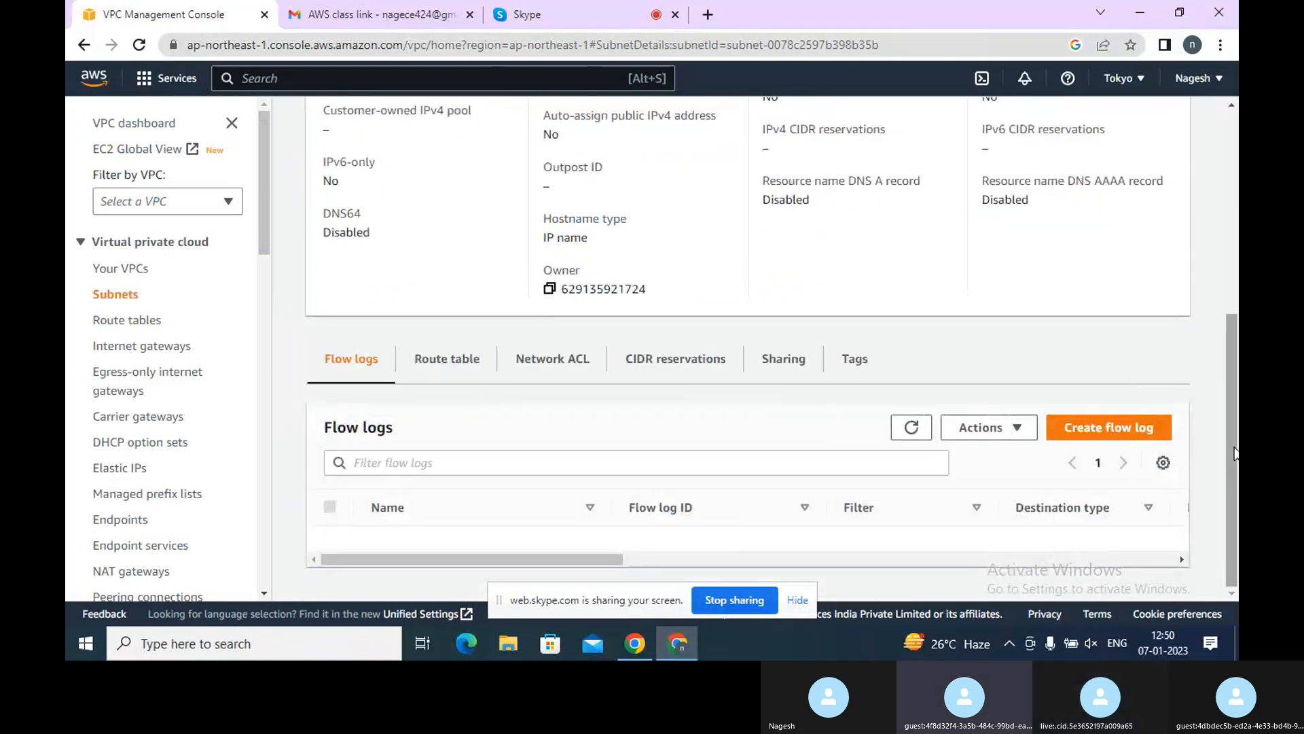
{"action": "scroll", "coordinate": [1236, 182], "scroll_direction": "up", "scroll_amount": 5}
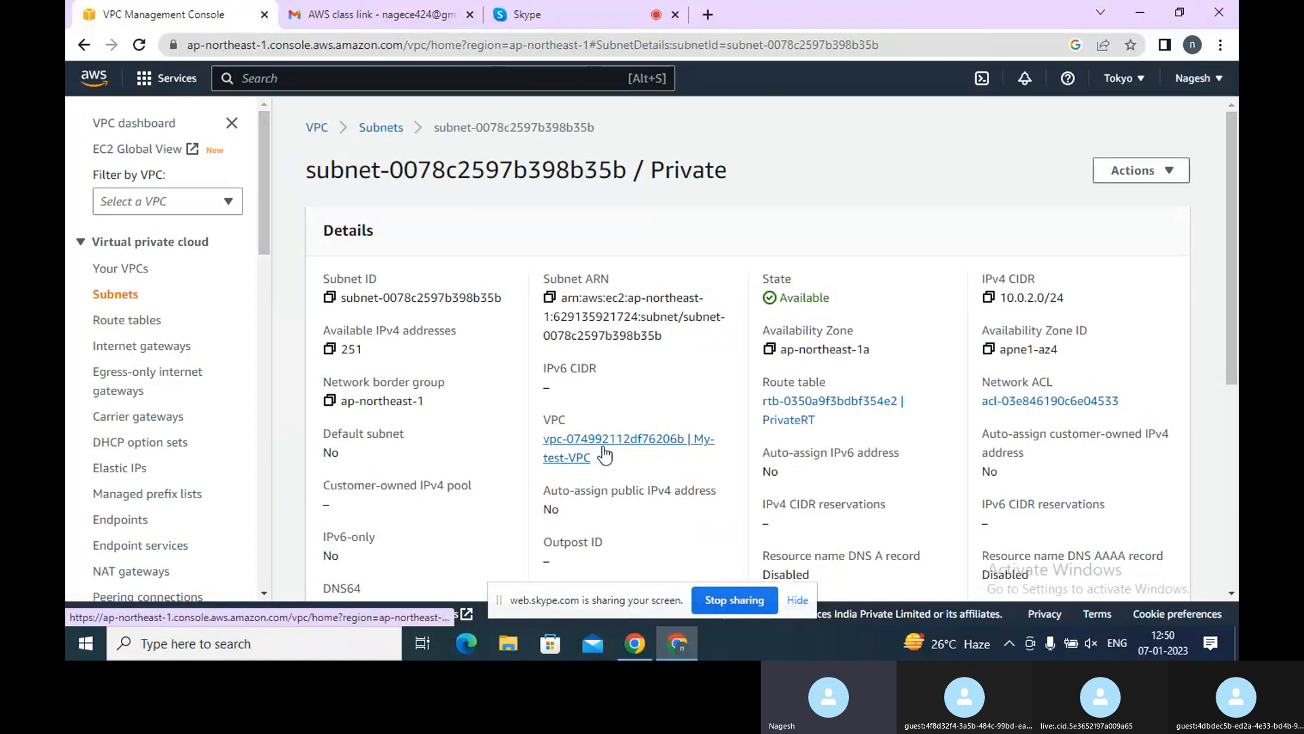
{"action": "left_click", "coordinate": [808, 403]}
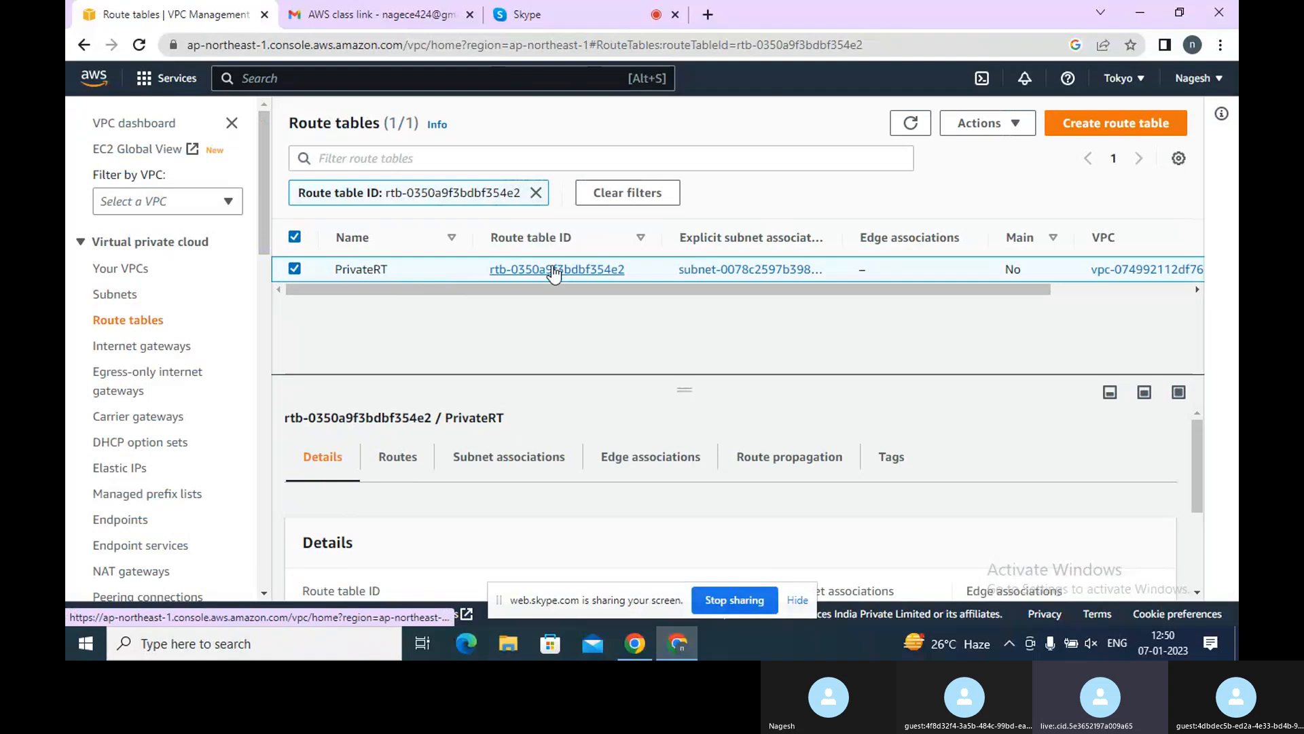
Create an internet gateway with the name tag My-test
{"action": "left_click", "coordinate": [117, 348]}
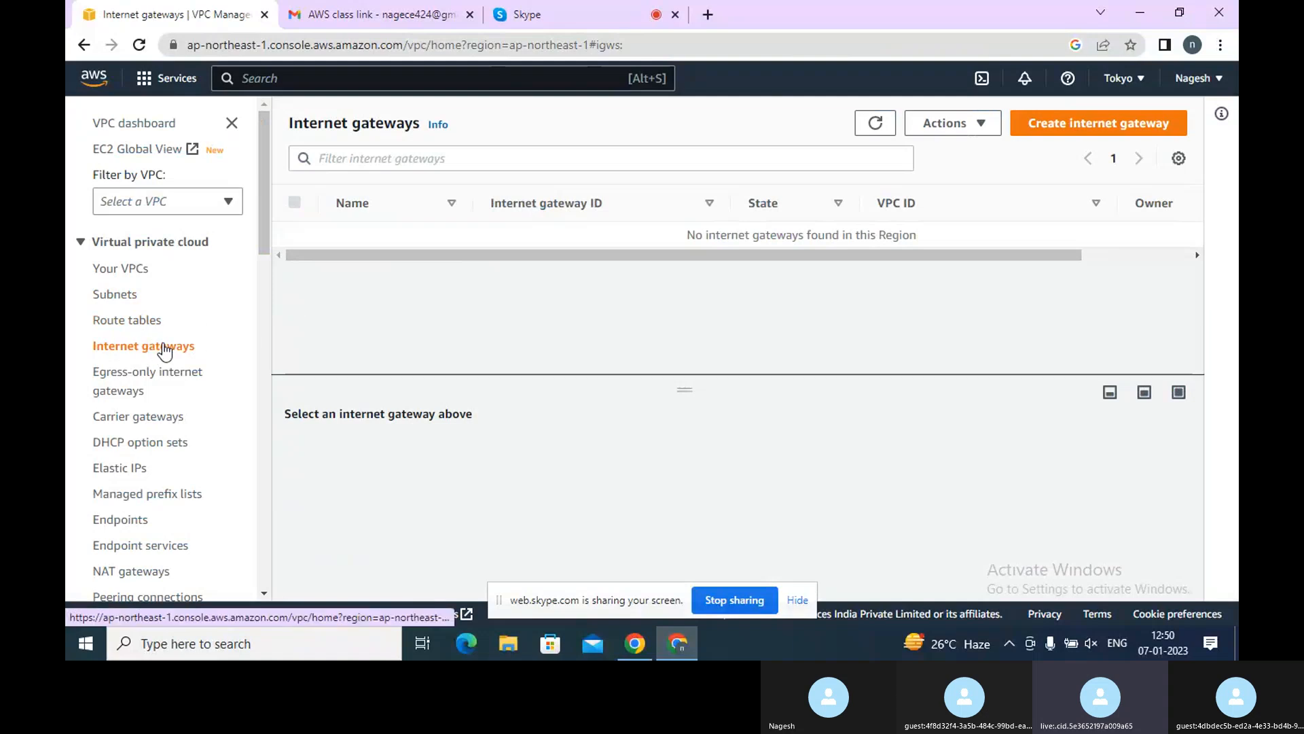
{"action": "left_click", "coordinate": [1053, 124]}
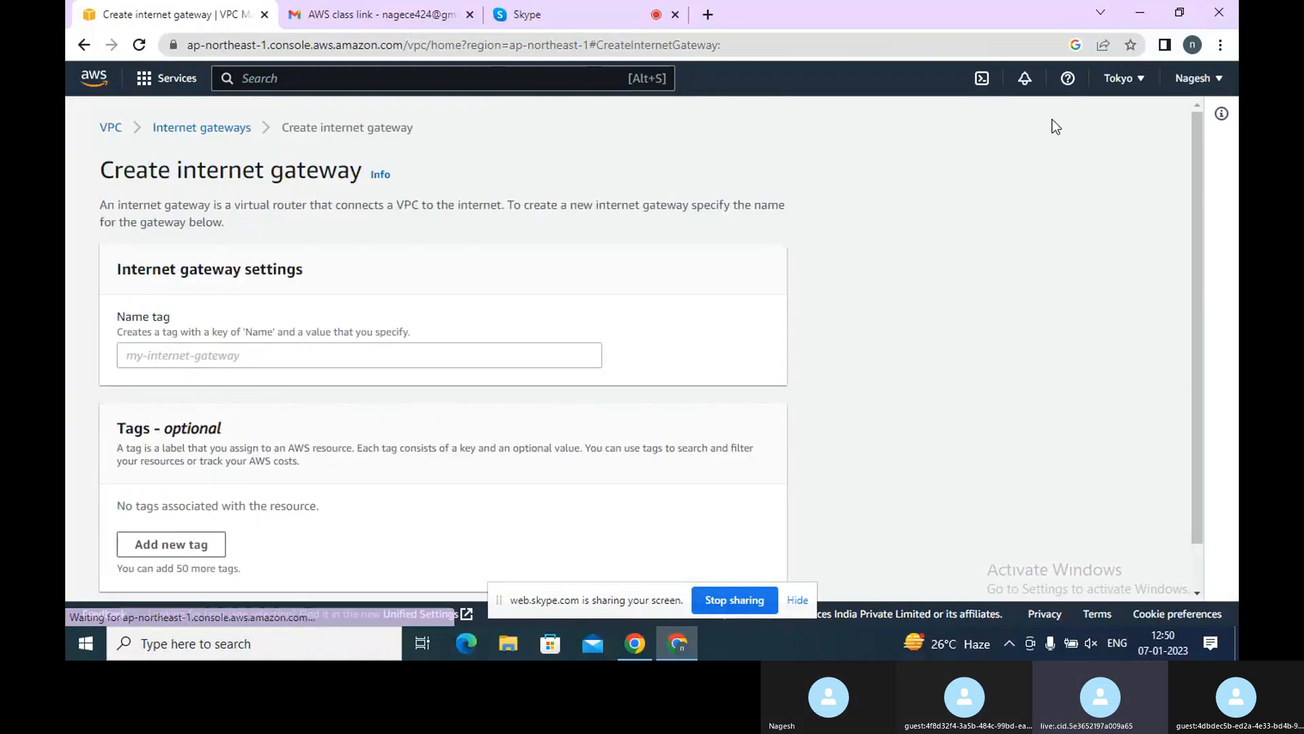
{"action": "left_click", "coordinate": [463, 353]}
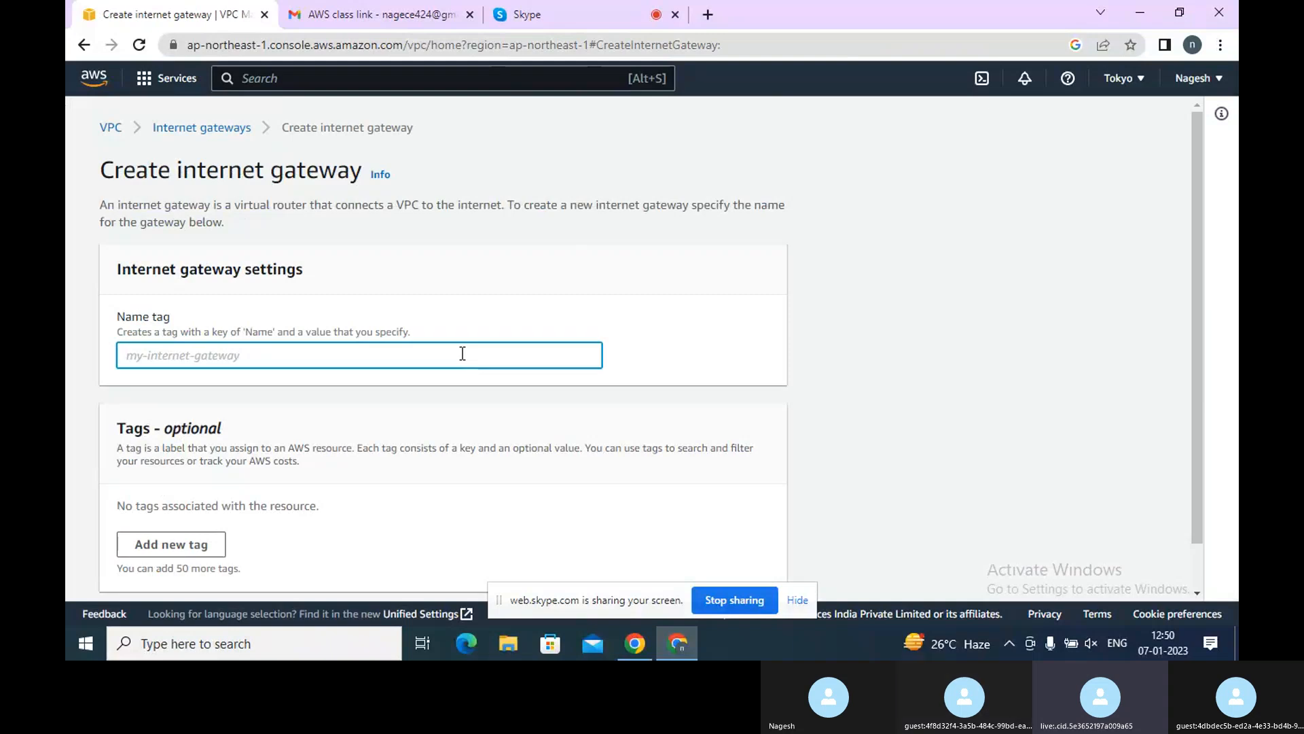
{"action": "type", "text": "My-test"}
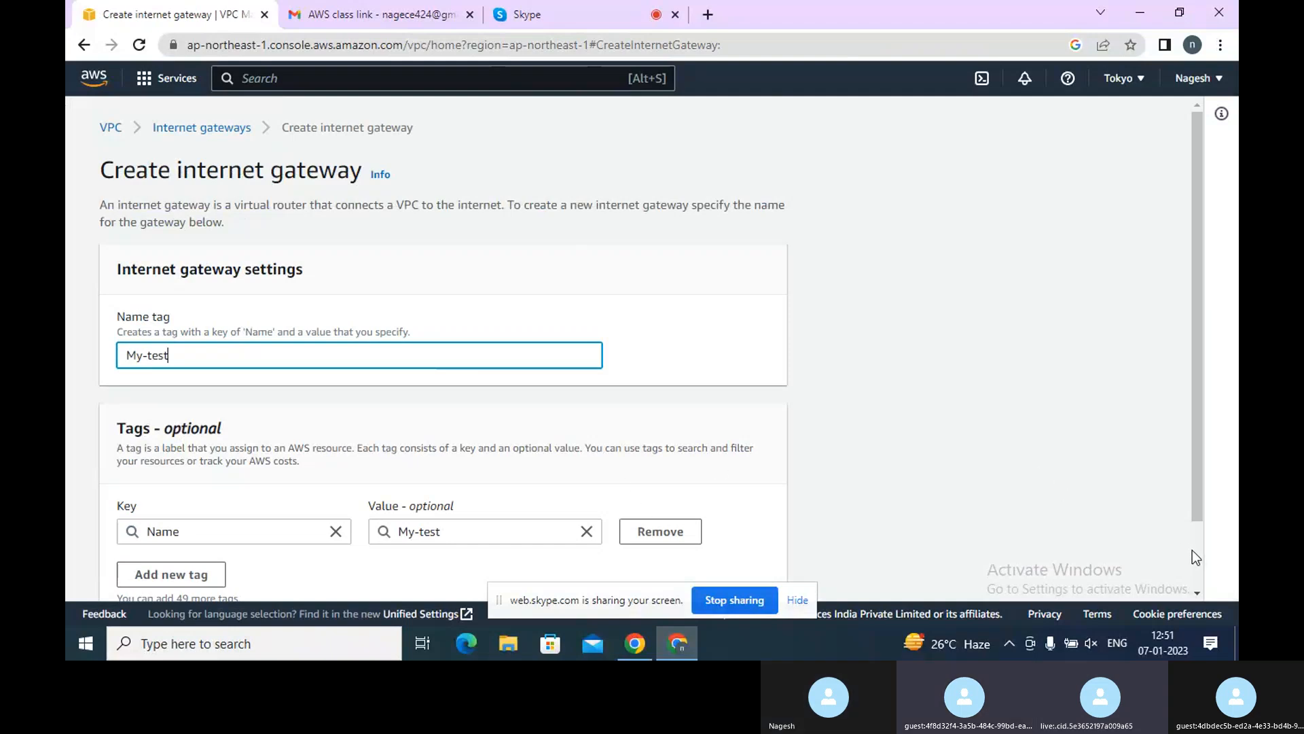
{"action": "scroll", "coordinate": [1195, 551], "scroll_direction": "down", "scroll_amount": 1}
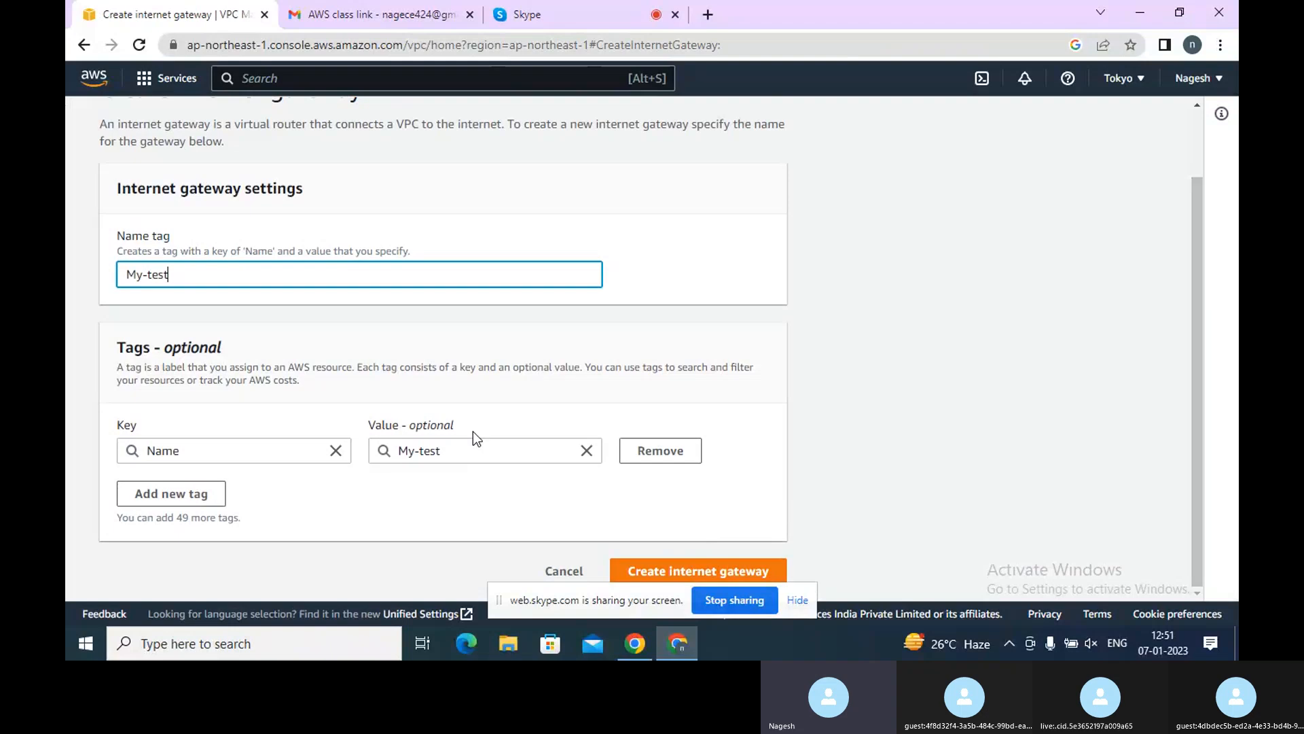
{"action": "left_click", "coordinate": [677, 572]}
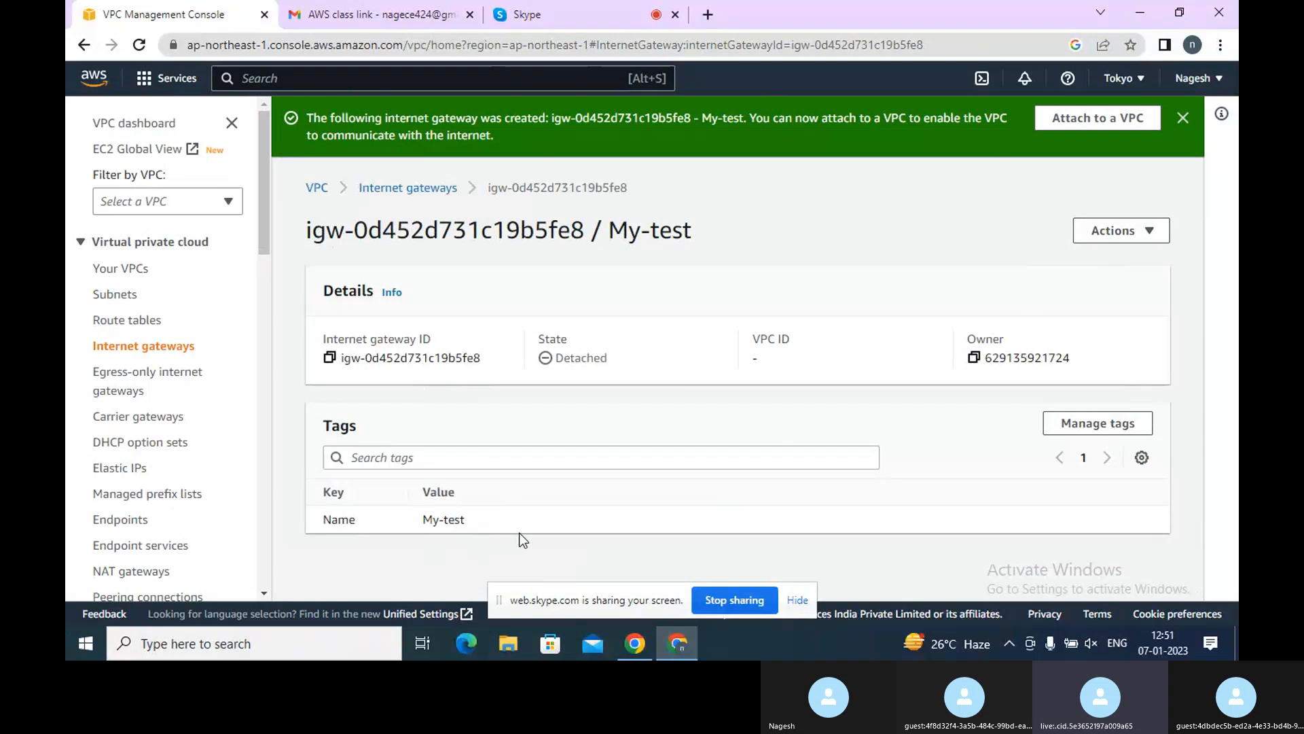
Attach the My-test internet gateway to the My-test-VPC virtual private cloud
{"action": "left_click", "coordinate": [1118, 231]}
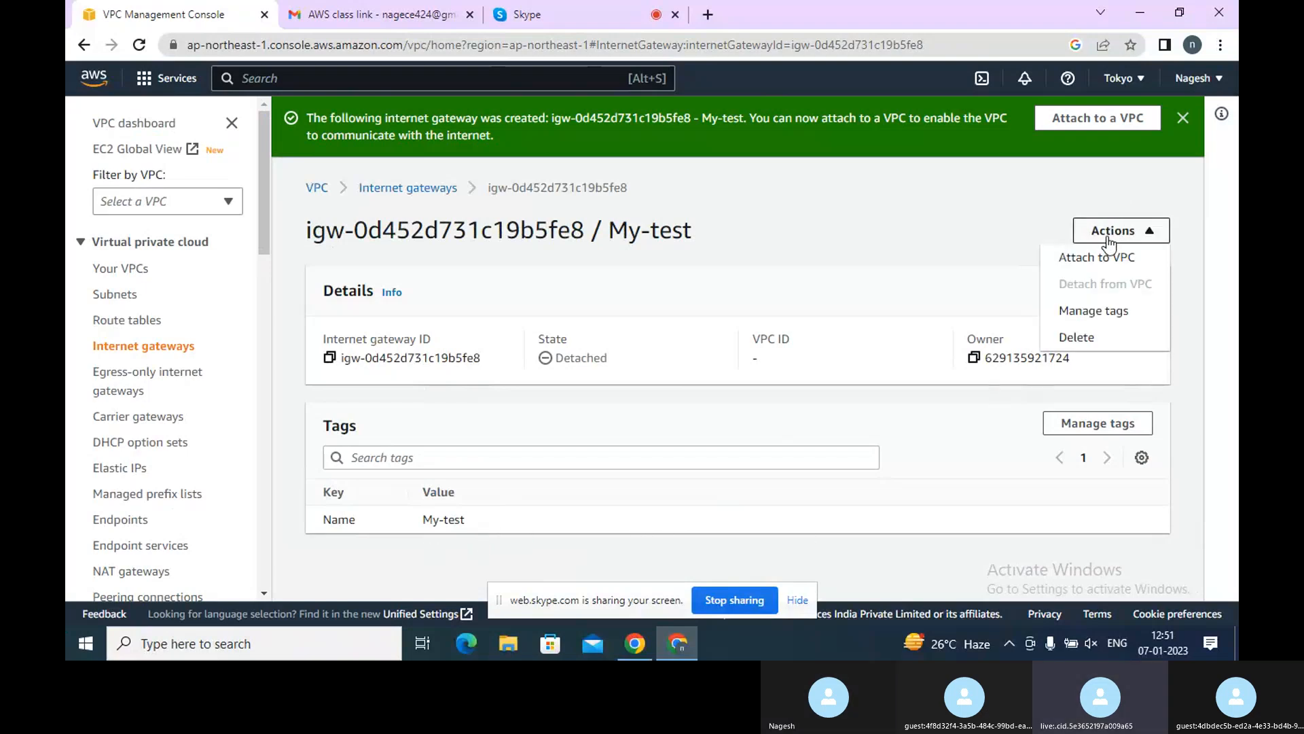
{"action": "left_click", "coordinate": [1101, 257]}
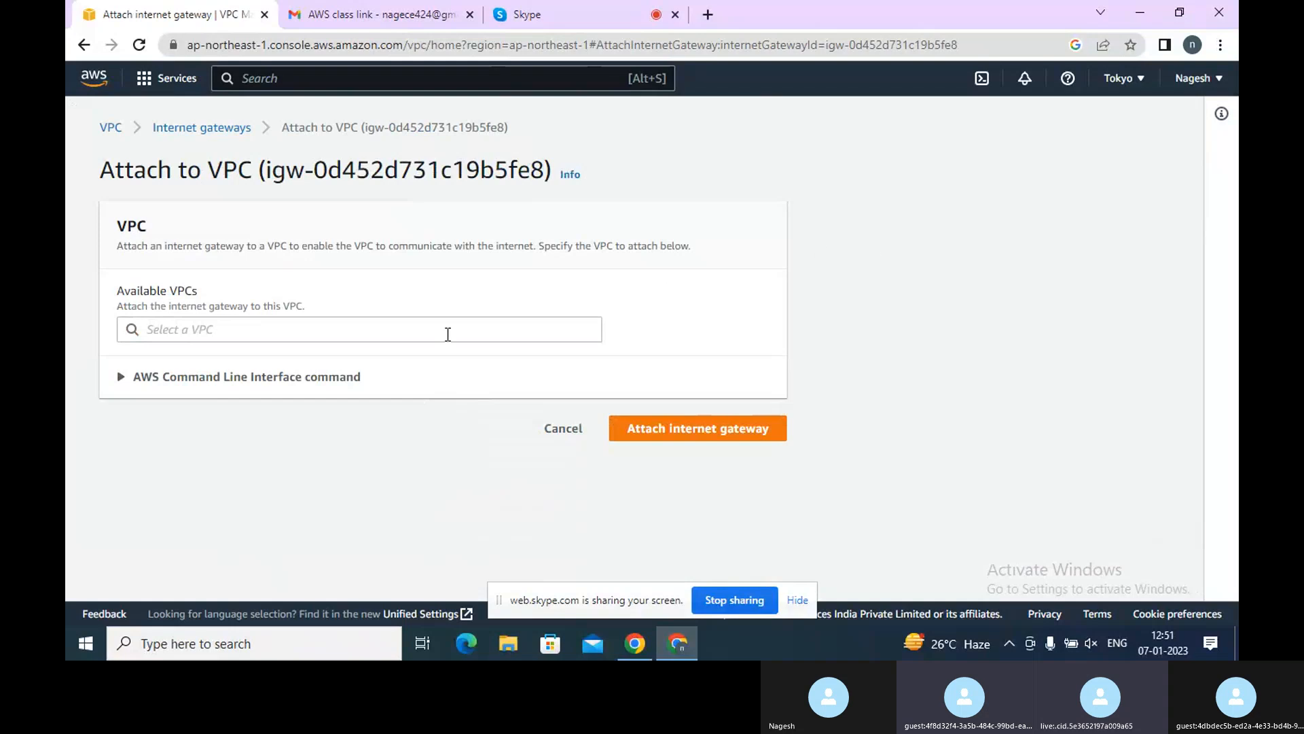
{"action": "left_click", "coordinate": [443, 331]}
{"action": "left_click", "coordinate": [291, 356]}
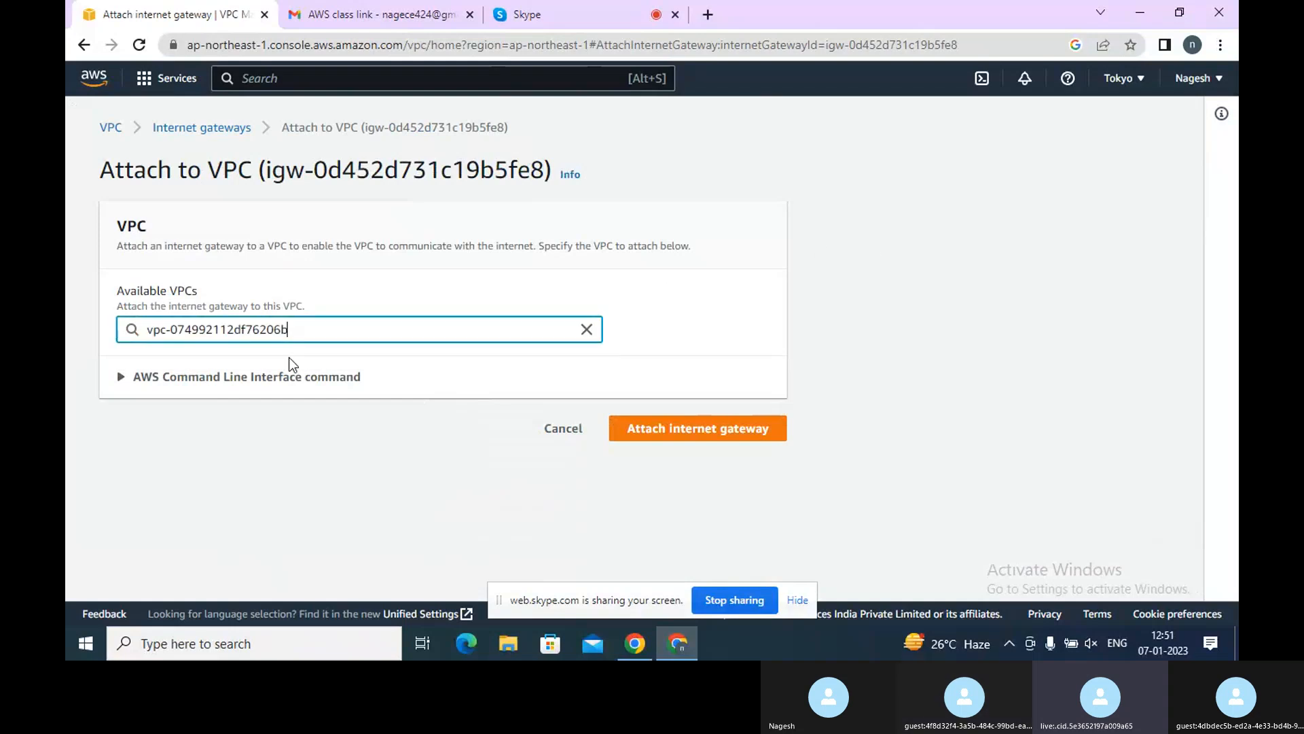
{"action": "left_click", "coordinate": [706, 427]}
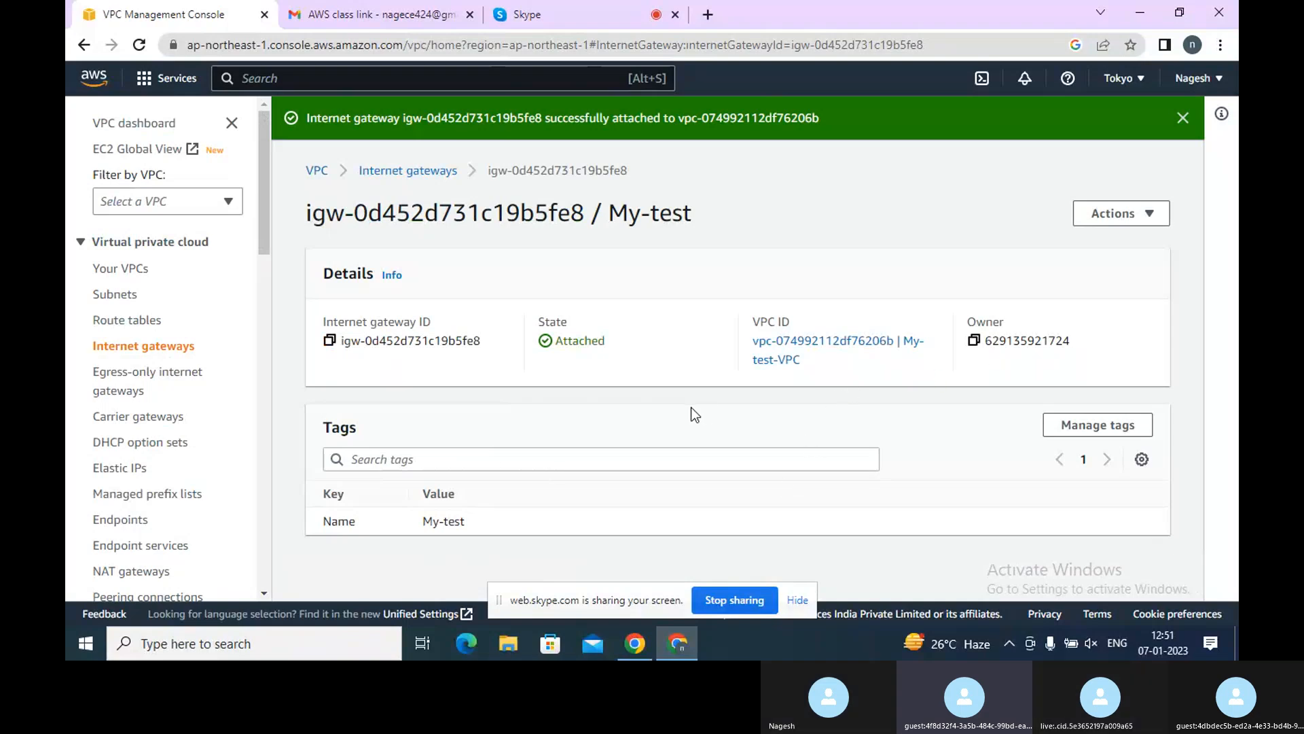
Review the attached VPC's details and the internet gateway list, then return to the console home
{"action": "left_click", "coordinate": [813, 343]}
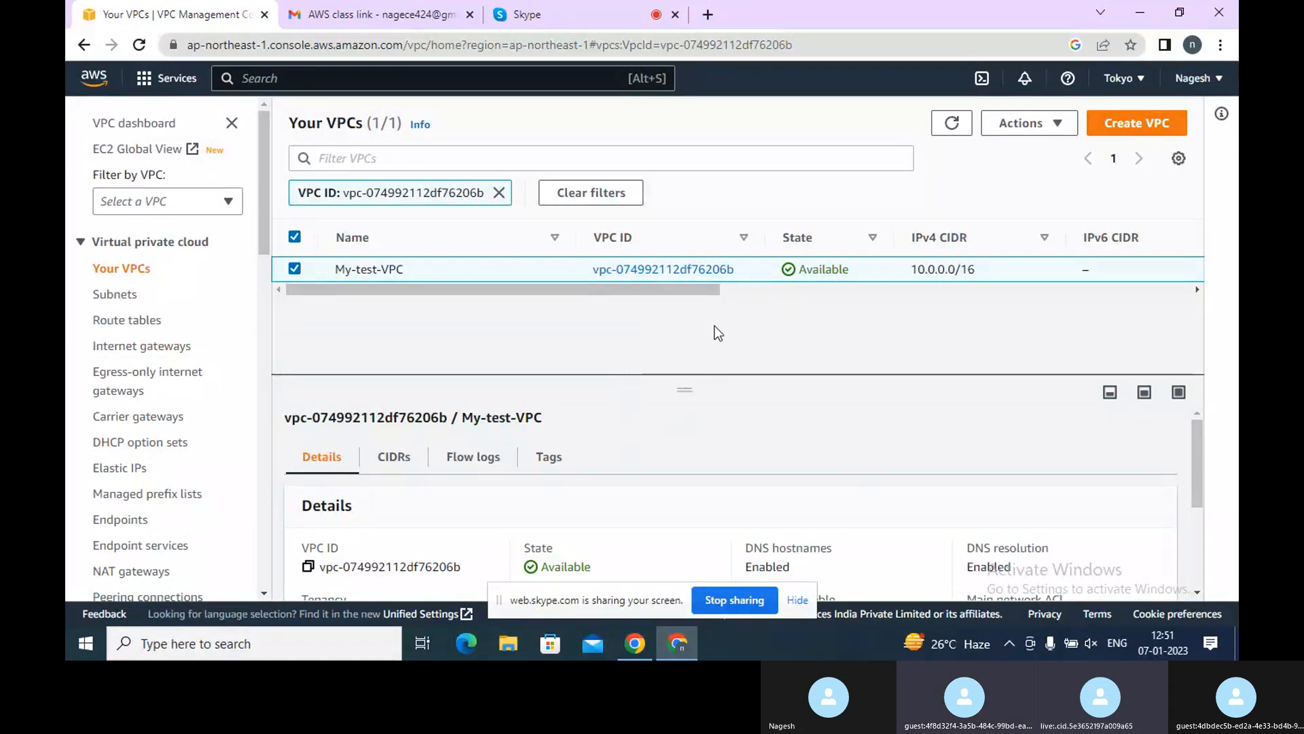
{"action": "left_click", "coordinate": [663, 272]}
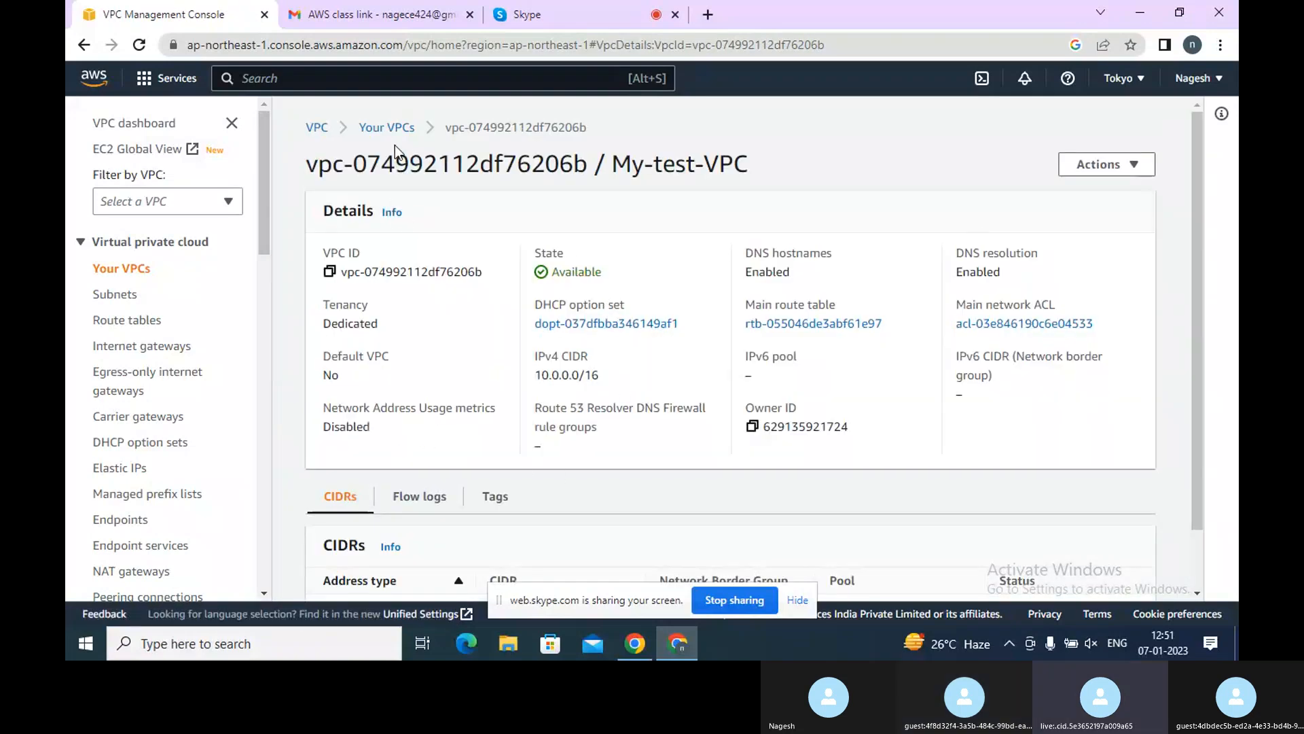
{"action": "left_click", "coordinate": [129, 351]}
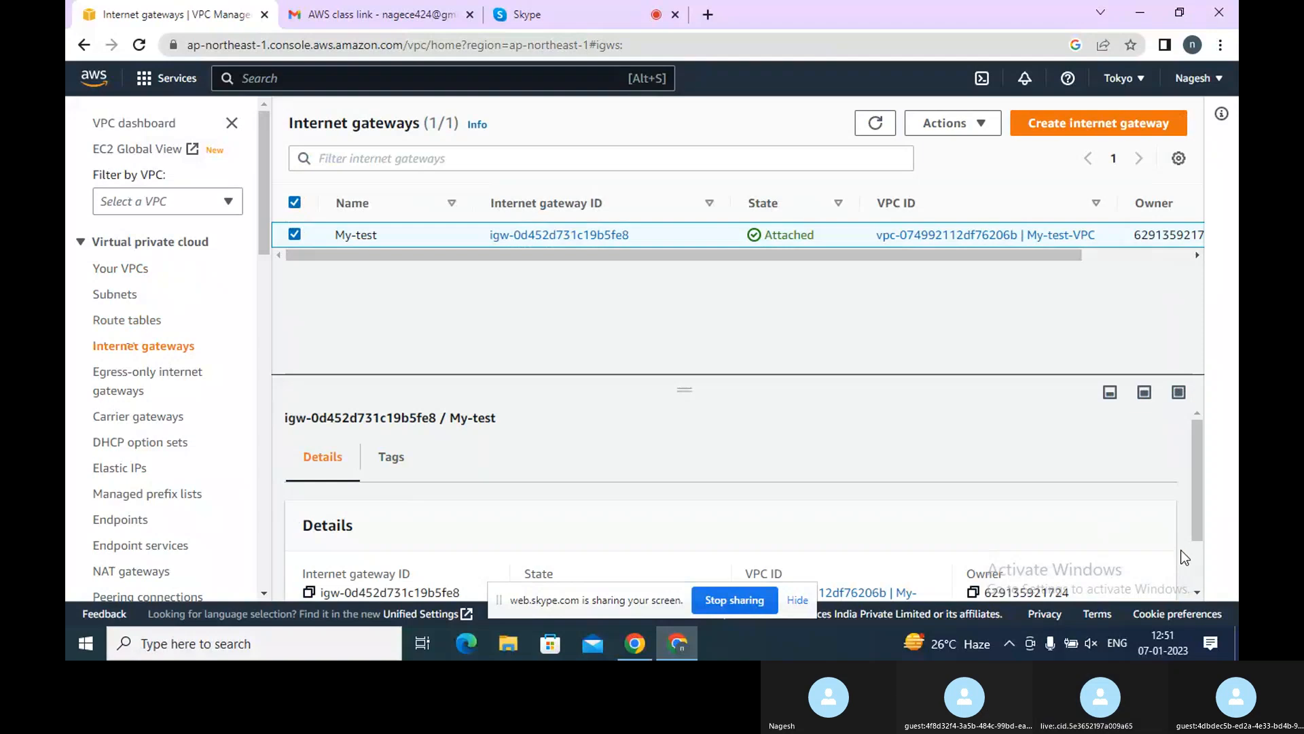
{"action": "left_click", "coordinate": [1198, 573]}
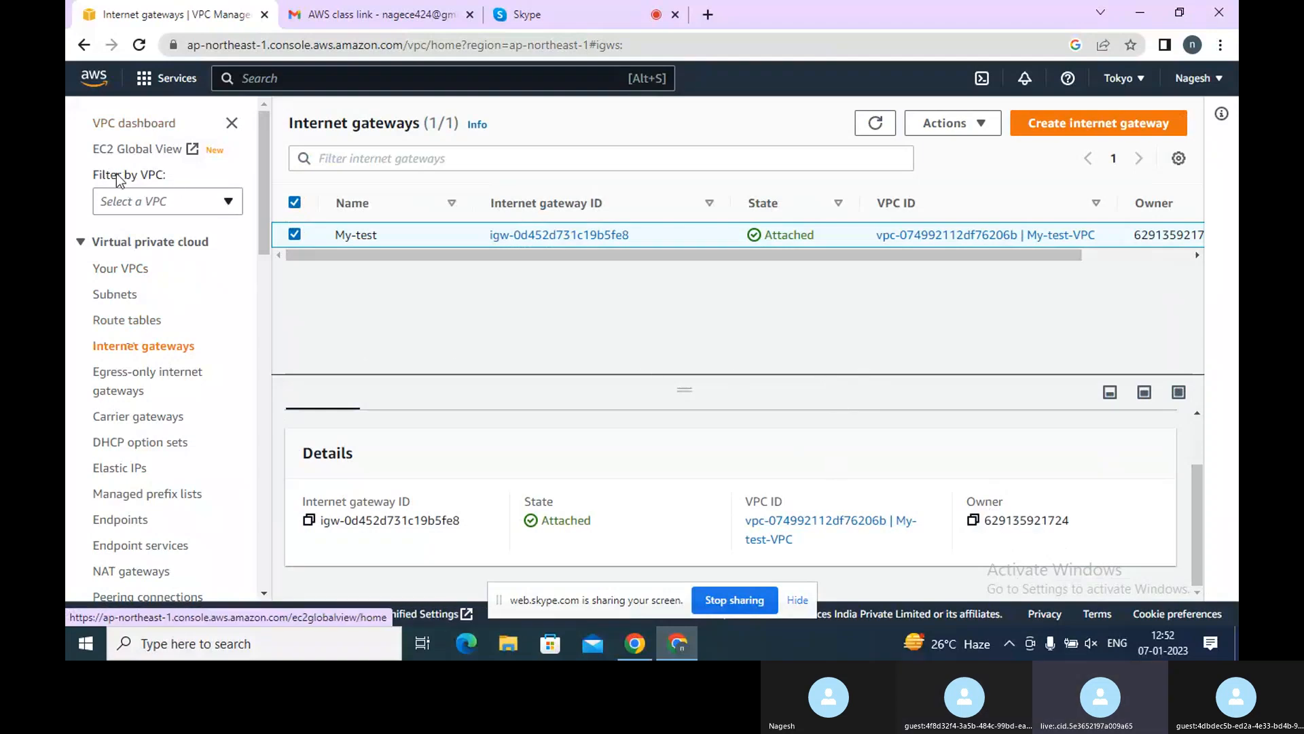
{"action": "left_click", "coordinate": [125, 149]}
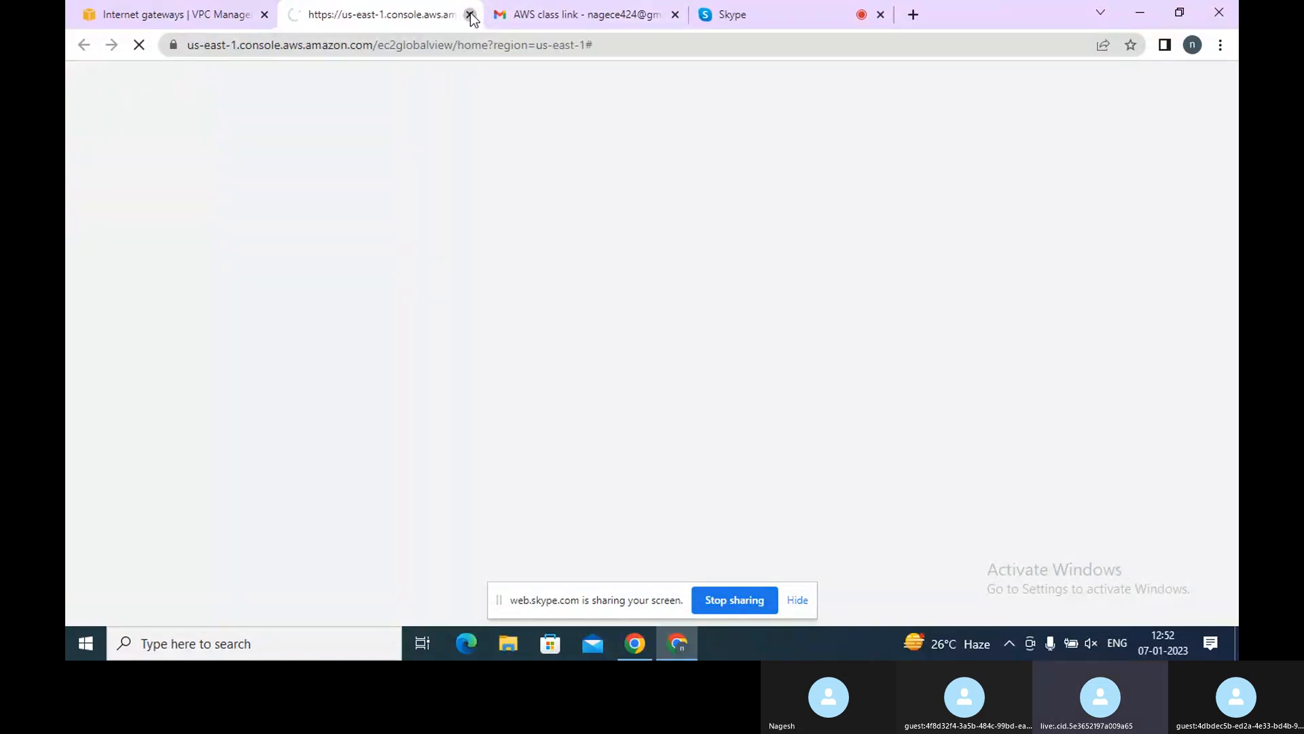
{"action": "left_click", "coordinate": [470, 15]}
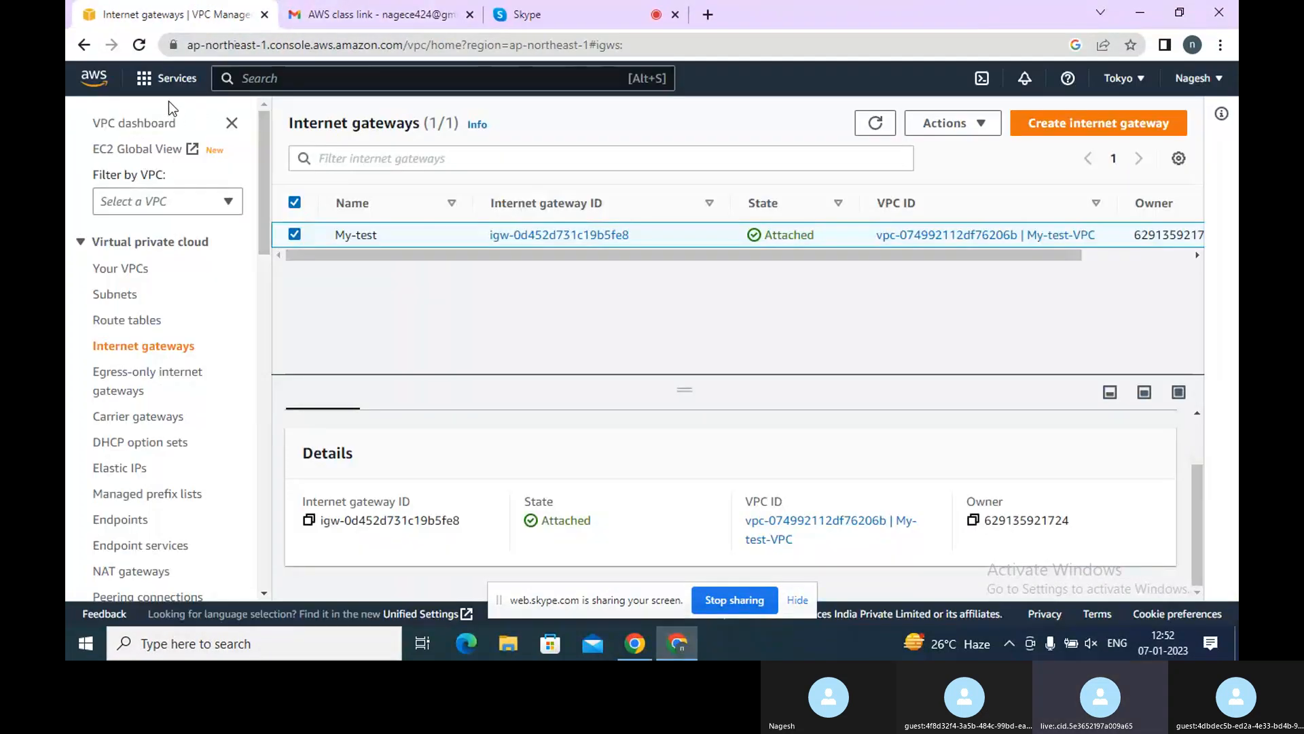
{"action": "left_click", "coordinate": [86, 78]}
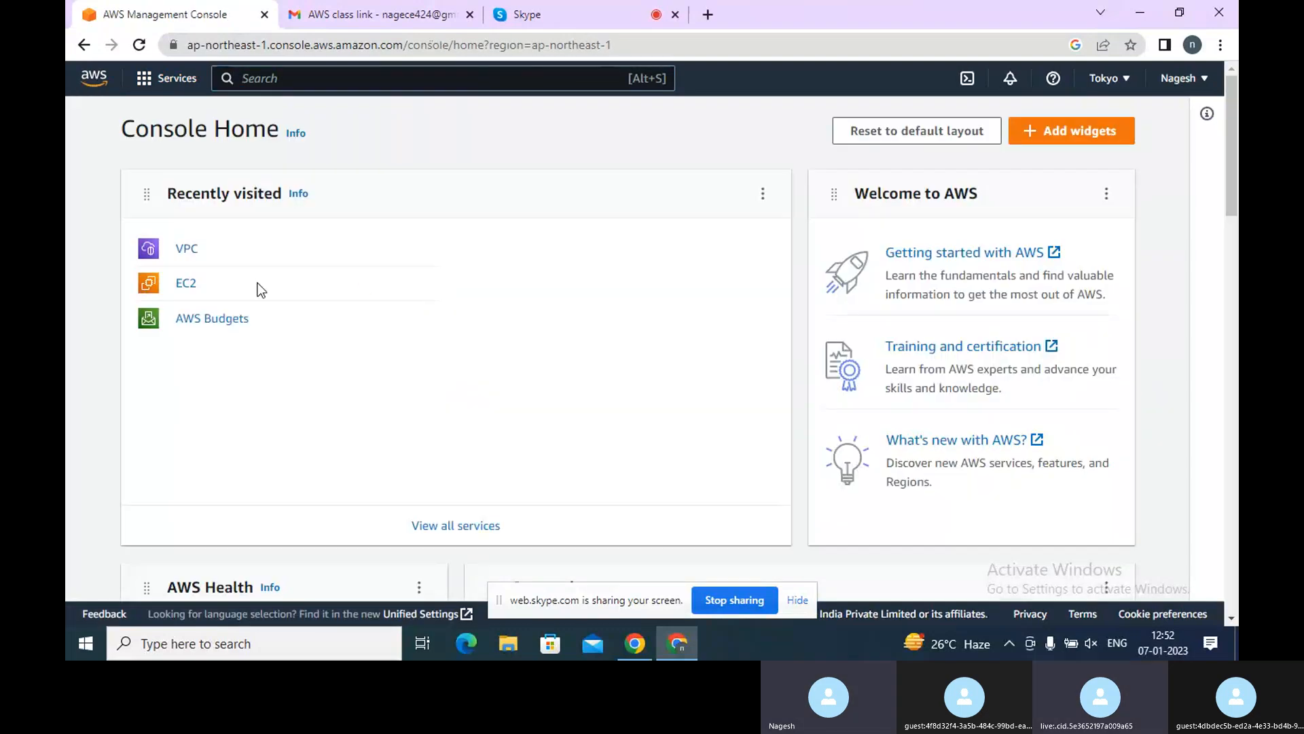
Open the EC2 Instances page in this console
{"action": "left_click", "coordinate": [182, 288]}
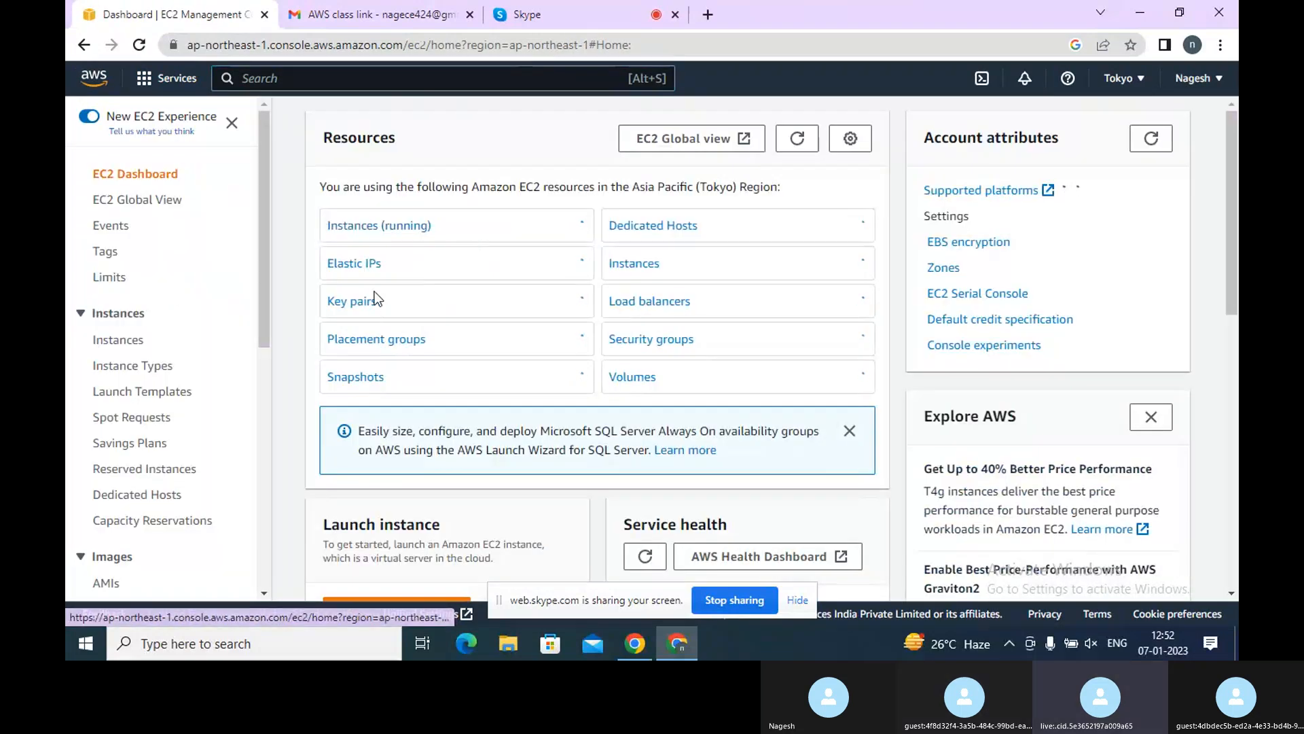
{"action": "left_click", "coordinate": [624, 264]}
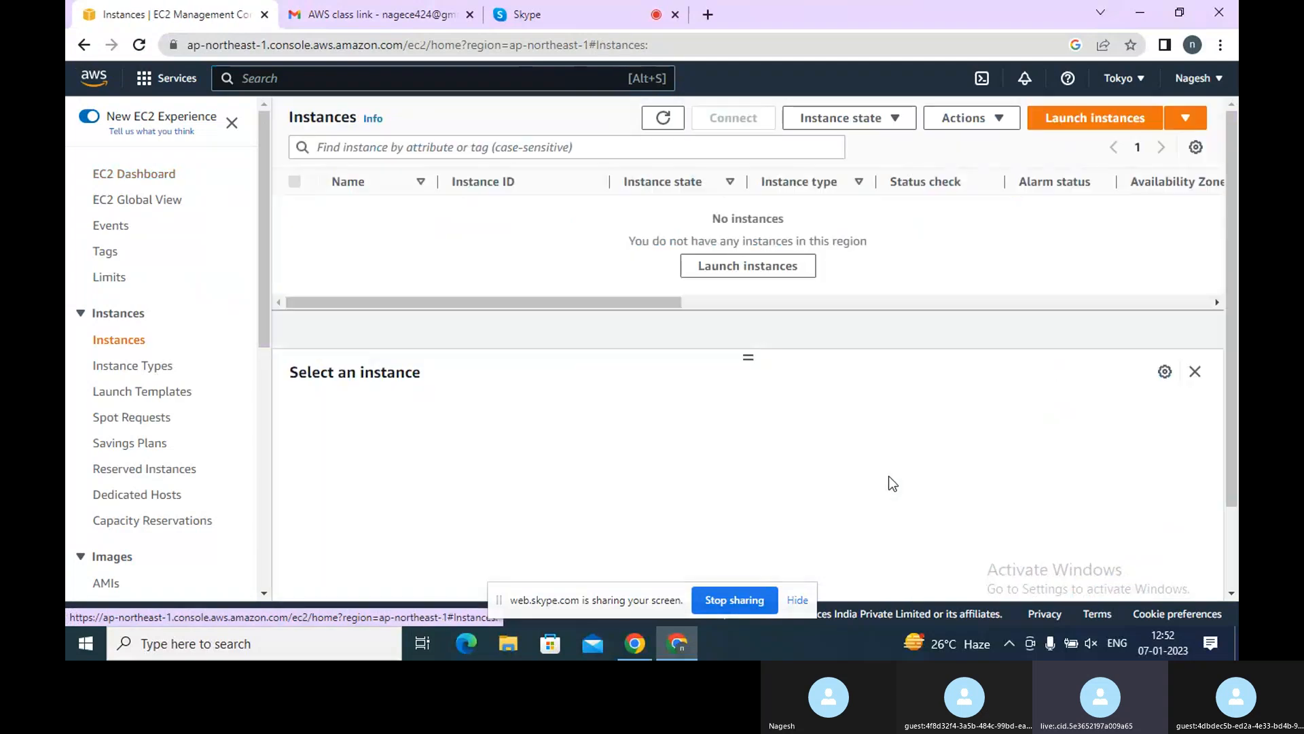
{"action": "left_click", "coordinate": [725, 601]}
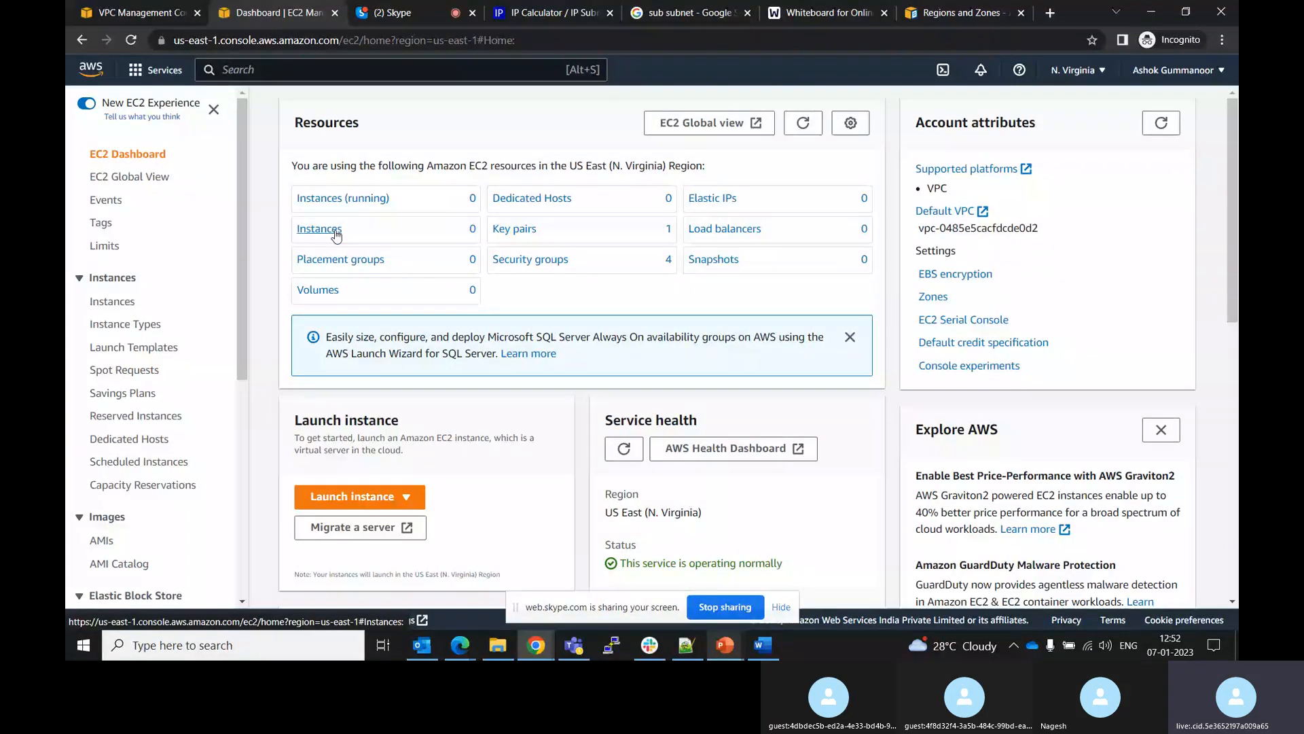
In the other console, start launching a new EC2 instance named Public
{"action": "left_click", "coordinate": [332, 231]}
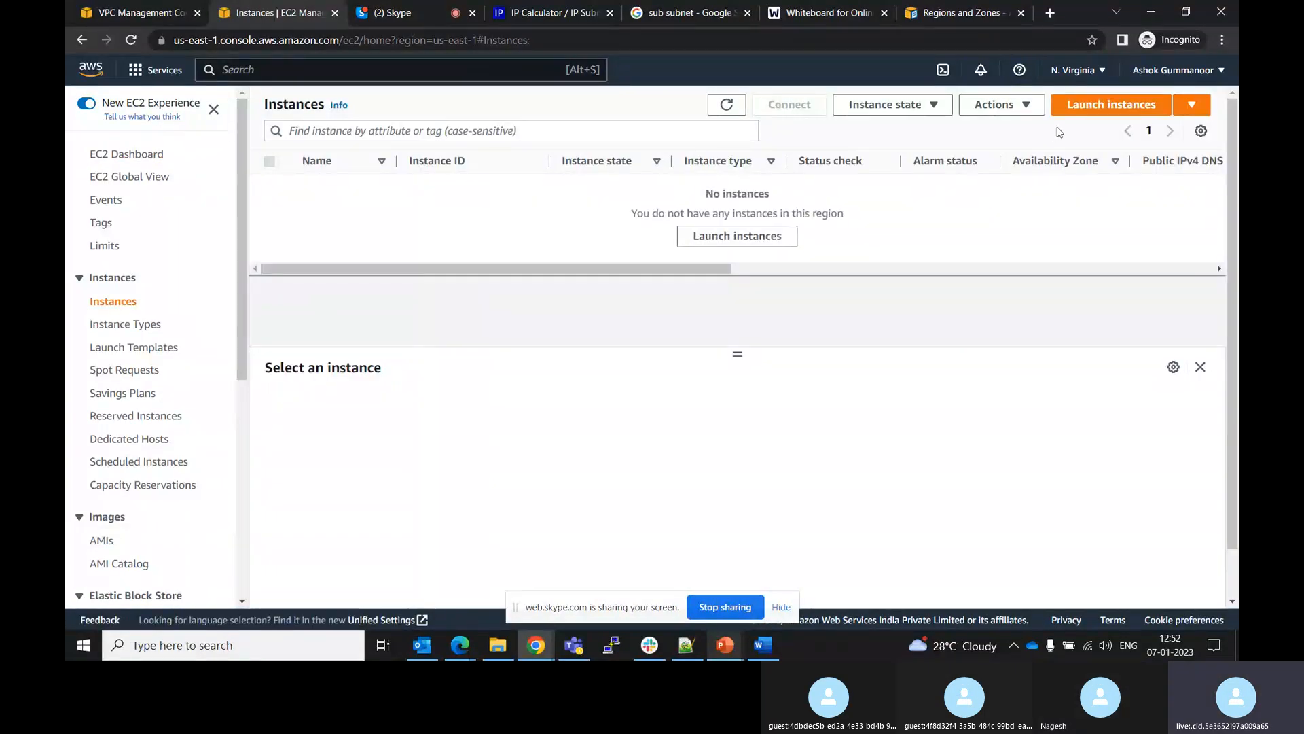
{"action": "left_click", "coordinate": [1098, 112]}
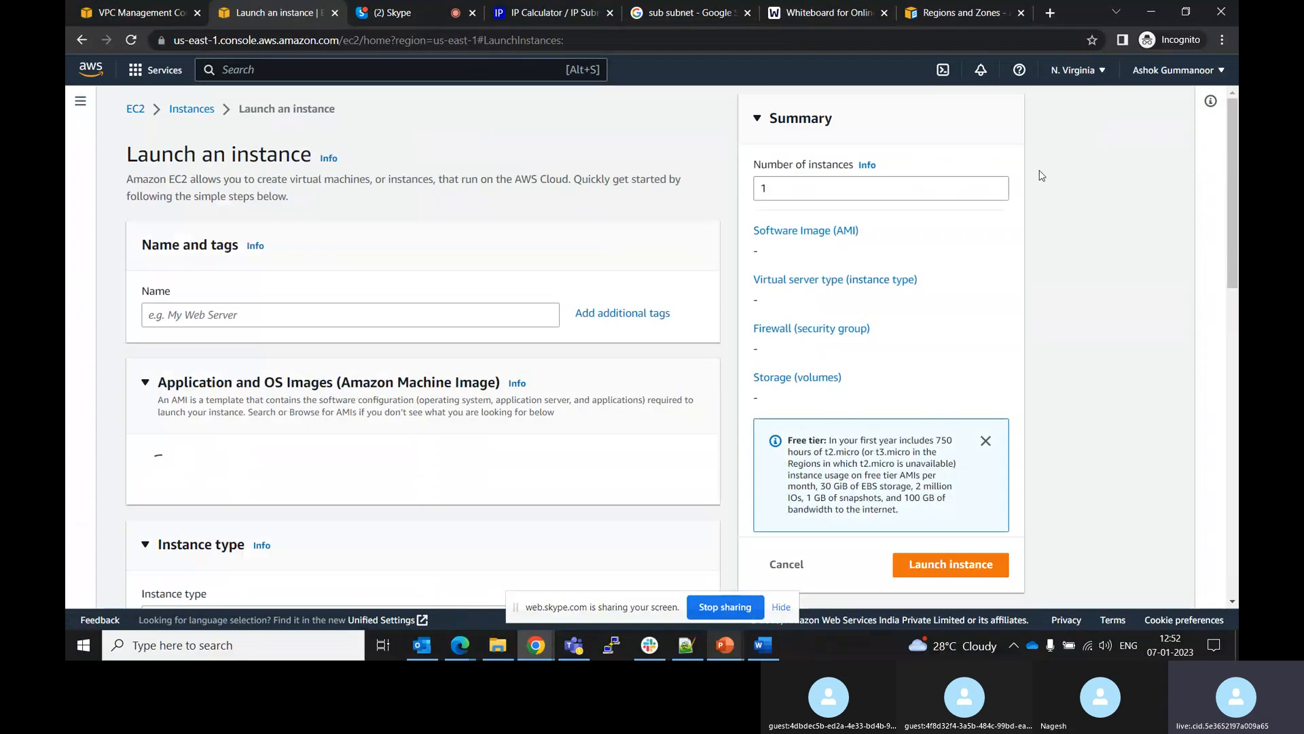
{"action": "left_click", "coordinate": [447, 310]}
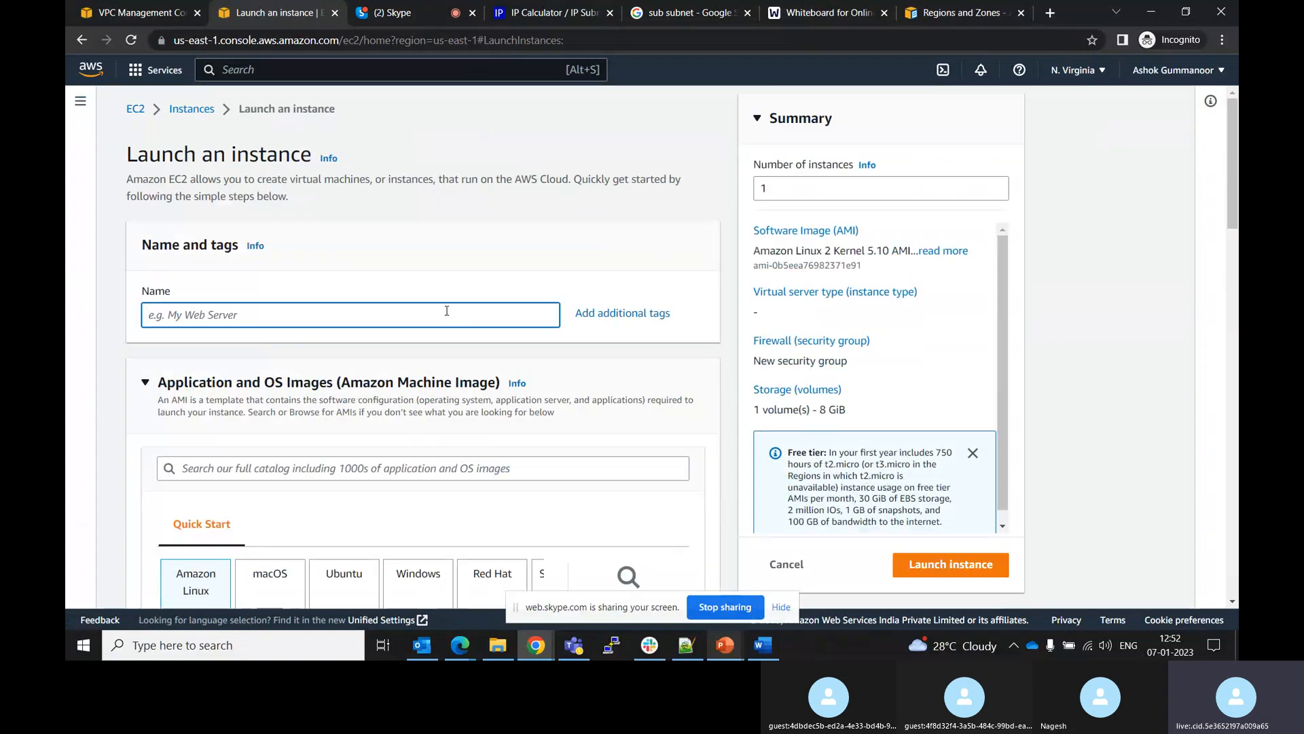
{"action": "type", "text": "Trainin"}
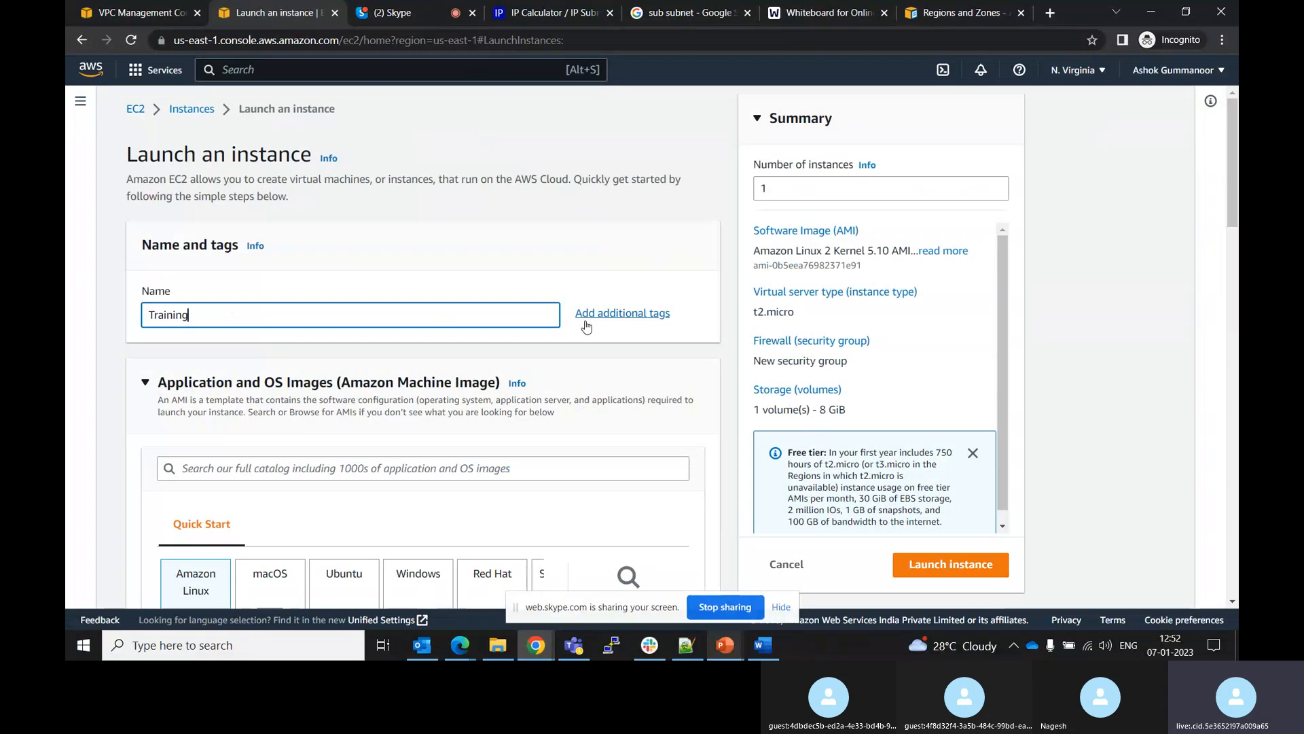
{"action": "key", "text": "ctrl+a"}
{"action": "key", "text": "BackSpace"}
{"action": "type", "text": "Publ"}
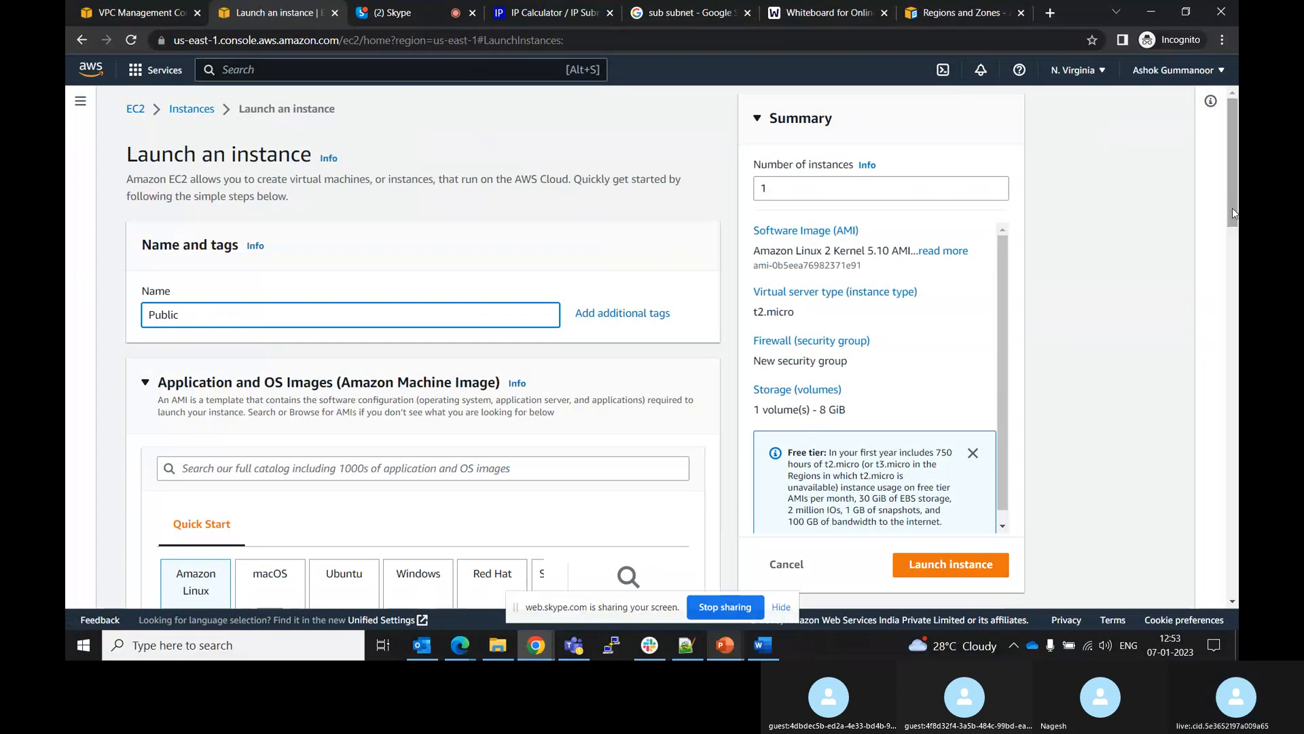
Edit the instance's network settings to use the My-test-vpc VPC and the PublicSubnet subnet
{"action": "left_click_drag", "start_coordinate": [1232, 208], "coordinate": [1231, 280]}
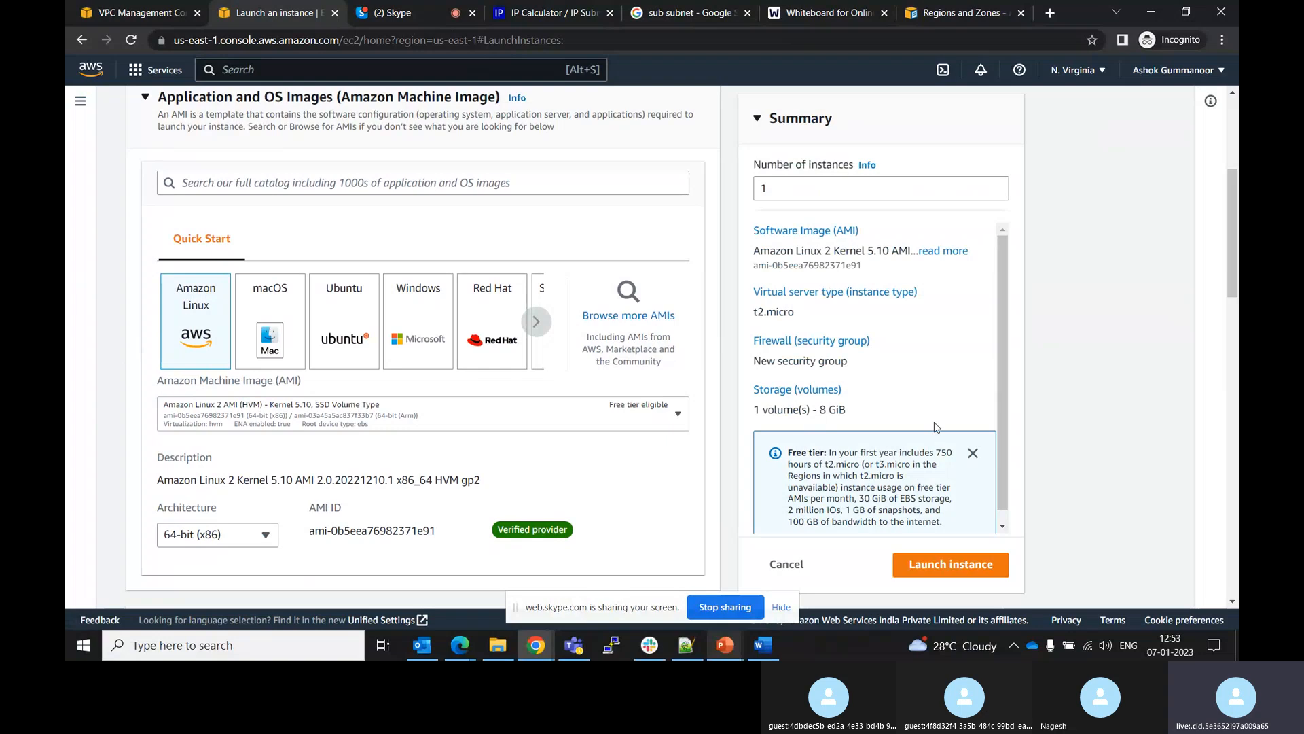
{"action": "left_click_drag", "start_coordinate": [1233, 241], "coordinate": [1233, 416]}
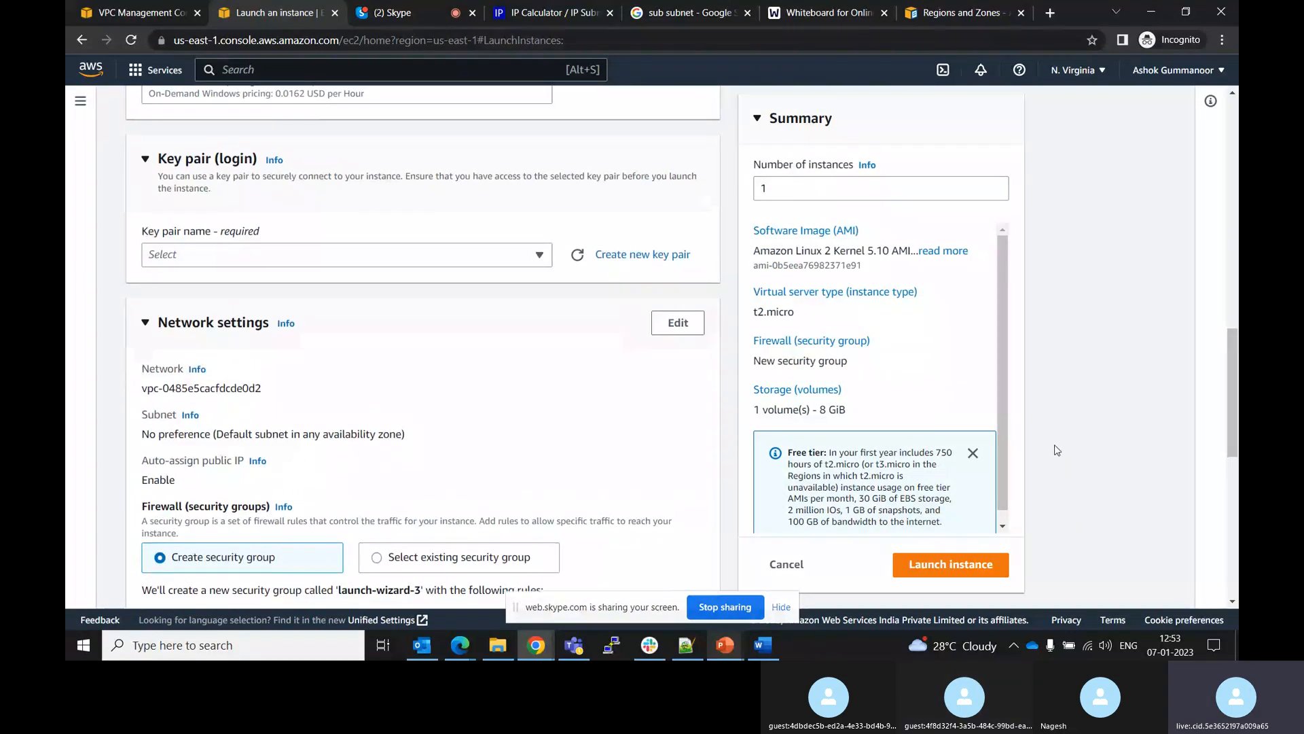
{"action": "left_click", "coordinate": [673, 324]}
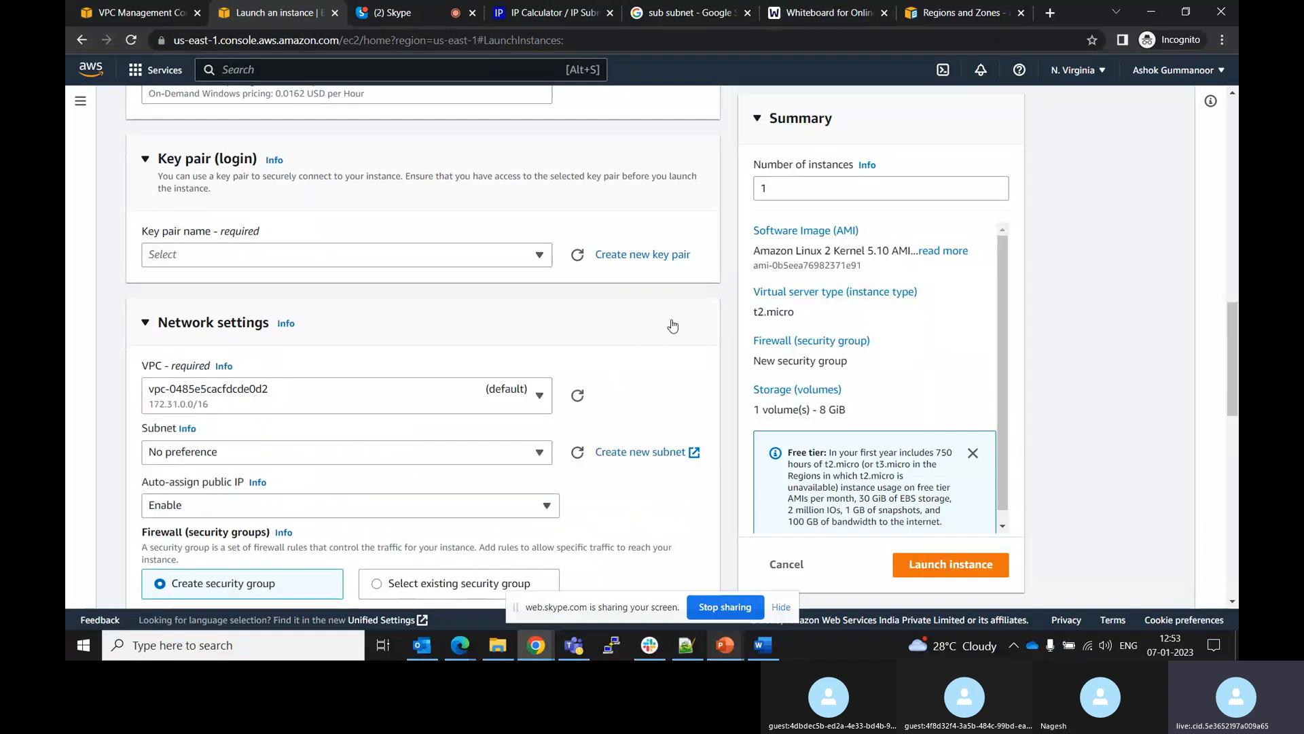
{"action": "left_click", "coordinate": [514, 390]}
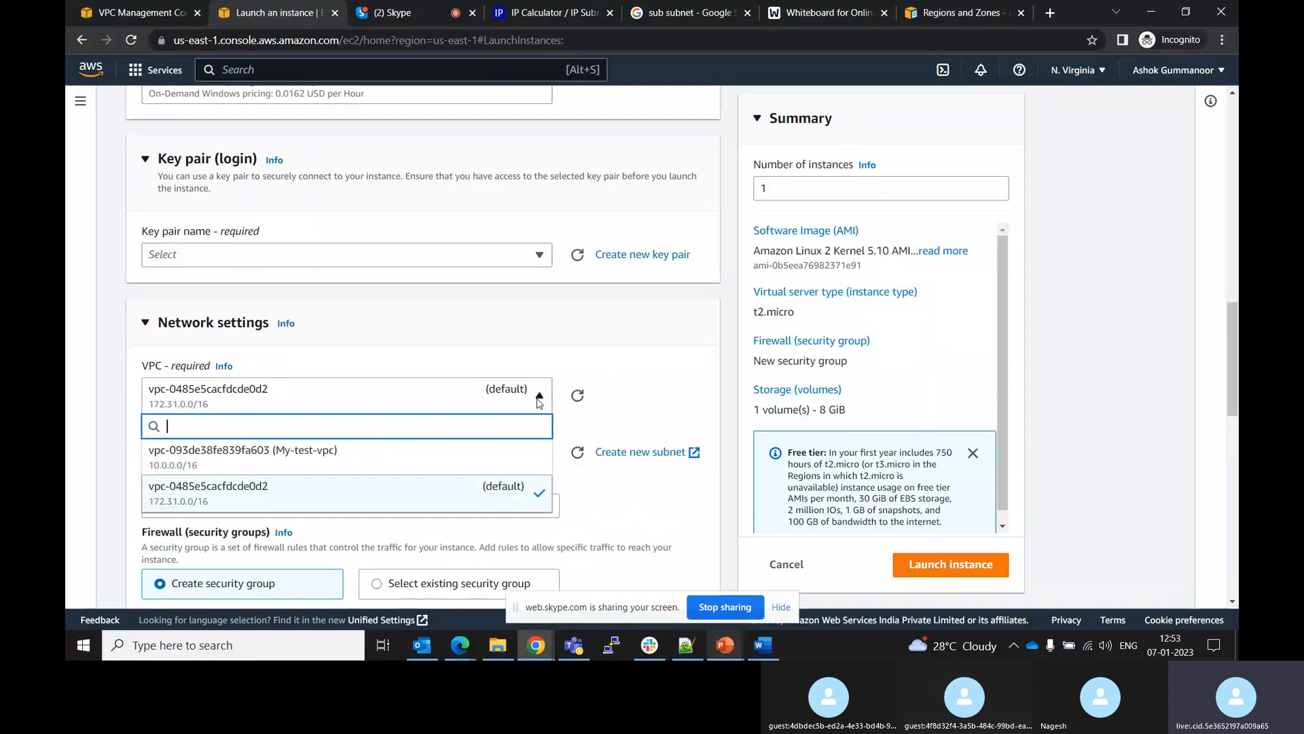
{"action": "left_click", "coordinate": [354, 456]}
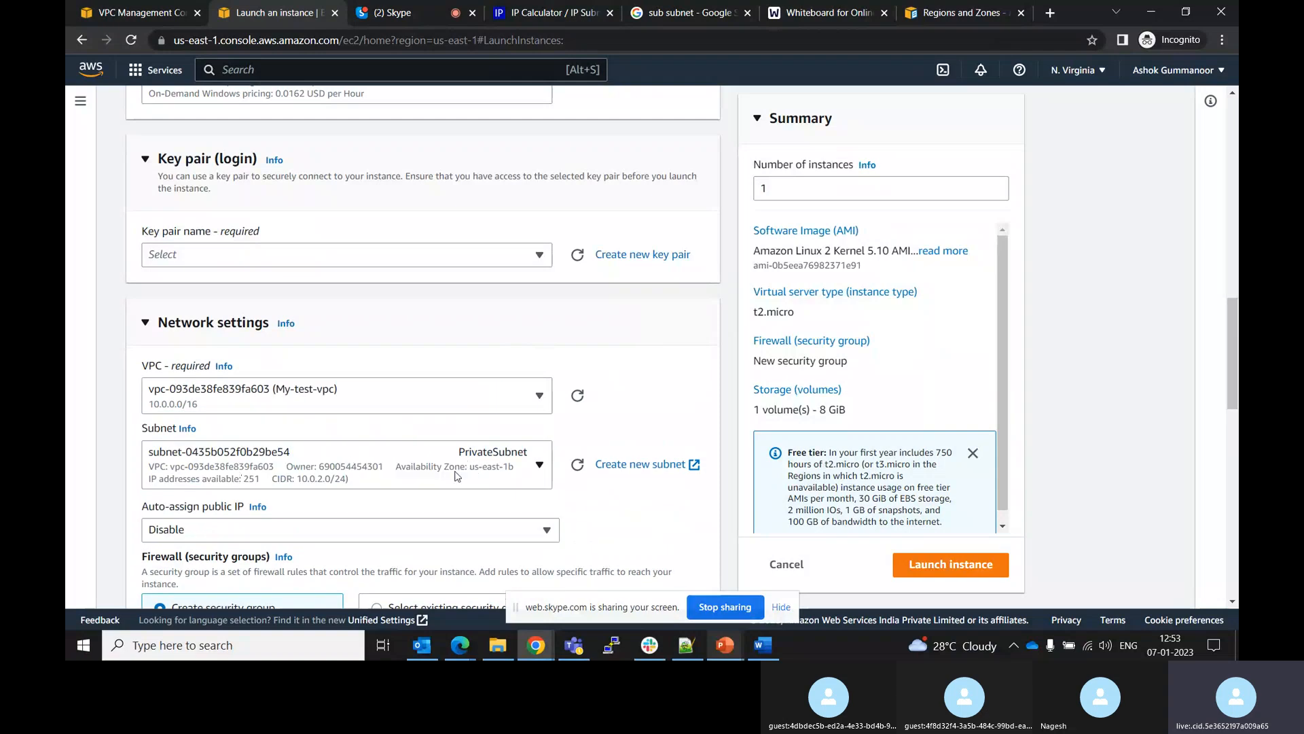
{"action": "left_click", "coordinate": [541, 469]}
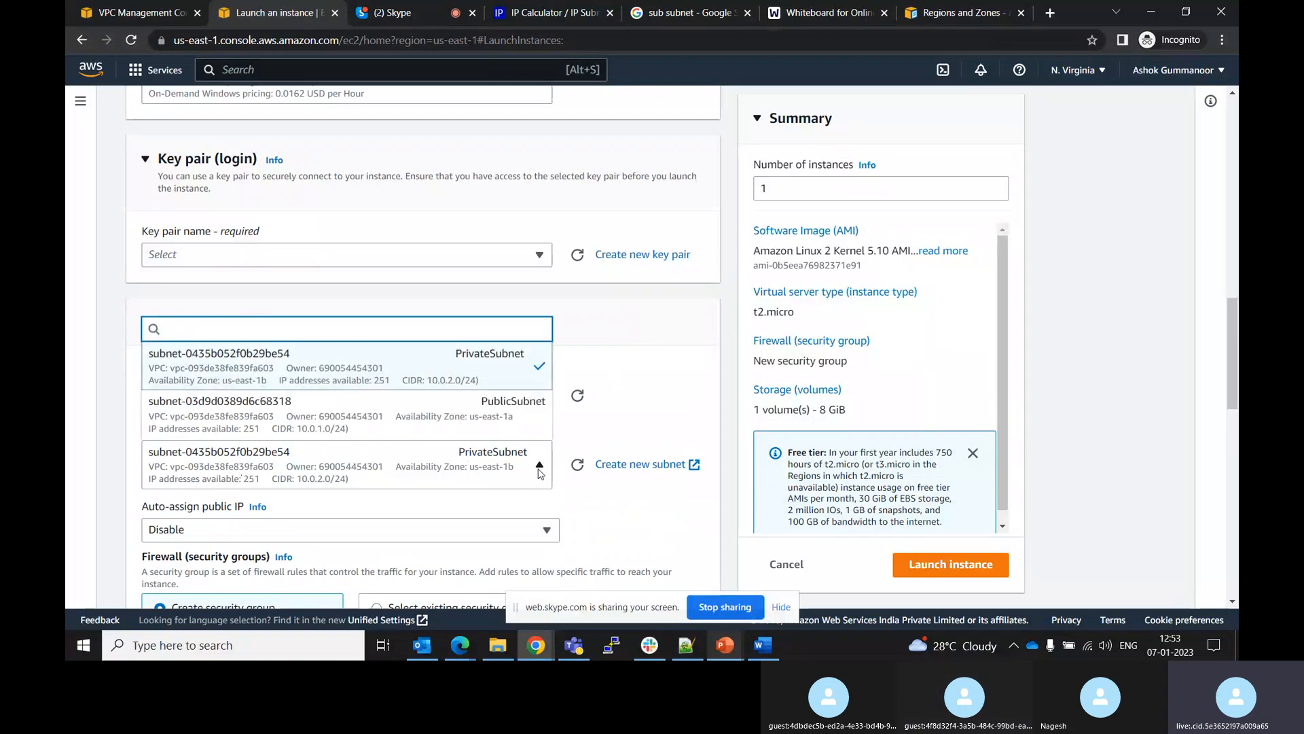
{"action": "left_click", "coordinate": [466, 425]}
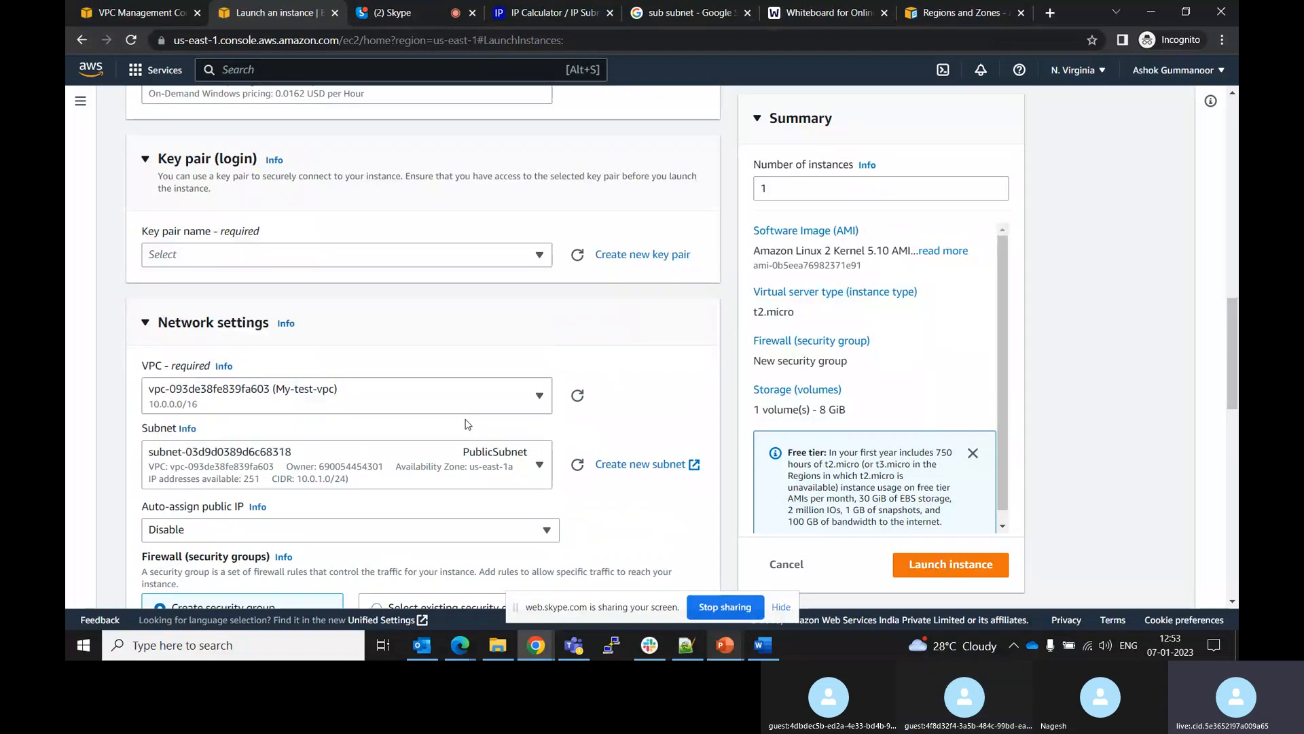
Enable auto-assign public IP for the instance
{"action": "left_click", "coordinate": [530, 537]}
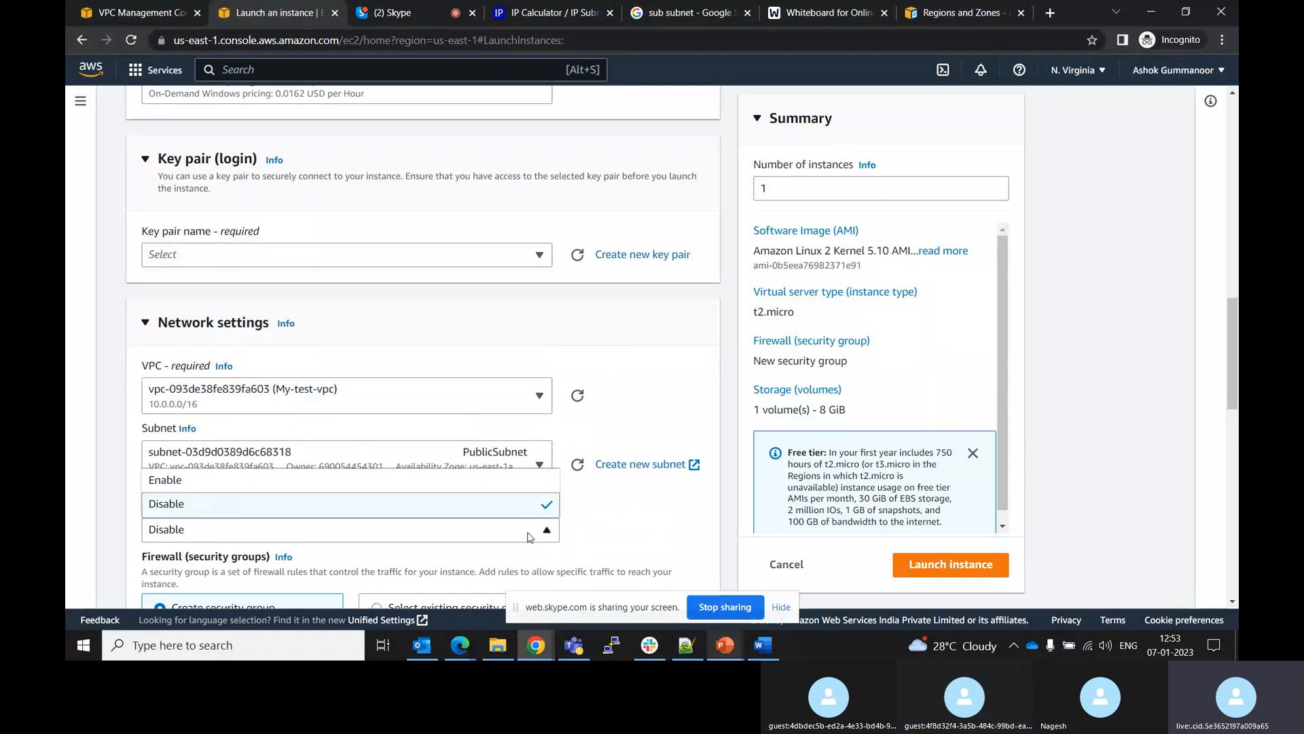
{"action": "left_click", "coordinate": [619, 524]}
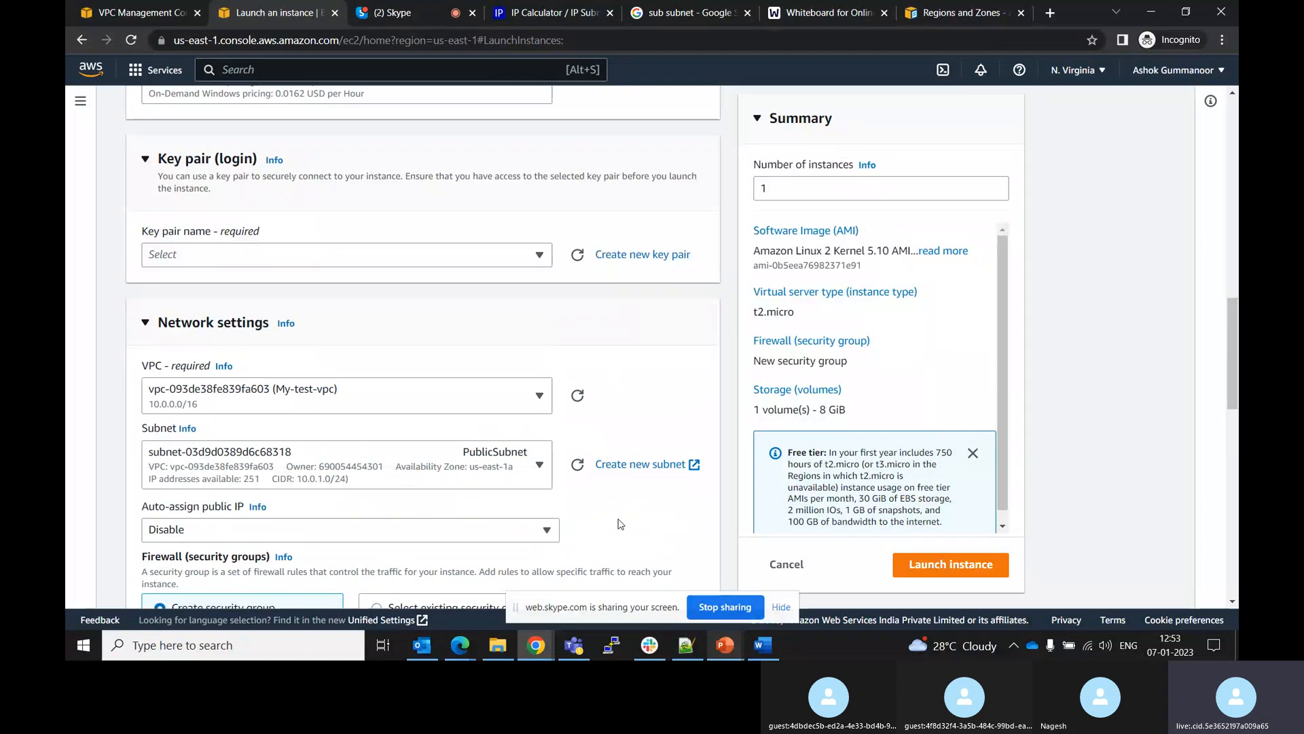
{"action": "left_click", "coordinate": [546, 533]}
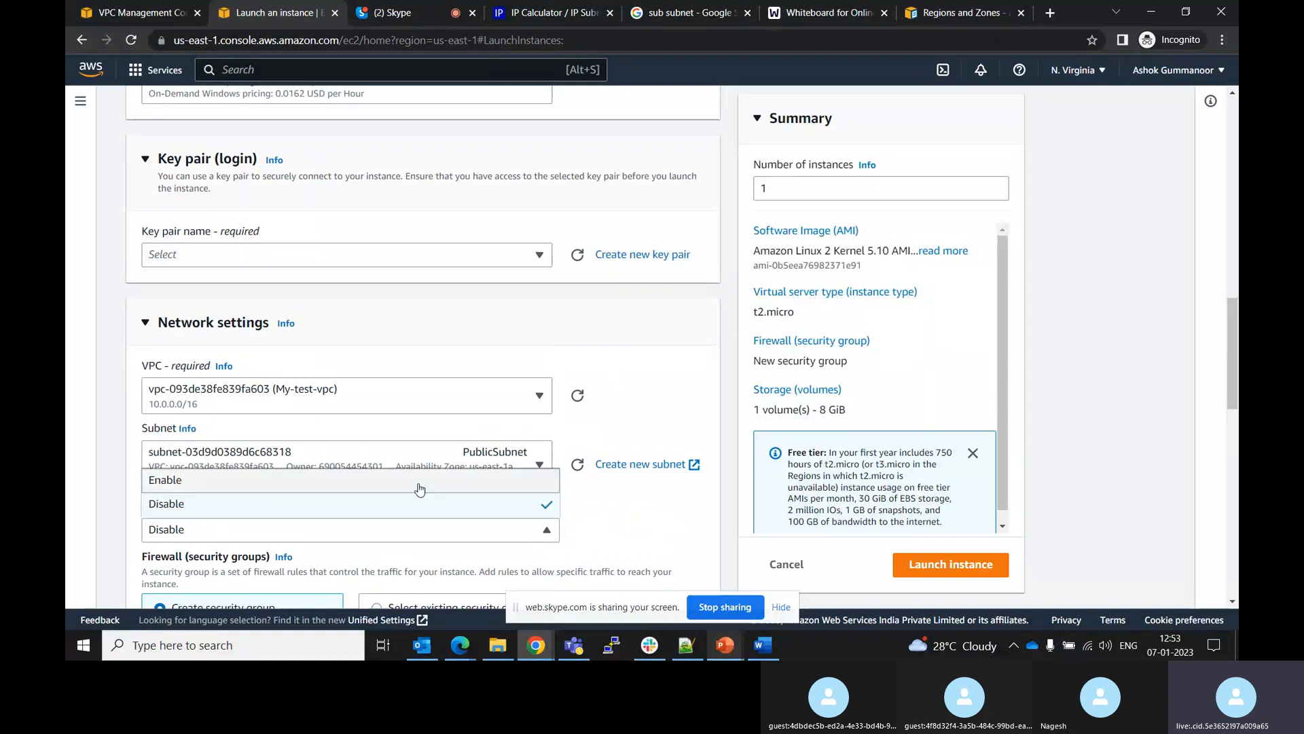
{"action": "left_click", "coordinate": [398, 479]}
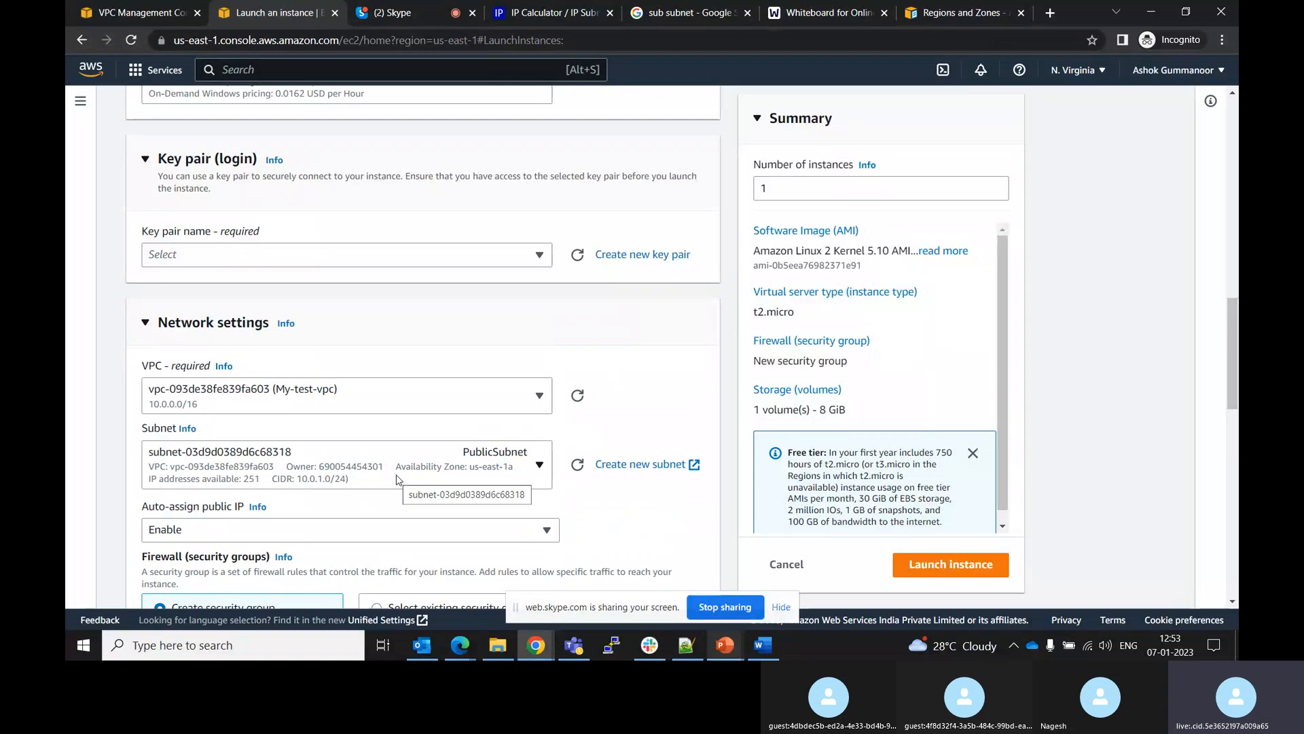
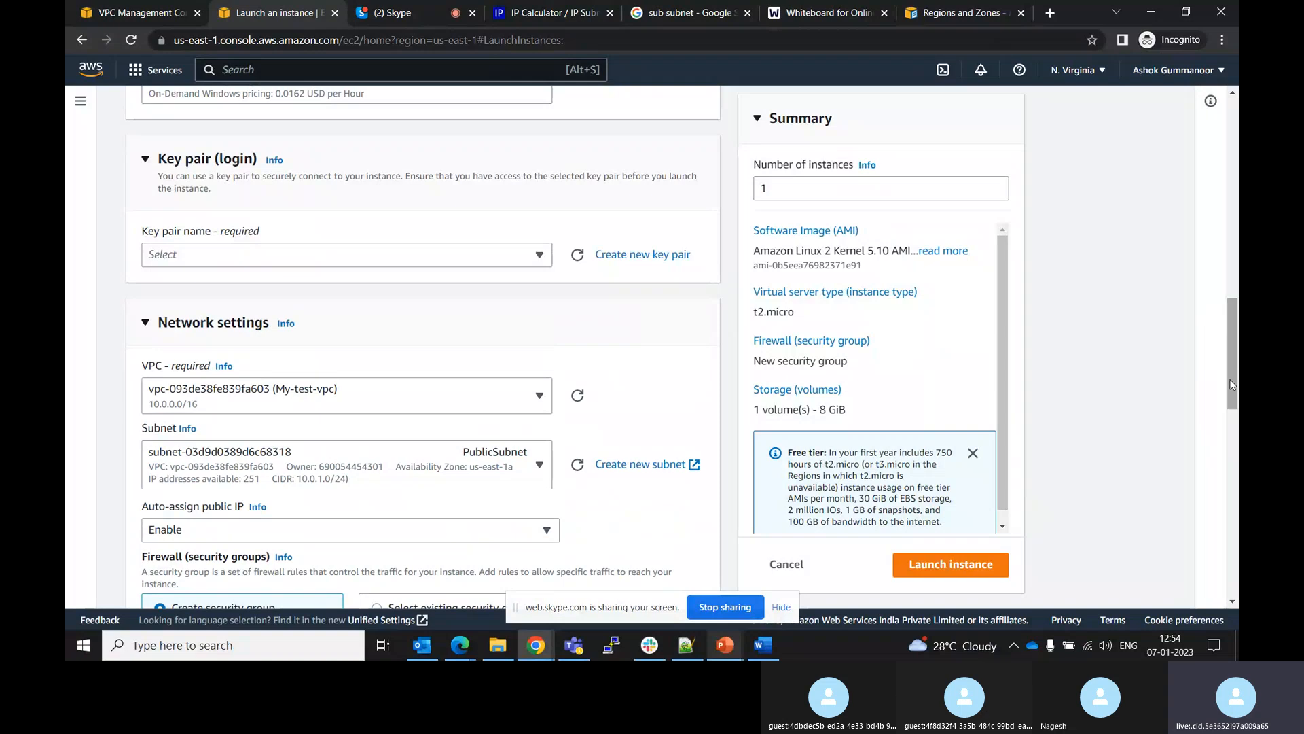
Set the SSH inbound rule's source type to Custom
{"action": "left_click_drag", "start_coordinate": [1231, 388], "coordinate": [1226, 419]}
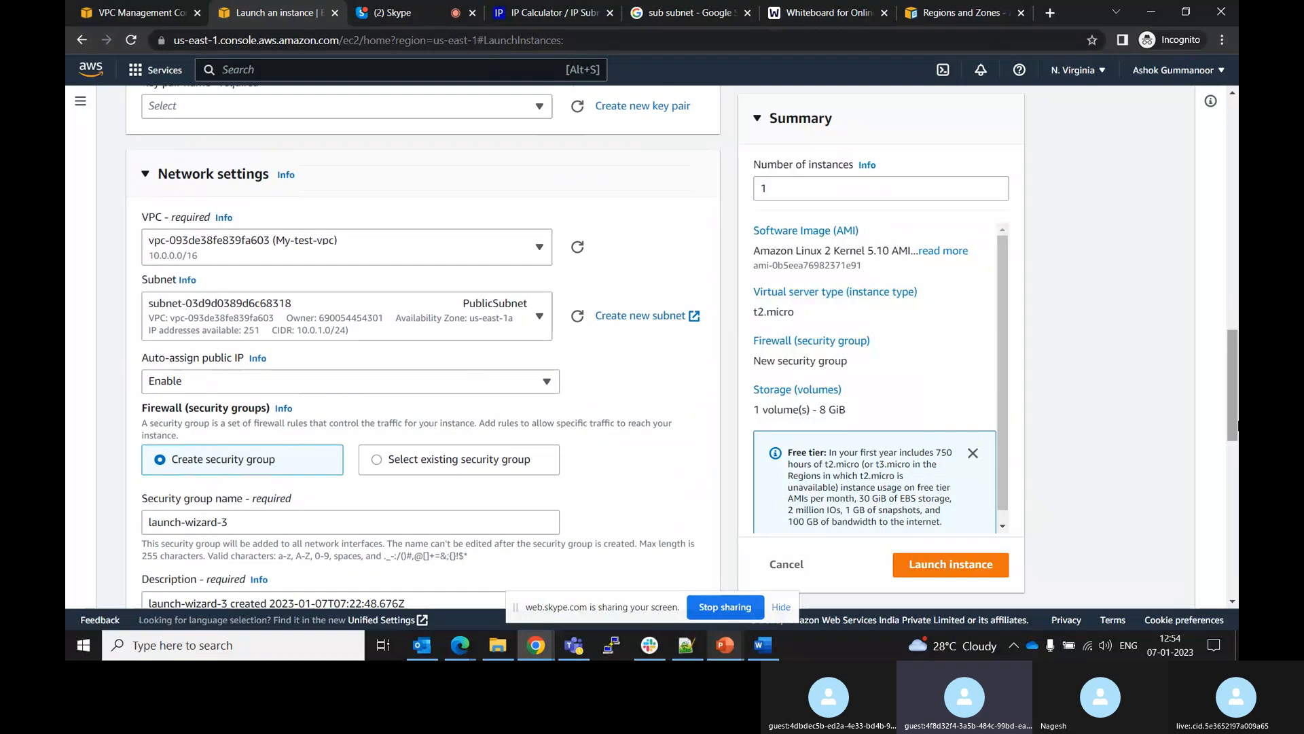
{"action": "scroll", "coordinate": [1233, 416], "scroll_direction": "down", "scroll_amount": 1}
{"action": "scroll", "coordinate": [1237, 452], "scroll_direction": "down", "scroll_amount": 3}
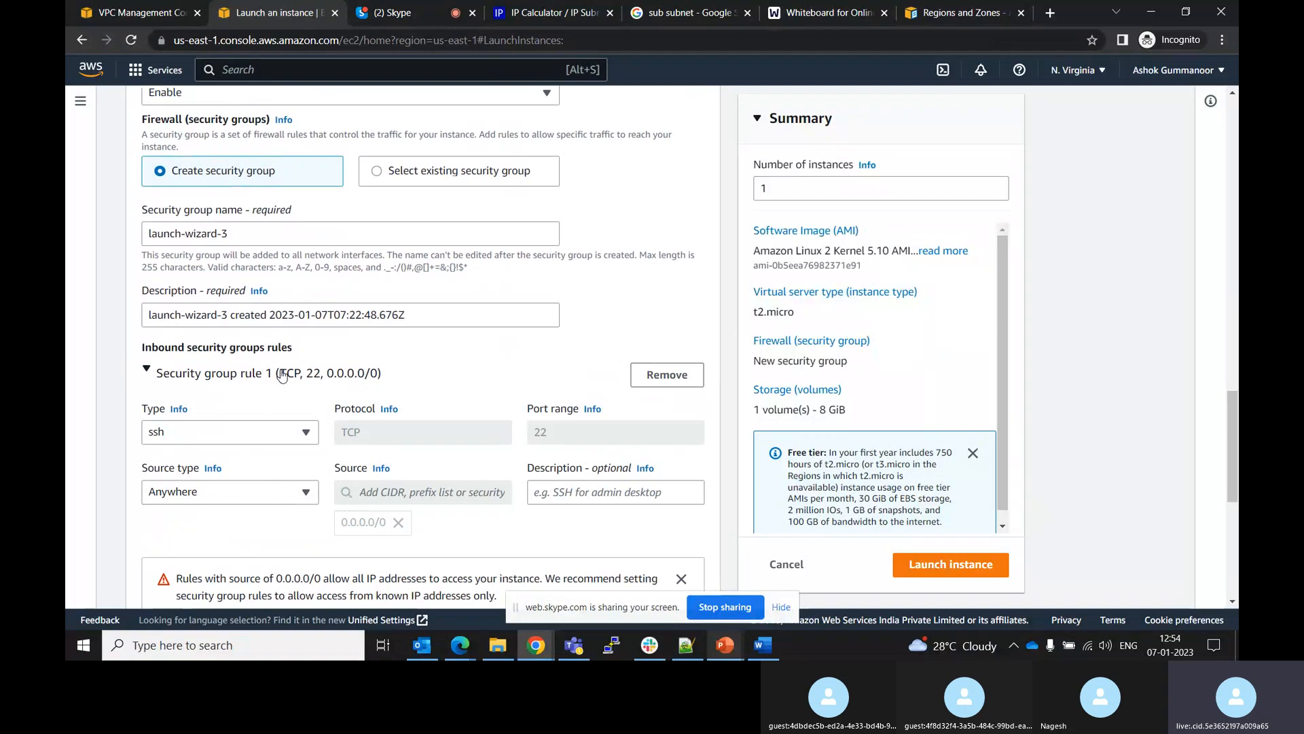
{"action": "left_click", "coordinate": [305, 492]}
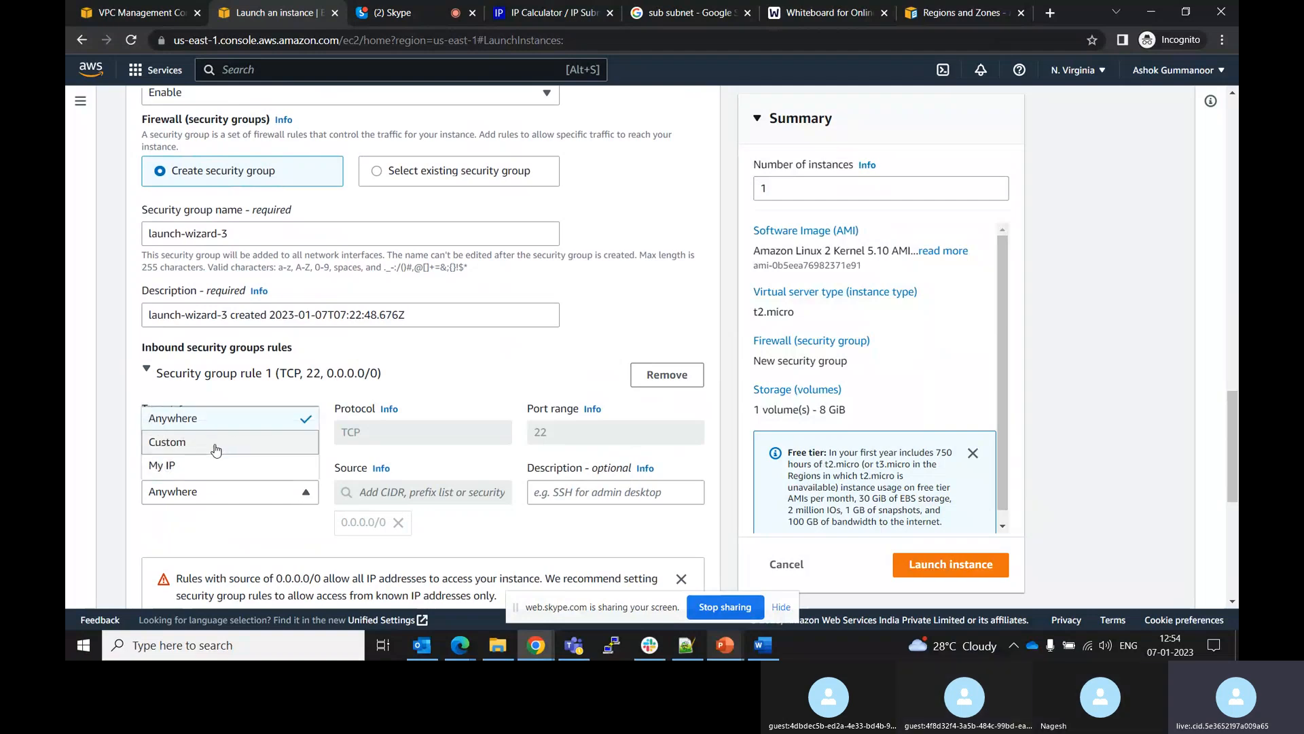
{"action": "left_click", "coordinate": [442, 448]}
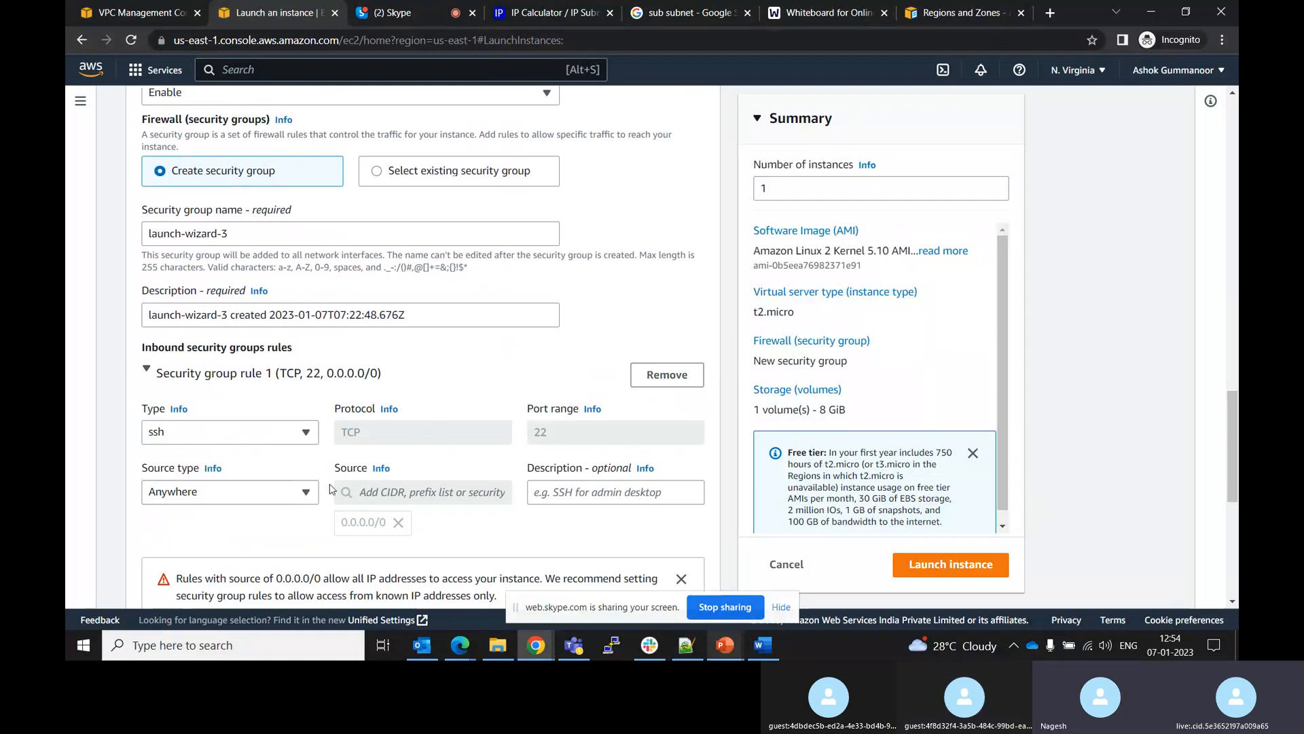
{"action": "left_click", "coordinate": [288, 495]}
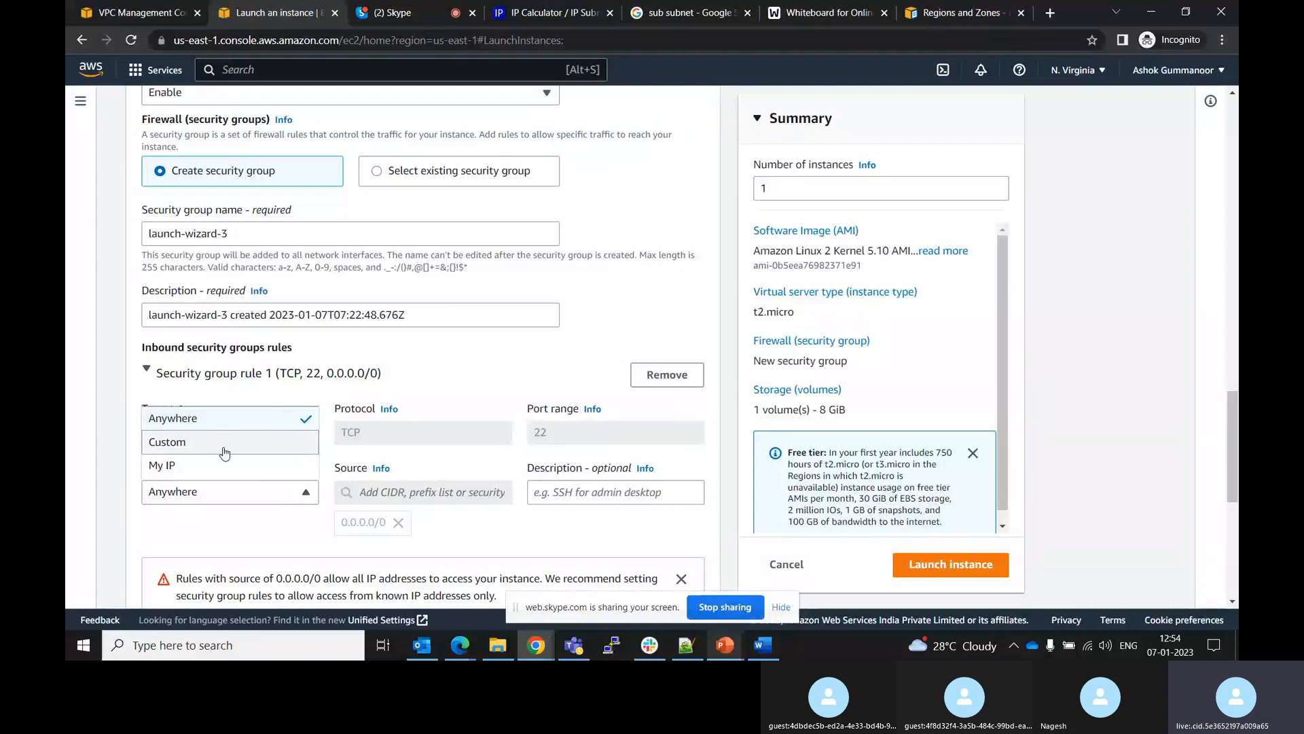
{"action": "left_click", "coordinate": [409, 483]}
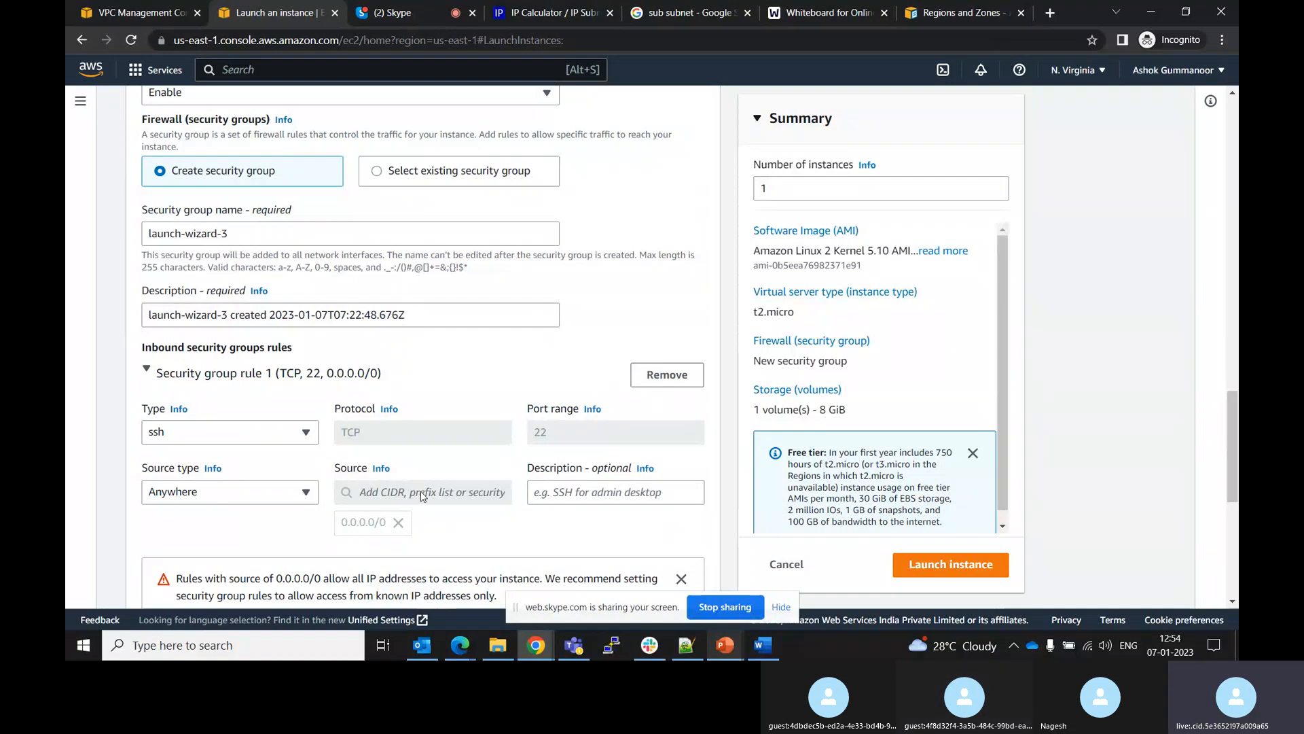
{"action": "left_click", "coordinate": [287, 492]}
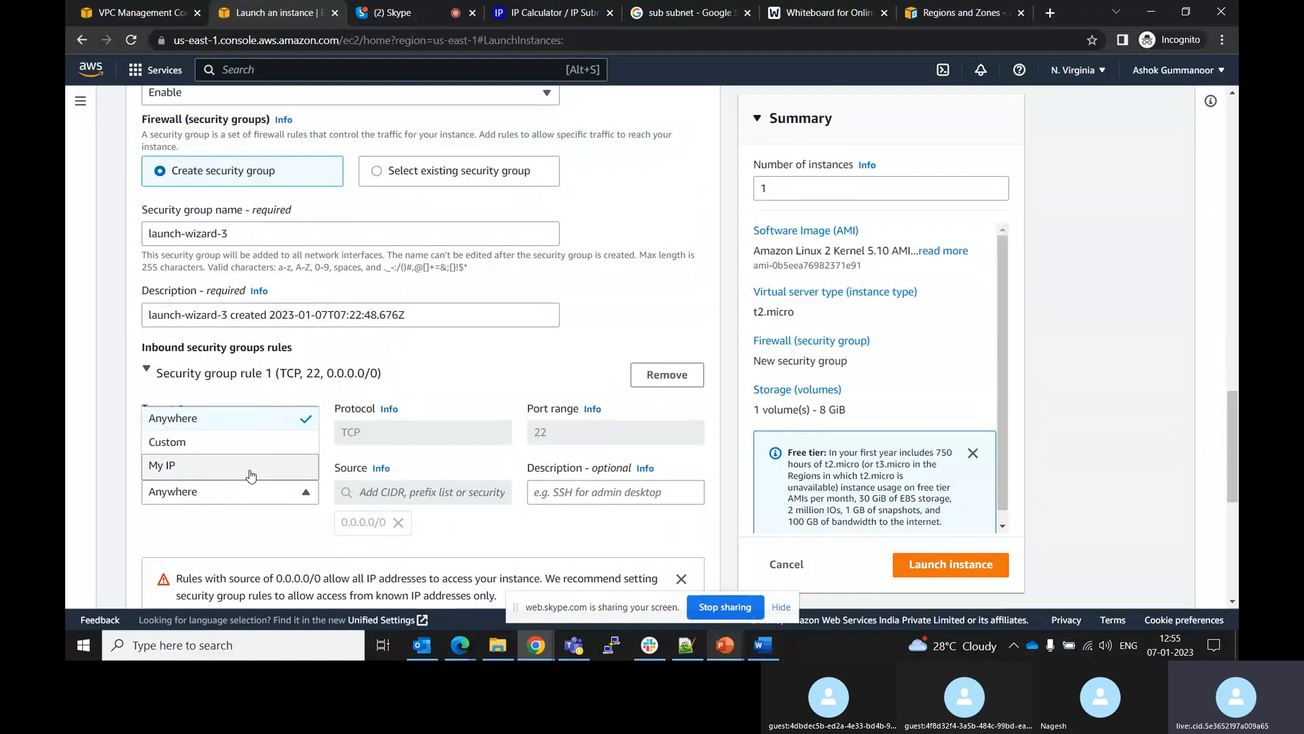
{"action": "left_click", "coordinate": [271, 447]}
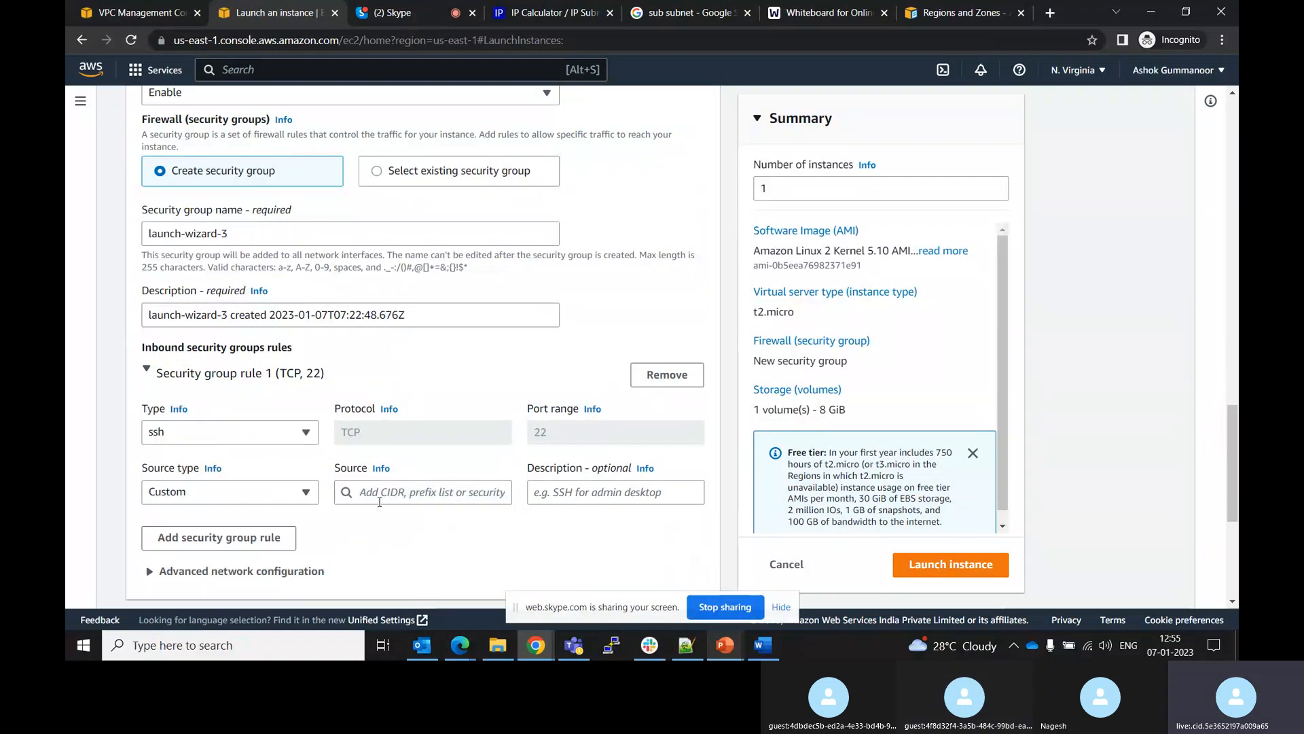
Browse the CIDR block and prefix list options offered for the SSH rule's source
{"action": "left_click", "coordinate": [390, 497]}
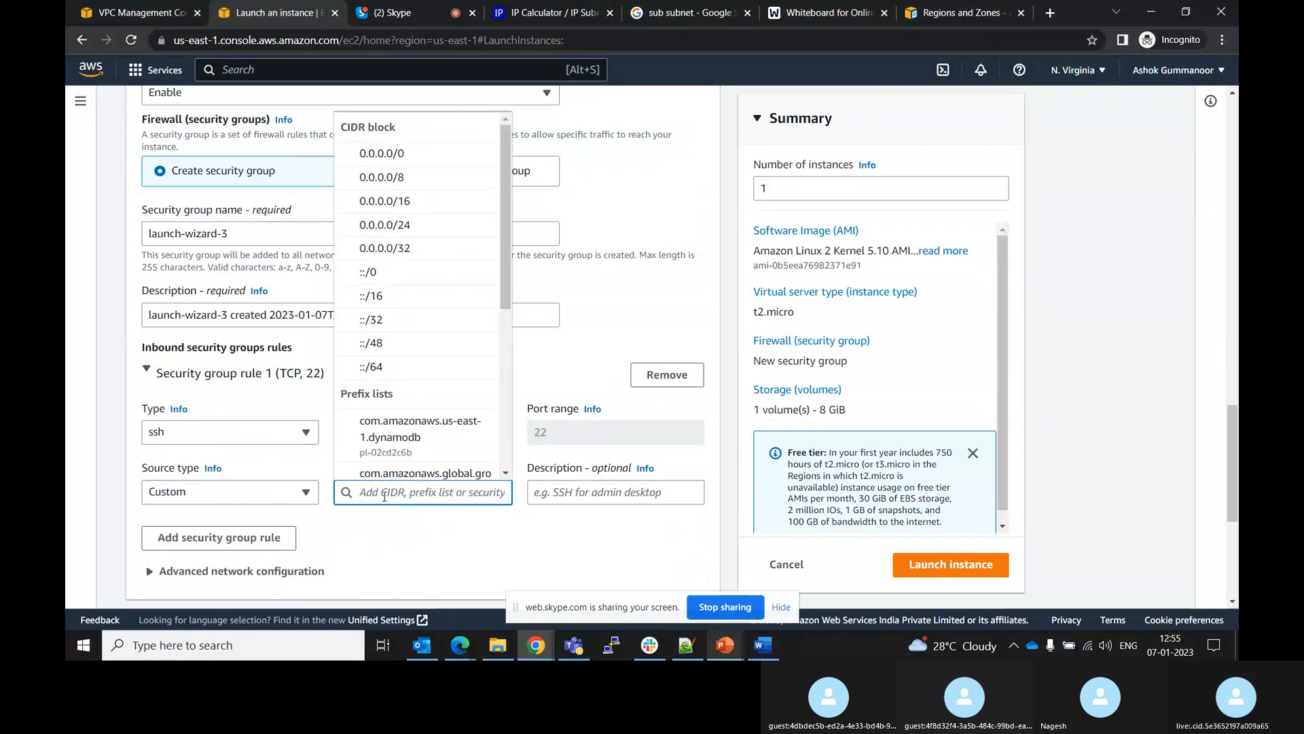
{"action": "left_click_drag", "start_coordinate": [502, 266], "coordinate": [502, 361]}
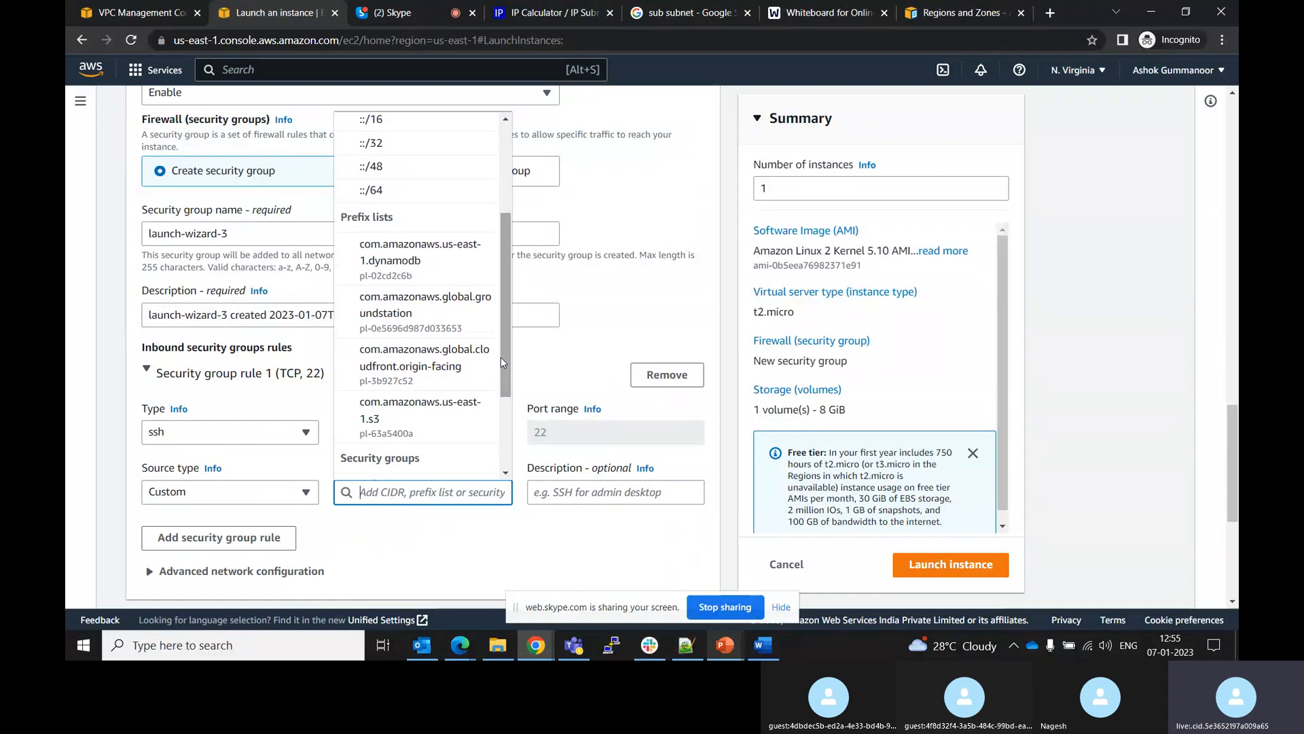
{"action": "scroll", "coordinate": [504, 373], "scroll_direction": "down", "scroll_amount": 2}
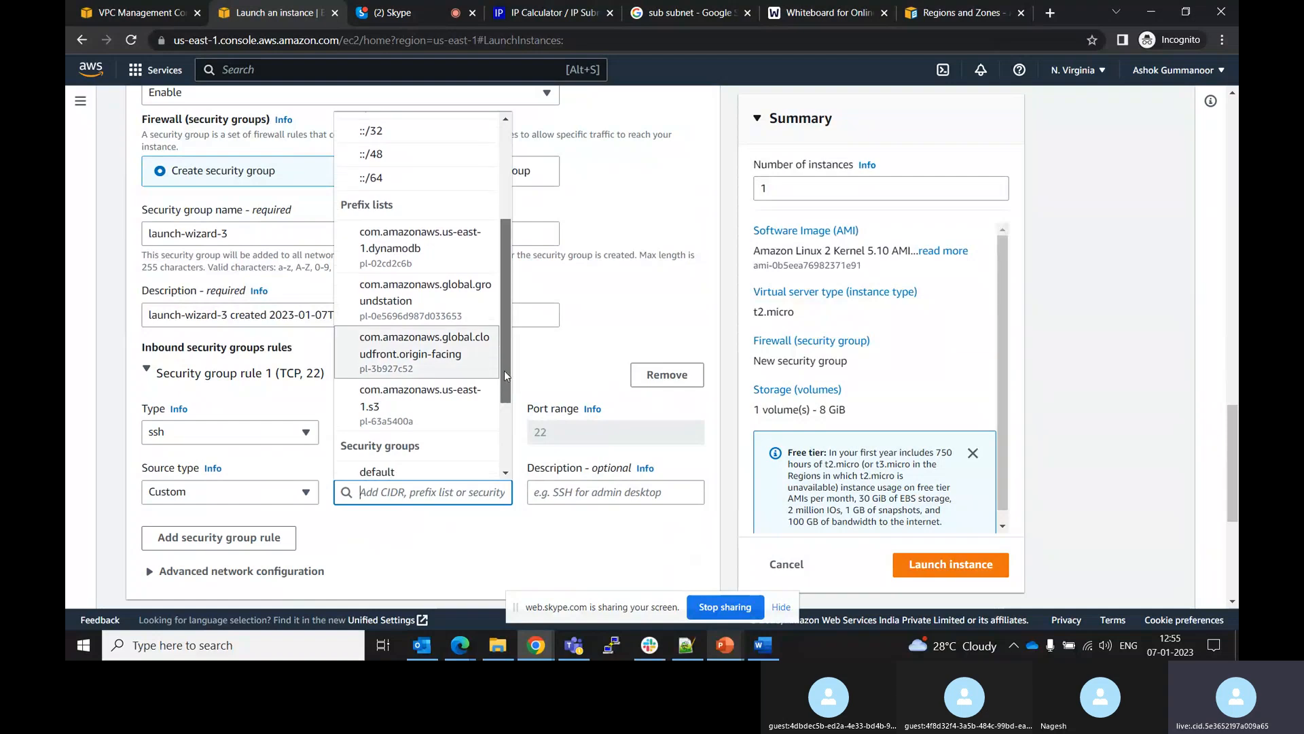
{"action": "left_click_drag", "start_coordinate": [504, 370], "coordinate": [514, 276]}
{"action": "left_click", "coordinate": [378, 543]}
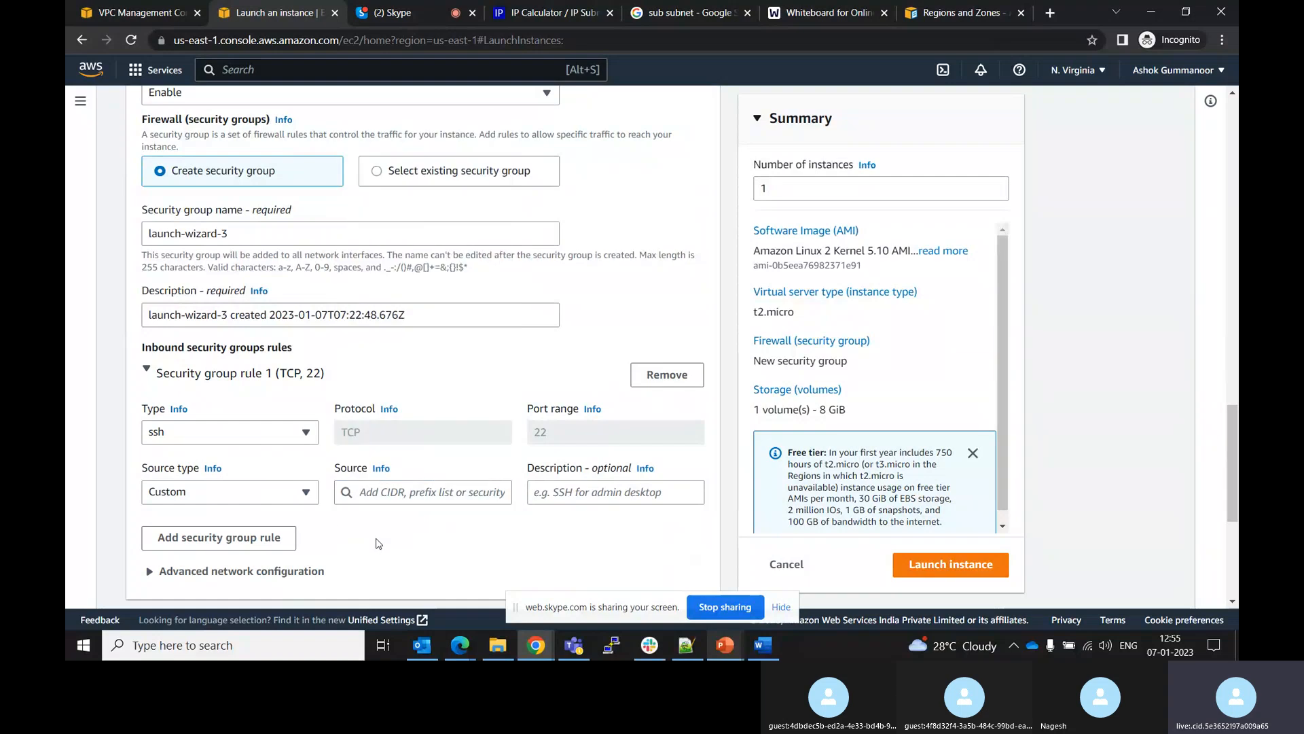
{"action": "left_click", "coordinate": [376, 173]}
{"action": "left_click", "coordinate": [433, 234]}
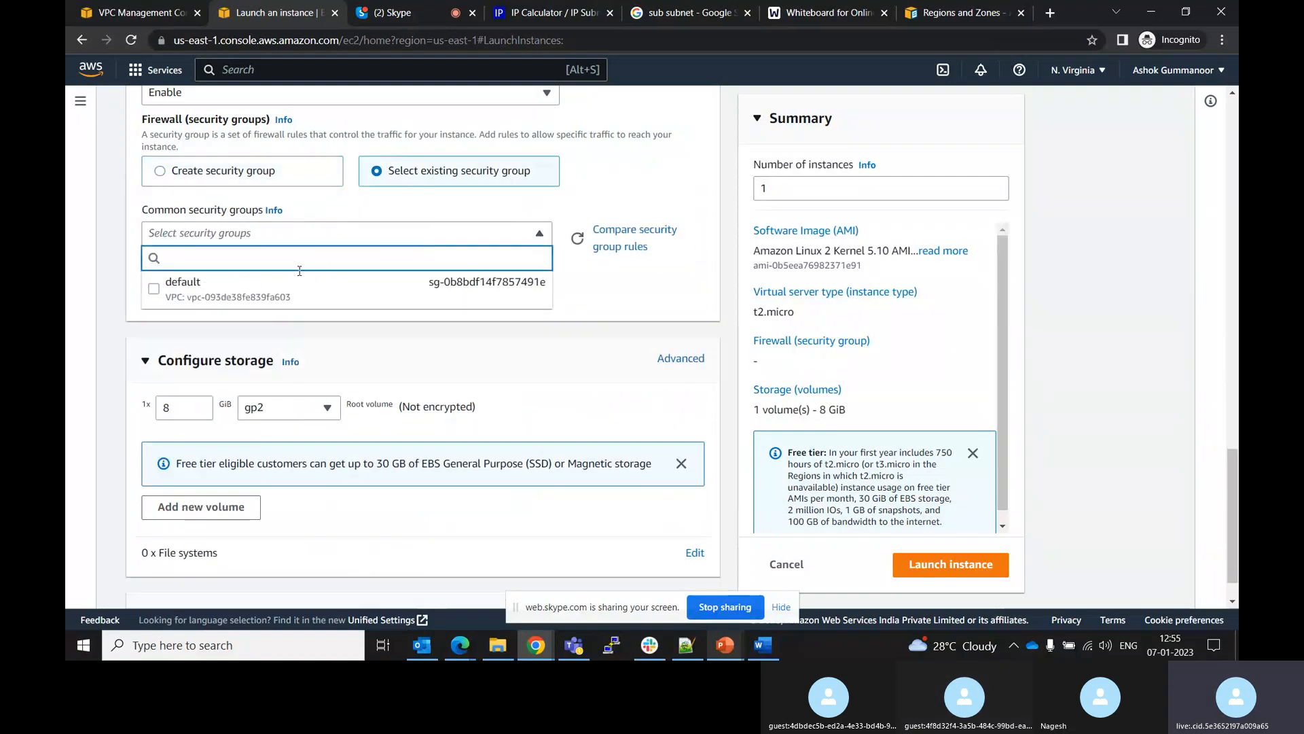
{"action": "left_click", "coordinate": [237, 168]}
{"action": "left_click", "coordinate": [236, 169]}
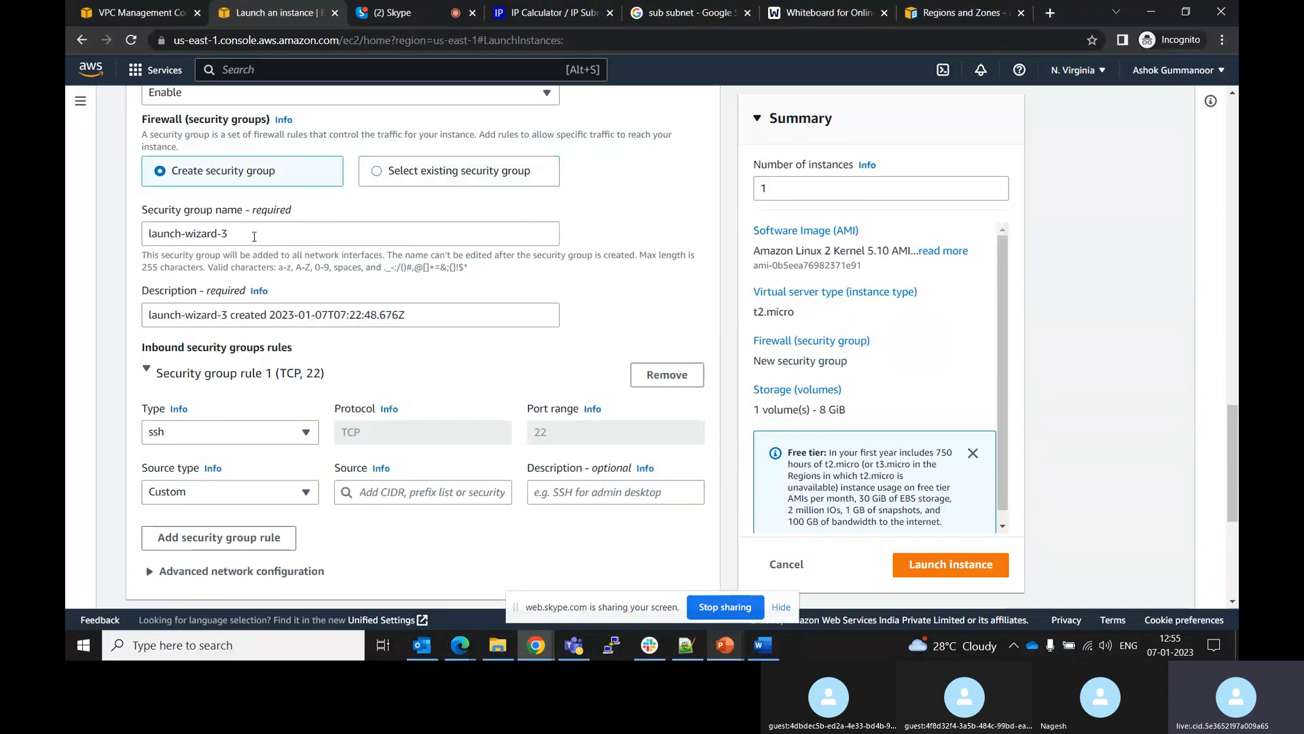
Rename the new security group to Sg-Public
{"action": "left_click_drag", "start_coordinate": [235, 233], "coordinate": [108, 235]}
{"action": "key", "text": "BackSpace"}
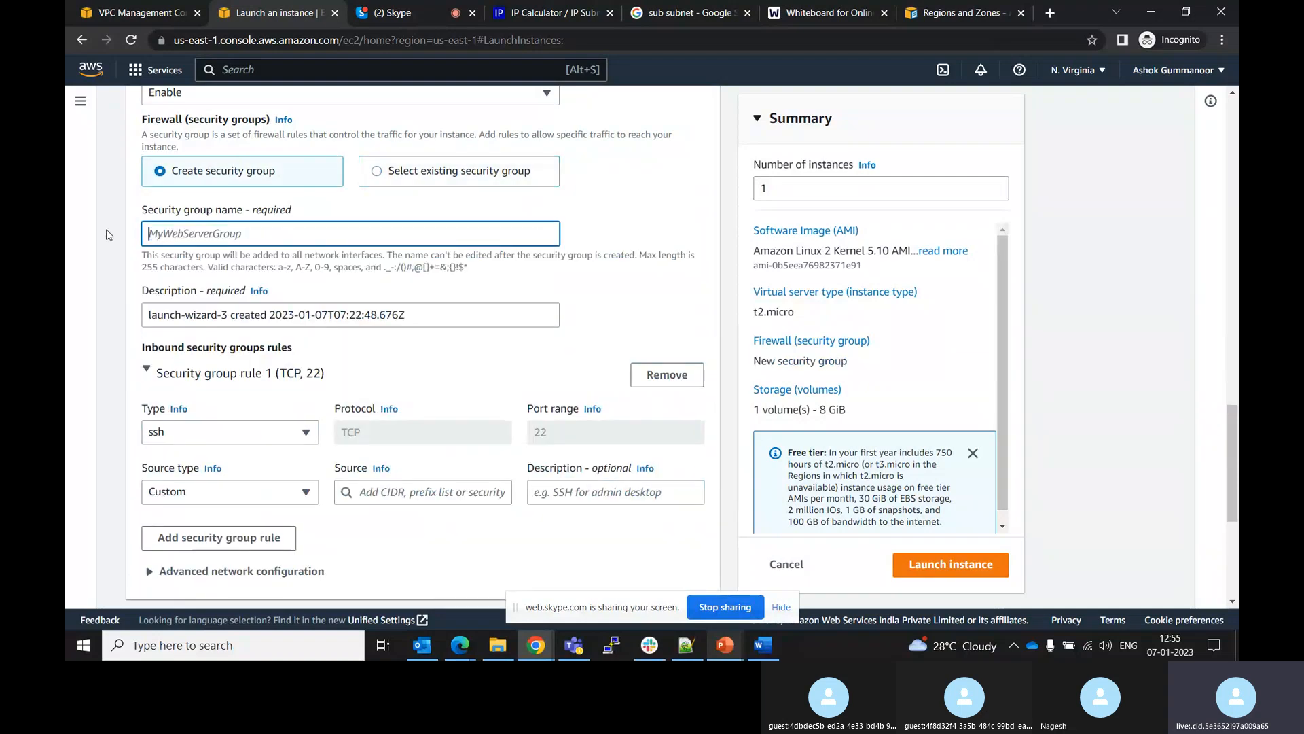
{"action": "type", "text": "Sg-Publiuc"}
Start creating a new key pair and name it Demo
{"action": "left_click_drag", "start_coordinate": [1231, 420], "coordinate": [1236, 520]}
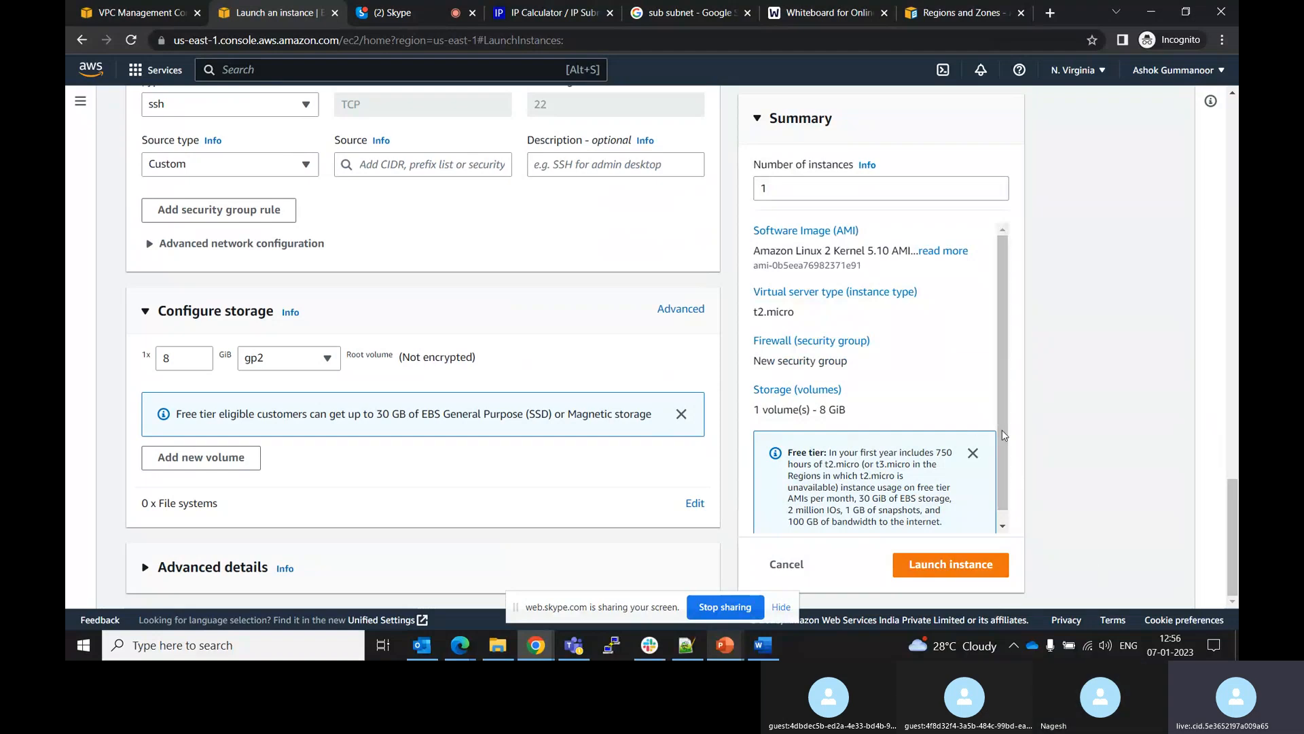
{"action": "left_click_drag", "start_coordinate": [1236, 500], "coordinate": [1197, 394]}
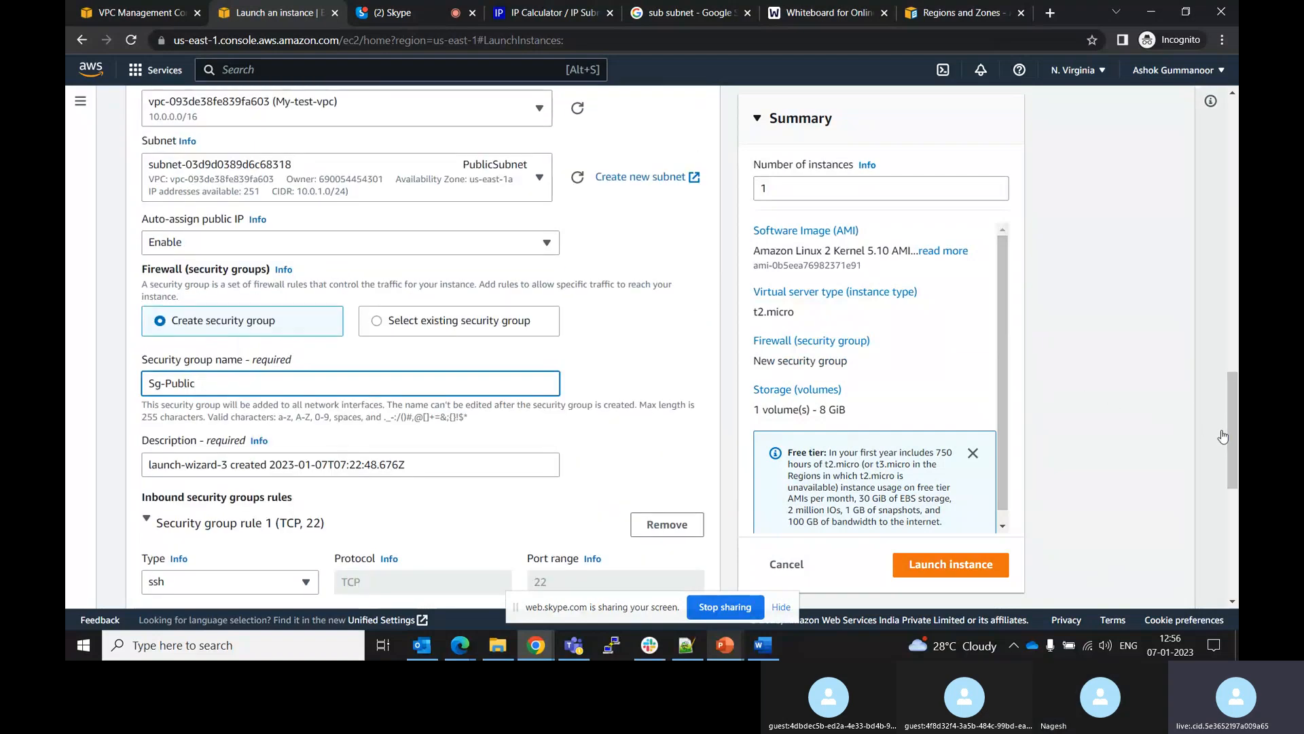
{"action": "left_click_drag", "start_coordinate": [1231, 435], "coordinate": [1226, 377]}
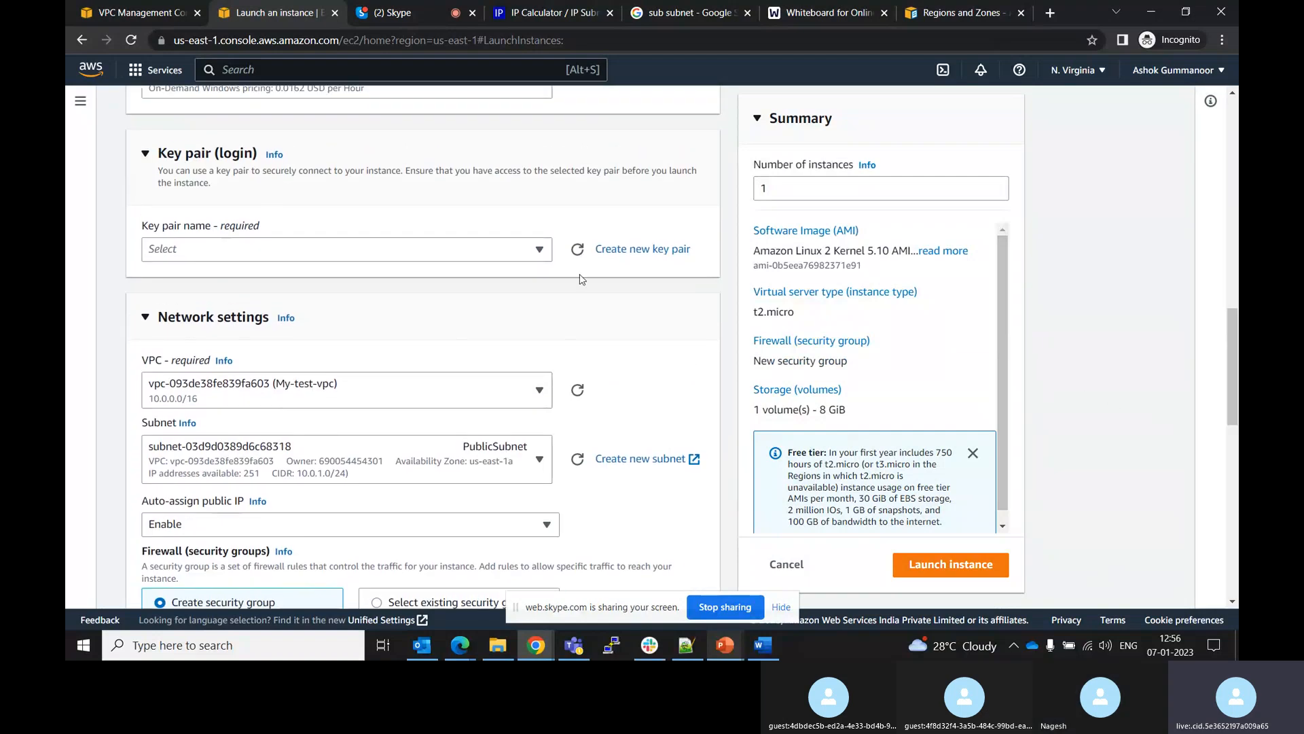
{"action": "left_click", "coordinate": [503, 255]}
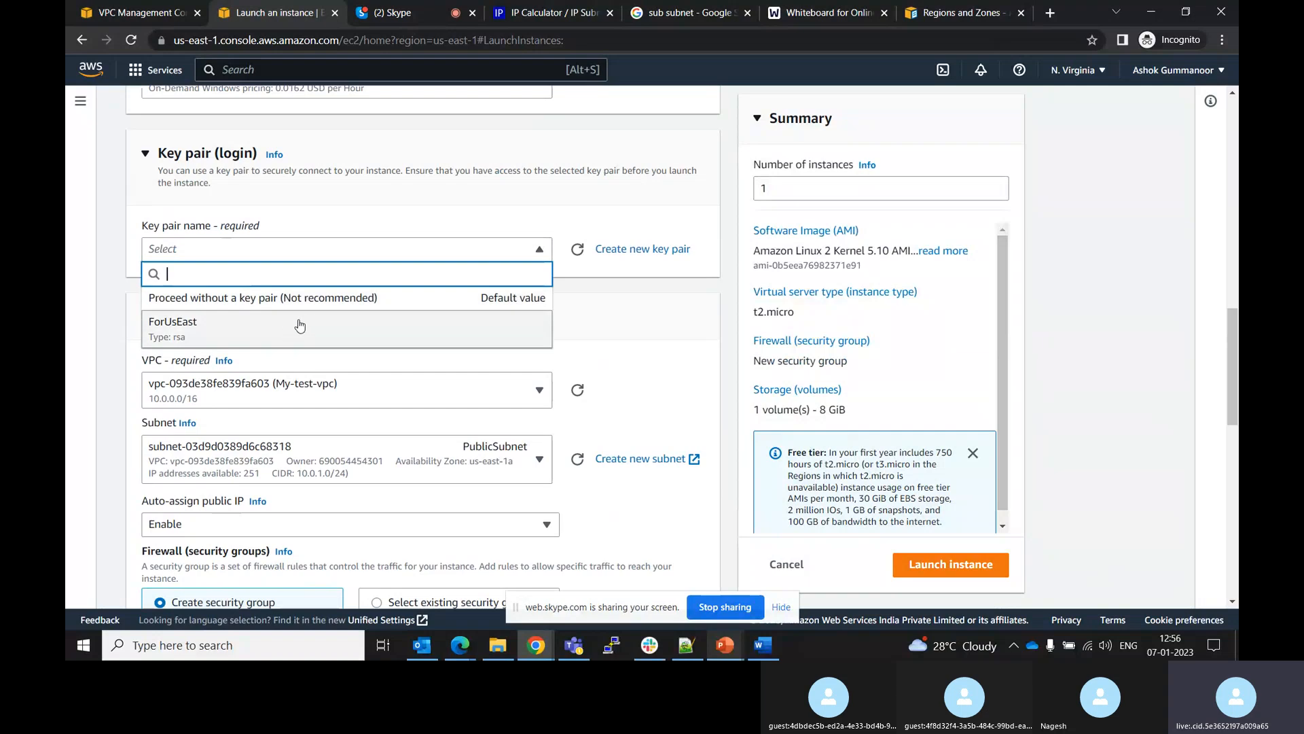
{"action": "left_click", "coordinate": [627, 250]}
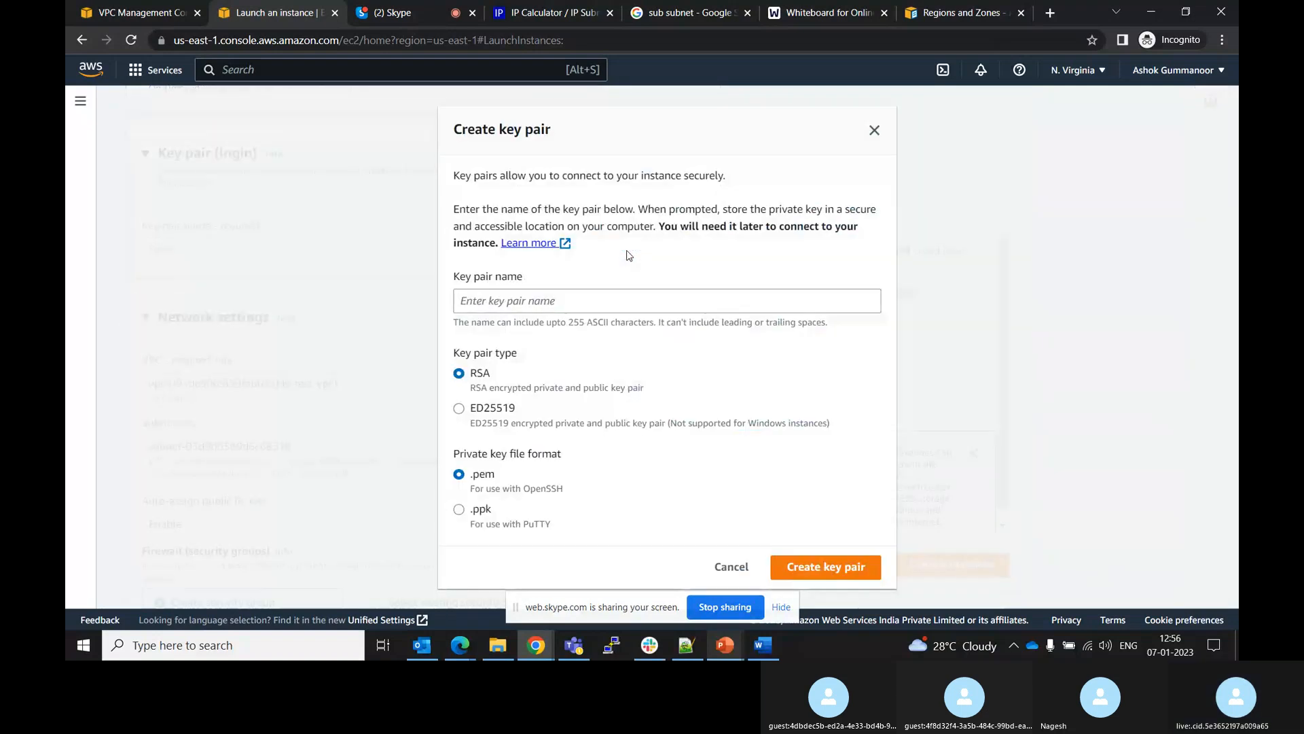
{"action": "left_click", "coordinate": [505, 292]}
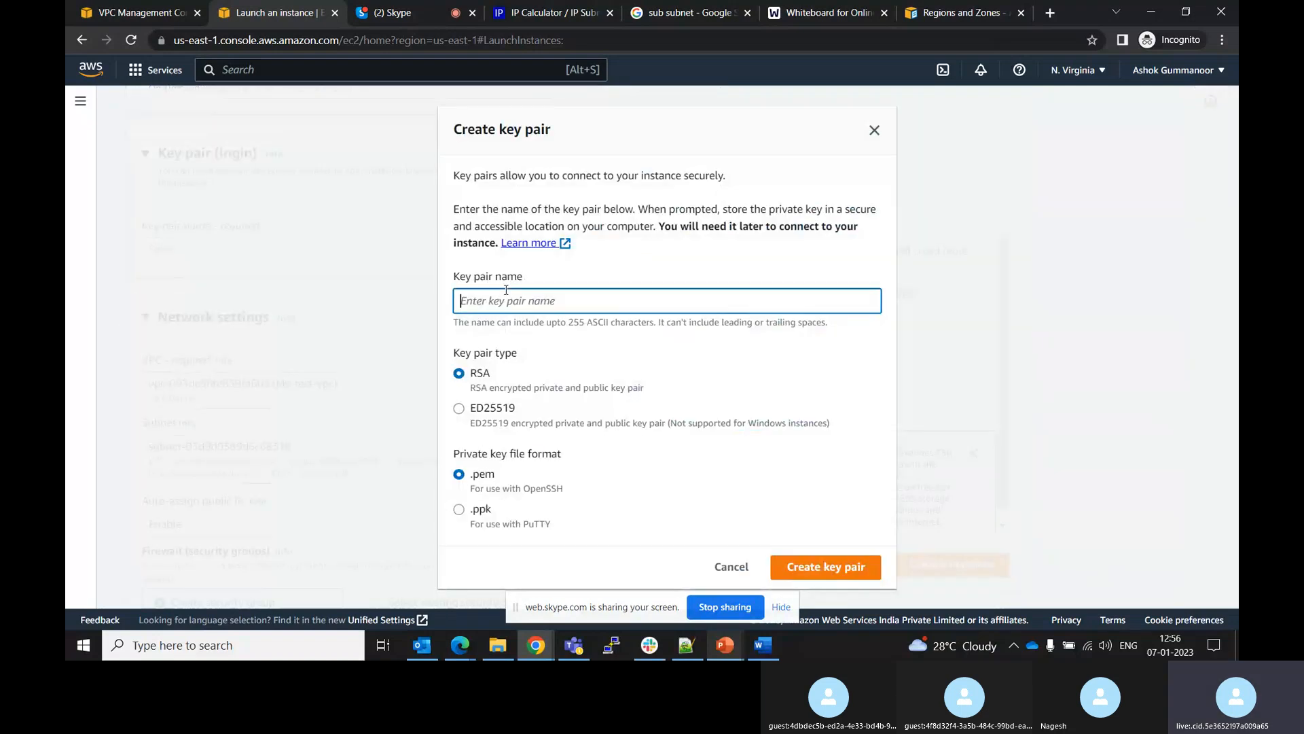
{"action": "type", "text": "Demo"}
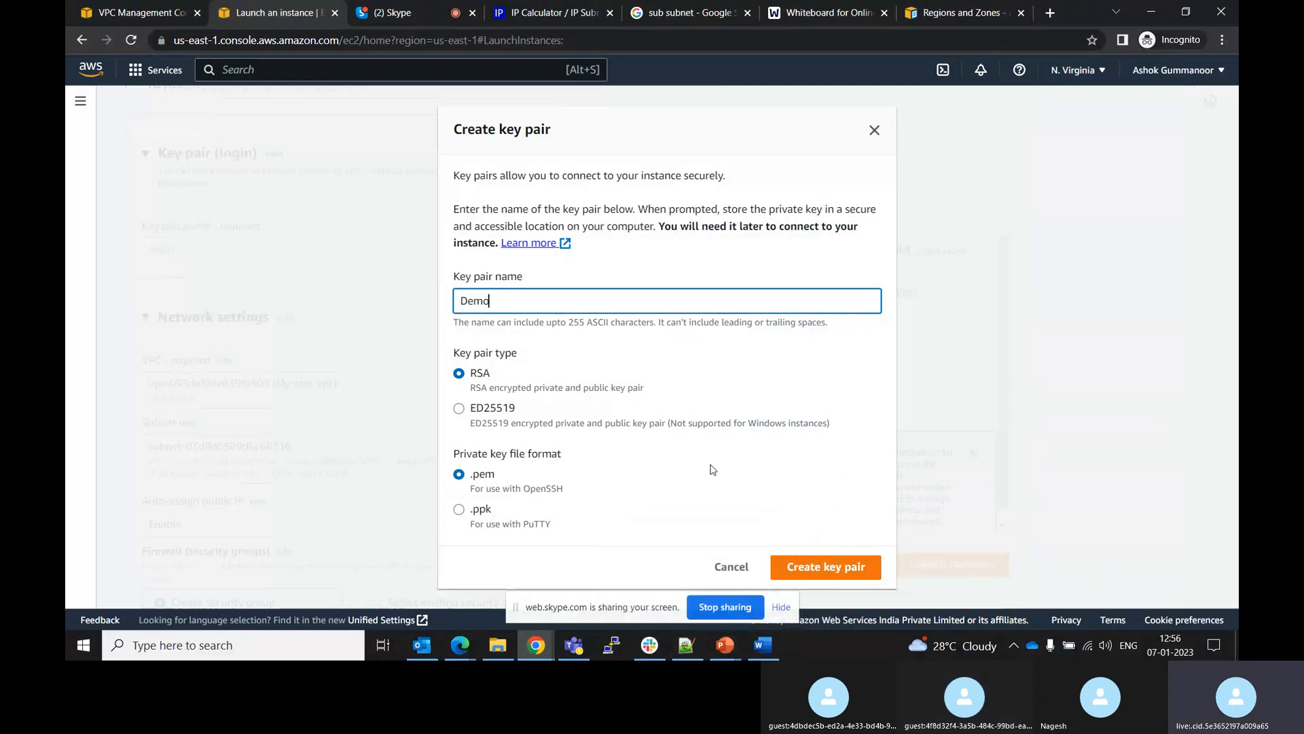
Open the existing ForUsEast.ppk key file from Downloads in Notepad++ to examine it, then close it
{"action": "left_click", "coordinate": [508, 649]}
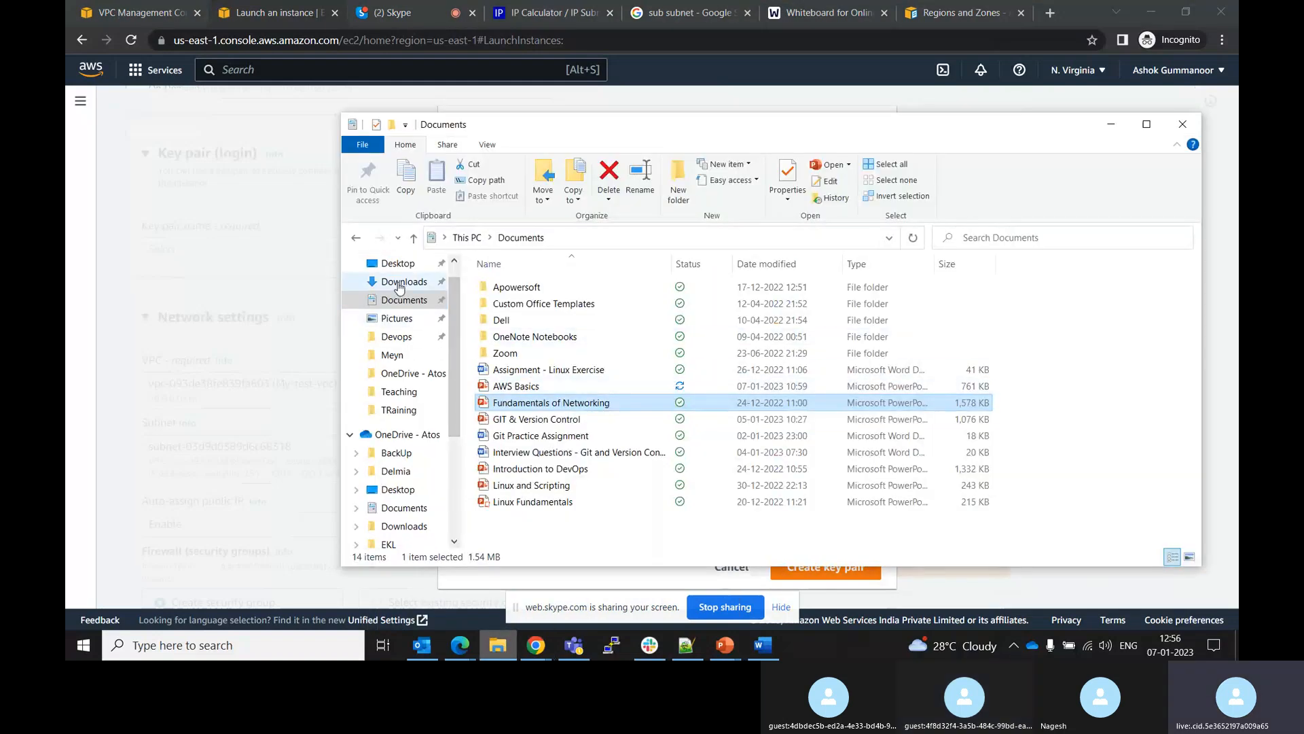
{"action": "left_click", "coordinate": [400, 284]}
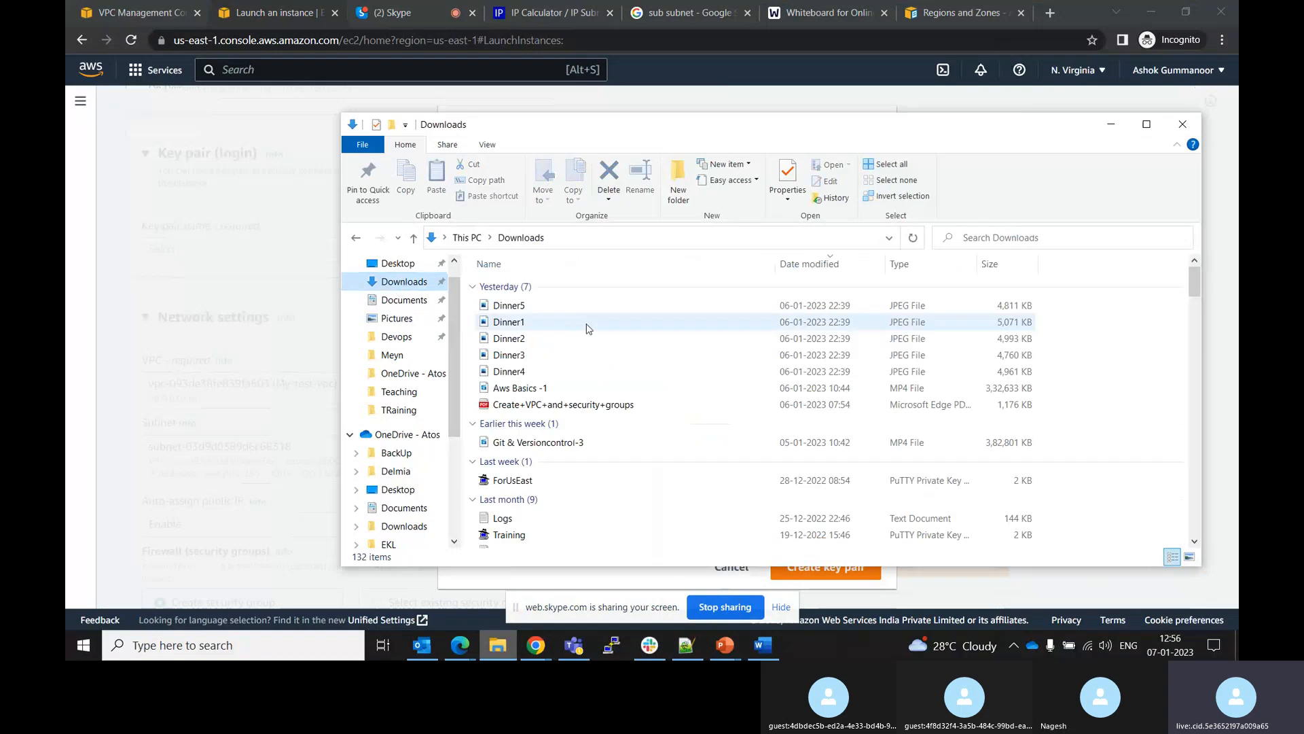
{"action": "left_click", "coordinate": [531, 481]}
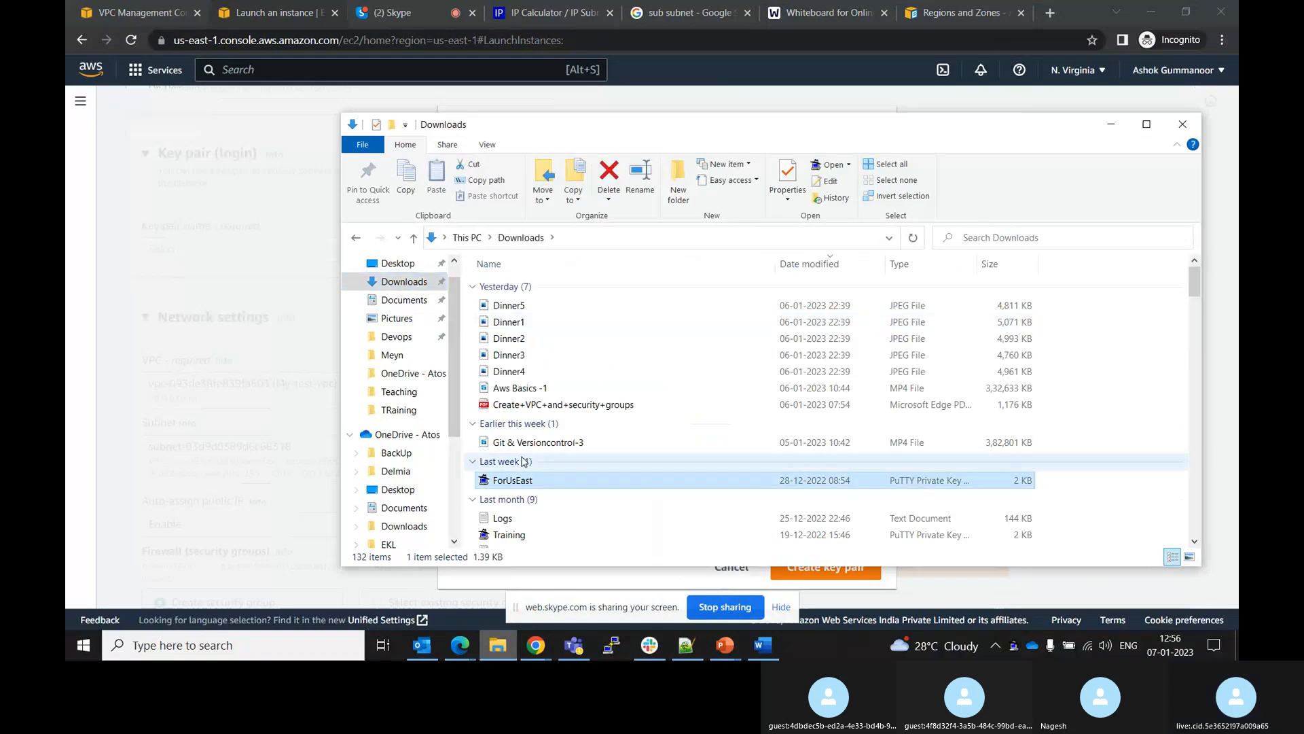
{"action": "right_click", "coordinate": [531, 481]}
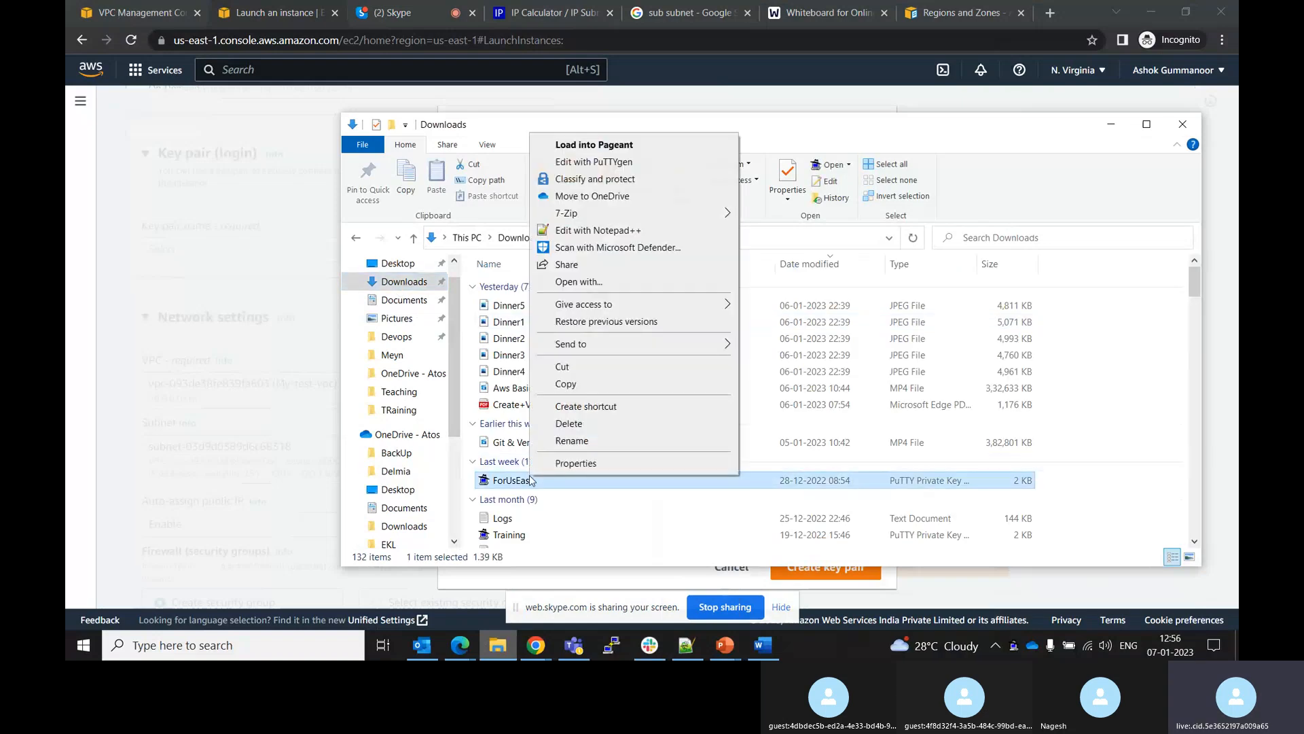
{"action": "left_click", "coordinate": [597, 233]}
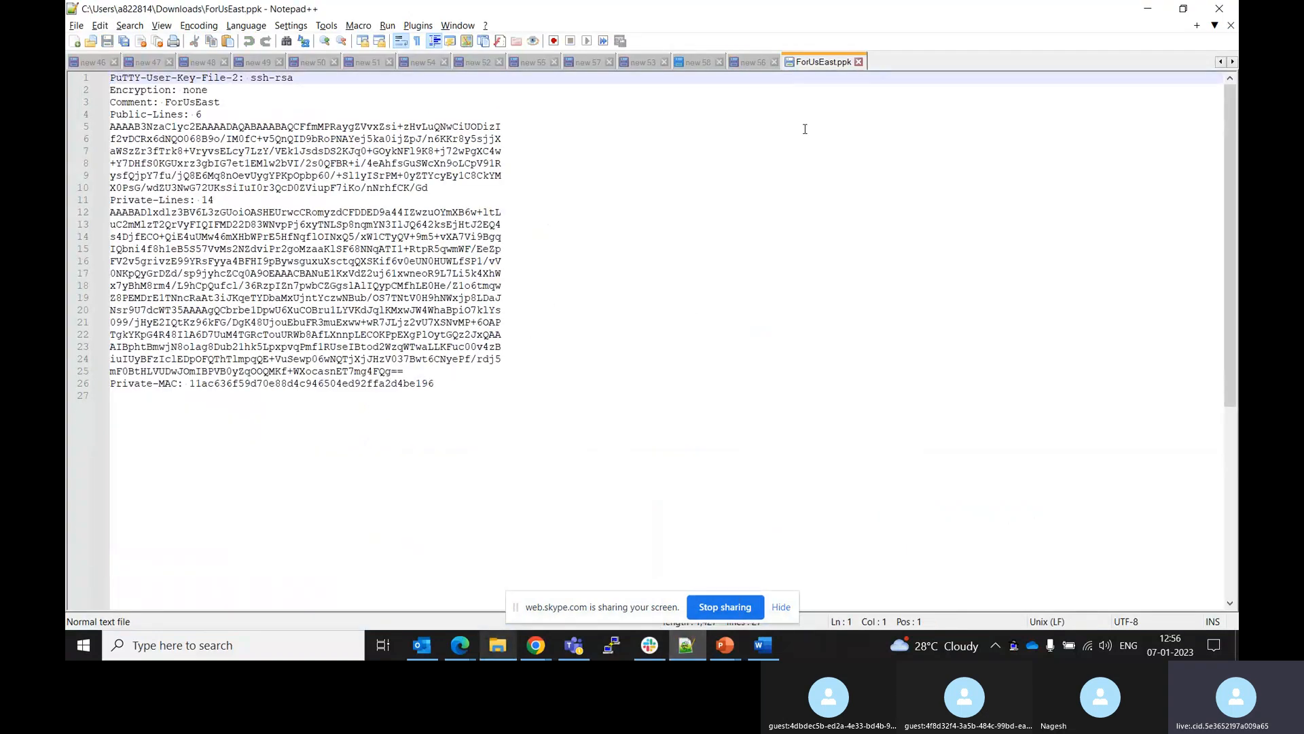
{"action": "left_click", "coordinate": [858, 62]}
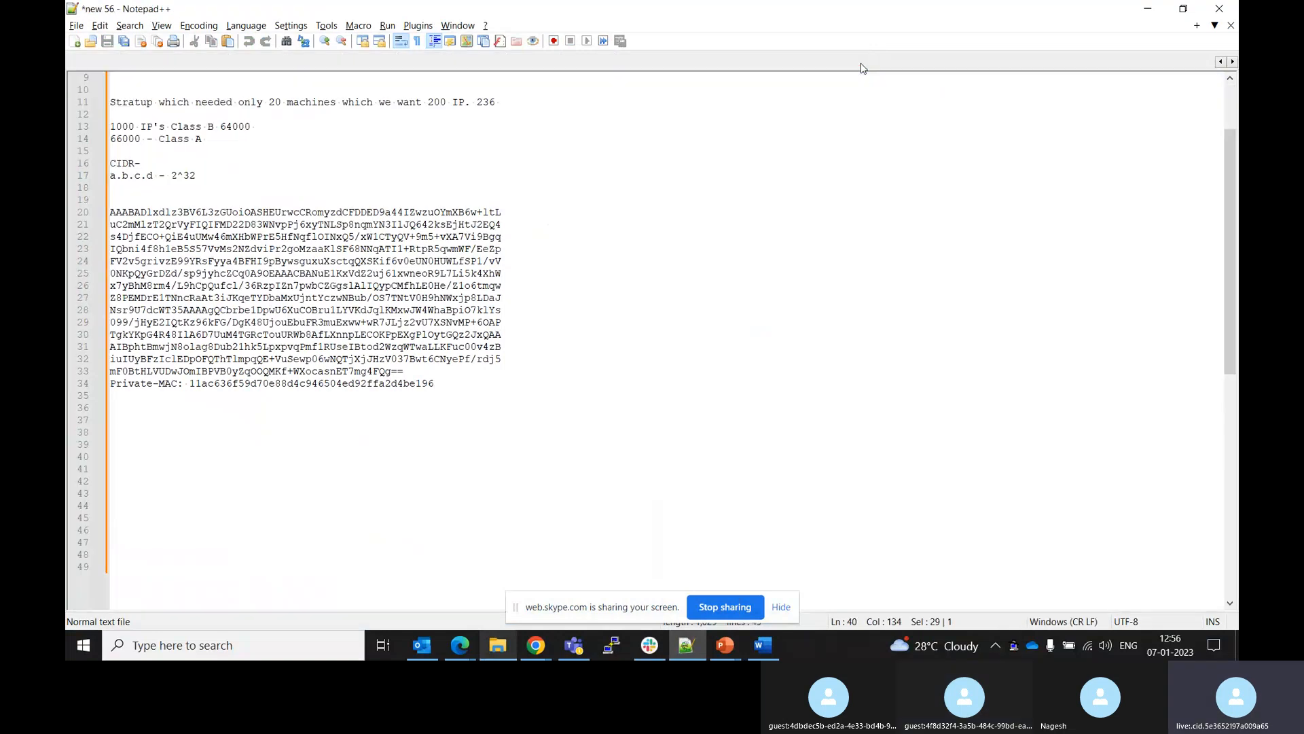
{"action": "left_click", "coordinate": [1147, 8]}
Create the Demo key pair as RSA with .pem format
{"action": "left_click", "coordinate": [292, 389]}
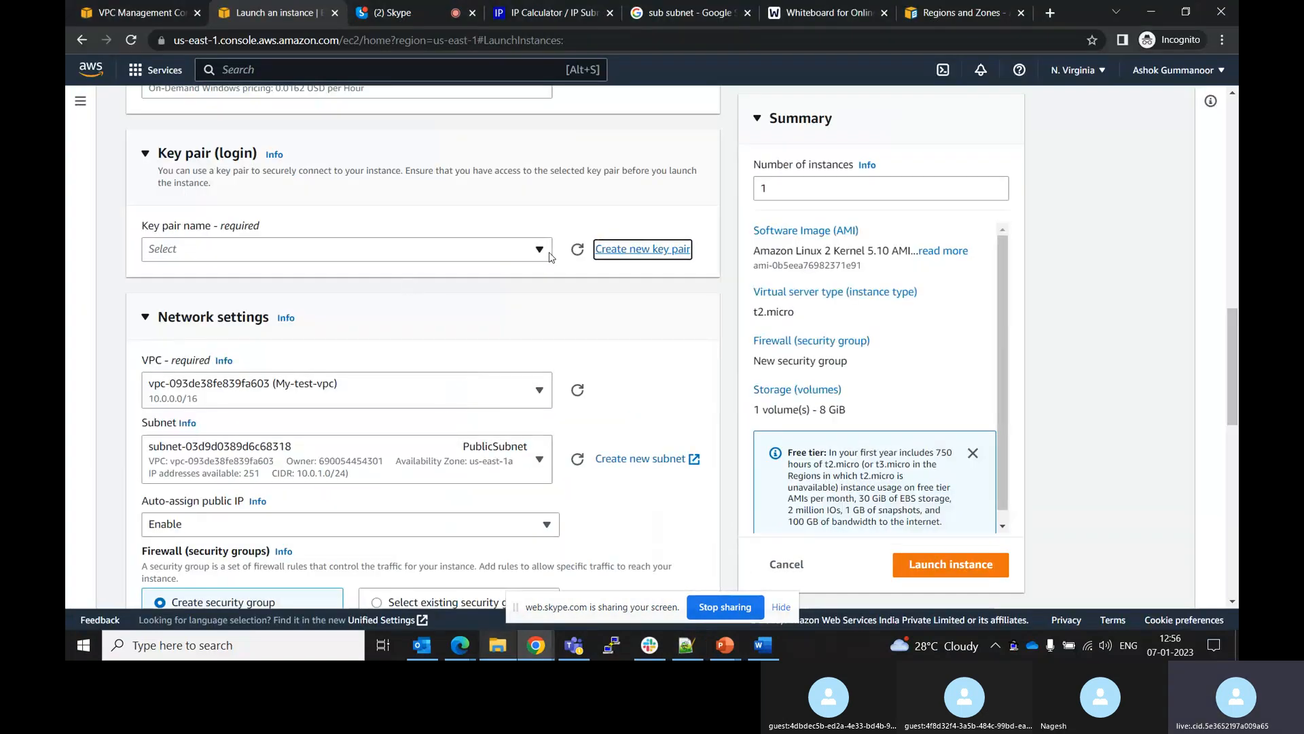
{"action": "left_click", "coordinate": [619, 252]}
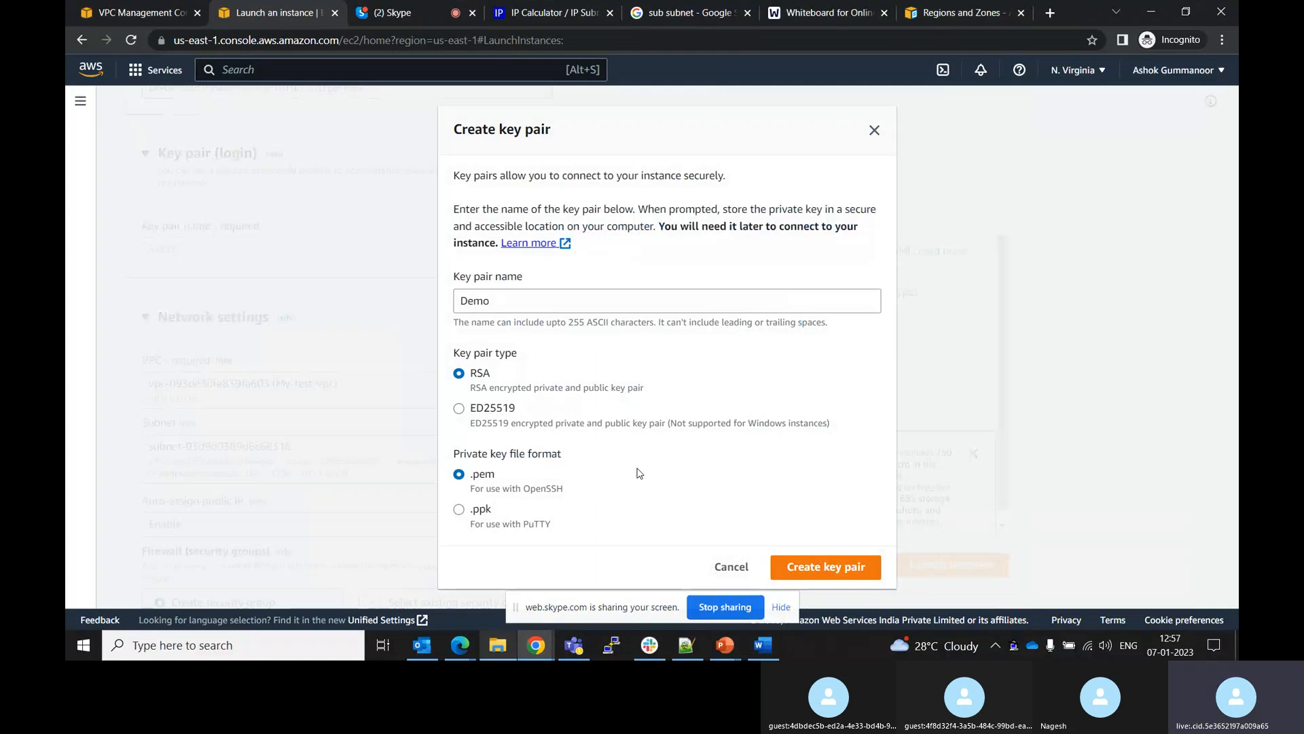
{"action": "left_click", "coordinate": [820, 566]}
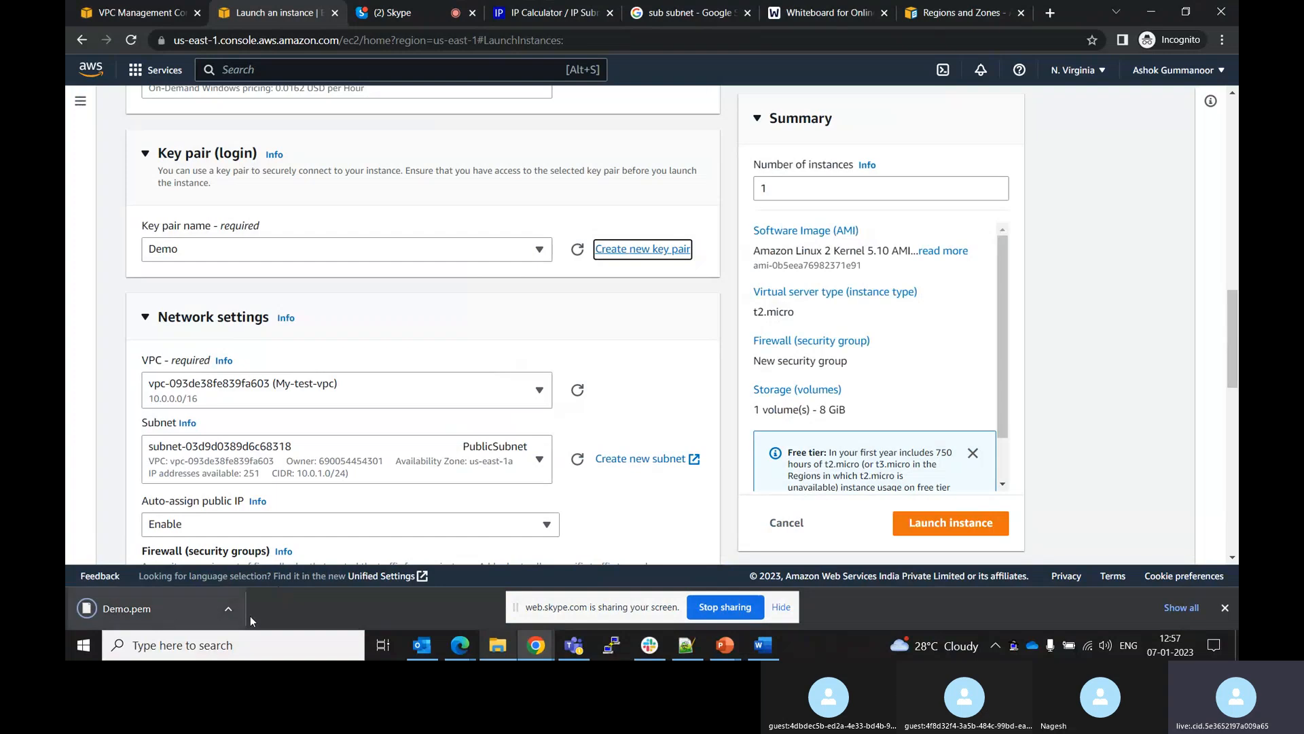
{"action": "left_click", "coordinate": [781, 606]}
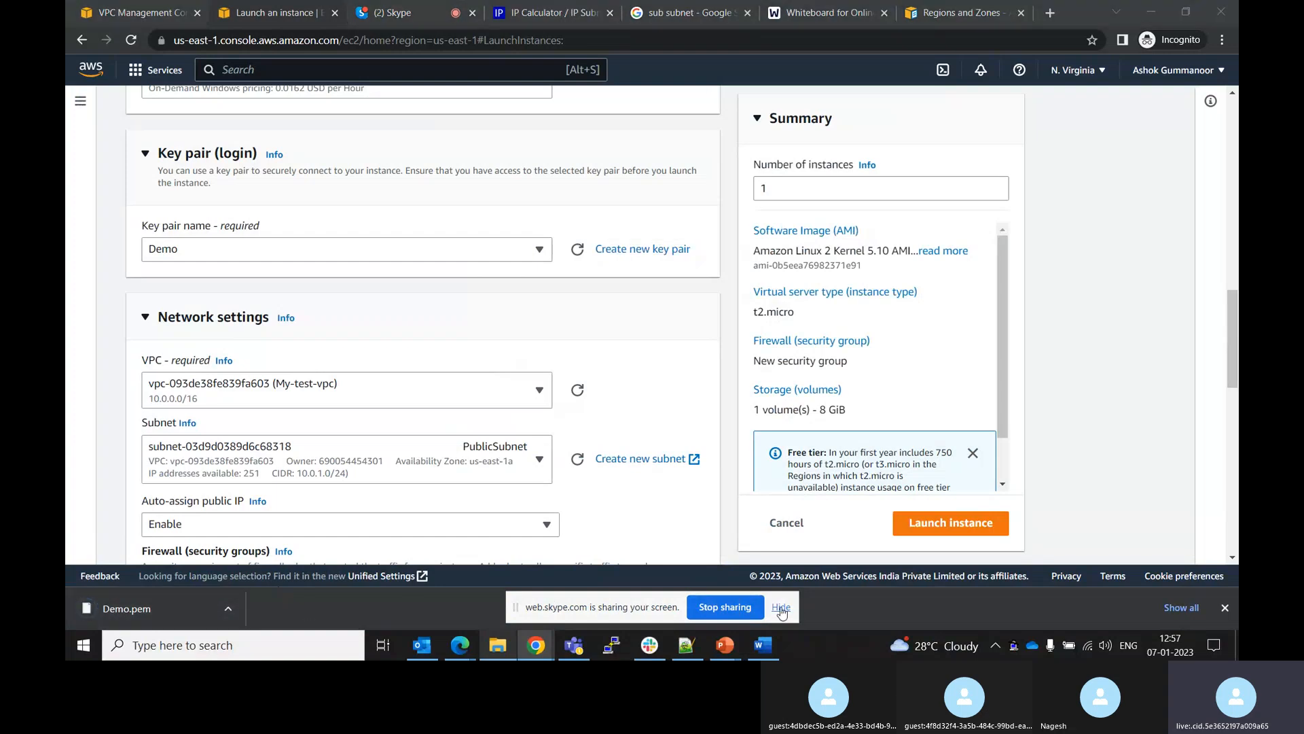
Try to launch the instance, then set the SSH rule's source to 0.0.0.0/0
{"action": "left_click", "coordinate": [966, 531]}
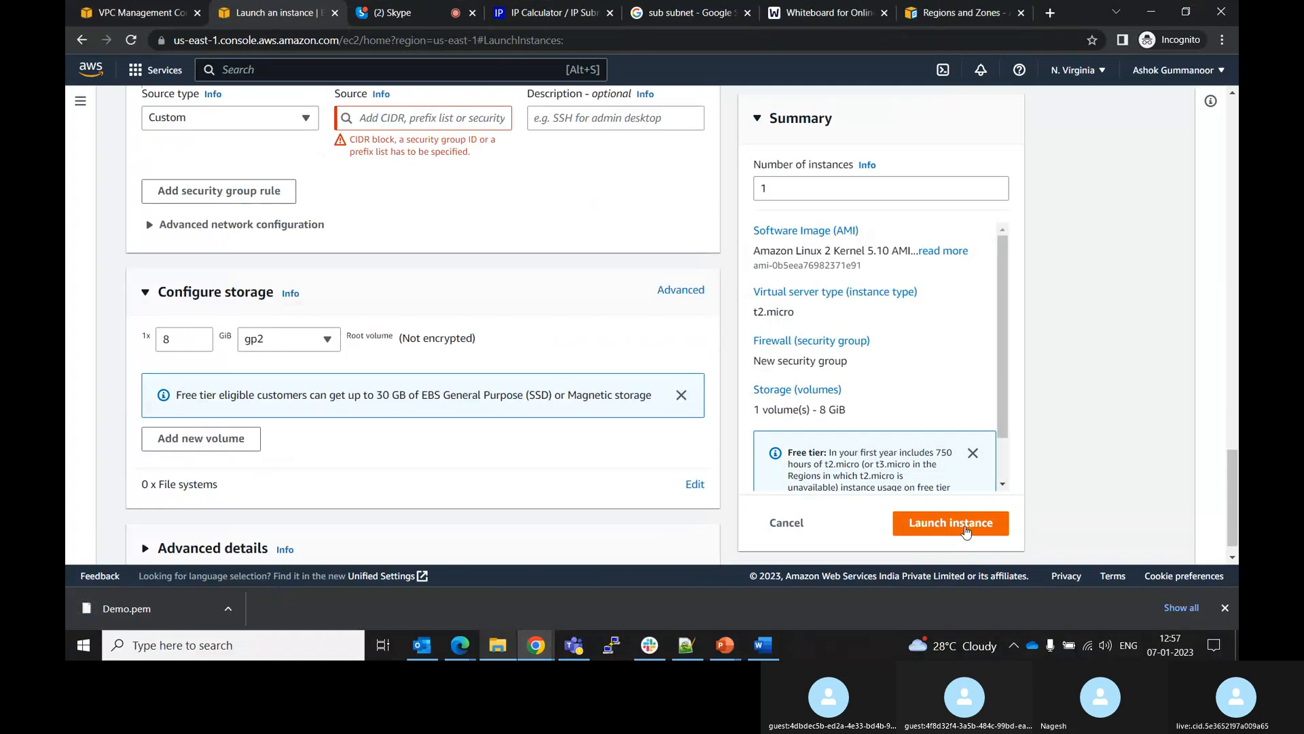
{"action": "left_click", "coordinate": [396, 121]}
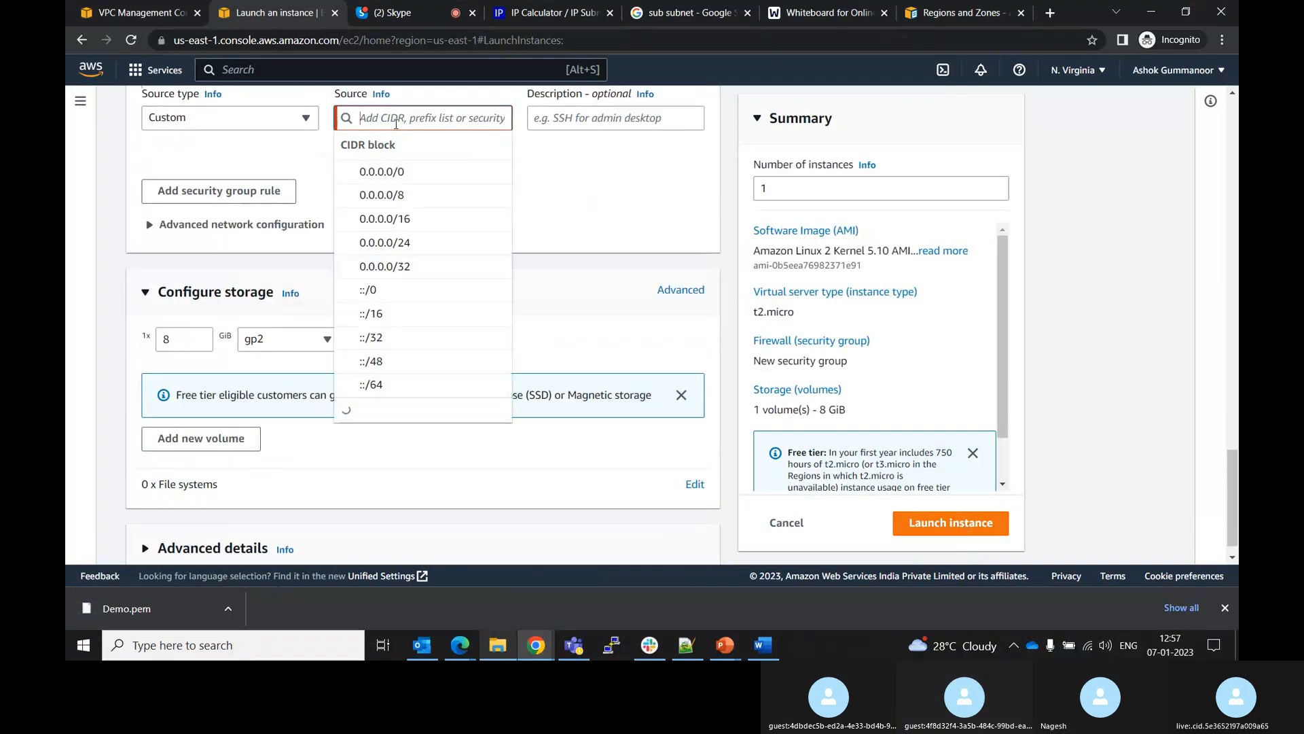
{"action": "left_click", "coordinate": [384, 171]}
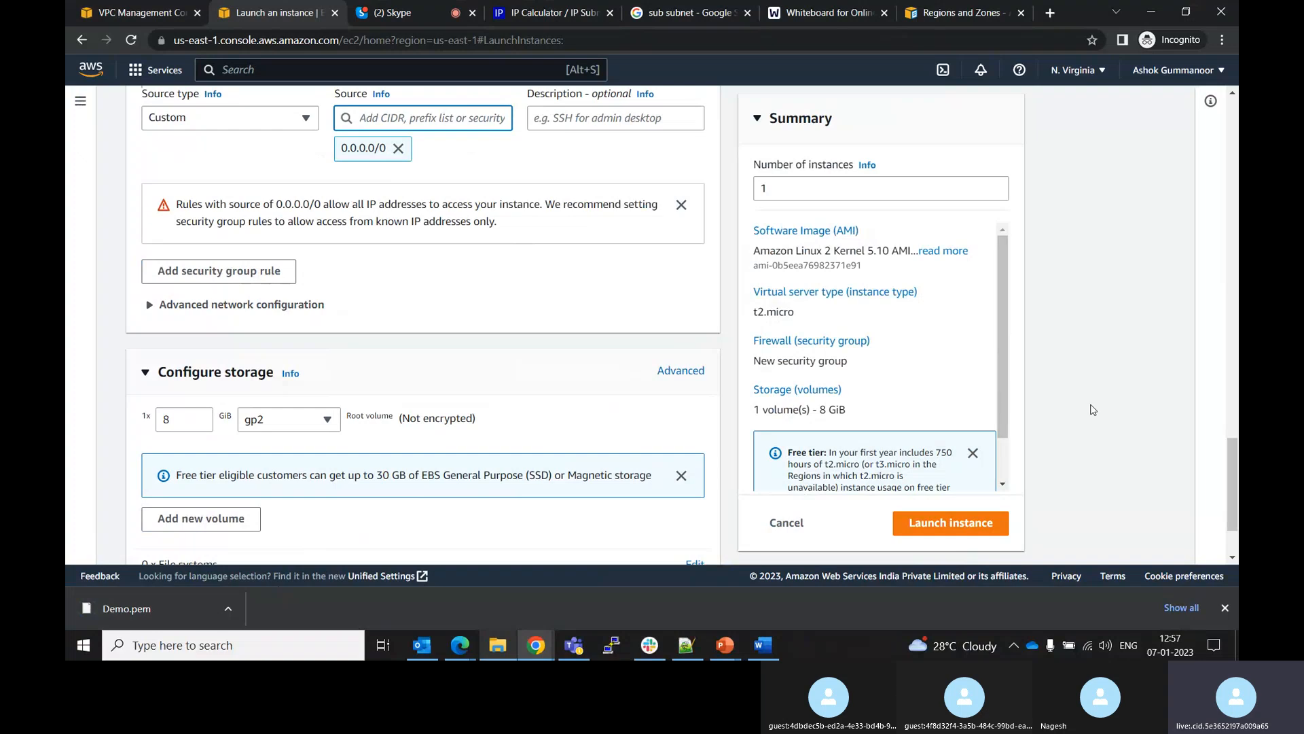
Try to launch the instance, then return to editing the instance configuration
{"action": "left_click", "coordinate": [966, 525]}
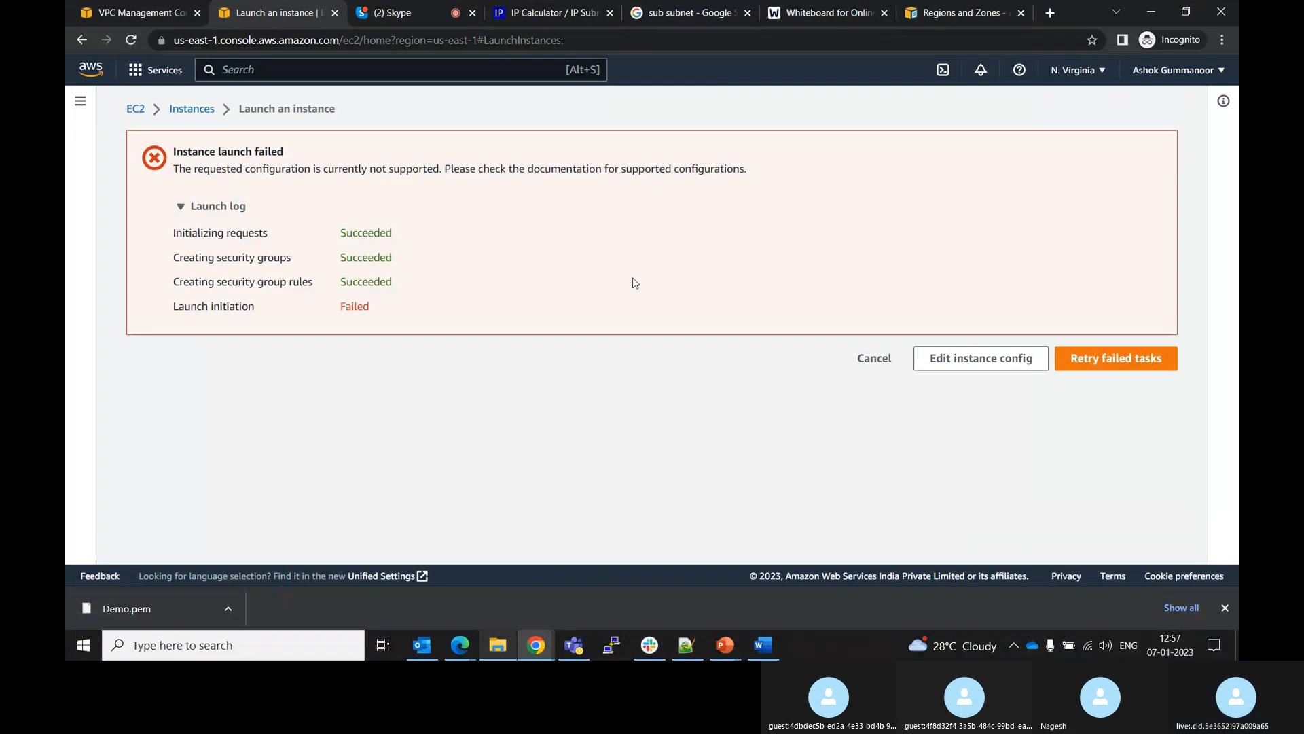
{"action": "left_click", "coordinate": [1029, 362]}
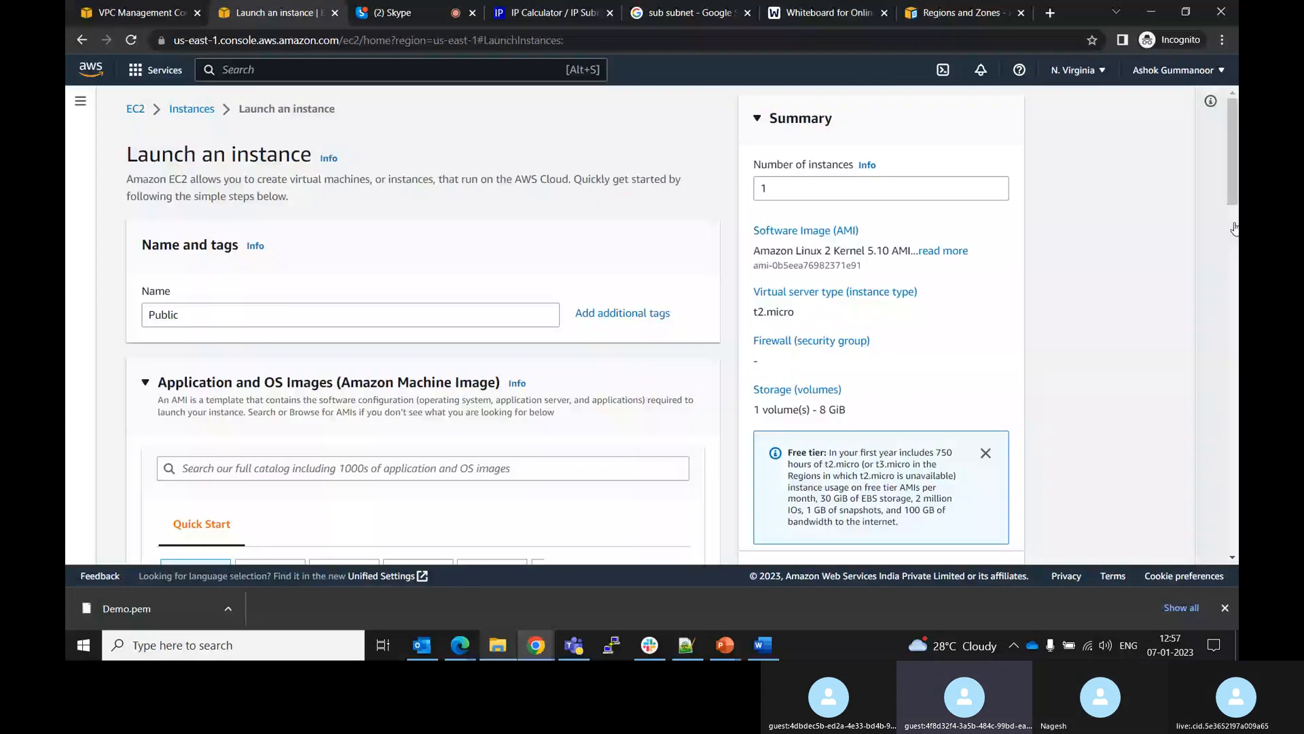
Review the network settings, including the subnet and the auto-assign public IP options
{"action": "left_click_drag", "start_coordinate": [1234, 228], "coordinate": [1237, 452]}
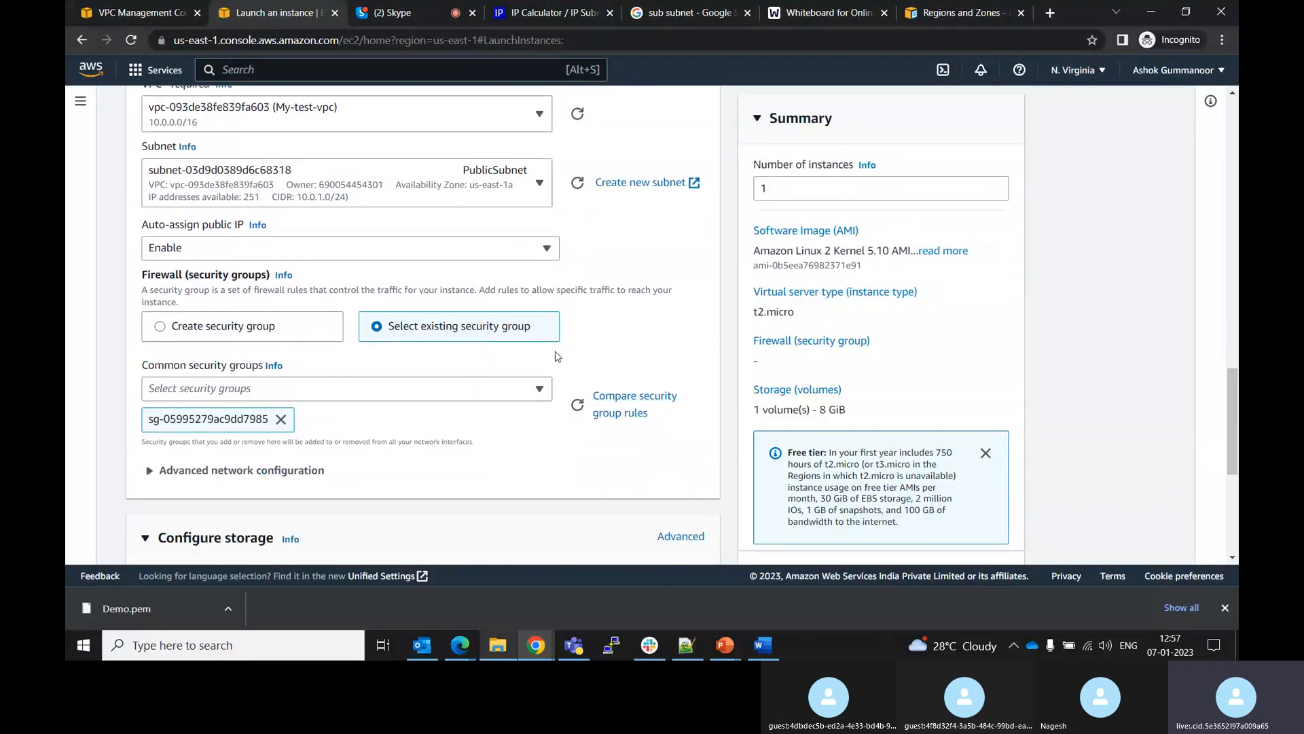
{"action": "left_click", "coordinate": [547, 252]}
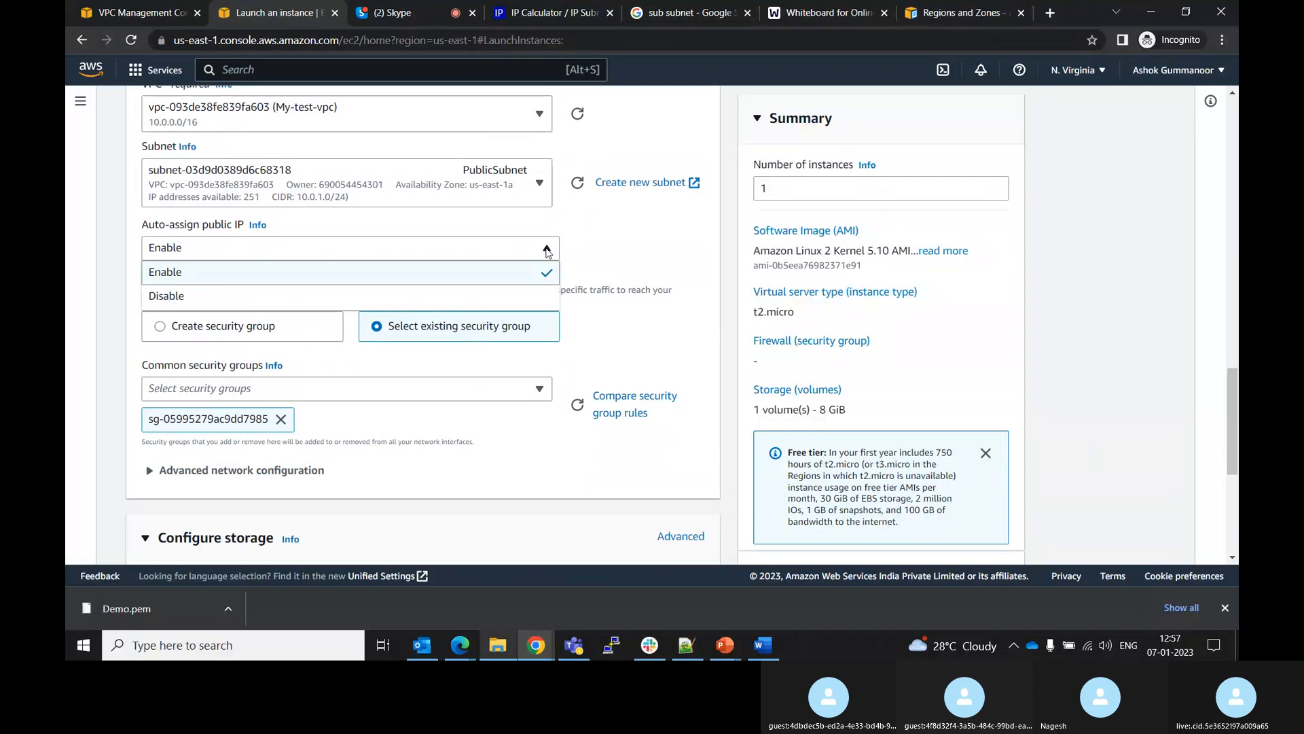
{"action": "left_click", "coordinate": [547, 253]}
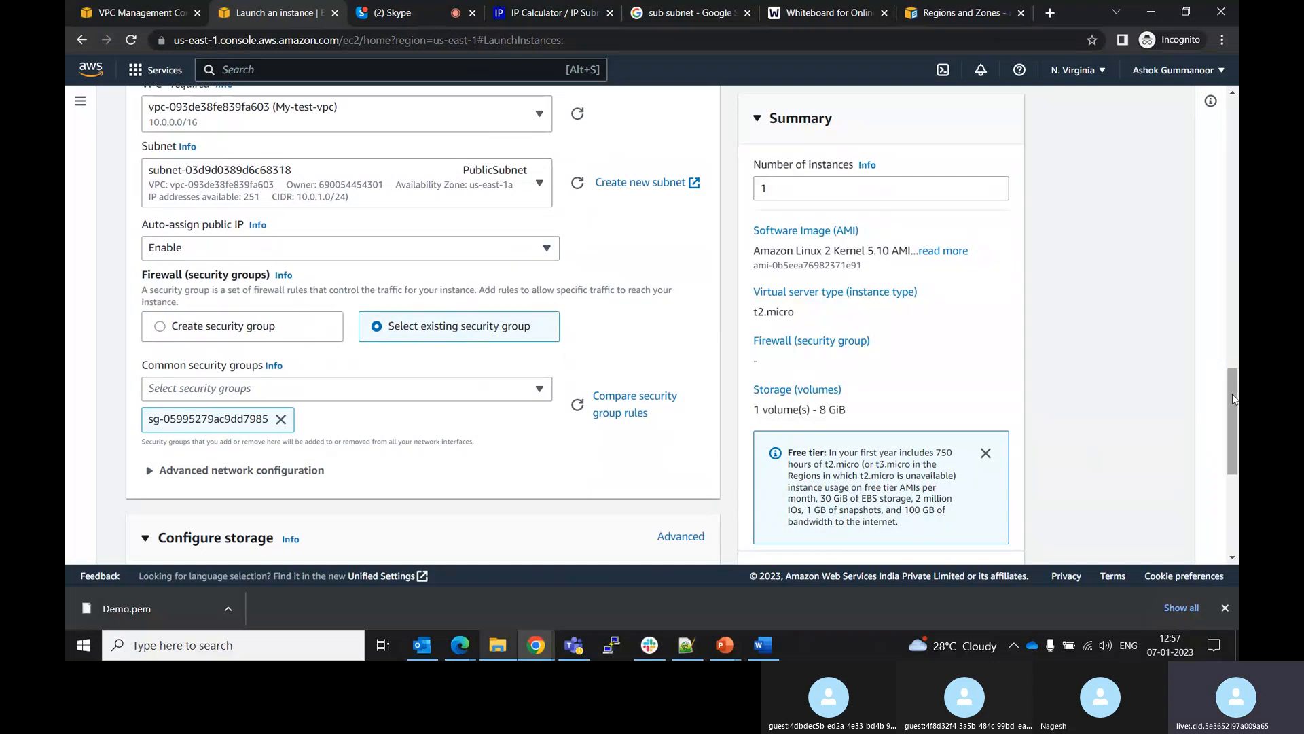
{"action": "left_click_drag", "start_coordinate": [1234, 399], "coordinate": [1236, 515]}
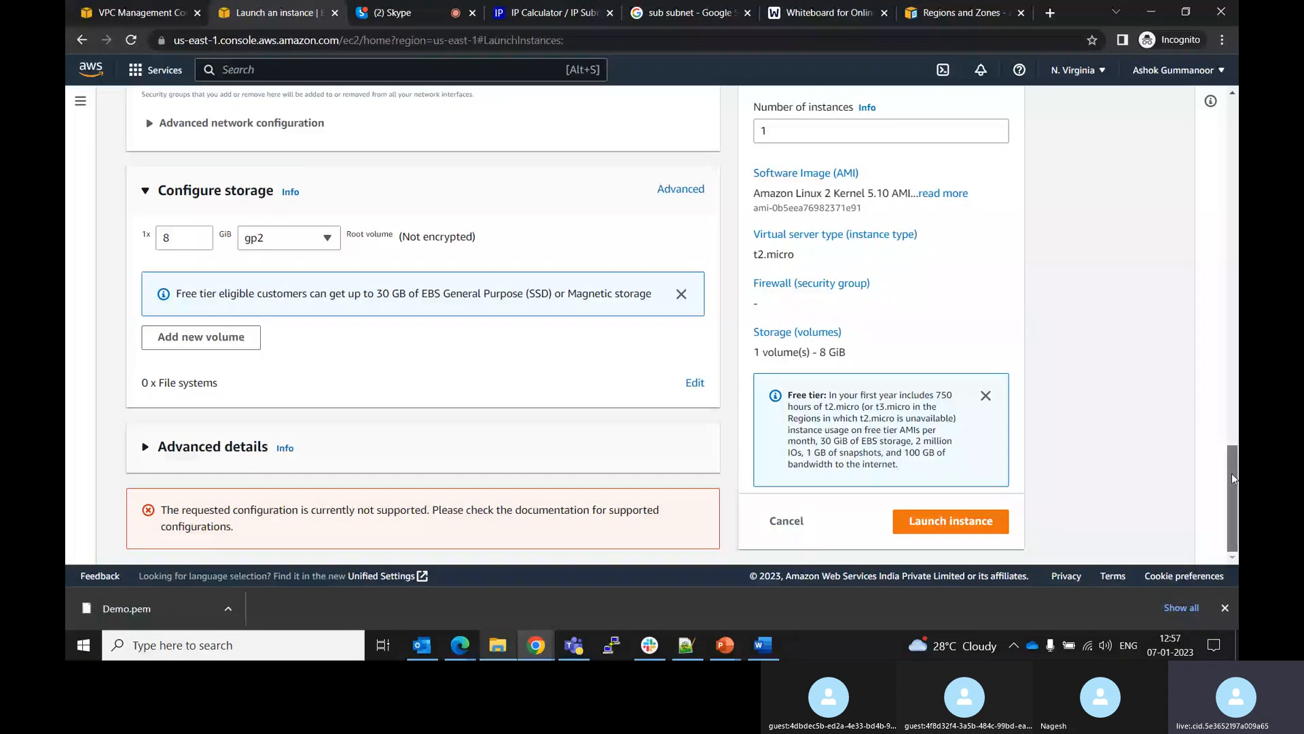
{"action": "left_click_drag", "start_coordinate": [1232, 478], "coordinate": [1223, 308]}
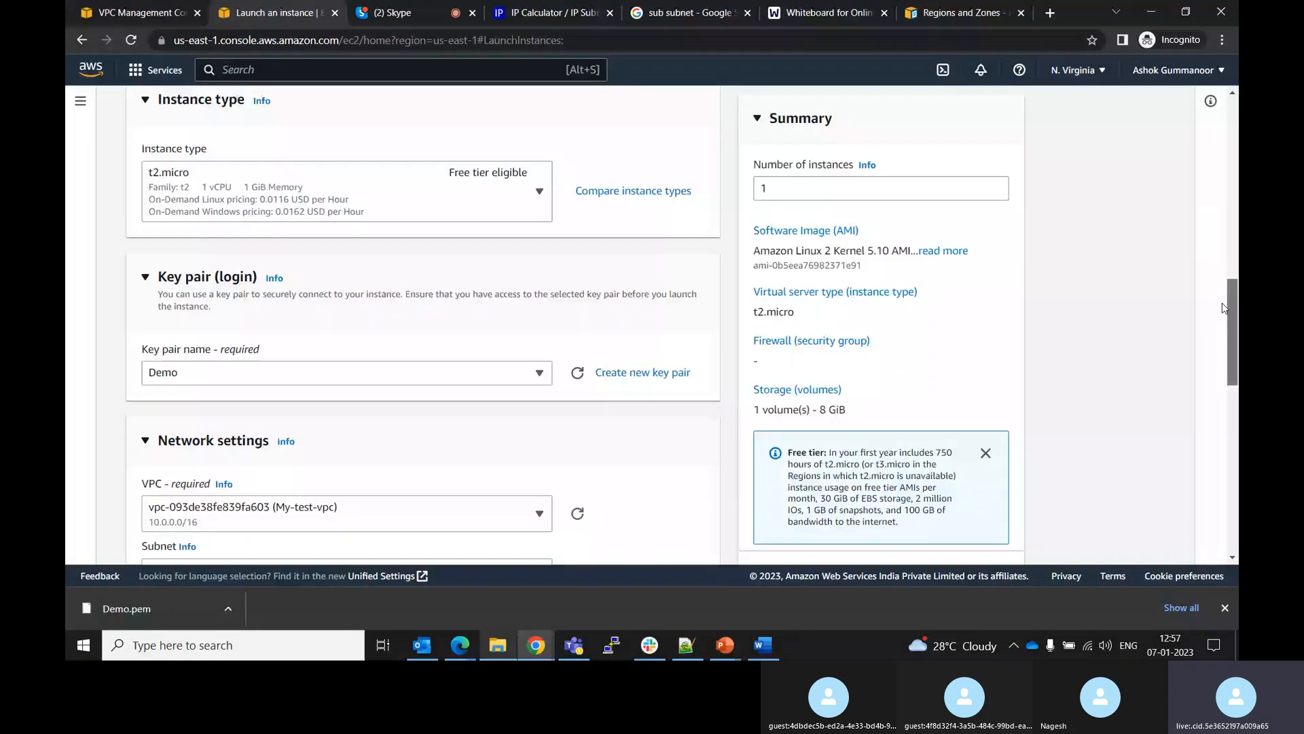
{"action": "left_click_drag", "start_coordinate": [1223, 307], "coordinate": [1232, 547]}
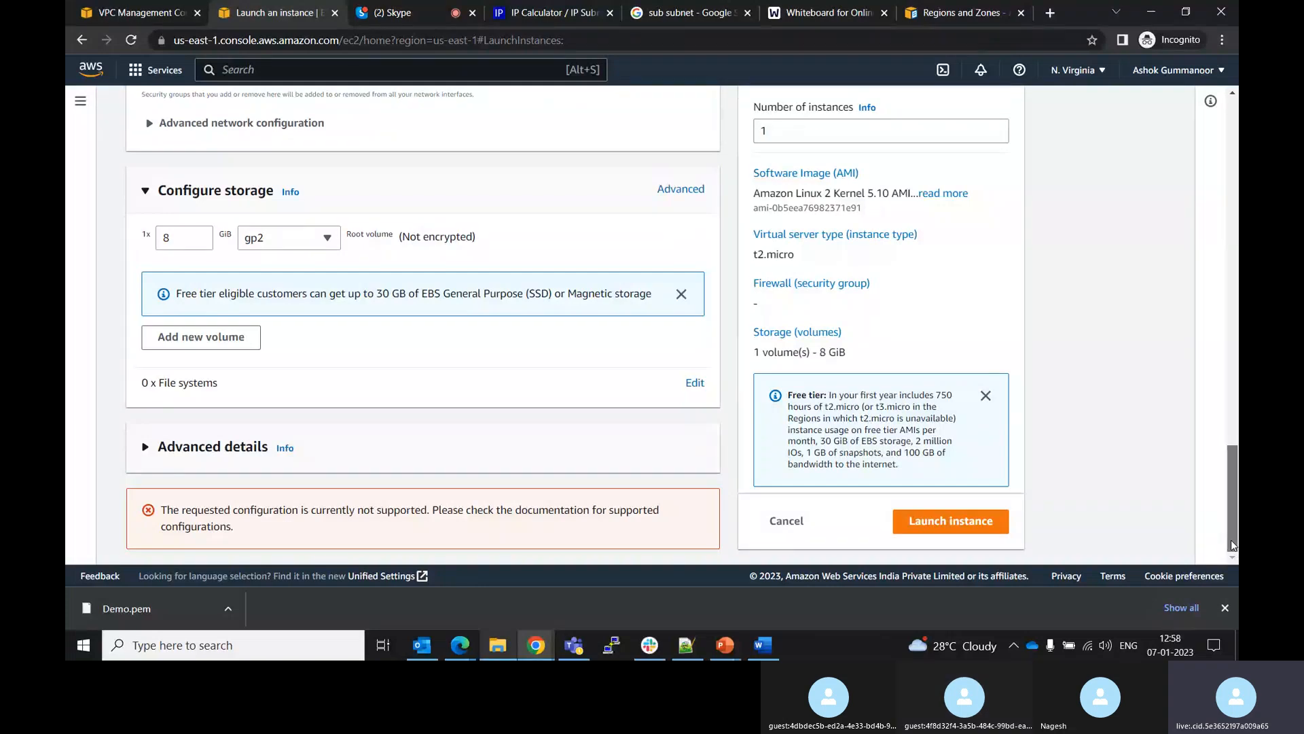
{"action": "left_click_drag", "start_coordinate": [1232, 545], "coordinate": [1222, 444]}
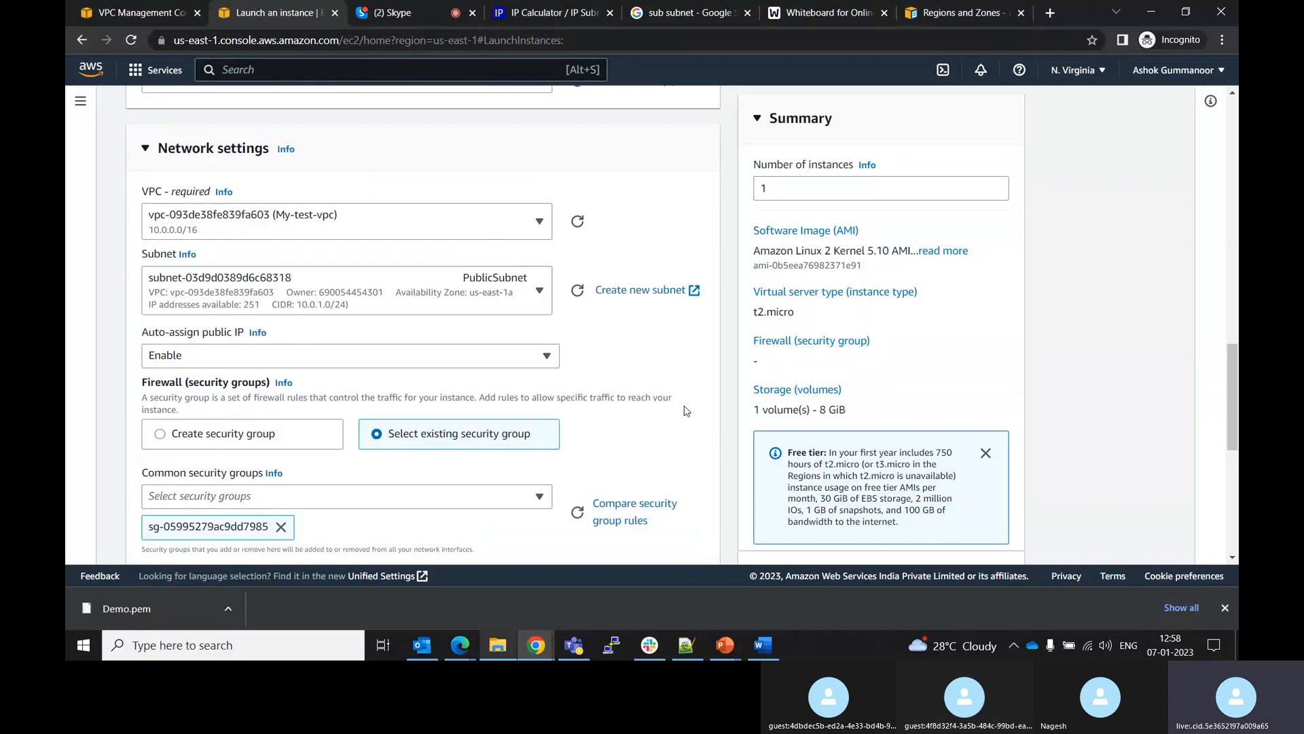
{"action": "left_click", "coordinate": [320, 362]}
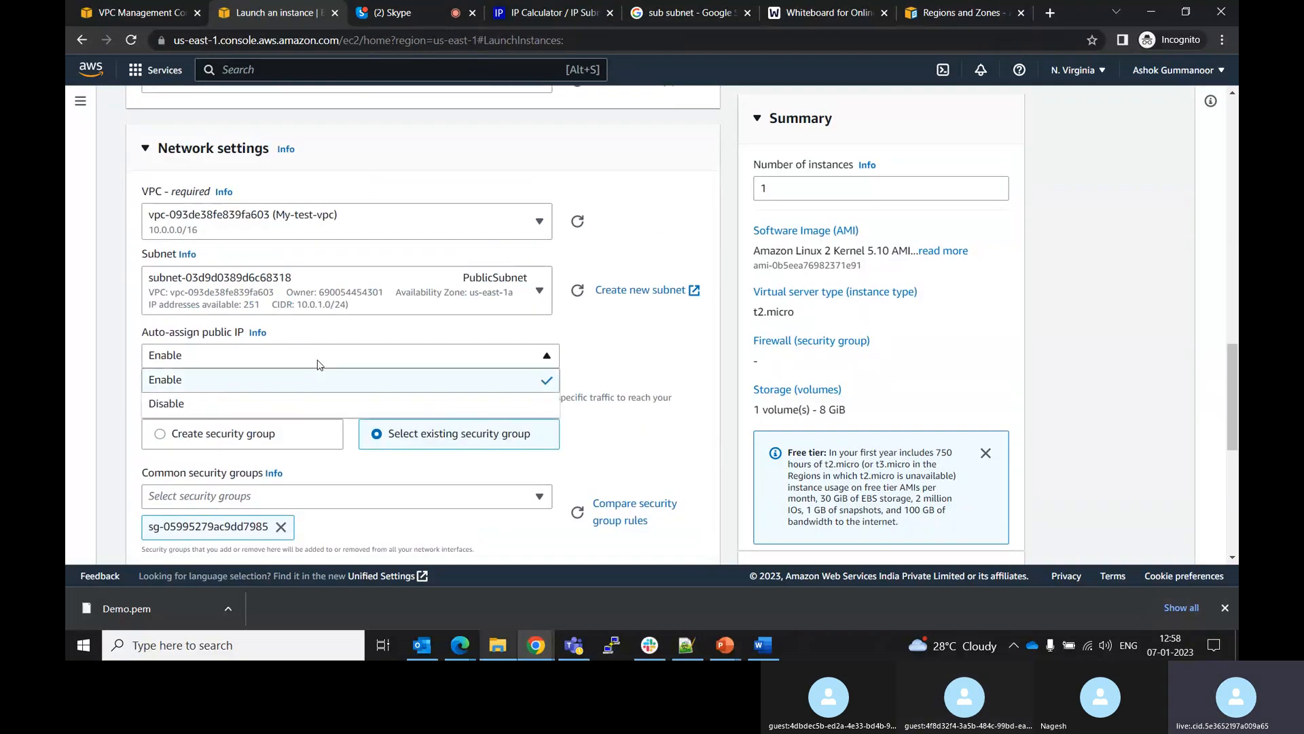
{"action": "left_click", "coordinate": [319, 364]}
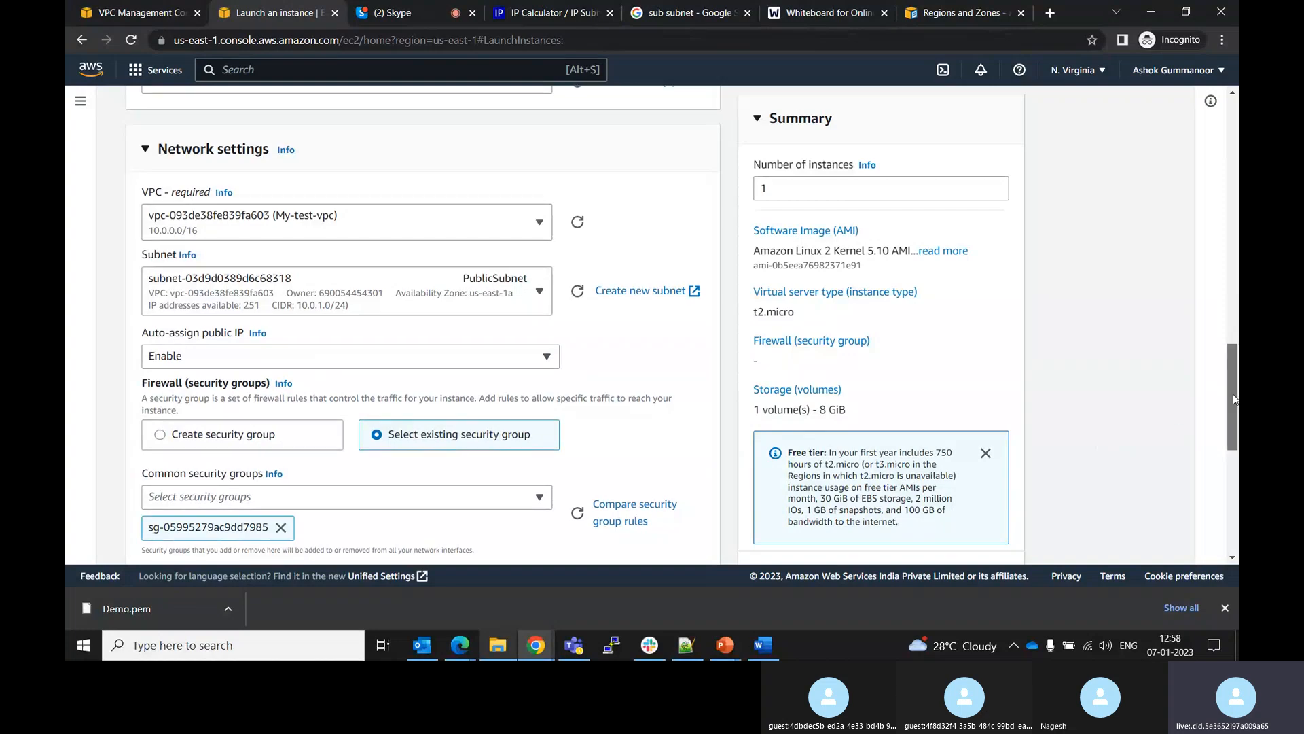
Set the root volume size to 16 GiB
{"action": "left_click_drag", "start_coordinate": [1233, 399], "coordinate": [1234, 457]}
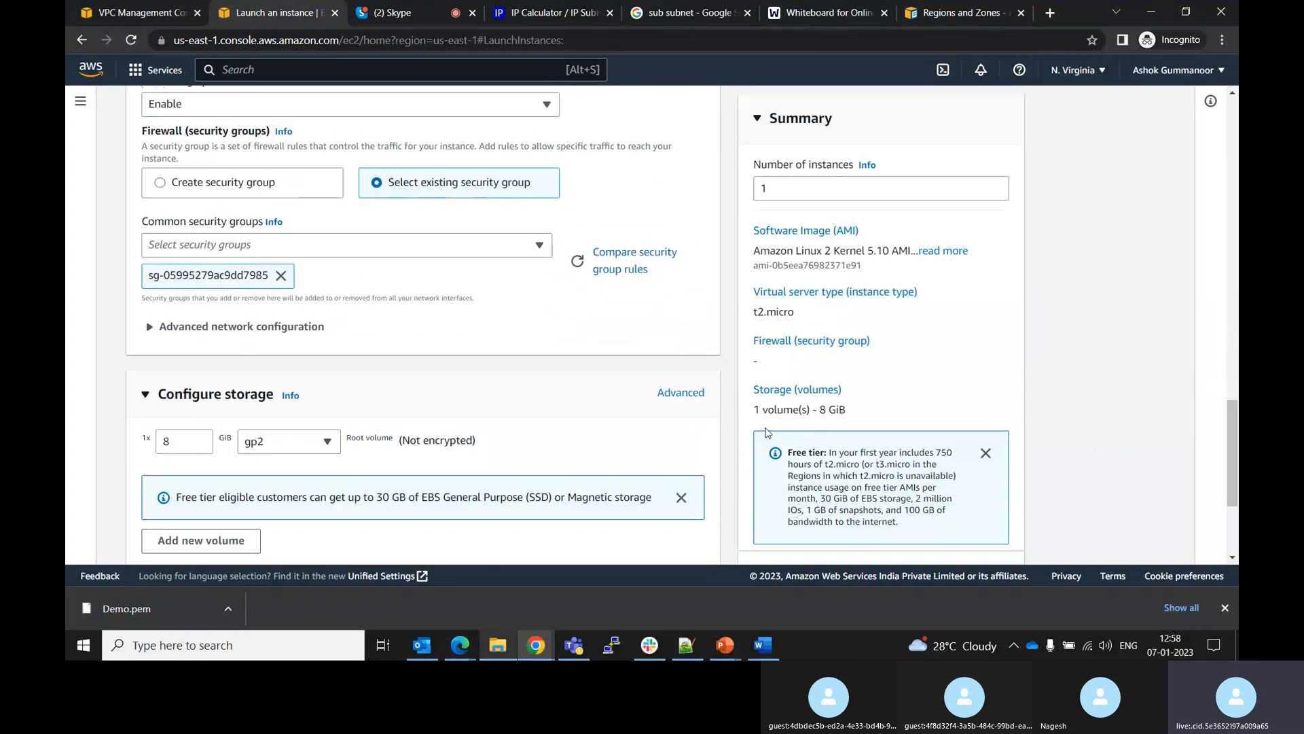
{"action": "left_click", "coordinate": [178, 444]}
{"action": "key", "text": "BackSpace"}
{"action": "type", "text": "16"}
{"action": "left_click_drag", "start_coordinate": [1232, 469], "coordinate": [1231, 540]}
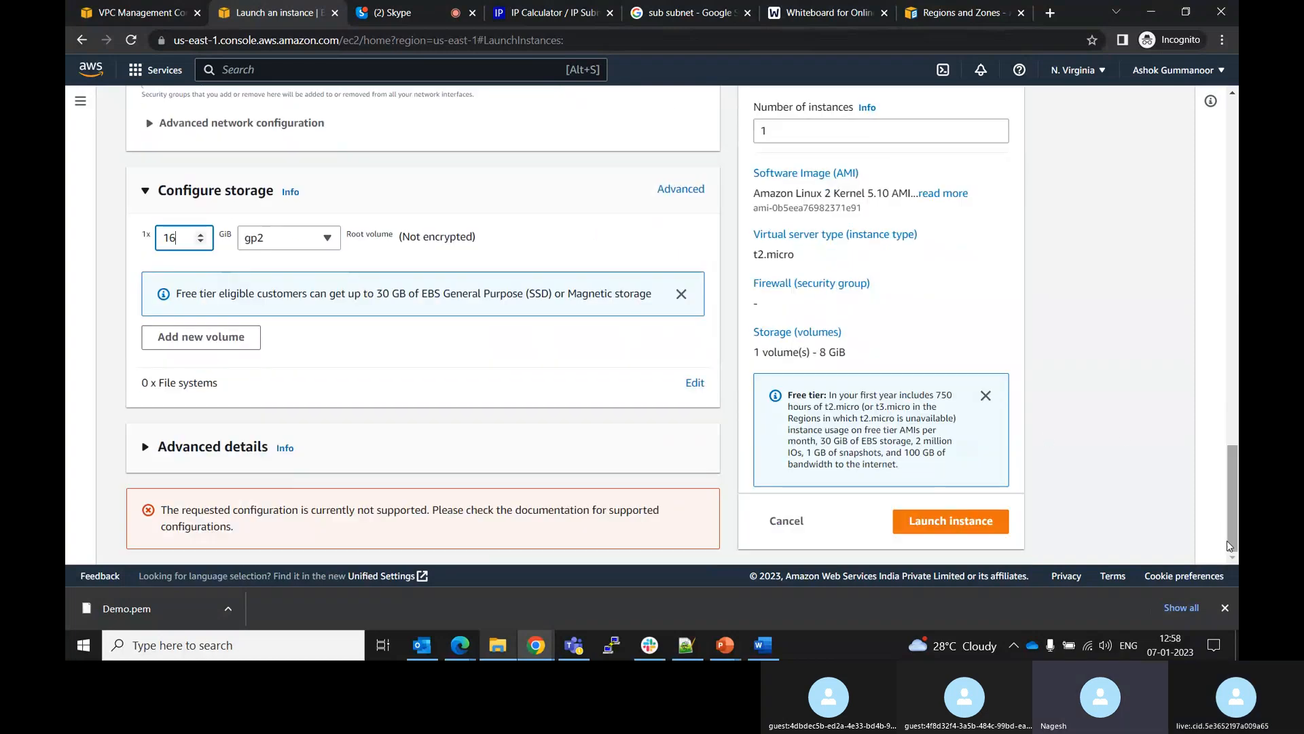
Switch the firewall setting to create a new security group named Sg-Public
{"action": "left_click", "coordinate": [147, 511]}
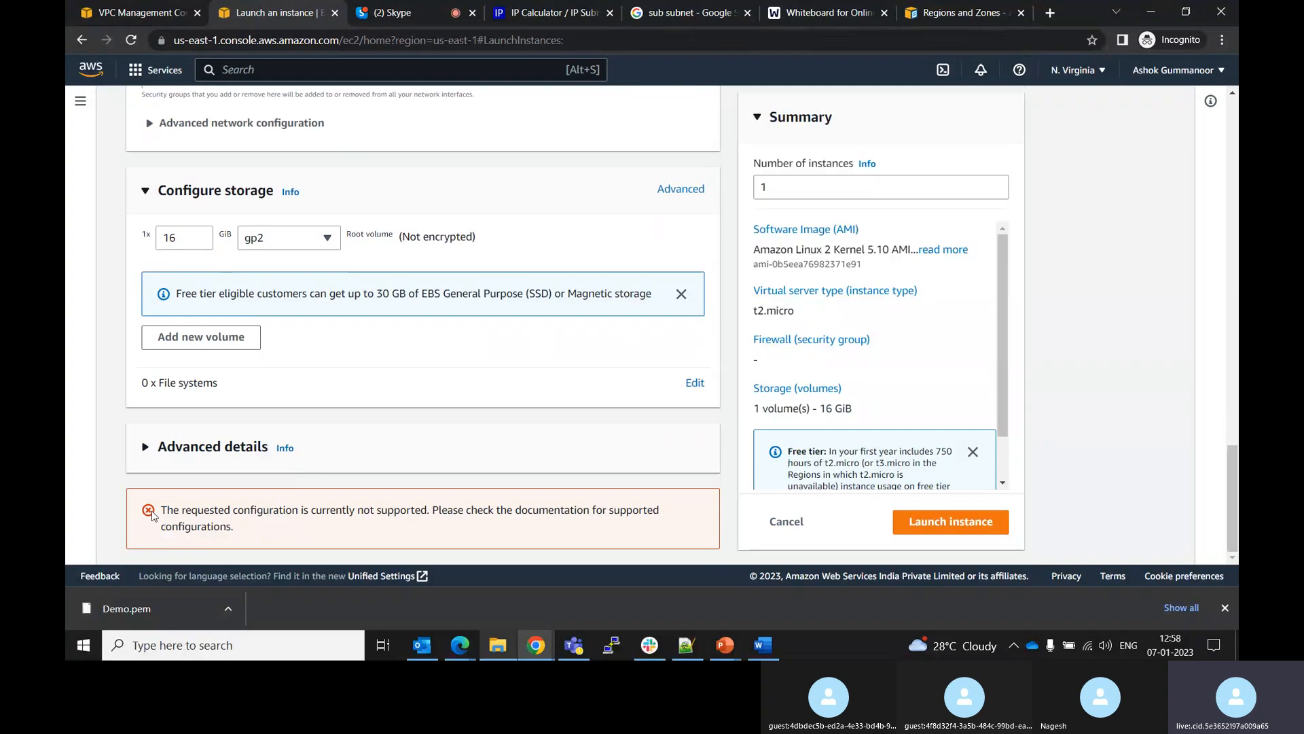
{"action": "left_click", "coordinate": [146, 449]}
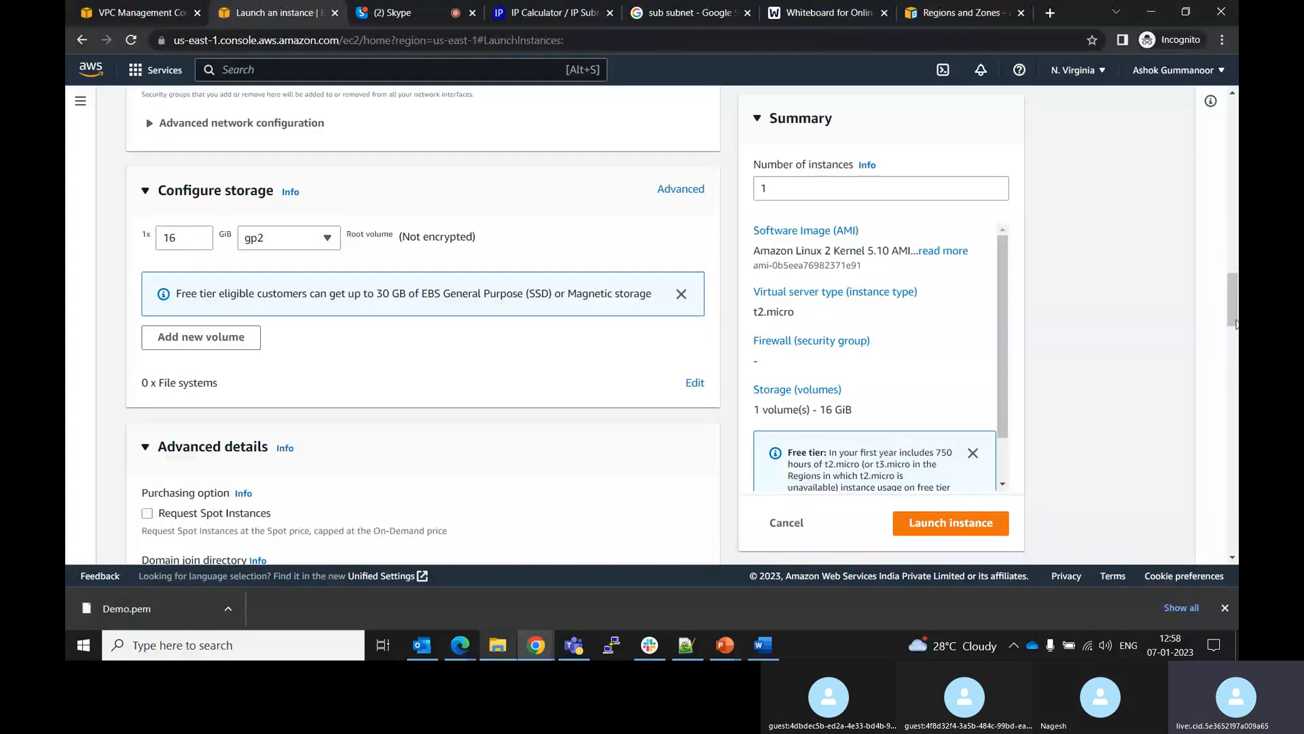
{"action": "left_click_drag", "start_coordinate": [1236, 324], "coordinate": [1226, 267]}
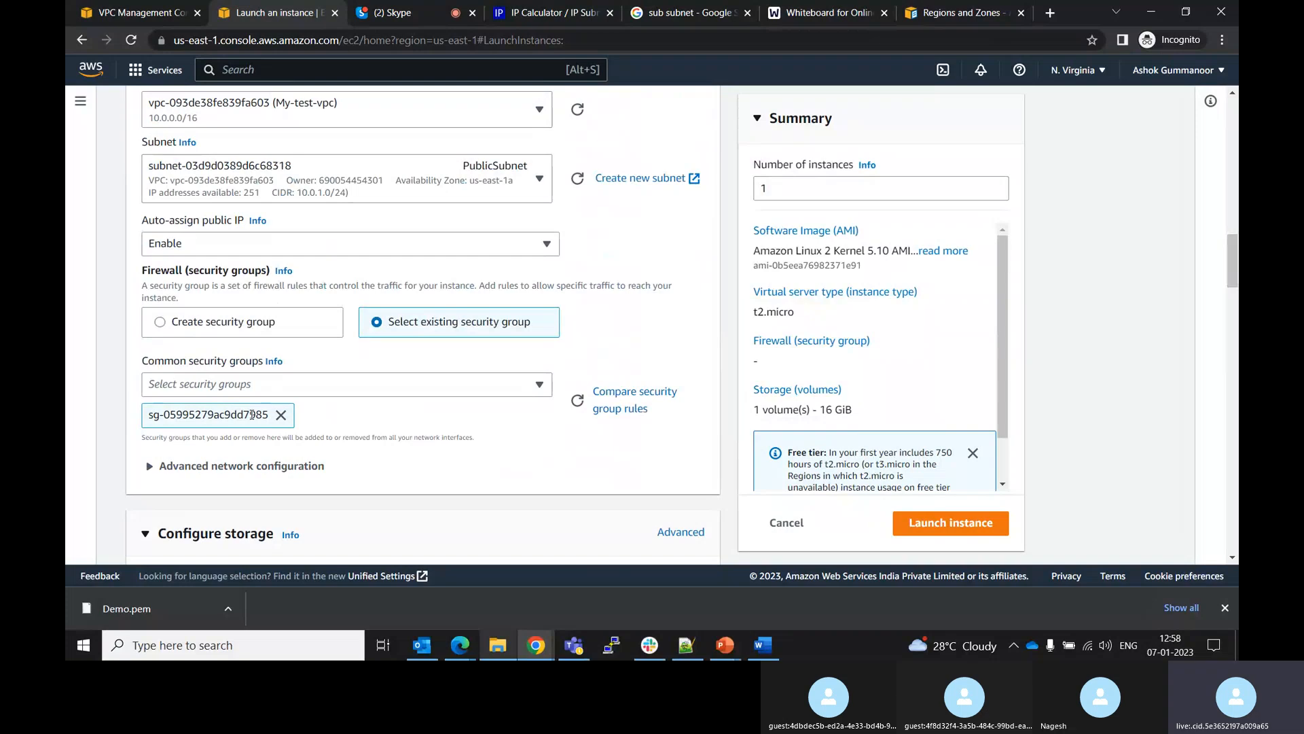
{"action": "left_click", "coordinate": [371, 385]}
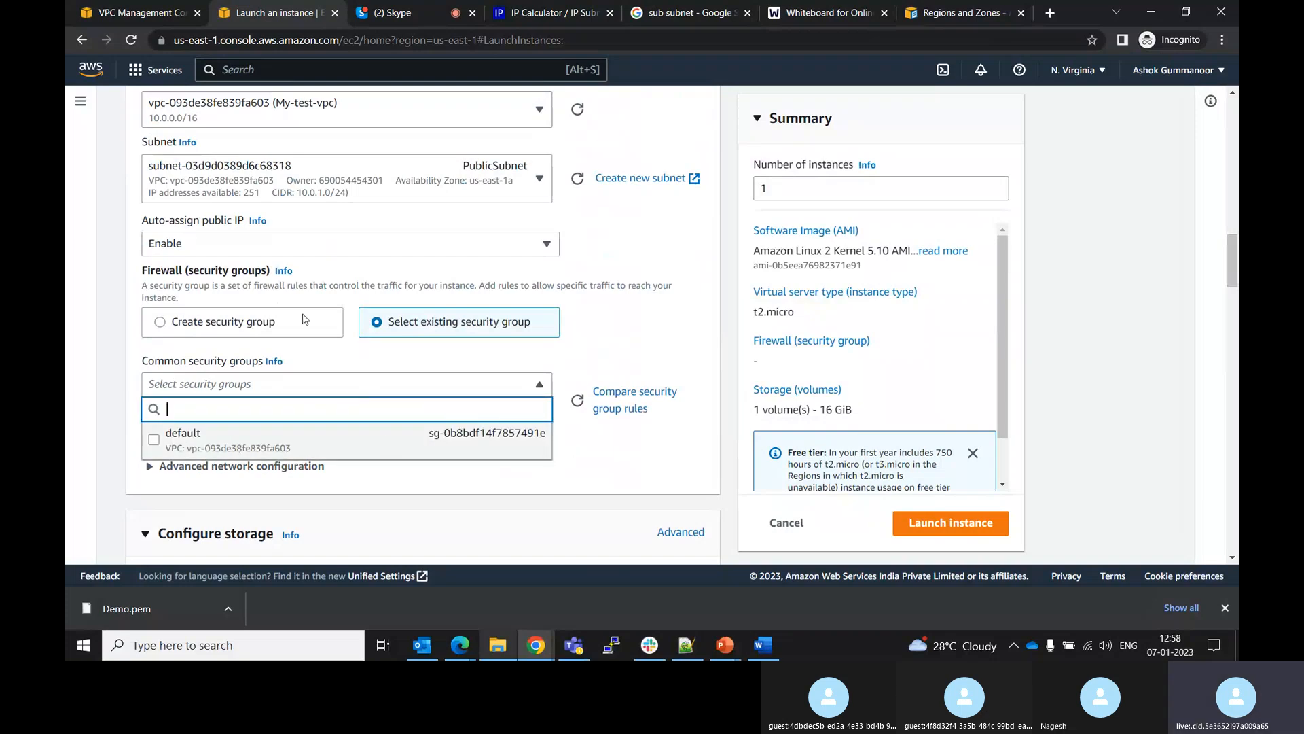
{"action": "left_click", "coordinate": [268, 325]}
{"action": "left_click", "coordinate": [268, 325]}
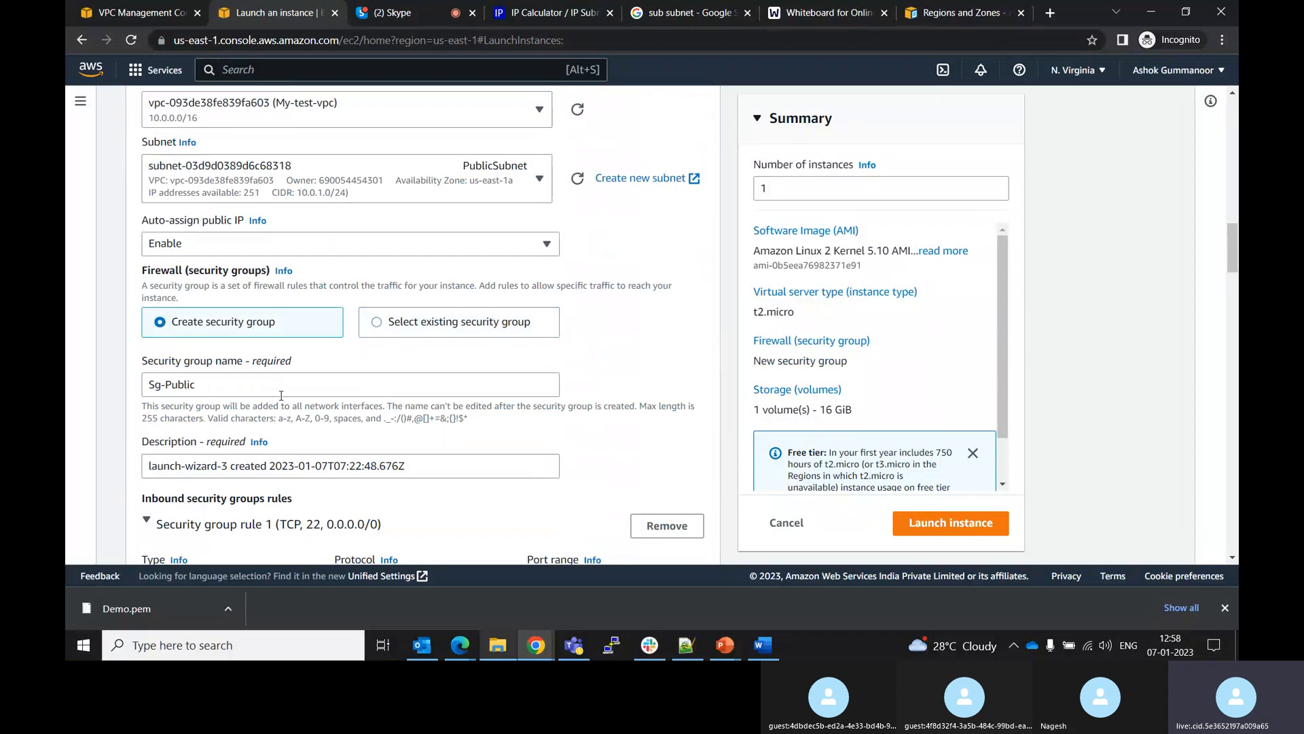
Try selecting the existing default security group, then switch back to creating a new security group
{"action": "left_click", "coordinate": [425, 311]}
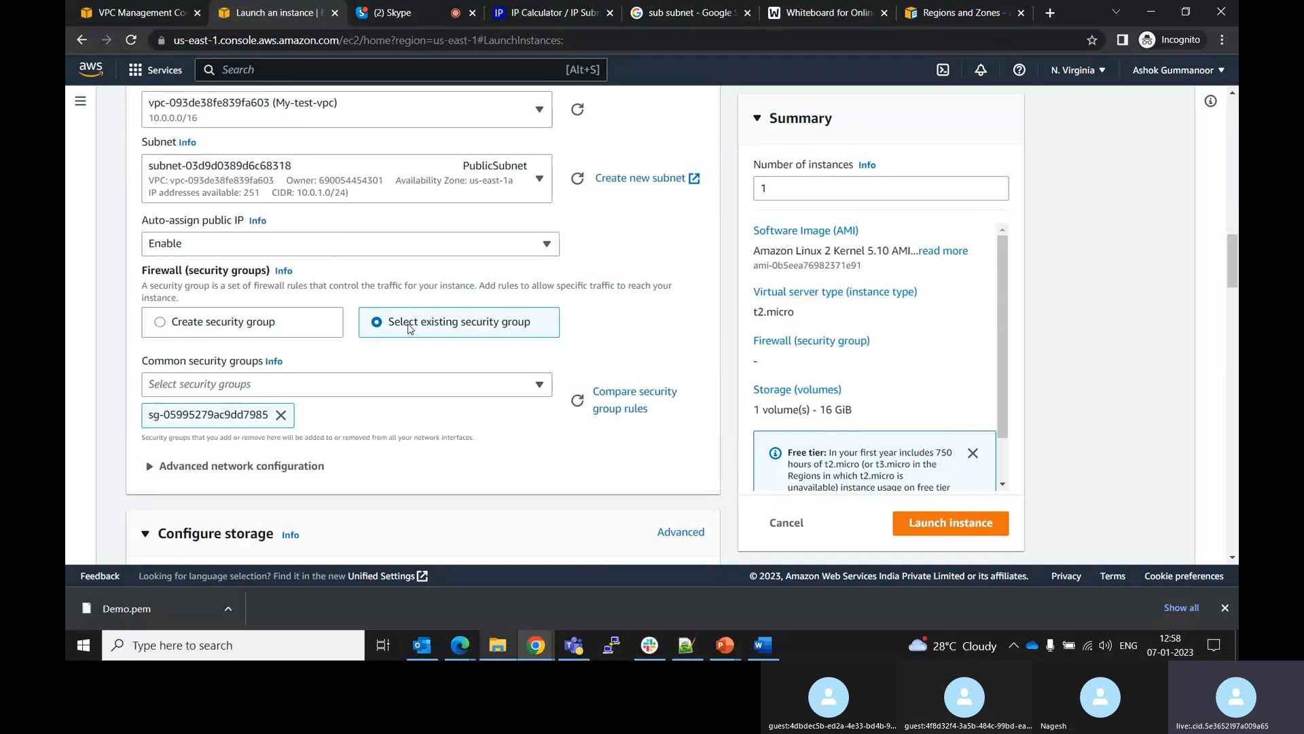
{"action": "left_click", "coordinate": [425, 387]}
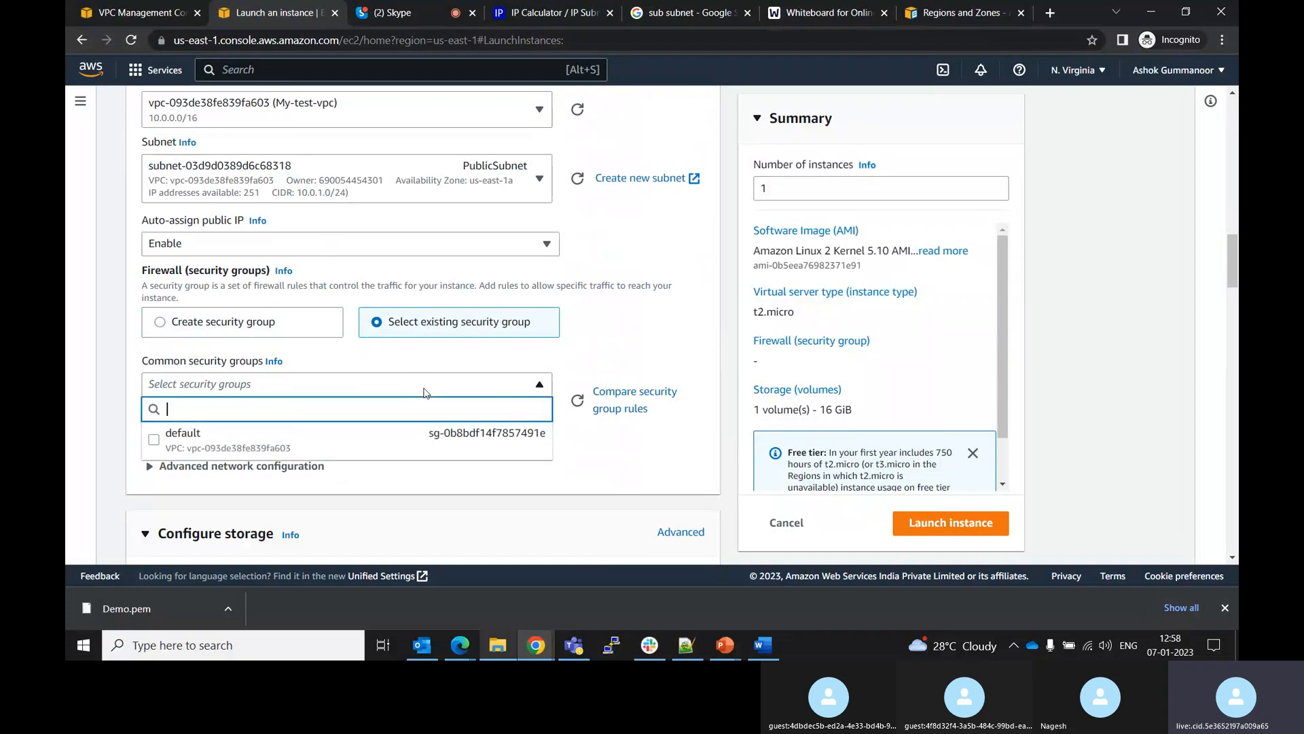
{"action": "left_click", "coordinate": [341, 439]}
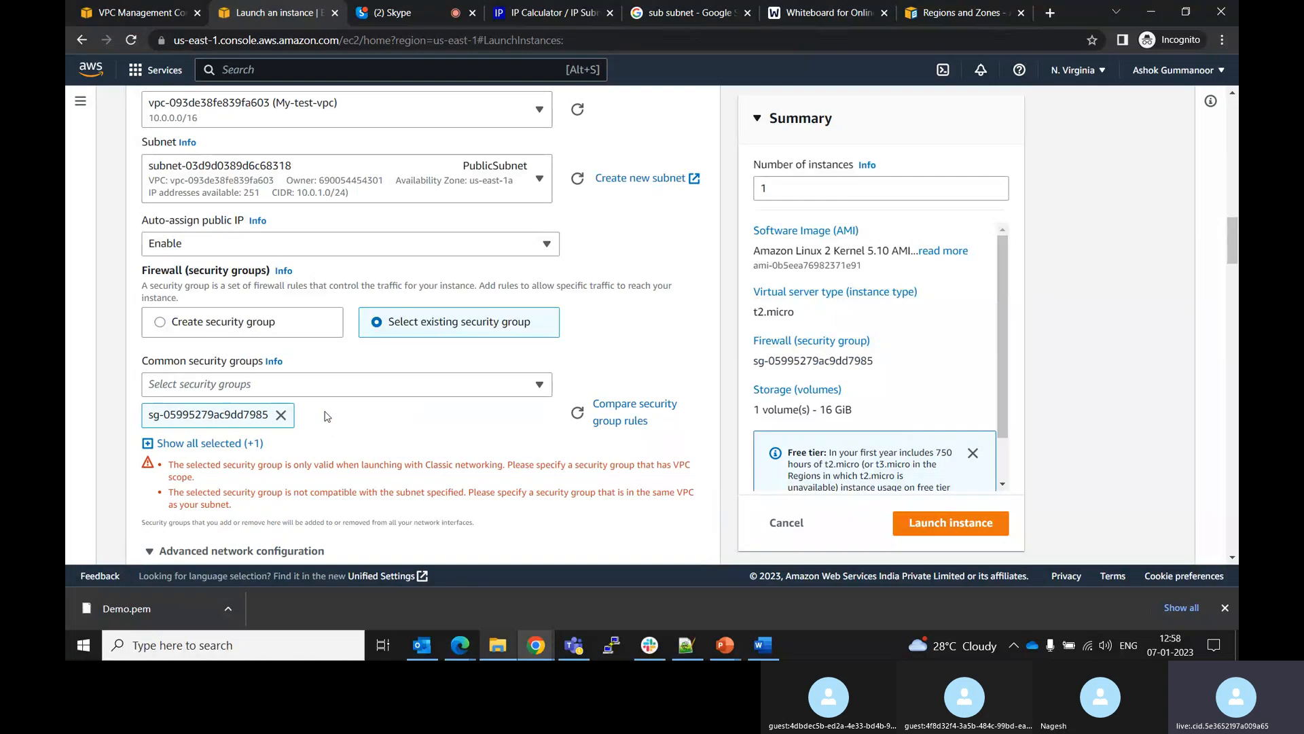
{"action": "left_click", "coordinate": [308, 333]}
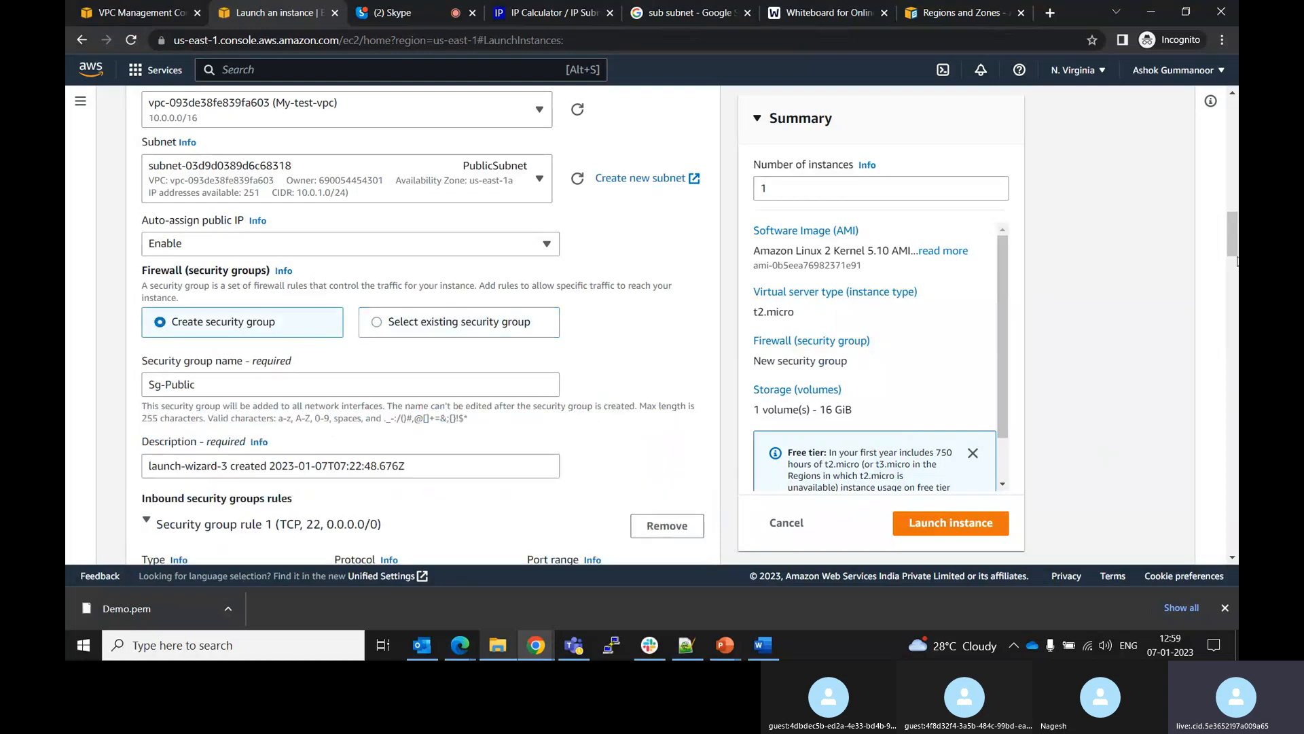
Set the SSH rule's source type to Anywhere
{"action": "scroll", "coordinate": [1233, 261], "scroll_direction": "down", "scroll_amount": 6}
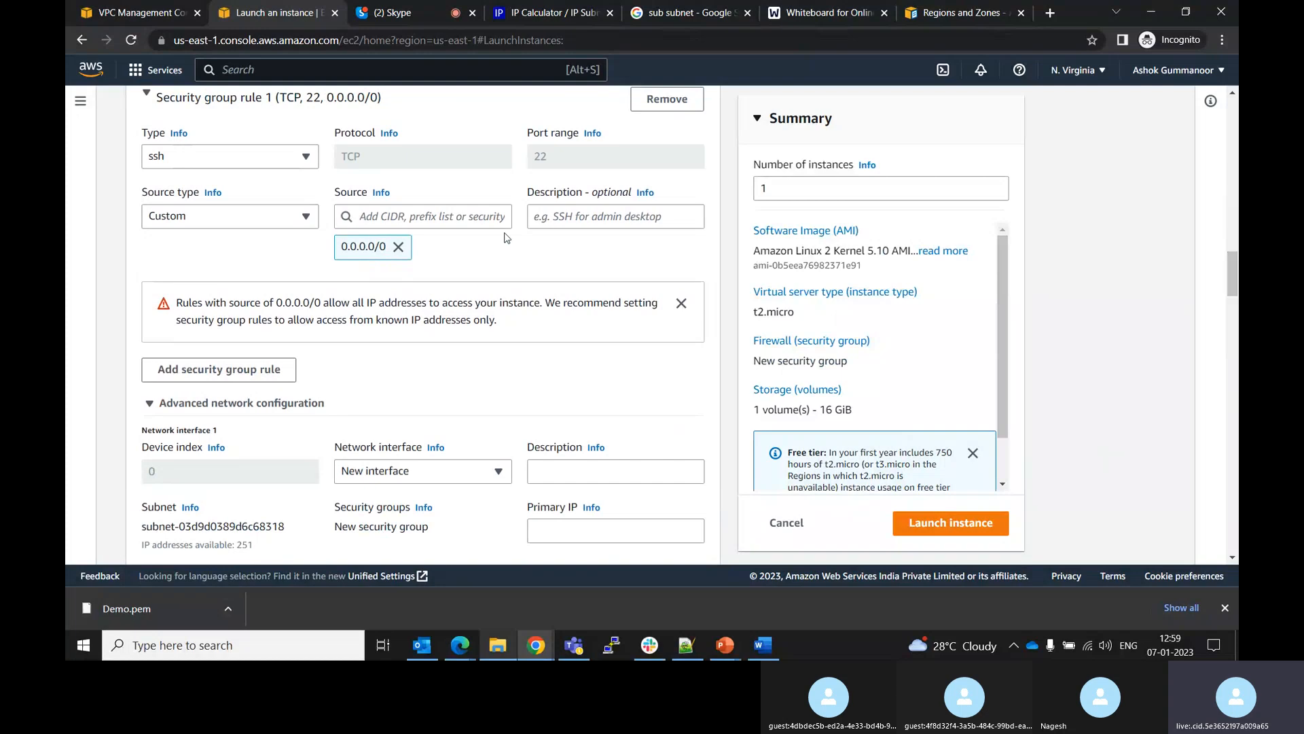
{"action": "left_click", "coordinate": [273, 222]}
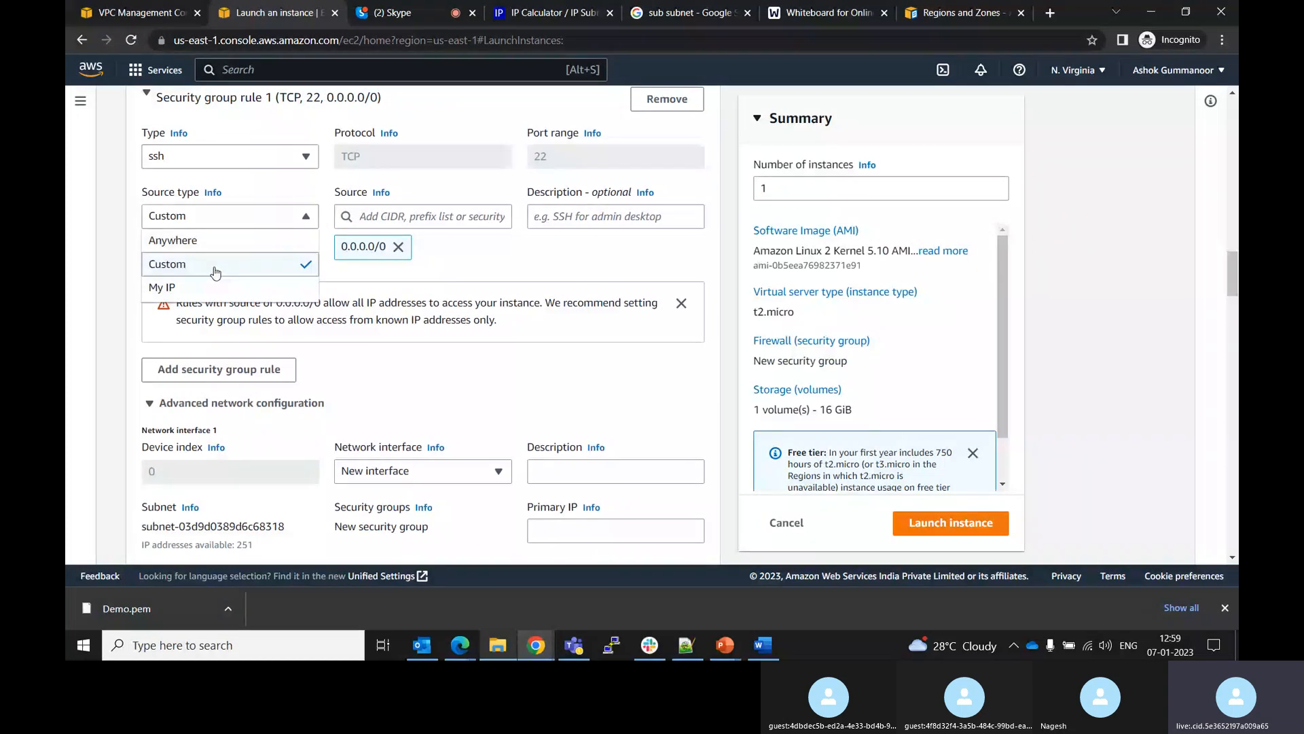
{"action": "left_click", "coordinate": [185, 242]}
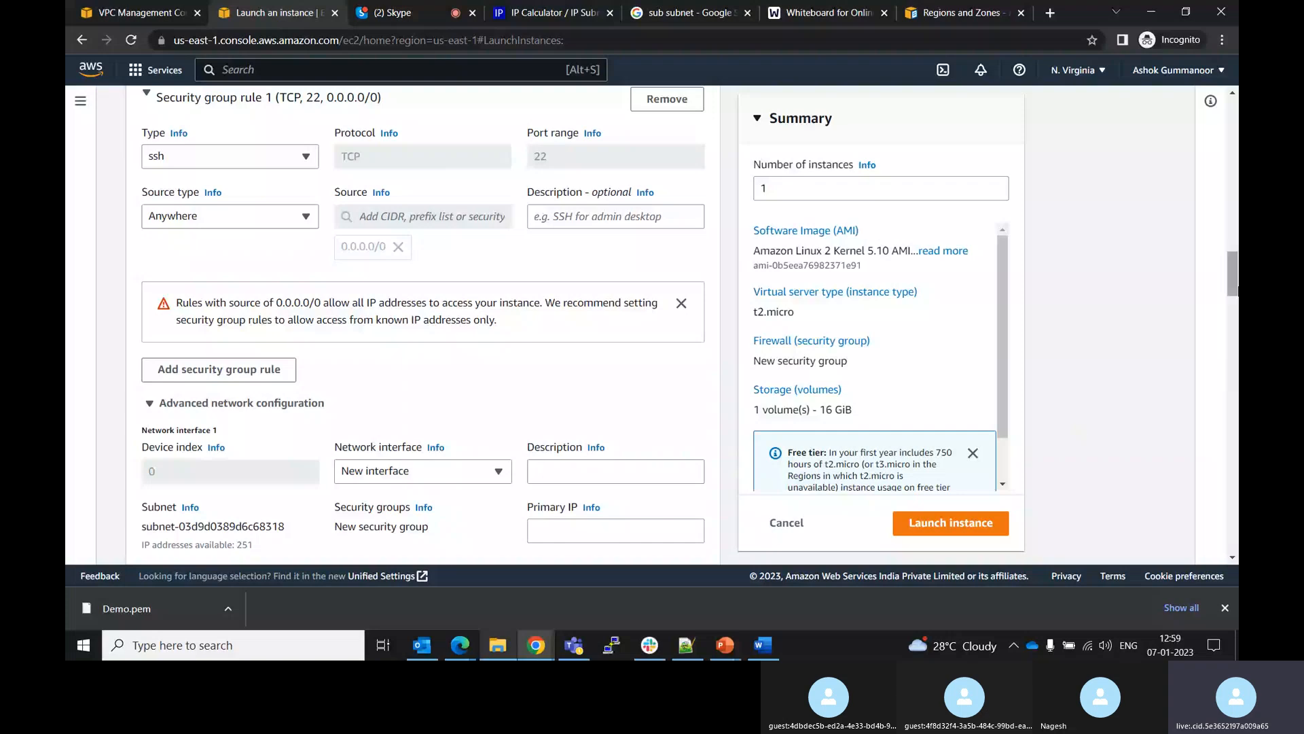
Collapse the advanced network configuration and try launching the instance again
{"action": "left_click_drag", "start_coordinate": [1235, 289], "coordinate": [1237, 310]}
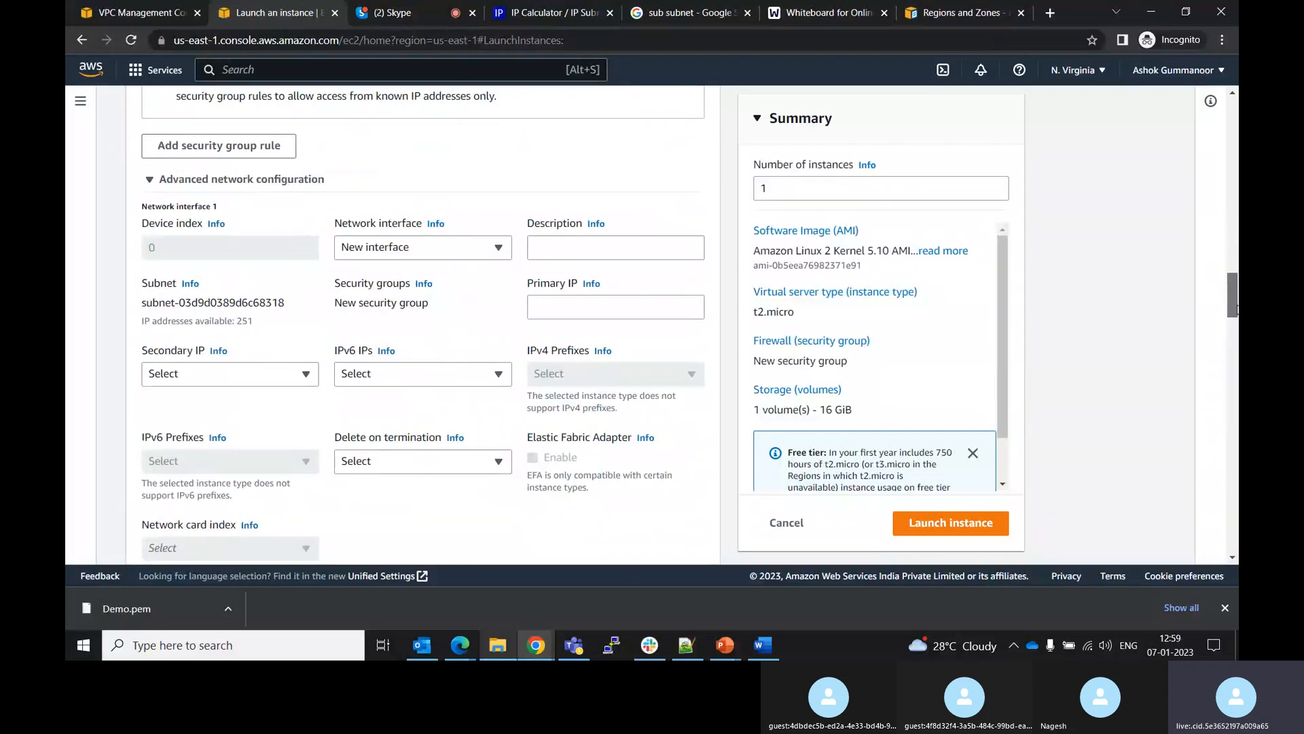
{"action": "left_click", "coordinate": [165, 180]}
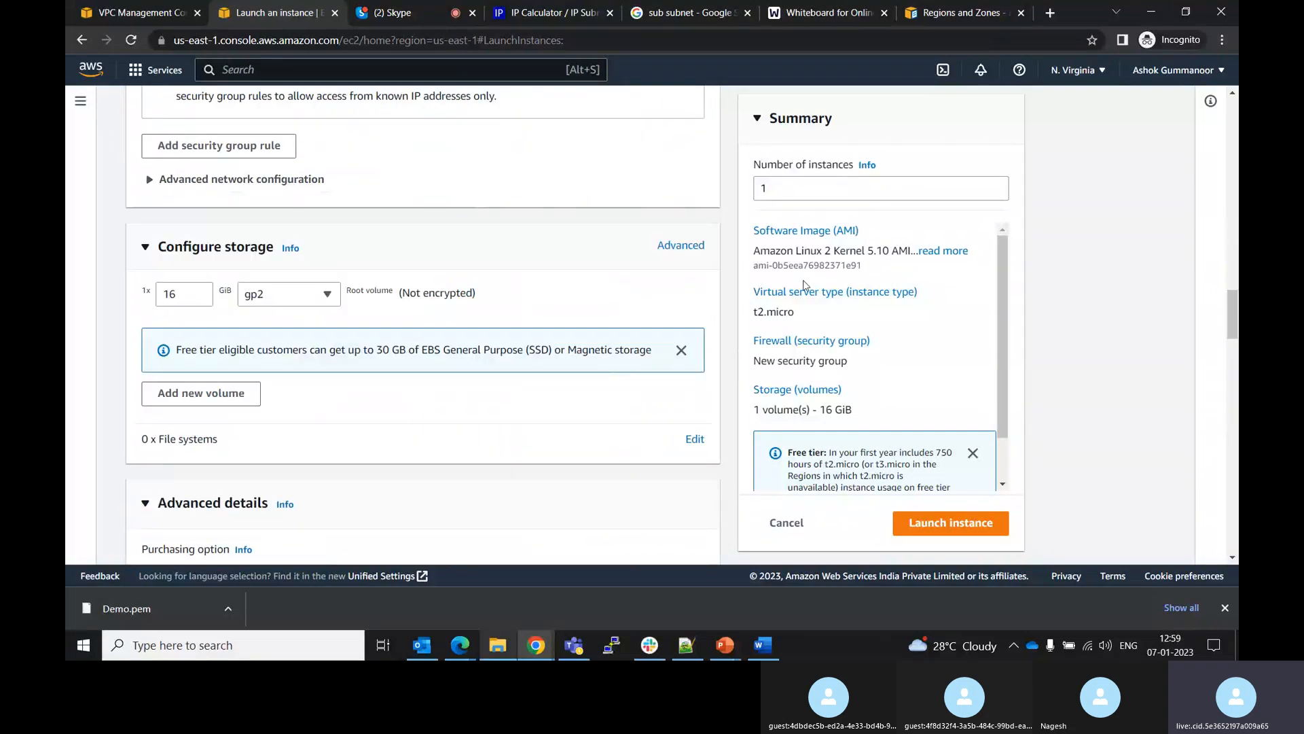
{"action": "left_click", "coordinate": [951, 523]}
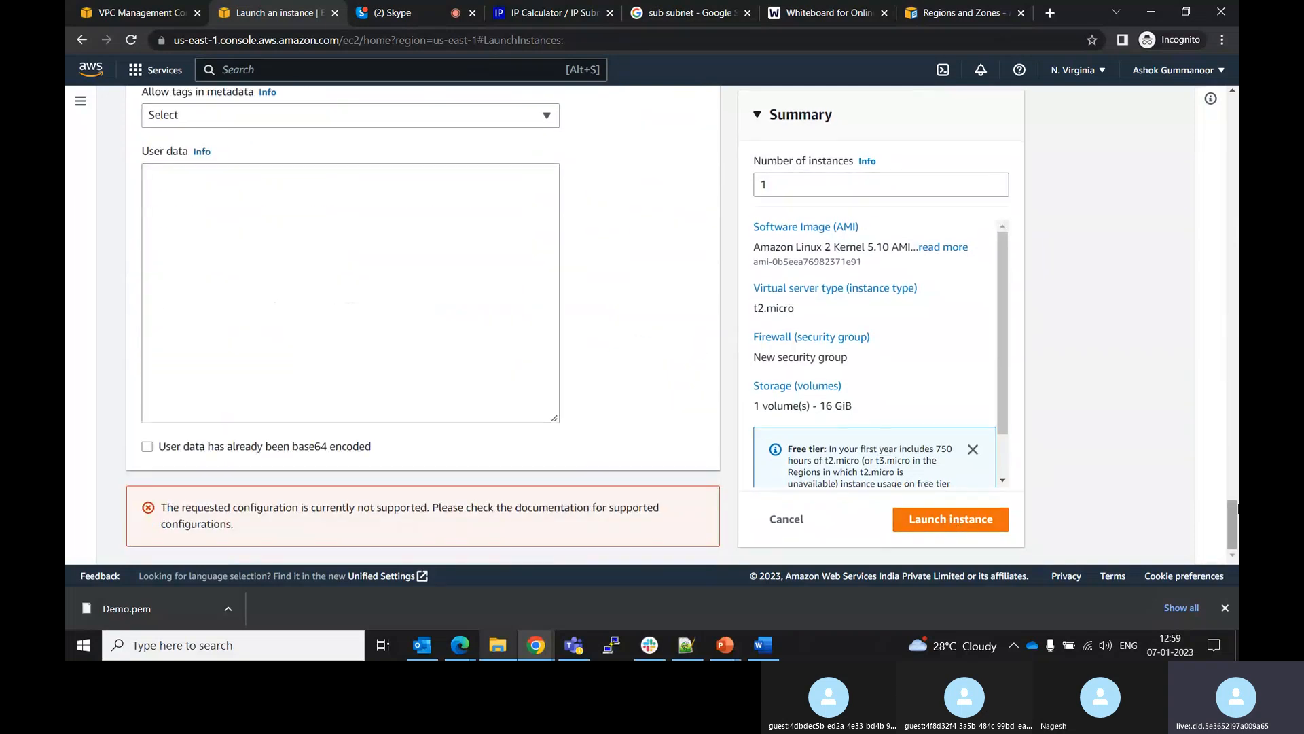
Review the launch form's advanced details, network settings and security group rules
{"action": "left_click_drag", "start_coordinate": [1232, 514], "coordinate": [1183, 270]}
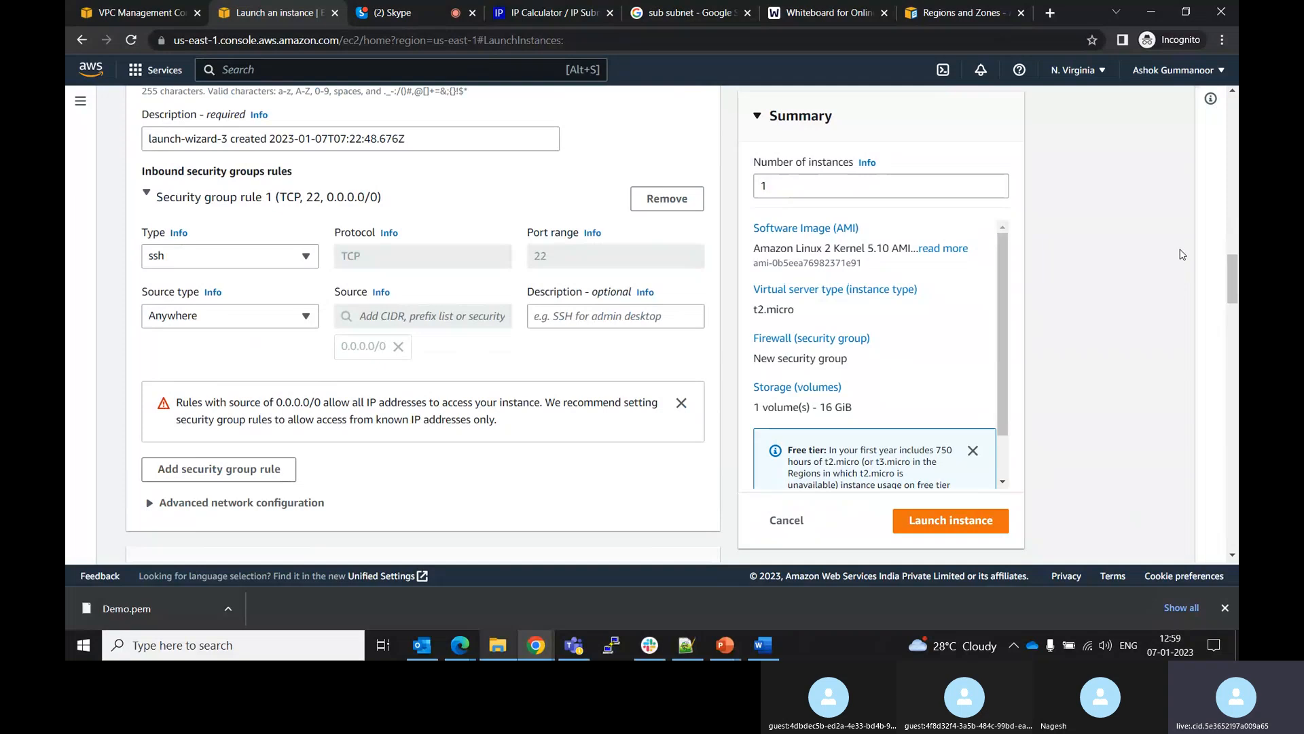
{"action": "left_click_drag", "start_coordinate": [1228, 281], "coordinate": [1228, 258]}
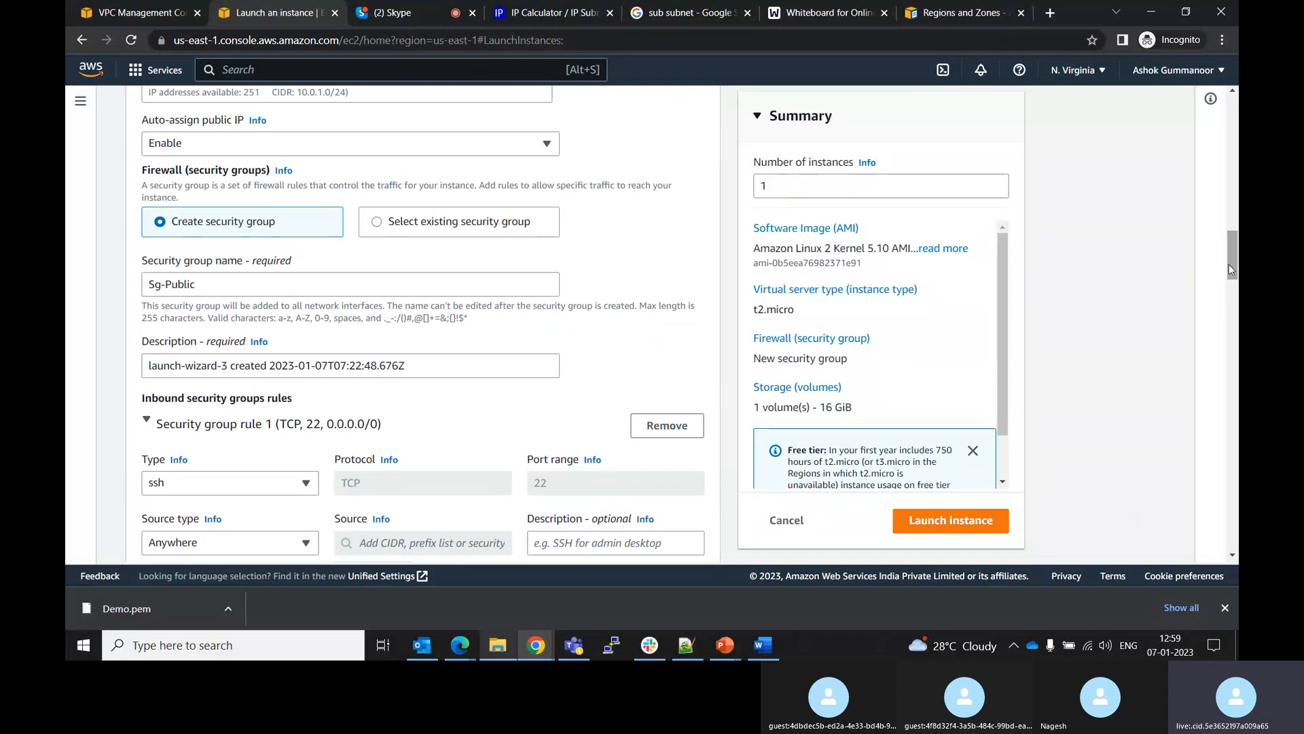
{"action": "left_click_drag", "start_coordinate": [1232, 272], "coordinate": [1230, 533]}
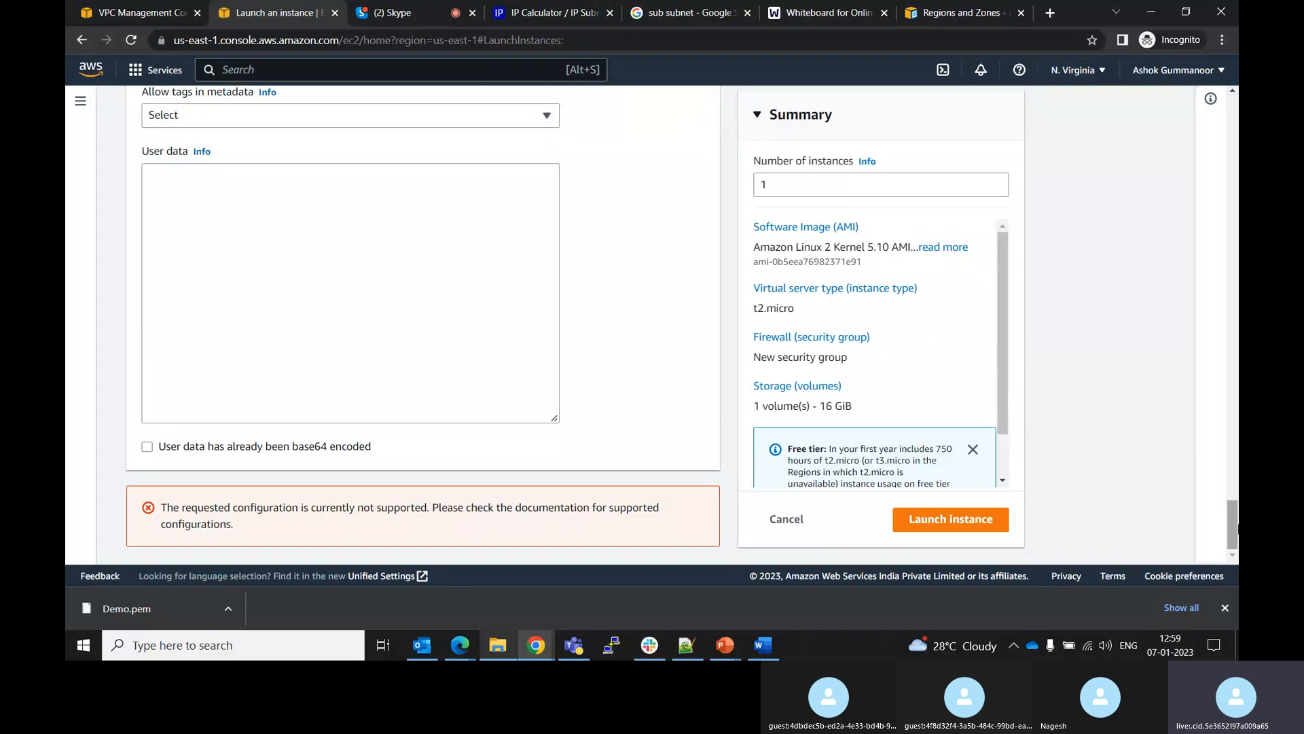
{"action": "left_click_drag", "start_coordinate": [1235, 527], "coordinate": [1201, 371]}
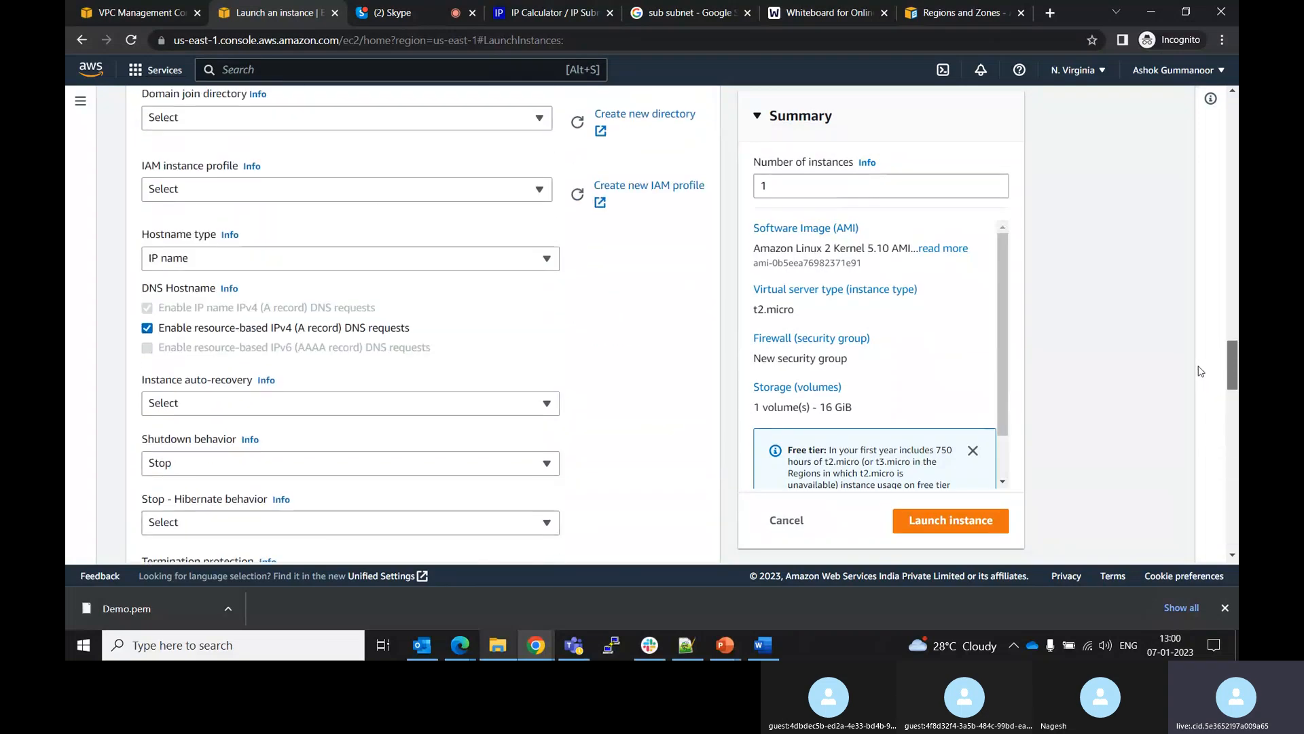
{"action": "left_click_drag", "start_coordinate": [1201, 371], "coordinate": [1212, 250]}
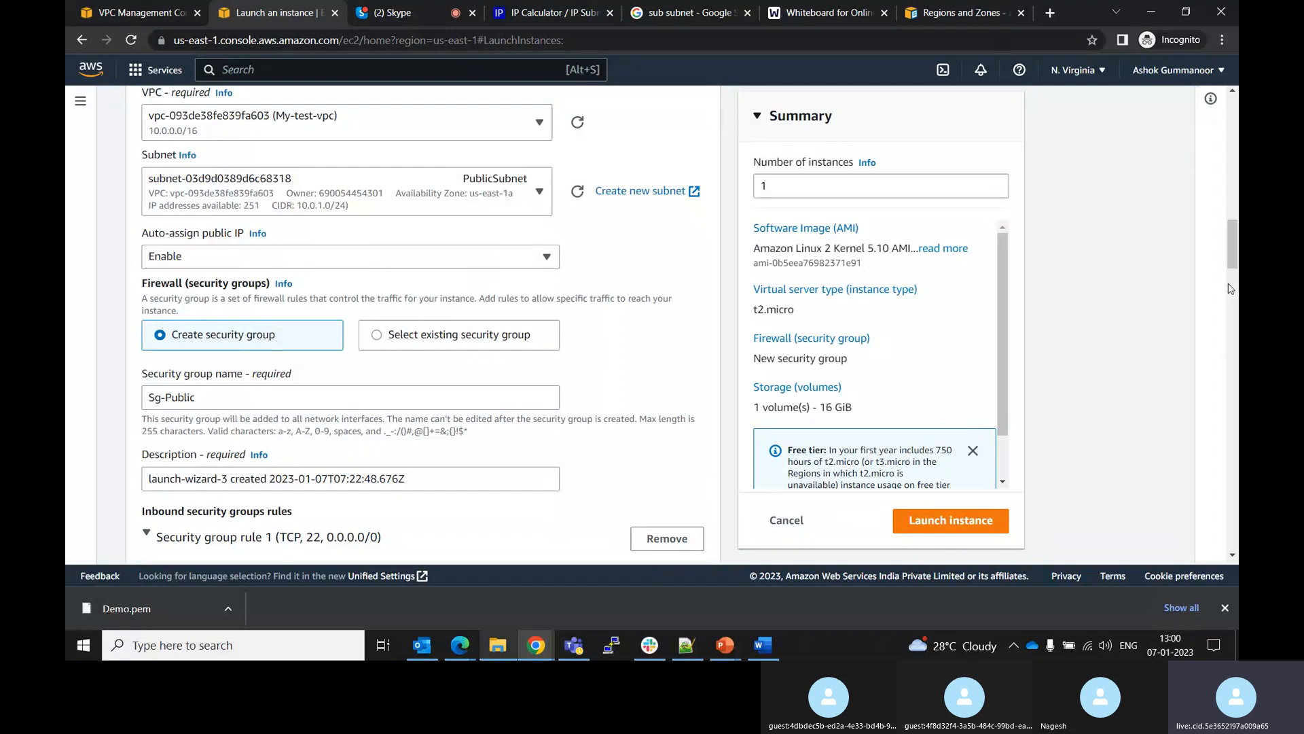
{"action": "scroll", "coordinate": [1233, 248], "scroll_direction": "up", "scroll_amount": 1}
{"action": "left_click_drag", "start_coordinate": [1235, 249], "coordinate": [1237, 436]}
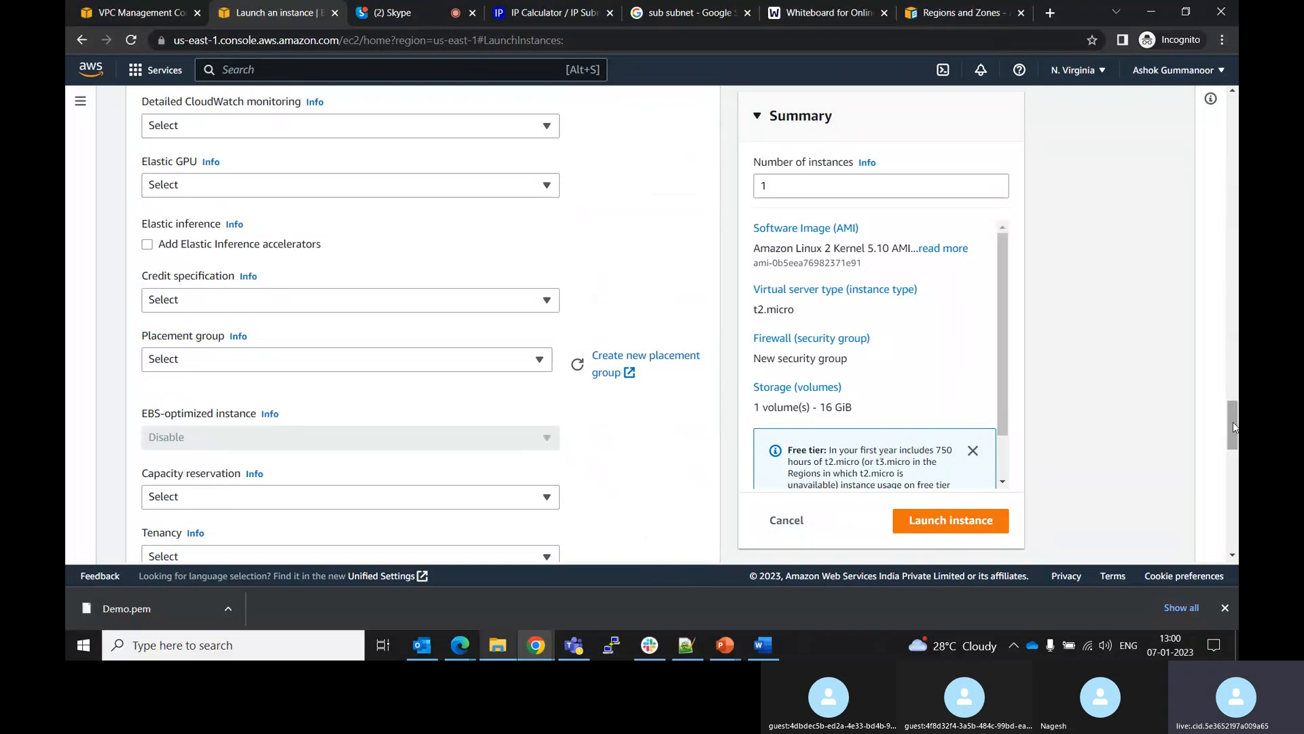
{"action": "left_click_drag", "start_coordinate": [1233, 422], "coordinate": [1199, 280]}
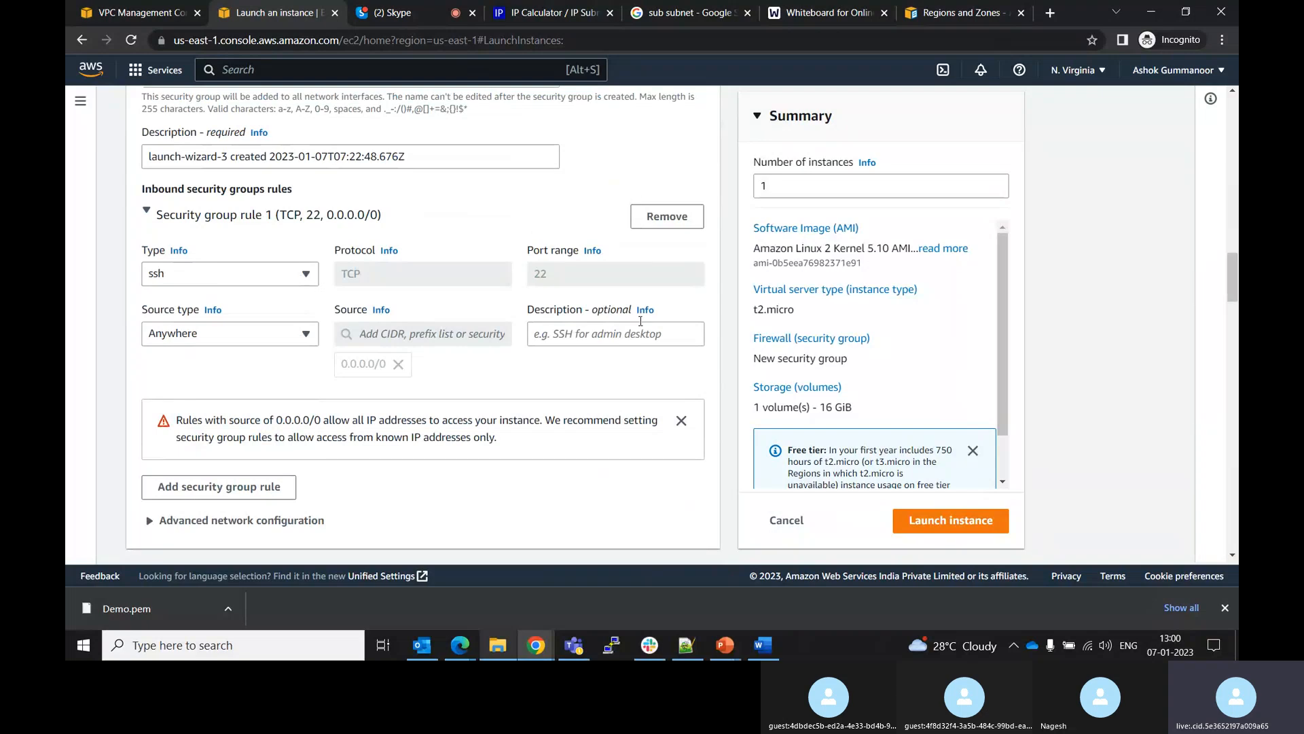
Remove the existing SSH inbound rule and add a new inbound rule with type ssh
{"action": "left_click", "coordinate": [296, 334]}
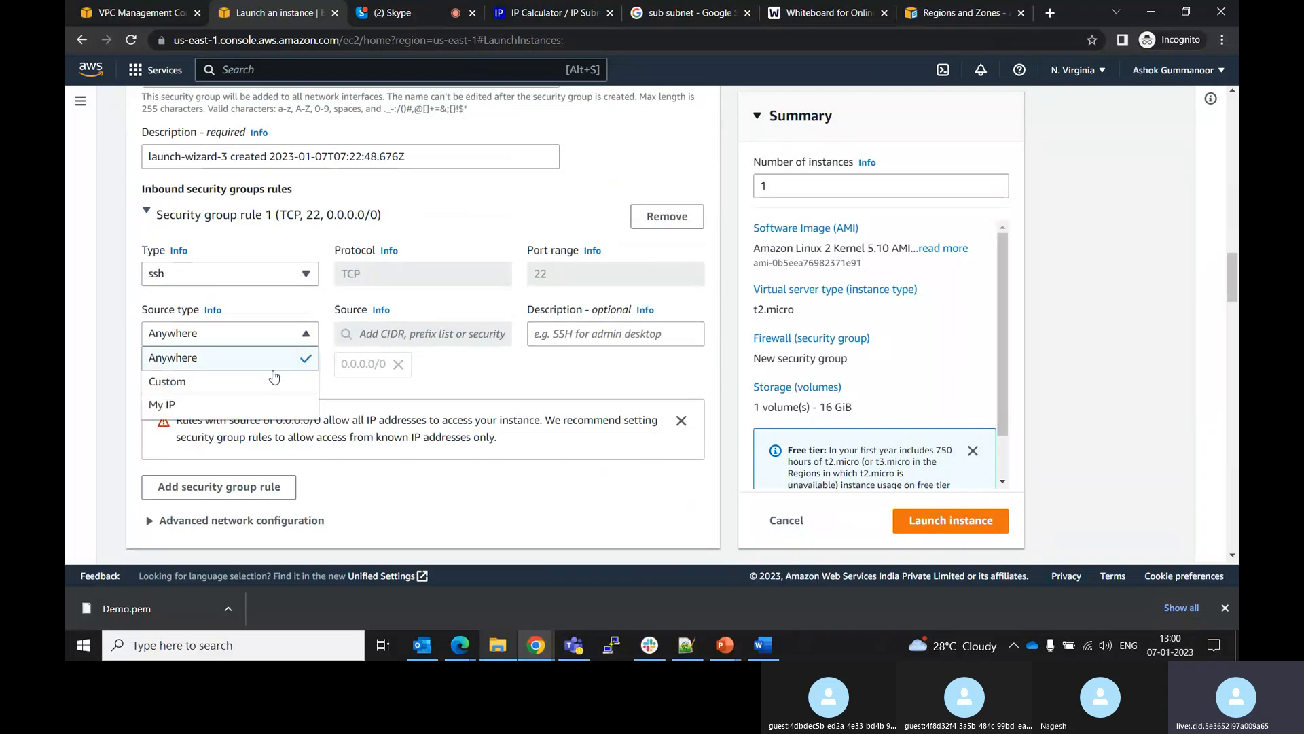
{"action": "left_click", "coordinate": [520, 366]}
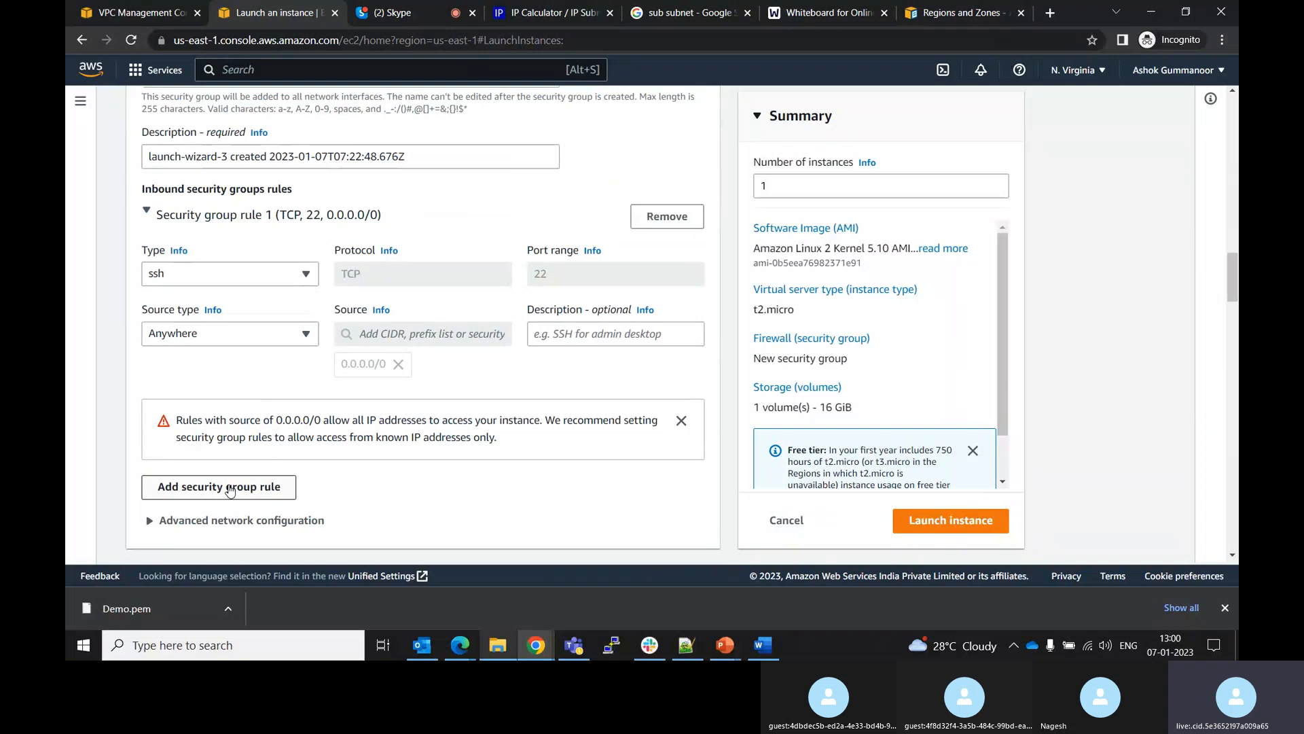
{"action": "left_click", "coordinate": [645, 228]}
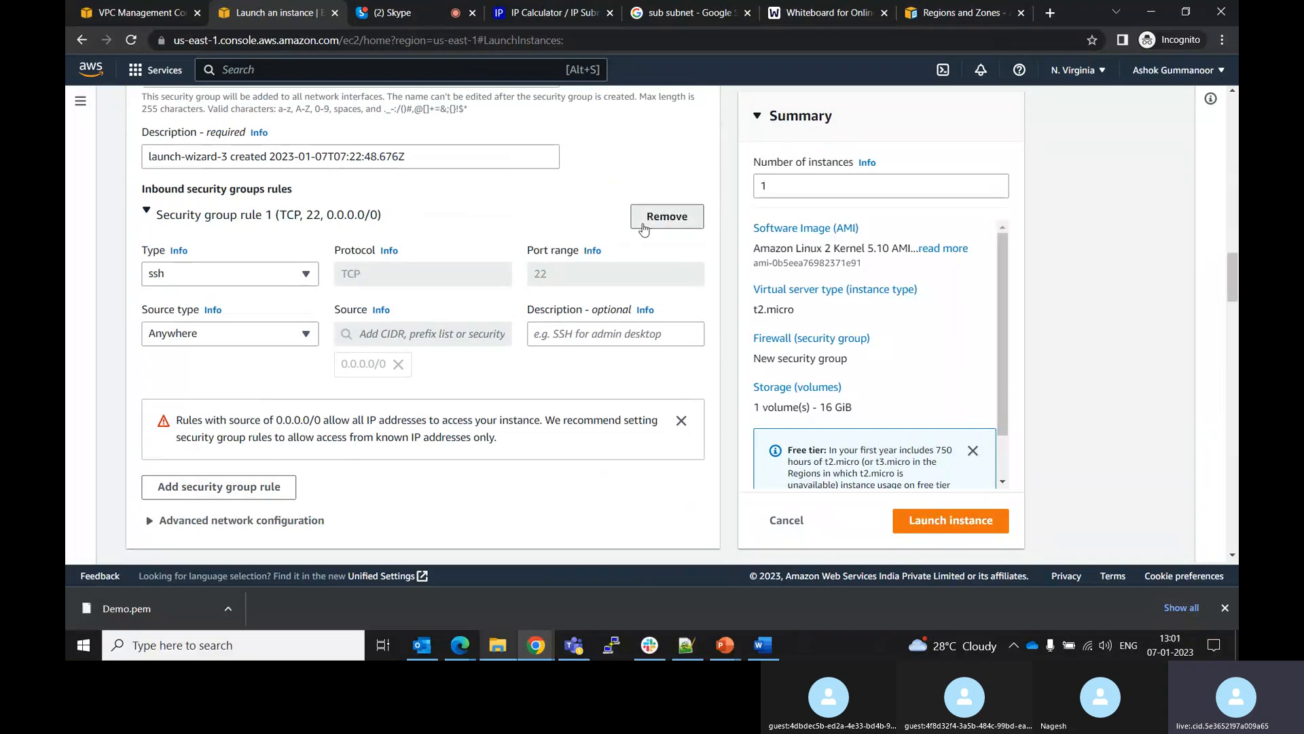
{"action": "left_click", "coordinate": [242, 263]}
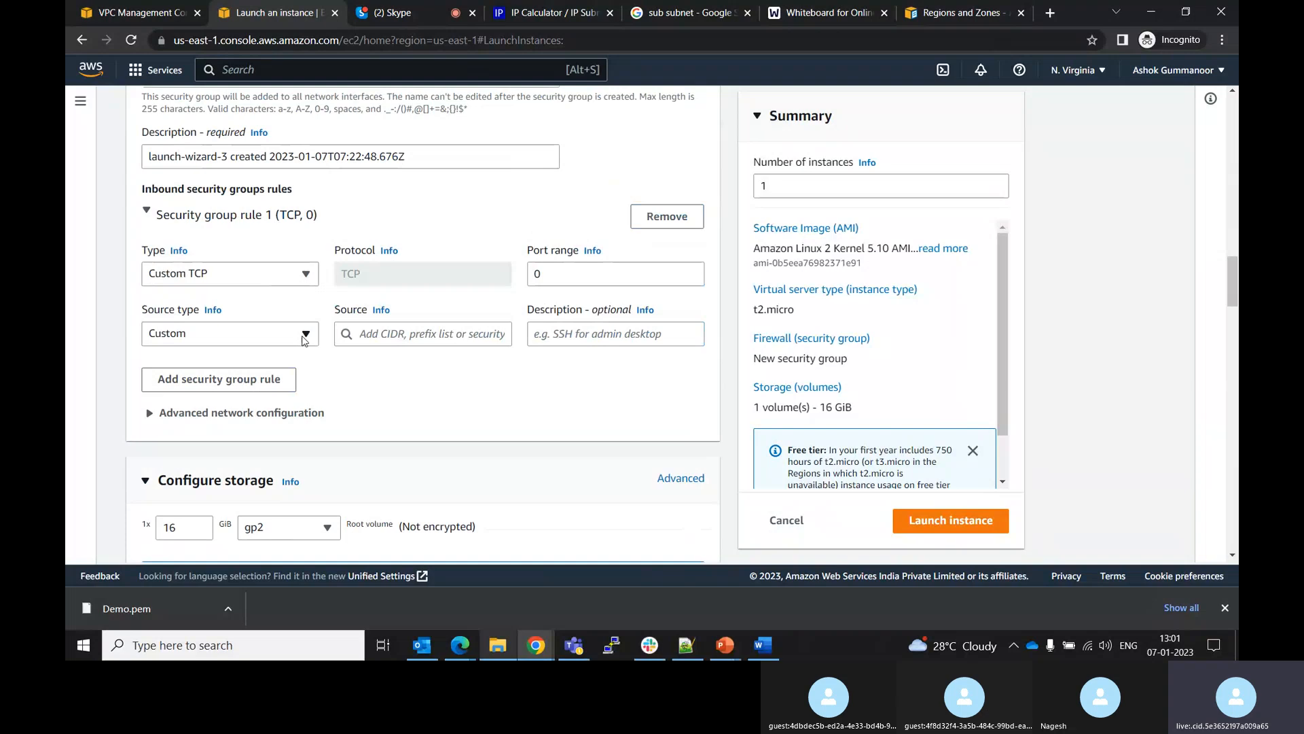
{"action": "left_click", "coordinate": [303, 276]}
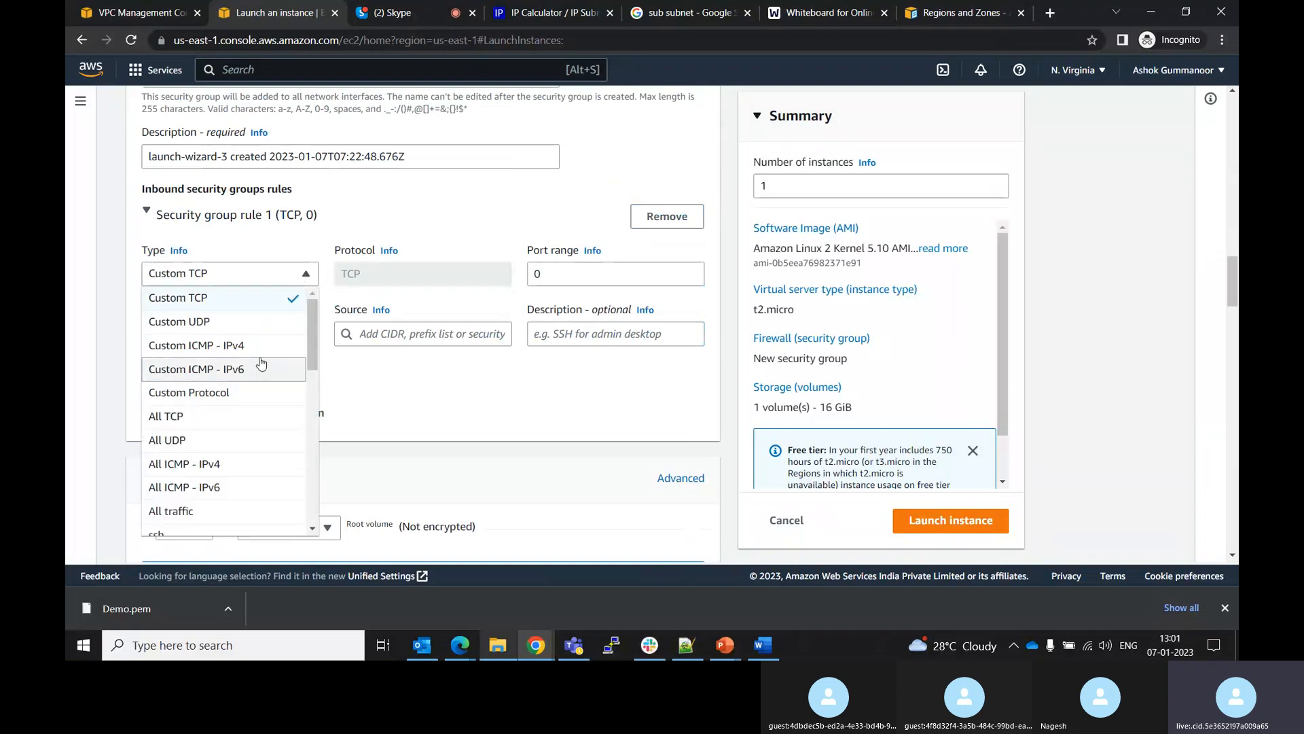
{"action": "left_click_drag", "start_coordinate": [308, 324], "coordinate": [310, 342]}
{"action": "scroll", "coordinate": [262, 373], "scroll_direction": "down", "scroll_amount": 2}
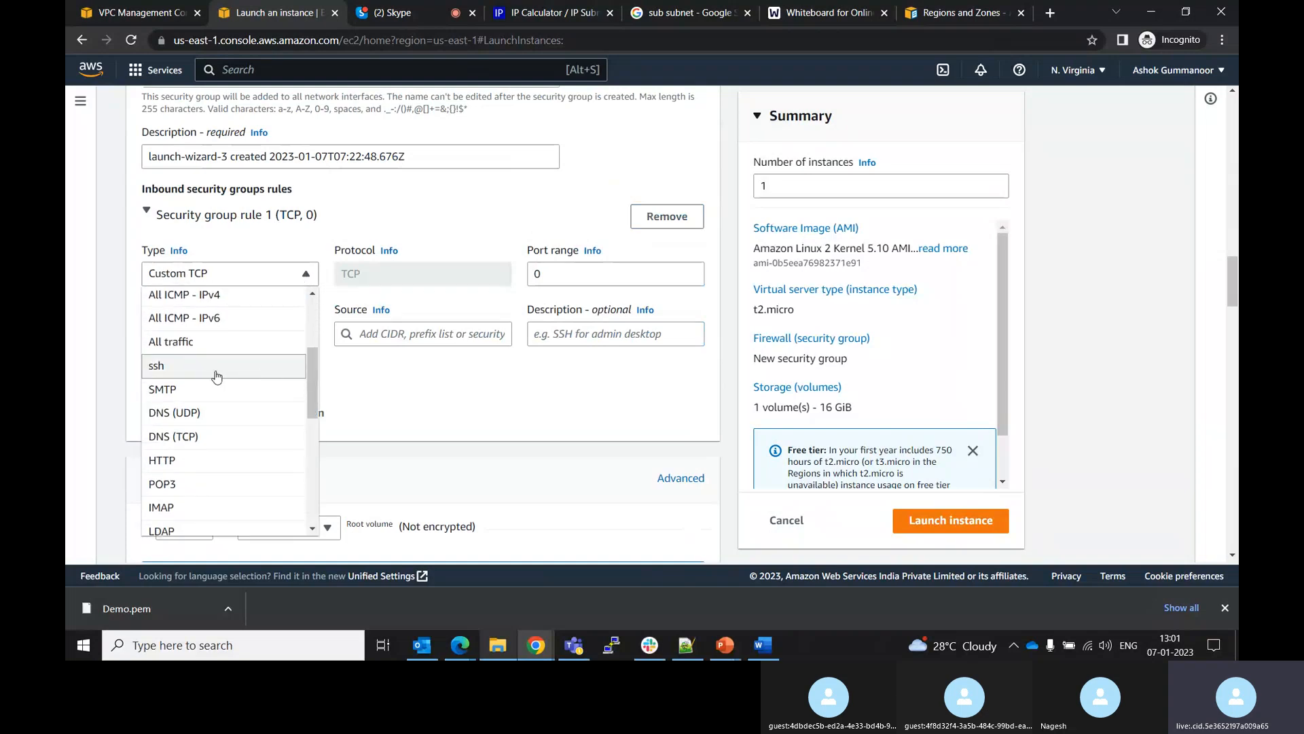
{"action": "left_click", "coordinate": [262, 370]}
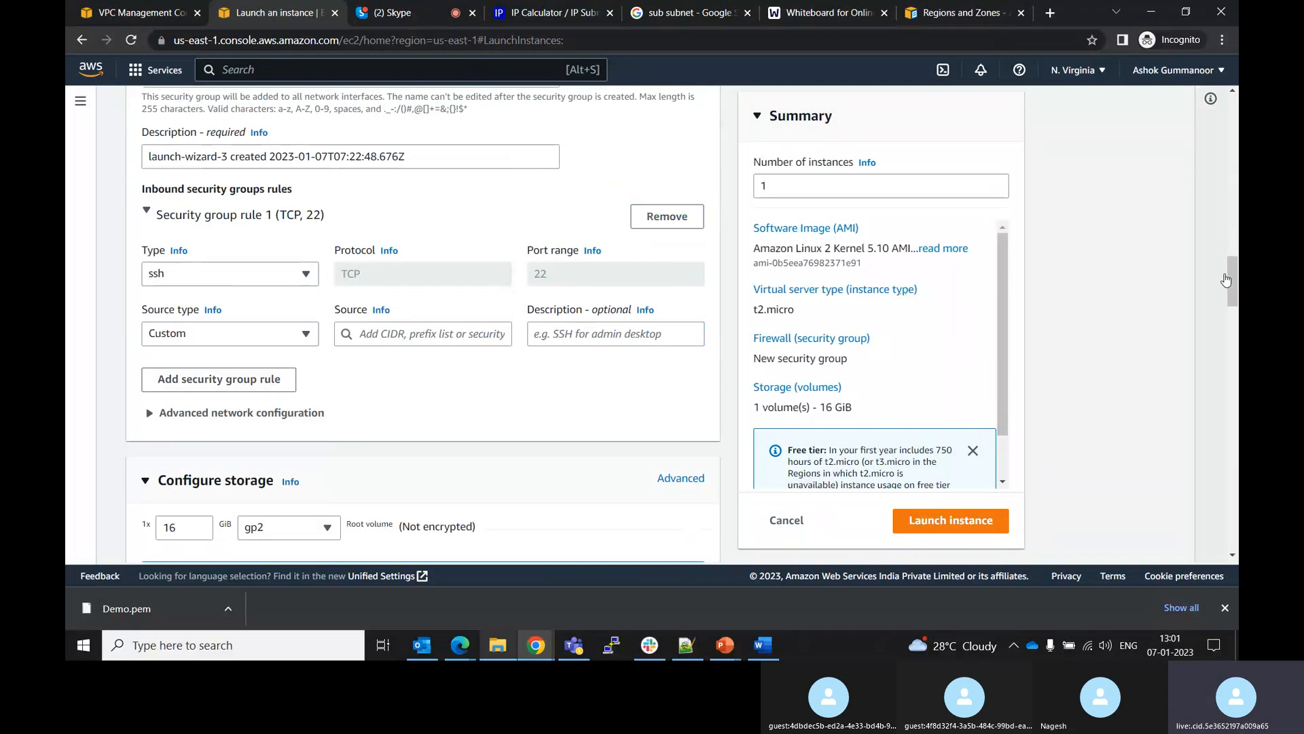
Try launching the instance
{"action": "left_click_drag", "start_coordinate": [1233, 275], "coordinate": [1206, 355]}
{"action": "scroll", "coordinate": [1206, 355], "scroll_direction": "up", "scroll_amount": 7}
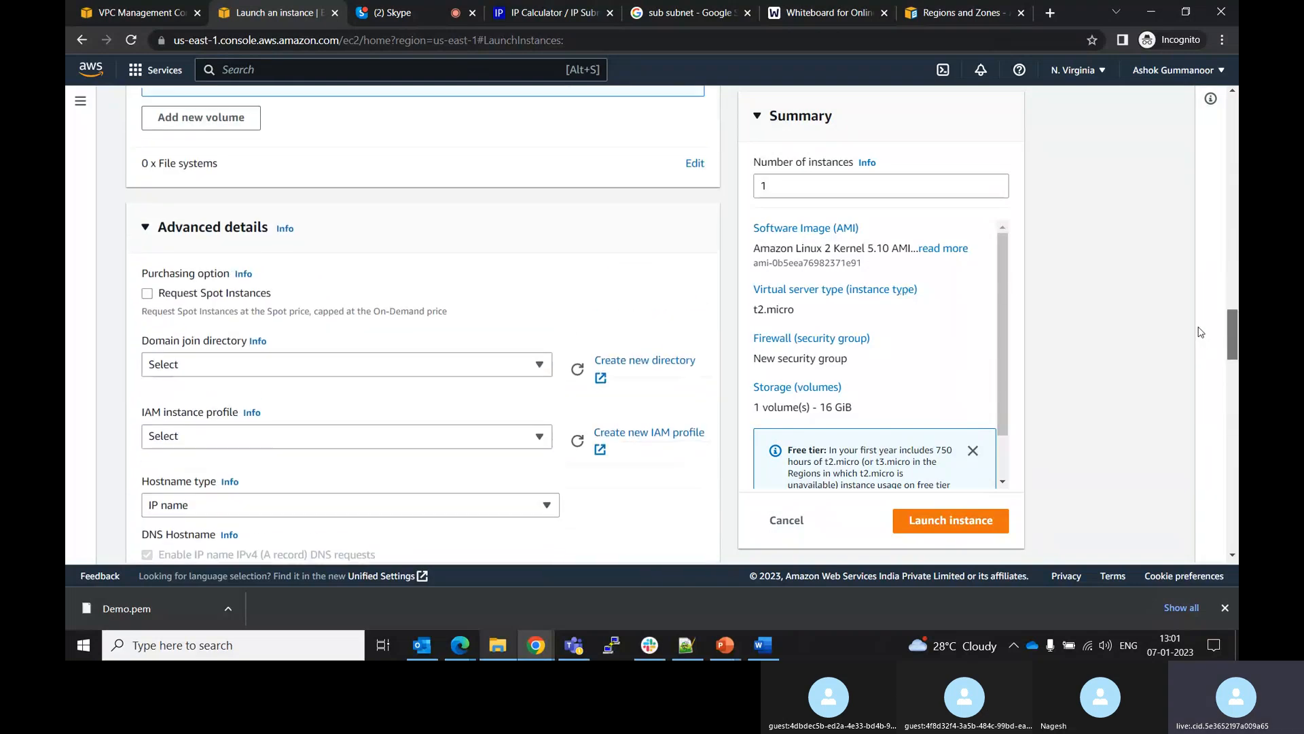
{"action": "scroll", "coordinate": [1233, 307], "scroll_direction": "up", "scroll_amount": 10}
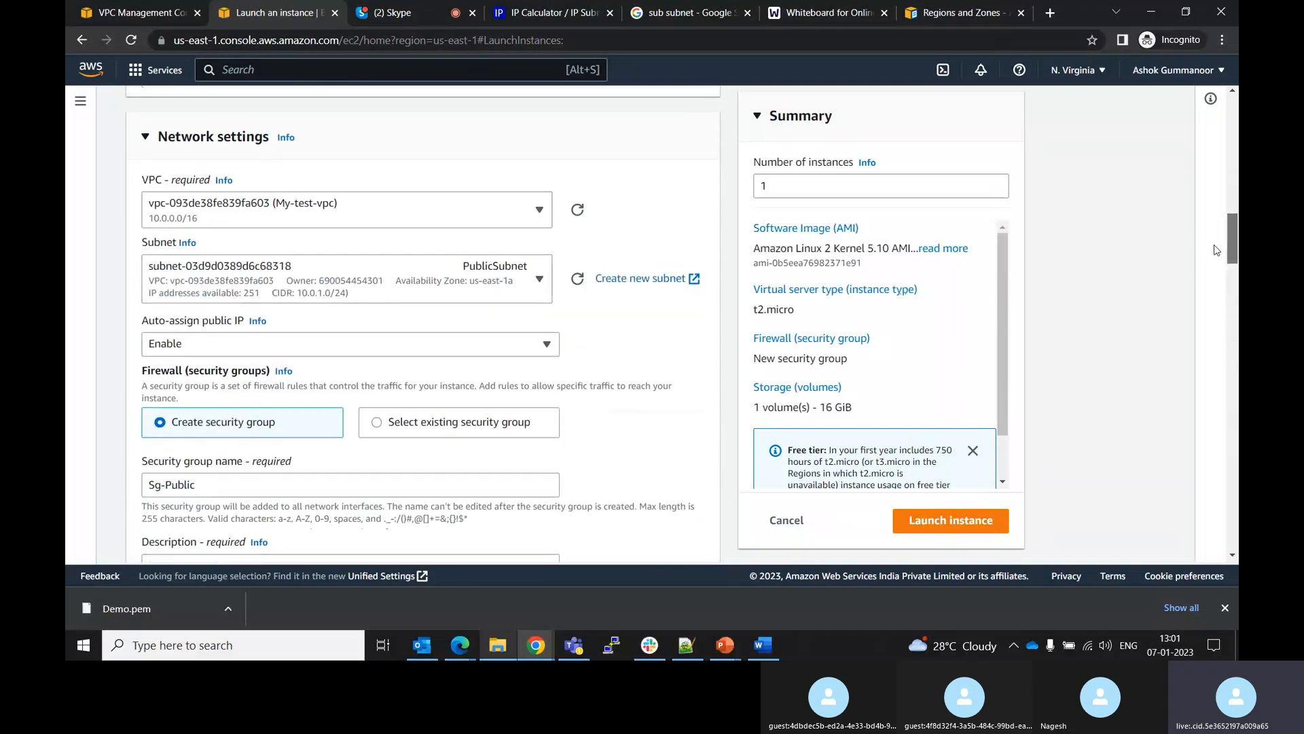
{"action": "left_click_drag", "start_coordinate": [1216, 250], "coordinate": [1227, 574]}
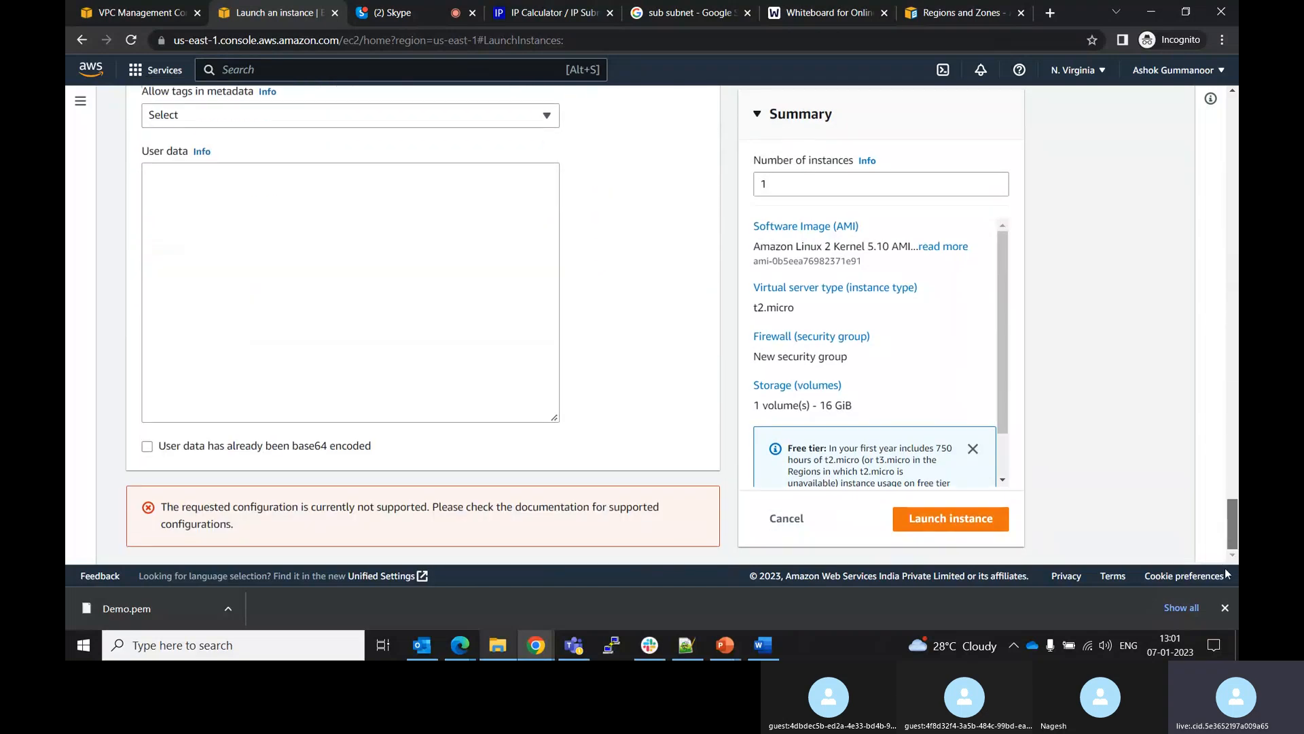
{"action": "left_click", "coordinate": [921, 521]}
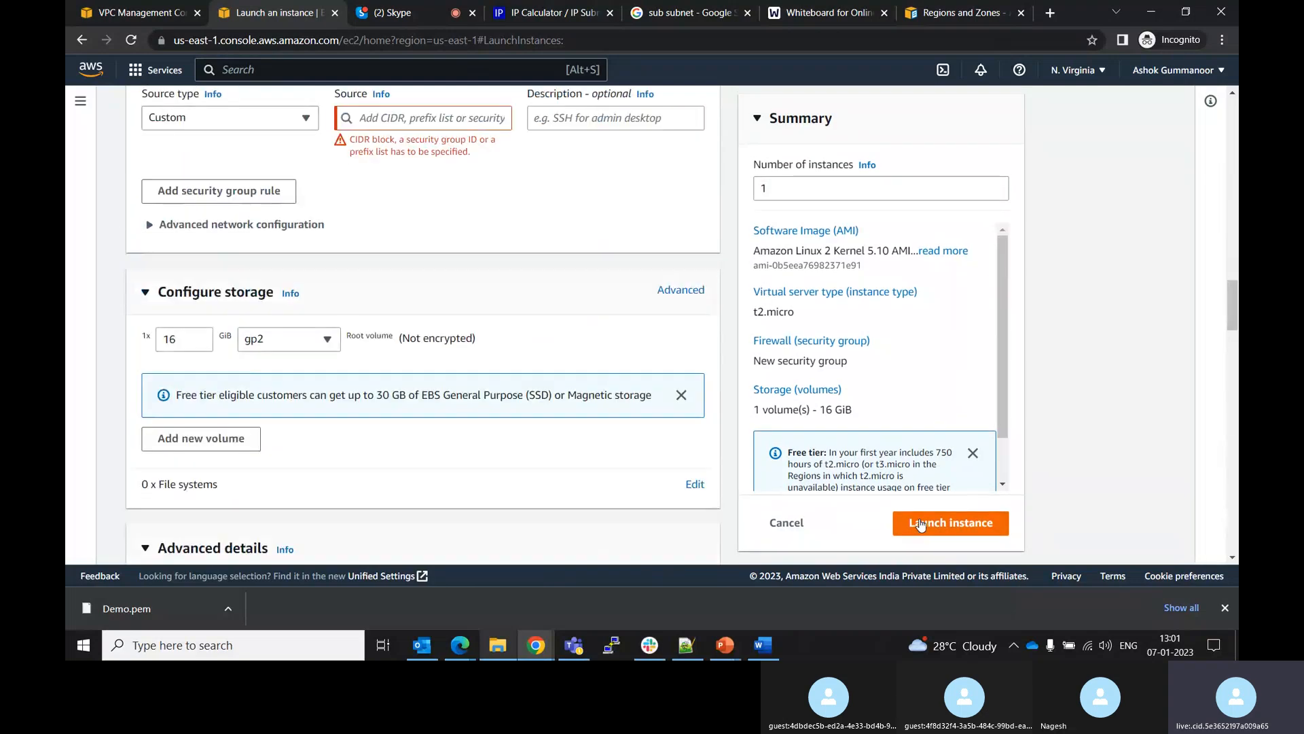
Set the SSH rule's source type to My IP
{"action": "left_click_drag", "start_coordinate": [1233, 309], "coordinate": [1224, 292]}
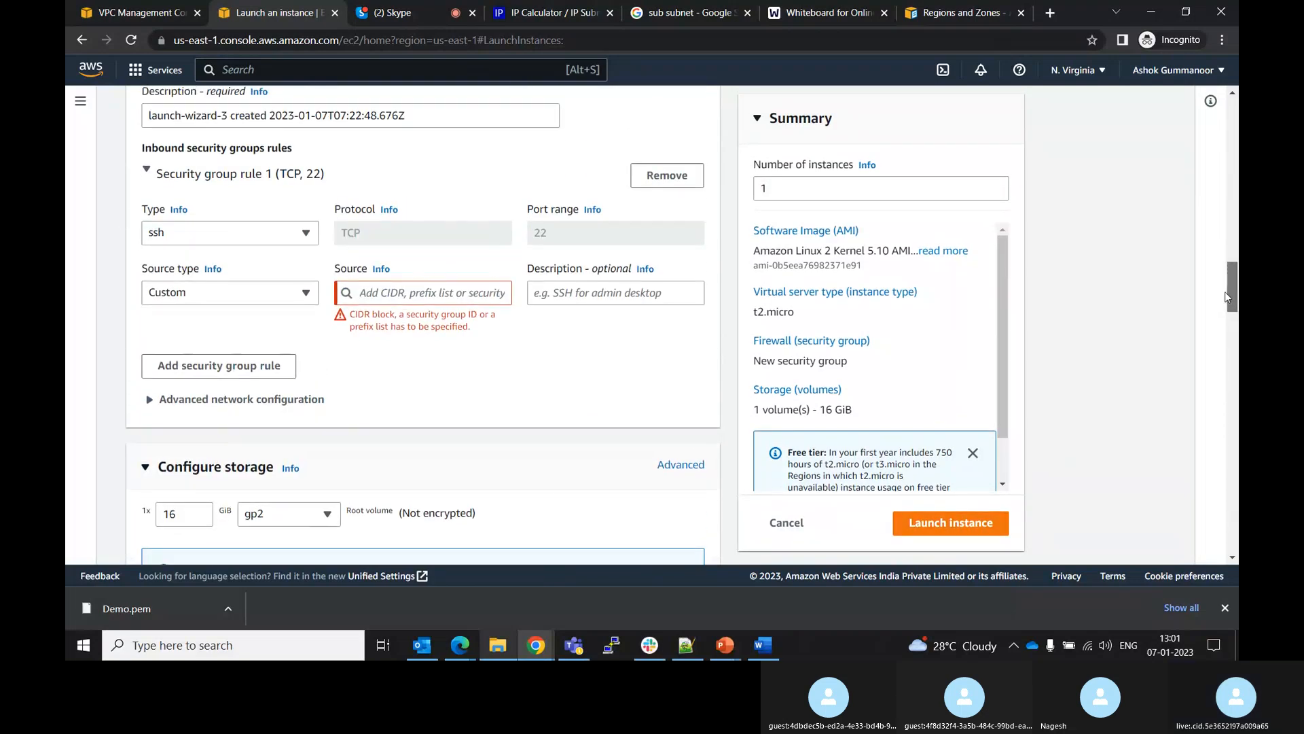
{"action": "left_click", "coordinate": [306, 293]}
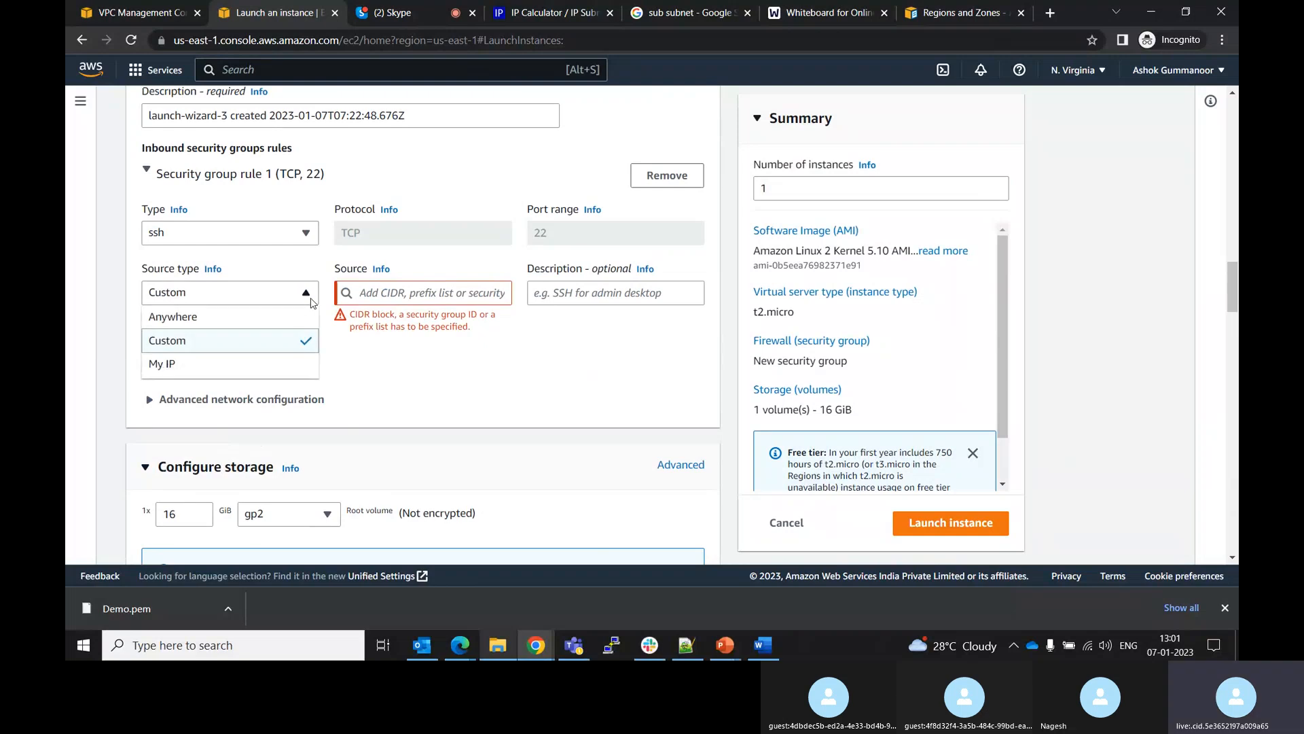
{"action": "left_click", "coordinate": [210, 364]}
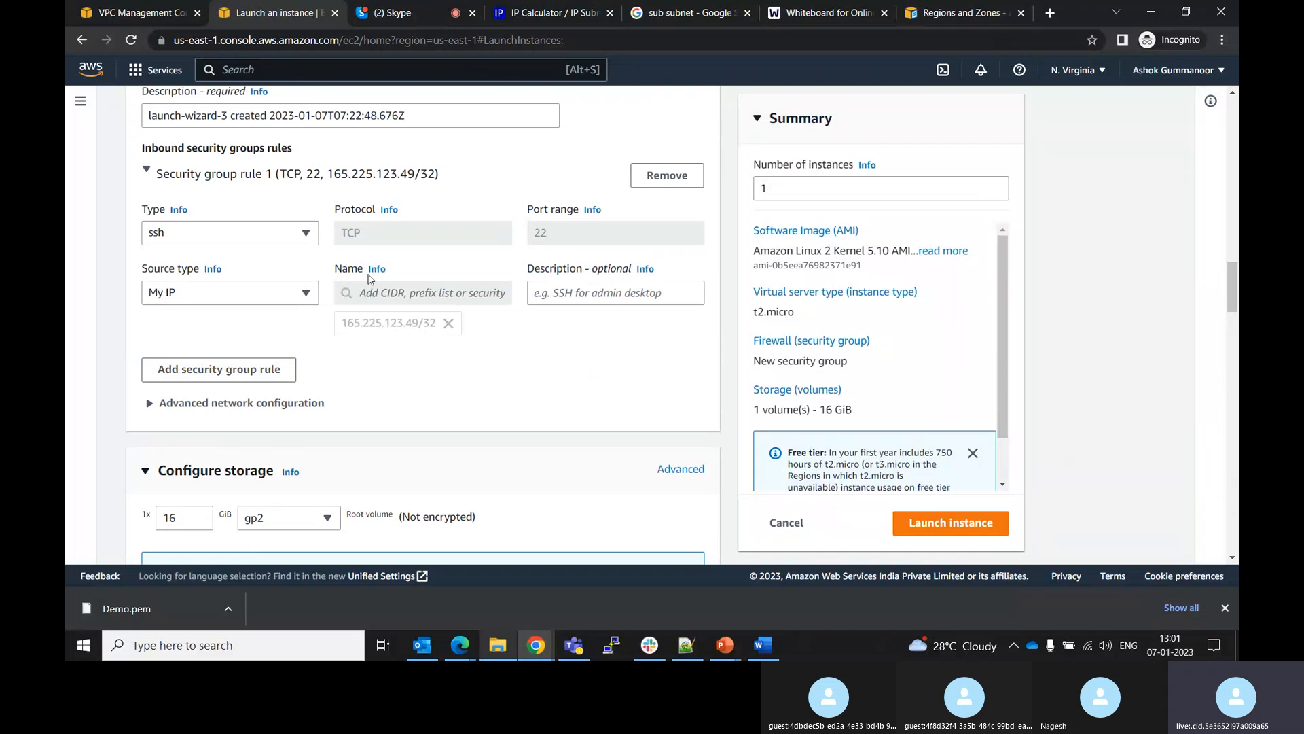
{"action": "left_click", "coordinate": [306, 293]}
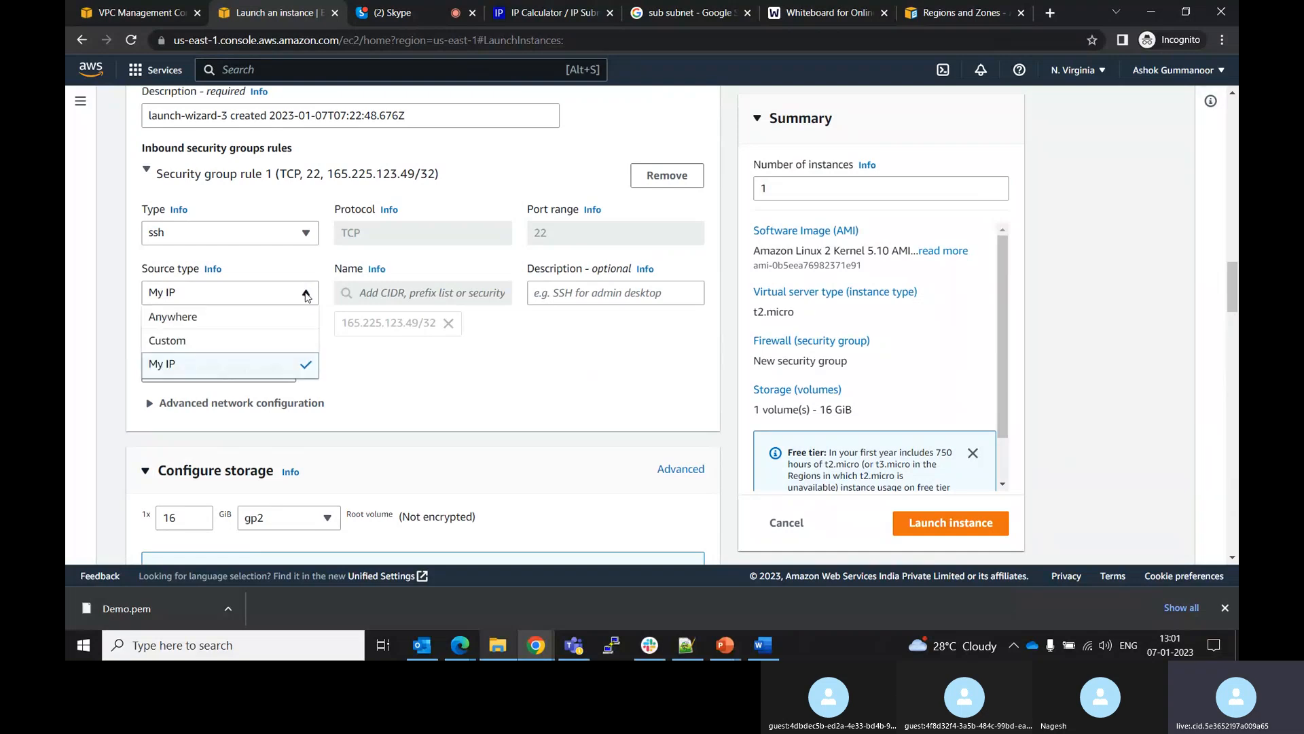
{"action": "left_click", "coordinate": [196, 319]}
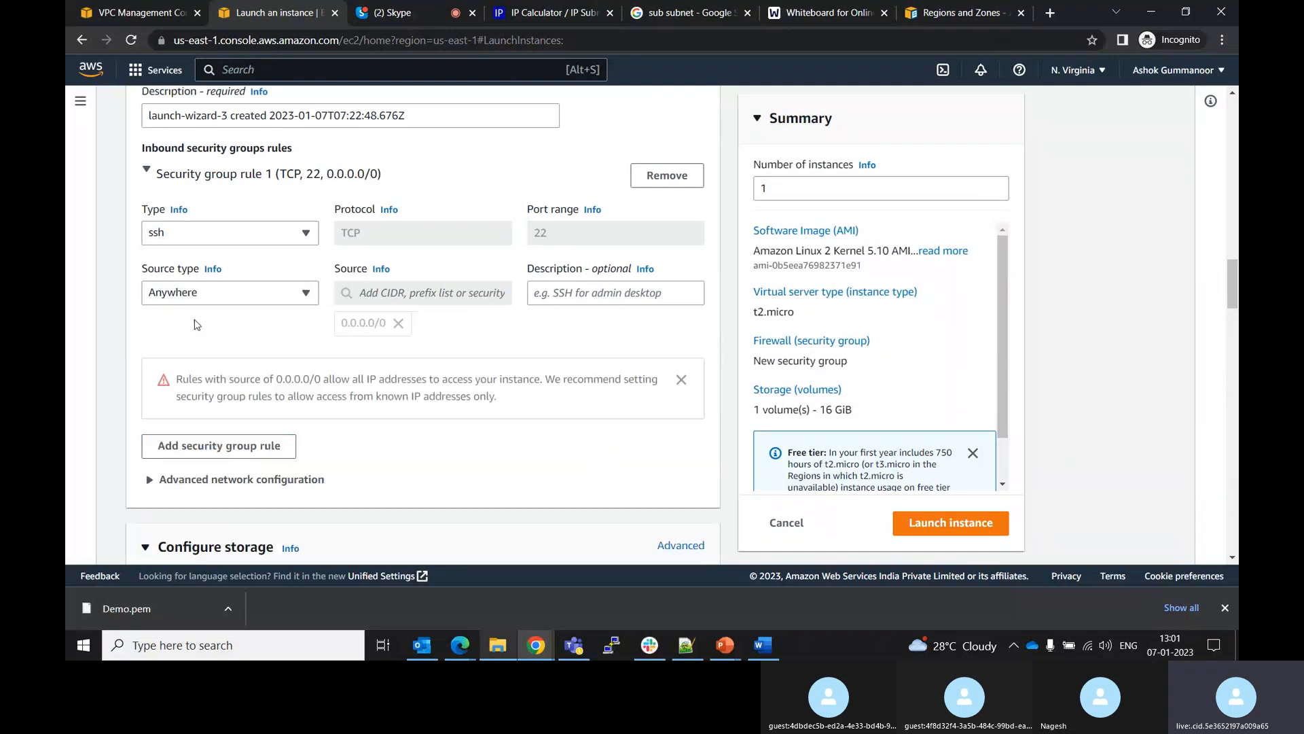
{"action": "left_click", "coordinate": [305, 299]}
{"action": "left_click", "coordinate": [185, 367]}
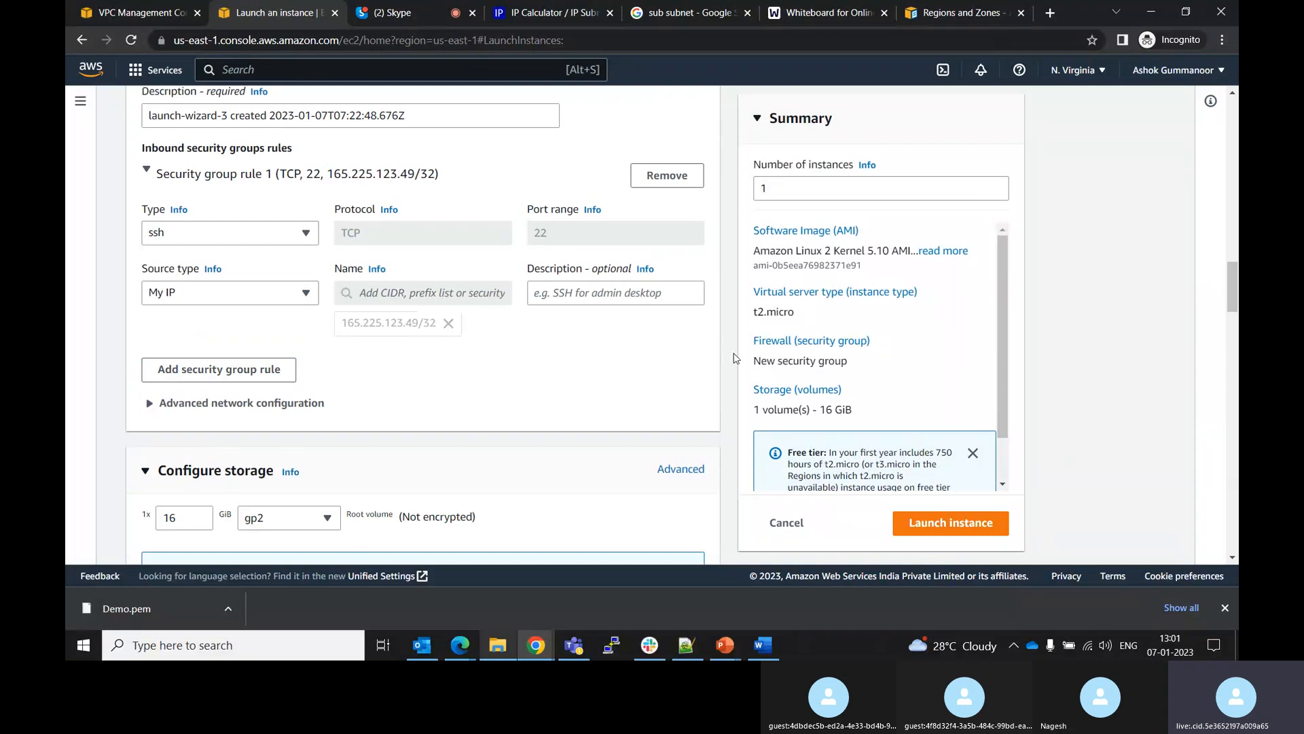
Try launching the instance again
{"action": "left_click_drag", "start_coordinate": [1231, 290], "coordinate": [1231, 300]}
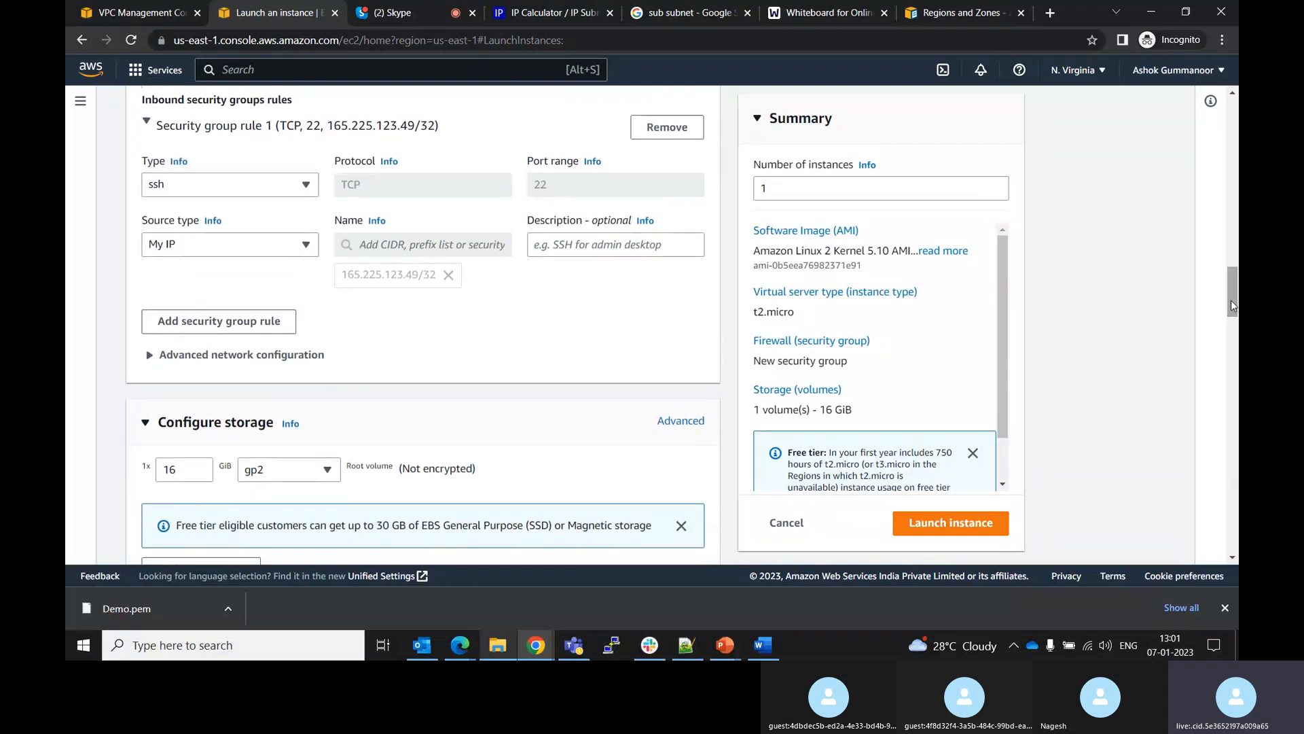
{"action": "left_click", "coordinate": [920, 523]}
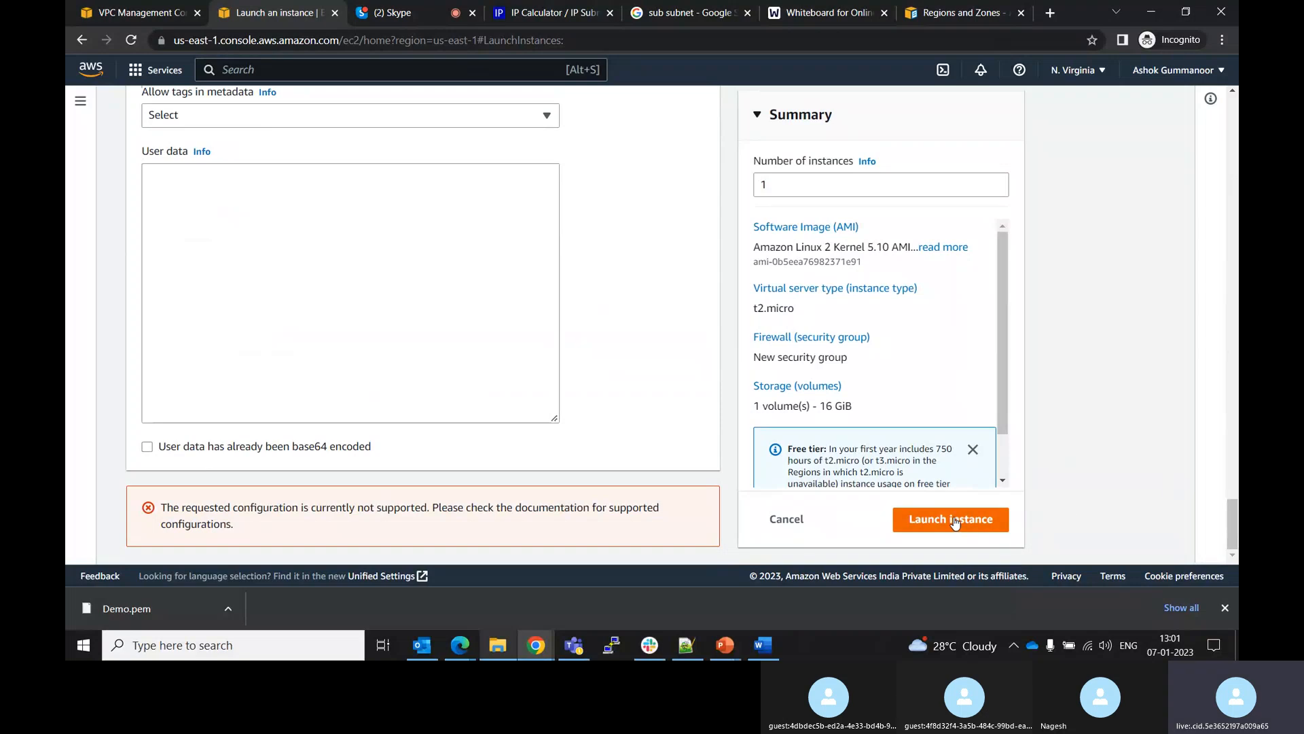
Set the SSH rule's source type to Custom
{"action": "left_click_drag", "start_coordinate": [1231, 516], "coordinate": [1188, 259]}
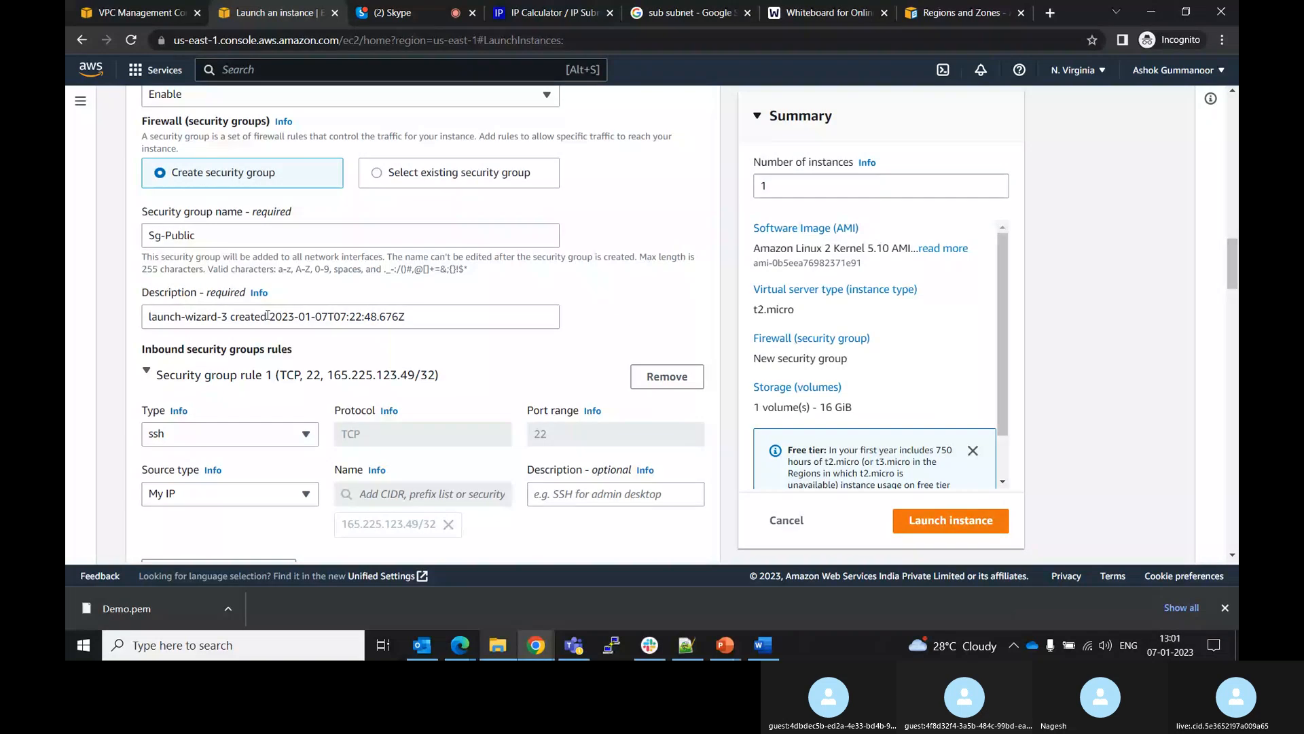
{"action": "left_click", "coordinate": [311, 494]}
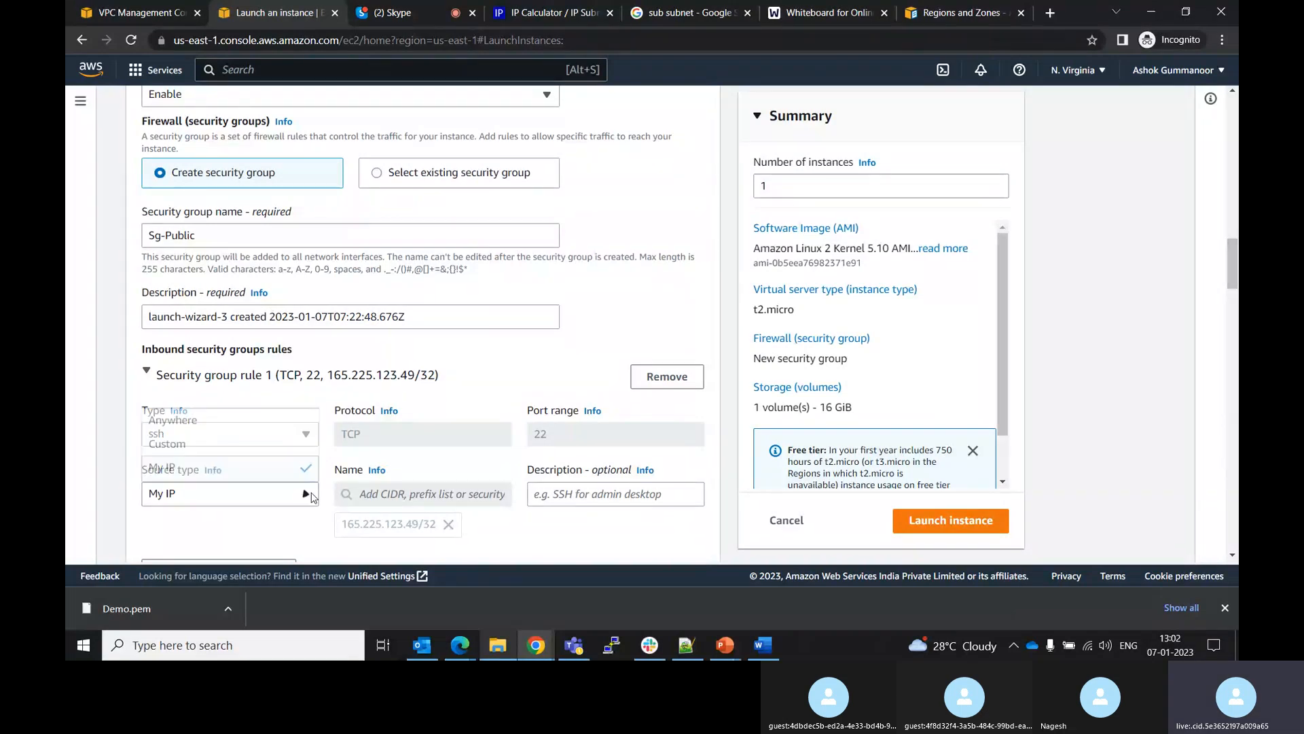
{"action": "left_click", "coordinate": [224, 443]}
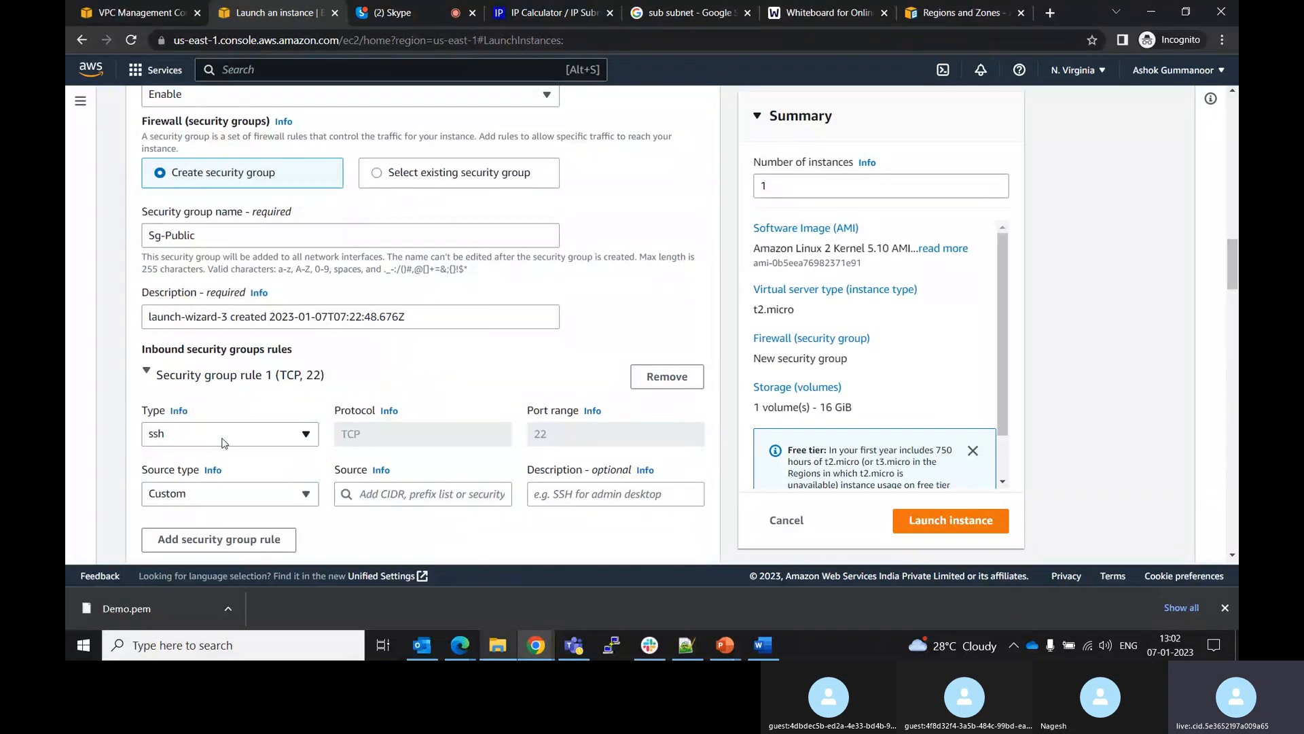
{"action": "left_click", "coordinate": [385, 492]}
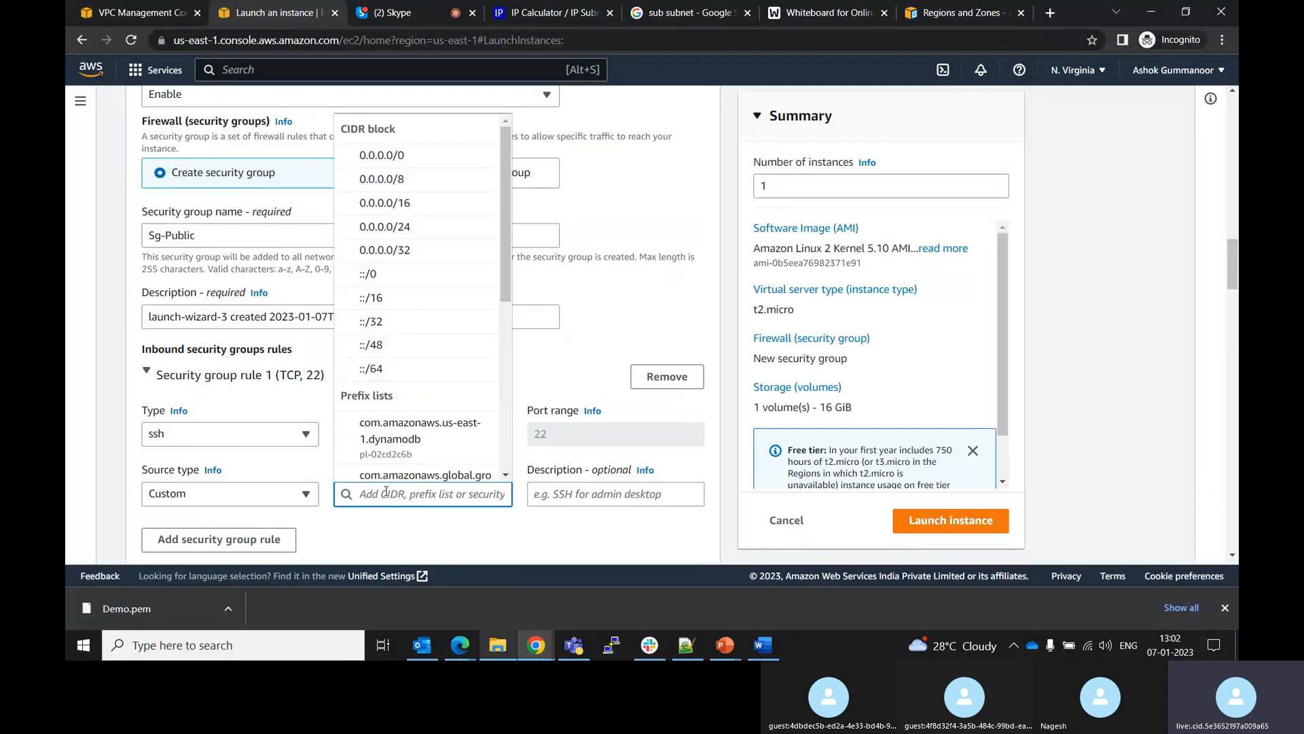
{"action": "left_click", "coordinate": [307, 496]}
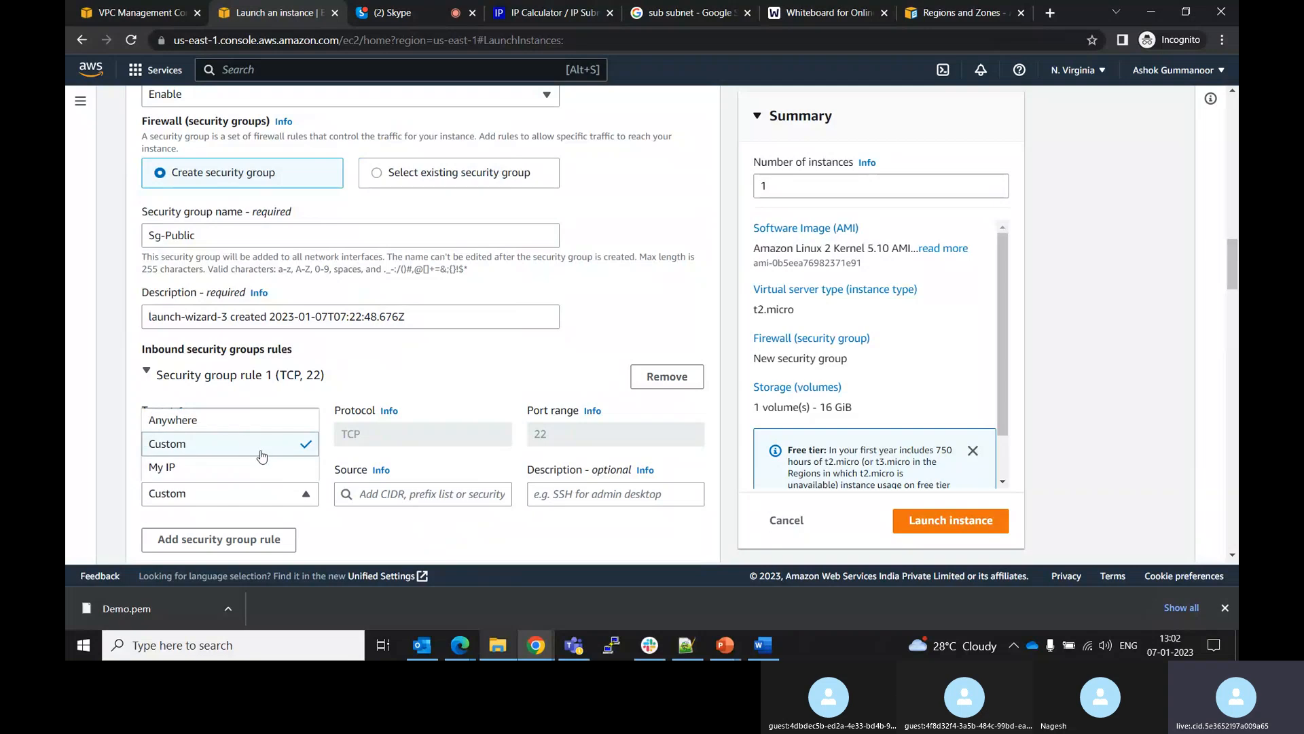
{"action": "left_click", "coordinate": [353, 544]}
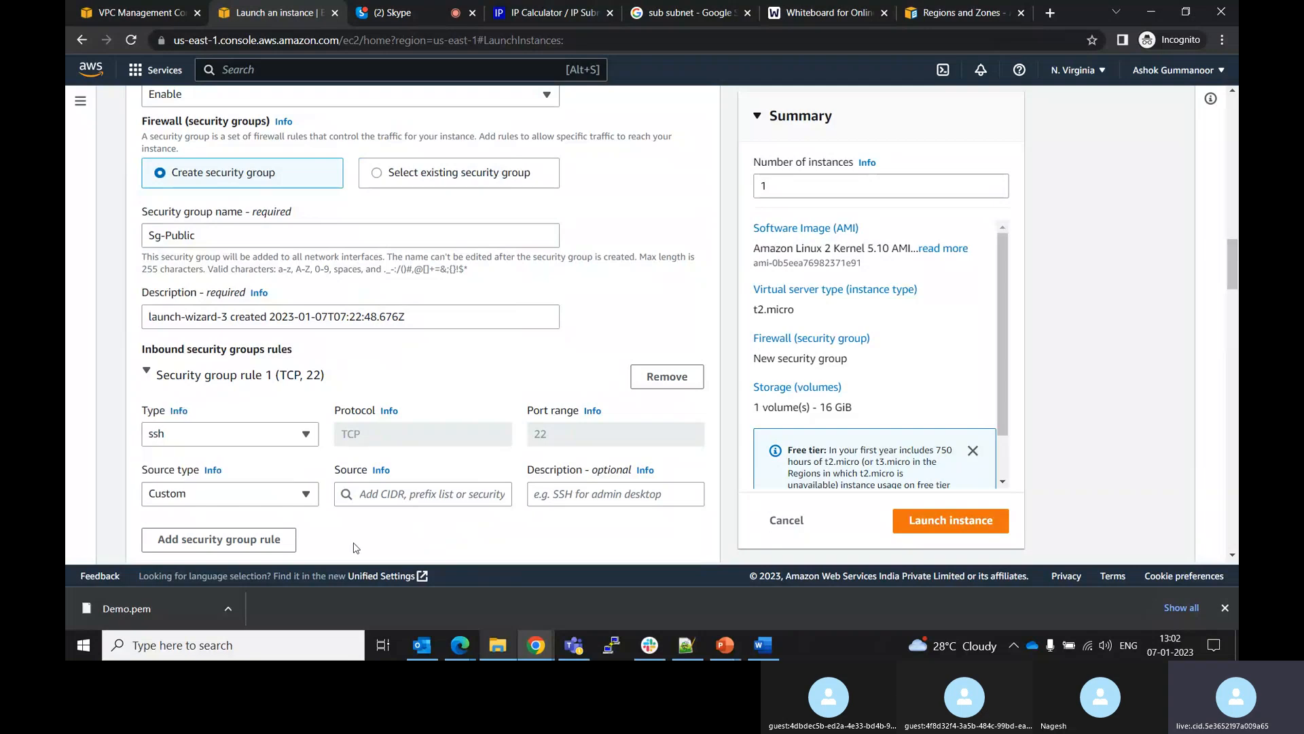
{"action": "left_click", "coordinate": [246, 541]}
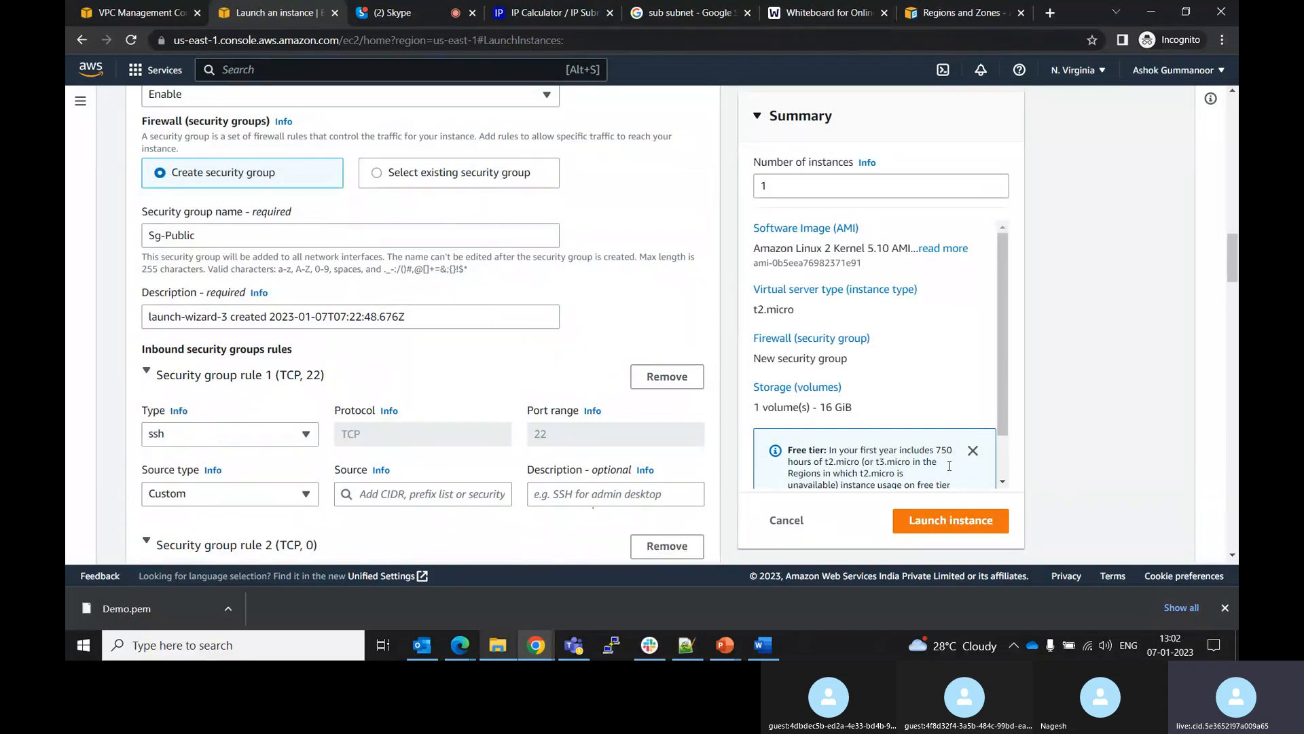
{"action": "mouse_move", "coordinate": [1233, 269]}
{"action": "left_mouse_down"}
{"action": "mouse_move", "coordinate": [1234, 308]}
{"action": "mouse_move", "coordinate": [1235, 294]}
{"action": "left_mouse_up"}
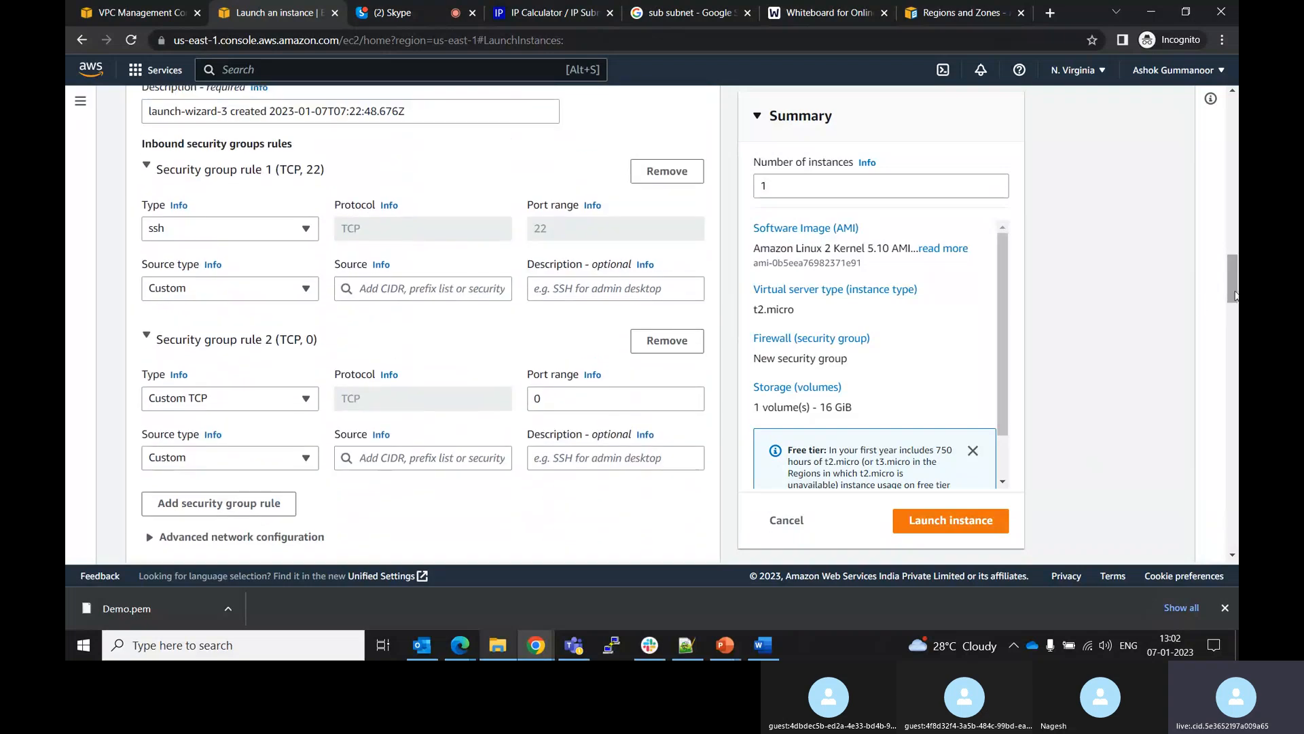
{"action": "left_click", "coordinate": [667, 340]}
Enter 10.0.0.0/16 as the SSH rule's source CIDR and remove it again
{"action": "left_click", "coordinate": [379, 290]}
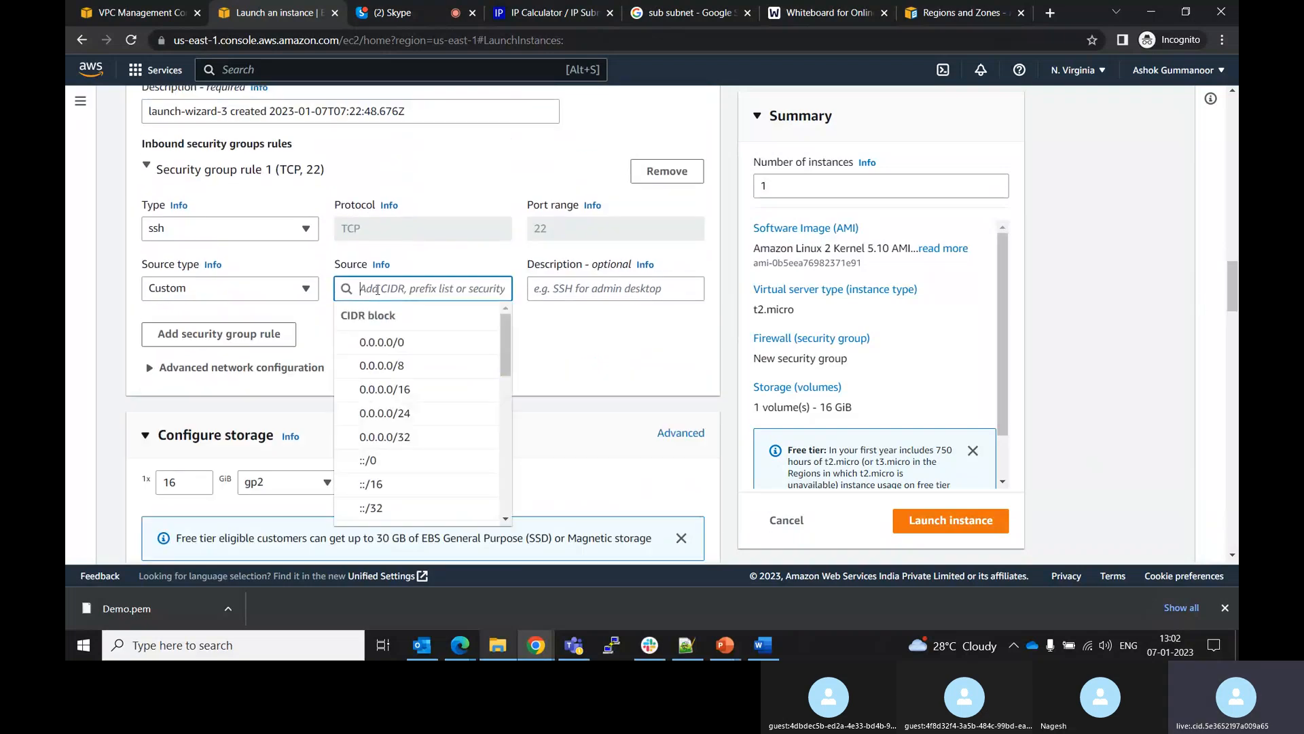
{"action": "type", "text": "10.0.0"}
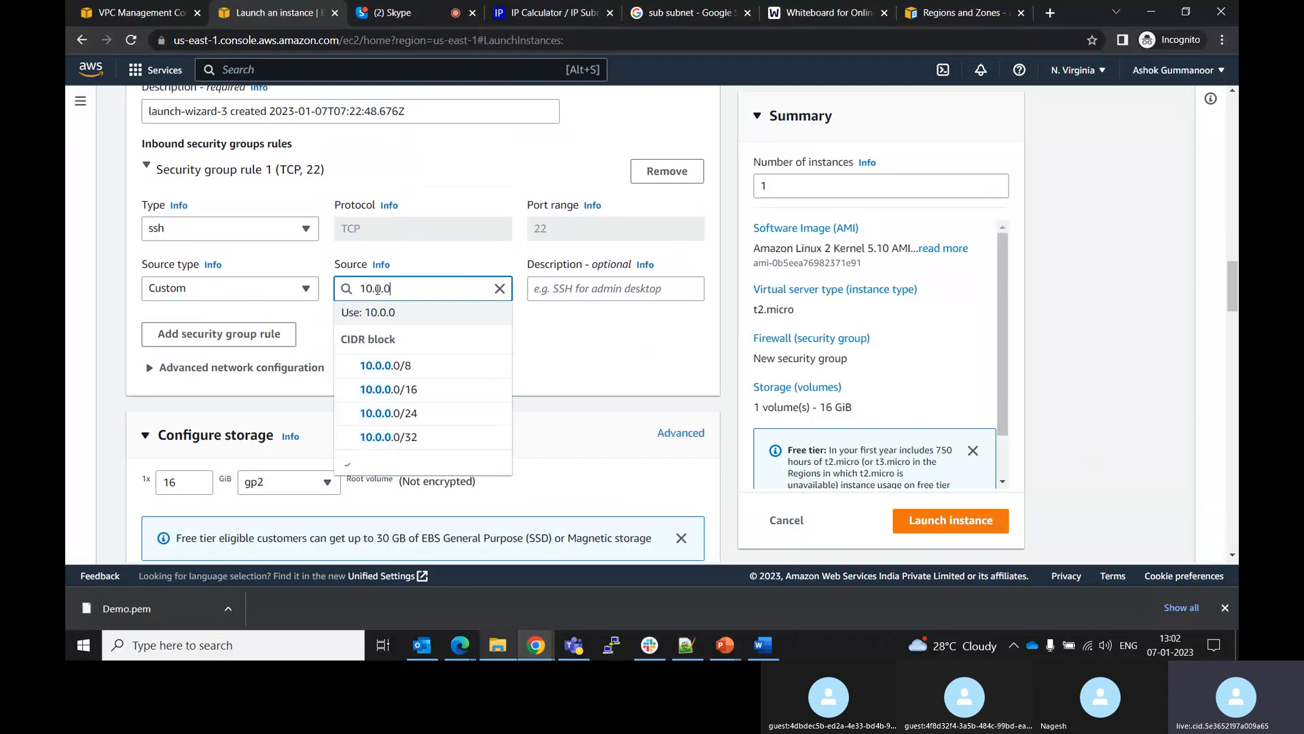
{"action": "type", "text": "."}
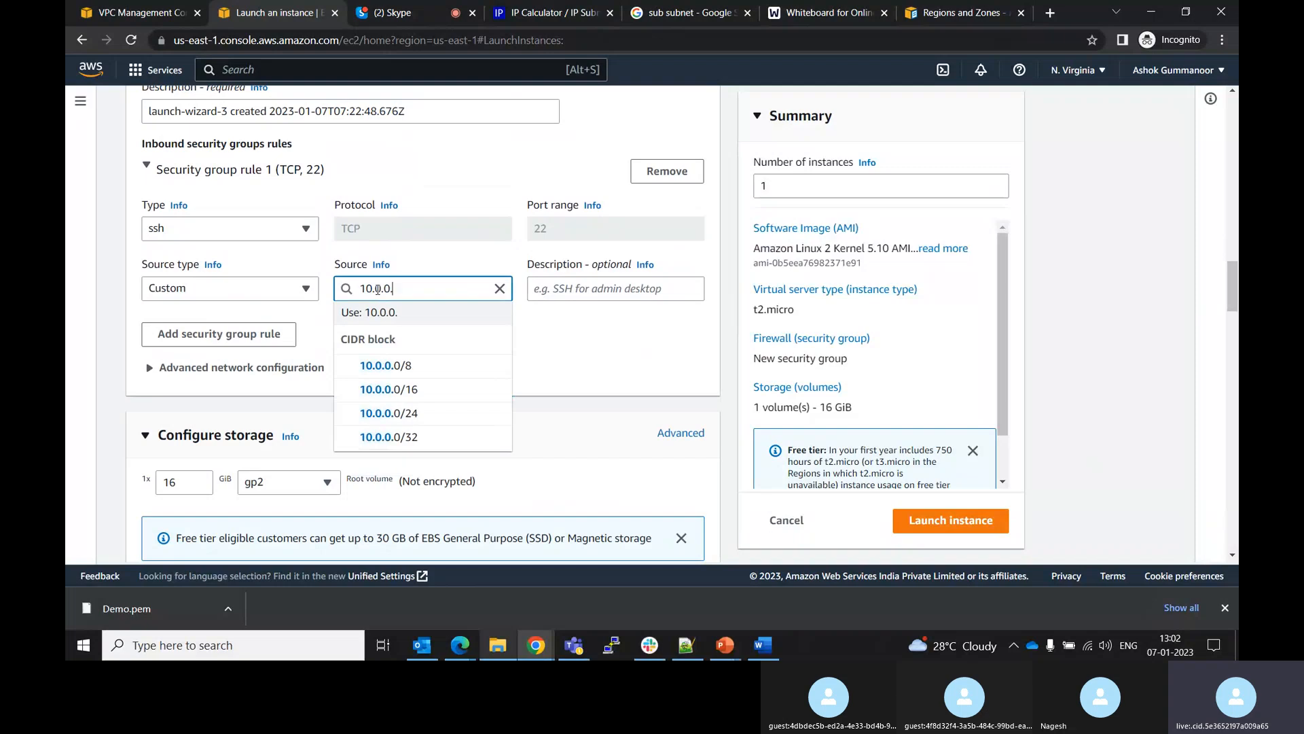
{"action": "left_click", "coordinate": [409, 396]}
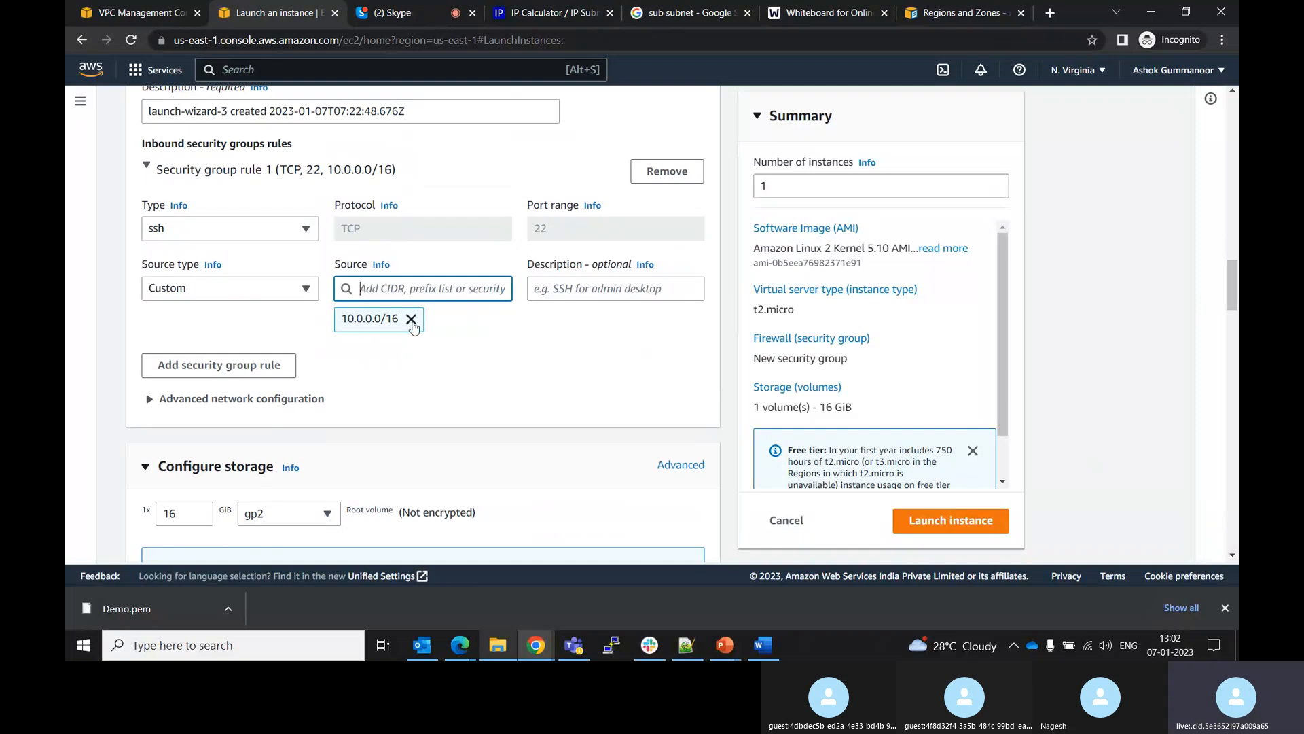
{"action": "left_click", "coordinate": [411, 319]}
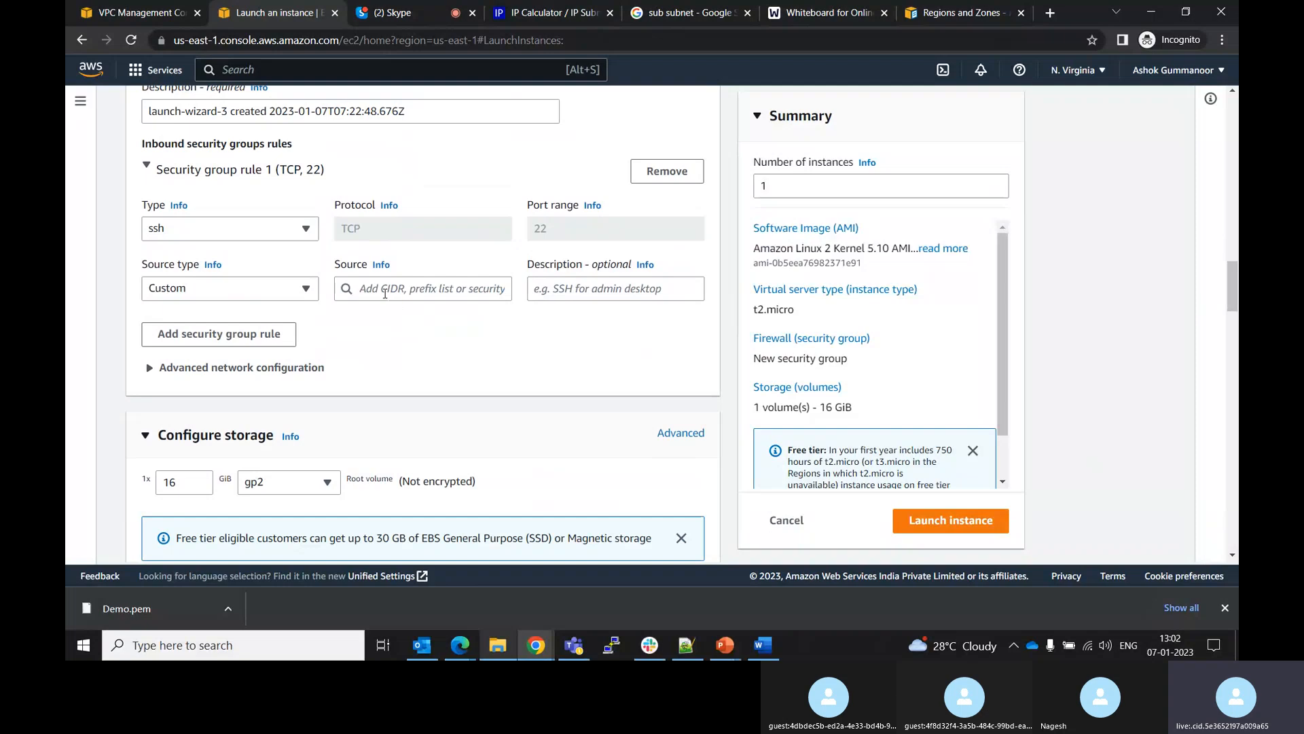
Add 0.0.0.0/0 as the SSH rule's source CIDR and remove it again
{"action": "type", "text": "0.0.0.0"}
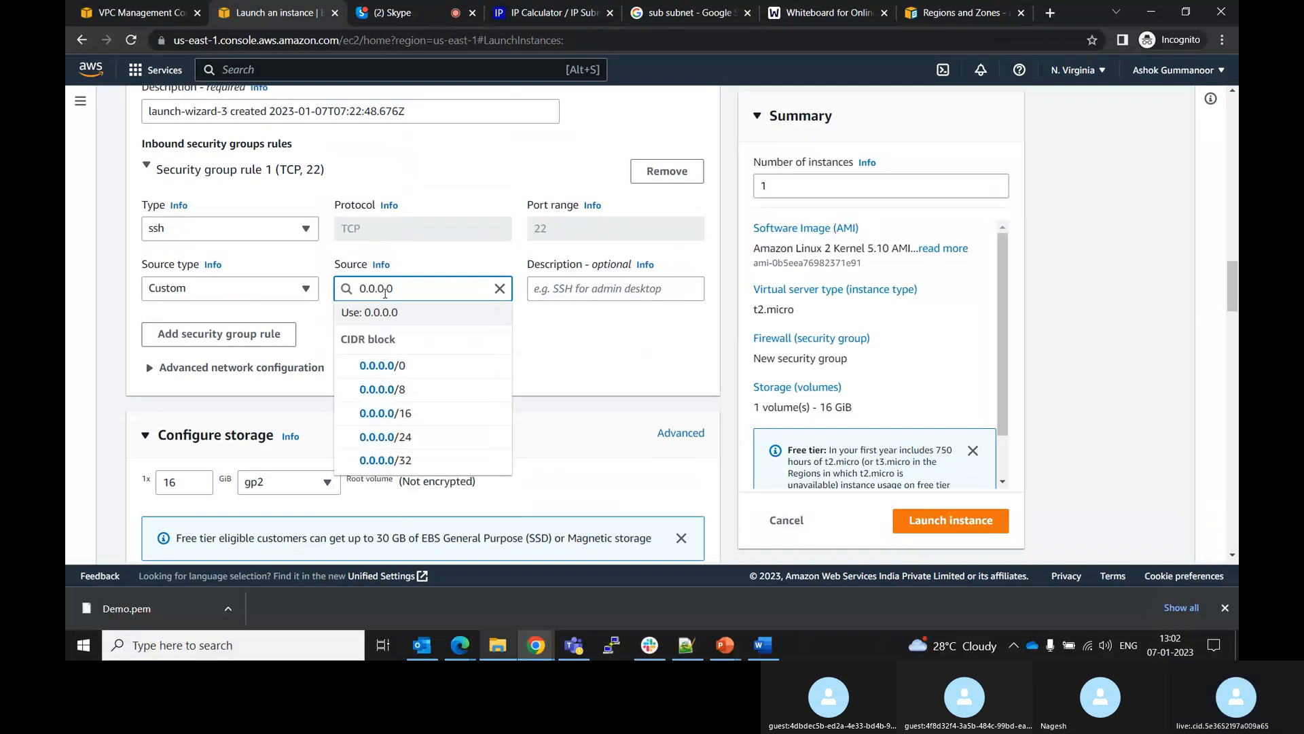
{"action": "left_click", "coordinate": [392, 366]}
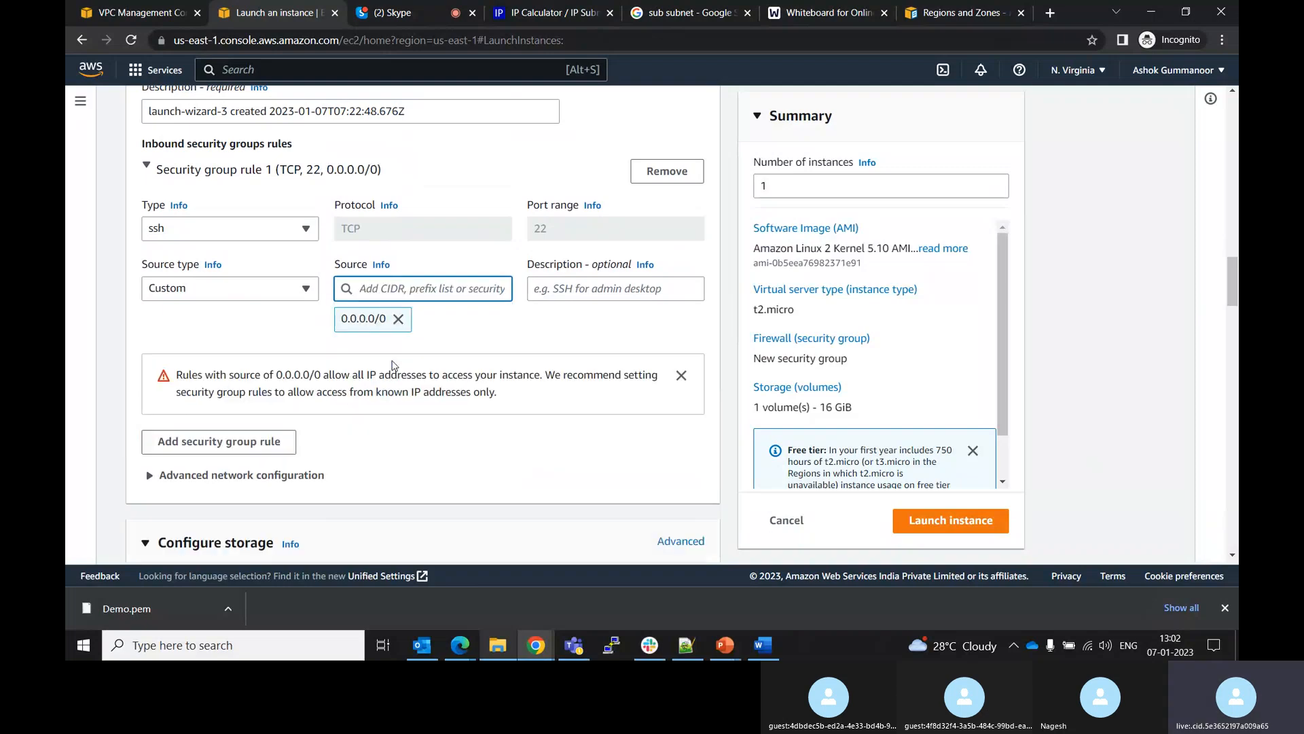
{"action": "left_click", "coordinate": [399, 319]}
Set the SSH rule's source type to My IP
{"action": "left_click", "coordinate": [307, 289]}
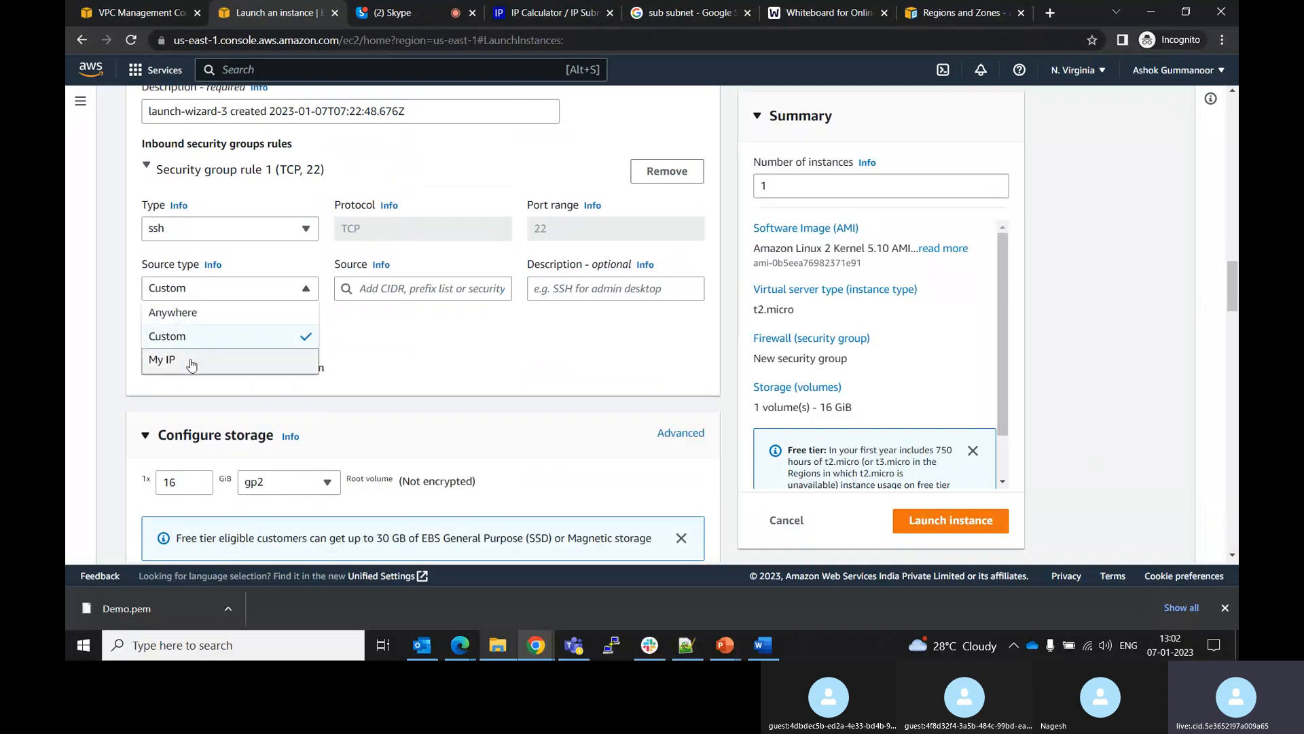
{"action": "left_click", "coordinate": [166, 359]}
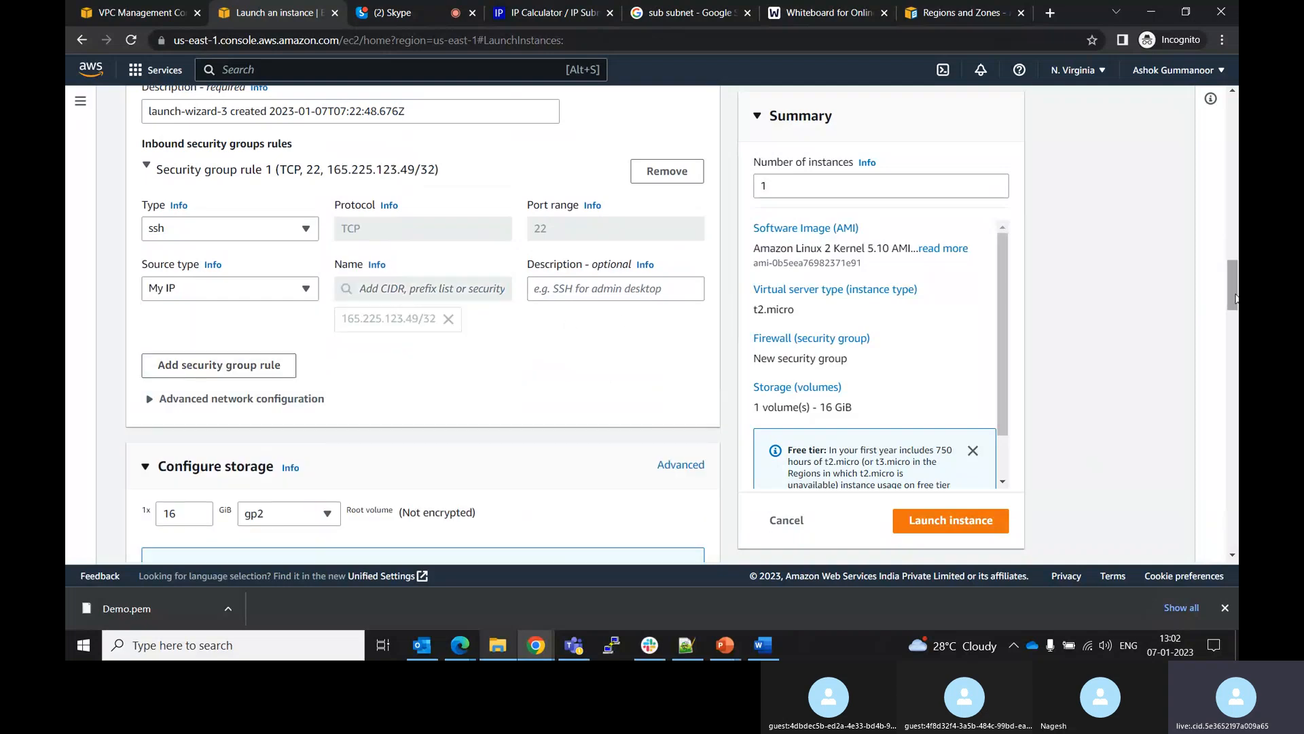
Set auto-assign public IP to Disable for the instance
{"action": "left_click_drag", "start_coordinate": [1238, 275], "coordinate": [1238, 231]}
{"action": "left_click", "coordinate": [539, 319]}
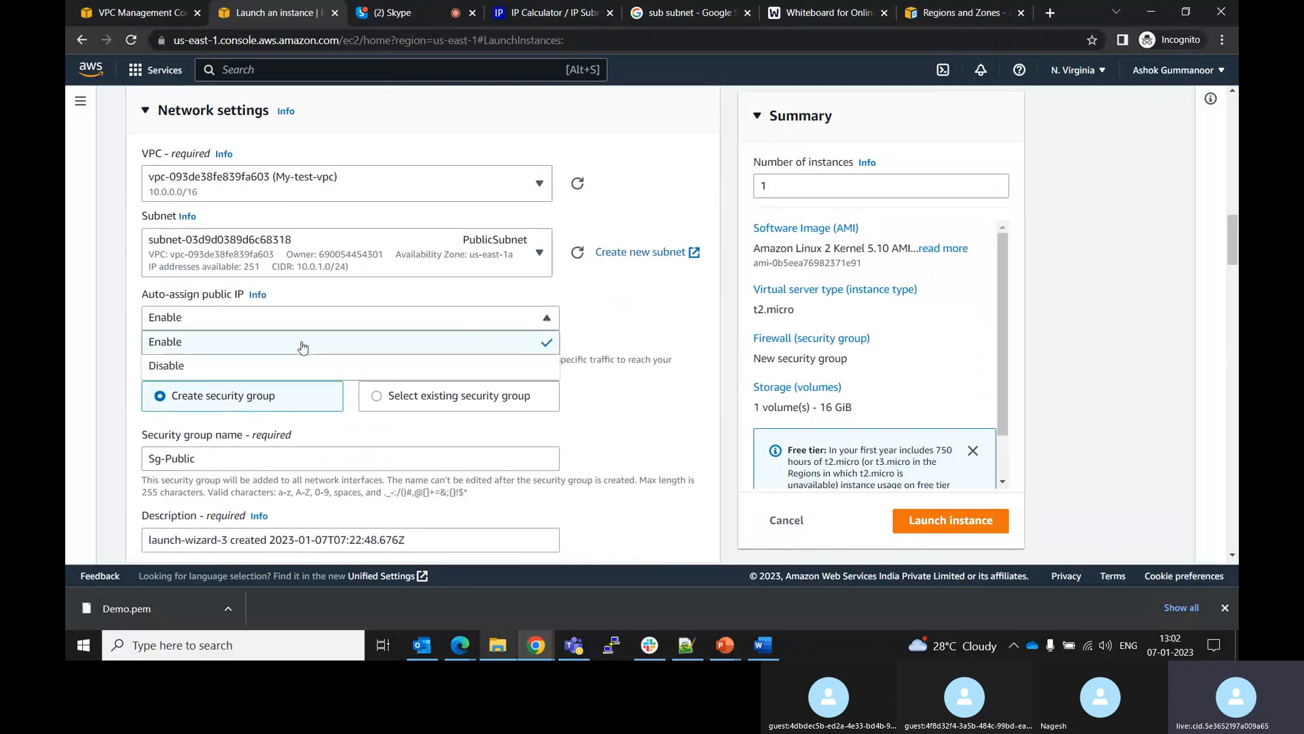
{"action": "left_click", "coordinate": [228, 364]}
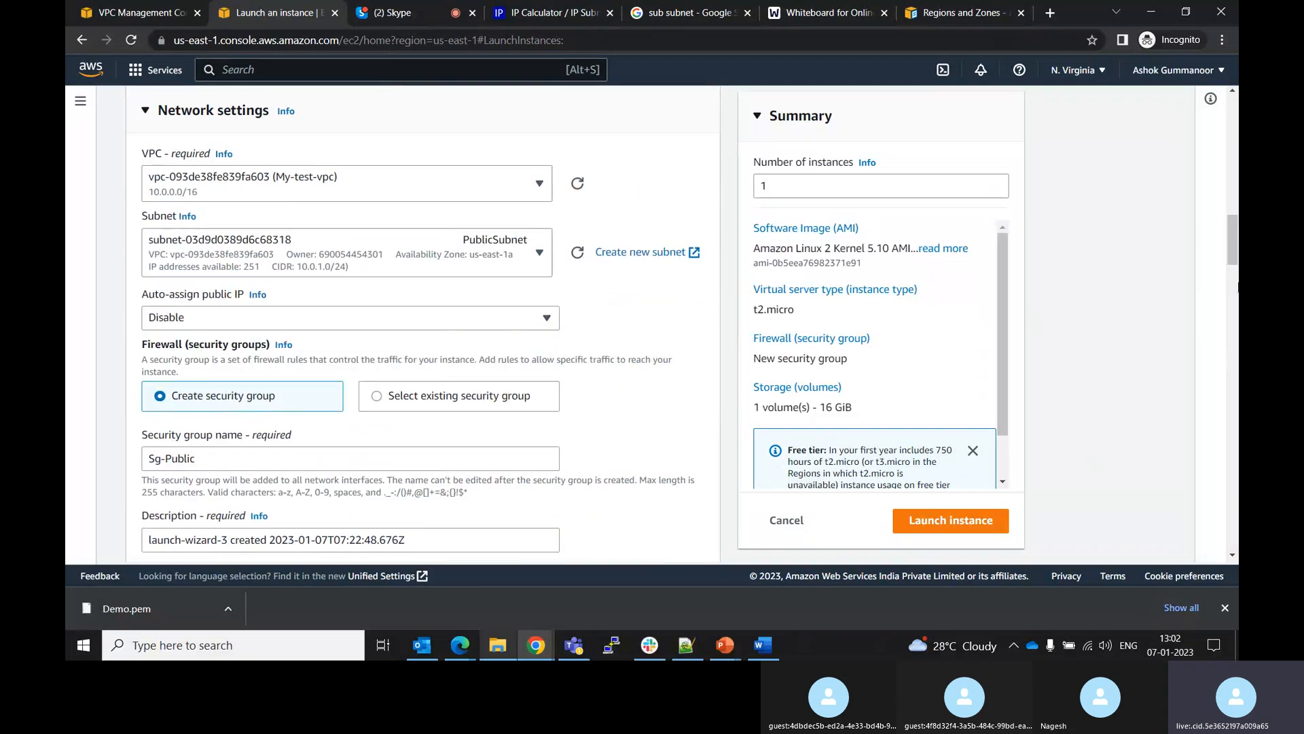
Remove the existing SSH inbound security group rule
{"action": "left_click_drag", "start_coordinate": [1233, 247], "coordinate": [1234, 289]}
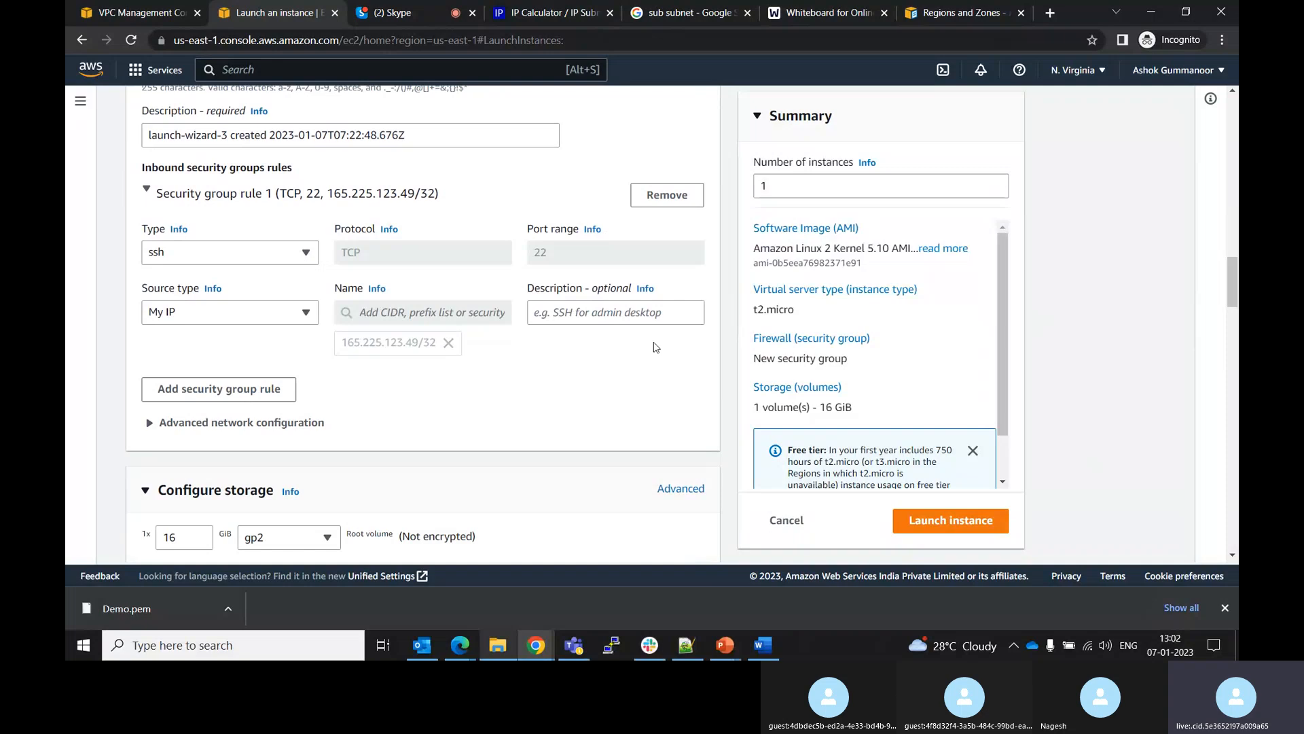
{"action": "left_click", "coordinate": [307, 313]}
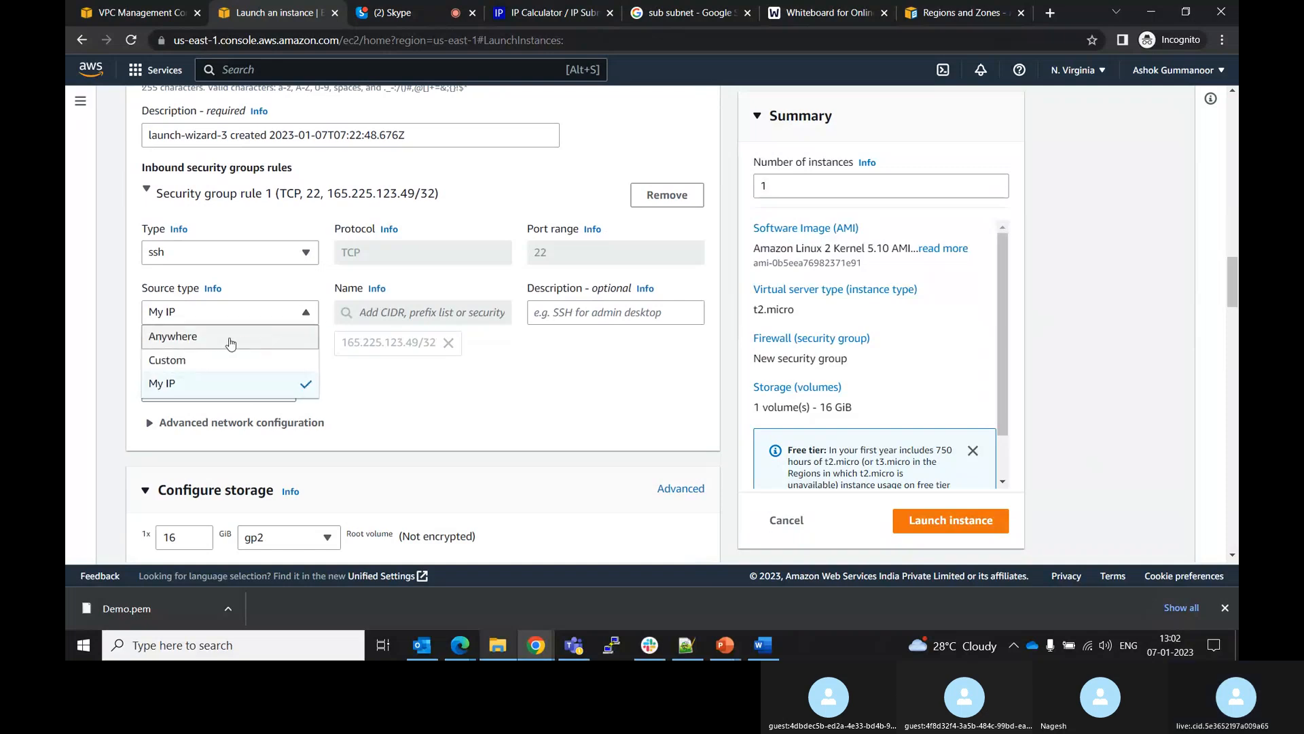
{"action": "left_click", "coordinate": [667, 195]}
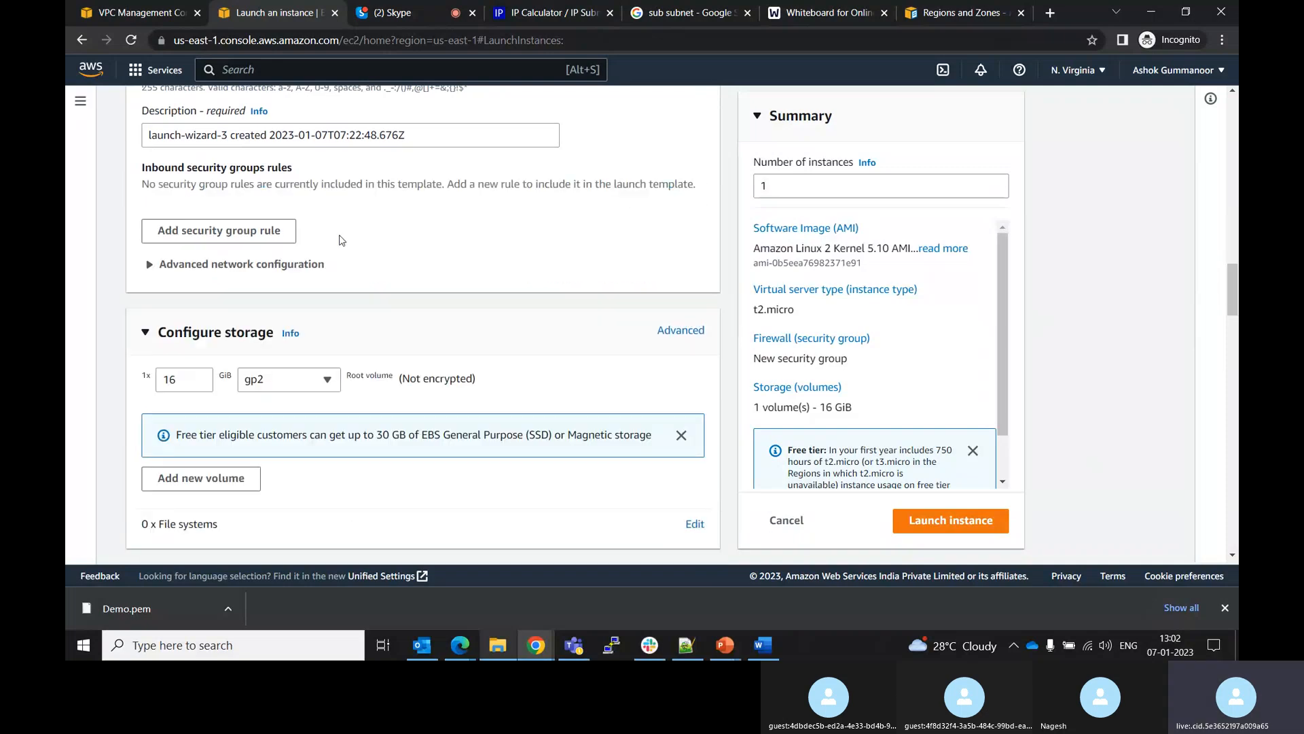
Add a new inbound security group rule and set its type to ssh
{"action": "left_click", "coordinate": [214, 231]}
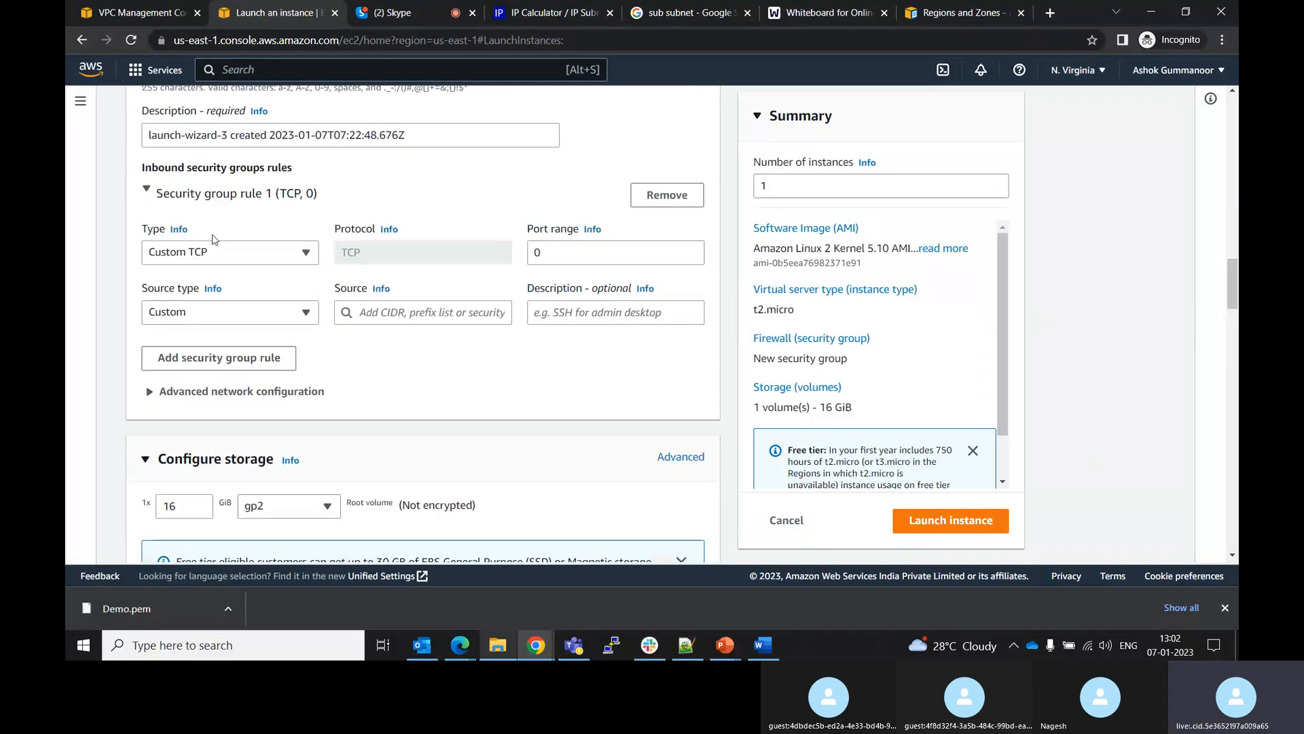
{"action": "left_click", "coordinate": [299, 259]}
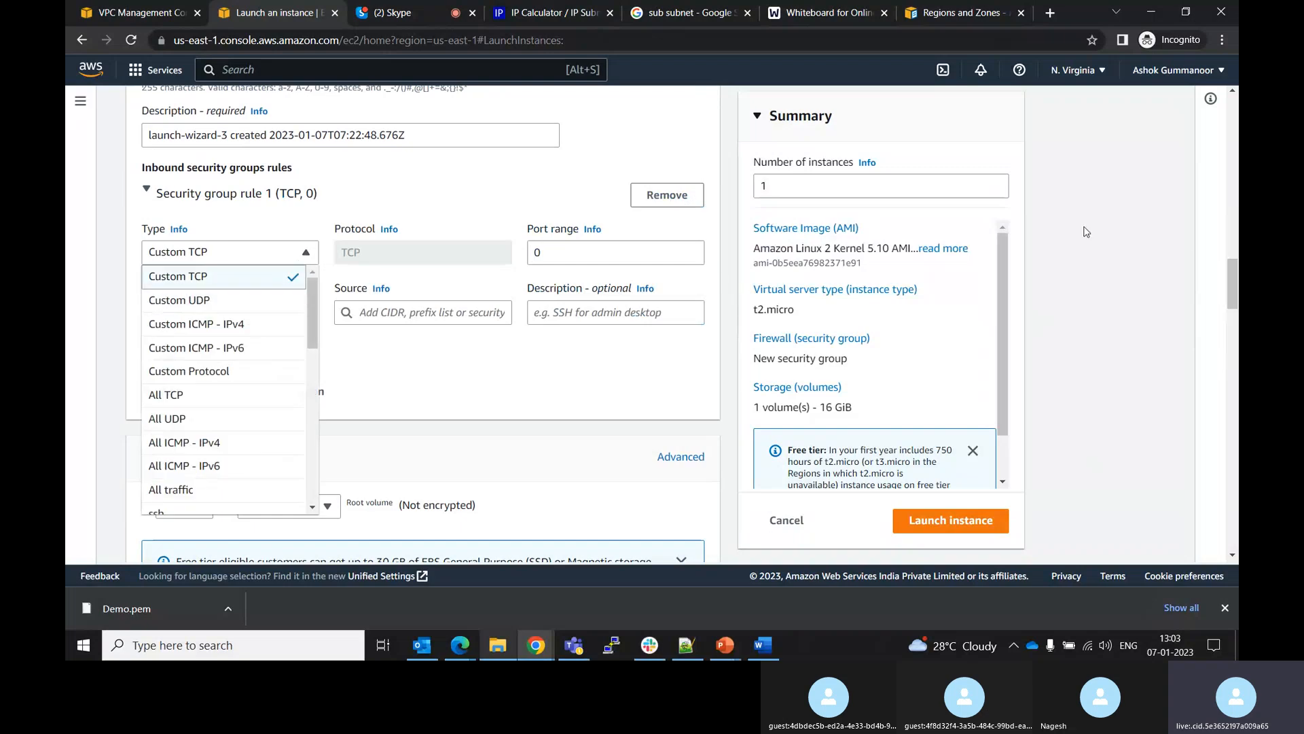
{"action": "left_click_drag", "start_coordinate": [1232, 269], "coordinate": [1219, 238]}
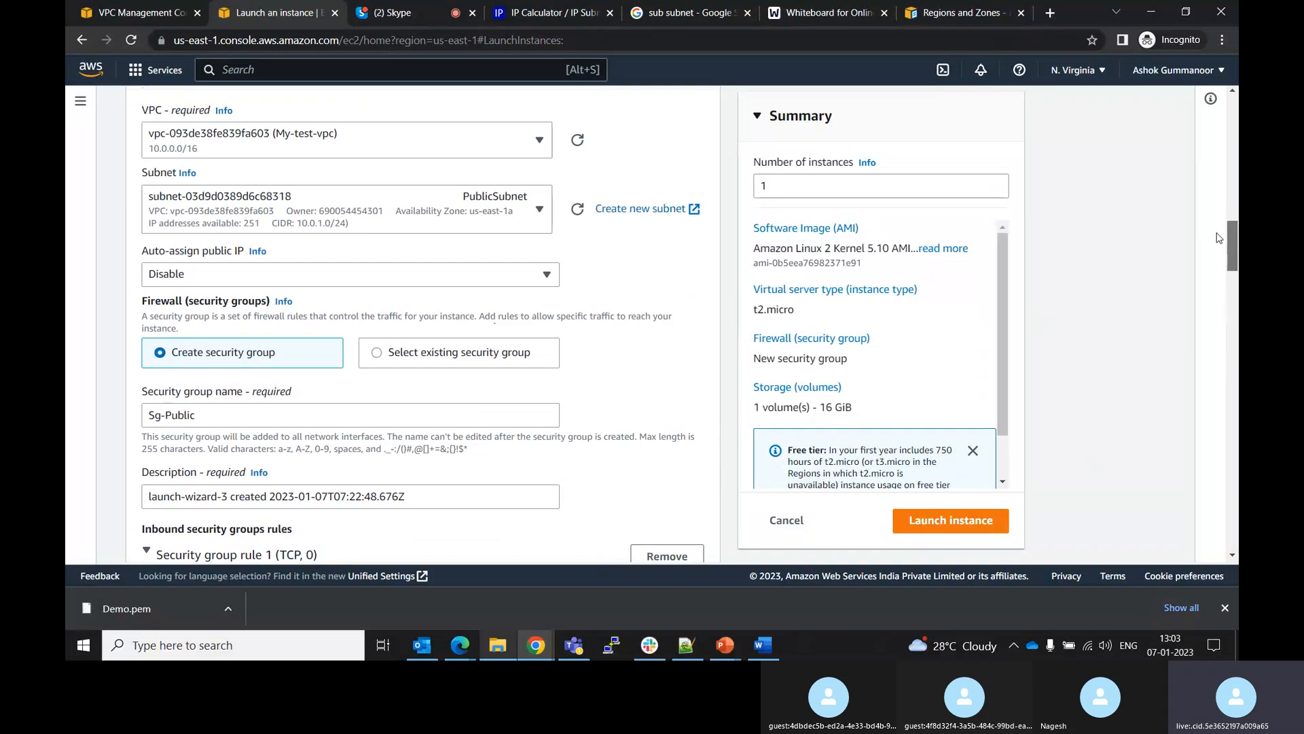
{"action": "left_click_drag", "start_coordinate": [1219, 238], "coordinate": [1221, 259]}
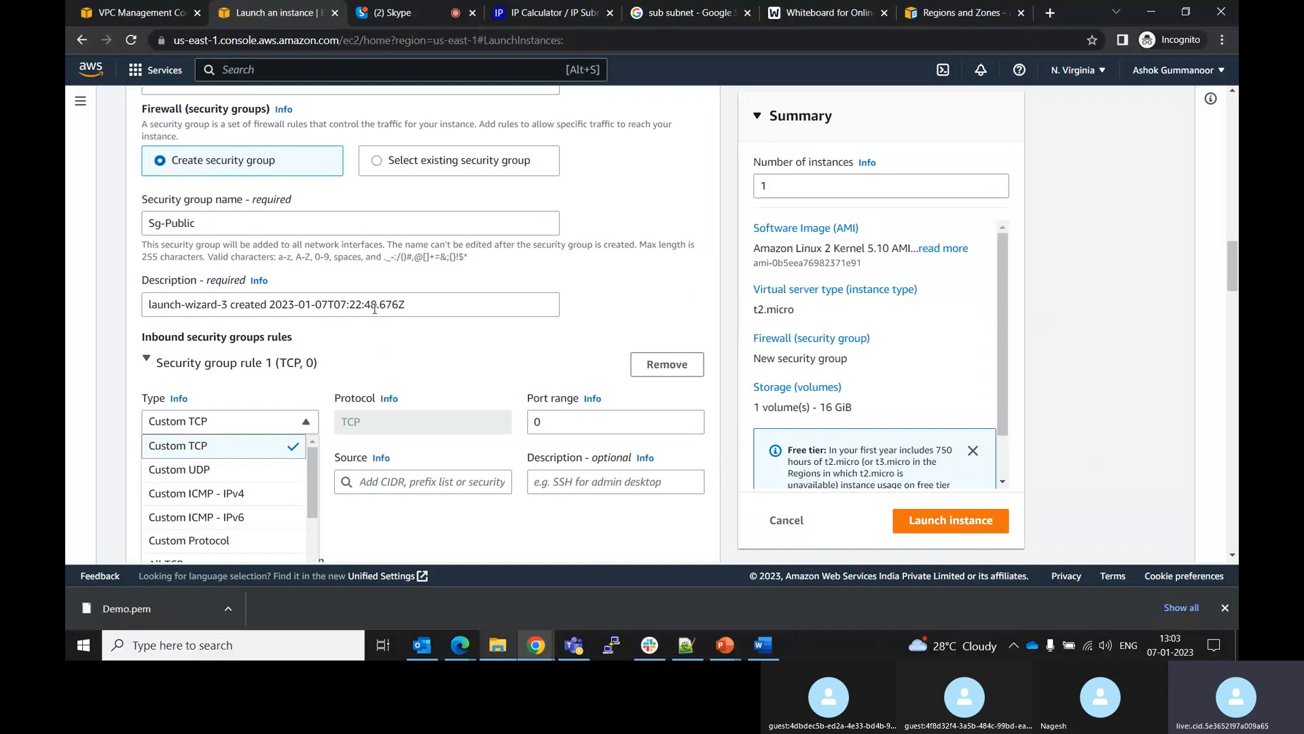
{"action": "left_click_drag", "start_coordinate": [311, 470], "coordinate": [309, 537]}
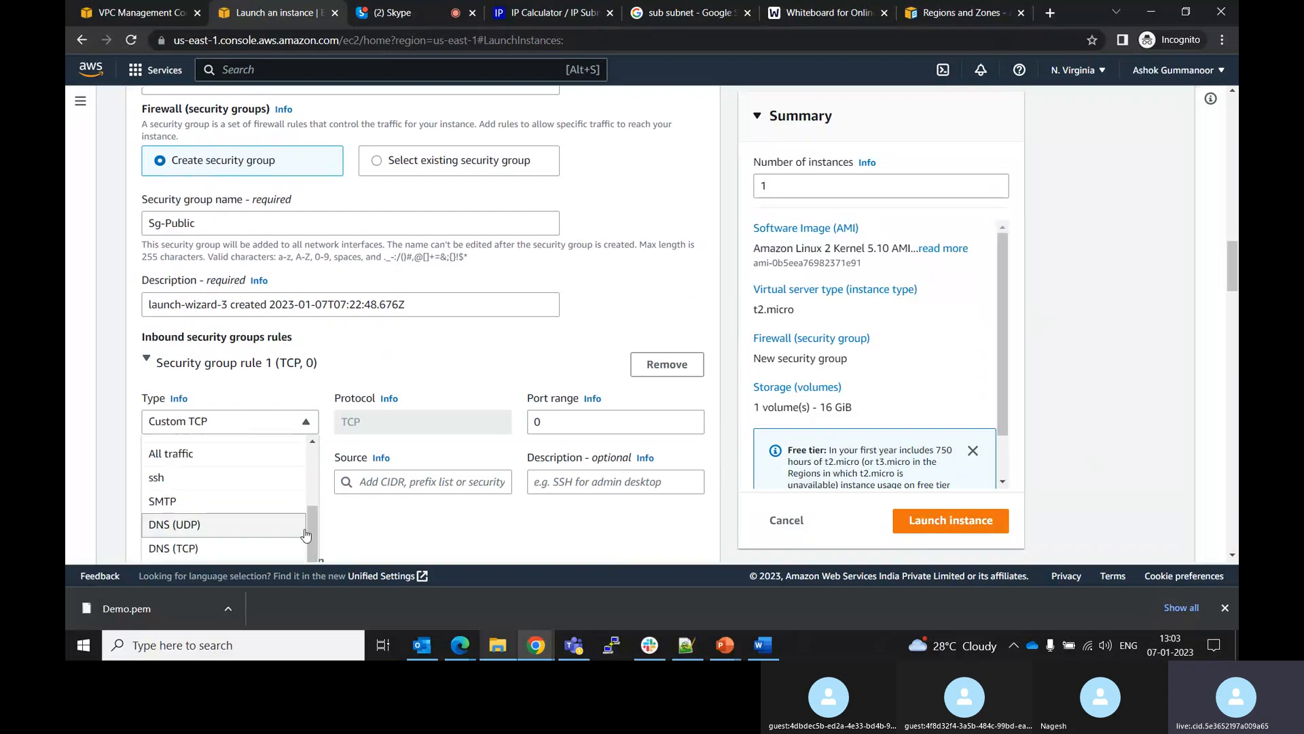
{"action": "left_click", "coordinate": [173, 479]}
Try launching the instance
{"action": "left_click_drag", "start_coordinate": [1233, 290], "coordinate": [1237, 578]}
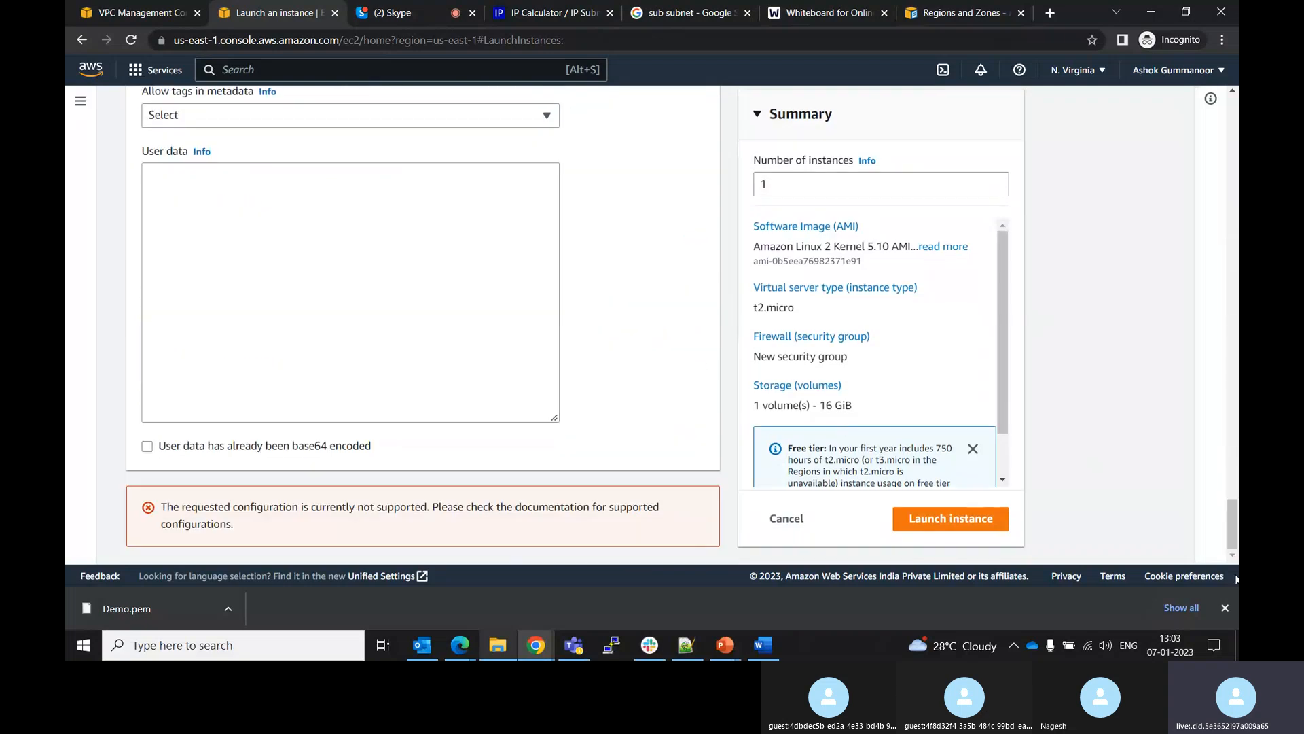
{"action": "left_click", "coordinate": [953, 520]}
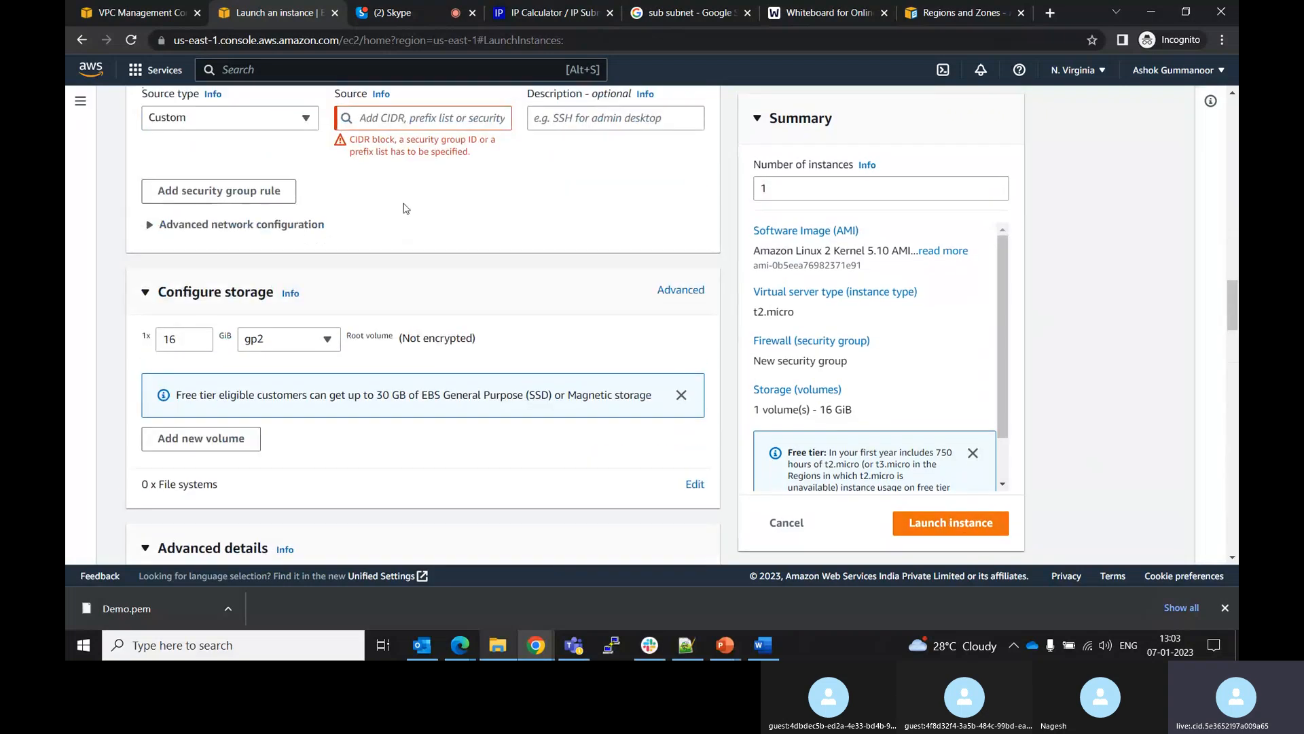
Set the new SSH rule's source type to My IP and try launching the instance again
{"action": "left_click", "coordinate": [305, 118]}
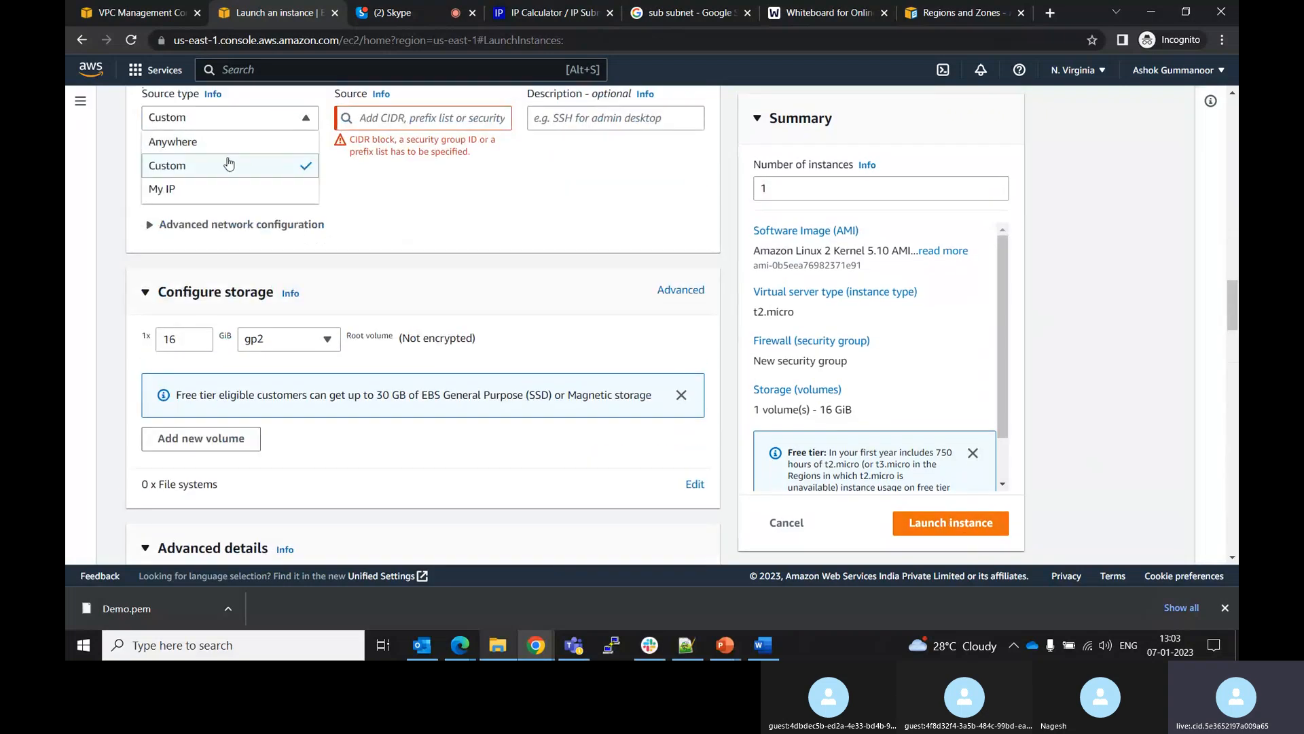
{"action": "left_click", "coordinate": [189, 188]}
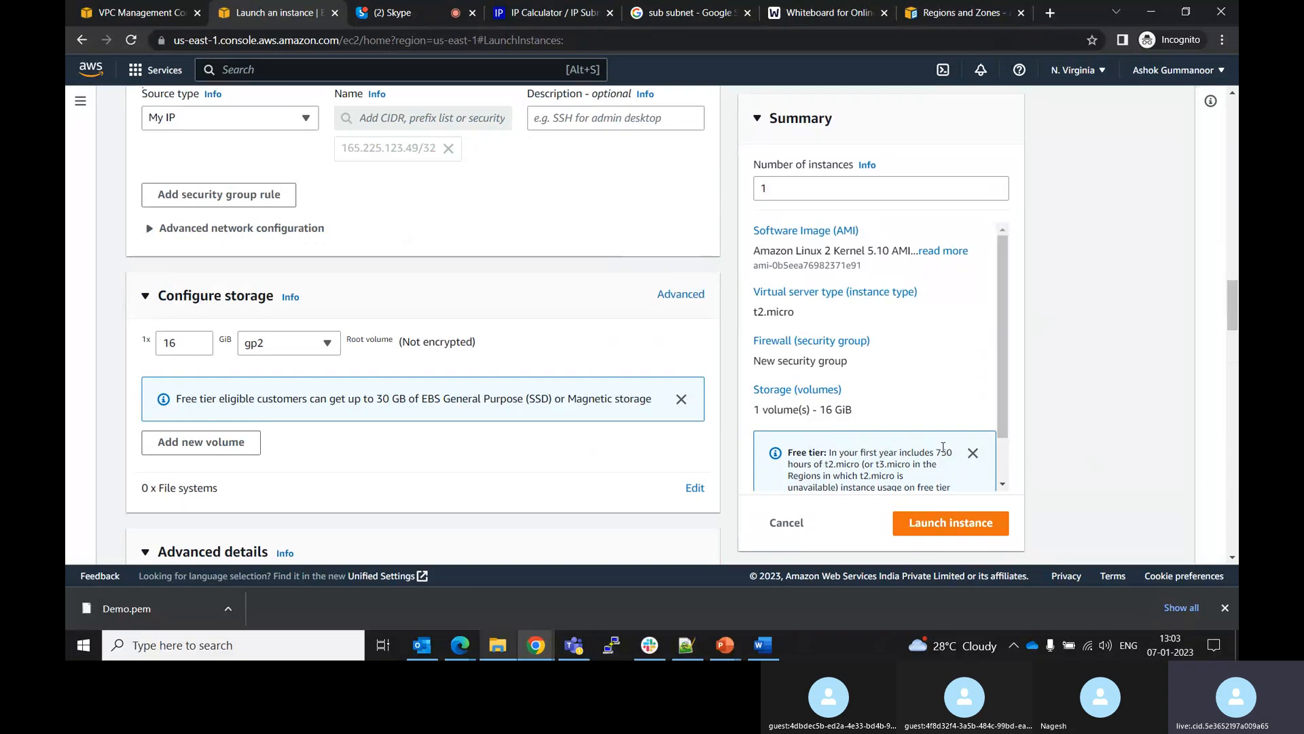
{"action": "left_click", "coordinate": [920, 531]}
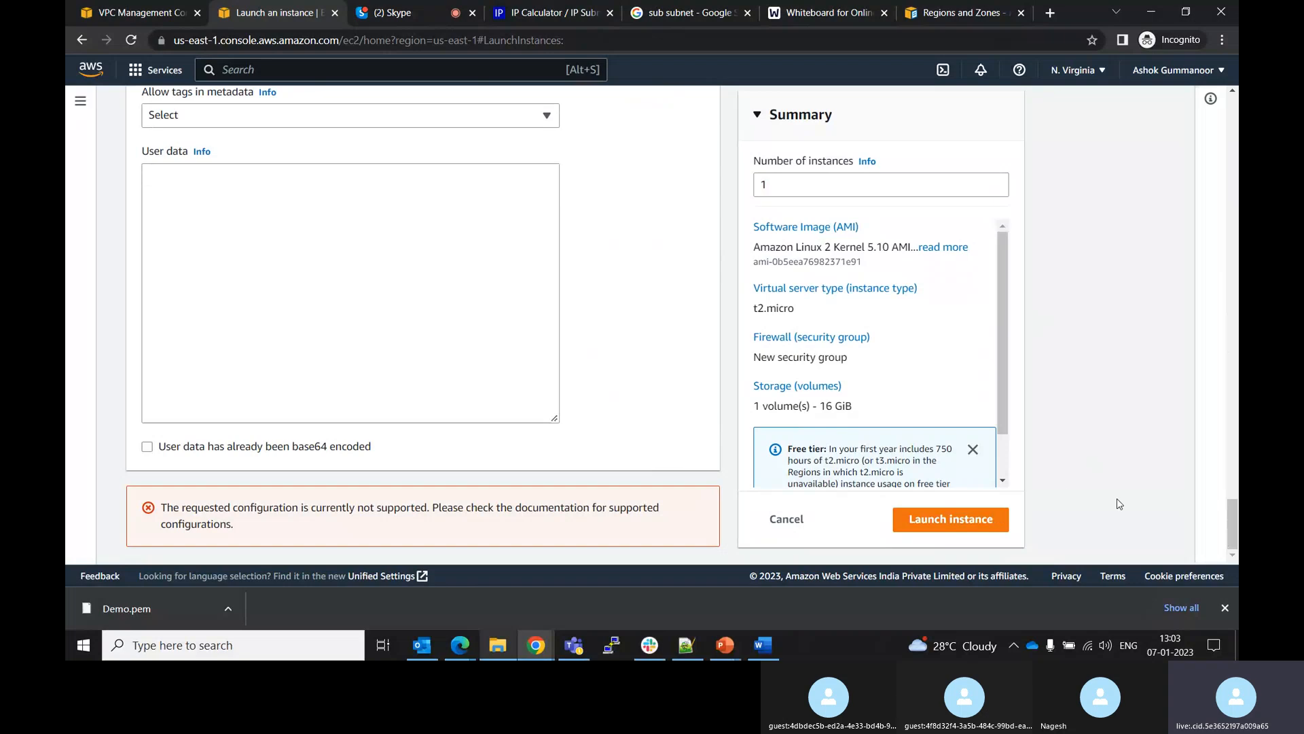
Switch the AMI to Ubuntu and confirm the resulting settings changes
{"action": "left_click_drag", "start_coordinate": [1233, 513], "coordinate": [1177, 149]}
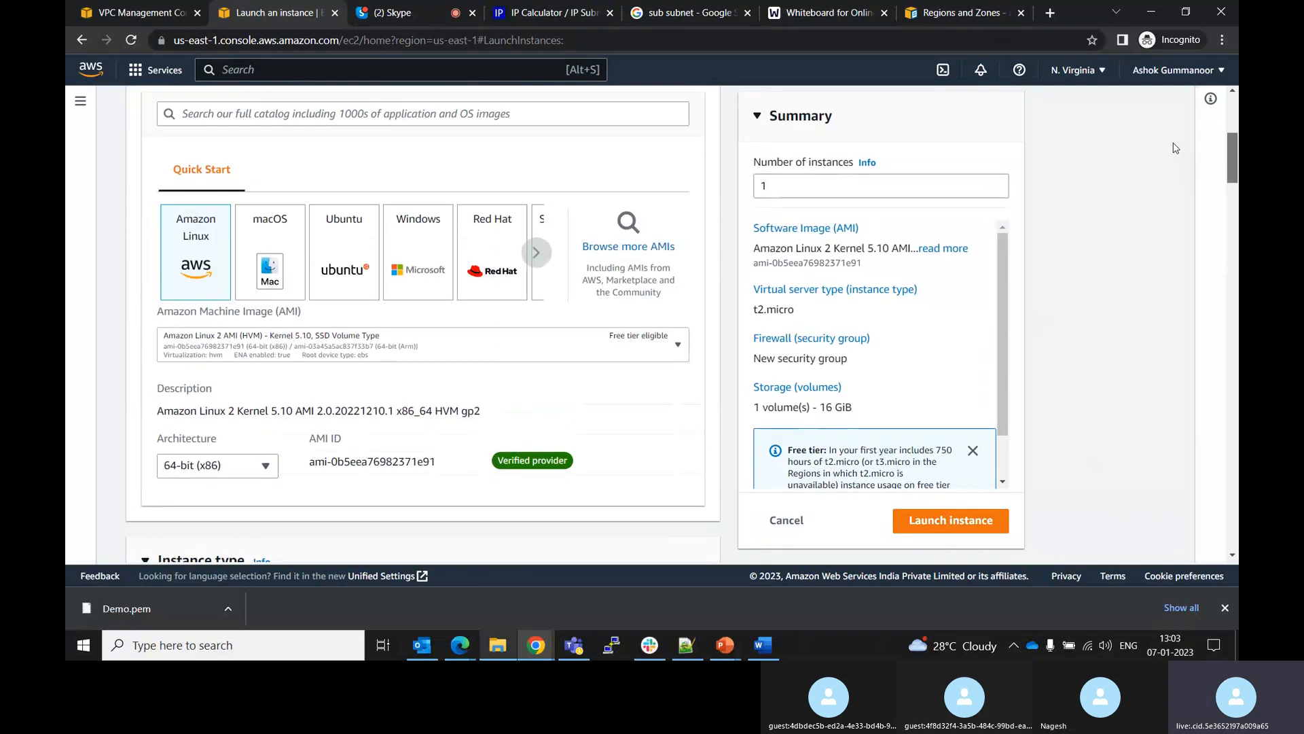
{"action": "left_click", "coordinate": [350, 229]}
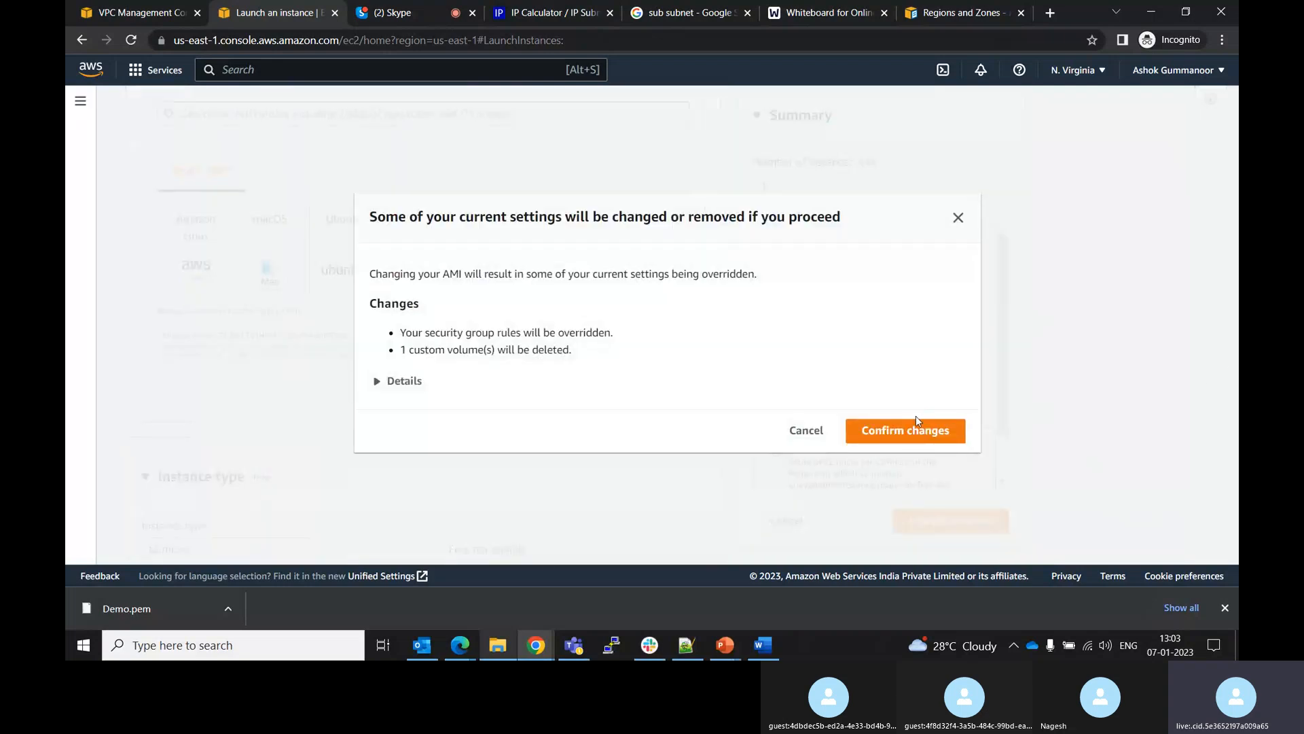
{"action": "left_click", "coordinate": [891, 430]}
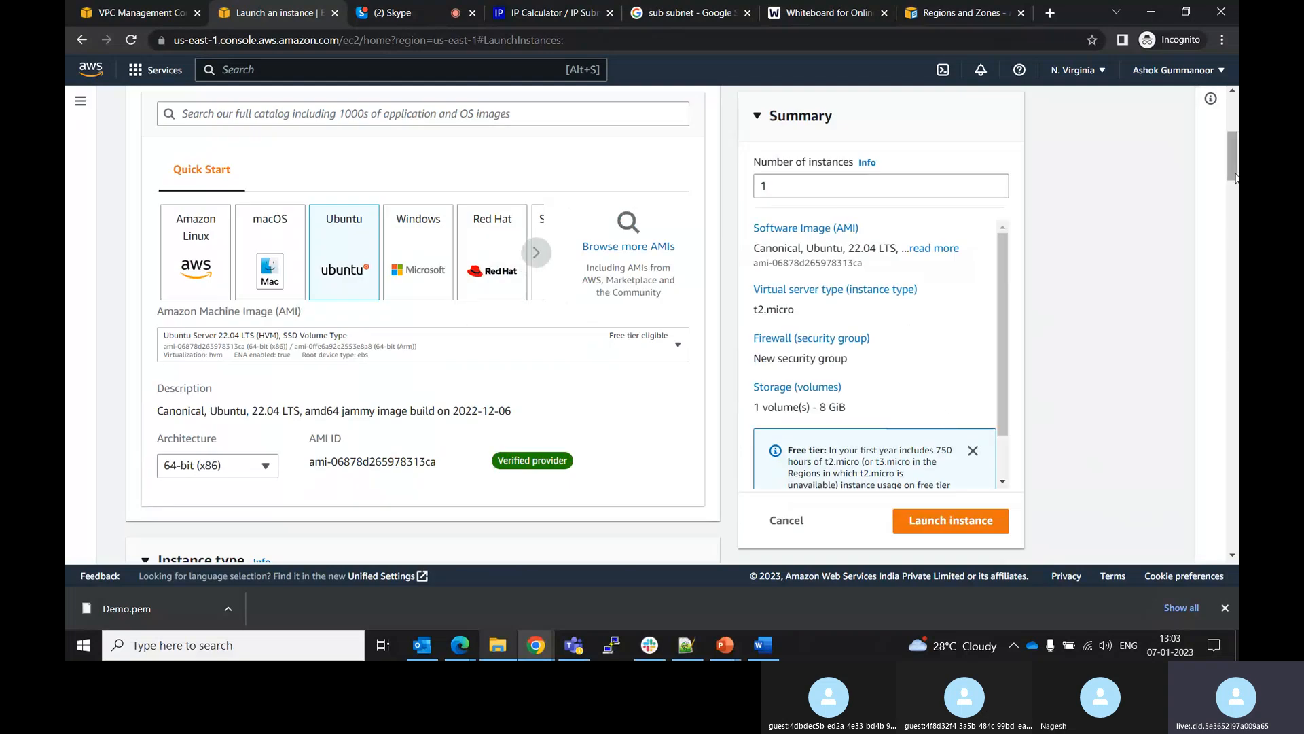
Set auto-assign public IP to Enable for the instance
{"action": "left_click_drag", "start_coordinate": [1235, 176], "coordinate": [1236, 231]}
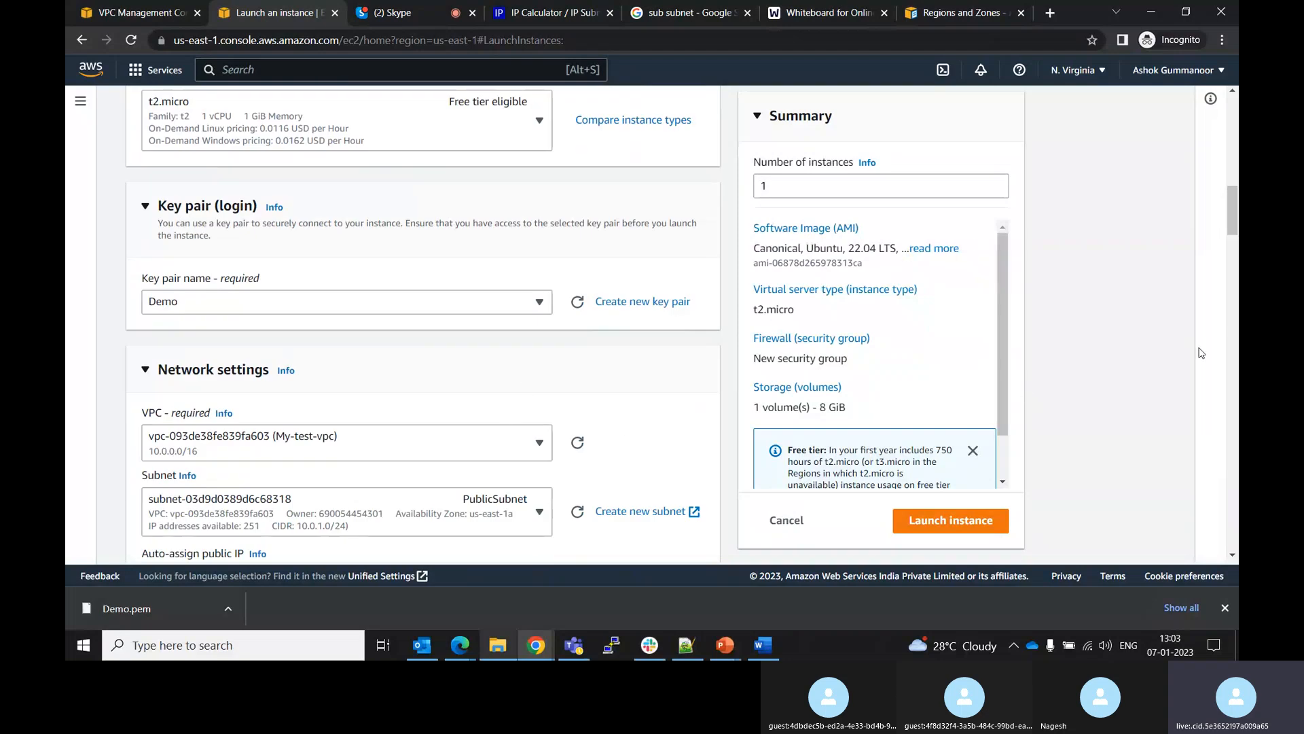
{"action": "left_click", "coordinate": [1234, 255]}
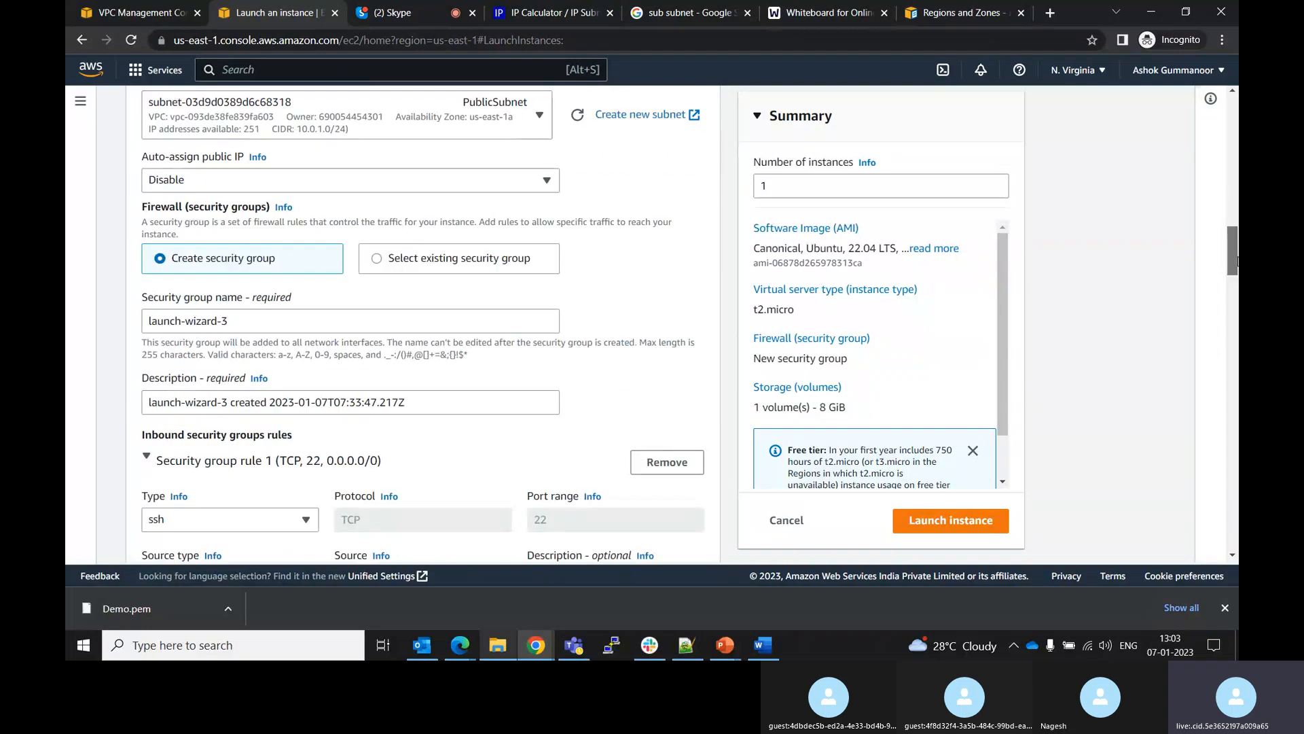
{"action": "mouse_move", "coordinate": [1236, 262]}
{"action": "left_mouse_down"}
{"action": "mouse_move", "coordinate": [1237, 285]}
{"action": "mouse_move", "coordinate": [1237, 258]}
{"action": "left_mouse_up"}
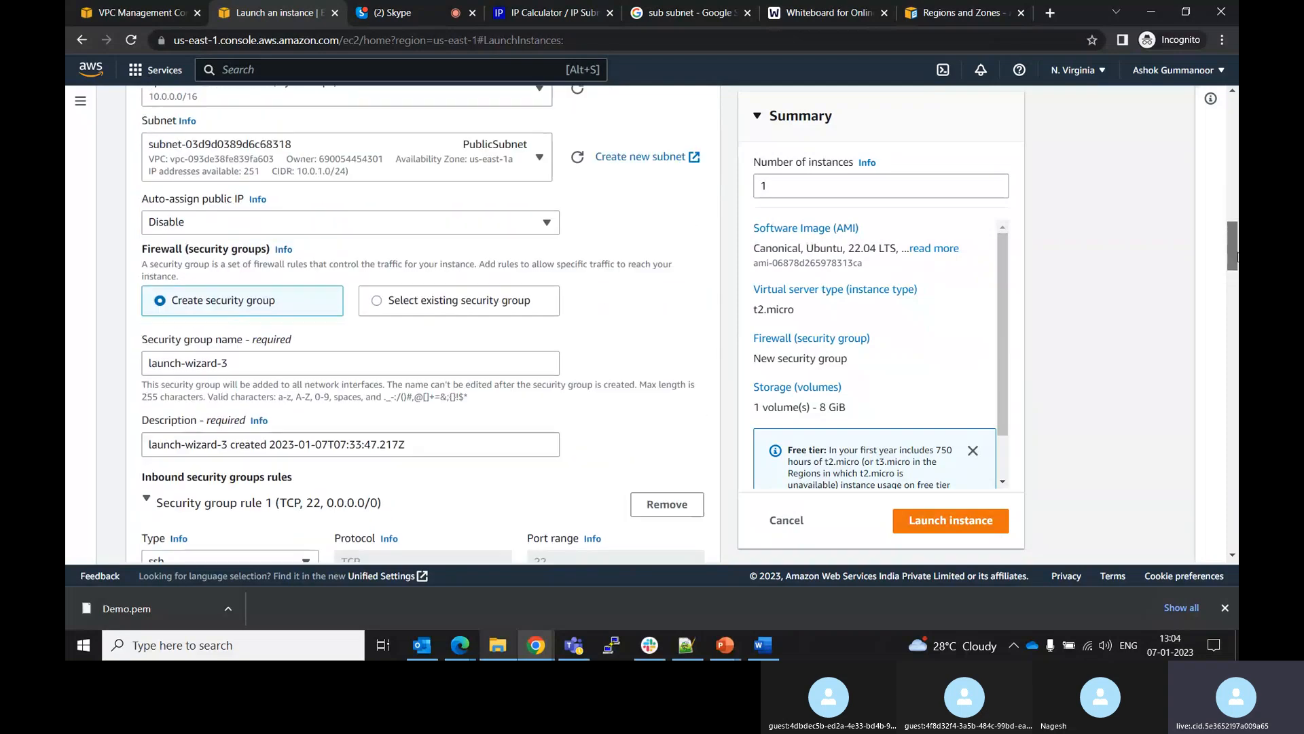
{"action": "left_click", "coordinate": [532, 221]}
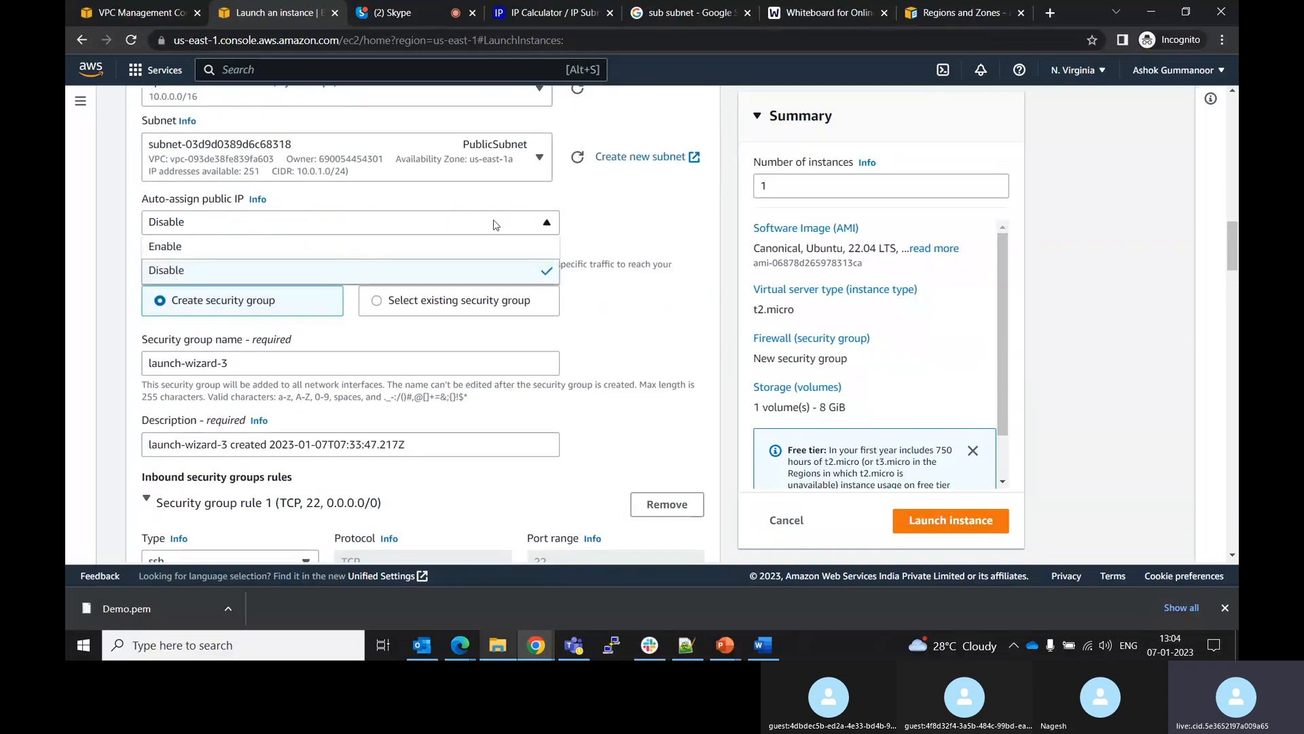
{"action": "left_click", "coordinate": [297, 247]}
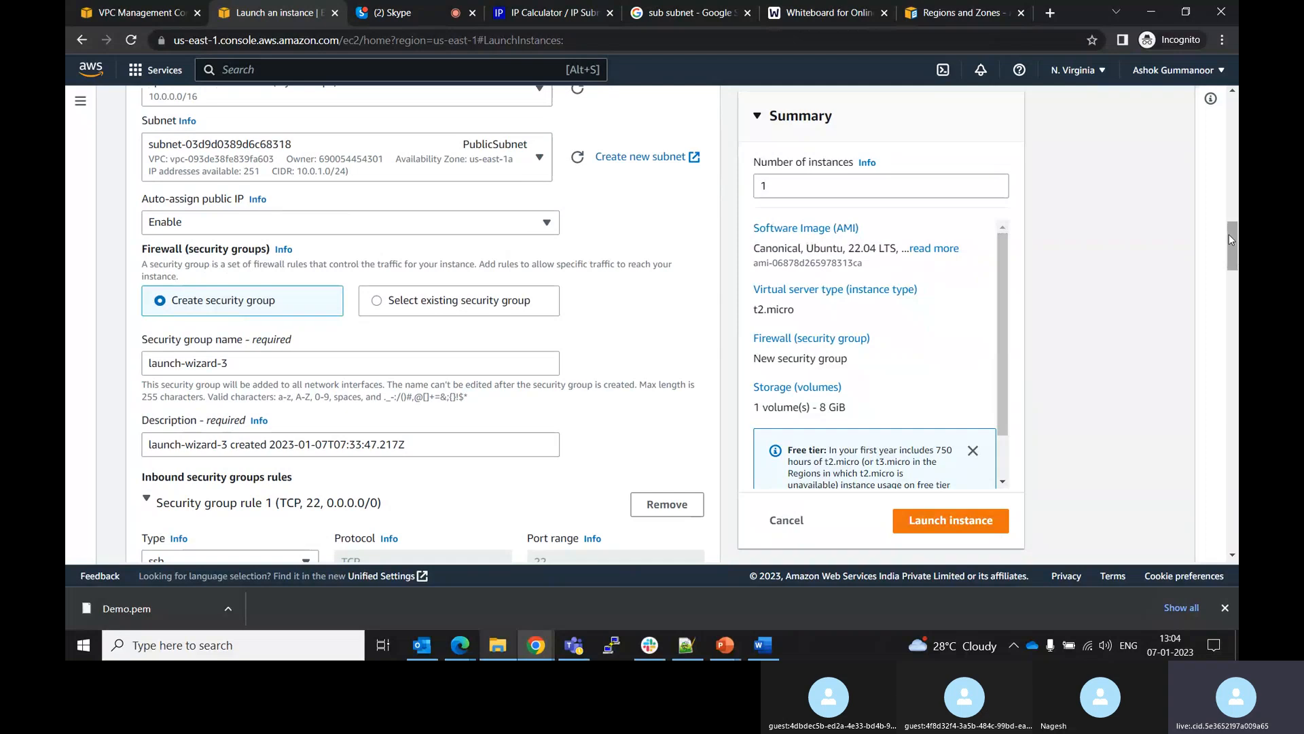
Try launching the instance again
{"action": "left_click_drag", "start_coordinate": [1234, 266], "coordinate": [1236, 499]}
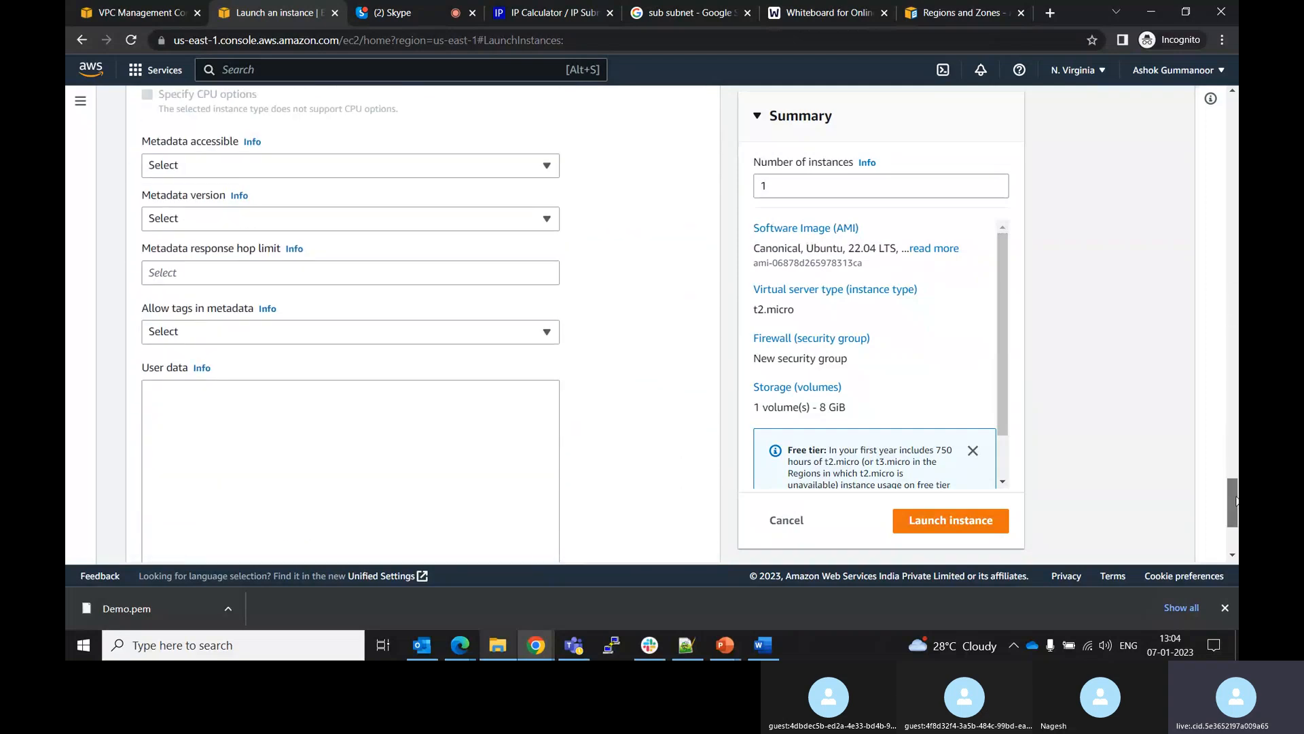
{"action": "left_click", "coordinate": [956, 520]}
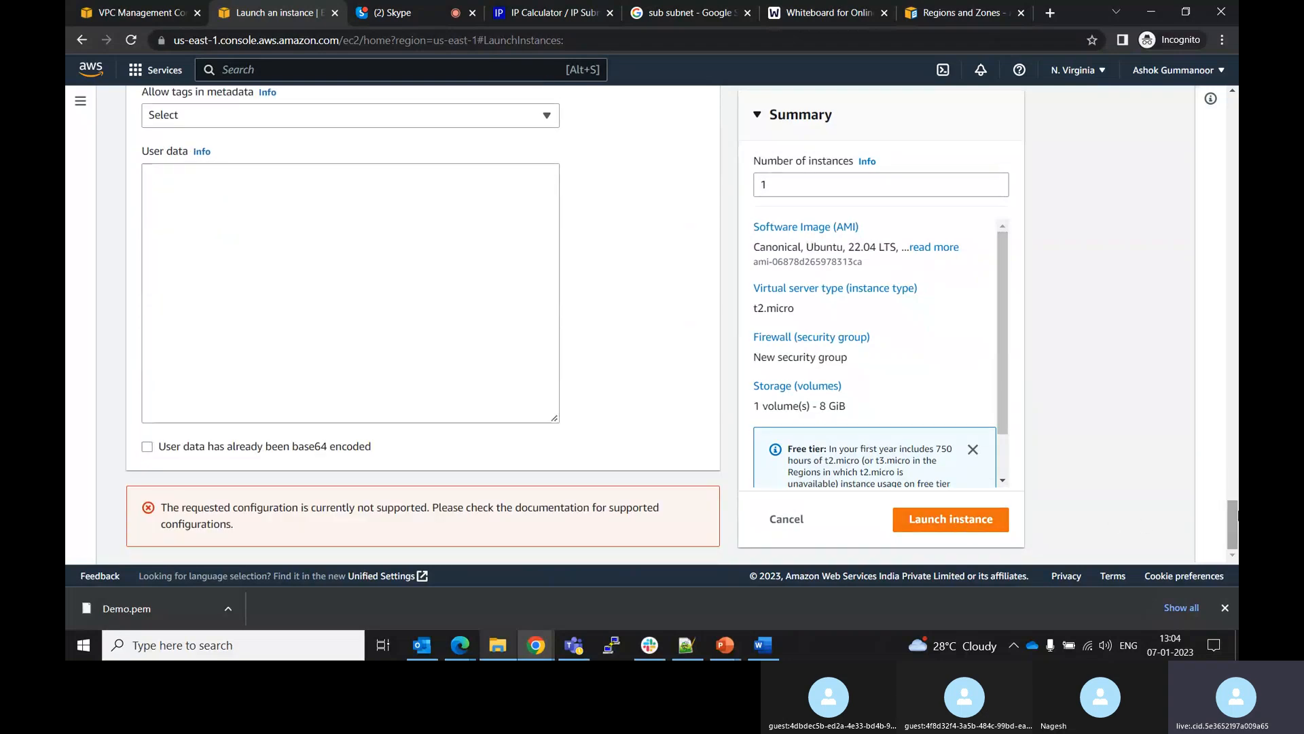
Dismiss the open-access warning and read the help for the security group rule's Source field
{"action": "left_click_drag", "start_coordinate": [1235, 524], "coordinate": [1220, 269]}
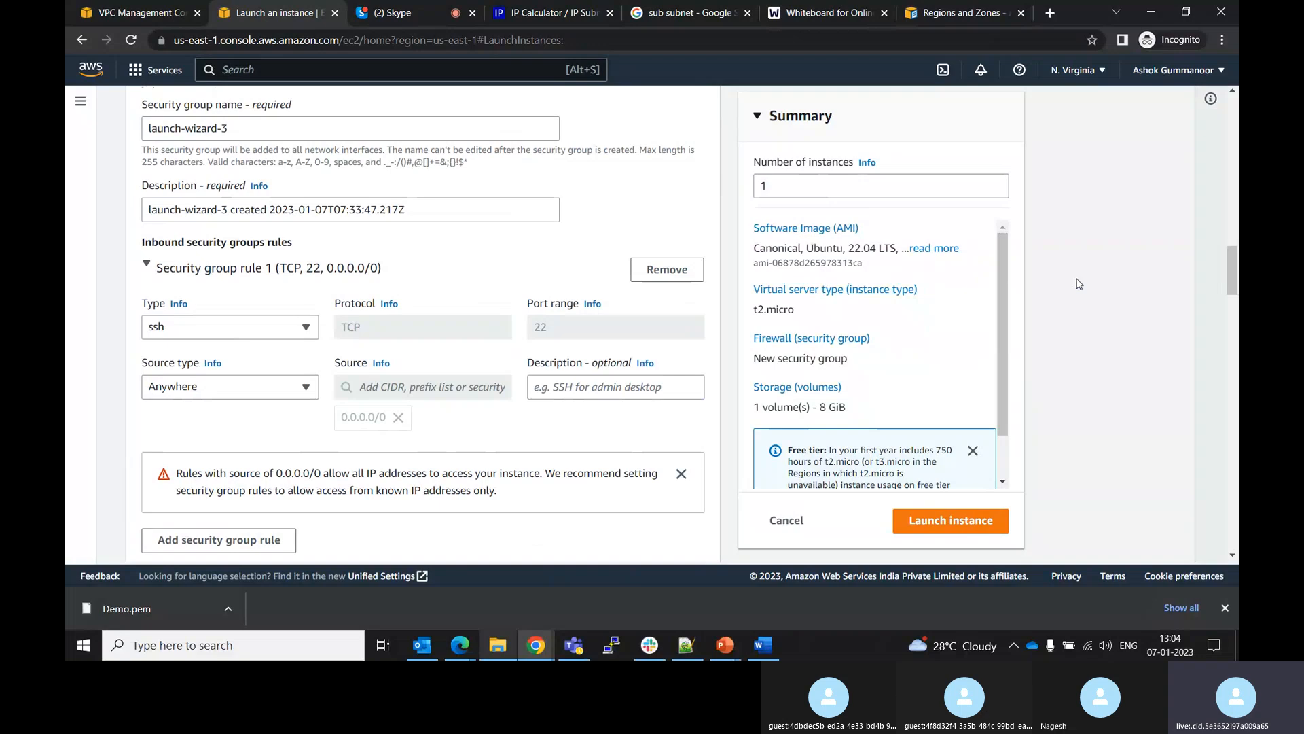
{"action": "left_click", "coordinate": [682, 474]}
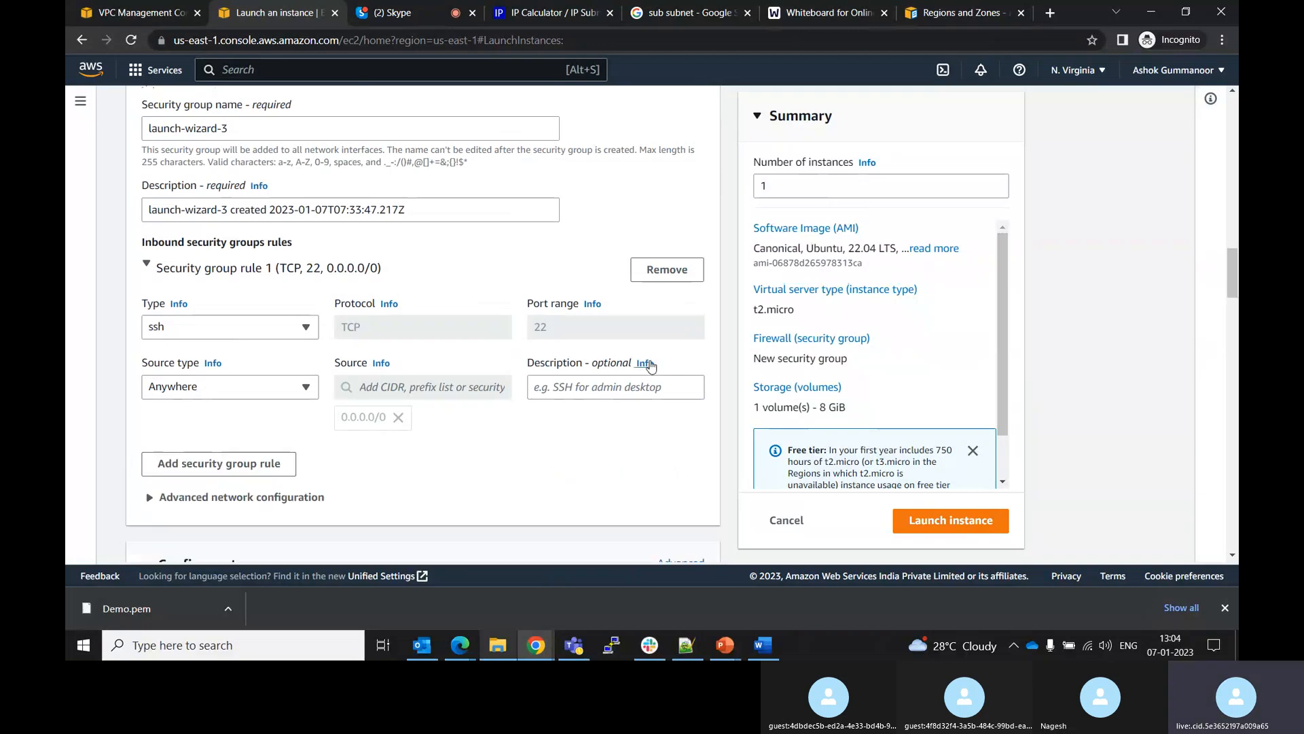
{"action": "left_click", "coordinate": [381, 364]}
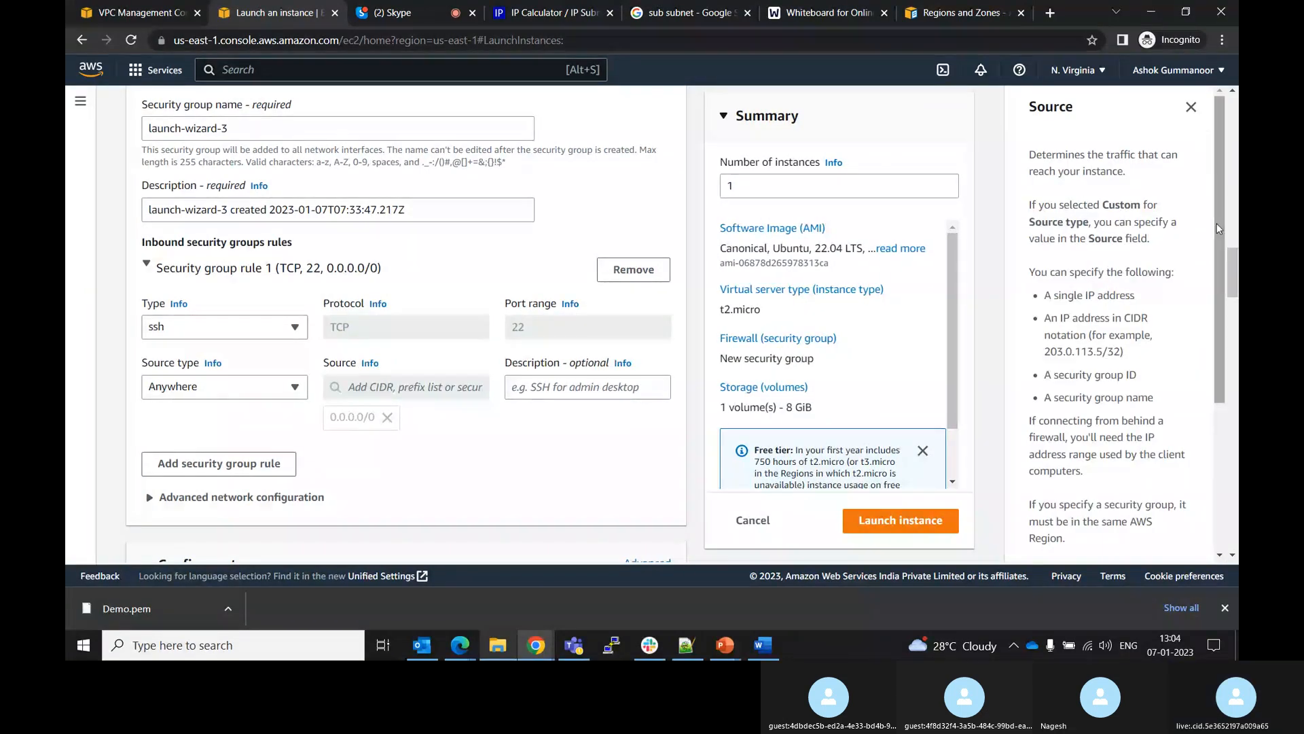
{"action": "left_click_drag", "start_coordinate": [1217, 222], "coordinate": [1221, 156]}
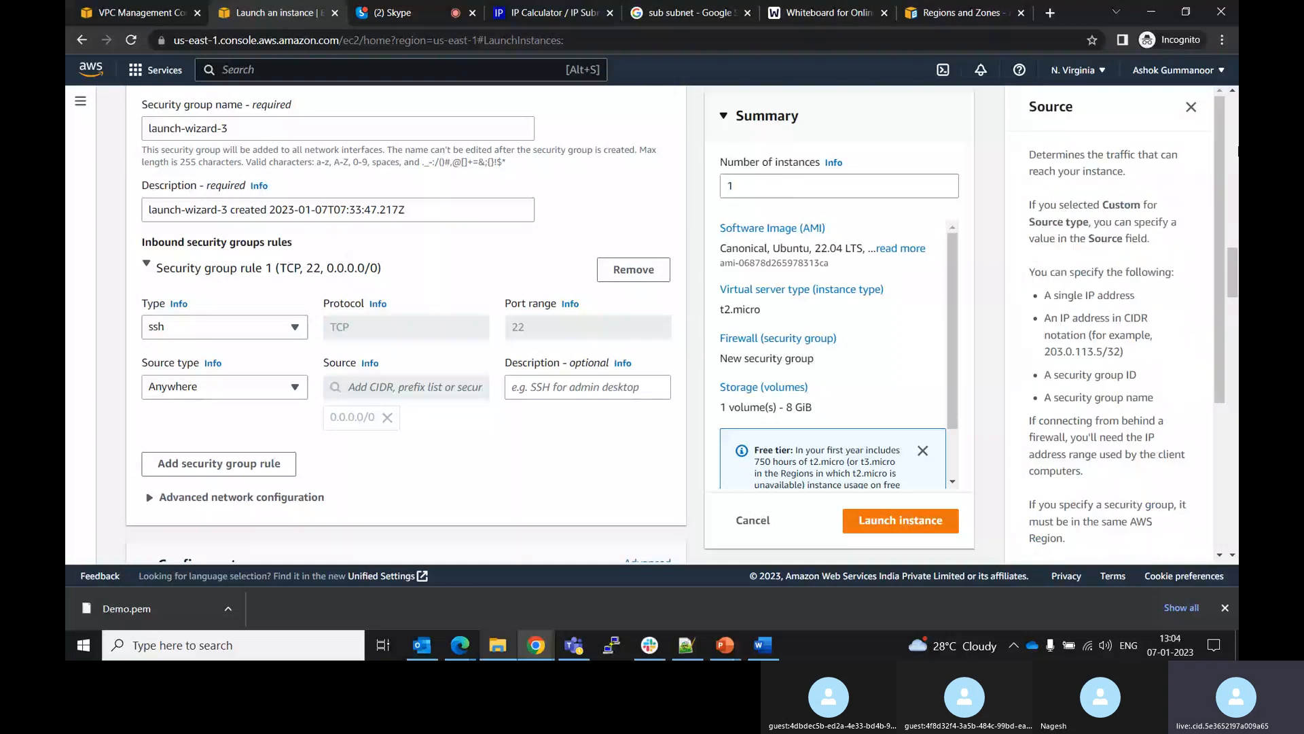
{"action": "left_click", "coordinate": [1192, 104]}
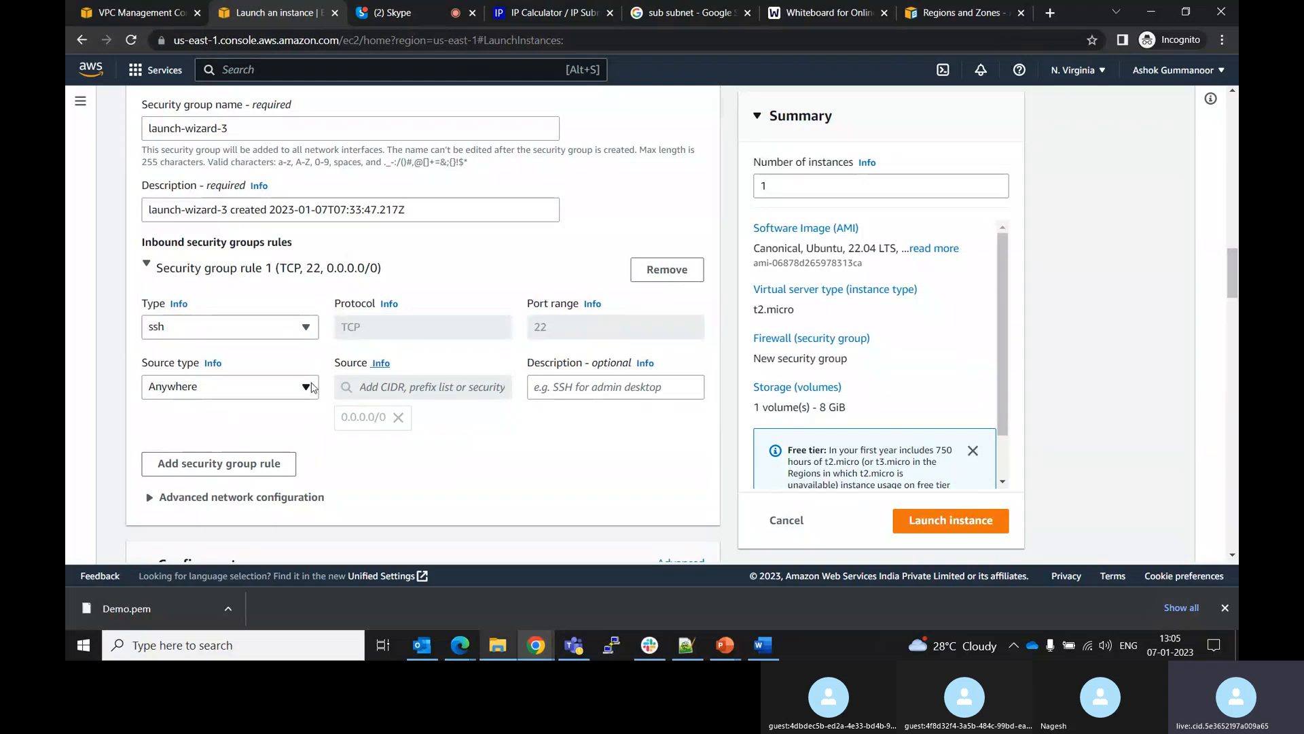
Set the SSH rule's source type to Custom
{"action": "left_click", "coordinate": [307, 386]}
{"action": "left_click", "coordinate": [204, 435]}
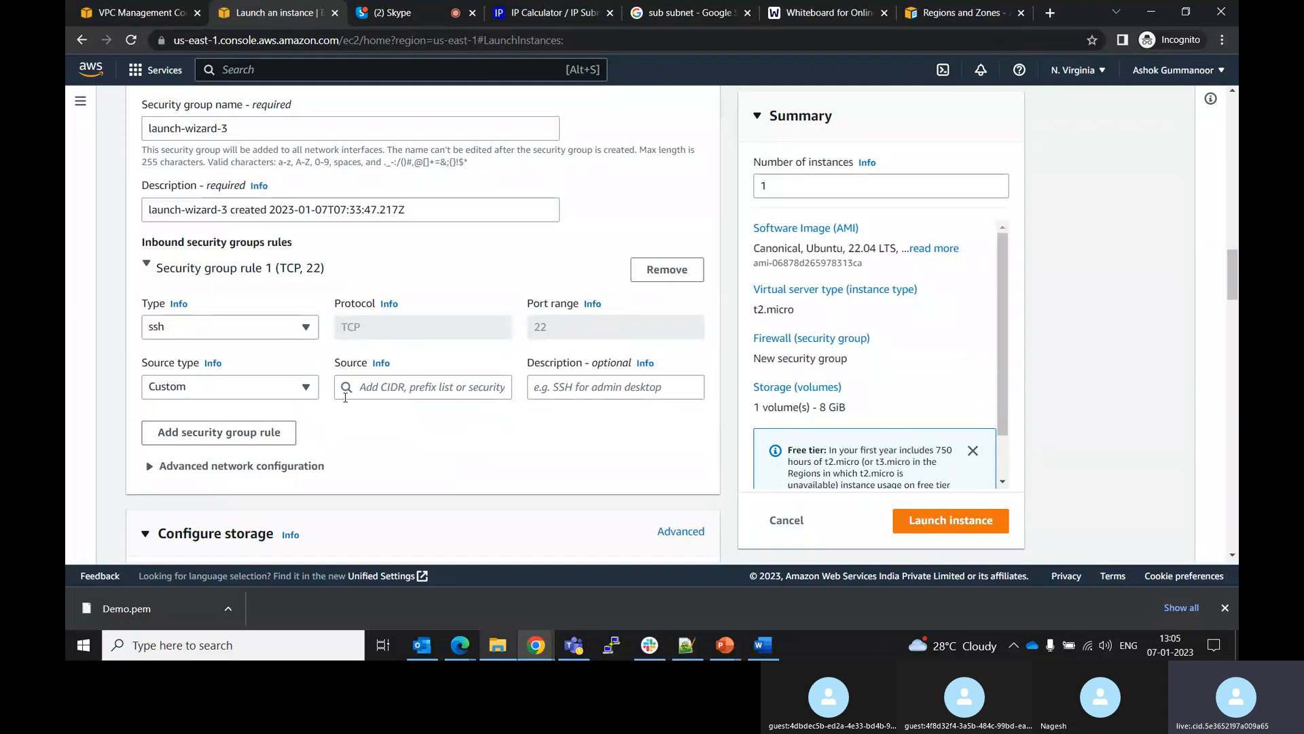
{"action": "left_click", "coordinate": [299, 396]}
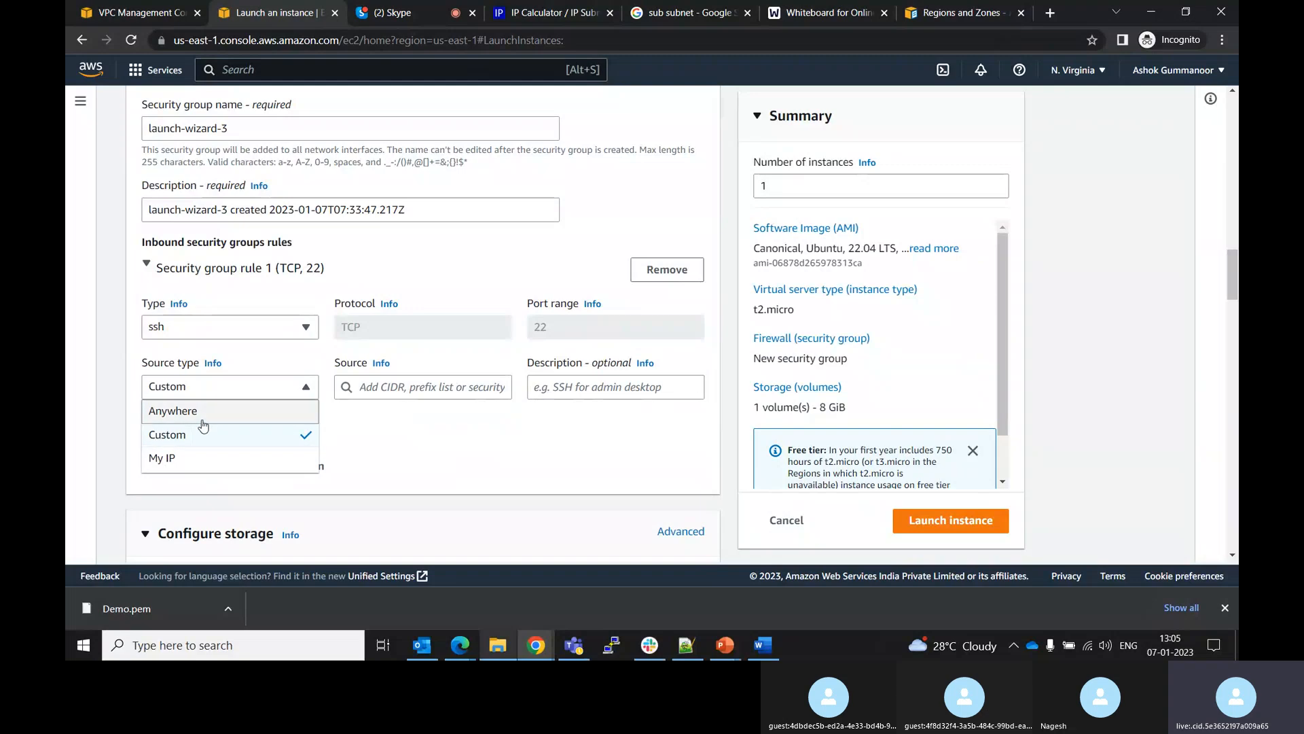
{"action": "left_click", "coordinate": [307, 388]}
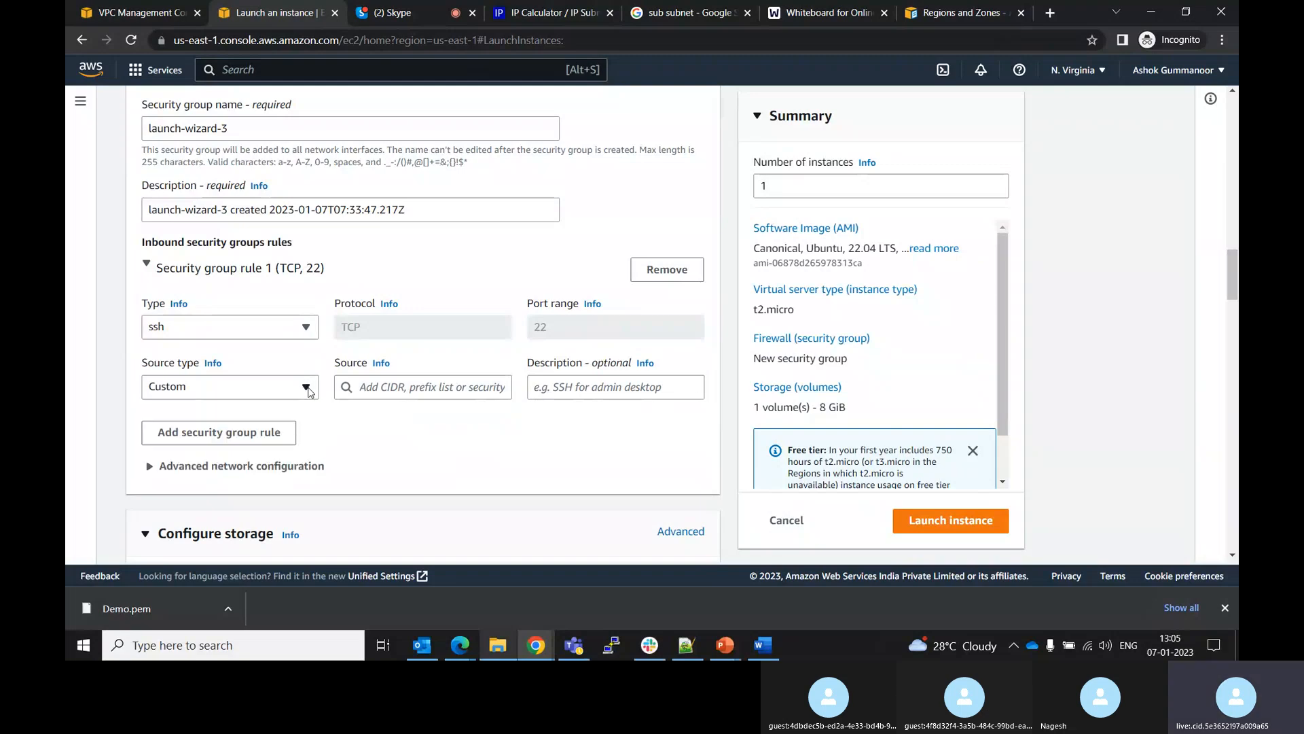
Set the SSH rule's source to the CIDR block 10.0.0.0/16
{"action": "left_click", "coordinate": [351, 390]}
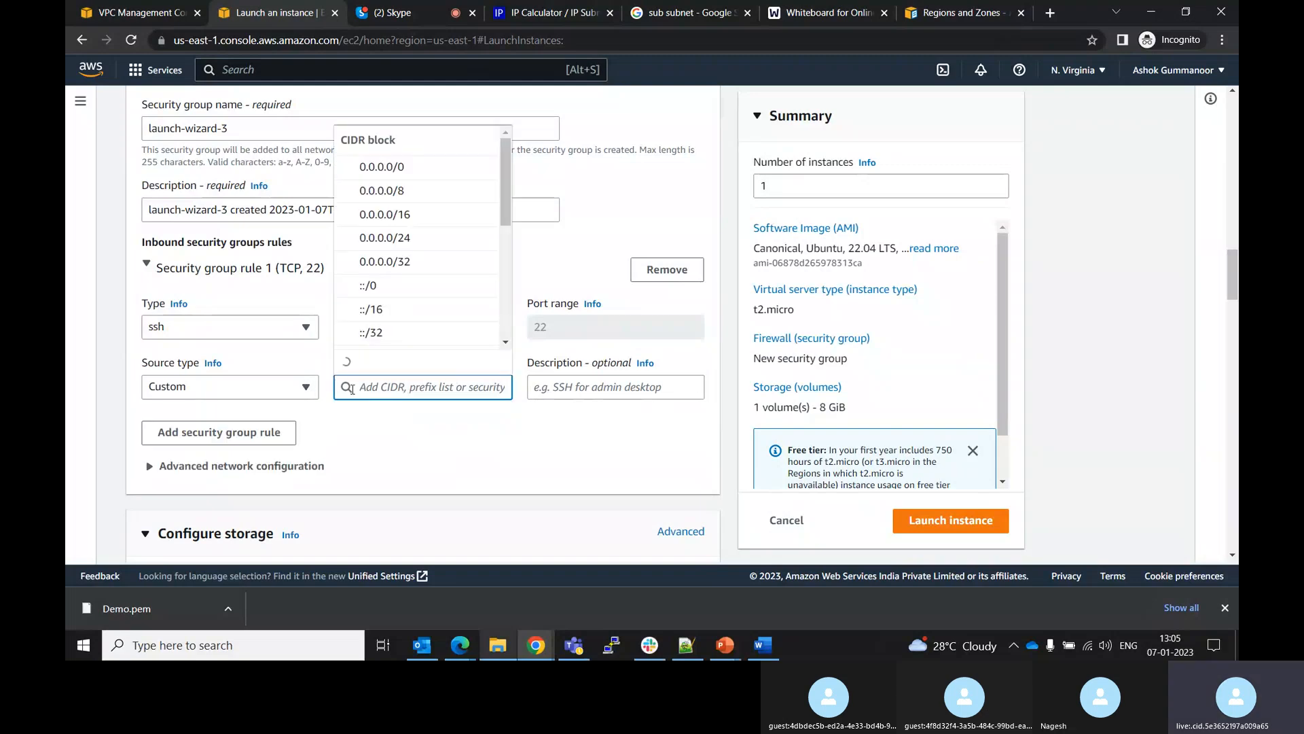
{"action": "left_click_drag", "start_coordinate": [505, 200], "coordinate": [538, 134]}
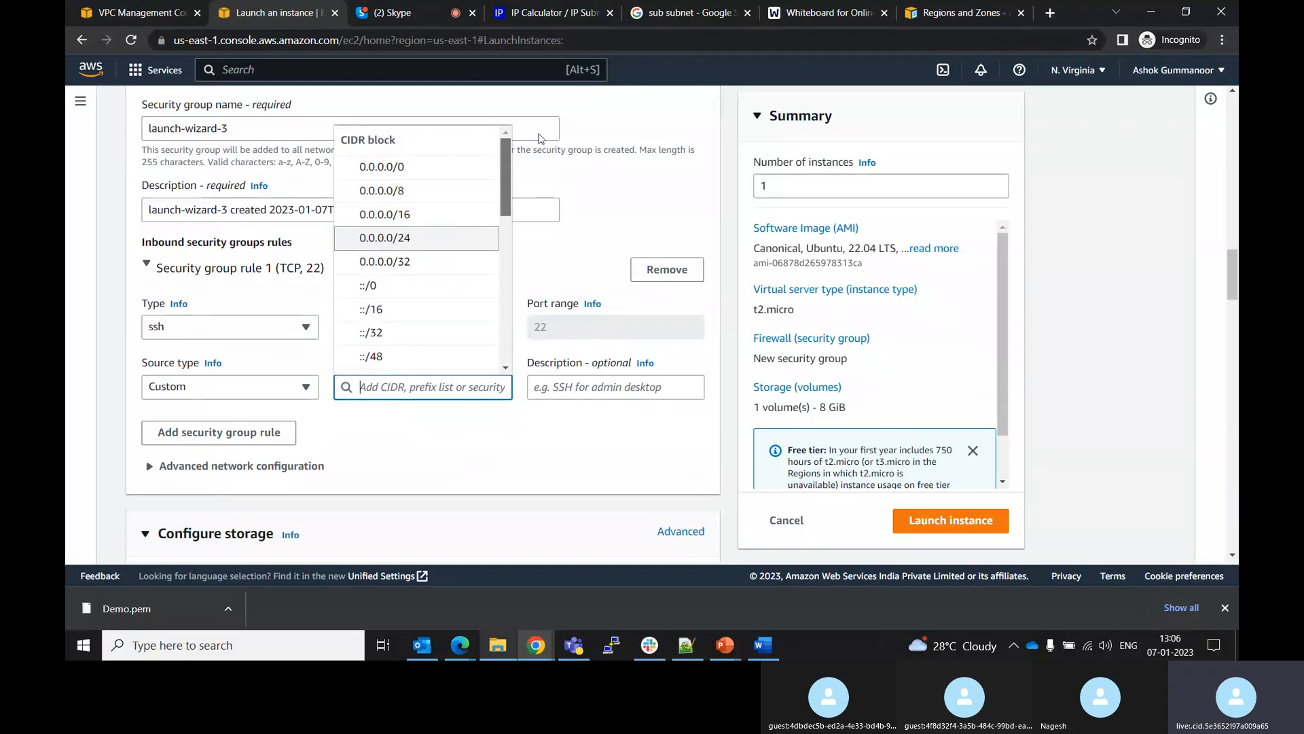
{"action": "left_click", "coordinate": [309, 314]}
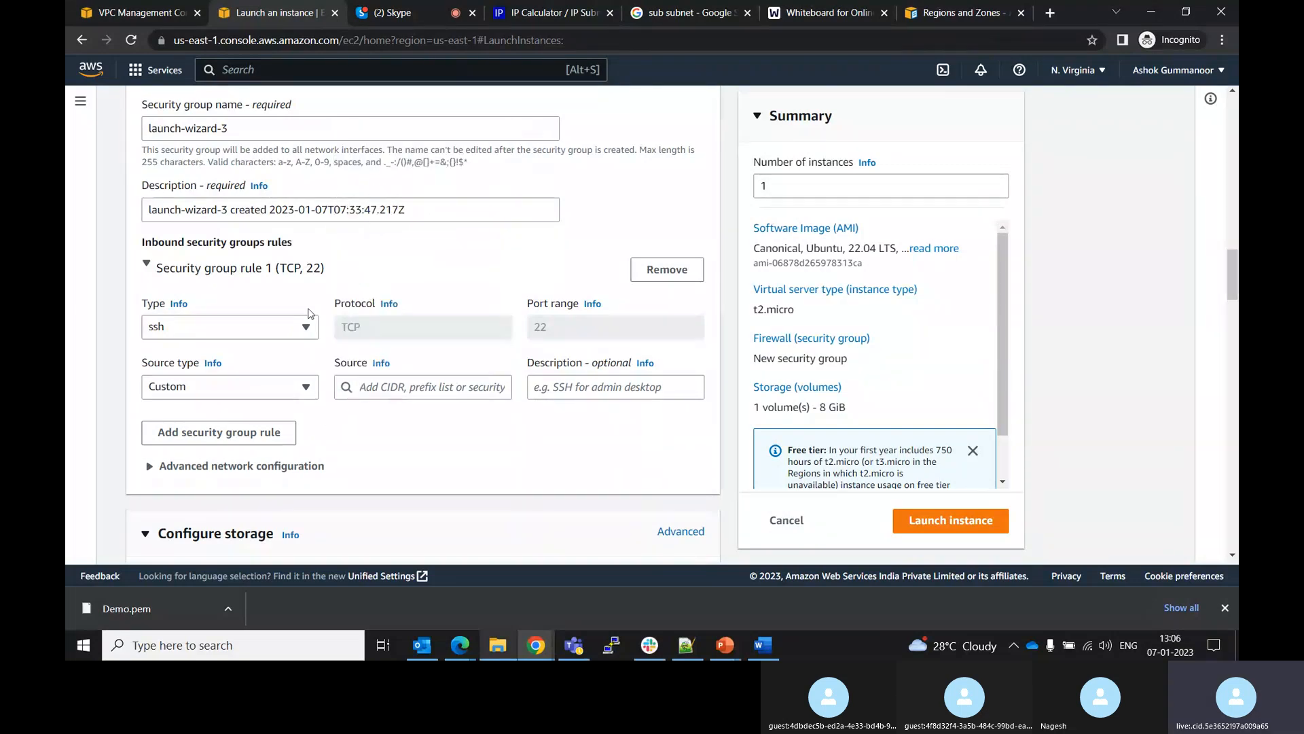
{"action": "left_click", "coordinate": [303, 398]}
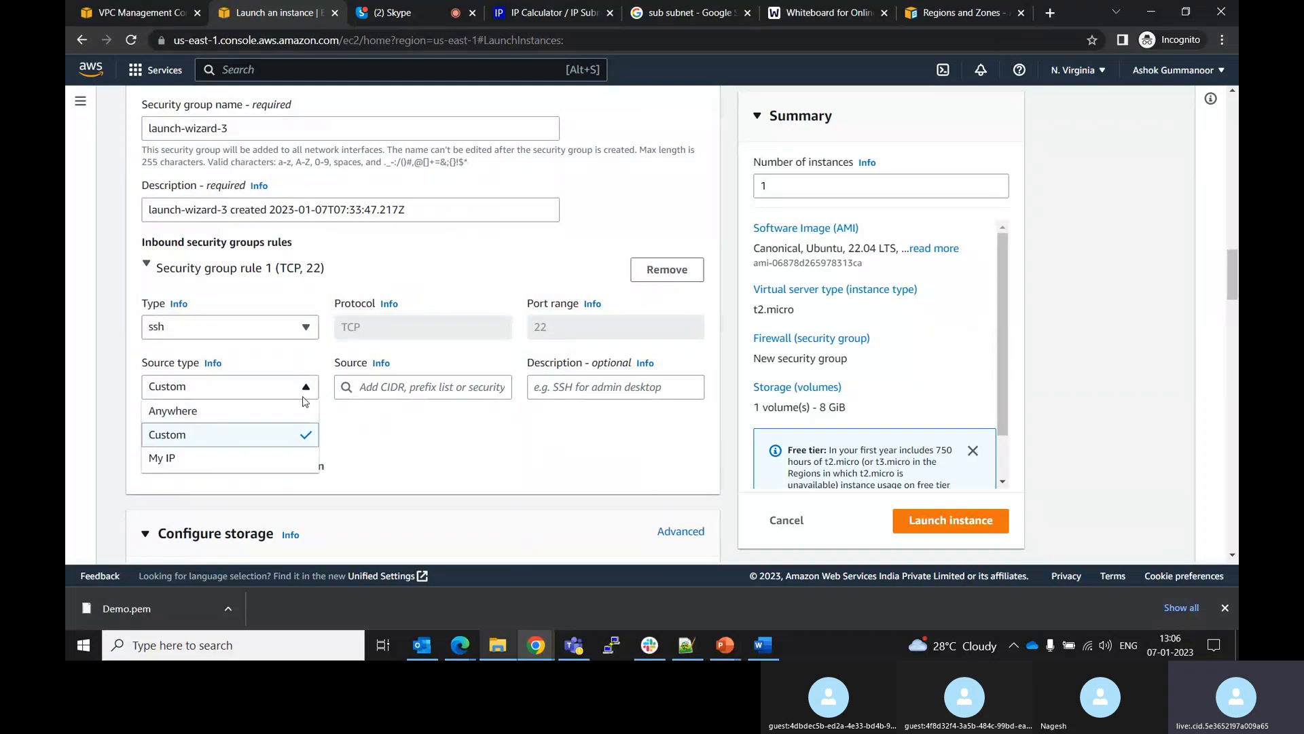
{"action": "left_click", "coordinate": [206, 436]}
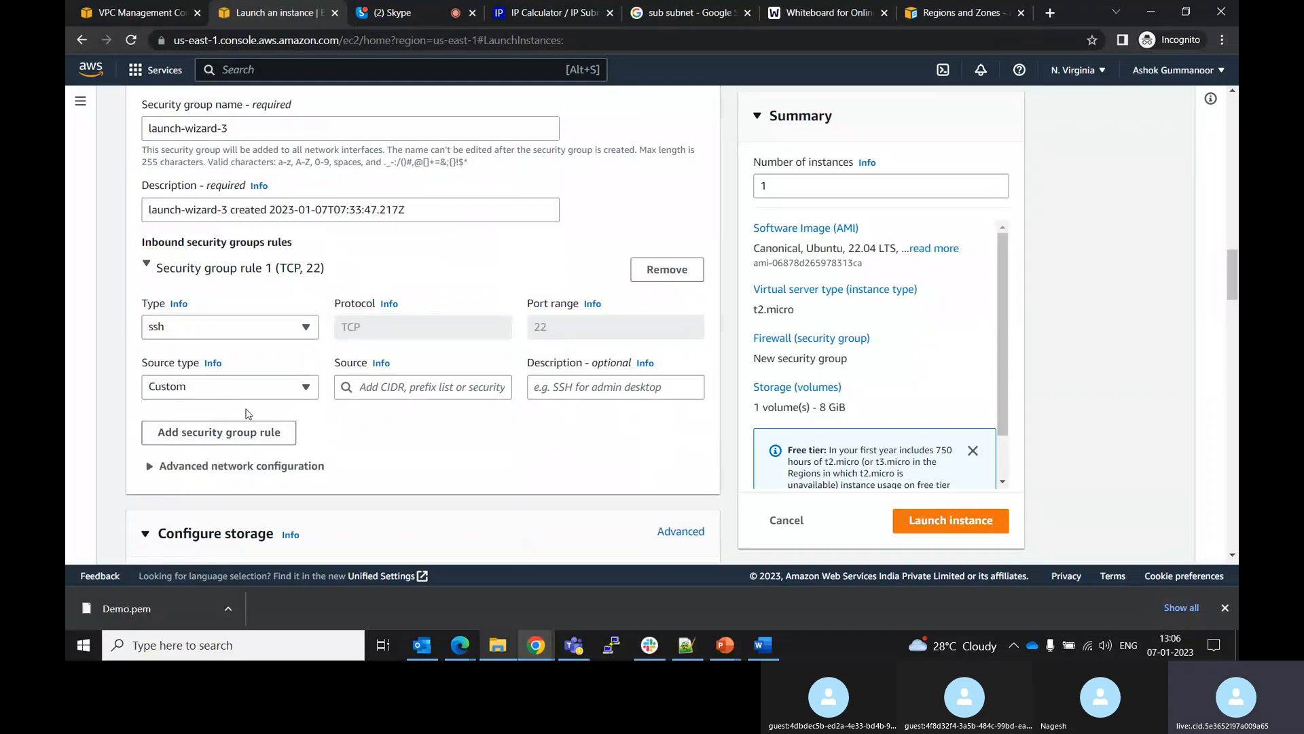
{"action": "left_click", "coordinate": [370, 386]}
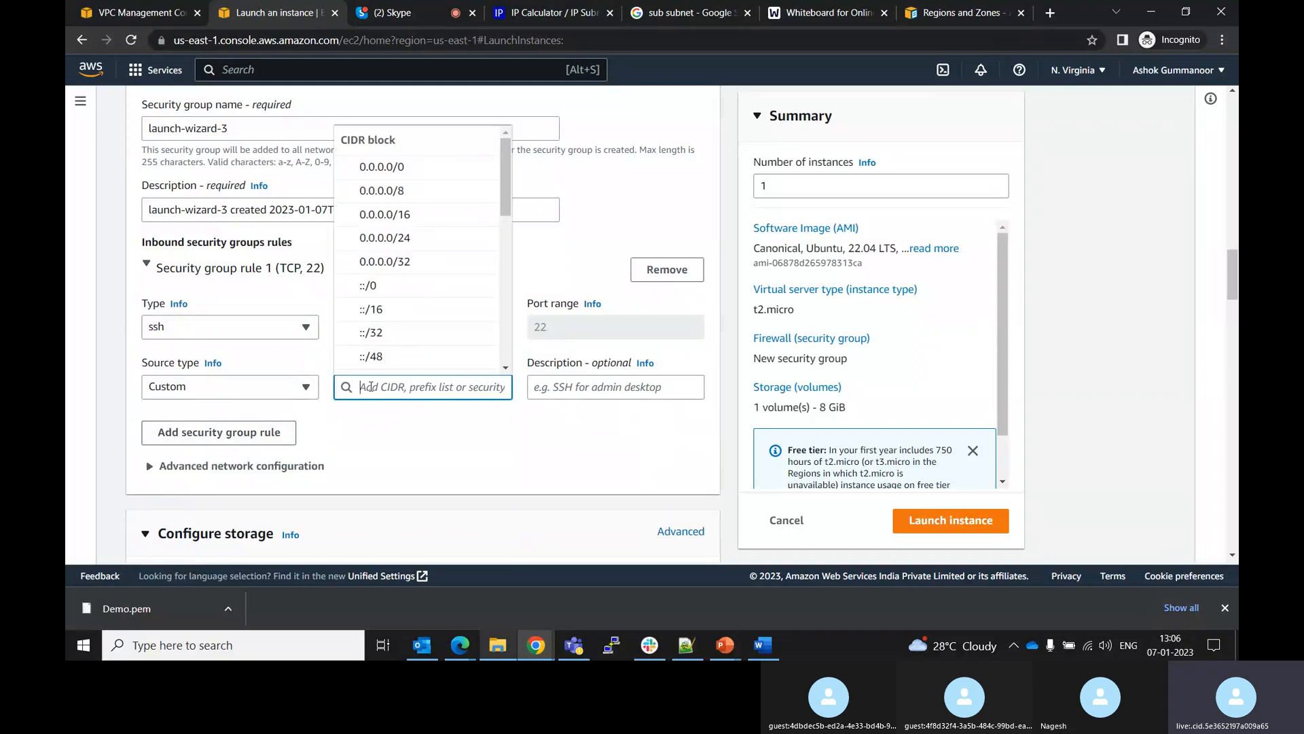
{"action": "type", "text": "10.0.0"}
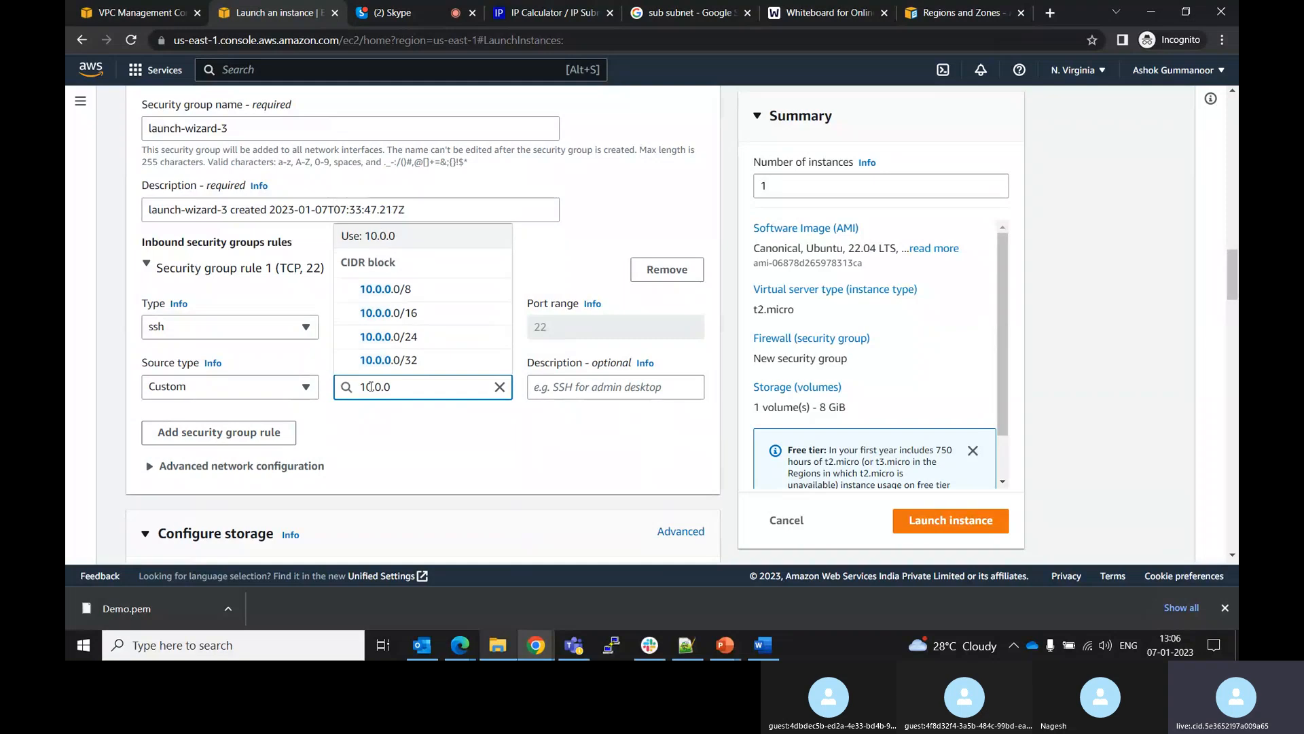
{"action": "type", "text": ".0/16"}
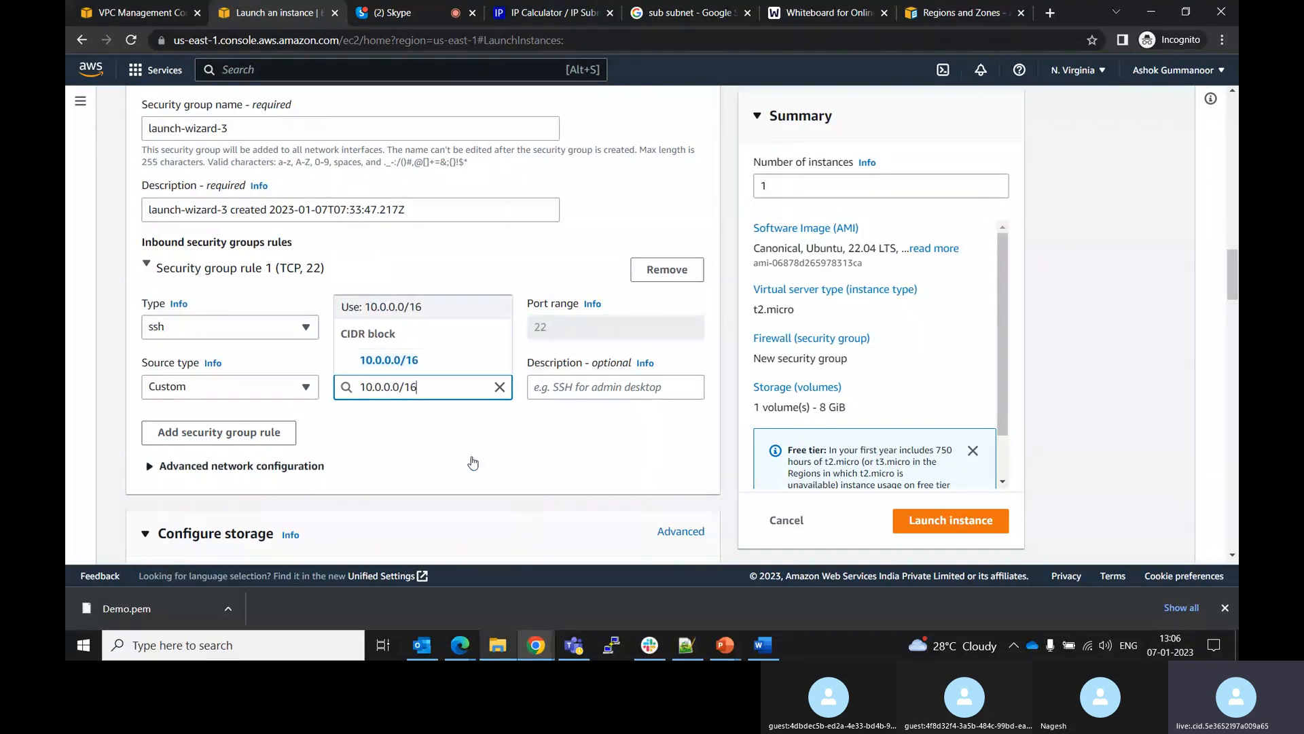
{"action": "key", "text": "Return"}
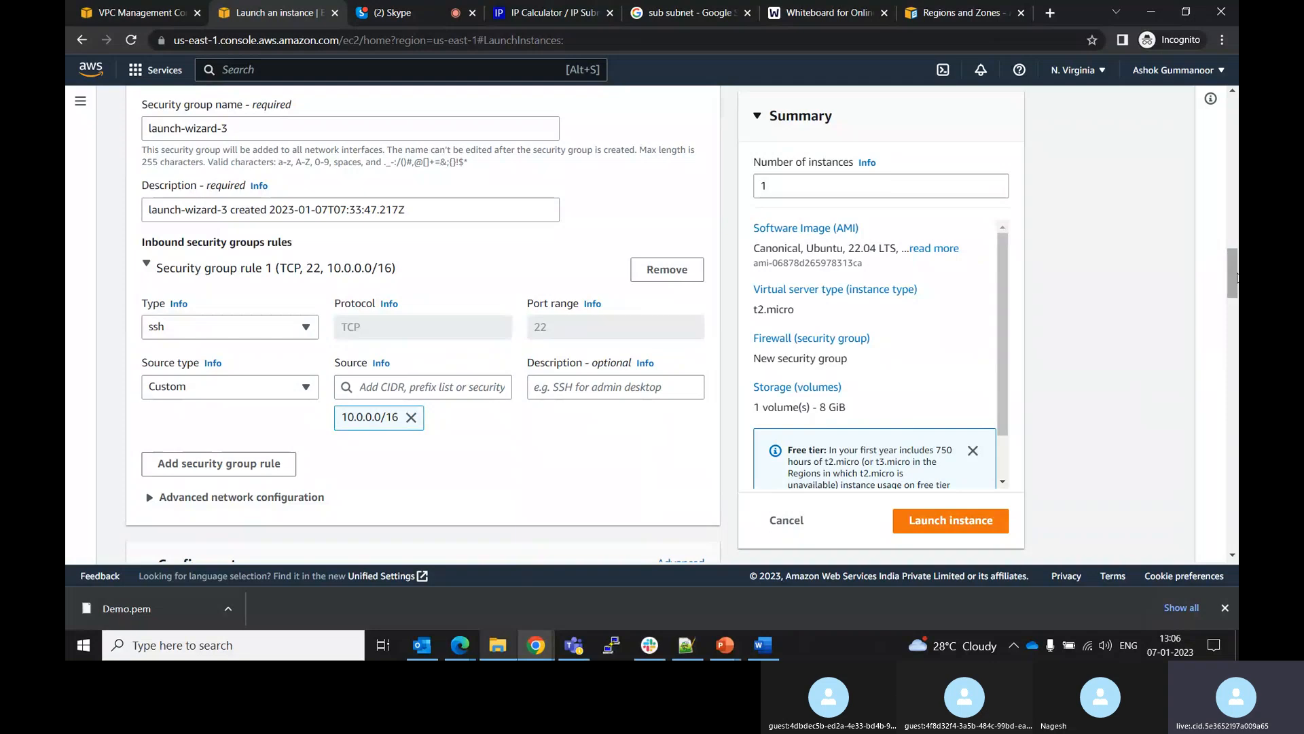
Rename the security group to sg-public
{"action": "left_click_drag", "start_coordinate": [1236, 277], "coordinate": [1232, 574]}
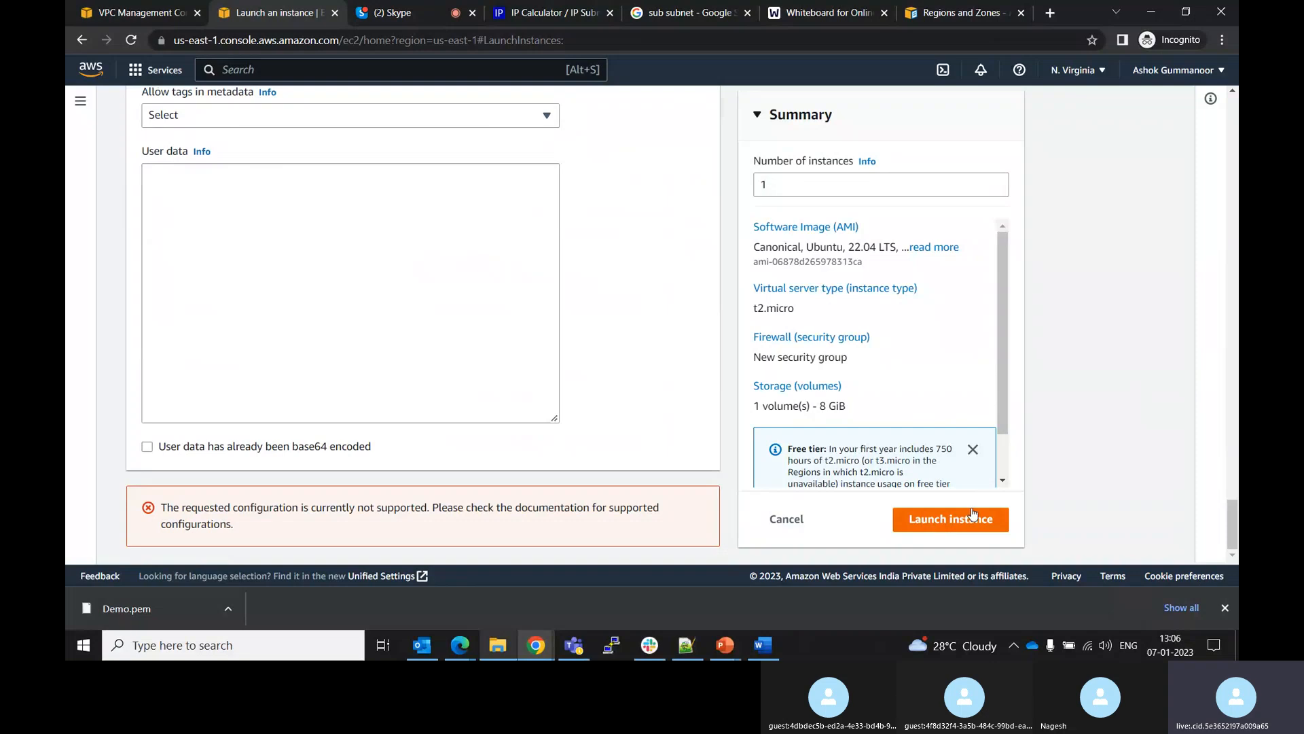
{"action": "left_click", "coordinate": [1225, 608]}
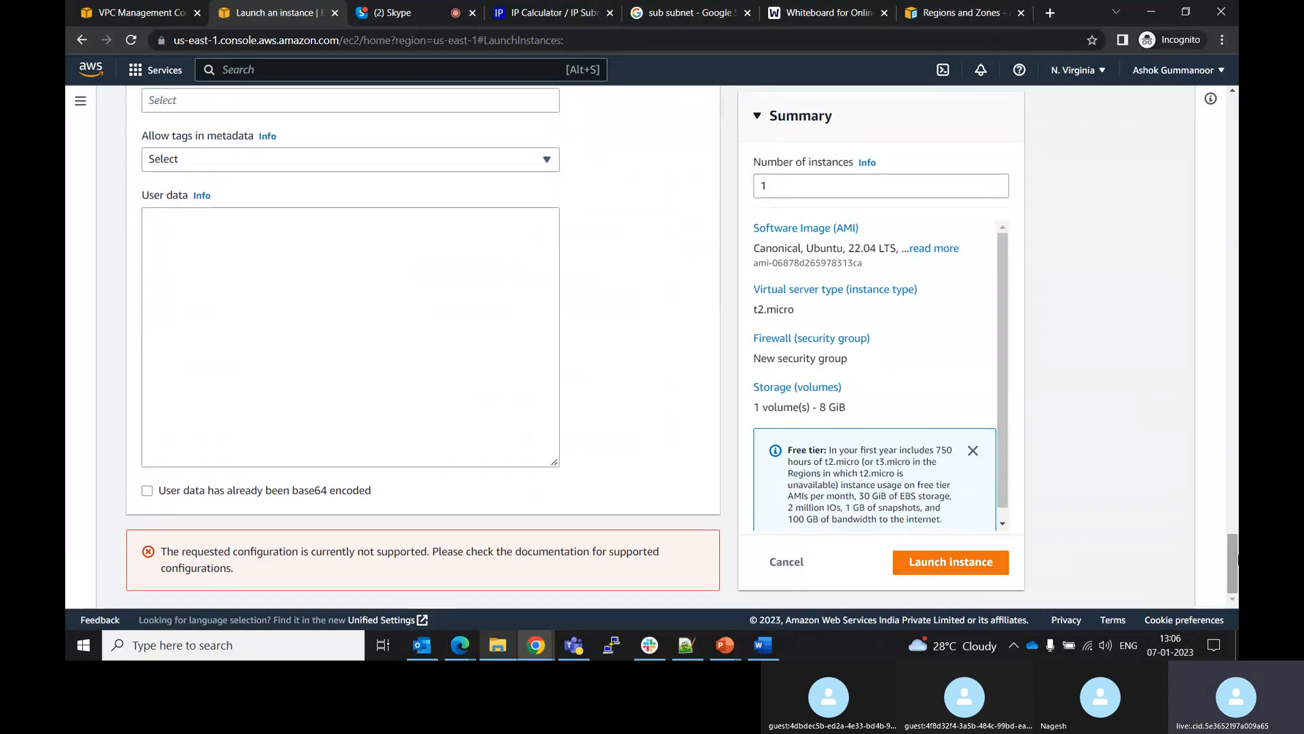
{"action": "left_click_drag", "start_coordinate": [1236, 564], "coordinate": [1196, 267]}
{"action": "left_click_drag", "start_coordinate": [269, 377], "coordinate": [123, 398]}
{"action": "key", "text": "BackSpace"}
{"action": "type", "text": "sg"}
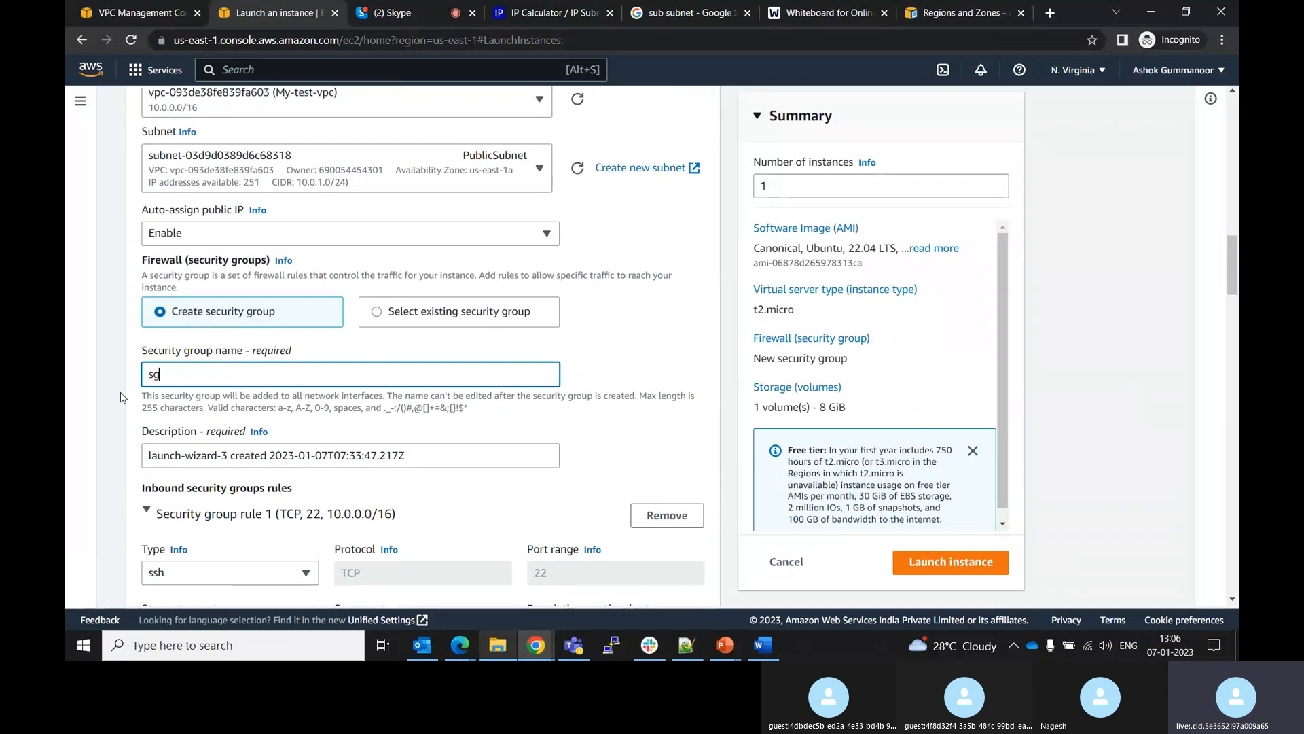
{"action": "type", "text": "-public"}
Set auto-assign public IP to Disable for the instance
{"action": "left_click_drag", "start_coordinate": [1233, 275], "coordinate": [1222, 622]}
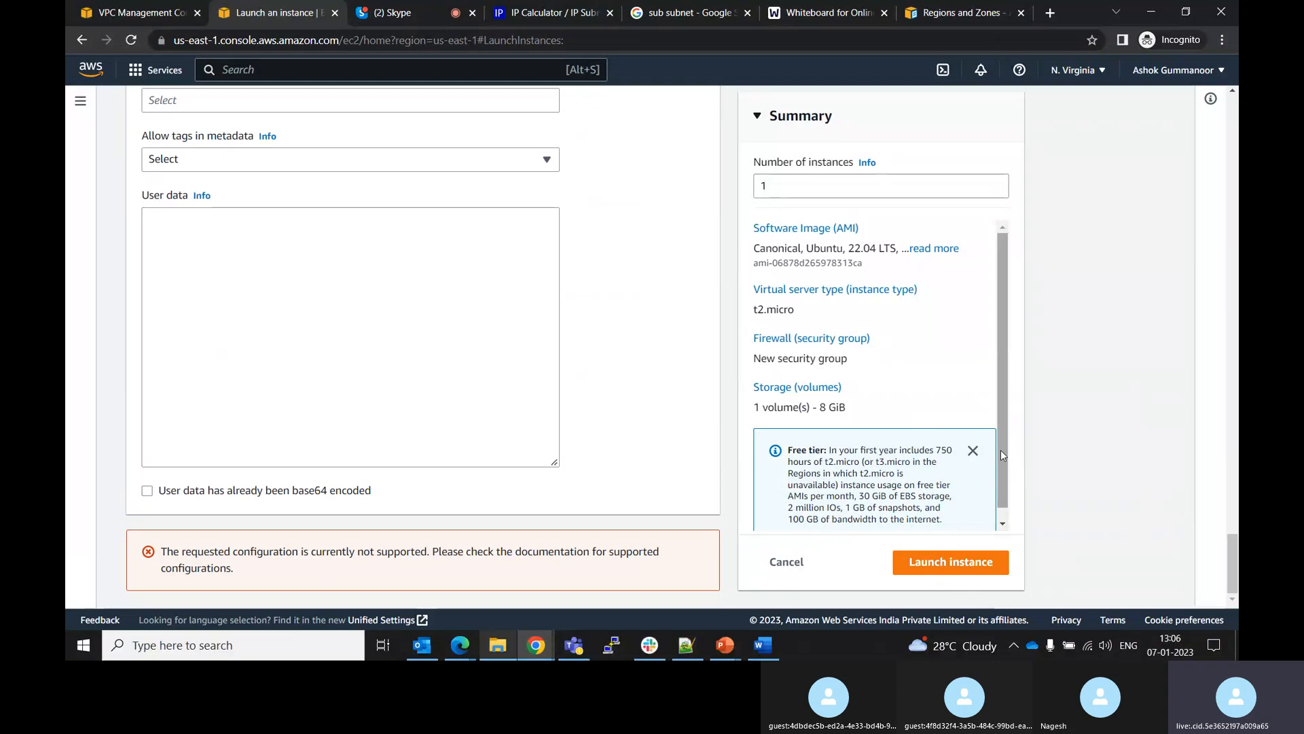
{"action": "left_click_drag", "start_coordinate": [1001, 451], "coordinate": [997, 432]}
{"action": "left_click_drag", "start_coordinate": [1000, 324], "coordinate": [1010, 158]}
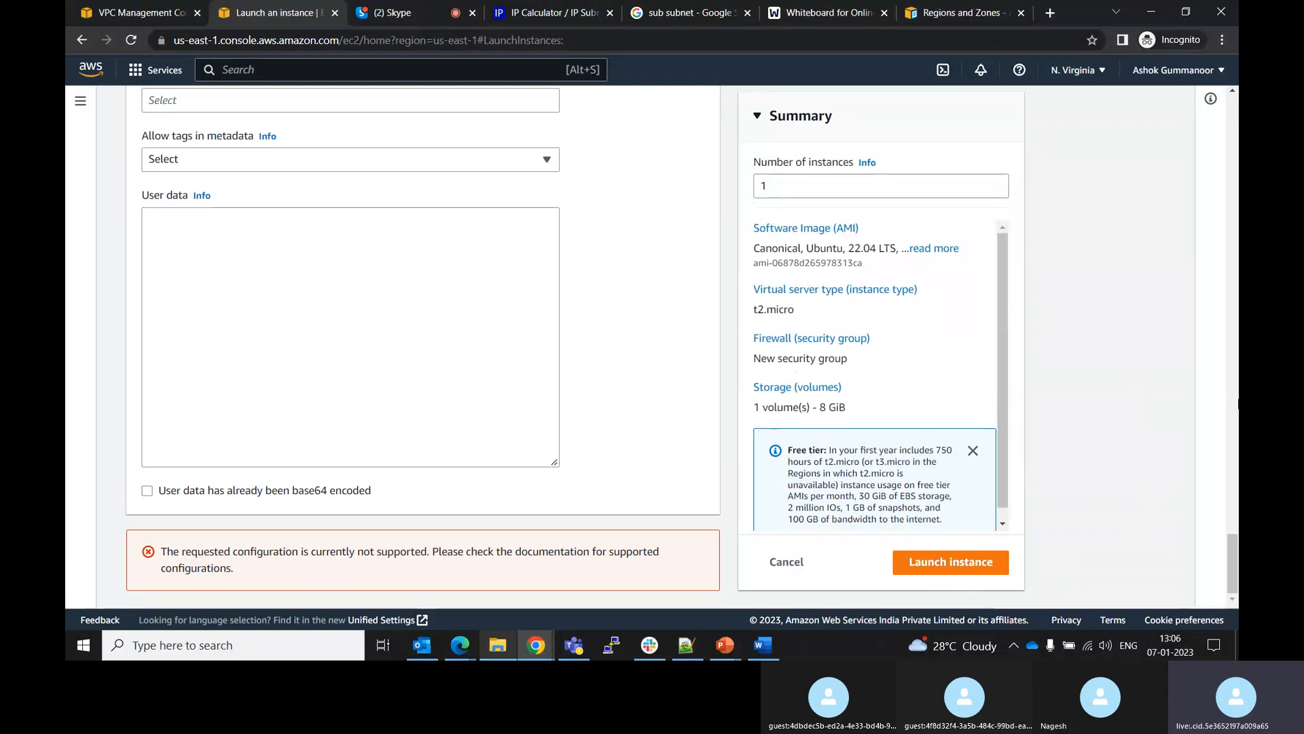
{"action": "left_click_drag", "start_coordinate": [1226, 555], "coordinate": [1215, 208]}
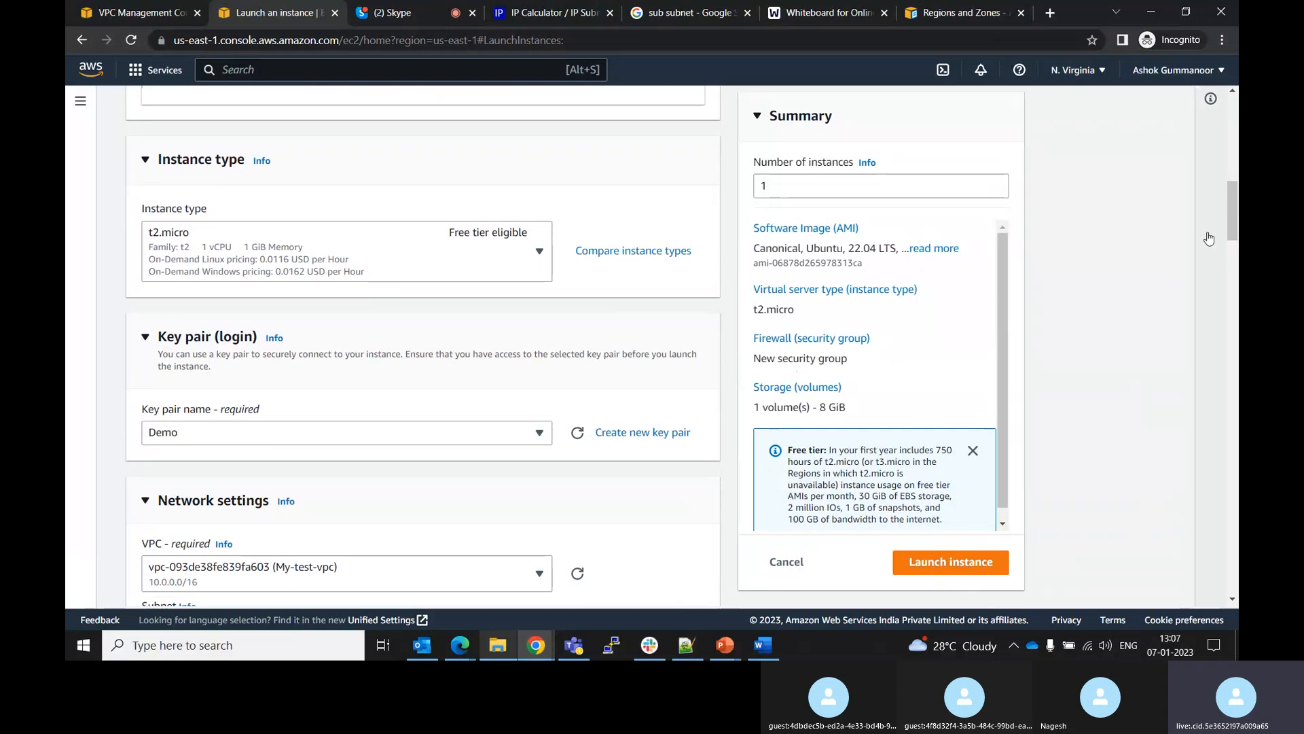
{"action": "scroll", "coordinate": [1231, 258], "scroll_direction": "down", "scroll_amount": 1}
{"action": "scroll", "coordinate": [1232, 258], "scroll_direction": "down", "scroll_amount": 8}
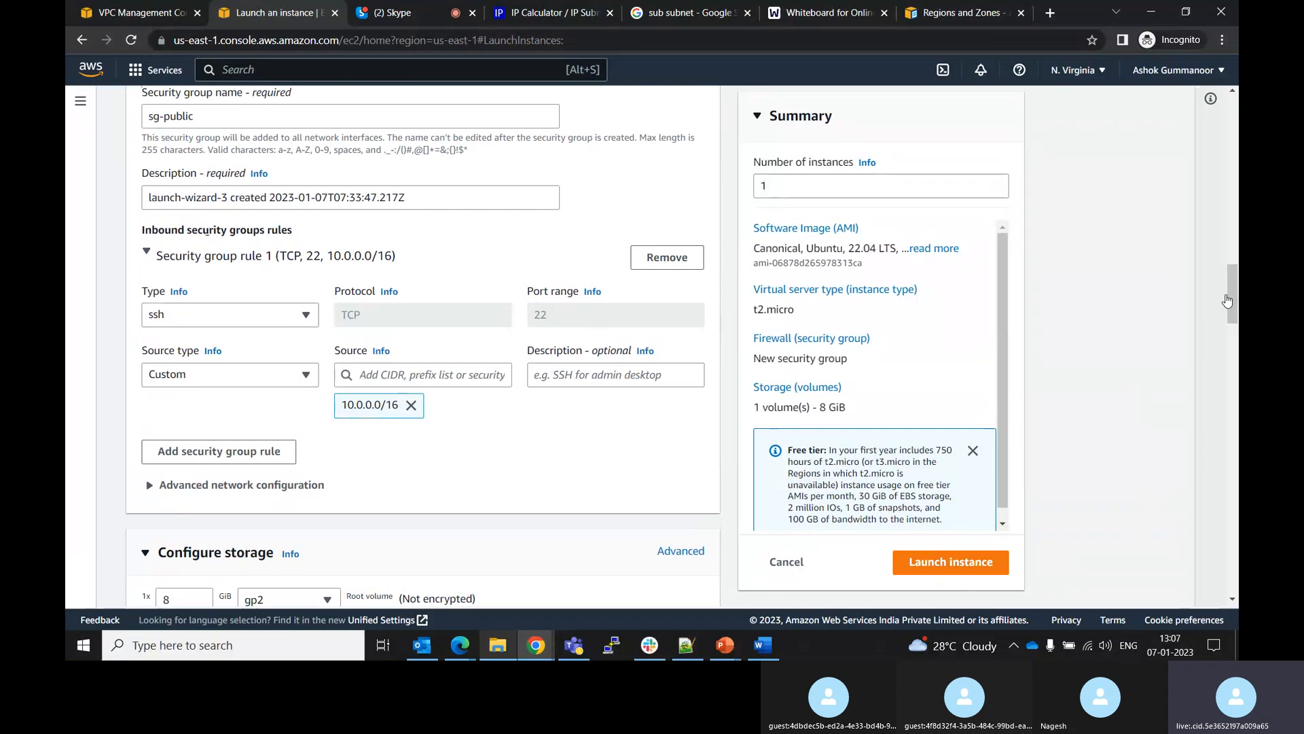
{"action": "left_click_drag", "start_coordinate": [1234, 313], "coordinate": [1229, 277]}
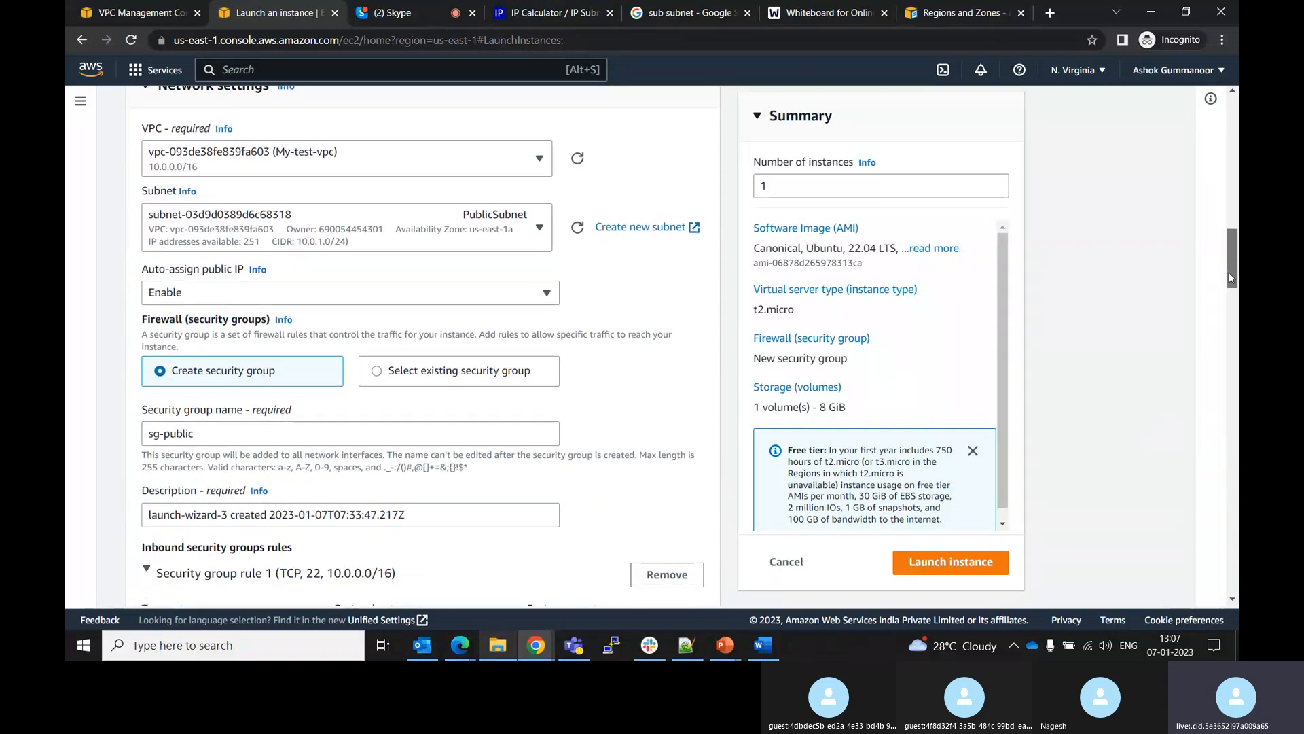
{"action": "left_click", "coordinate": [510, 297]}
{"action": "left_click", "coordinate": [305, 348]}
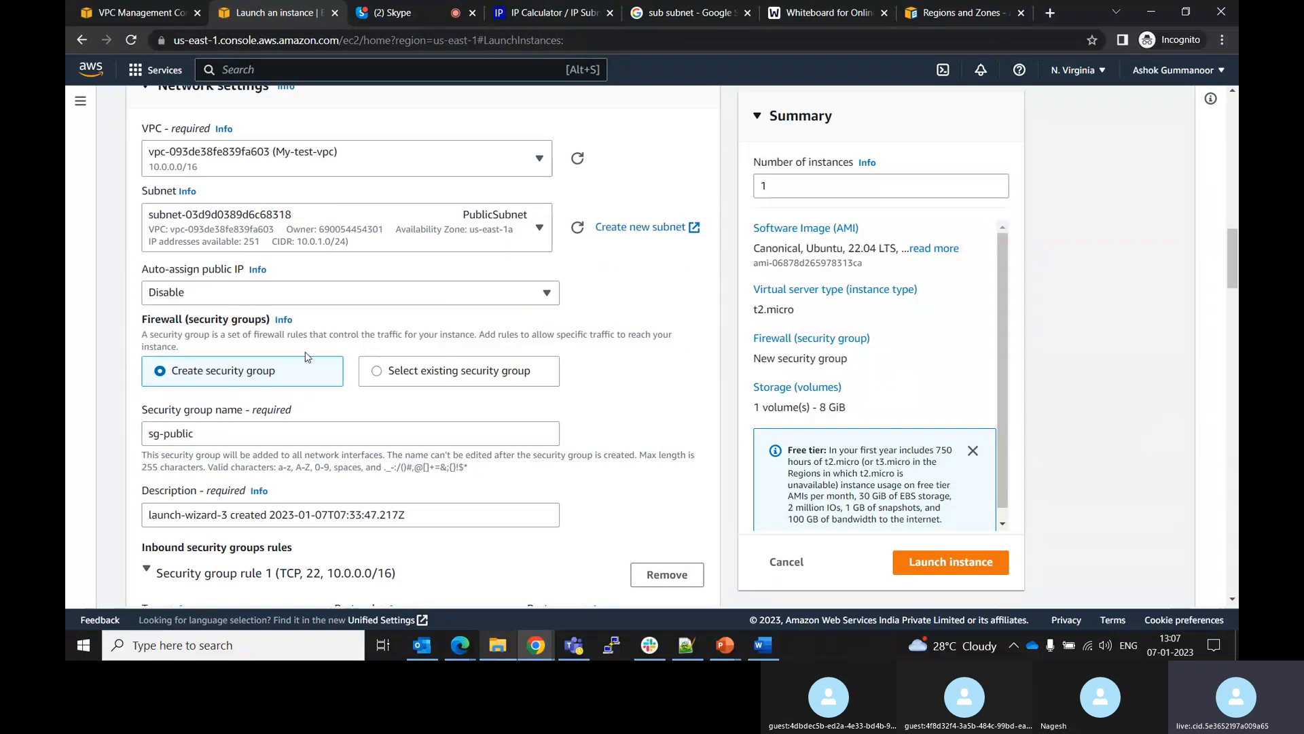
{"action": "left_click", "coordinate": [376, 374]}
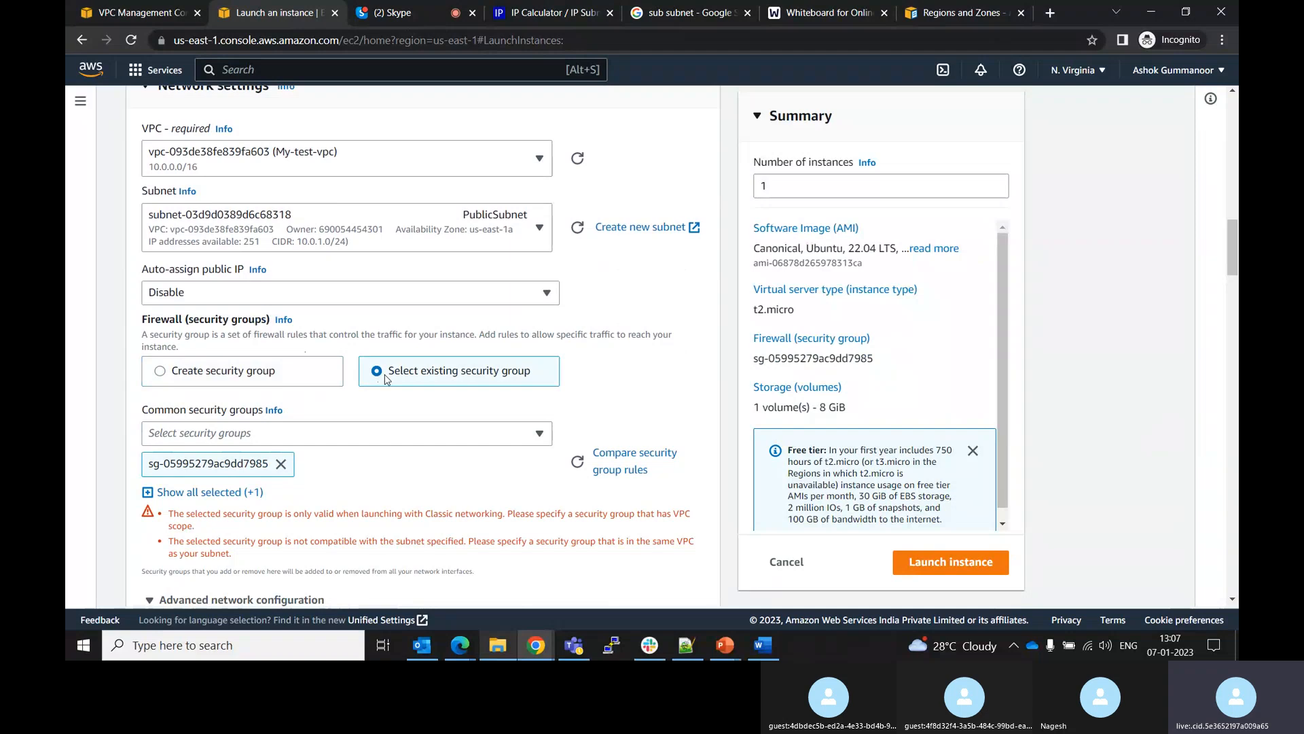
{"action": "left_click", "coordinate": [191, 379]}
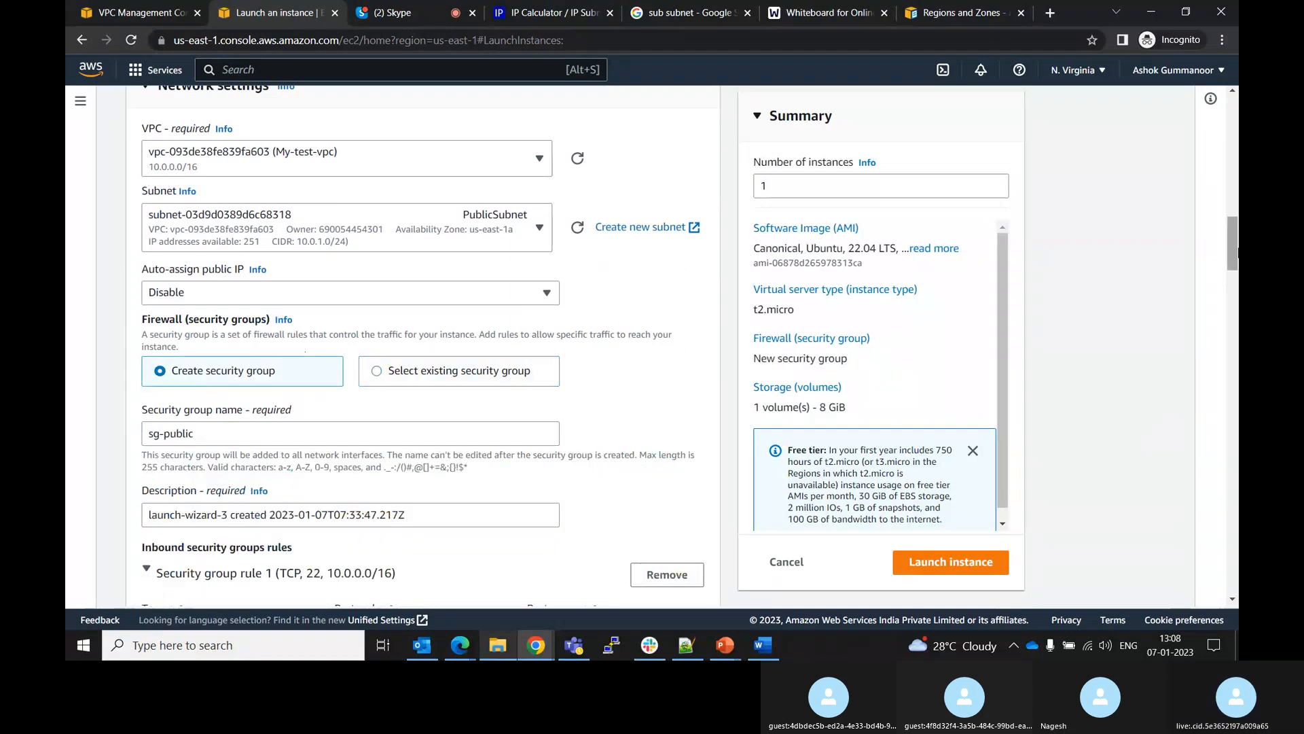
{"action": "left_click_drag", "start_coordinate": [1233, 250], "coordinate": [1233, 294]}
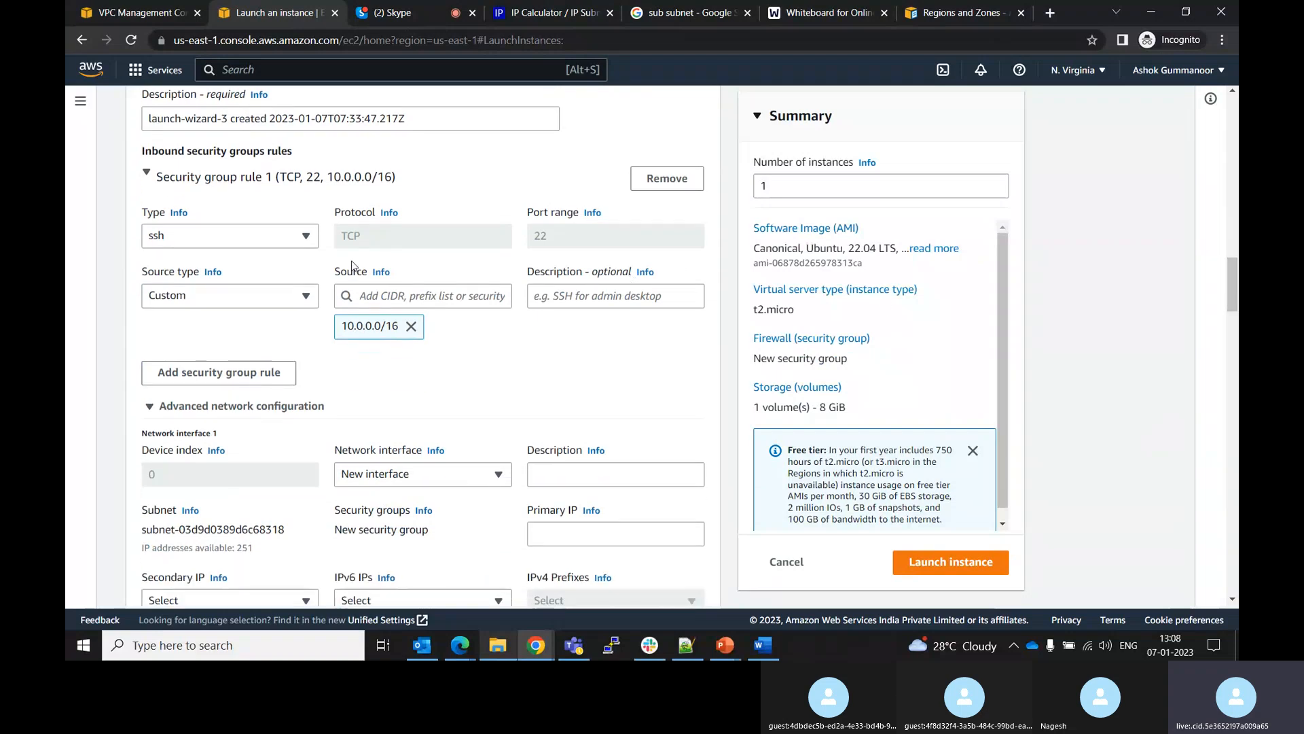
{"action": "left_click", "coordinate": [307, 249]}
{"action": "left_click", "coordinate": [307, 249]}
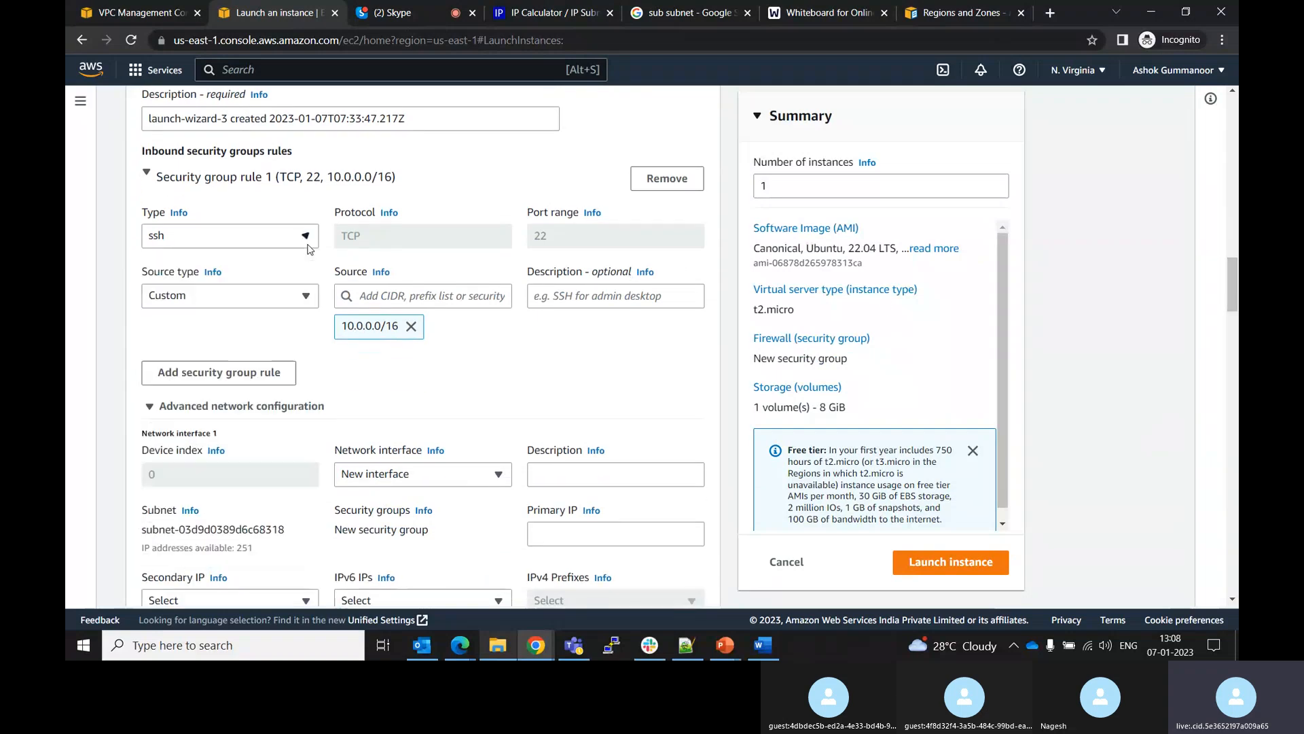
{"action": "left_click", "coordinate": [304, 296]}
{"action": "left_click", "coordinate": [309, 243]}
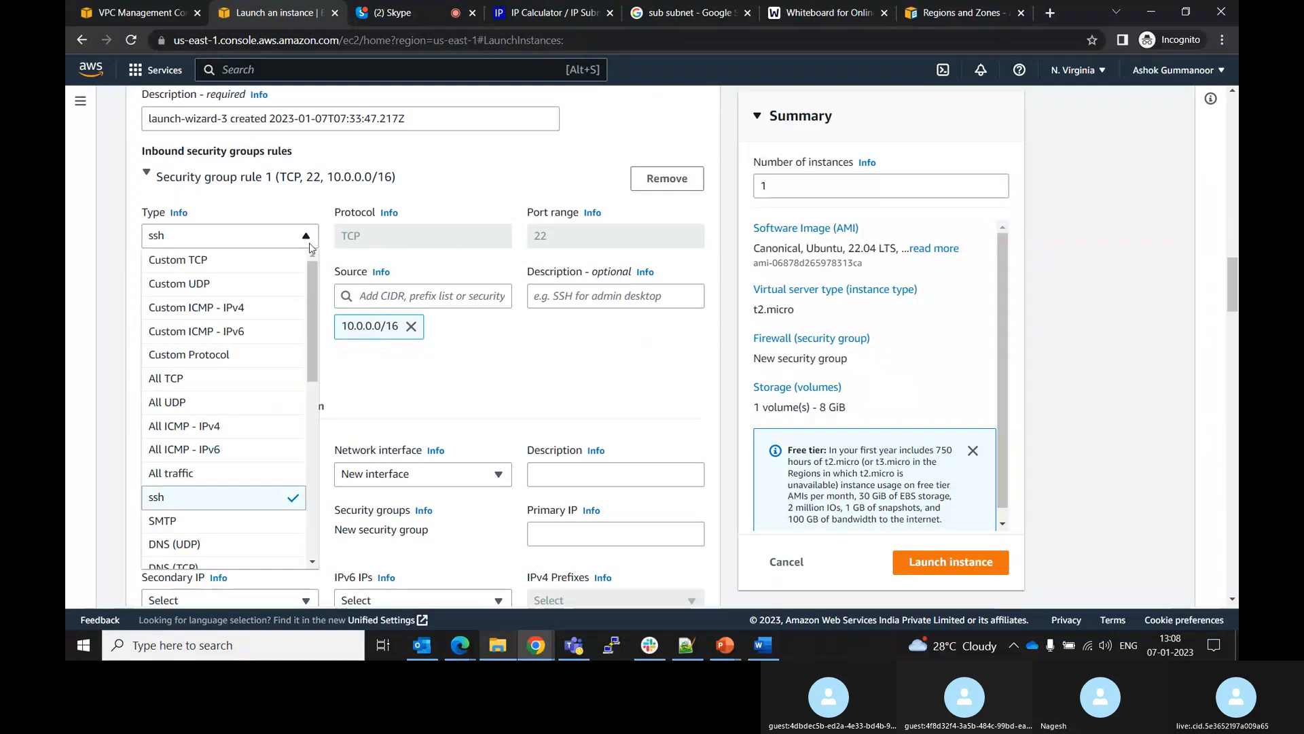
{"action": "left_click_drag", "start_coordinate": [311, 275], "coordinate": [369, 231]}
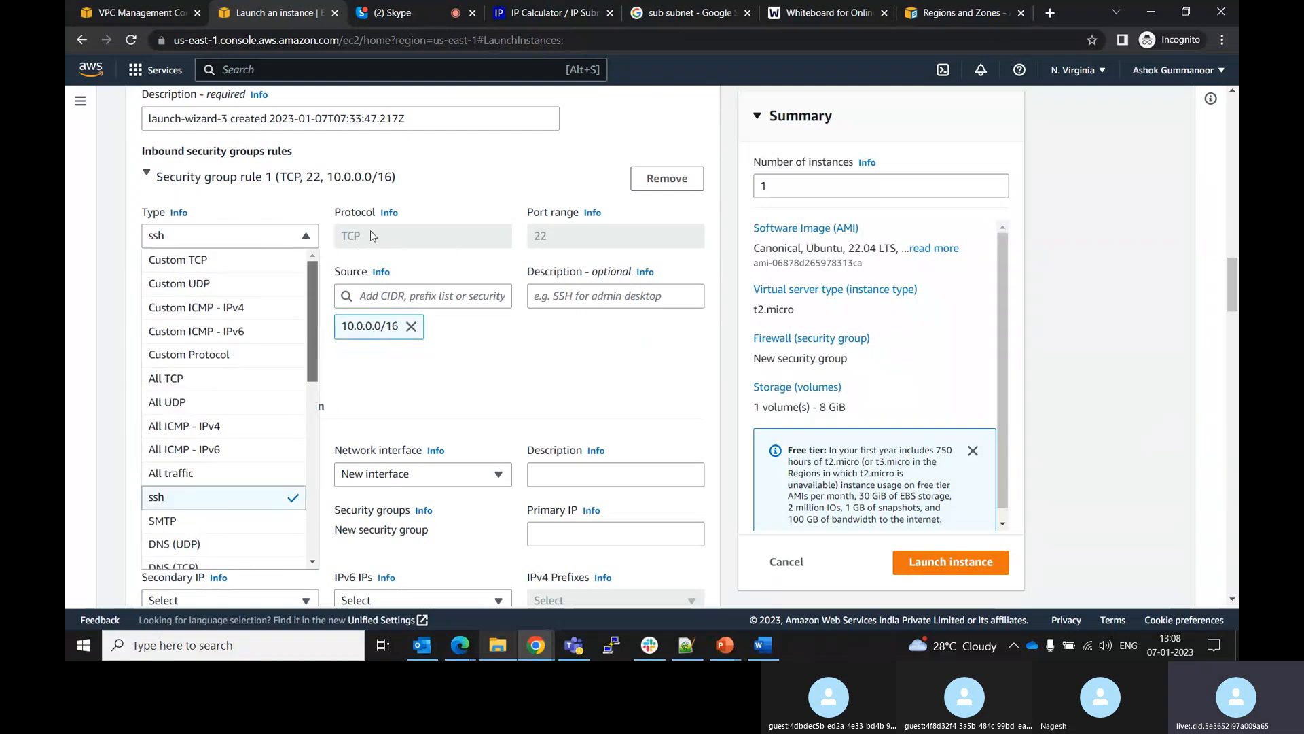
{"action": "left_click", "coordinate": [516, 423]}
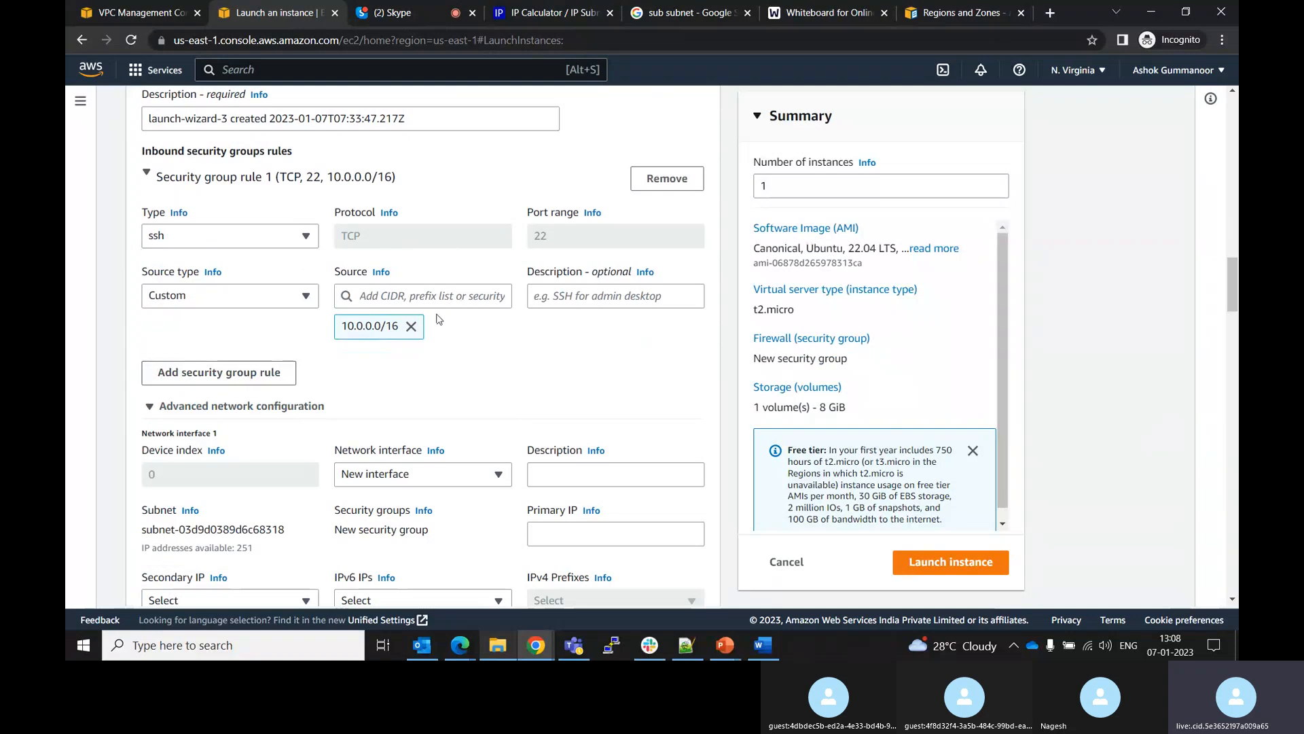
Remove the 10.0.0.0/16 source and set the SSH rule's source type to My IP
{"action": "left_click", "coordinate": [411, 326]}
{"action": "left_click", "coordinate": [203, 296]}
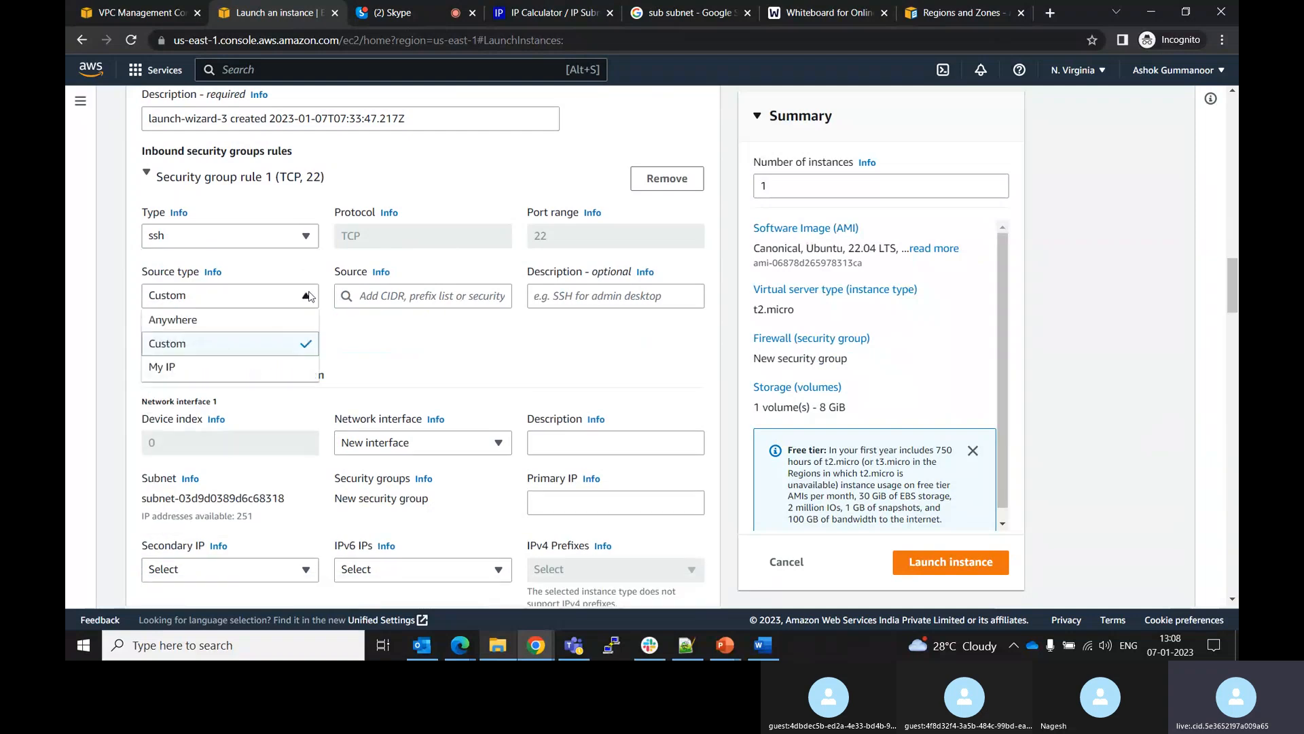
{"action": "left_click", "coordinate": [181, 371]}
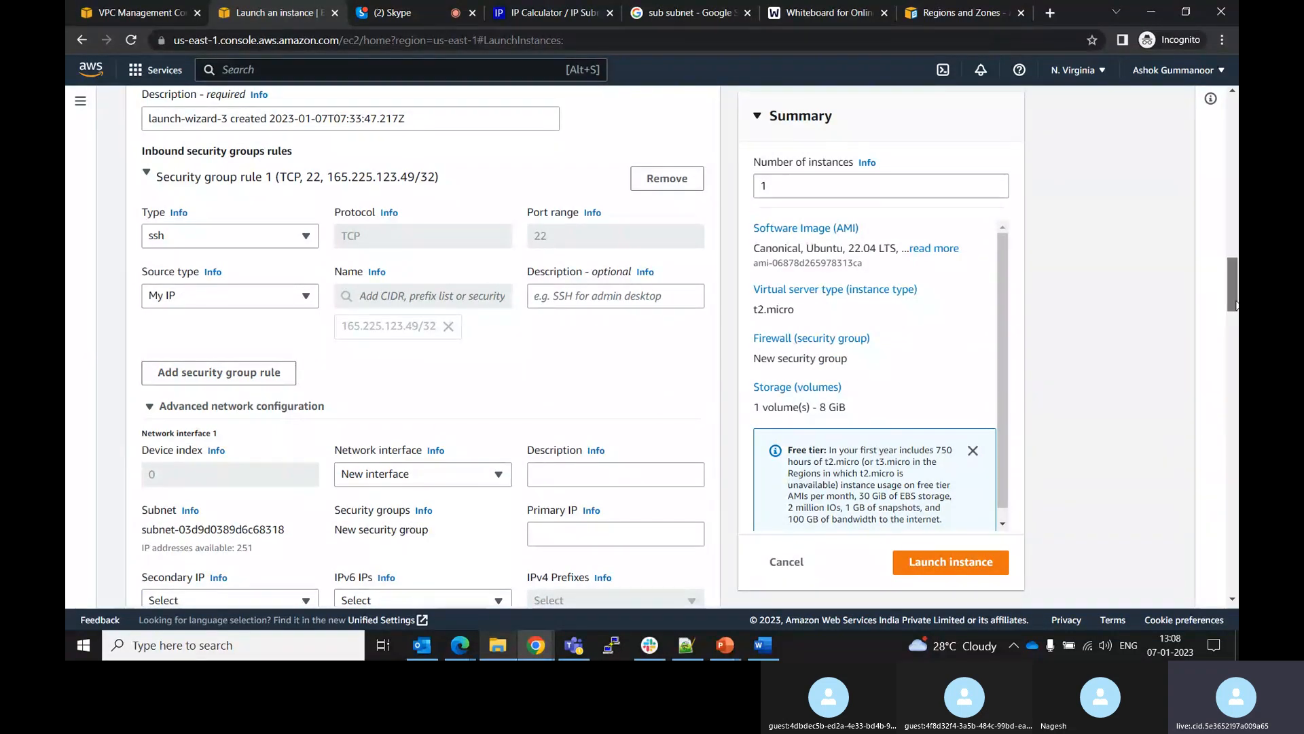
Attempt to launch the instance with the My IP rule
{"action": "left_click_drag", "start_coordinate": [1237, 304], "coordinate": [1237, 317]}
{"action": "left_click", "coordinate": [150, 271]}
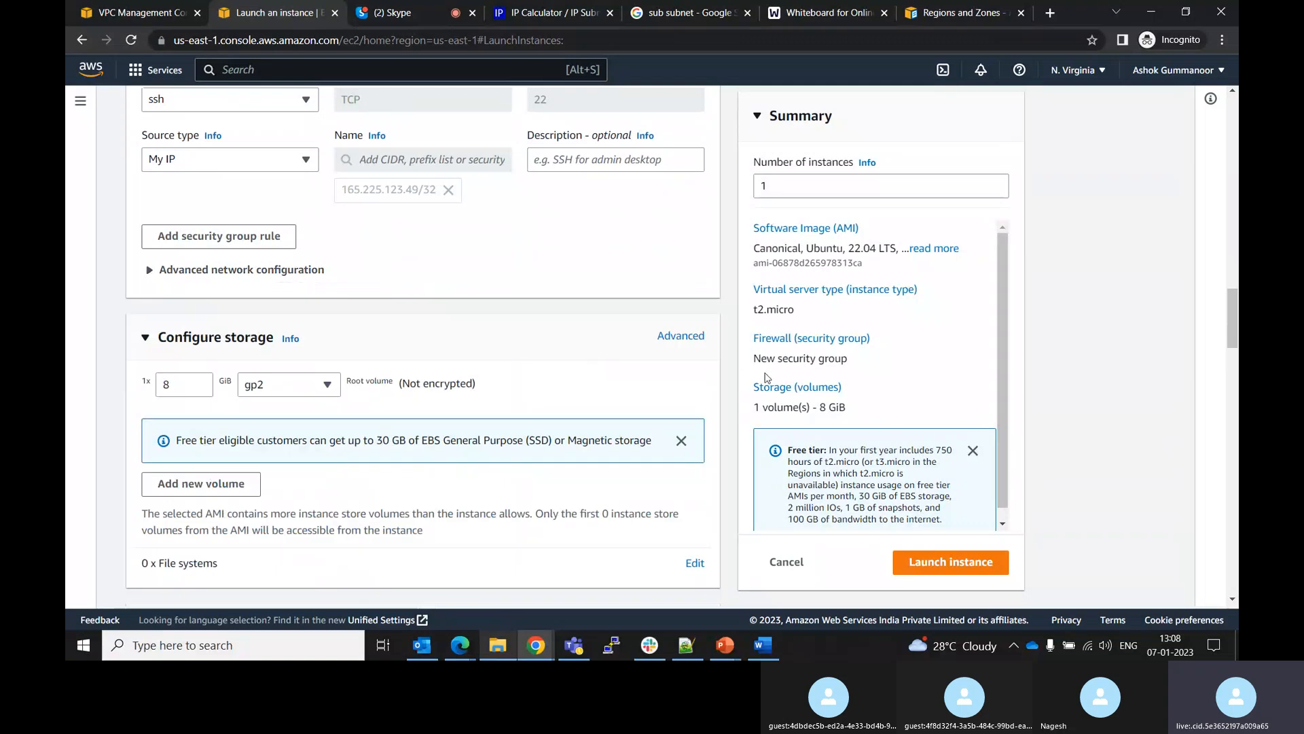
{"action": "left_click", "coordinate": [925, 567]}
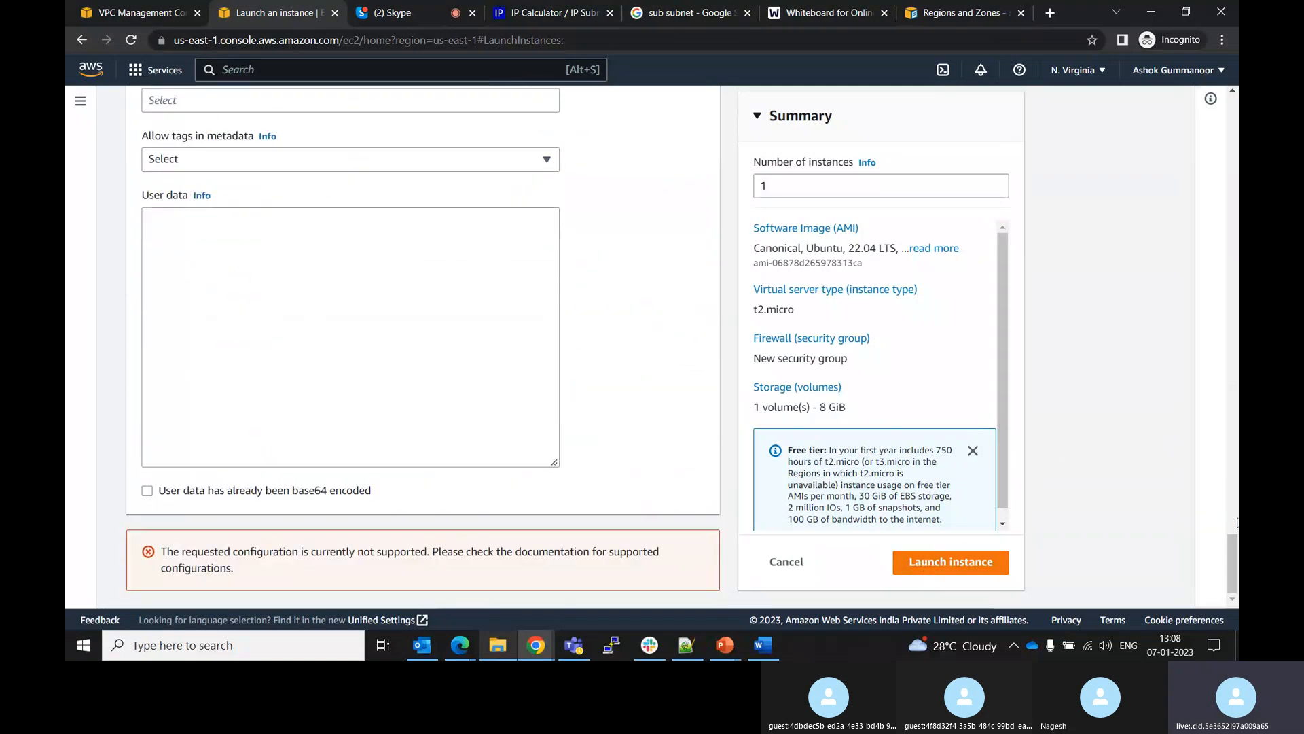
Set the SSH rule's source type to Custom with CIDR 0.0.0.0/16 and try launching the instance again
{"action": "left_click_drag", "start_coordinate": [1233, 564], "coordinate": [1203, 375]}
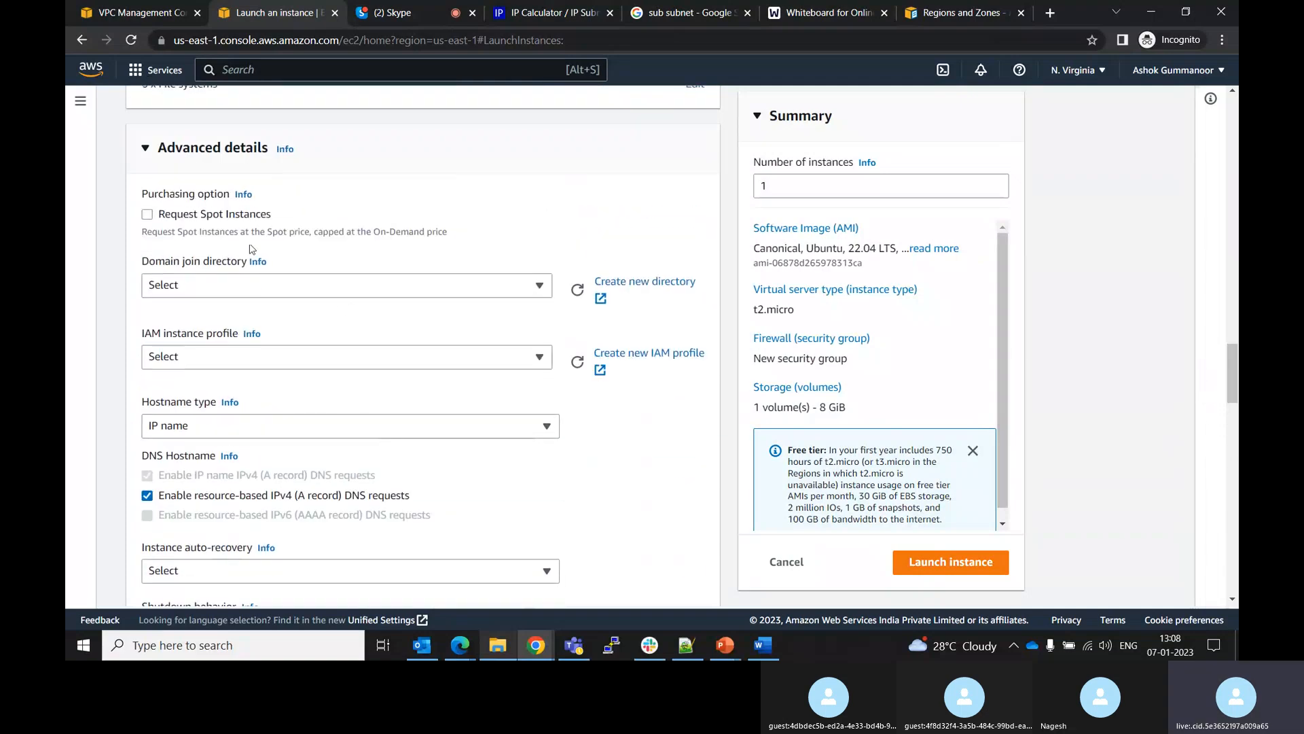
{"action": "left_click", "coordinate": [146, 150]}
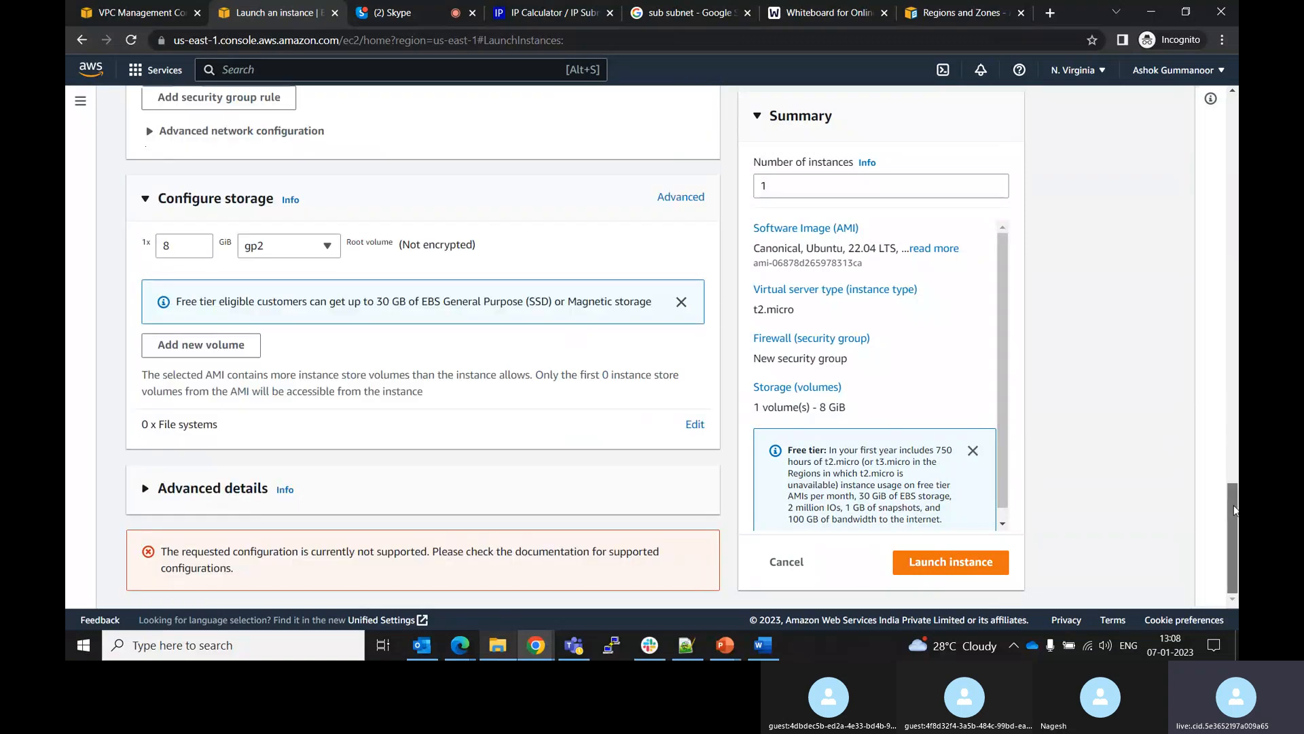
{"action": "scroll", "coordinate": [1233, 479], "scroll_direction": "up", "scroll_amount": 3}
{"action": "scroll", "coordinate": [1226, 460], "scroll_direction": "up", "scroll_amount": 2}
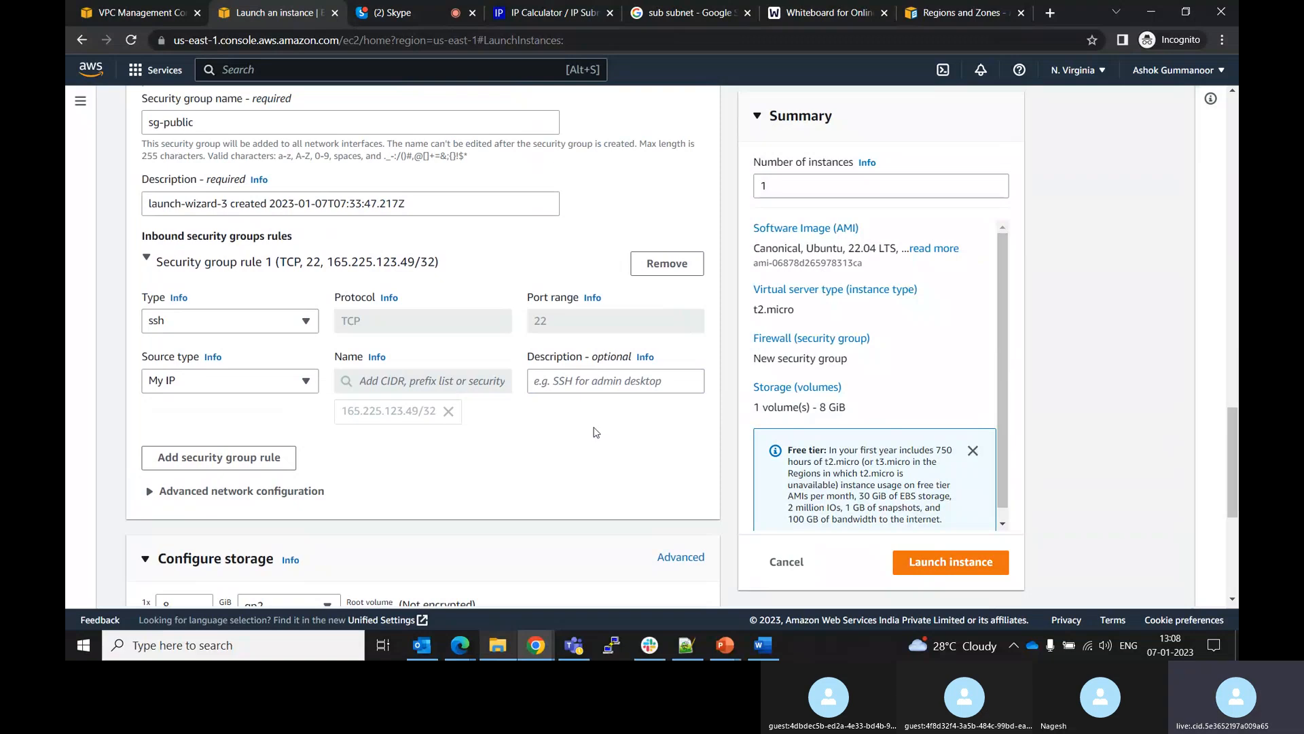
{"action": "left_click", "coordinate": [306, 381]}
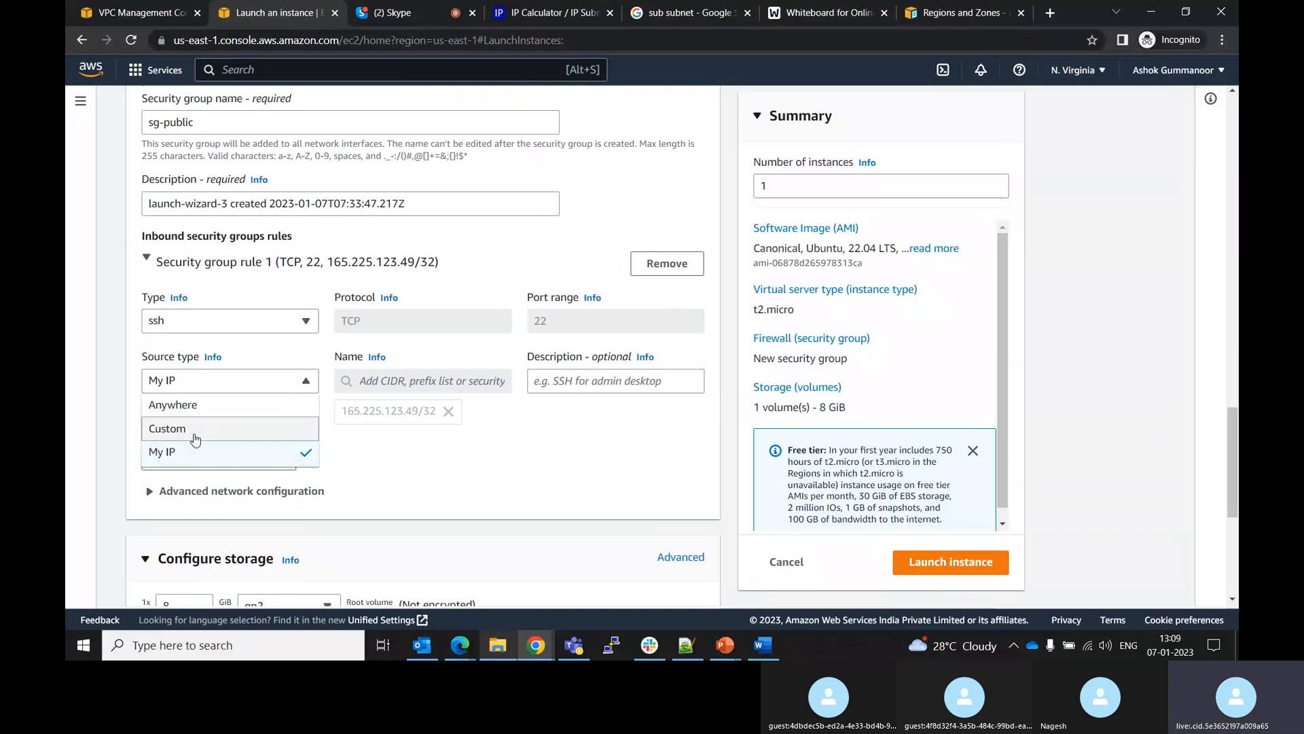
{"action": "left_click", "coordinate": [212, 429]}
{"action": "left_click", "coordinate": [372, 381]}
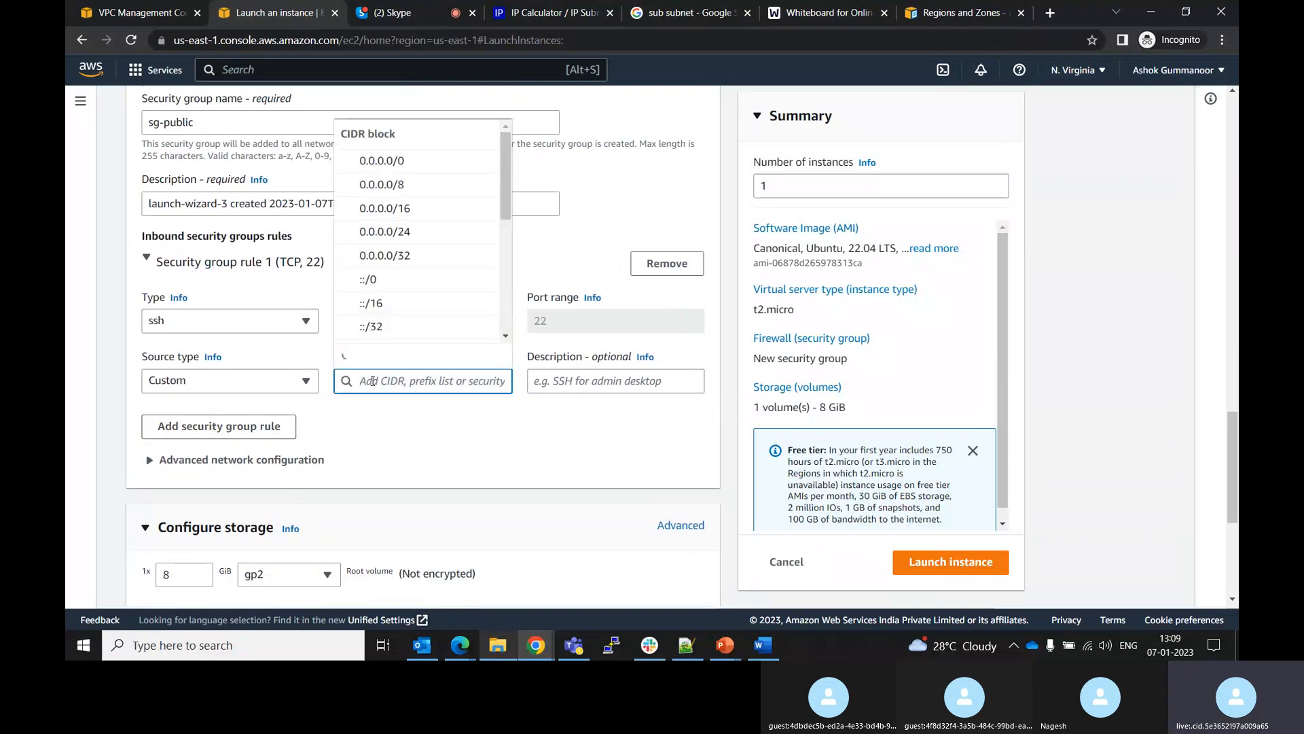
{"action": "left_click", "coordinate": [405, 211]}
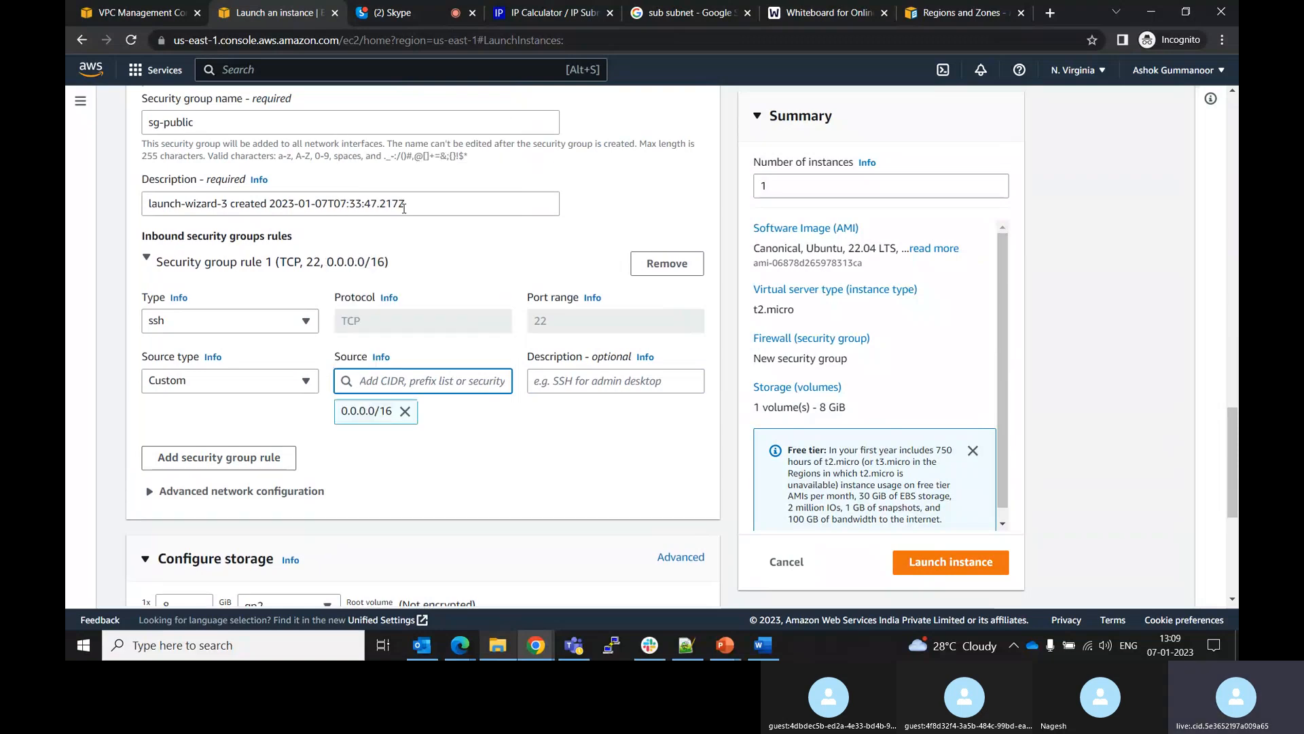
{"action": "left_click", "coordinate": [933, 569]}
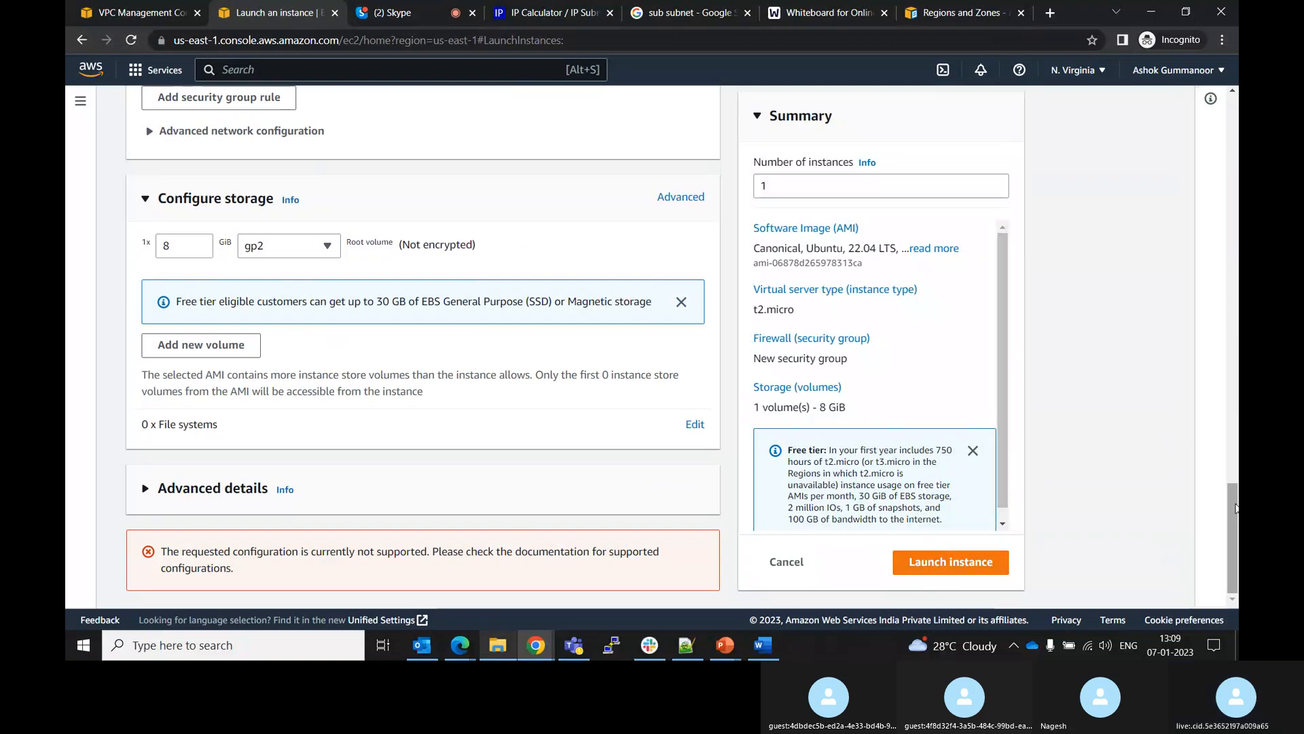
Review the instance launch configuration from the name and AMI down to the network settings
{"action": "scroll", "coordinate": [1220, 448], "scroll_direction": "up", "scroll_amount": 1}
{"action": "scroll", "coordinate": [1219, 448], "scroll_direction": "up", "scroll_amount": 15}
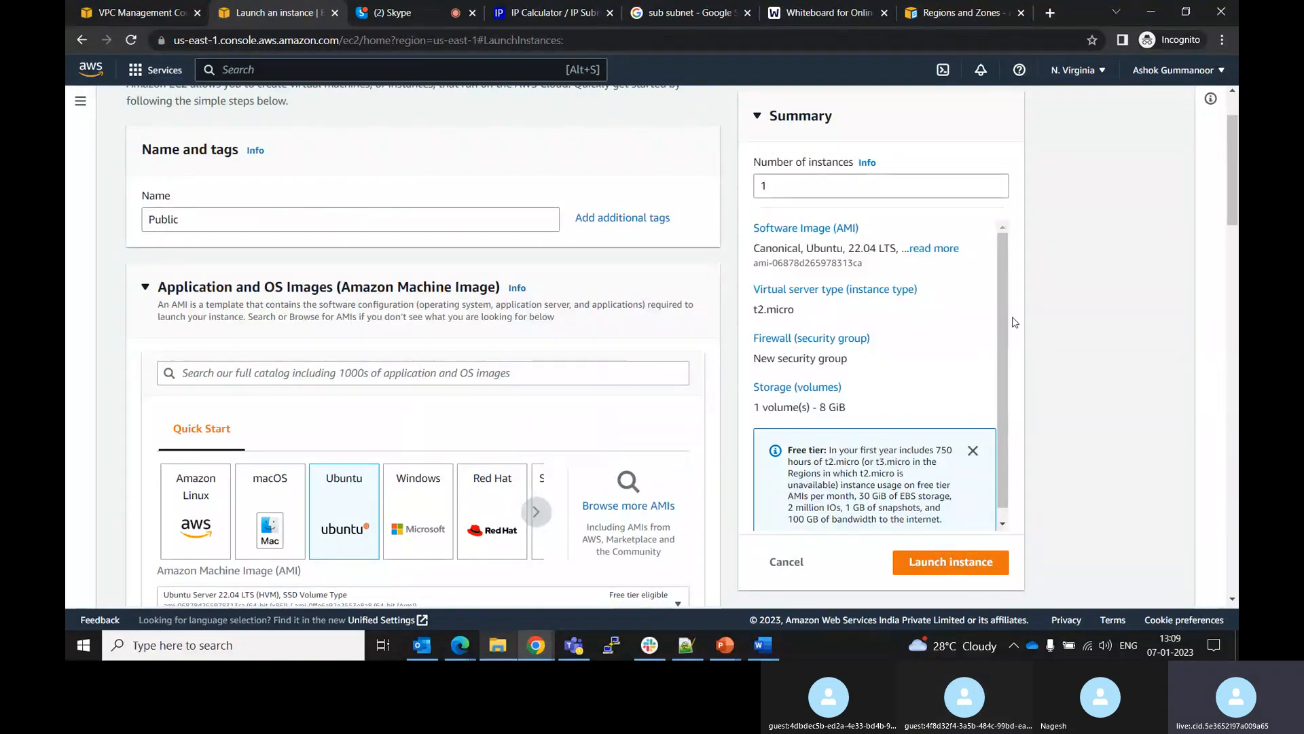
{"action": "scroll", "coordinate": [1232, 140], "scroll_direction": "up", "scroll_amount": 2}
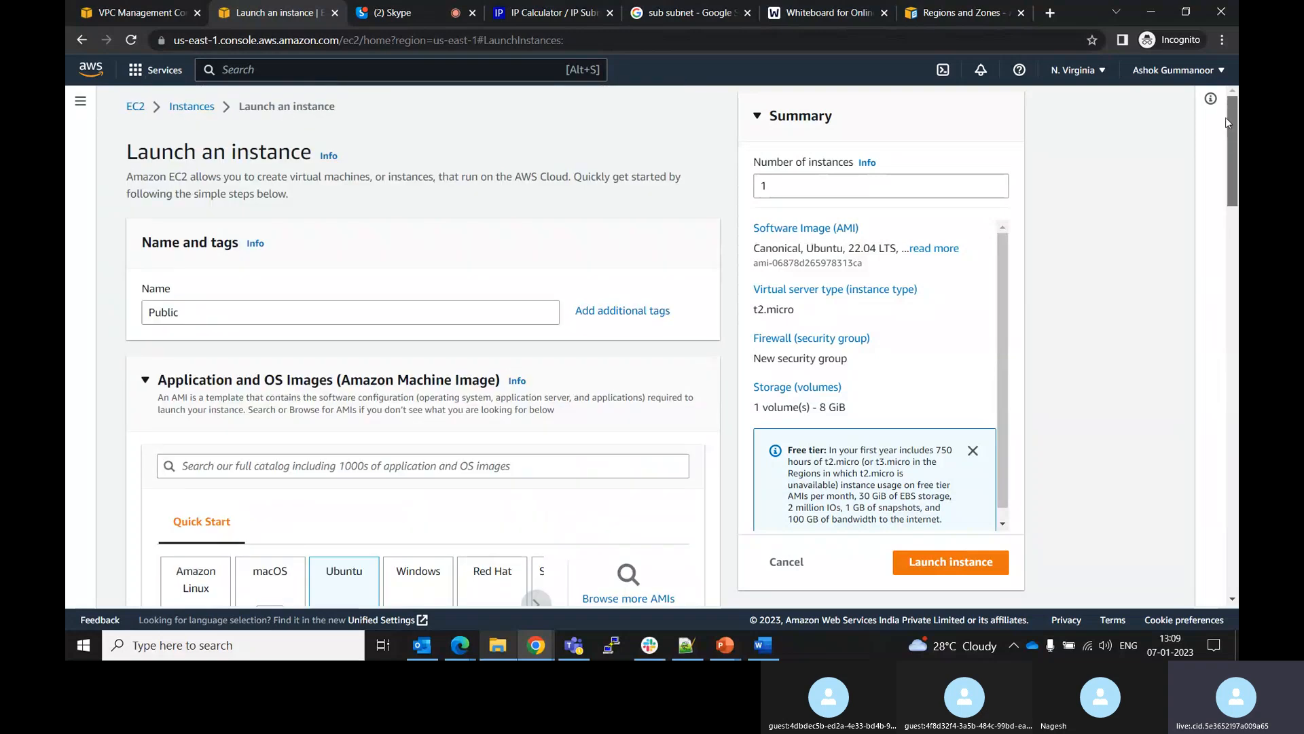
{"action": "scroll", "coordinate": [1221, 215], "scroll_direction": "down", "scroll_amount": 2}
{"action": "scroll", "coordinate": [1221, 214], "scroll_direction": "down", "scroll_amount": 5}
{"action": "left_click_drag", "start_coordinate": [1002, 343], "coordinate": [1004, 353]}
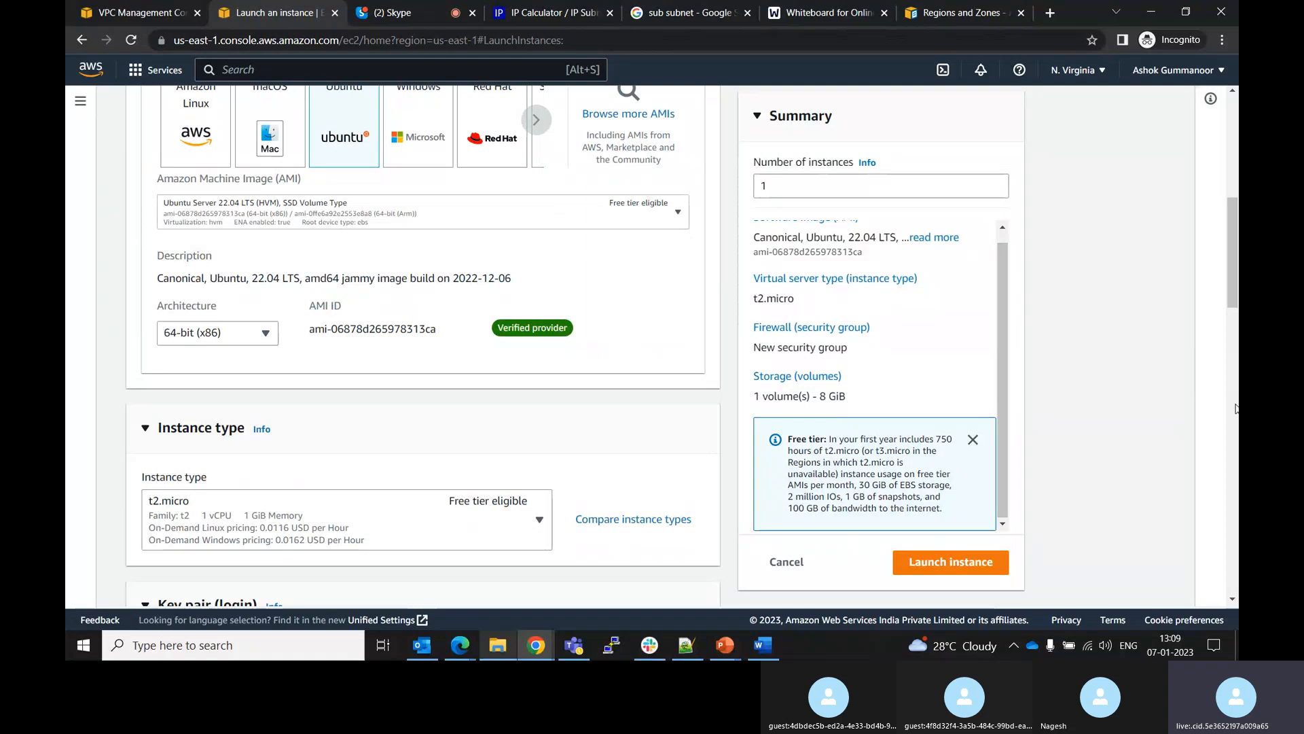
{"action": "left_click_drag", "start_coordinate": [1233, 299], "coordinate": [1228, 429]}
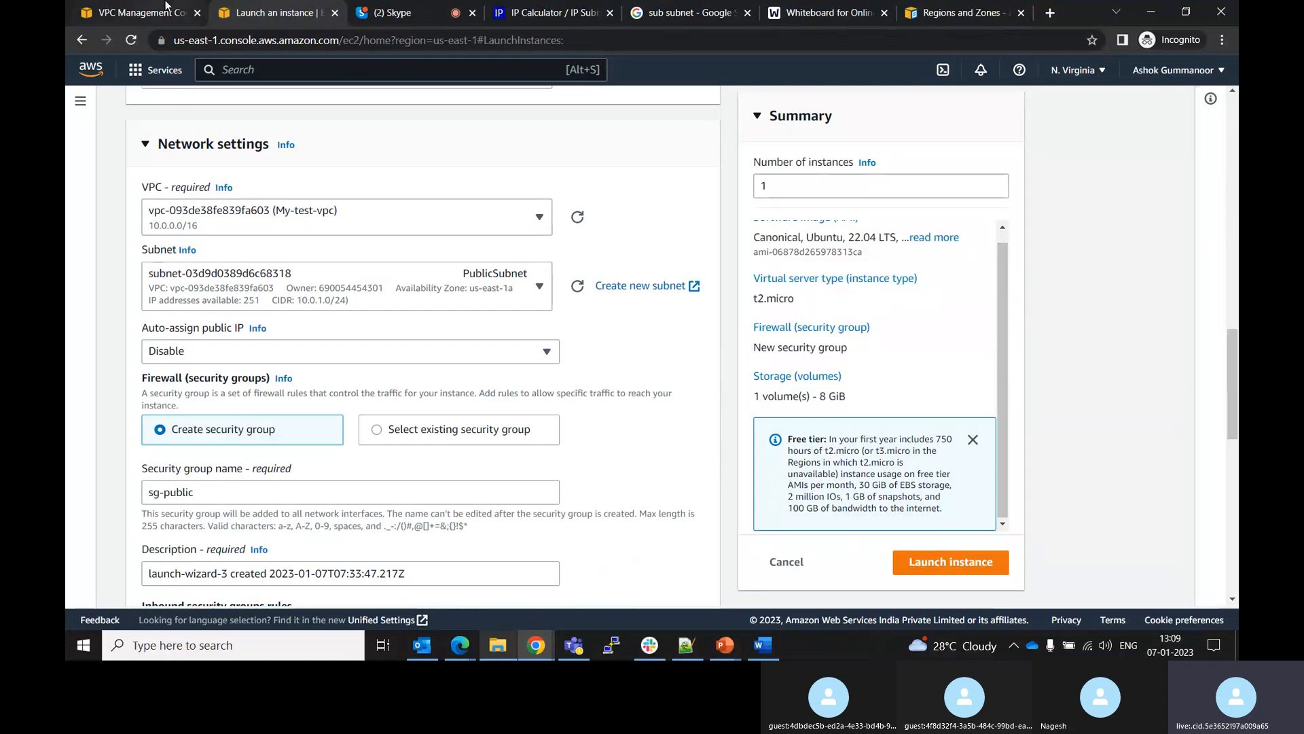
Open the My-test-vpc details in the VPC console and return to the instance launch page
{"action": "left_click", "coordinate": [166, 7]}
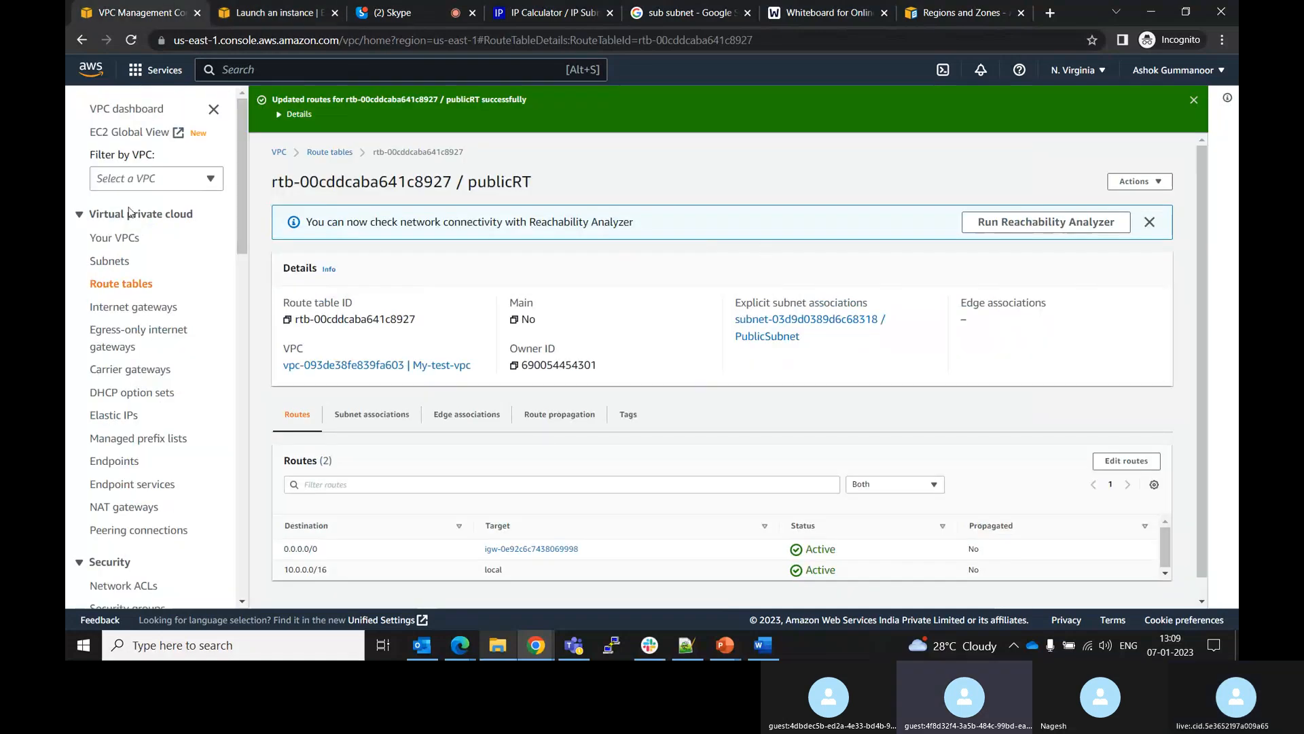
{"action": "left_click", "coordinate": [122, 246]}
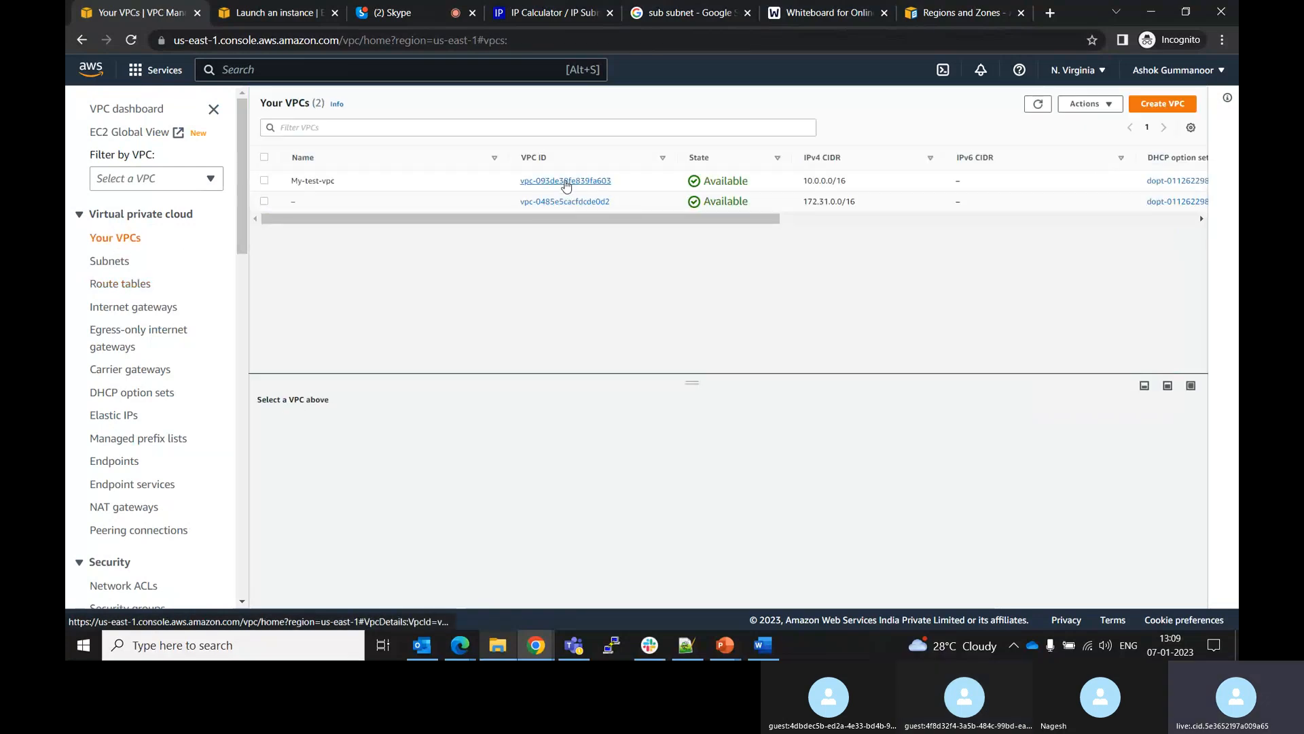
{"action": "left_click", "coordinate": [566, 182]}
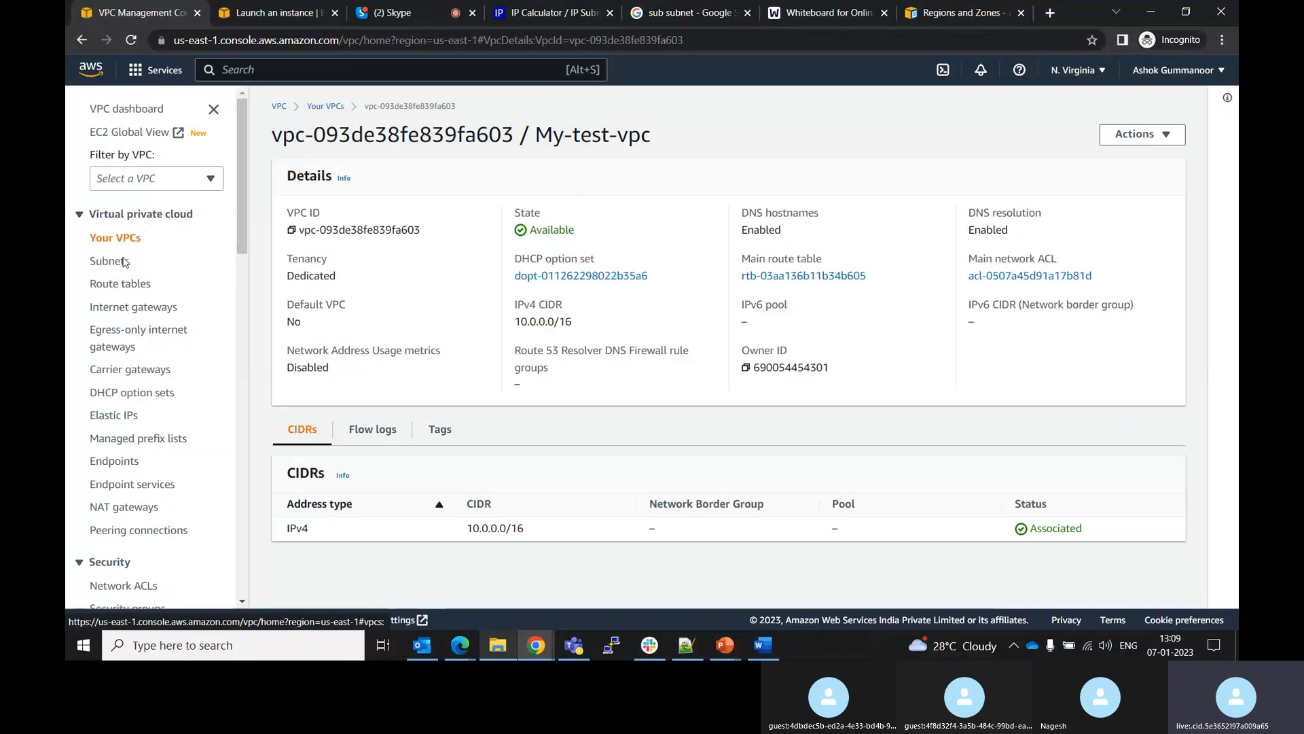
{"action": "left_click", "coordinate": [243, 8]}
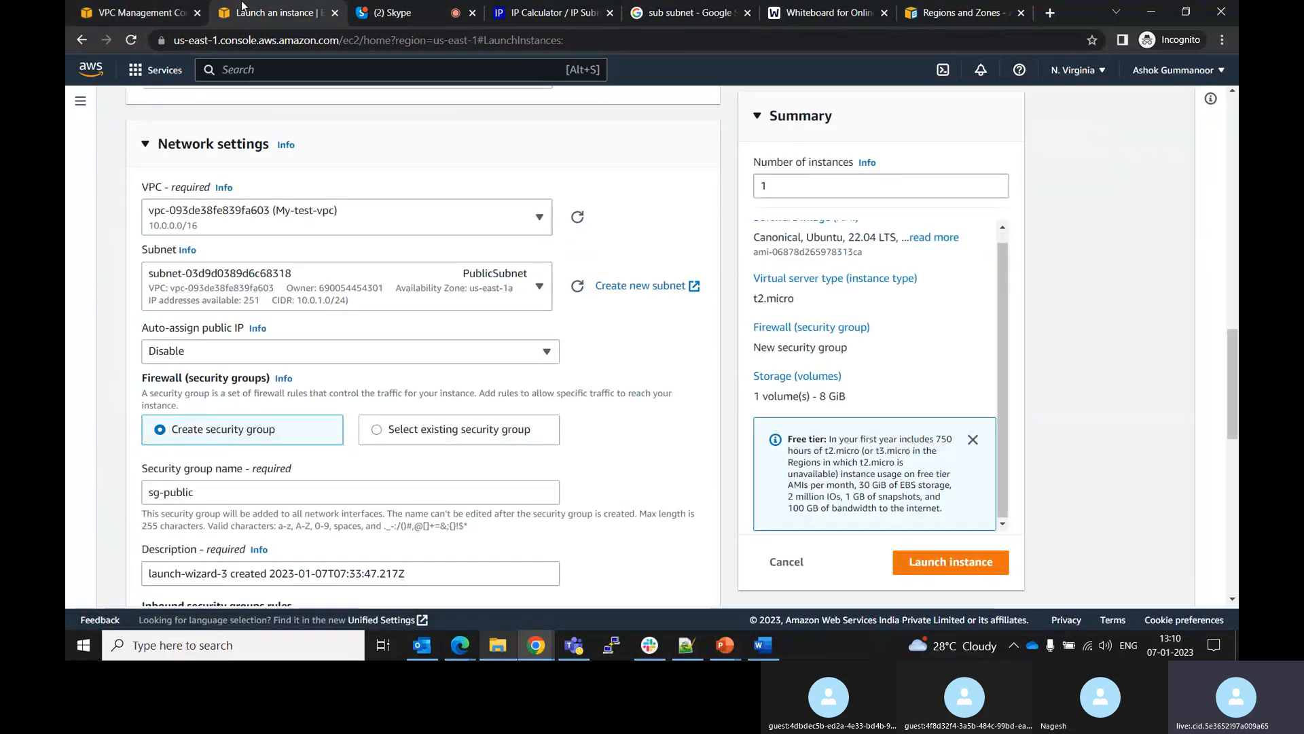
Inspect the PublicSubnet's details, route table, network ACL and CIDR reservations
{"action": "left_click", "coordinate": [174, 13]}
{"action": "left_click", "coordinate": [121, 262]}
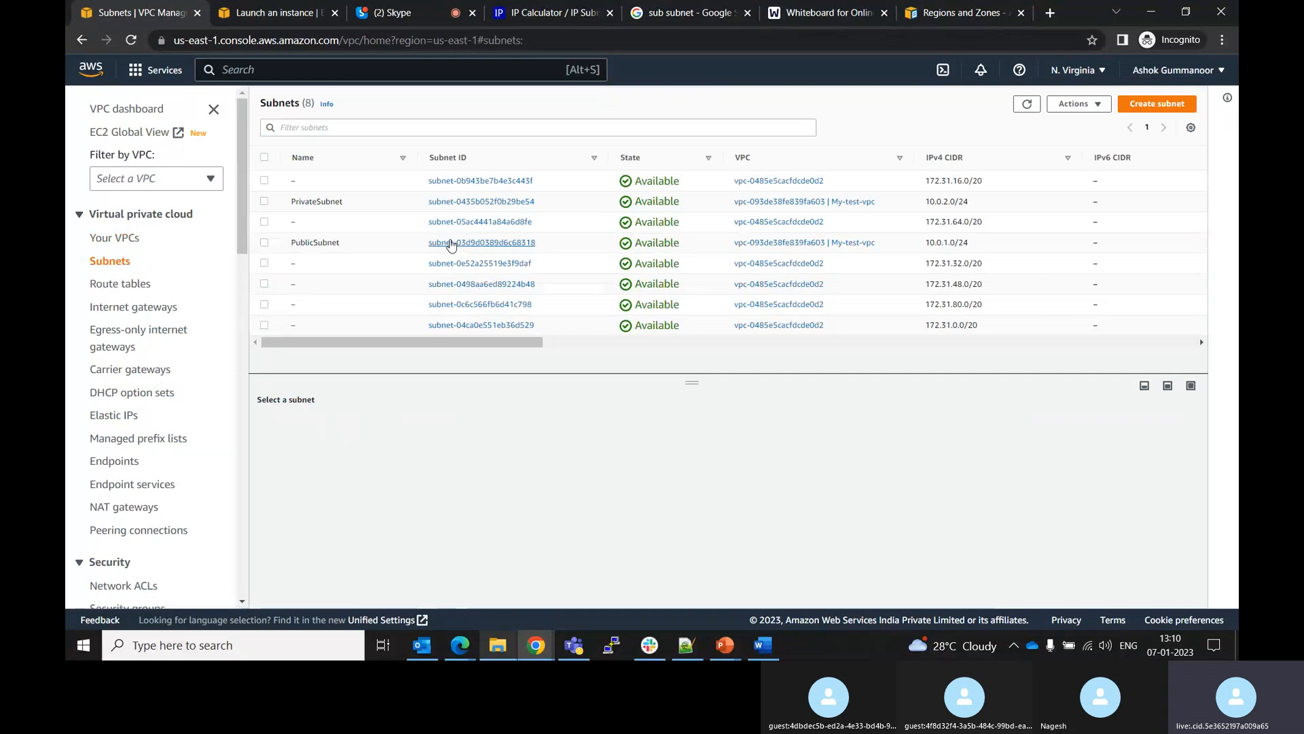
{"action": "left_click", "coordinate": [454, 244]}
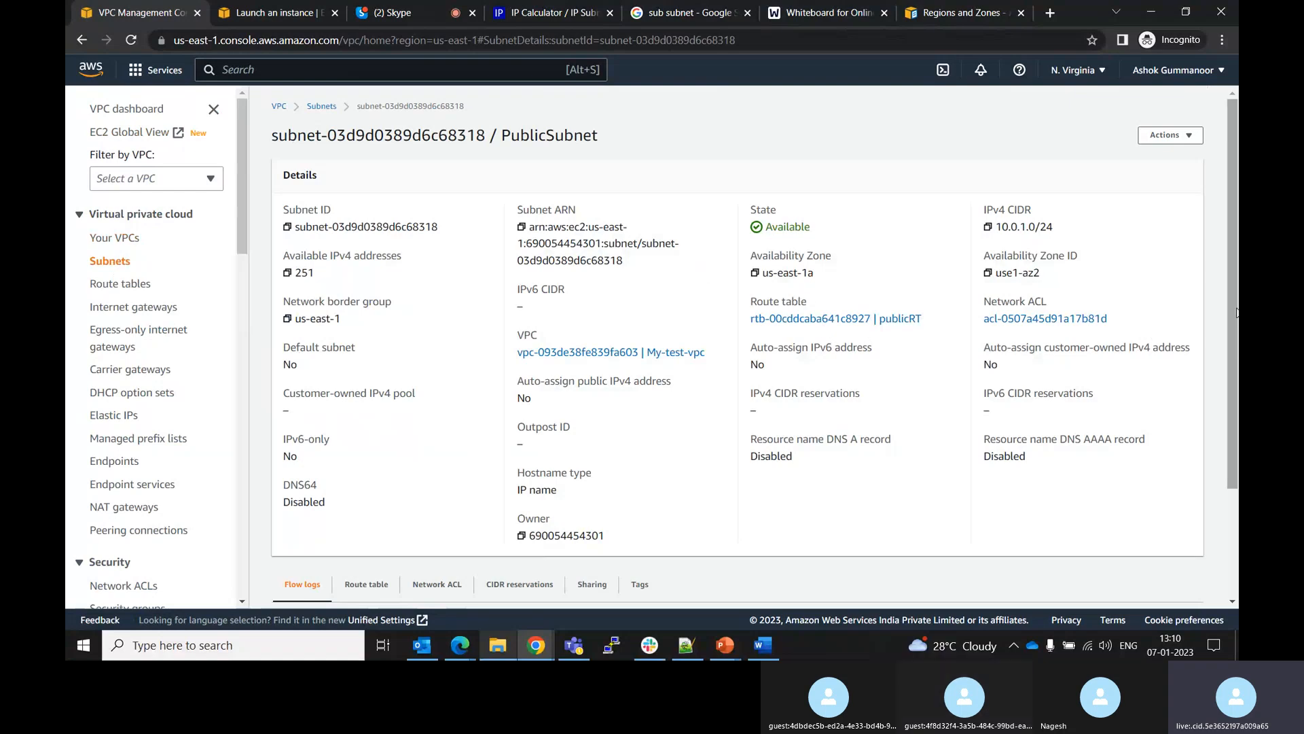
{"action": "left_click_drag", "start_coordinate": [1237, 307], "coordinate": [1235, 333]}
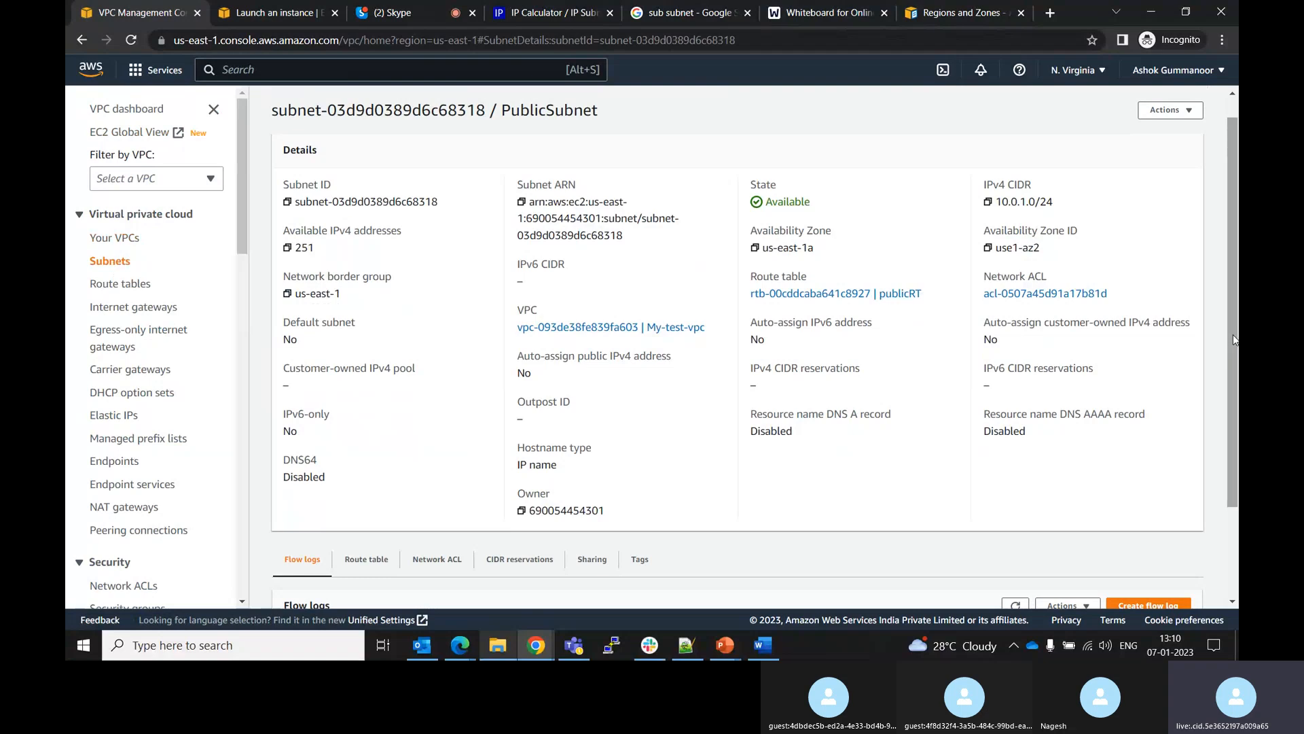
{"action": "left_click_drag", "start_coordinate": [1233, 334], "coordinate": [1233, 423]}
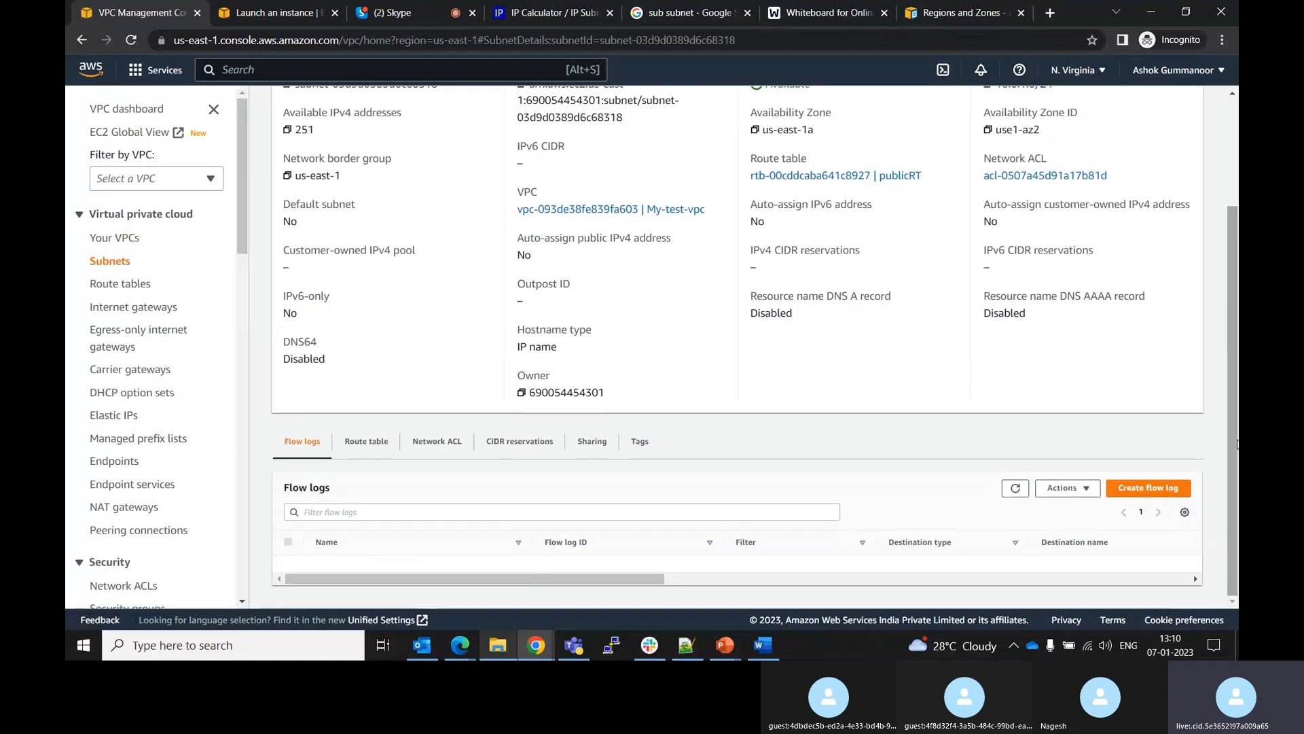
{"action": "left_click", "coordinate": [362, 446]}
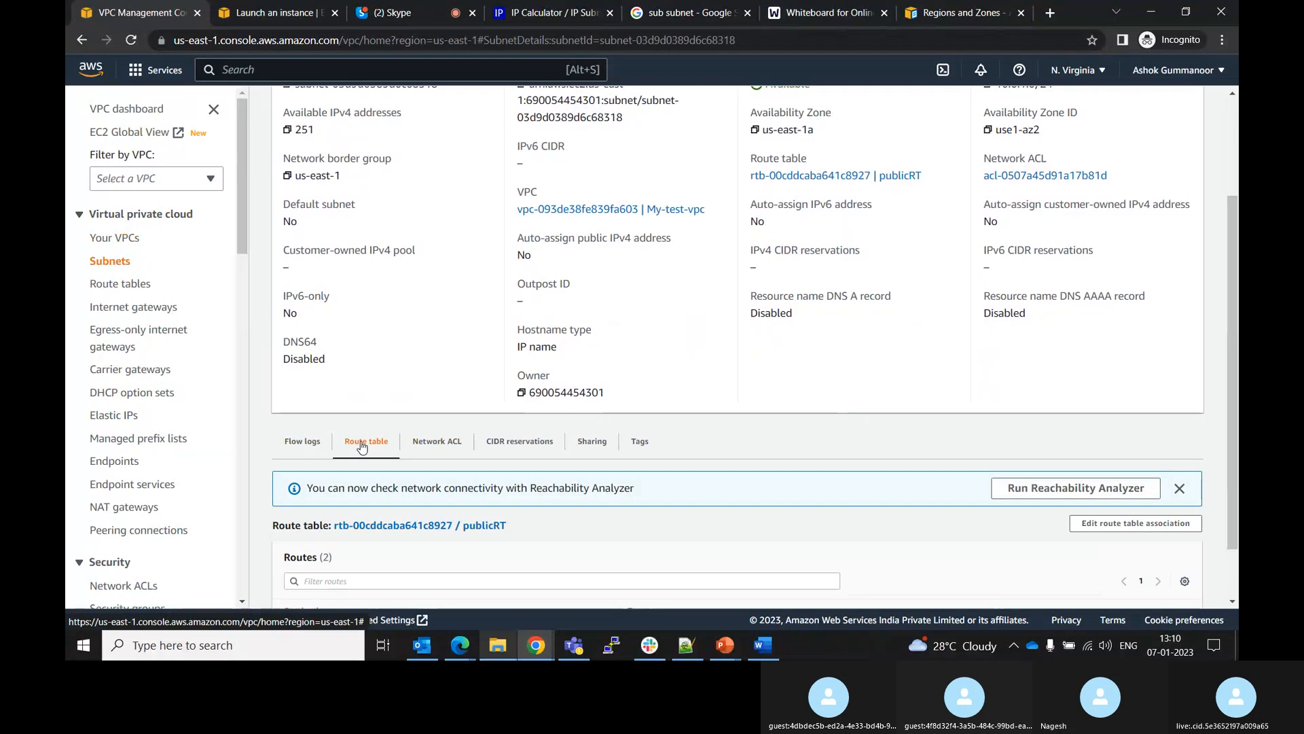
{"action": "left_click_drag", "start_coordinate": [1232, 345], "coordinate": [1233, 429]}
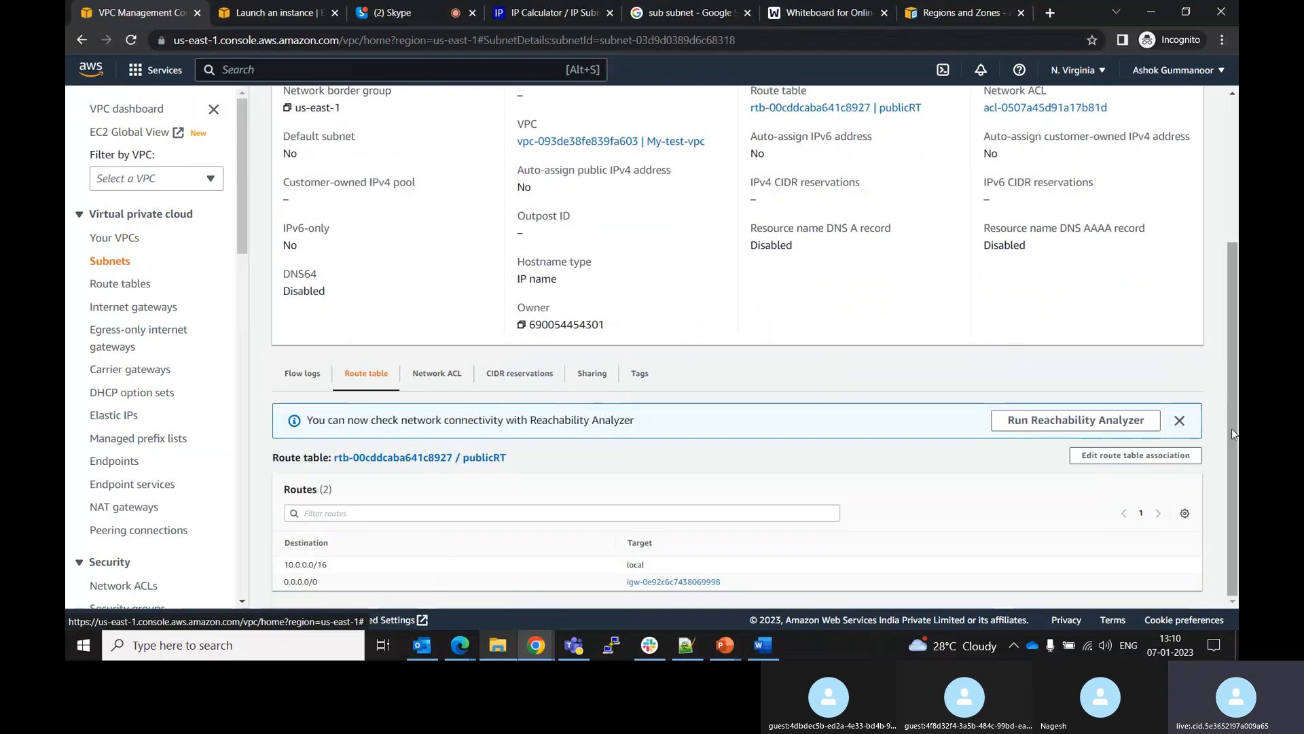
{"action": "left_click", "coordinate": [446, 376]}
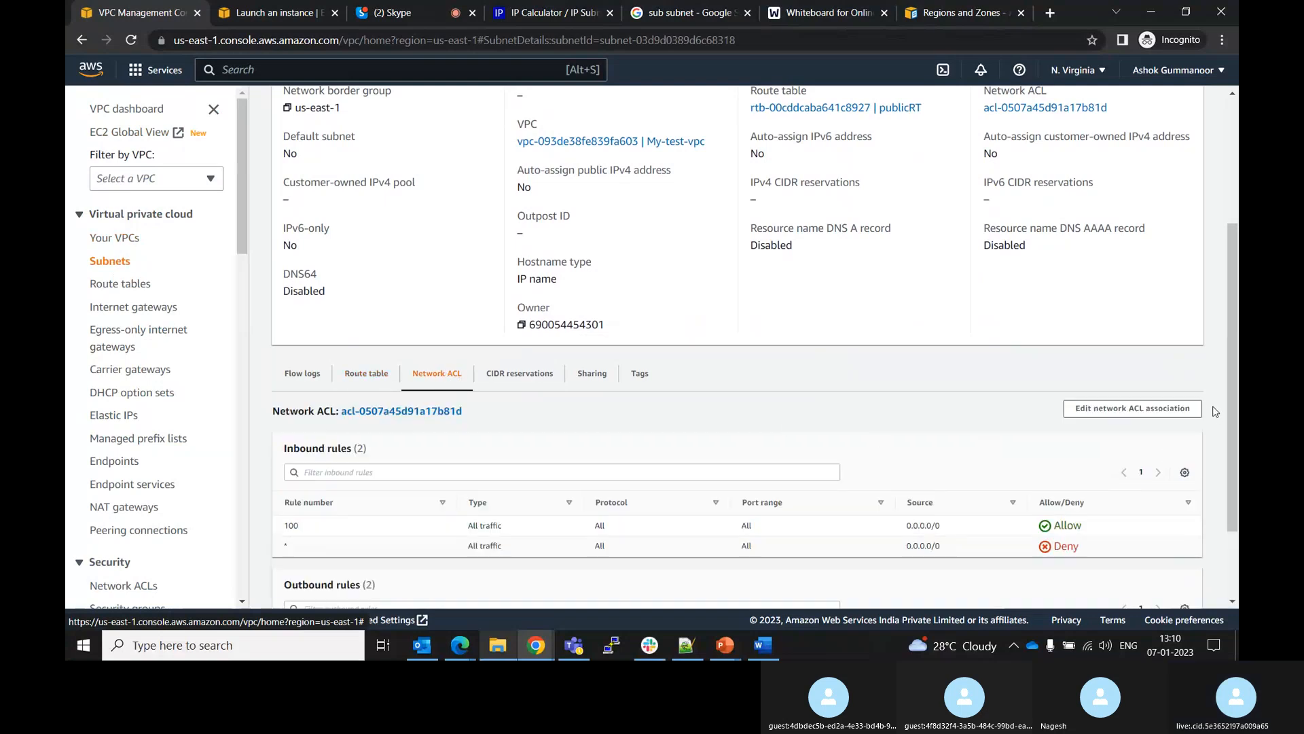
{"action": "scroll", "coordinate": [1238, 433], "scroll_direction": "down", "scroll_amount": 1}
{"action": "scroll", "coordinate": [1232, 461], "scroll_direction": "down", "scroll_amount": 2}
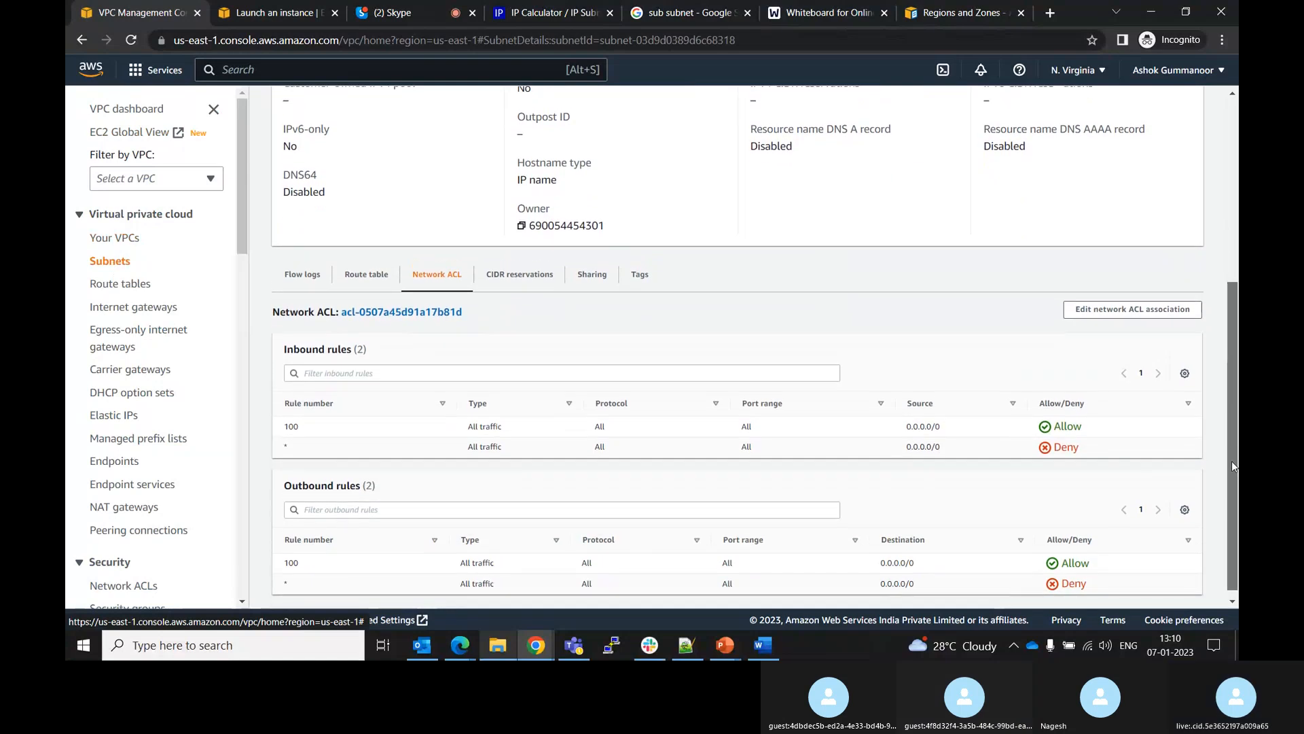
{"action": "left_click_drag", "start_coordinate": [1233, 460], "coordinate": [1208, 345]}
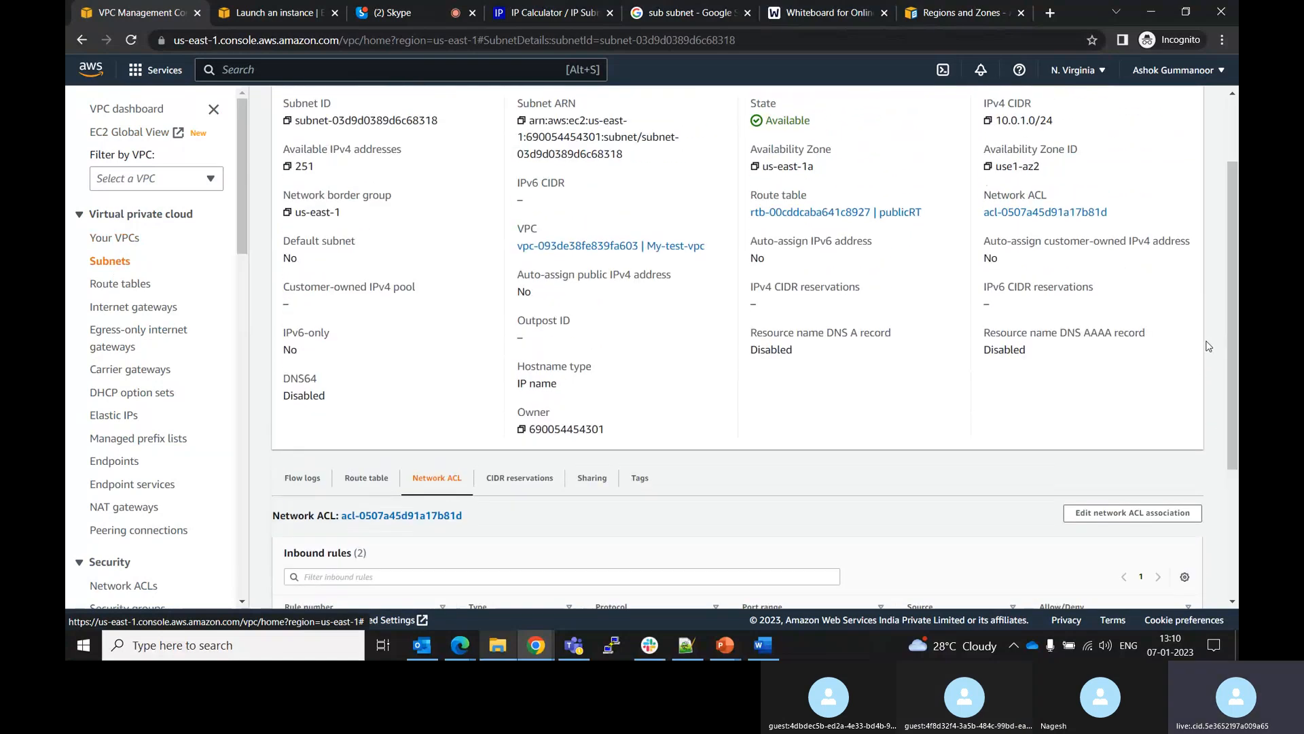
{"action": "left_click", "coordinate": [516, 479]}
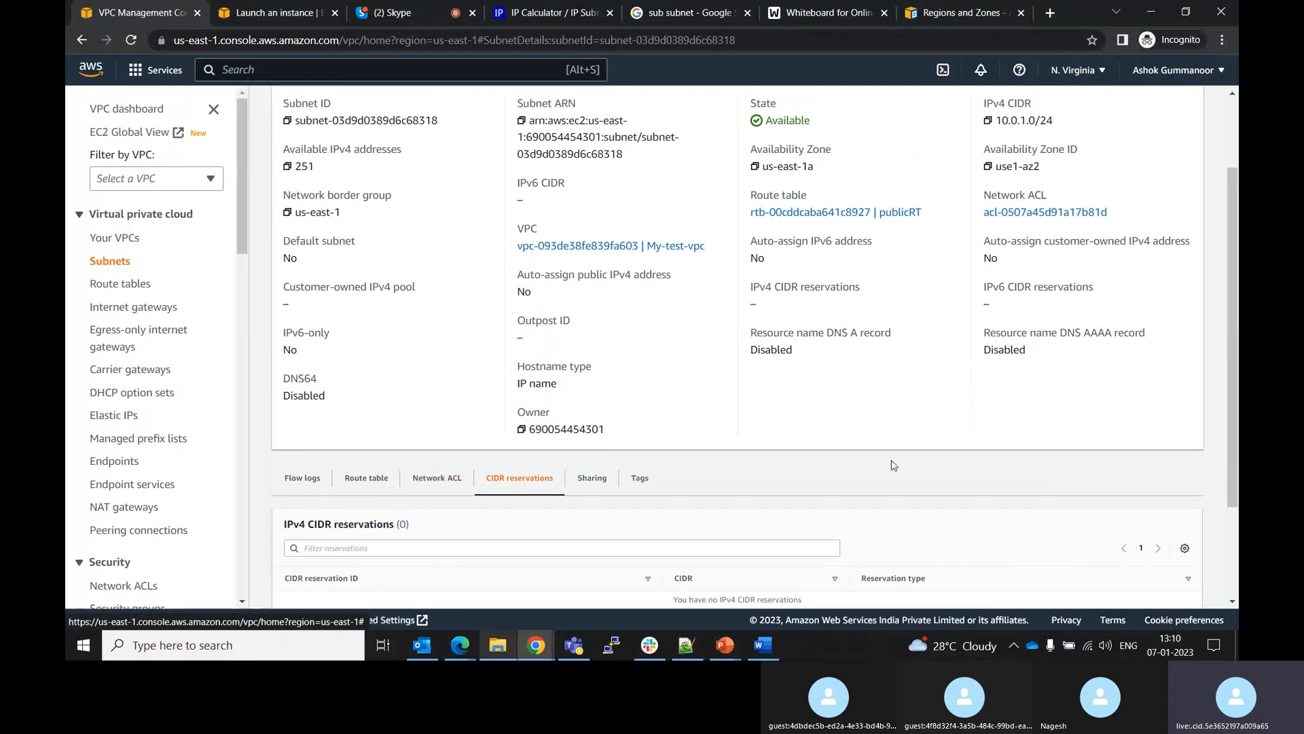
{"action": "scroll", "coordinate": [1233, 414], "scroll_direction": "down", "scroll_amount": 2}
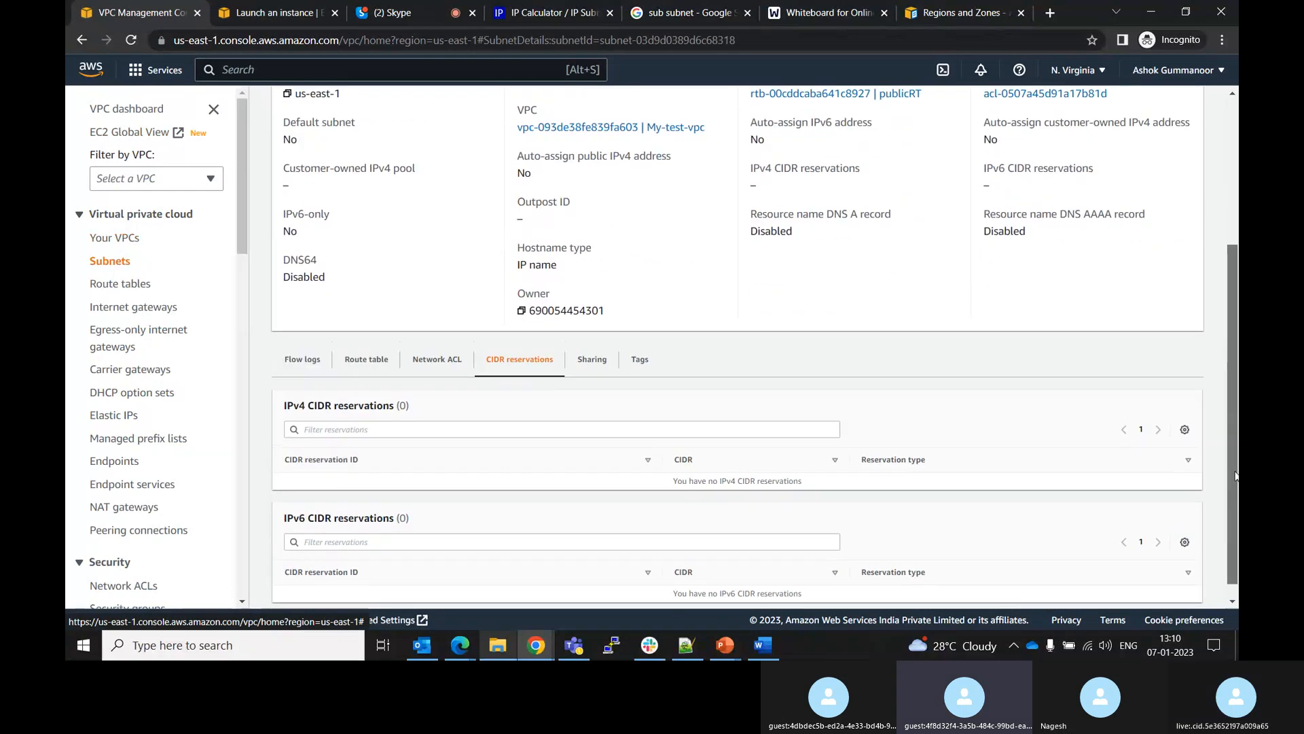
{"action": "scroll", "coordinate": [1233, 421], "scroll_direction": "up", "scroll_amount": 3}
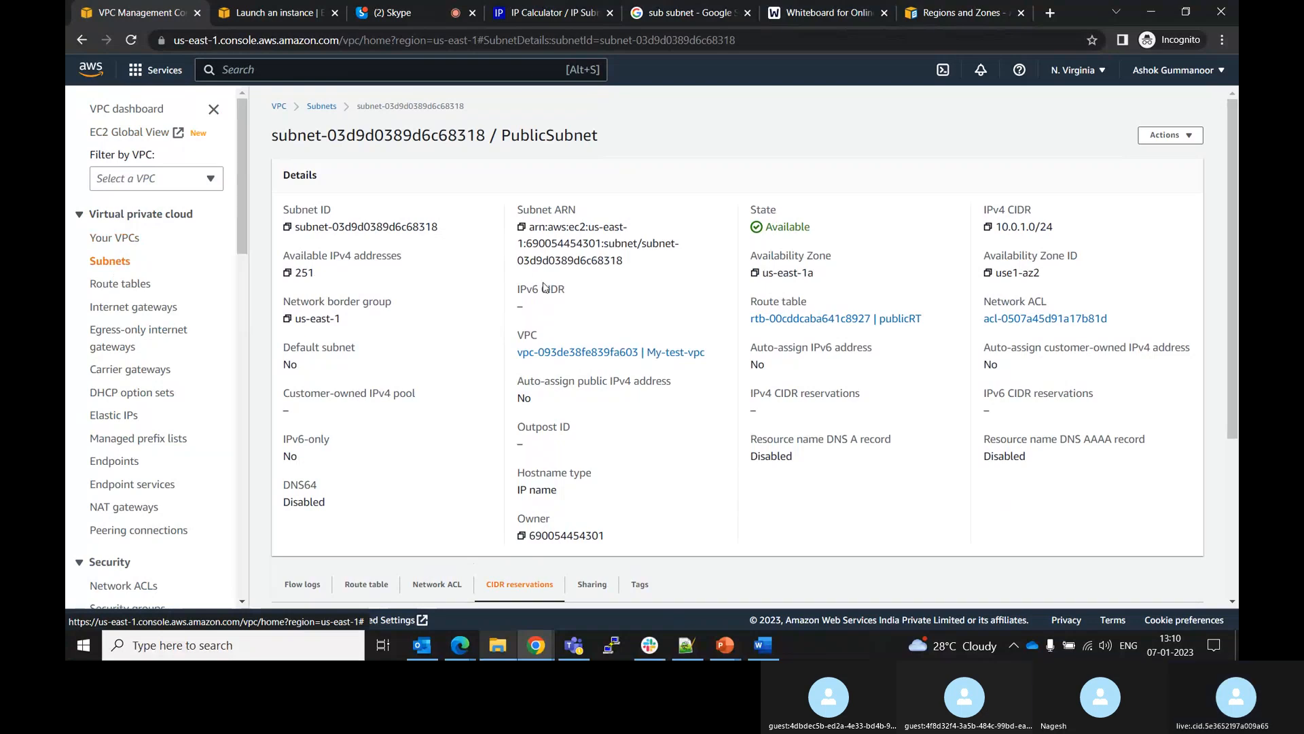
Edit the PublicSubnet's settings to enable auto-assign public IPv4 address and save
{"action": "left_click", "coordinate": [1159, 135]}
{"action": "left_click", "coordinate": [1102, 178]}
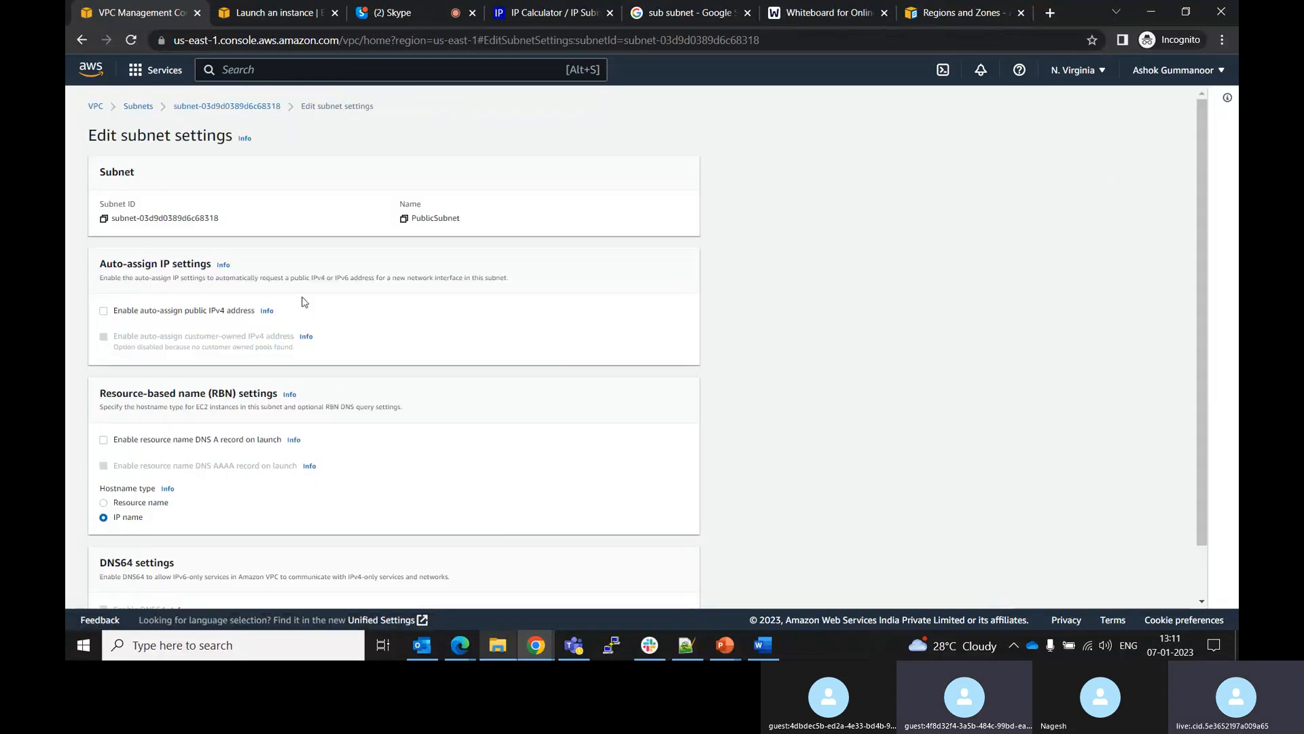
{"action": "left_click", "coordinate": [104, 312]}
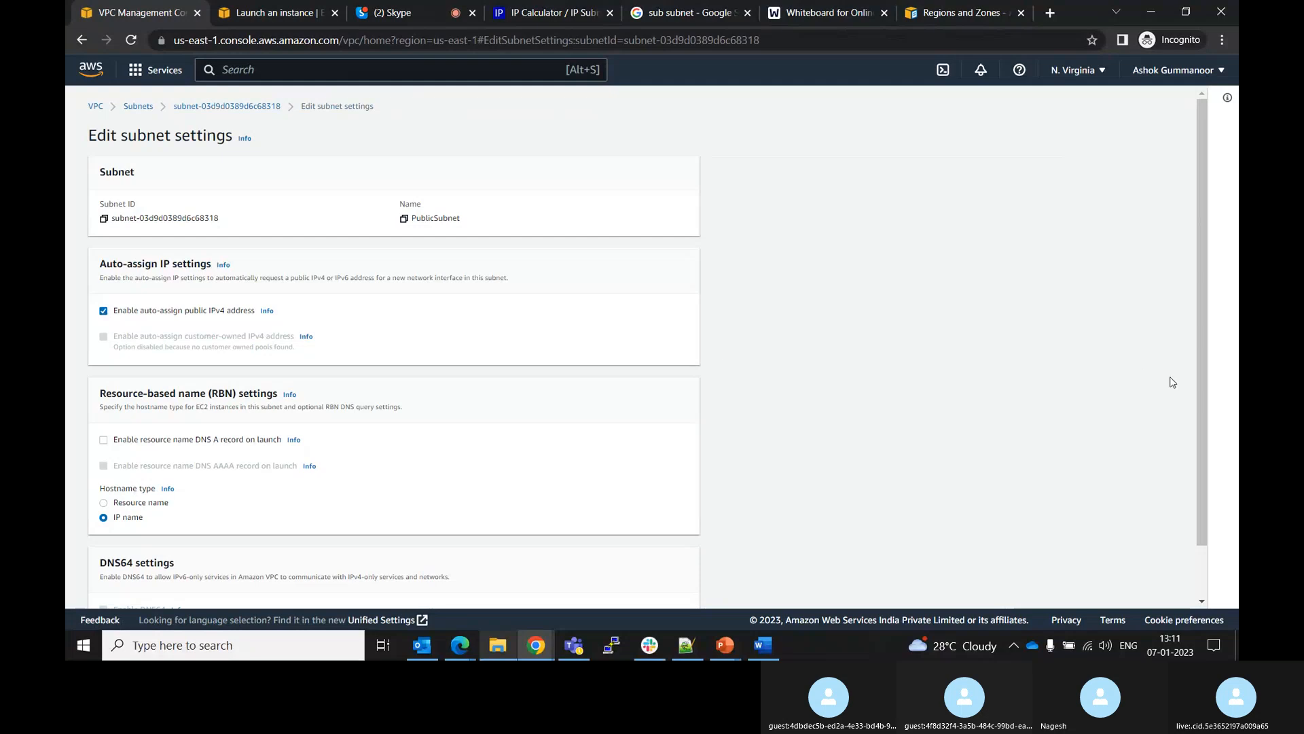
{"action": "scroll", "coordinate": [1203, 360], "scroll_direction": "down", "scroll_amount": 1}
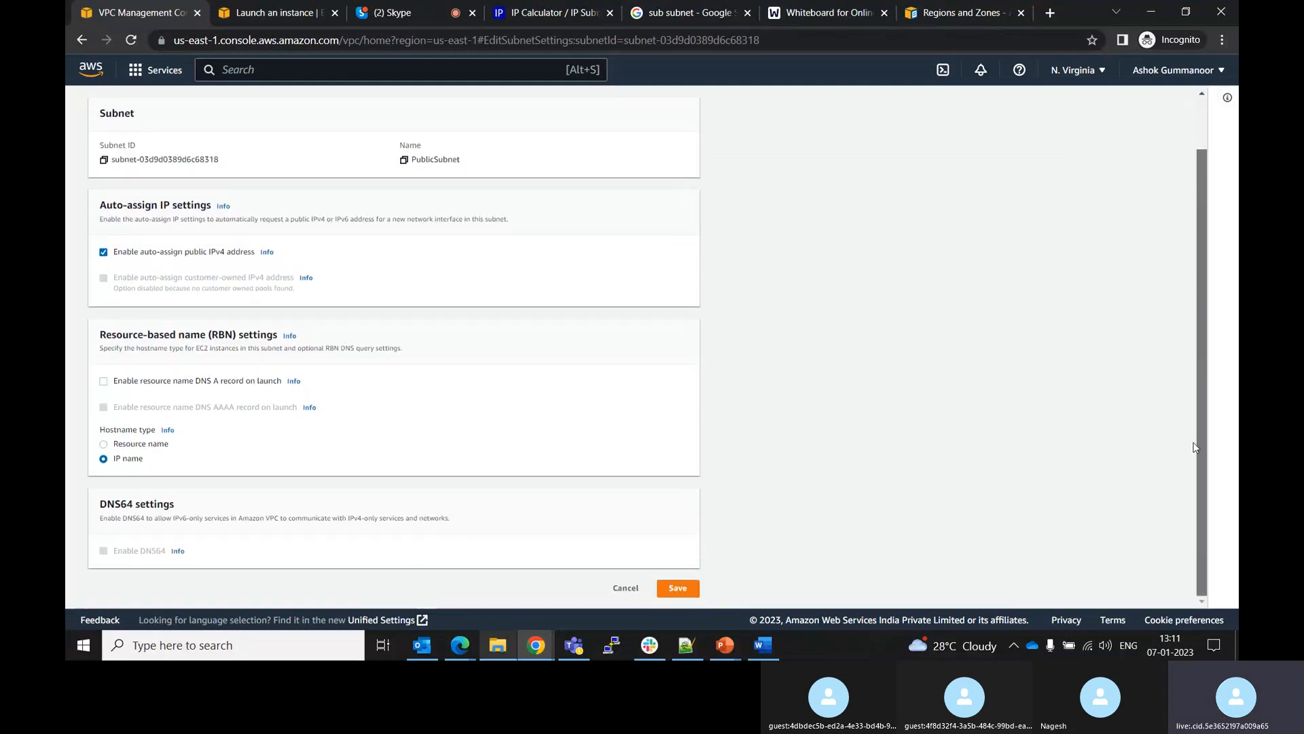
{"action": "left_click", "coordinate": [685, 591]}
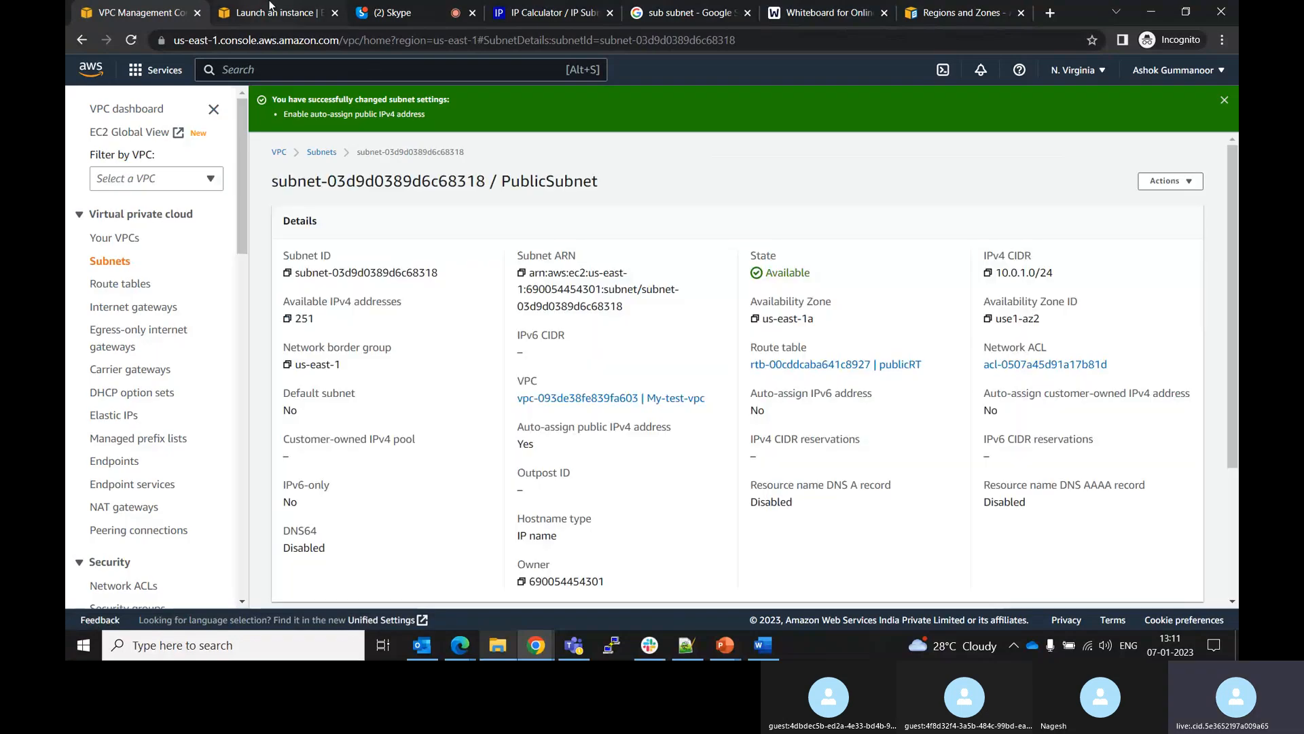
Switch the instance's subnet to PrivateSubnet and back to PublicSubnet on the launch page
{"action": "left_click", "coordinate": [270, 9]}
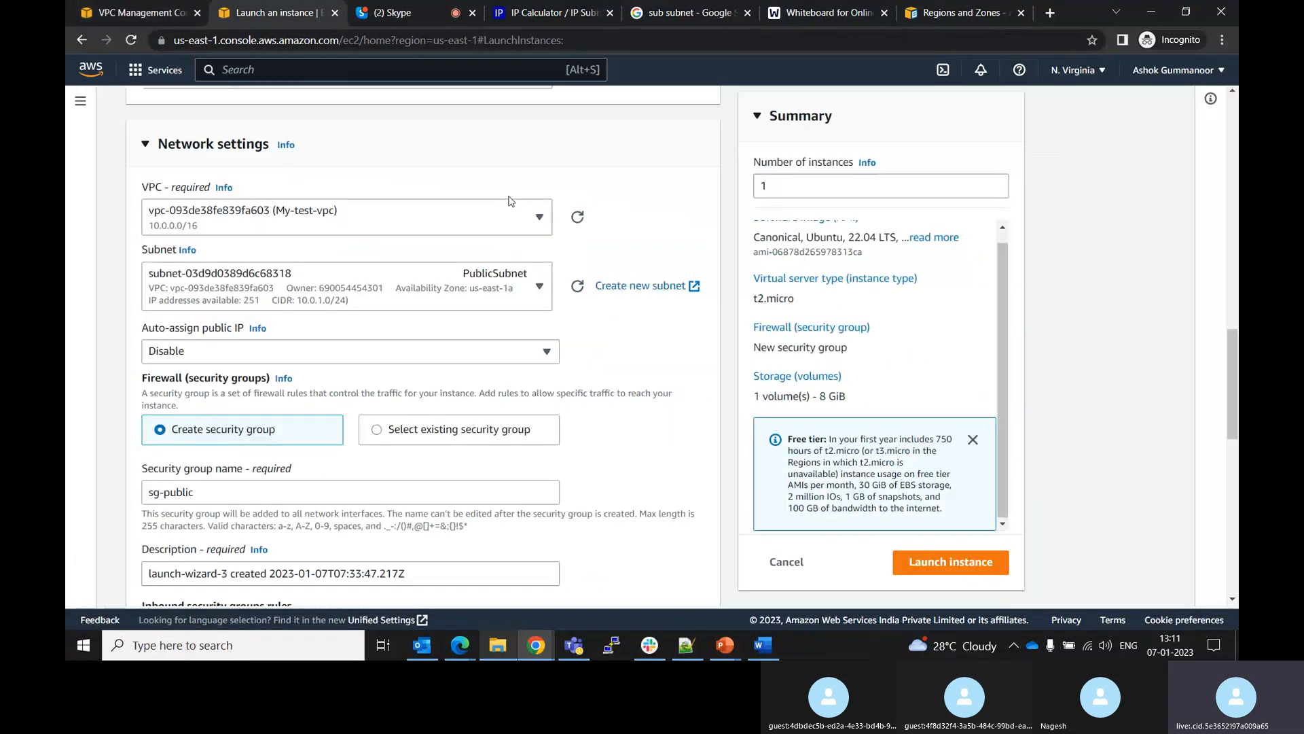
{"action": "left_click", "coordinate": [541, 288]}
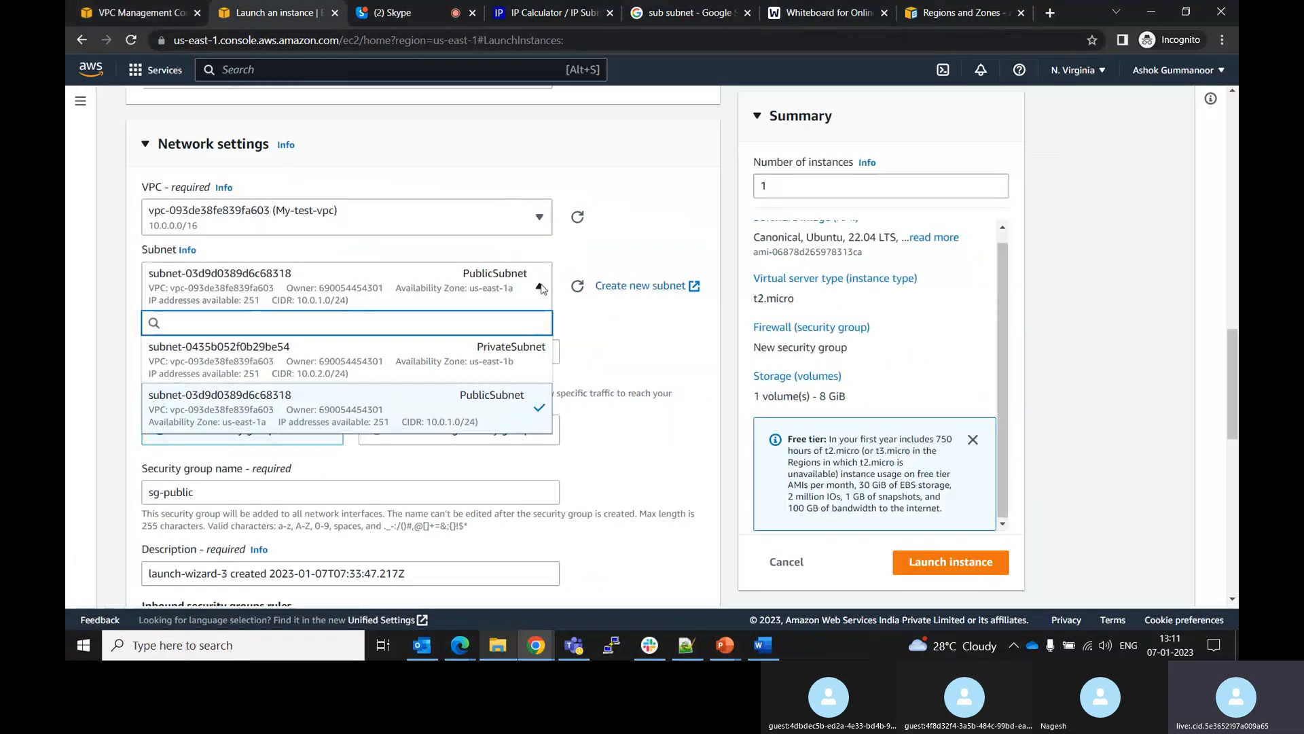
{"action": "left_click", "coordinate": [387, 373]}
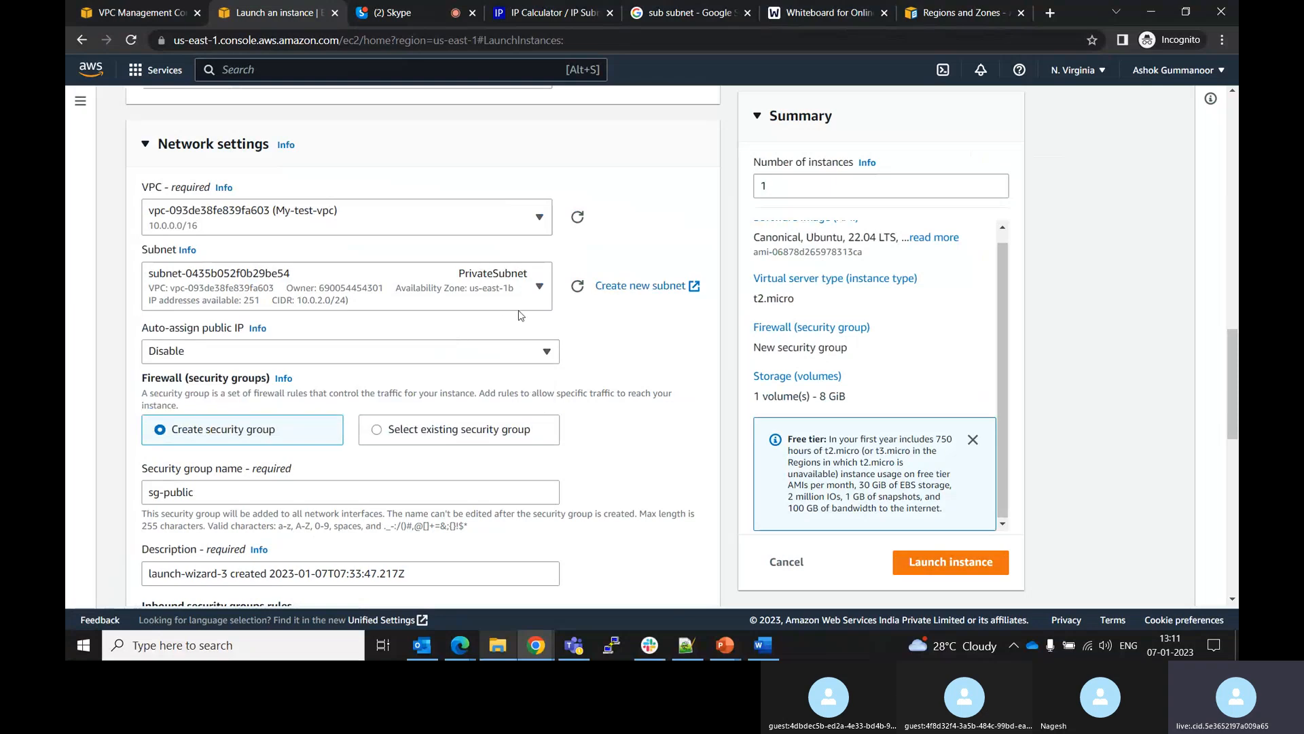
{"action": "left_click", "coordinate": [538, 286]}
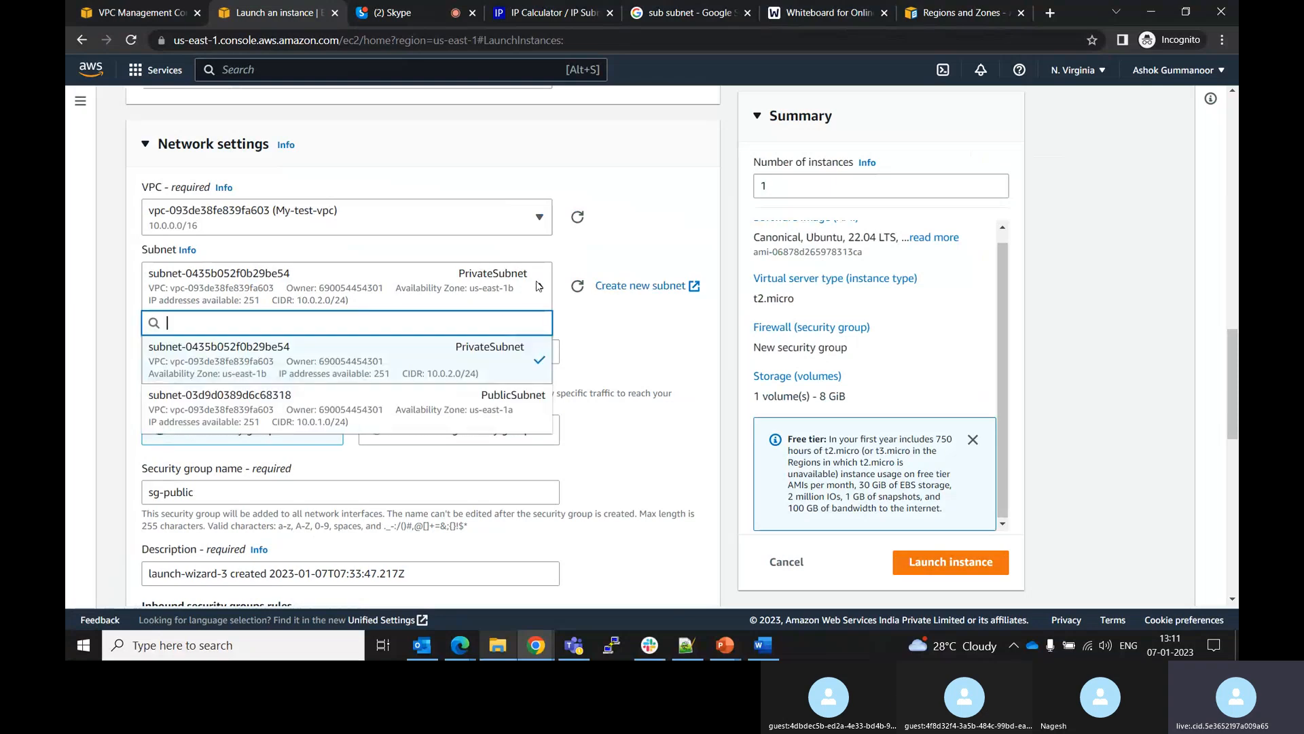
{"action": "left_click", "coordinate": [319, 406]}
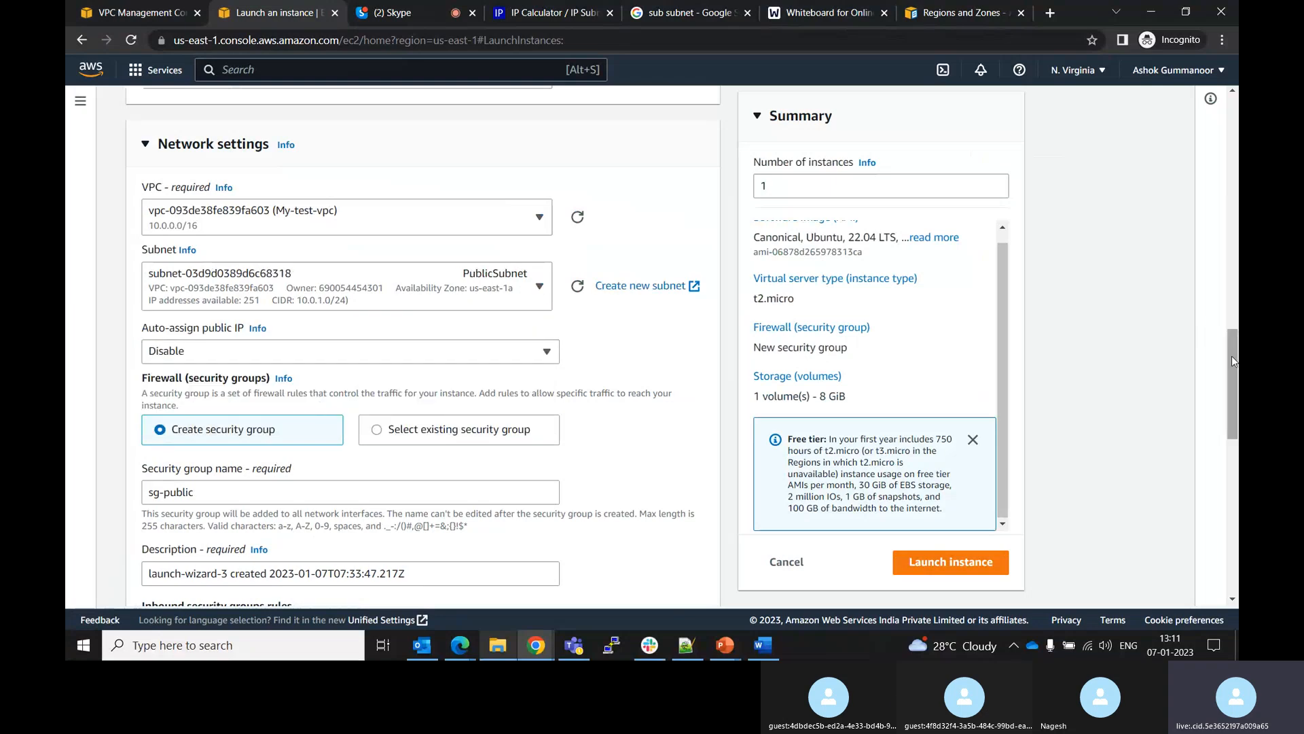
Set the instance's auto-assign public IP to Enable
{"action": "left_click_drag", "start_coordinate": [1232, 356], "coordinate": [1230, 413]}
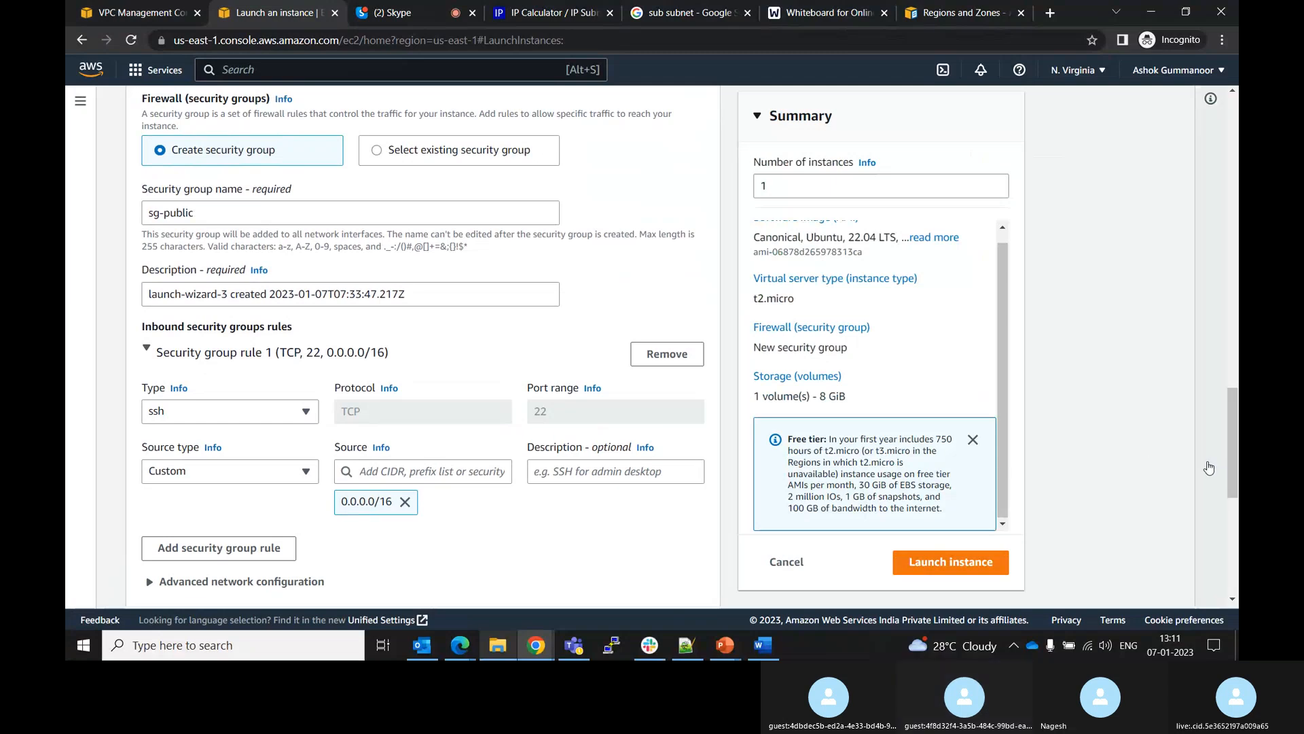
{"action": "left_click_drag", "start_coordinate": [1231, 457], "coordinate": [1205, 398]}
{"action": "left_click", "coordinate": [465, 390]}
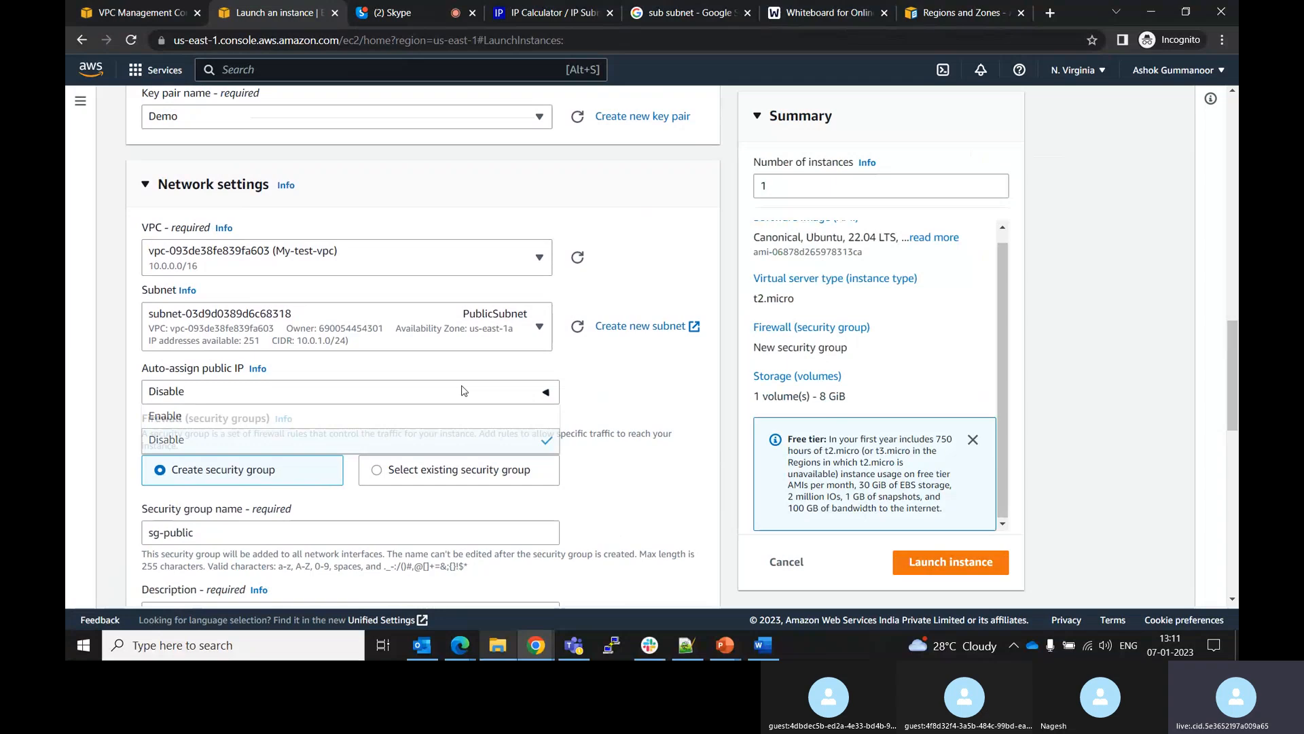
{"action": "left_click", "coordinate": [219, 420]}
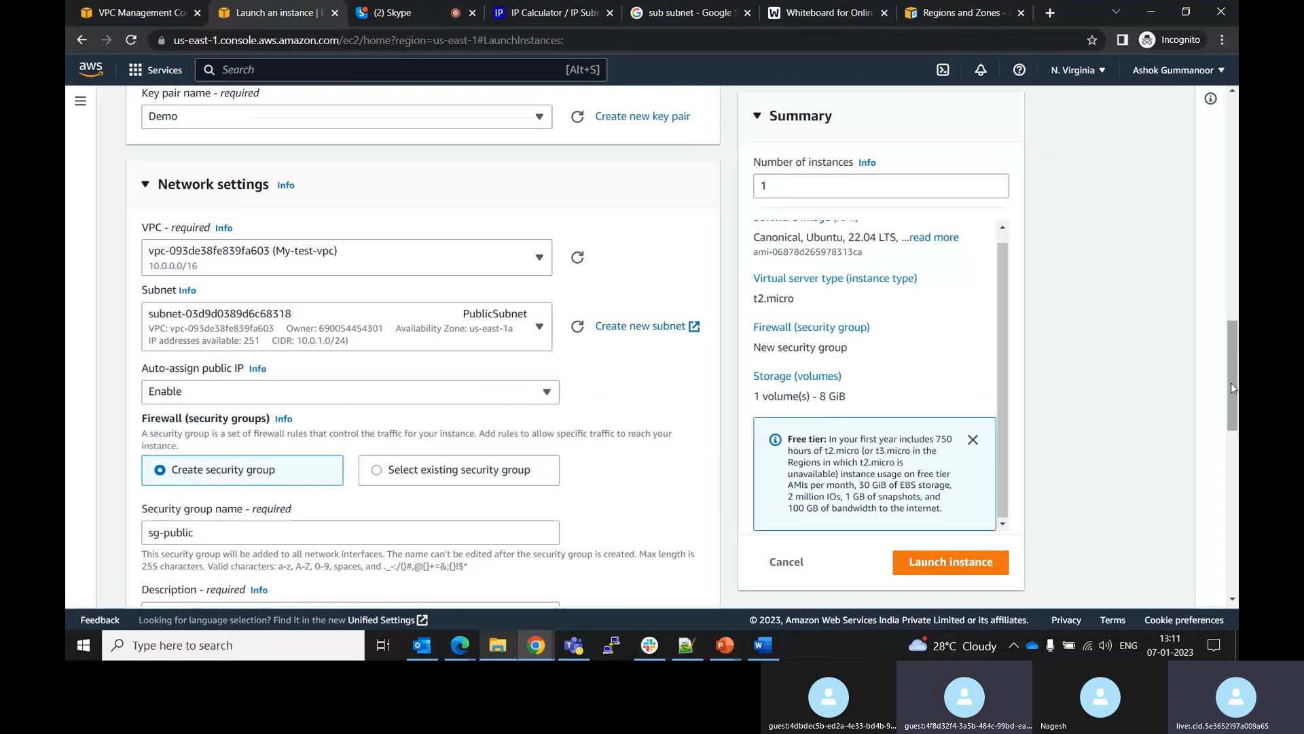
Attempt to launch the instance again and select the error message text
{"action": "left_click_drag", "start_coordinate": [1231, 382], "coordinate": [1210, 463]}
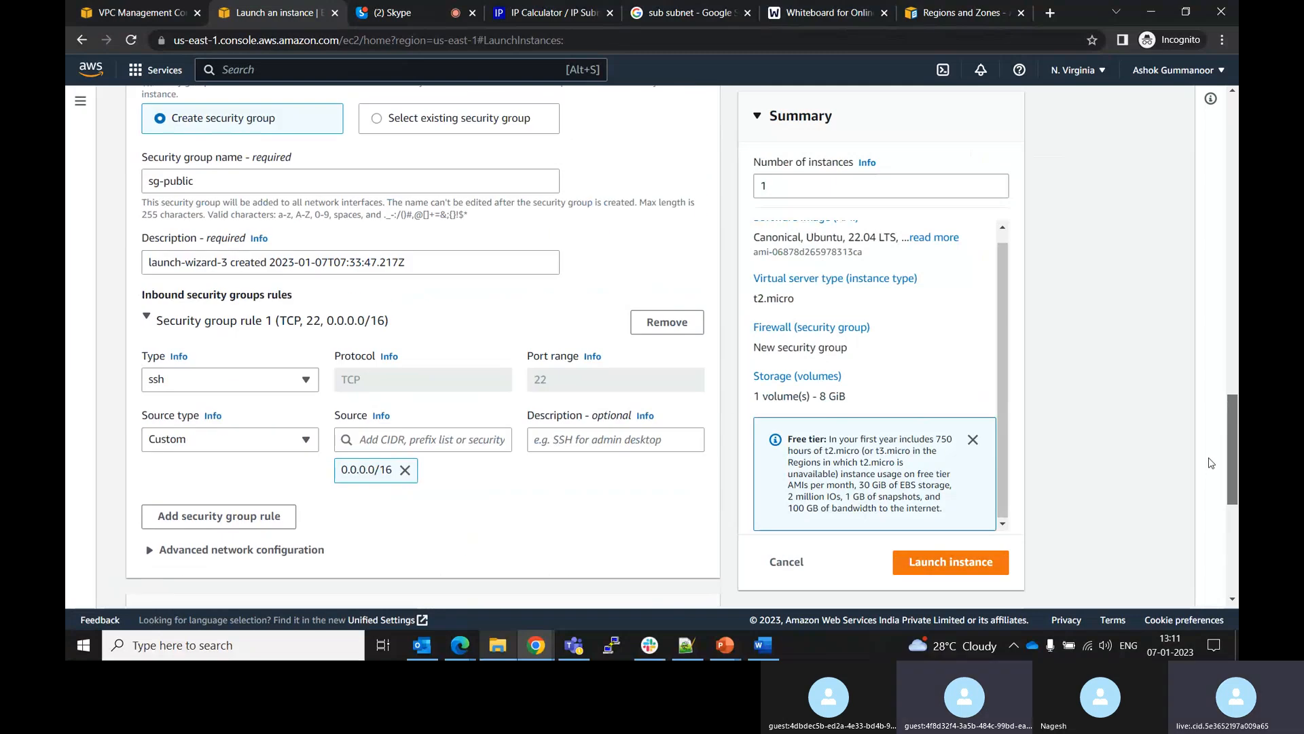
{"action": "left_click", "coordinate": [928, 573]}
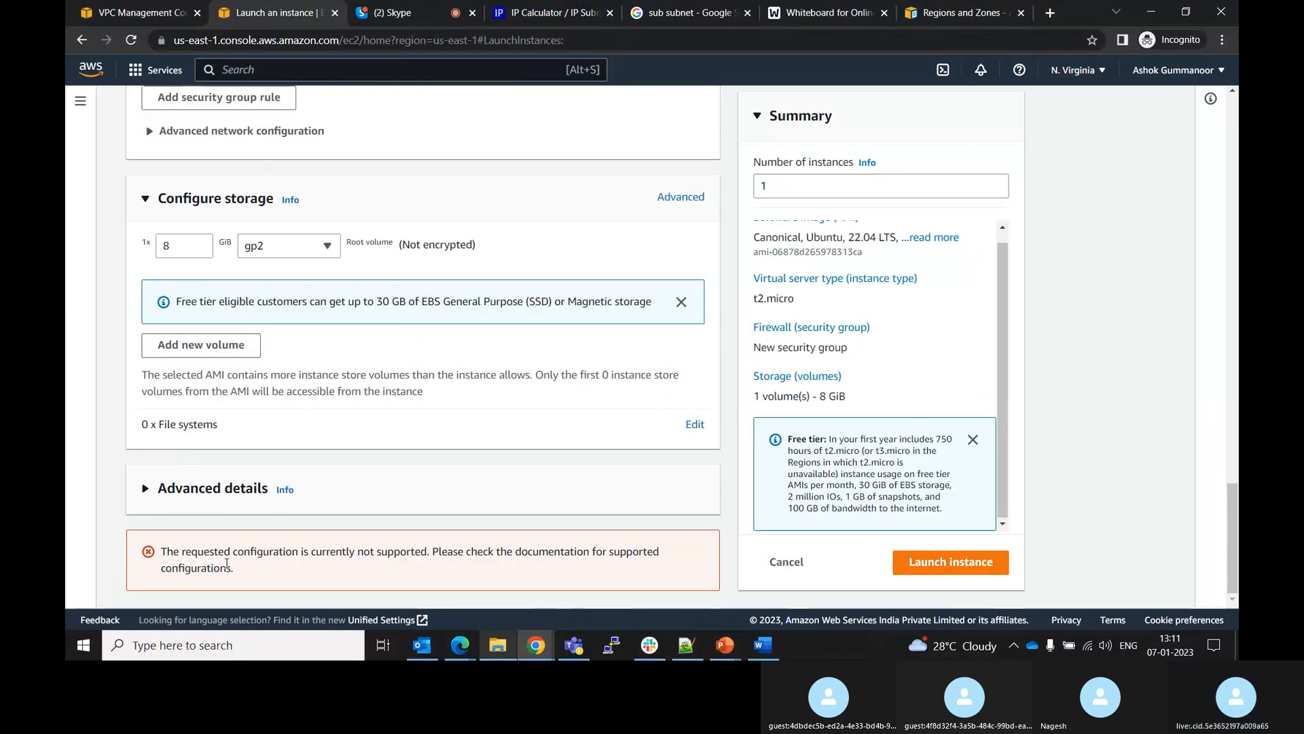
{"action": "left_click_drag", "start_coordinate": [232, 567], "coordinate": [162, 550]}
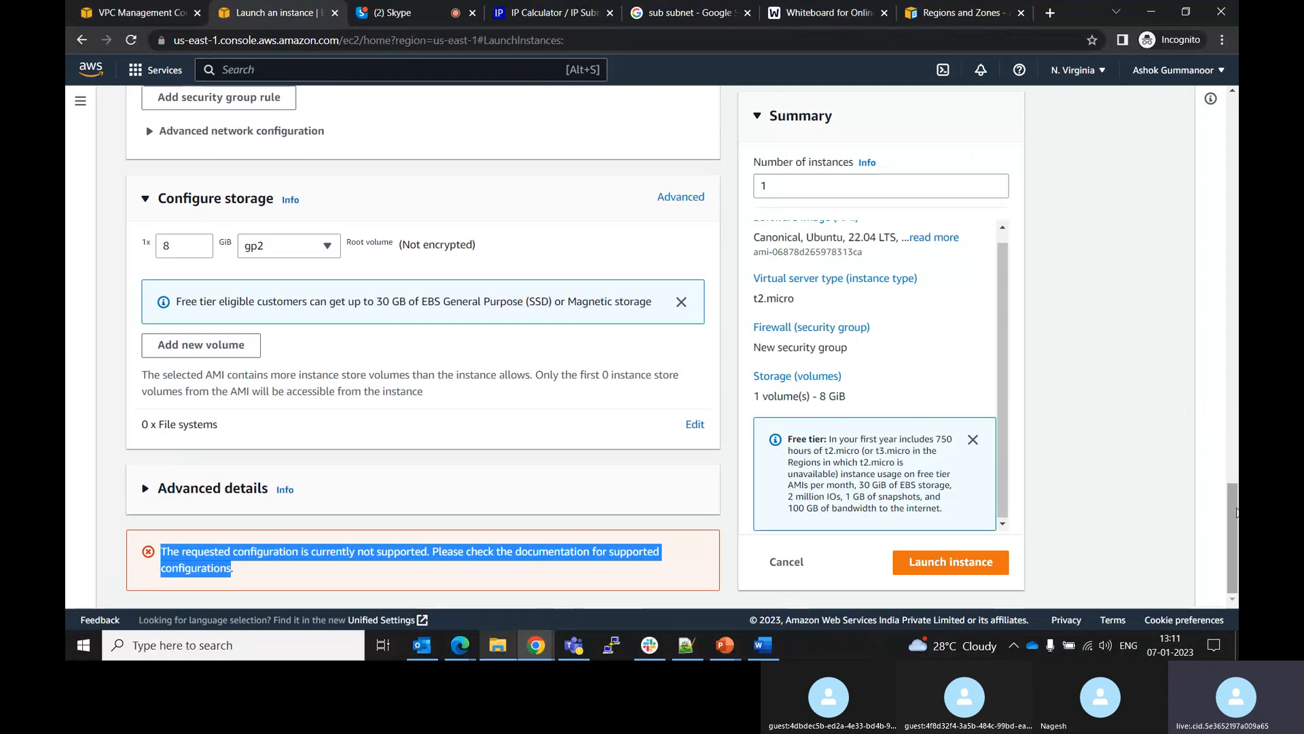
{"action": "left_click_drag", "start_coordinate": [1232, 486], "coordinate": [1186, 234]}
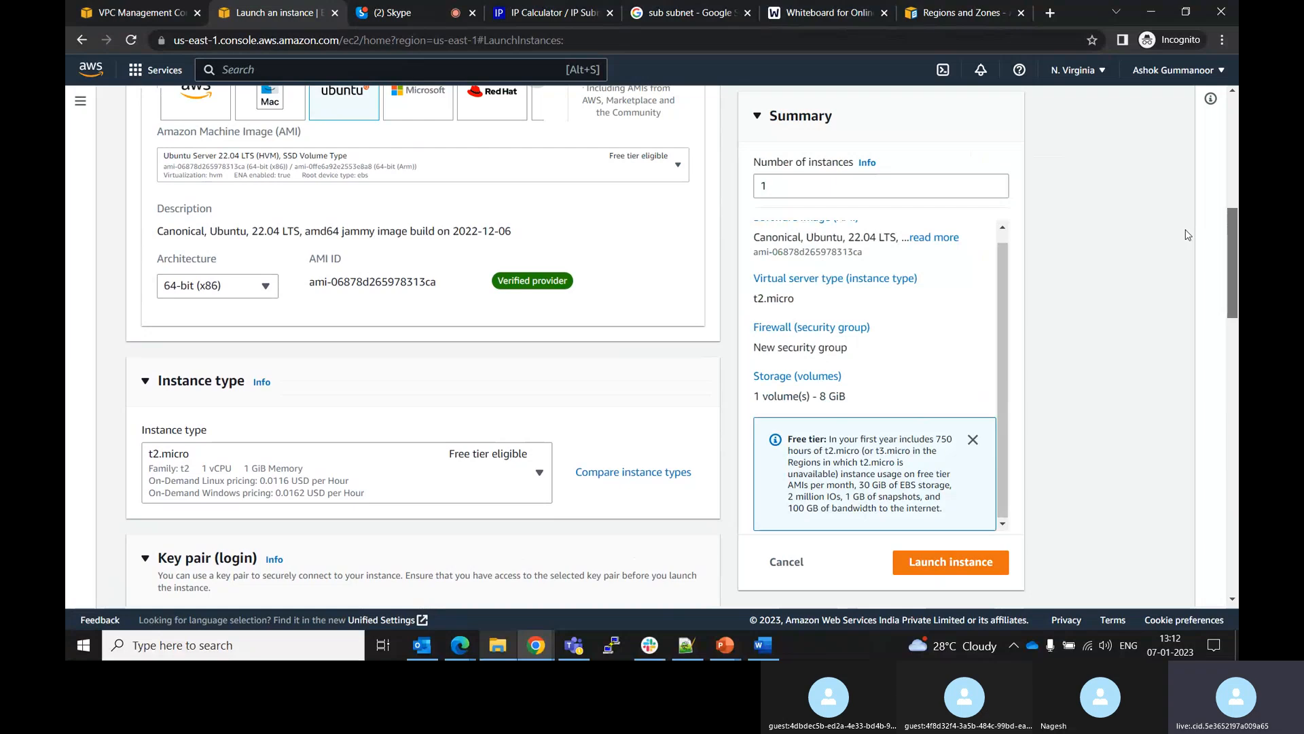
{"action": "scroll", "coordinate": [1186, 234], "scroll_direction": "up", "scroll_amount": 7}
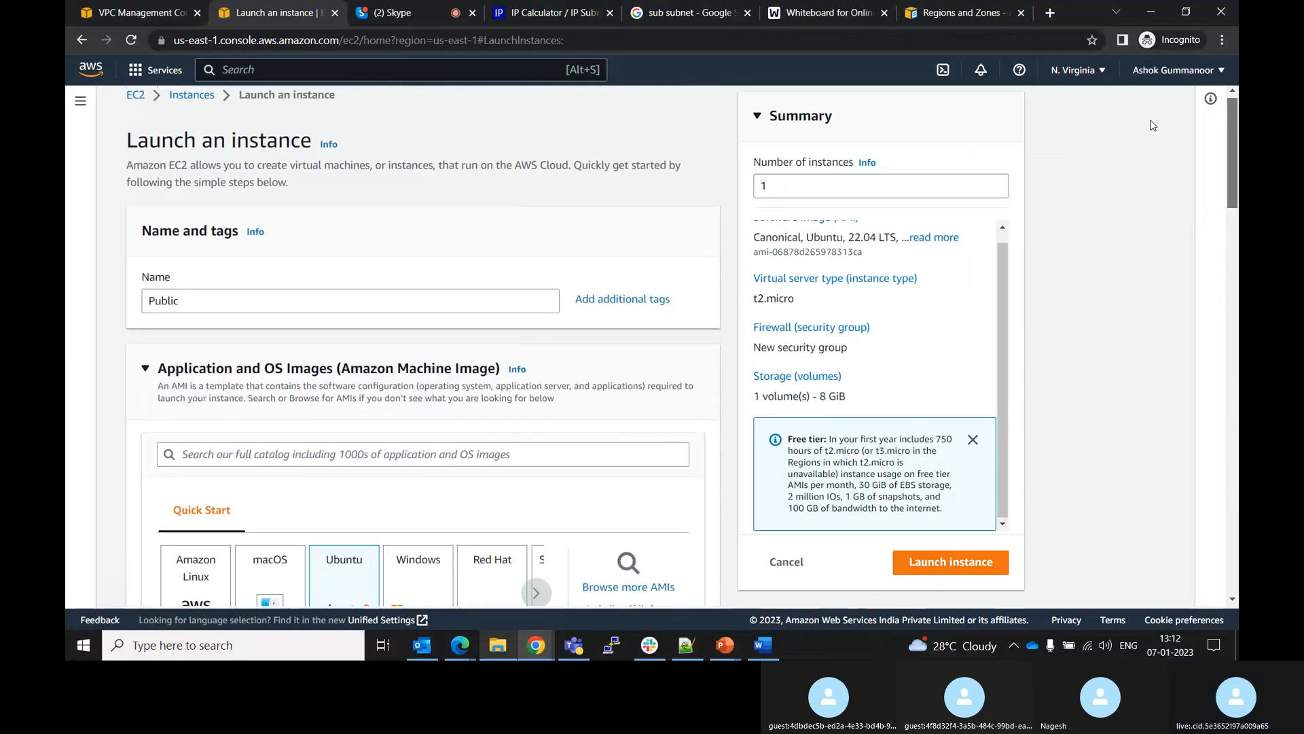
{"action": "scroll", "coordinate": [1148, 101], "scroll_direction": "down", "scroll_amount": 2}
{"action": "scroll", "coordinate": [1145, 115], "scroll_direction": "up", "scroll_amount": 1}
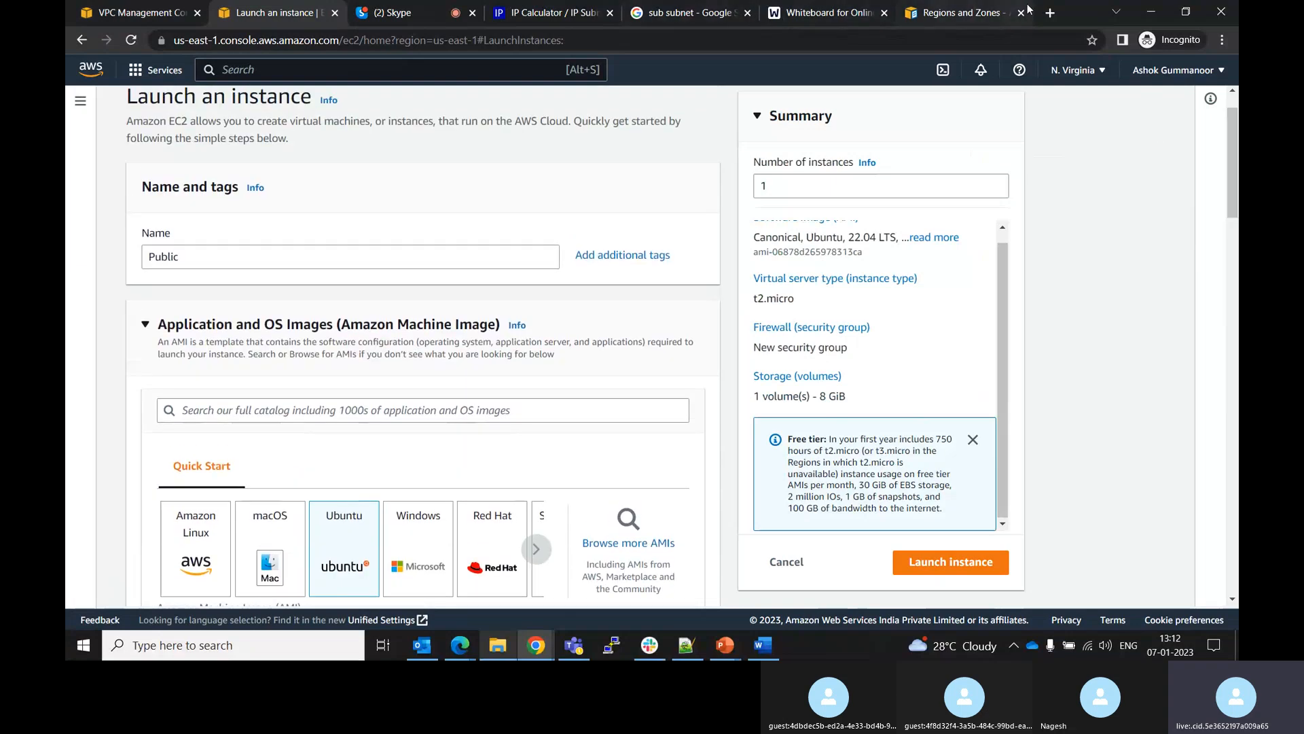
Open a new browser tab and search Google for timer
{"action": "left_click", "coordinate": [1050, 13]}
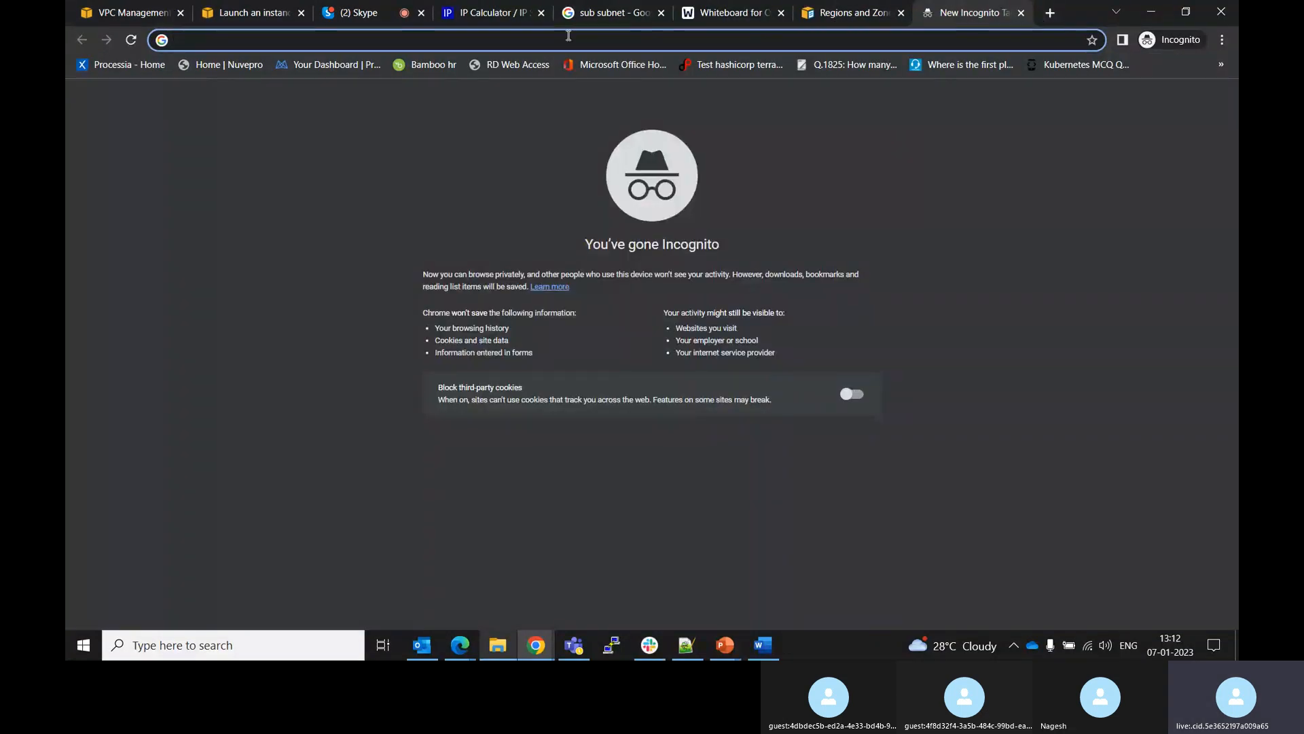
{"action": "type", "text": "tier"}
{"action": "key", "text": "BackSpace"}
{"action": "key", "text": "BackSpace"}
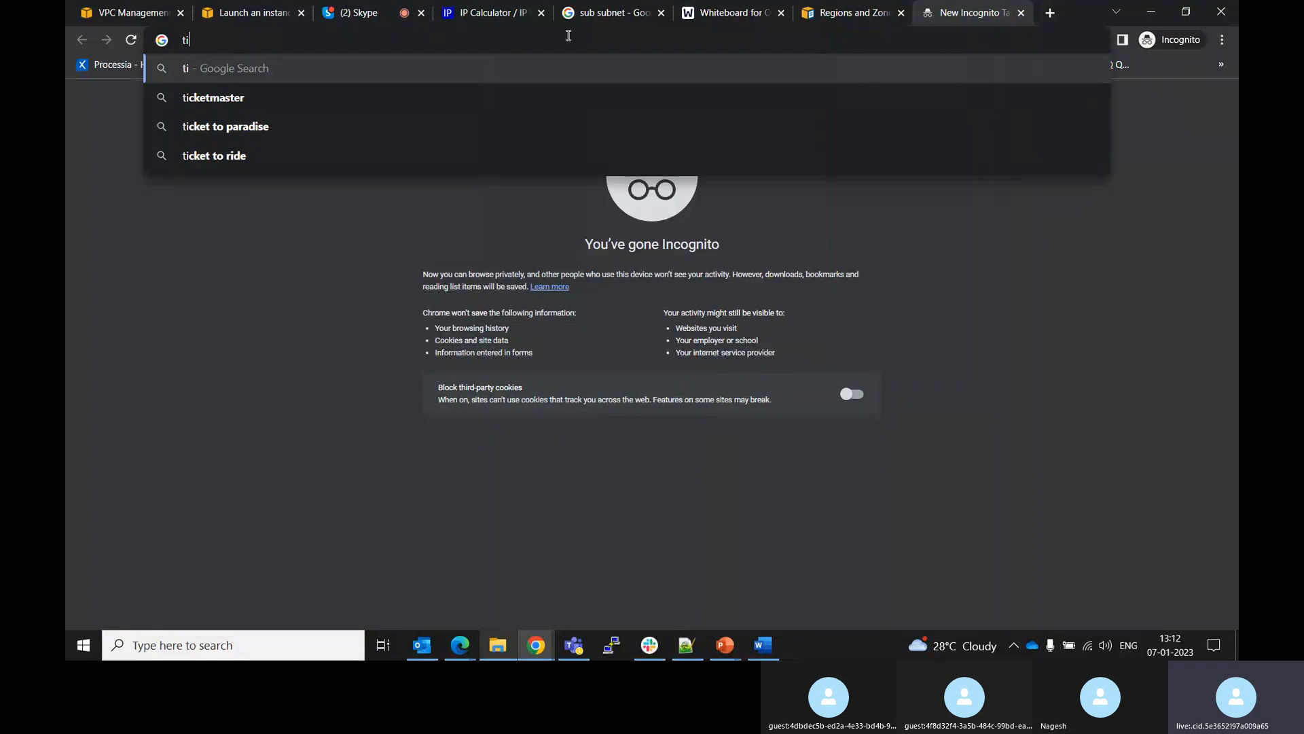
{"action": "type", "text": "mer"}
{"action": "key", "text": "Return"}
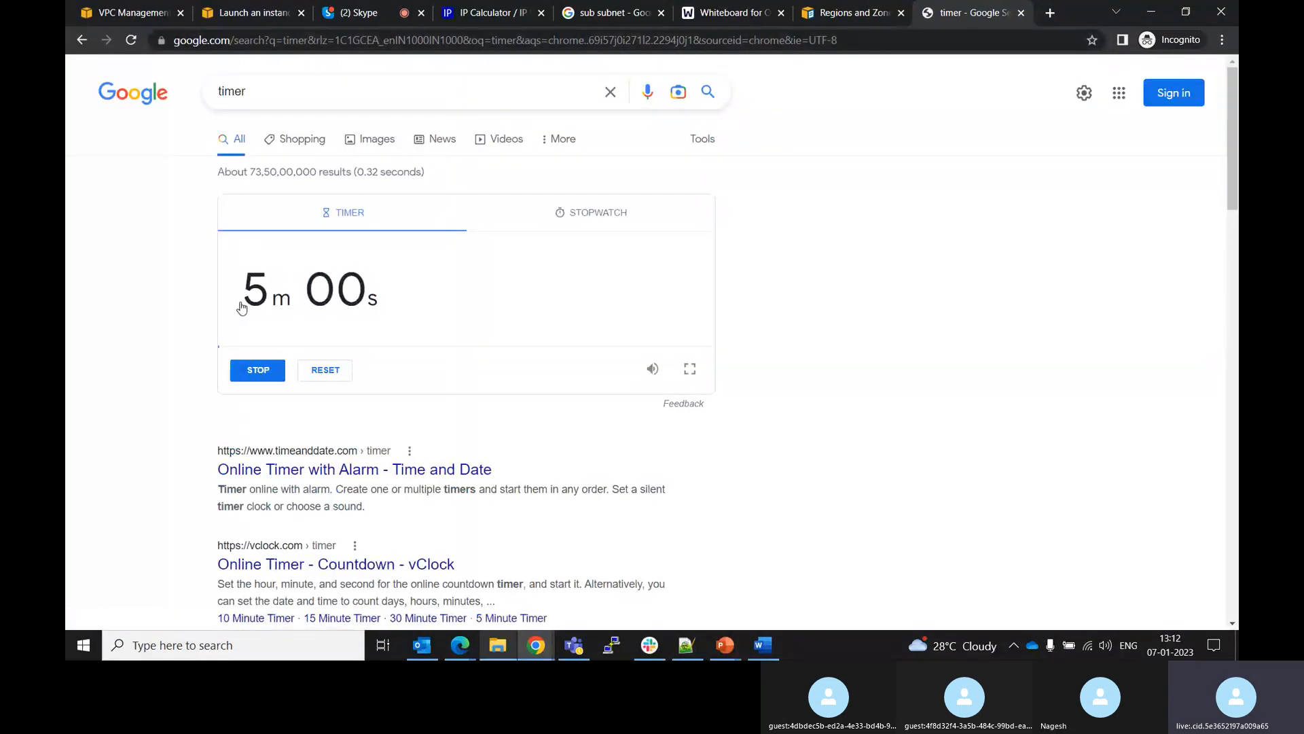
Set the countdown timer to 15 minutes and start it
{"action": "left_click", "coordinate": [282, 297]}
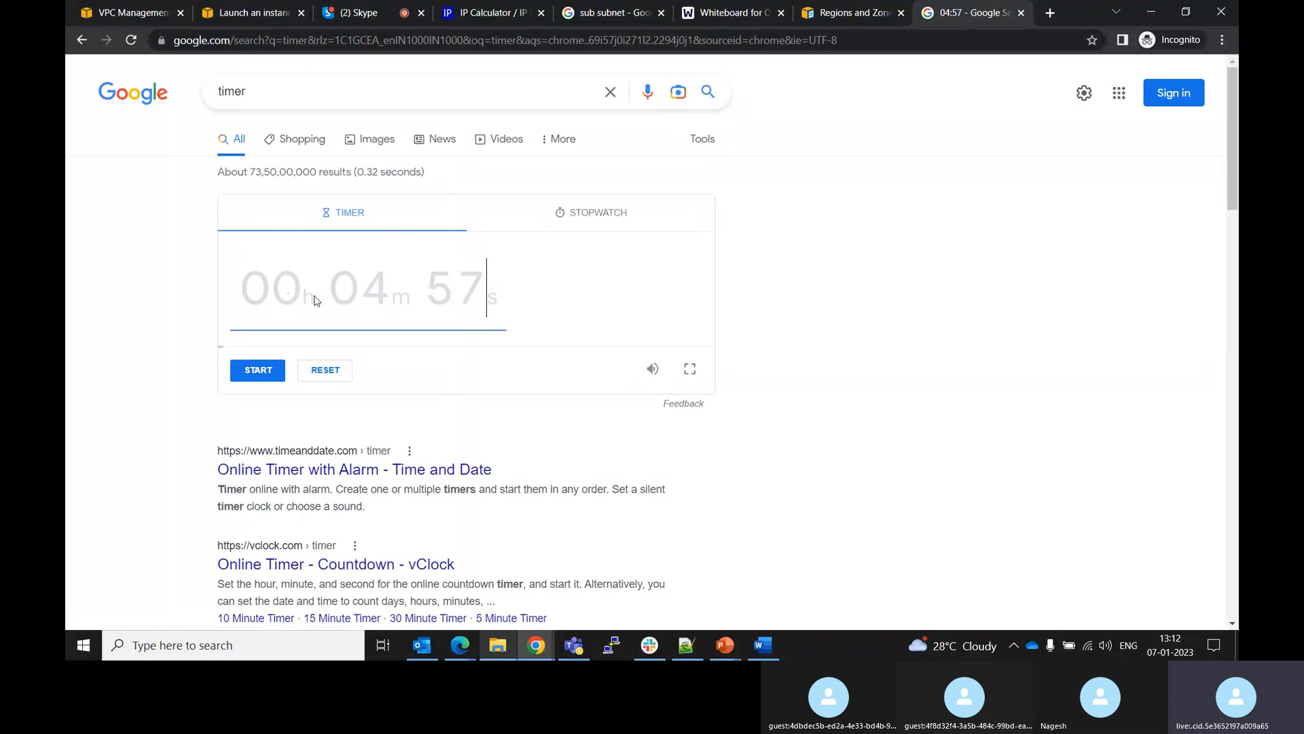
{"action": "type", "text": "15"}
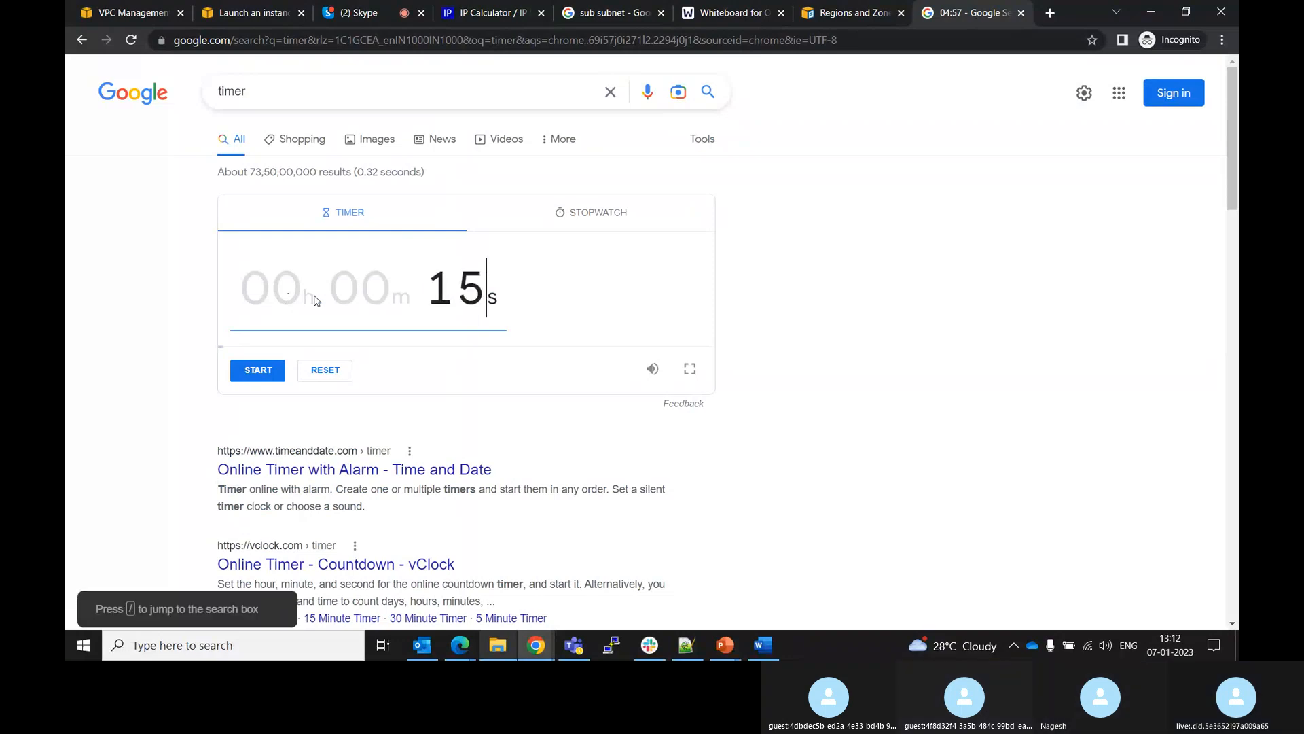
{"action": "key", "text": "BackSpace"}
{"action": "key", "text": "BackSpace"}
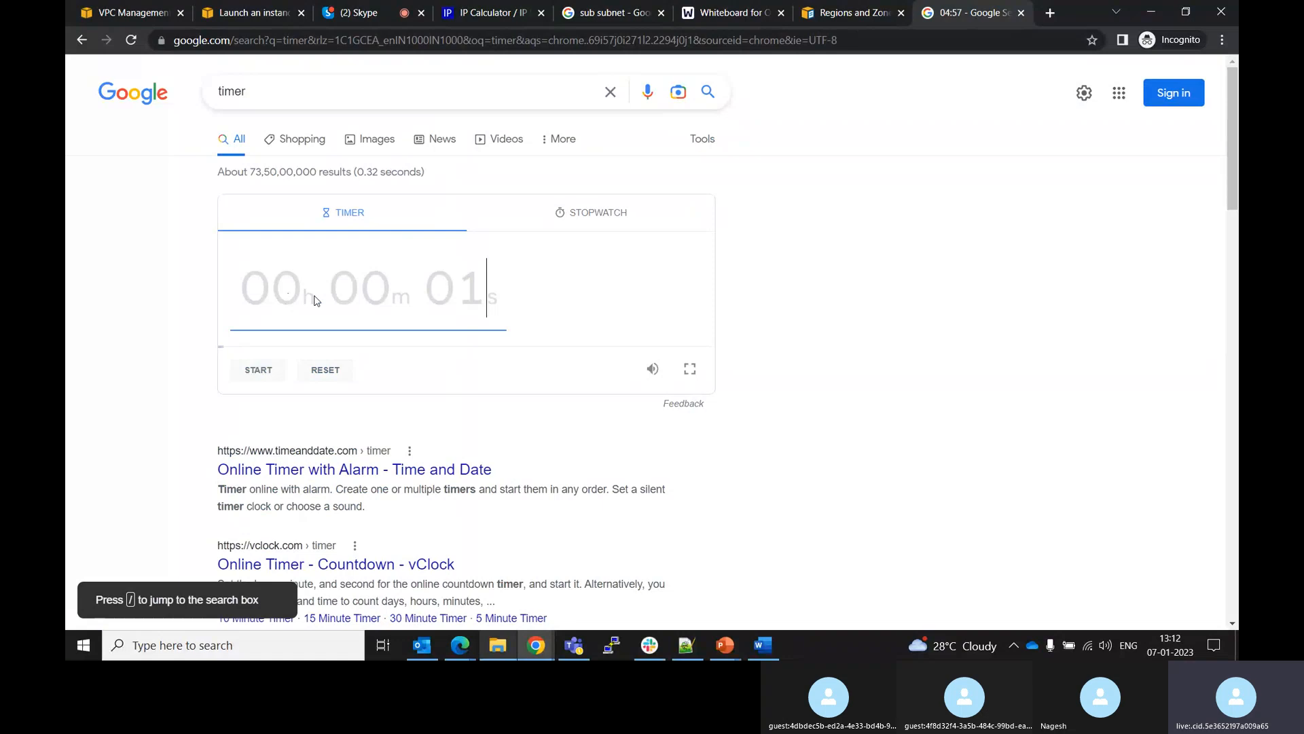
{"action": "type", "text": "00"}
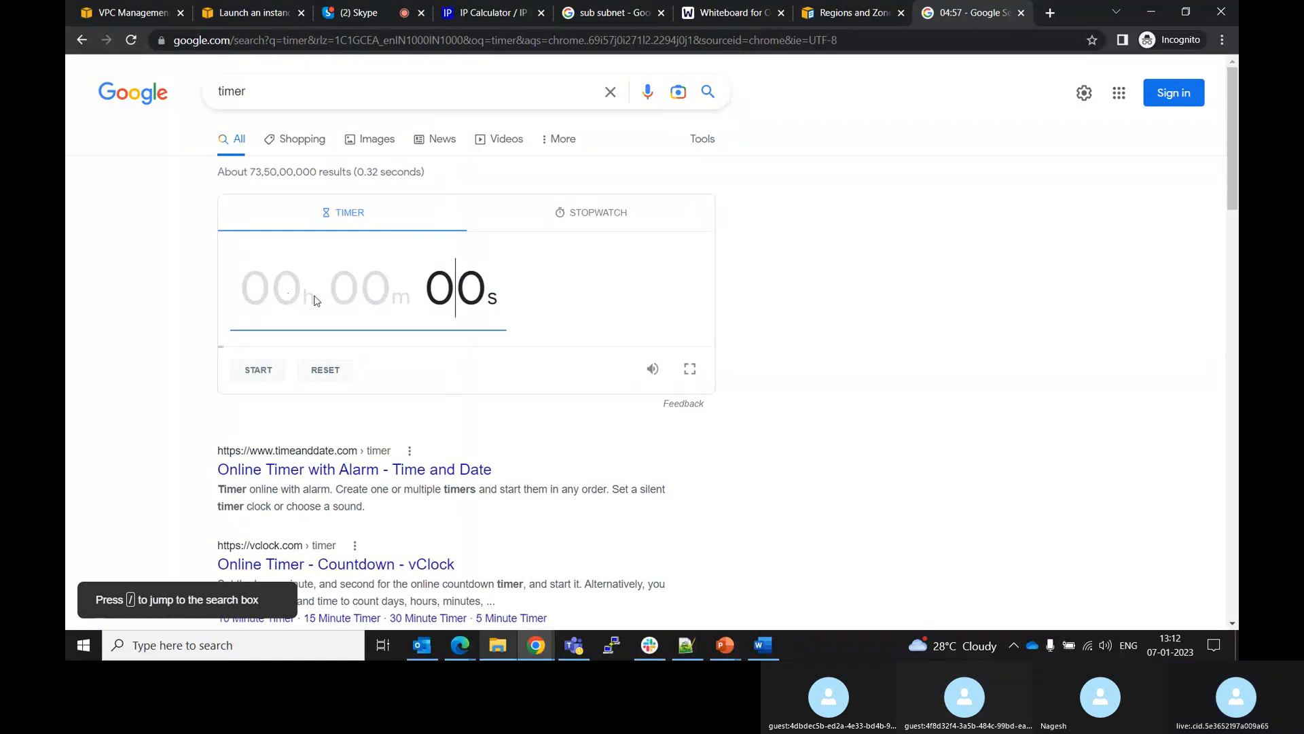
{"action": "key", "text": "Right"}
{"action": "key", "text": "Left"}
{"action": "key", "text": "Left"}
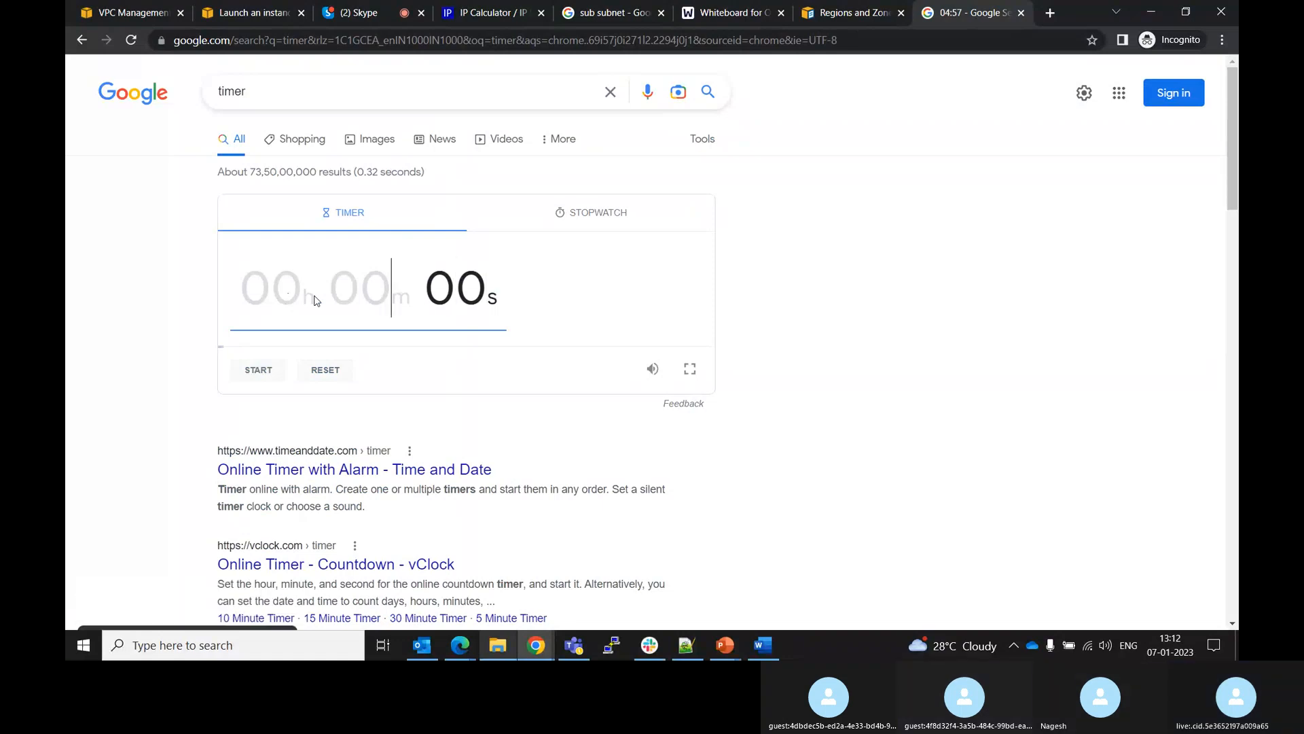
{"action": "type", "text": "15"}
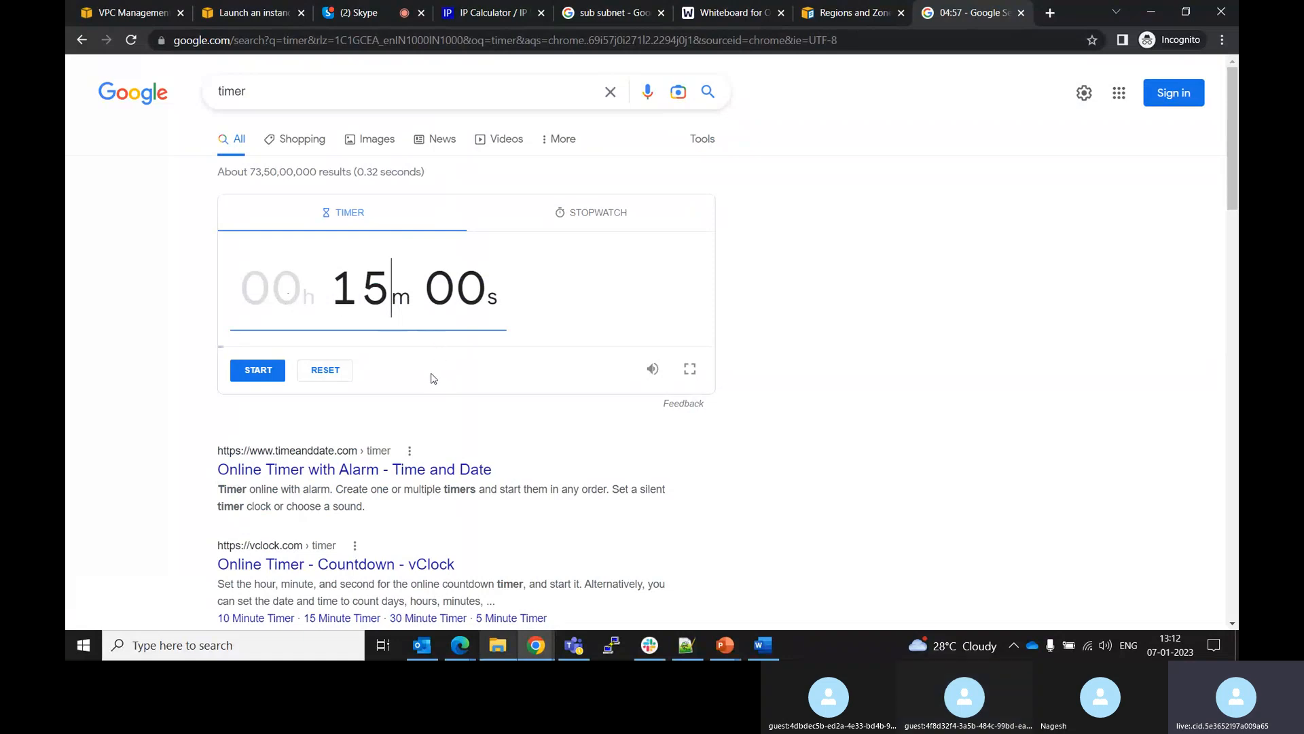
{"action": "left_click", "coordinate": [271, 373]}
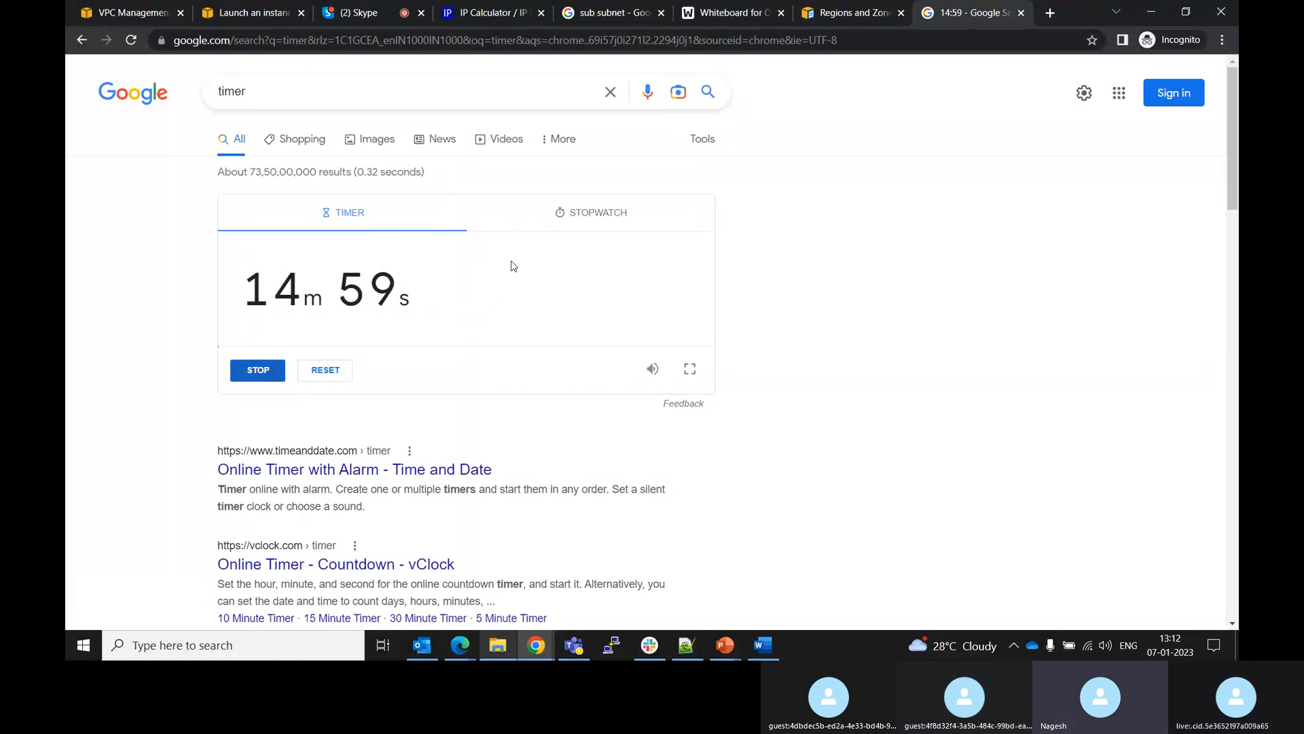
Switch to the Skype call tab and stop screen sharing
{"action": "left_click", "coordinate": [360, 13]}
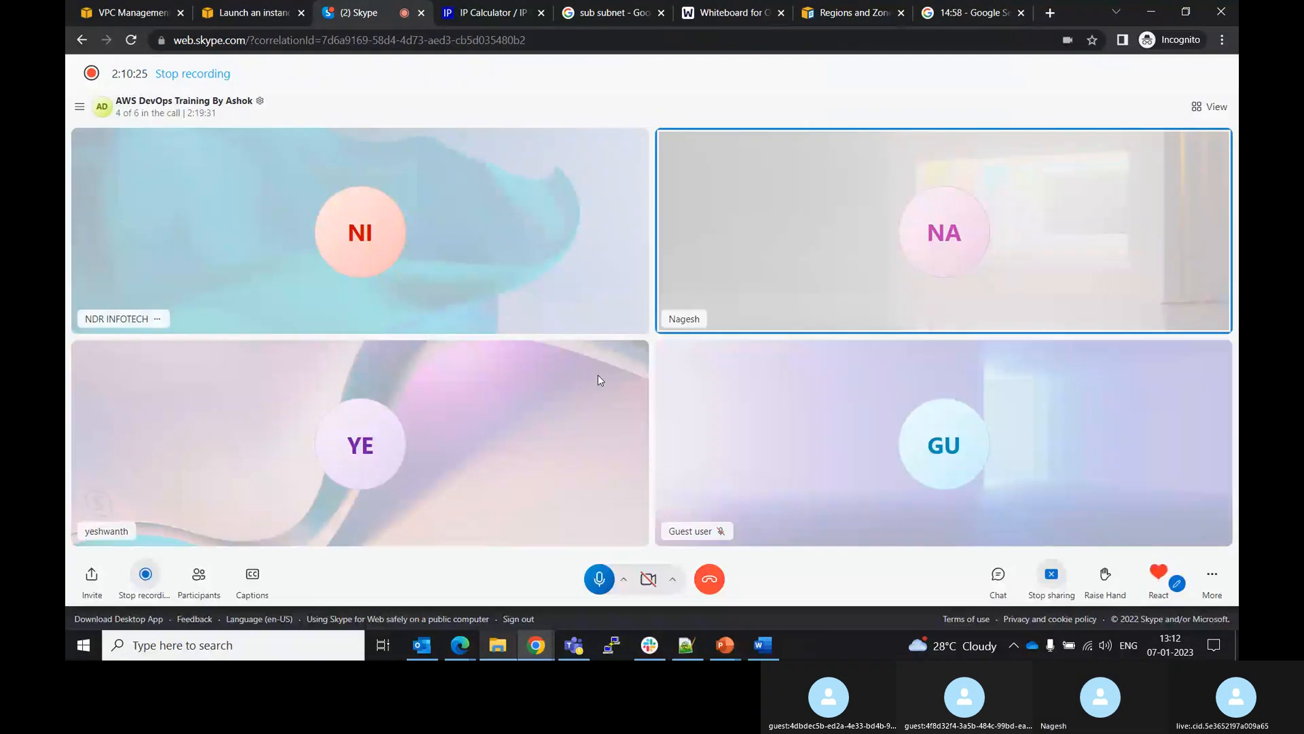
{"action": "left_click", "coordinate": [1052, 576]}
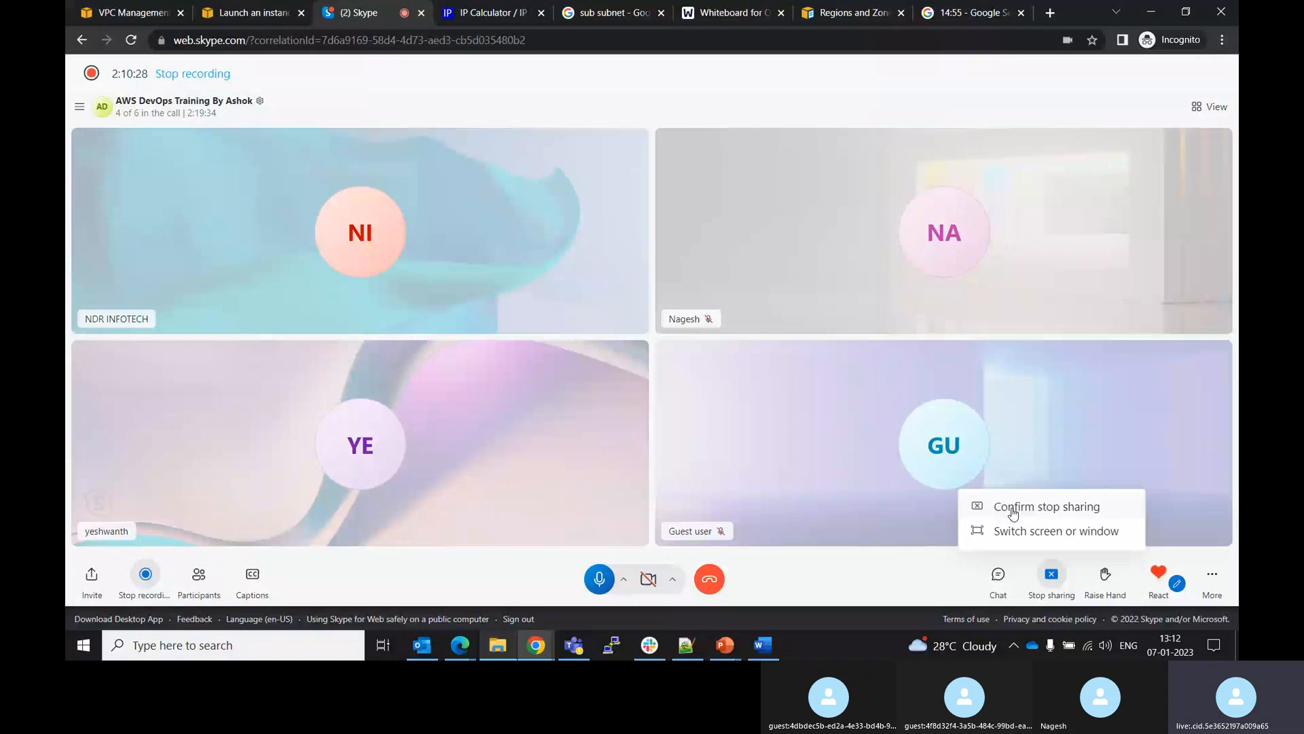
{"action": "left_click", "coordinate": [1012, 509]}
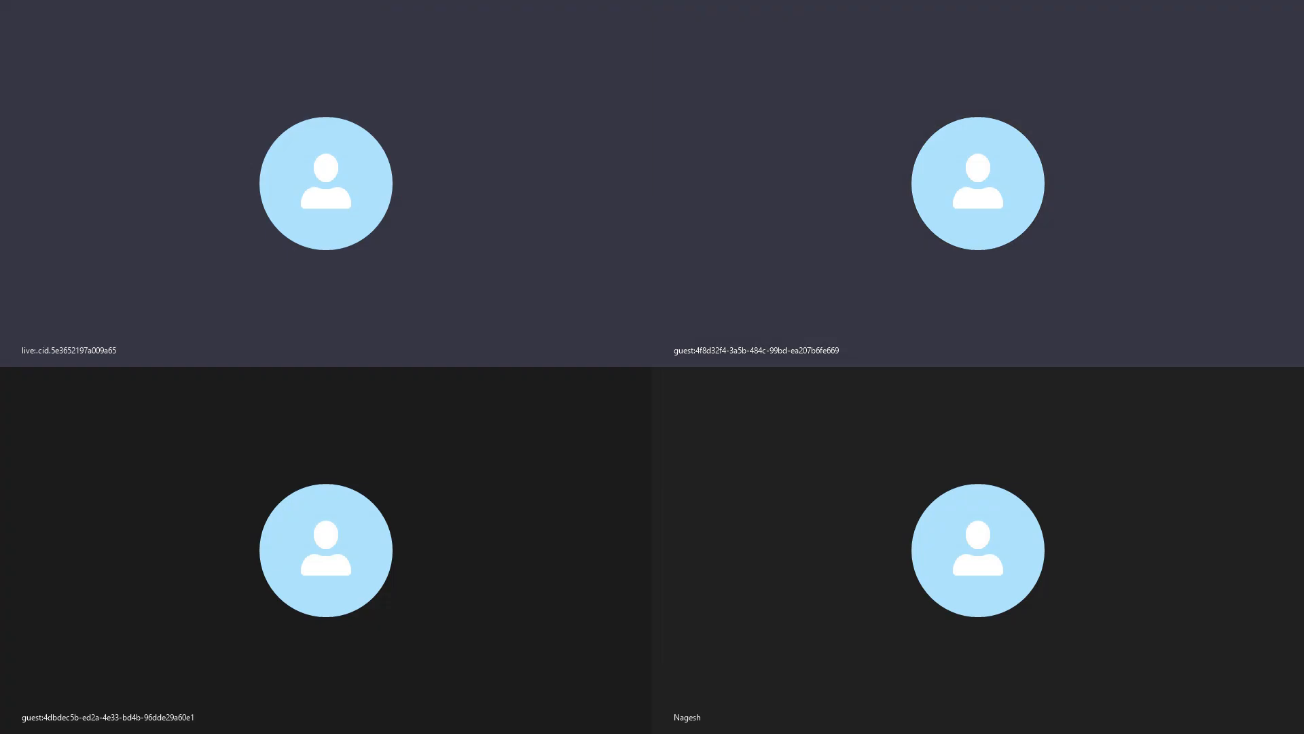
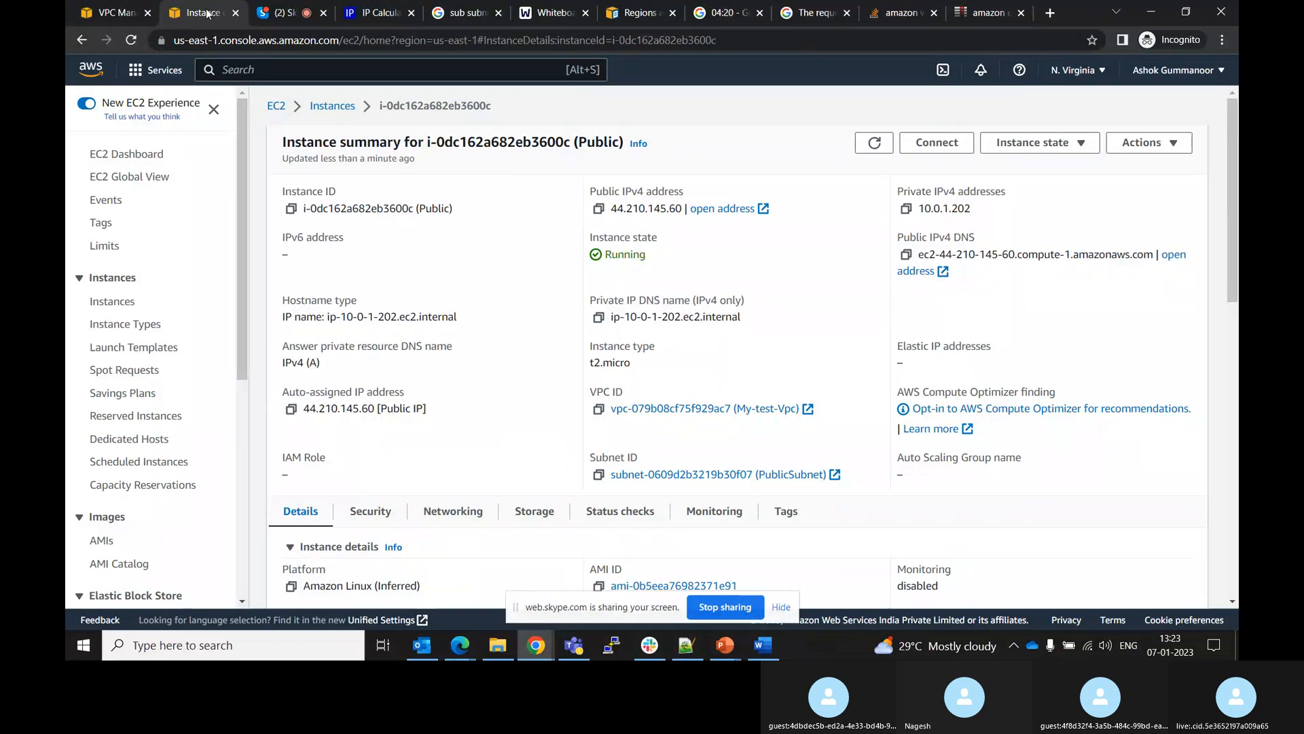
Check the running countdown timer and return to the EC2 instance summary tab
{"action": "left_click", "coordinate": [721, 10]}
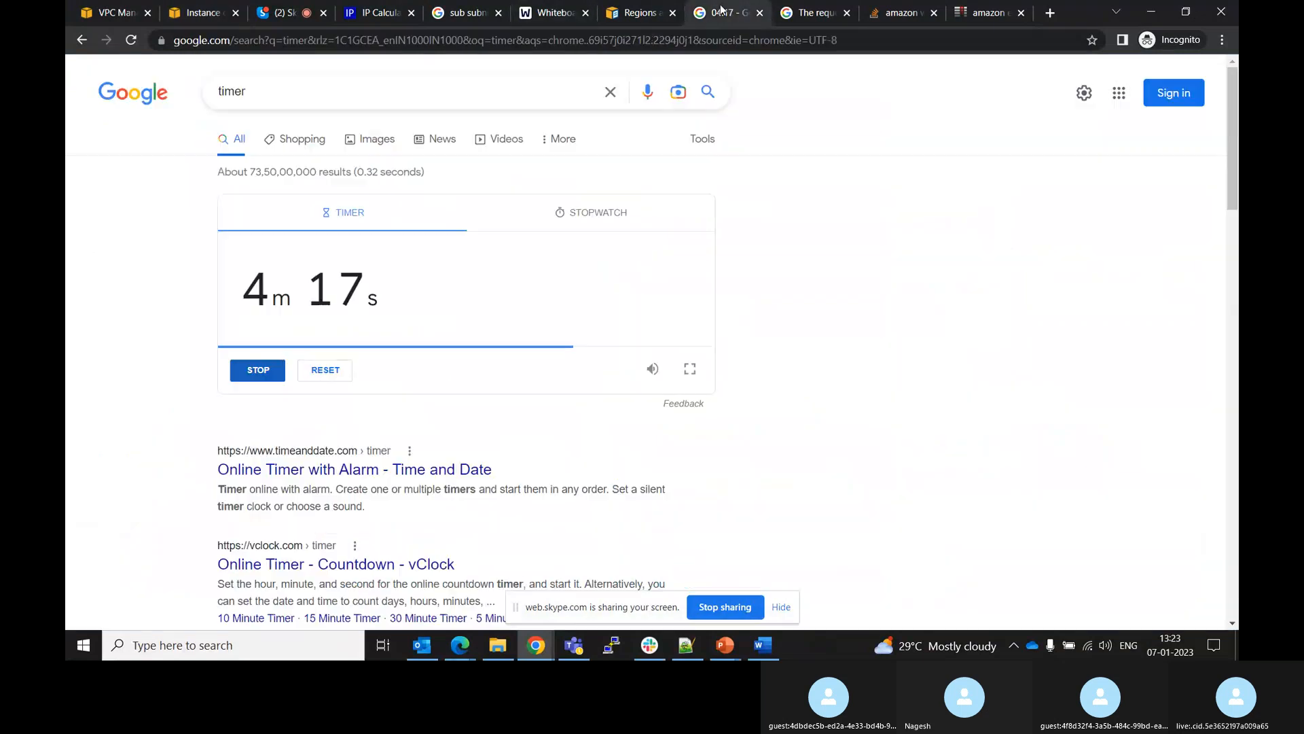
{"action": "left_click", "coordinate": [285, 9]}
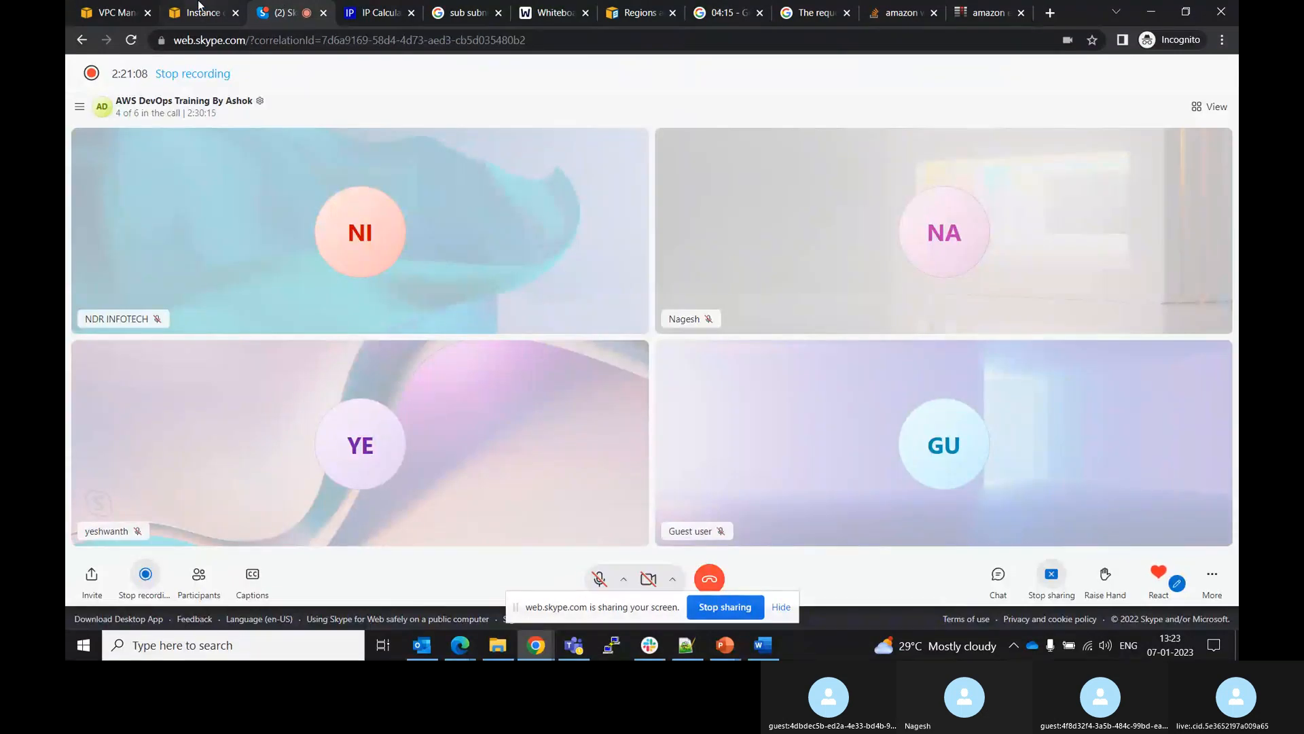
{"action": "left_click", "coordinate": [200, 7]}
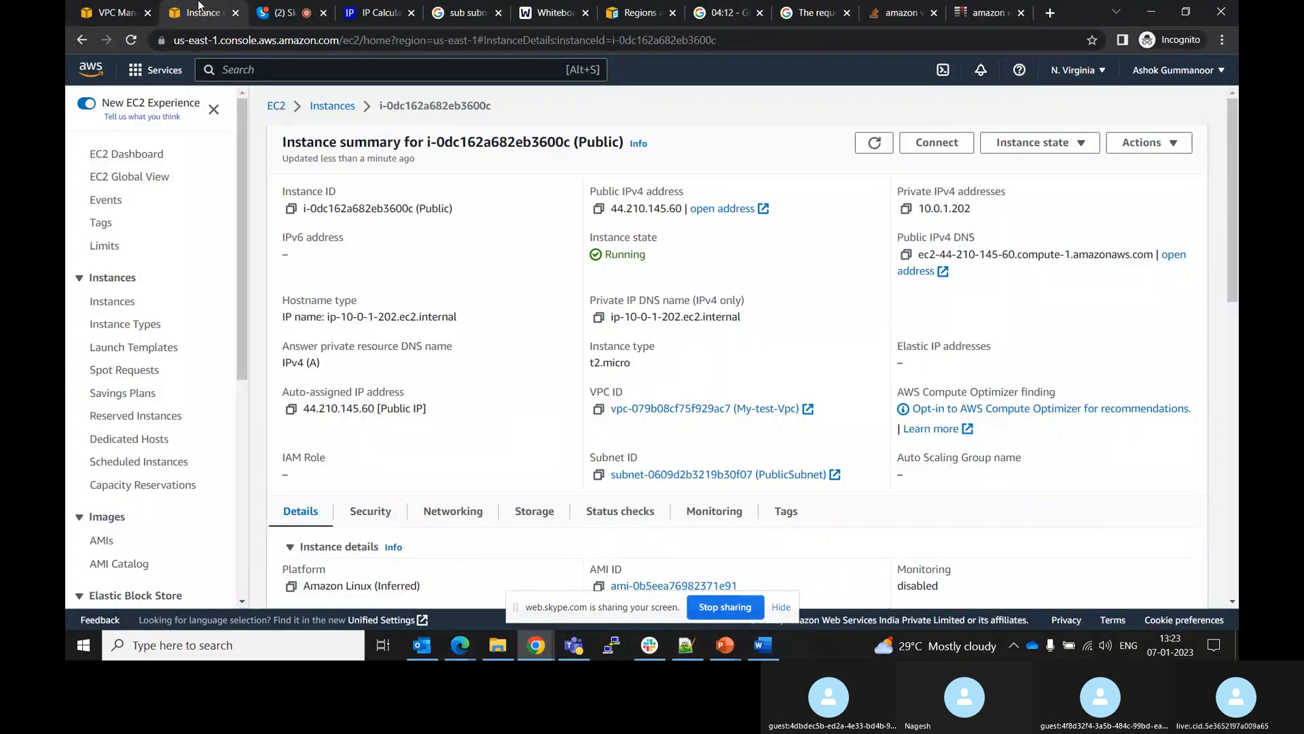
{"action": "left_click", "coordinate": [266, 645]}
{"action": "type", "text": "putty"}
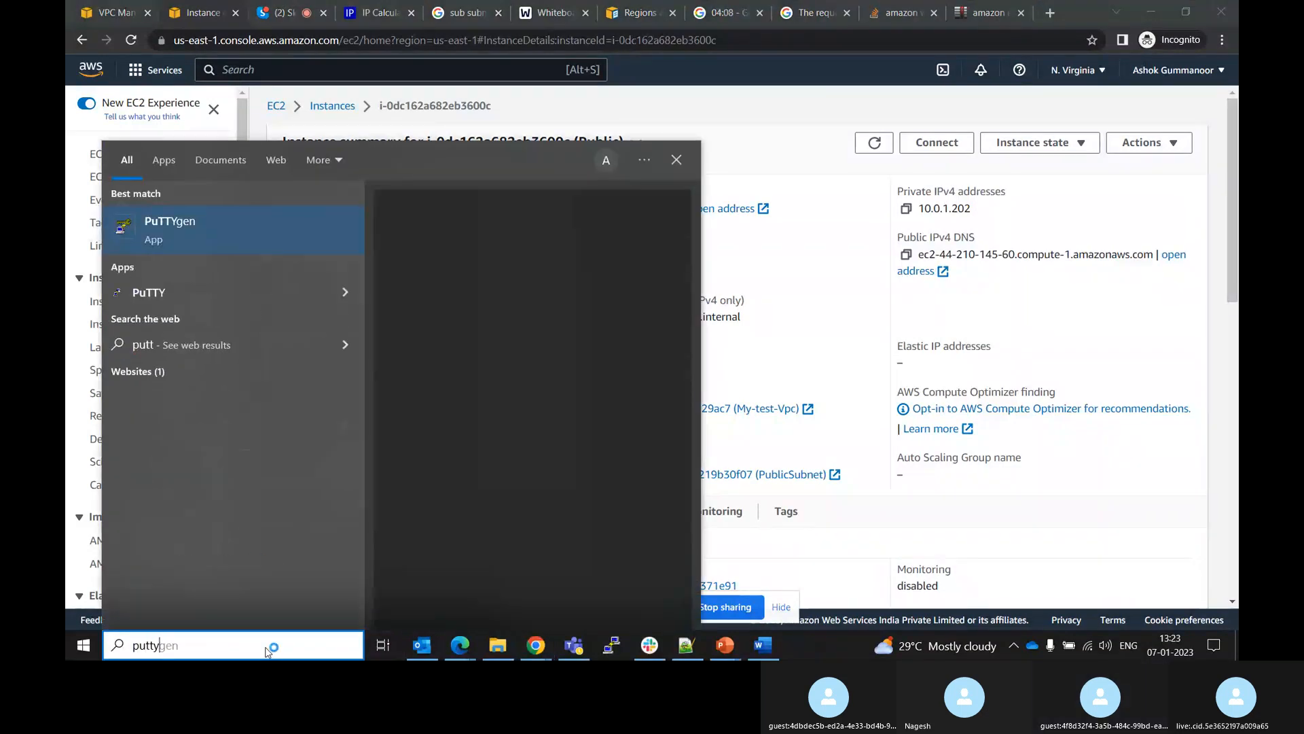
{"action": "left_click", "coordinate": [210, 231]}
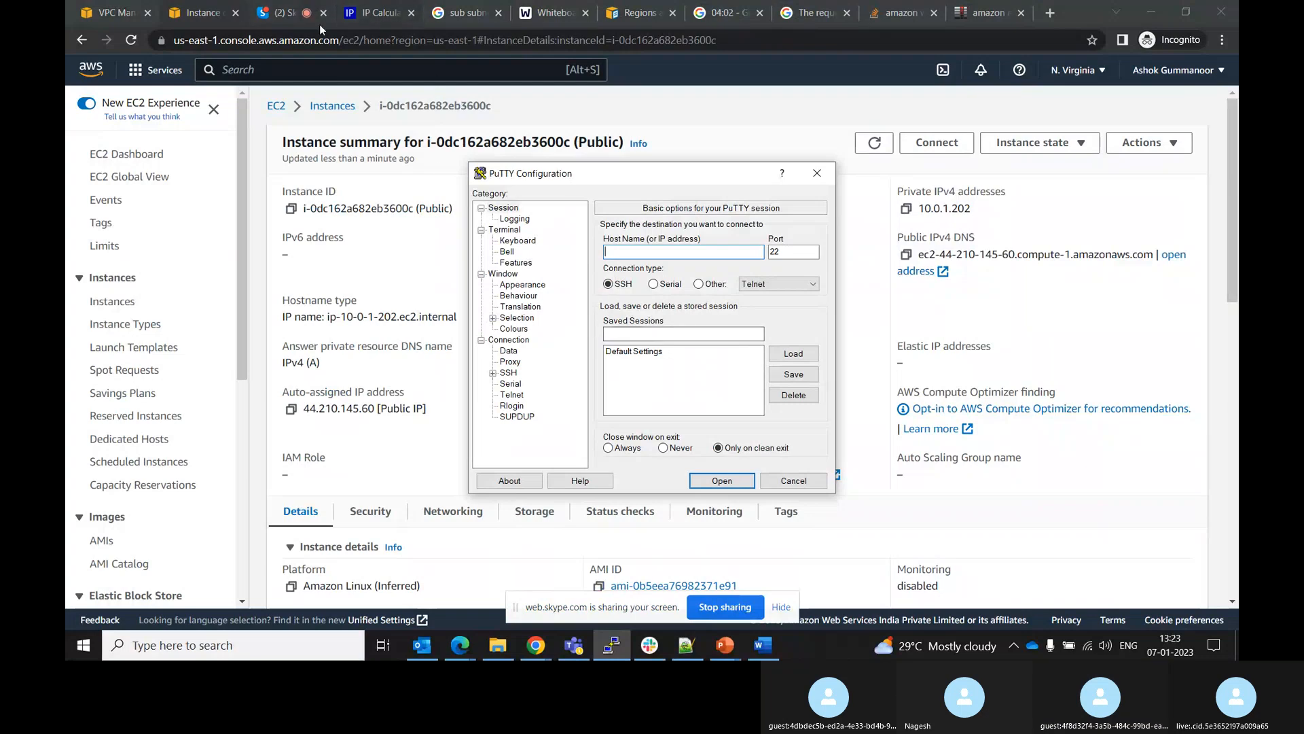
{"action": "left_click", "coordinate": [817, 173]}
{"action": "left_click", "coordinate": [257, 635]}
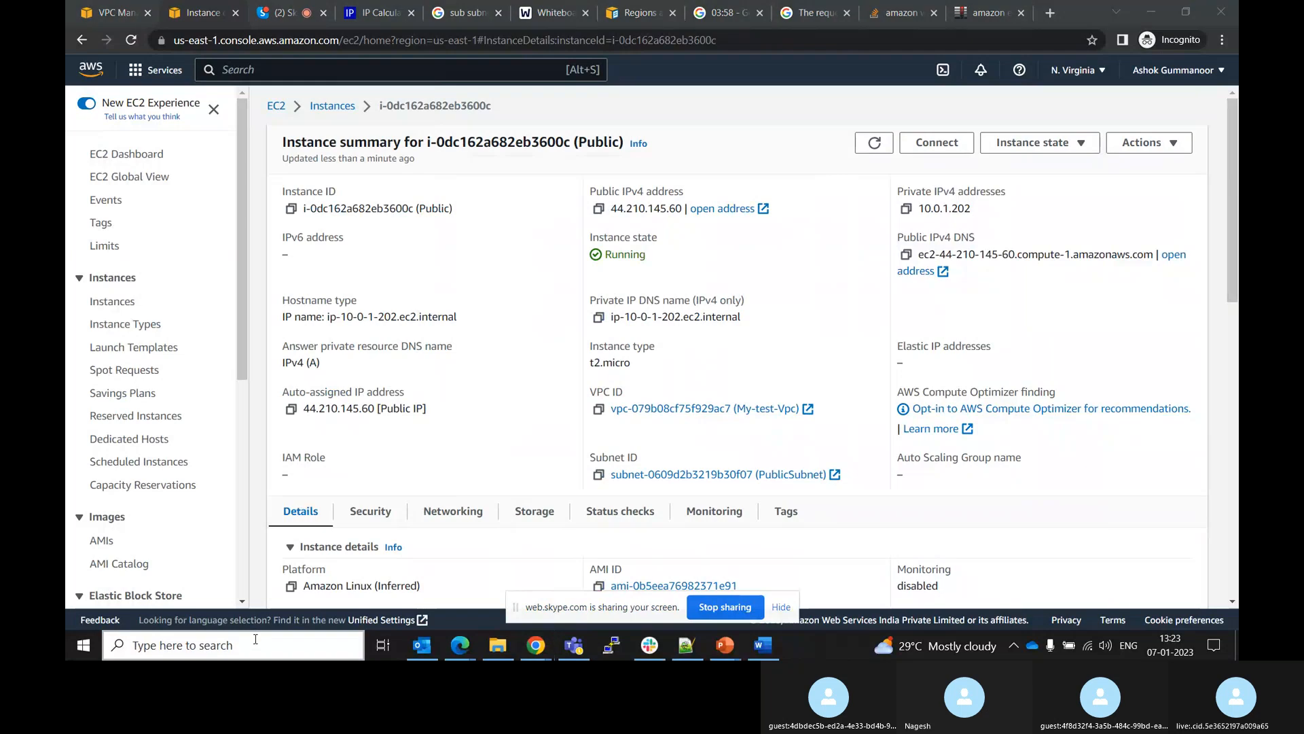
{"action": "type", "text": "put"}
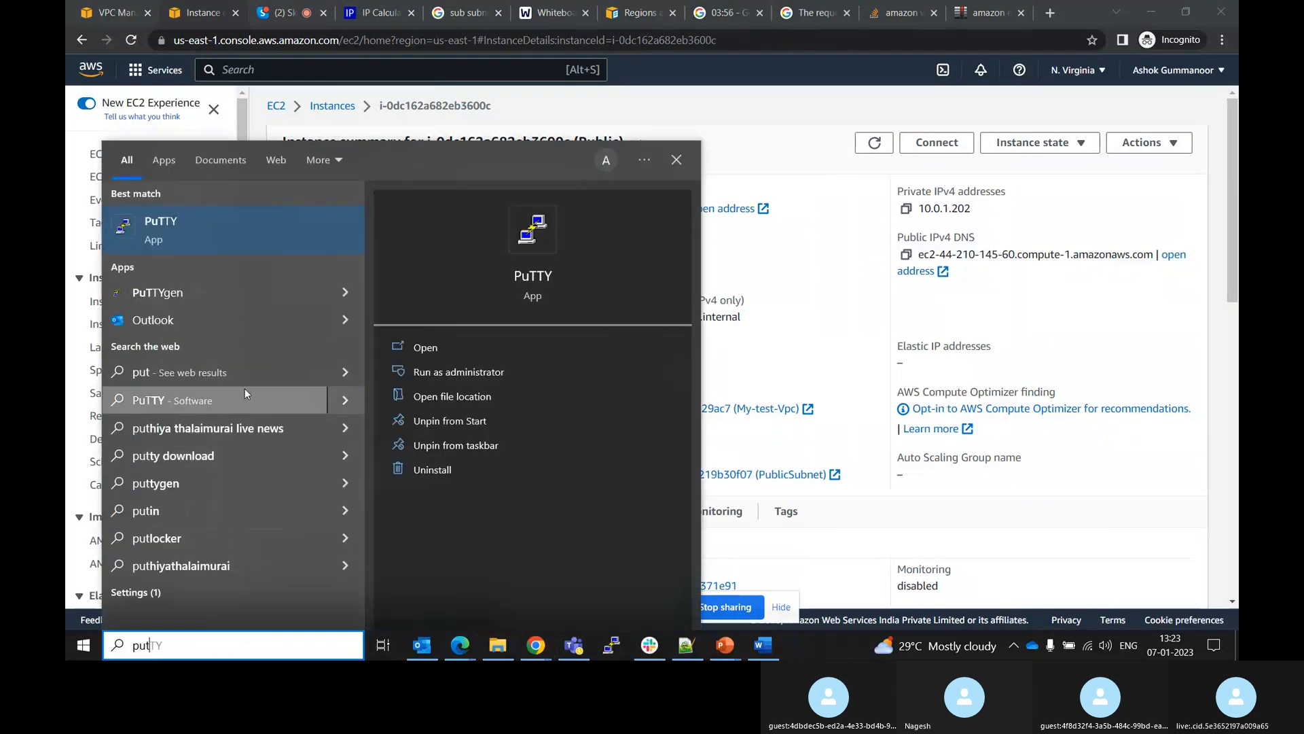
{"action": "left_click", "coordinate": [210, 296]}
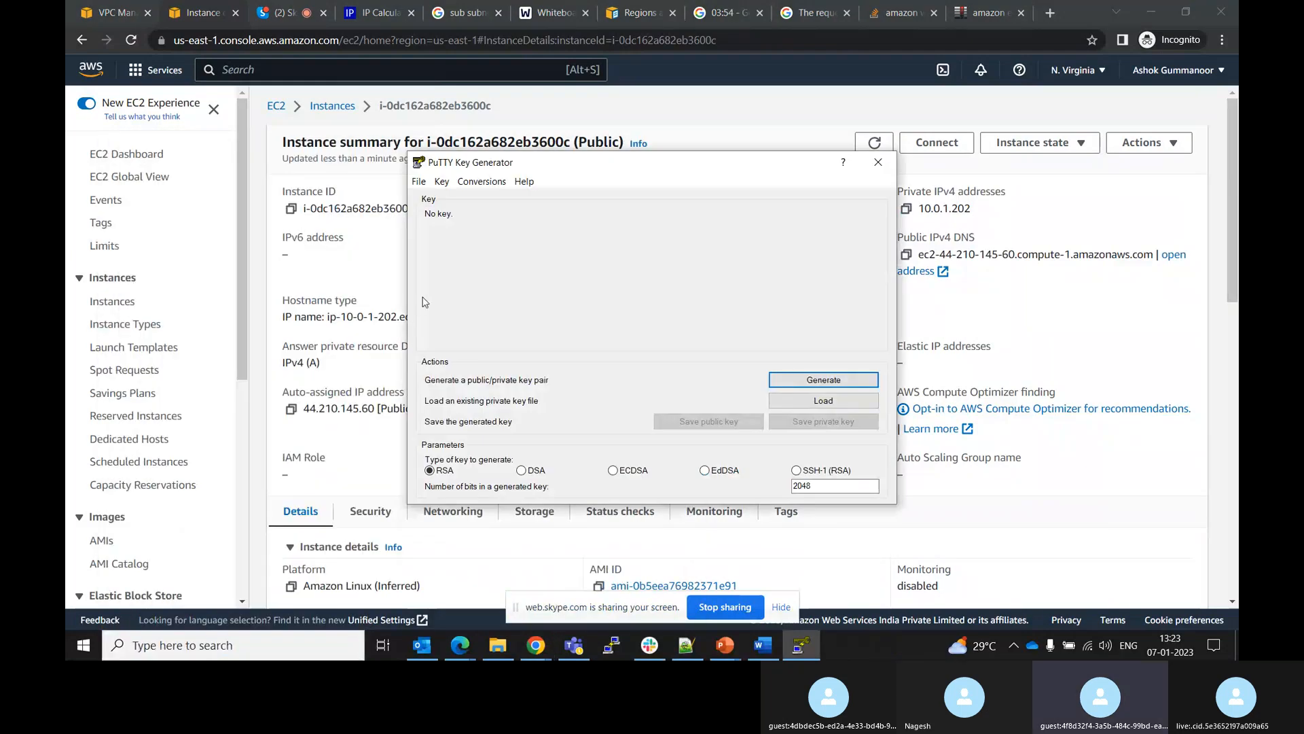
{"action": "left_click", "coordinate": [821, 383]}
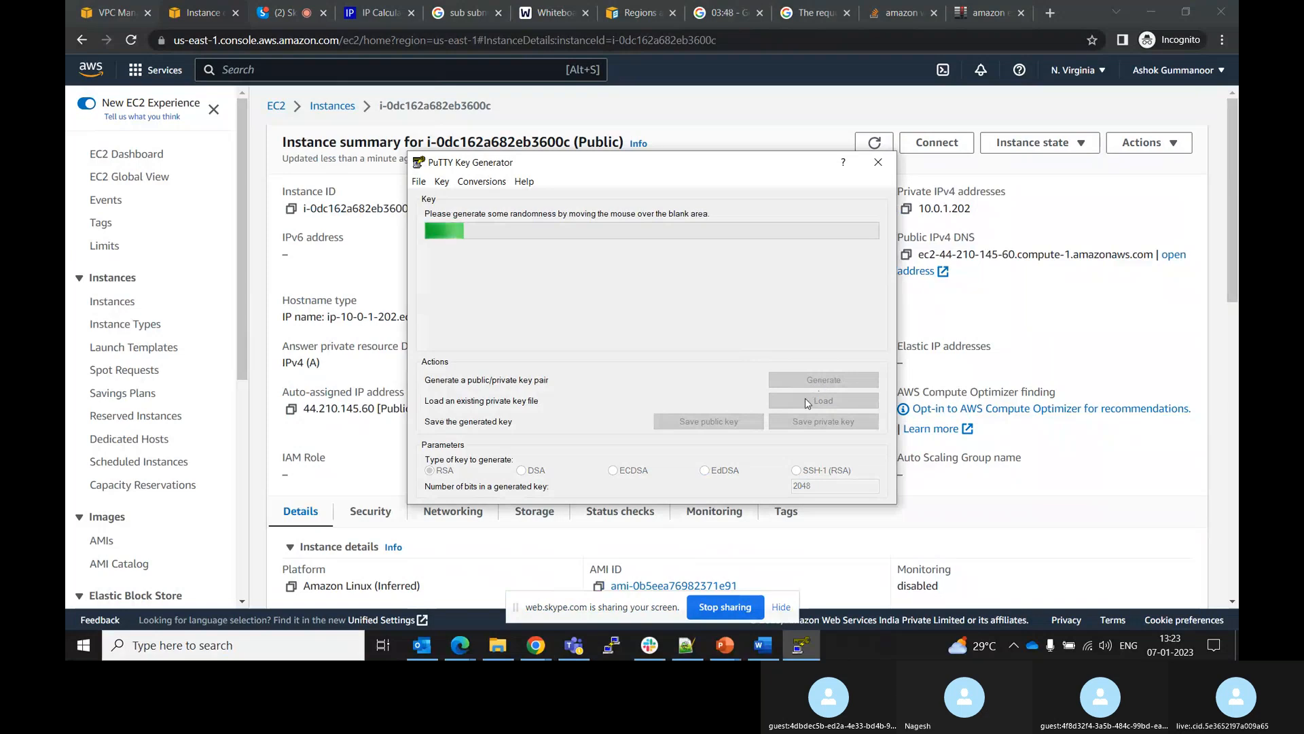
{"action": "left_click", "coordinate": [878, 162]}
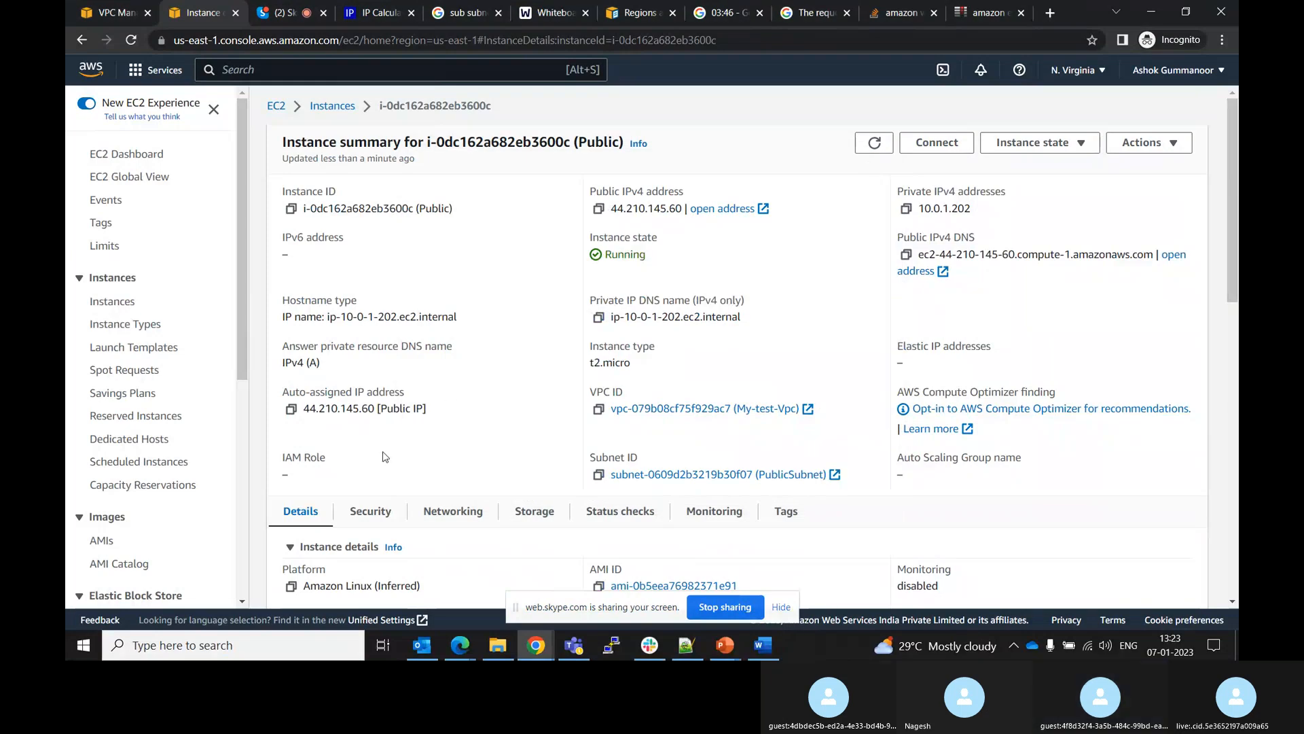
{"action": "left_click", "coordinate": [290, 649]}
{"action": "type", "text": "putt"}
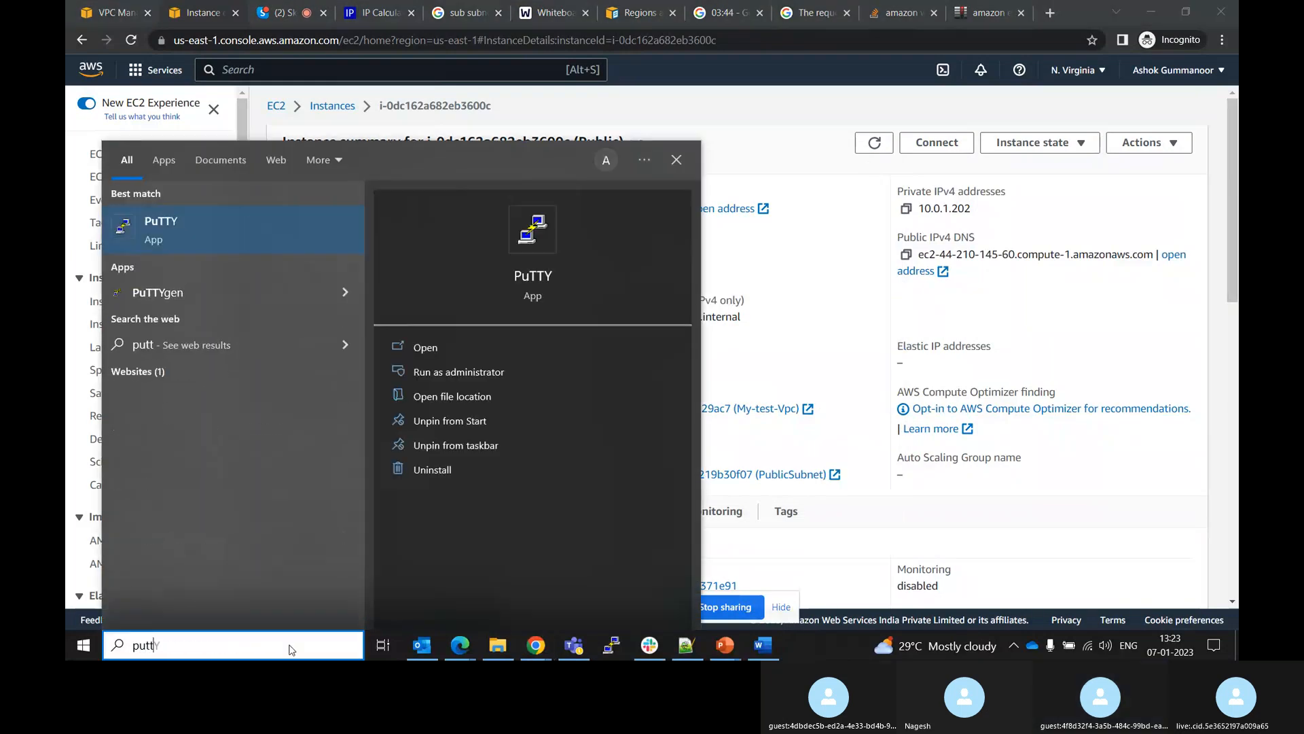
{"action": "left_click", "coordinate": [200, 291]}
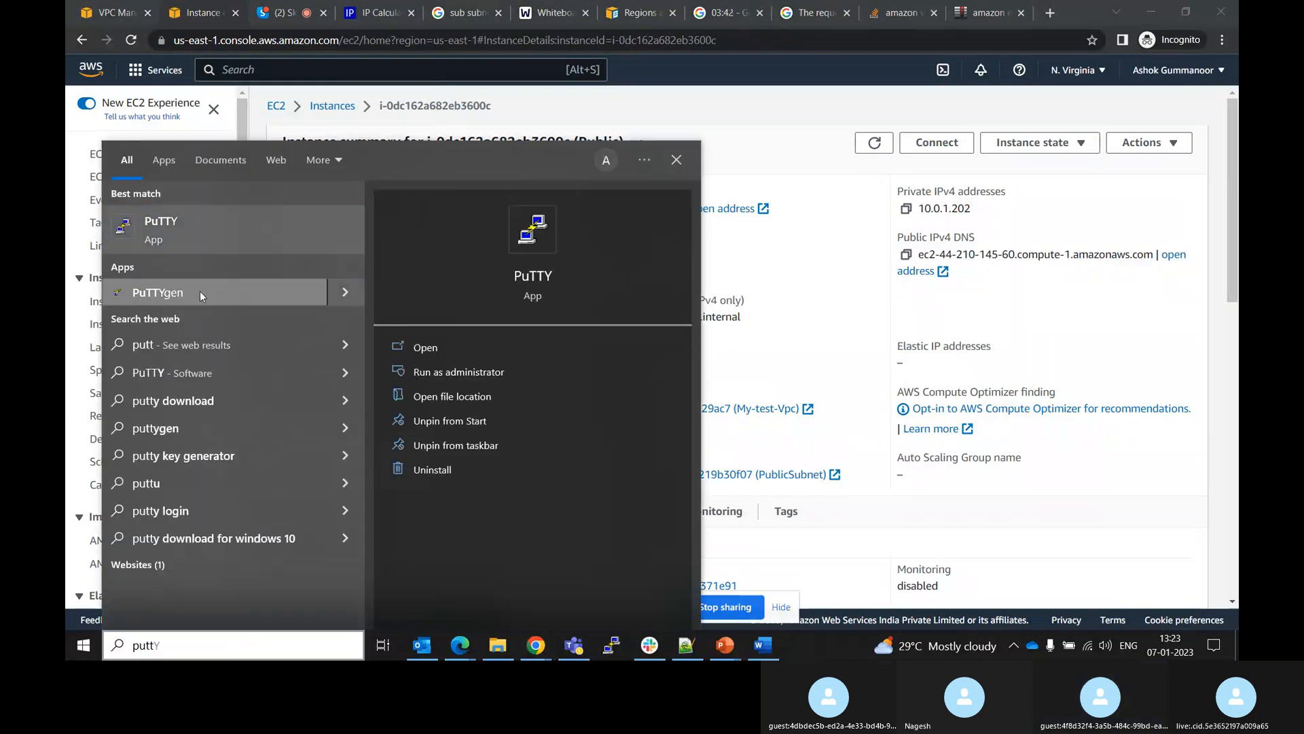
{"action": "left_click", "coordinate": [831, 402]}
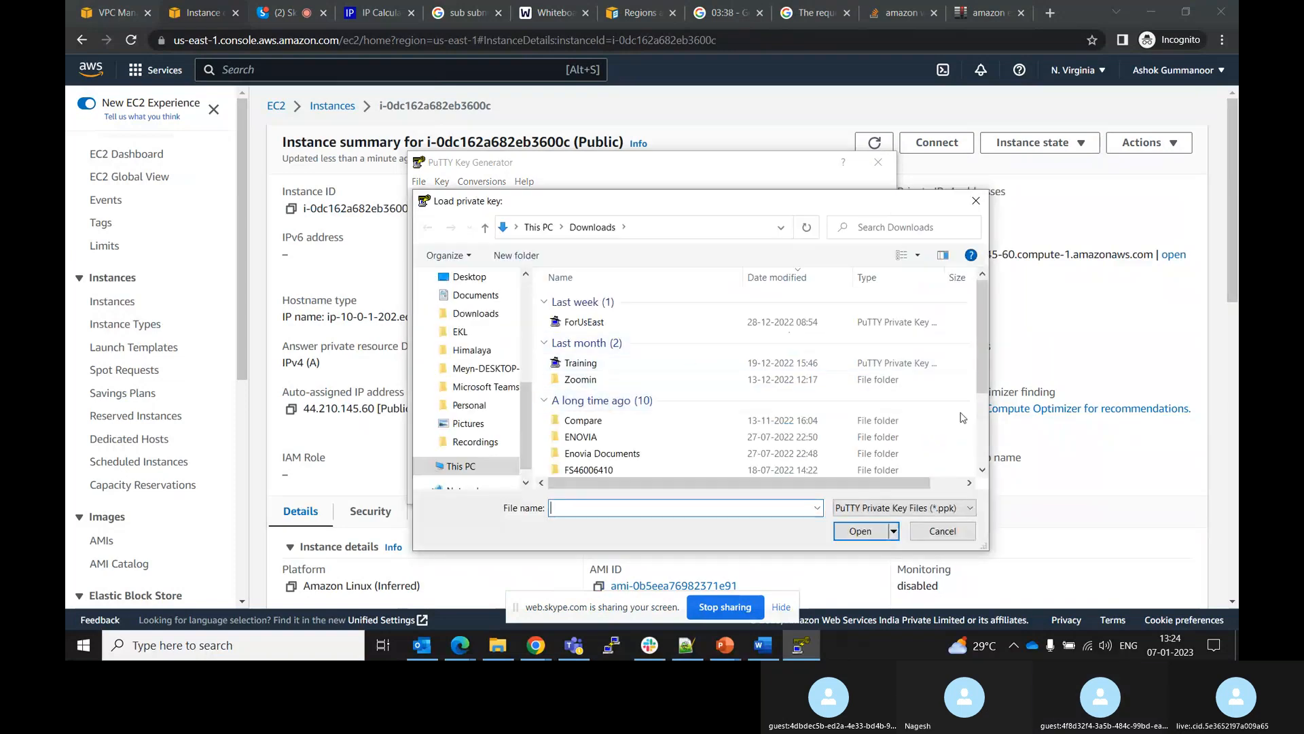
{"action": "left_click", "coordinate": [942, 530]}
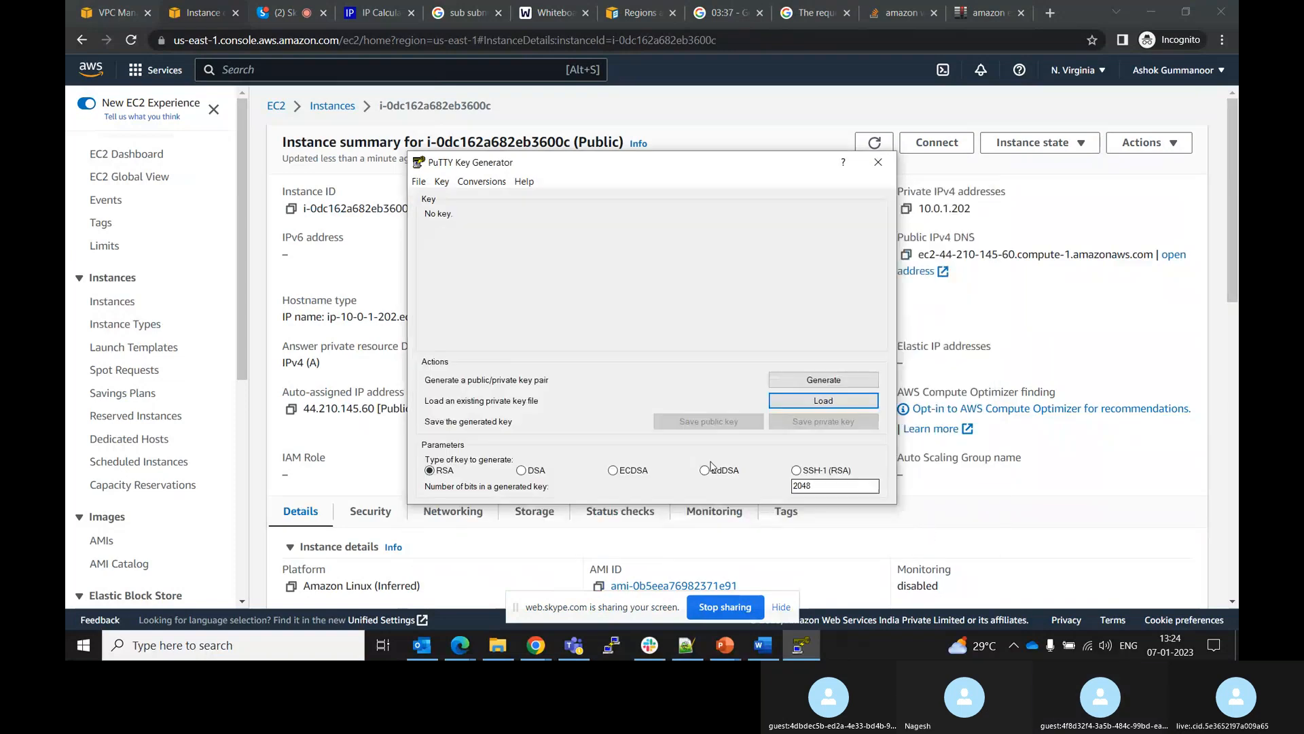
{"action": "left_click", "coordinate": [807, 387]}
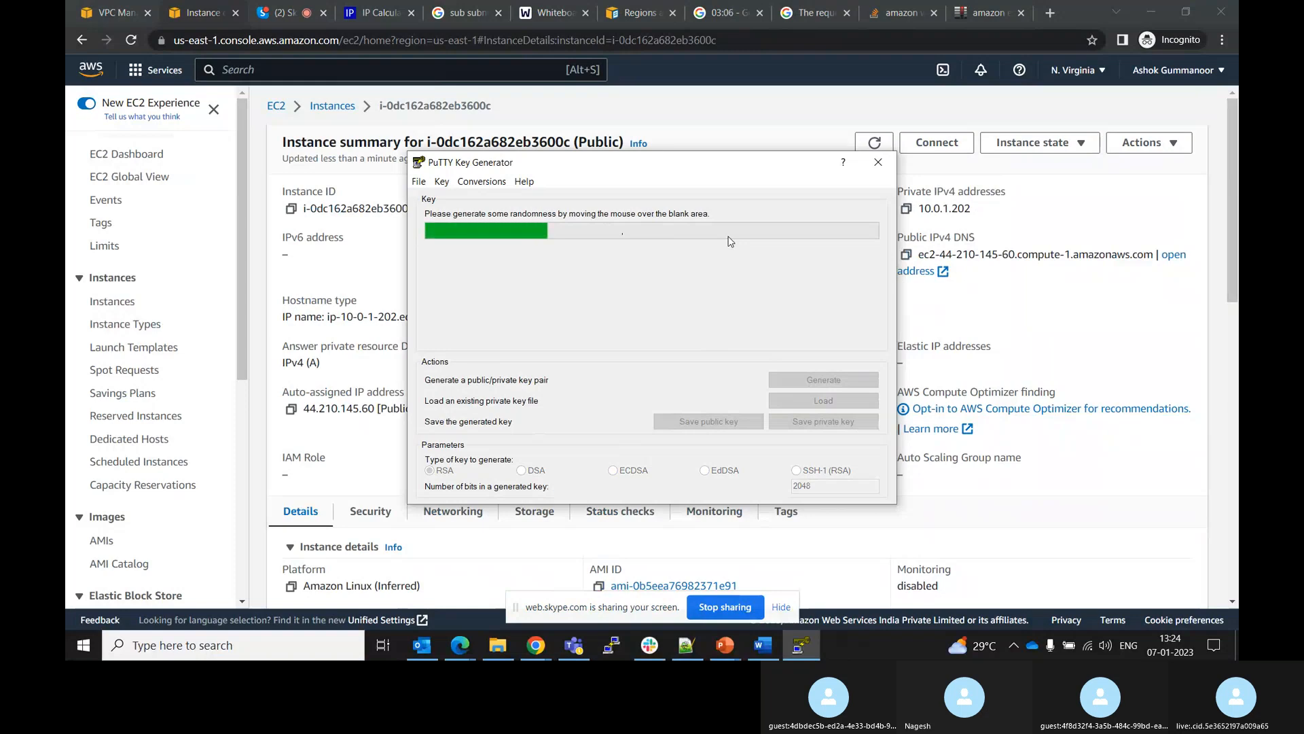
{"action": "left_click", "coordinate": [887, 160]}
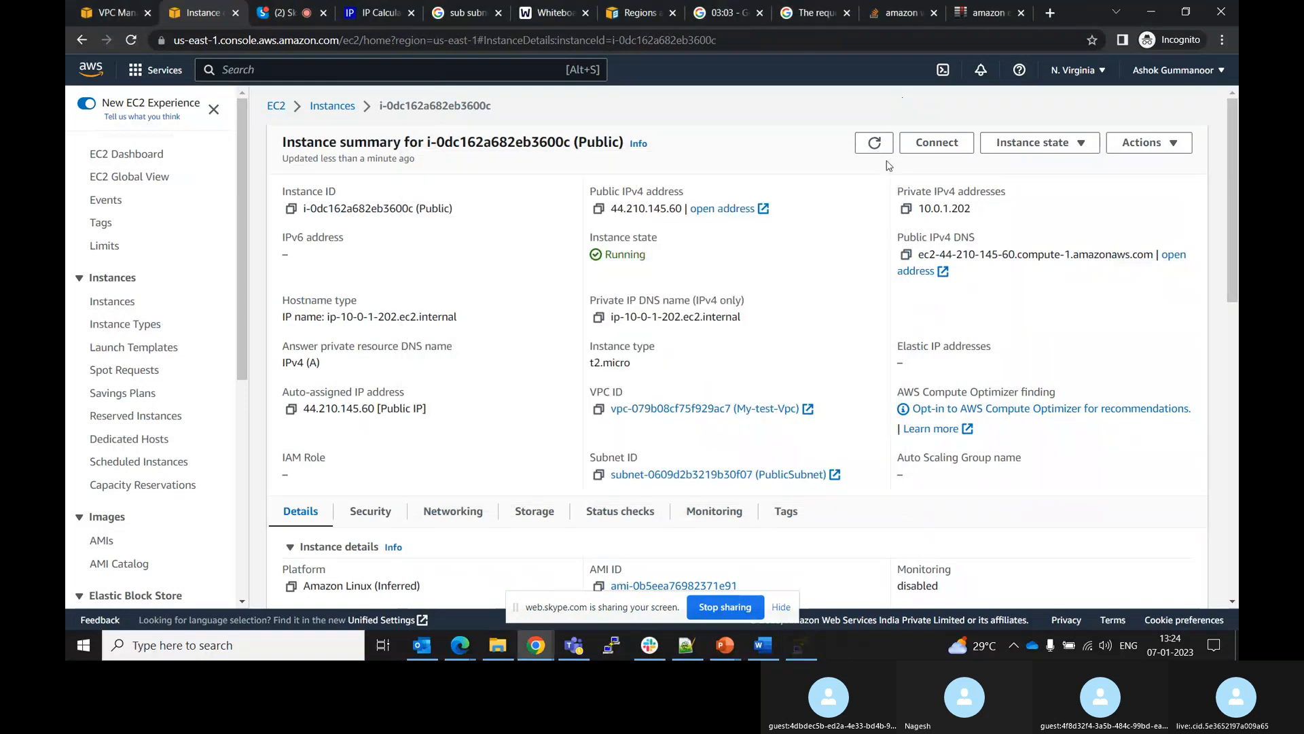
Open PuTTYgen and load the Demo.pem private key from Downloads, showing all file types
{"action": "left_click", "coordinate": [217, 647]}
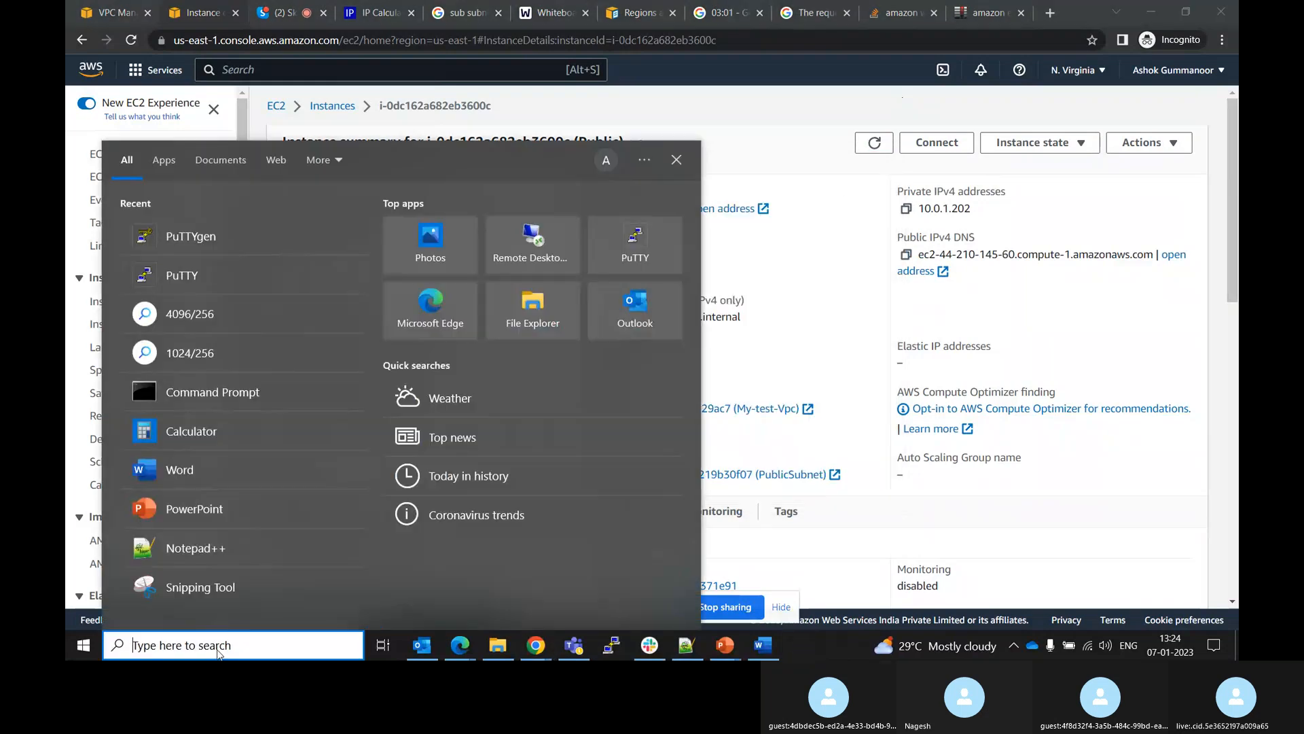
{"action": "left_click", "coordinate": [168, 241]}
{"action": "left_click", "coordinate": [832, 400]}
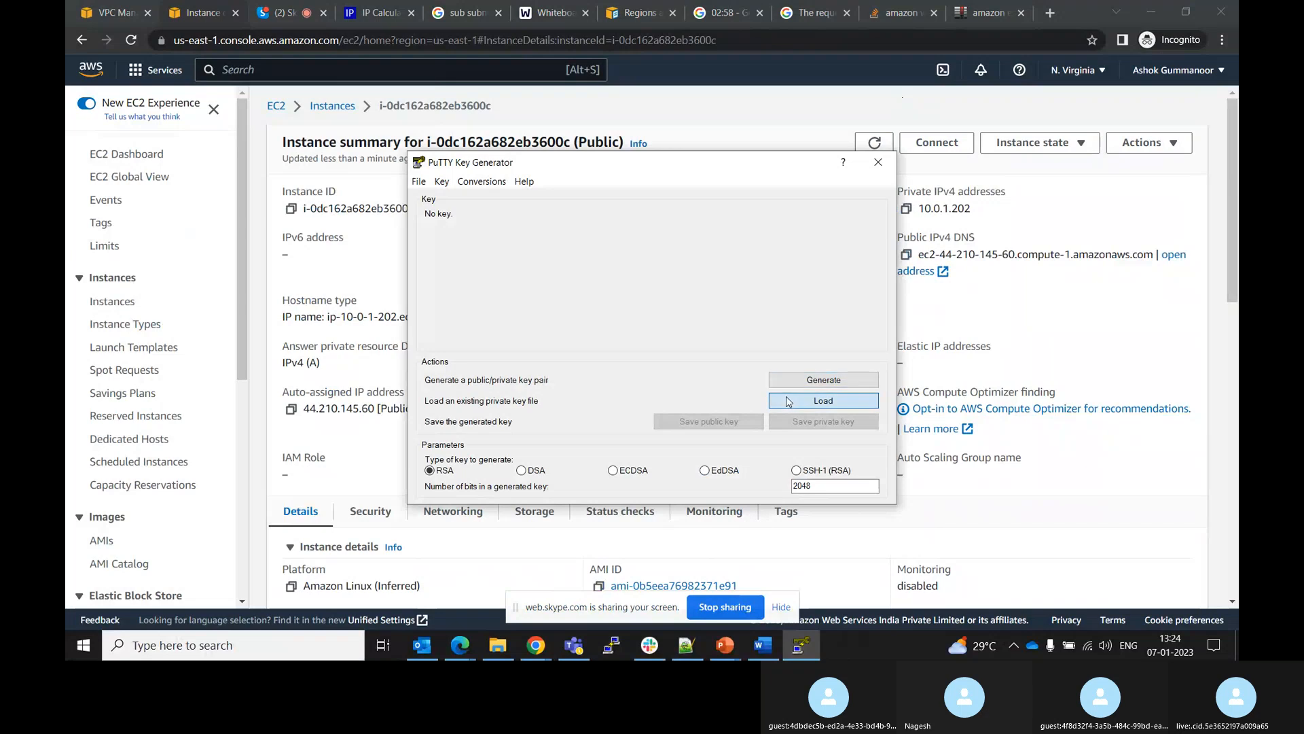
{"action": "left_click", "coordinate": [883, 508]}
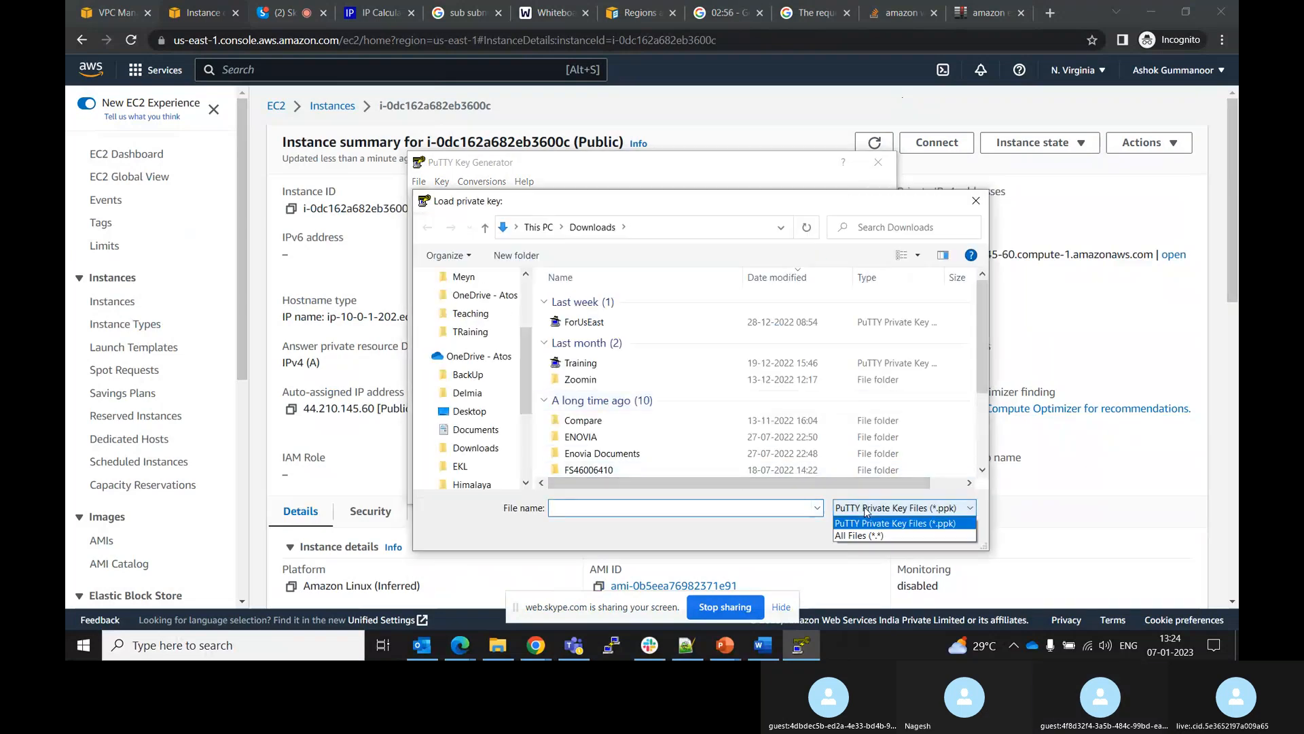
{"action": "left_click", "coordinate": [857, 536]}
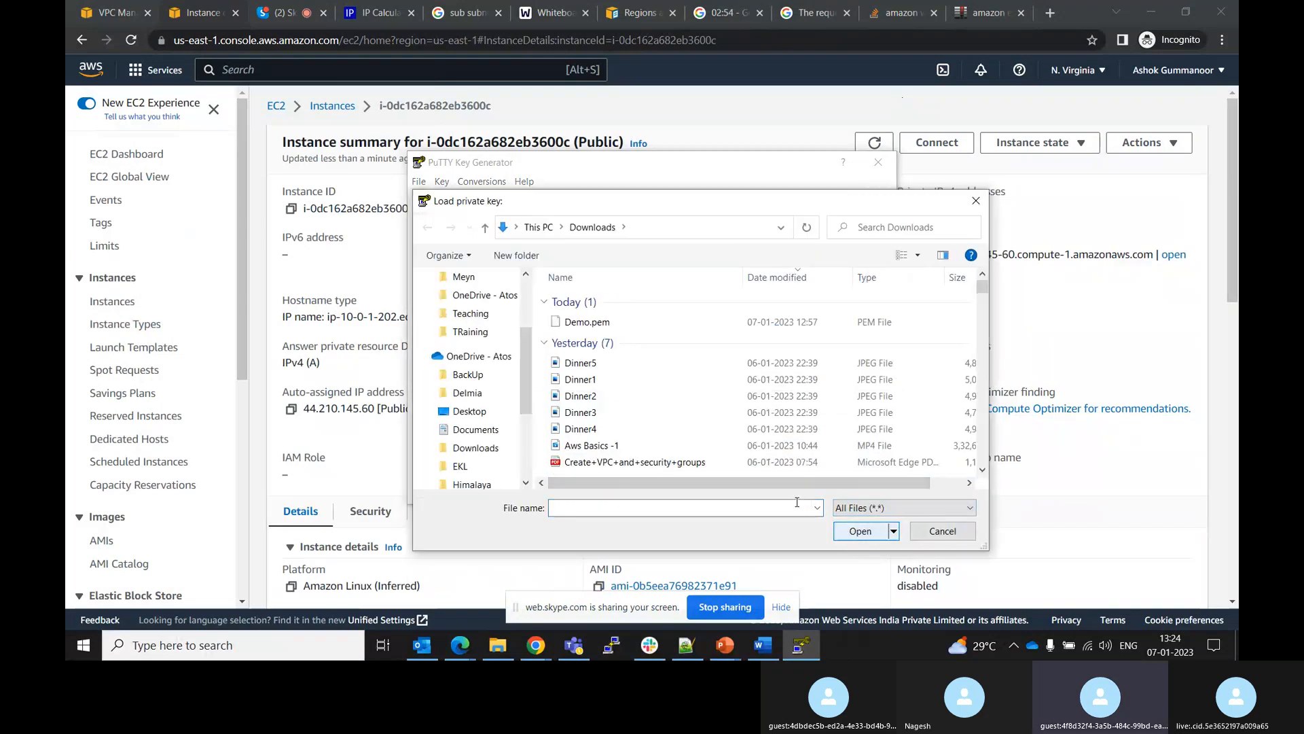
{"action": "left_click", "coordinate": [607, 323]}
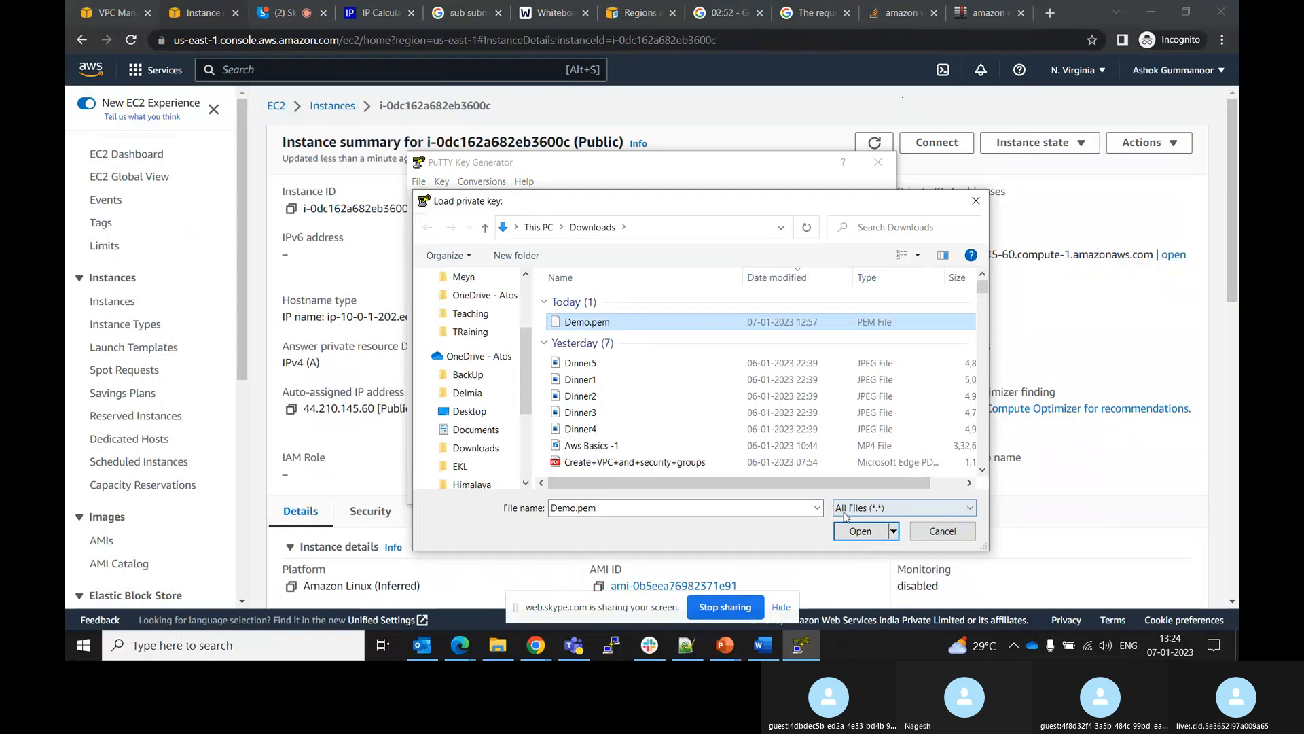
{"action": "left_click", "coordinate": [860, 531]}
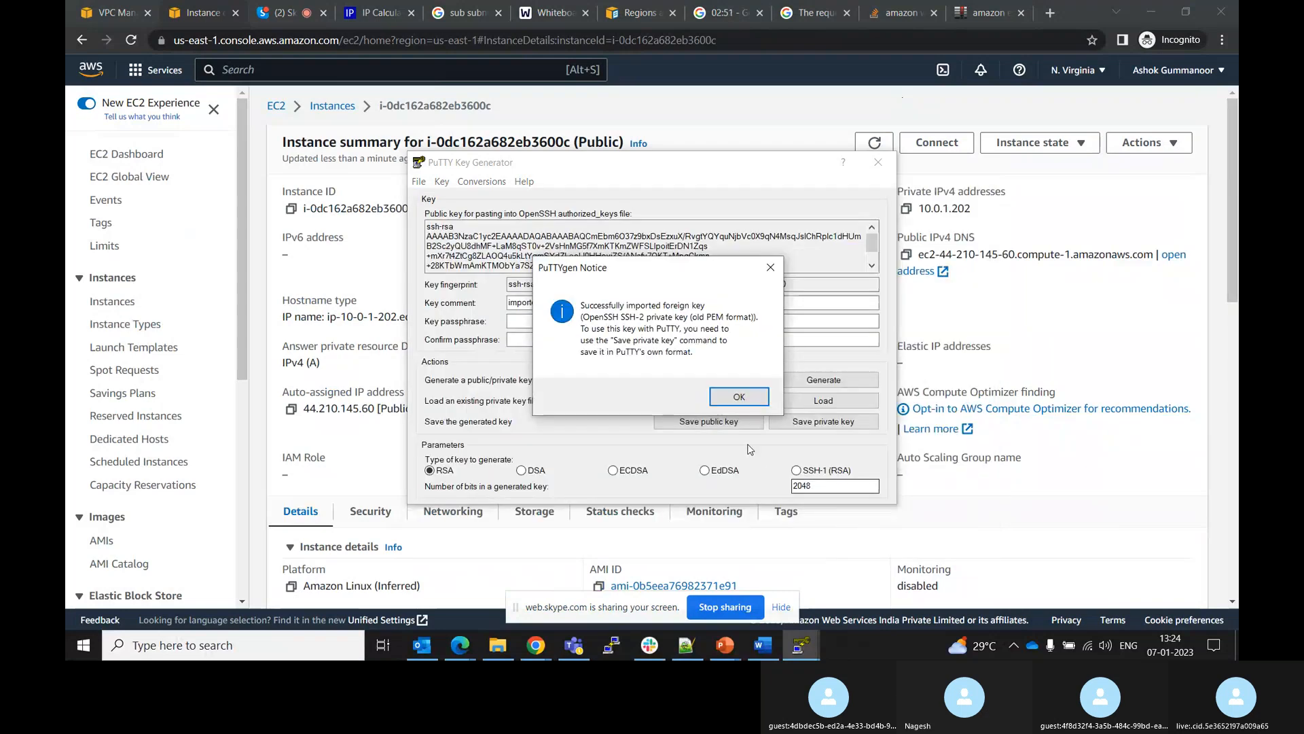
{"action": "left_click", "coordinate": [735, 397]}
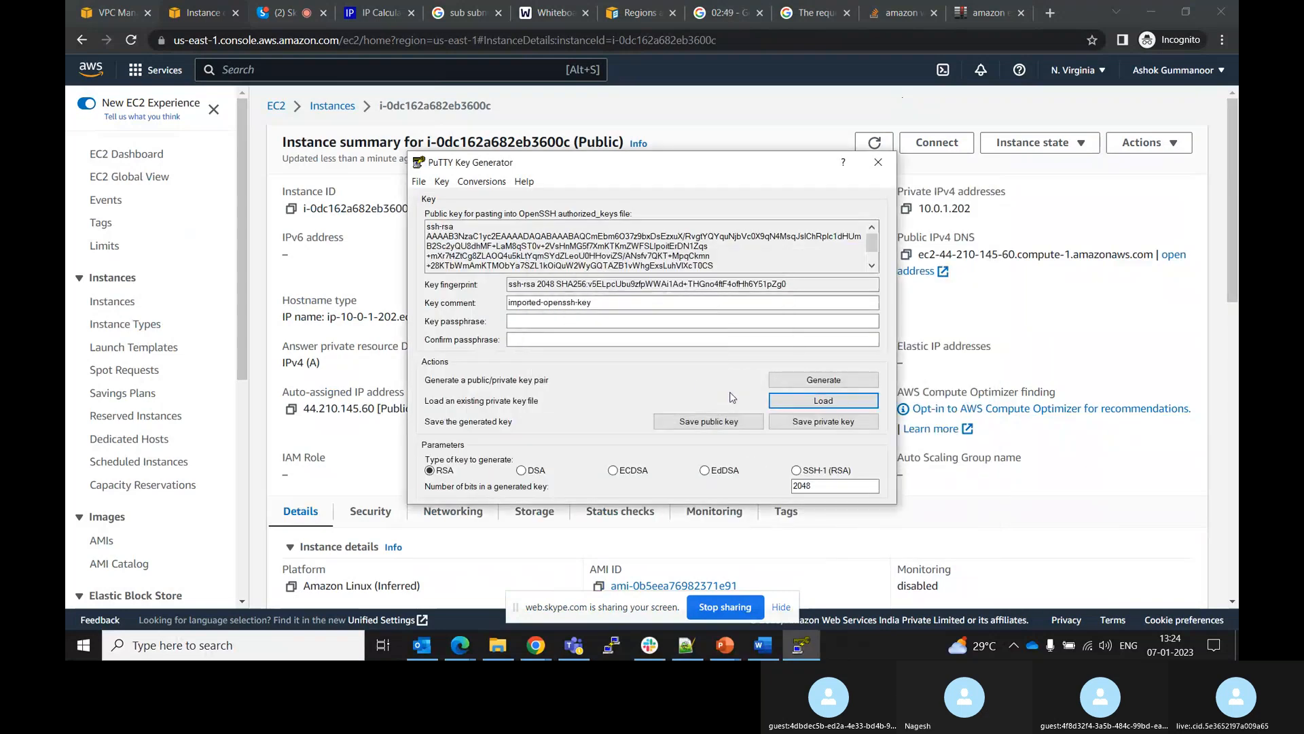
Save the loaded key without a passphrase as a PuTTY private key named Demo
{"action": "left_click", "coordinate": [510, 319]}
{"action": "left_click", "coordinate": [519, 340]}
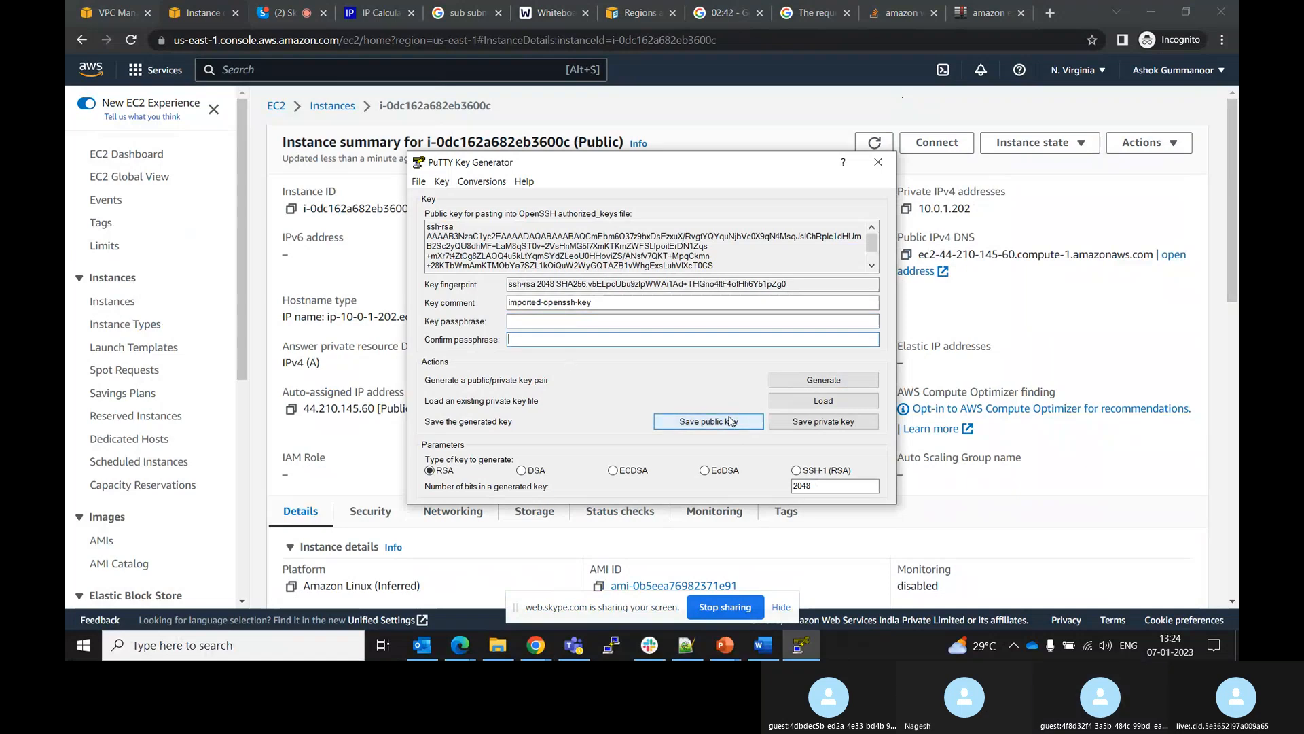
{"action": "left_click", "coordinate": [805, 423]}
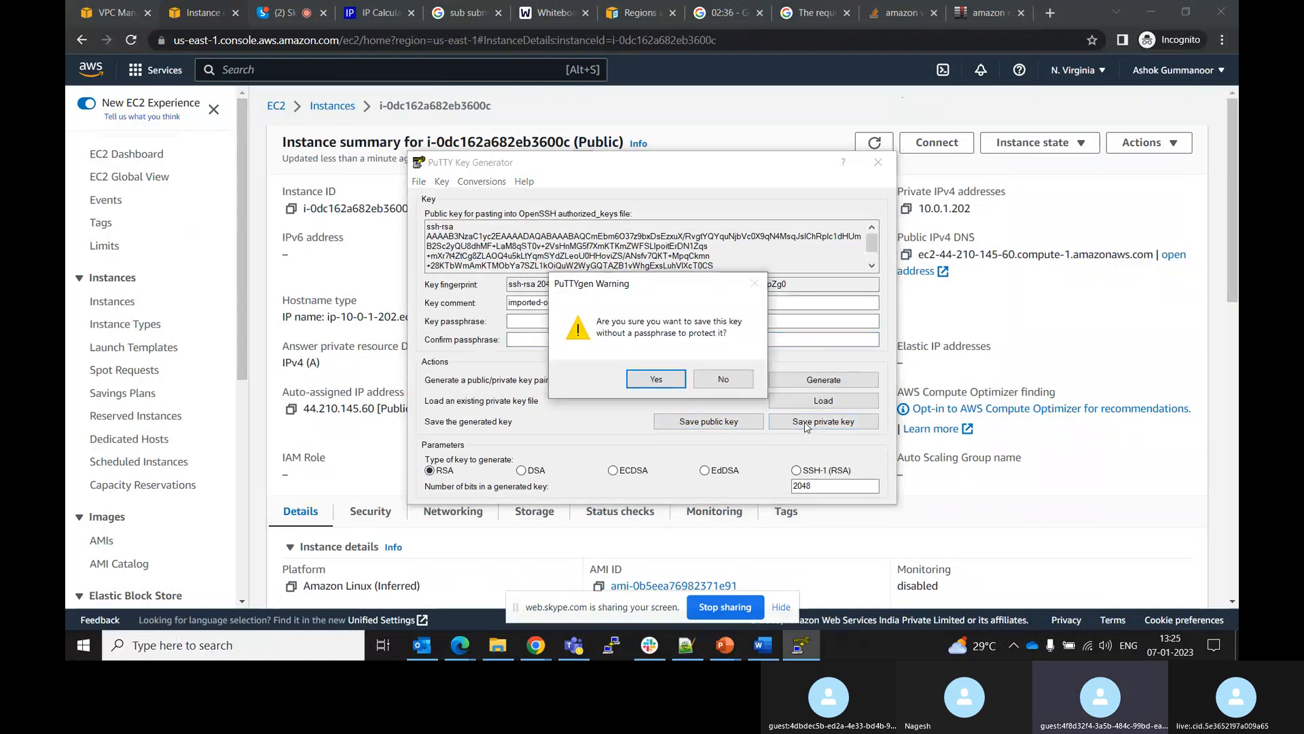
{"action": "left_click", "coordinate": [654, 381]}
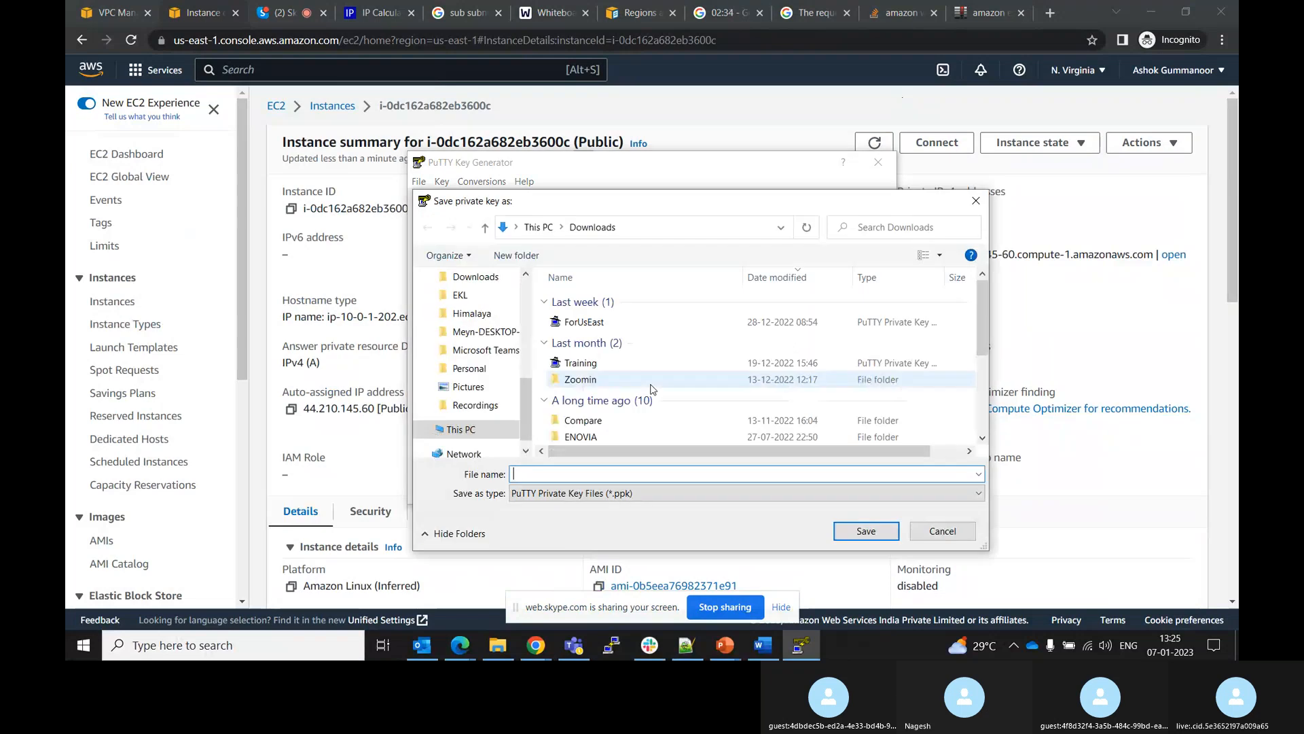
{"action": "type", "text": "Demo"}
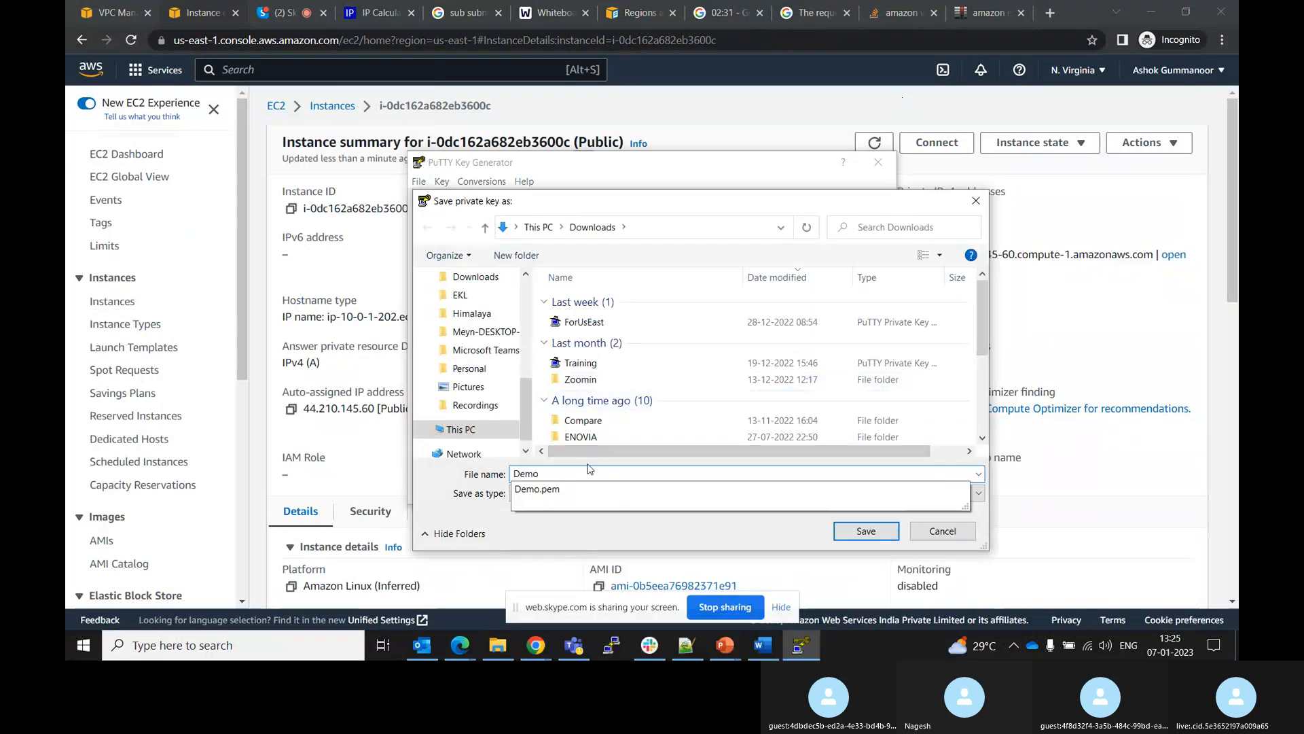
{"action": "left_click", "coordinate": [852, 533]}
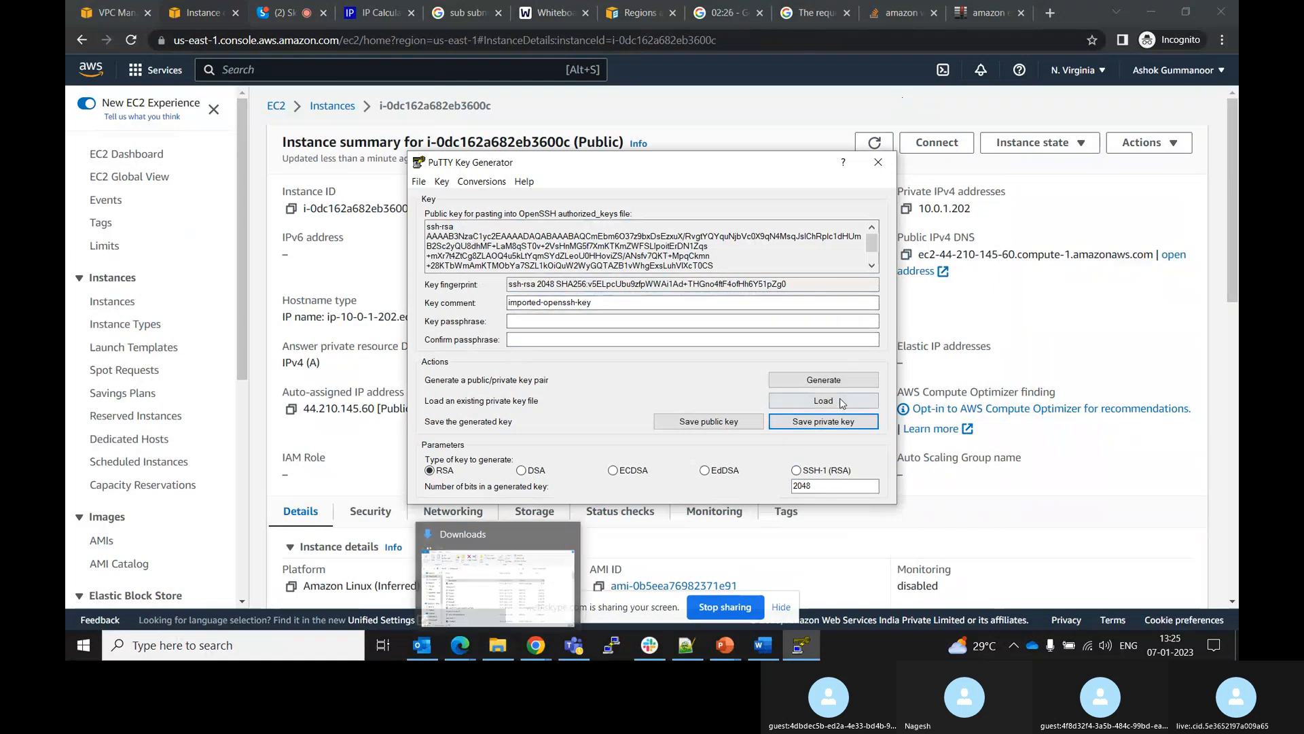
Check the Downloads folder for the saved Demo key file
{"action": "left_click", "coordinate": [489, 656]}
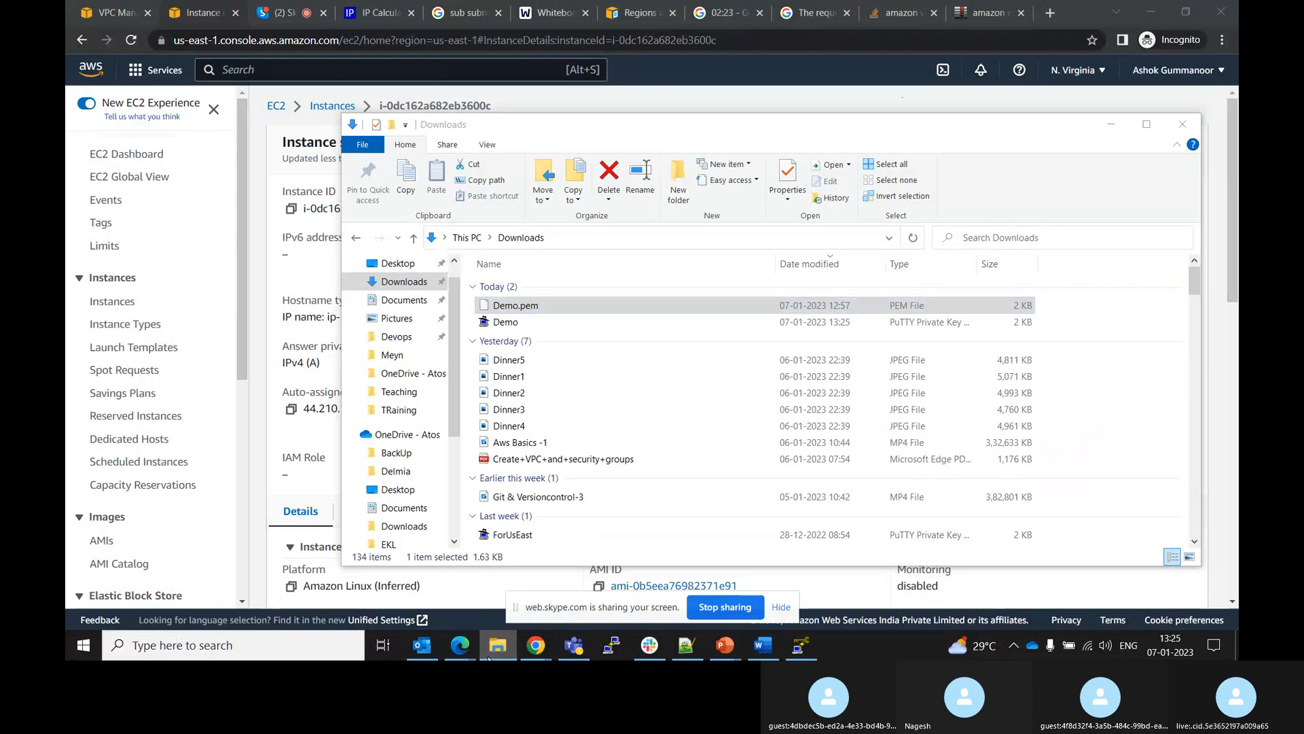
{"action": "left_click", "coordinate": [489, 657]}
{"action": "left_click", "coordinate": [894, 148]}
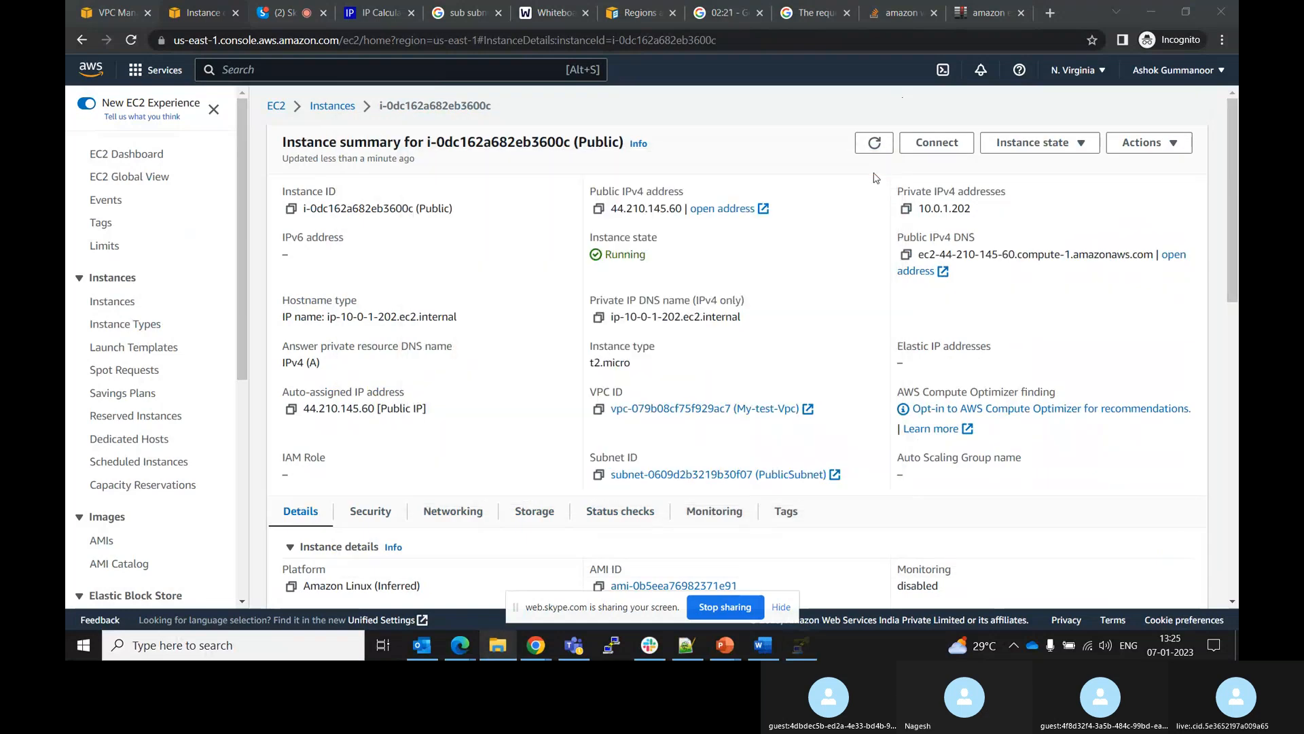
Switch to the Skype call tab and unmute the microphone
{"action": "left_click", "coordinate": [726, 13]}
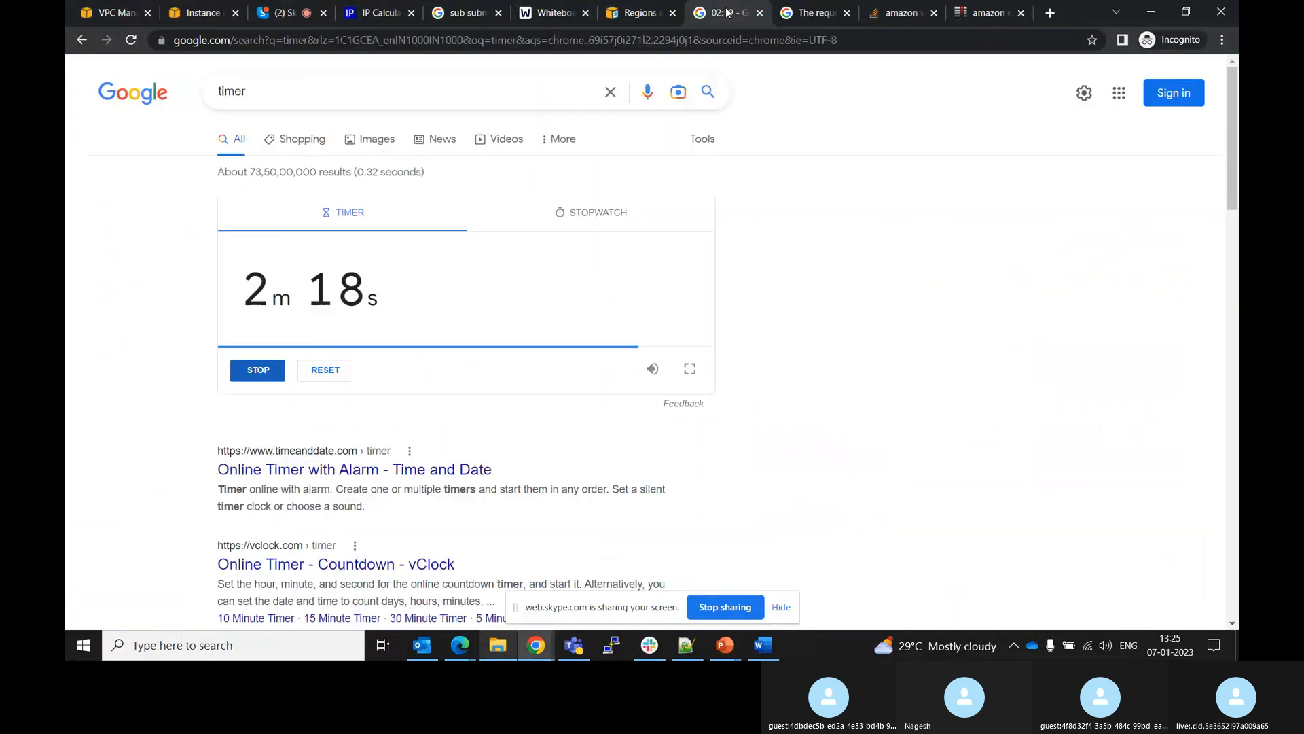
{"action": "left_click", "coordinate": [275, 8]}
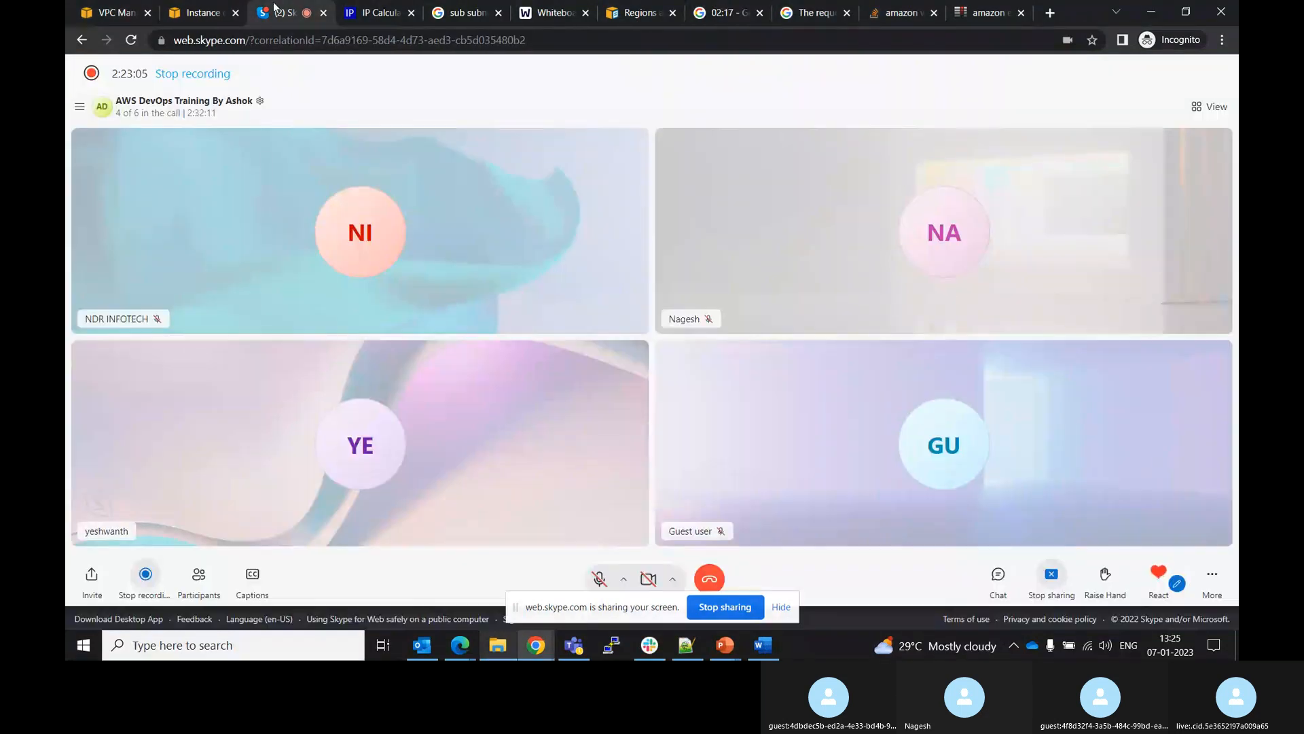
{"action": "left_click", "coordinate": [599, 579]}
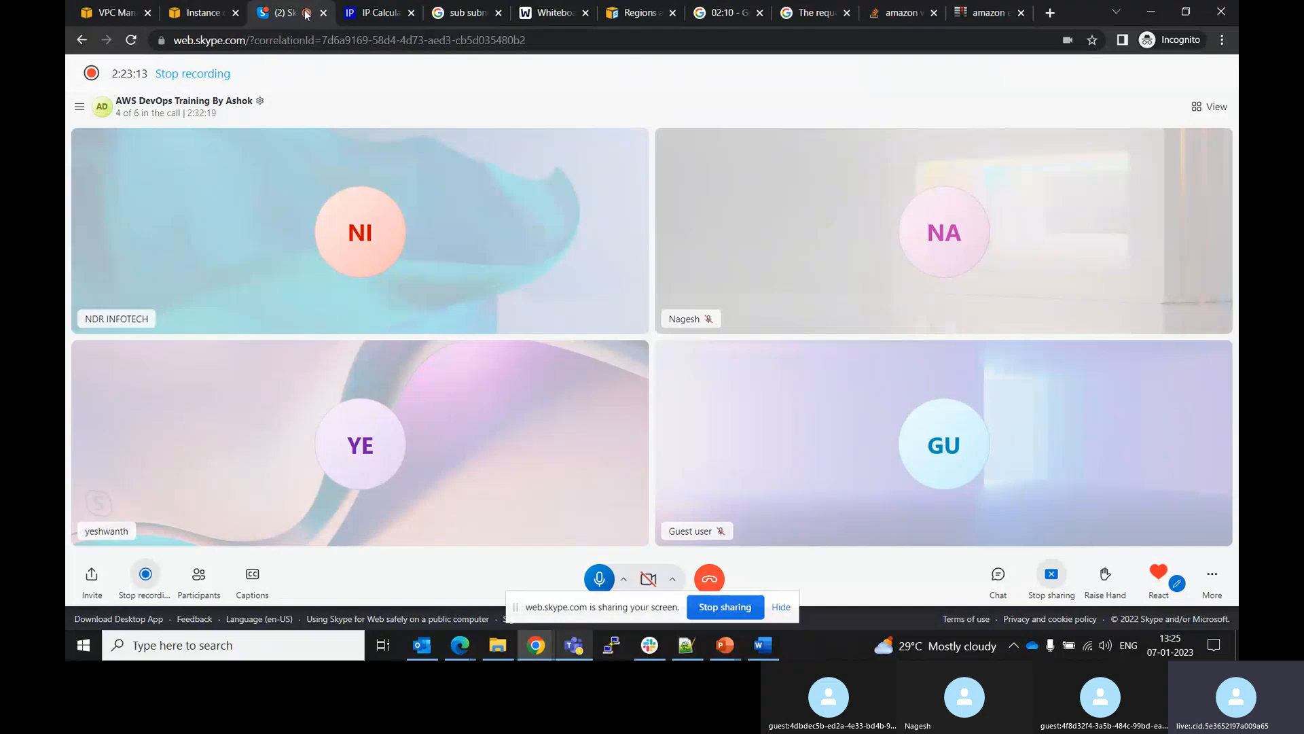
Return to the VPC console, dismiss the Reachability Analyzer notice and open the Your VPCs list
{"action": "left_click", "coordinate": [83, 8]}
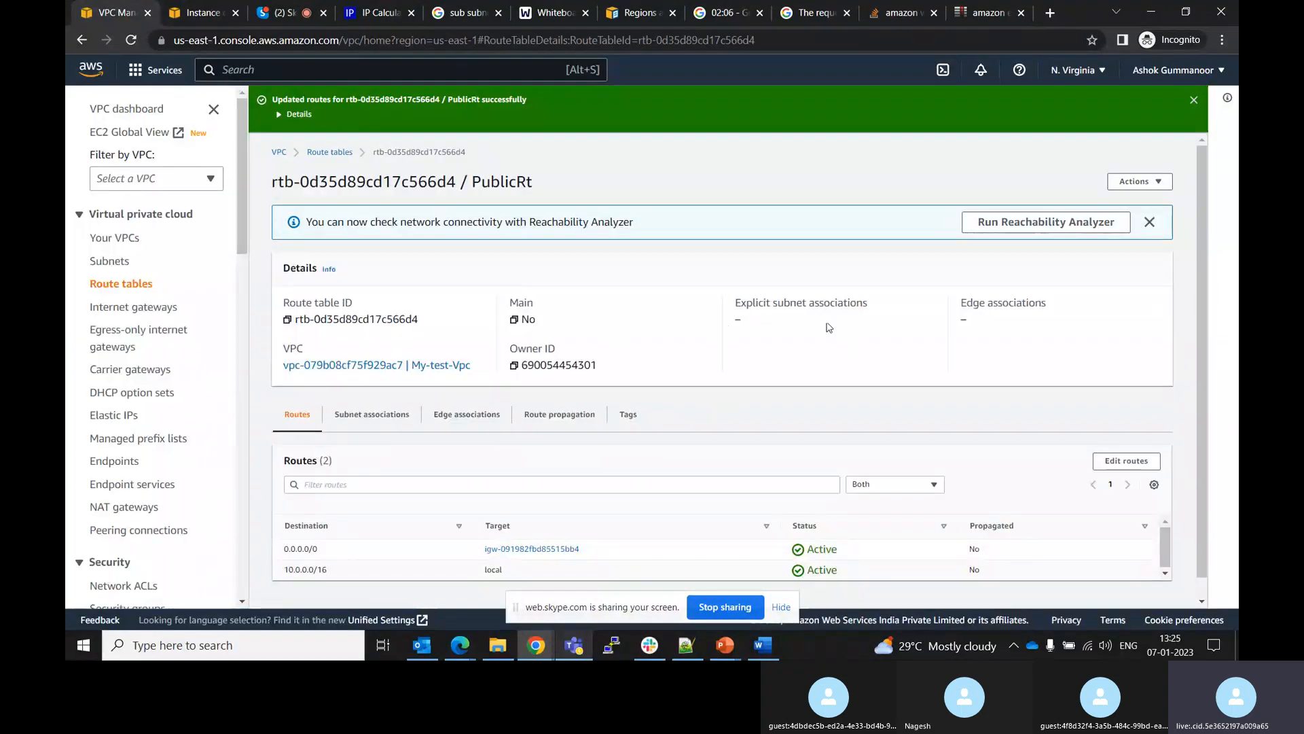
{"action": "left_click", "coordinate": [1149, 222]}
{"action": "left_click", "coordinate": [119, 239]}
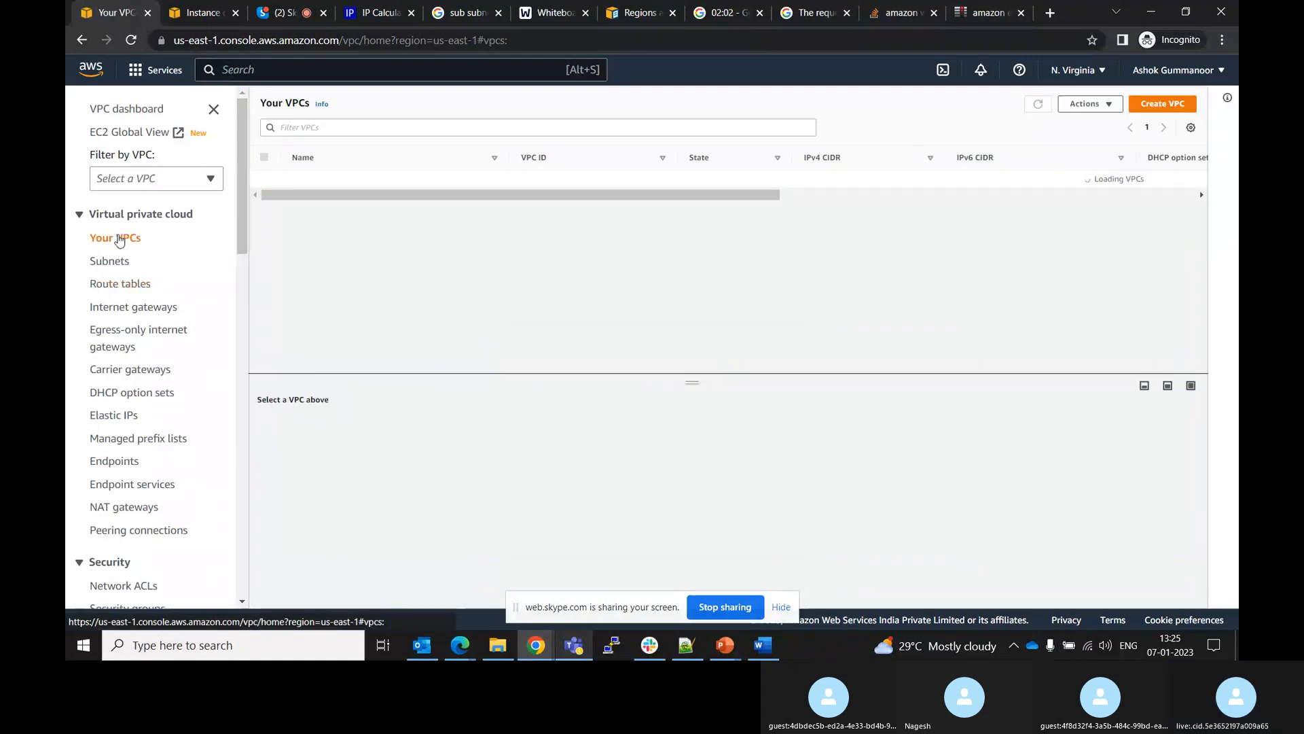
Open the My-test-Vpc details and review its tenancy setting and available VPC actions
{"action": "left_click", "coordinate": [548, 183]}
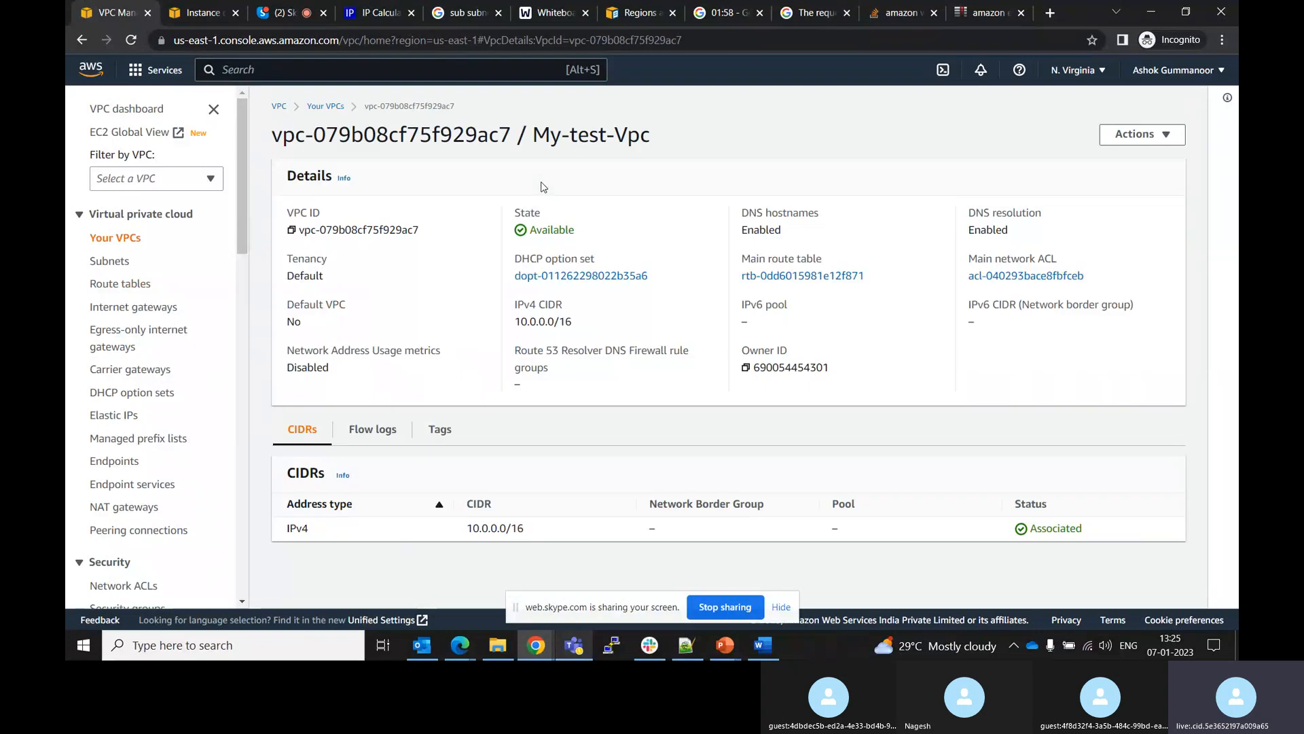
{"action": "double_click", "coordinate": [311, 274]}
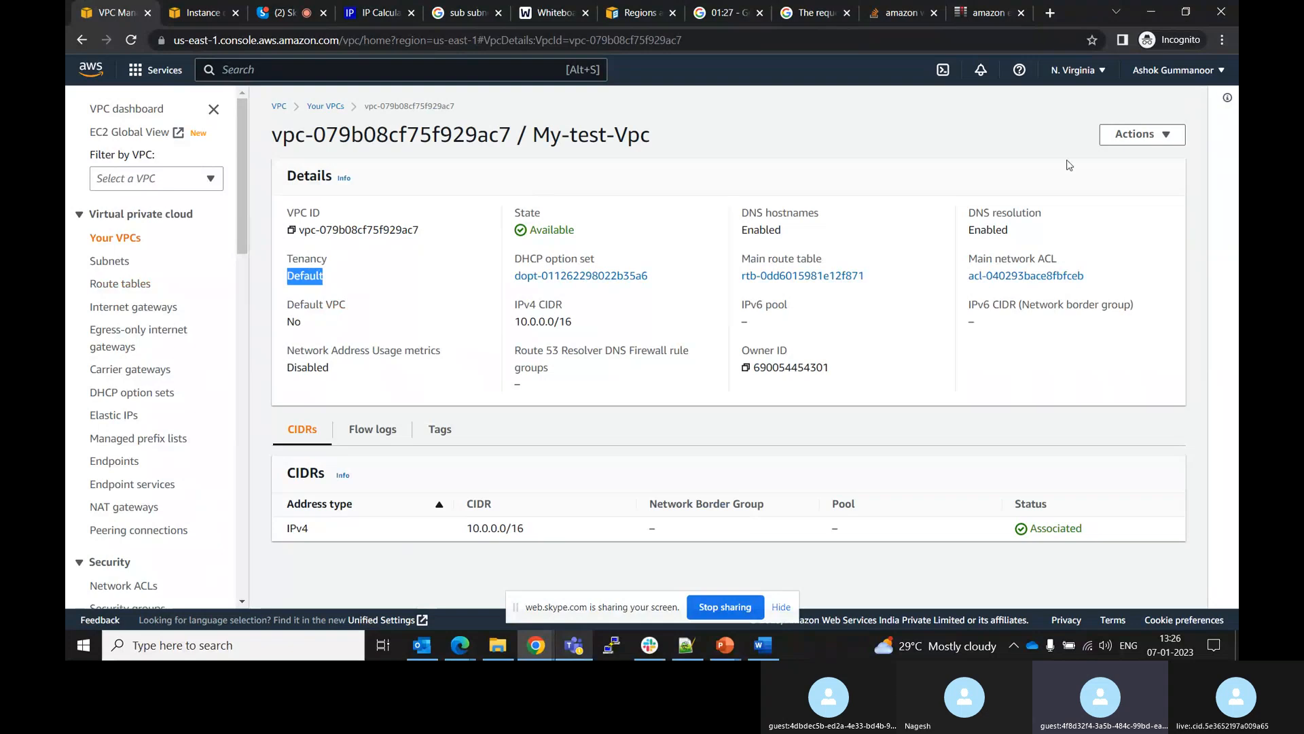
{"action": "left_click", "coordinate": [1163, 135]}
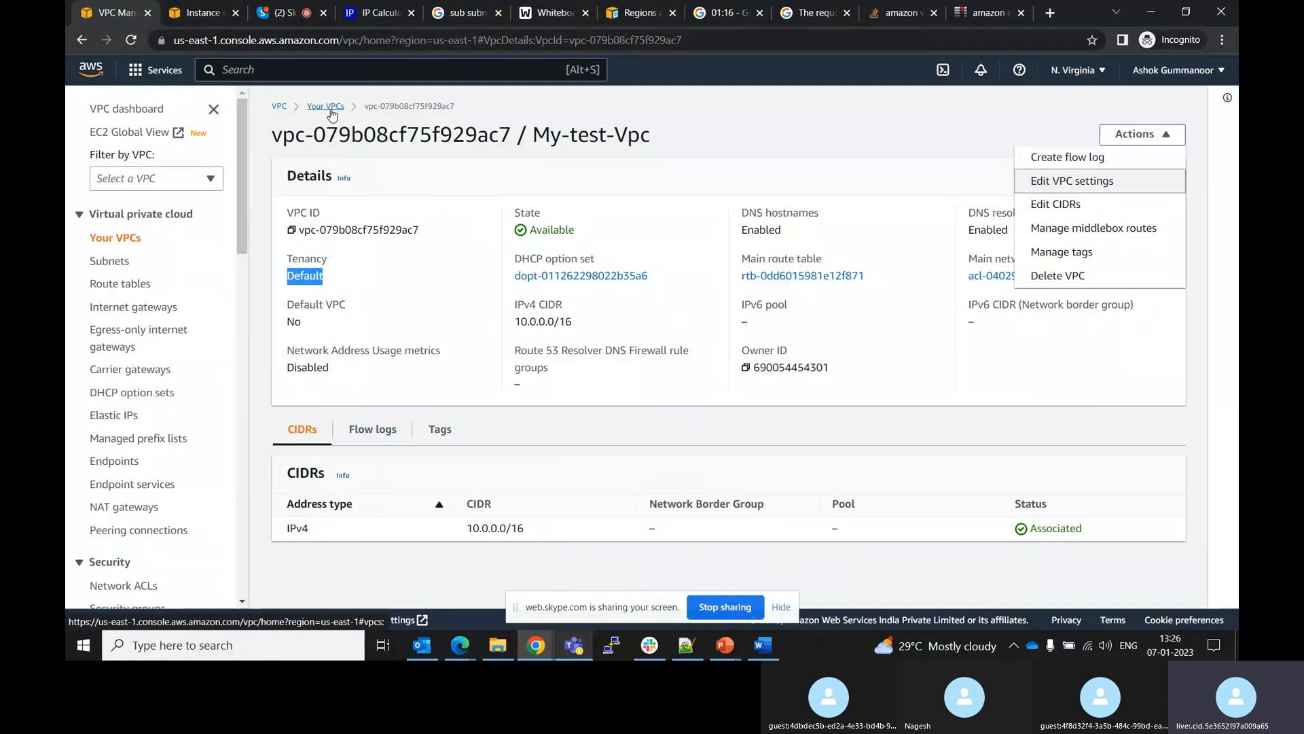
{"action": "left_click", "coordinate": [882, 113]}
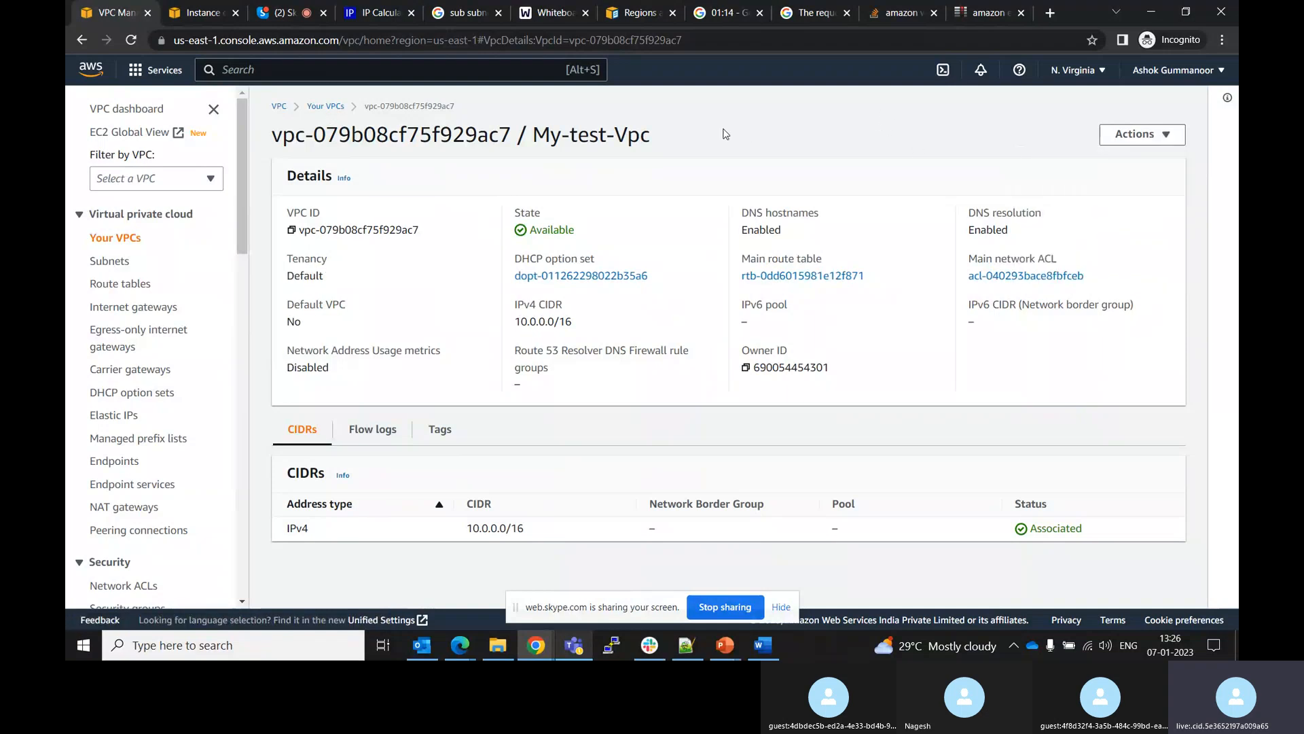
{"action": "left_click", "coordinate": [290, 8]}
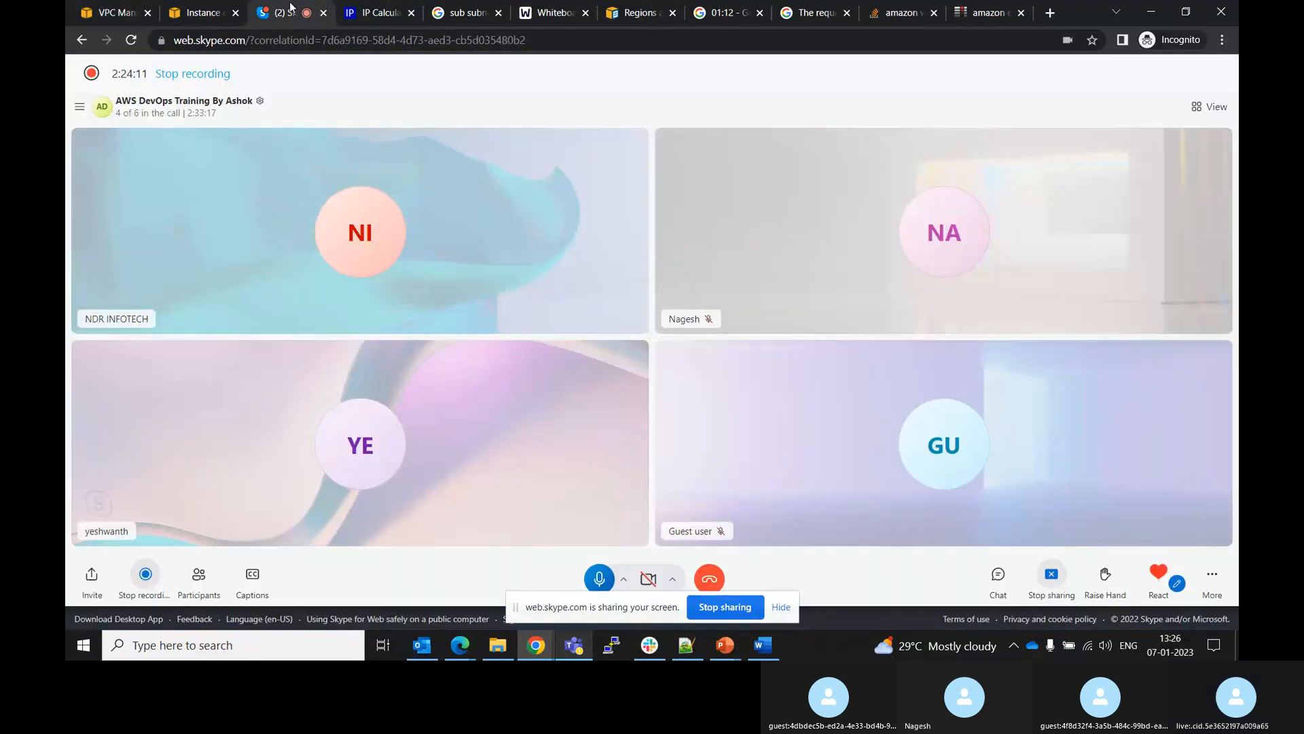
{"action": "left_click", "coordinate": [723, 9]}
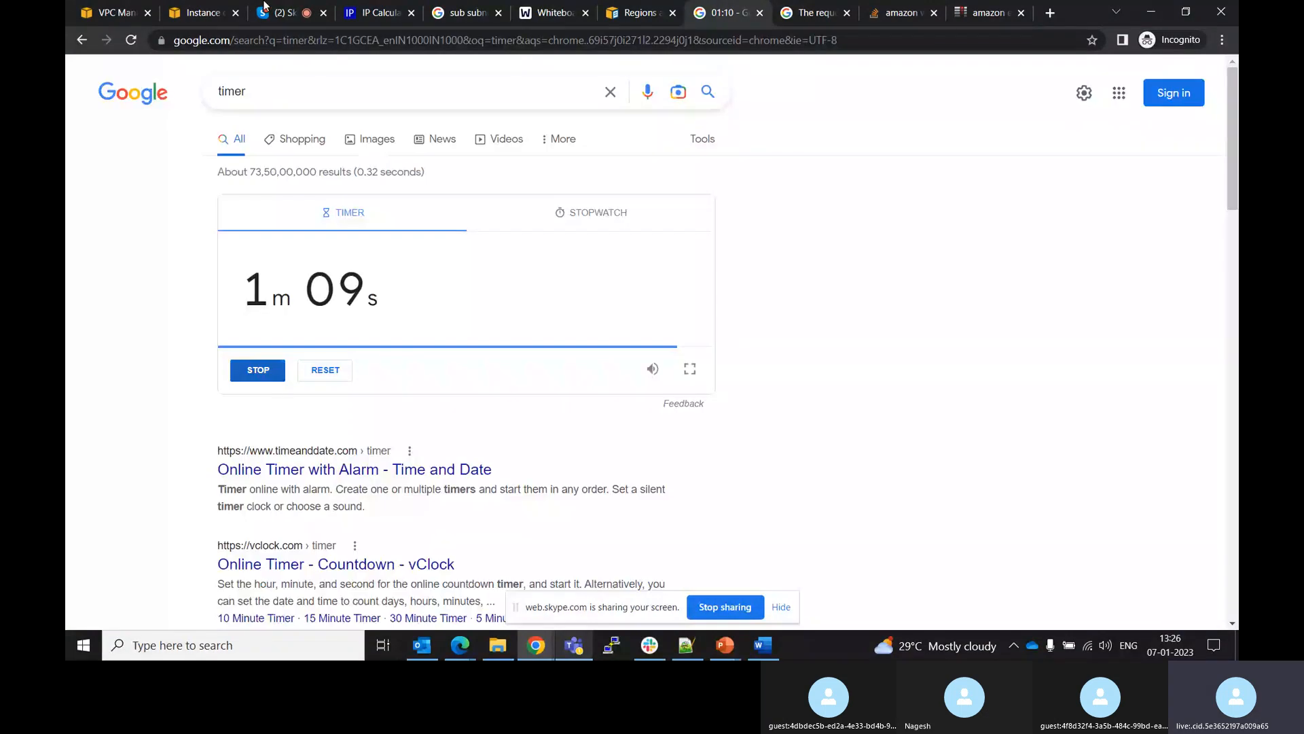
{"action": "left_click", "coordinate": [291, 8]}
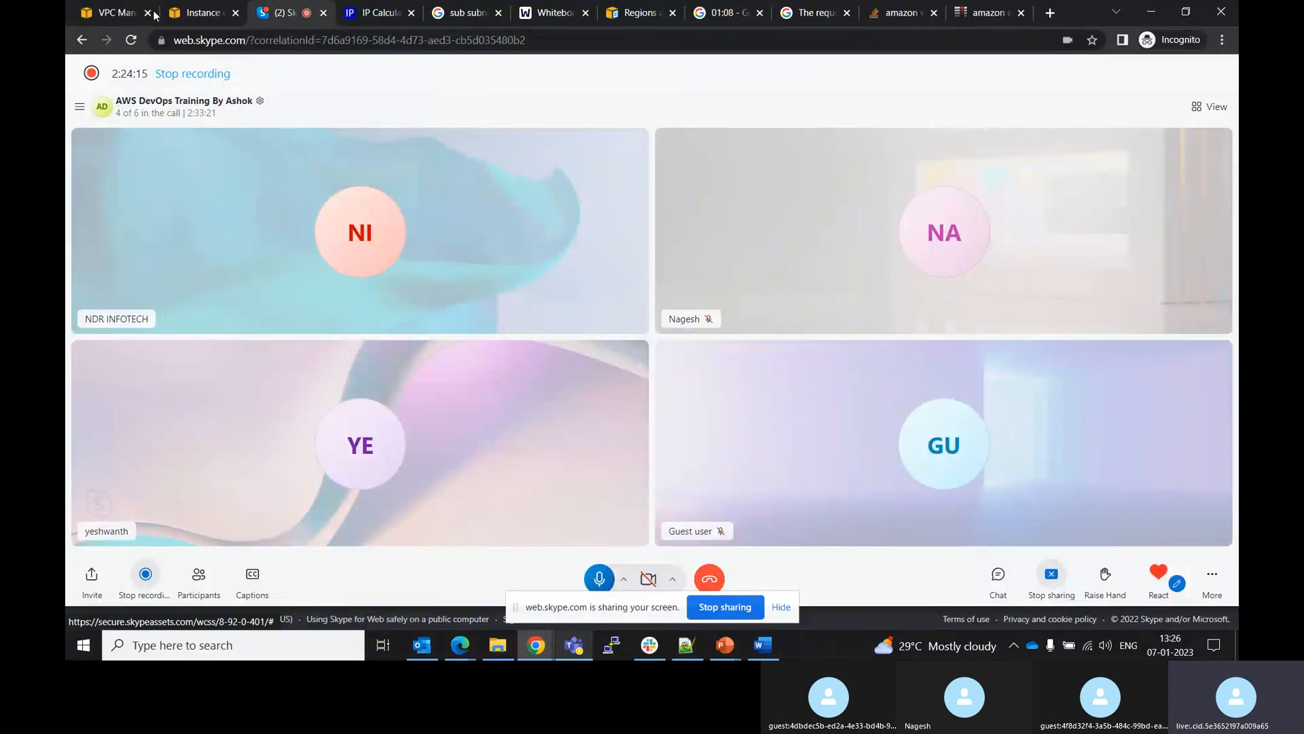
{"action": "left_click", "coordinate": [186, 8]}
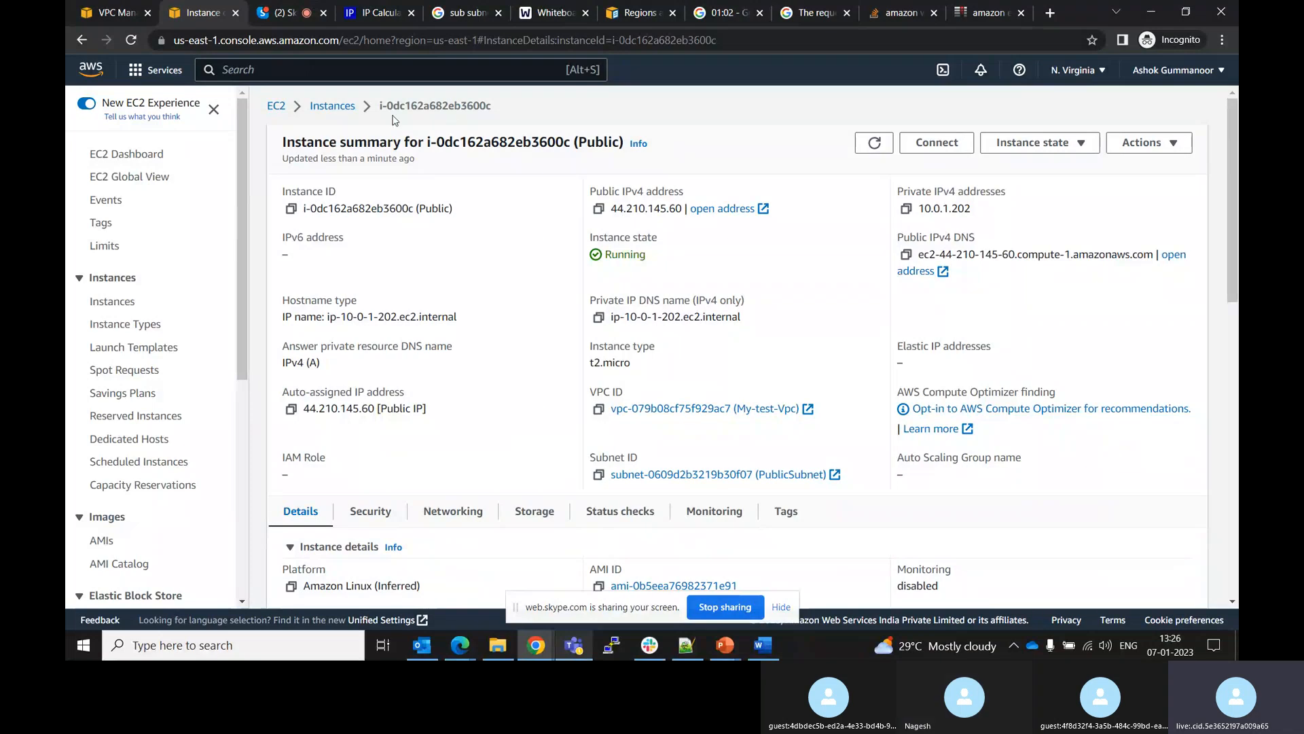
{"action": "left_click", "coordinate": [291, 16]}
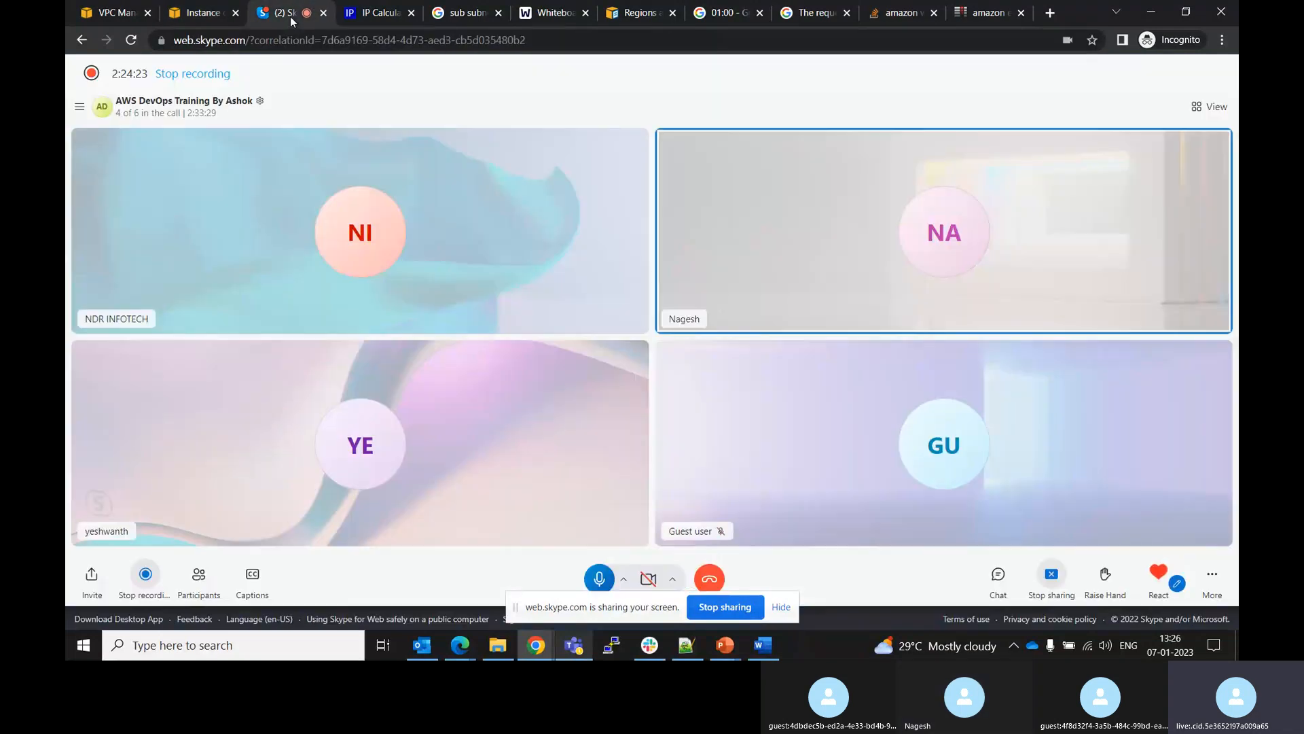
{"action": "left_click", "coordinate": [730, 15]}
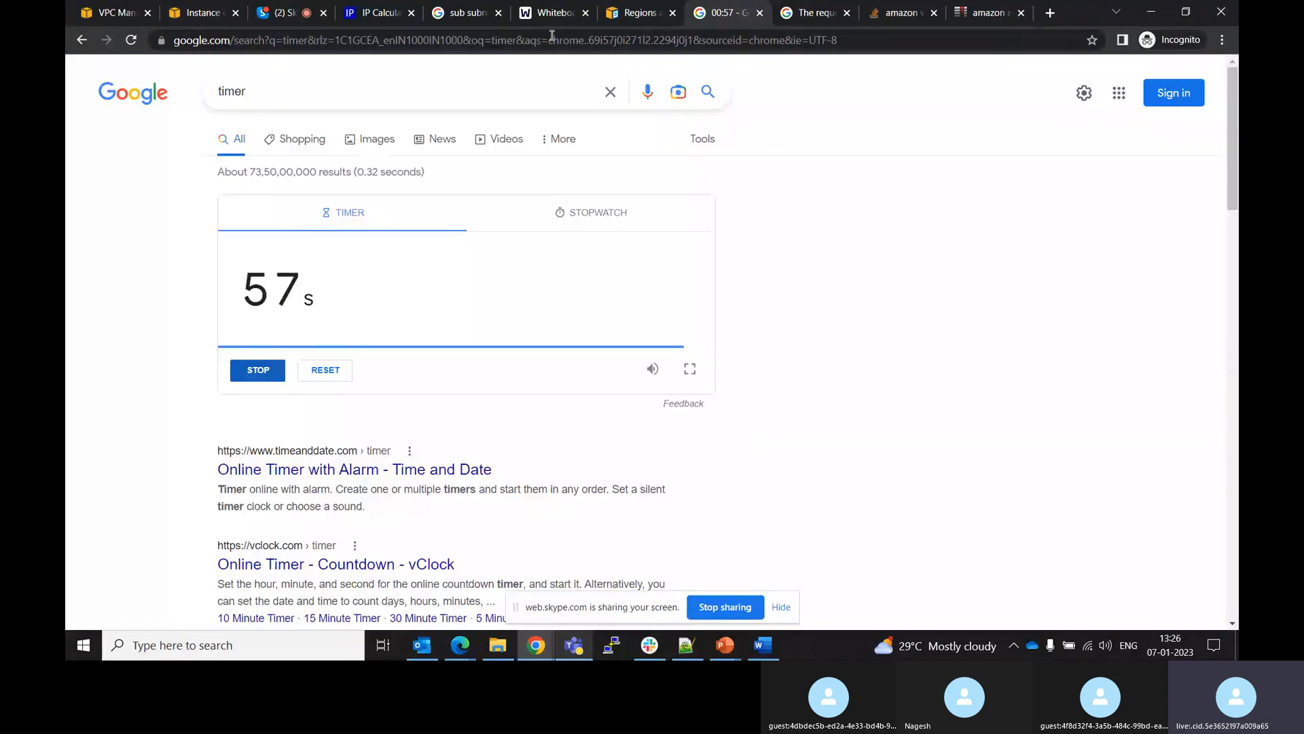
{"action": "left_click", "coordinate": [610, 93]}
{"action": "left_click", "coordinate": [759, 13]}
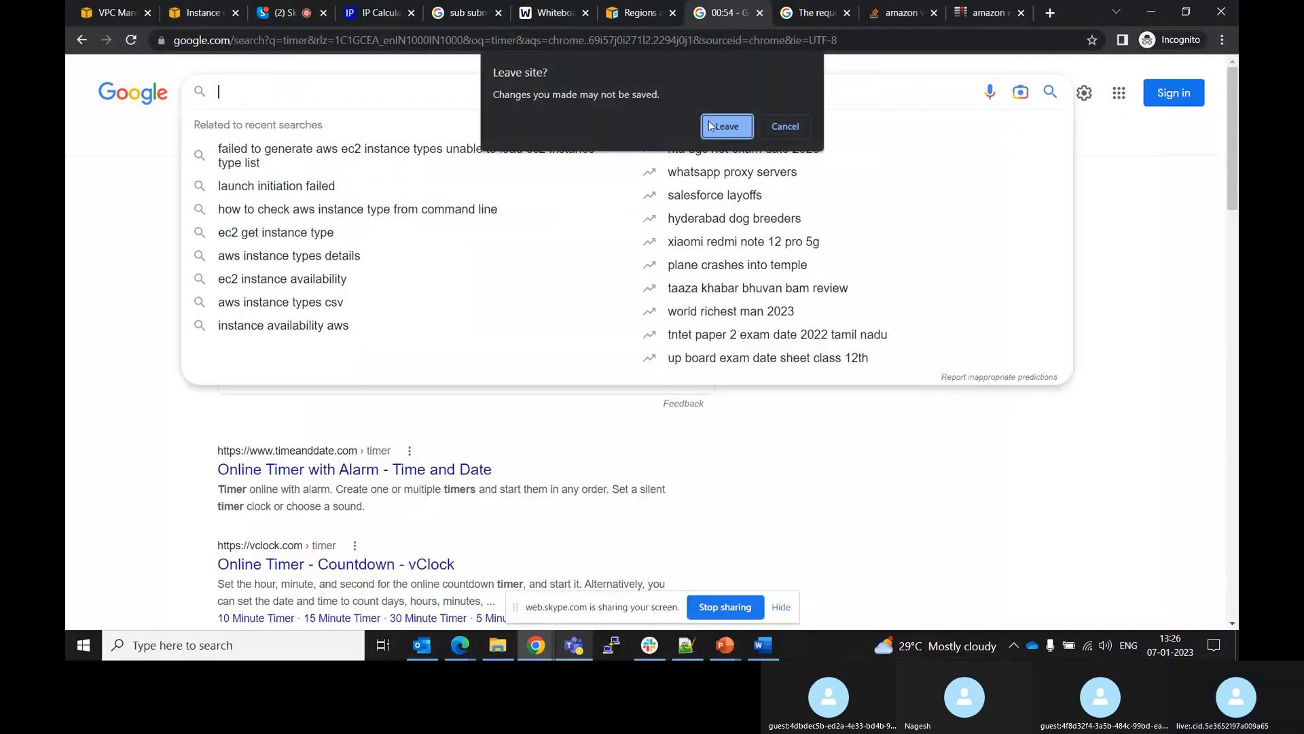
{"action": "left_click", "coordinate": [785, 129]}
{"action": "left_click", "coordinate": [281, 11]}
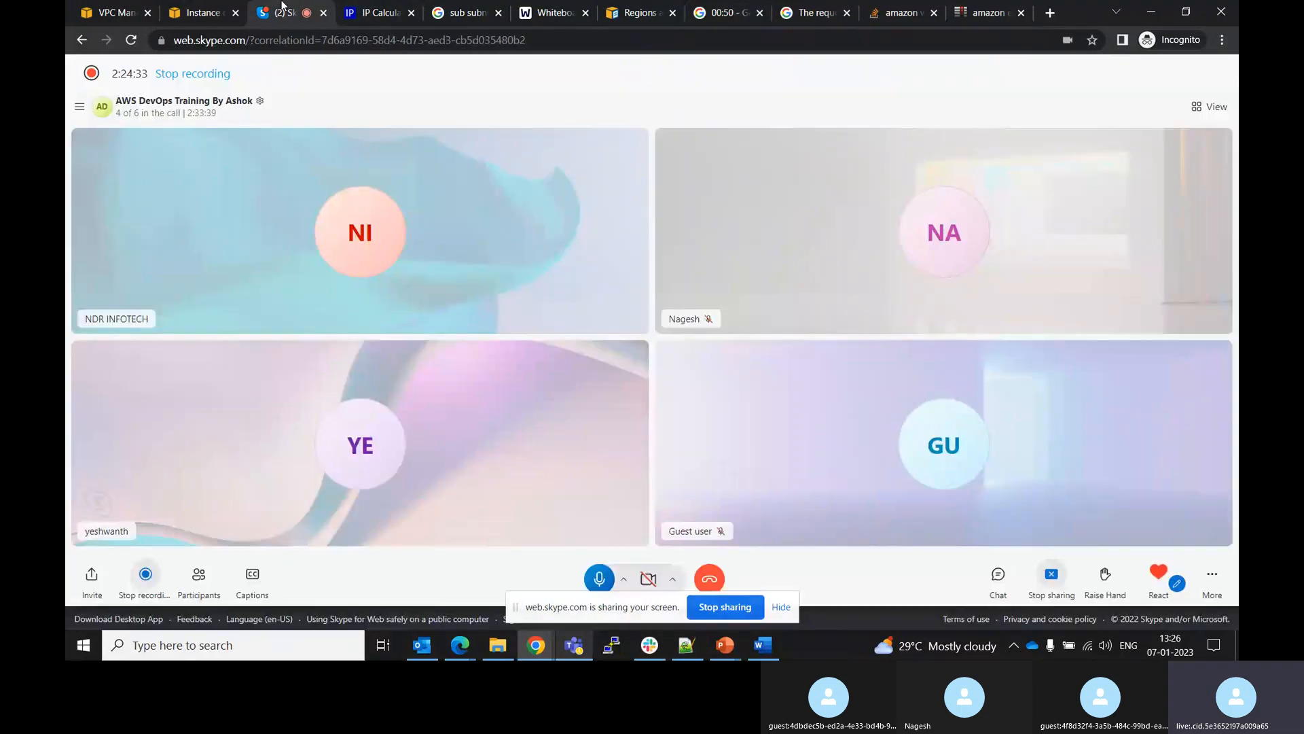
{"action": "left_click", "coordinate": [213, 8]}
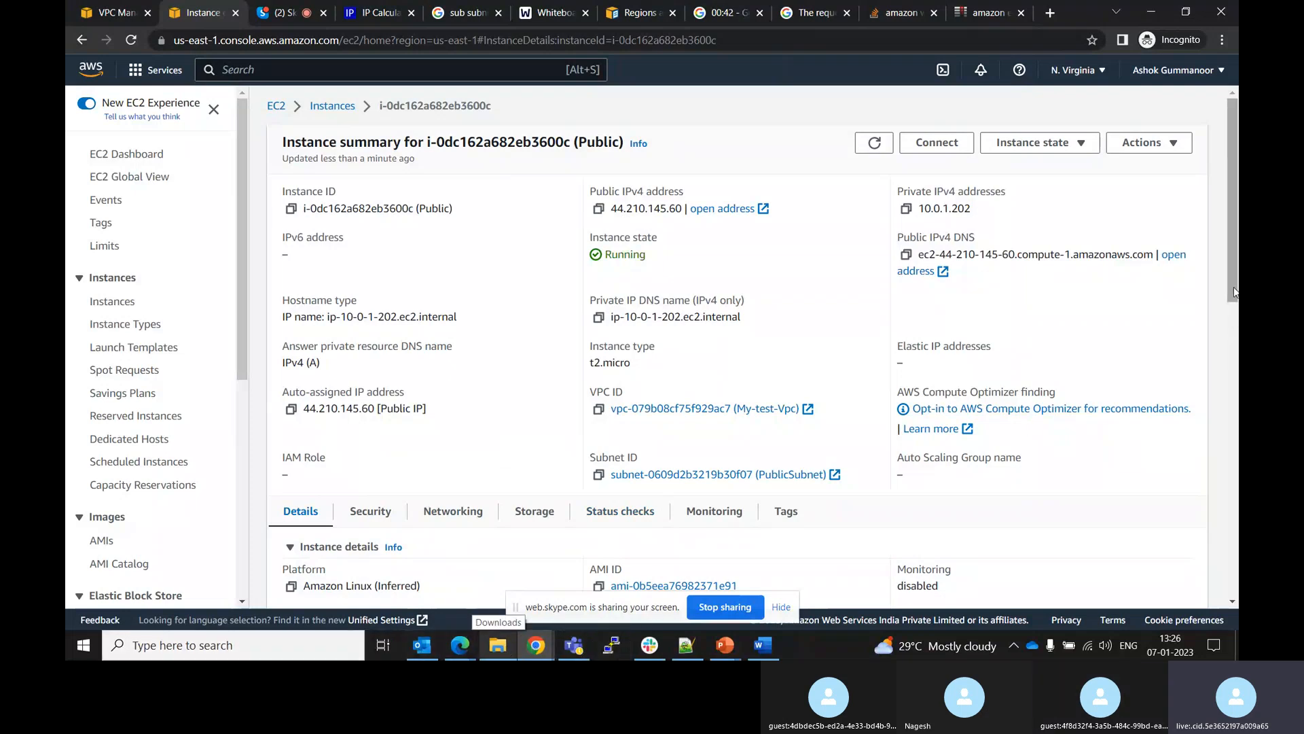
Check the instance's key pair name, then launch PuTTYgen and load the Demo.pem key from Downloads with all file types shown
{"action": "left_click_drag", "start_coordinate": [1230, 291], "coordinate": [1227, 451]}
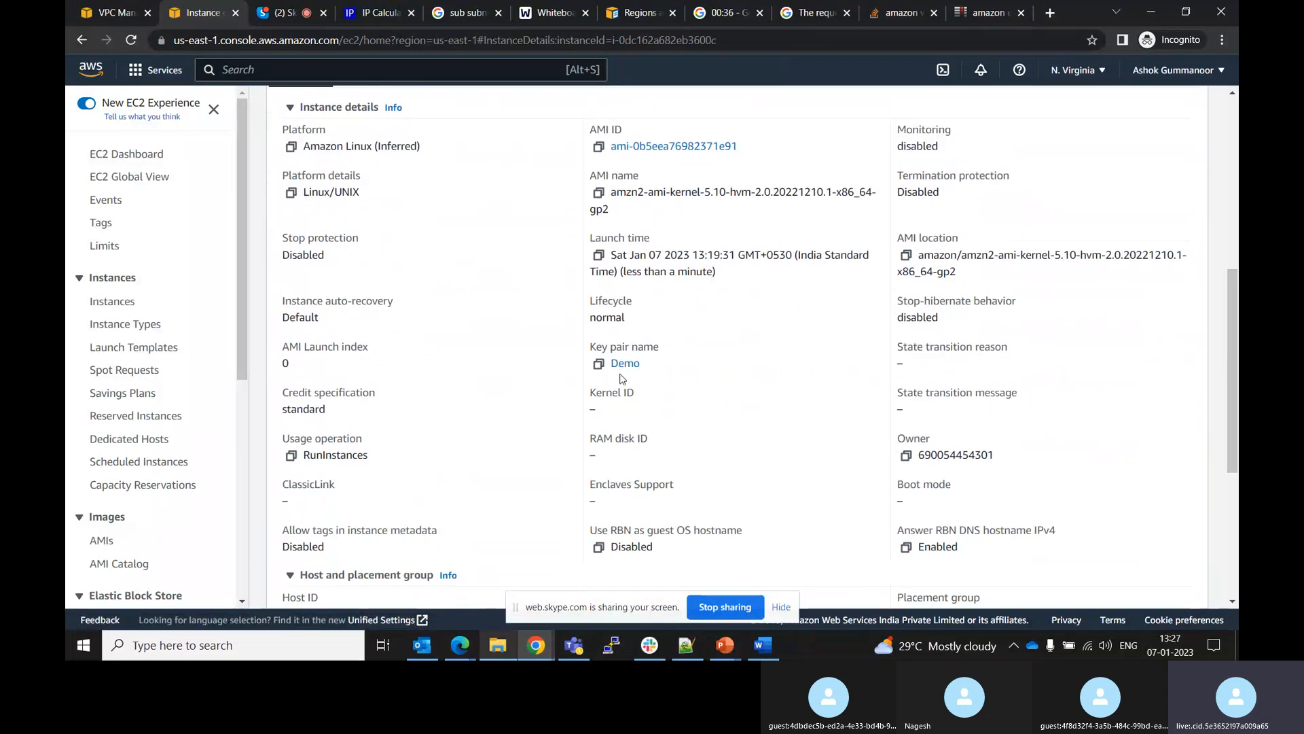
{"action": "left_click", "coordinate": [320, 640]}
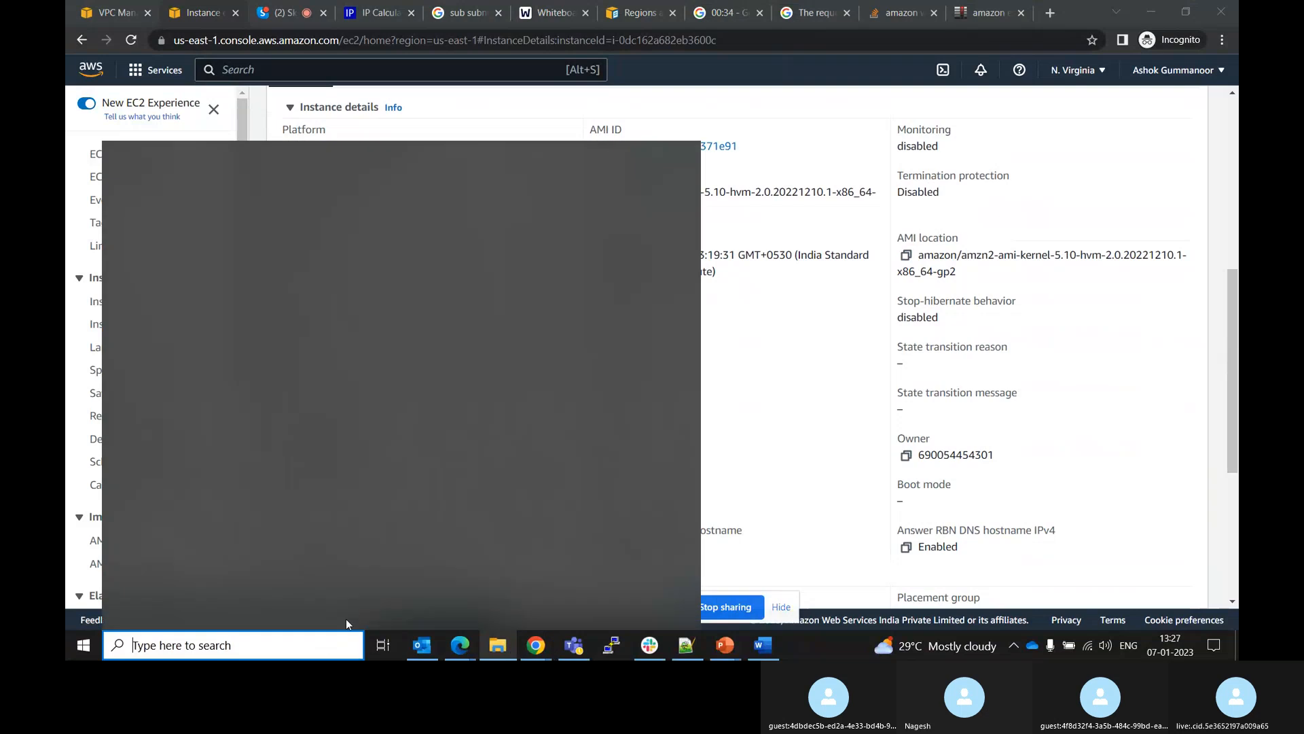
{"action": "left_click", "coordinate": [802, 374]}
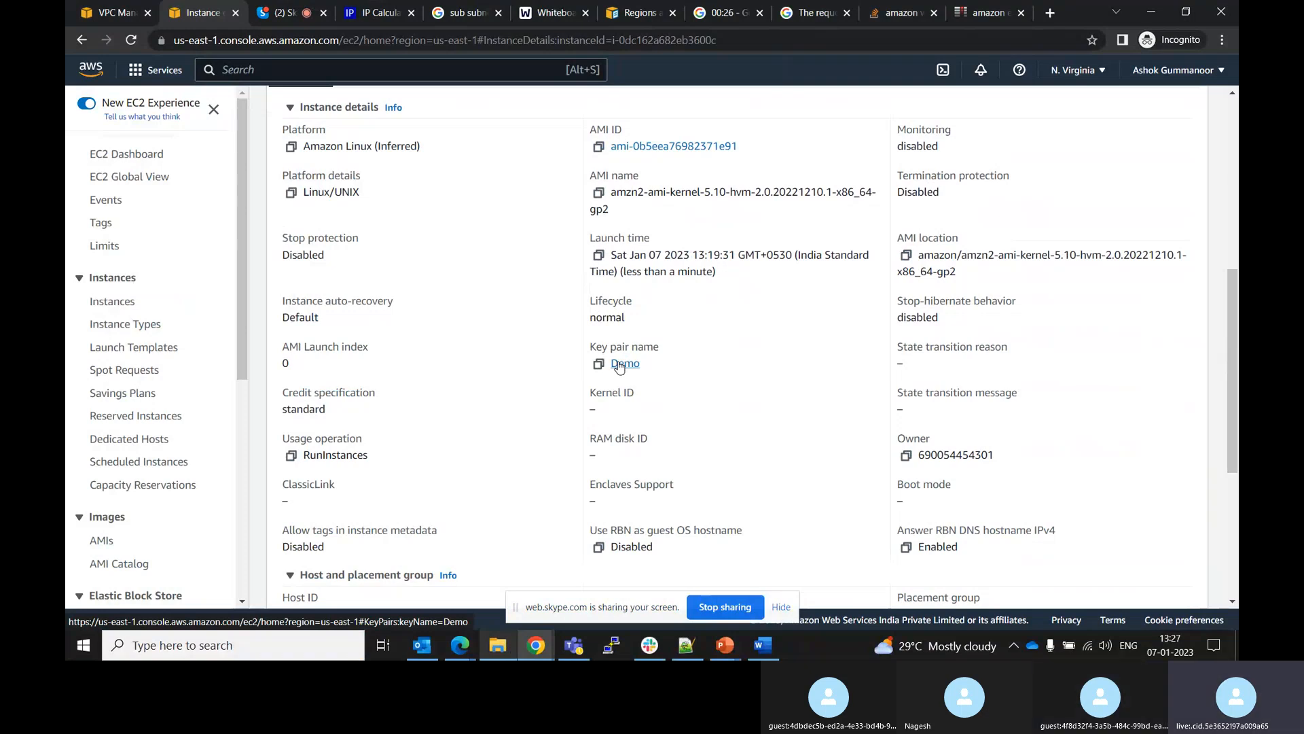
{"action": "left_click", "coordinate": [292, 646]}
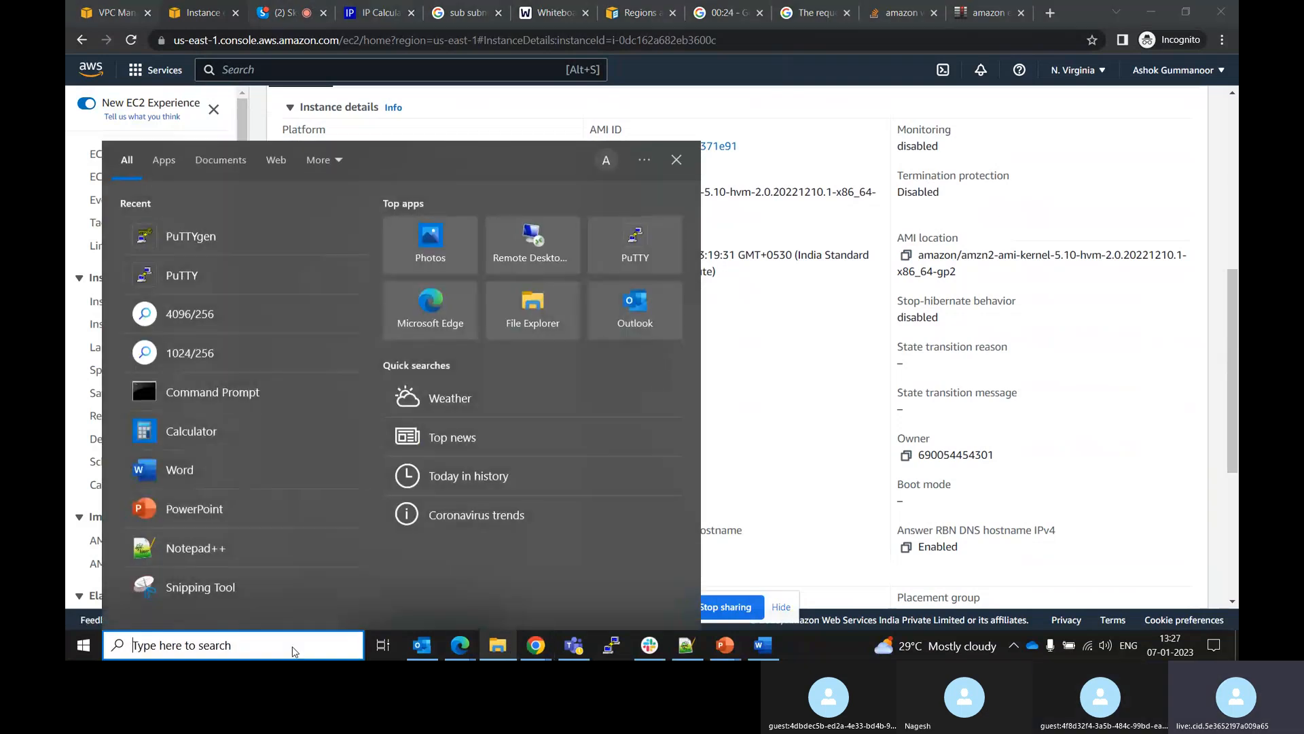
{"action": "left_click", "coordinate": [246, 242]}
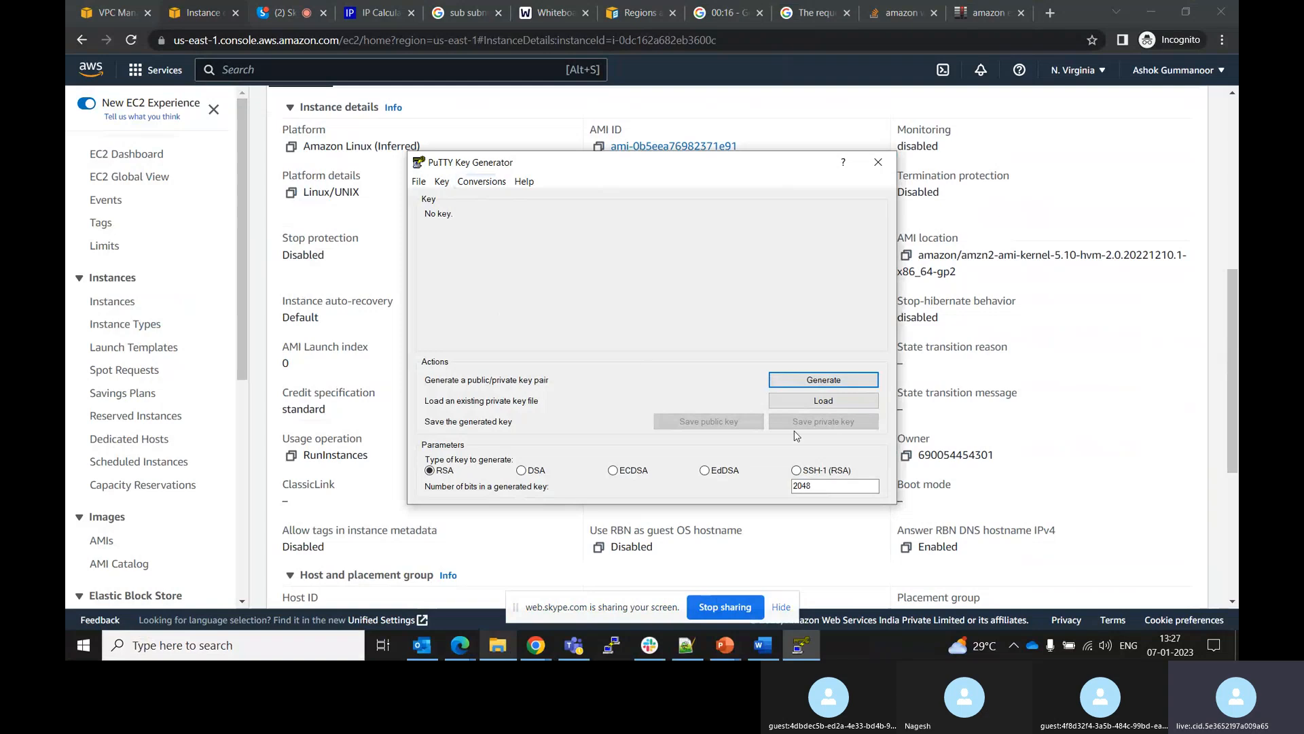
{"action": "left_click", "coordinate": [809, 402]}
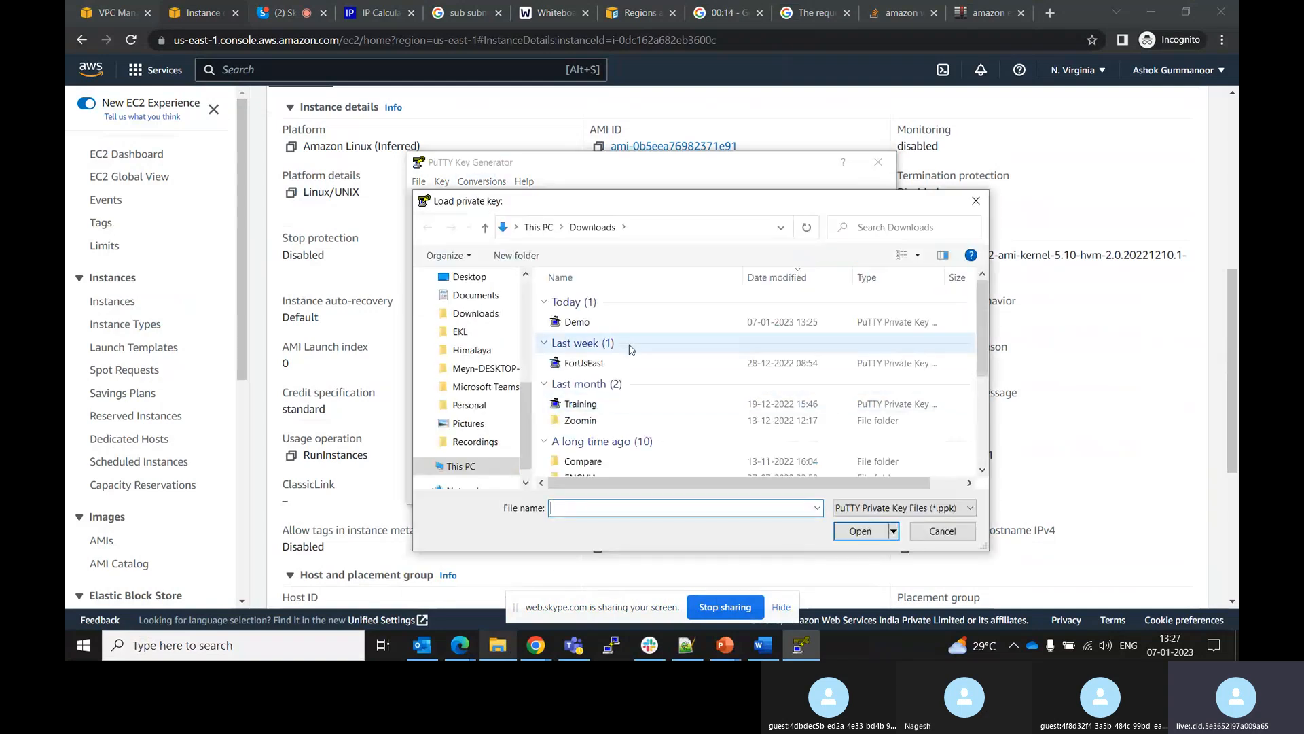
{"action": "left_click", "coordinate": [871, 511]}
{"action": "left_click", "coordinate": [862, 535]}
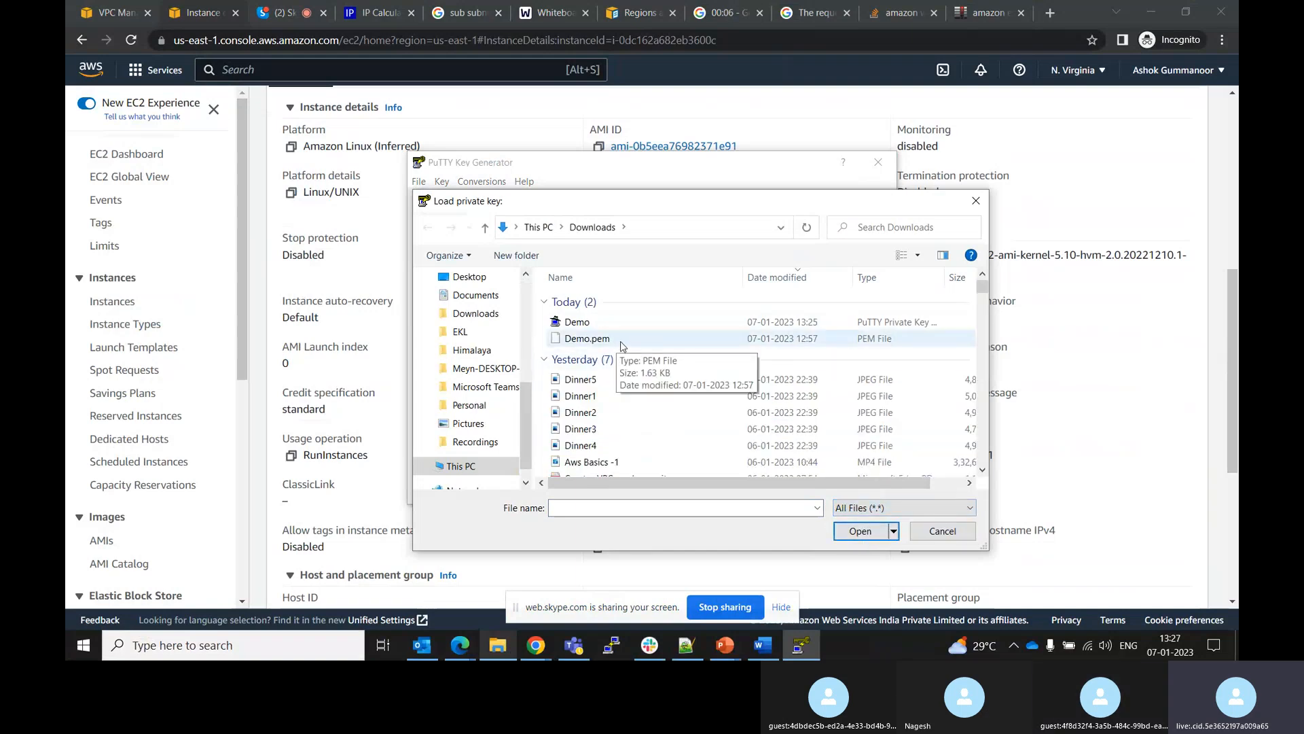
{"action": "left_click", "coordinate": [620, 343]}
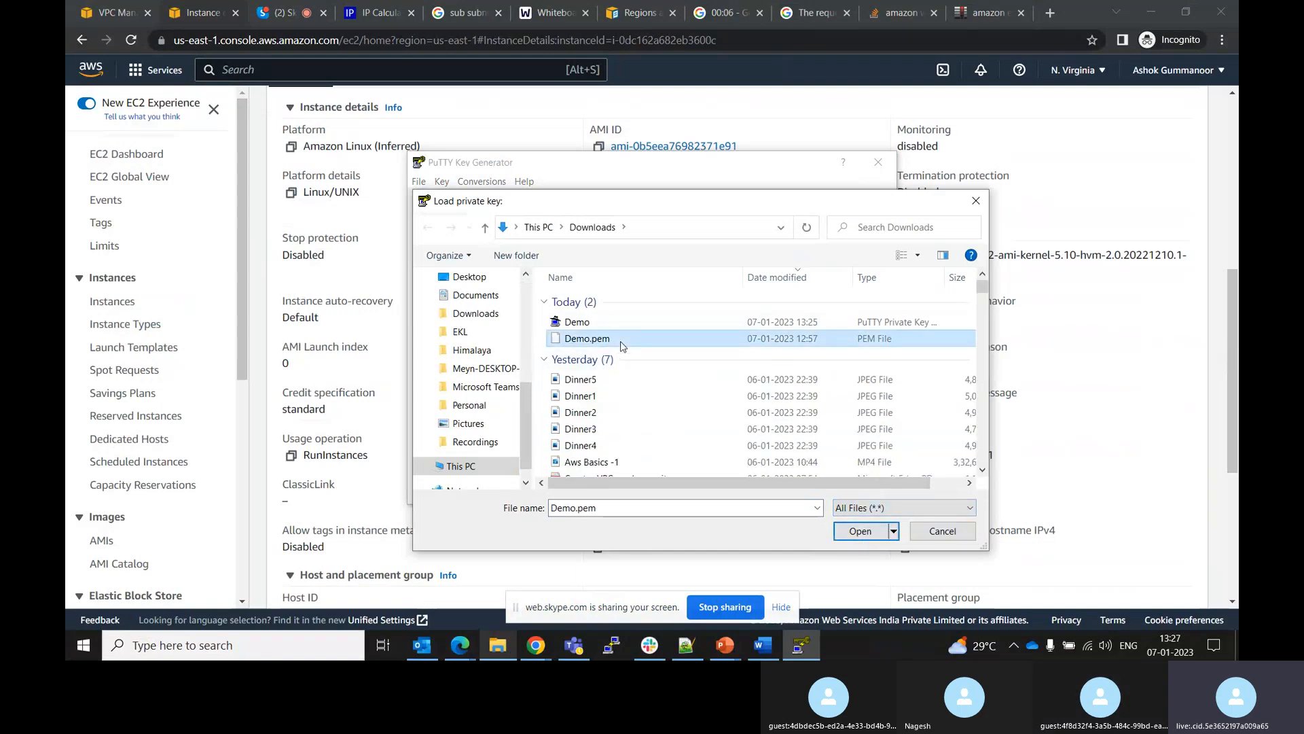
{"action": "left_click", "coordinate": [843, 533]}
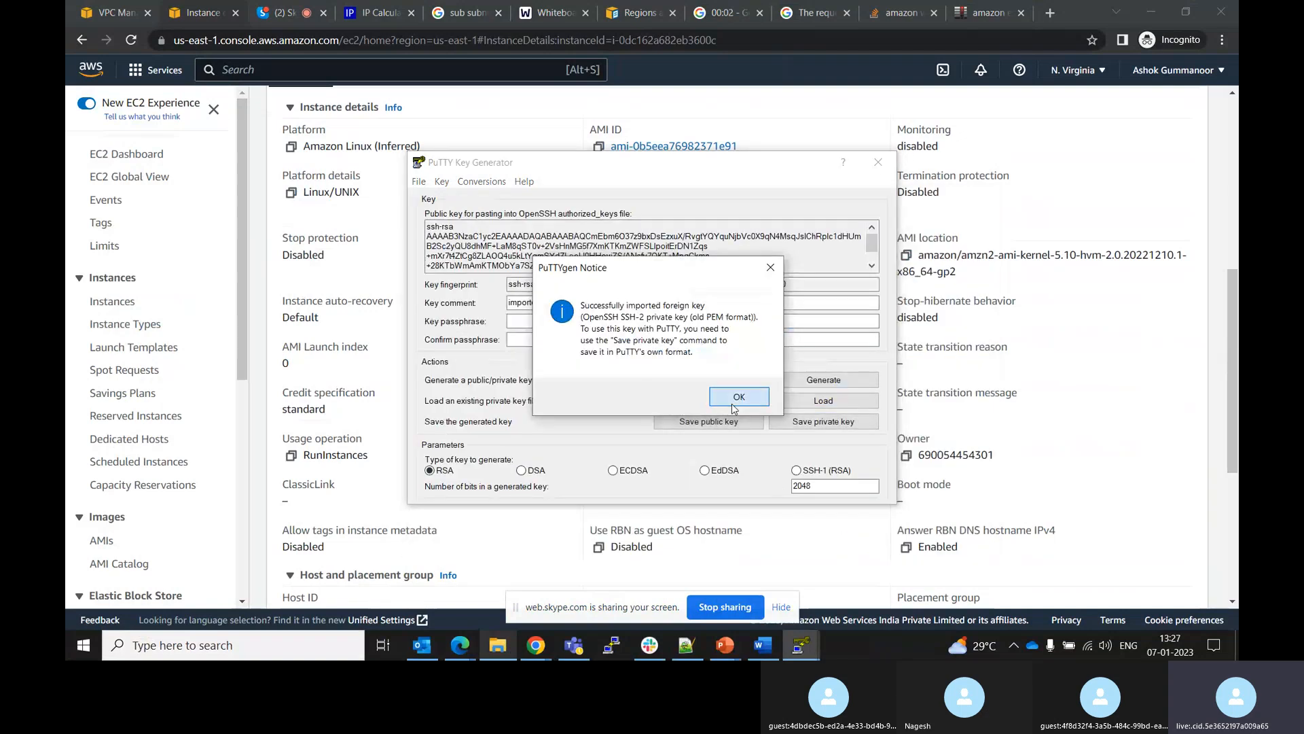
{"action": "left_click", "coordinate": [733, 405]}
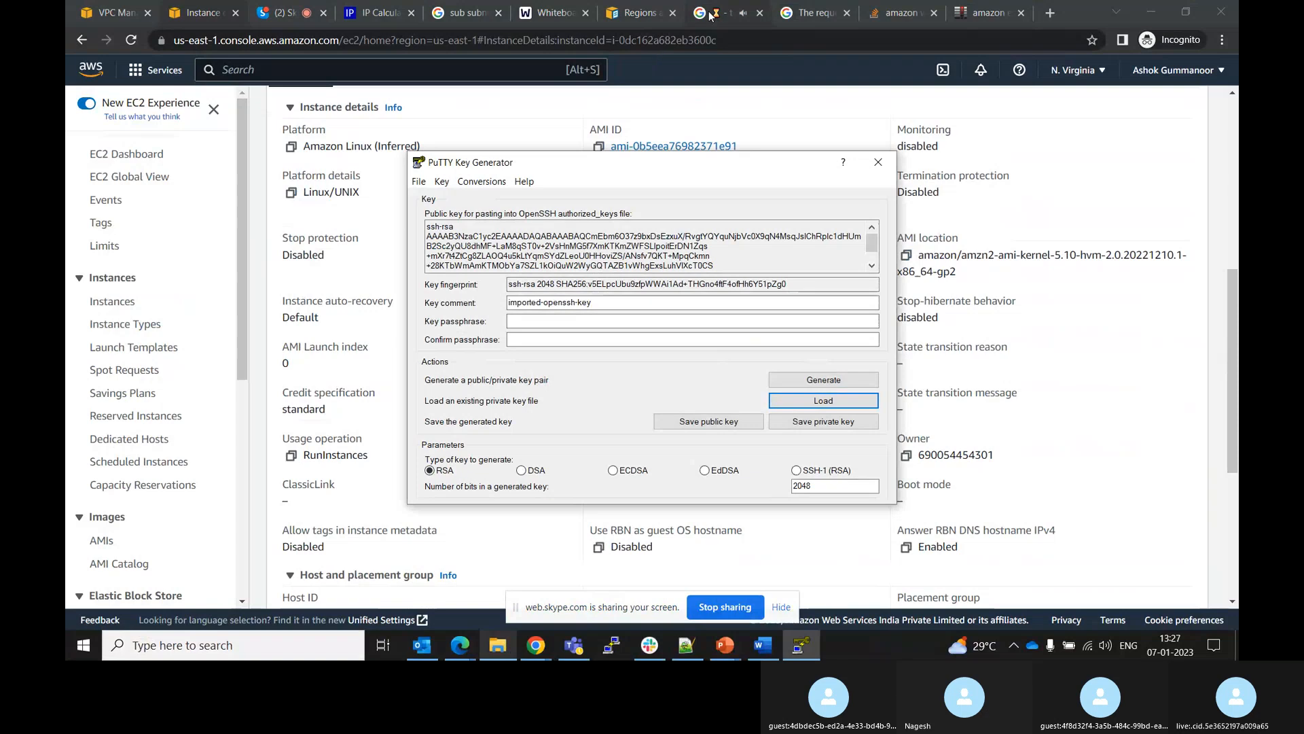
{"action": "left_click", "coordinate": [730, 13]}
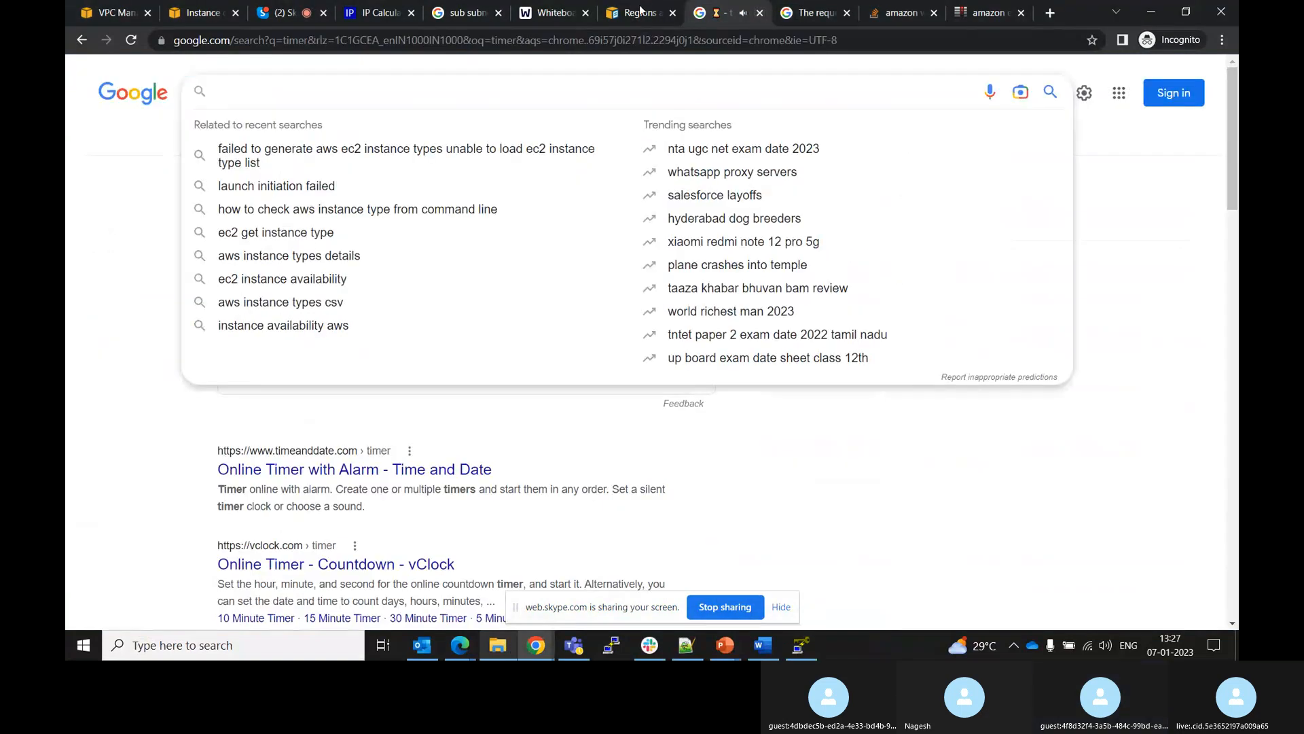
{"action": "left_click", "coordinate": [759, 12]}
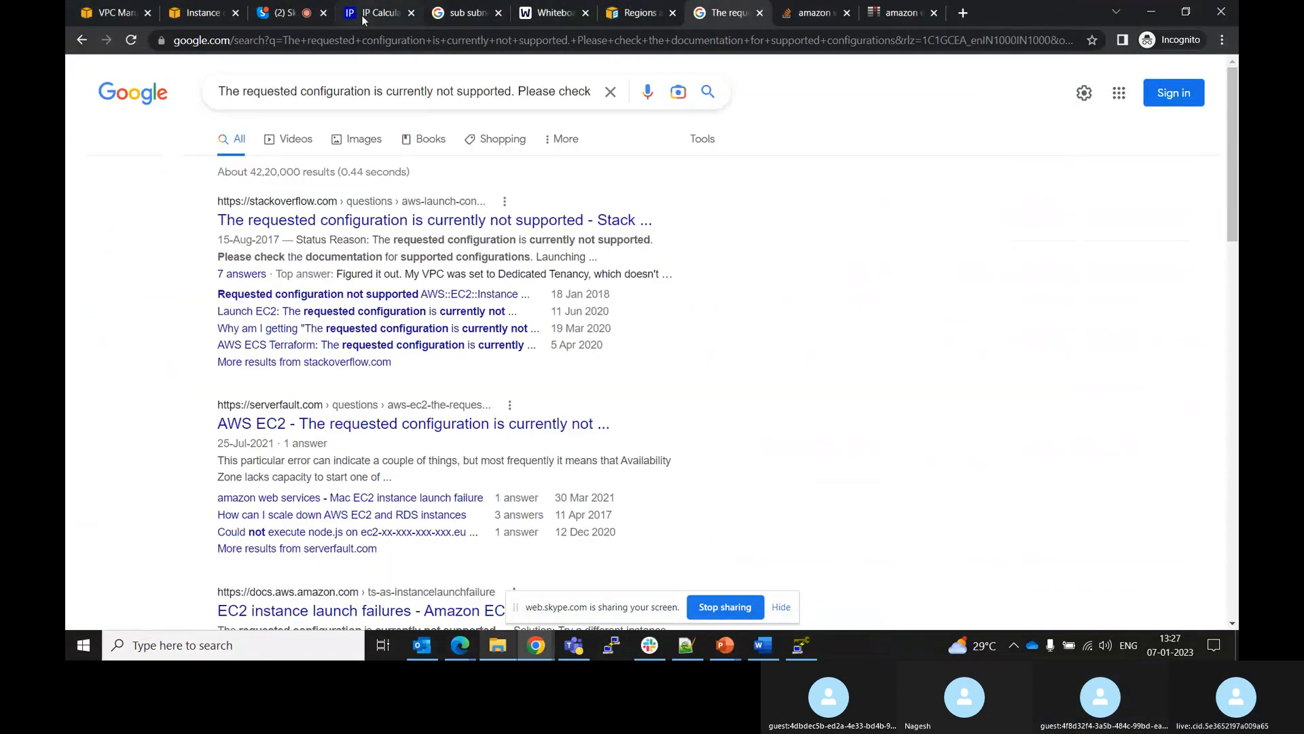
{"action": "left_click", "coordinate": [112, 9]}
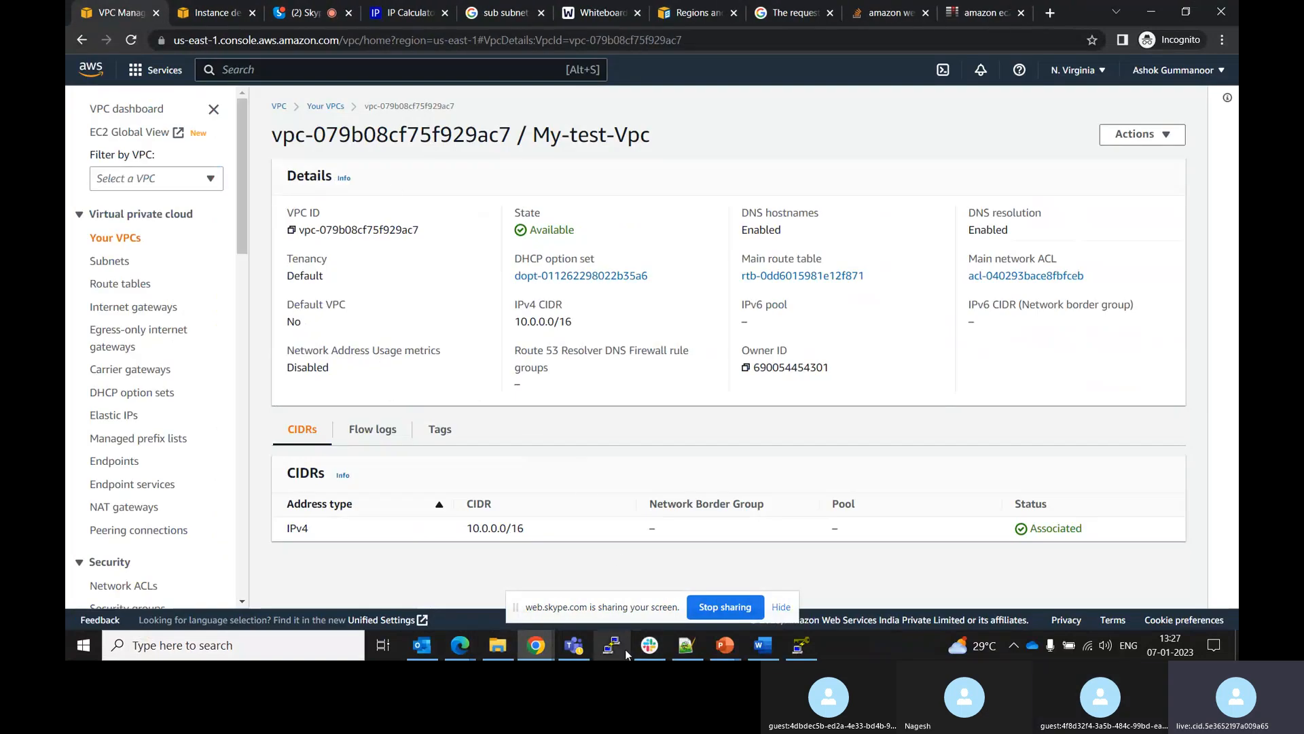
Try to save the loaded key as a private key without a passphrase, then cancel and close PuTTYgen
{"action": "left_click", "coordinate": [800, 645]}
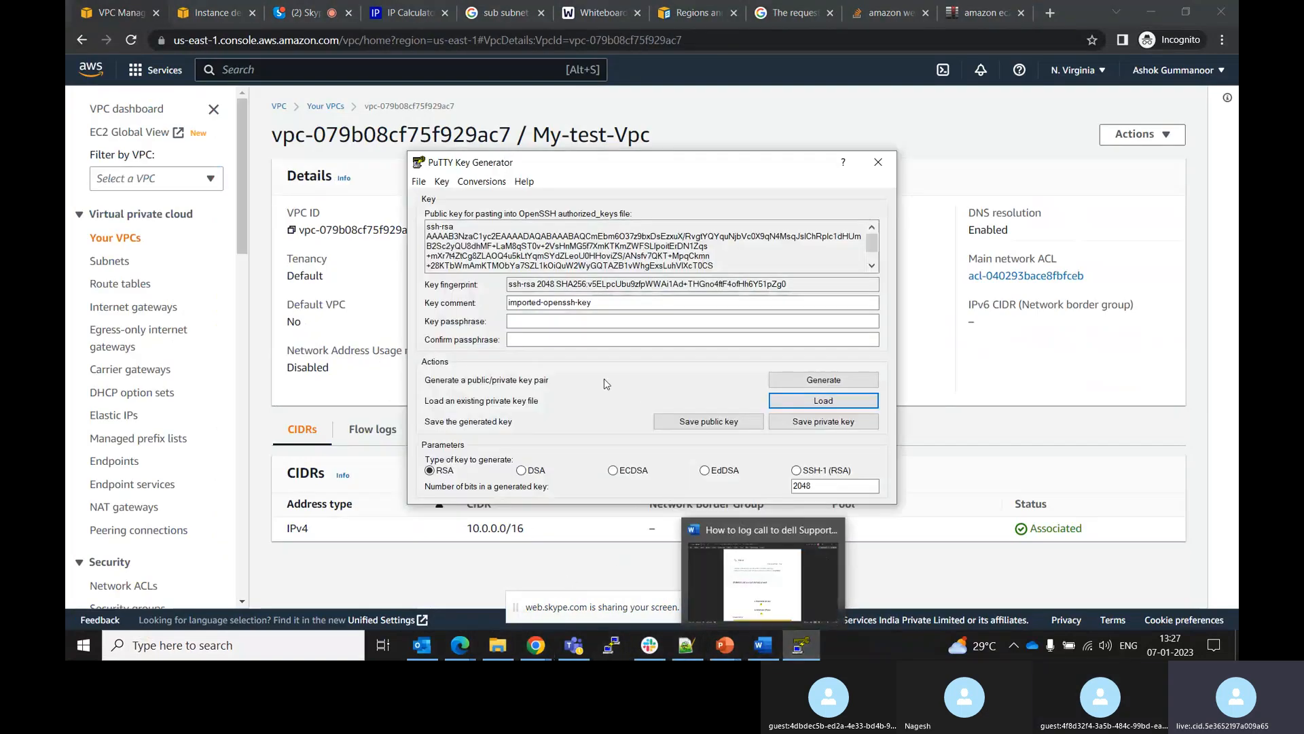
{"action": "left_click", "coordinate": [510, 321]}
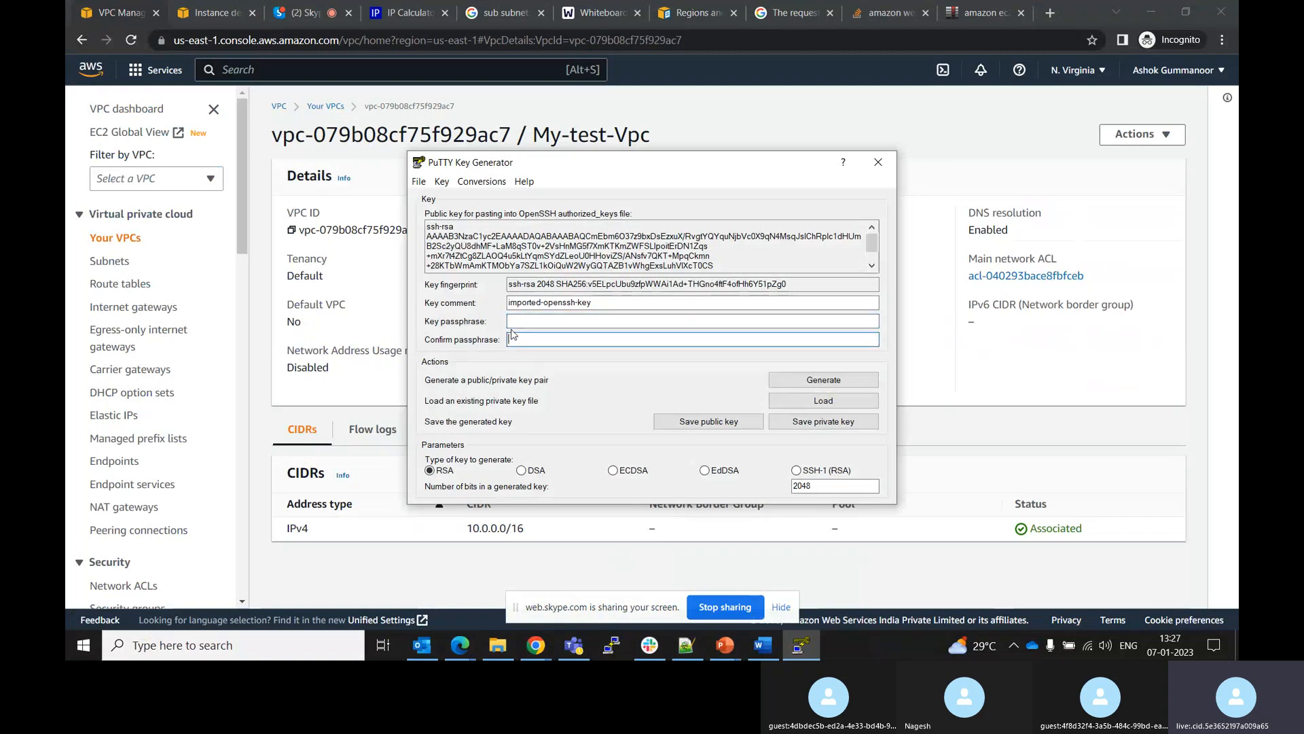
{"action": "left_click", "coordinate": [803, 424]}
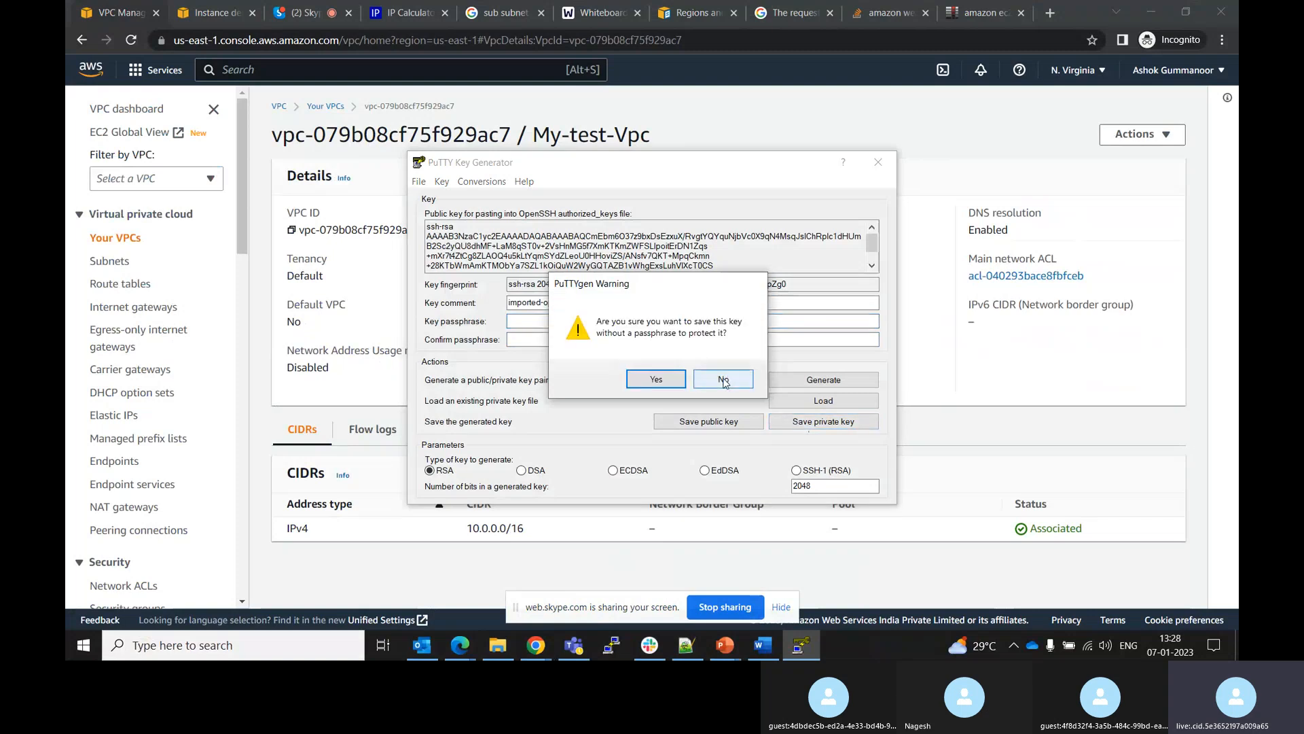
{"action": "left_click", "coordinate": [669, 380]}
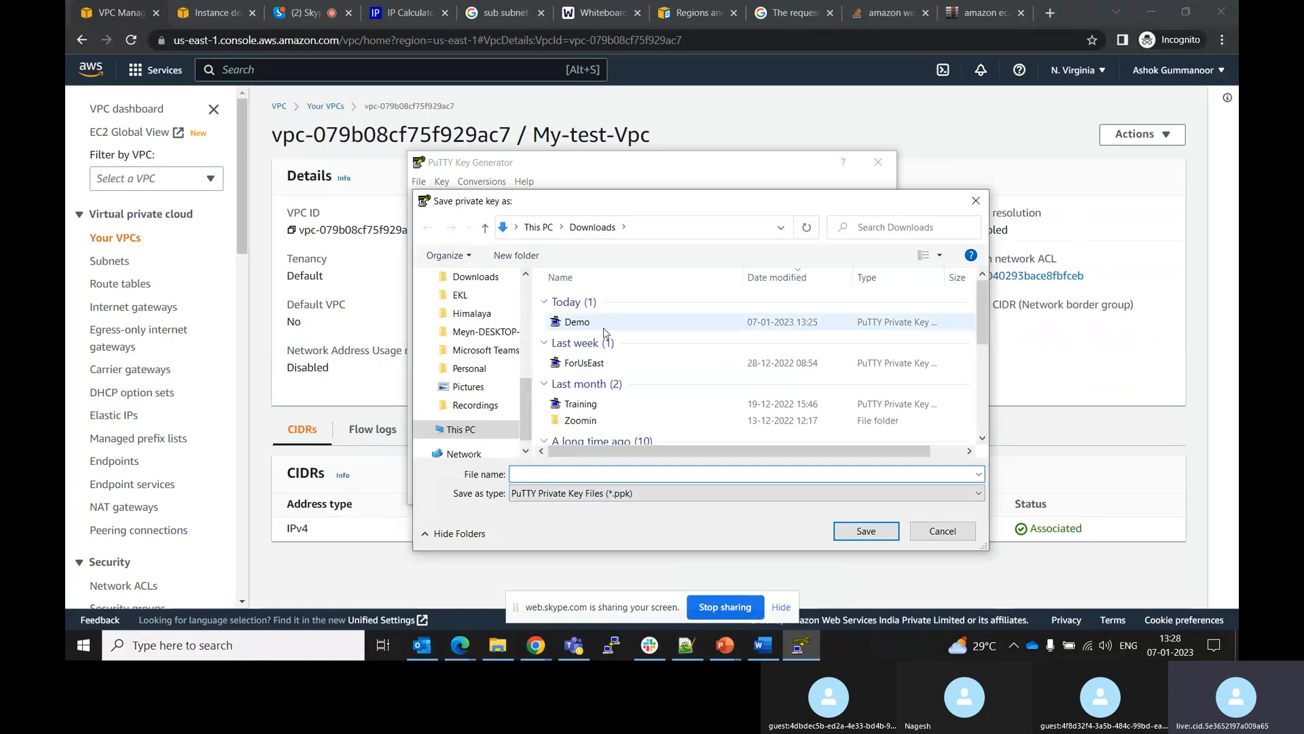
{"action": "left_click", "coordinate": [942, 532]}
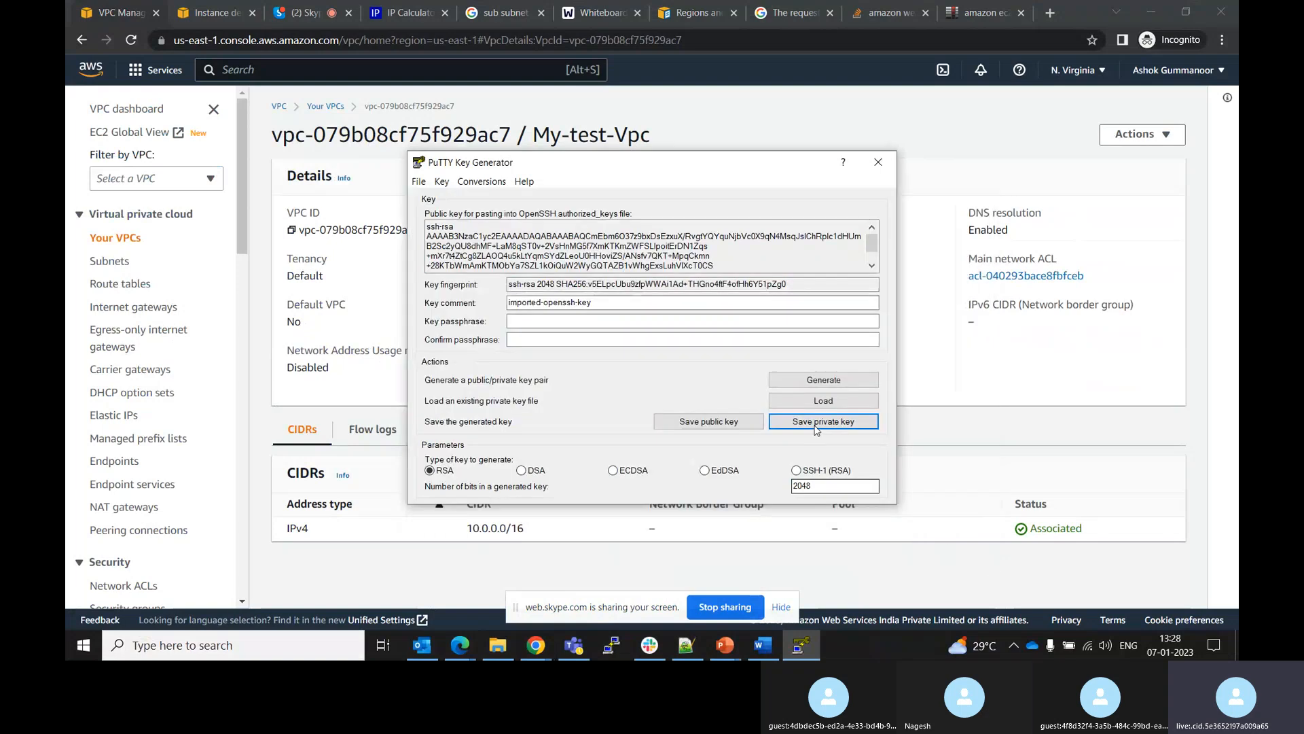
{"action": "left_click", "coordinate": [879, 163]}
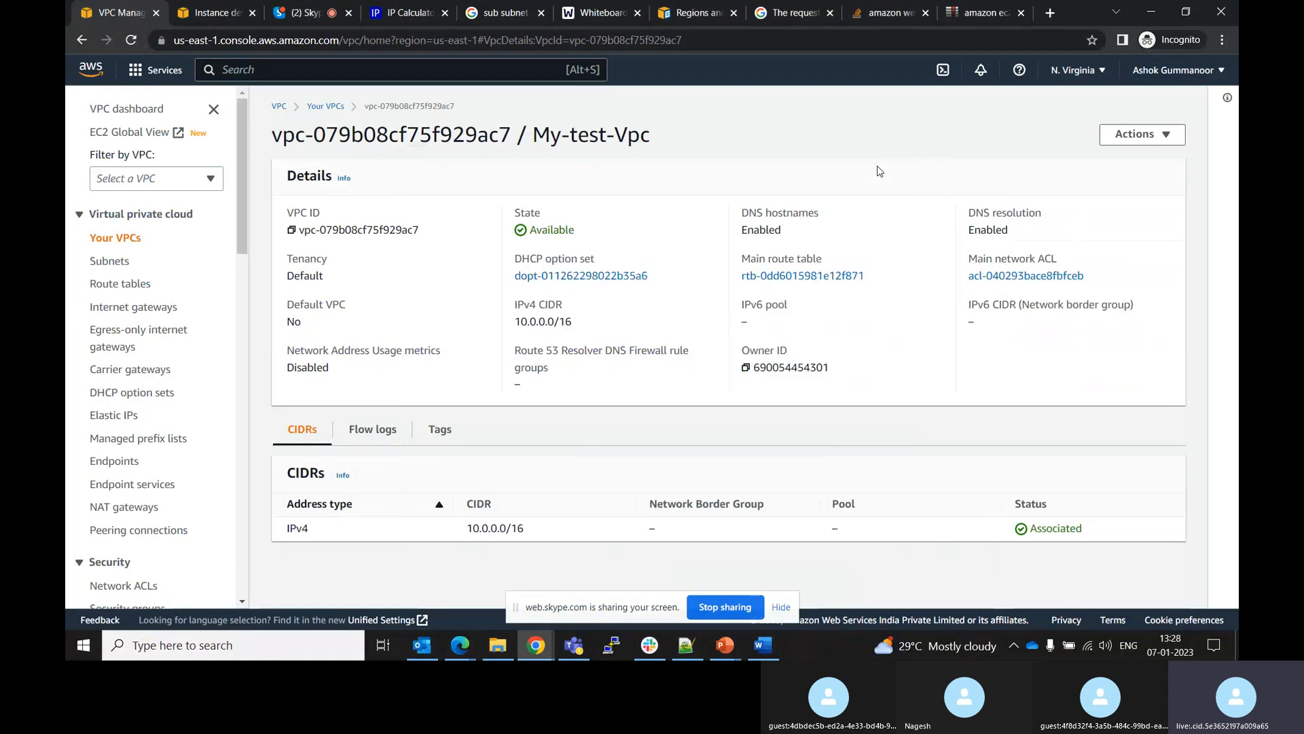
Open PuTTY, copy the instance's public IPv4 address 44.210.145.60 and paste it as the host name
{"action": "left_click", "coordinate": [607, 647]}
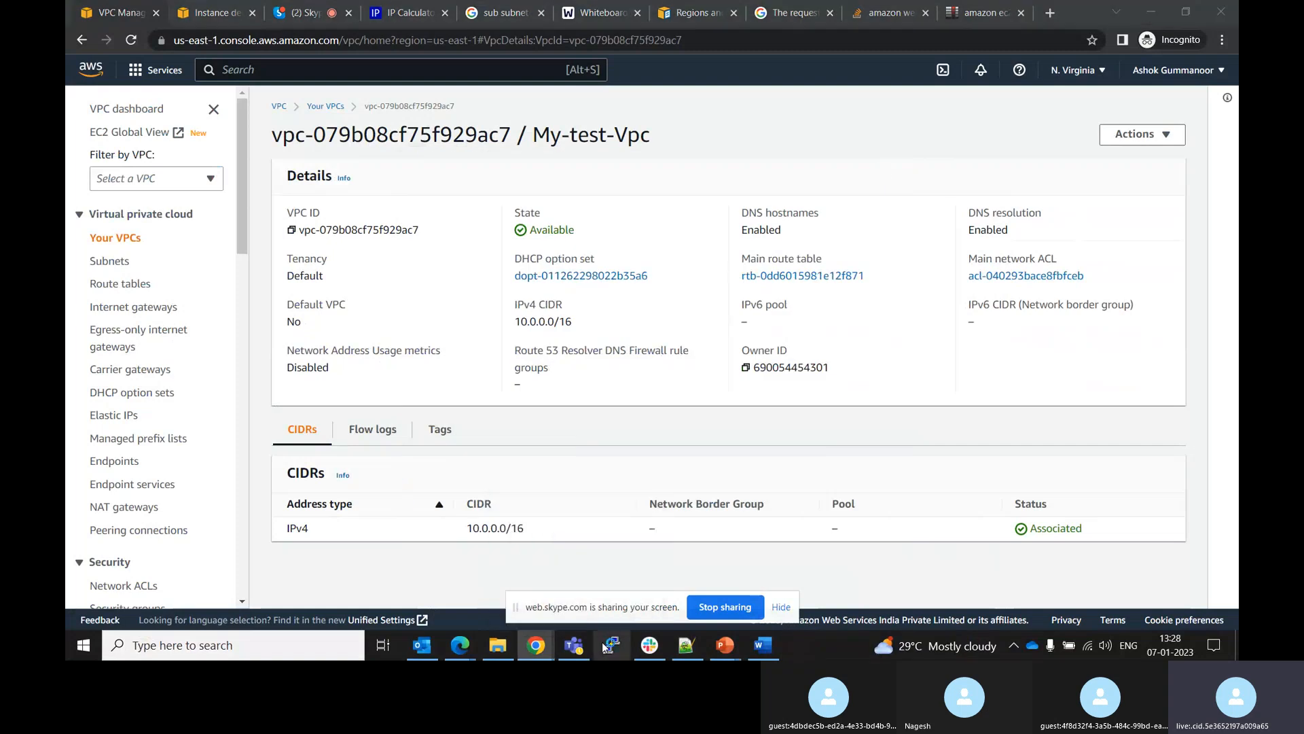
{"action": "left_click", "coordinate": [197, 12]}
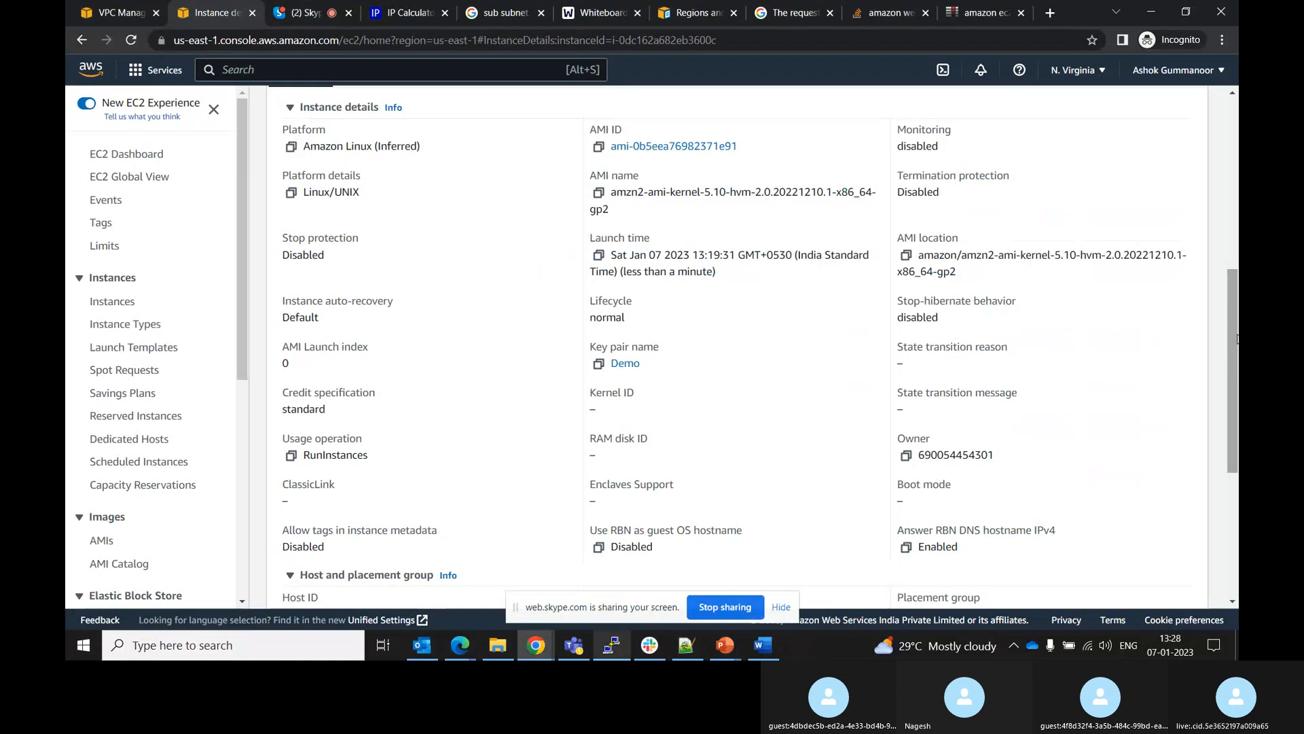
{"action": "left_click_drag", "start_coordinate": [1236, 337], "coordinate": [1234, 170]}
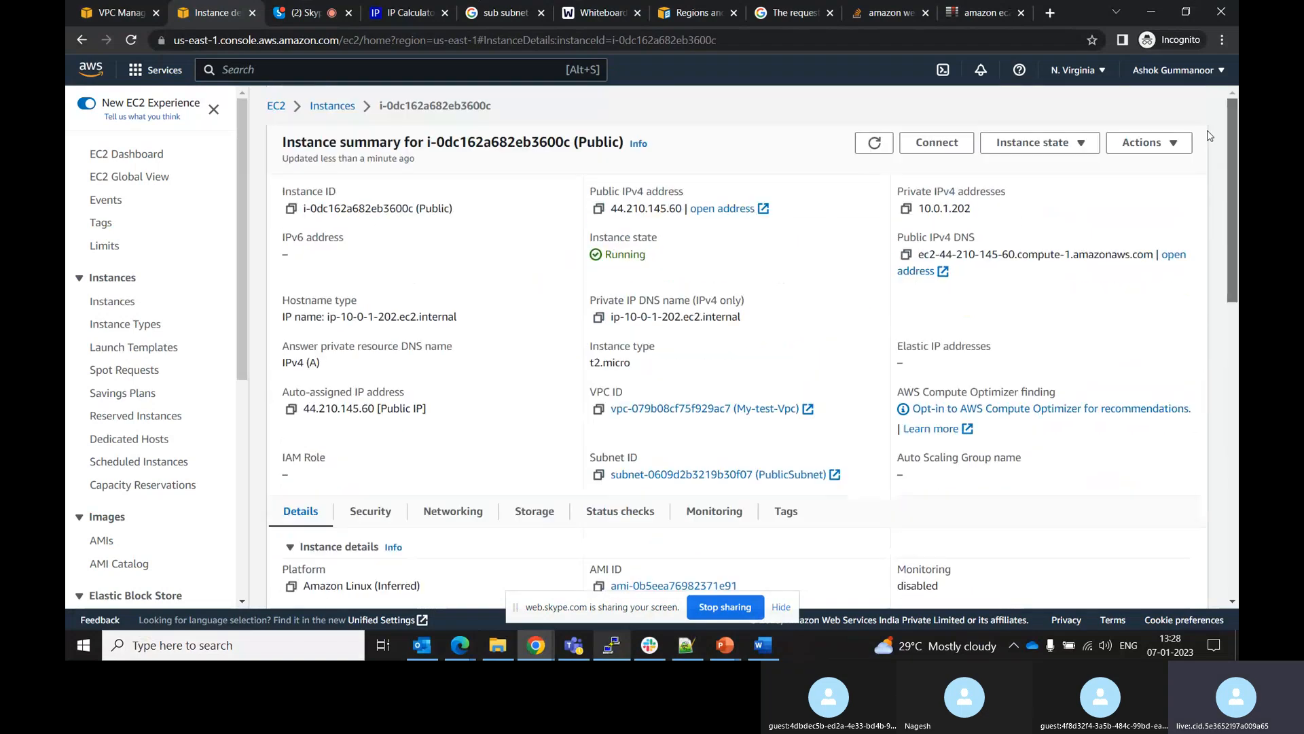
{"action": "left_click", "coordinate": [598, 209]}
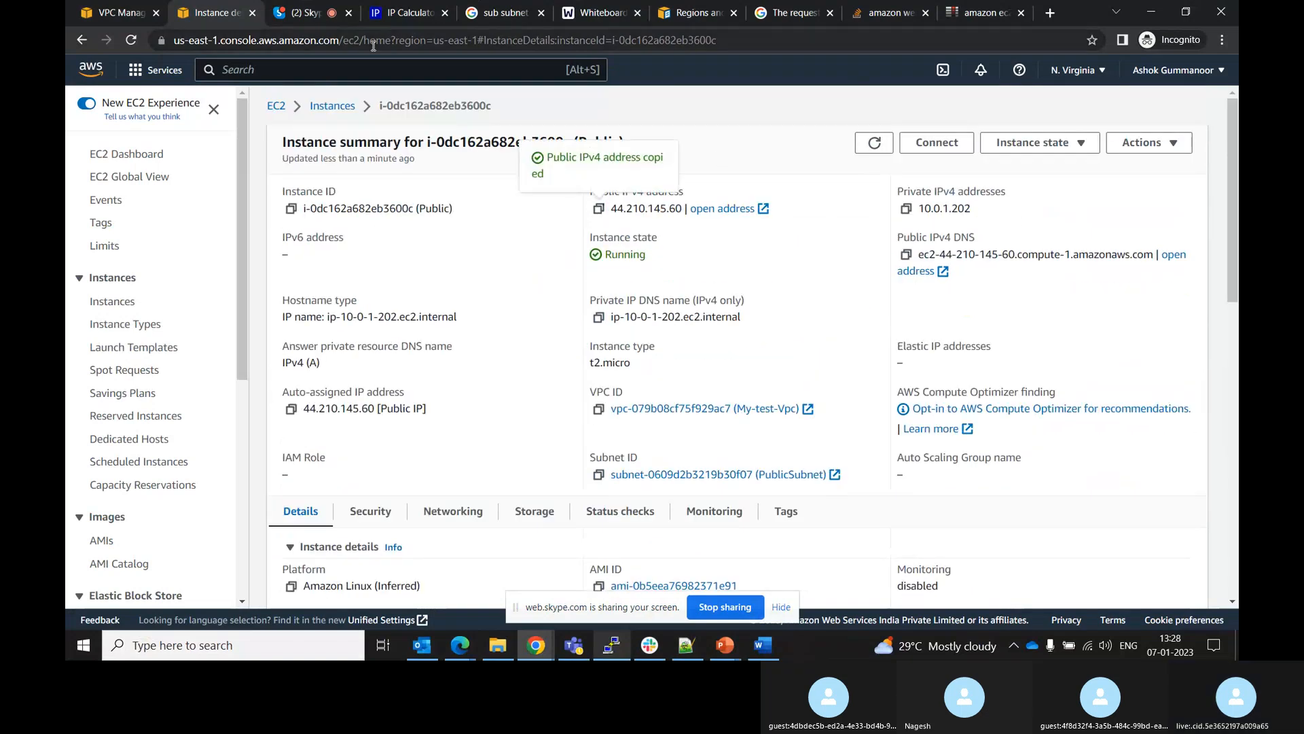
{"action": "left_click", "coordinate": [610, 647]}
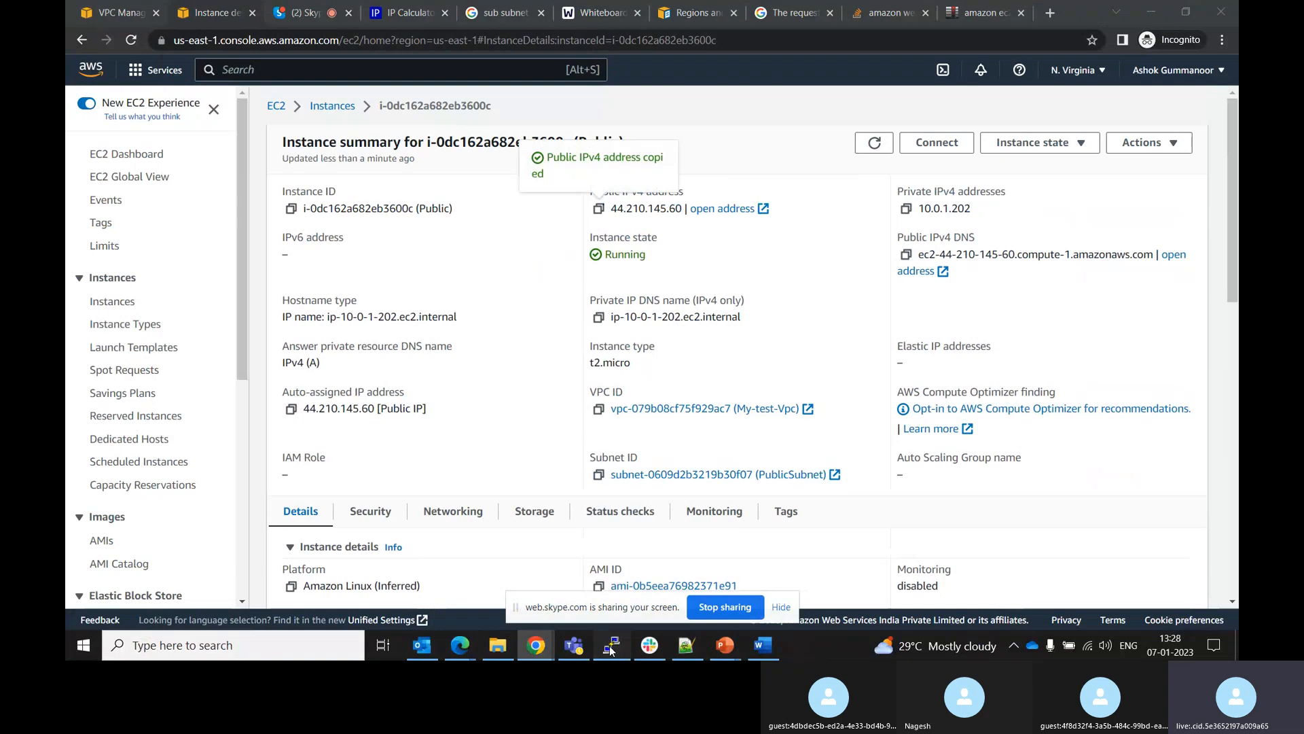
{"action": "key", "text": "ctrl+v"}
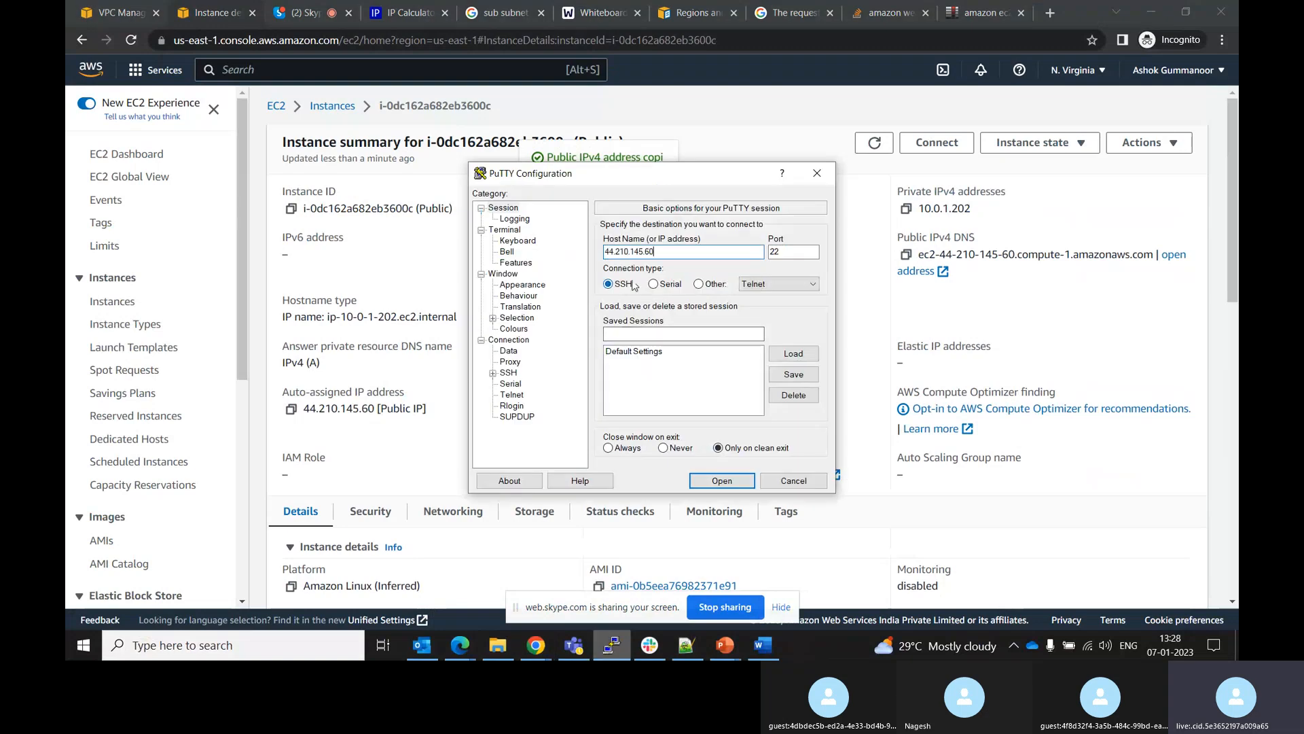
Set the SSH authentication private key file to Demo.ppk from Downloads and open the connection
{"action": "left_click", "coordinate": [493, 374]}
{"action": "left_click", "coordinate": [521, 407]}
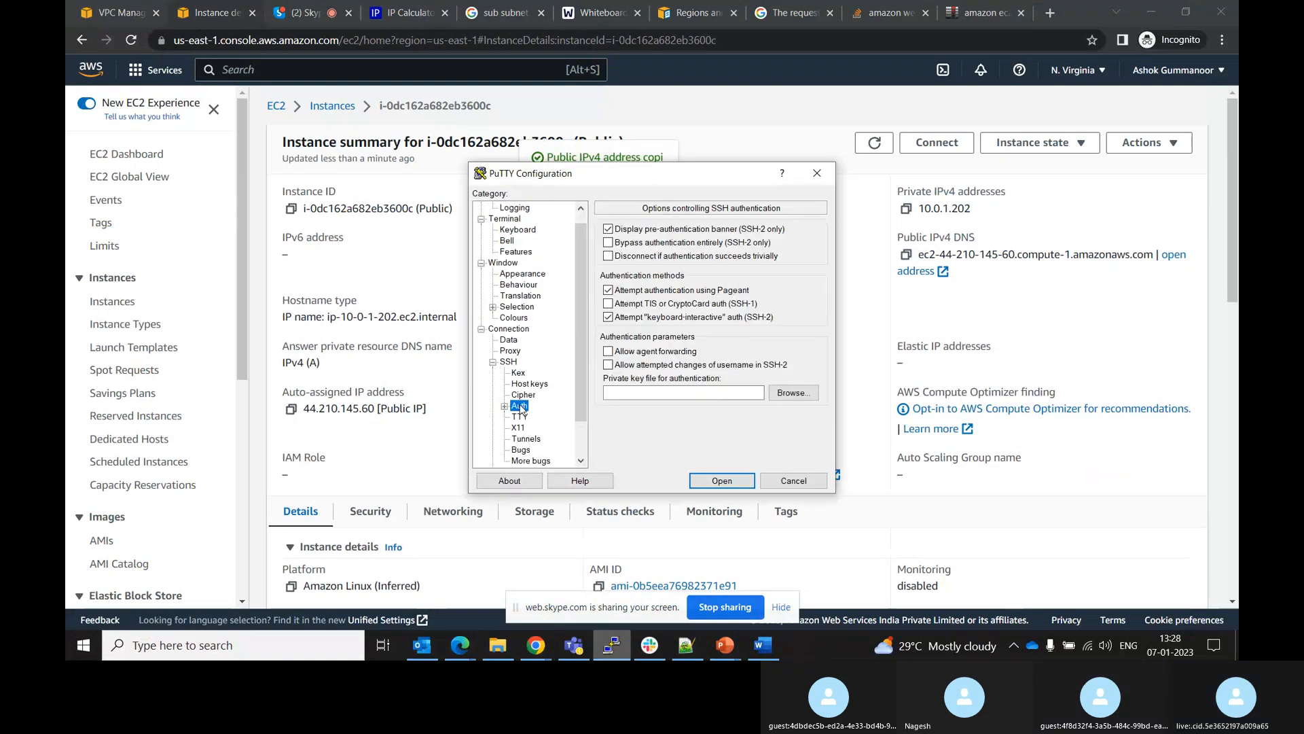
{"action": "left_click", "coordinate": [788, 392]}
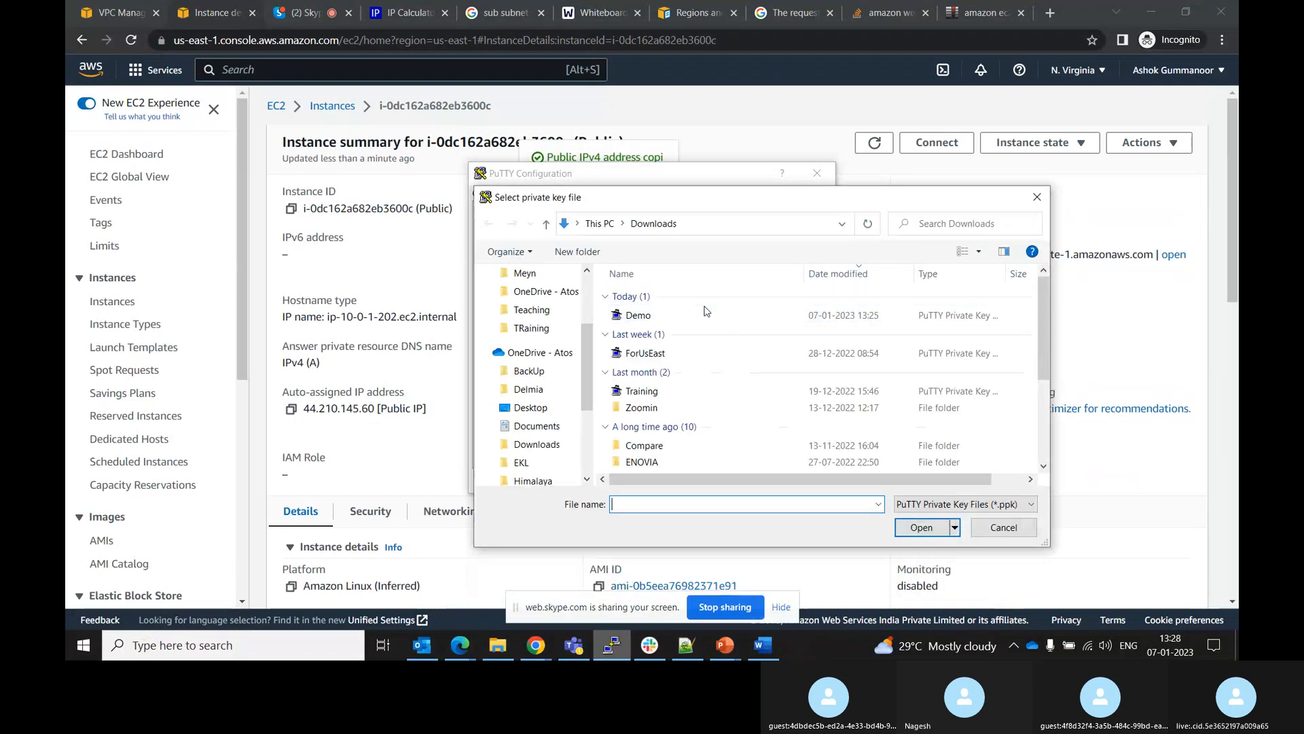
{"action": "left_click", "coordinate": [639, 315]}
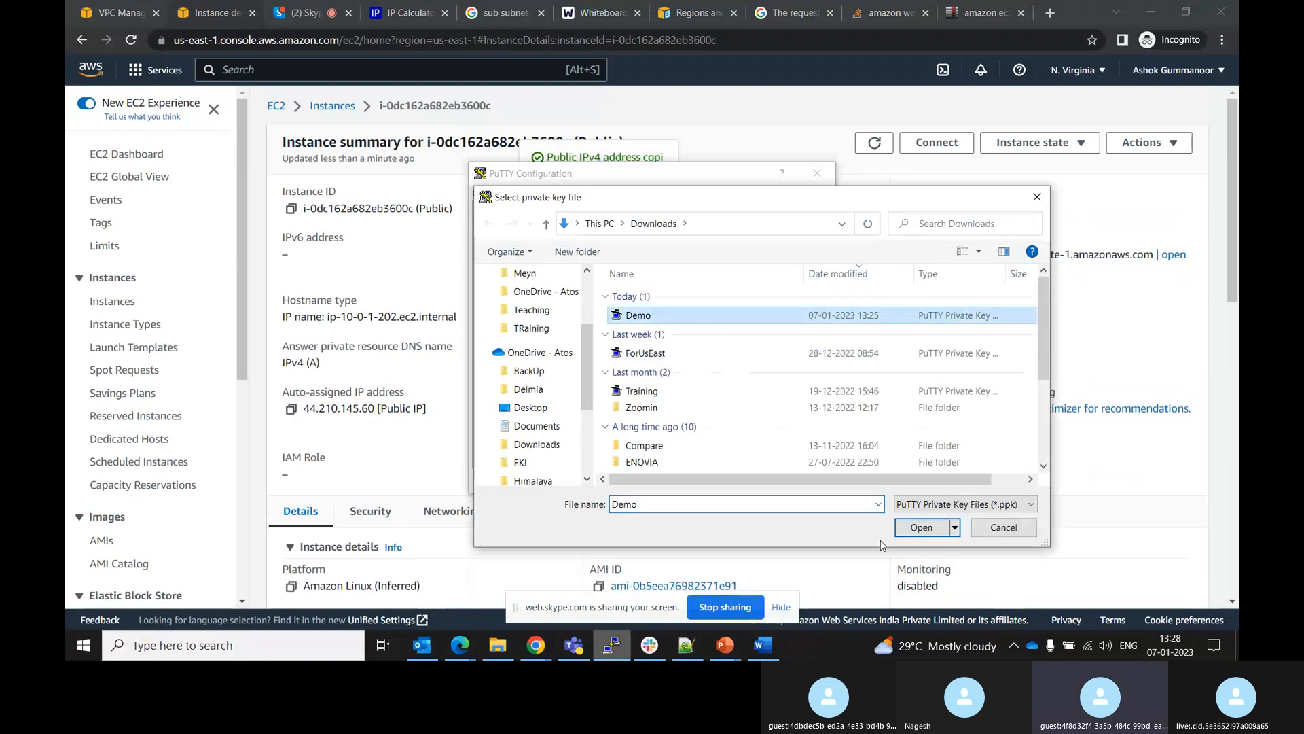
{"action": "left_click", "coordinate": [922, 527]}
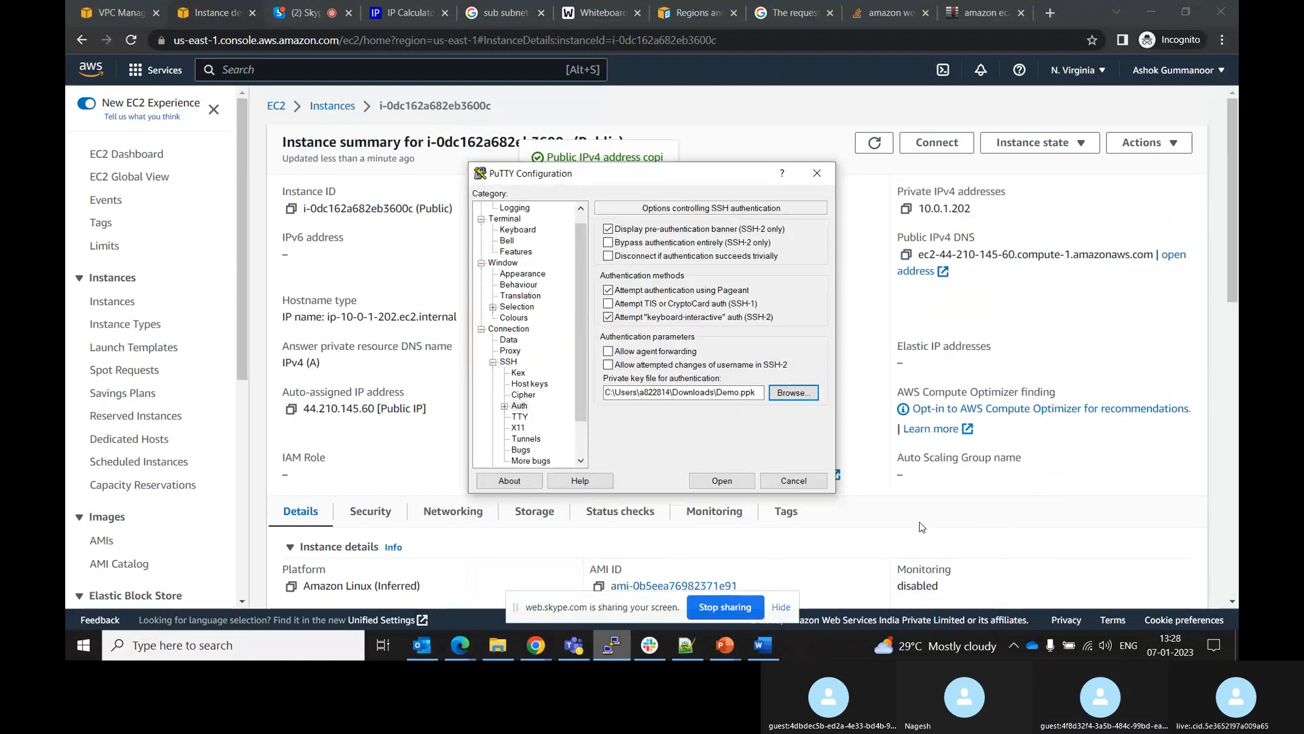
{"action": "left_click", "coordinate": [721, 482]}
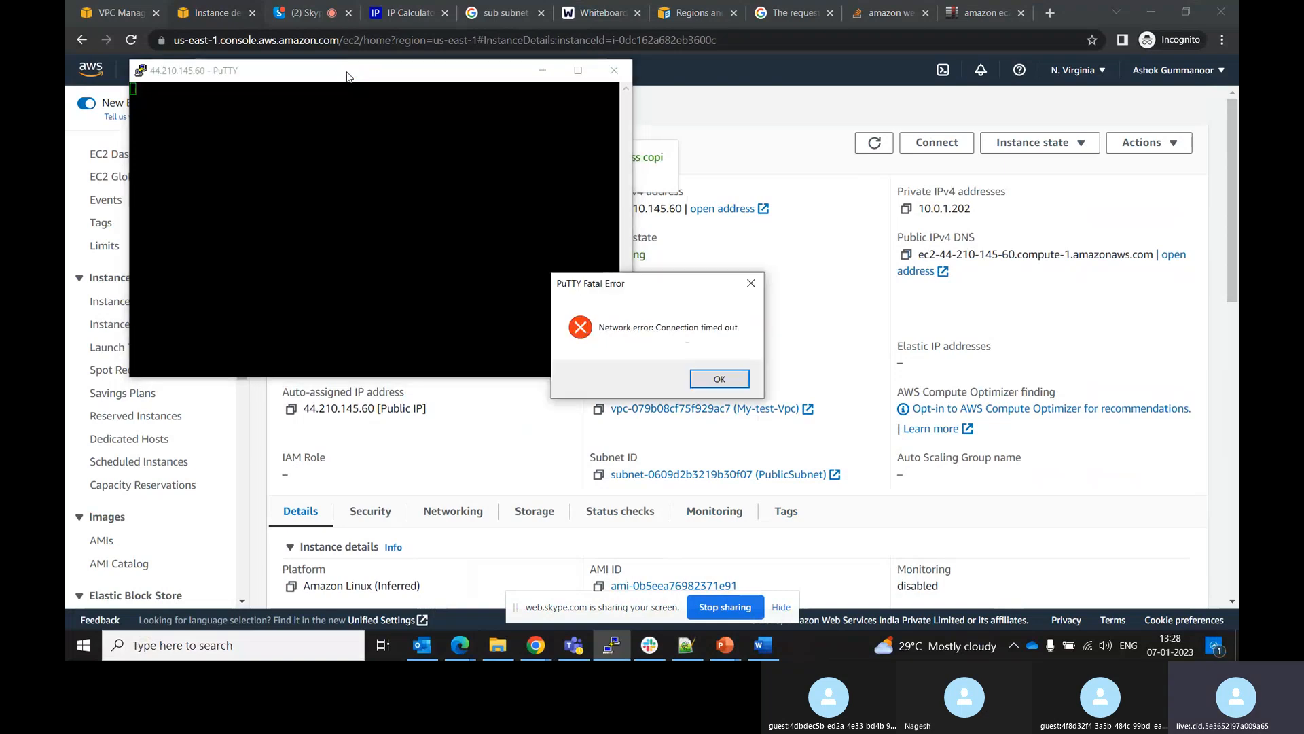
Dismiss the connection error and restart the PuTTY session
{"action": "left_click", "coordinate": [731, 379]}
{"action": "right_click", "coordinate": [329, 73]}
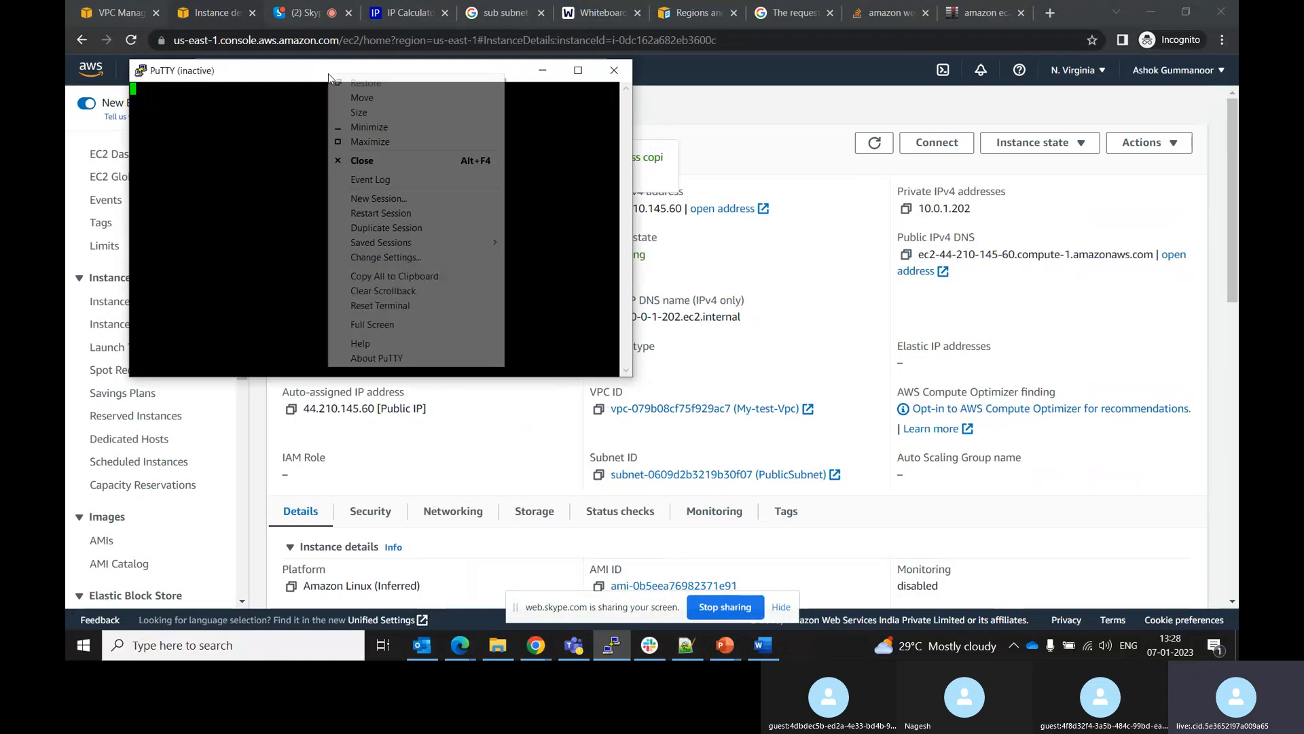
{"action": "left_click", "coordinate": [380, 214]}
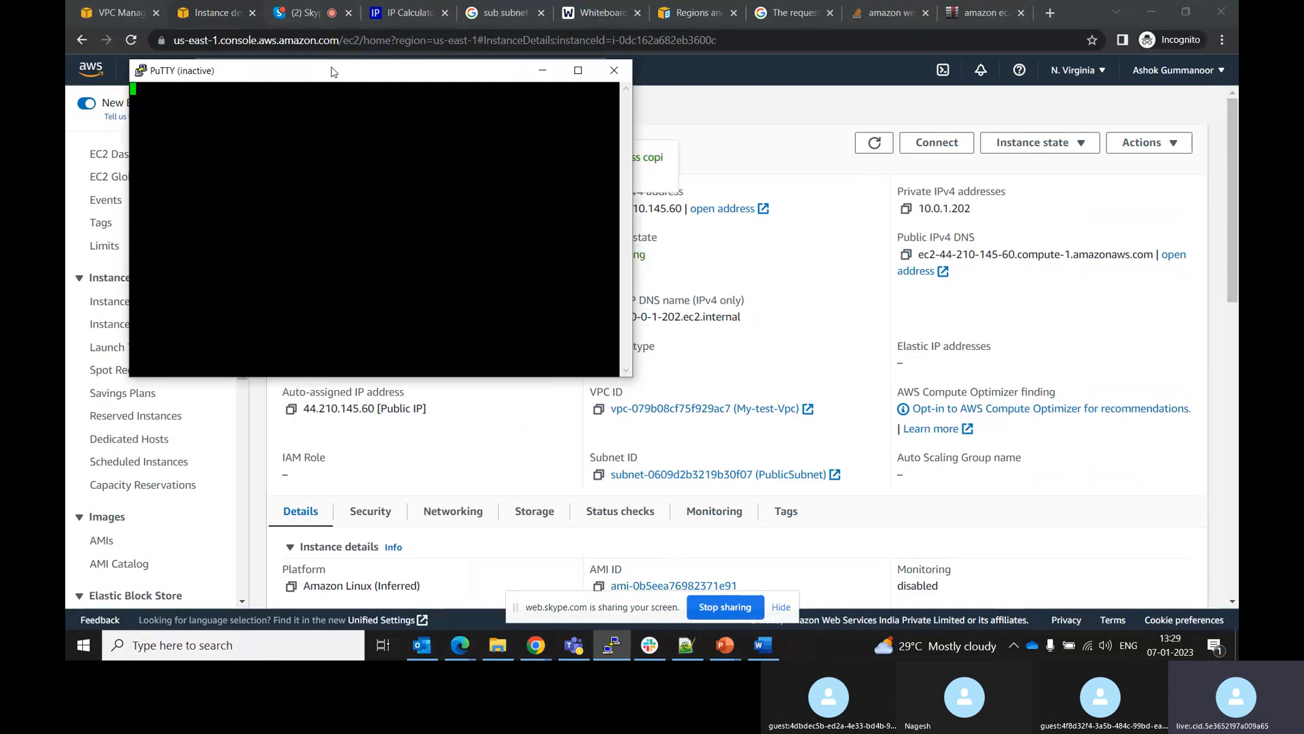
Start another PuTTY session window, move it aside, then close it
{"action": "right_click", "coordinate": [333, 72]}
{"action": "left_click", "coordinate": [375, 205]}
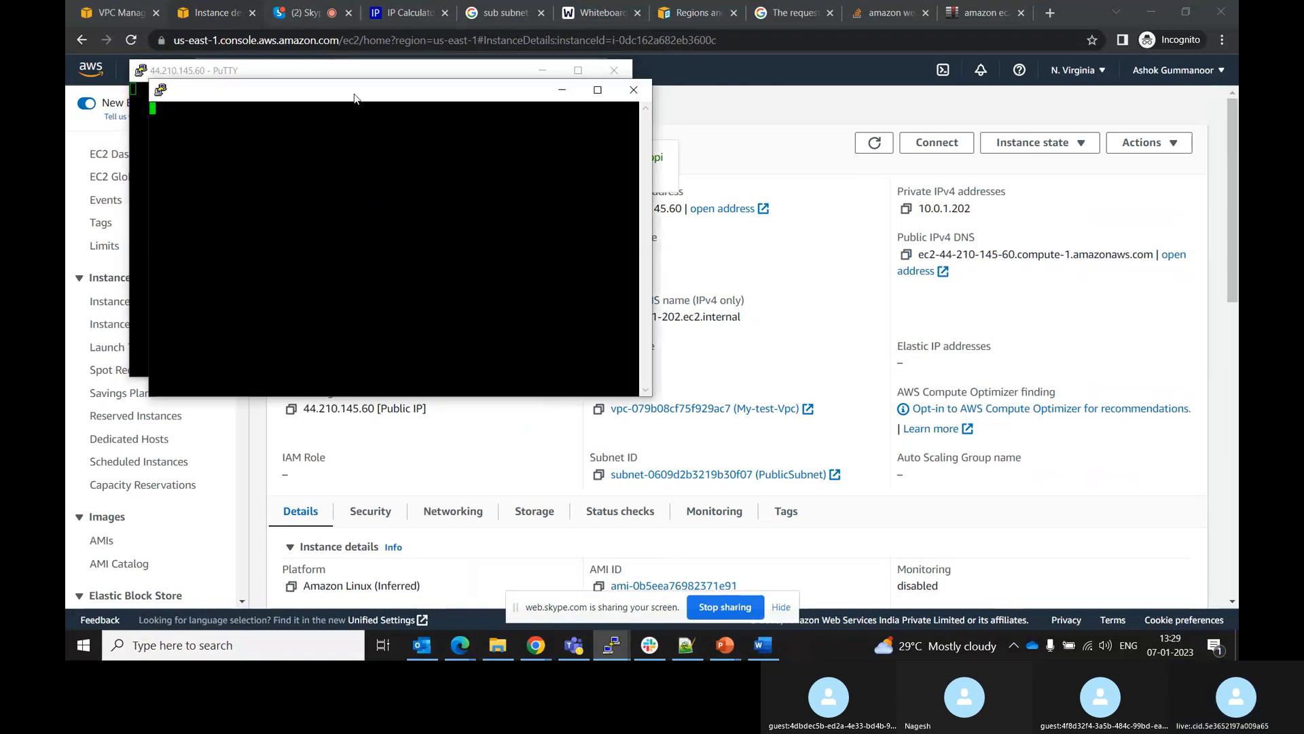
{"action": "left_click_drag", "start_coordinate": [354, 99], "coordinate": [510, 131]}
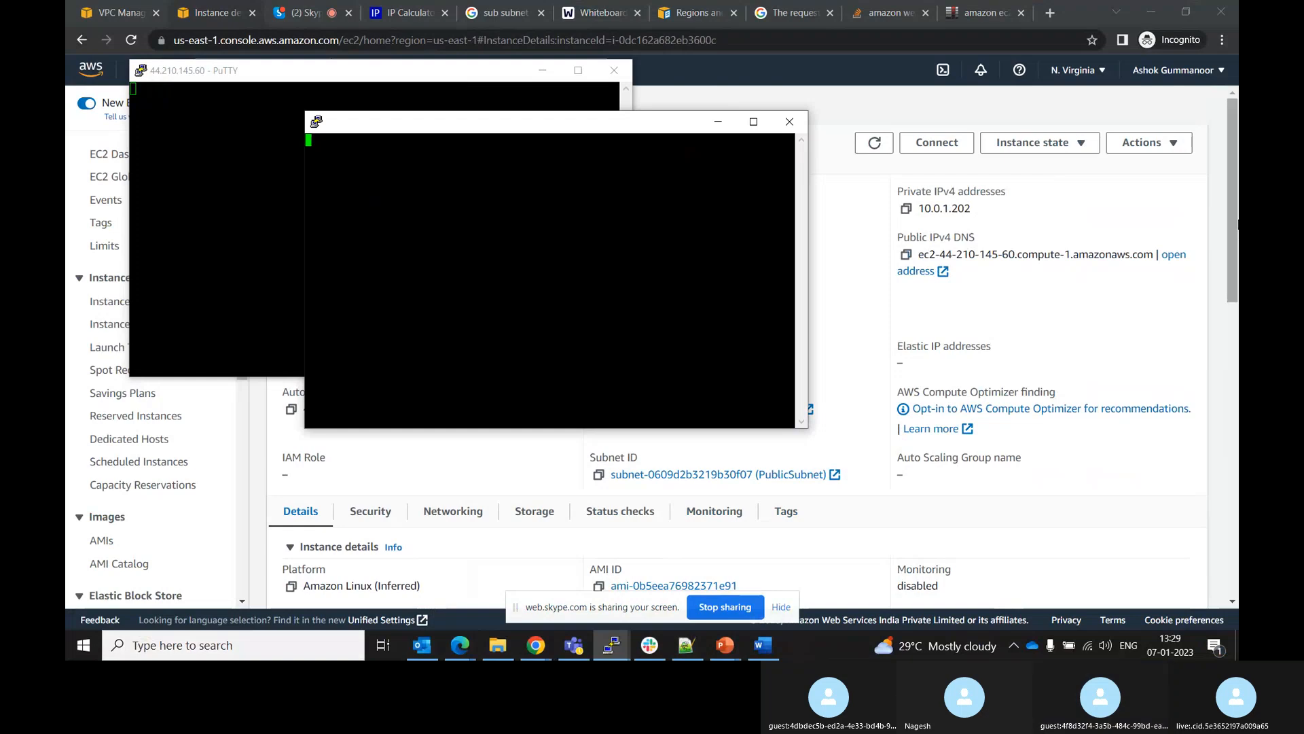
{"action": "left_click_drag", "start_coordinate": [1236, 232], "coordinate": [1237, 270]}
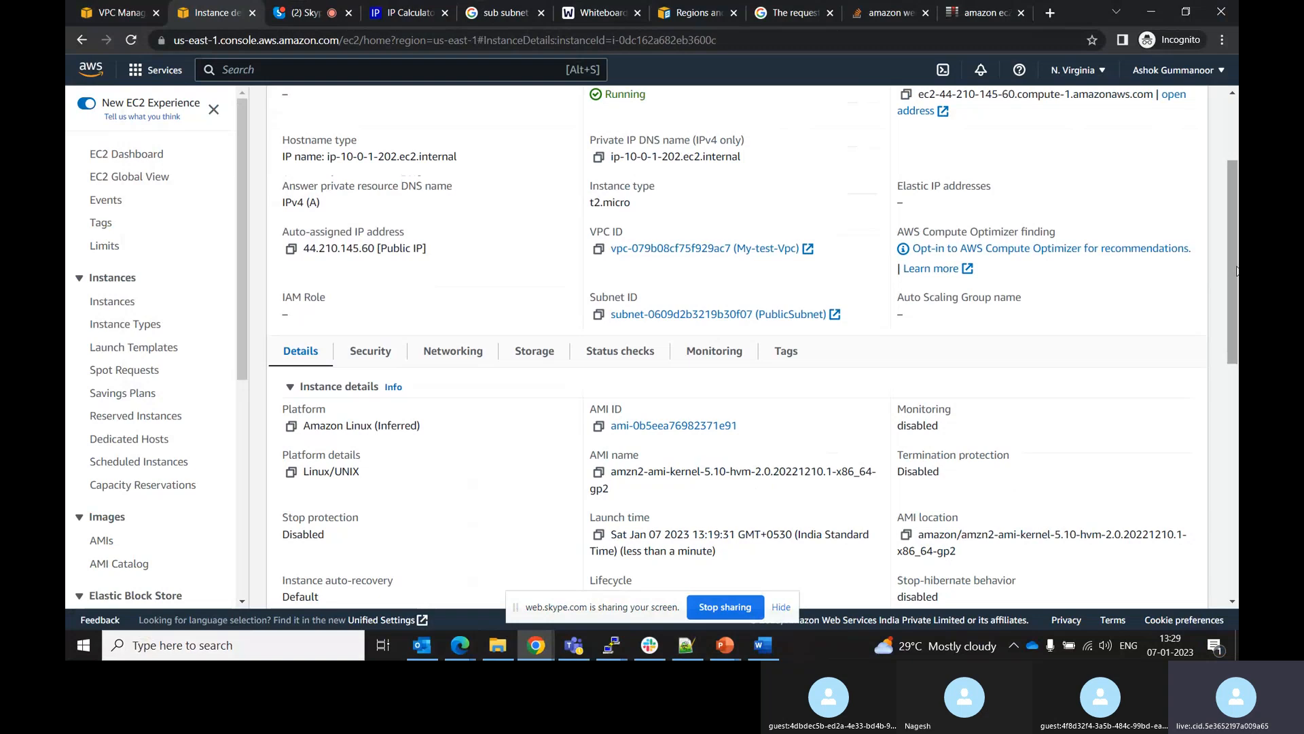
{"action": "left_click", "coordinate": [602, 651]}
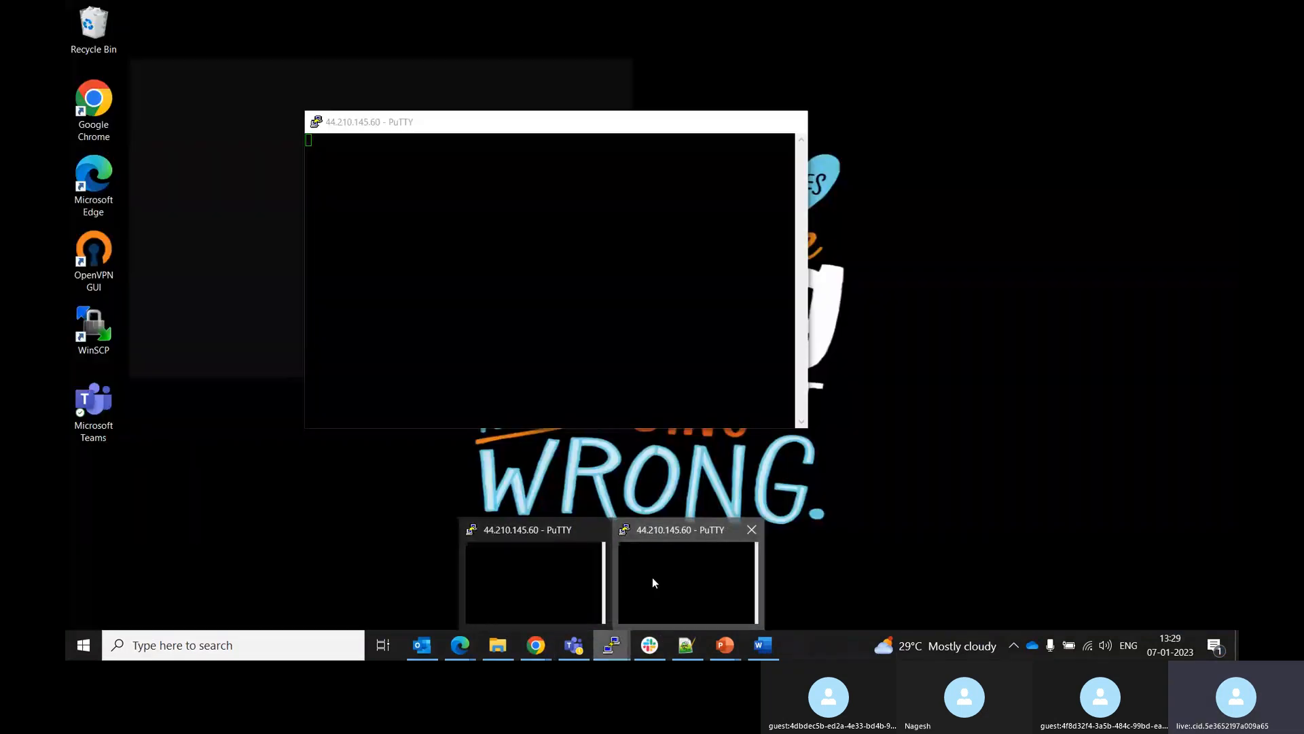
{"action": "left_click", "coordinate": [652, 576]}
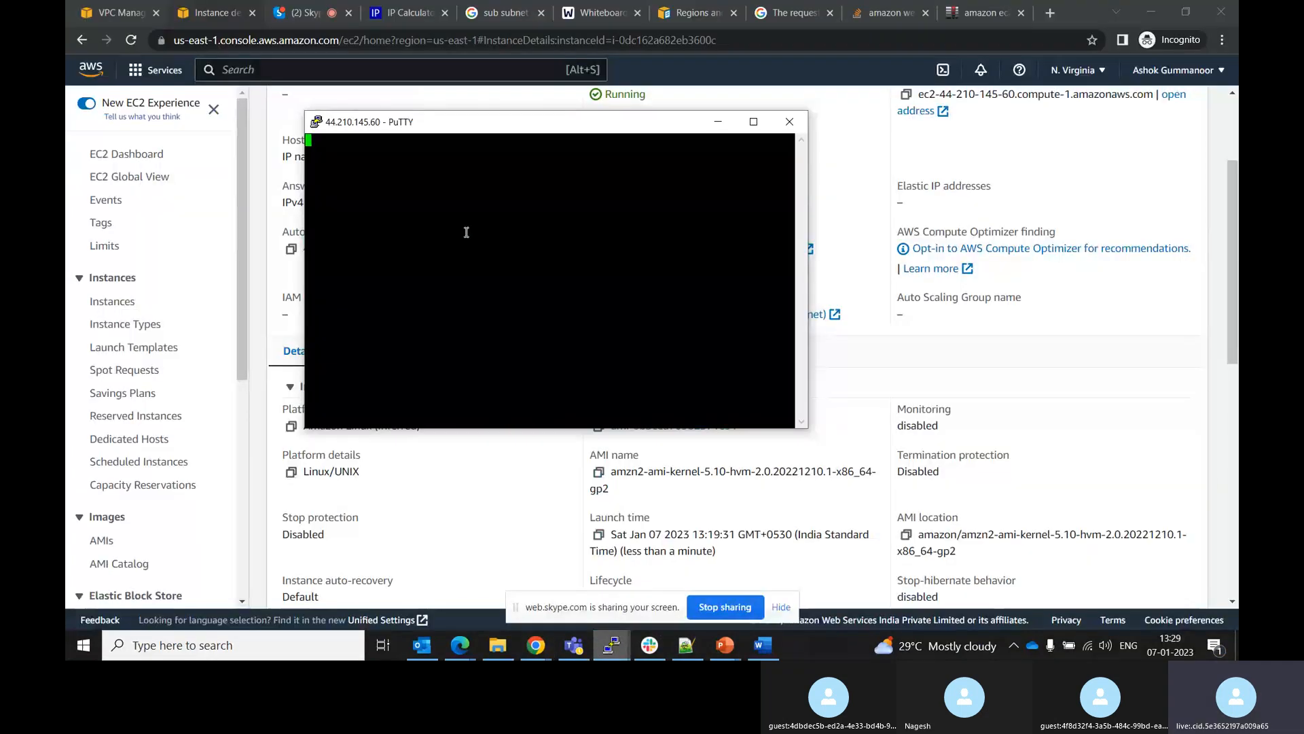
{"action": "left_click", "coordinate": [789, 122]}
{"action": "left_click", "coordinate": [682, 400]}
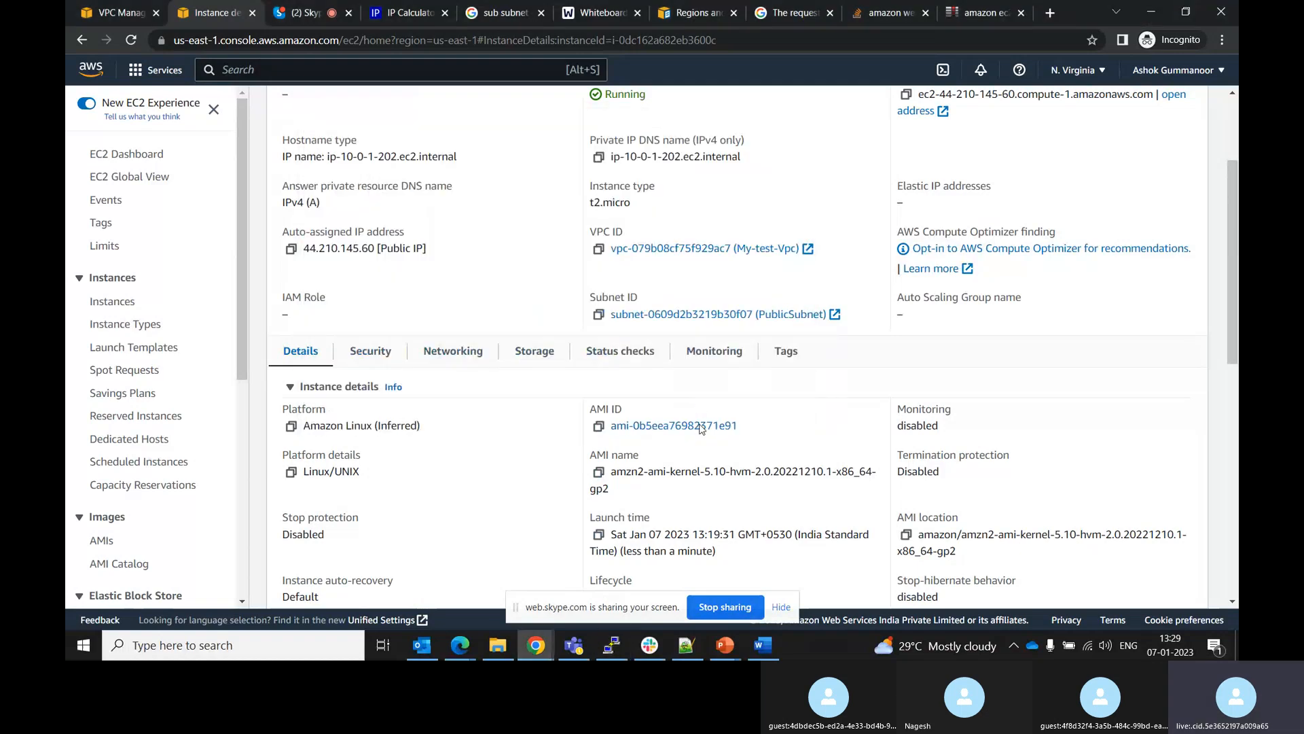
Dismiss the repeated connection error and close the PuTTY session window
{"action": "left_click", "coordinate": [614, 649]}
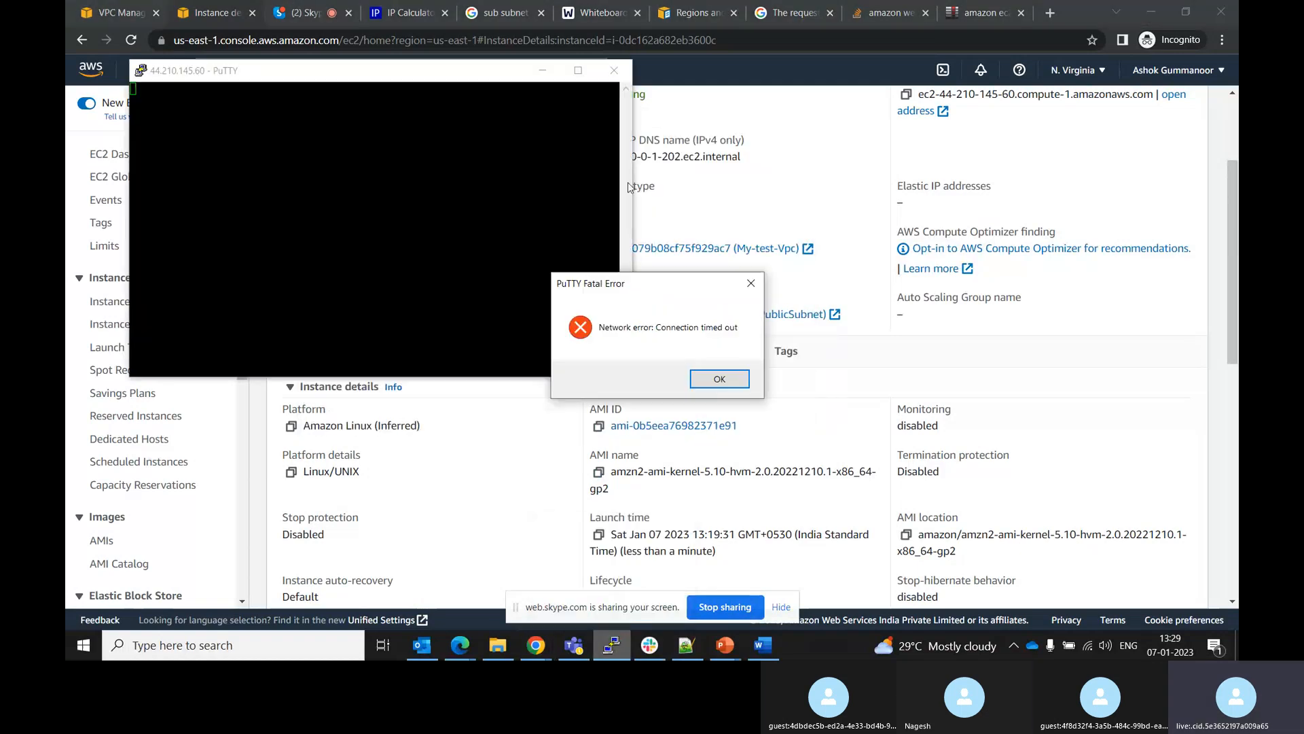
{"action": "left_click", "coordinate": [706, 375]}
{"action": "left_click", "coordinate": [614, 70]}
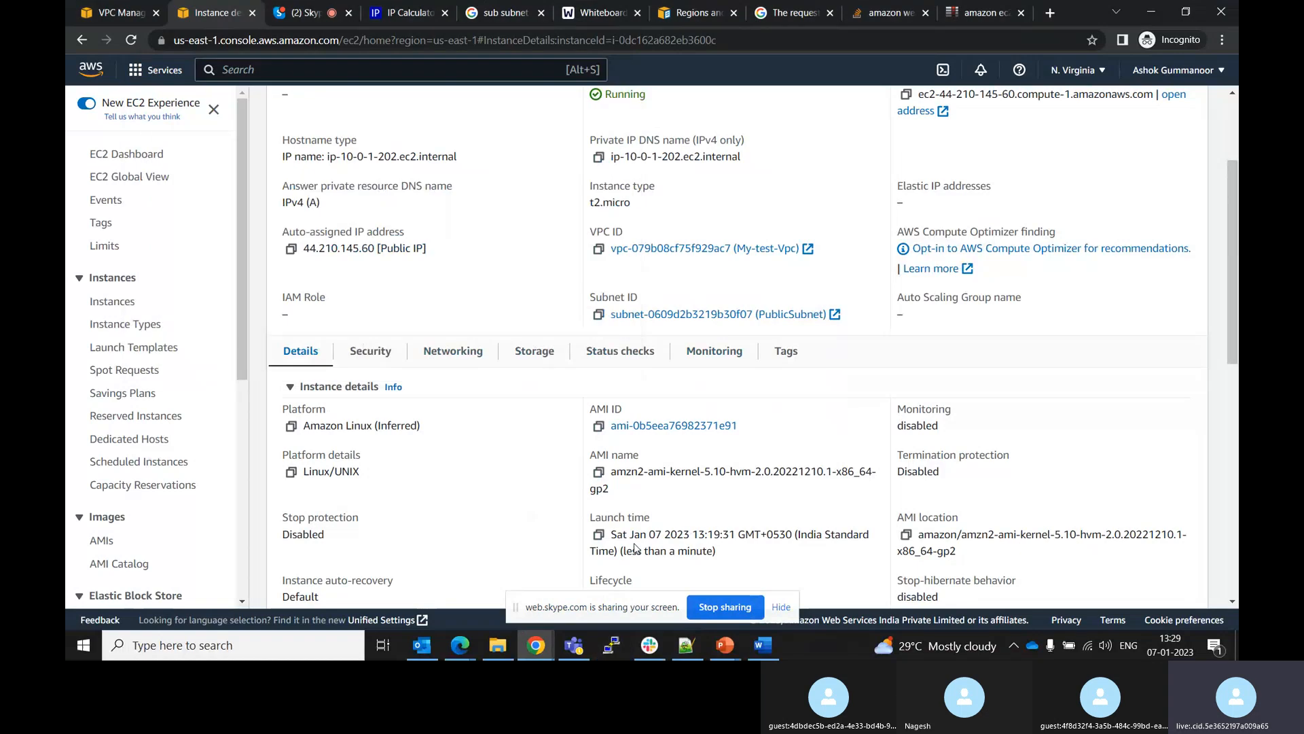
Open a new PuTTY configuration and paste the instance's public IPv4 address as the host name
{"action": "left_click", "coordinate": [615, 650]}
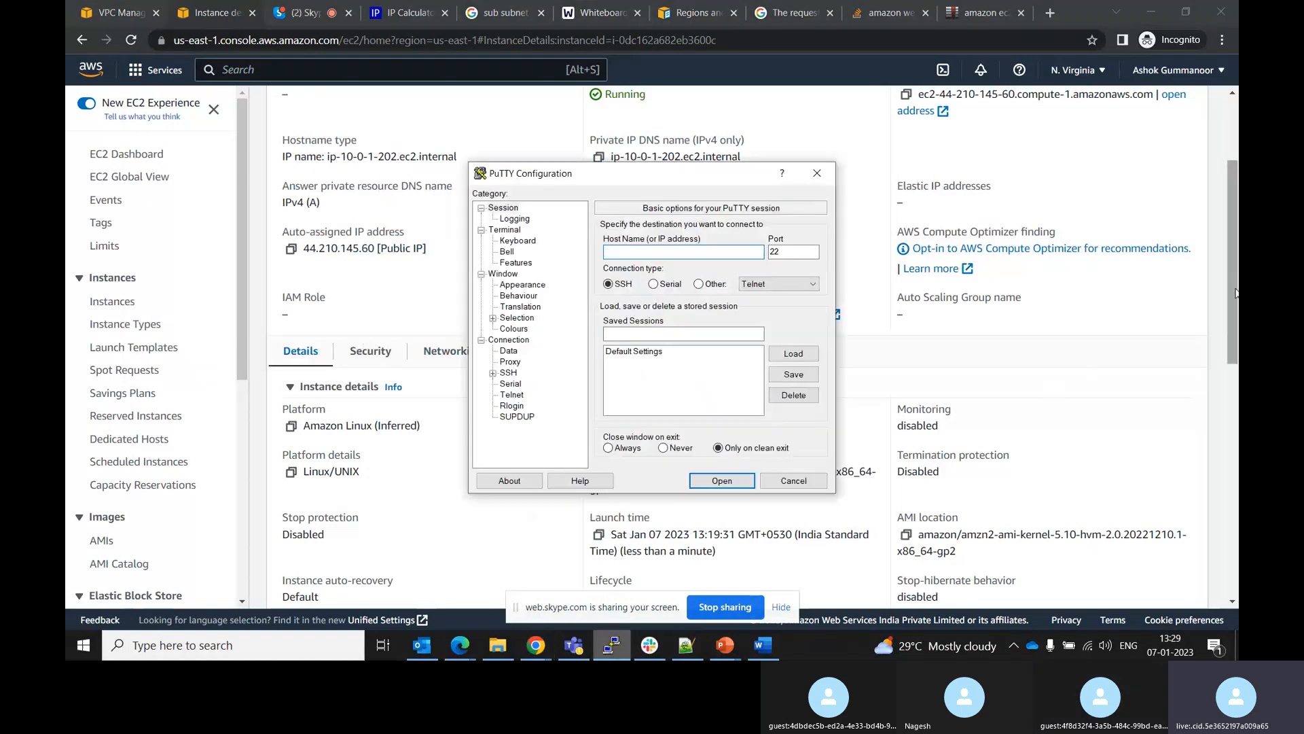
{"action": "left_click_drag", "start_coordinate": [1236, 293], "coordinate": [1212, 197]}
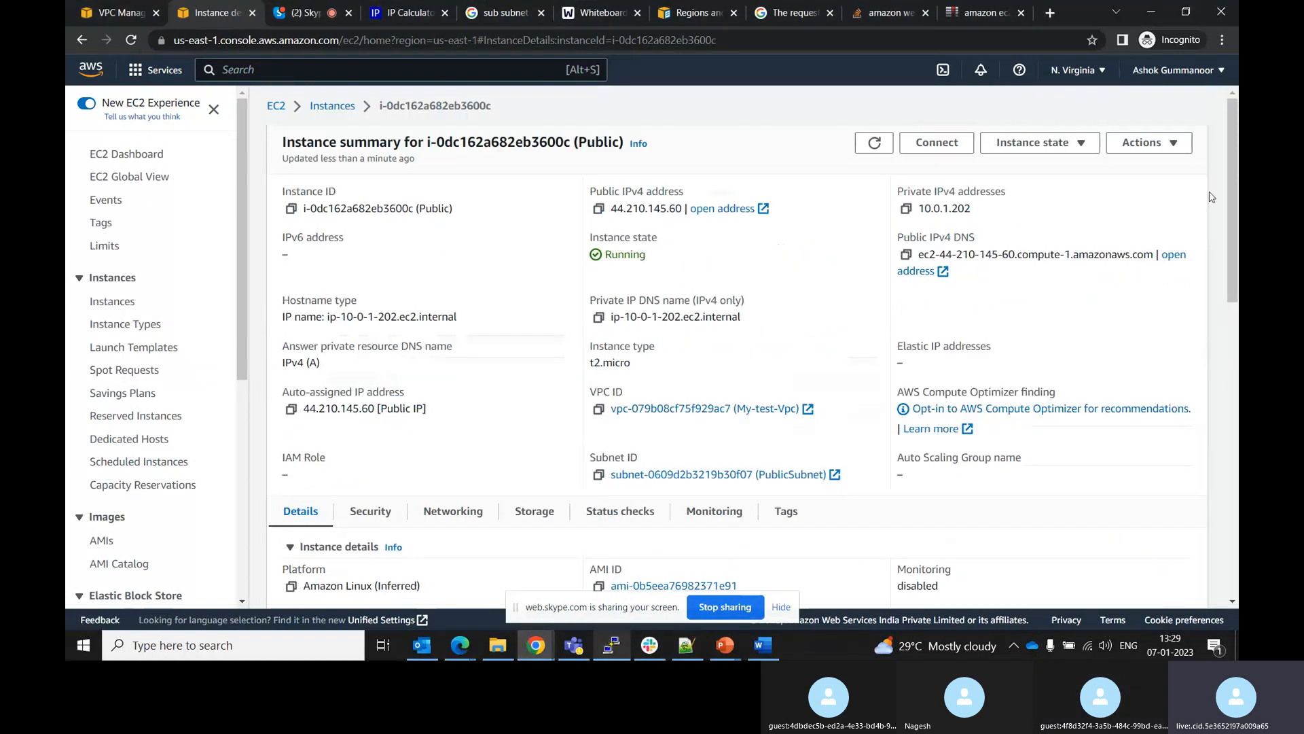
{"action": "left_click", "coordinate": [599, 209]}
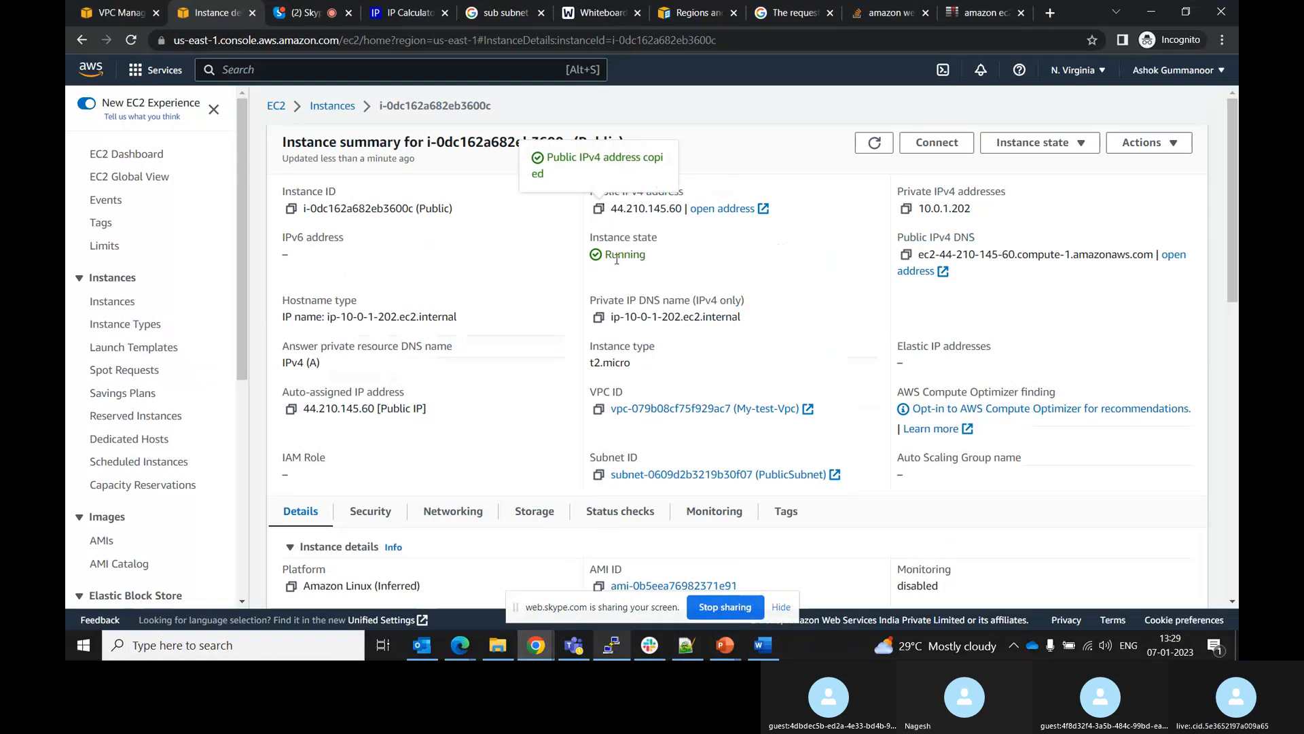
{"action": "key", "text": "alt+Tab"}
{"action": "key", "text": "ctrl+v"}
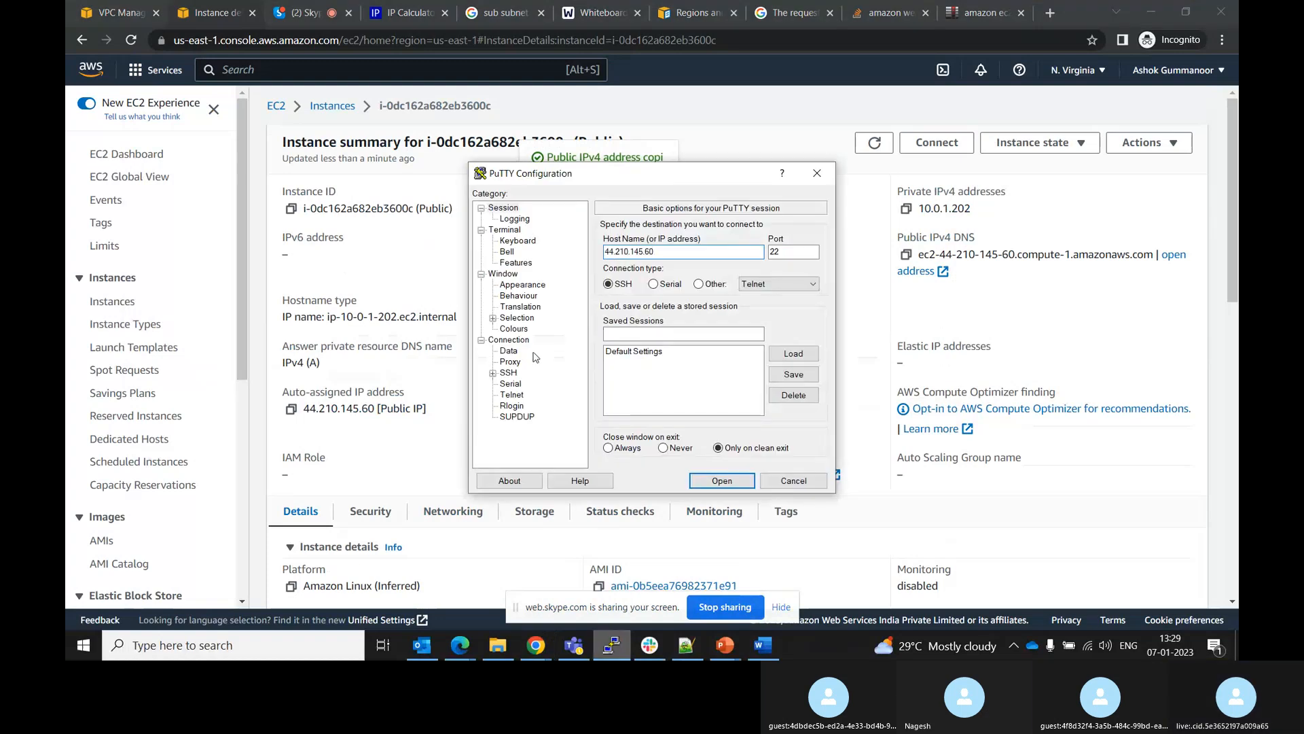
Select Demo.ppk as the SSH authentication private key and open the connection again
{"action": "left_click", "coordinate": [493, 373]}
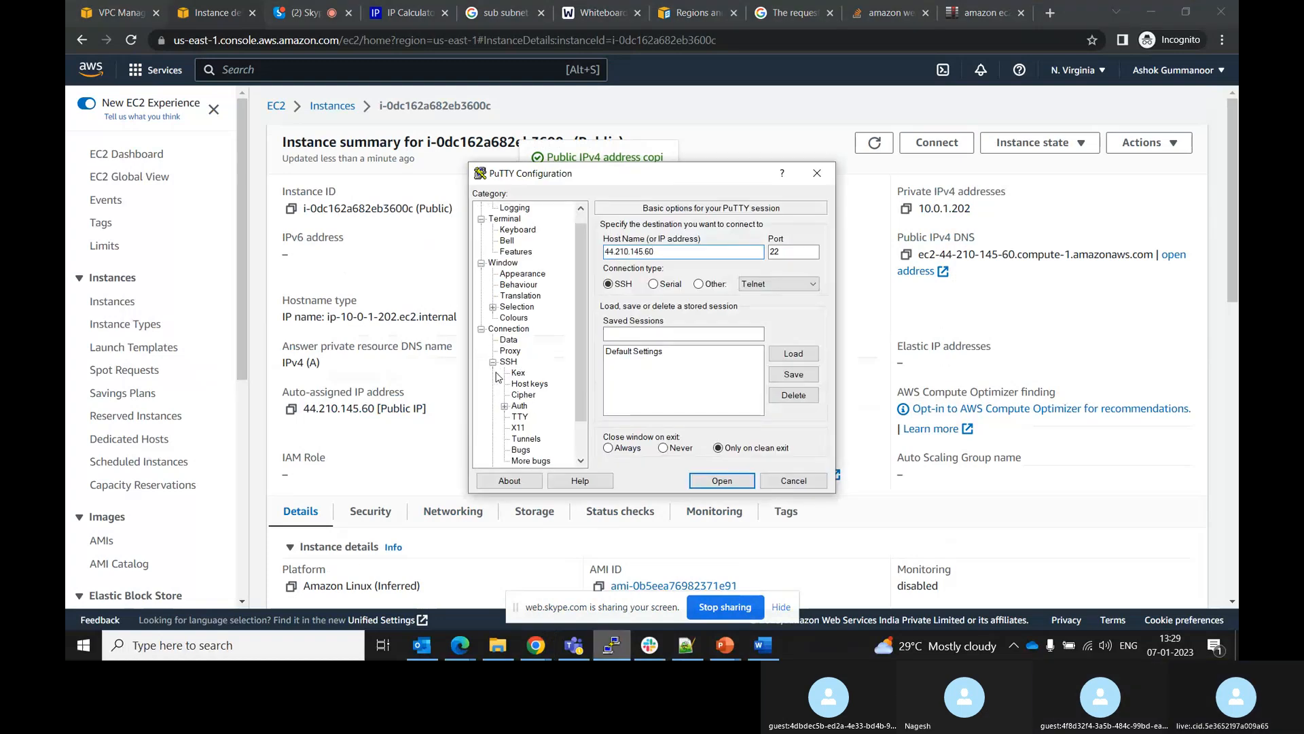
{"action": "left_click", "coordinate": [520, 405]}
{"action": "left_click", "coordinate": [791, 392]}
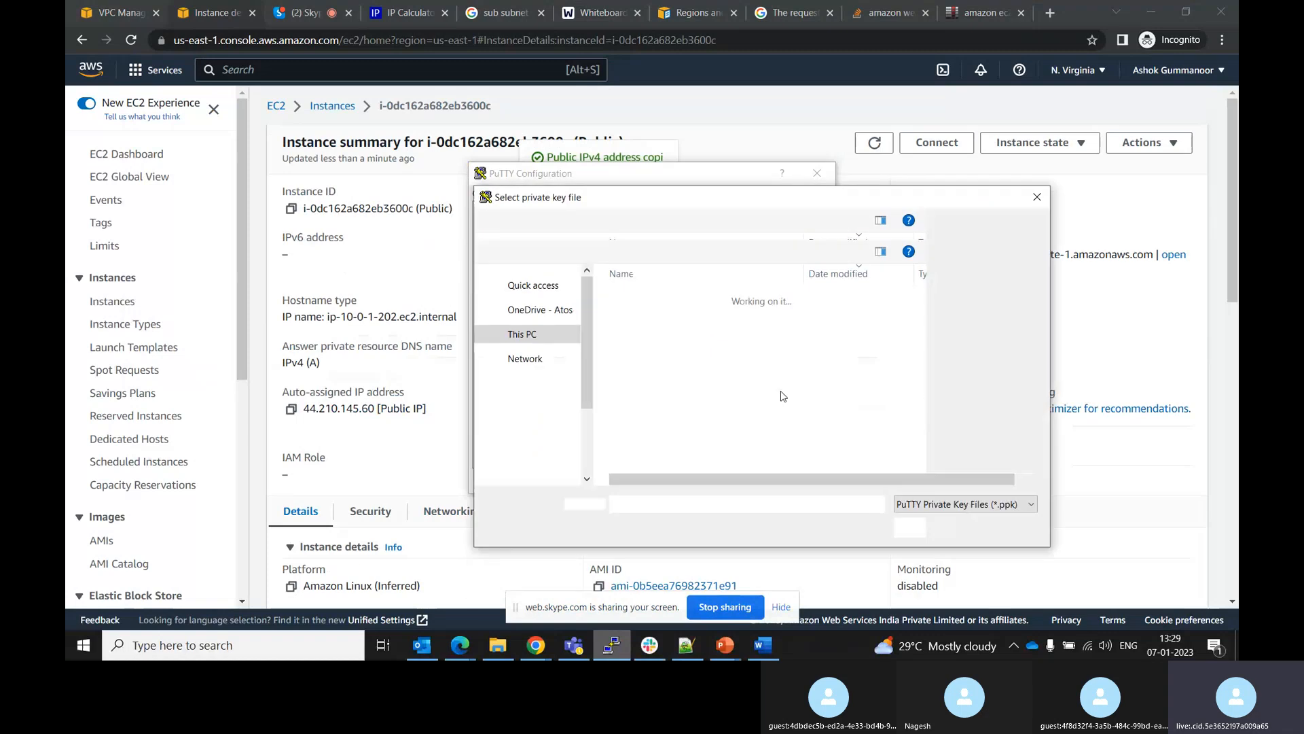
{"action": "left_click", "coordinate": [645, 319]}
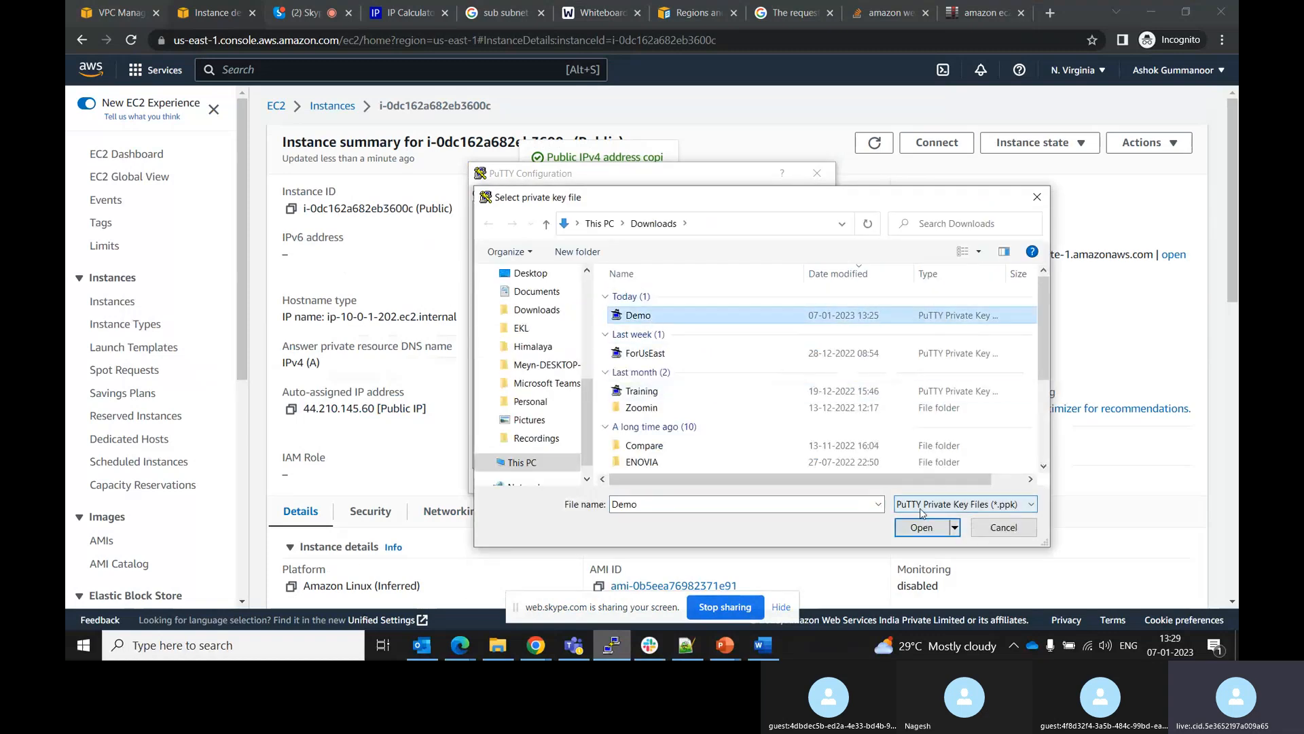
{"action": "left_click", "coordinate": [917, 529]}
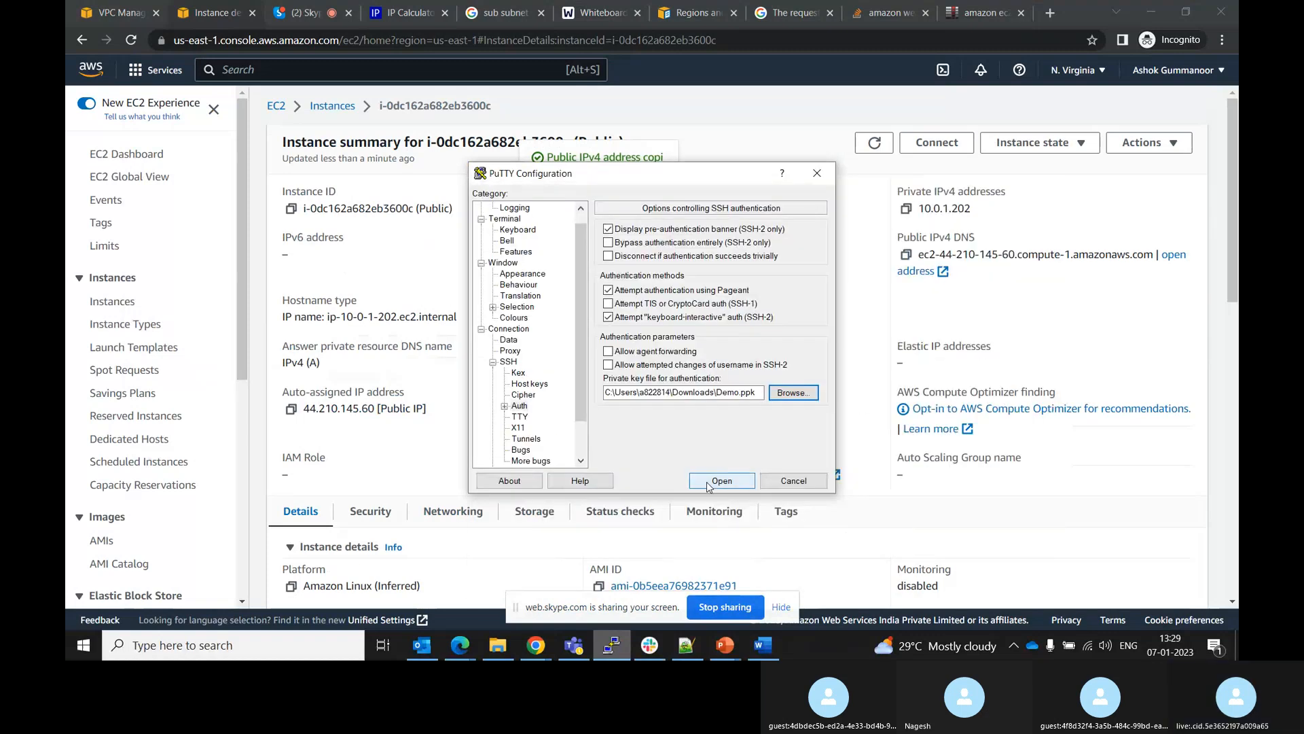
{"action": "left_click", "coordinate": [707, 482]}
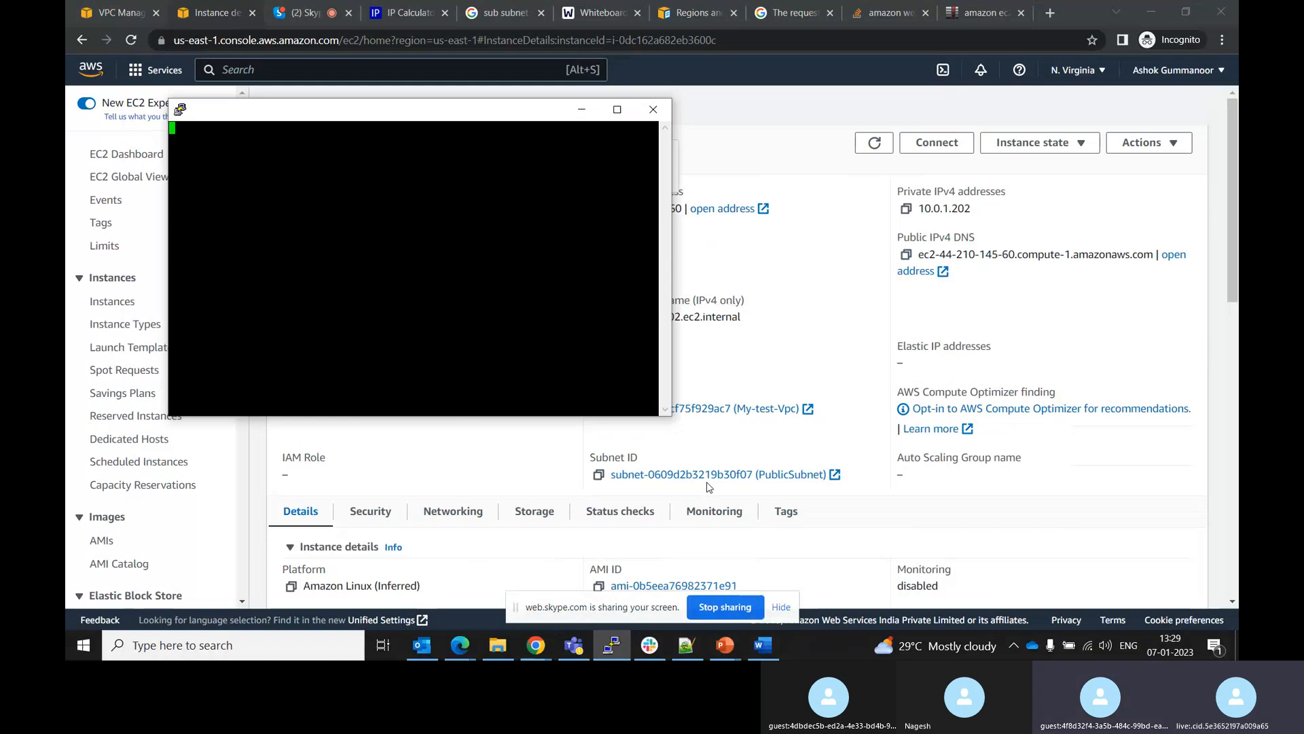
{"action": "left_click", "coordinate": [809, 335]}
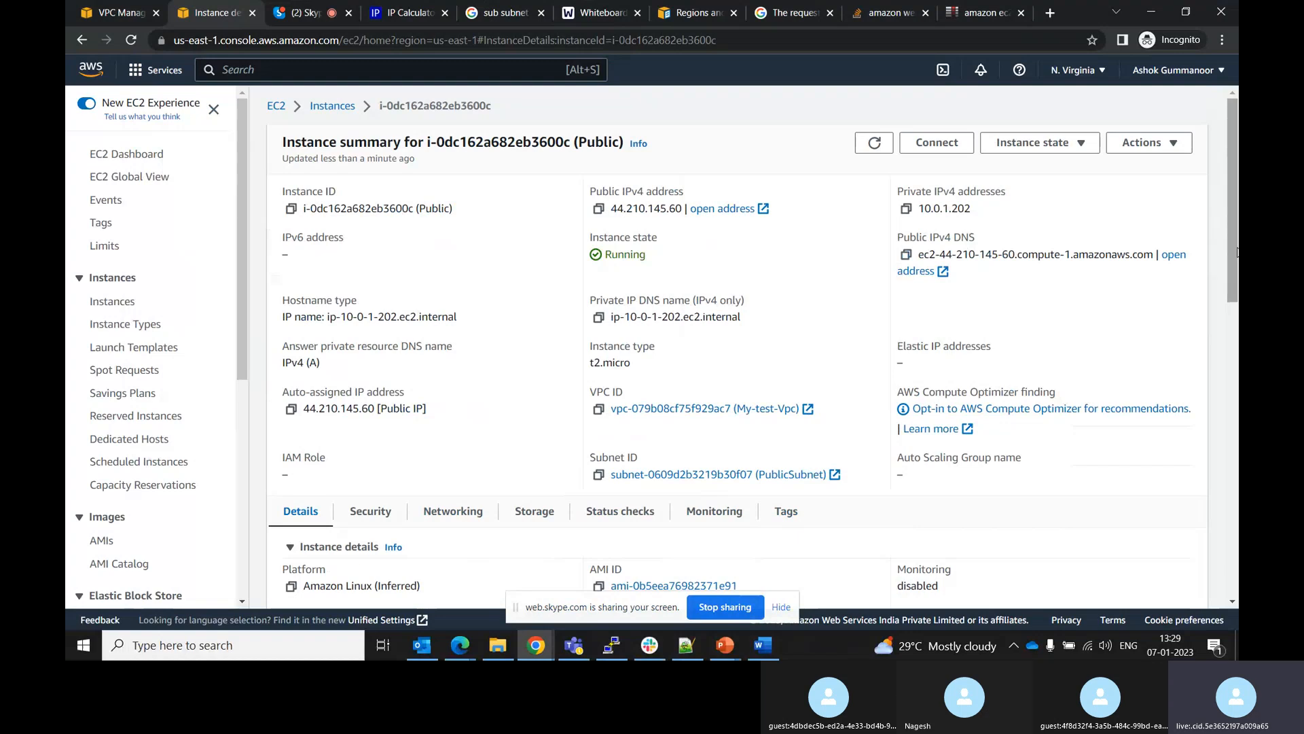
{"action": "left_click_drag", "start_coordinate": [1226, 253], "coordinate": [1236, 457]}
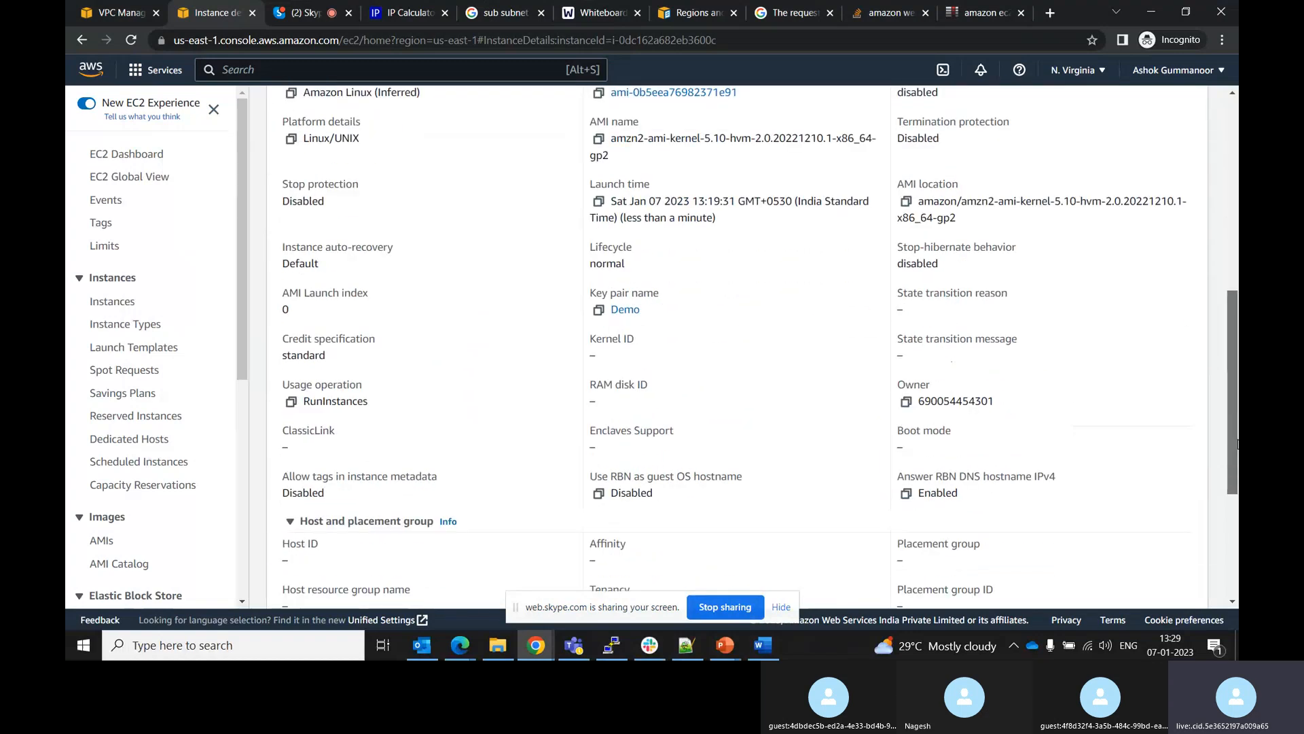
Dismiss the connection timeout error and duplicate the PuTTY session to retry the connection
{"action": "key", "text": "alt+Tab"}
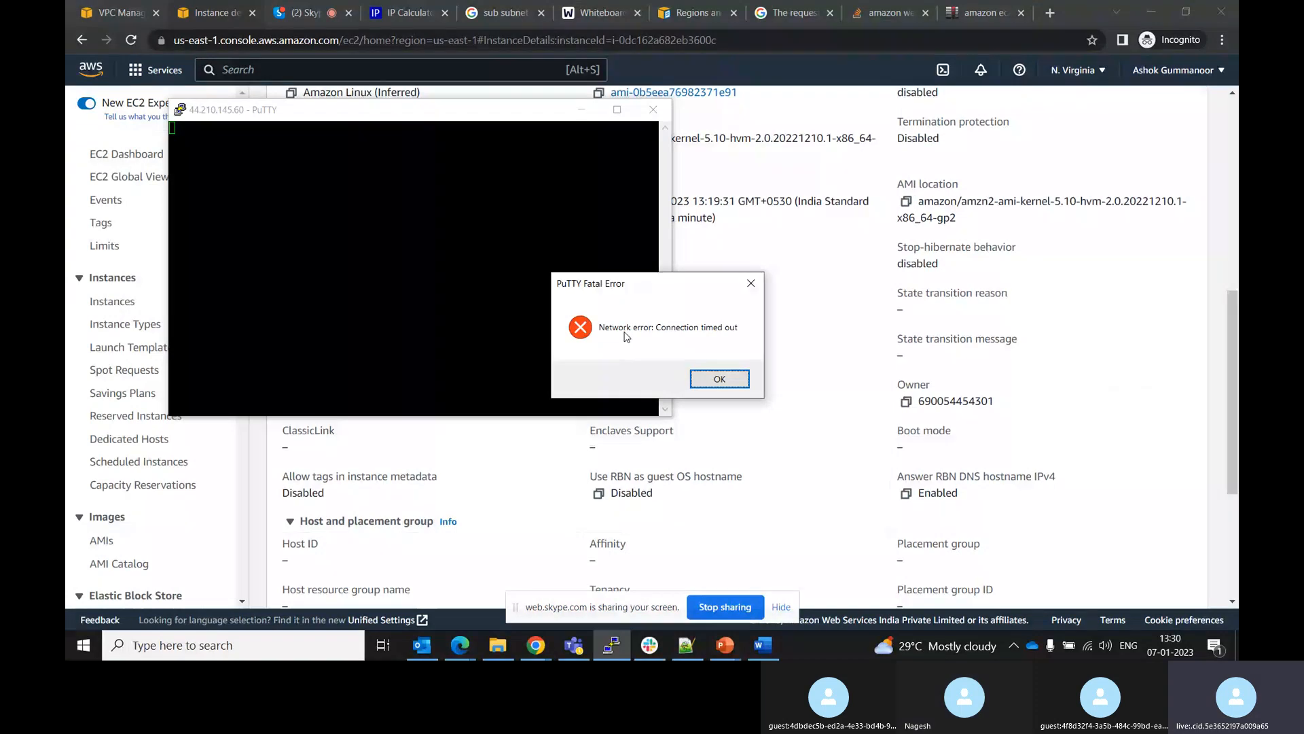
{"action": "left_click", "coordinate": [714, 383]}
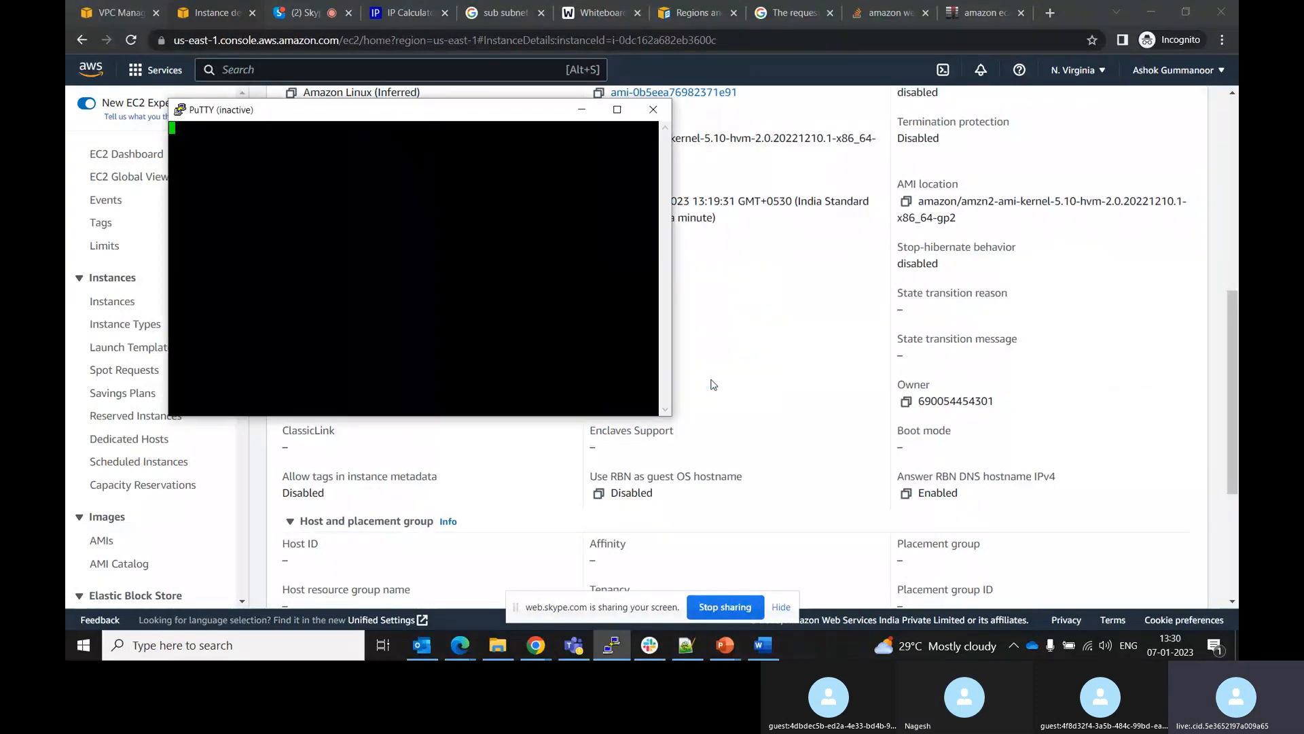
{"action": "right_click", "coordinate": [370, 117]}
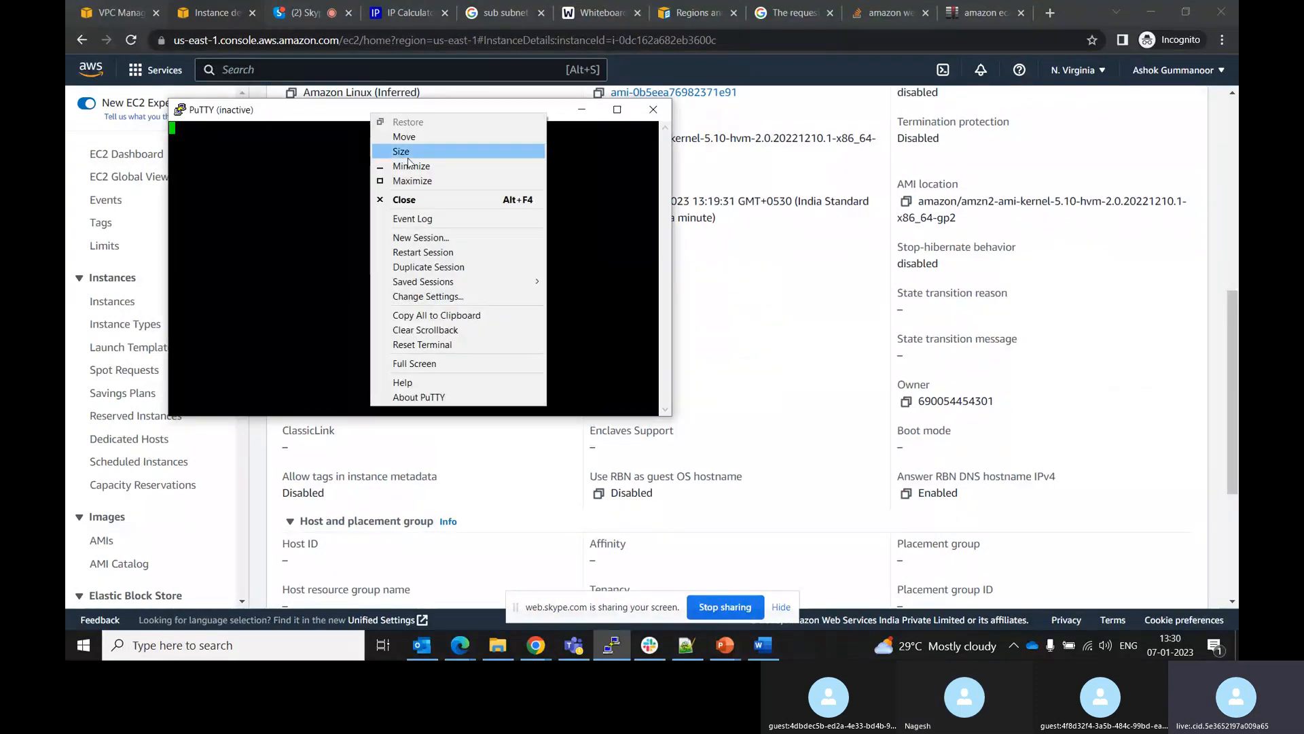
{"action": "left_click", "coordinate": [407, 267]}
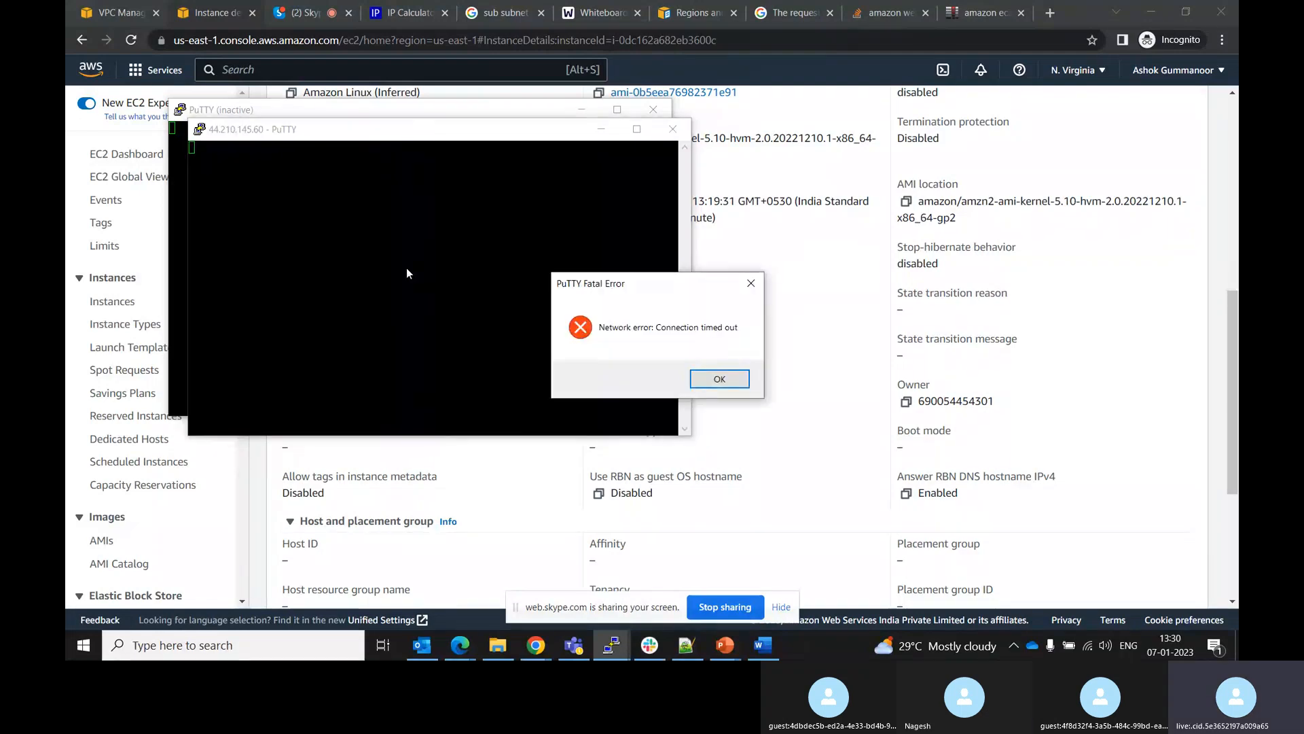
Dismiss the duplicate session's timeout error and close both PuTTY windows
{"action": "left_click", "coordinate": [718, 377]}
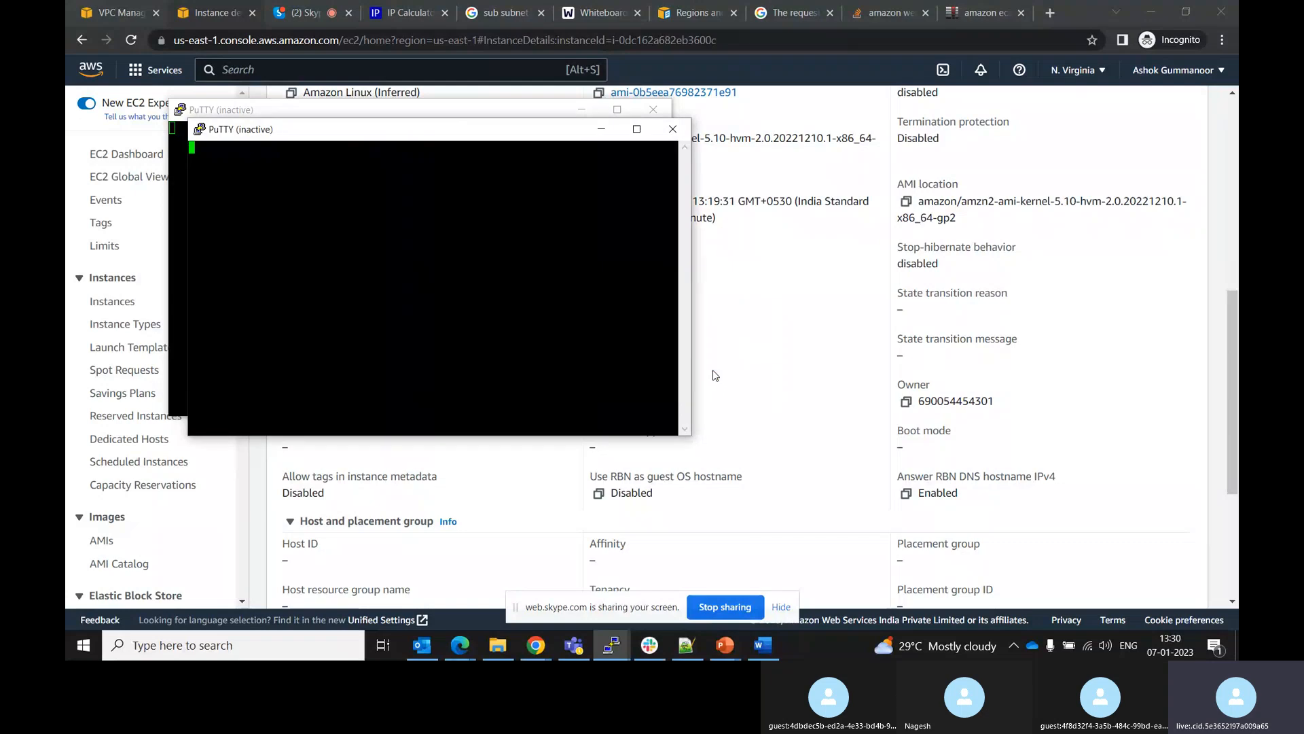
{"action": "left_click", "coordinate": [673, 129]}
{"action": "left_click", "coordinate": [653, 109]}
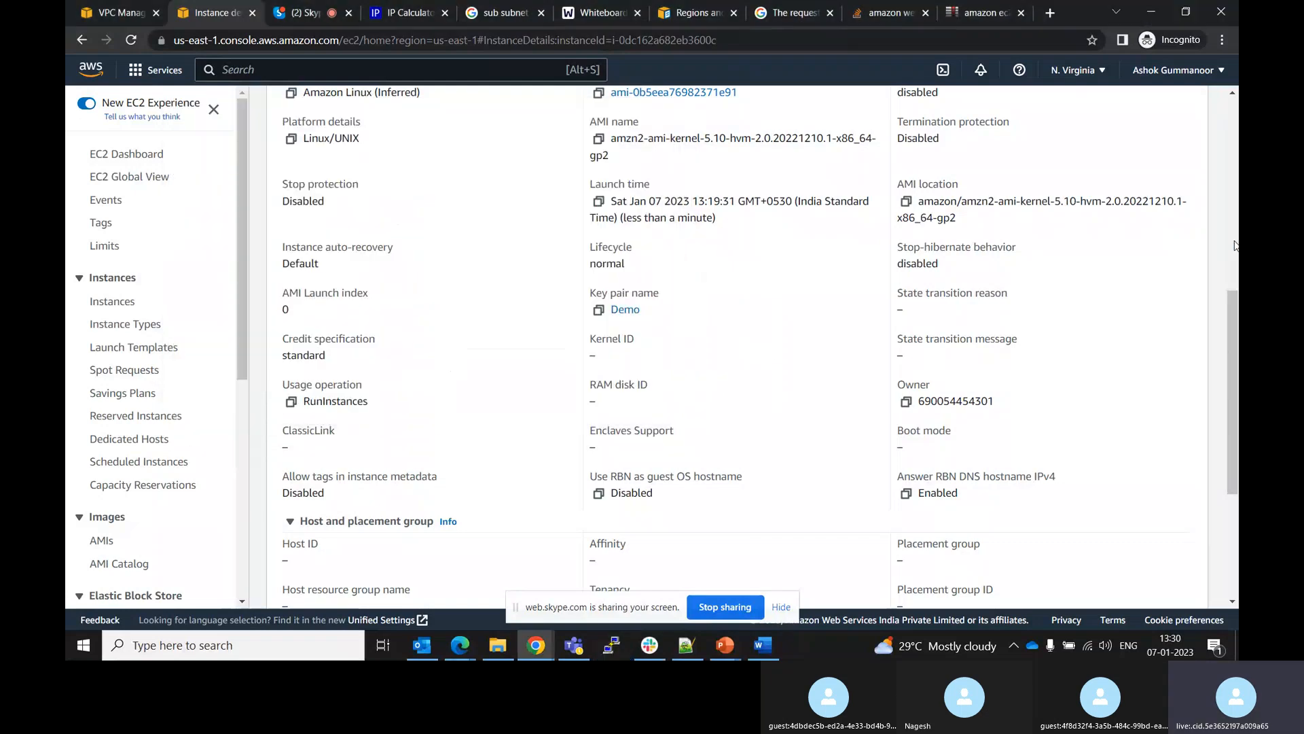
Review the instance's security group inbound and outbound rules
{"action": "left_click_drag", "start_coordinate": [1232, 331], "coordinate": [1227, 303]}
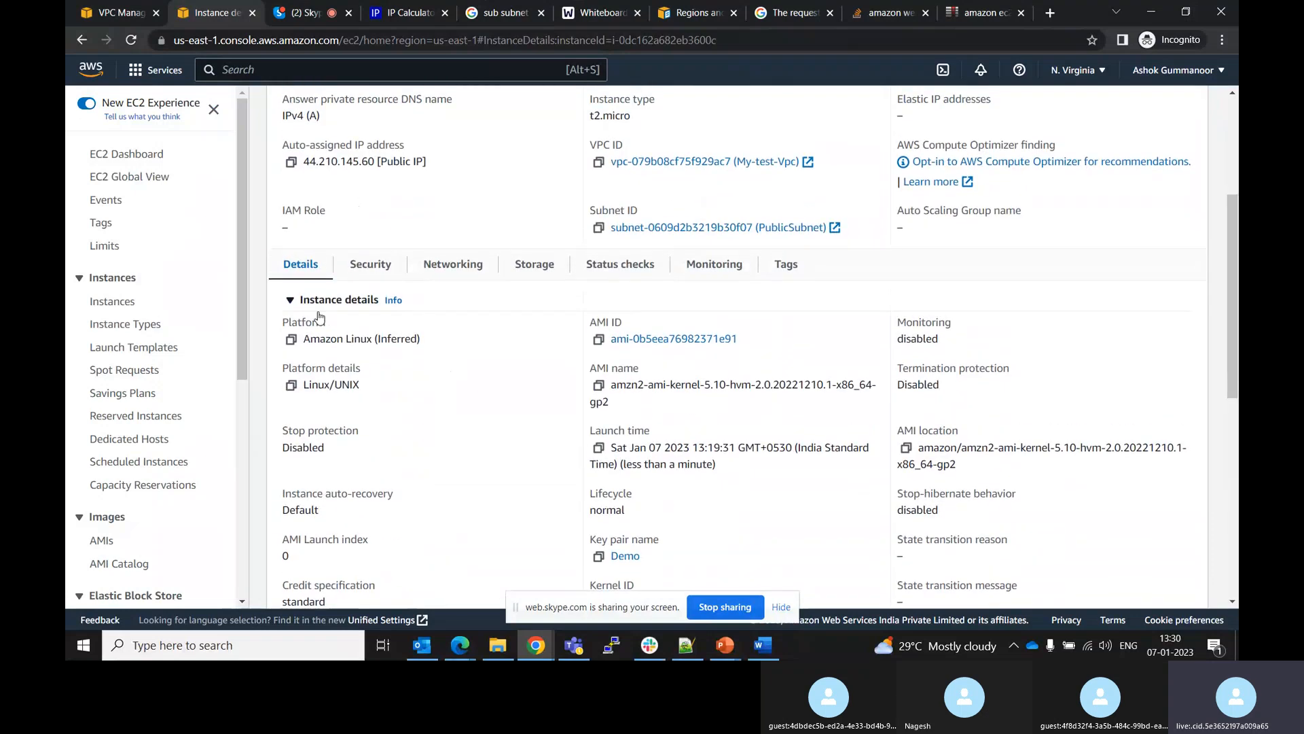
{"action": "left_click", "coordinate": [347, 272]}
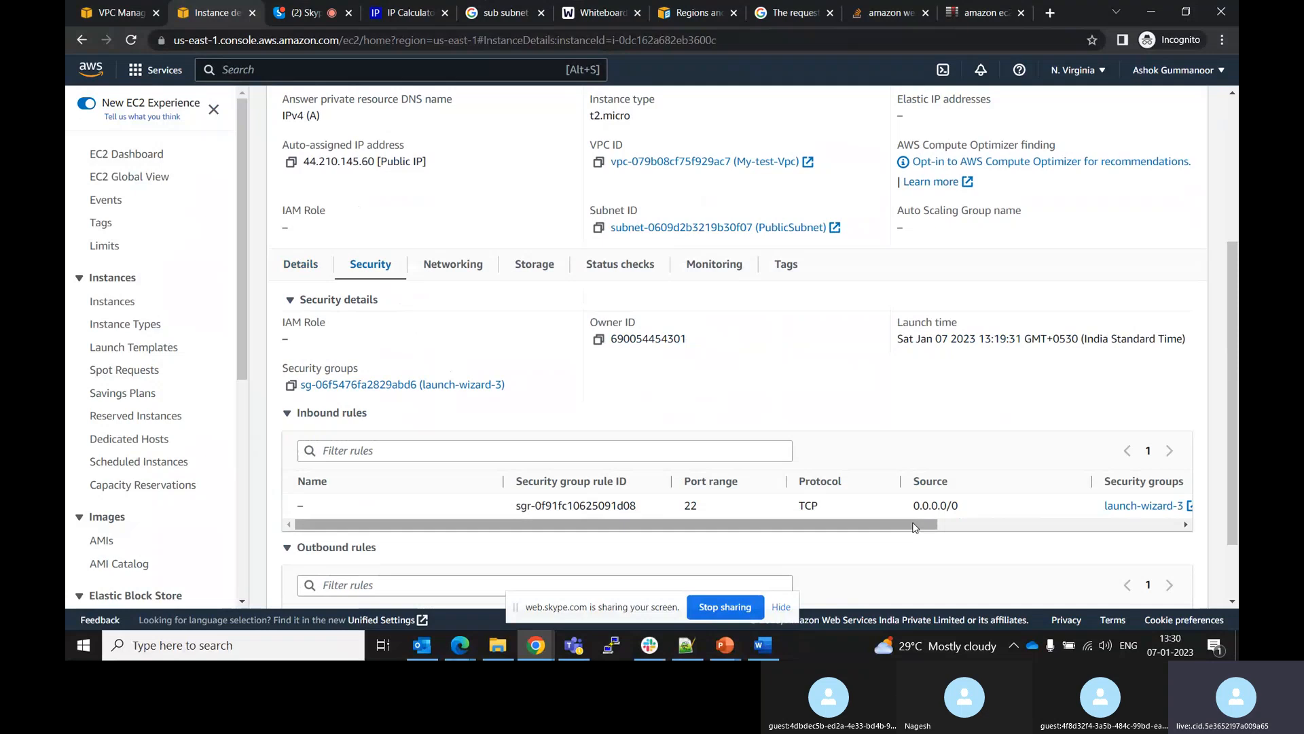
{"action": "left_click_drag", "start_coordinate": [935, 524], "coordinate": [1054, 521]}
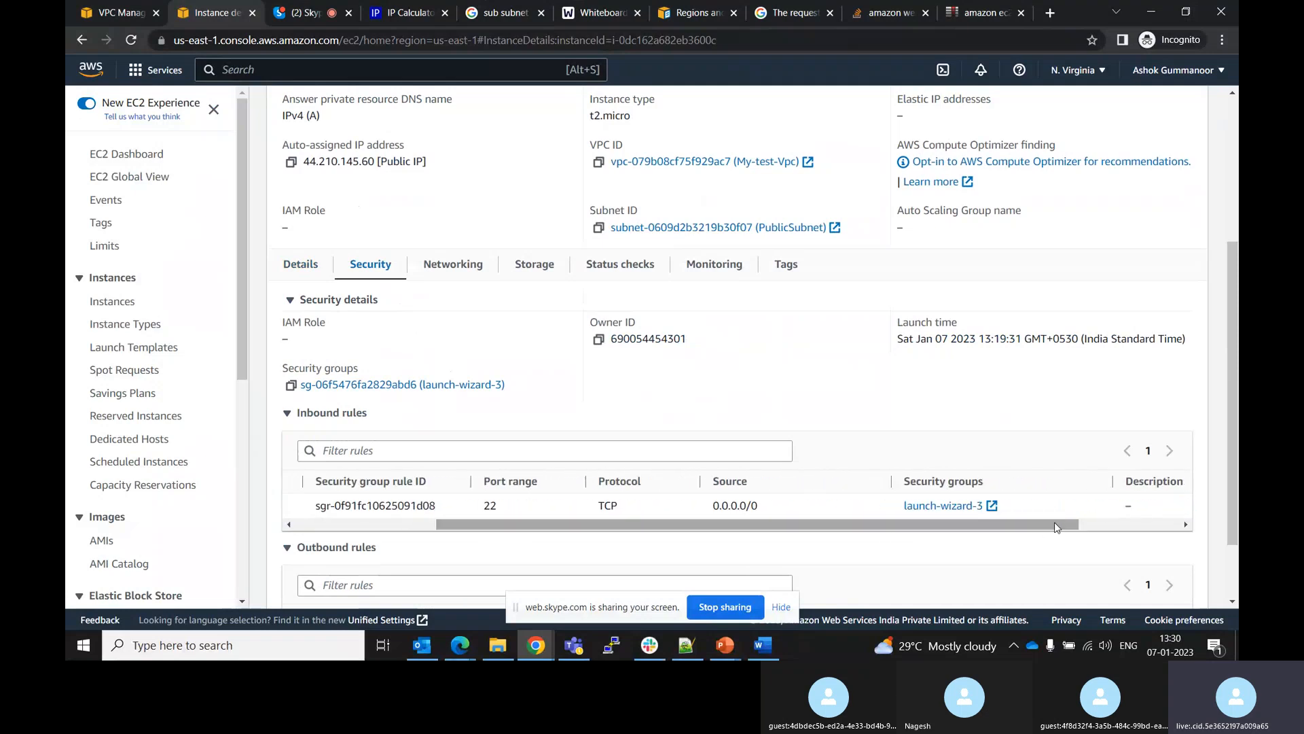
{"action": "left_click_drag", "start_coordinate": [1235, 434], "coordinate": [1235, 484]}
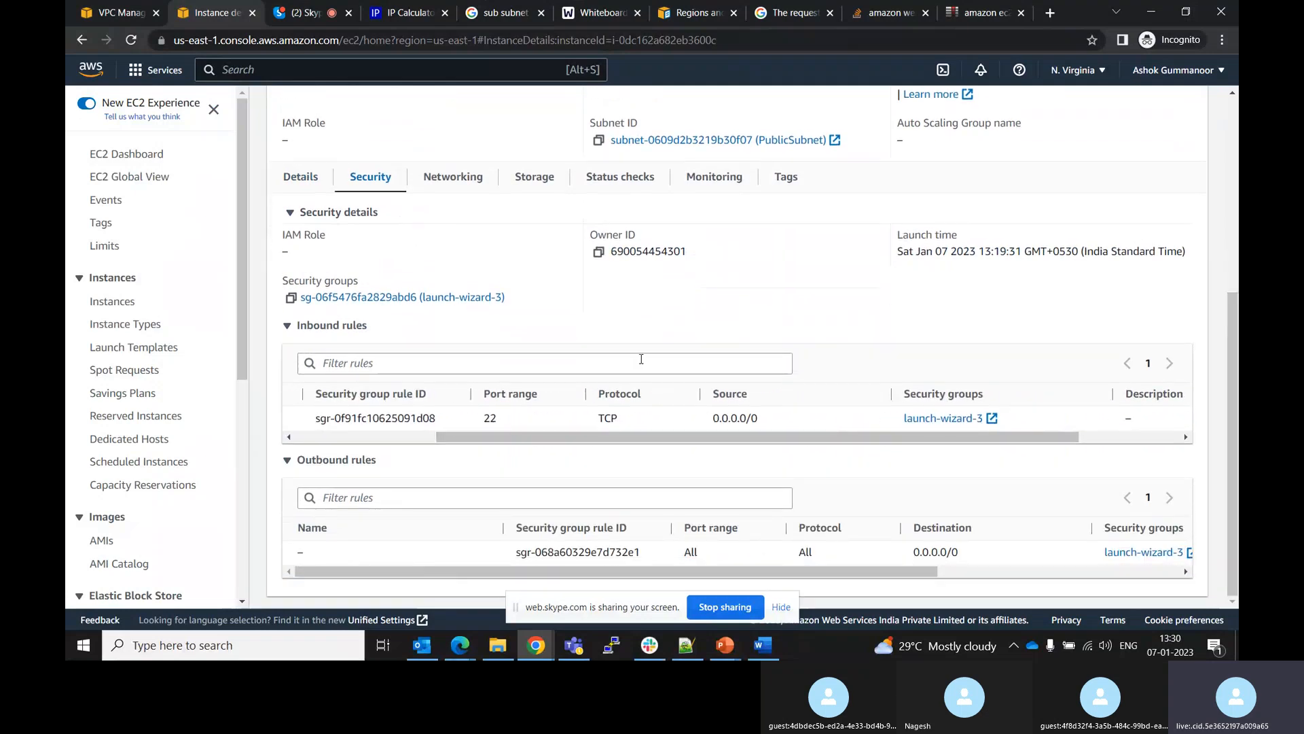
Open the instance's launch-wizard-3 security group and its actions menu
{"action": "left_click", "coordinate": [400, 301]}
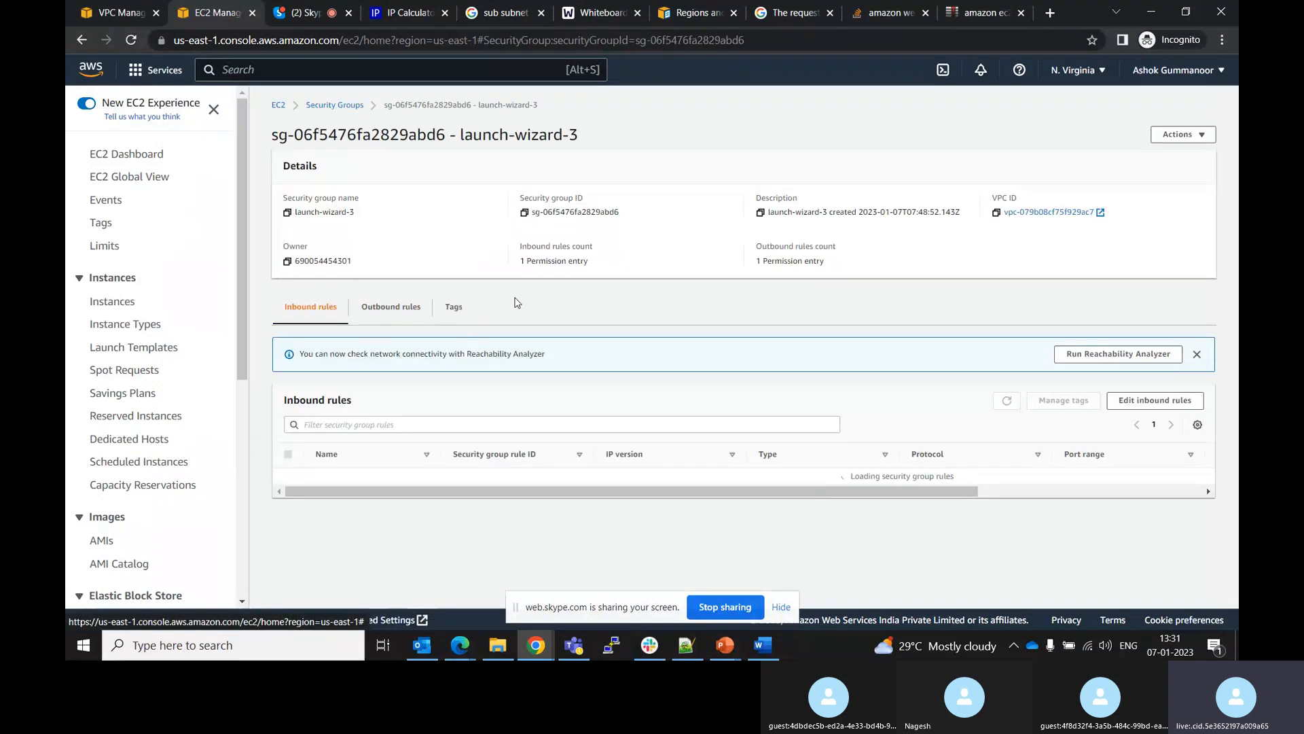
{"action": "left_click", "coordinate": [1170, 140]}
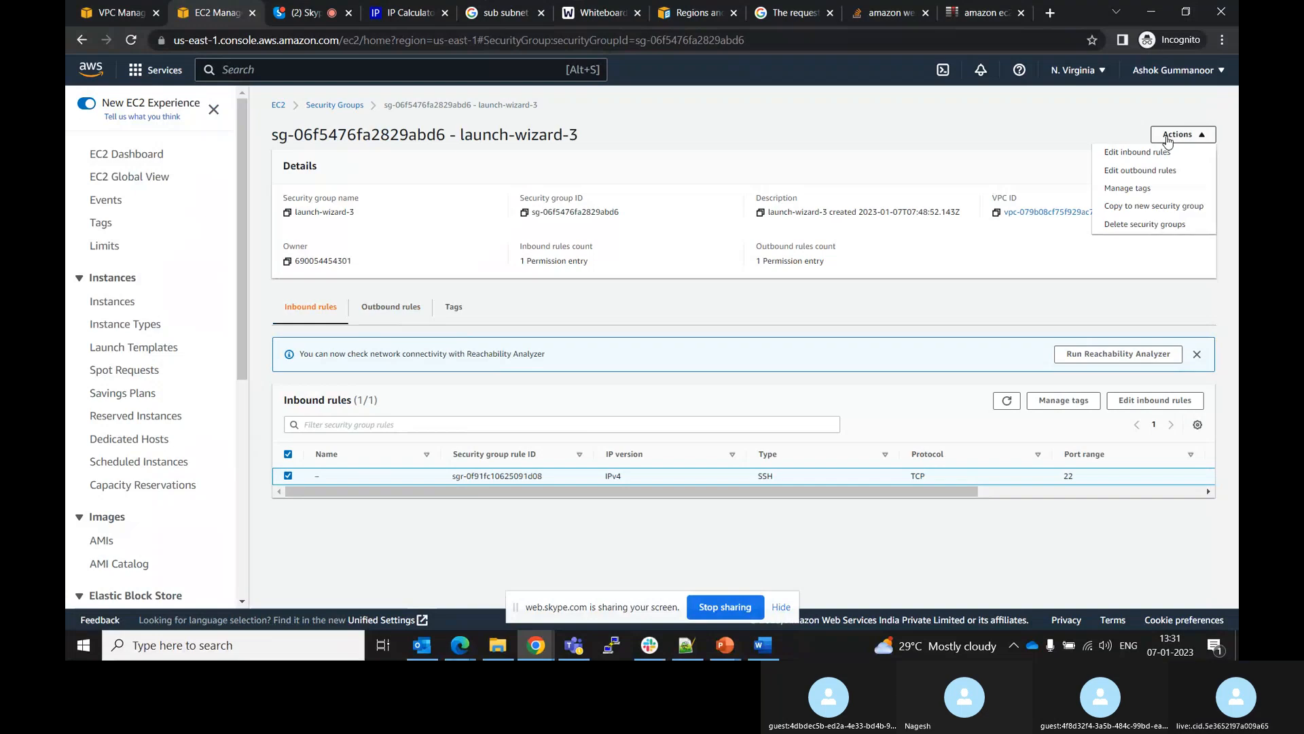
{"action": "left_click", "coordinate": [1055, 251]}
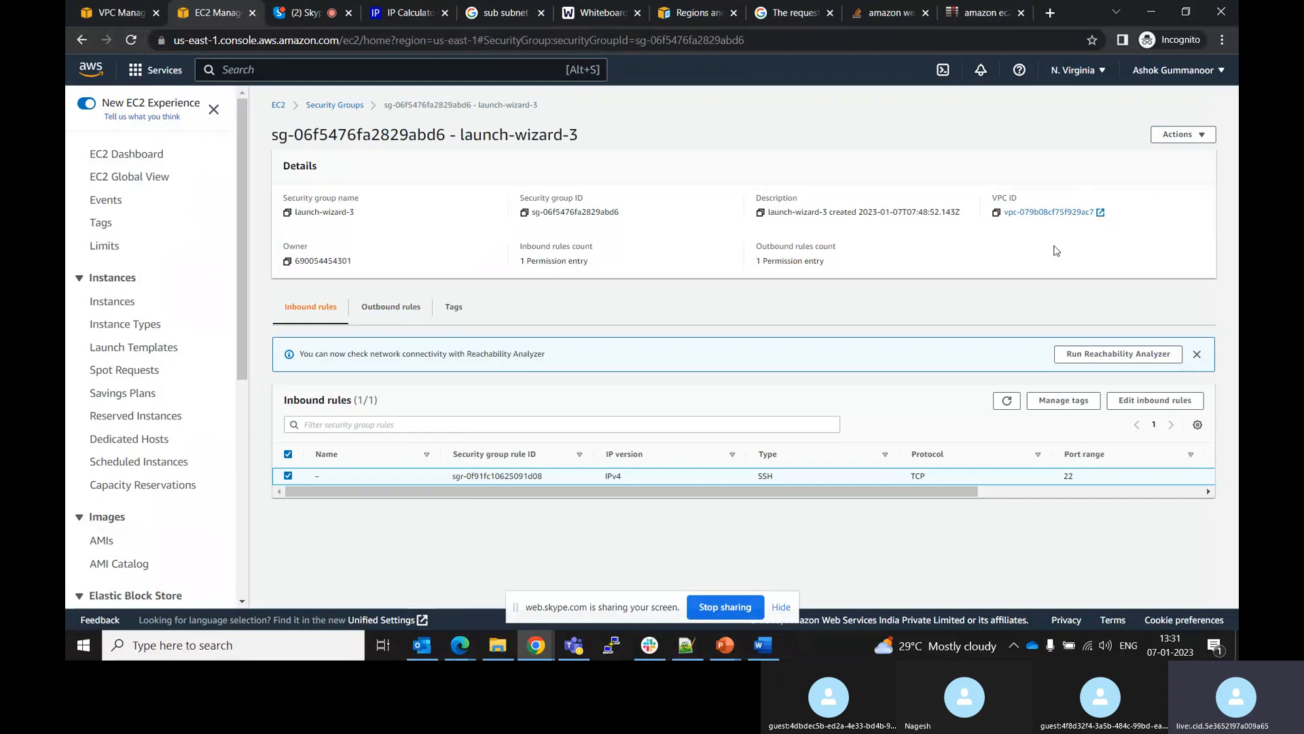
{"action": "left_click", "coordinate": [1182, 135]}
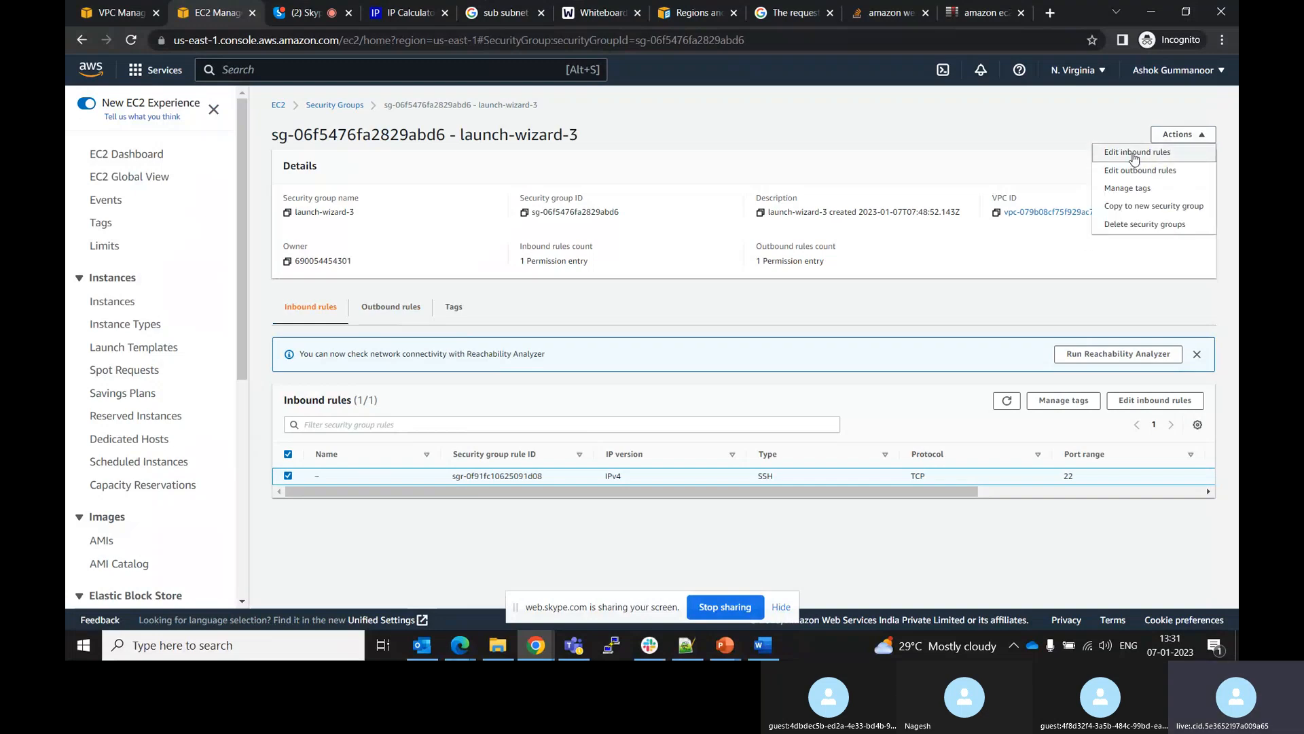
{"action": "left_click", "coordinate": [1049, 212]}
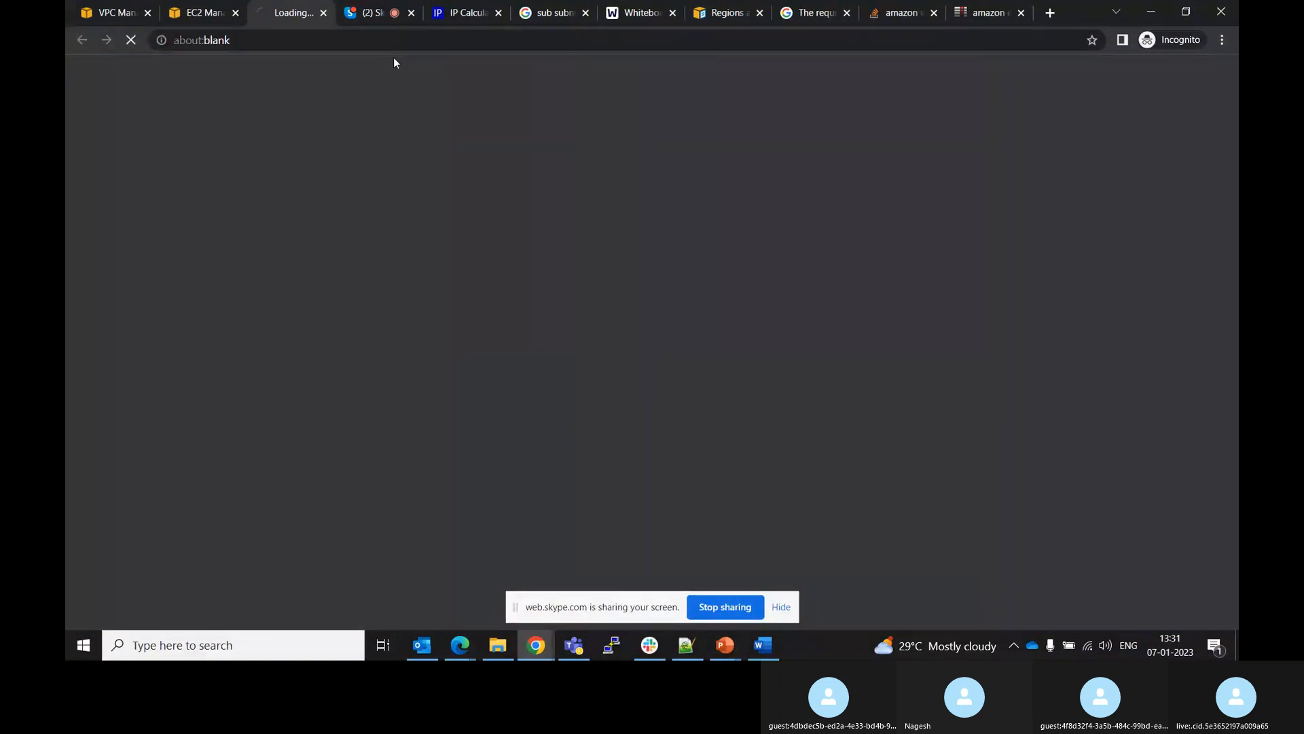
{"action": "left_click", "coordinate": [118, 7]}
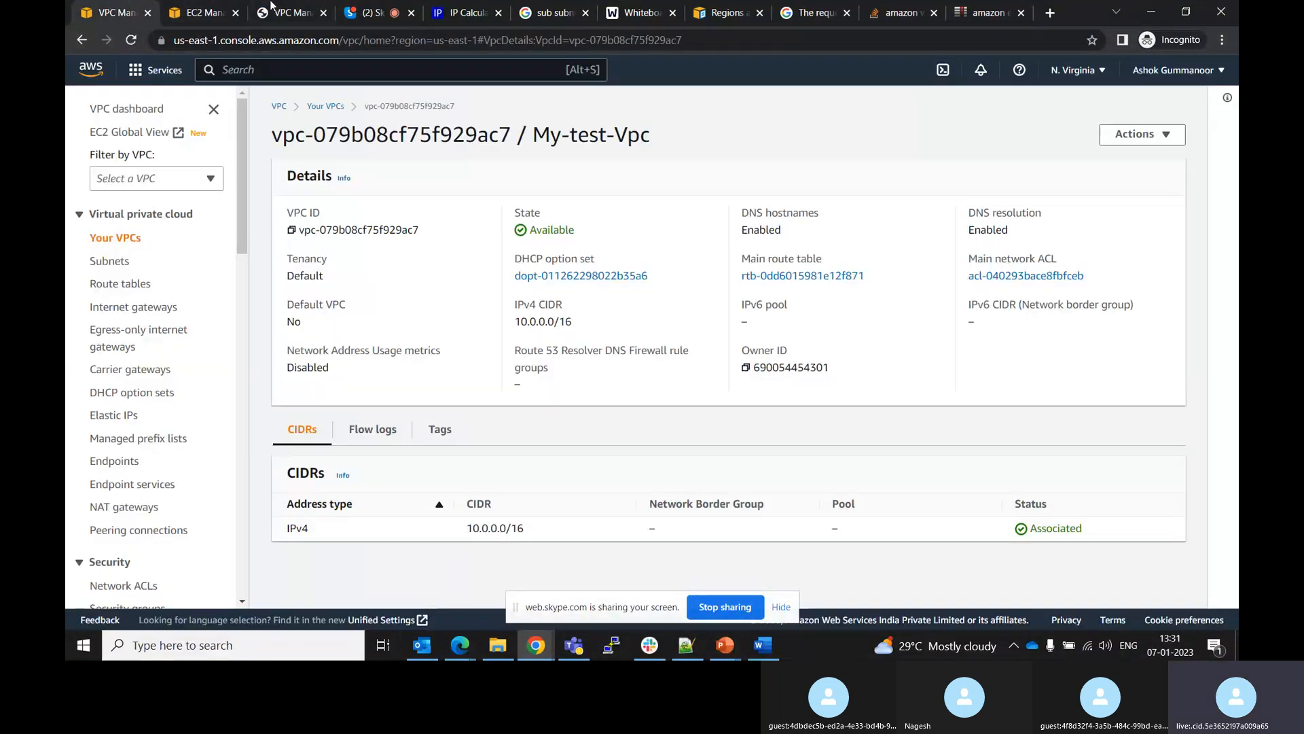
{"action": "left_click", "coordinate": [283, 8]}
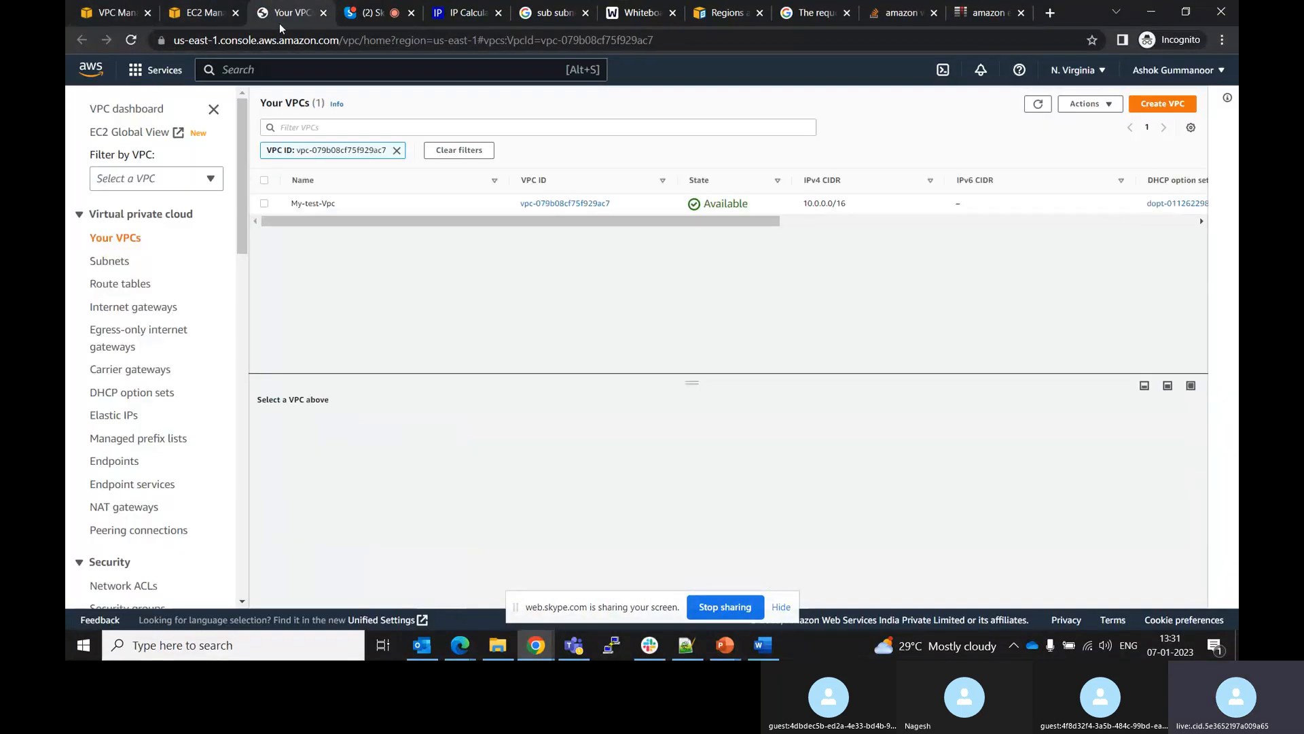
{"action": "left_click", "coordinate": [323, 12]}
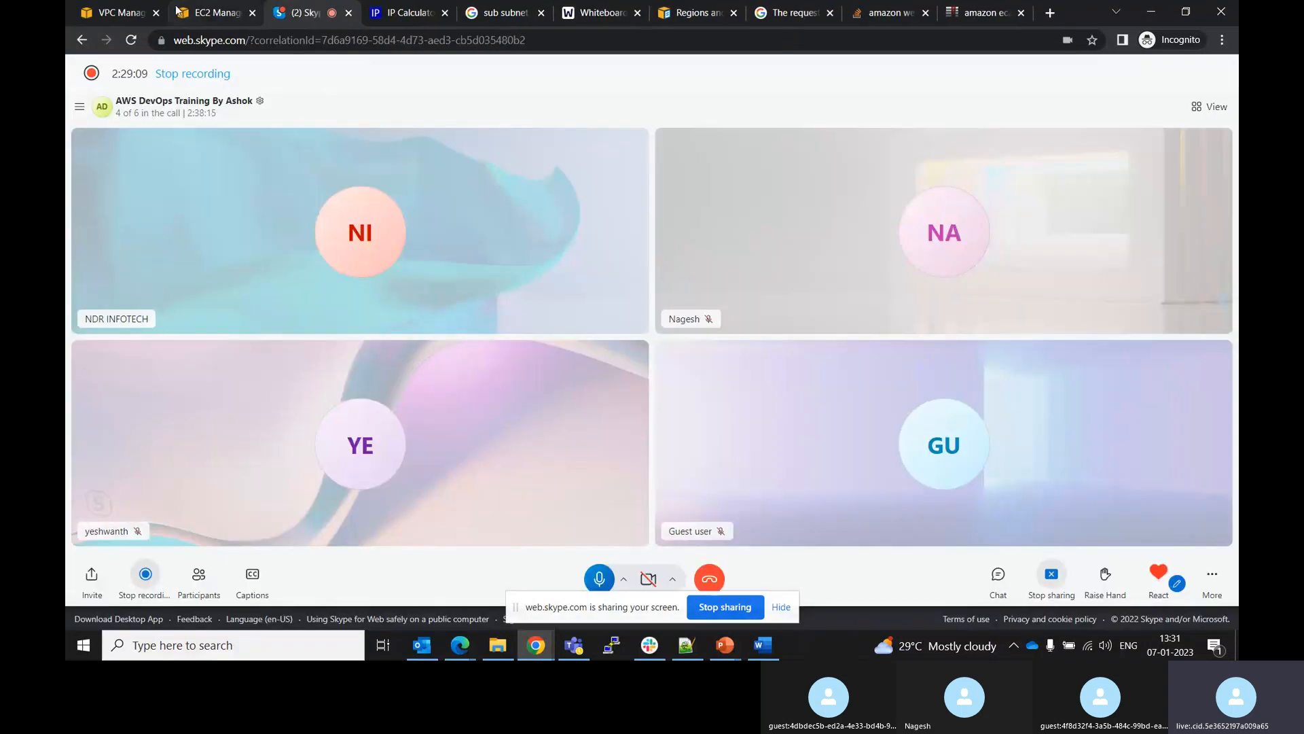
{"action": "left_click", "coordinate": [198, 9]}
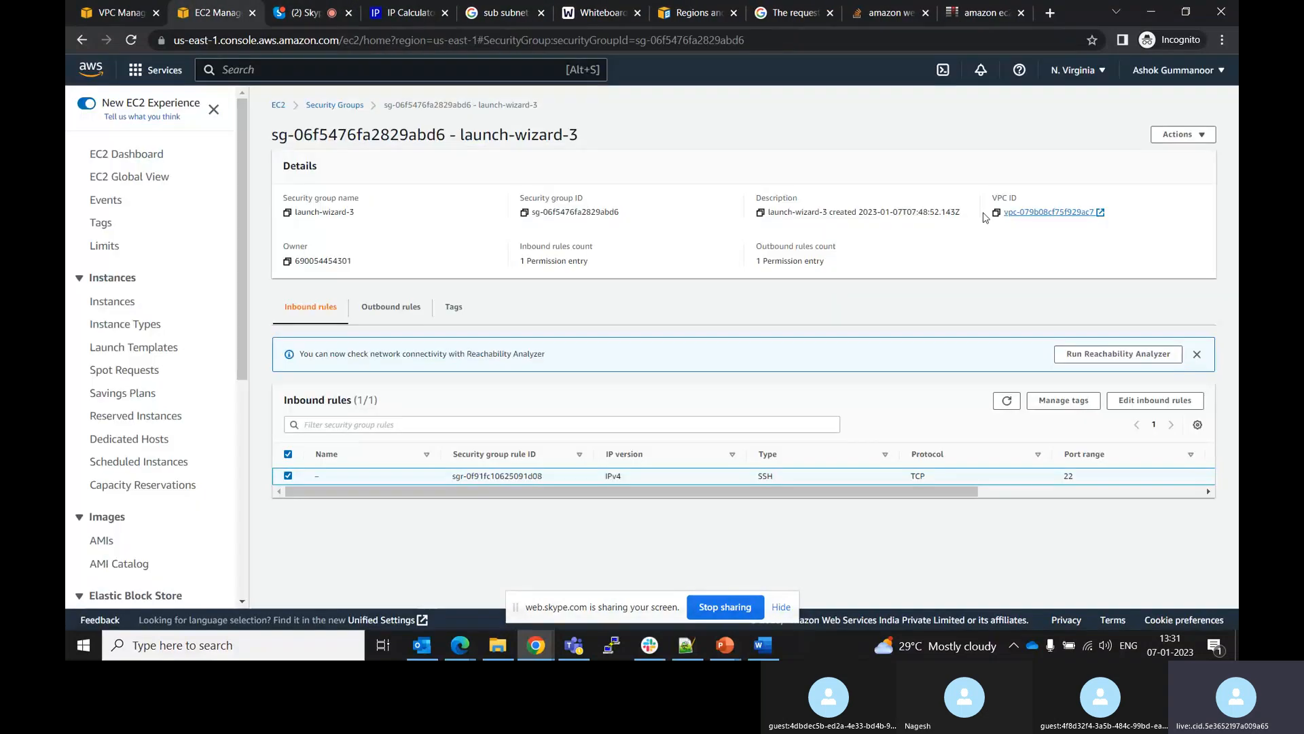
Edit the SSH inbound rule so its source is My IP, and save the rules
{"action": "left_click", "coordinate": [1132, 402]}
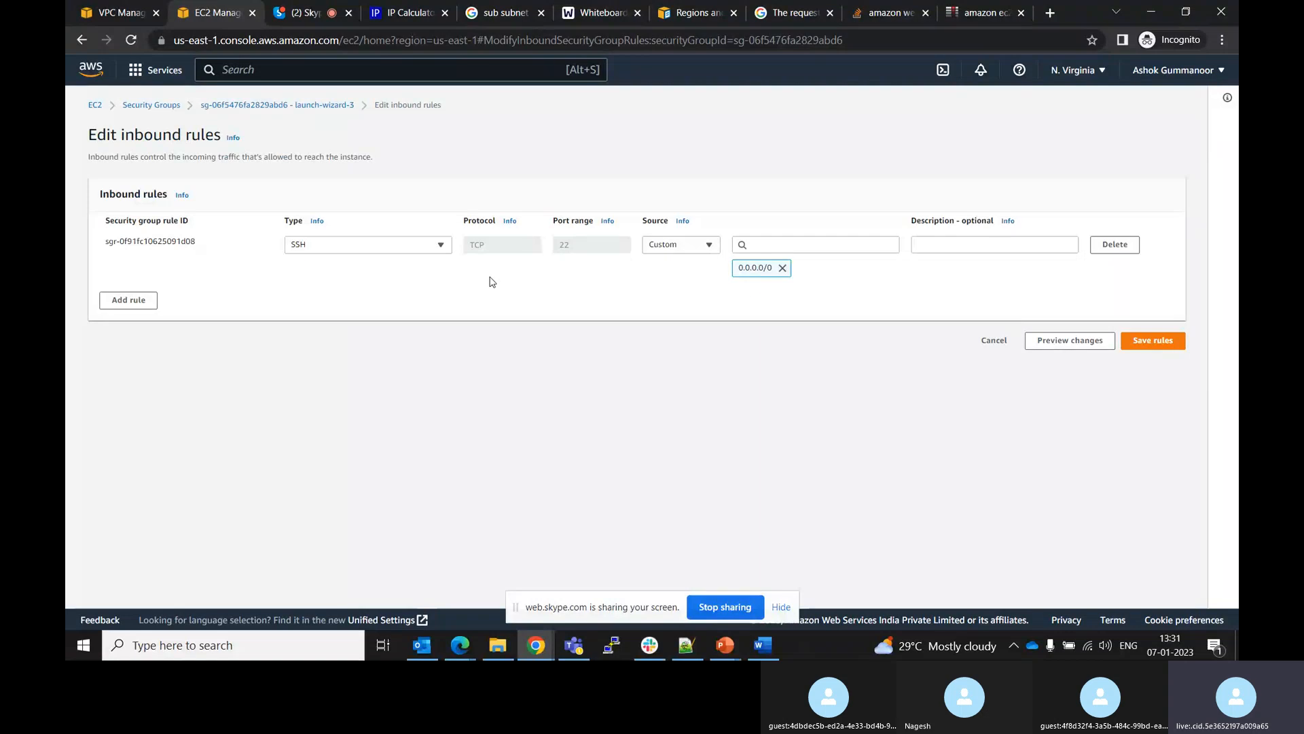
{"action": "left_click", "coordinate": [666, 246]}
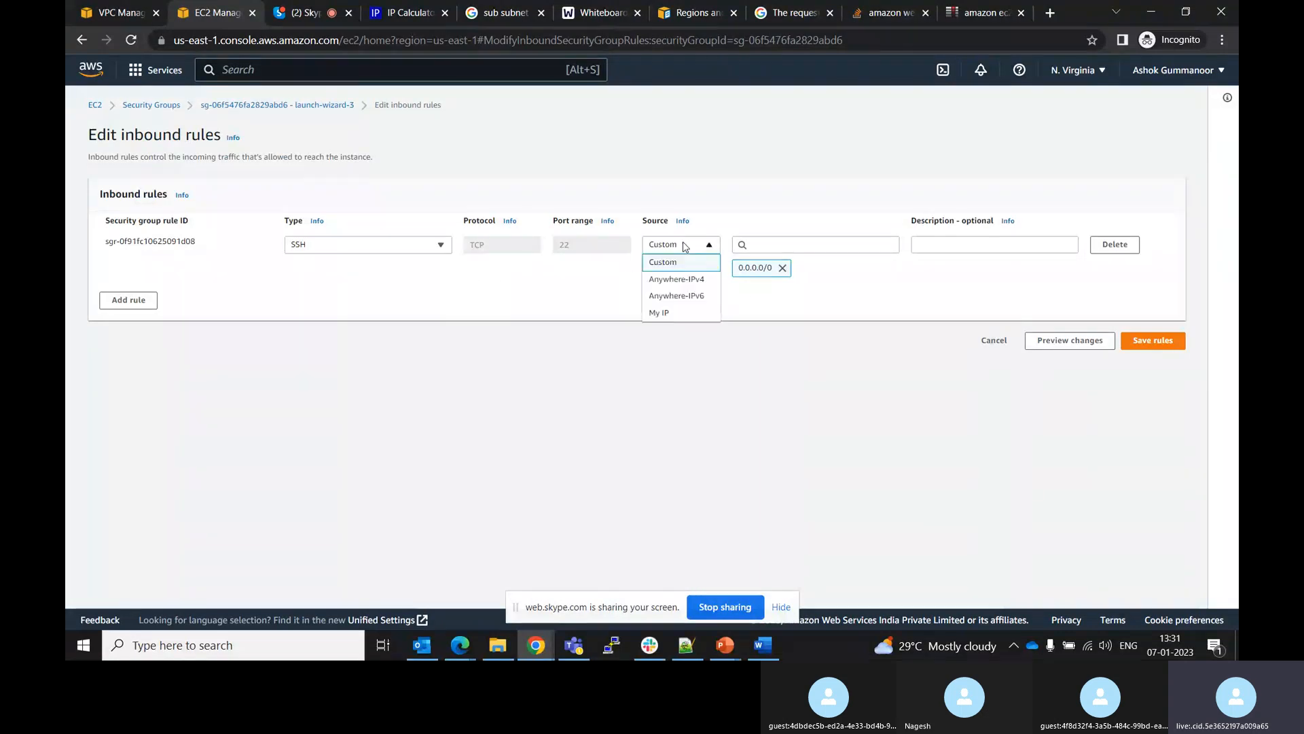
{"action": "left_click", "coordinate": [664, 311]}
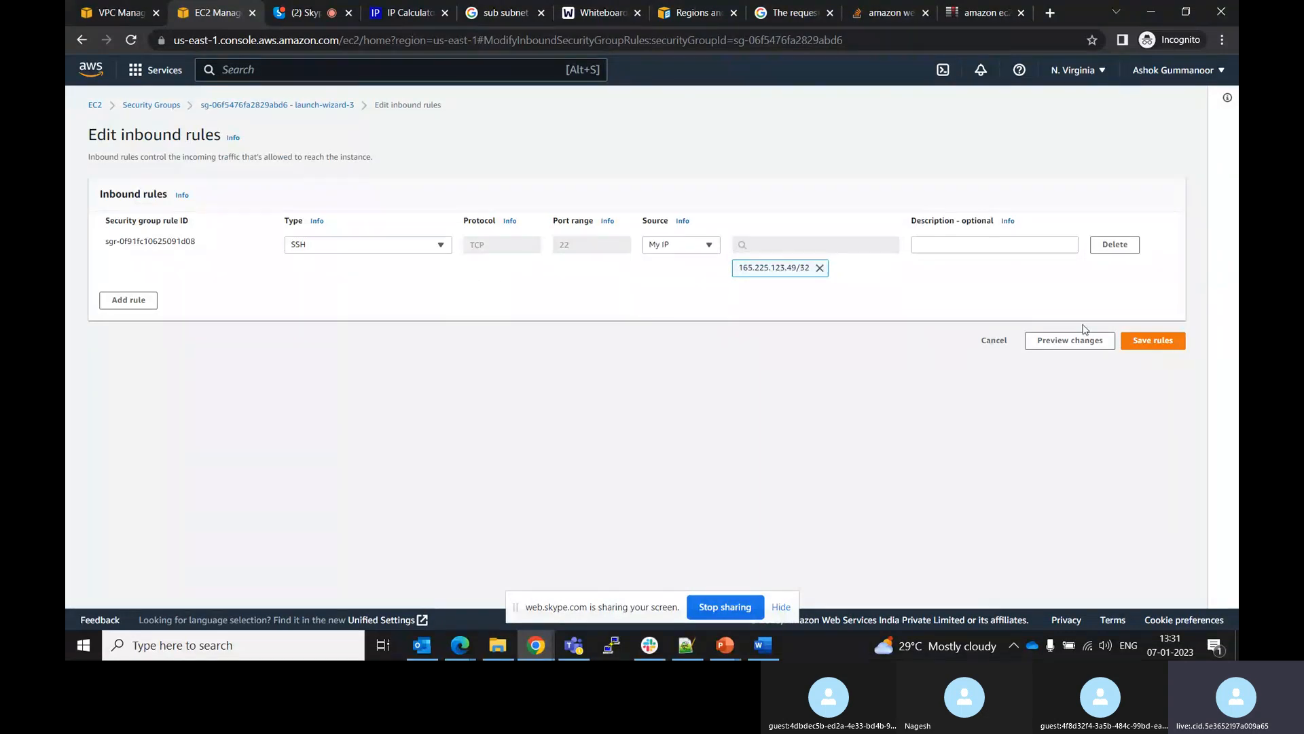
{"action": "left_click", "coordinate": [1136, 343]}
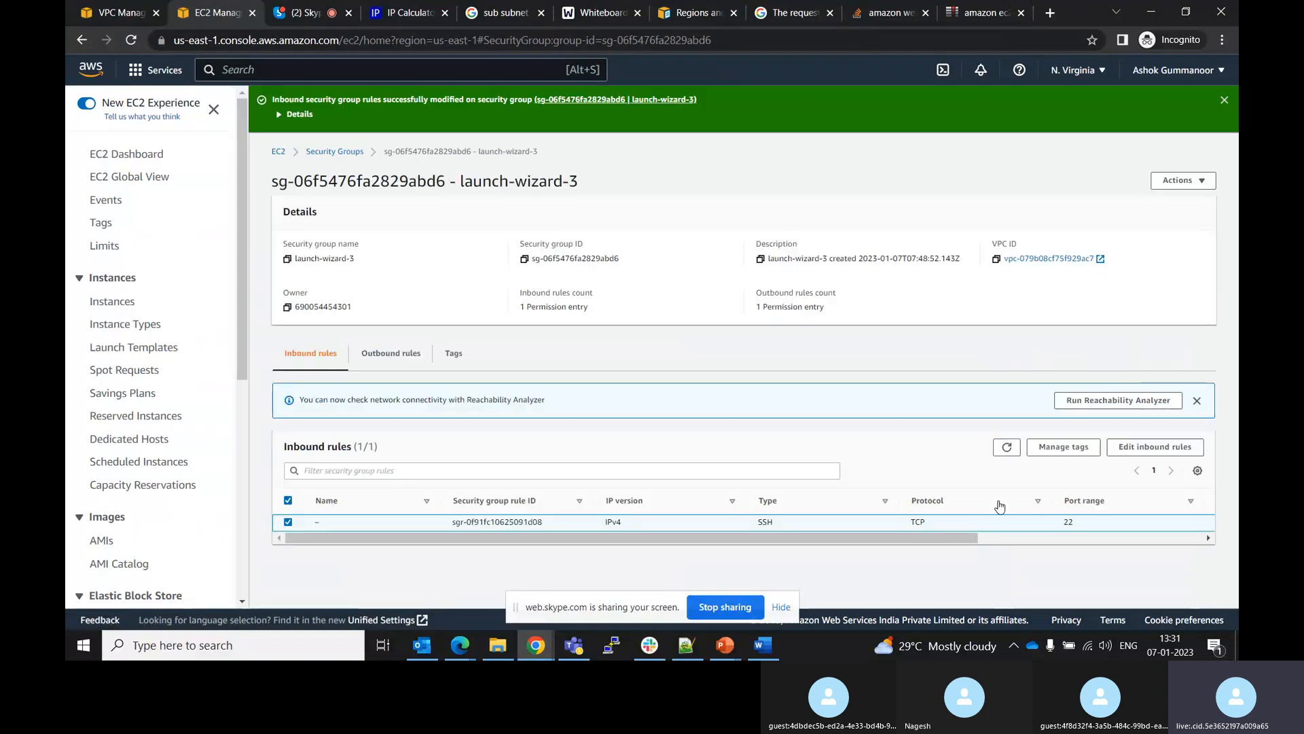
Return to the Public instance's summary and copy its public IPv4 address
{"action": "left_click", "coordinate": [617, 646]}
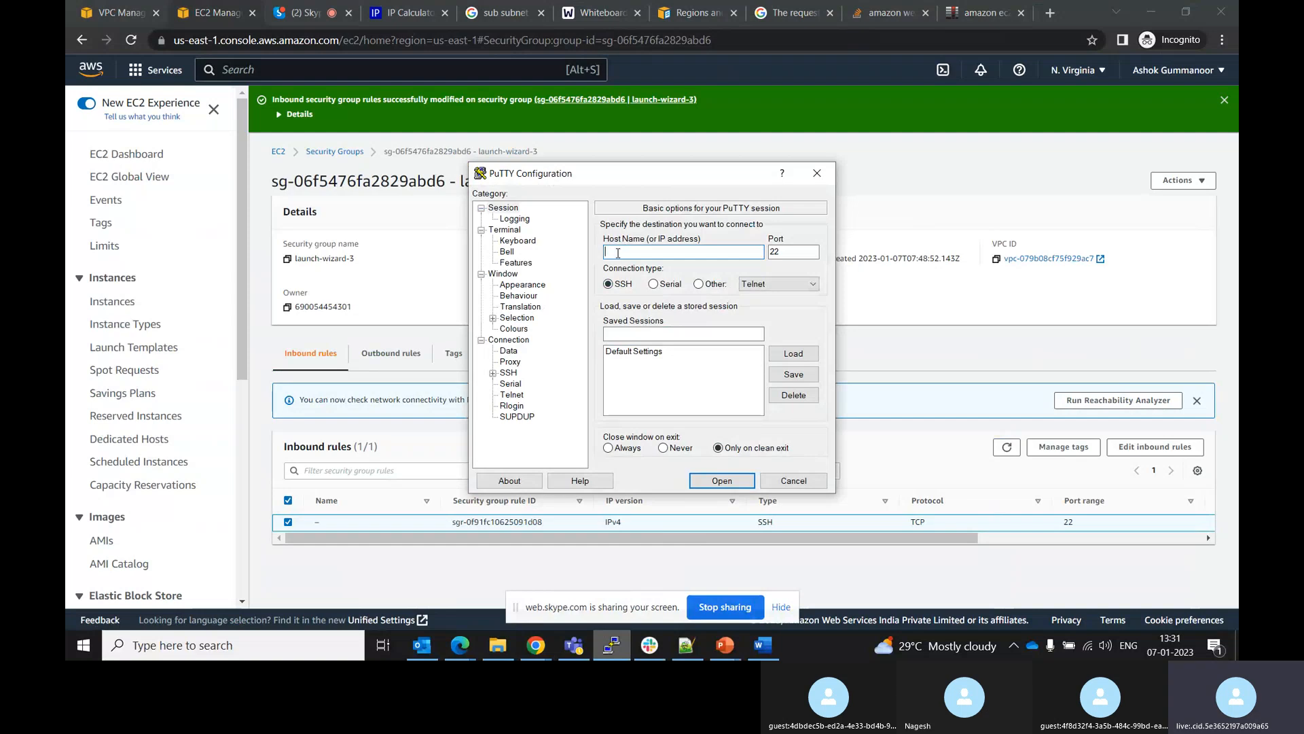
{"action": "left_click", "coordinate": [220, 9]}
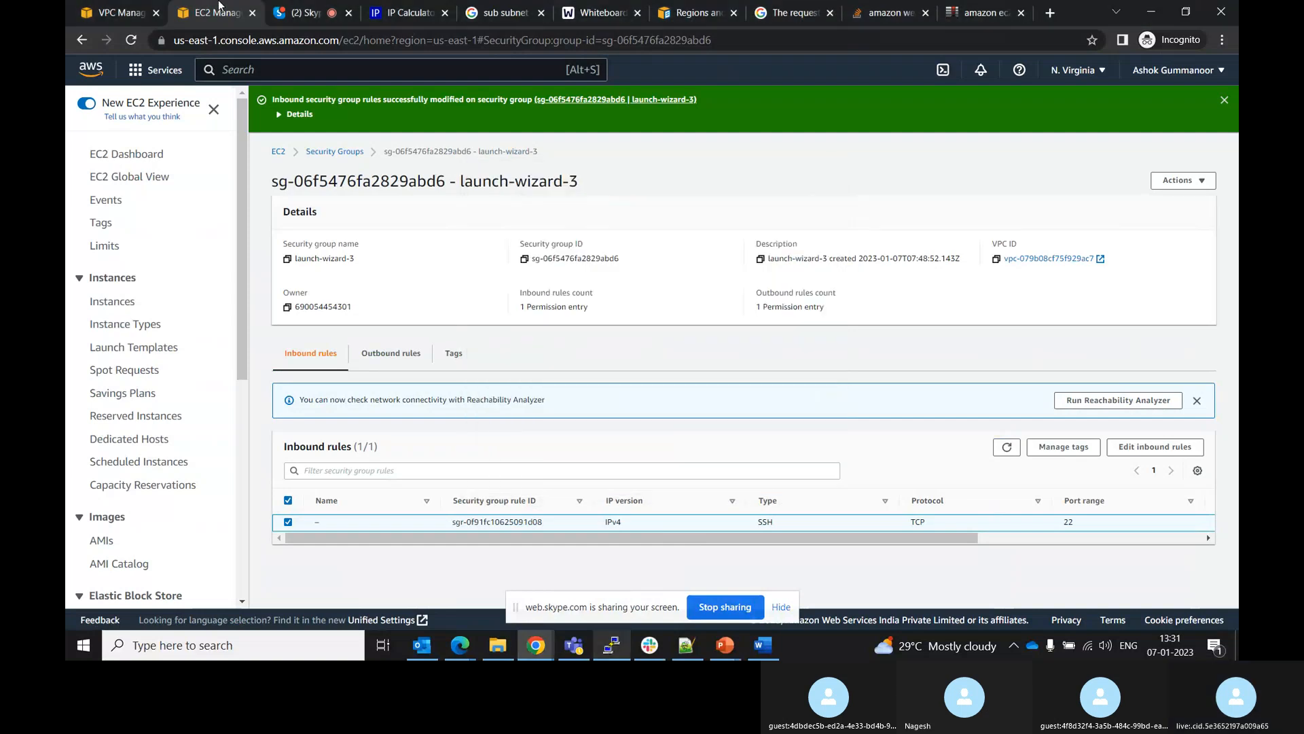
{"action": "left_click", "coordinate": [279, 151]}
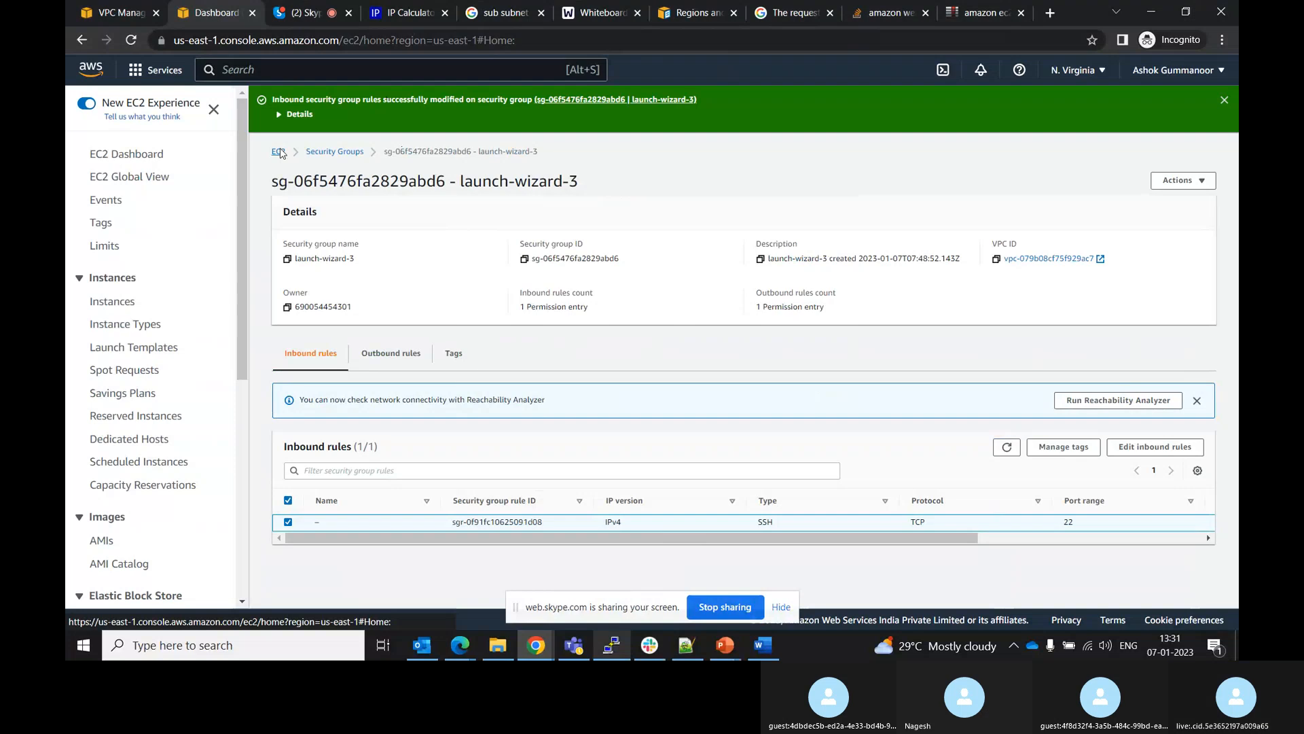
{"action": "left_click", "coordinate": [330, 231]}
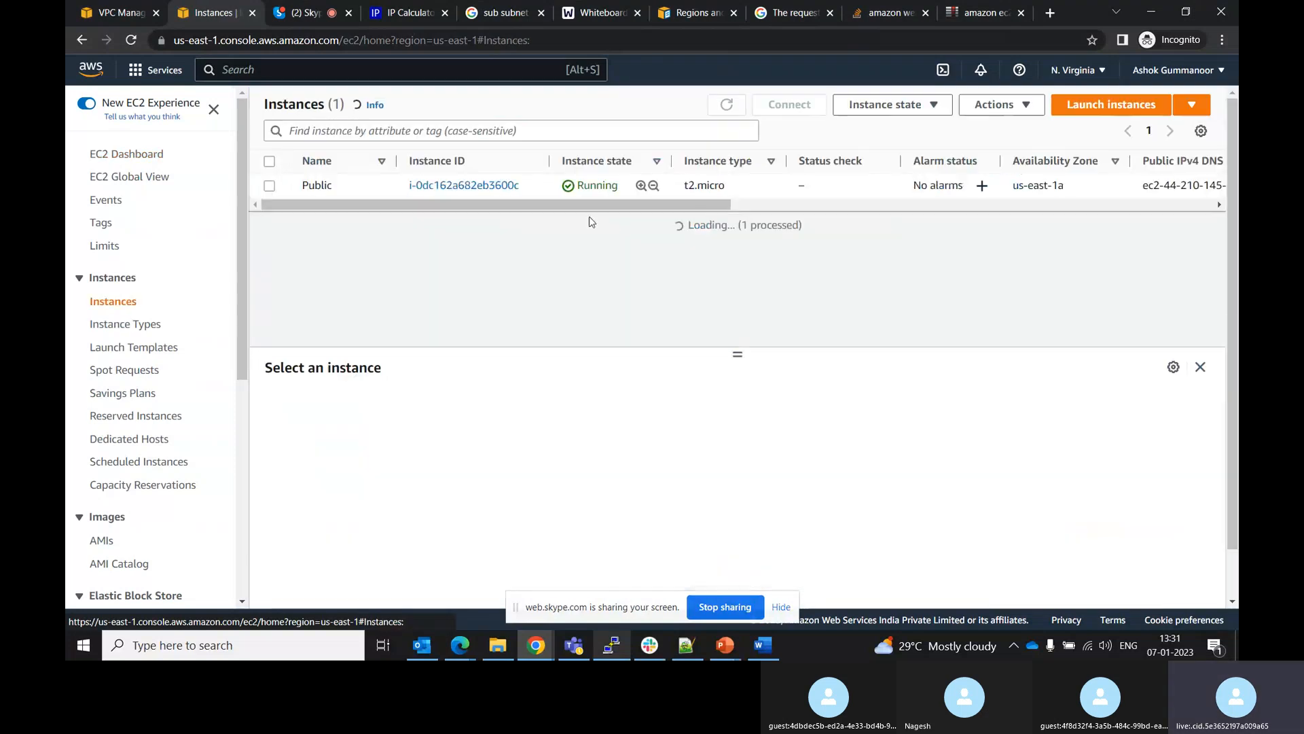
{"action": "left_click", "coordinate": [506, 186]}
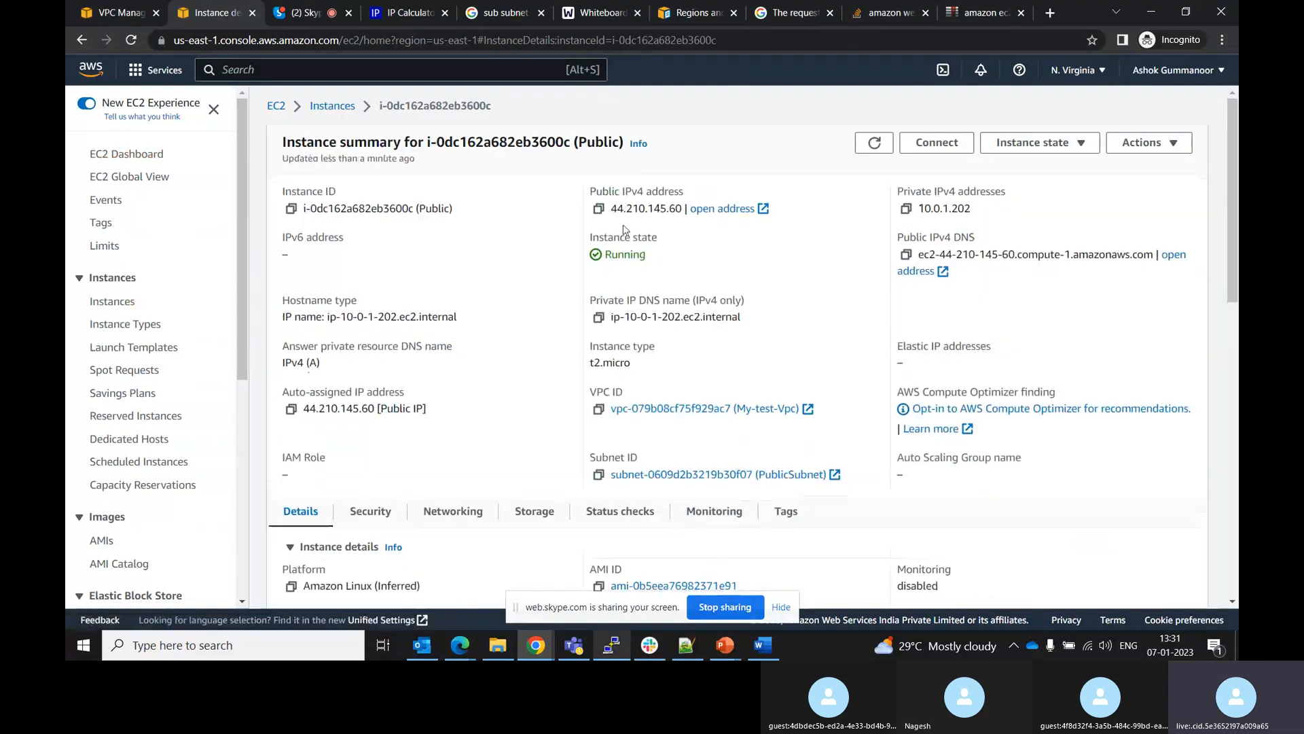
{"action": "left_click", "coordinate": [598, 210]}
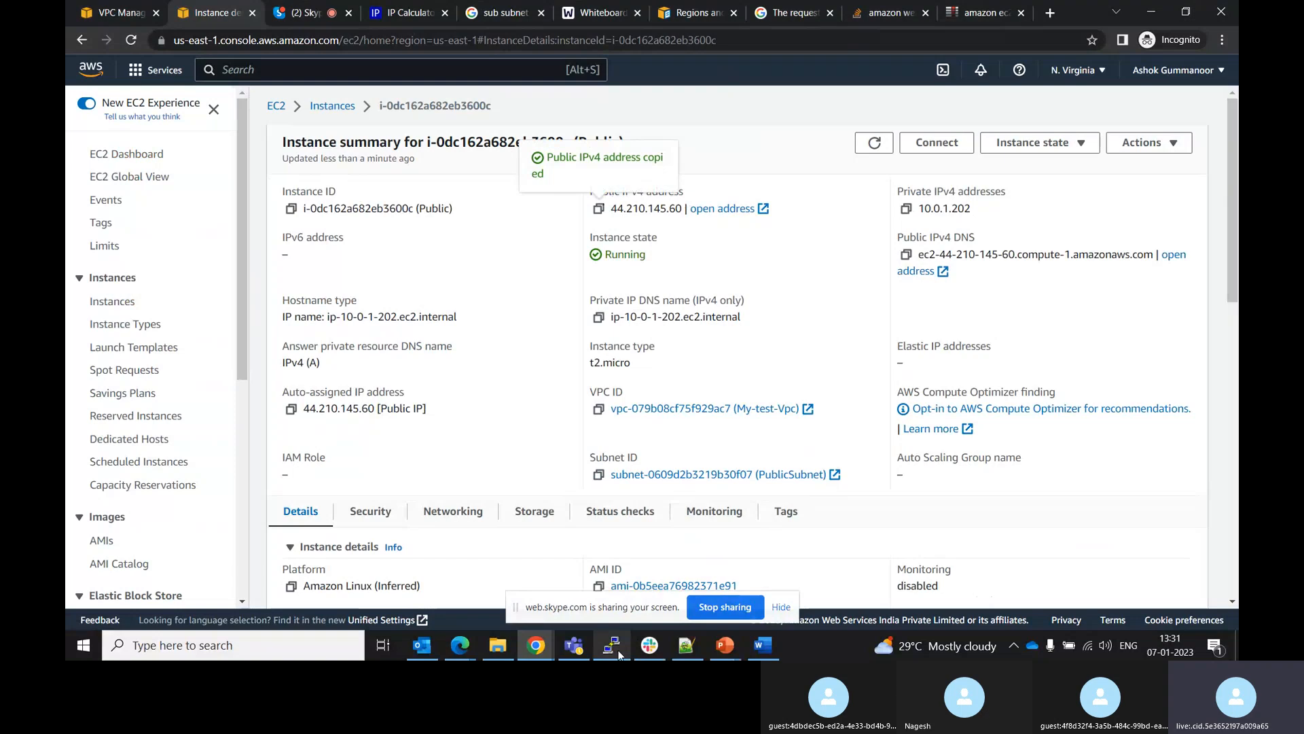
Paste the copied public IPv4 address as the host name in the PuTTY configuration
{"action": "left_click", "coordinate": [616, 647]}
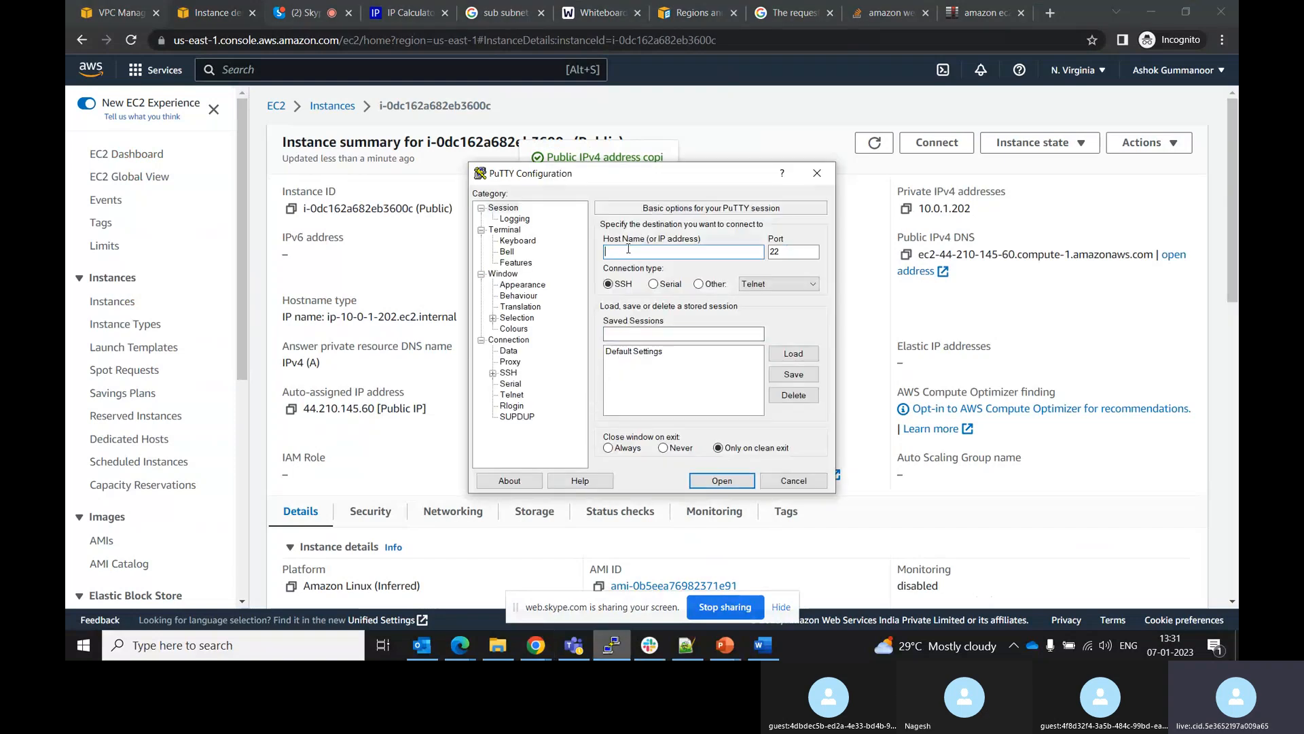
{"action": "key", "text": "ctrl+v"}
{"action": "key", "text": "ctrl+v"}
{"action": "key", "text": "ctrl+a"}
{"action": "key", "text": "BackSpace"}
{"action": "key", "text": "ctrl+v"}
Choose Demo as the SSH authentication private key file and open the connection
{"action": "left_click", "coordinate": [493, 373]}
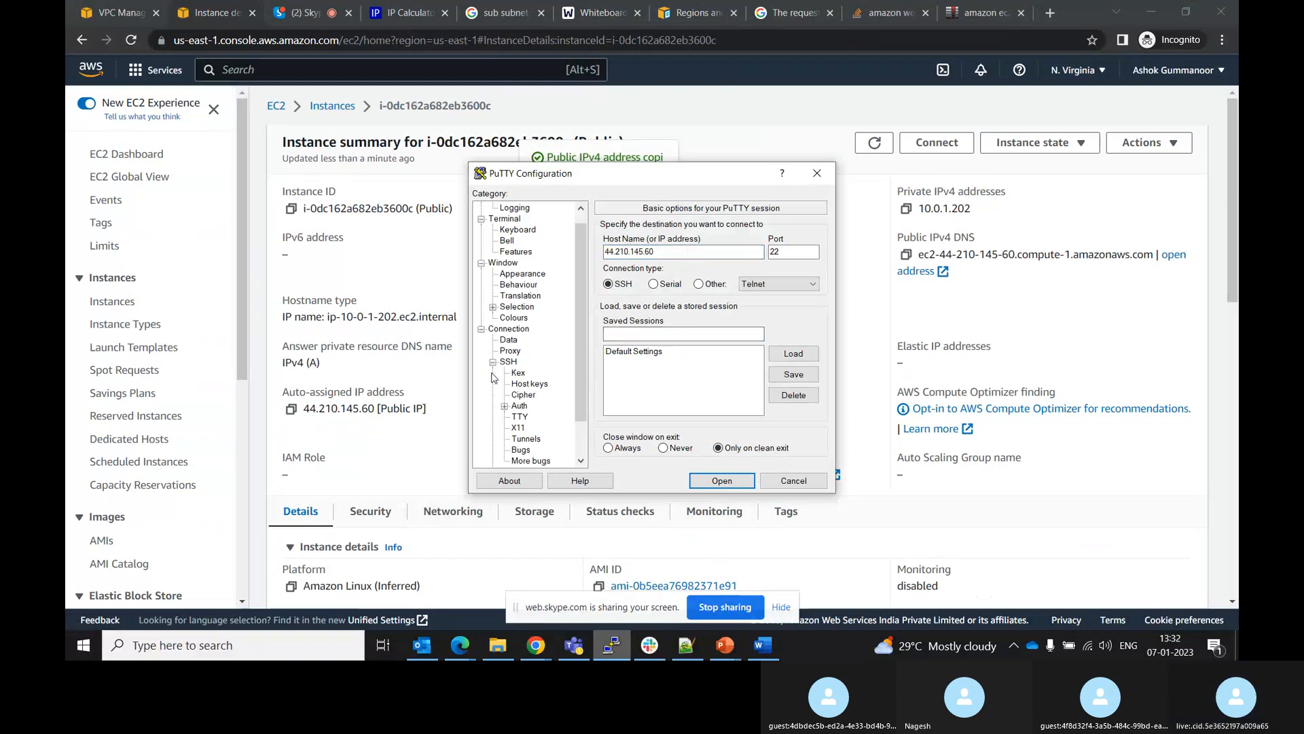
{"action": "left_click", "coordinate": [520, 406]}
{"action": "left_click", "coordinate": [792, 393]}
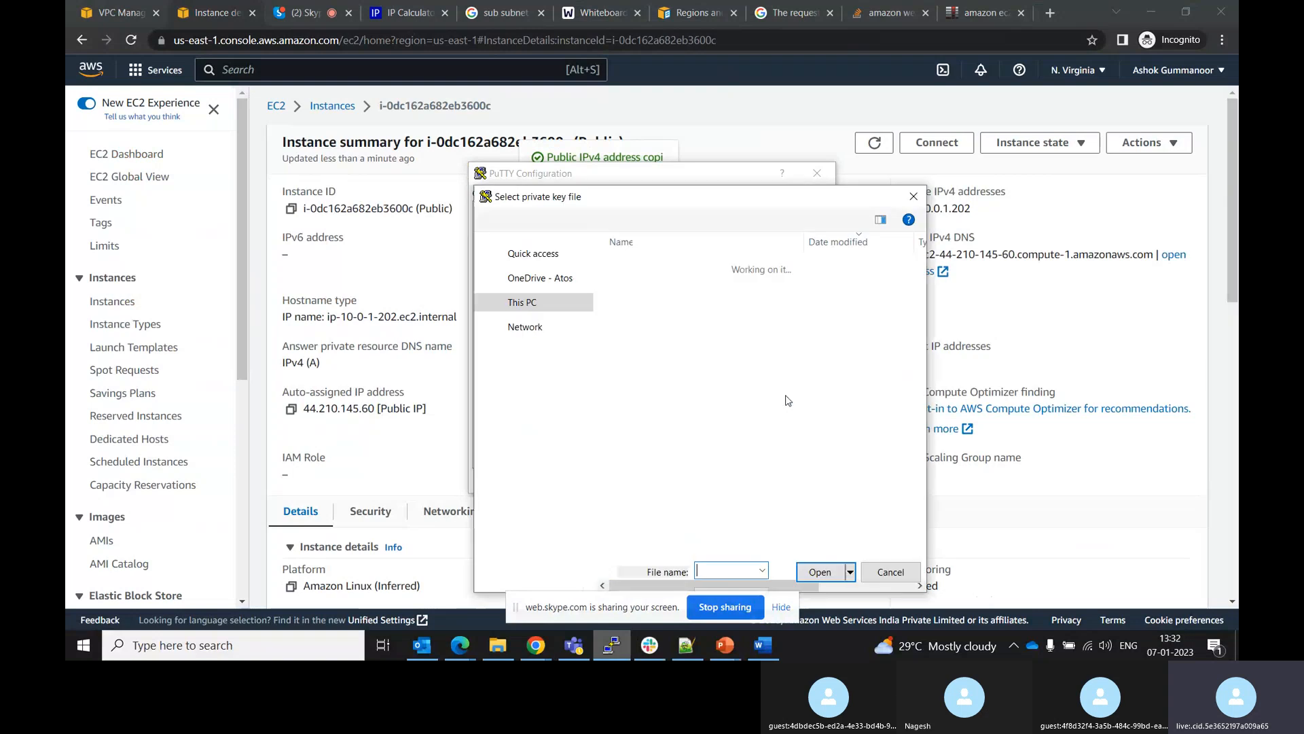
{"action": "left_click", "coordinate": [639, 316]}
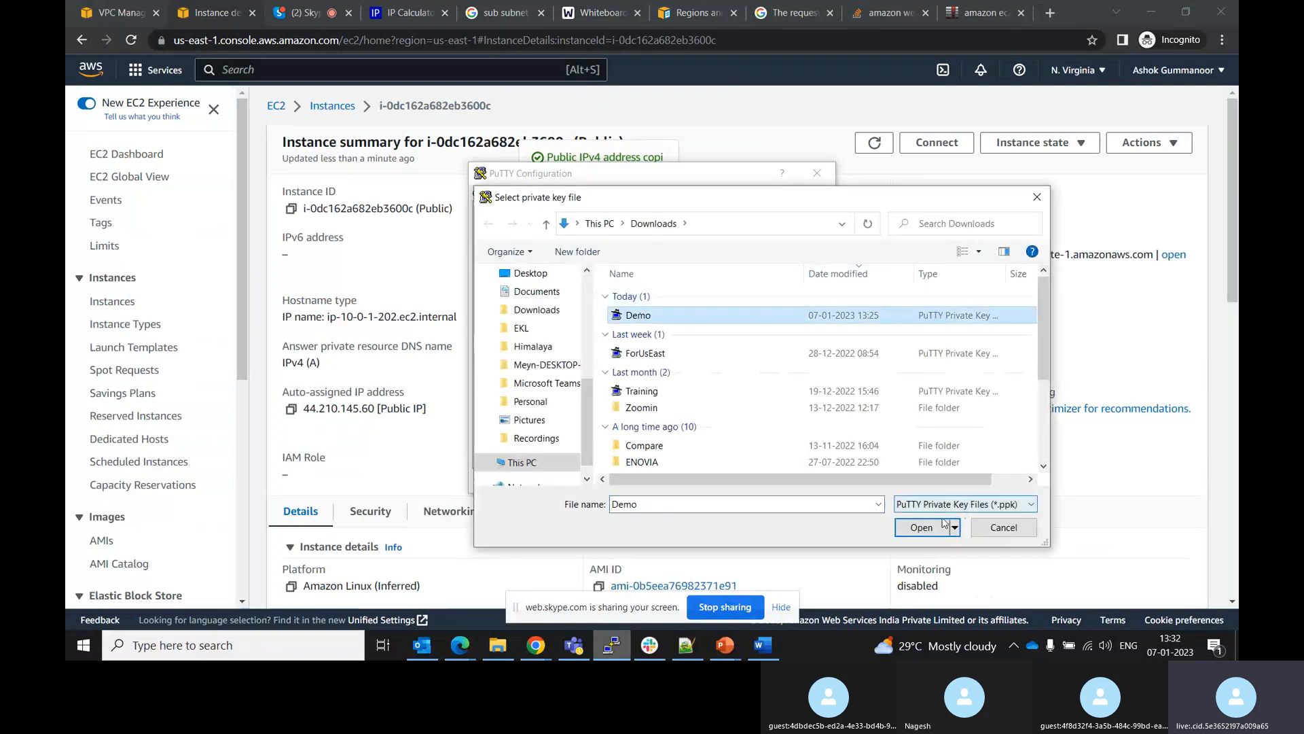
{"action": "left_click", "coordinate": [922, 527]}
{"action": "left_click", "coordinate": [739, 481]}
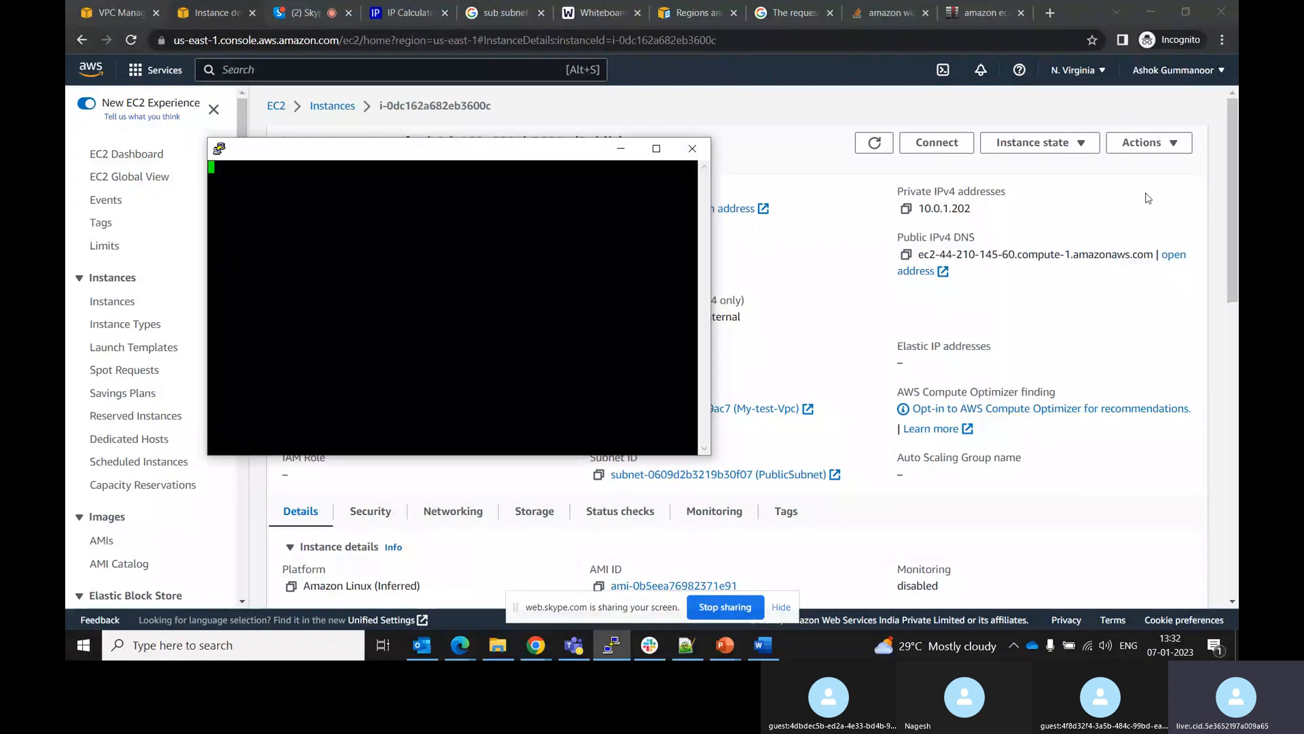
{"action": "left_click", "coordinate": [1231, 224]}
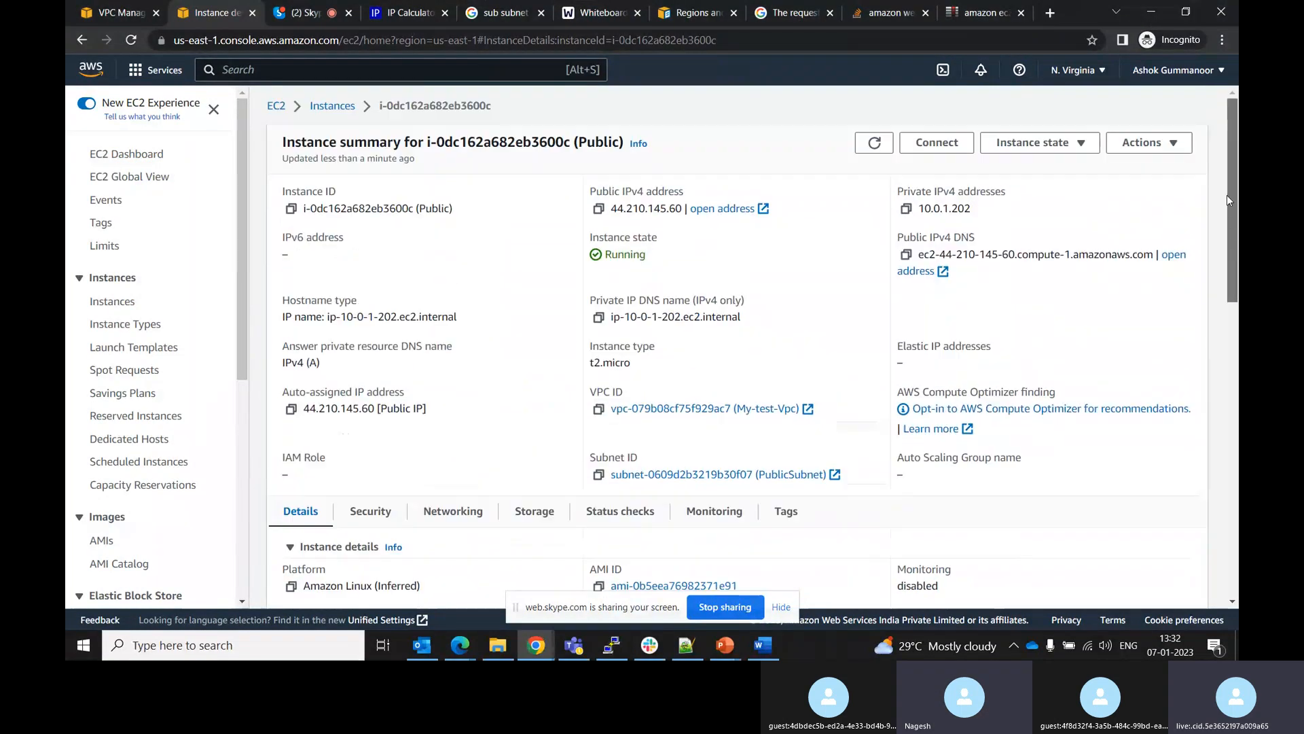
Dismiss the PuTTY connection error and move the inactive PuTTY window aside
{"action": "mouse_move", "coordinate": [1232, 210]}
{"action": "left_mouse_down"}
{"action": "mouse_move", "coordinate": [1237, 361]}
{"action": "mouse_move", "coordinate": [1237, 194]}
{"action": "left_mouse_up"}
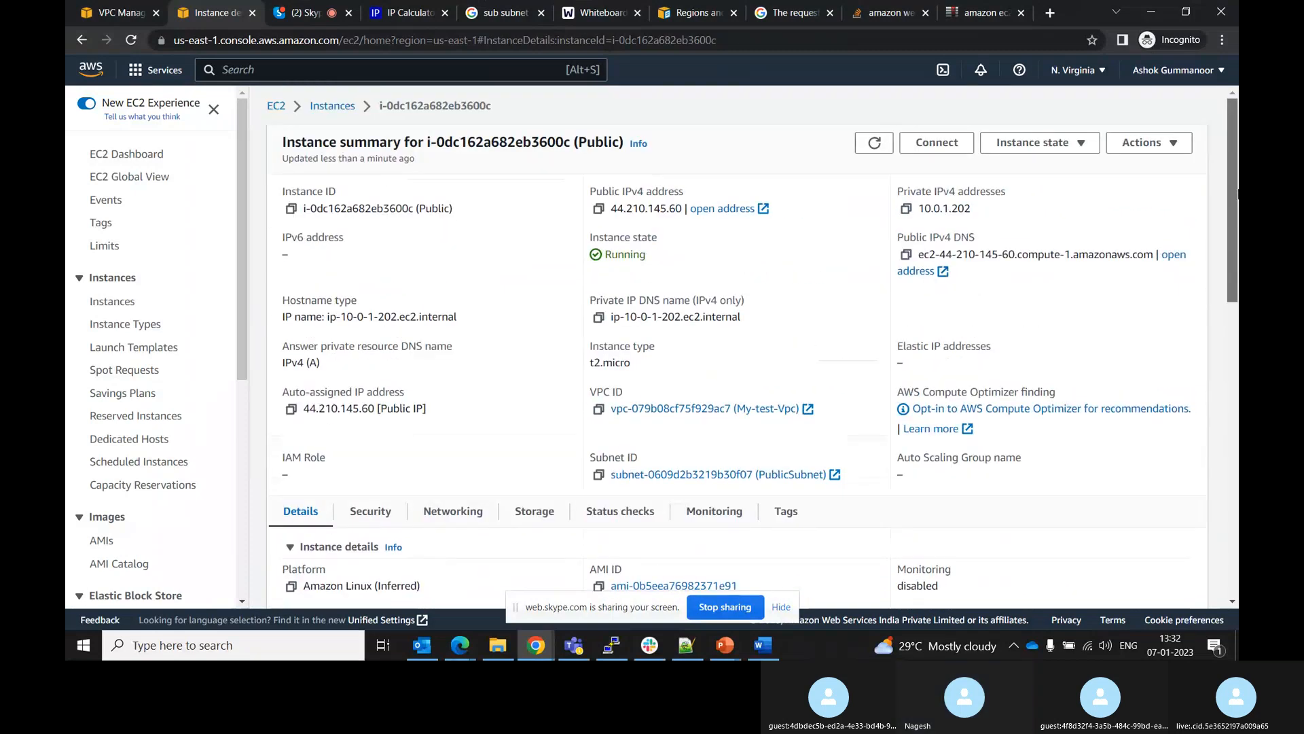
{"action": "left_click", "coordinate": [348, 109]}
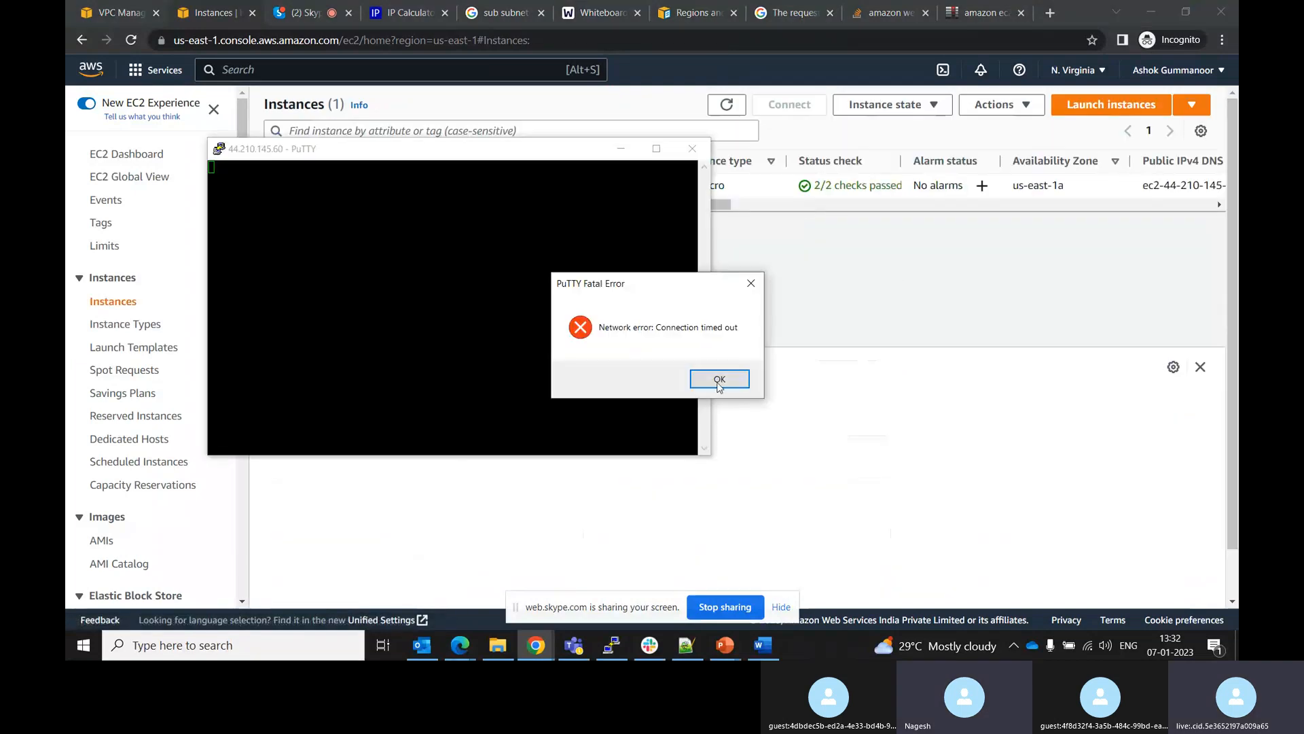
{"action": "left_click", "coordinate": [719, 381]}
{"action": "left_click_drag", "start_coordinate": [515, 159], "coordinate": [525, 271]}
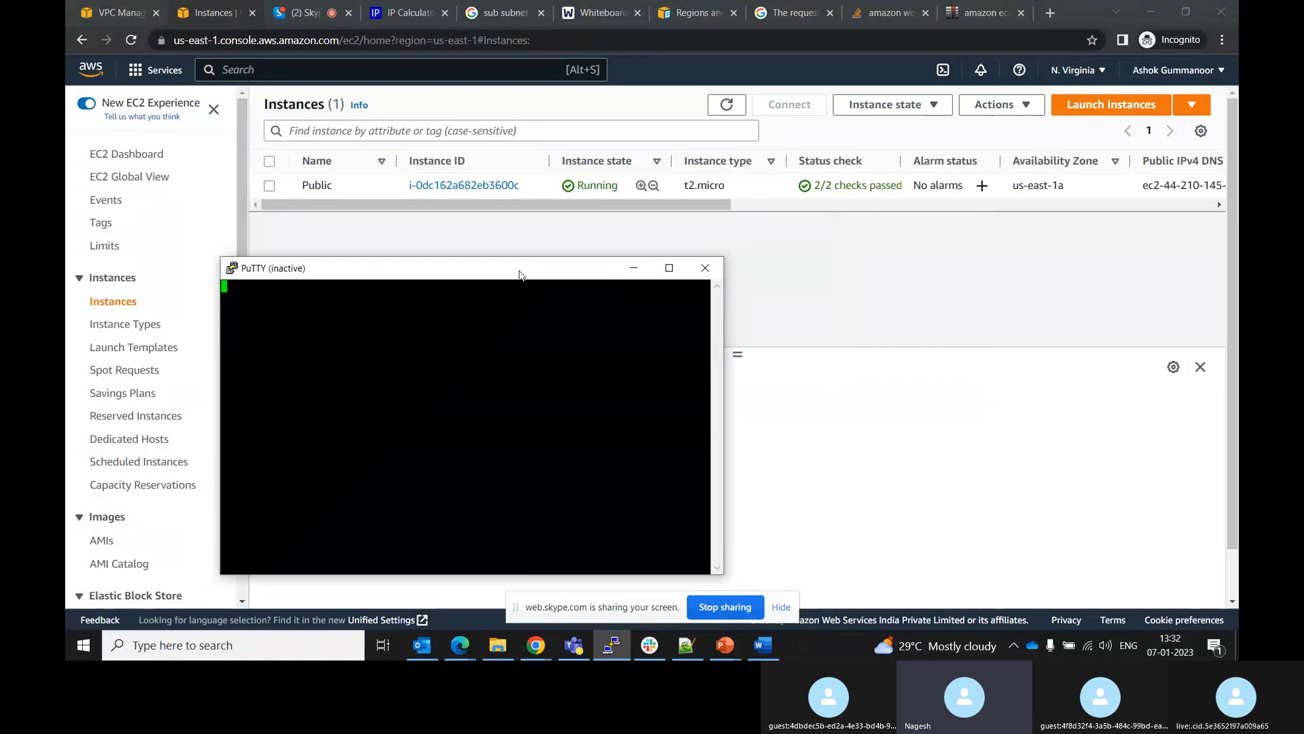
Review the EC2 dashboard resource counts after refreshing, then return to the Instances list
{"action": "left_click", "coordinate": [135, 160]}
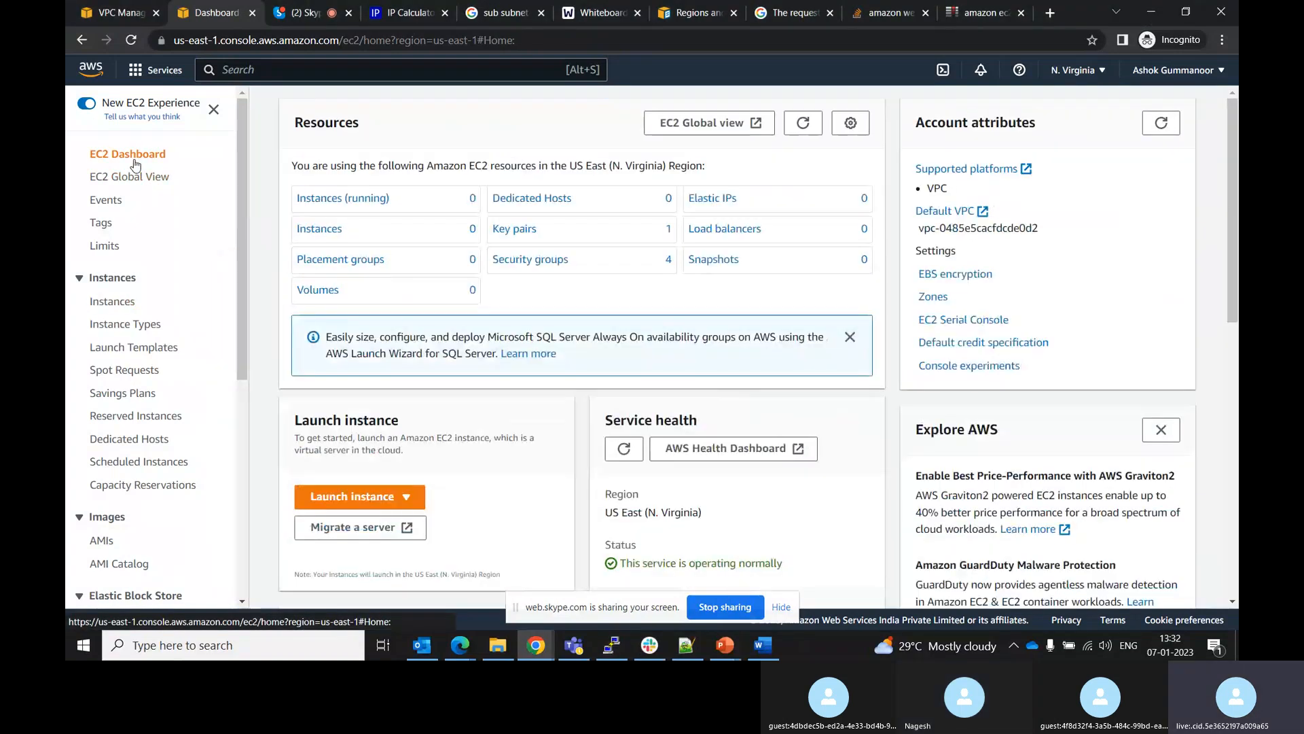
{"action": "left_click", "coordinate": [804, 125]}
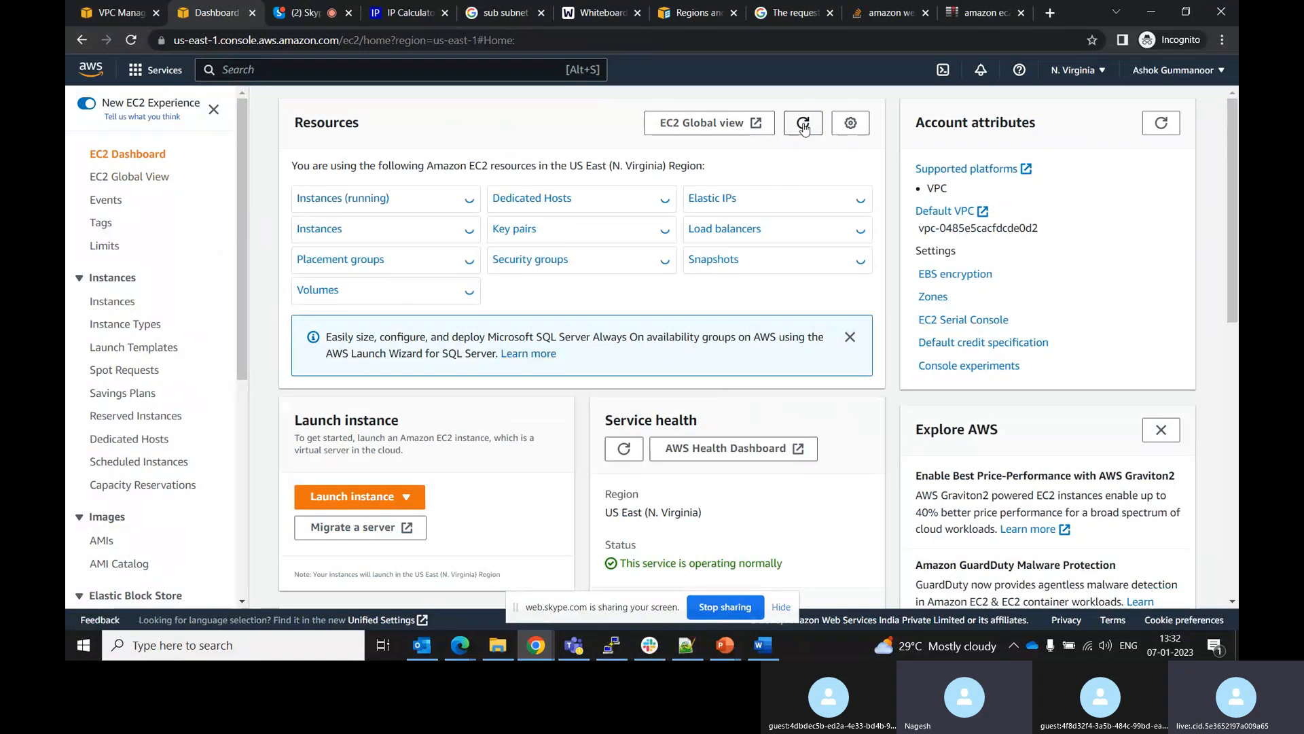
{"action": "left_click", "coordinate": [338, 233]}
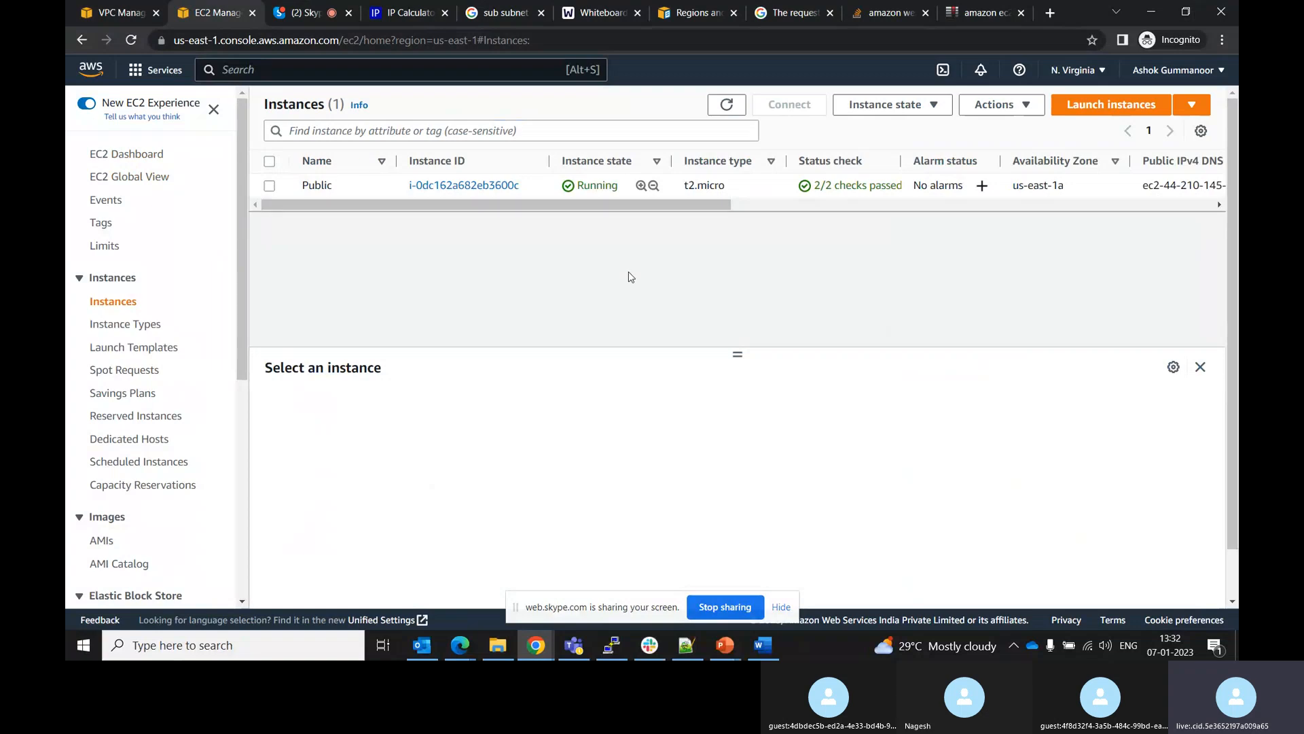
{"action": "left_click", "coordinate": [611, 645]}
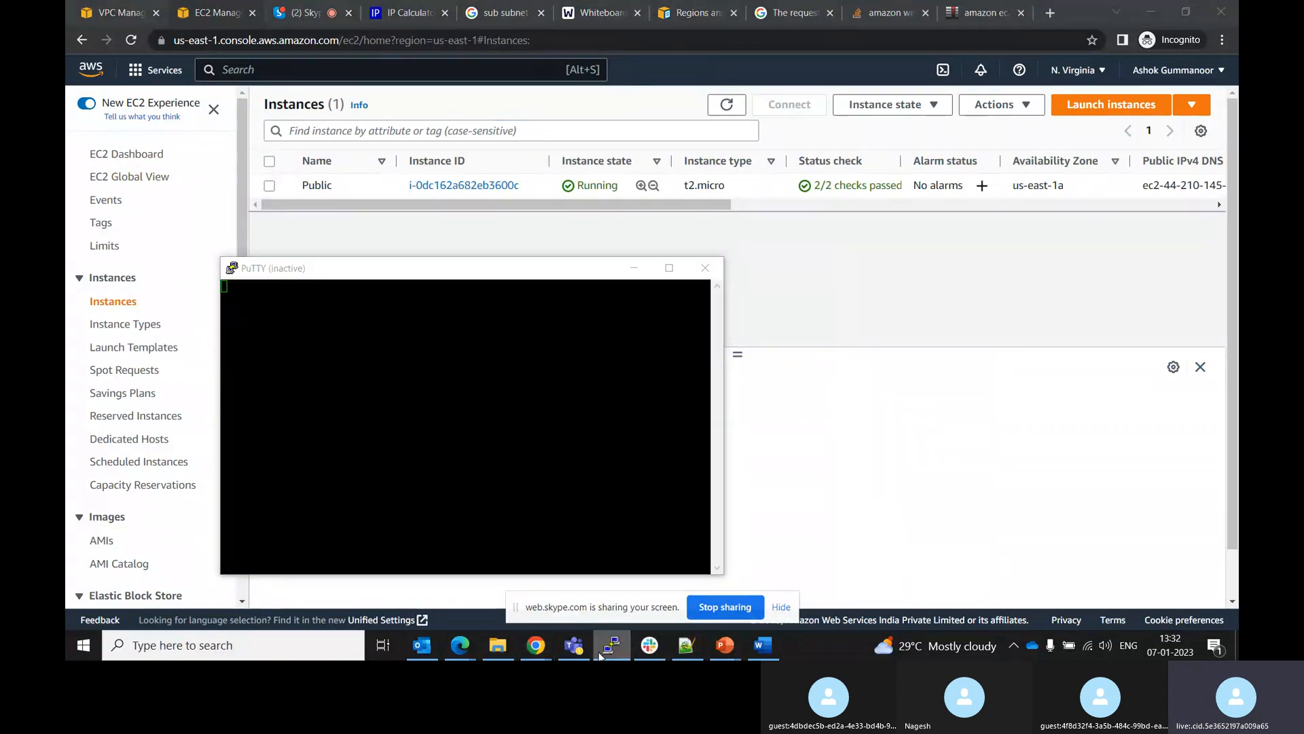
{"action": "left_click", "coordinate": [546, 655]}
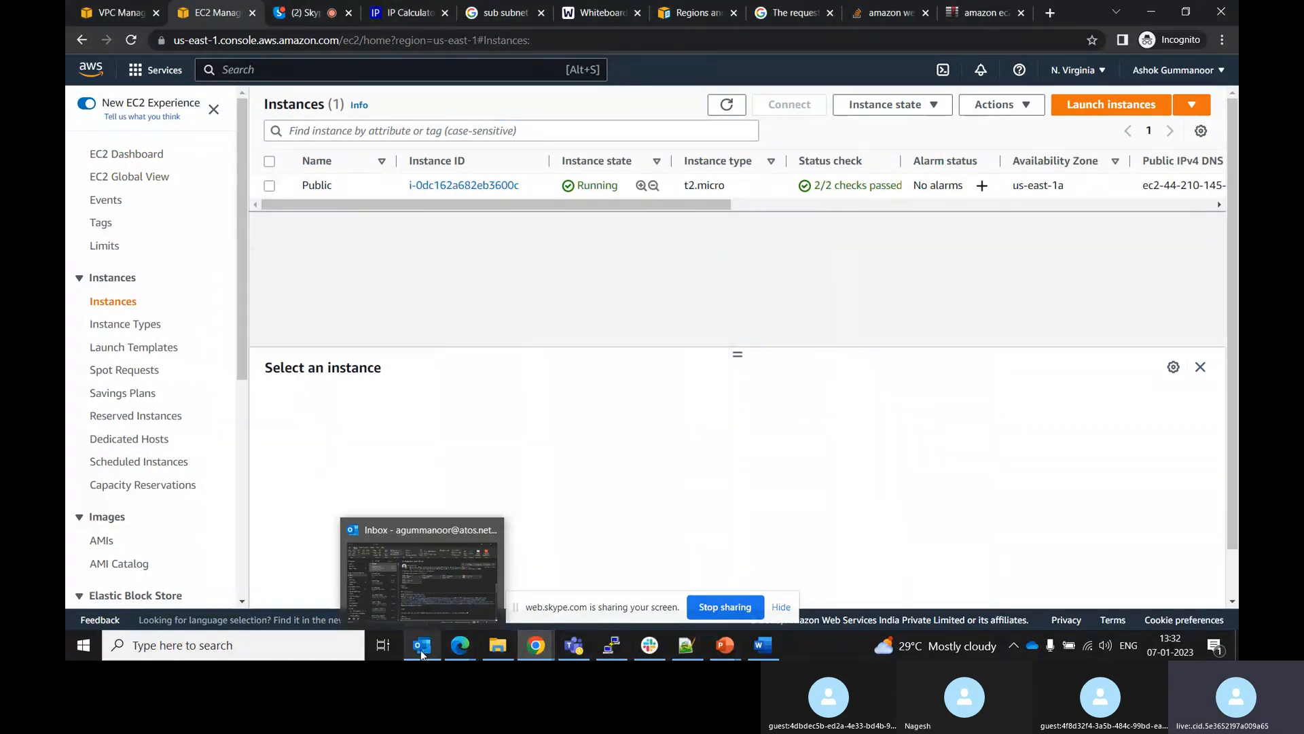
Permanently delete the Demo PuTTY private key file from the Downloads folder
{"action": "left_click", "coordinate": [498, 647]}
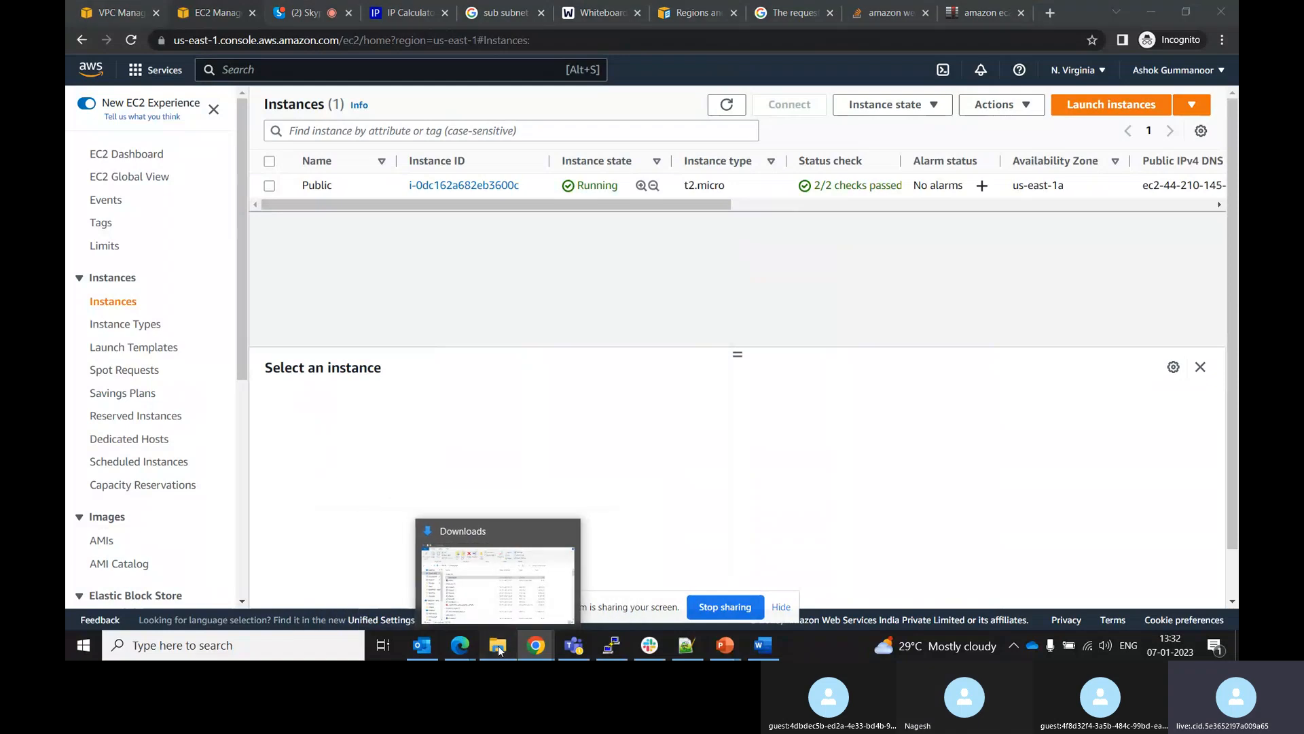
{"action": "left_click", "coordinate": [517, 323]}
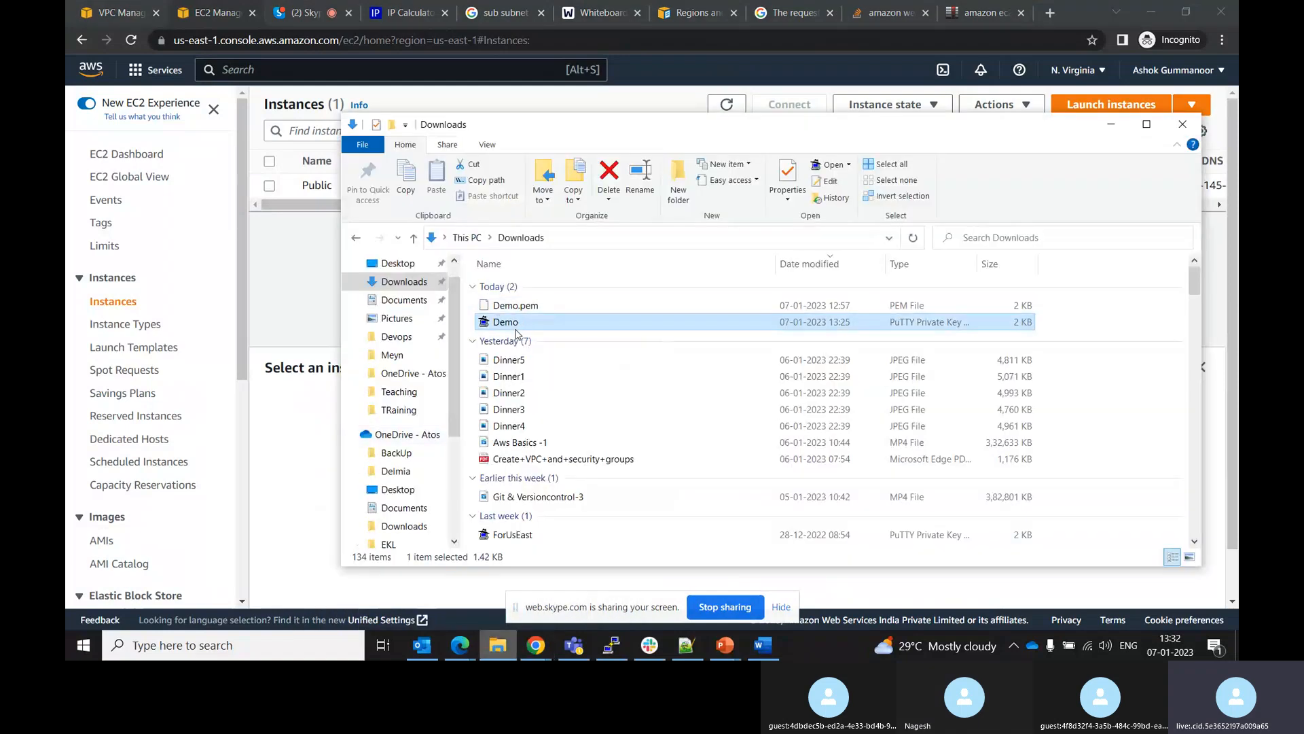
{"action": "key", "text": "shift+Delete"}
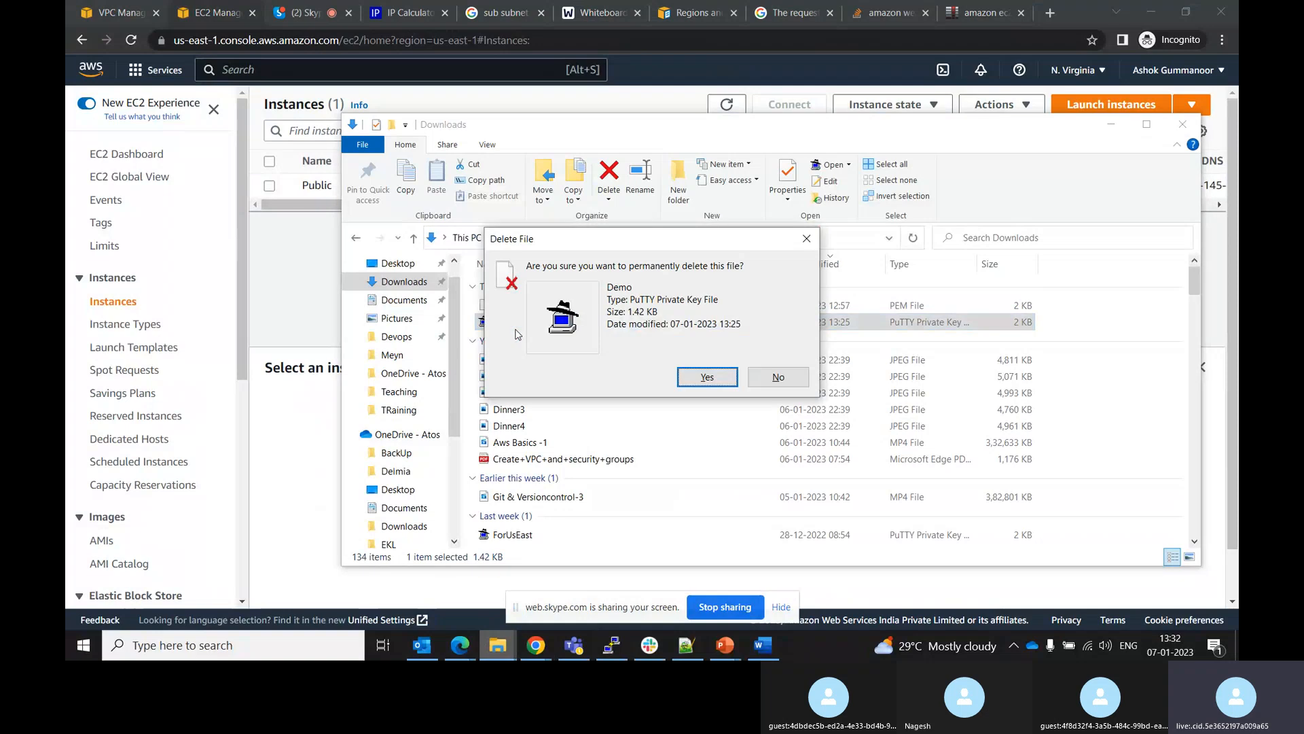
{"action": "key", "text": "Return"}
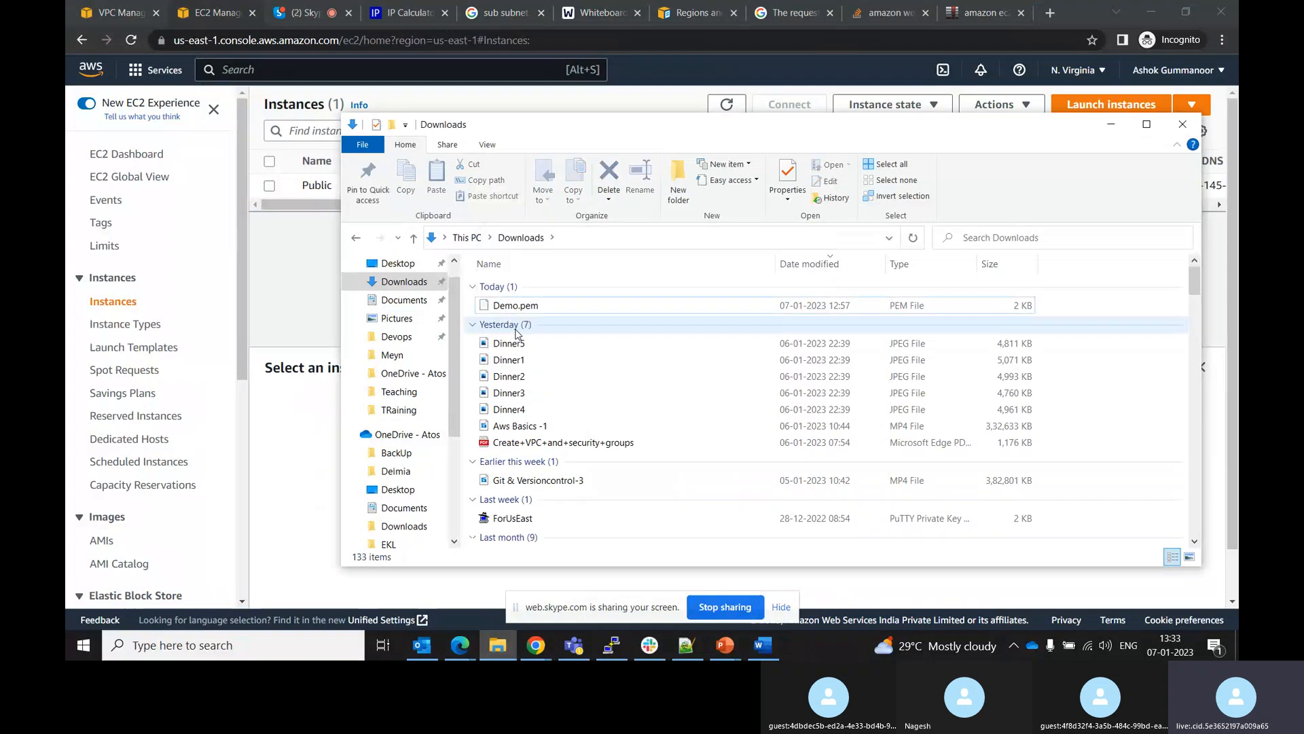
Open PuTTYgen and load Demo.pem from Downloads as an existing private key, showing all file types
{"action": "left_click", "coordinate": [225, 650]}
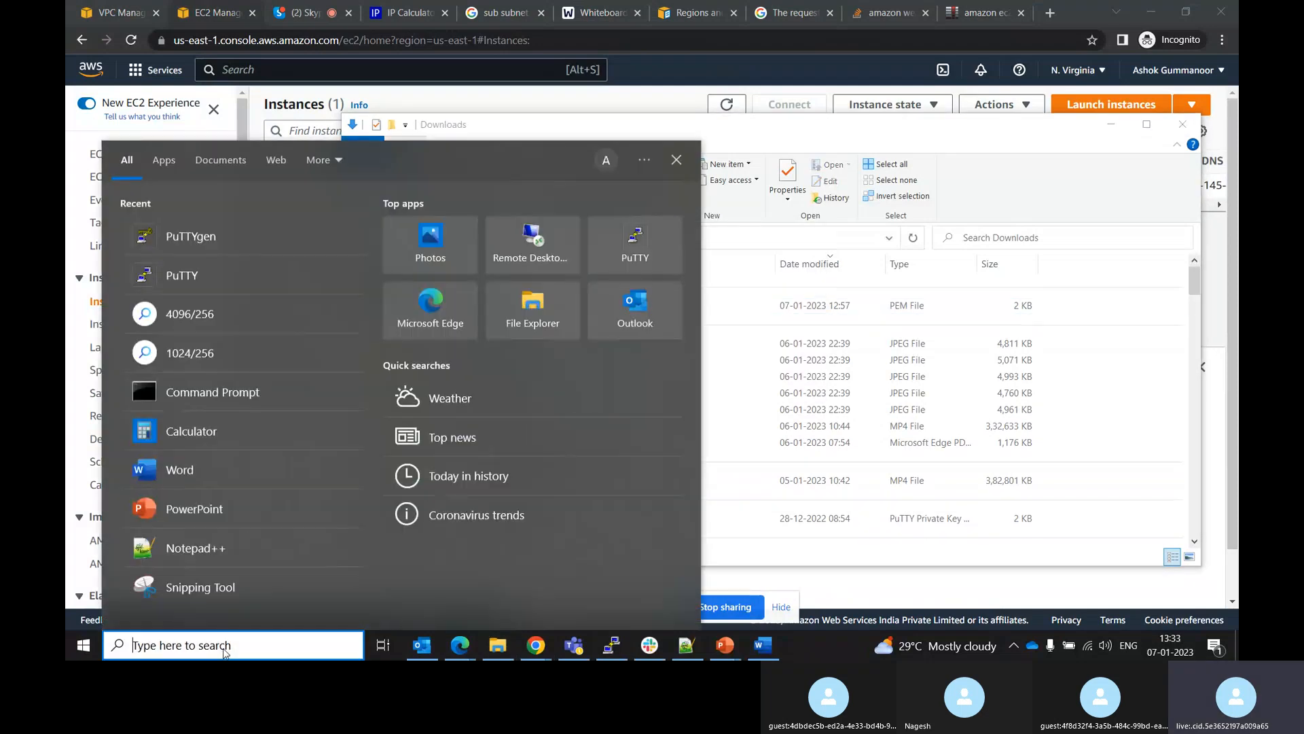
{"action": "left_click", "coordinate": [206, 238]}
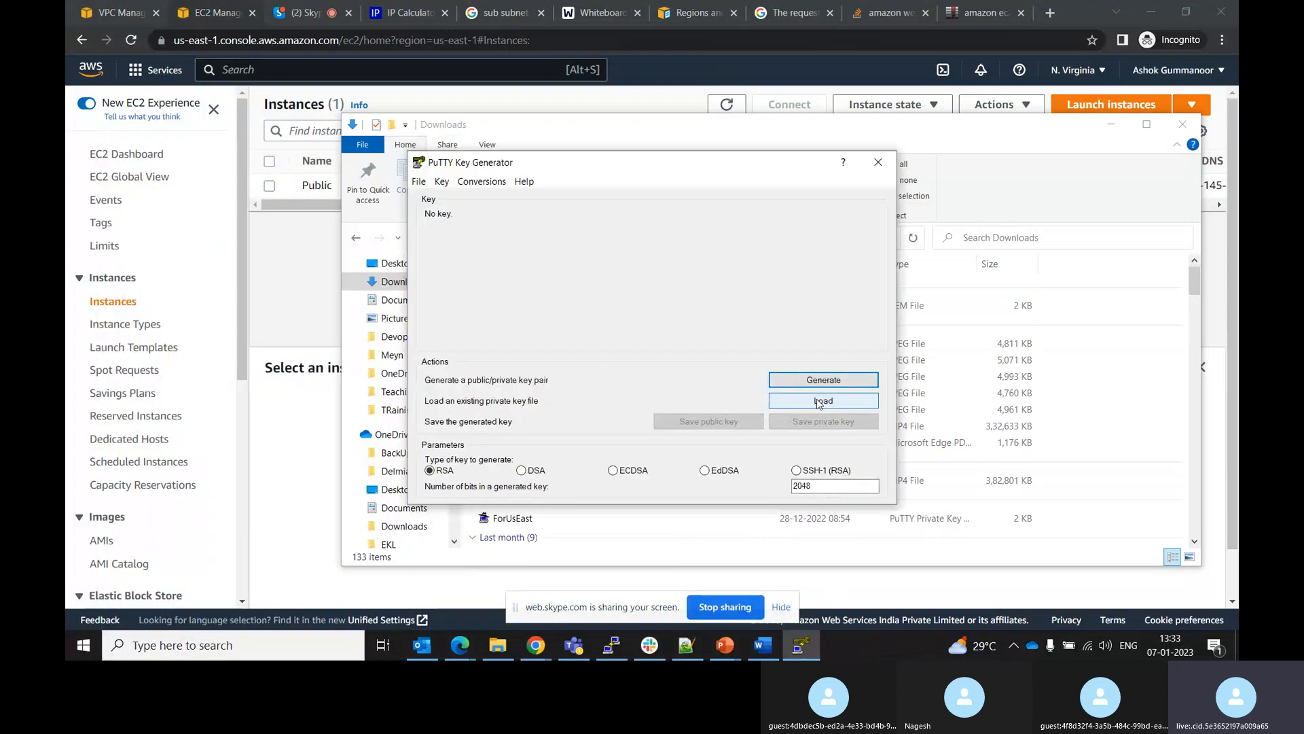
{"action": "left_click", "coordinate": [794, 403]}
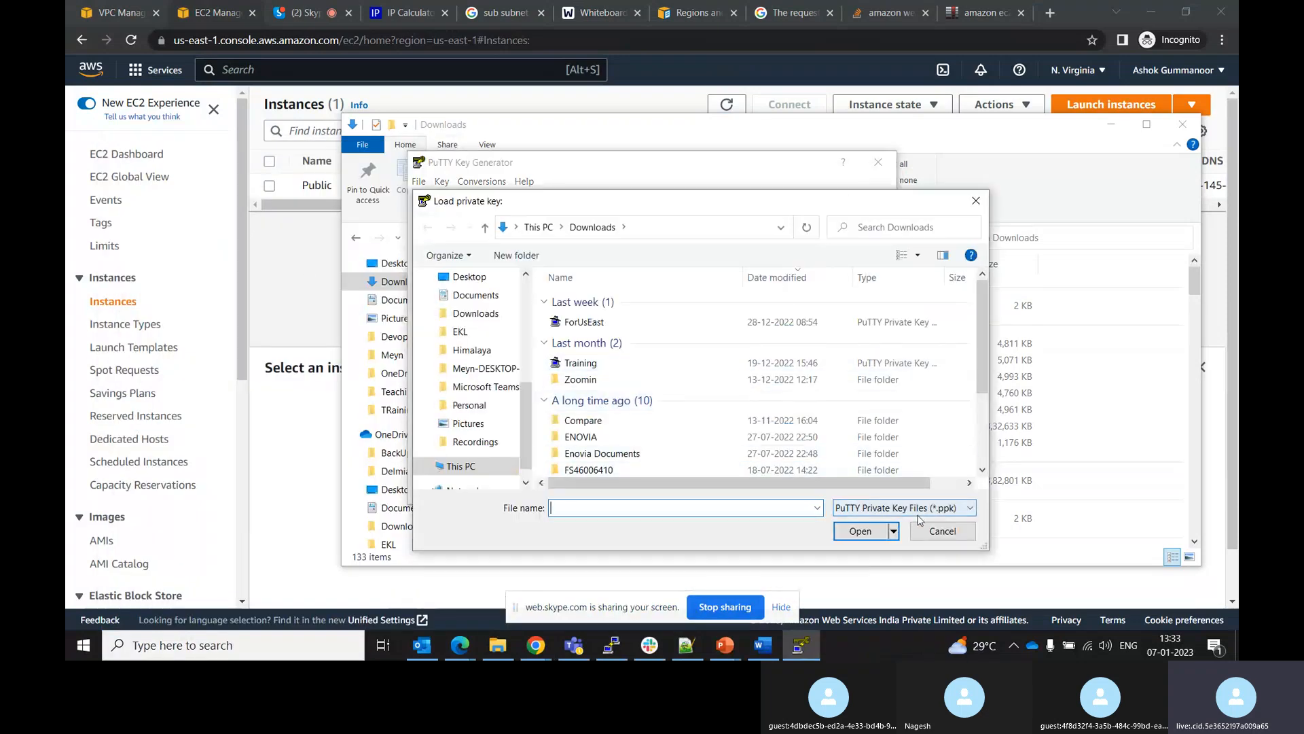
{"action": "left_click", "coordinate": [916, 511]}
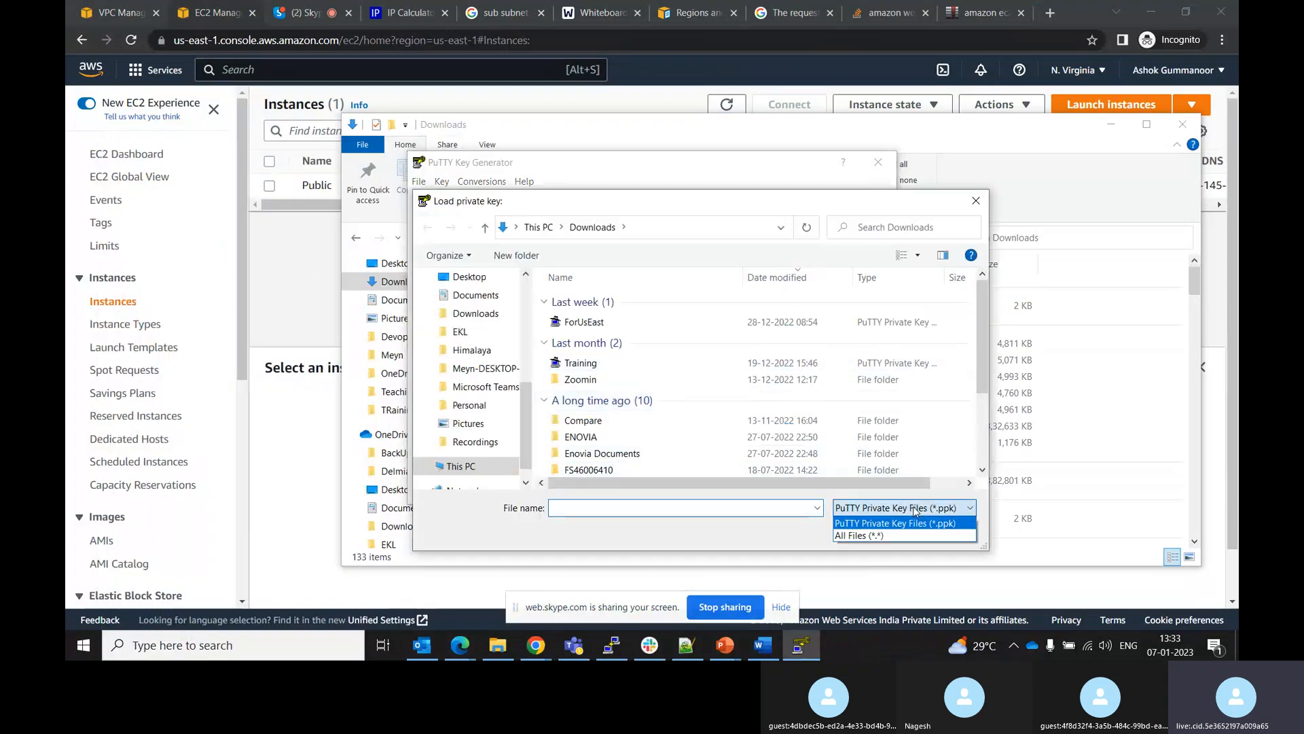
{"action": "left_click", "coordinate": [880, 536]}
{"action": "left_click", "coordinate": [588, 324]}
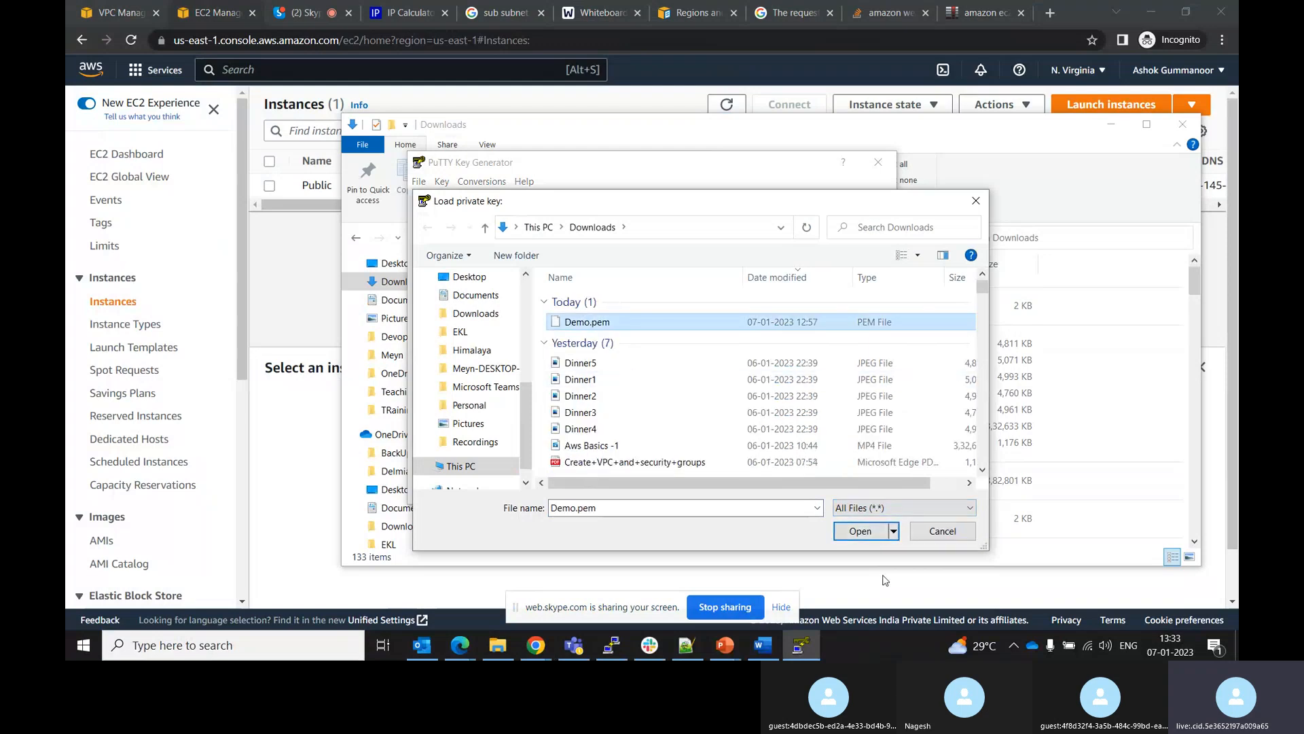
{"action": "left_click", "coordinate": [860, 531]}
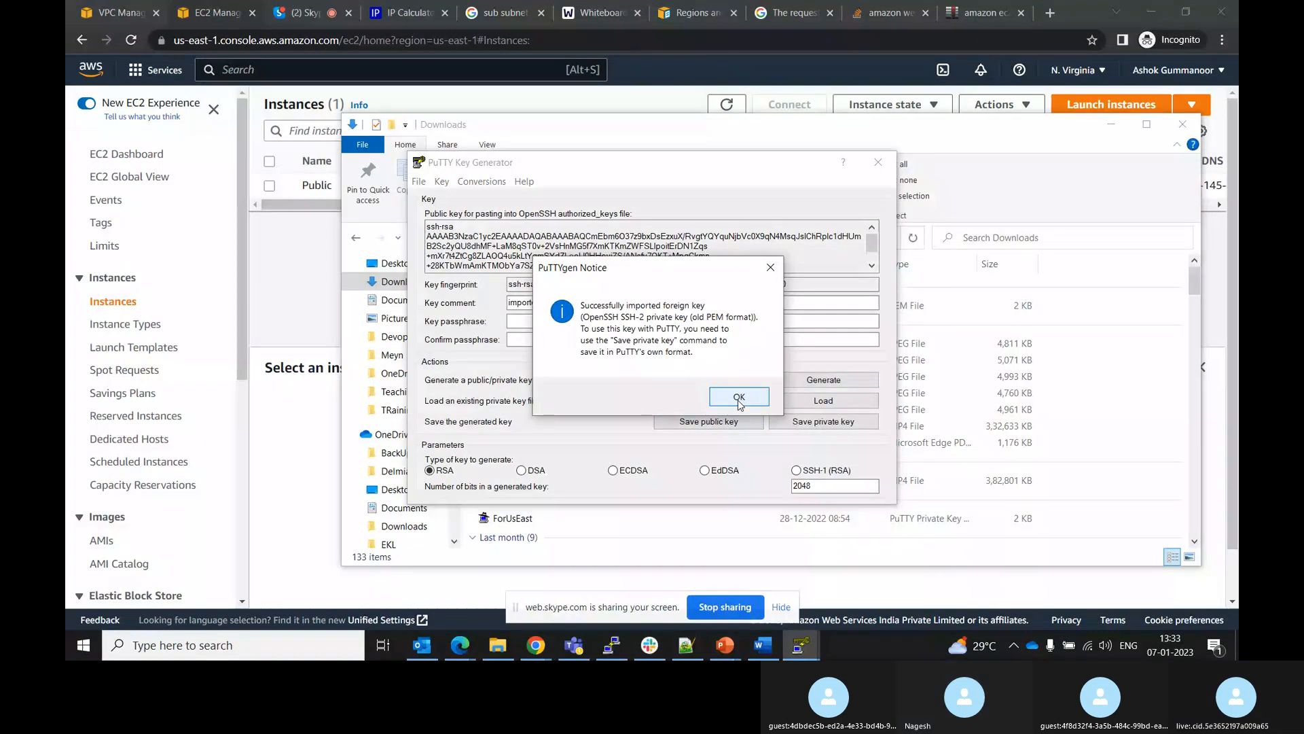
{"action": "left_click", "coordinate": [739, 399]}
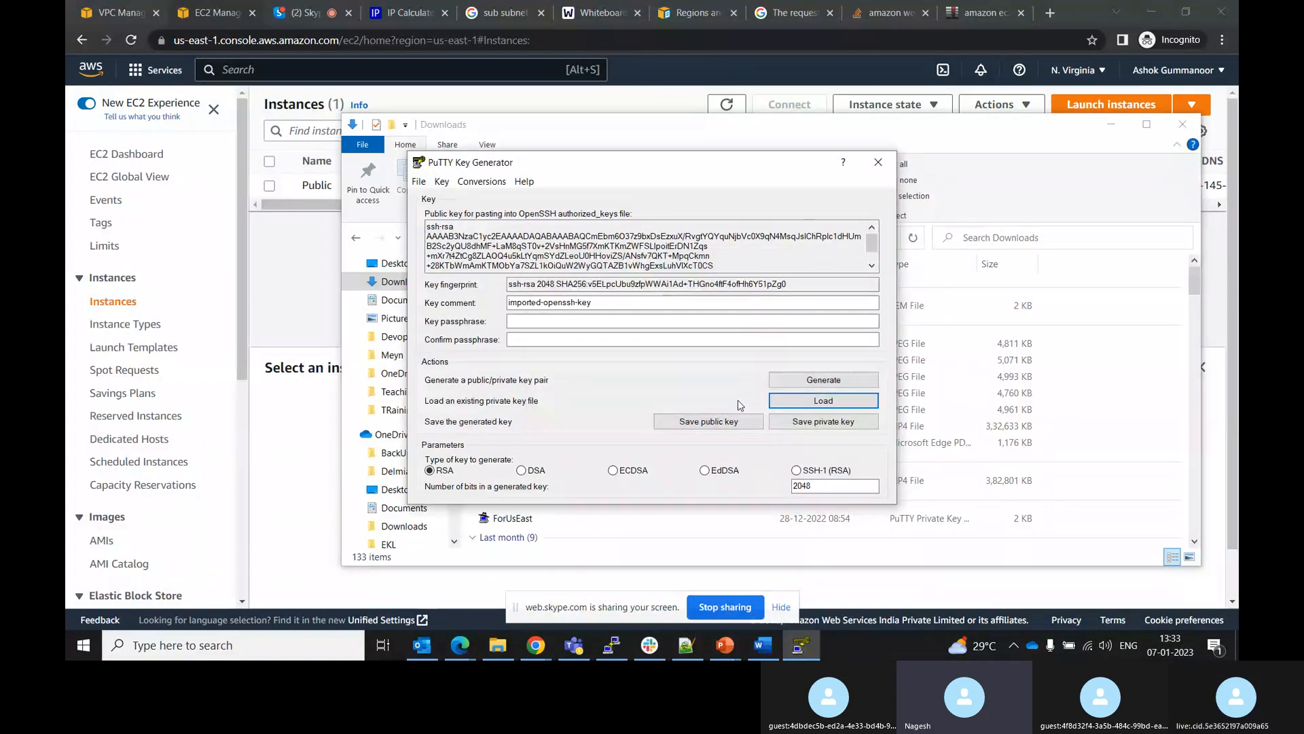
Save the loaded key as a private key named Demo without a passphrase
{"action": "left_click", "coordinate": [818, 423]}
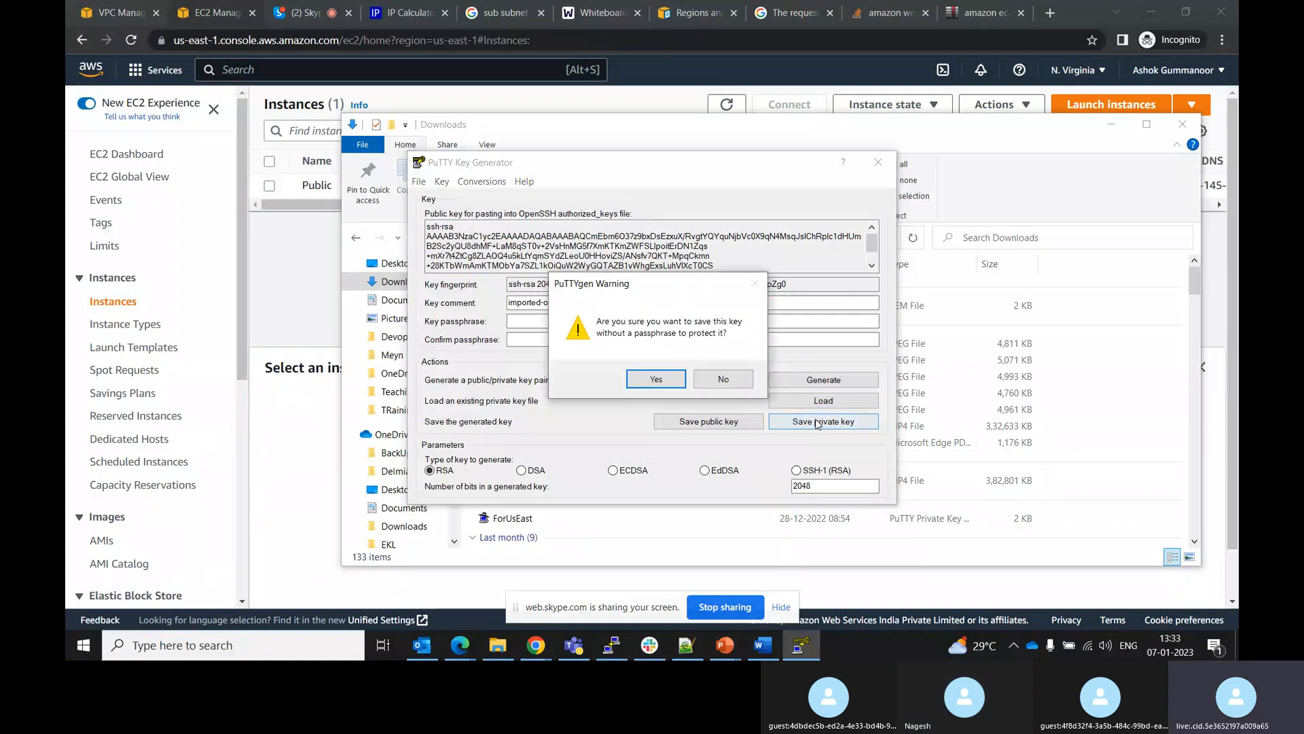
{"action": "left_click", "coordinate": [647, 381]}
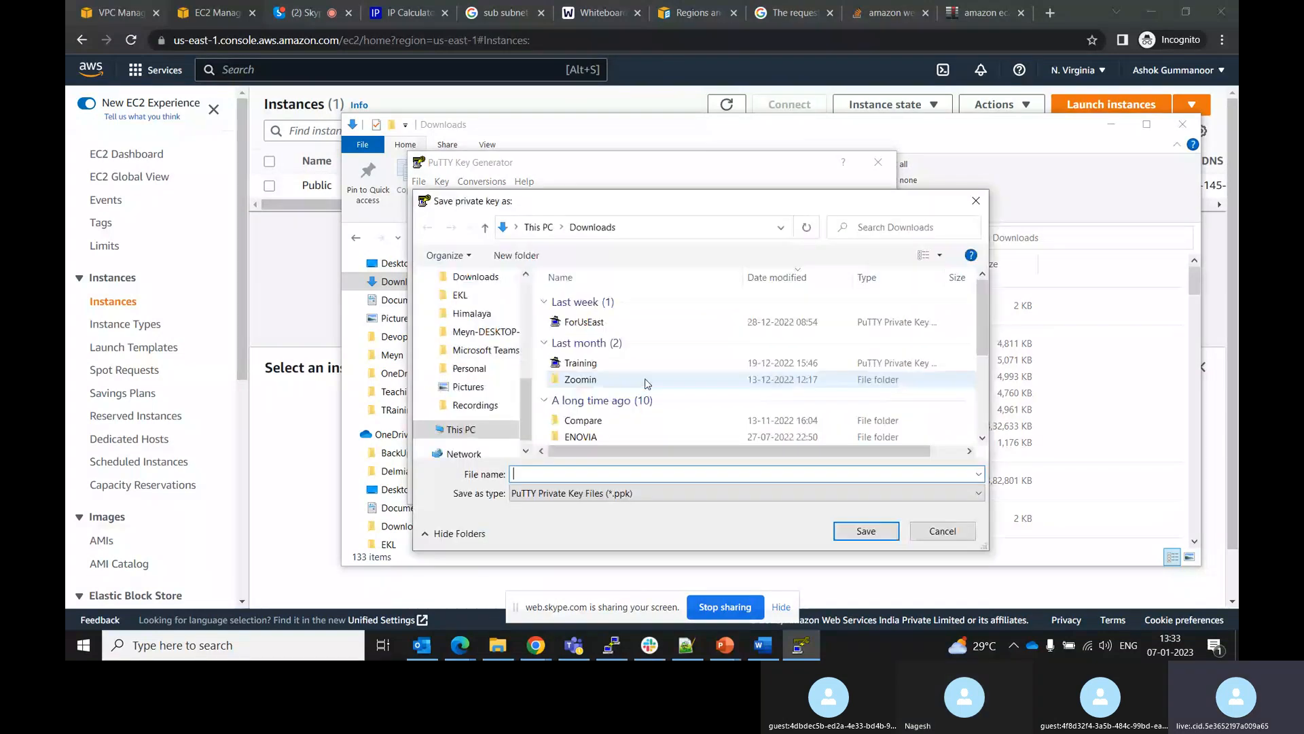
{"action": "type", "text": "Demo"}
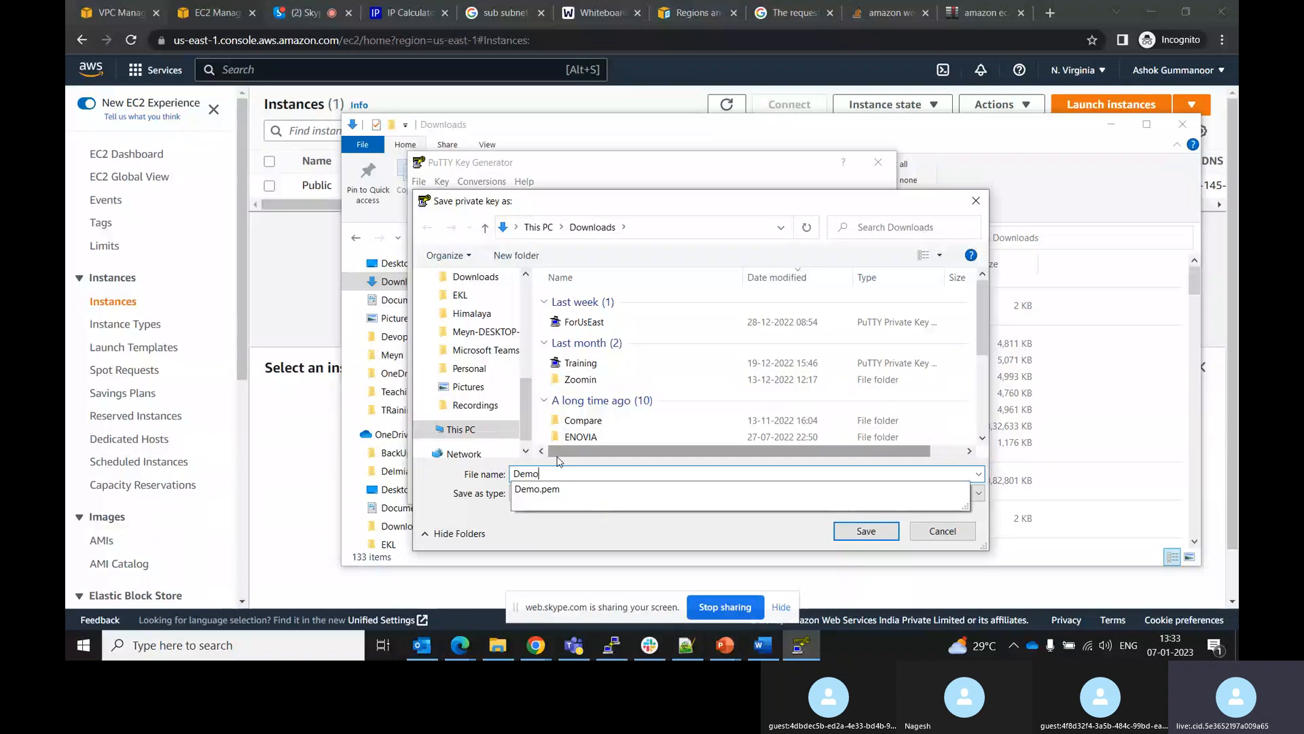
{"action": "left_click", "coordinate": [602, 542]}
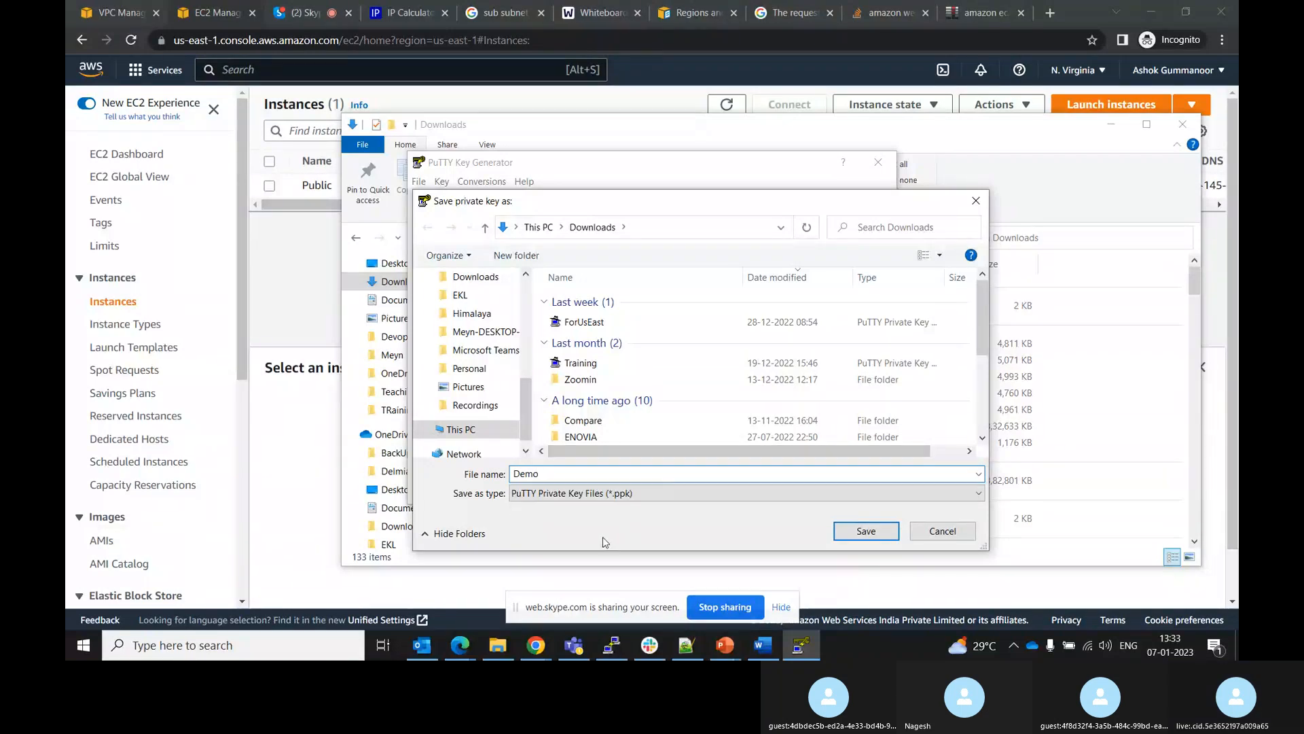
{"action": "left_click", "coordinate": [865, 533]}
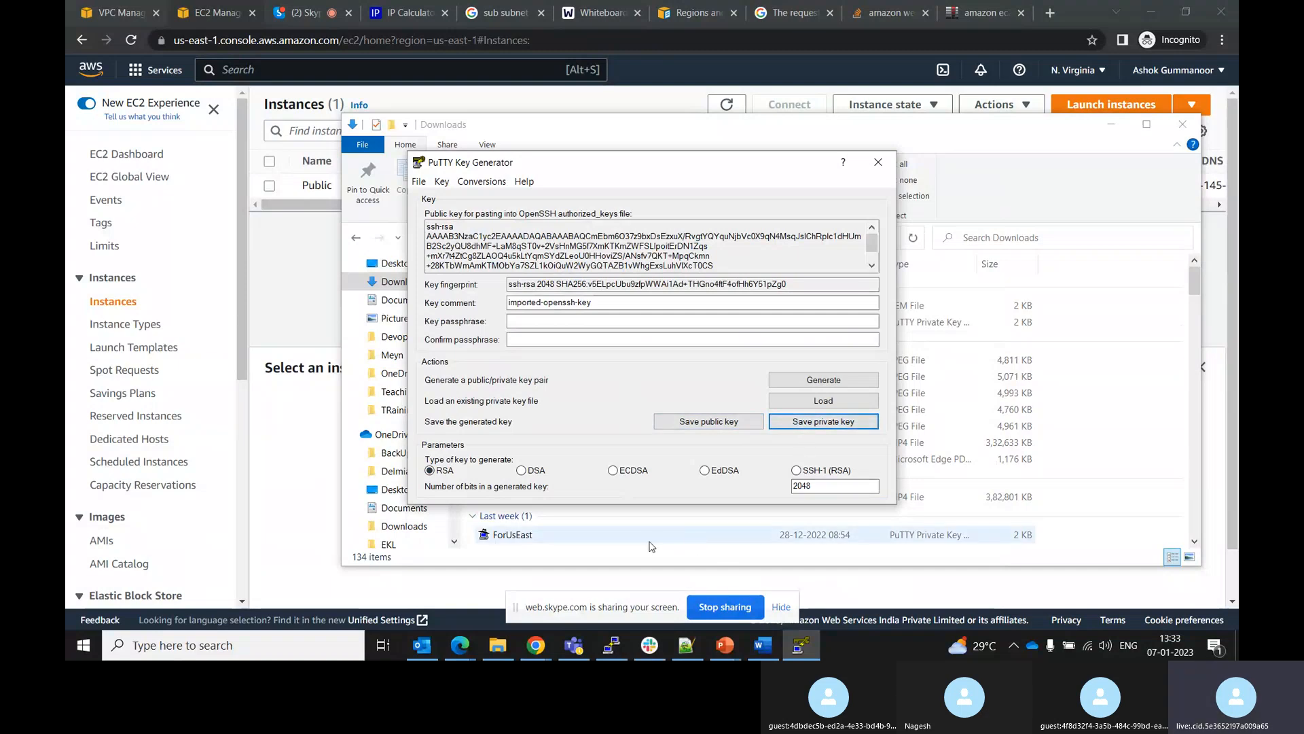
Close PuTTY Key Generator and the inactive PuTTY session window
{"action": "left_click", "coordinate": [518, 140]}
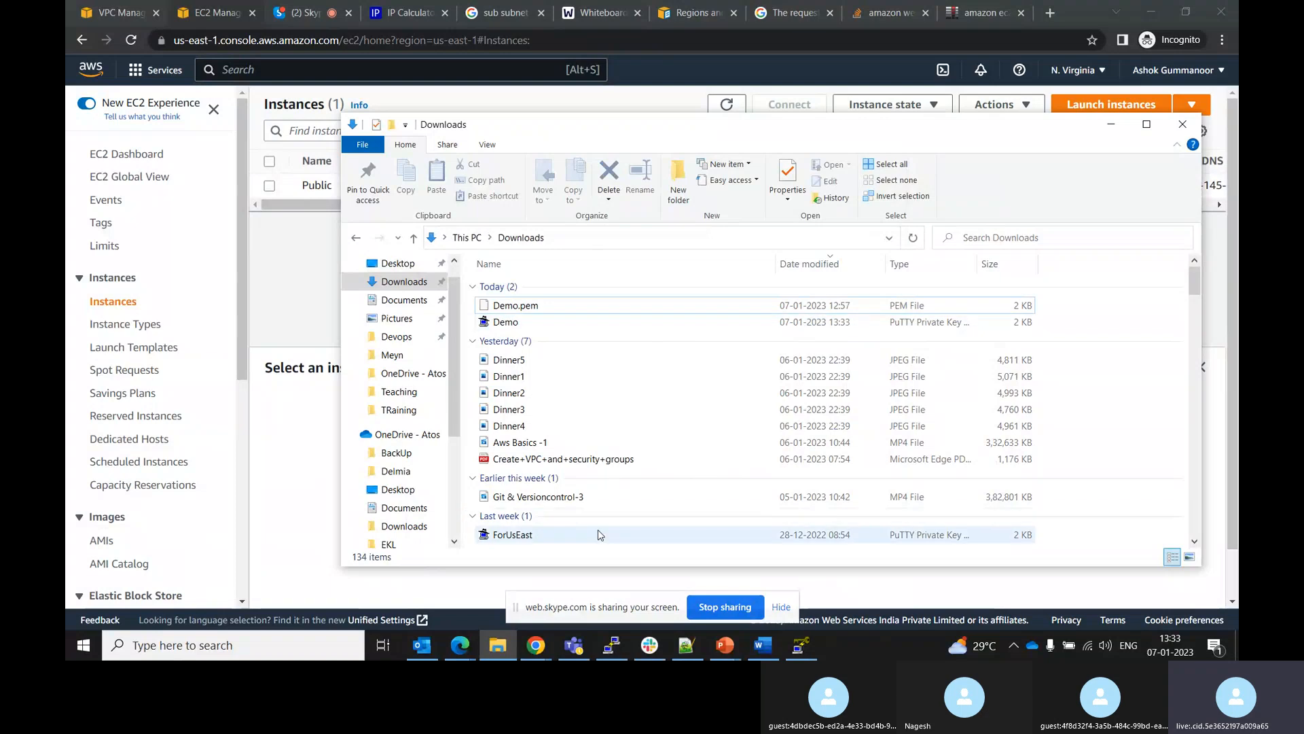
{"action": "left_click", "coordinate": [792, 651]}
{"action": "left_click", "coordinate": [879, 163]}
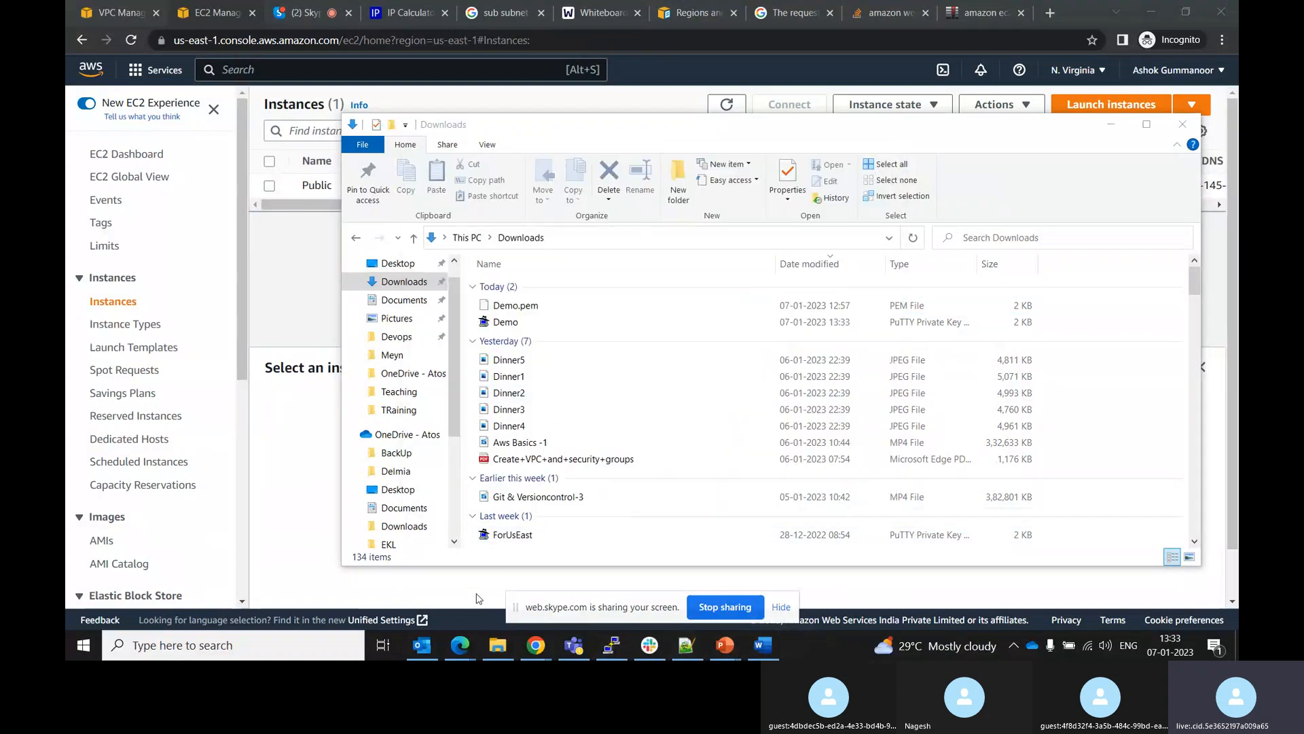
{"action": "left_click", "coordinate": [611, 645]}
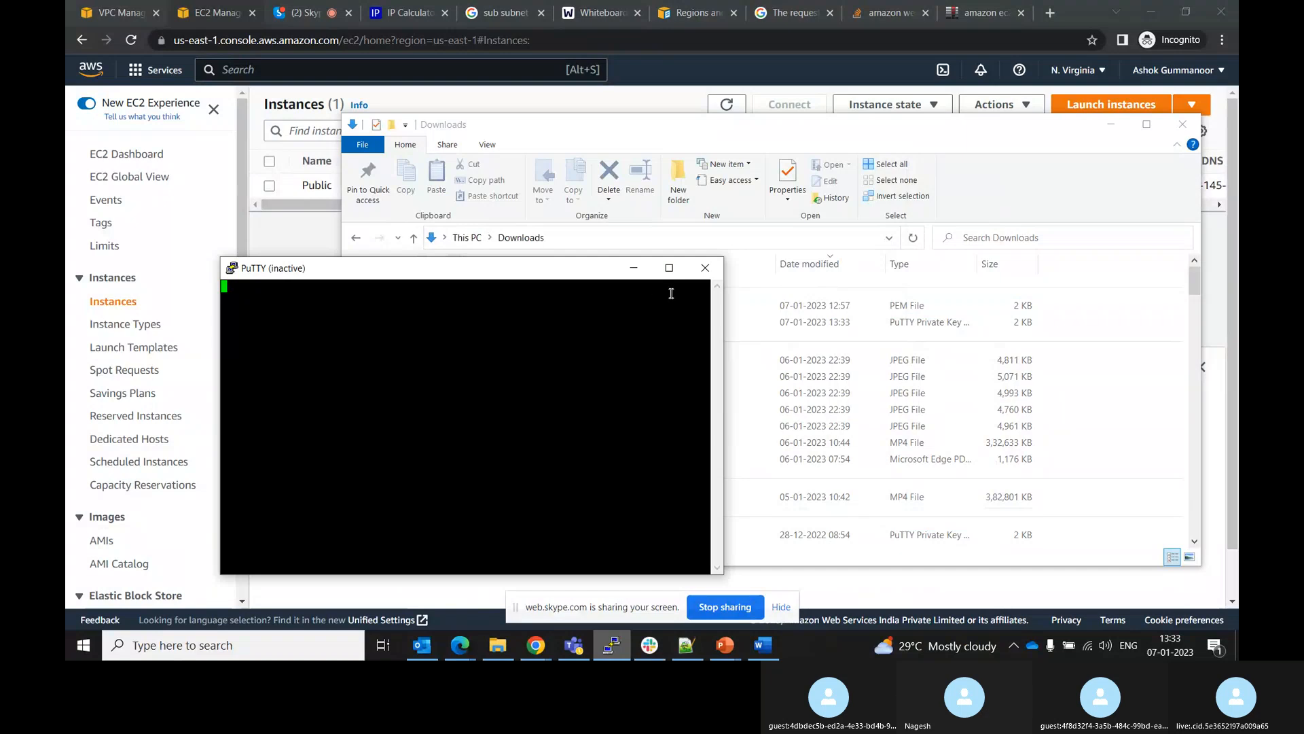
{"action": "left_click", "coordinate": [705, 268]}
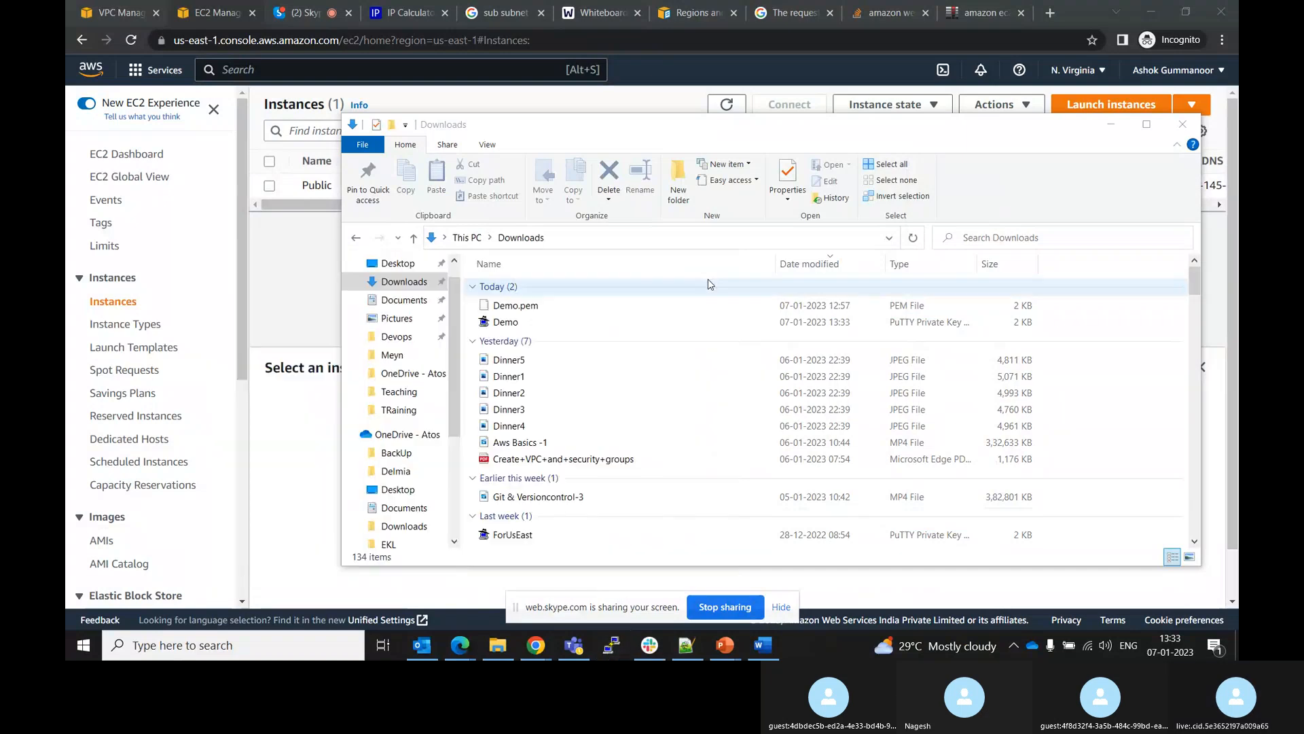
Start a new PuTTY configuration and paste the instance's public IPv4 address 44.210.145.60 as the host name
{"action": "left_click", "coordinate": [615, 657]}
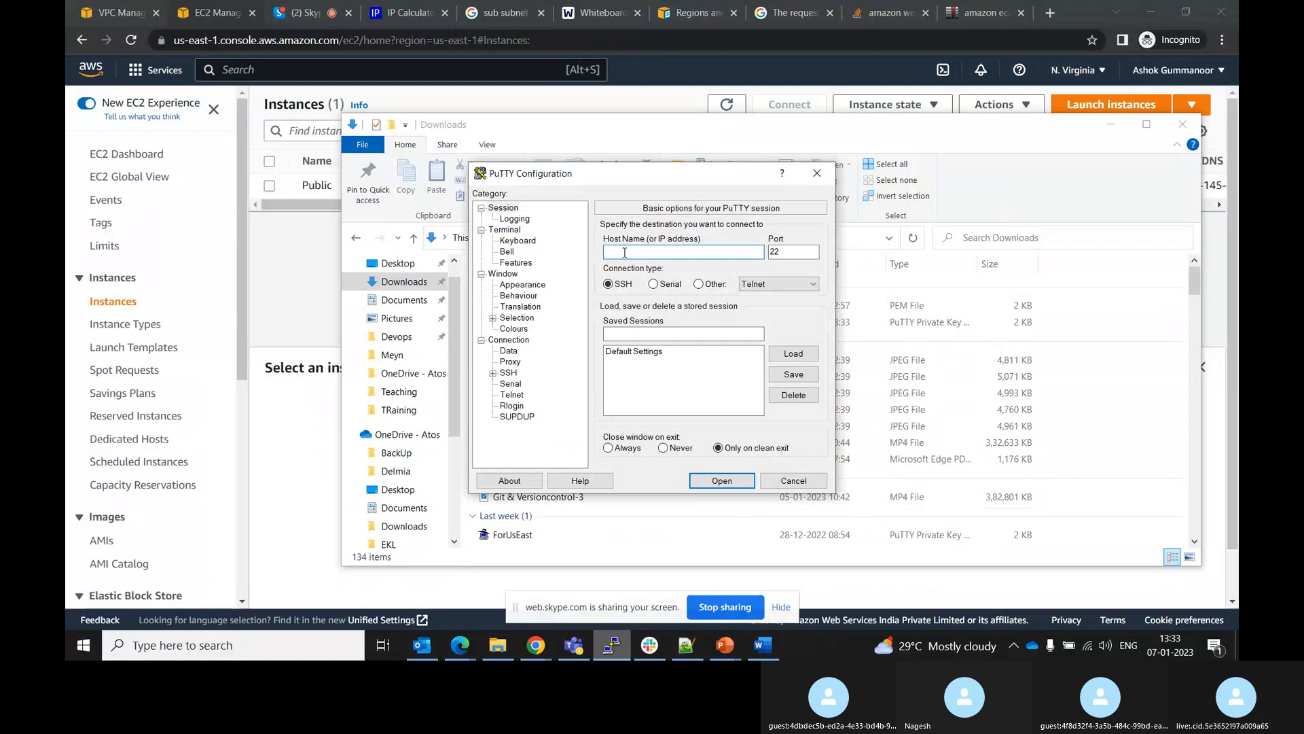
{"action": "key", "text": "BackSpace"}
{"action": "type", "text": "44.210.145.60"}
Set the regenerated Demo.ppk as the SSH authentication private key file and open the connection
{"action": "left_click", "coordinate": [493, 374]}
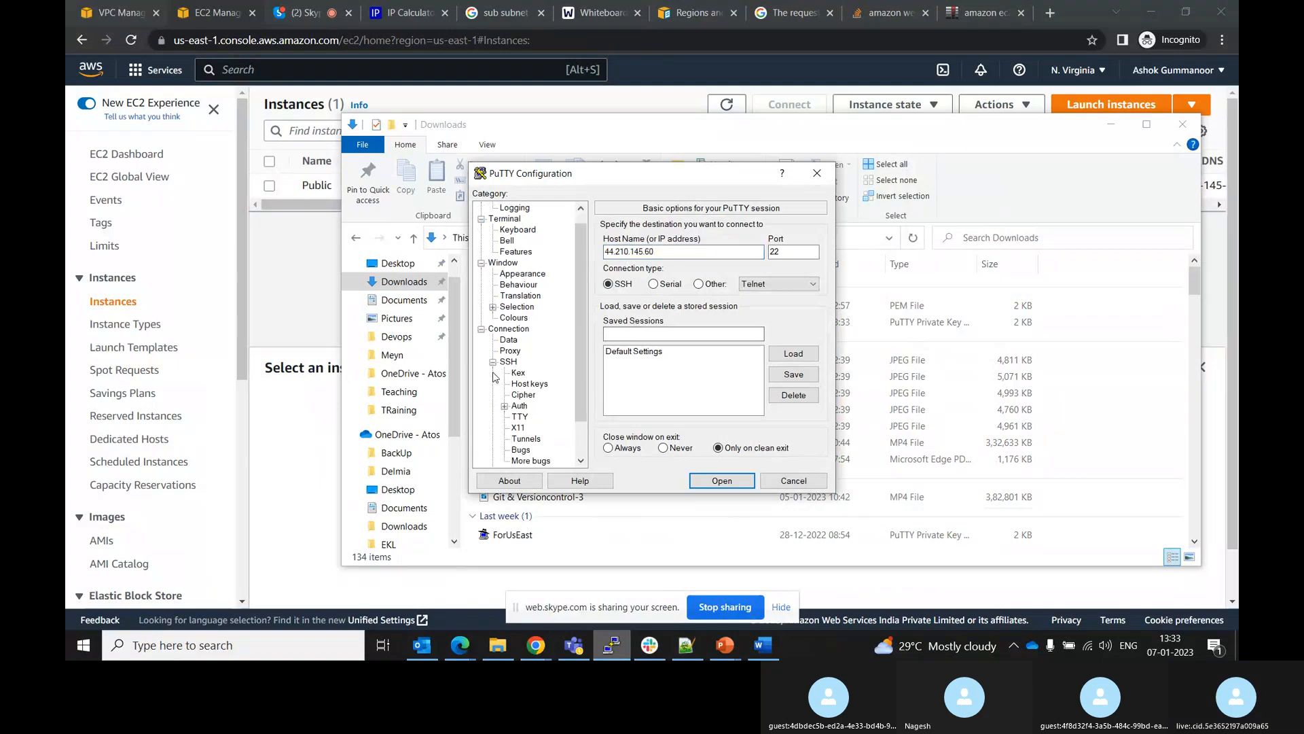
{"action": "left_click", "coordinate": [519, 406]}
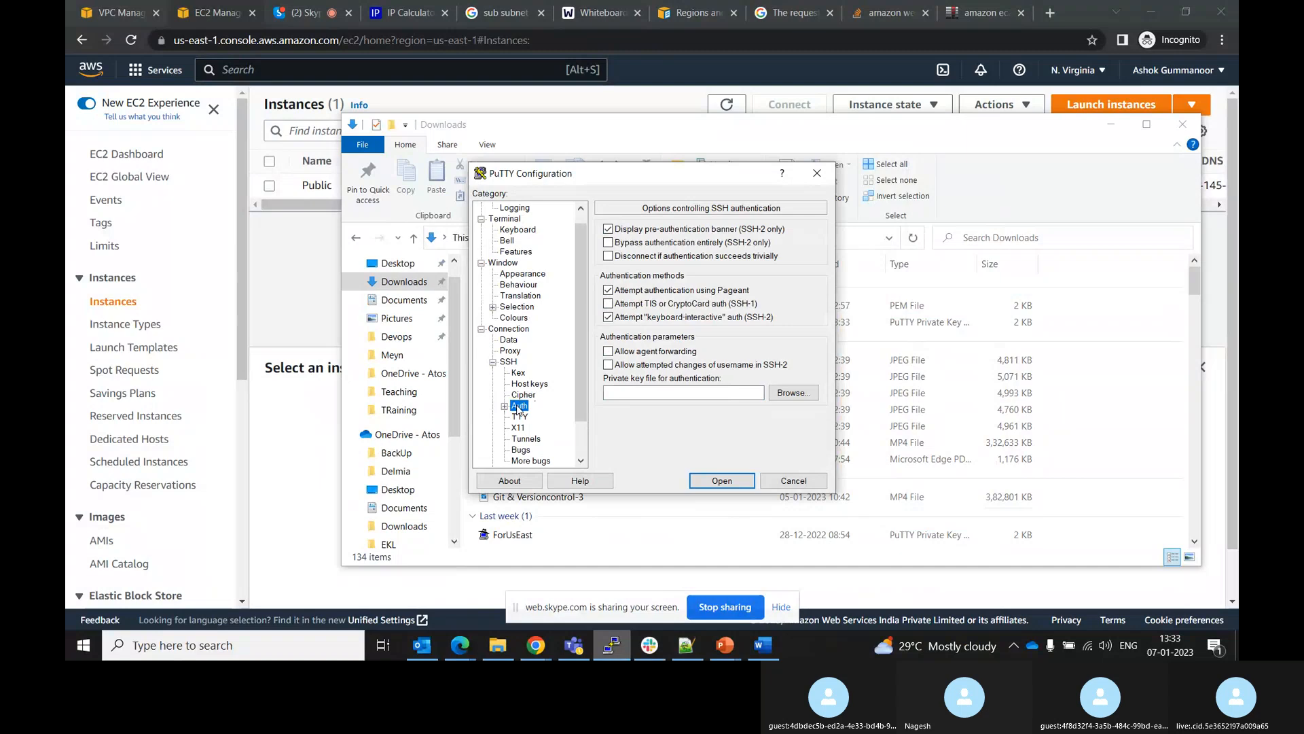
{"action": "left_click", "coordinate": [781, 394]}
{"action": "left_click", "coordinate": [676, 316]}
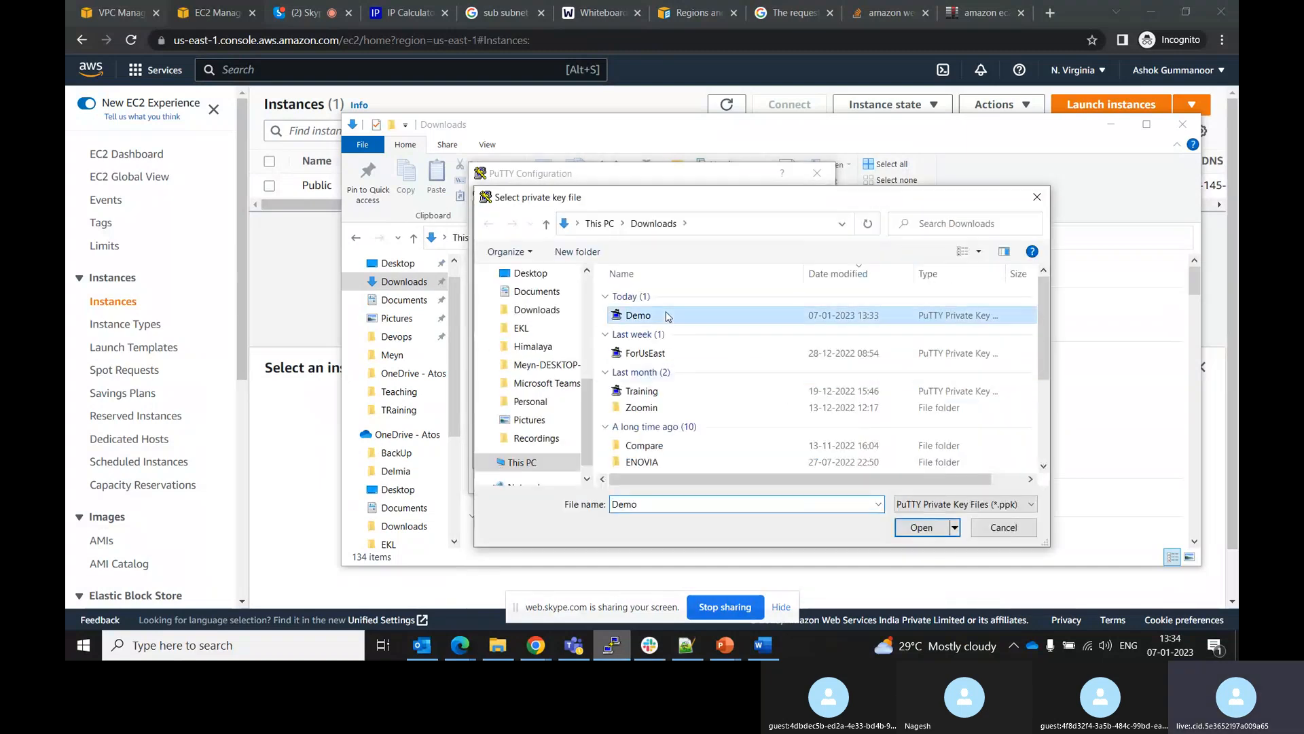
{"action": "left_click", "coordinate": [922, 528]}
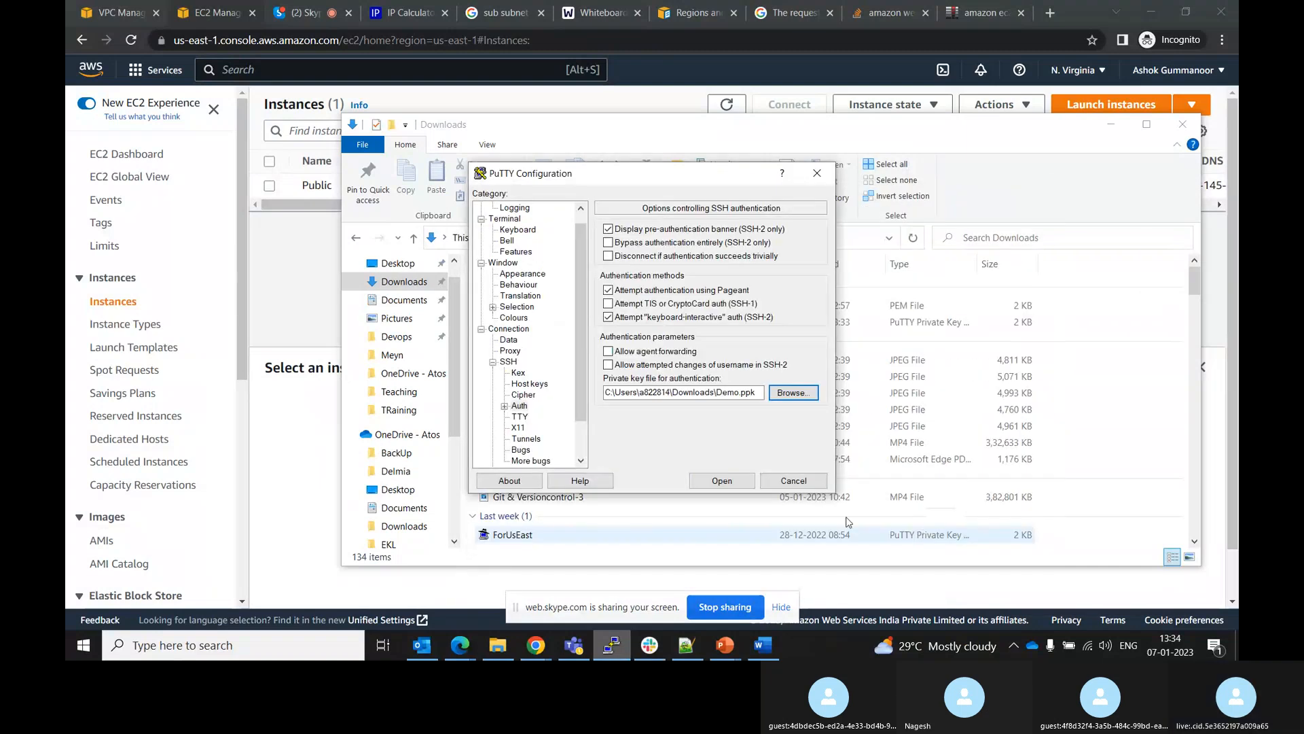
{"action": "left_click", "coordinate": [721, 481]}
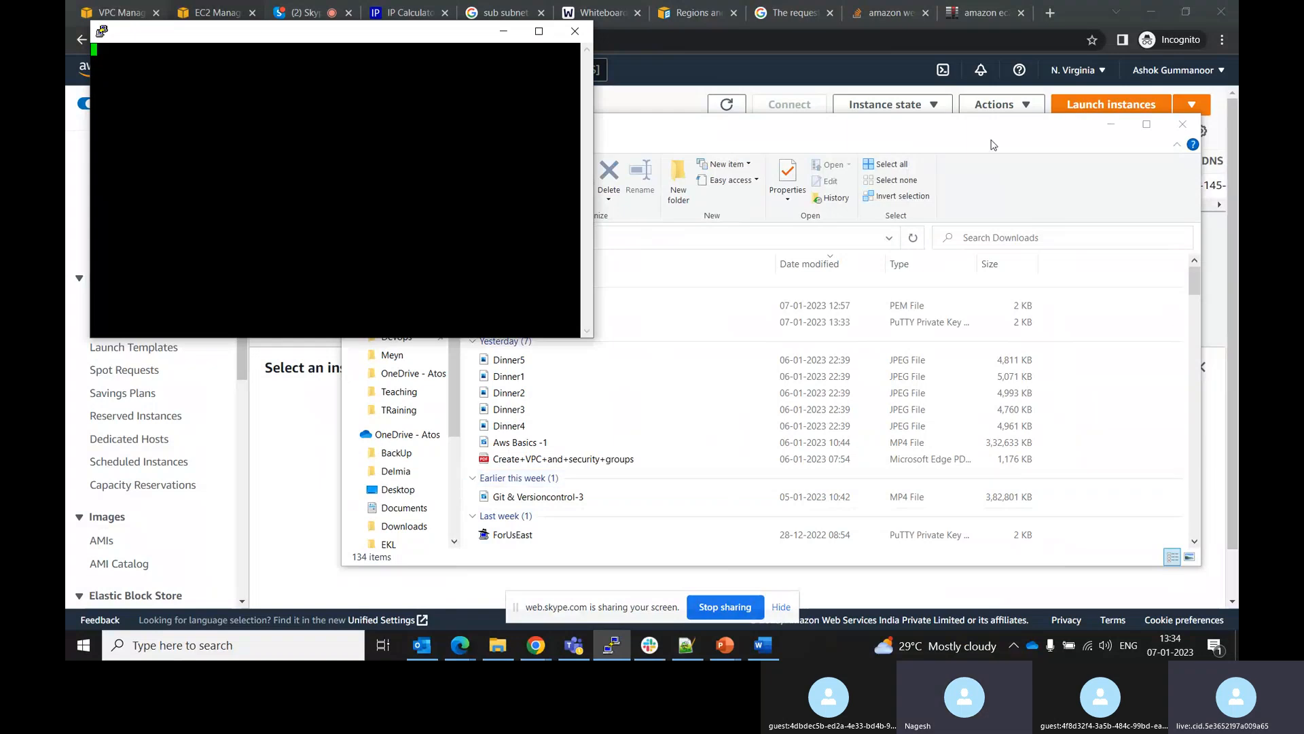
{"action": "left_click", "coordinate": [1110, 123]}
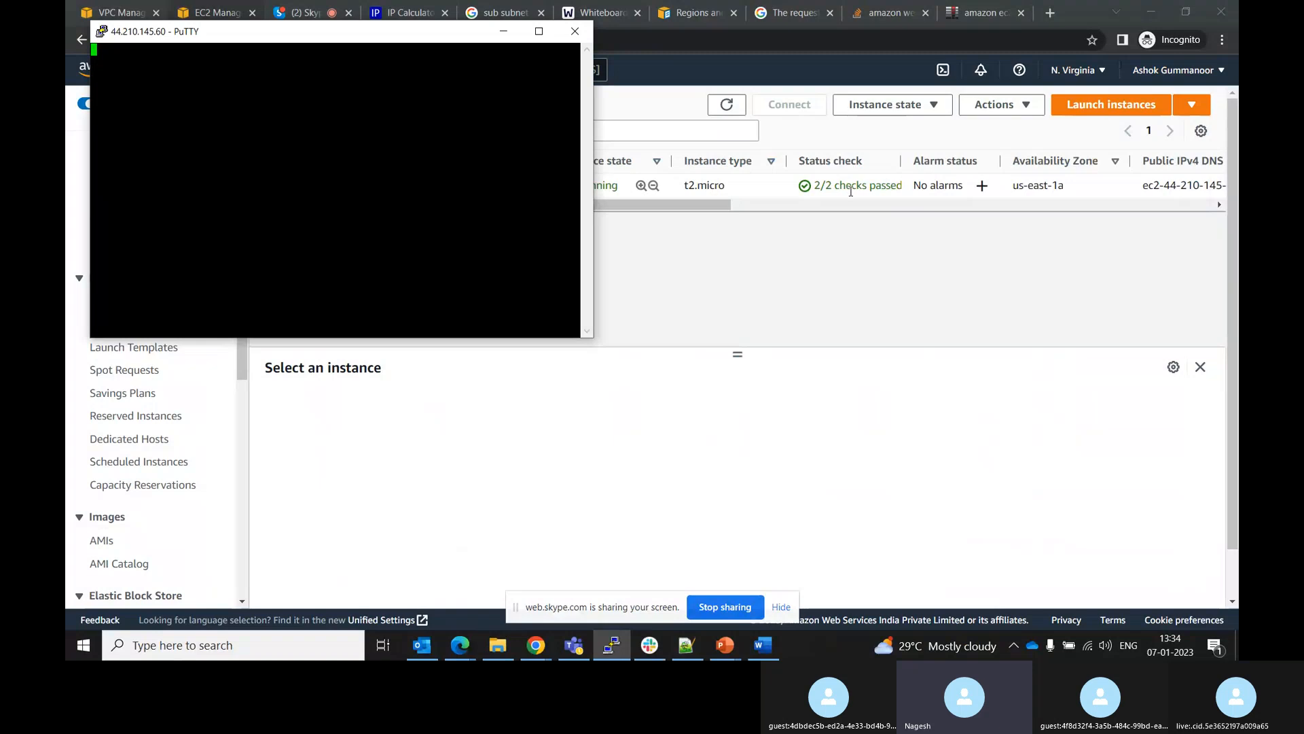
Change the instance security group's SSH inbound rule source to Anywhere-IPv4 (0.0.0.0/0) and save the rules
{"action": "left_click", "coordinate": [738, 352]}
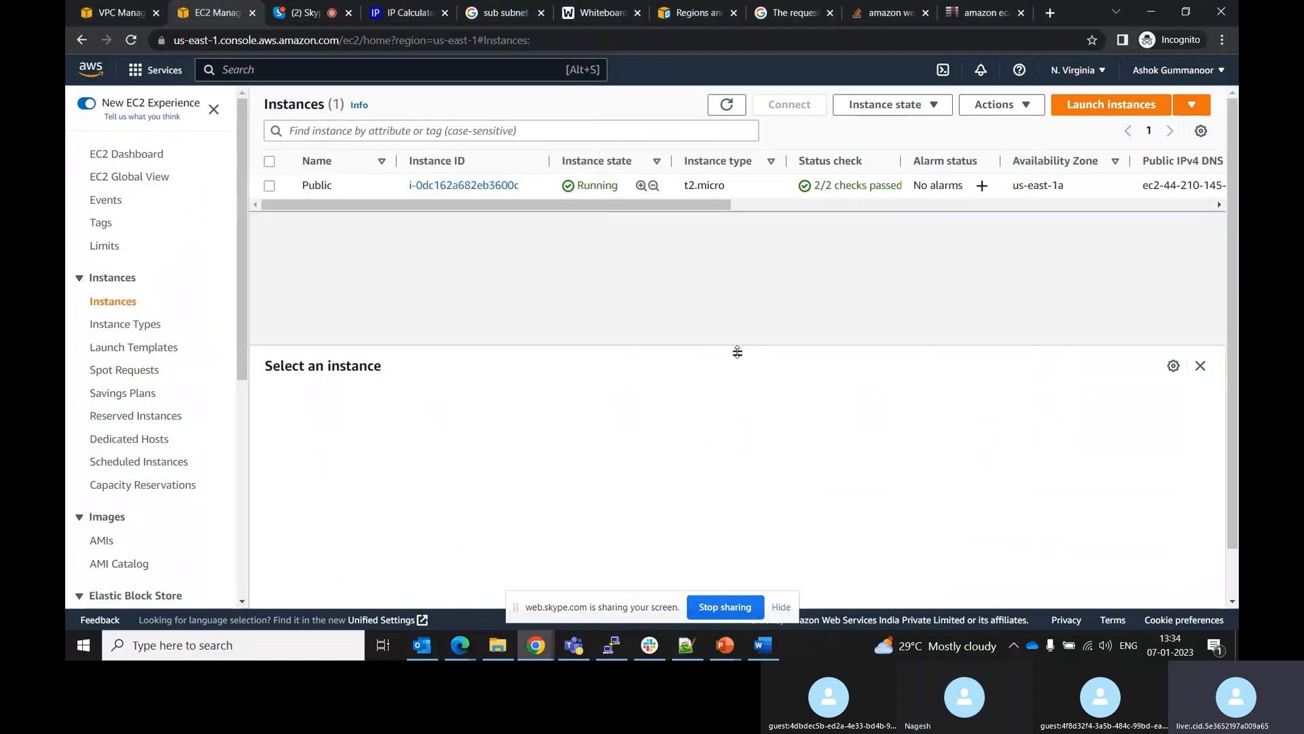
{"action": "left_click", "coordinate": [431, 185]}
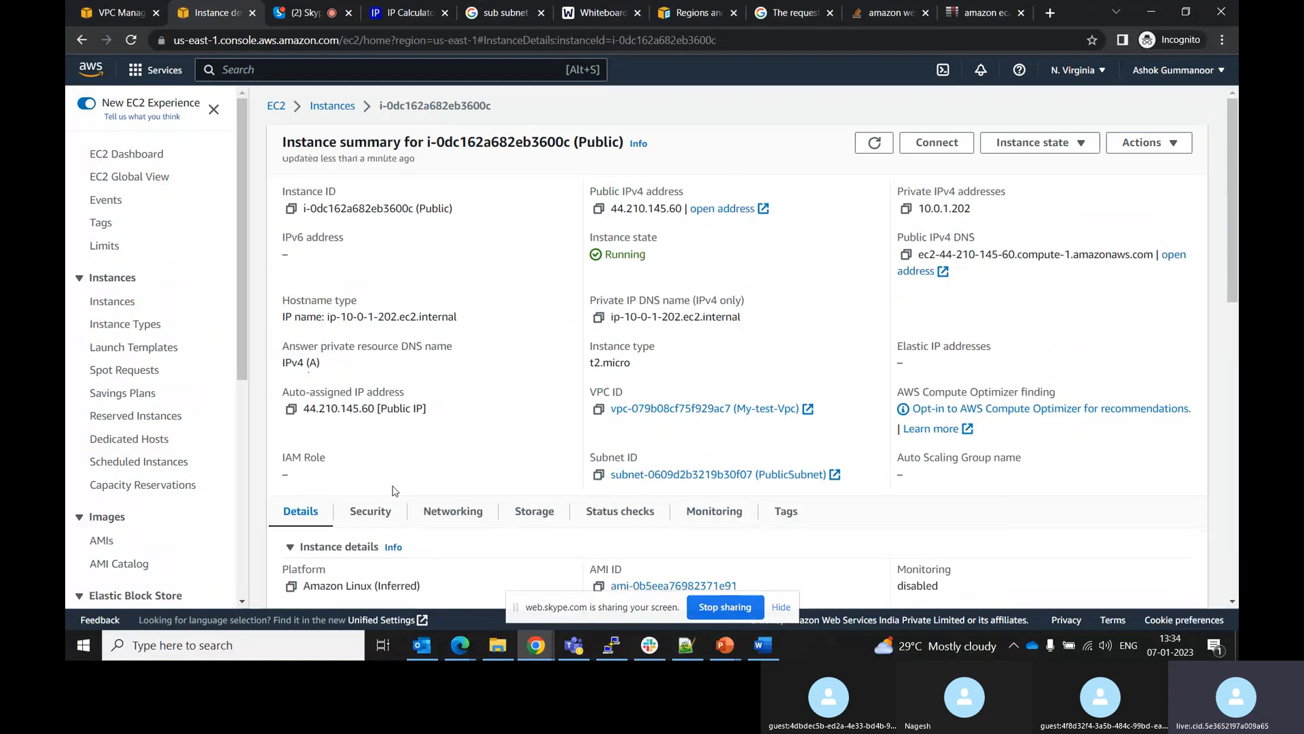
{"action": "left_click", "coordinate": [365, 518]}
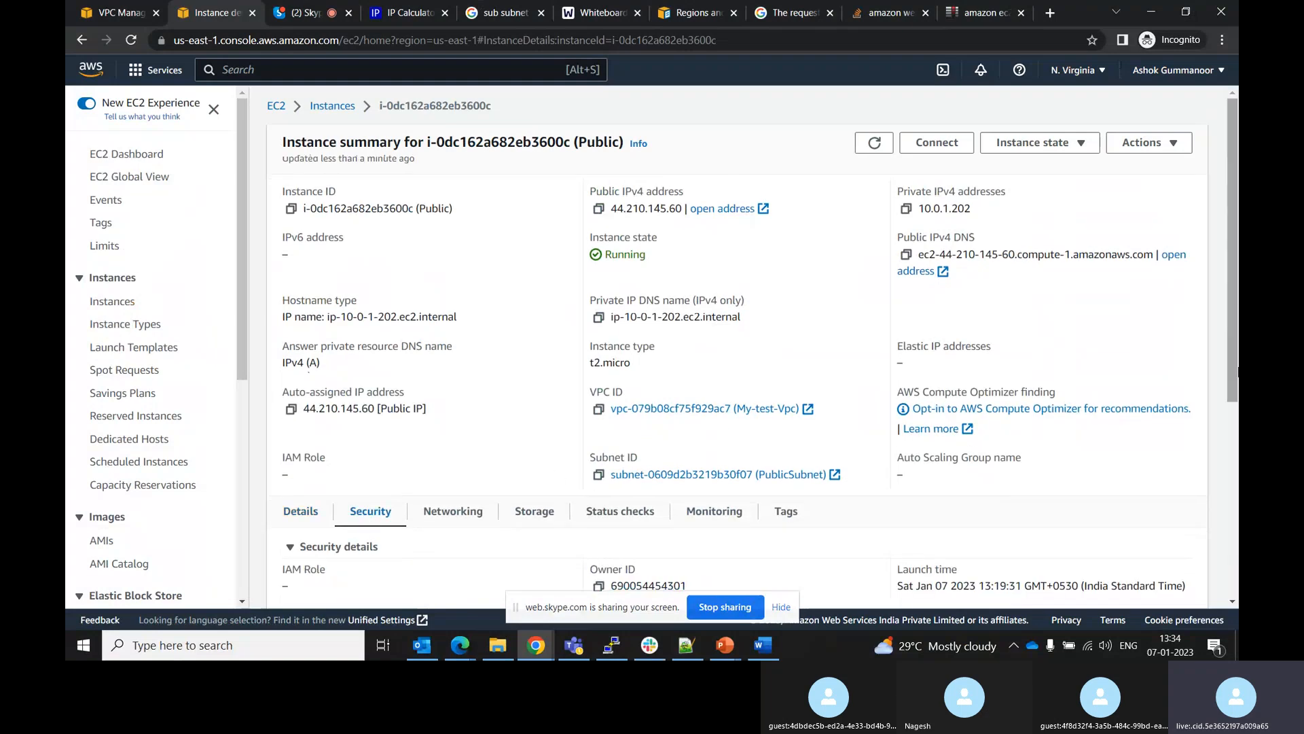
{"action": "left_click_drag", "start_coordinate": [1235, 314], "coordinate": [1235, 478]}
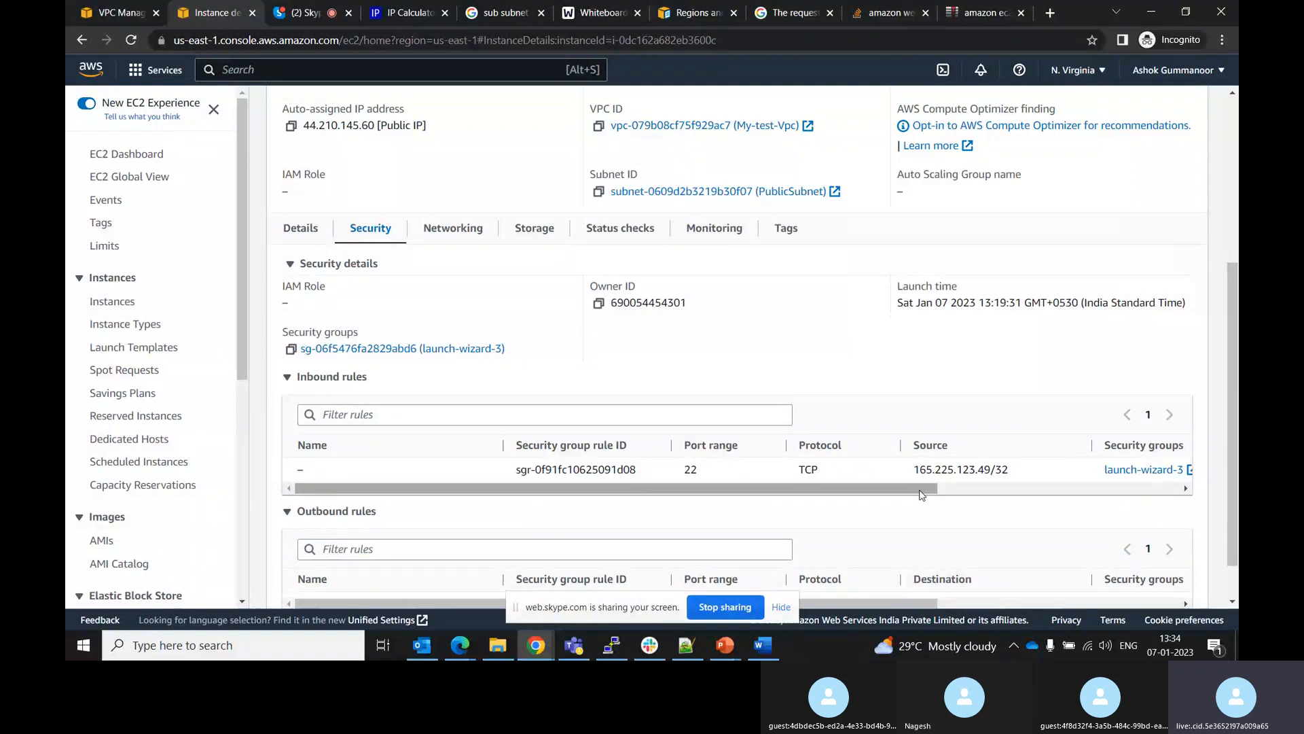
{"action": "left_click_drag", "start_coordinate": [920, 489], "coordinate": [869, 533]}
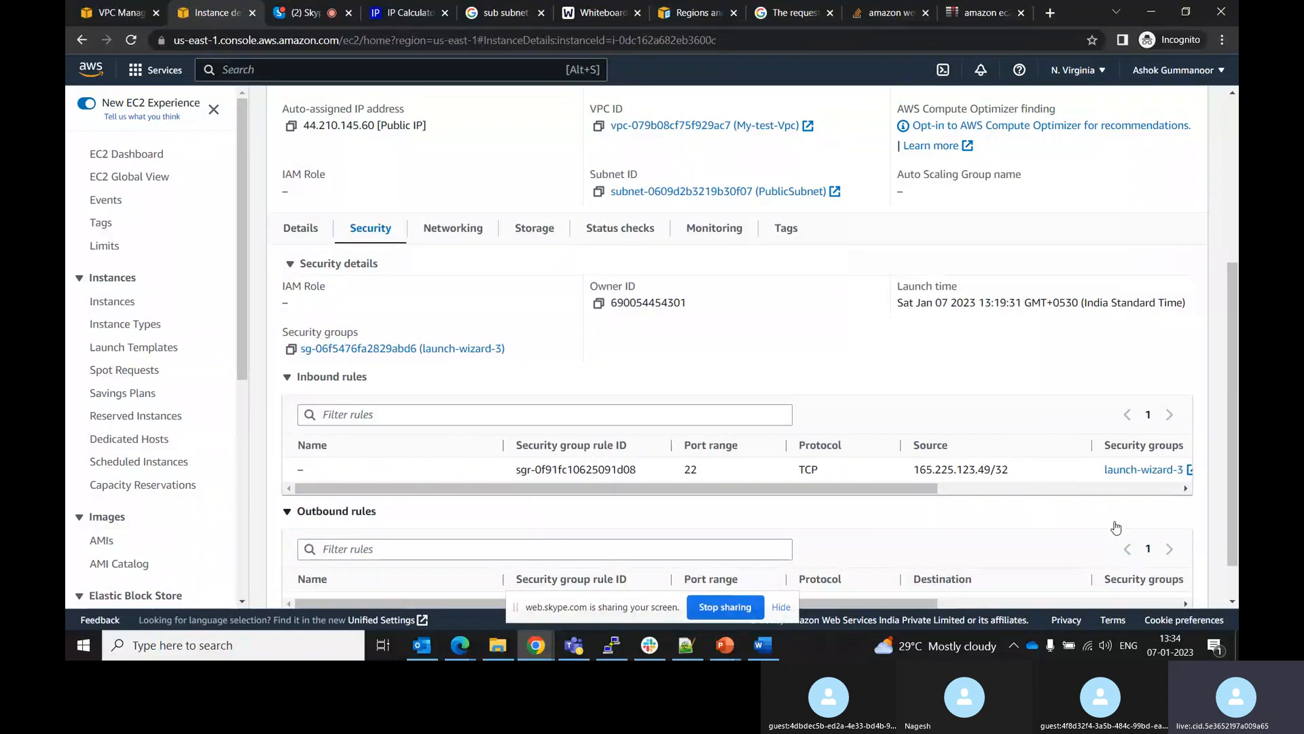
{"action": "left_click", "coordinate": [1122, 470]}
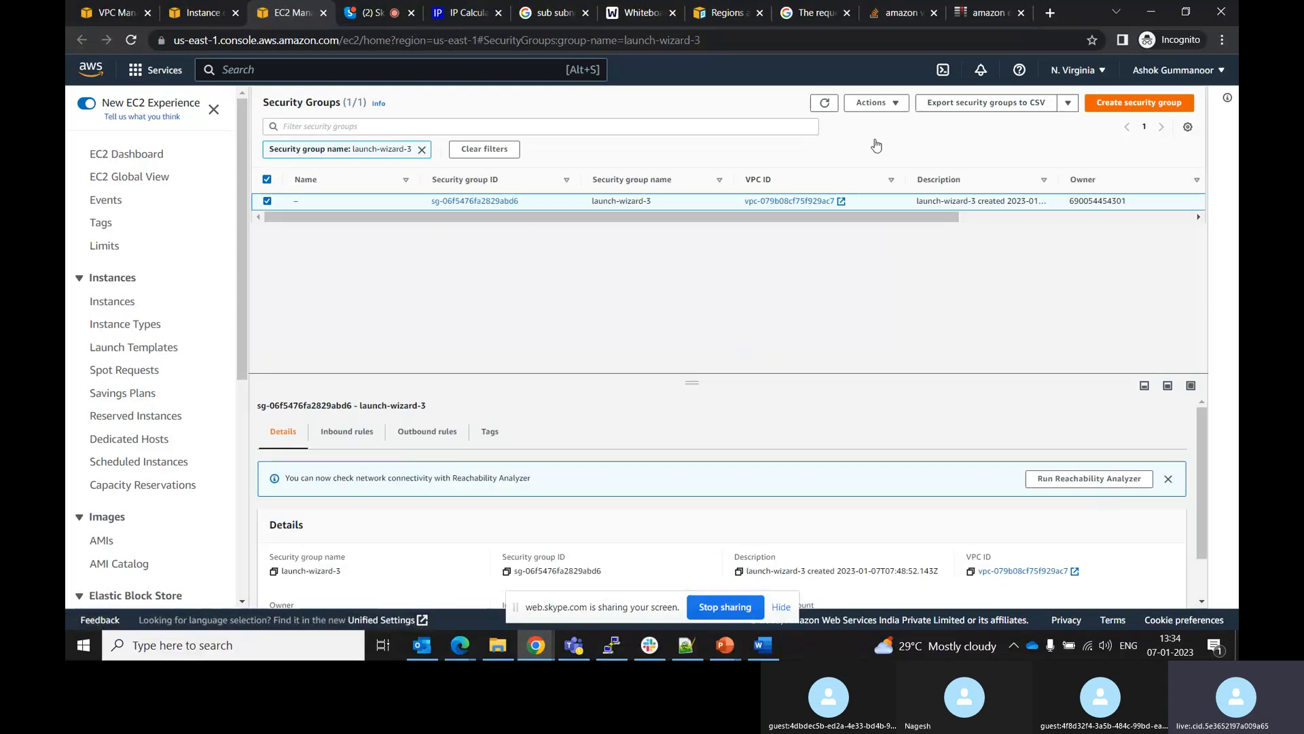
{"action": "left_click", "coordinate": [343, 433]}
{"action": "scroll", "coordinate": [1202, 449], "scroll_direction": "down", "scroll_amount": 1}
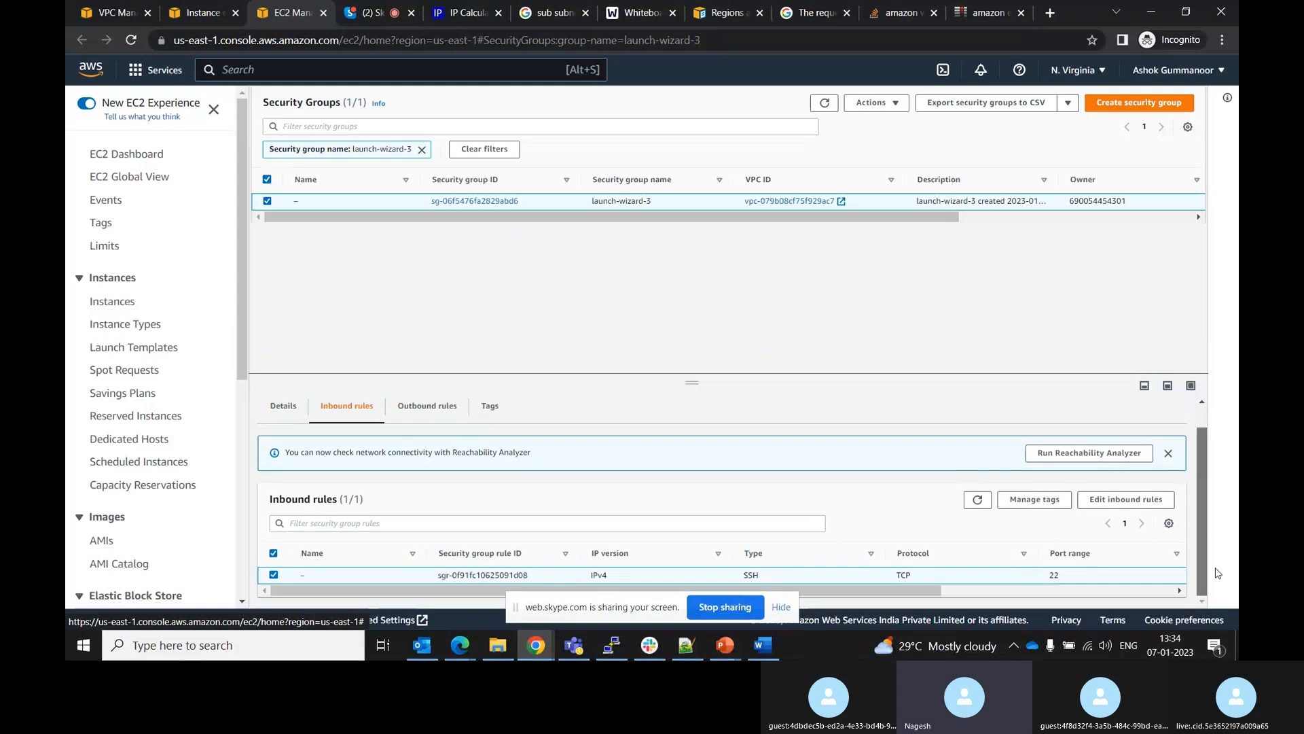
{"action": "left_click", "coordinate": [1126, 499]}
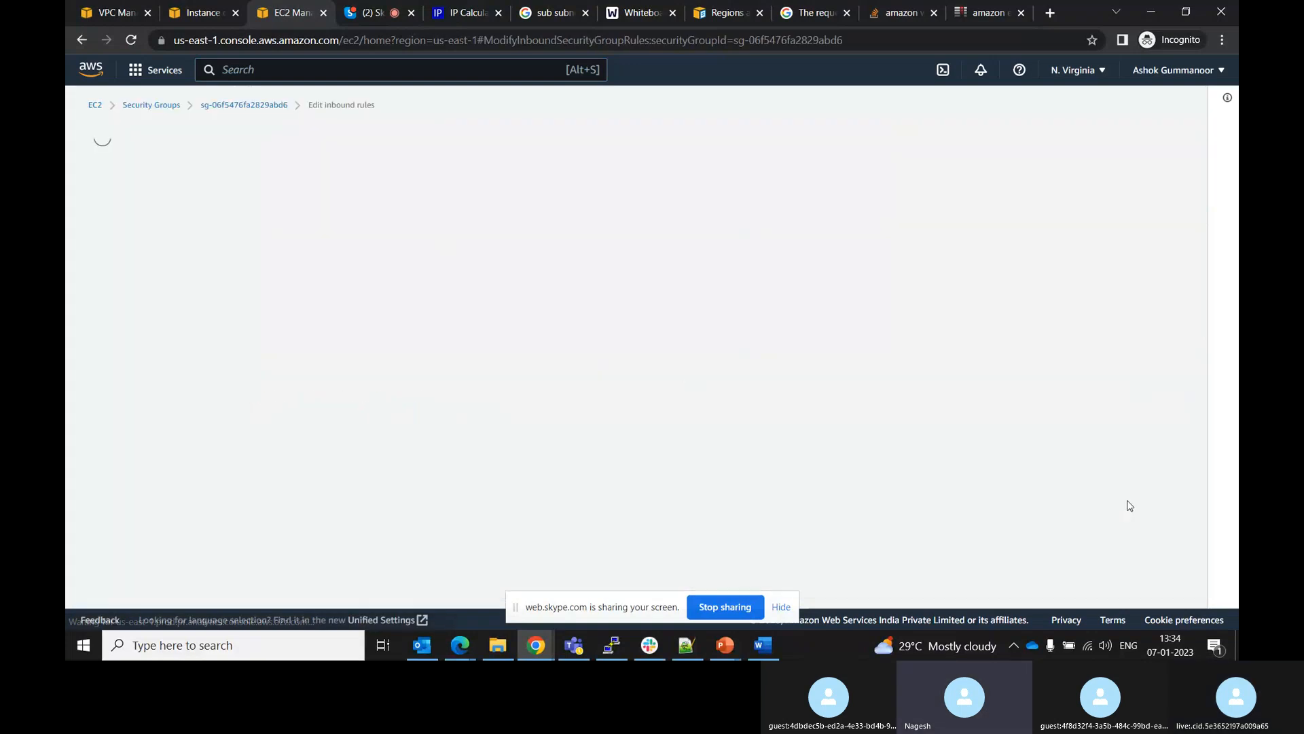
{"action": "left_click", "coordinate": [697, 246]}
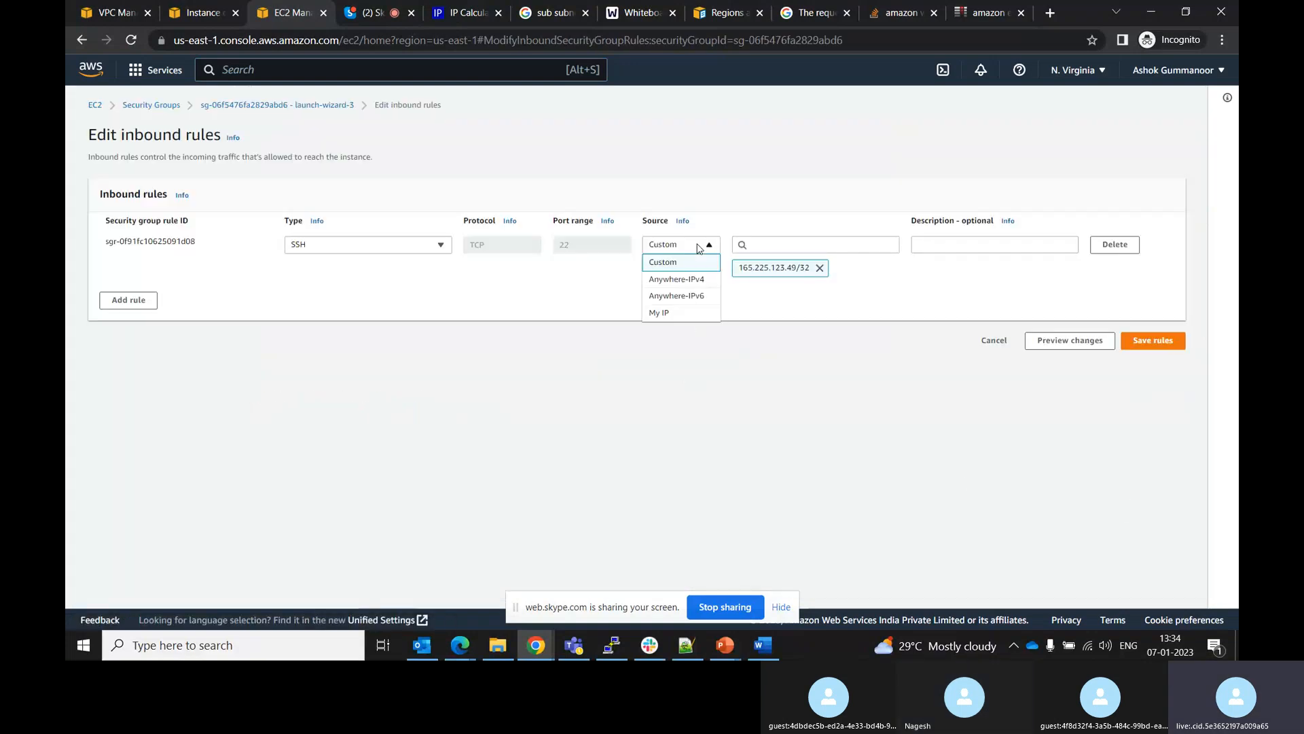
{"action": "left_click", "coordinate": [674, 284]}
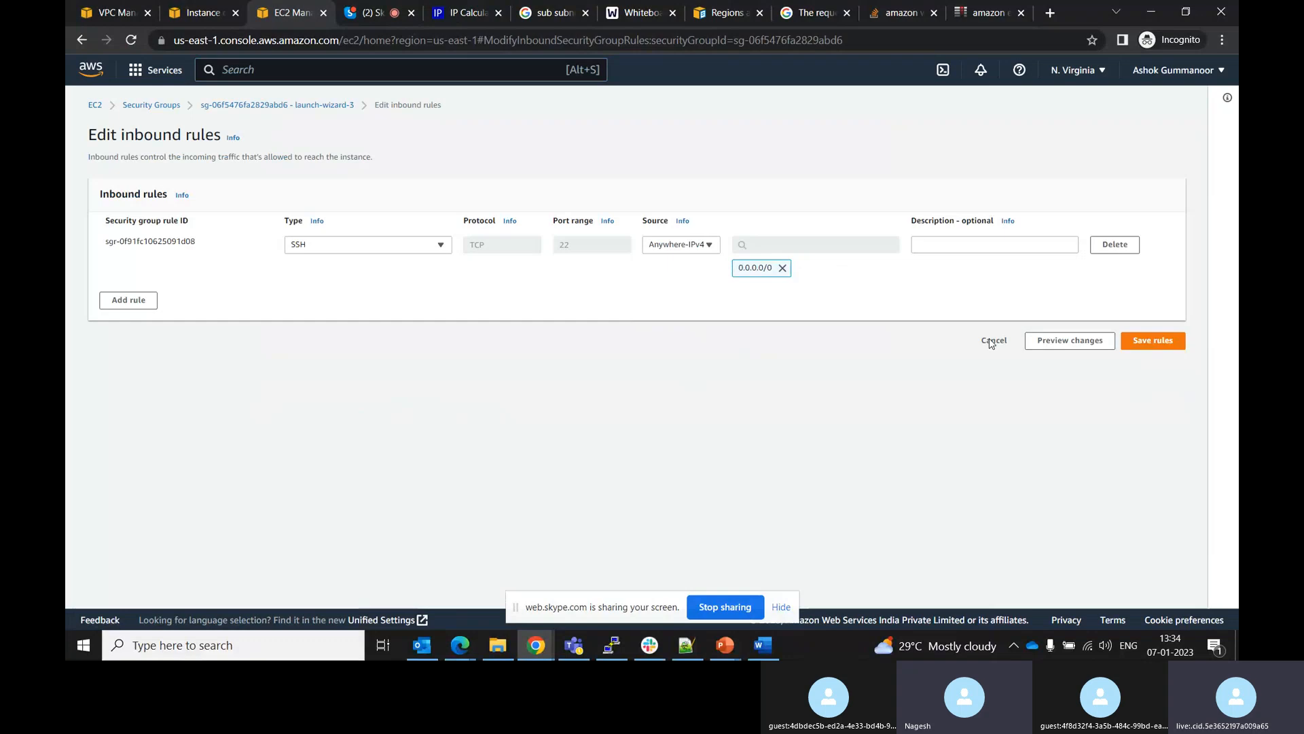
{"action": "left_click", "coordinate": [1168, 348]}
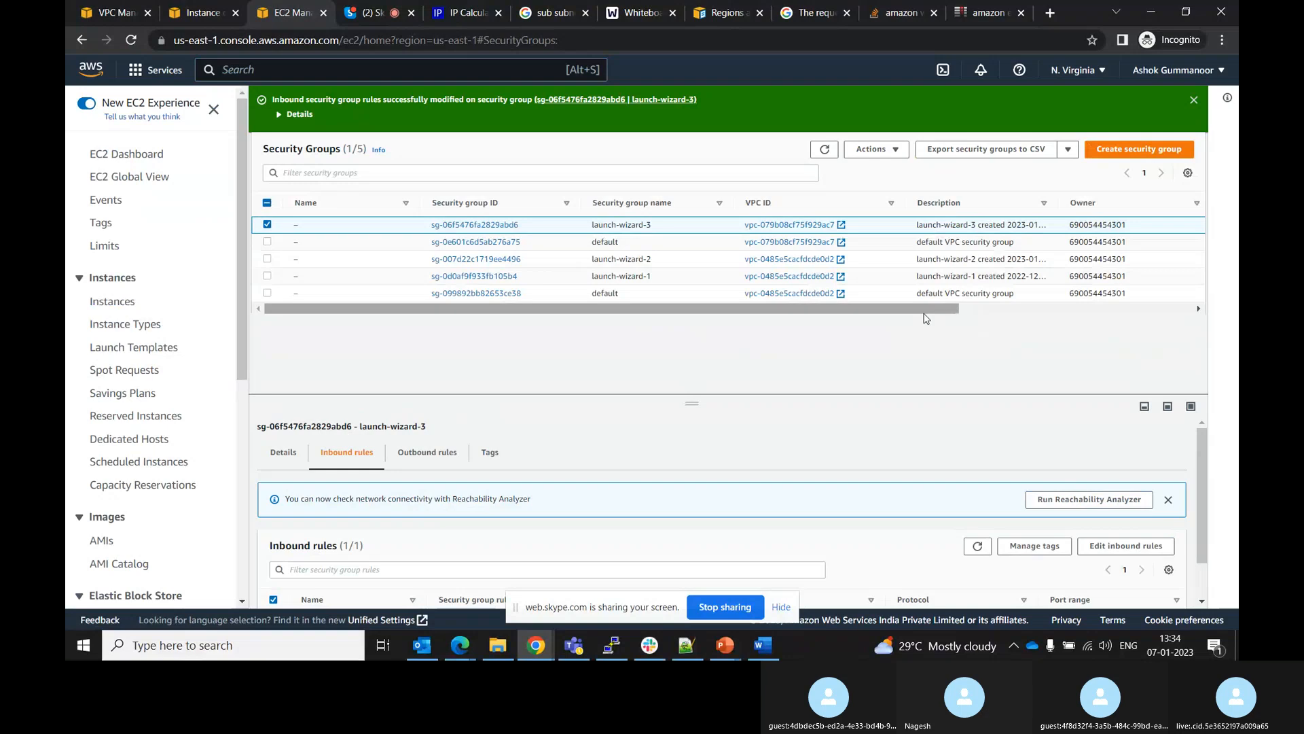
Dismiss the PuTTY connection timeout error, then restart and duplicate the PuTTY session
{"action": "left_click", "coordinate": [610, 649]}
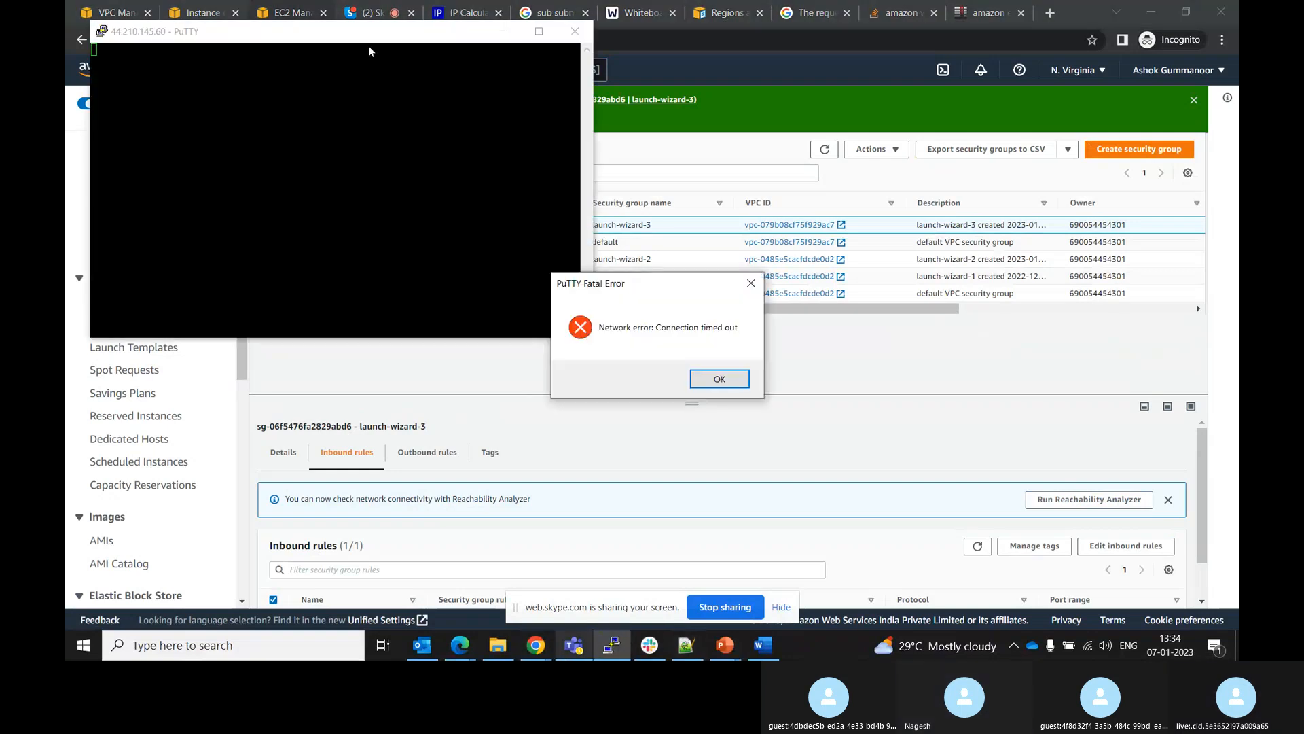
{"action": "left_click", "coordinate": [720, 379]}
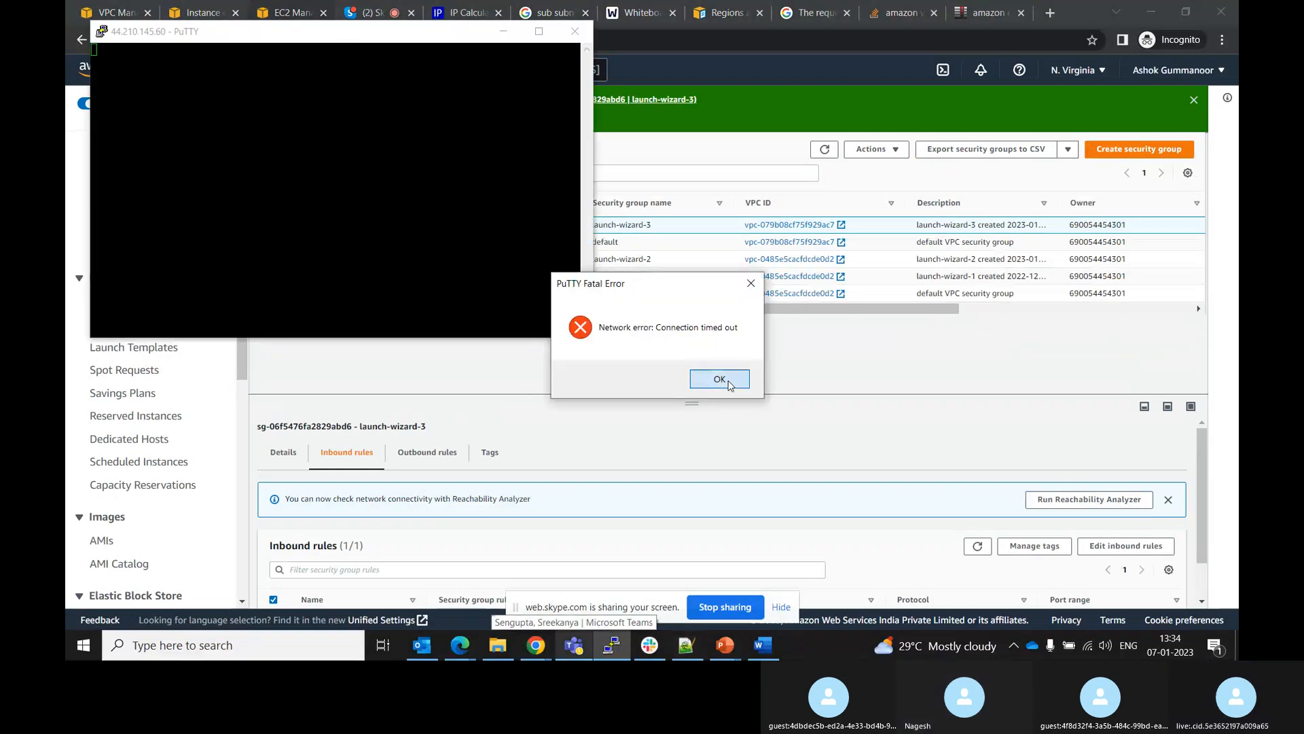
{"action": "right_click", "coordinate": [262, 38]}
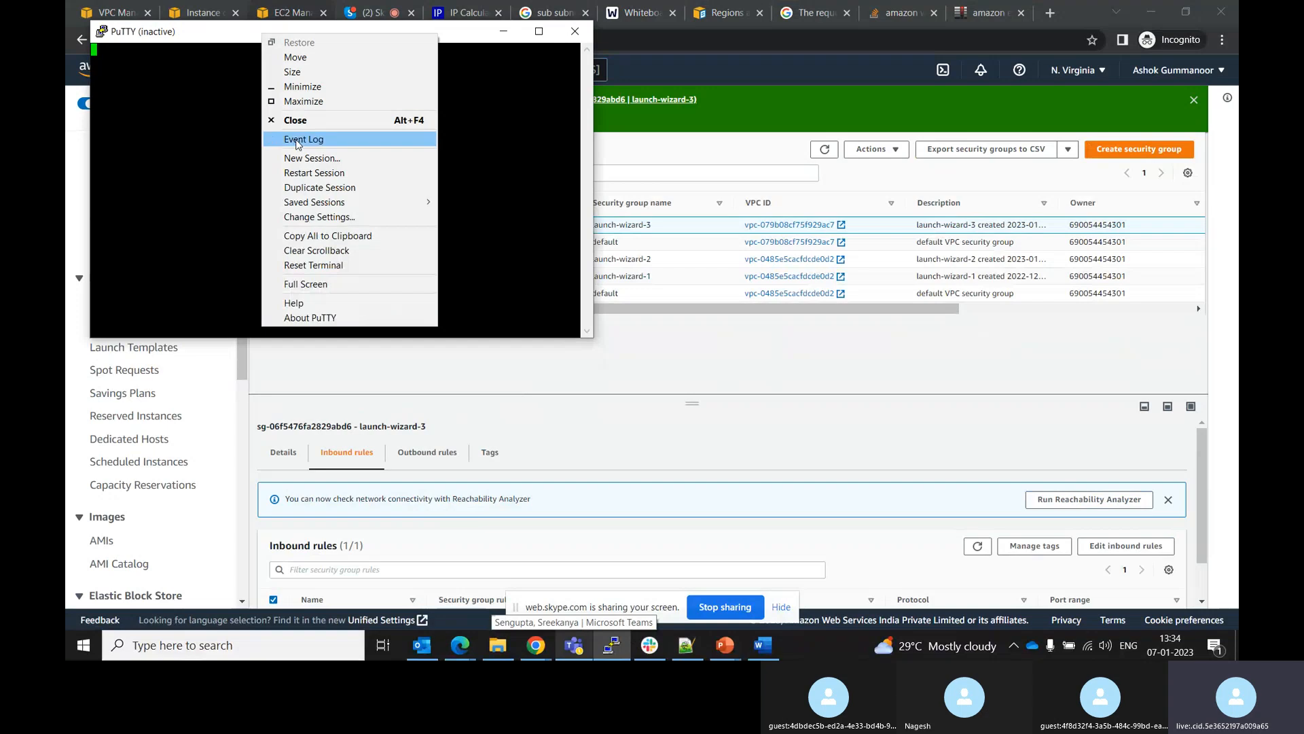
{"action": "left_click", "coordinate": [306, 175]}
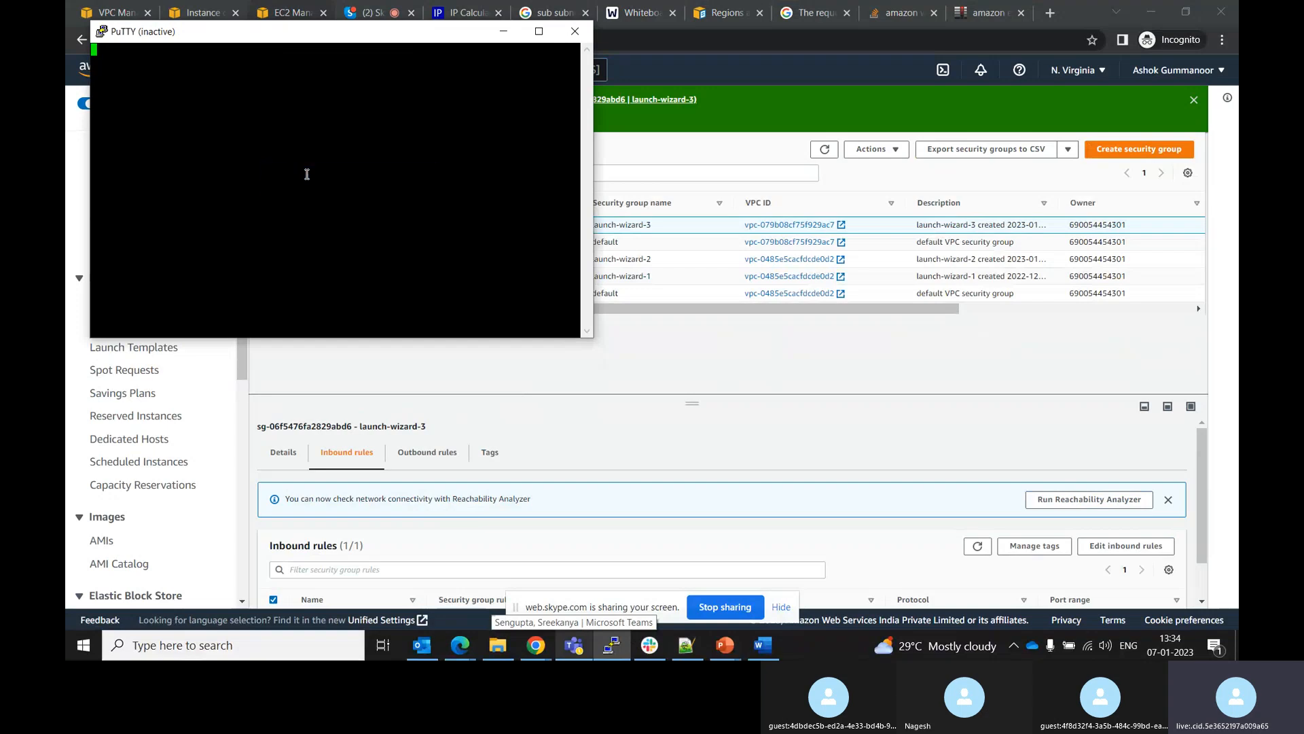
{"action": "right_click", "coordinate": [252, 42]}
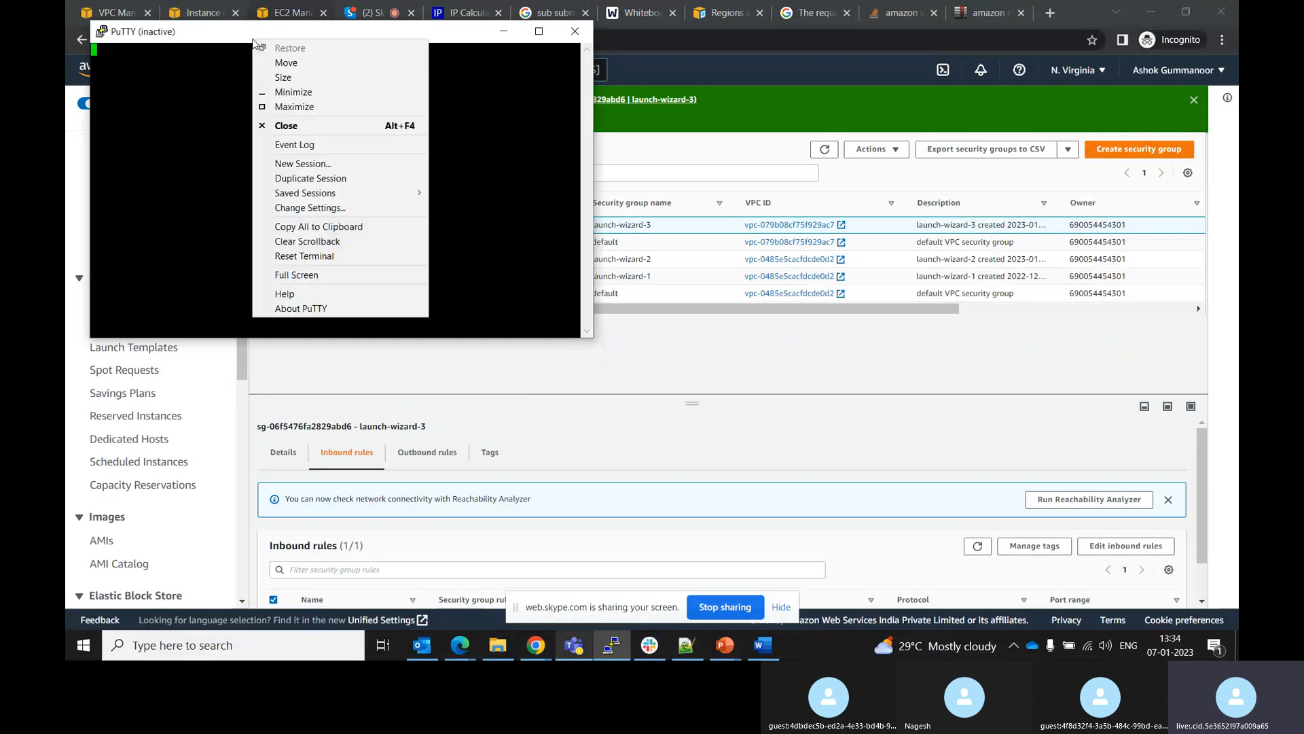
{"action": "left_click", "coordinate": [289, 179]}
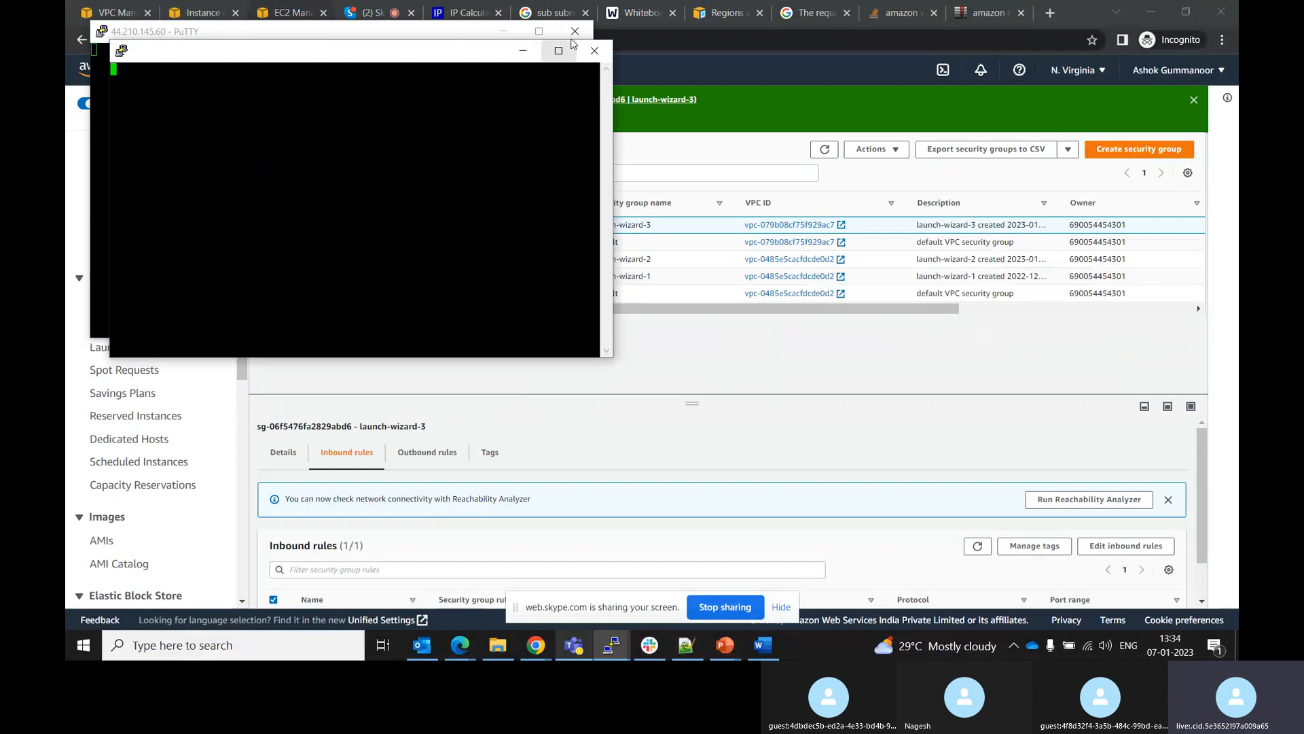
Close both PuTTY session windows, confirming each exit
{"action": "left_click", "coordinate": [594, 50]}
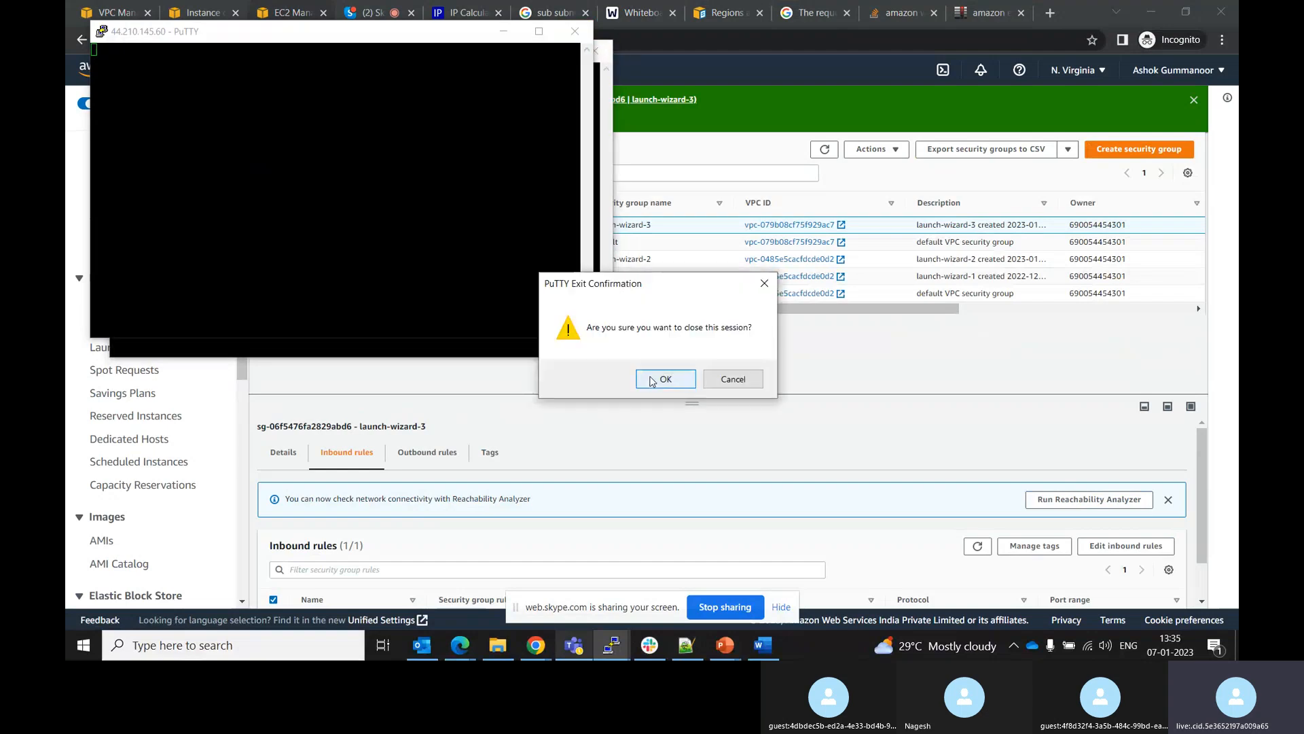
{"action": "left_click", "coordinate": [650, 381]}
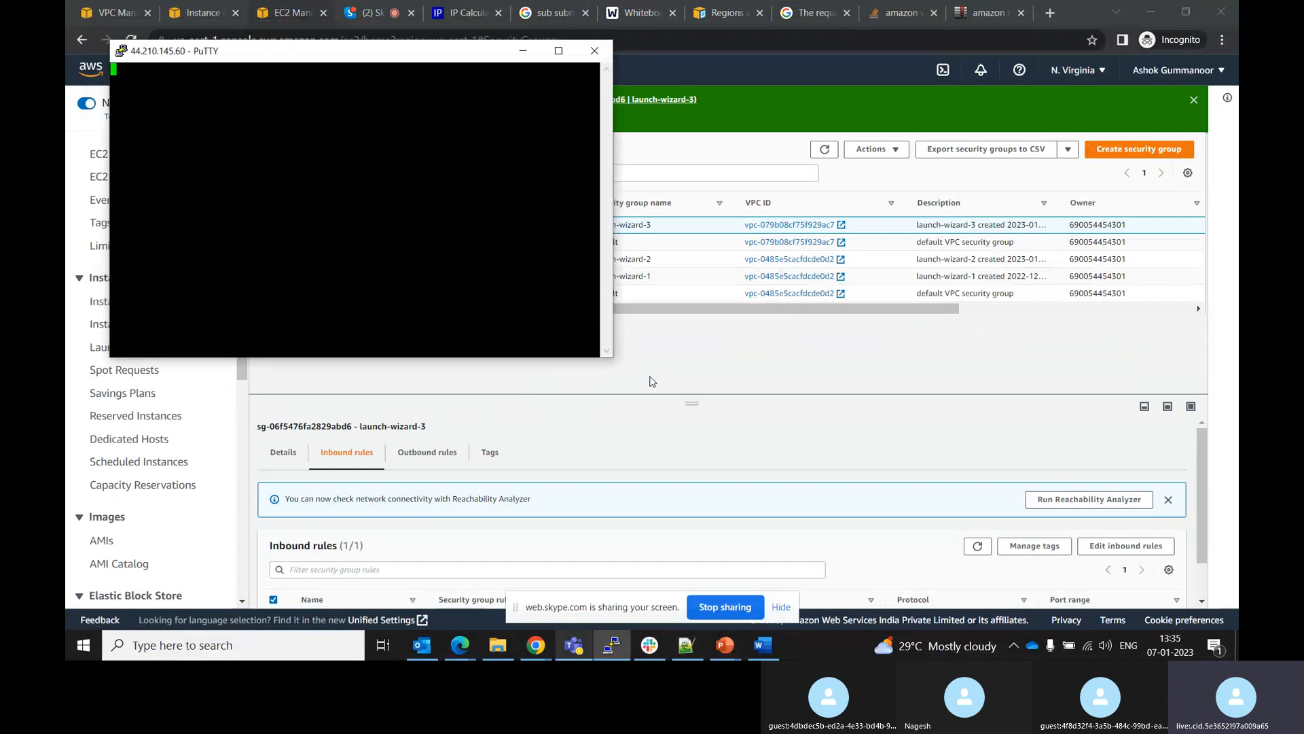
{"action": "left_click", "coordinate": [594, 50]}
{"action": "left_click", "coordinate": [651, 378]}
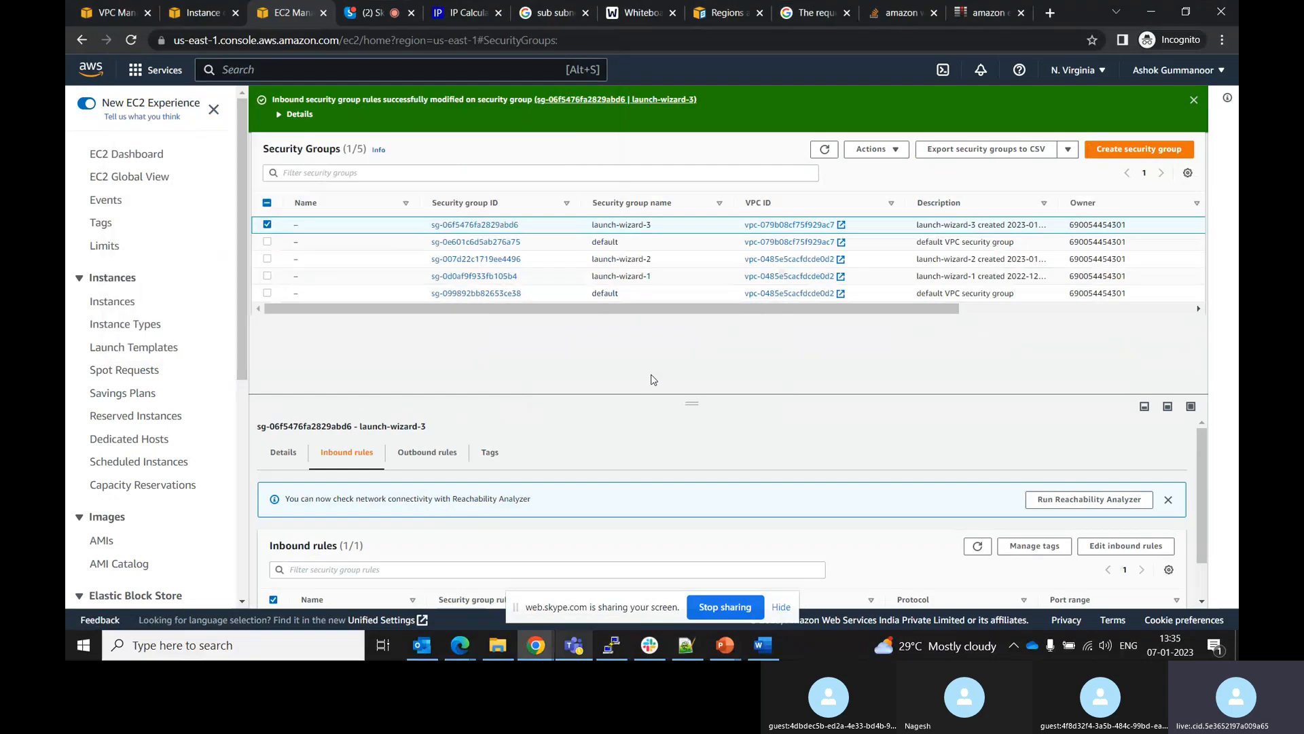
Terminate the running Public EC2 instance
{"action": "left_click", "coordinate": [611, 645]}
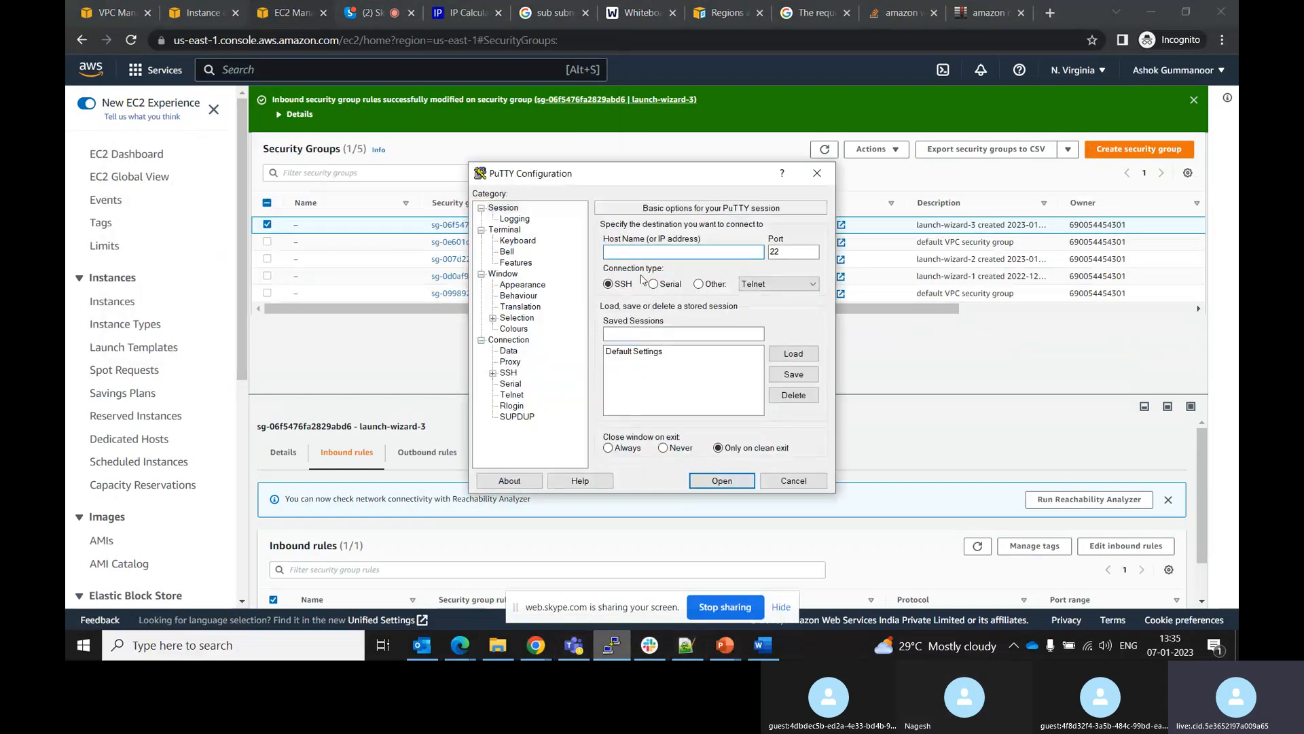
{"action": "left_click", "coordinate": [492, 373]}
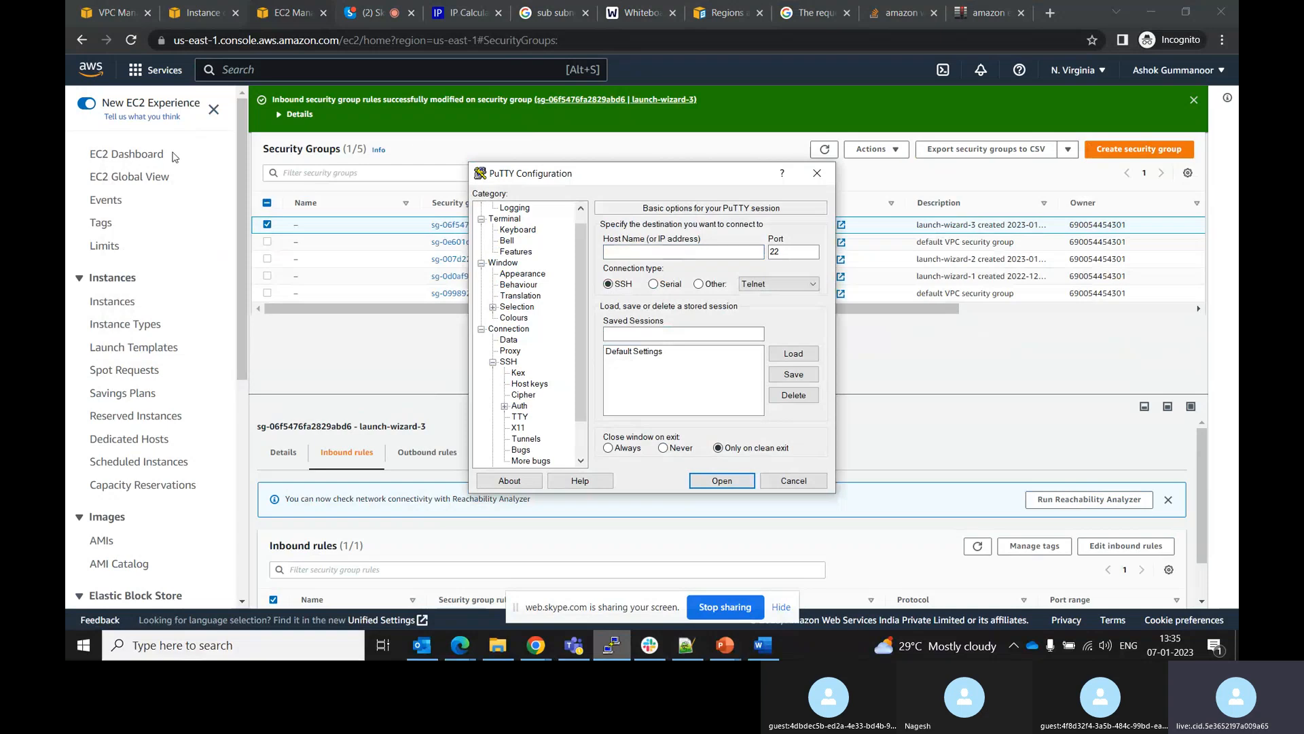
{"action": "left_click", "coordinate": [126, 155]}
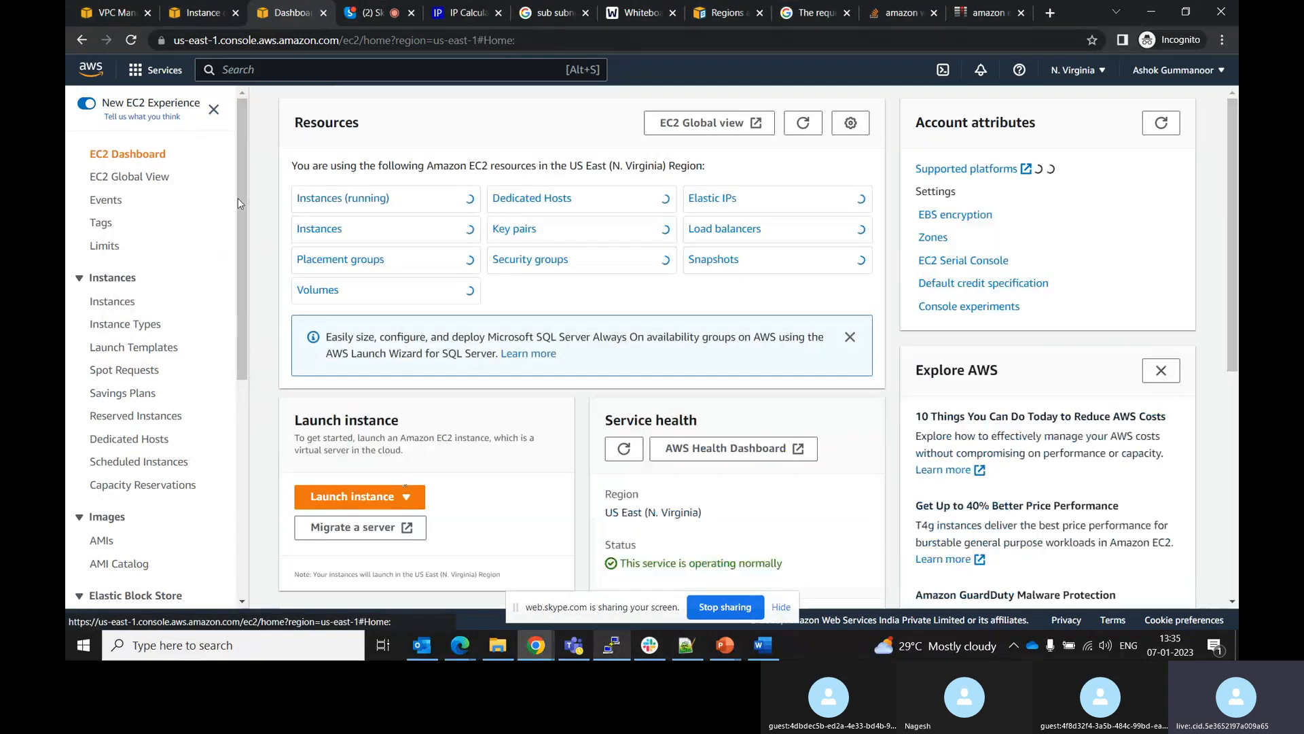
{"action": "left_click", "coordinate": [350, 199]}
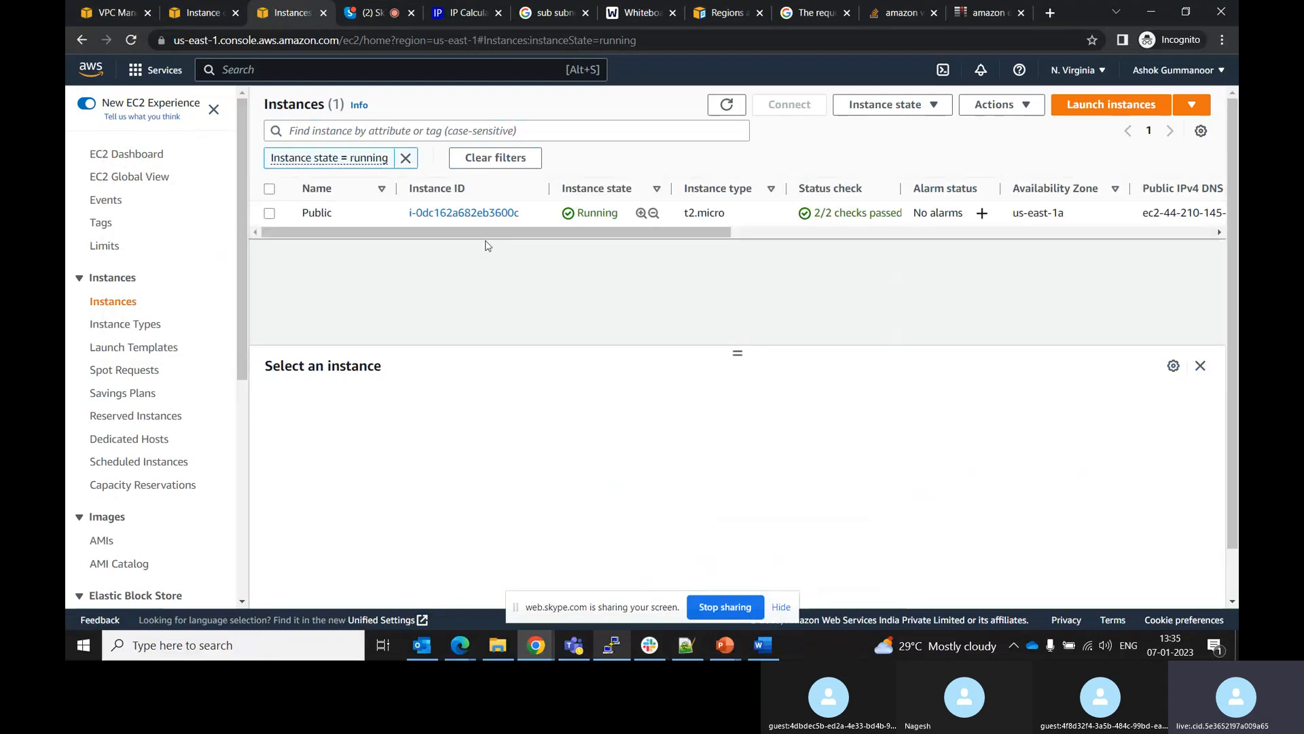
{"action": "left_click", "coordinate": [453, 216]}
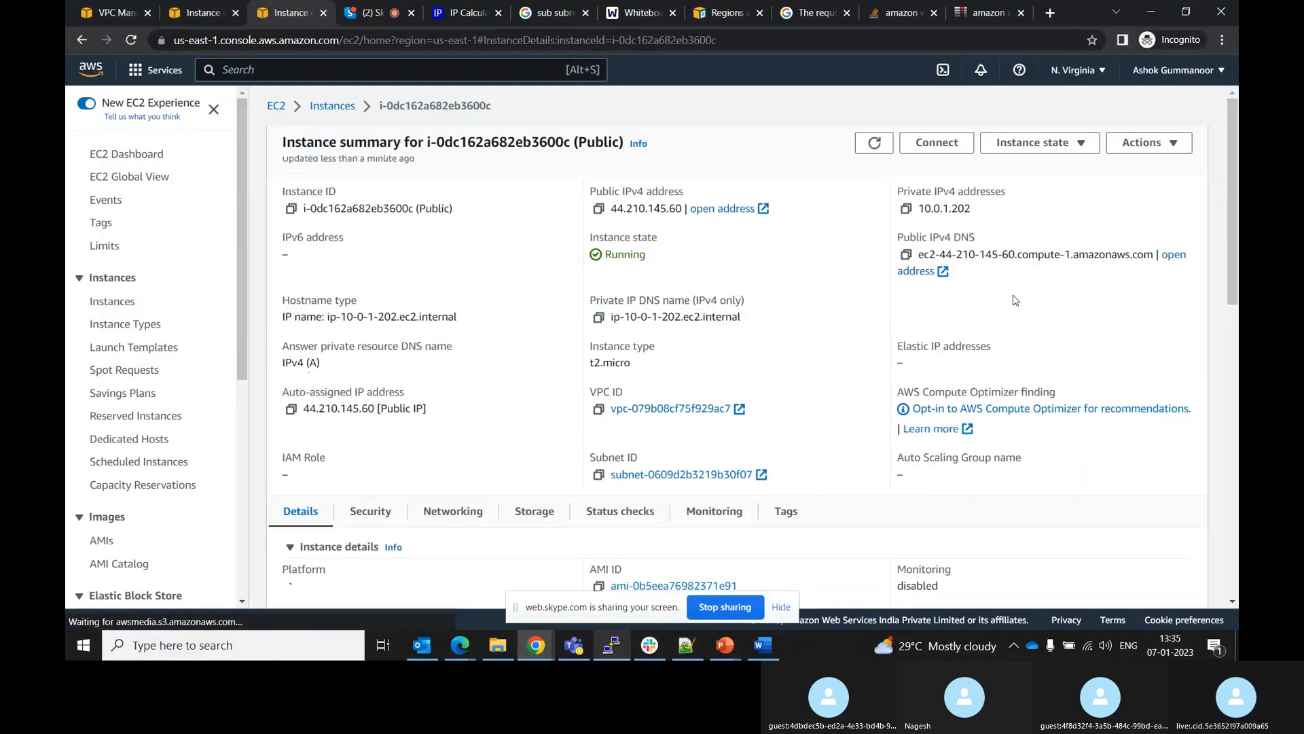
{"action": "mouse_move", "coordinate": [1237, 238]}
{"action": "left_mouse_down"}
{"action": "mouse_move", "coordinate": [1237, 392]}
{"action": "mouse_move", "coordinate": [1227, 227]}
{"action": "left_mouse_up"}
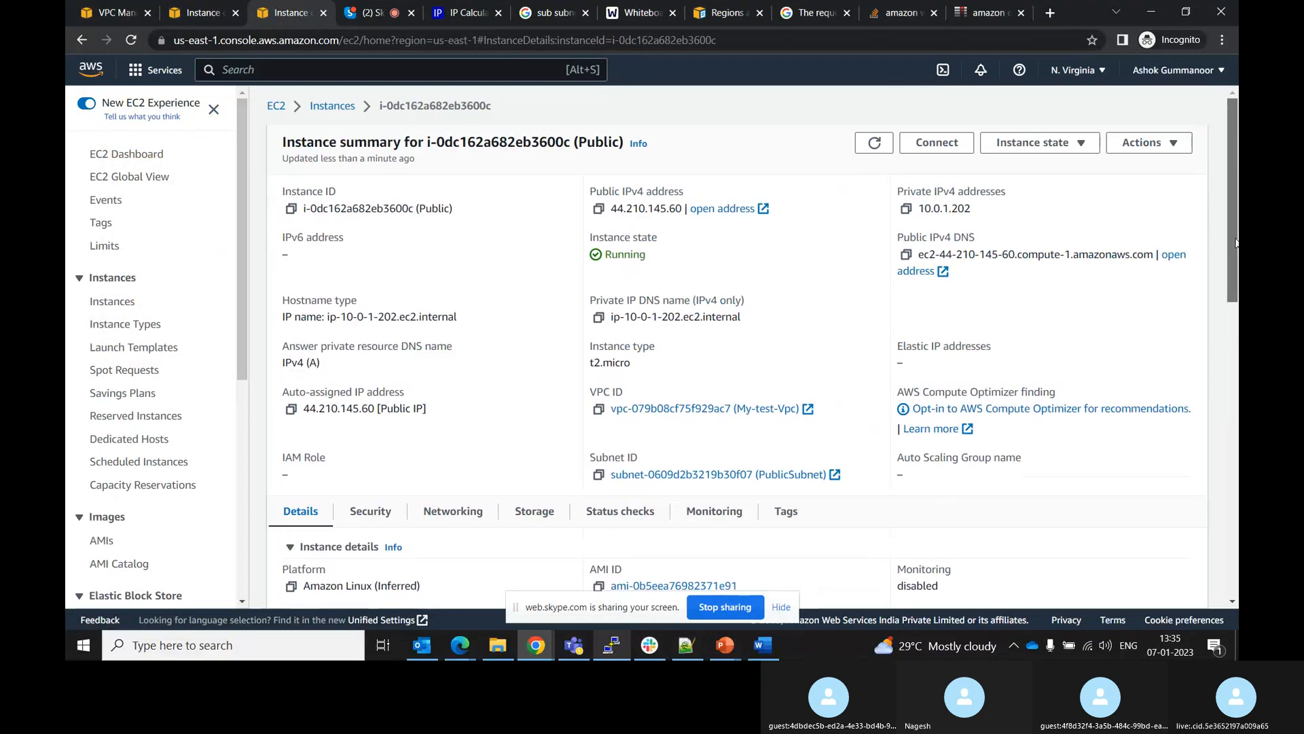
{"action": "left_click", "coordinate": [1036, 143]}
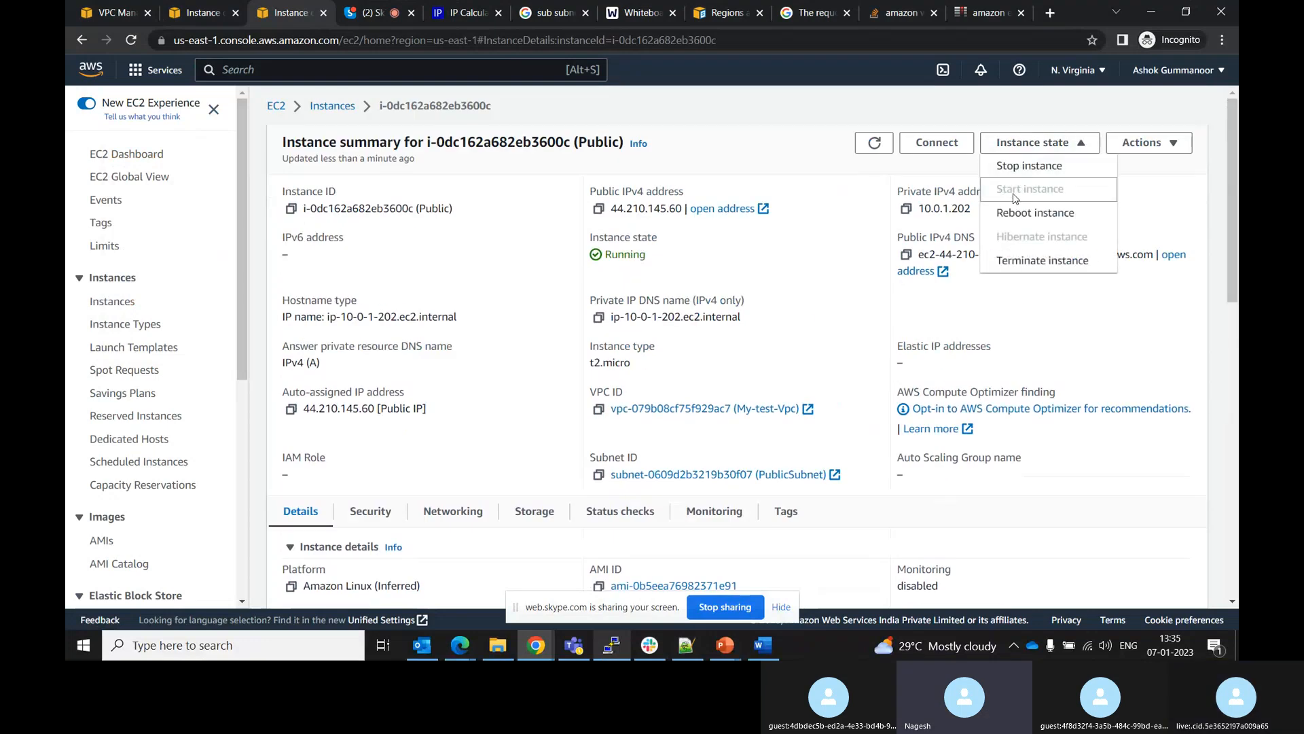
{"action": "left_click", "coordinate": [1016, 264]}
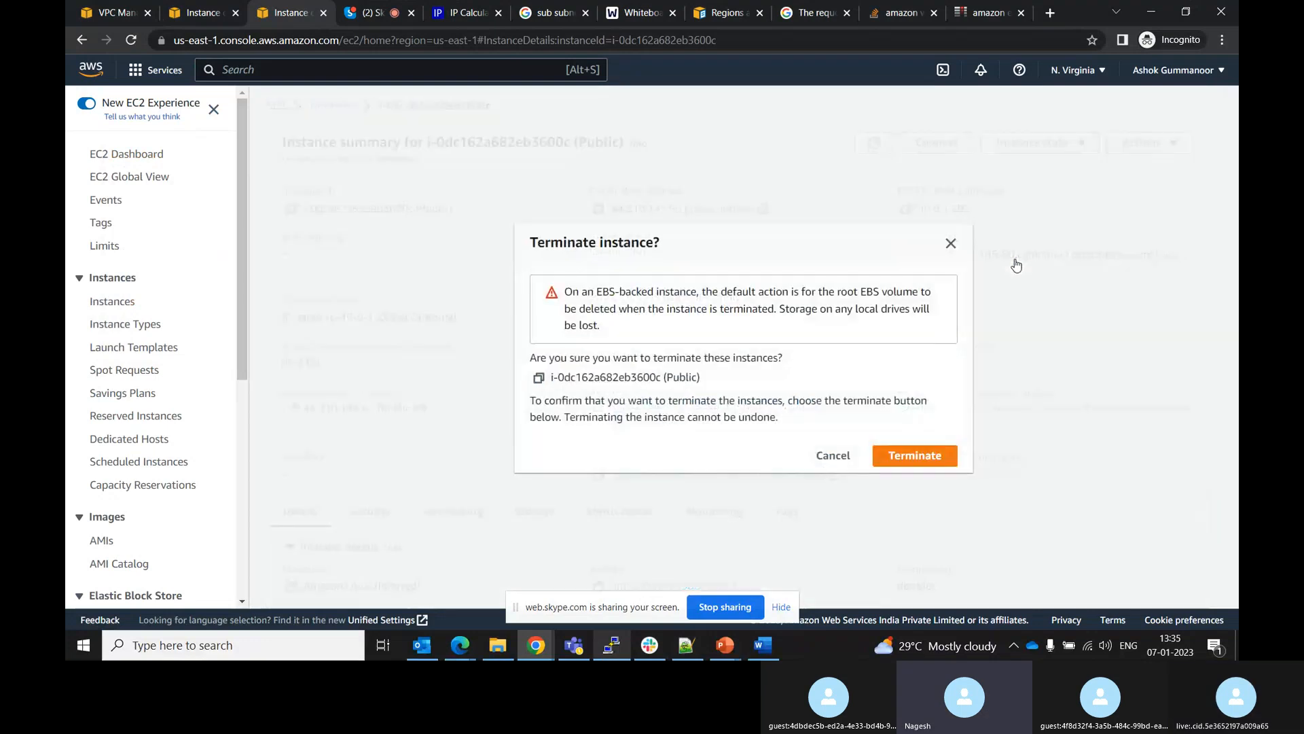
{"action": "left_click", "coordinate": [915, 456]}
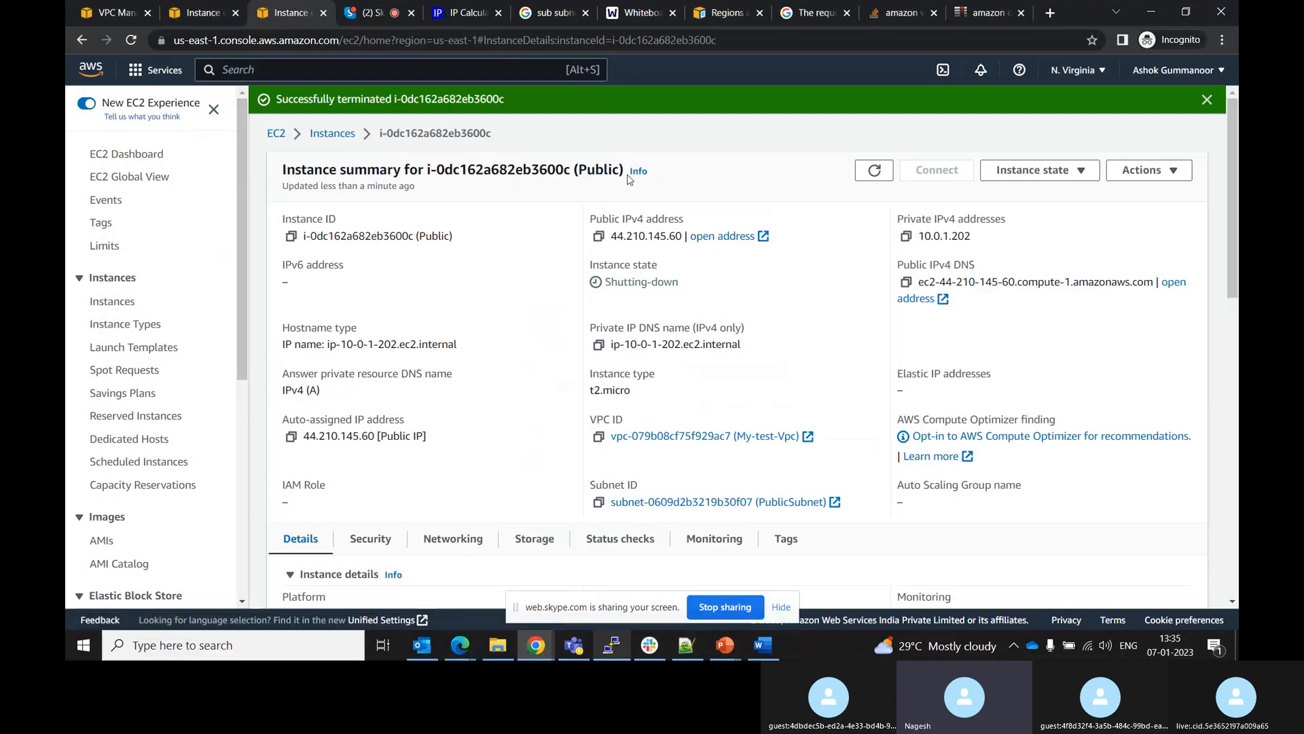
Start launching a new instance named Public and select the ForUsEast key pair
{"action": "left_click", "coordinate": [332, 133]}
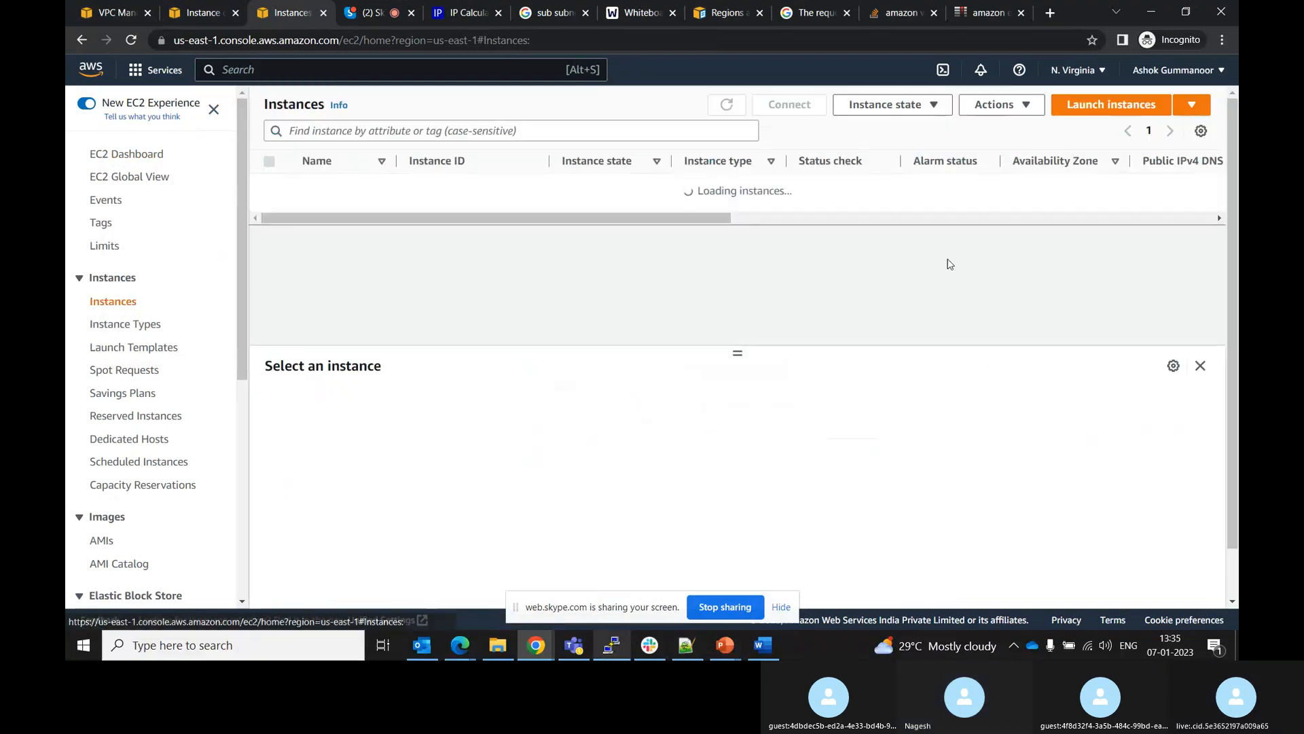
{"action": "left_click", "coordinate": [1095, 103]}
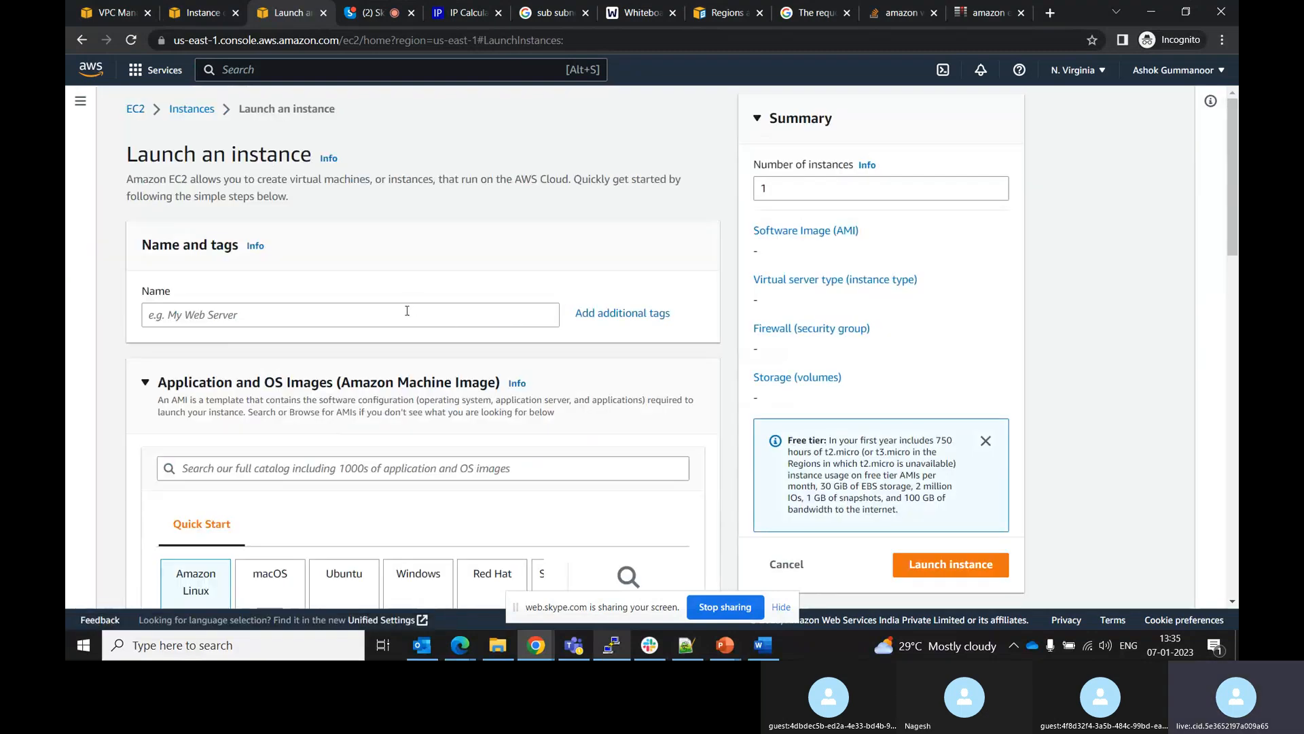
{"action": "type", "text": "Pu"}
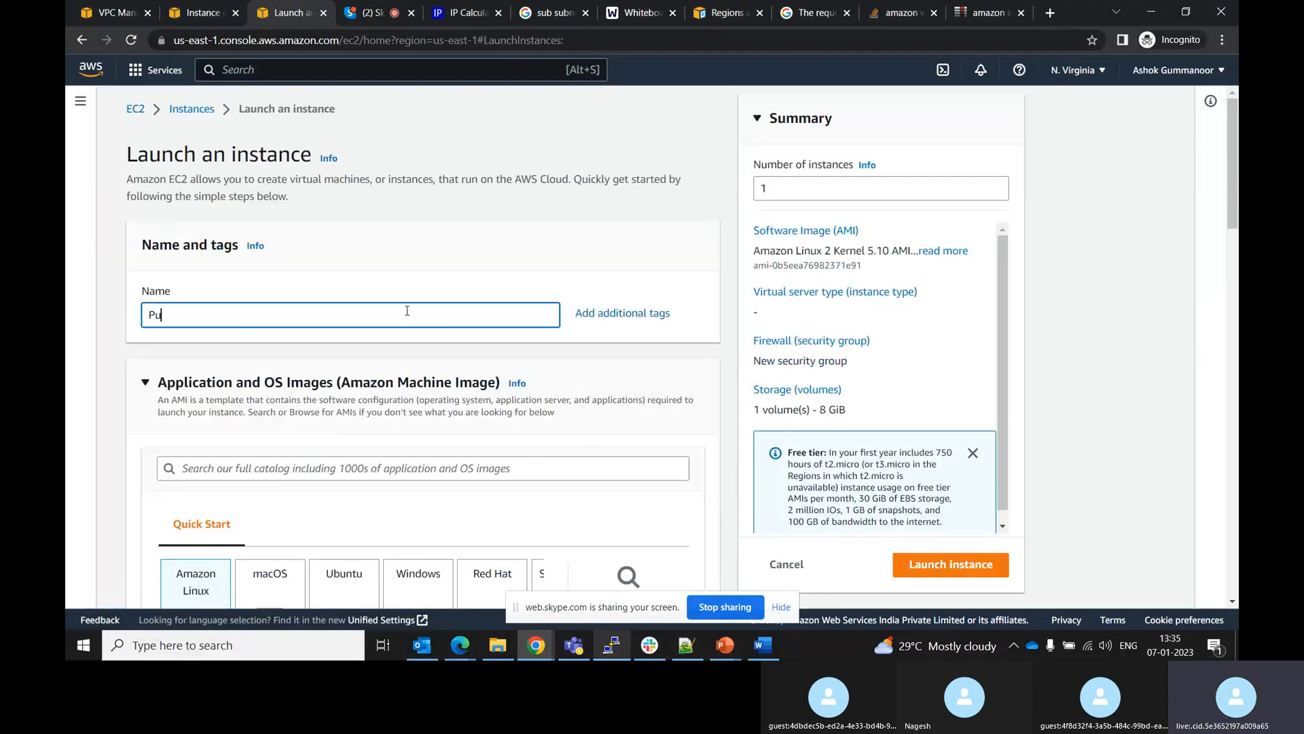
{"action": "type", "text": "blic"}
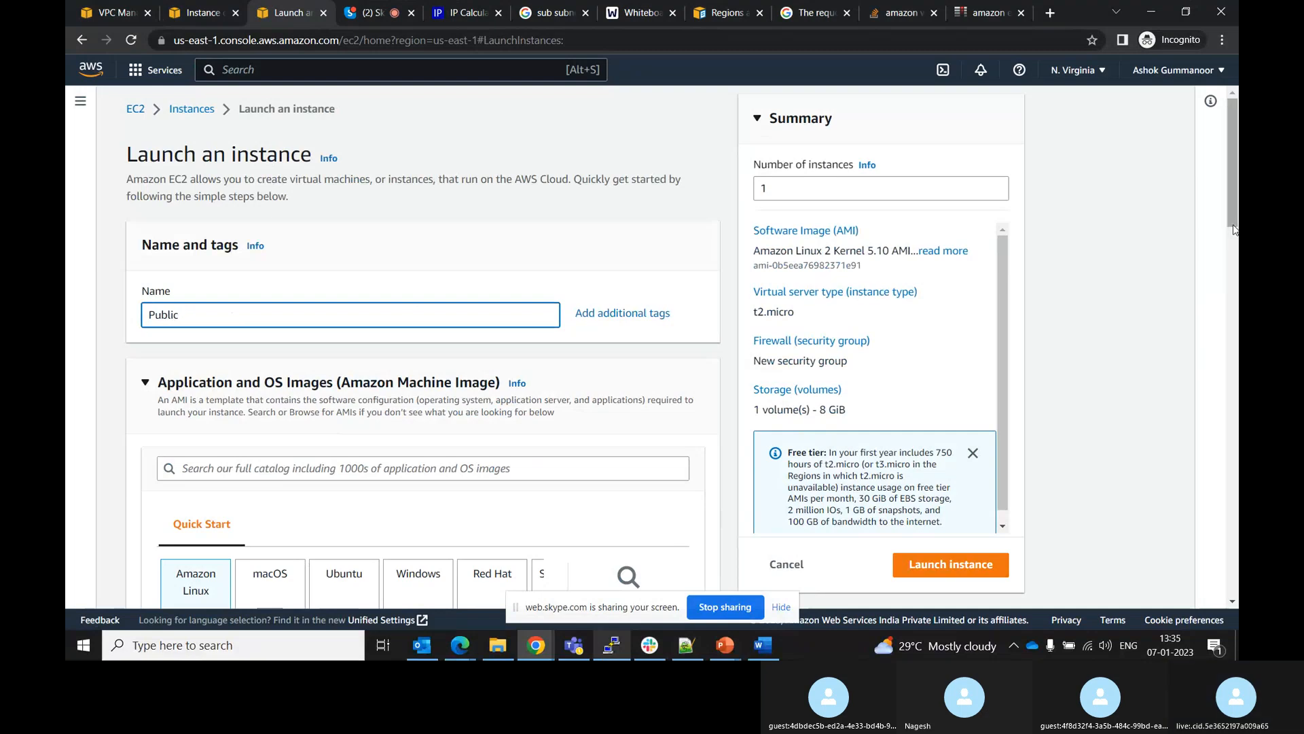
{"action": "left_click_drag", "start_coordinate": [1233, 215], "coordinate": [1237, 425]}
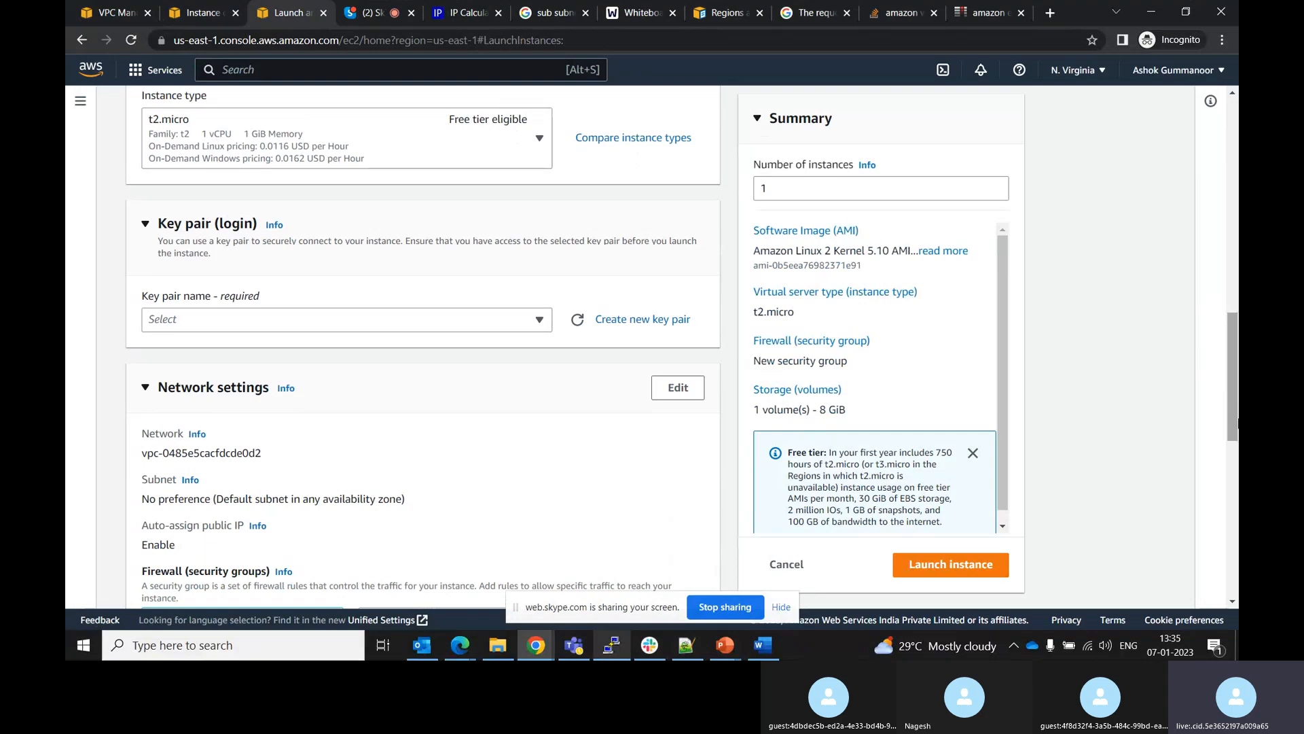
{"action": "left_click", "coordinate": [523, 319]}
{"action": "left_click", "coordinate": [197, 441]}
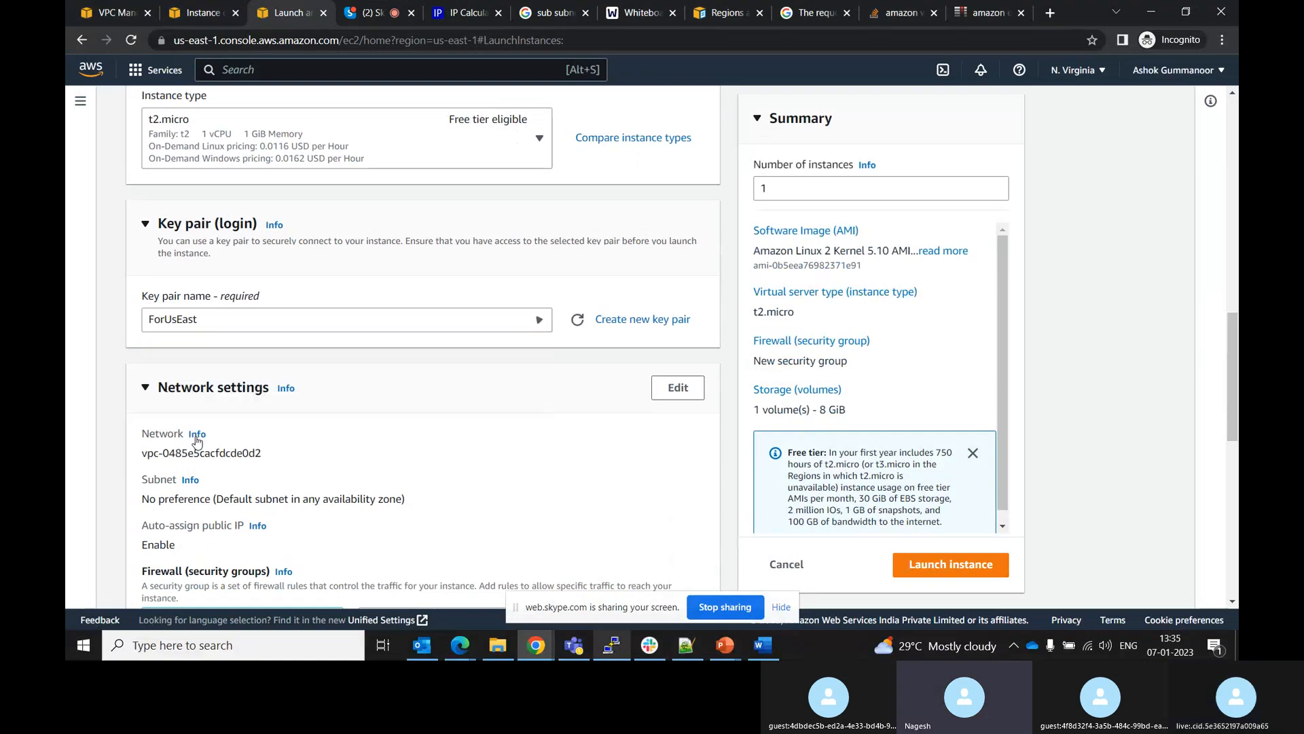
Edit the network settings to use My-test-Vpc's PublicSubnet with auto-assign public IP enabled
{"action": "left_click_drag", "start_coordinate": [1232, 361], "coordinate": [1230, 422]}
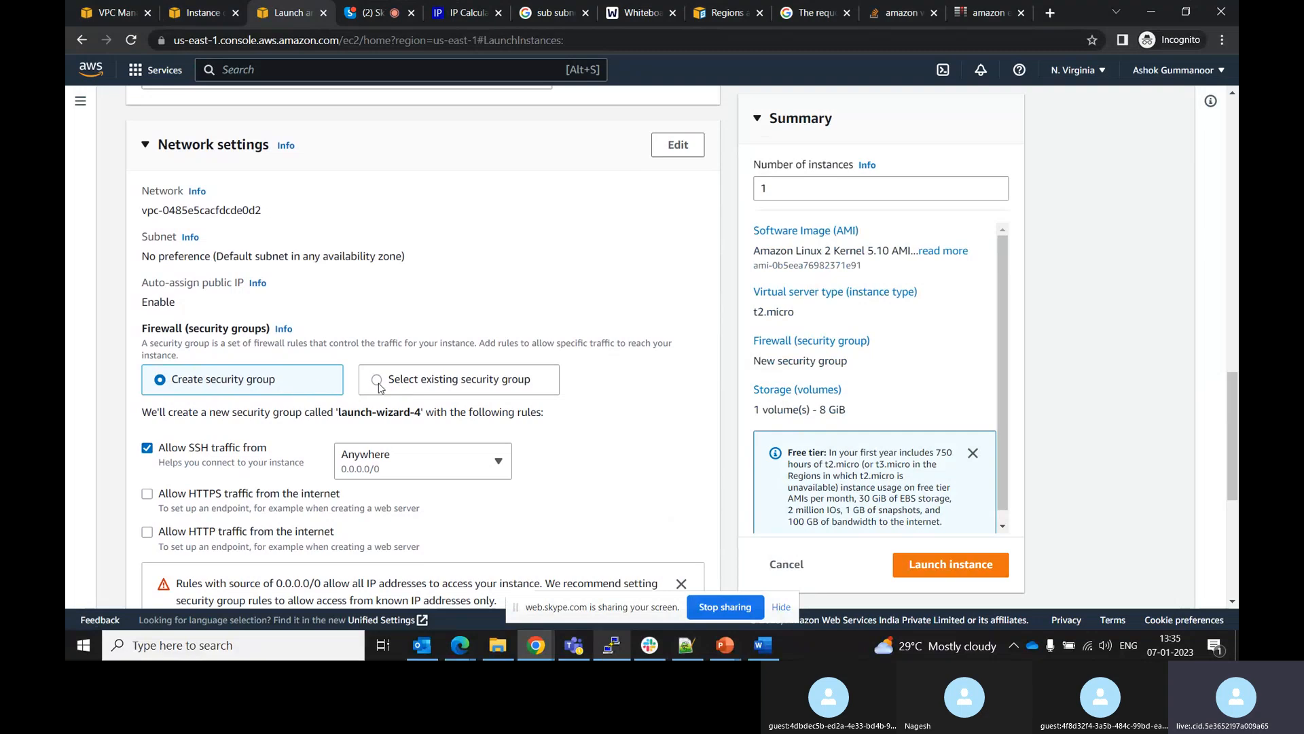
{"action": "left_click", "coordinate": [677, 144]}
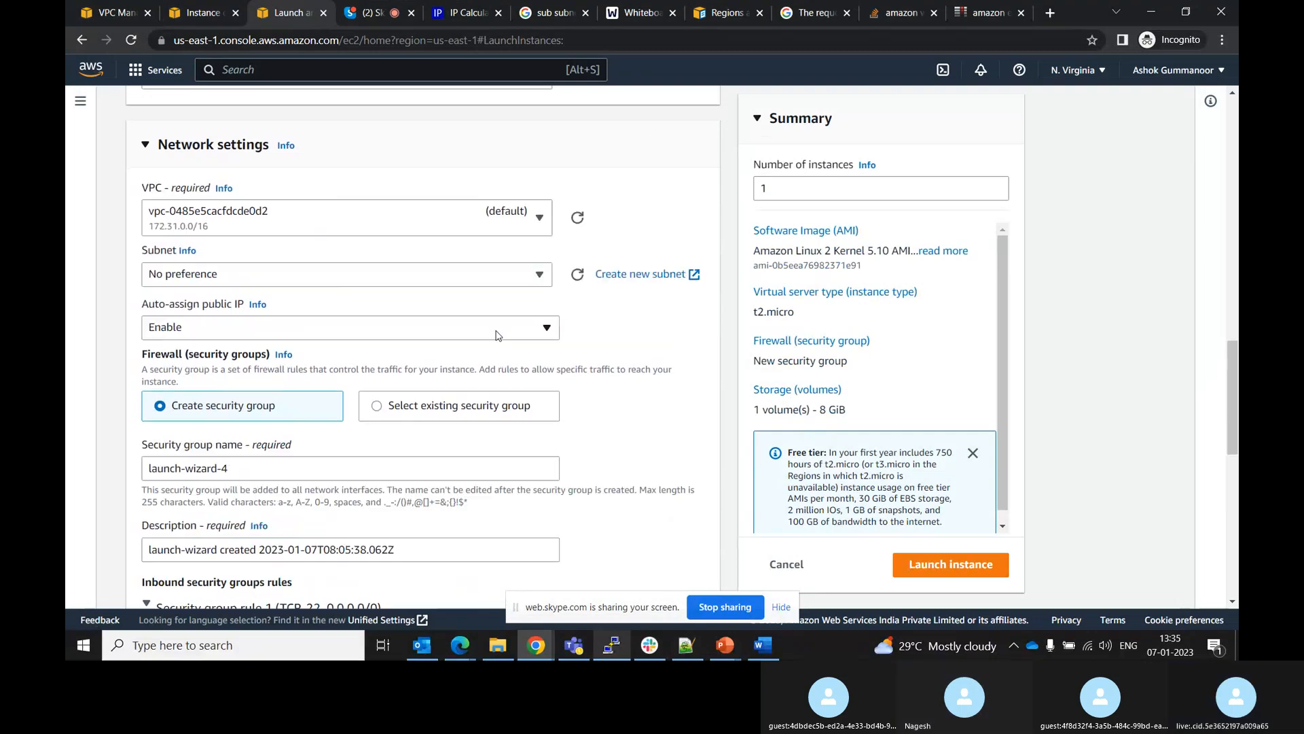
{"action": "left_click", "coordinate": [365, 216]}
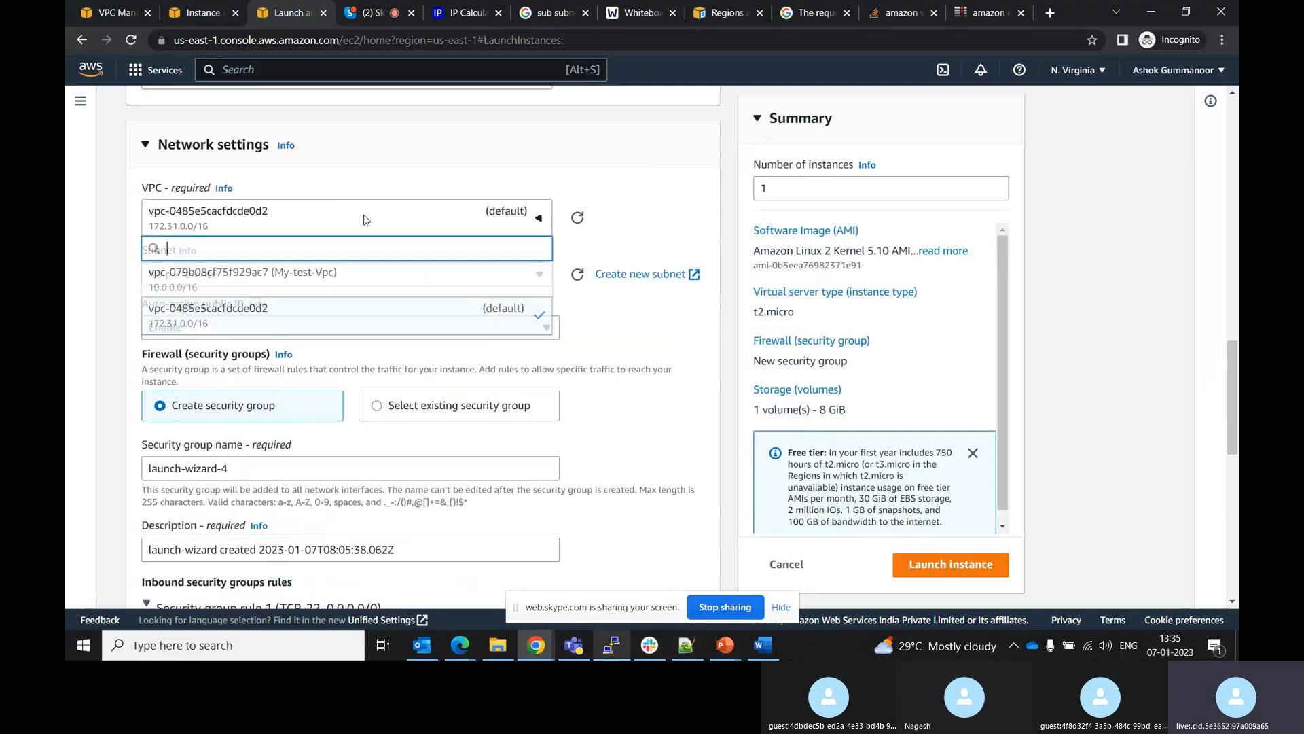
{"action": "left_click", "coordinate": [251, 271]}
{"action": "left_click", "coordinate": [326, 304]}
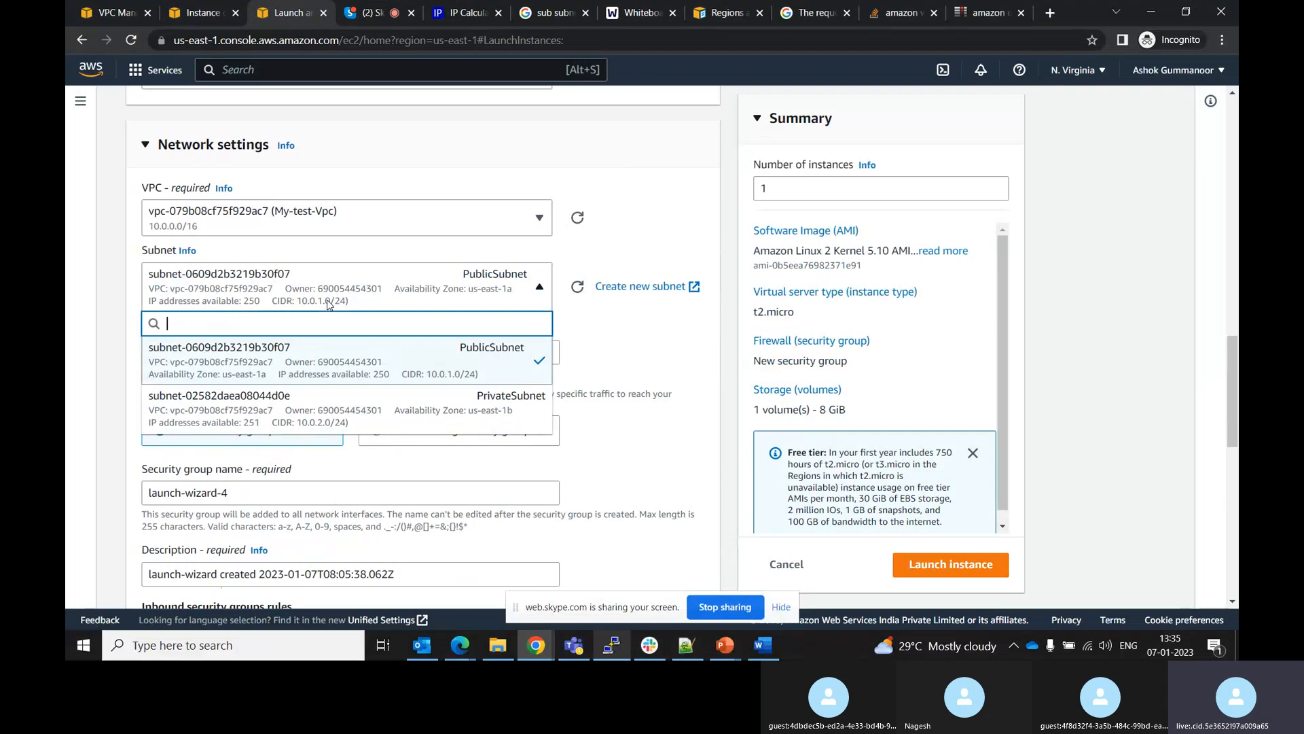
{"action": "left_click", "coordinate": [327, 303]}
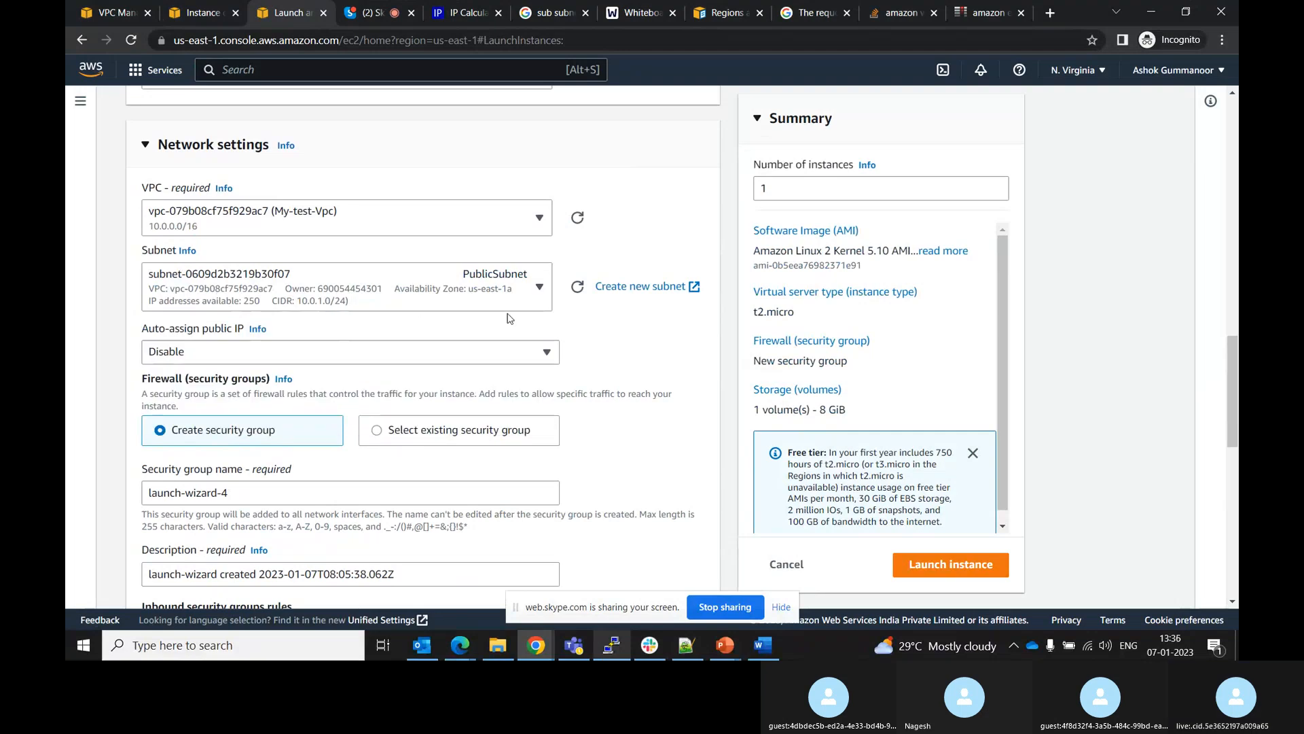
{"action": "left_click", "coordinate": [546, 354]}
{"action": "left_click", "coordinate": [242, 376]}
Name the new security group sg-public and try to launch the instance
{"action": "scroll", "coordinate": [1124, 394], "scroll_direction": "down", "scroll_amount": 2}
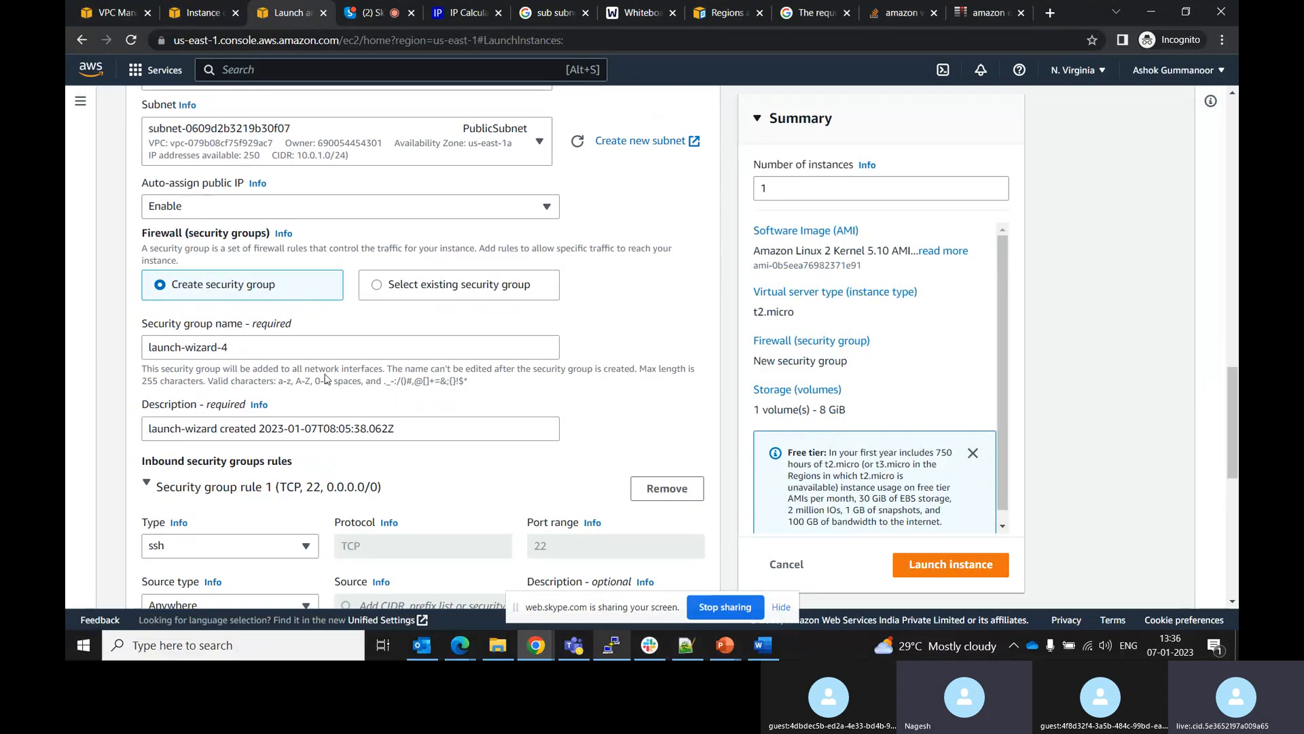
{"action": "left_click_drag", "start_coordinate": [234, 347], "coordinate": [141, 353]}
{"action": "type", "text": "sg-public"}
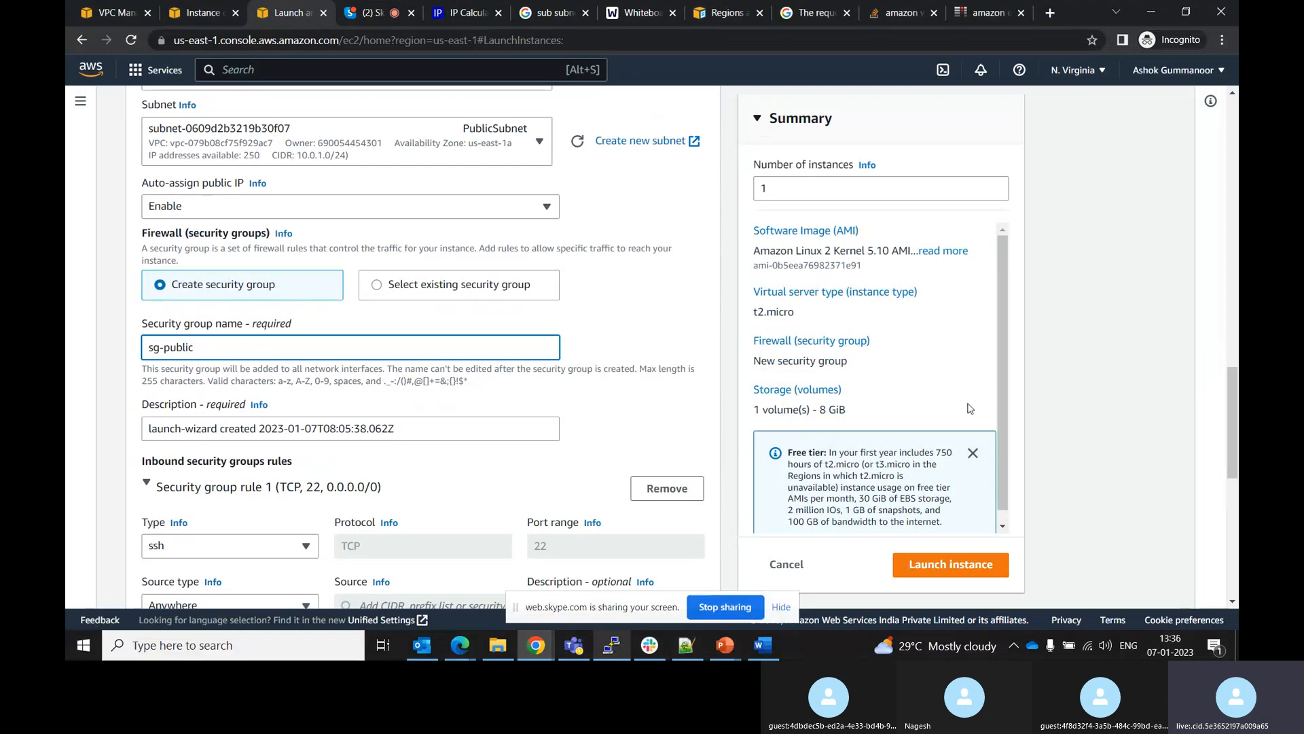
{"action": "left_click_drag", "start_coordinate": [1232, 388], "coordinate": [1230, 455]}
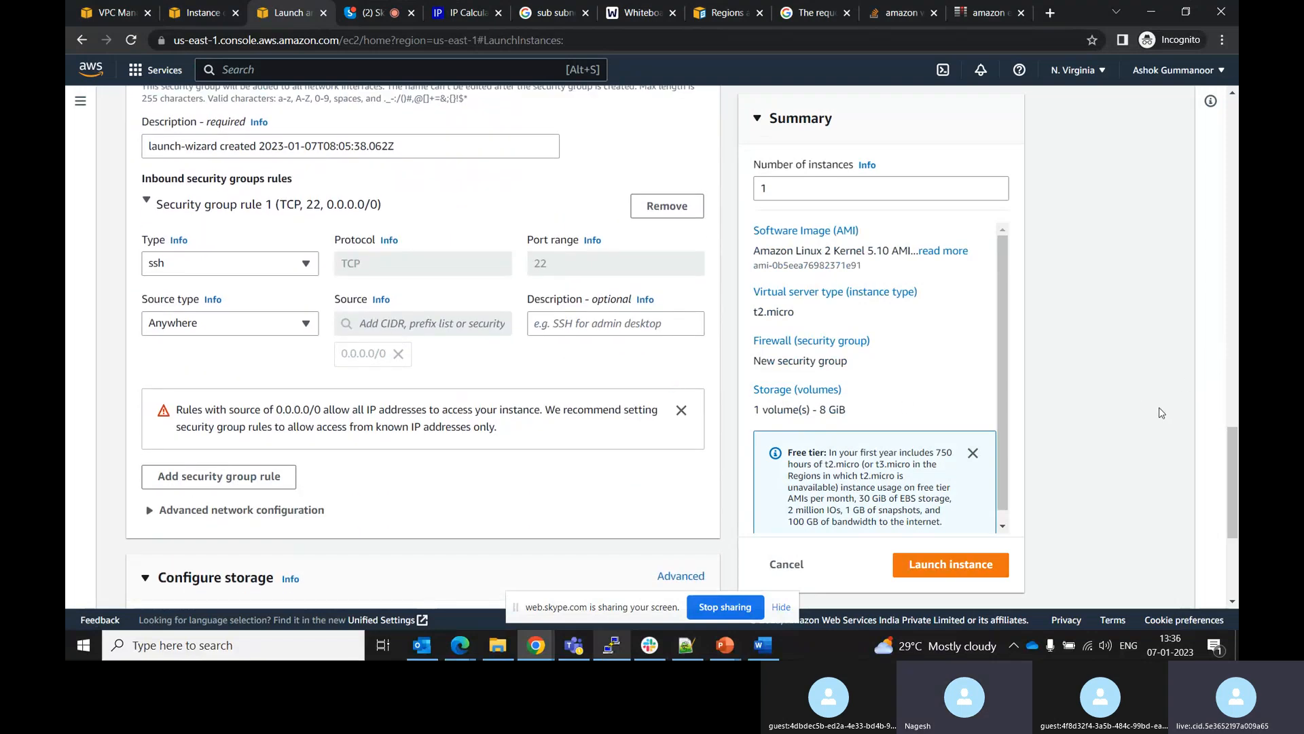
{"action": "left_click", "coordinate": [969, 566]}
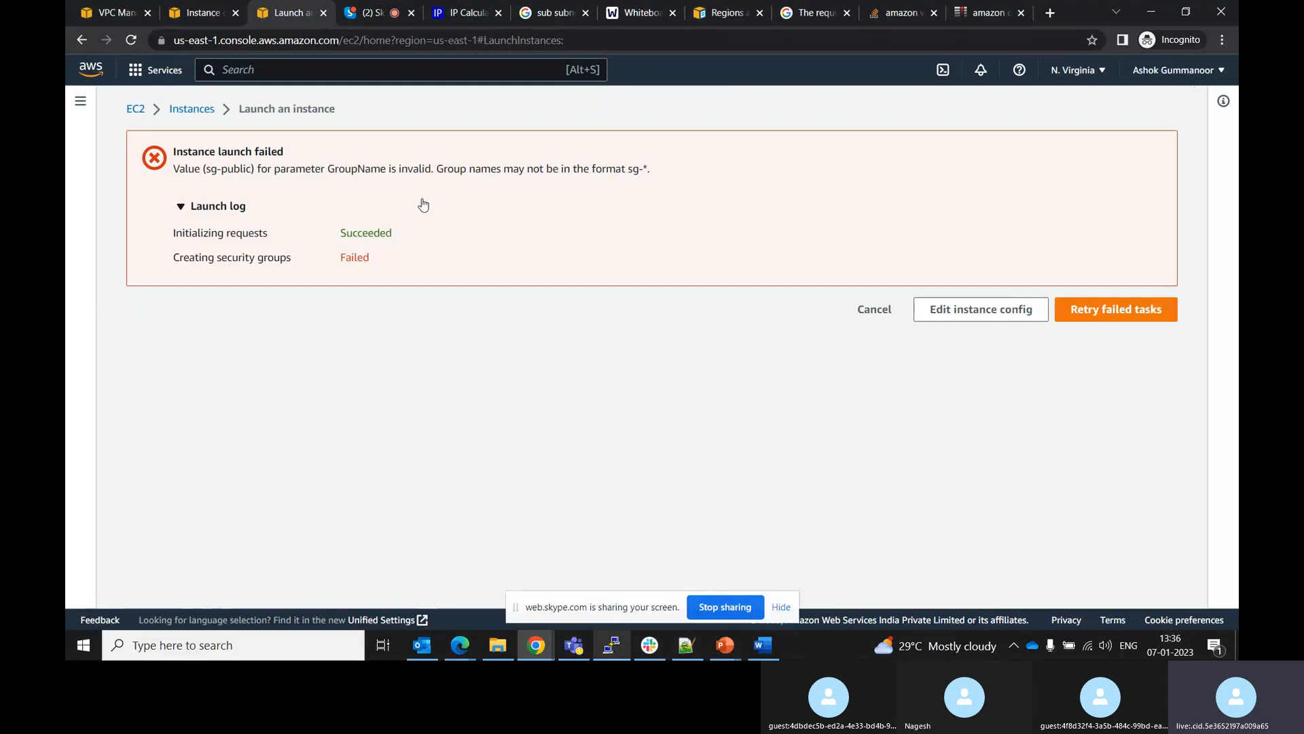
Return to the instance configuration, rename the security group to public-sg, and launch the instance
{"action": "left_click", "coordinate": [959, 311]}
{"action": "left_click_drag", "start_coordinate": [1233, 164], "coordinate": [1235, 423]}
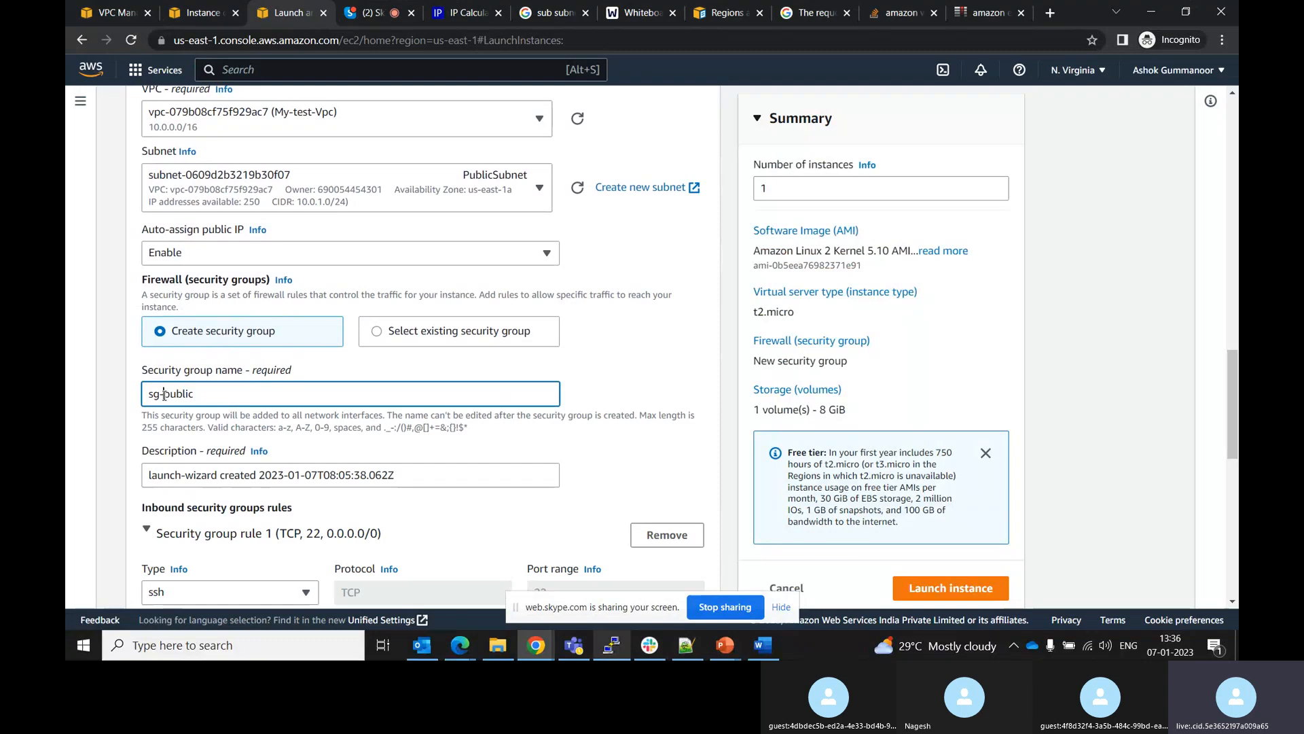
{"action": "left_click_drag", "start_coordinate": [164, 395], "coordinate": [136, 400]}
{"action": "key", "text": "BackSpace"}
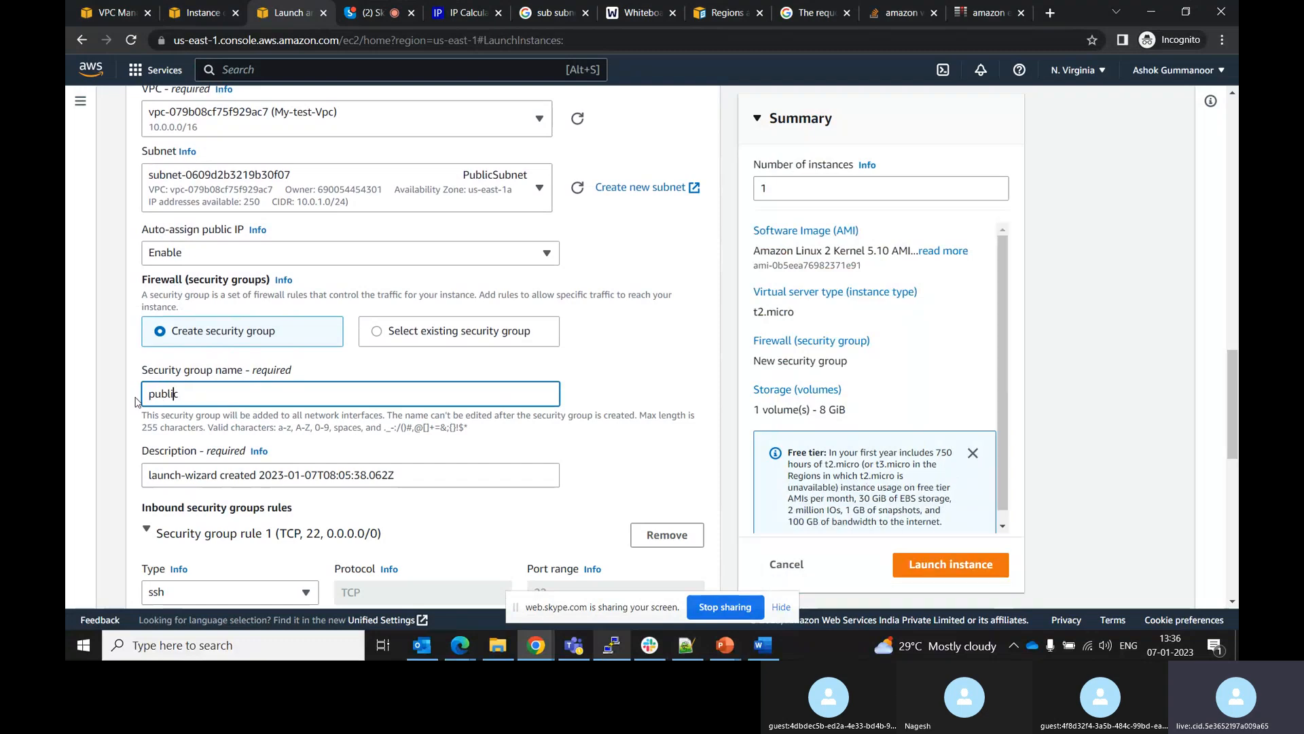
{"action": "type", "text": "-sg"}
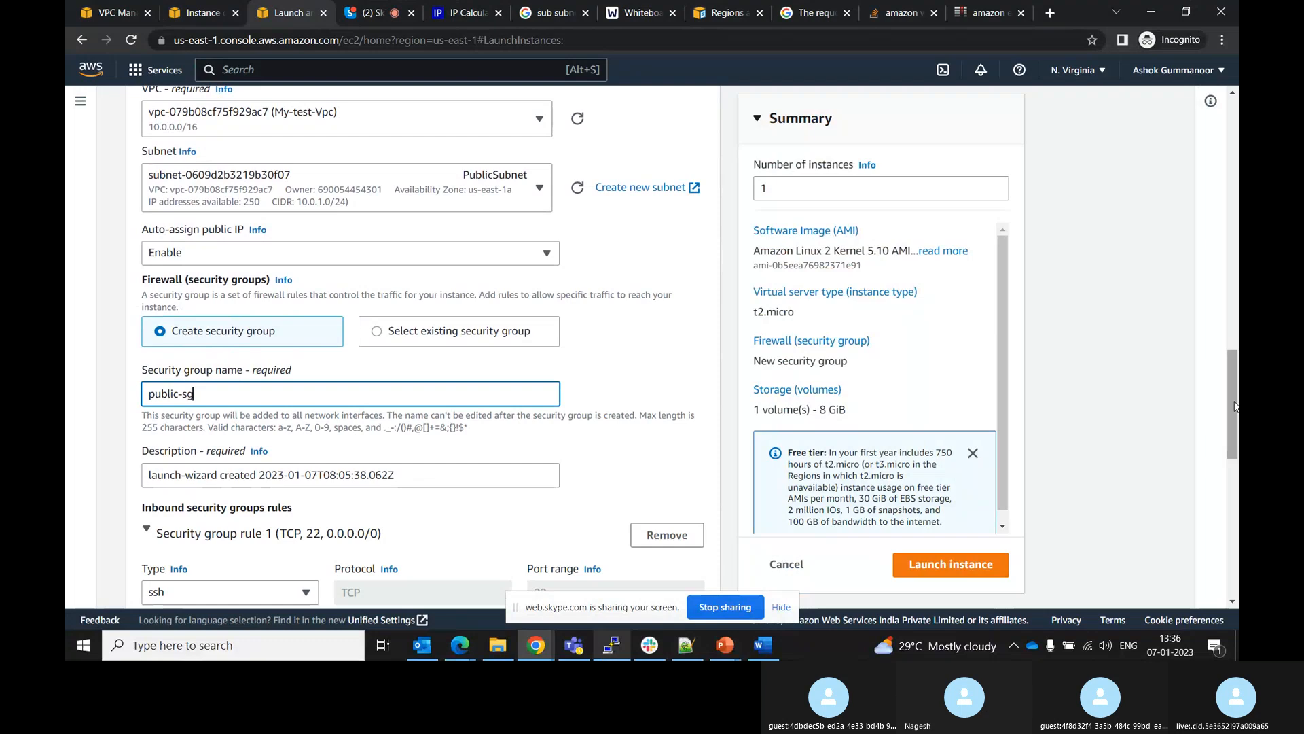
{"action": "left_click_drag", "start_coordinate": [1232, 406], "coordinate": [1232, 479]}
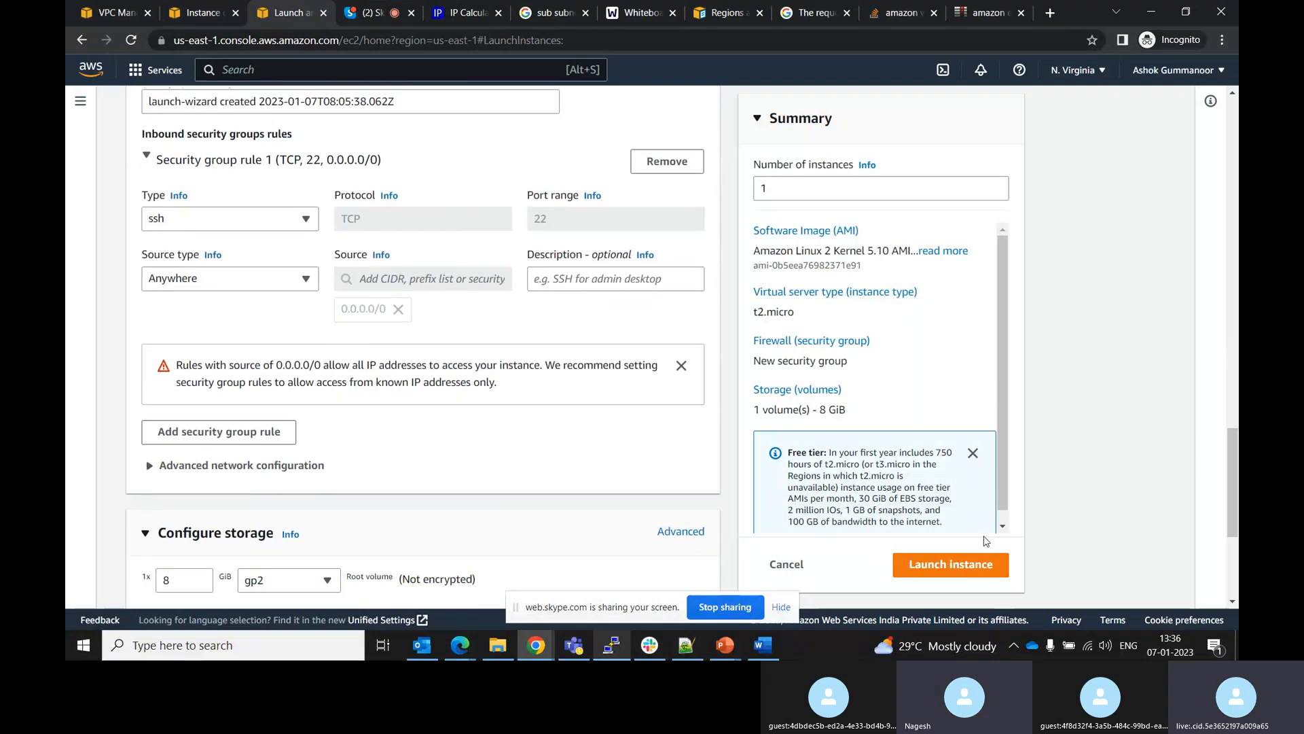
{"action": "left_click", "coordinate": [924, 573]}
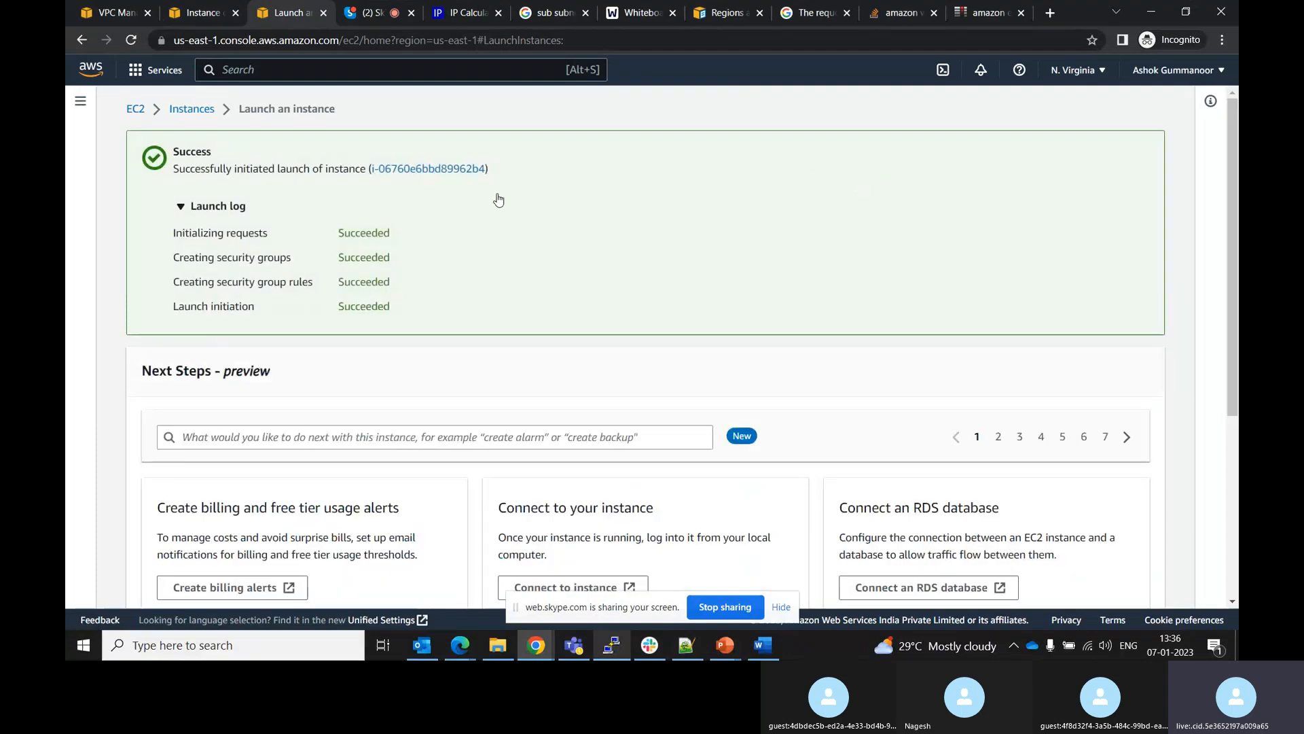
Open the details of the newly launched Public instance from the instances list
{"action": "left_click", "coordinate": [196, 110]}
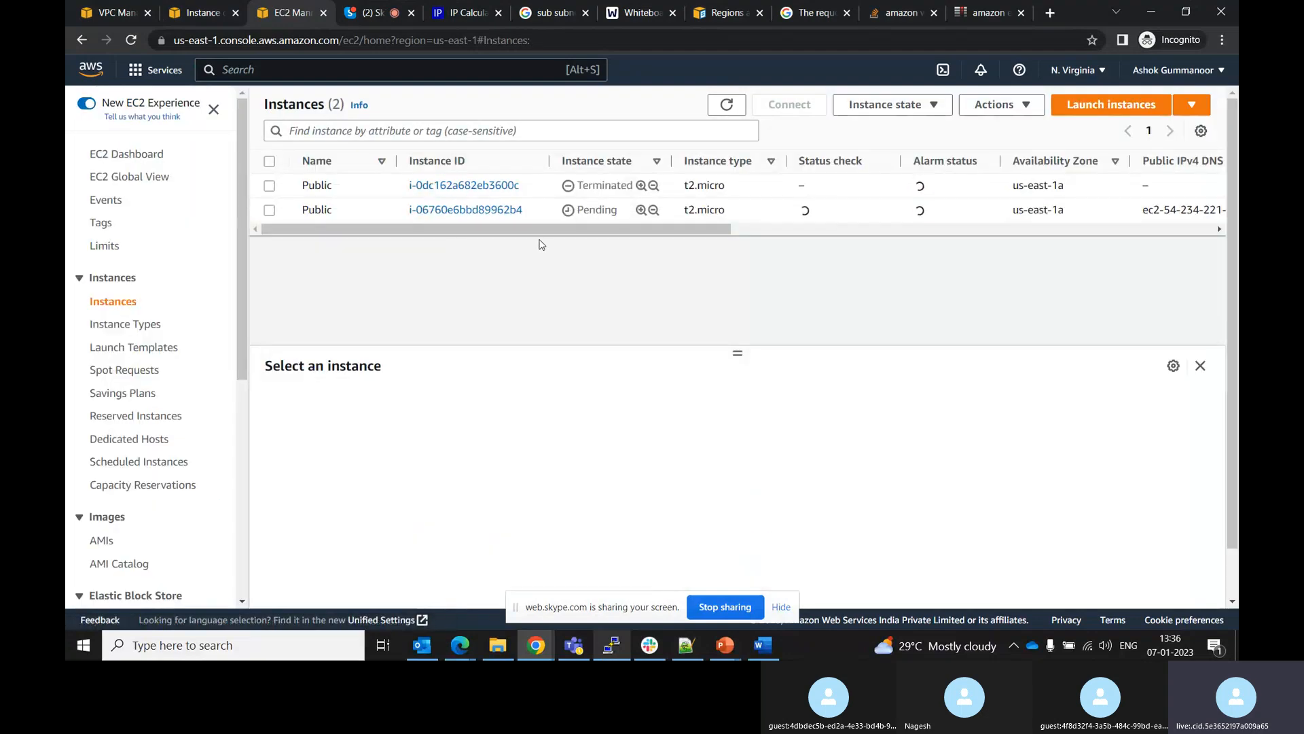
{"action": "left_click", "coordinate": [468, 212]}
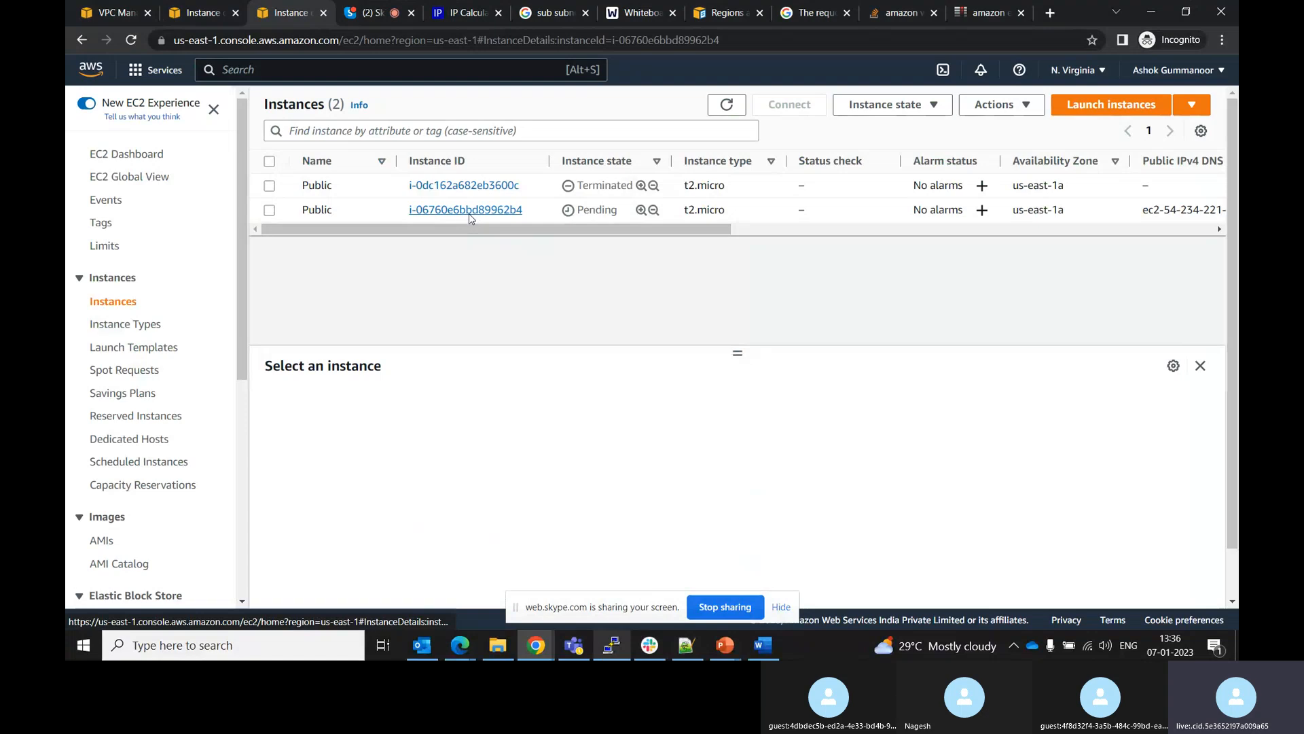
Open PuTTY and set the host name to the instance's public IPv4 address 54.234.221.18
{"action": "left_click", "coordinate": [611, 647]}
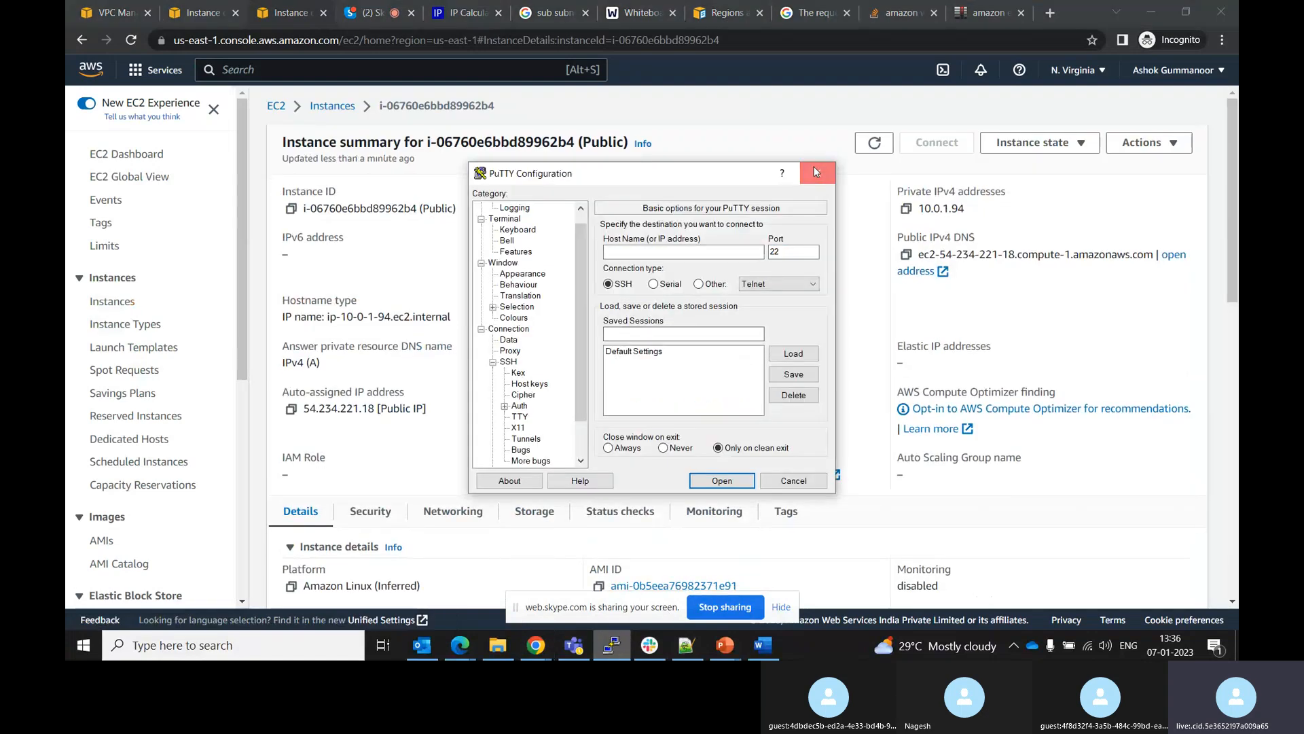
{"action": "left_click", "coordinate": [816, 171]}
{"action": "left_click", "coordinate": [611, 647]}
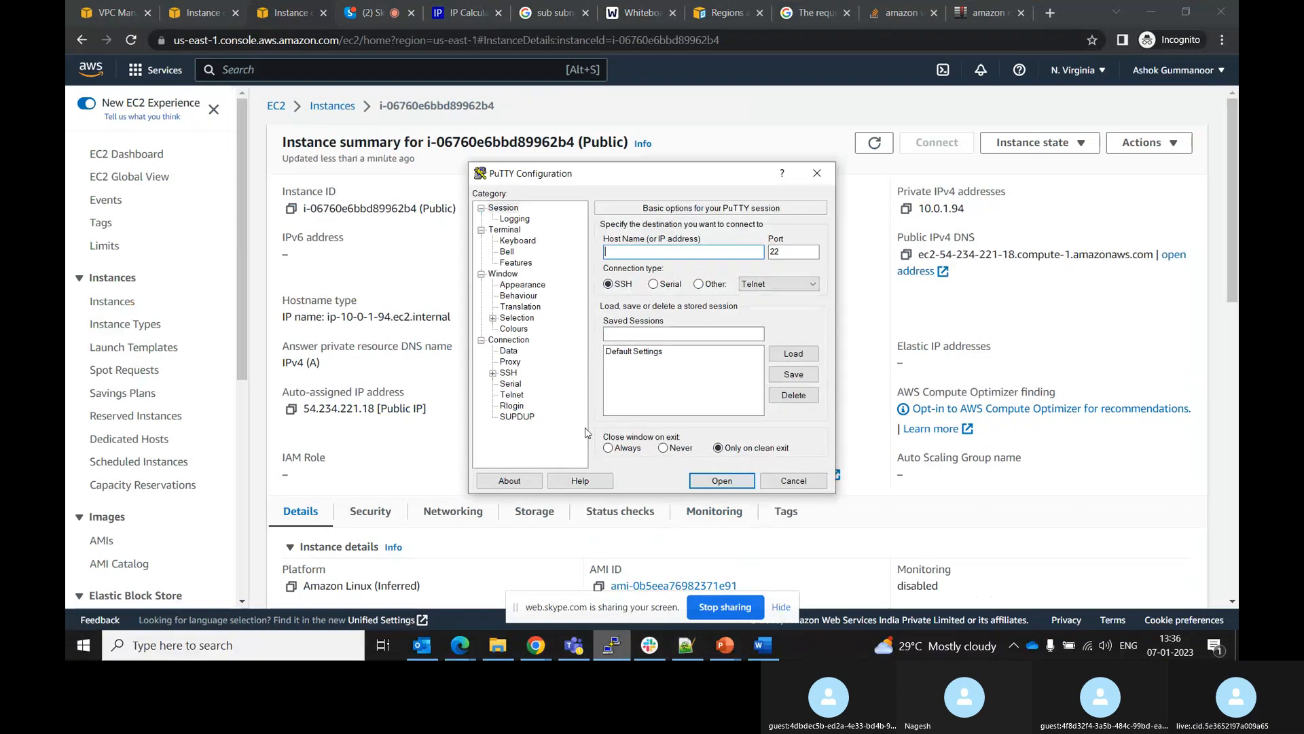
{"action": "left_click_drag", "start_coordinate": [659, 187], "coordinate": [955, 233]}
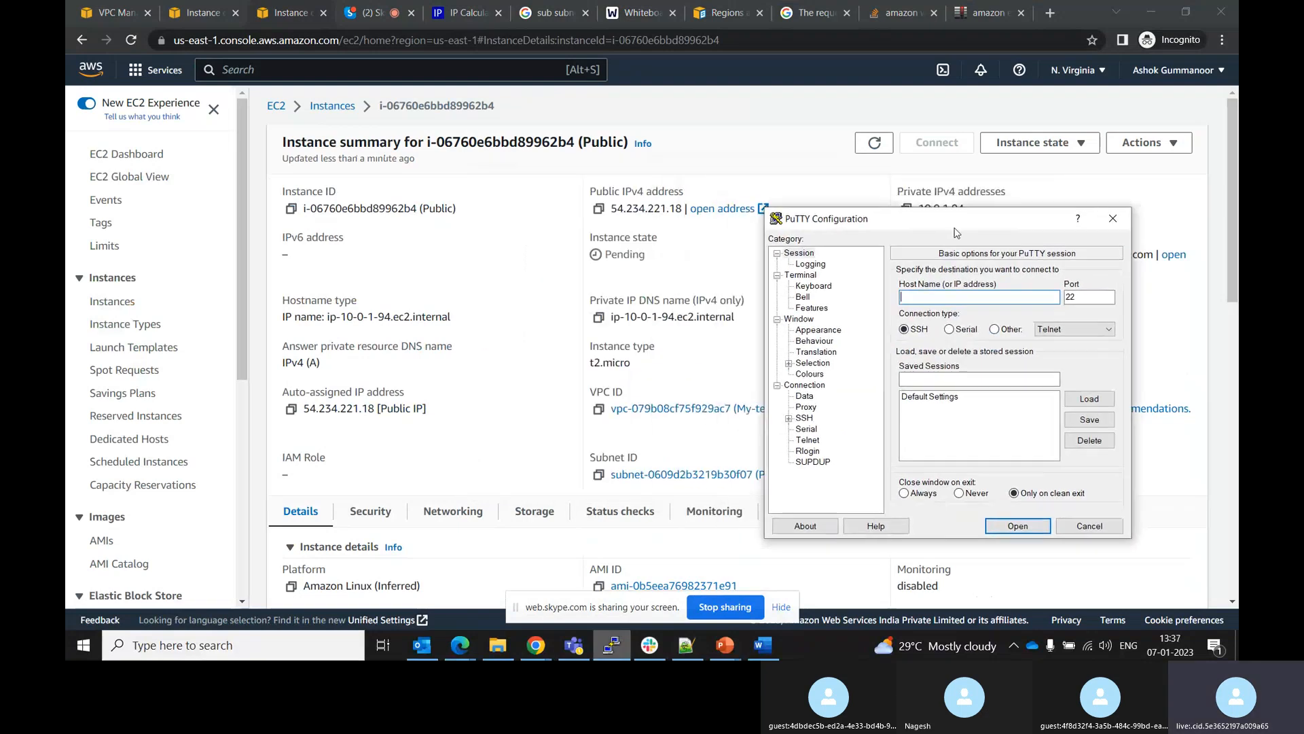
{"action": "left_click", "coordinate": [599, 208]}
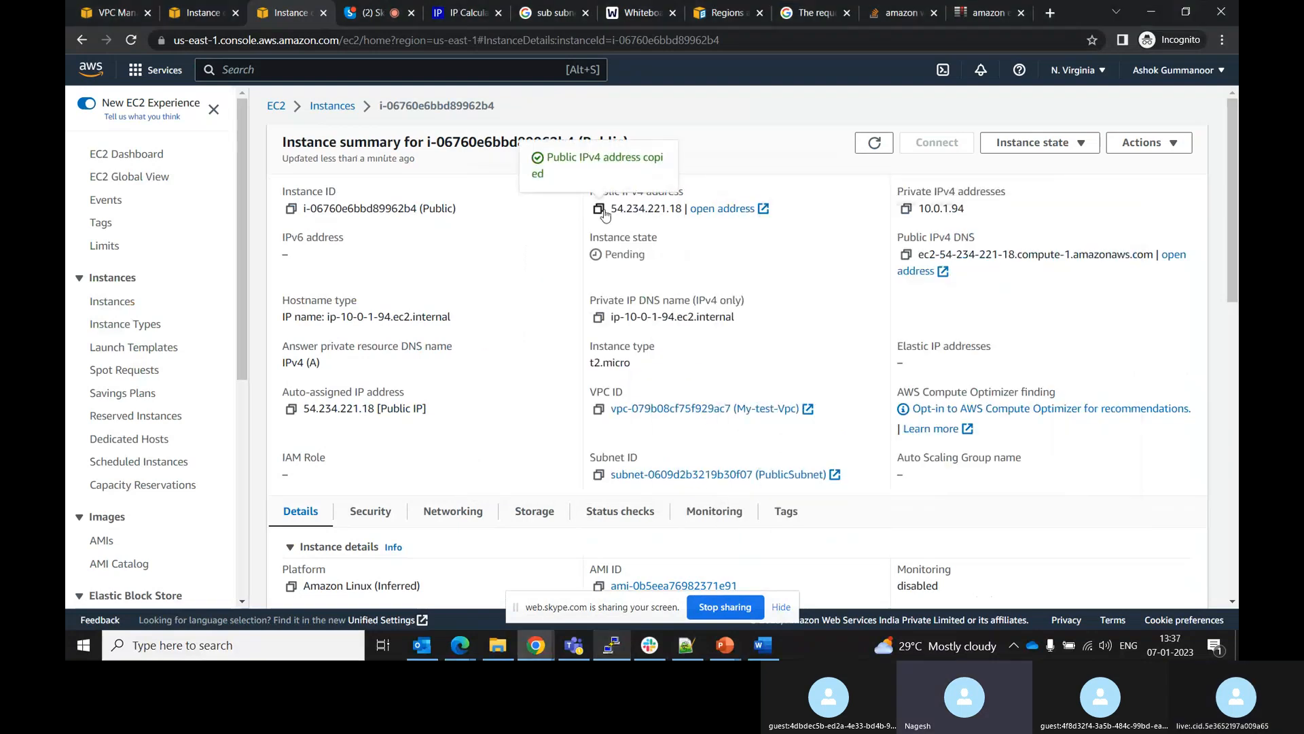
{"action": "key", "text": "alt+Tab"}
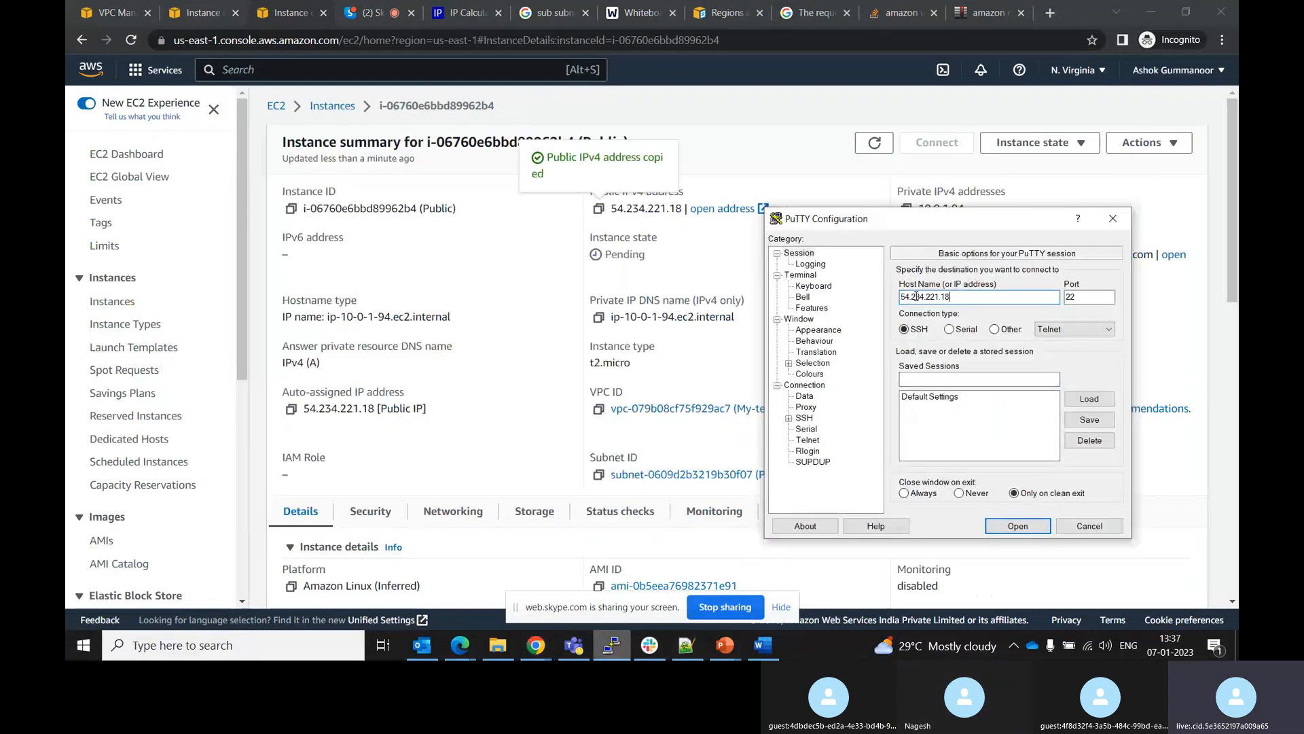
Select the ForUsEast private key file for SSH authentication
{"action": "left_click", "coordinate": [789, 419]}
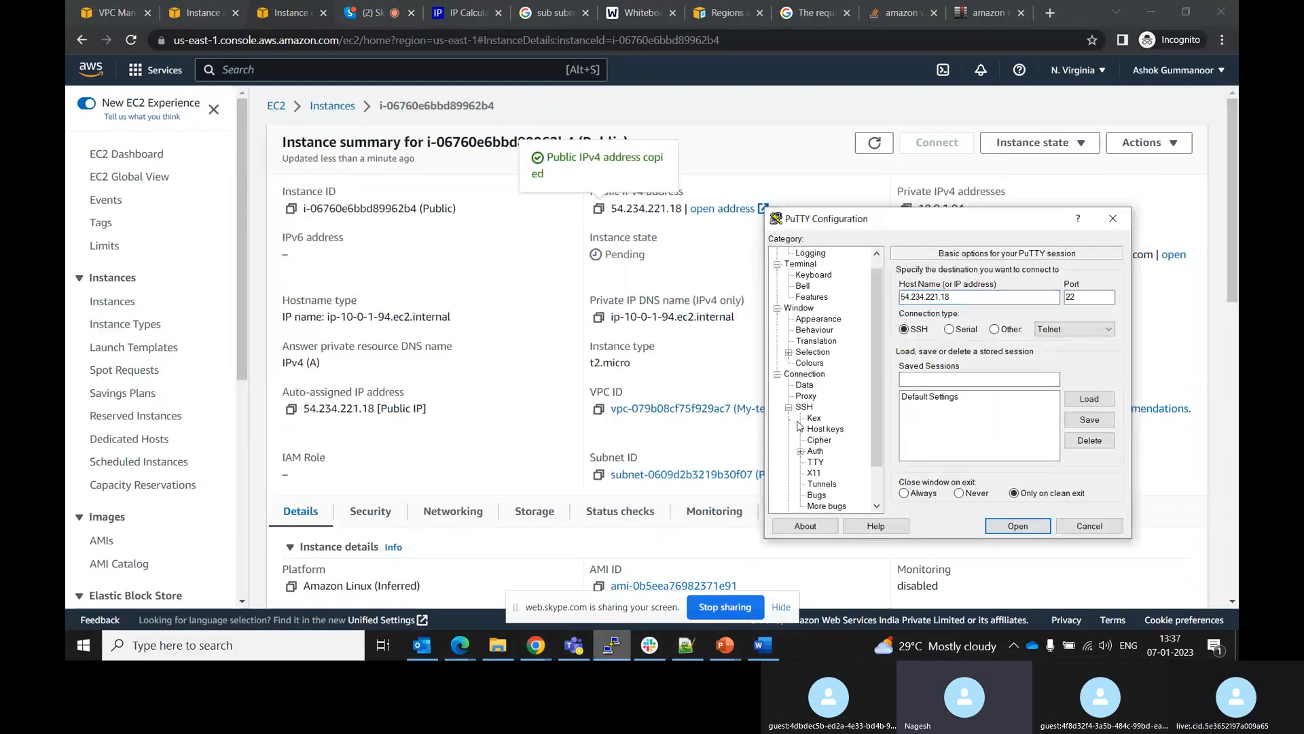
{"action": "left_click", "coordinate": [814, 451]}
{"action": "left_click", "coordinate": [1087, 438]}
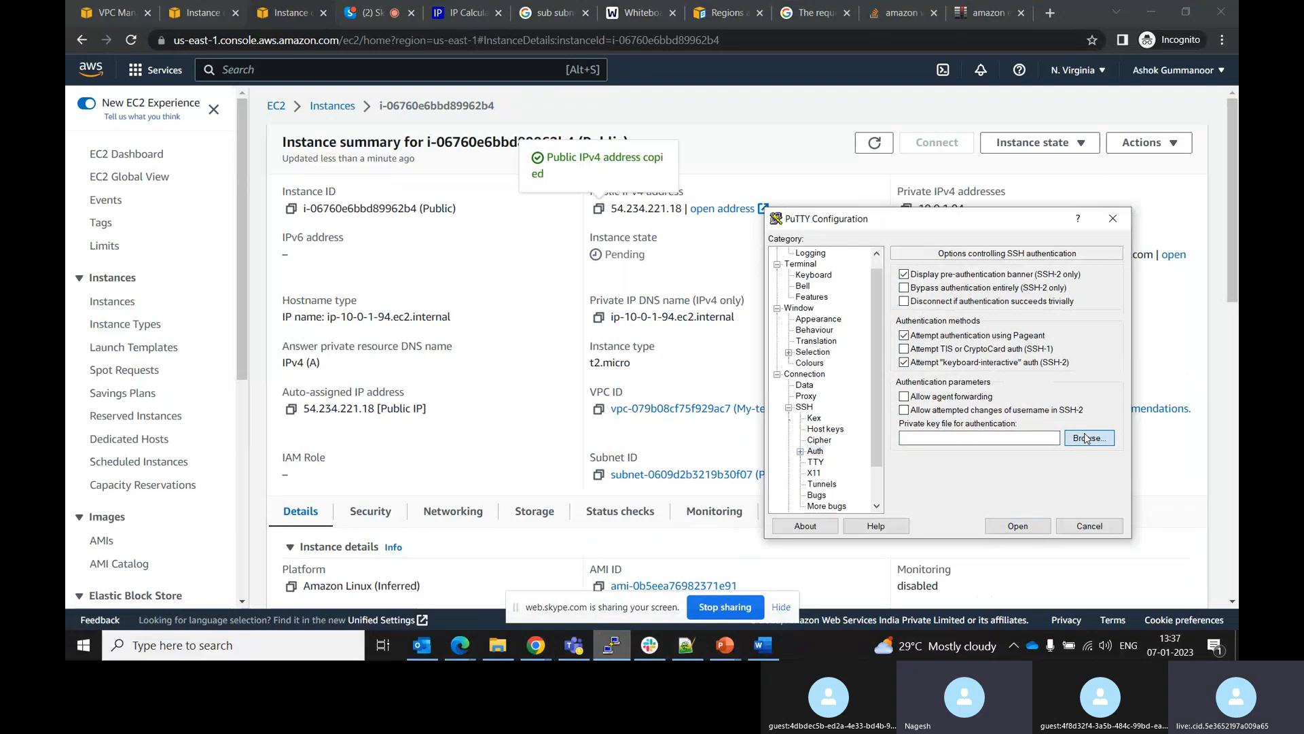
{"action": "left_click", "coordinate": [847, 384]}
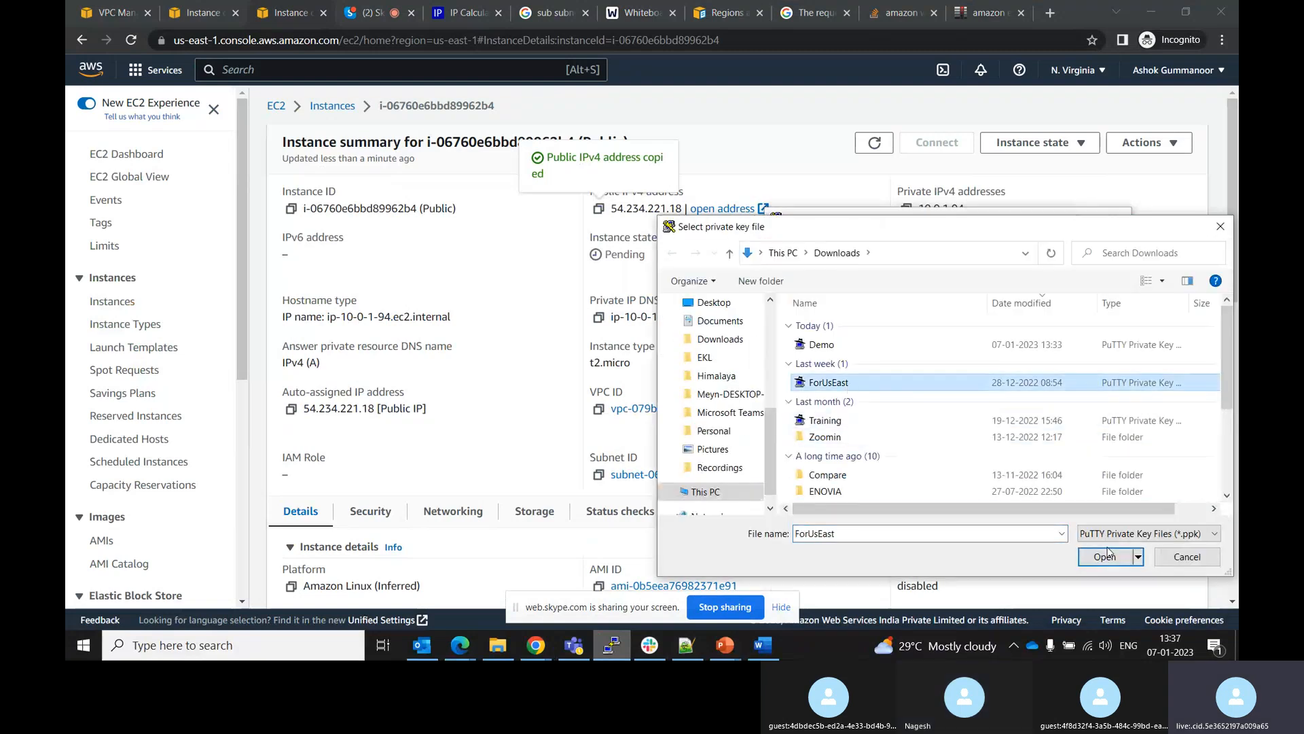
{"action": "left_click", "coordinate": [1104, 557]}
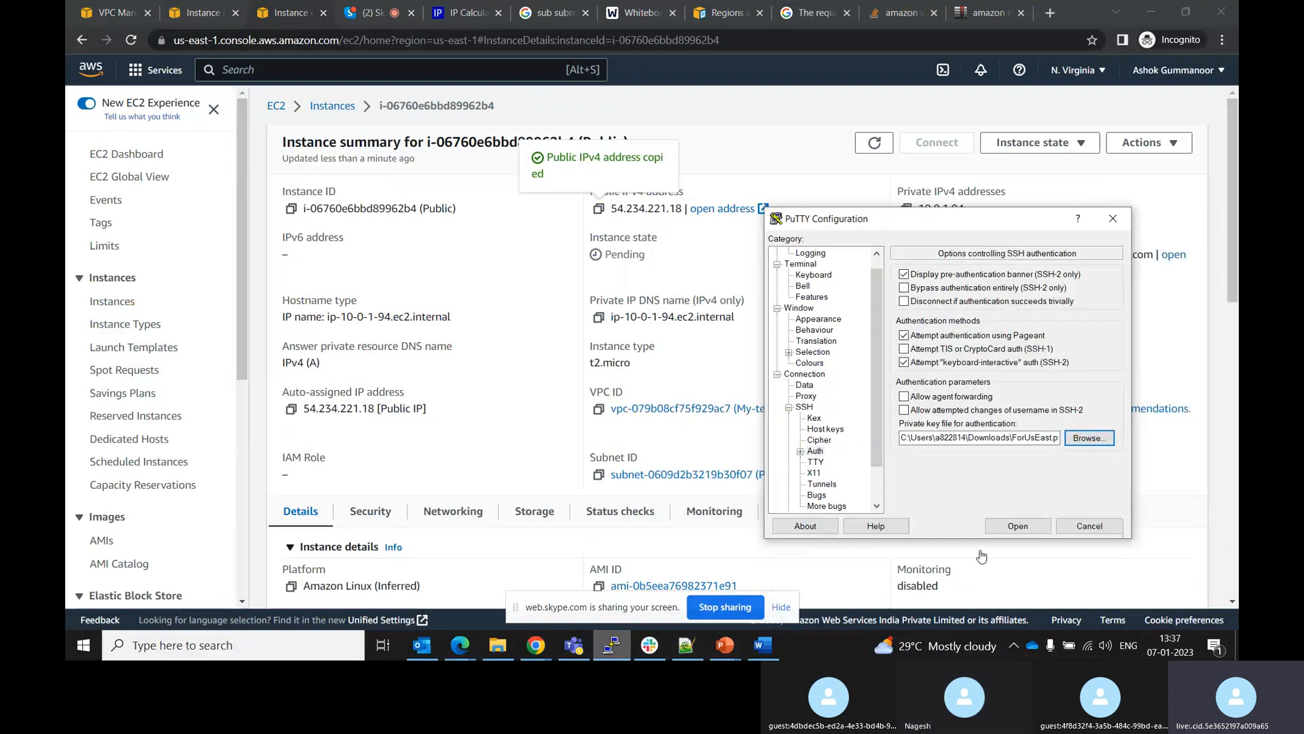
Open the SSH connection and dismiss the connection timeout error
{"action": "left_click", "coordinate": [1016, 526]}
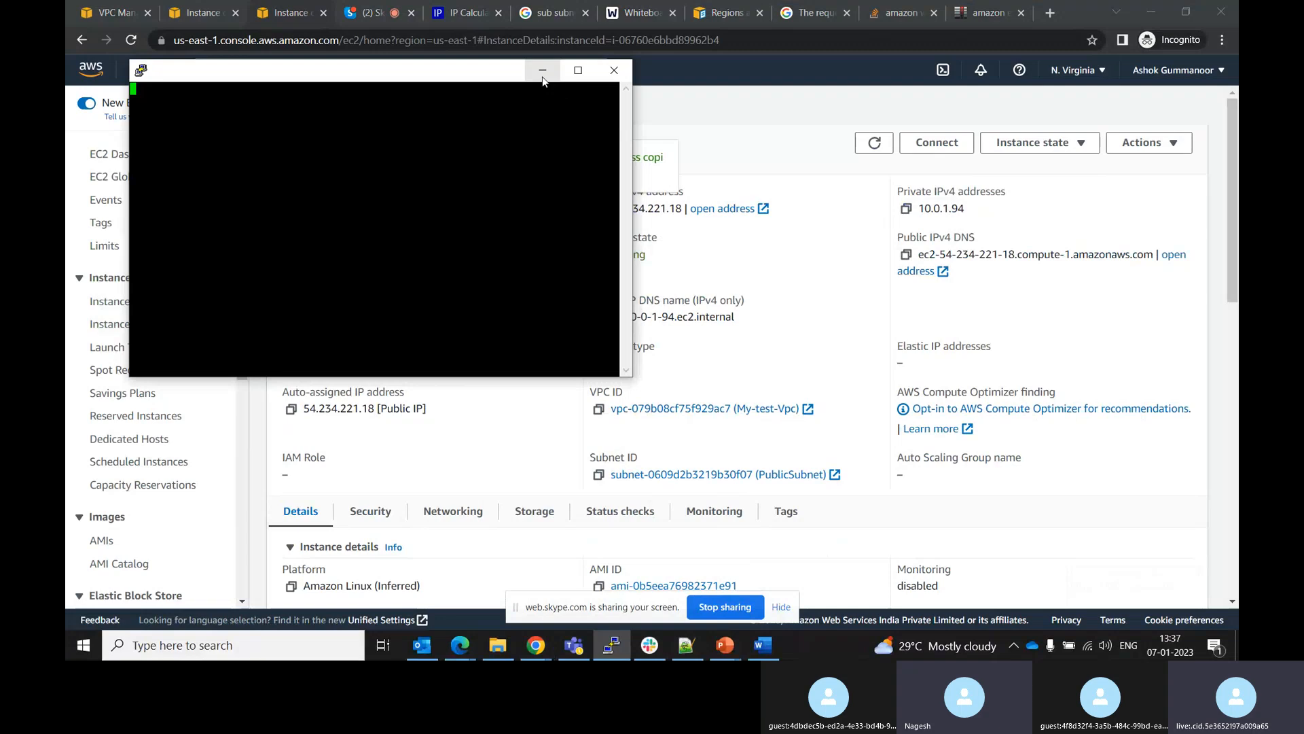
{"action": "left_click", "coordinate": [380, 9]}
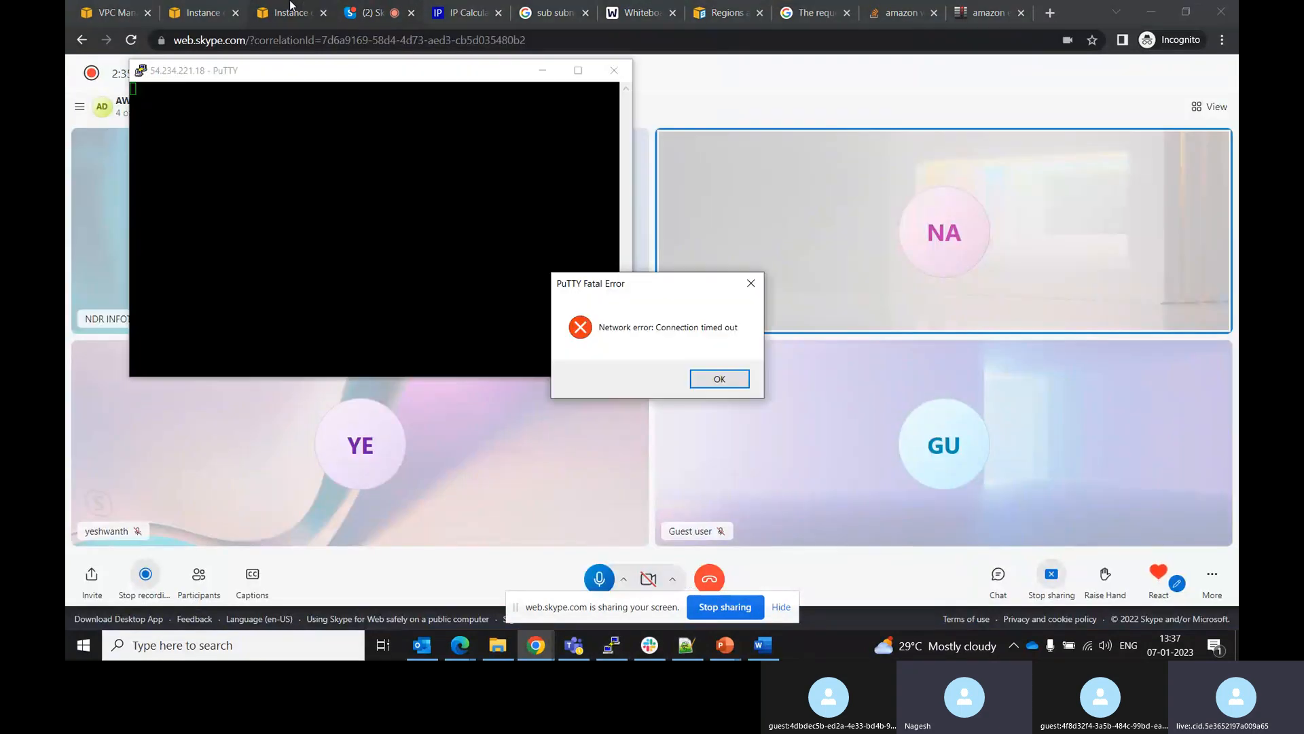
{"action": "left_click", "coordinate": [710, 378]}
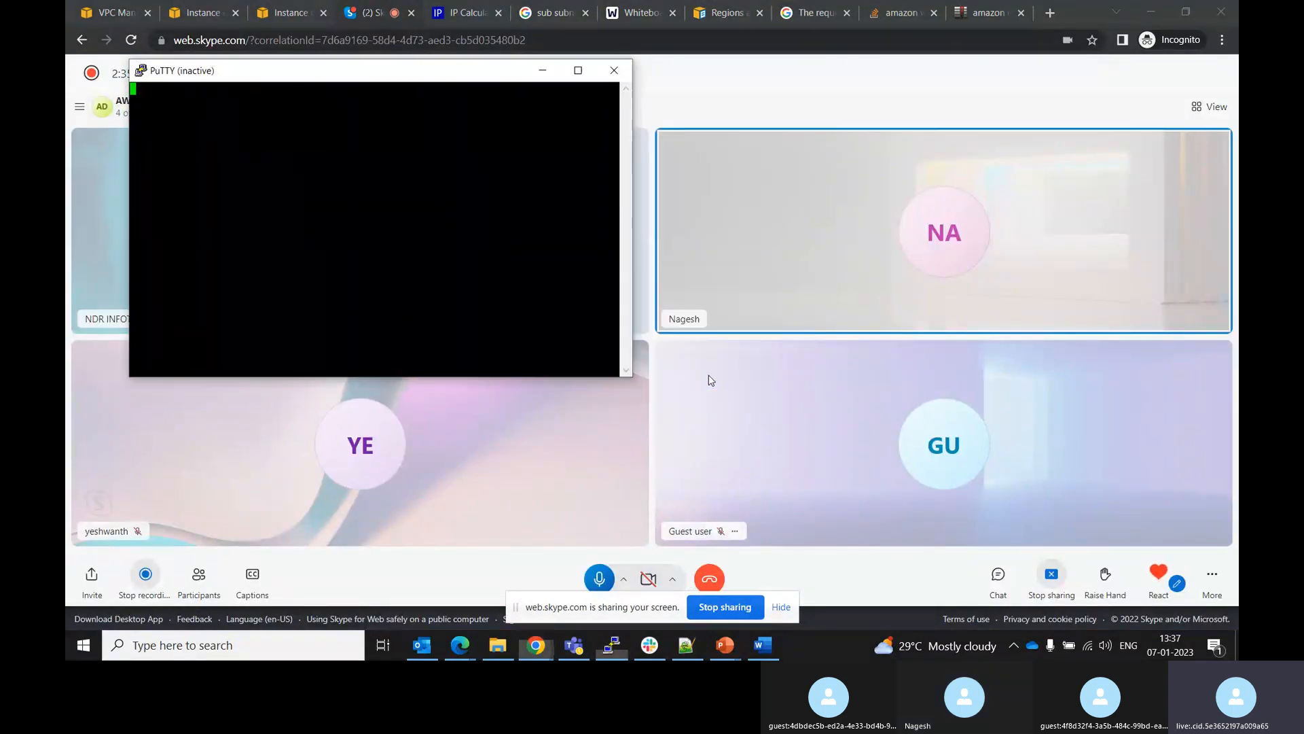
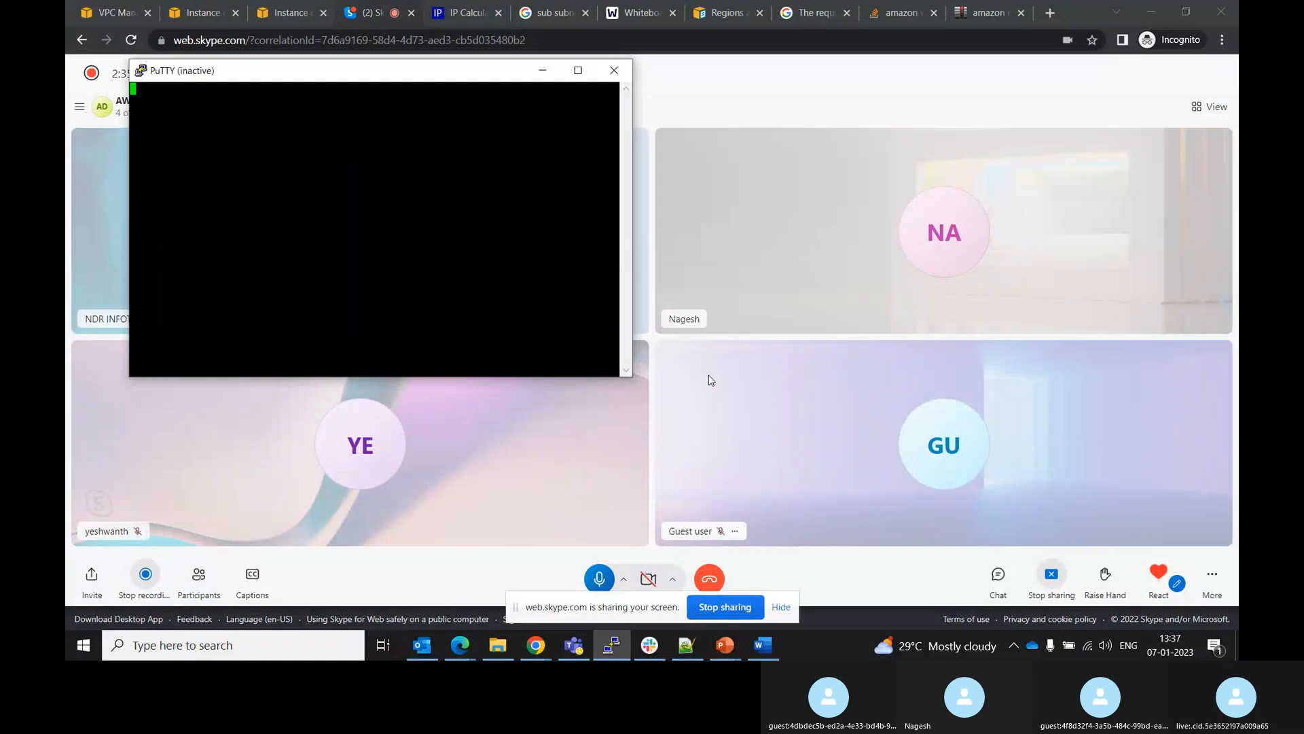
Close the PuTTY window and start creating a new VPC in the AWS VPC console
{"action": "left_click", "coordinate": [613, 72]}
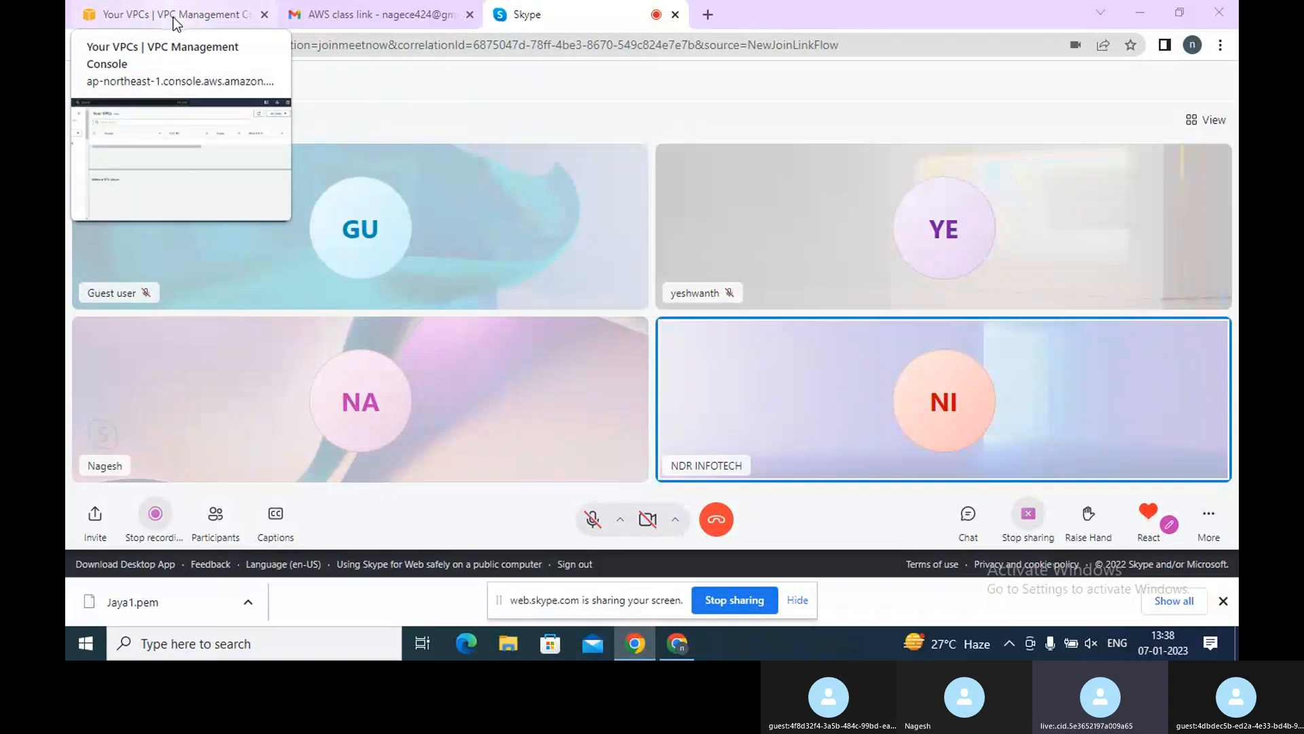
{"action": "left_click", "coordinate": [175, 21]}
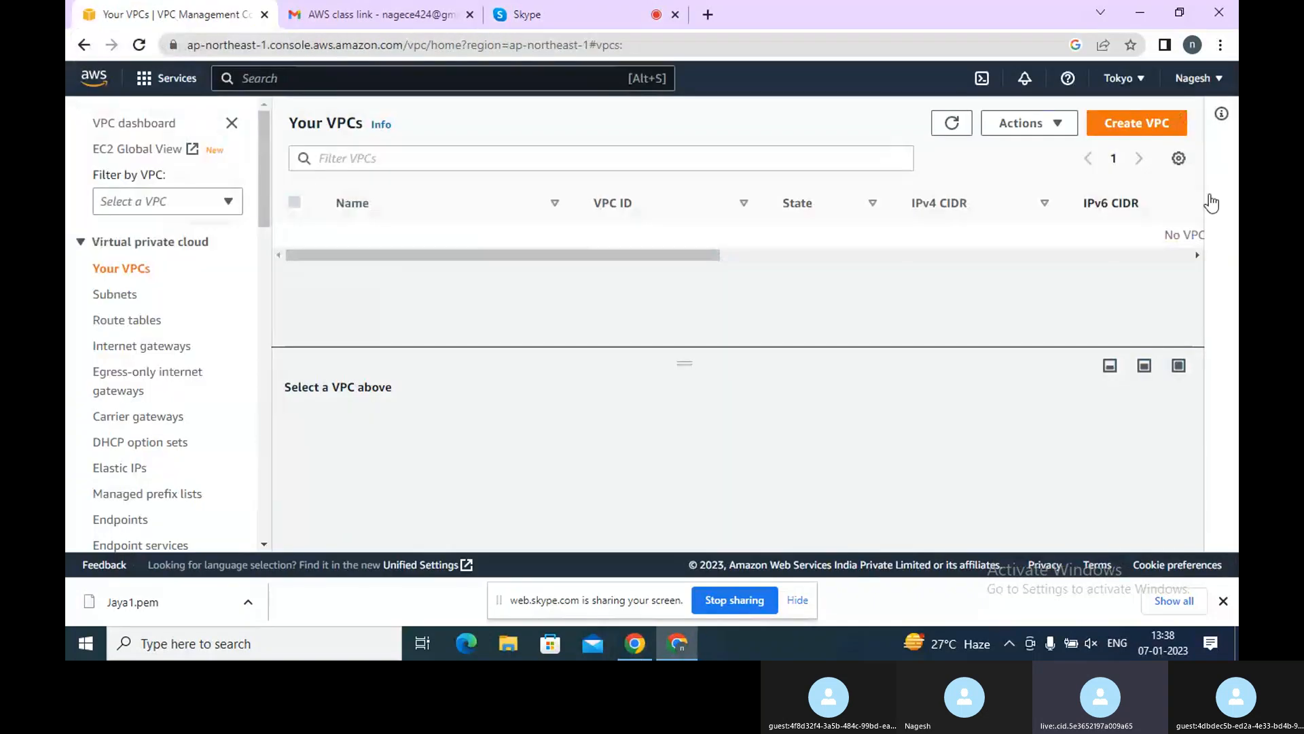
{"action": "left_click", "coordinate": [1148, 129]}
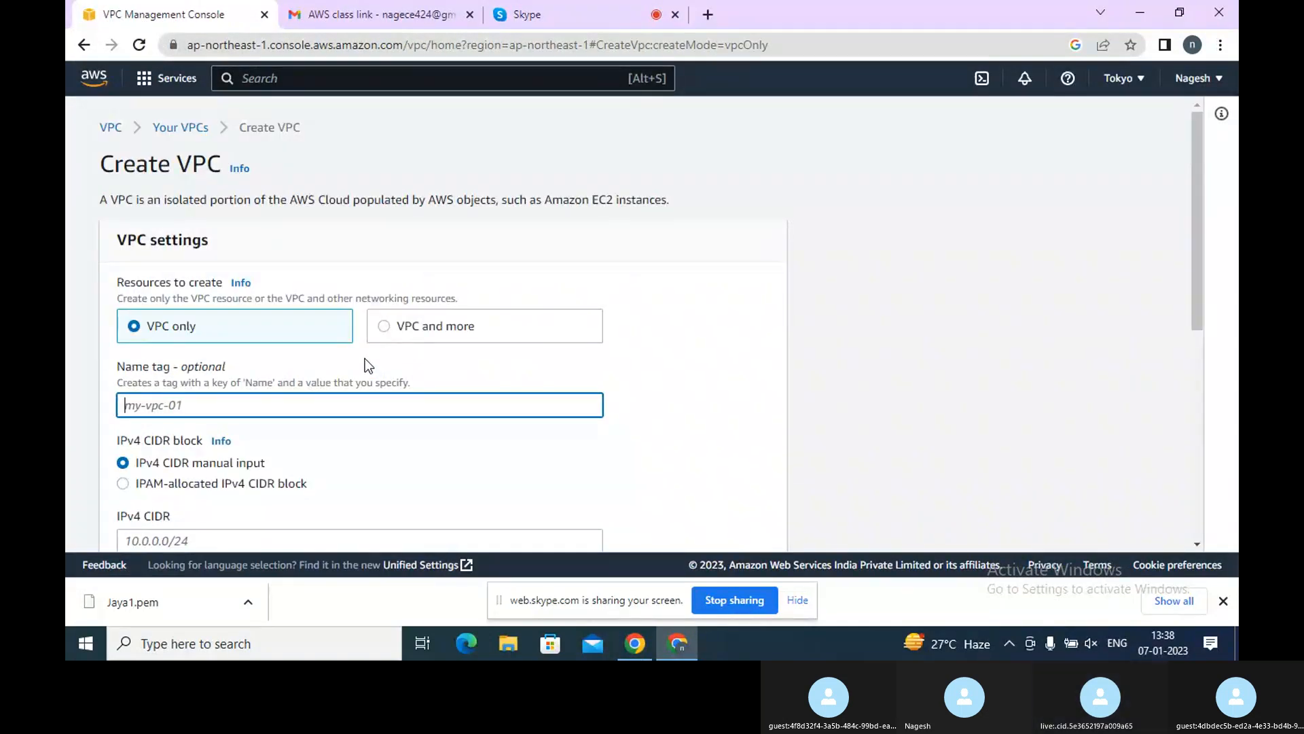
Set the VPC's name tag to public
{"action": "scroll", "coordinate": [365, 357], "scroll_direction": "down", "scroll_amount": 3}
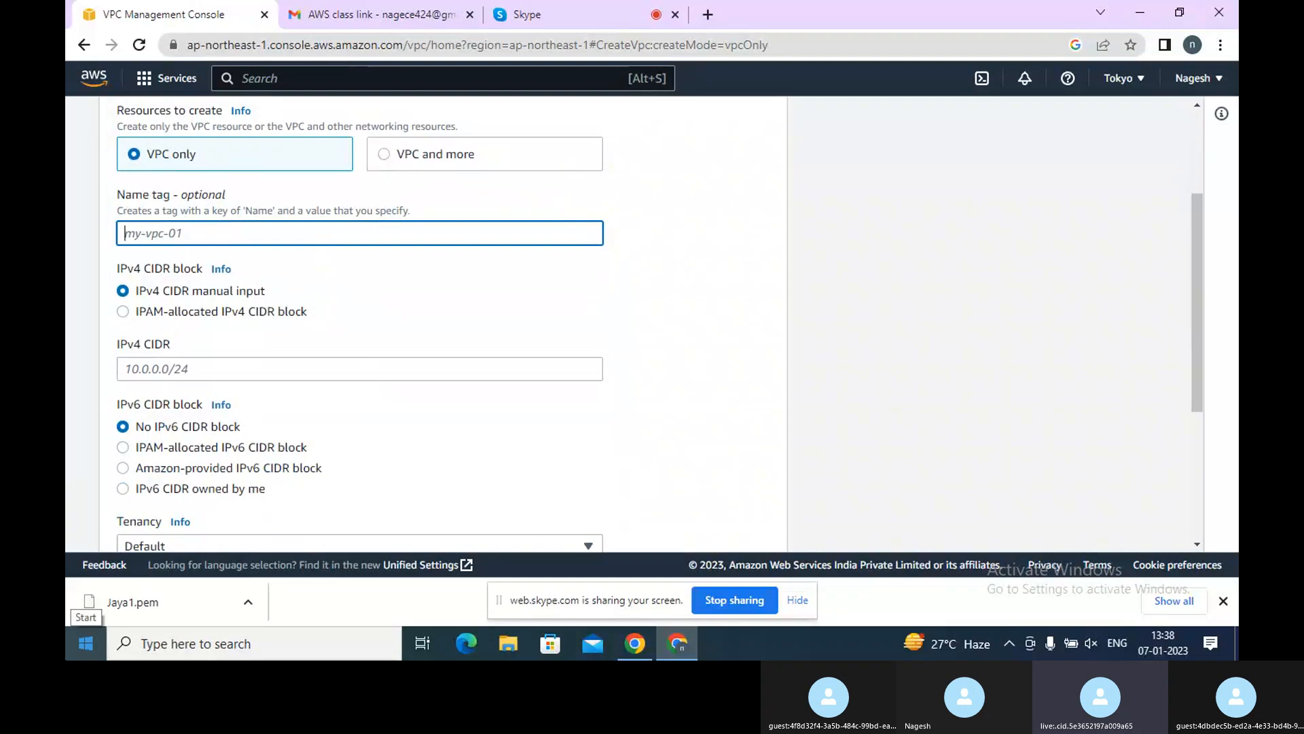
{"action": "type", "text": "My-T"}
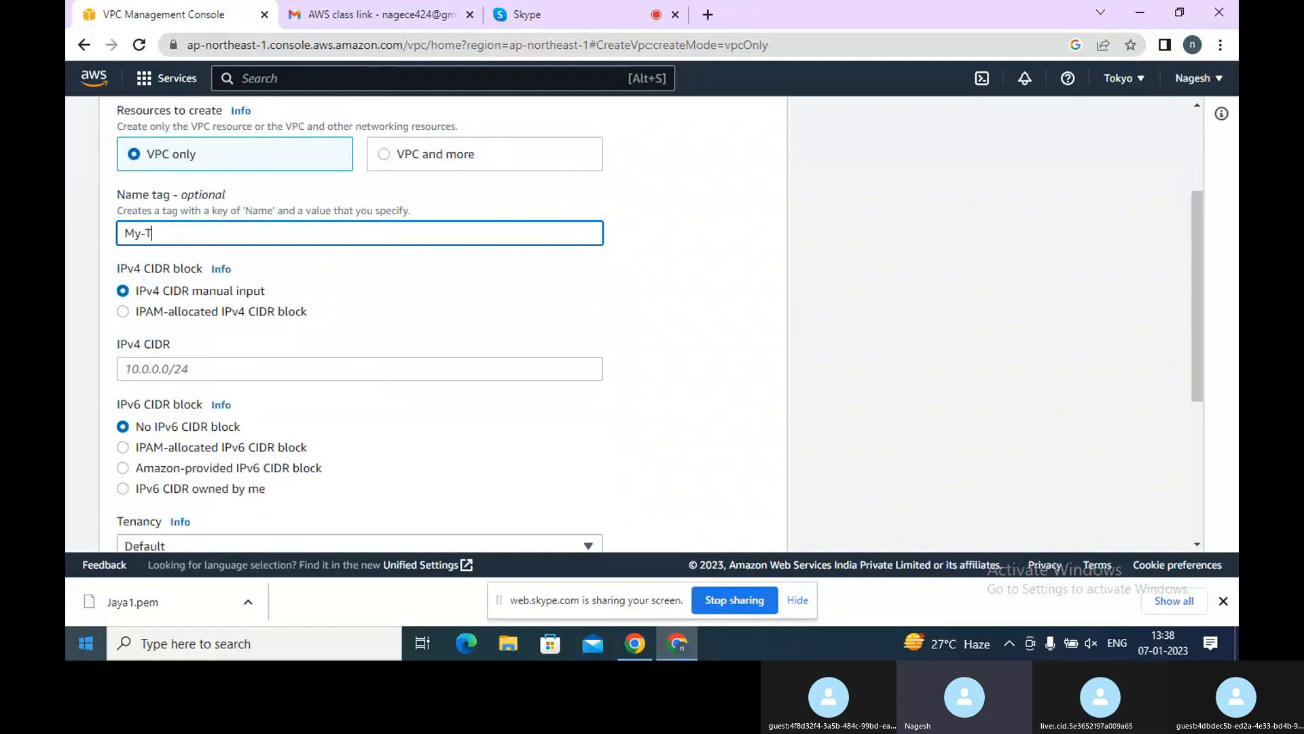
{"action": "key", "text": "BackSpace"}
{"action": "type", "text": "p"}
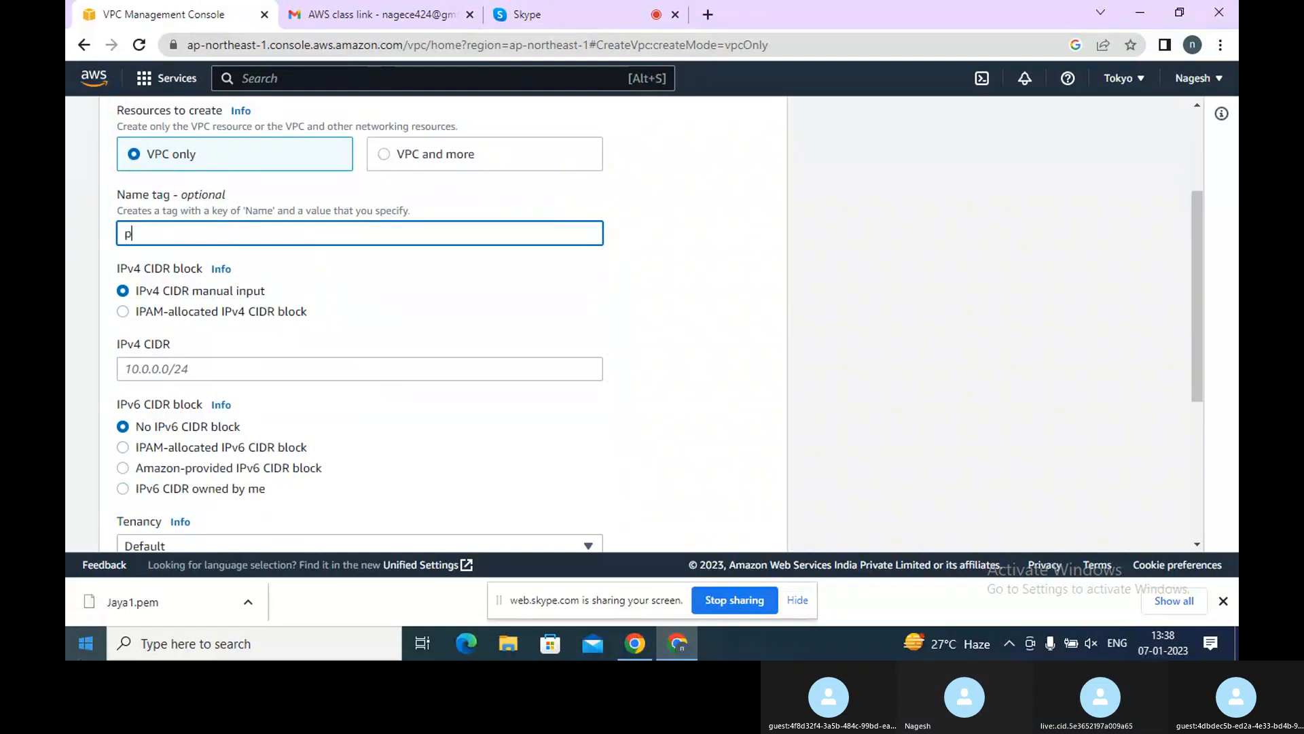
{"action": "type", "text": "ublic"}
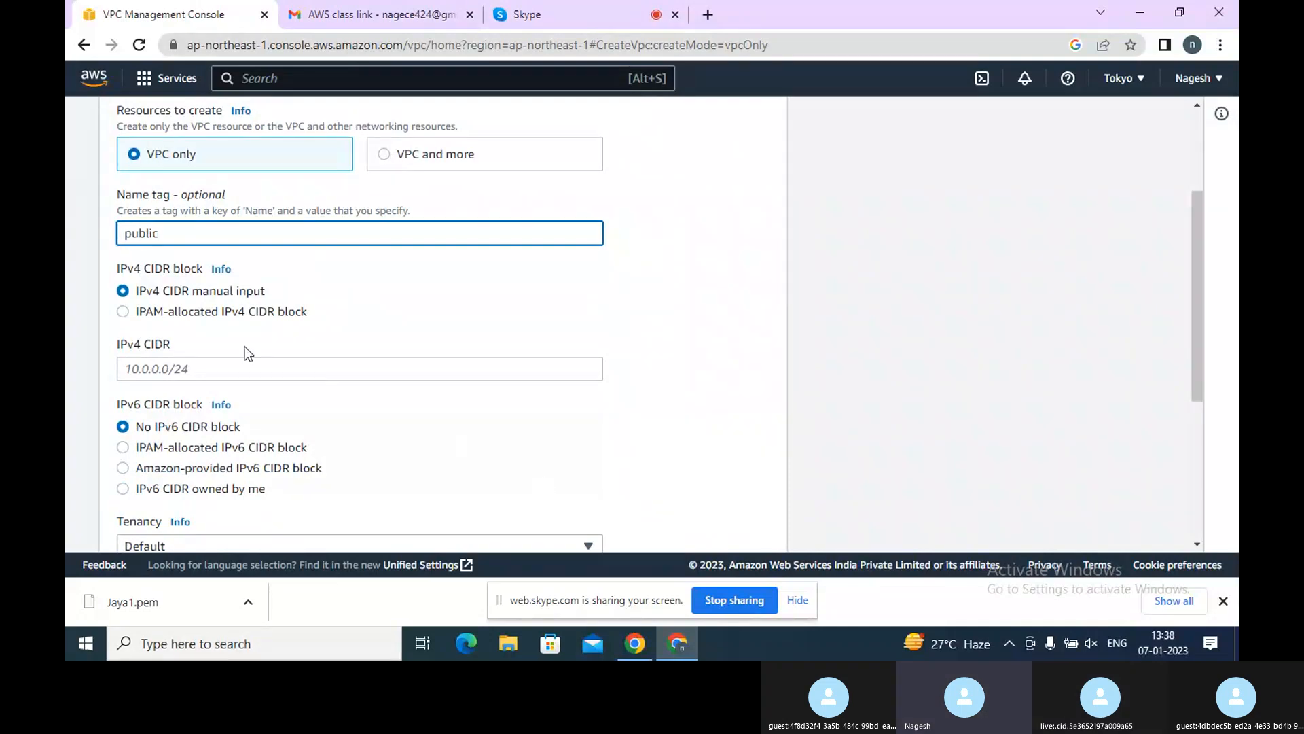
Set the VPC's IPv4 CIDR to 10.0.0.0/16
{"action": "left_click", "coordinate": [201, 370]}
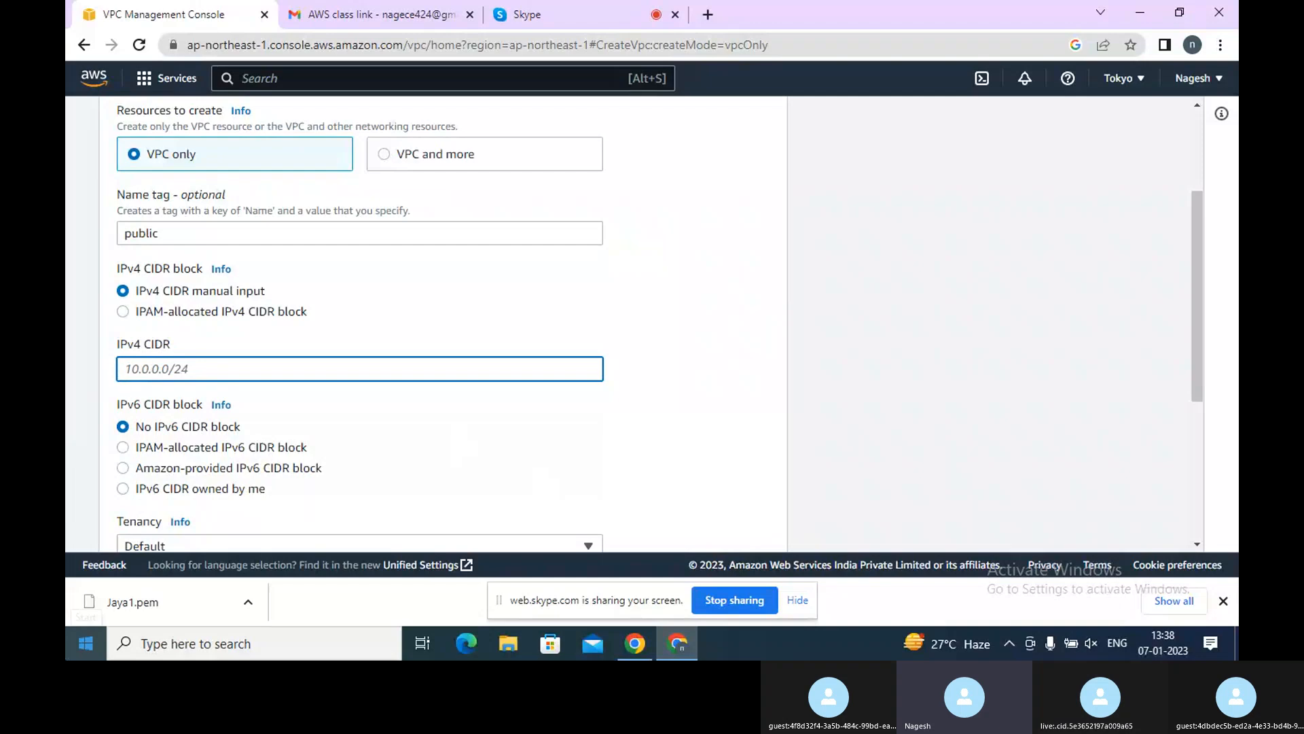
{"action": "type", "text": "10"}
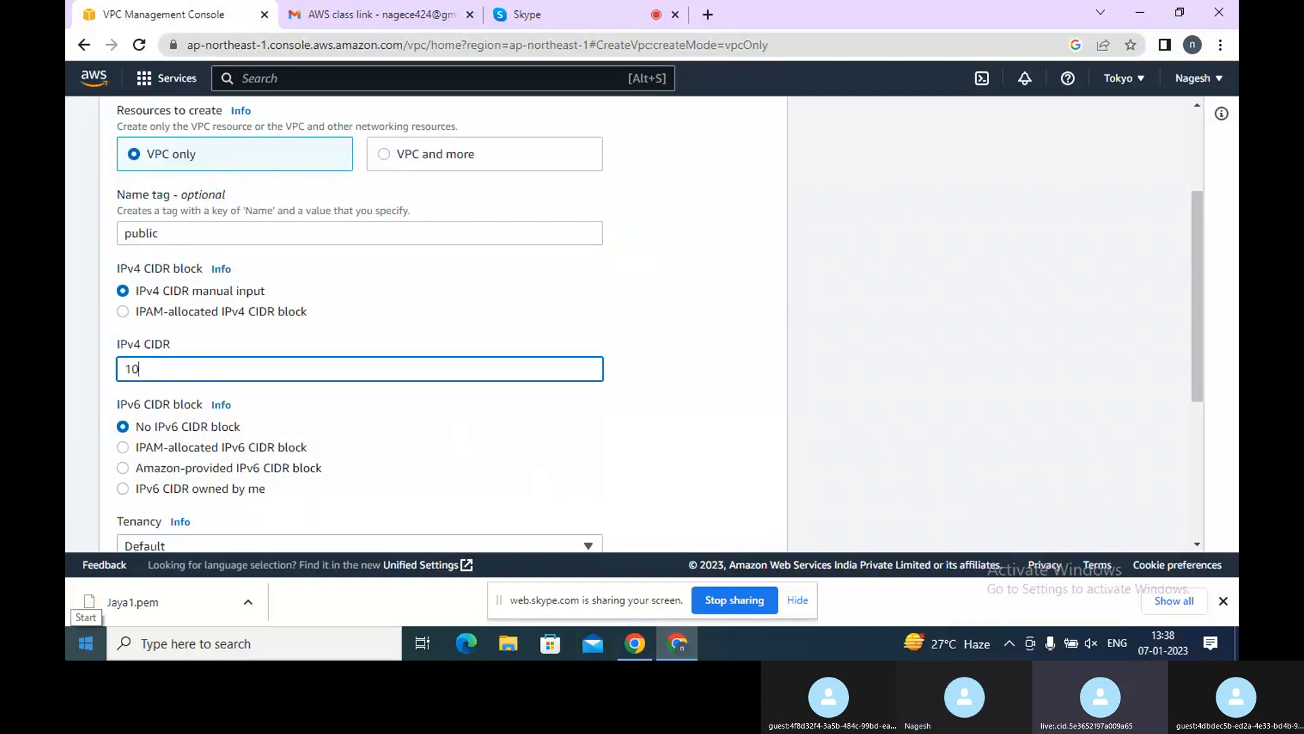
{"action": "type", "text": ".0"}
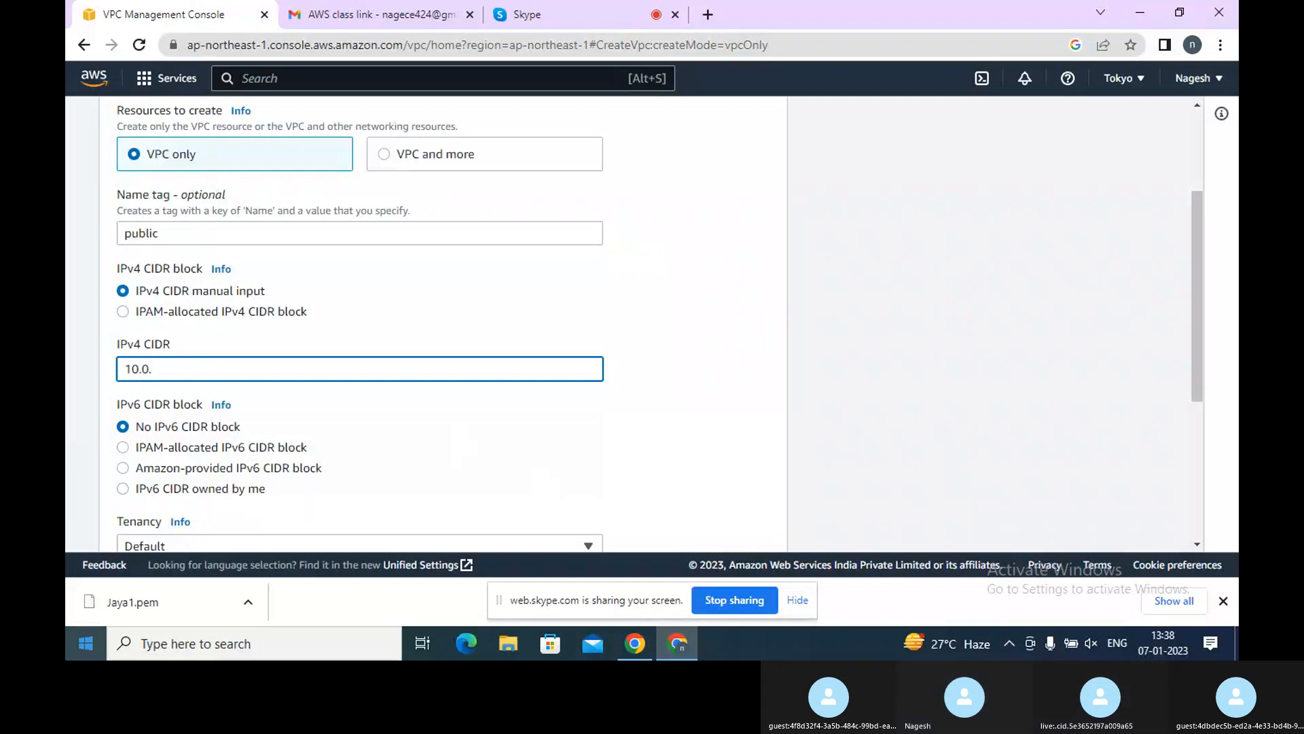
{"action": "type", "text": ".1"}
{"action": "key", "text": "Left"}
{"action": "key", "text": "Left"}
{"action": "key", "text": "Left"}
{"action": "key", "text": "Left"}
{"action": "key", "text": "BackSpace"}
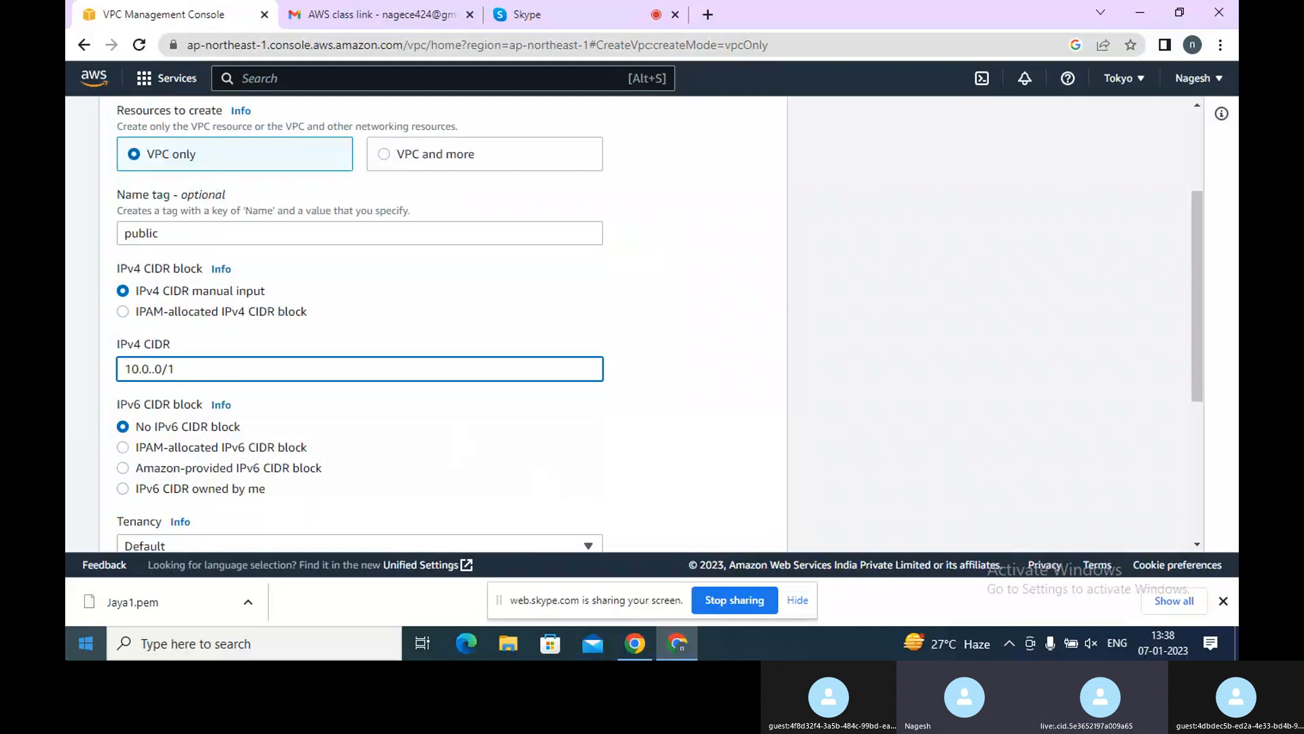
{"action": "type", "text": "0/16"}
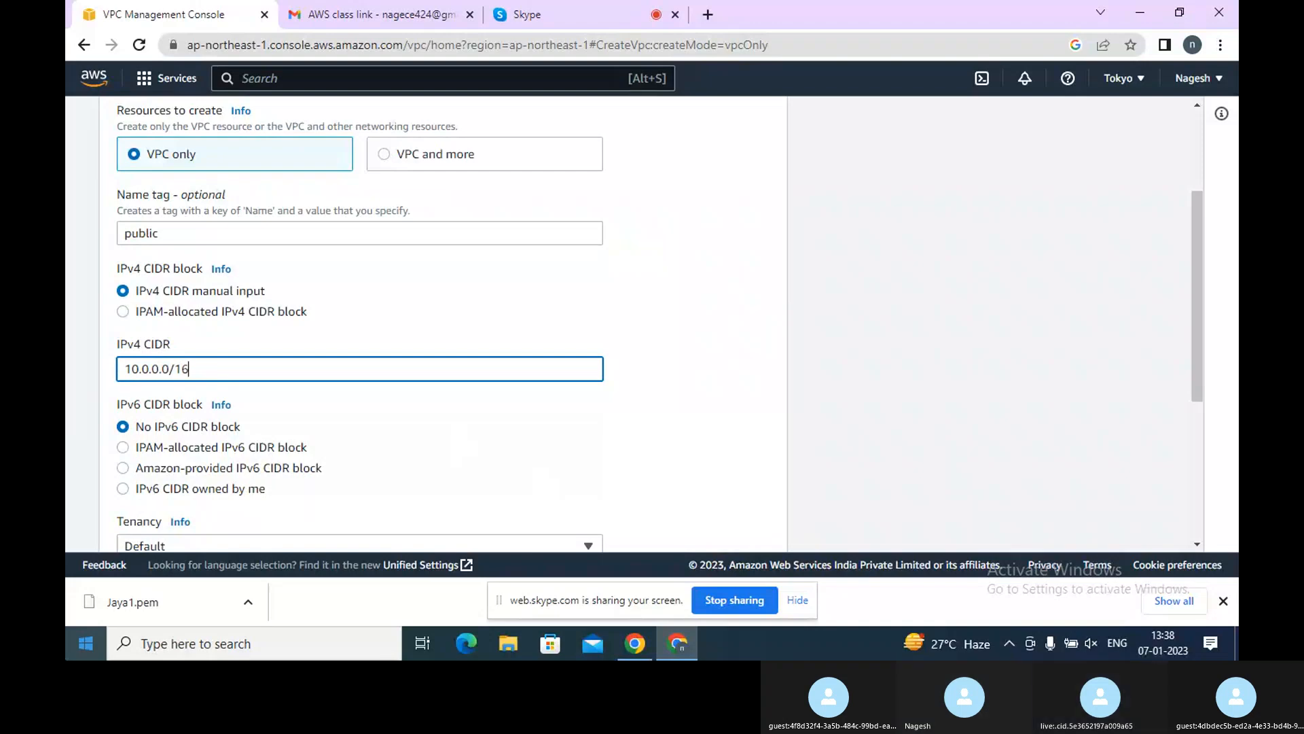
Review the remaining VPC settings and create the VPC
{"action": "scroll", "coordinate": [561, 369], "scroll_direction": "down", "scroll_amount": 4}
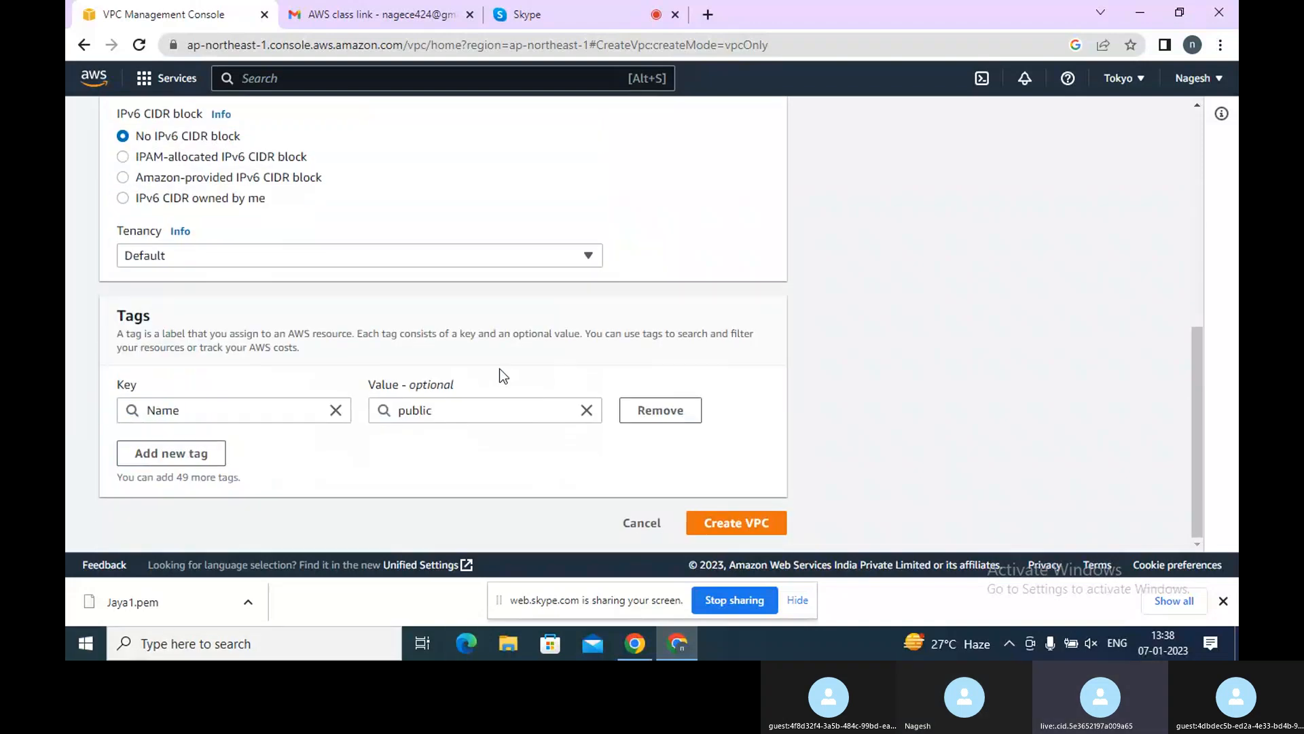
{"action": "scroll", "coordinate": [605, 389], "scroll_direction": "up", "scroll_amount": 5}
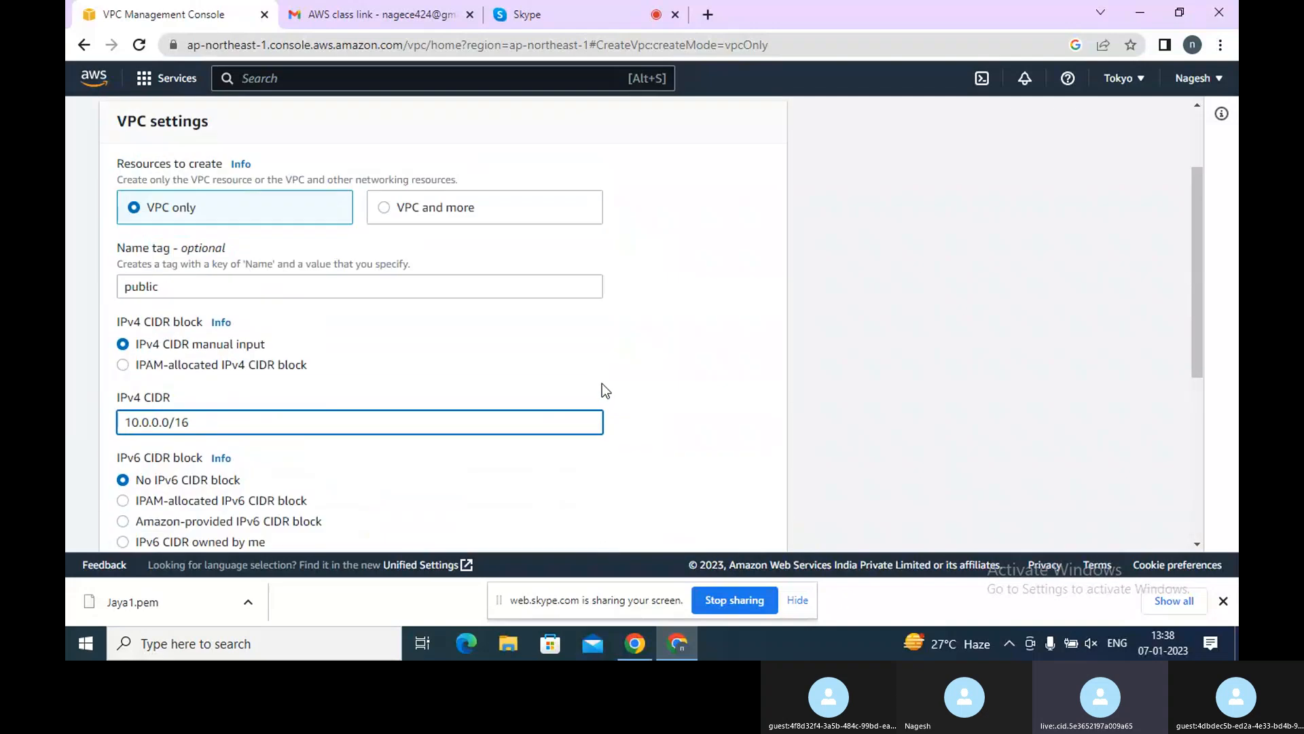
{"action": "scroll", "coordinate": [658, 388], "scroll_direction": "down", "scroll_amount": 1}
{"action": "scroll", "coordinate": [657, 391], "scroll_direction": "up", "scroll_amount": 1}
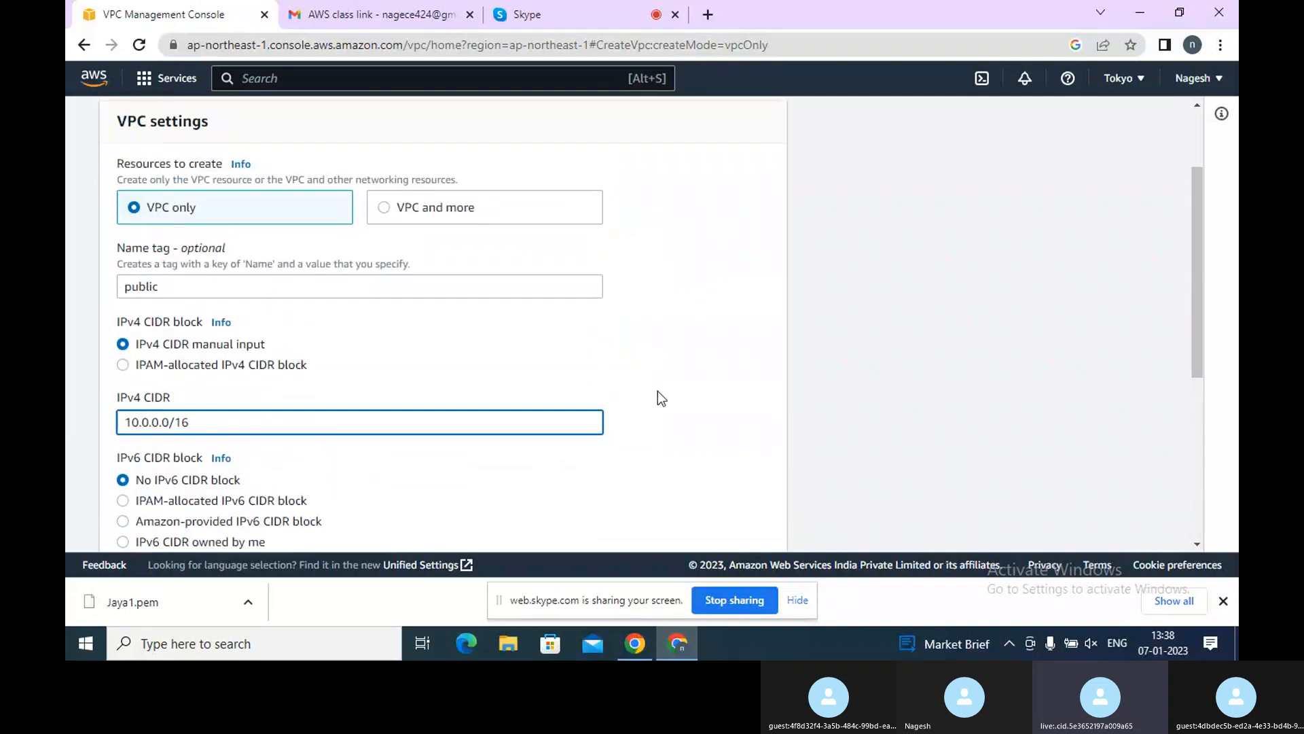
{"action": "scroll", "coordinate": [658, 393], "scroll_direction": "down", "scroll_amount": 1}
{"action": "scroll", "coordinate": [657, 398], "scroll_direction": "down", "scroll_amount": 3}
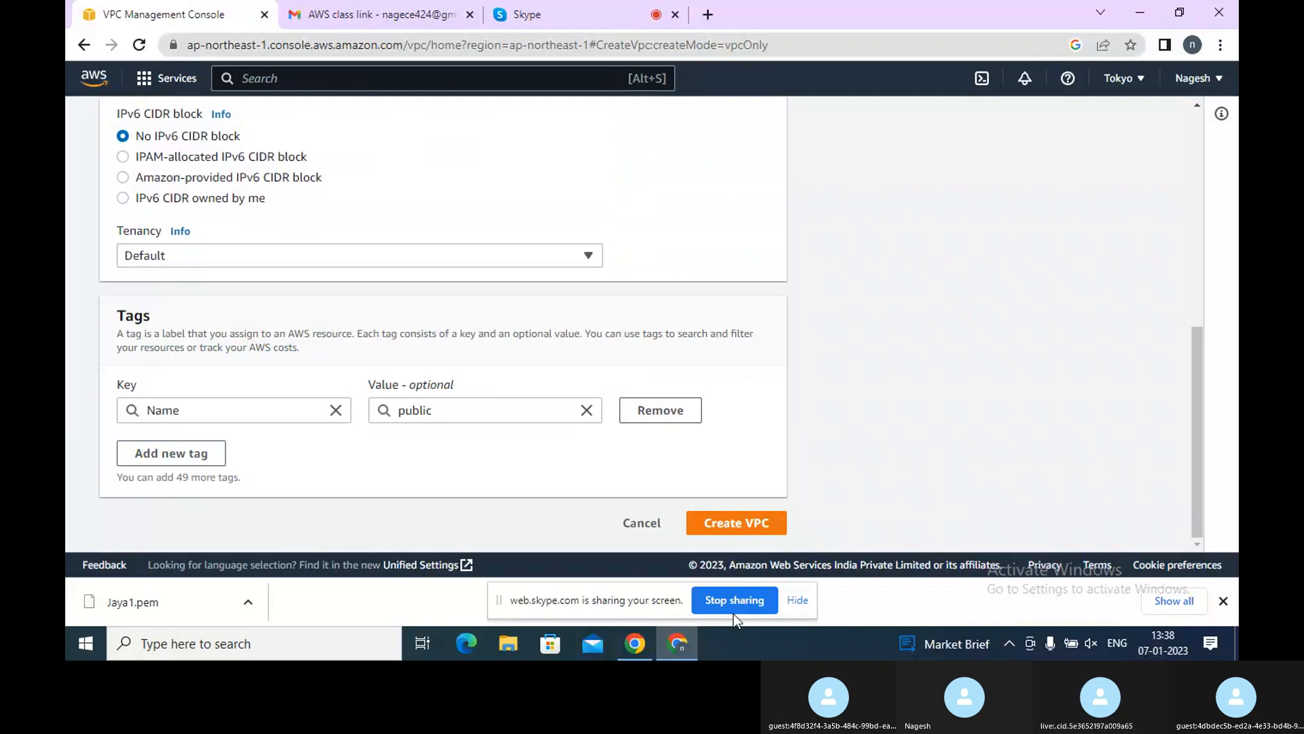
{"action": "left_click", "coordinate": [737, 524]}
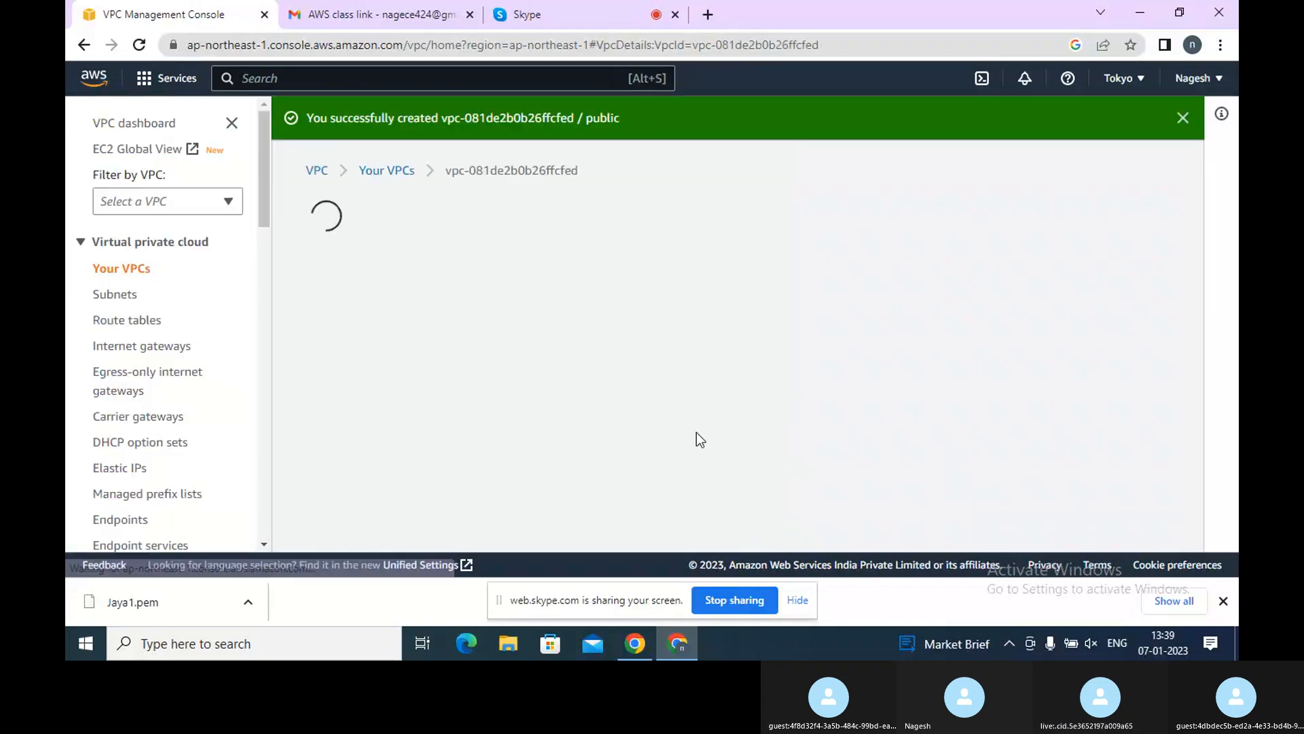
Return to the VPC list and open the public VPC's details and actions
{"action": "left_click", "coordinate": [124, 269]}
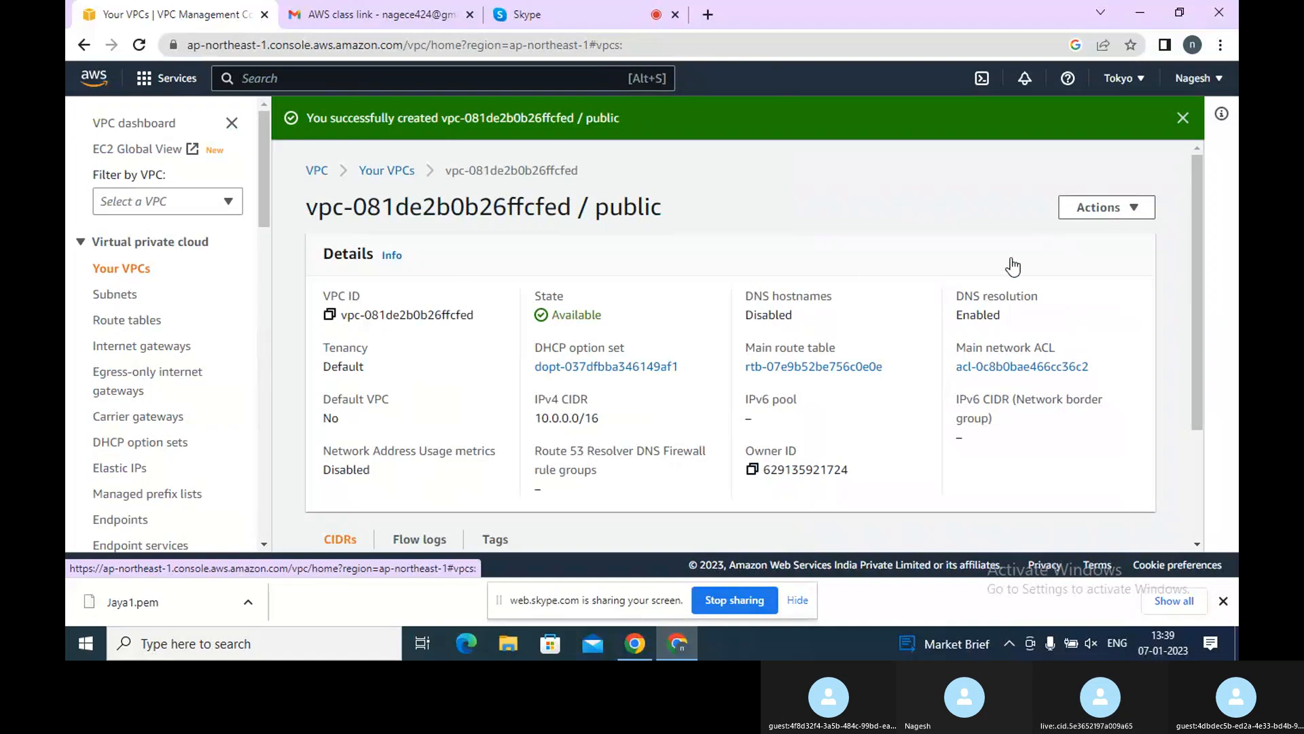
{"action": "left_click", "coordinate": [1134, 170]}
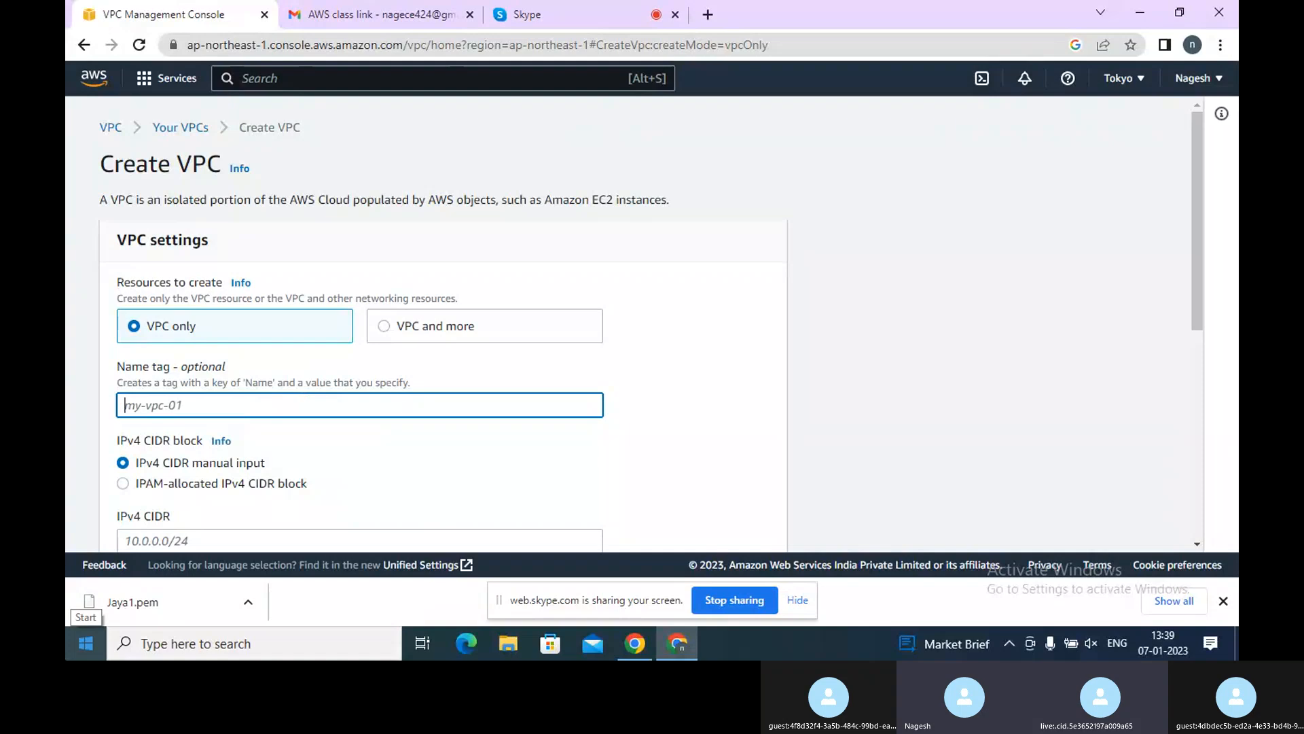
{"action": "left_click", "coordinate": [184, 128]}
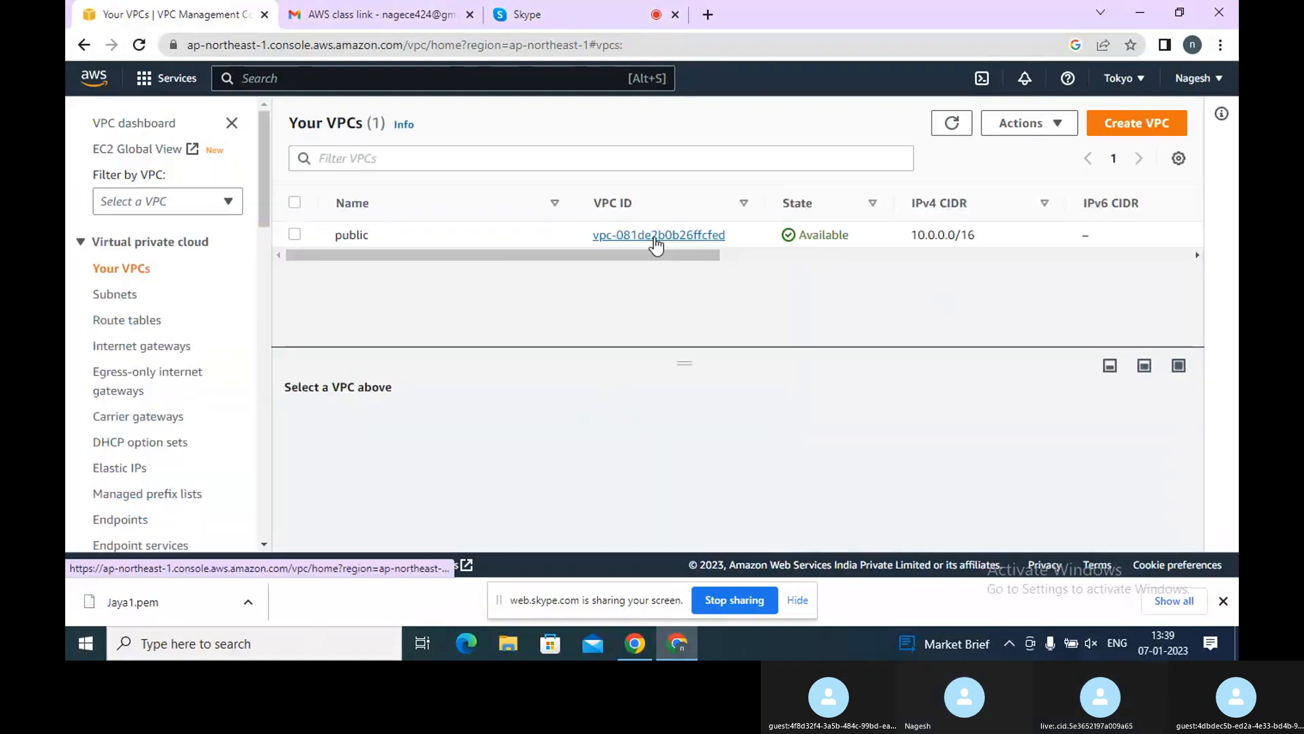
{"action": "left_click", "coordinate": [656, 244]}
{"action": "left_click", "coordinate": [1099, 172]}
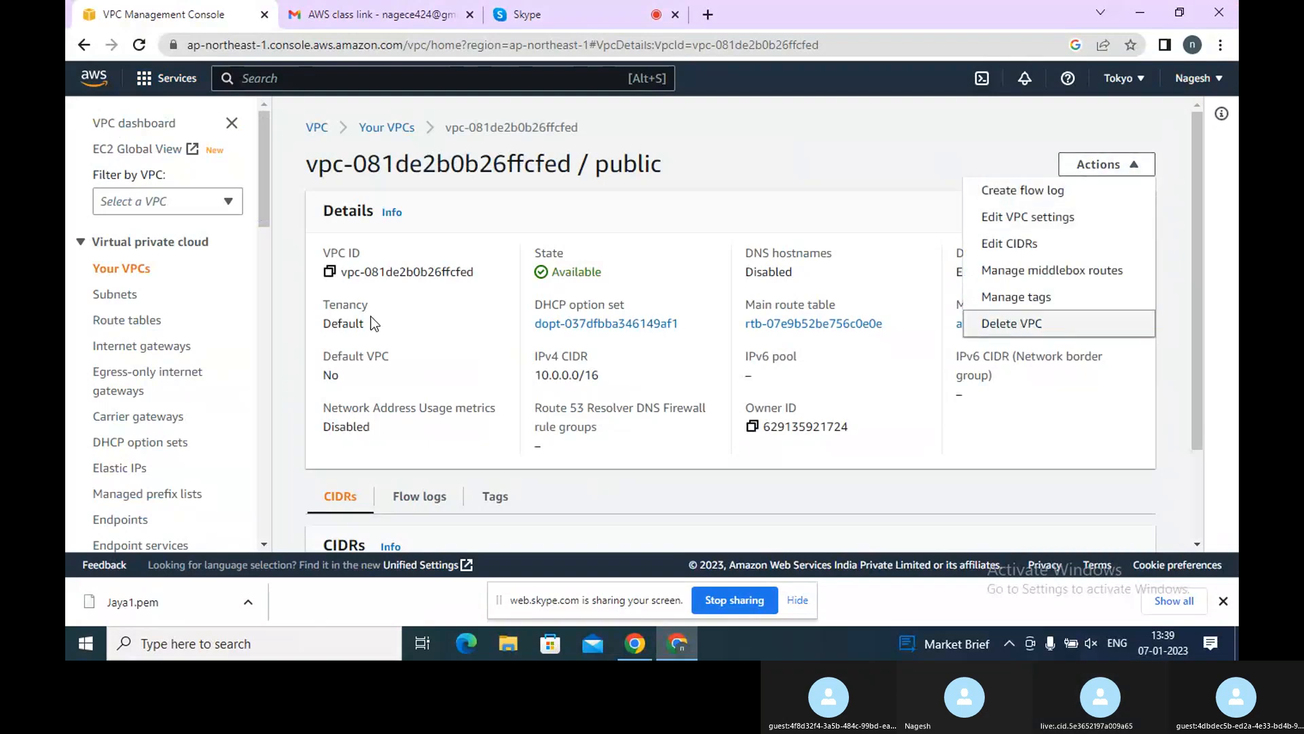
Start a new subnet in the public VPC and name it Public1
{"action": "left_click", "coordinate": [114, 294]}
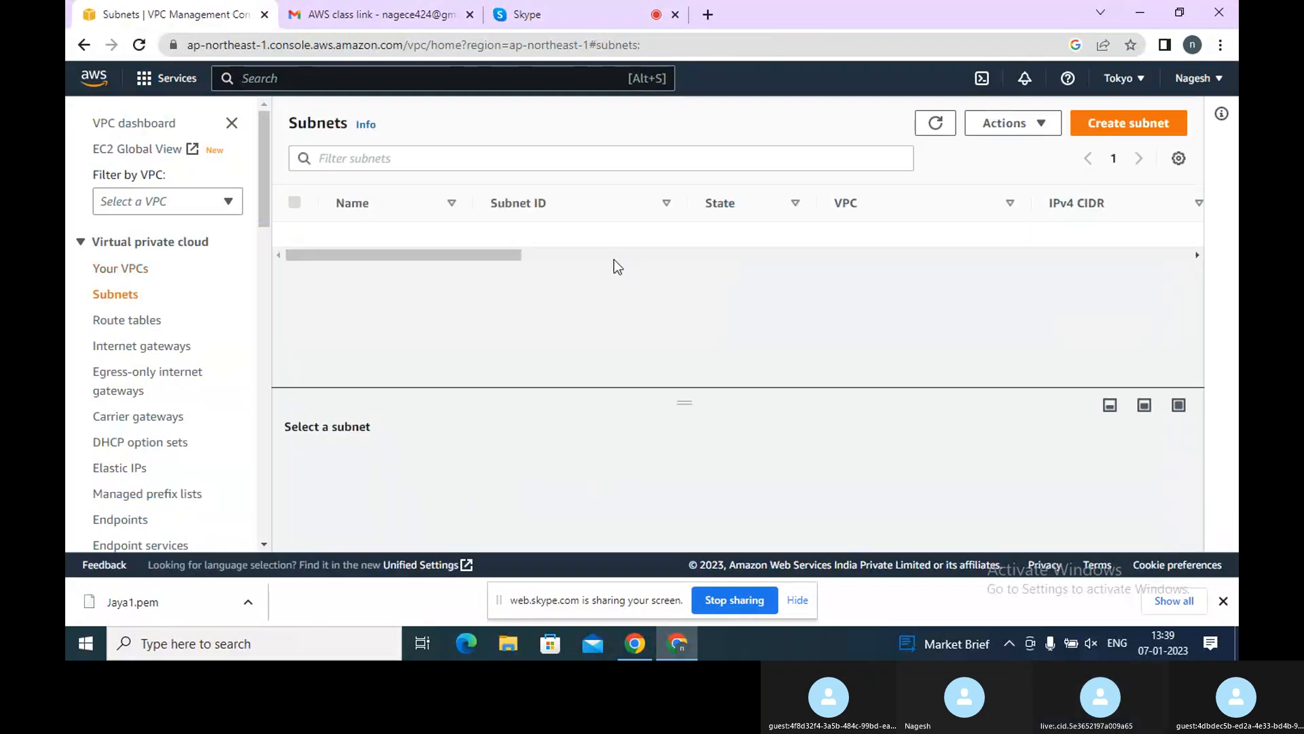
{"action": "left_click", "coordinate": [1109, 121]}
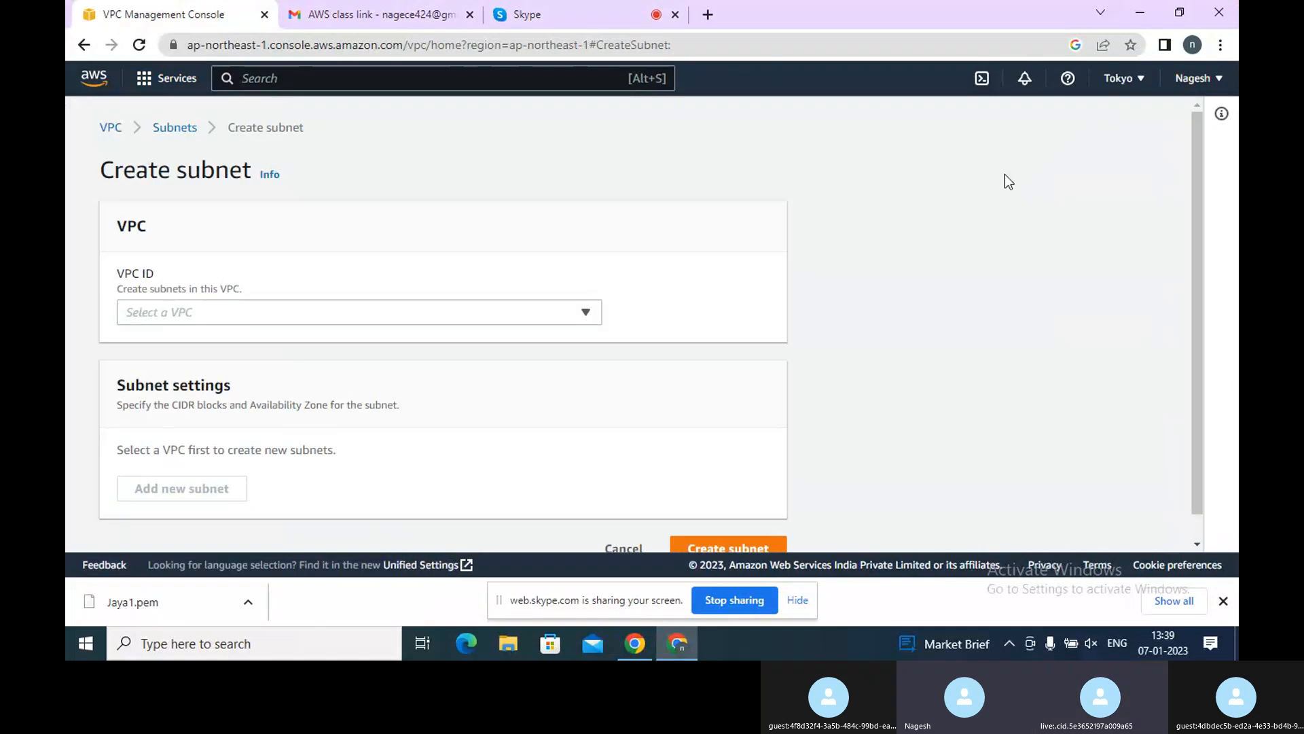
{"action": "left_click", "coordinate": [242, 314]}
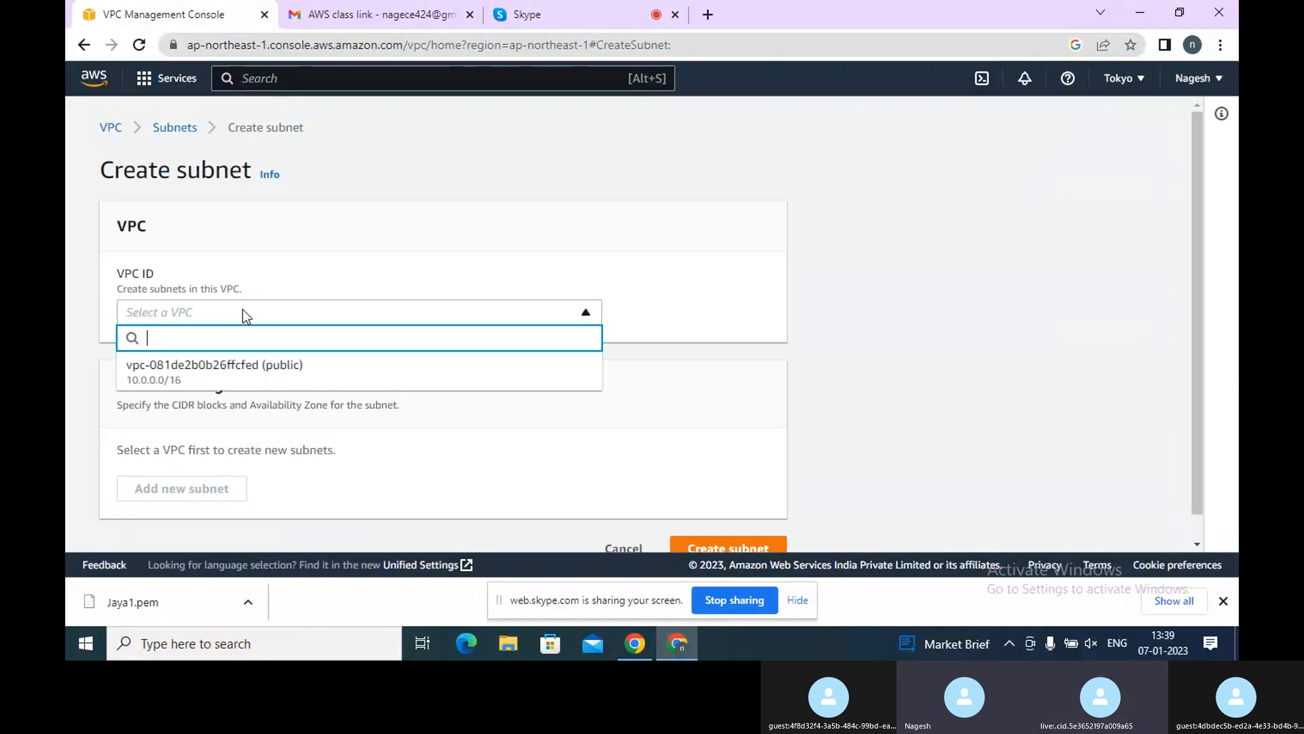
{"action": "left_click", "coordinate": [212, 374]}
{"action": "scroll", "coordinate": [319, 373], "scroll_direction": "down", "scroll_amount": 4}
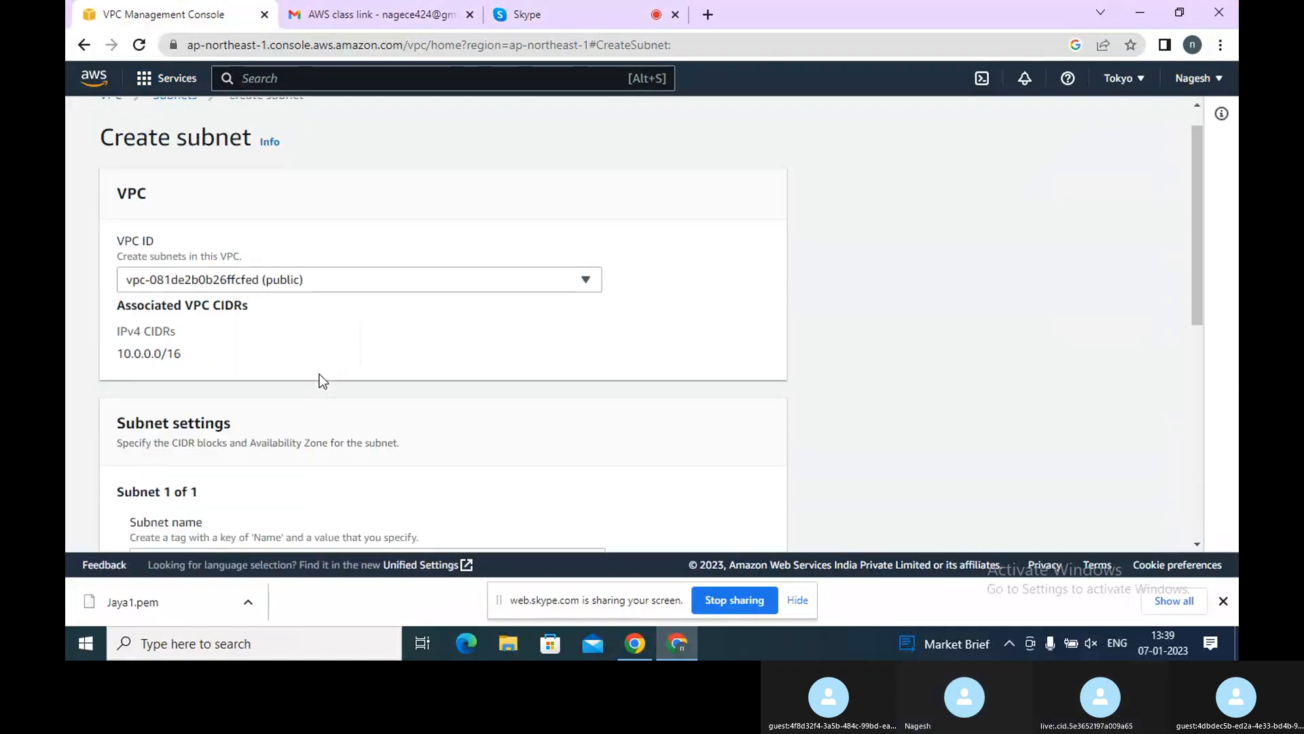
{"action": "left_click", "coordinate": [188, 334]}
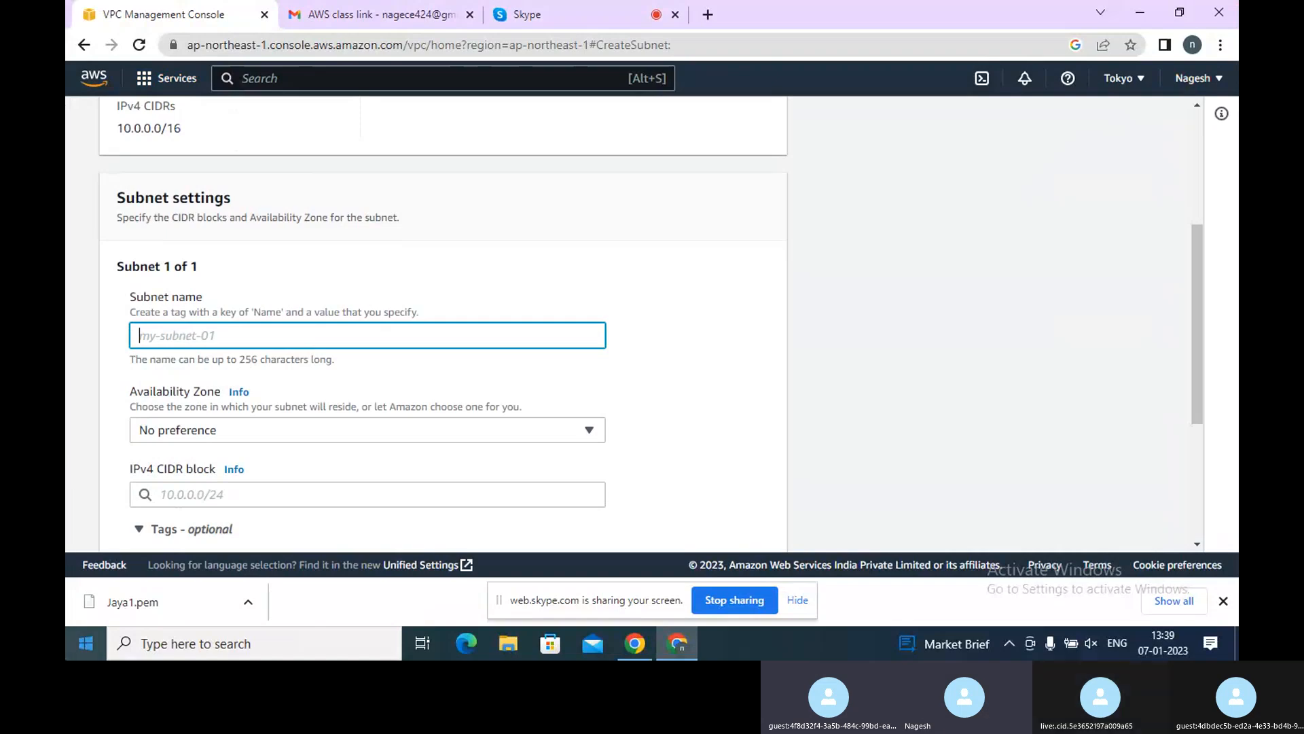
{"action": "type", "text": "Public1"}
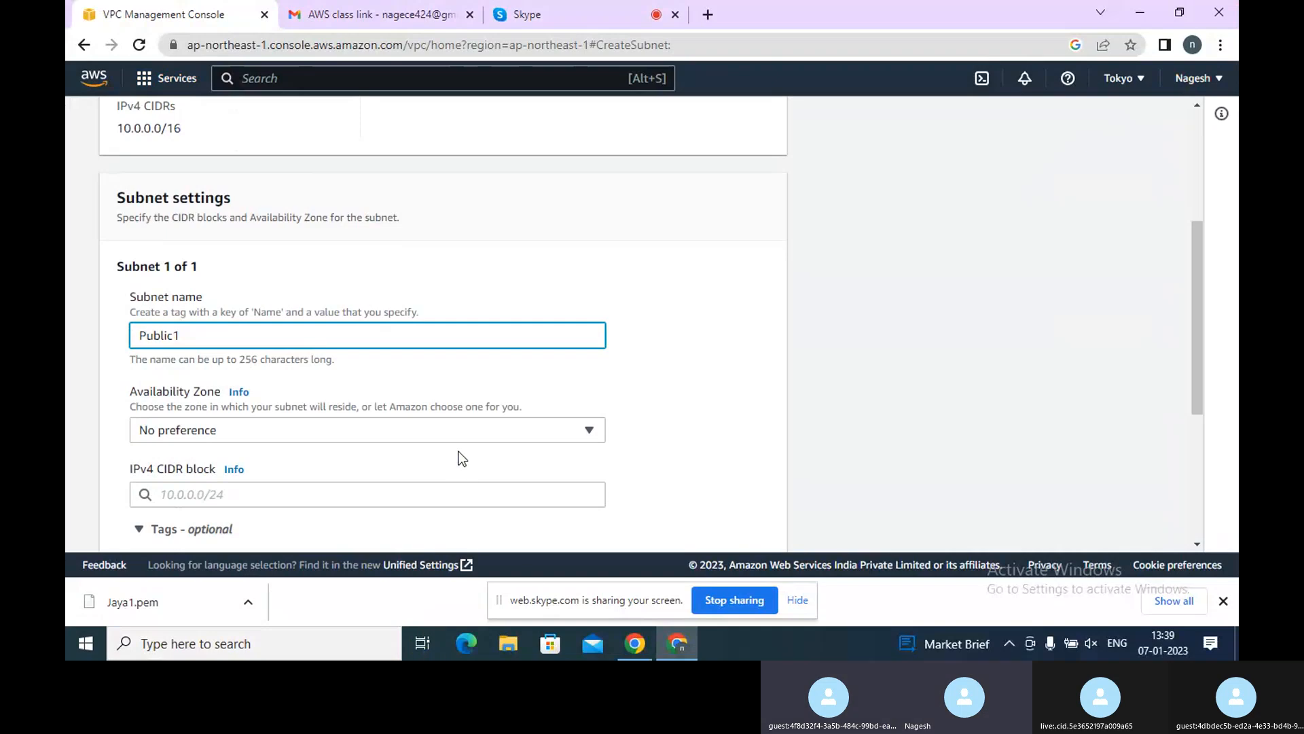
Set the subnet's availability zone to Asia Pacific (Tokyo) / ap-northeast-1a
{"action": "left_click", "coordinate": [462, 432]}
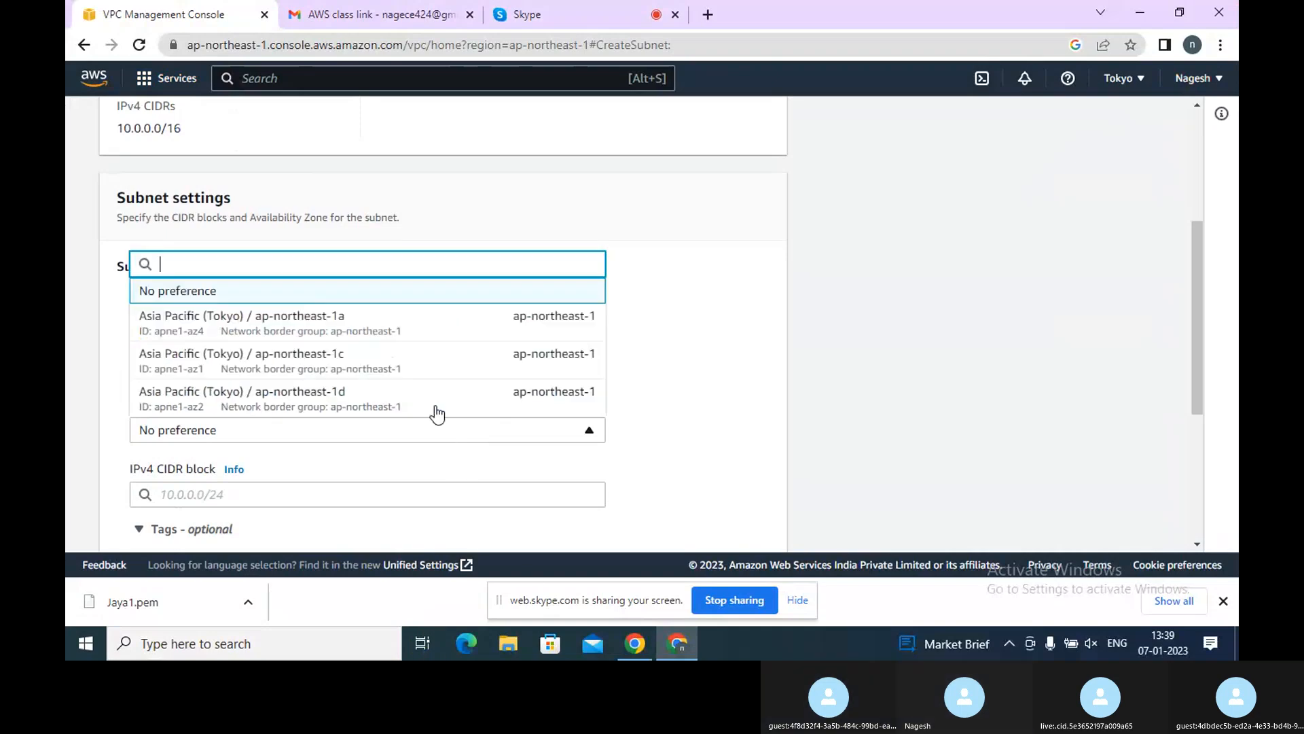
{"action": "left_click", "coordinate": [341, 325]}
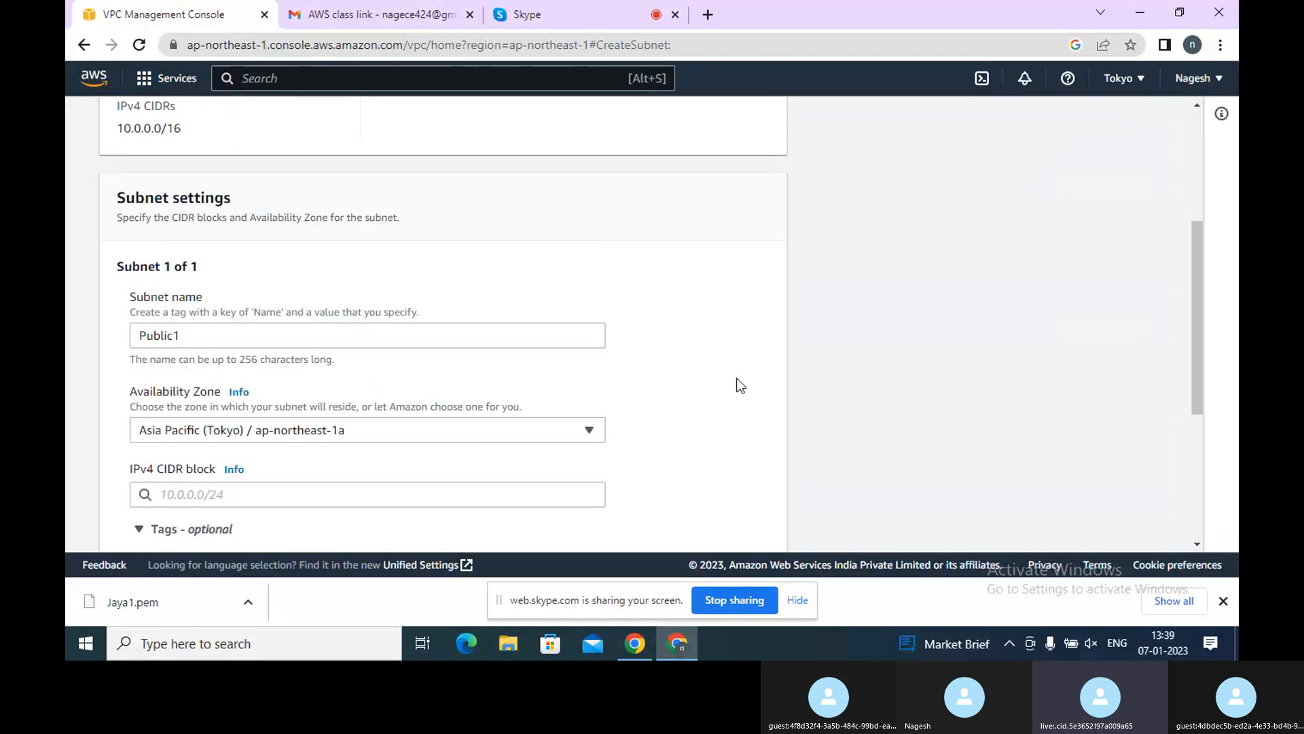
Set the Public1 subnet's IPv4 CIDR block to 10.0.1.0/16 and create the subnet
{"action": "left_click", "coordinate": [452, 493]}
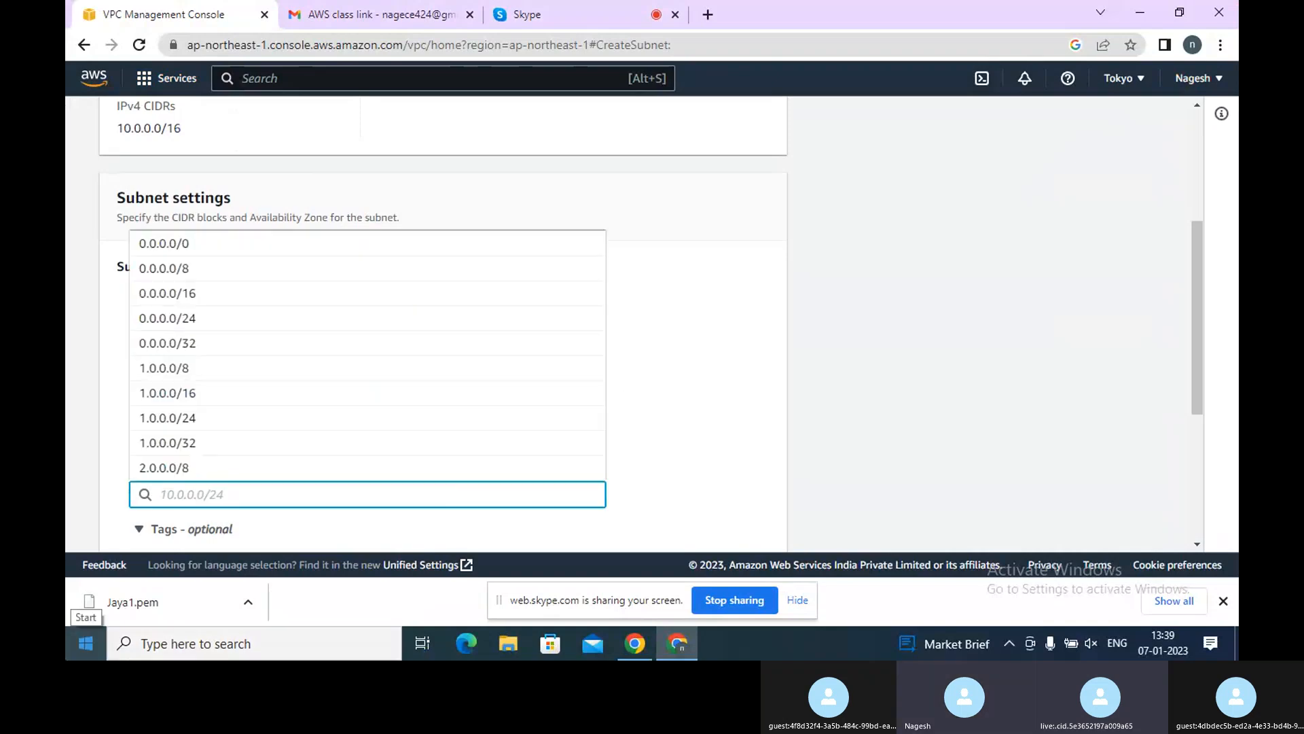
{"action": "type", "text": "10.0."}
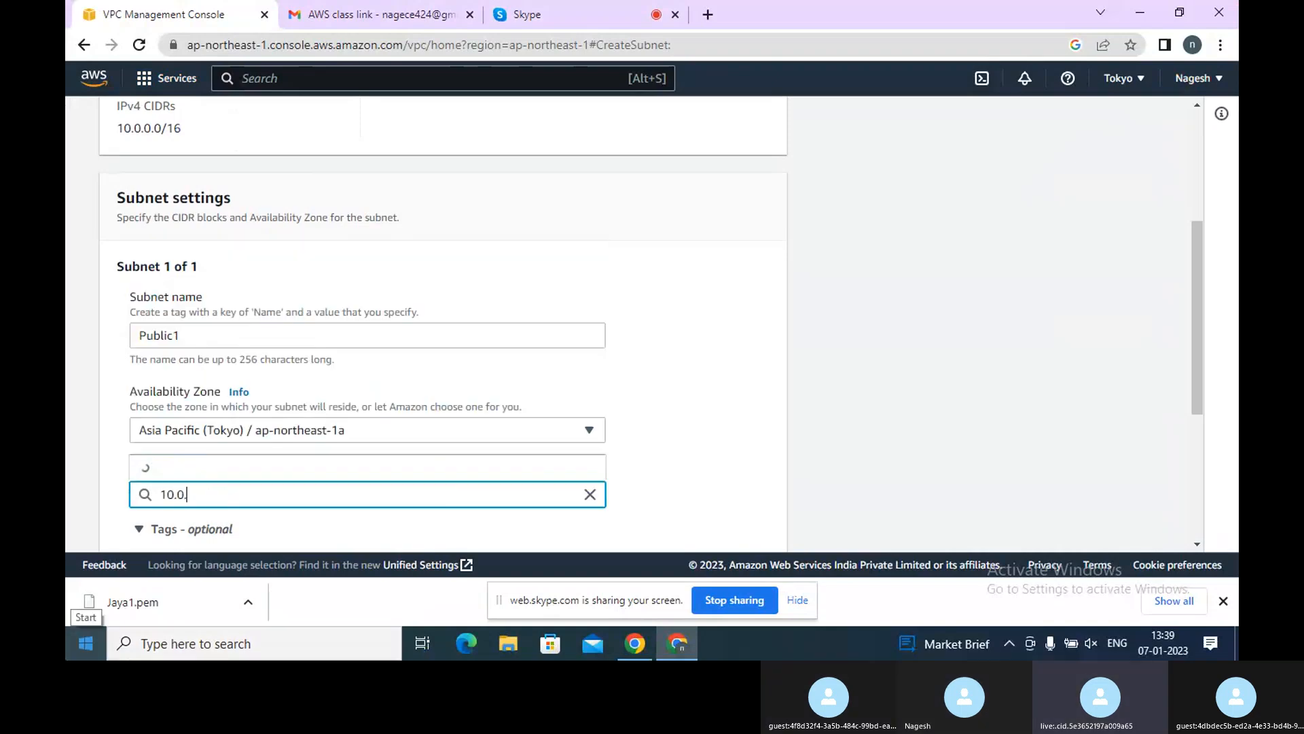
{"action": "type", "text": "1"}
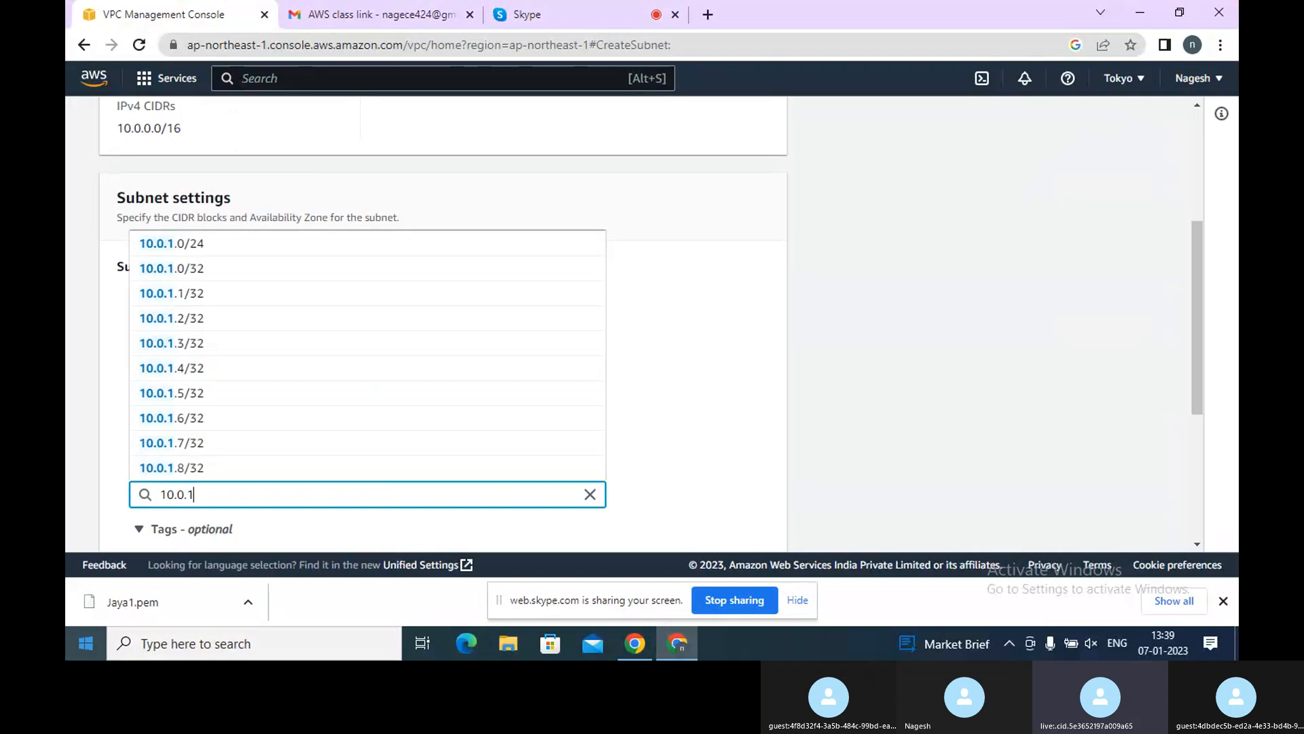
{"action": "type", "text": ".0"}
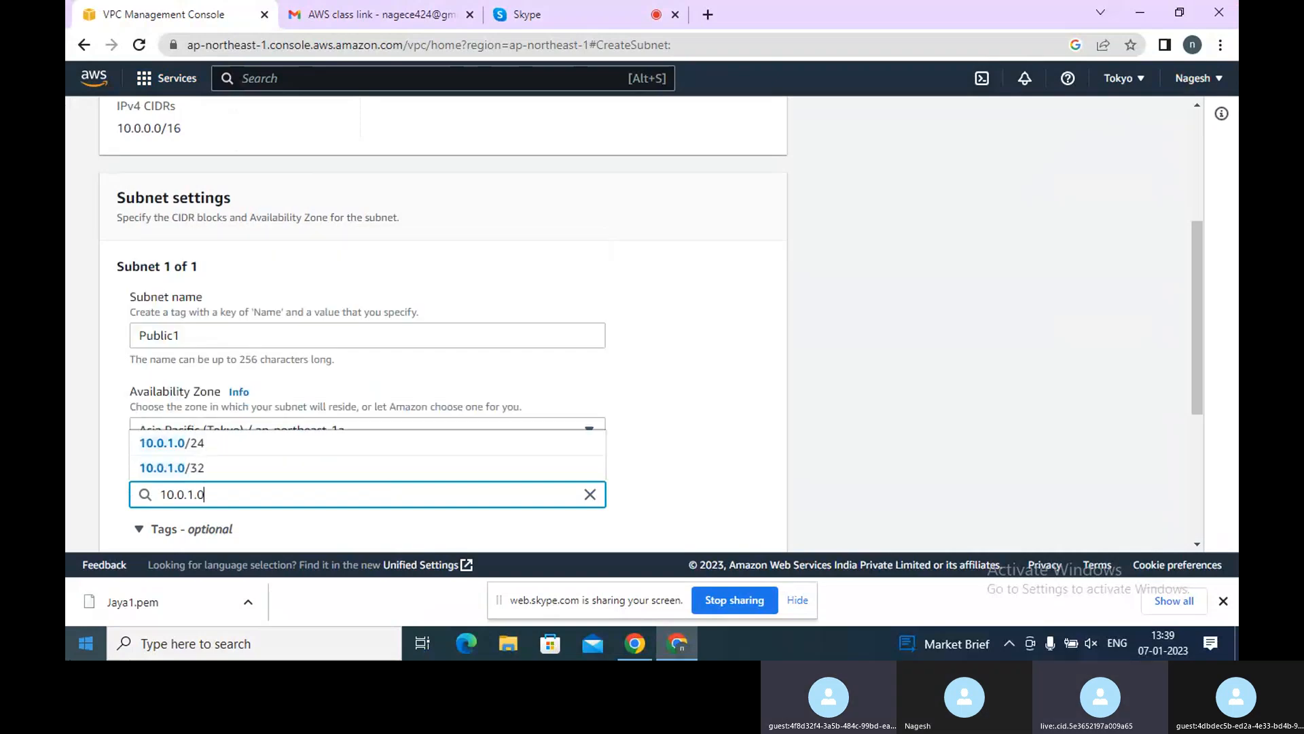
{"action": "type", "text": "/16"}
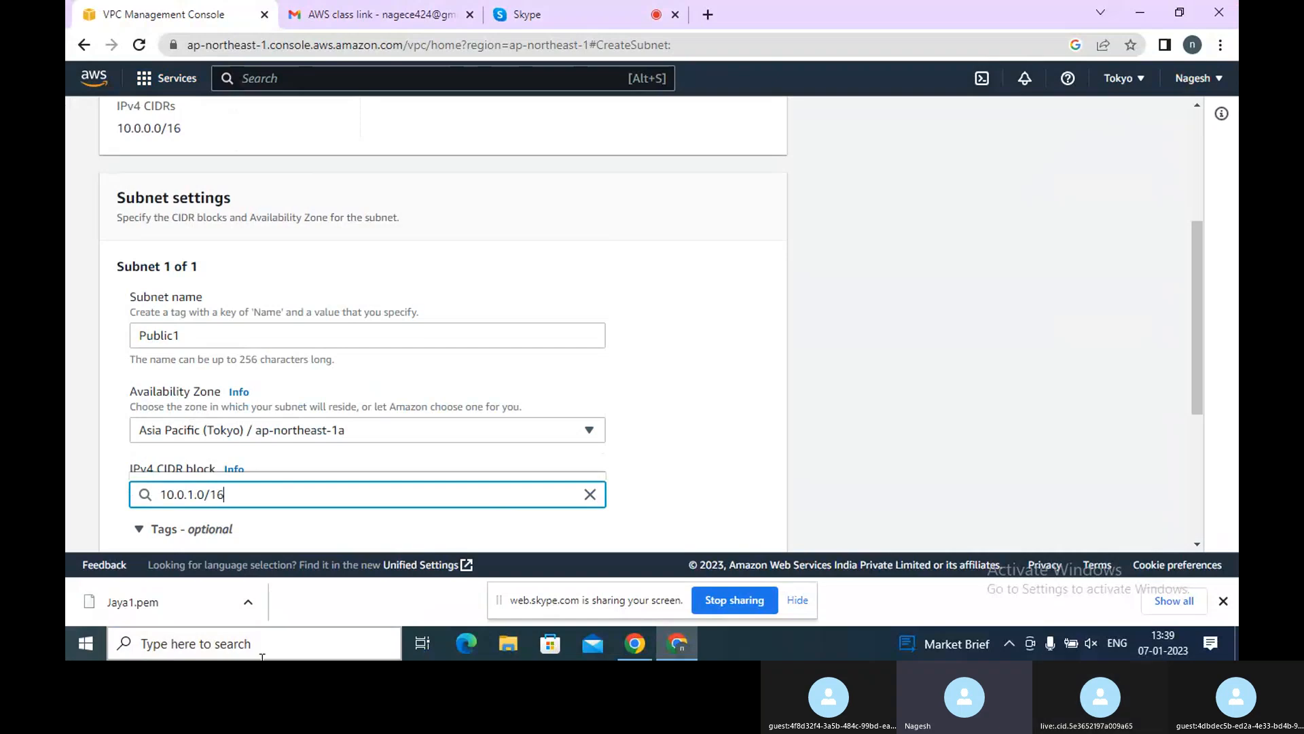
{"action": "key", "text": "BackSpace"}
{"action": "key", "text": "BackSpace"}
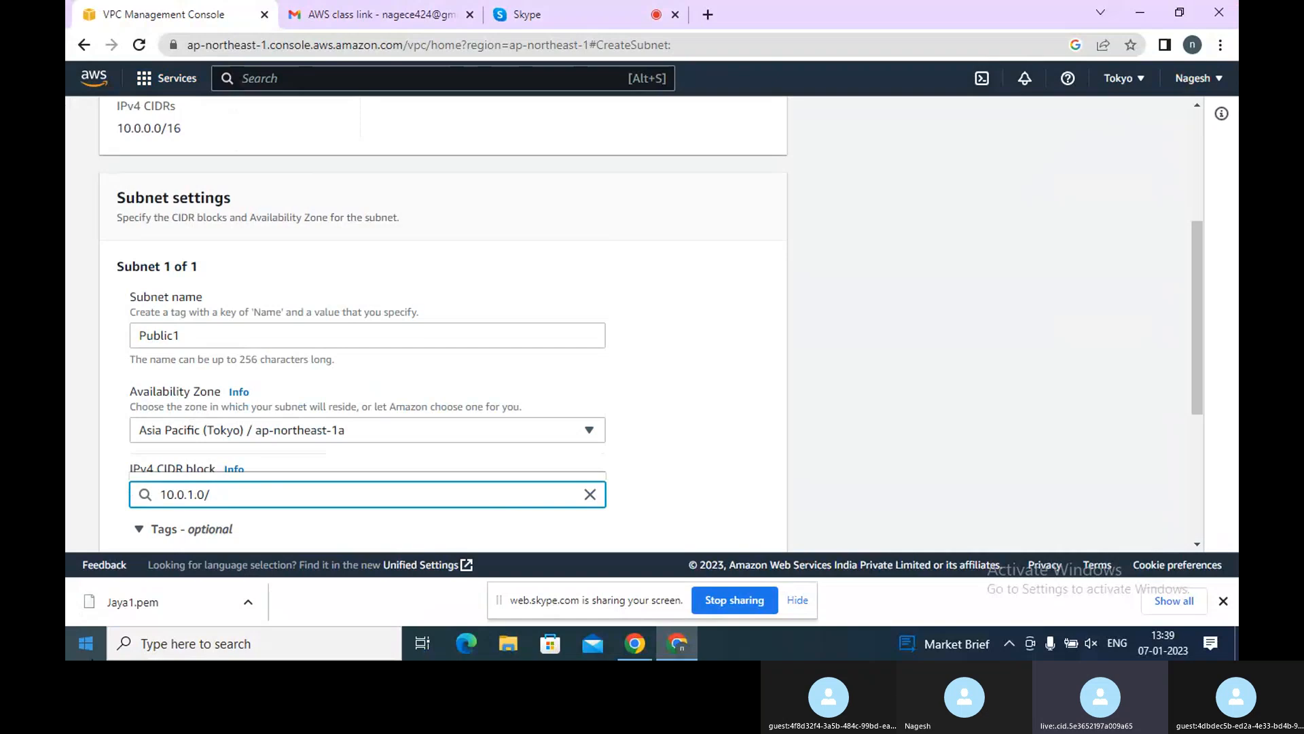
{"action": "type", "text": "16"}
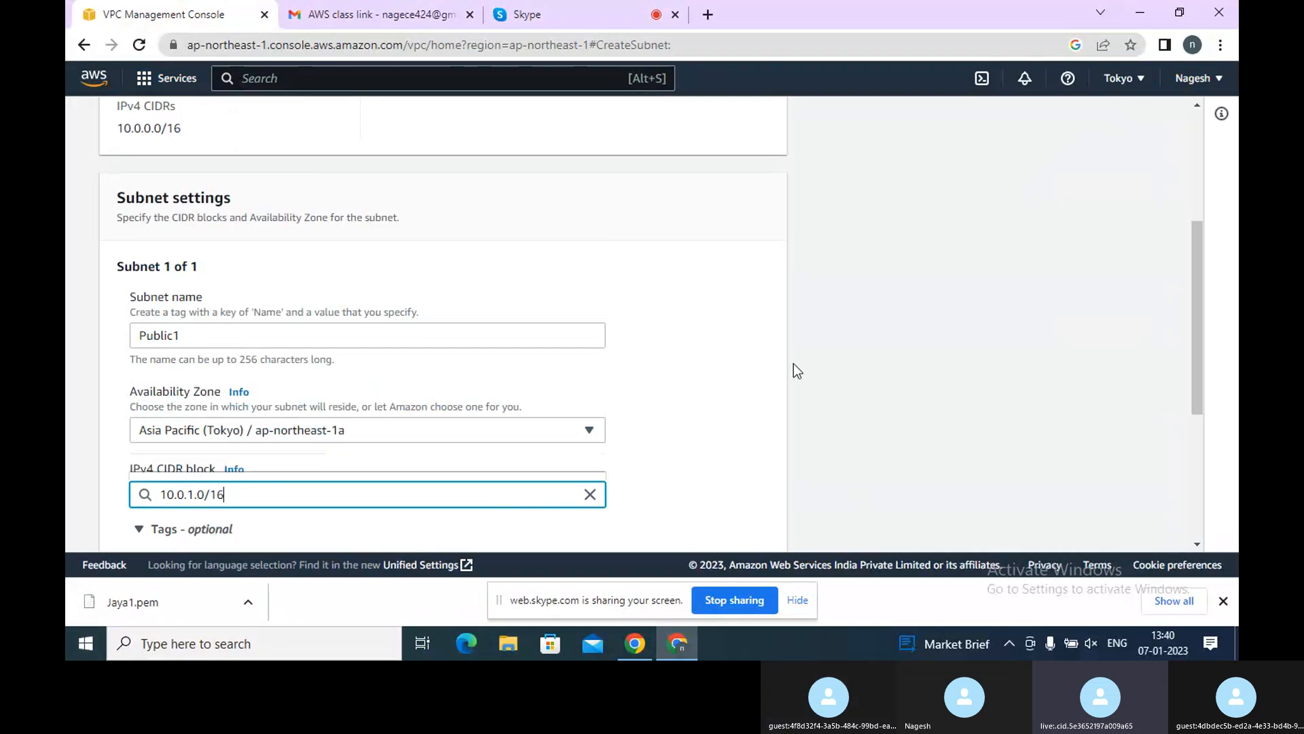
{"action": "scroll", "coordinate": [793, 365], "scroll_direction": "down", "scroll_amount": 4}
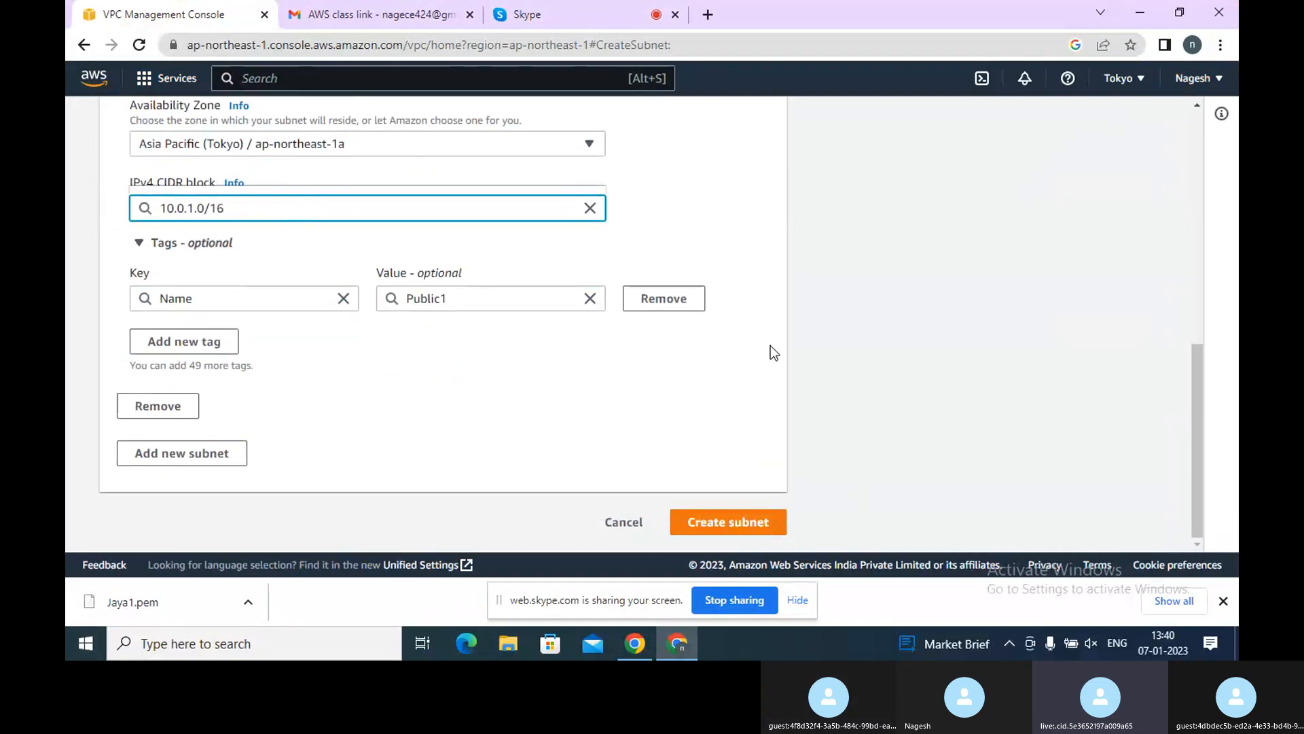
{"action": "left_click", "coordinate": [737, 524]}
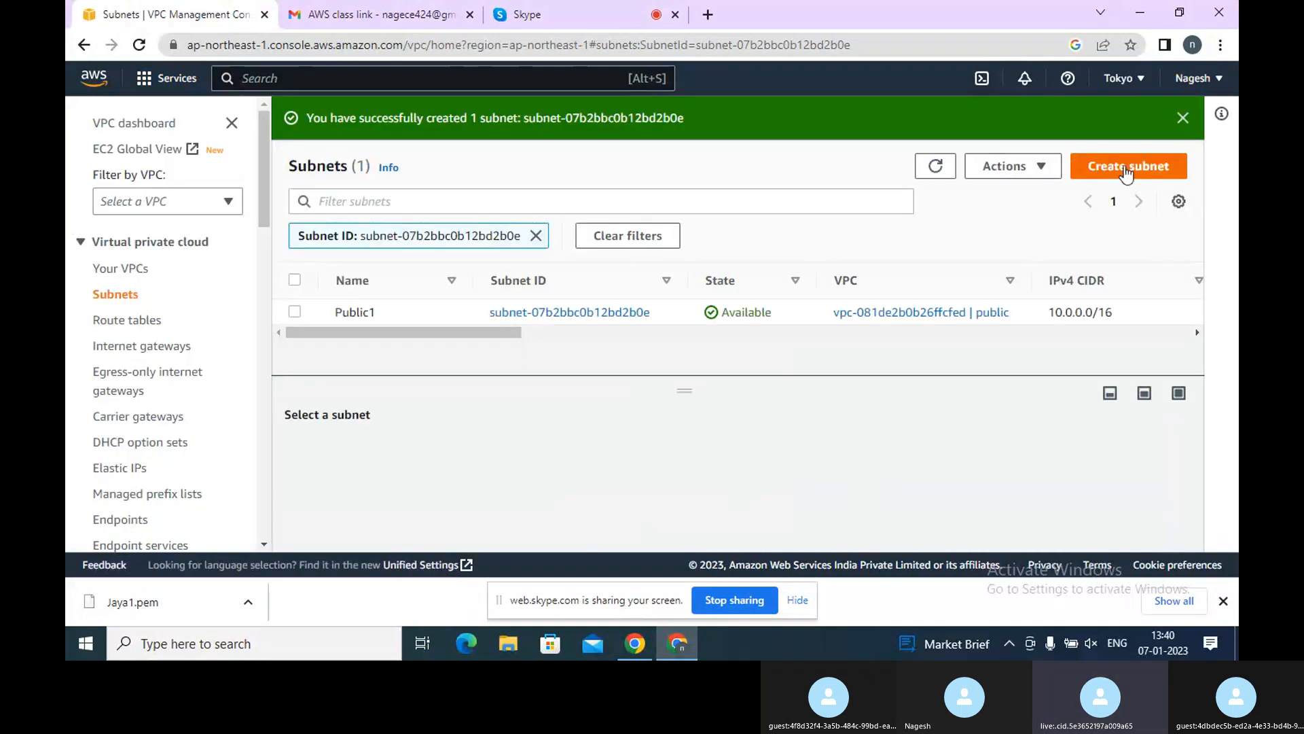
Start another subnet in the public VPC and name it Private
{"action": "left_click", "coordinate": [1126, 170]}
{"action": "left_click", "coordinate": [337, 313]}
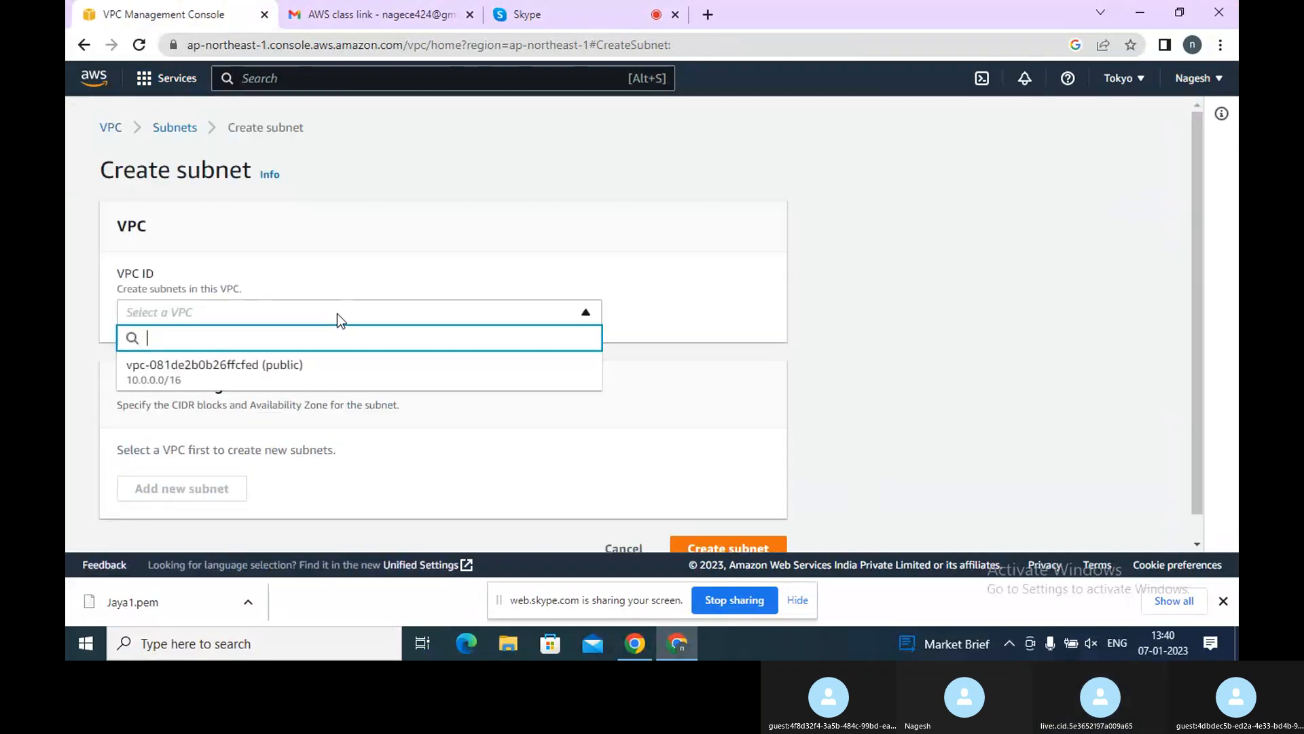
{"action": "left_click", "coordinate": [242, 370]}
{"action": "scroll", "coordinate": [463, 402], "scroll_direction": "down", "scroll_amount": 5}
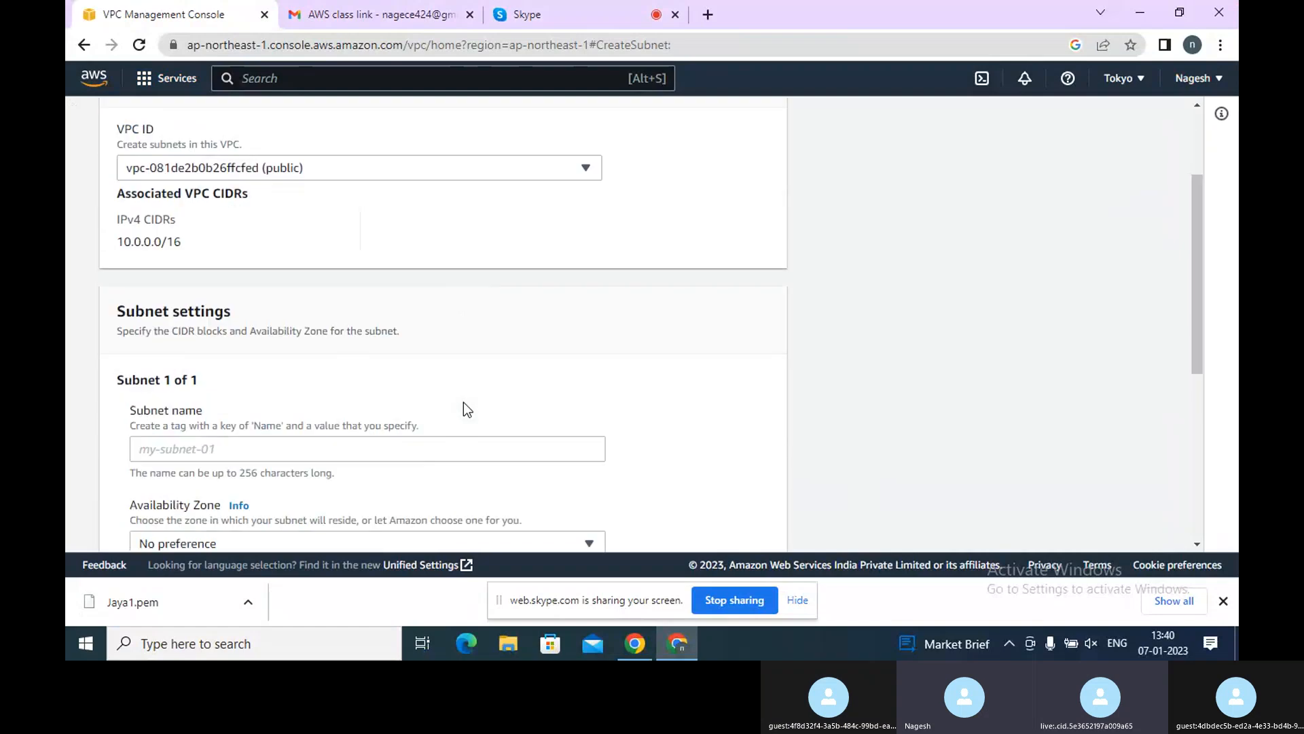
{"action": "scroll", "coordinate": [303, 292], "scroll_direction": "up", "scroll_amount": 5}
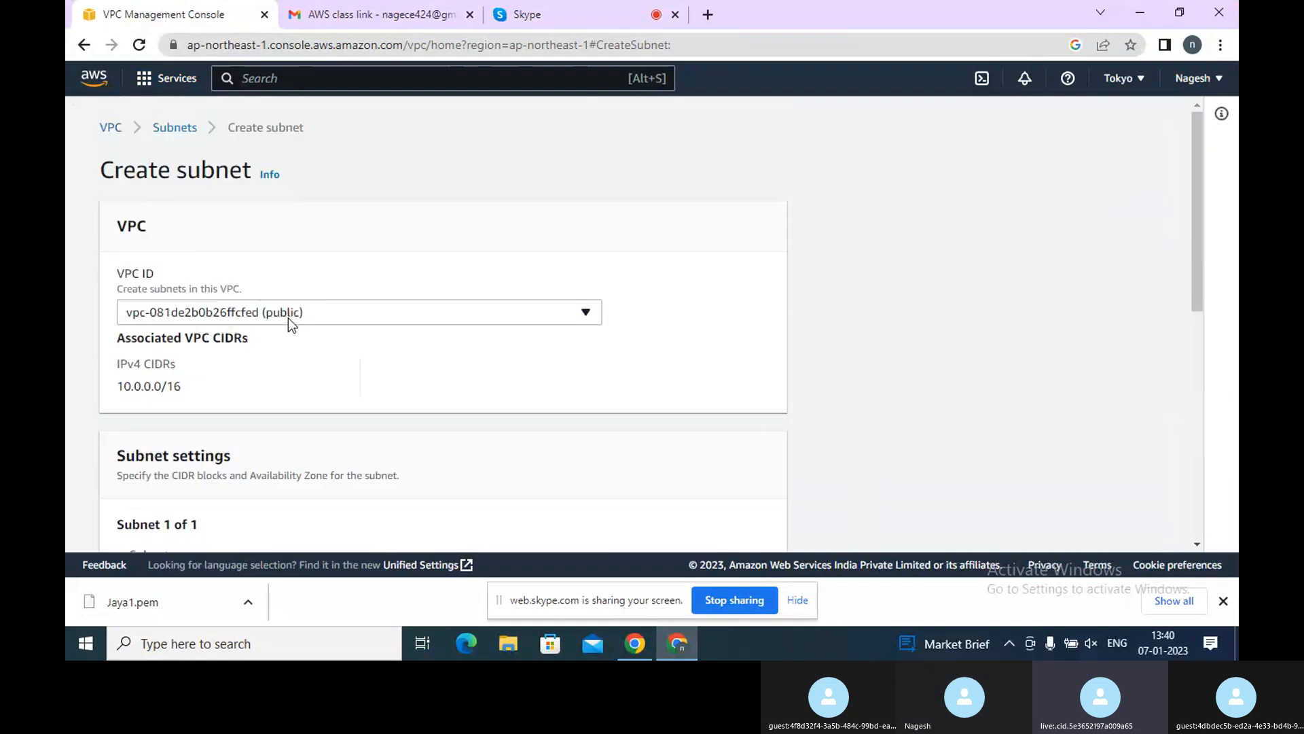
{"action": "scroll", "coordinate": [288, 318], "scroll_direction": "down", "scroll_amount": 3}
{"action": "scroll", "coordinate": [246, 387], "scroll_direction": "up", "scroll_amount": 3}
{"action": "scroll", "coordinate": [242, 332], "scroll_direction": "down", "scroll_amount": 1}
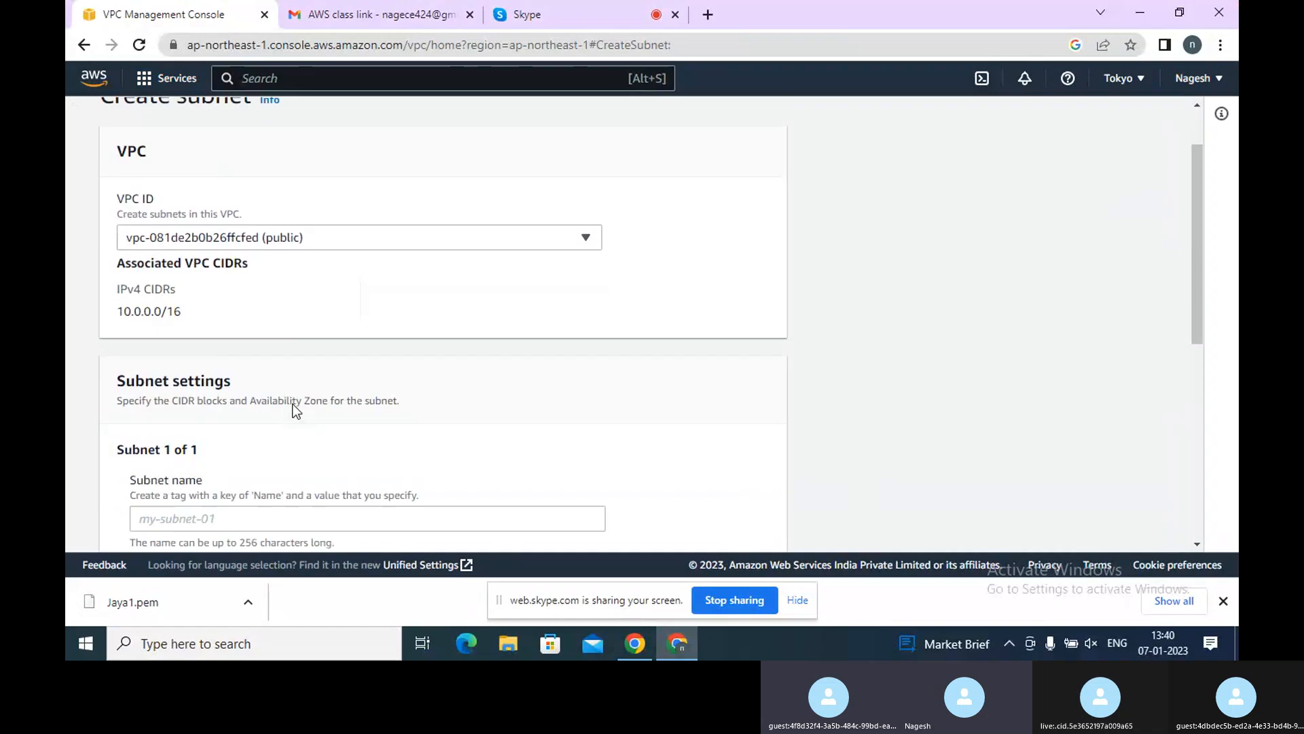
{"action": "scroll", "coordinate": [296, 407], "scroll_direction": "down", "scroll_amount": 3}
{"action": "left_click", "coordinate": [306, 336]}
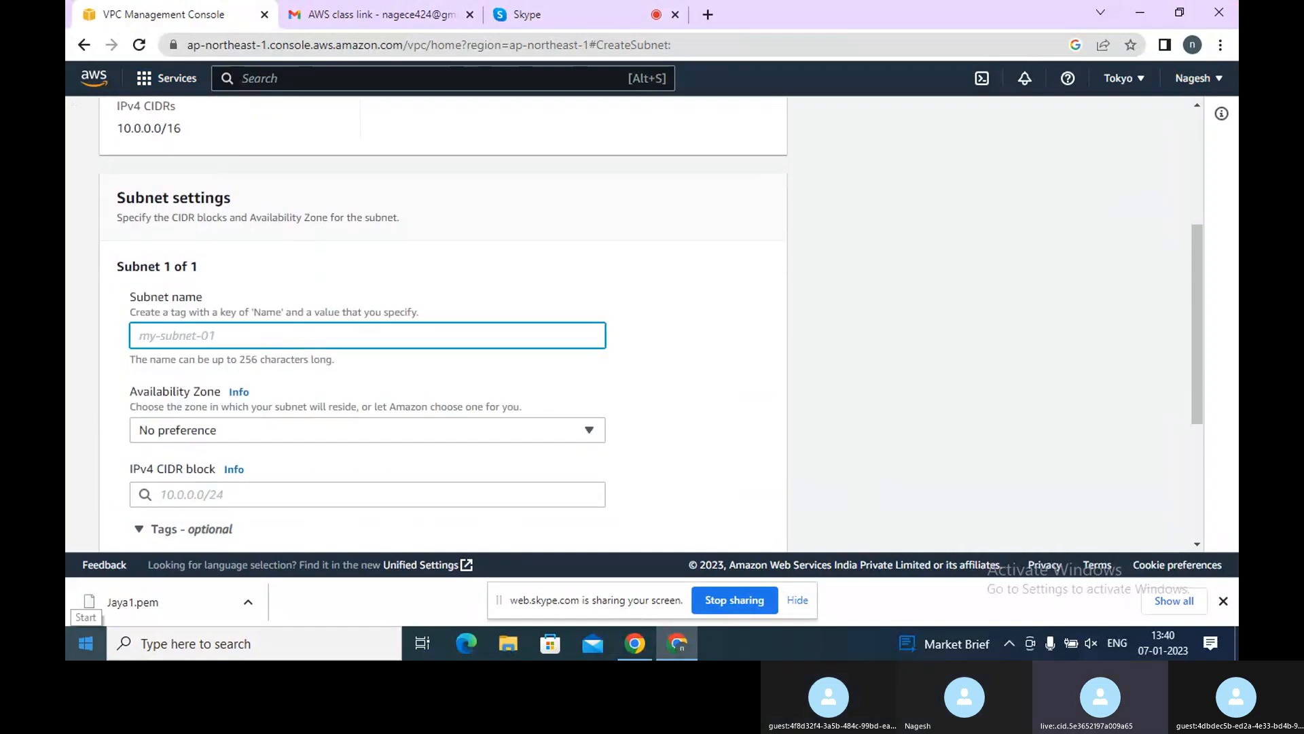
{"action": "type", "text": "Priv"}
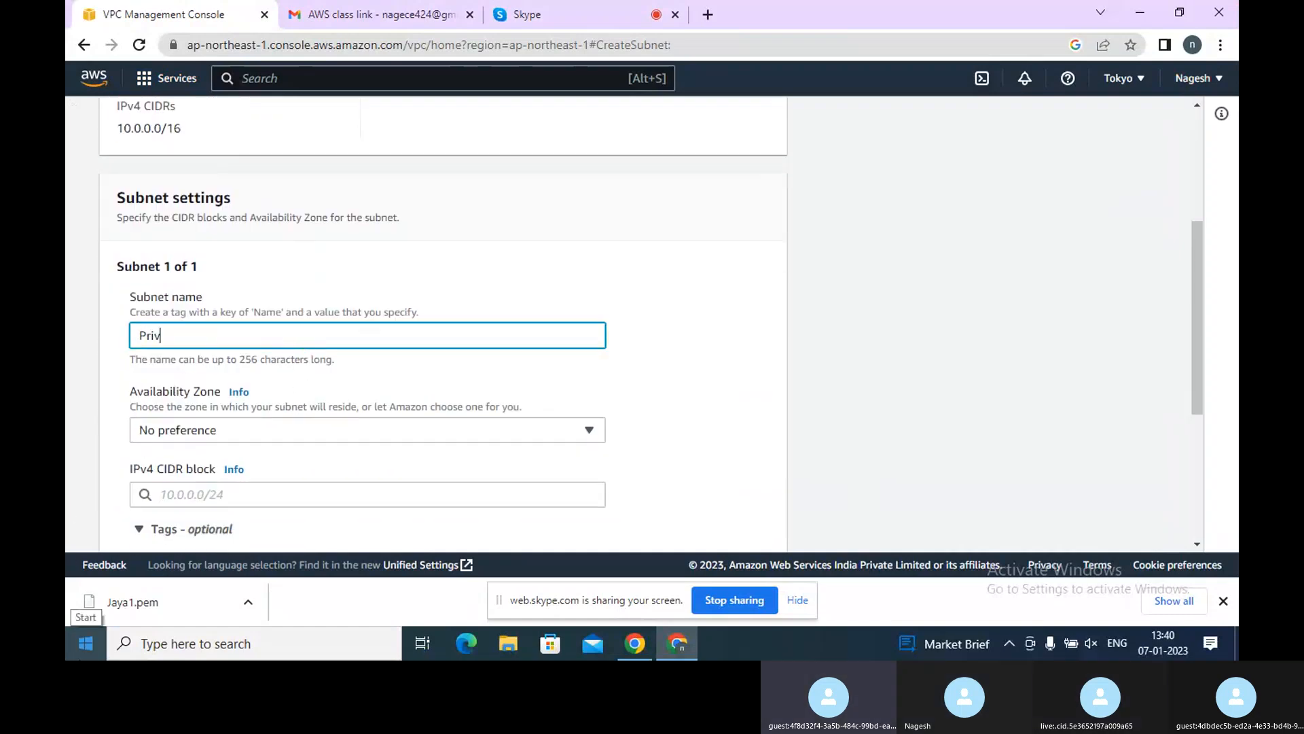
{"action": "type", "text": "ate"}
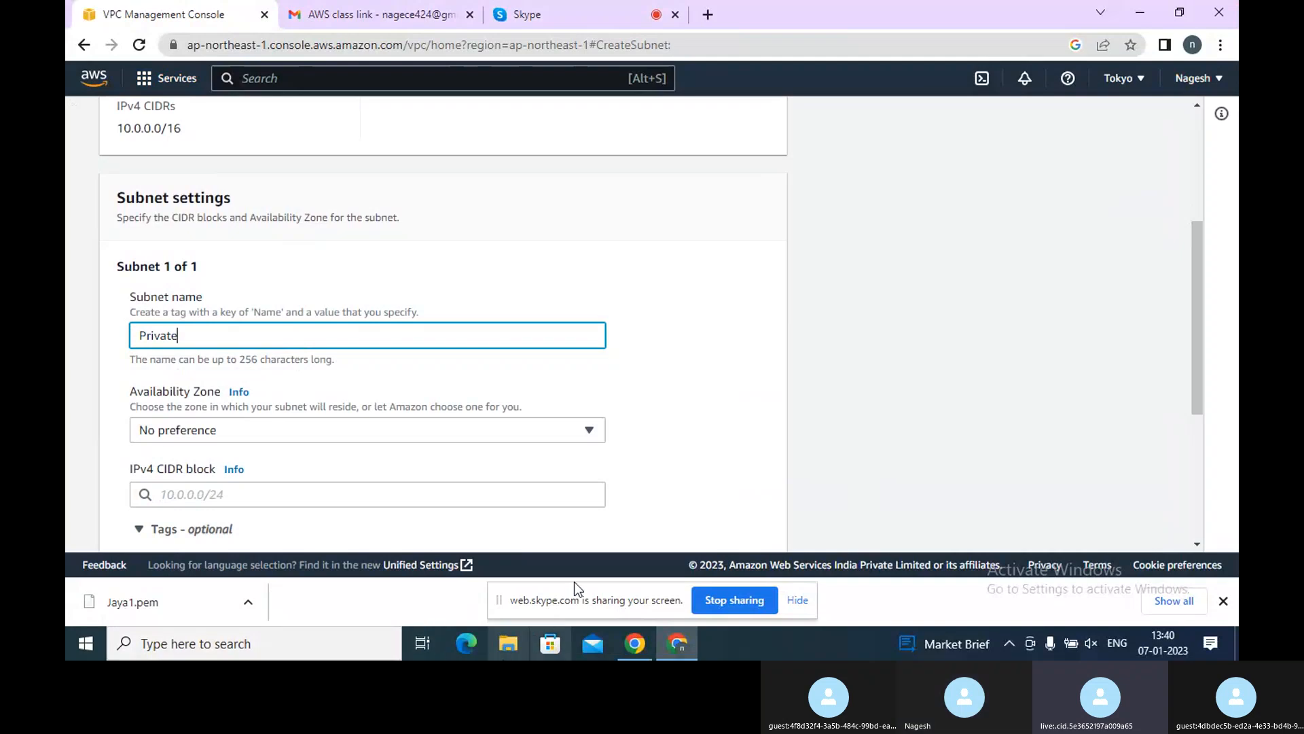
Set the Private subnet's zone to ap-northeast-1a and CIDR block to 10.0.2.0/16, and try to create it
{"action": "left_click", "coordinate": [581, 437]}
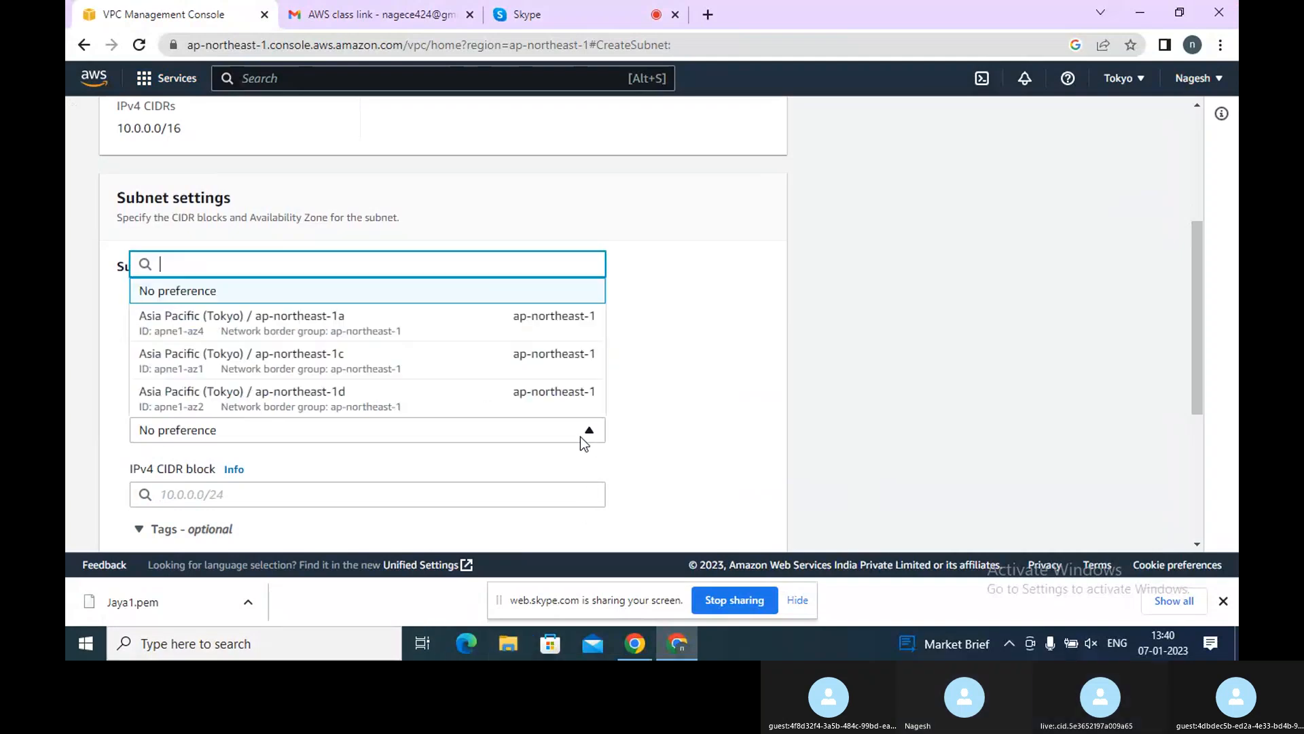
{"action": "left_click", "coordinate": [311, 319]}
{"action": "scroll", "coordinate": [630, 419], "scroll_direction": "down", "scroll_amount": 4}
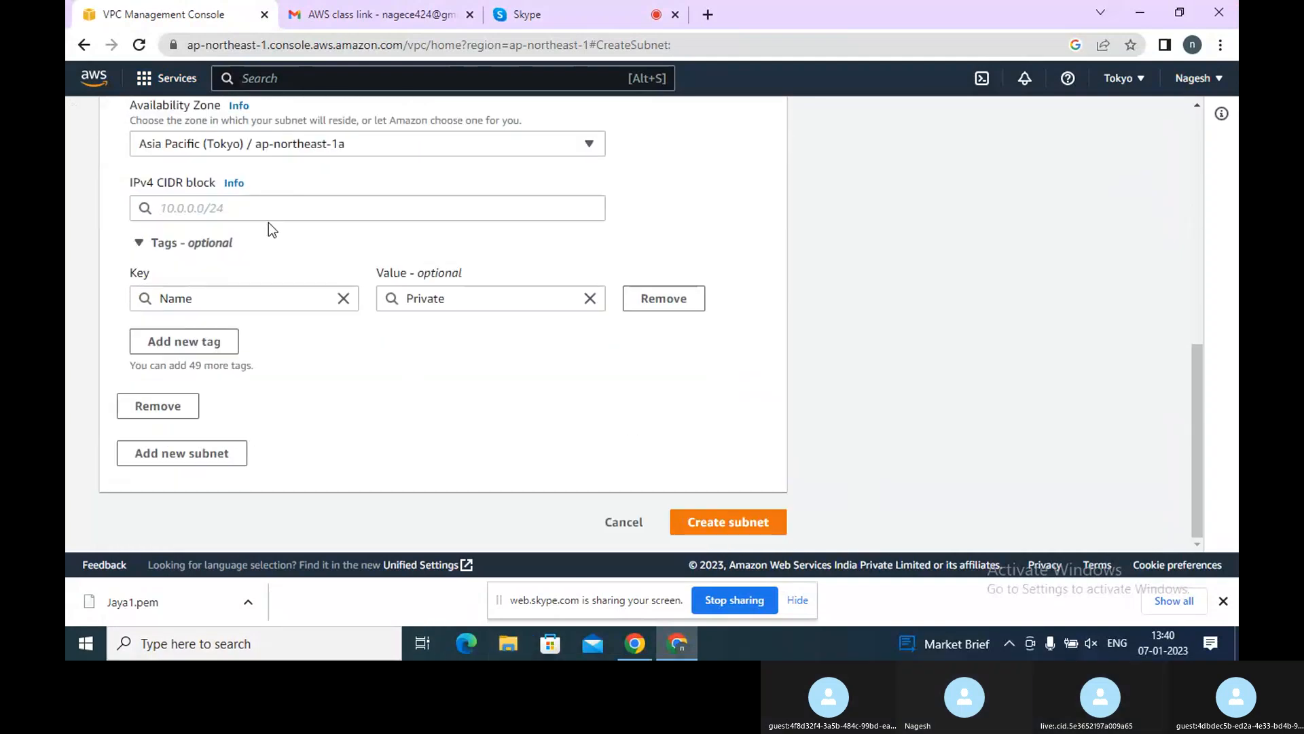
{"action": "left_click", "coordinate": [267, 220]}
{"action": "type", "text": "10"}
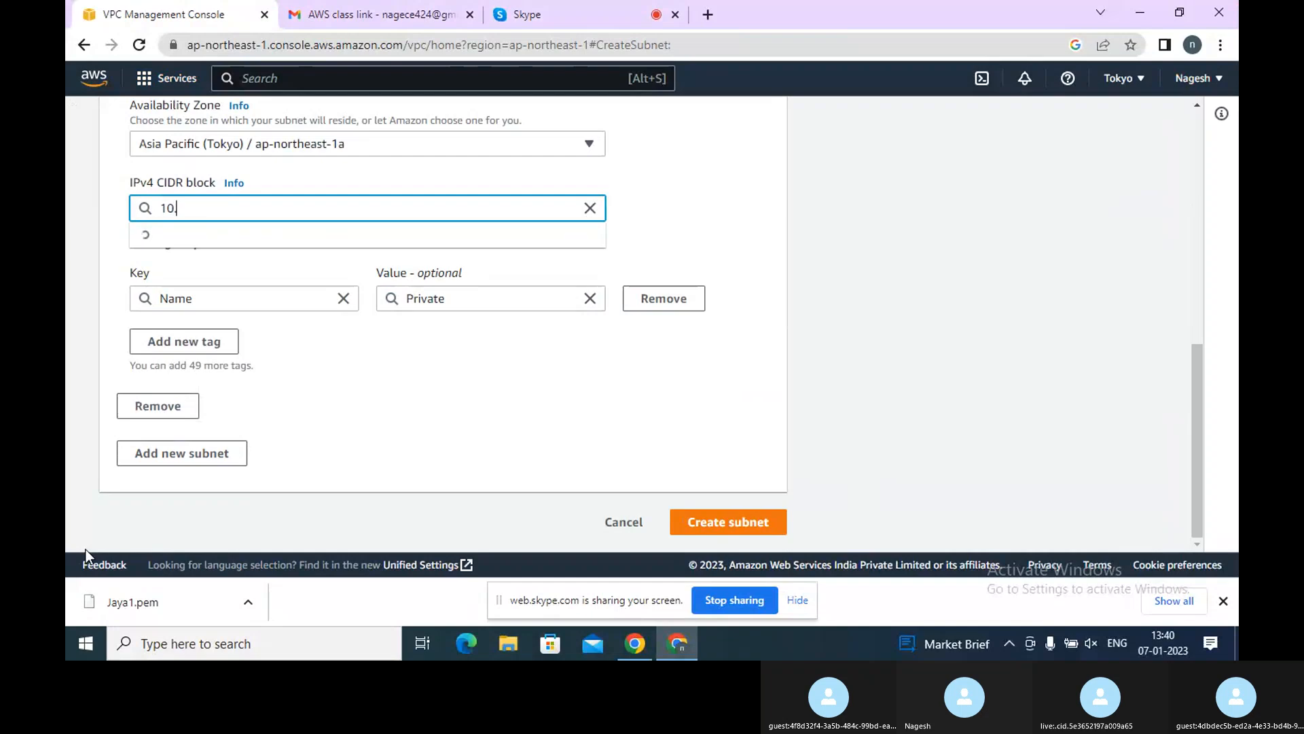
{"action": "type", "text": ".0.2."}
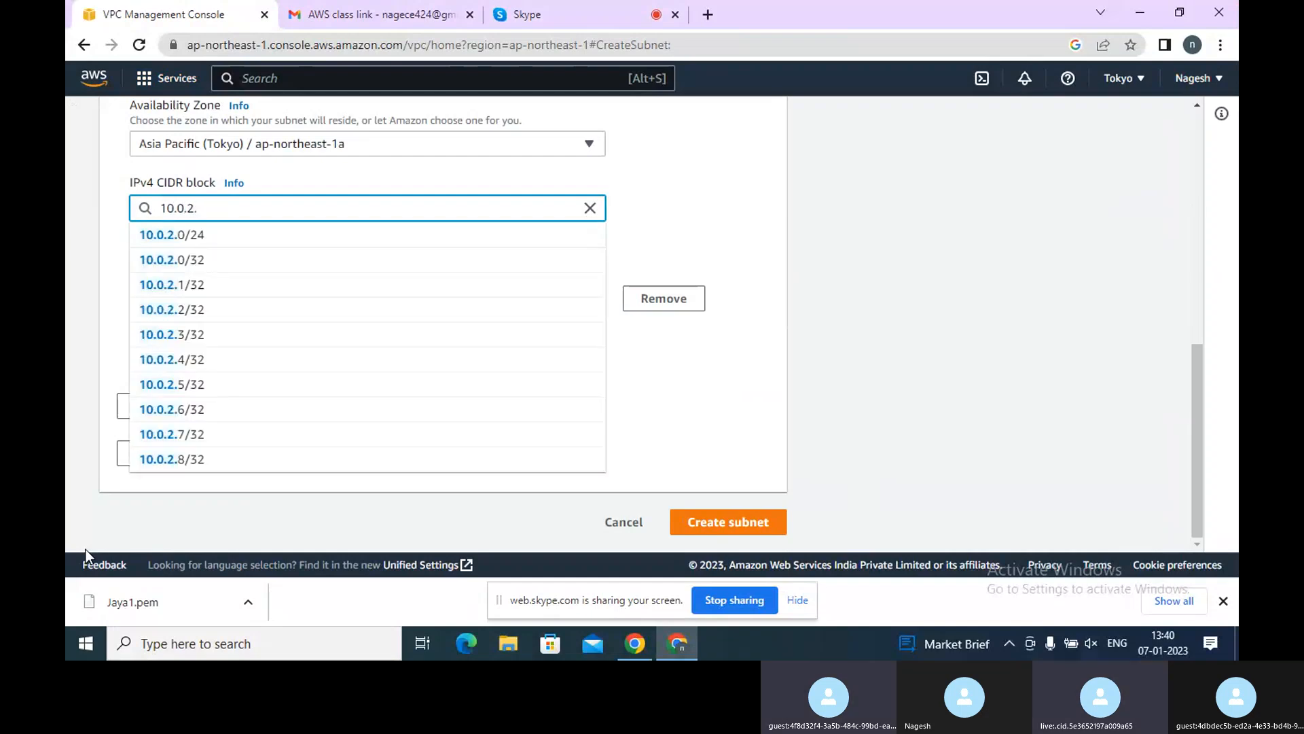
{"action": "type", "text": "0/16"}
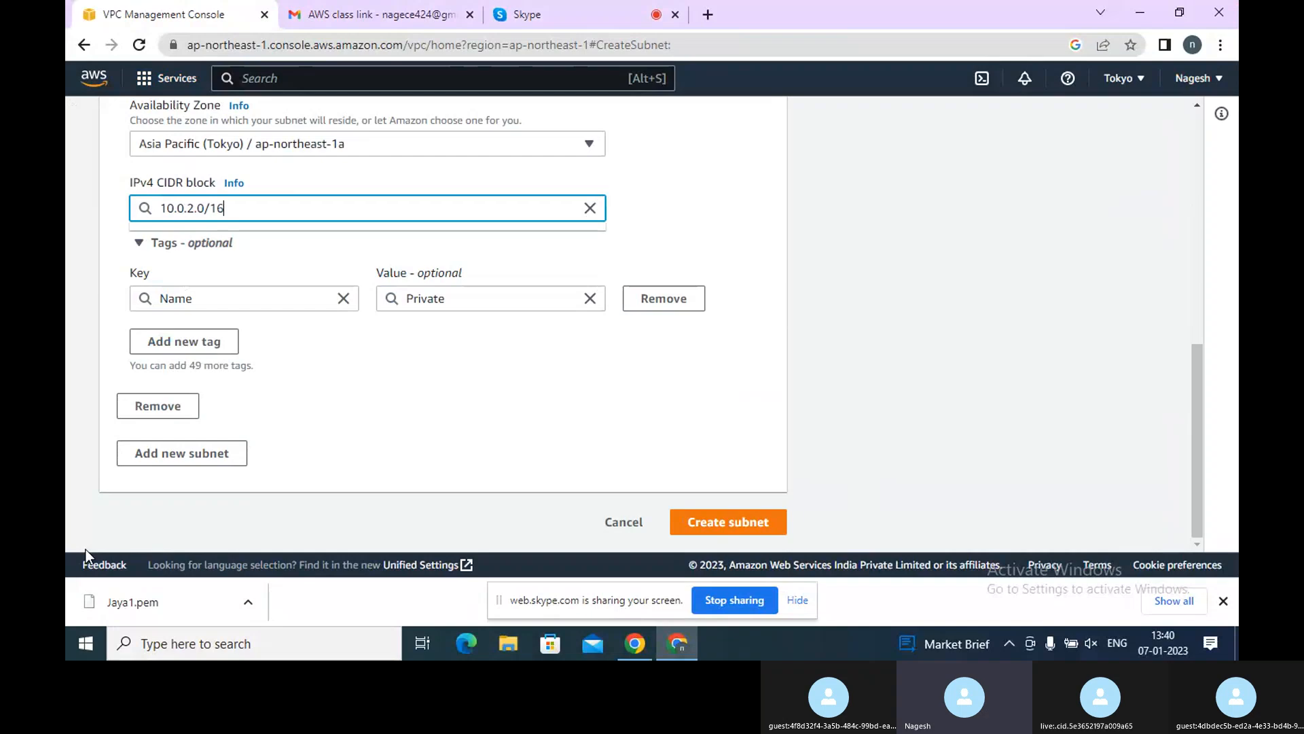
{"action": "left_click", "coordinate": [747, 518]}
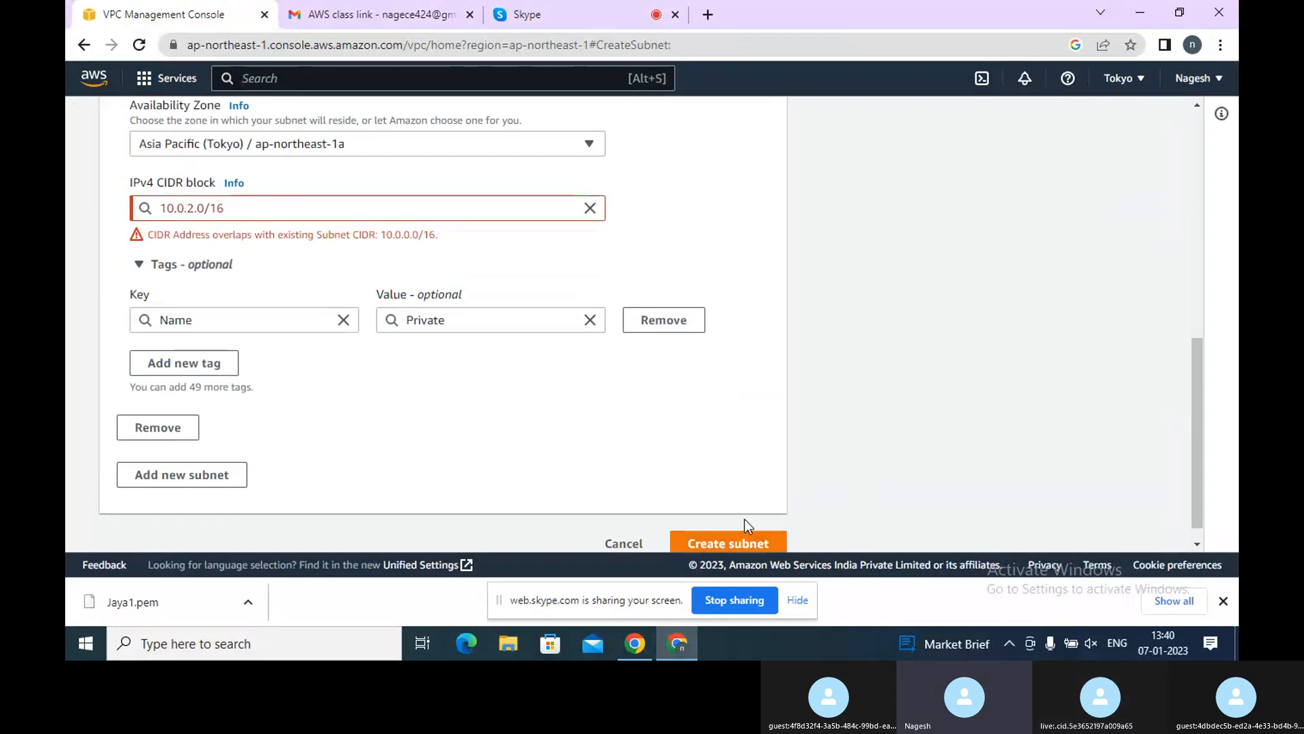
Change the Private subnet's CIDR block to 10.0.2.0/24
{"action": "left_click", "coordinate": [192, 205]}
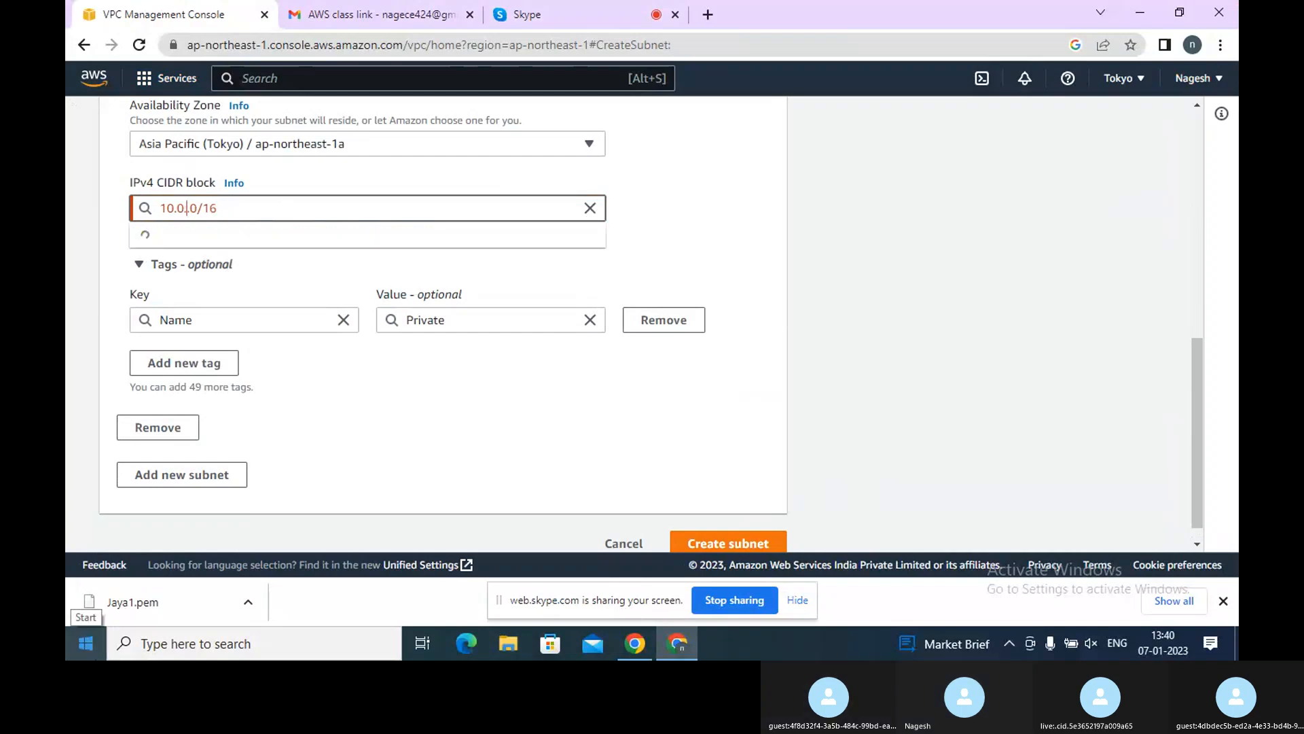
{"action": "key", "text": "BackSpace"}
{"action": "type", "text": "1"}
{"action": "key", "text": "Right"}
{"action": "key", "text": "Right"}
{"action": "key", "text": "Right"}
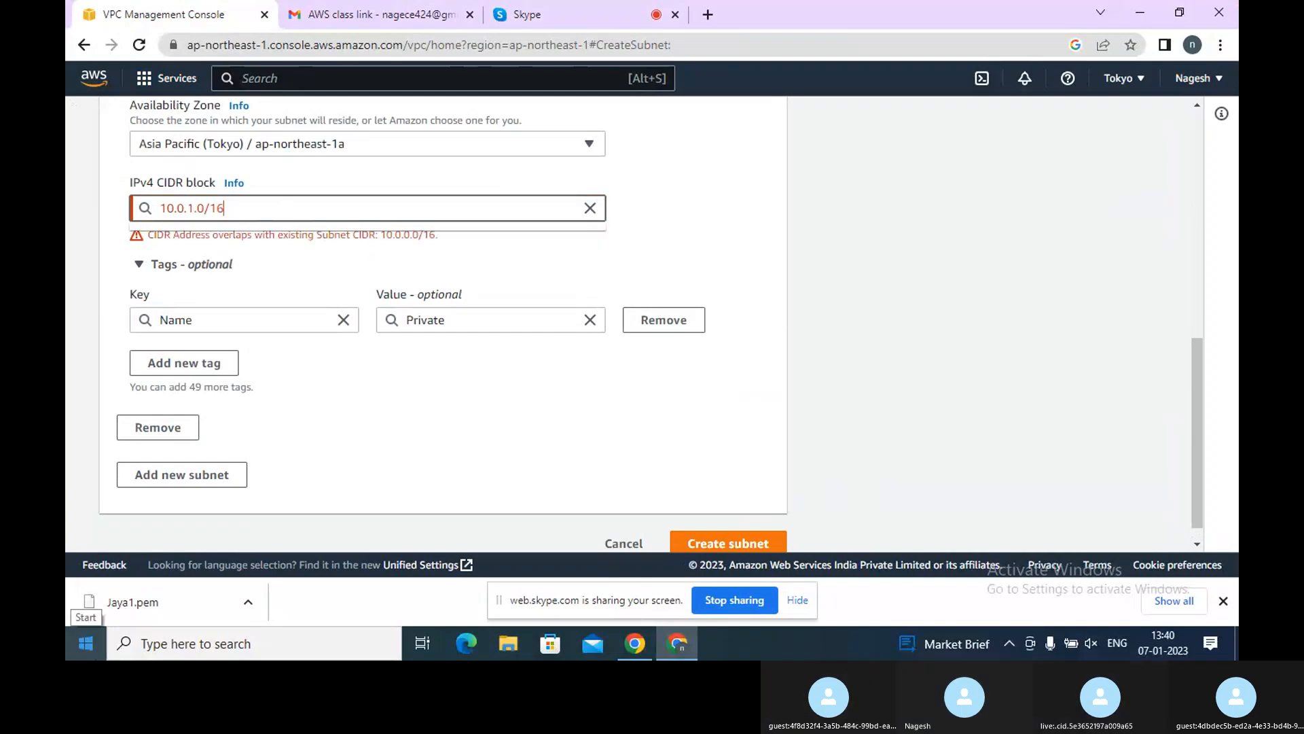
{"action": "key", "text": "Delete"}
{"action": "key", "text": "Delete"}
{"action": "type", "text": "24"}
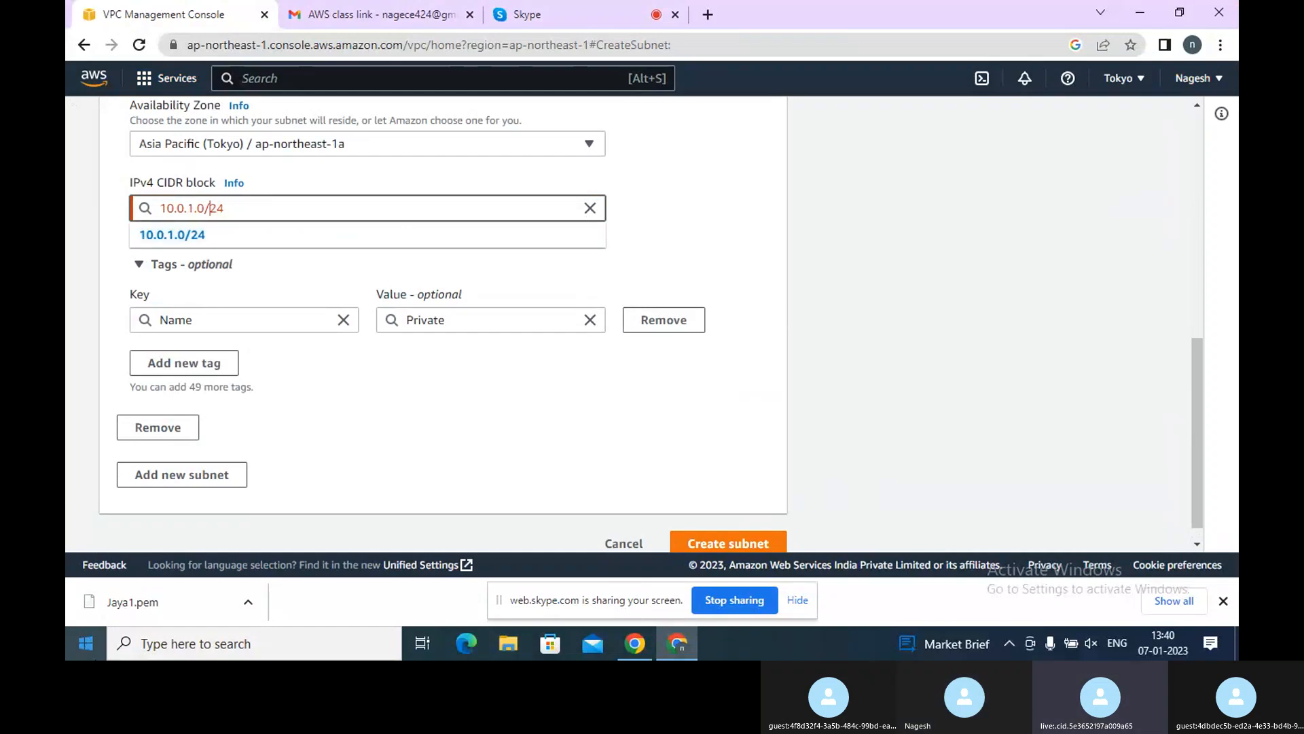
{"action": "key", "text": "BackSpace"}
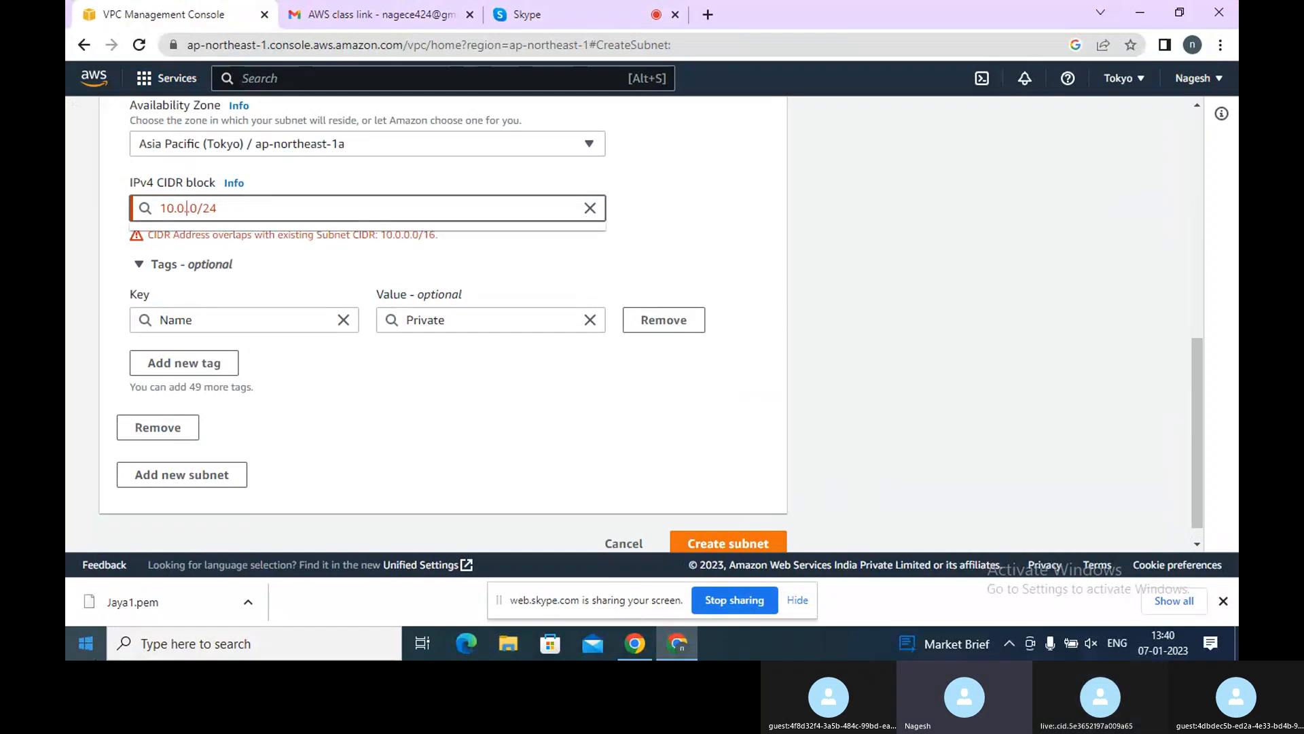
{"action": "type", "text": "2"}
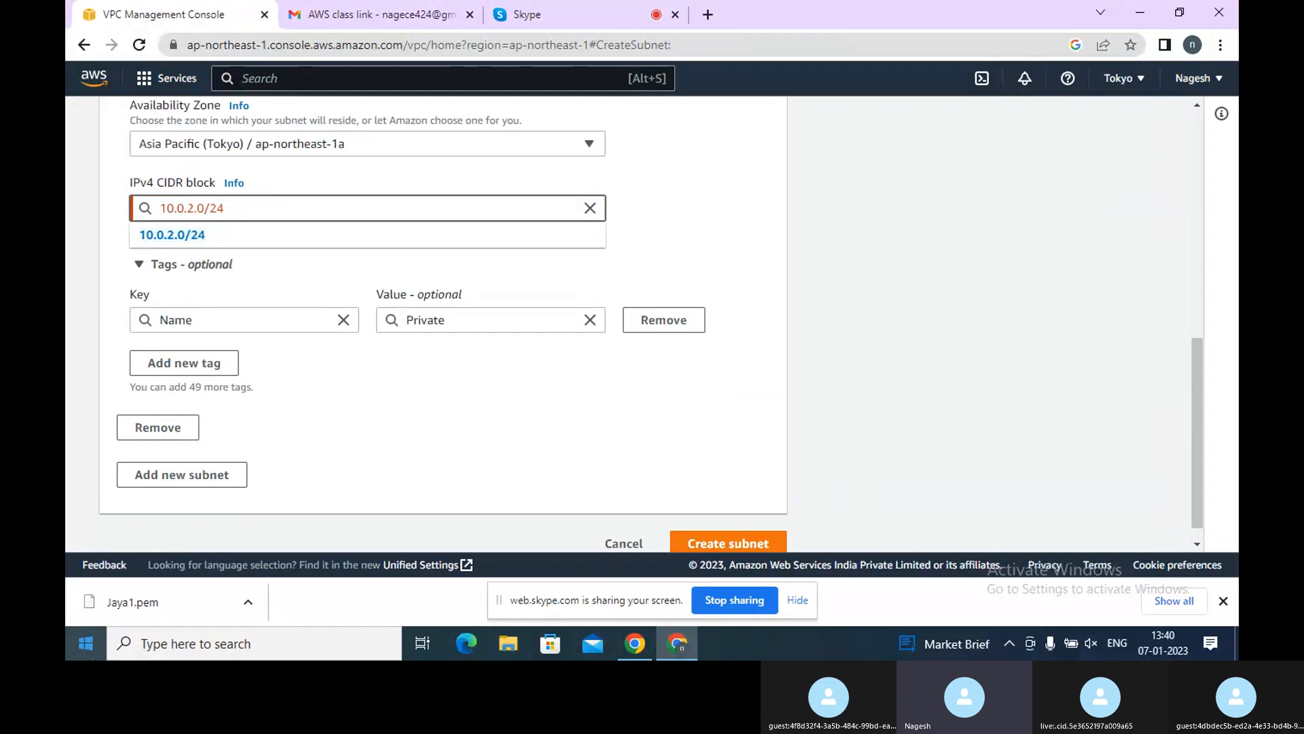
{"action": "left_click", "coordinate": [211, 239]}
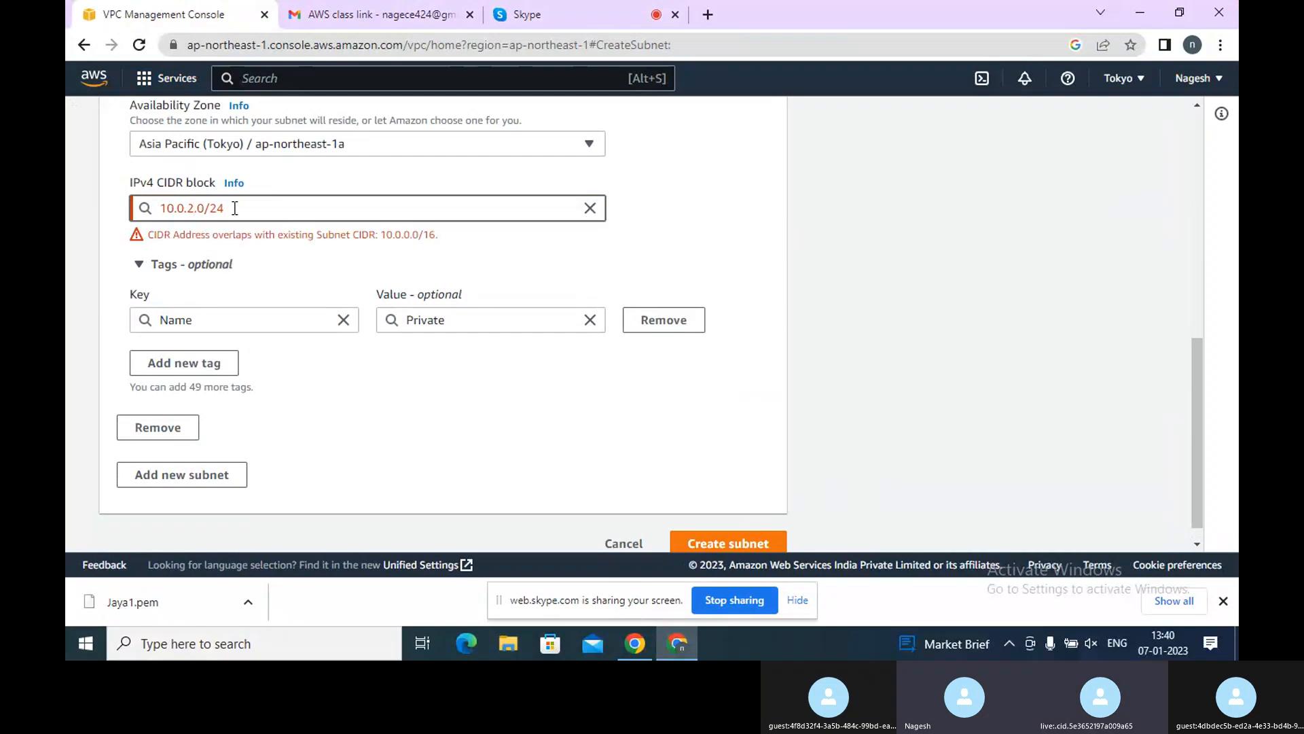
Change the Private subnet's CIDR block to 10.0.1.0
{"action": "left_click", "coordinate": [193, 209]}
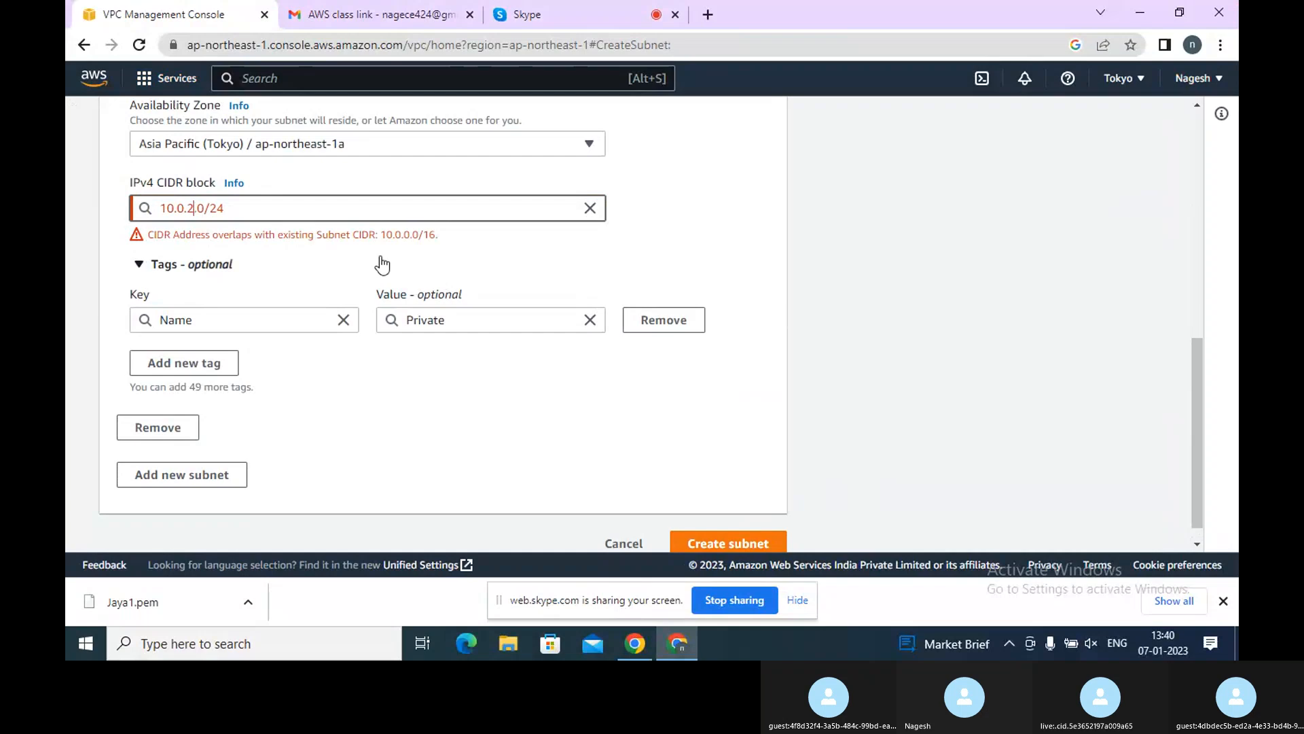
{"action": "key", "text": "BackSpace"}
{"action": "type", "text": "1"}
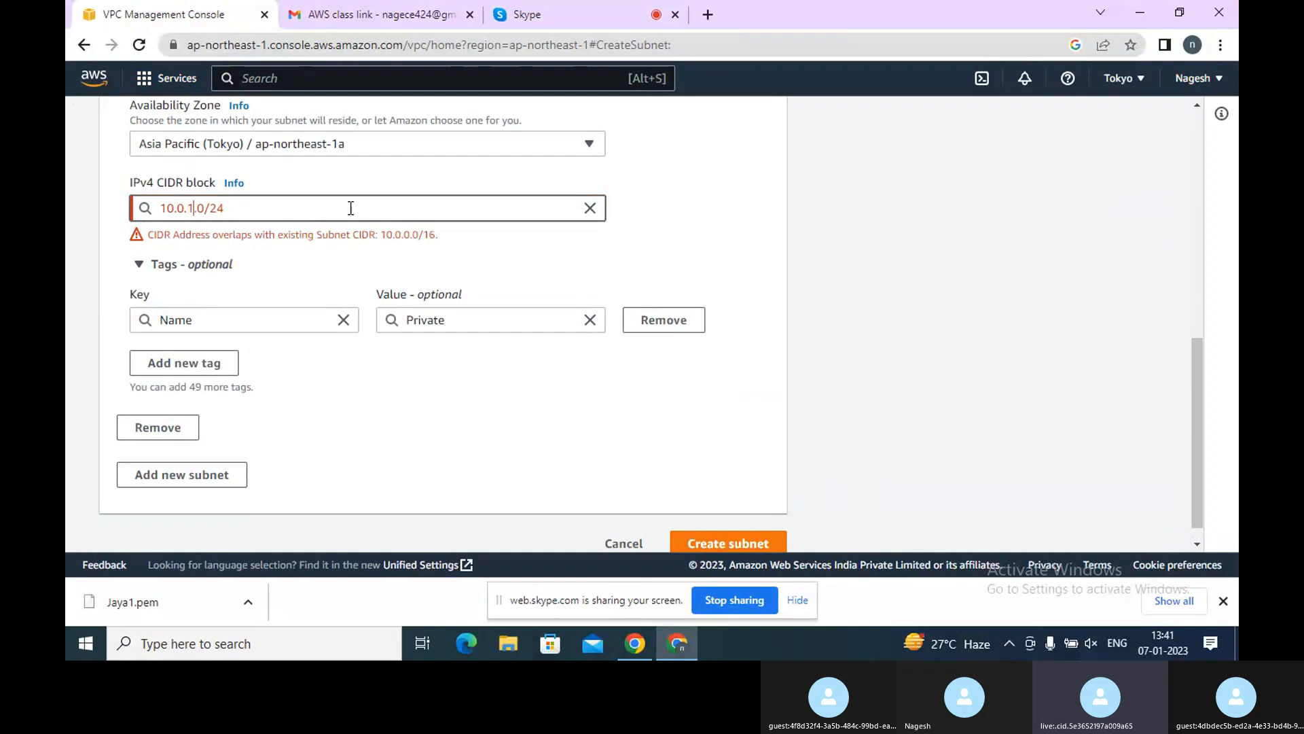
{"action": "key", "text": "BackSpace"}
{"action": "key", "text": "BackSpace"}
{"action": "key", "text": "BackSpace"}
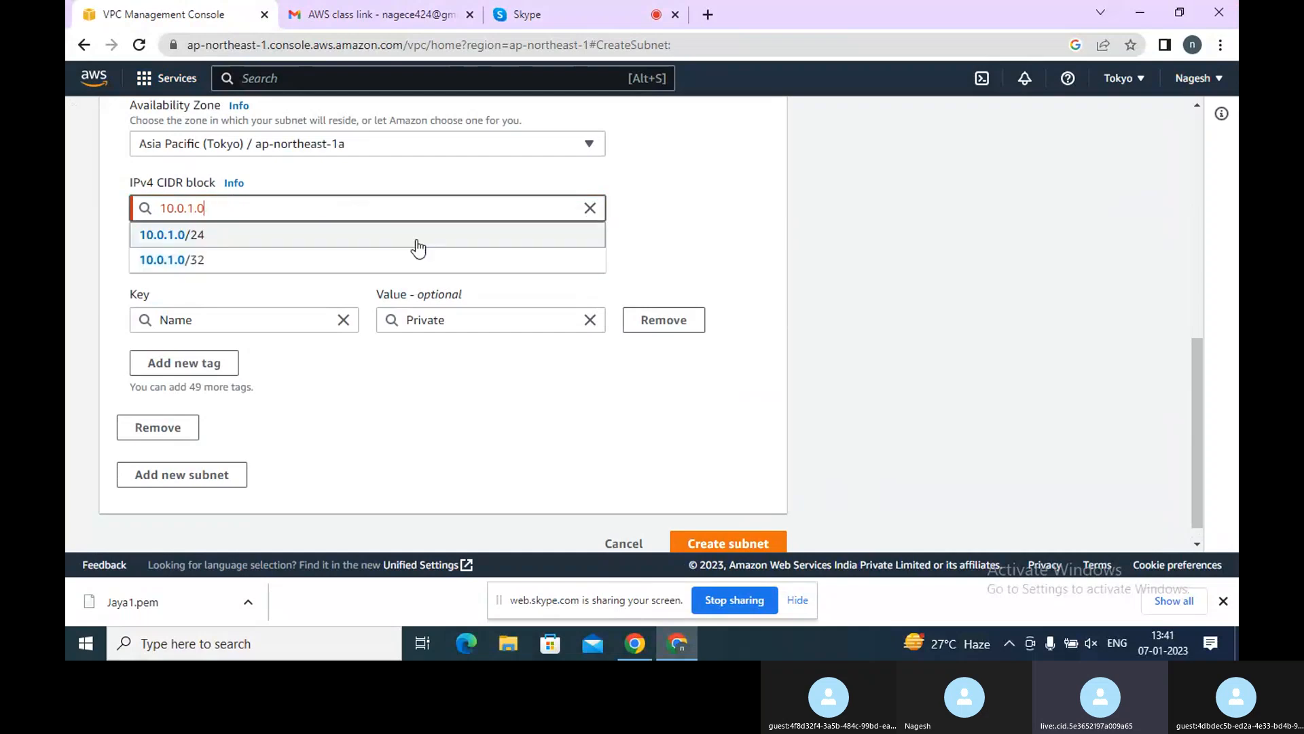
Set the Private subnet's availability zone to Asia Pacific (Tokyo) / ap-northeast-1c
{"action": "scroll", "coordinate": [417, 247], "scroll_direction": "up", "scroll_amount": 5}
{"action": "scroll", "coordinate": [394, 279], "scroll_direction": "down", "scroll_amount": 4}
{"action": "left_click", "coordinate": [349, 228]}
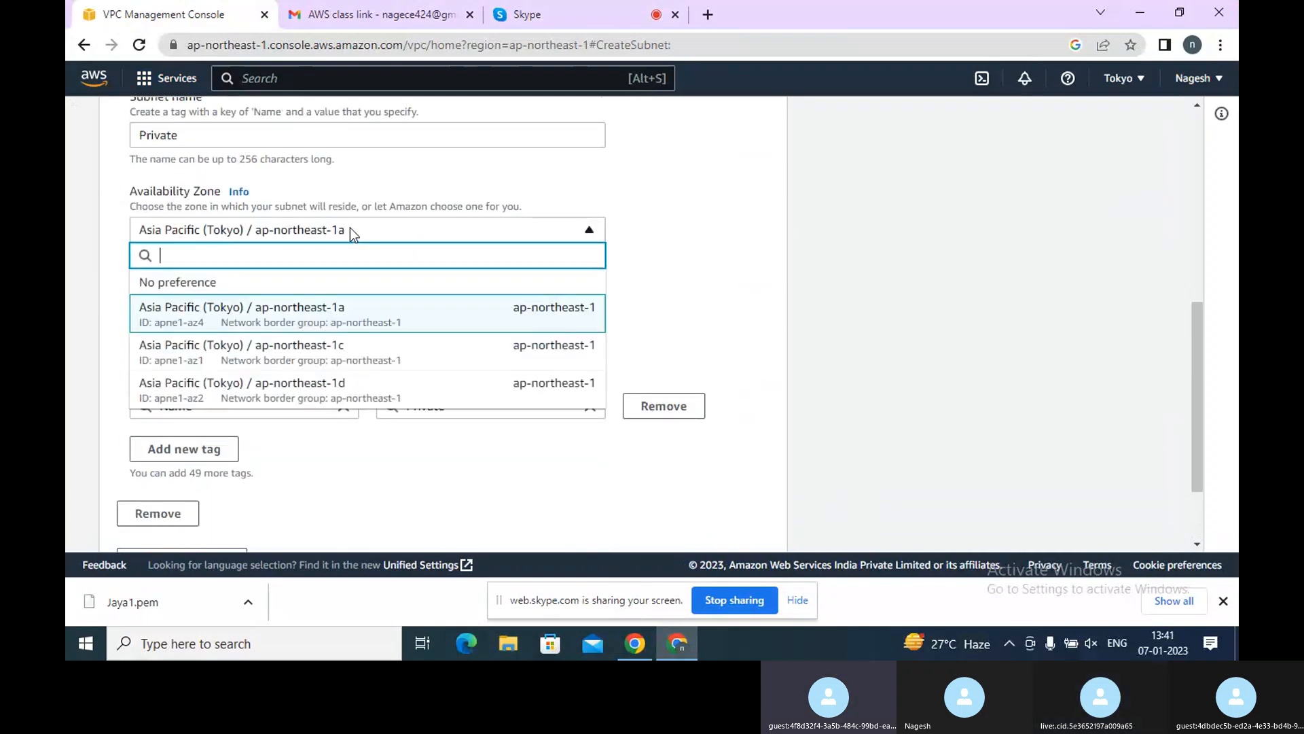
{"action": "left_click", "coordinate": [333, 342]}
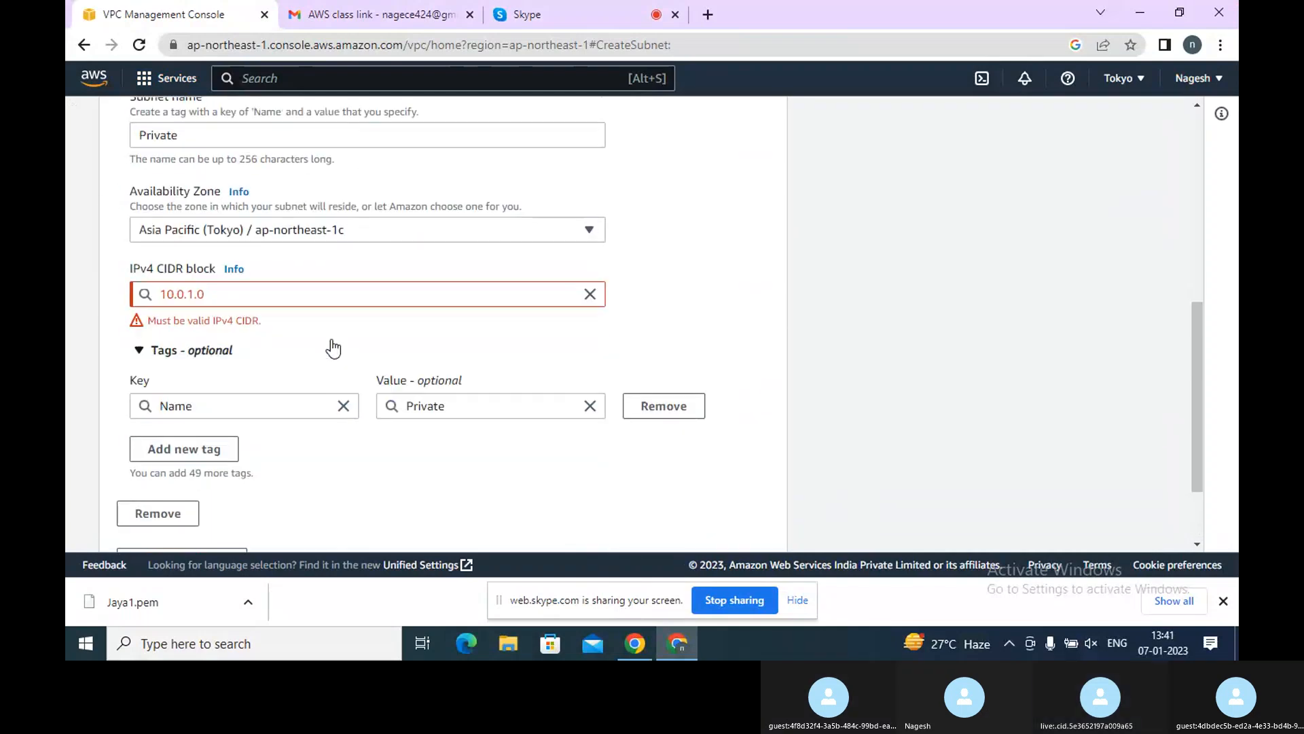
Set the Private subnet's IPv4 CIDR block to 10.0.2.0/16
{"action": "left_click", "coordinate": [248, 288]}
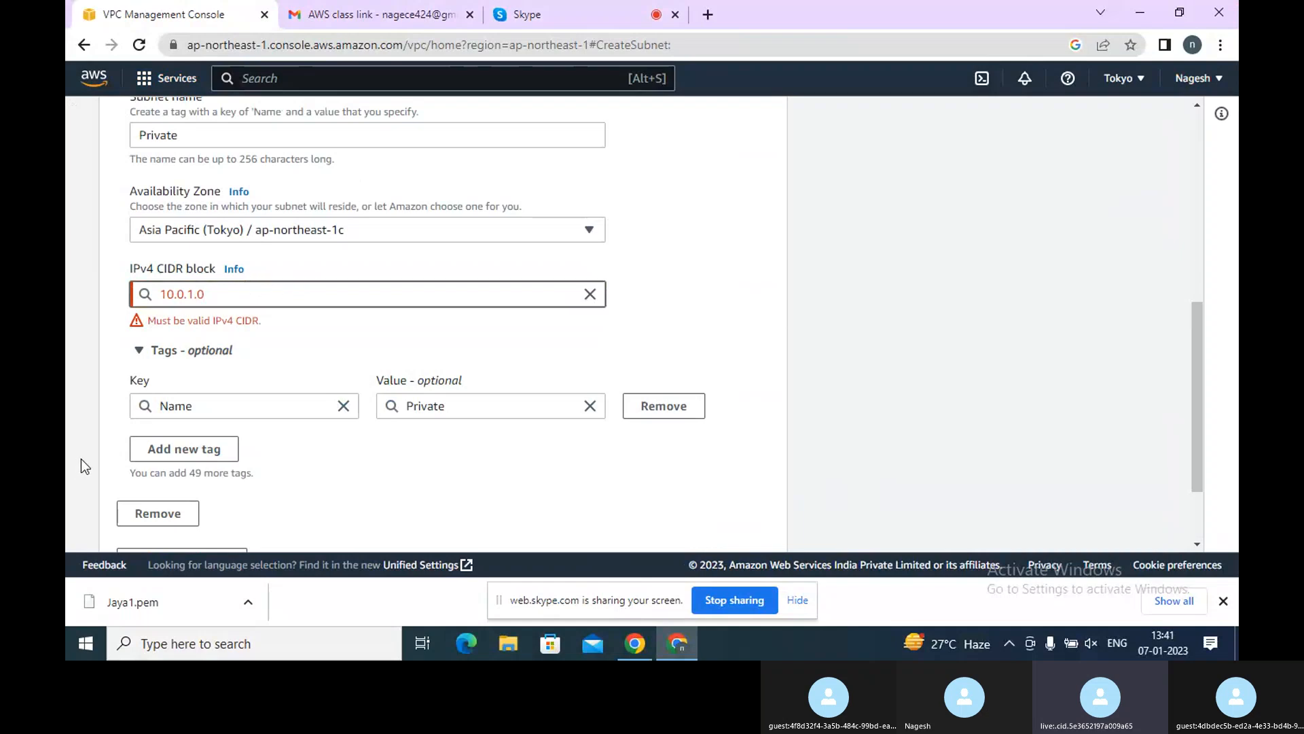
{"action": "key", "text": "BackSpace"}
{"action": "key", "text": "BackSpace"}
{"action": "key", "text": "BackSpace"}
{"action": "type", "text": "2."}
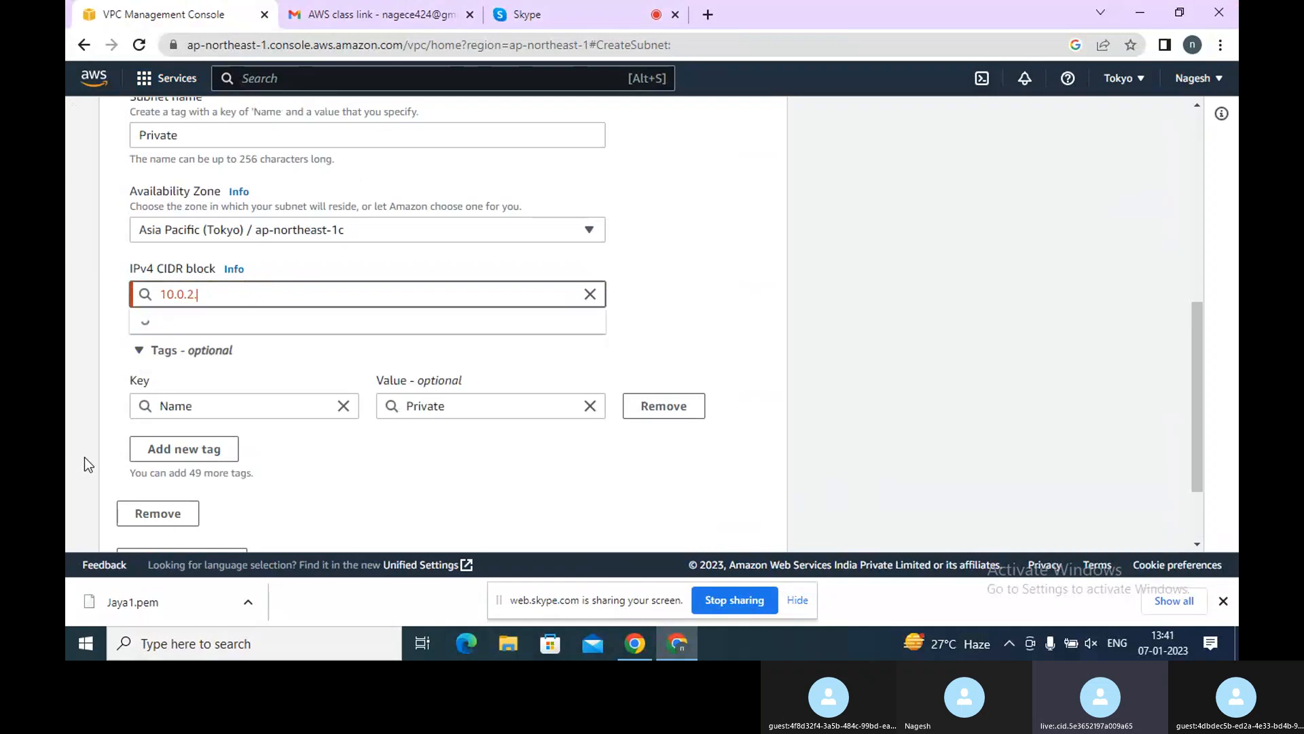
{"action": "type", "text": "0/"}
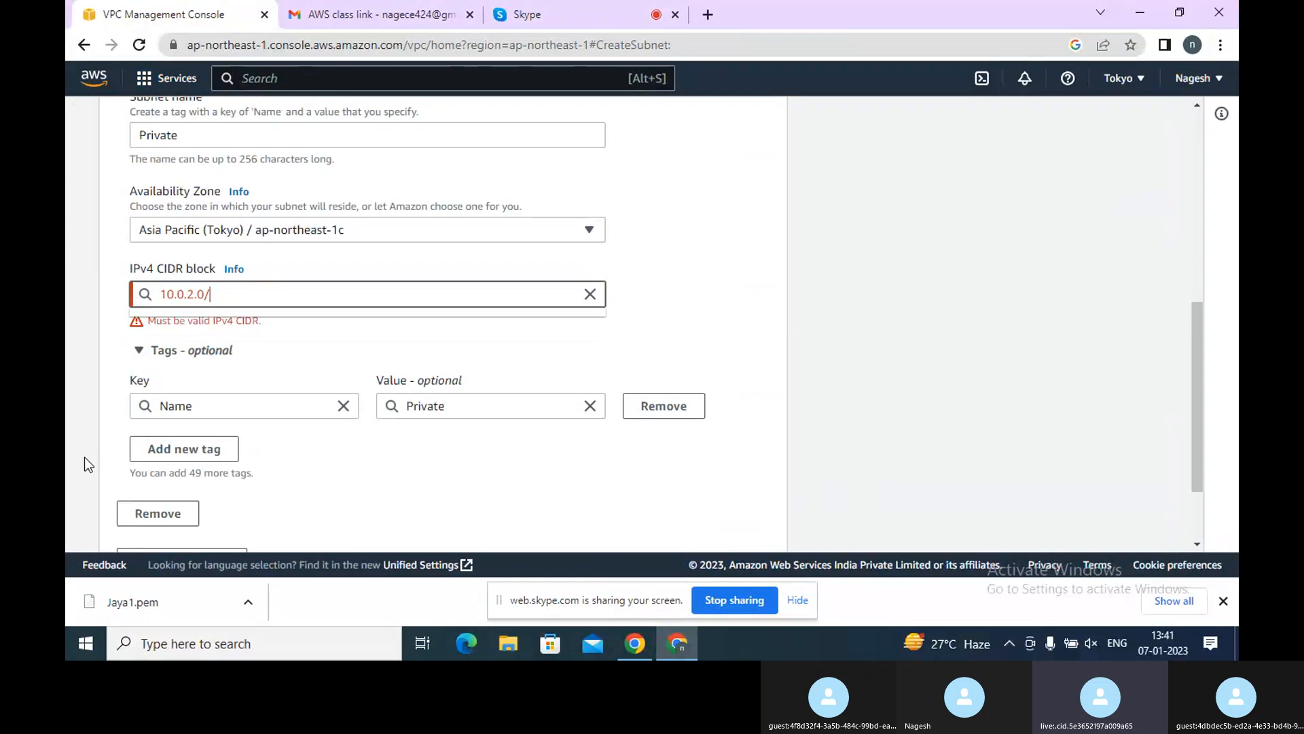
{"action": "type", "text": "16"}
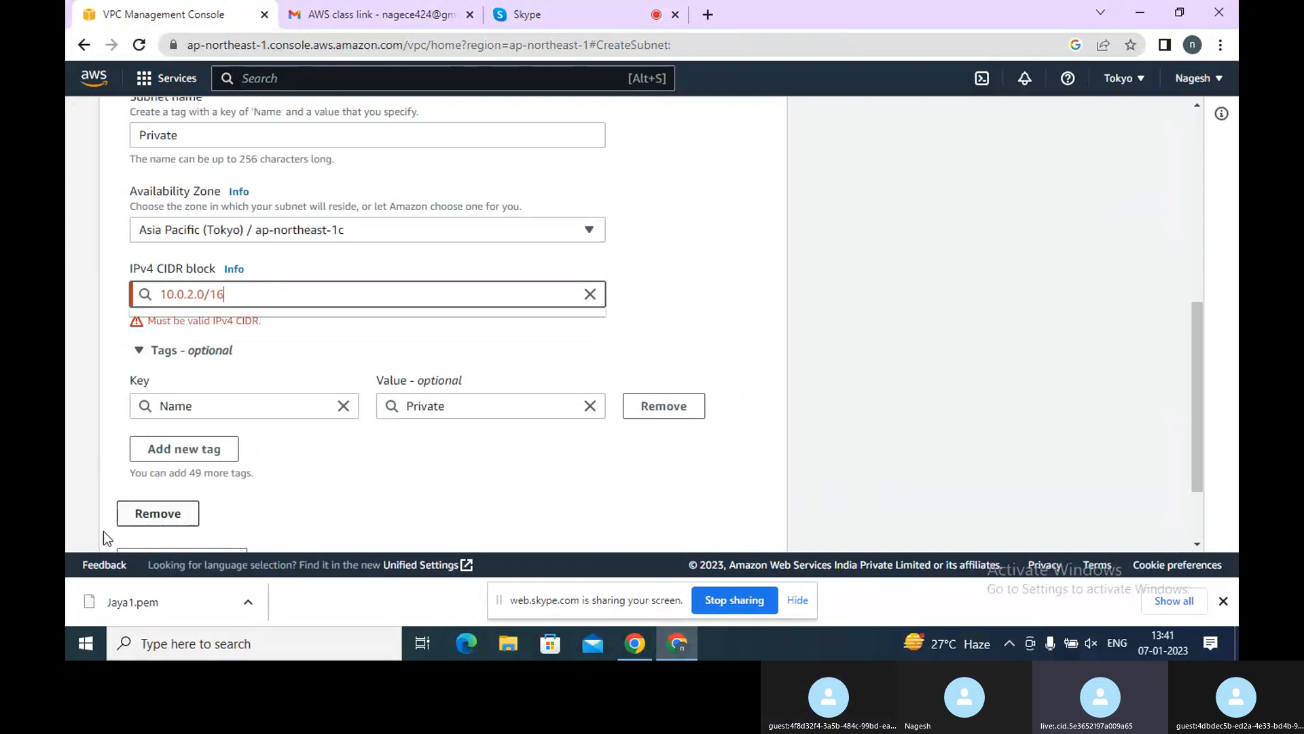
Set the Private subnet's availability zone to Asia Pacific (Tokyo) / ap-northeast-1d
{"action": "left_click", "coordinate": [345, 231]}
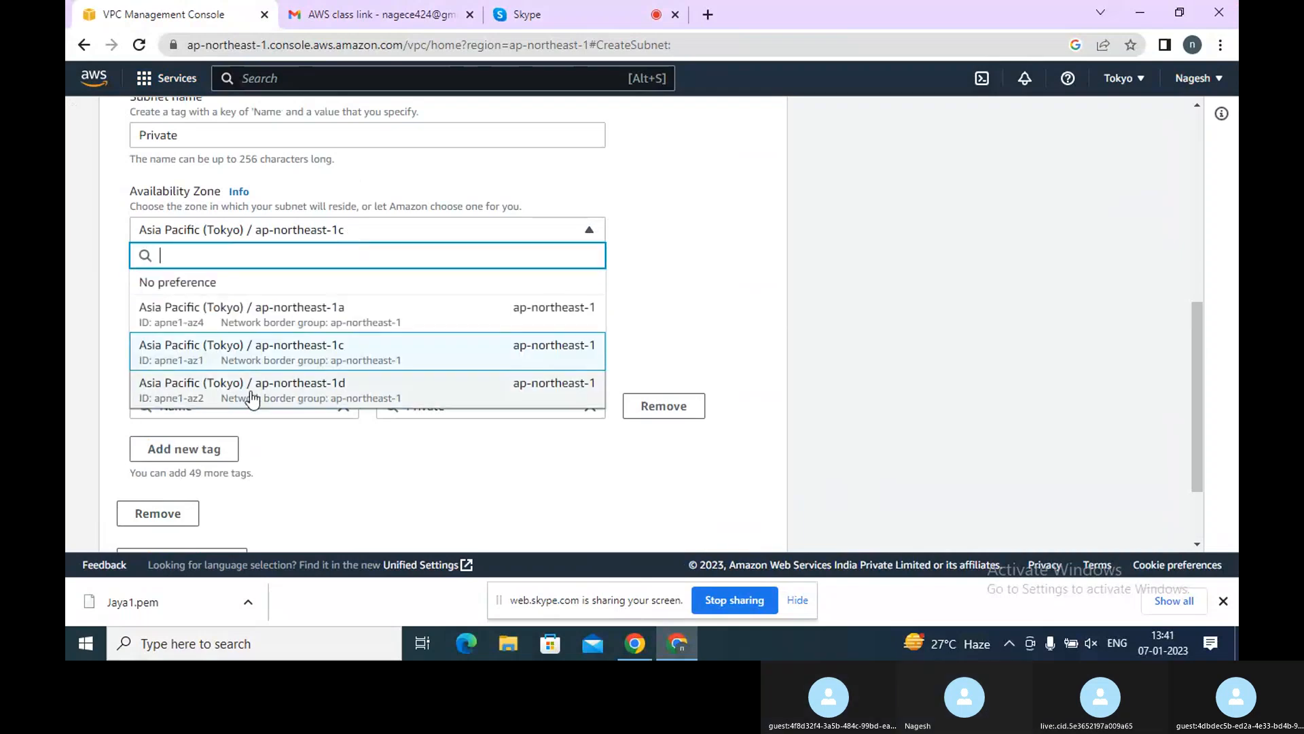
{"action": "scroll", "coordinate": [258, 377], "scroll_direction": "down", "scroll_amount": 1}
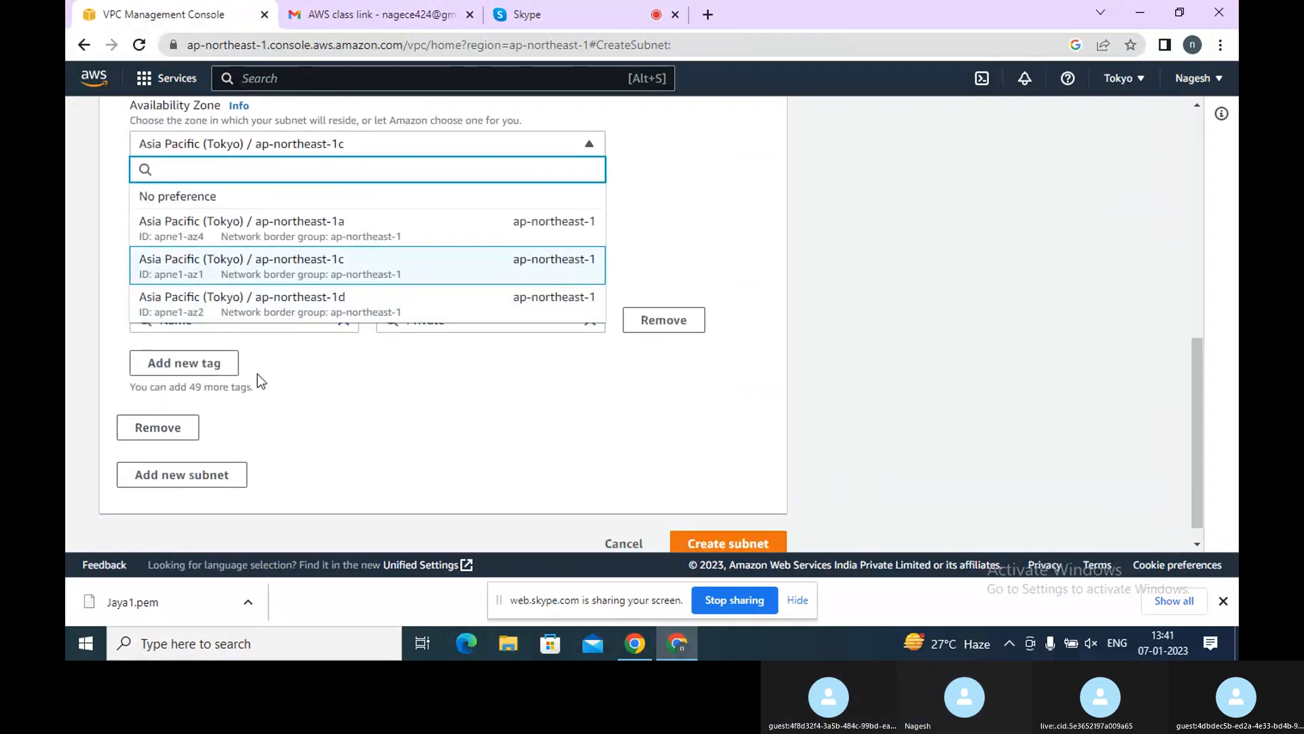
{"action": "left_click", "coordinate": [333, 300]}
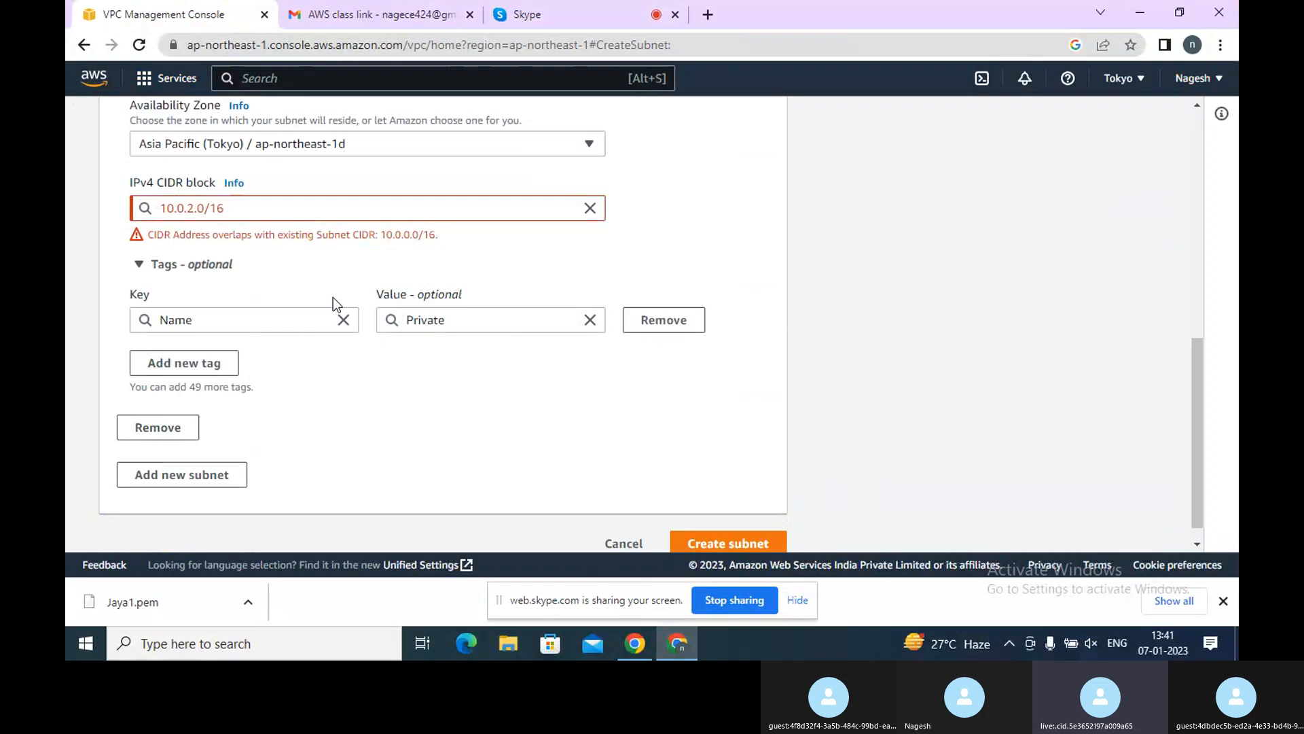
Change the Private subnet's CIDR block to the suggested 10.0.2.0/24
{"action": "left_click", "coordinate": [246, 211]}
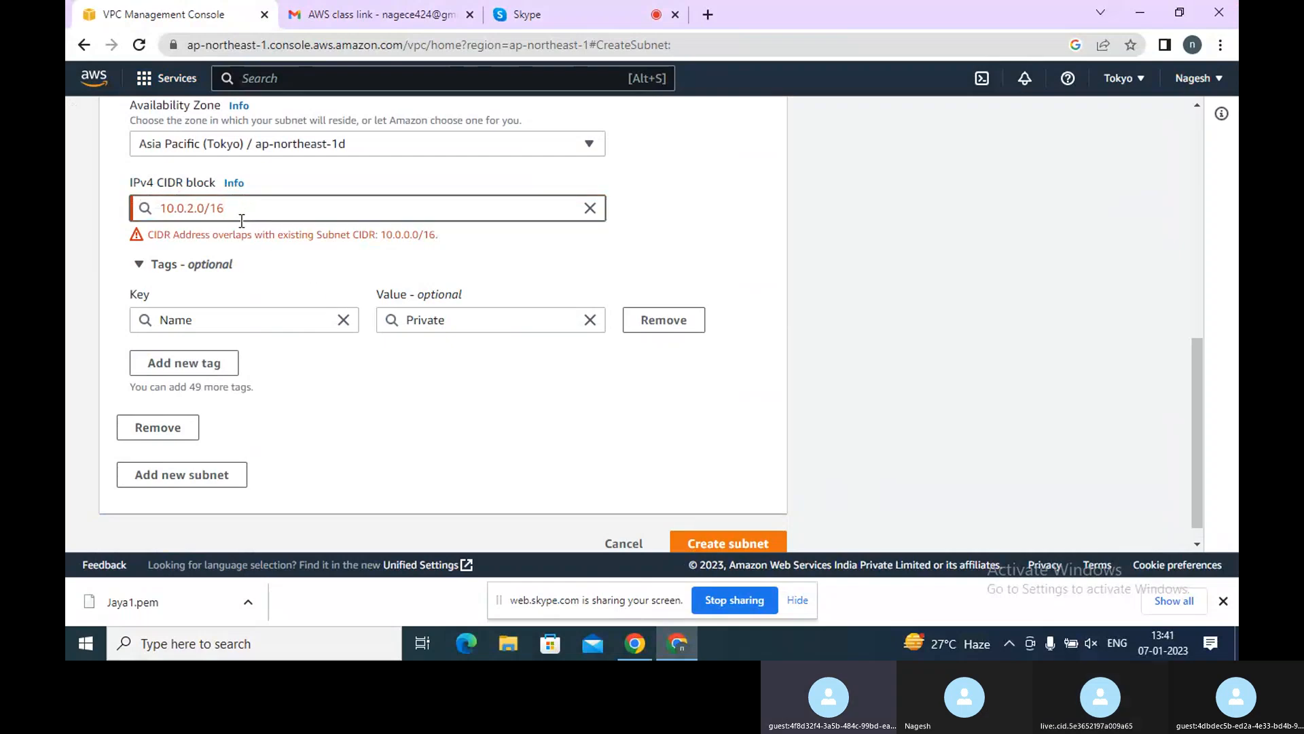
{"action": "key", "text": "BackSpace"}
{"action": "key", "text": "BackSpace"}
{"action": "key", "text": "BackSpace"}
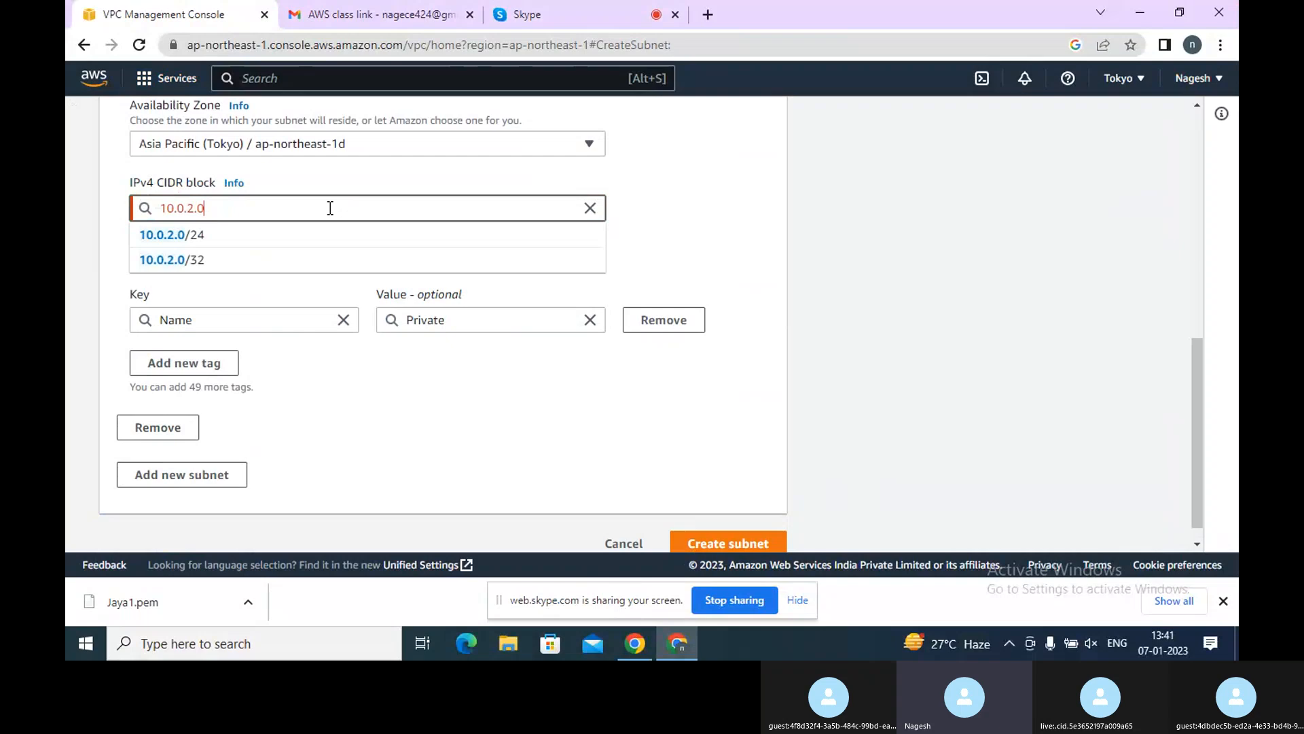
{"action": "left_click", "coordinate": [196, 235]}
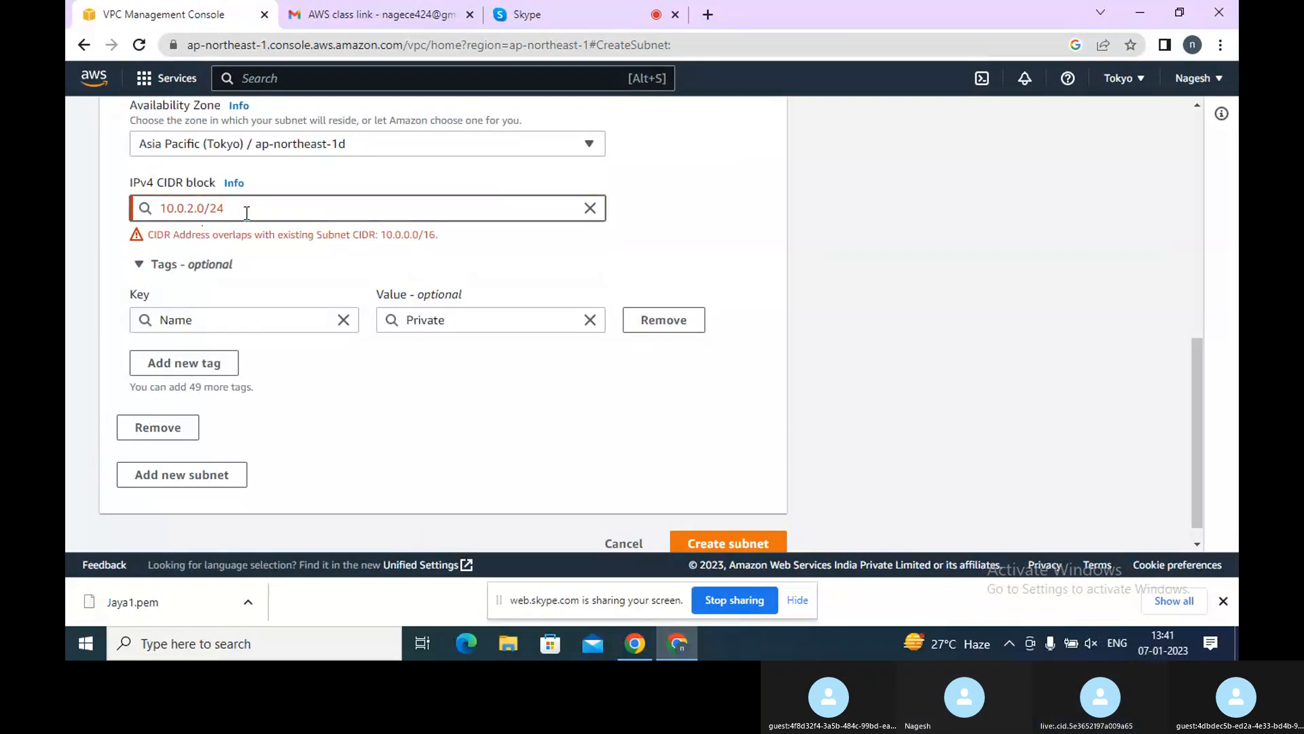
Change the Private subnet's CIDR block to the suggested 10.0.2.0/32
{"action": "key", "text": "BackSpace"}
{"action": "key", "text": "BackSpace"}
{"action": "key", "text": "BackSpace"}
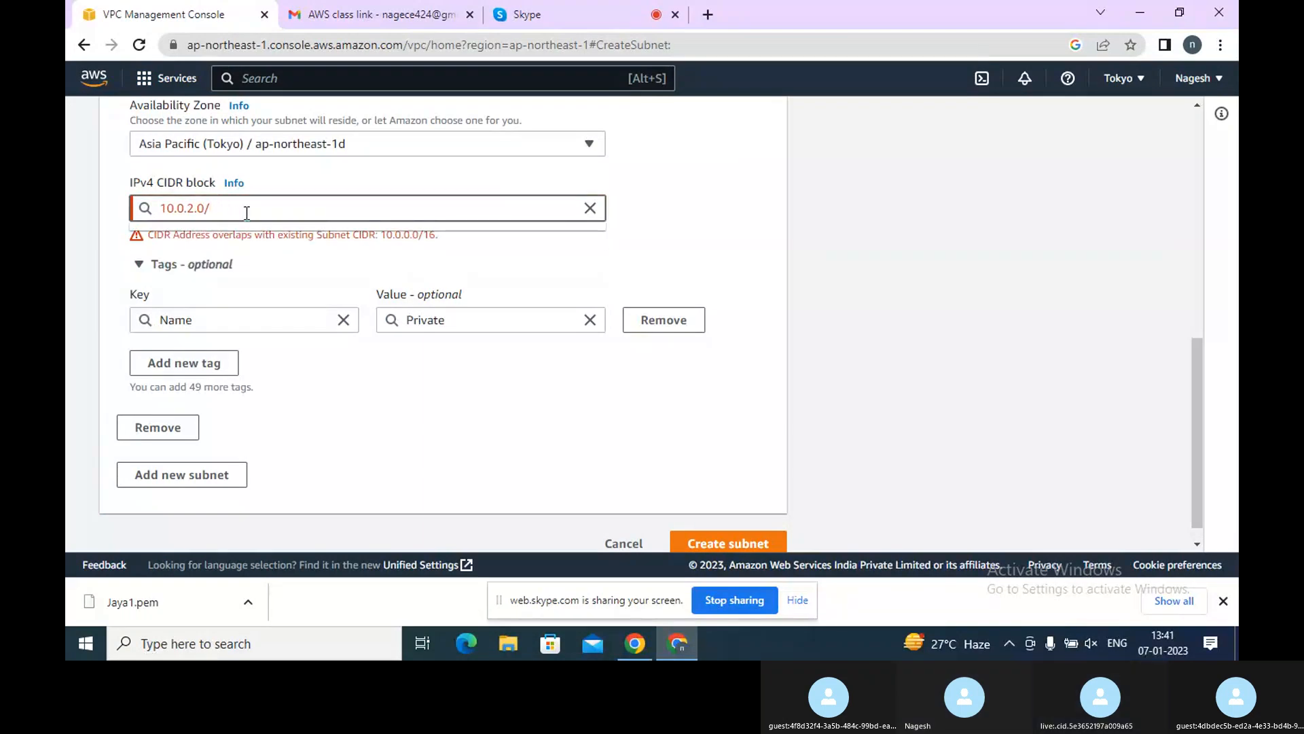
{"action": "left_click", "coordinate": [220, 261]}
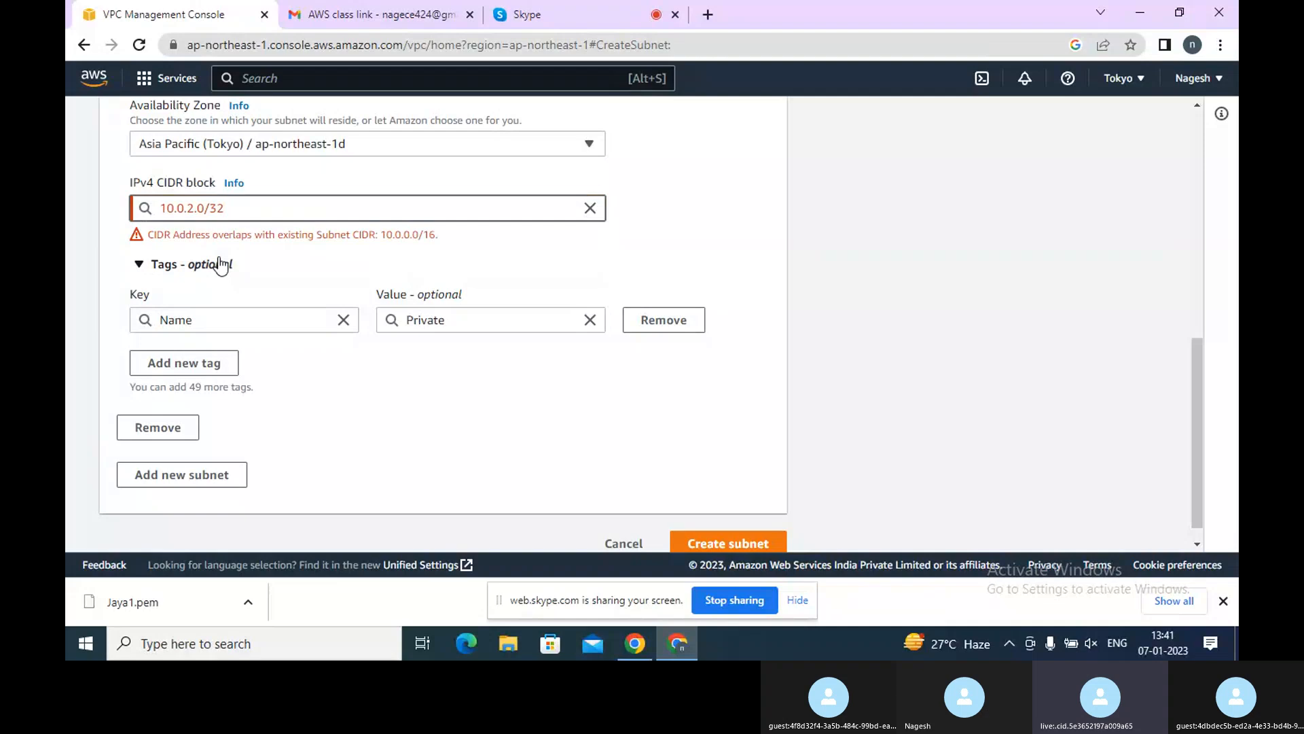
Edit the third octet of the CIDR block so it reads 10.0.1.0/32
{"action": "scroll", "coordinate": [195, 270], "scroll_direction": "up", "scroll_amount": 1}
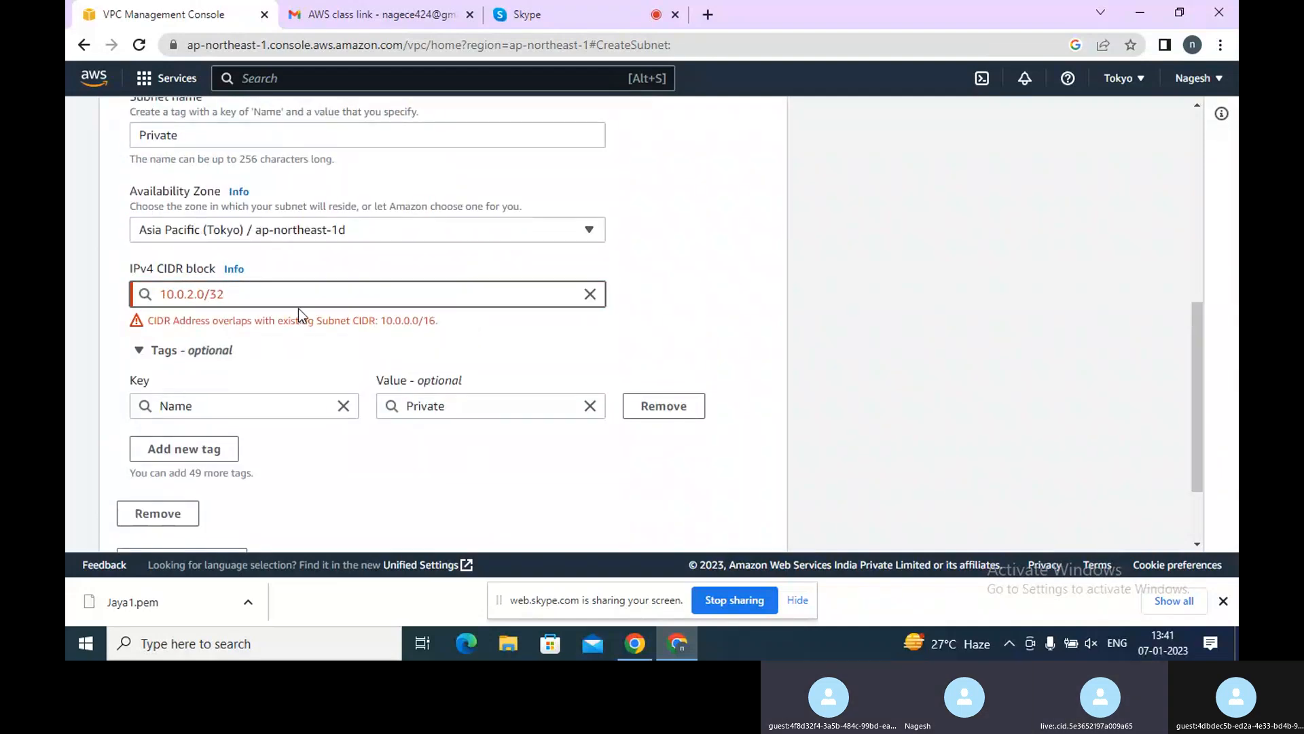
{"action": "key", "text": "Left"}
{"action": "key", "text": "Left"}
{"action": "key", "text": "Left"}
{"action": "key", "text": "Left"}
{"action": "key", "text": "Left"}
{"action": "key", "text": "BackSpace"}
{"action": "type", "text": "0"}
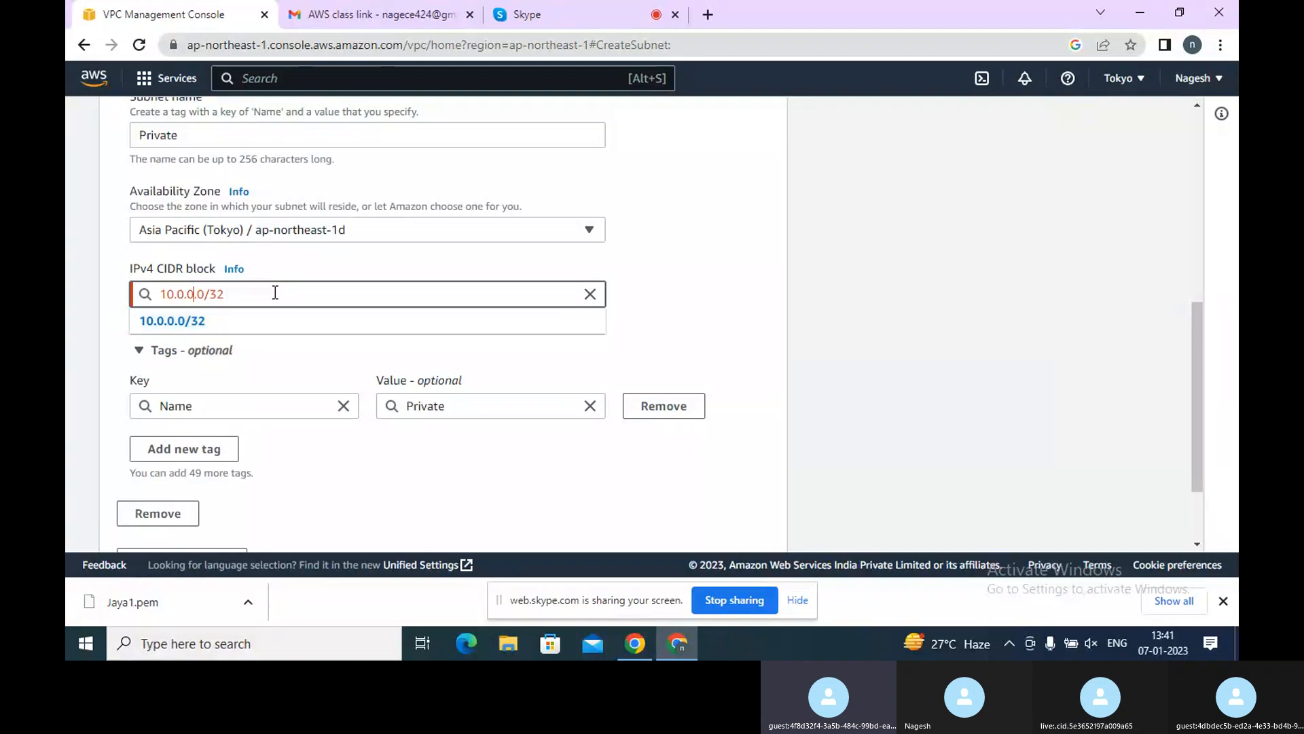
{"action": "key", "text": "BackSpace"}
{"action": "type", "text": "1"}
{"action": "left_click", "coordinate": [225, 315]}
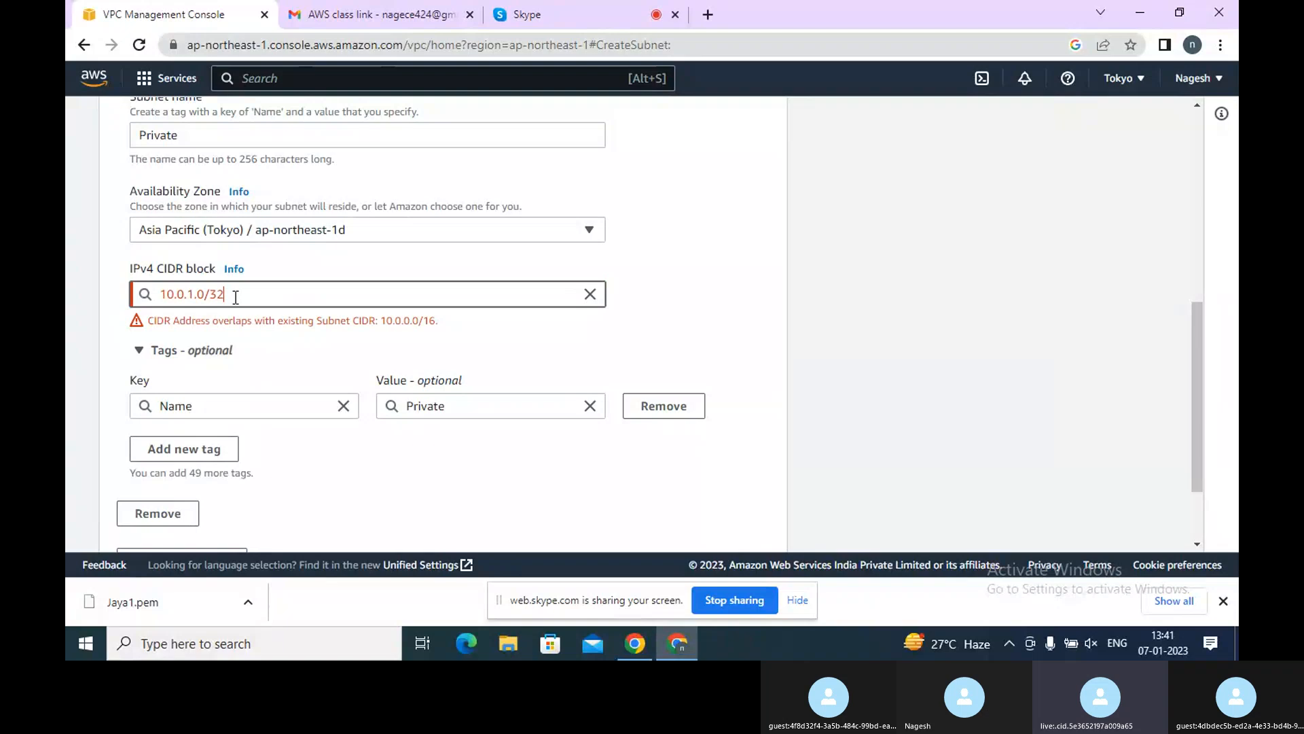
Change the CIDR block's prefix length to give 10.0.1.0/24
{"action": "key", "text": "BackSpace"}
{"action": "key", "text": "BackSpace"}
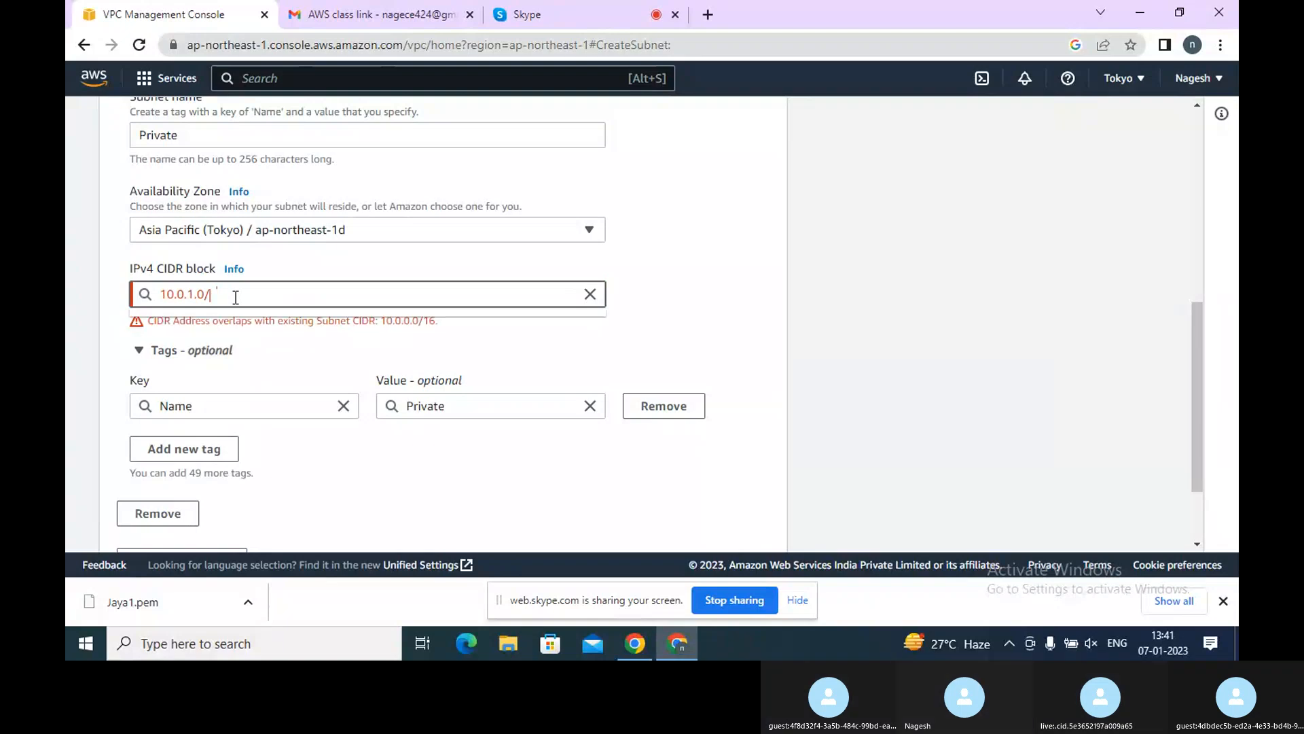
{"action": "type", "text": "24"}
{"action": "left_click", "coordinate": [214, 317]}
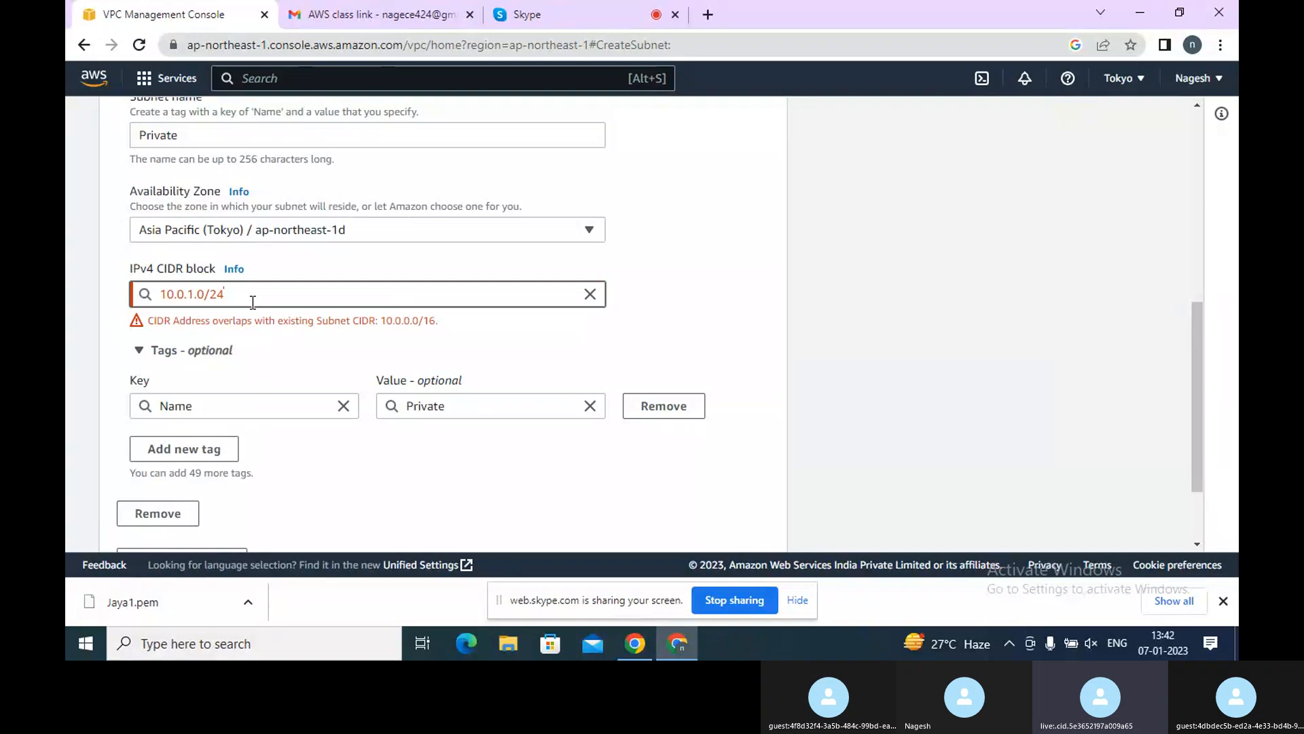
Change the CIDR block to 10.0.1.0/28, then its third octet to give 10.0.2.0/28
{"action": "key", "text": "BackSpace"}
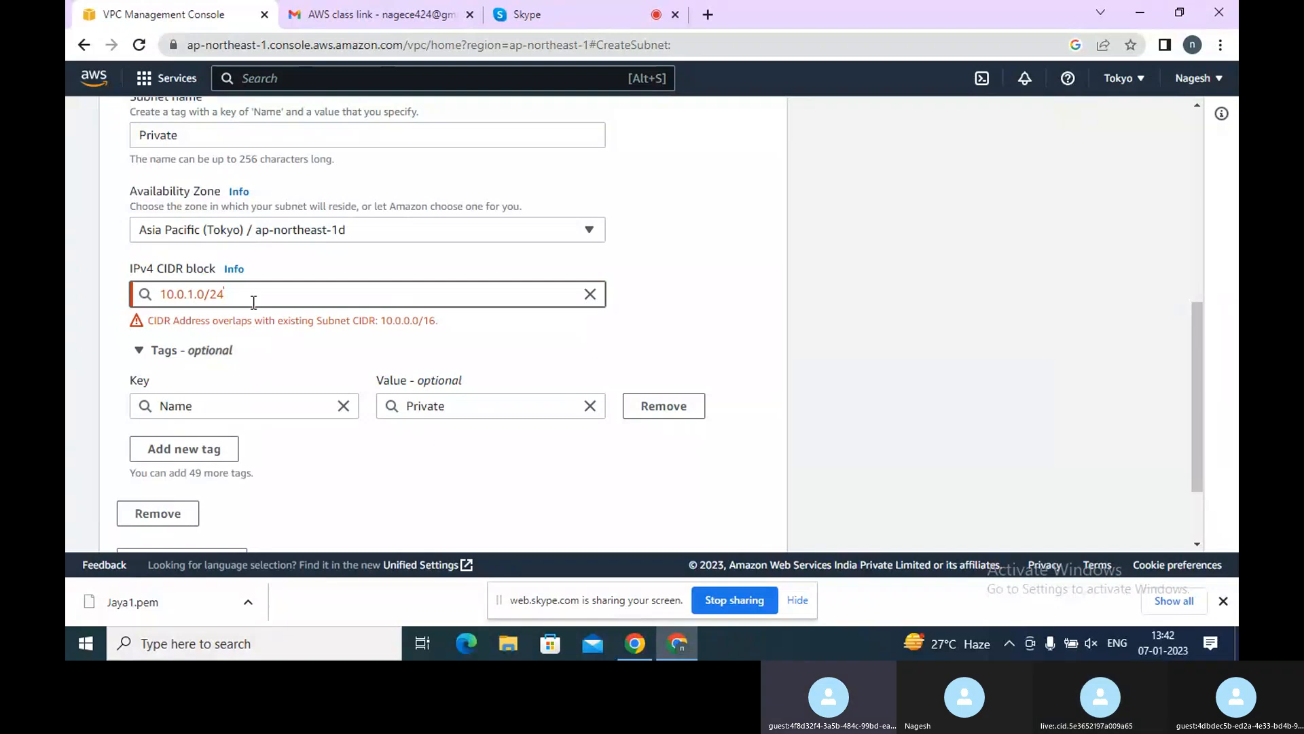
{"action": "type", "text": "8"}
{"action": "left_click", "coordinate": [195, 297]}
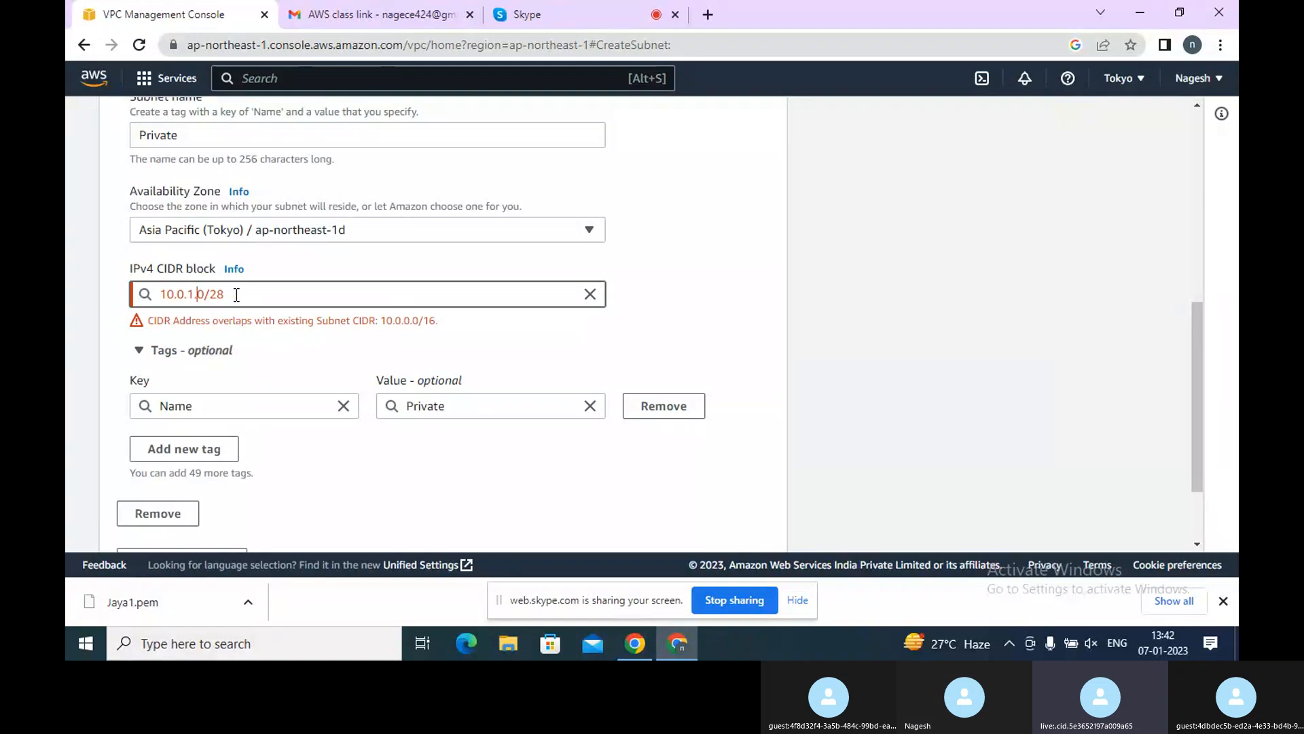
{"action": "key", "text": "BackSpace"}
{"action": "type", "text": "2"}
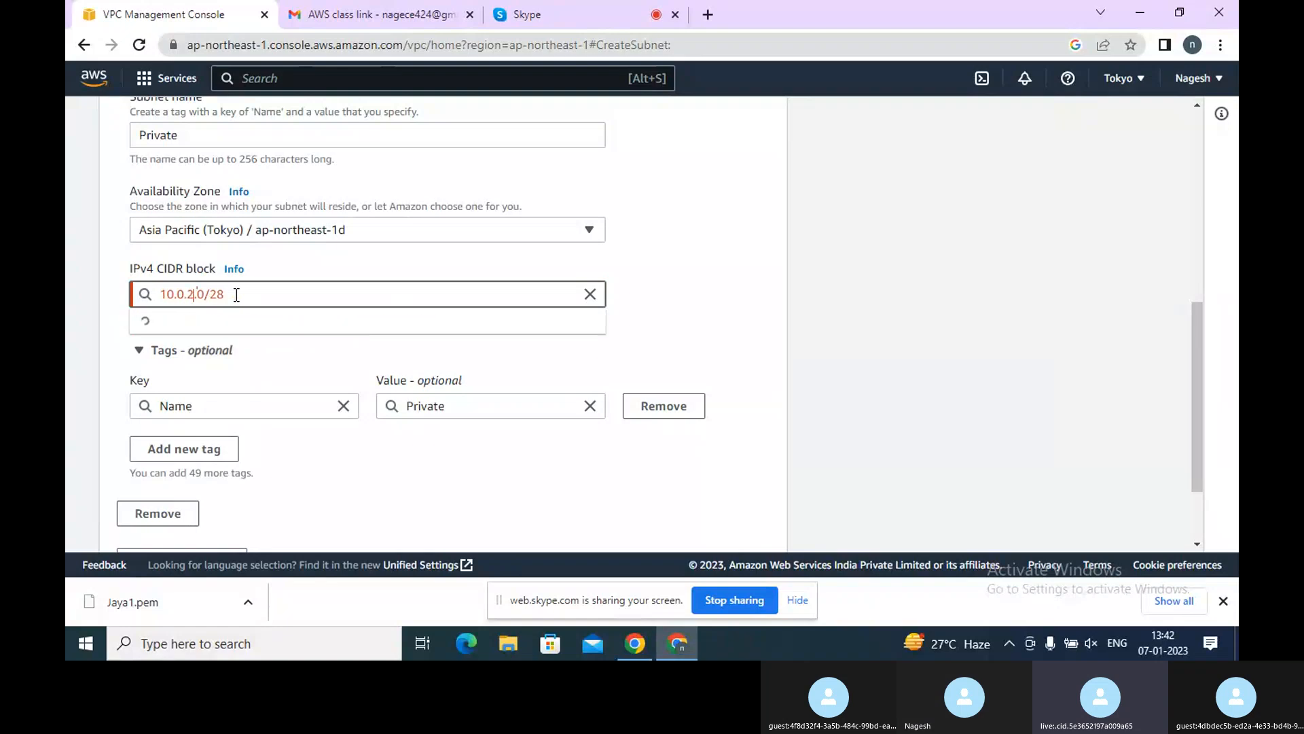
{"action": "left_click", "coordinate": [217, 326]}
Review the VPC's associated IPv4 CIDR shown at the top of the Create subnet form
{"action": "scroll", "coordinate": [349, 326], "scroll_direction": "up", "scroll_amount": 5}
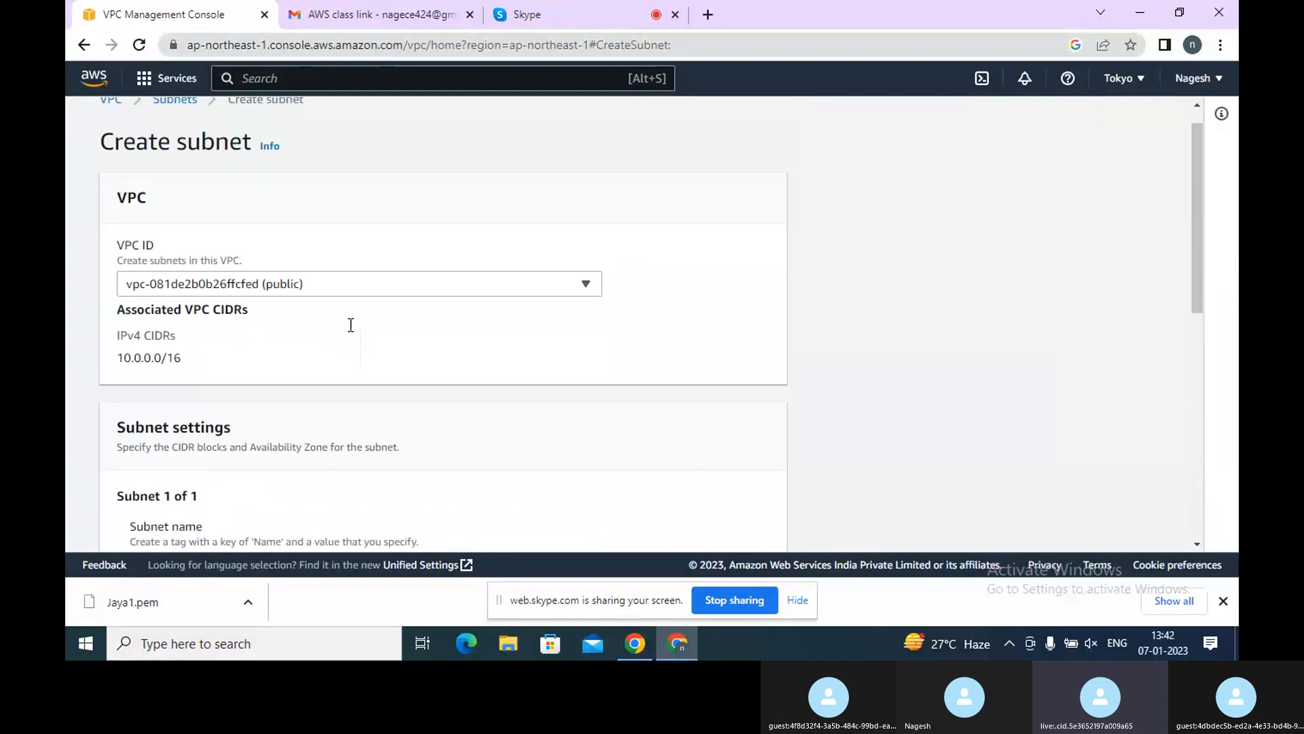
{"action": "scroll", "coordinate": [349, 326], "scroll_direction": "down", "scroll_amount": 1}
{"action": "scroll", "coordinate": [349, 325], "scroll_direction": "down", "scroll_amount": 1}
{"action": "scroll", "coordinate": [349, 324], "scroll_direction": "up", "scroll_amount": 2}
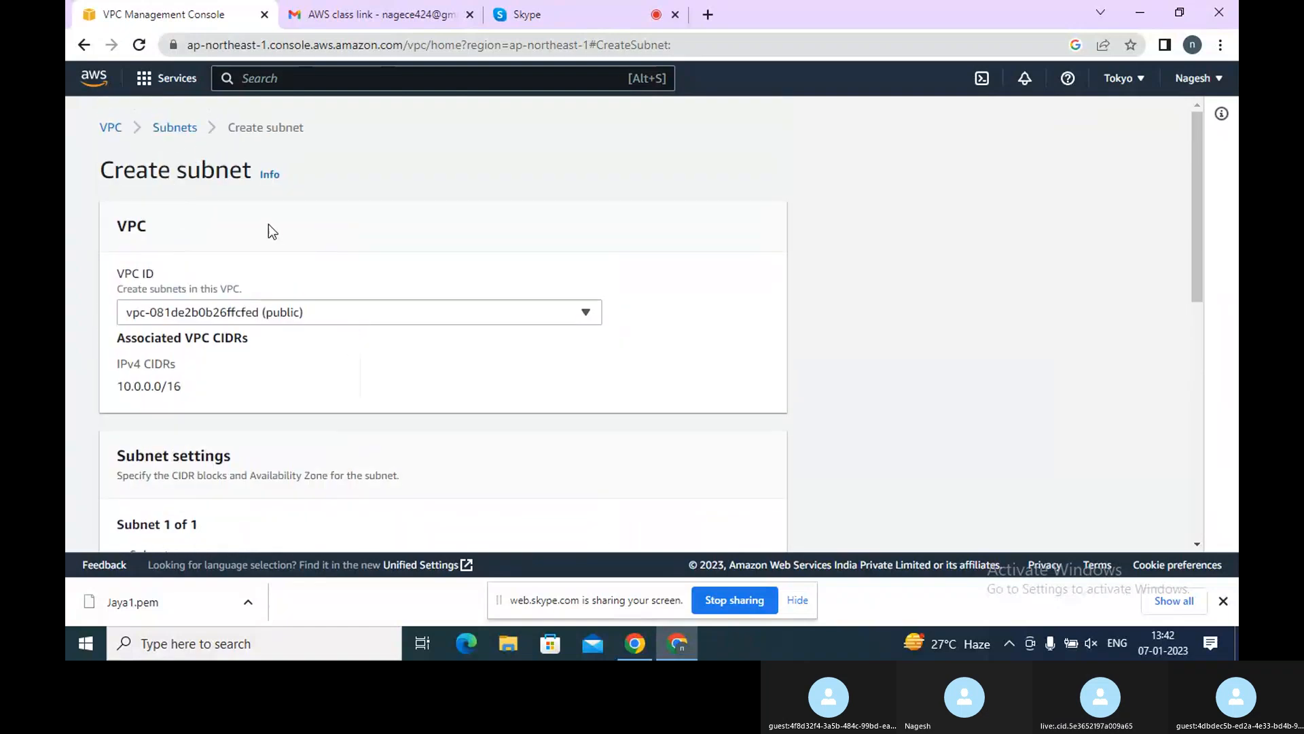
{"action": "scroll", "coordinate": [271, 226], "scroll_direction": "down", "scroll_amount": 1}
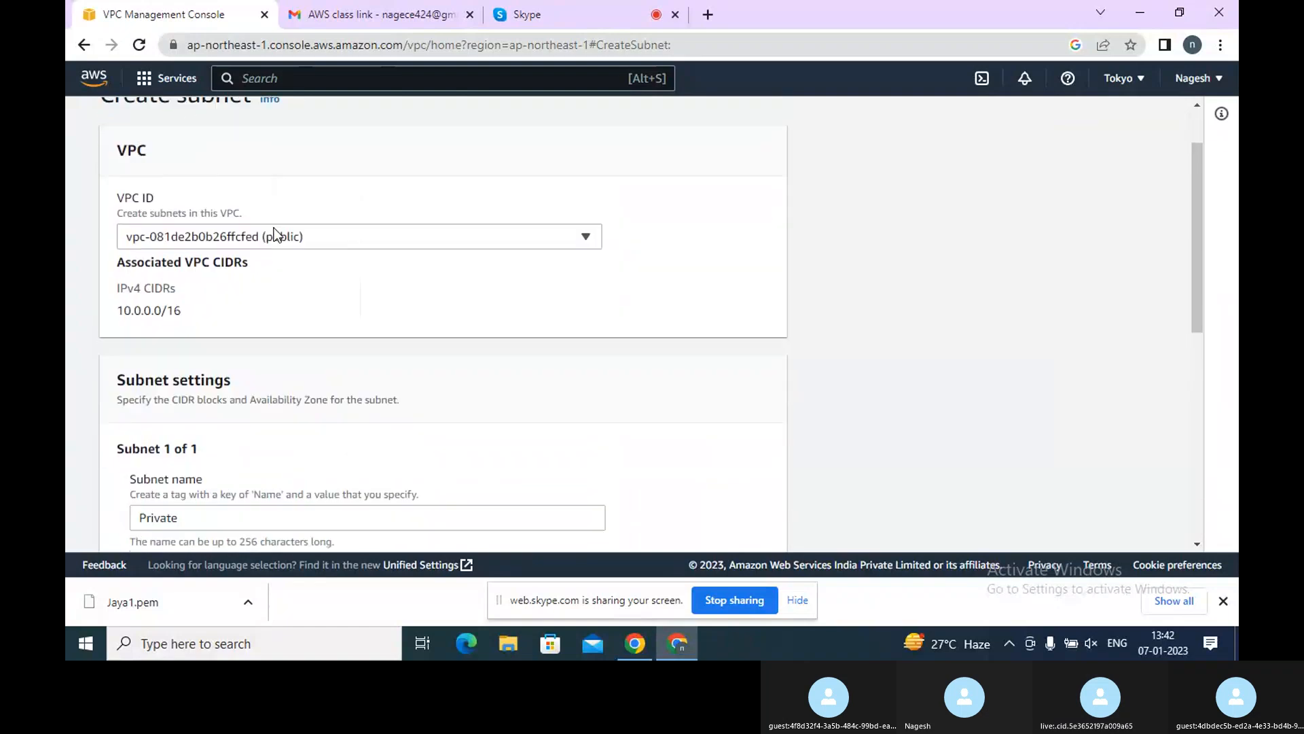
{"action": "double_click", "coordinate": [140, 299]}
{"action": "left_click", "coordinate": [197, 303]}
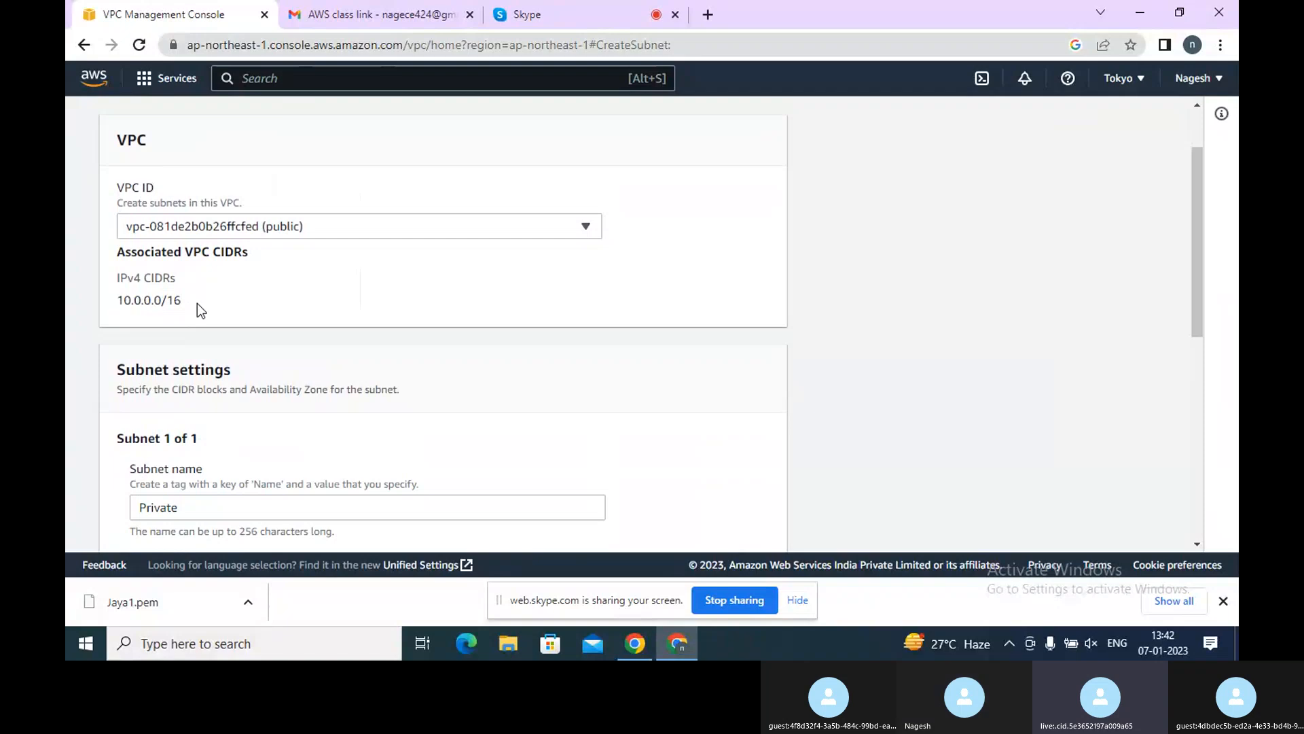
{"action": "scroll", "coordinate": [197, 303], "scroll_direction": "down", "scroll_amount": 1}
{"action": "scroll", "coordinate": [198, 303], "scroll_direction": "up", "scroll_amount": 2}
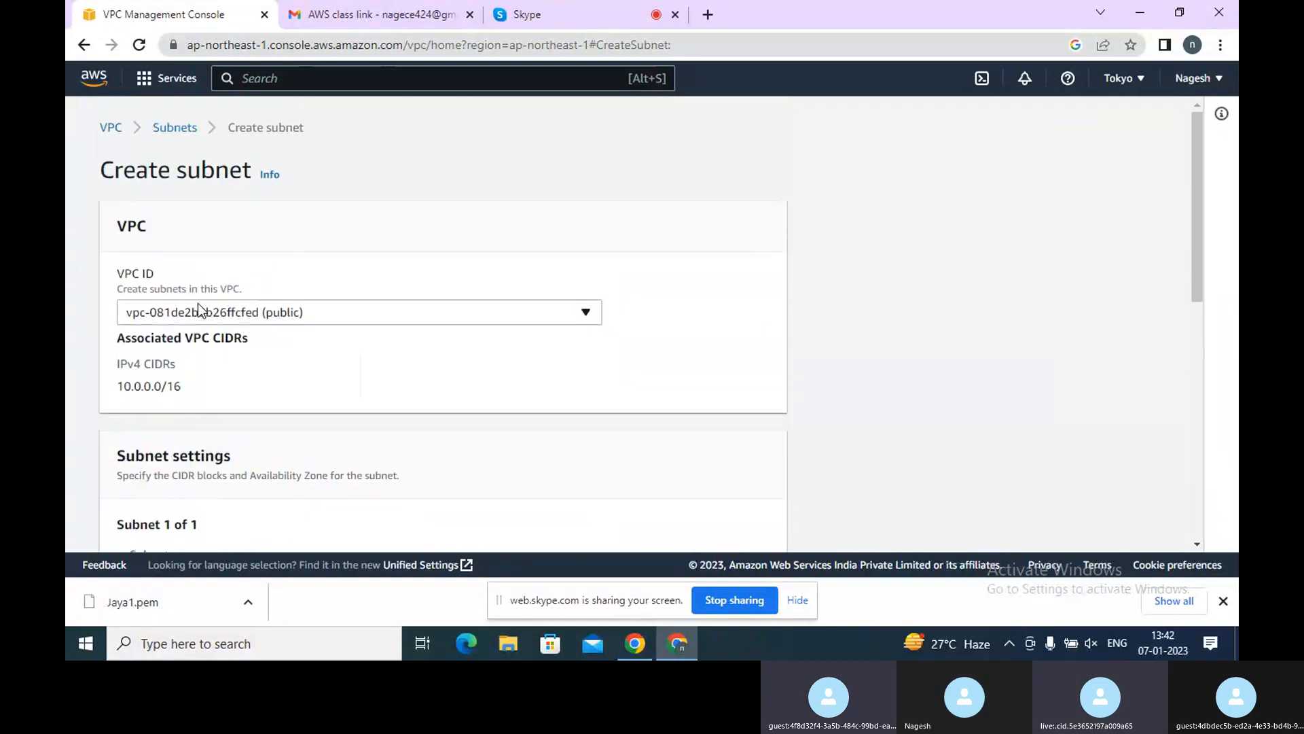
{"action": "scroll", "coordinate": [200, 299], "scroll_direction": "down", "scroll_amount": 1}
{"action": "scroll", "coordinate": [200, 299], "scroll_direction": "up", "scroll_amount": 1}
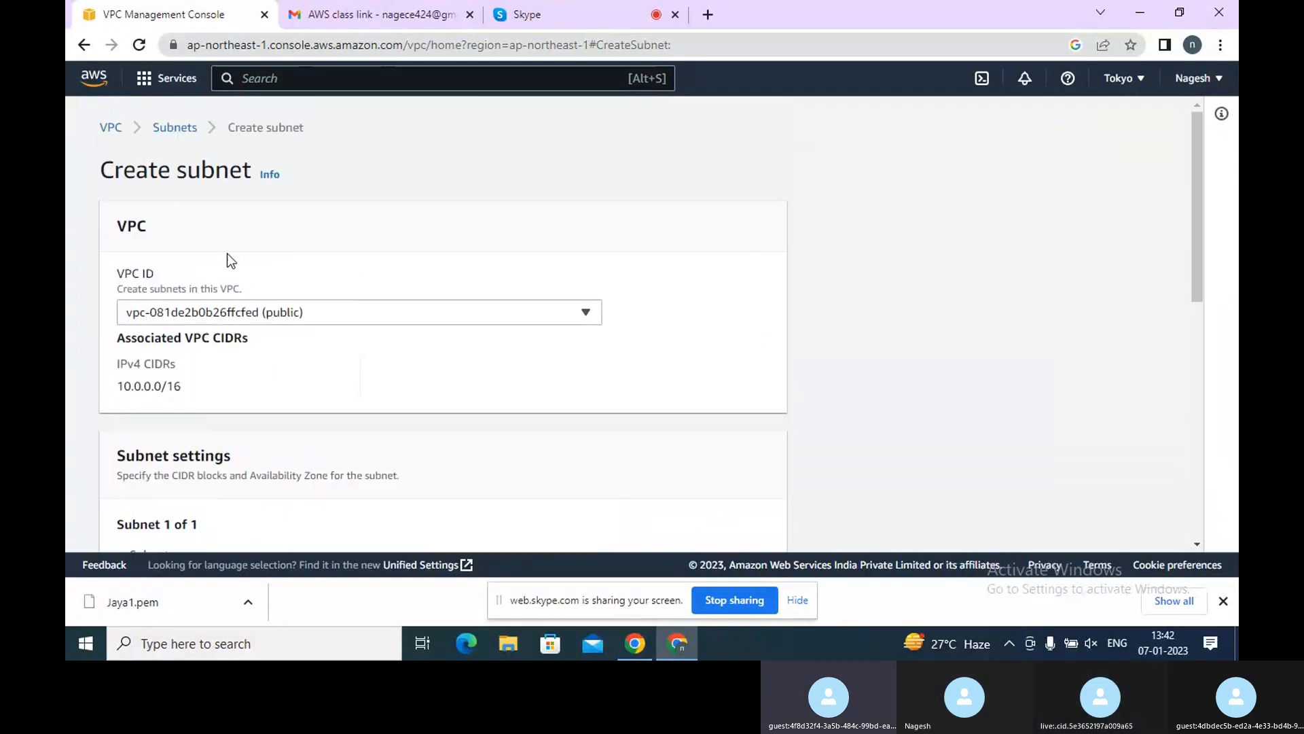
{"action": "scroll", "coordinate": [227, 254], "scroll_direction": "down", "scroll_amount": 4}
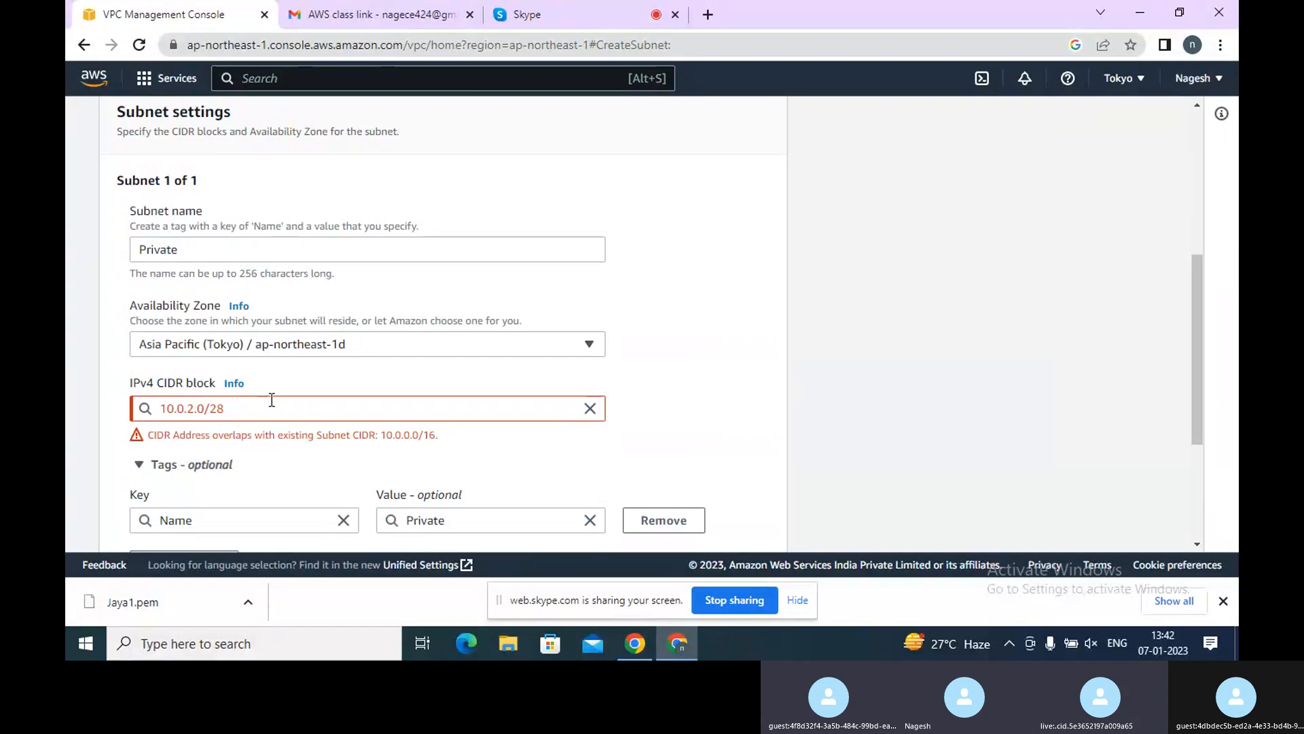
Try a /16 prefix on the CIDR block, then remove the prefix length leaving 10.0.2.0/
{"action": "left_click", "coordinate": [250, 411]}
{"action": "key", "text": "BackSpace"}
{"action": "key", "text": "BackSpace"}
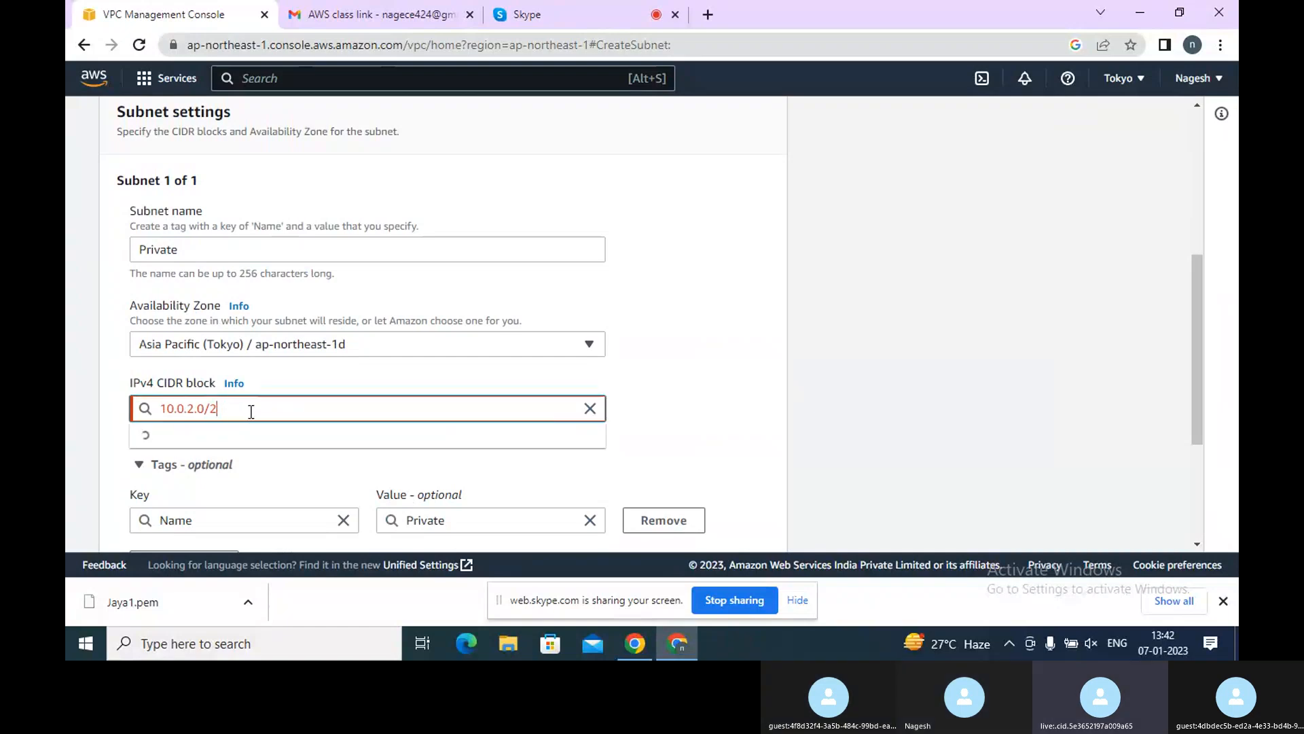
{"action": "type", "text": "16"}
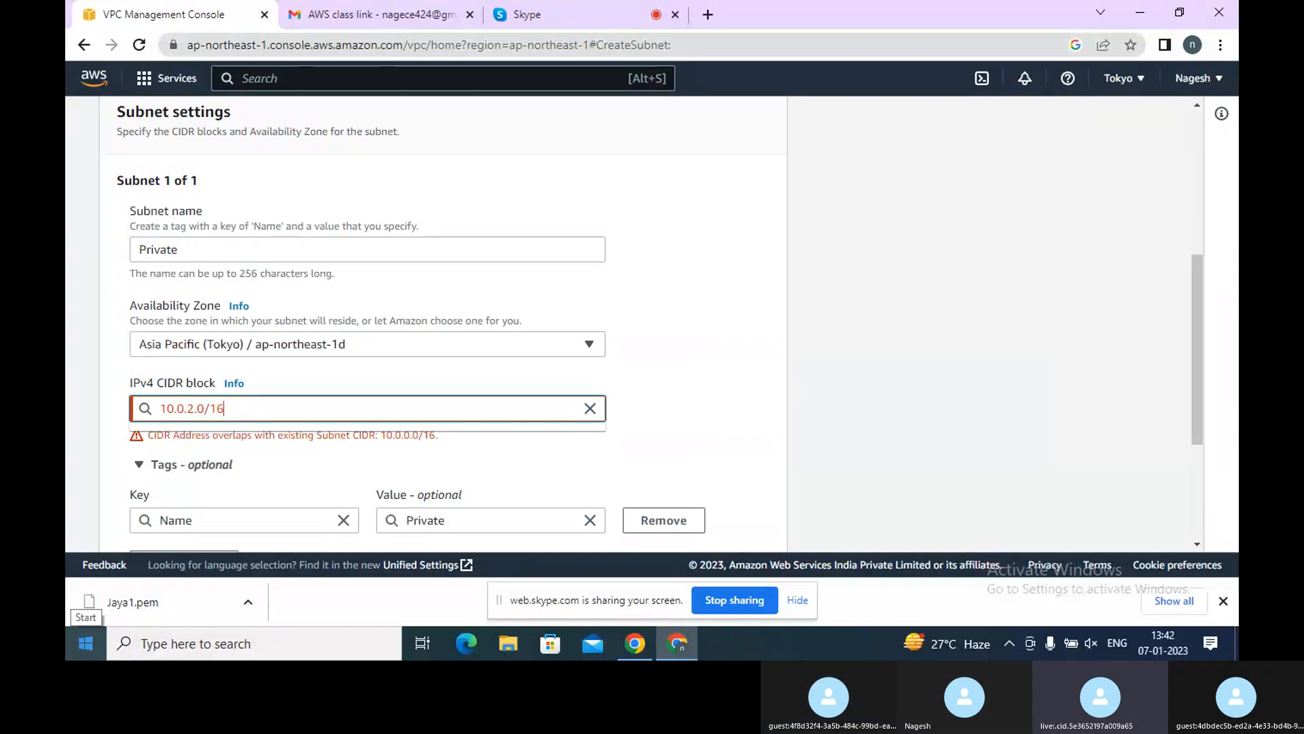
{"action": "key", "text": "BackSpace"}
{"action": "key", "text": "BackSpace"}
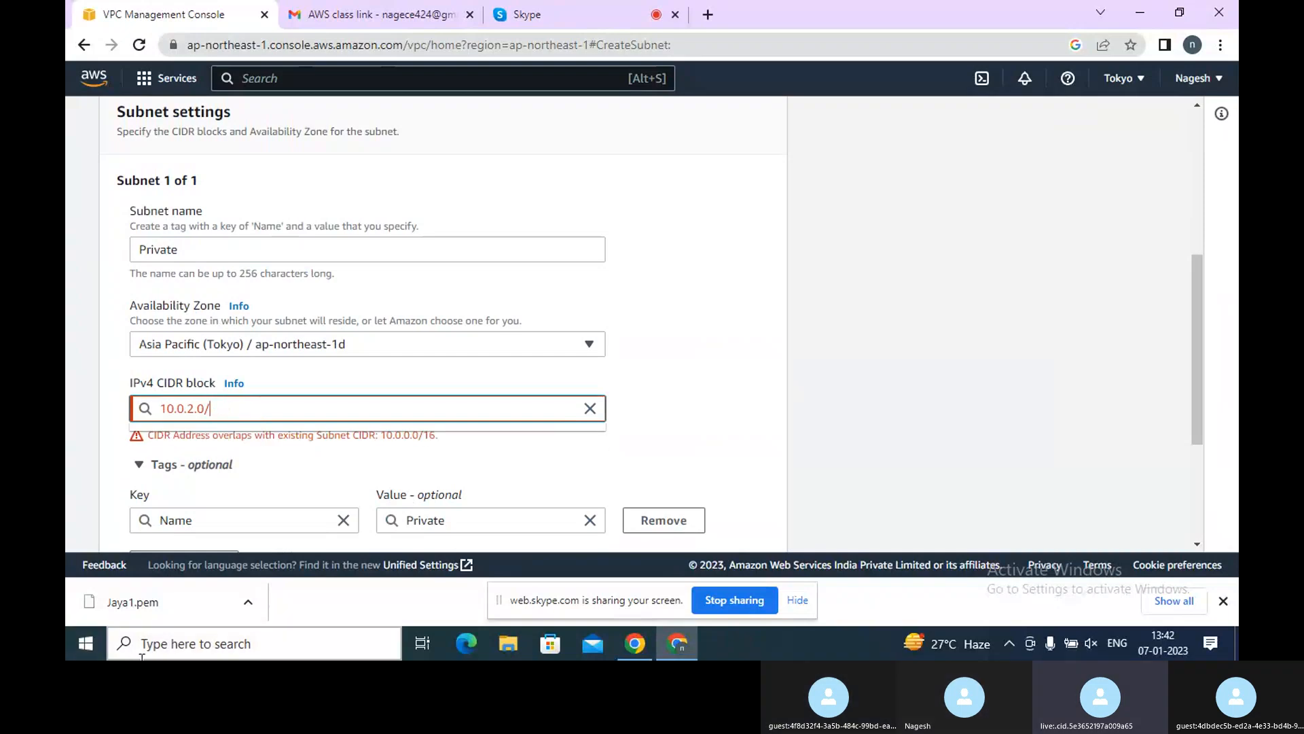
Cancel the Private subnet creation form
{"action": "scroll", "coordinate": [511, 348], "scroll_direction": "up", "scroll_amount": 5}
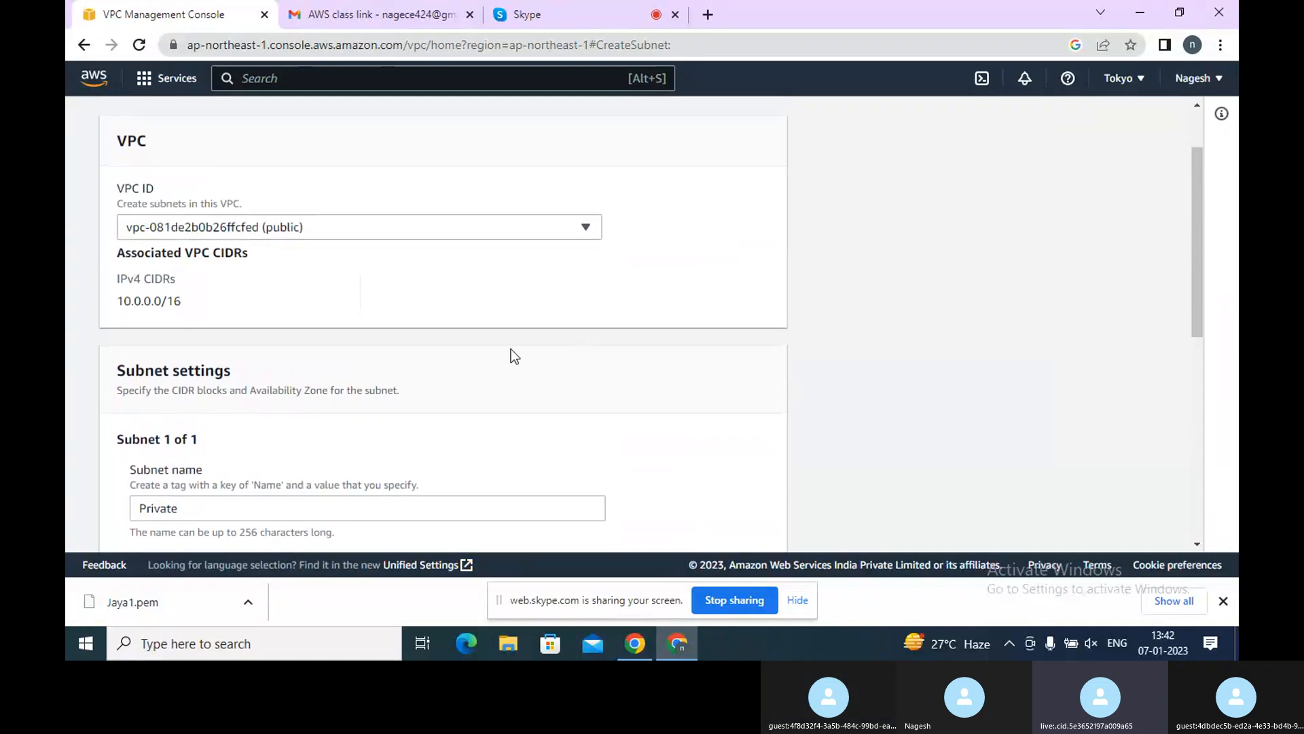
{"action": "scroll", "coordinate": [236, 207], "scroll_direction": "down", "scroll_amount": 10}
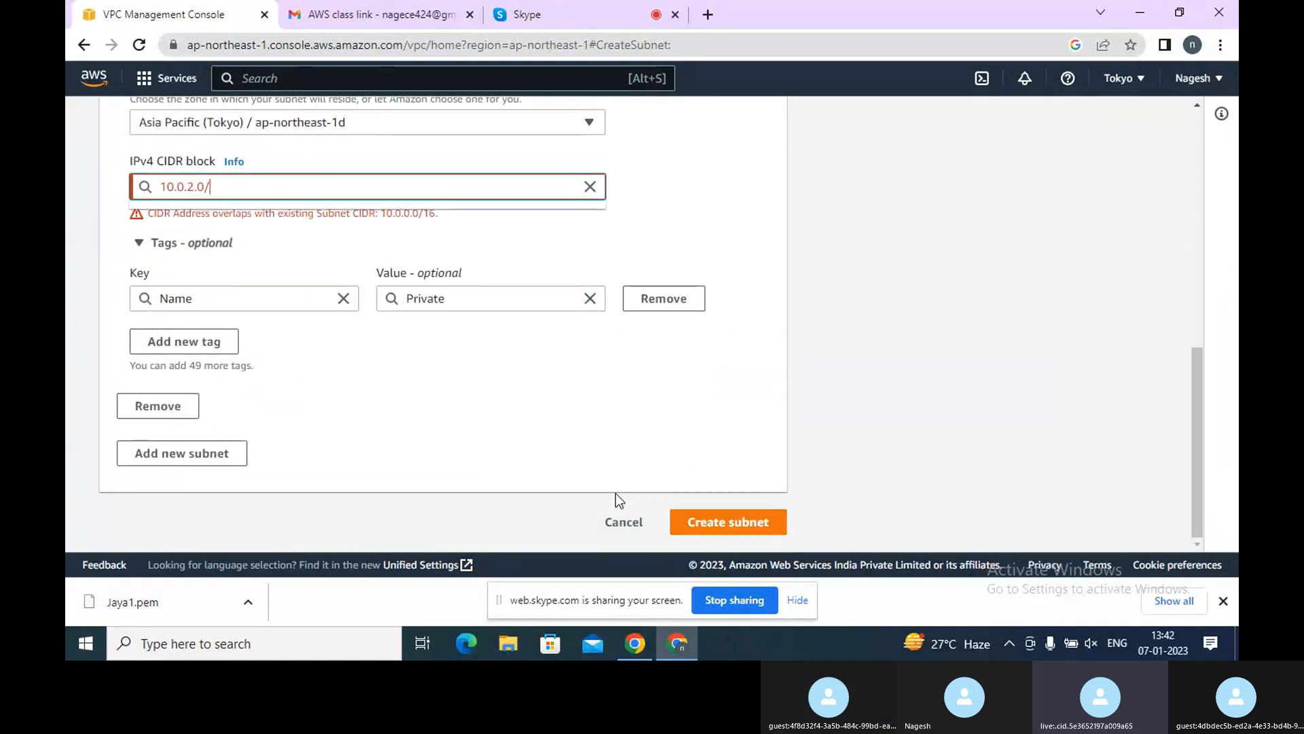
{"action": "left_click", "coordinate": [624, 522]}
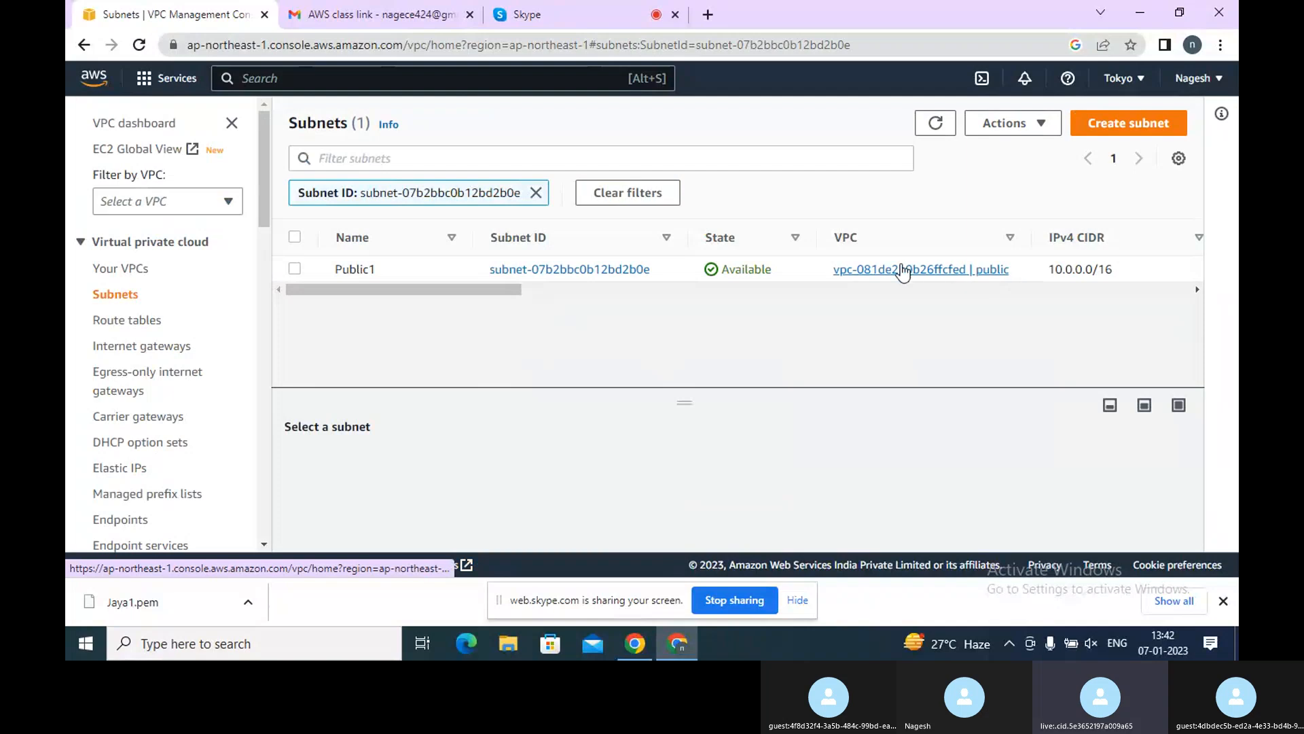
Select the Public1 subnet to view its details, then deselect it
{"action": "left_click", "coordinate": [444, 277]}
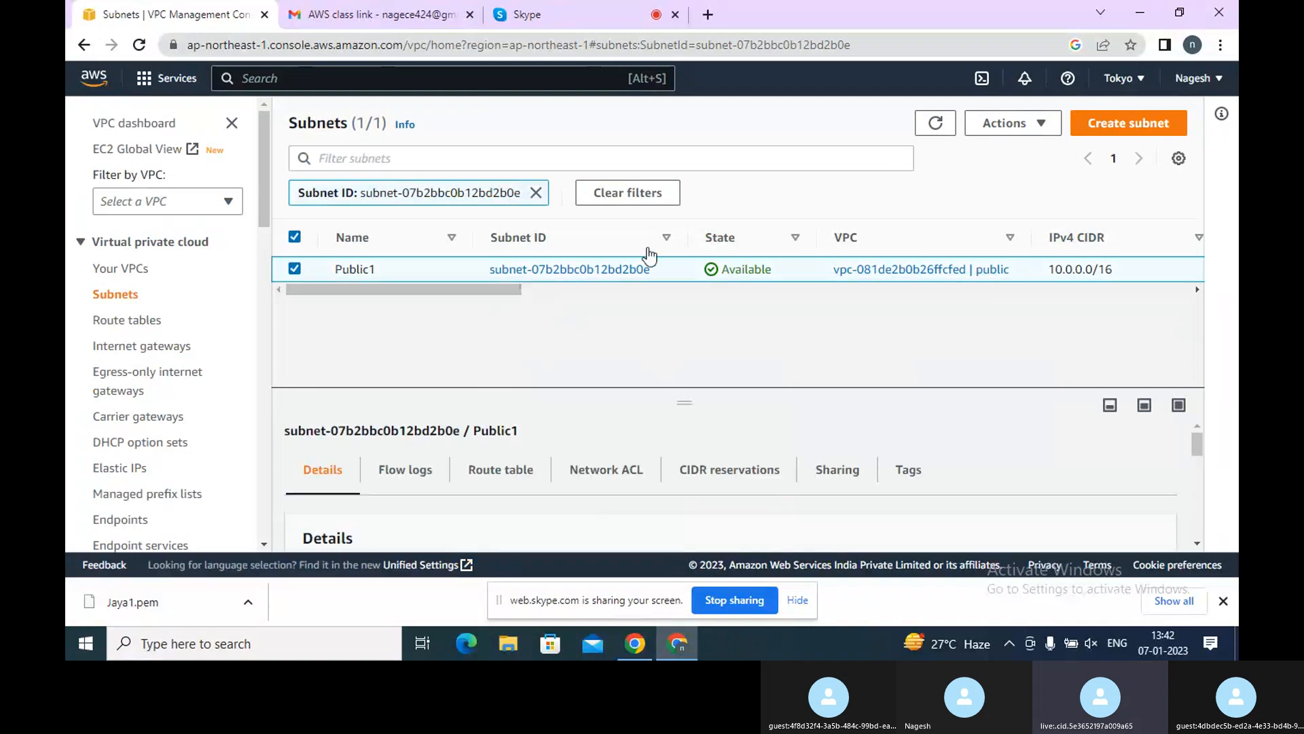
{"action": "left_click", "coordinate": [295, 269]}
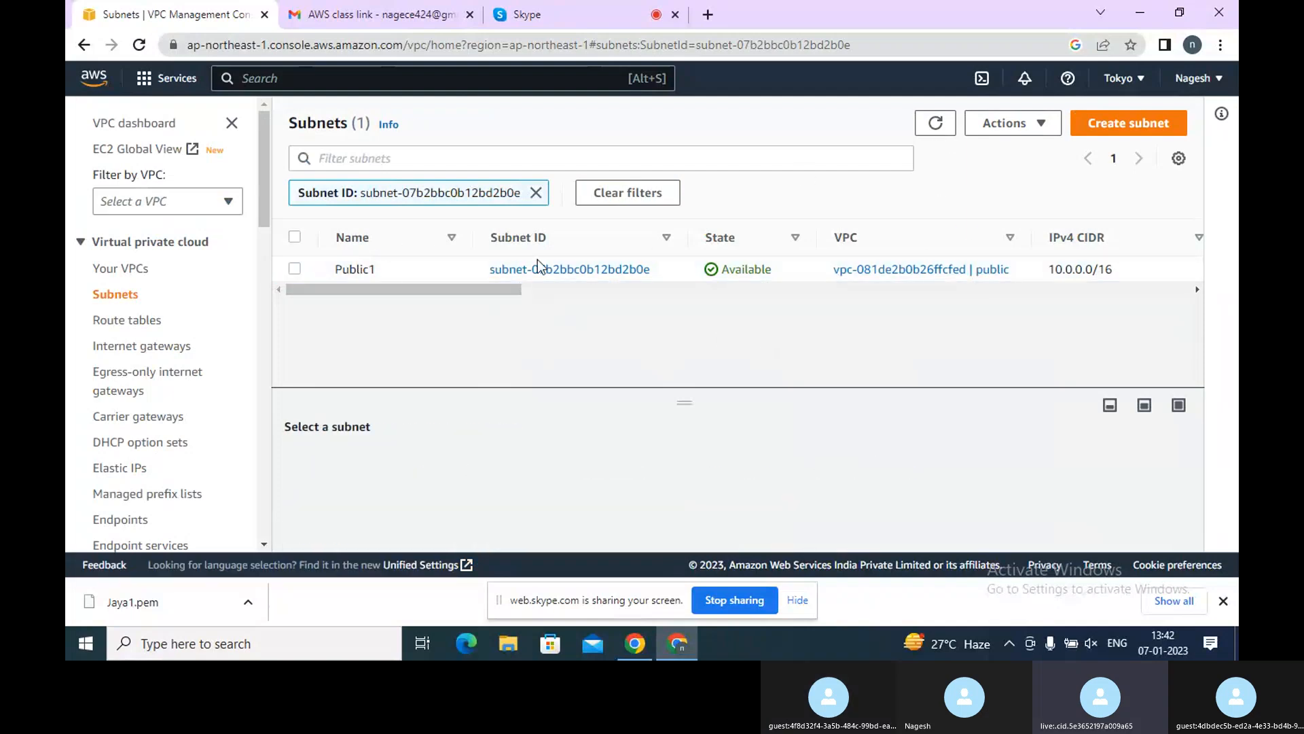
Open the Public1 subnet's details page and review its settings
{"action": "left_click", "coordinate": [539, 269]}
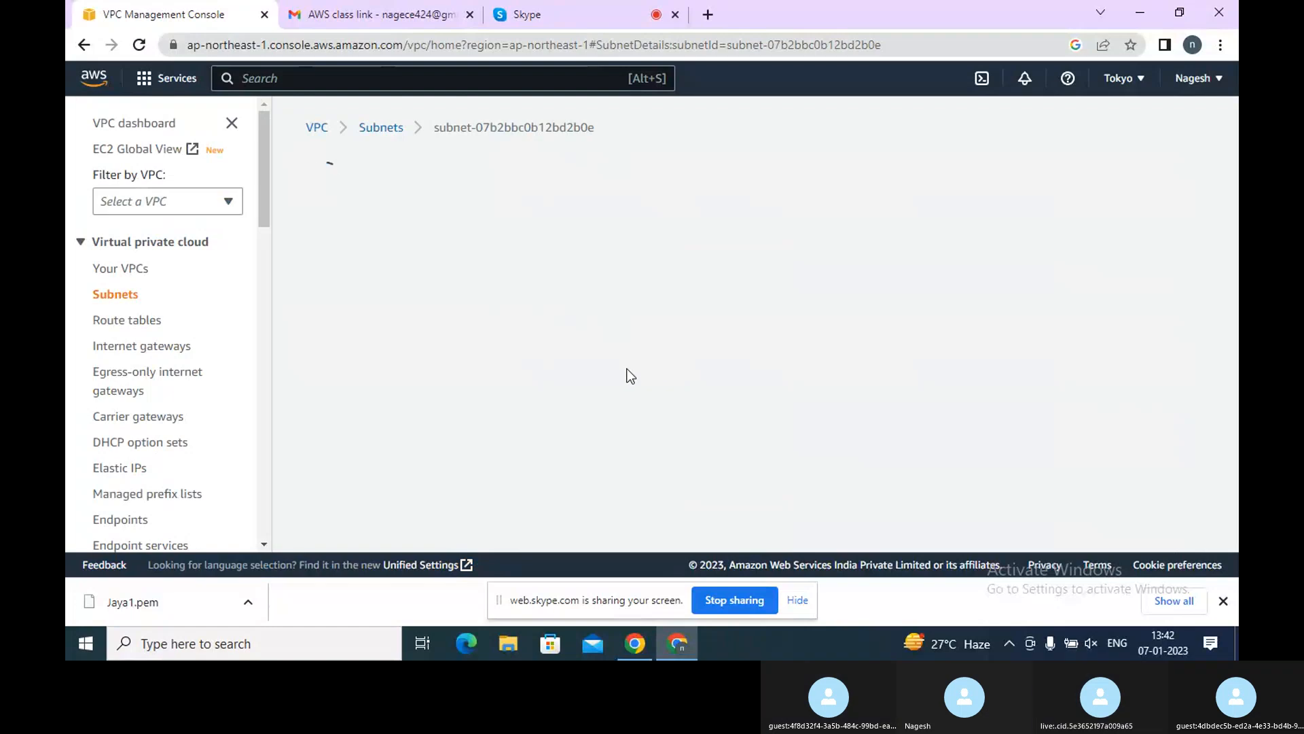
{"action": "scroll", "coordinate": [639, 358], "scroll_direction": "down", "scroll_amount": 1}
{"action": "scroll", "coordinate": [672, 364], "scroll_direction": "down", "scroll_amount": 3}
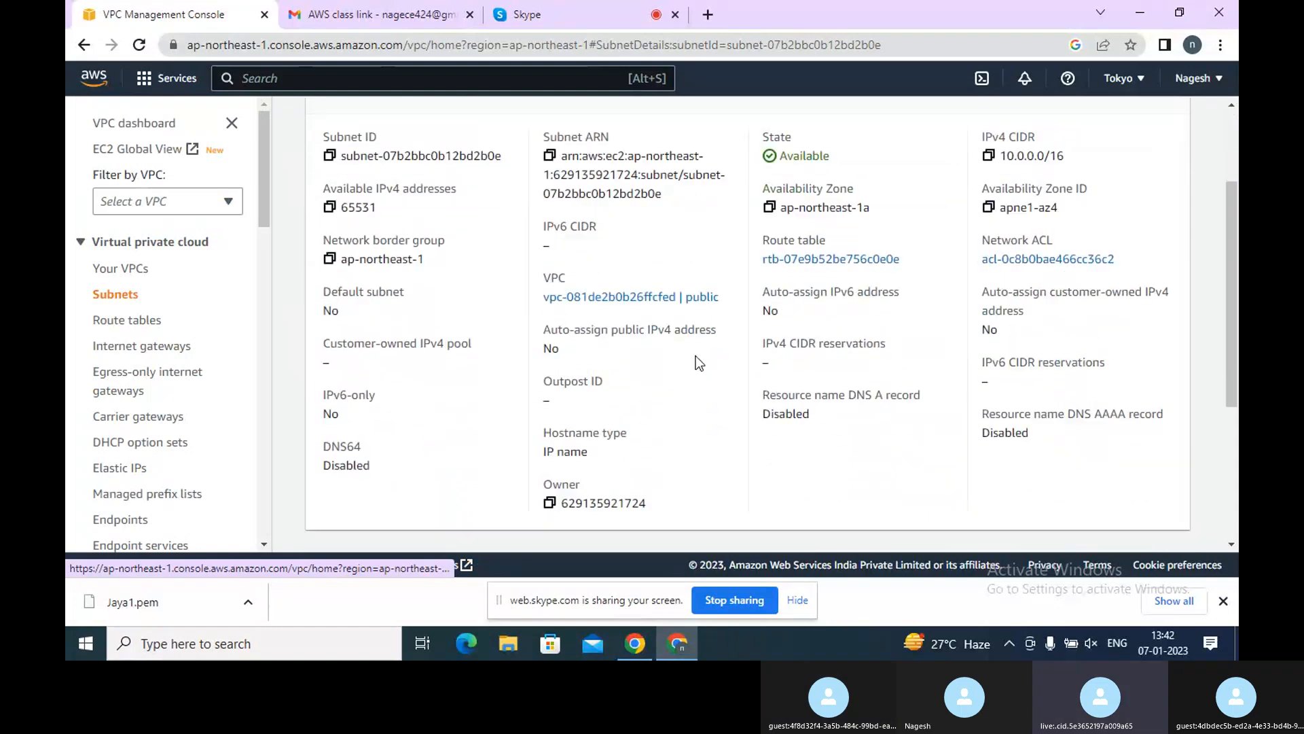
{"action": "scroll", "coordinate": [696, 360], "scroll_direction": "down", "scroll_amount": 1}
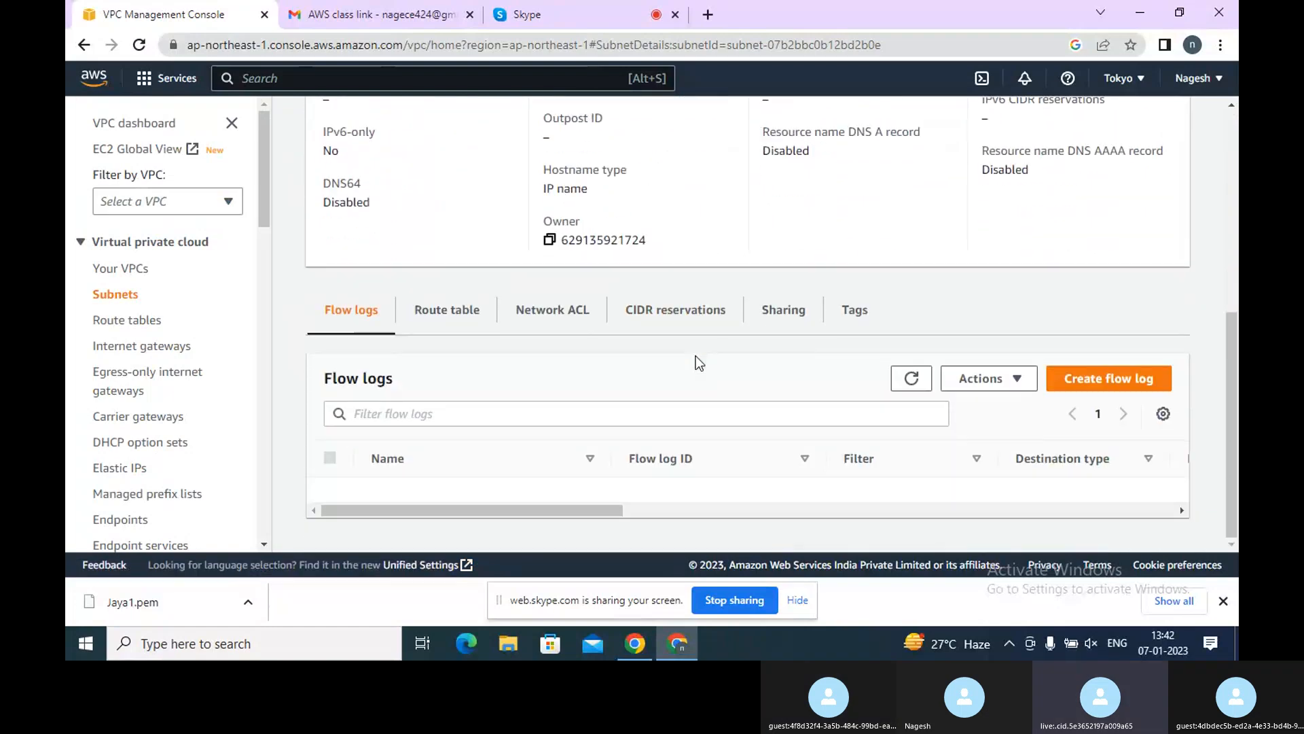
{"action": "scroll", "coordinate": [695, 360], "scroll_direction": "up", "scroll_amount": 7}
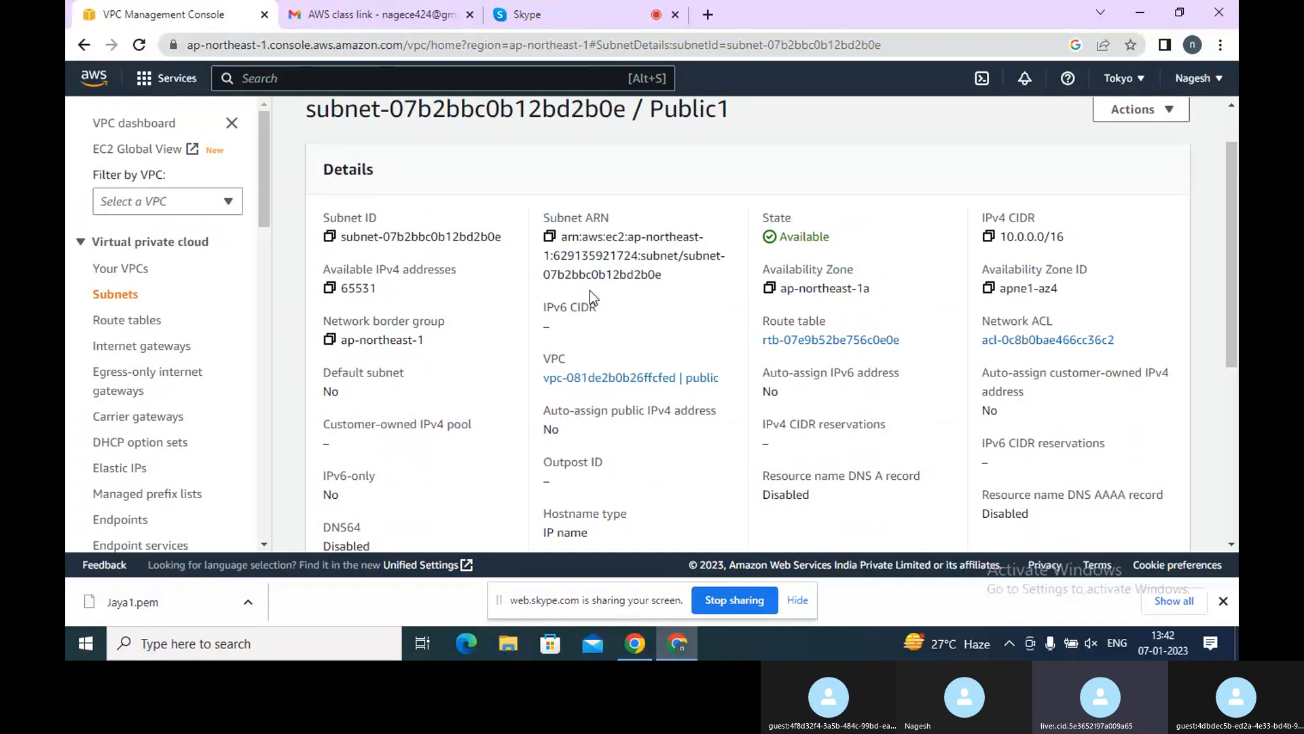
{"action": "scroll", "coordinate": [838, 263], "scroll_direction": "up", "scroll_amount": 1}
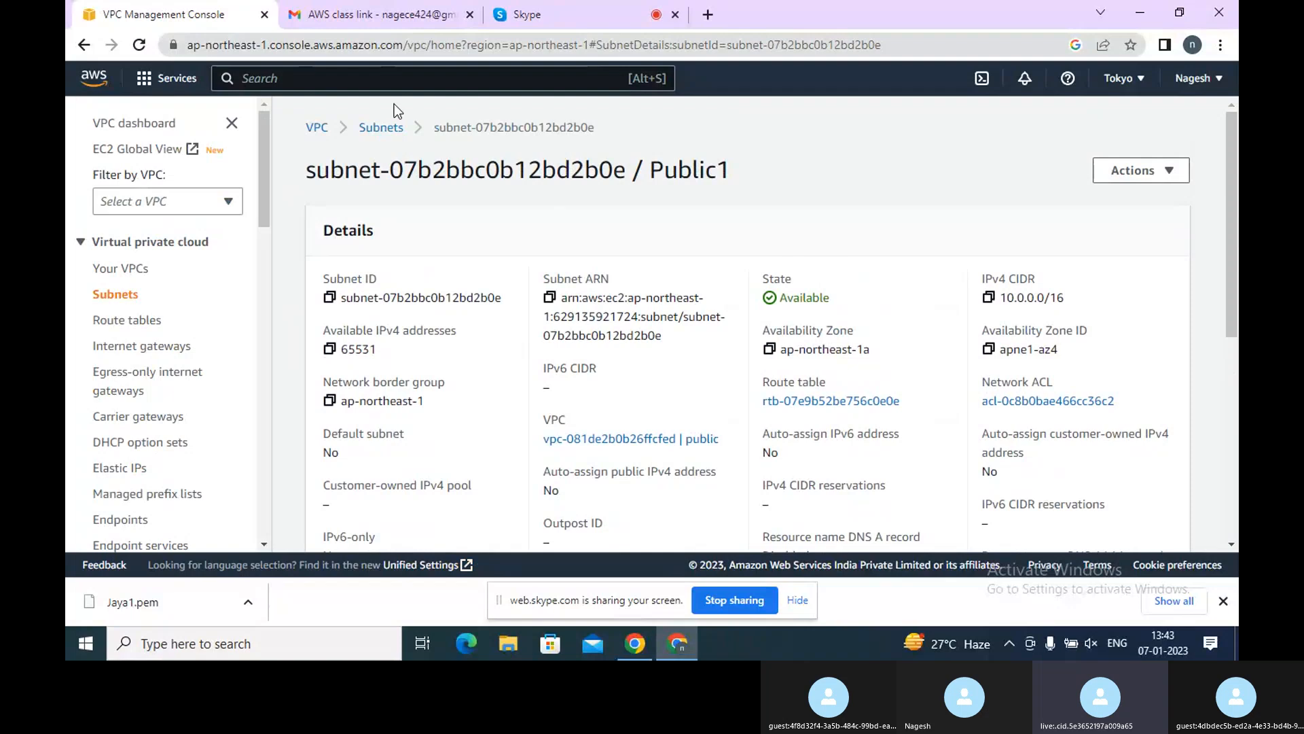
{"action": "left_click", "coordinate": [316, 129]}
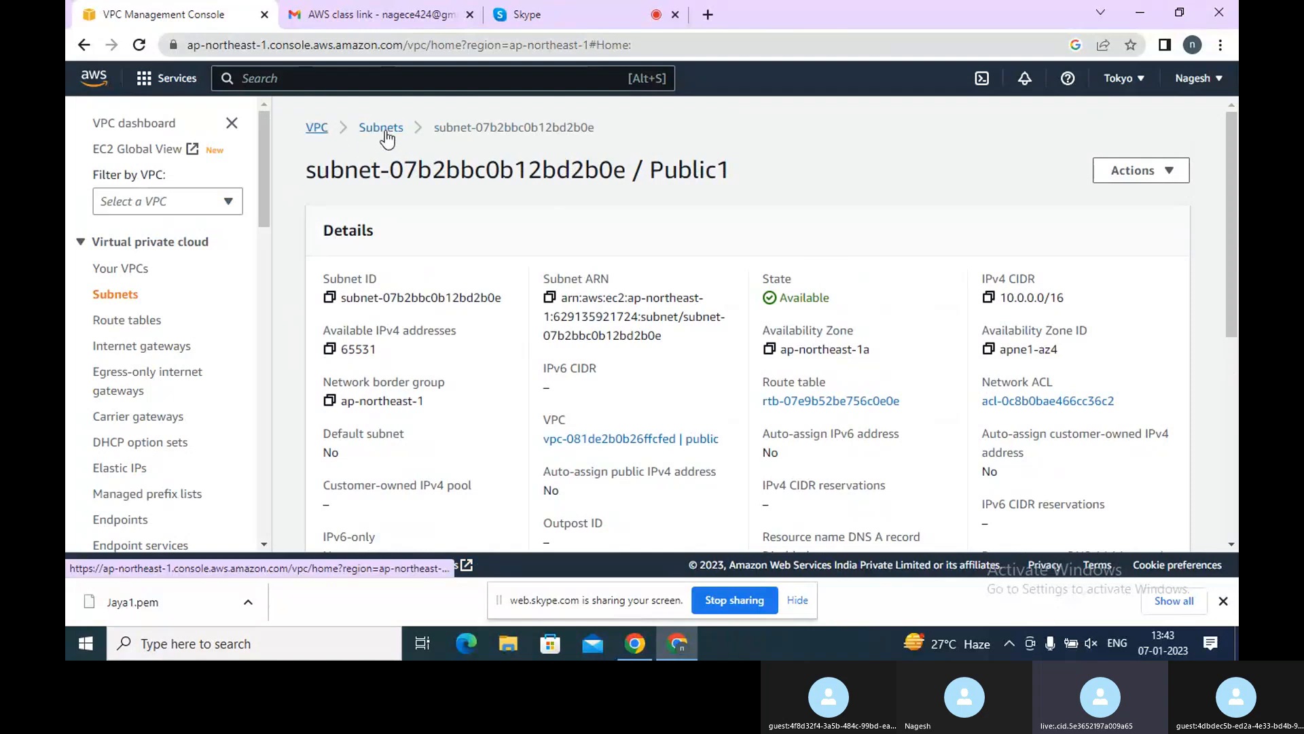
{"action": "left_click", "coordinate": [384, 131]}
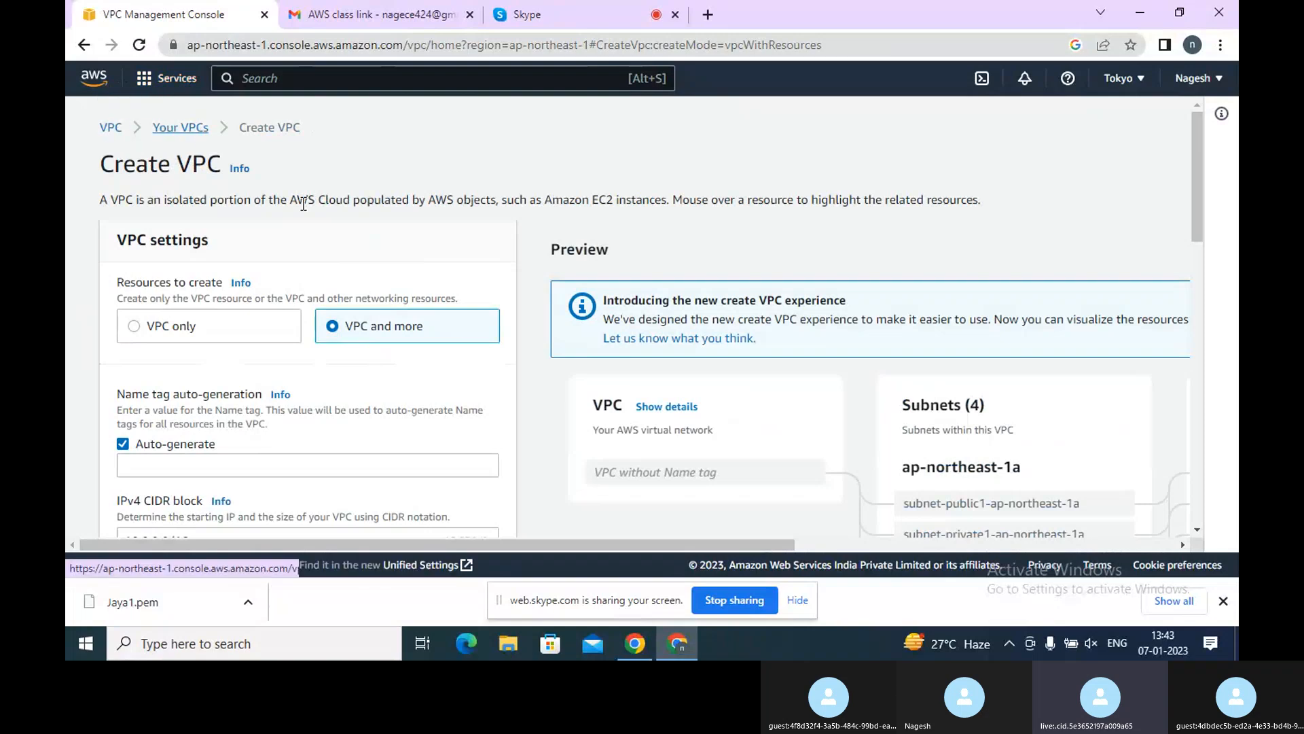
{"action": "scroll", "coordinate": [356, 242], "scroll_direction": "down", "scroll_amount": 5}
{"action": "scroll", "coordinate": [352, 246], "scroll_direction": "up", "scroll_amount": 5}
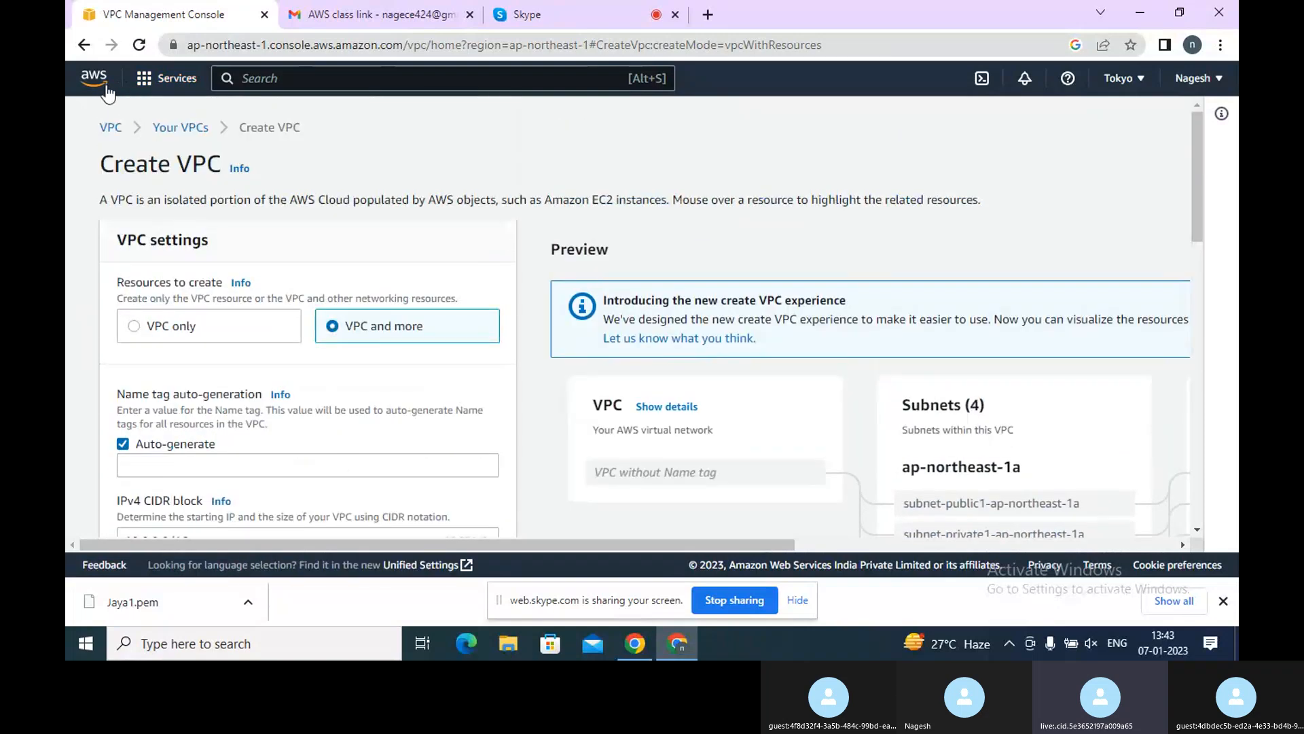
{"action": "left_click", "coordinate": [86, 76]}
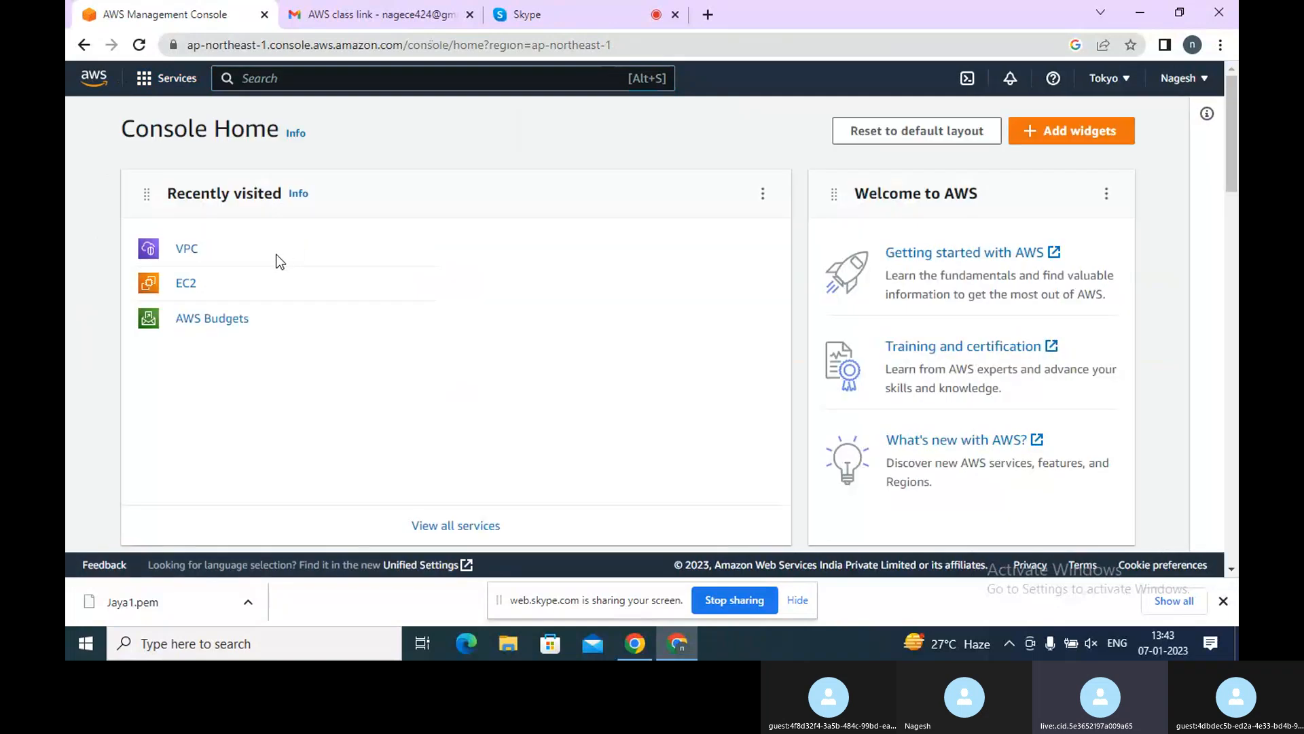
{"action": "left_click", "coordinate": [193, 259]}
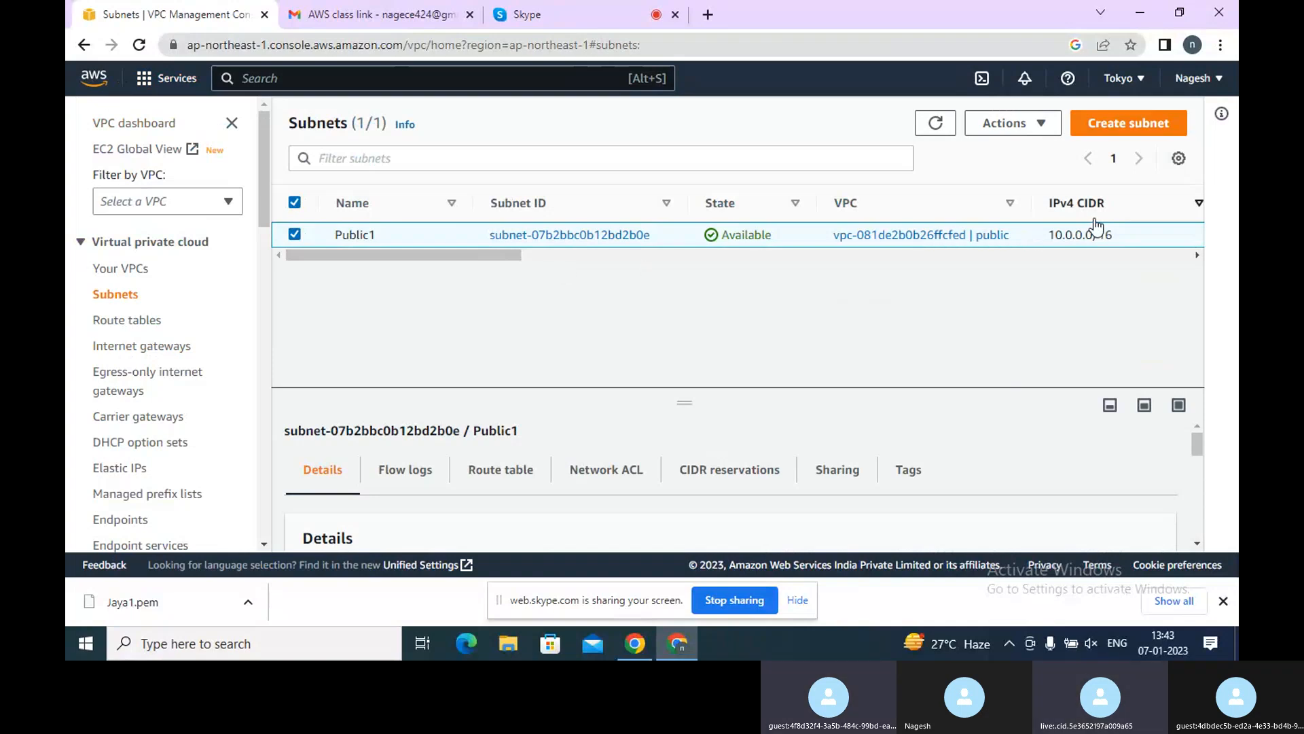
Open the Public1 subnet's settings editor, review its auto-assign IP options, and return to the subnet list
{"action": "left_click", "coordinate": [1025, 126]}
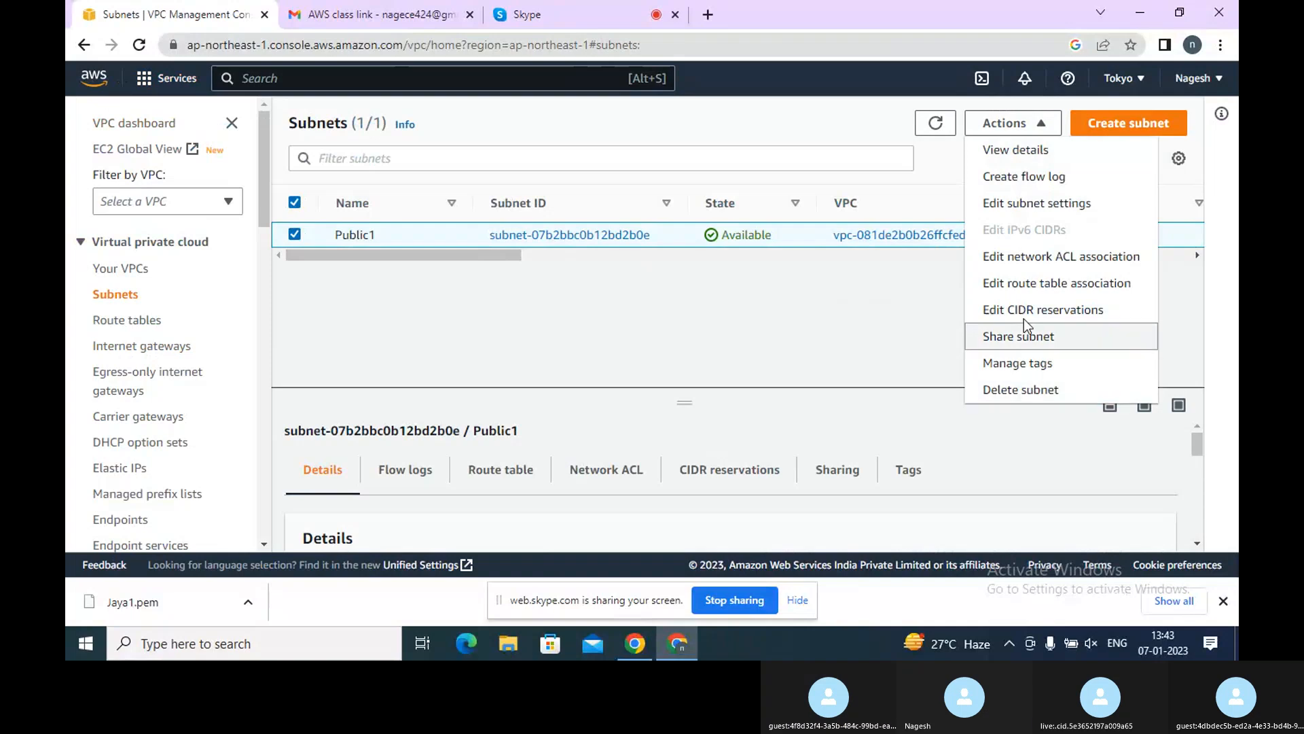
{"action": "left_click", "coordinate": [1026, 201]}
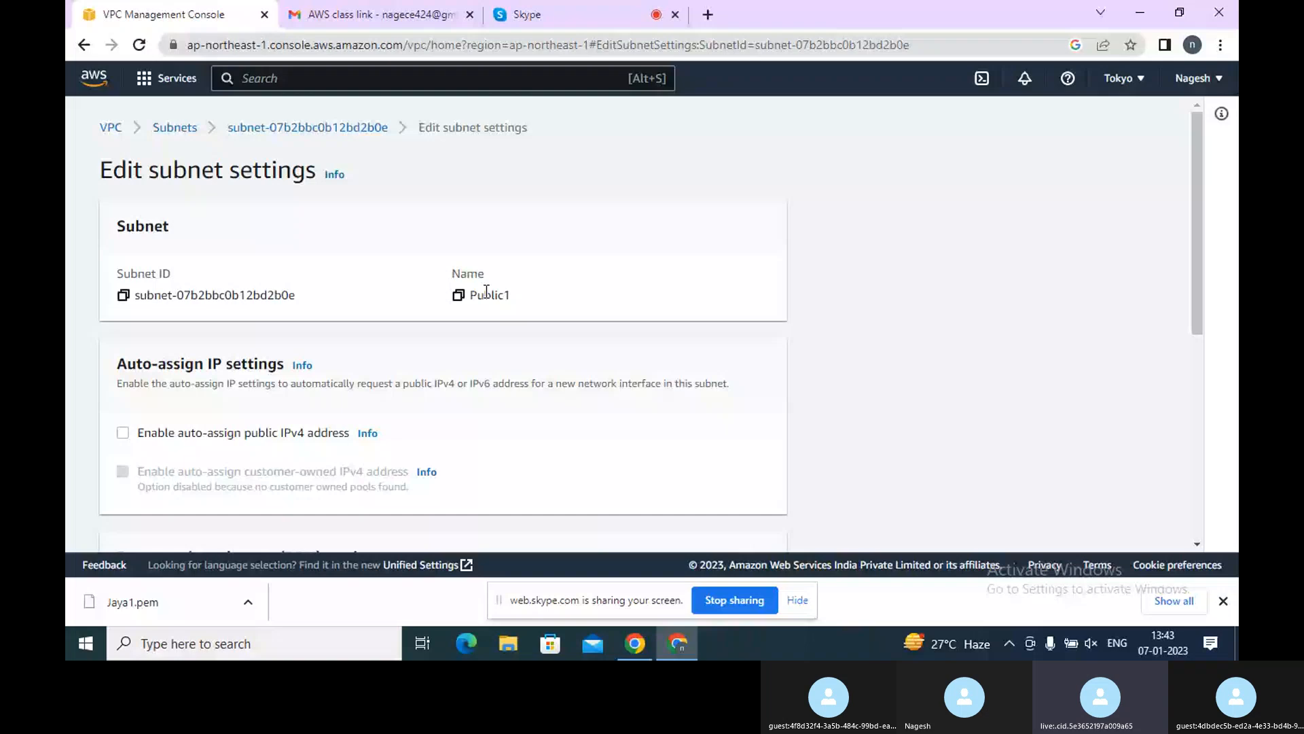
{"action": "scroll", "coordinate": [427, 315], "scroll_direction": "down", "scroll_amount": 2}
{"action": "scroll", "coordinate": [427, 315], "scroll_direction": "up", "scroll_amount": 1}
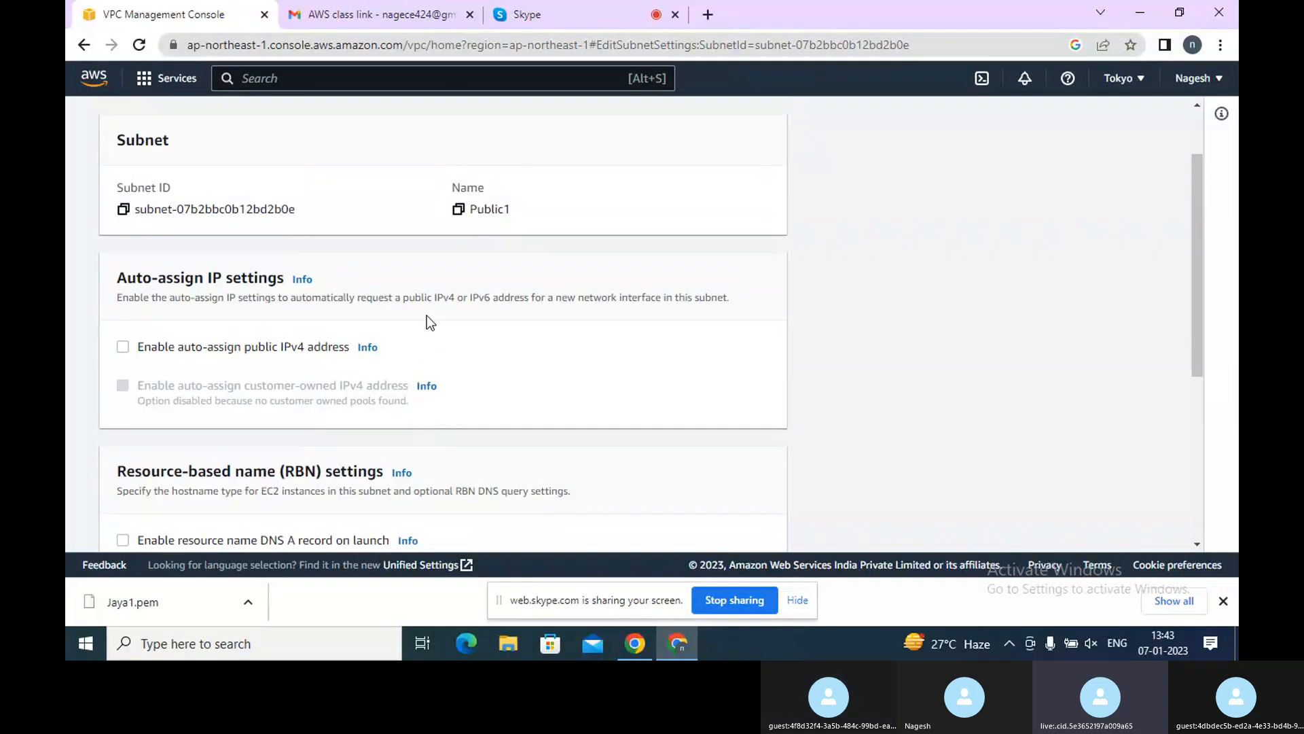
{"action": "scroll", "coordinate": [427, 316], "scroll_direction": "up", "scroll_amount": 1}
{"action": "scroll", "coordinate": [427, 315], "scroll_direction": "down", "scroll_amount": 3}
{"action": "scroll", "coordinate": [426, 316], "scroll_direction": "up", "scroll_amount": 3}
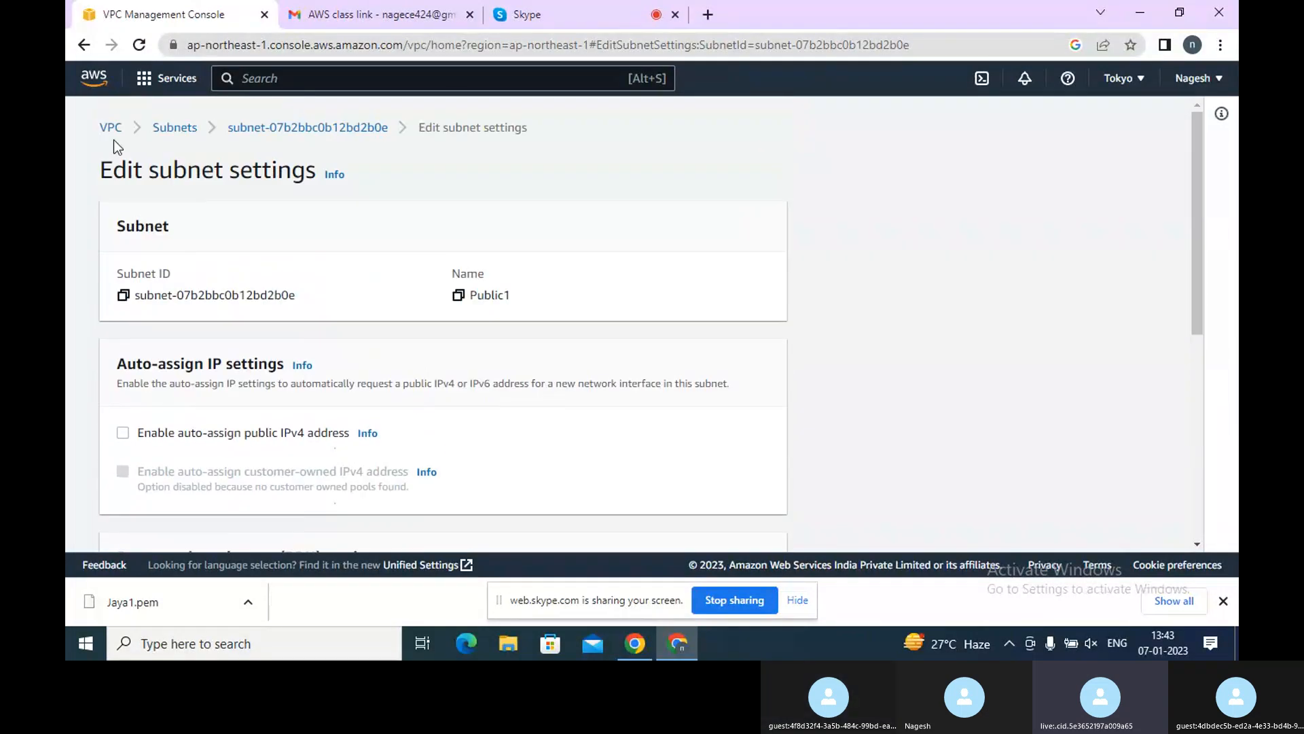
{"action": "left_click", "coordinate": [184, 128]}
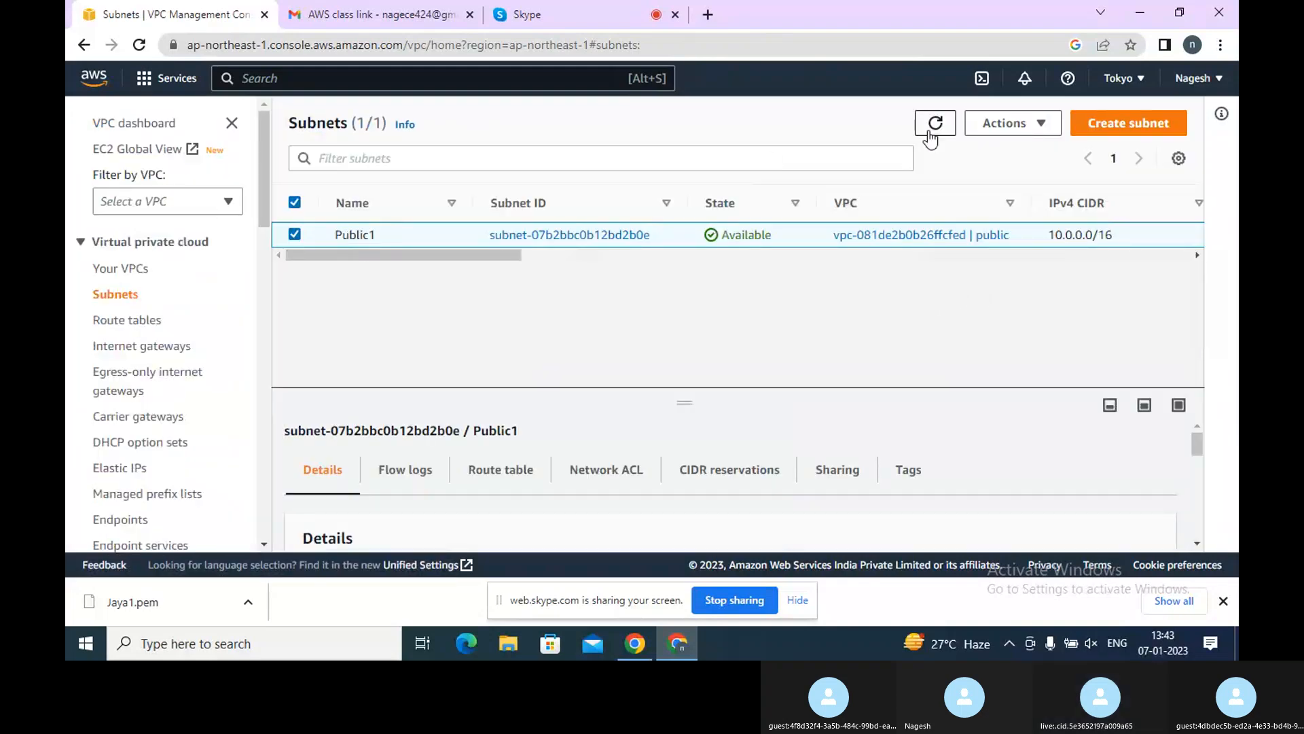
Delete the Public1 subnet, confirming the deletion with the word delete
{"action": "left_click", "coordinate": [1037, 135]}
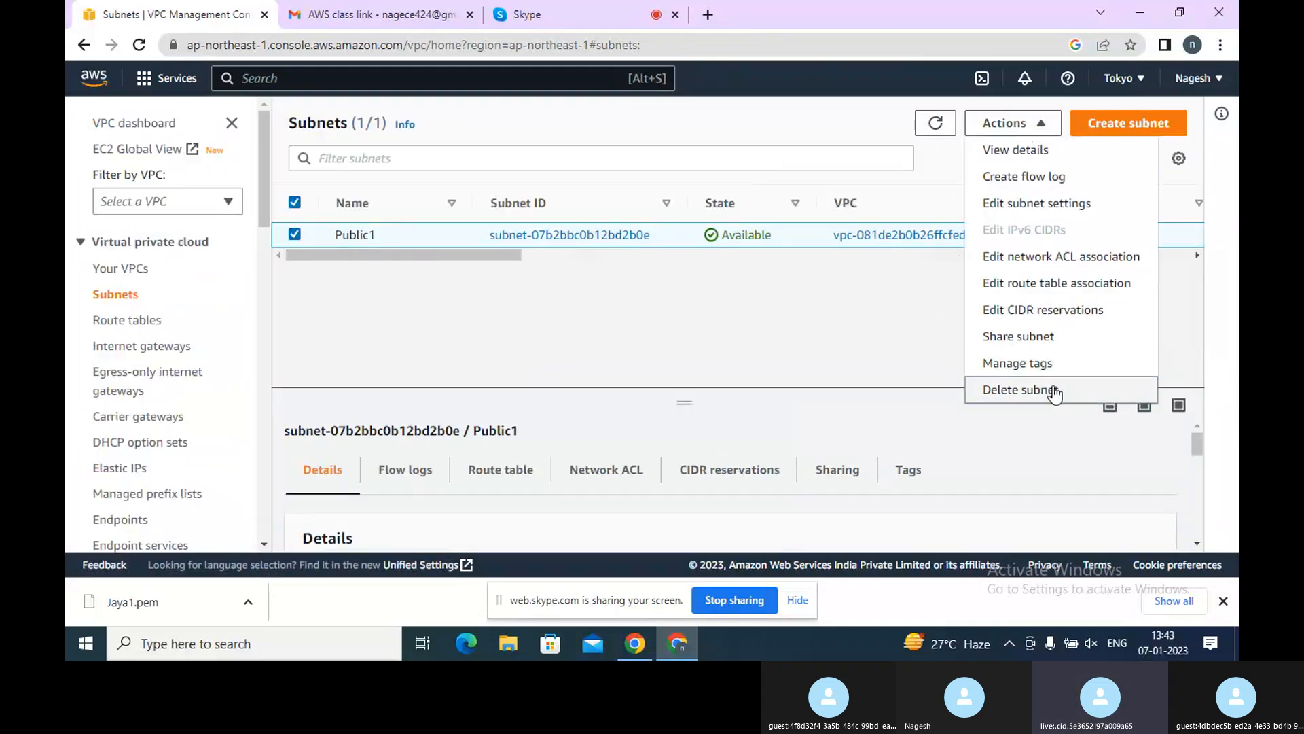
{"action": "left_click", "coordinate": [1055, 394]}
{"action": "type", "text": "delete"}
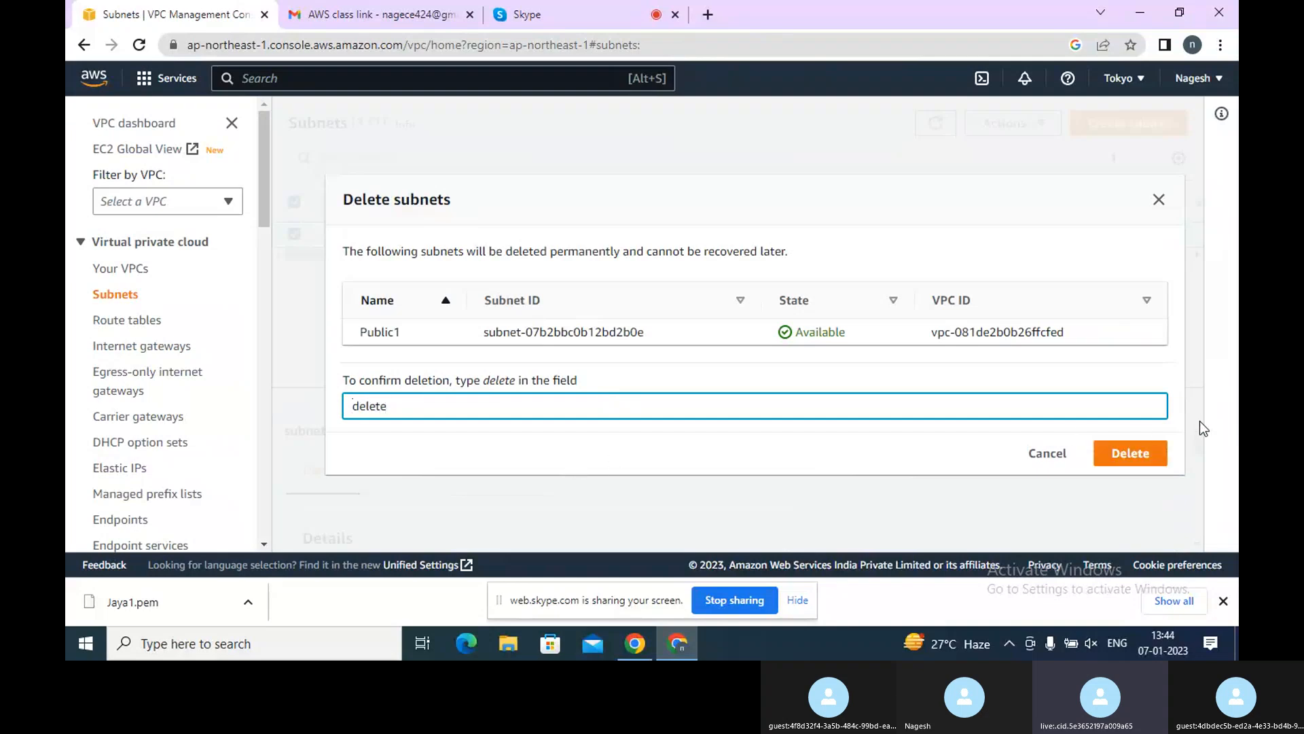
{"action": "left_click", "coordinate": [1137, 449]}
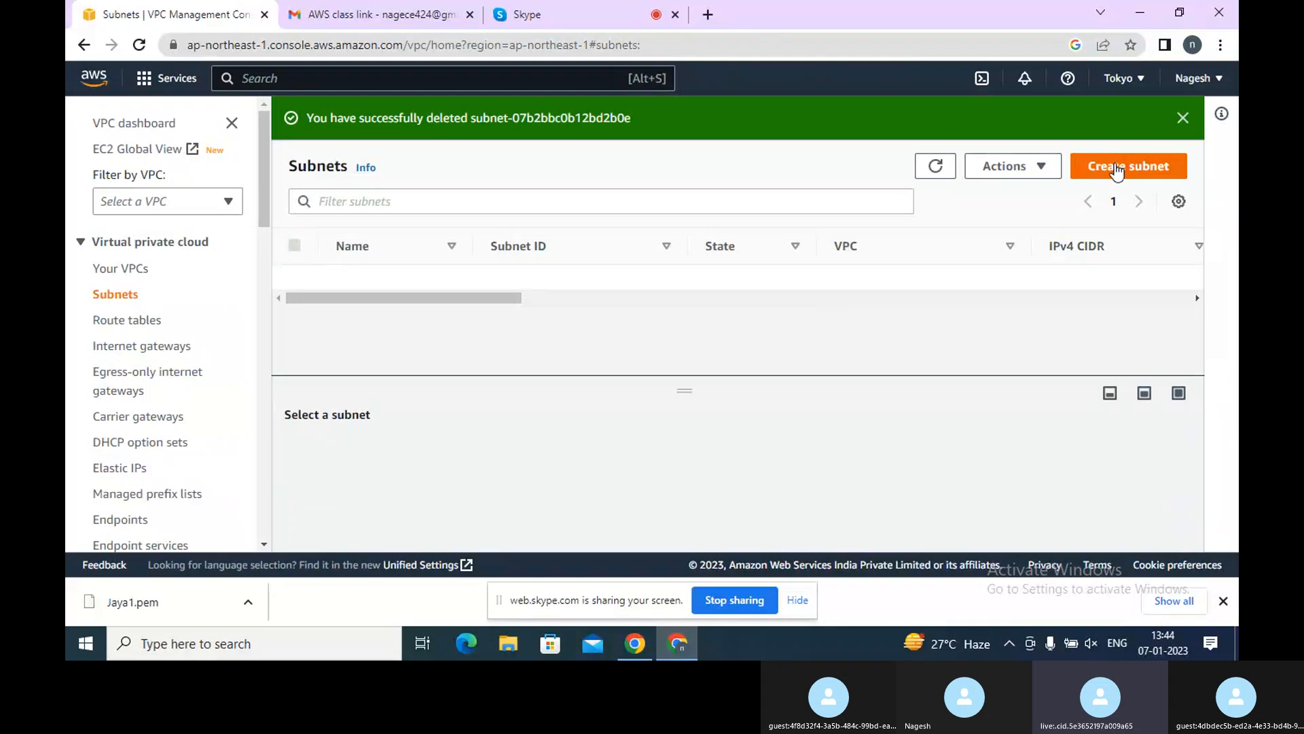
Start creating a subnet in the public VPC and name it Public1
{"action": "left_click", "coordinate": [1116, 170]}
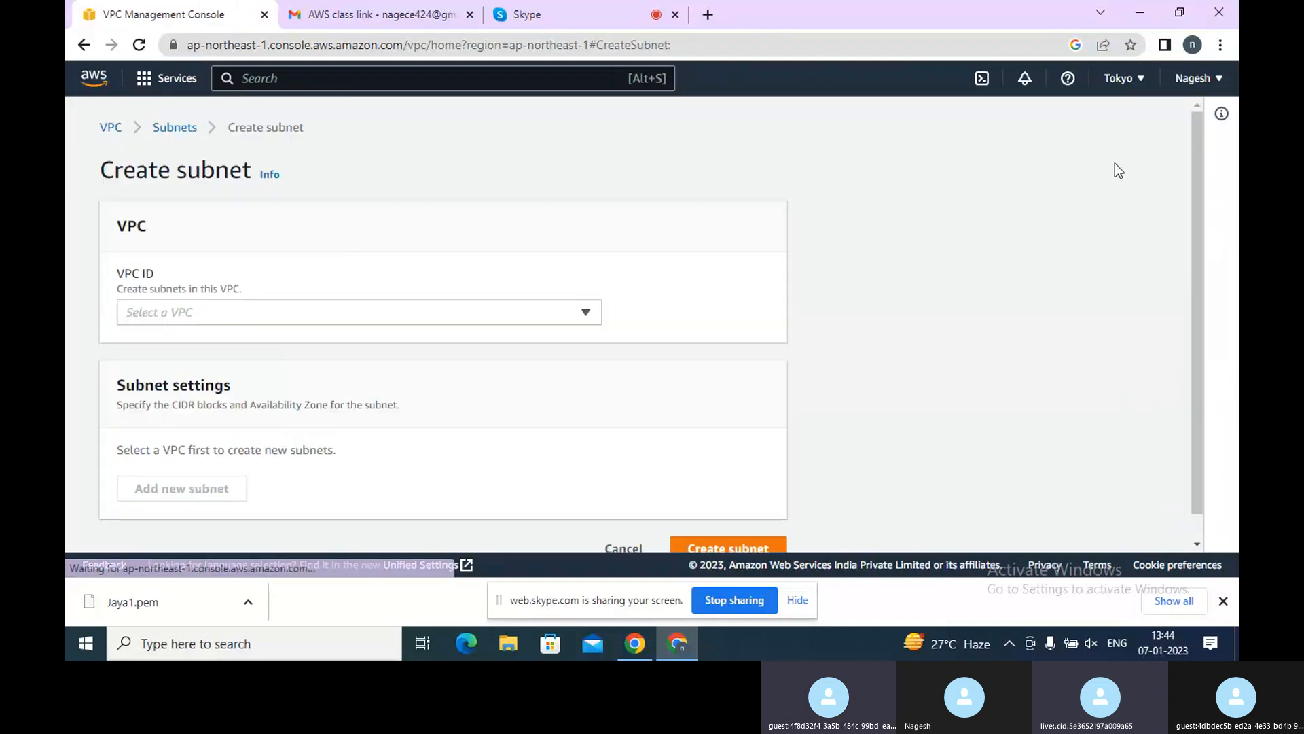
{"action": "left_click", "coordinate": [436, 312]}
{"action": "left_click", "coordinate": [227, 372]}
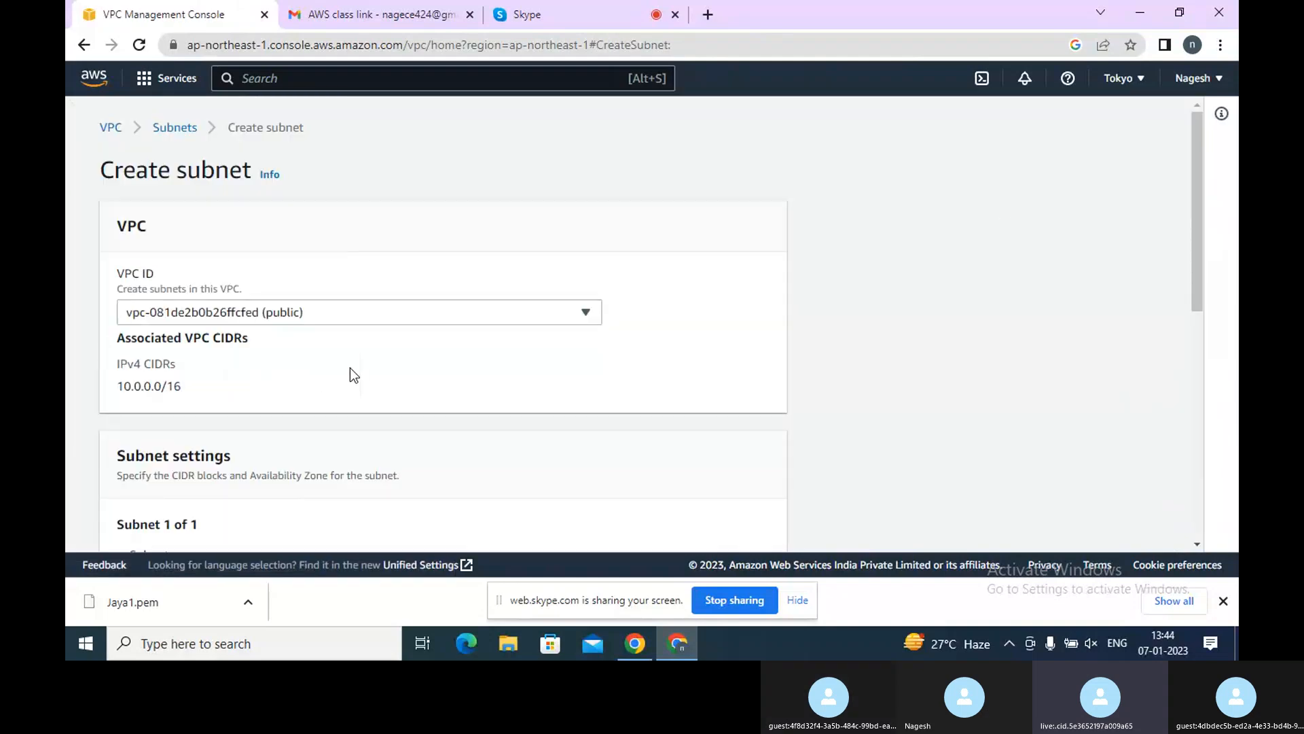
{"action": "scroll", "coordinate": [351, 370], "scroll_direction": "down", "scroll_amount": 6}
{"action": "left_click", "coordinate": [263, 246]}
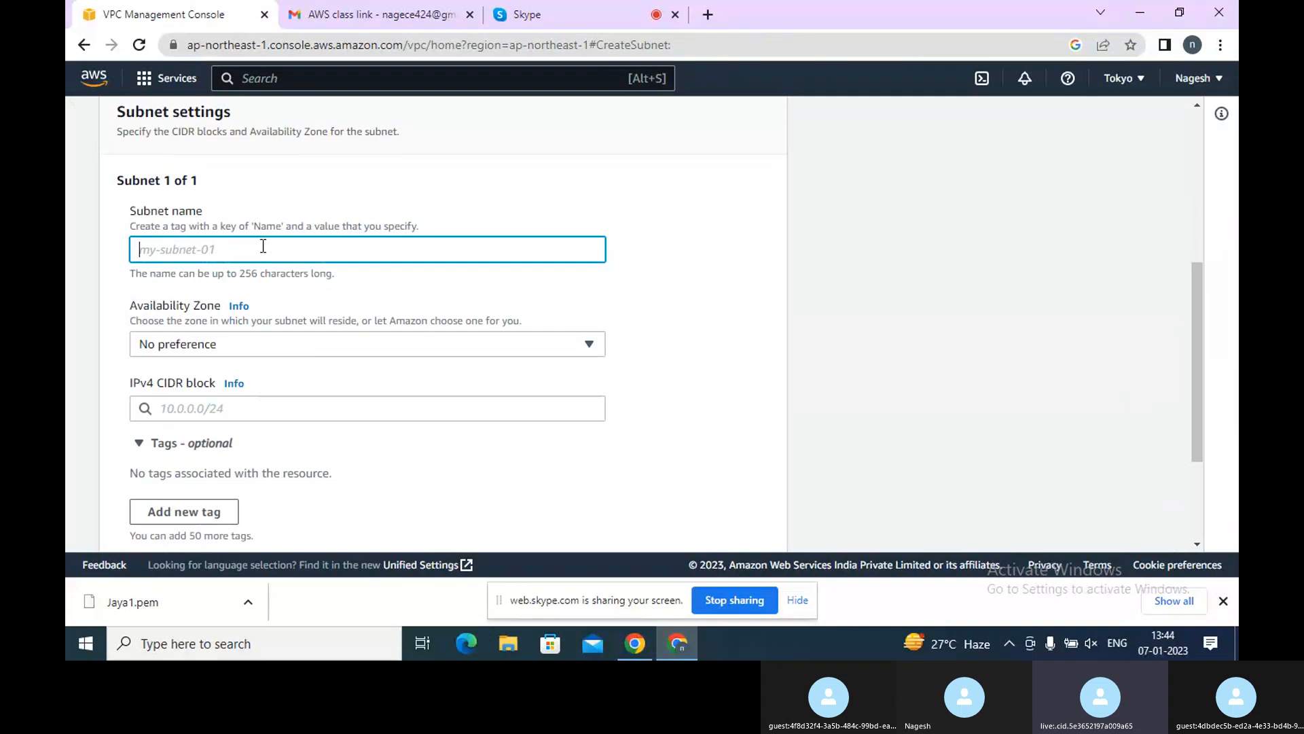
{"action": "type", "text": "Pu"}
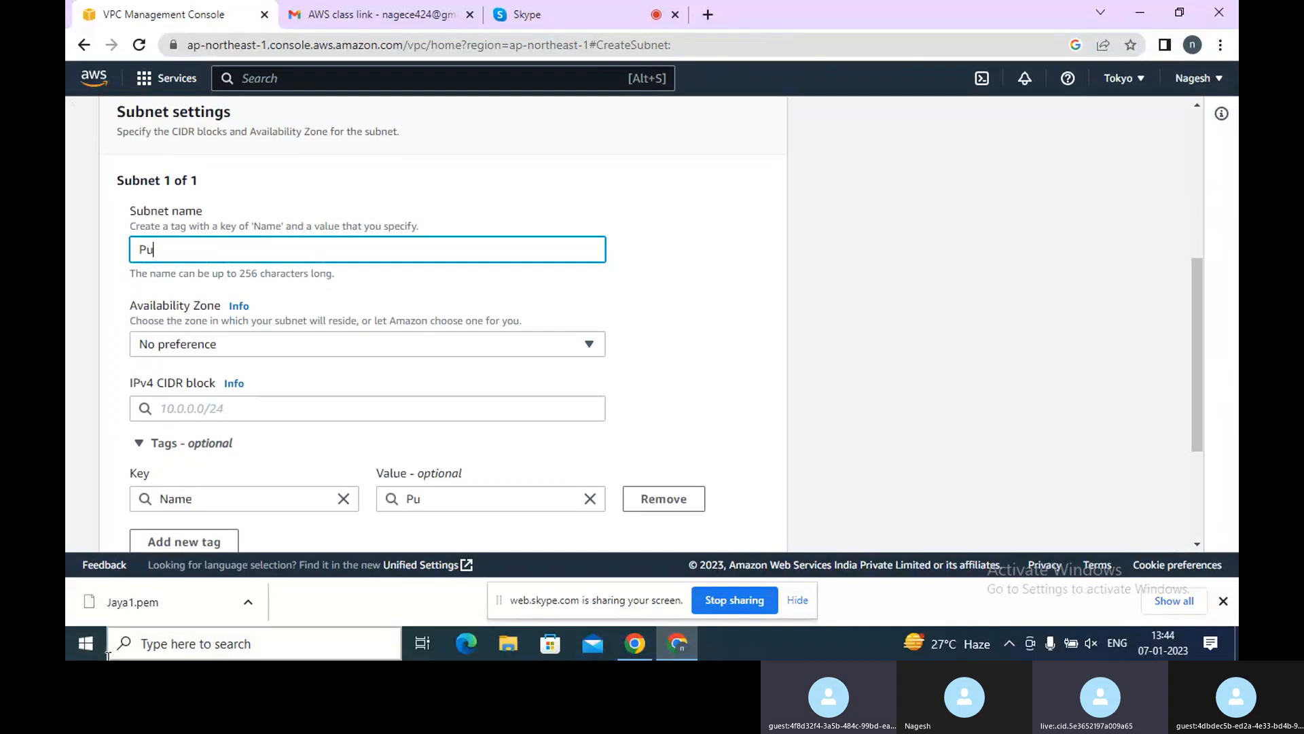
{"action": "type", "text": "blic"}
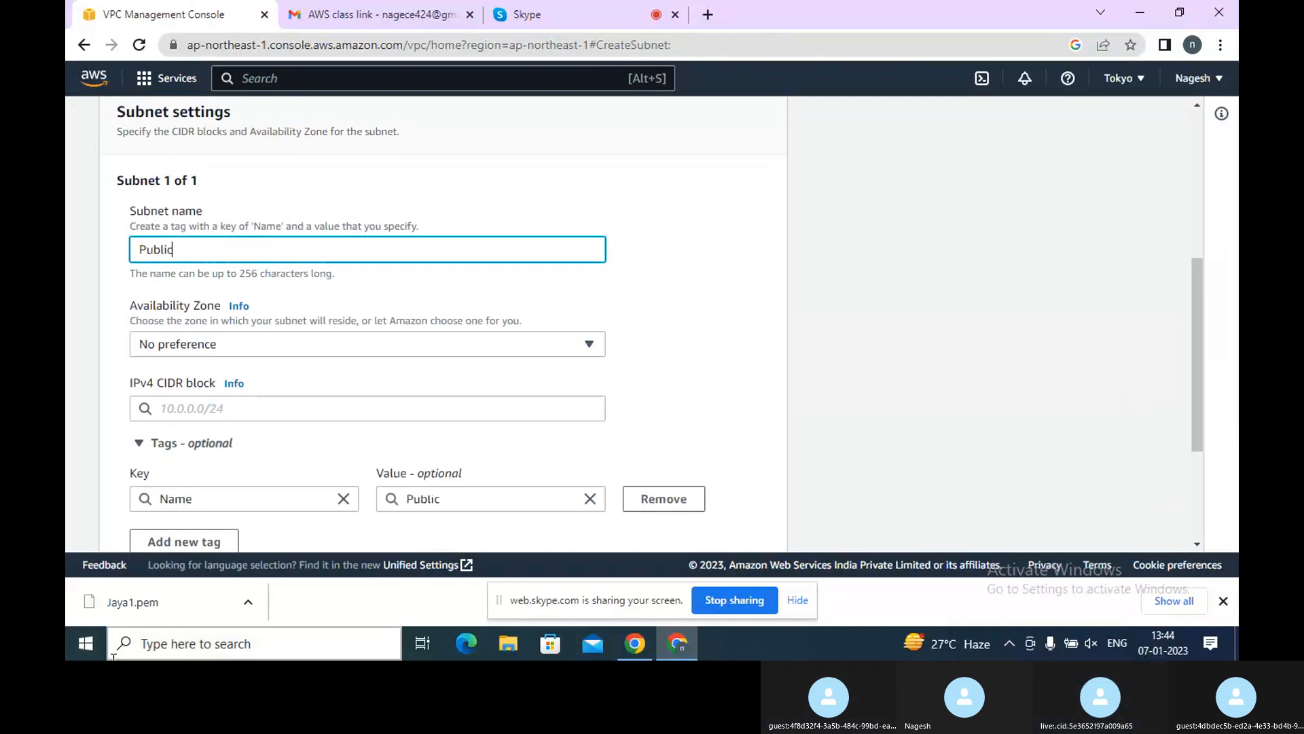
{"action": "type", "text": "1"}
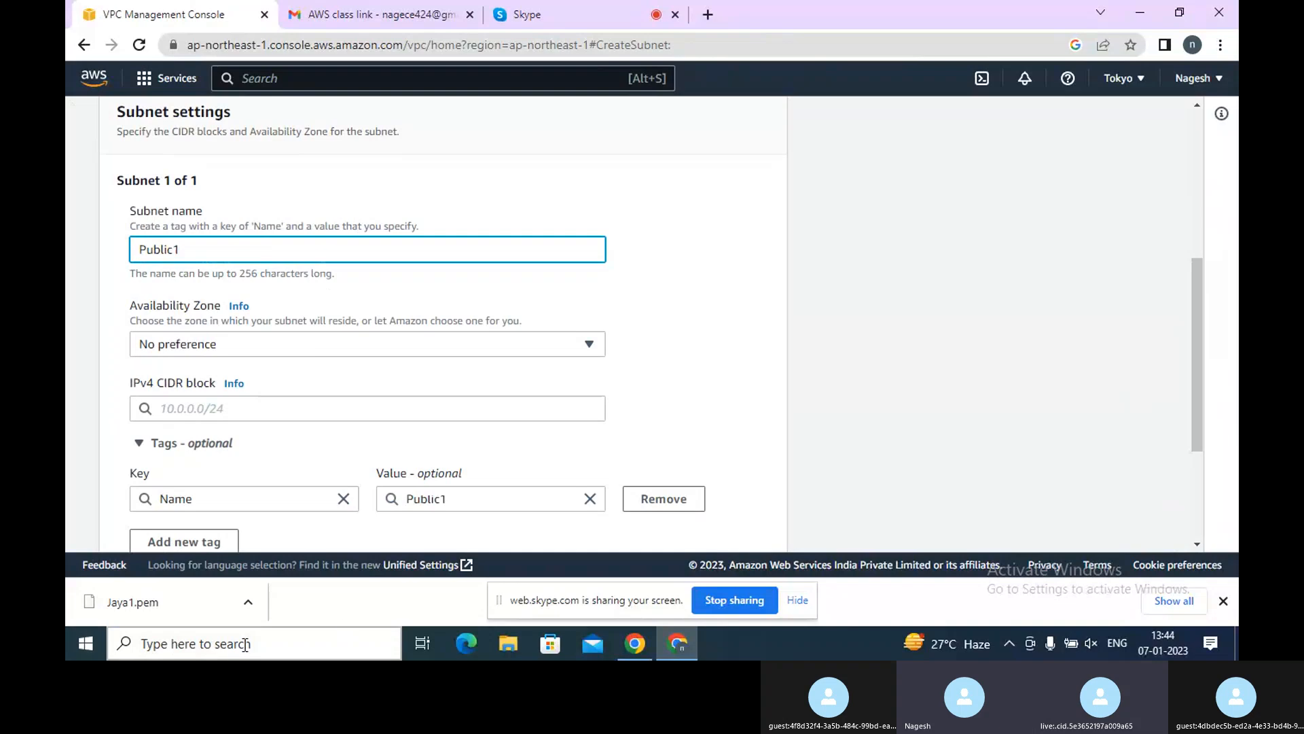
Set the subnet's availability zone to Asia Pacific (Tokyo) / ap-northeast-1a
{"action": "scroll", "coordinate": [278, 348], "scroll_direction": "down", "scroll_amount": 1}
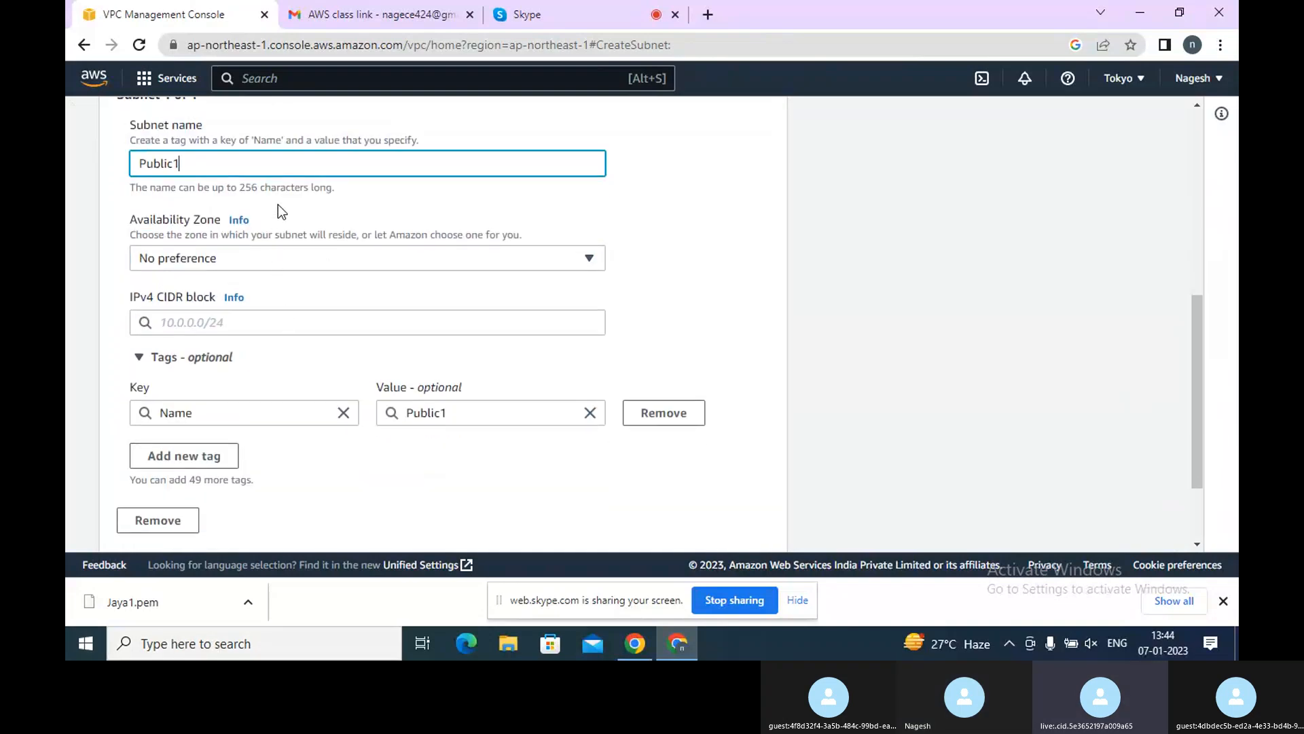
{"action": "left_click", "coordinate": [213, 260]}
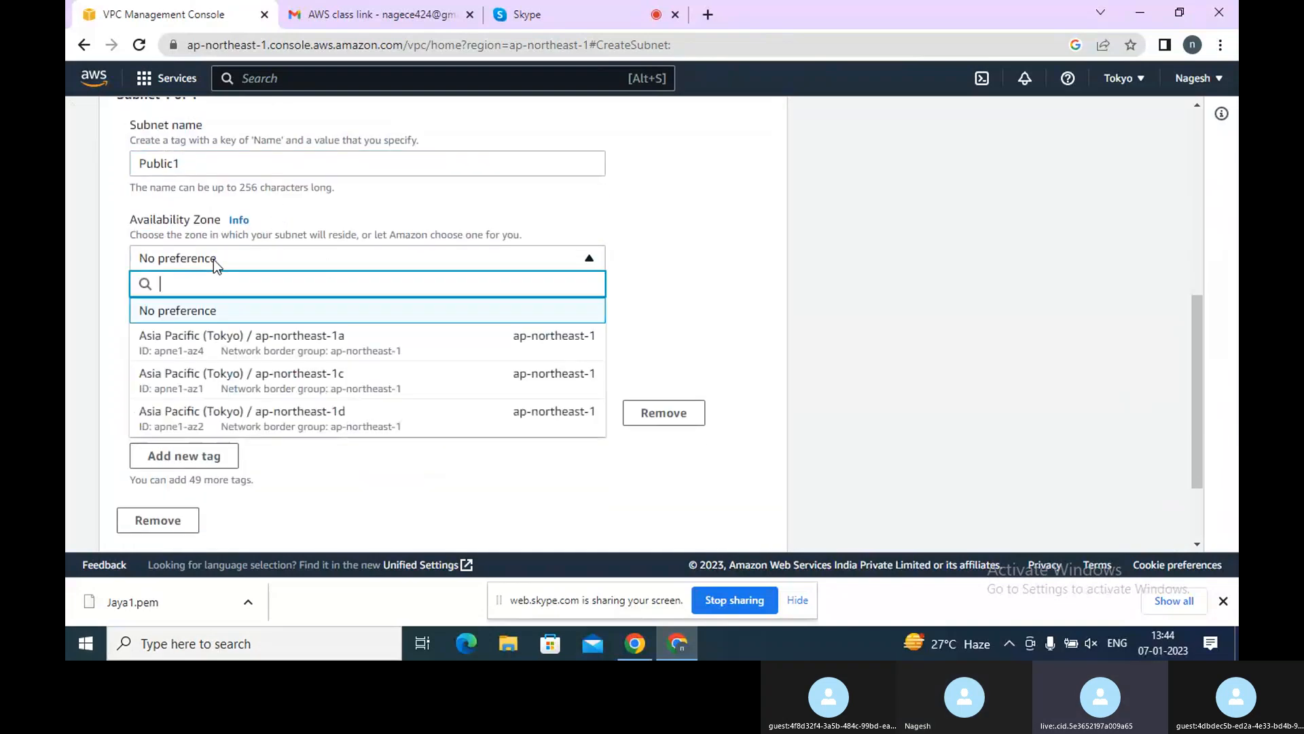
{"action": "left_click", "coordinate": [230, 348]}
Enter 10.0.1.0/8 as the new subnet's IPv4 CIDR block
{"action": "left_click", "coordinate": [207, 323]}
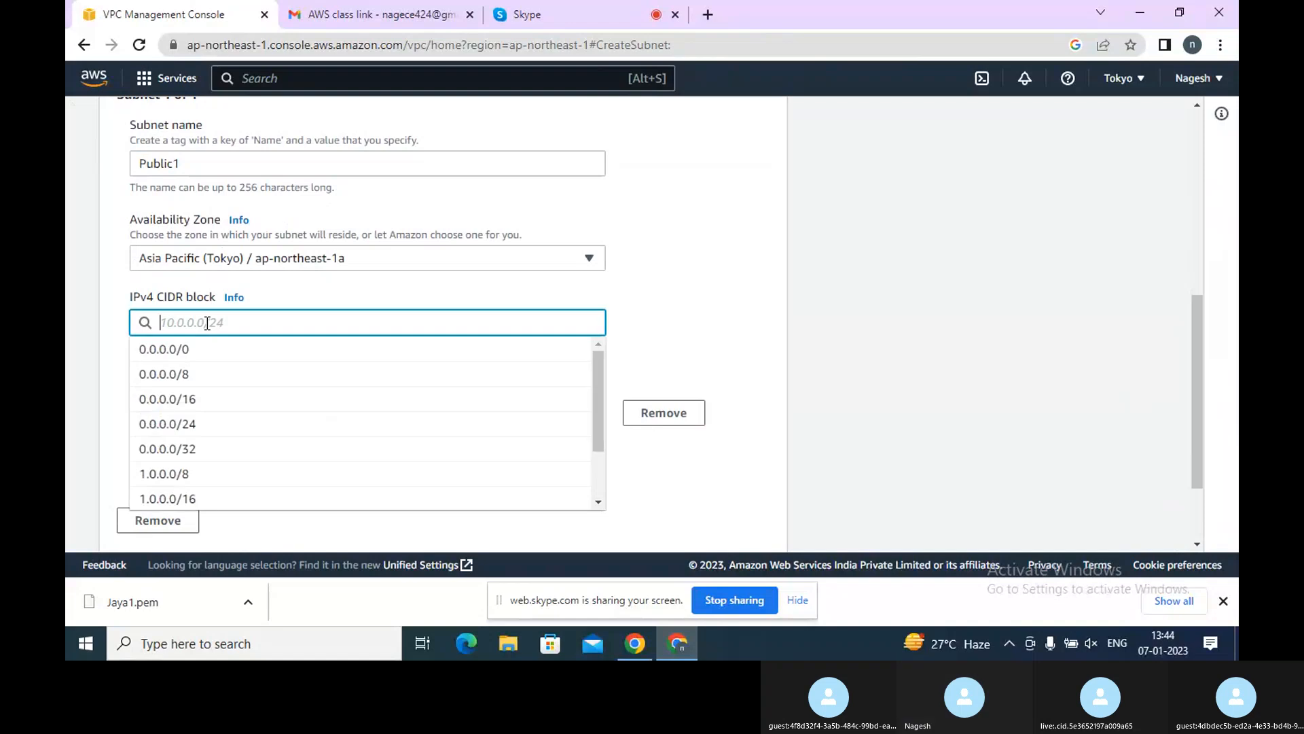
{"action": "type", "text": "10.1"}
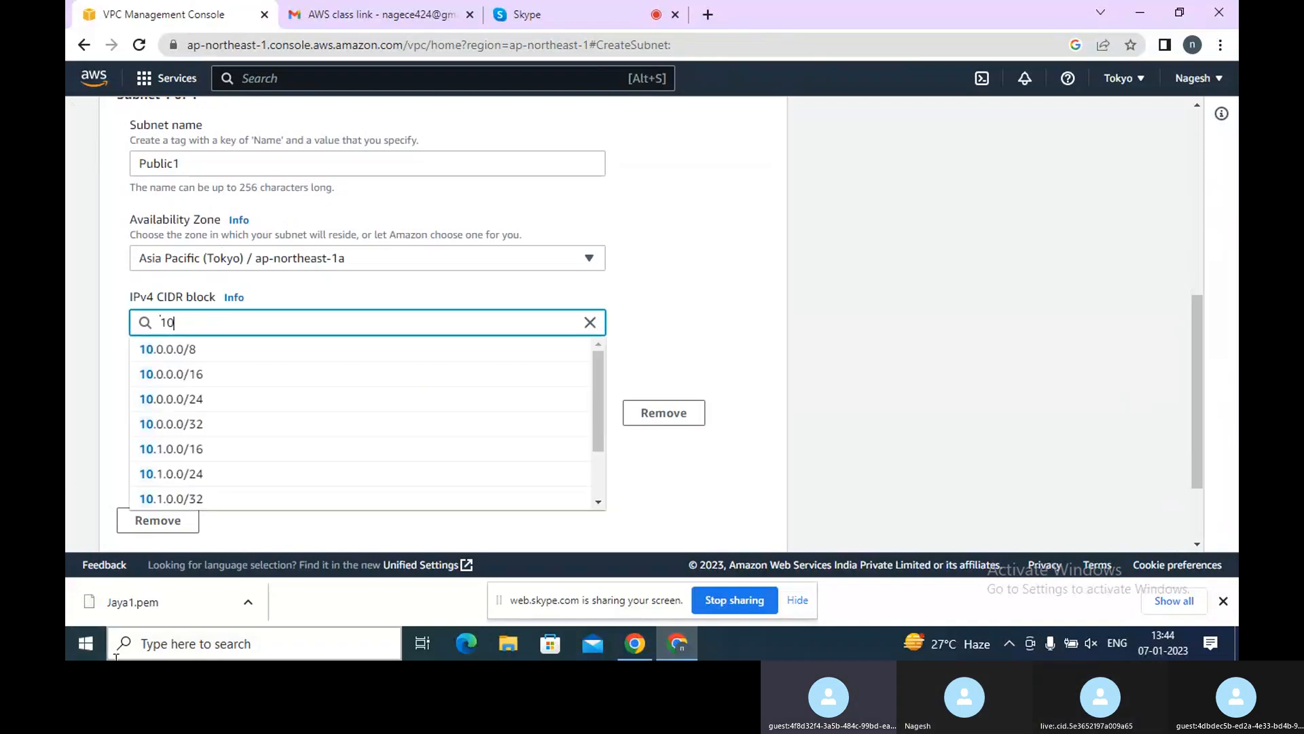
{"action": "key", "text": "BackSpace"}
{"action": "key", "text": "BackSpace"}
{"action": "type", "text": ".0"}
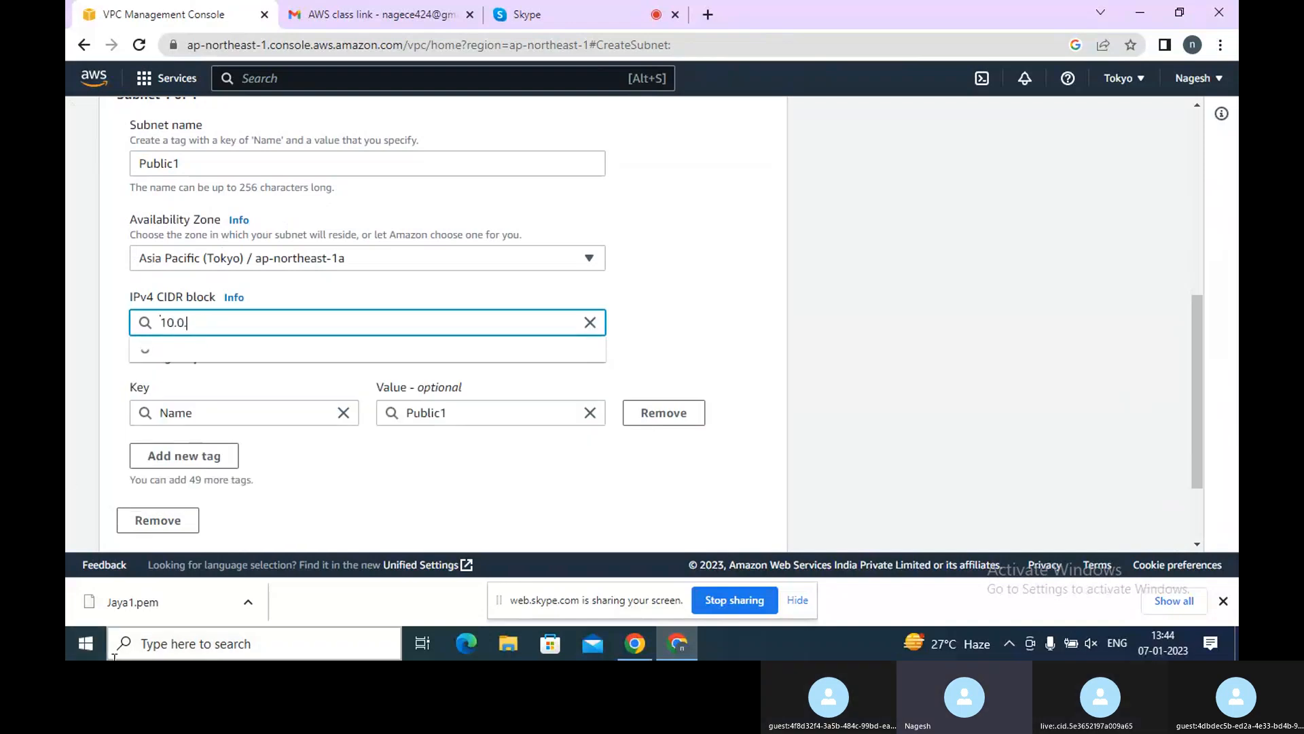
{"action": "type", "text": ".1"}
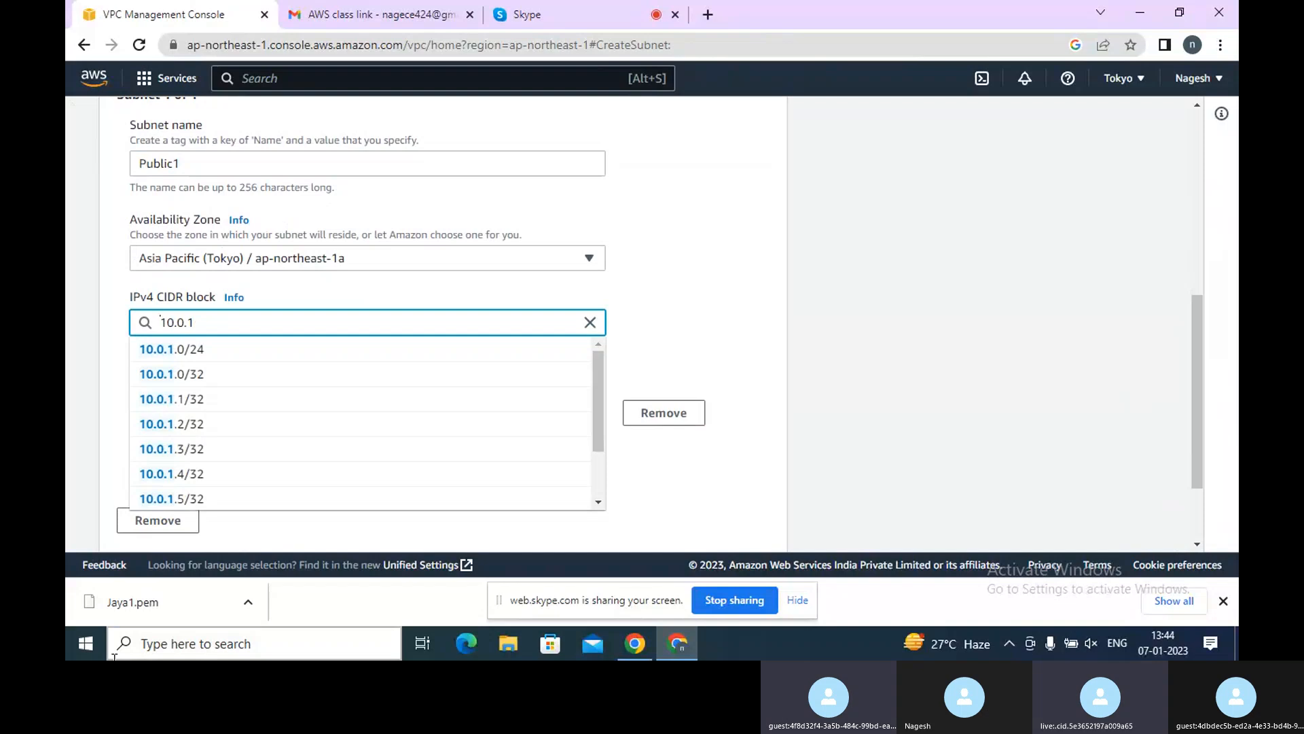
{"action": "type", "text": ".0/1"}
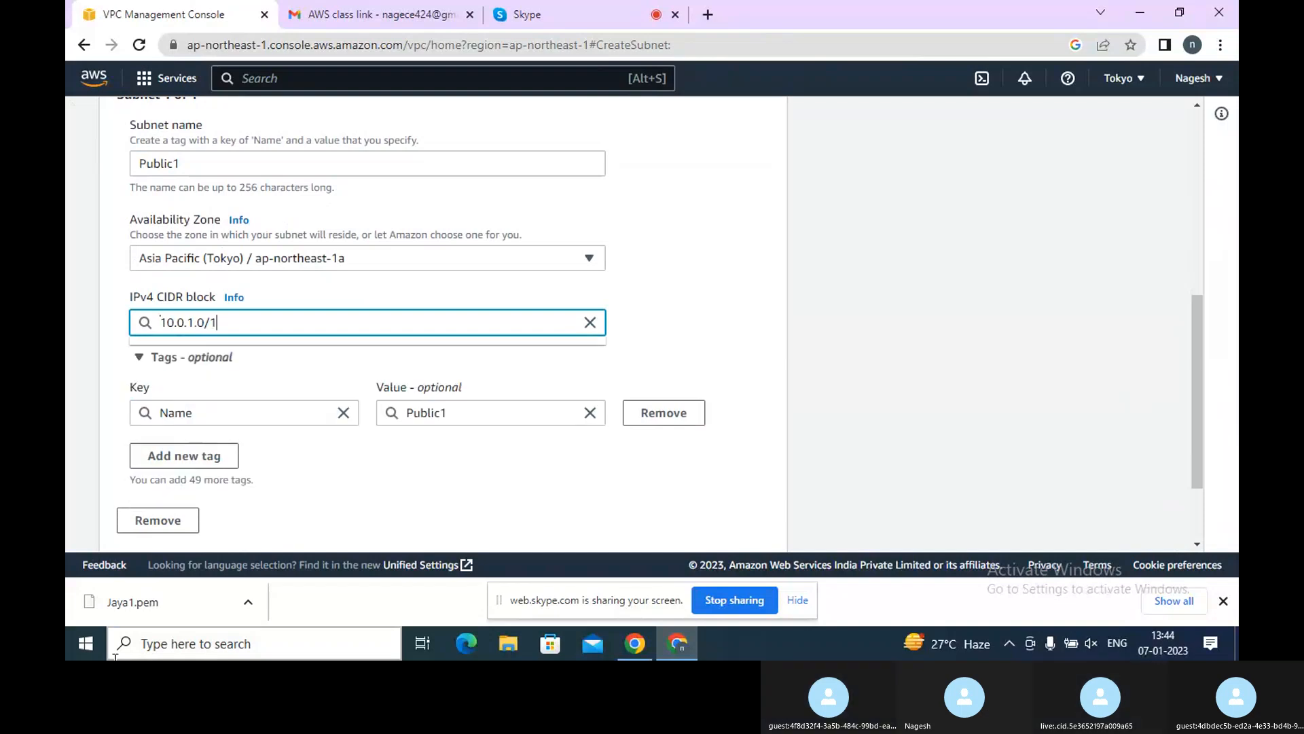
{"action": "key", "text": "BackSpace"}
{"action": "type", "text": "24"}
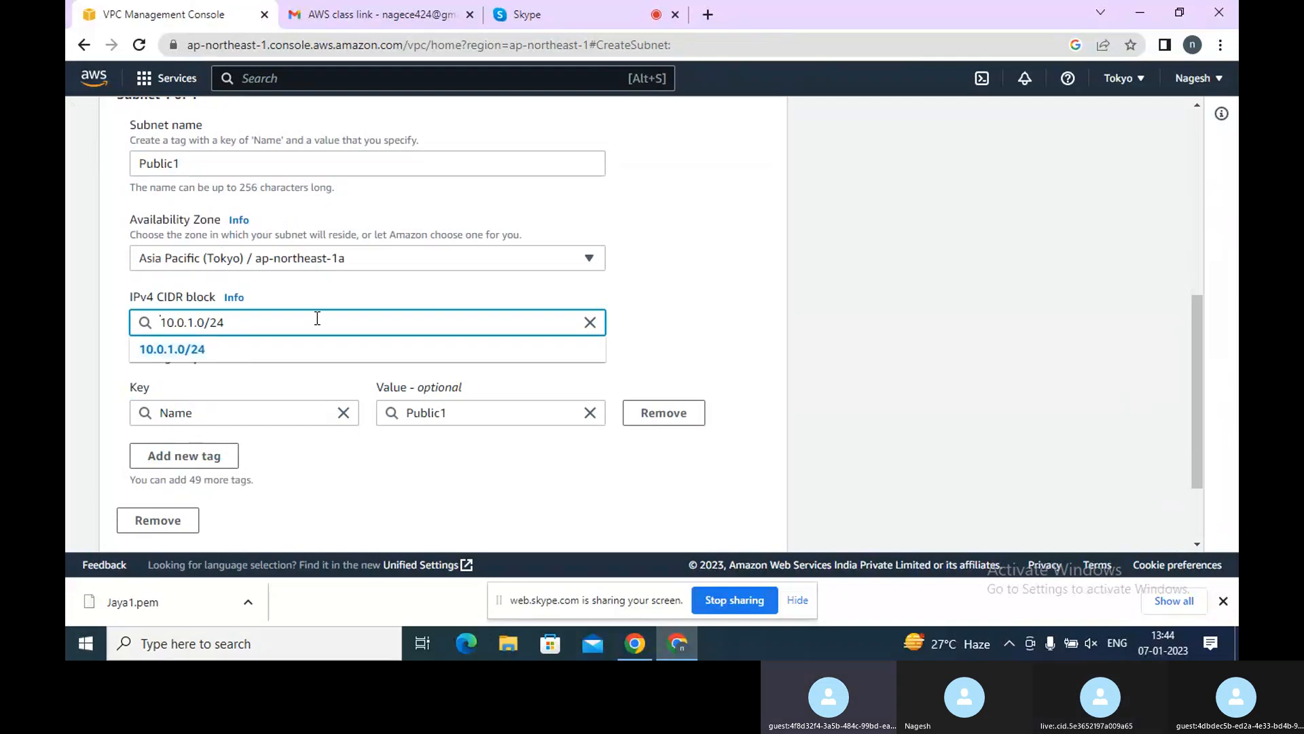
{"action": "key", "text": "BackSpace"}
{"action": "key", "text": "BackSpace"}
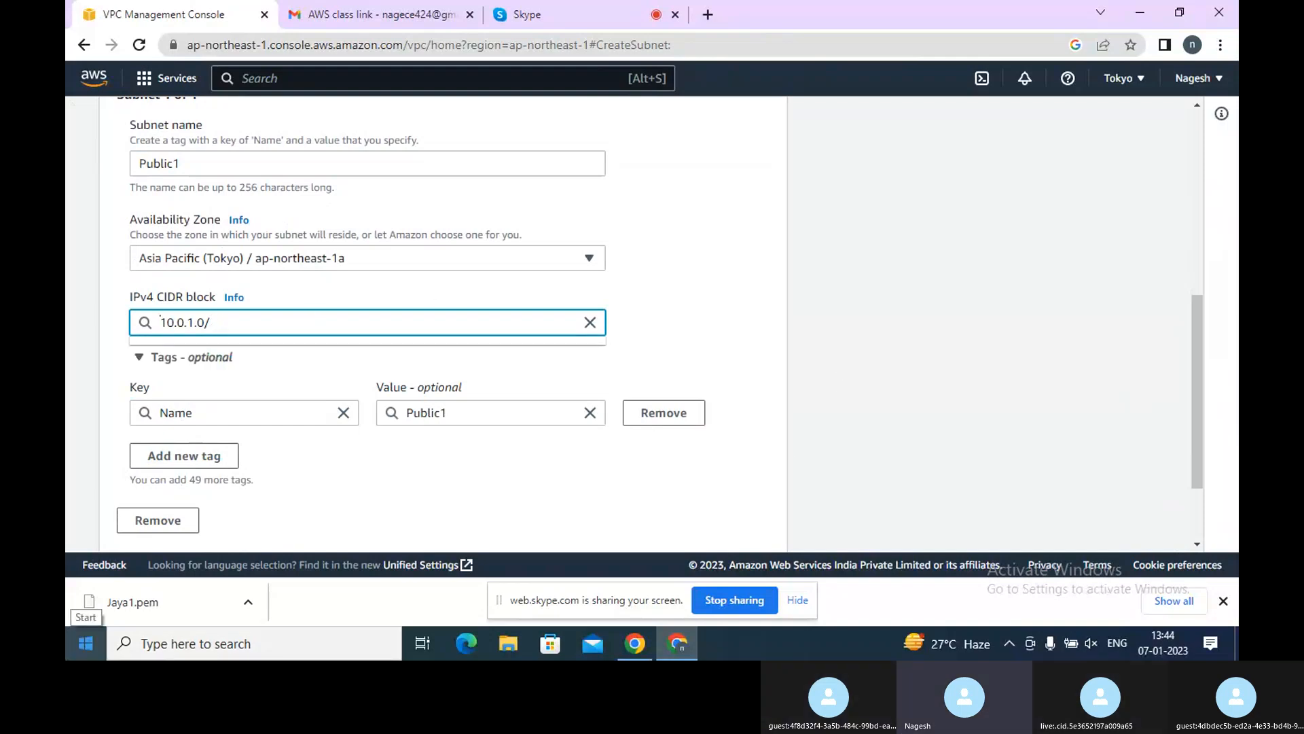
{"action": "type", "text": "8"}
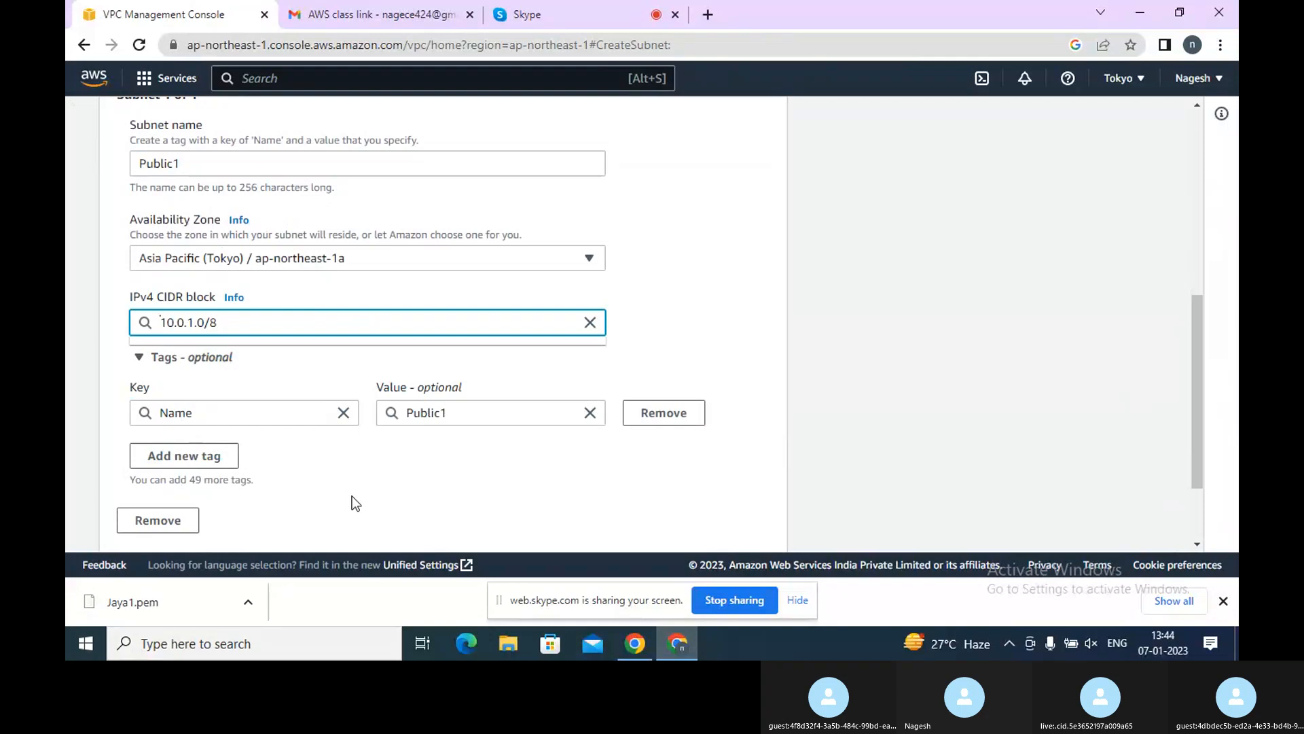
{"action": "left_click", "coordinate": [713, 495]}
{"action": "scroll", "coordinate": [710, 496], "scroll_direction": "down", "scroll_amount": 2}
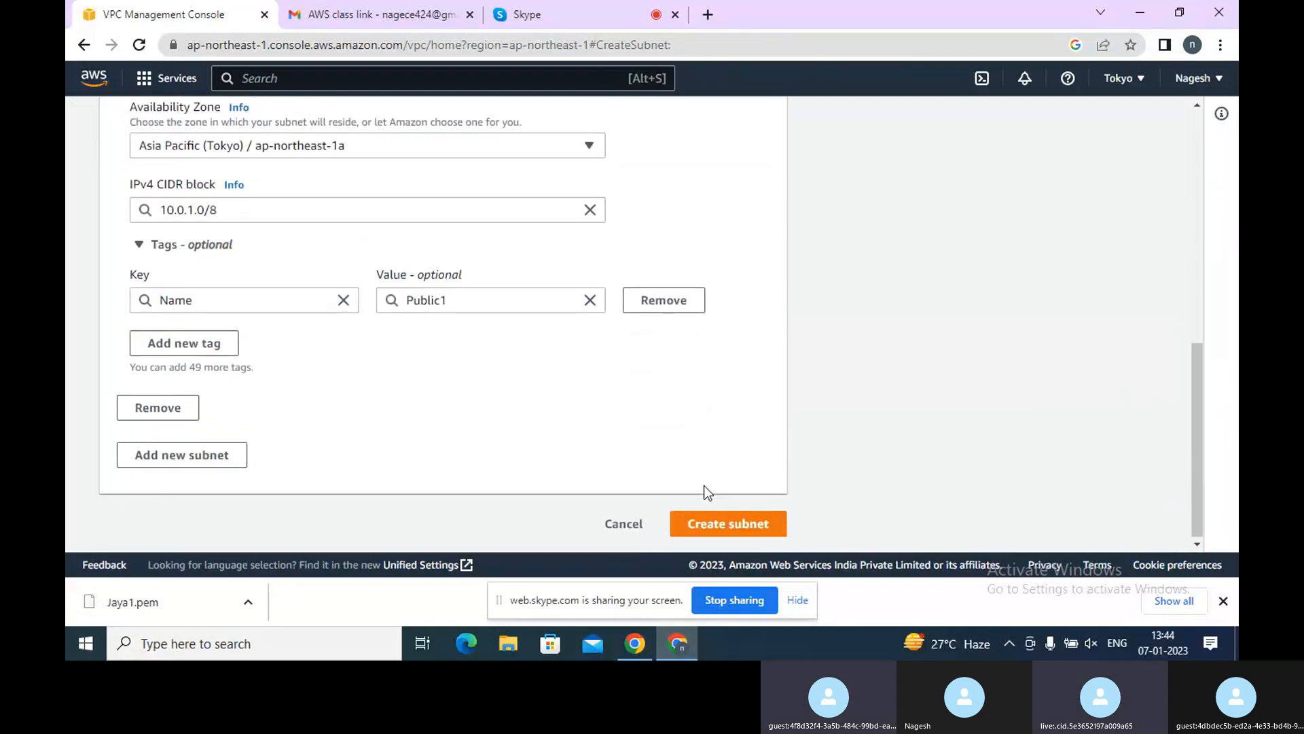
{"action": "left_click", "coordinate": [324, 210]}
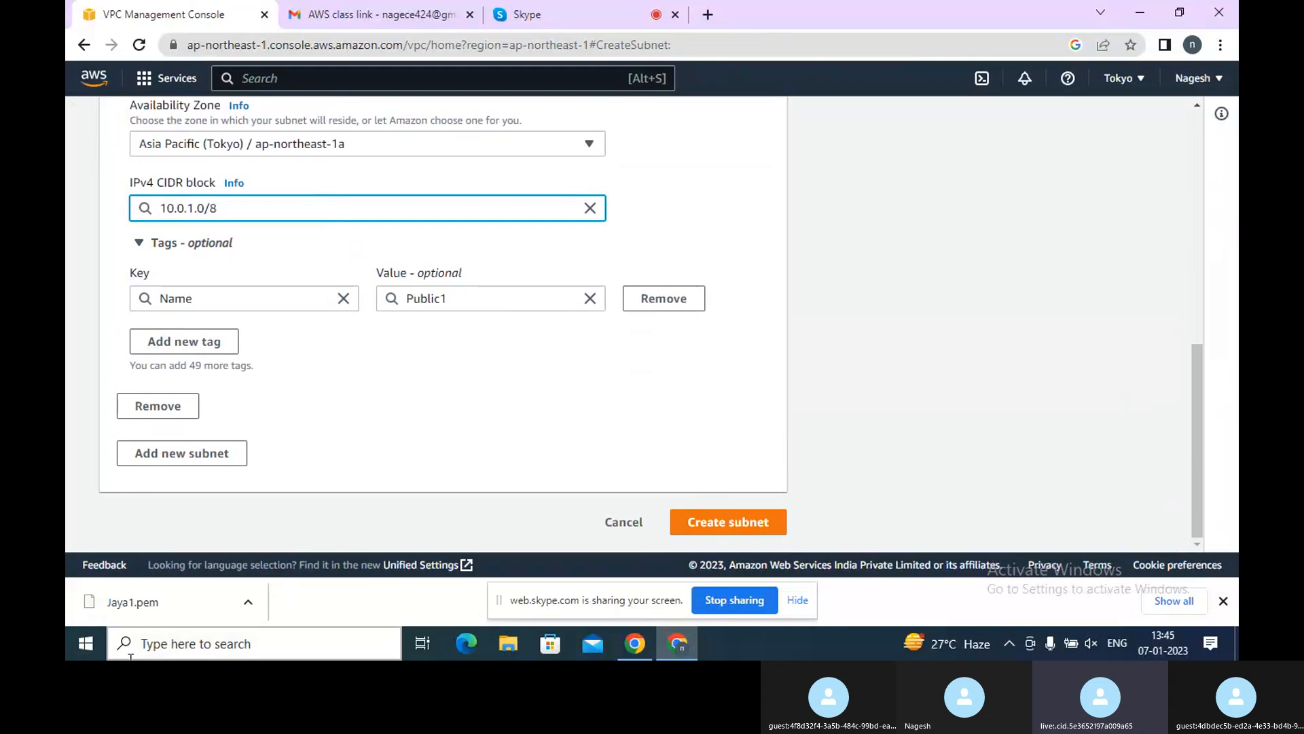
Switch to Notepad++, decline the update offer, and open a new blank tab
{"action": "left_click", "coordinate": [183, 648]}
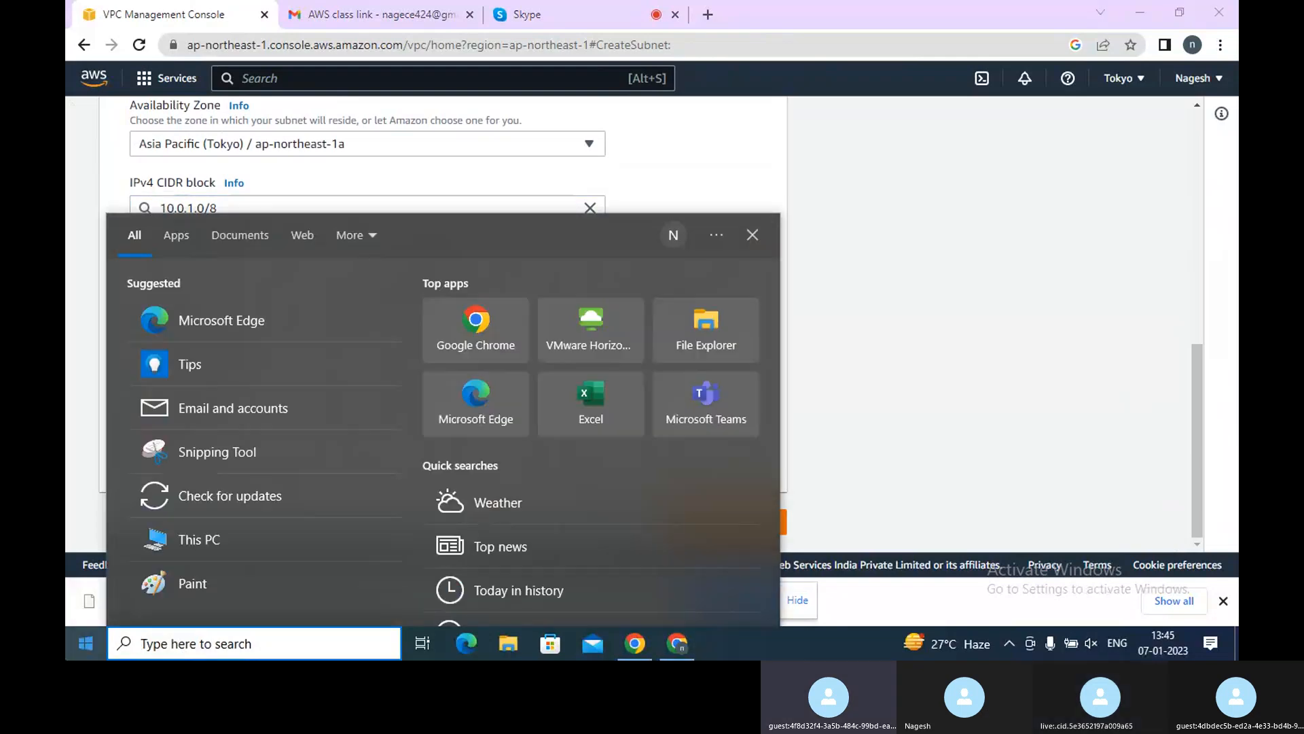
{"action": "type", "text": "not"}
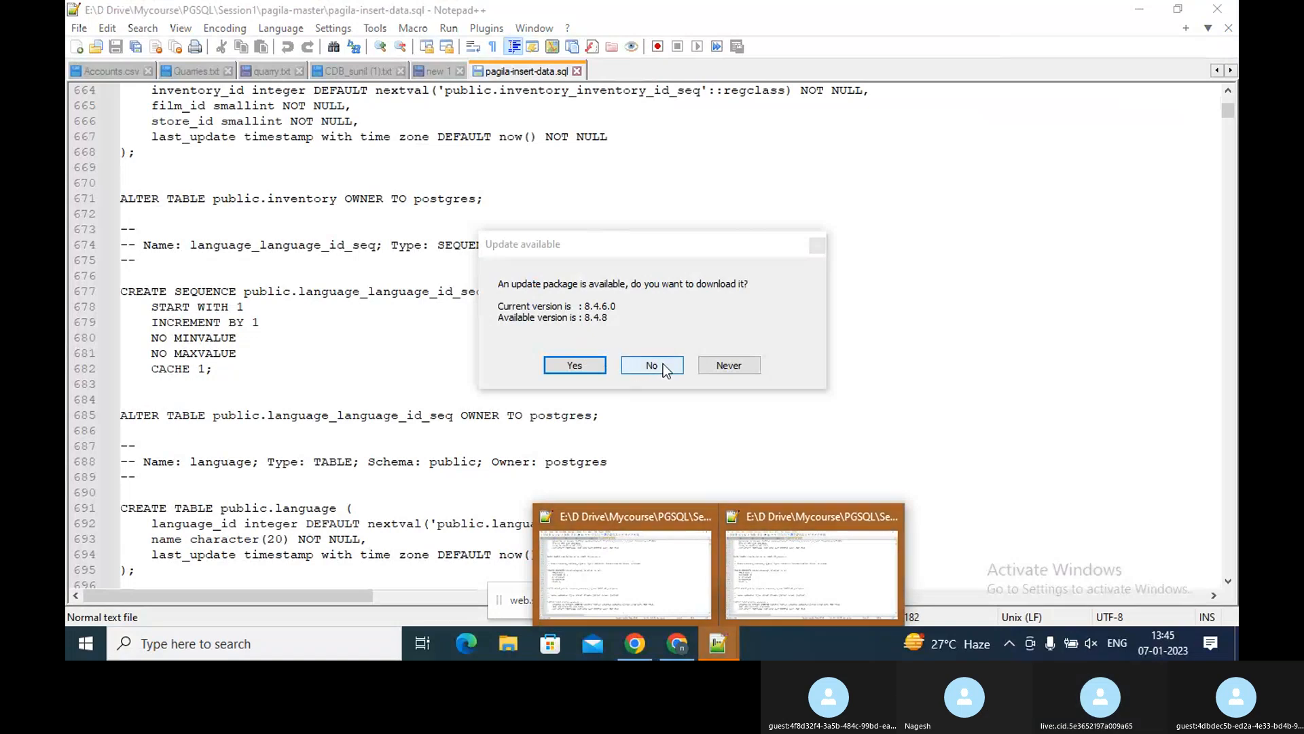
{"action": "left_click", "coordinate": [651, 365]}
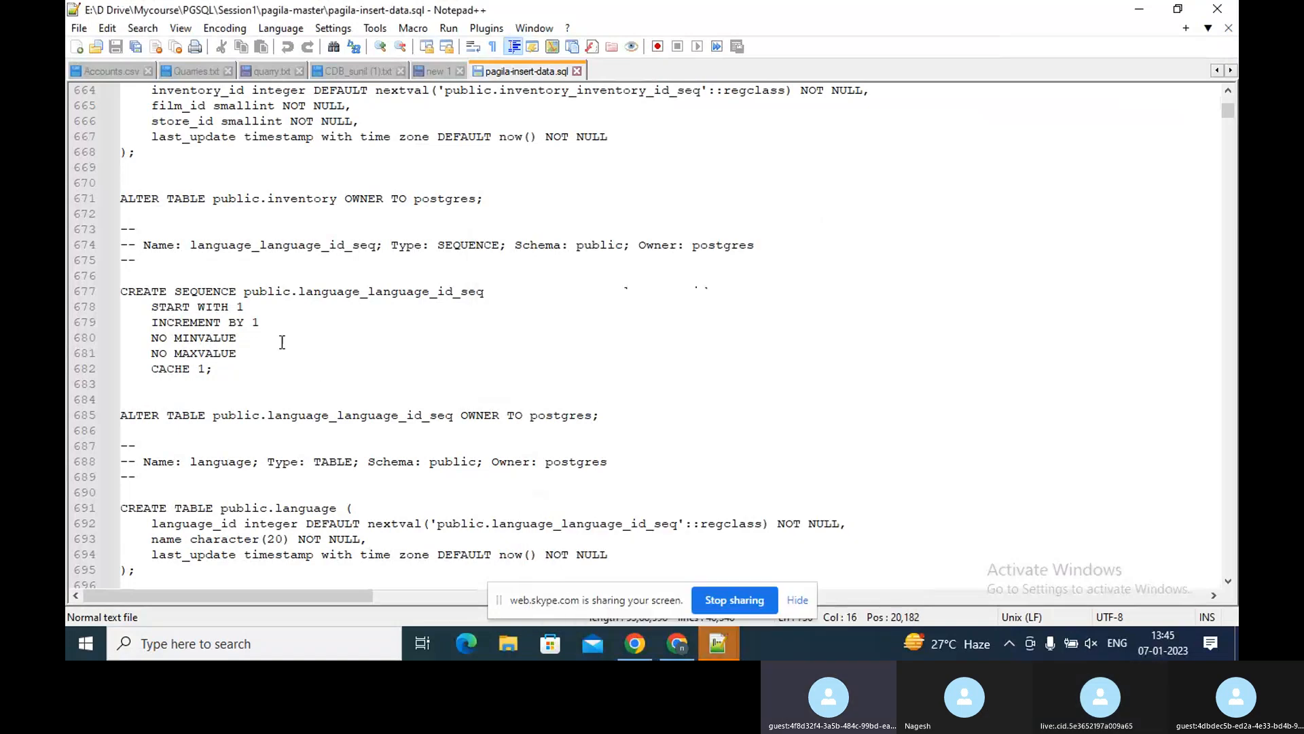
{"action": "double_click", "coordinate": [631, 67]}
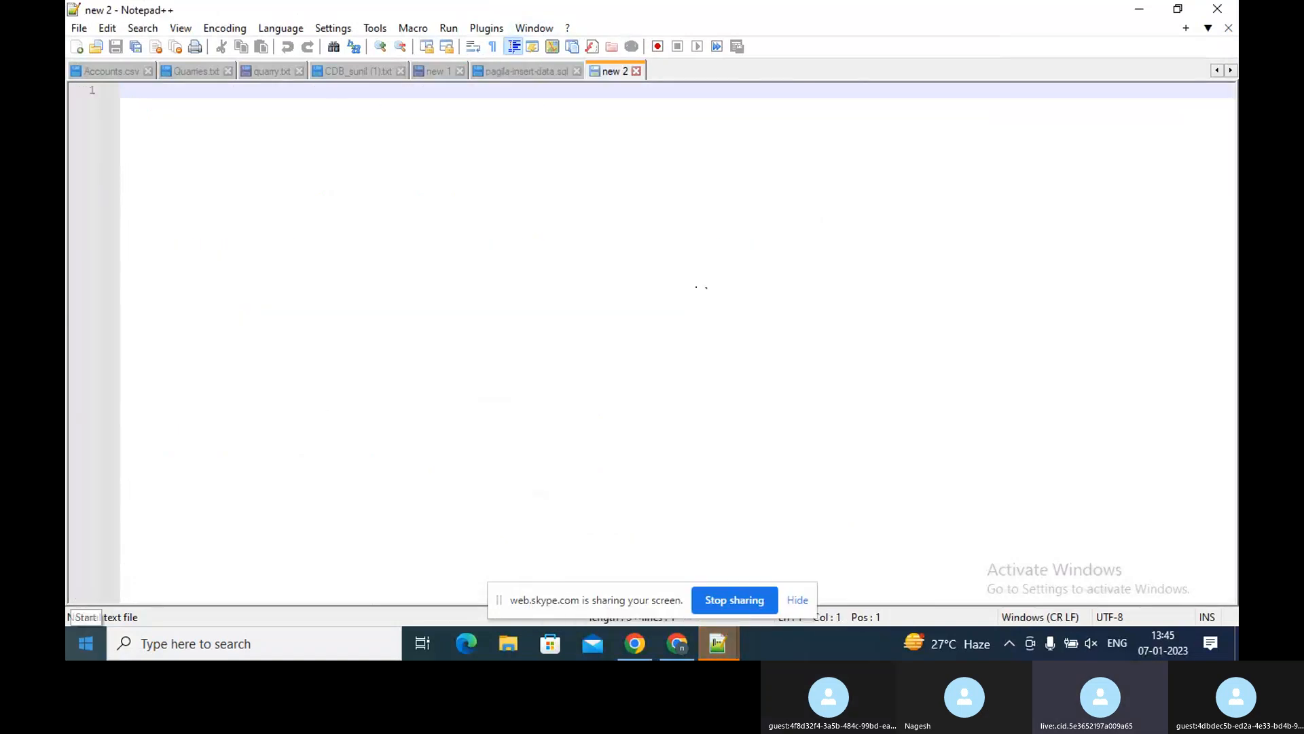
Write the VPC range 10.0.0.0/16 and, two lines below, the expression 32-16 in the blank document
{"action": "type", "text": "1"}
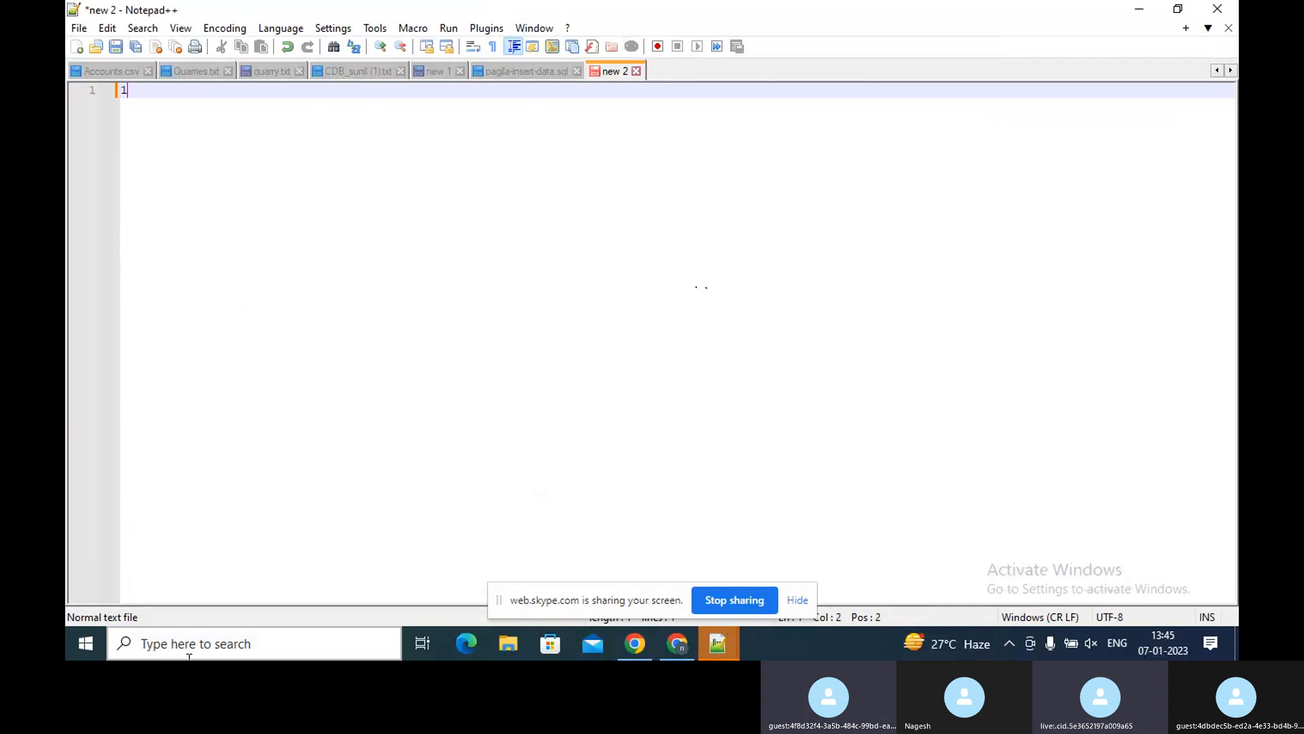
{"action": "type", "text": "0.0."}
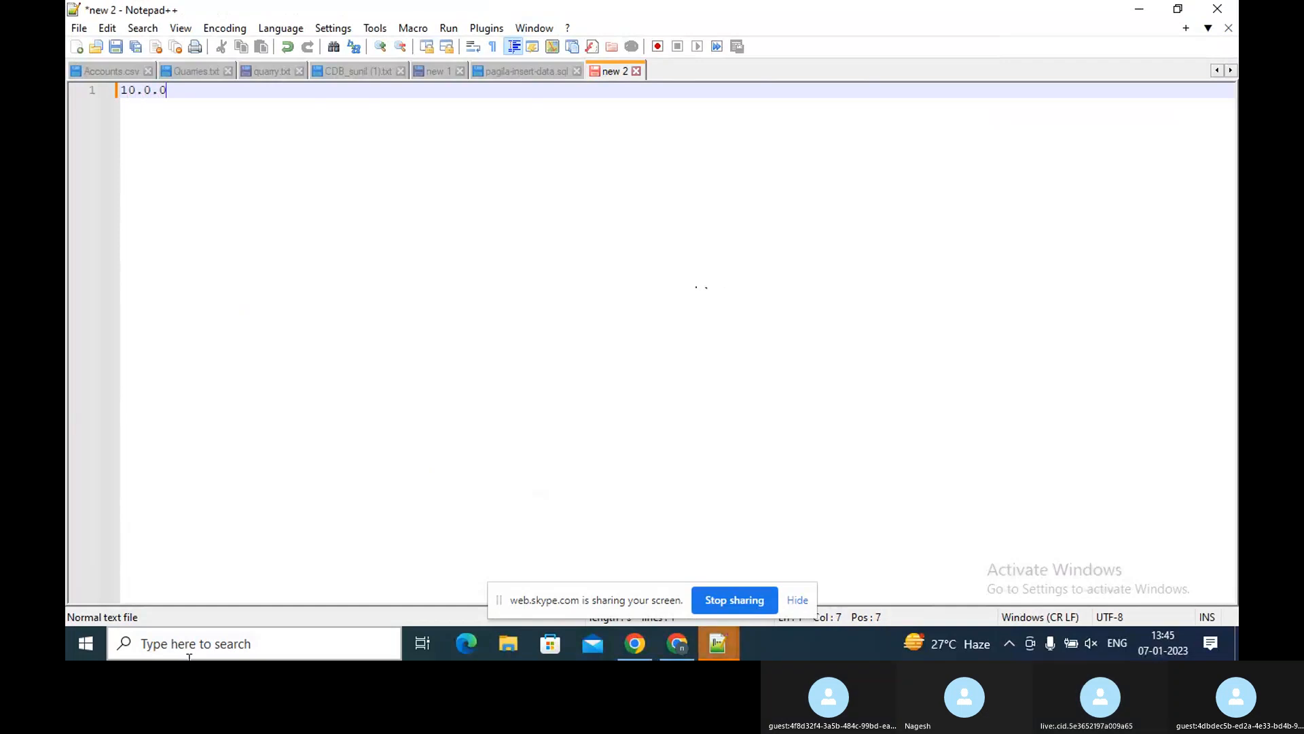
{"action": "type", "text": "0."}
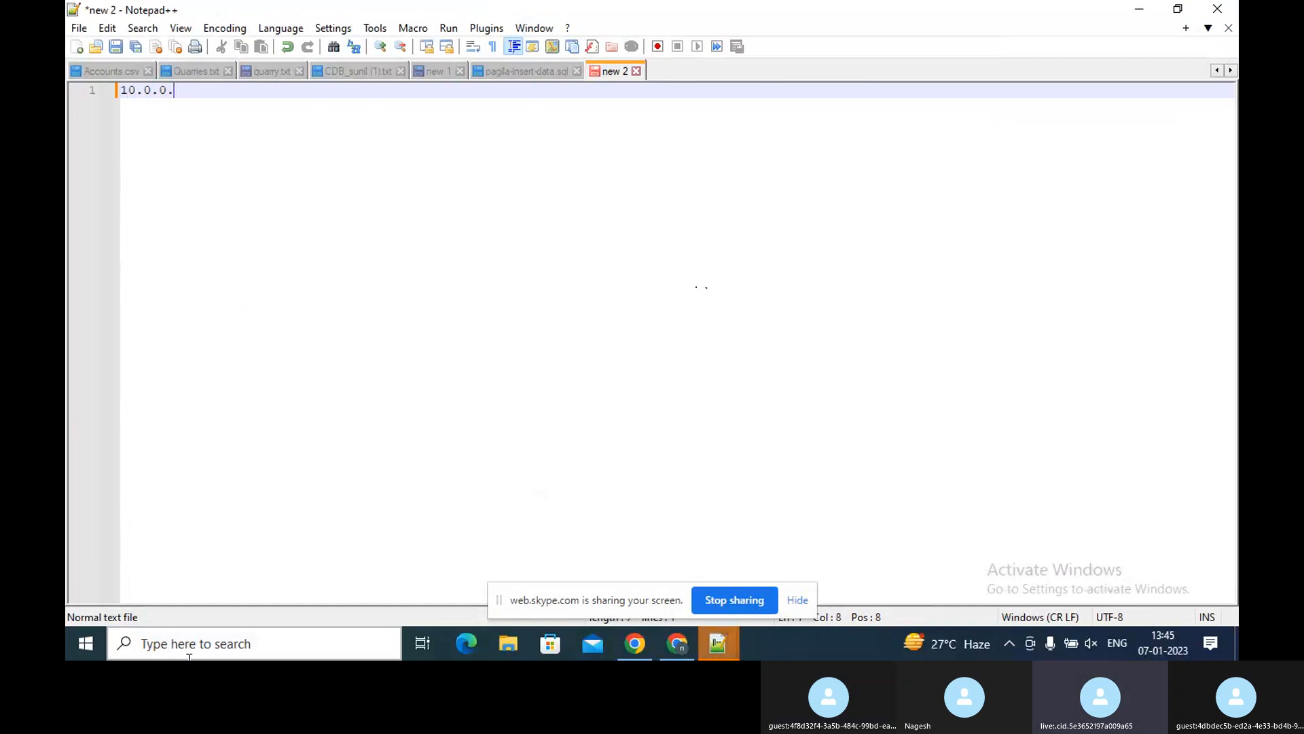
{"action": "type", "text": "0"}
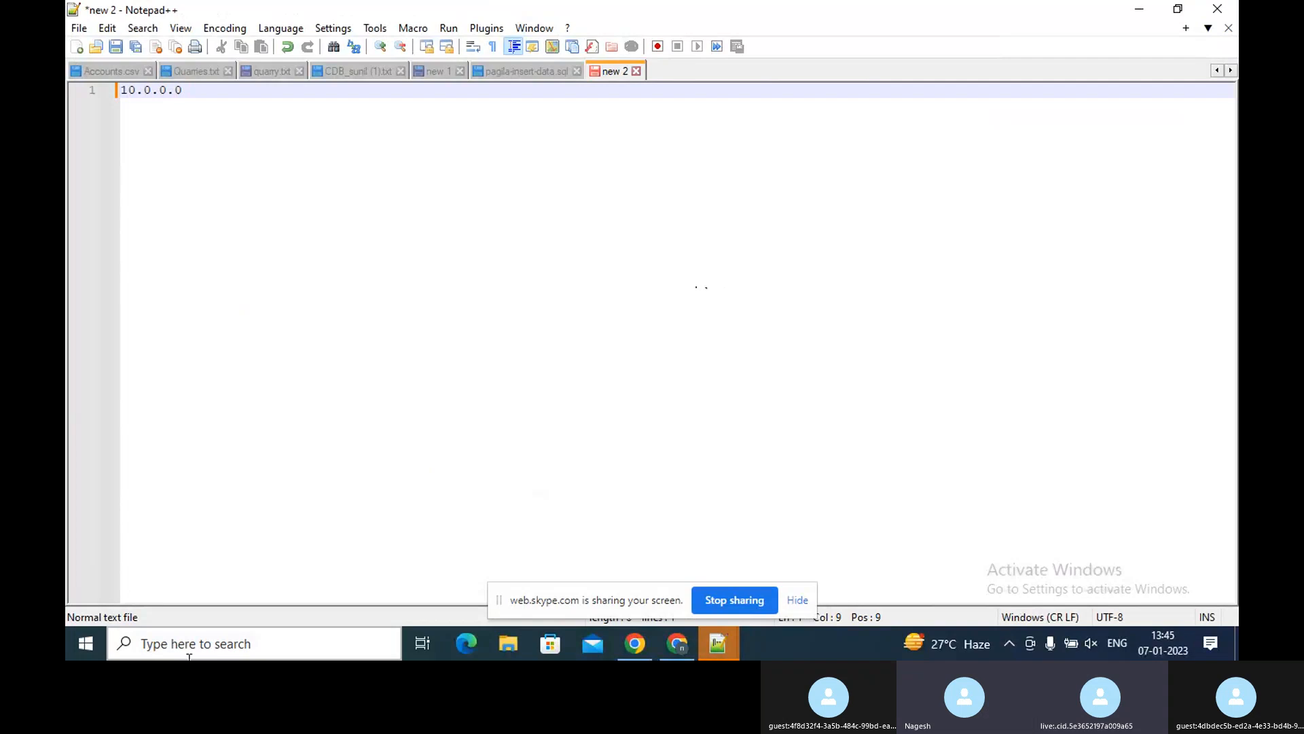
{"action": "type", "text": "/16"}
{"action": "key", "text": "Return"}
{"action": "key", "text": "Return"}
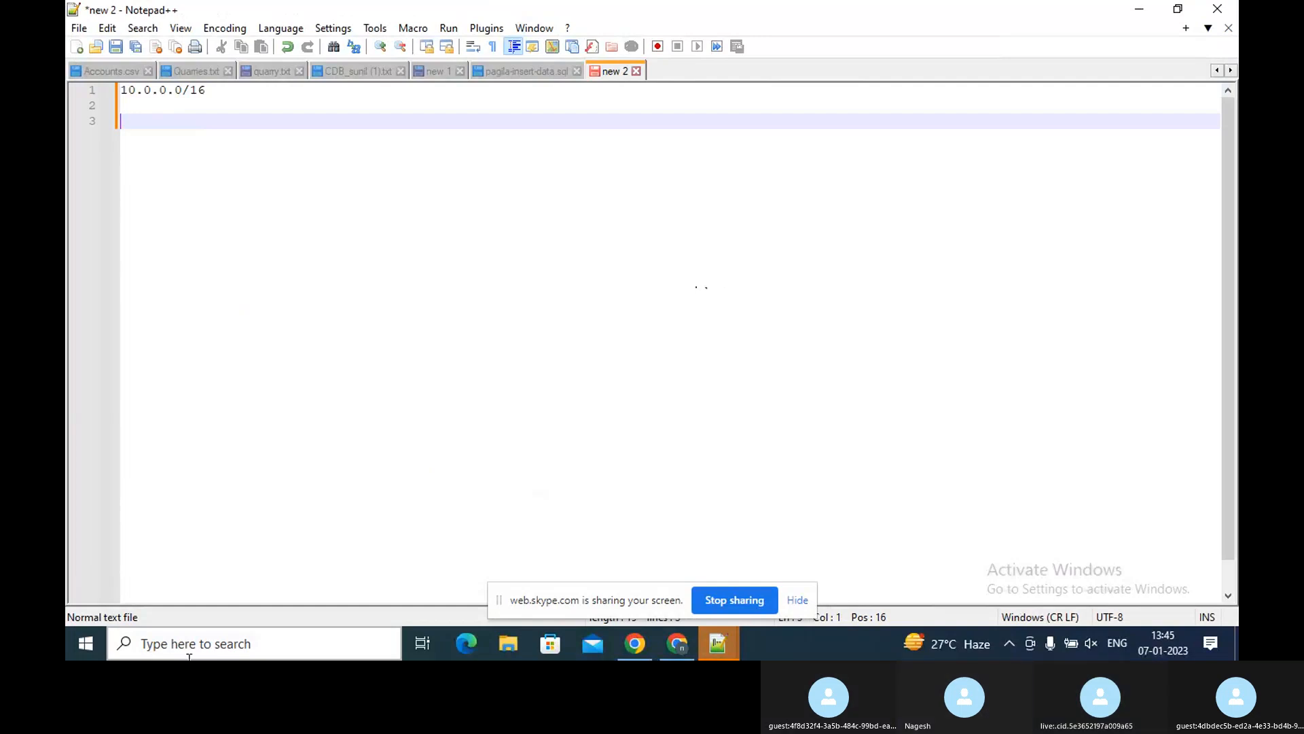
{"action": "type", "text": "32"}
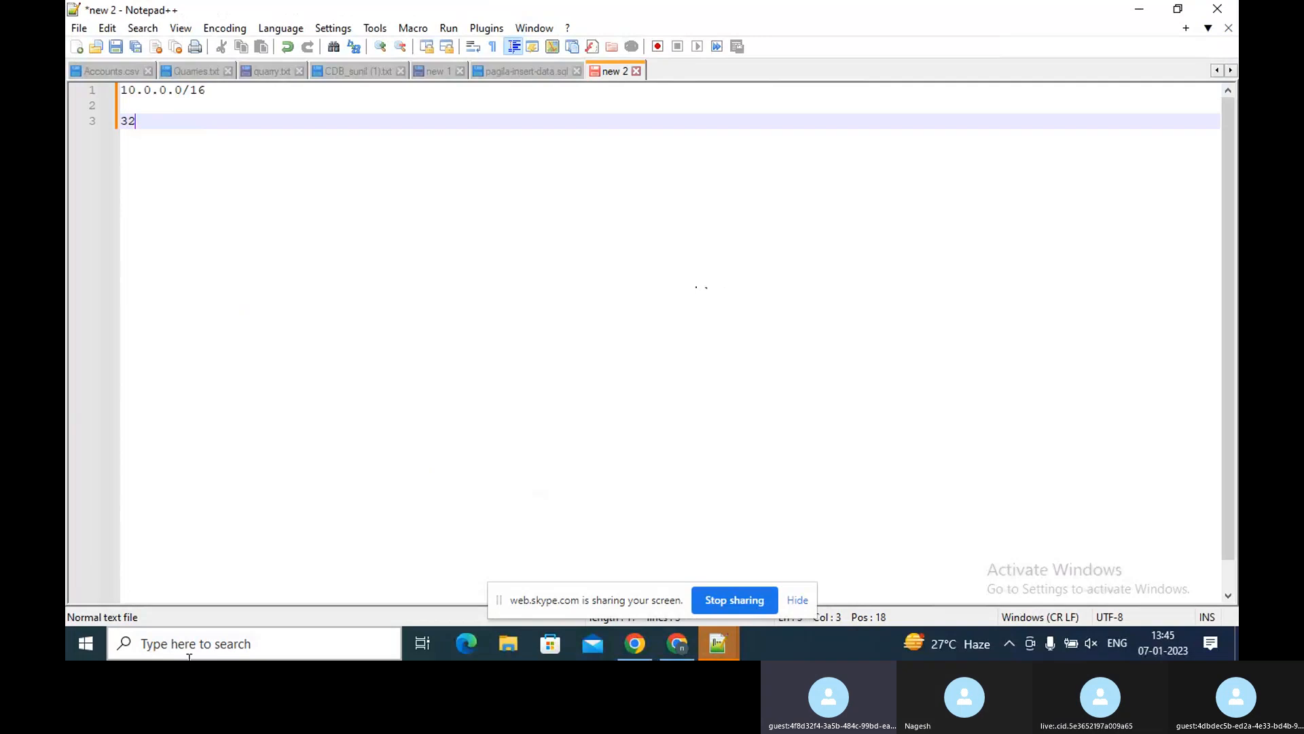
{"action": "type", "text": "-16"}
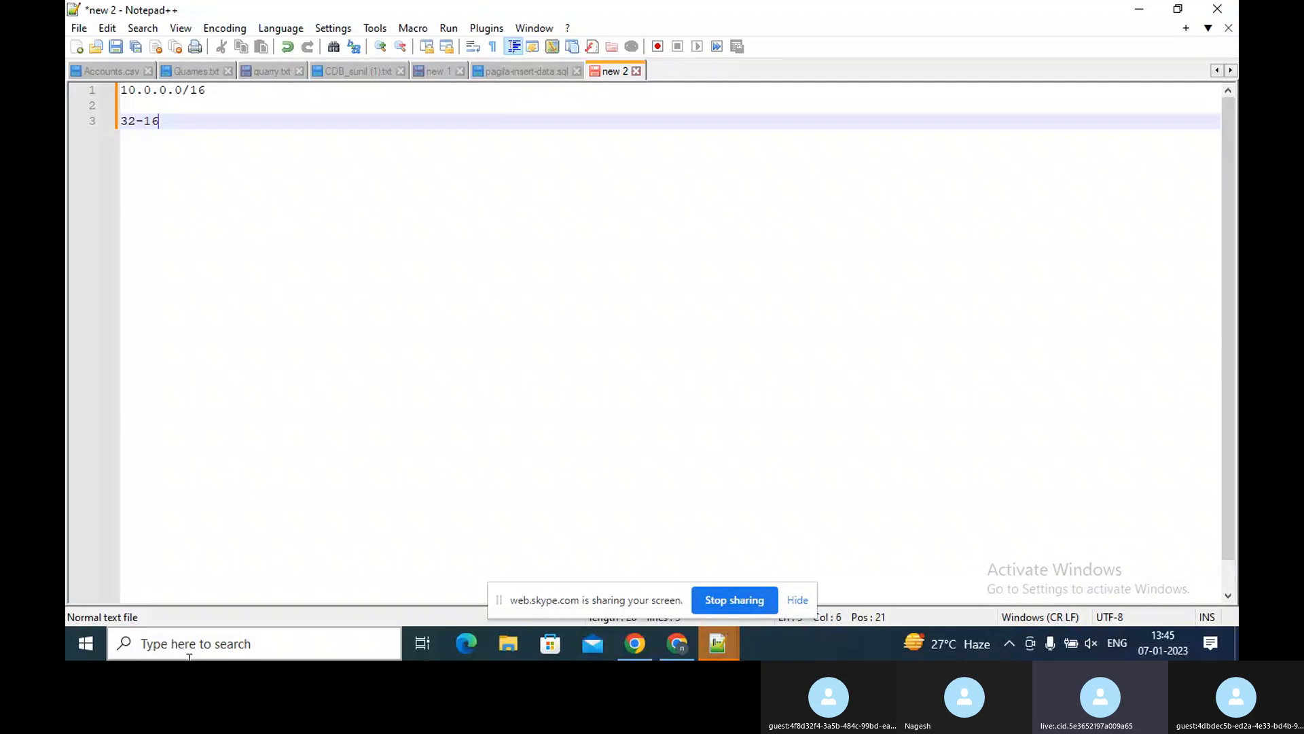
{"action": "left_click", "coordinate": [303, 644]}
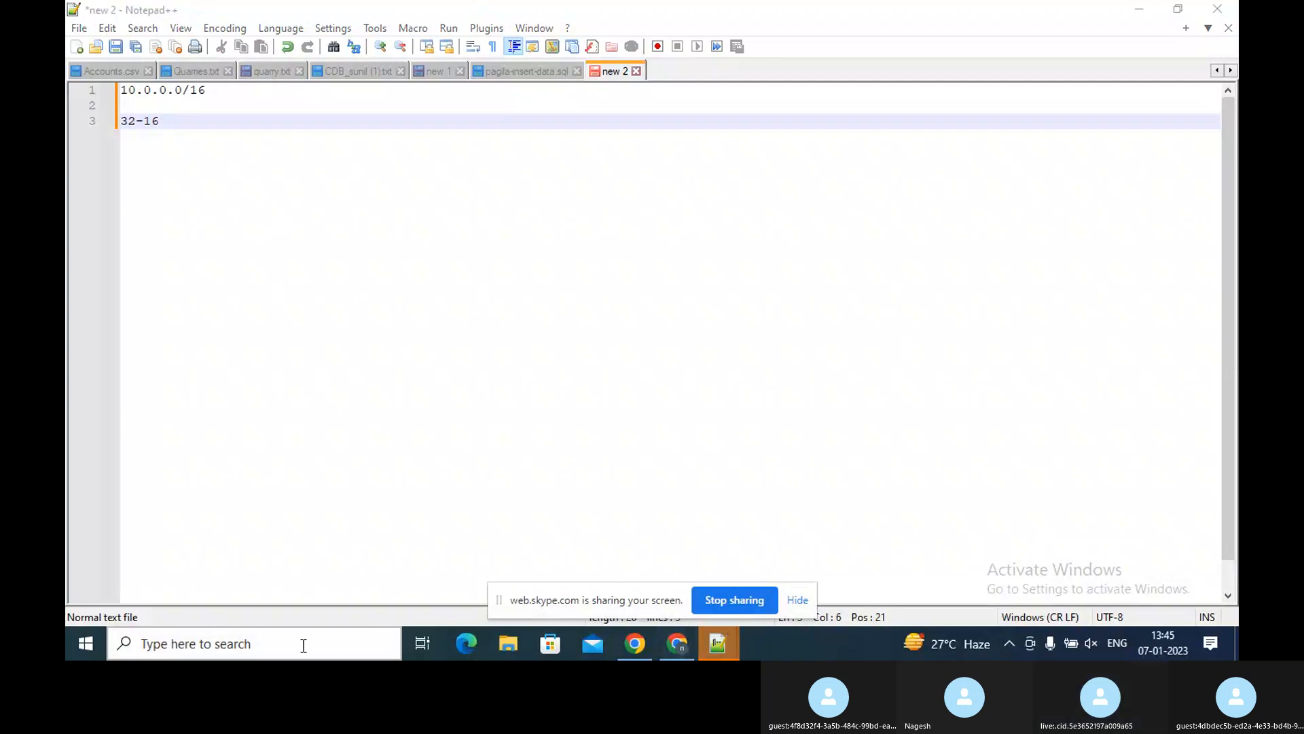
{"action": "type", "text": "ca"}
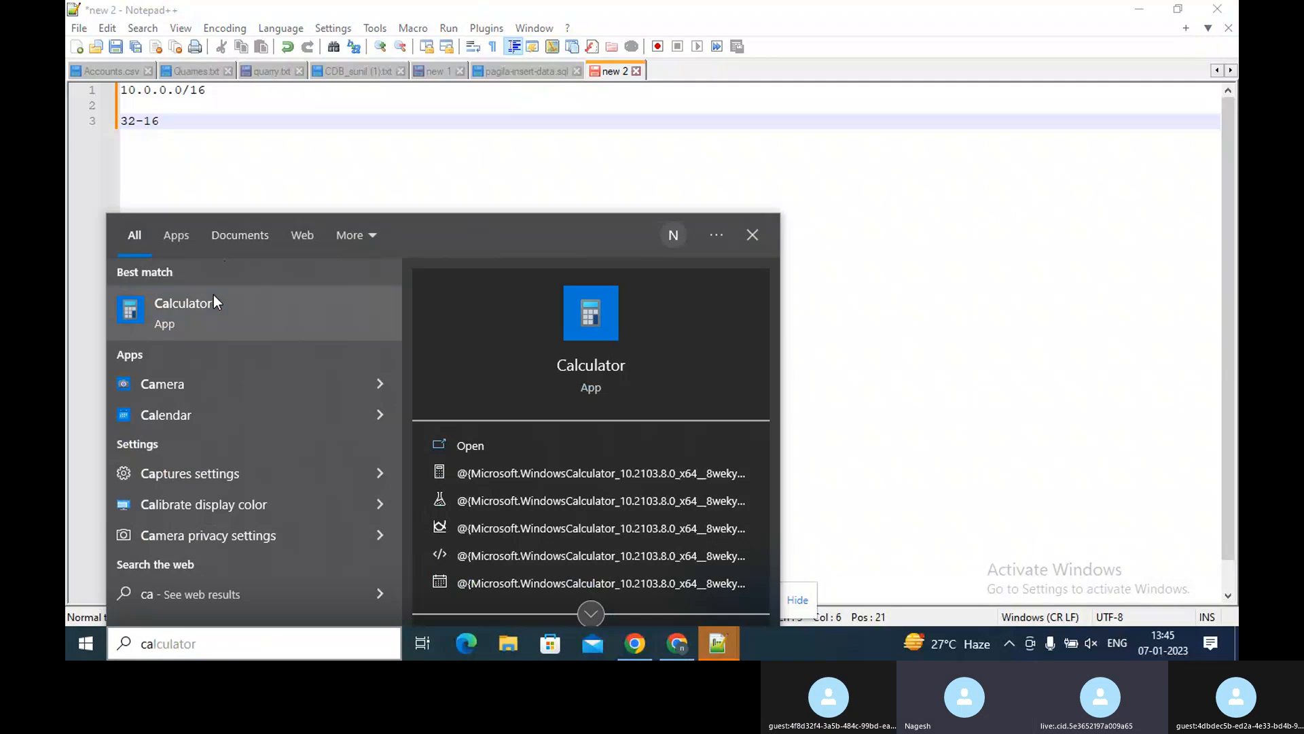
{"action": "left_click", "coordinate": [233, 303]}
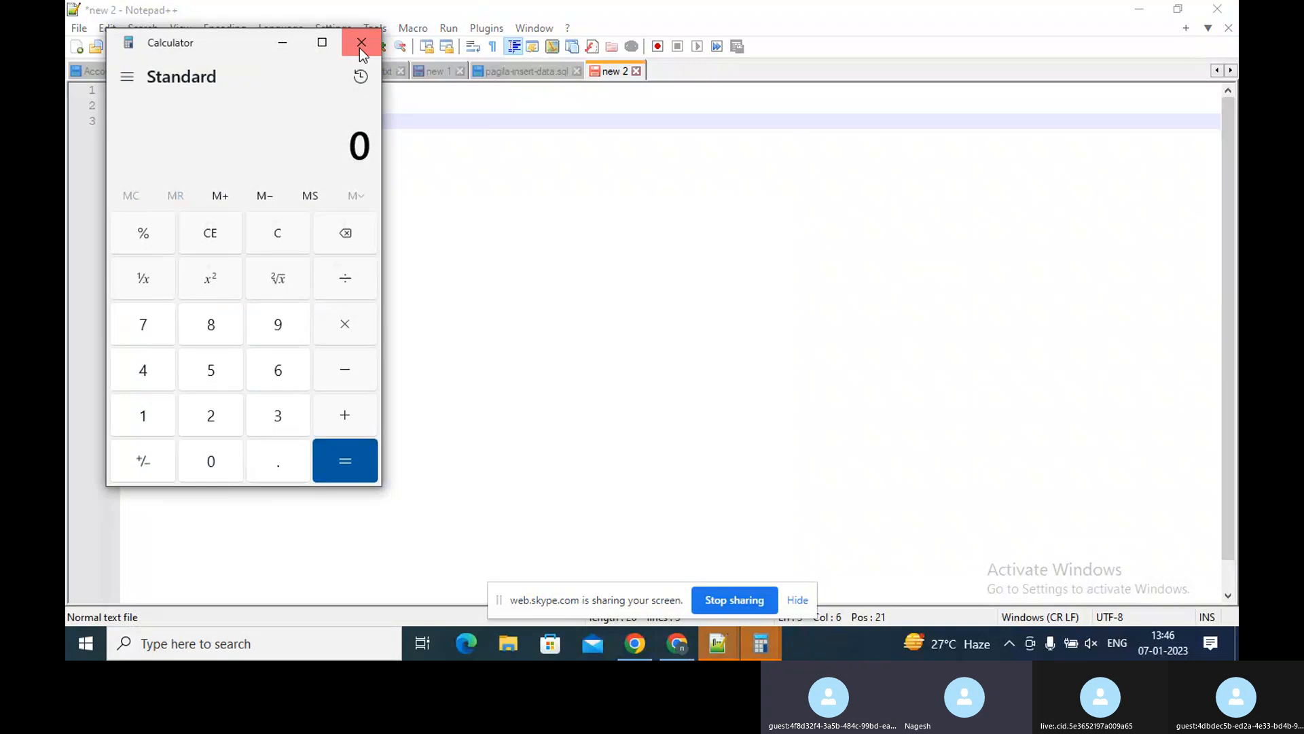
{"action": "left_click", "coordinate": [361, 43]}
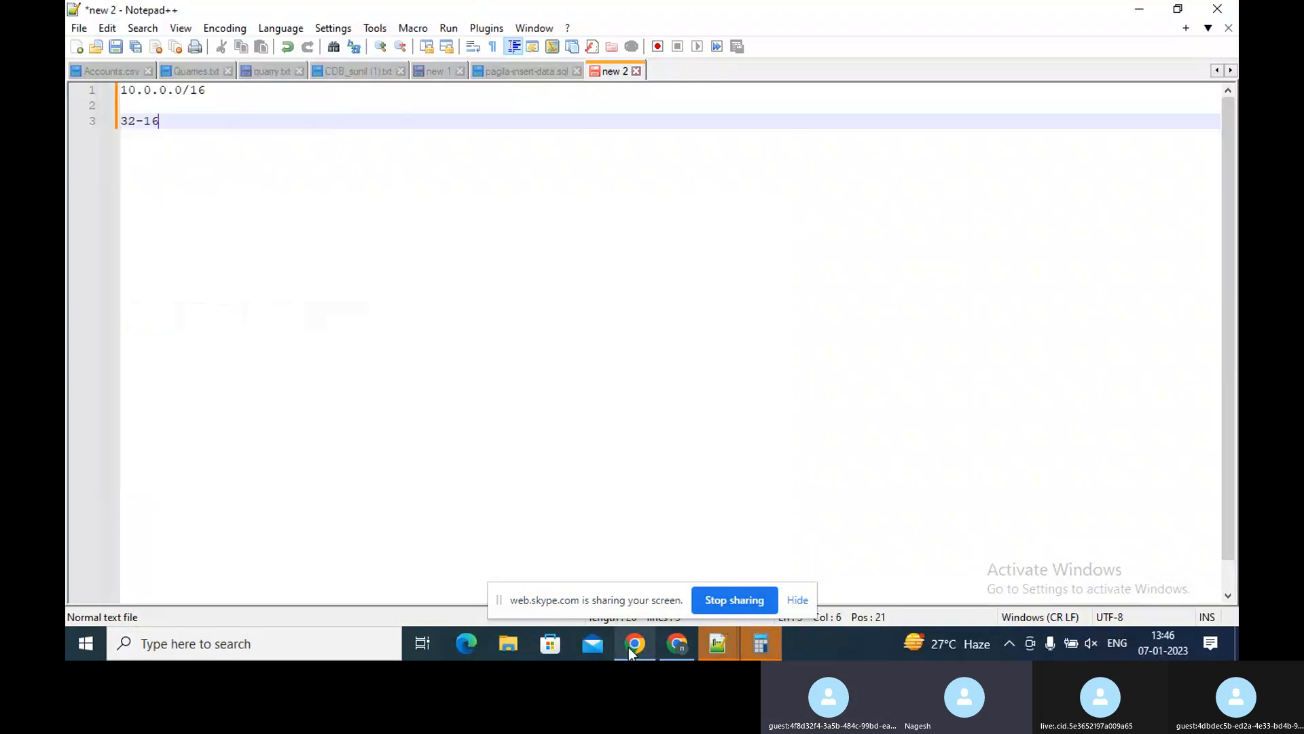
Return to the browser, open a new tab, and calculate 2^16 with a Google search
{"action": "left_click", "coordinate": [635, 645]}
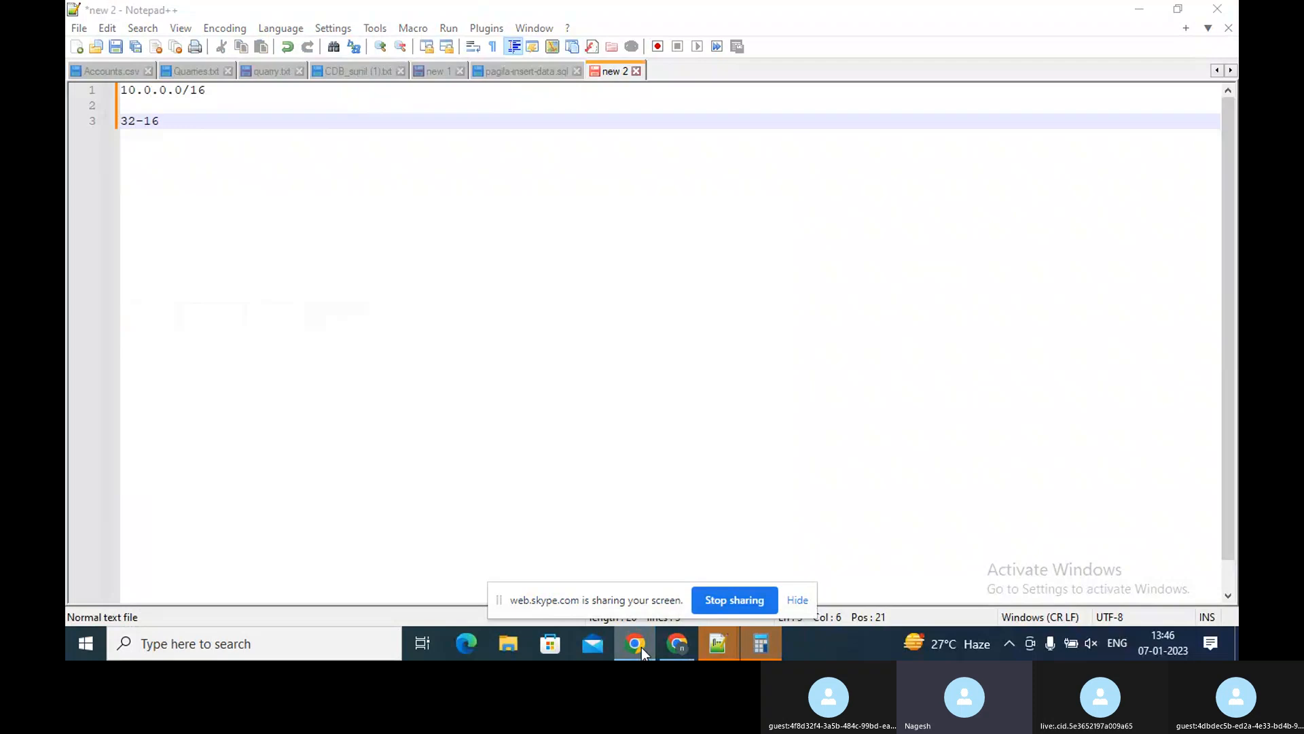
{"action": "left_click", "coordinate": [677, 644]}
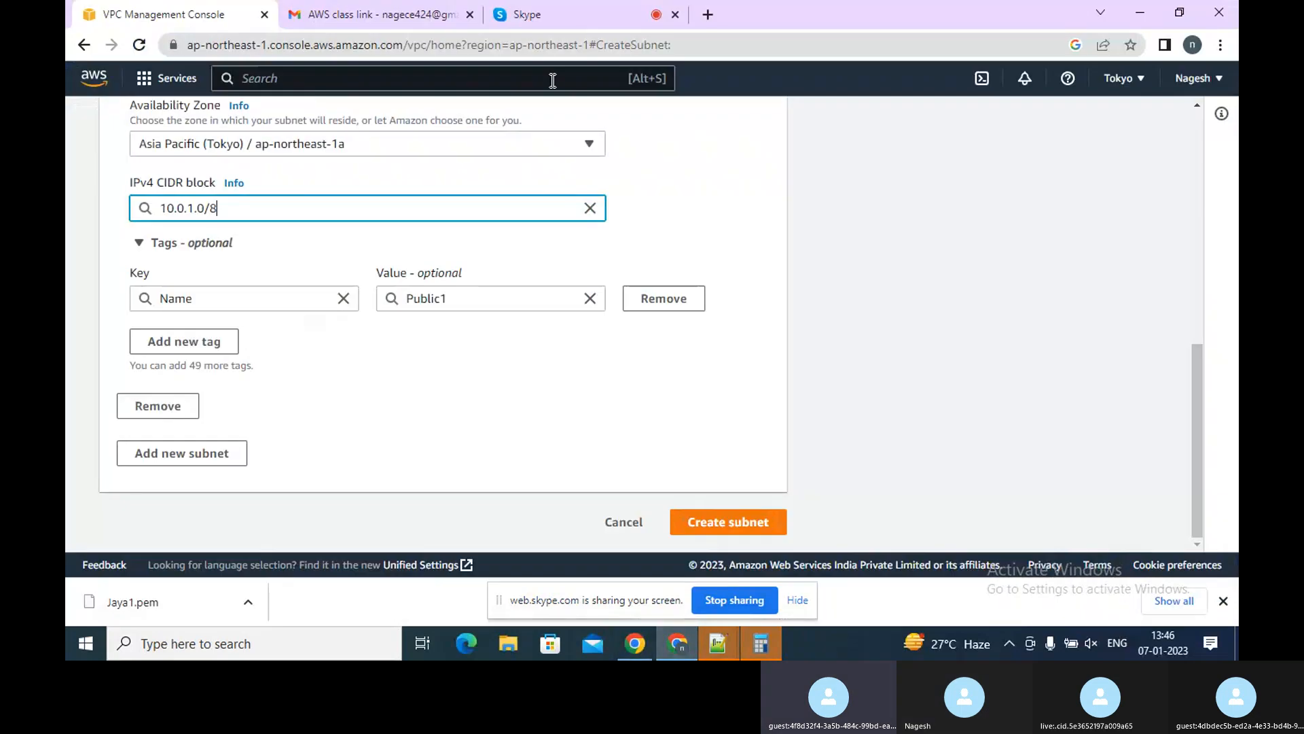
{"action": "left_click", "coordinate": [703, 14]}
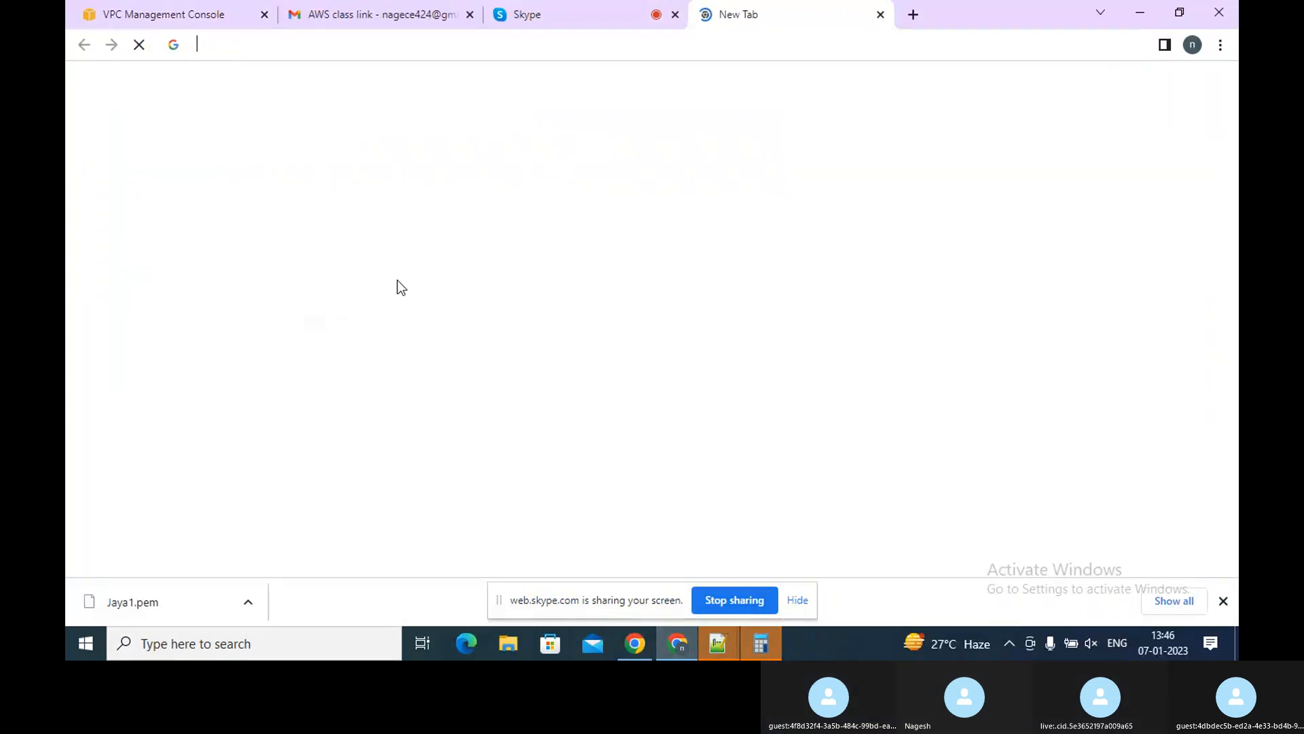
{"action": "type", "text": "go"}
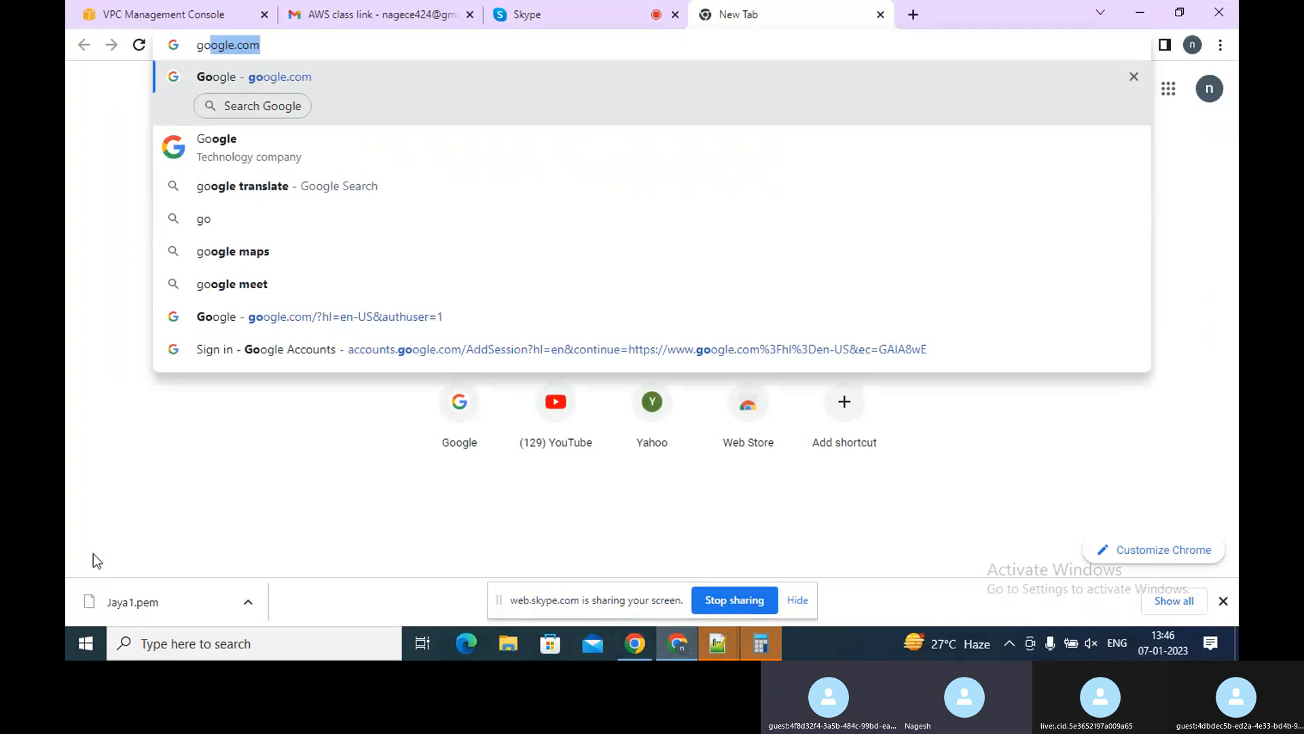
{"action": "key", "text": "Return"}
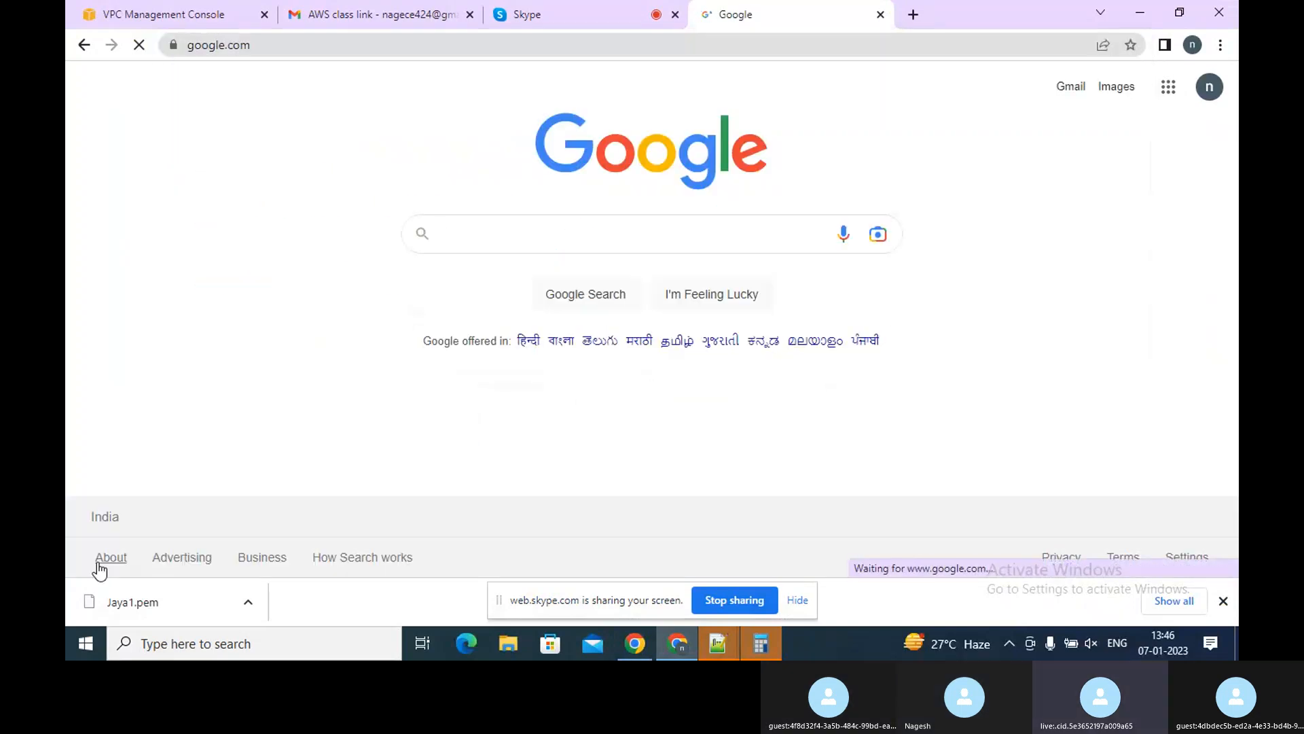
{"action": "type", "text": "2"}
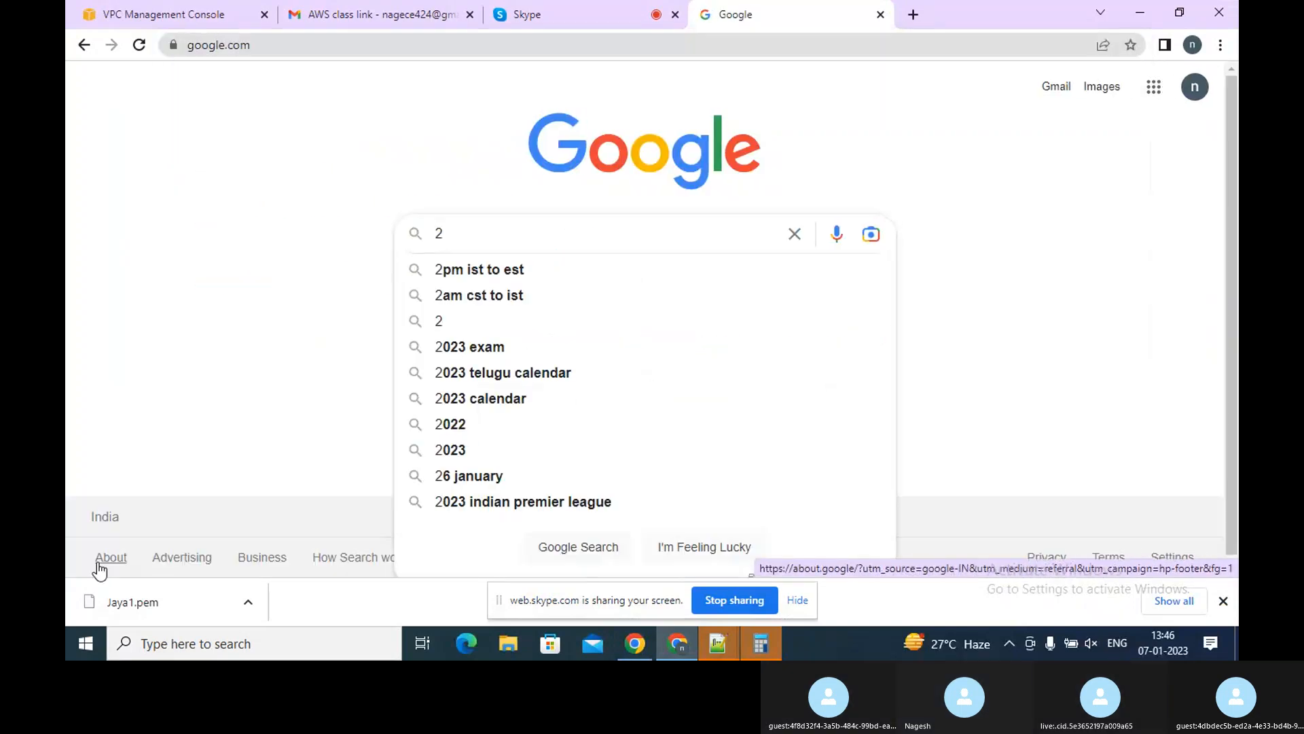
{"action": "type", "text": "^16"}
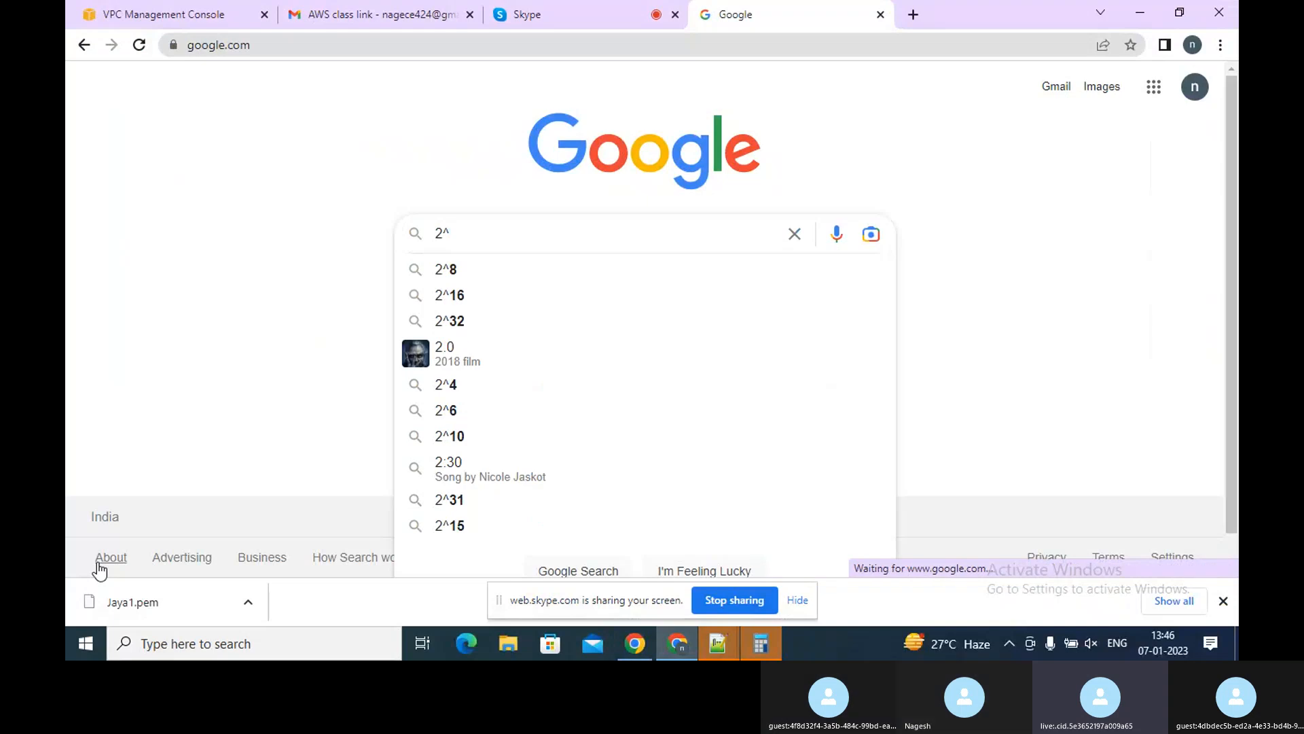
{"action": "key", "text": "Return"}
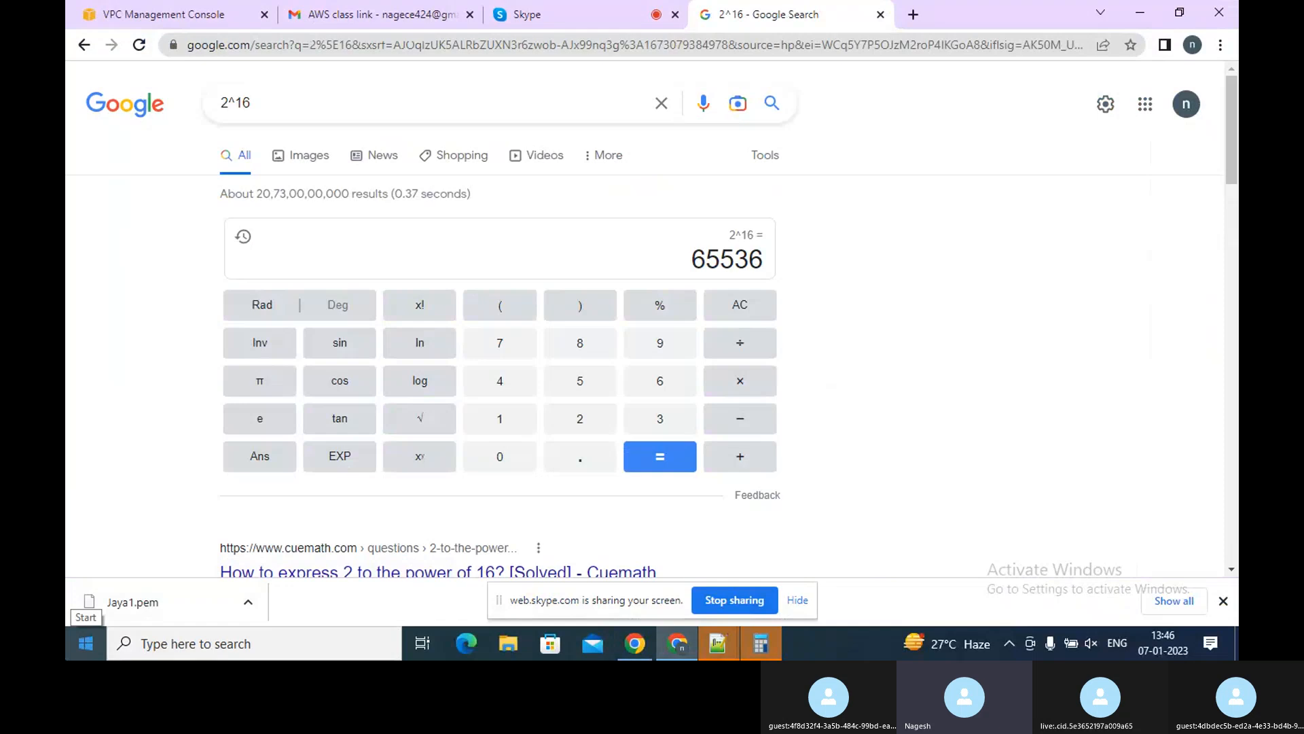
{"action": "double_click", "coordinate": [744, 259]}
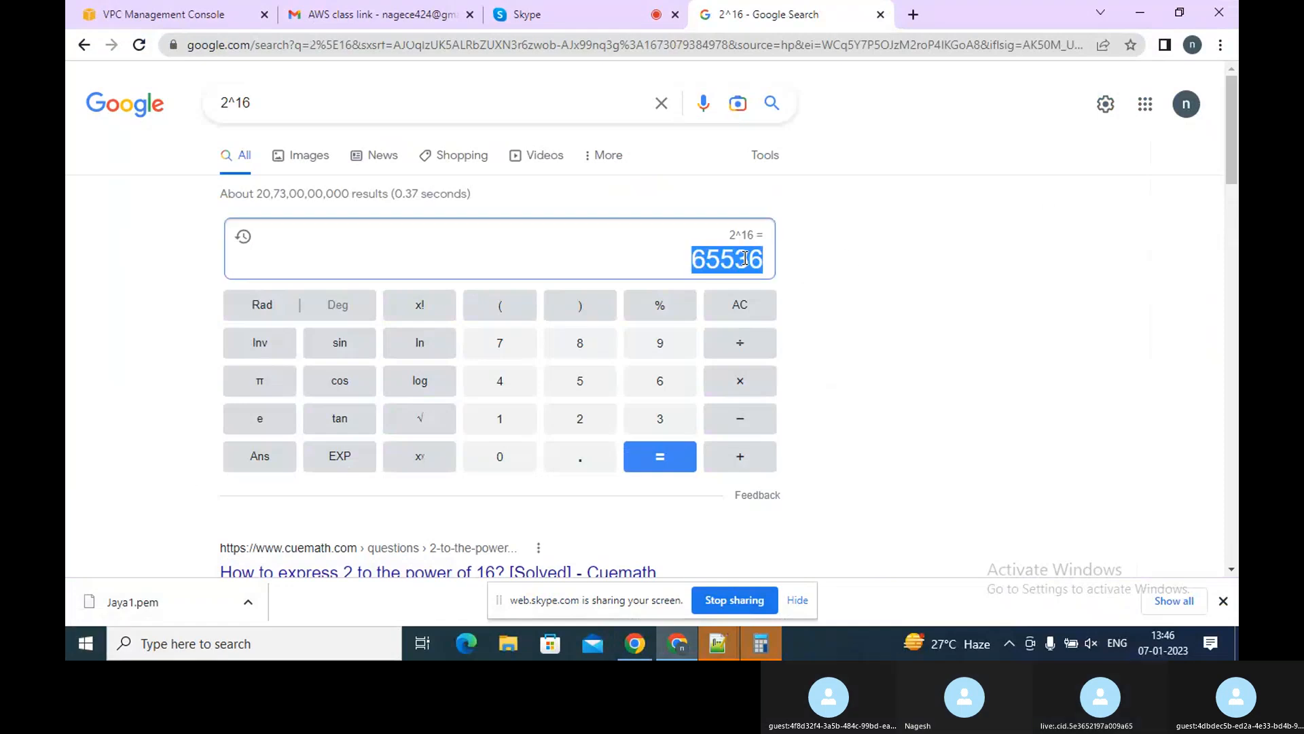
Switch to Notepad++ and complete the third line as 32-16=65536, starting a new line after it
{"action": "left_click", "coordinate": [724, 642]}
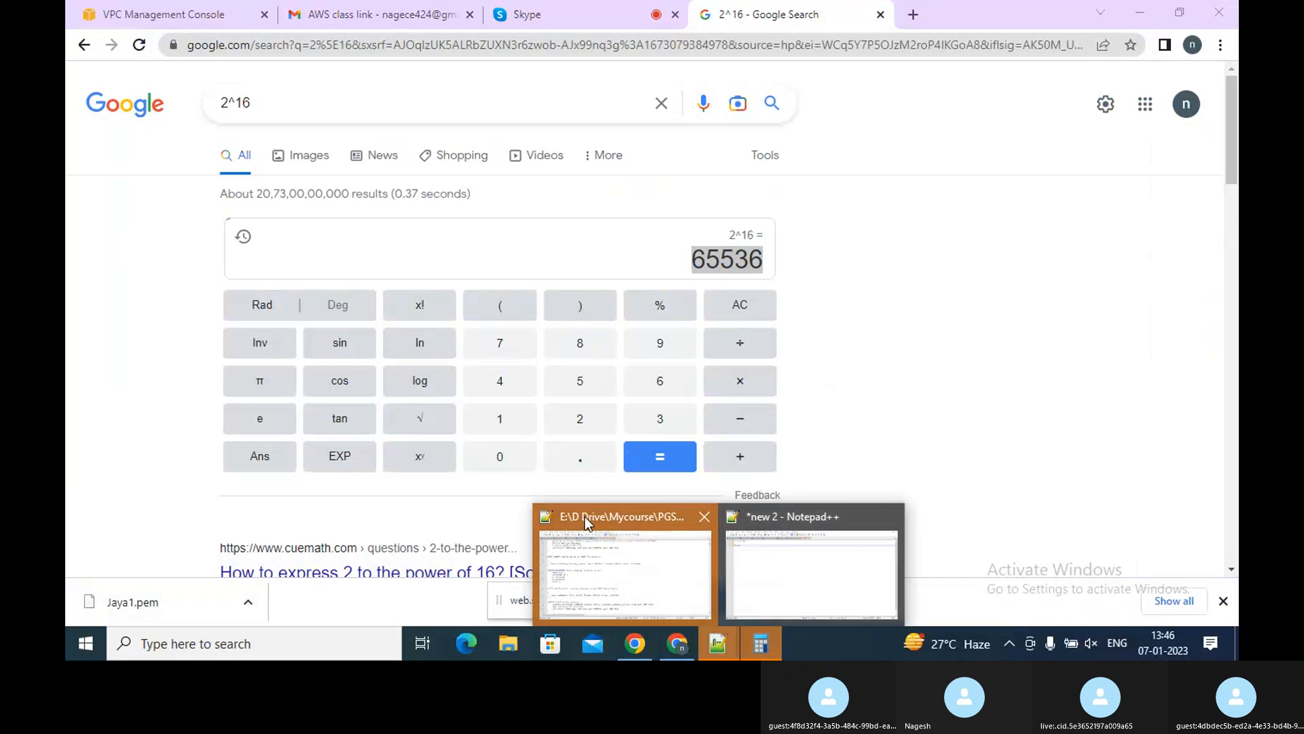
{"action": "left_click", "coordinate": [639, 554]}
{"action": "left_click", "coordinate": [718, 642]}
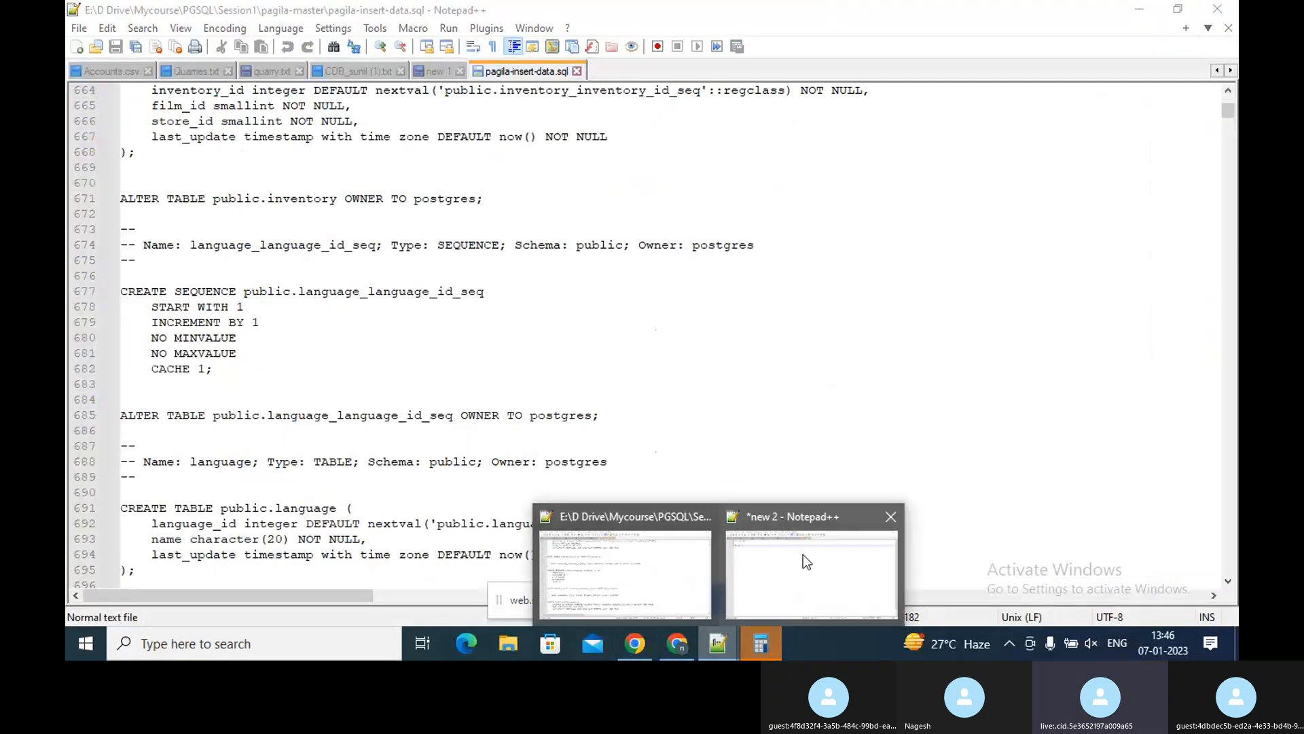
{"action": "left_click", "coordinate": [803, 554]}
{"action": "type", "text": "="}
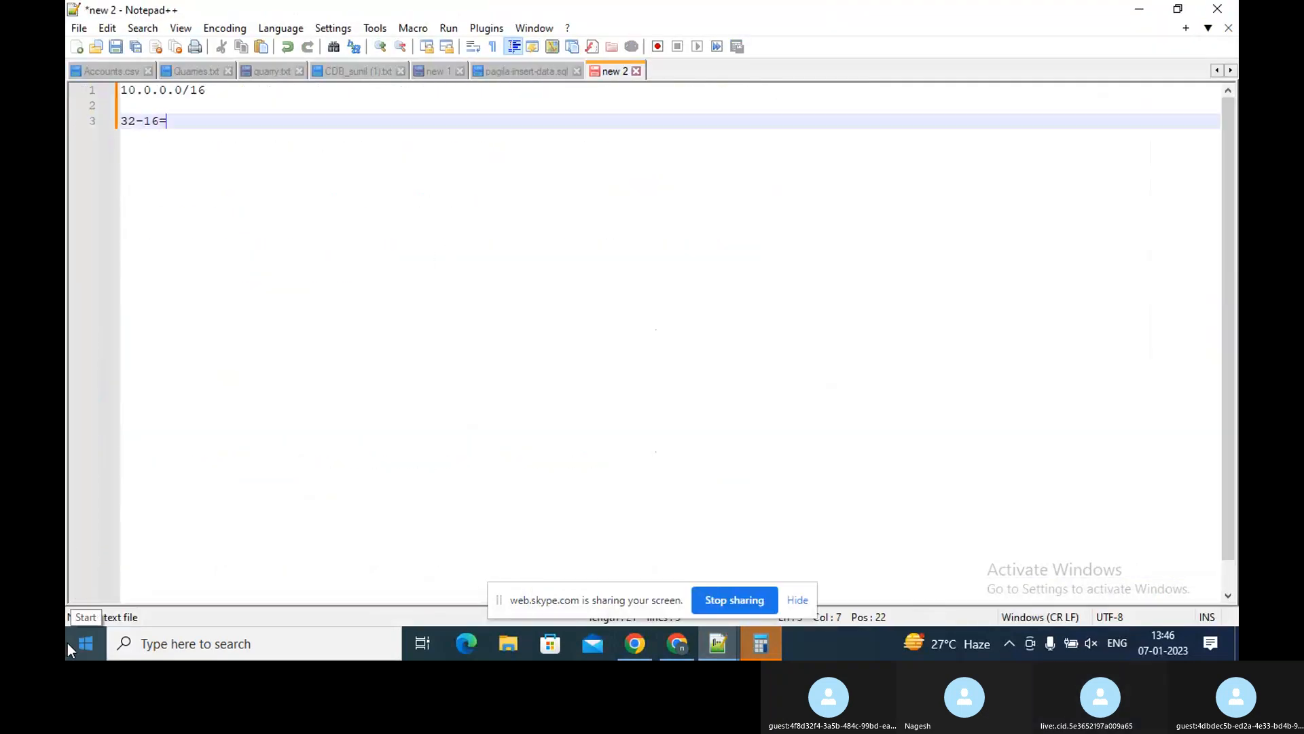
{"action": "type", "text": "65536"}
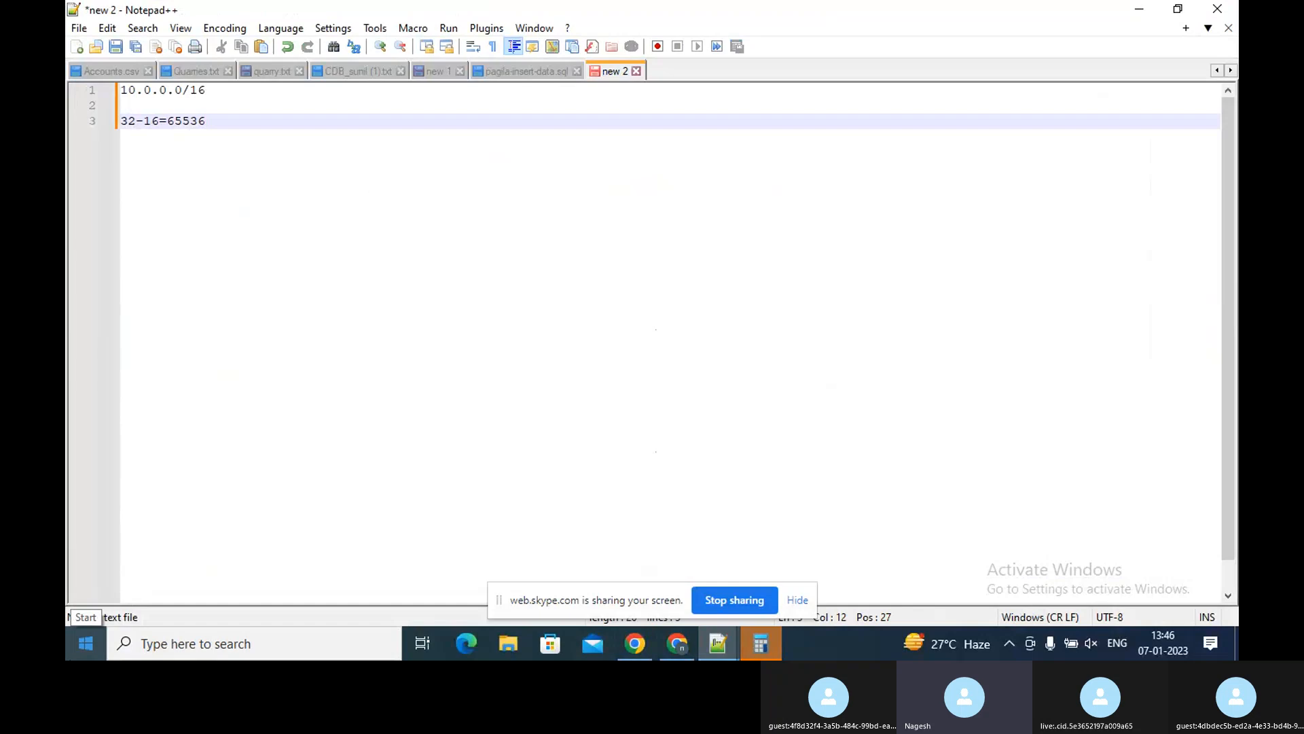
{"action": "key", "text": "Return"}
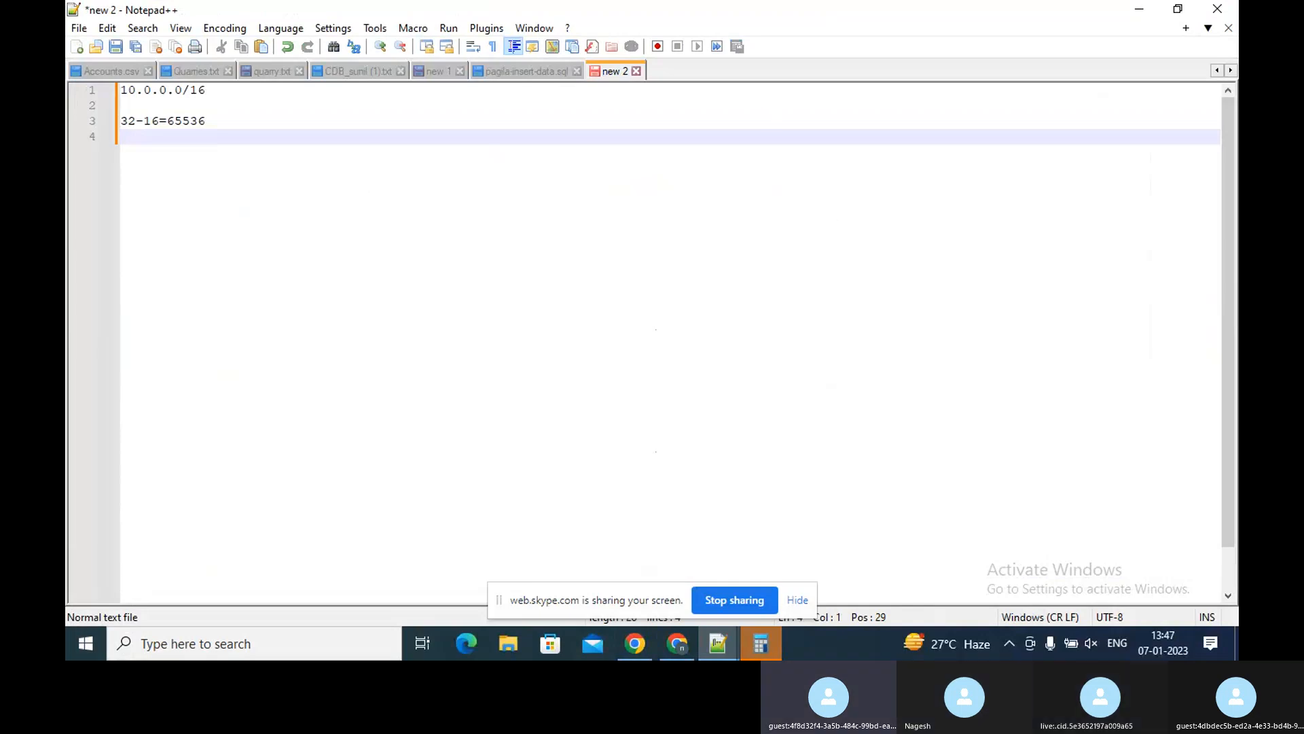
Return to the browser calculator and divide the 65536 result by 256
{"action": "left_click", "coordinate": [677, 646]}
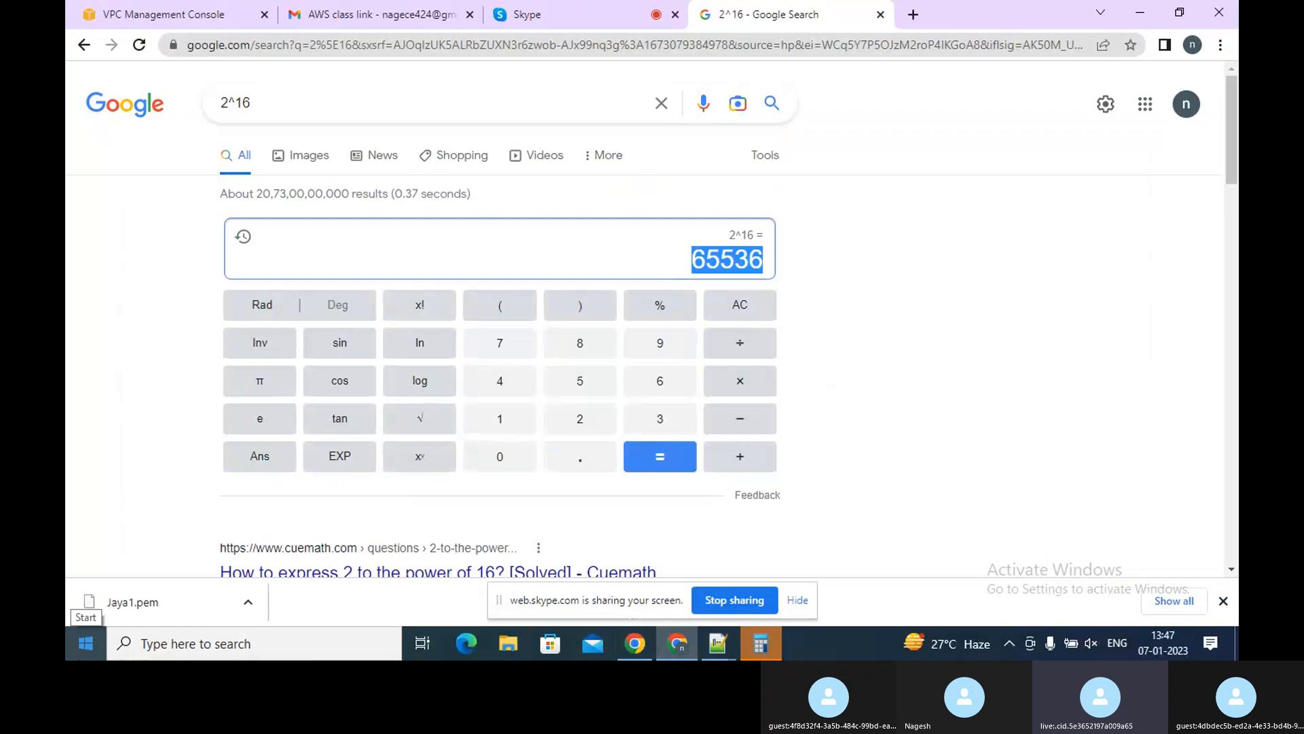
{"action": "key", "text": "slash"}
{"action": "type", "text": "256"}
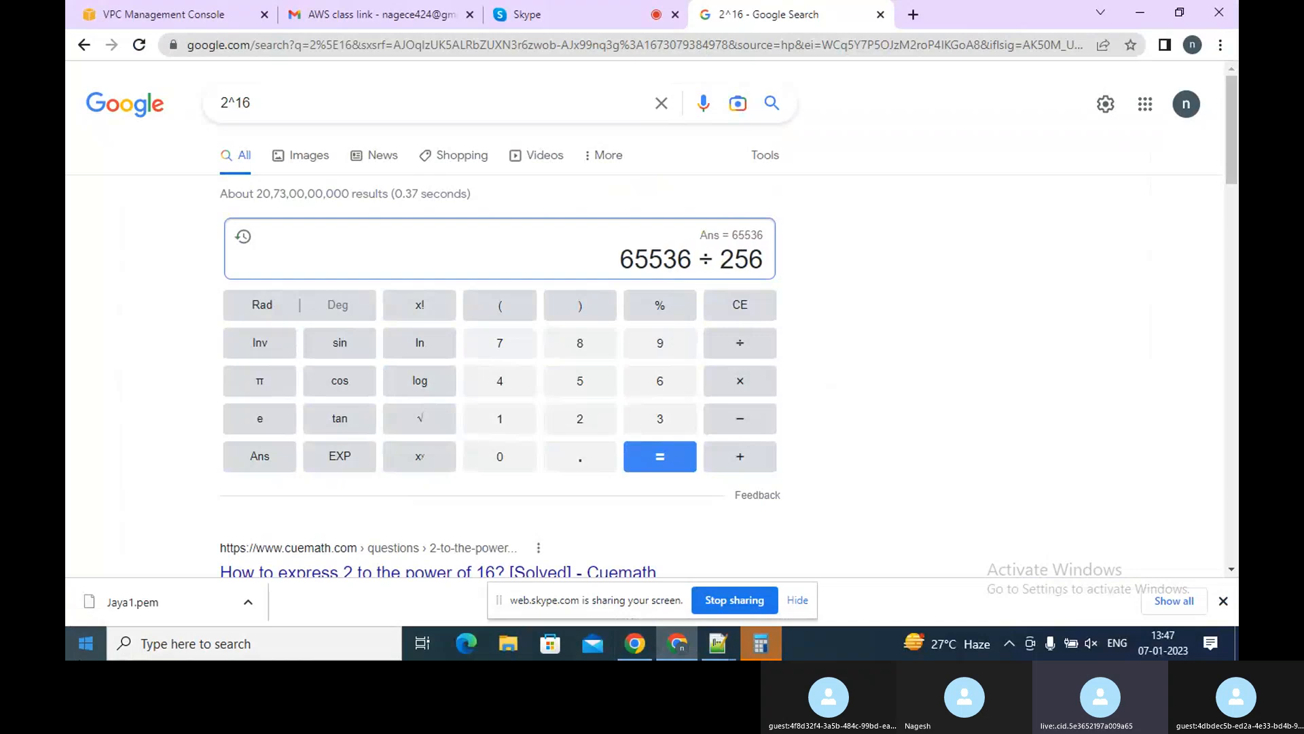
{"action": "key", "text": "Return"}
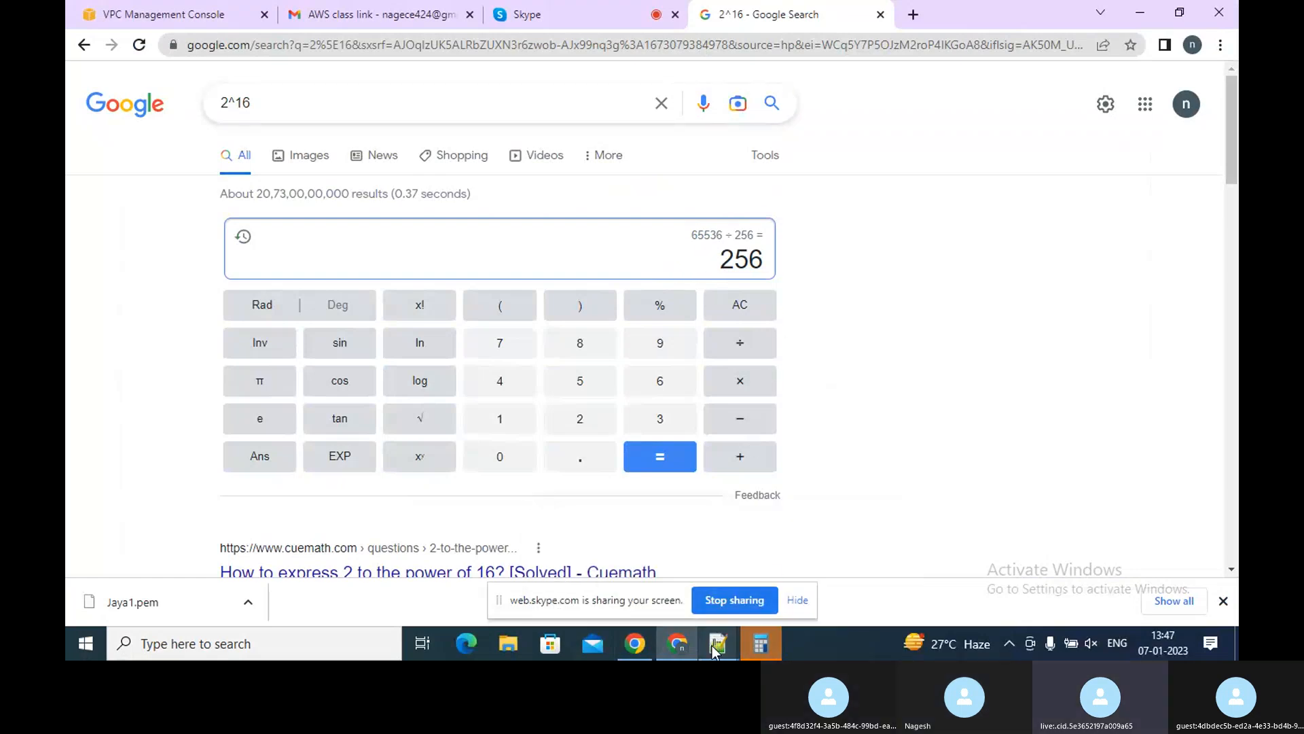
Switch back to Notepad++ and write the range 10.0.0.0-10.5.255.255 on the new line
{"action": "mouse_move", "coordinate": [718, 644]}
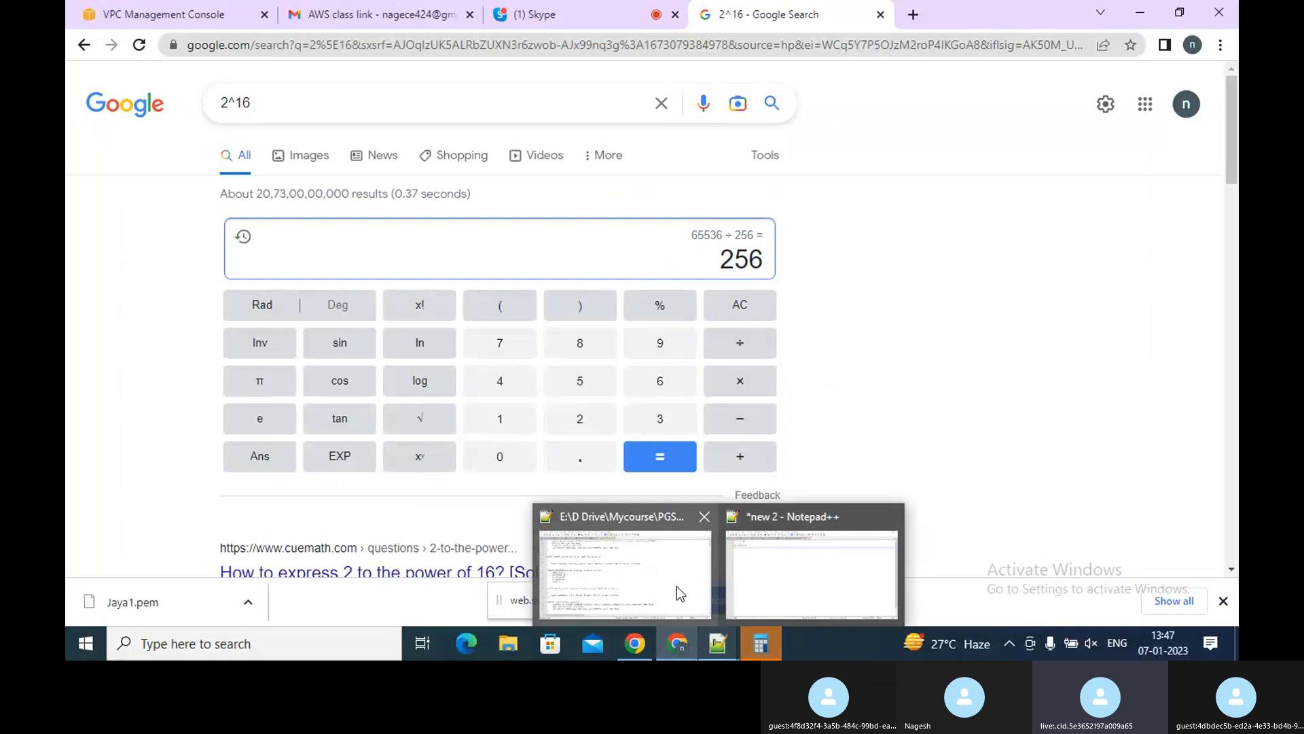
{"action": "left_click", "coordinate": [782, 575]}
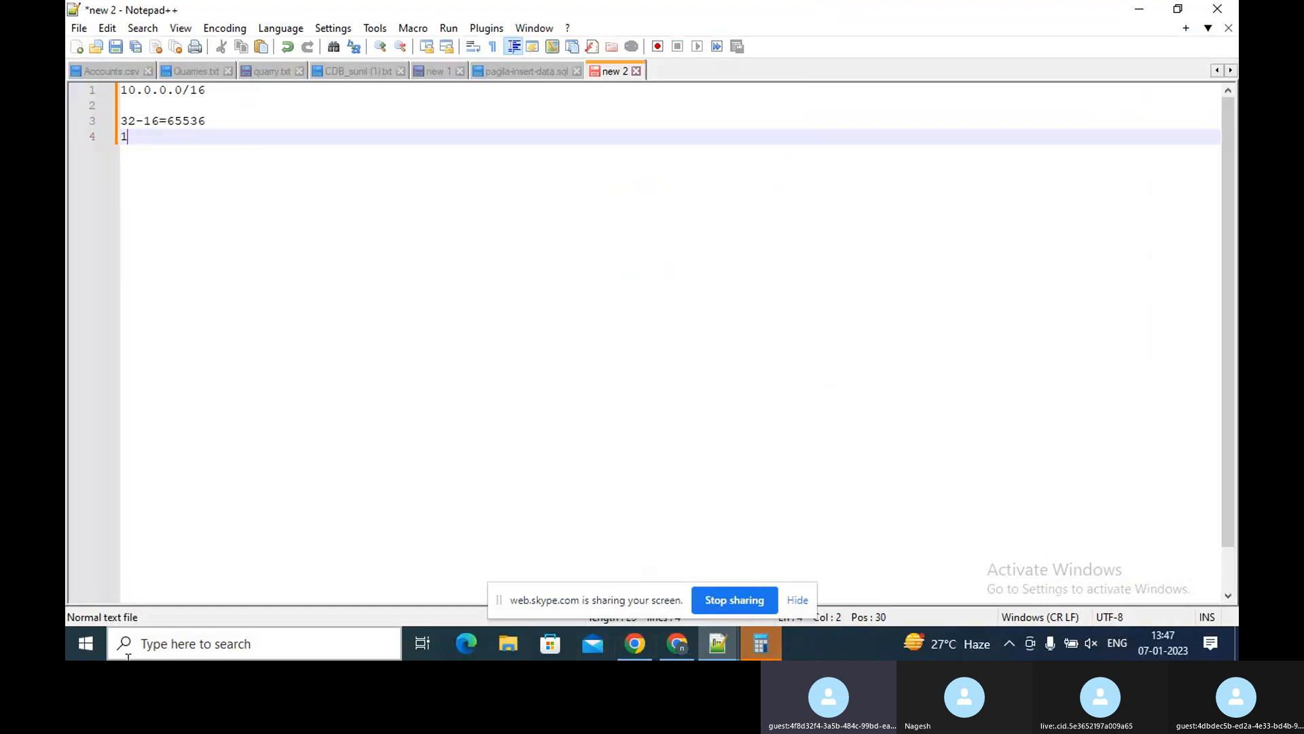
{"action": "type", "text": "0"}
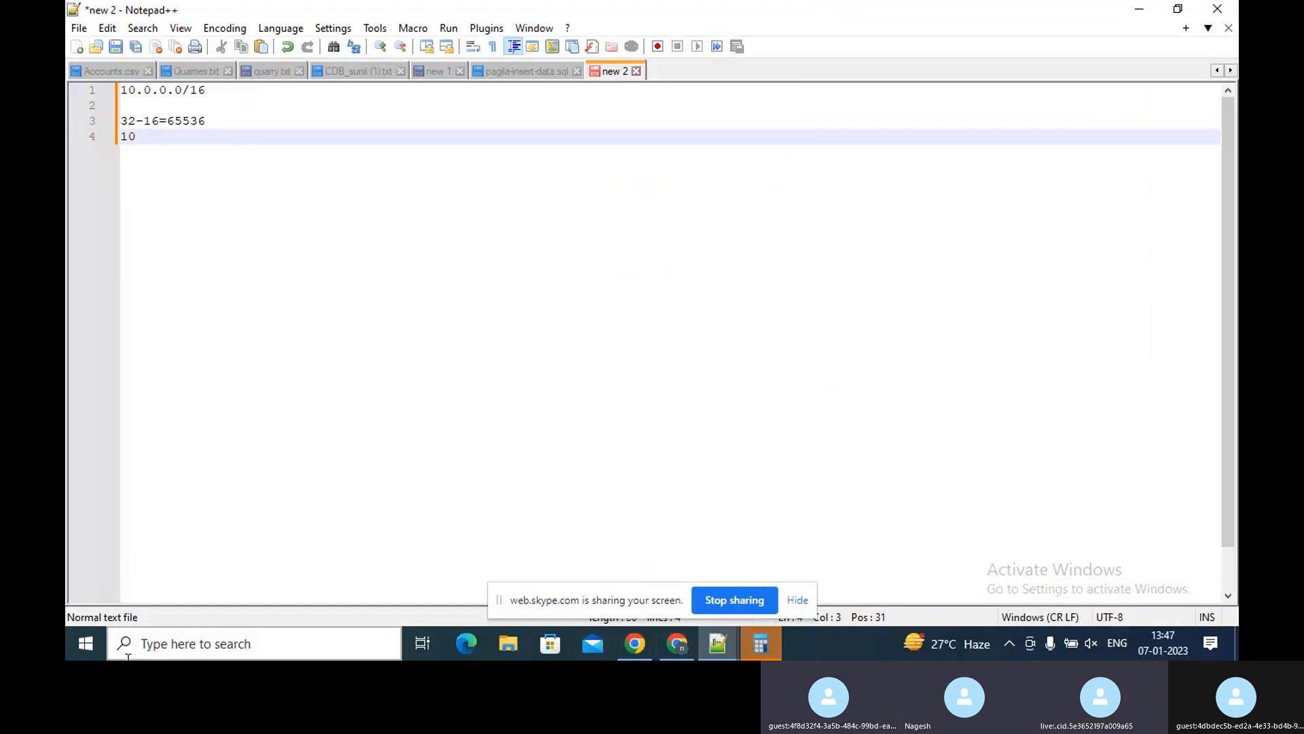
{"action": "type", "text": "."}
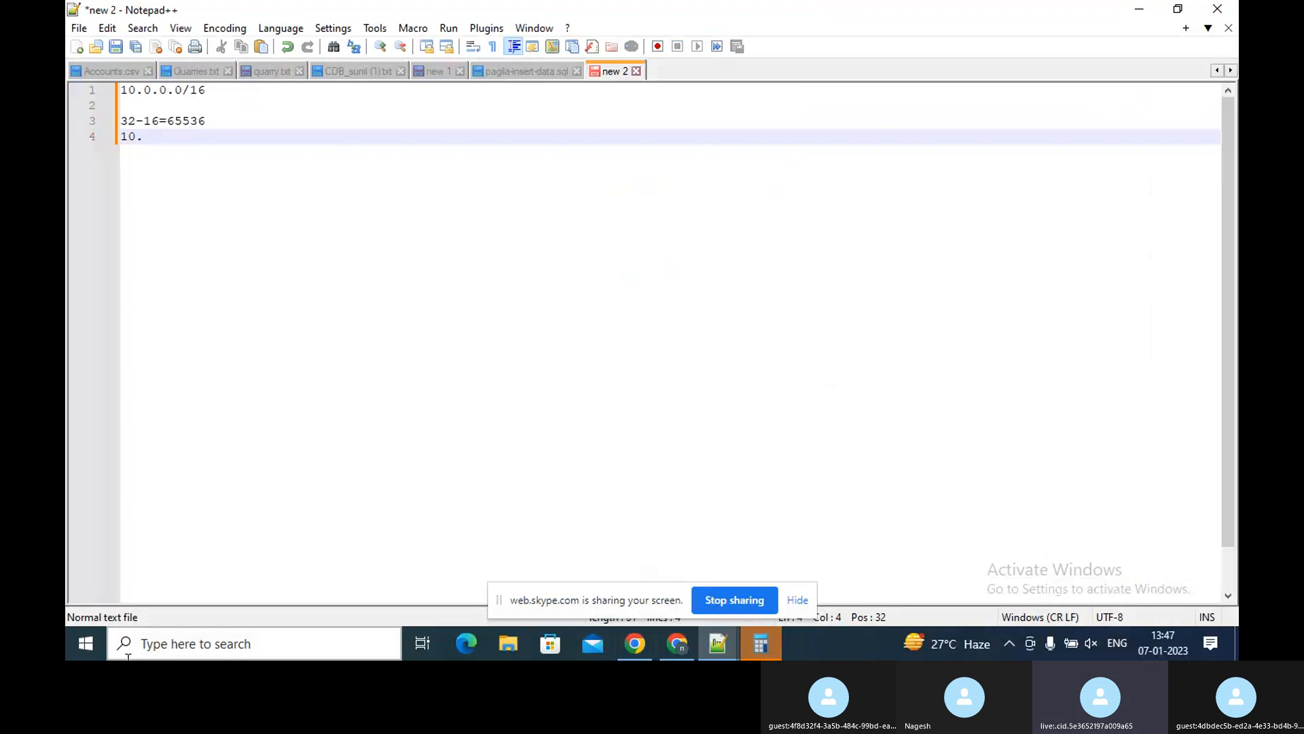
{"action": "type", "text": "0.0."}
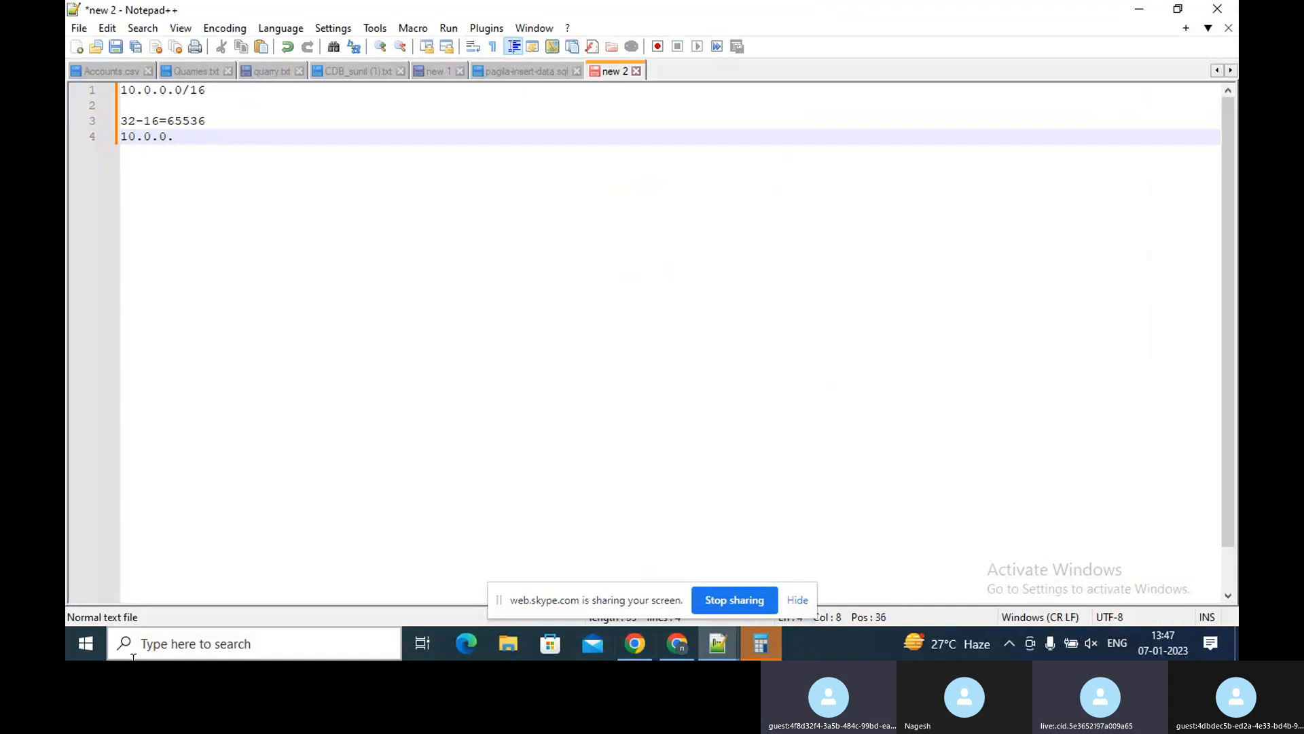
{"action": "type", "text": "0-10."}
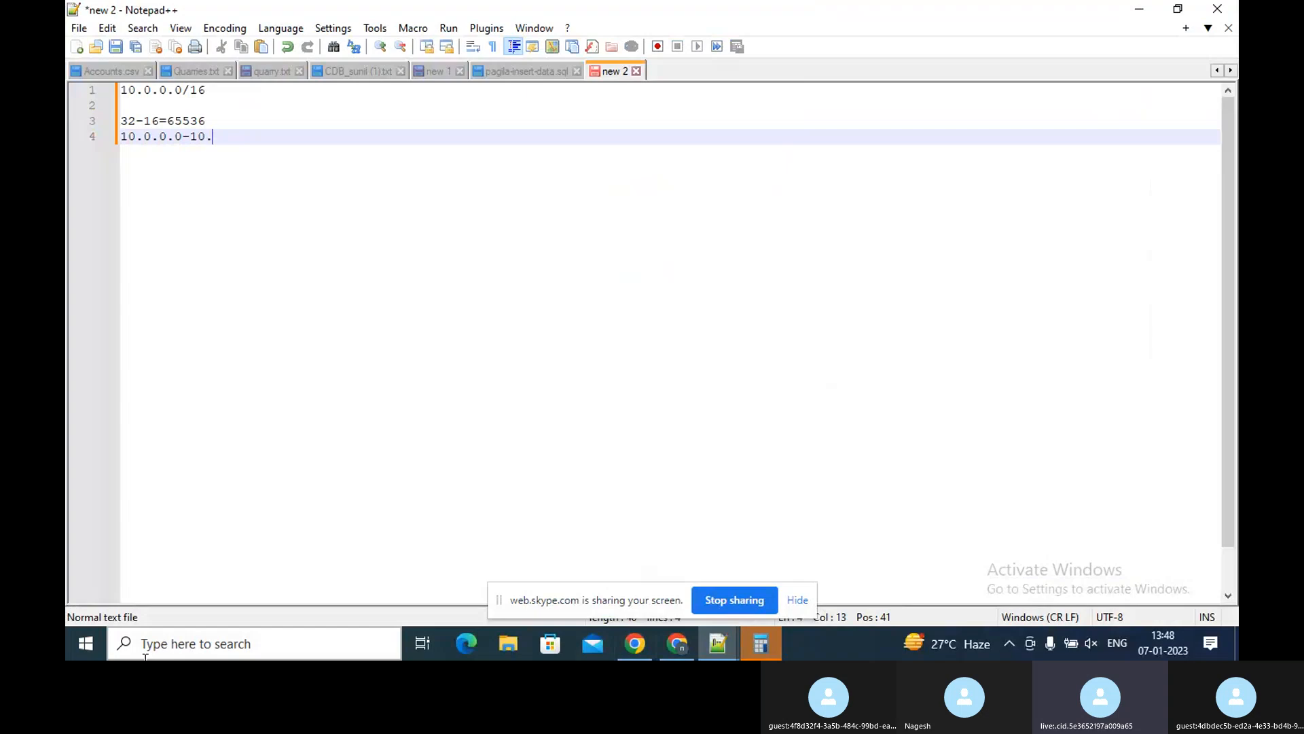
{"action": "type", "text": "5"}
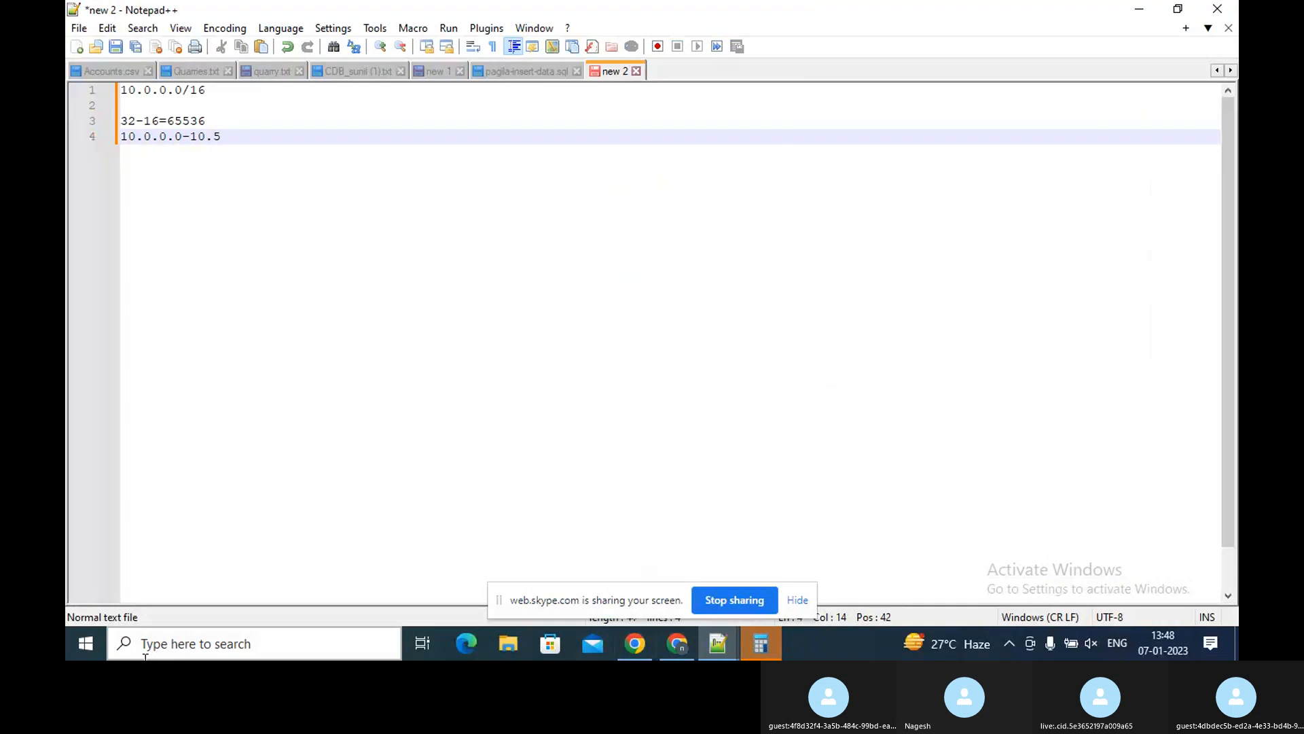
{"action": "type", "text": ".255.255"}
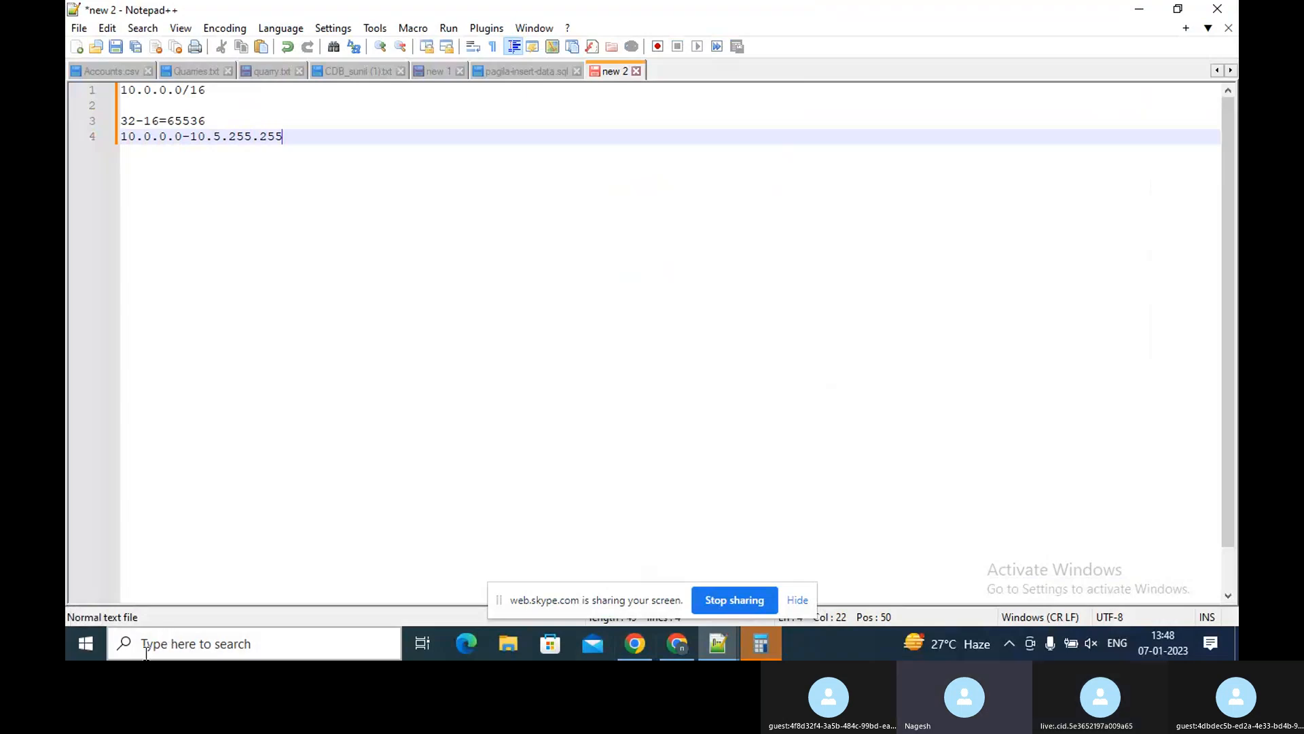
Replace the hyphen between the two addresses with the word to
{"action": "key", "text": "Left"}
{"action": "key", "text": "Left"}
{"action": "key", "text": "Left"}
{"action": "key", "text": "Left"}
{"action": "key", "text": "Left"}
{"action": "key", "text": "Left"}
{"action": "key", "text": "Left"}
{"action": "key", "text": "Left"}
{"action": "key", "text": "Left"}
{"action": "key", "text": "Left"}
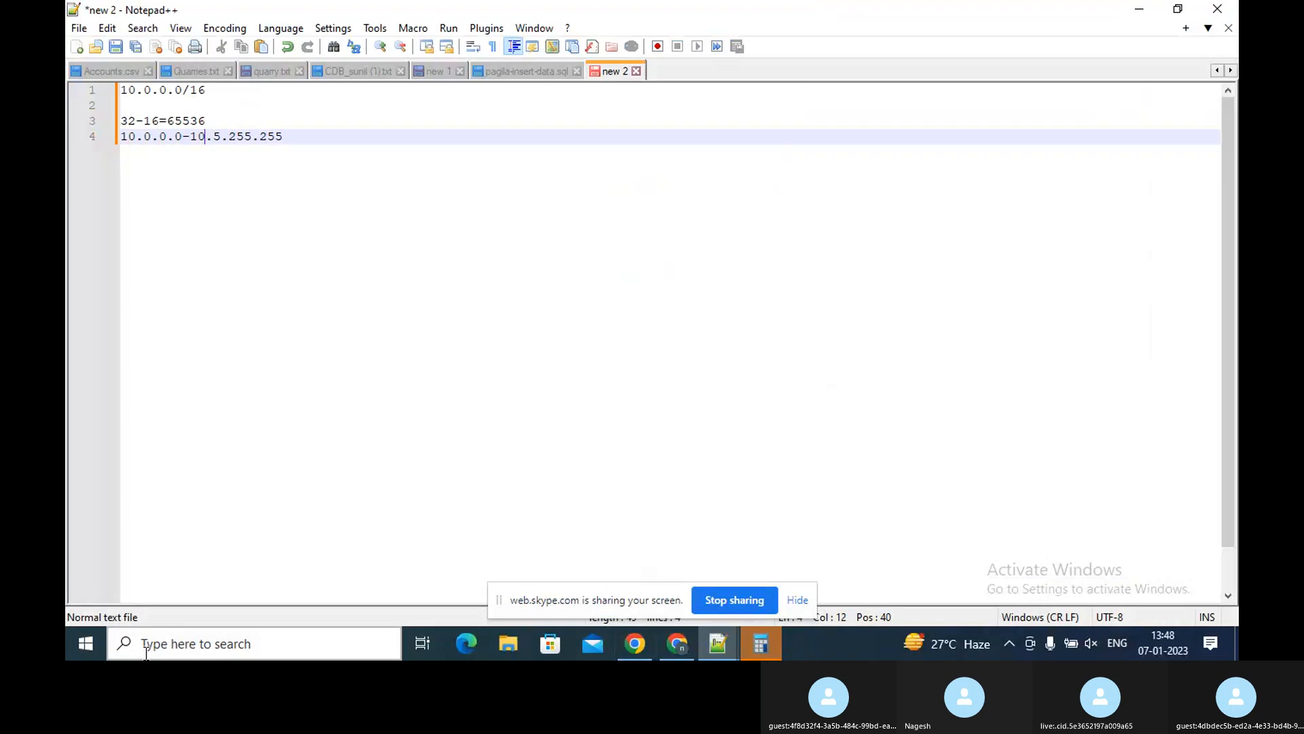
{"action": "key", "text": "Left"}
{"action": "key", "text": "Left"}
{"action": "key", "text": "BackSpace"}
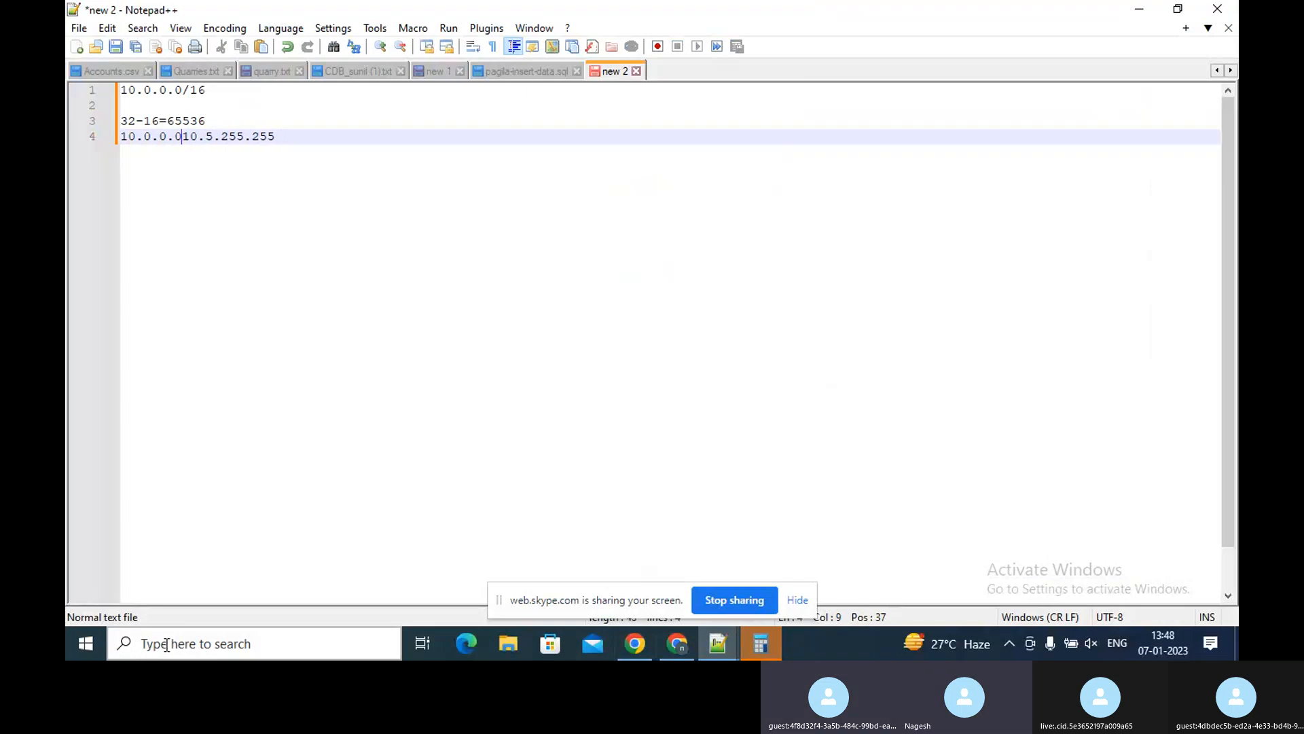
{"action": "type", "text": "to"}
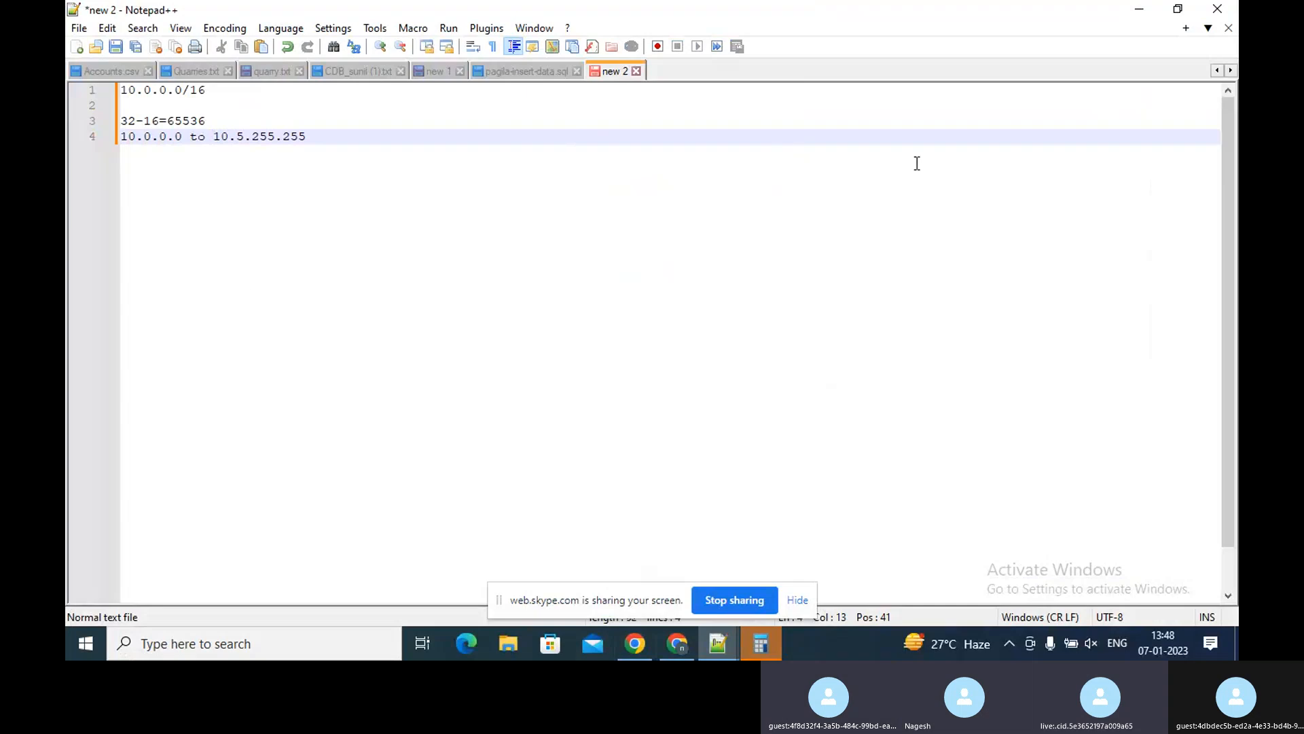
Correct the range's end address so its second octet is 0, giving 10.0.255.255
{"action": "left_click", "coordinate": [253, 138]}
{"action": "left_click_drag", "start_coordinate": [253, 137], "coordinate": [314, 137]}
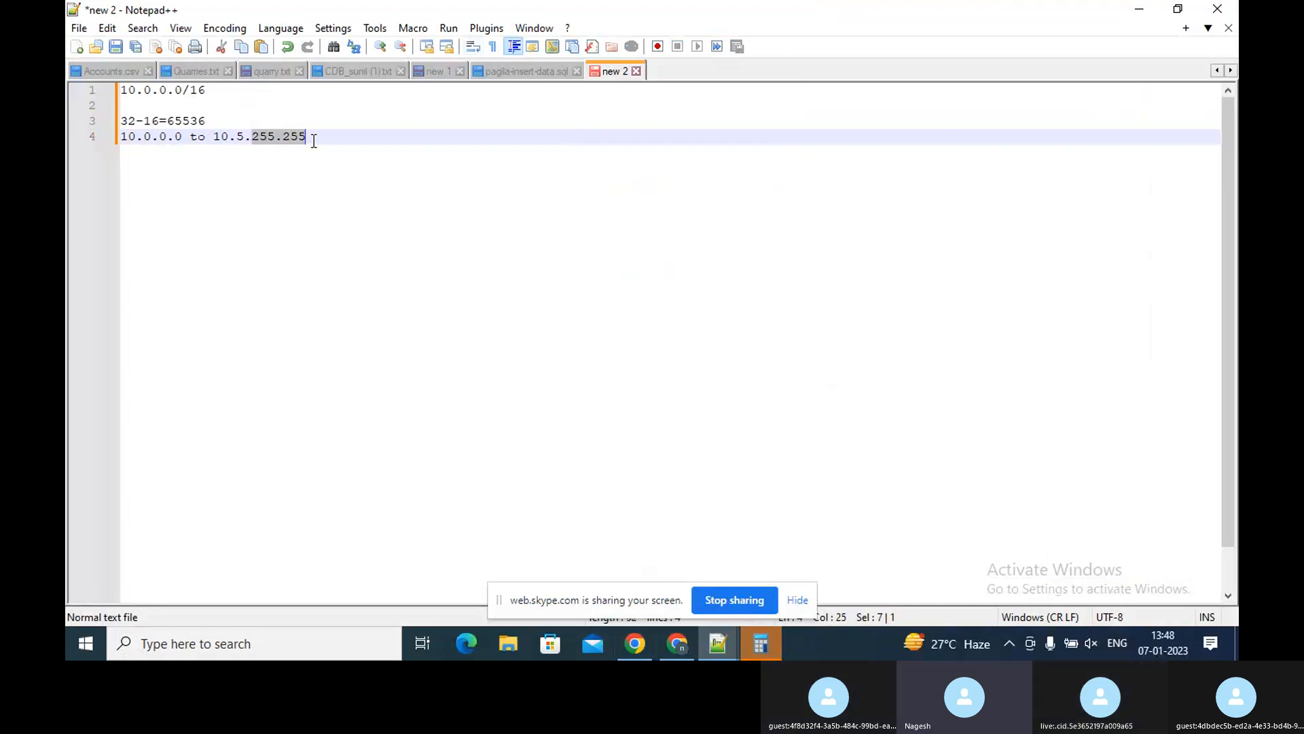
{"action": "left_click", "coordinate": [260, 134]}
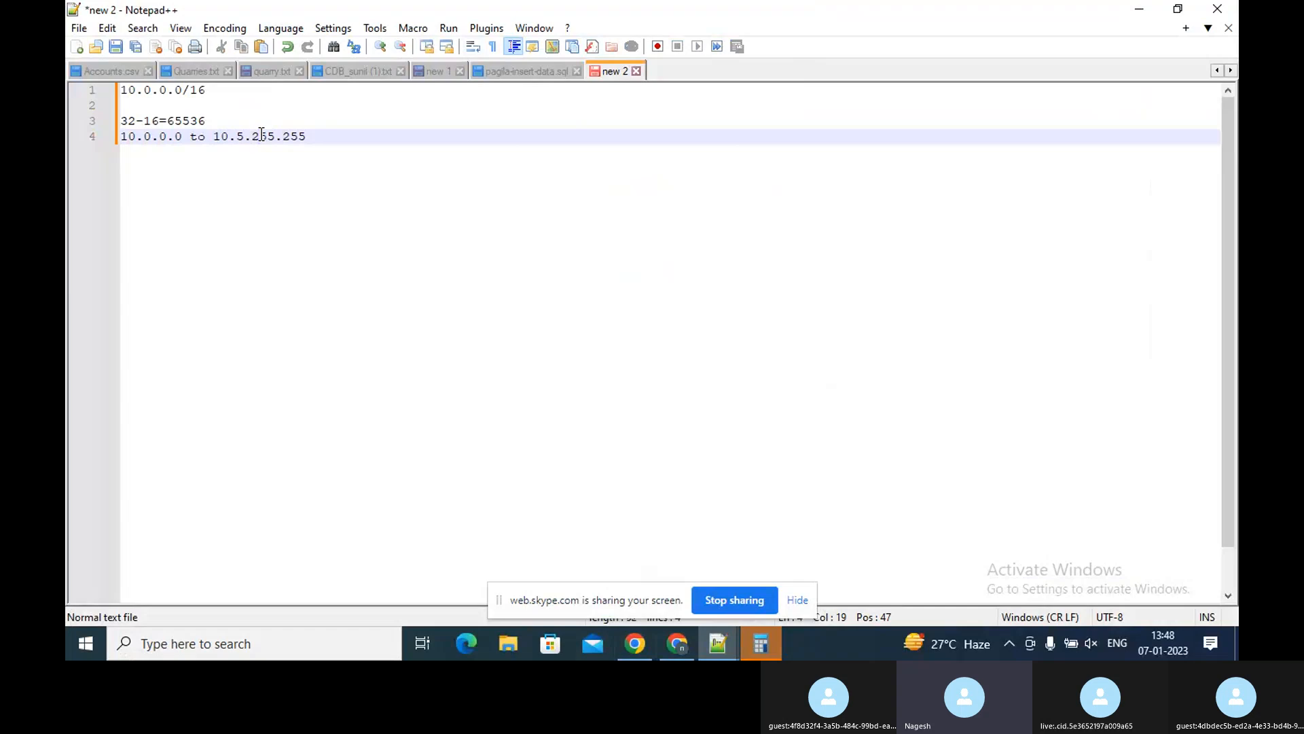
{"action": "left_click", "coordinate": [273, 137]}
{"action": "double_click", "coordinate": [292, 136]}
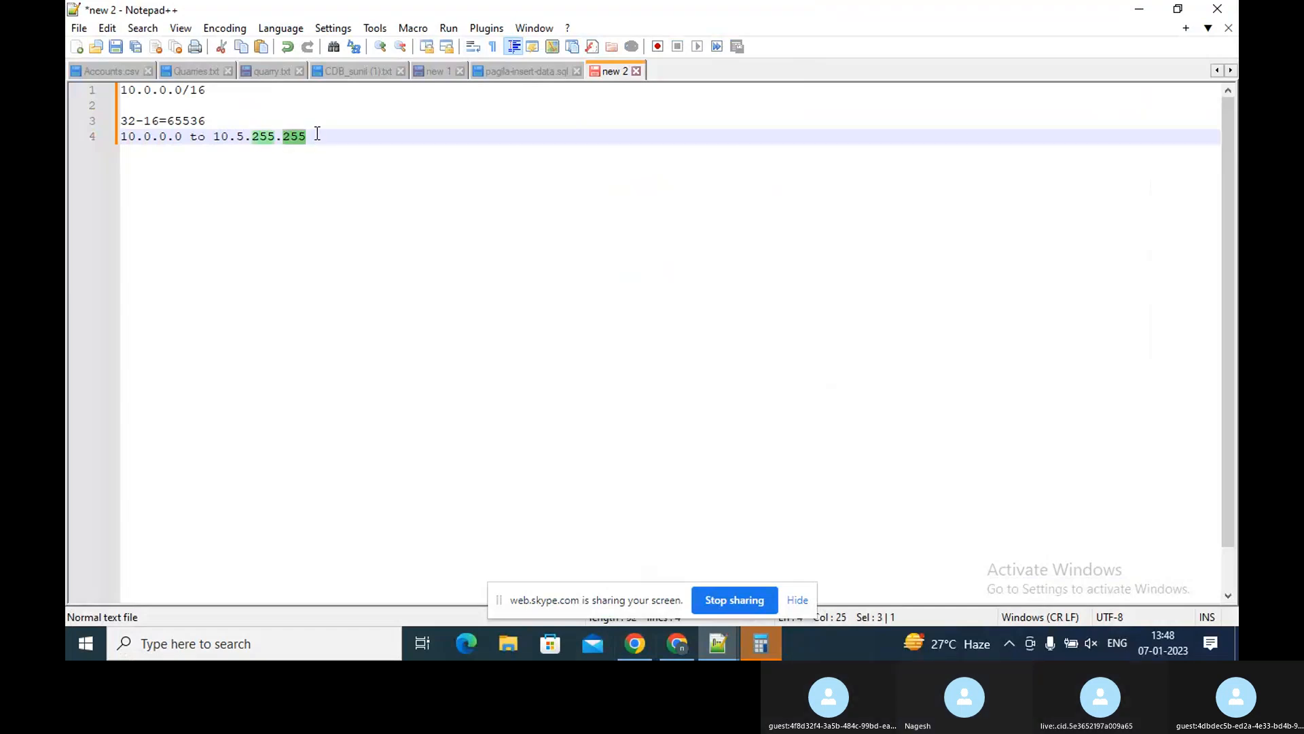
{"action": "double_click", "coordinate": [271, 142]}
{"action": "left_click", "coordinate": [238, 139]}
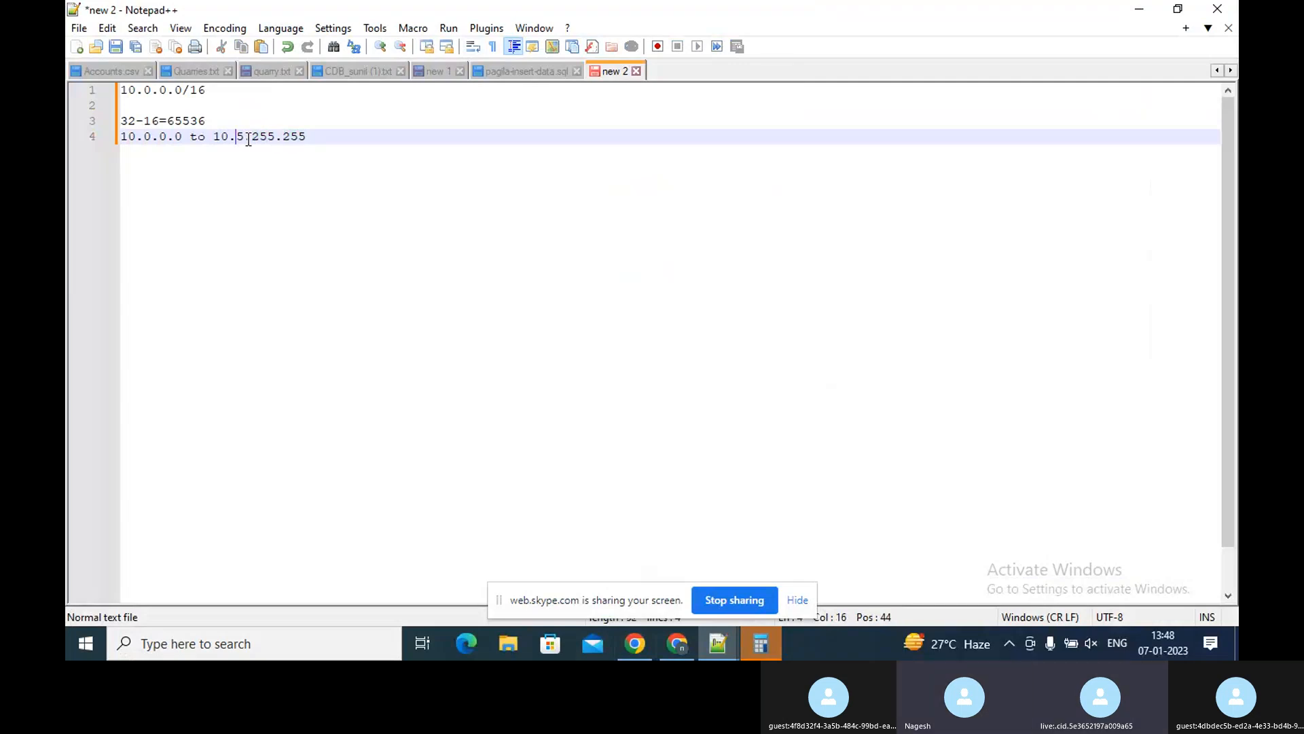
{"action": "key", "text": "Right"}
{"action": "key", "text": "BackSpace"}
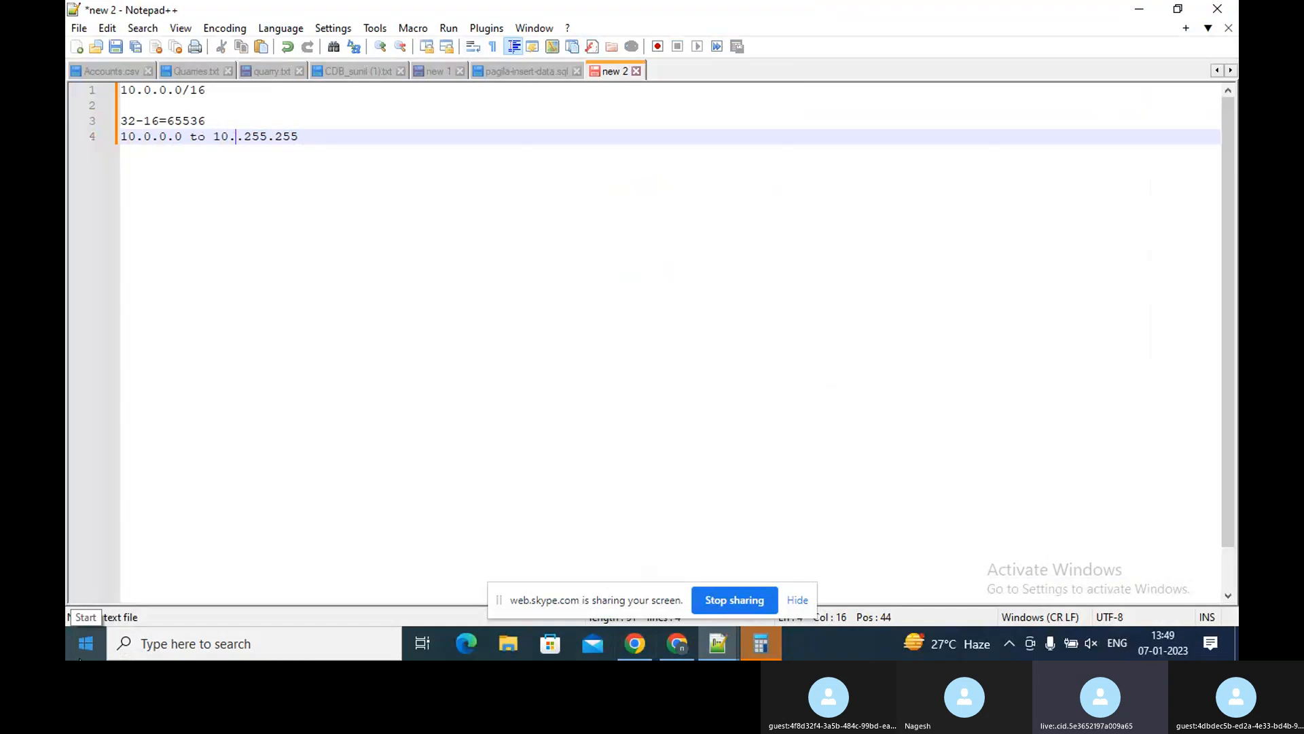
{"action": "type", "text": "0"}
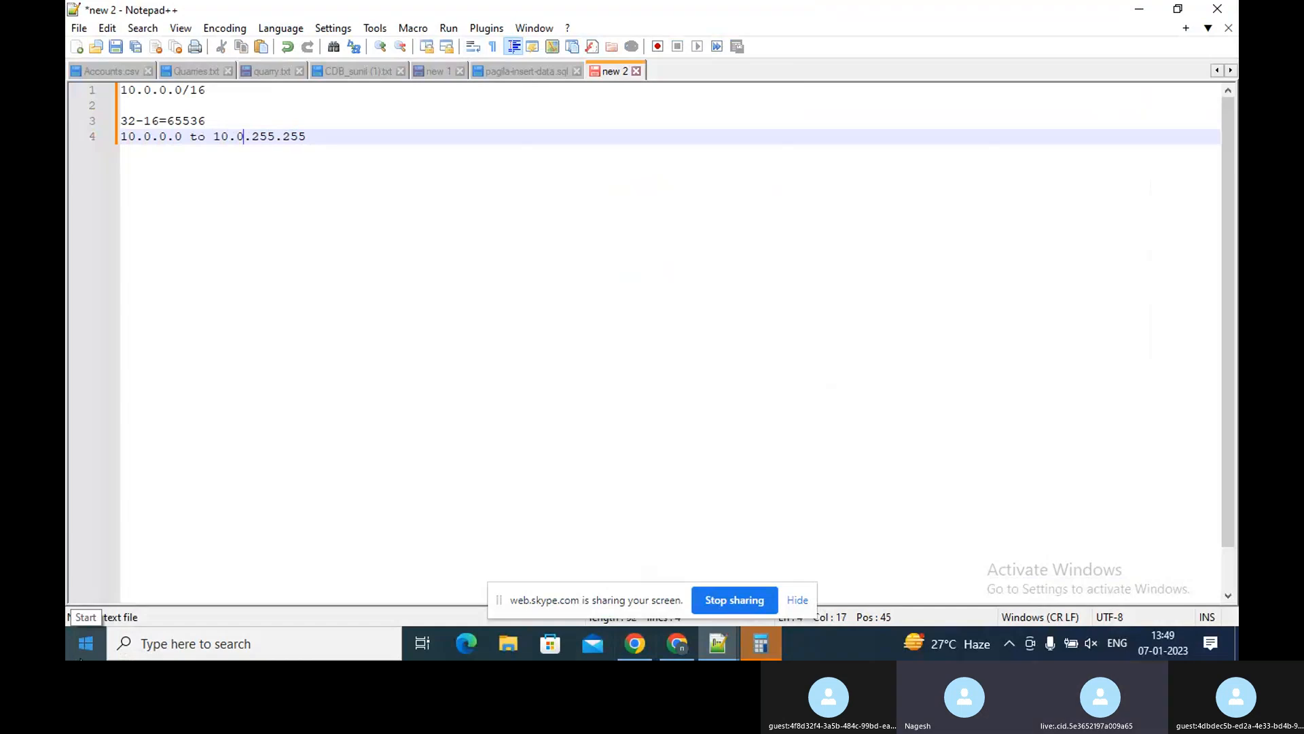
{"action": "key", "text": "BackSpace"}
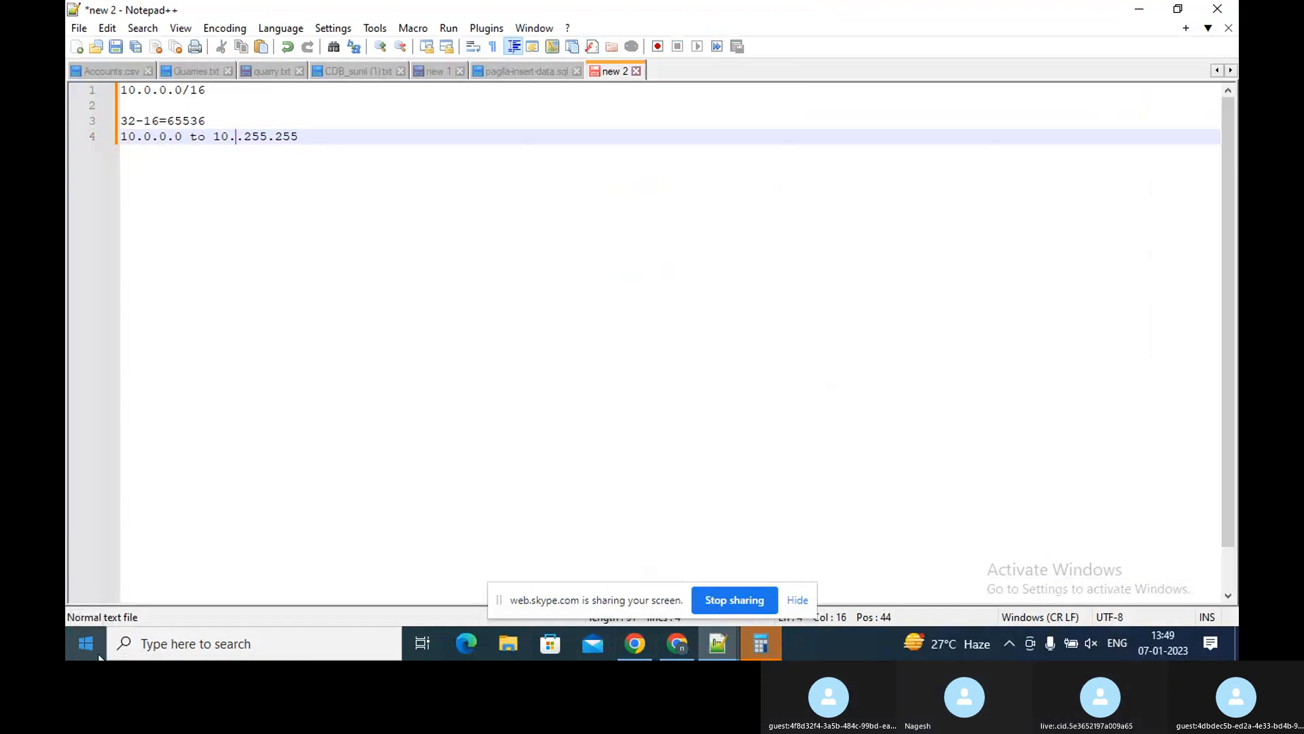
{"action": "type", "text": "0"}
Delete and retype the third octet of the end address as 255
{"action": "key", "text": "Right"}
{"action": "key", "text": "Right"}
{"action": "key", "text": "Right"}
{"action": "key", "text": "Right"}
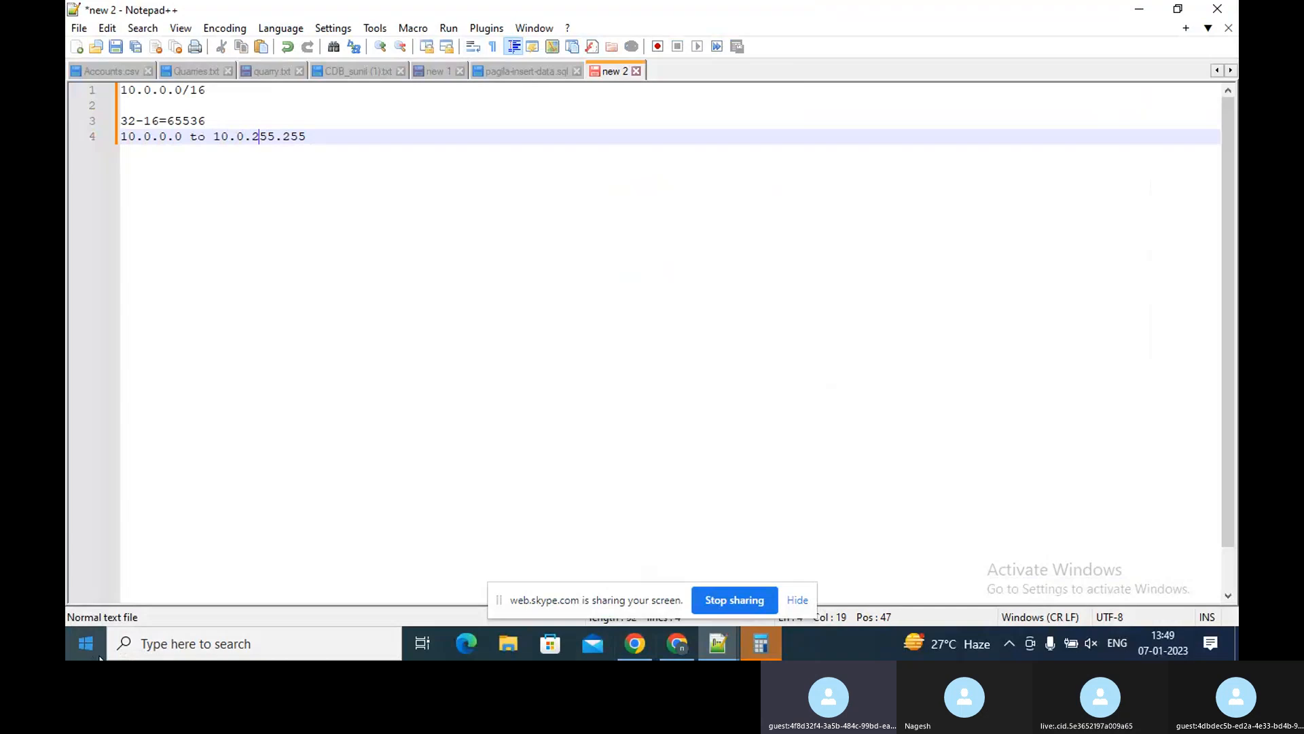
{"action": "key", "text": "BackSpace"}
{"action": "key", "text": "BackSpace"}
{"action": "key", "text": "BackSpace"}
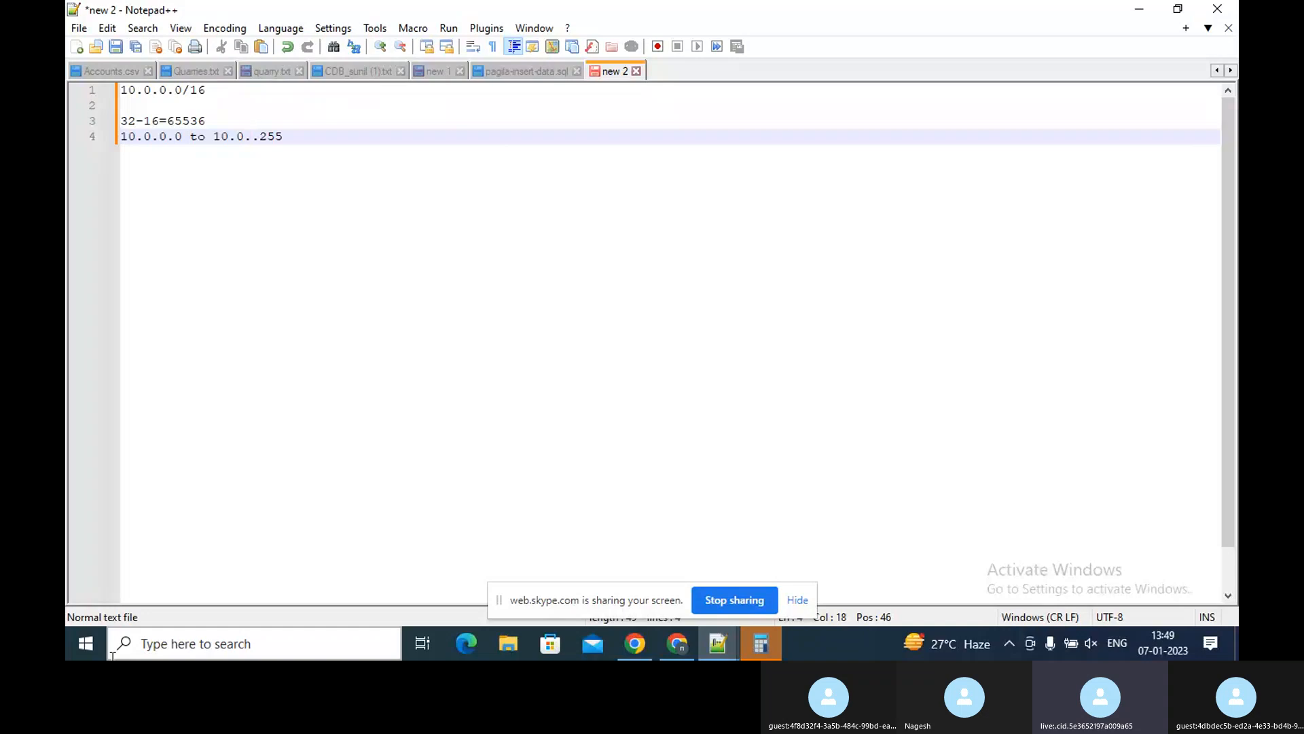
{"action": "type", "text": "2"}
{"action": "type", "text": "0"}
{"action": "key", "text": "BackSpace"}
{"action": "key", "text": "BackSpace"}
{"action": "type", "text": "24"}
{"action": "key", "text": "BackSpace"}
{"action": "type", "text": "55"}
{"action": "key", "text": "Left"}
{"action": "key", "text": "Left"}
{"action": "key", "text": "Left"}
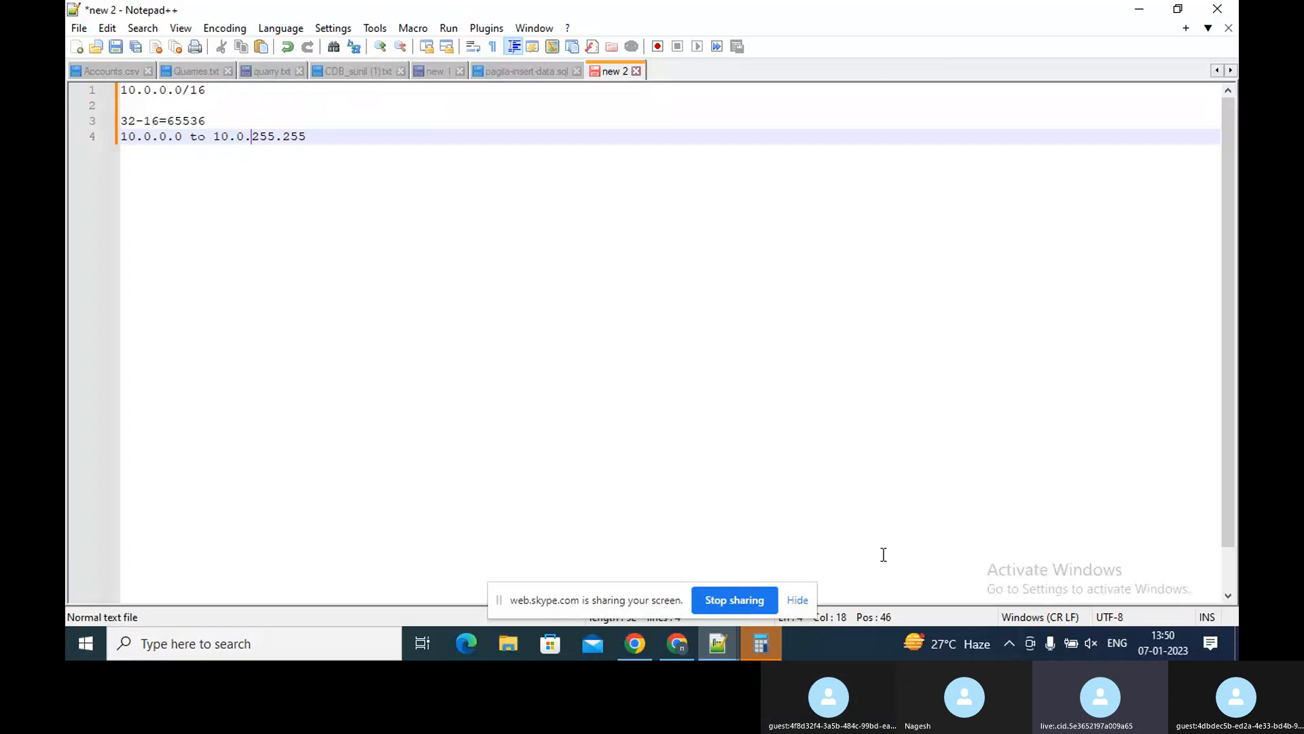
{"action": "left_click", "coordinate": [640, 650]}
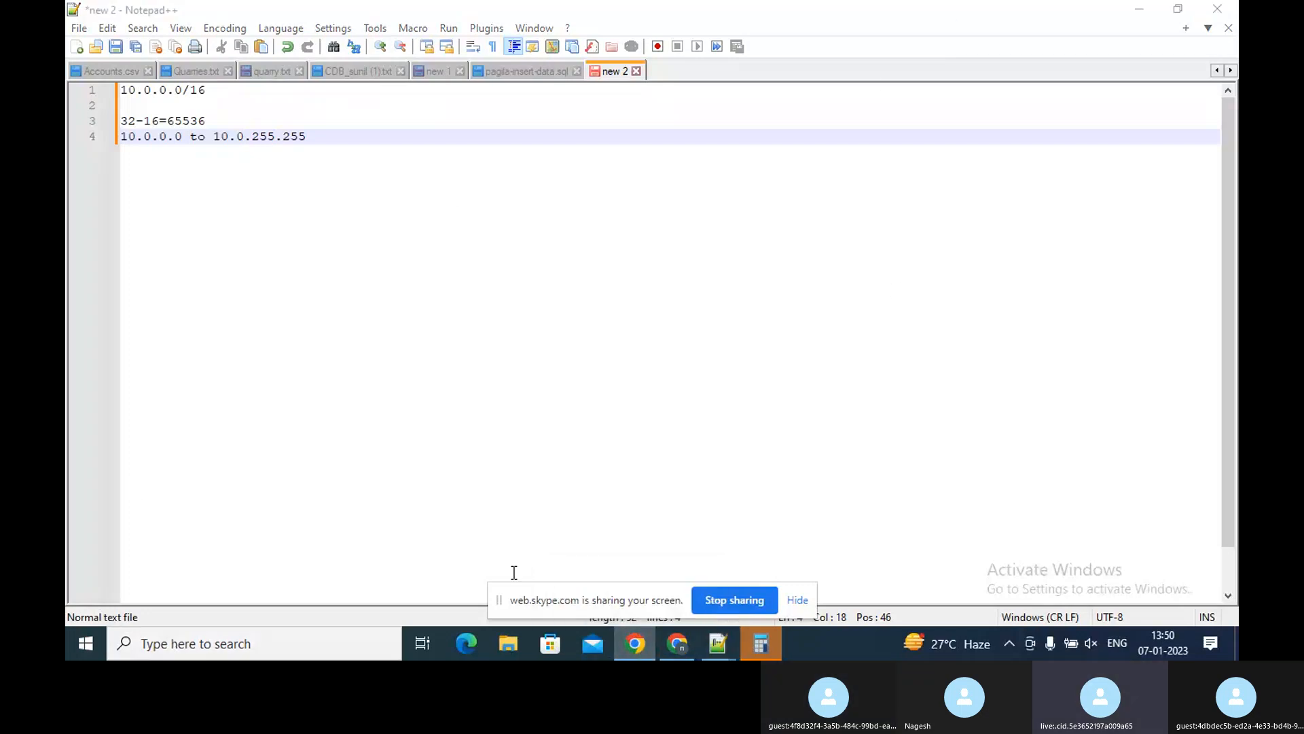
{"action": "left_click", "coordinate": [667, 647]}
{"action": "mouse_move", "coordinate": [710, 648]}
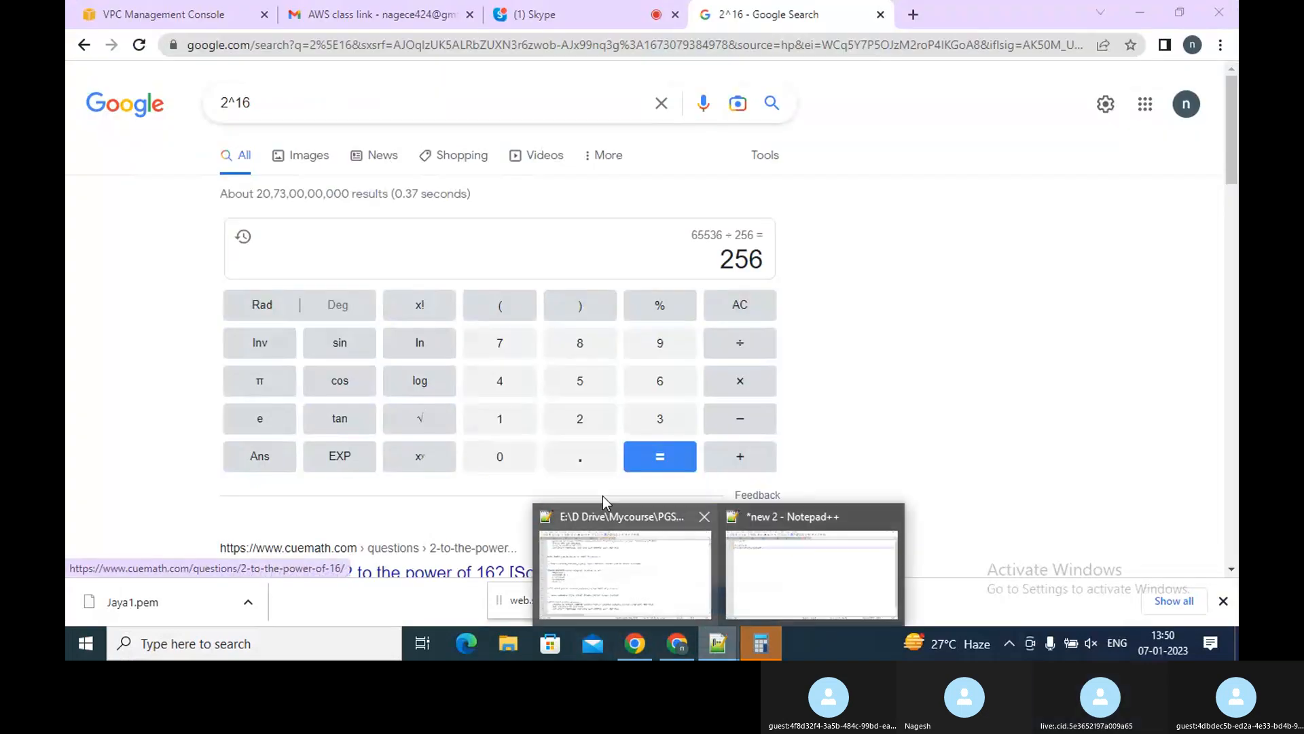
{"action": "left_click", "coordinate": [745, 561]}
{"action": "left_click", "coordinate": [351, 148]}
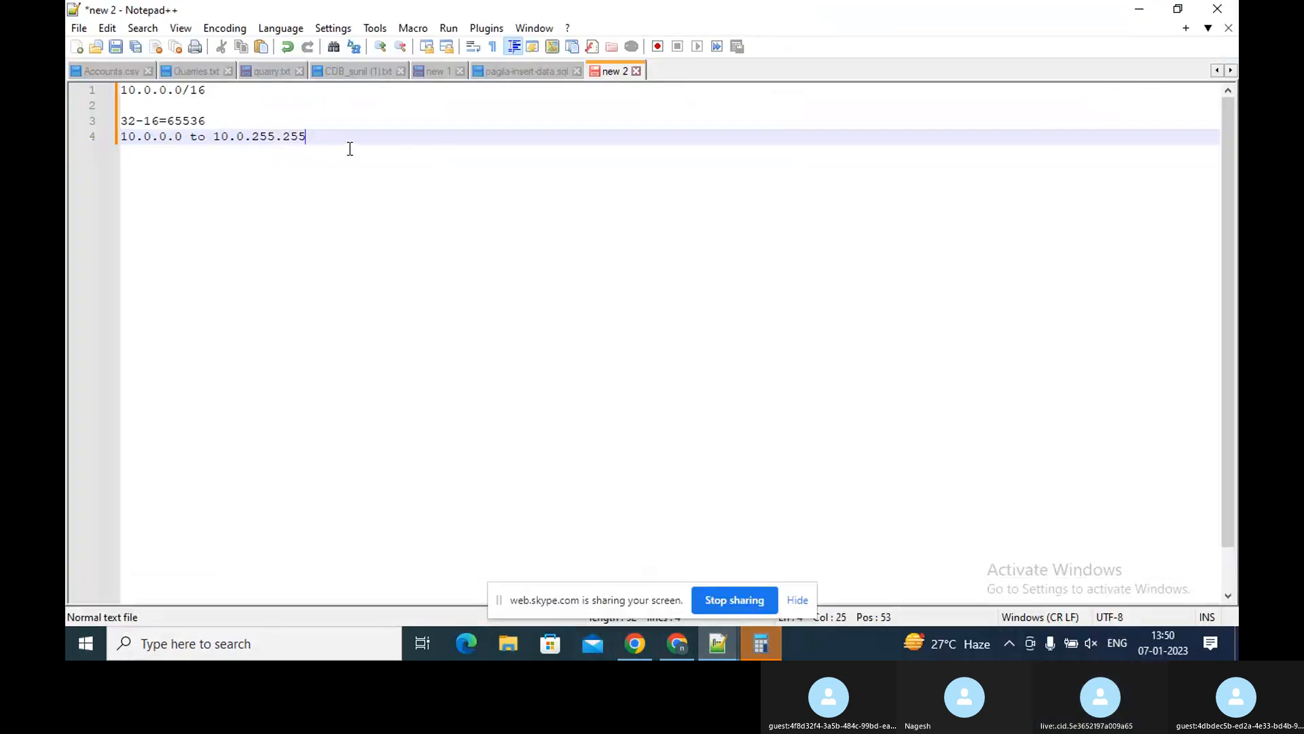
Below a blank line, write the subnet address 10.0.1.0/16
{"action": "key", "text": "Return"}
{"action": "key", "text": "Return"}
{"action": "type", "text": "10.0."}
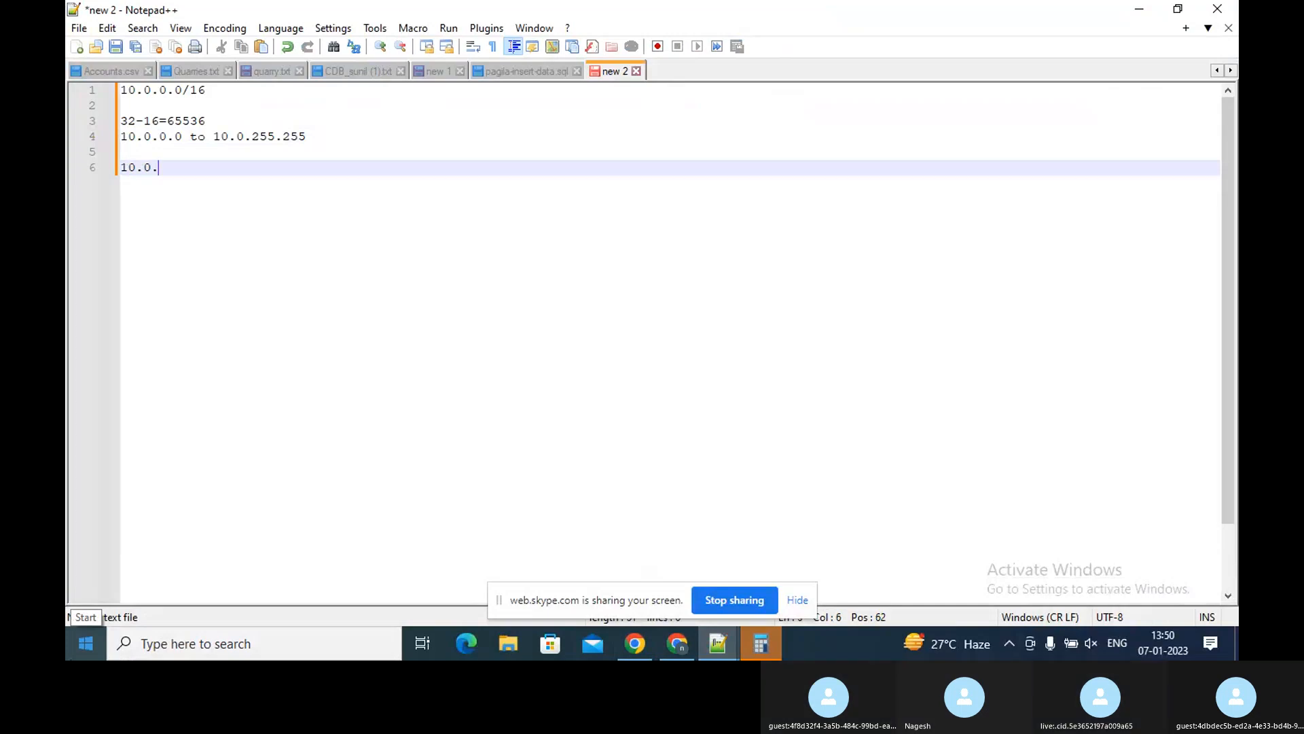
{"action": "type", "text": "1"}
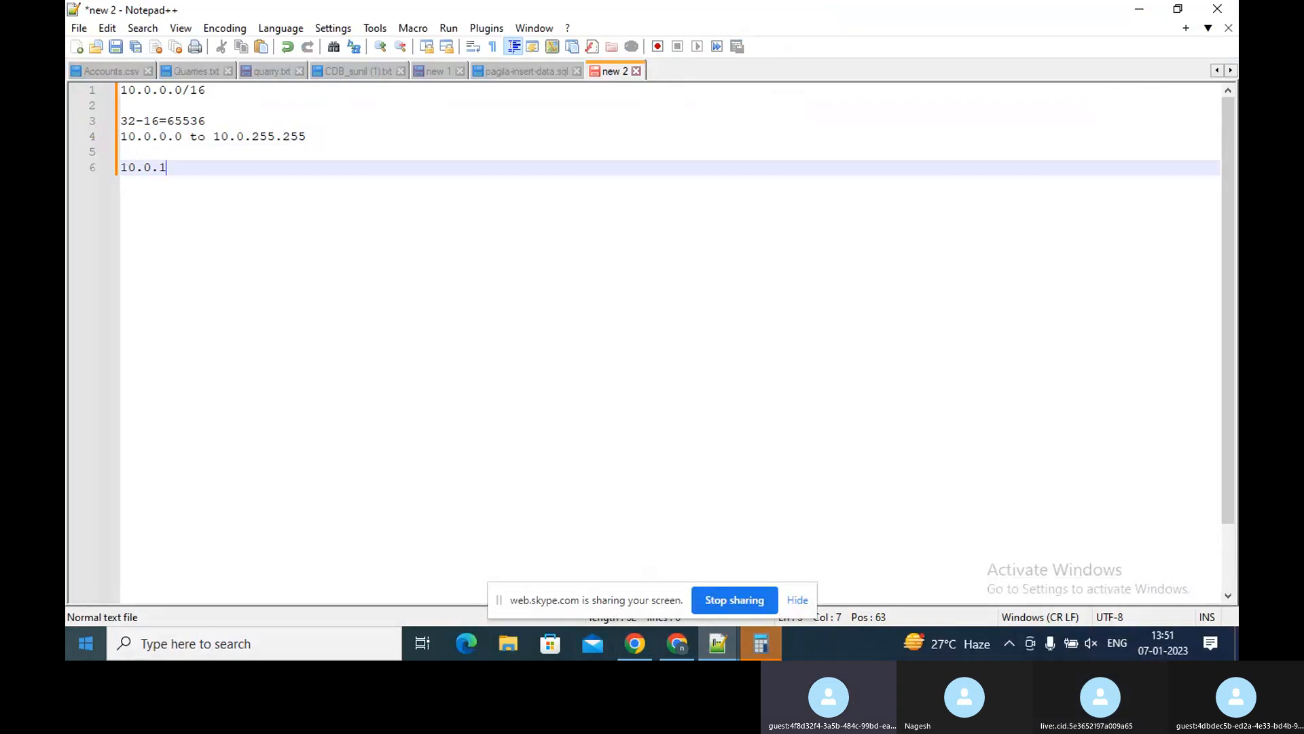
{"action": "type", "text": "/16"}
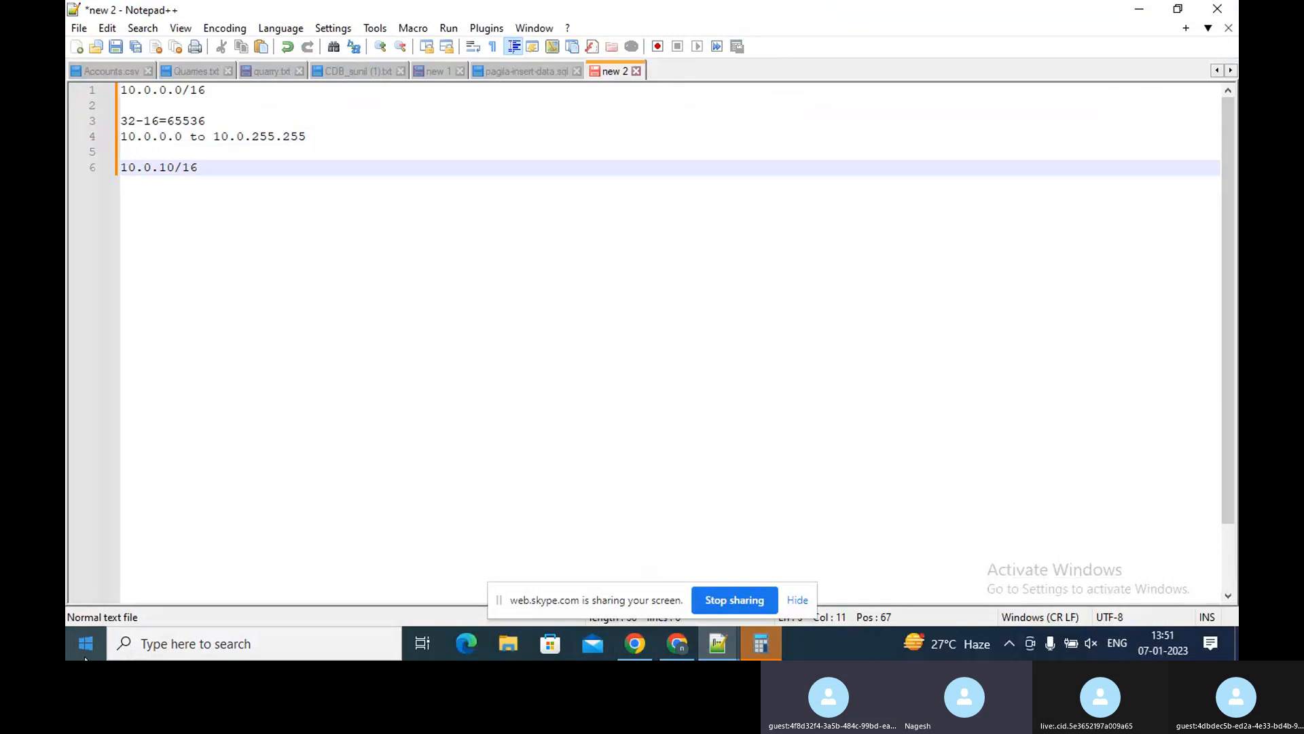
{"action": "key", "text": "Left"}
{"action": "key", "text": "Left"}
{"action": "key", "text": "Left"}
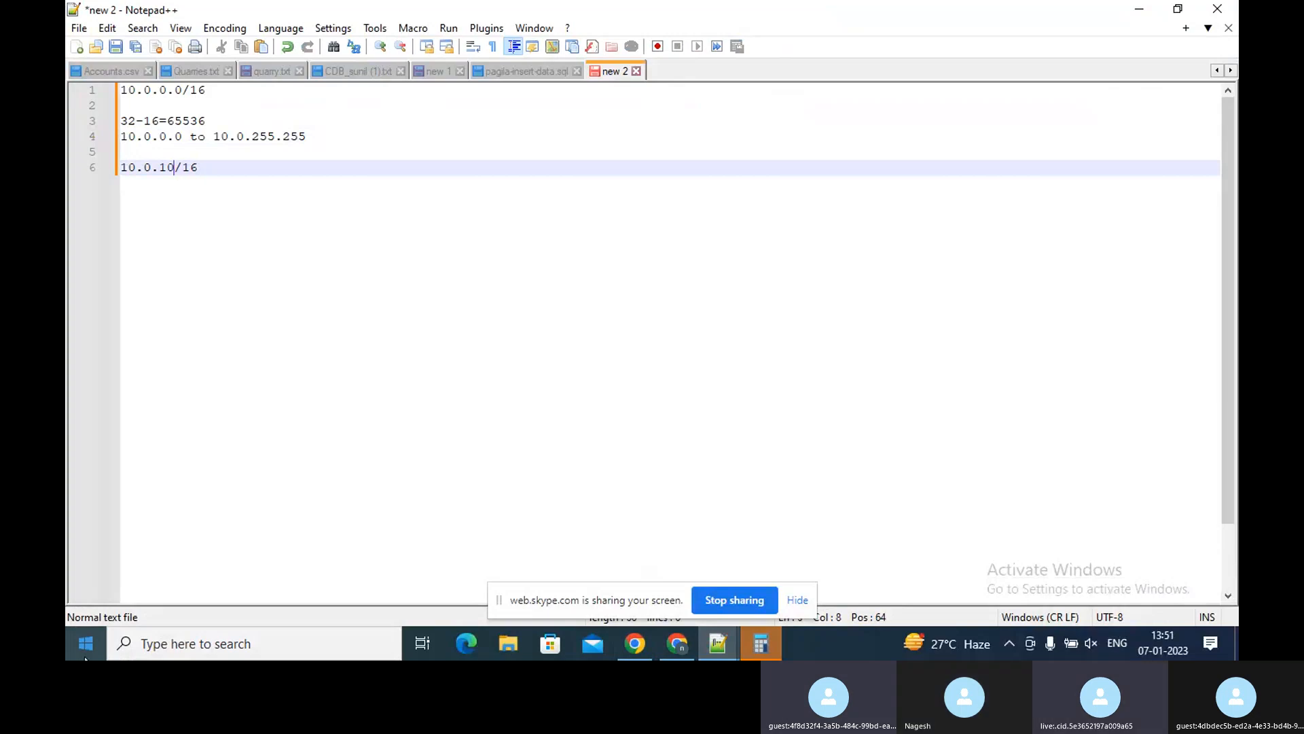
{"action": "key", "text": "Left"}
{"action": "type", "text": "."}
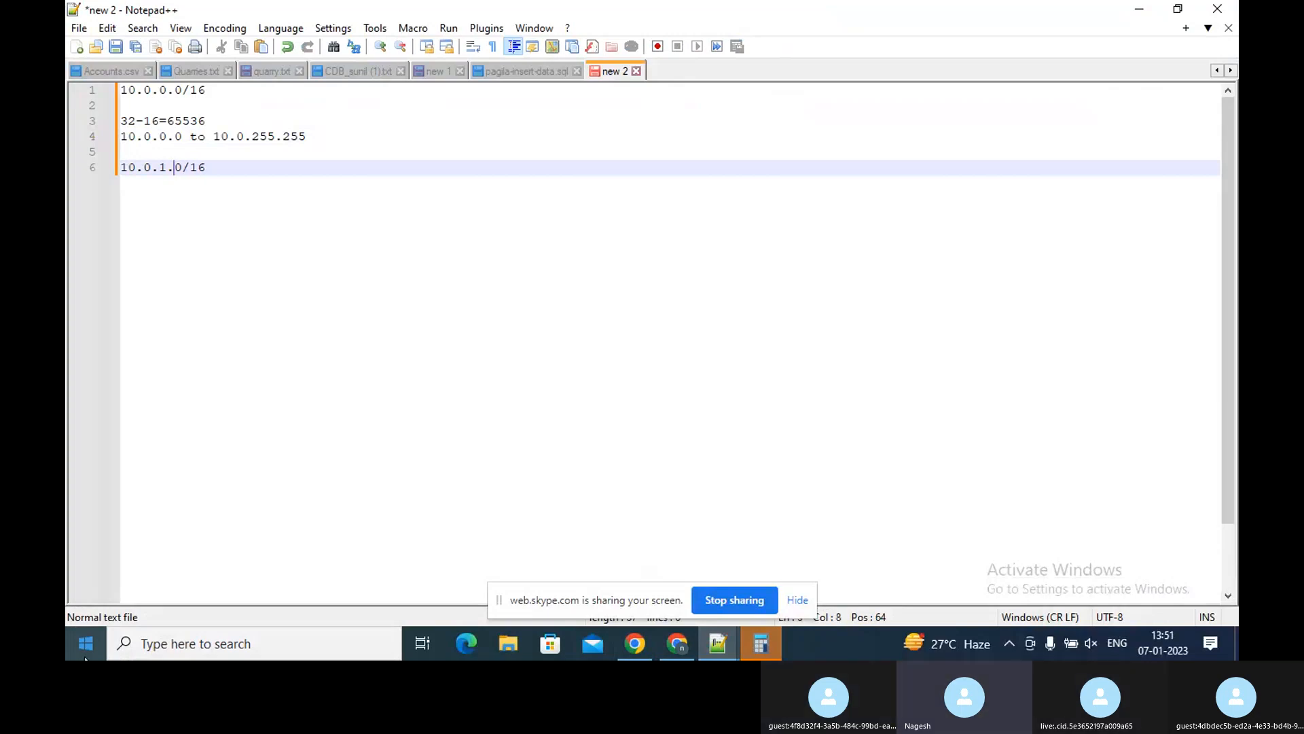
{"action": "key", "text": "Right"}
{"action": "key", "text": "Right"}
{"action": "key", "text": "Right"}
{"action": "key", "text": "Right"}
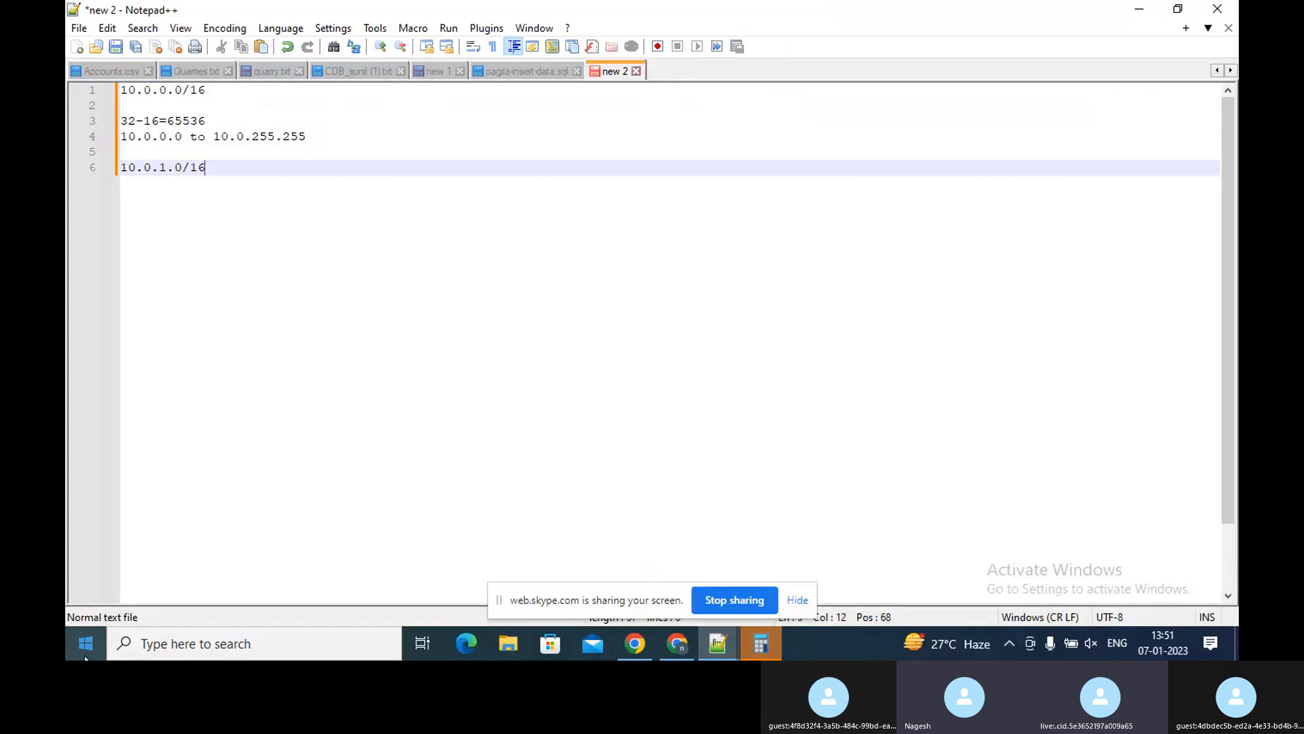
{"action": "key", "text": "BackSpace"}
{"action": "key", "text": "BackSpace"}
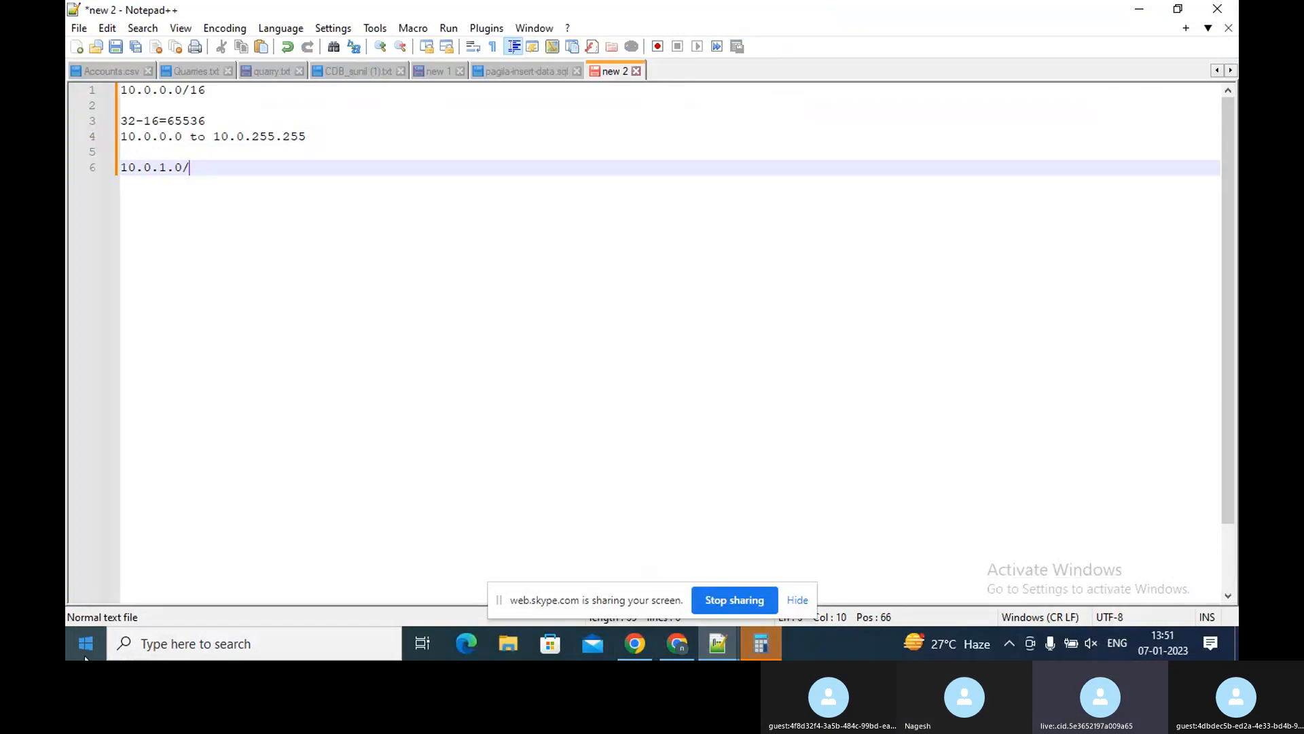
{"action": "type", "text": "24"}
{"action": "key", "text": "BackSpace"}
{"action": "key", "text": "BackSpace"}
{"action": "type", "text": "8"}
{"action": "key", "text": "BackSpace"}
{"action": "type", "text": "16"}
On the next line, write the subnet address 10.0.1.0/8
{"action": "key", "text": "Return"}
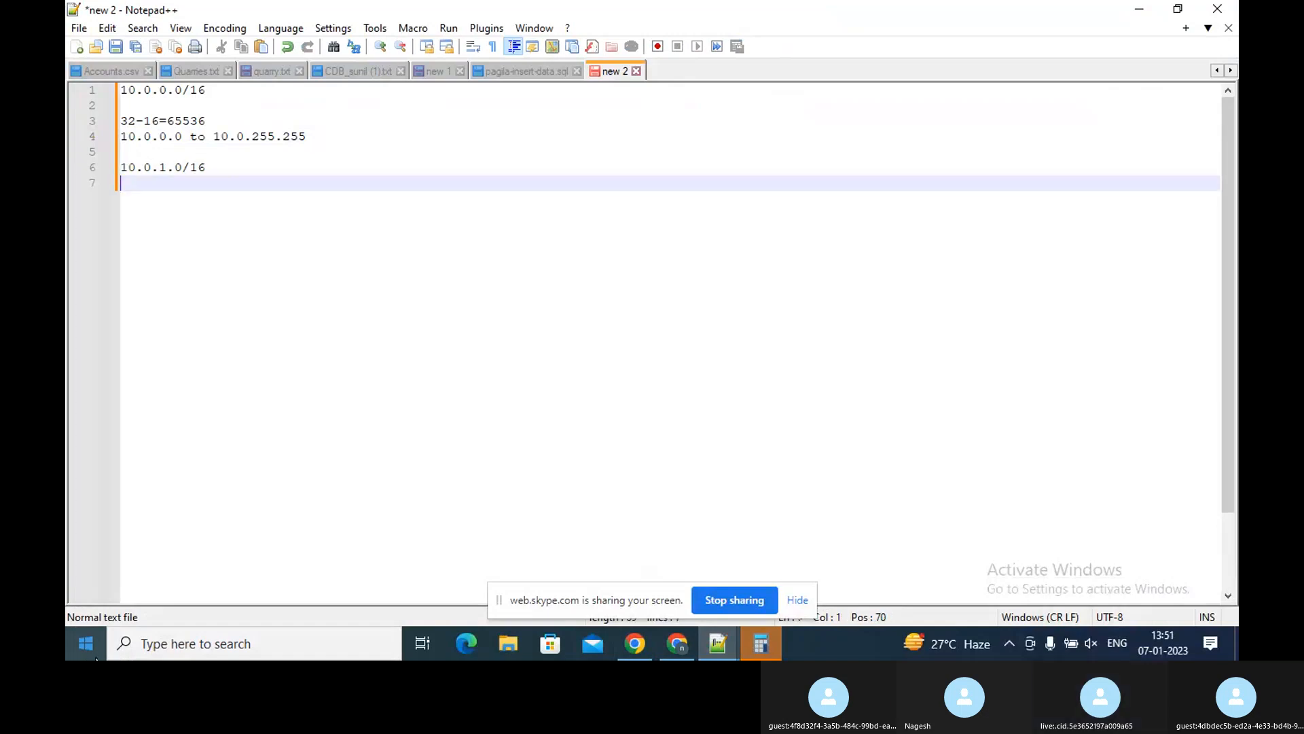
{"action": "type", "text": "10."}
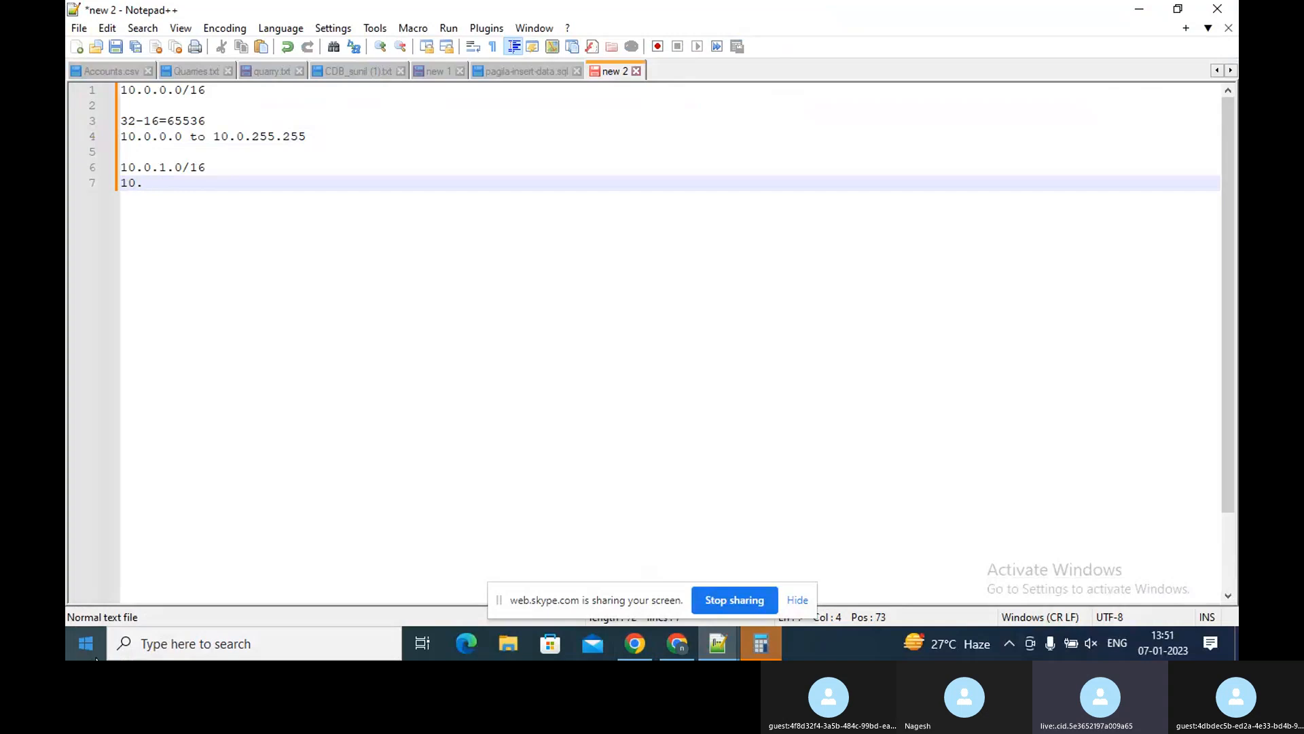
{"action": "type", "text": "0.1"}
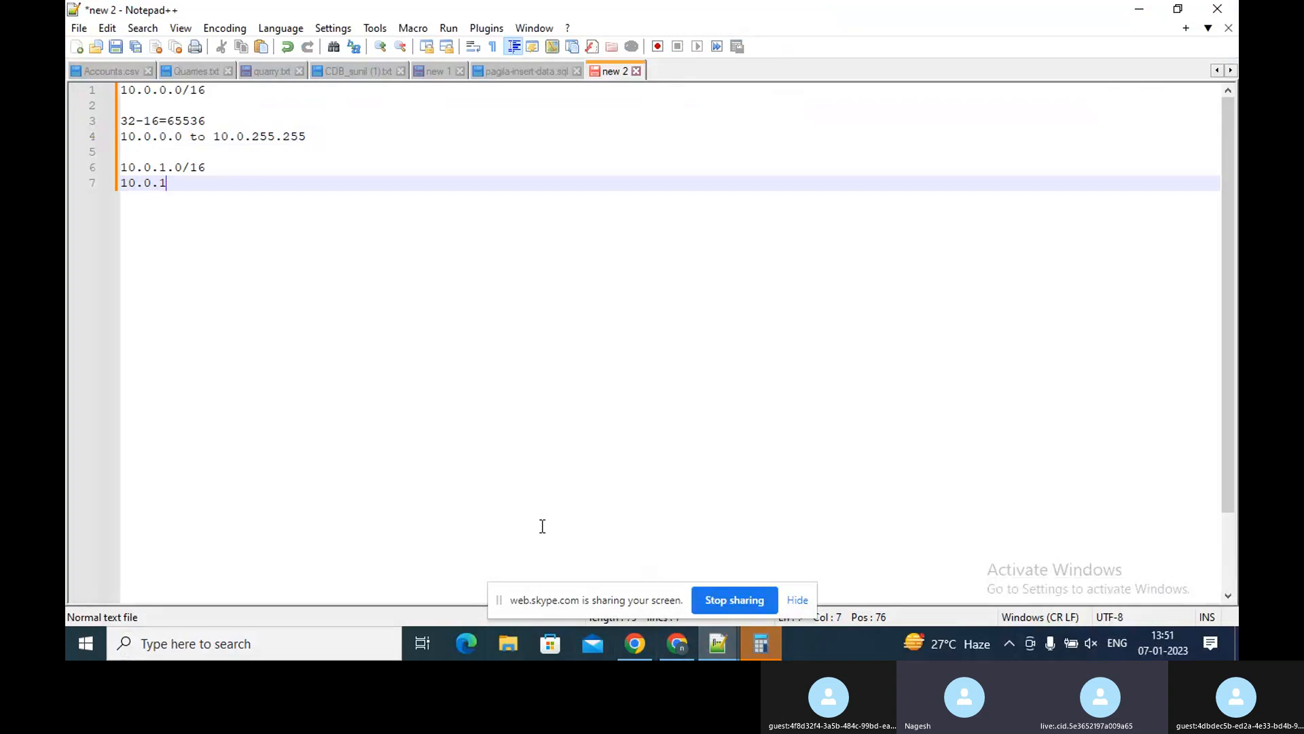
{"action": "double_click", "coordinate": [189, 121]}
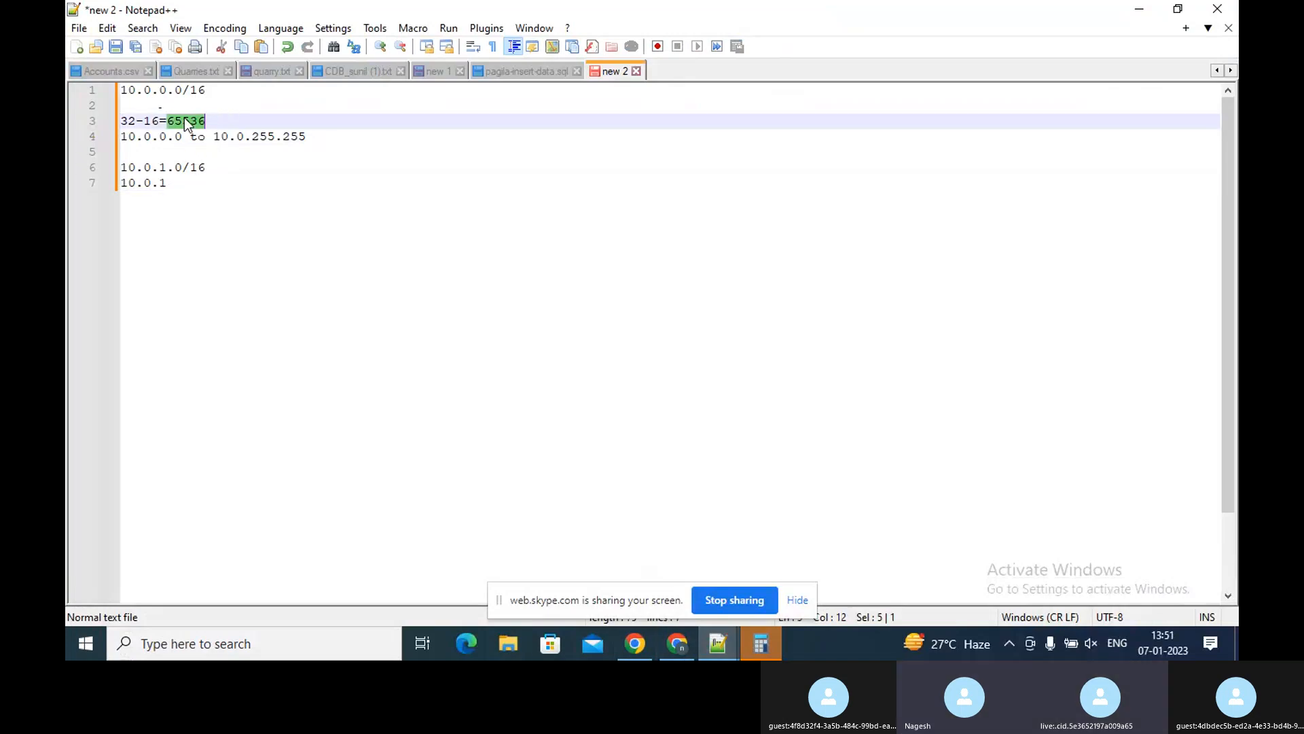
{"action": "left_click", "coordinate": [180, 183]}
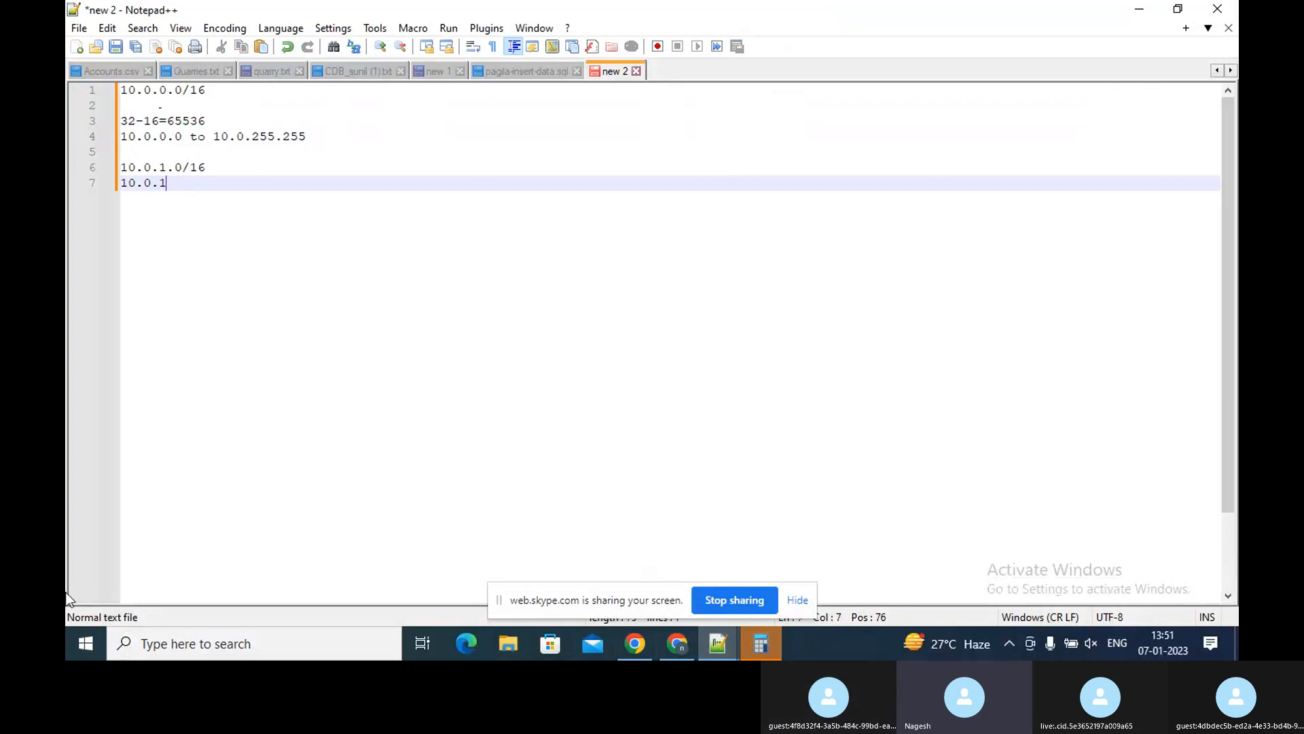
{"action": "type", "text": "."}
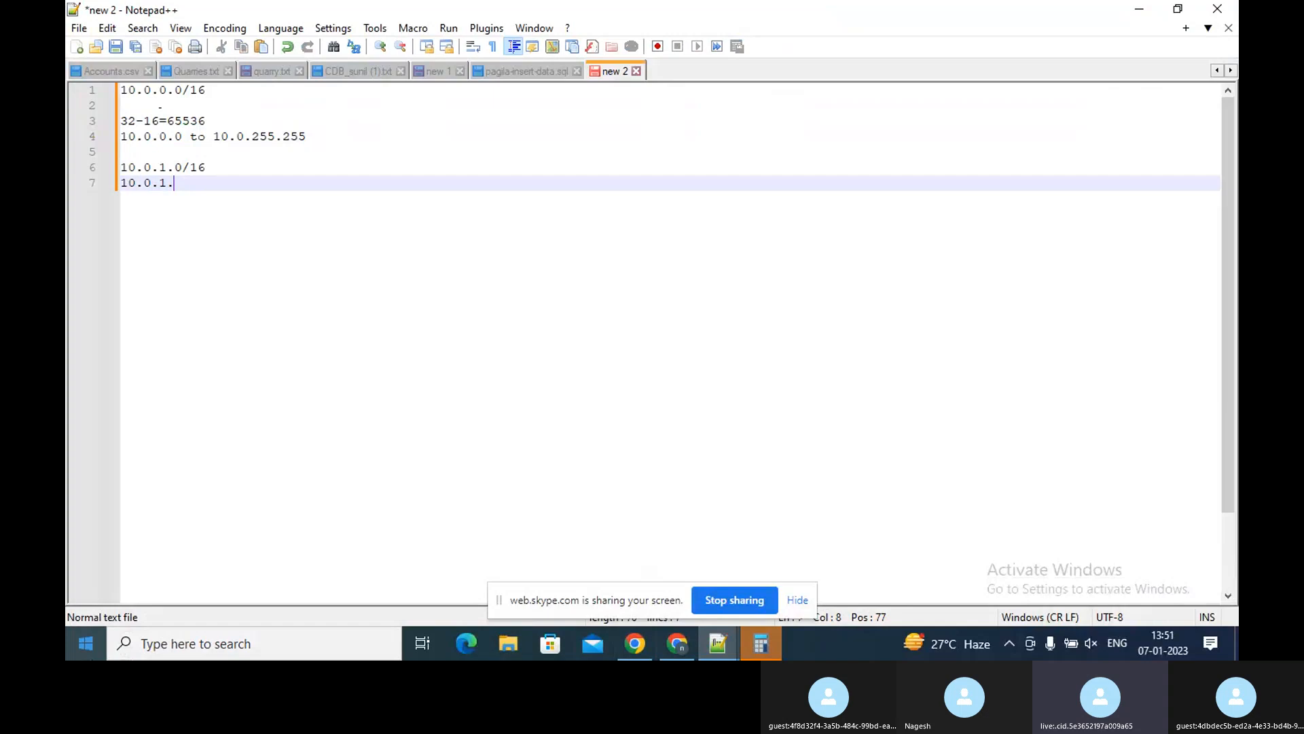
{"action": "type", "text": "0/"}
{"action": "type", "text": "8"}
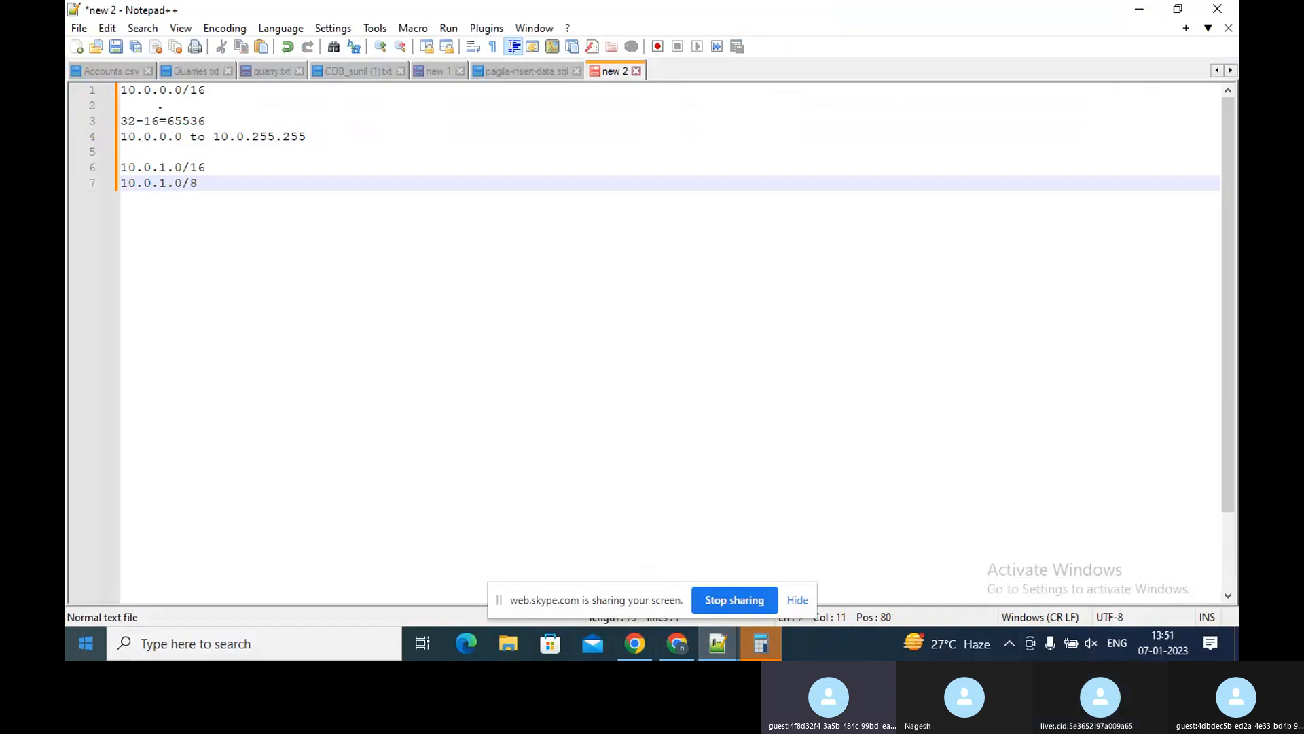
{"action": "key", "text": "Return"}
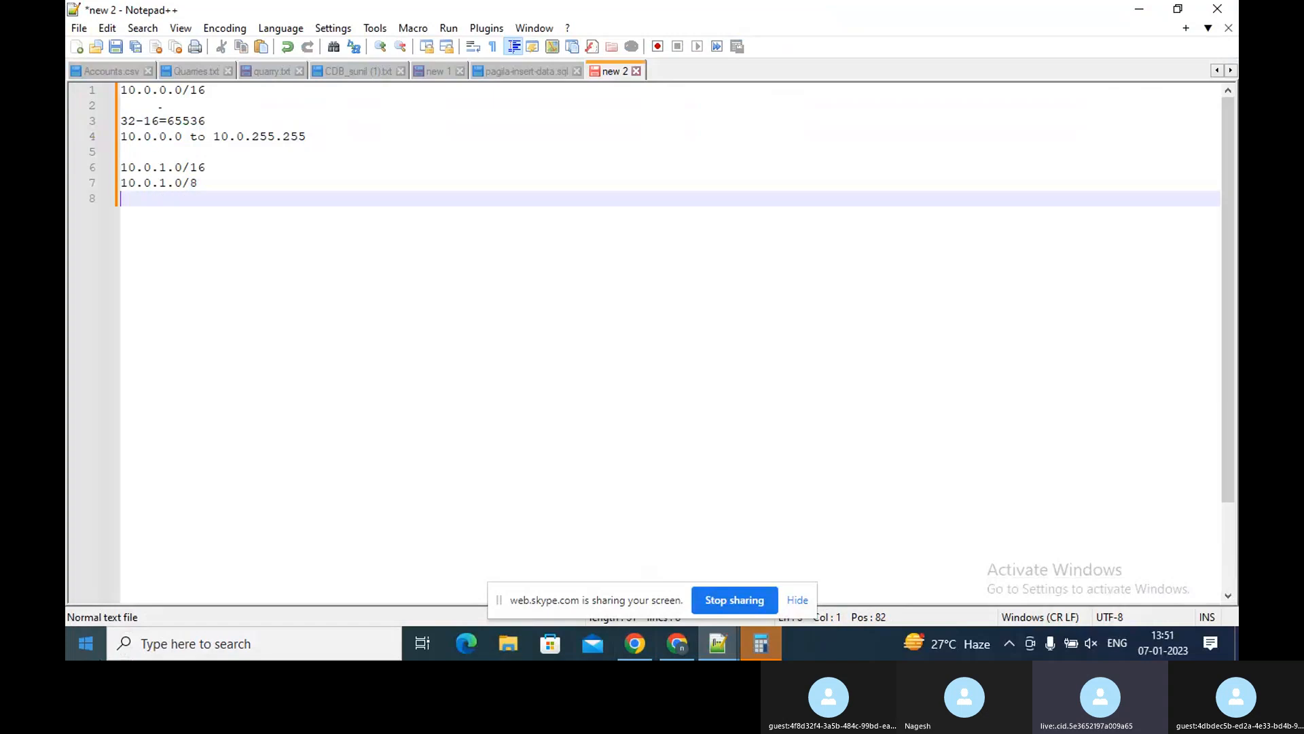
After a blank line, write the host-bit calculation 32-8=24
{"action": "key", "text": "Return"}
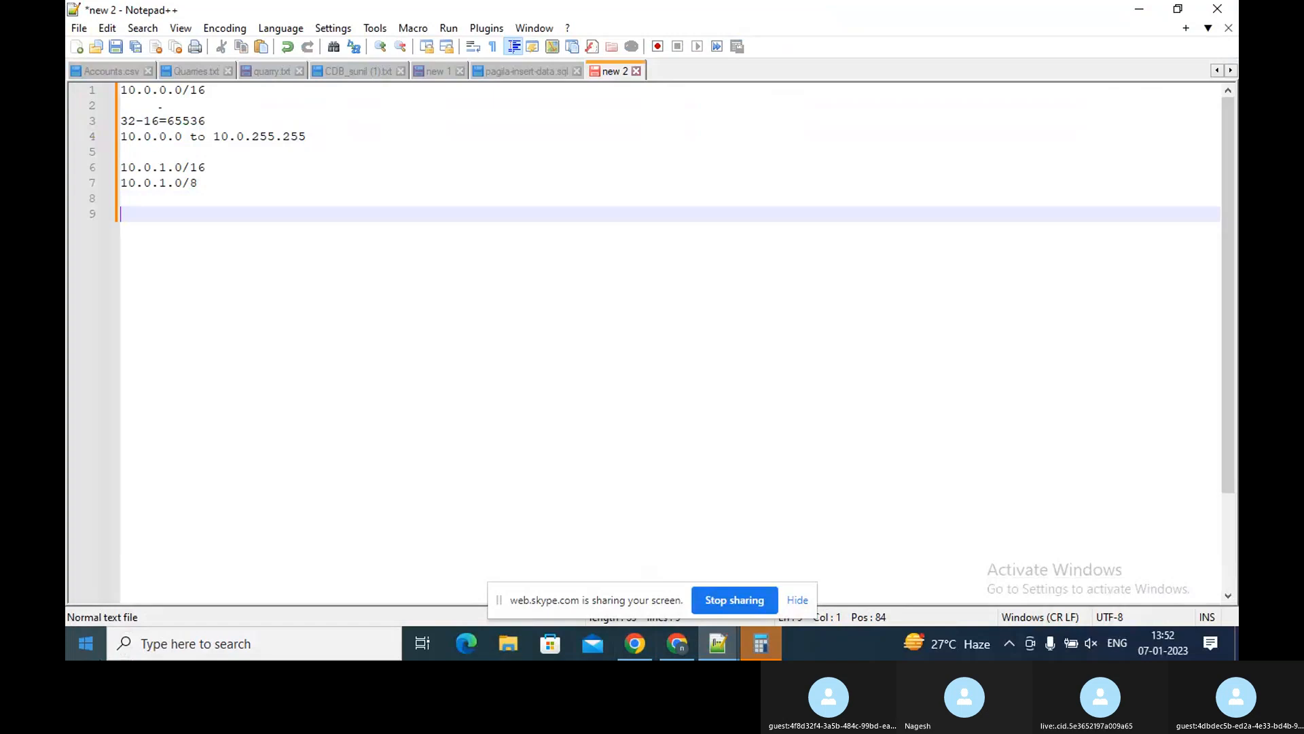
{"action": "type", "text": "32-8"}
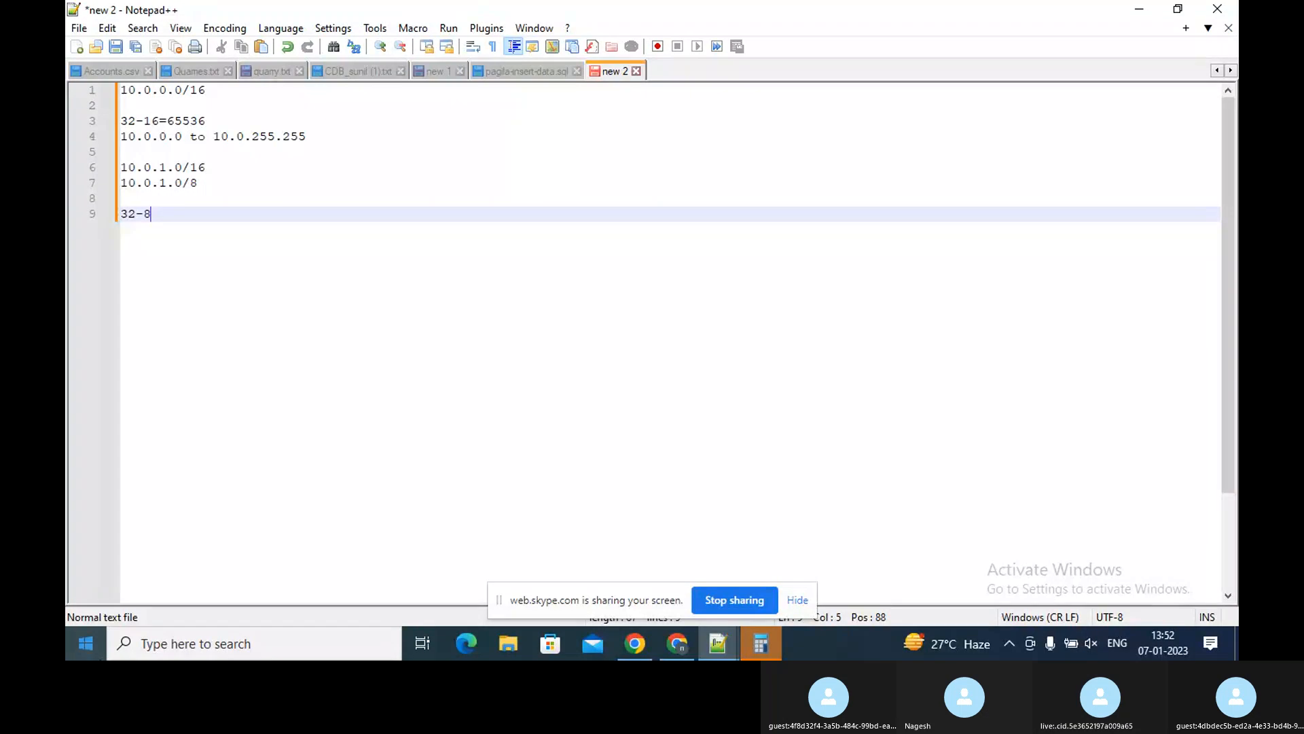
{"action": "type", "text": "="}
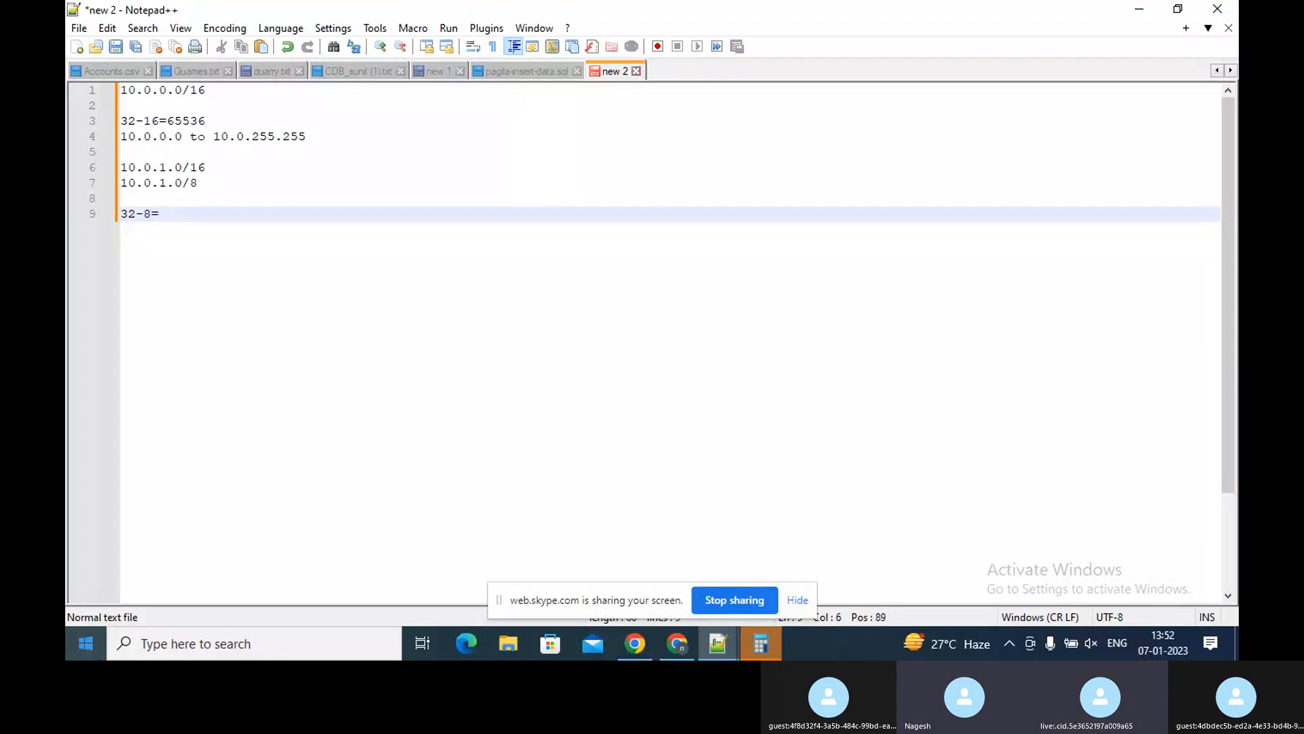
{"action": "type", "text": "2"}
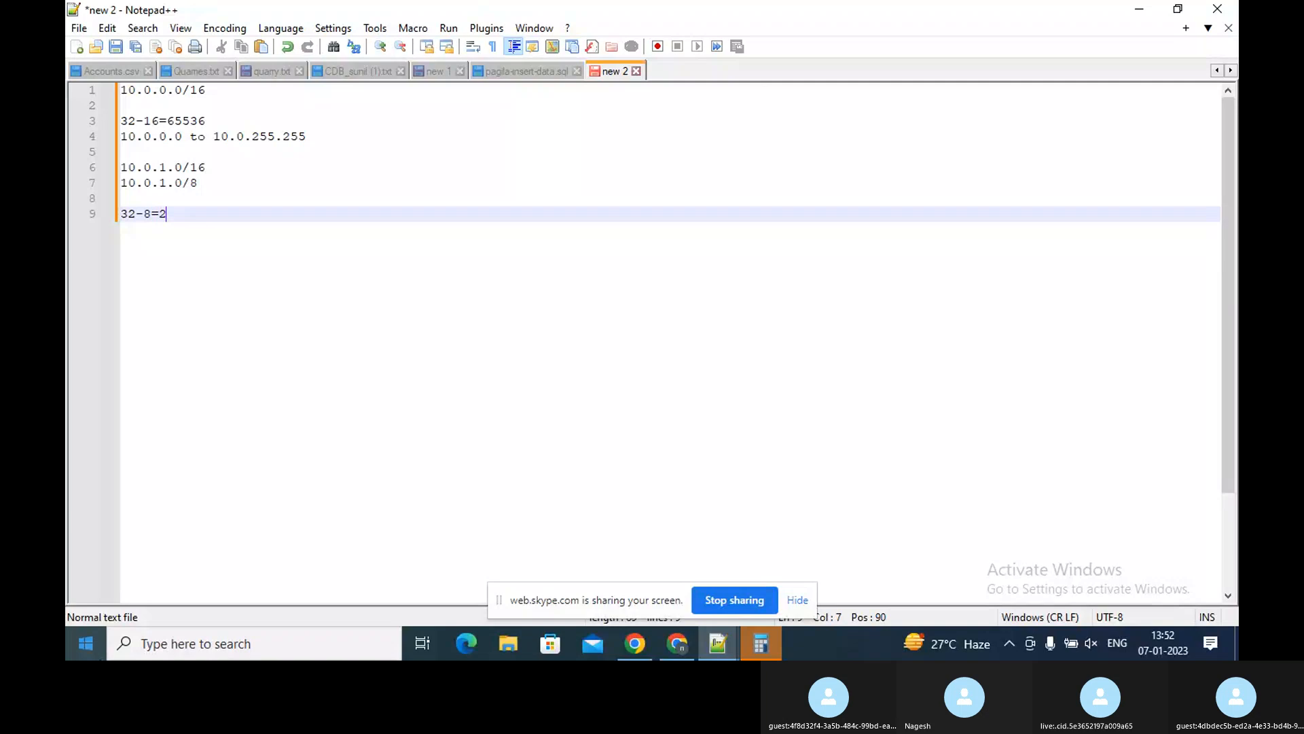
{"action": "type", "text": "4"}
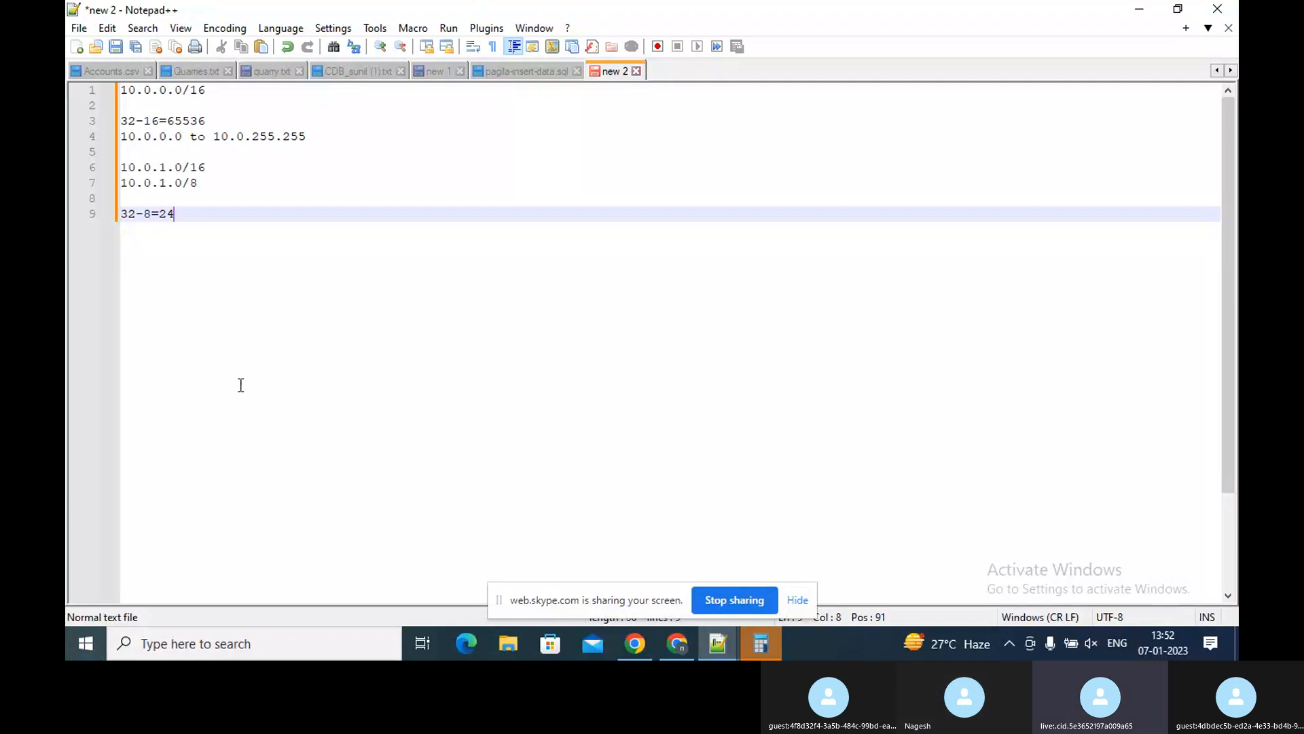
Calculate 2^24 with a Google search in Chrome and copy the result
{"action": "left_click", "coordinate": [689, 639]}
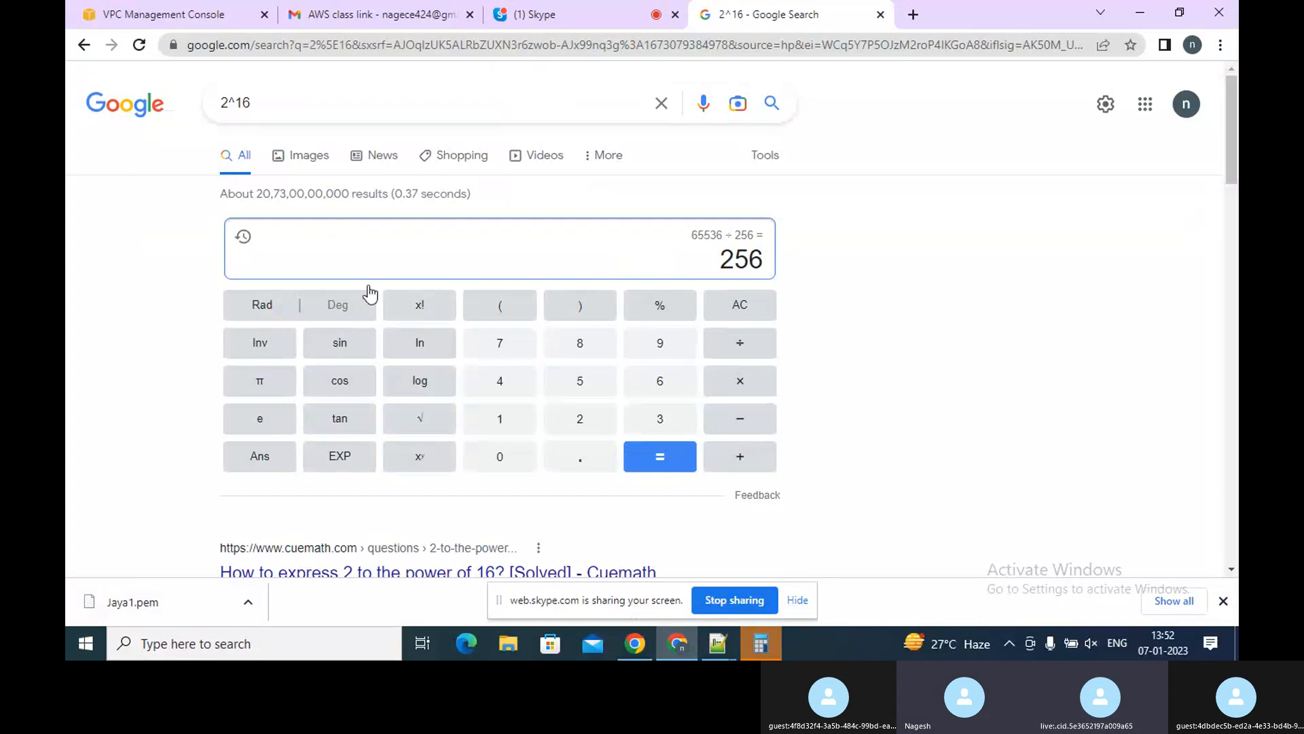
{"action": "left_click", "coordinate": [272, 95]}
{"action": "key", "text": "BackSpace"}
{"action": "key", "text": "BackSpace"}
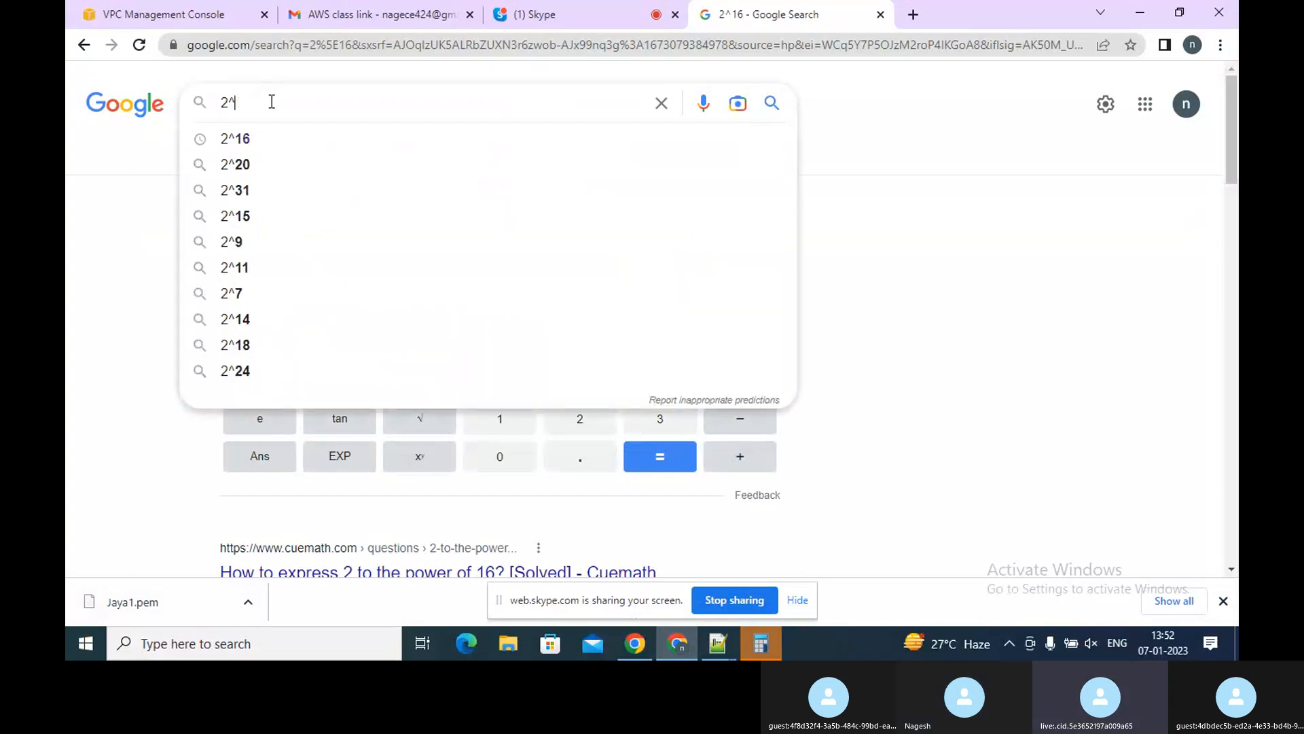
{"action": "type", "text": "24"}
{"action": "key", "text": "Return"}
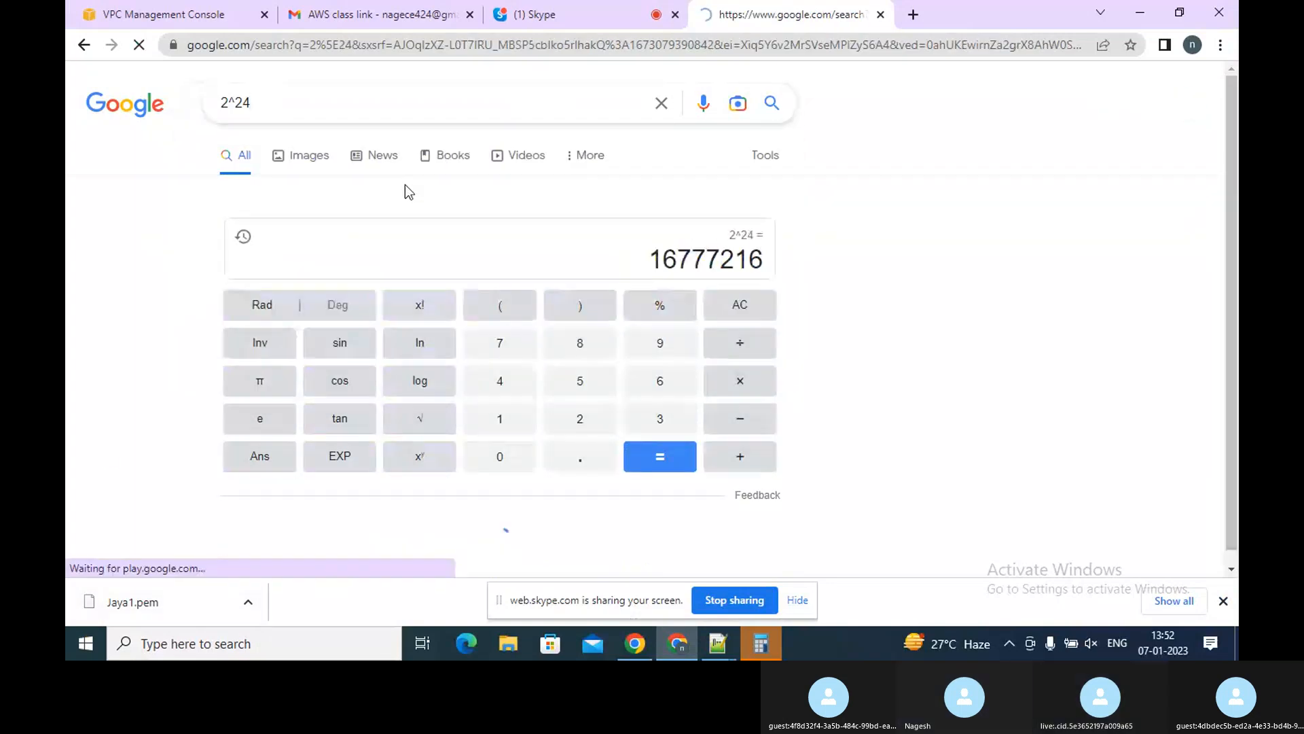
{"action": "double_click", "coordinate": [683, 260]}
{"action": "key", "text": "ctrl+c"}
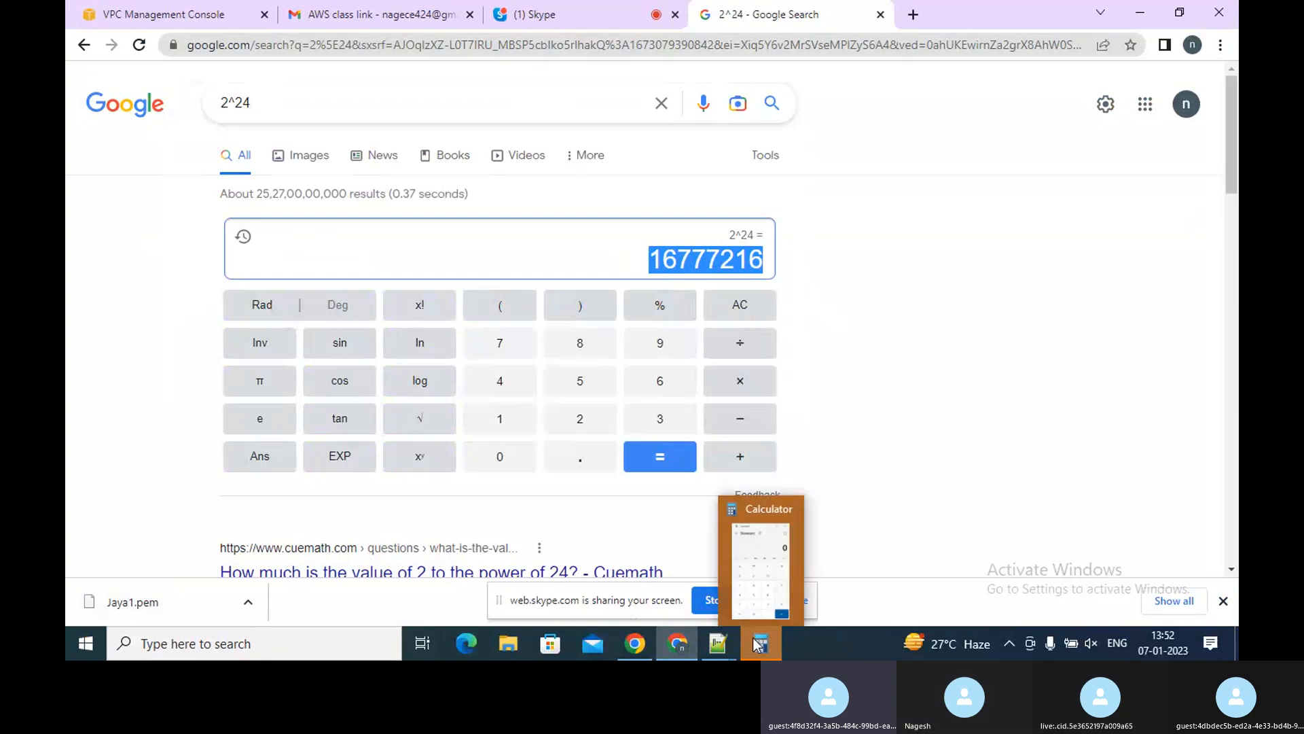
Back in Notepad++, write 2^24= on a new line and paste the copied result after it
{"action": "left_click", "coordinate": [730, 643]}
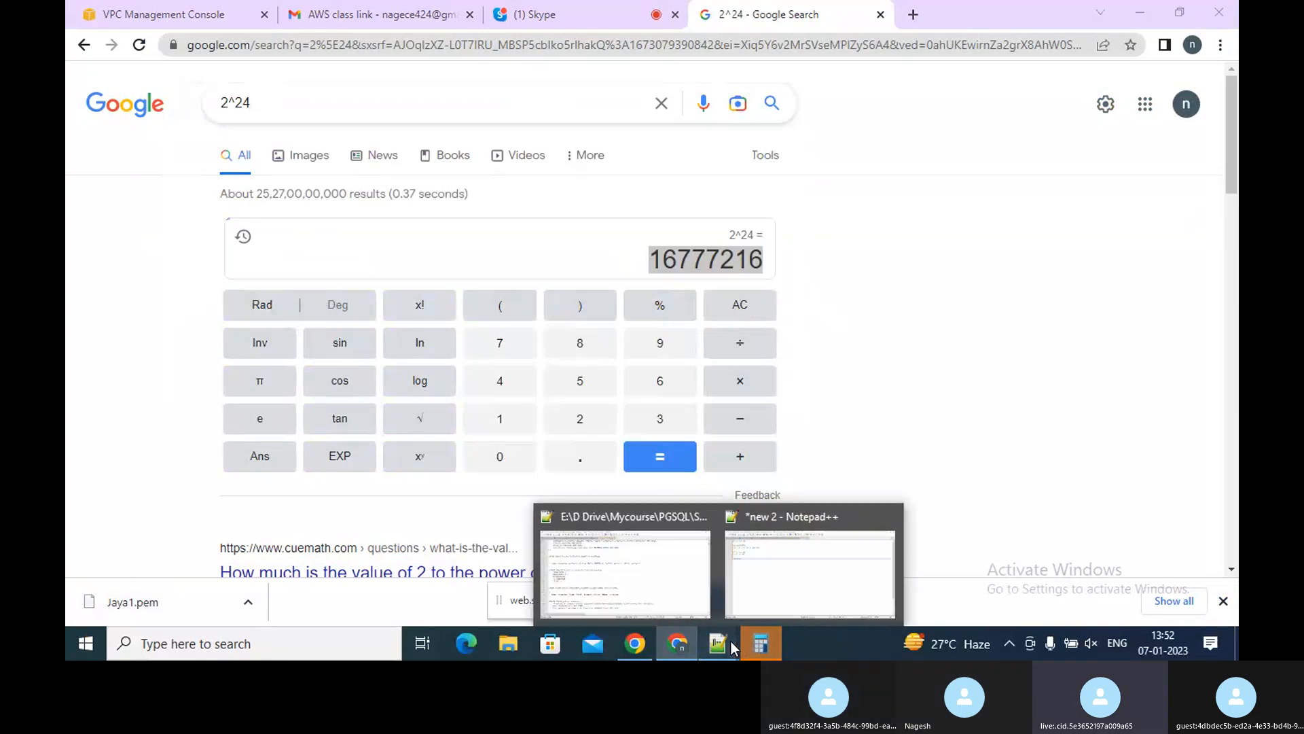
{"action": "left_click", "coordinate": [759, 601]}
{"action": "type", "text": "=24="}
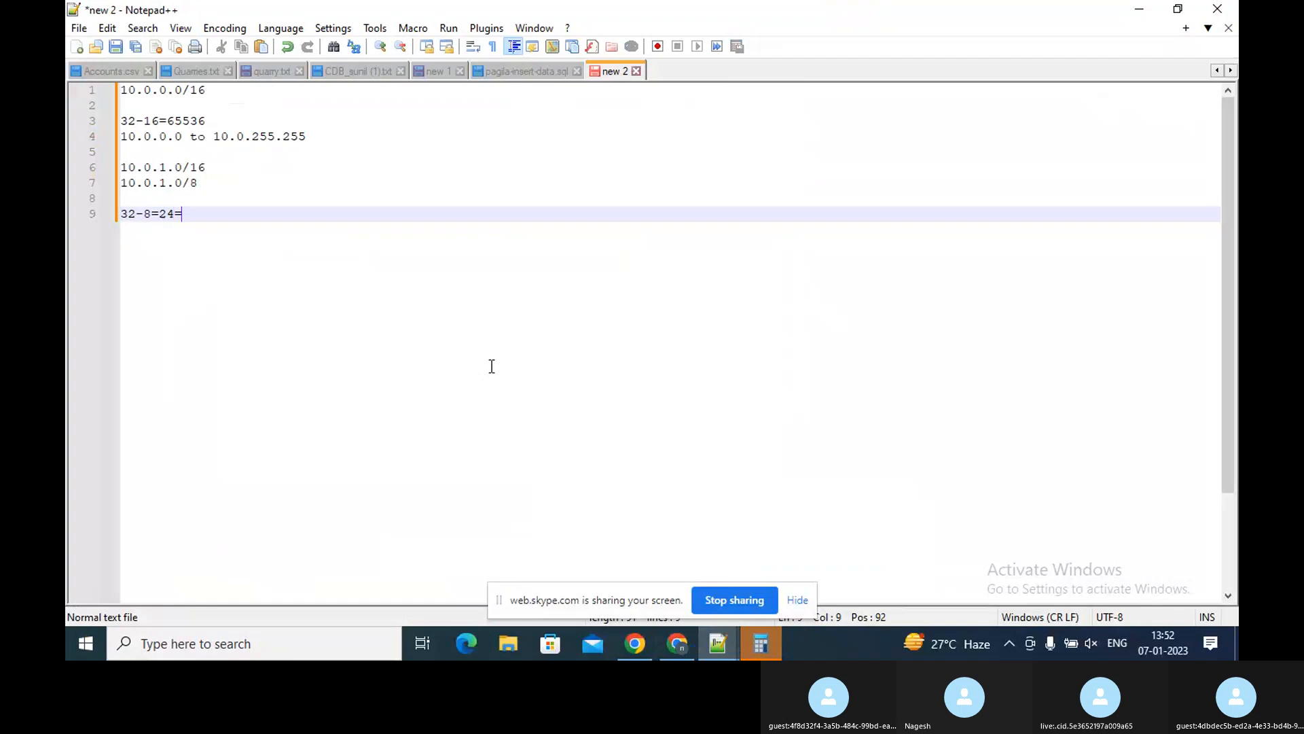
{"action": "key", "text": "BackSpace"}
{"action": "key", "text": "Return"}
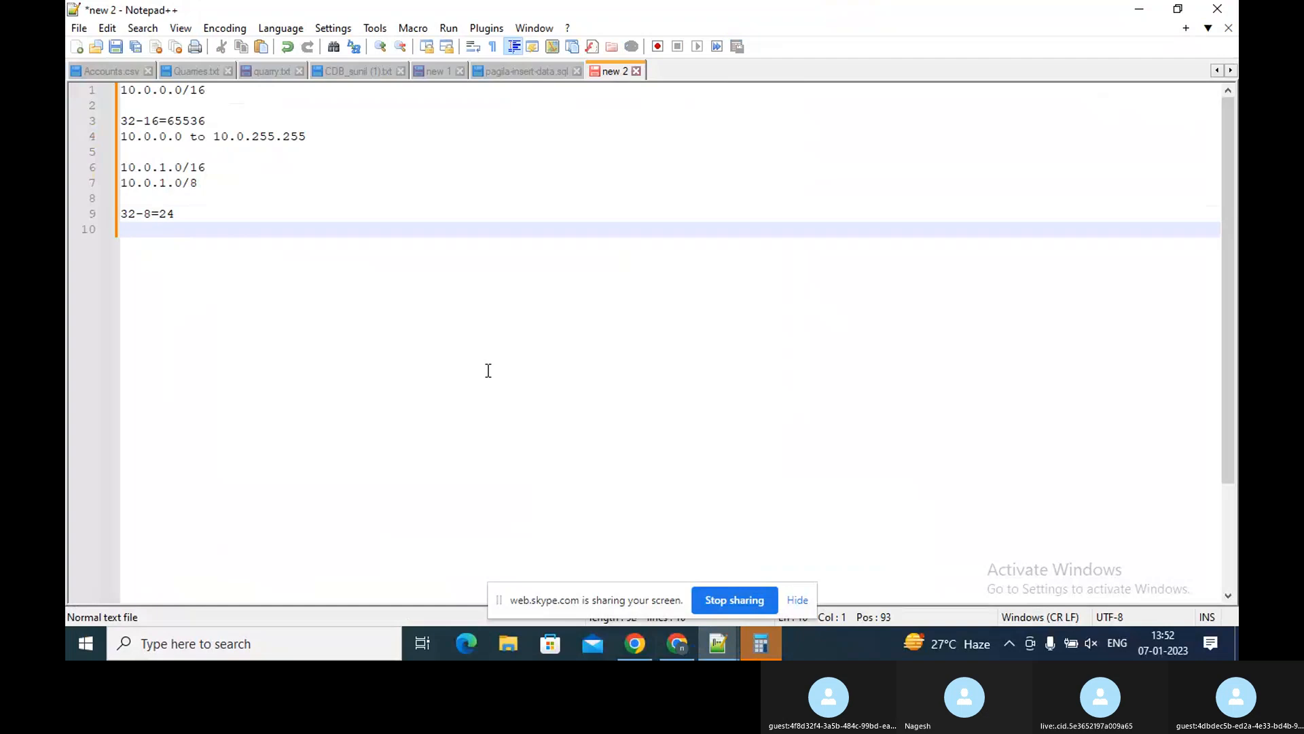
{"action": "type", "text": "2^"}
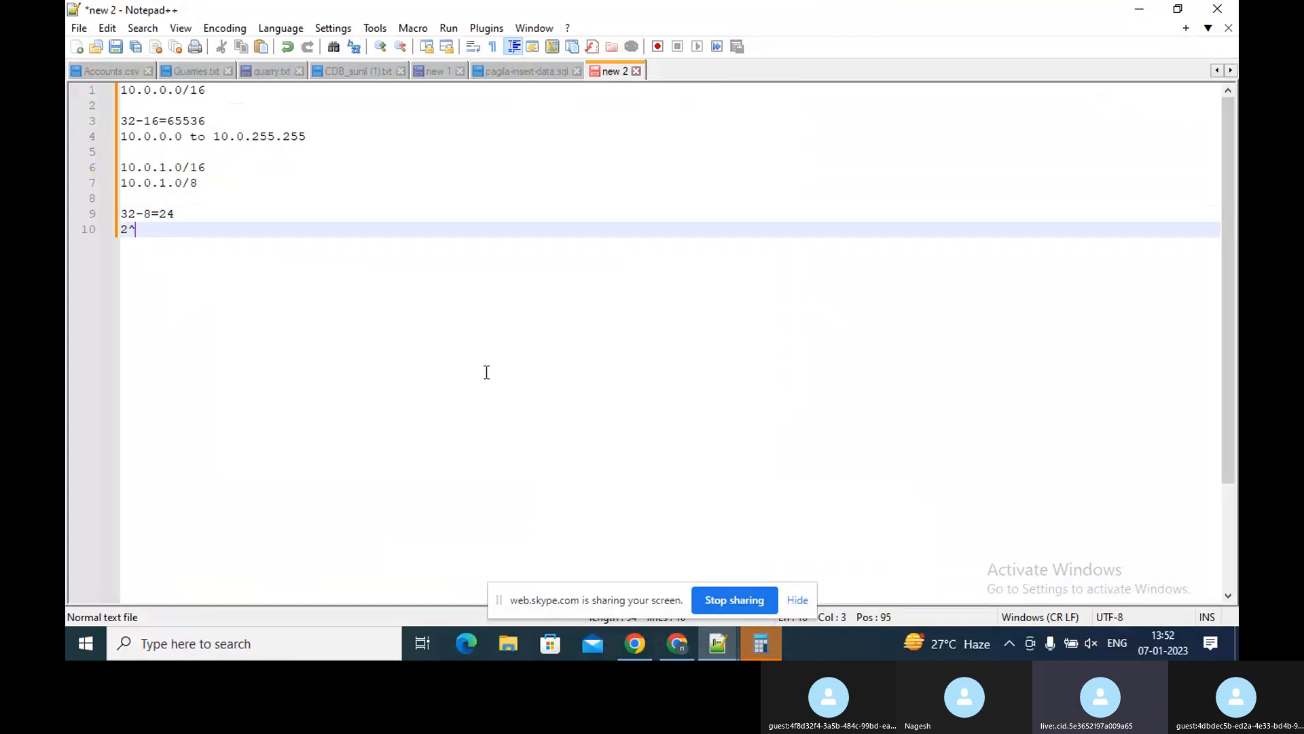
{"action": "type", "text": "24="}
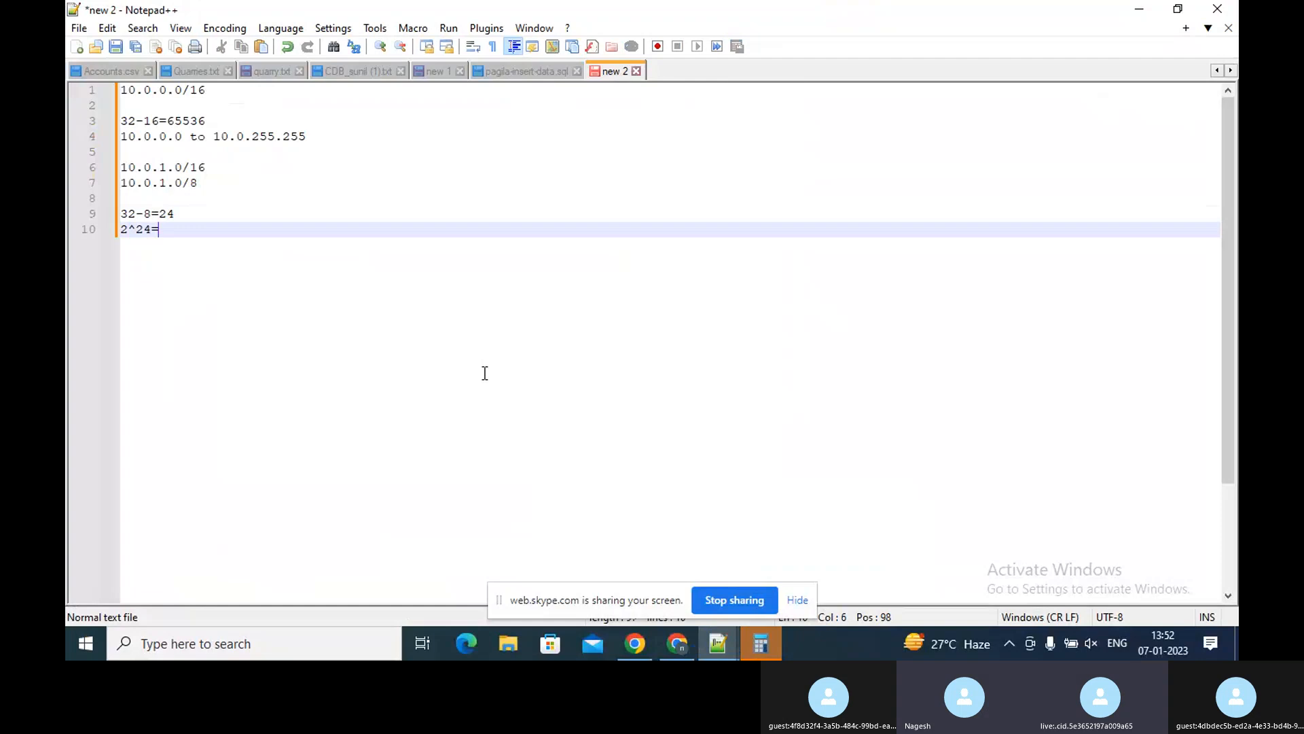
{"action": "key", "text": "ctrl+v"}
{"action": "key", "text": "Return"}
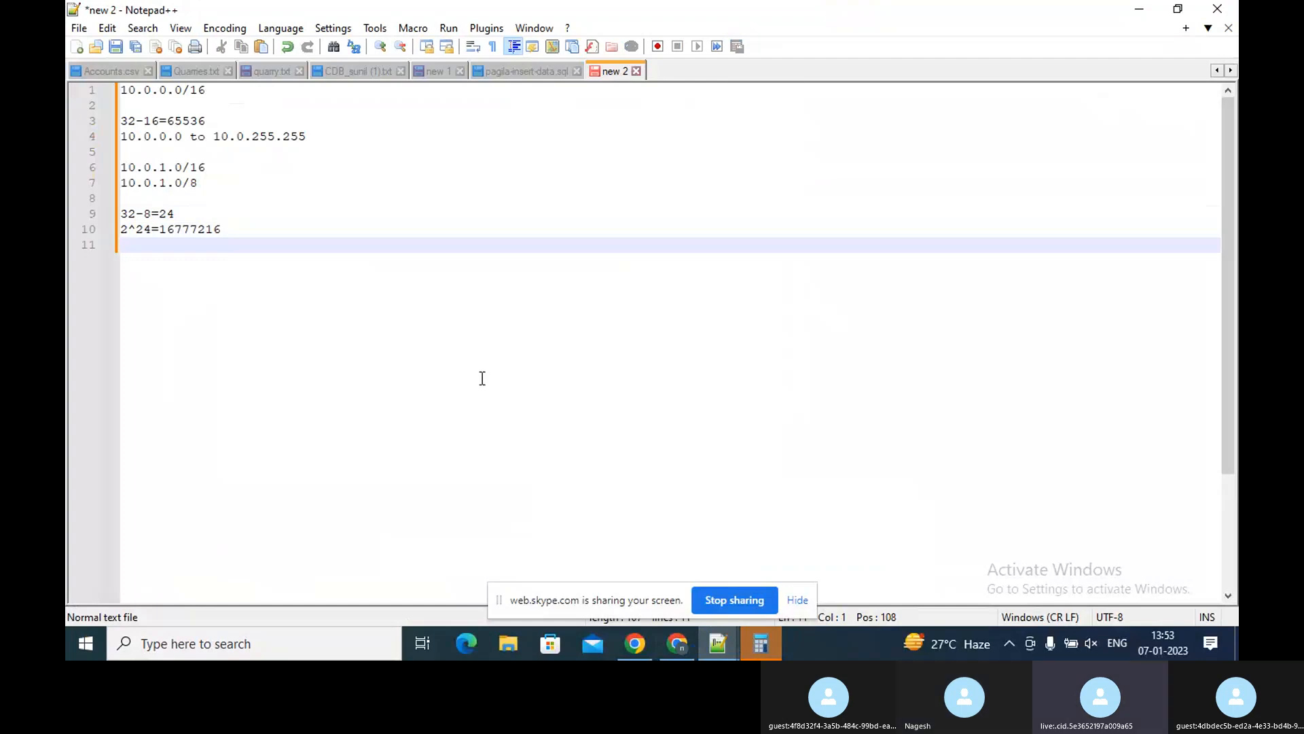
{"action": "type", "text": "10"}
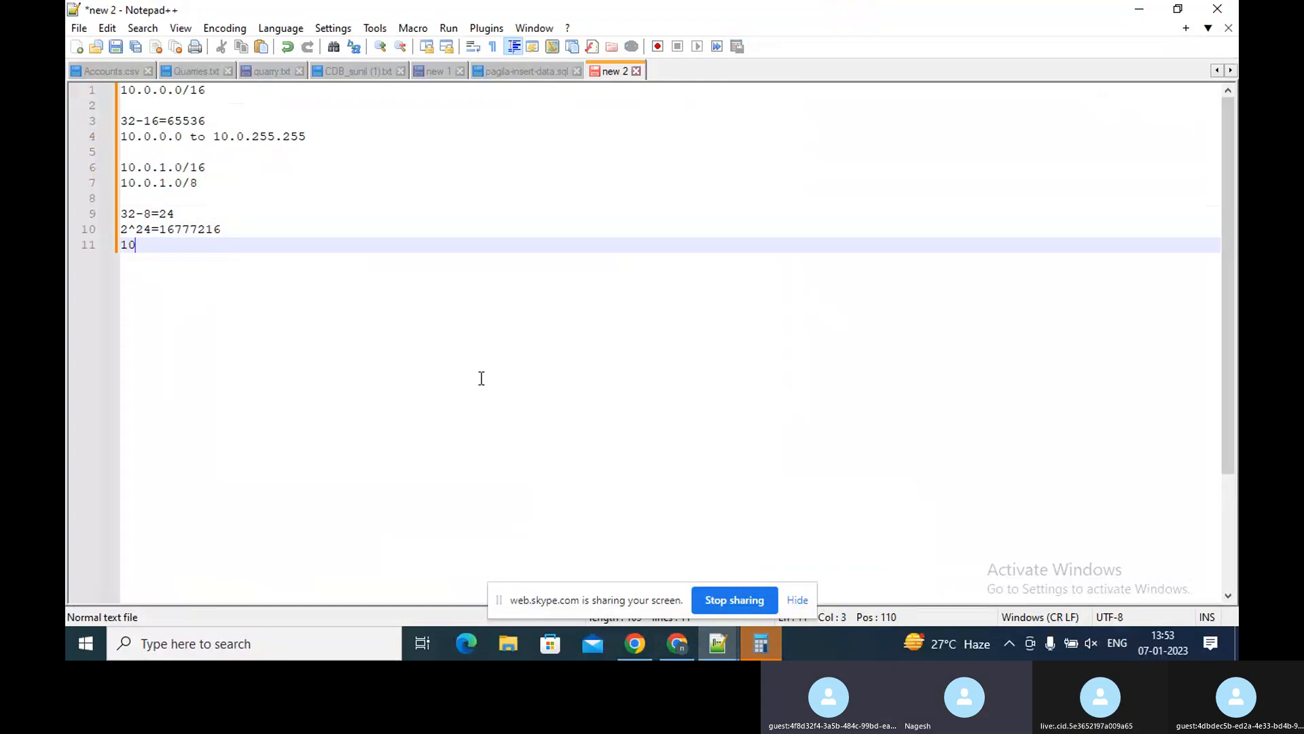
{"action": "key", "text": "BackSpace"}
{"action": "key", "text": "BackSpace"}
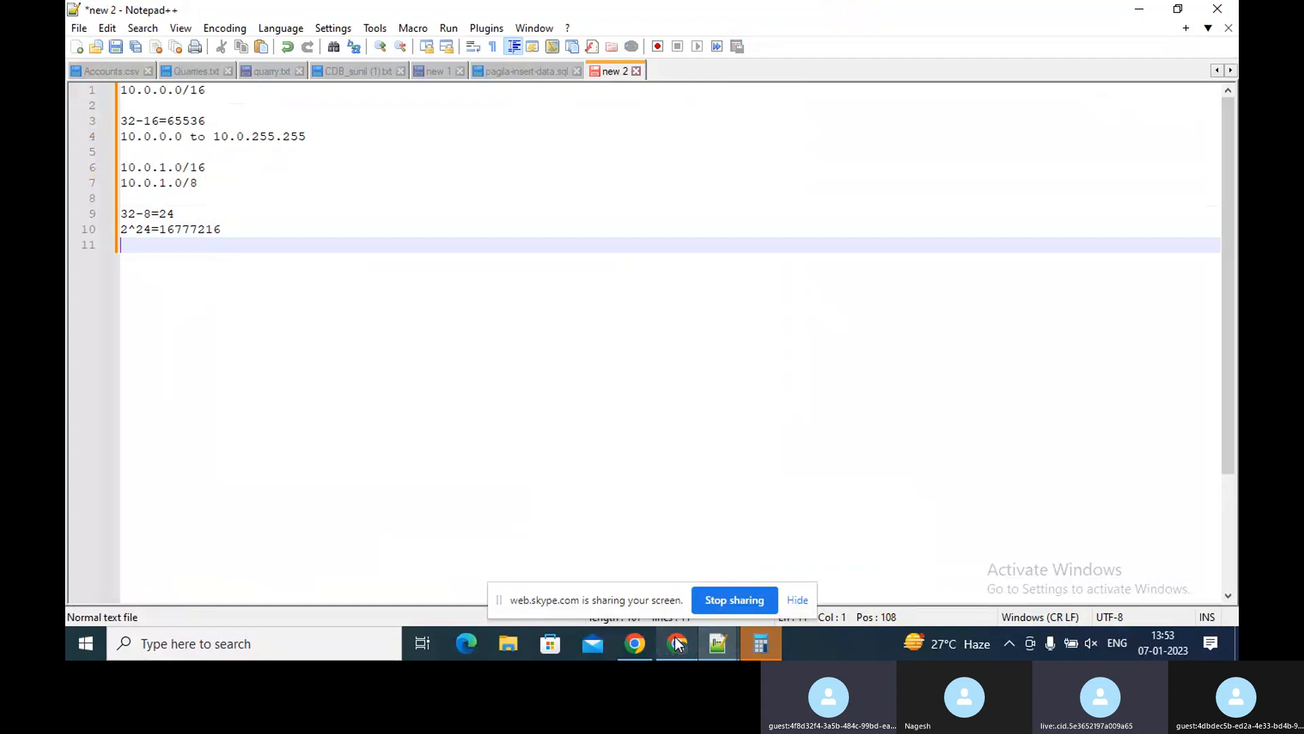
{"action": "mouse_move", "coordinate": [676, 643]}
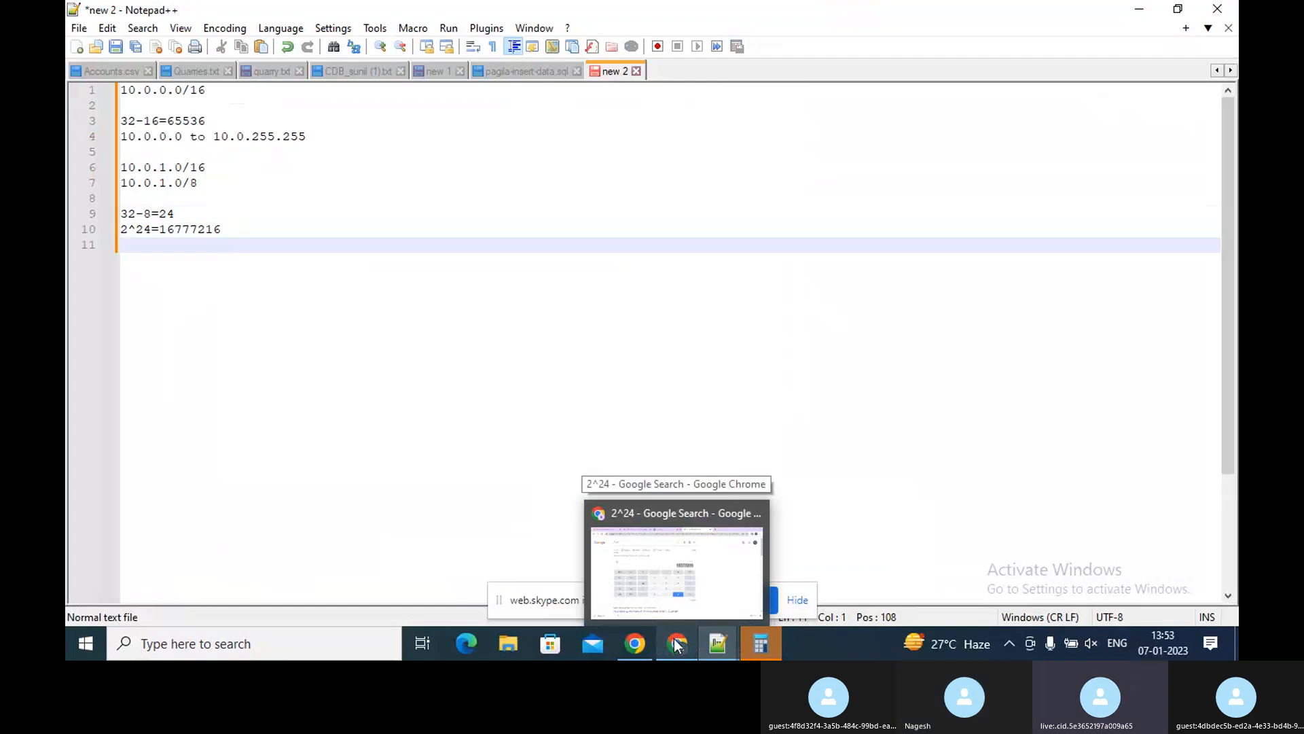
{"action": "left_click", "coordinate": [676, 643]}
{"action": "left_click", "coordinate": [676, 643]}
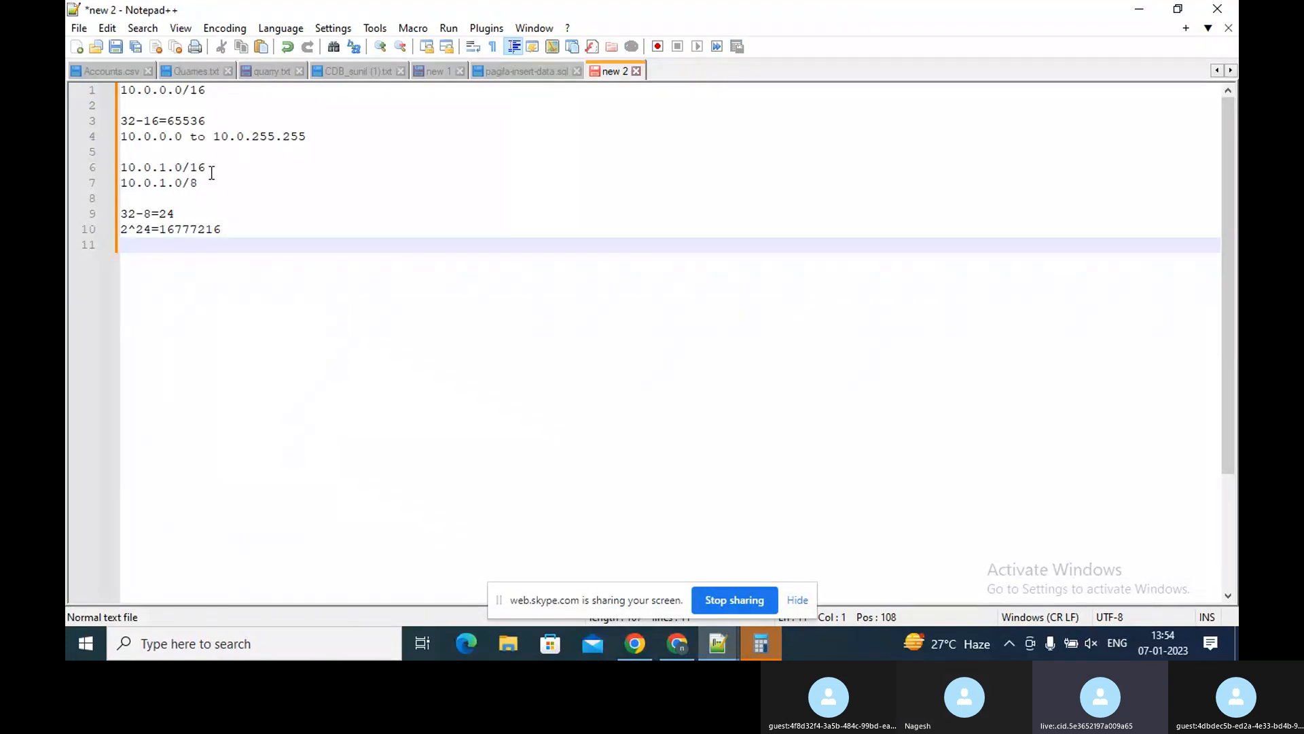
{"action": "left_click", "coordinate": [166, 166]}
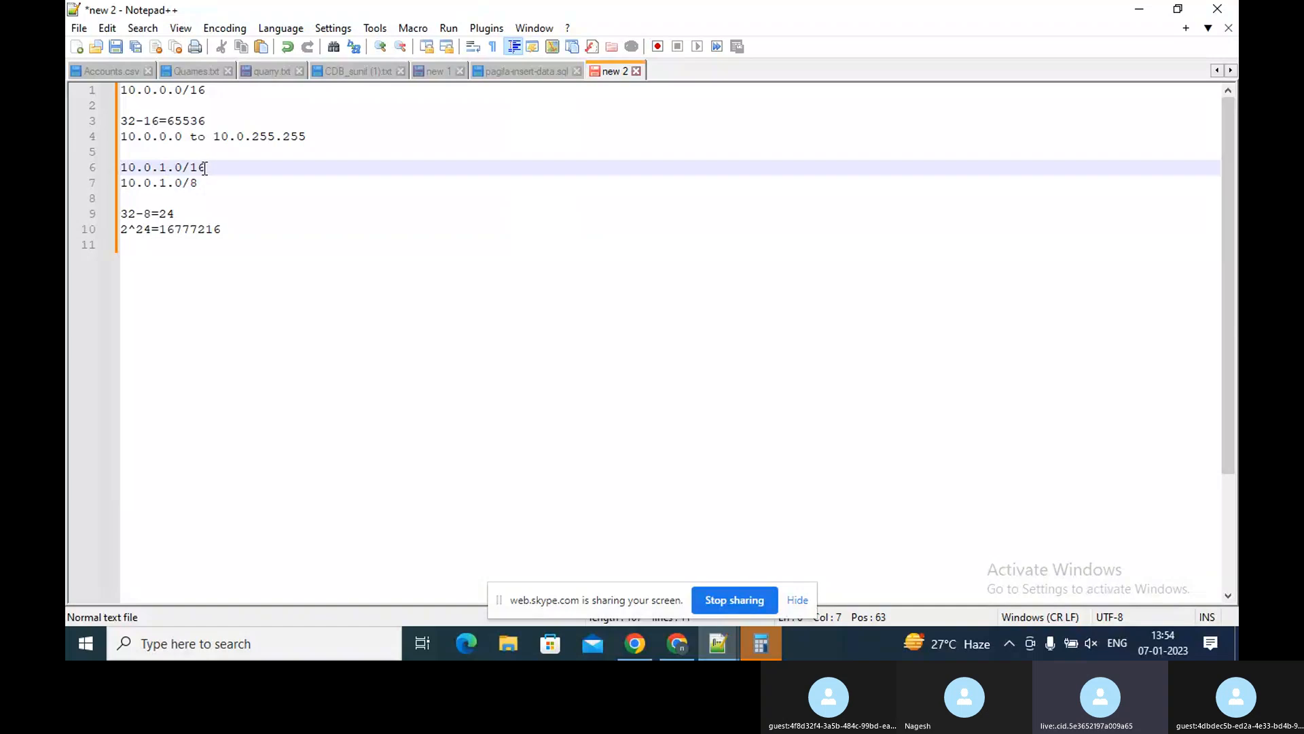
{"action": "key", "text": "Down"}
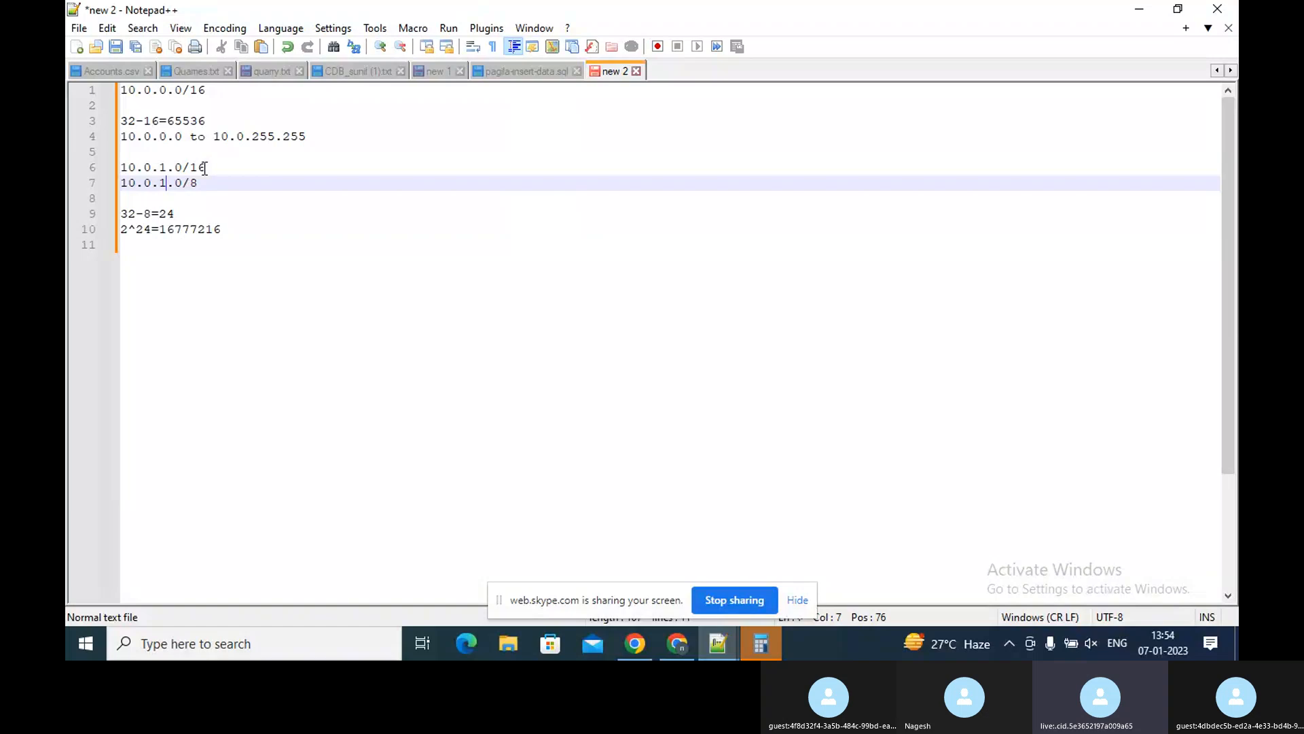
{"action": "key", "text": "Down"}
{"action": "key", "text": "Down"}
{"action": "key", "text": "Up"}
{"action": "key", "text": "Up"}
{"action": "key", "text": "Up"}
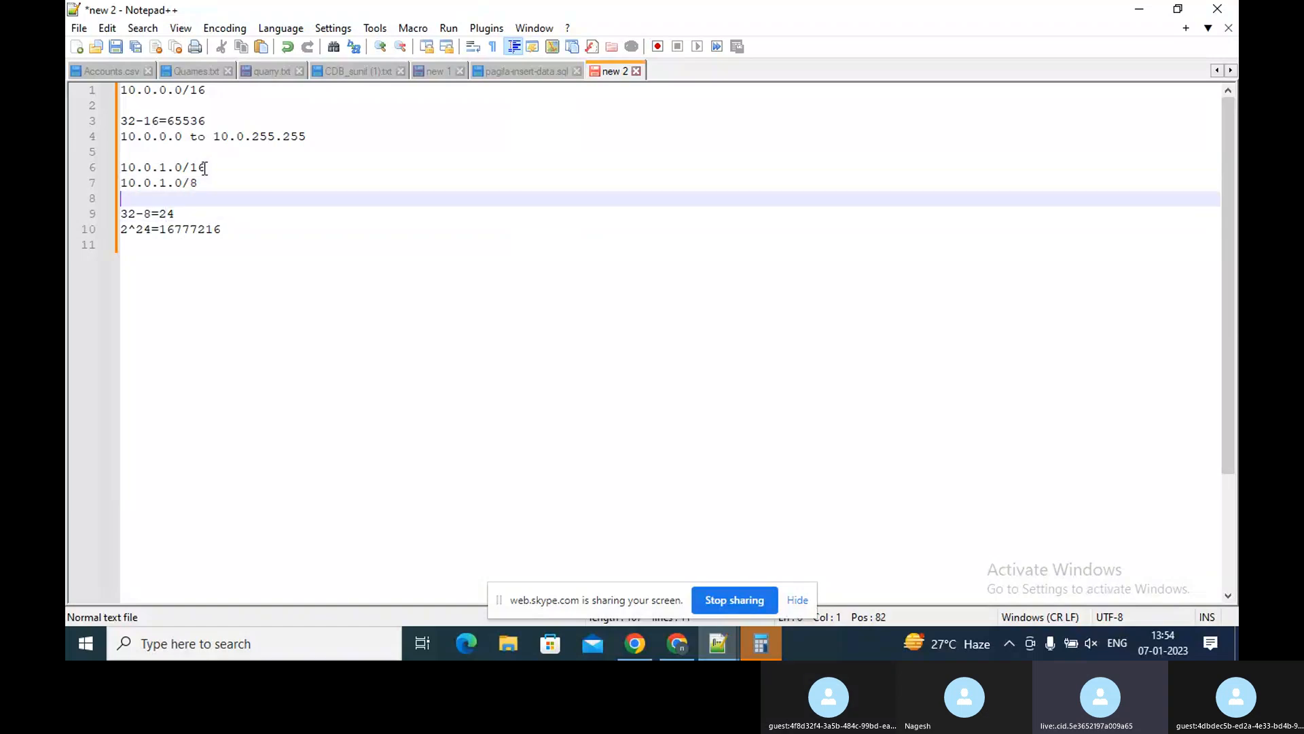
{"action": "key", "text": "Down"}
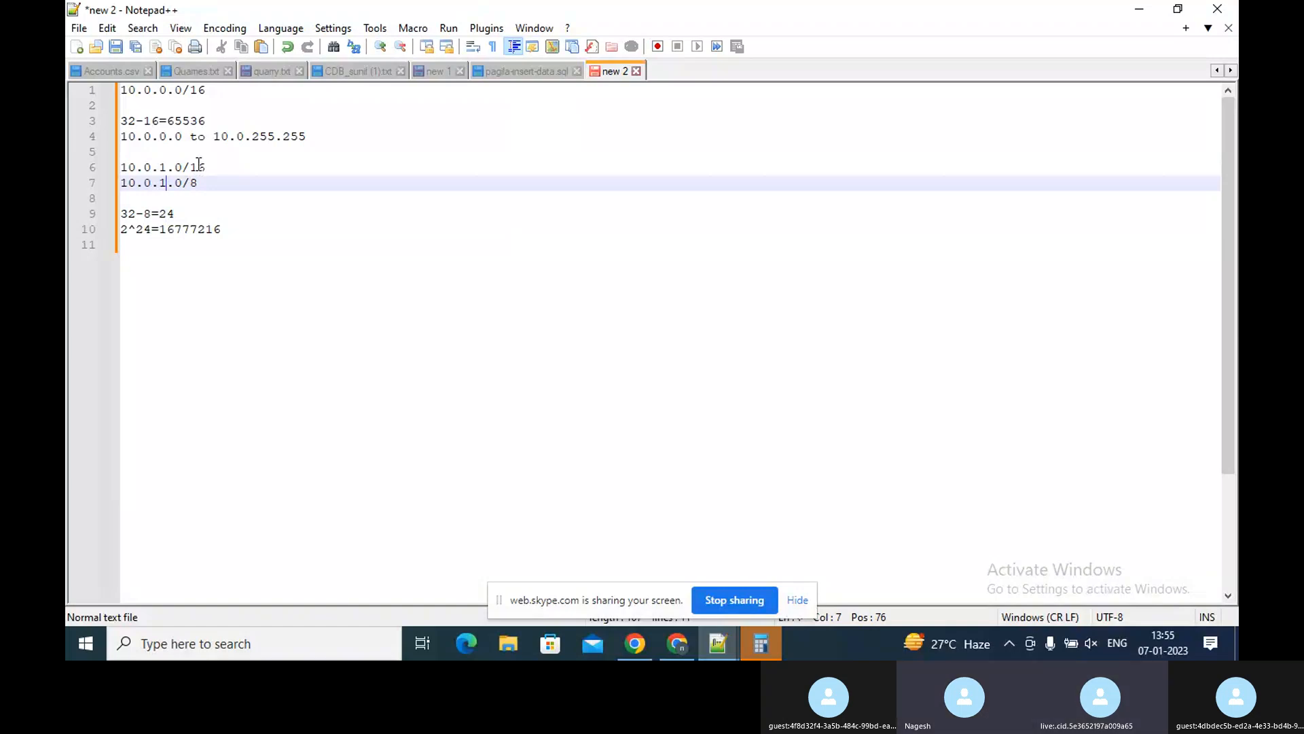
Delete the prefix length 16 from the 10.0.1.0/16 line, leaving 10.0.1.0/, and recheck the /8 line below
{"action": "left_click", "coordinate": [205, 165]}
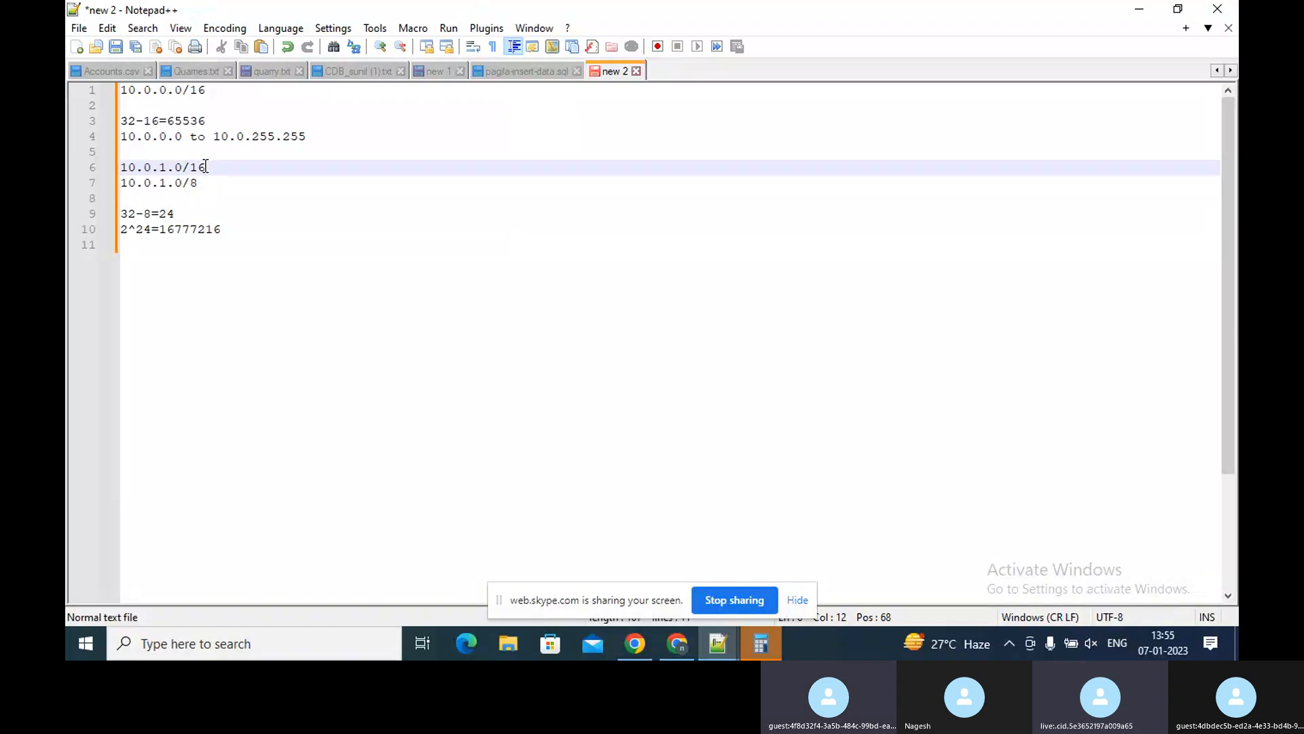
{"action": "key", "text": "BackSpace"}
{"action": "key", "text": "BackSpace"}
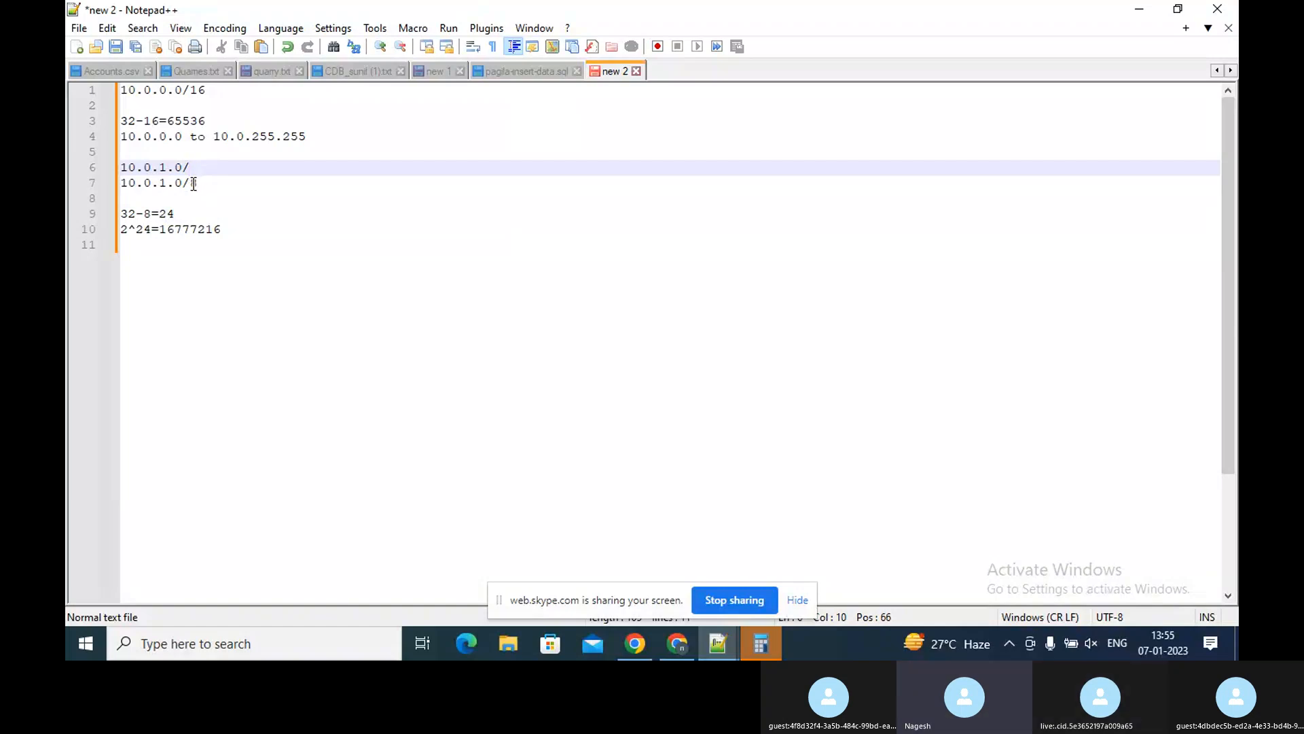
{"action": "left_click", "coordinate": [195, 184]}
{"action": "type", "text": "8"}
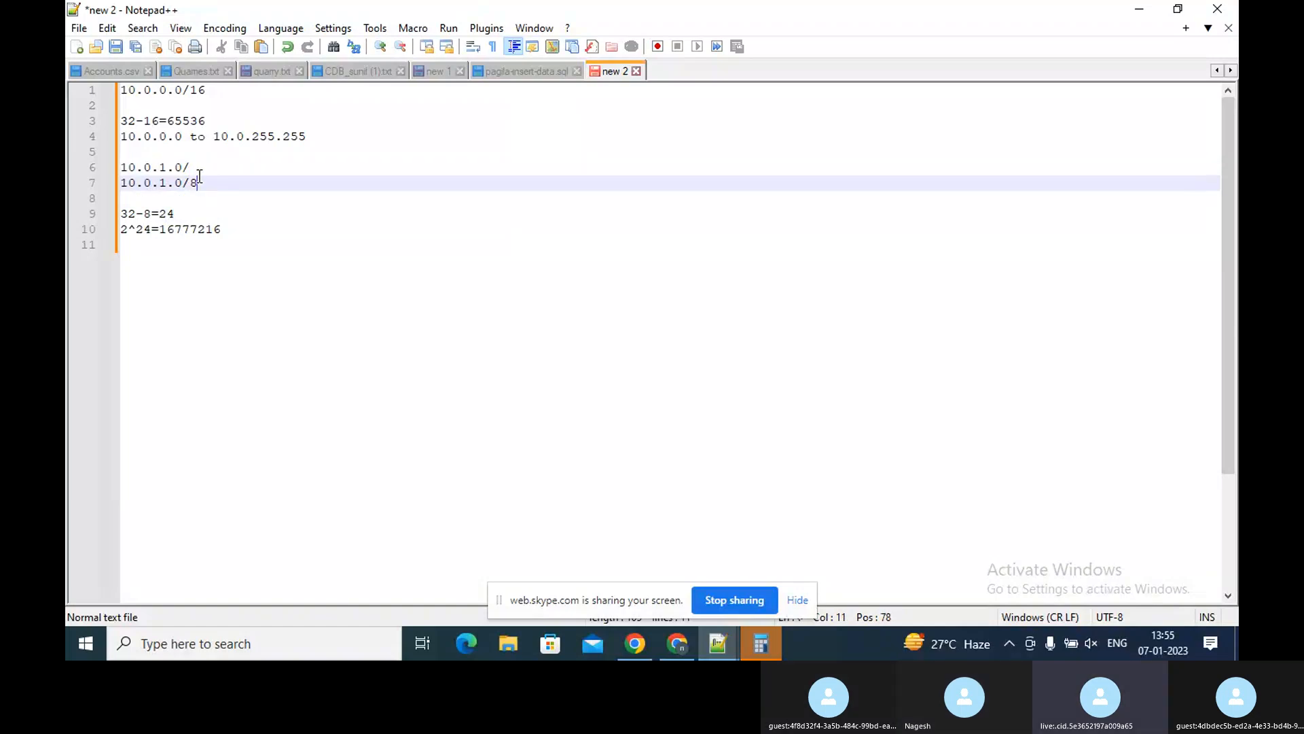
{"action": "left_click", "coordinate": [198, 167]}
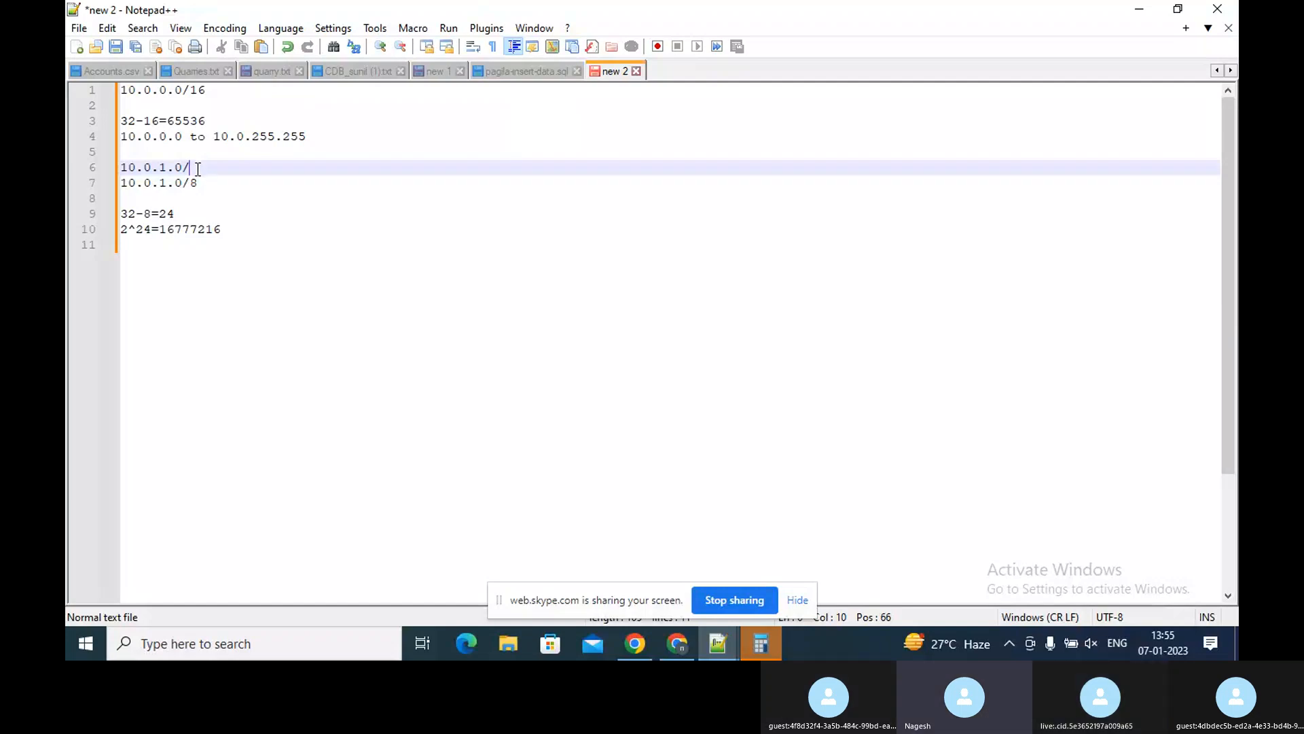
{"action": "left_click", "coordinate": [677, 645]}
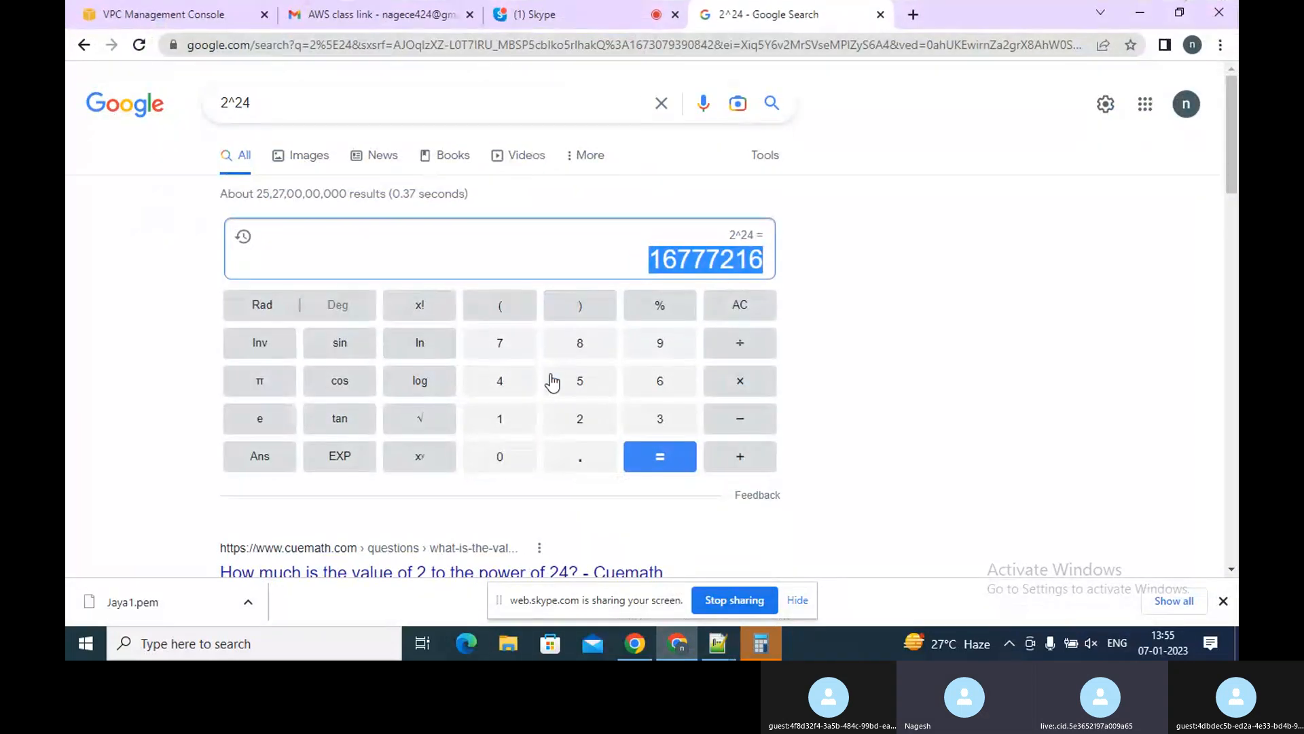
{"action": "left_click", "coordinate": [185, 16]}
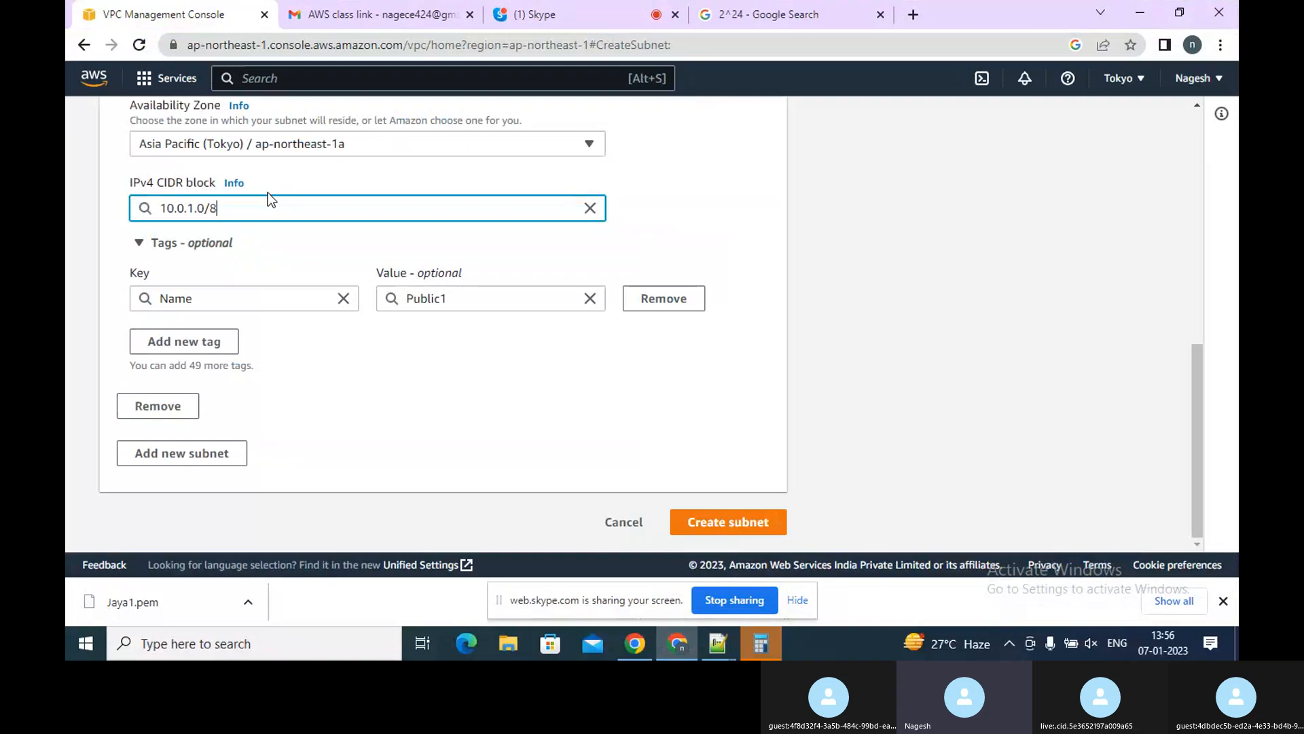
{"action": "key", "text": "BackSpace"}
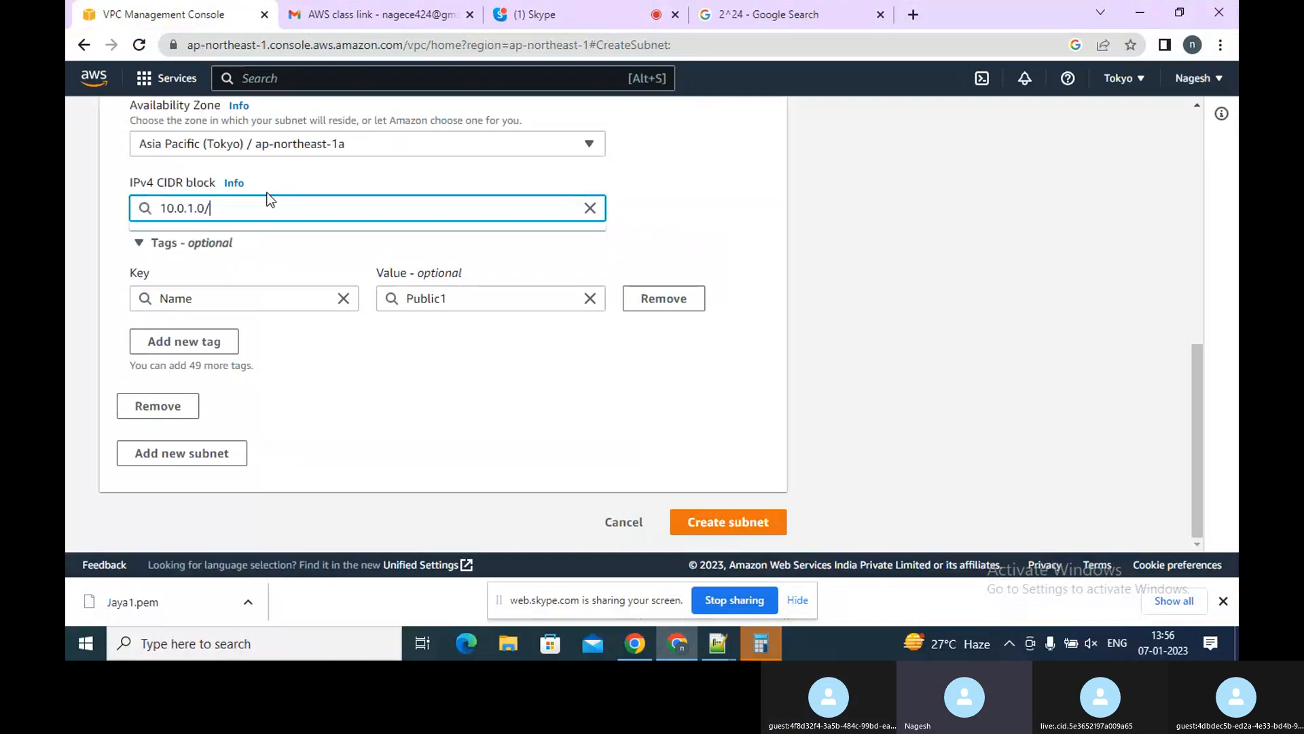
{"action": "type", "text": "24"}
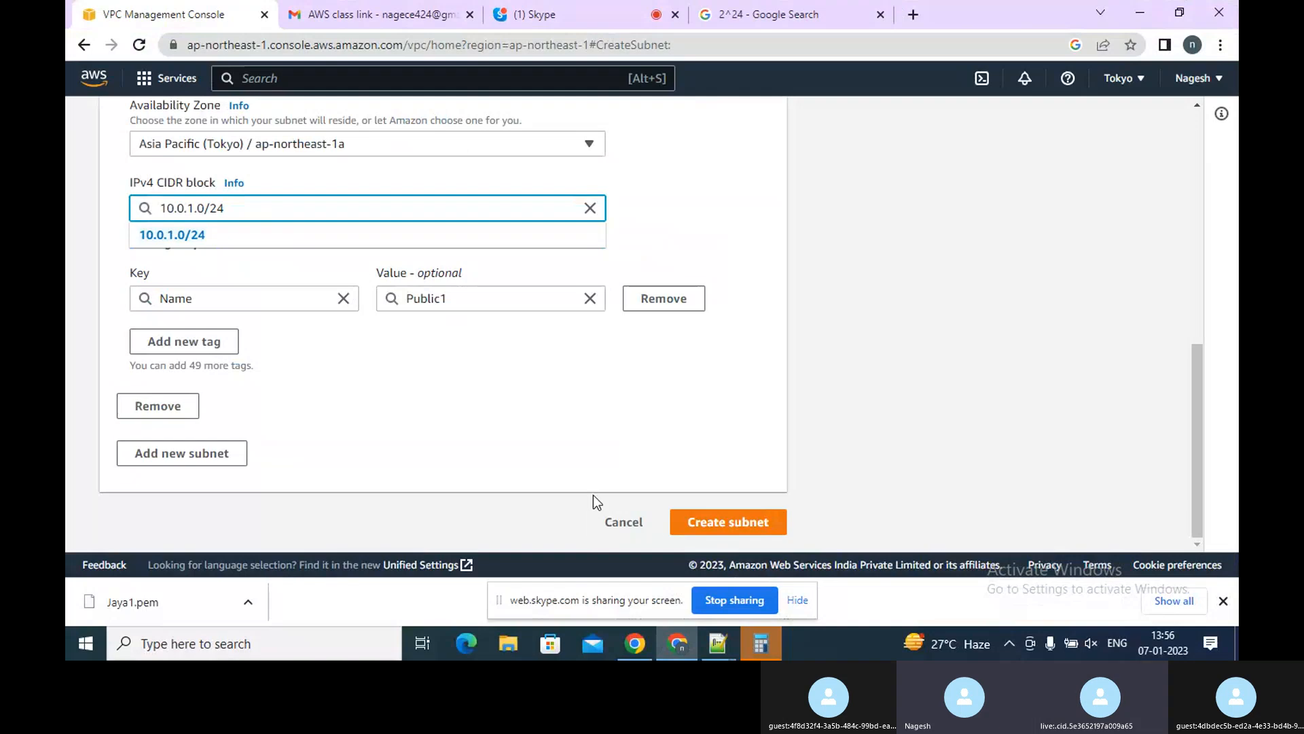
{"action": "left_click", "coordinate": [612, 524]}
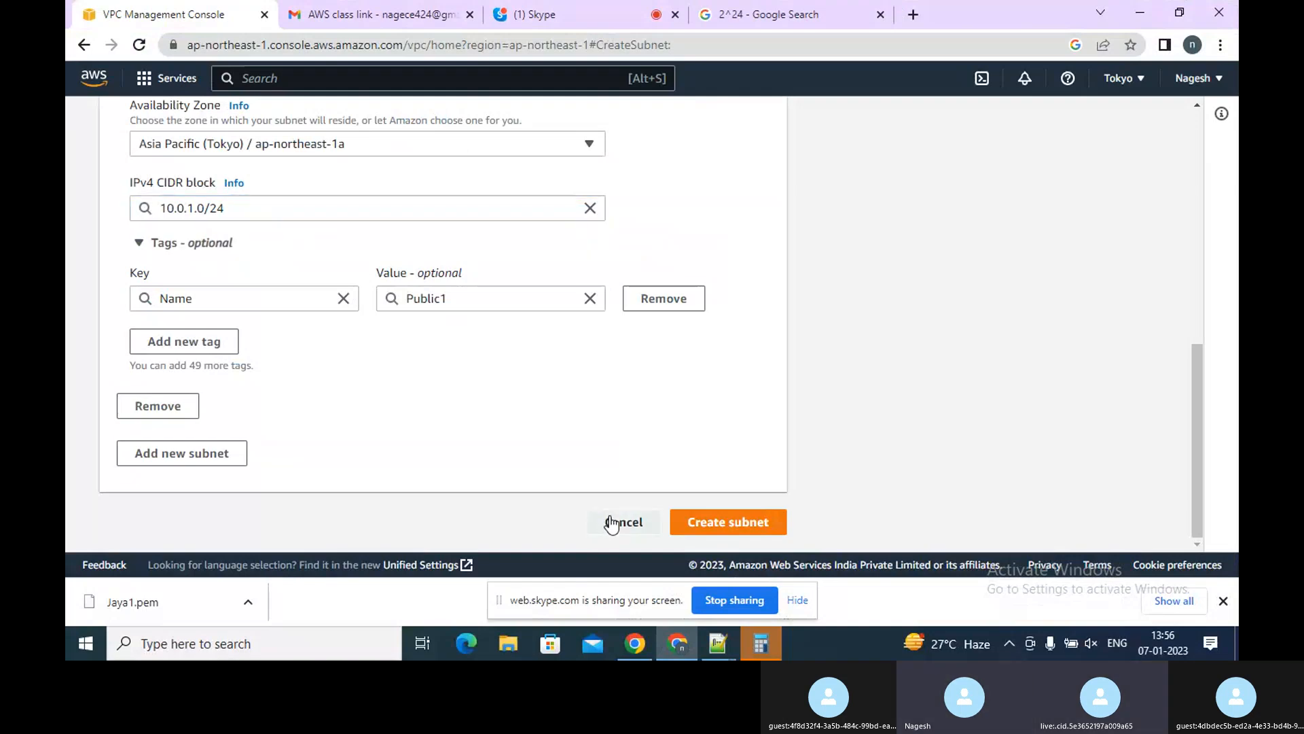
{"action": "left_click", "coordinate": [612, 524]}
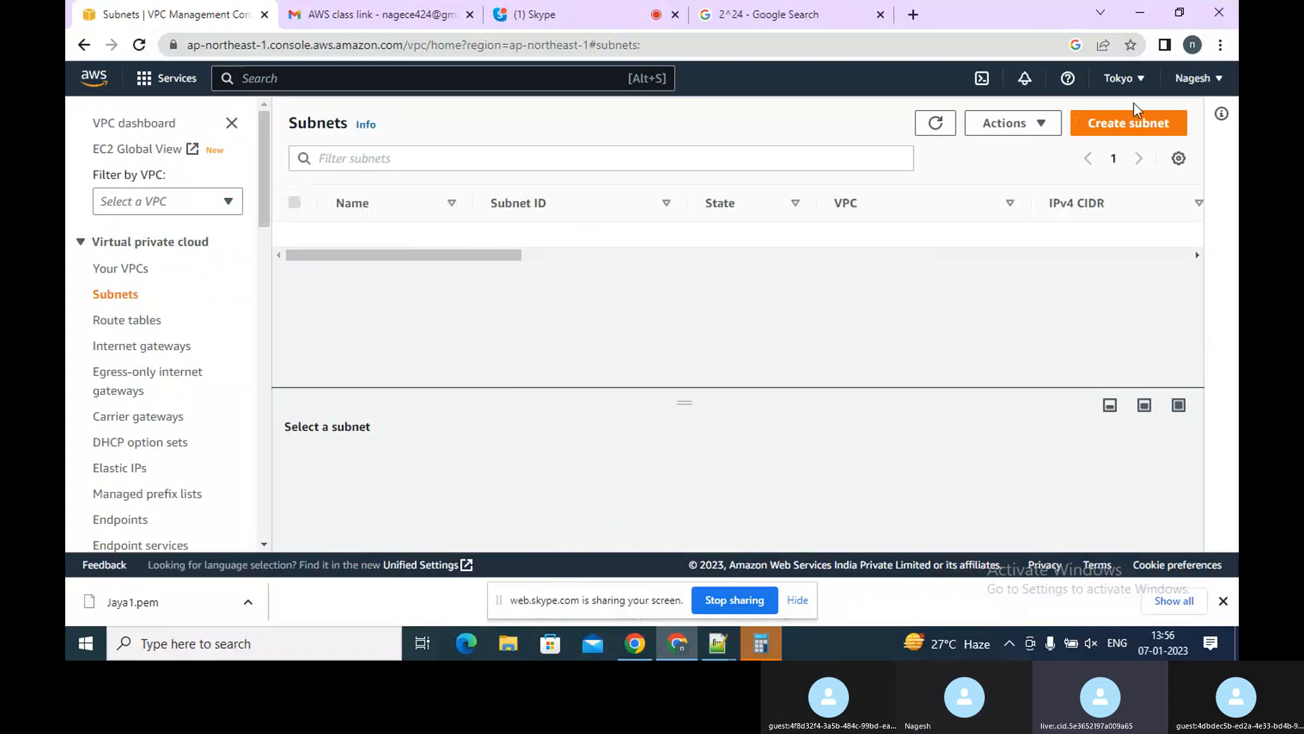
Start a new subnet in the public VPC and set its Availability Zone to Asia Pacific (Tokyo) / ap-northeast-1a
{"action": "left_click", "coordinate": [1130, 123]}
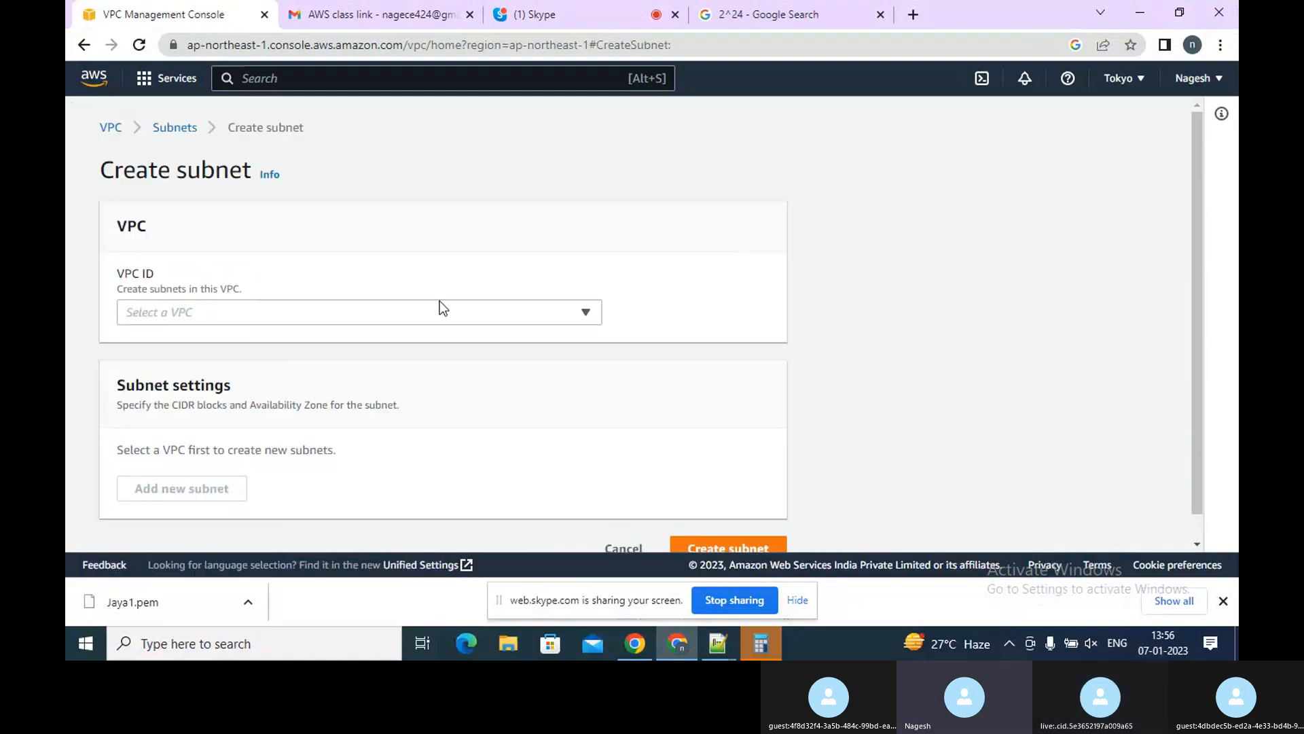
{"action": "left_click", "coordinate": [424, 312]}
{"action": "left_click", "coordinate": [291, 361]}
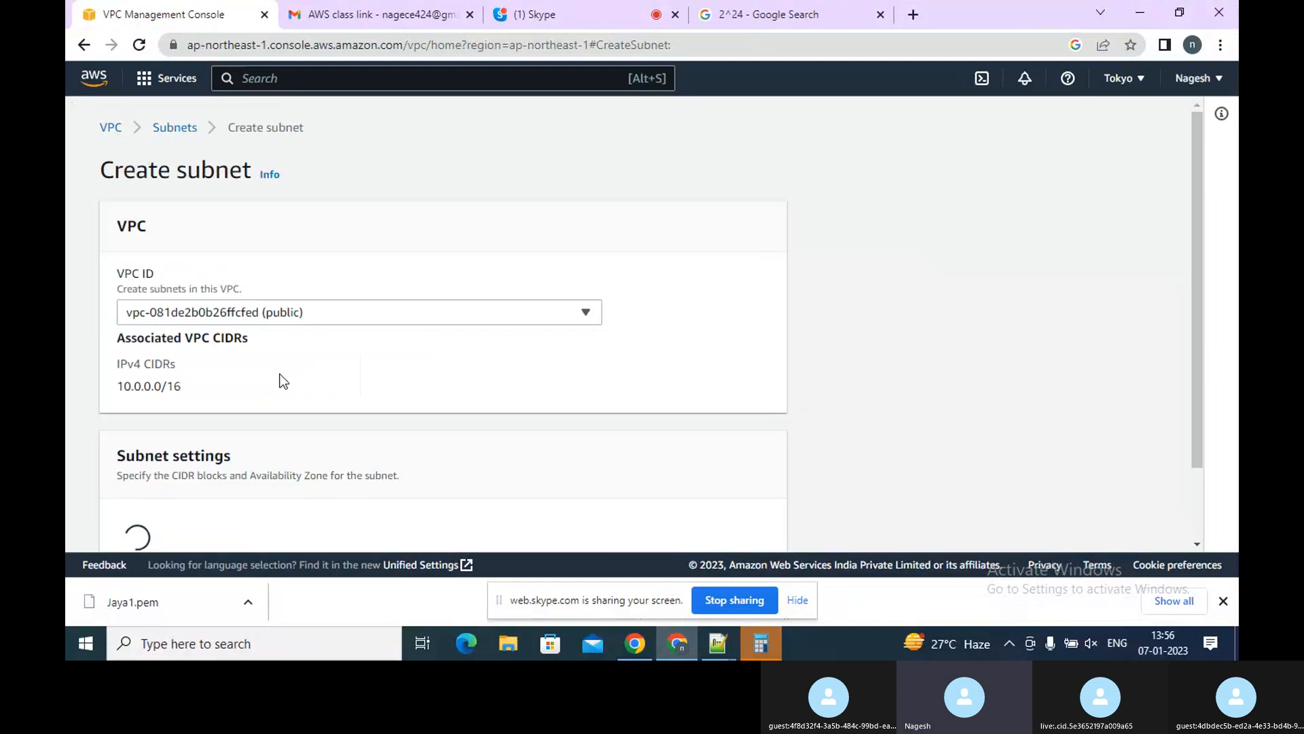
{"action": "left_click", "coordinate": [1197, 462]}
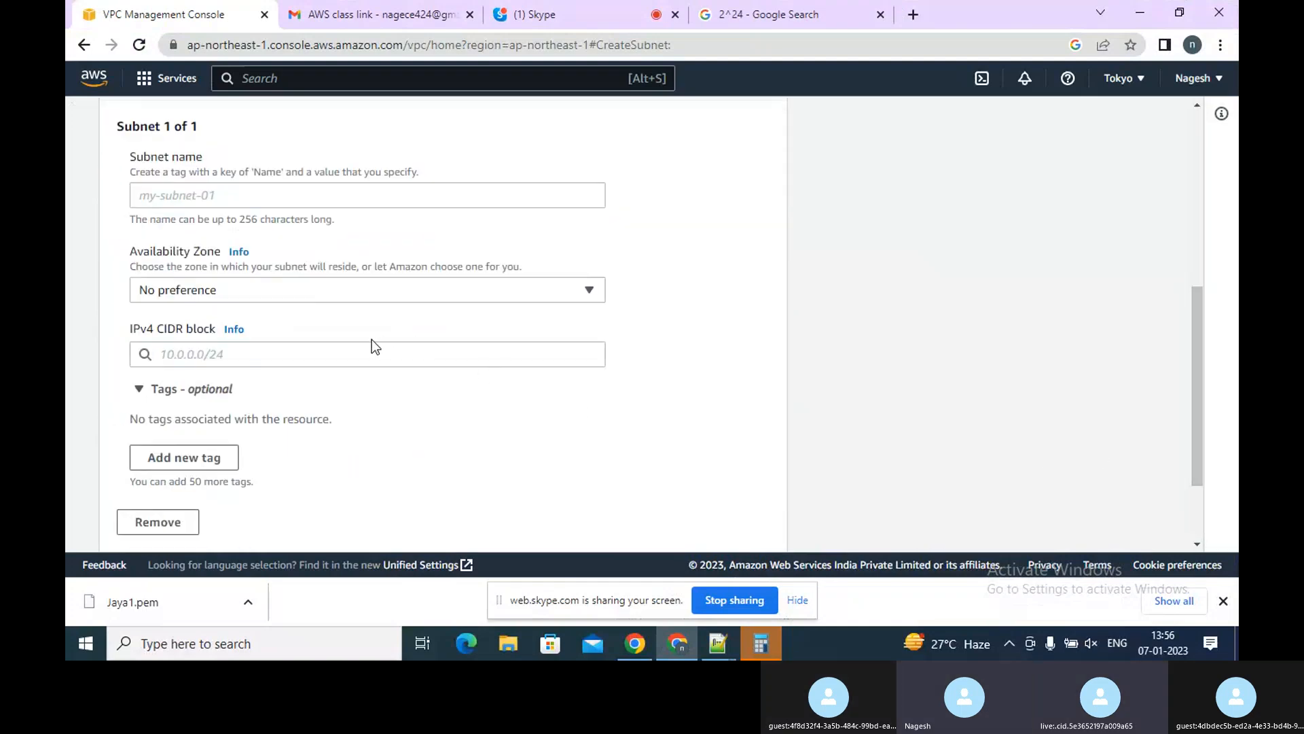
{"action": "left_click", "coordinate": [321, 298]}
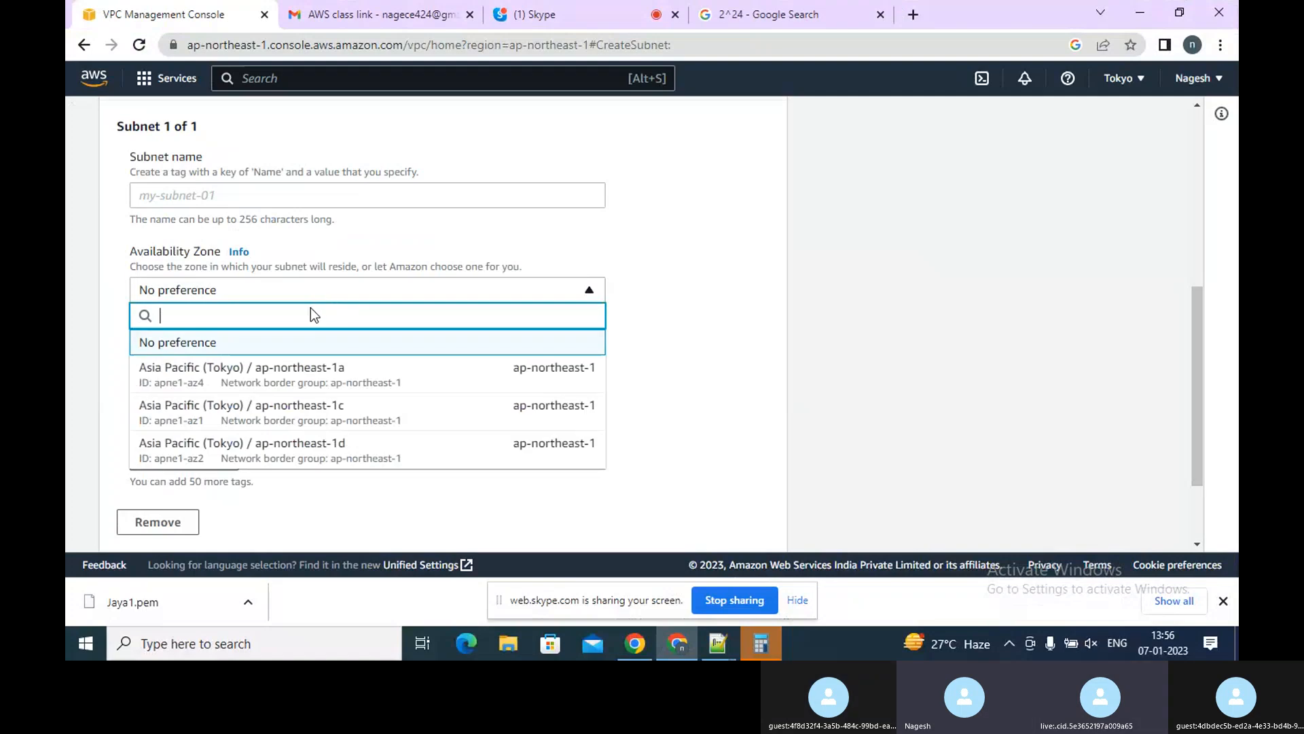
{"action": "left_click", "coordinate": [252, 384]}
Set the subnet's IPv4 CIDR block to 10.0.1.0/24
{"action": "left_click", "coordinate": [234, 361]}
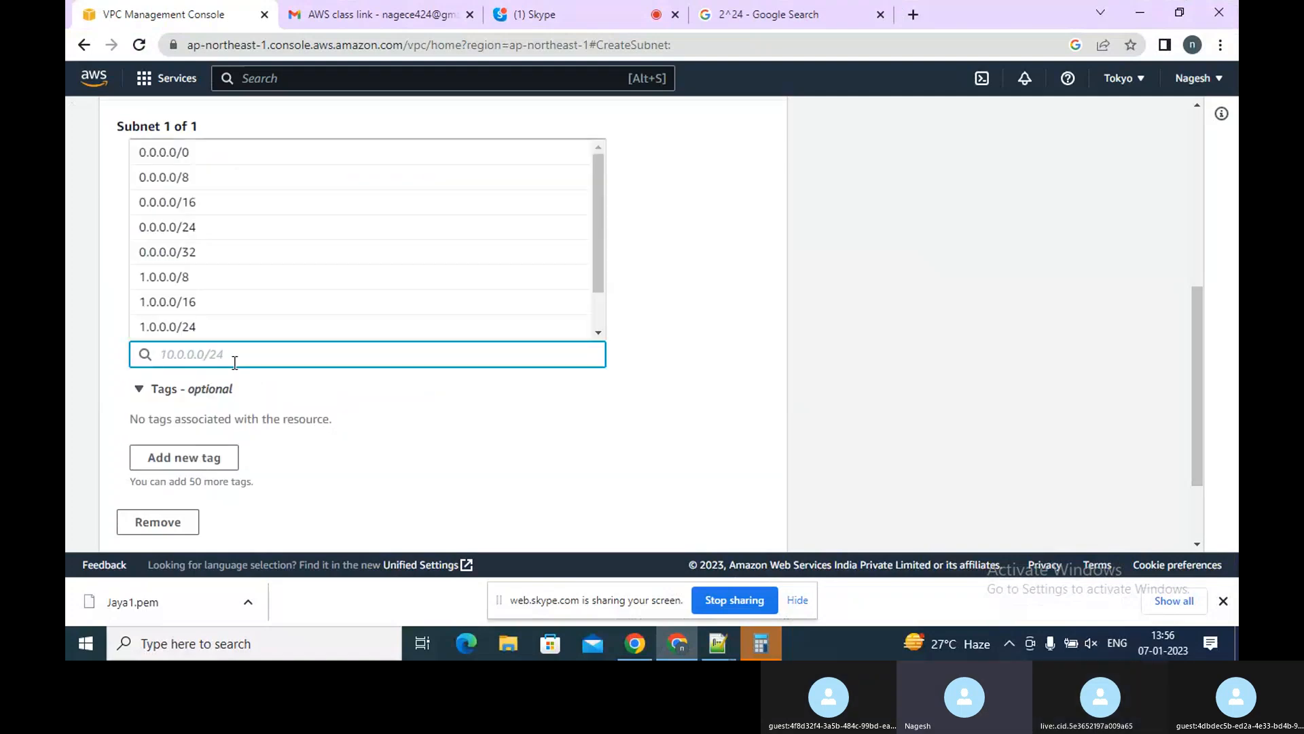
{"action": "type", "text": "10"}
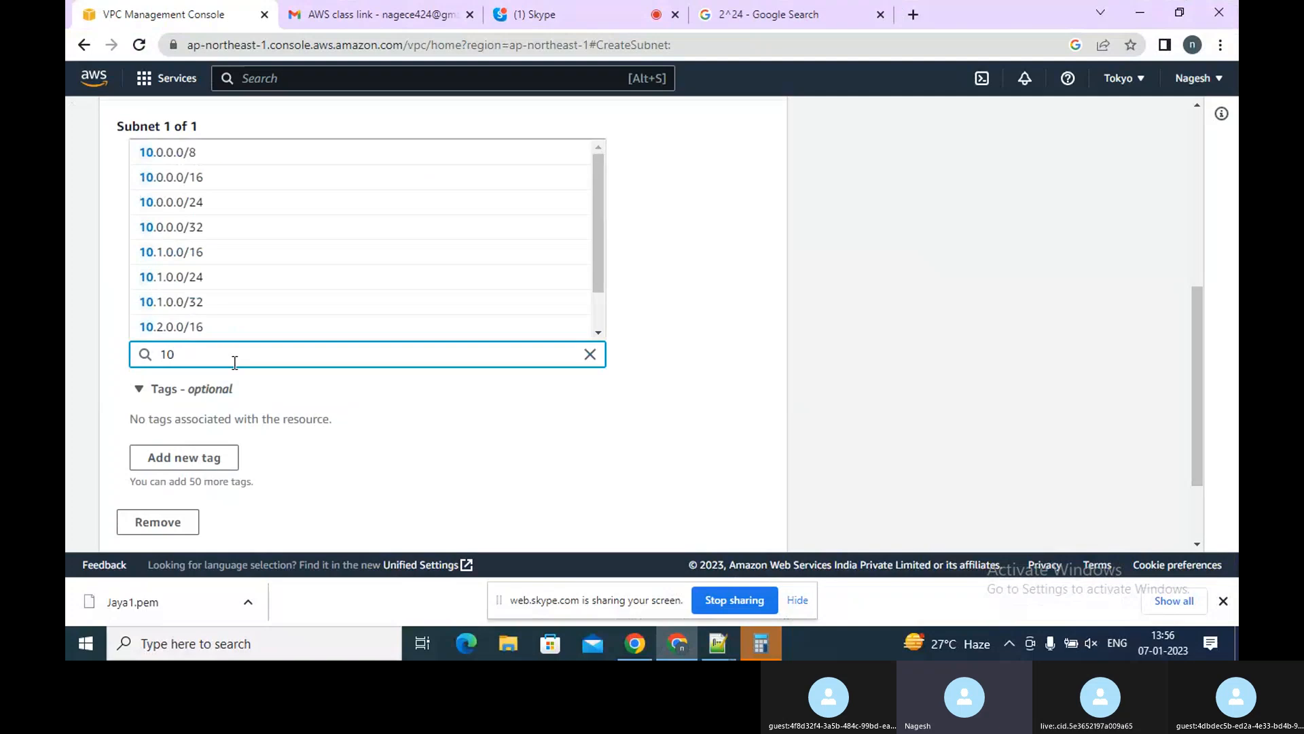
{"action": "type", "text": ".0.1.0/"}
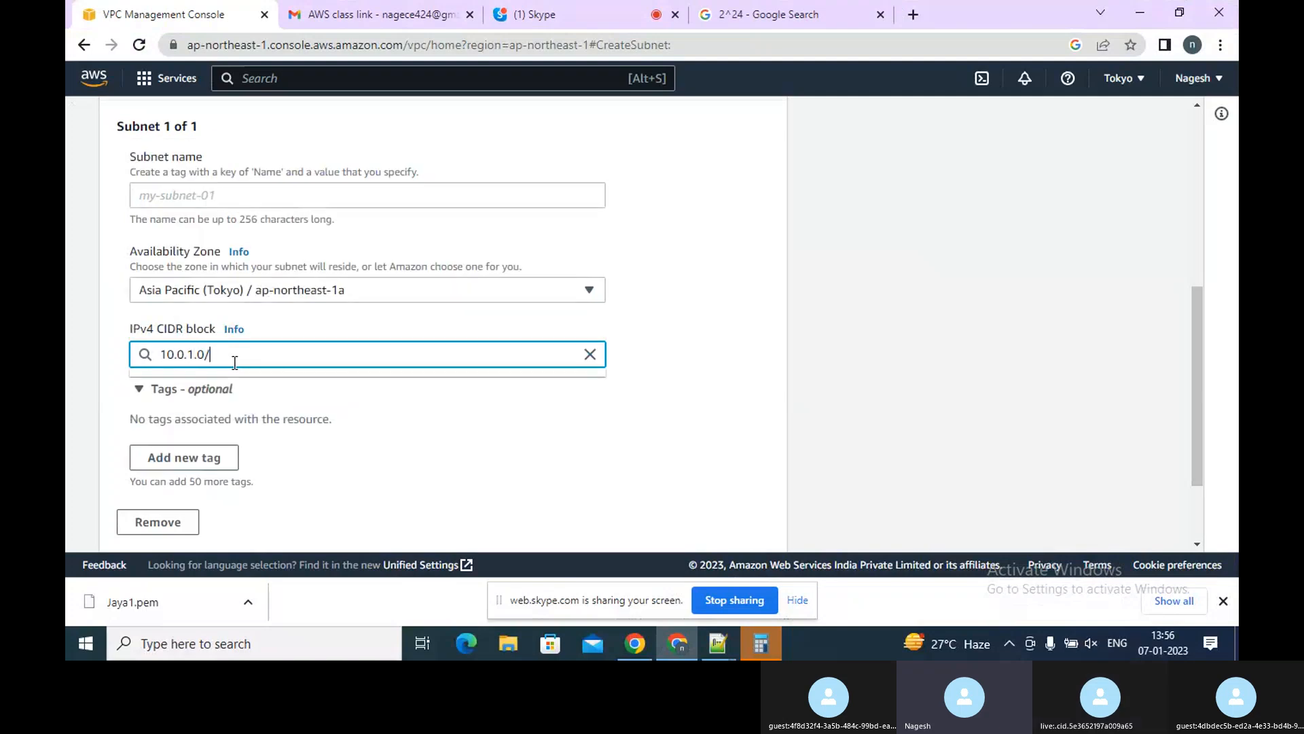
{"action": "type", "text": "24"}
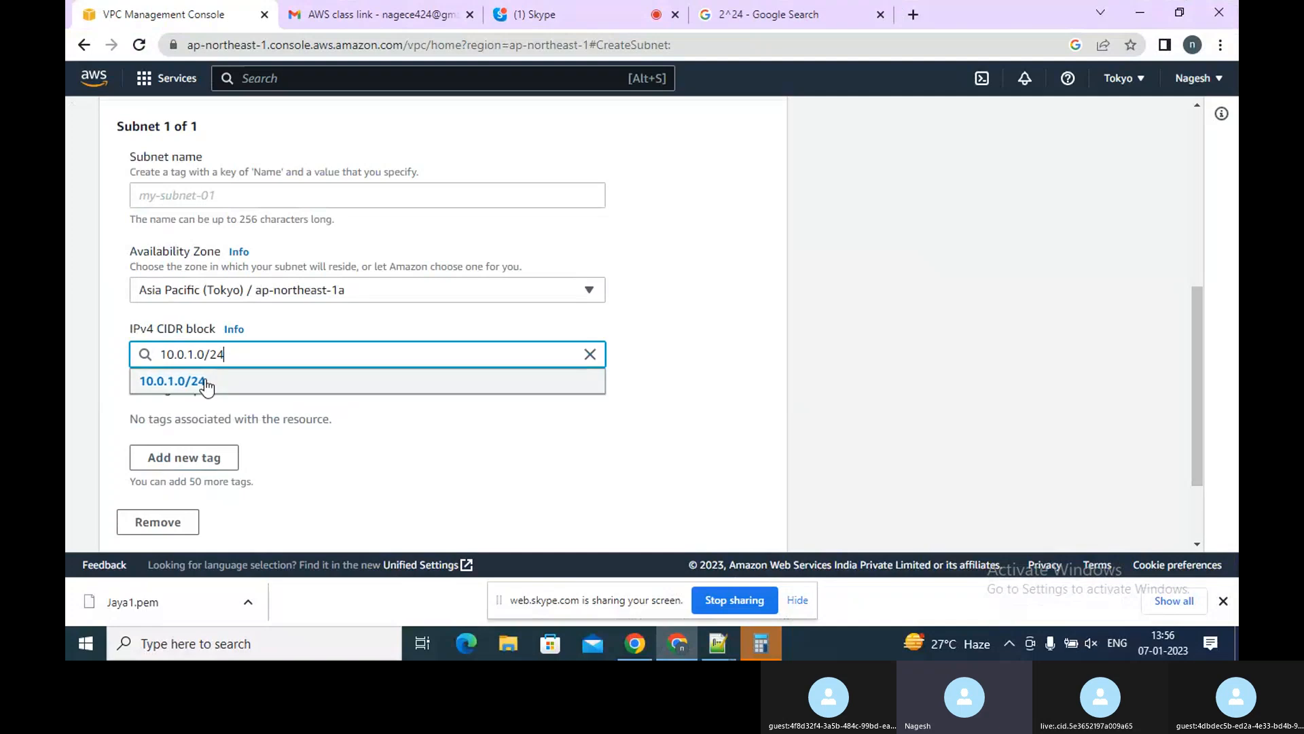
{"action": "left_click", "coordinate": [204, 381]}
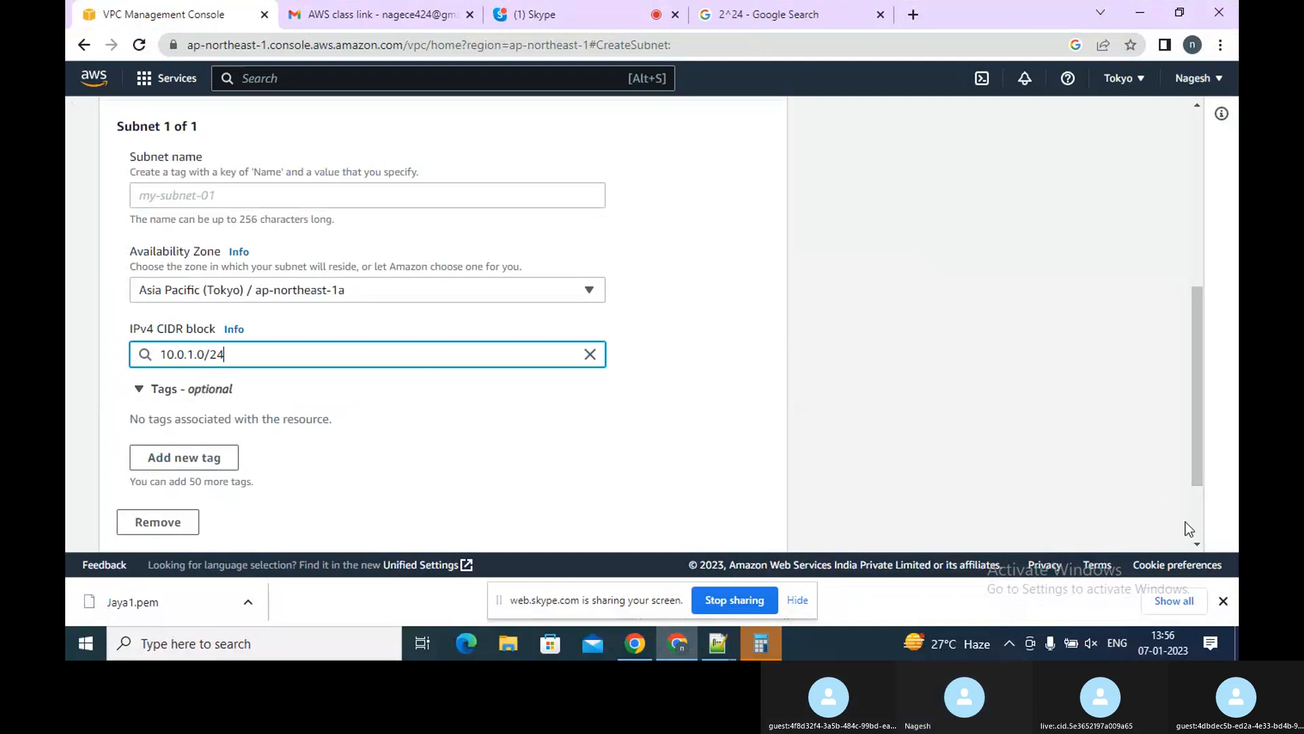
Name the subnet Public1 and create it
{"action": "scroll", "coordinate": [1196, 523], "scroll_direction": "down", "scroll_amount": 2}
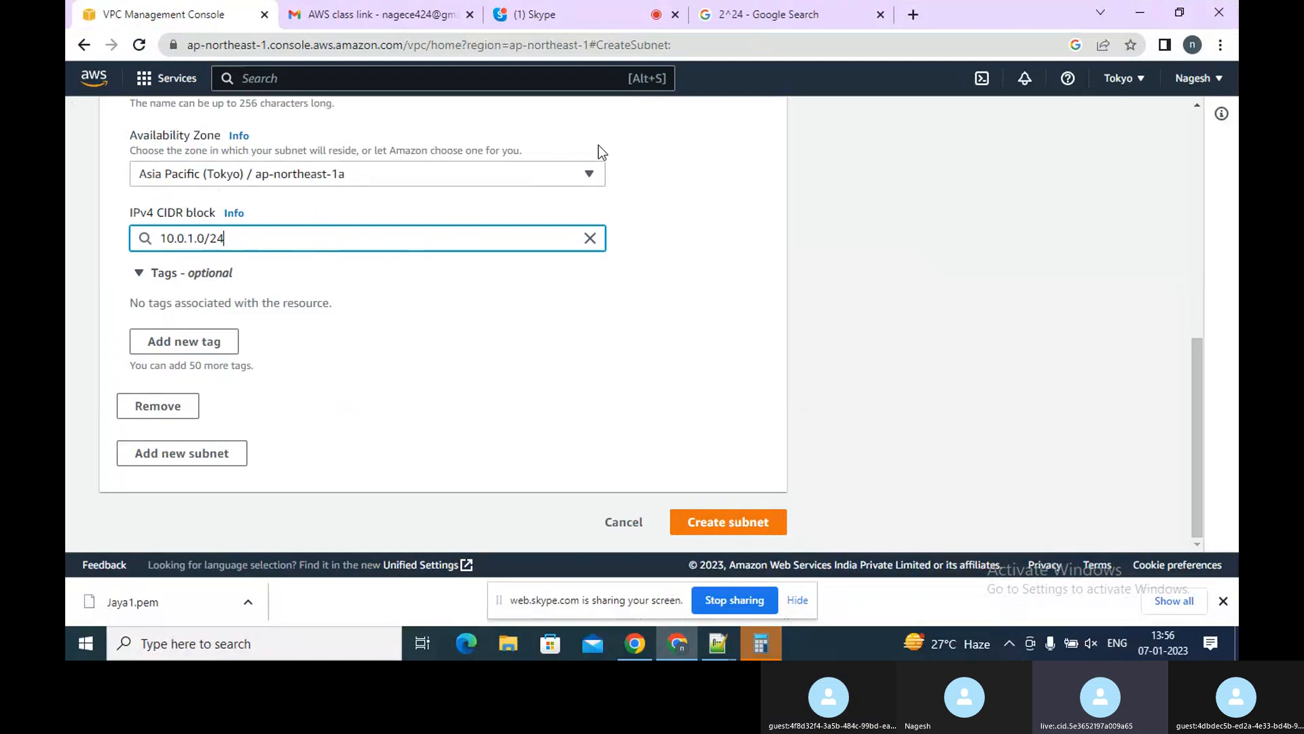
{"action": "left_click", "coordinate": [1200, 125]}
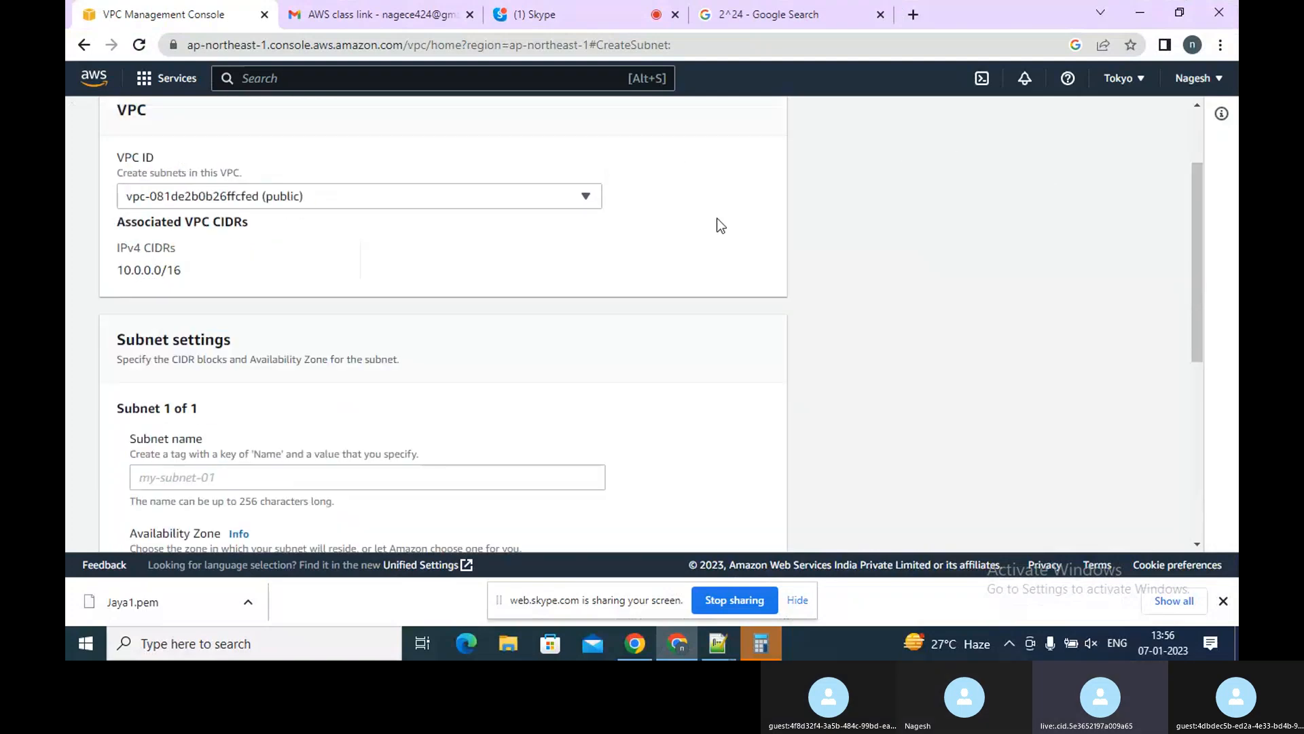
{"action": "left_click", "coordinate": [358, 472]}
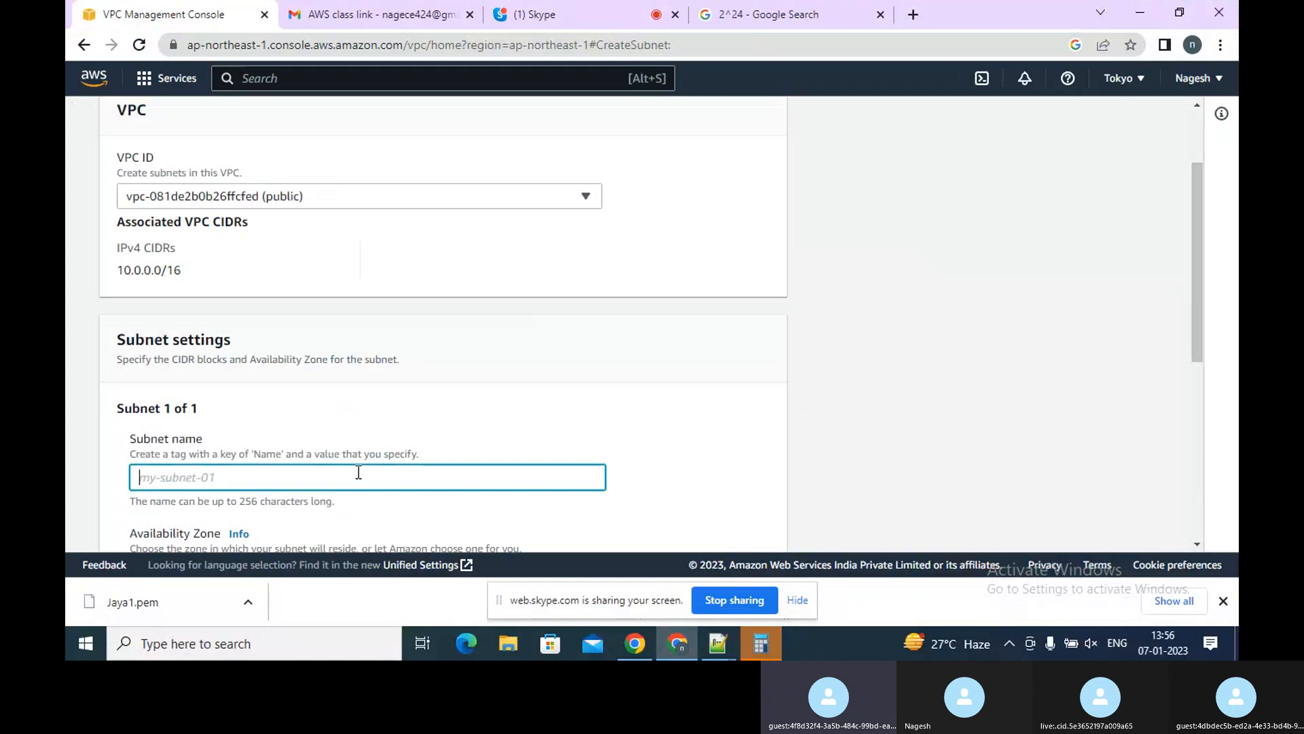
{"action": "type", "text": "Public1"}
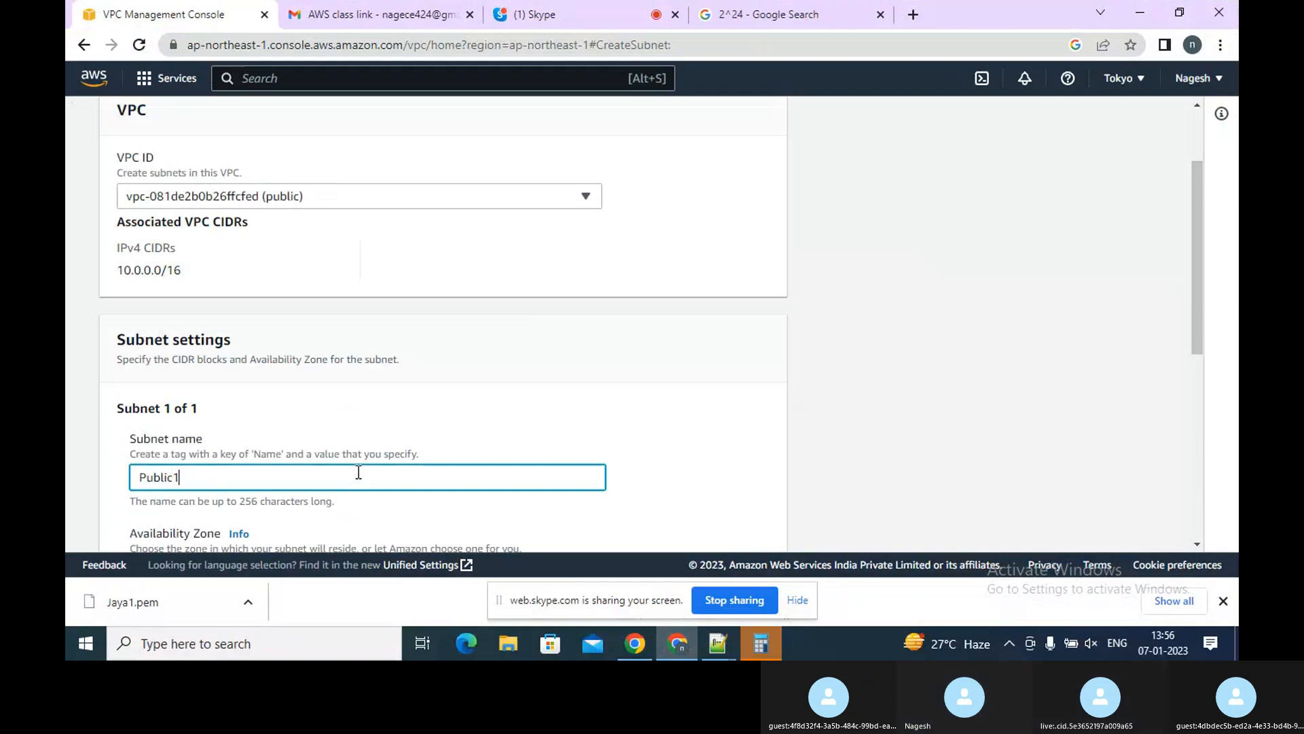
{"action": "left_click", "coordinate": [1200, 434]}
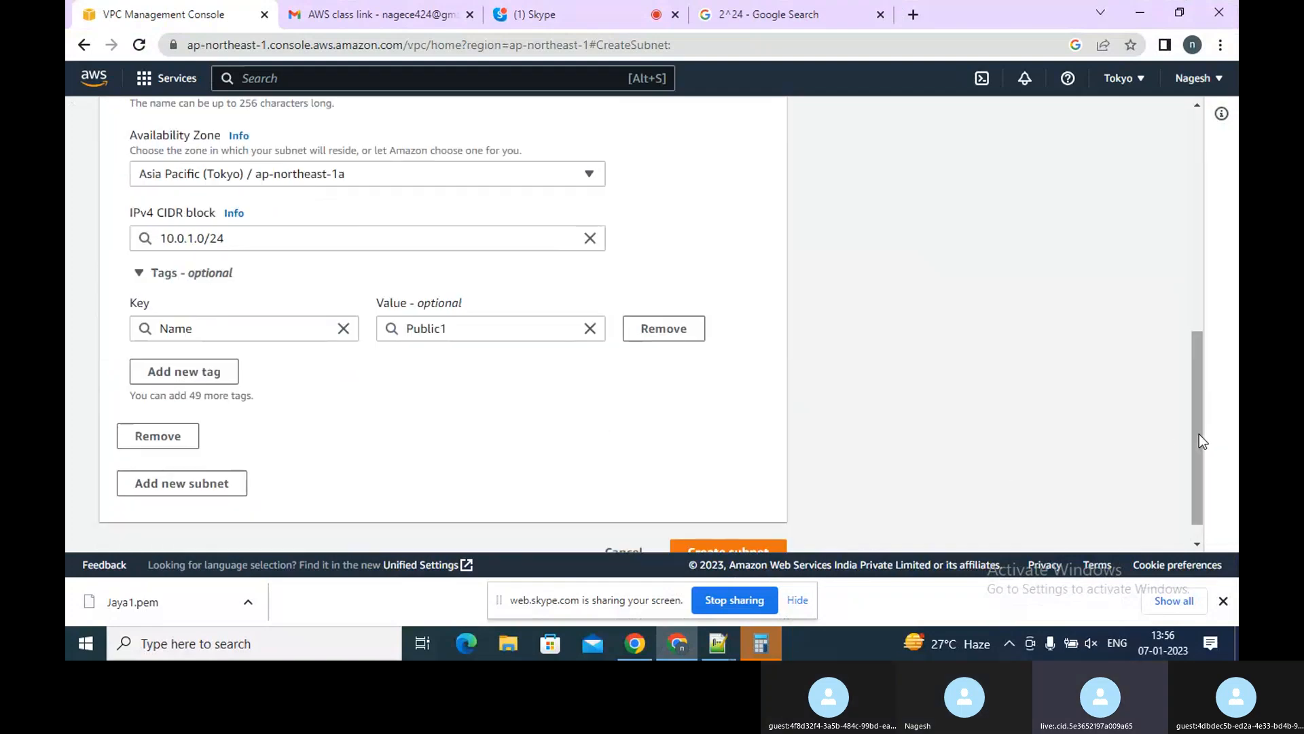
{"action": "left_click", "coordinate": [745, 547]}
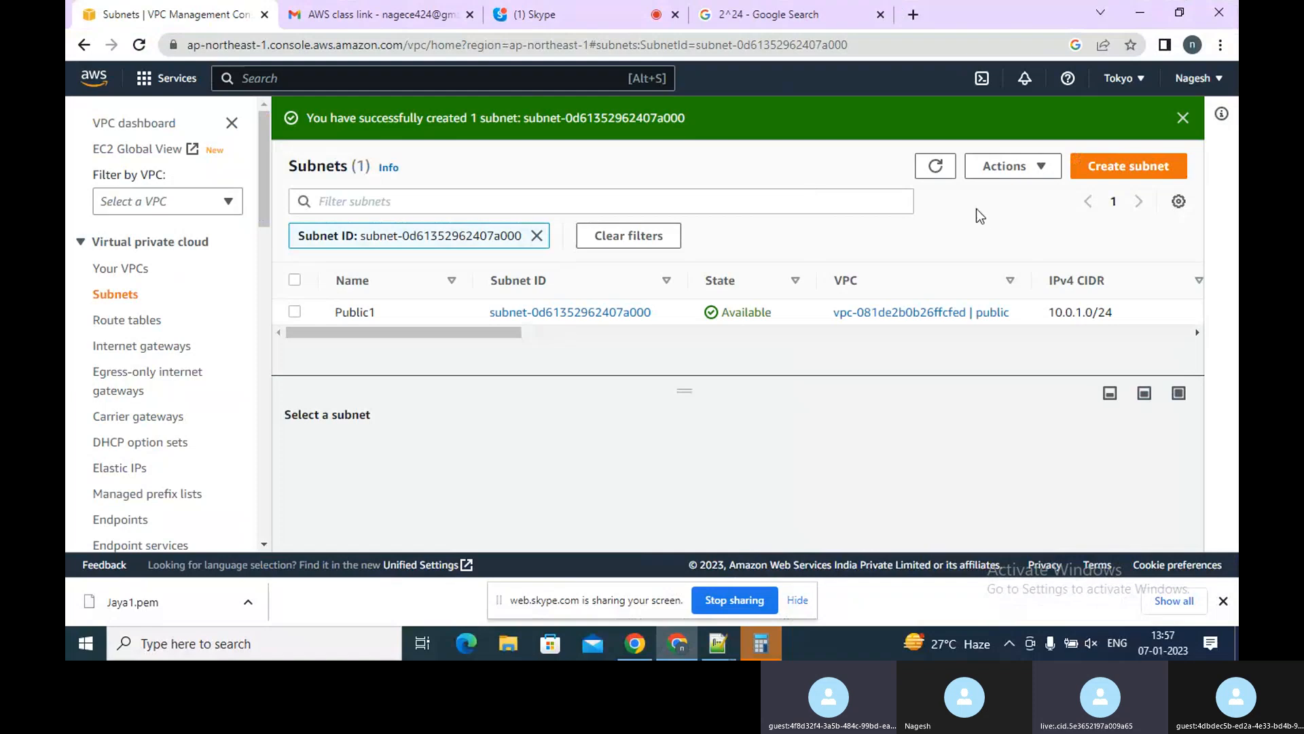
Start another subnet in the public VPC, name it Private, and set its Availability Zone to Asia Pacific (Tokyo) / ap-northeast-1a
{"action": "left_click", "coordinate": [1081, 158]}
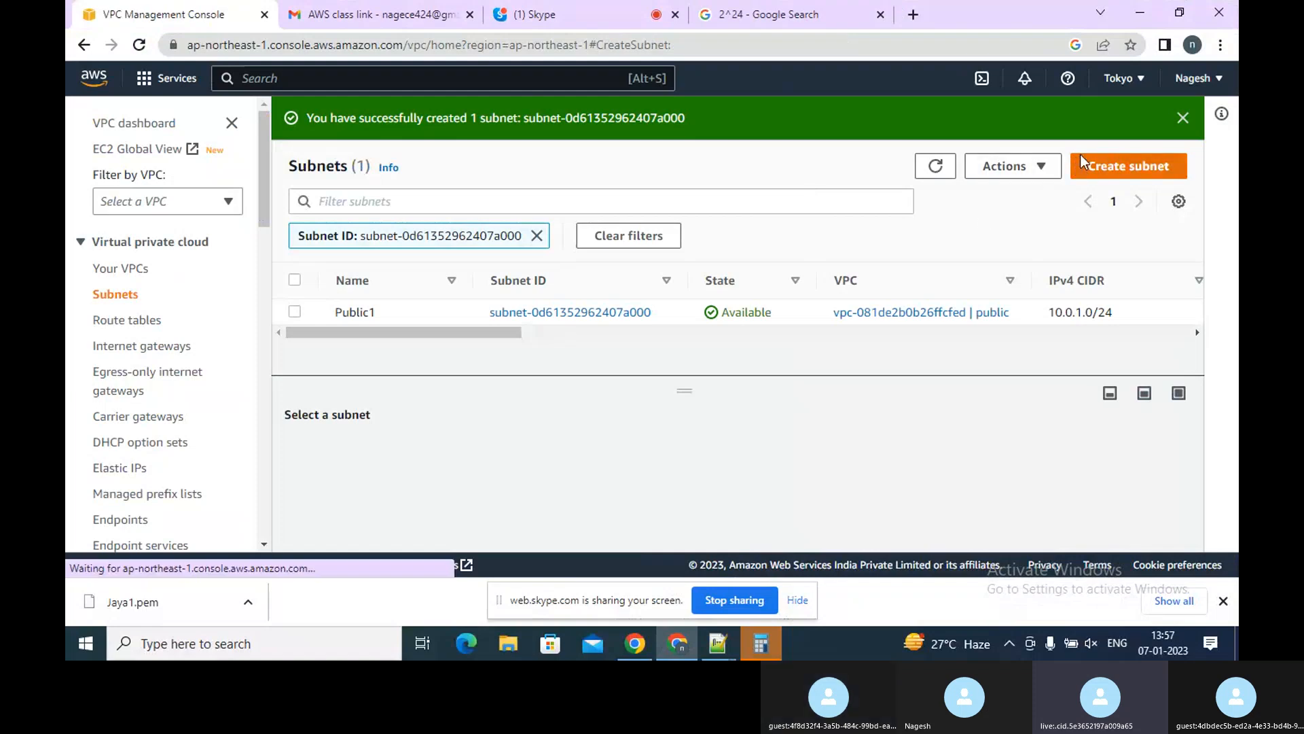
{"action": "left_click", "coordinate": [459, 303]}
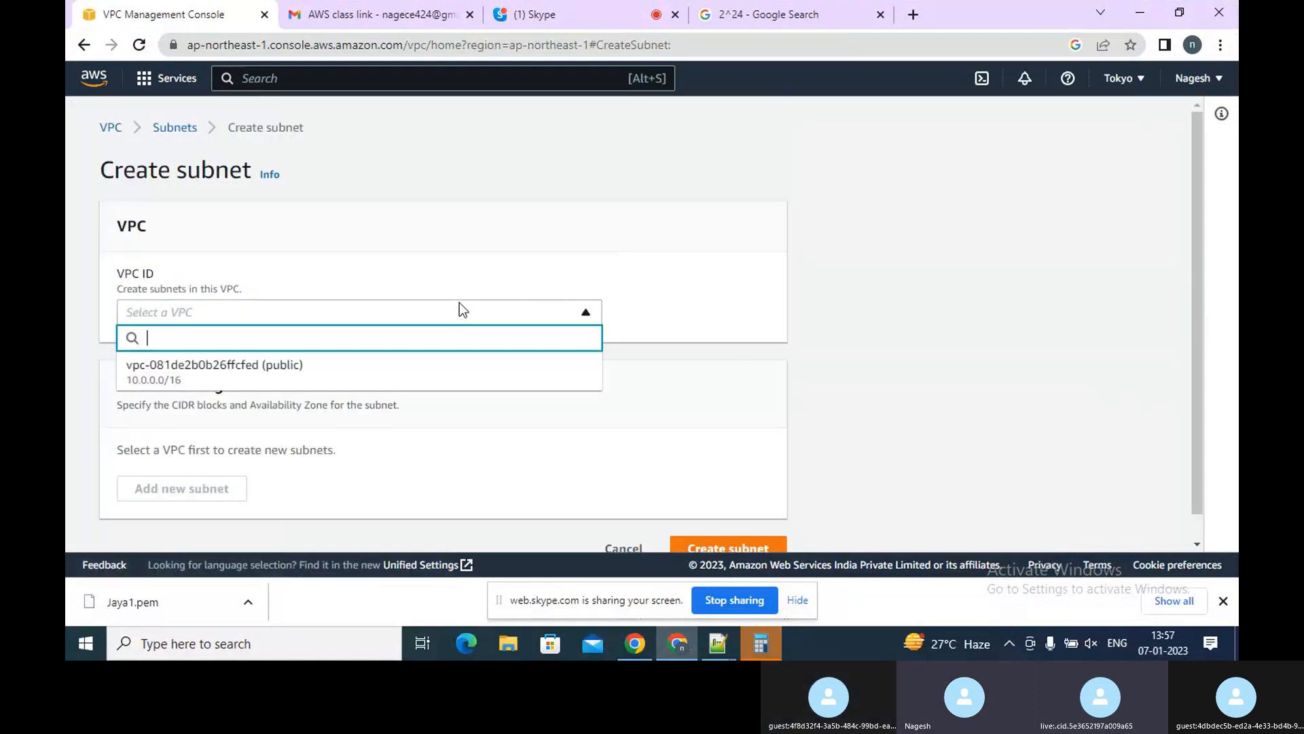
{"action": "left_click", "coordinate": [325, 370]}
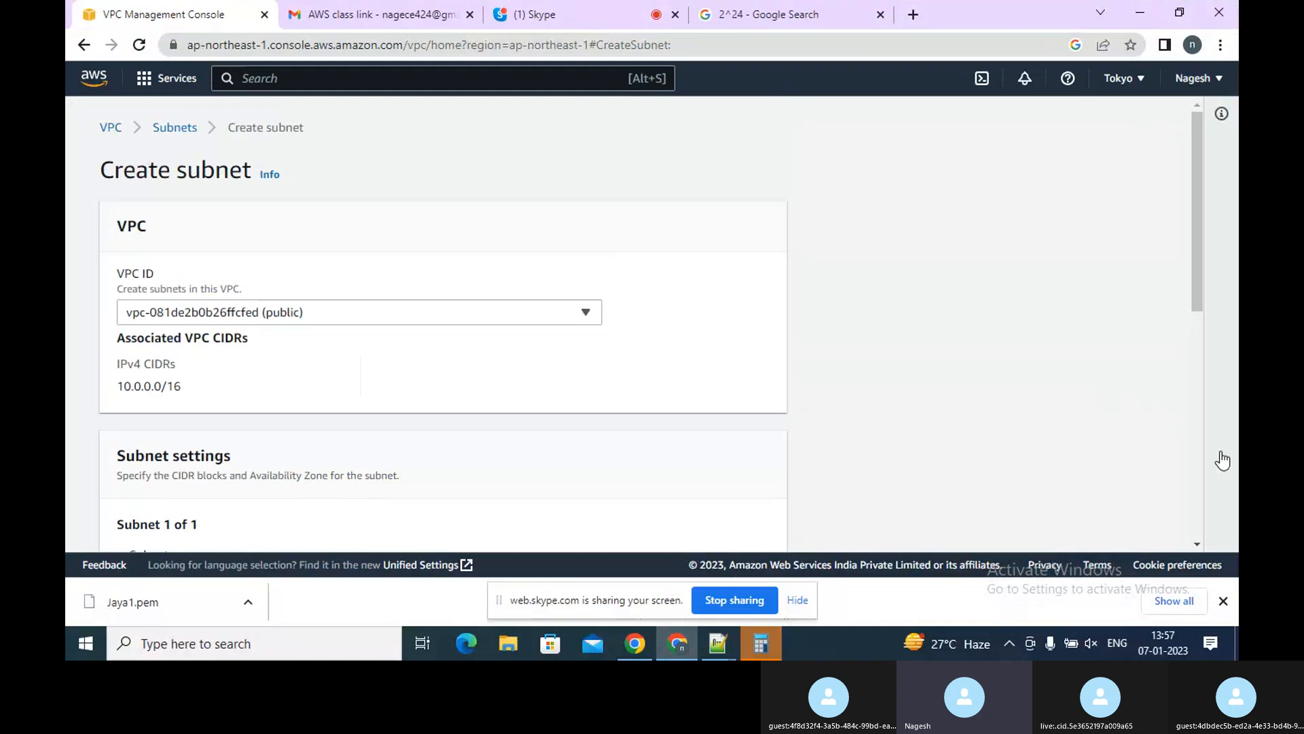
{"action": "left_click", "coordinate": [1198, 460]}
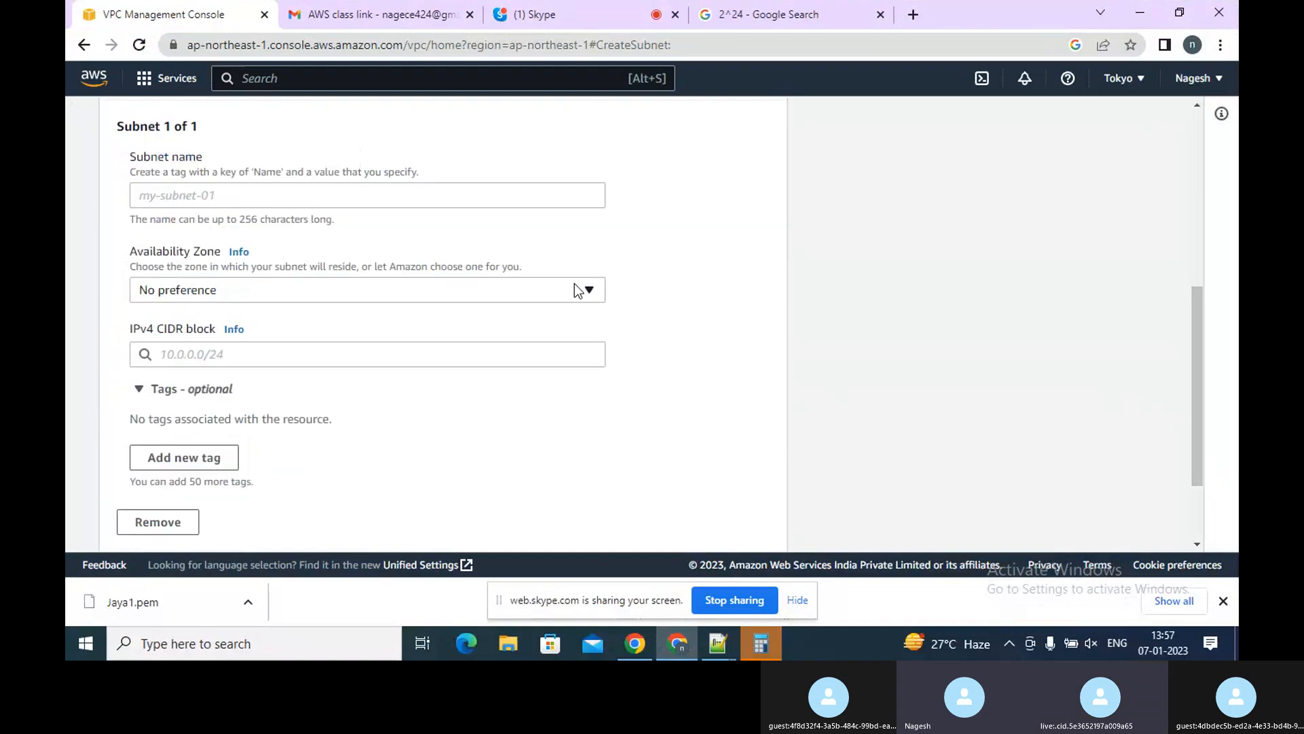
{"action": "left_click", "coordinate": [372, 192]}
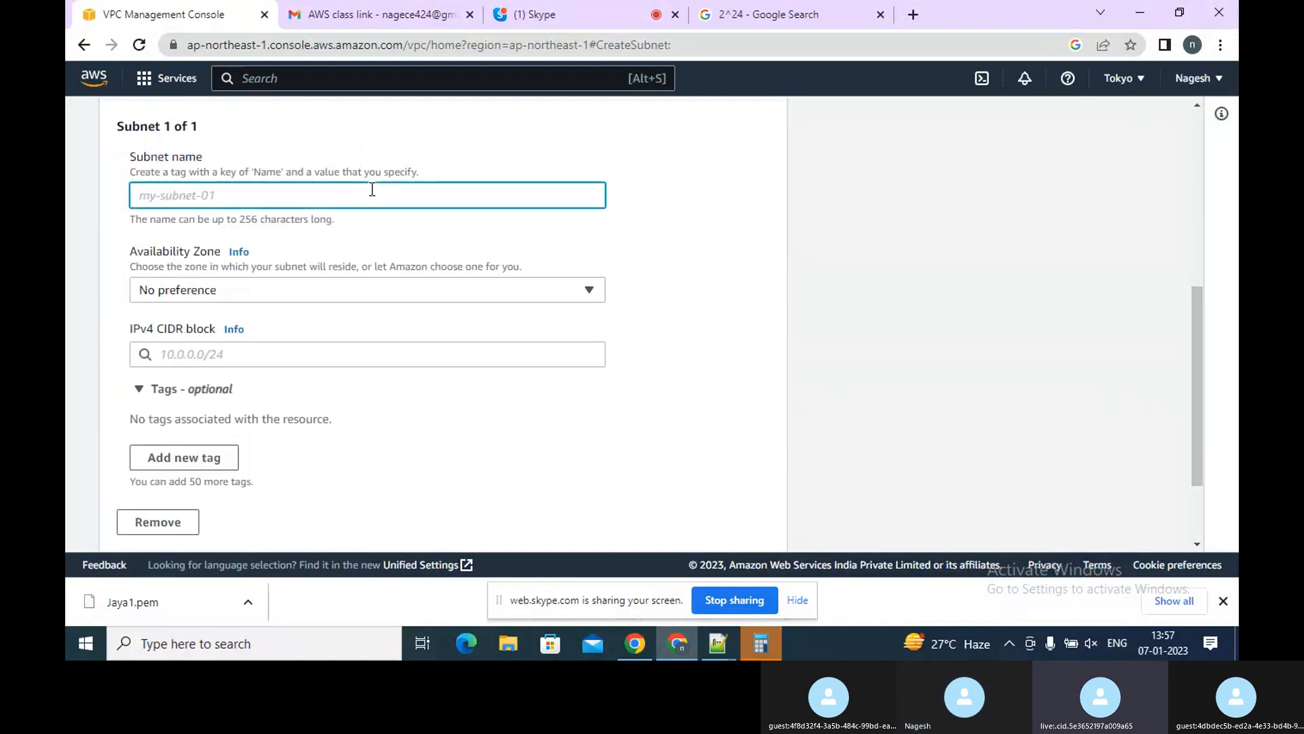
{"action": "type", "text": "Private"}
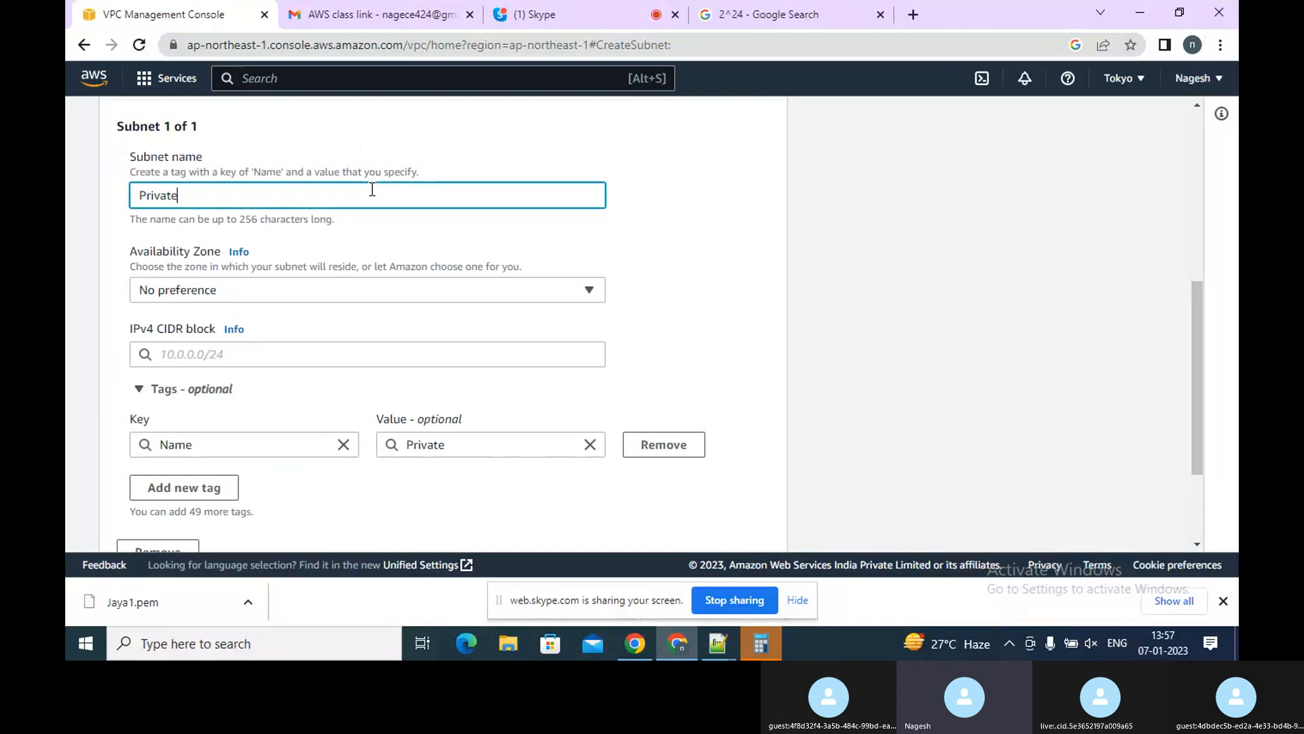
{"action": "left_click", "coordinate": [281, 297]}
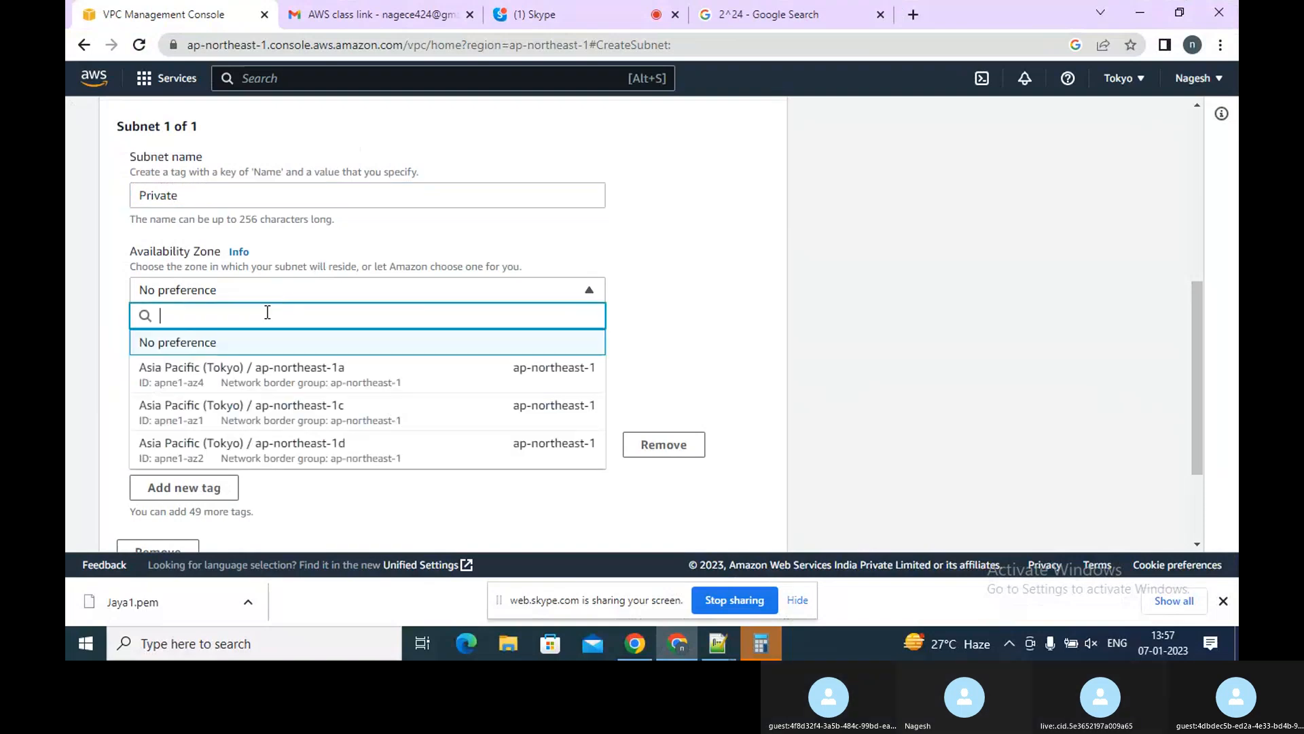
{"action": "left_click", "coordinate": [234, 384]}
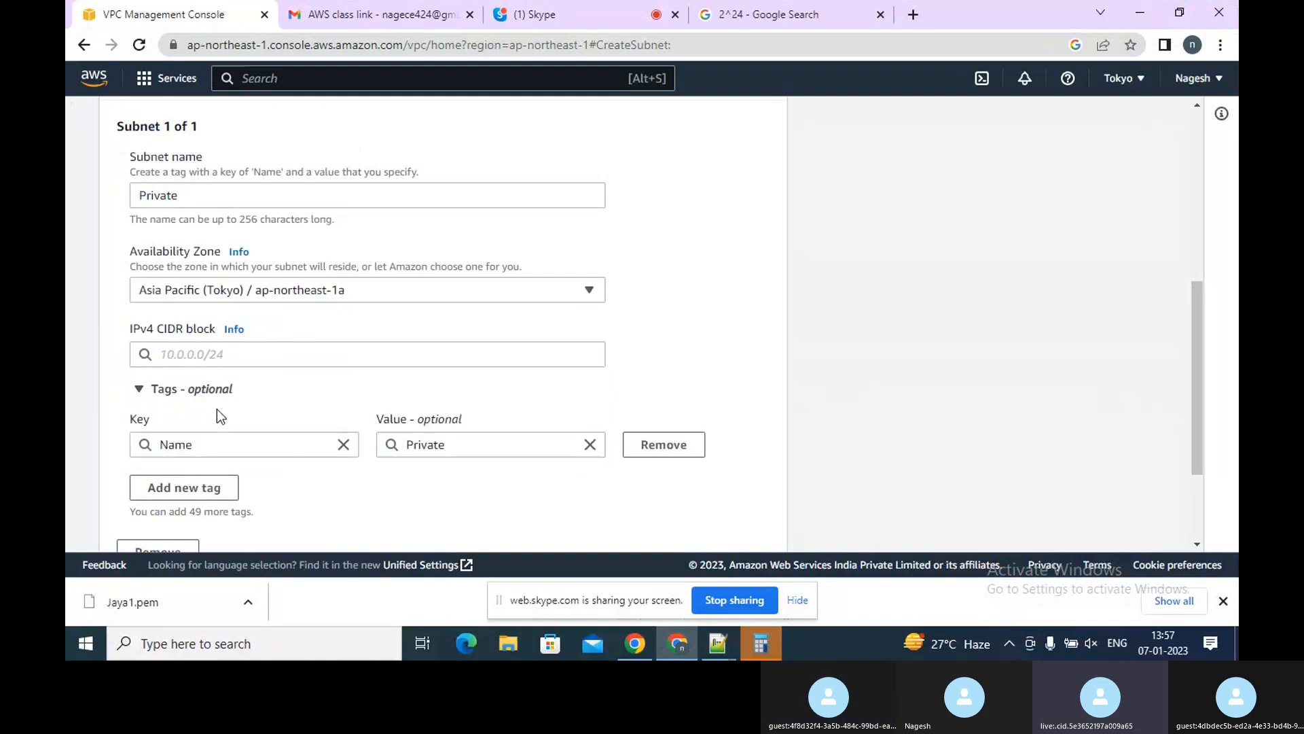
Set the Private subnet's IPv4 CIDR block to 10.0.2.0/24 and create the subnet
{"action": "left_click", "coordinate": [255, 360]}
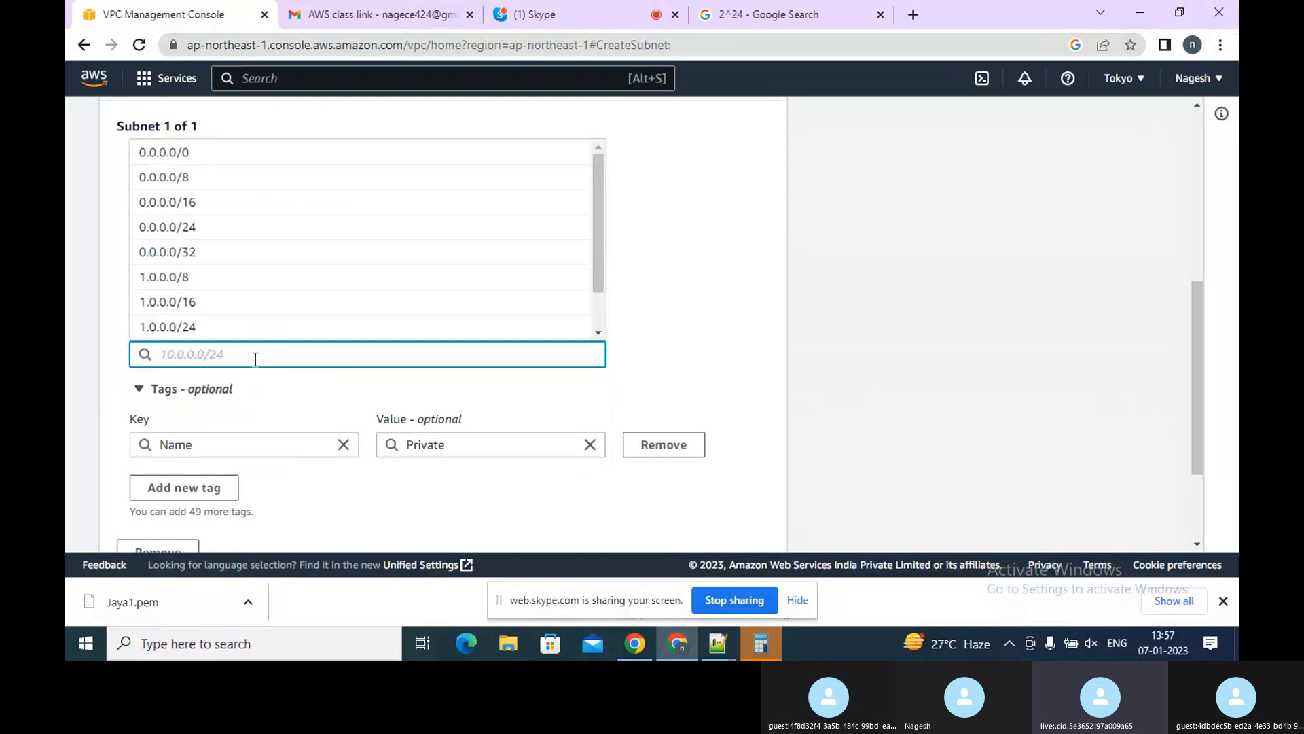
{"action": "type", "text": "10.0.0"}
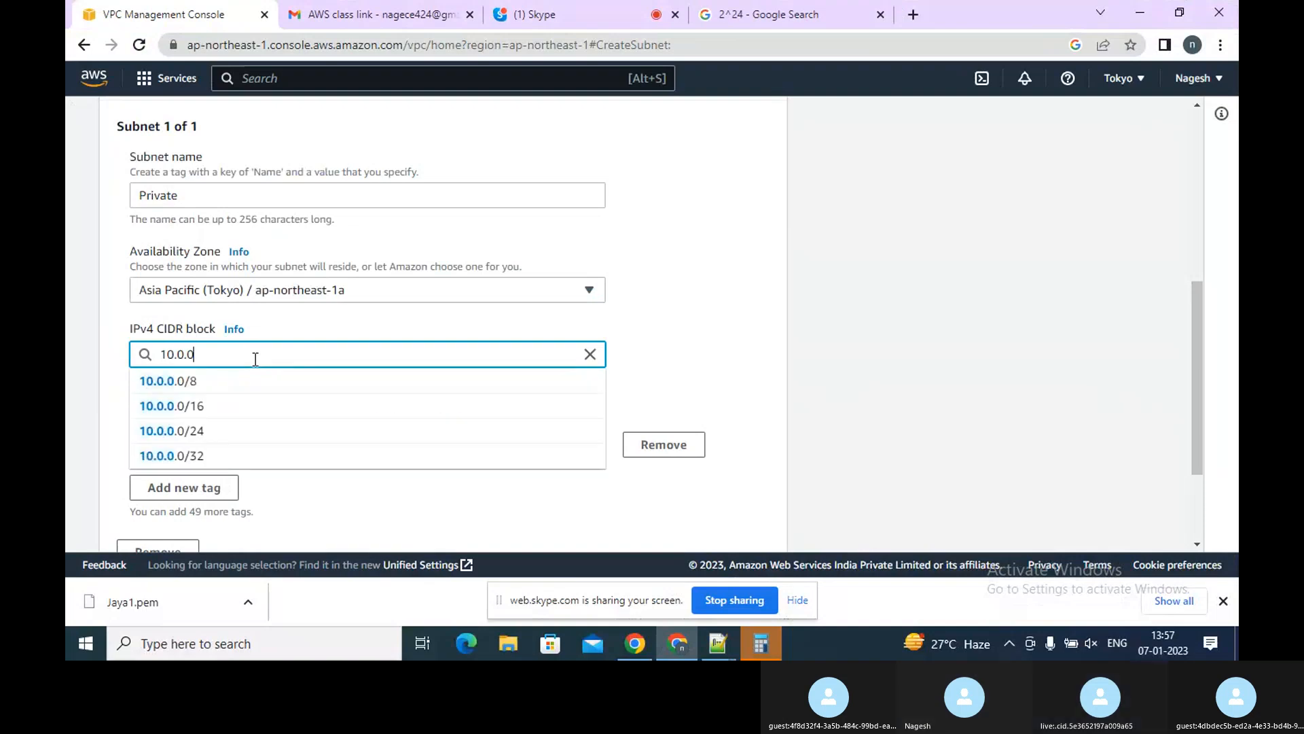
{"action": "key", "text": "BackSpace"}
{"action": "type", "text": "2"}
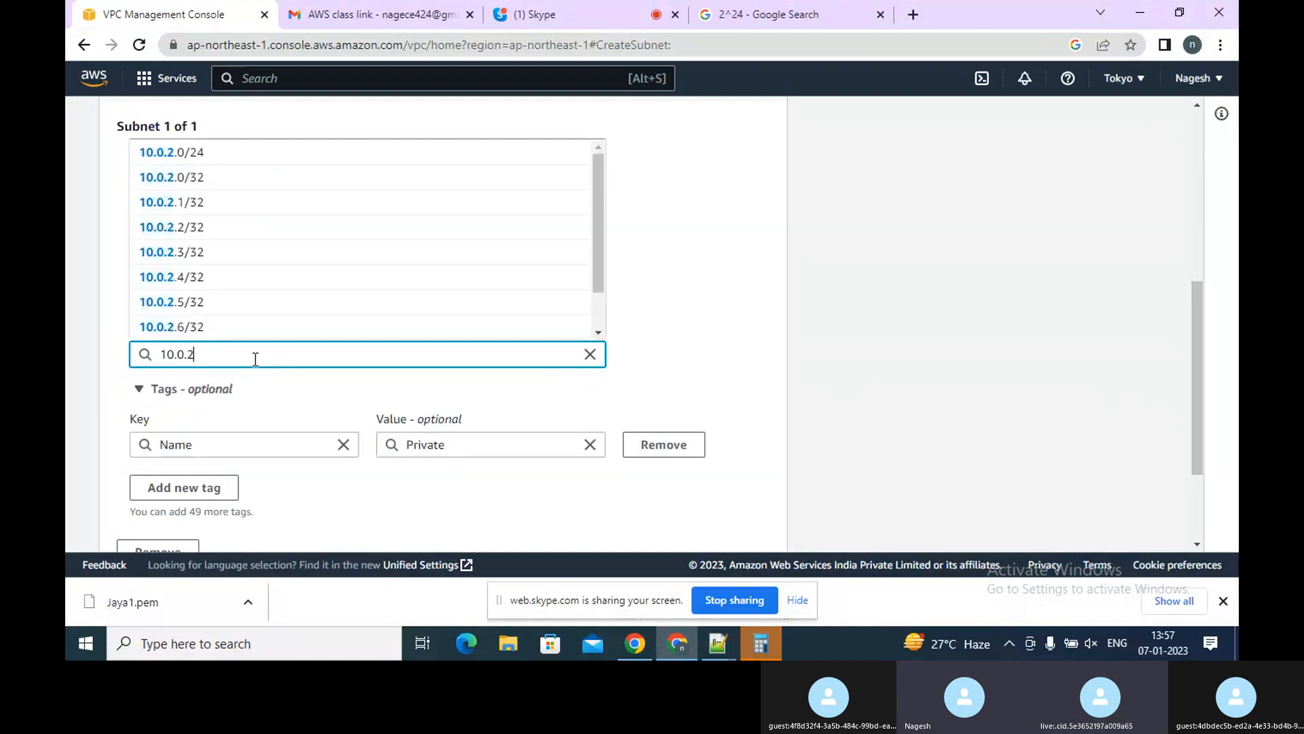
{"action": "type", "text": ".0"}
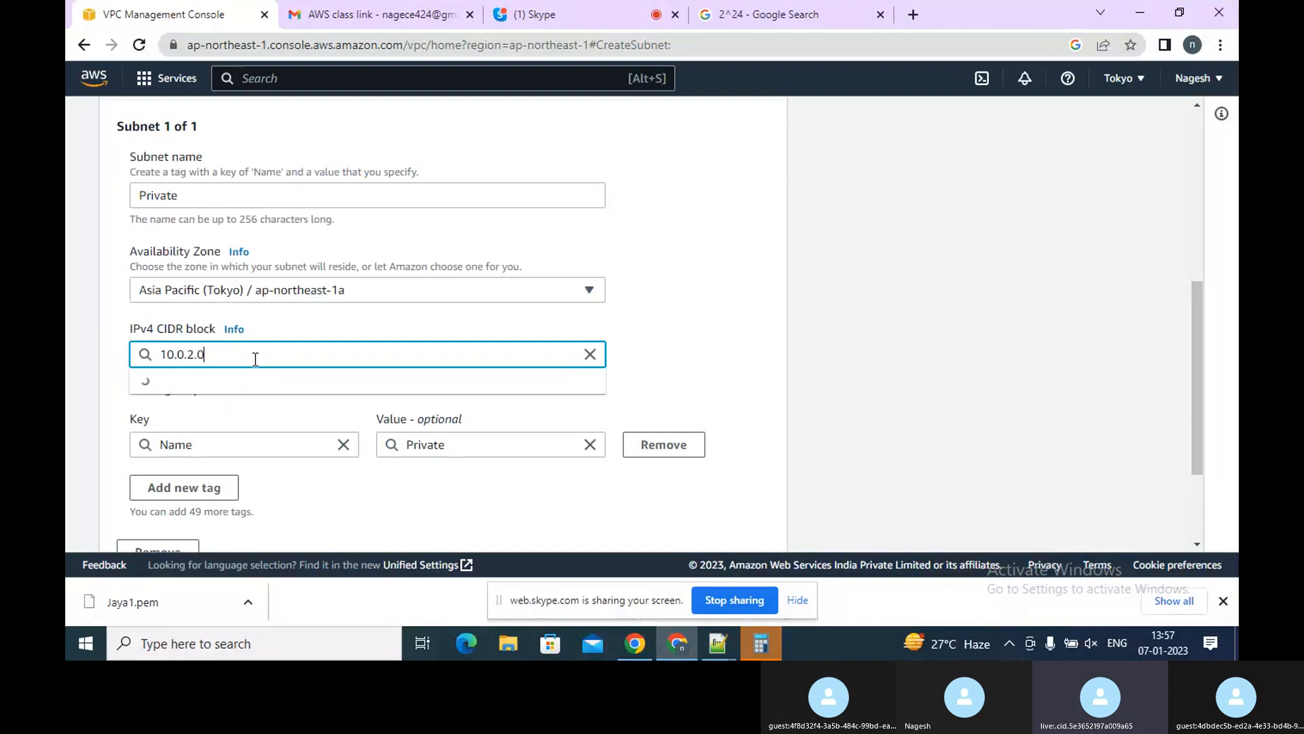
{"action": "type", "text": "/"}
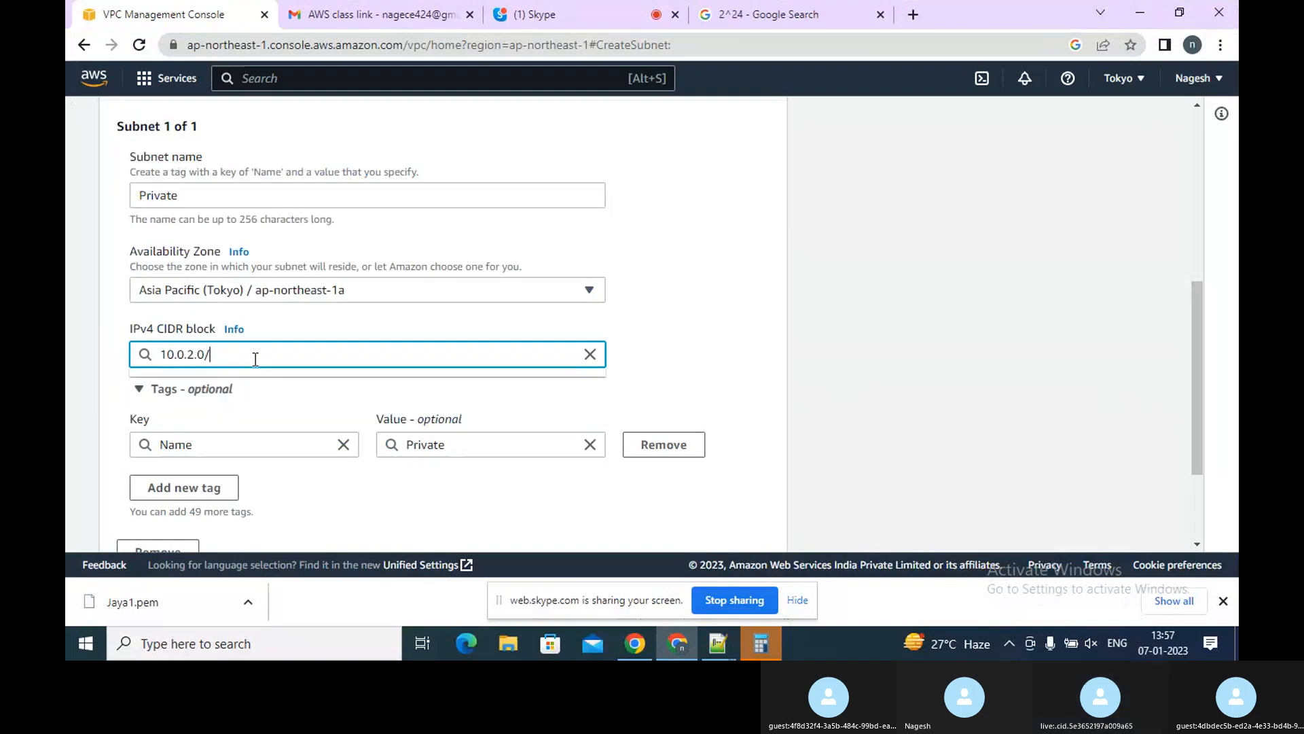
{"action": "type", "text": "2"}
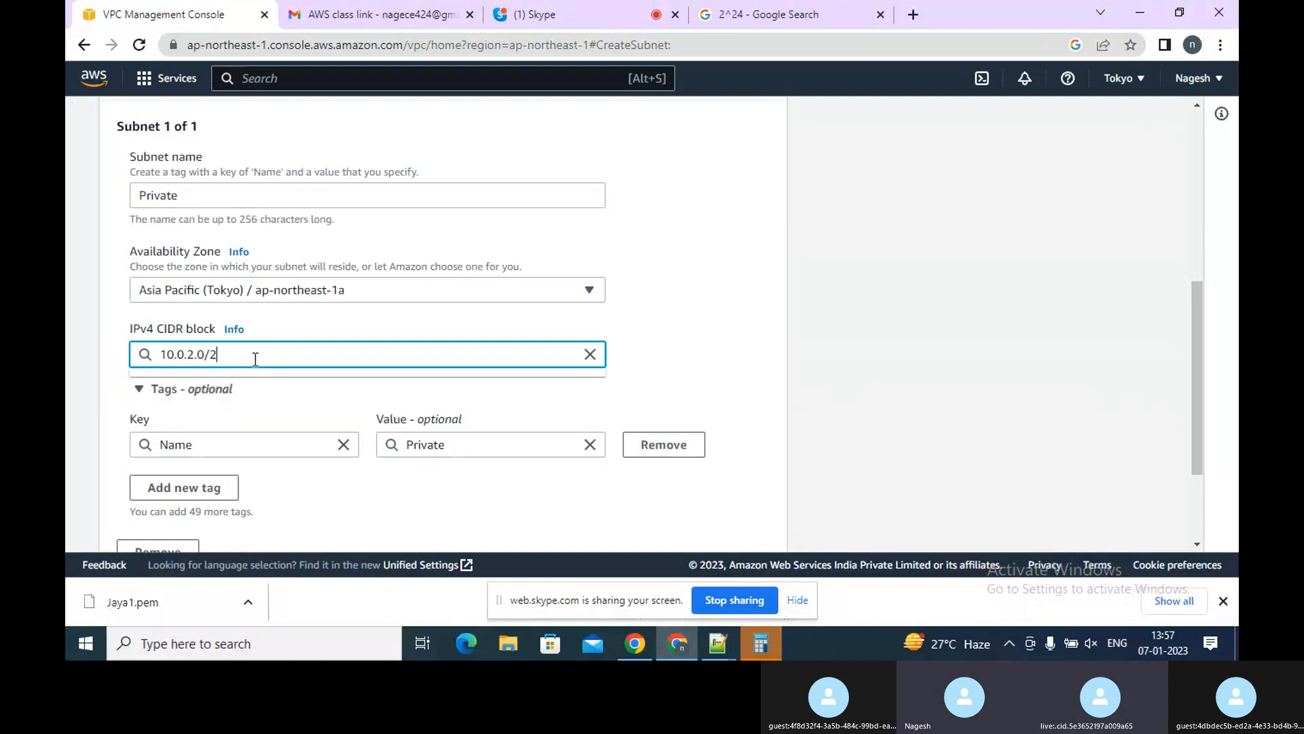
{"action": "type", "text": "4"}
{"action": "left_click", "coordinate": [210, 385]}
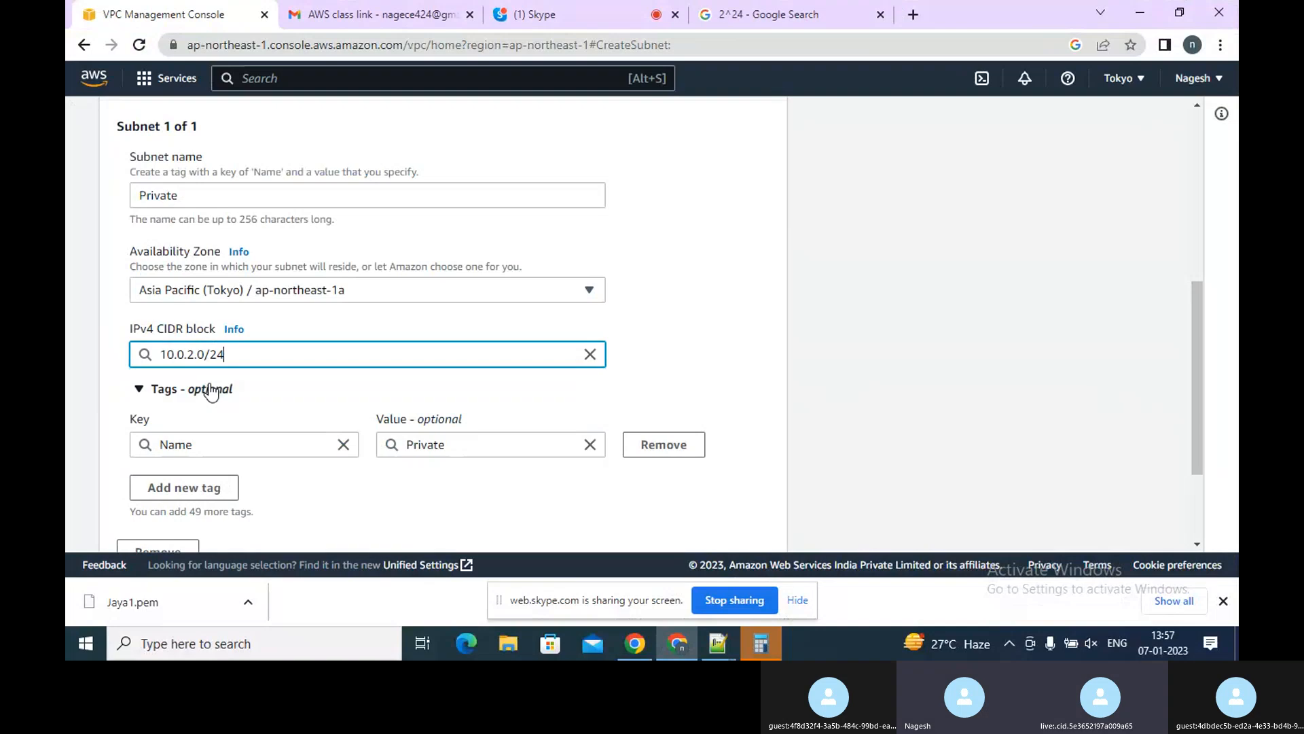
{"action": "left_click", "coordinate": [1195, 496]}
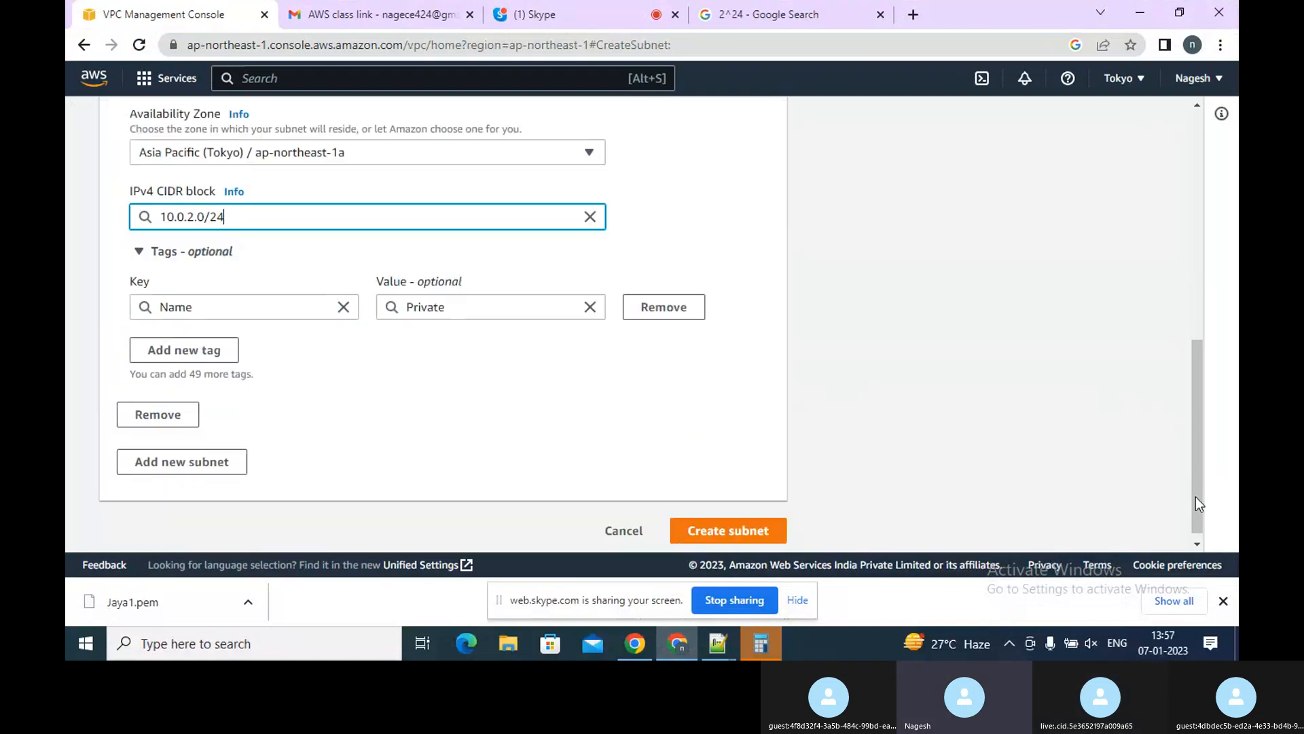
{"action": "left_click", "coordinate": [752, 528]}
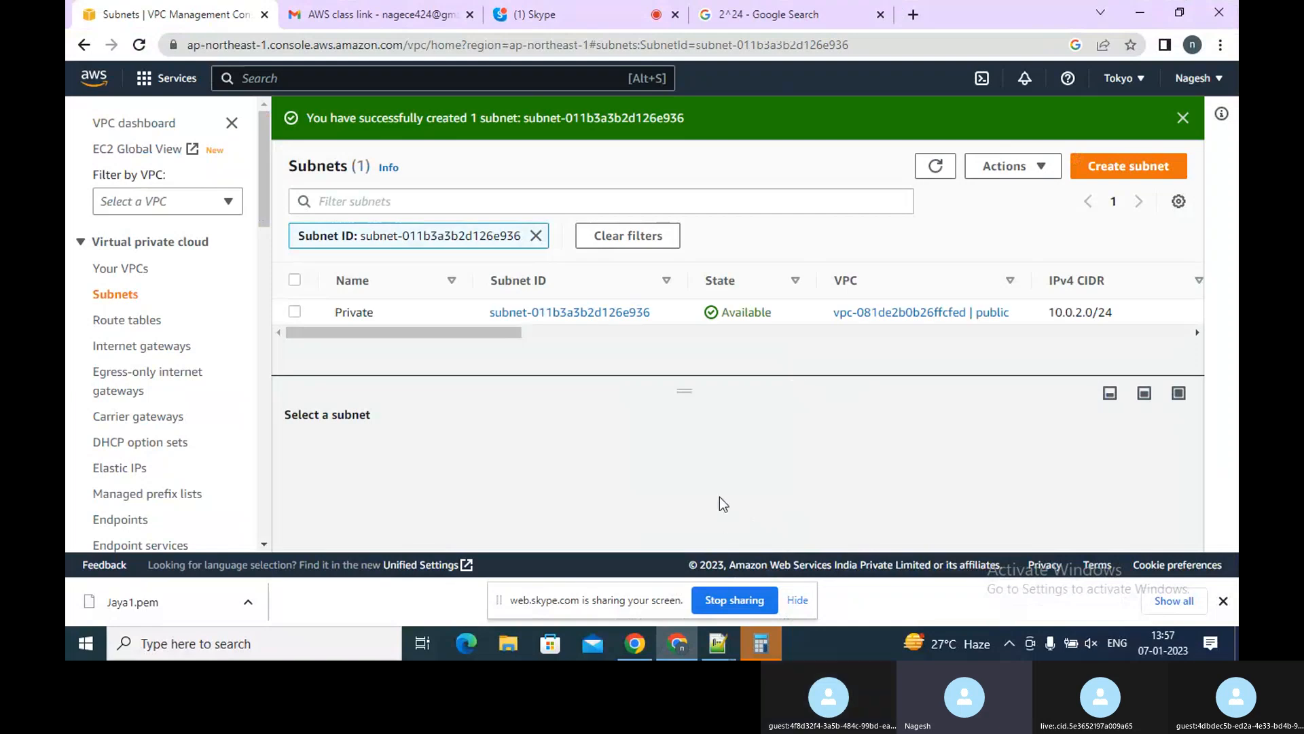
Open the route tables and start a new route table named PublicRT
{"action": "left_click", "coordinate": [119, 321]}
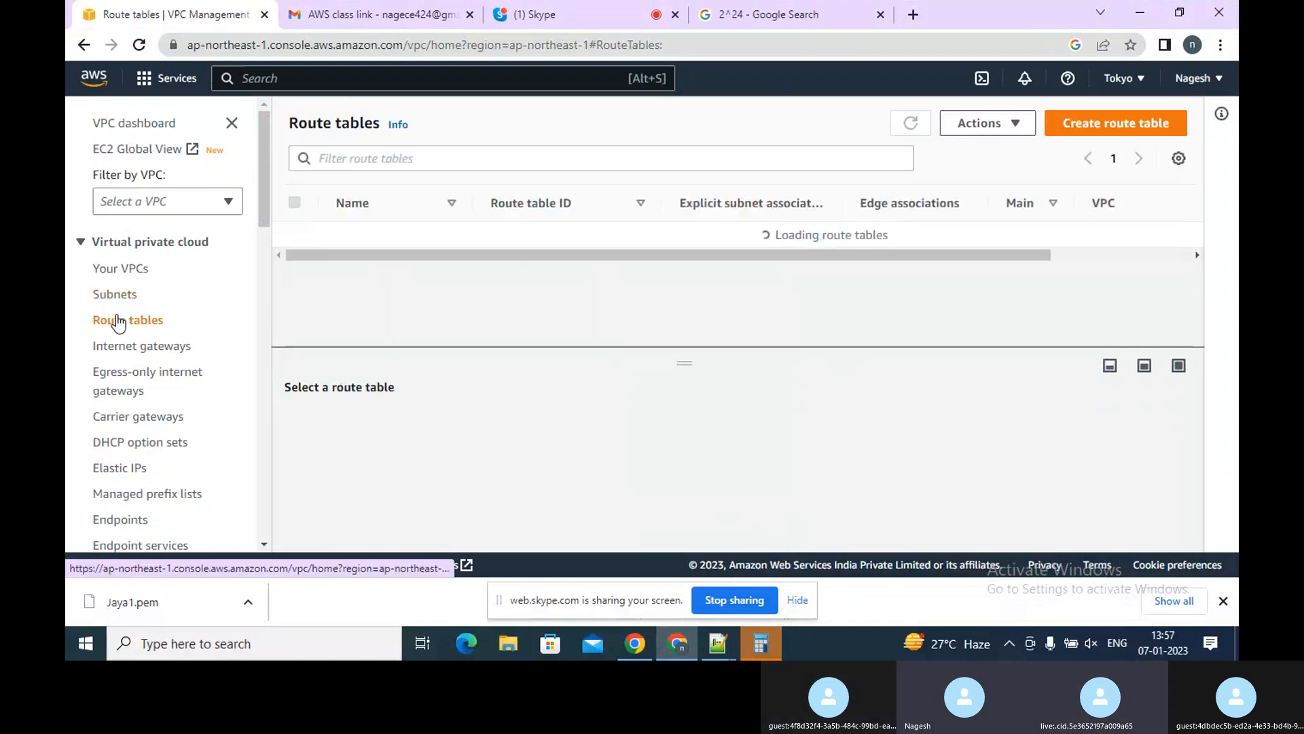
{"action": "left_click", "coordinate": [697, 231]}
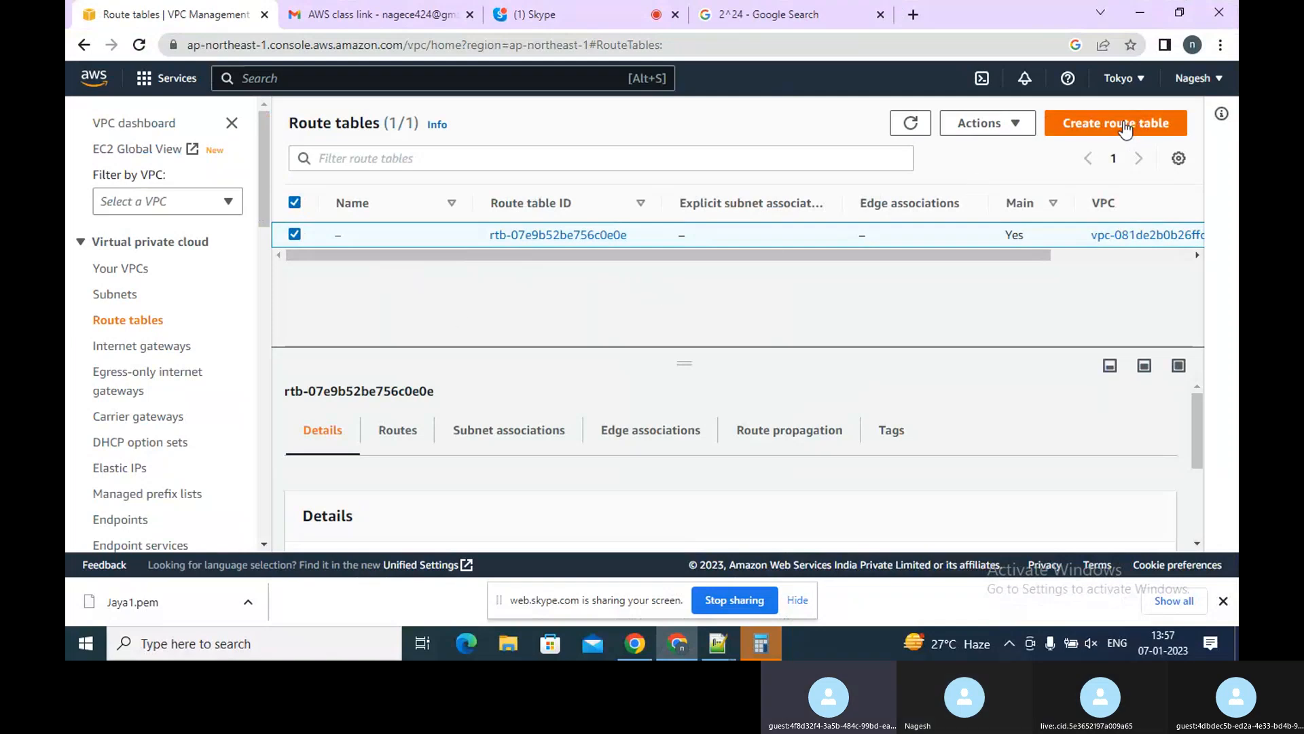
{"action": "left_click", "coordinate": [295, 235]}
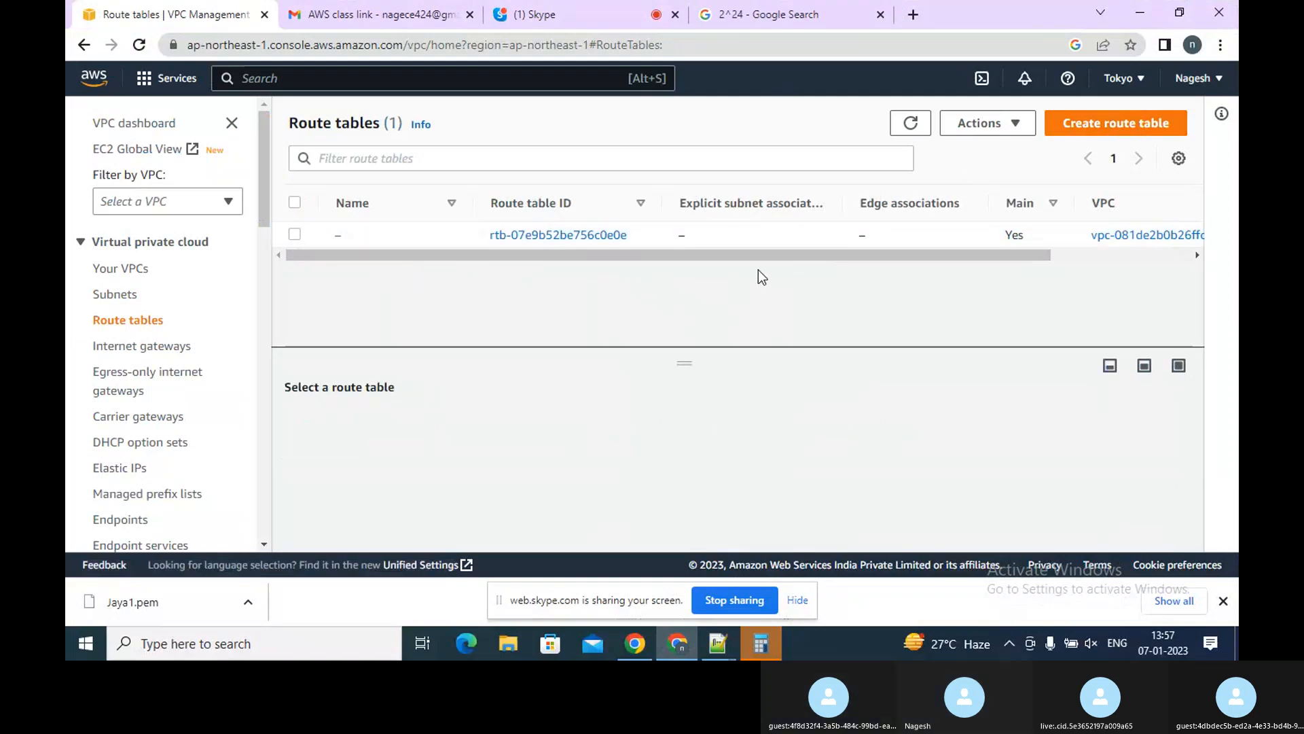
{"action": "left_click", "coordinate": [1095, 123]}
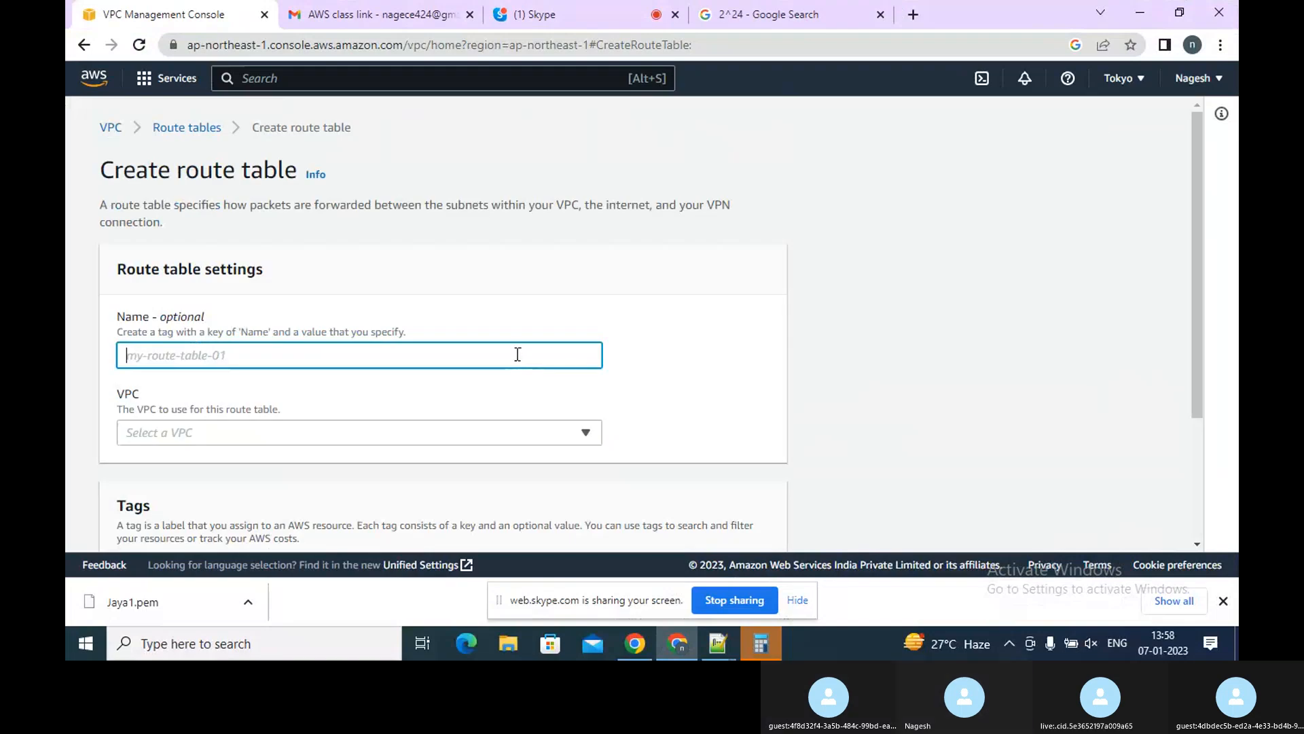
{"action": "type", "text": "P"}
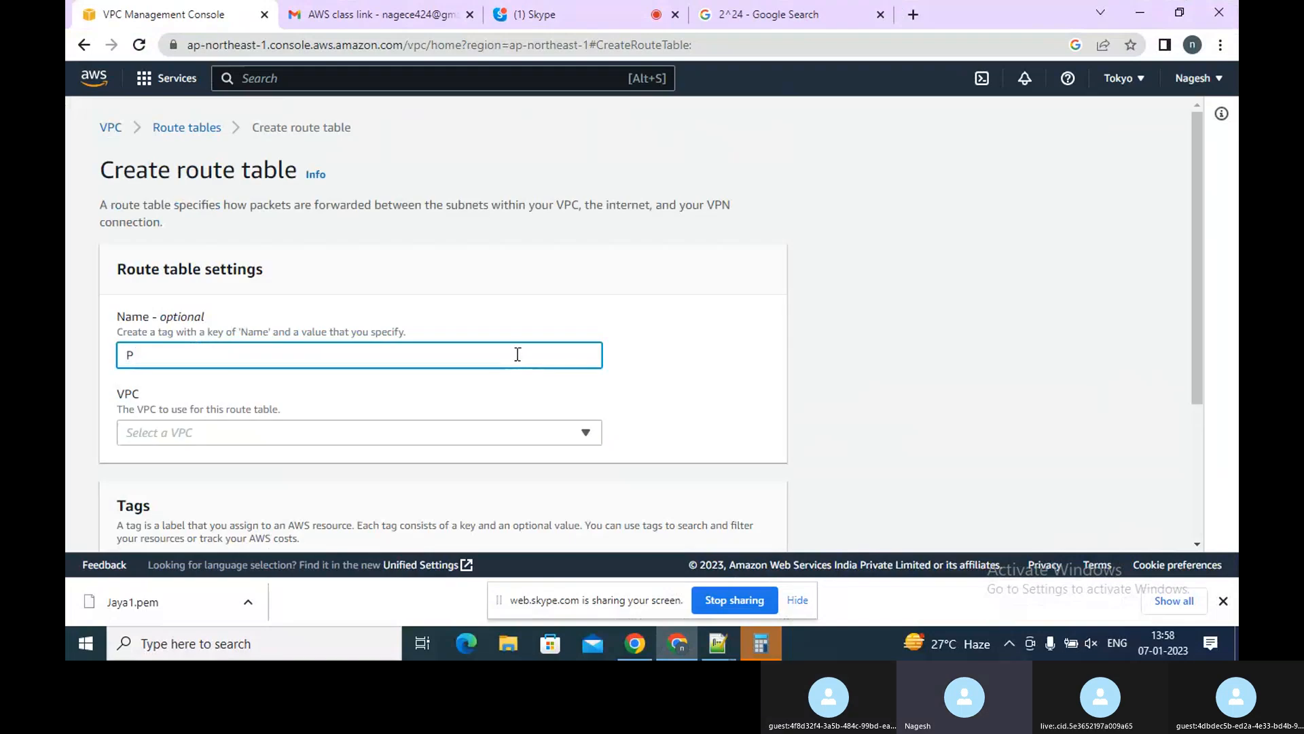
{"action": "key", "text": "BackSpace"}
{"action": "type", "text": "P"}
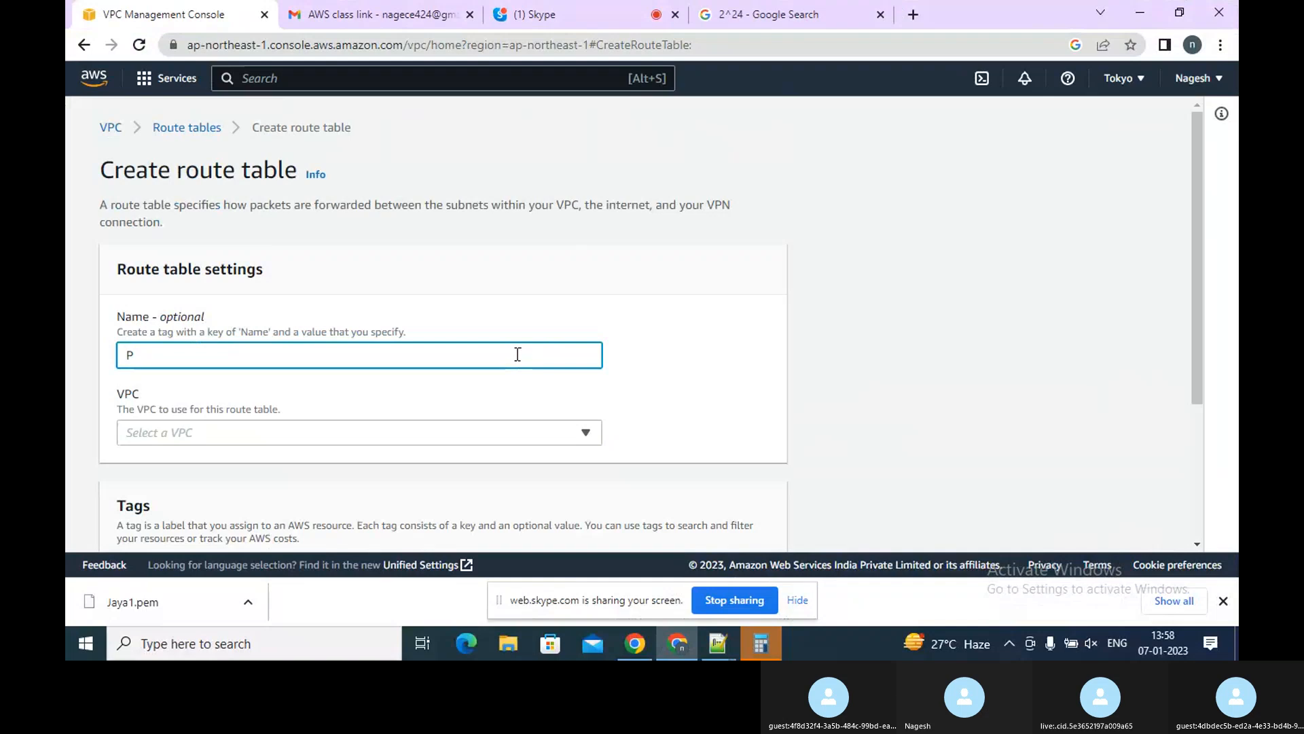
{"action": "type", "text": "ubl"}
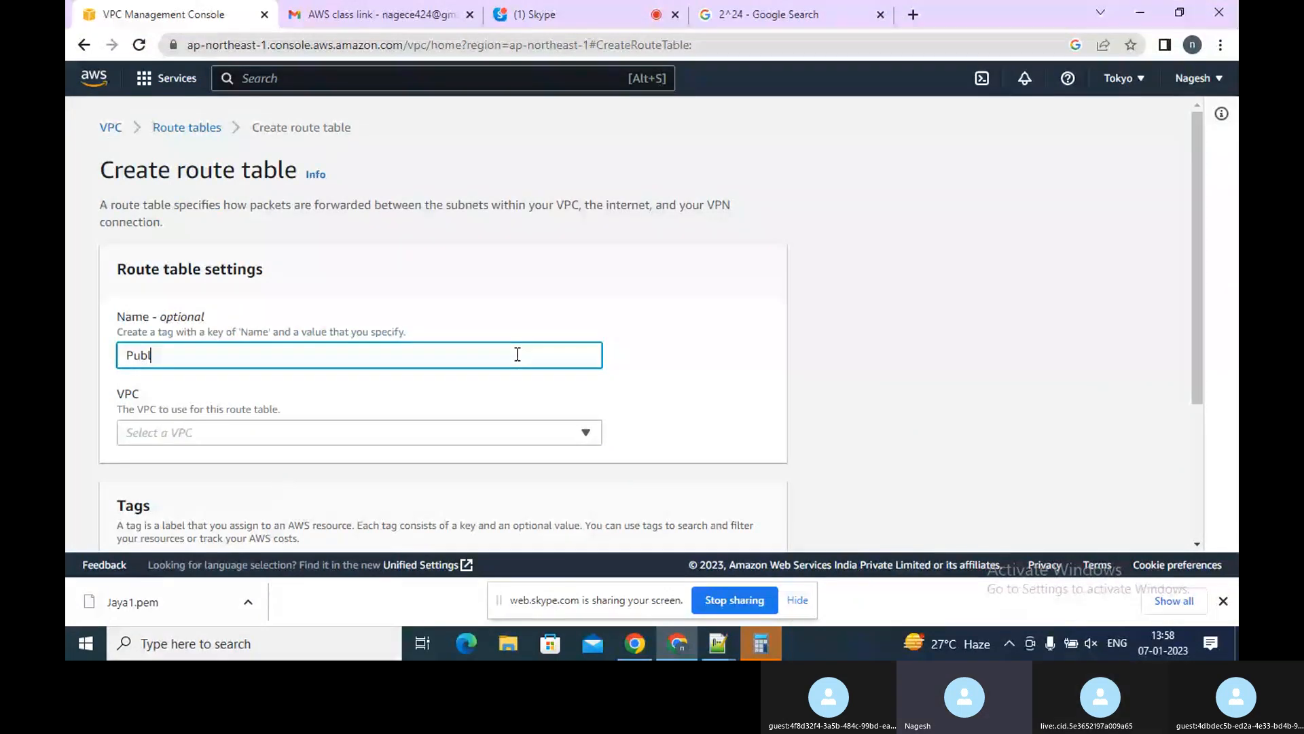
{"action": "type", "text": "ivRT"}
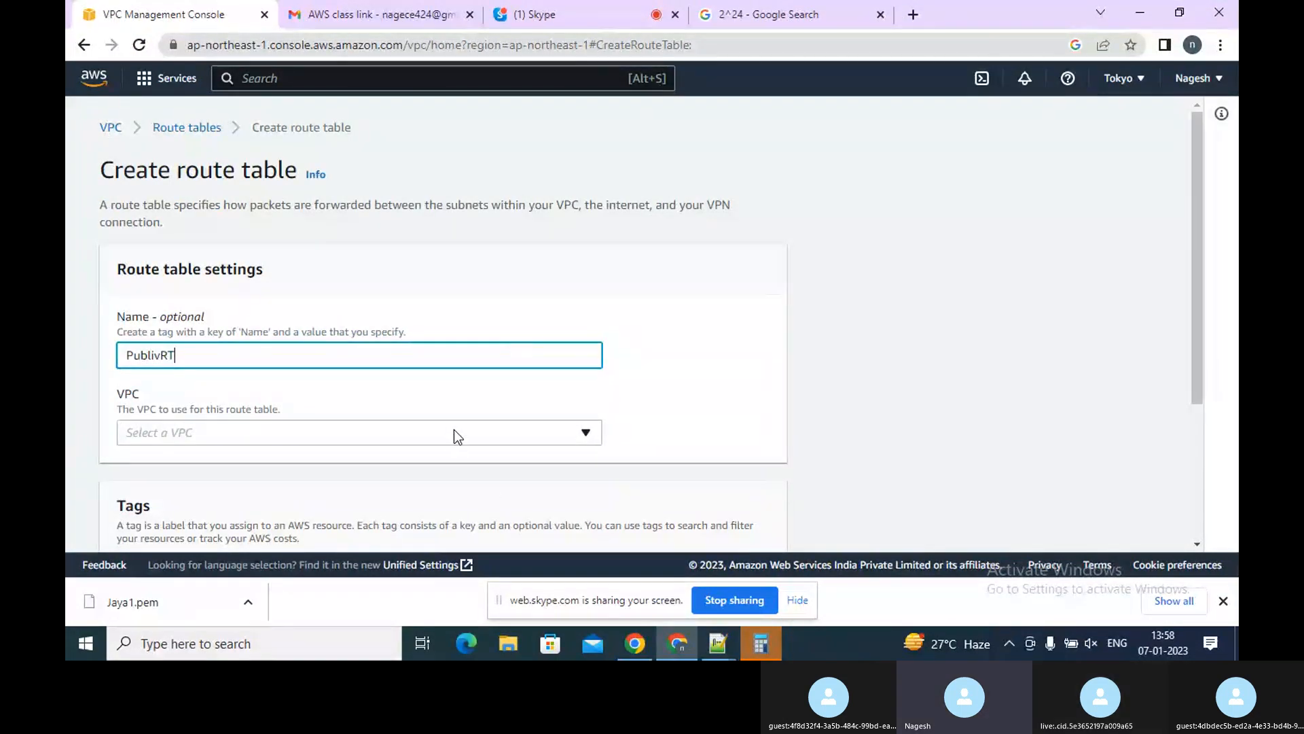
{"action": "key", "text": "Left"}
{"action": "key", "text": "Left"}
Set the PublicRT route table's VPC to the public VPC and create the route table
{"action": "left_click", "coordinate": [454, 432]}
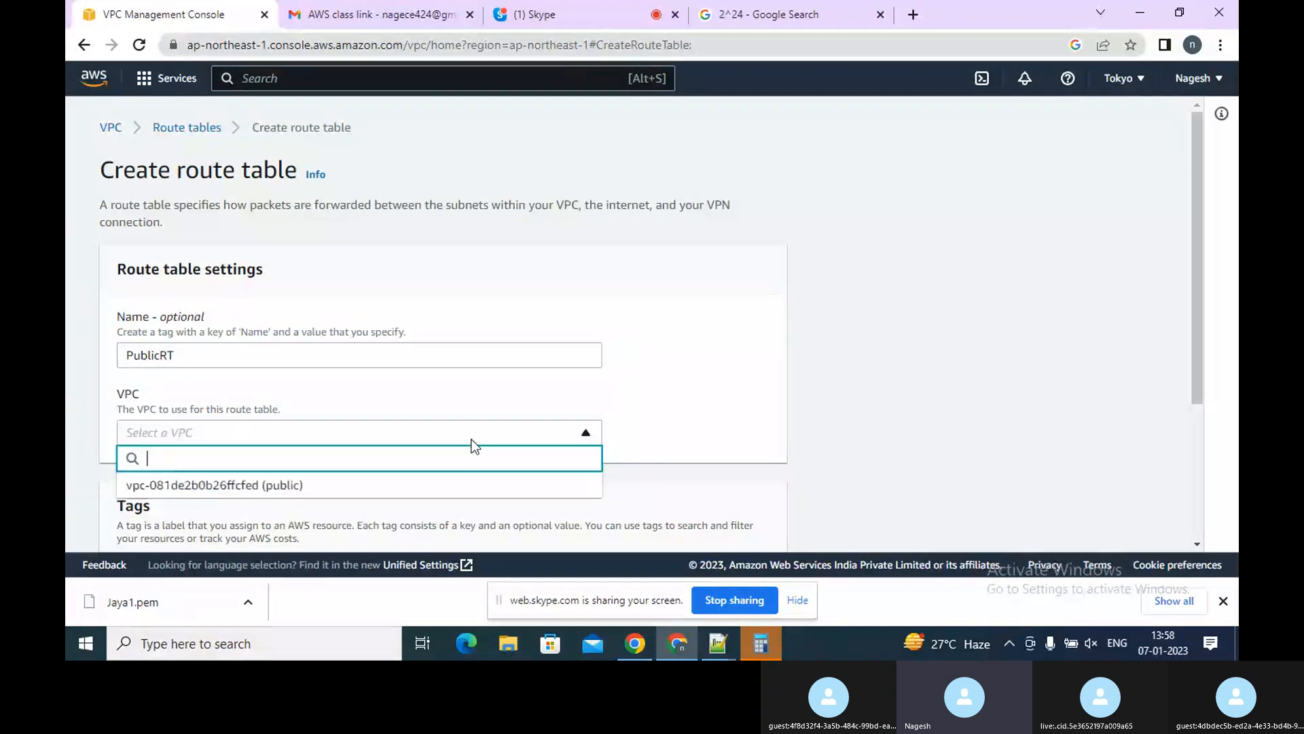
{"action": "left_click", "coordinate": [368, 485]}
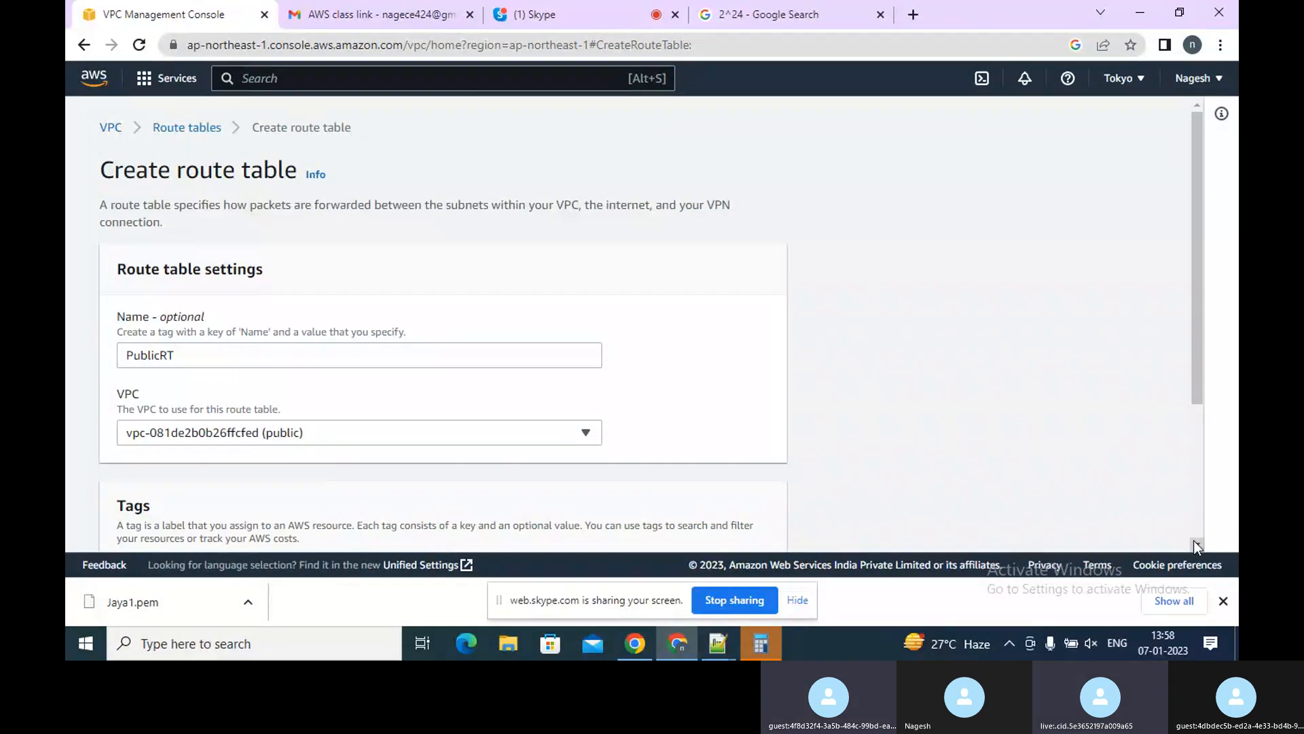
{"action": "scroll", "coordinate": [1193, 540], "scroll_direction": "down", "scroll_amount": 3}
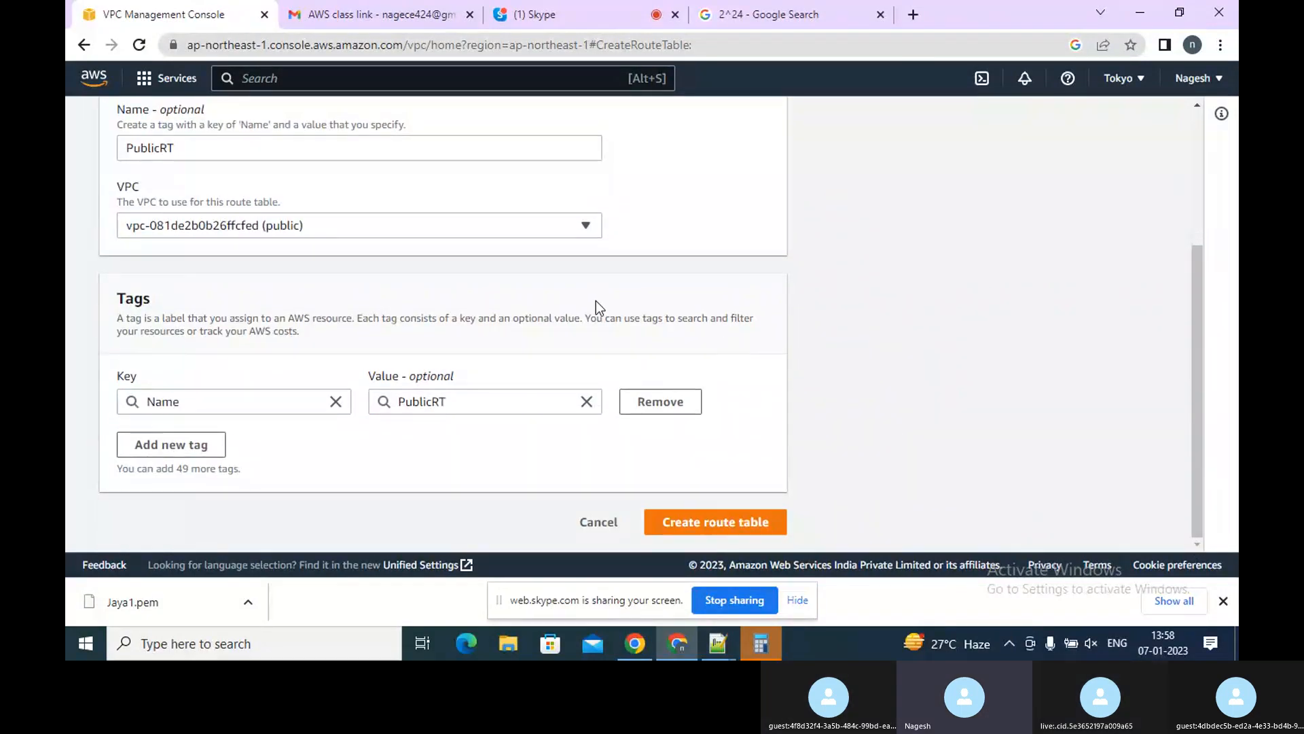
{"action": "left_click", "coordinate": [715, 526]}
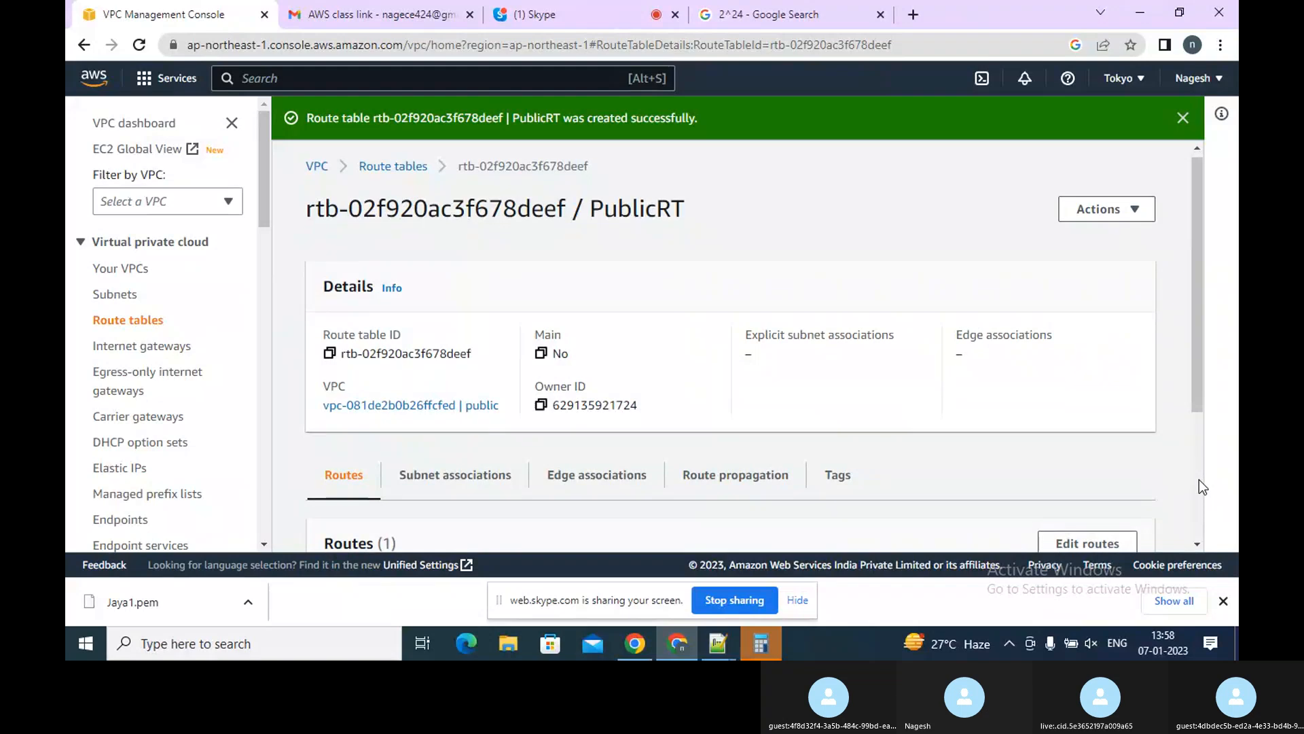
Associate the Public1 subnet with the PublicRT route table and save the association
{"action": "scroll", "coordinate": [1200, 480], "scroll_direction": "down", "scroll_amount": 3}
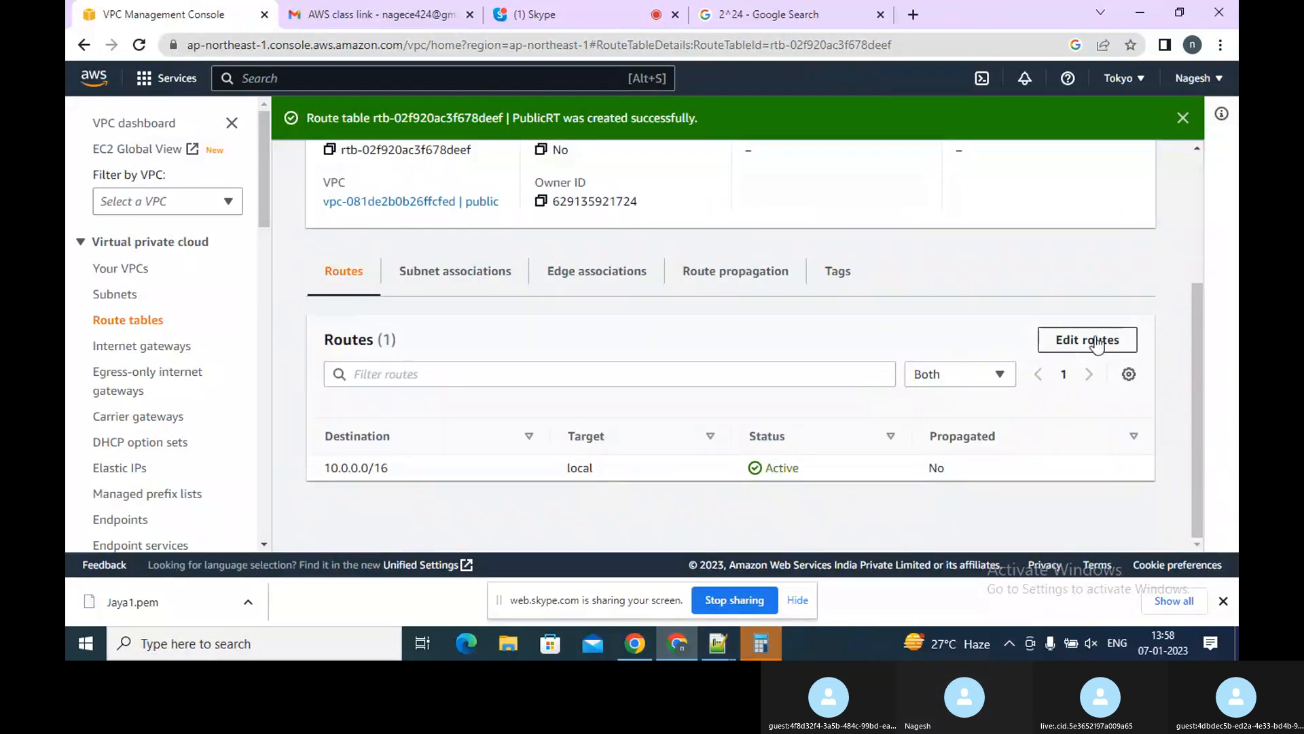
{"action": "left_click", "coordinate": [480, 284]}
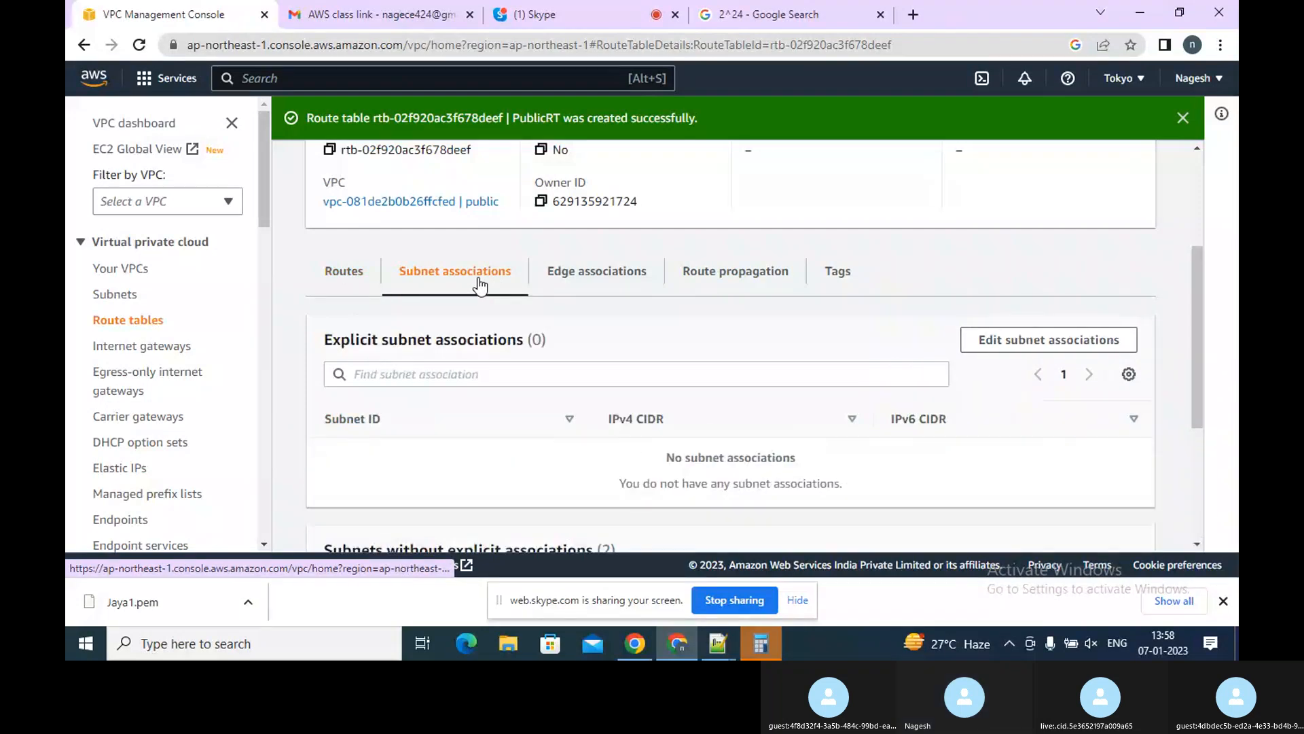
{"action": "left_click", "coordinate": [1038, 343]}
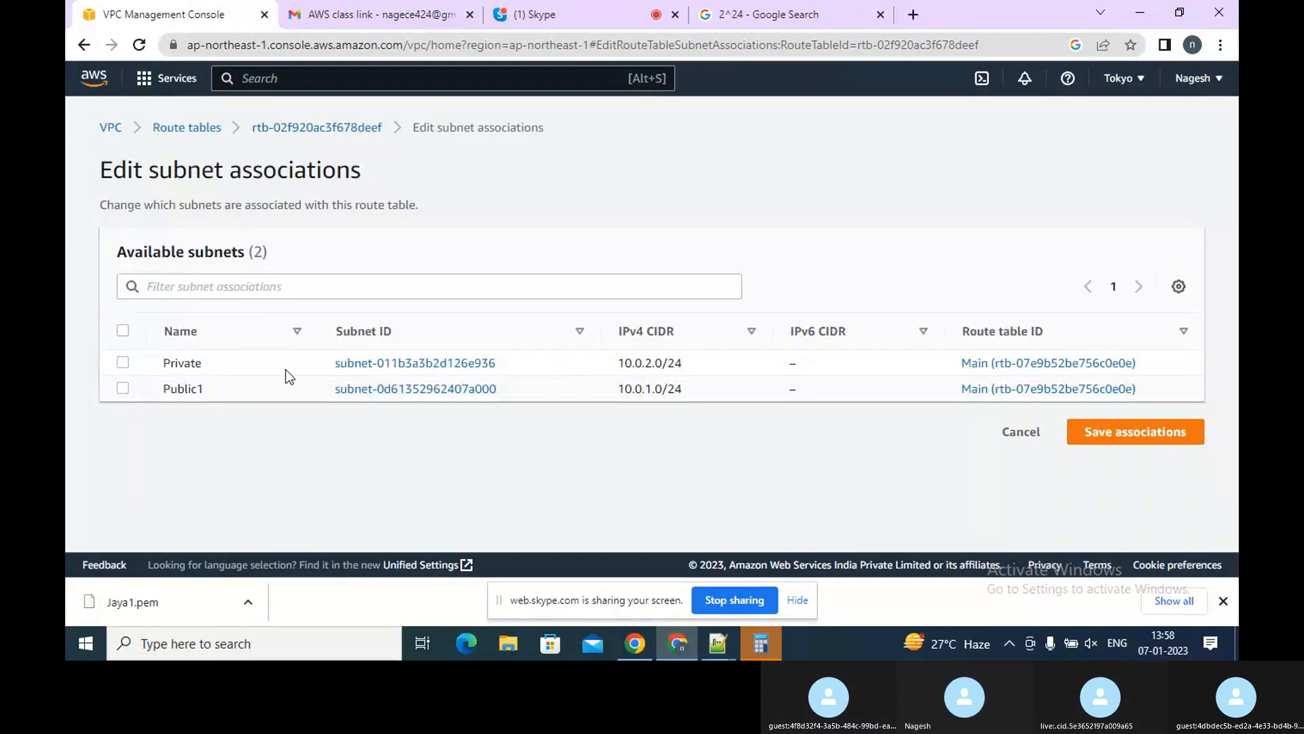
{"action": "left_click", "coordinate": [123, 389]}
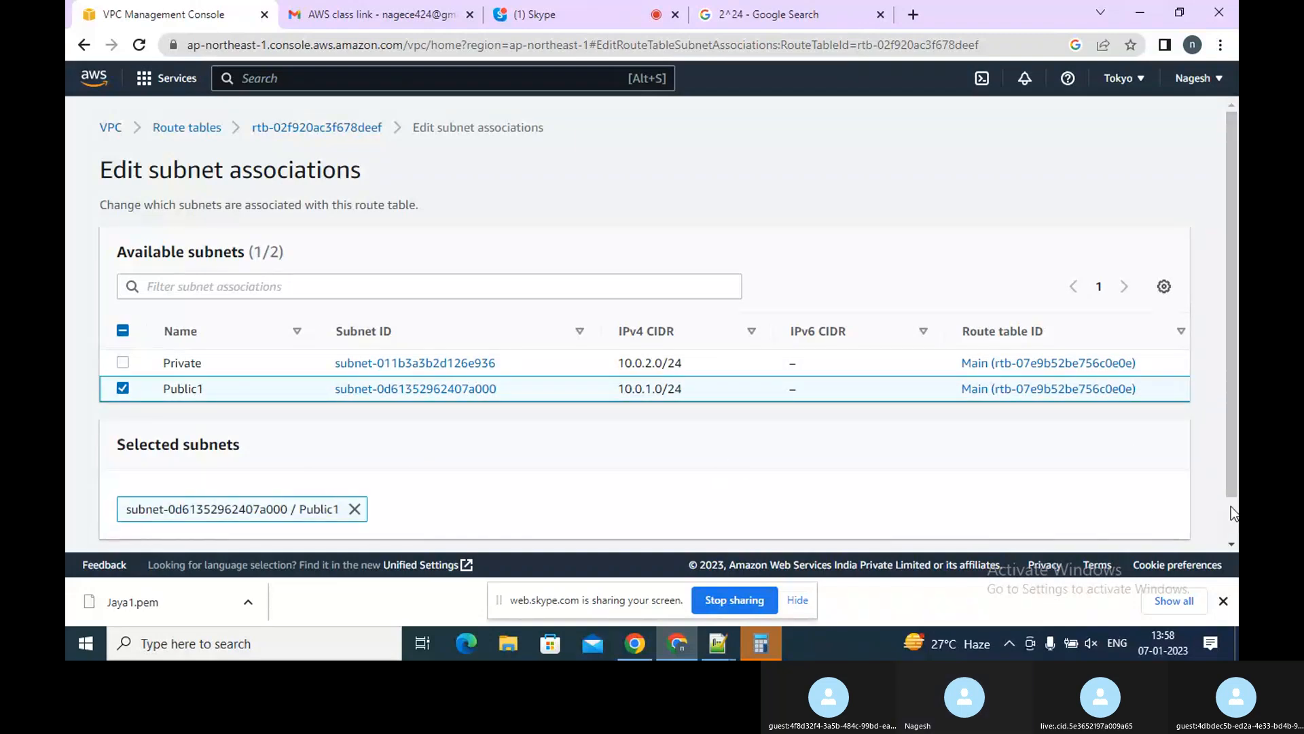
{"action": "scroll", "coordinate": [1231, 509], "scroll_direction": "down", "scroll_amount": 1}
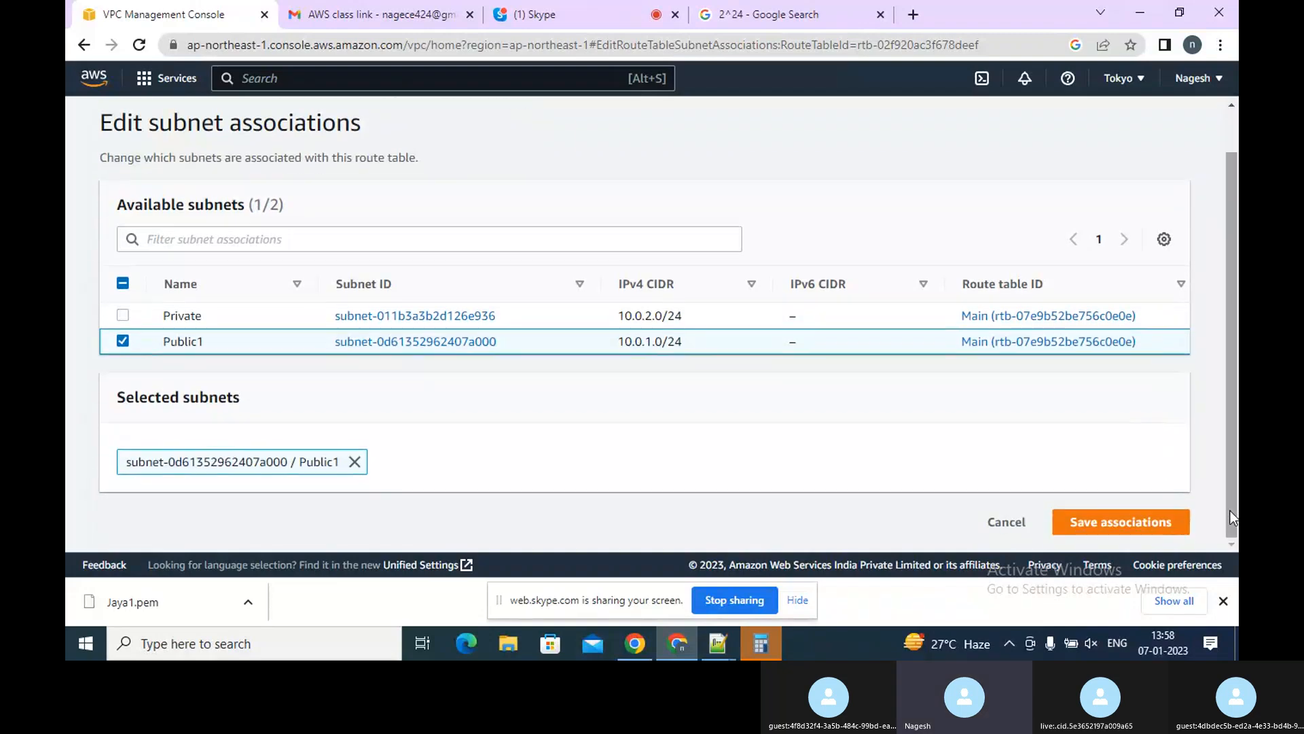
{"action": "left_click", "coordinate": [1117, 528]}
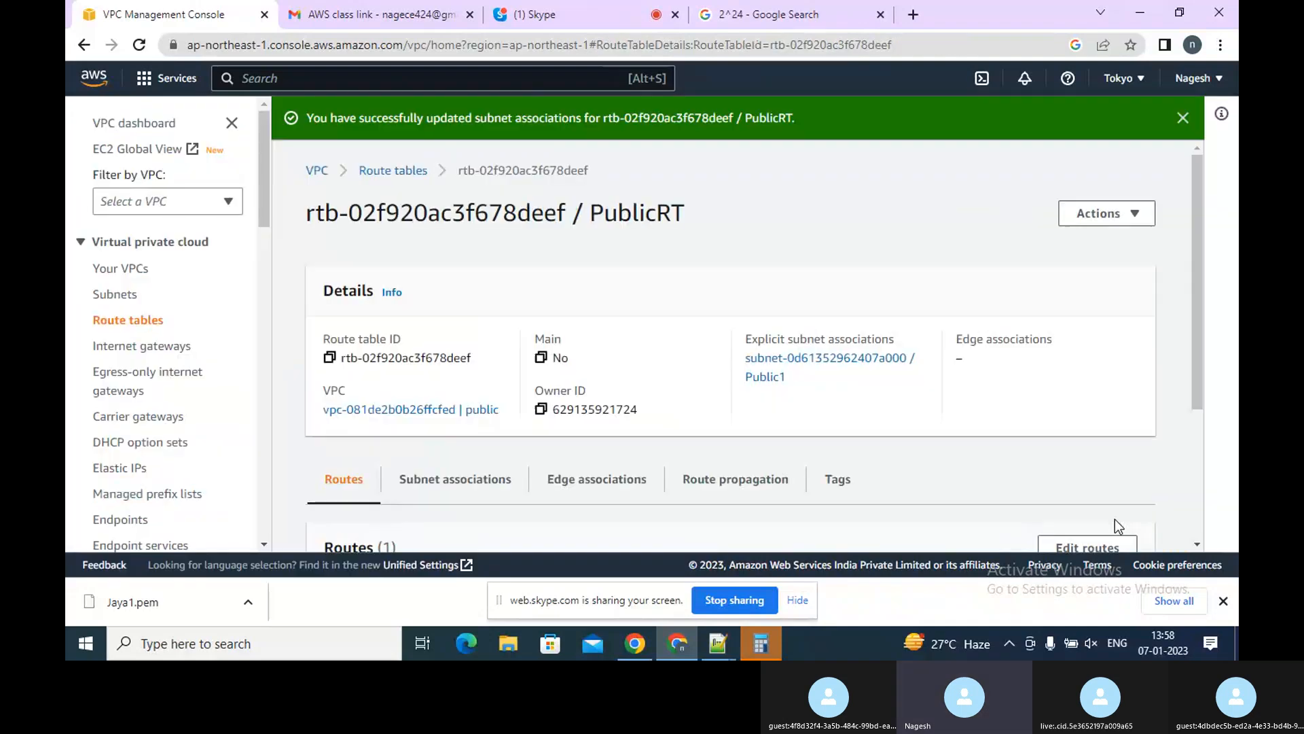
Open the route tables and start a new route table named PrivateRT
{"action": "left_click", "coordinate": [150, 327]}
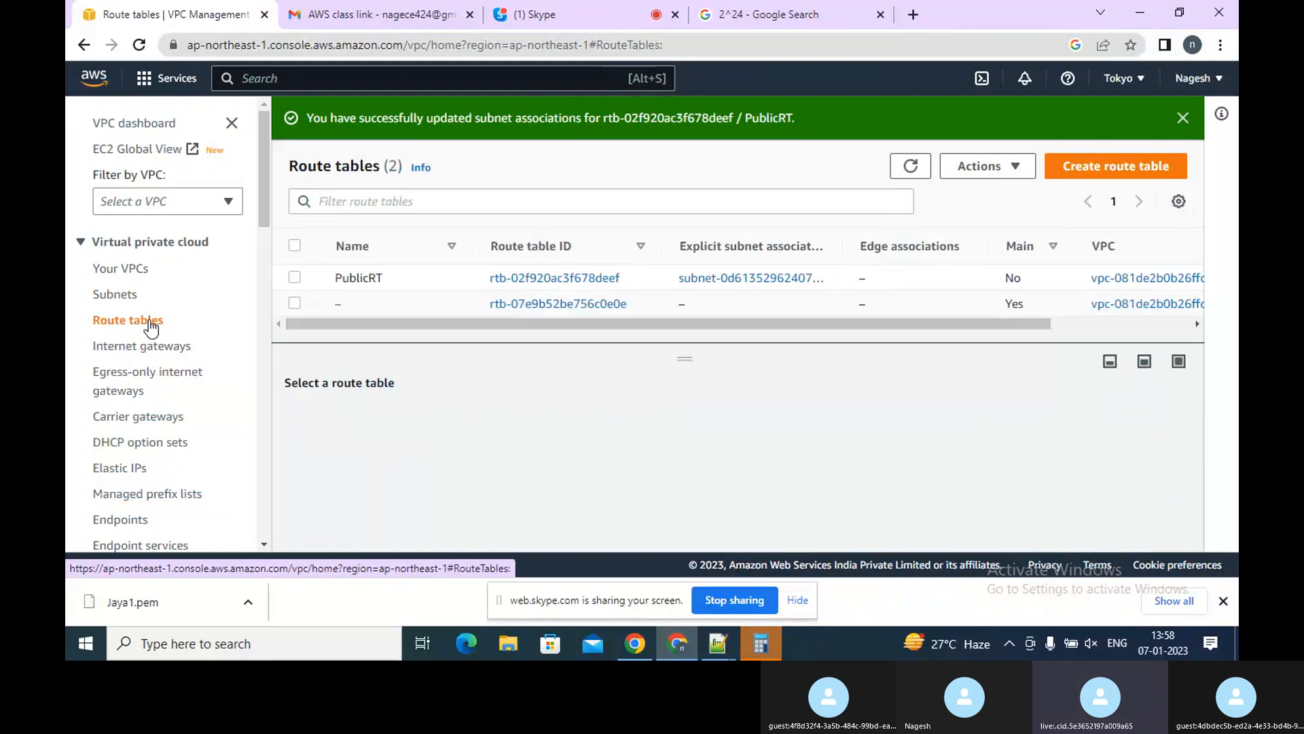
{"action": "left_click", "coordinate": [1100, 163]}
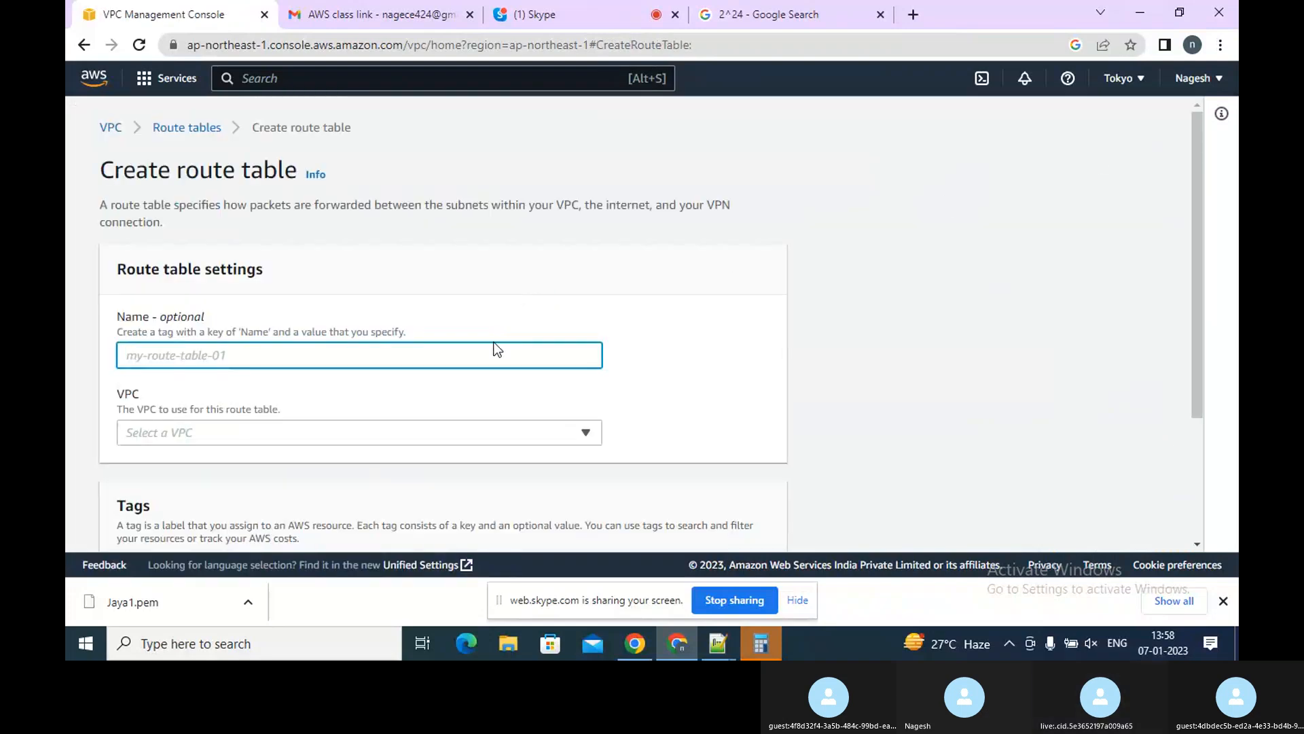
{"action": "type", "text": "Pr"}
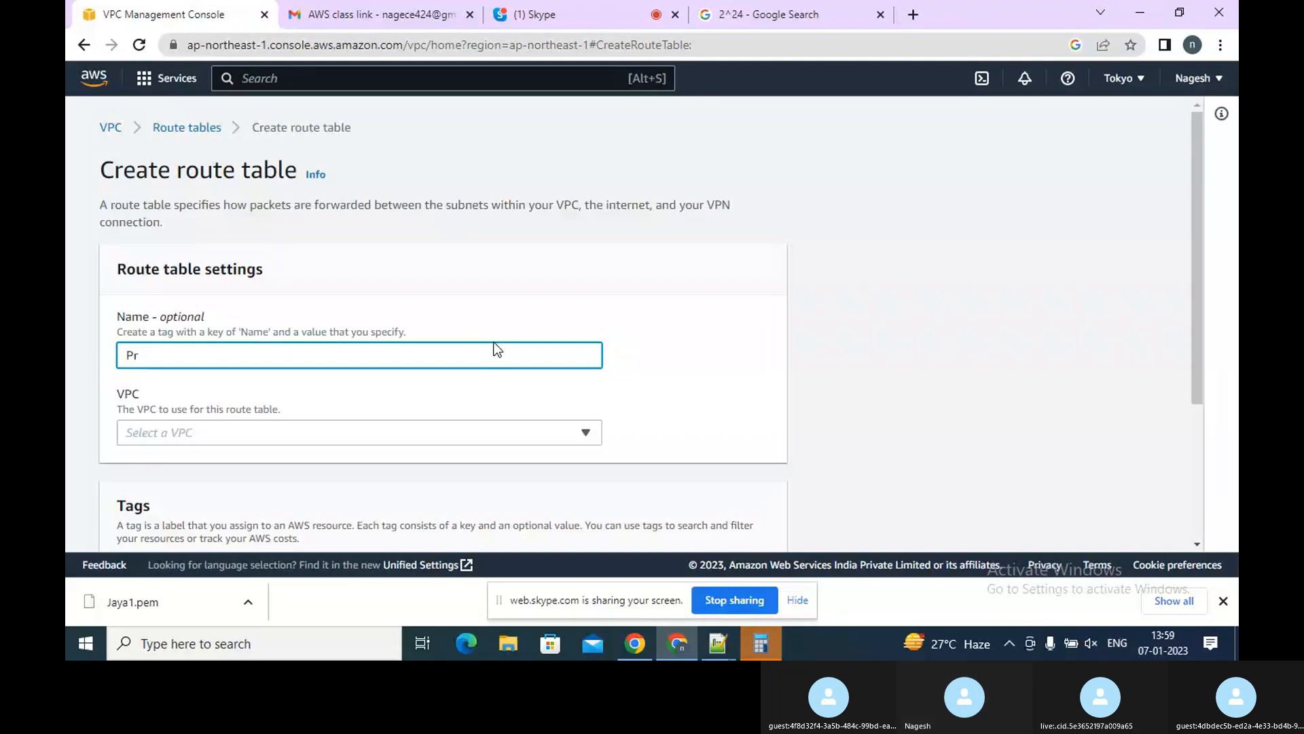
{"action": "type", "text": "ivateRT"}
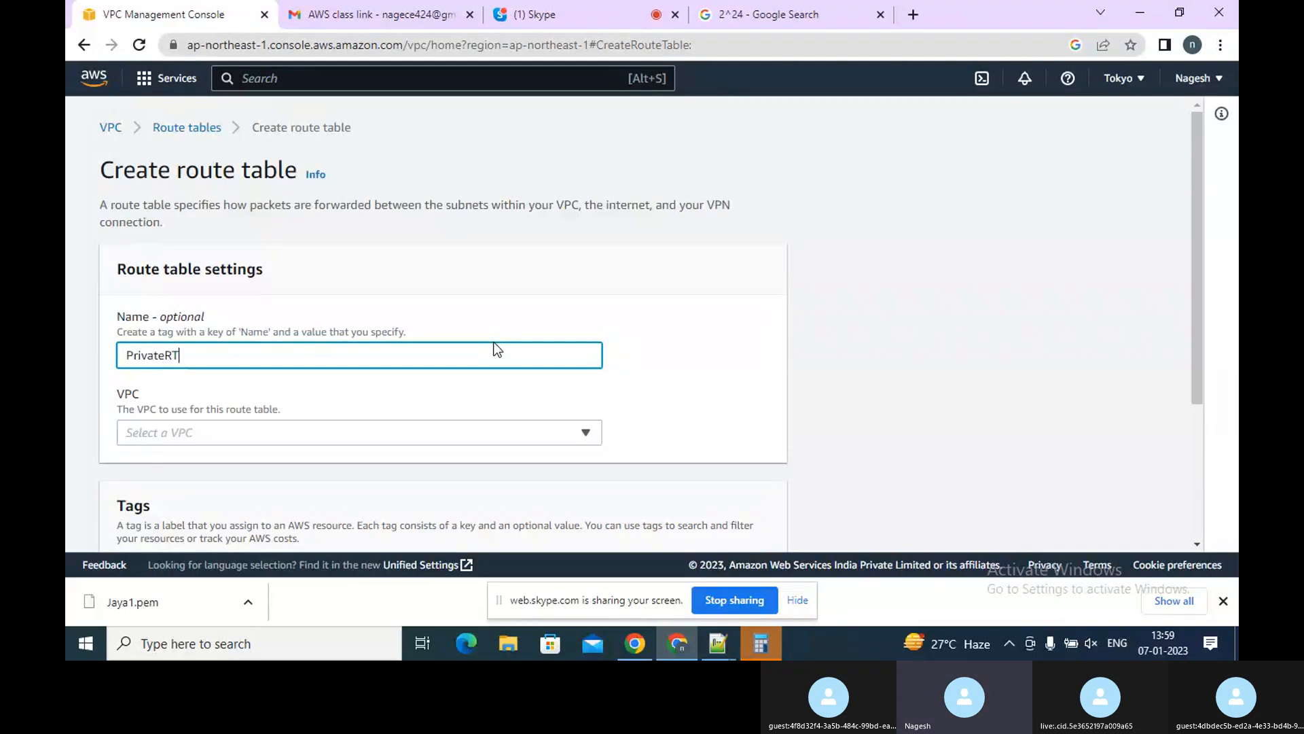
Set the PrivateRT route table's VPC to the public VPC and create the route table
{"action": "left_click", "coordinate": [393, 428]}
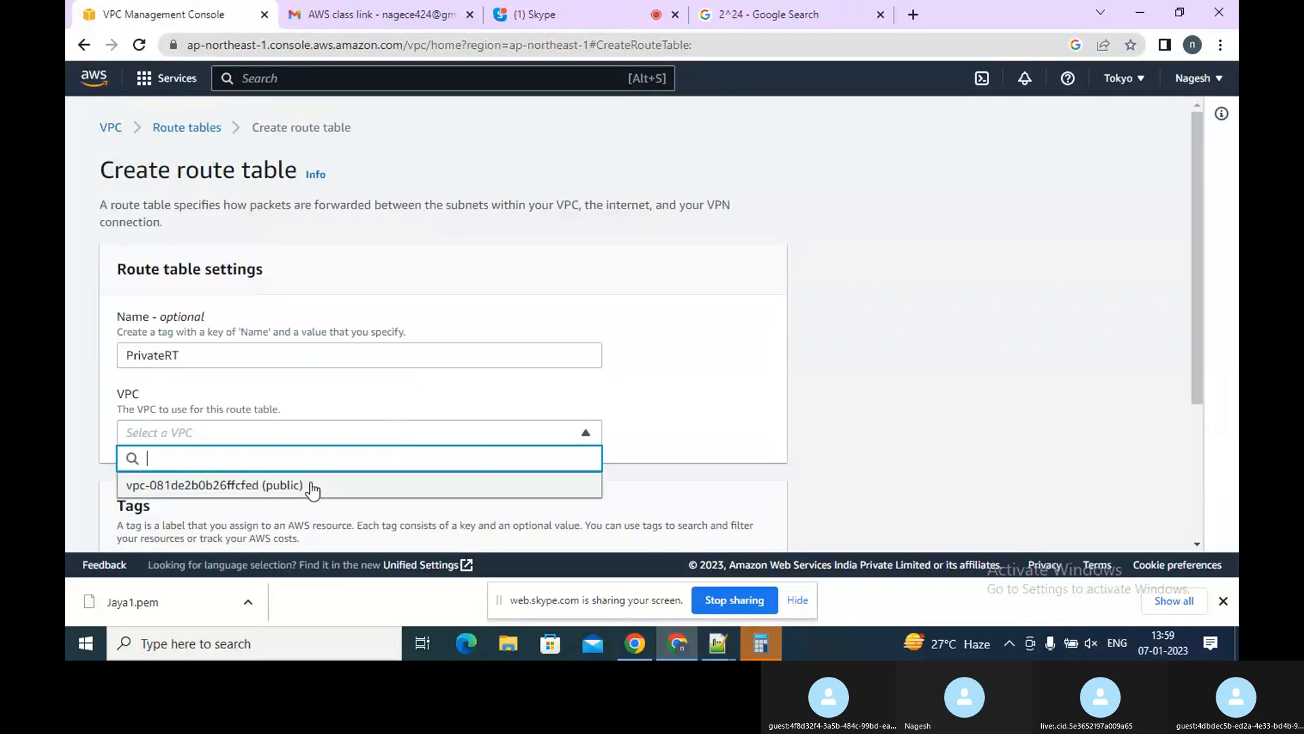
{"action": "left_click", "coordinate": [309, 484]}
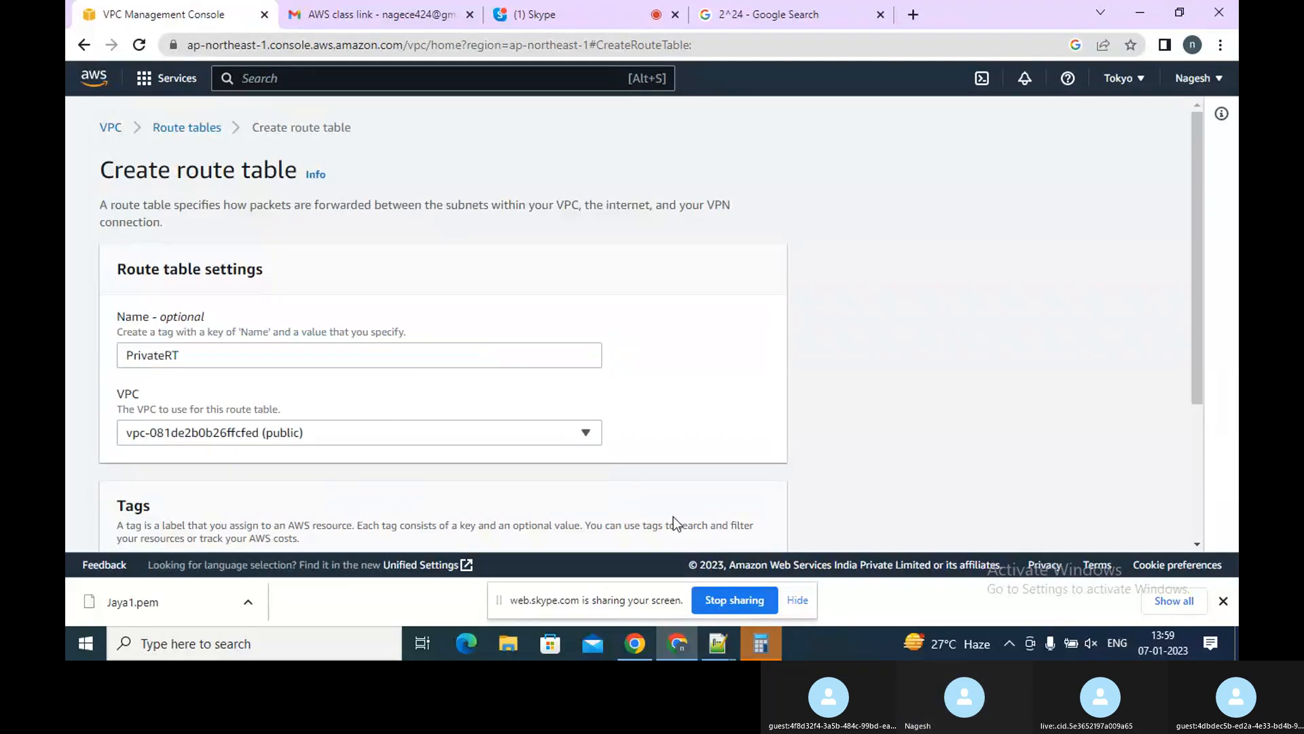
{"action": "left_click", "coordinate": [1195, 489]}
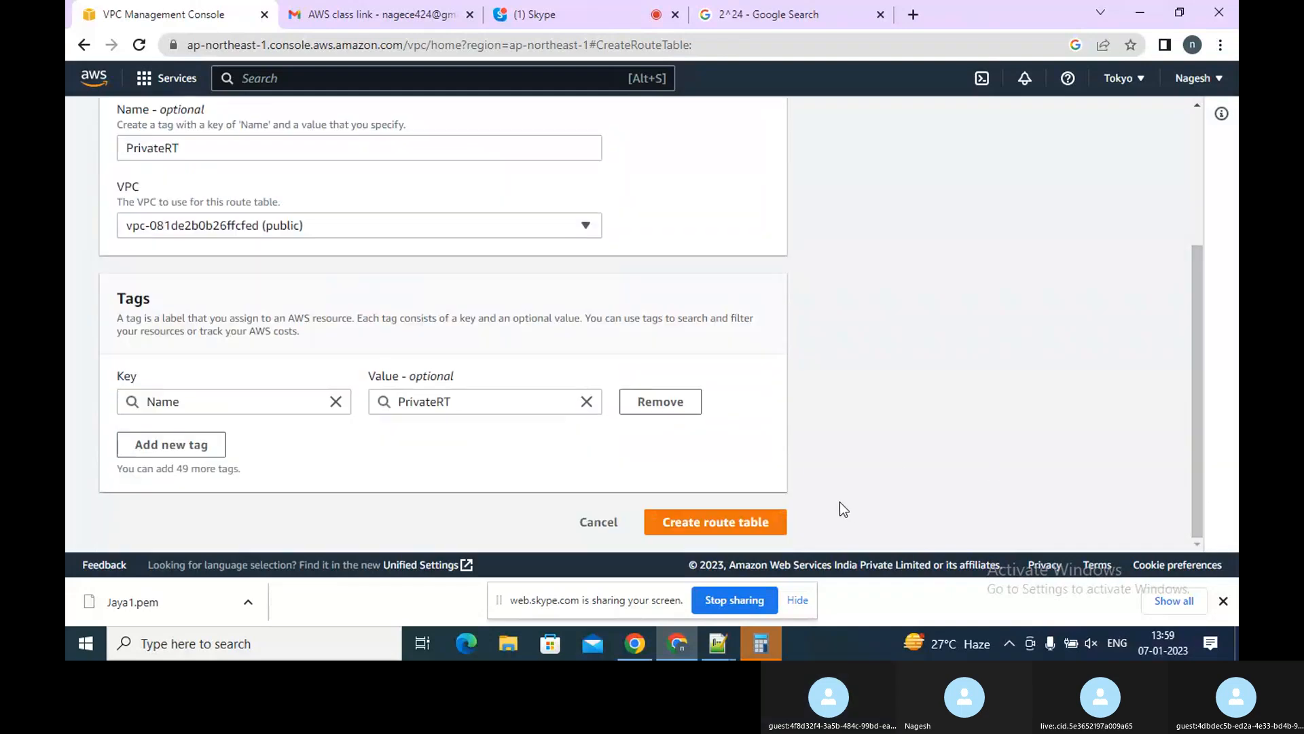
{"action": "left_click", "coordinate": [747, 522]}
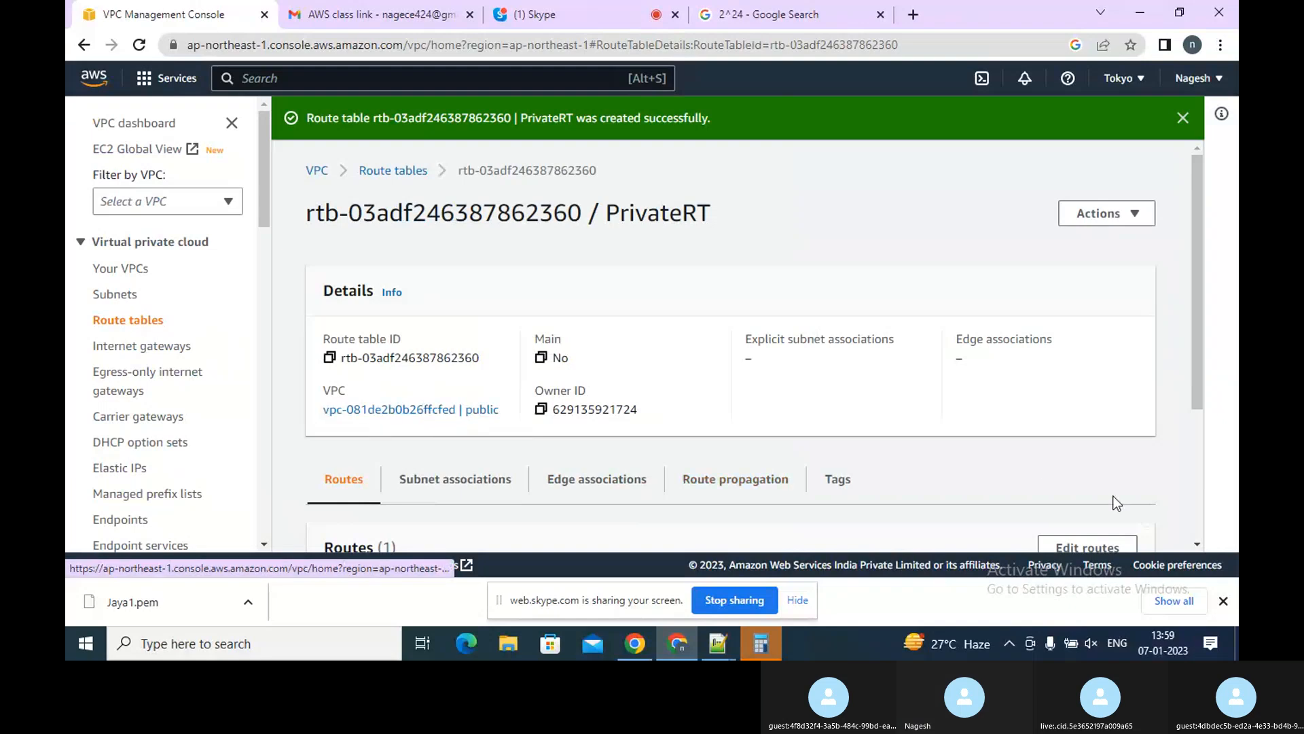
Associate the Private subnet with the PrivateRT route table and save the association
{"action": "left_click", "coordinate": [1200, 496]}
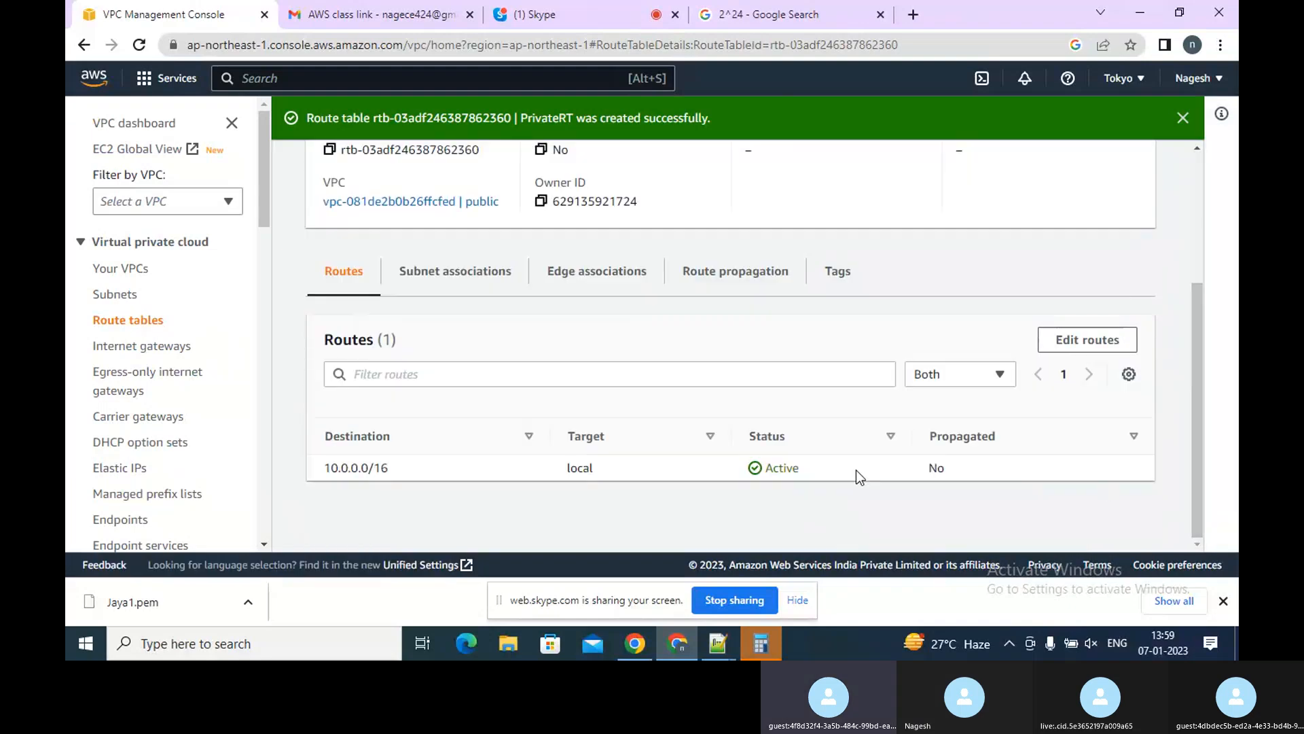
{"action": "left_click", "coordinate": [116, 297]}
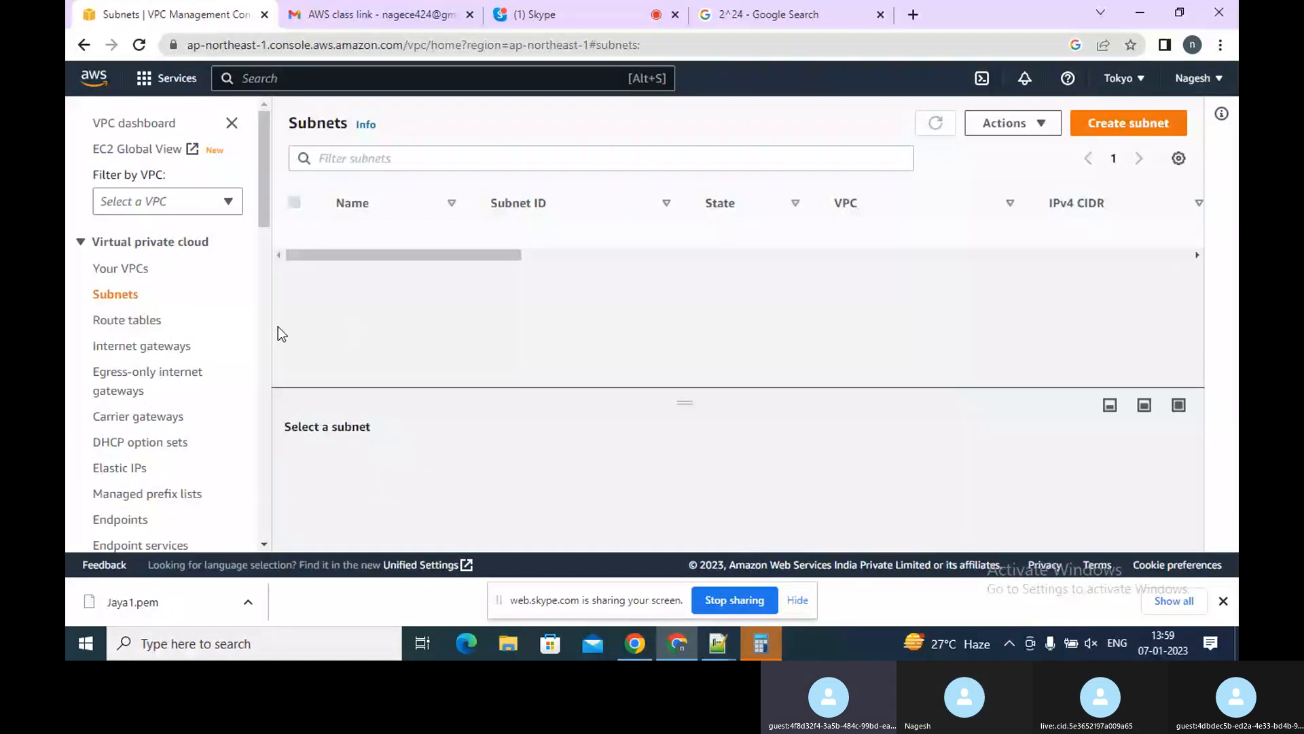
{"action": "left_click", "coordinate": [136, 322]}
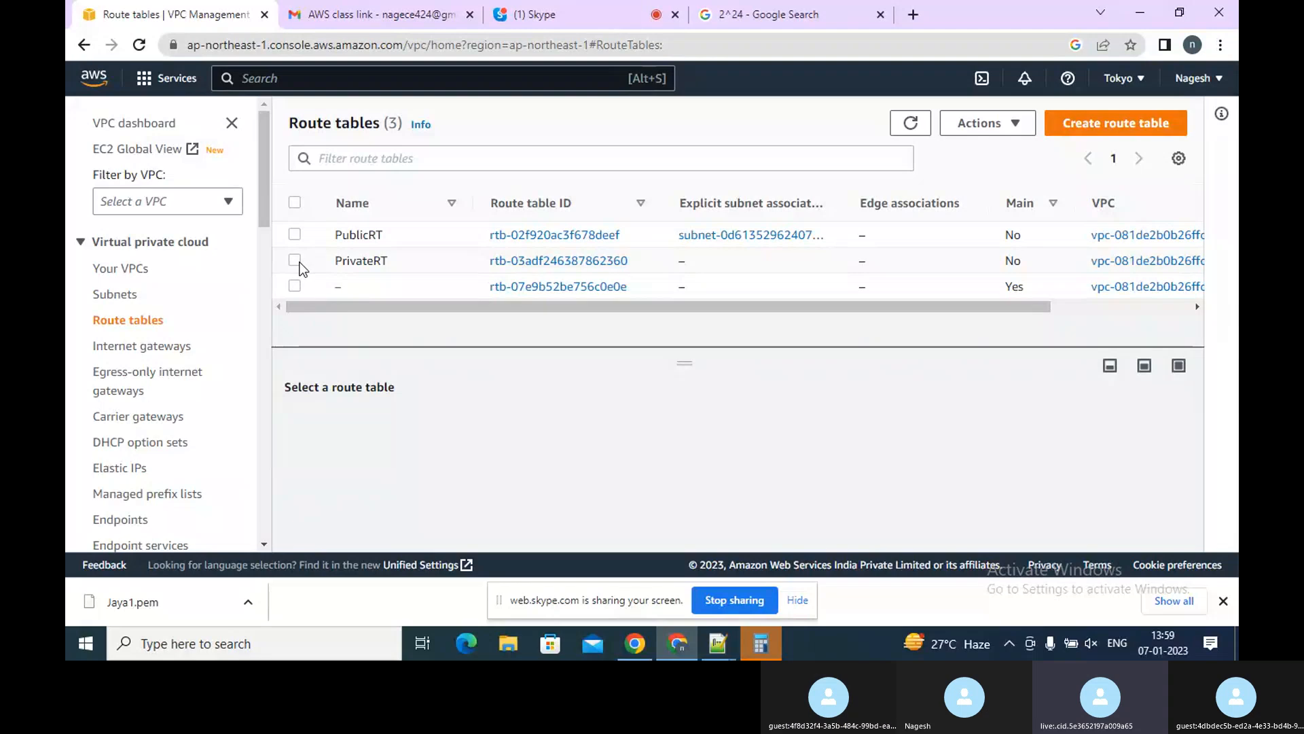
{"action": "left_click", "coordinate": [295, 261]}
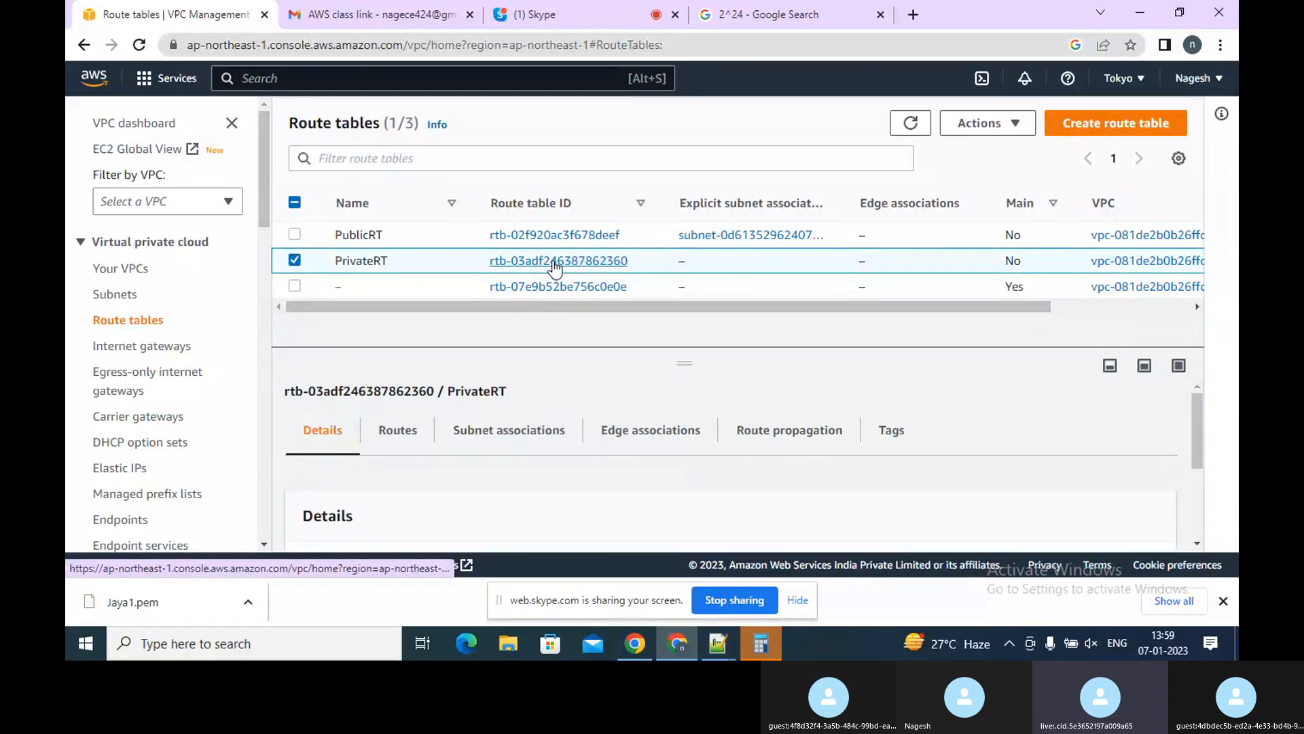
{"action": "left_click", "coordinate": [504, 439]}
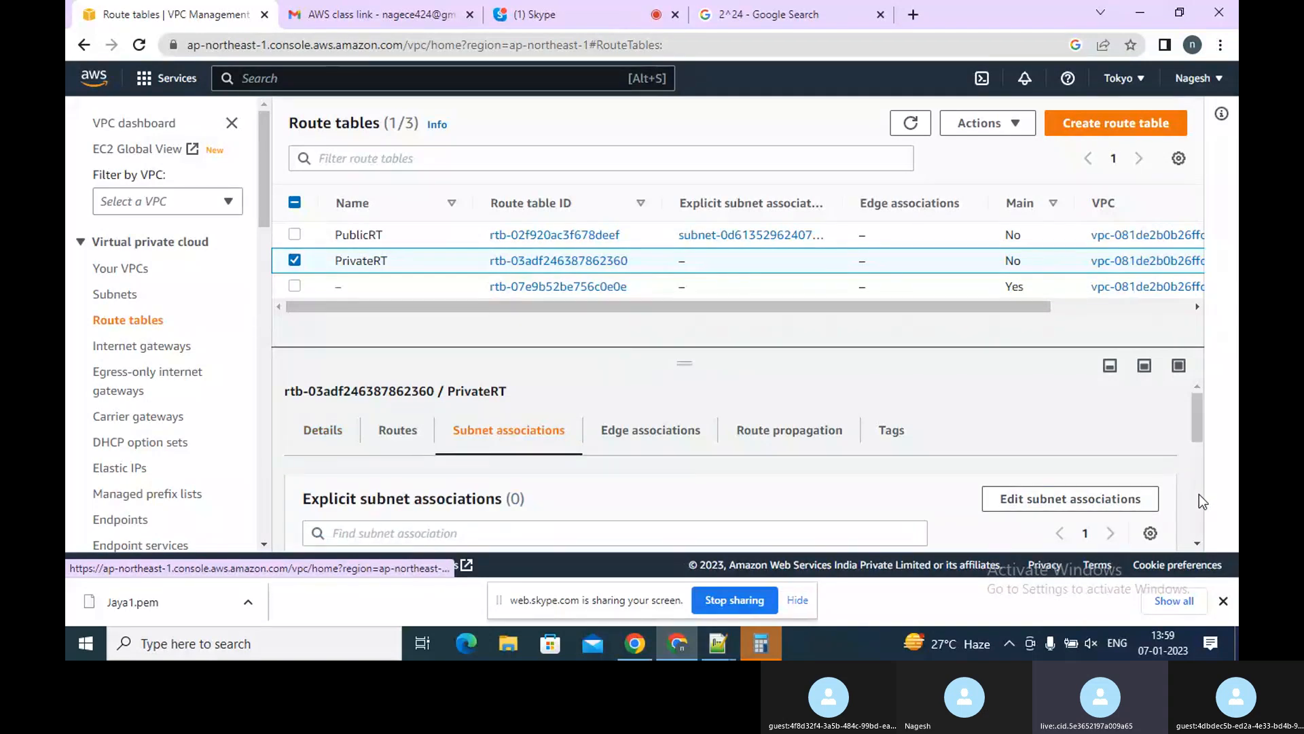
{"action": "scroll", "coordinate": [1199, 495], "scroll_direction": "down", "scroll_amount": 2}
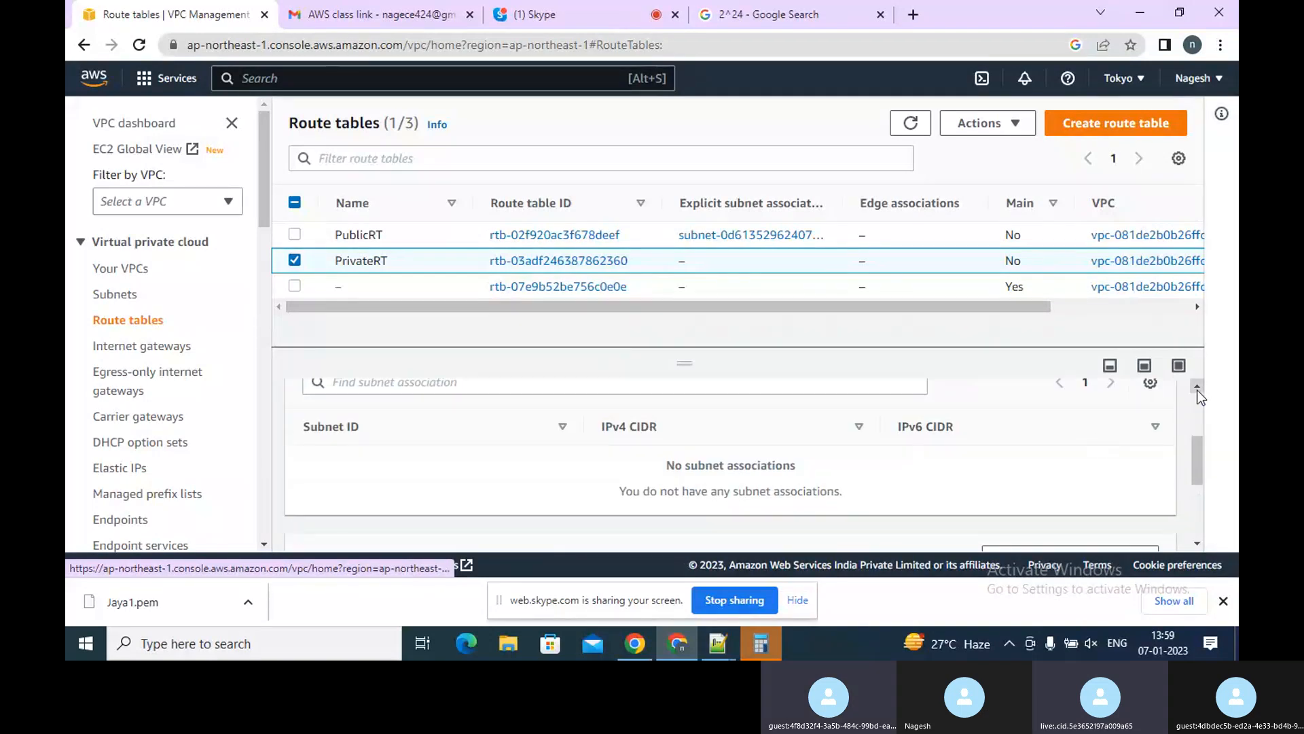
{"action": "scroll", "coordinate": [1199, 397], "scroll_direction": "up", "scroll_amount": 3}
{"action": "left_click", "coordinate": [1074, 450]}
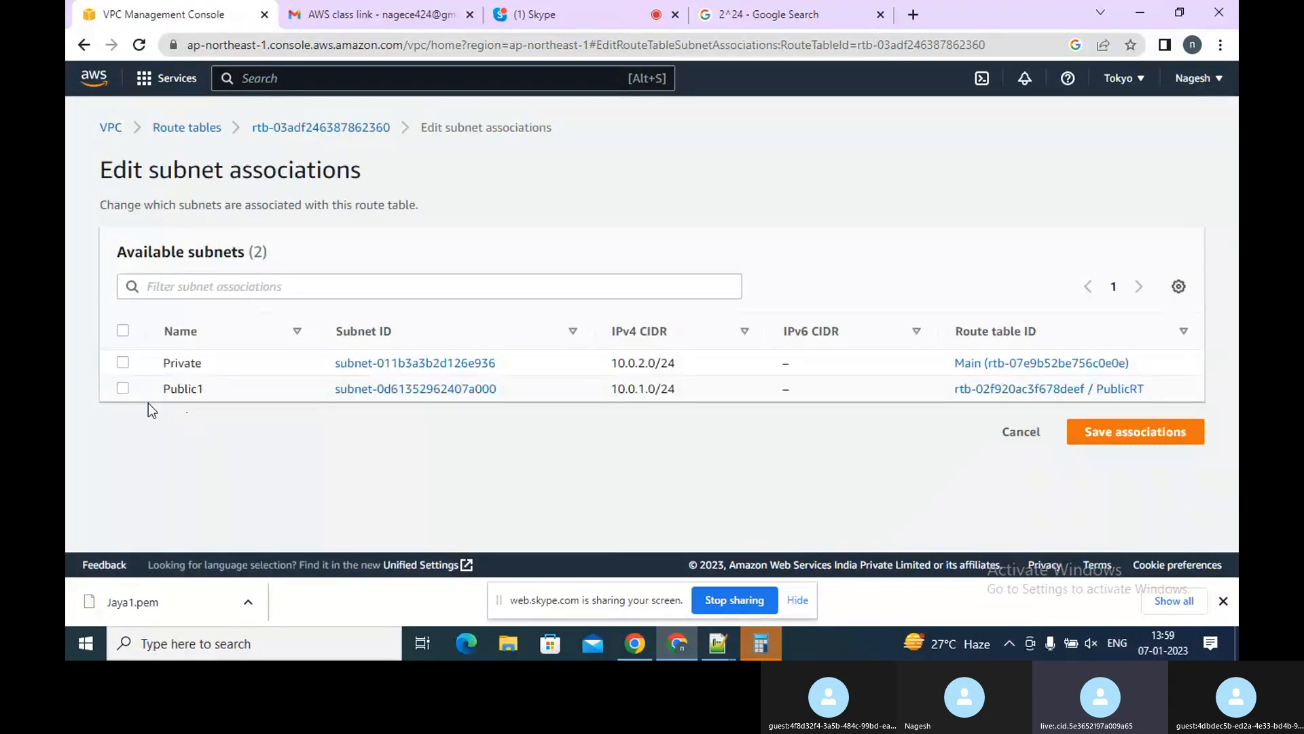
{"action": "left_click", "coordinate": [123, 363]}
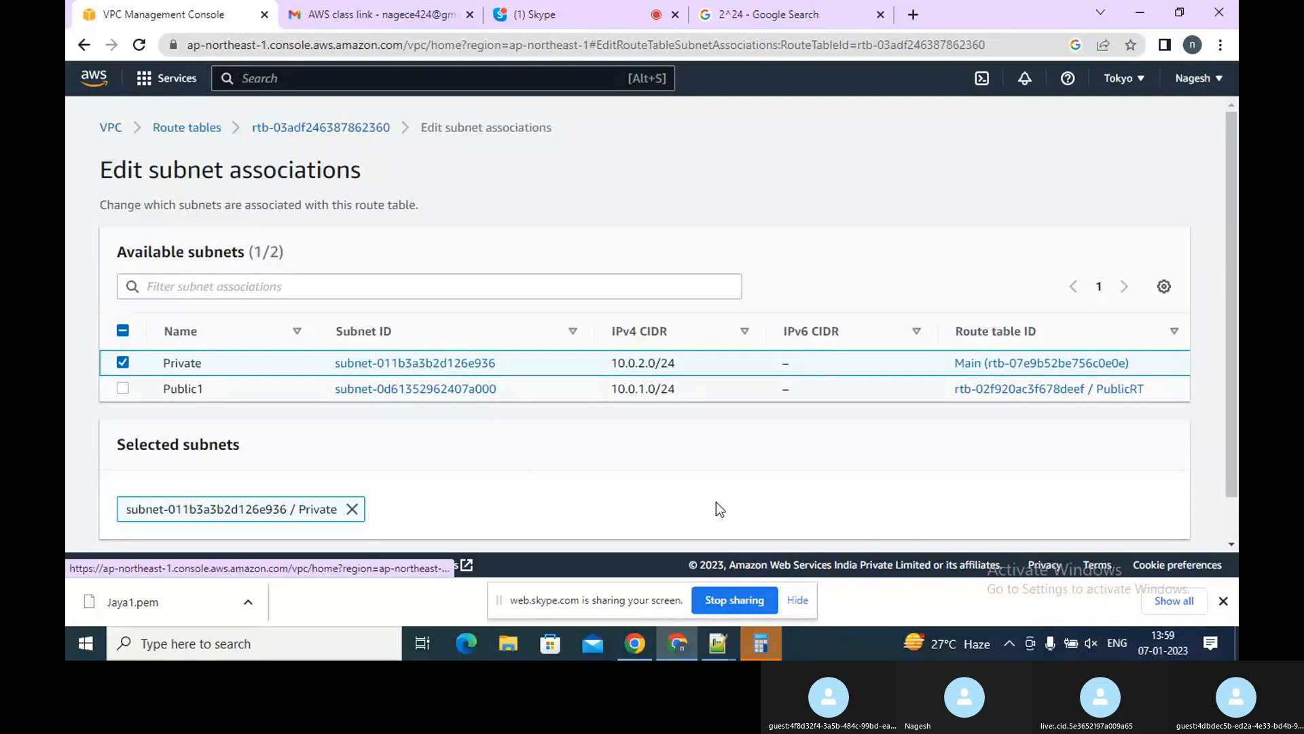
{"action": "left_click", "coordinate": [1231, 508]}
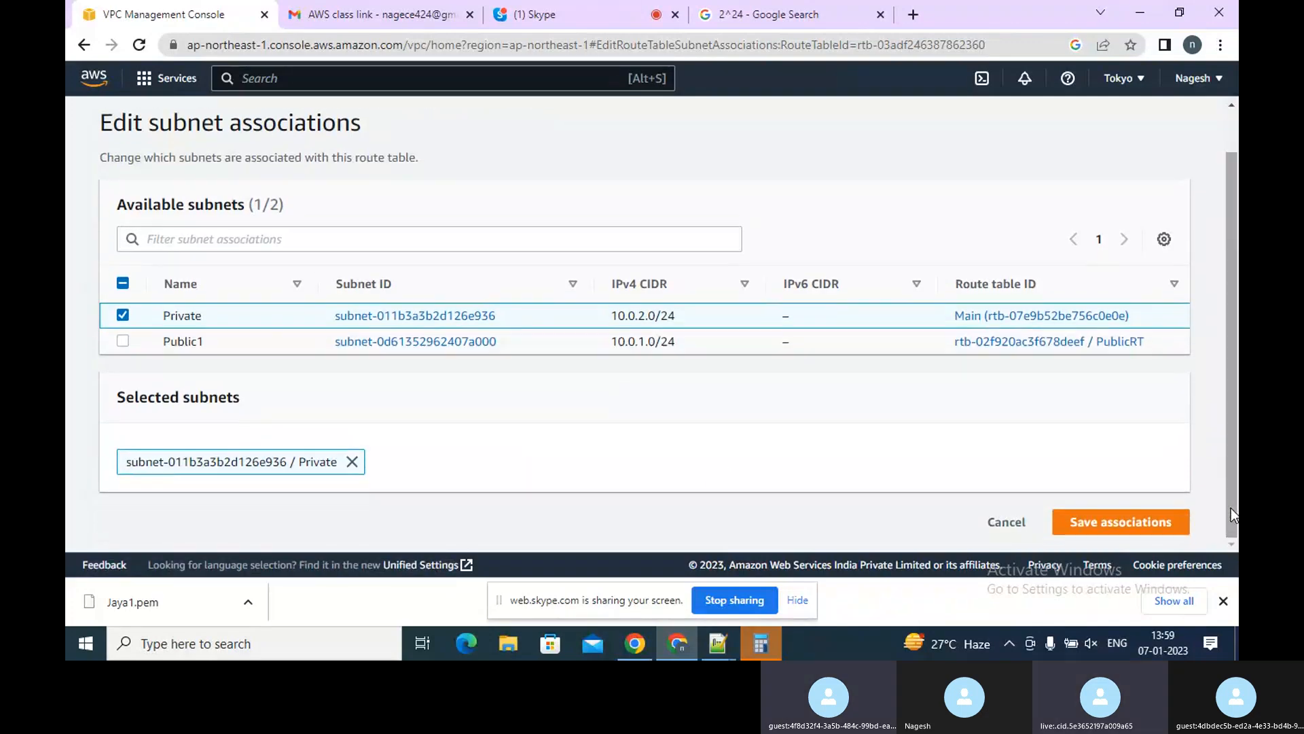
{"action": "left_click", "coordinate": [1095, 520]}
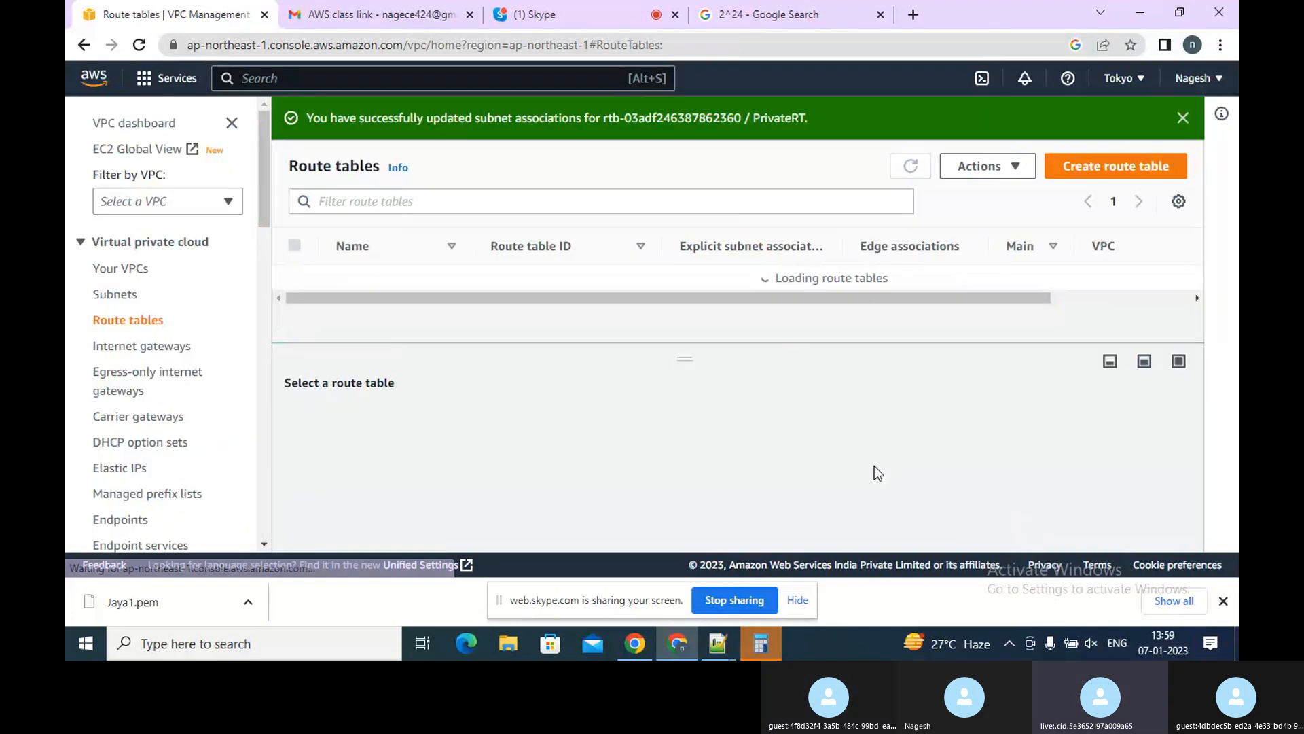
Create a new internet gateway named Gateway1
{"action": "left_click", "coordinate": [168, 353]}
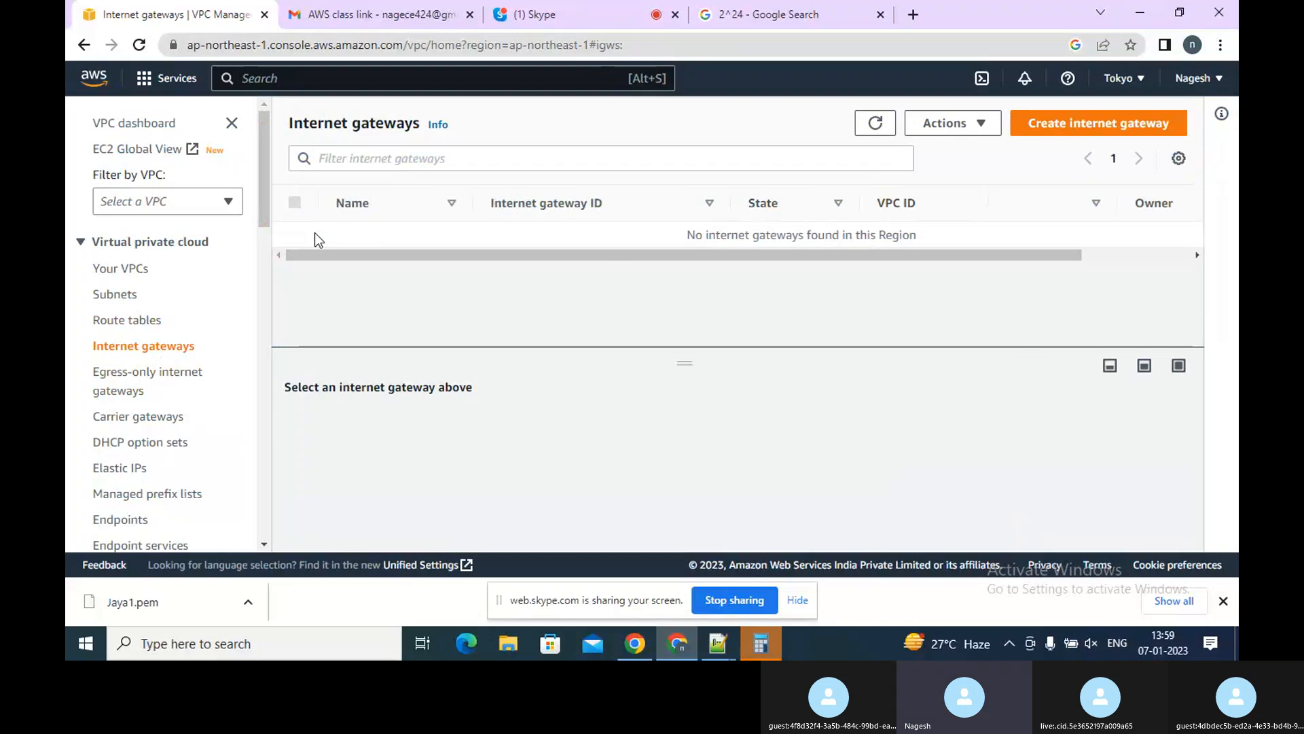
{"action": "left_click", "coordinate": [1074, 131]}
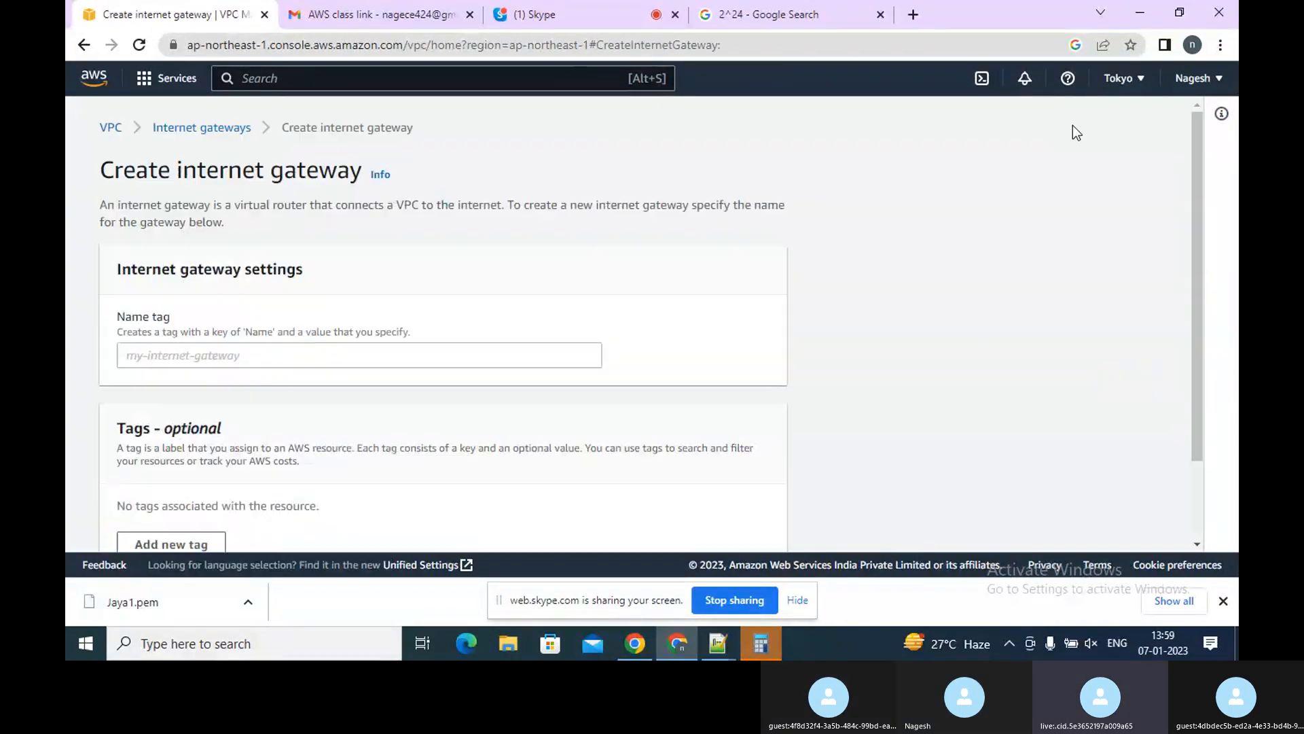
{"action": "left_click", "coordinate": [376, 355]}
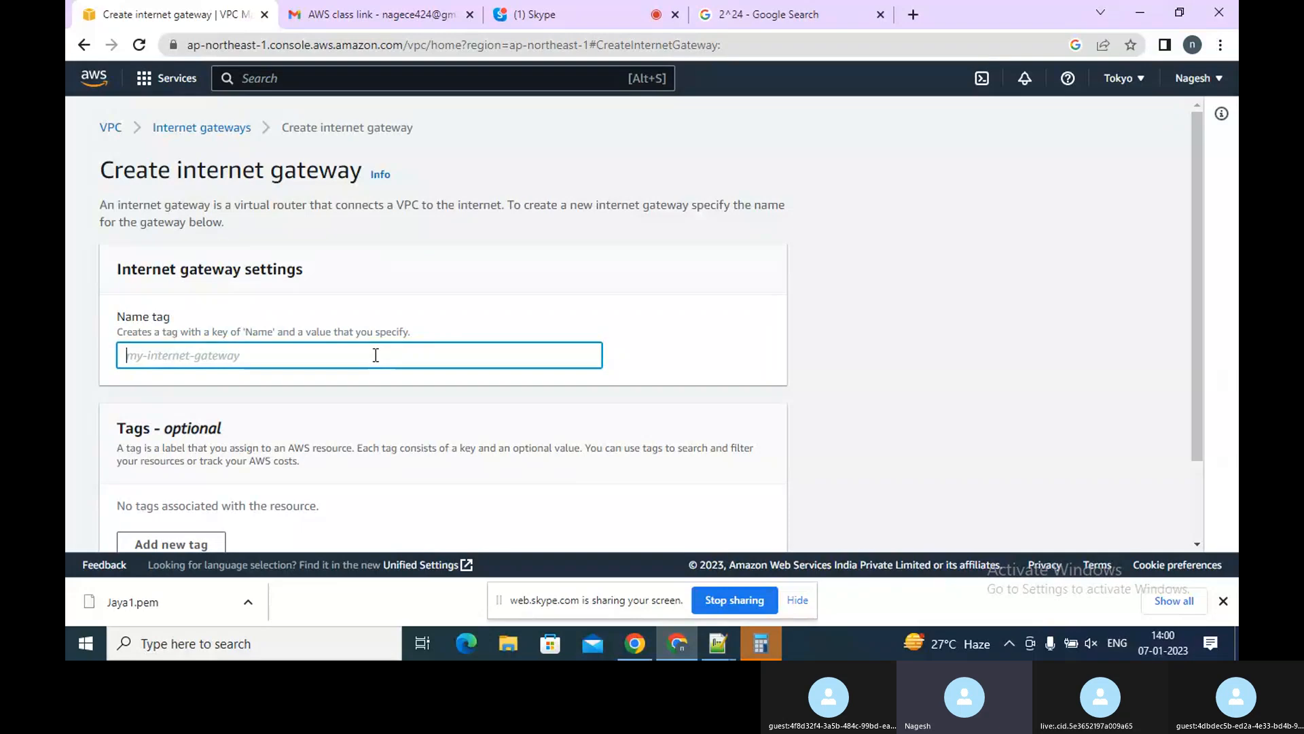
{"action": "type", "text": "Gay"}
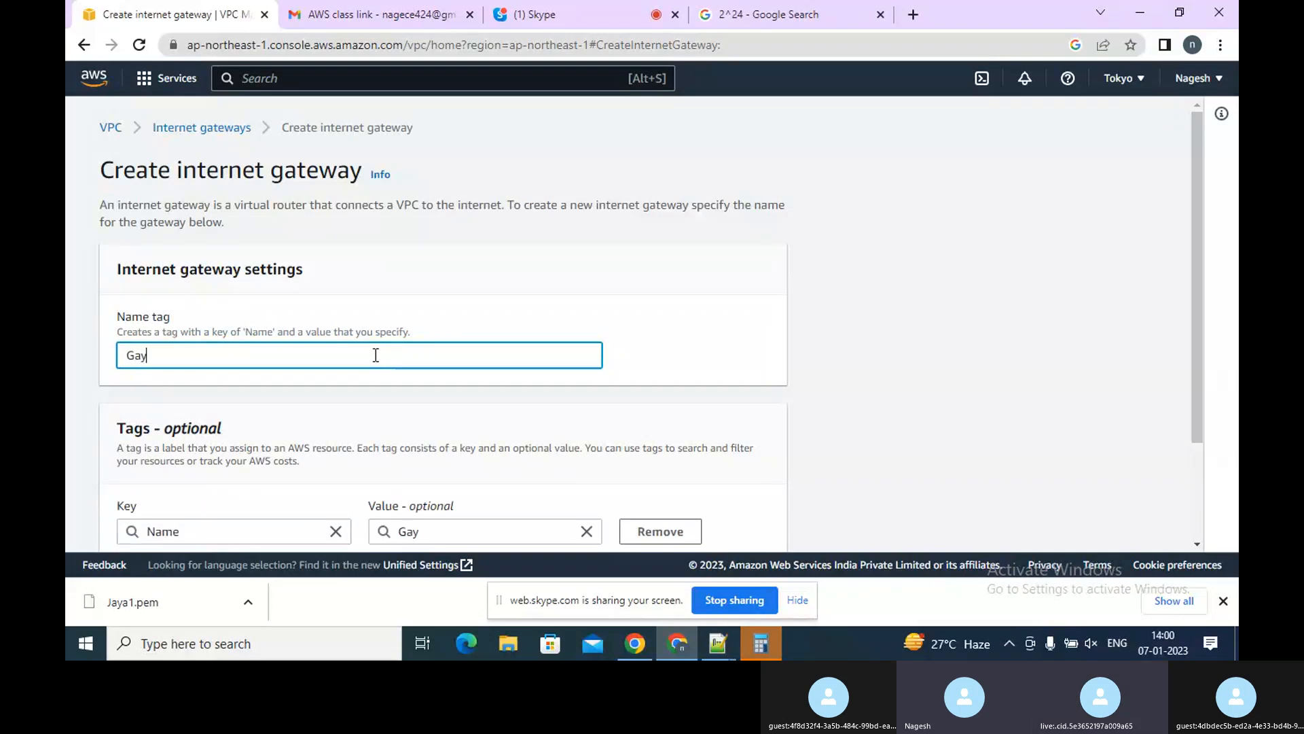
{"action": "key", "text": "BackSpace"}
{"action": "type", "text": "te"}
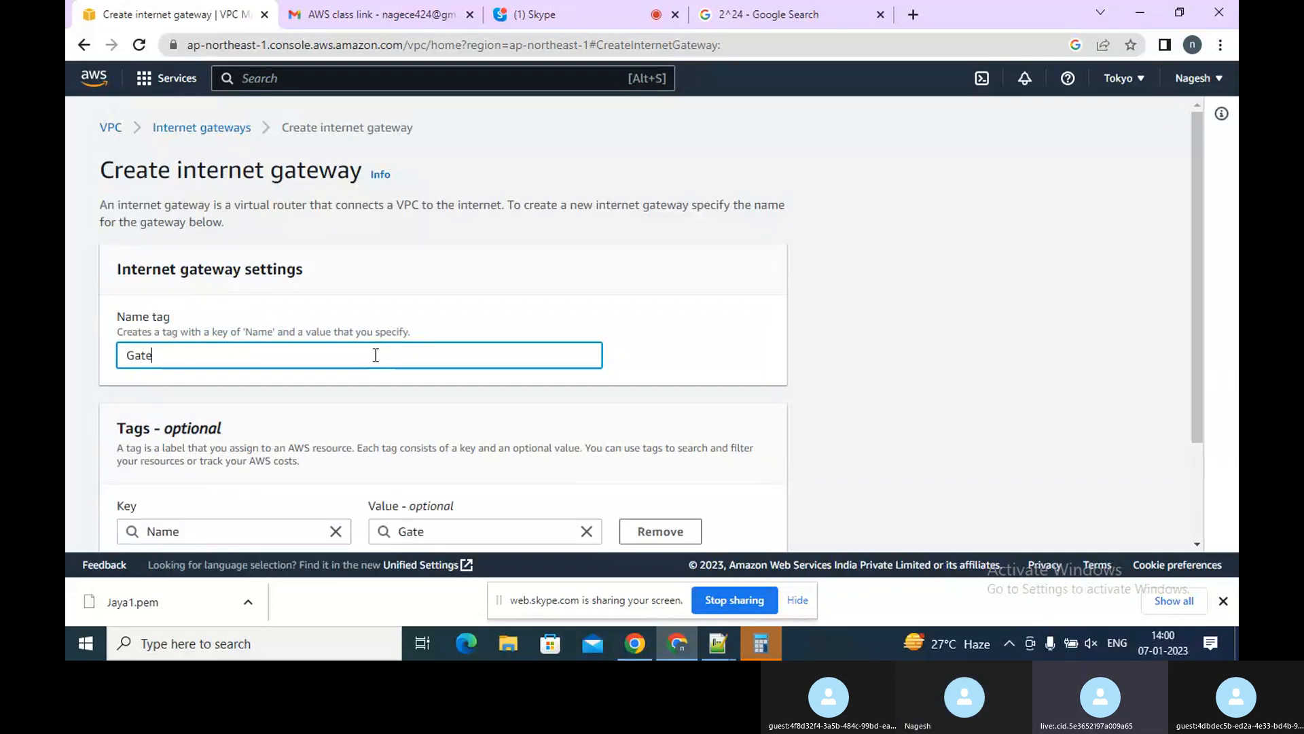
{"action": "type", "text": "way1"}
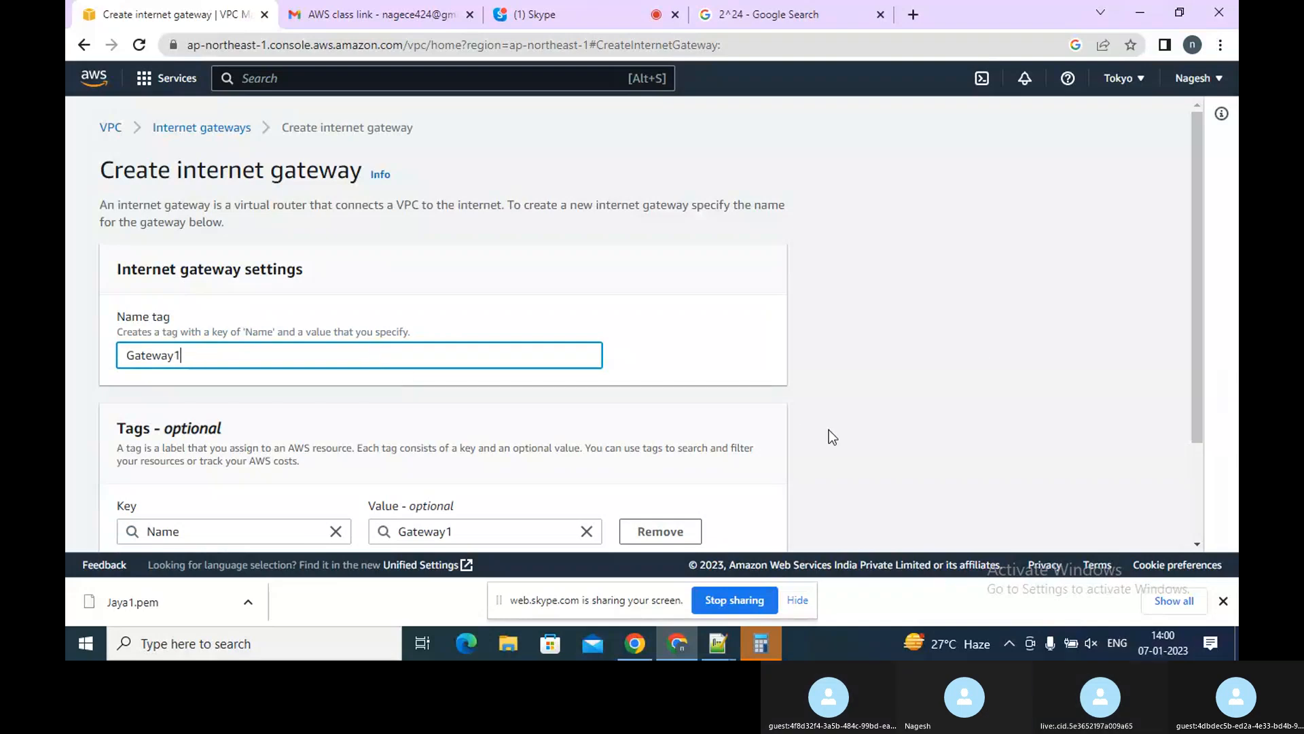
{"action": "left_click", "coordinate": [1187, 484]}
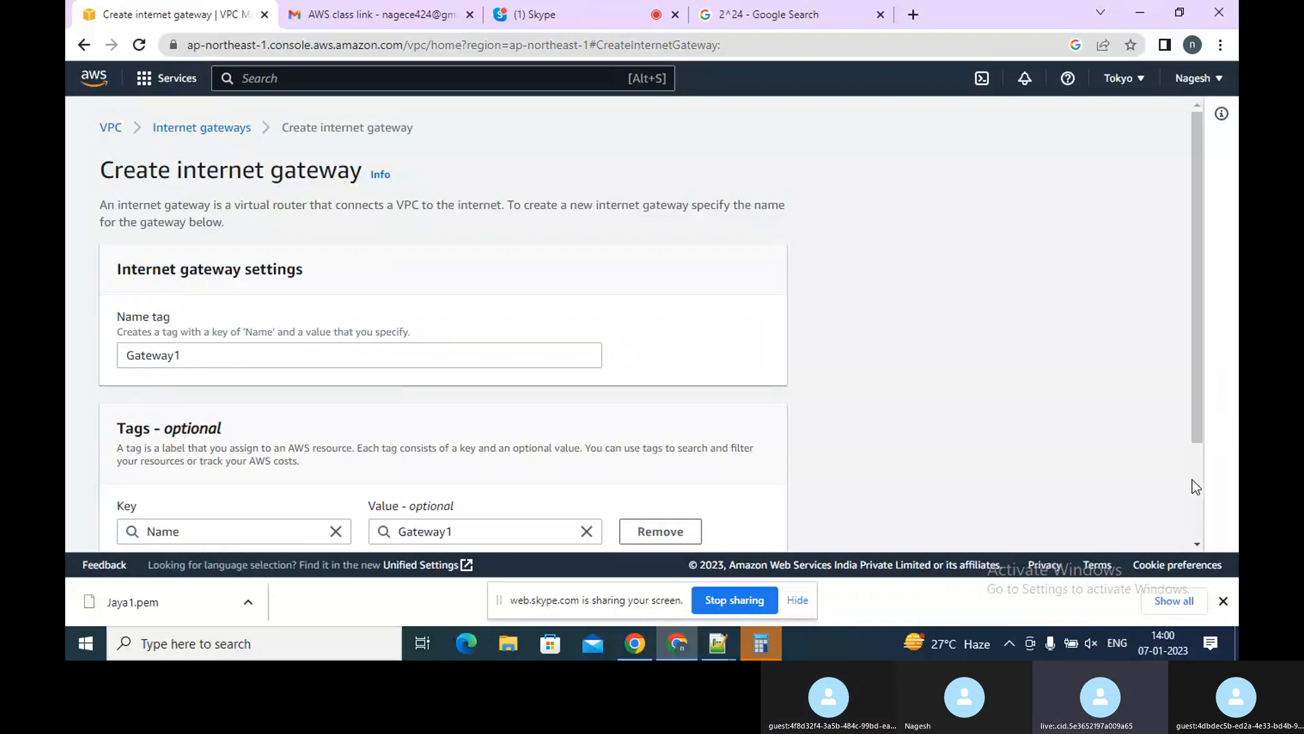
{"action": "scroll", "coordinate": [1192, 480], "scroll_direction": "down", "scroll_amount": 3}
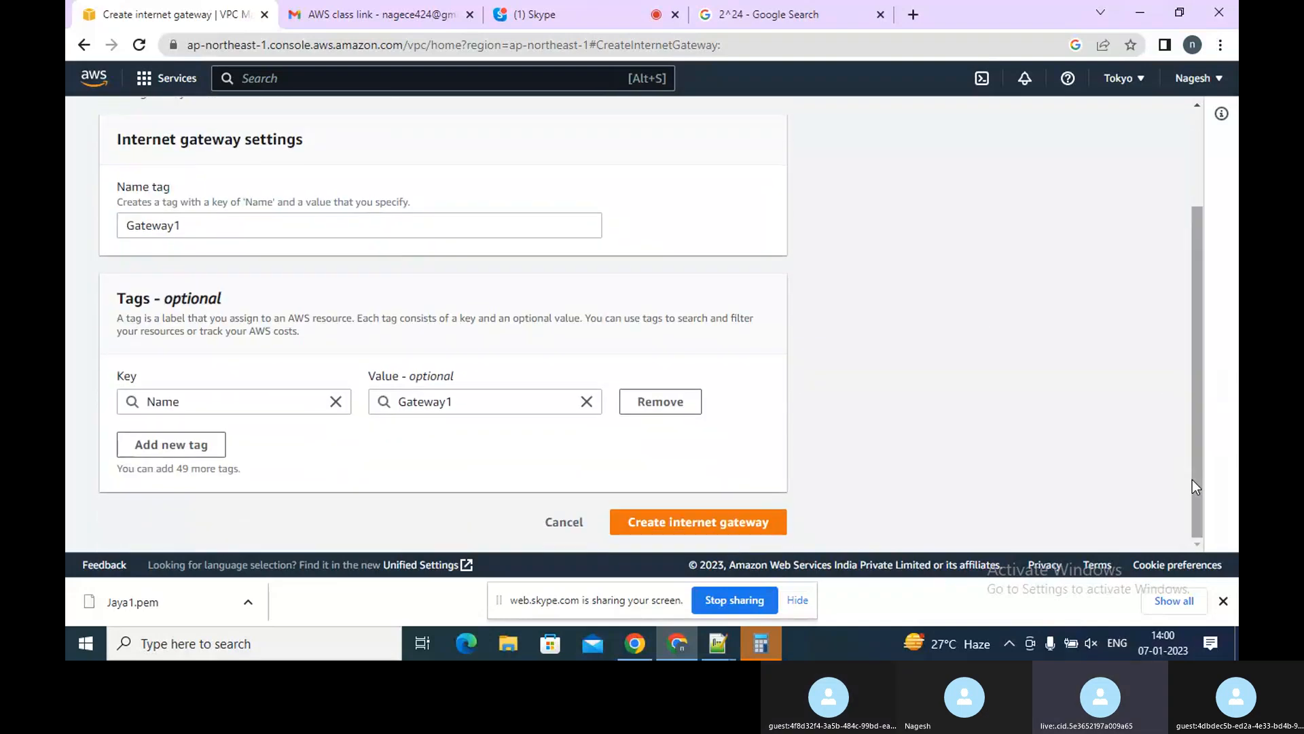
{"action": "left_click", "coordinate": [711, 527]}
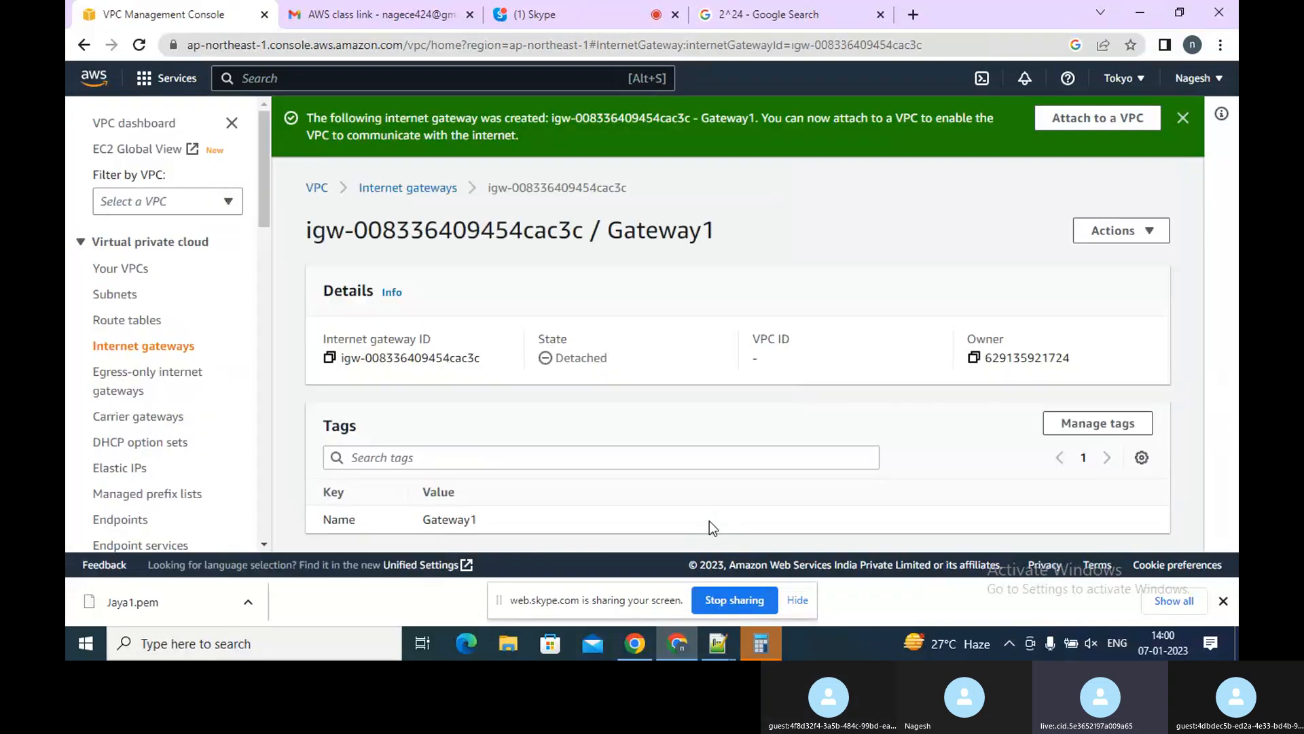
Switch to the Google search tab, search for putty download, and open the PuTTY download site
{"action": "left_click", "coordinate": [187, 359]}
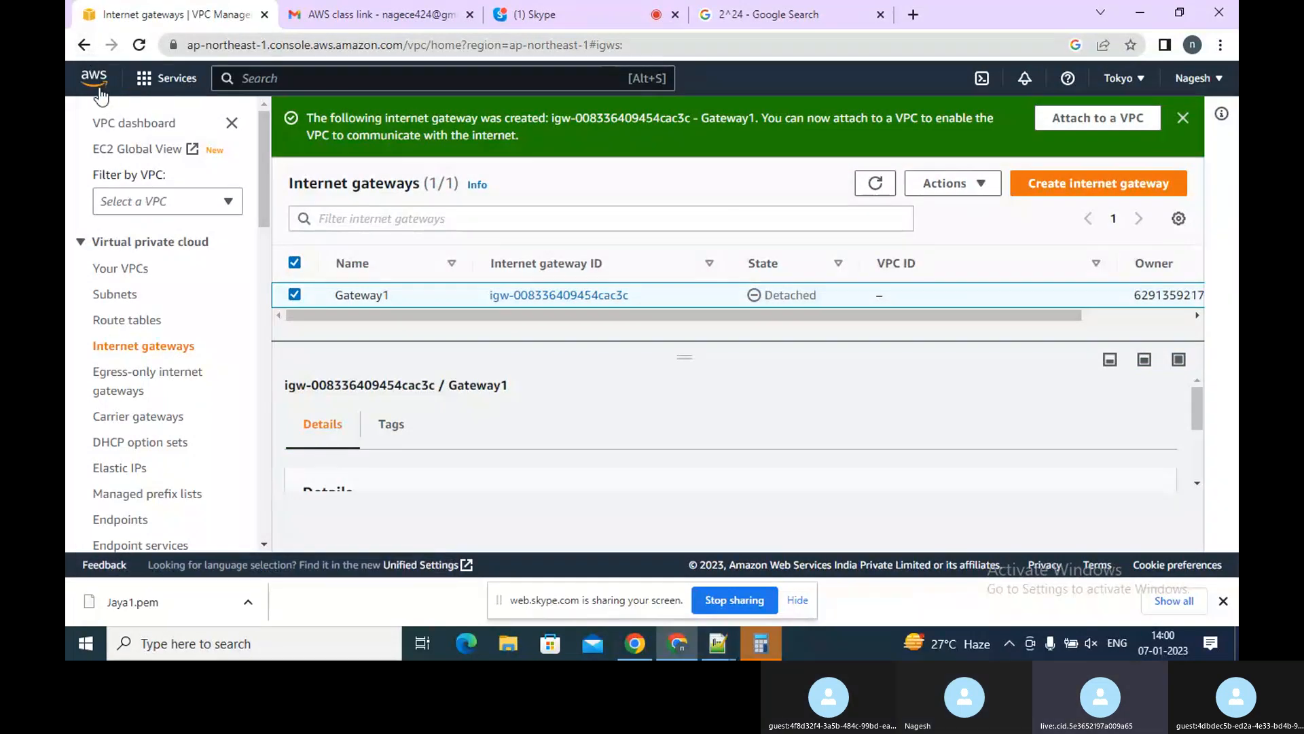
{"action": "left_click", "coordinate": [95, 80]}
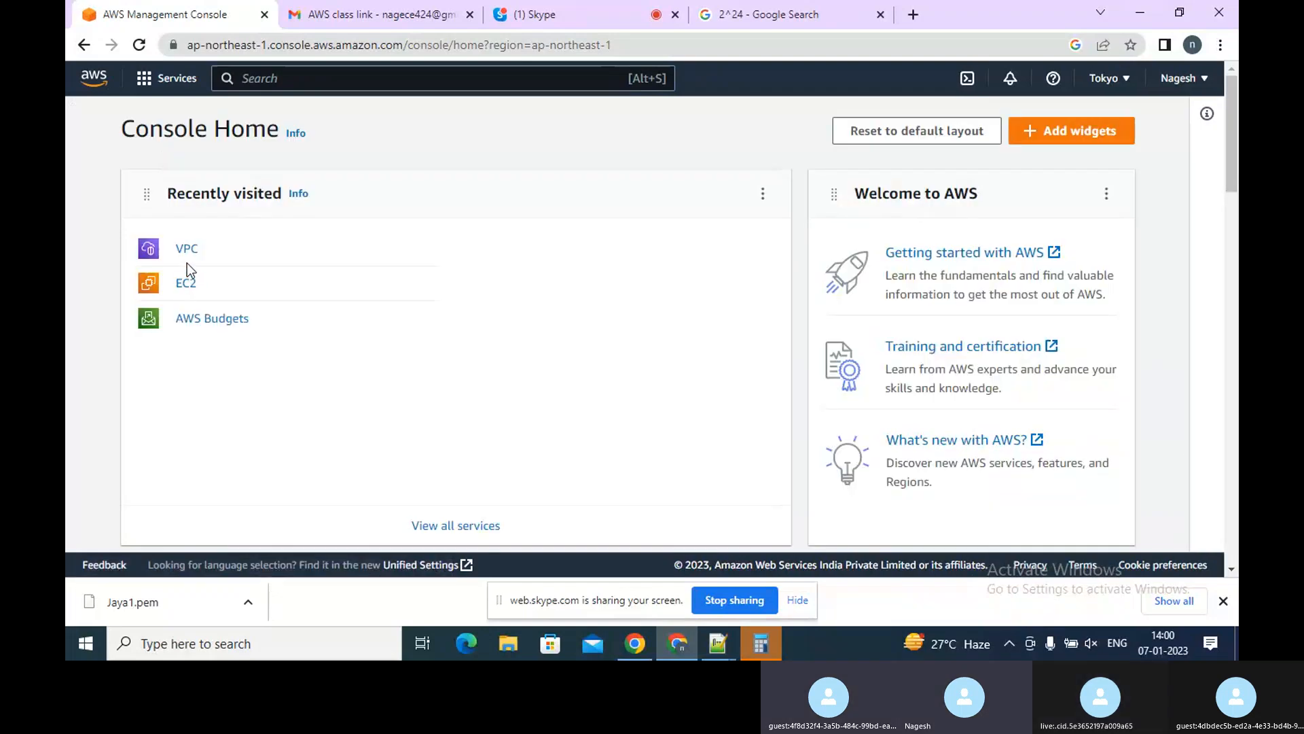
{"action": "left_click", "coordinate": [781, 14]}
{"action": "double_click", "coordinate": [458, 102]}
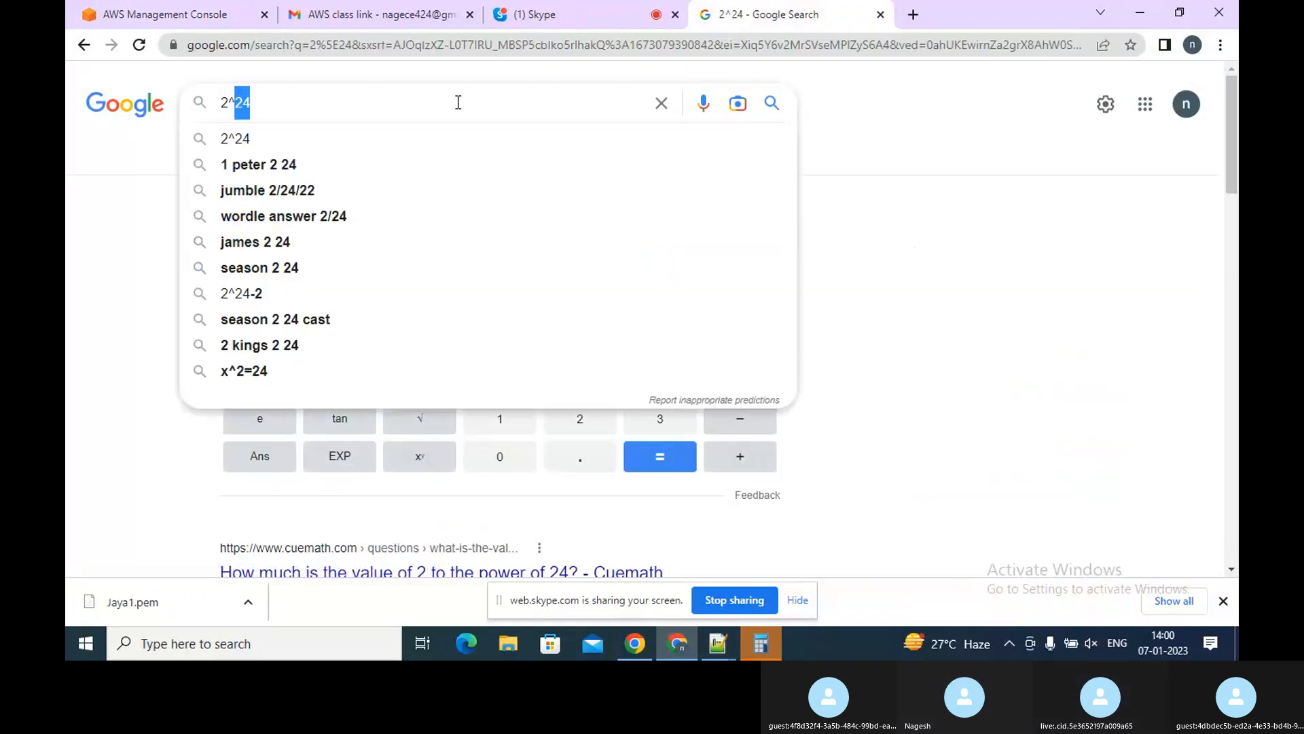
{"action": "key", "text": "BackSpace"}
{"action": "key", "text": "BackSpace"}
{"action": "key", "text": "BackSpace"}
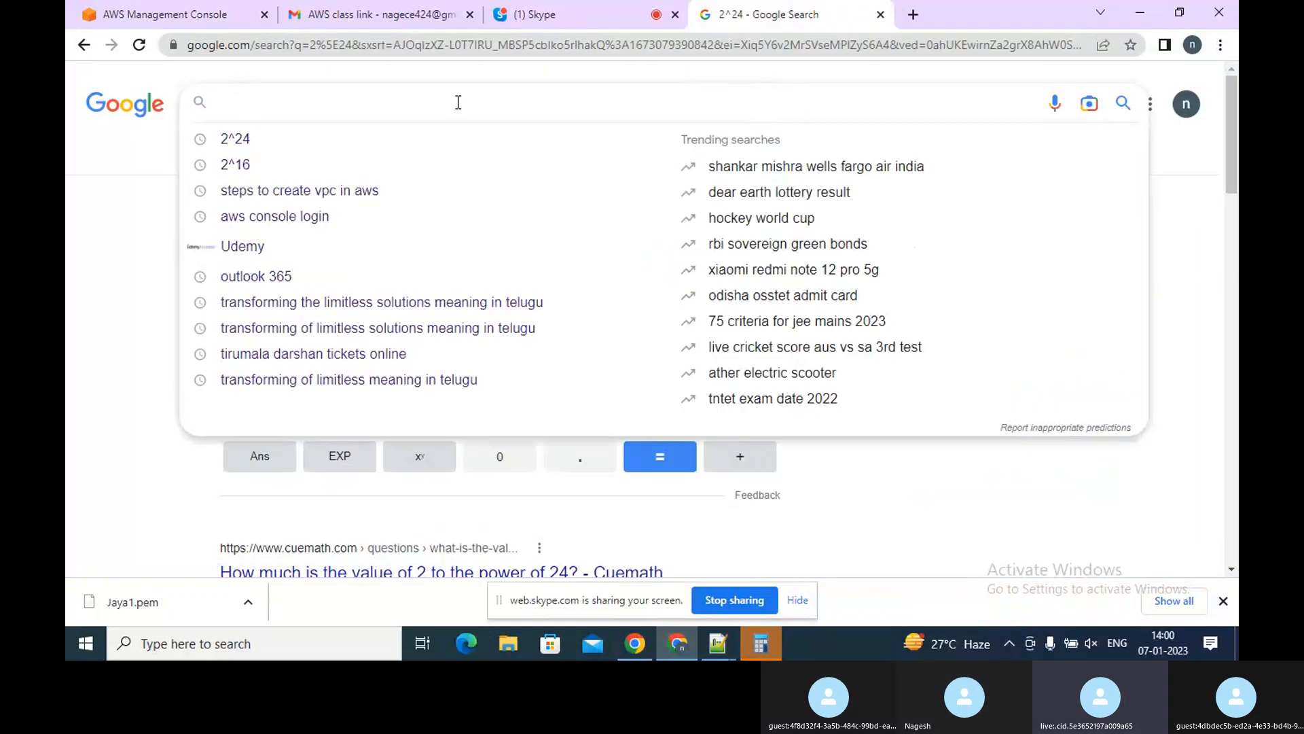
{"action": "type", "text": "putty"}
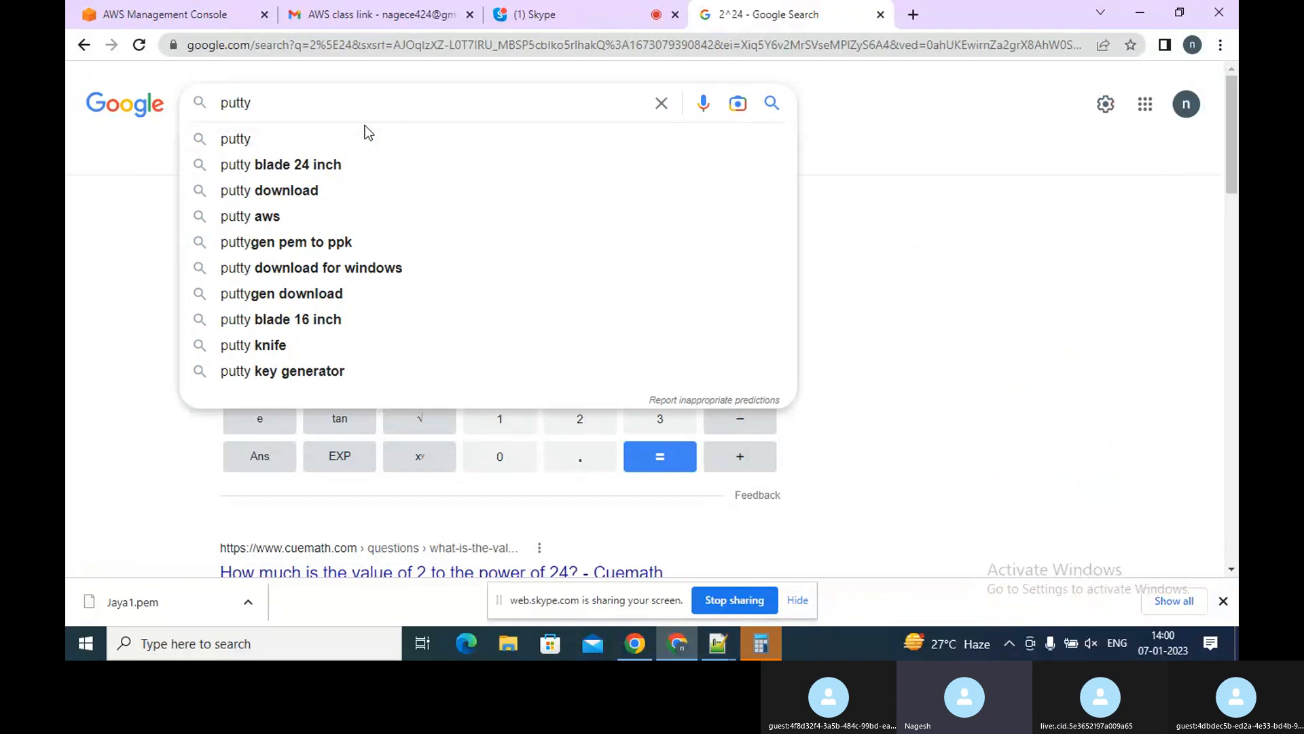
{"action": "type", "text": " d"}
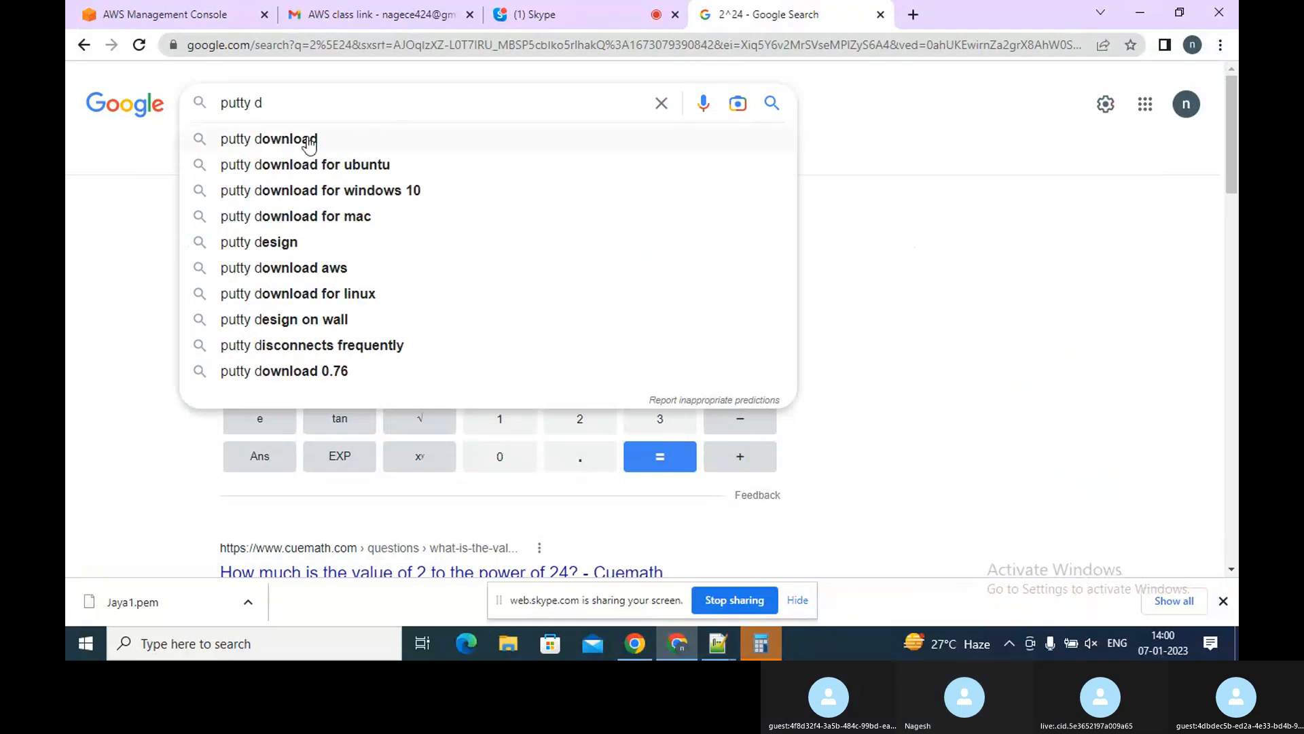
{"action": "left_click", "coordinate": [309, 140]}
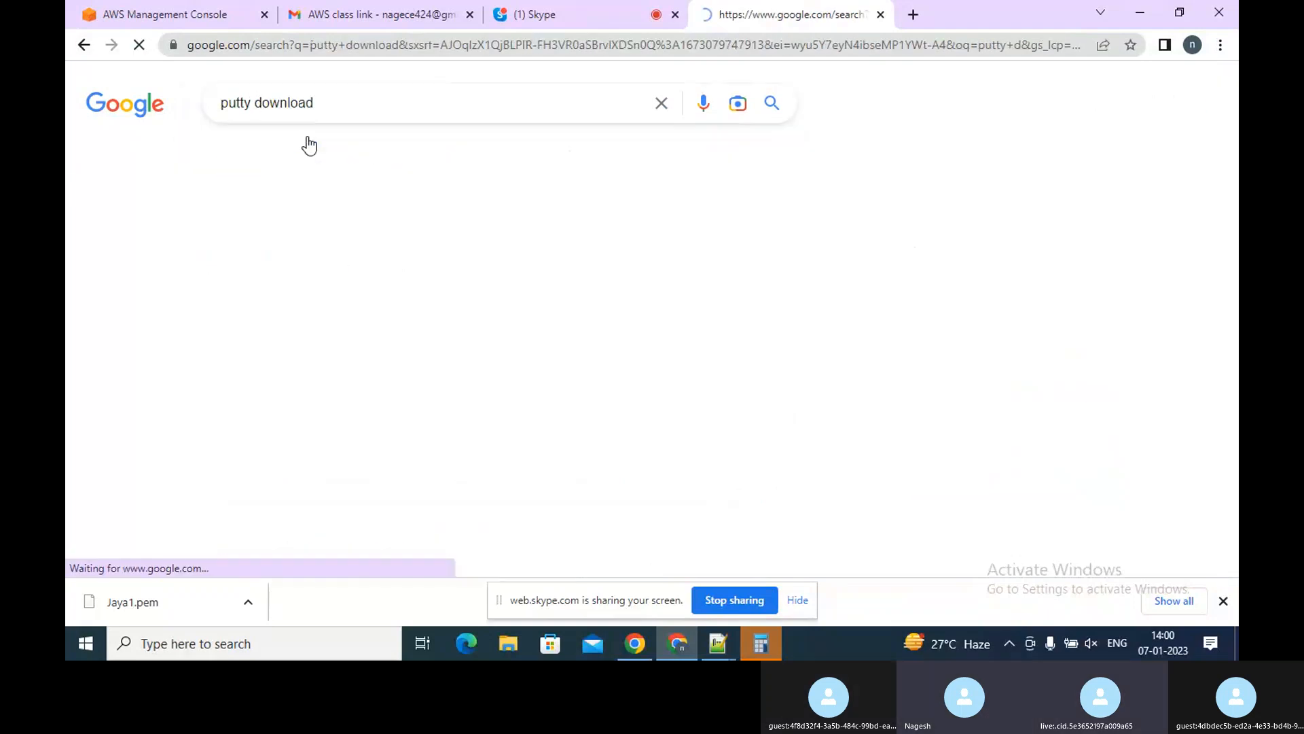
{"action": "left_click", "coordinate": [283, 252]}
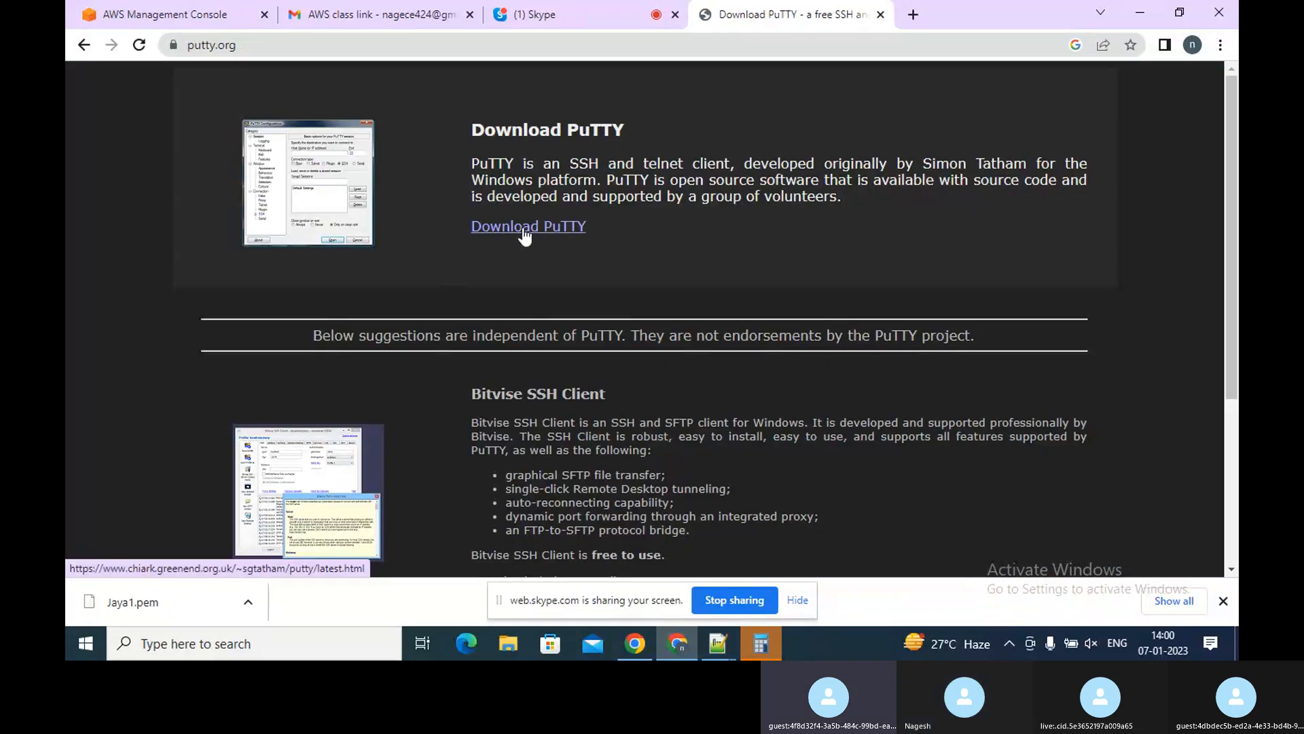
Open the PuTTY latest release download page
{"action": "left_click", "coordinate": [525, 235]}
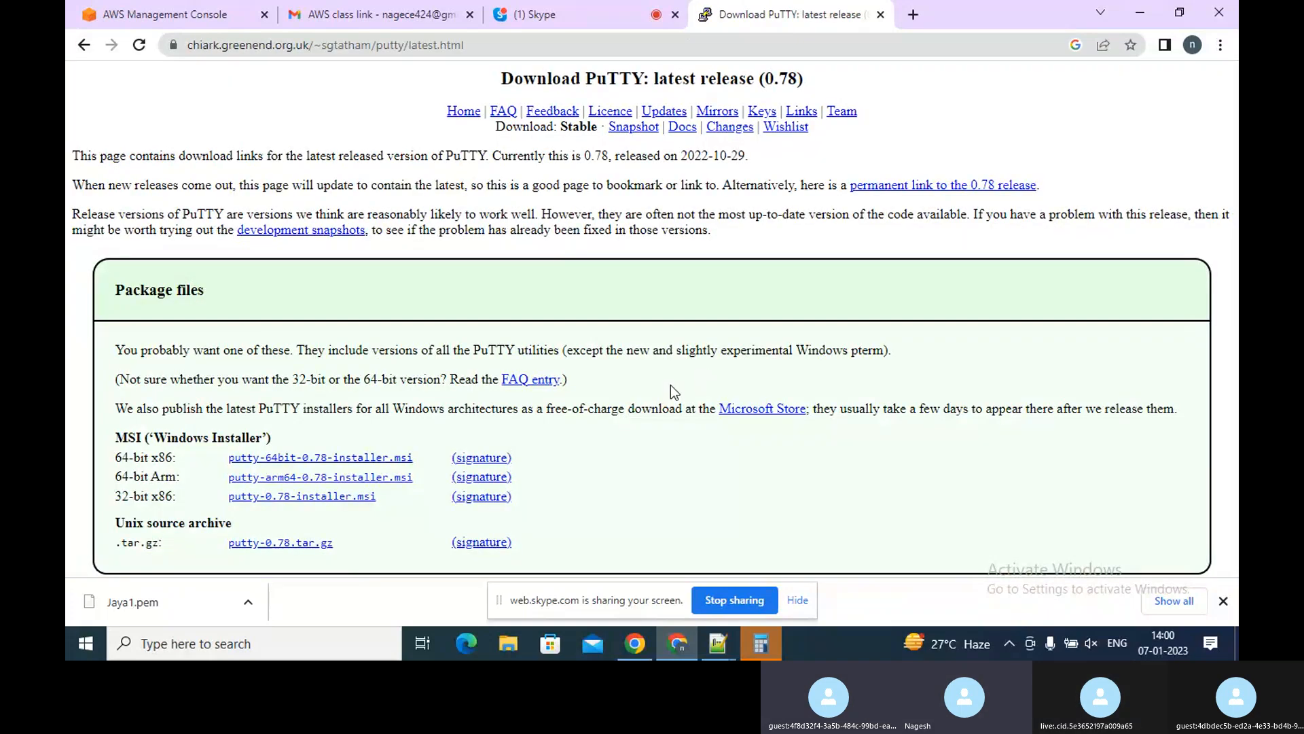
{"action": "left_click_drag", "start_coordinate": [670, 387], "coordinate": [513, 462]}
{"action": "left_click", "coordinate": [569, 475]}
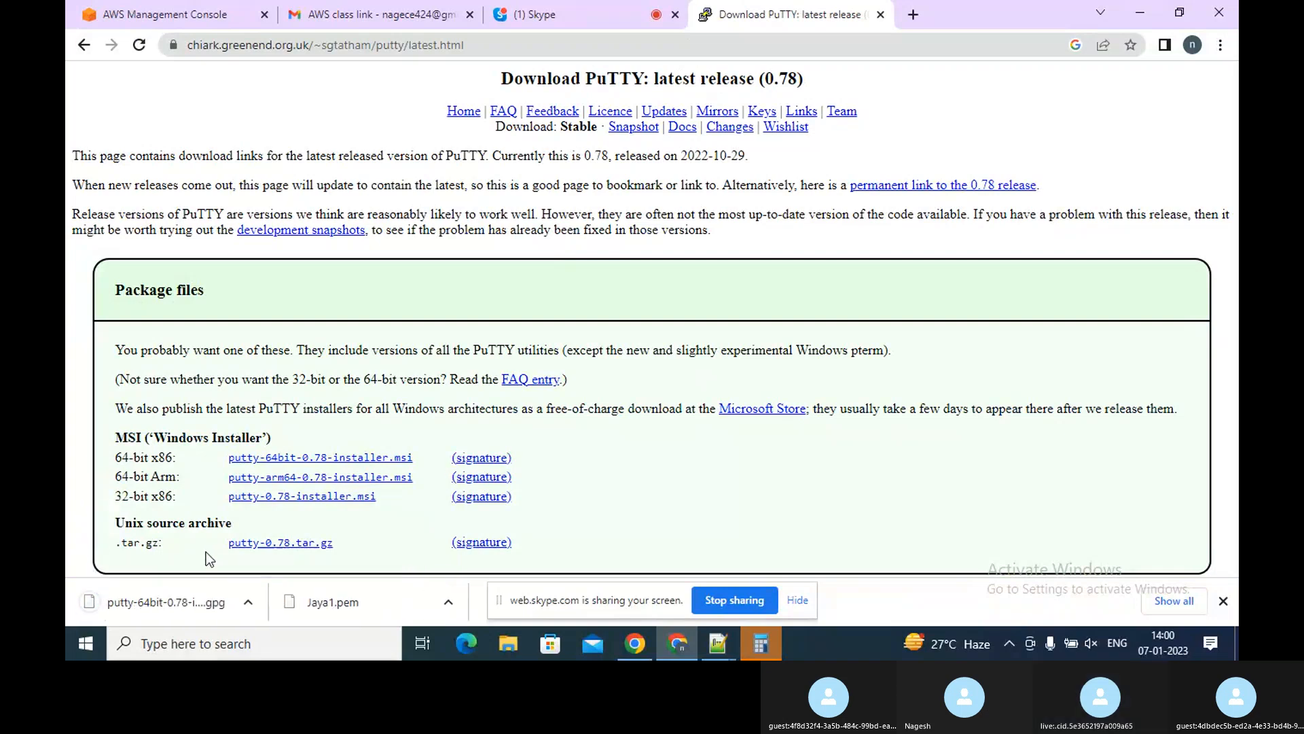
Try to open the downloaded 64-bit .gpg signature file
{"action": "left_click", "coordinate": [180, 602]}
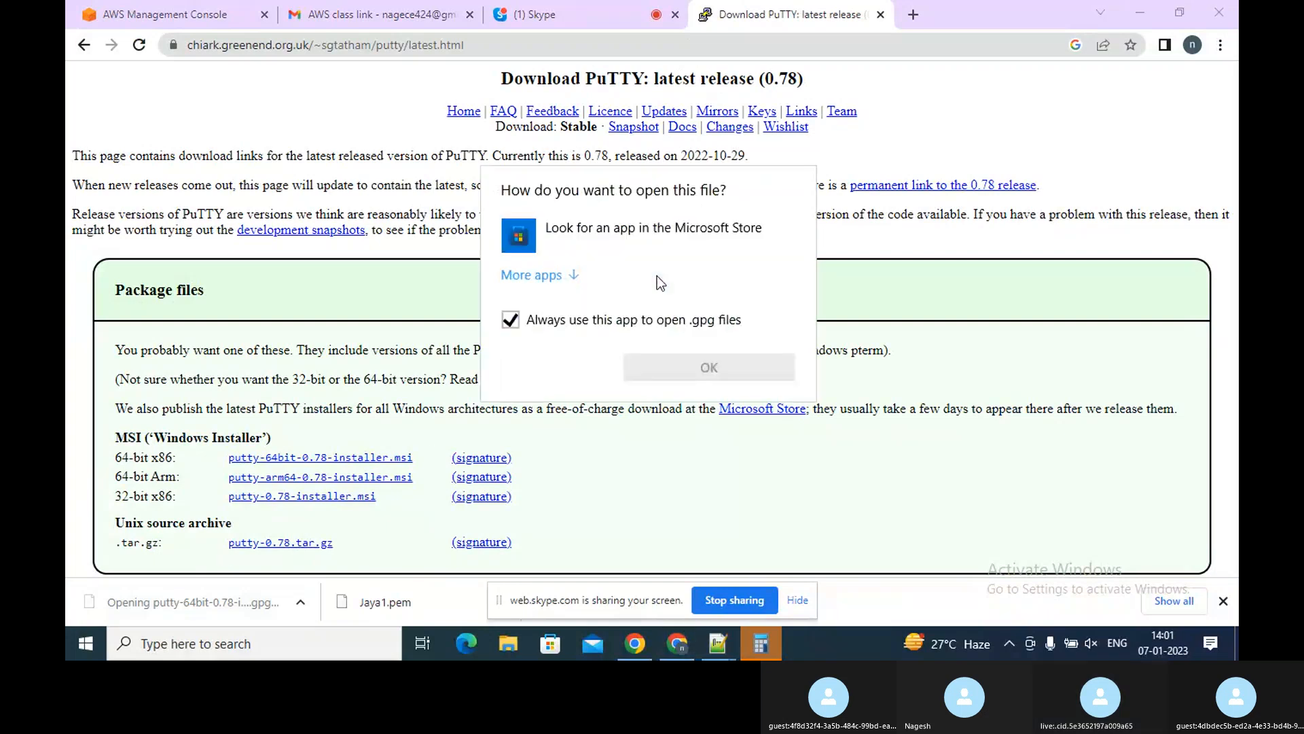
{"action": "left_click", "coordinate": [510, 320]}
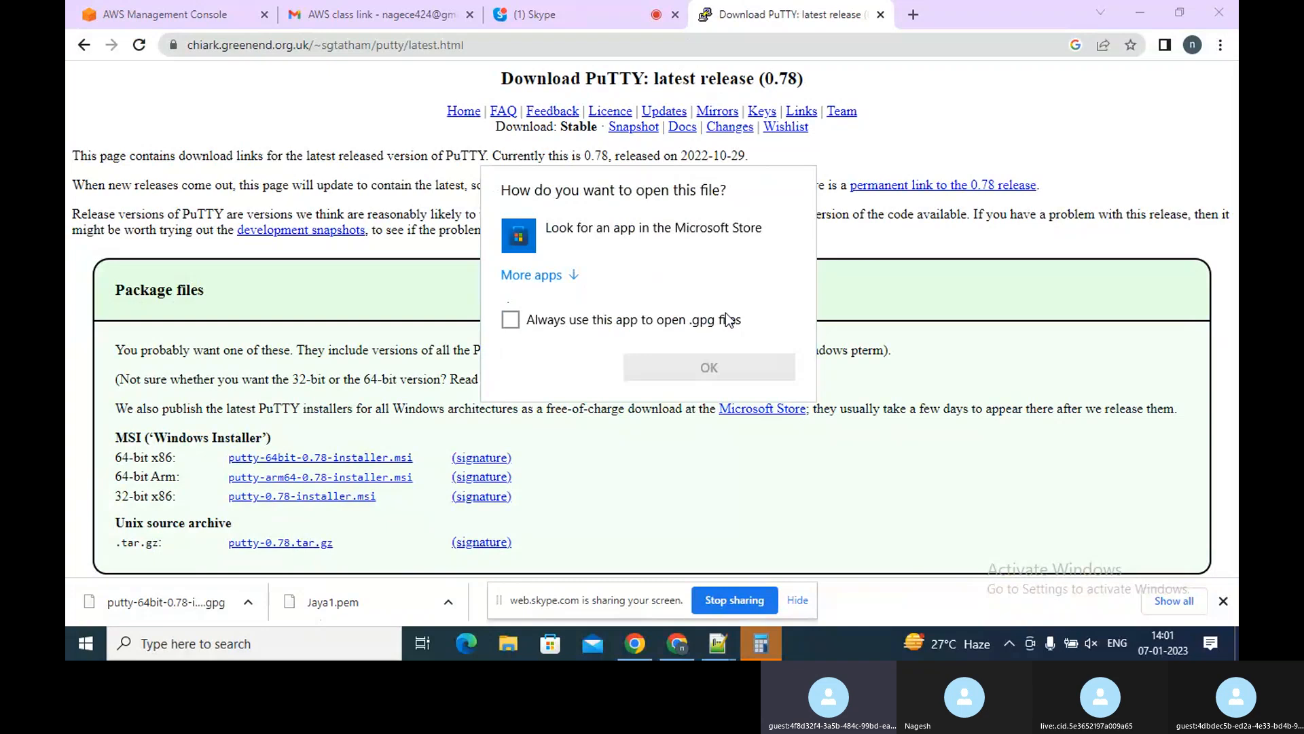
{"action": "key", "text": "Escape"}
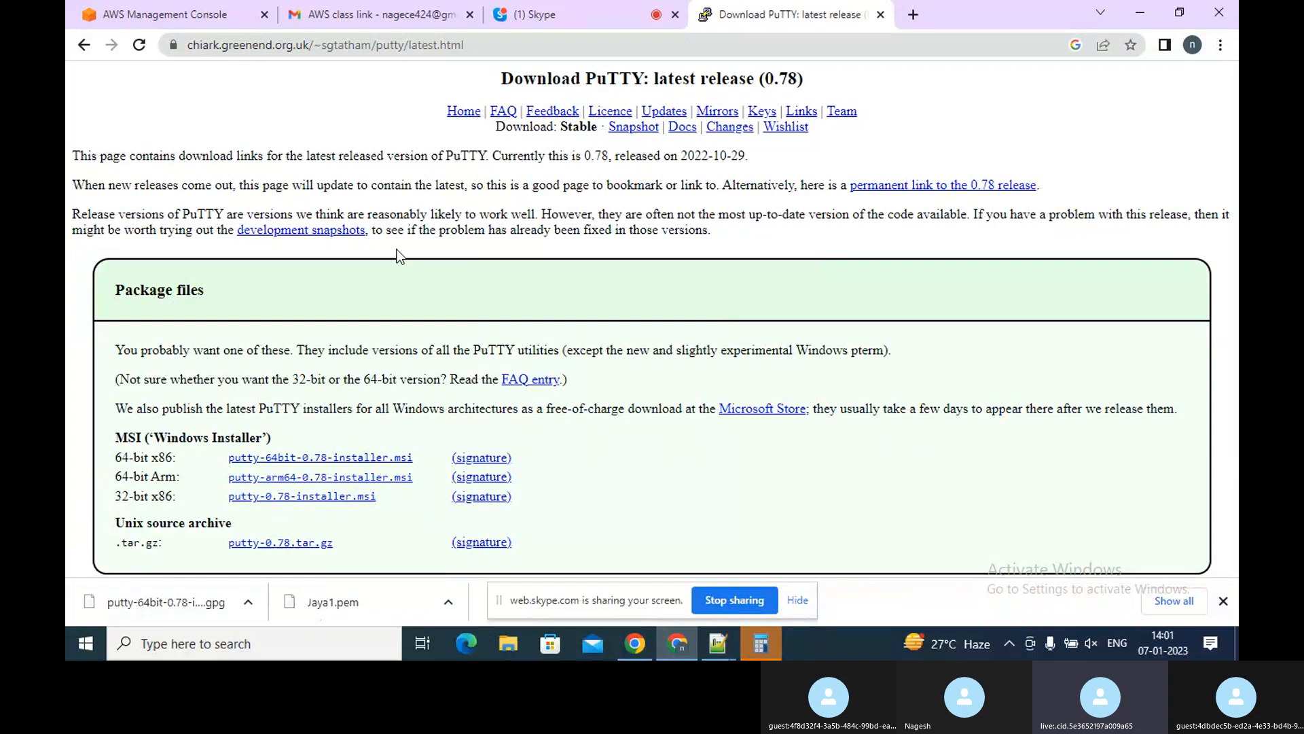
Return to the PuTTY site, reopen the latest release page and try again to open the .gpg file
{"action": "left_click", "coordinate": [83, 52]}
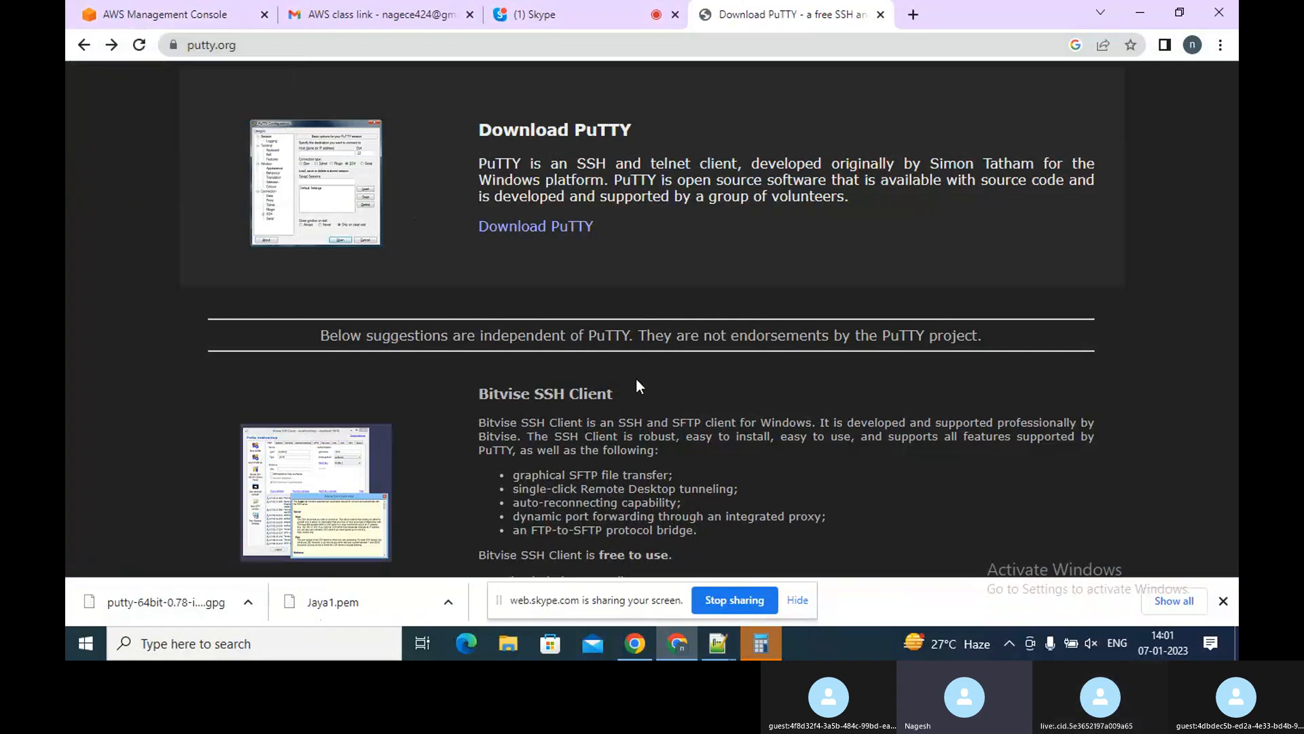
{"action": "left_click", "coordinate": [572, 227]}
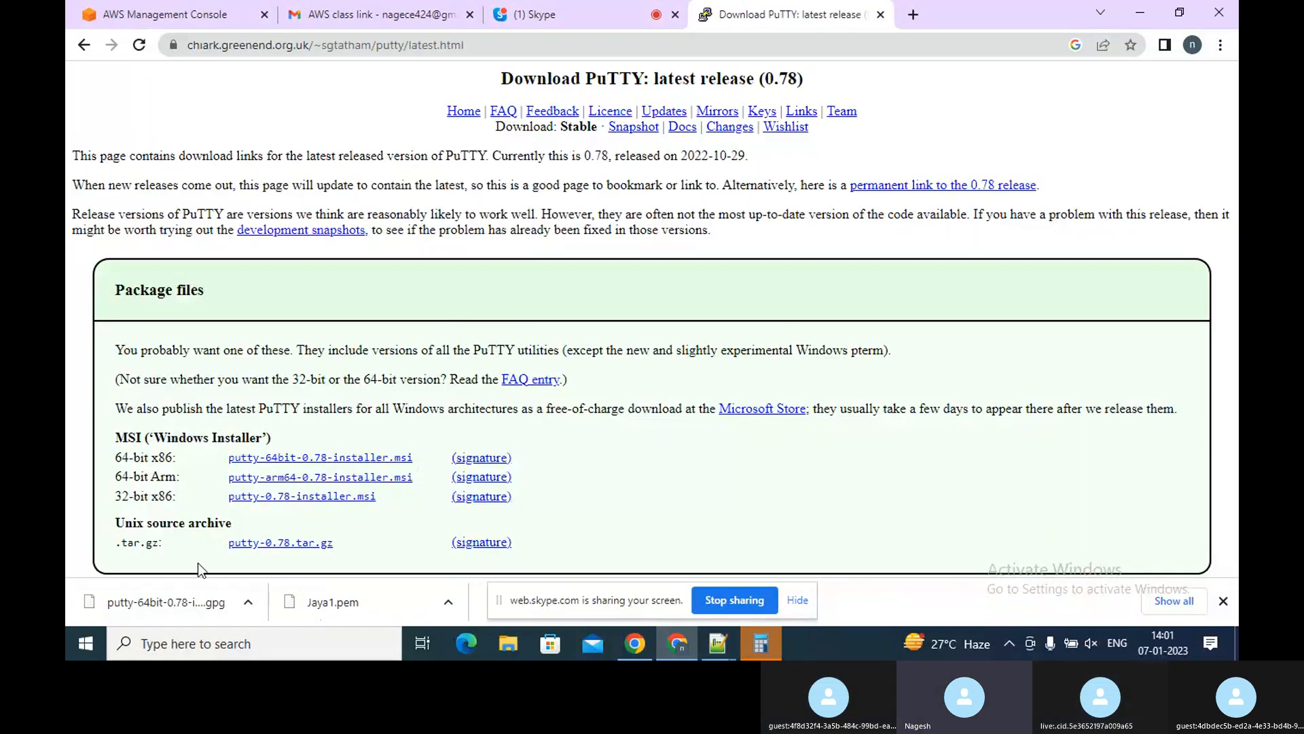
{"action": "left_click", "coordinate": [206, 595]}
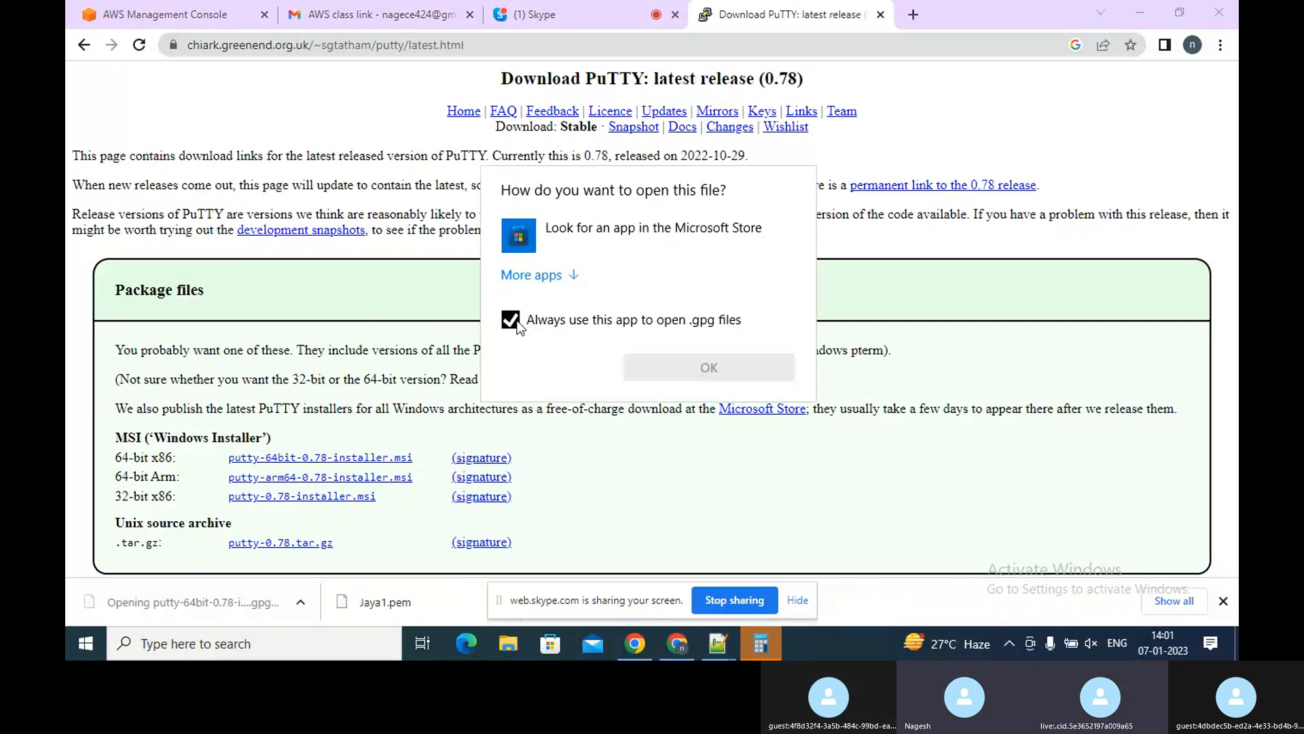
{"action": "left_click", "coordinate": [510, 319]}
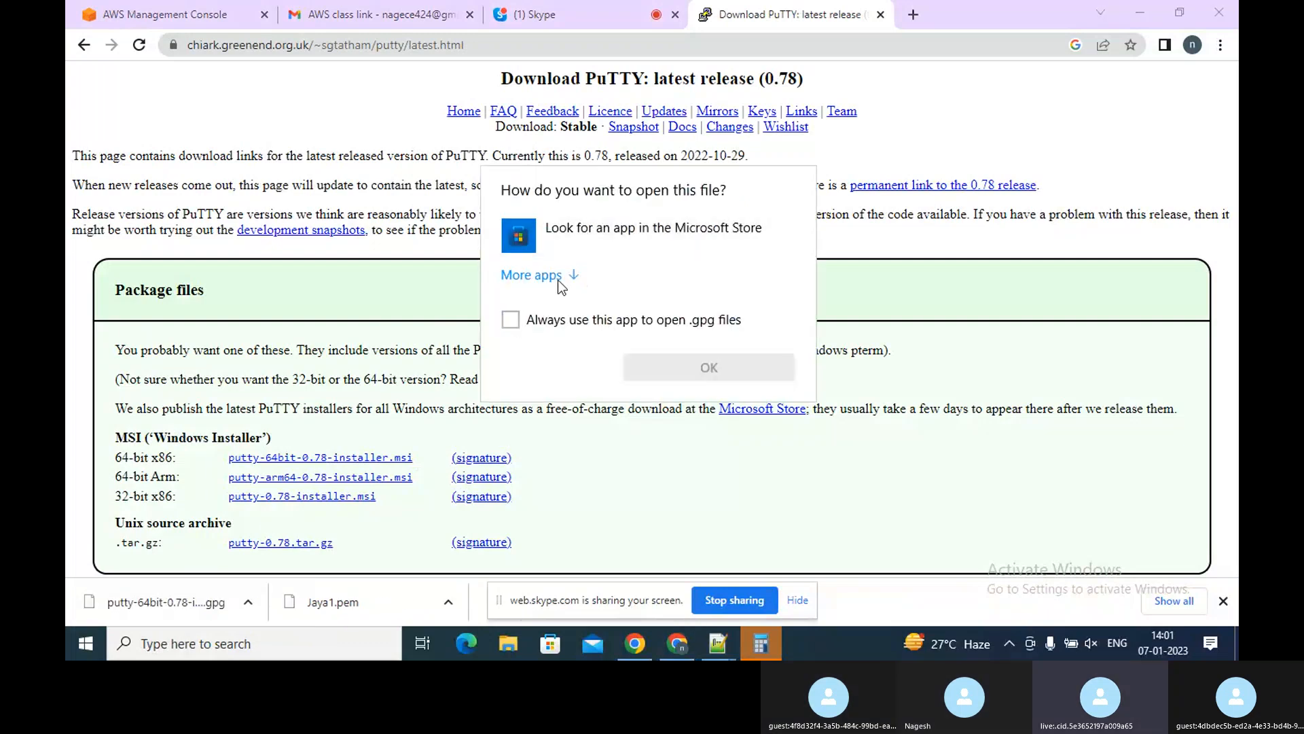
{"action": "key", "text": "Escape"}
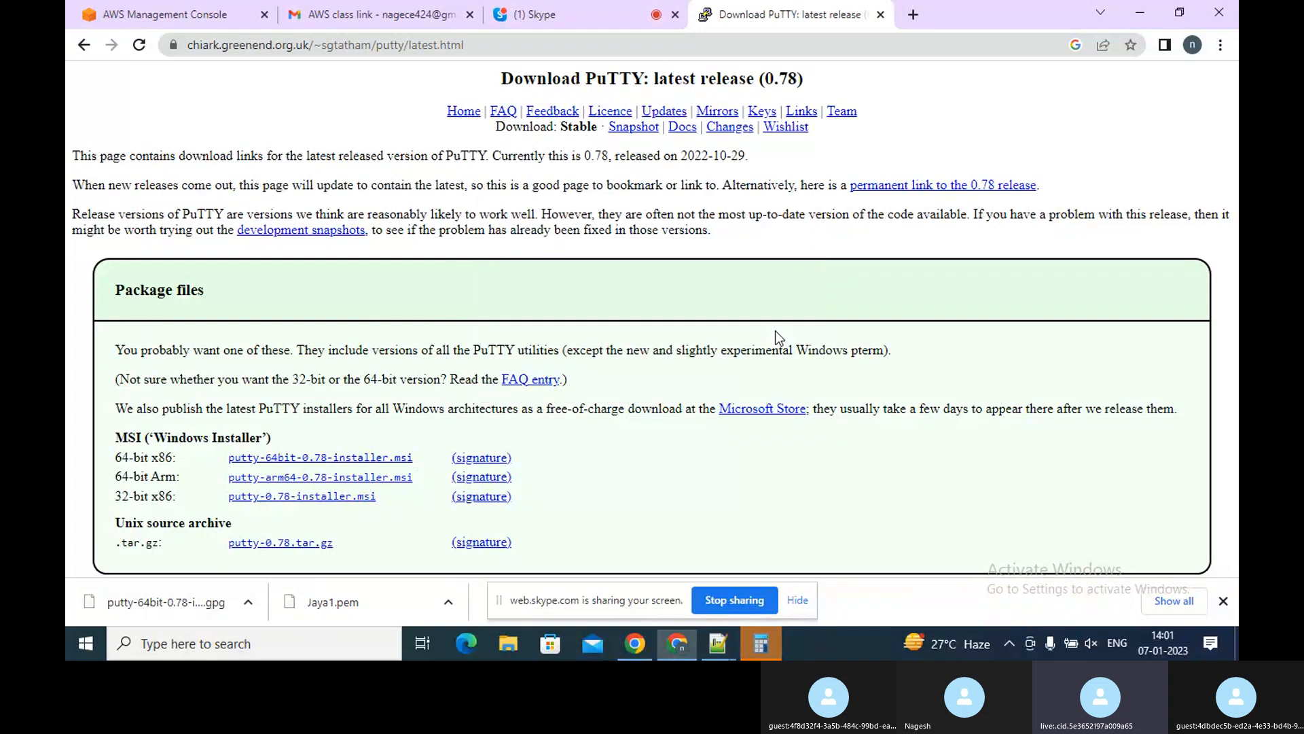
Download the 64-bit x86 PuTTY 0.78 MSI installer and run its setup wizard to install it
{"action": "left_click", "coordinate": [342, 462]}
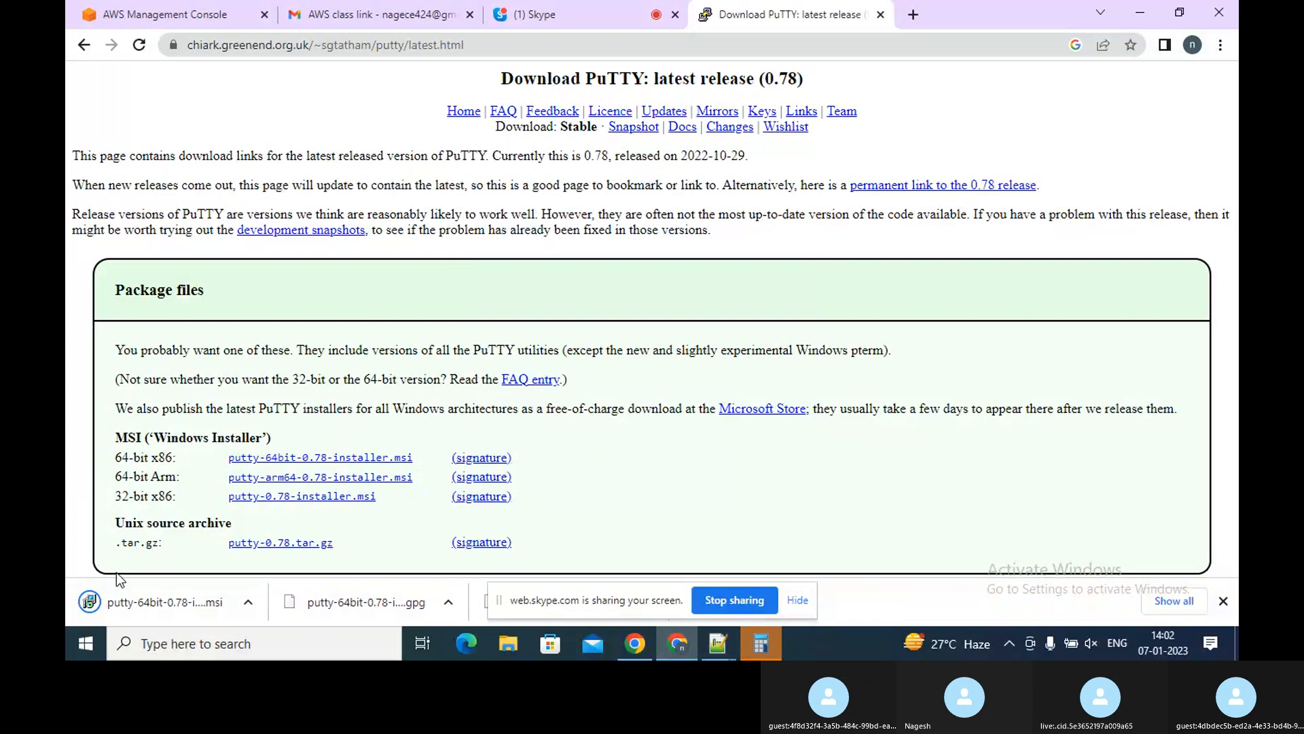
{"action": "left_click", "coordinate": [129, 610]}
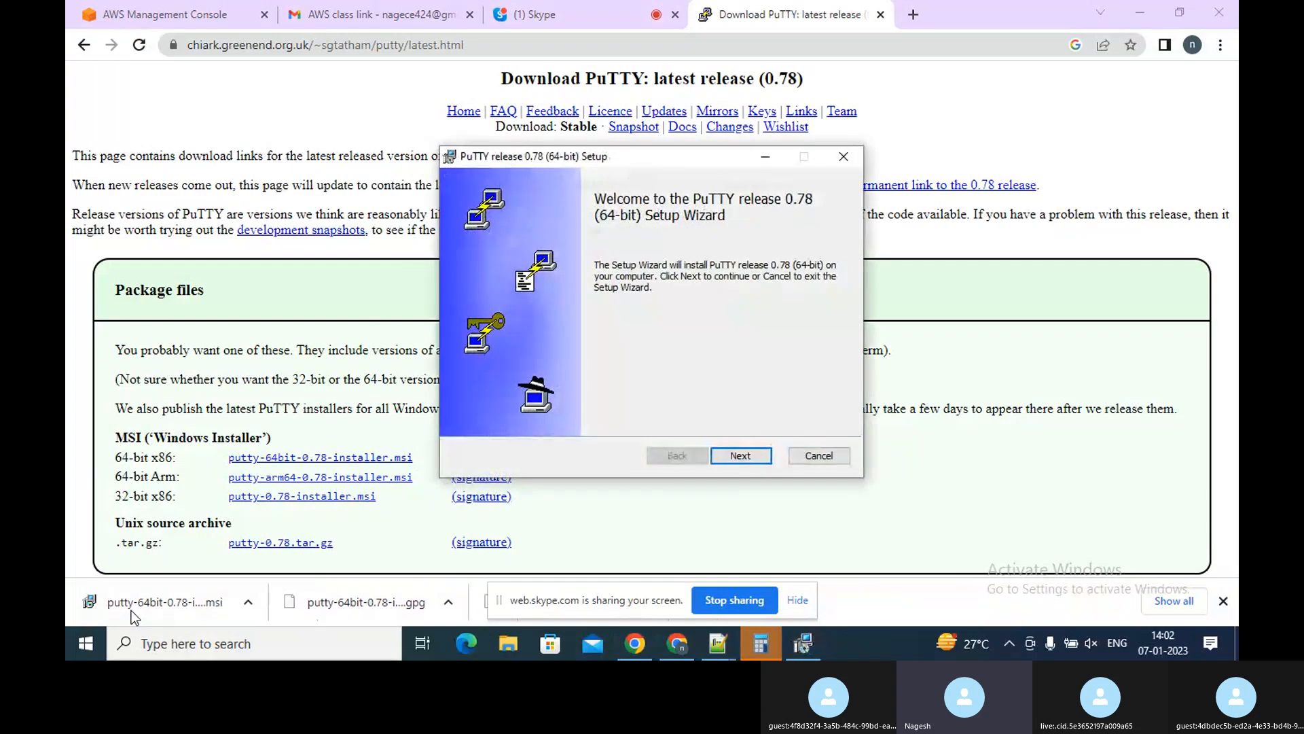
{"action": "left_click", "coordinate": [748, 459]}
{"action": "left_click", "coordinate": [747, 457]}
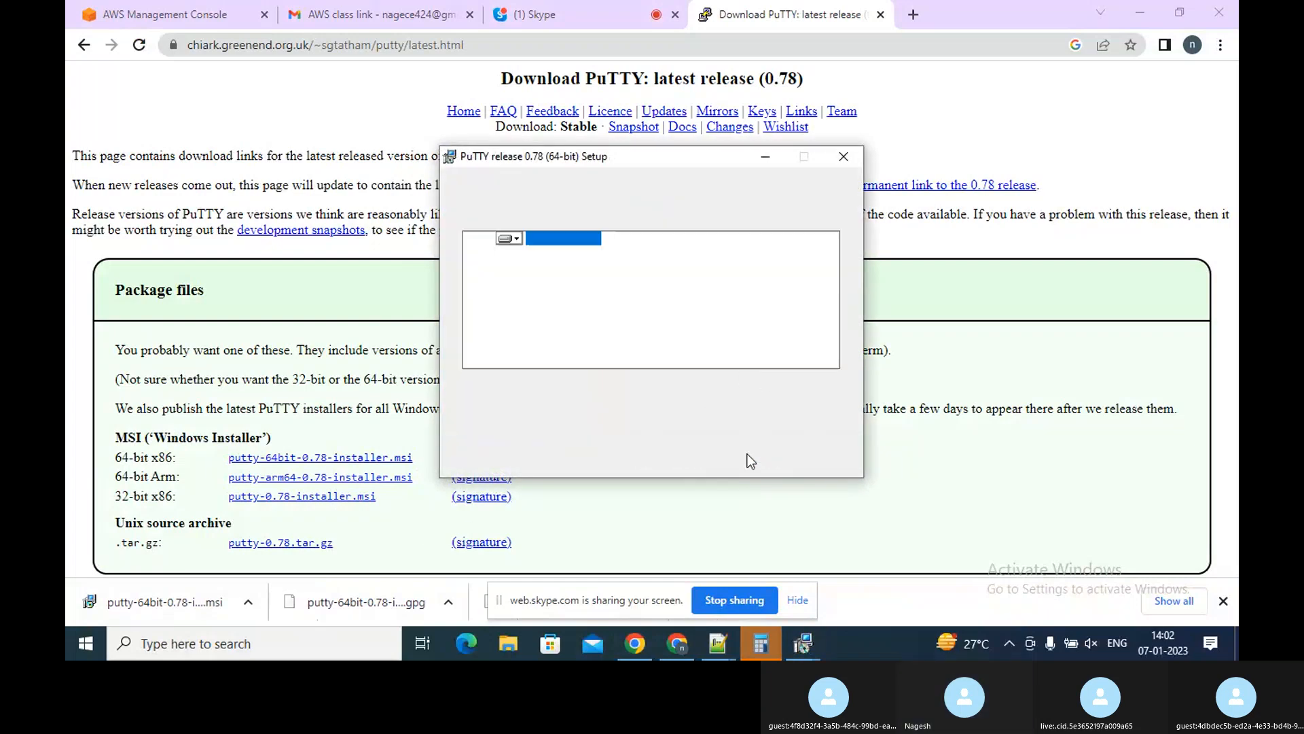
{"action": "left_click", "coordinate": [747, 454]}
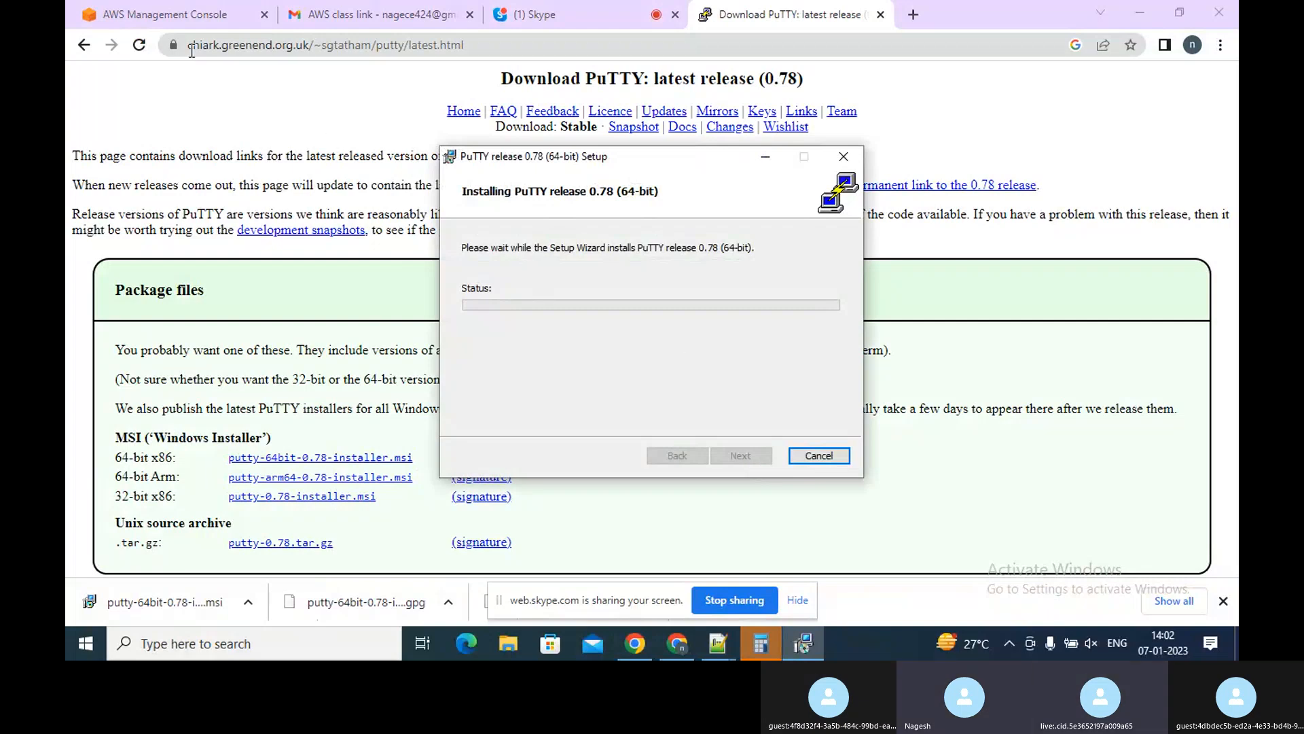
Switch to the AWS console, open the VPC route tables and view the PublicRT table's subnet associations
{"action": "left_click", "coordinate": [193, 19]}
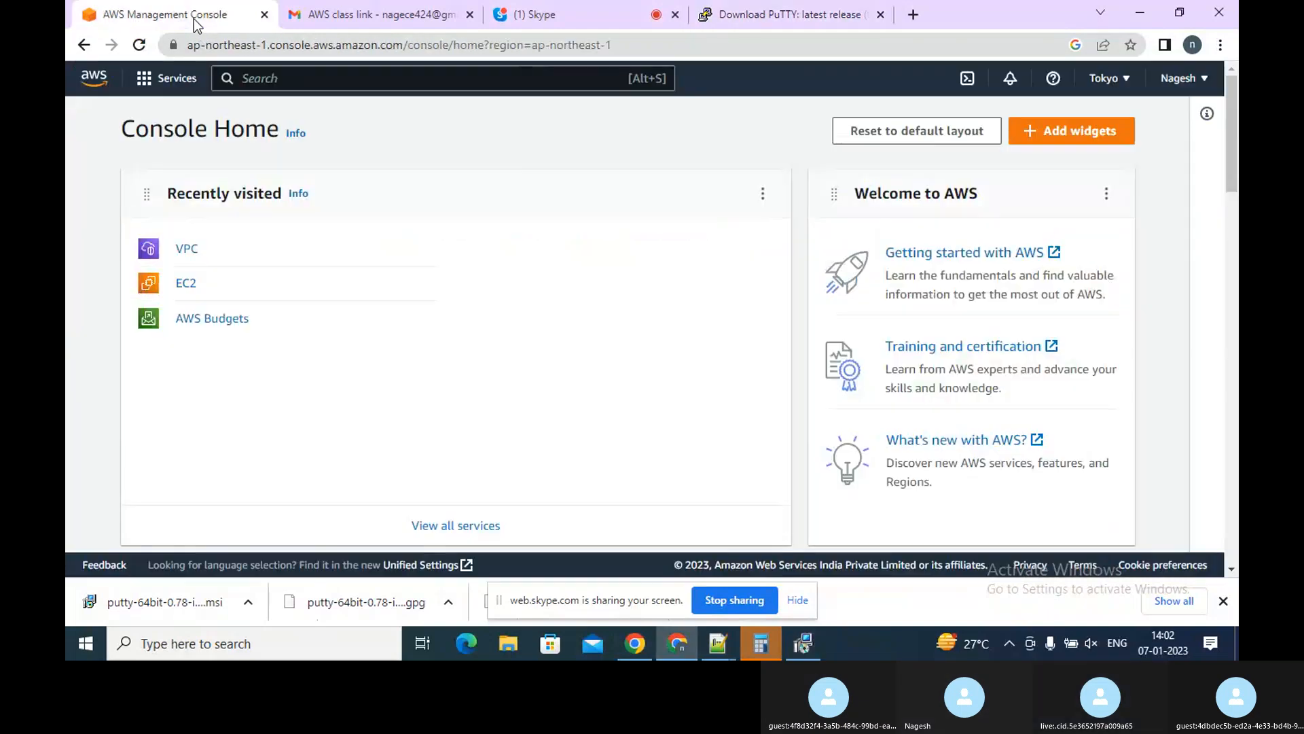
{"action": "left_click", "coordinate": [186, 285]}
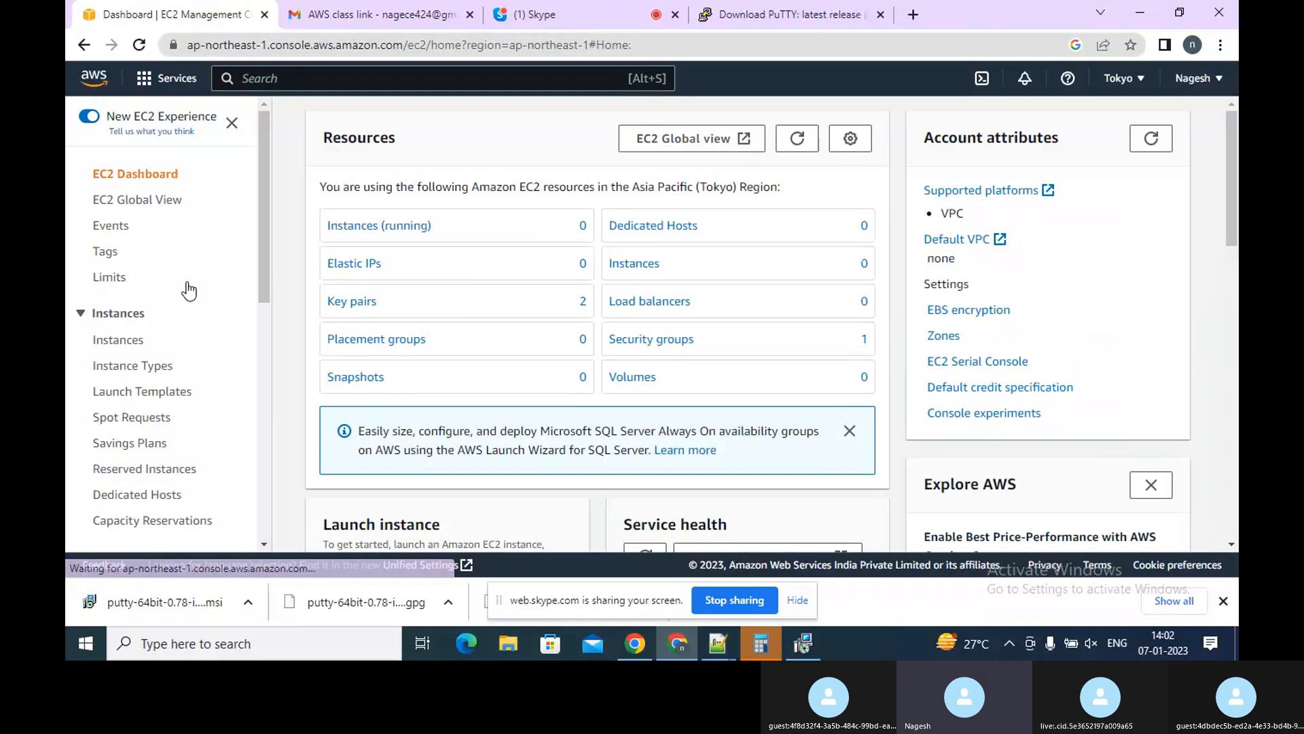
{"action": "left_click", "coordinate": [83, 46]}
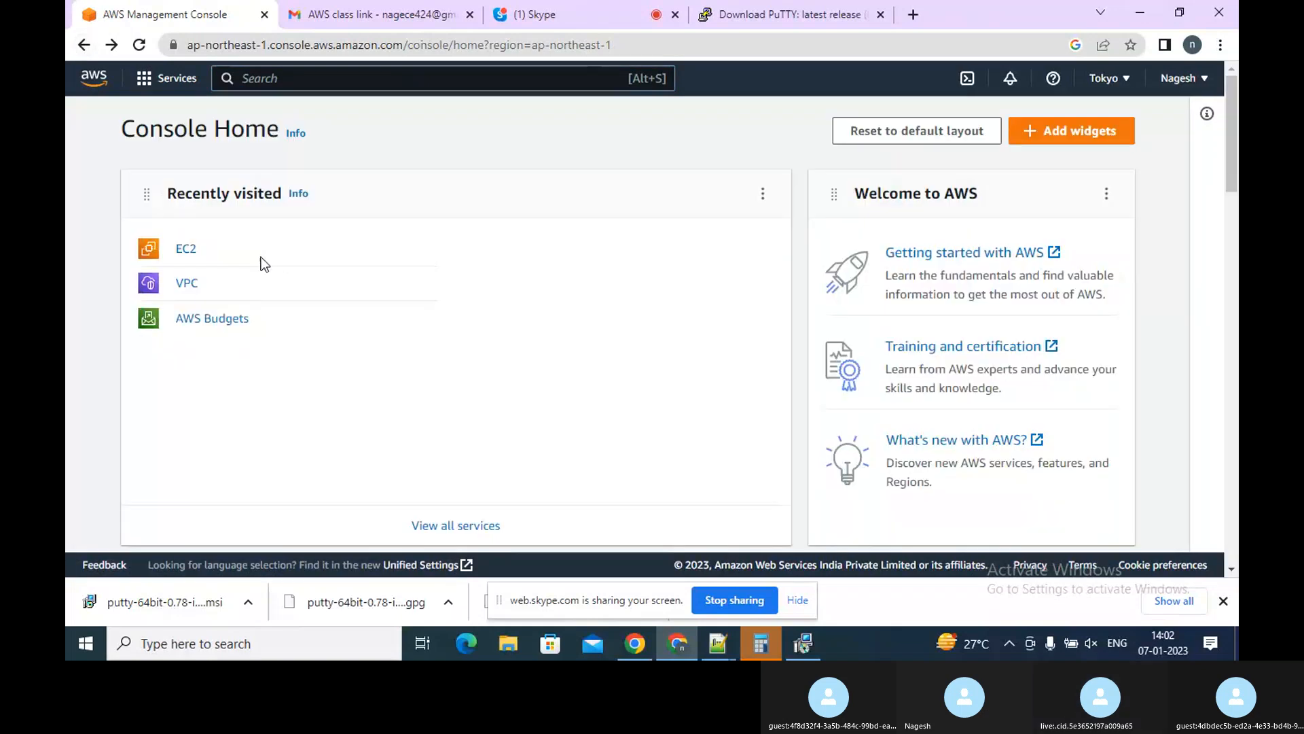
{"action": "left_click", "coordinate": [183, 288]}
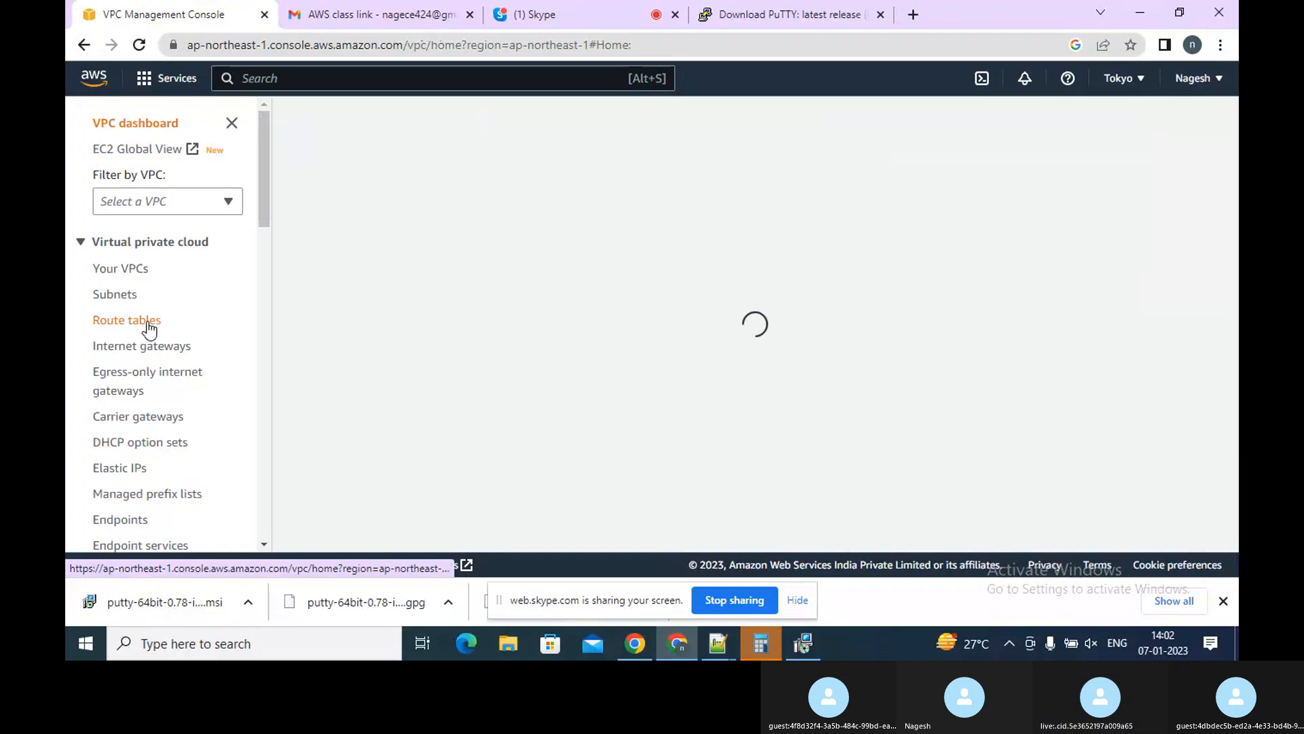
{"action": "left_click", "coordinate": [148, 324]}
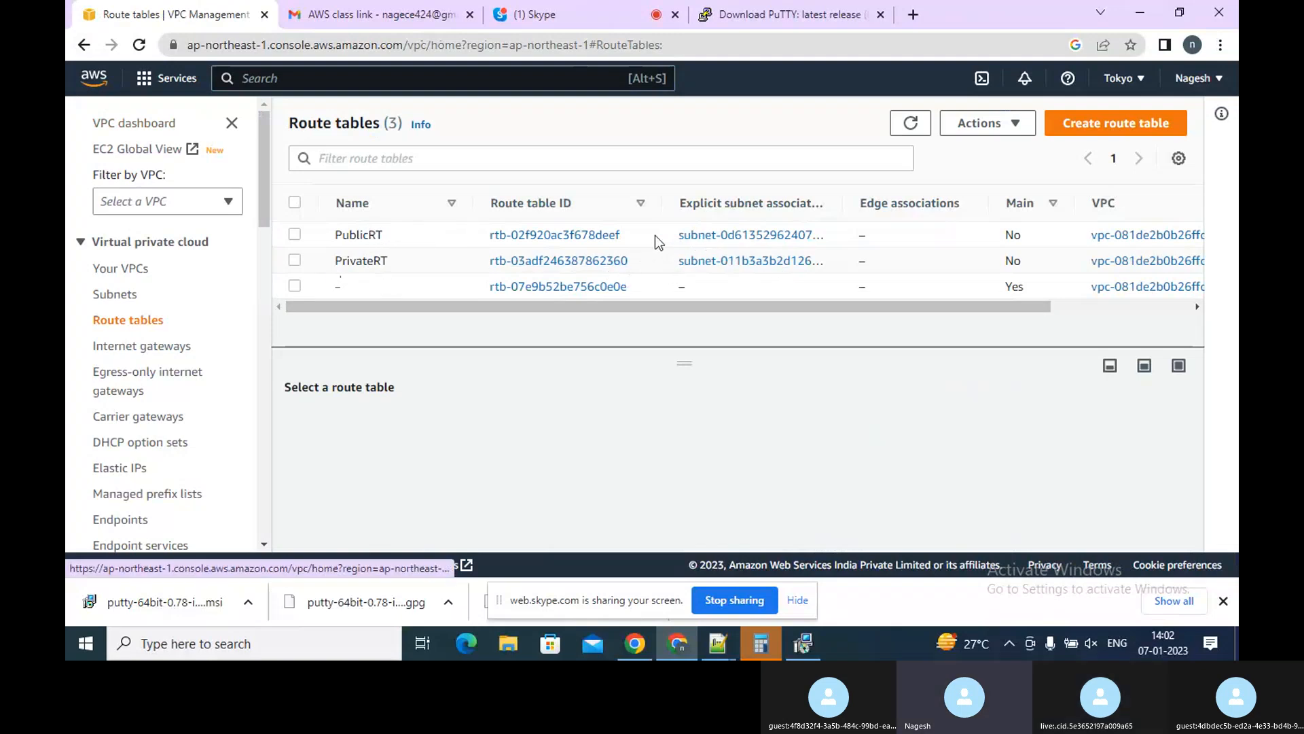
{"action": "left_click", "coordinate": [569, 235]}
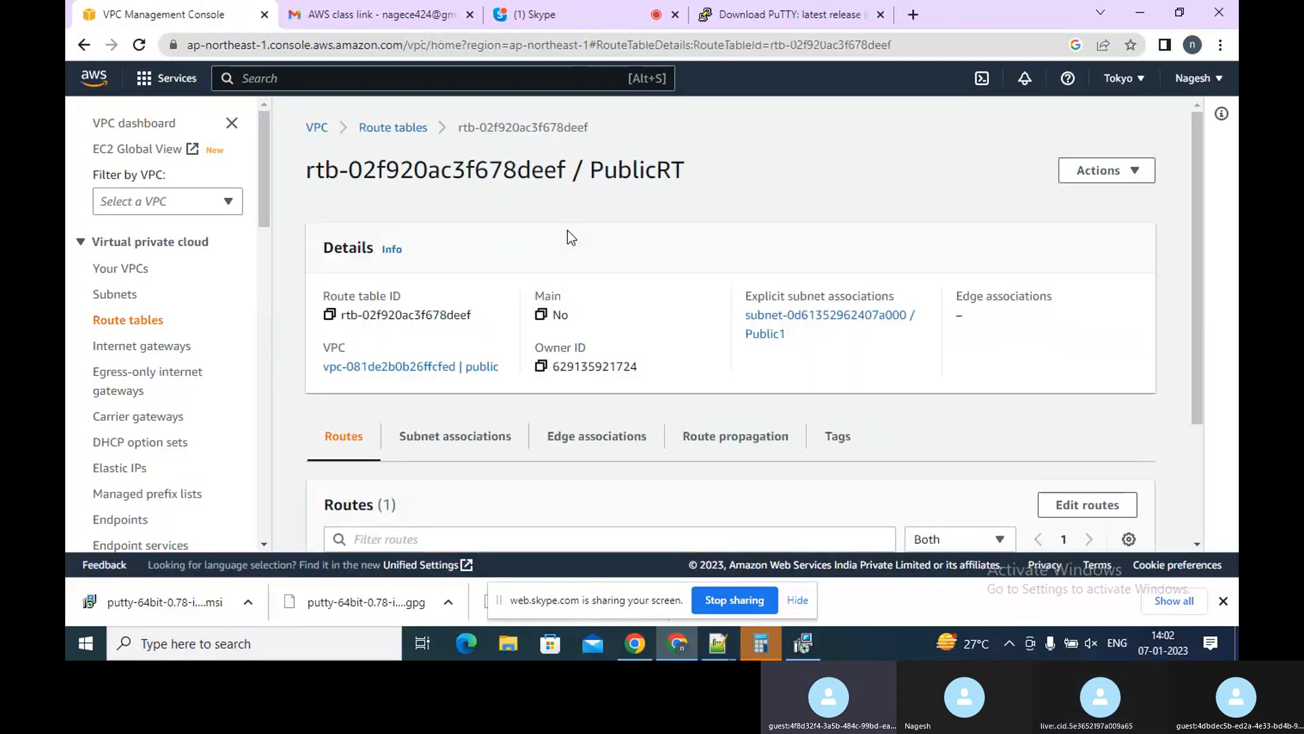
{"action": "left_click", "coordinate": [507, 448]}
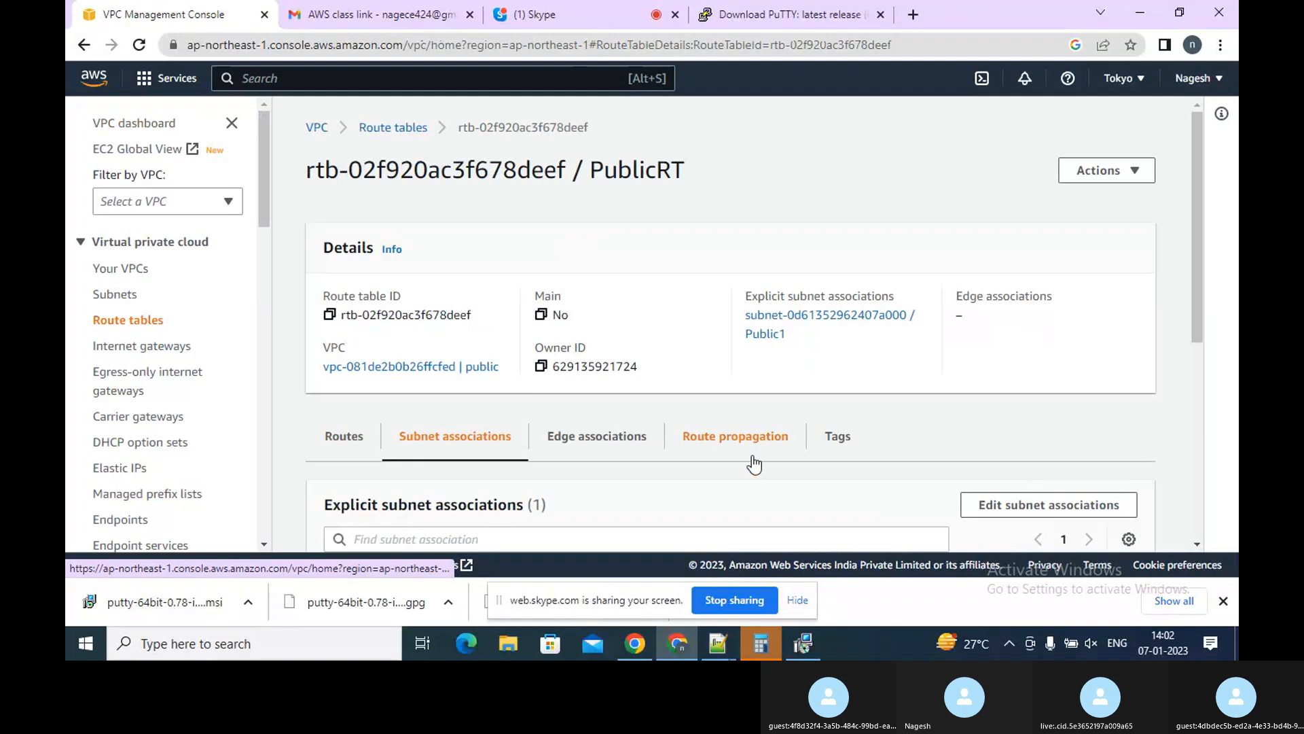
Examine the Public1 subnet's route table and the routes of the PublicRT route table
{"action": "scroll", "coordinate": [1198, 451], "scroll_direction": "down", "scroll_amount": 5}
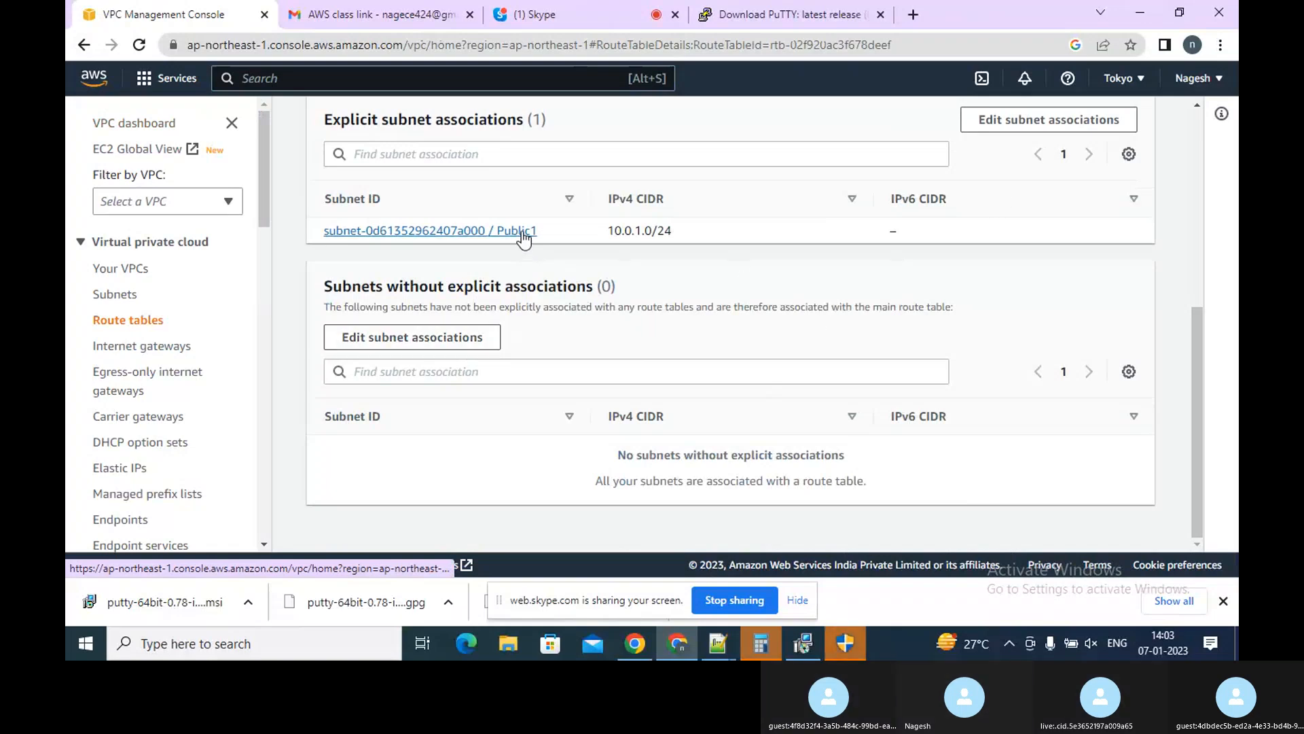
{"action": "left_click", "coordinate": [466, 231]}
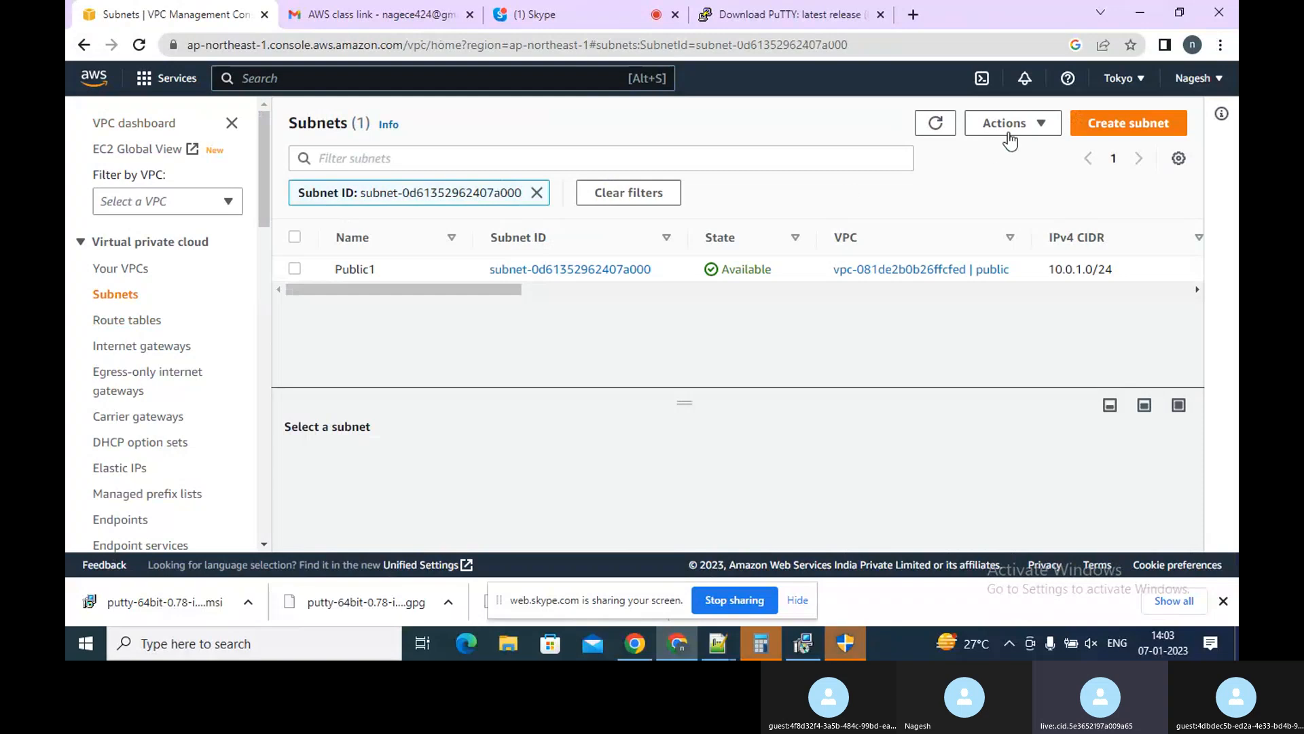
{"action": "left_click", "coordinate": [623, 270]}
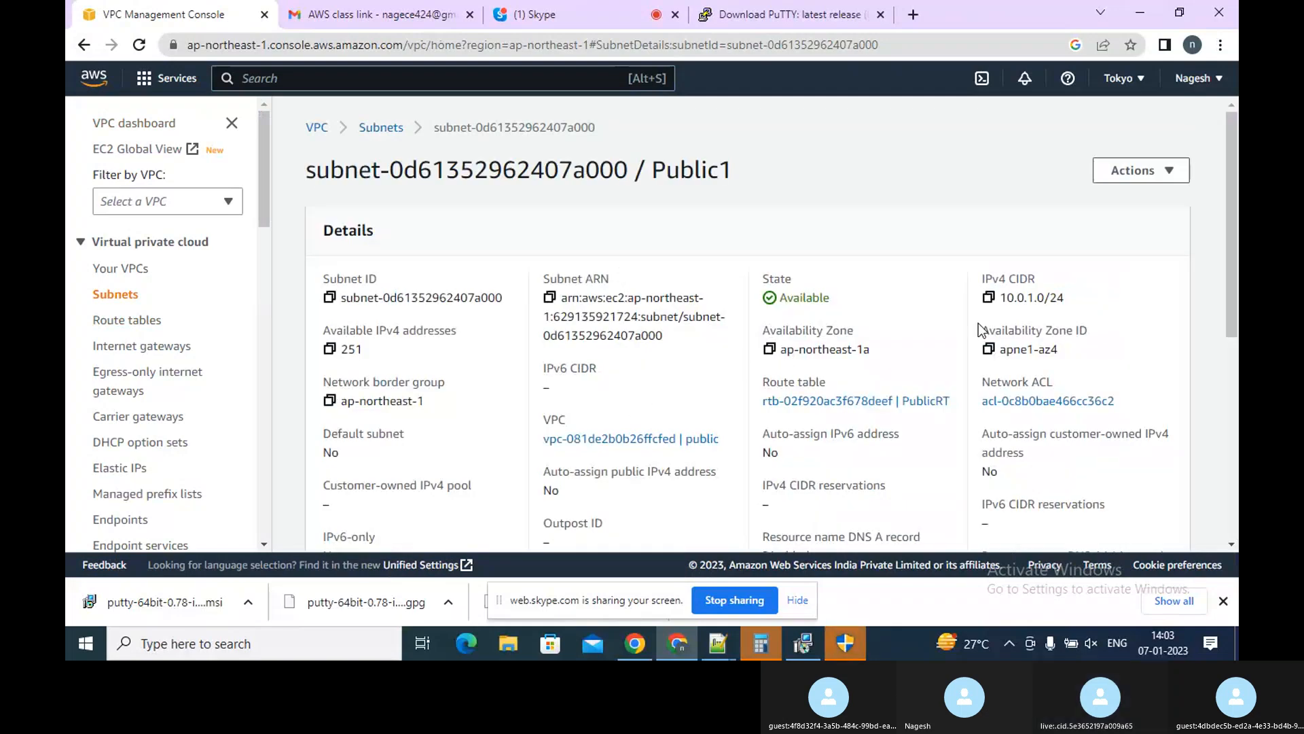
{"action": "left_click", "coordinate": [1237, 440]}
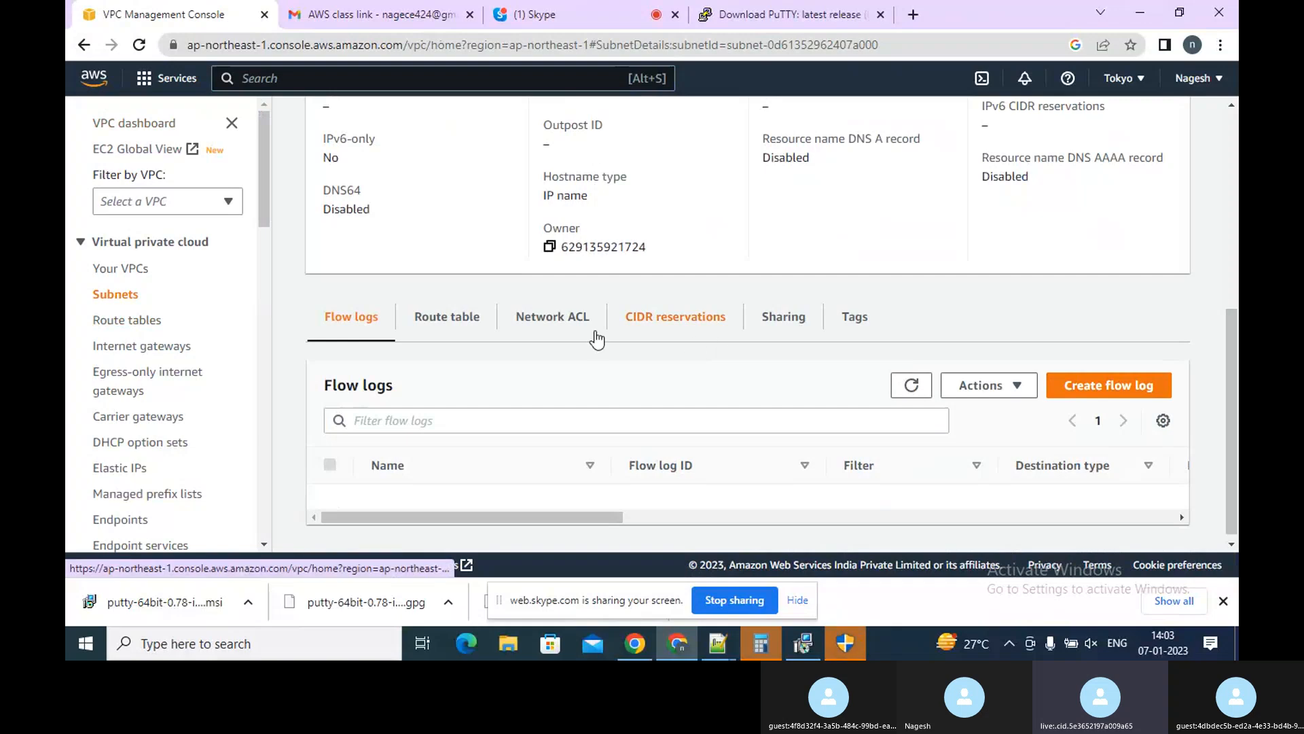
{"action": "left_click", "coordinate": [472, 332]}
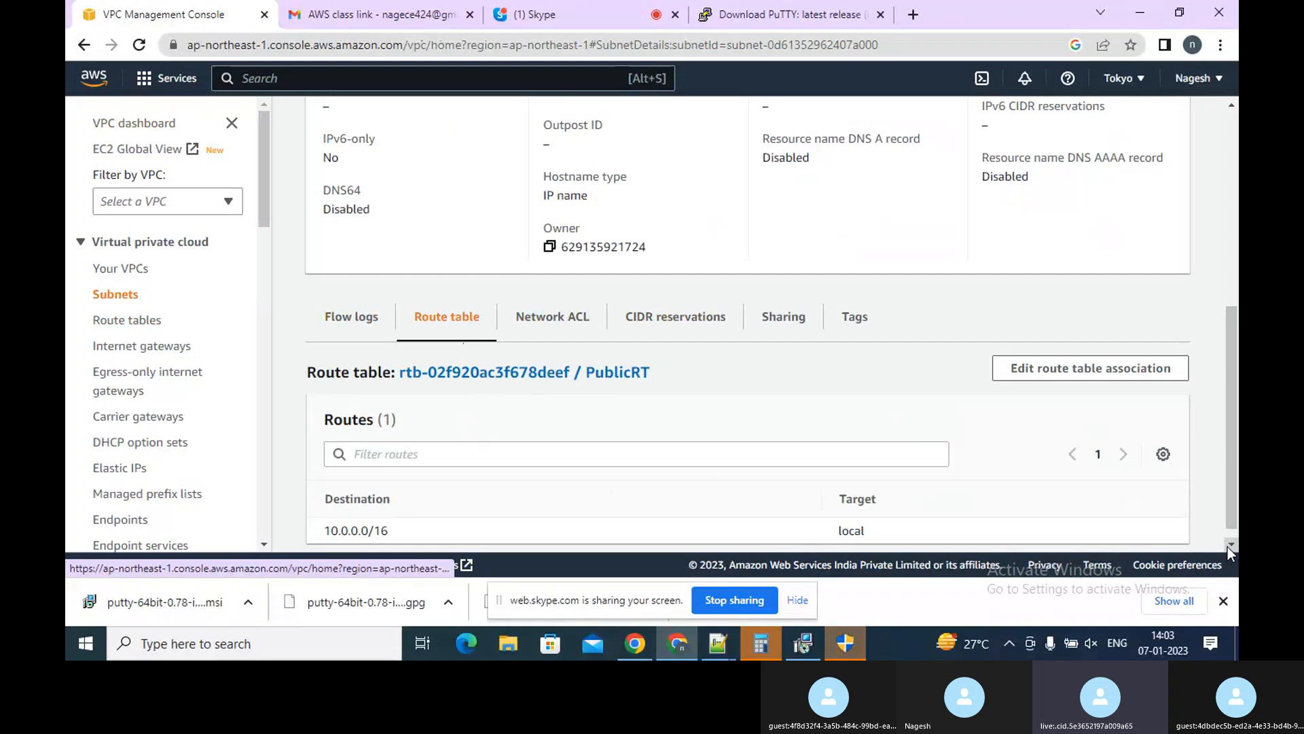
{"action": "left_click", "coordinate": [503, 385]}
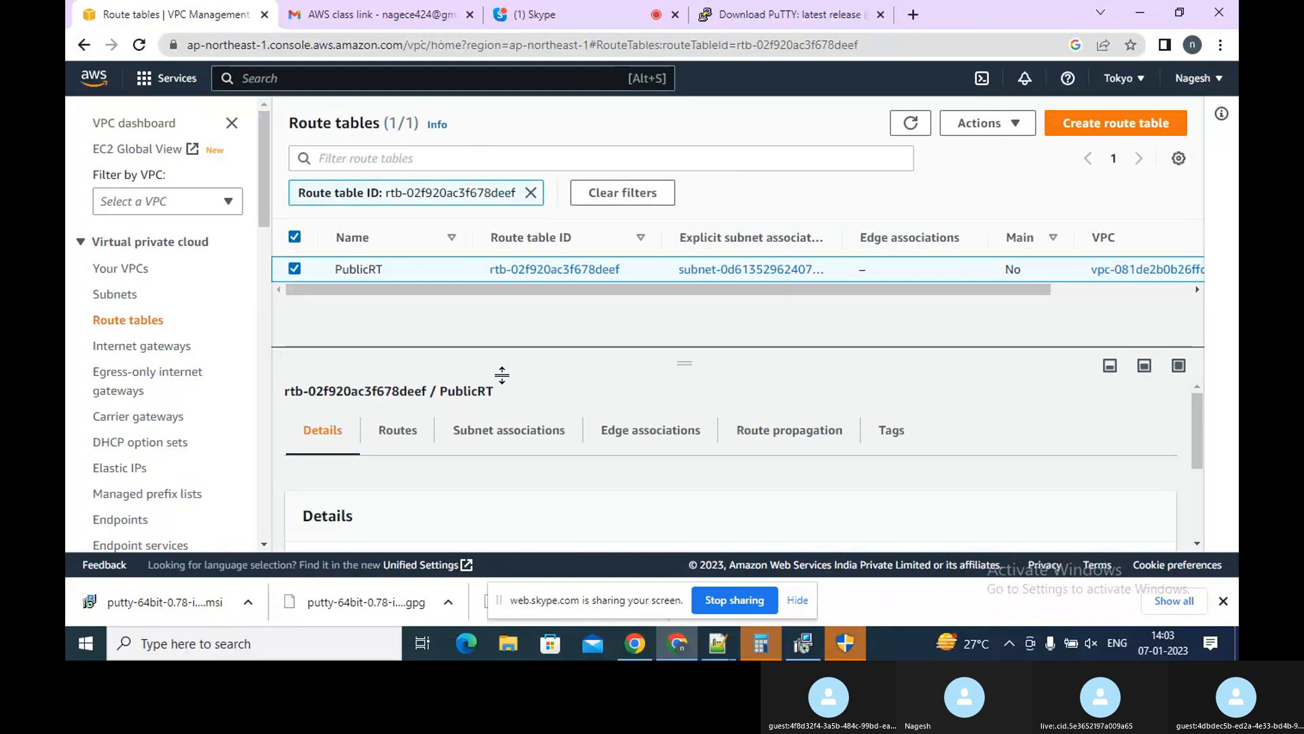
{"action": "left_click", "coordinate": [387, 443]}
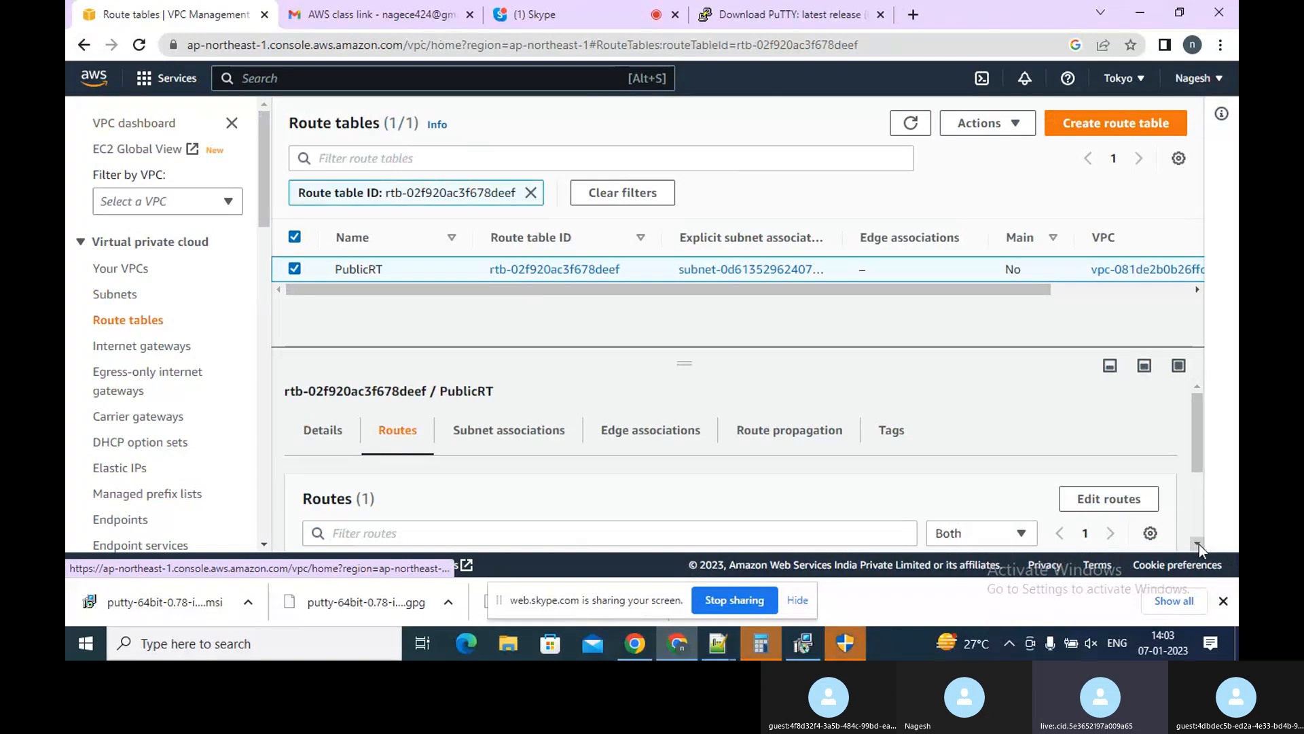
{"action": "scroll", "coordinate": [1196, 544], "scroll_direction": "down", "scroll_amount": 3}
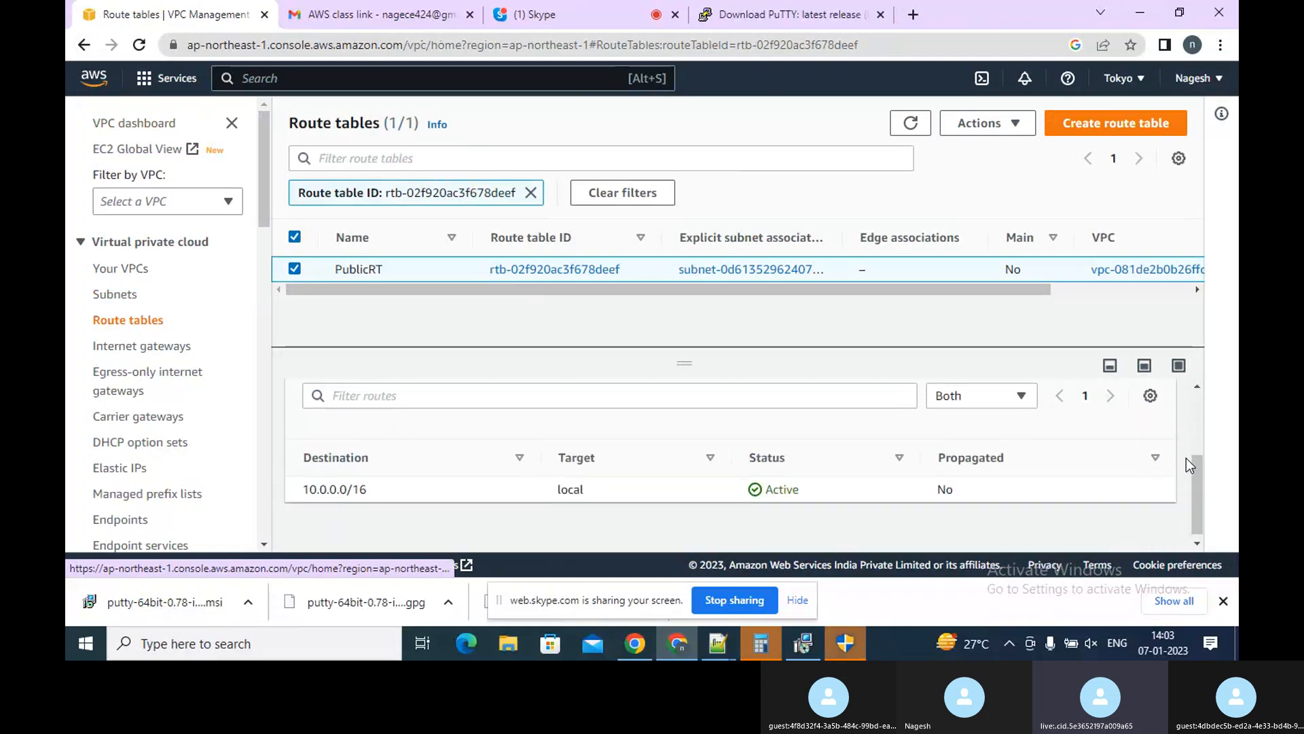
{"action": "scroll", "coordinate": [1200, 382], "scroll_direction": "up", "scroll_amount": 4}
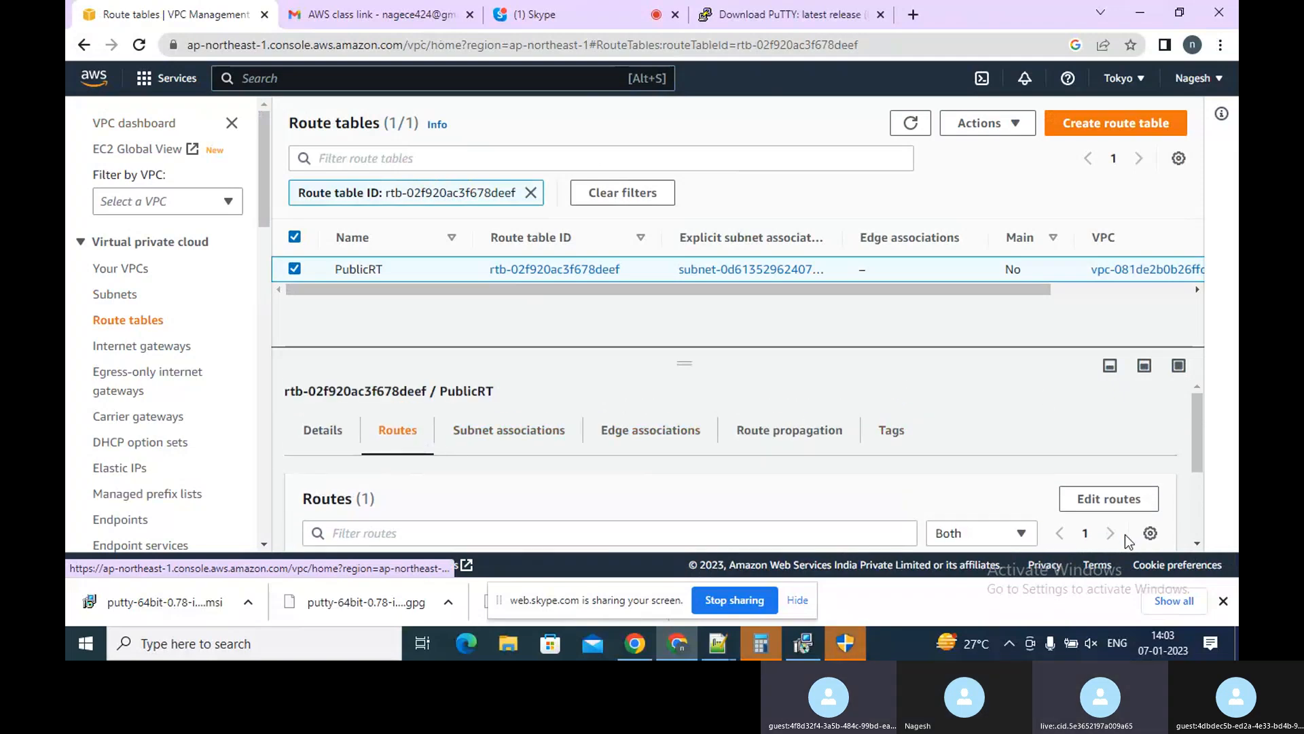
{"action": "left_click", "coordinate": [1108, 500]}
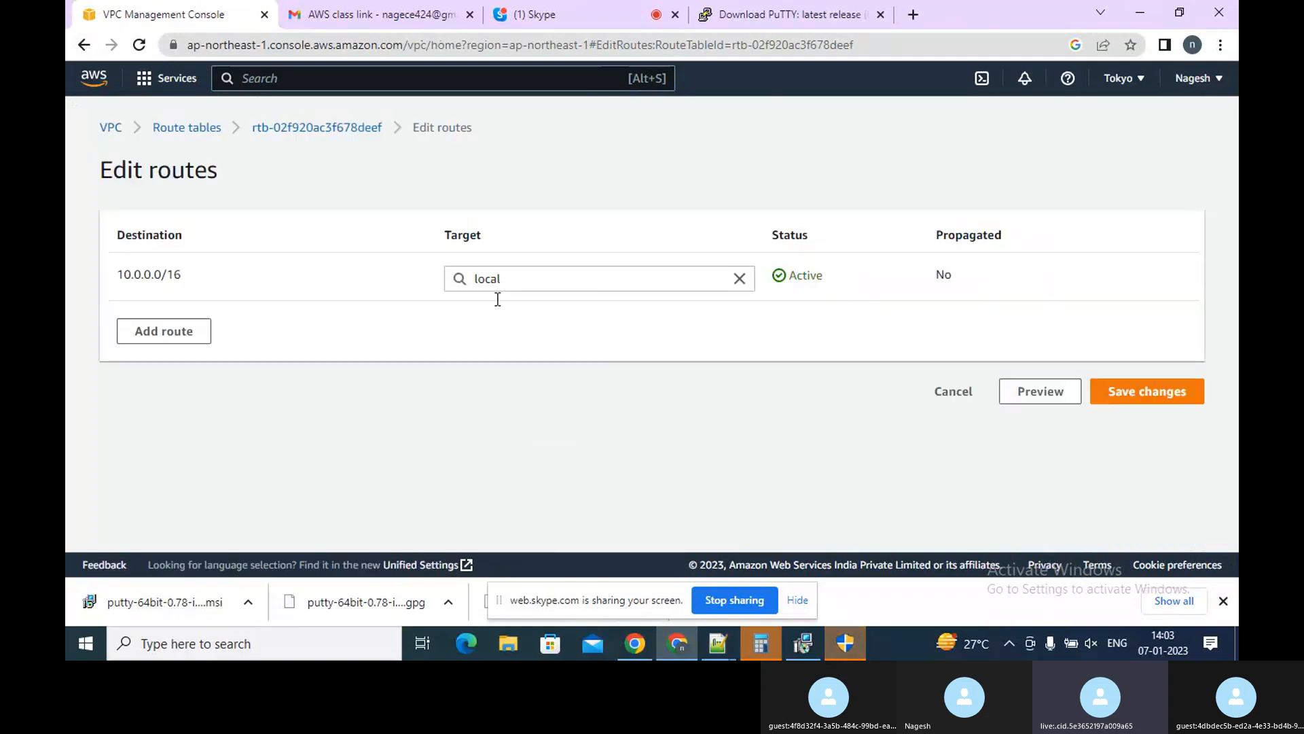
{"action": "left_click", "coordinate": [180, 331]}
{"action": "left_click", "coordinate": [199, 330]}
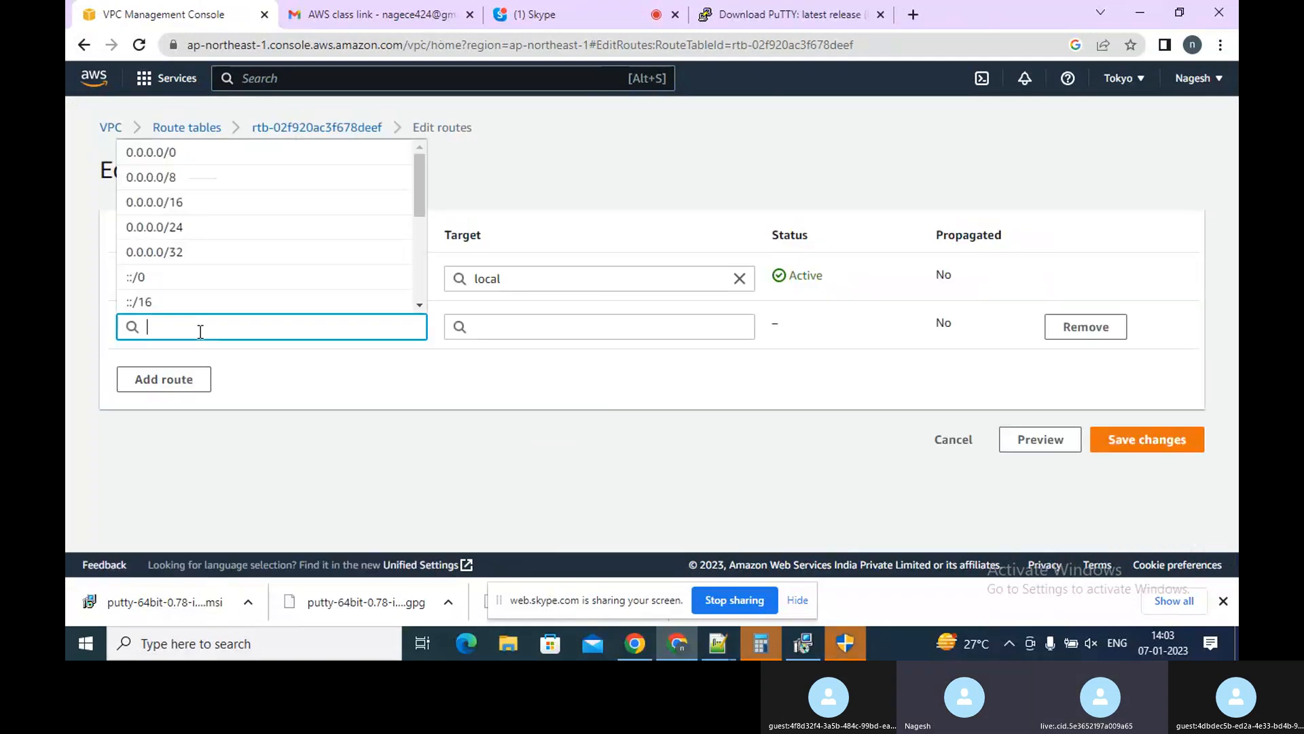
{"action": "left_click", "coordinate": [419, 305]}
{"action": "left_click", "coordinate": [419, 305]}
{"action": "left_click", "coordinate": [419, 305]}
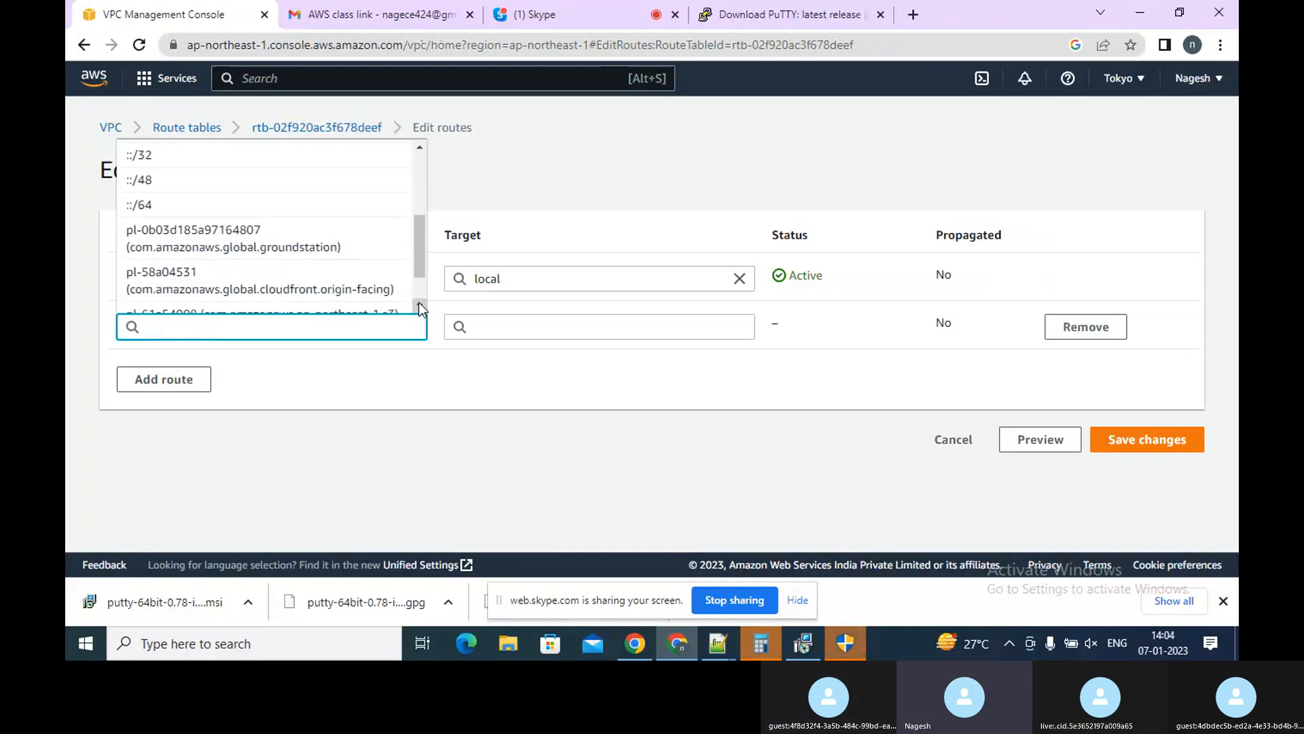
{"action": "left_click", "coordinate": [419, 305]}
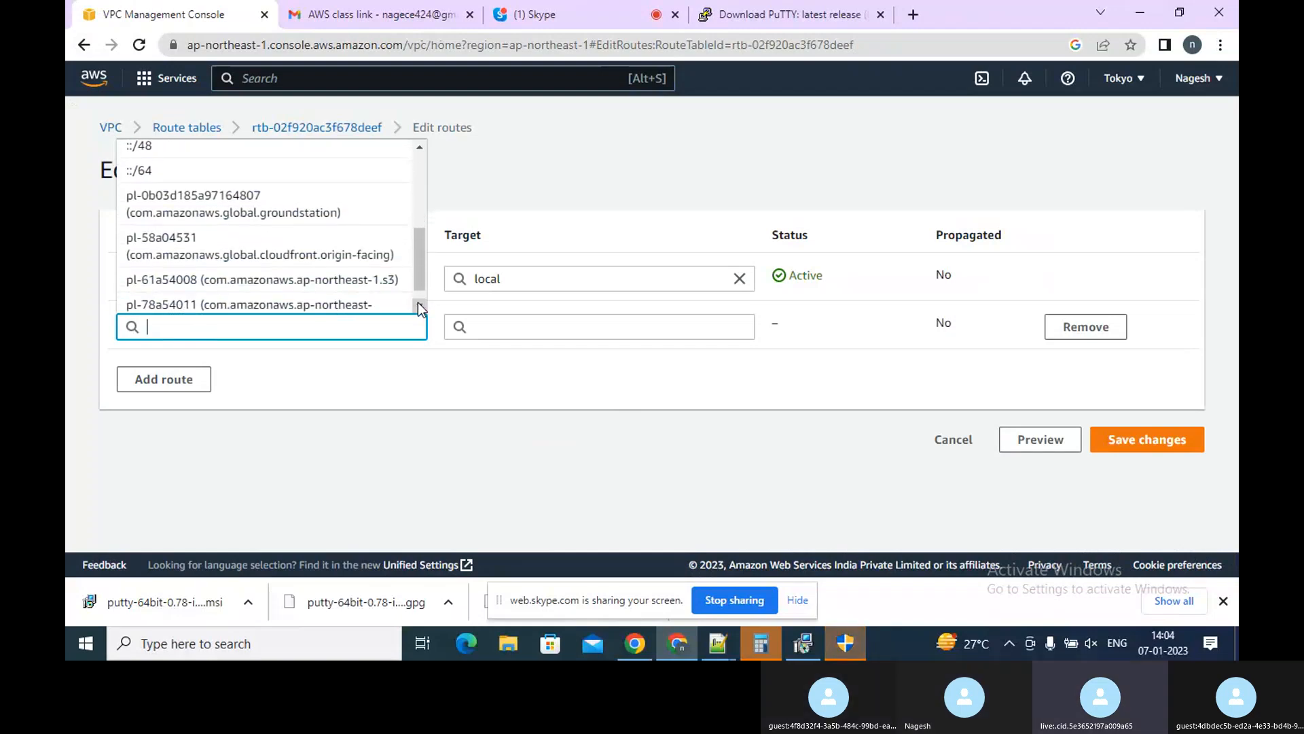
{"action": "left_click", "coordinate": [420, 305]}
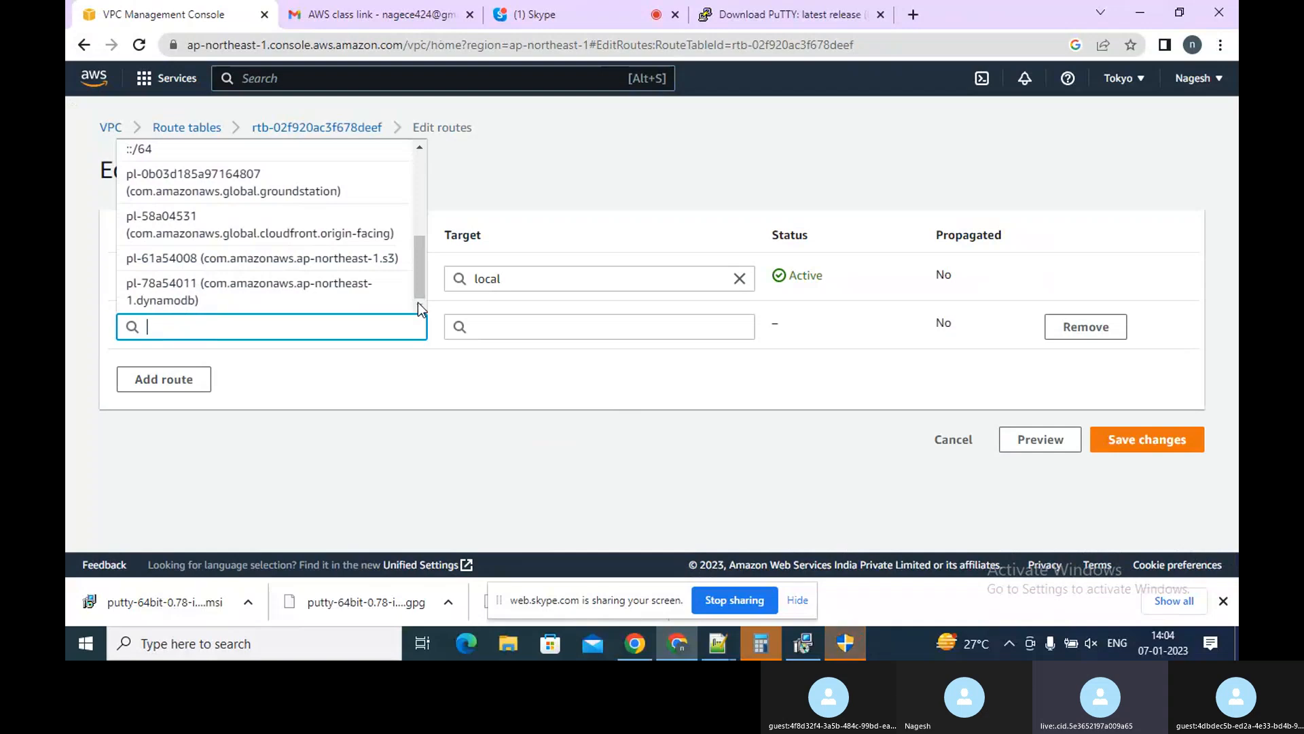
{"action": "left_click", "coordinate": [420, 148]}
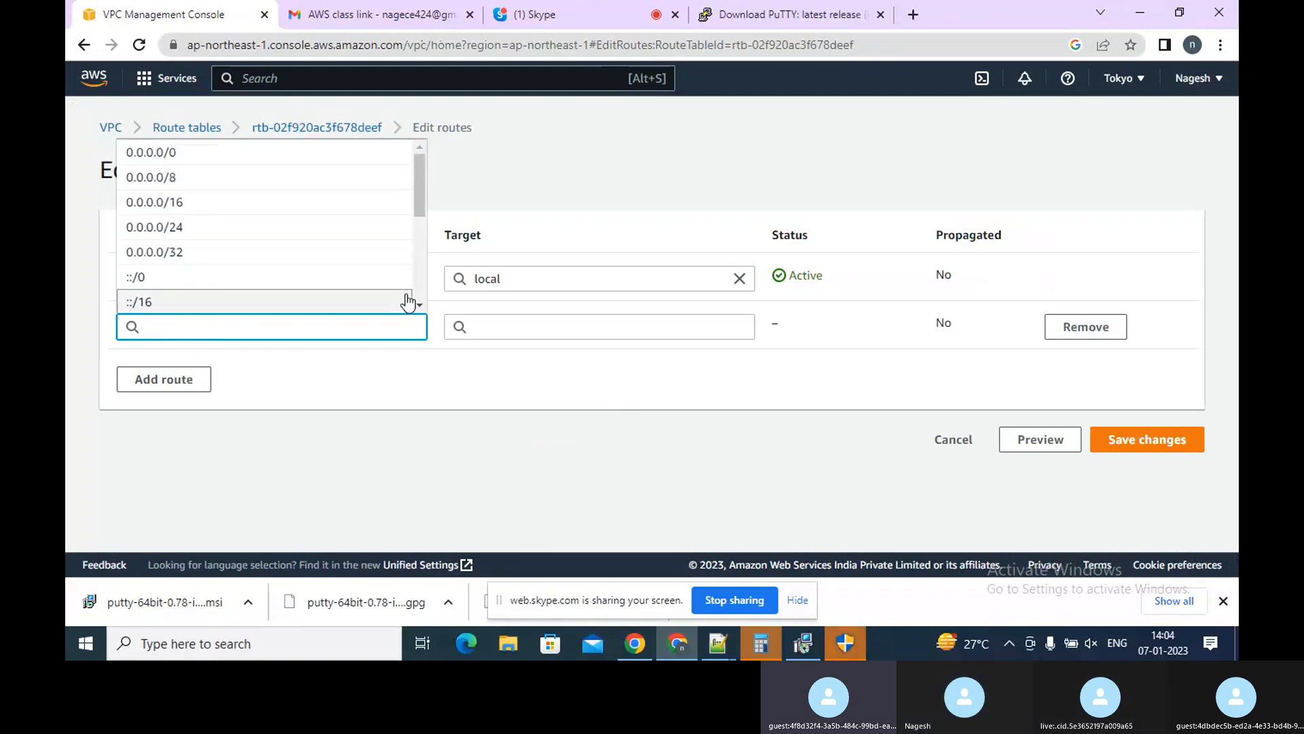
{"action": "left_click", "coordinate": [417, 305]}
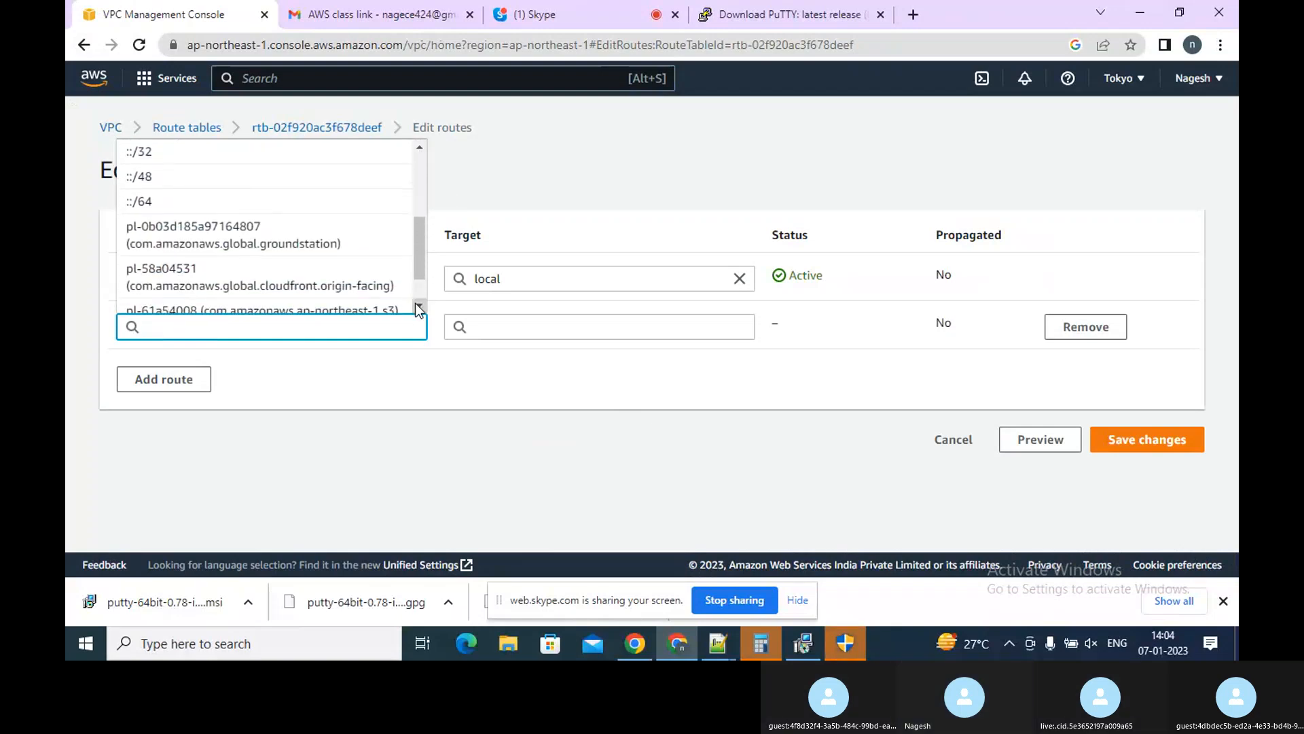
{"action": "left_click", "coordinate": [417, 304]}
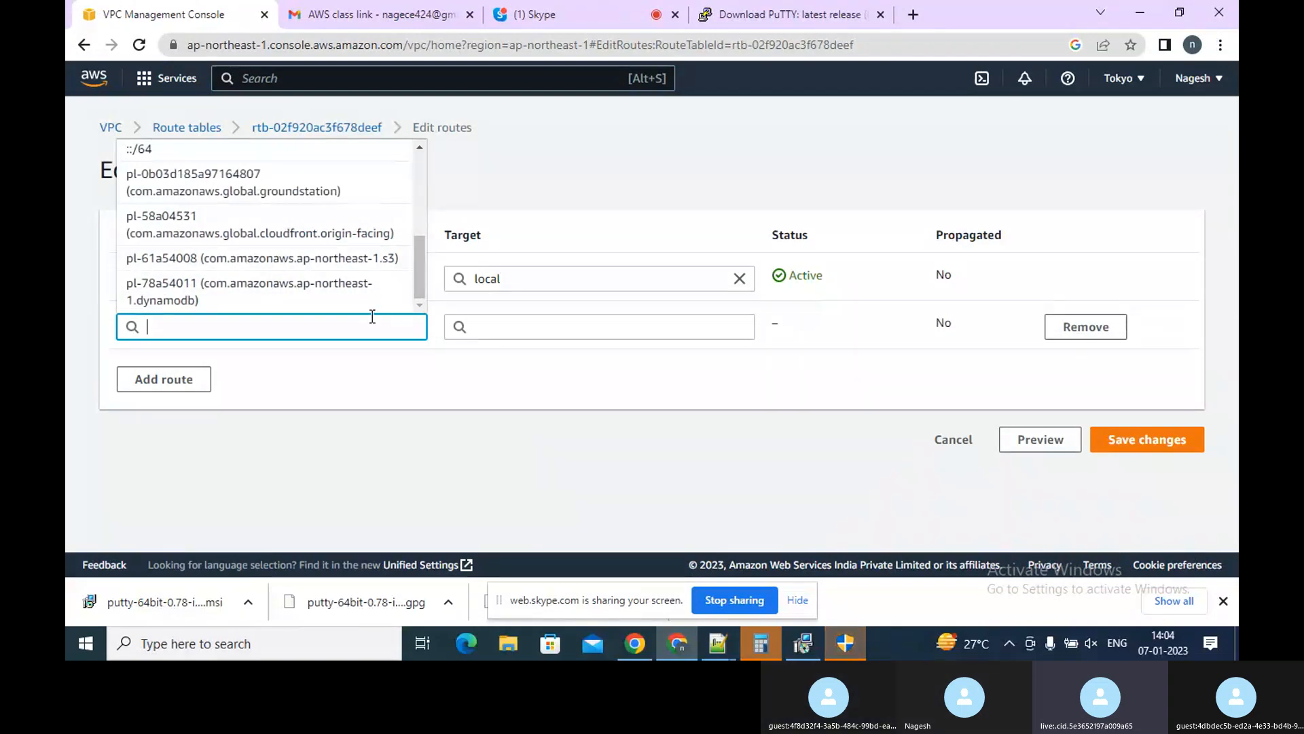
{"action": "left_click", "coordinate": [941, 440]}
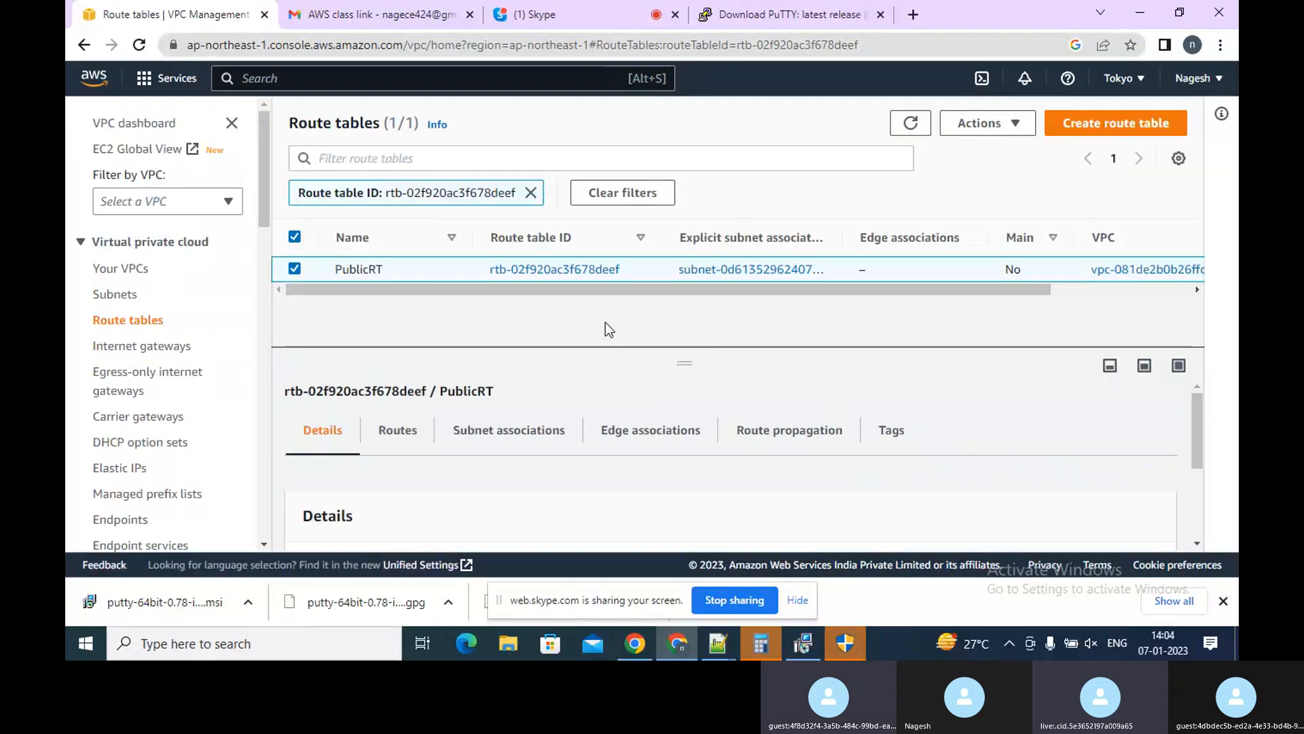
Try to add a 0.0.0.0/0 route to PublicRT targeting an internet gateway, searching the targets for igw
{"action": "left_click", "coordinate": [404, 434]}
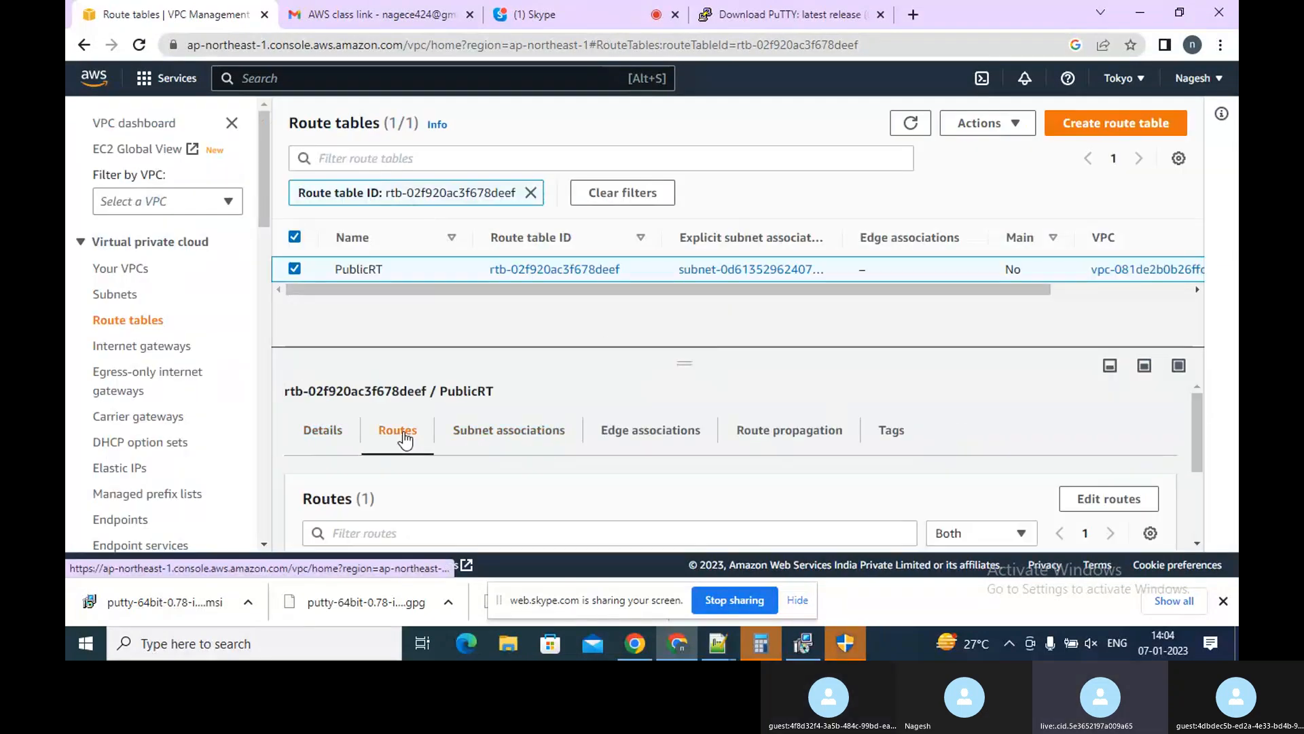
{"action": "left_click", "coordinate": [1082, 498]}
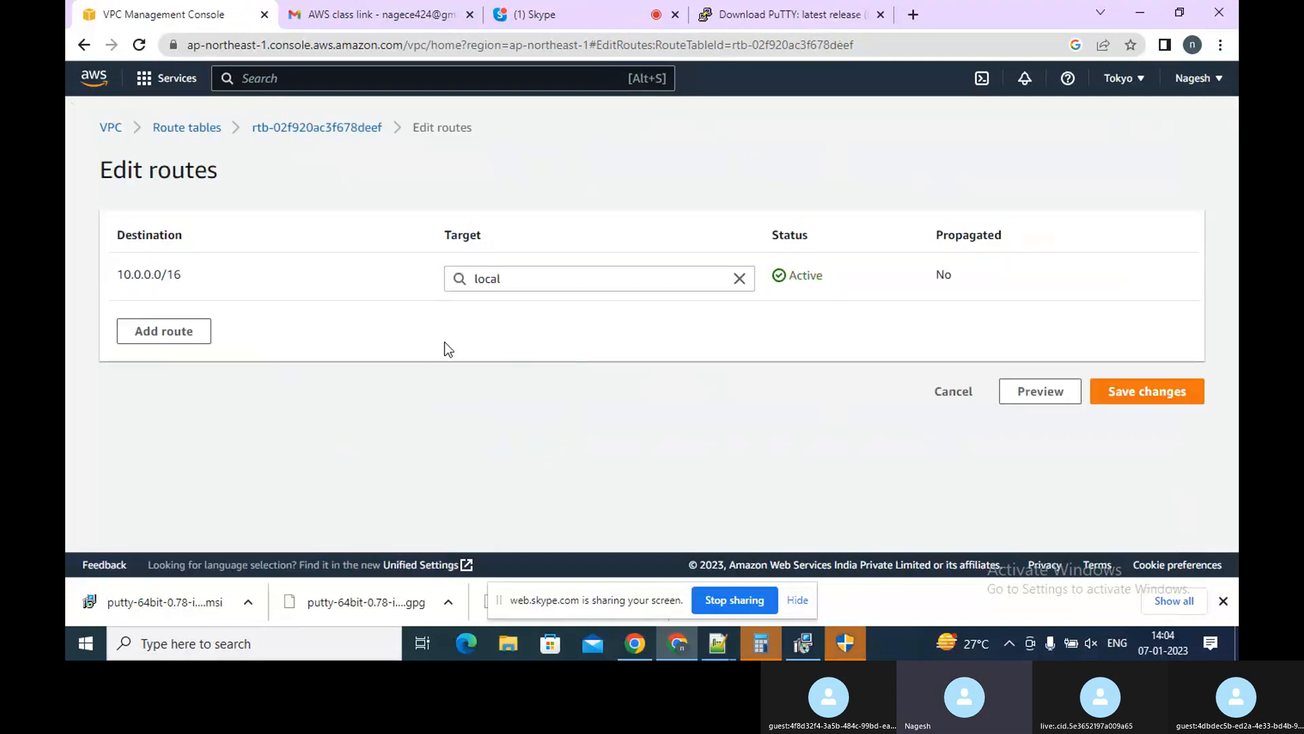
{"action": "left_click", "coordinate": [179, 338]}
{"action": "left_click", "coordinate": [193, 331]}
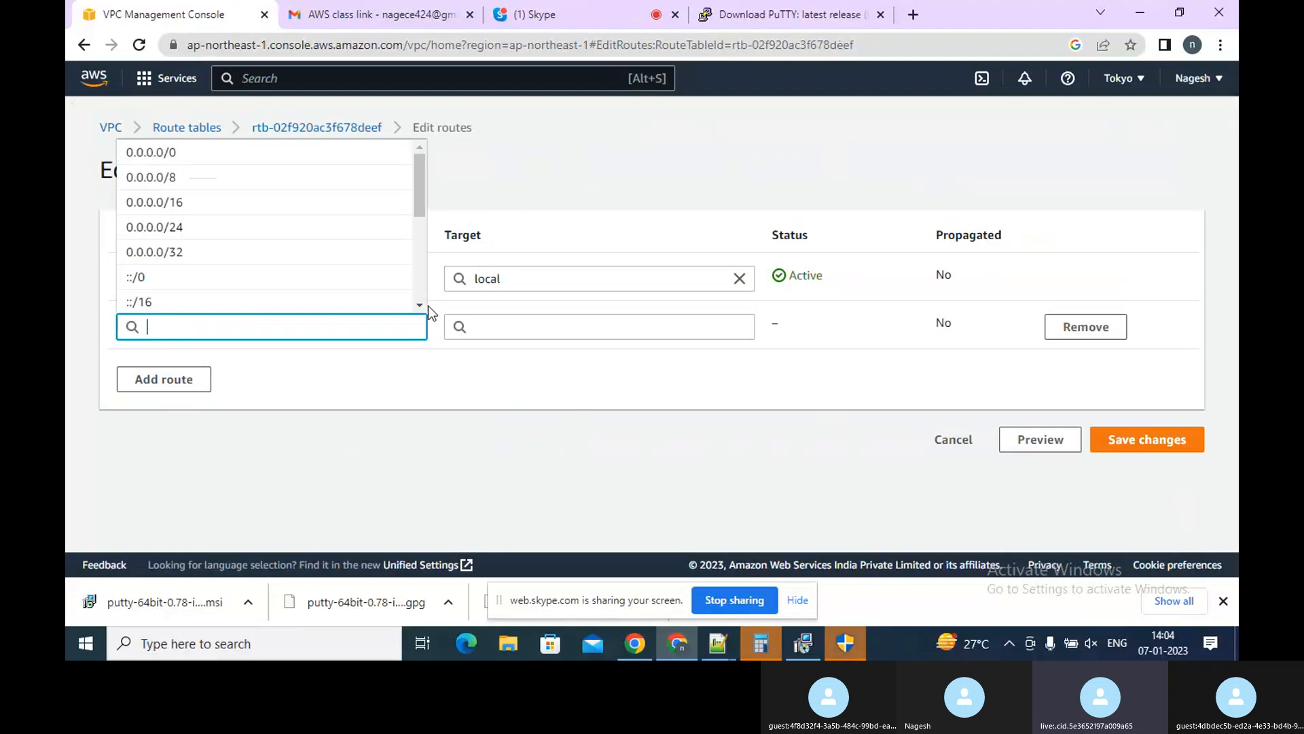
{"action": "left_click", "coordinate": [219, 154]}
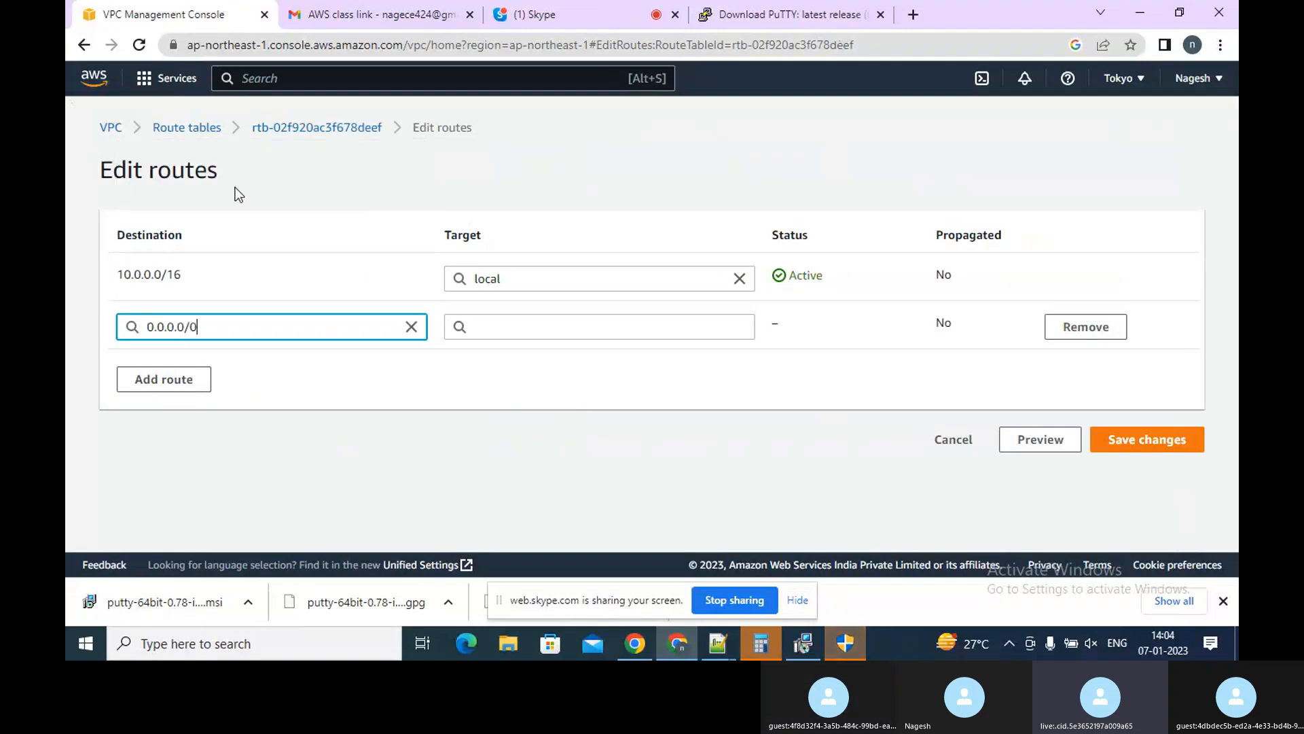
{"action": "left_click", "coordinate": [535, 322]}
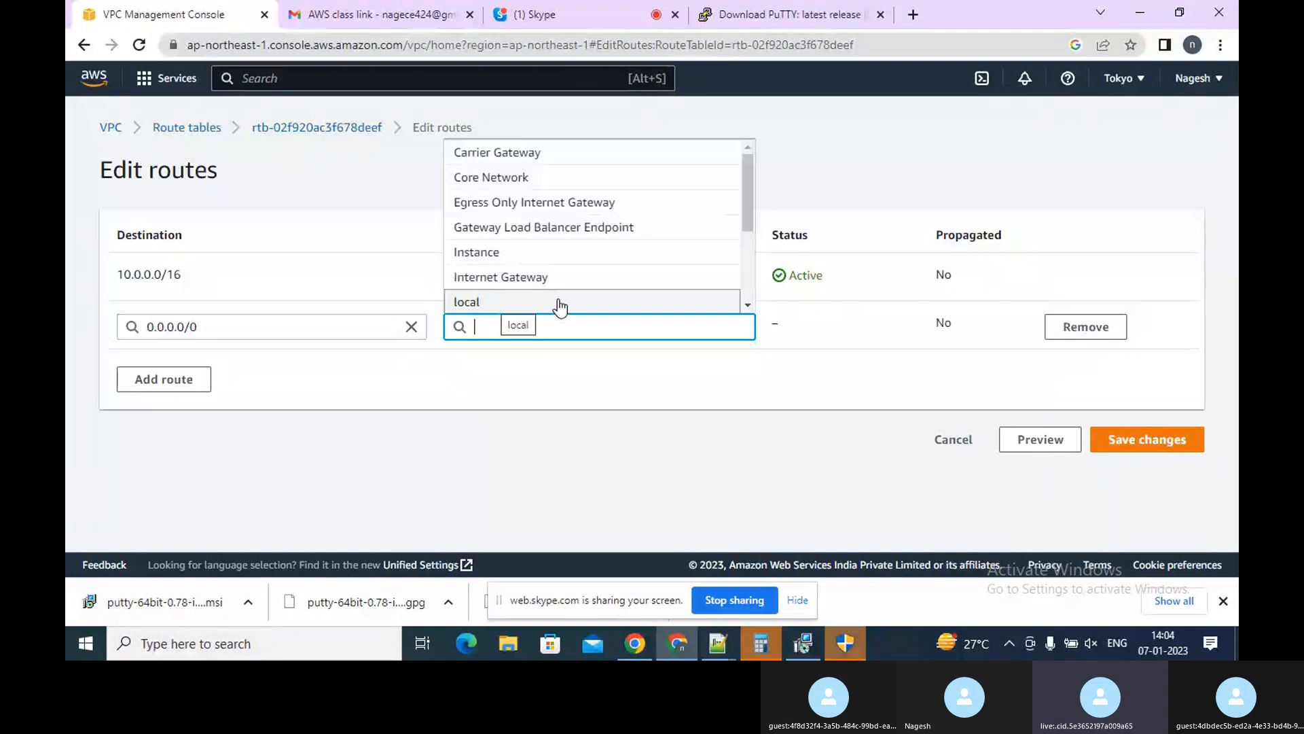
{"action": "left_click", "coordinate": [641, 277]}
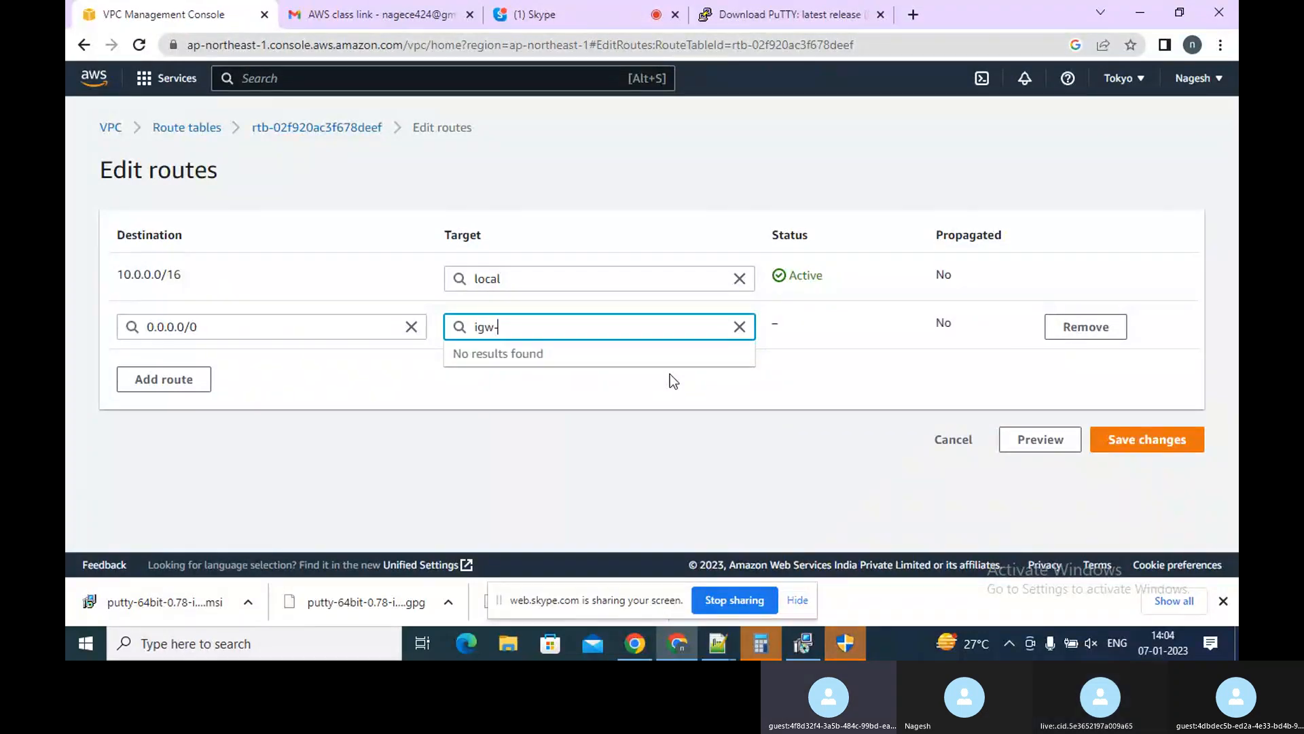
{"action": "key", "text": "BackSpace"}
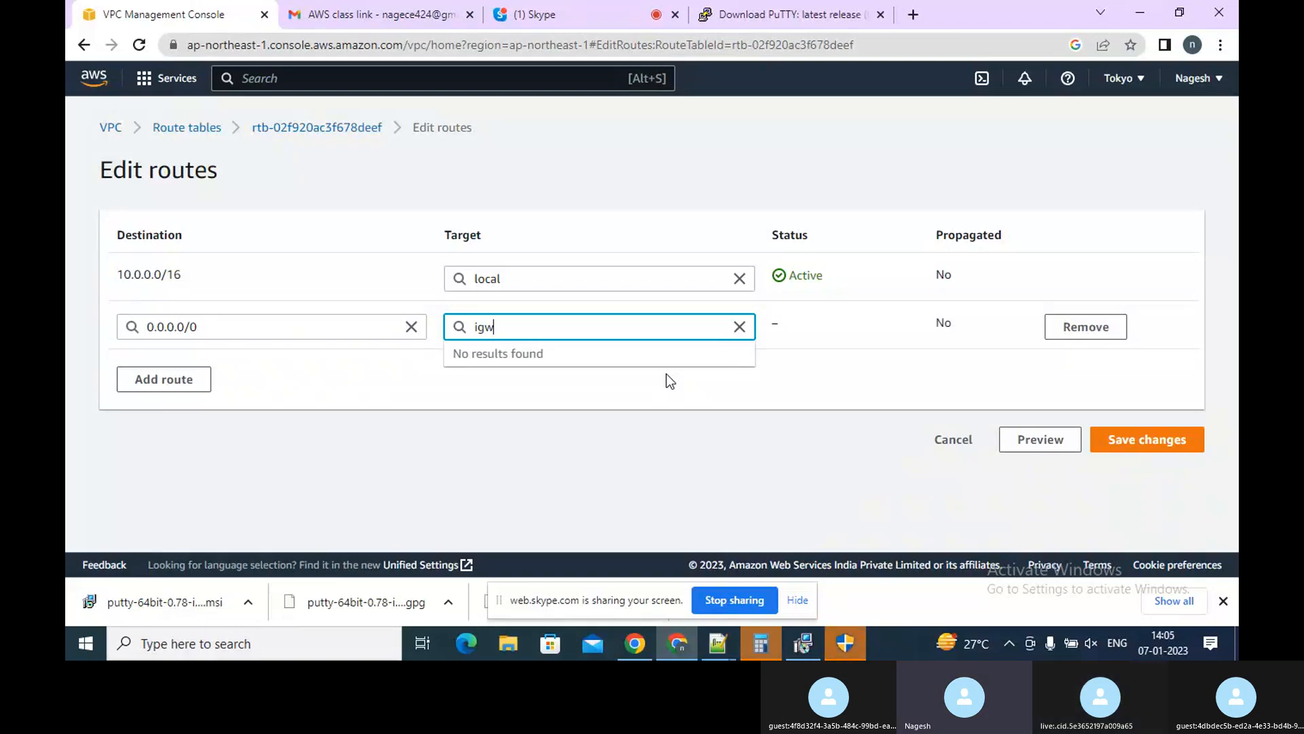
{"action": "left_click", "coordinate": [657, 390]}
{"action": "left_click_drag", "start_coordinate": [658, 375], "coordinate": [653, 333]}
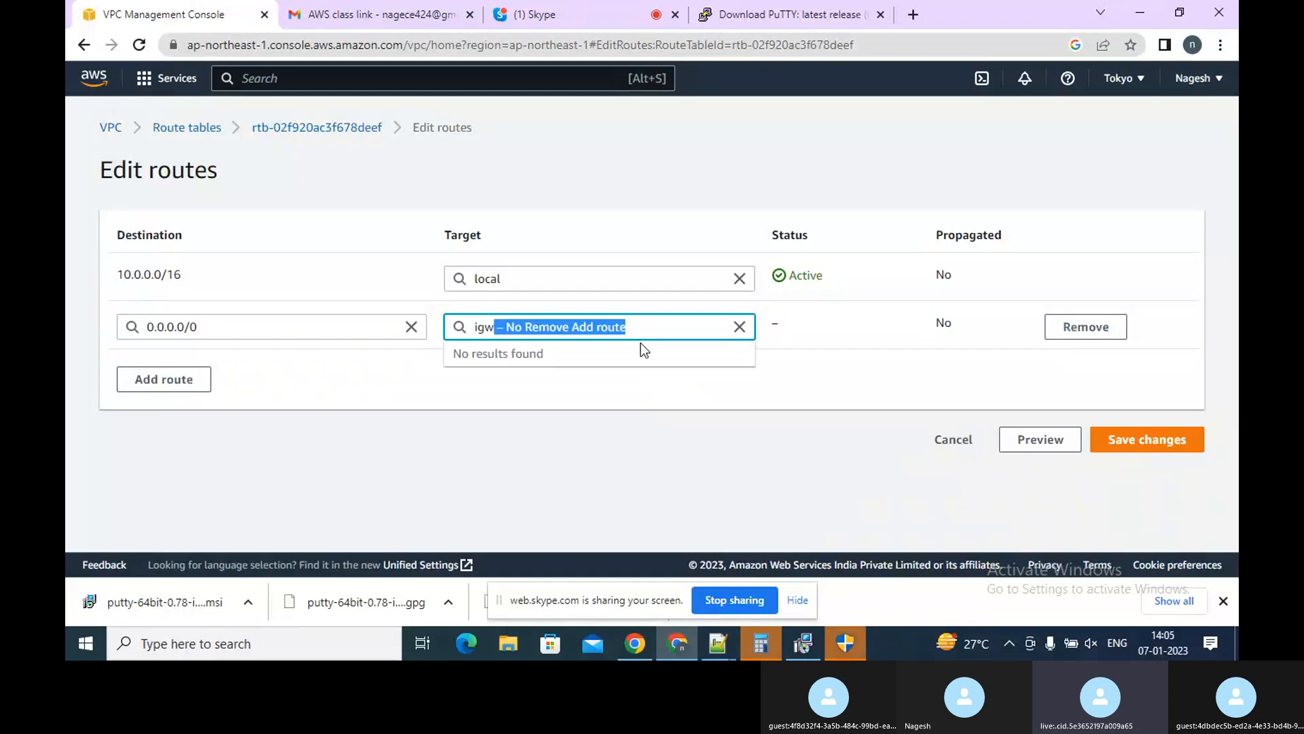
{"action": "key", "text": "BackSpace"}
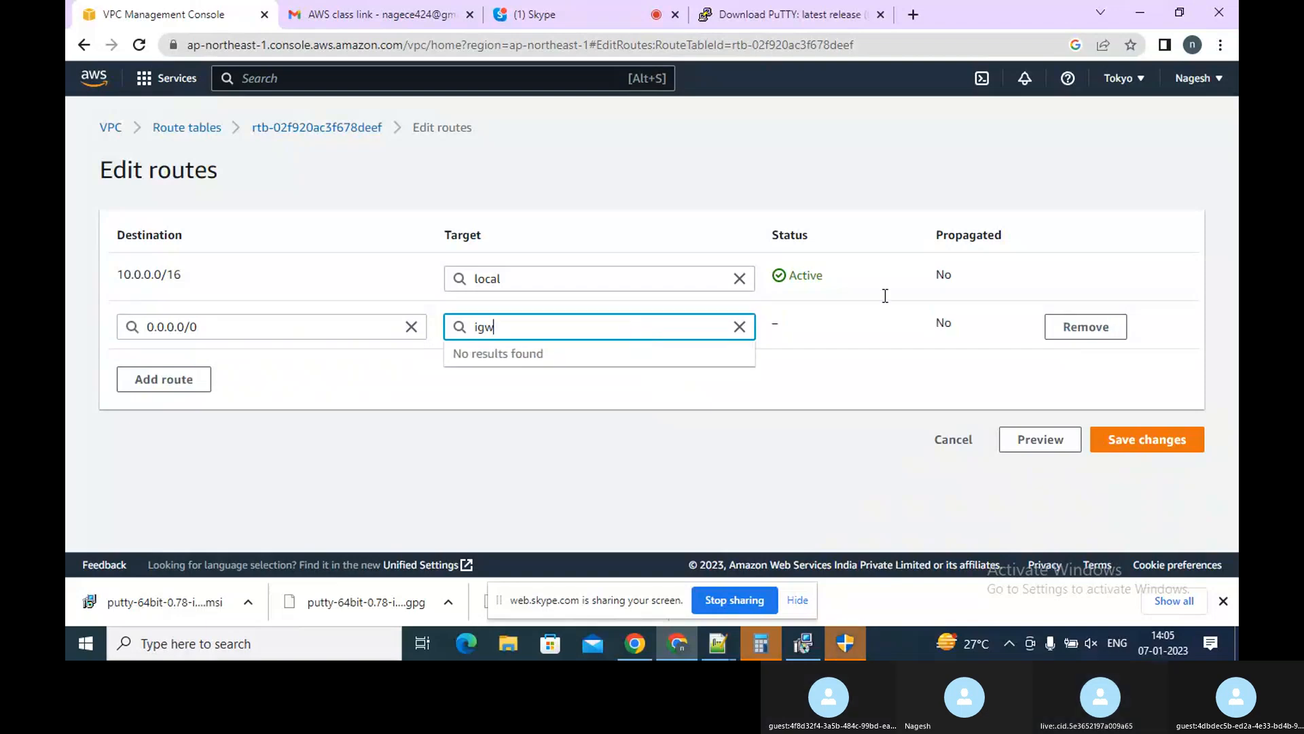
{"action": "left_click", "coordinate": [935, 446]}
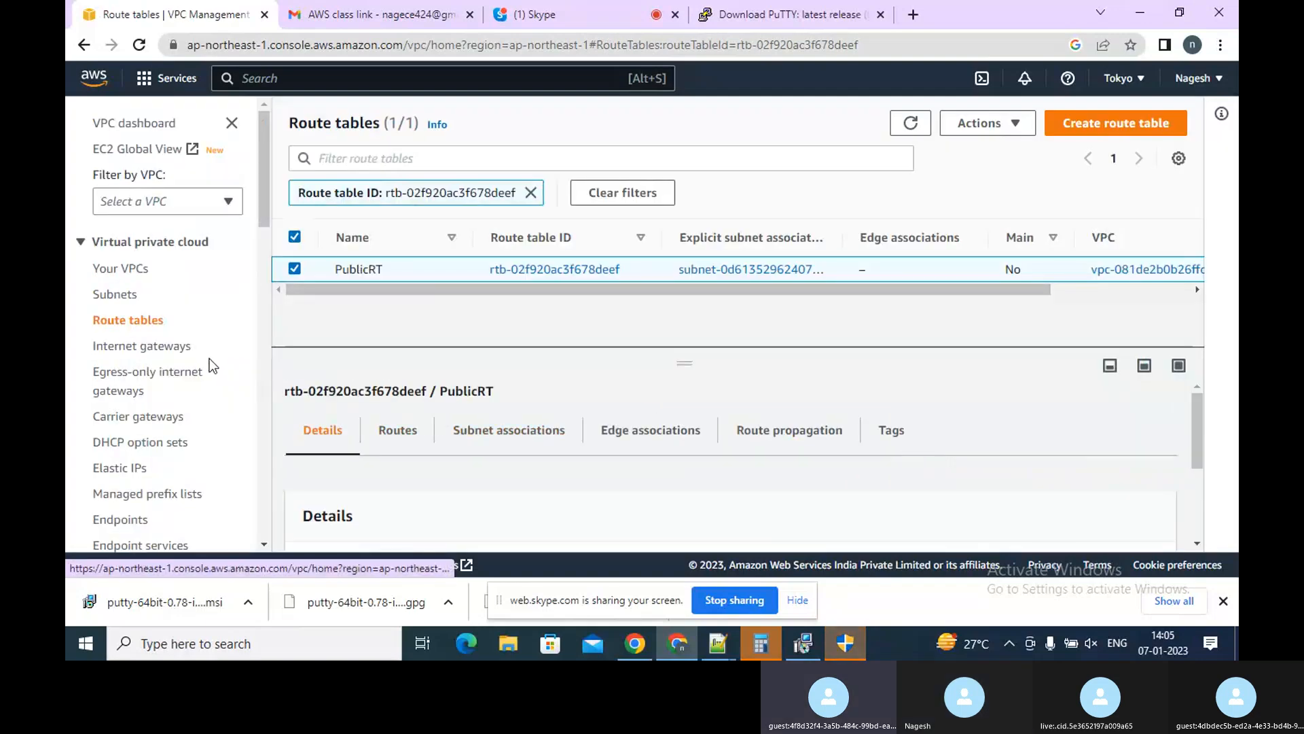
Attach the internet gateway Gateway1 to the public VPC
{"action": "left_click", "coordinate": [104, 347]}
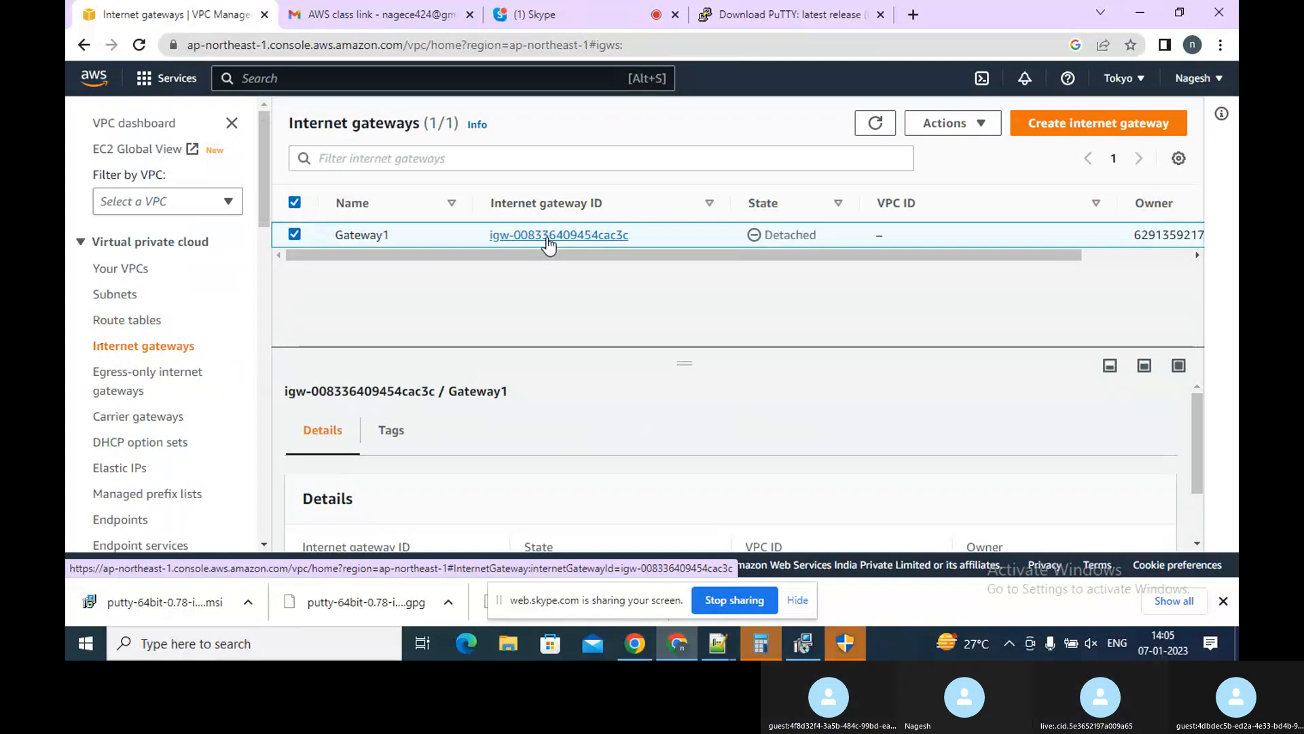
{"action": "left_click", "coordinate": [549, 238]}
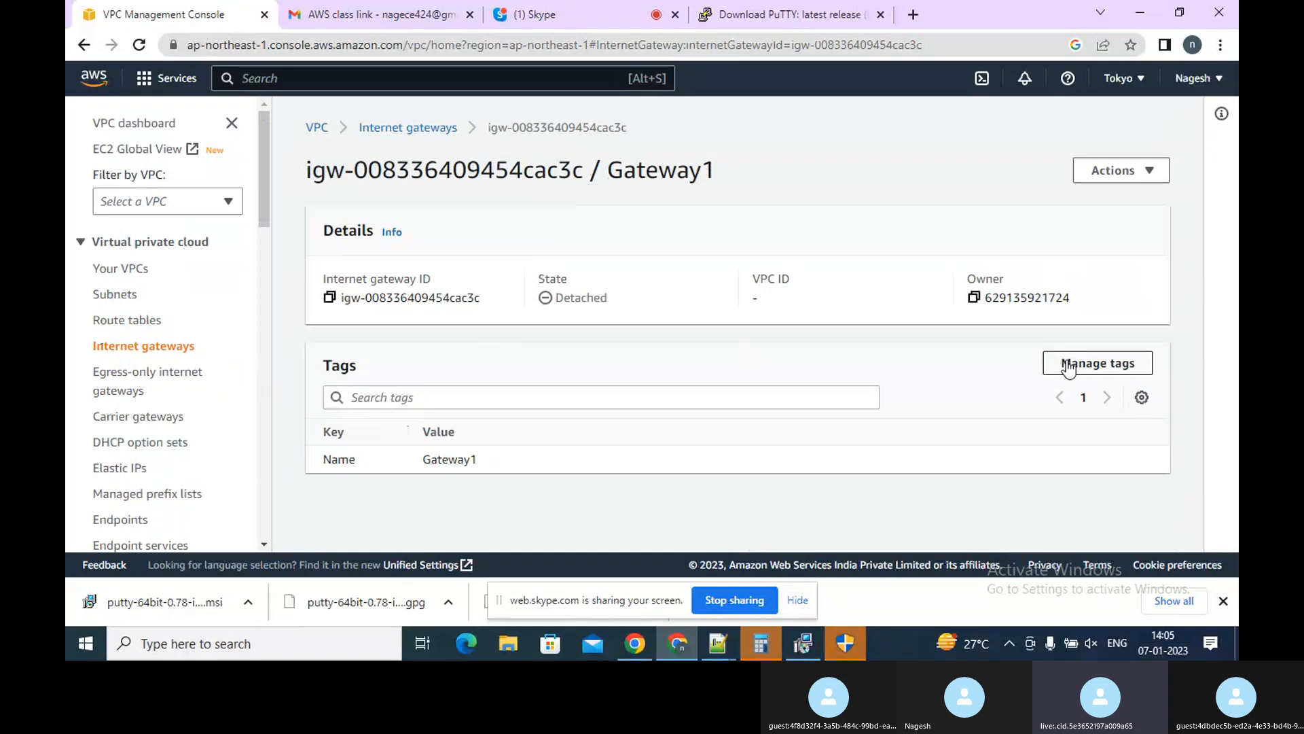
{"action": "left_click", "coordinate": [1107, 170]}
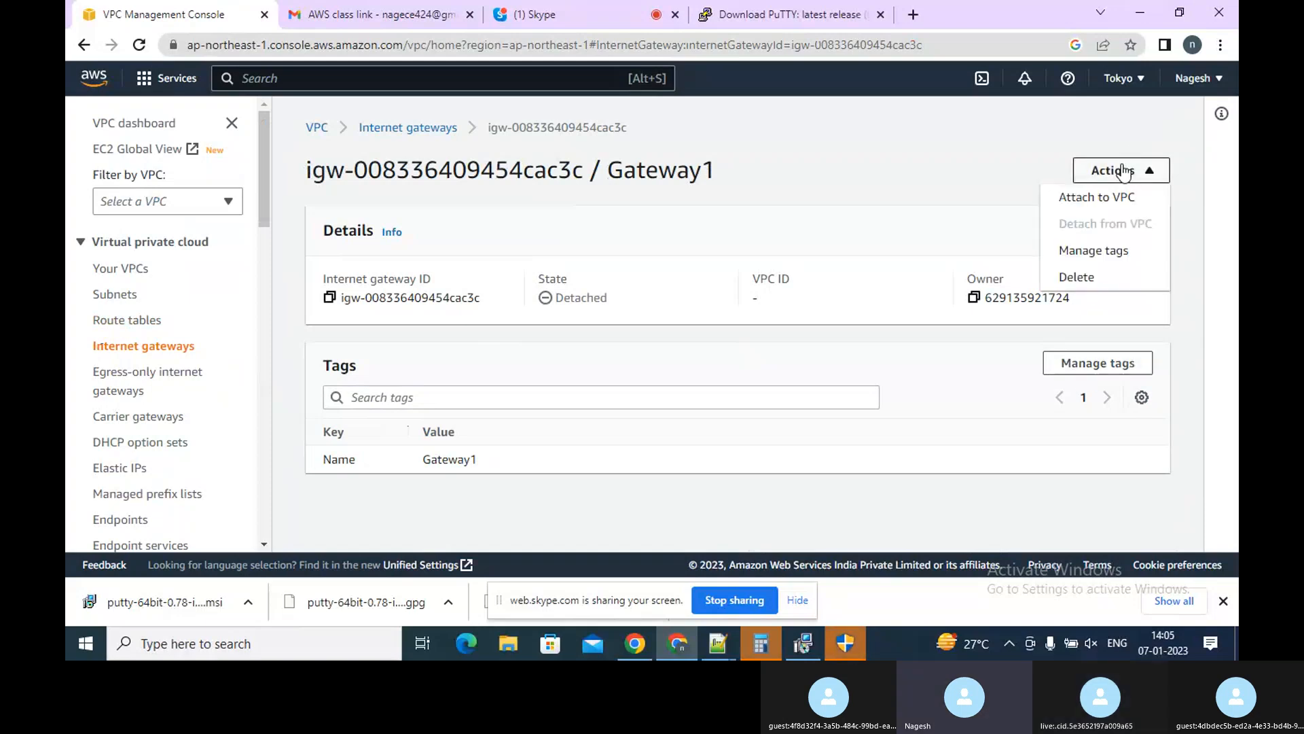
{"action": "left_click", "coordinate": [1099, 197]}
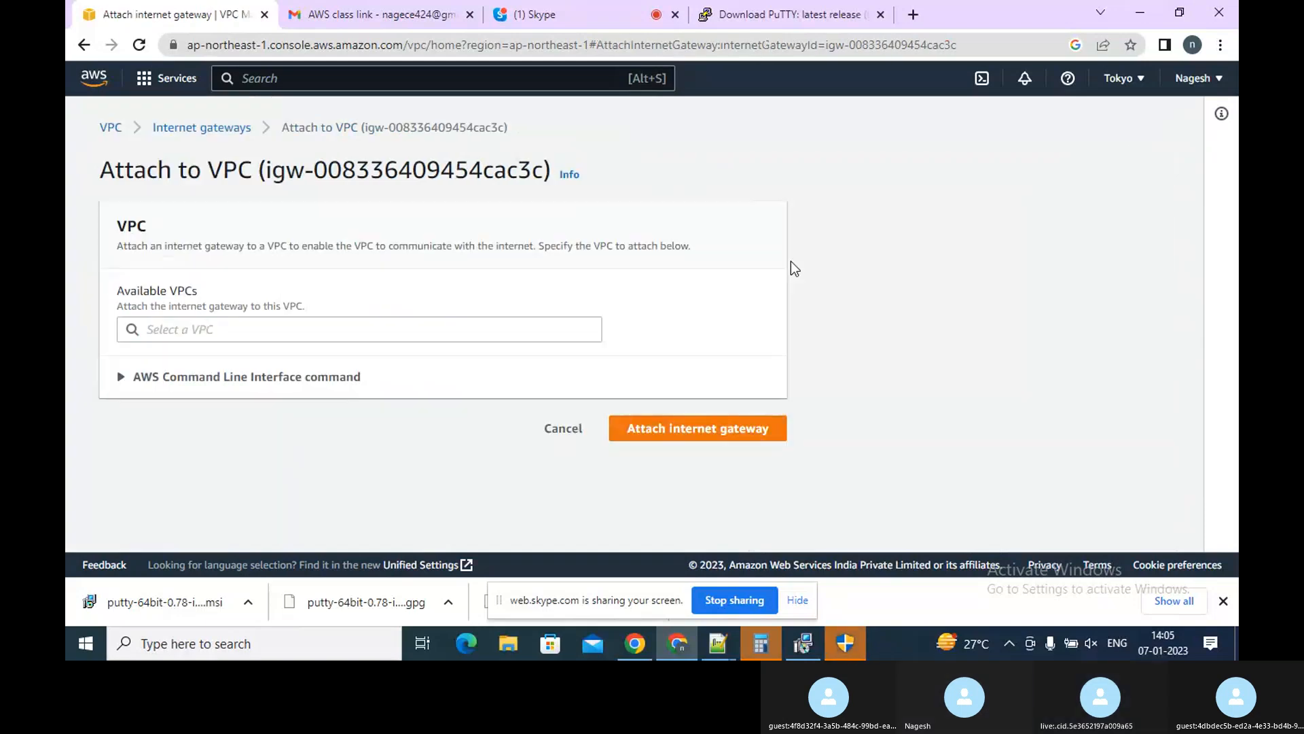
{"action": "left_click", "coordinate": [387, 333]}
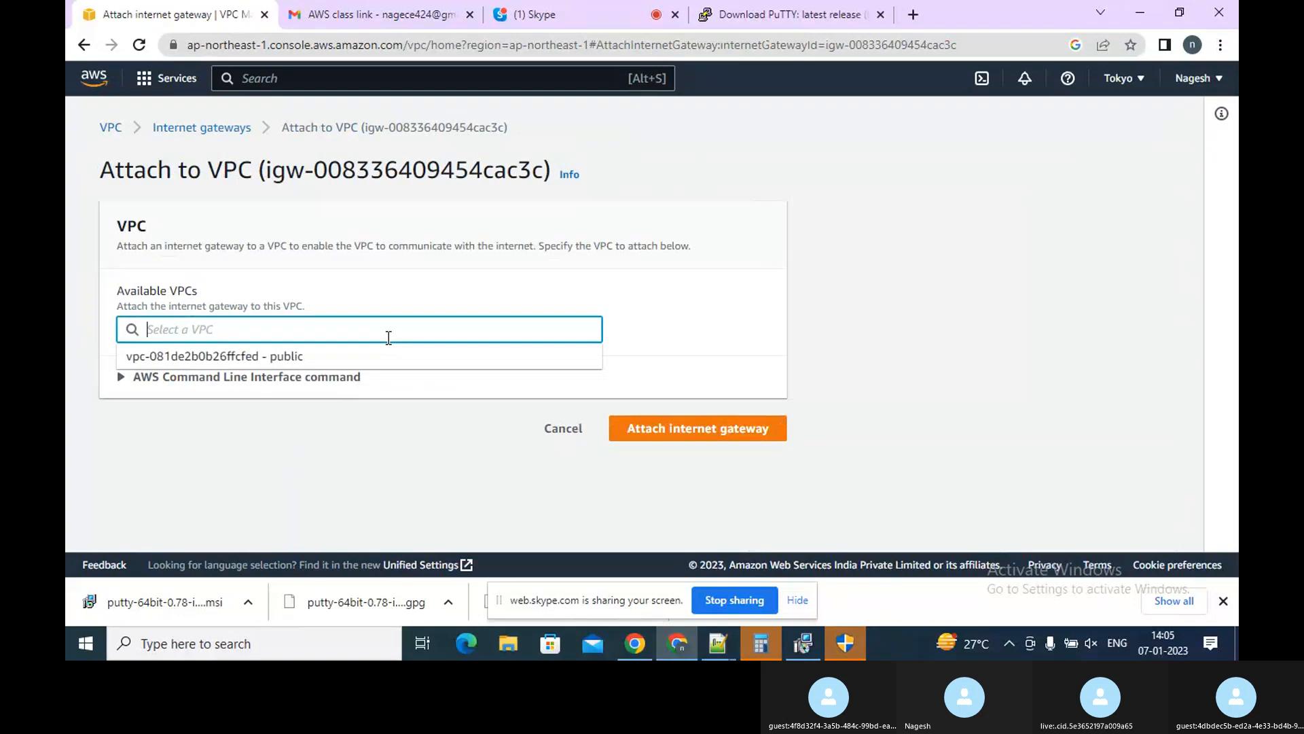
{"action": "left_click", "coordinate": [292, 354]}
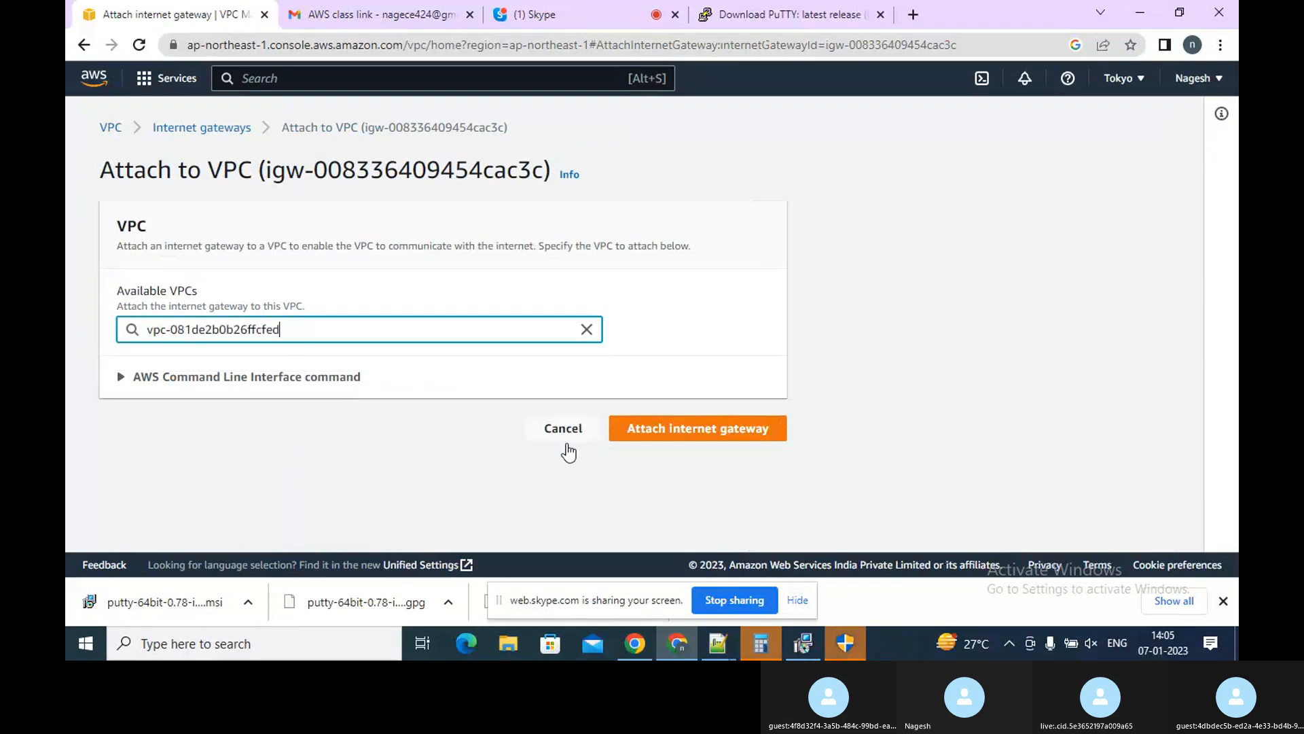
{"action": "left_click", "coordinate": [679, 428]}
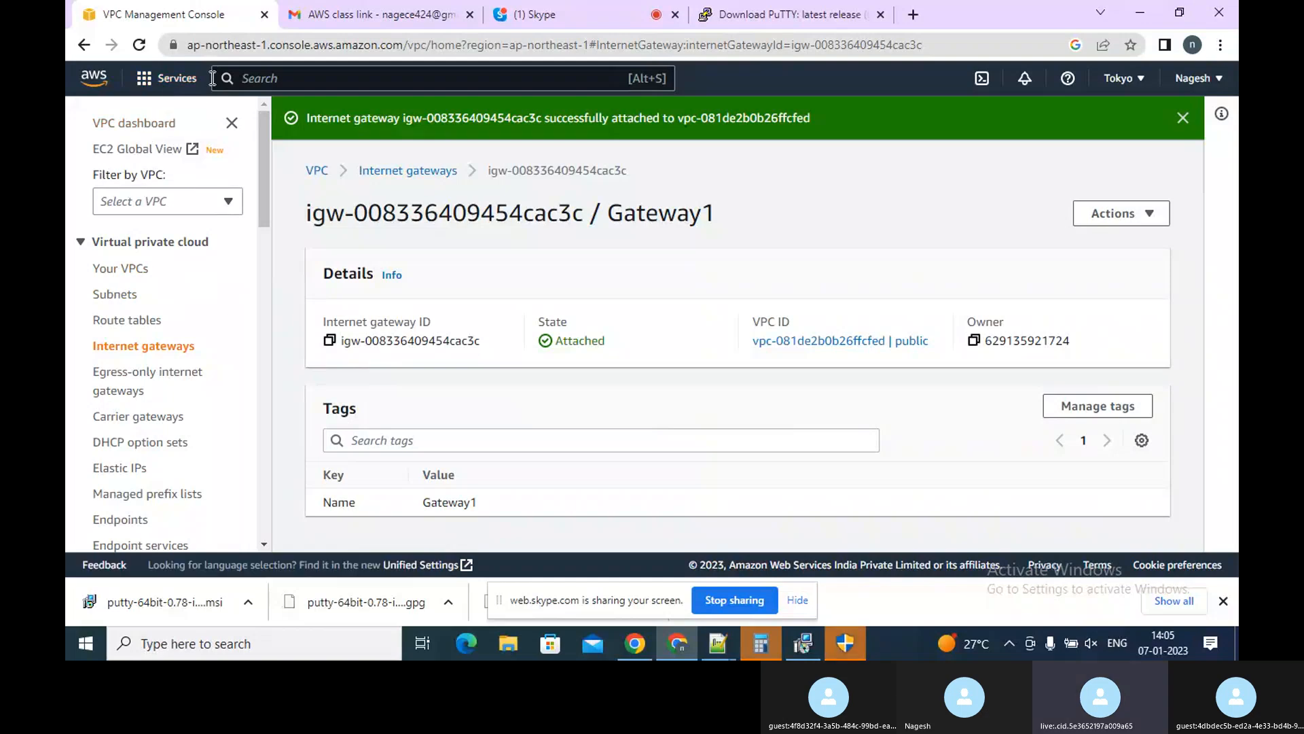
Open the details page of the PublicRT route table
{"action": "left_click", "coordinate": [769, 13]}
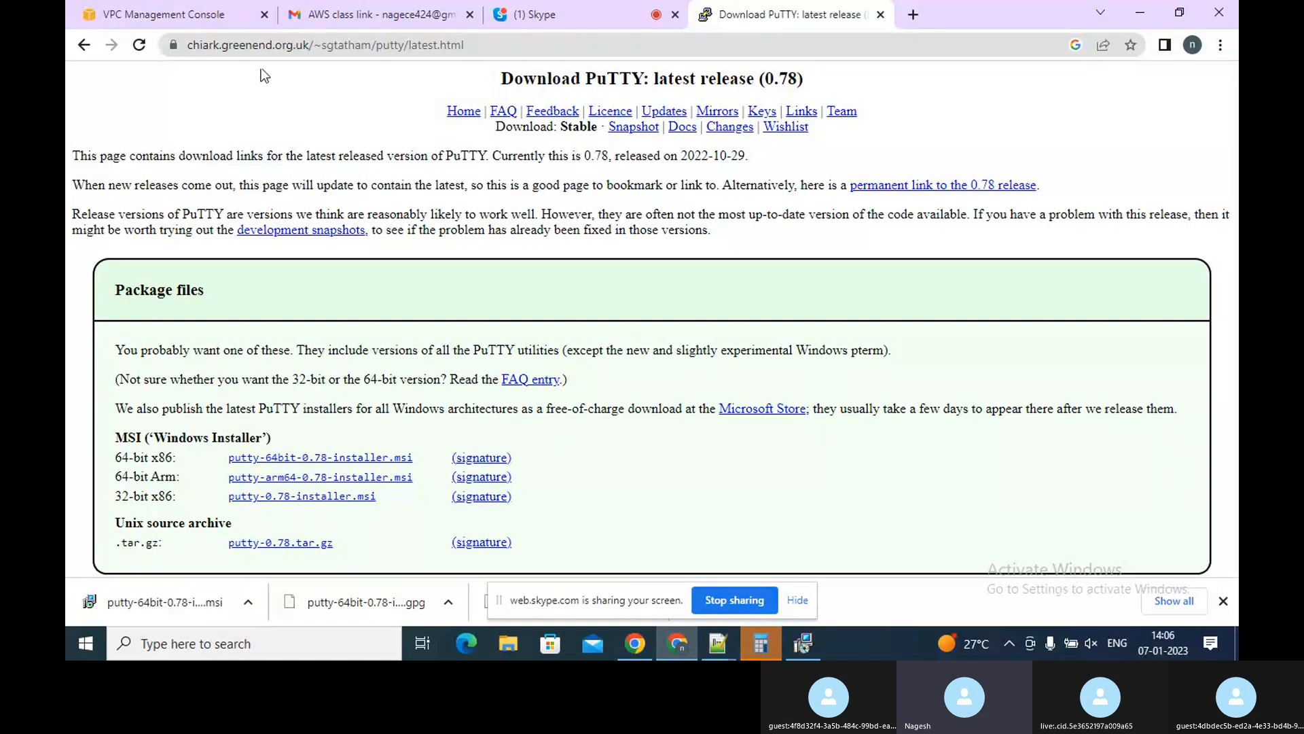
{"action": "left_click", "coordinate": [197, 25]}
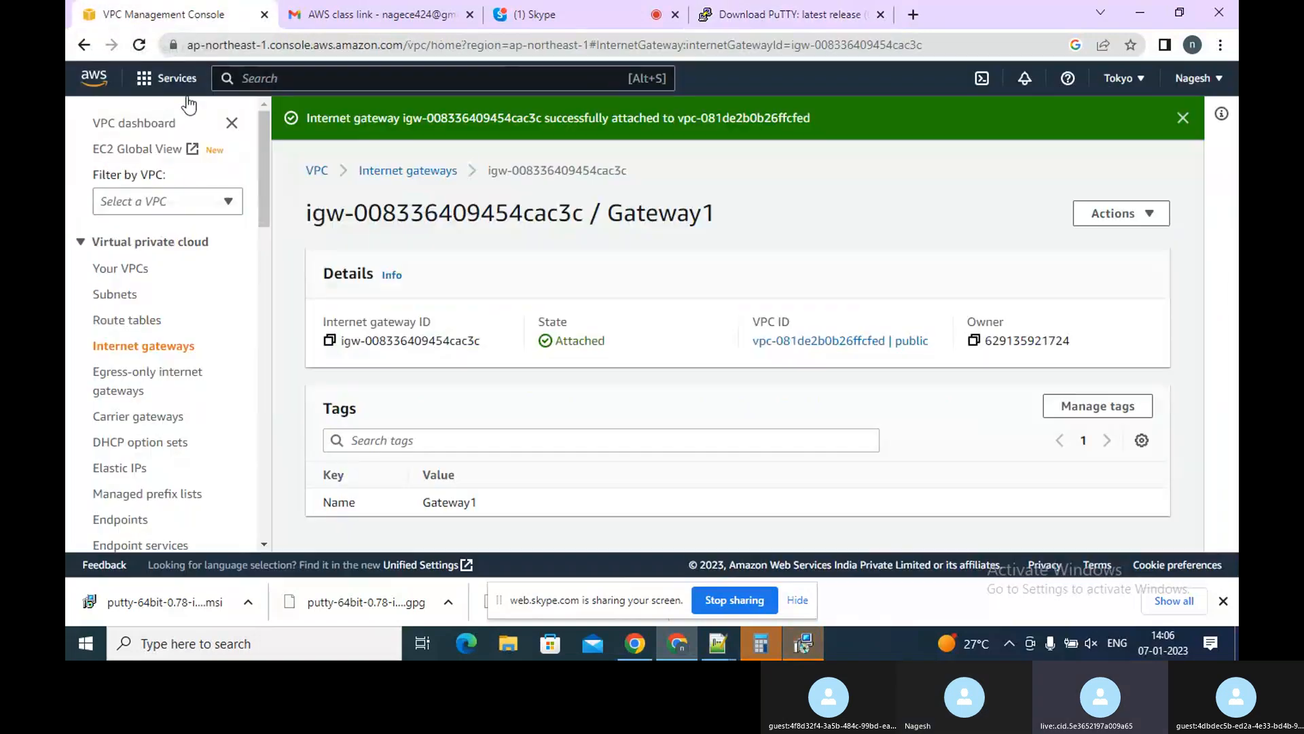
{"action": "left_click", "coordinate": [139, 326]}
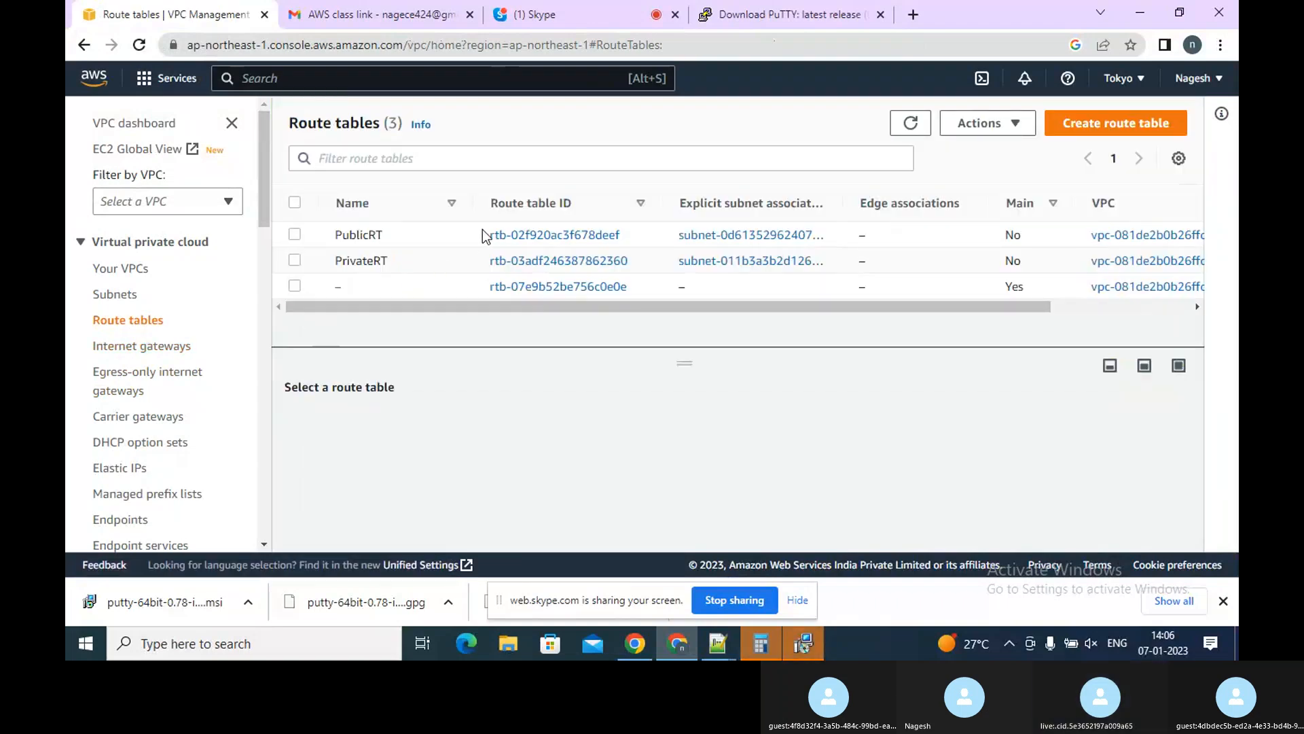
{"action": "left_click", "coordinate": [496, 236]}
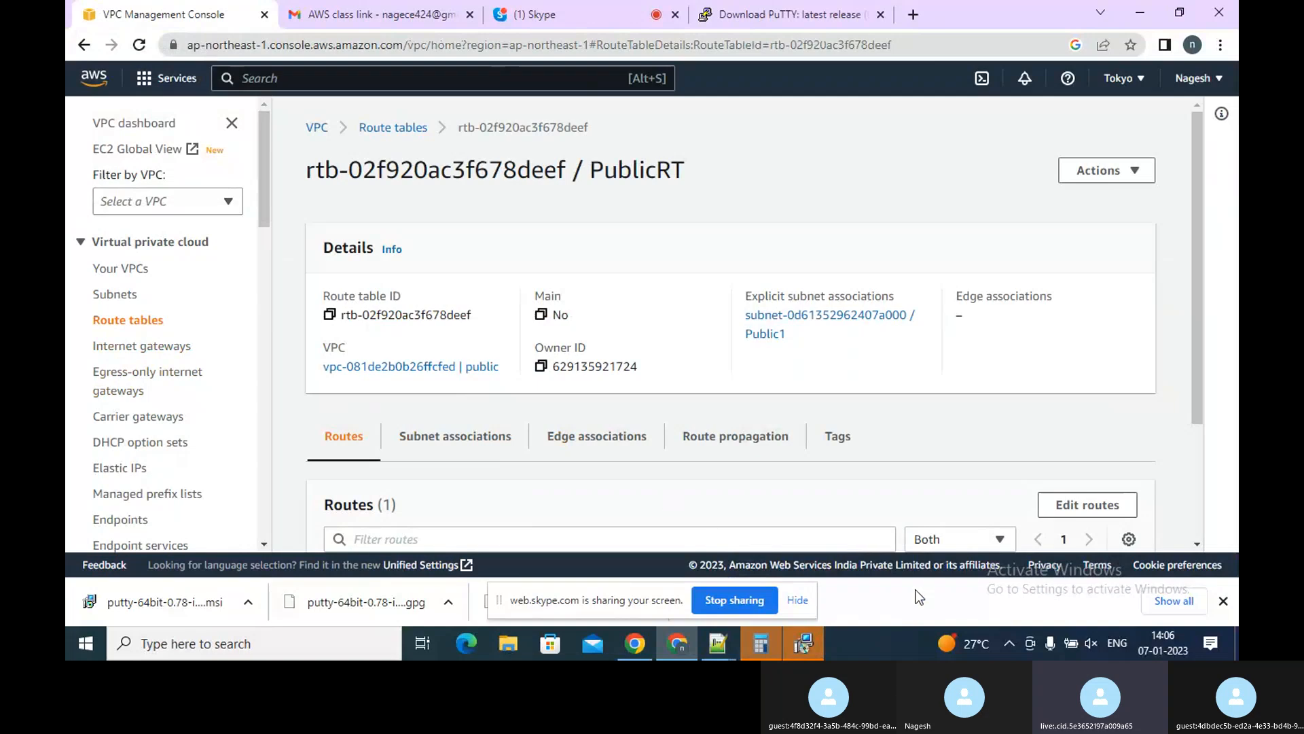
Finish the PuTTY 0.78 setup wizard
{"action": "left_click", "coordinate": [801, 643]}
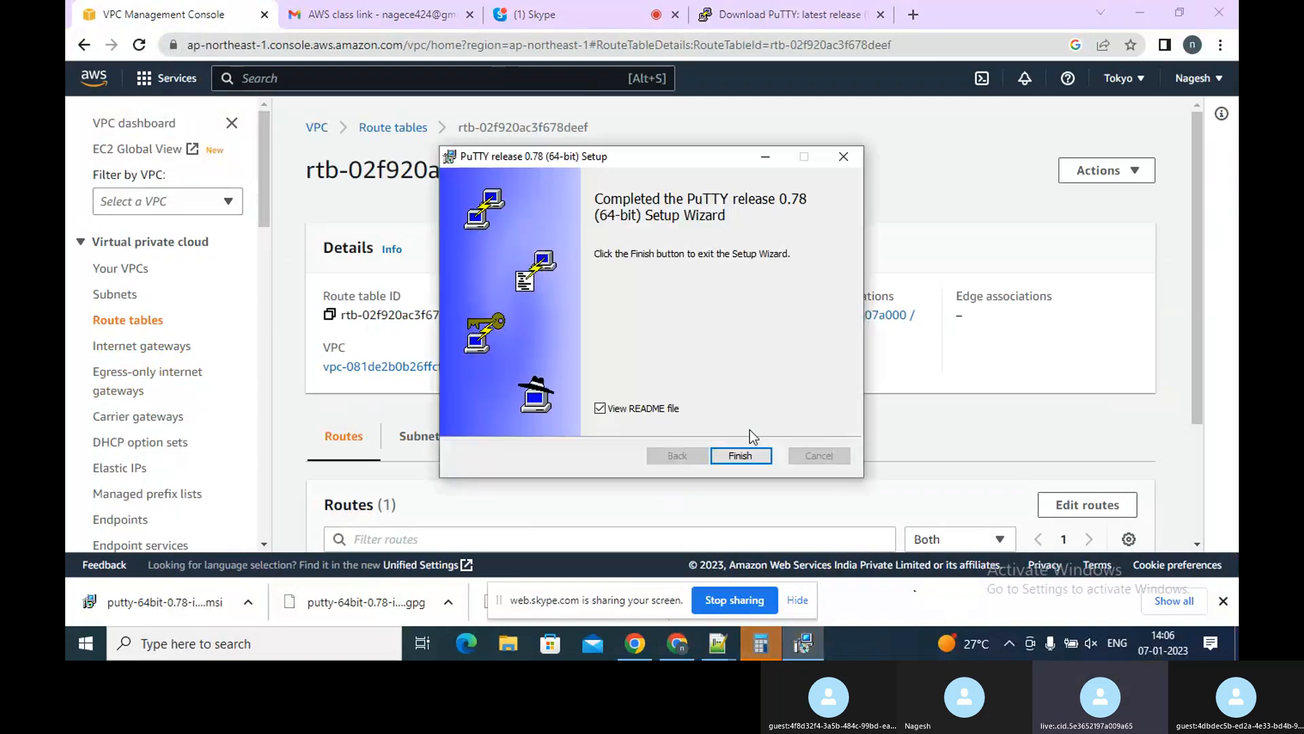
{"action": "left_click", "coordinate": [743, 456]}
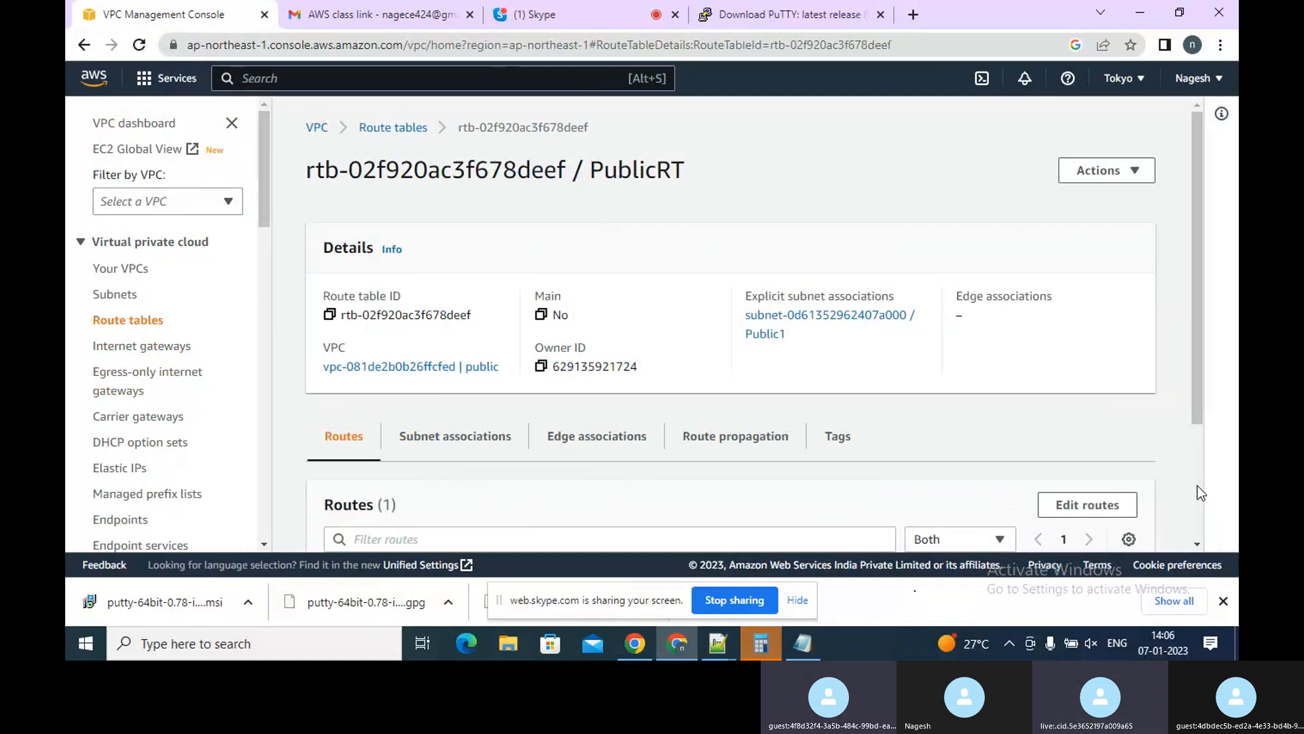
Add a 0.0.0.0/0 route to PublicRT targeting the internet gateway Gateway1 and save the changes
{"action": "scroll", "coordinate": [1200, 493], "scroll_direction": "down", "scroll_amount": 3}
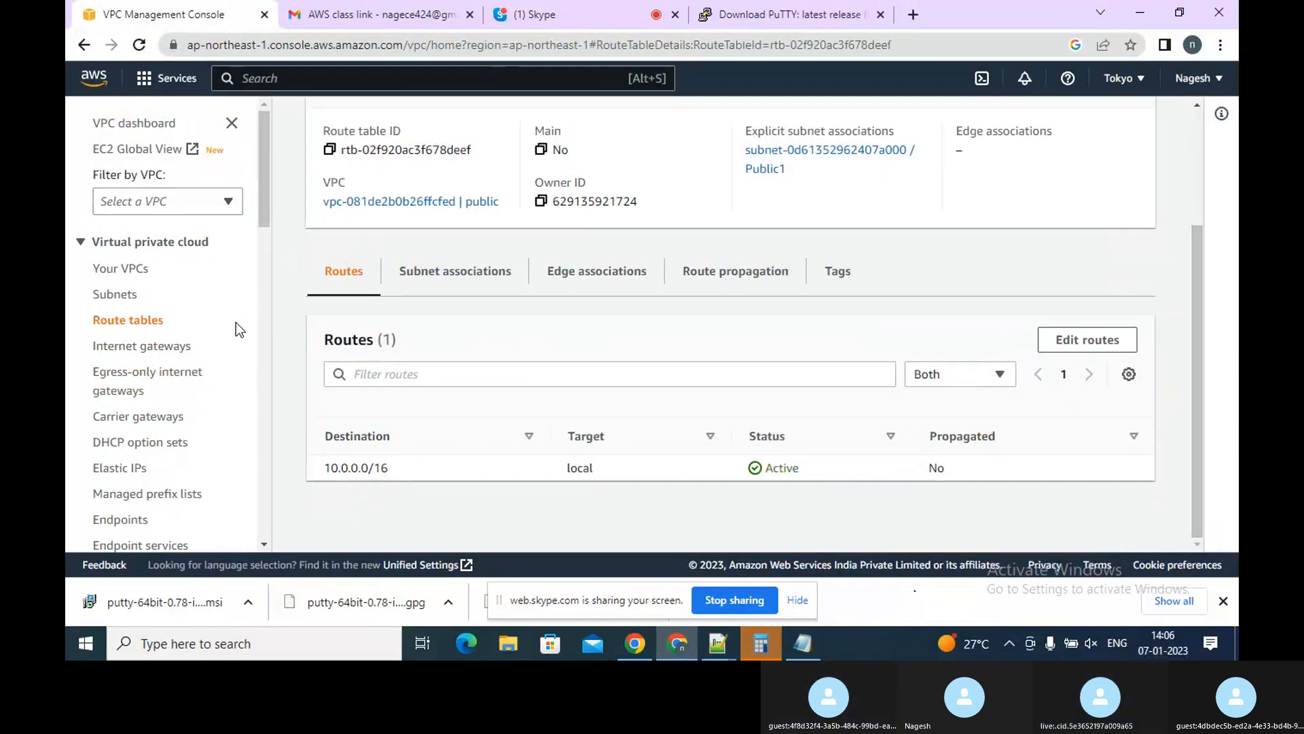
{"action": "left_click", "coordinate": [1057, 353]}
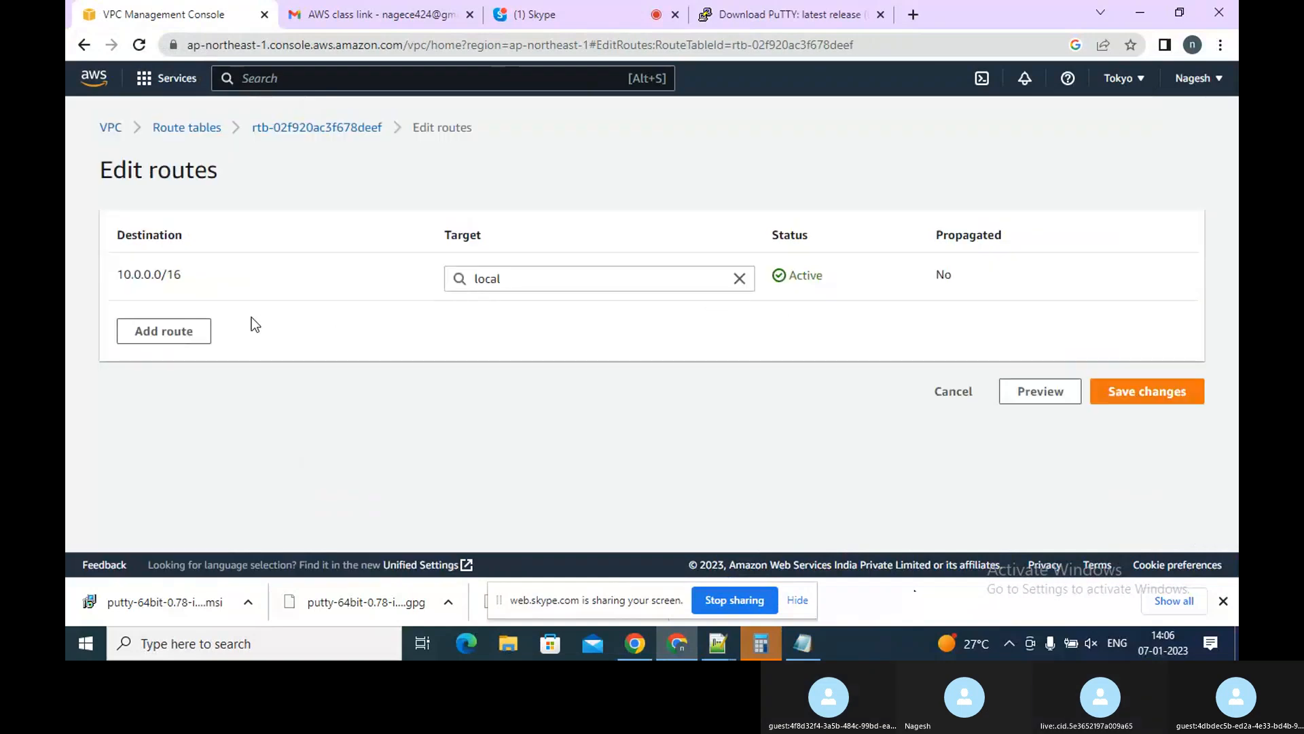
{"action": "left_click", "coordinate": [175, 337]}
{"action": "left_click", "coordinate": [217, 328]}
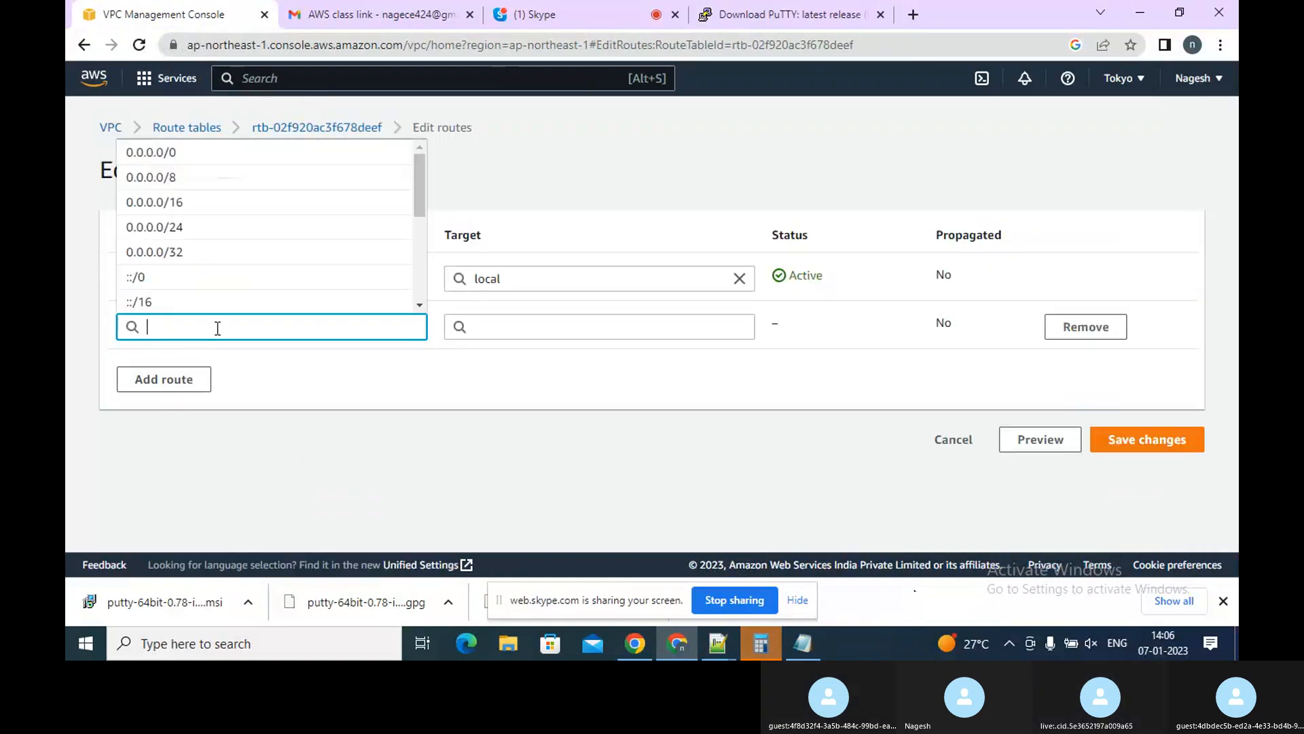
{"action": "left_click", "coordinate": [203, 155]}
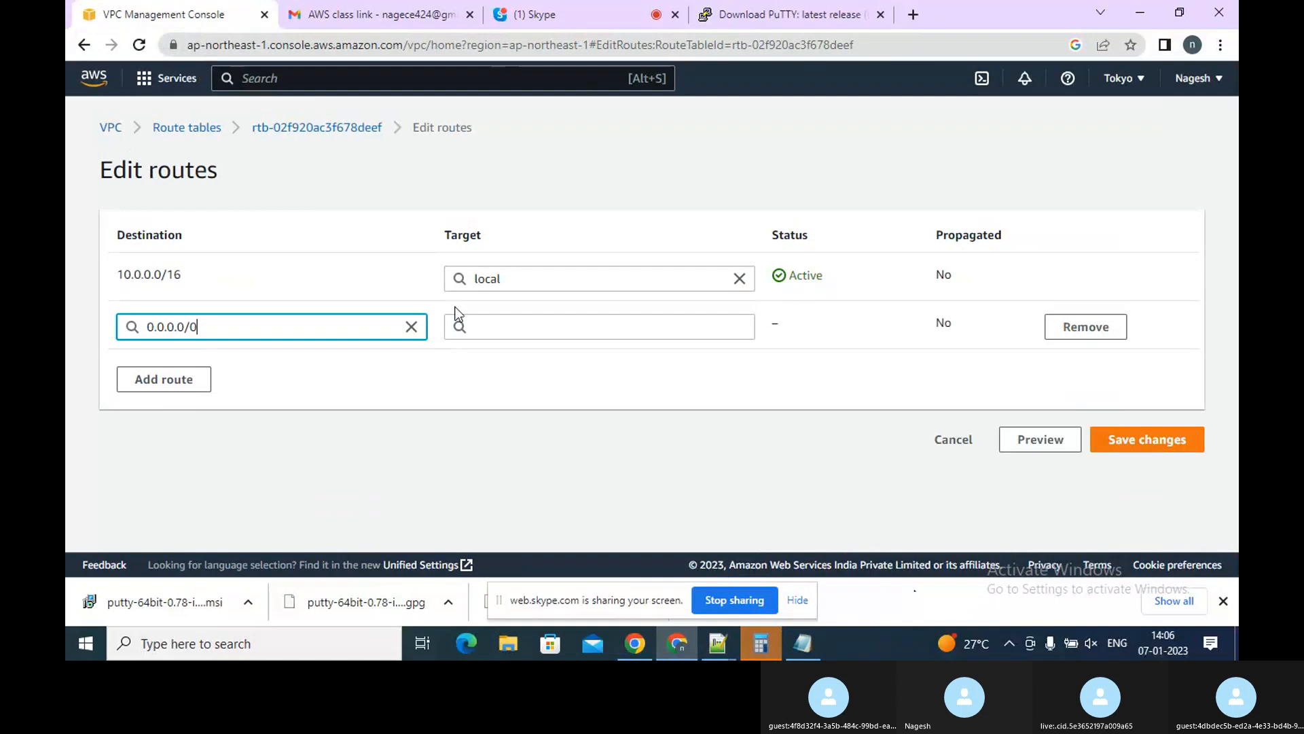
{"action": "left_click", "coordinate": [528, 322]}
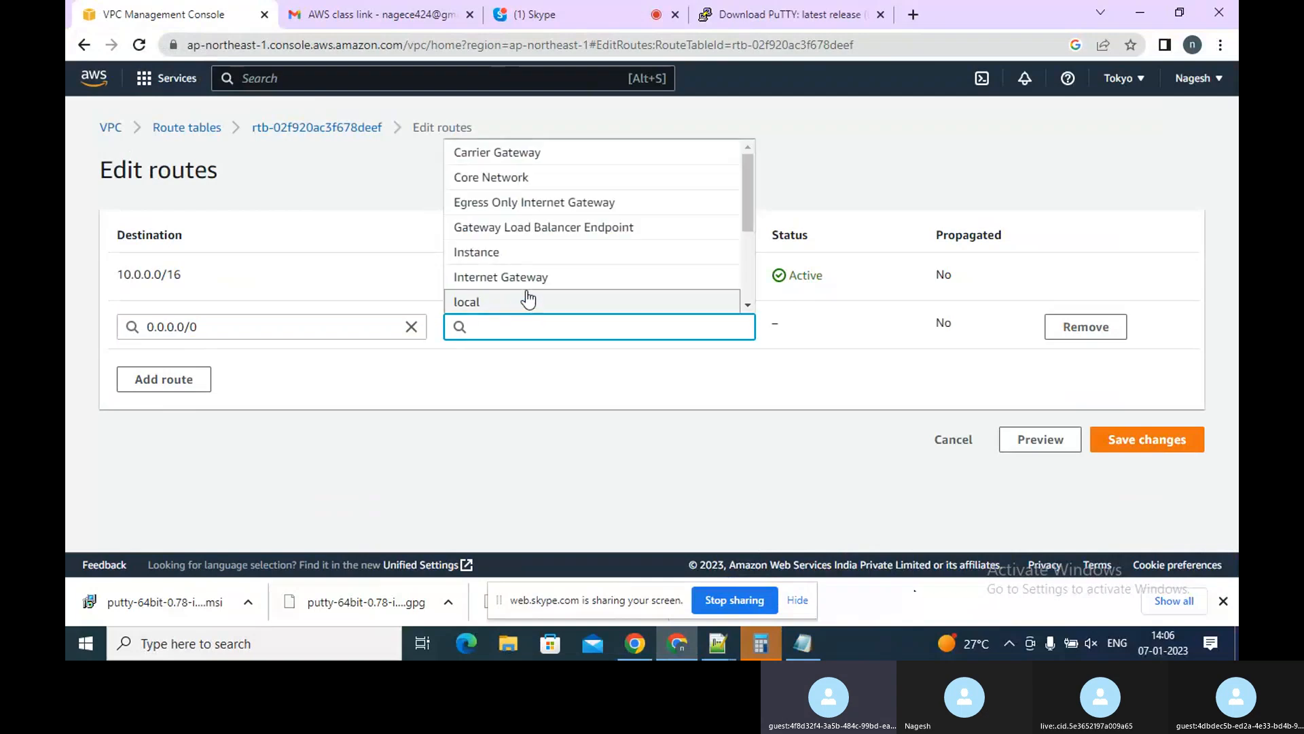
{"action": "left_click", "coordinate": [529, 278]}
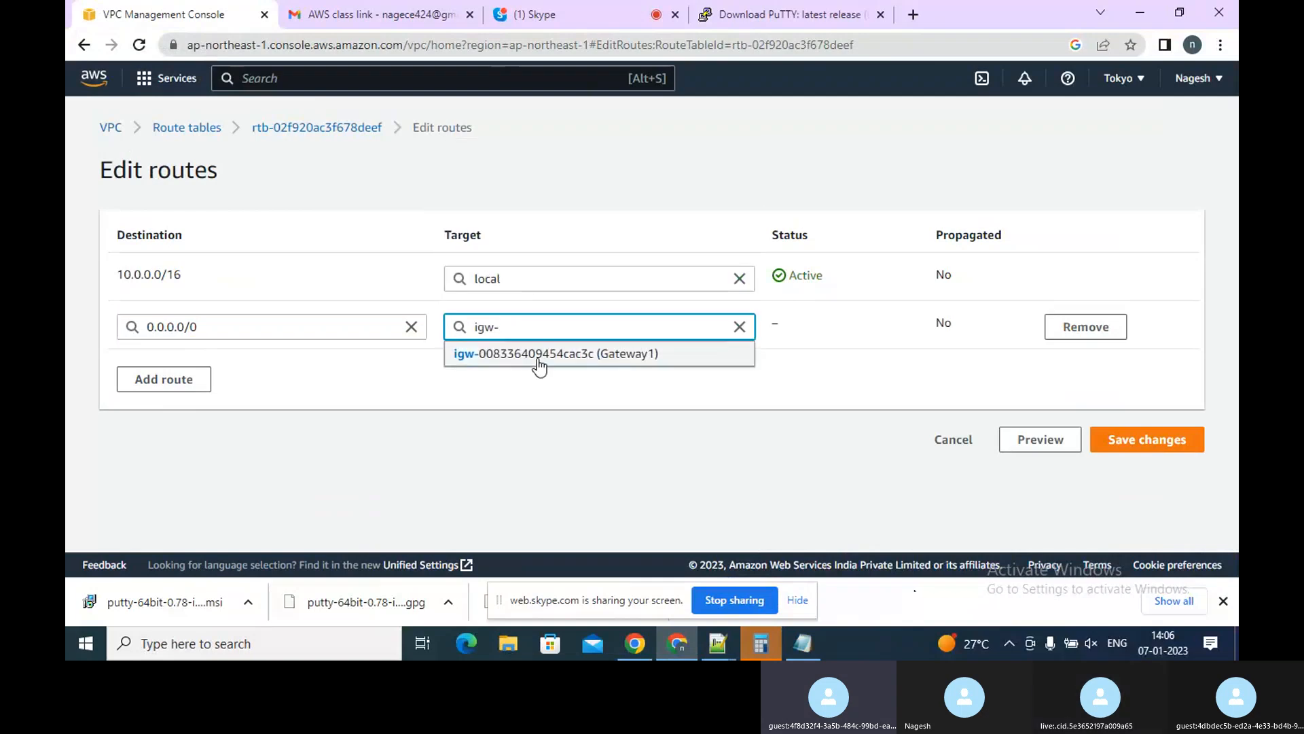
{"action": "left_click", "coordinate": [538, 355]}
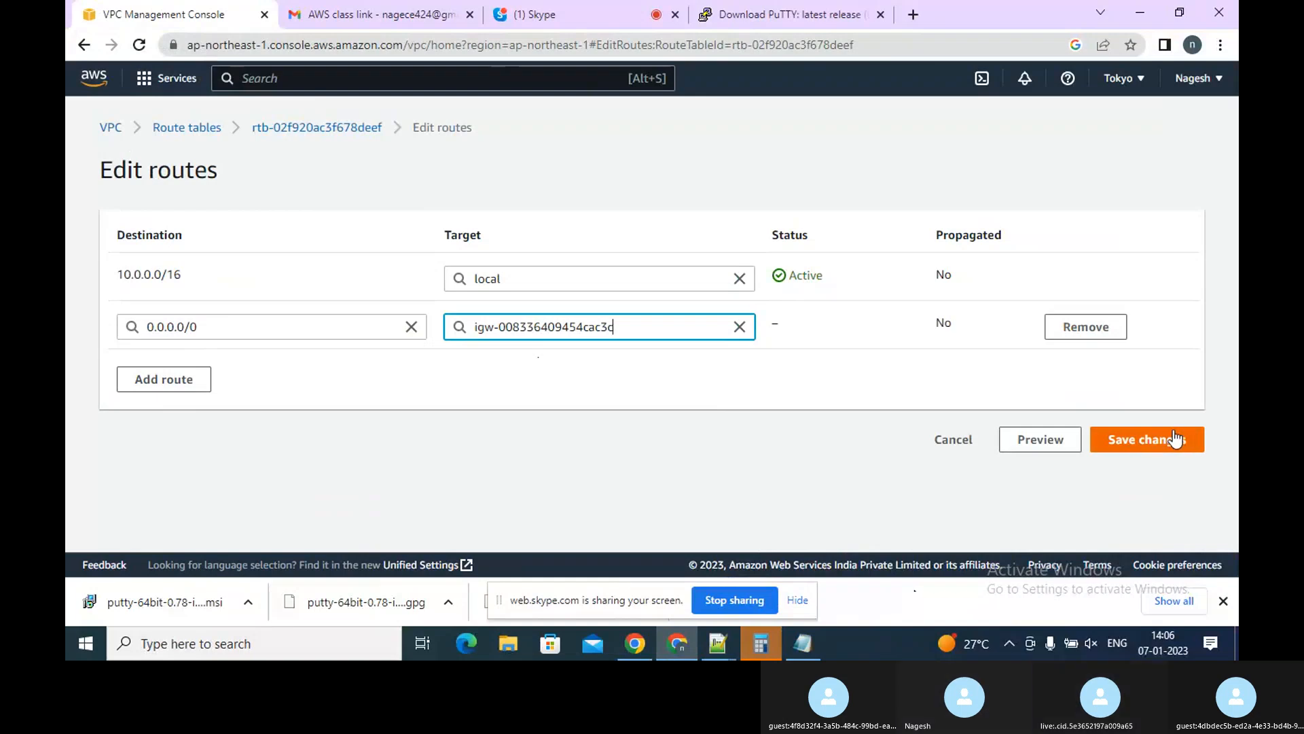
{"action": "left_click", "coordinate": [1152, 445]}
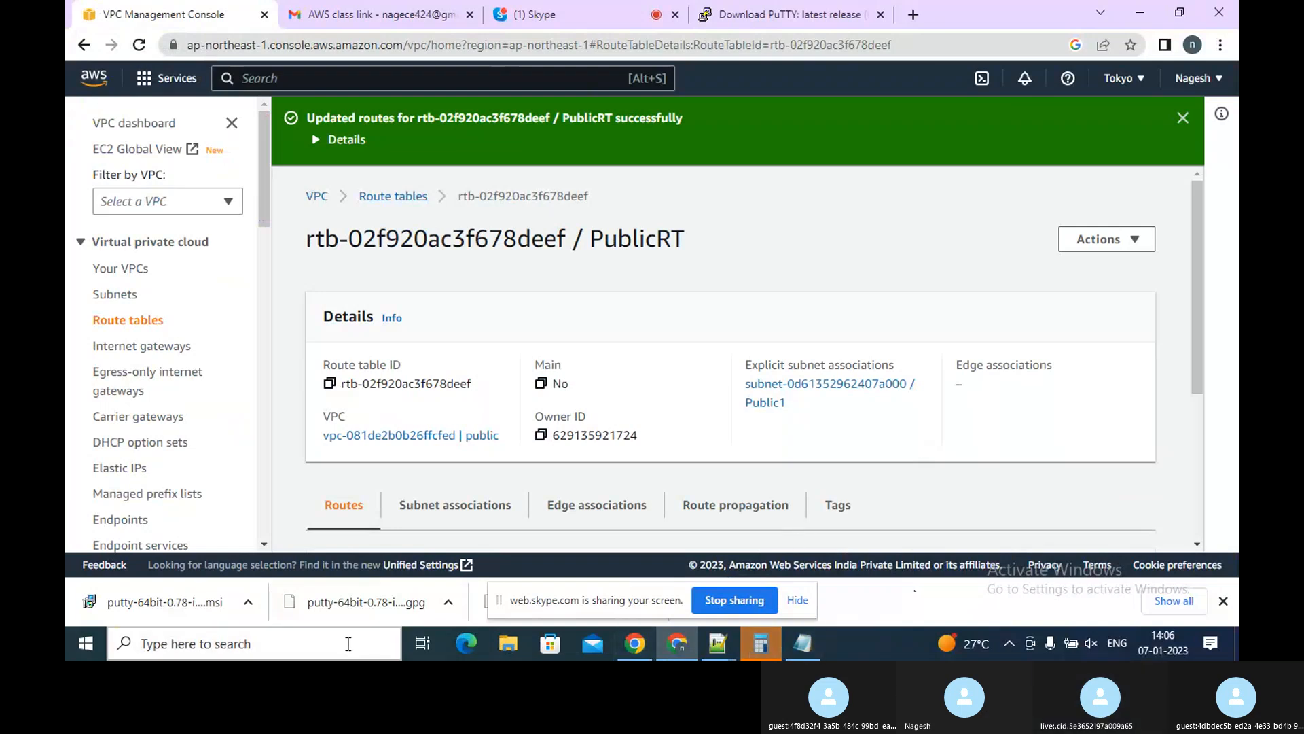
Launch PuTTY from the Windows search
{"action": "left_click", "coordinate": [313, 642]}
{"action": "type", "text": "pu"}
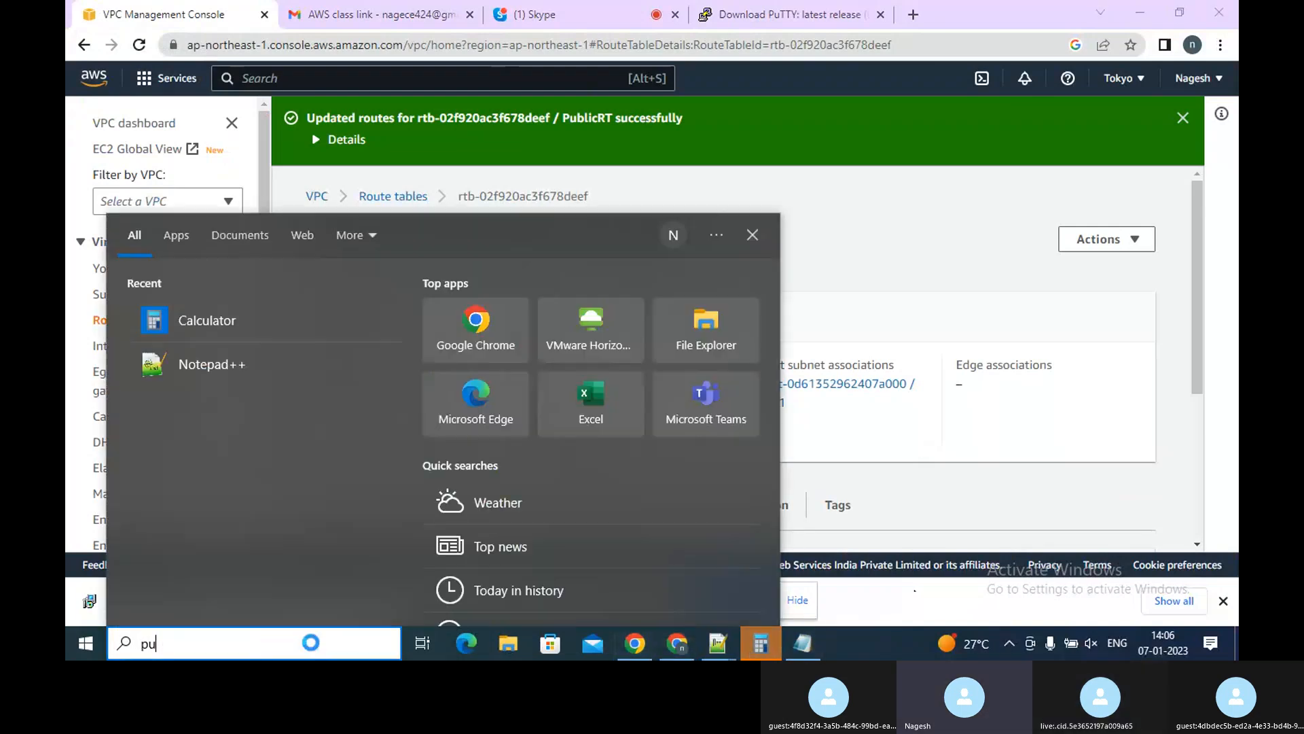
{"action": "left_click", "coordinate": [193, 300]}
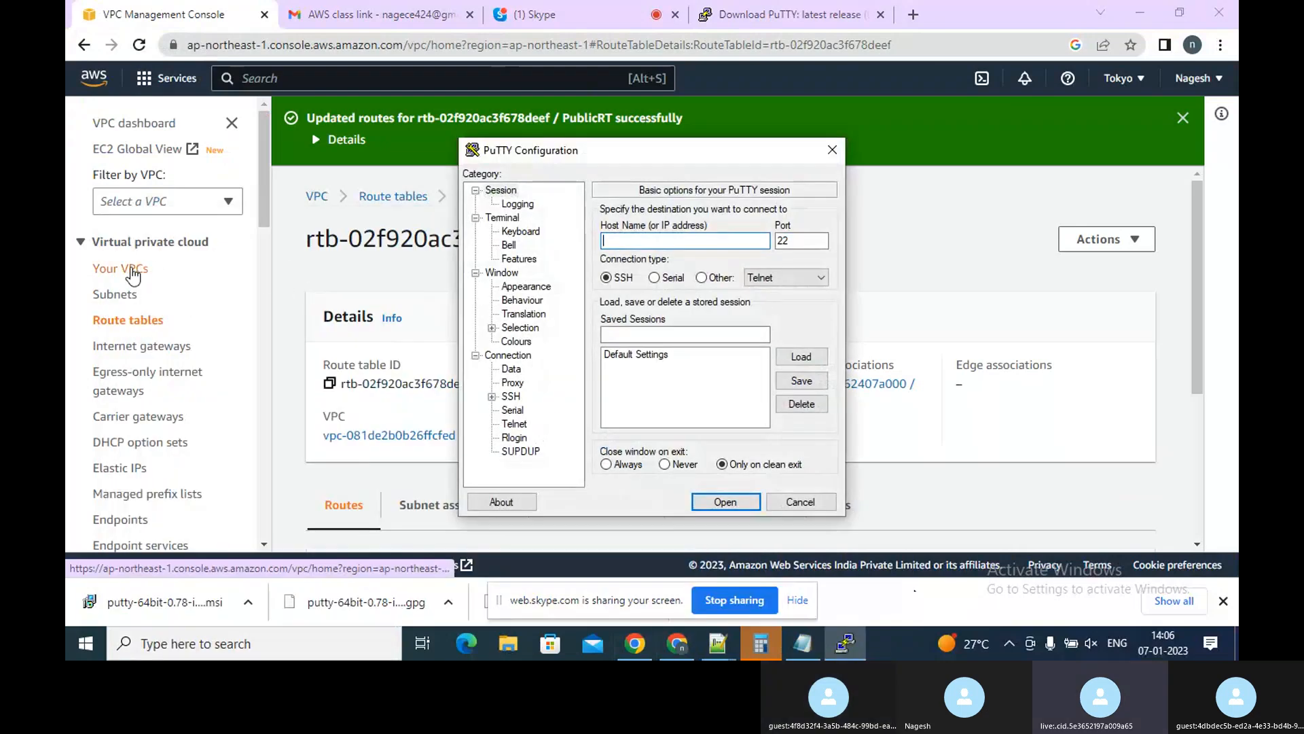
Review the existing EC2 key pairs in the Tokyo region
{"action": "left_click", "coordinate": [87, 78]}
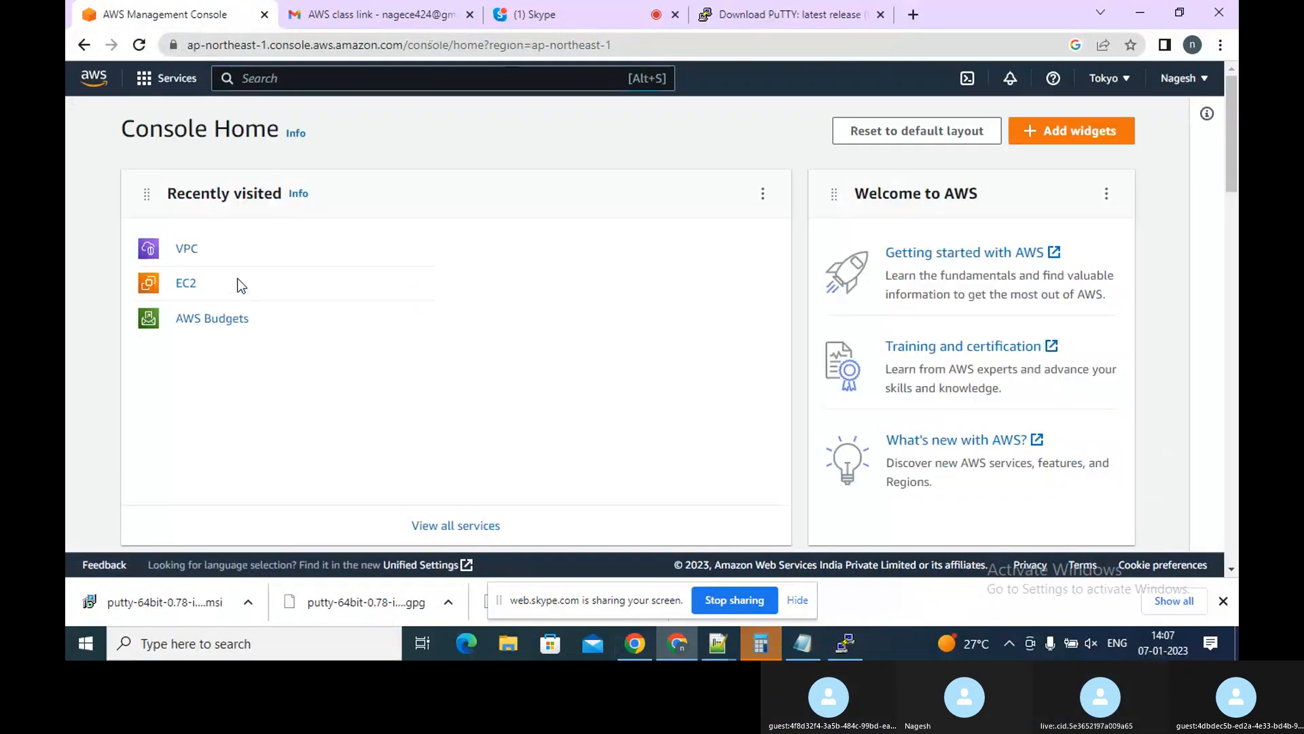
{"action": "left_click", "coordinate": [180, 291]}
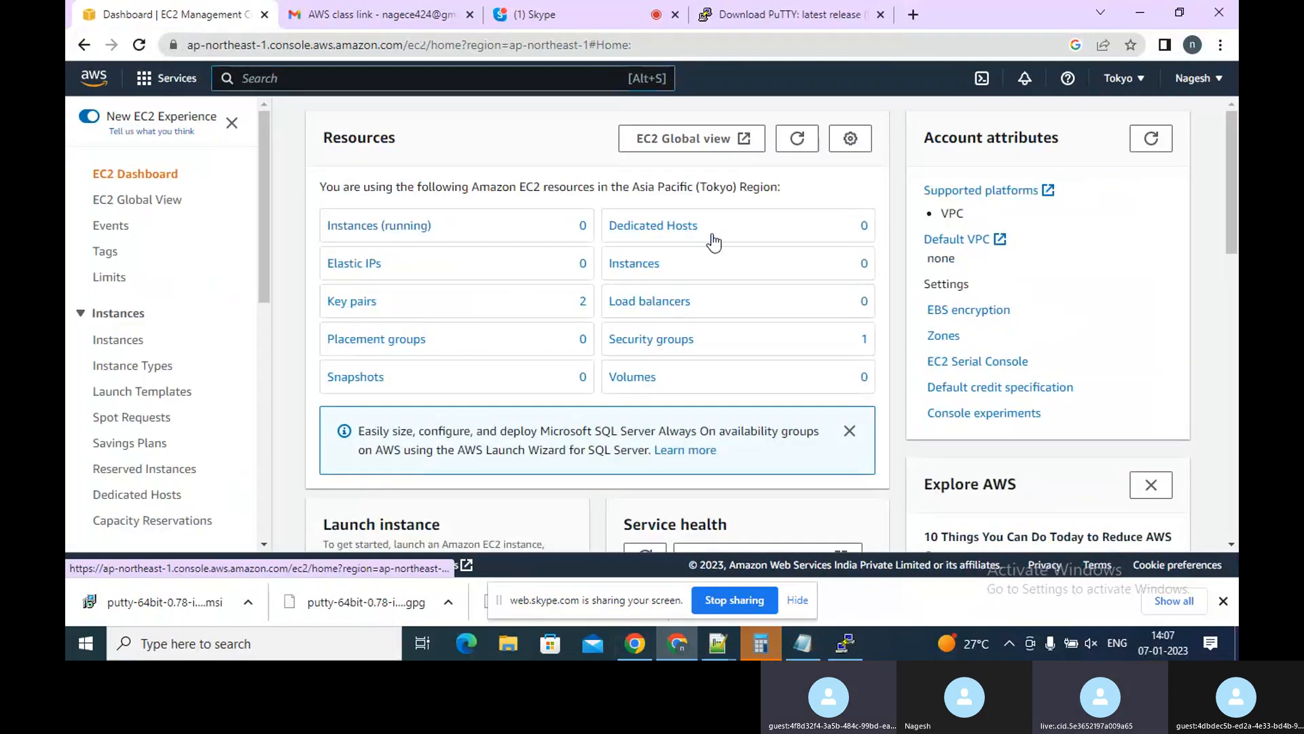
{"action": "left_click", "coordinate": [370, 307]}
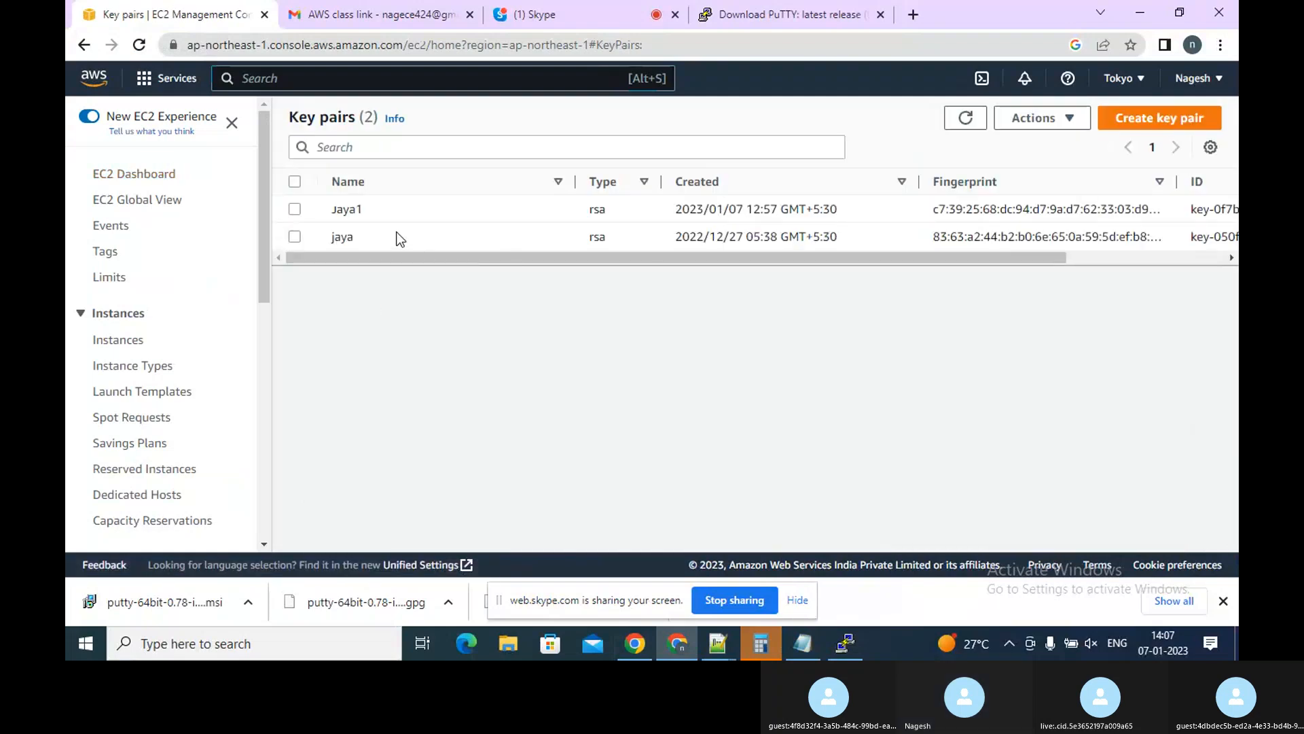
{"action": "left_click", "coordinate": [294, 210]}
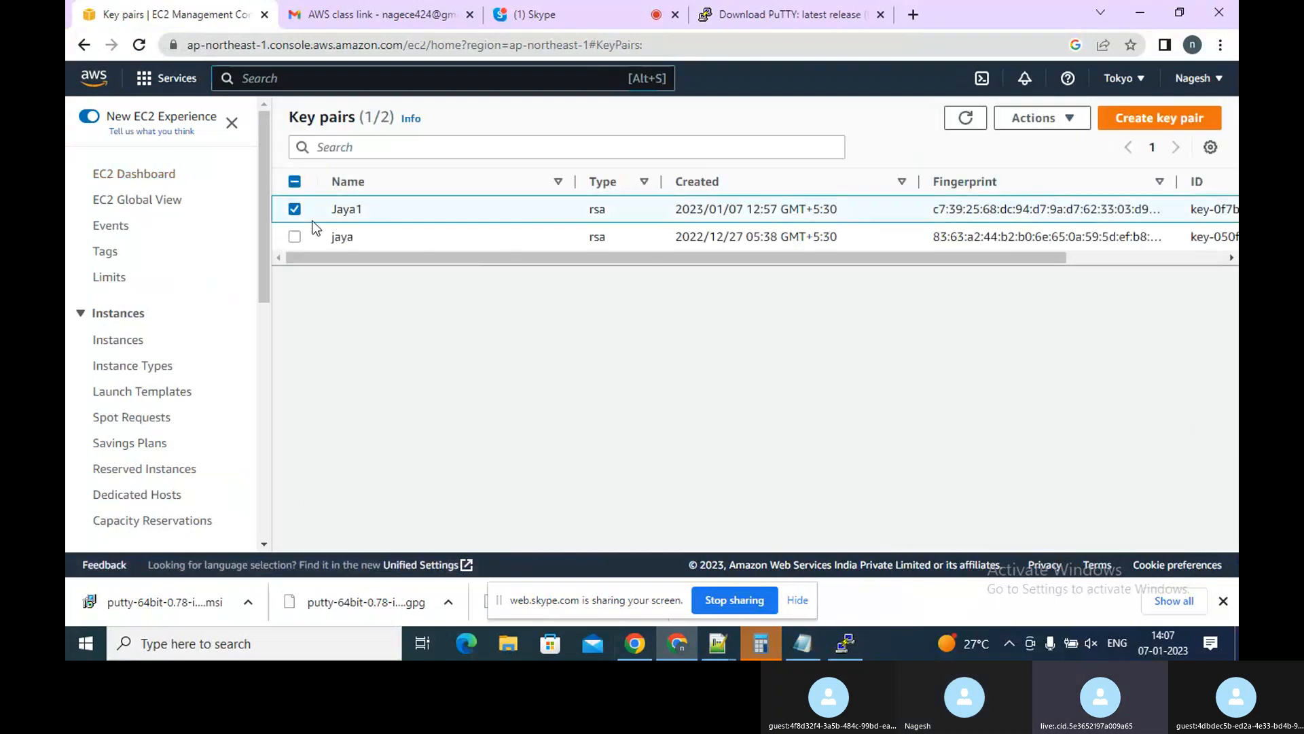
{"action": "left_click", "coordinate": [1052, 120]}
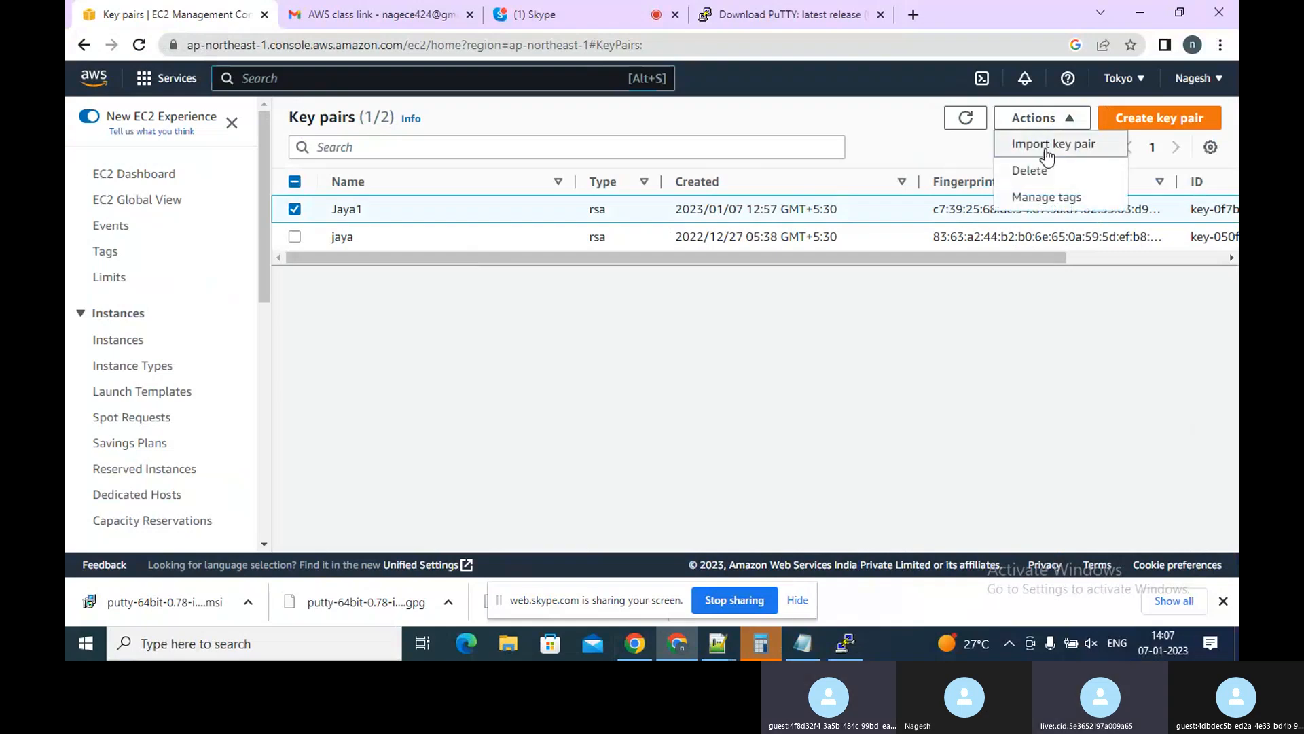
{"action": "left_click", "coordinate": [299, 212]}
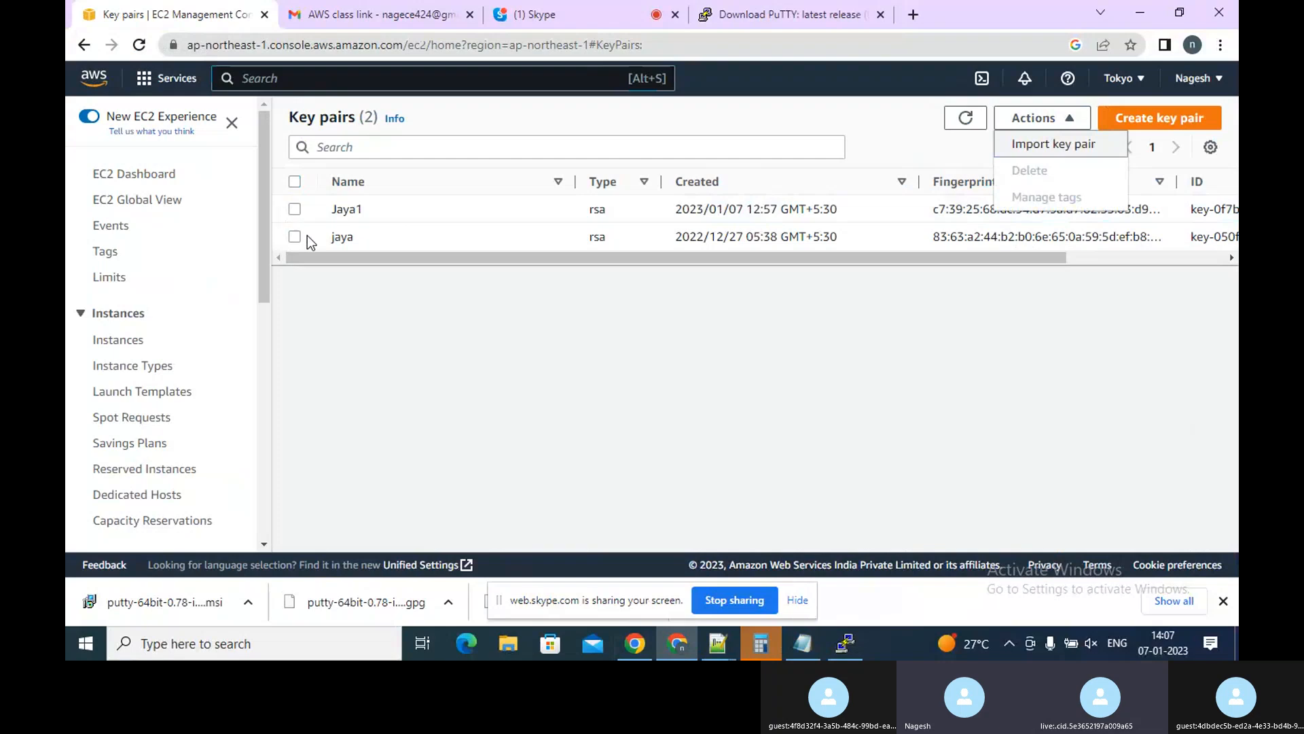
Start launching a new EC2 instance and name it nag
{"action": "left_click", "coordinate": [133, 178]}
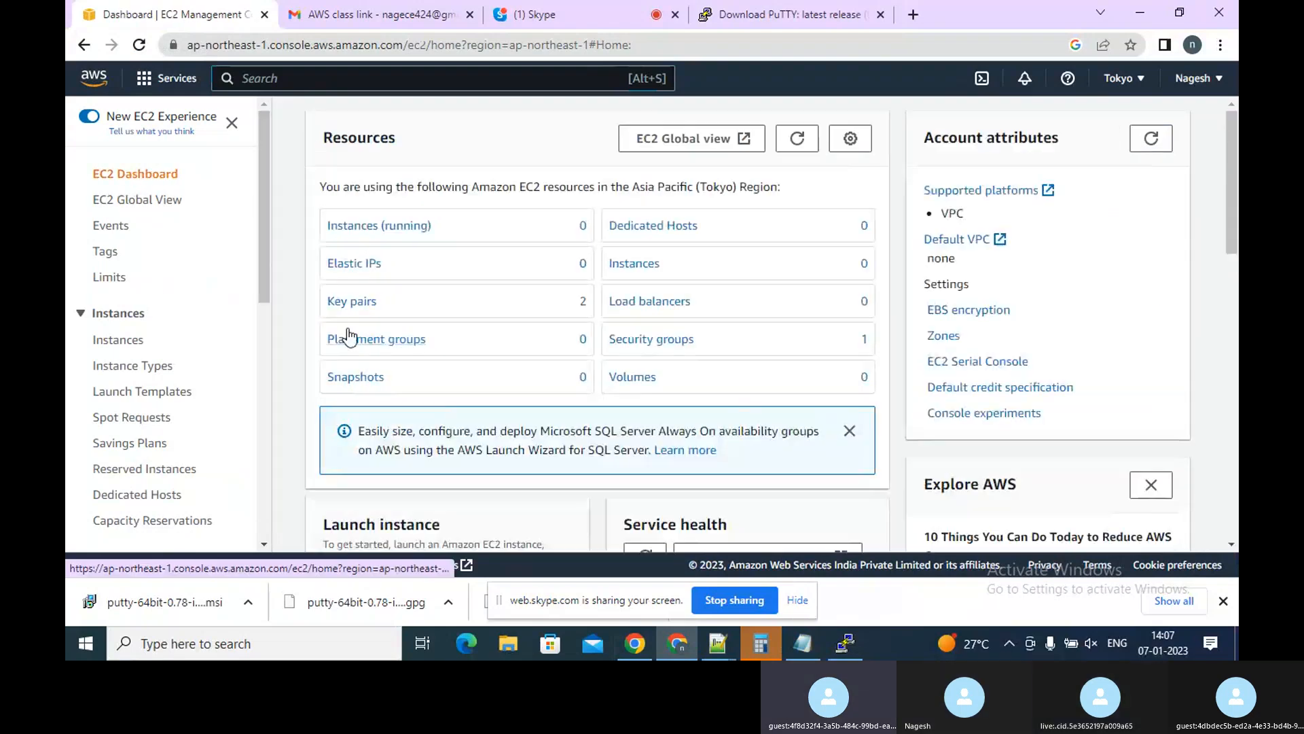
{"action": "left_click", "coordinate": [636, 263]}
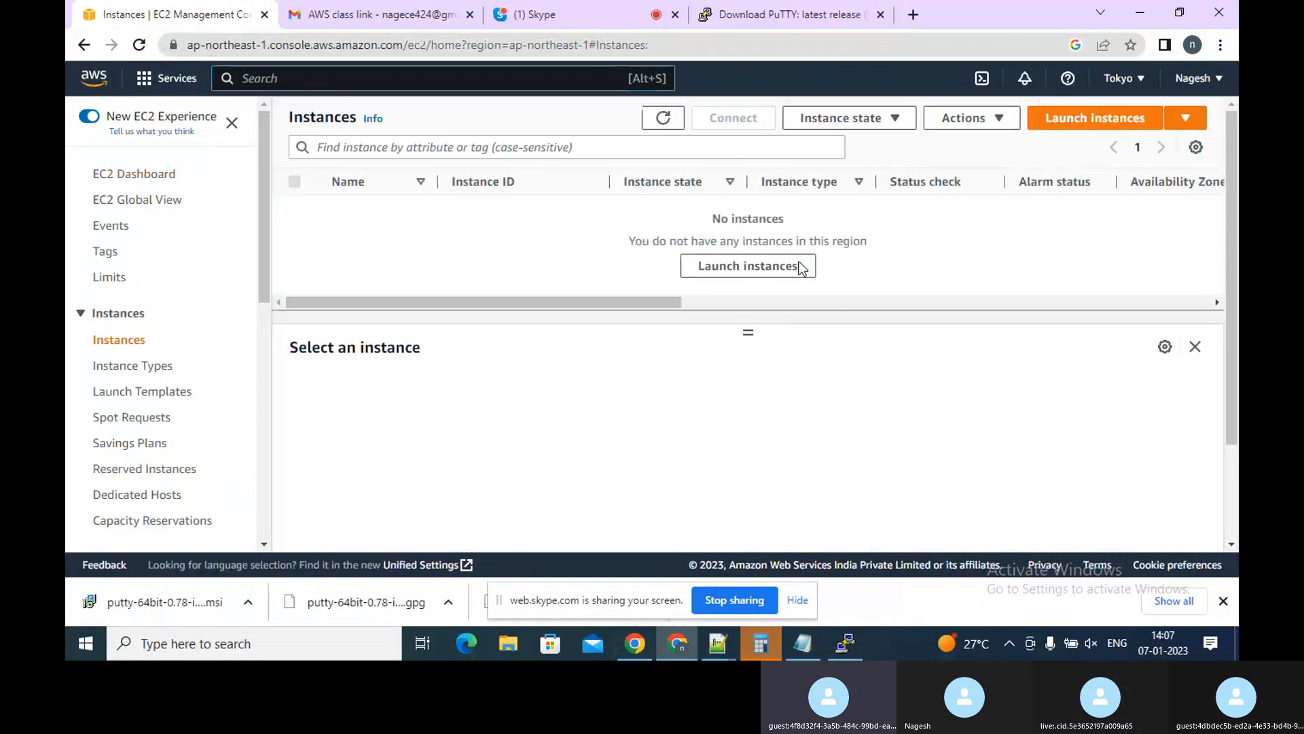
{"action": "left_click", "coordinate": [1087, 121]}
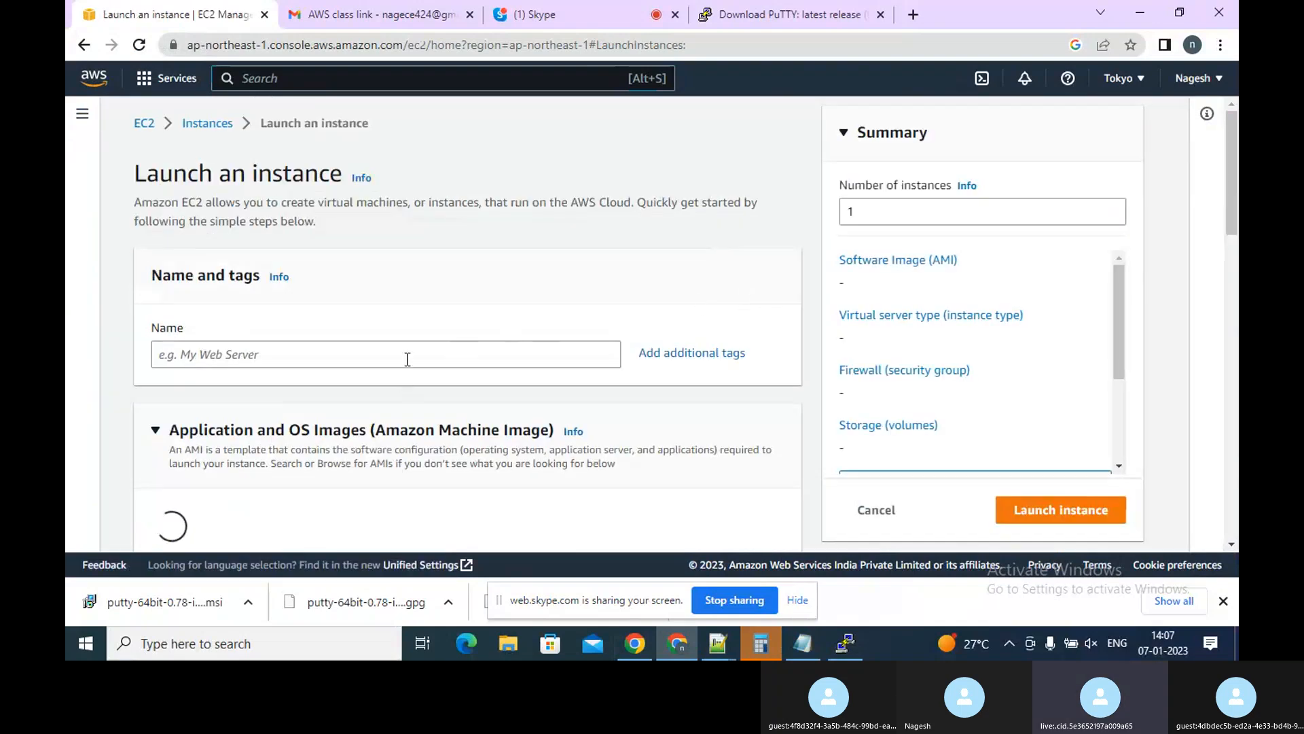
{"action": "left_click", "coordinate": [407, 358]}
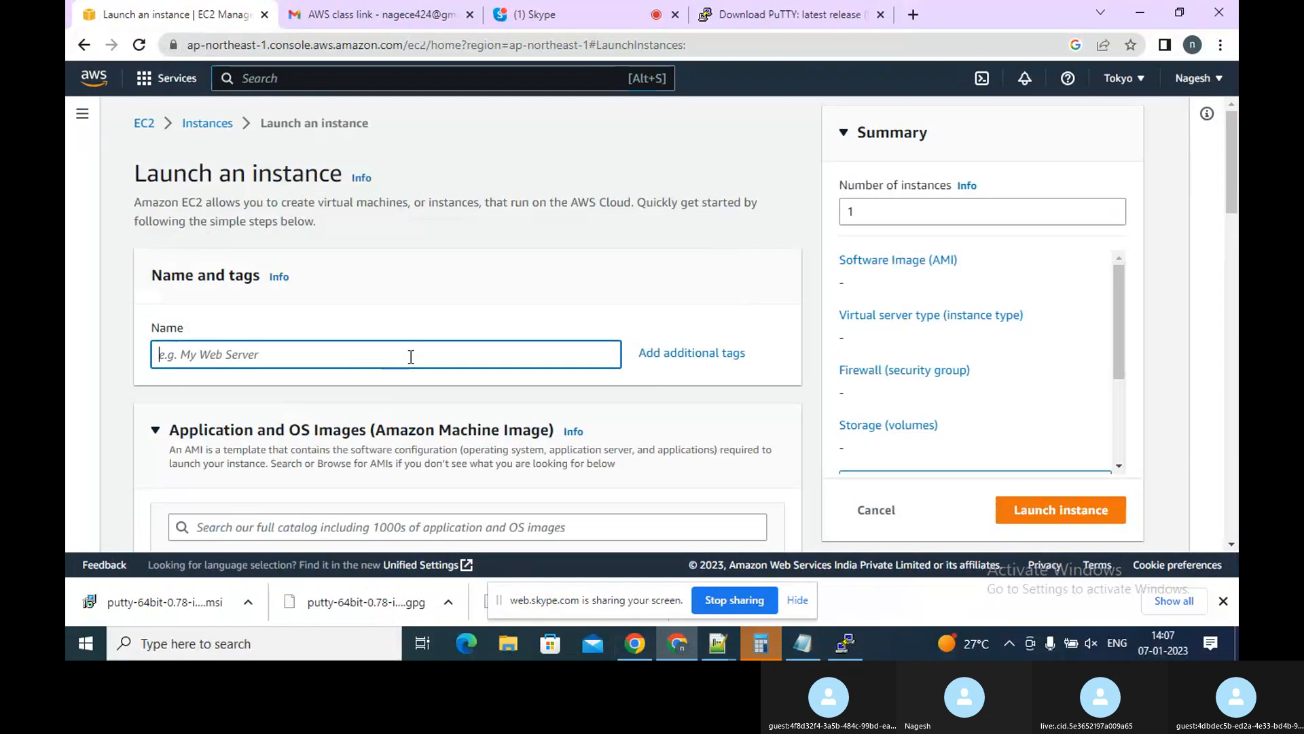
{"action": "type", "text": "nag"}
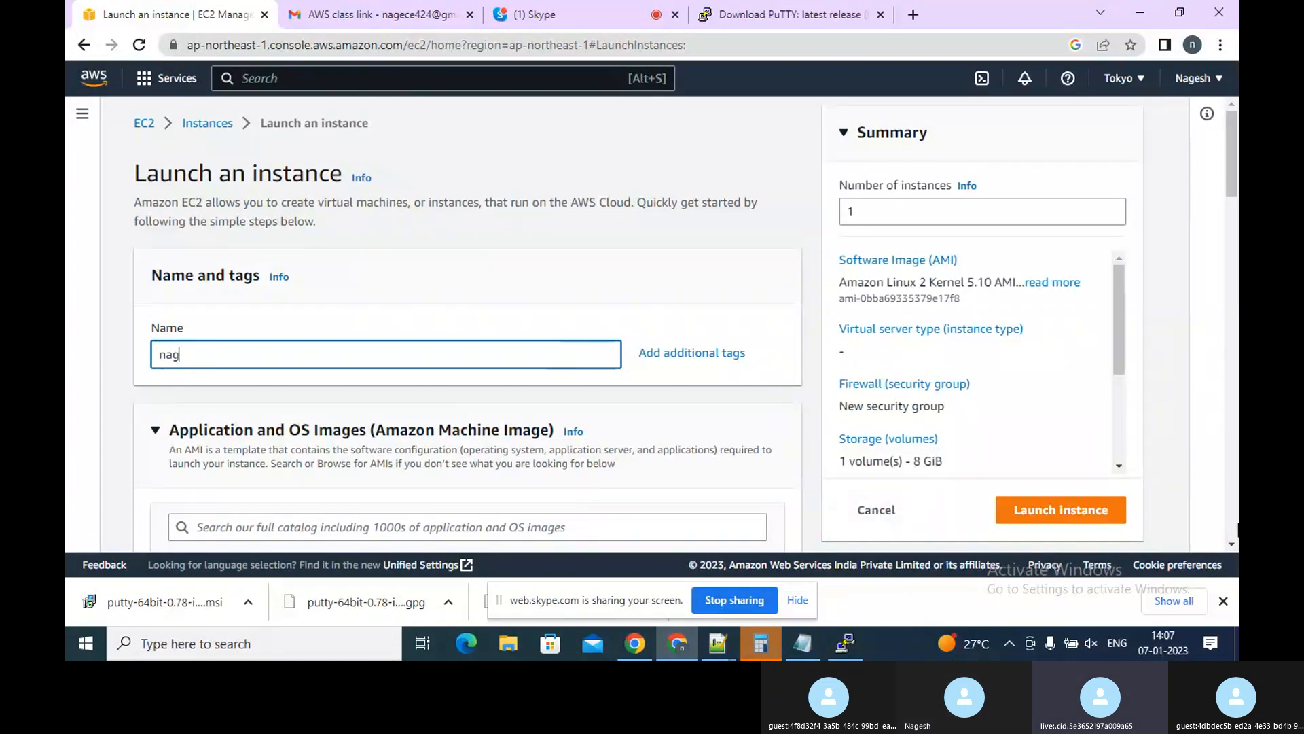
Select the existing key pair jaya for the instance
{"action": "scroll", "coordinate": [1234, 540], "scroll_direction": "down", "scroll_amount": 4}
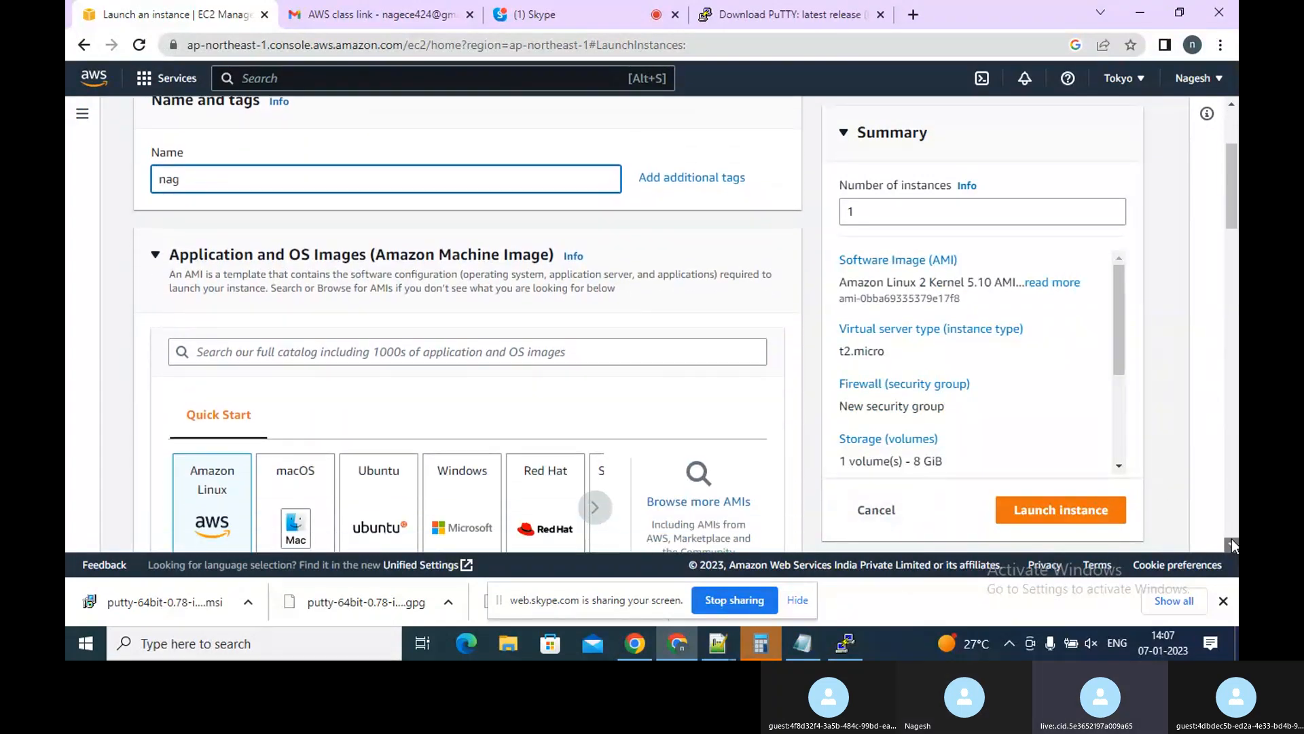
{"action": "scroll", "coordinate": [1234, 544], "scroll_direction": "down", "scroll_amount": 6}
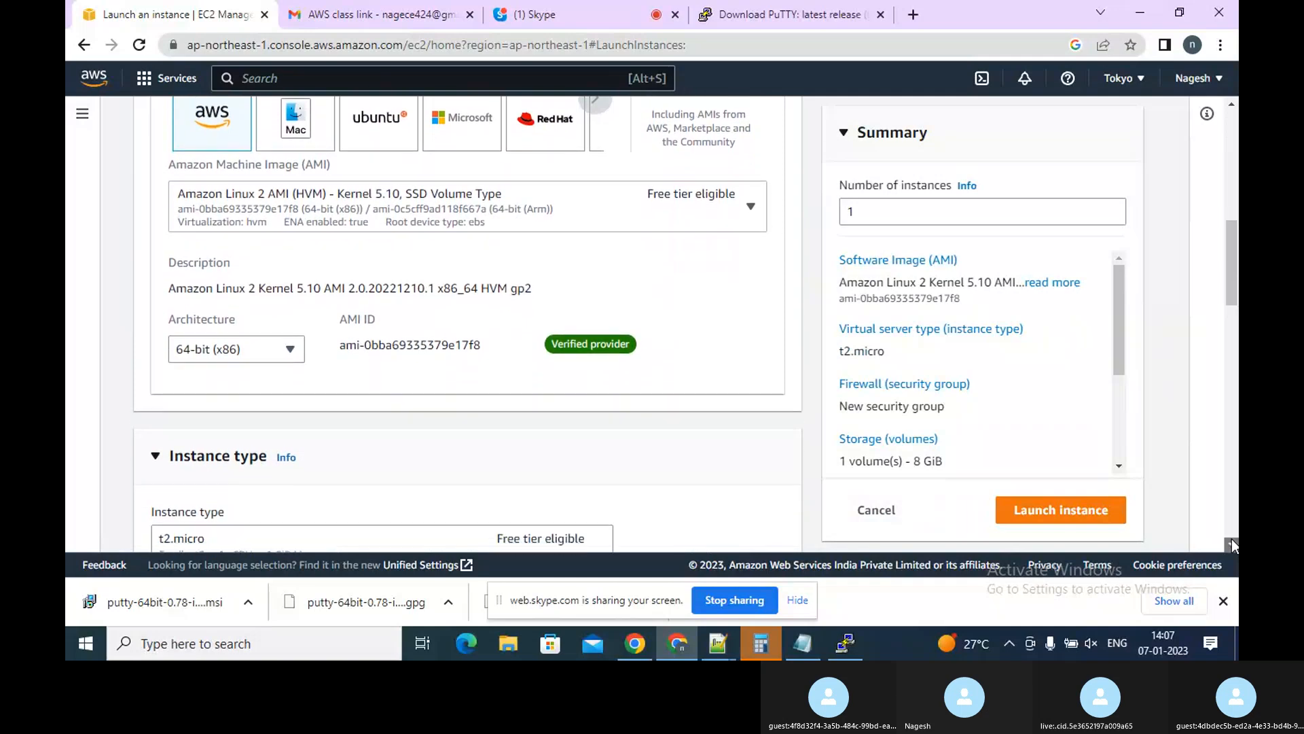
{"action": "scroll", "coordinate": [1235, 543], "scroll_direction": "down", "scroll_amount": 2}
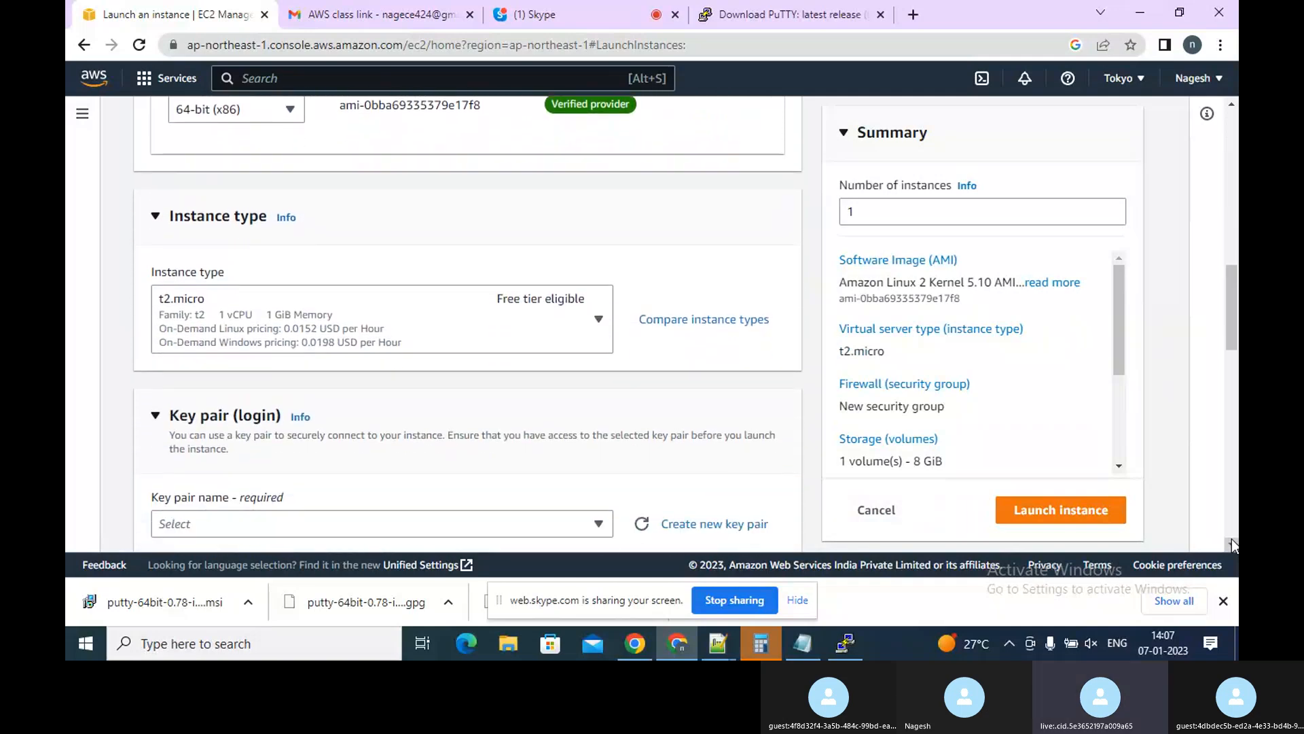
{"action": "left_click", "coordinate": [563, 524]}
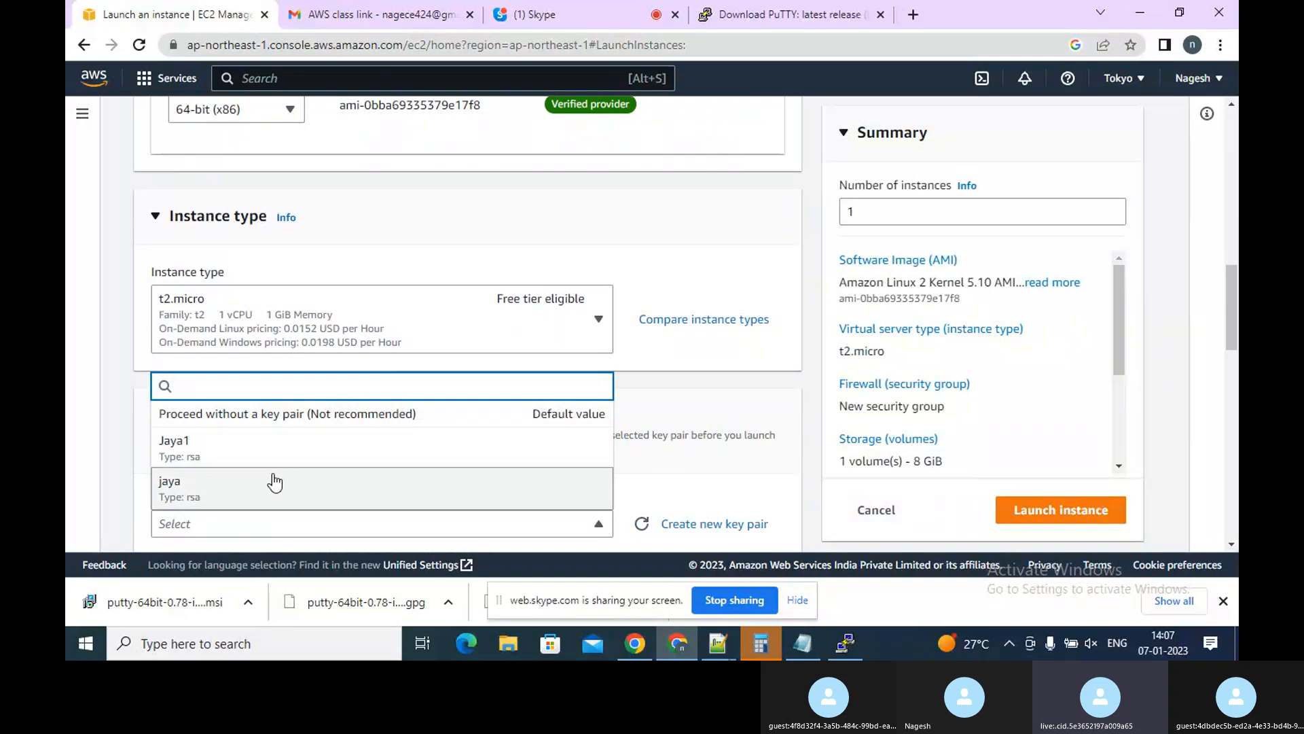
{"action": "left_click", "coordinate": [275, 480]}
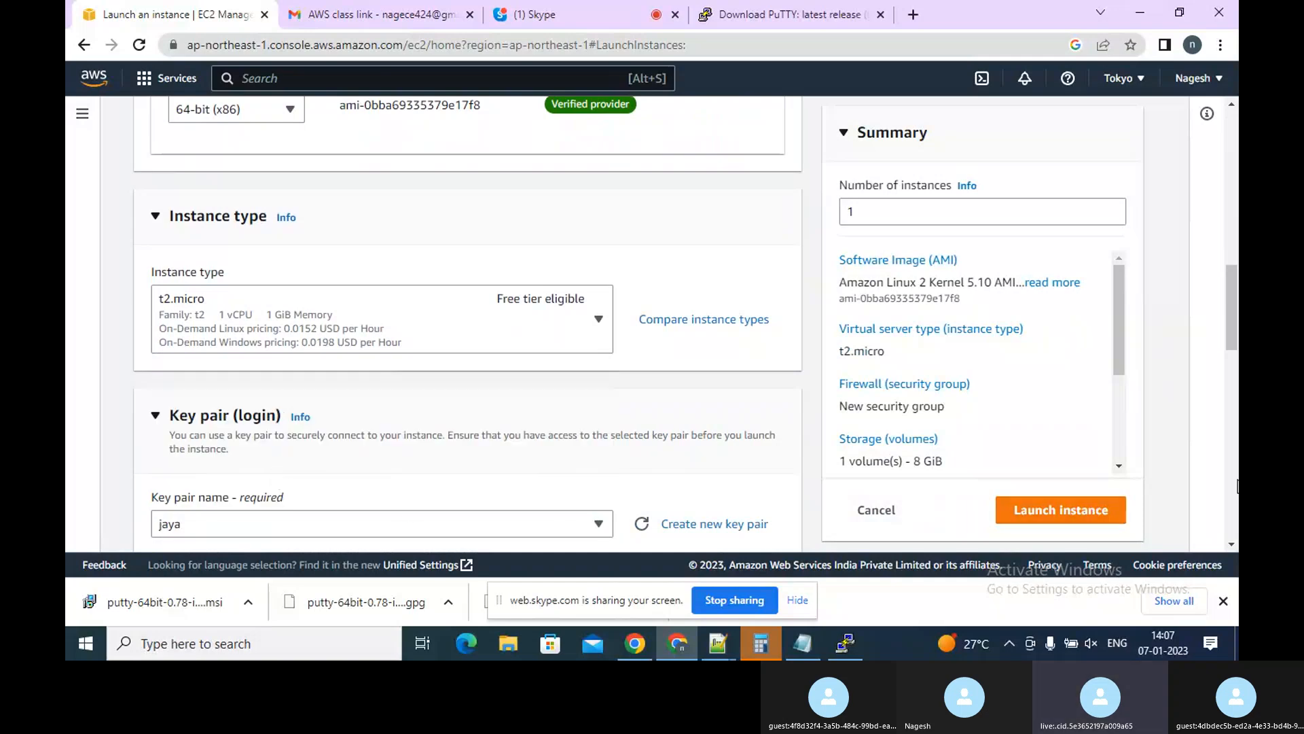
Create a new RSA key pair named nag1 in .ppk format for the instance
{"action": "left_click", "coordinate": [747, 526]}
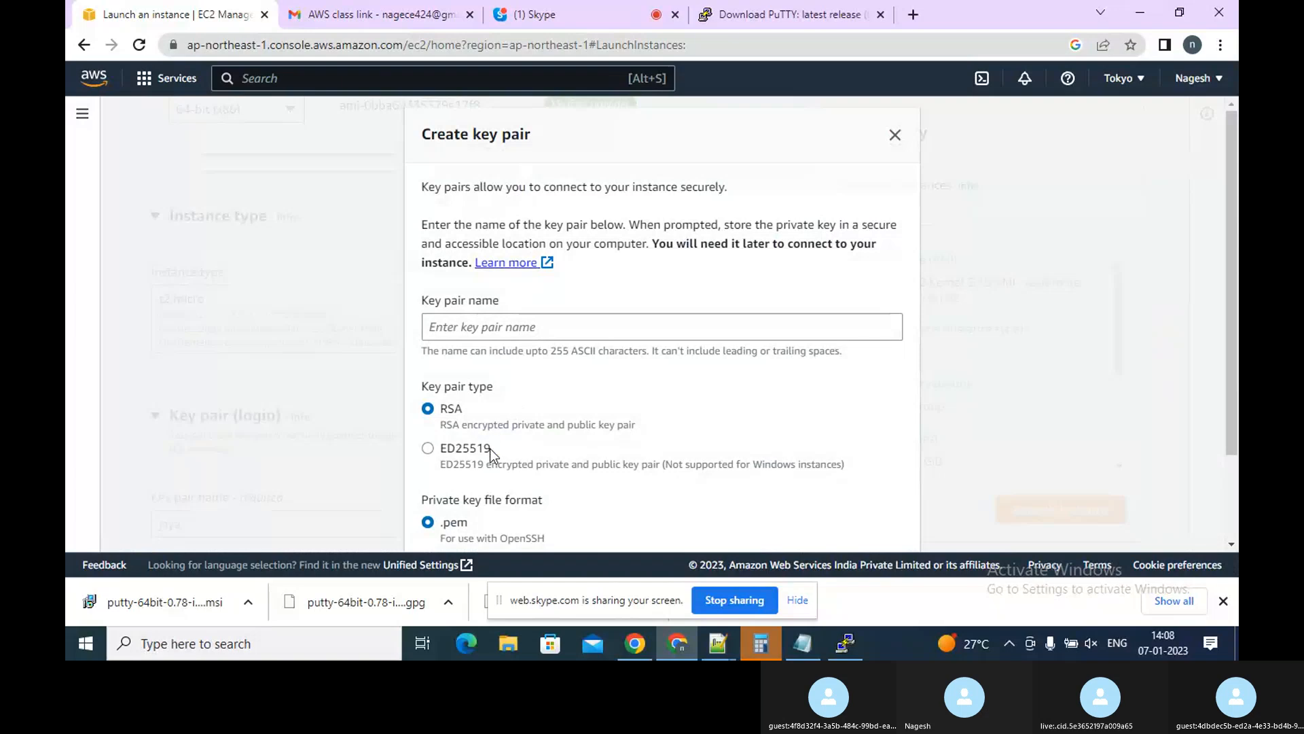
{"action": "scroll", "coordinate": [1235, 508], "scroll_direction": "down", "scroll_amount": 2}
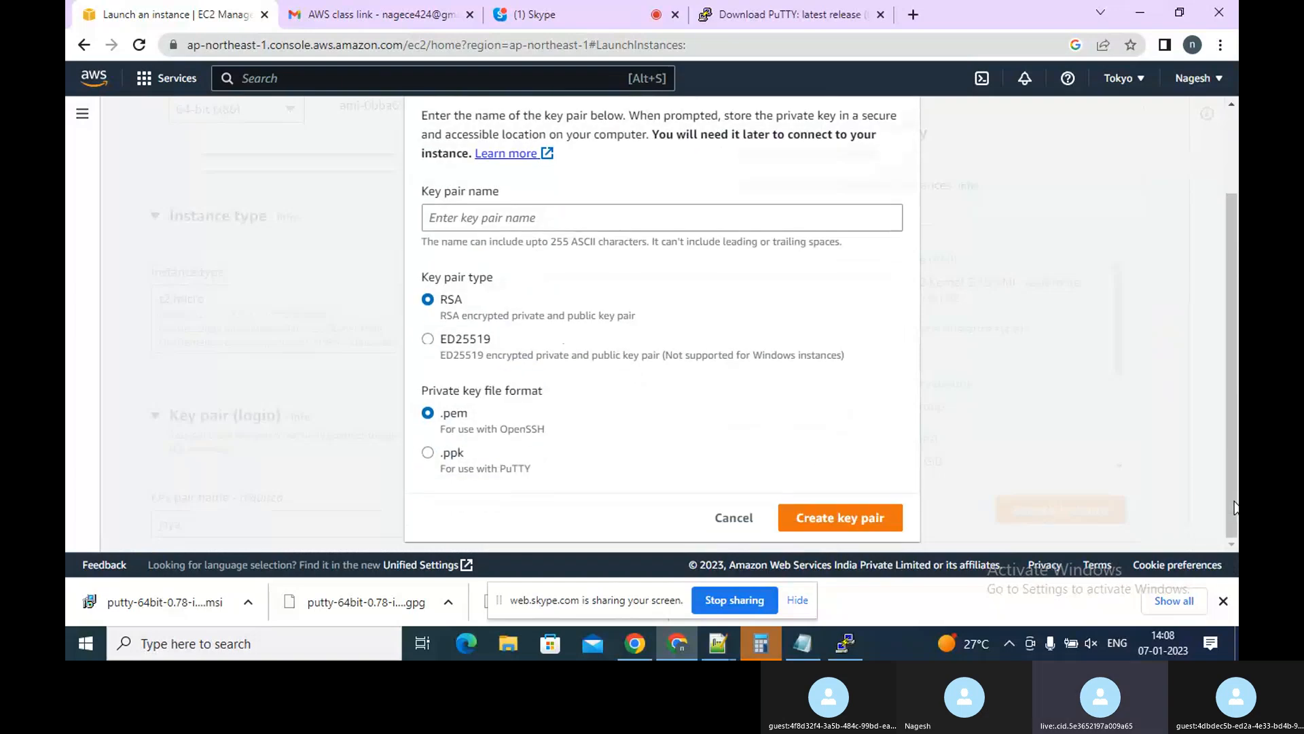
{"action": "left_click", "coordinate": [828, 221]}
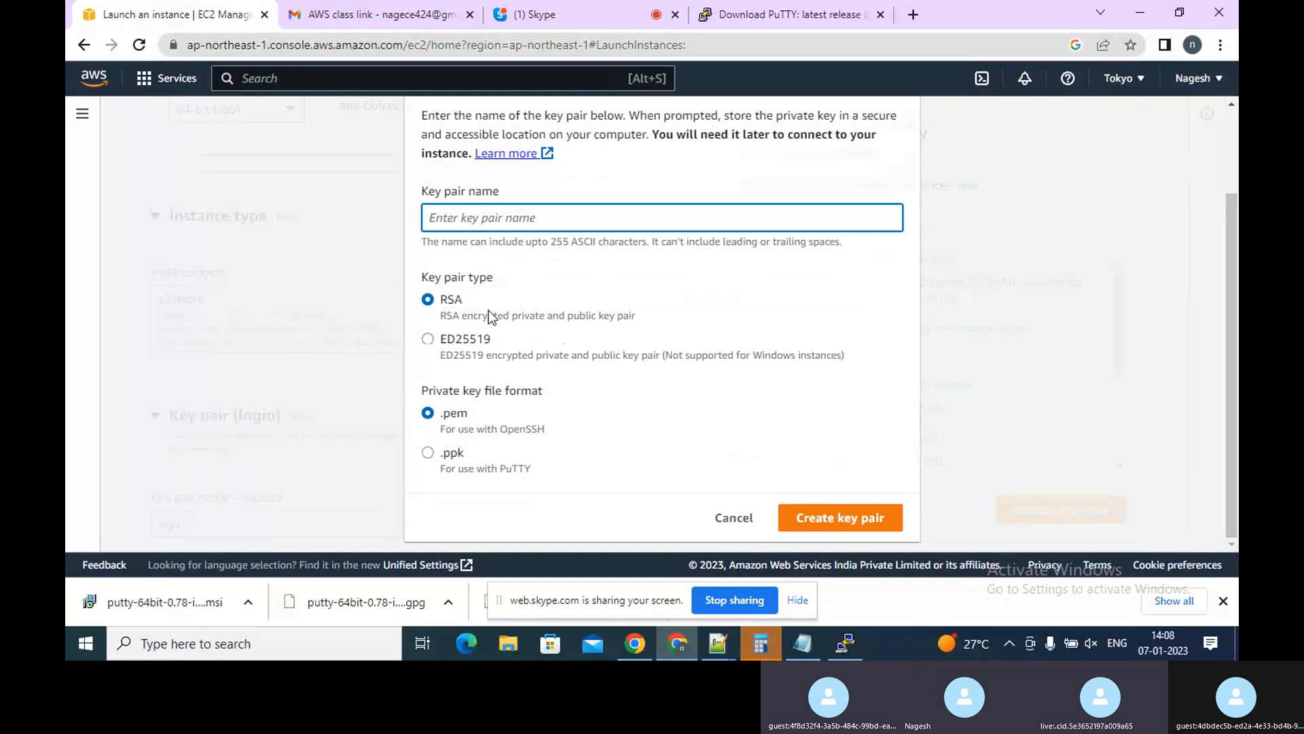
{"action": "type", "text": "nag1"}
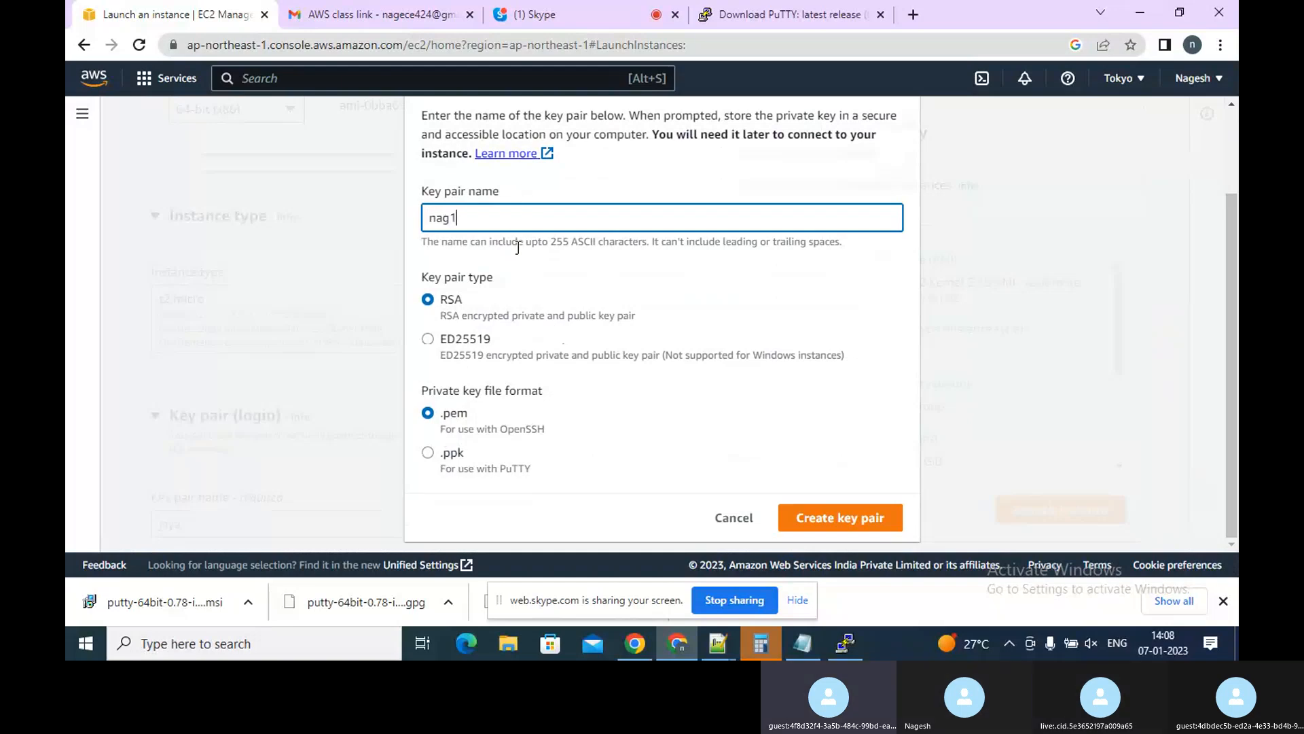
{"action": "left_click", "coordinate": [431, 455]}
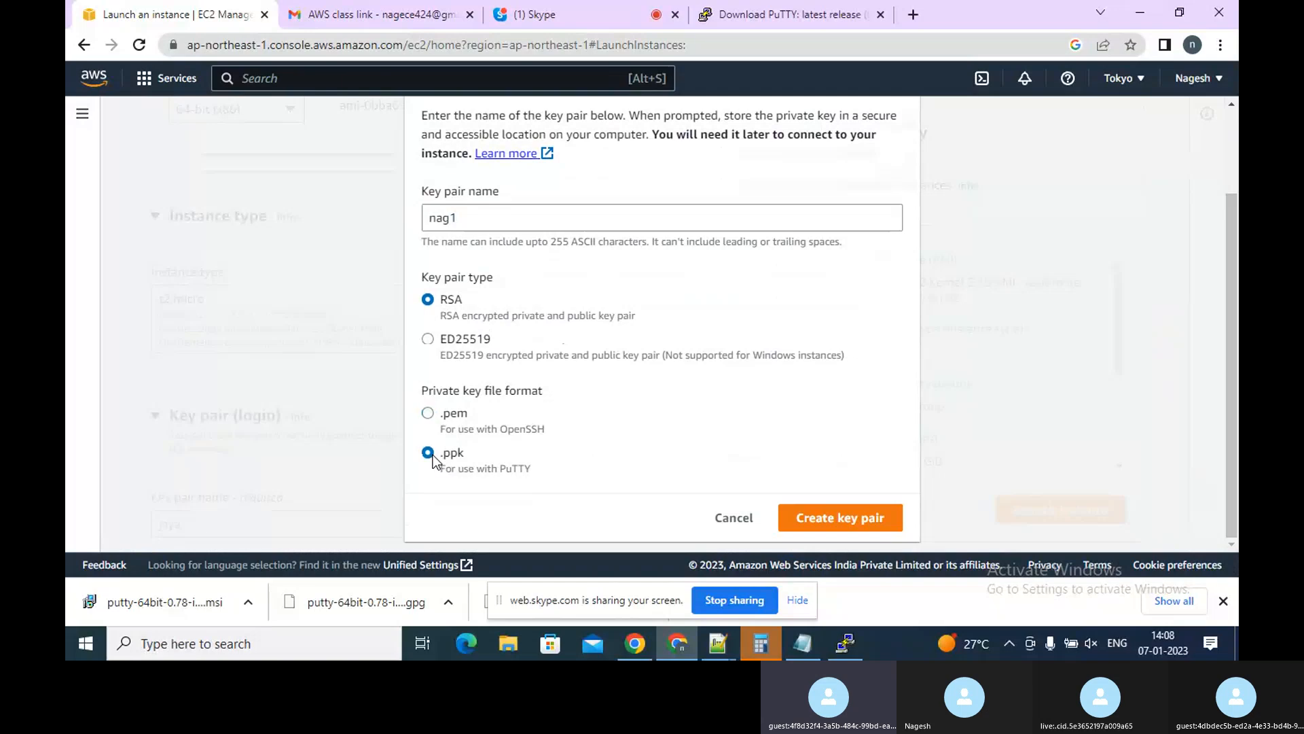
{"action": "left_click", "coordinate": [853, 519]}
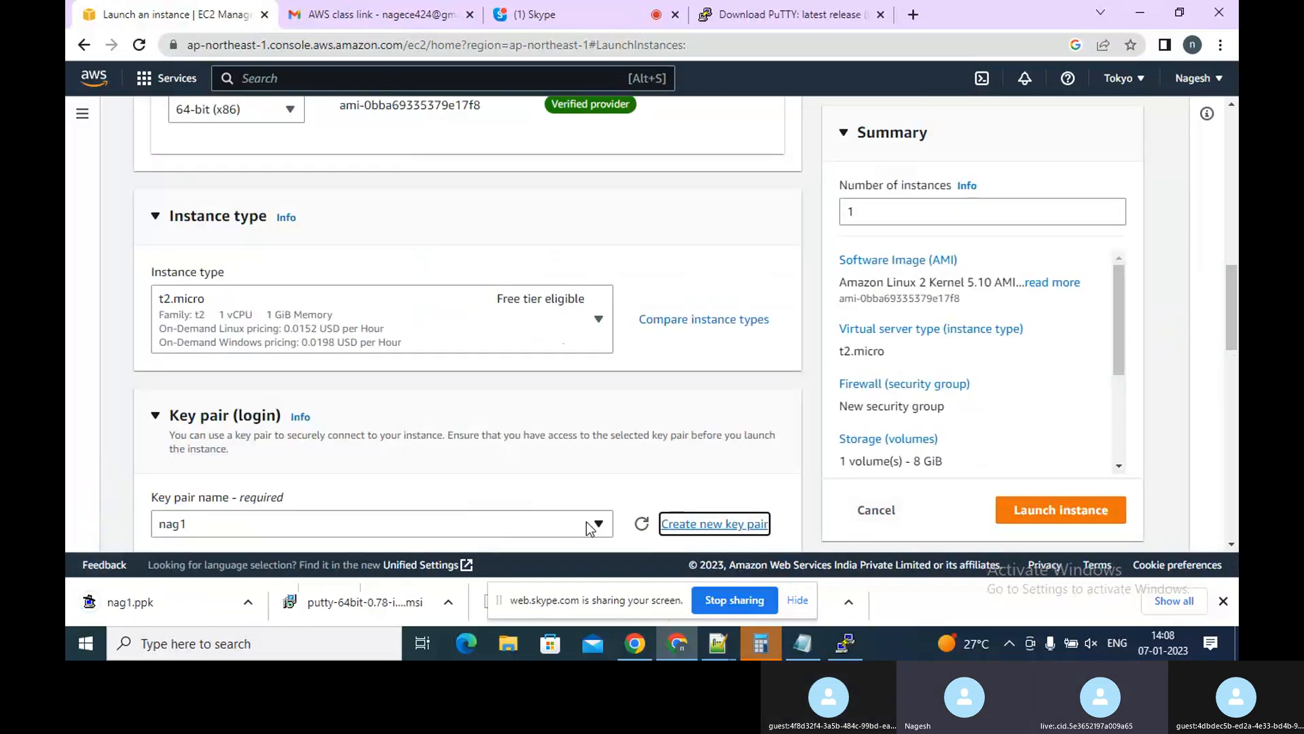
{"action": "left_click", "coordinate": [1233, 173]}
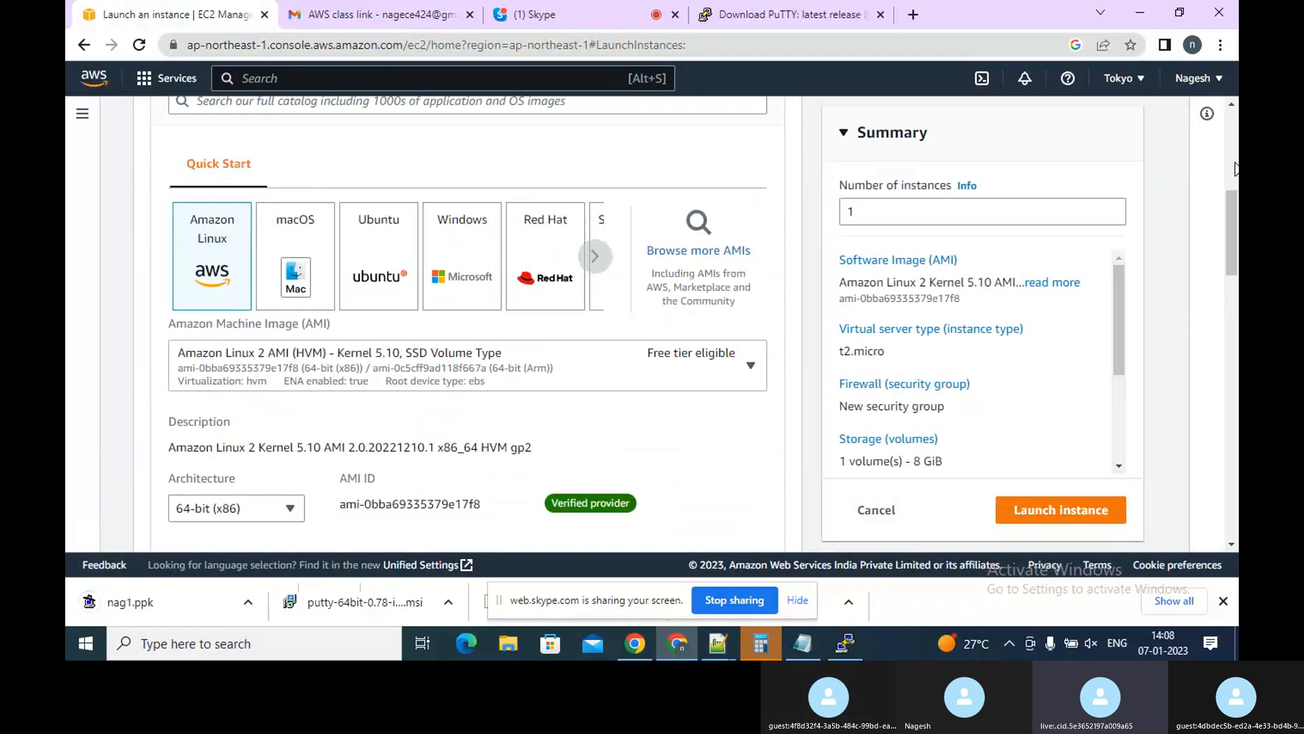
{"action": "left_click", "coordinate": [1235, 169]}
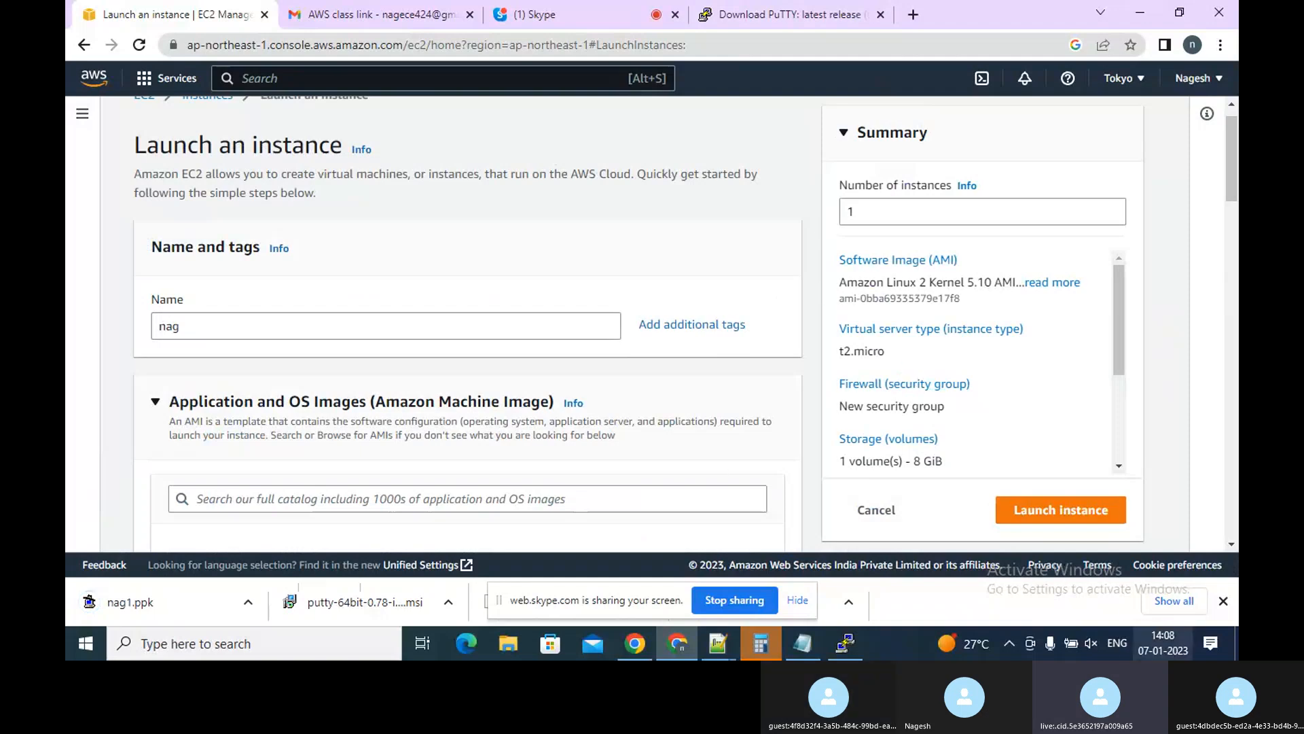
{"action": "scroll", "coordinate": [1237, 552], "scroll_direction": "down", "scroll_amount": 3}
{"action": "left_click", "coordinate": [1235, 547]}
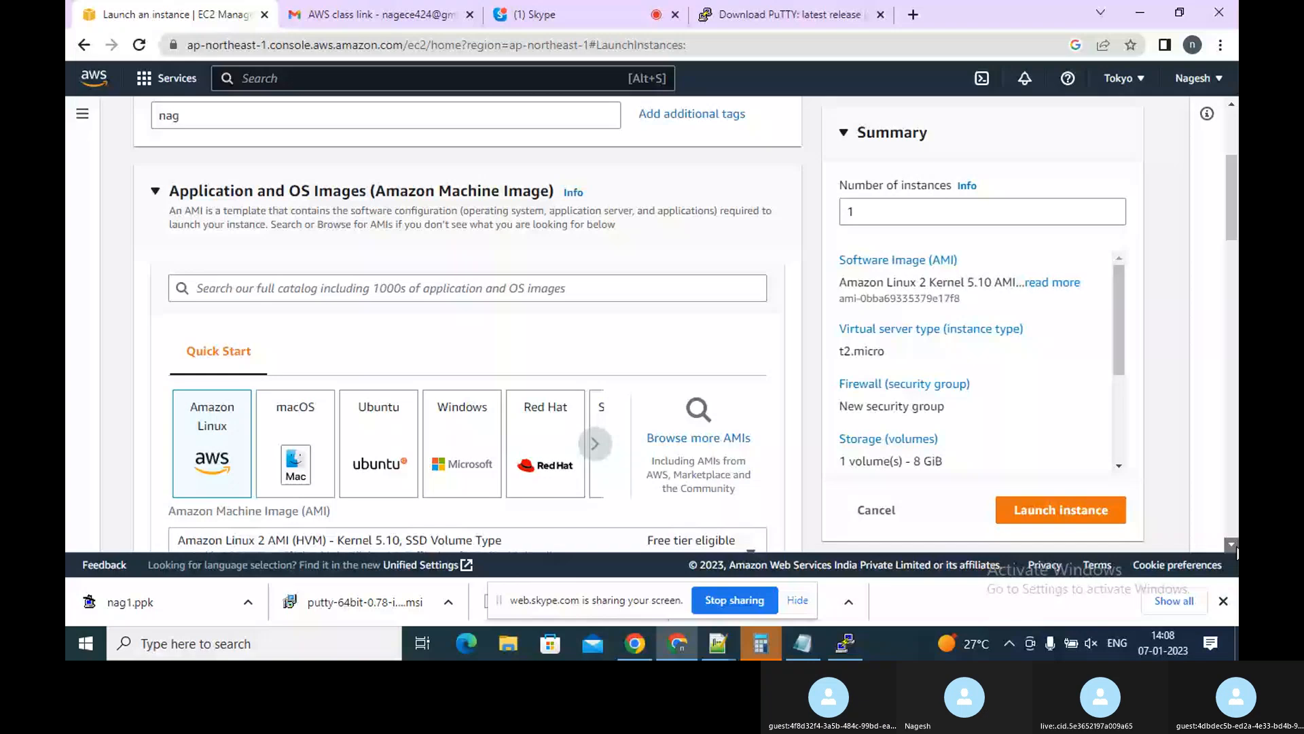
Select the Public1 subnet in the instance's network settings
{"action": "scroll", "coordinate": [1237, 551], "scroll_direction": "down", "scroll_amount": 5}
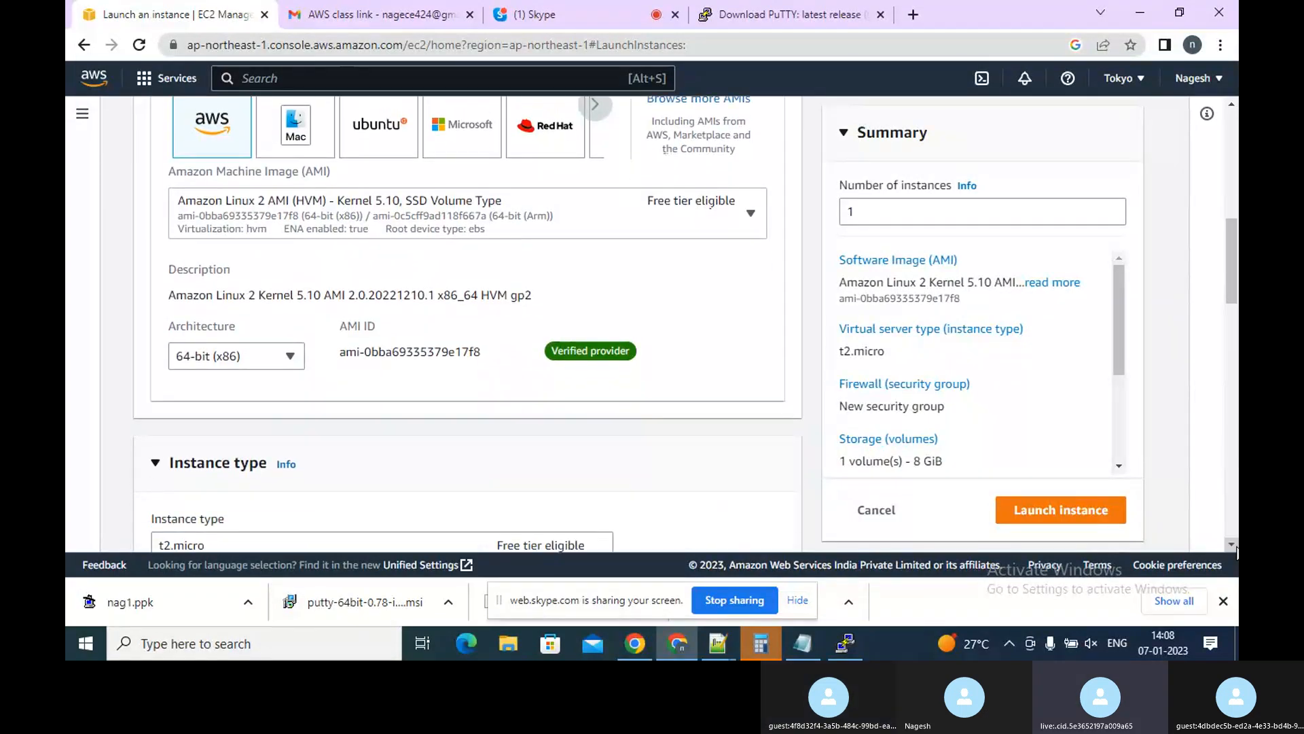
{"action": "scroll", "coordinate": [1236, 552], "scroll_direction": "down", "scroll_amount": 6}
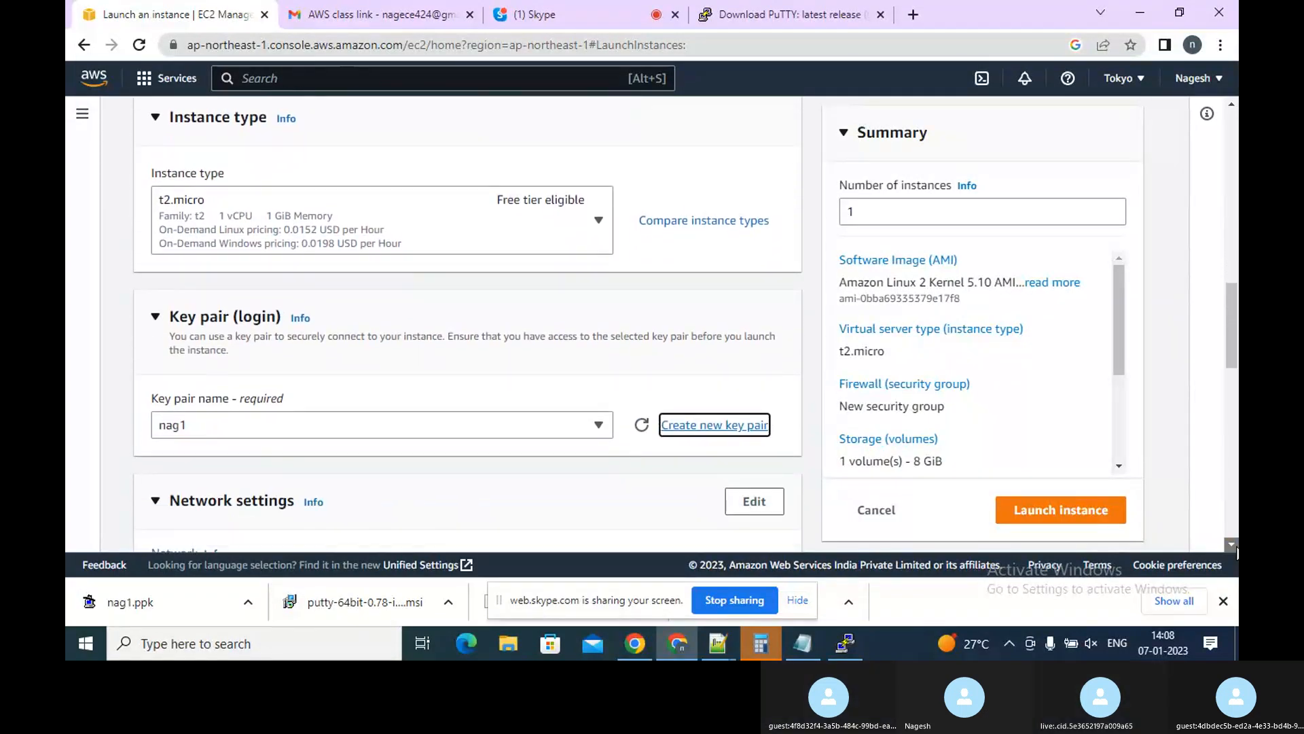
{"action": "scroll", "coordinate": [1236, 552], "scroll_direction": "down", "scroll_amount": 1}
{"action": "left_click", "coordinate": [772, 371]}
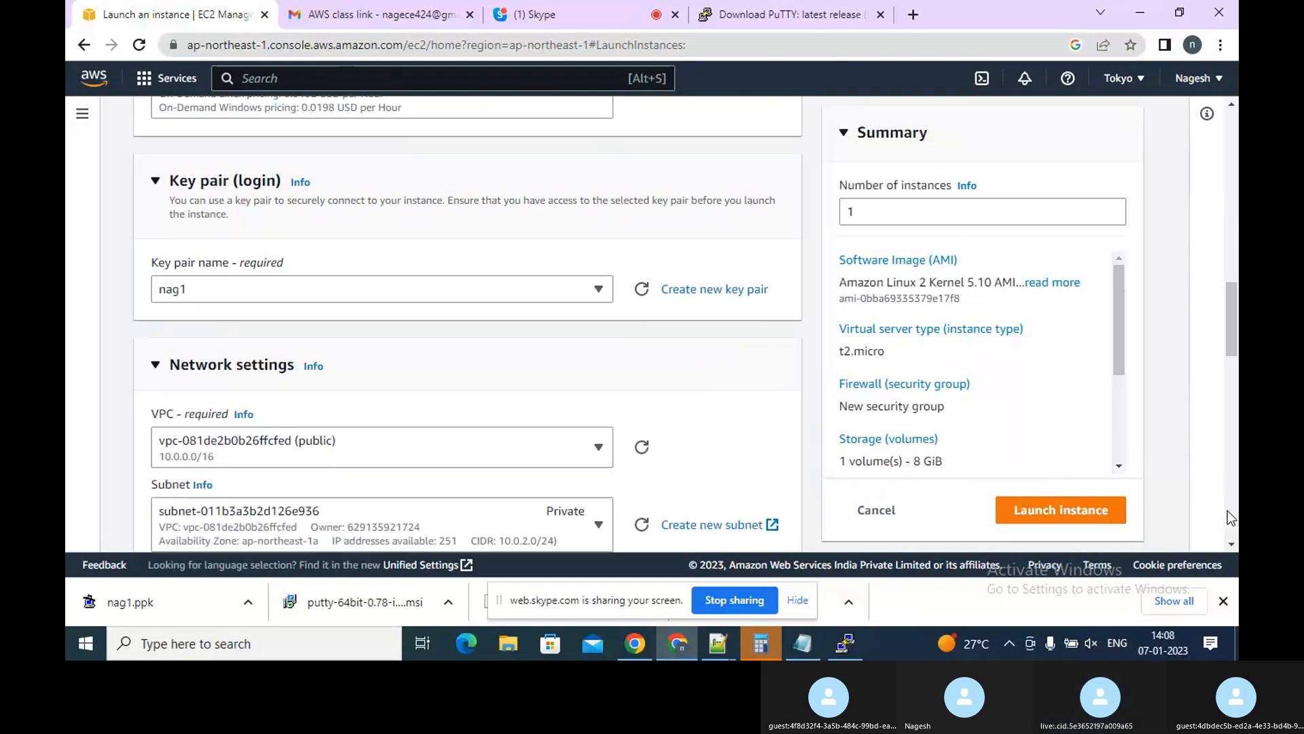
{"action": "left_click", "coordinate": [1230, 544]}
{"action": "scroll", "coordinate": [1225, 547], "scroll_direction": "down", "scroll_amount": 4}
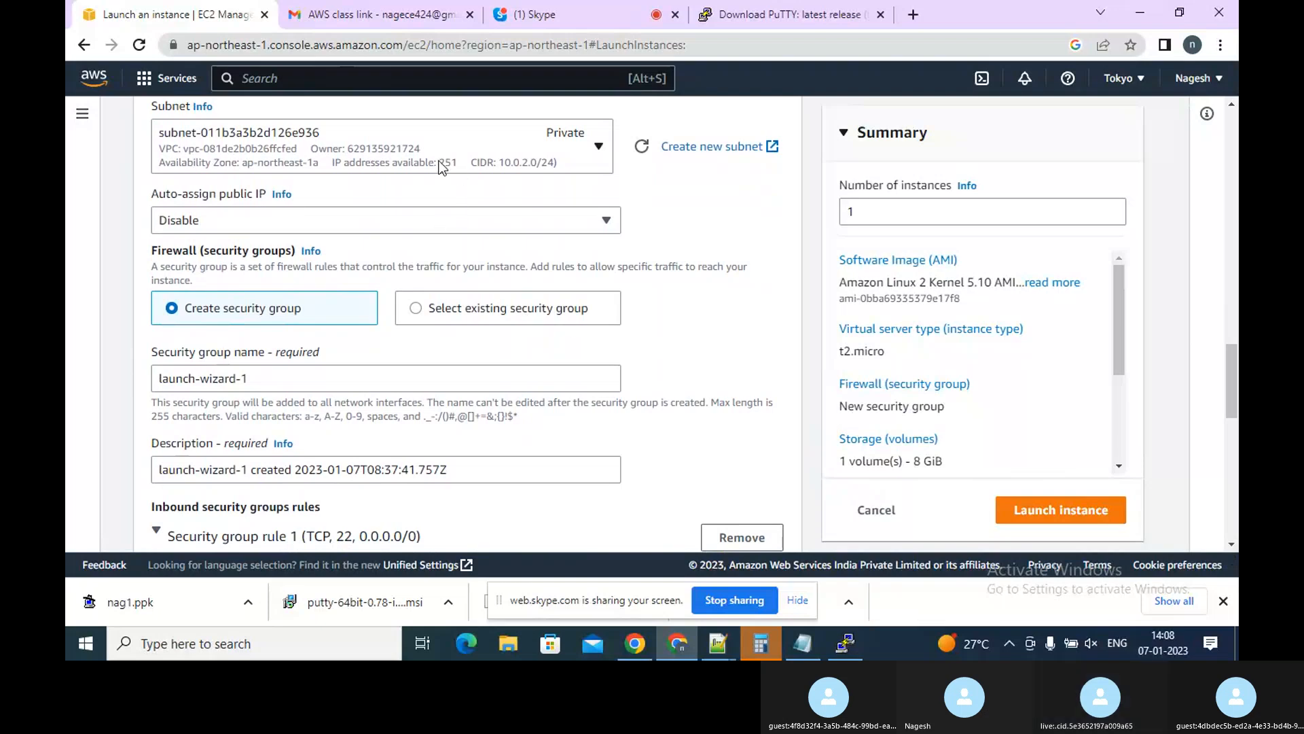
{"action": "left_click", "coordinate": [598, 146]}
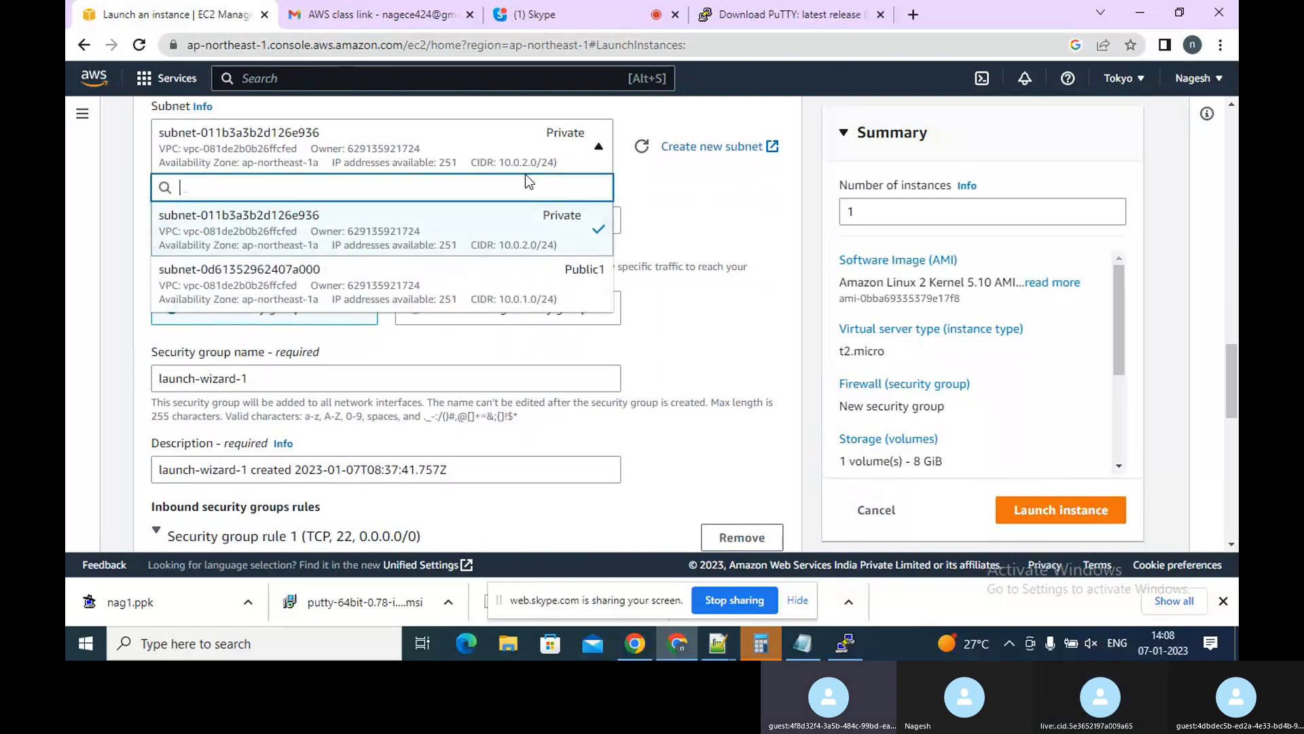
{"action": "left_click", "coordinate": [400, 284]}
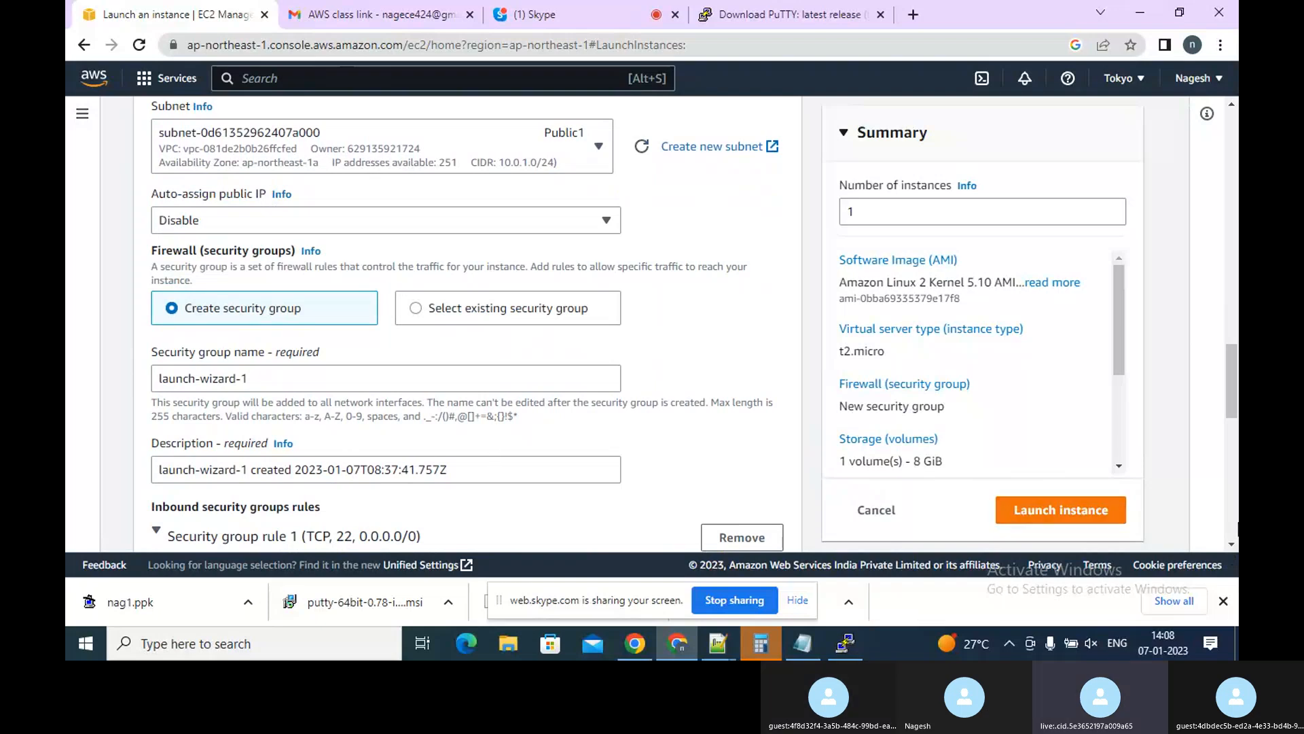
Enable auto-assign public IP for the instance
{"action": "scroll", "coordinate": [1232, 542], "scroll_direction": "down", "scroll_amount": 4}
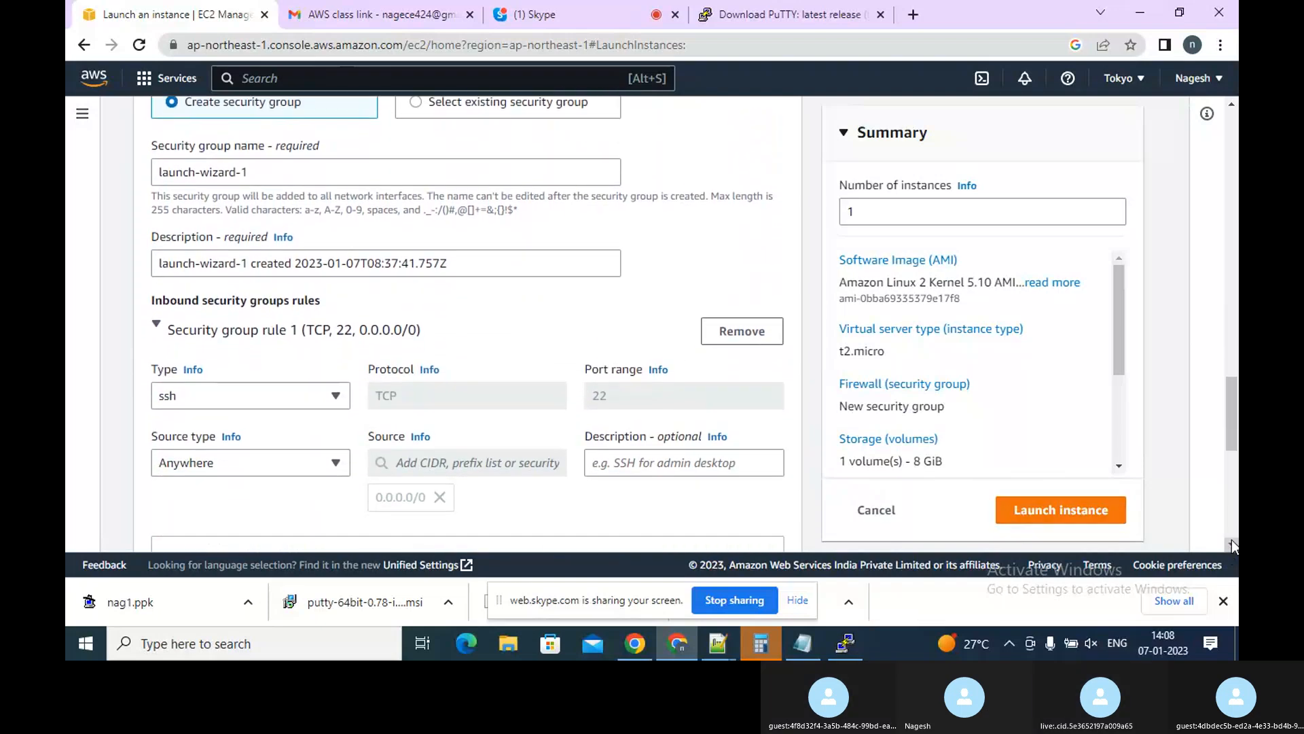
{"action": "scroll", "coordinate": [1232, 544], "scroll_direction": "down", "scroll_amount": 2}
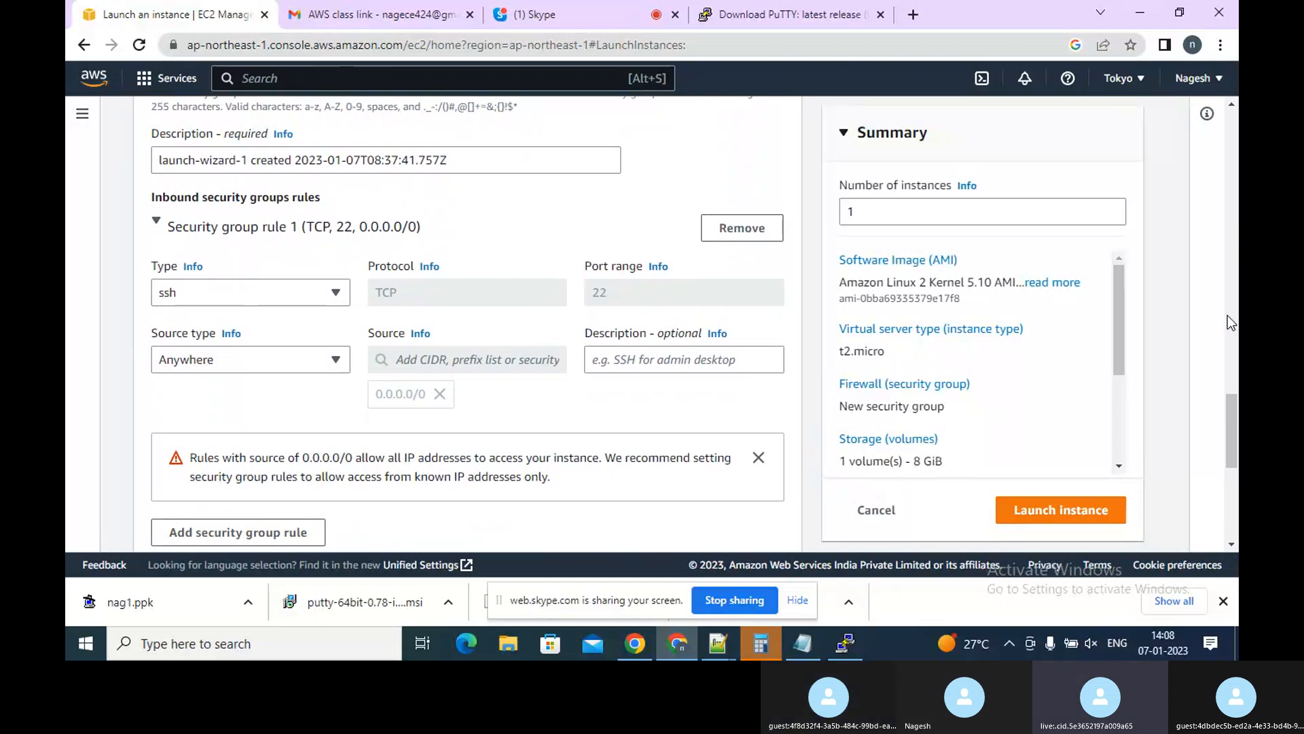
{"action": "scroll", "coordinate": [1228, 117], "scroll_direction": "up", "scroll_amount": 4}
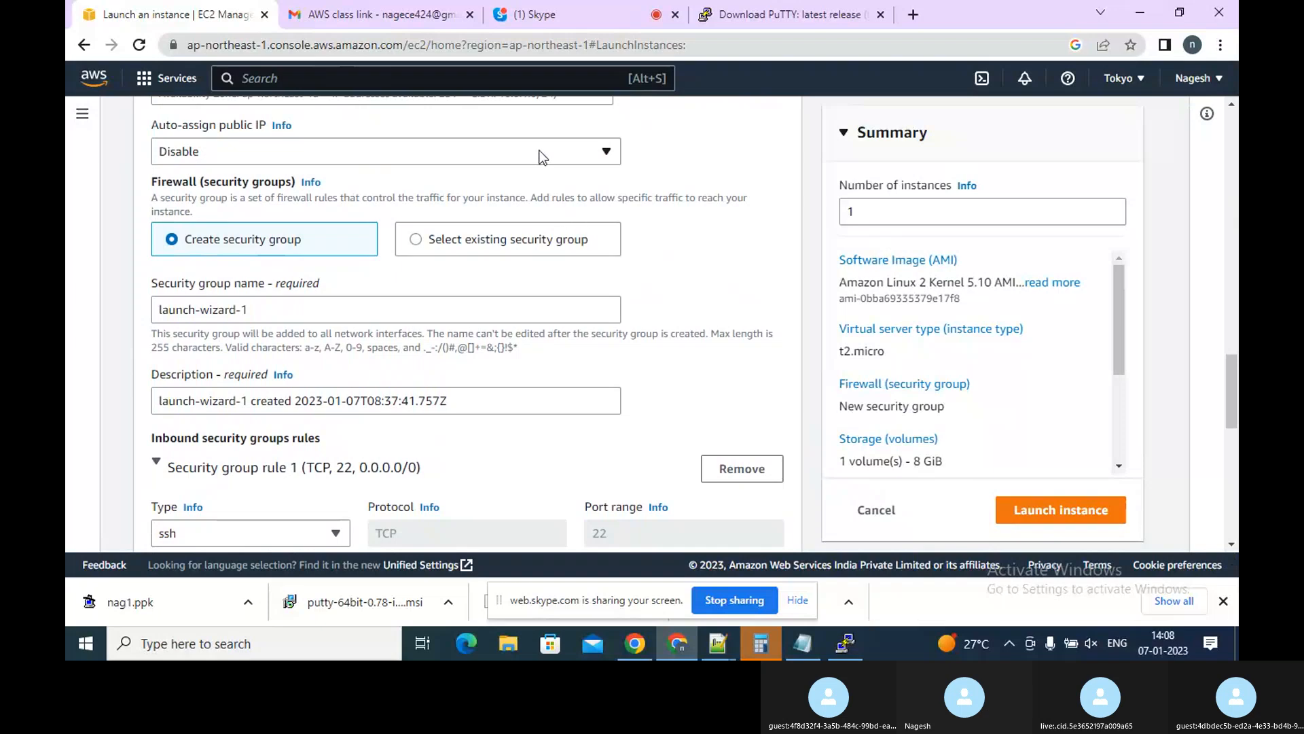
{"action": "left_click", "coordinate": [541, 160]}
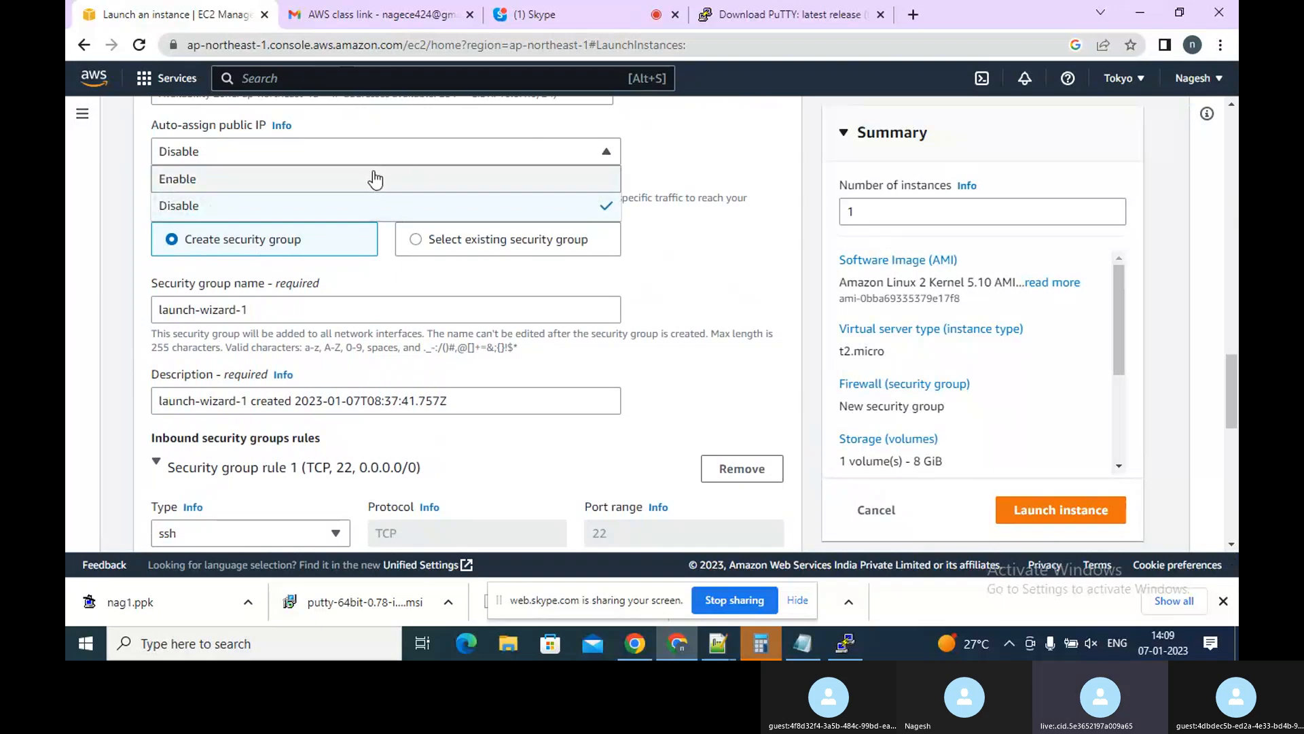
{"action": "left_click", "coordinate": [374, 176]}
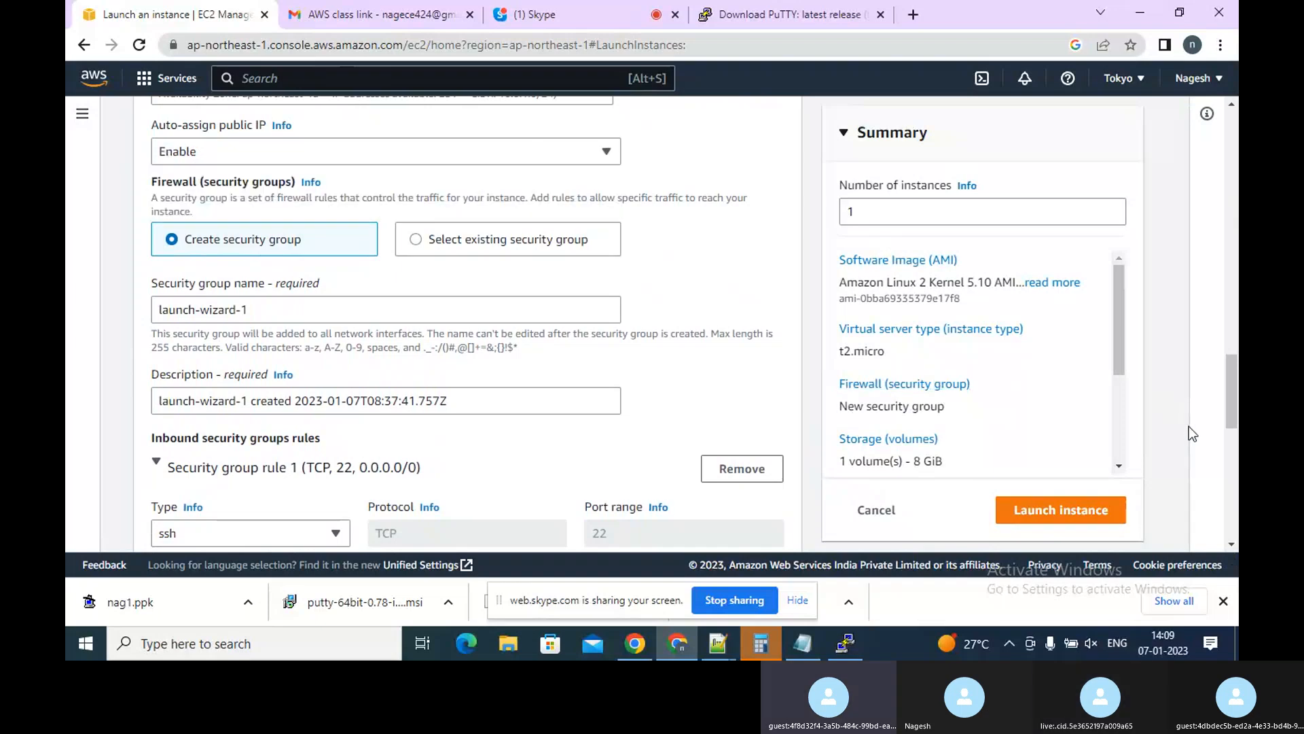
Launch the instance
{"action": "left_click", "coordinate": [1233, 106]}
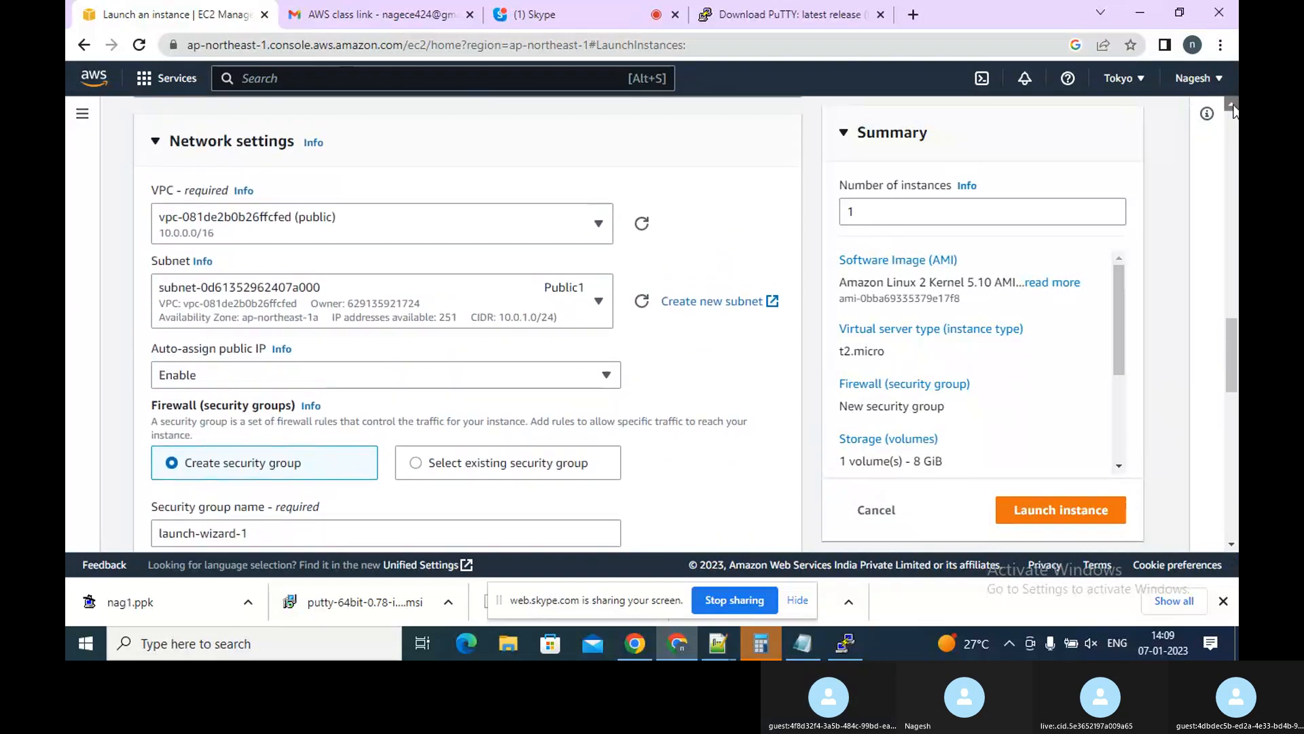
{"action": "left_click", "coordinate": [1233, 107]}
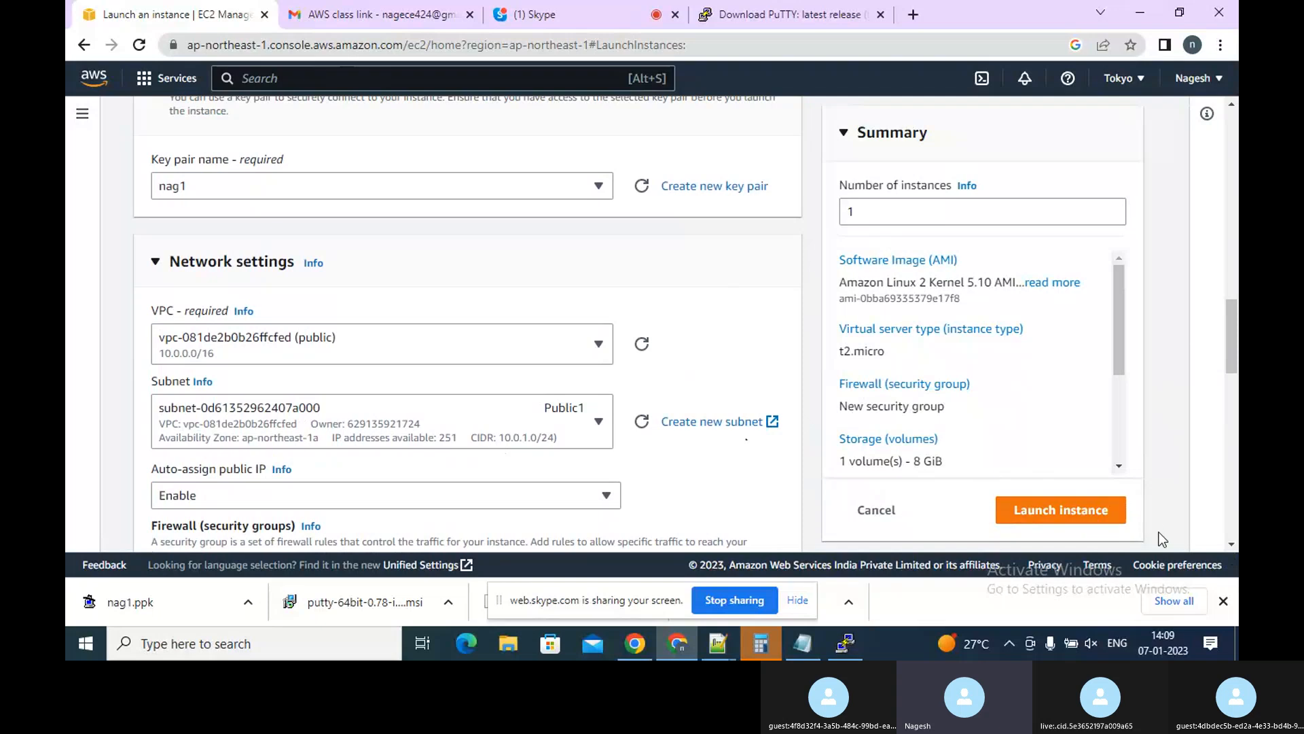
{"action": "left_click", "coordinate": [1093, 519]}
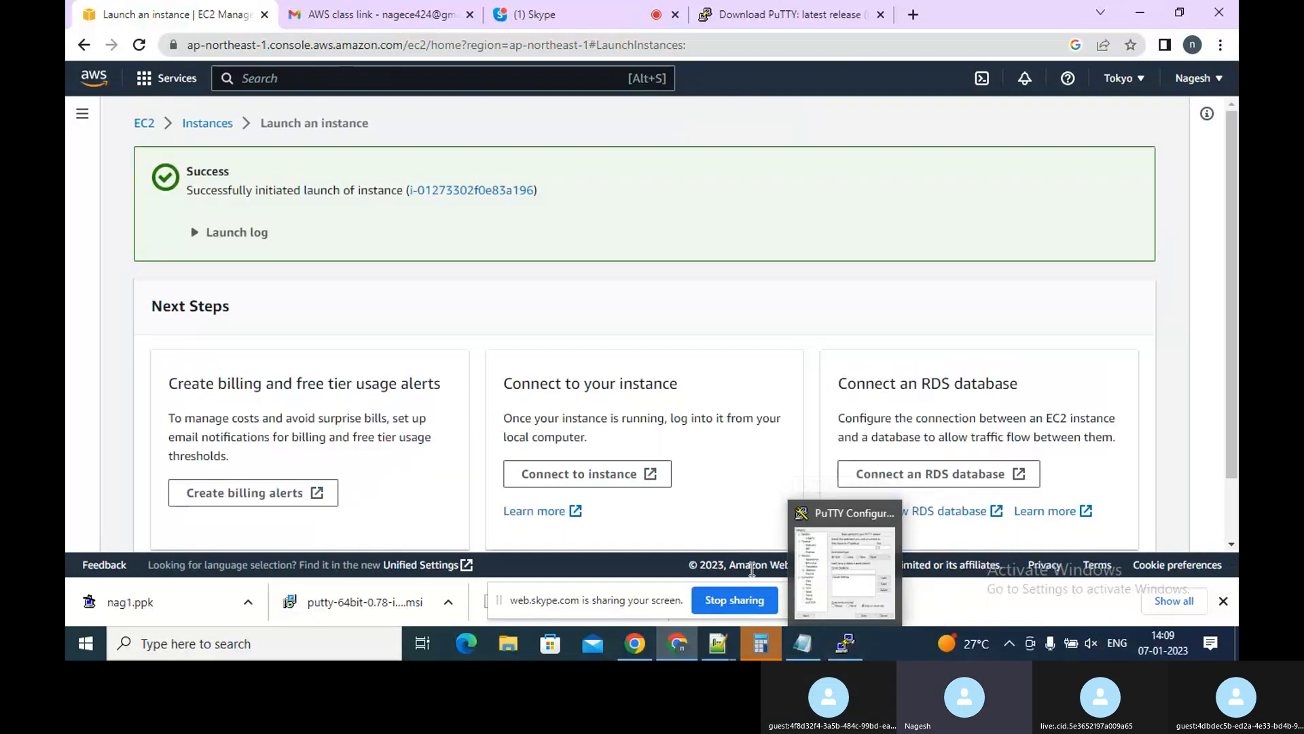
Open the new instance's details and copy its public IPv4 address
{"action": "left_click", "coordinate": [483, 190]}
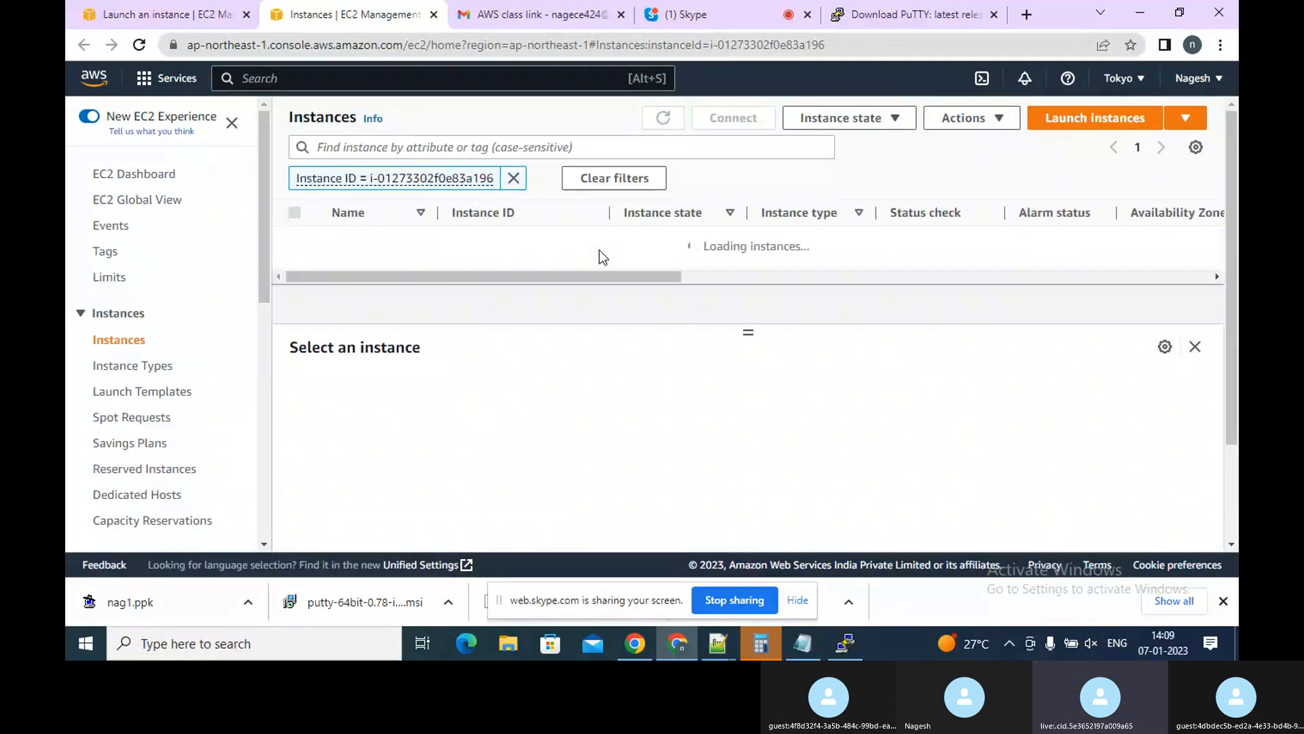
{"action": "left_click", "coordinate": [536, 241]}
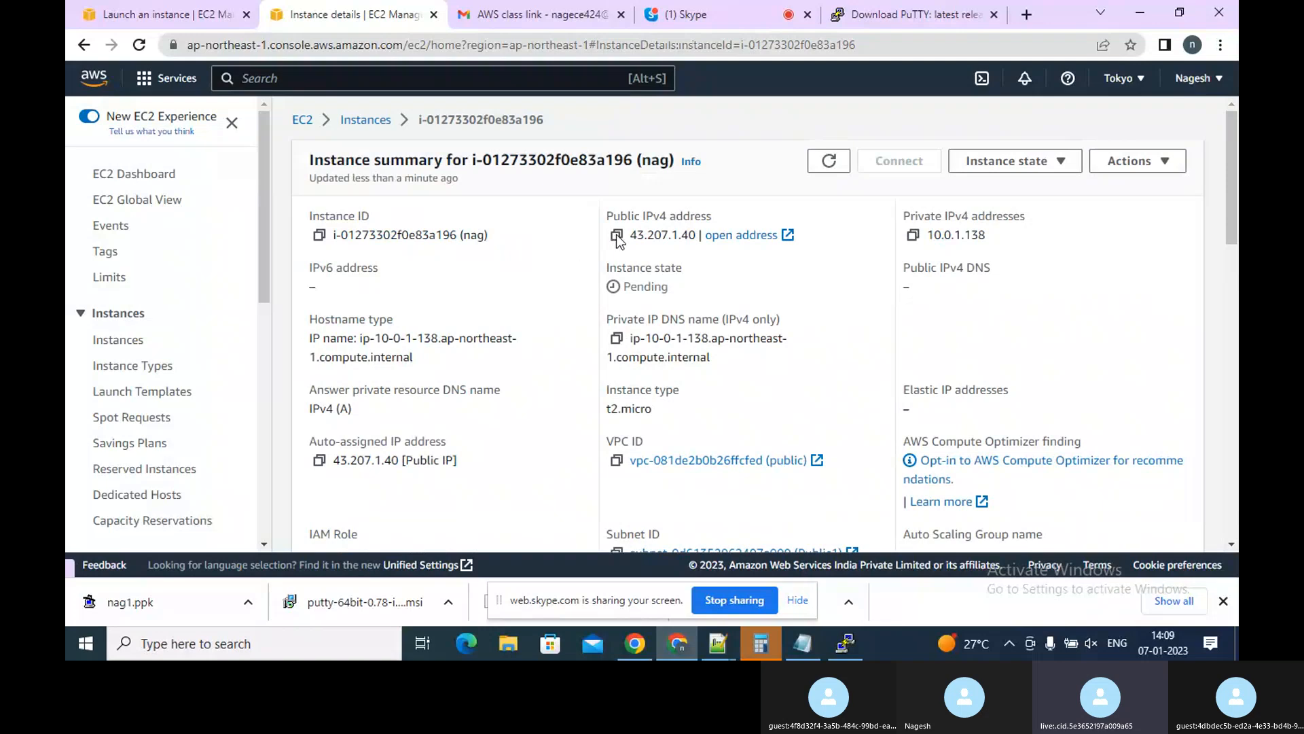
{"action": "left_click", "coordinate": [617, 235]}
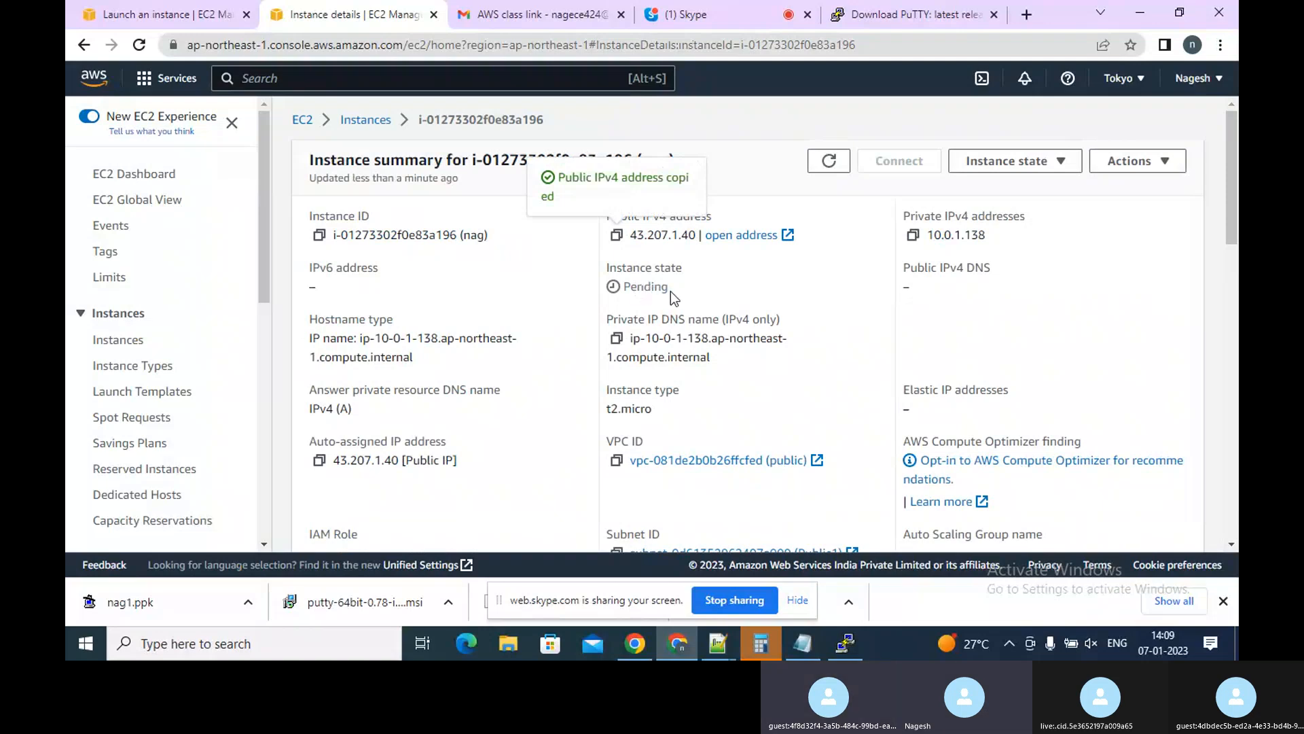
Switch to PuTTY, set the host name to 43.207.1.40 and open the SSH Auth Credentials settings
{"action": "left_click", "coordinate": [850, 656]}
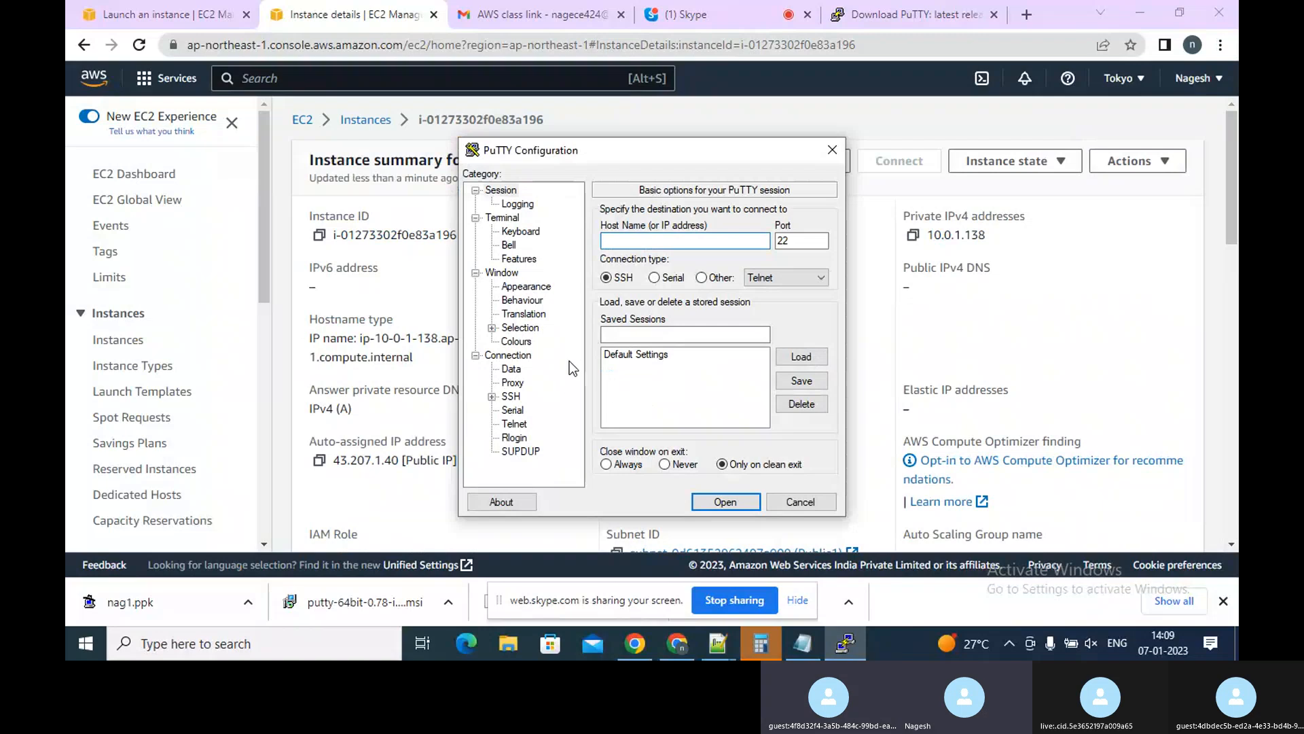
{"action": "key", "text": "ctrl+v"}
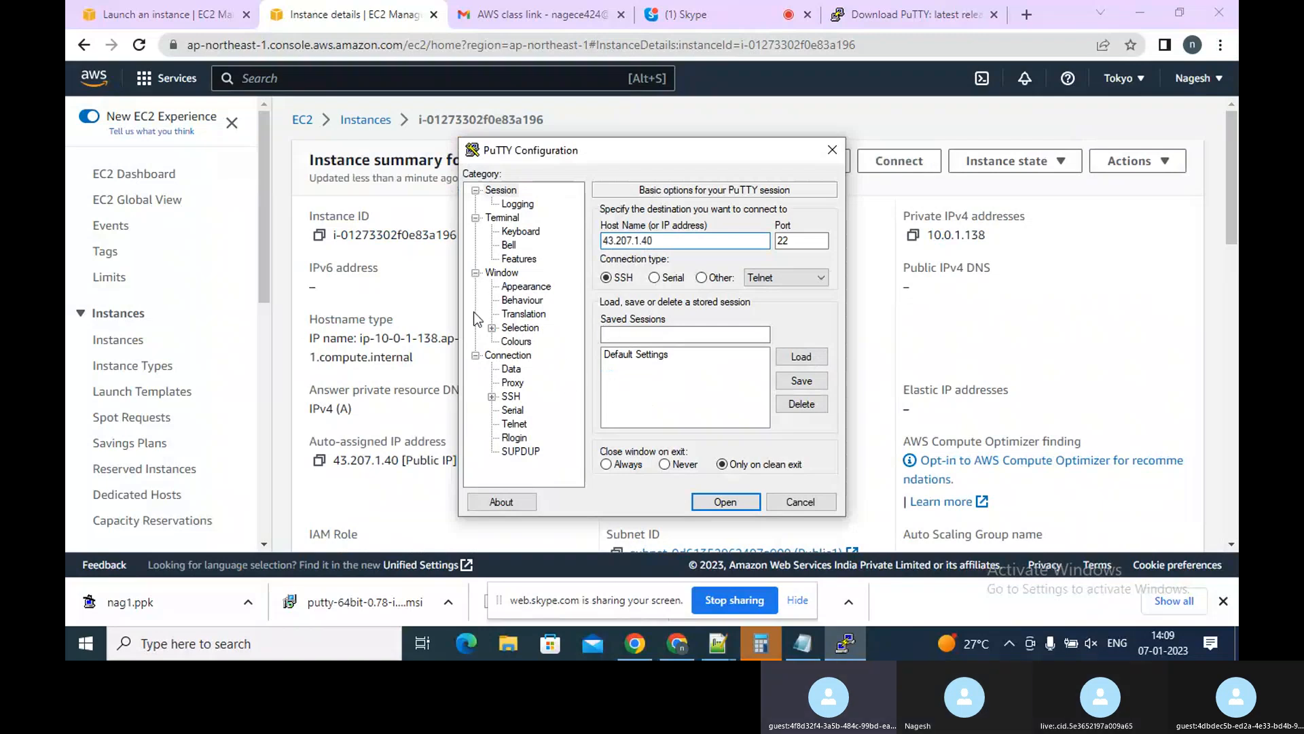
{"action": "left_click", "coordinate": [492, 397]}
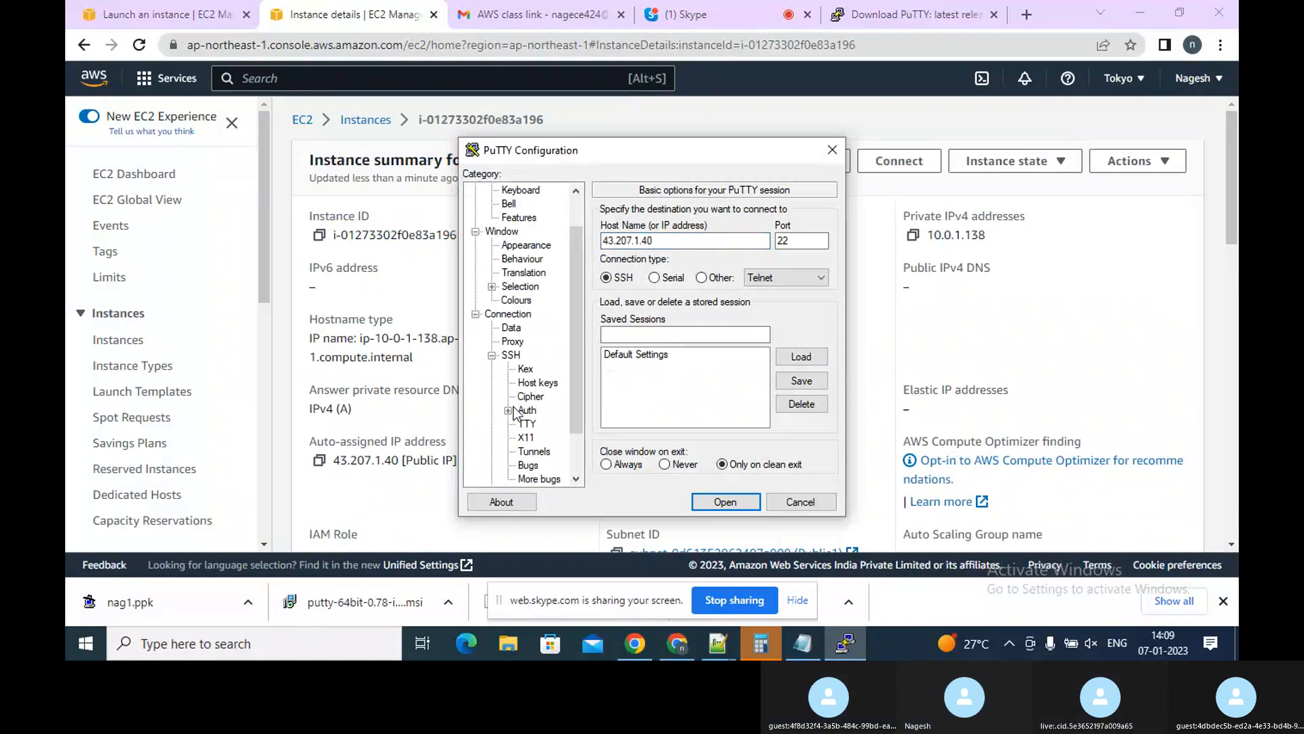
{"action": "left_click", "coordinate": [508, 410]}
{"action": "left_click", "coordinate": [543, 423]}
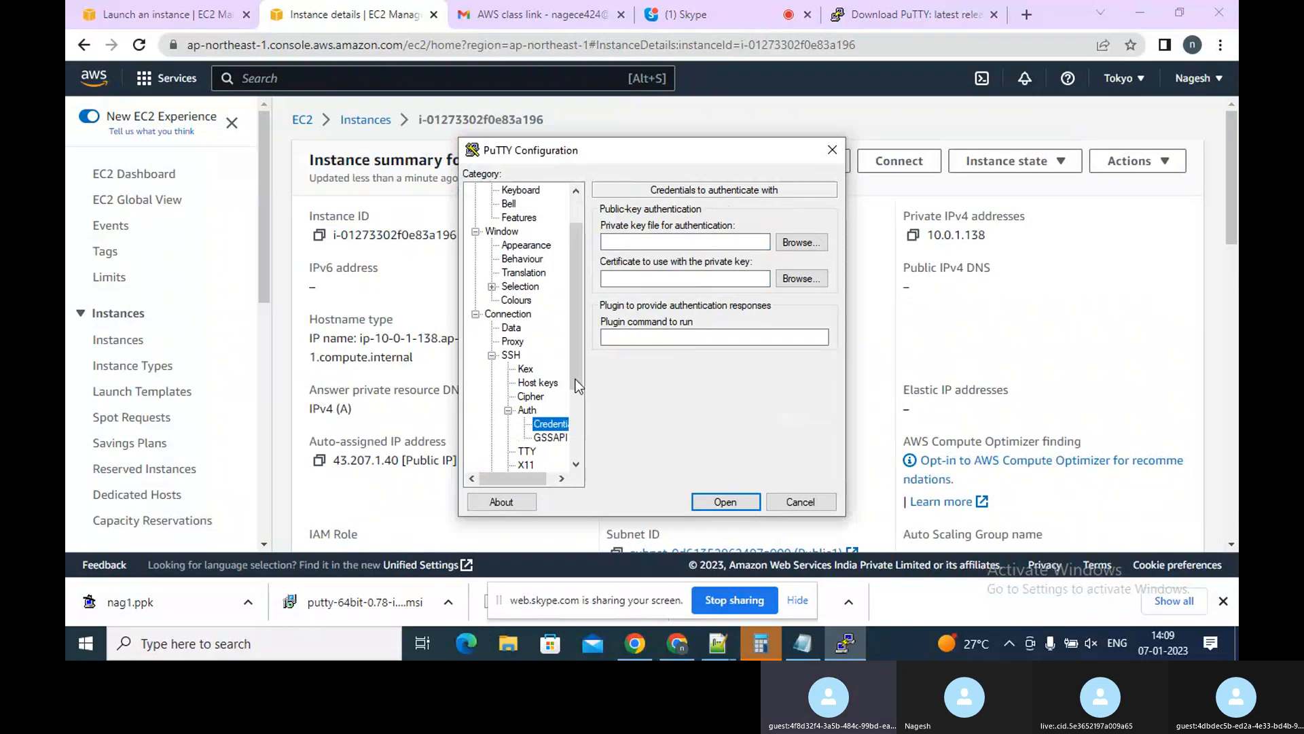
Select the nag1 private key file from Downloads for authentication
{"action": "left_click", "coordinate": [799, 244]}
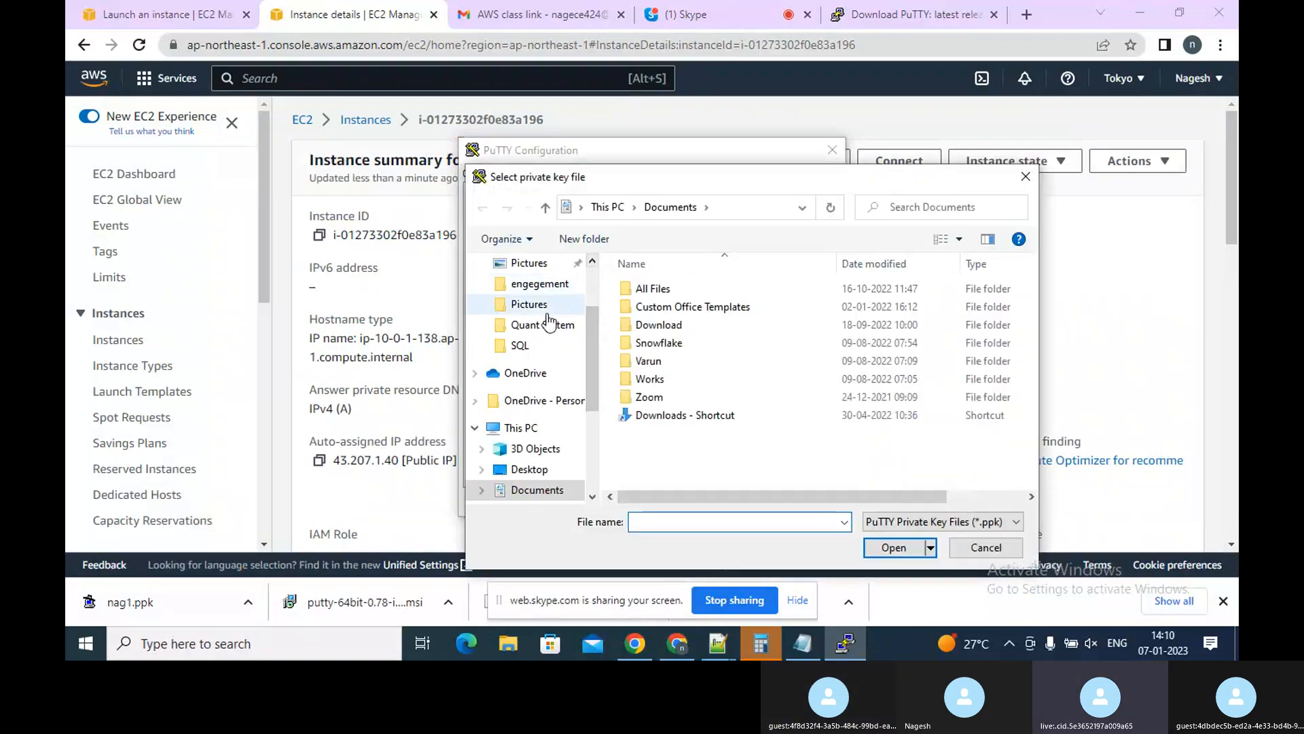
{"action": "left_click", "coordinate": [597, 275]}
{"action": "left_click", "coordinate": [520, 319]}
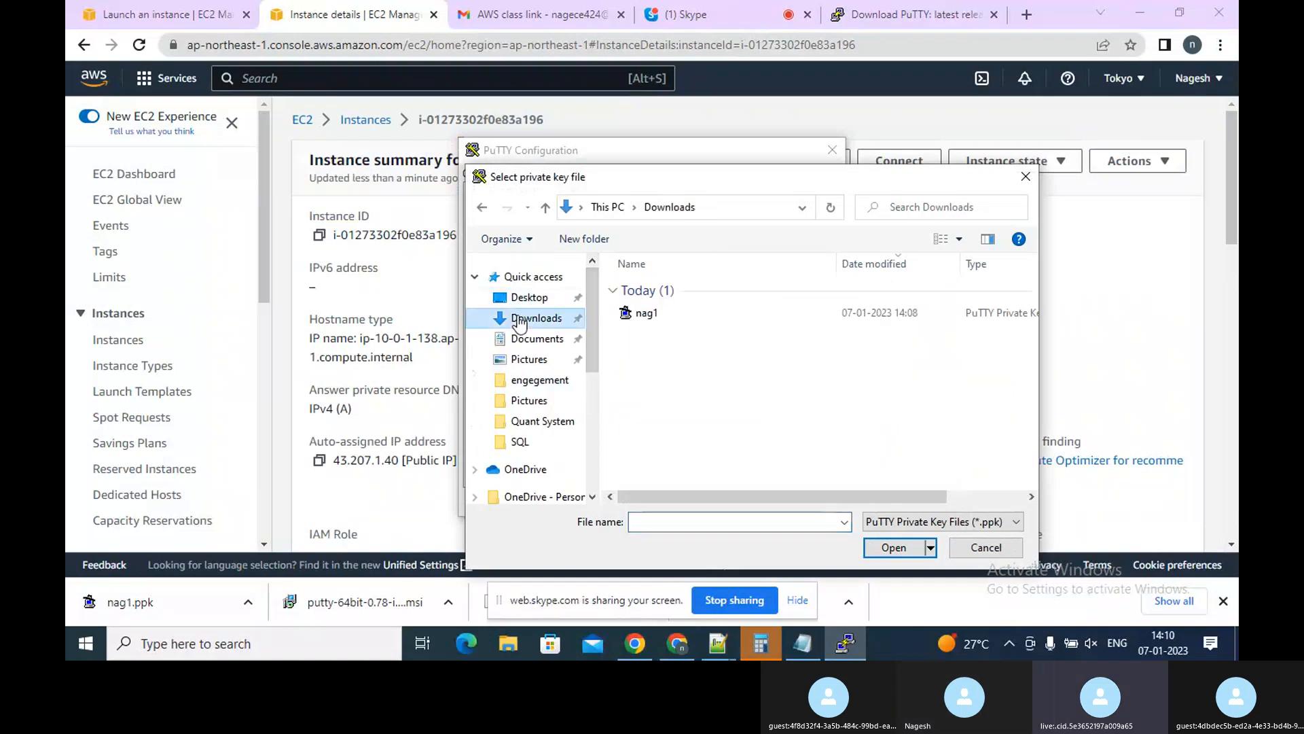
{"action": "left_click", "coordinate": [638, 316]}
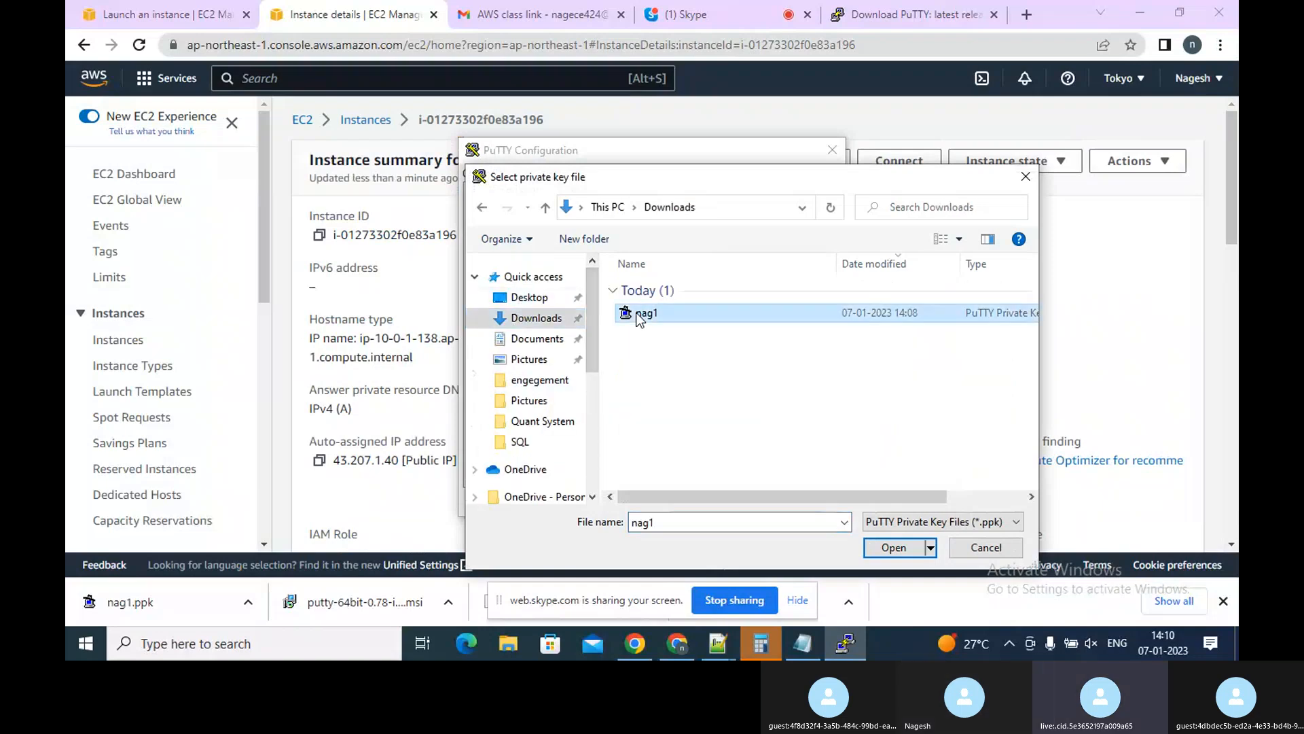
{"action": "left_click", "coordinate": [895, 548]}
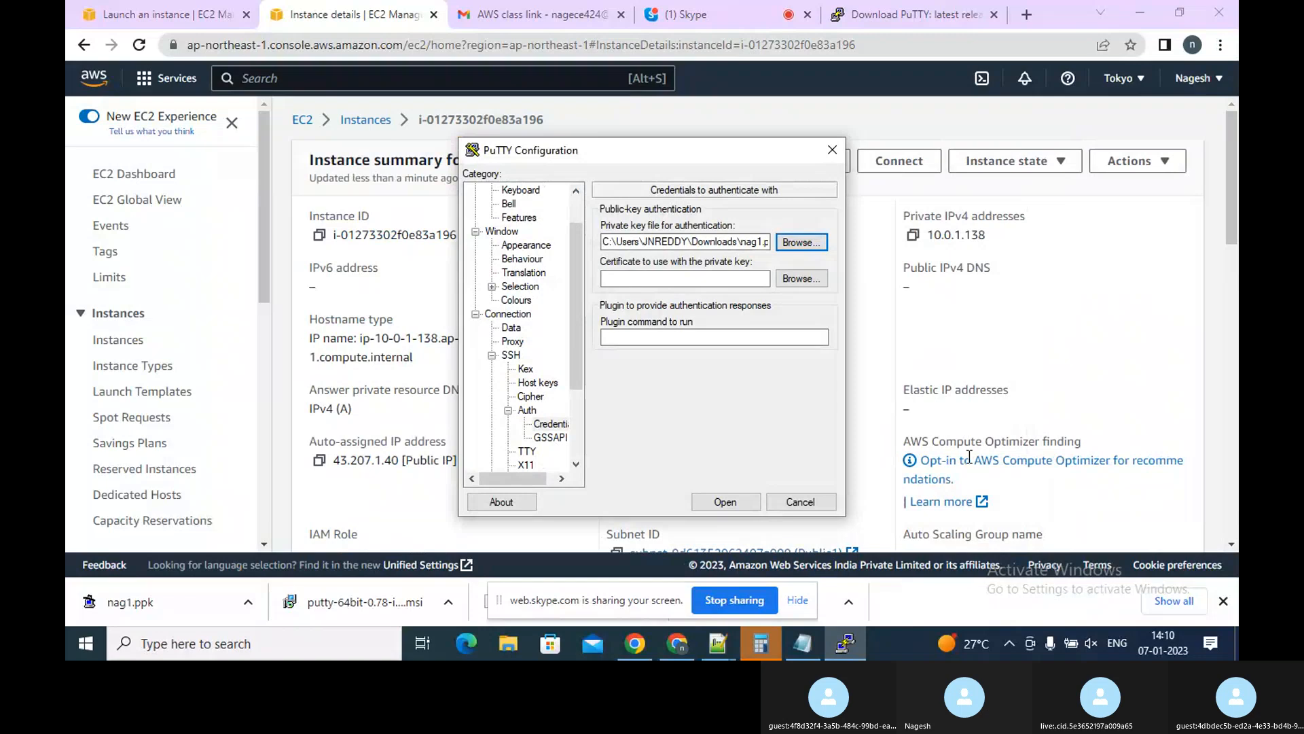
Open the SSH connection to the instance and accept the server's host key
{"action": "left_click", "coordinate": [1020, 337]}
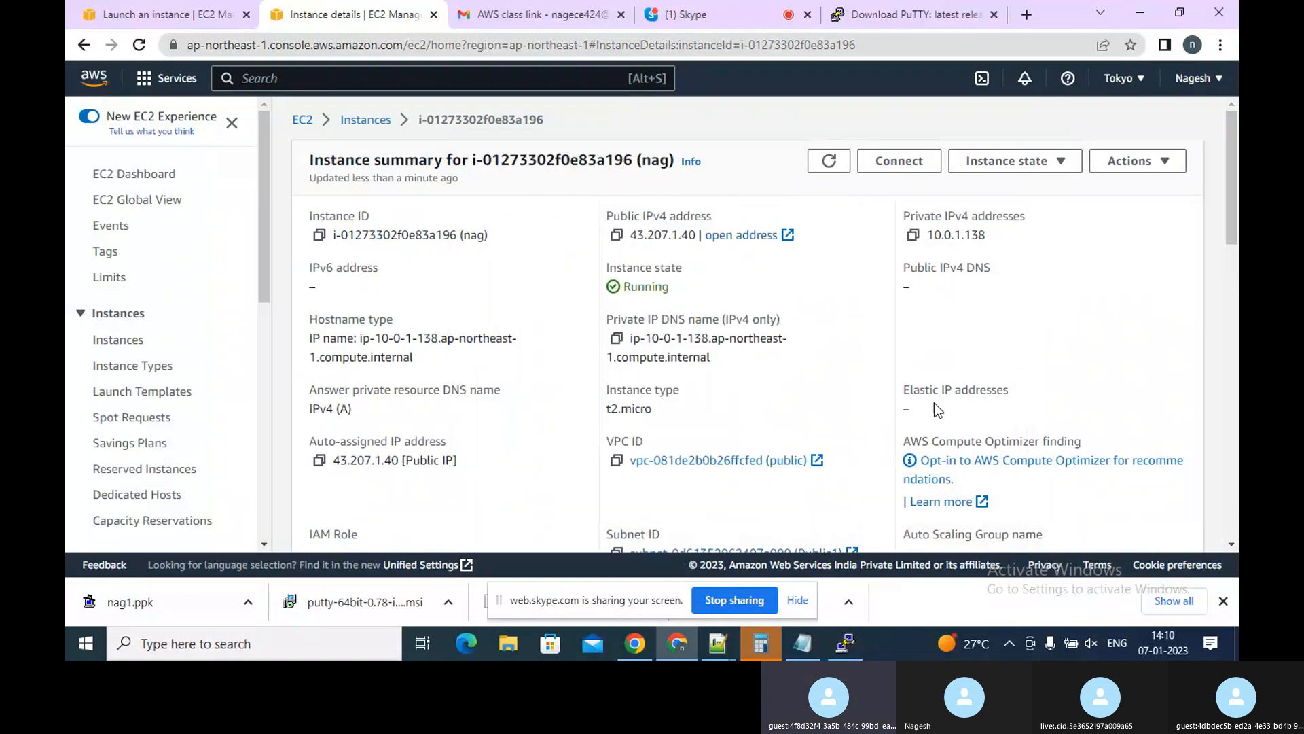
{"action": "left_click", "coordinate": [845, 643]}
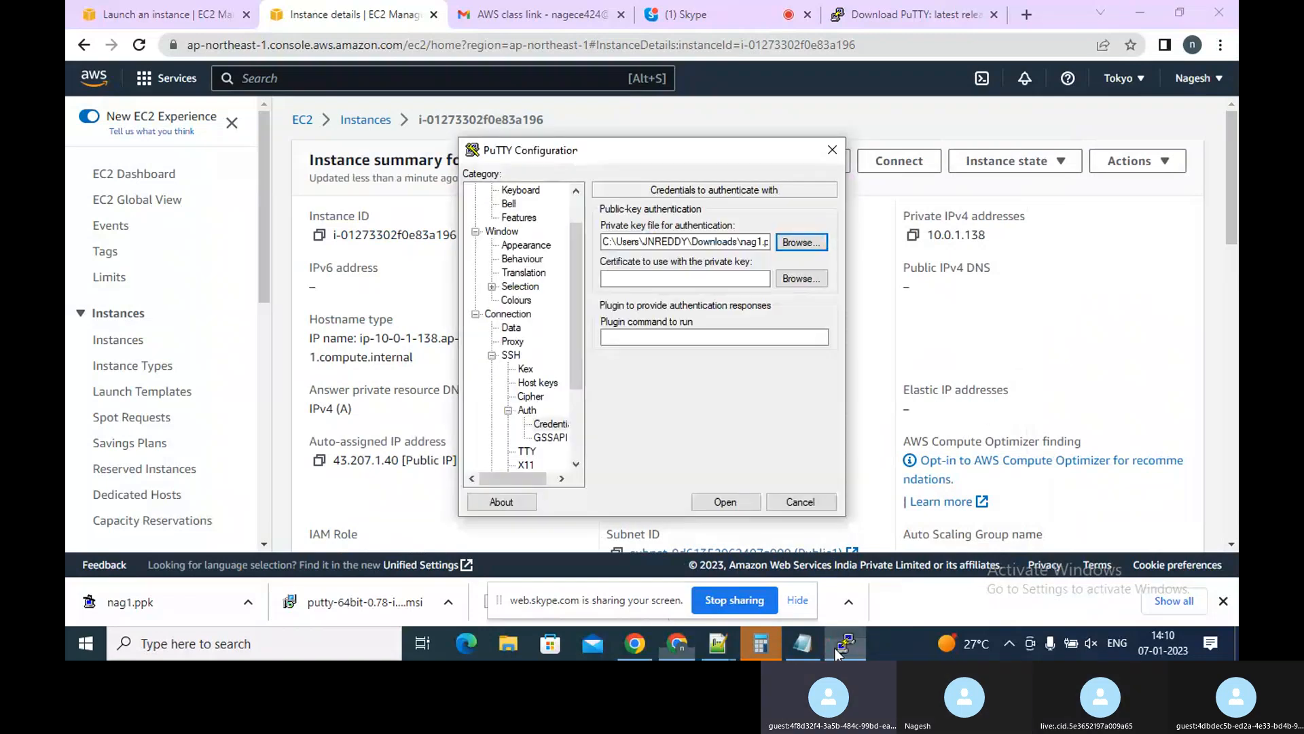
{"action": "left_click", "coordinate": [726, 503]}
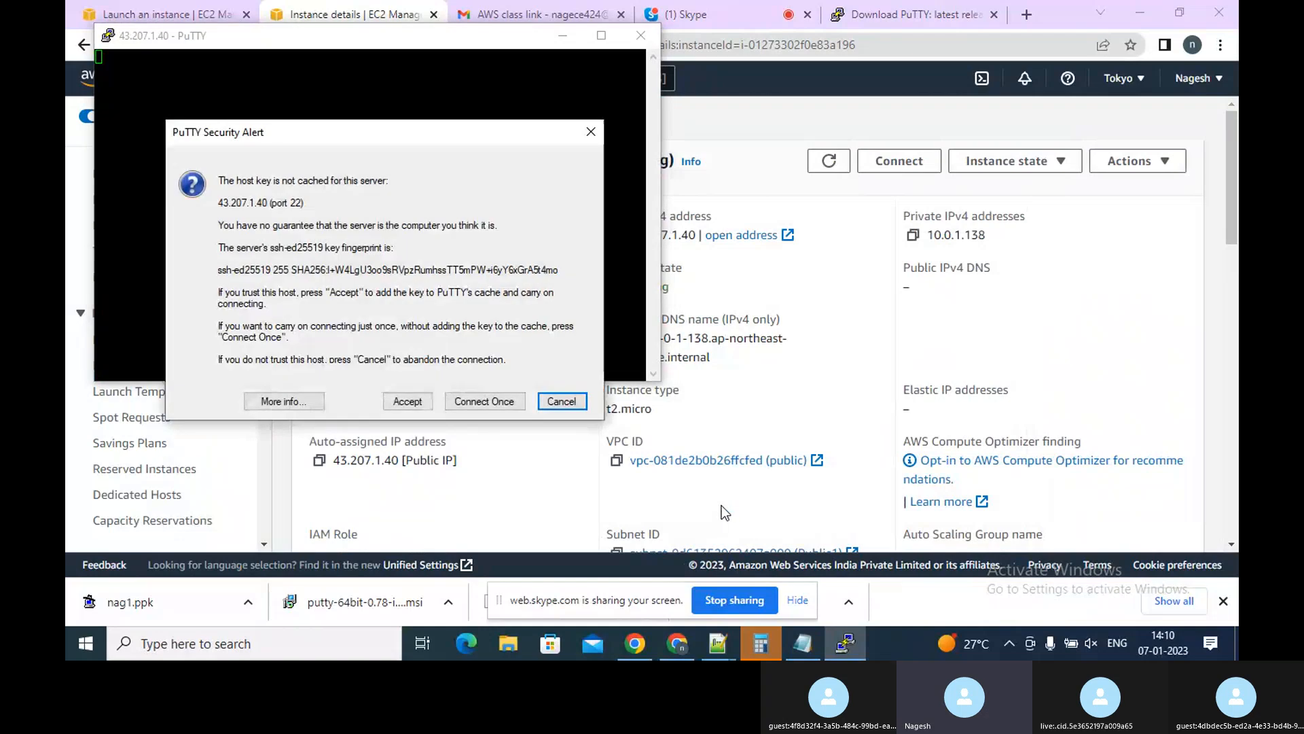
{"action": "left_click", "coordinate": [410, 402]}
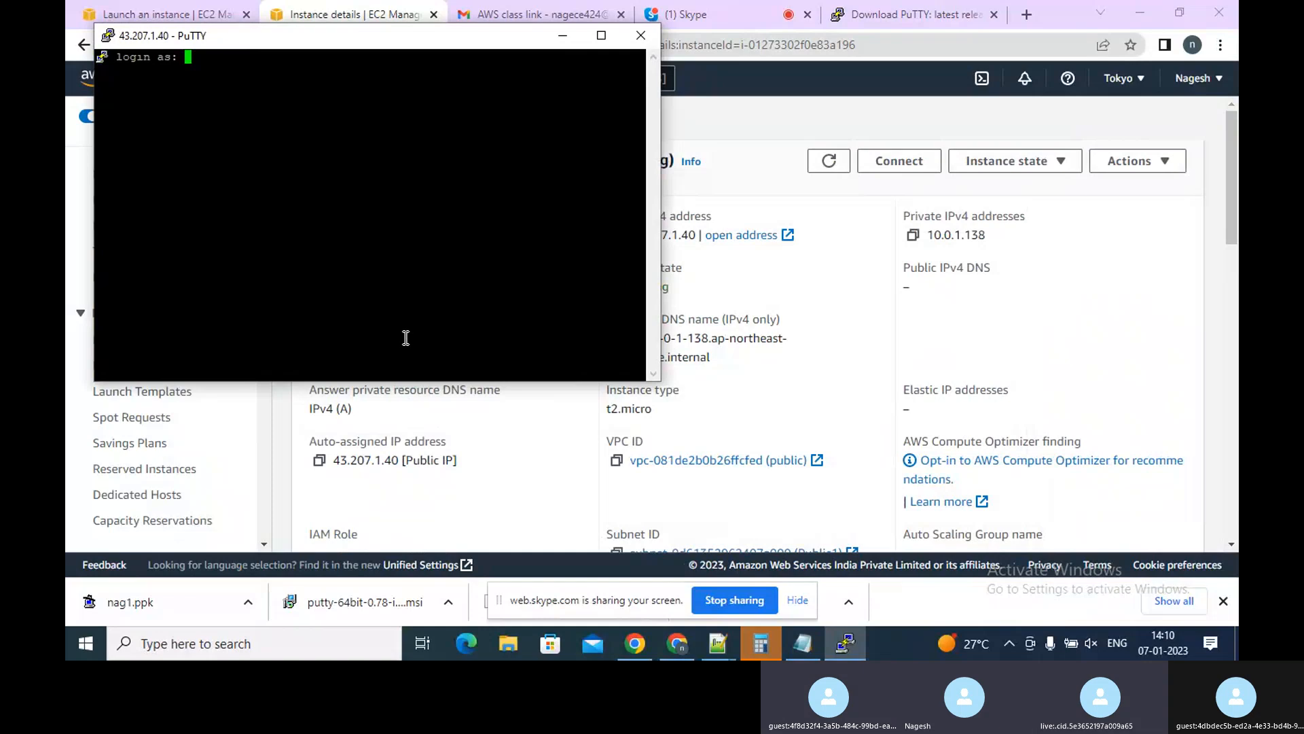
Log in as ec2-user
{"action": "type", "text": "ec2-u"}
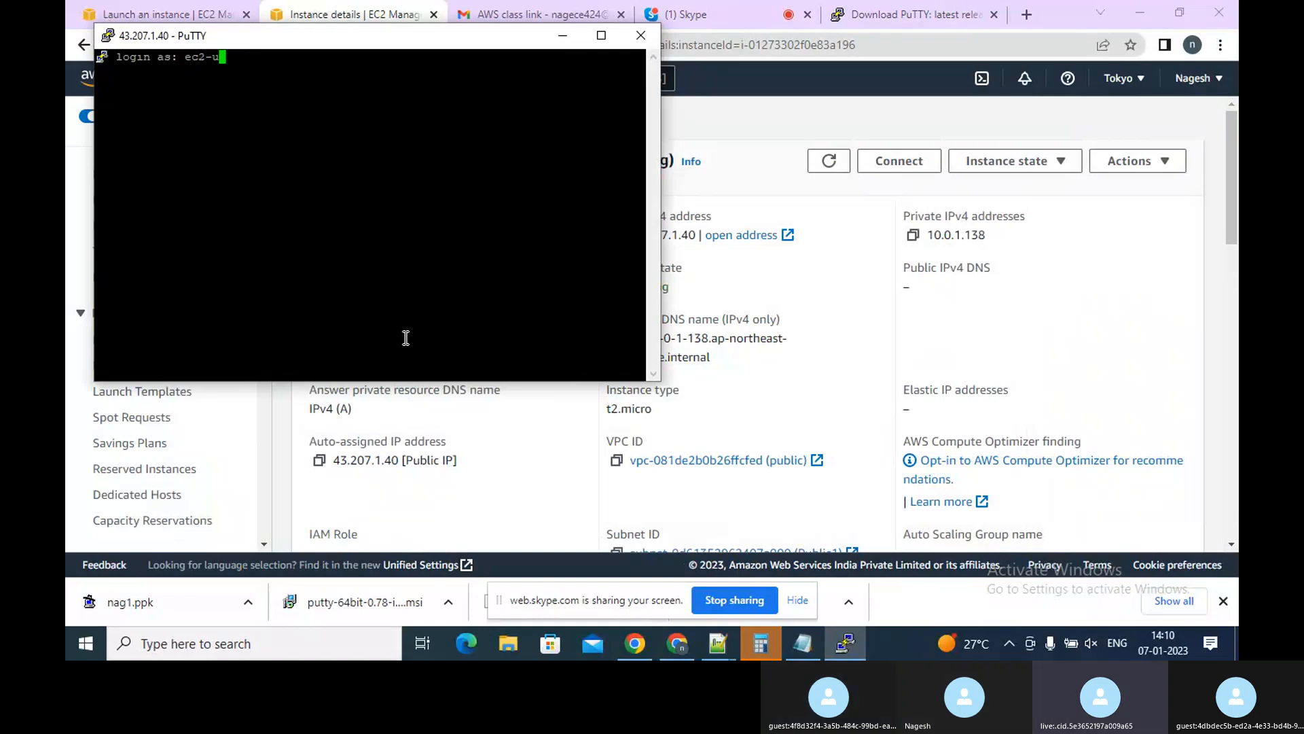
{"action": "type", "text": "ser"}
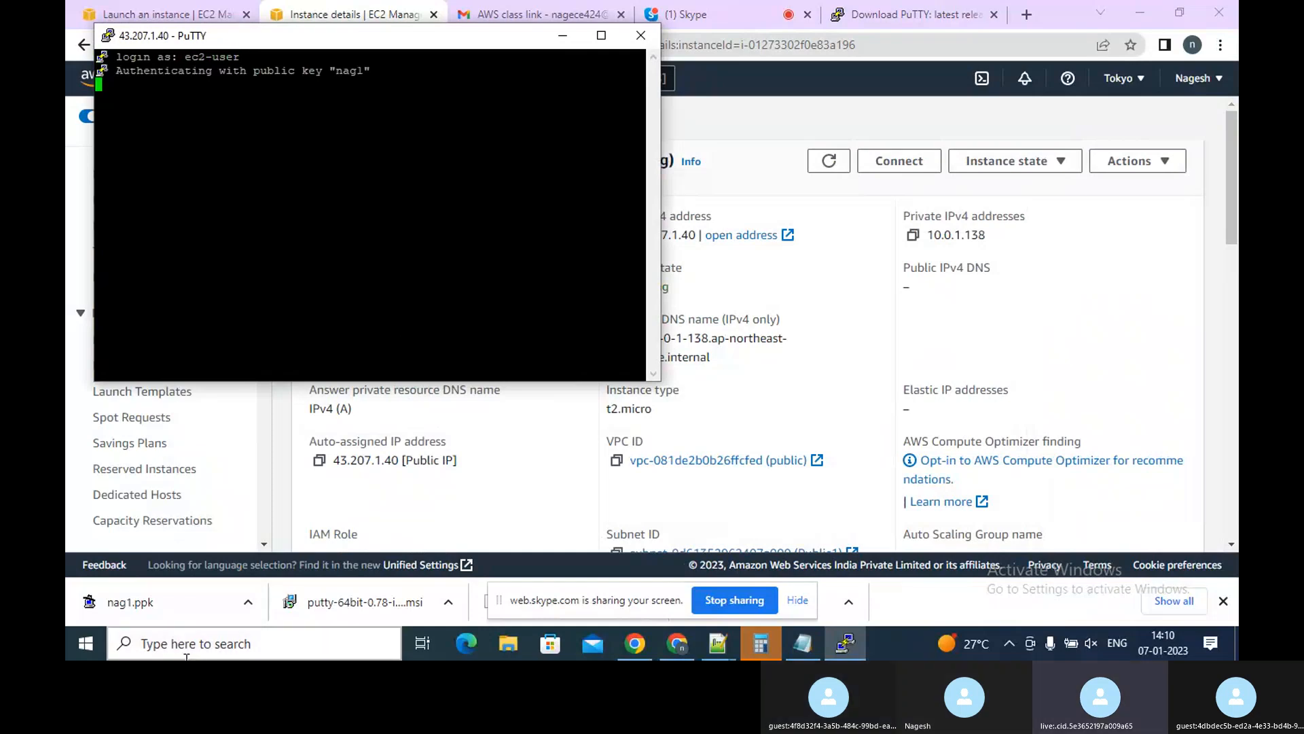
Maximize the PuTTY terminal window
{"action": "right_click", "coordinate": [187, 644]}
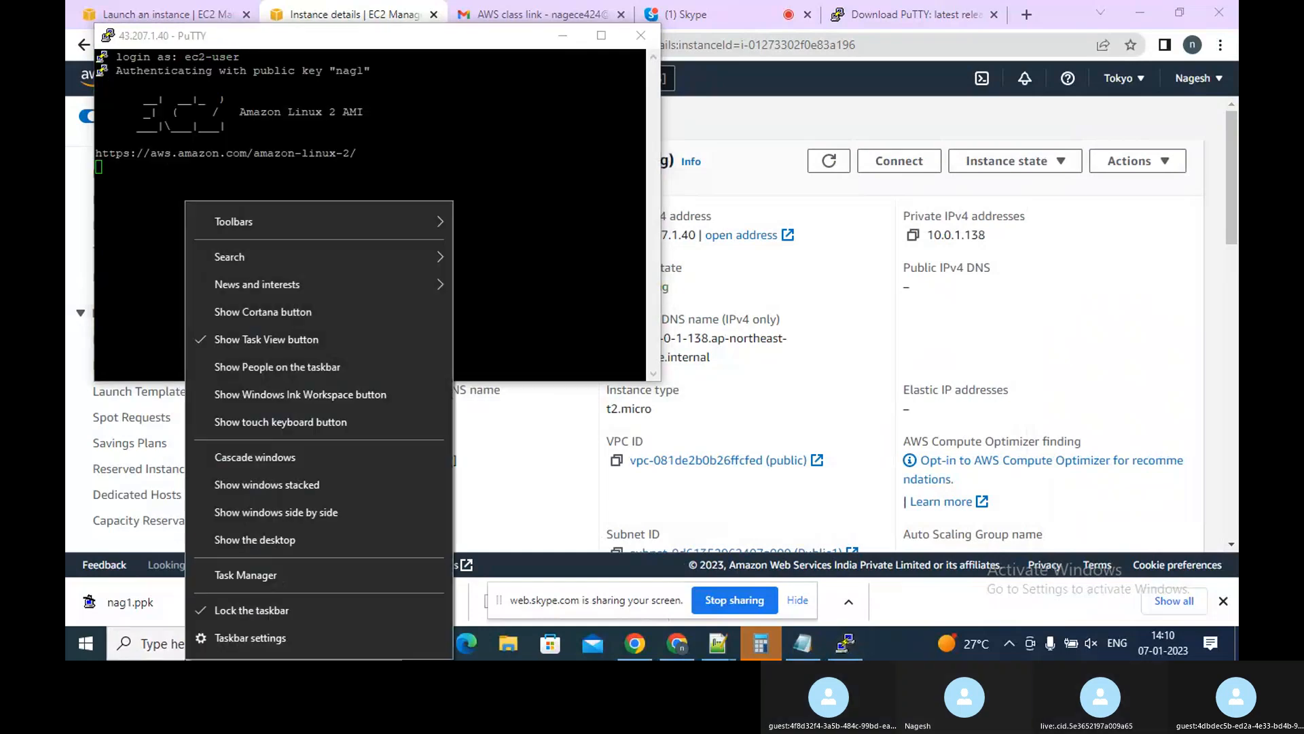
{"action": "left_click", "coordinate": [528, 277]}
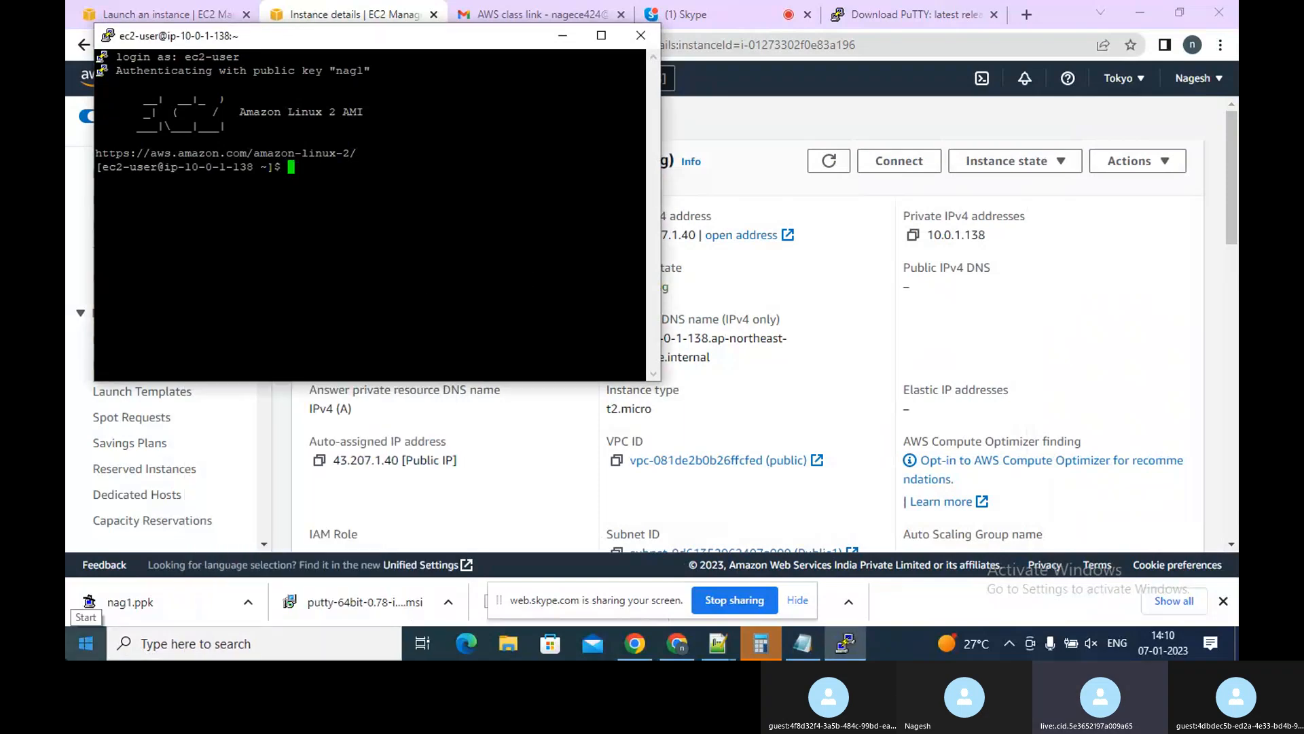
{"action": "left_click", "coordinate": [599, 37]}
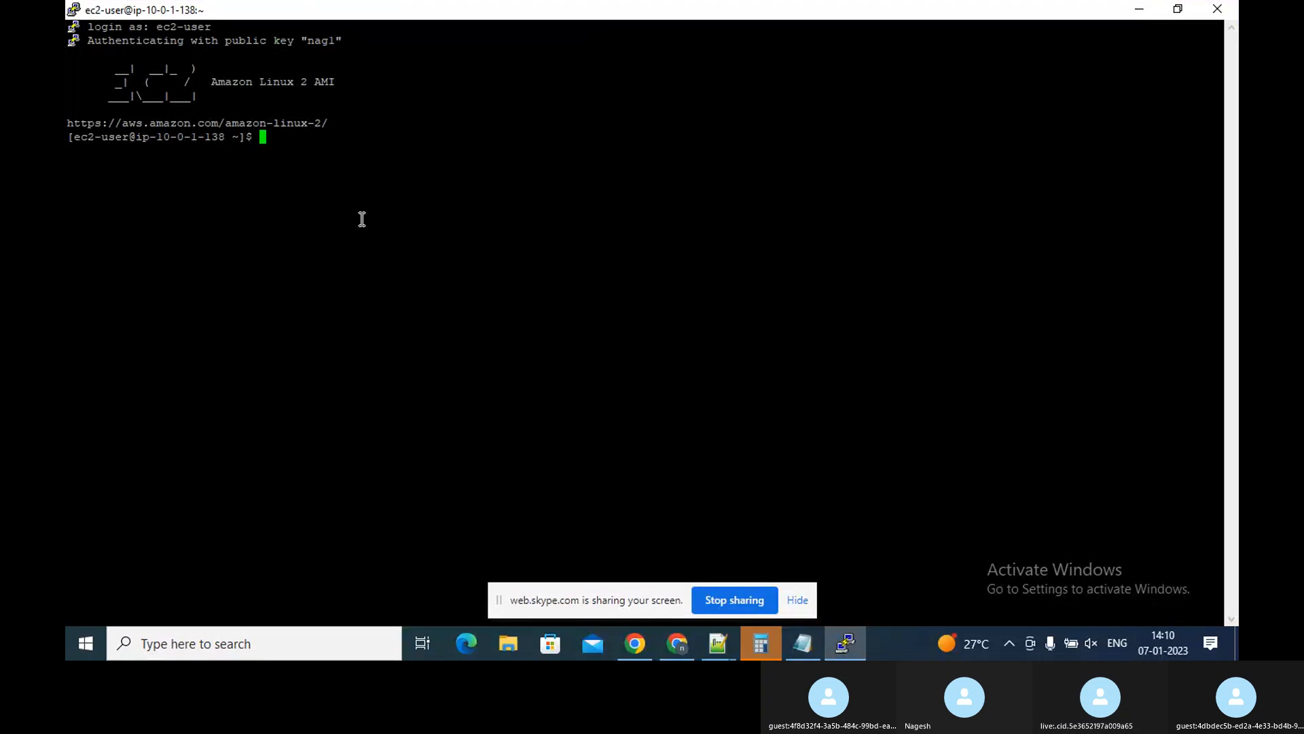
Switch to the root user with sudo su and run sudo yum update on the instance
{"action": "type", "text": "sudo su"}
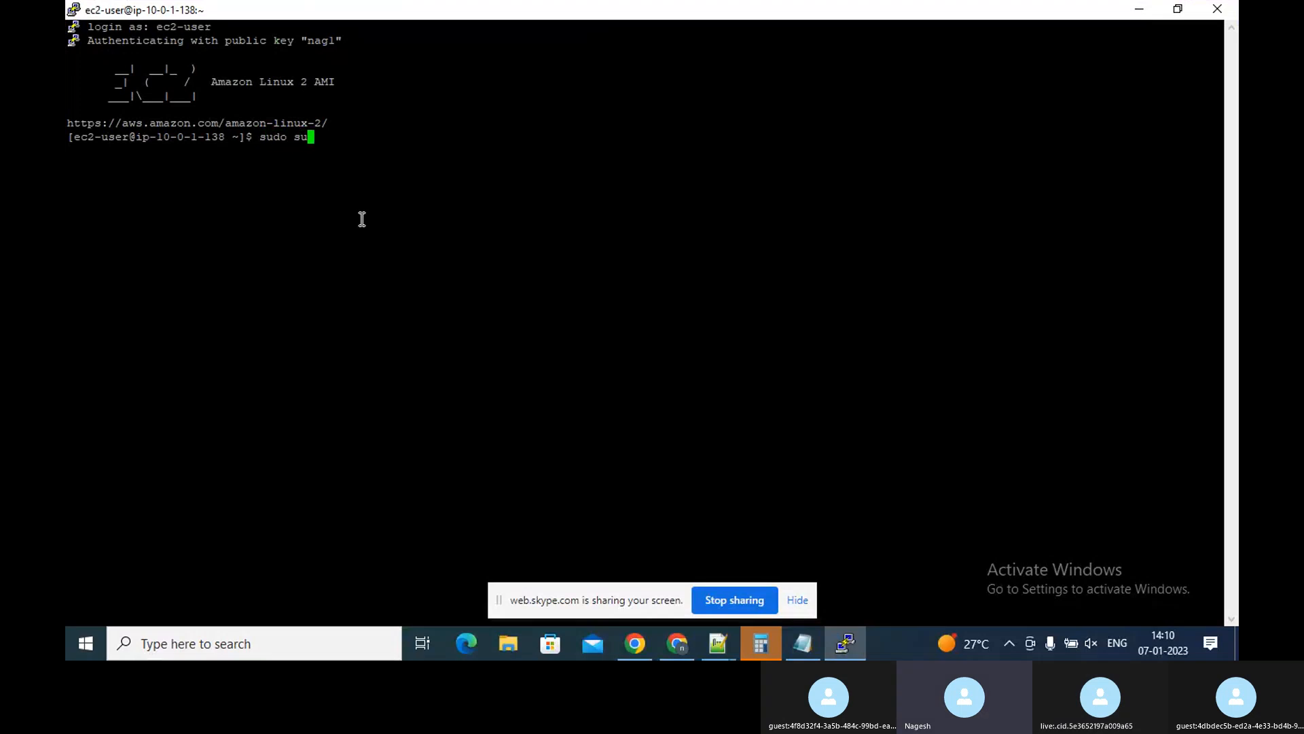
{"action": "key", "text": "Return"}
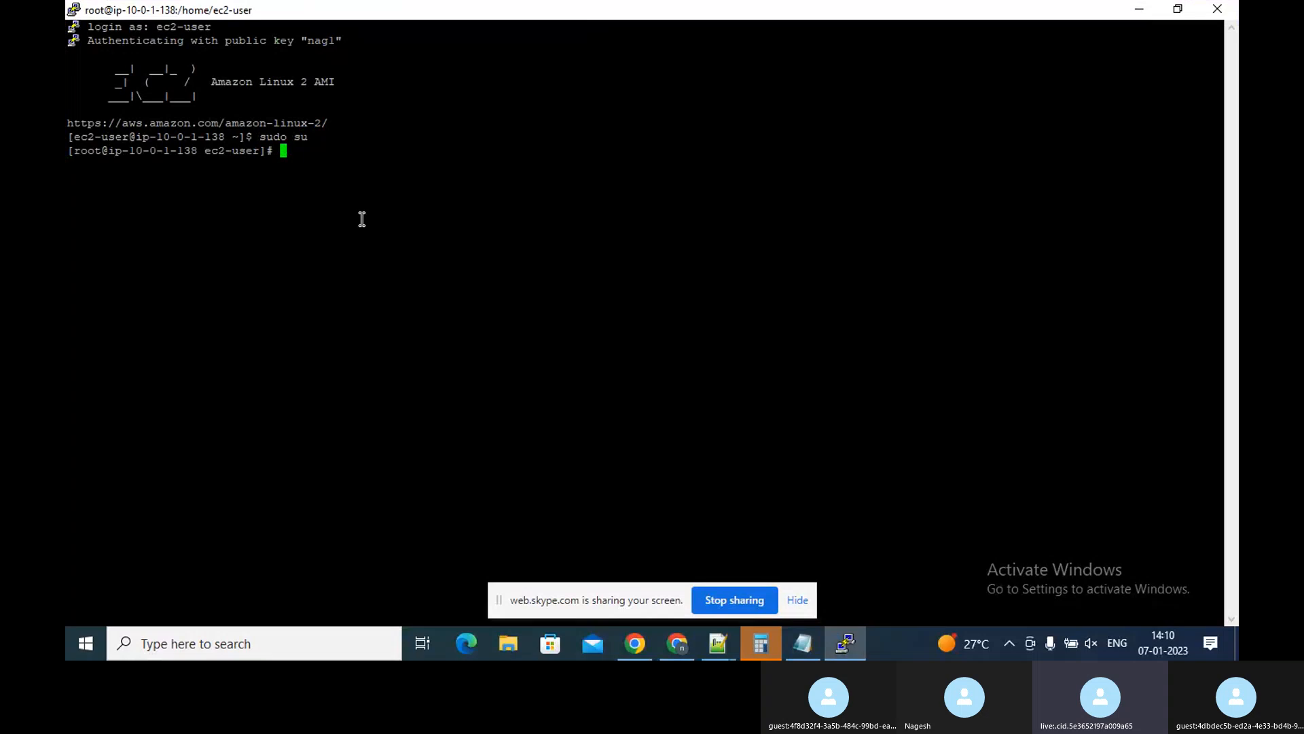
{"action": "type", "text": "yem up"}
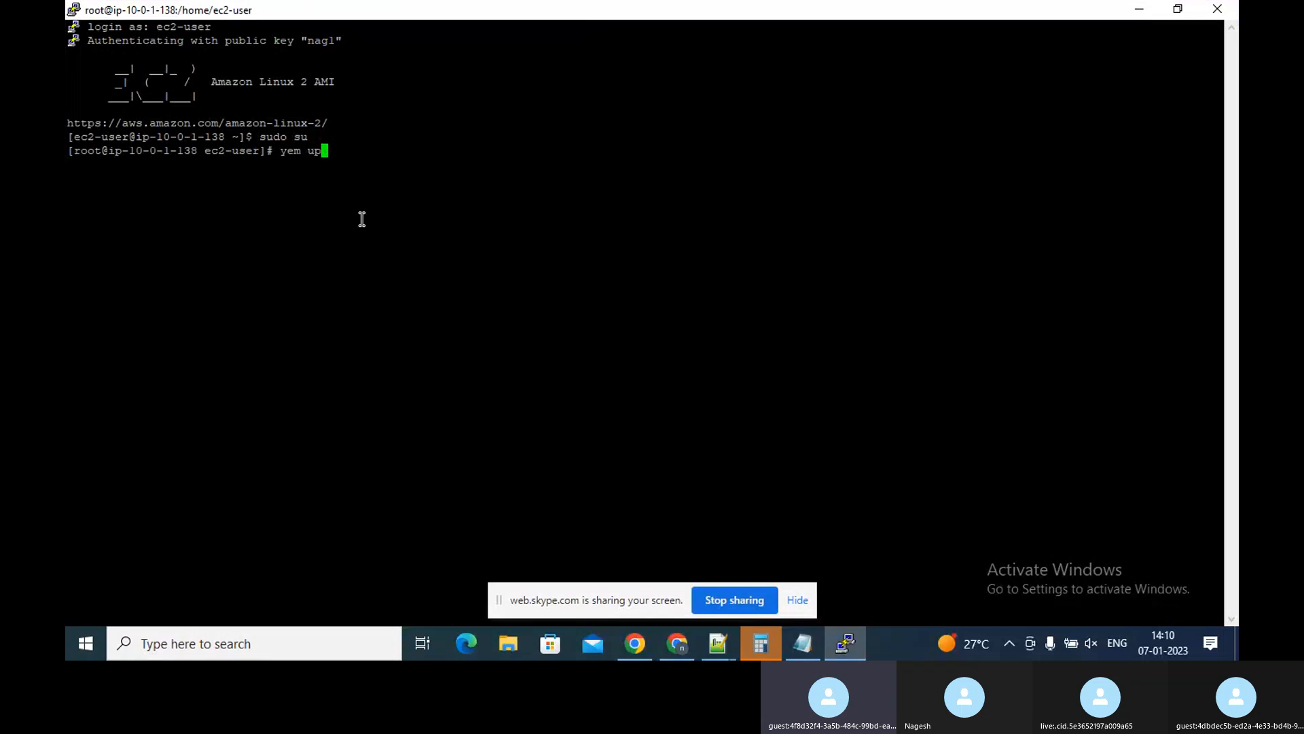
{"action": "key", "text": "BackSpace"}
{"action": "key", "text": "BackSpace"}
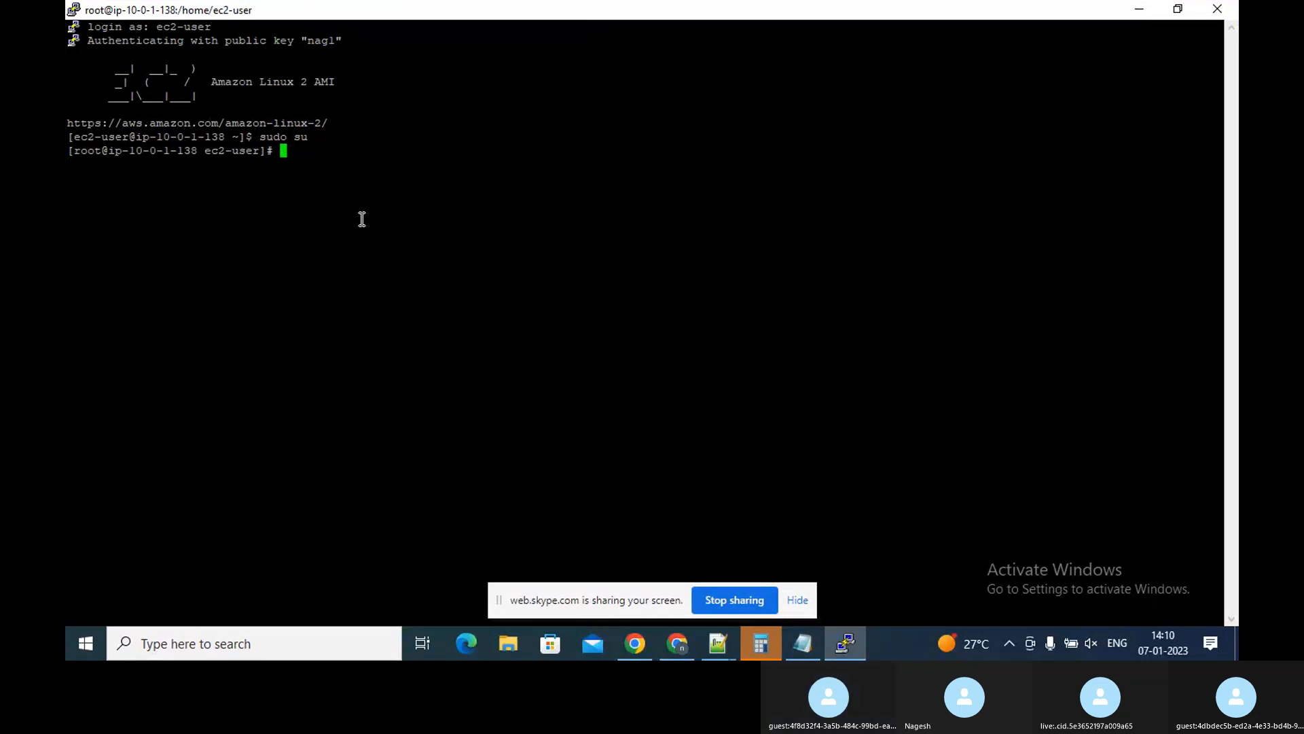
{"action": "type", "text": "sudo yum update"}
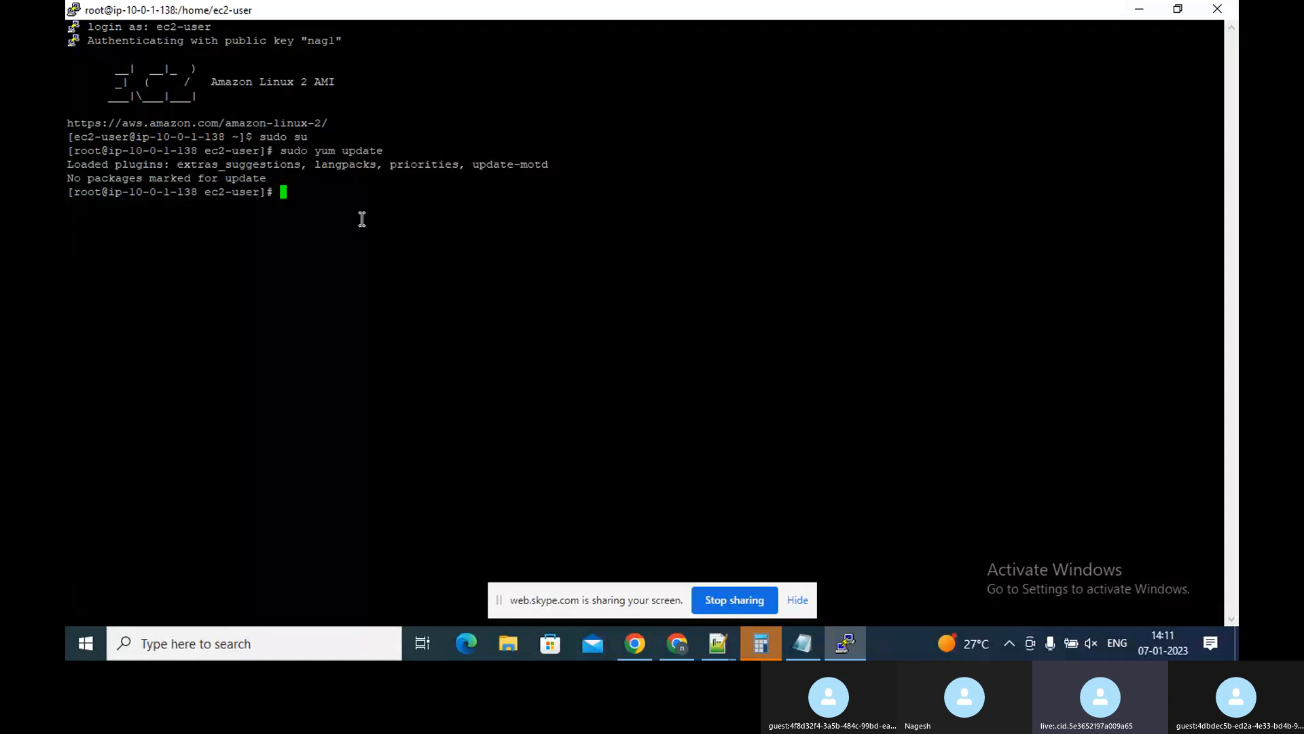
Install the Apache web server with sudo yum install httpd and confirm the installation
{"action": "type", "text": "sudo"}
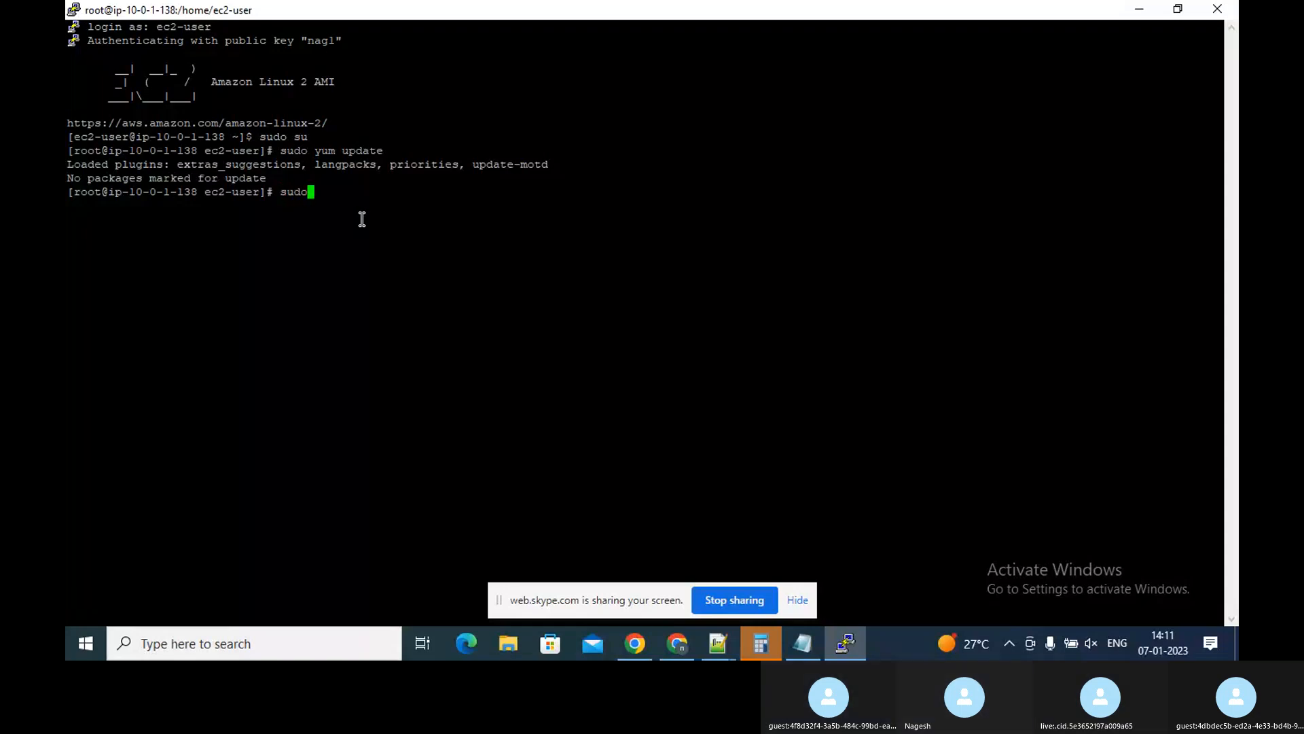
{"action": "type", "text": " yum"}
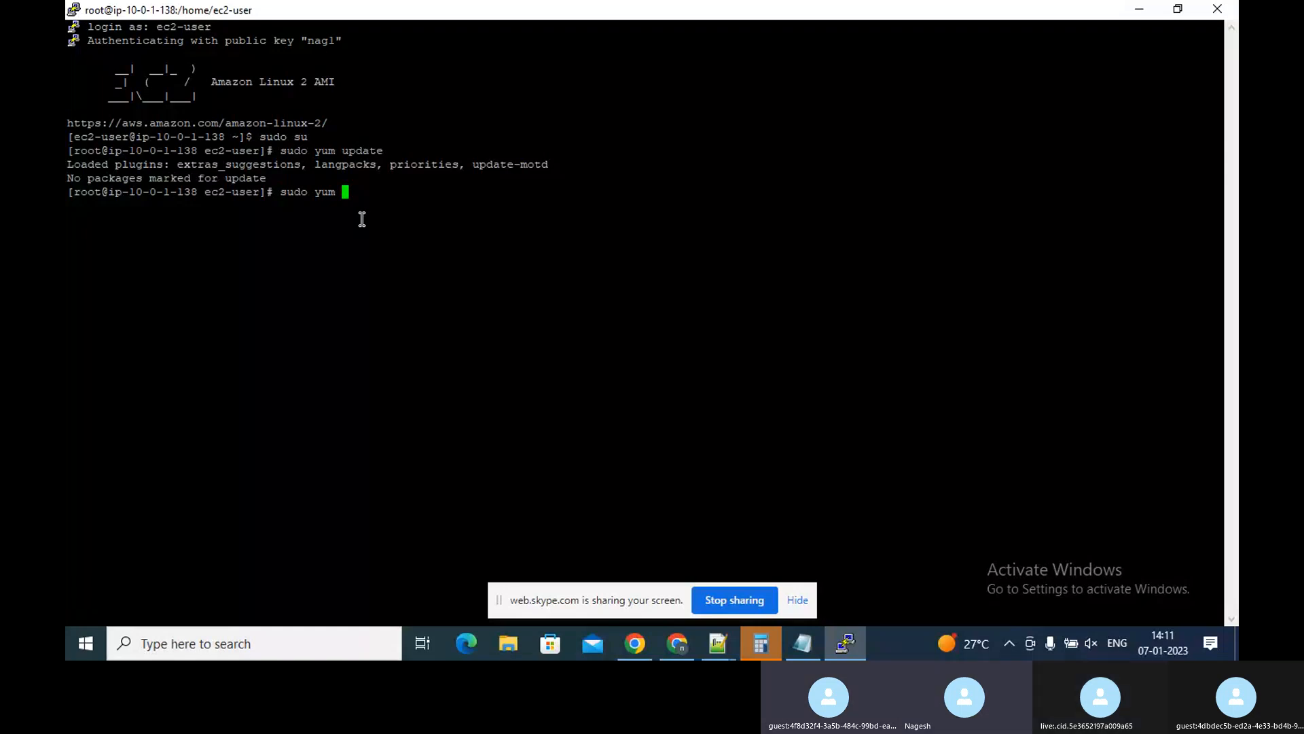
{"action": "type", "text": "insy"}
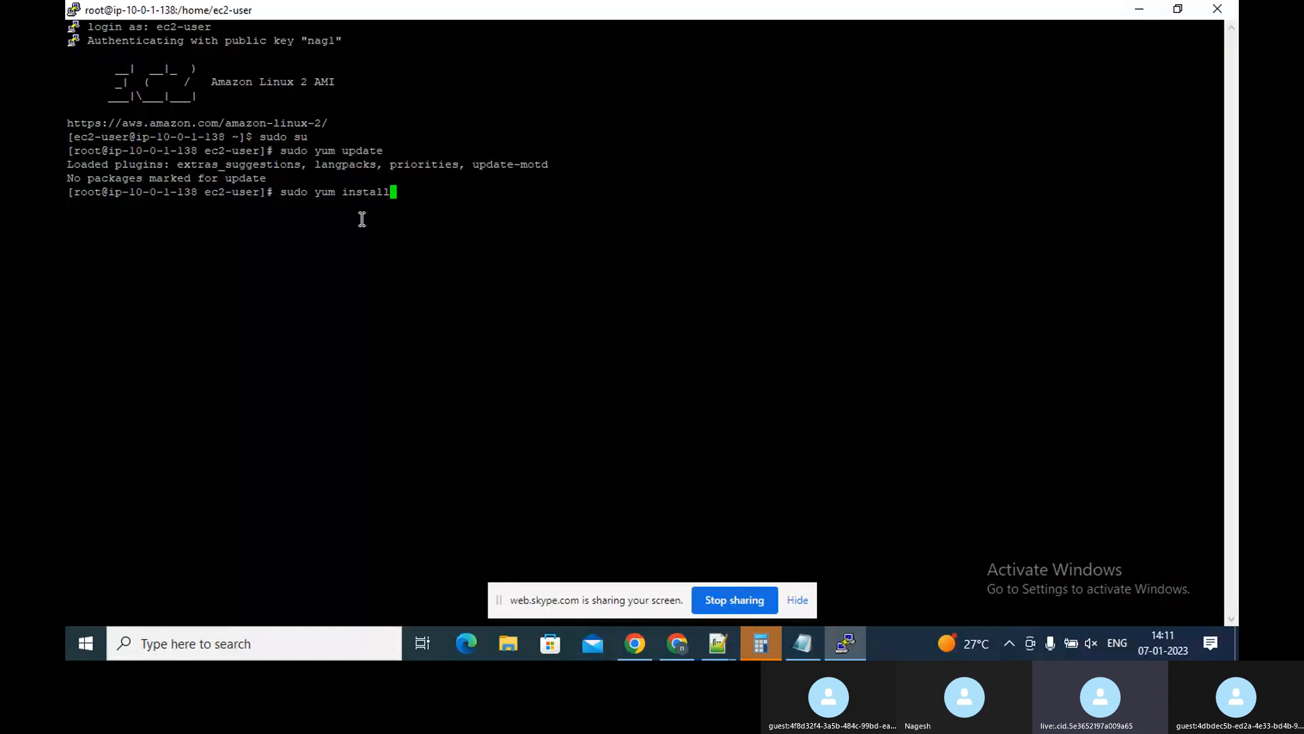
{"action": "type", "text": "all h"}
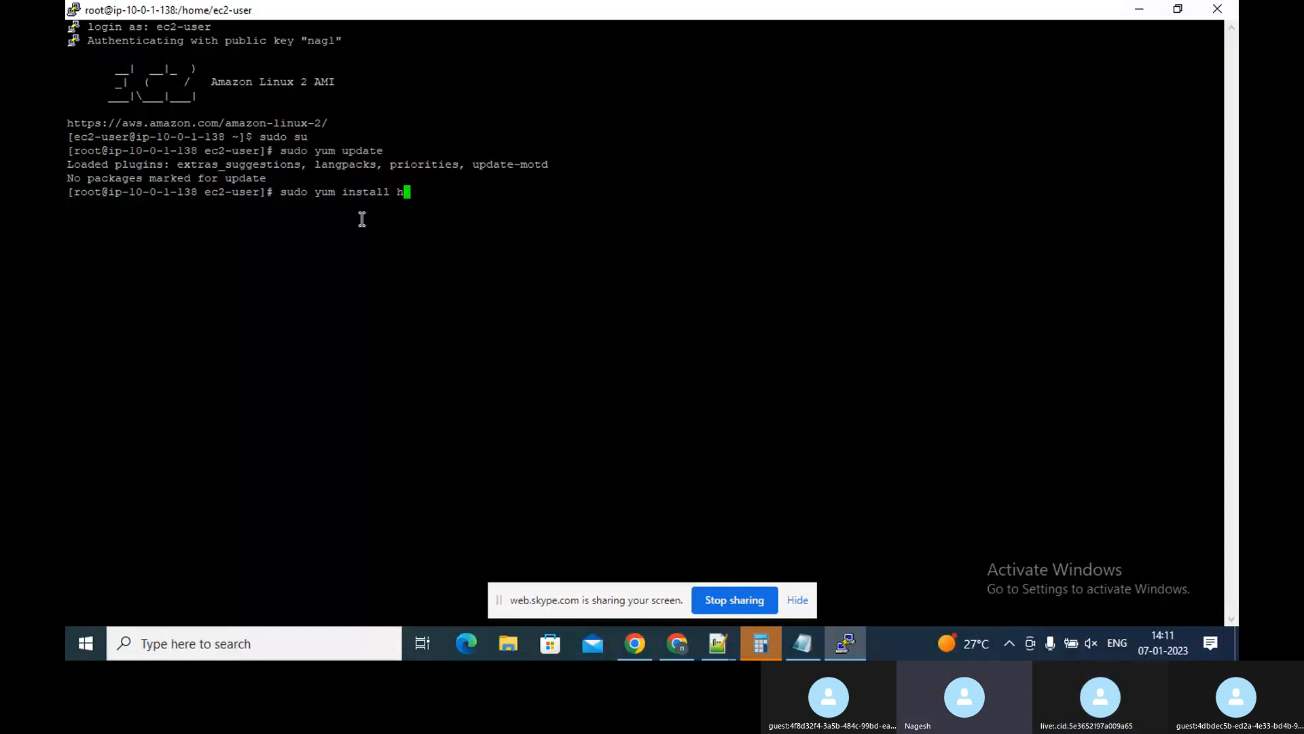
{"action": "type", "text": "ttp"}
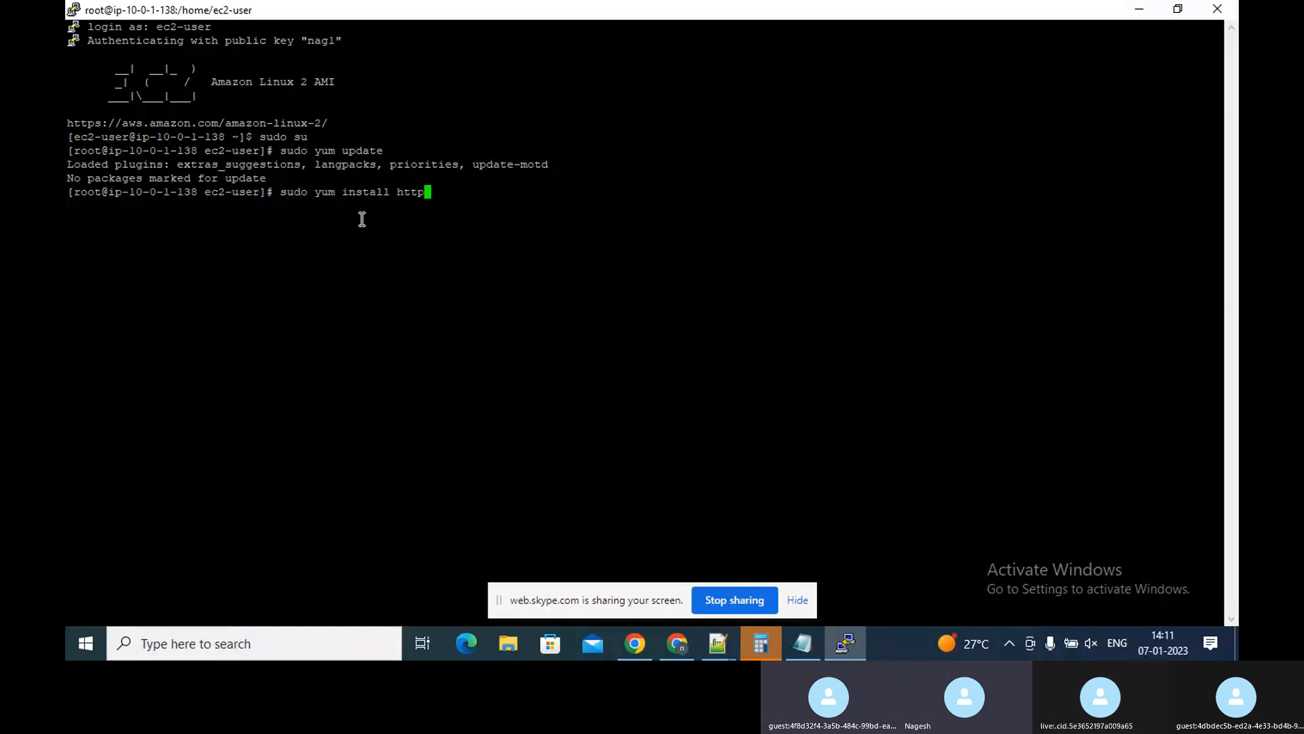
{"action": "type", "text": " d"}
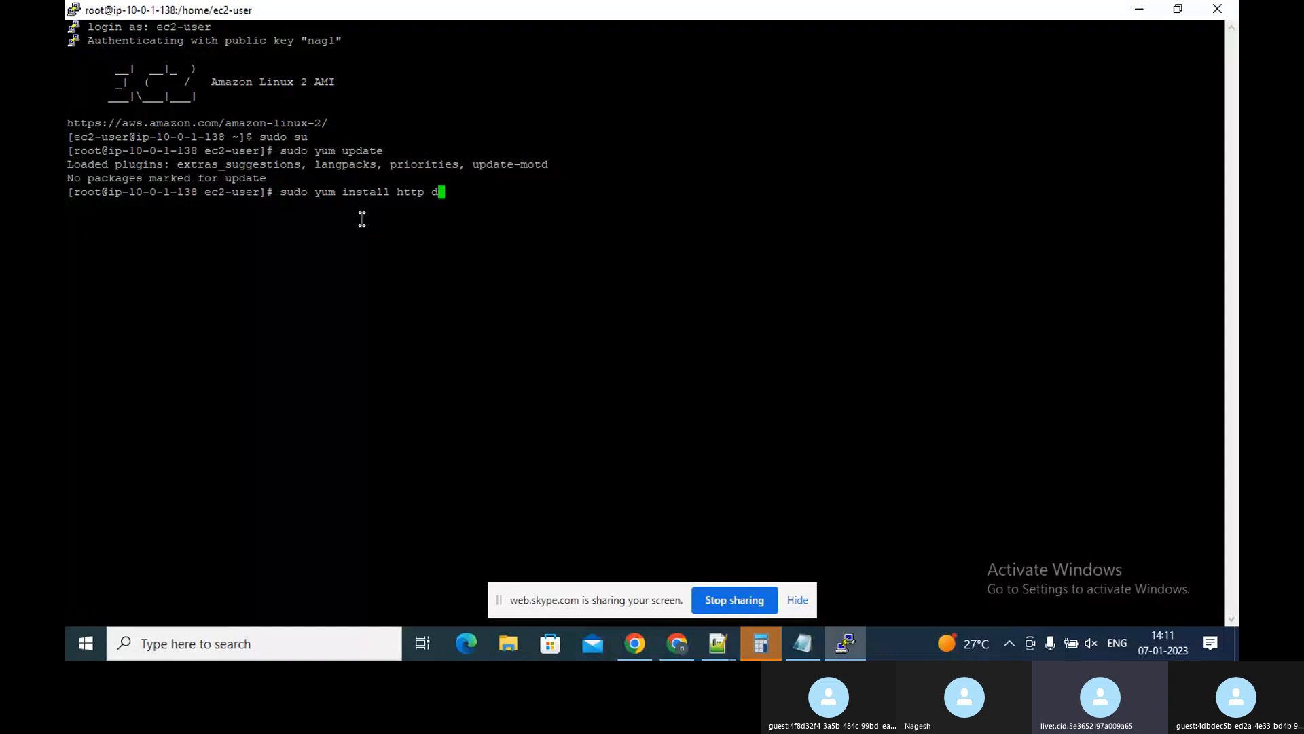
{"action": "key", "text": "BackSpace"}
{"action": "key", "text": "BackSpace"}
{"action": "type", "text": "d"}
{"action": "key", "text": "Return"}
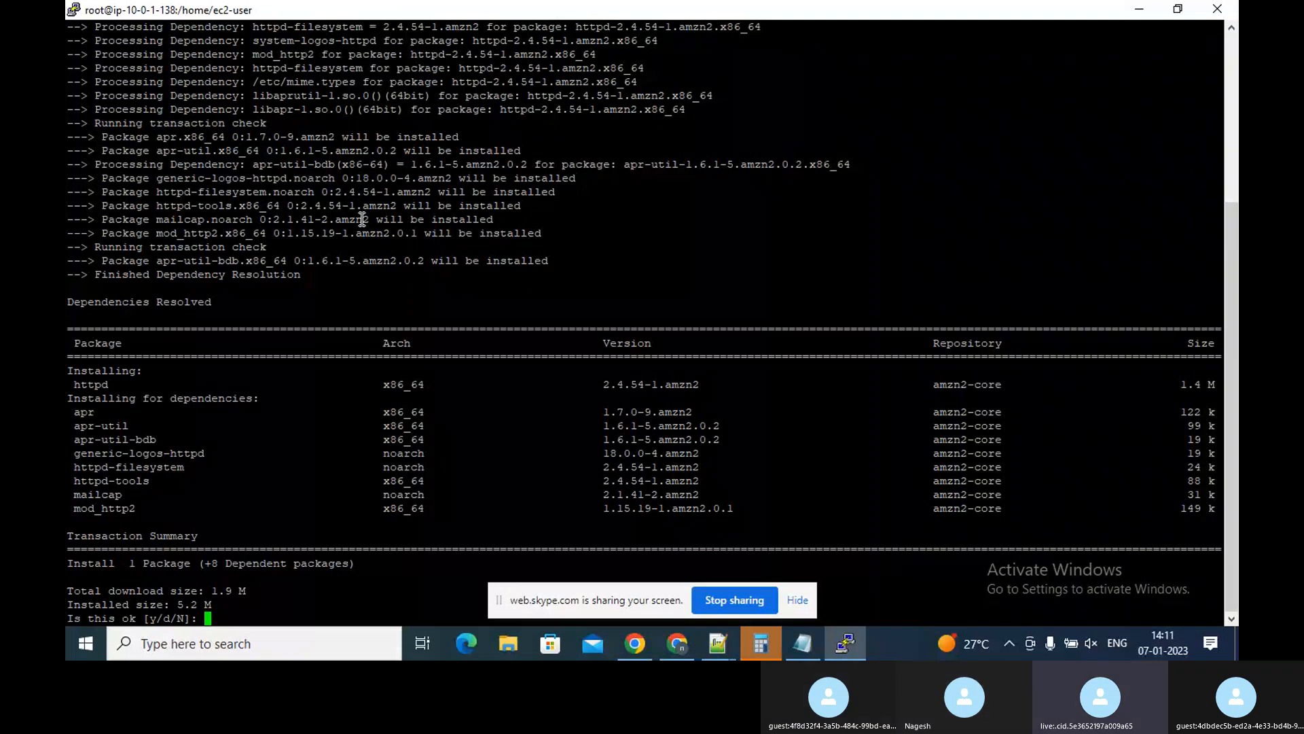
{"action": "type", "text": "y"}
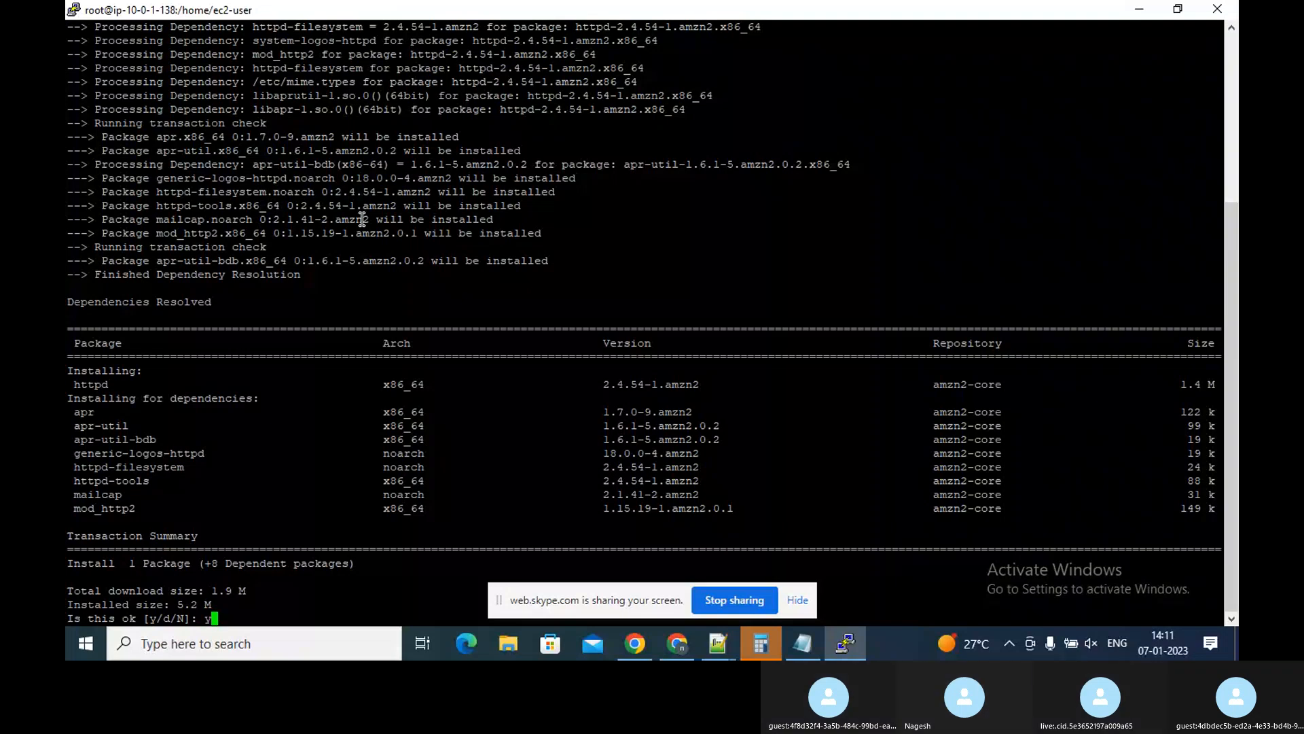
{"action": "key", "text": "Return"}
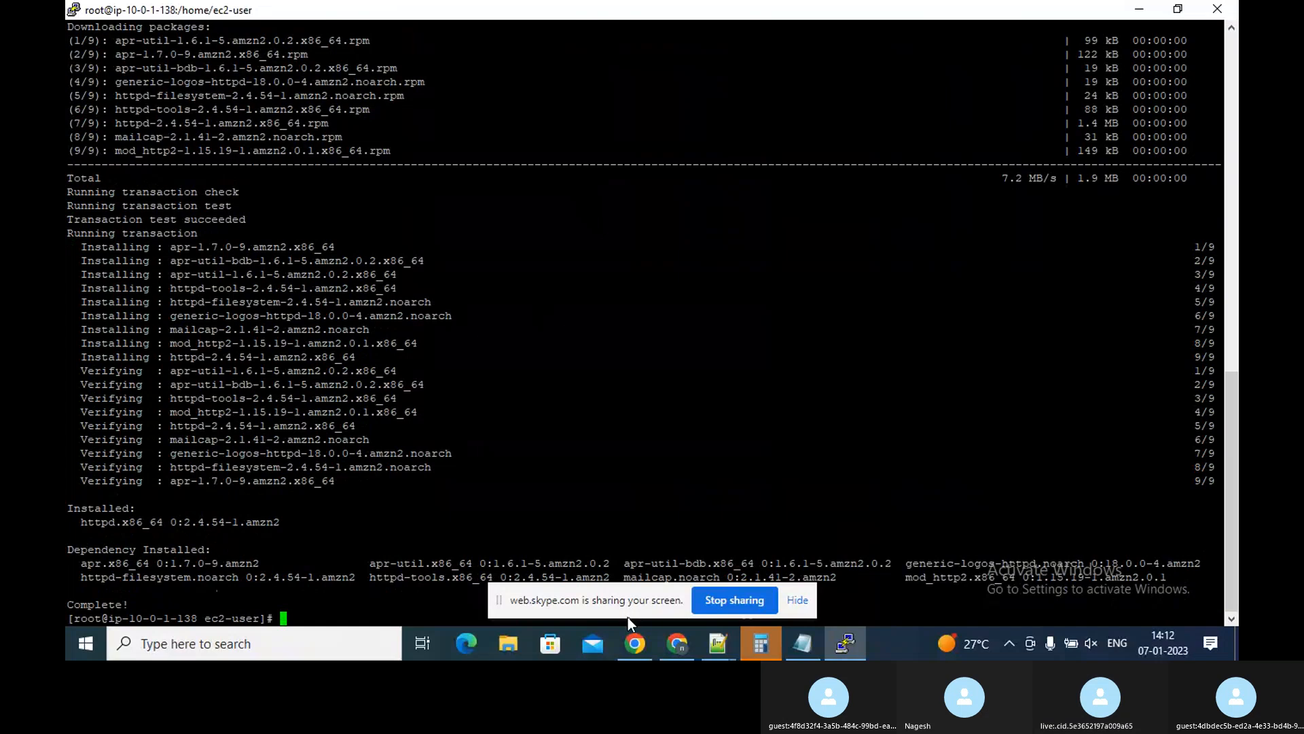
Return to the EC2 console and start launching a new instance named nag3
{"action": "left_click", "coordinate": [667, 649]}
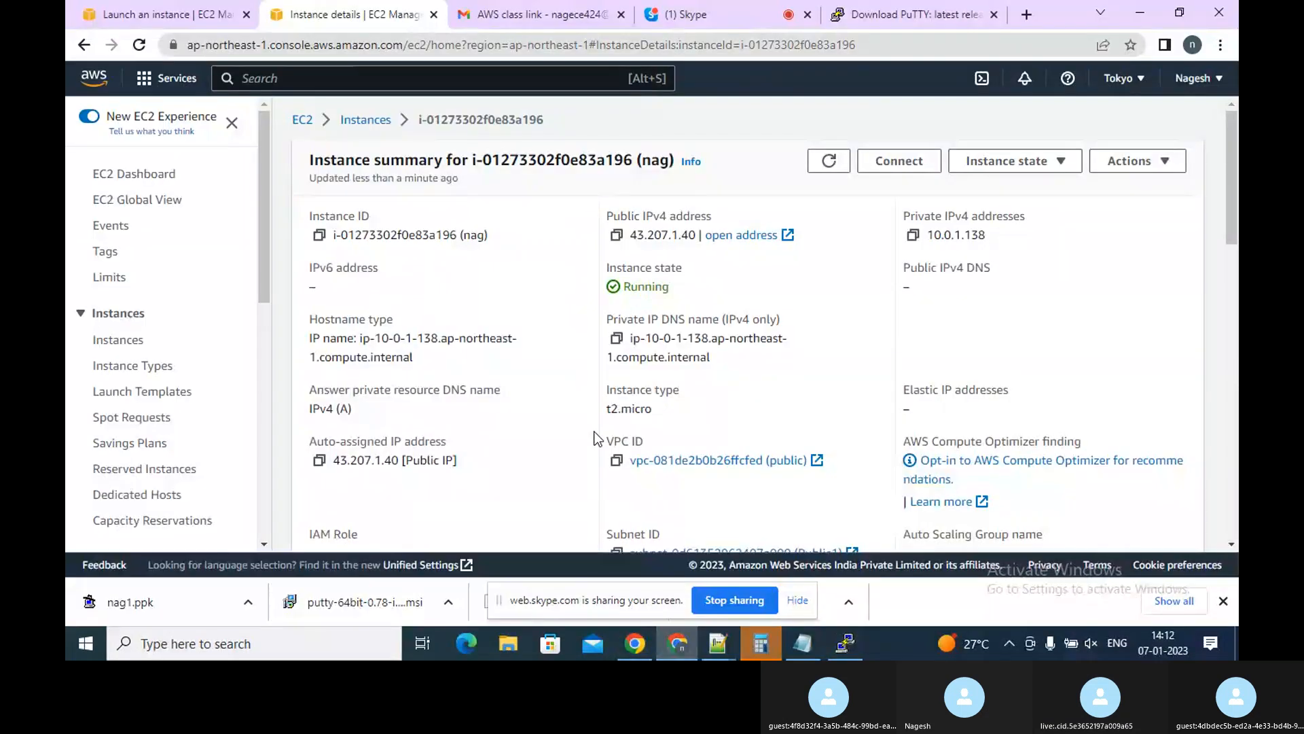
{"action": "left_click", "coordinate": [364, 120]}
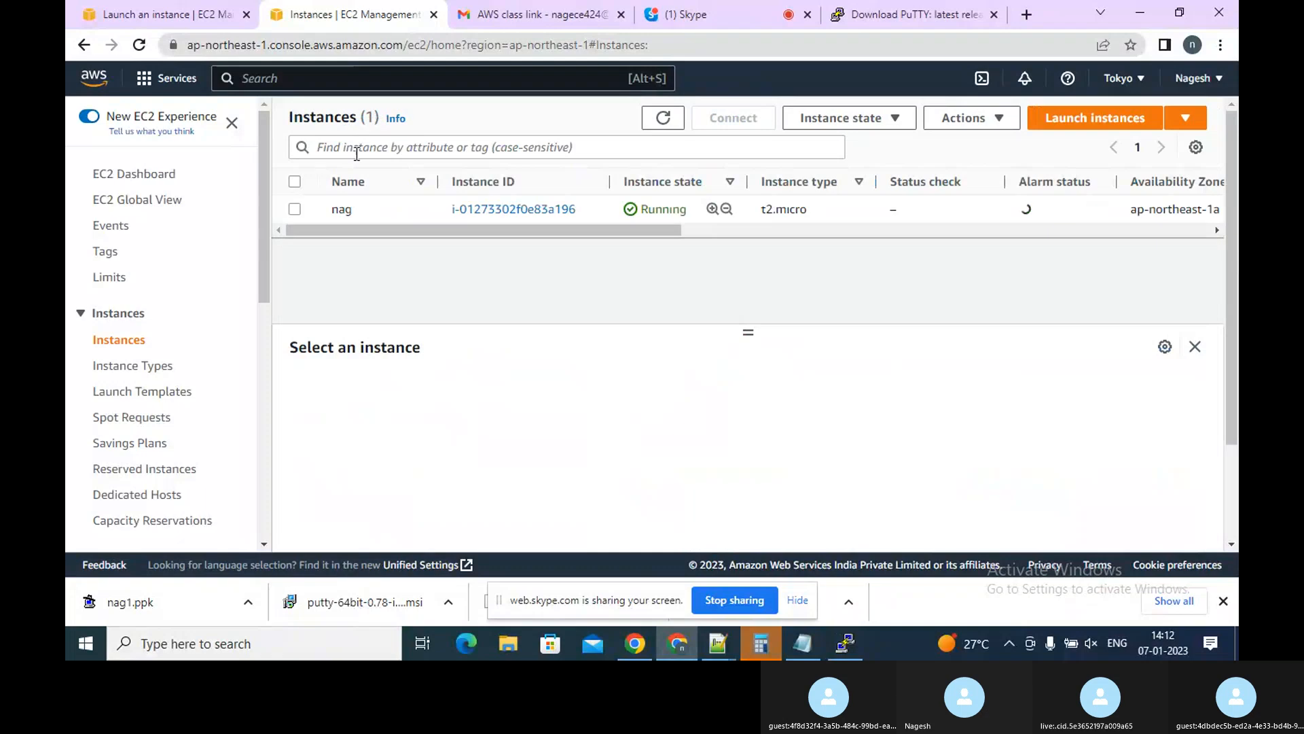
{"action": "left_click", "coordinate": [1071, 119]}
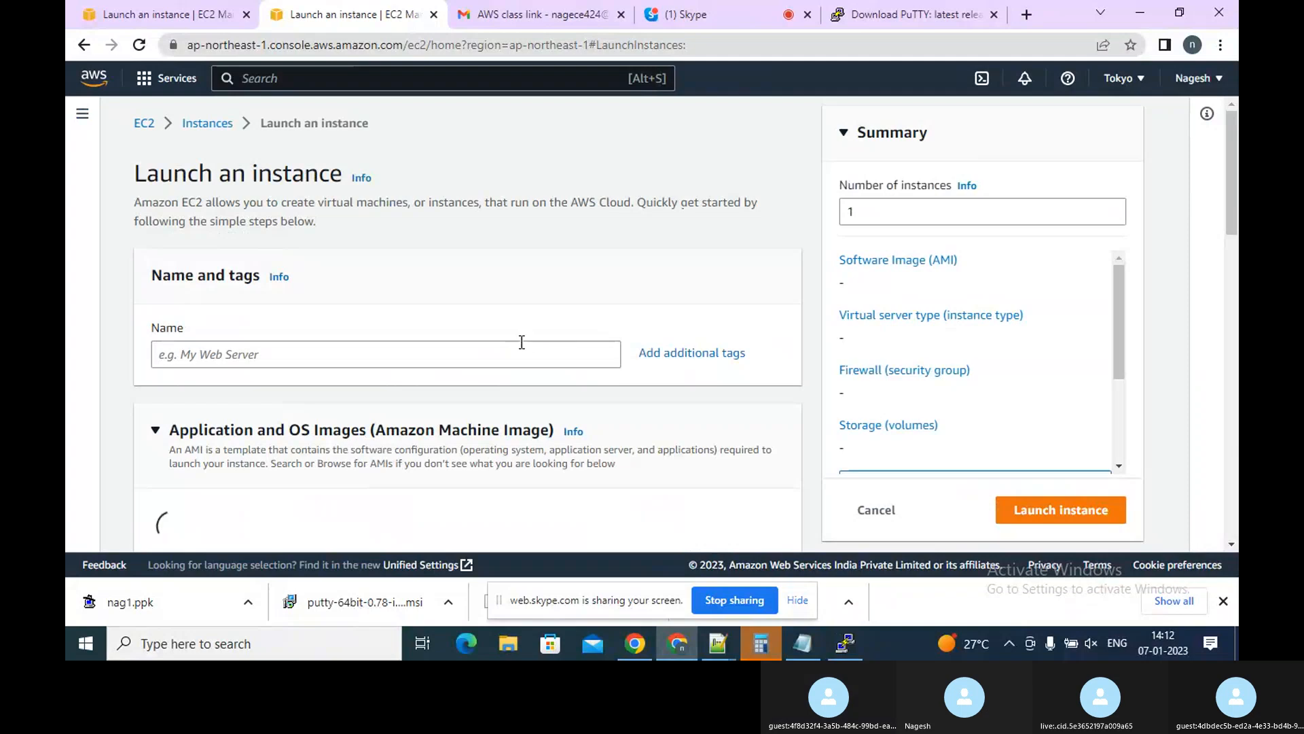
{"action": "left_click", "coordinate": [522, 341]}
{"action": "type", "text": "n"}
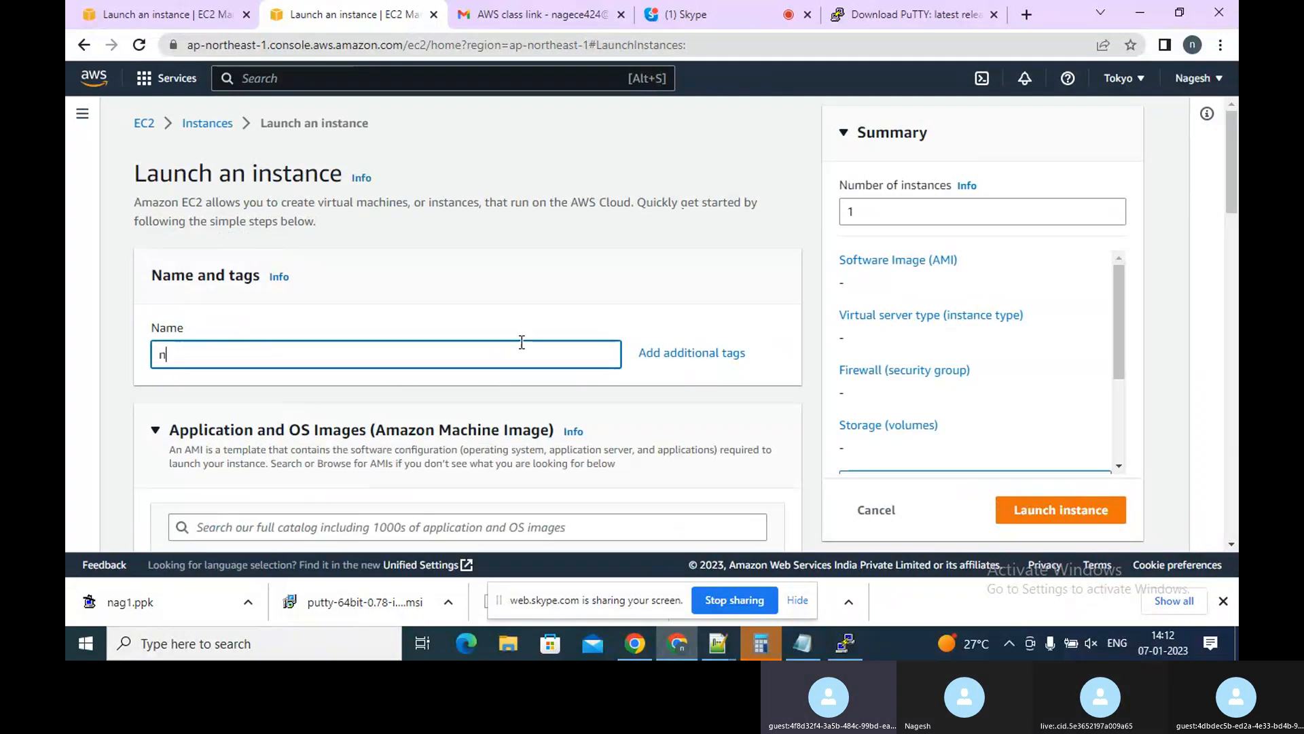
{"action": "type", "text": "ag3"}
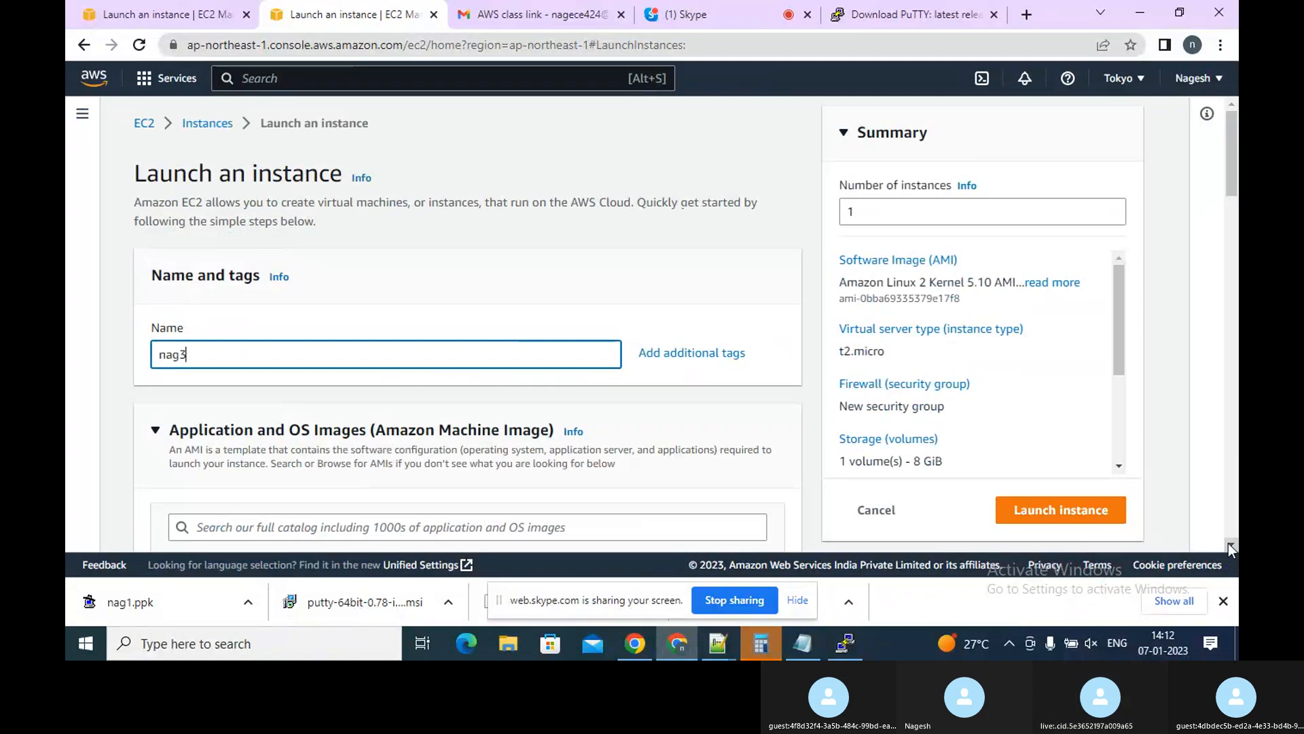
Select the nag1 key pair for the new instance
{"action": "scroll", "coordinate": [1229, 551], "scroll_direction": "down", "scroll_amount": 5}
{"action": "scroll", "coordinate": [1228, 547], "scroll_direction": "down", "scroll_amount": 6}
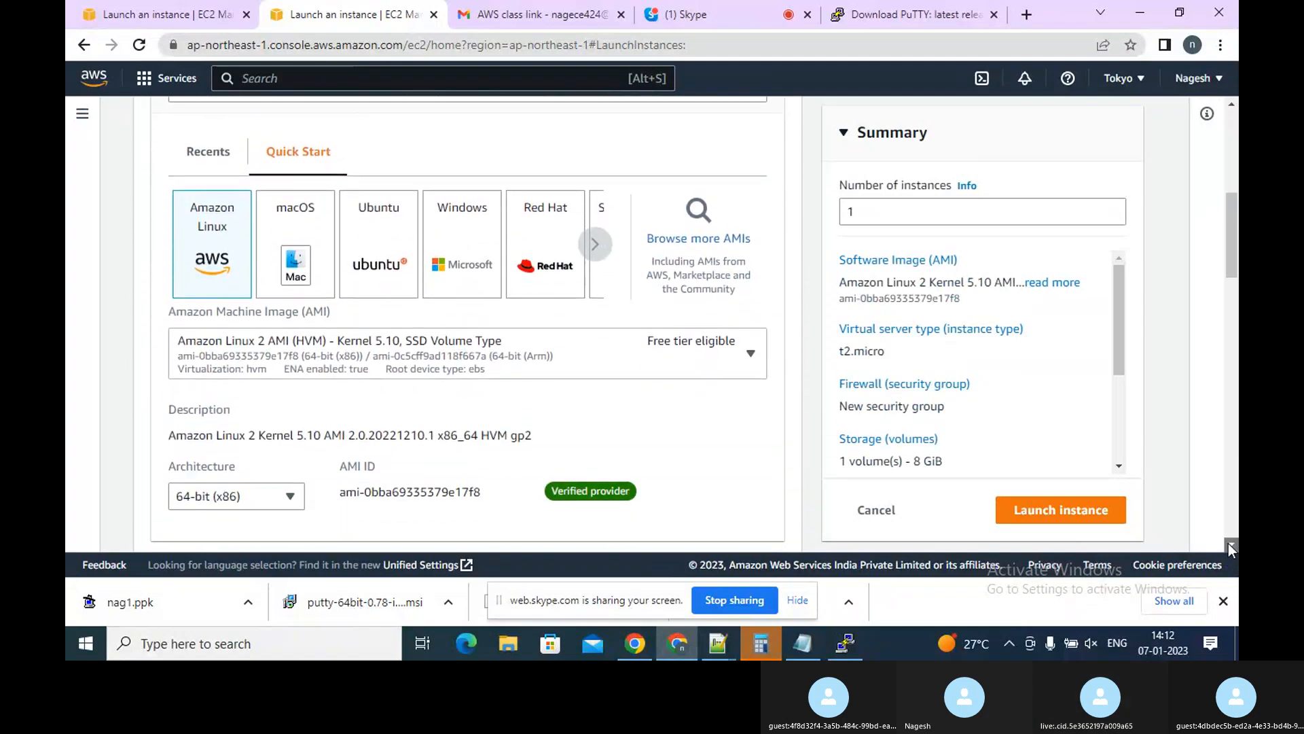
{"action": "scroll", "coordinate": [1228, 547], "scroll_direction": "down", "scroll_amount": 4}
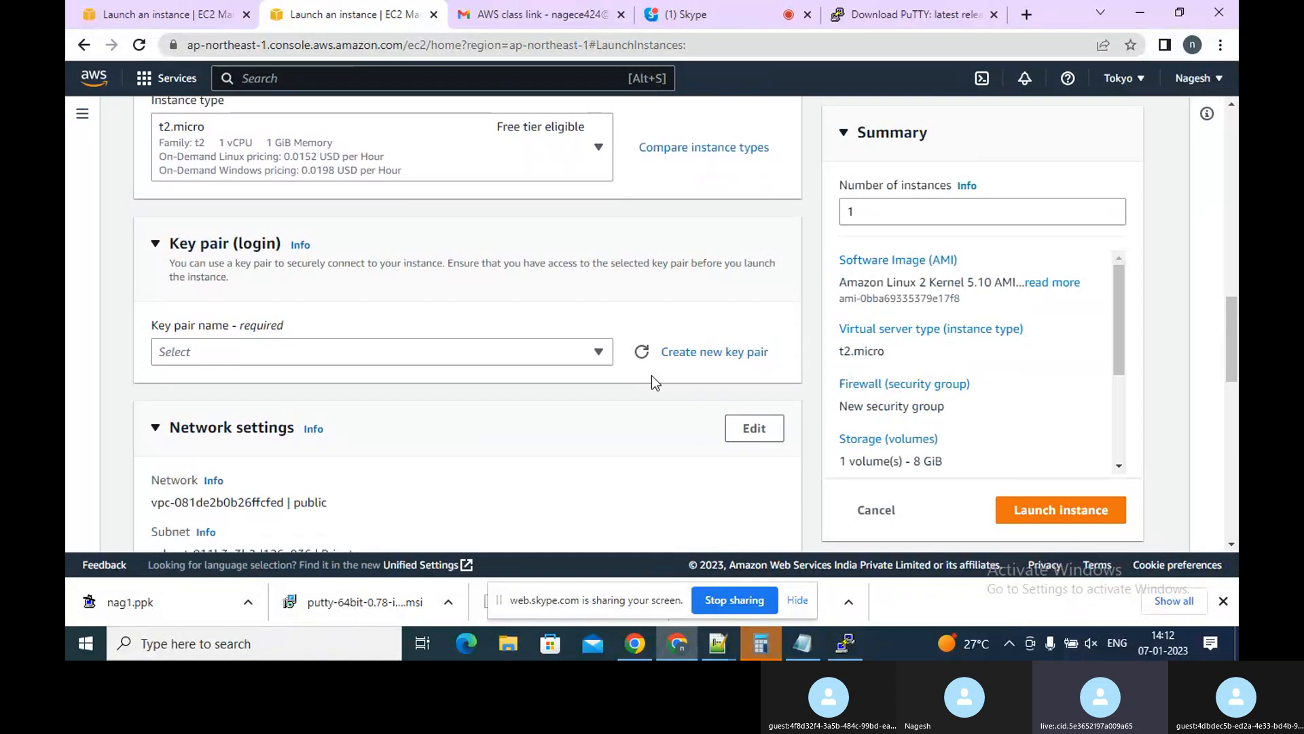
{"action": "left_click", "coordinate": [565, 355]}
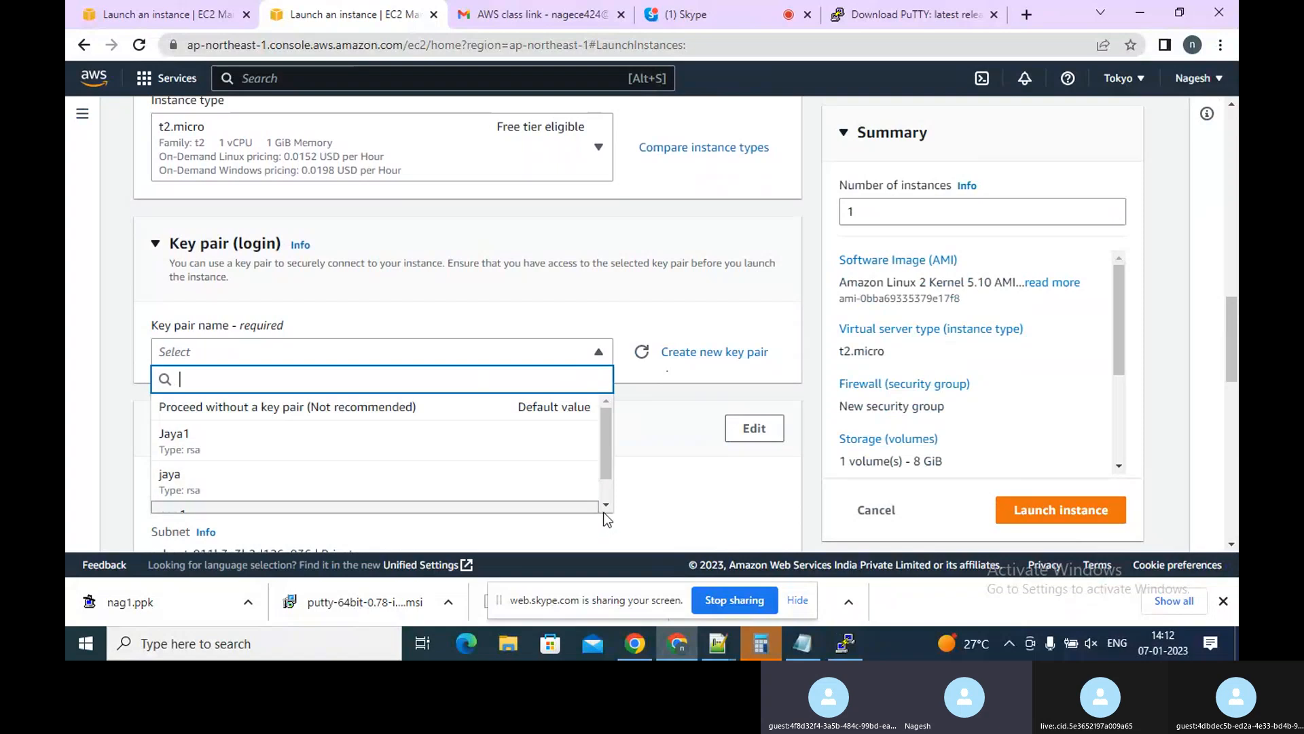
{"action": "scroll", "coordinate": [503, 474], "scroll_direction": "down", "scroll_amount": 2}
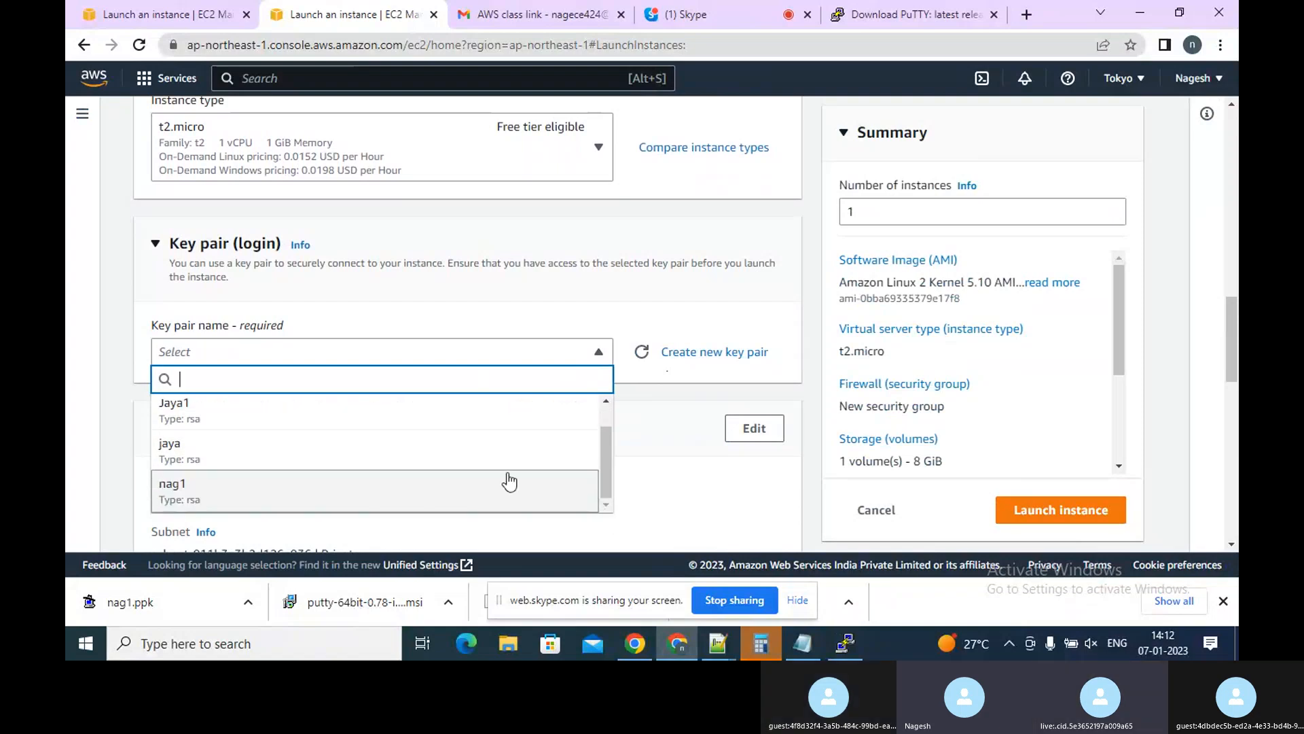
{"action": "left_click", "coordinate": [447, 487]}
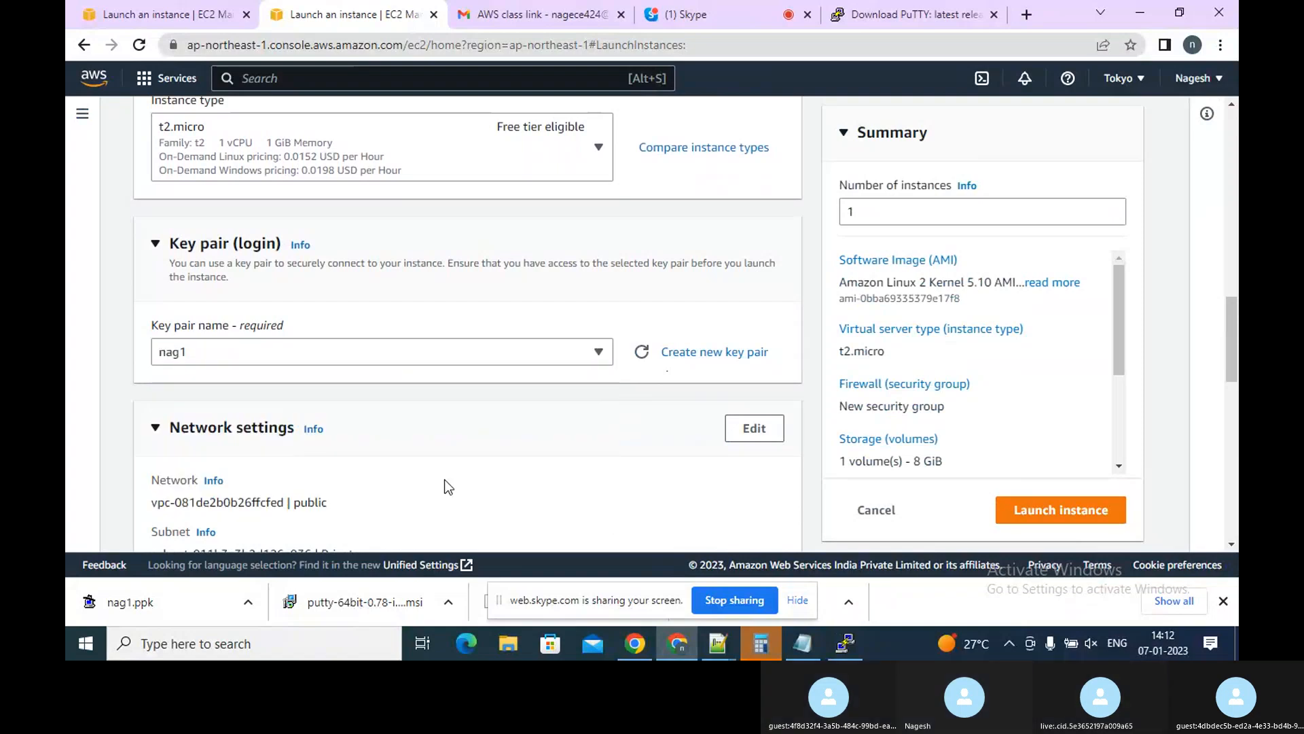
Edit the network settings, select the public VPC and review the available subnets
{"action": "left_click", "coordinate": [776, 426]}
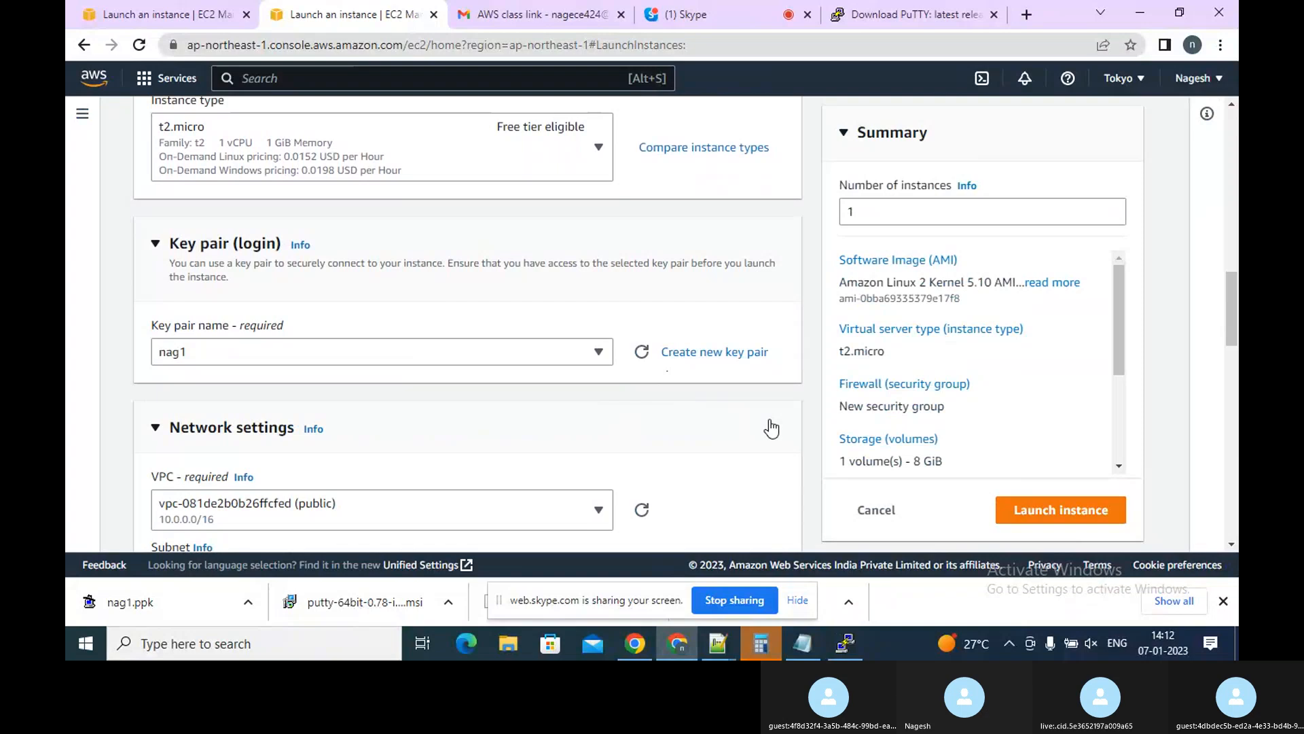
{"action": "left_click", "coordinate": [535, 511]}
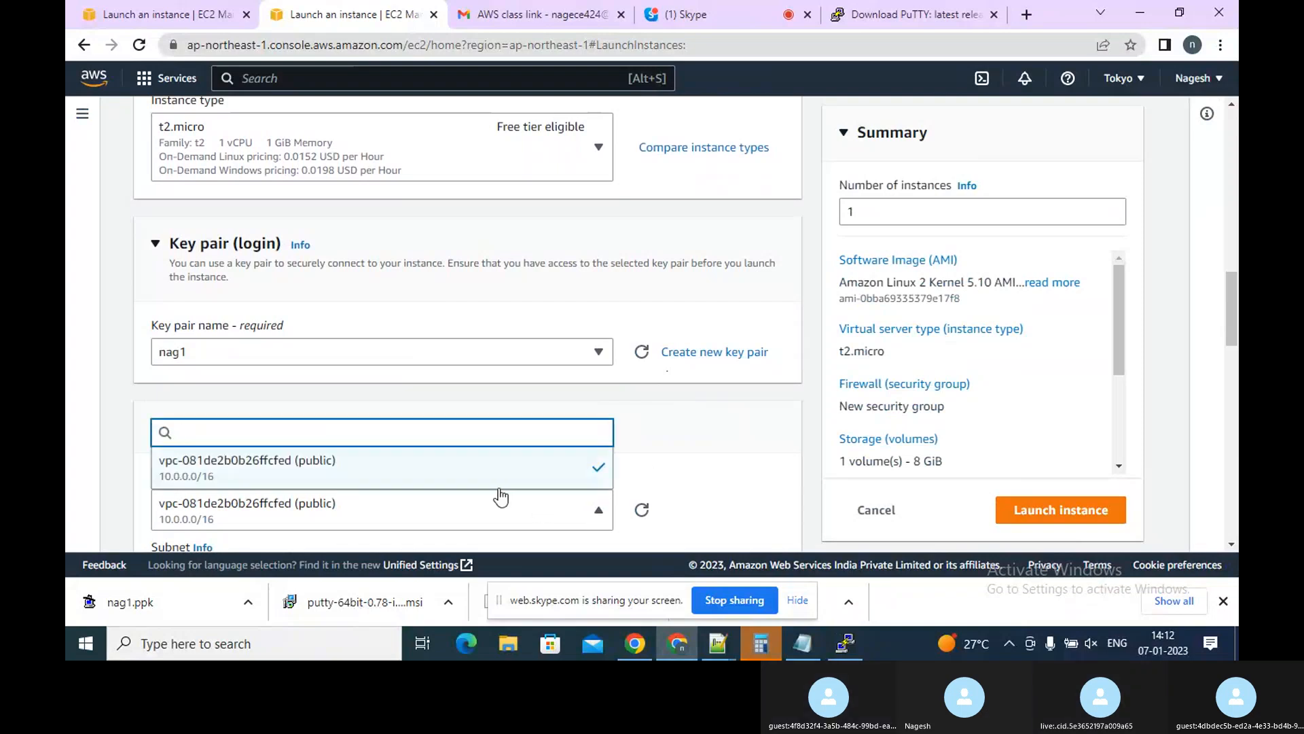
{"action": "left_click", "coordinate": [704, 469]}
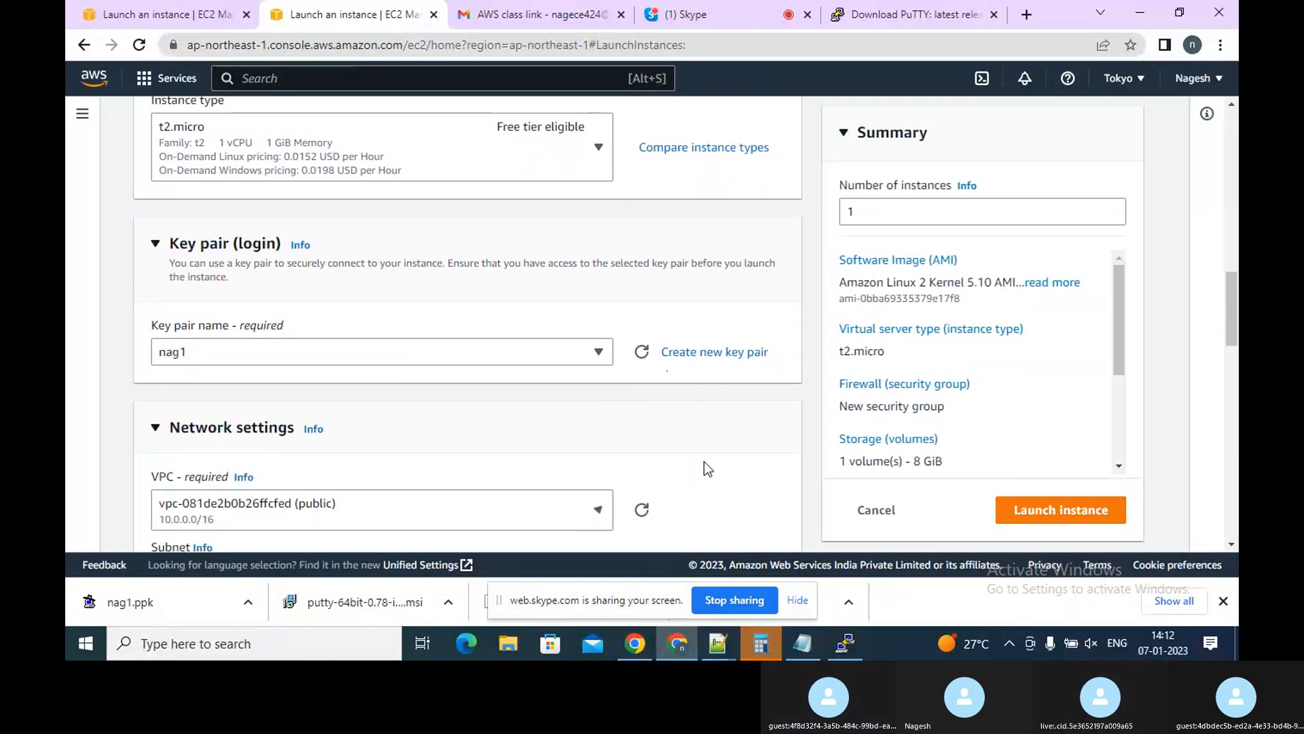
{"action": "left_click", "coordinate": [1231, 544]}
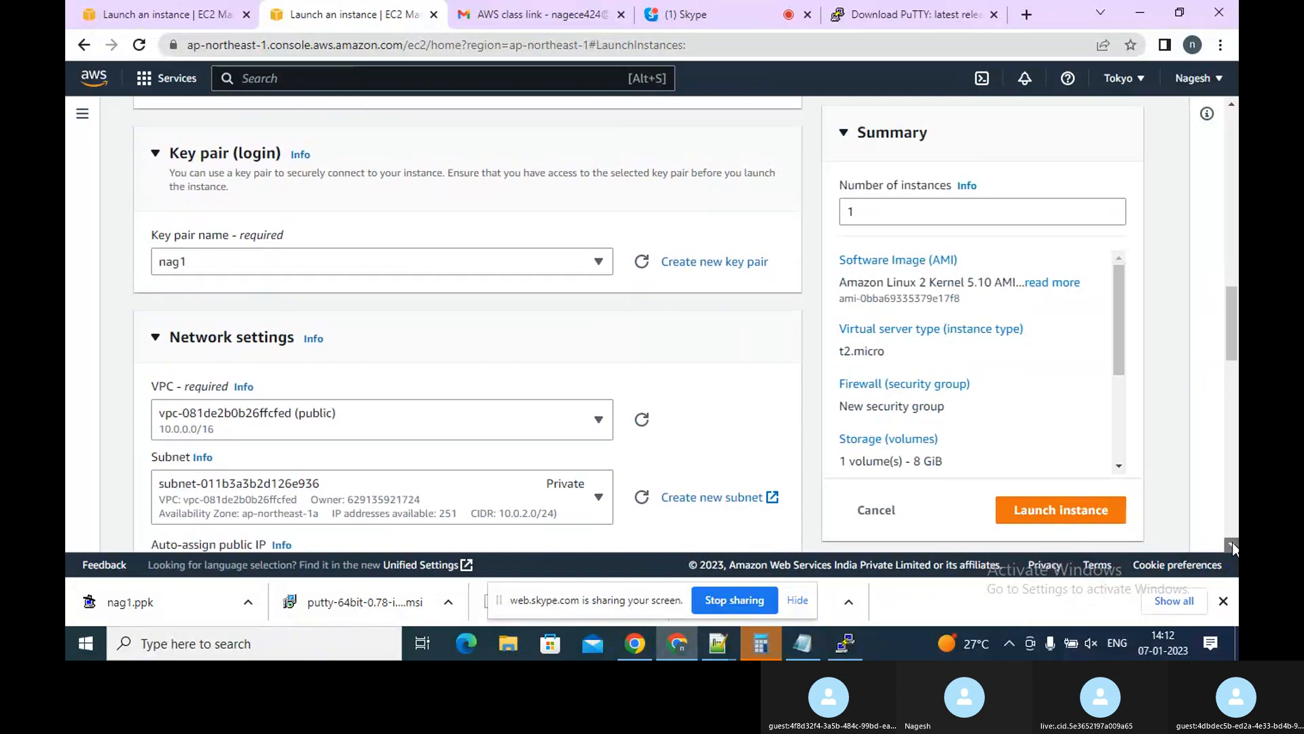
{"action": "left_click", "coordinate": [569, 419]}
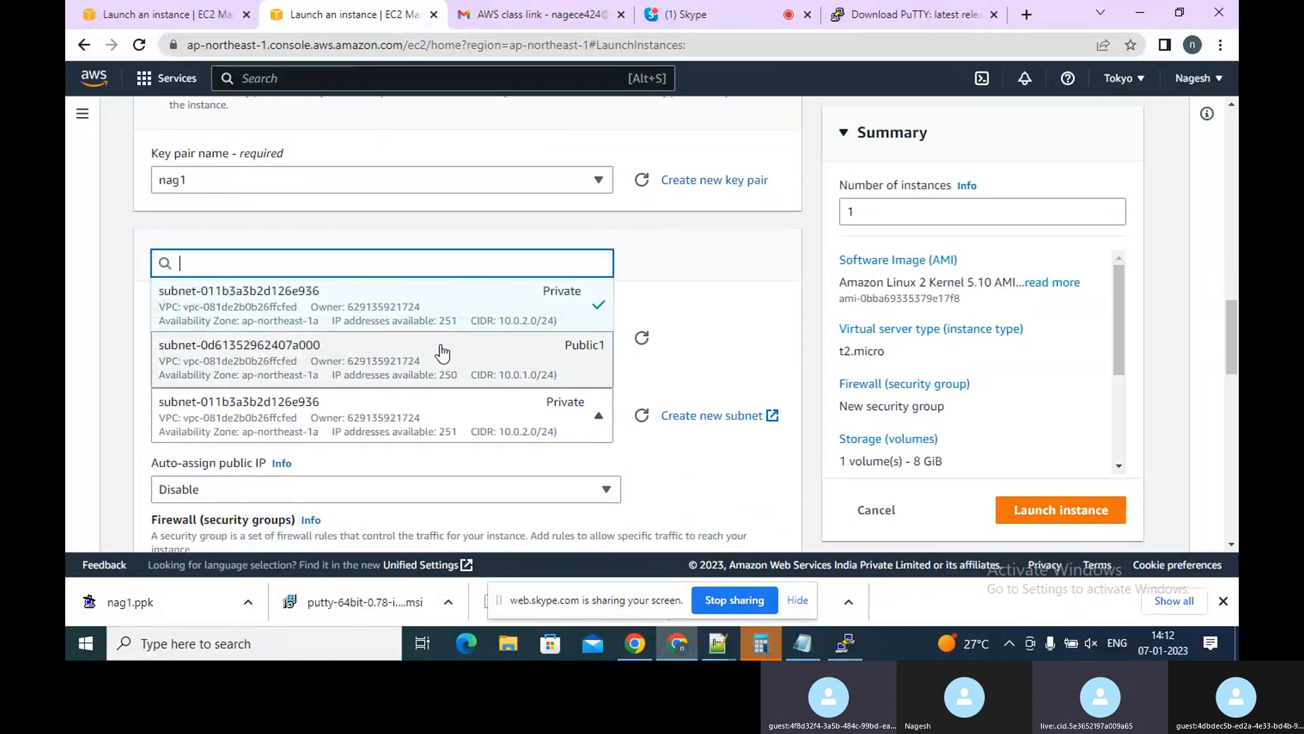
{"action": "left_click", "coordinate": [644, 500]}
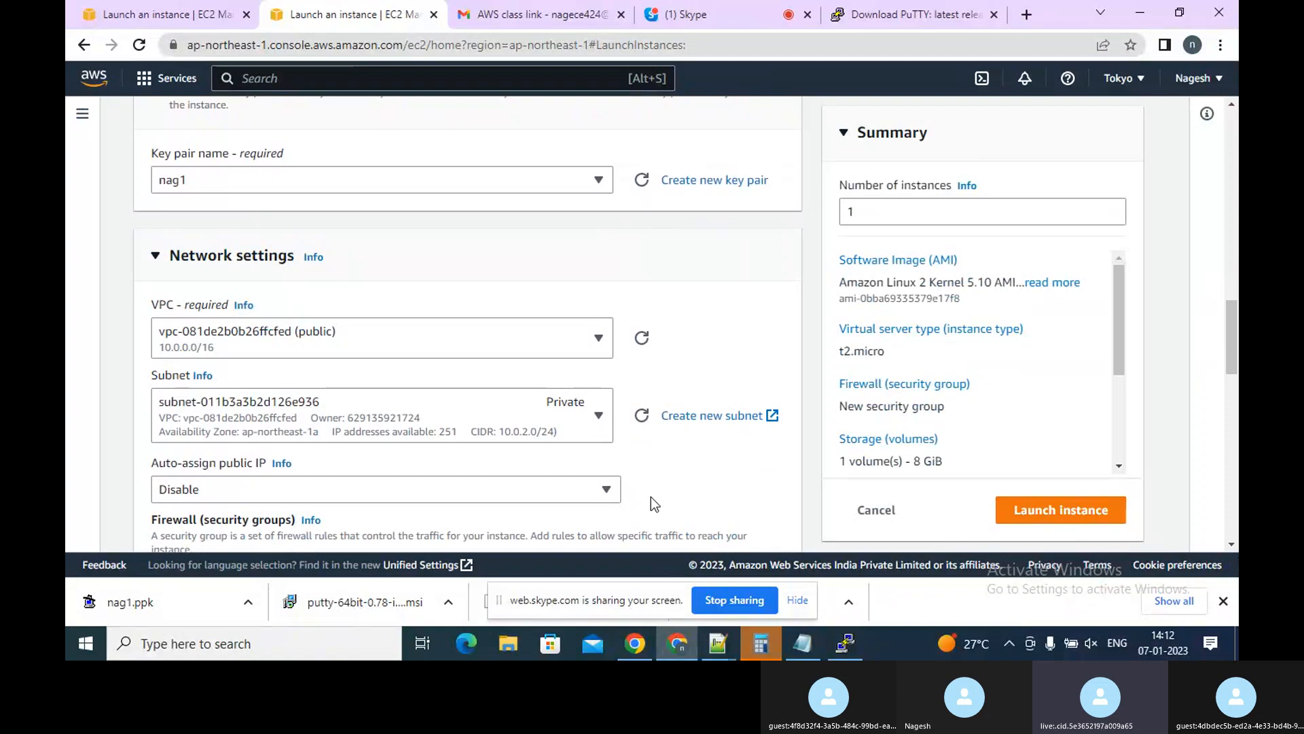
Toggle auto-assign public IP to Enable and back to Disable
{"action": "left_click", "coordinate": [576, 491]}
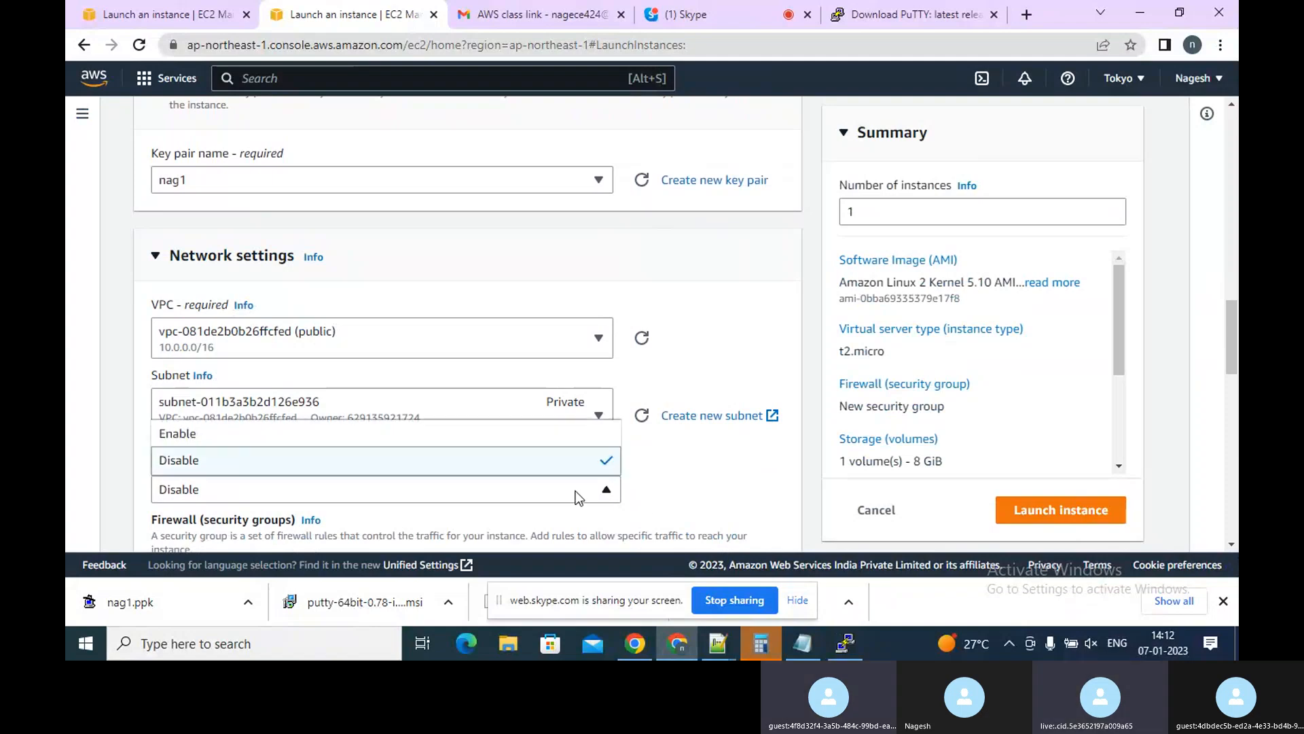
{"action": "left_click", "coordinate": [389, 441]}
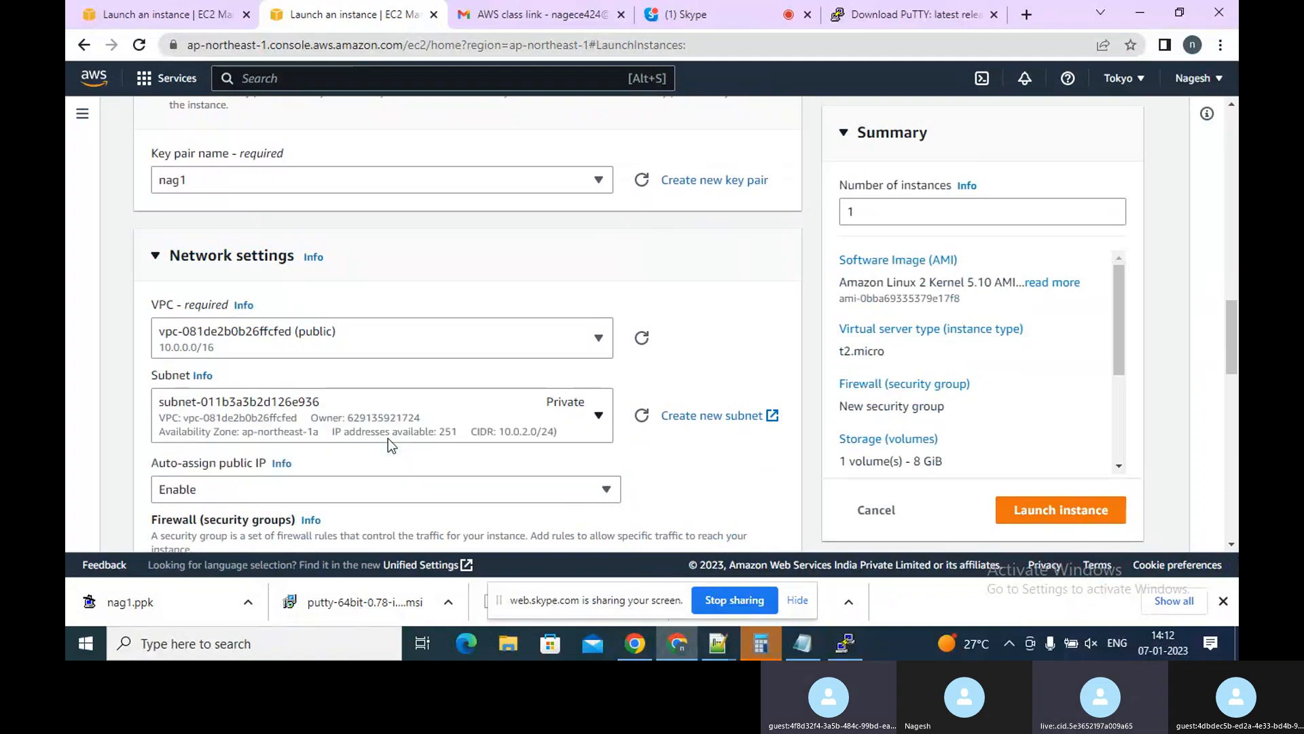
{"action": "left_click", "coordinate": [596, 489]}
{"action": "left_click", "coordinate": [443, 468]}
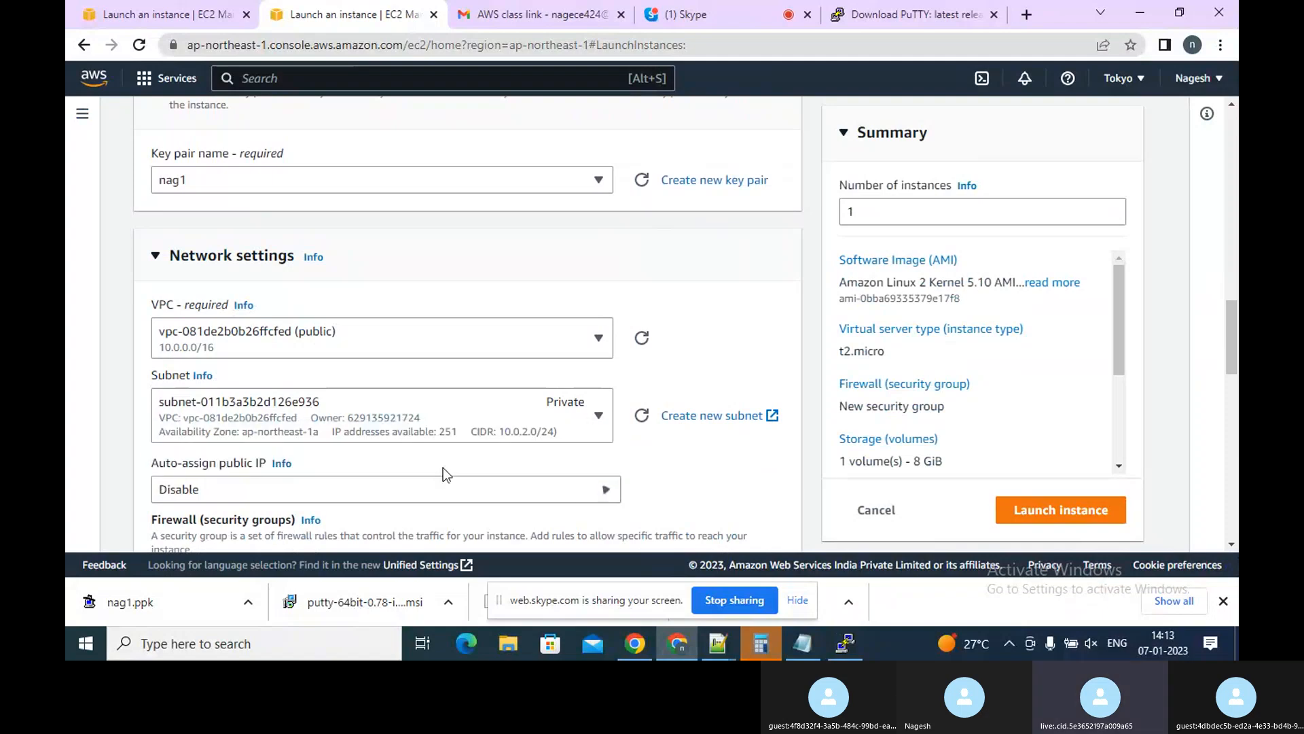
{"action": "left_click", "coordinate": [1231, 547]}
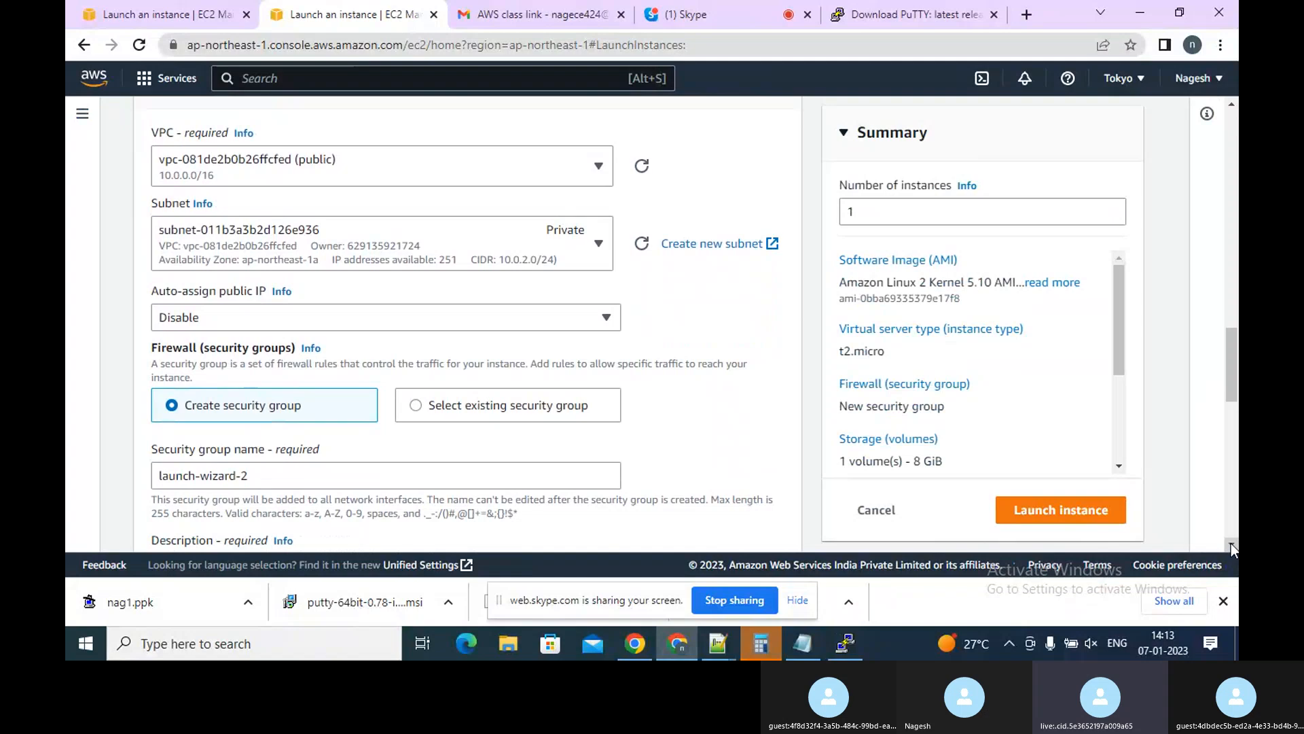
{"action": "left_click", "coordinate": [1231, 546]}
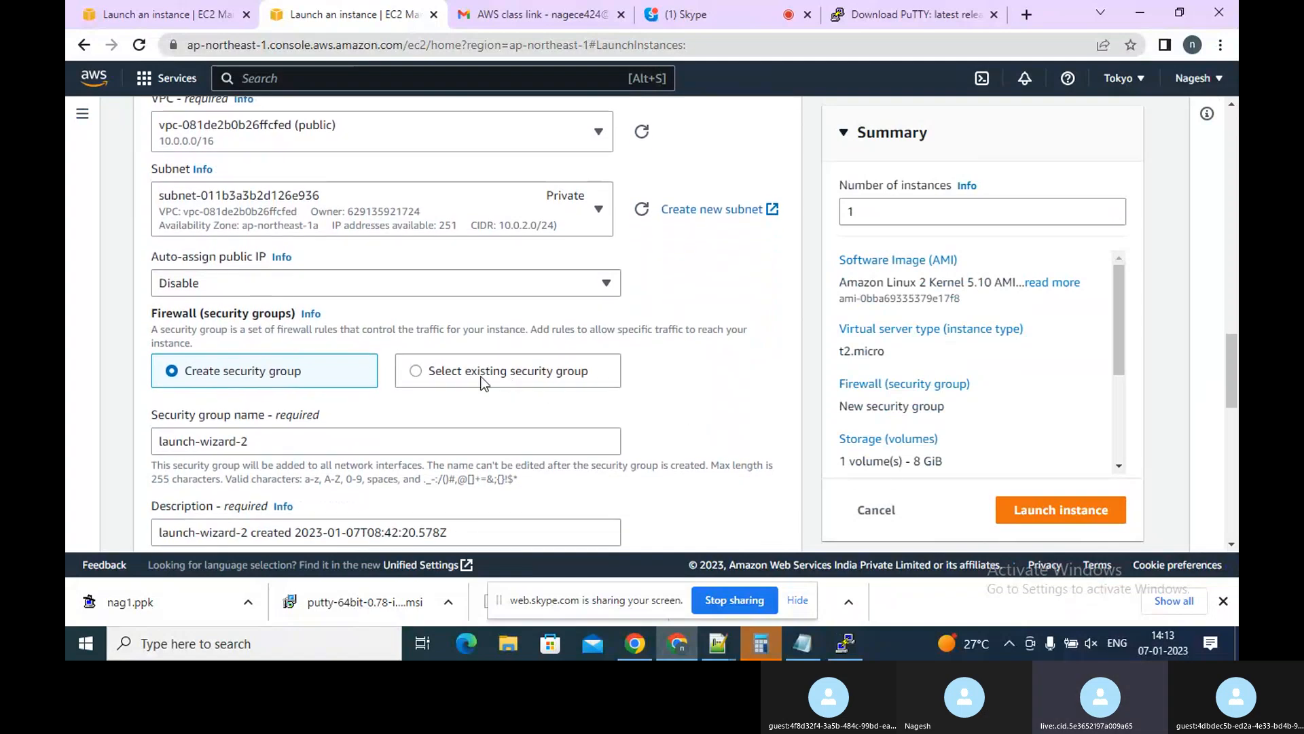
Choose to use an existing security group and select launch-wizard-1 for the new instance
{"action": "left_click", "coordinate": [436, 373]}
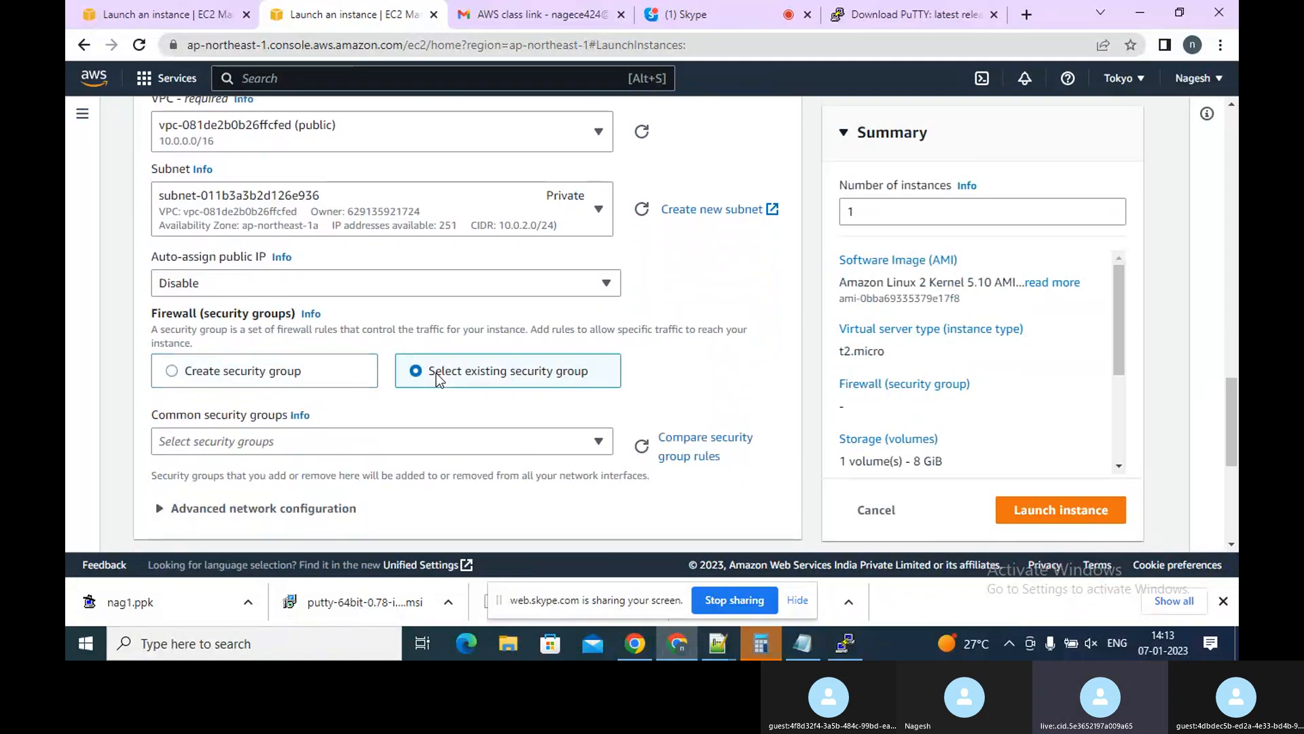
{"action": "left_click", "coordinate": [307, 437]}
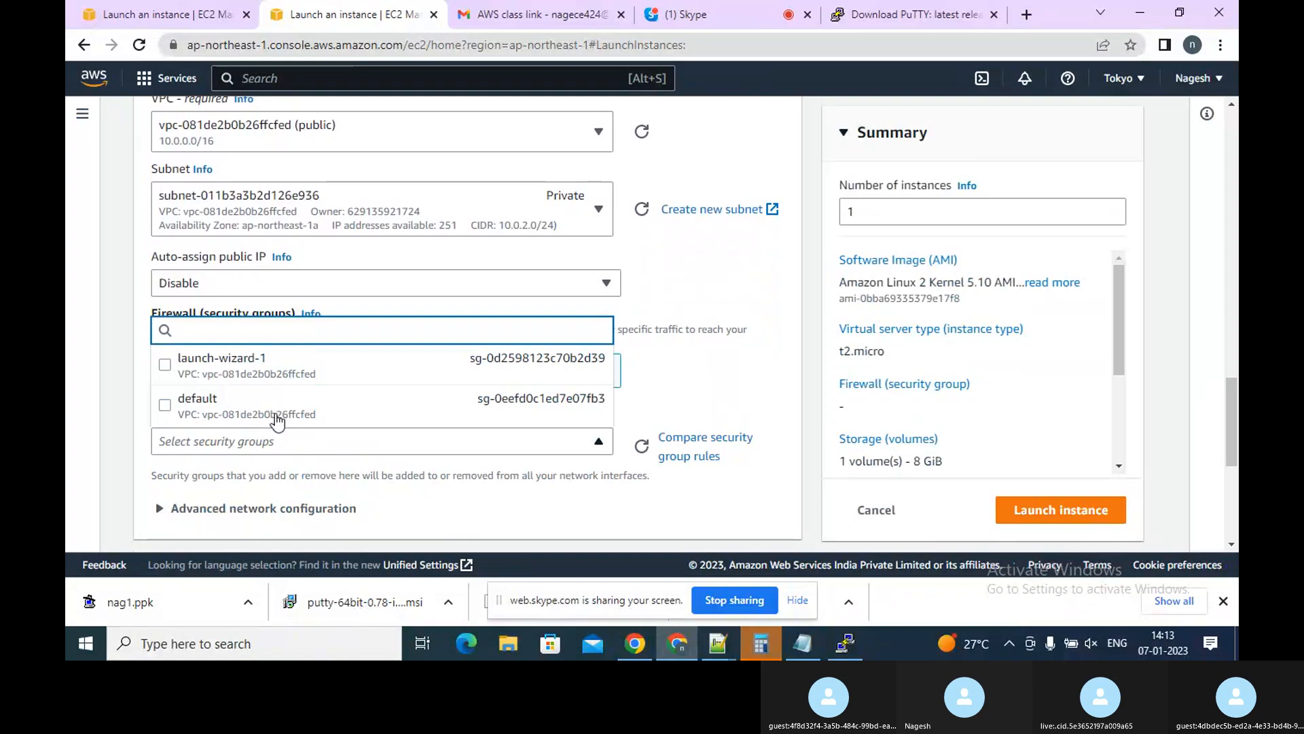
{"action": "left_click", "coordinate": [268, 373]}
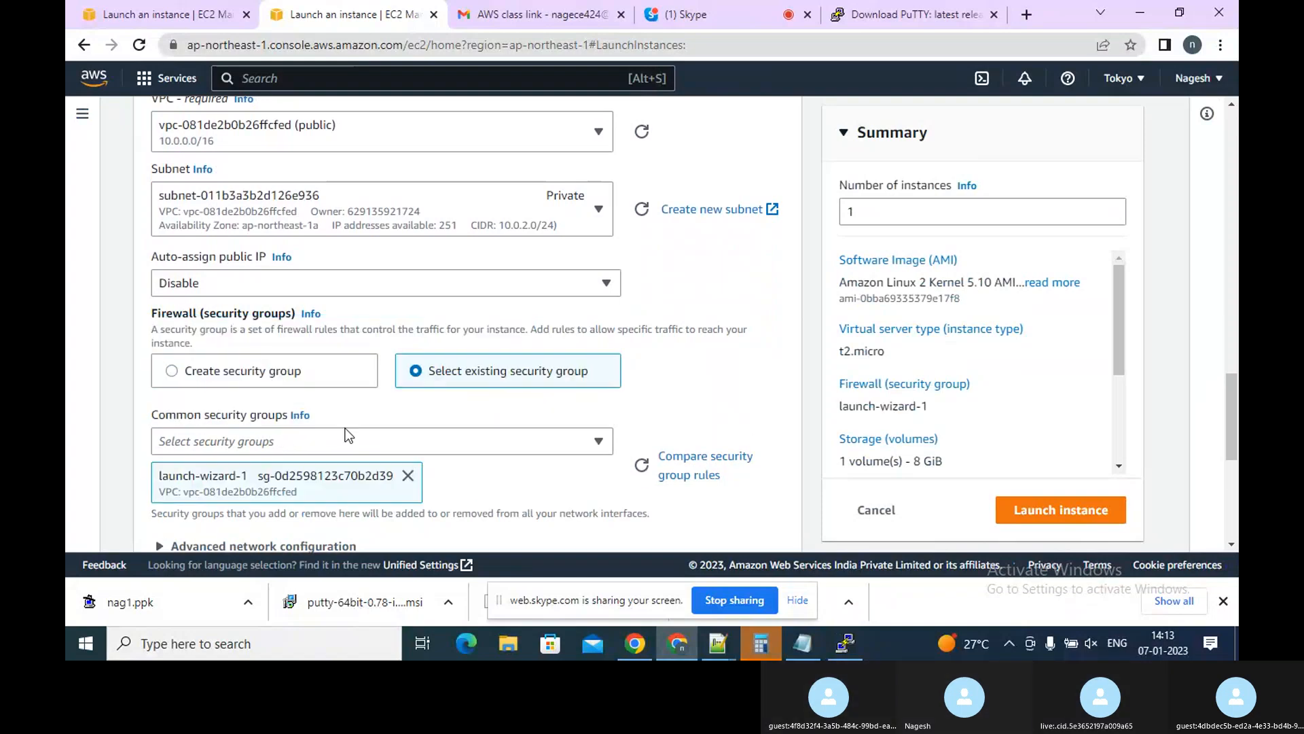
Launch the nag3 instance with the configured settings
{"action": "left_click", "coordinate": [1232, 544]}
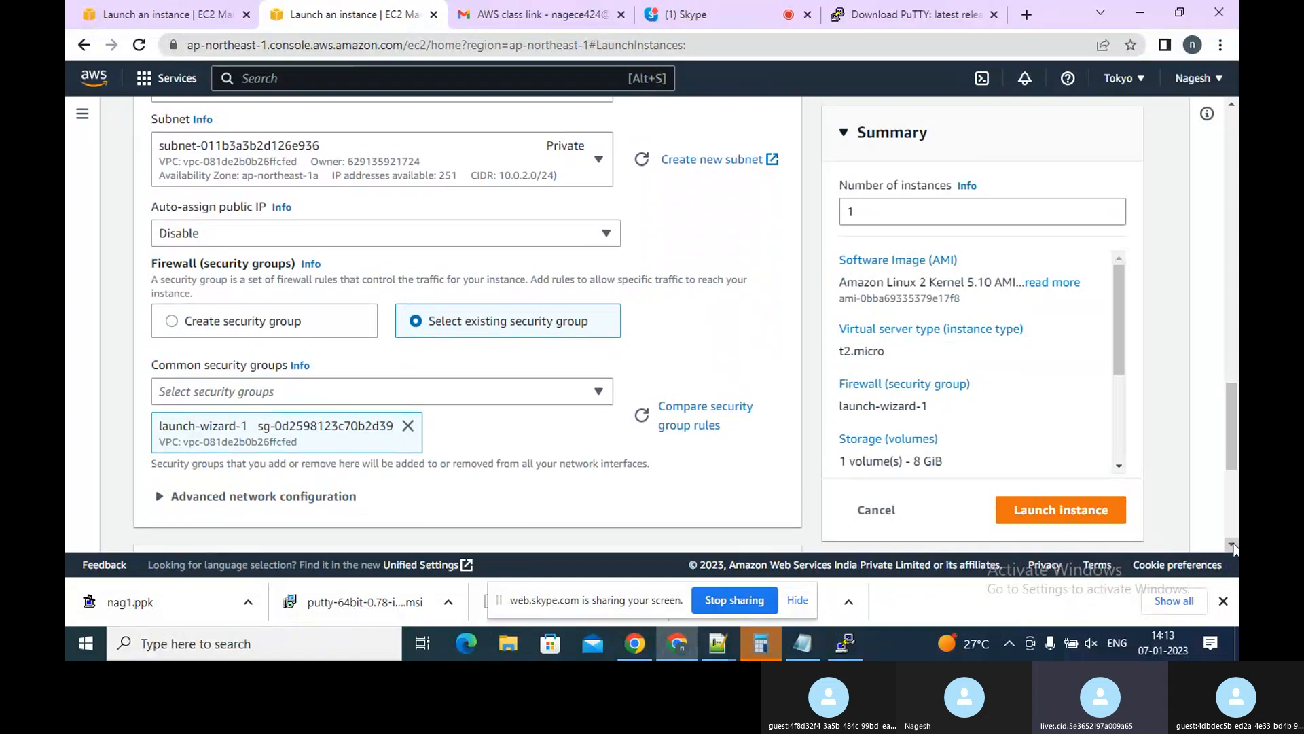
{"action": "left_click_drag", "start_coordinate": [1233, 546], "coordinate": [1232, 547]}
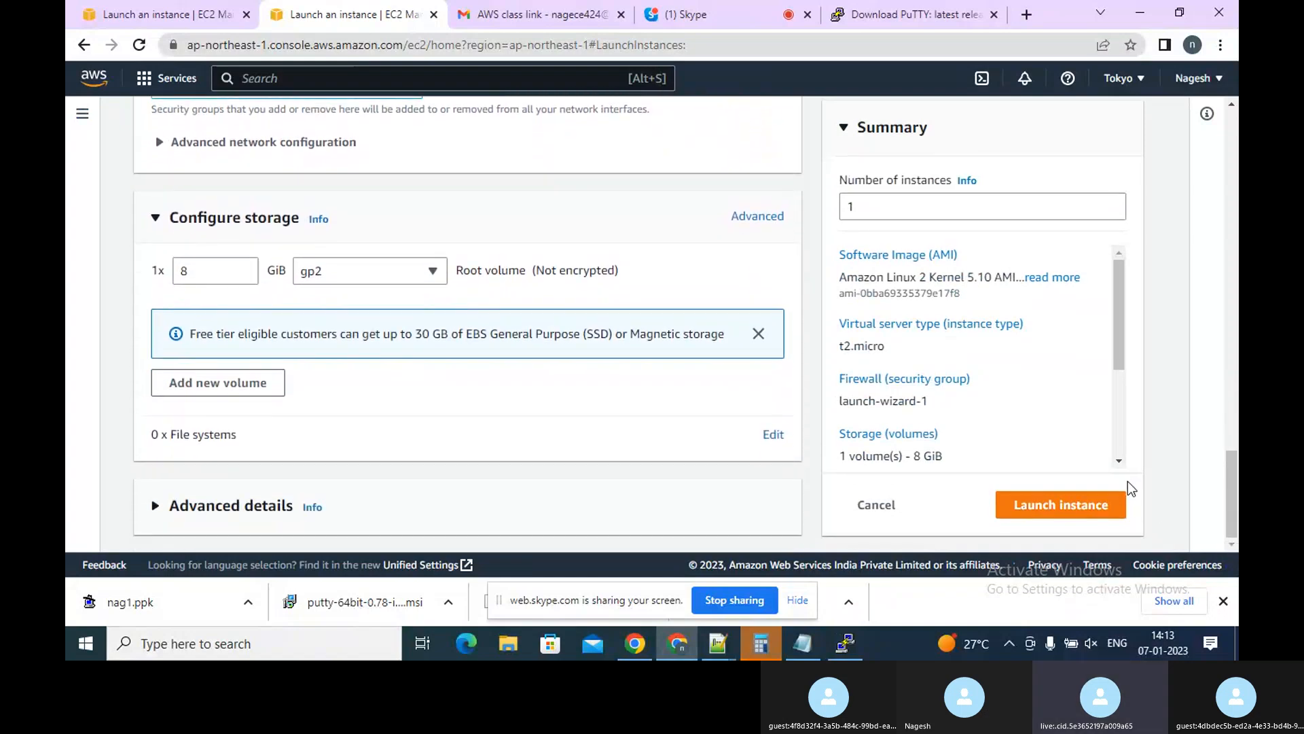
{"action": "left_click", "coordinate": [1065, 509]}
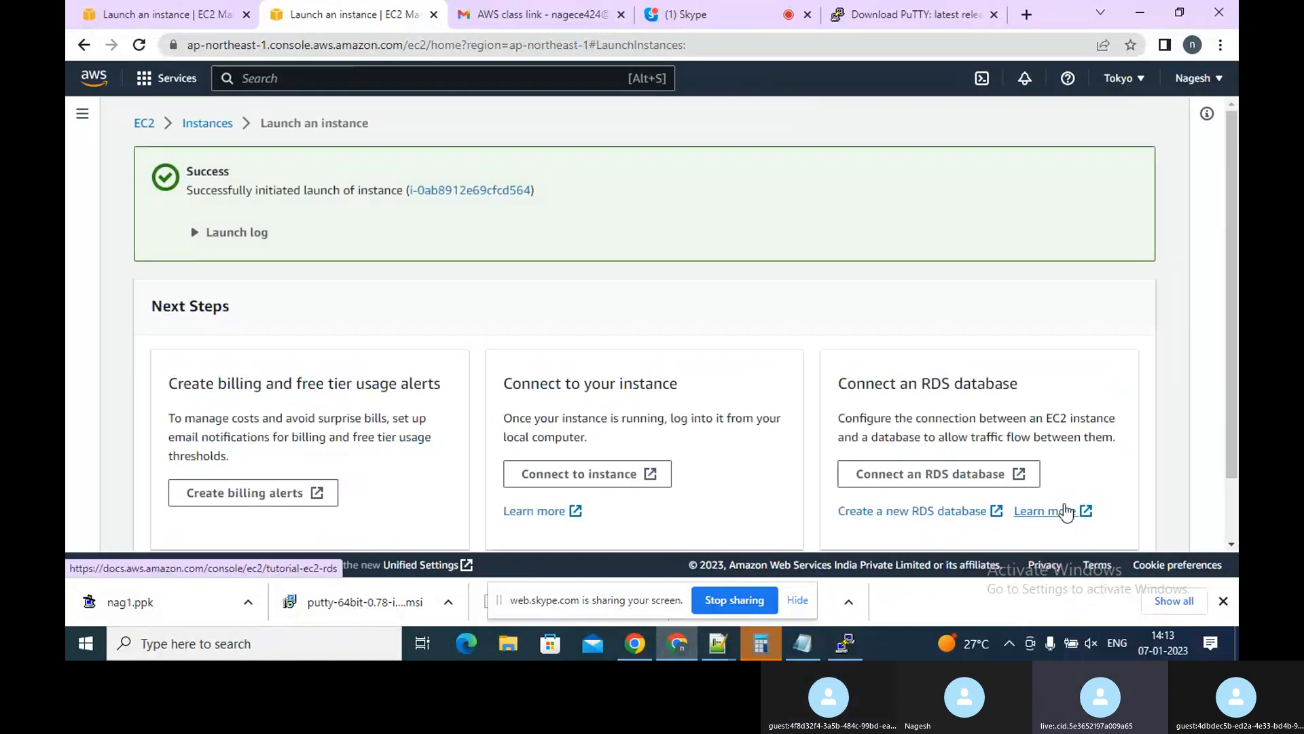
Open the new nag3 instance's details from the instances list and select its private IPv4 address
{"action": "left_click", "coordinate": [469, 190]}
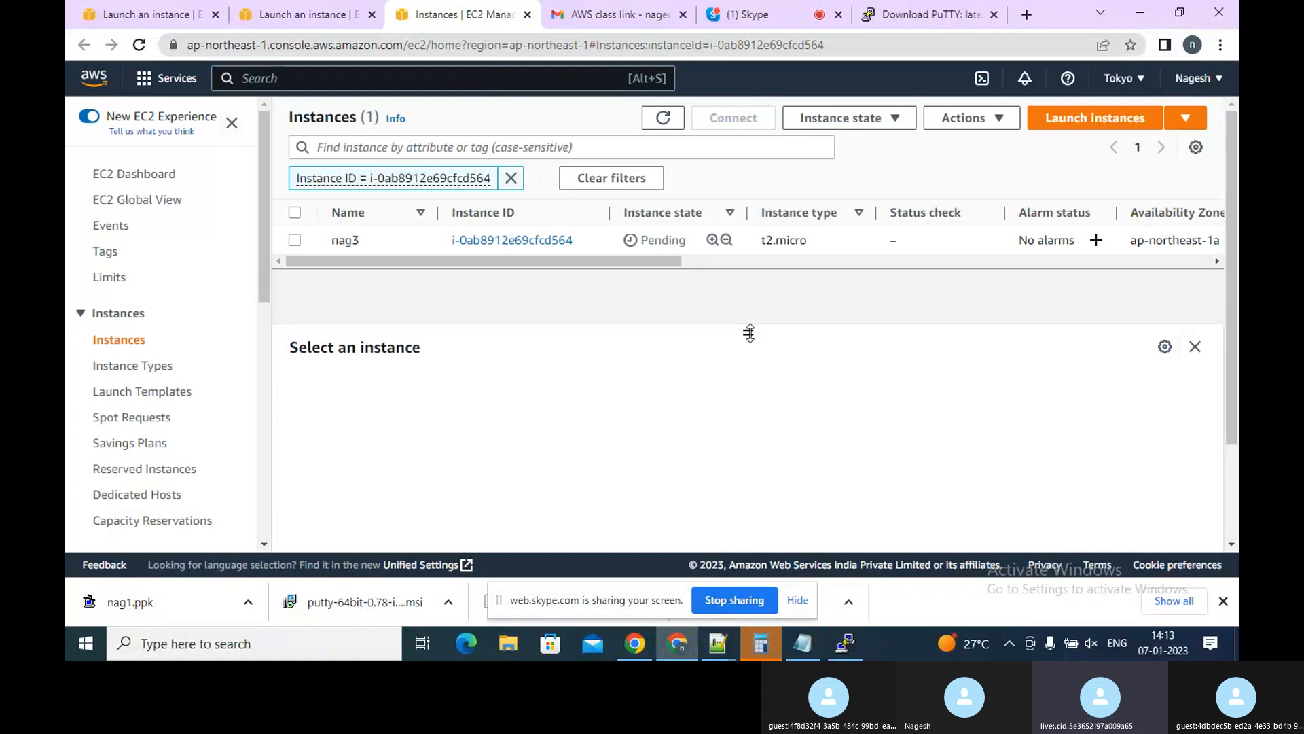
{"action": "left_click_drag", "start_coordinate": [749, 335], "coordinate": [748, 356]}
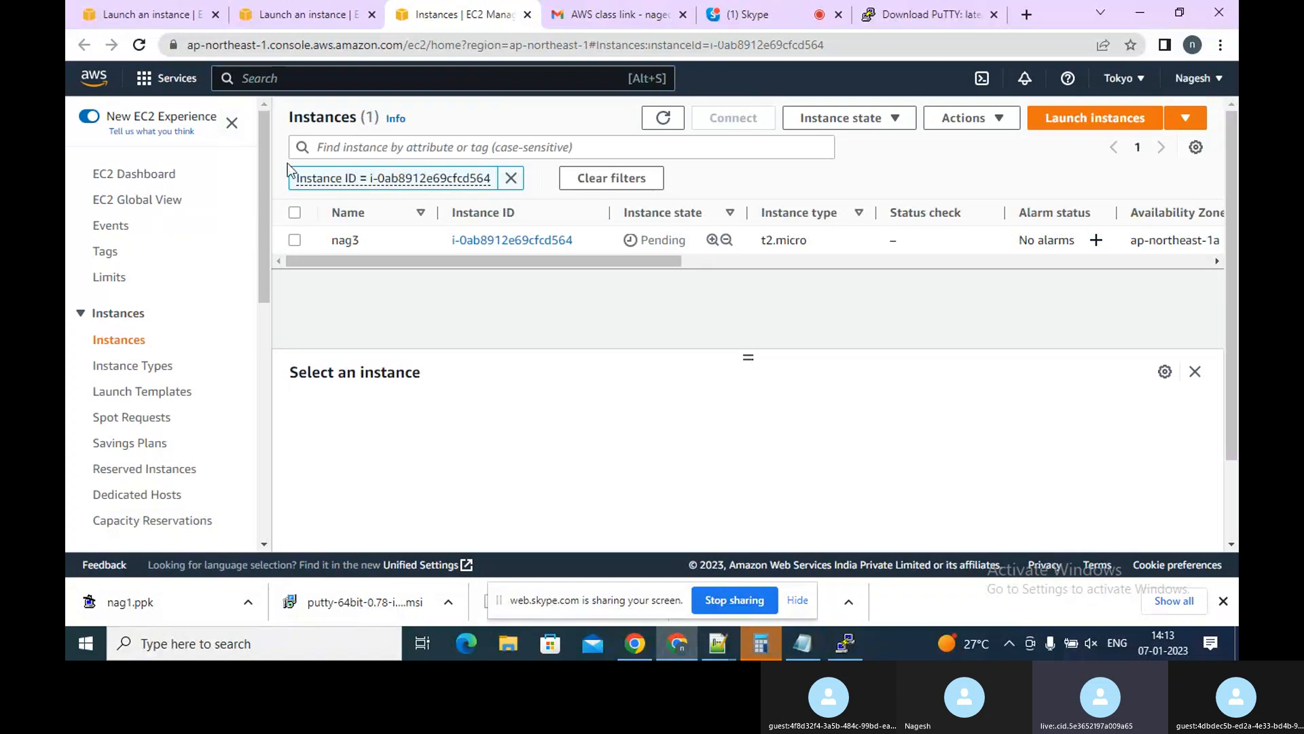
{"action": "left_click", "coordinate": [510, 178]}
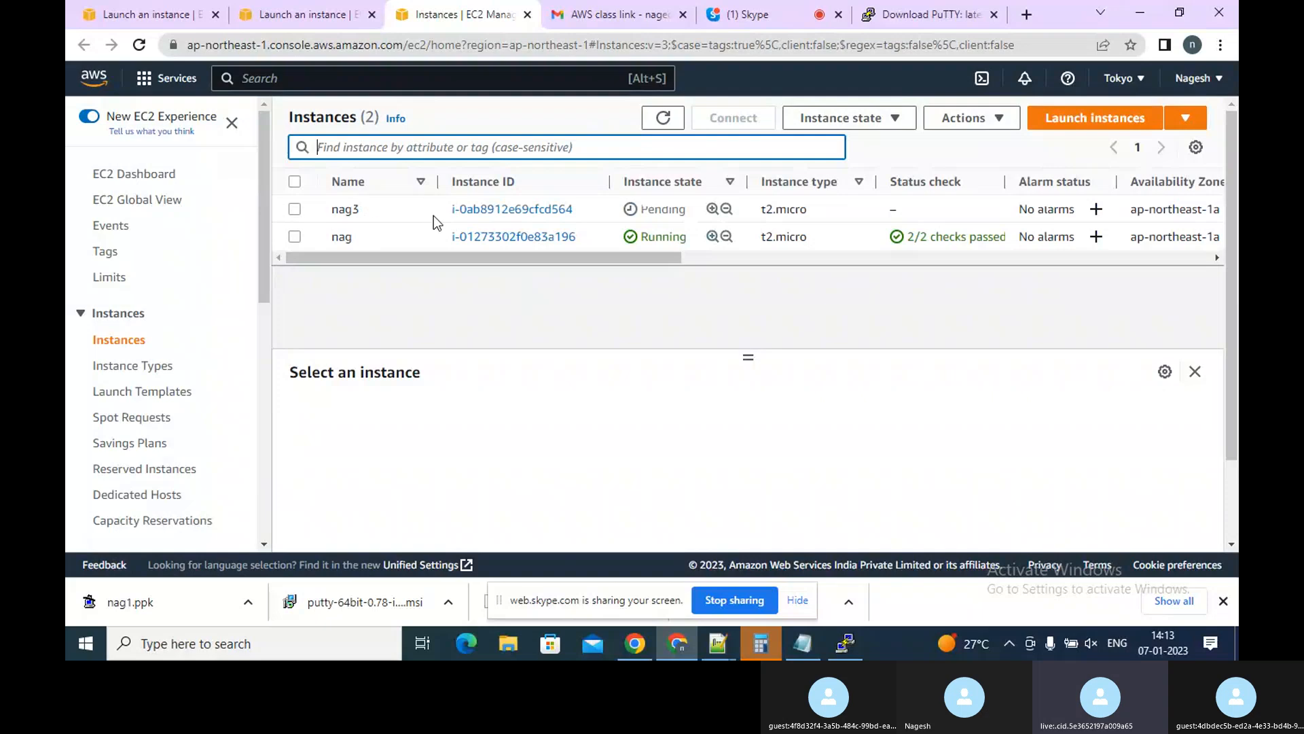
{"action": "left_click", "coordinate": [473, 216]}
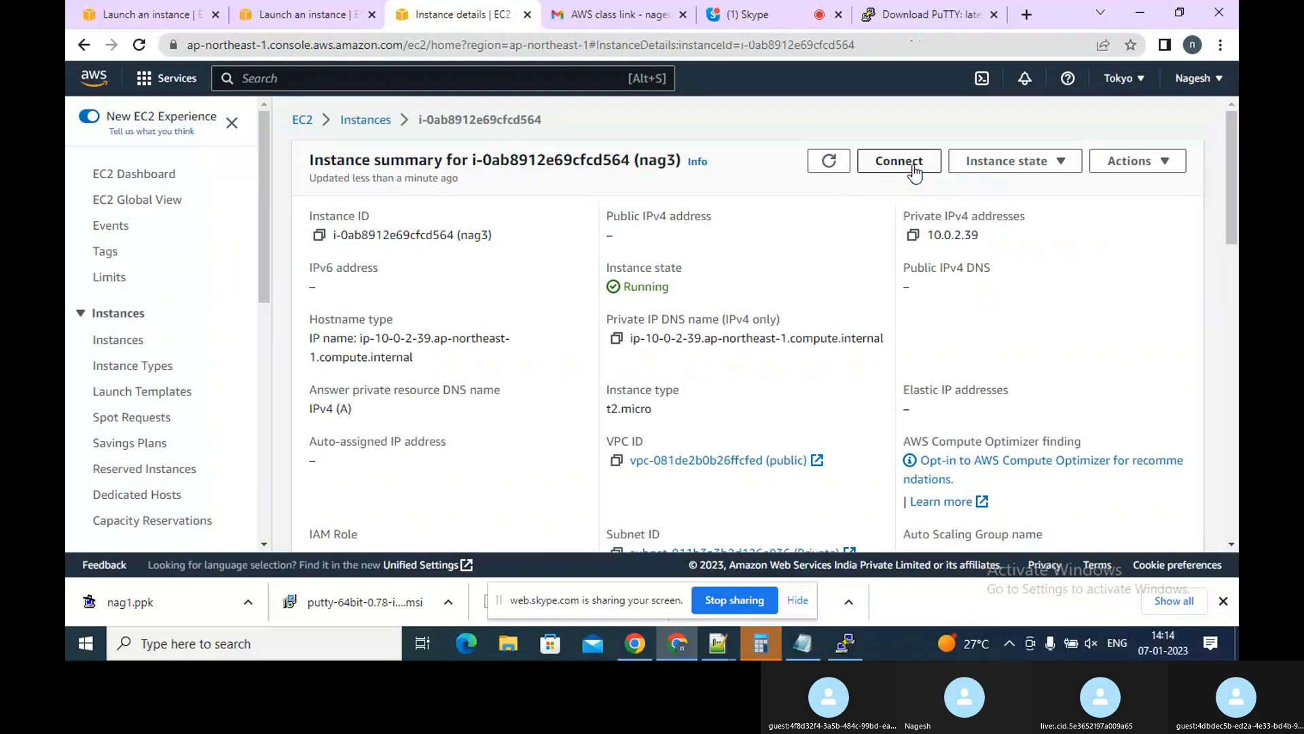
{"action": "double_click", "coordinate": [951, 235]}
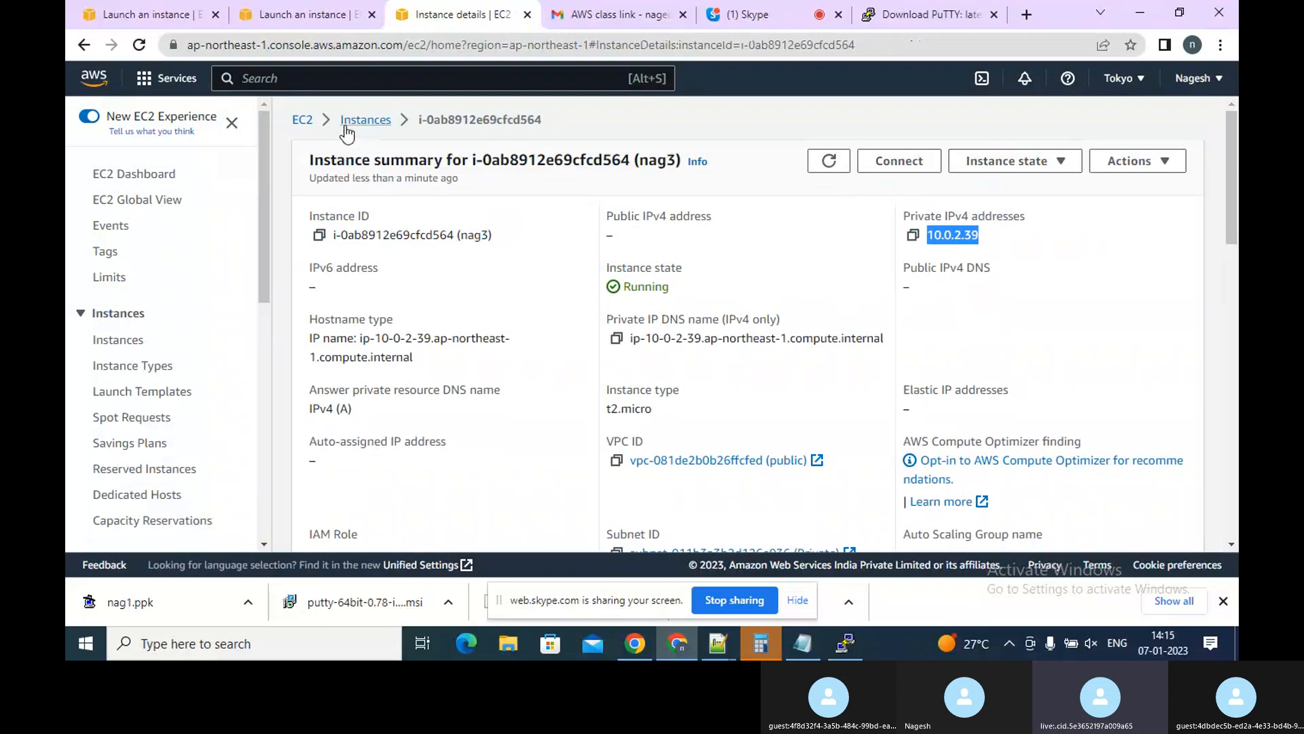
Switch to Notepad++ and open a new blank tab
{"action": "left_click", "coordinate": [727, 650]}
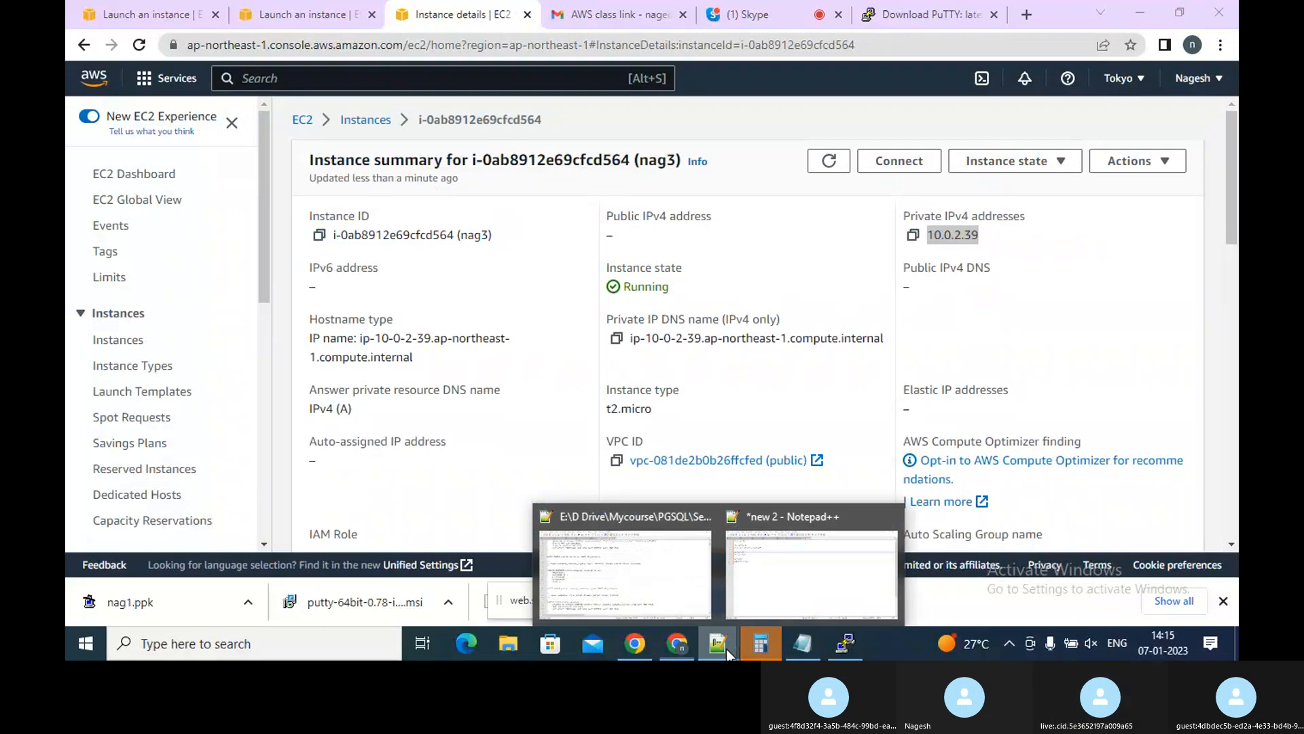
{"action": "left_click", "coordinate": [780, 574]}
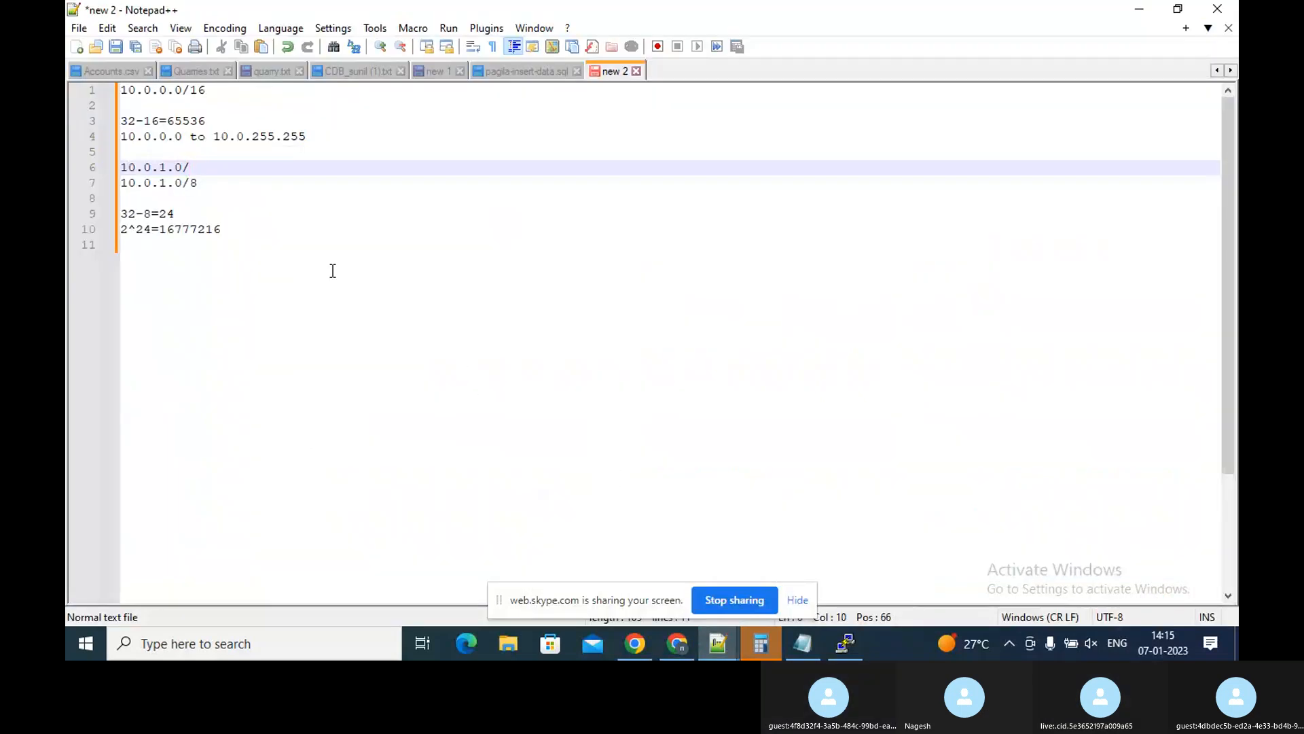
{"action": "left_click", "coordinate": [263, 245]}
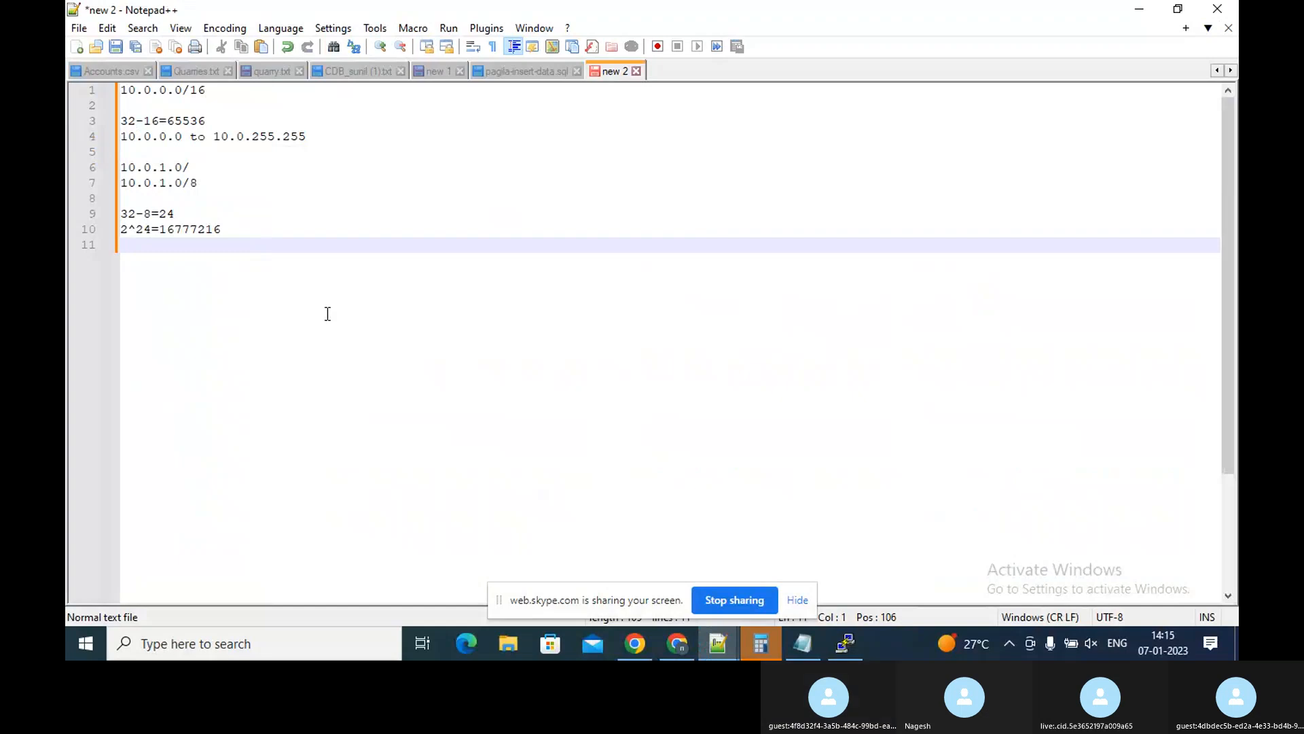
{"action": "double_click", "coordinate": [700, 74]}
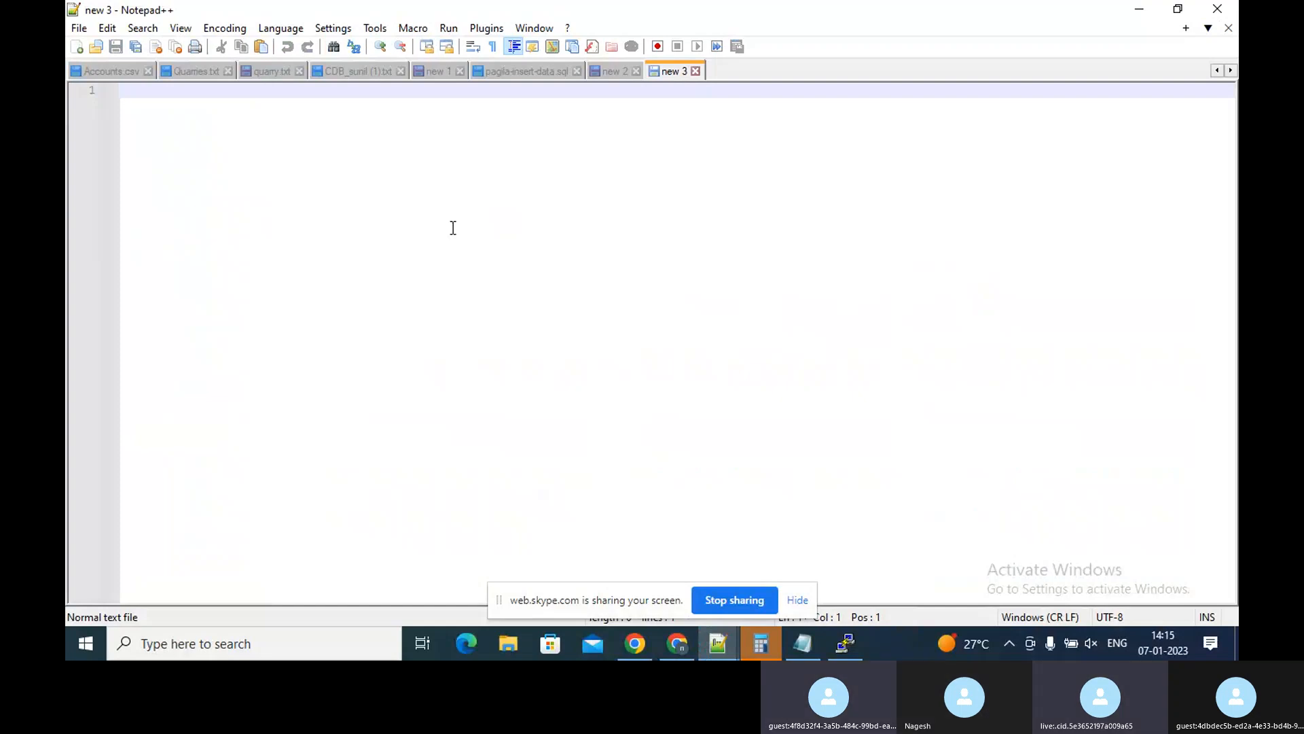
Open the nag1.ppk key file from the Downloads folder in Notepad++ to view its contents
{"action": "left_click", "coordinate": [495, 647]}
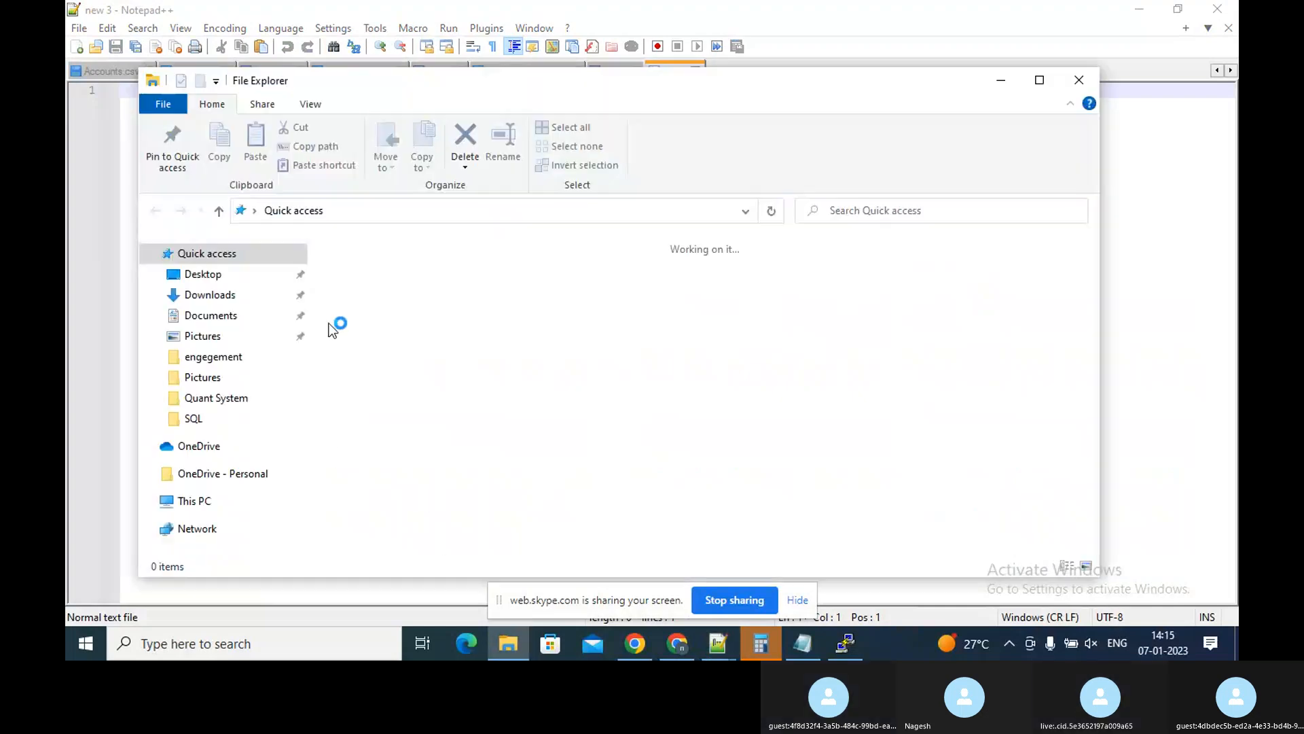
{"action": "left_click", "coordinate": [227, 299]}
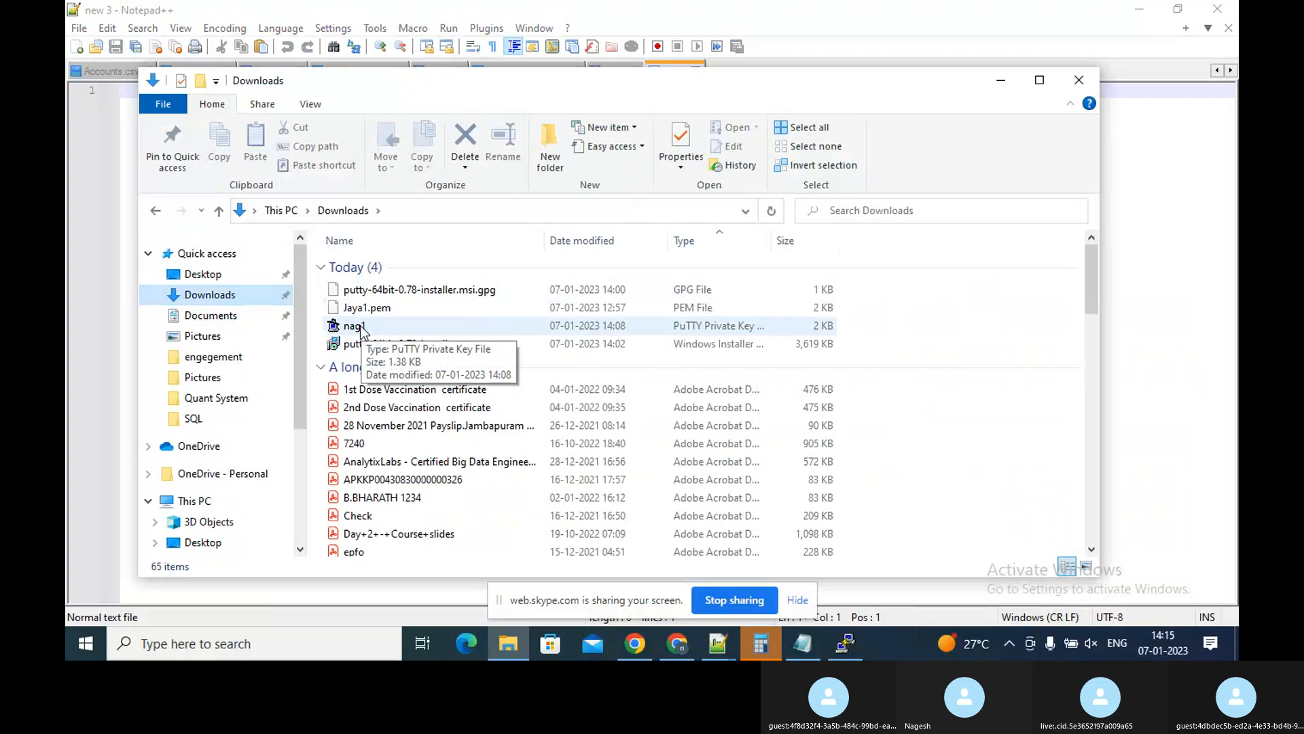
{"action": "double_click", "coordinate": [359, 327]}
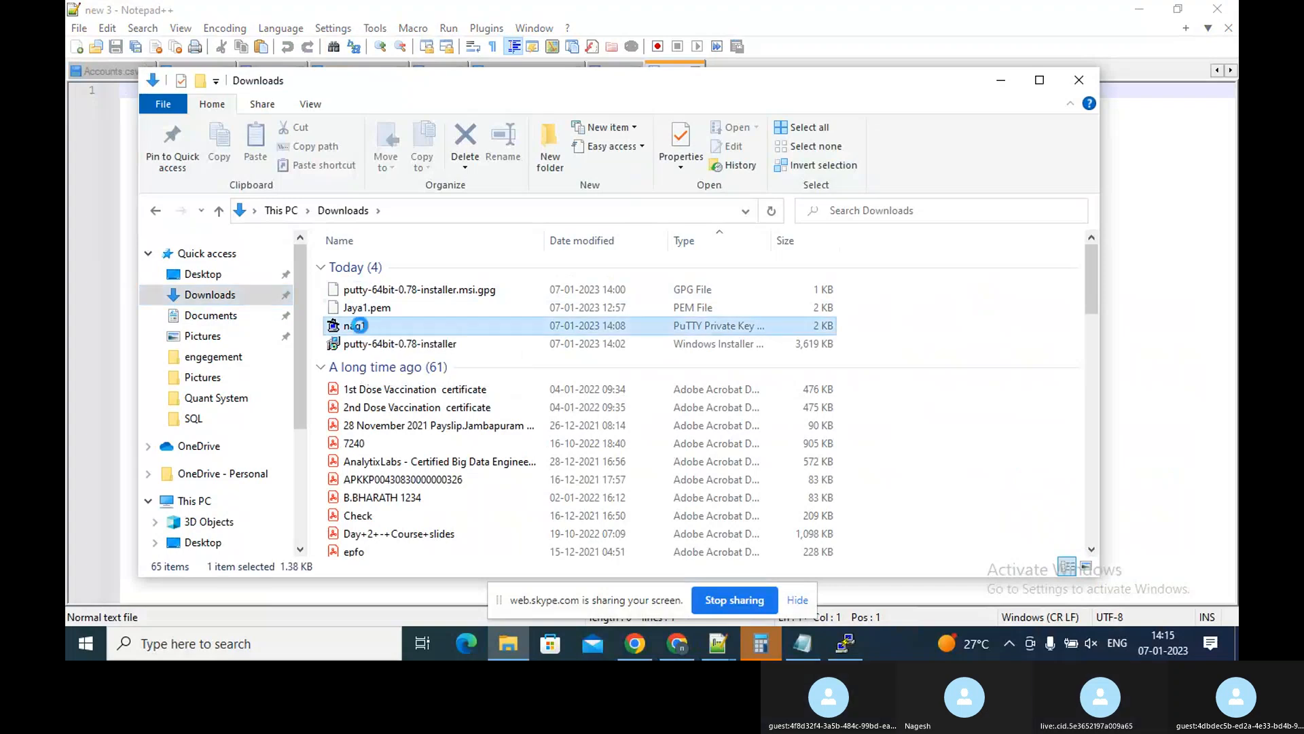
{"action": "right_click", "coordinate": [358, 327]}
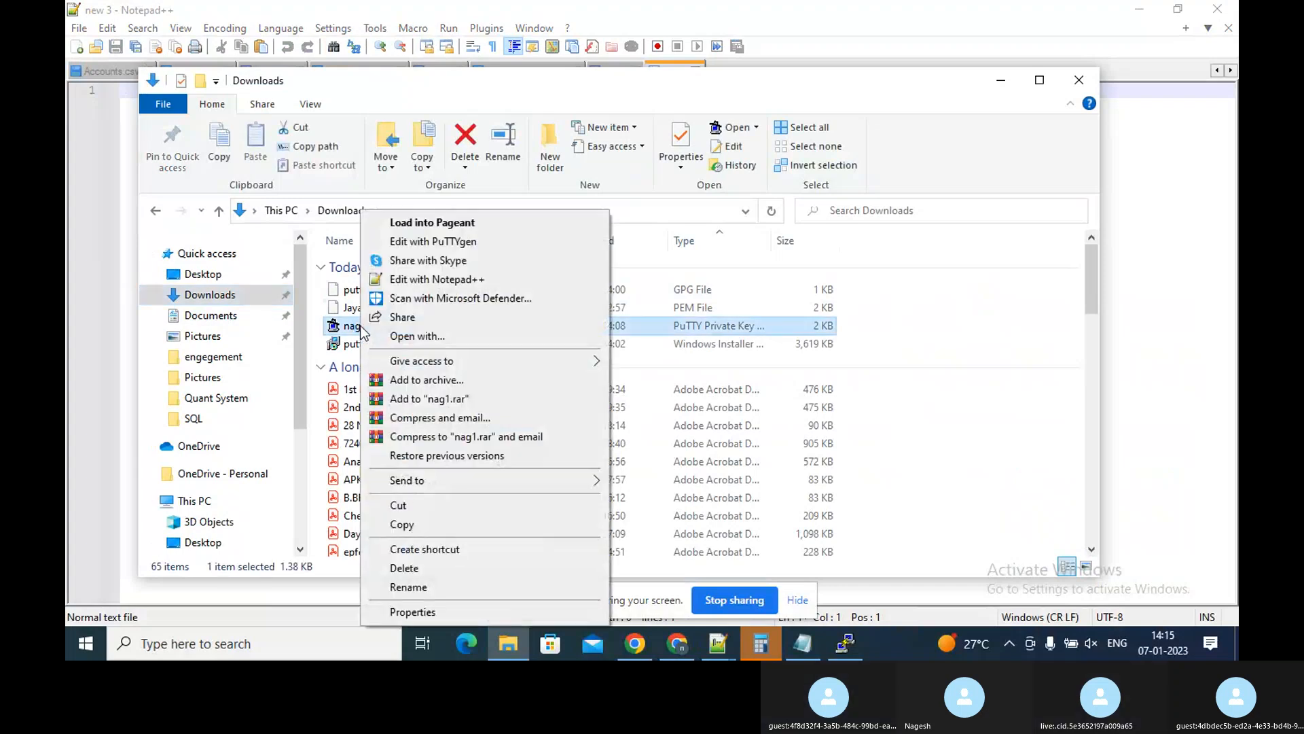
{"action": "left_click", "coordinate": [400, 280]}
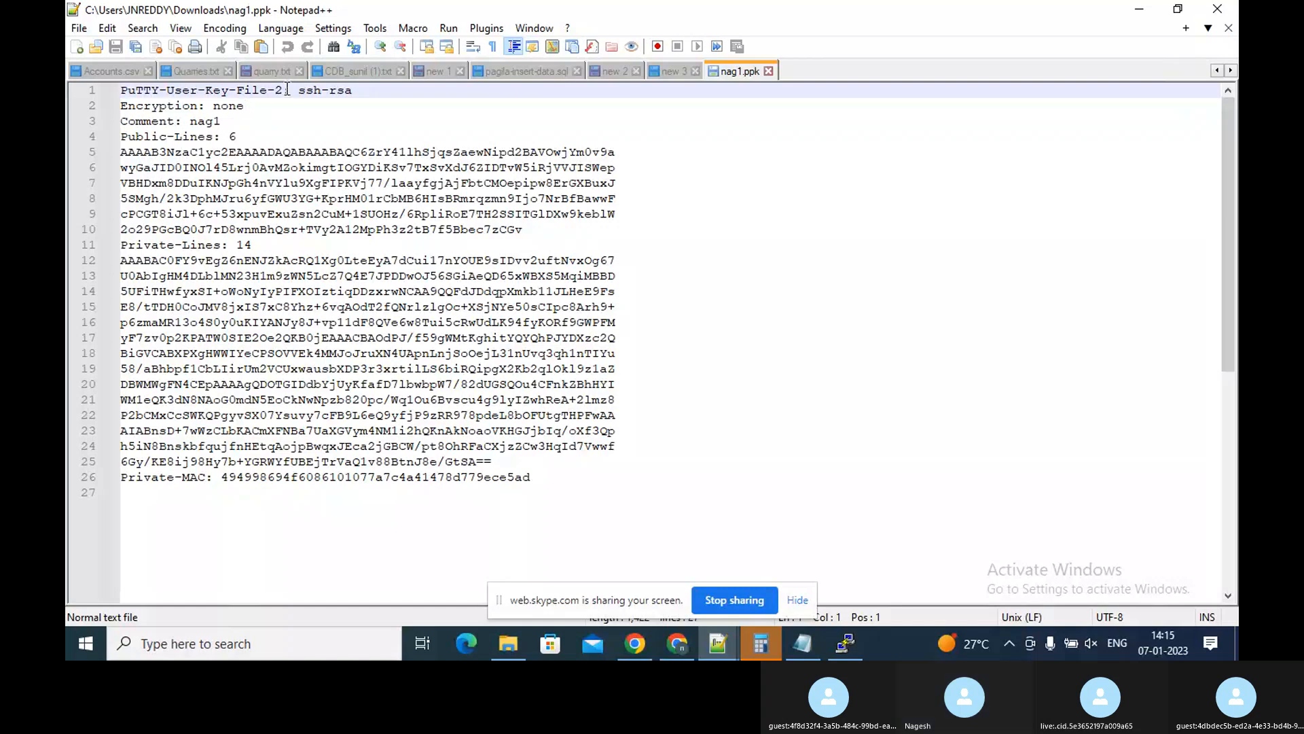
{"action": "left_click", "coordinate": [371, 87]}
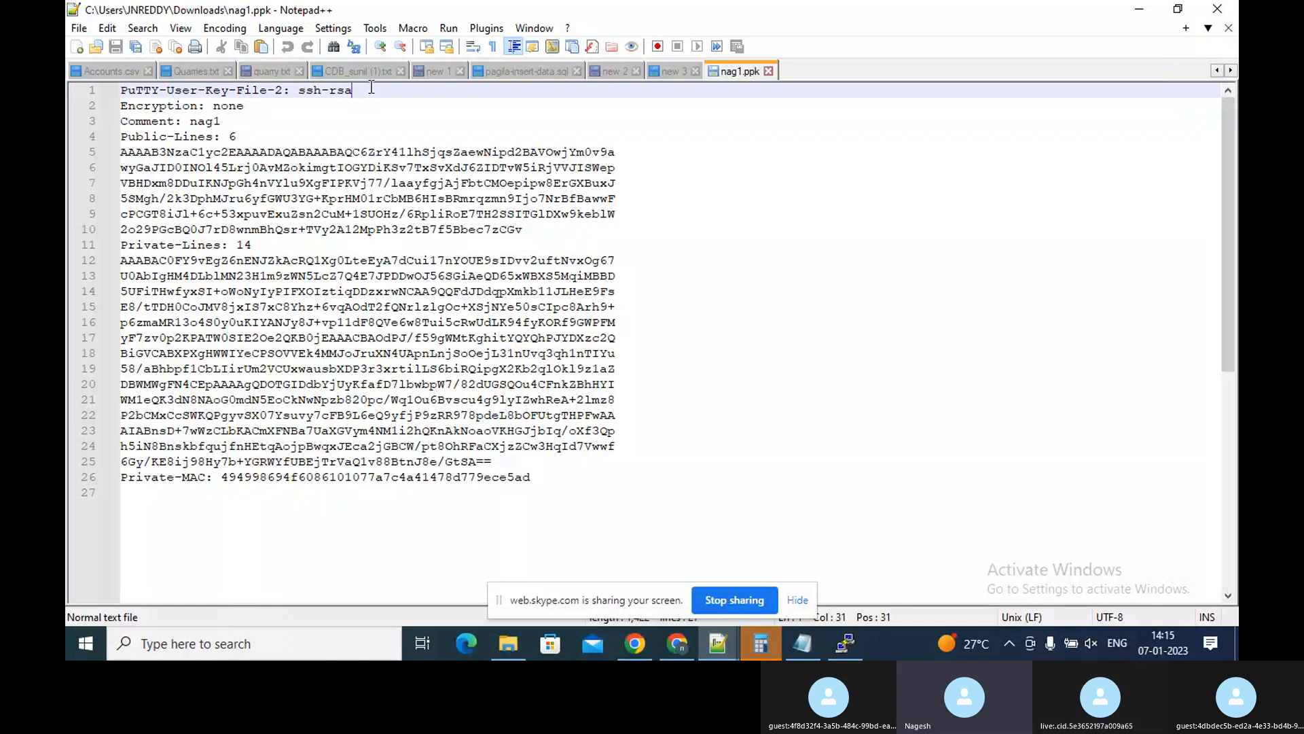
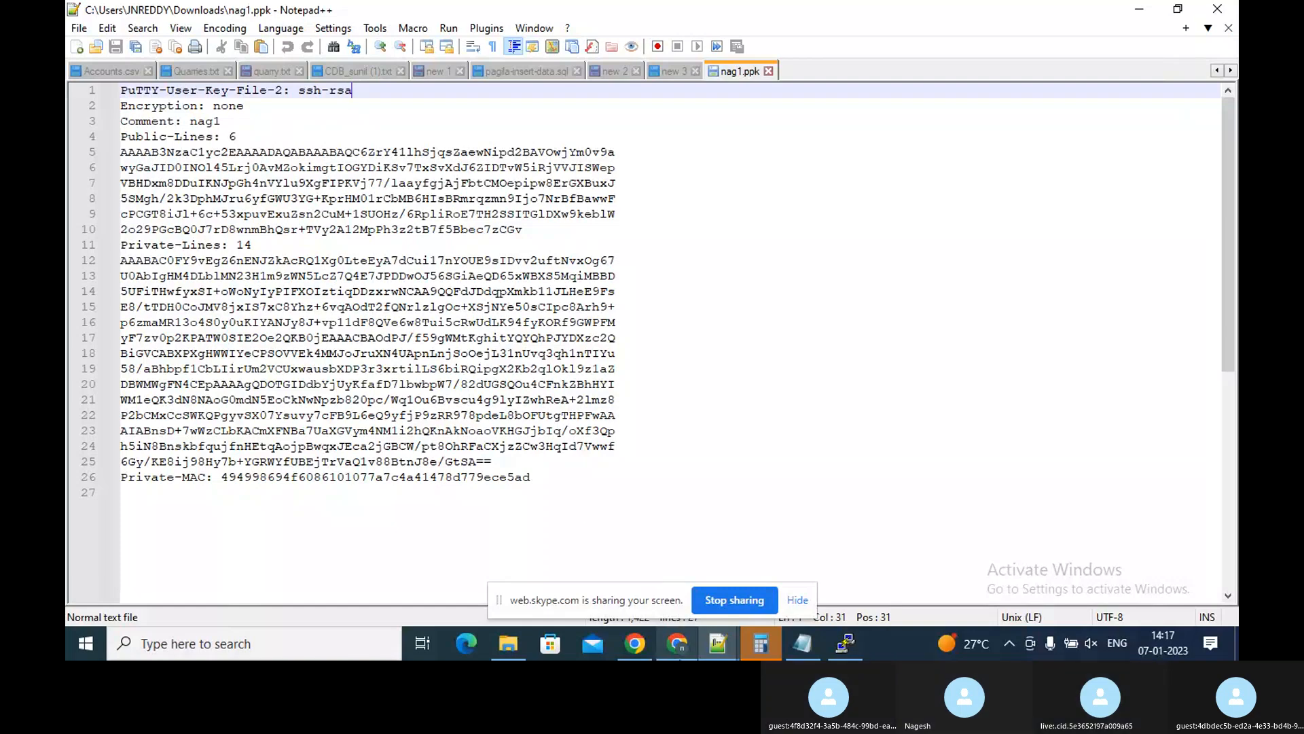
Switch to the browser, open the EC2 Key pairs list from the dashboard, and select the nag1 key pair
{"action": "left_click", "coordinate": [679, 654]}
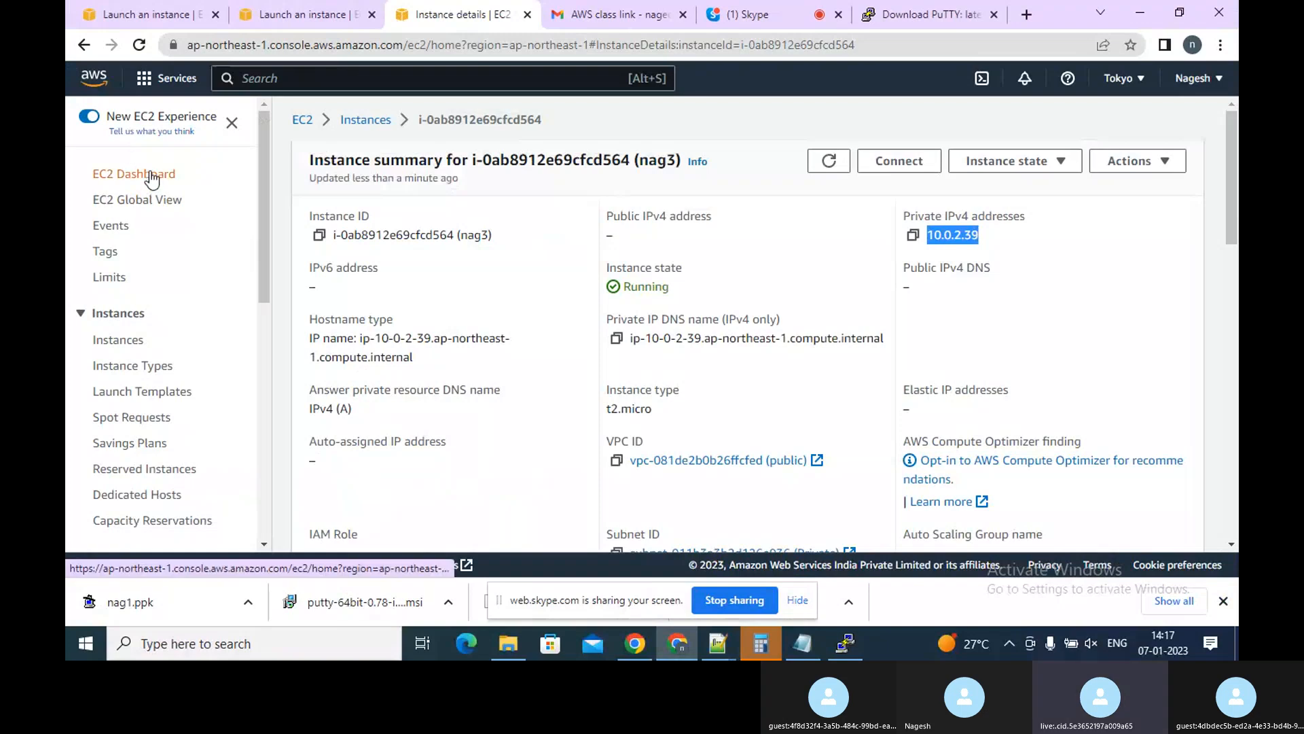
{"action": "left_click", "coordinate": [377, 124]}
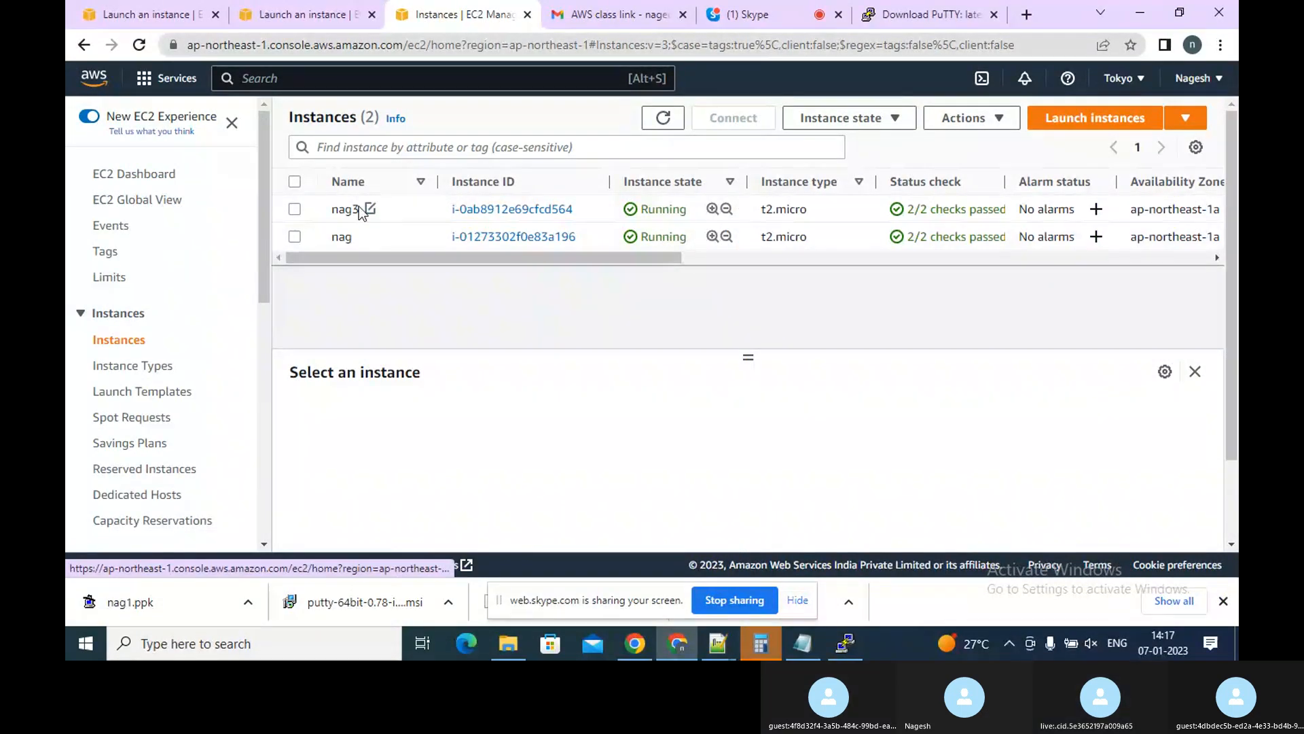
{"action": "left_click", "coordinate": [138, 178]}
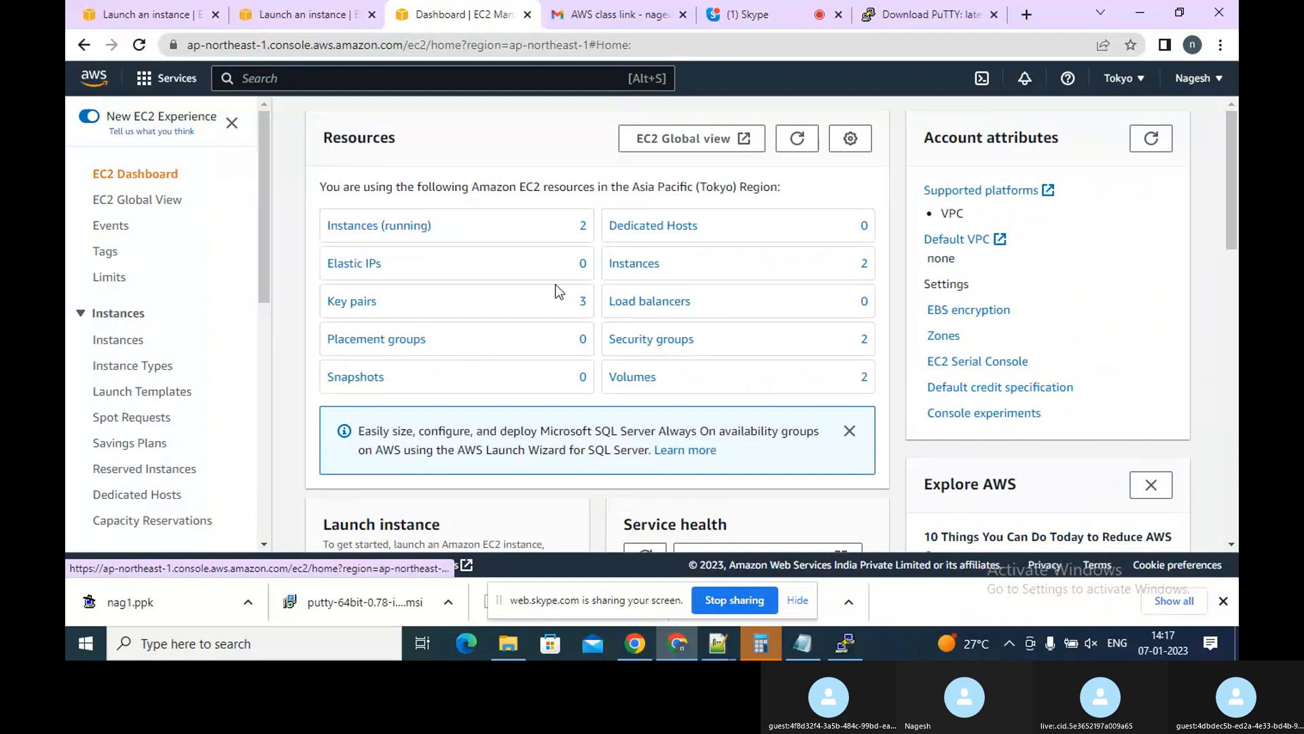
{"action": "left_click", "coordinate": [374, 307]}
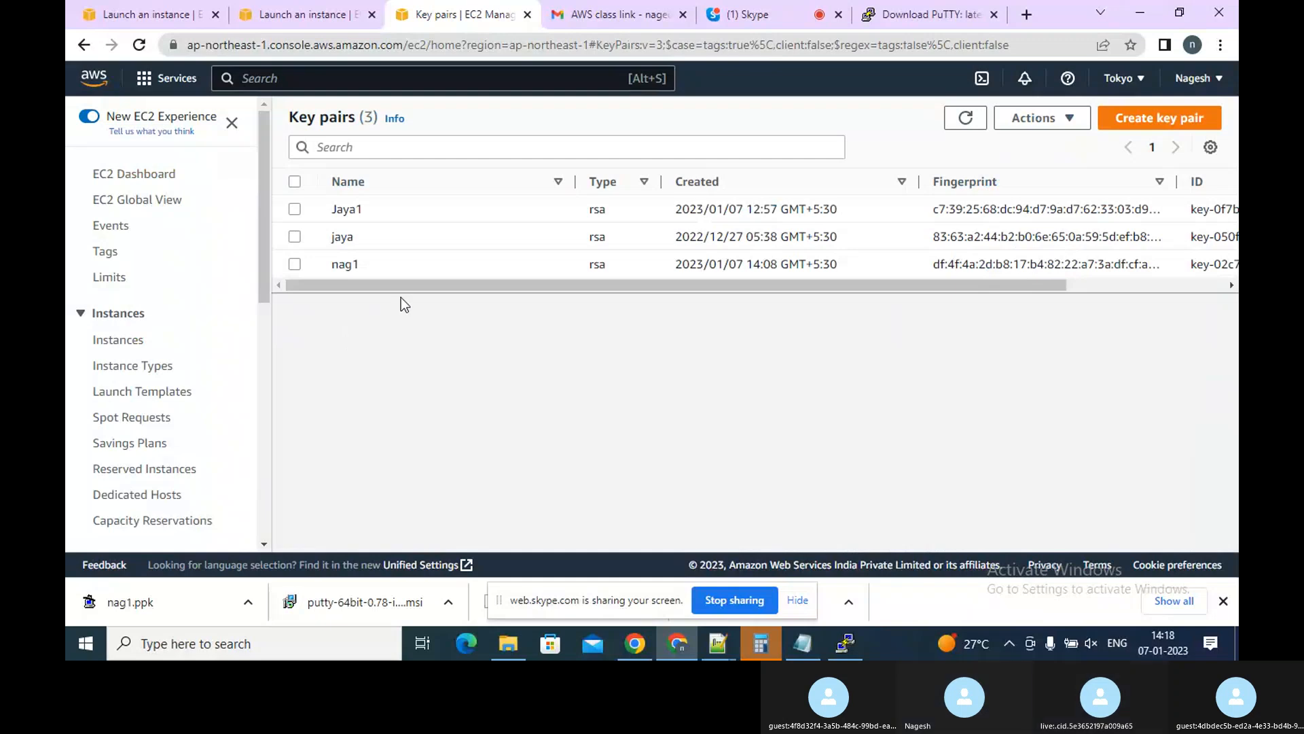
{"action": "left_click", "coordinate": [643, 185]}
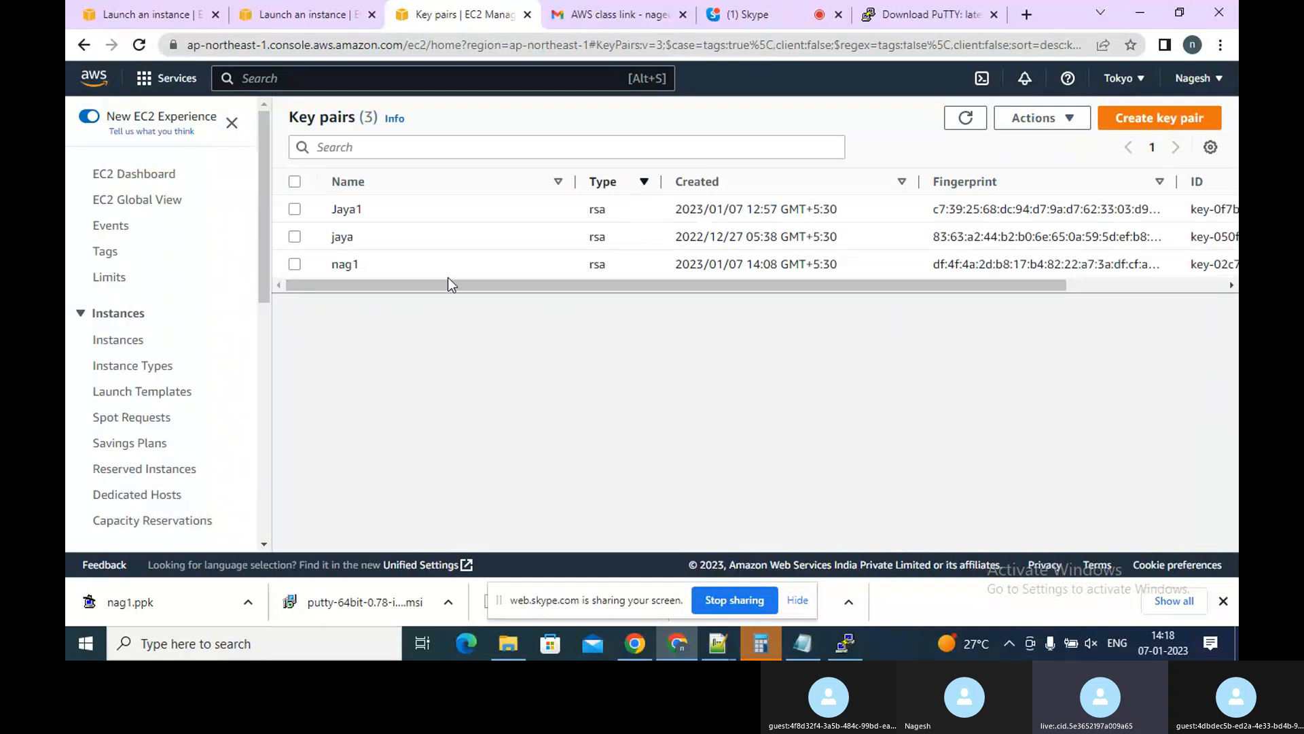
{"action": "left_click", "coordinate": [295, 264]}
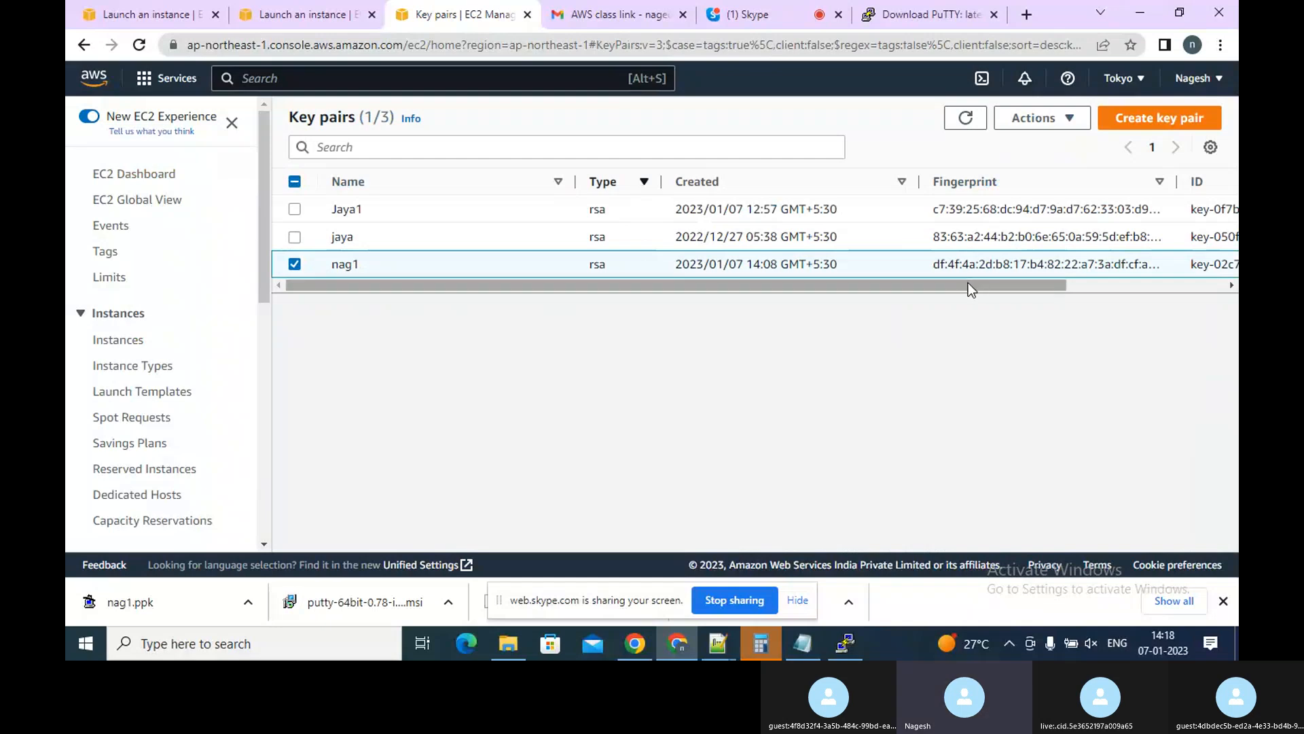
{"action": "left_click_drag", "start_coordinate": [968, 283], "coordinate": [1128, 291]}
Start importing a key pair and name it nag1
{"action": "left_click", "coordinate": [1072, 120]}
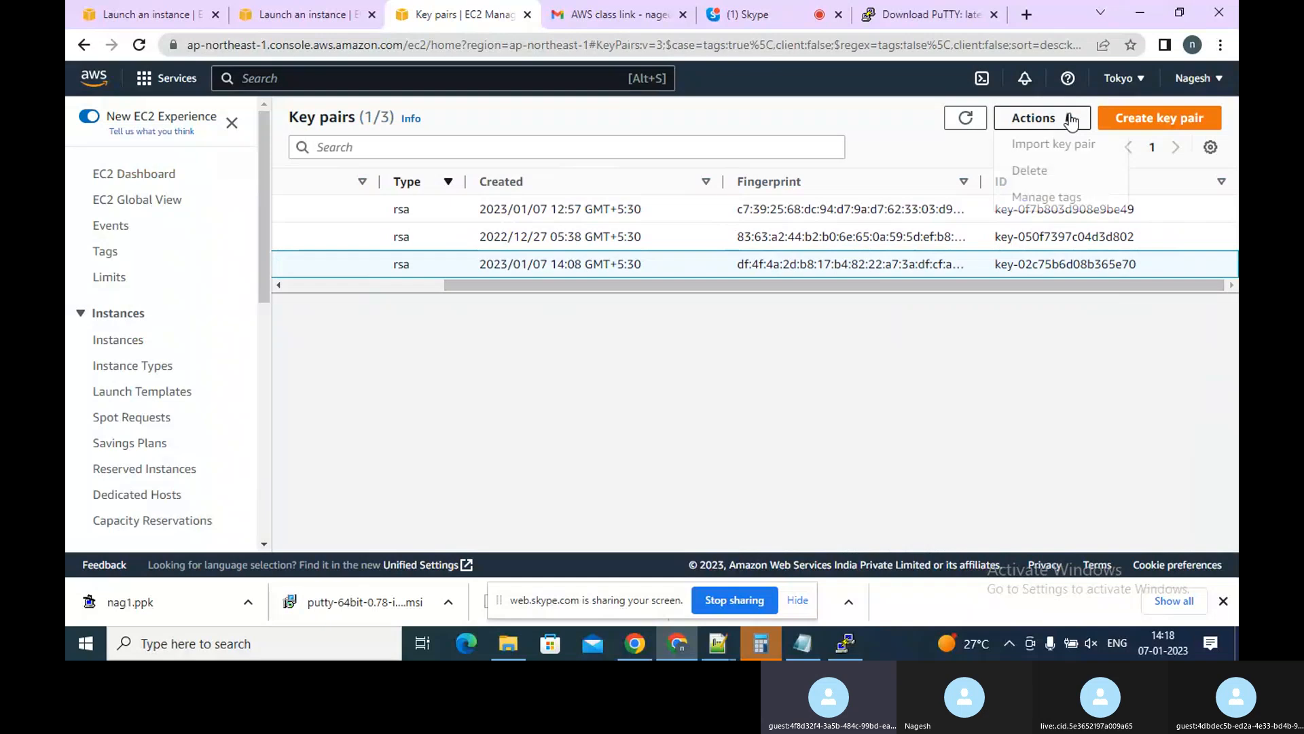
{"action": "left_click", "coordinate": [1046, 147]}
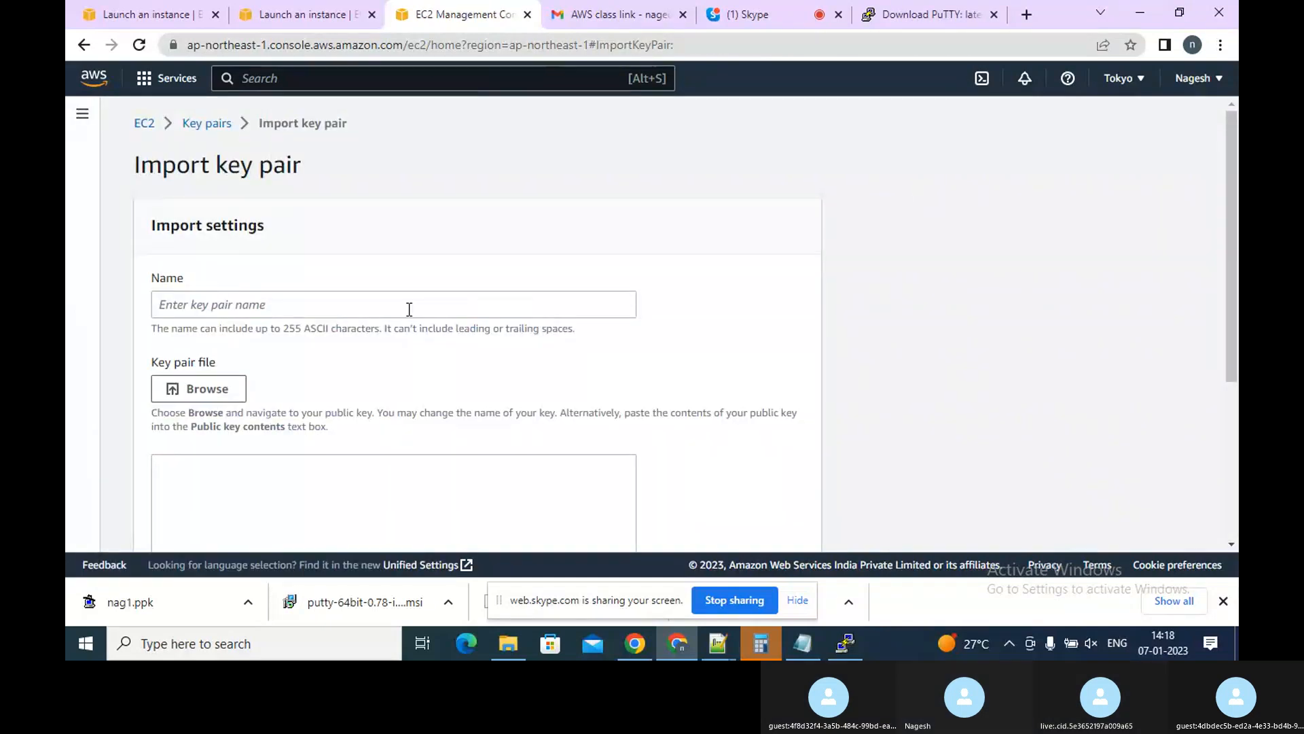
{"action": "left_click", "coordinate": [408, 309]}
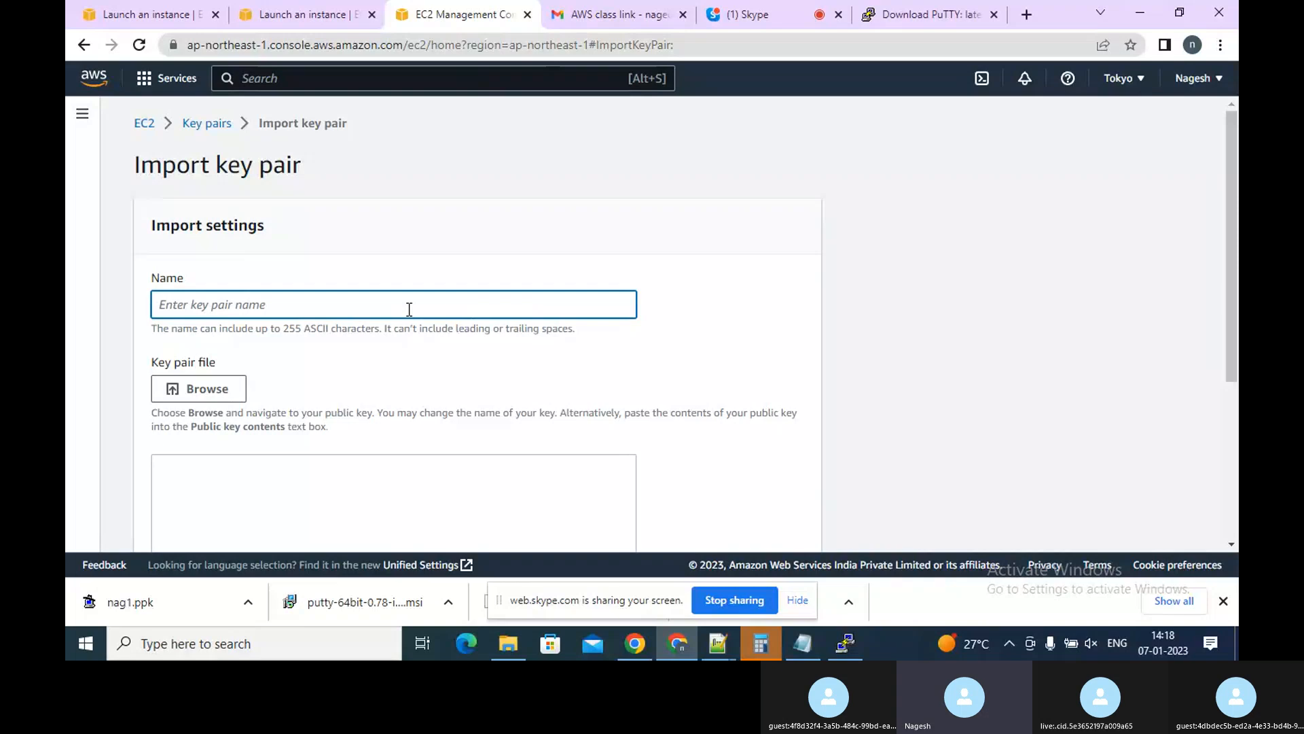
{"action": "type", "text": "nag"}
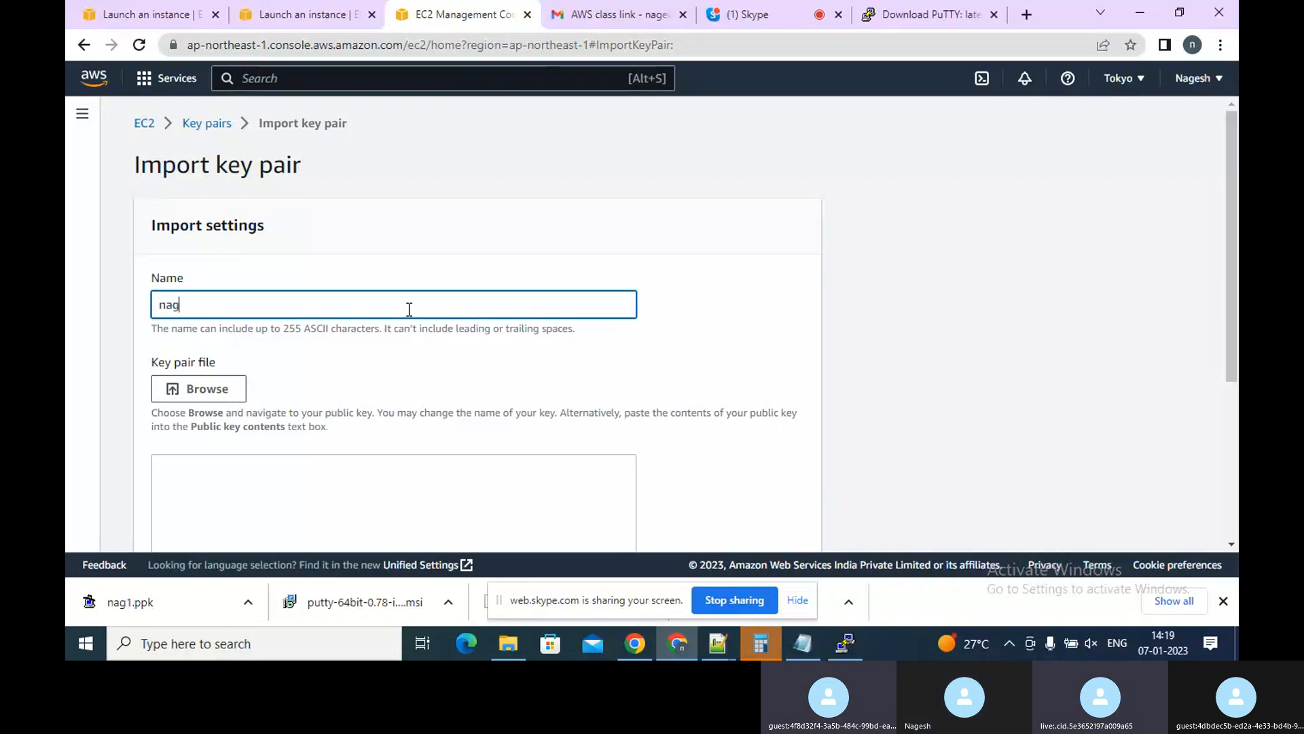
{"action": "type", "text": "1"}
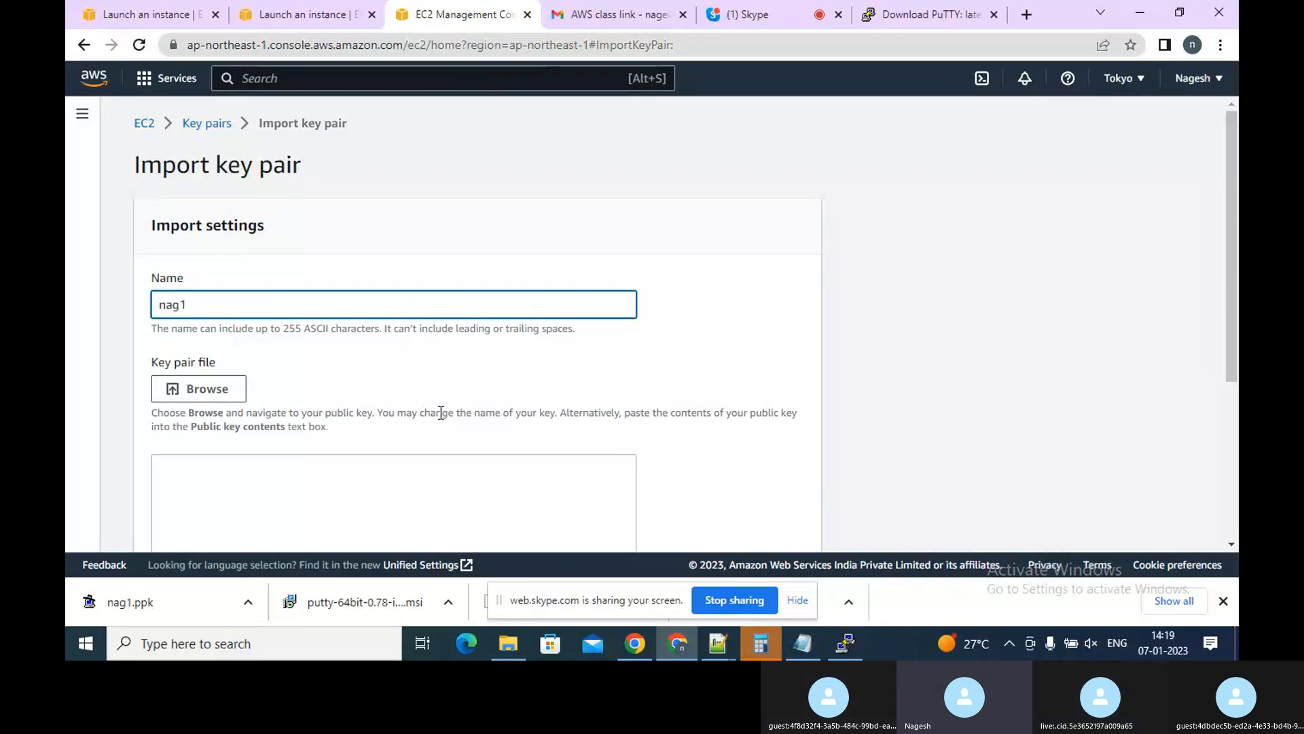
Browse the Downloads folder with all file types shown, load nag1.ppk into the import form, and review its contents
{"action": "left_click", "coordinate": [221, 394]}
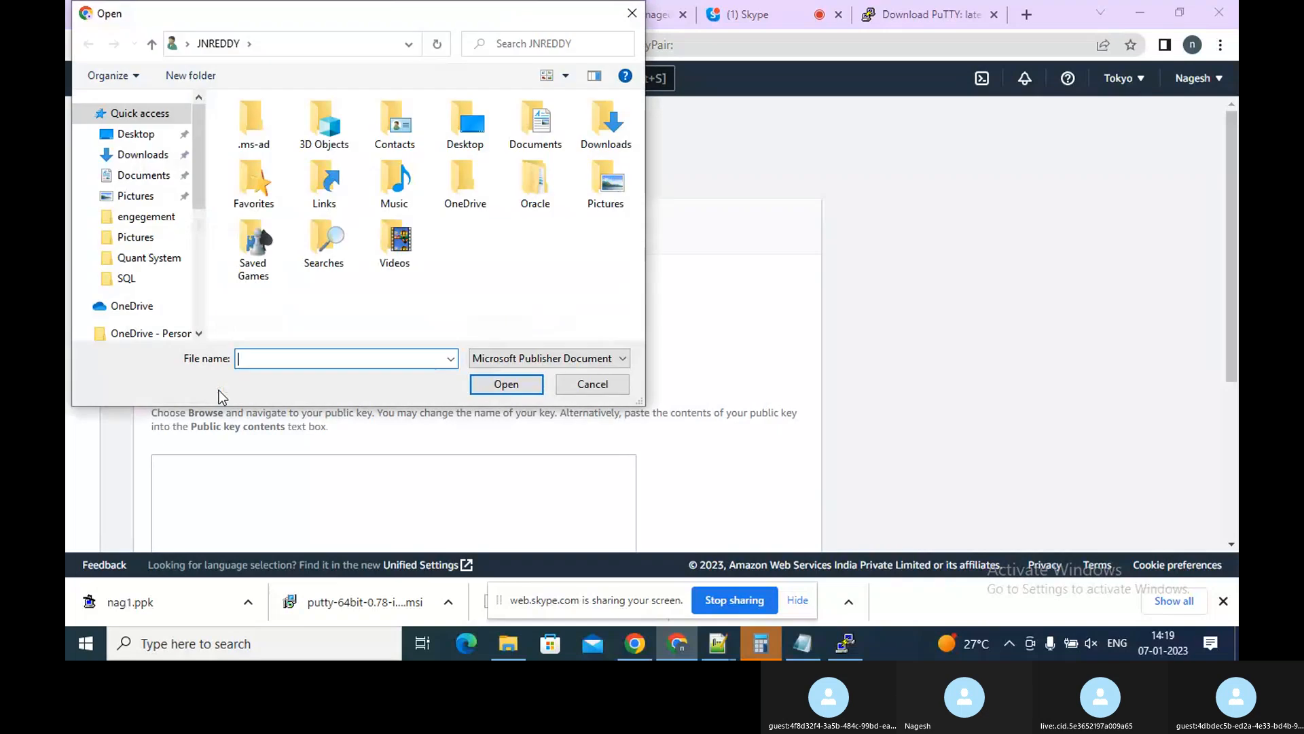
{"action": "left_click", "coordinate": [141, 138]}
{"action": "left_click", "coordinate": [143, 155]}
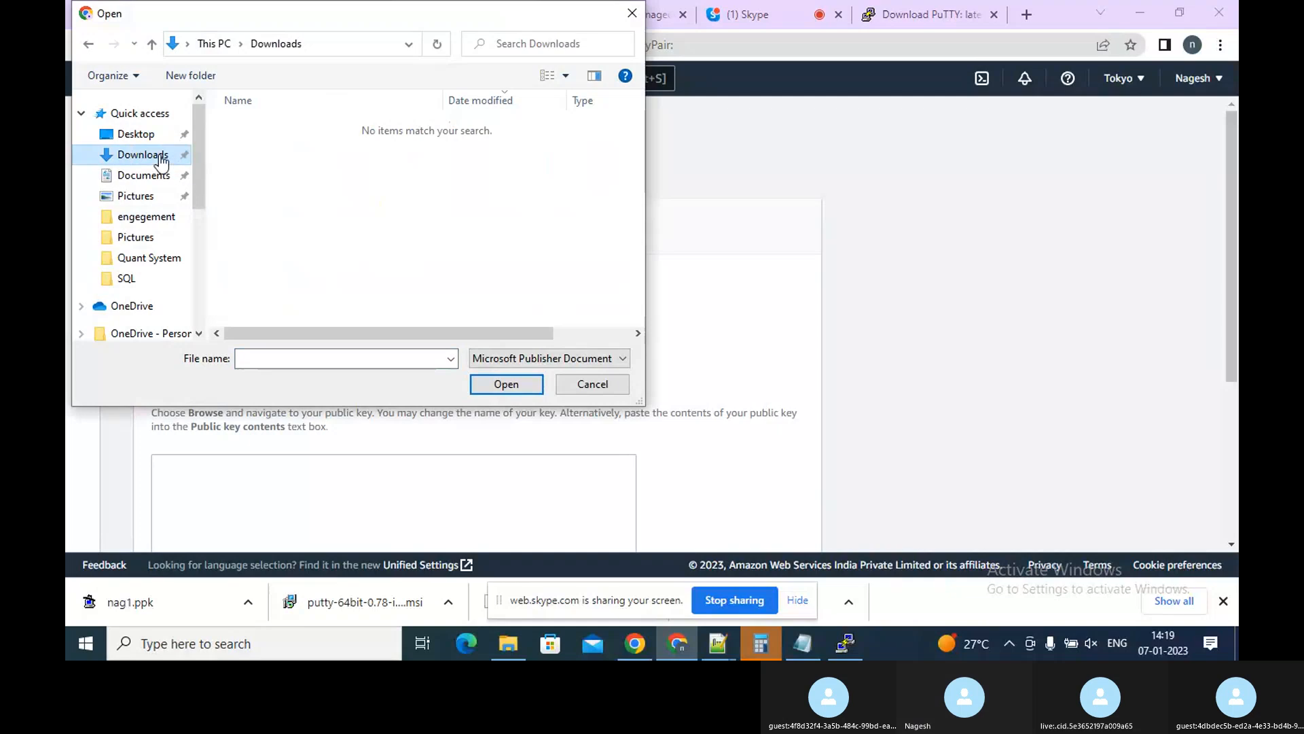
{"action": "left_click", "coordinate": [549, 359]}
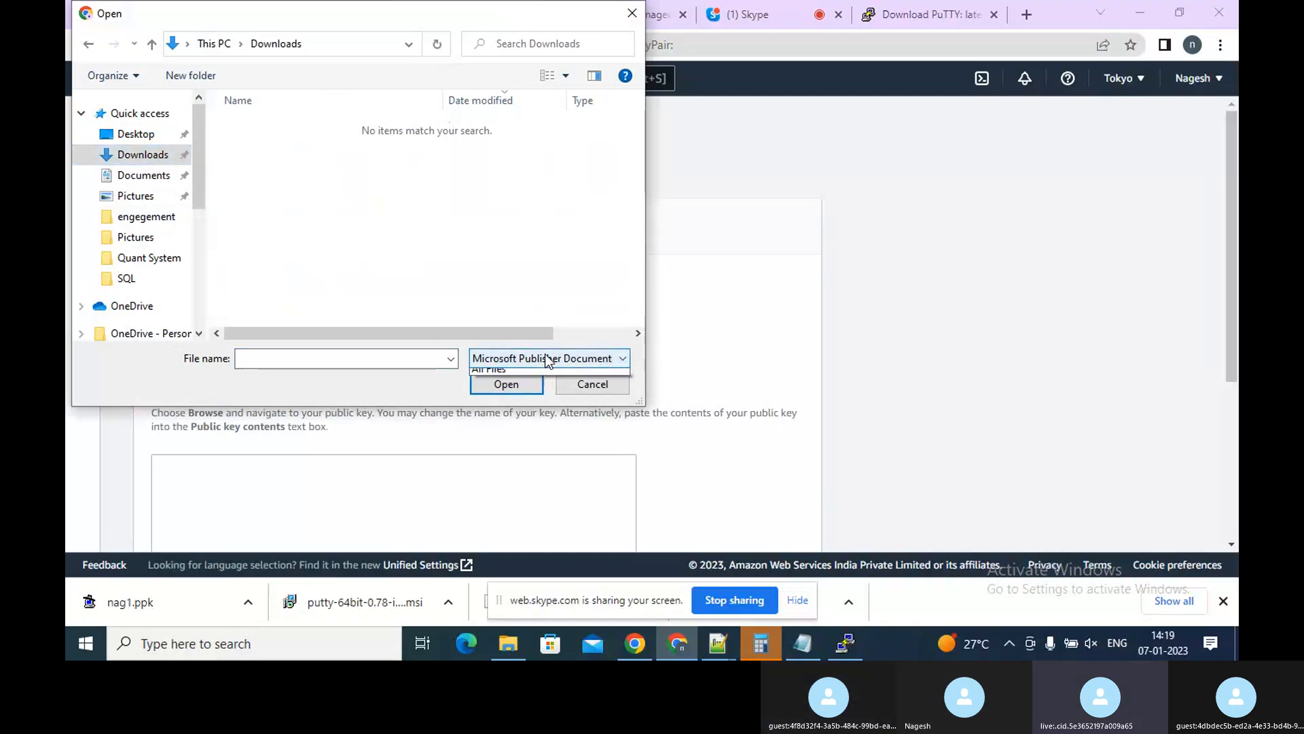
{"action": "left_click", "coordinate": [512, 388]}
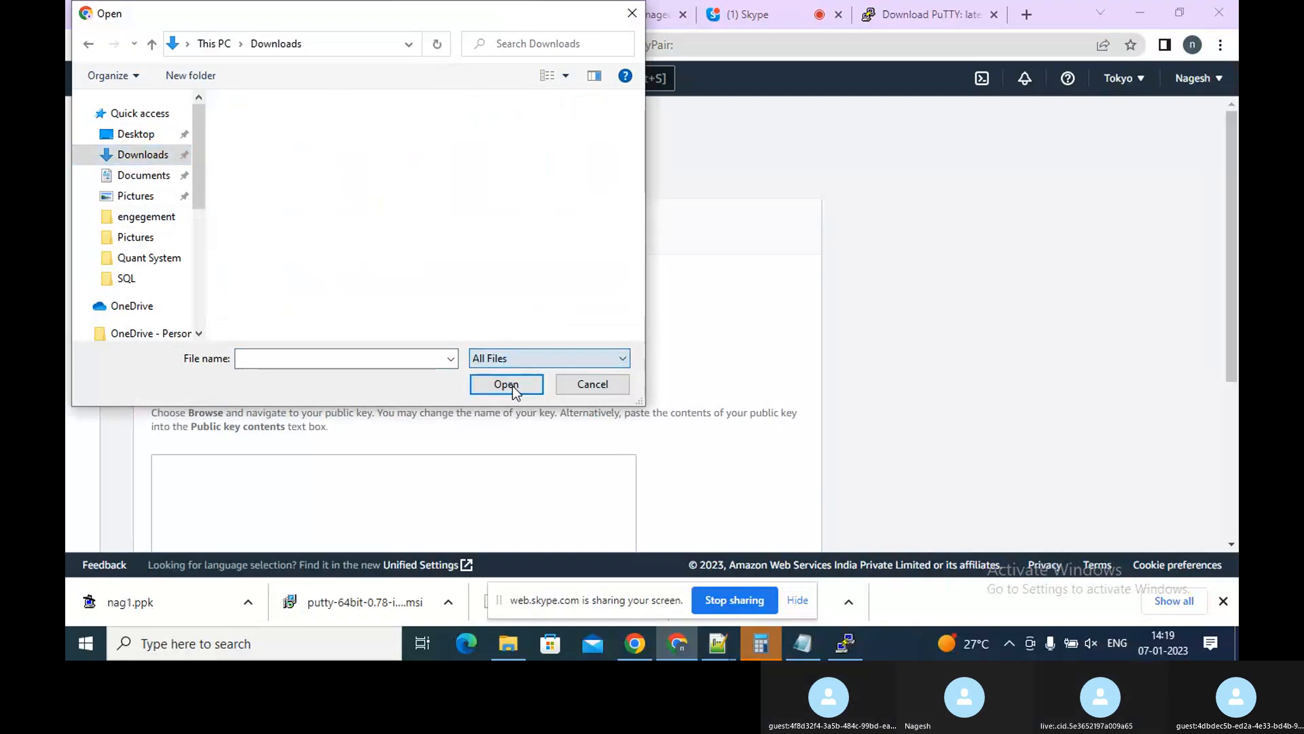
{"action": "left_click", "coordinate": [267, 152]}
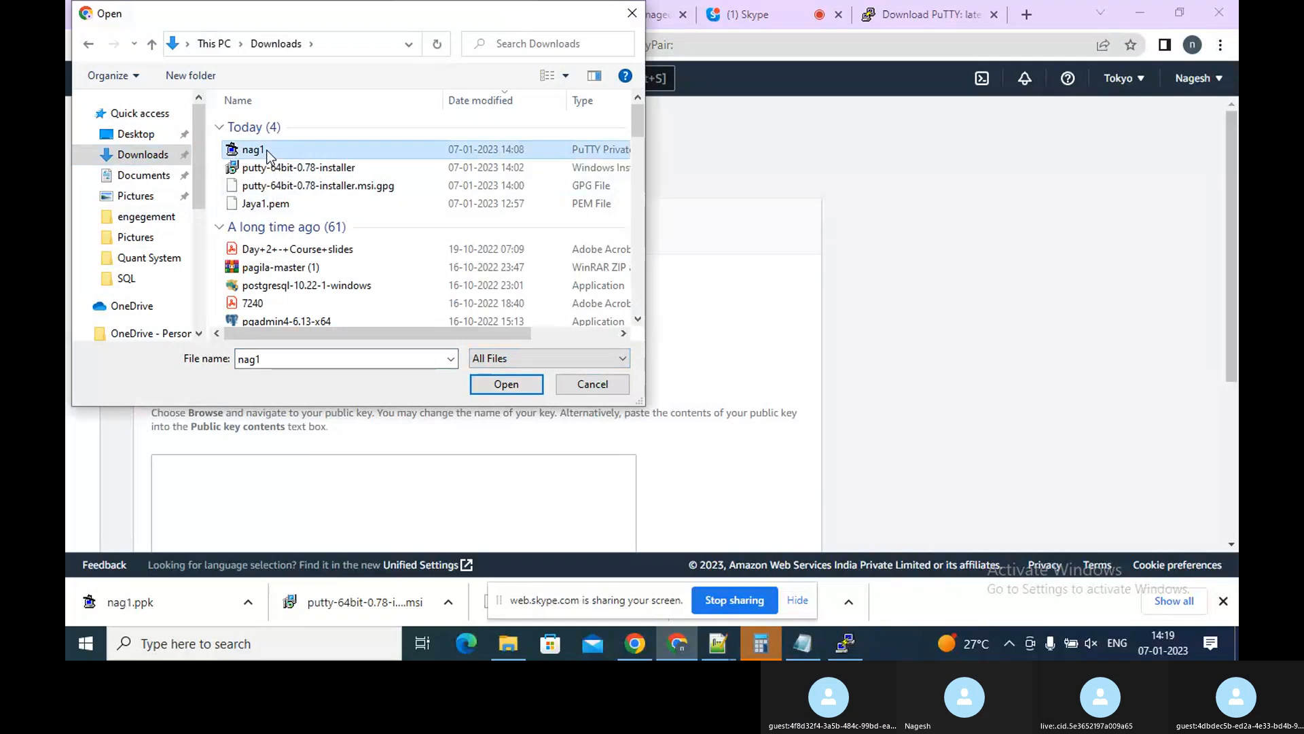
{"action": "left_click", "coordinate": [491, 389]}
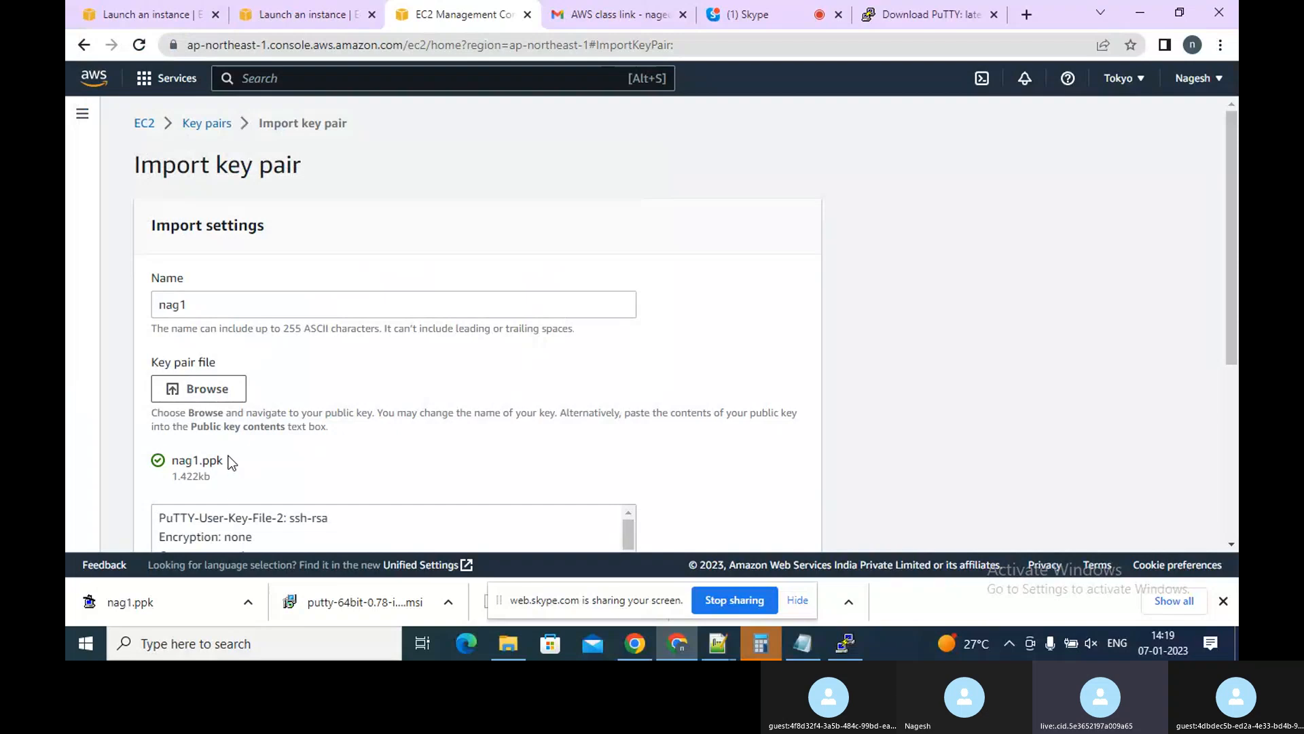
{"action": "left_click", "coordinate": [1231, 540]}
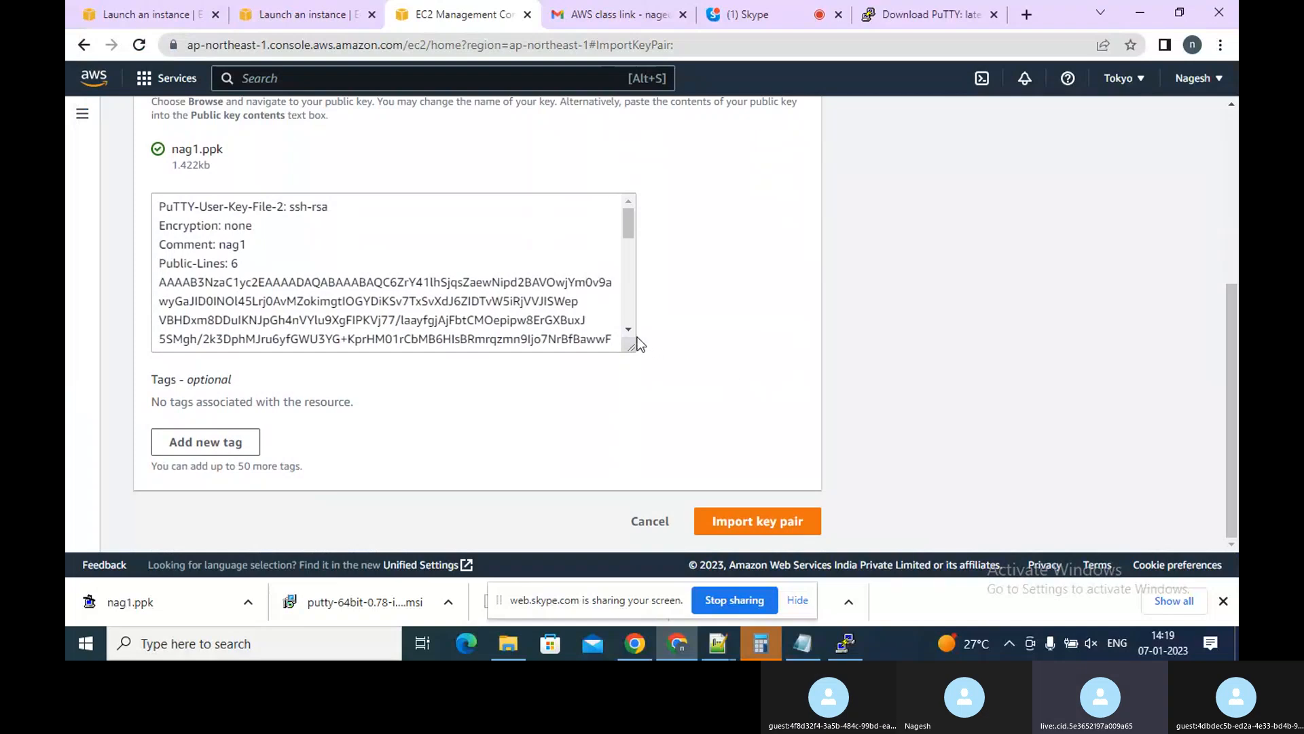
{"action": "left_click_drag", "start_coordinate": [634, 335], "coordinate": [633, 335]}
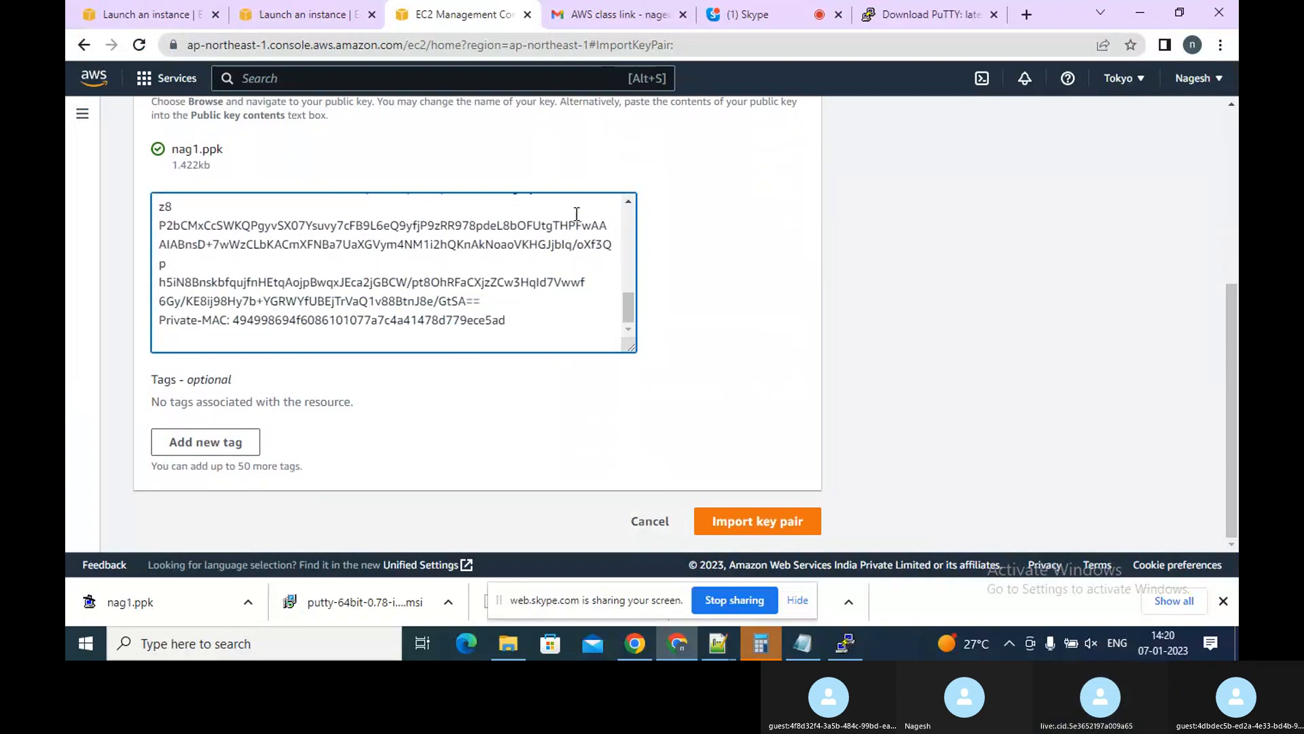
{"action": "left_click", "coordinate": [1233, 107]}
{"action": "left_click", "coordinate": [1233, 107]}
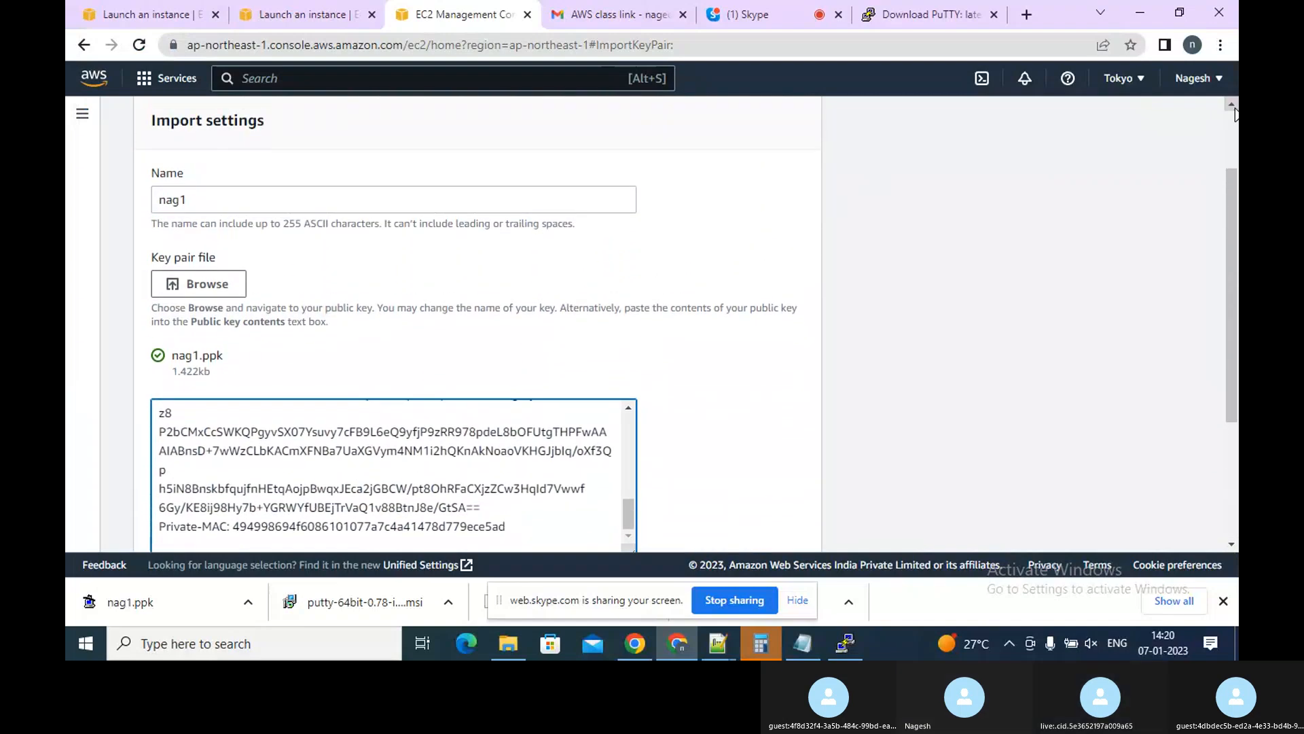
{"action": "left_click", "coordinate": [1233, 107]}
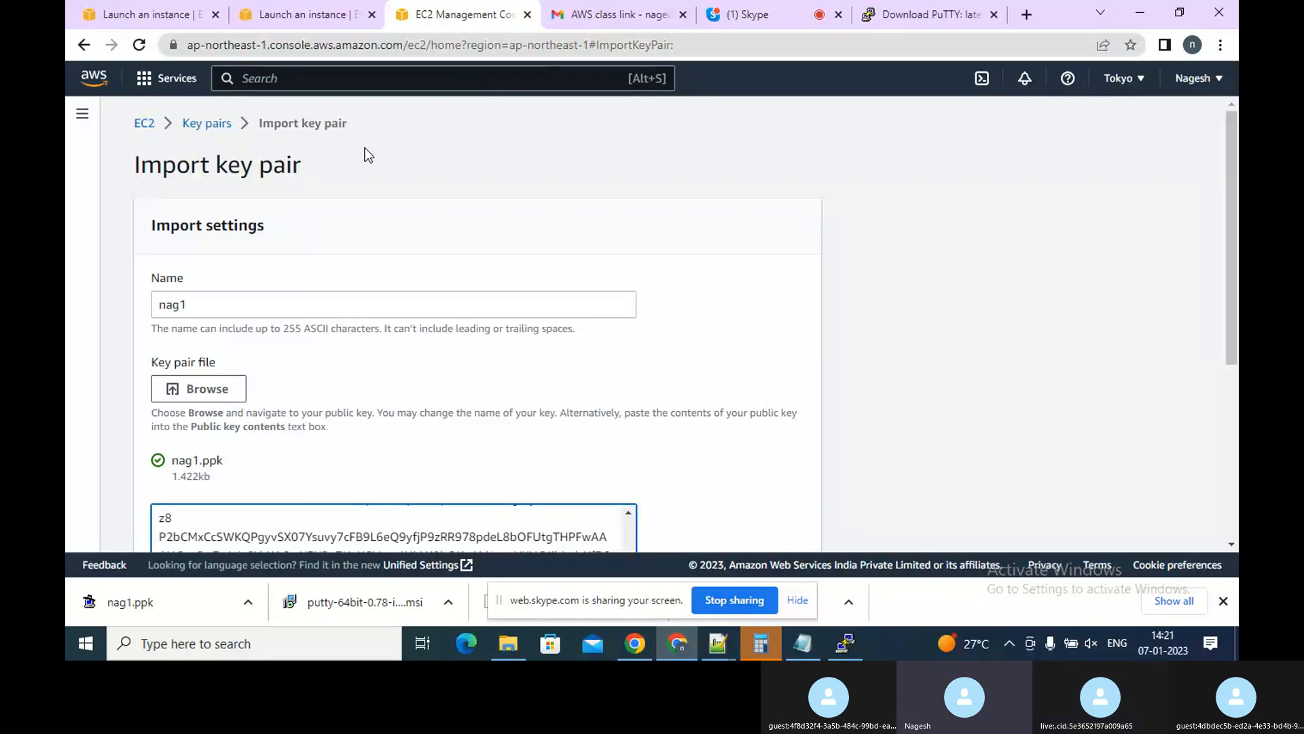
Return to the Google results from the PuTTY download tab and search for puttygen download
{"action": "left_click", "coordinate": [927, 15]}
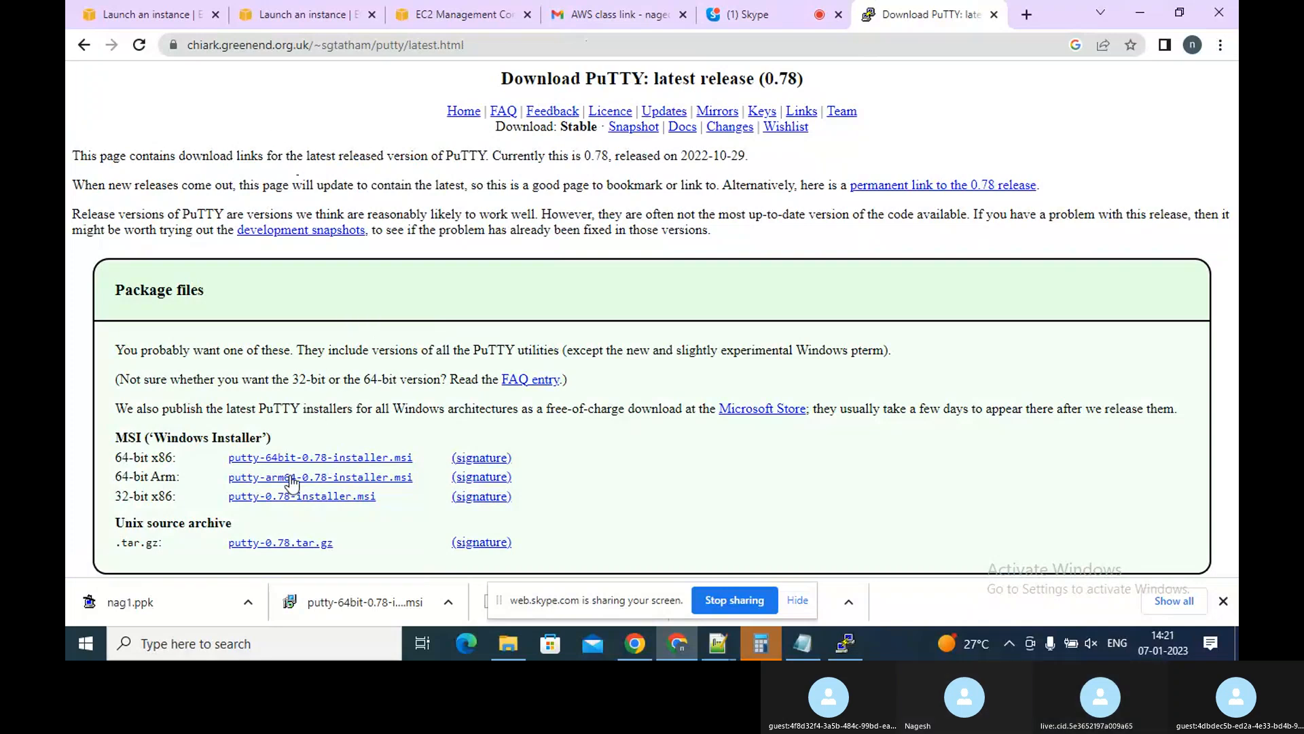
{"action": "left_click", "coordinate": [93, 47]}
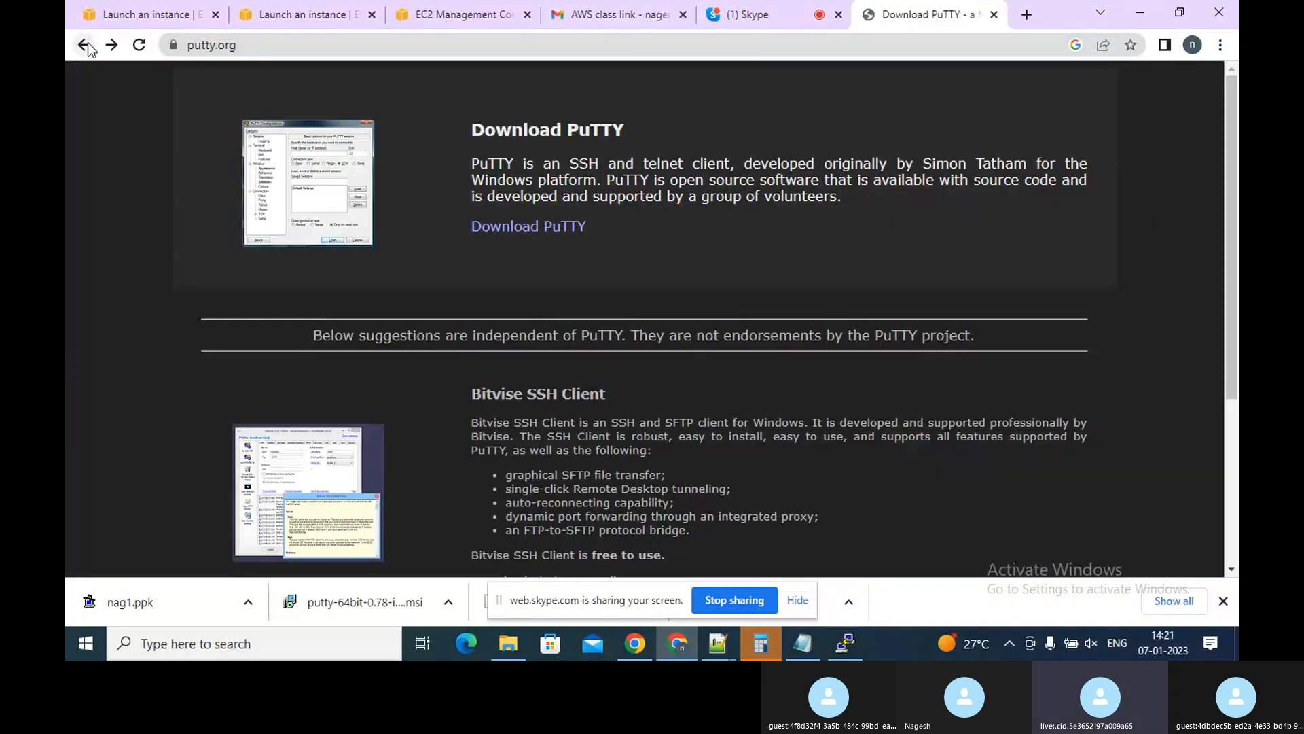
{"action": "left_click", "coordinate": [85, 47]}
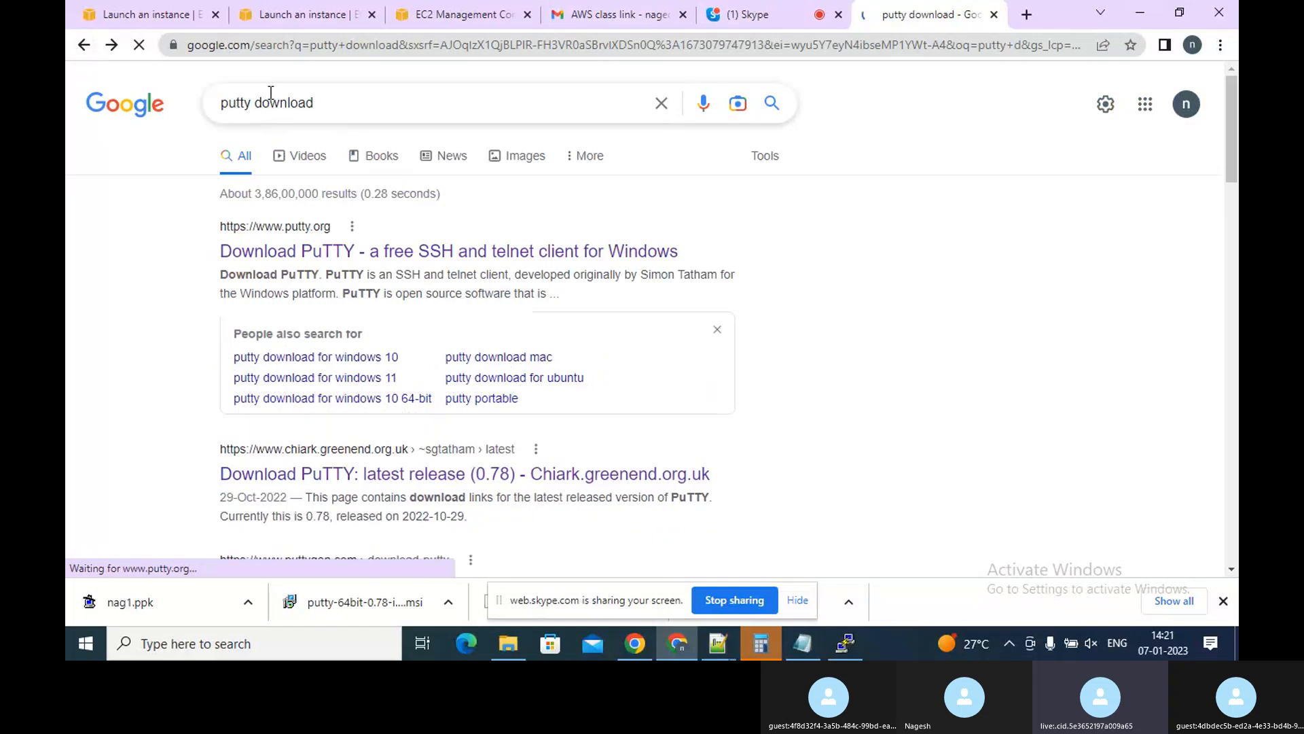
{"action": "left_click", "coordinate": [255, 101]}
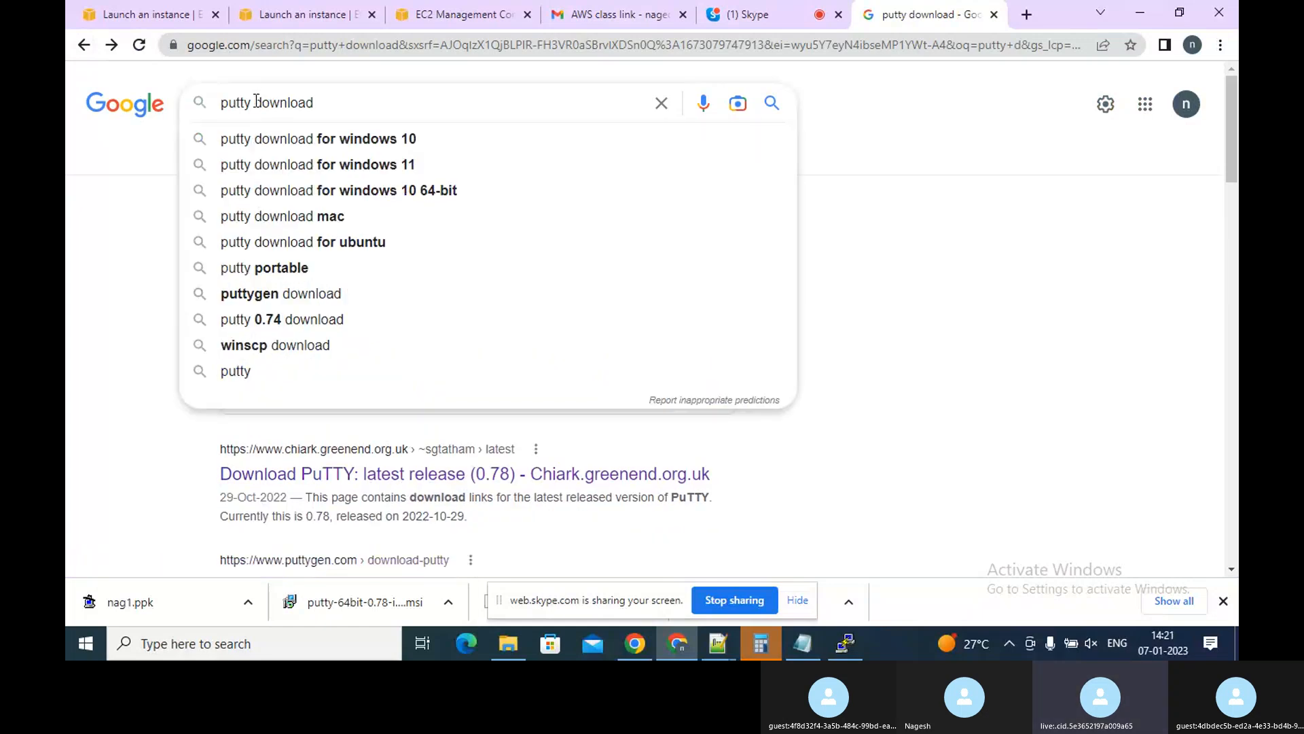
{"action": "type", "text": "ge"}
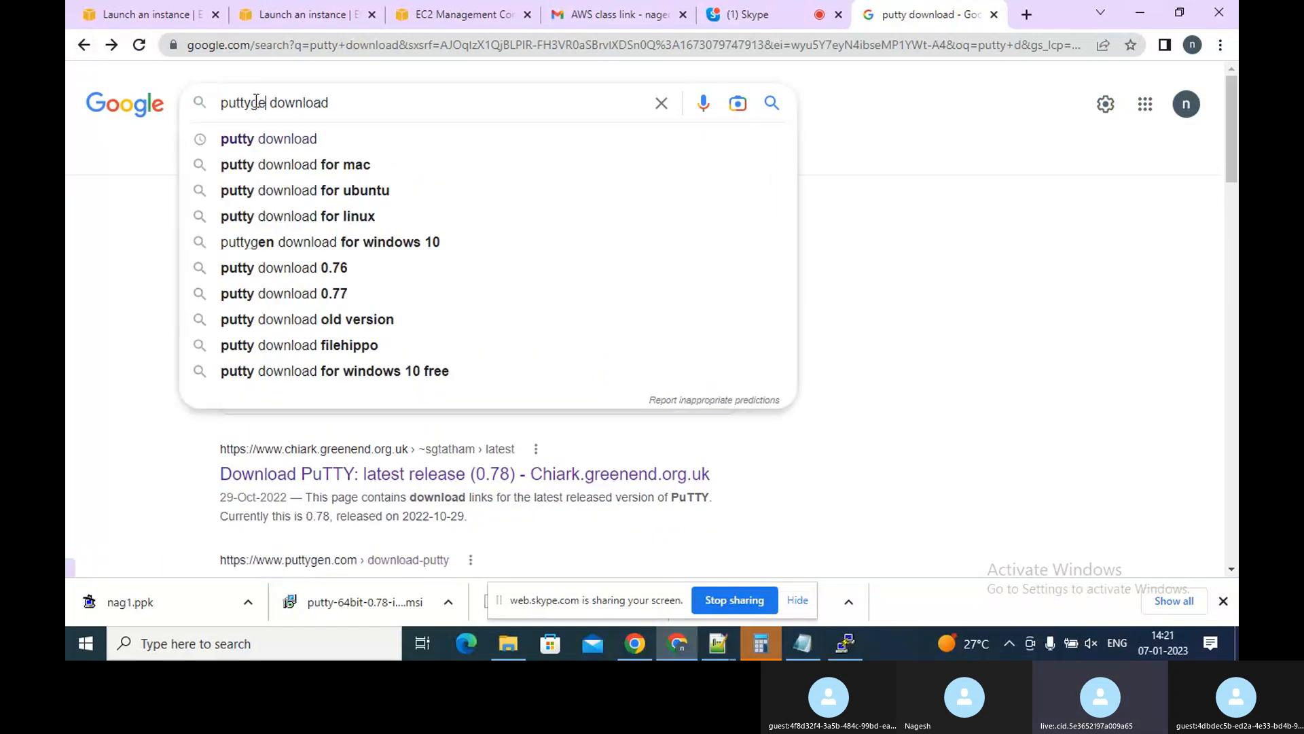
{"action": "type", "text": "n"}
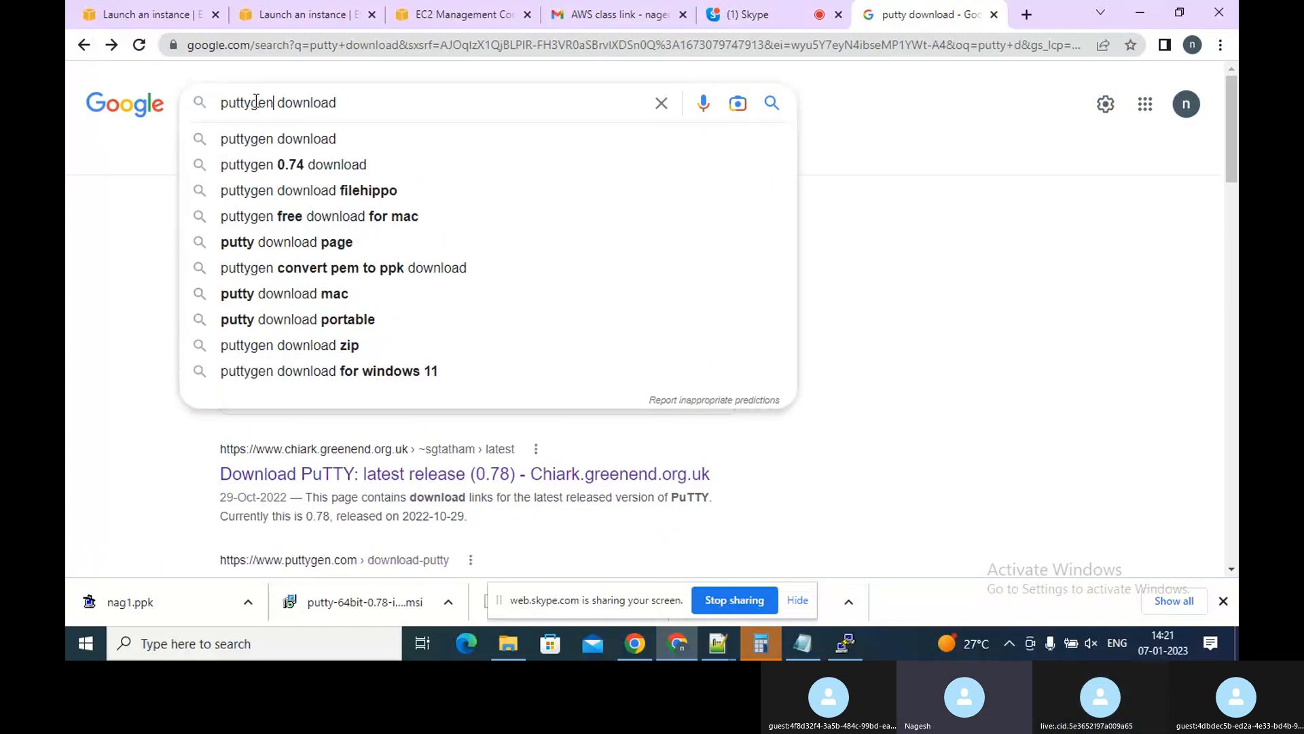
{"action": "left_click", "coordinate": [263, 138]}
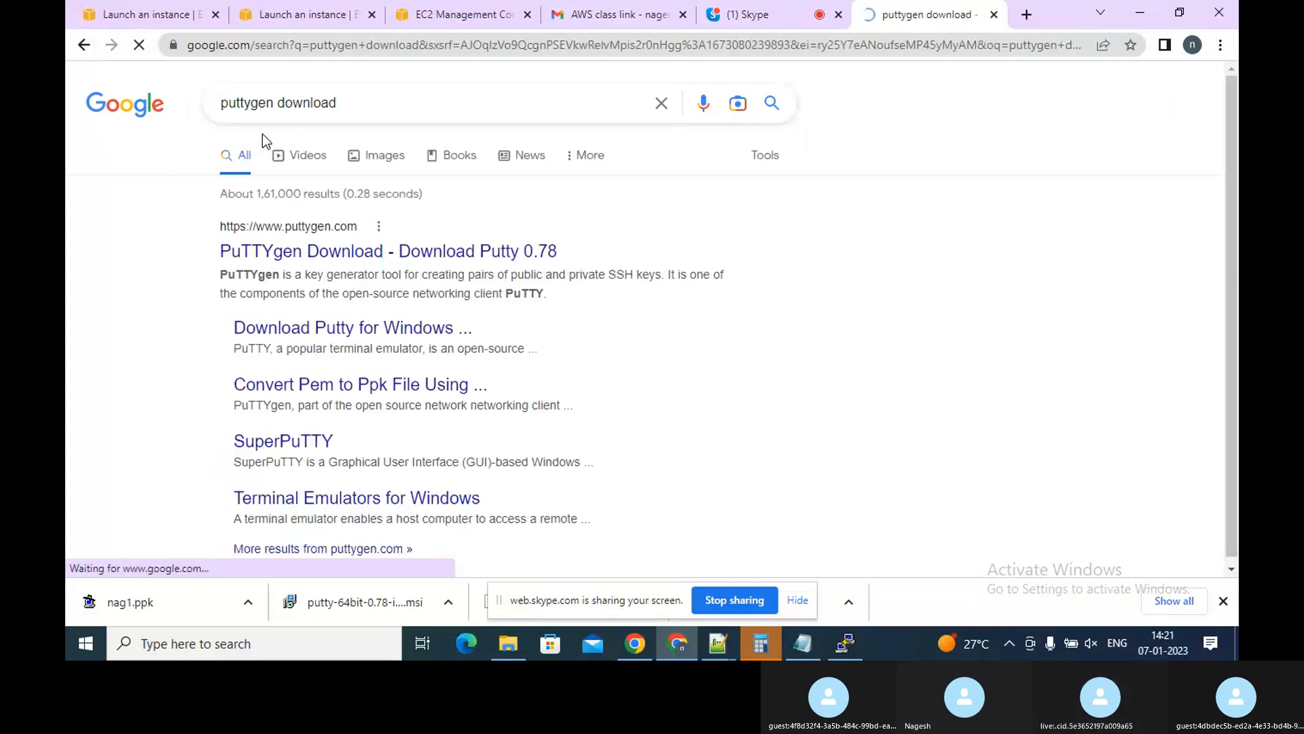
Open the PuTTYgen Download result, read through its usage guide, and go back to the results
{"action": "left_click", "coordinate": [306, 250]}
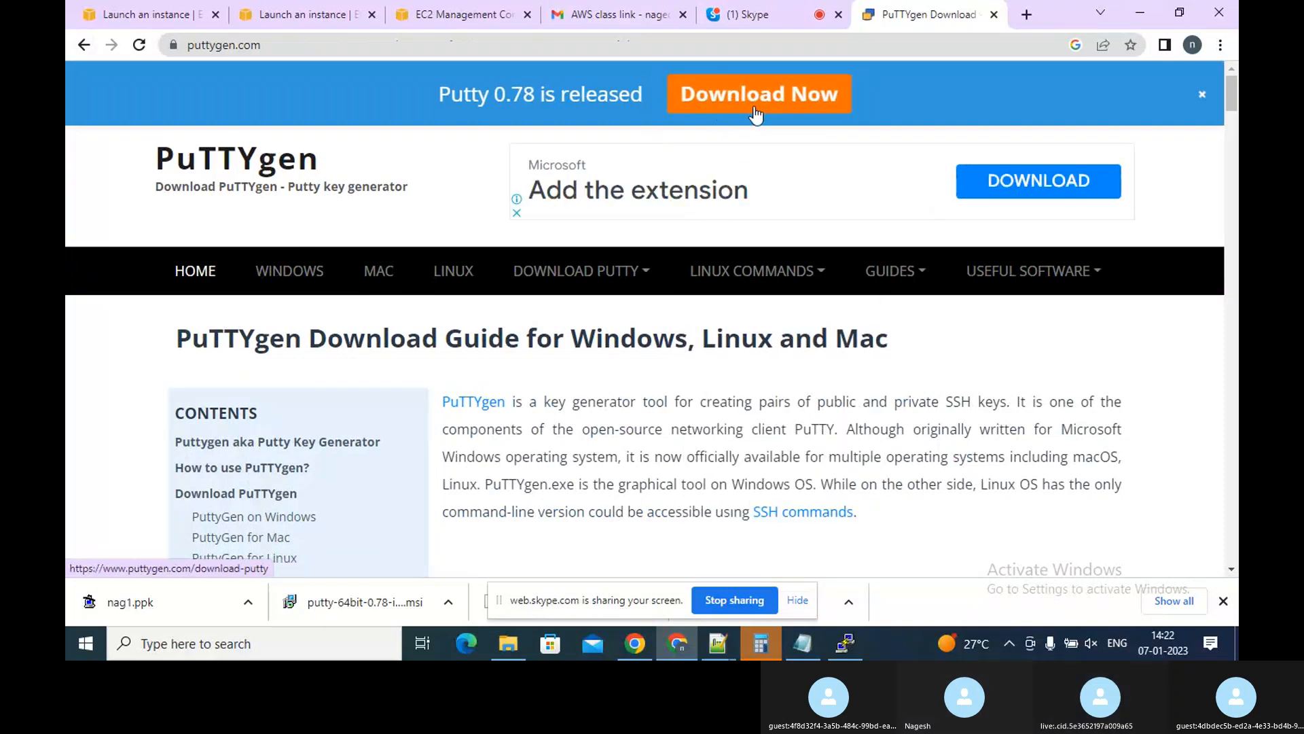
{"action": "left_click", "coordinate": [474, 402]}
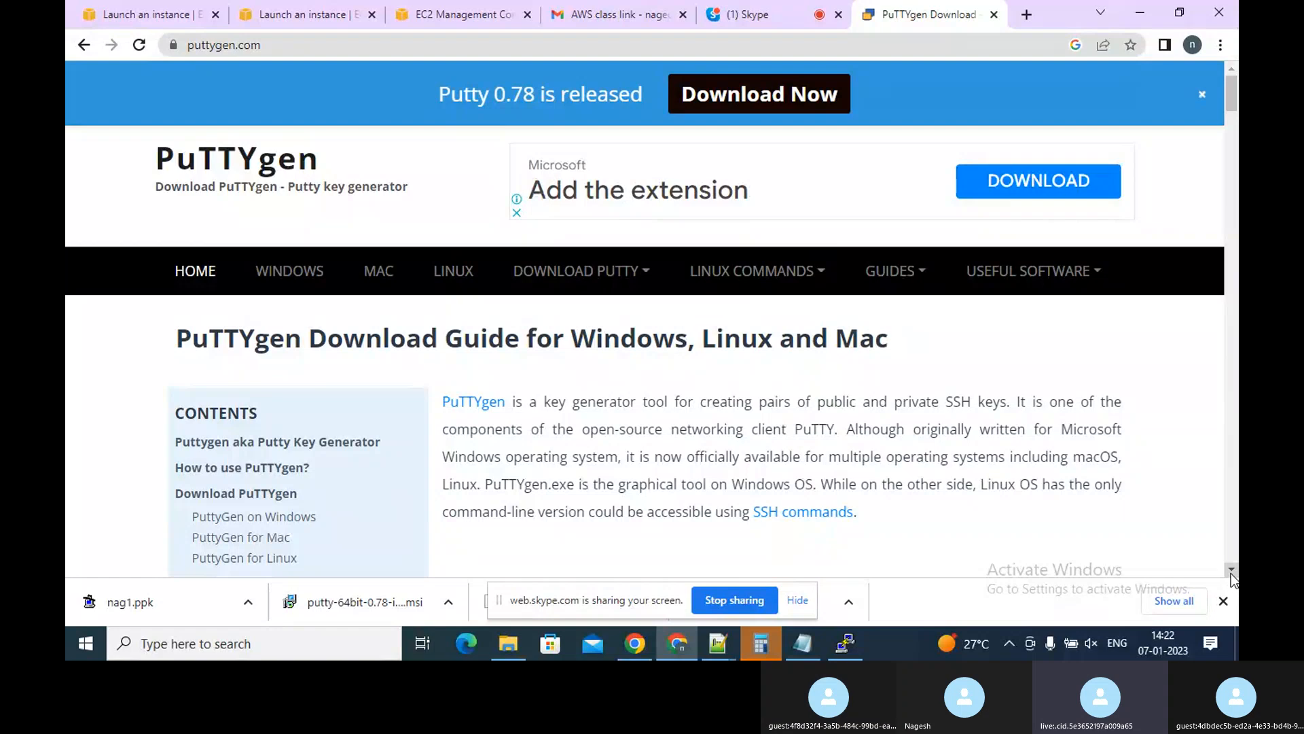
{"action": "left_click_drag", "start_coordinate": [1231, 573], "coordinate": [1231, 574]}
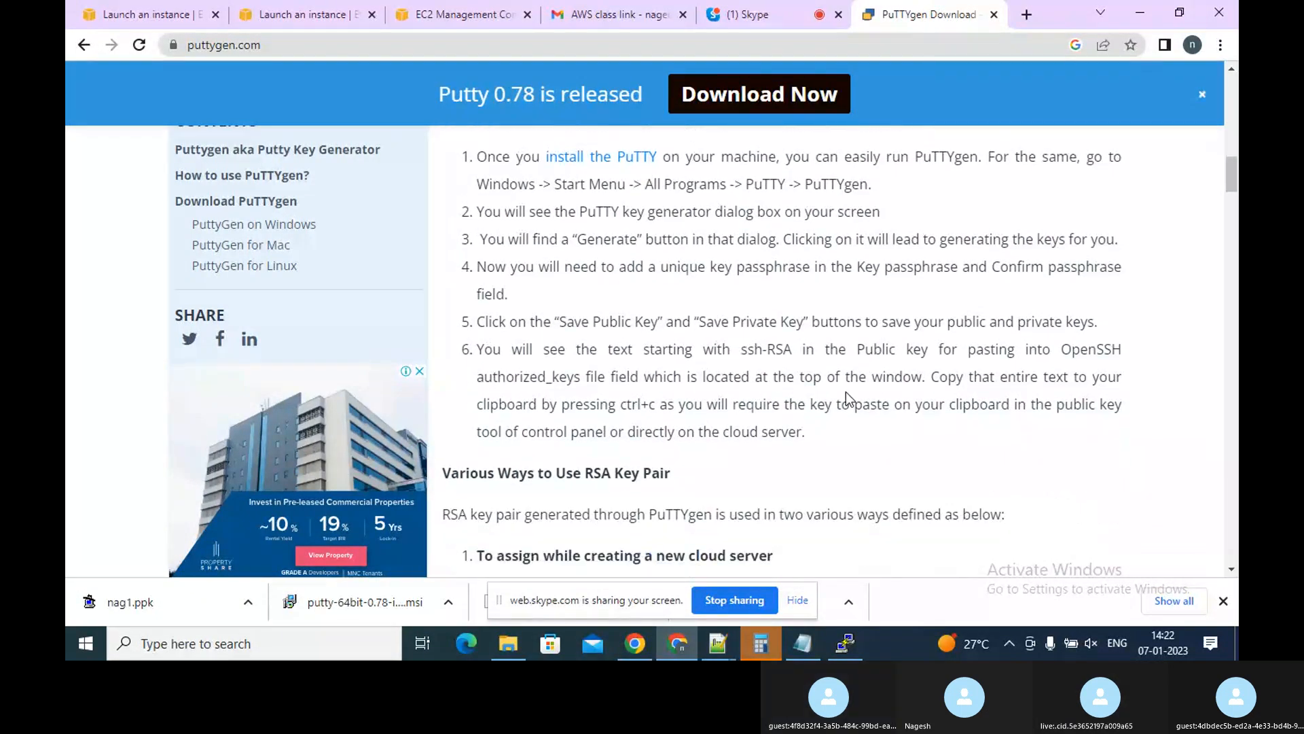
{"action": "left_click", "coordinate": [80, 45]}
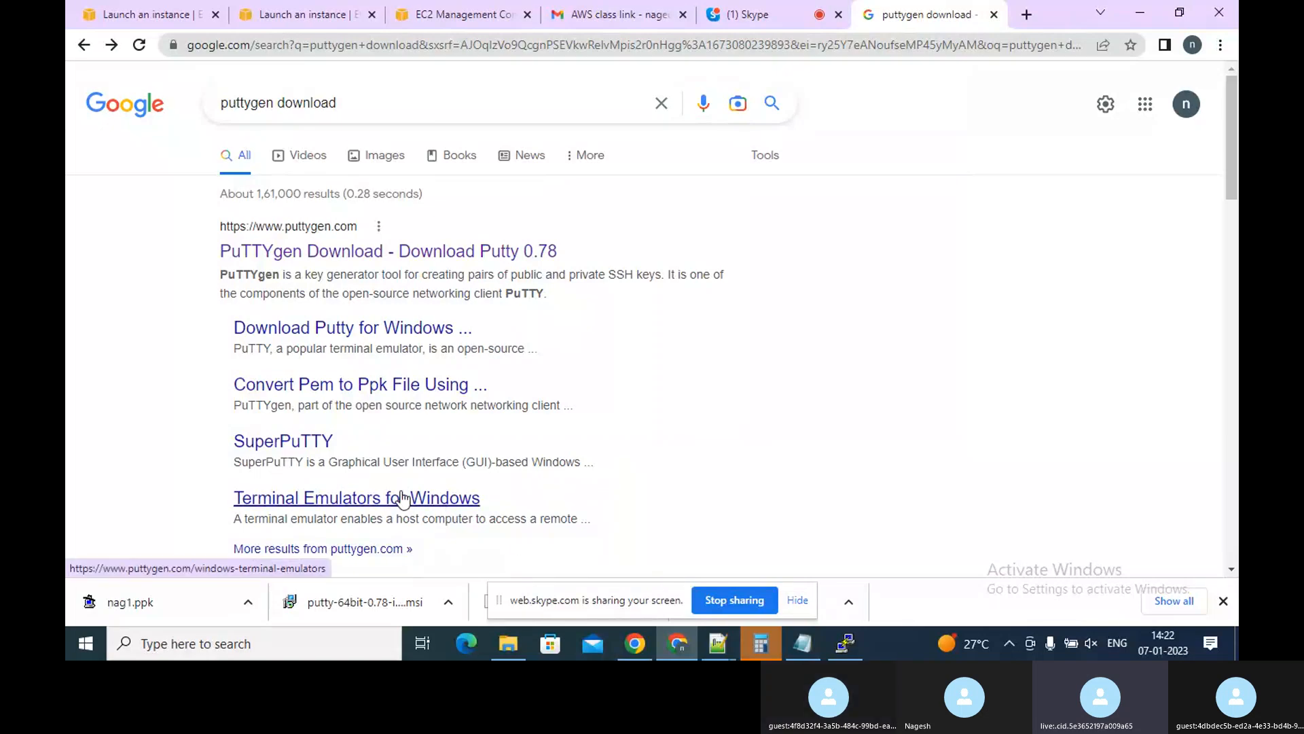
Open the Download PuTTY for Windows page and download the 64-bit PuTTY MSI installer, dismissing the ad
{"action": "left_click", "coordinate": [340, 333]}
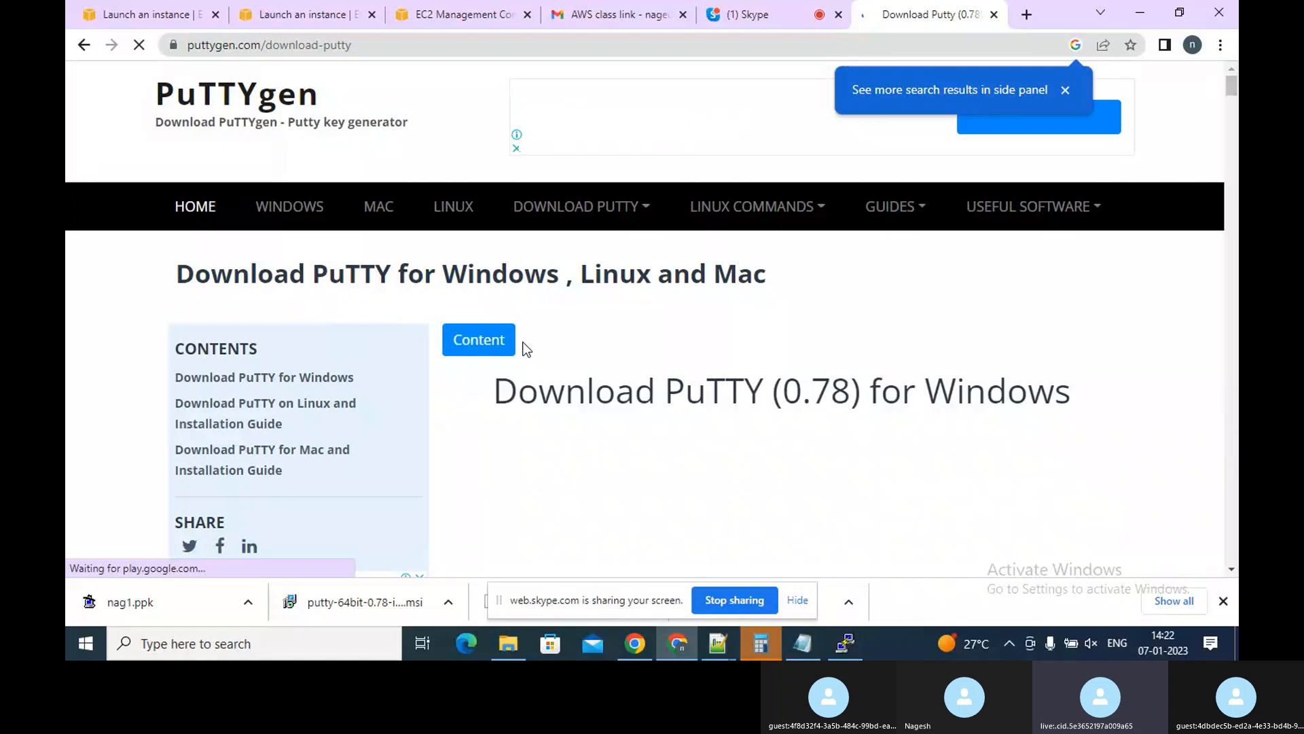
{"action": "left_click", "coordinate": [1232, 571]}
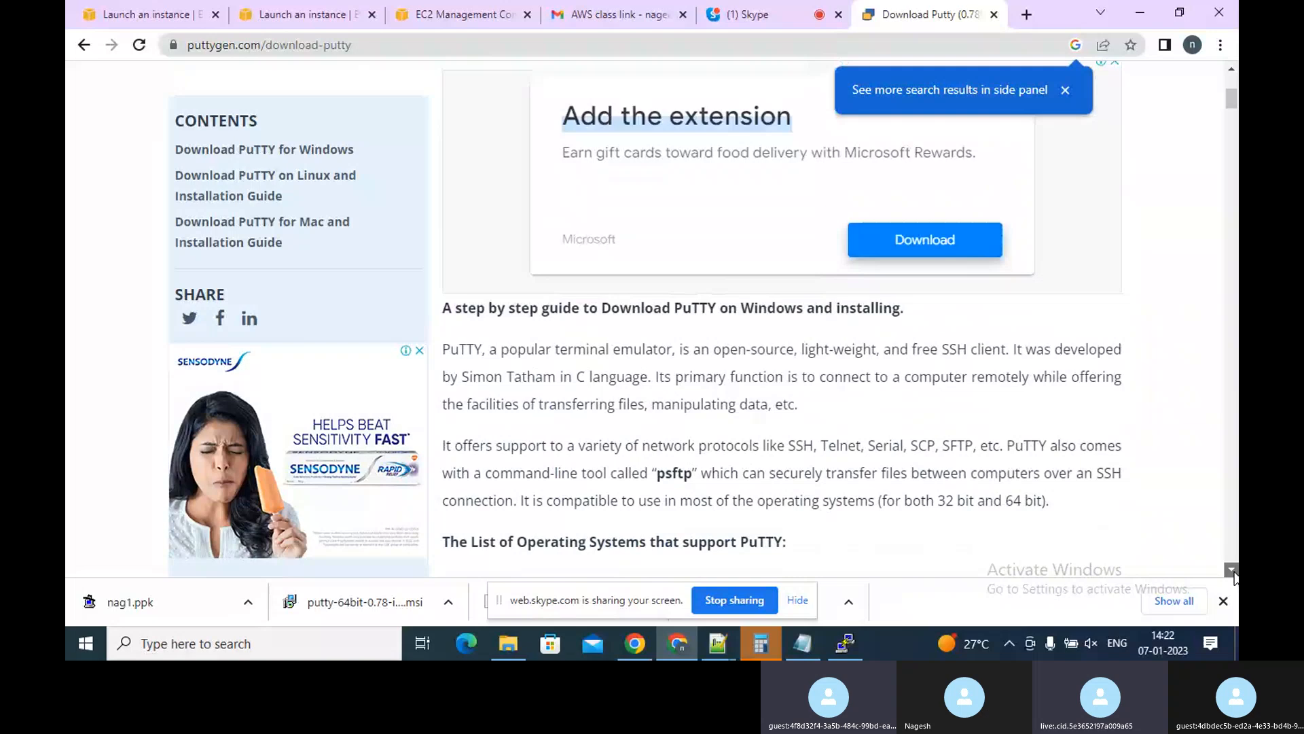
{"action": "left_click", "coordinate": [1233, 572]}
{"action": "left_click", "coordinate": [1233, 571]}
{"action": "left_click", "coordinate": [1233, 572]}
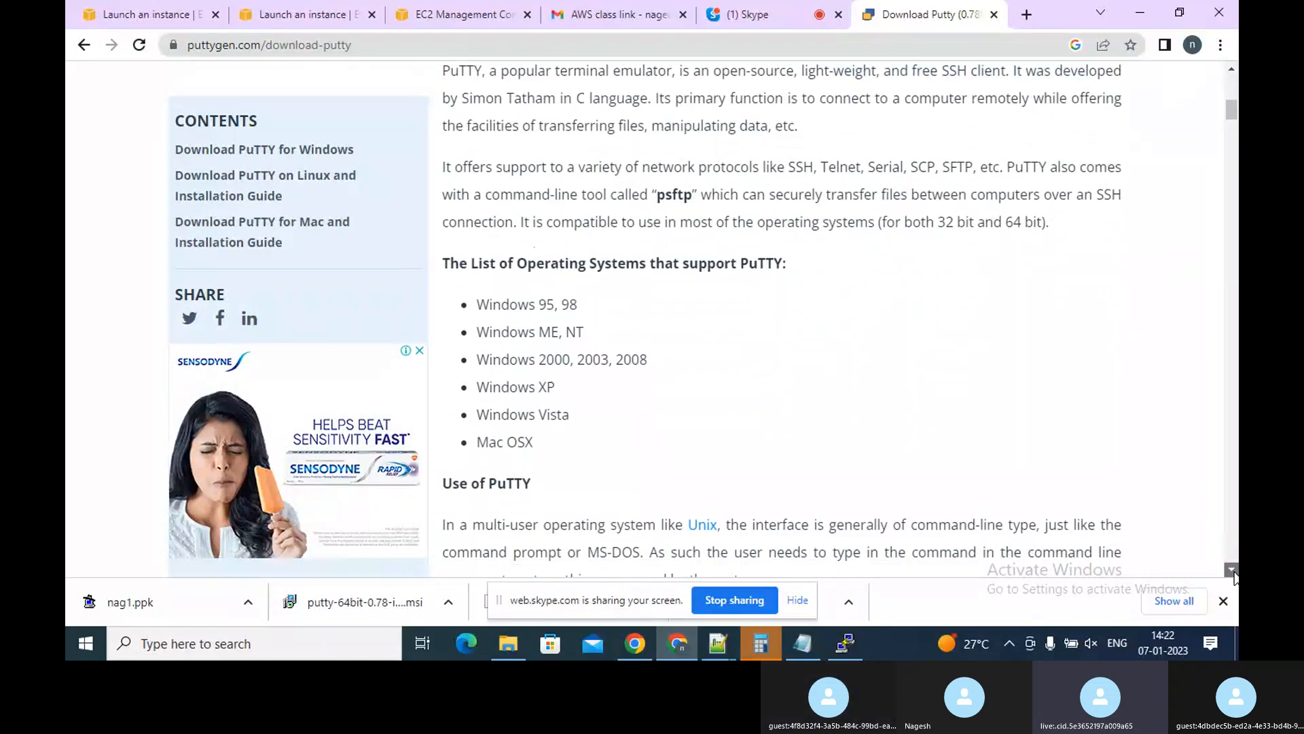
{"action": "left_click", "coordinate": [1233, 572]}
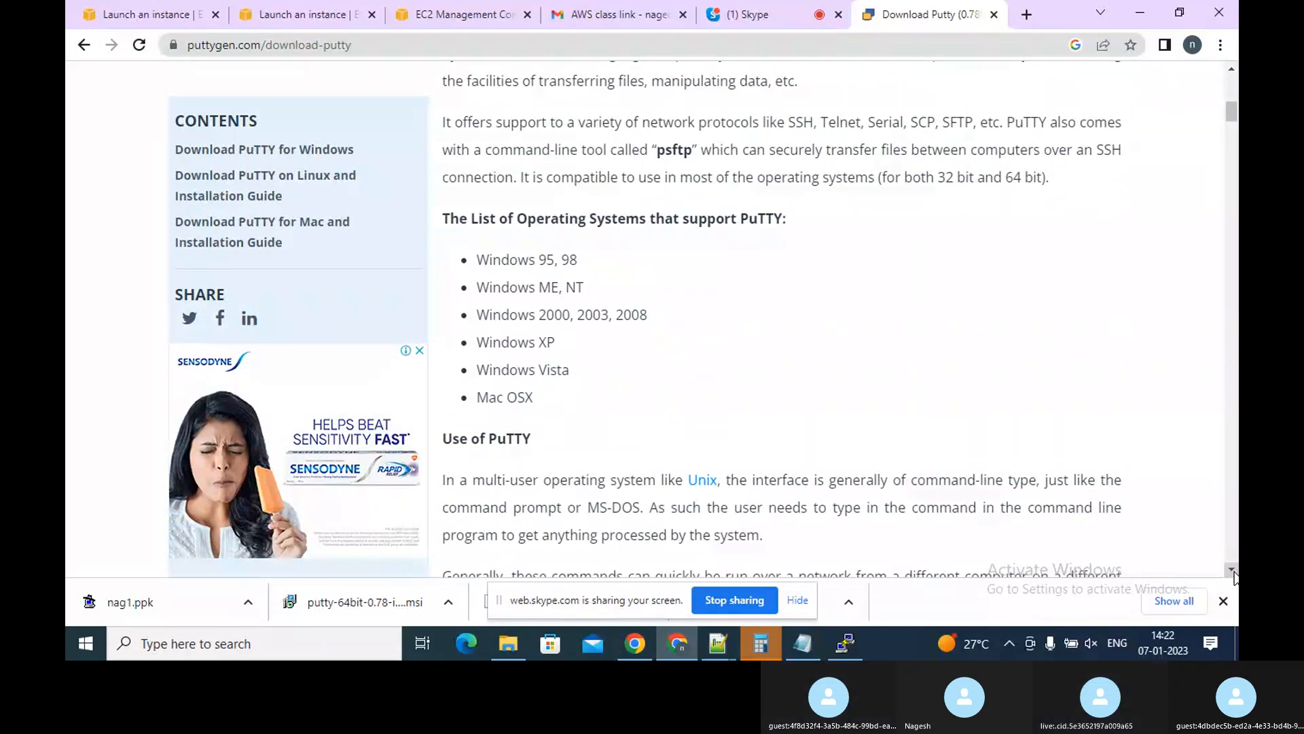
{"action": "left_click", "coordinate": [1233, 572]}
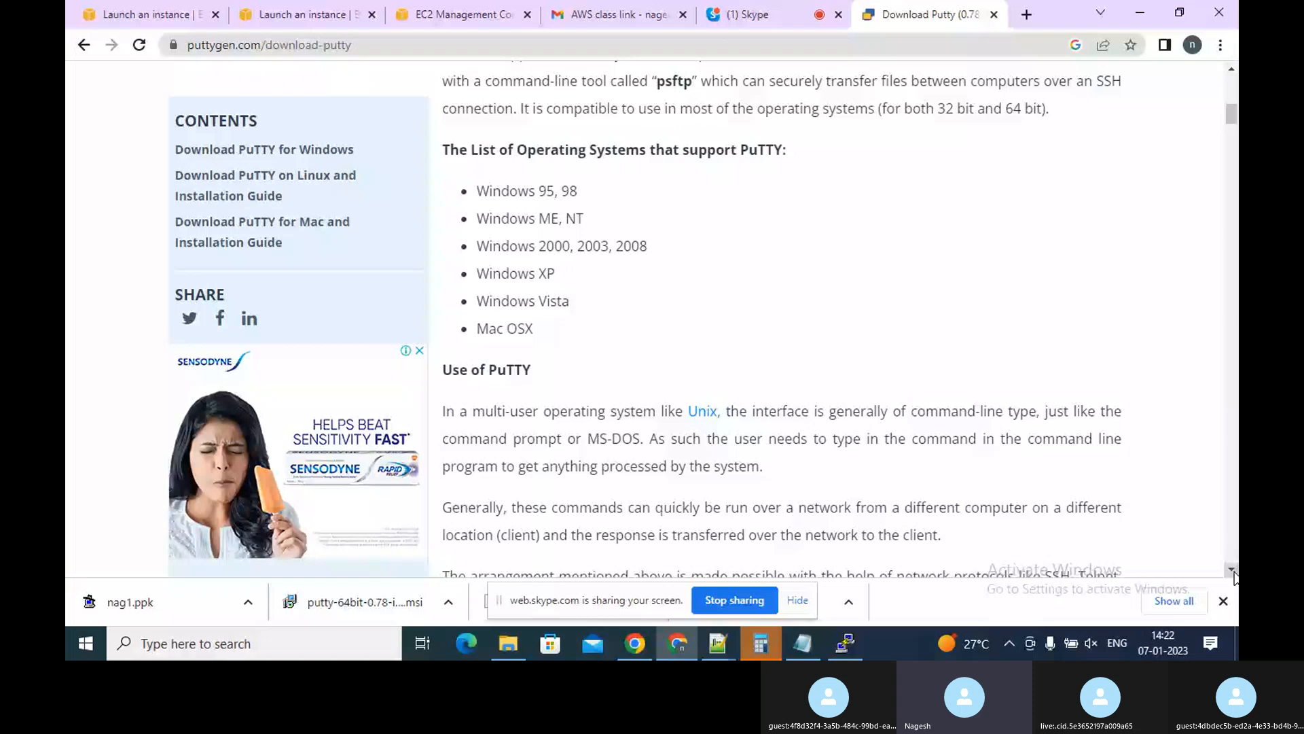
{"action": "scroll", "coordinate": [1234, 576], "scroll_direction": "down", "scroll_amount": 7}
{"action": "scroll", "coordinate": [1235, 576], "scroll_direction": "down", "scroll_amount": 5}
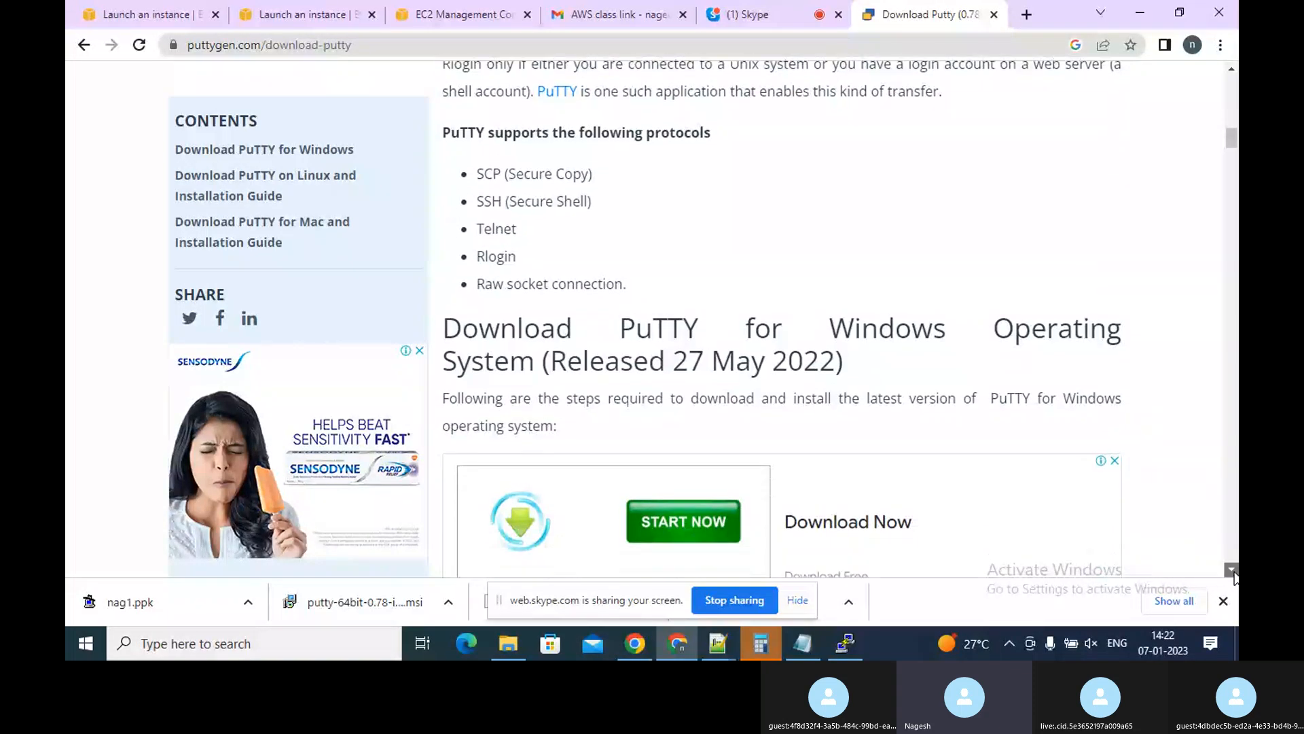
{"action": "scroll", "coordinate": [1234, 576], "scroll_direction": "down", "scroll_amount": 3}
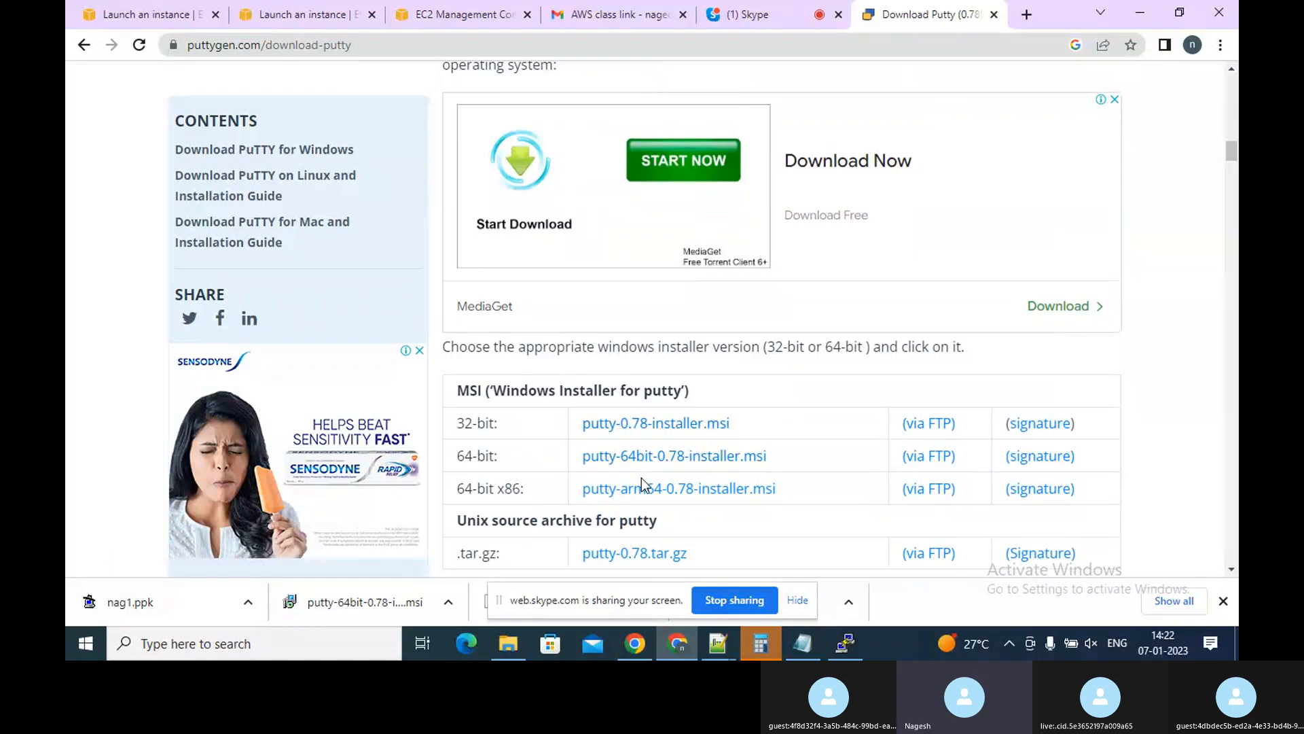
{"action": "left_click", "coordinate": [646, 457]}
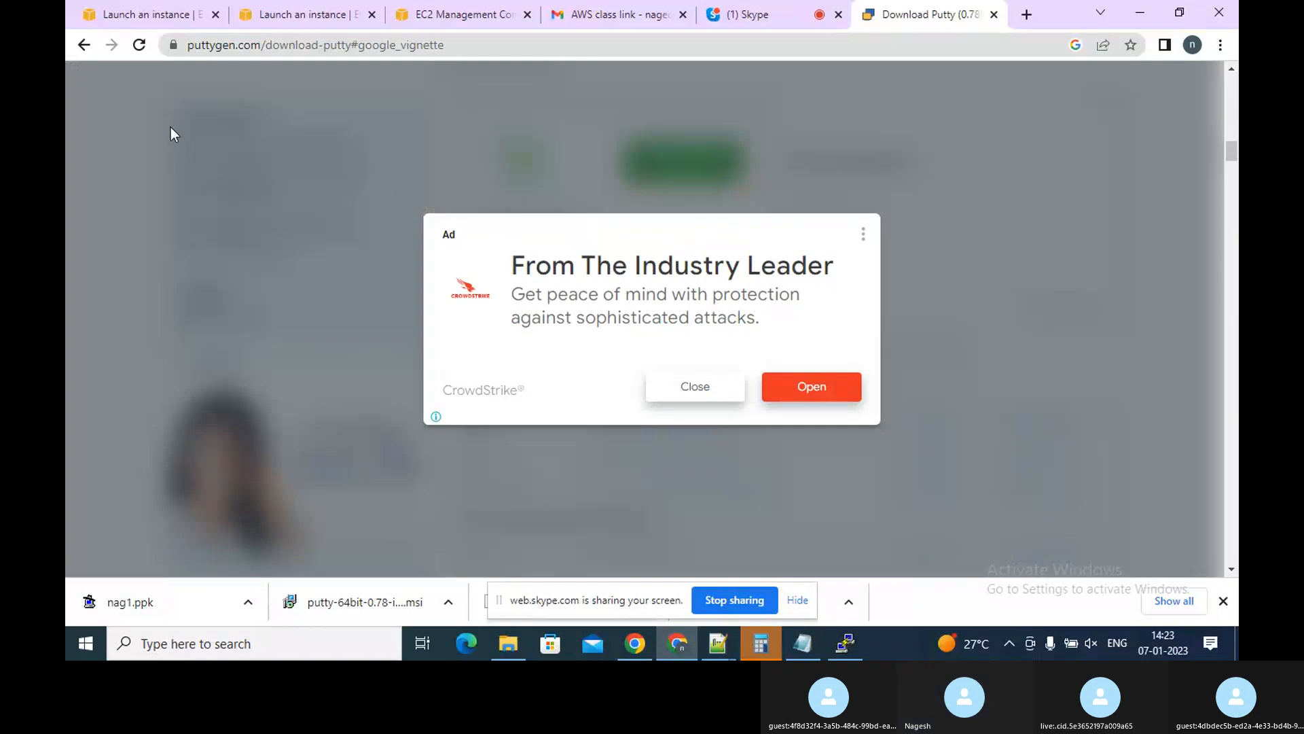
{"action": "left_click", "coordinate": [671, 387]}
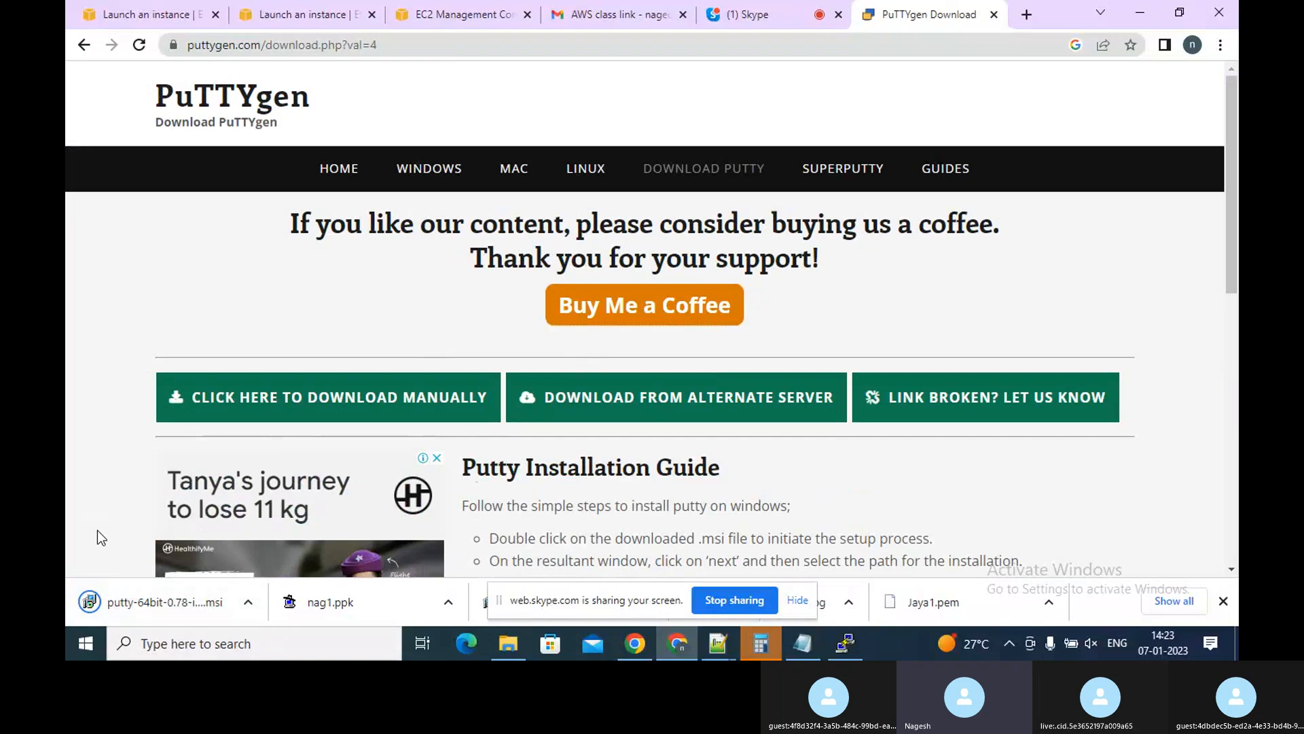
{"action": "left_click", "coordinate": [109, 597]}
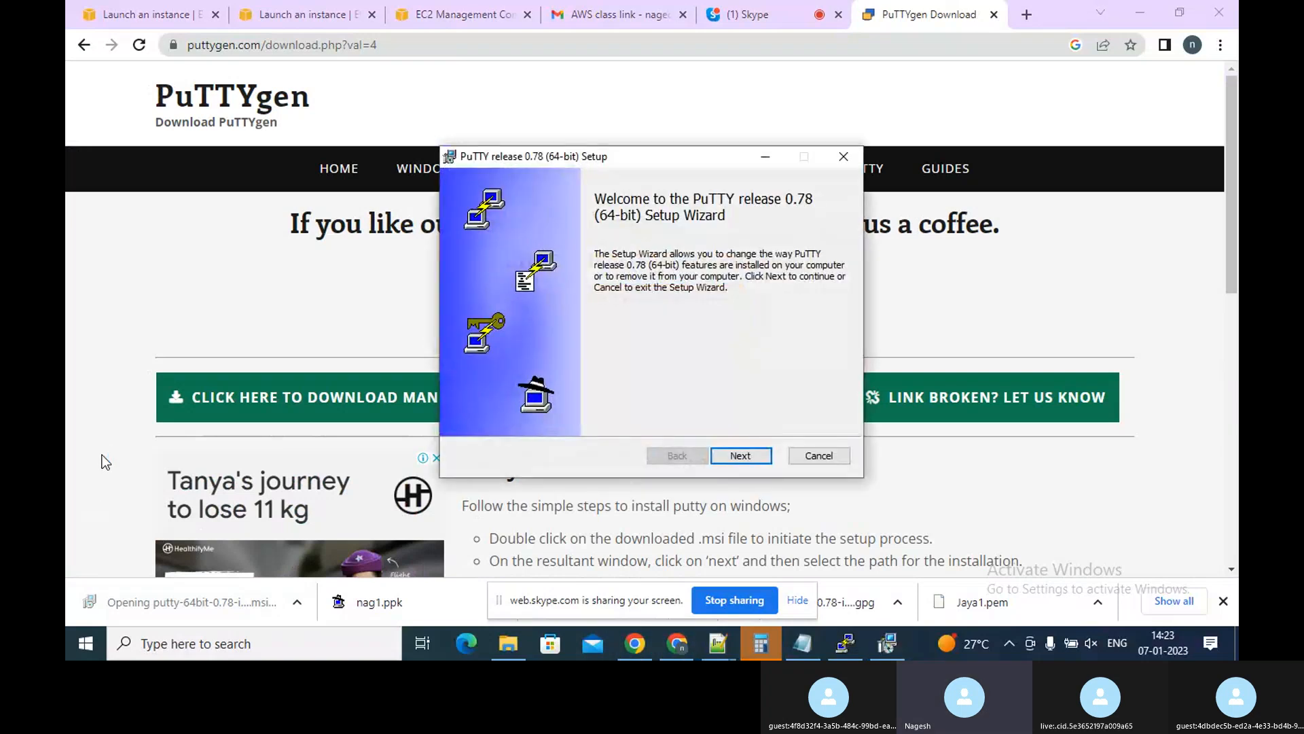
{"action": "left_click", "coordinate": [743, 456]}
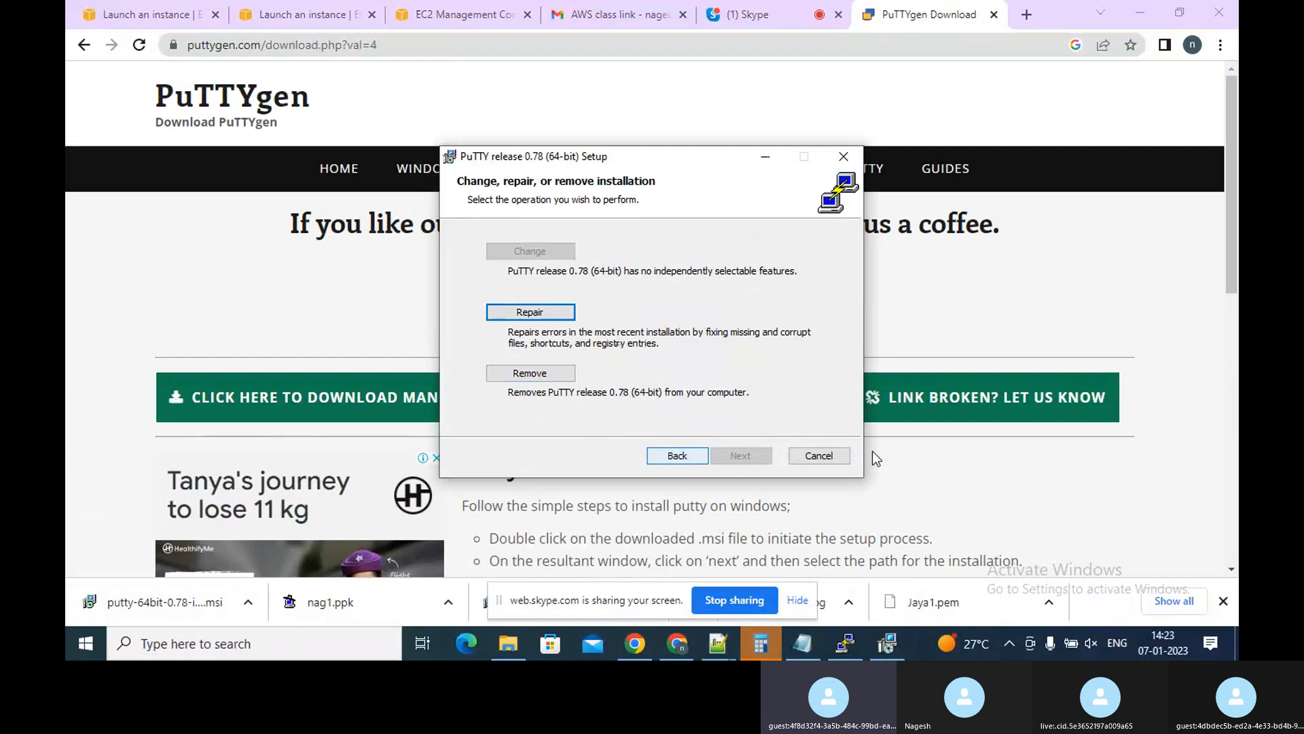
{"action": "left_click", "coordinate": [841, 458]}
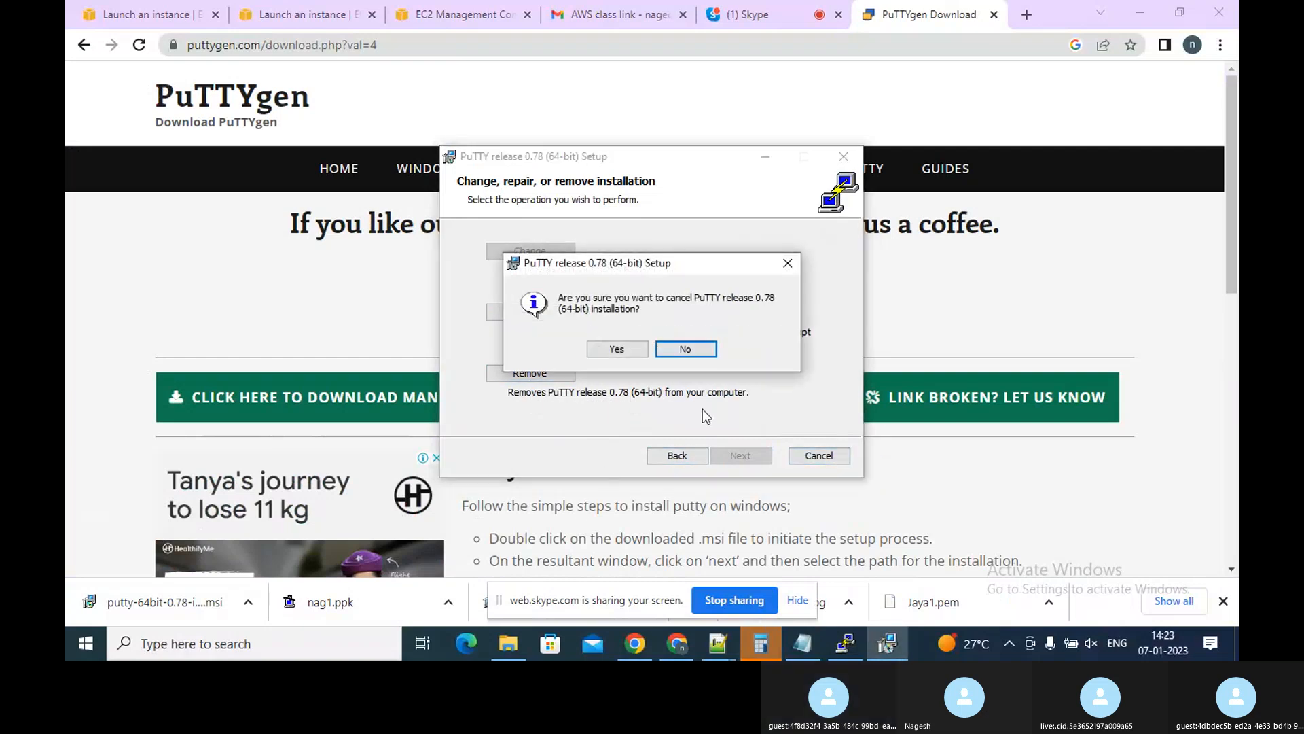
{"action": "left_click", "coordinate": [618, 350]}
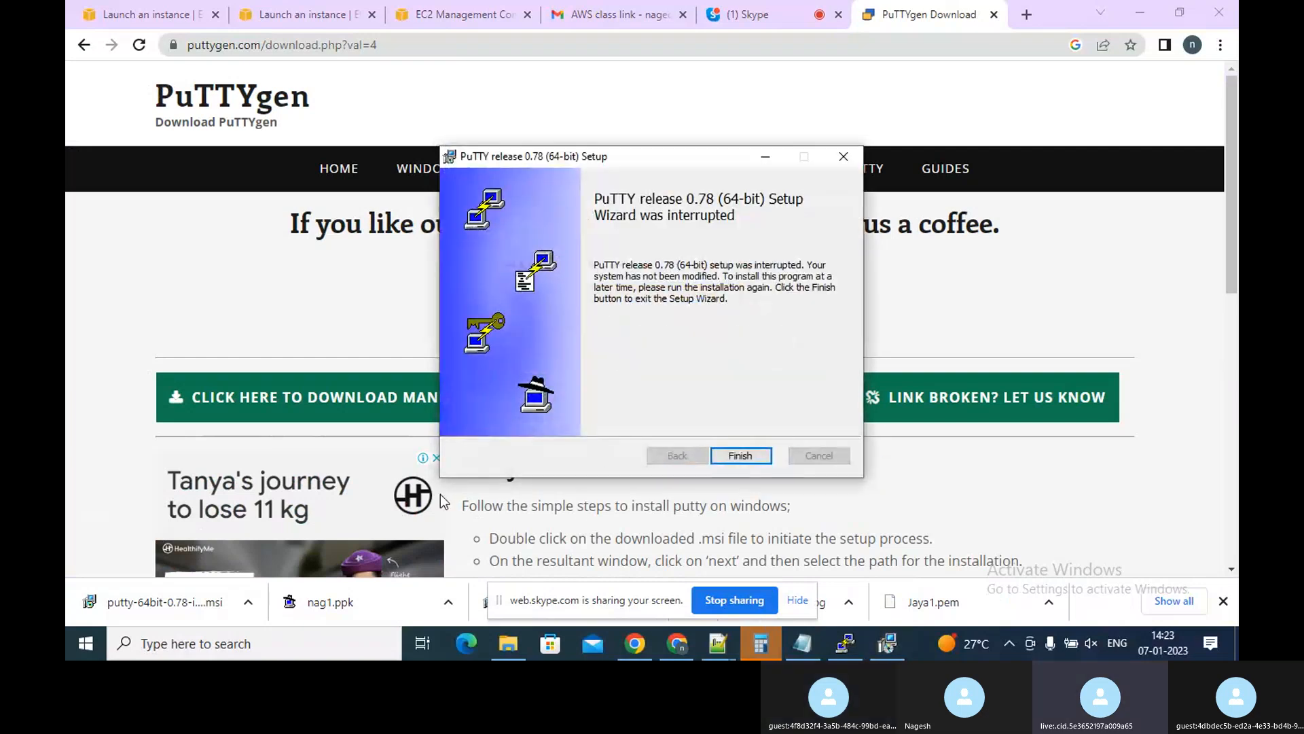
{"action": "left_click", "coordinate": [741, 456]}
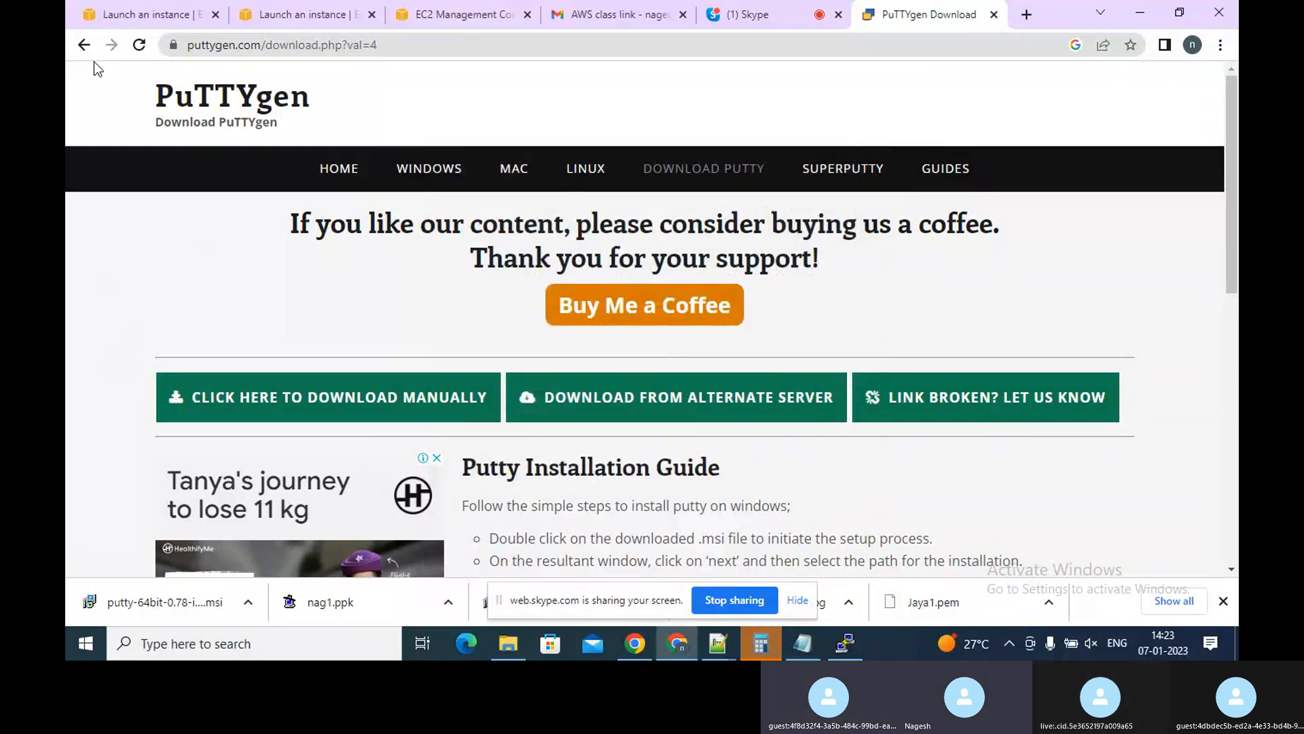
Open the call chat and briefly view the shared IP calculator link, then close its tab
{"action": "left_click", "coordinate": [740, 14]}
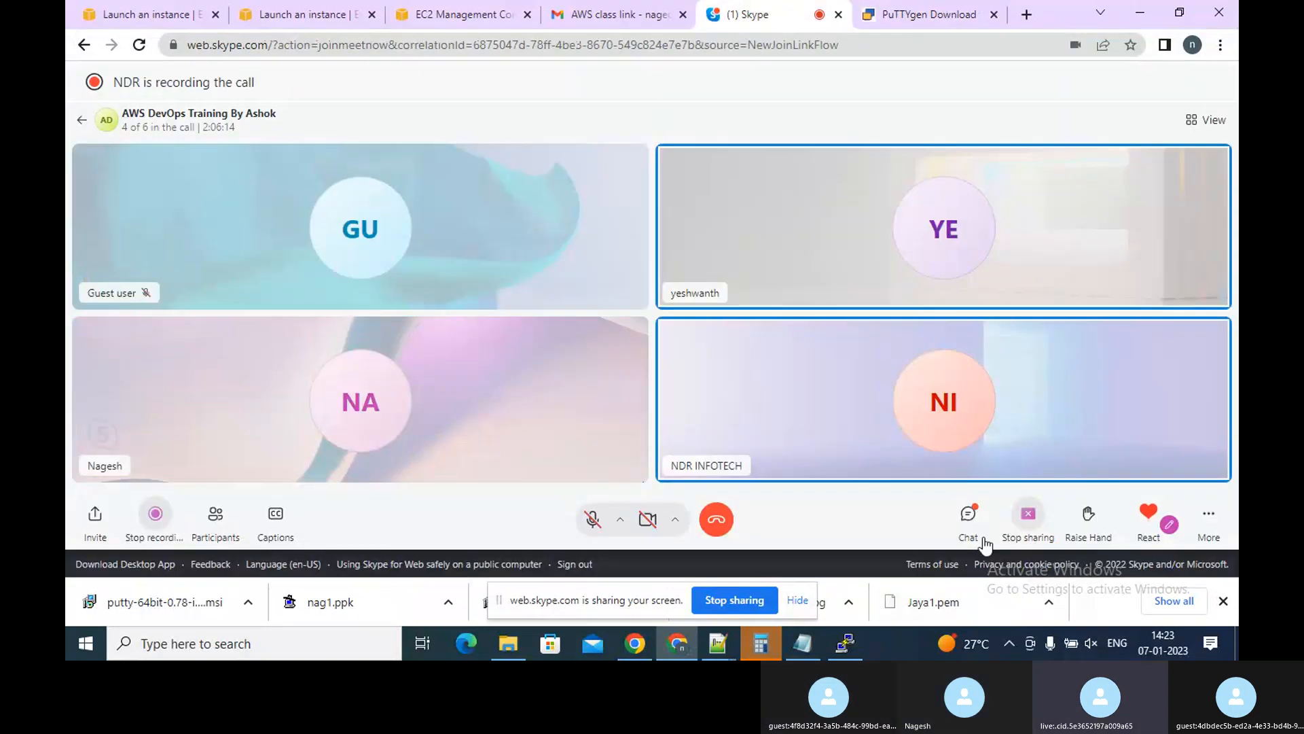
{"action": "left_click", "coordinate": [974, 537]}
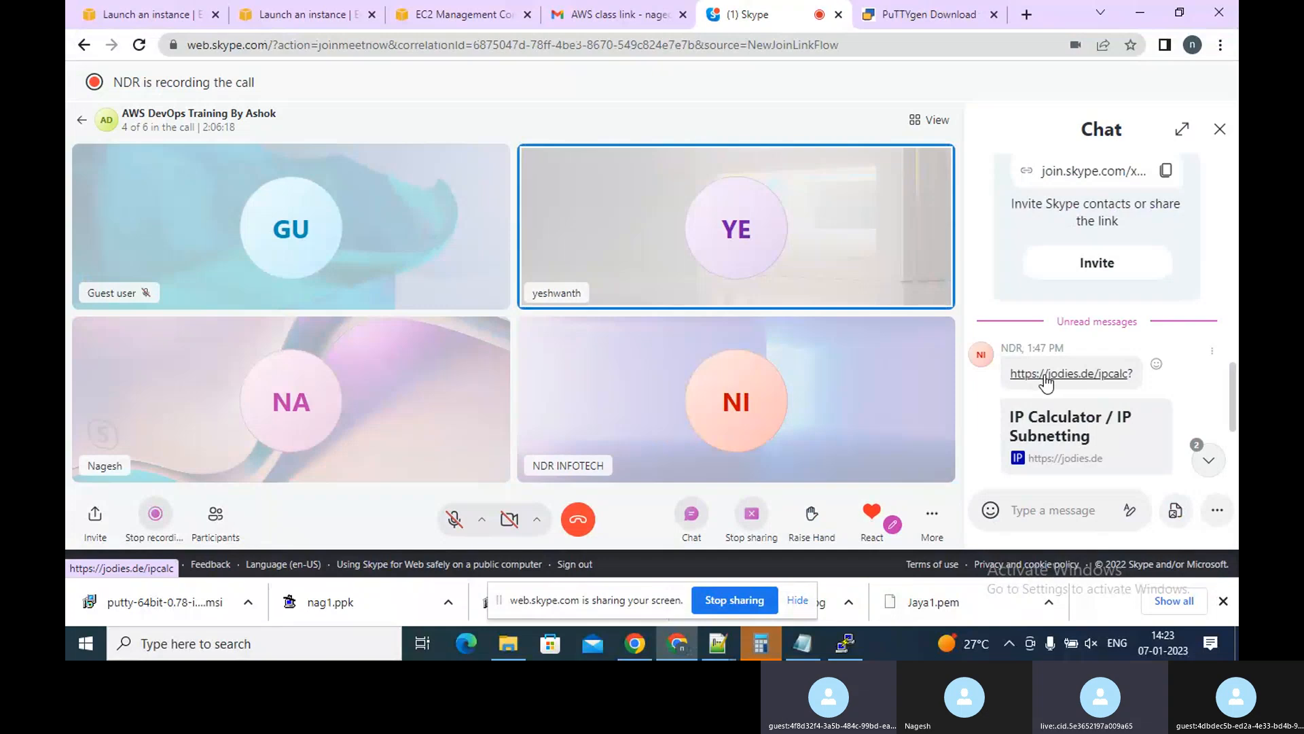
{"action": "left_click", "coordinate": [1047, 376]}
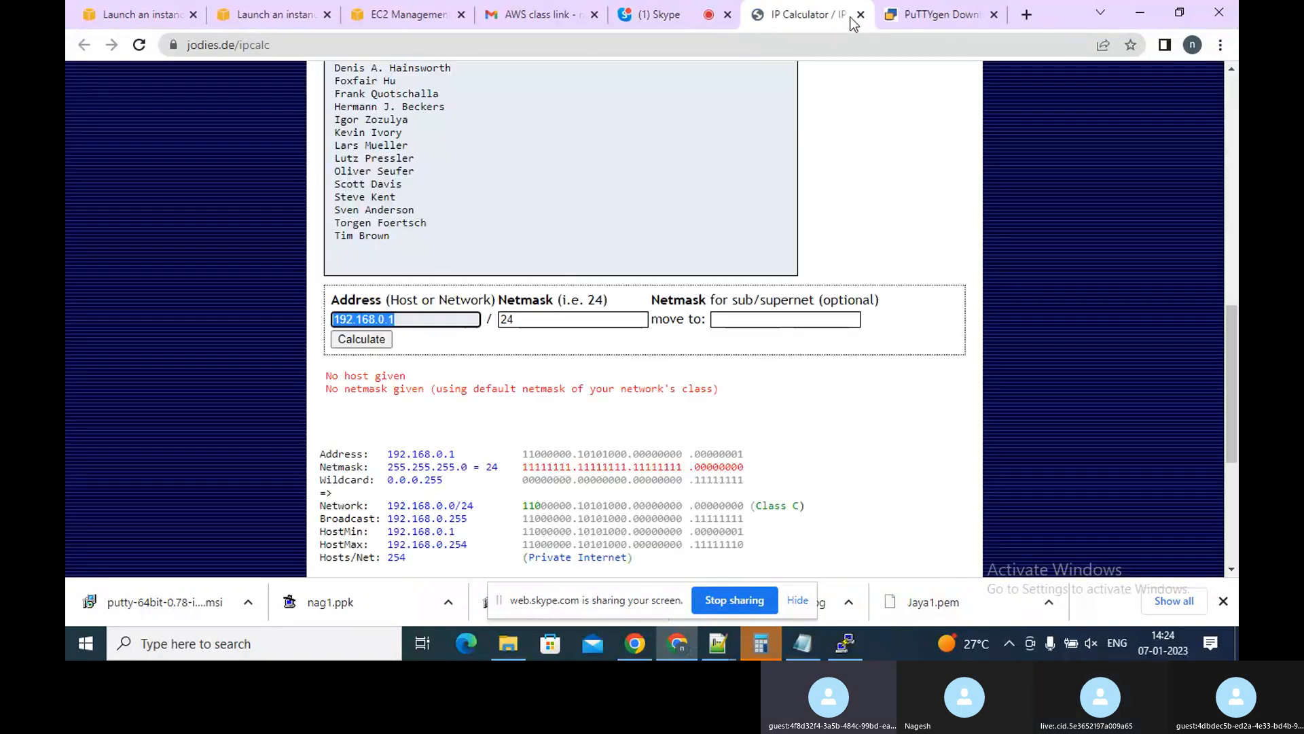
{"action": "left_click", "coordinate": [860, 15]}
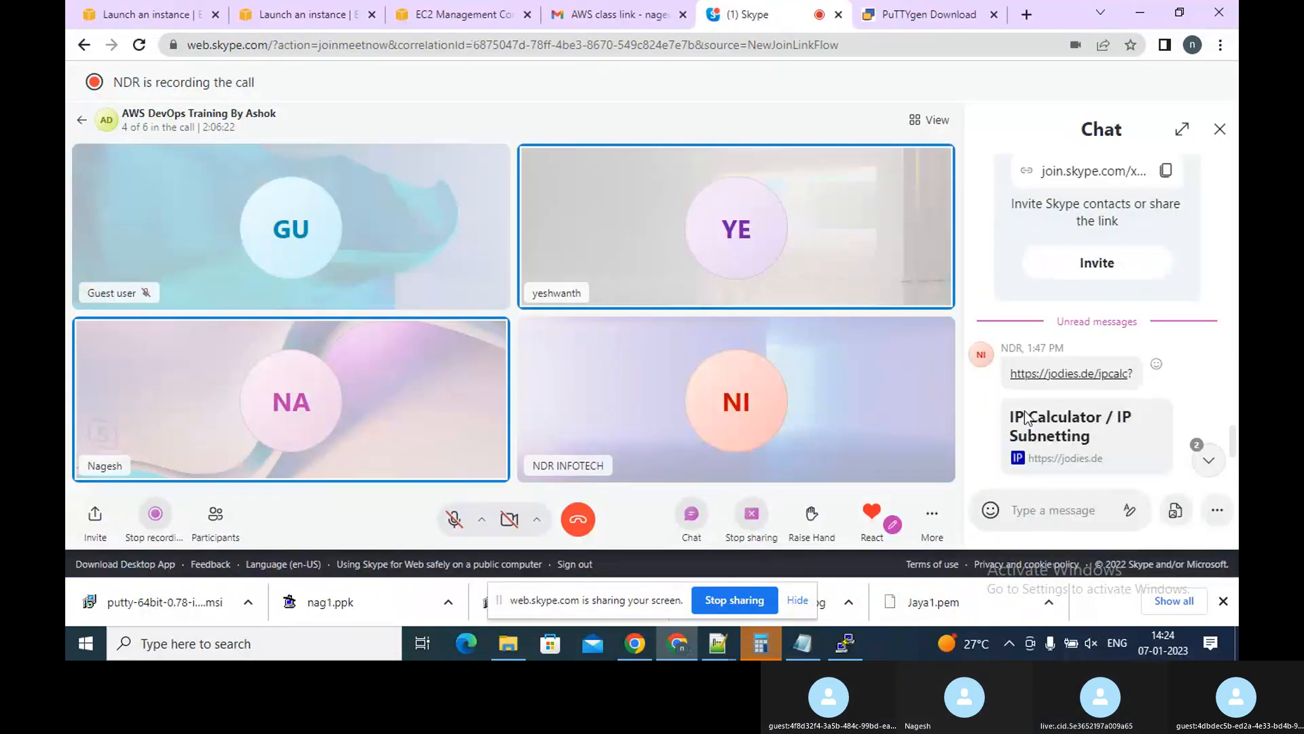
Open the puttygen download-putty link shared in the chat and close the older PuTTYgen Download tab
{"action": "left_click", "coordinate": [1214, 467]}
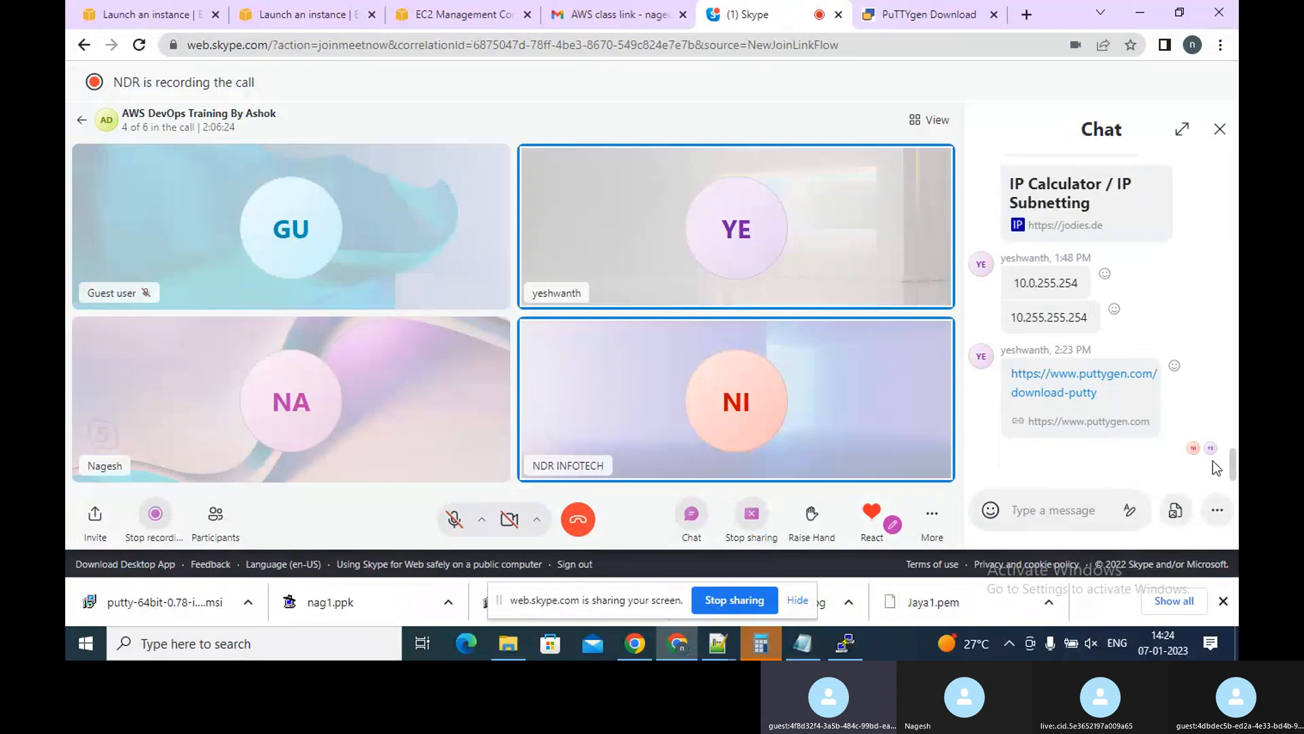
{"action": "left_click", "coordinate": [1063, 385]}
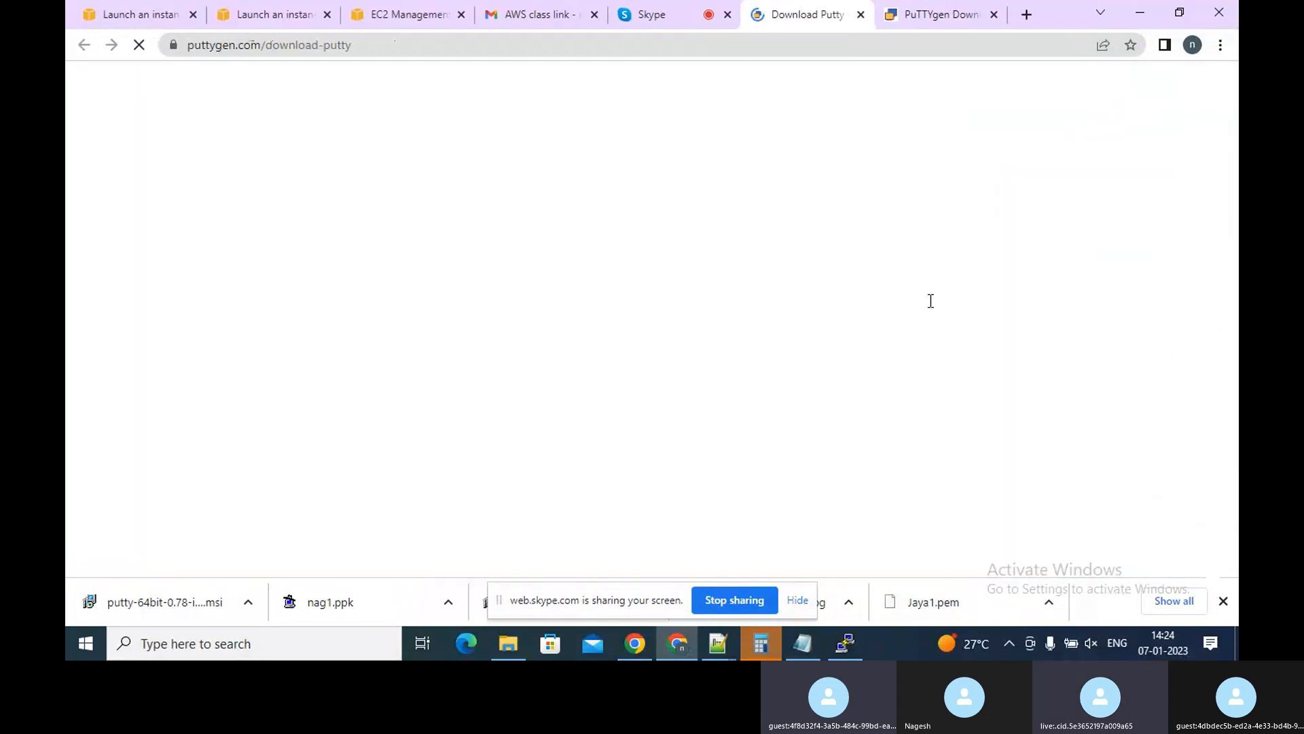
{"action": "left_click", "coordinate": [993, 15]}
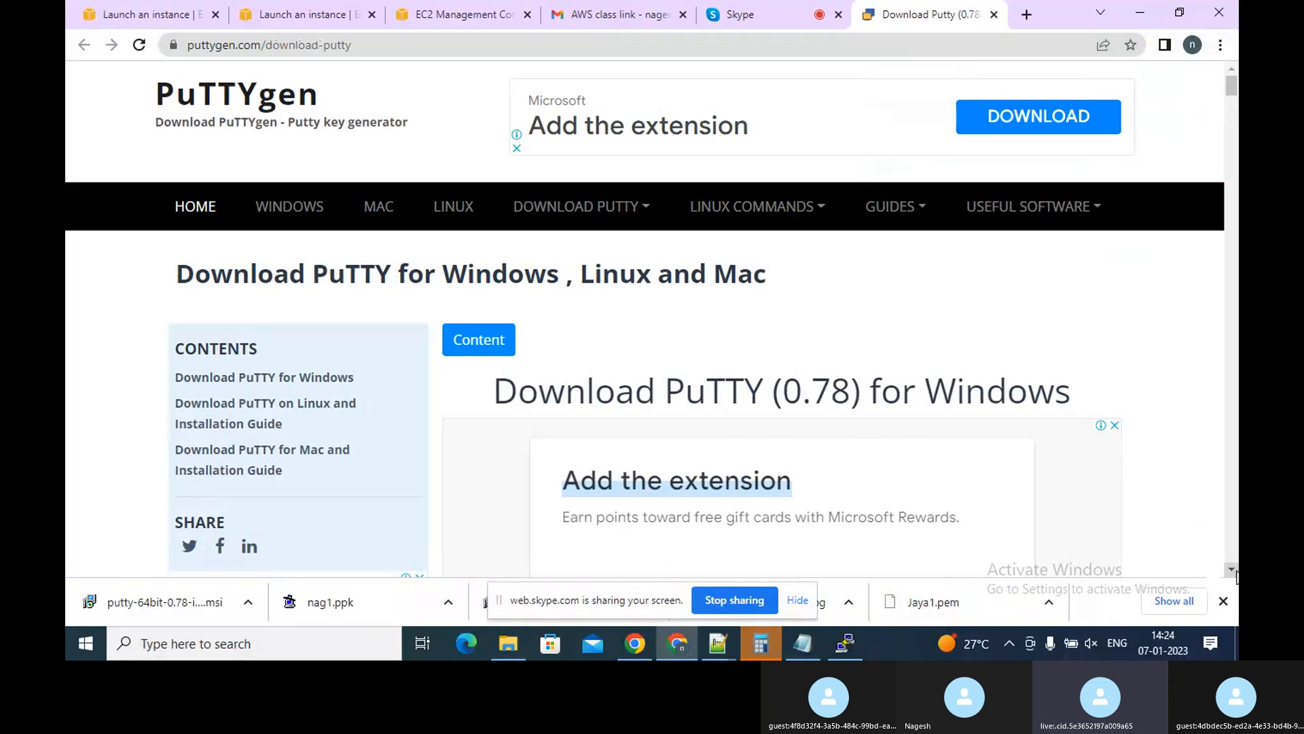
Download the 64-bit puttygen.exe from the alternative binary files list using the manual download option
{"action": "scroll", "coordinate": [1236, 576], "scroll_direction": "down", "scroll_amount": 2}
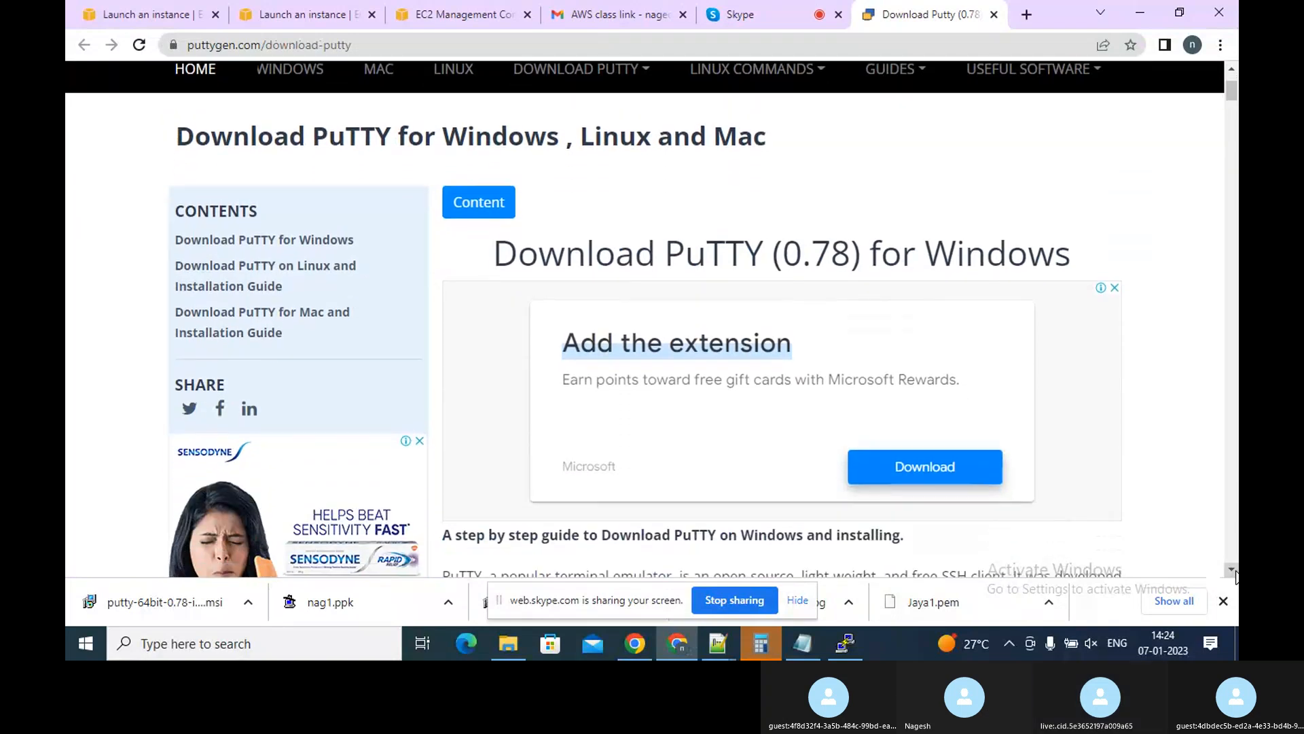
{"action": "scroll", "coordinate": [1236, 576], "scroll_direction": "down", "scroll_amount": 7}
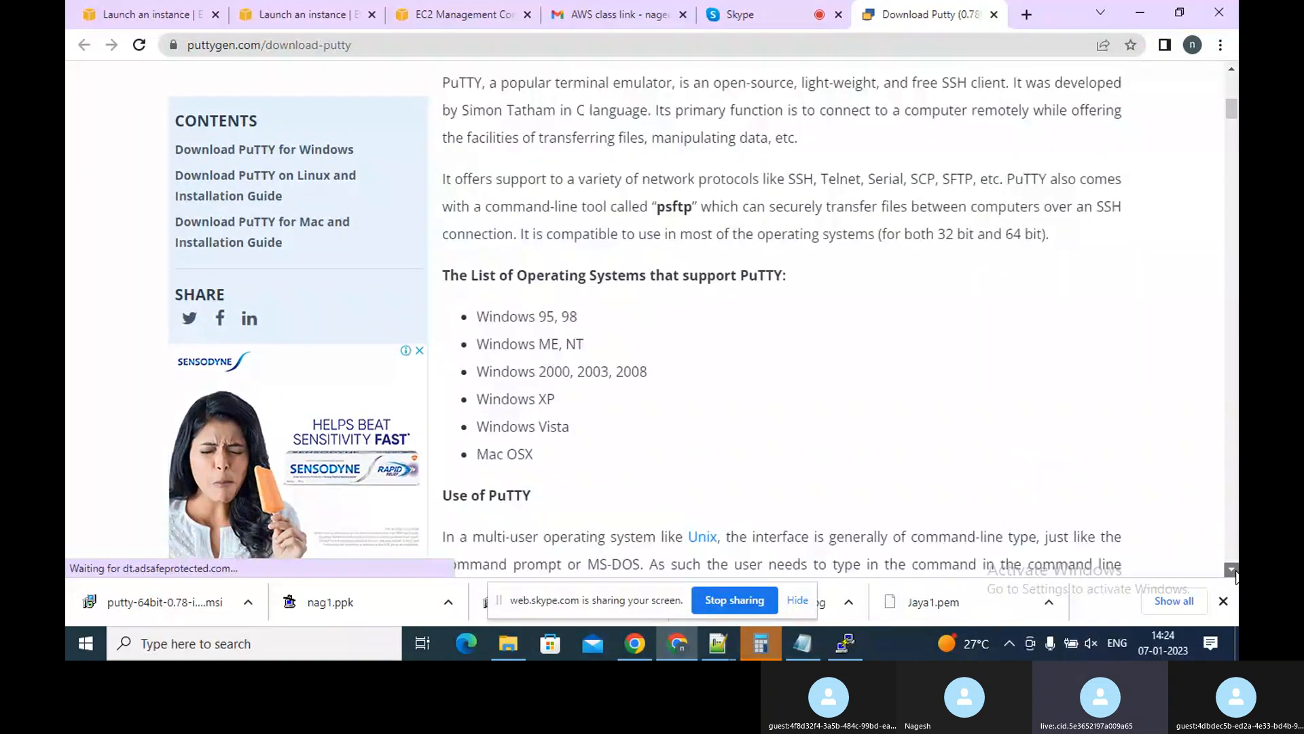
{"action": "scroll", "coordinate": [1236, 576], "scroll_direction": "down", "scroll_amount": 9}
{"action": "scroll", "coordinate": [1237, 576], "scroll_direction": "down", "scroll_amount": 10}
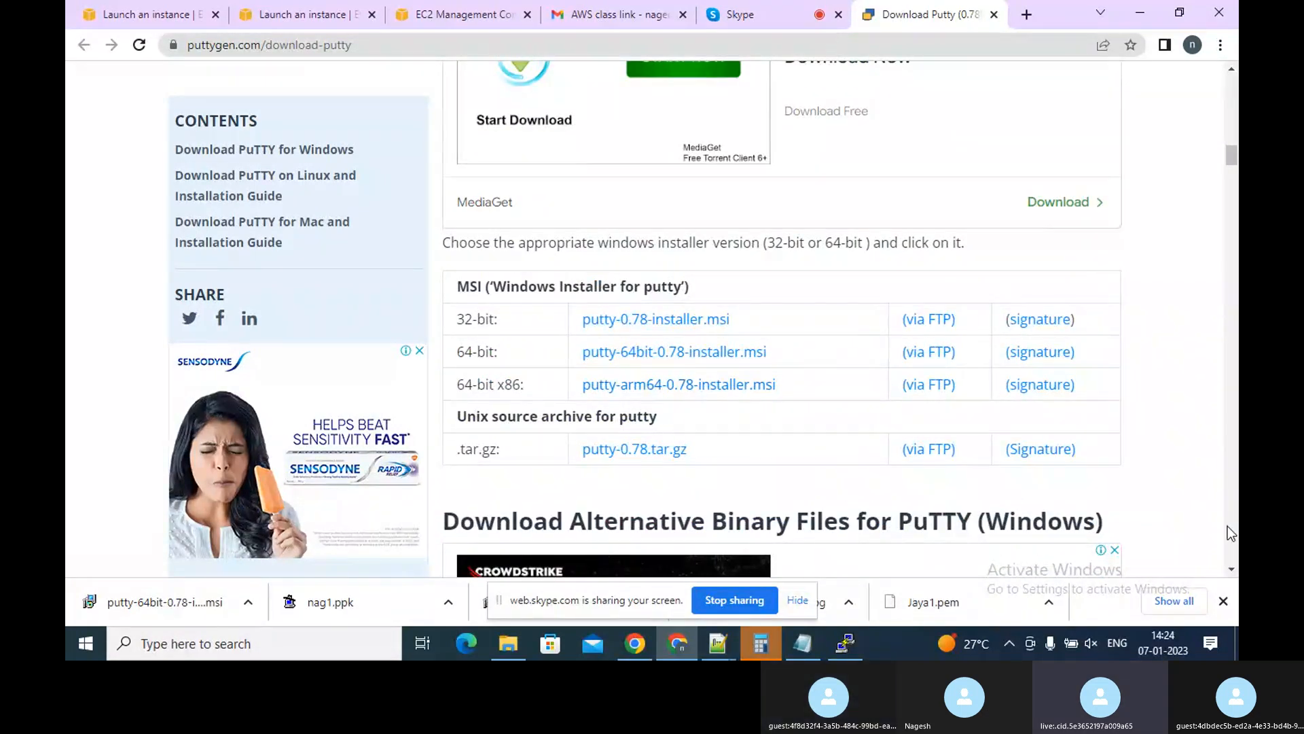
{"action": "scroll", "coordinate": [1236, 576], "scroll_direction": "down", "scroll_amount": 2}
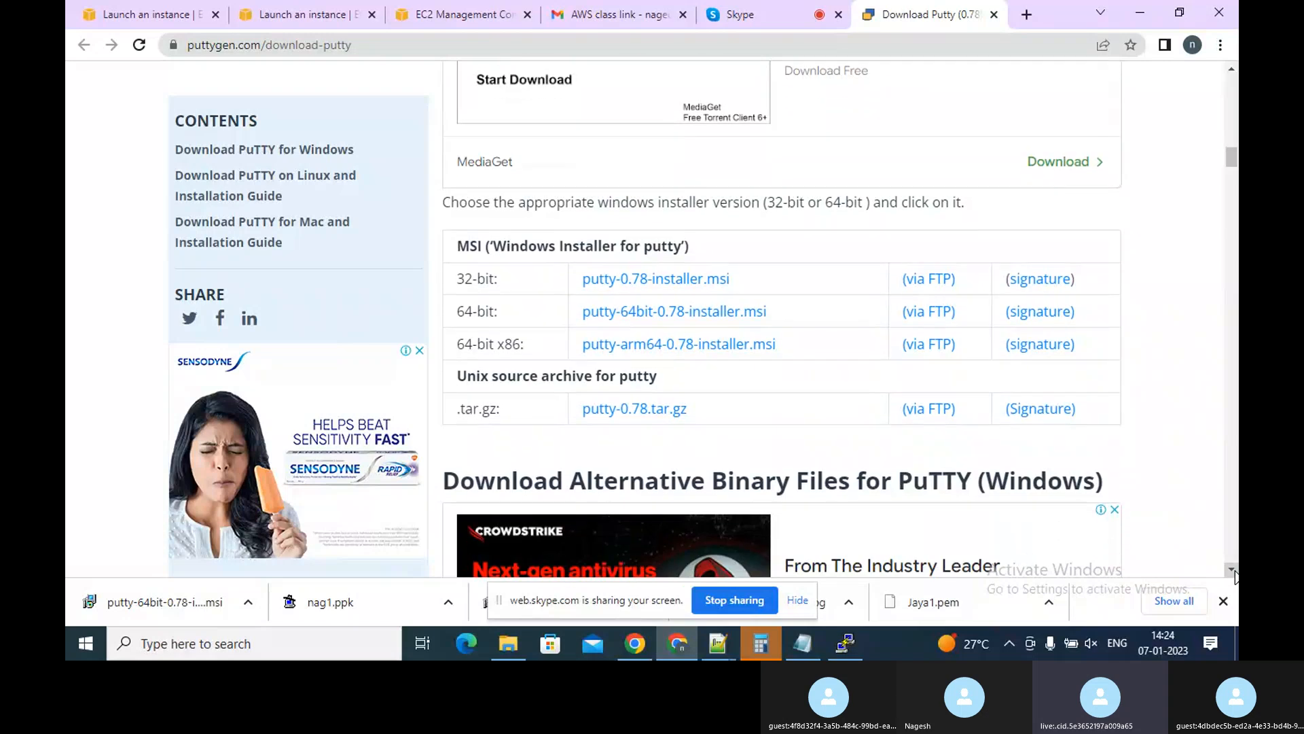
{"action": "scroll", "coordinate": [1236, 576], "scroll_direction": "down", "scroll_amount": 4}
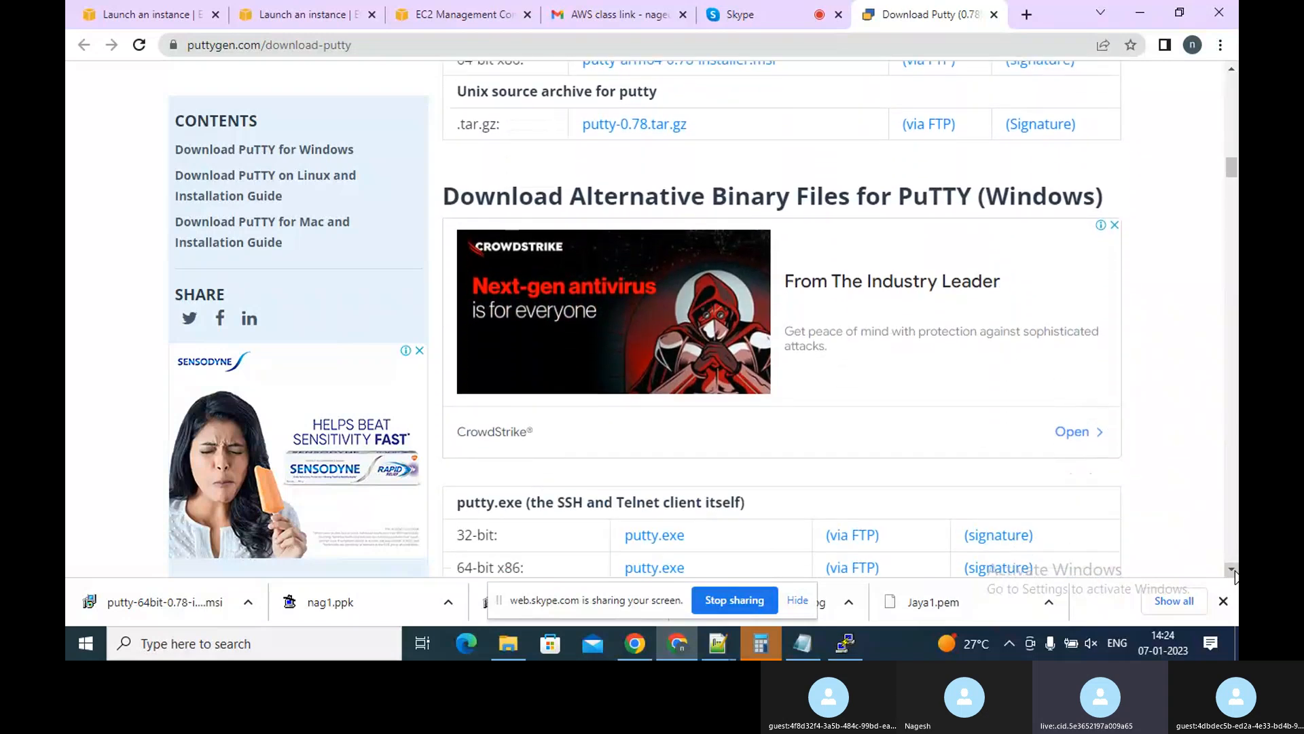
{"action": "scroll", "coordinate": [1236, 576], "scroll_direction": "down", "scroll_amount": 2}
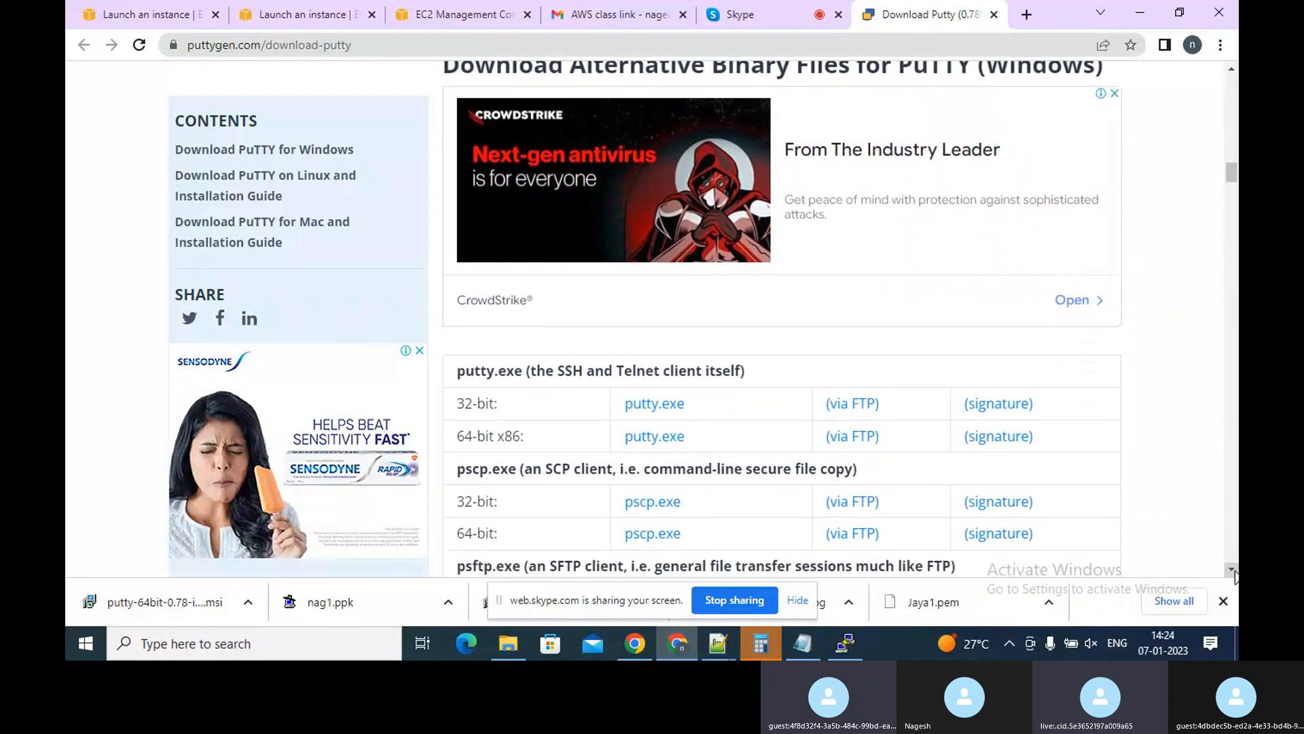
{"action": "scroll", "coordinate": [1236, 576], "scroll_direction": "down", "scroll_amount": 5}
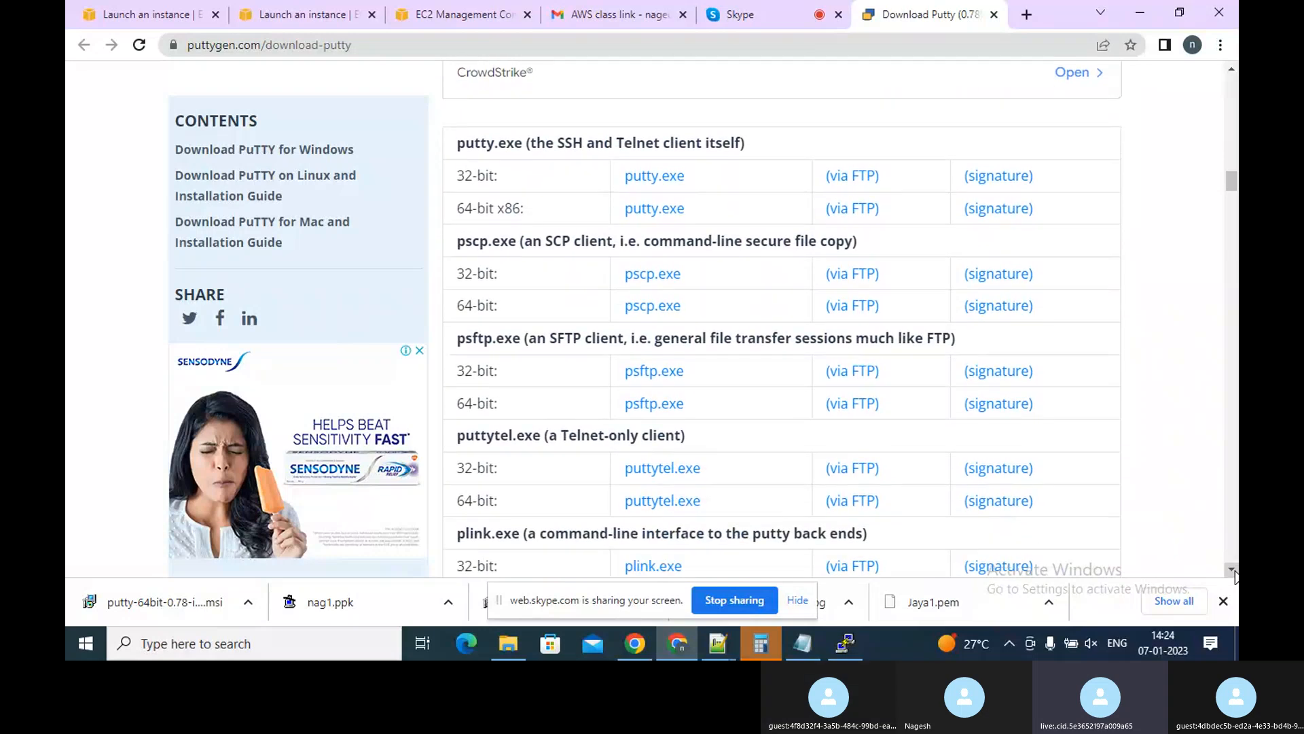
{"action": "scroll", "coordinate": [1237, 576], "scroll_direction": "down", "scroll_amount": 2}
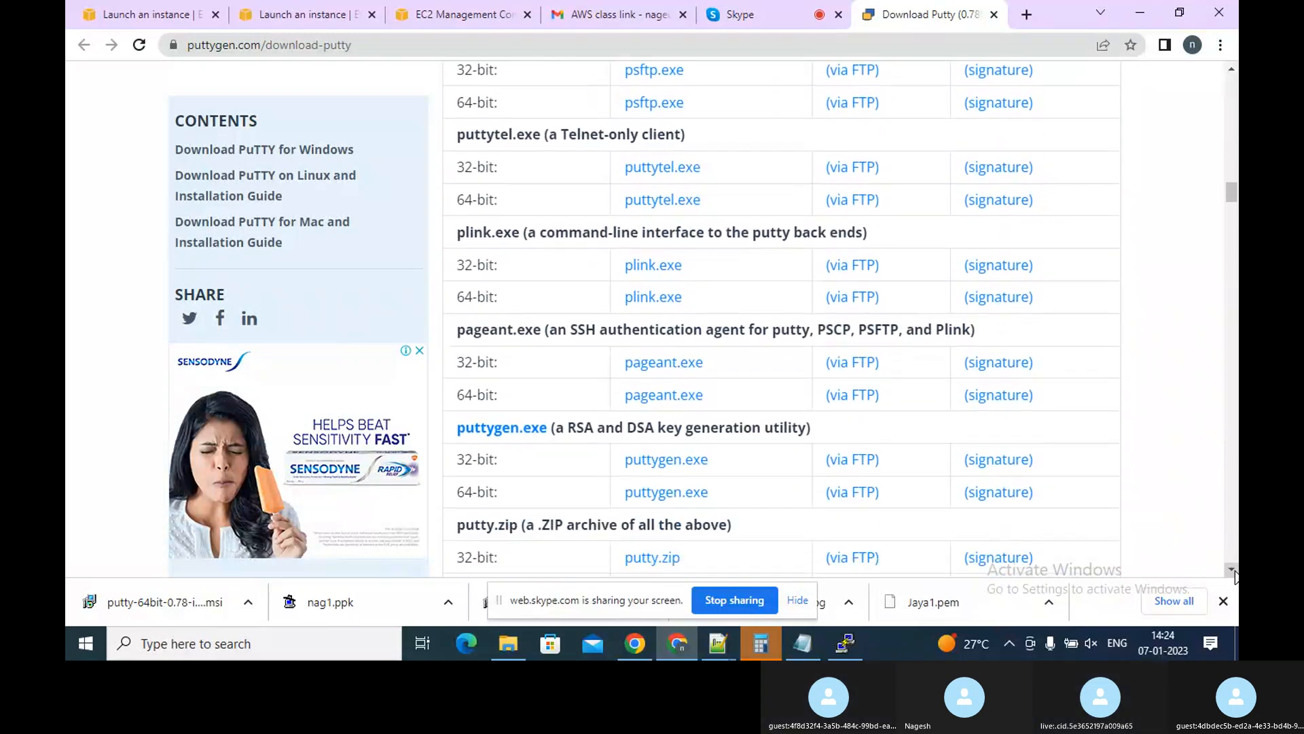
{"action": "left_click", "coordinate": [665, 504]}
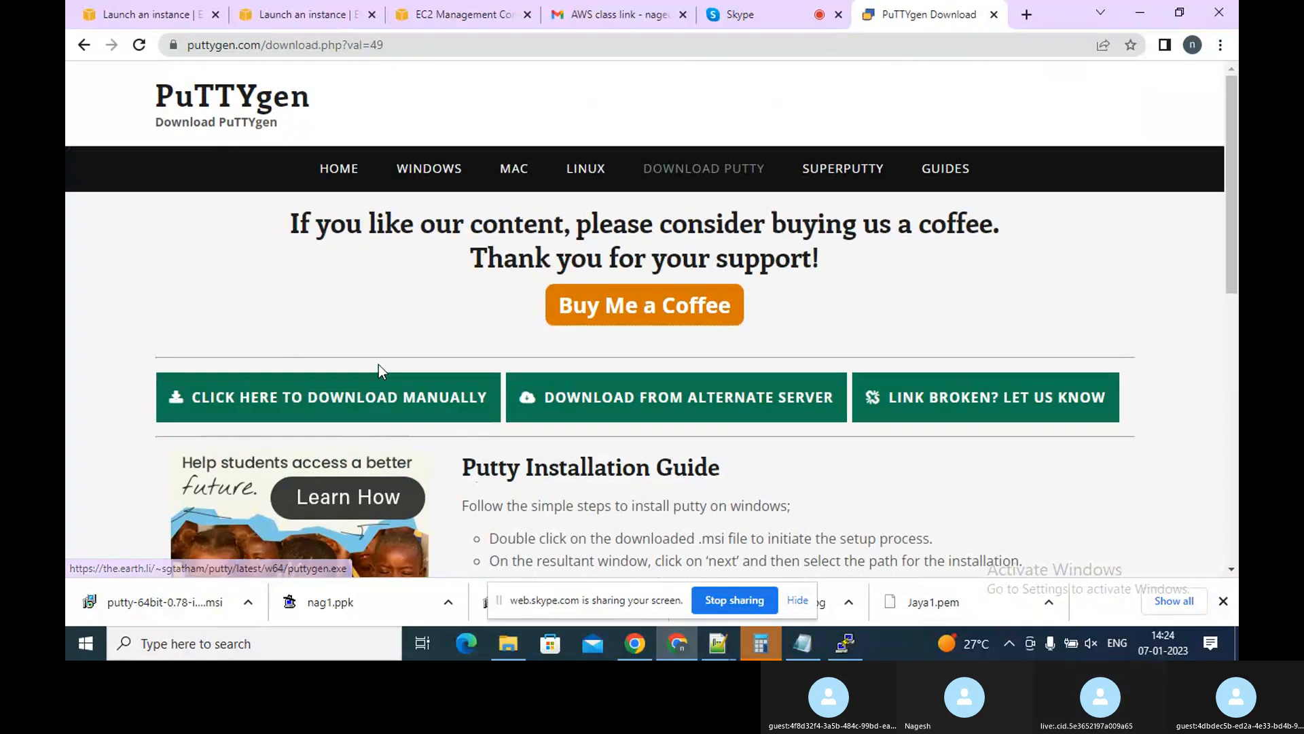
{"action": "left_click", "coordinate": [370, 385]}
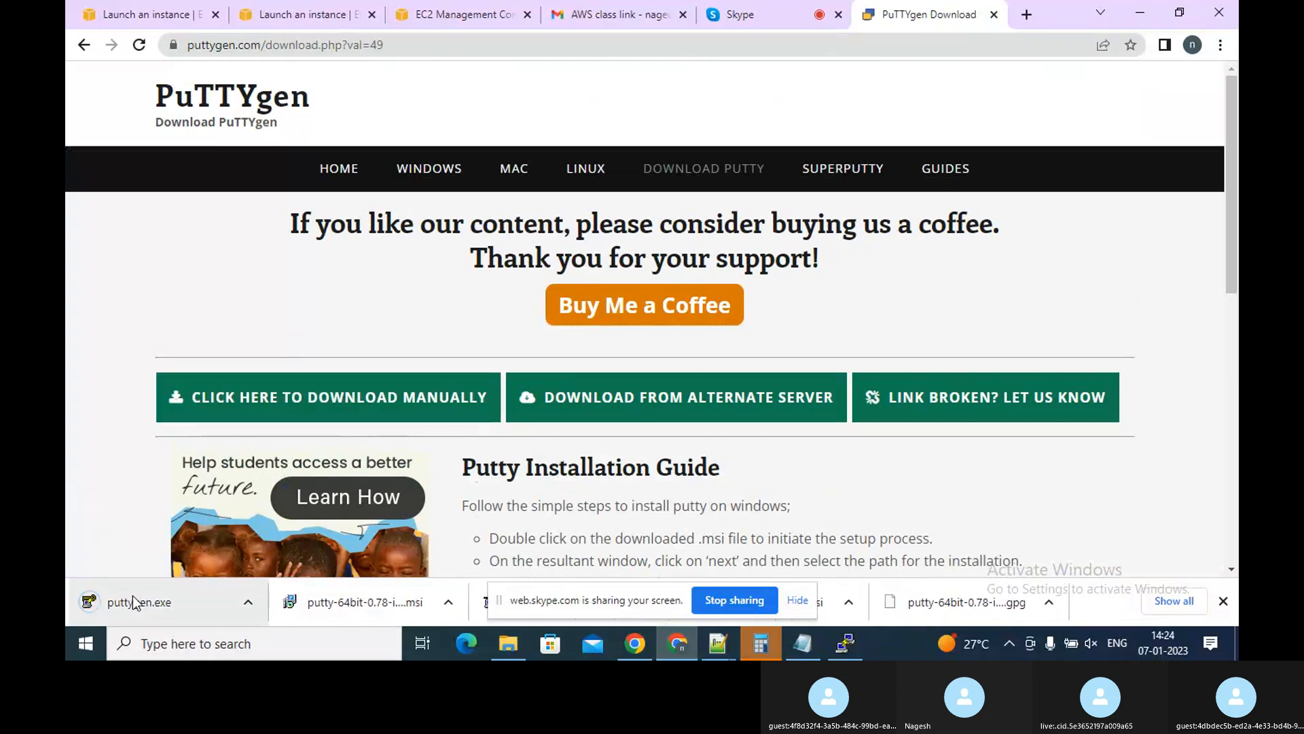
Launch the downloaded PuTTYgen and load the nag1 private key from the Downloads folder
{"action": "left_click", "coordinate": [133, 599]}
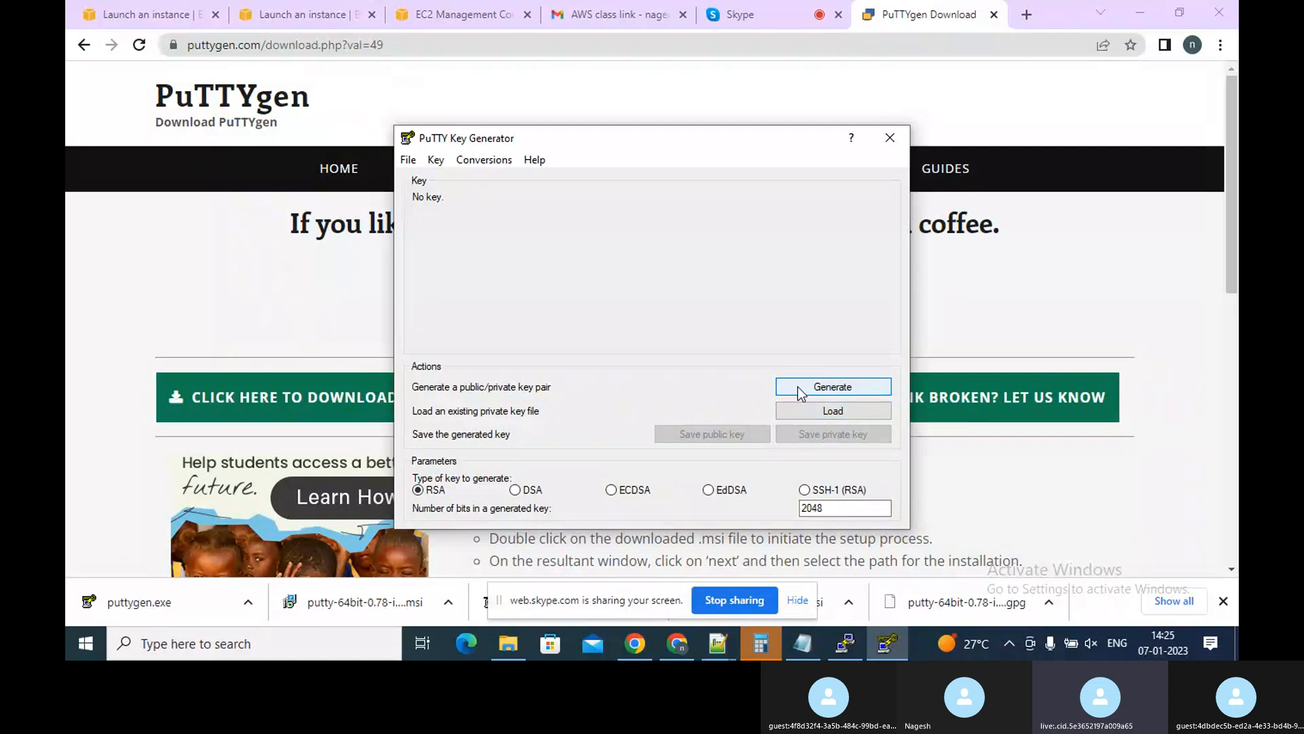
{"action": "left_click", "coordinate": [818, 416]}
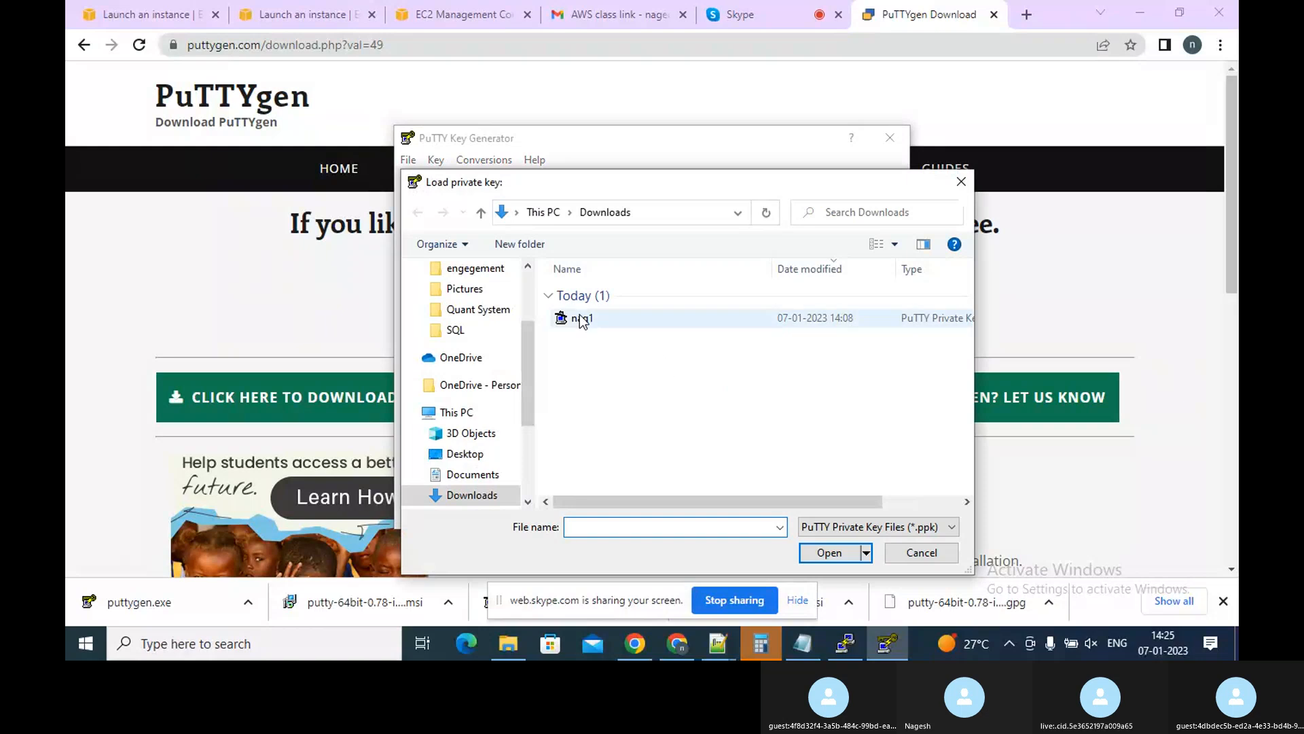
{"action": "left_click", "coordinate": [580, 319]}
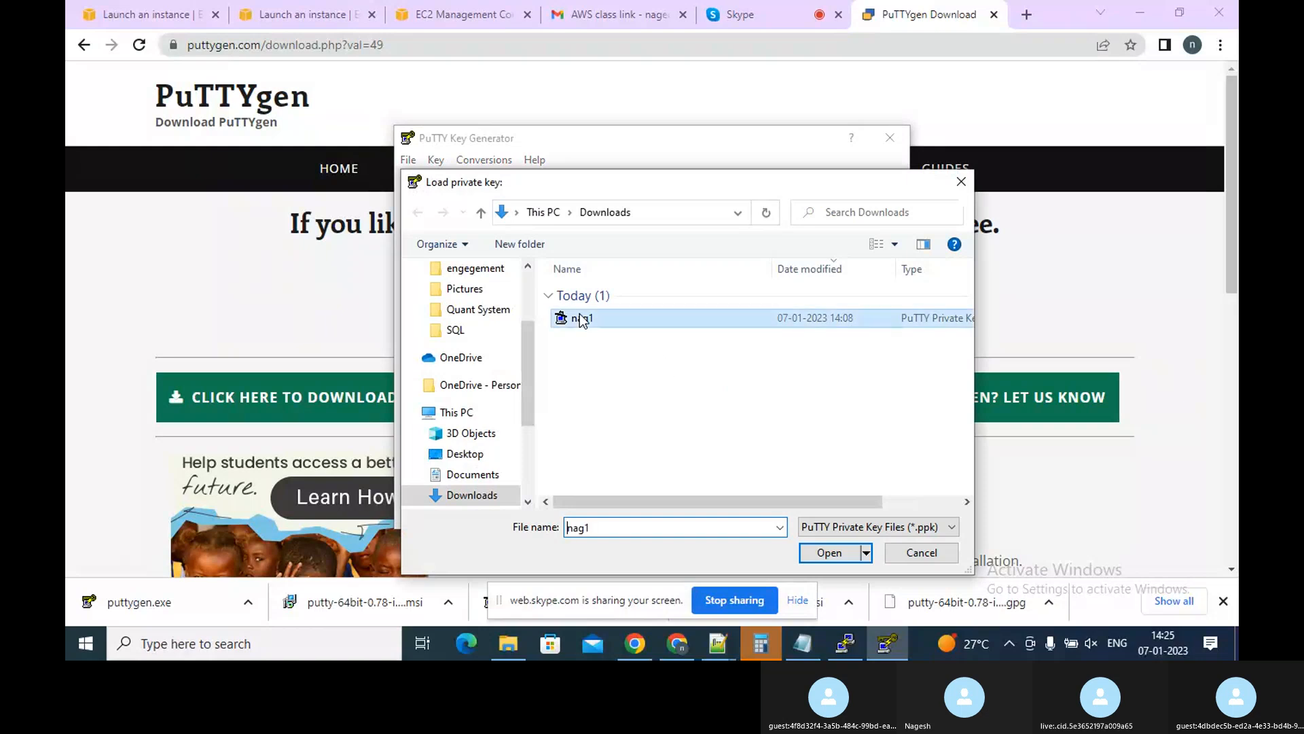
{"action": "left_click", "coordinate": [827, 556]}
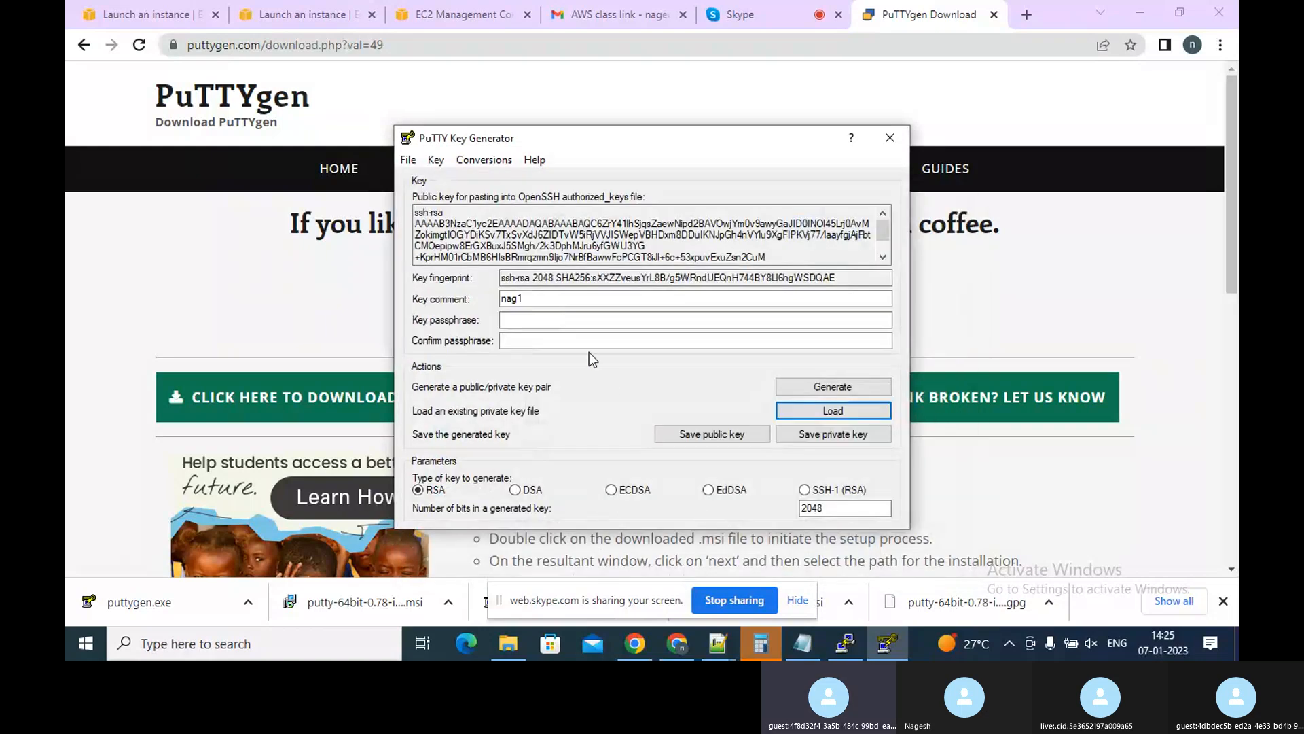
Copy the OpenSSH public key text from PuTTYgen and paste it into a new Notepad++ tab
{"action": "left_click", "coordinate": [561, 334]}
{"action": "left_click", "coordinate": [557, 321]}
{"action": "left_click", "coordinate": [473, 219]}
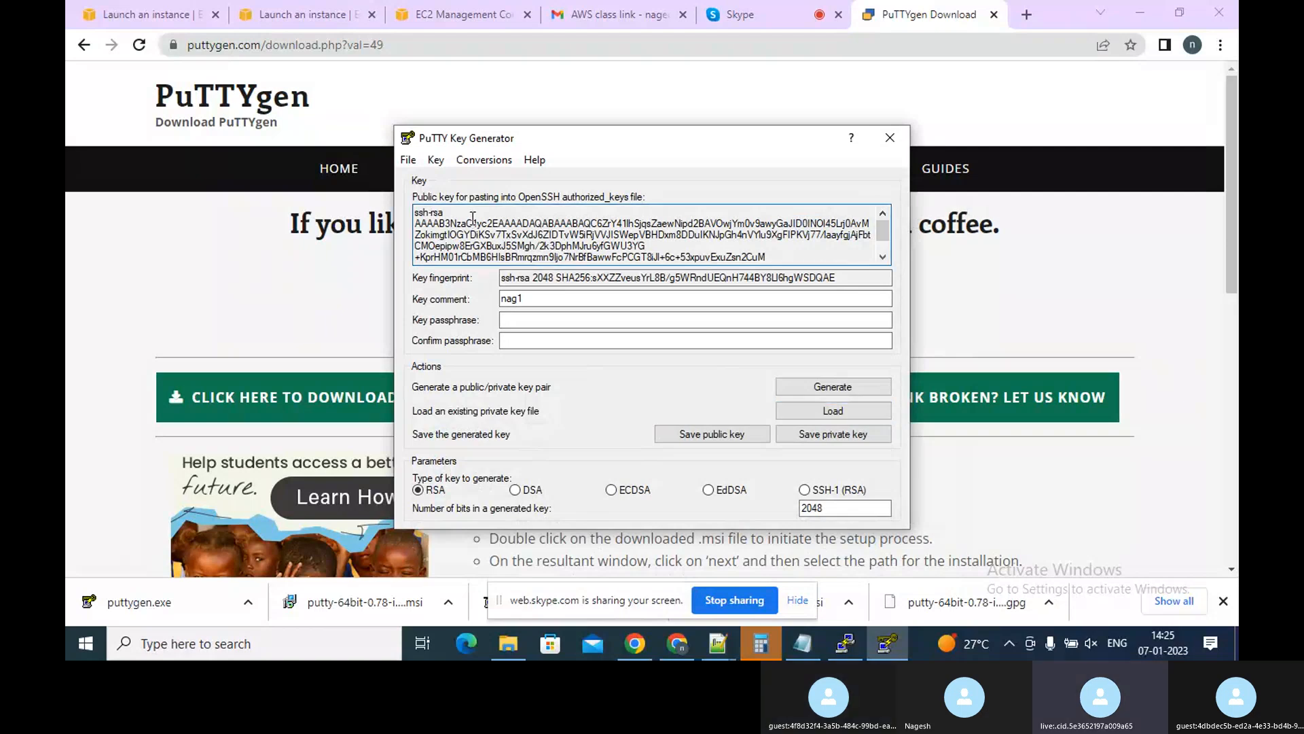
{"action": "double_click", "coordinate": [465, 212]}
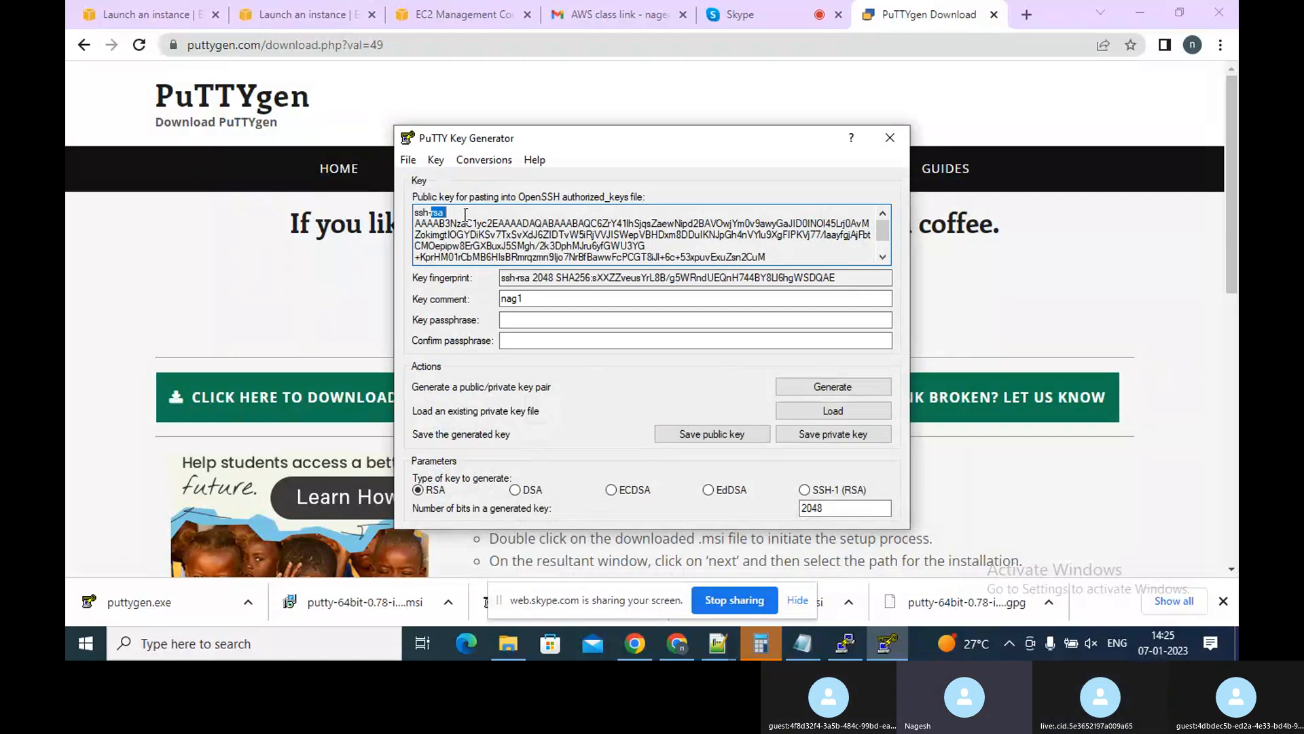
{"action": "left_click", "coordinate": [418, 218]}
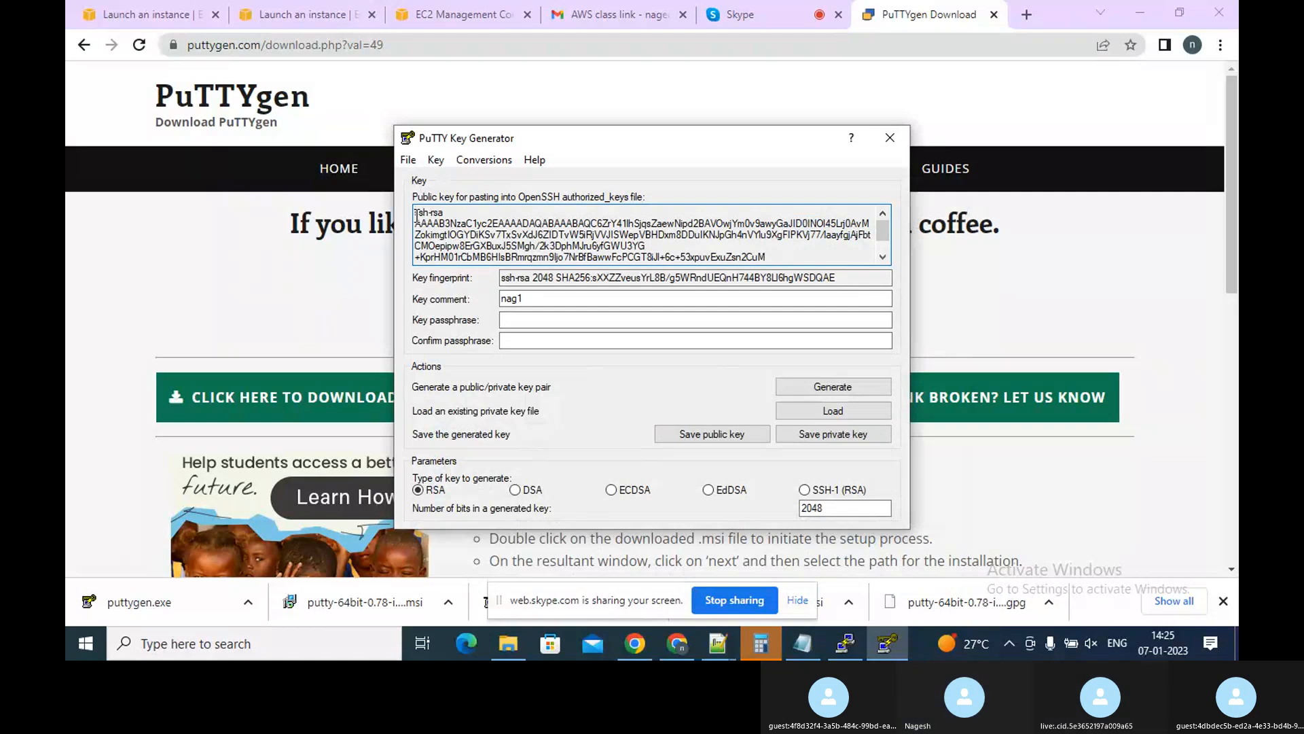
{"action": "left_click_drag", "start_coordinate": [417, 216], "coordinate": [732, 261]}
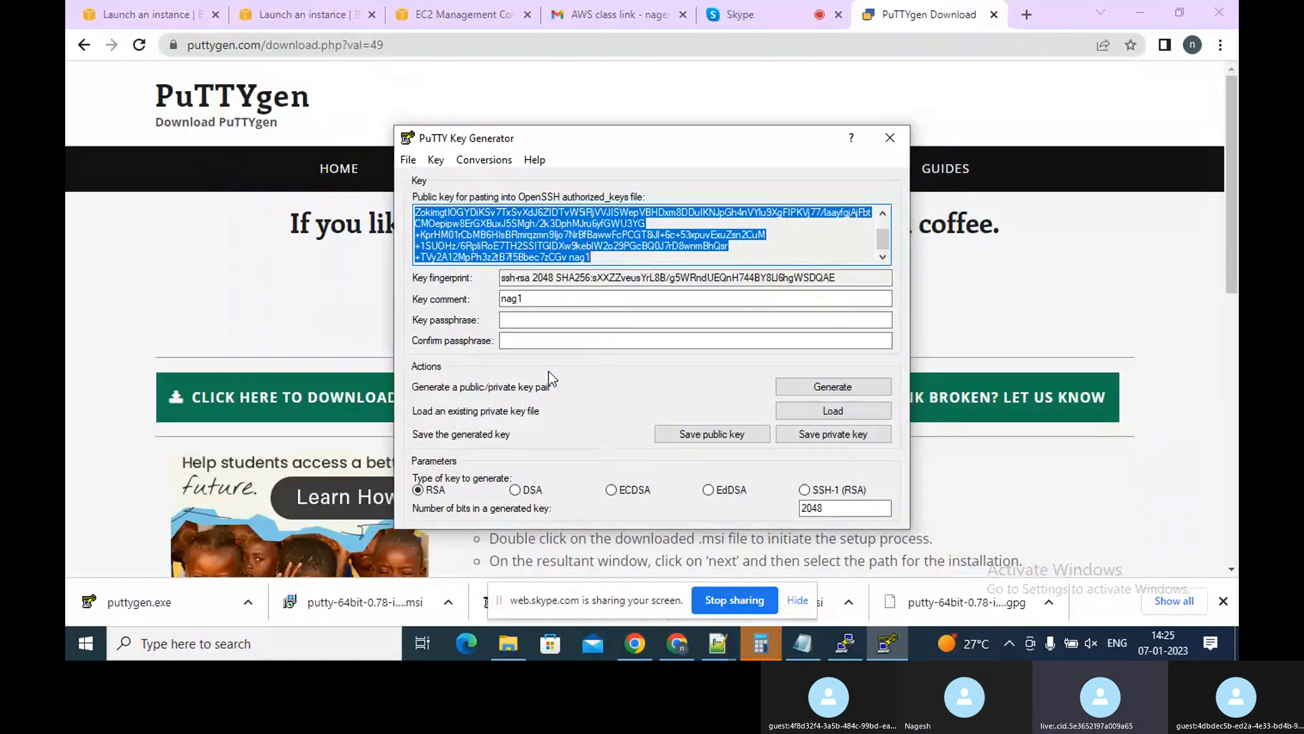
{"action": "left_click", "coordinate": [718, 643]}
{"action": "left_click", "coordinate": [765, 557]}
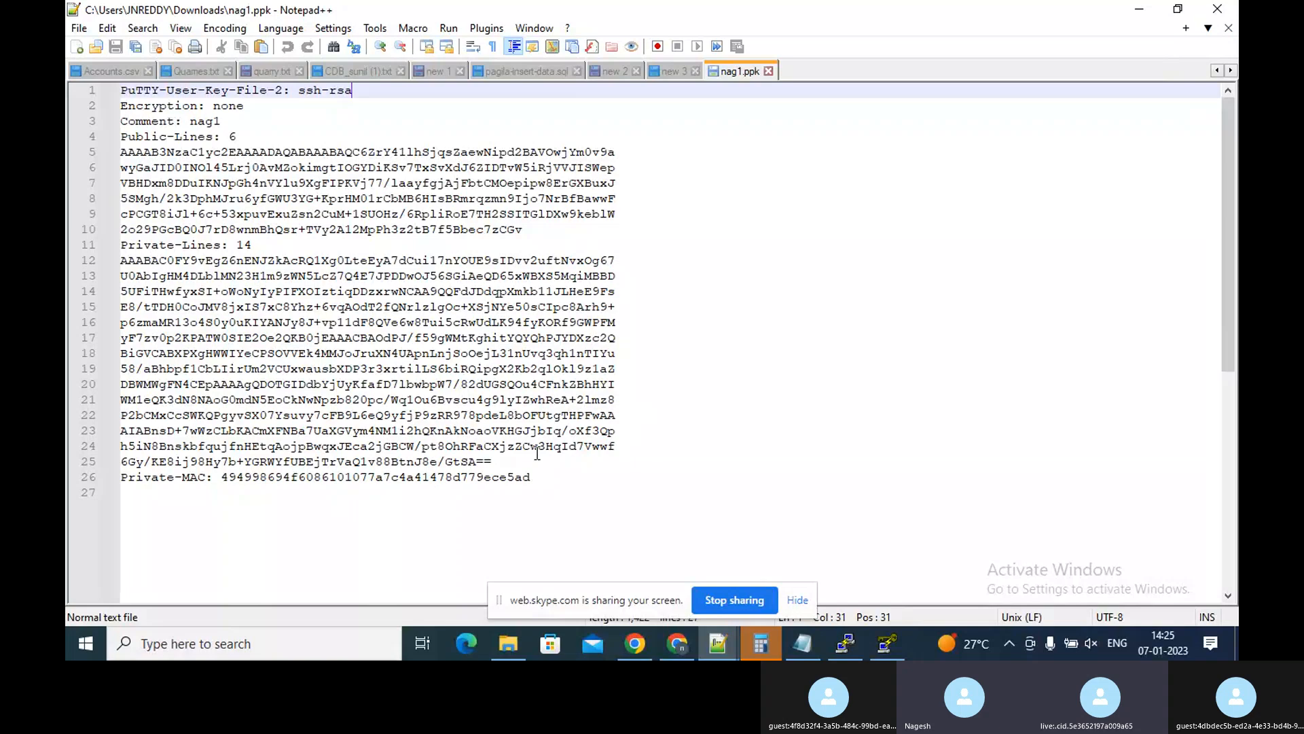
{"action": "double_click", "coordinate": [810, 71]}
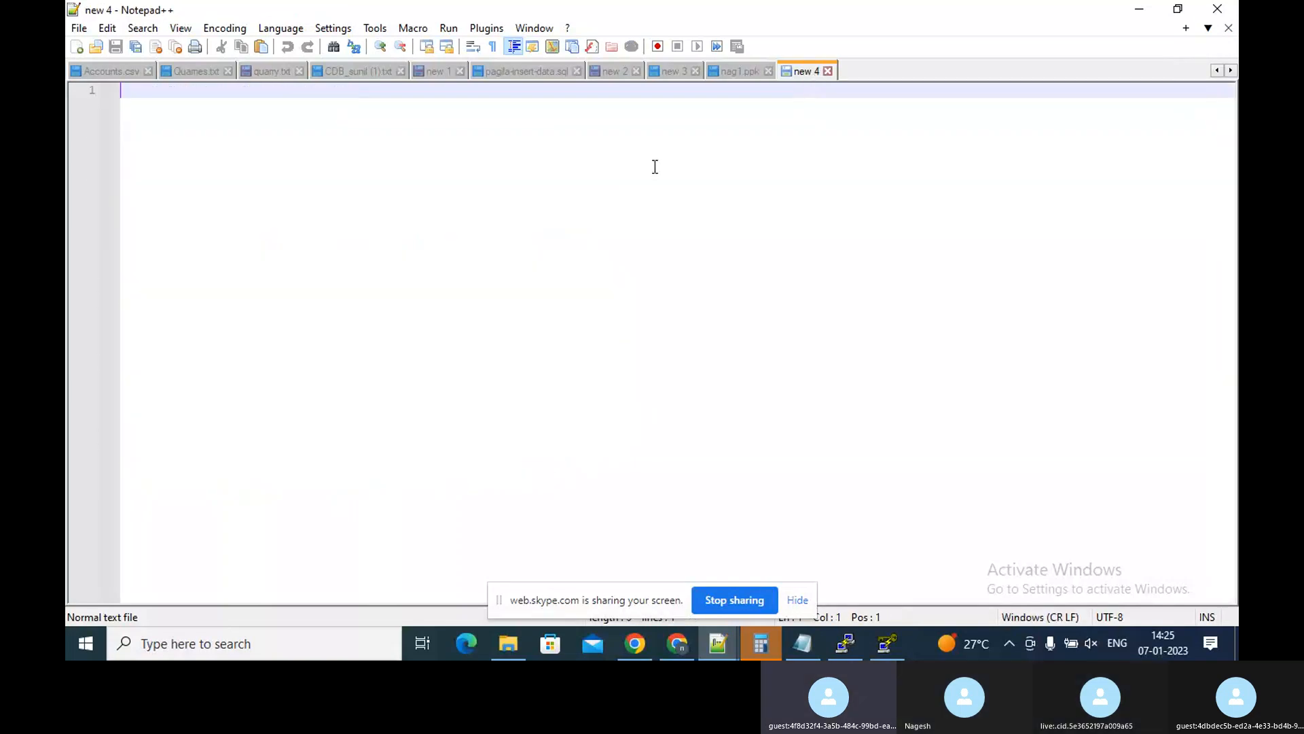
{"action": "key", "text": "ctrl+v"}
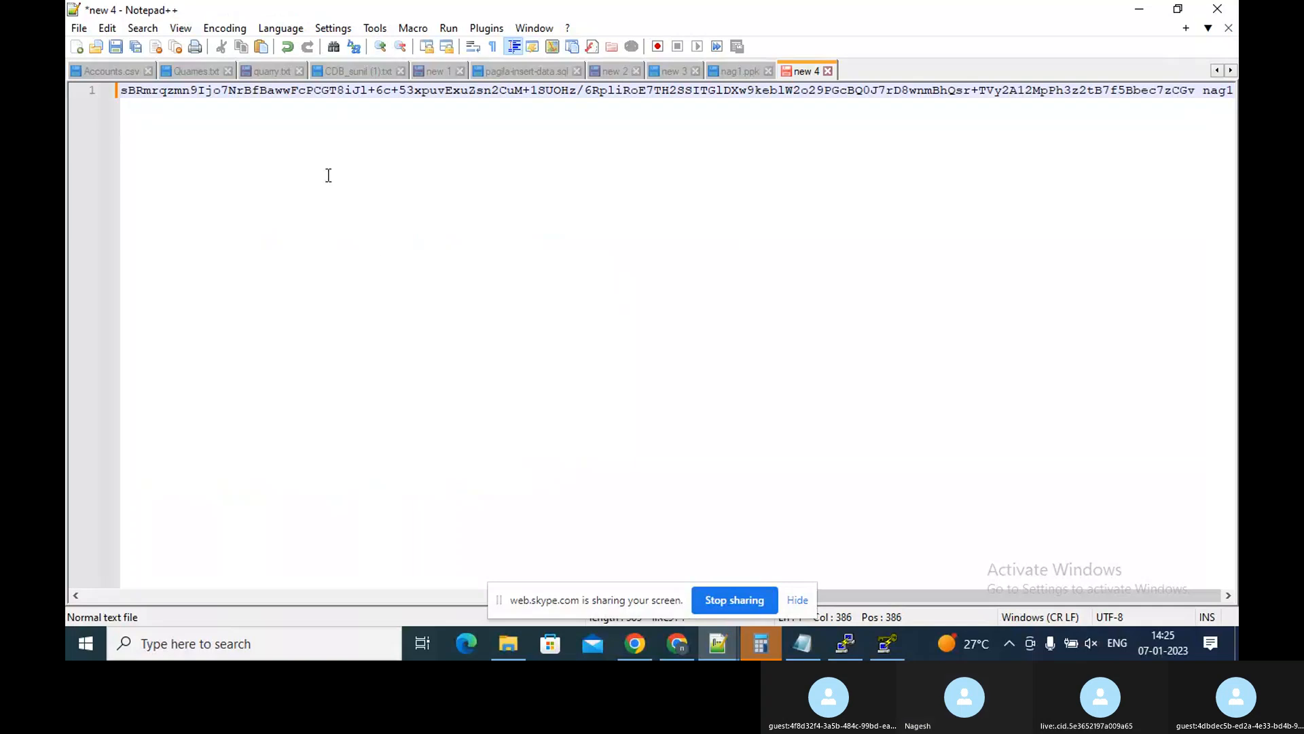
Turn on word wrap and inspect the full pasted public key line
{"action": "left_click", "coordinate": [84, 601]}
{"action": "left_click", "coordinate": [83, 601]}
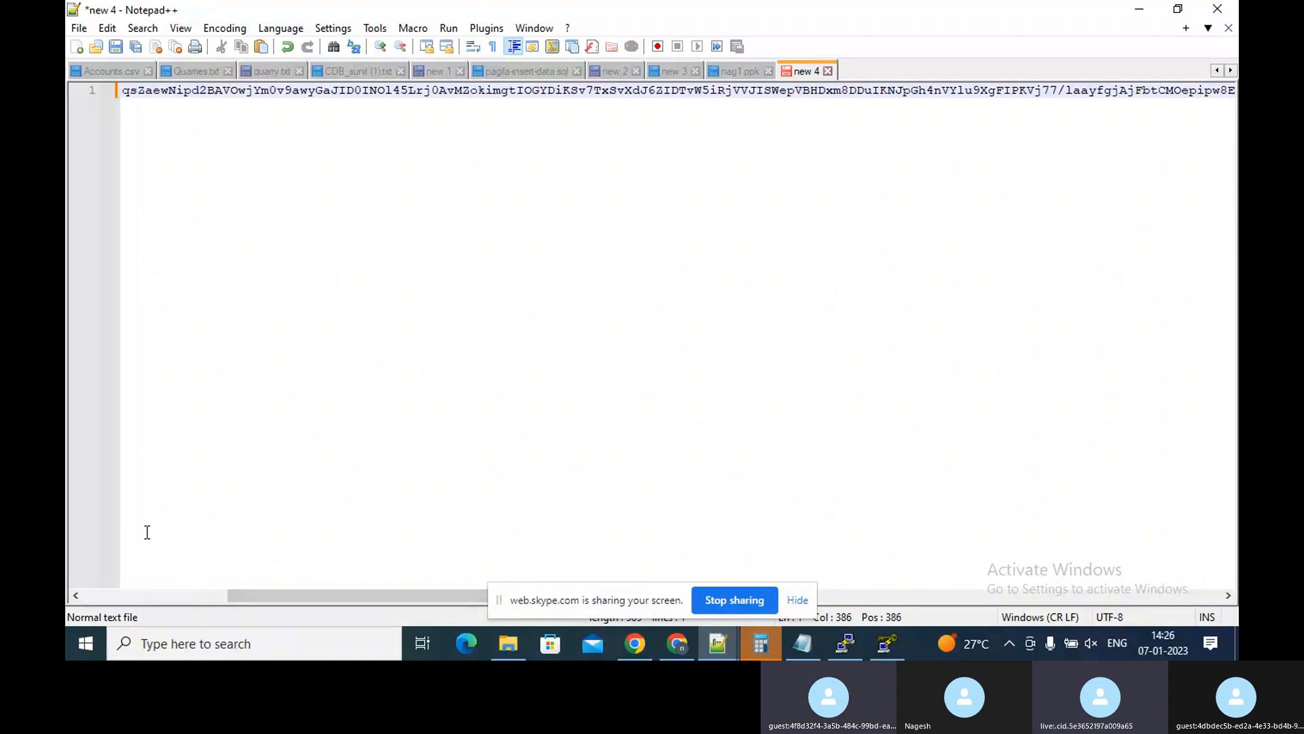
{"action": "key", "text": "shift+Home"}
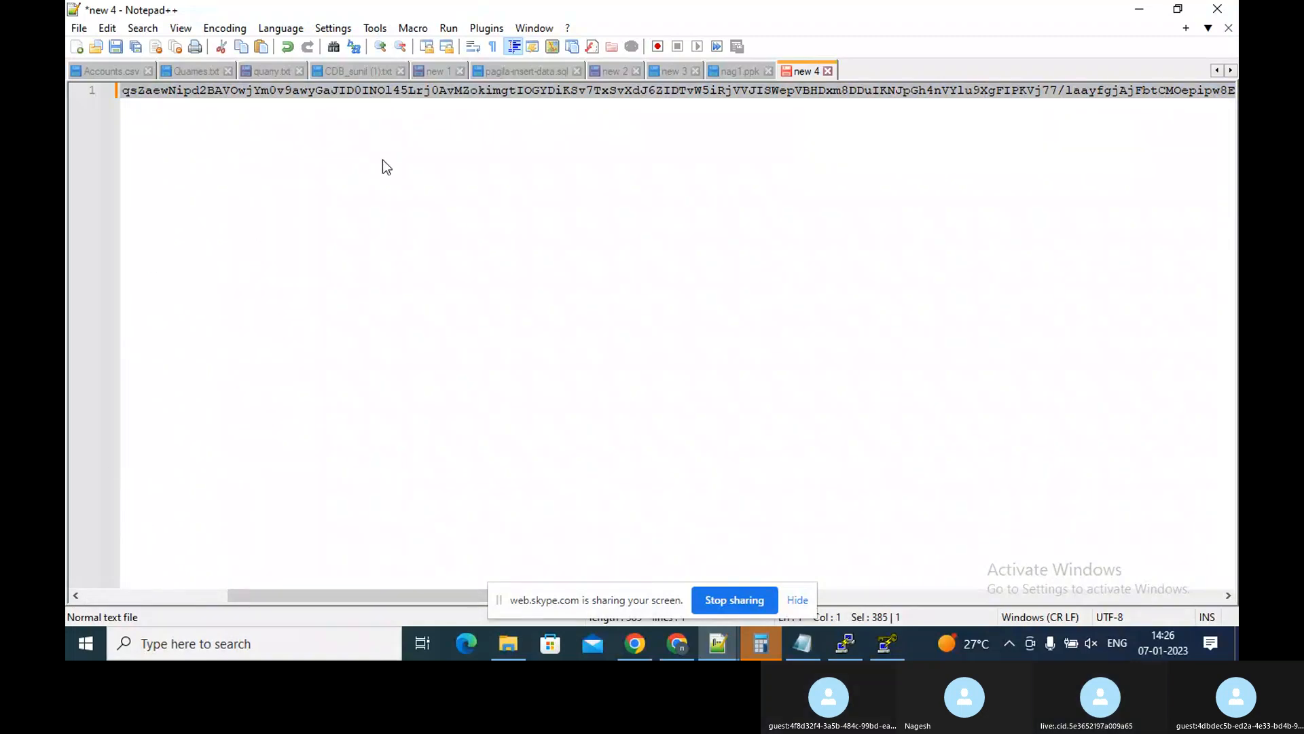
{"action": "left_click", "coordinate": [475, 46]}
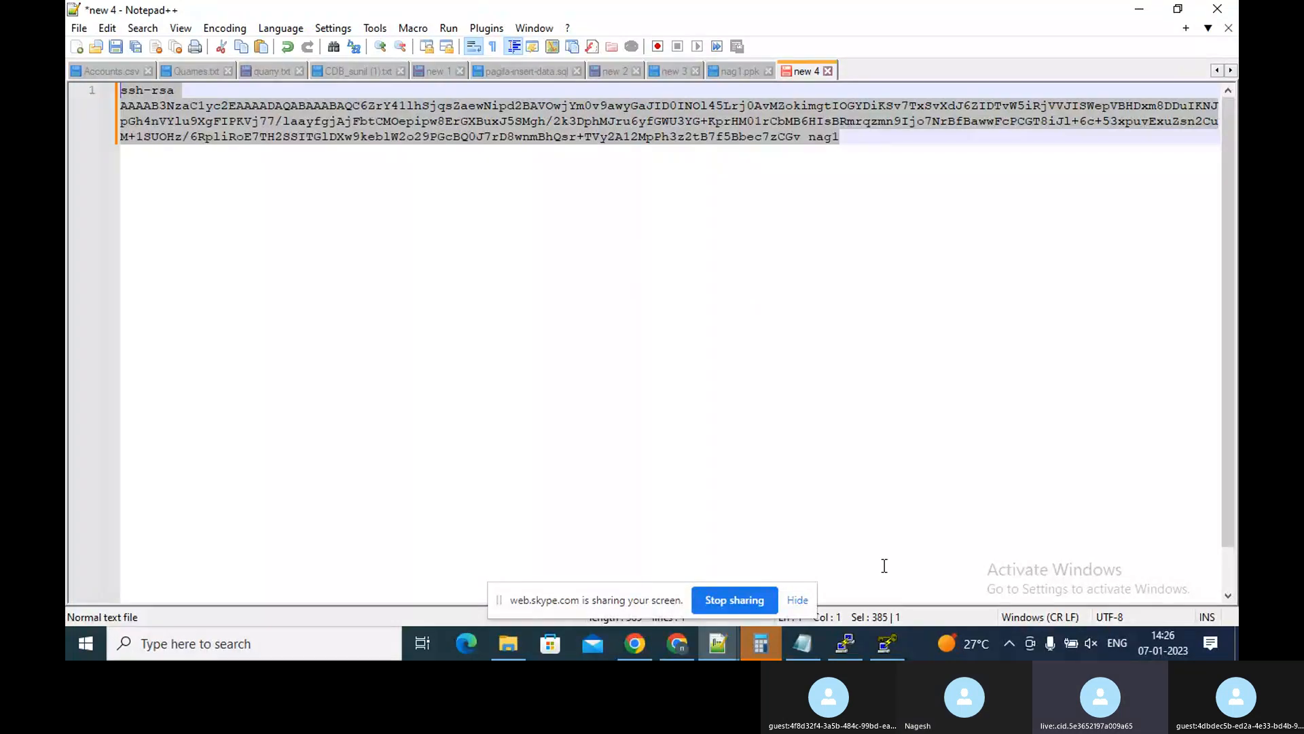
{"action": "left_click", "coordinate": [1022, 470]}
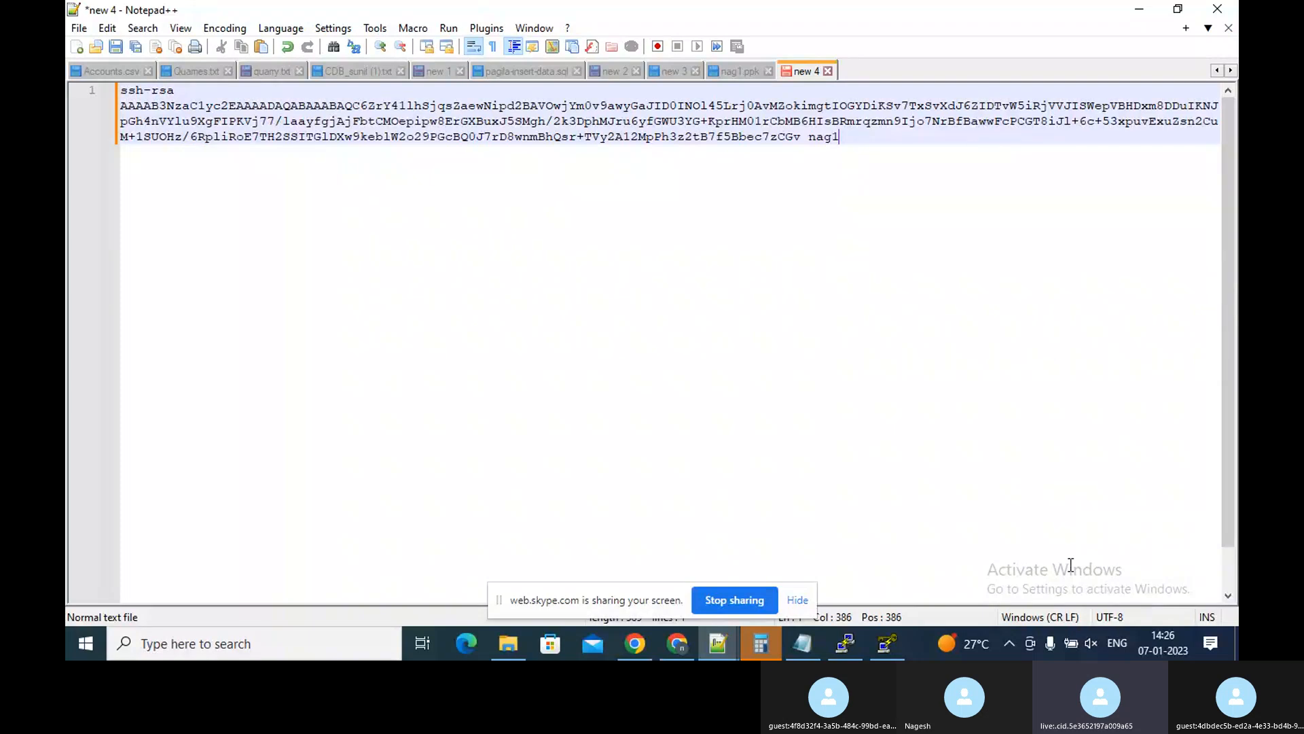
{"action": "left_click", "coordinate": [1099, 99]}
{"action": "key", "text": "Right"}
{"action": "key", "text": "Right"}
{"action": "key", "text": "Right"}
{"action": "key", "text": "Right"}
{"action": "key", "text": "Right"}
{"action": "key", "text": "Right"}
{"action": "key", "text": "Right"}
{"action": "key", "text": "Right"}
{"action": "key", "text": "Right"}
{"action": "key", "text": "Right"}
{"action": "key", "text": "Right"}
{"action": "key", "text": "Right"}
{"action": "key", "text": "Right"}
{"action": "key", "text": "Right"}
{"action": "key", "text": "Right"}
{"action": "key", "text": "Right"}
{"action": "key", "text": "Right"}
{"action": "key", "text": "Right"}
{"action": "key", "text": "Right"}
{"action": "key", "text": "Right"}
Export the loaded key as an OpenSSH key from PuTTYgen, accepting to save it without a passphrase
{"action": "left_click", "coordinate": [881, 644]}
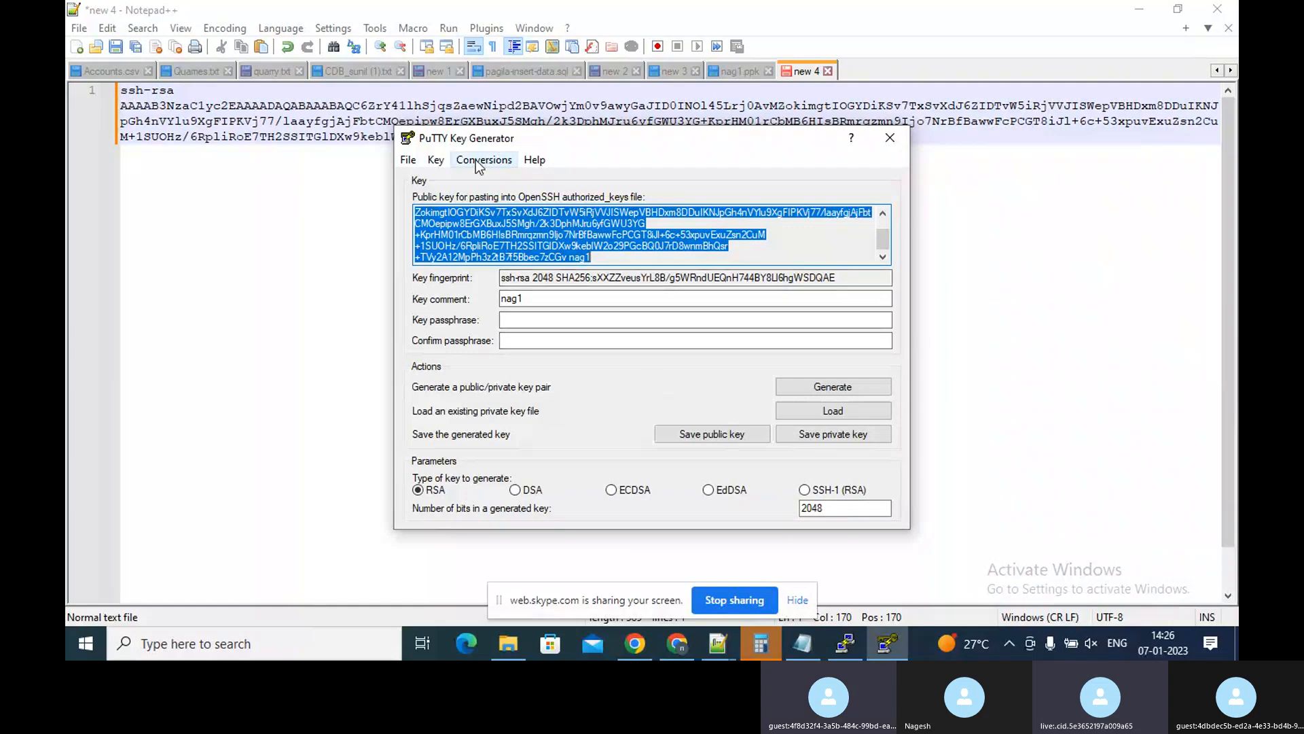
{"action": "left_click", "coordinate": [408, 161]}
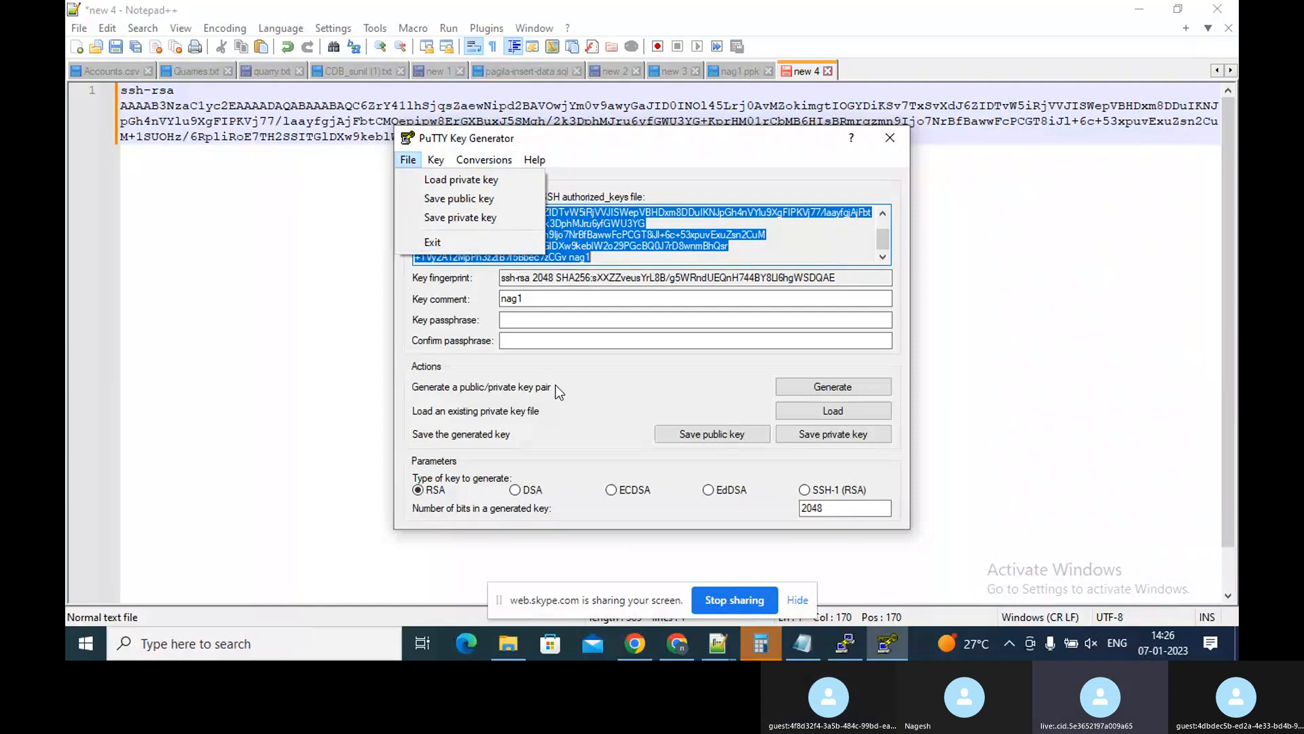
{"action": "left_click", "coordinate": [549, 361]}
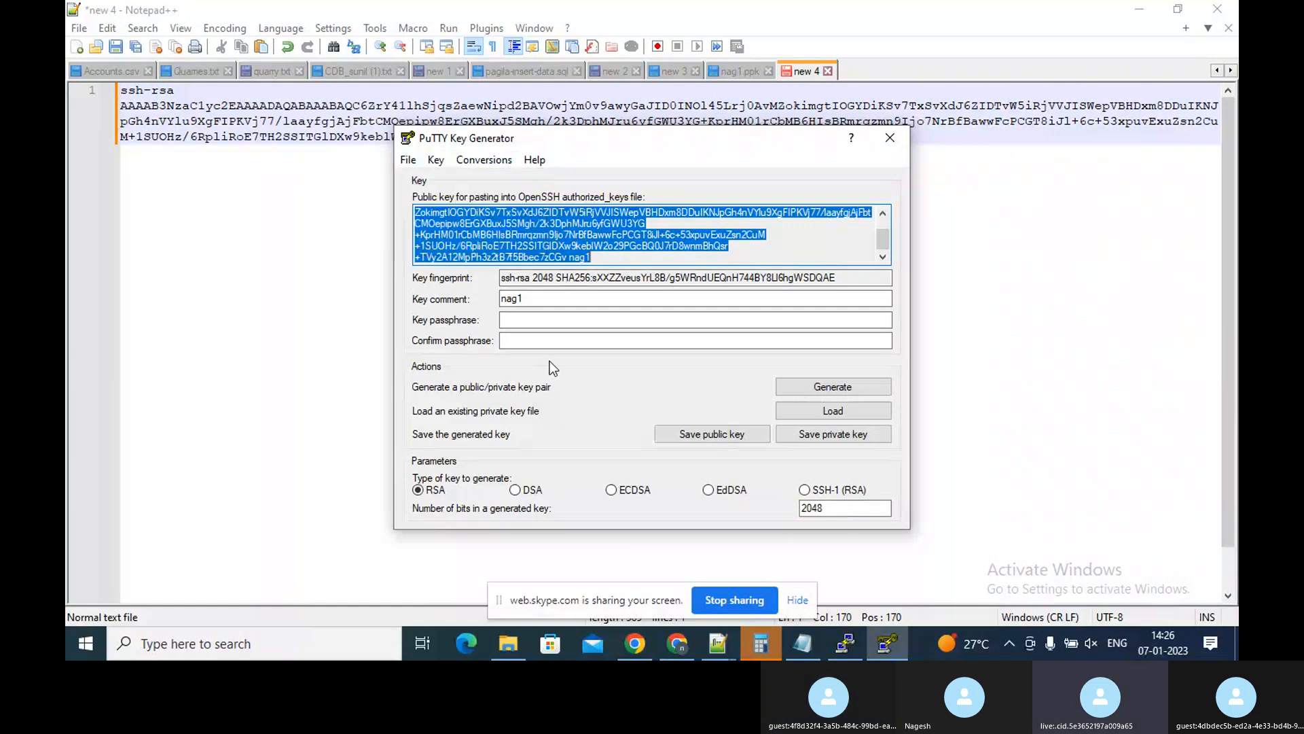
{"action": "left_click", "coordinate": [438, 160]}
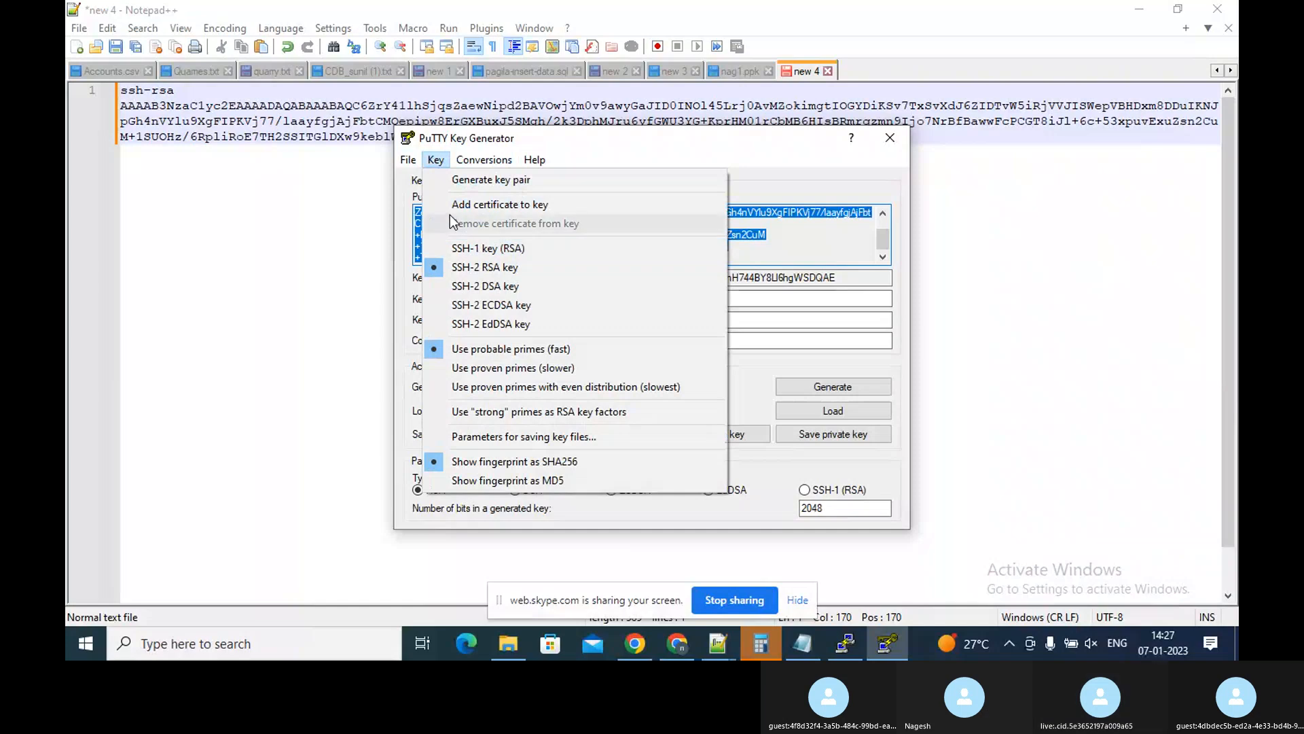
{"action": "mouse_move", "coordinate": [478, 165]}
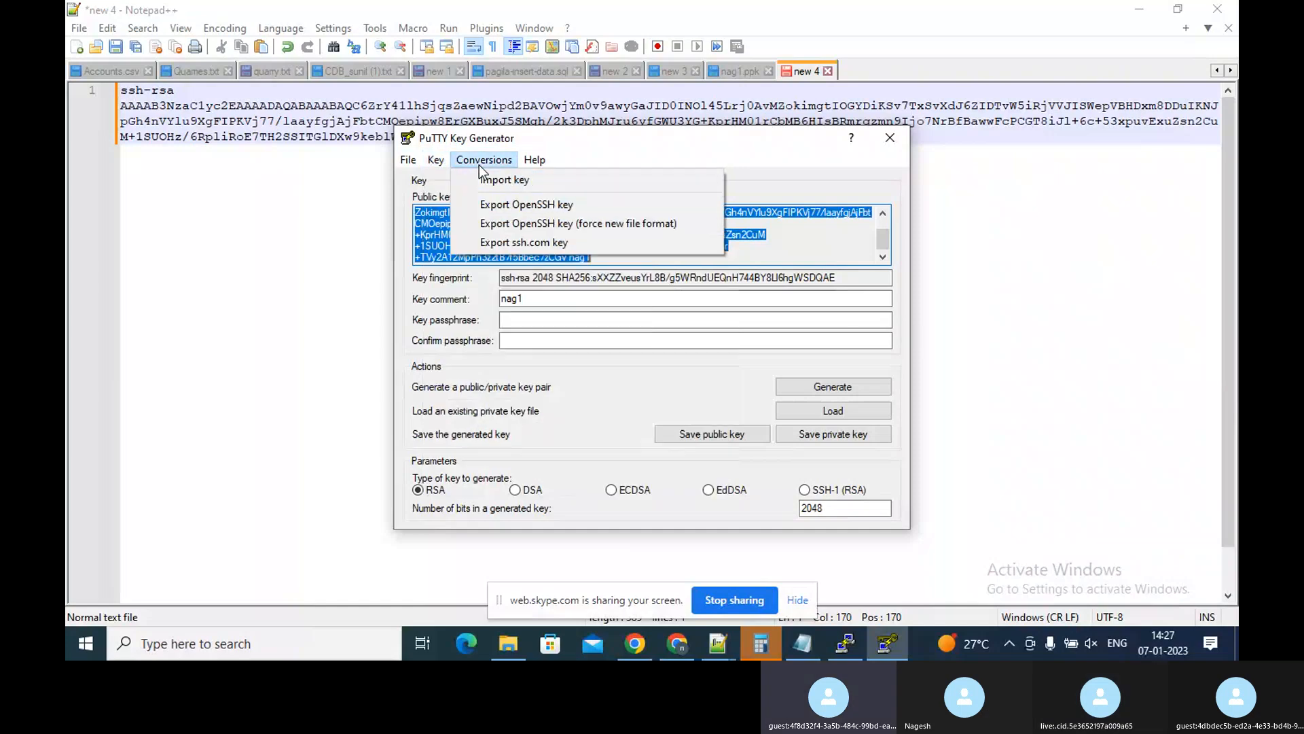
{"action": "left_click", "coordinate": [508, 206]}
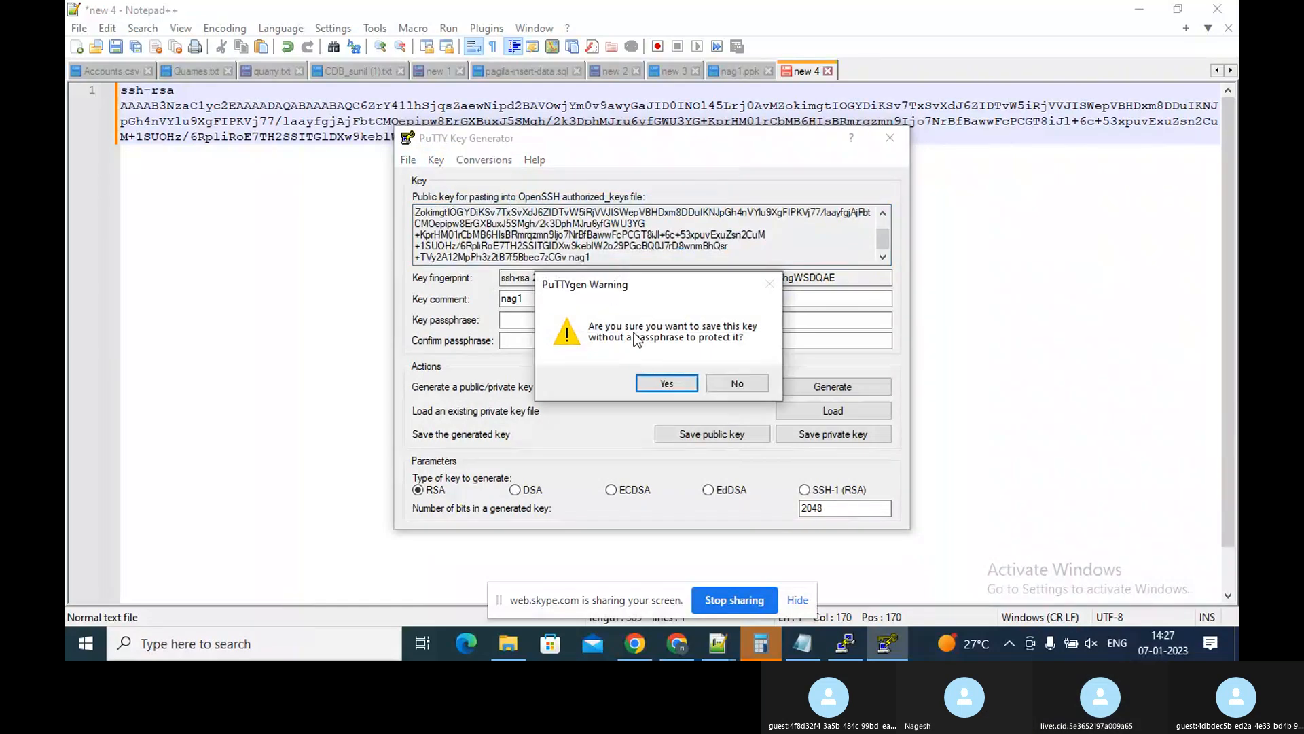
{"action": "left_click", "coordinate": [650, 384]}
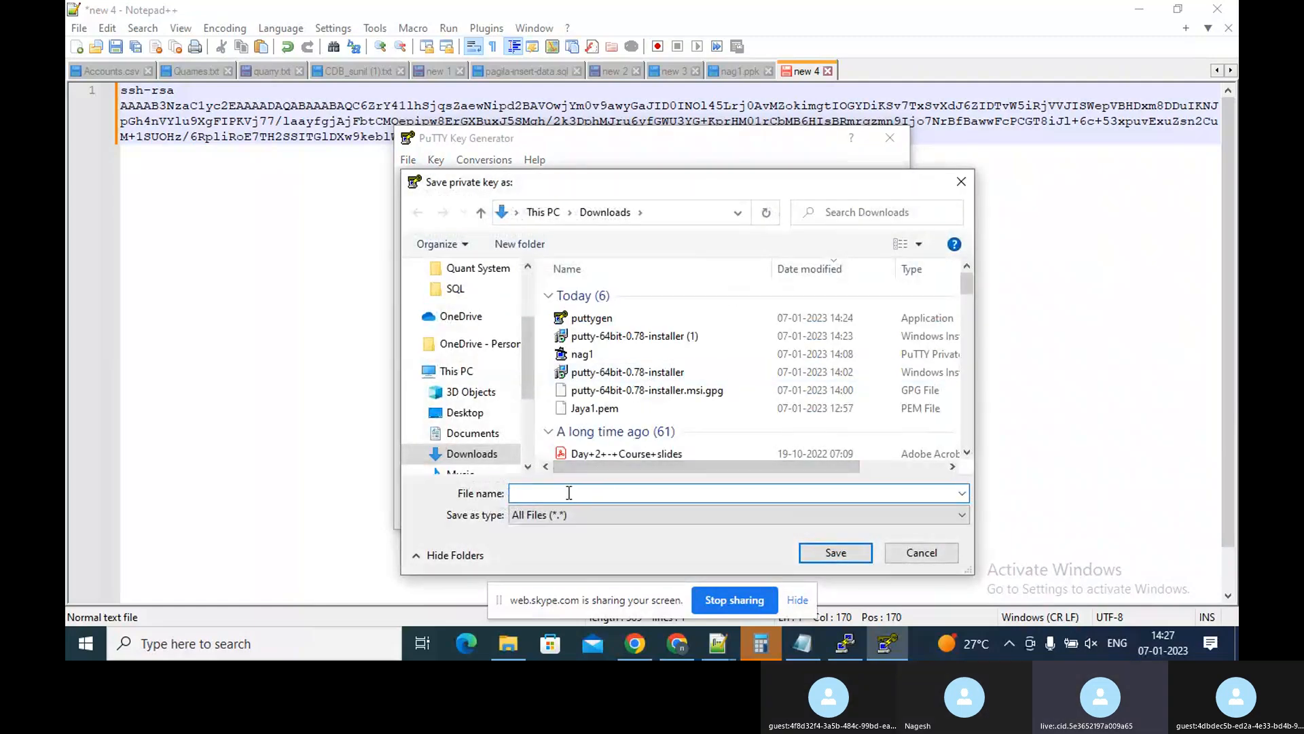
Save the exported private key as nag12.pem in the Downloads folder
{"action": "left_click", "coordinate": [562, 516]}
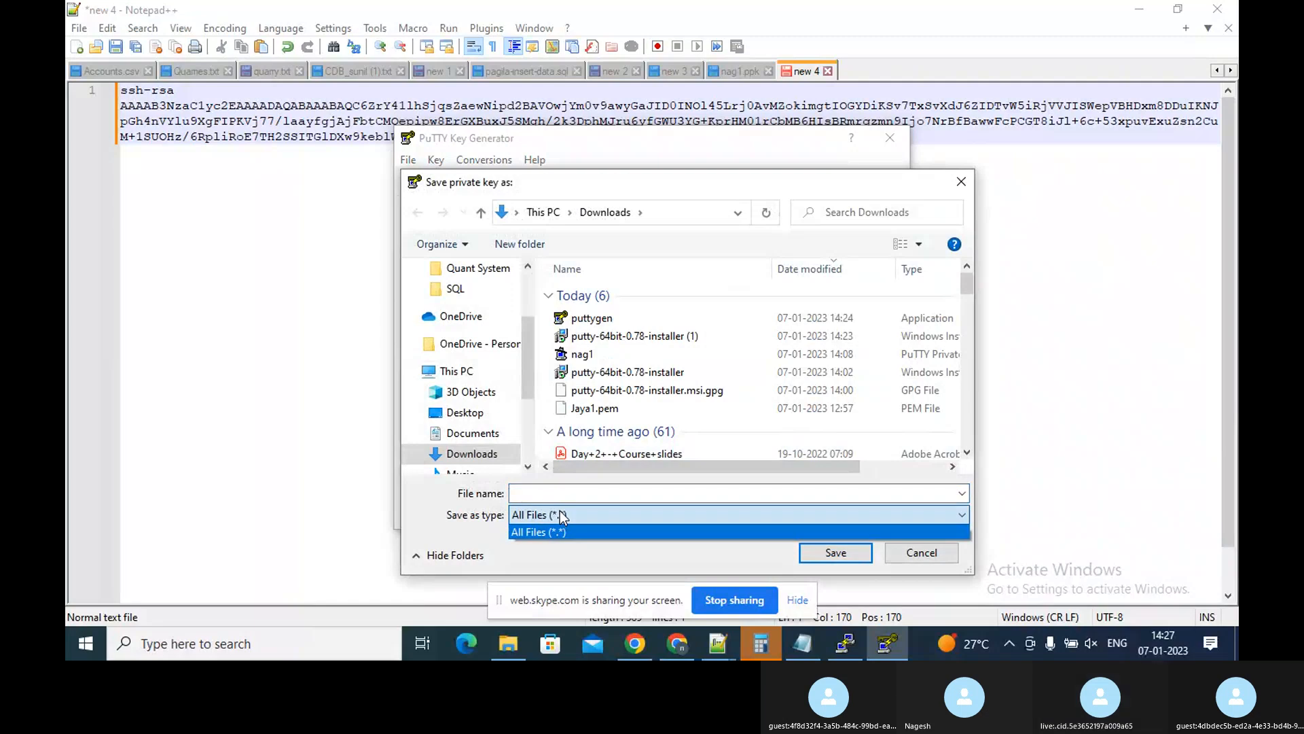
{"action": "left_click", "coordinate": [562, 517]}
{"action": "left_click", "coordinate": [557, 496]}
{"action": "type", "text": "nag"}
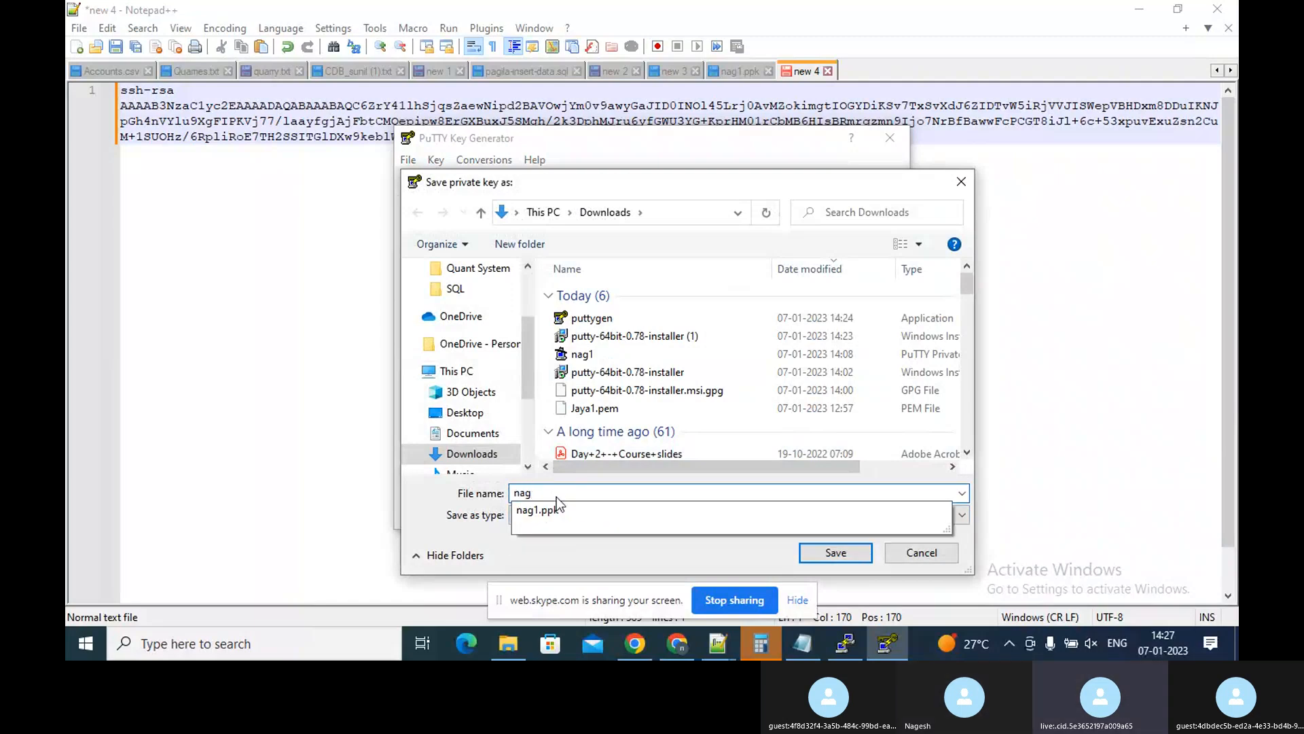
{"action": "type", "text": "temp"}
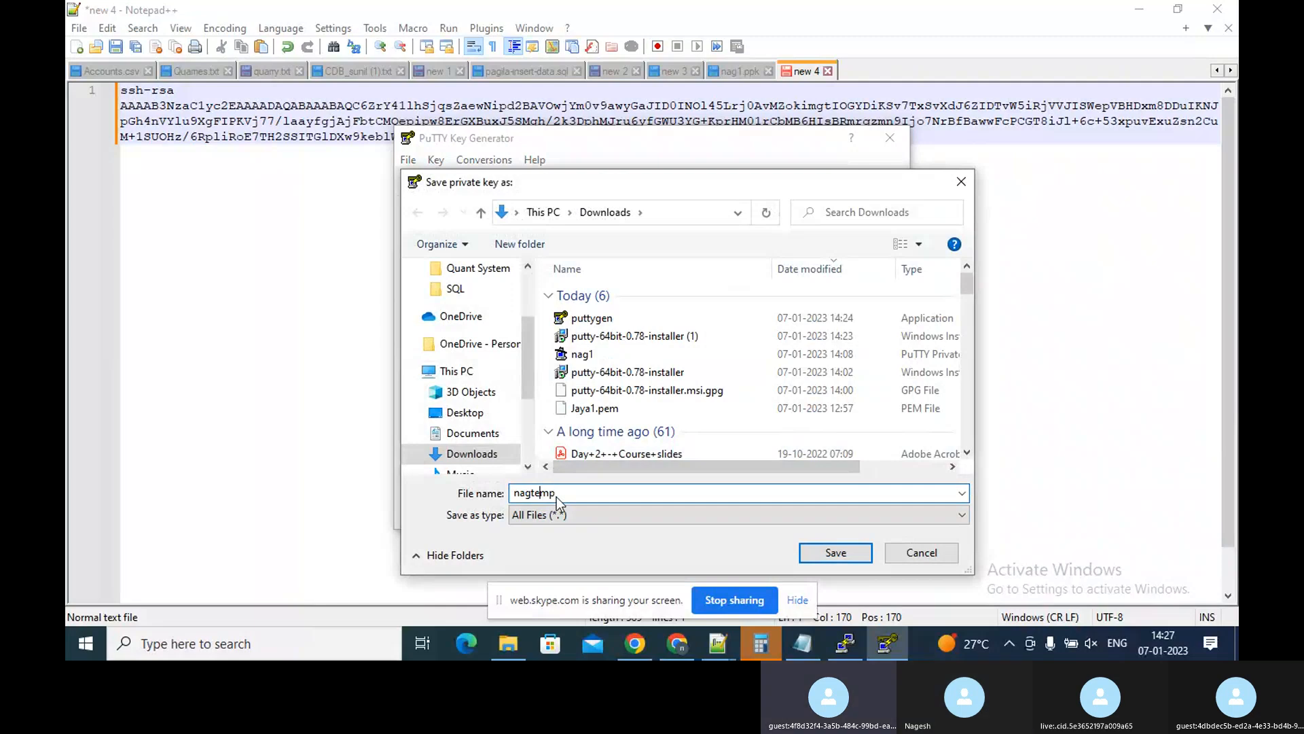
{"action": "key", "text": "Left"}
{"action": "type", "text": "."}
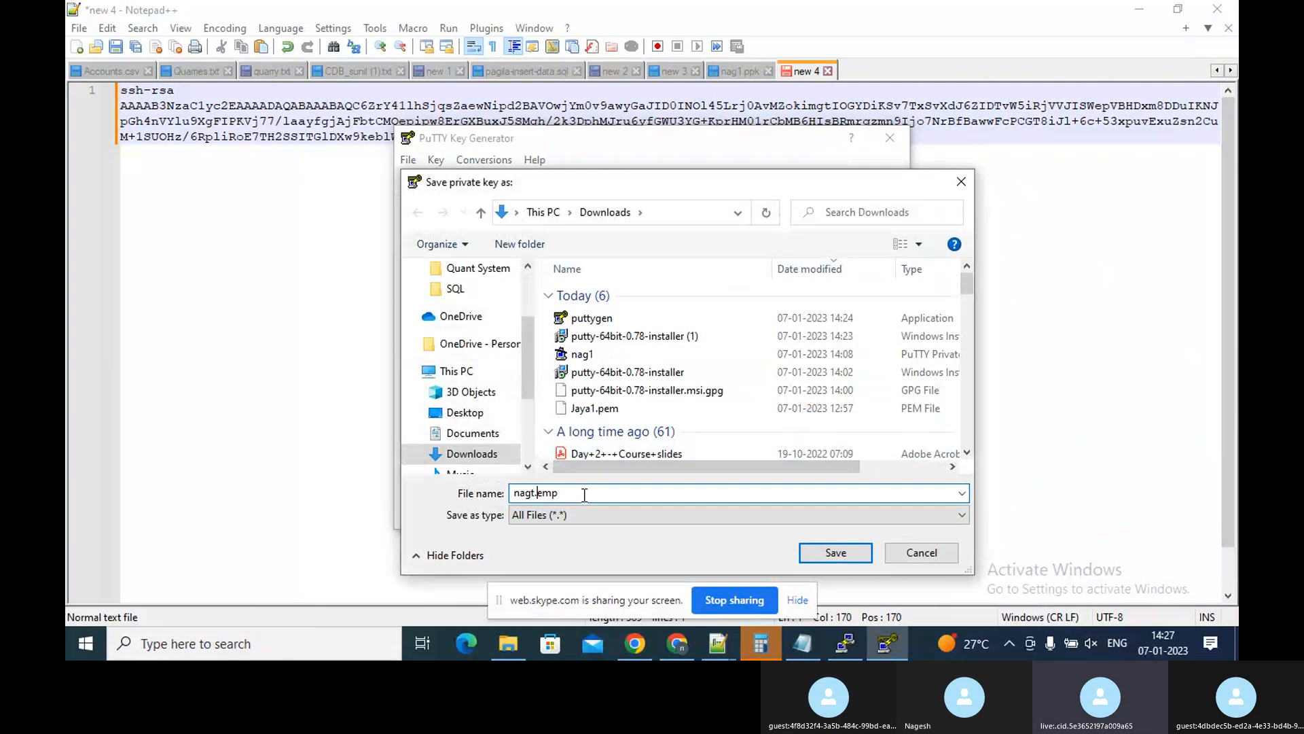
{"action": "type", "text": "pe"}
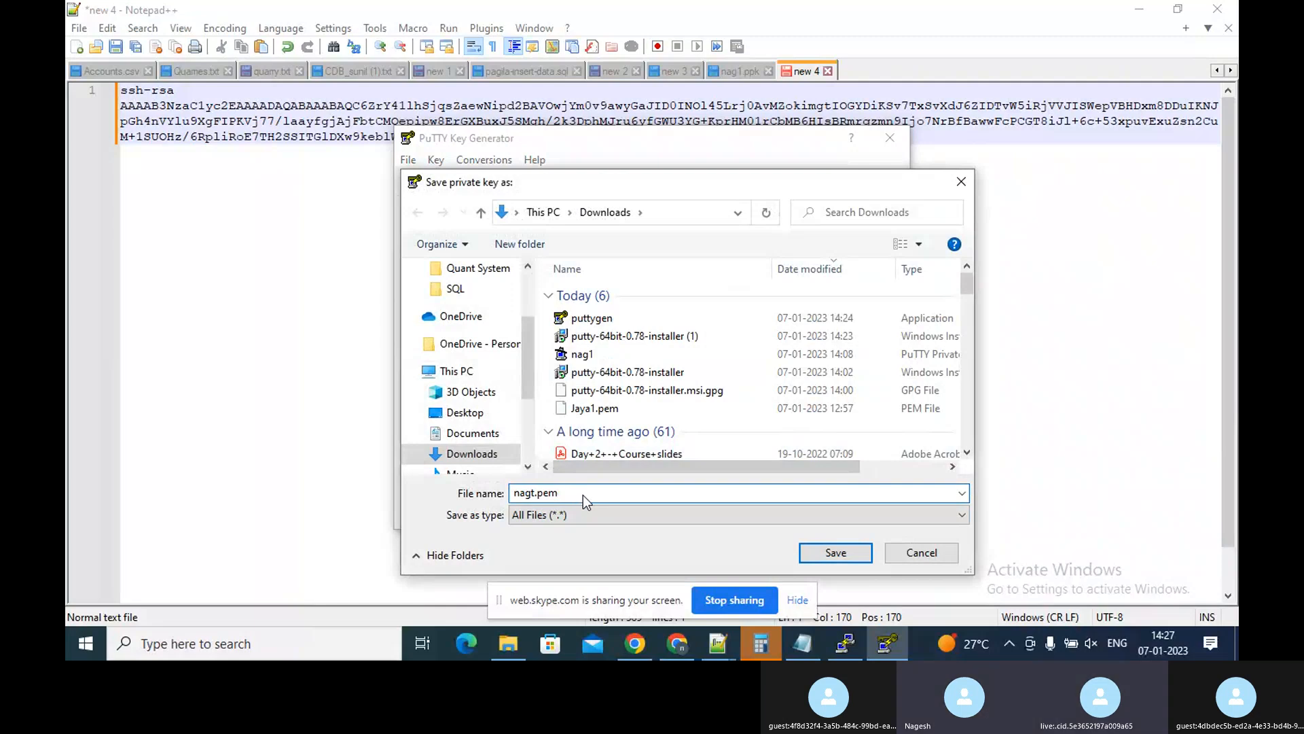
{"action": "left_click", "coordinate": [537, 492]}
{"action": "key", "text": "BackSpace"}
{"action": "type", "text": "12"}
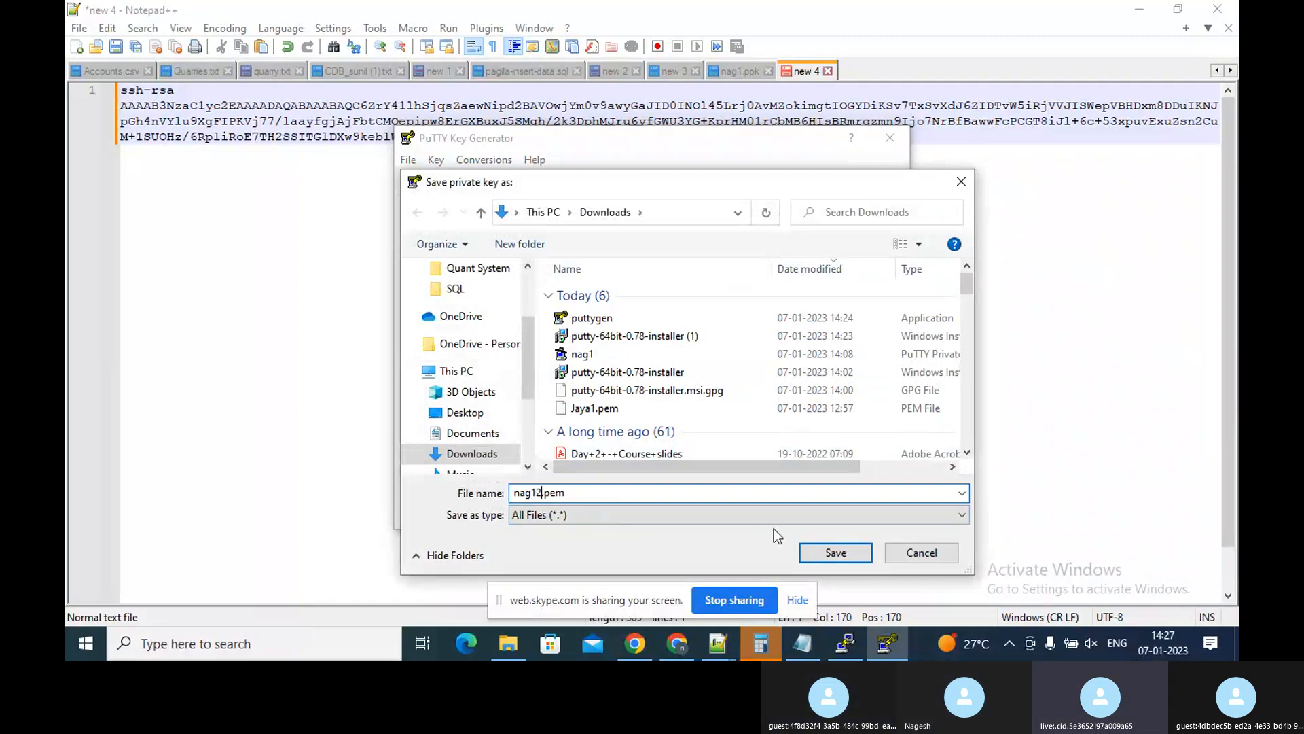
{"action": "left_click", "coordinate": [840, 556]}
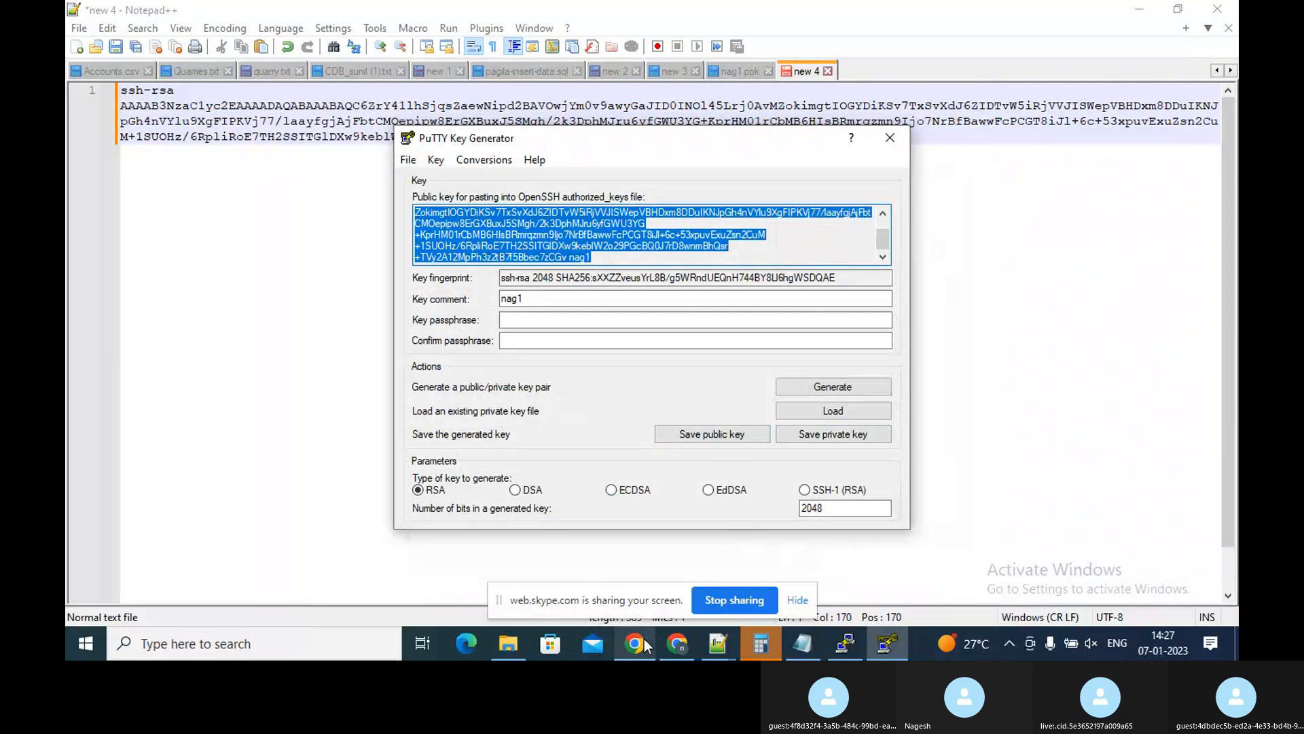
Open nag12.pem from the Downloads folder in Notepad++ to examine its contents
{"action": "left_click", "coordinate": [508, 646]}
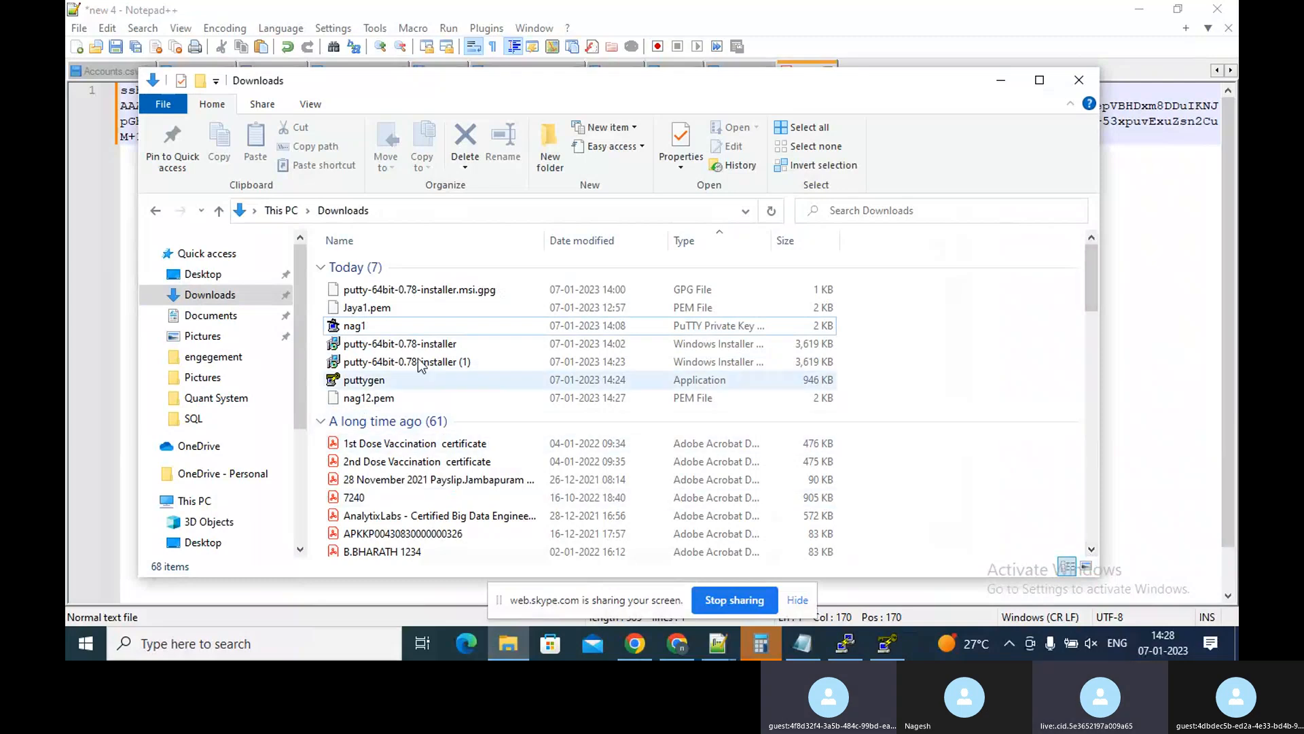
{"action": "left_click", "coordinate": [365, 394]}
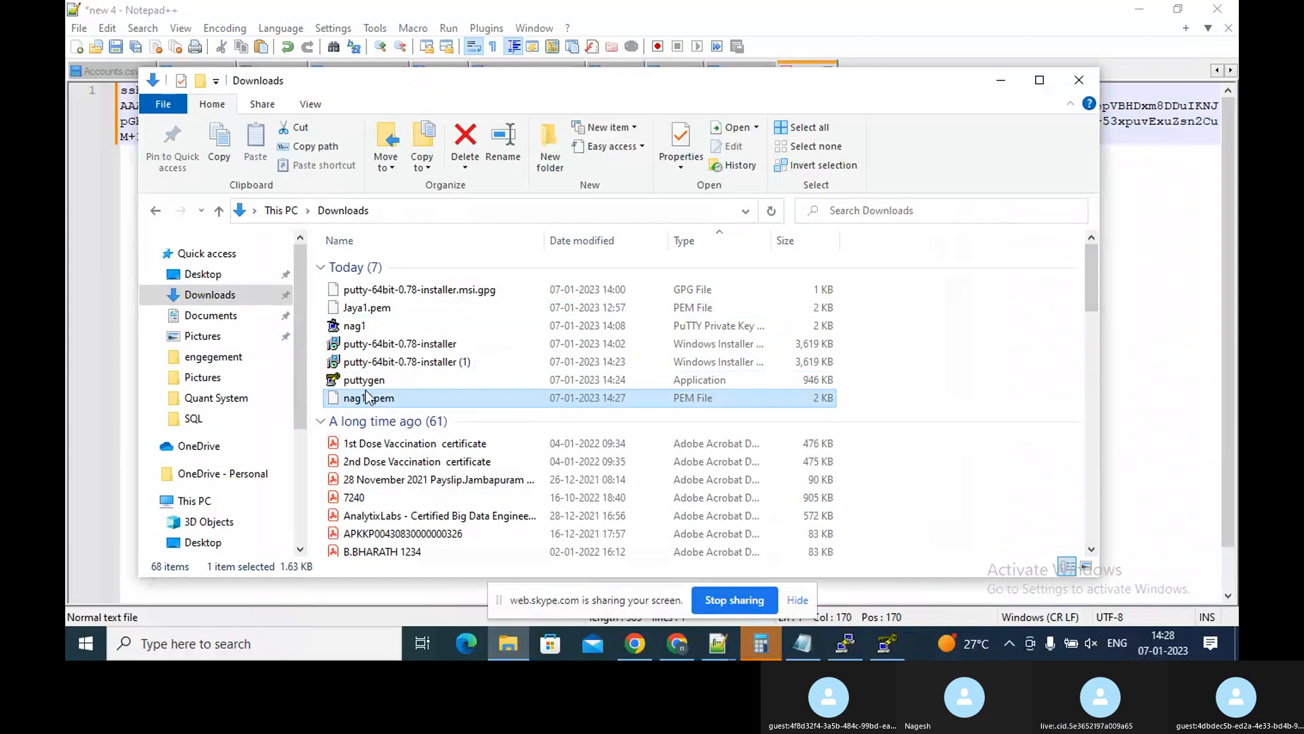
{"action": "right_click", "coordinate": [366, 393]}
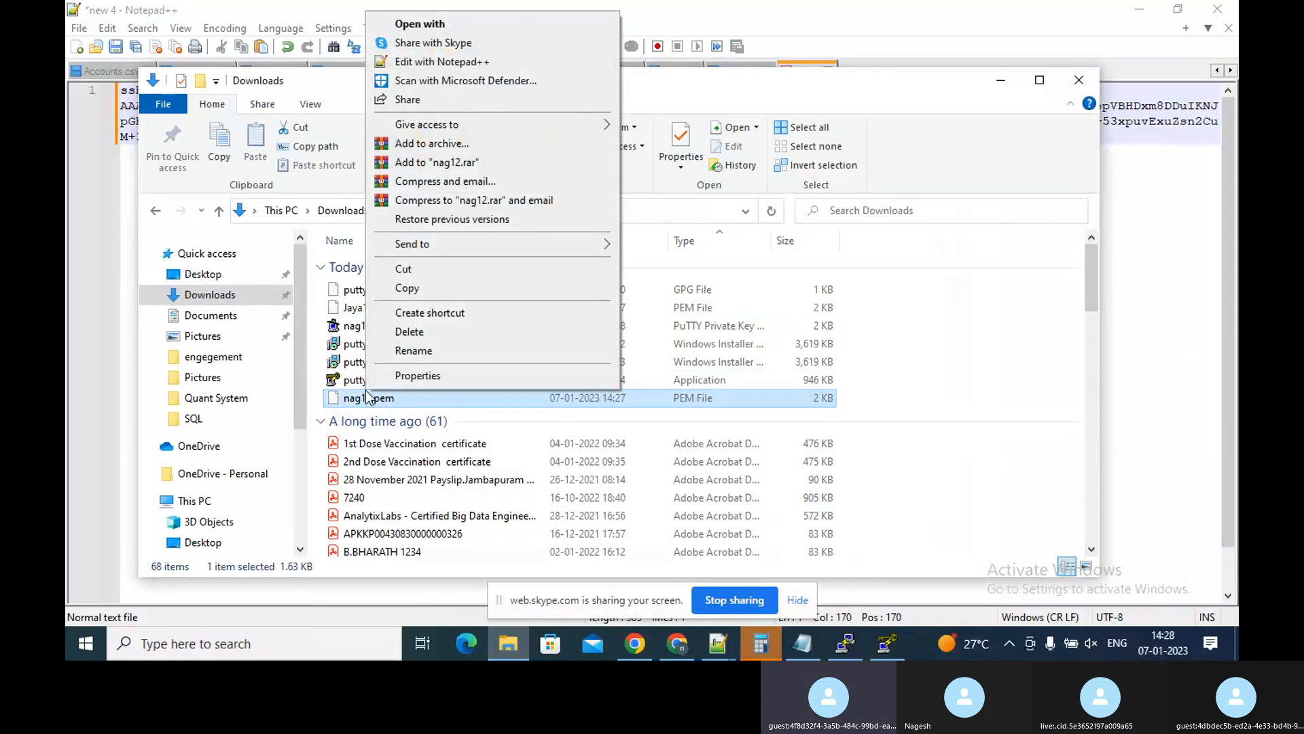
{"action": "left_click", "coordinate": [459, 71]}
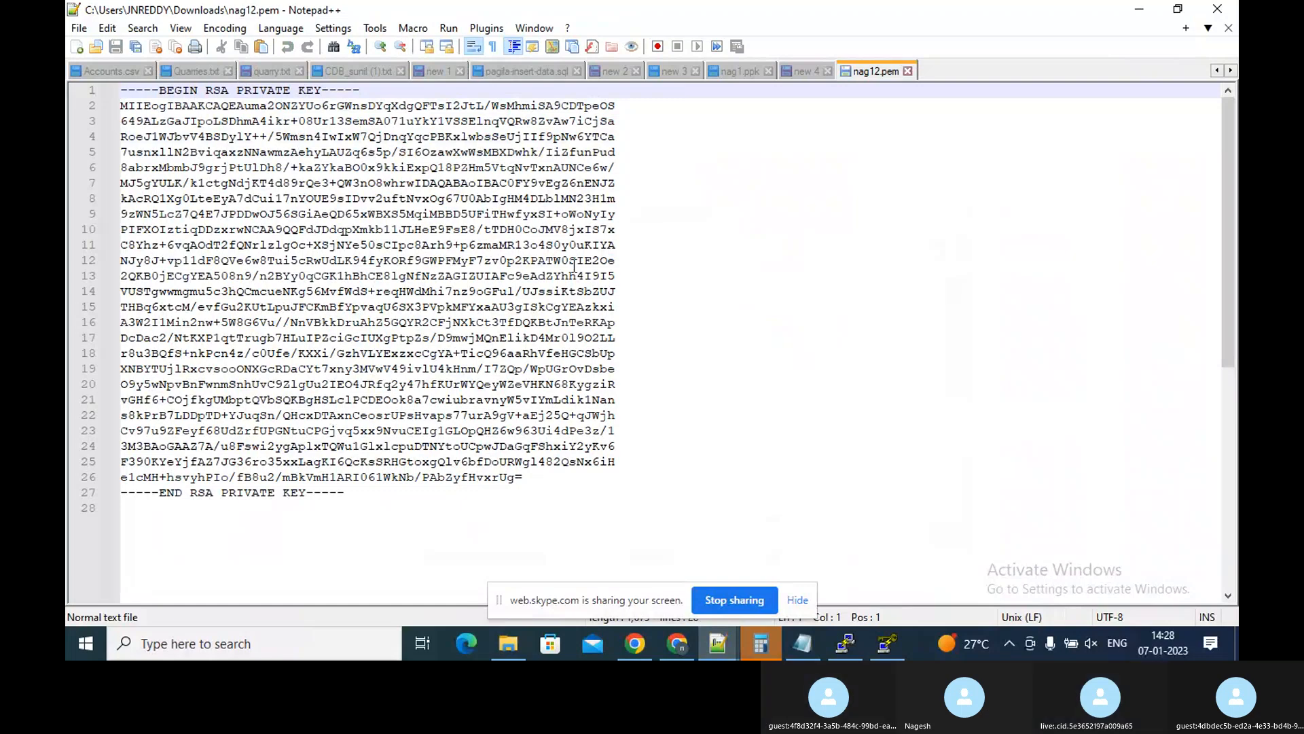
Close the PuTTYgen Download browser tab and return through the EC2 console tabs to the PuTTY terminal session
{"action": "left_click", "coordinate": [660, 644]}
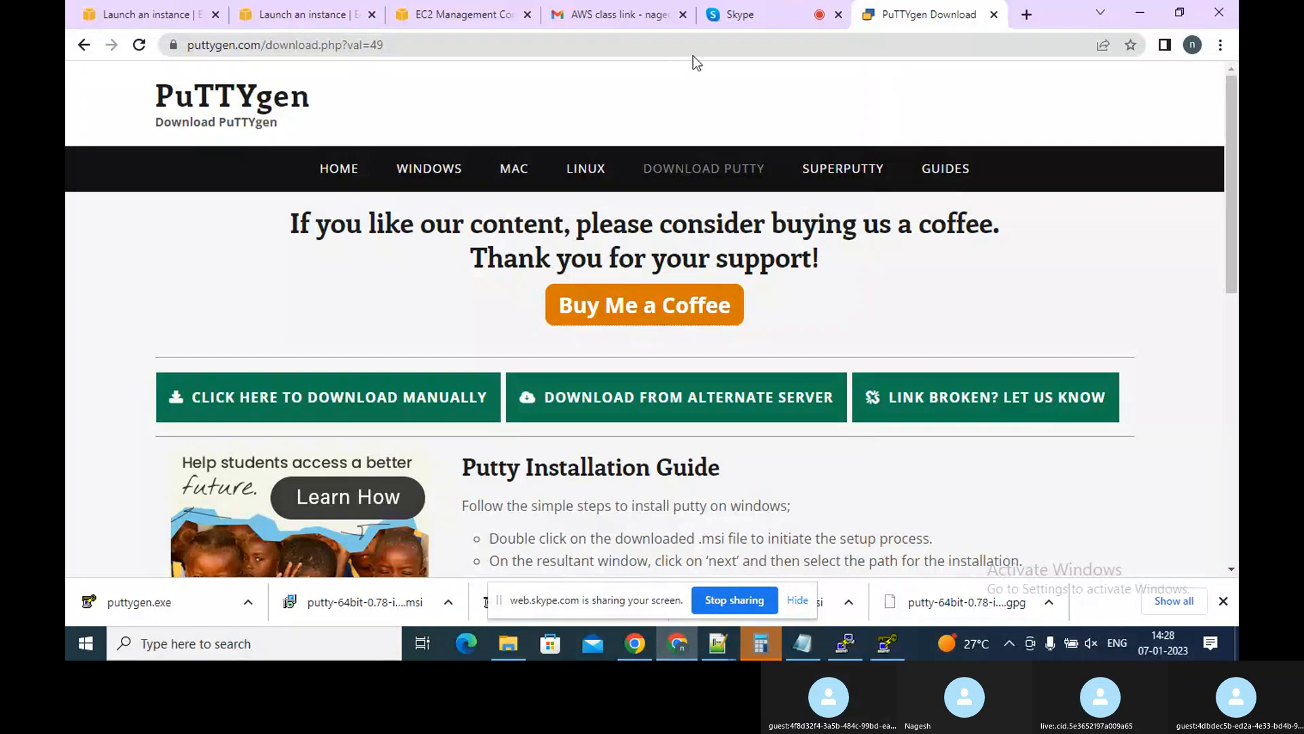
{"action": "left_click", "coordinate": [992, 14]}
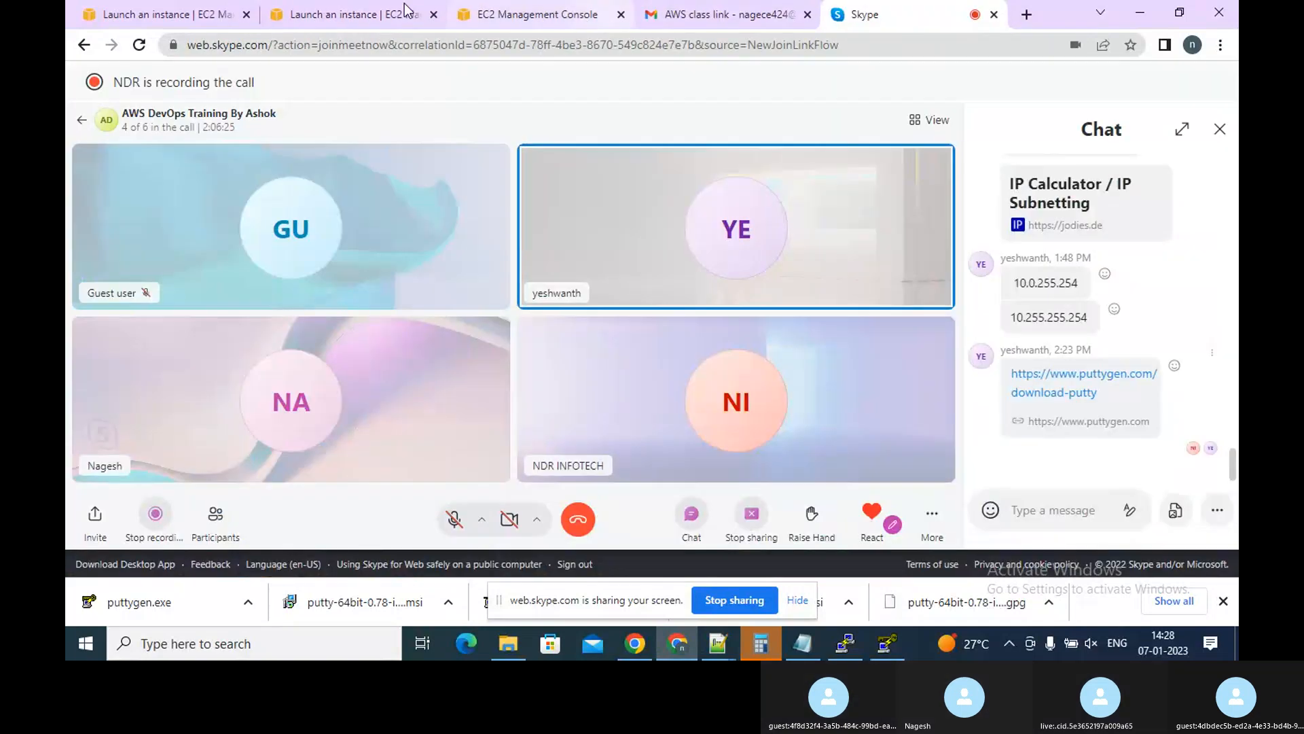
{"action": "left_click", "coordinate": [304, 21]}
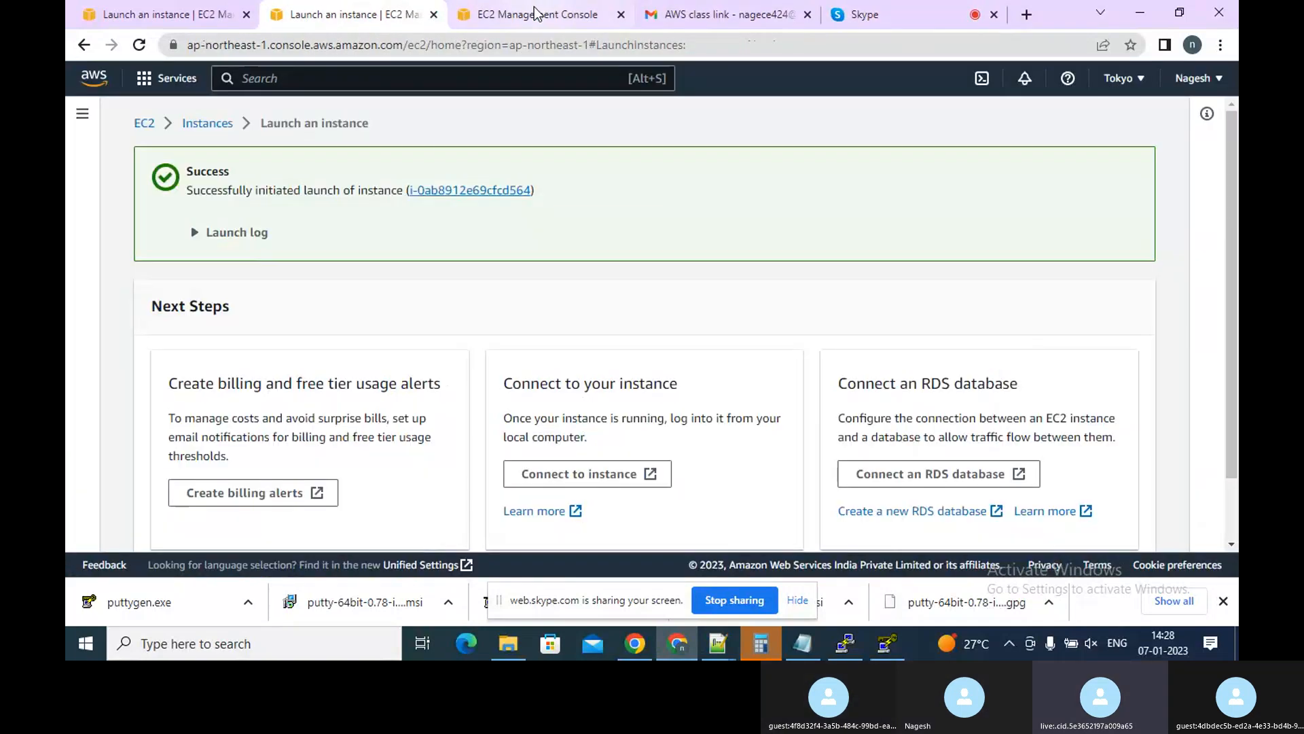
{"action": "left_click", "coordinate": [535, 14]}
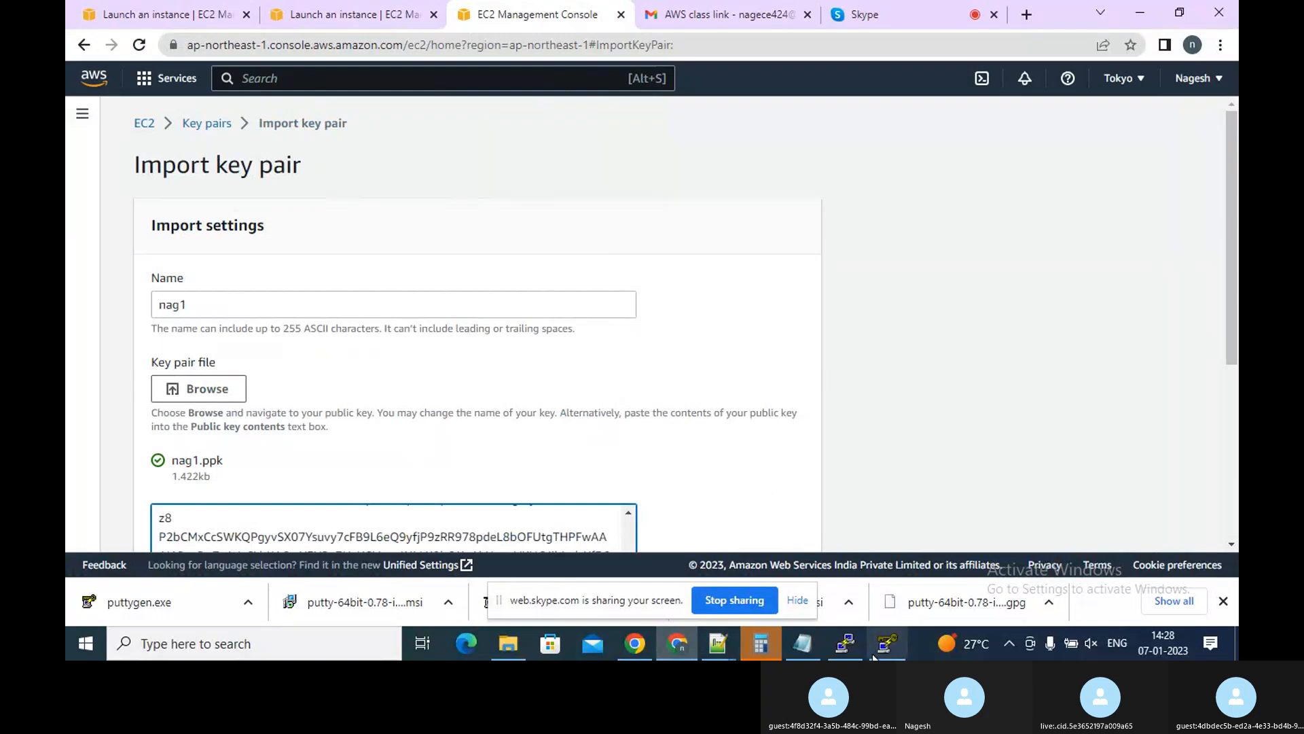
{"action": "left_click", "coordinate": [845, 643]}
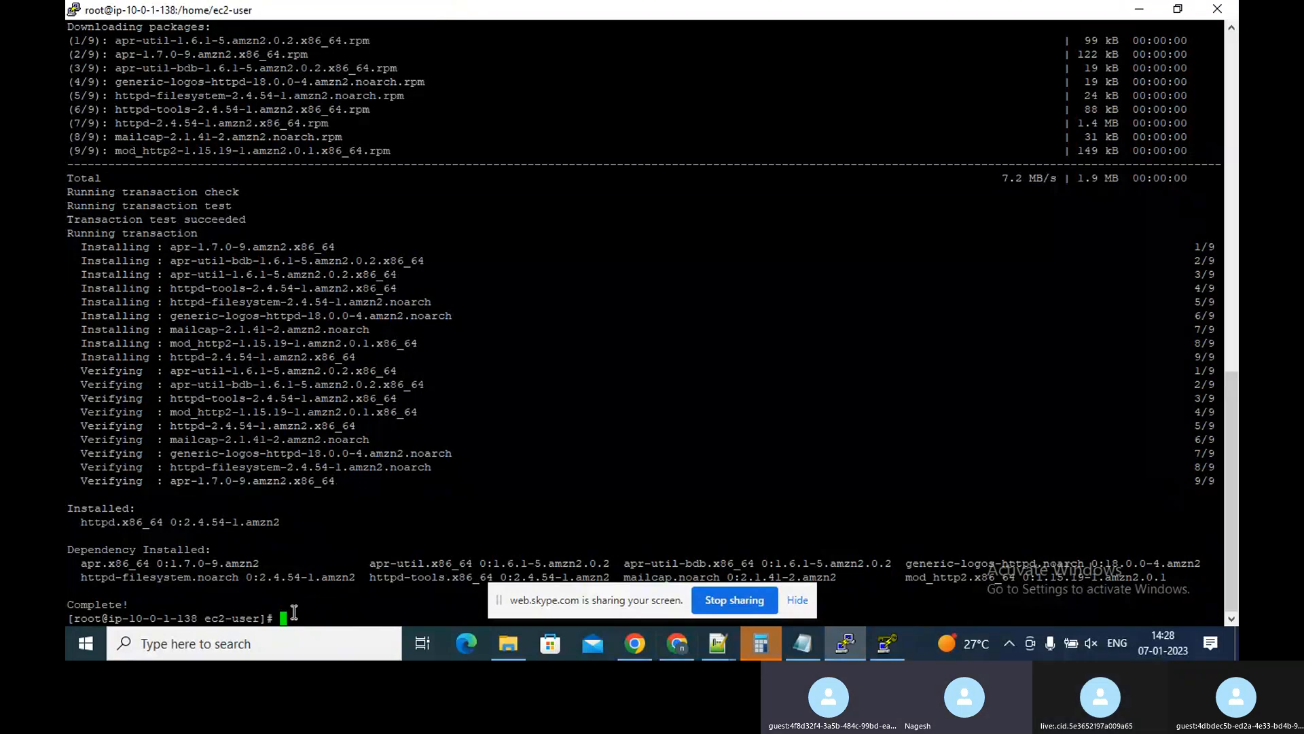
{"action": "right_click", "coordinate": [463, 10]}
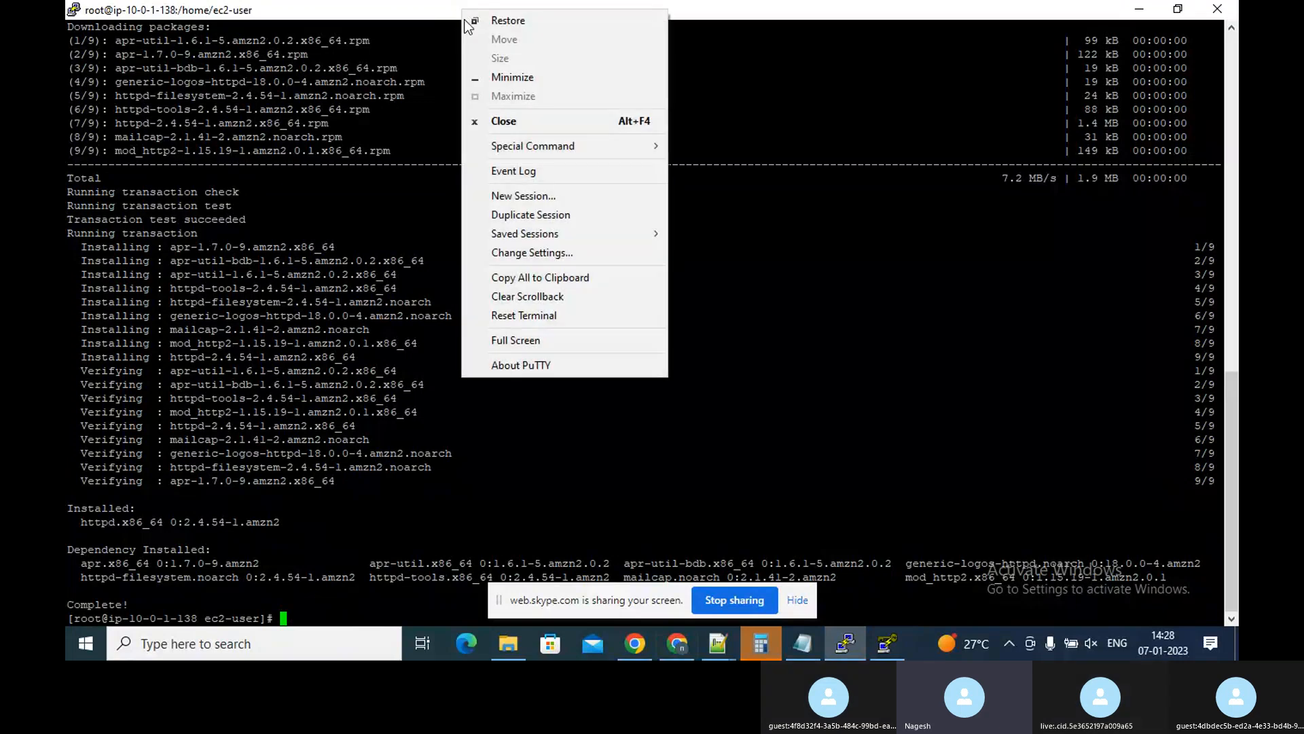
{"action": "left_click", "coordinate": [519, 197]}
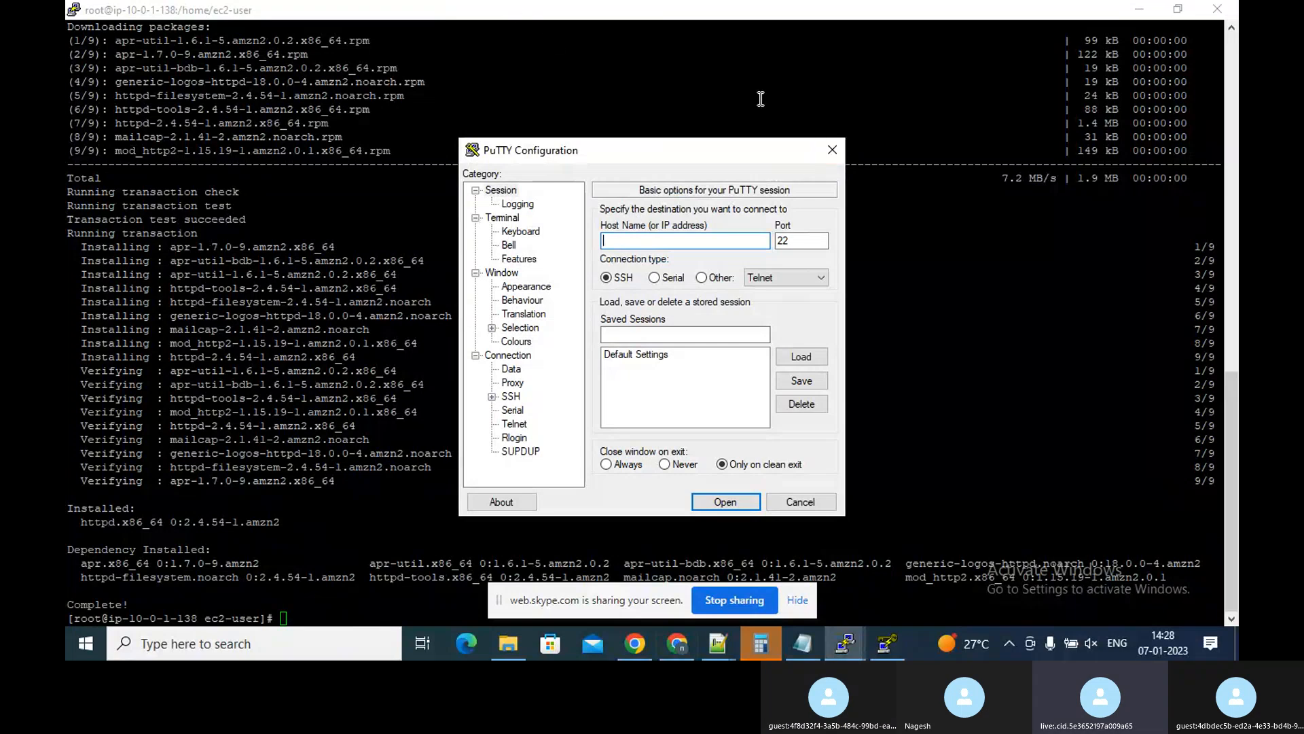
{"action": "left_click", "coordinate": [832, 148]}
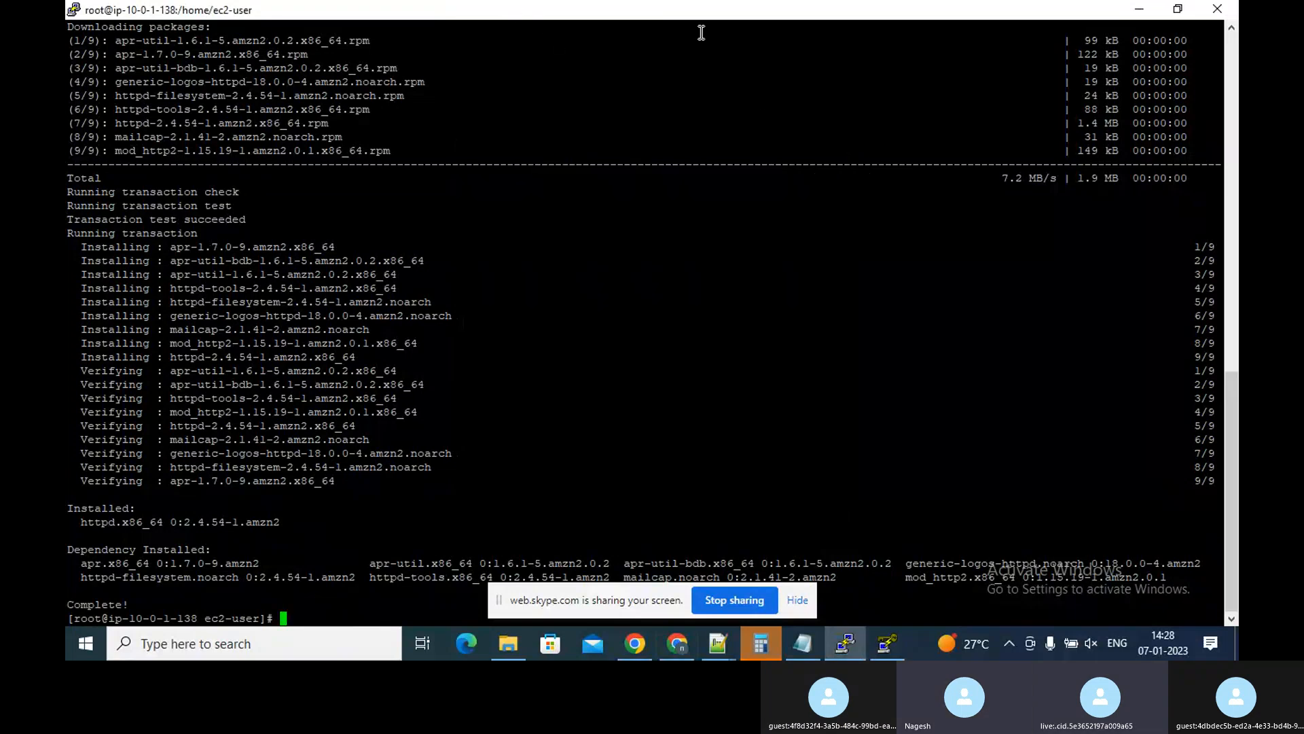
Duplicate the current PuTTY session and log in as ec2-user
{"action": "right_click", "coordinate": [667, 11]}
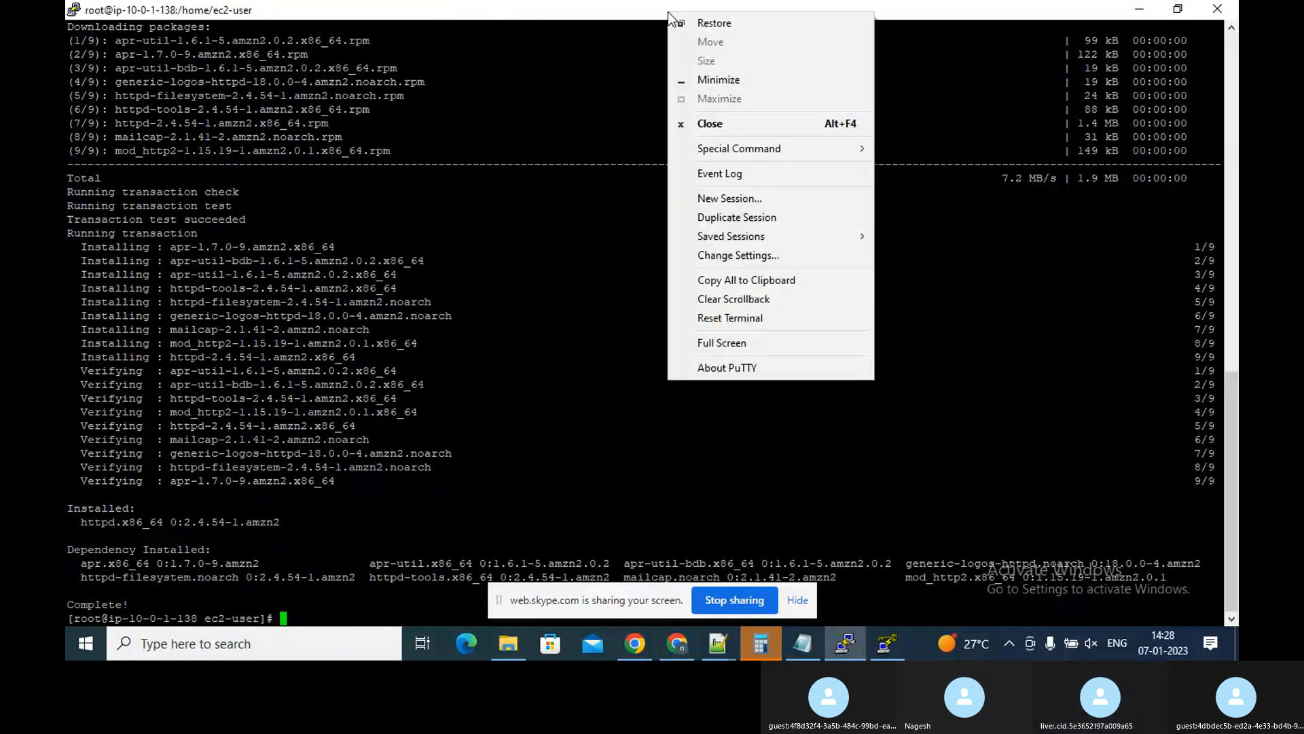
{"action": "left_click", "coordinate": [716, 219]}
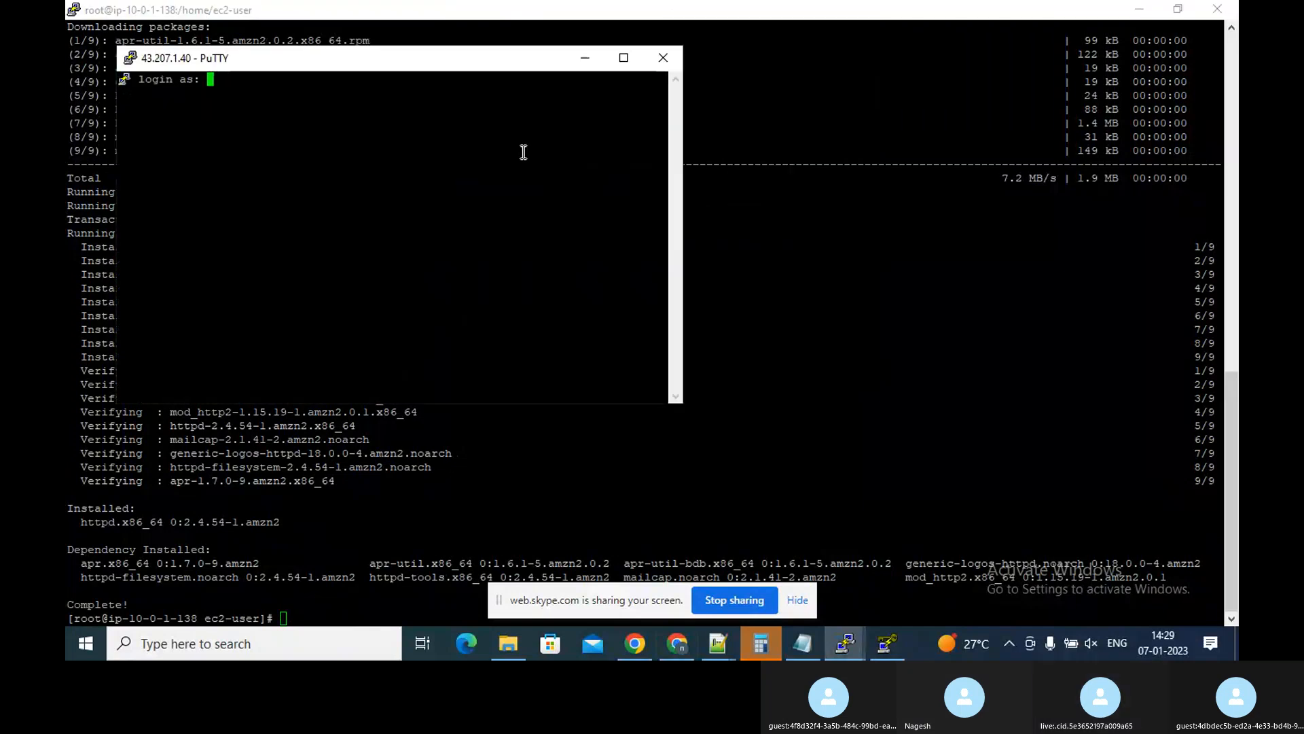
{"action": "type", "text": "ec2"}
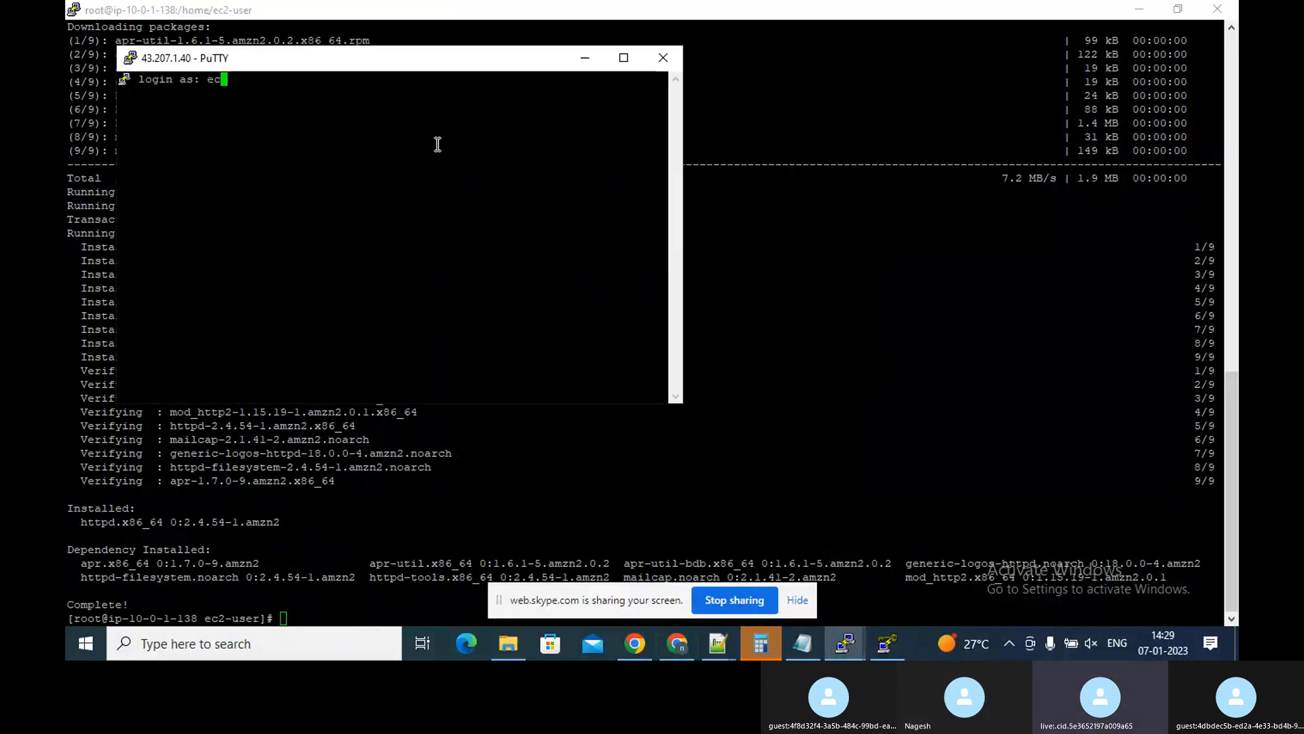
{"action": "type", "text": "-"}
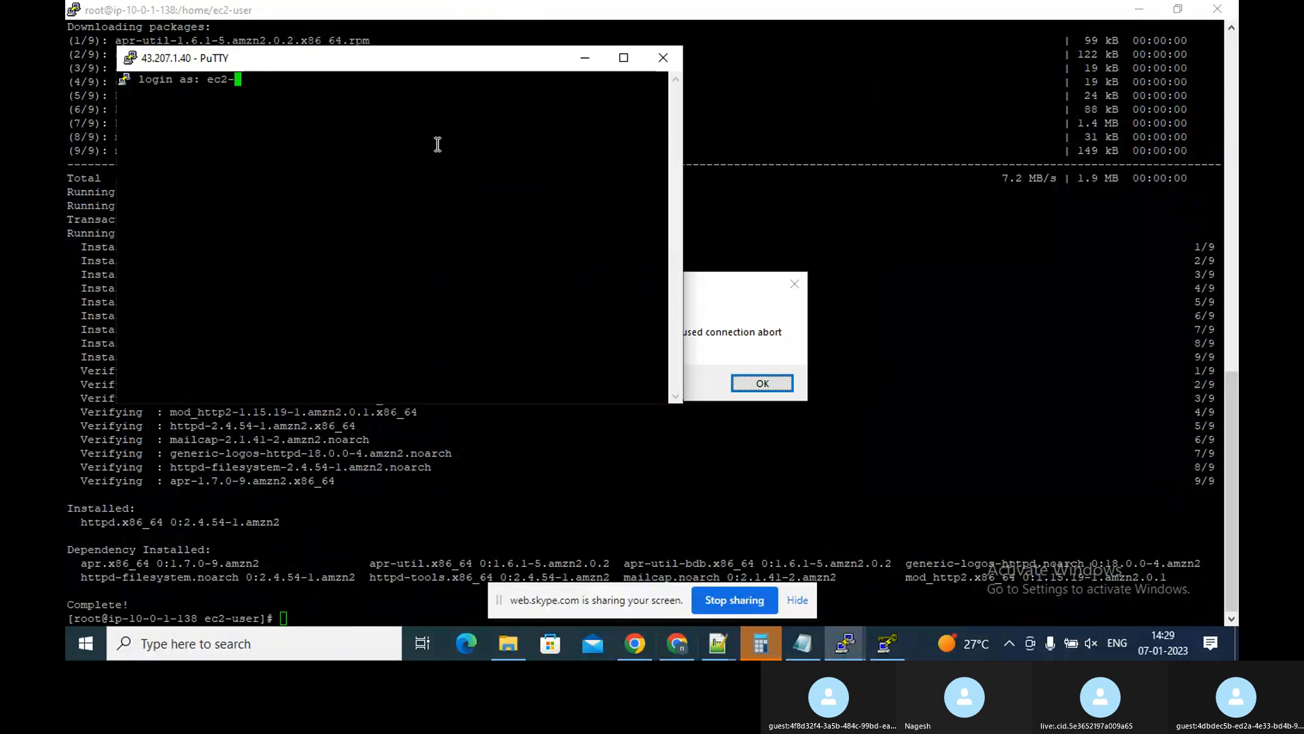
{"action": "type", "text": "user"}
{"action": "key", "text": "Return"}
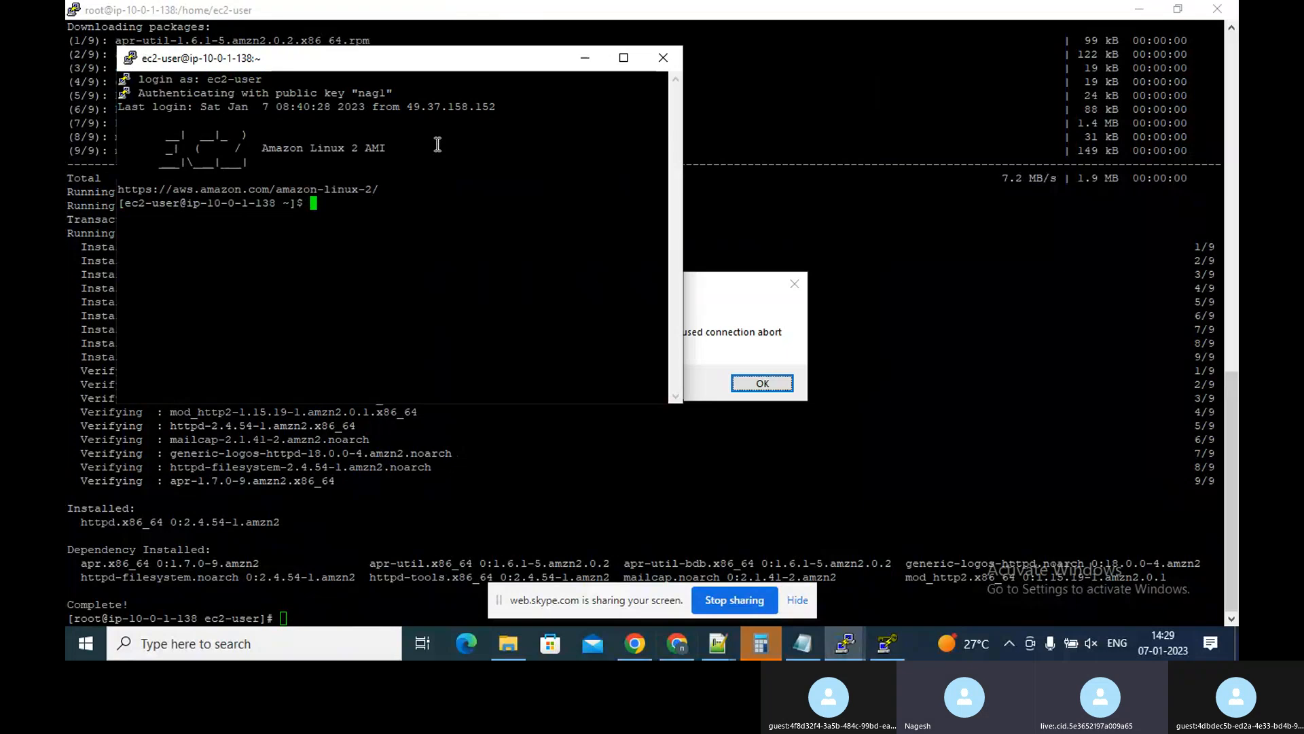
{"action": "type", "text": "nag"}
{"action": "key", "text": "BackSpace"}
{"action": "key", "text": "BackSpace"}
{"action": "key", "text": "BackSpace"}
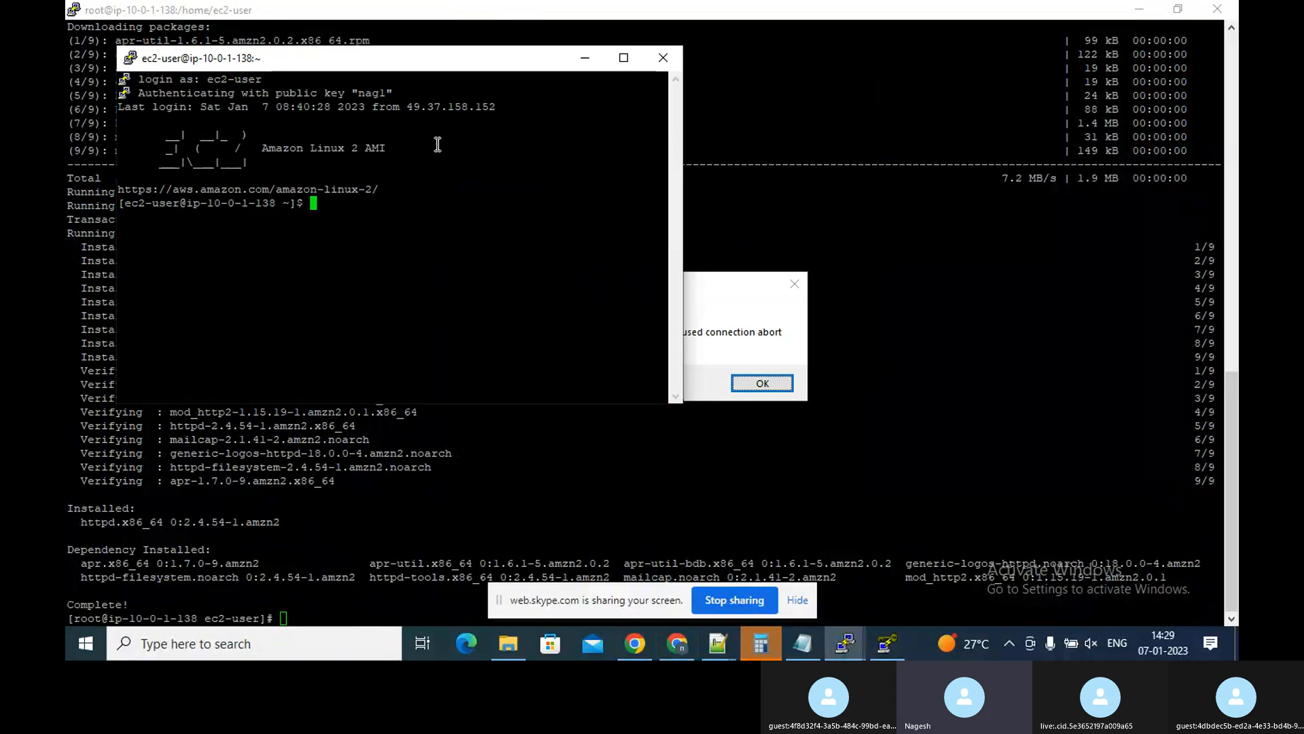
{"action": "type", "text": "c"}
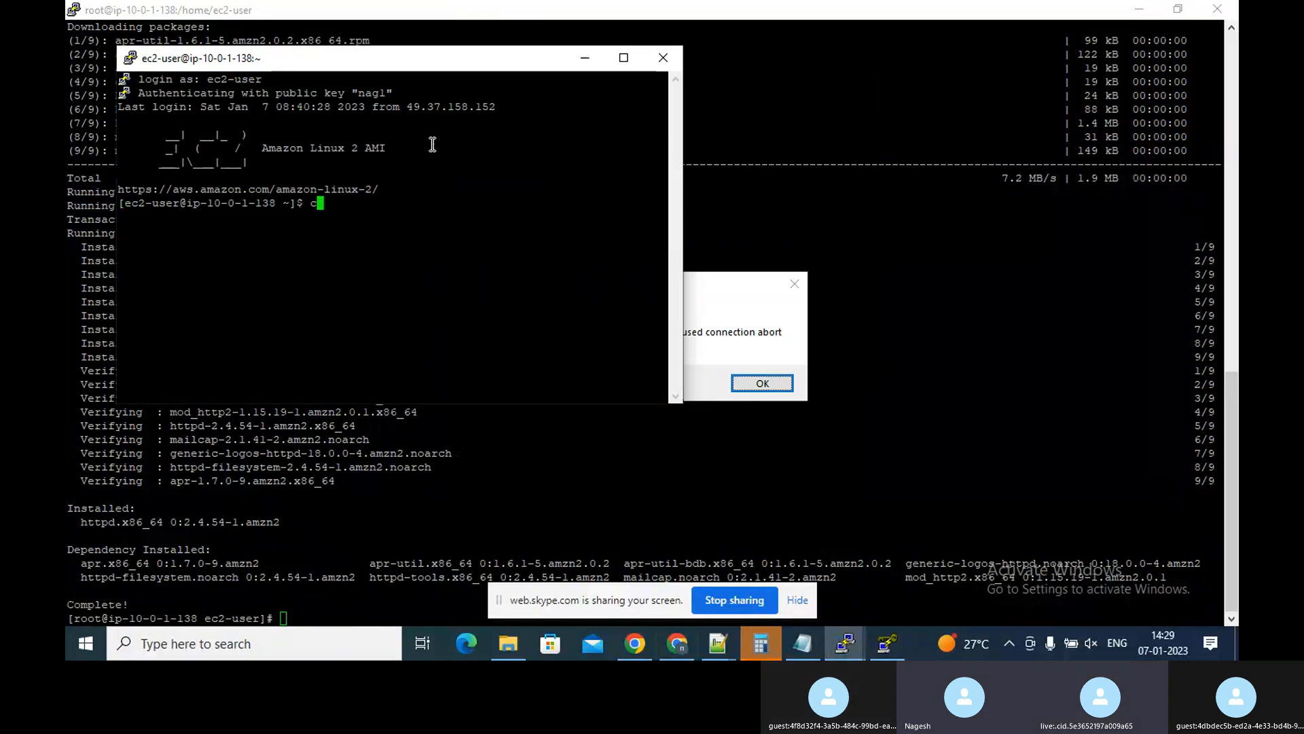
{"action": "key", "text": "BackSpace"}
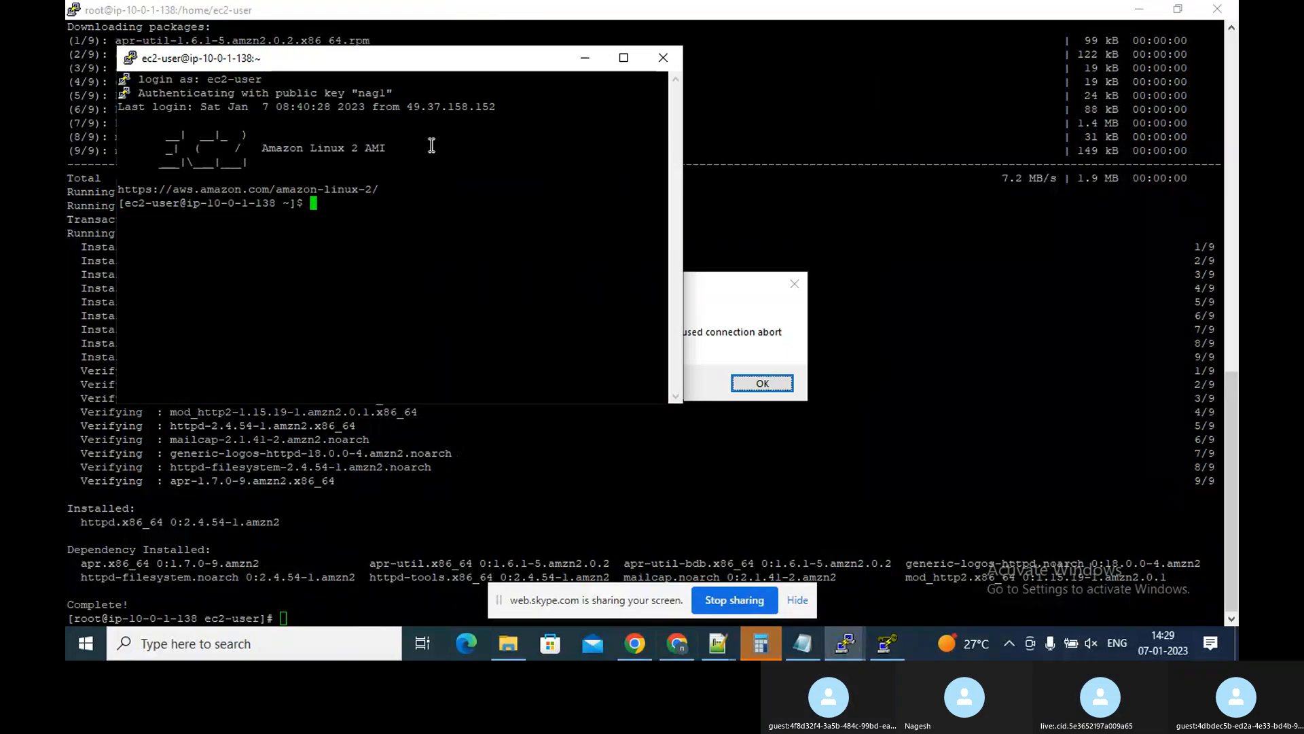
Try to create an empty file named nagpem using the command tuch nagpem
{"action": "type", "text": "vi"}
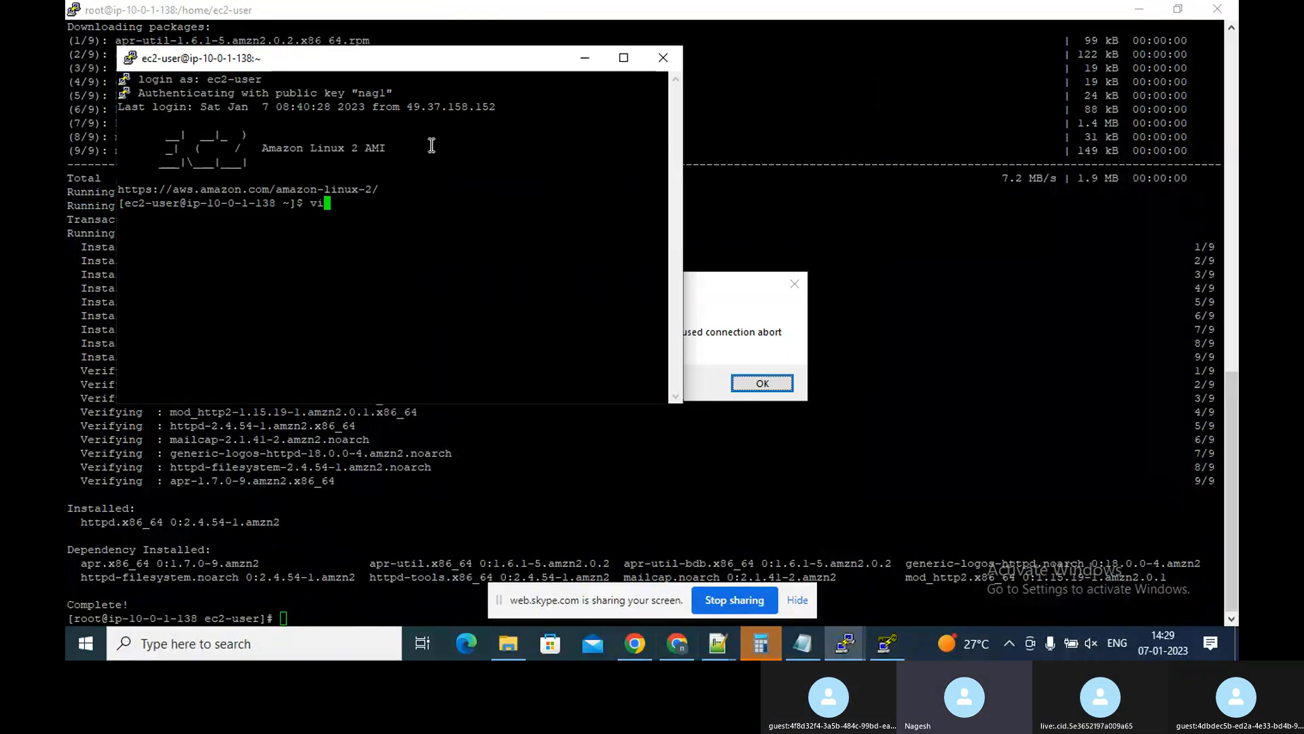
{"action": "type", "text": "m na"}
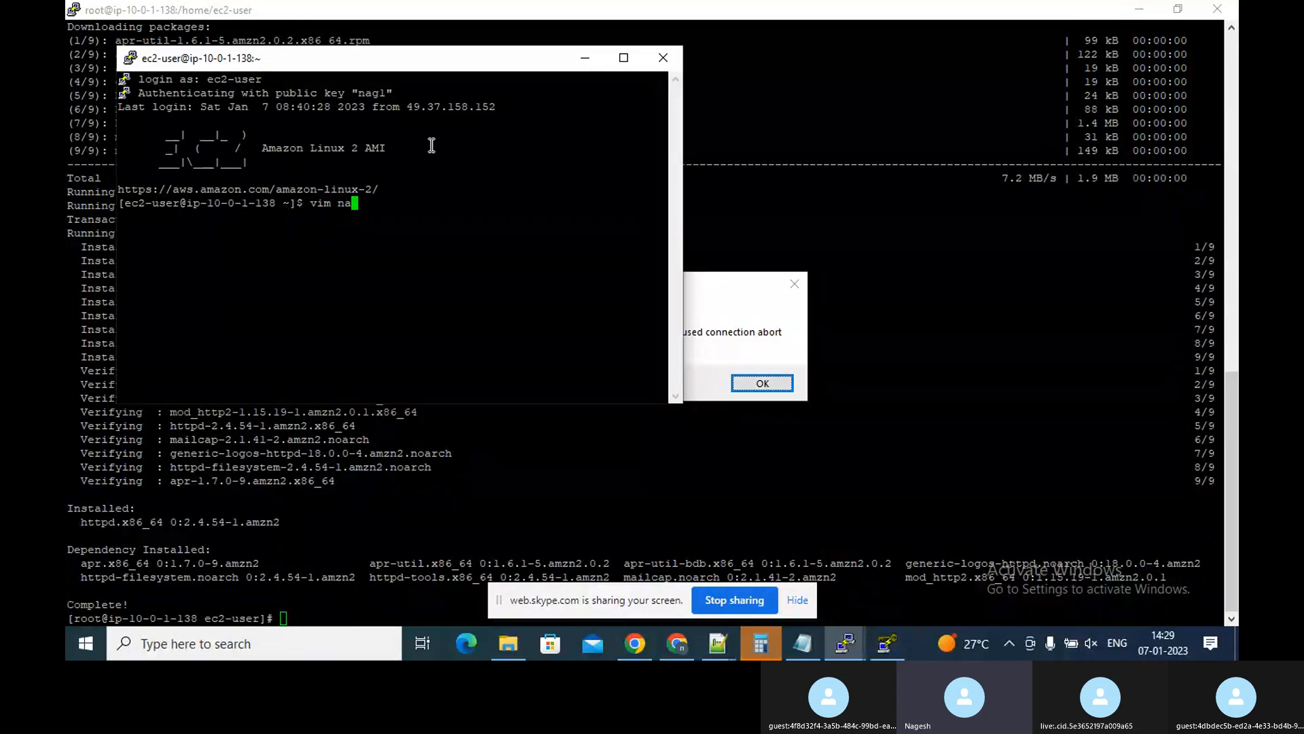
{"action": "type", "text": "g"}
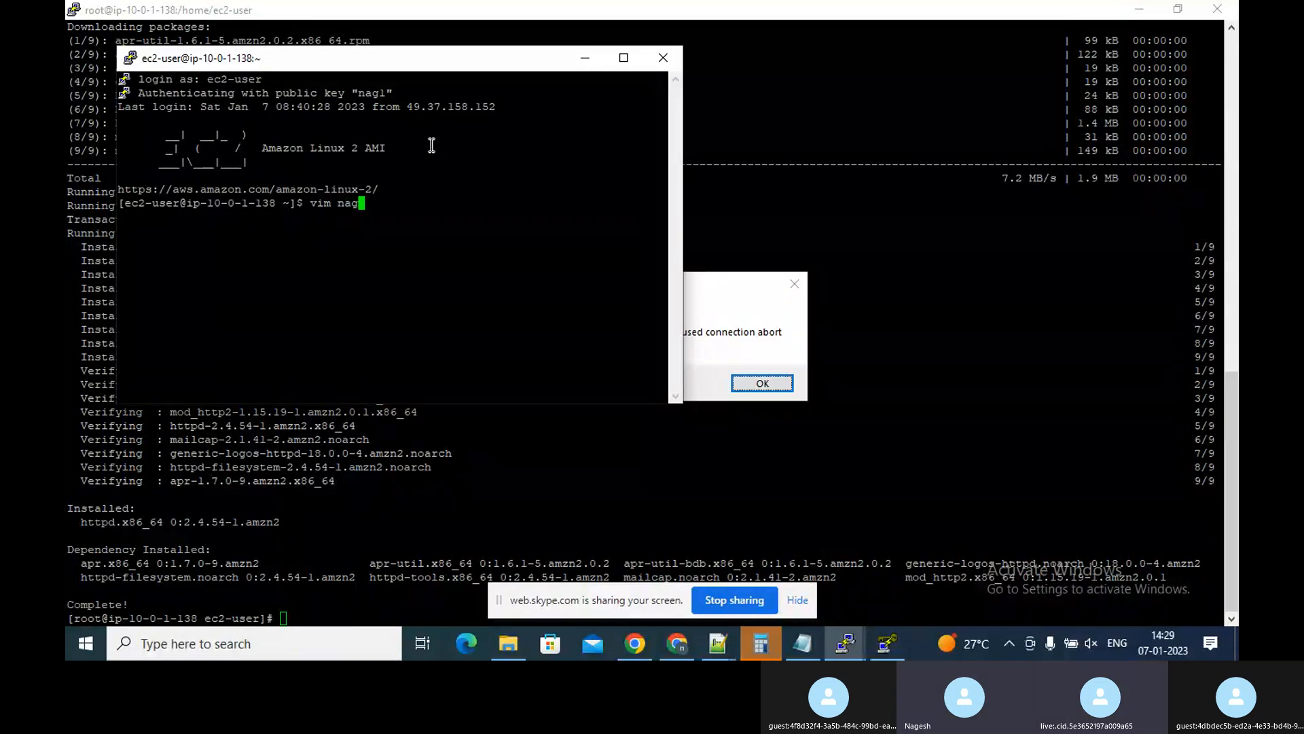
{"action": "type", "text": "pem"}
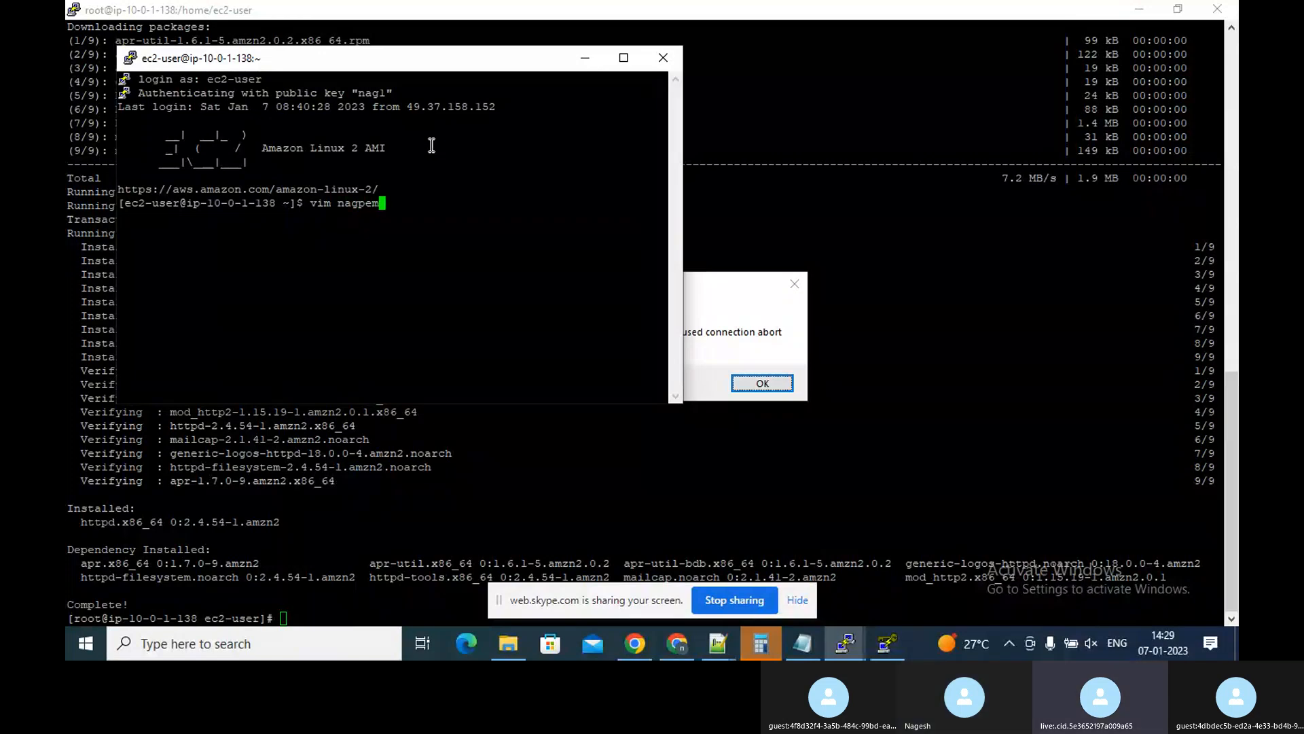
{"action": "type", "text": ".txt"}
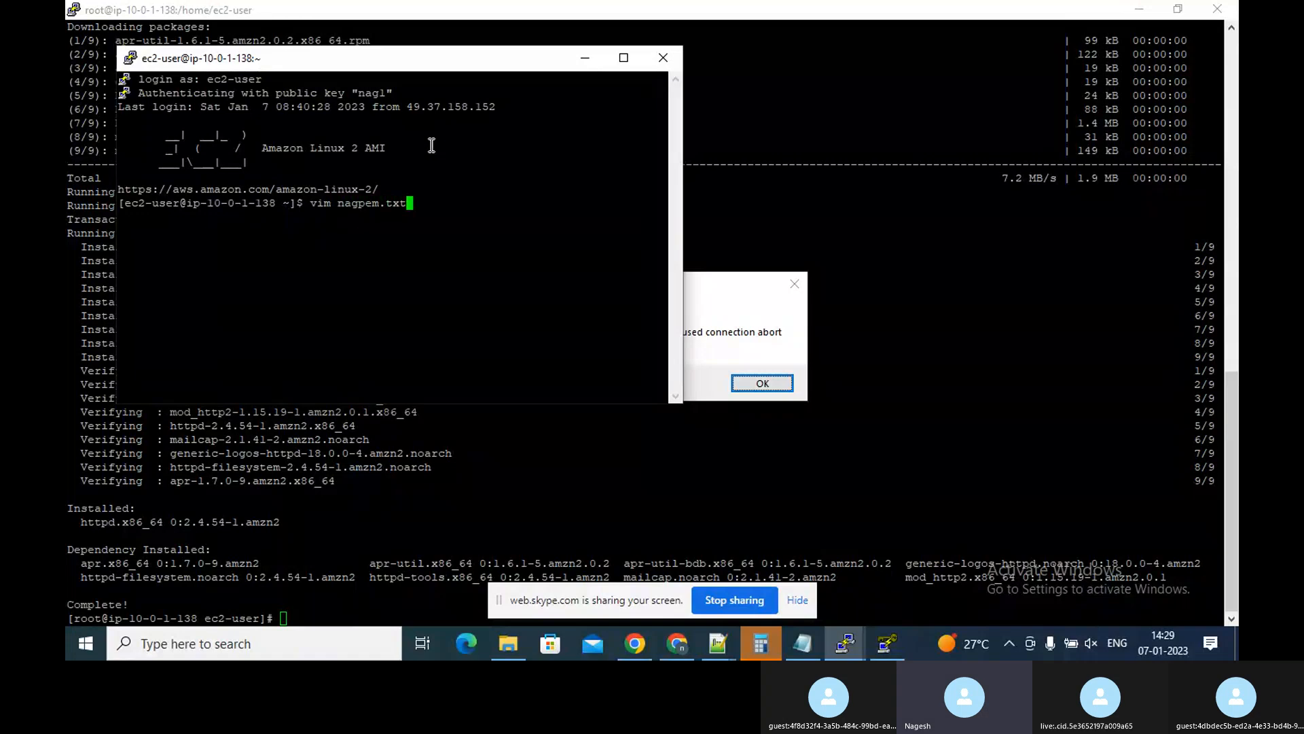
{"action": "key", "text": "Left"}
{"action": "key", "text": "Left"}
{"action": "key", "text": "Left"}
{"action": "key", "text": "Left"}
{"action": "key", "text": "Left"}
{"action": "key", "text": "Left"}
{"action": "key", "text": "Left"}
{"action": "key", "text": "Left"}
{"action": "key", "text": "Left"}
{"action": "key", "text": "Left"}
{"action": "key", "text": "Left"}
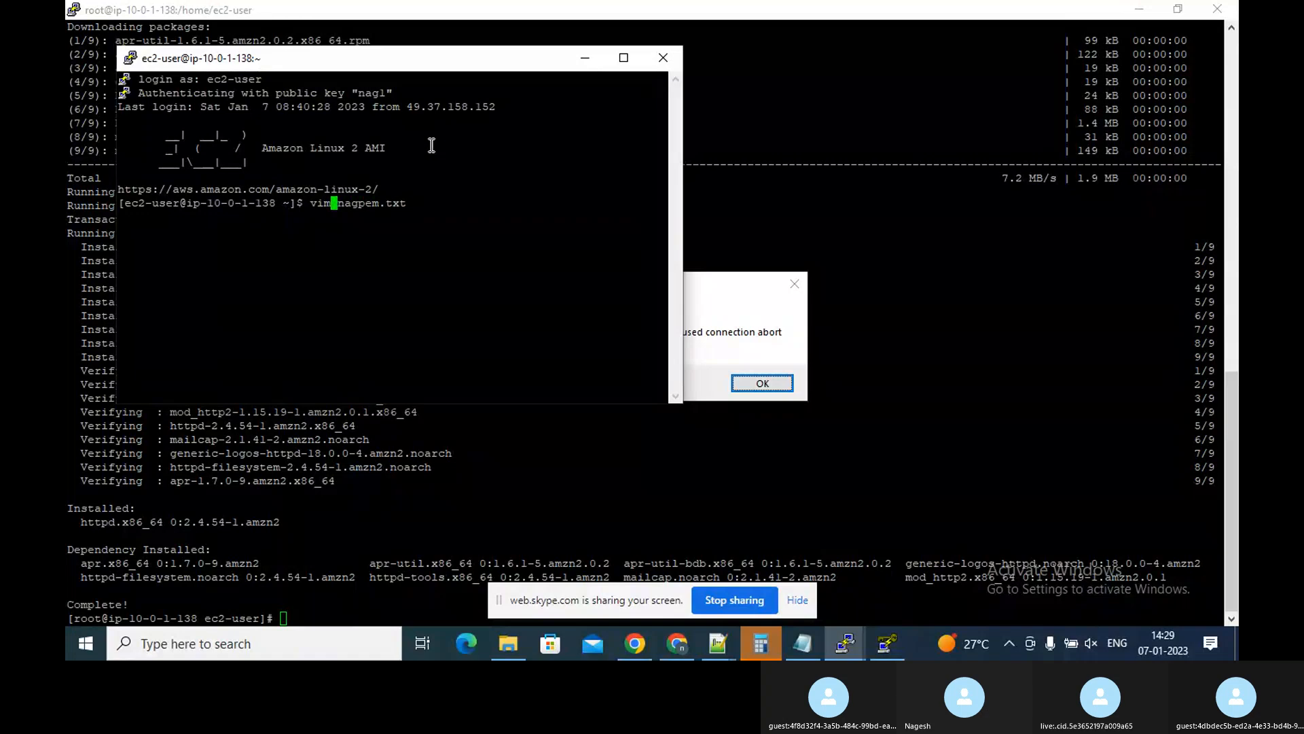
{"action": "key", "text": "BackSpace"}
{"action": "key", "text": "BackSpace"}
{"action": "key", "text": "BackSpace"}
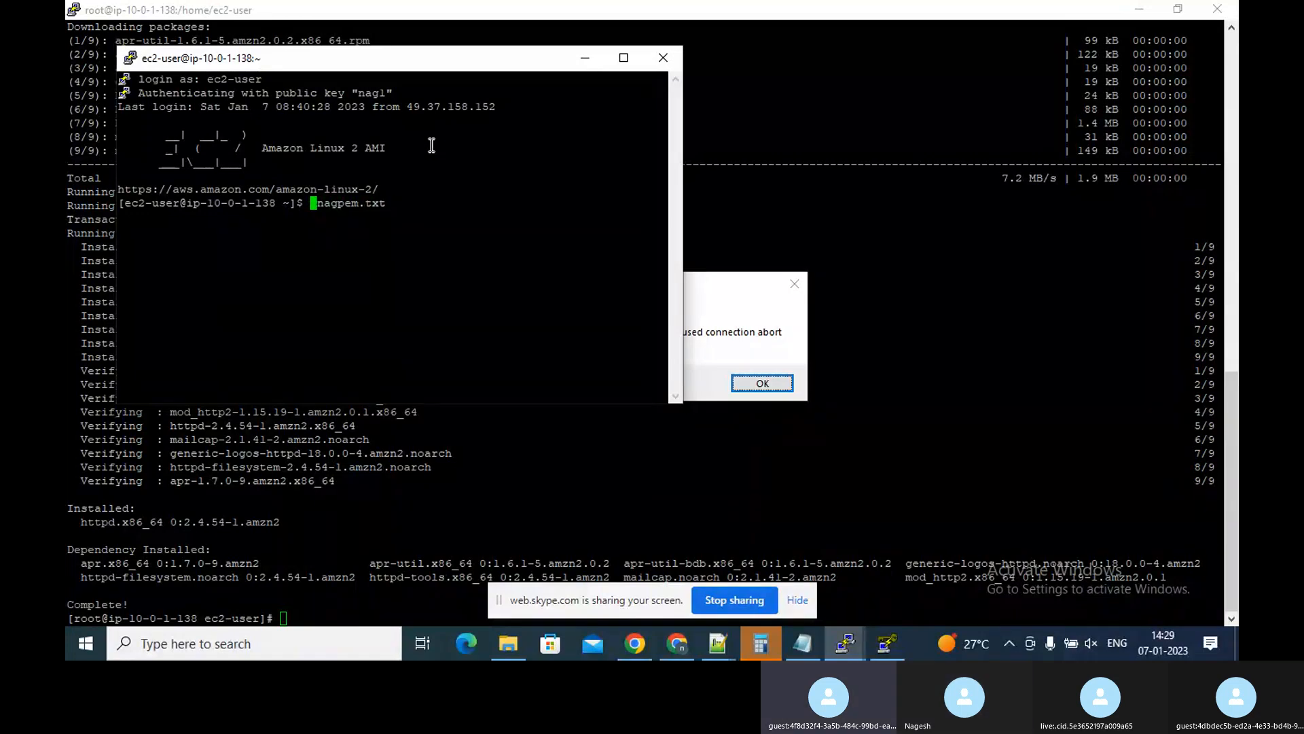
{"action": "type", "text": "tc"}
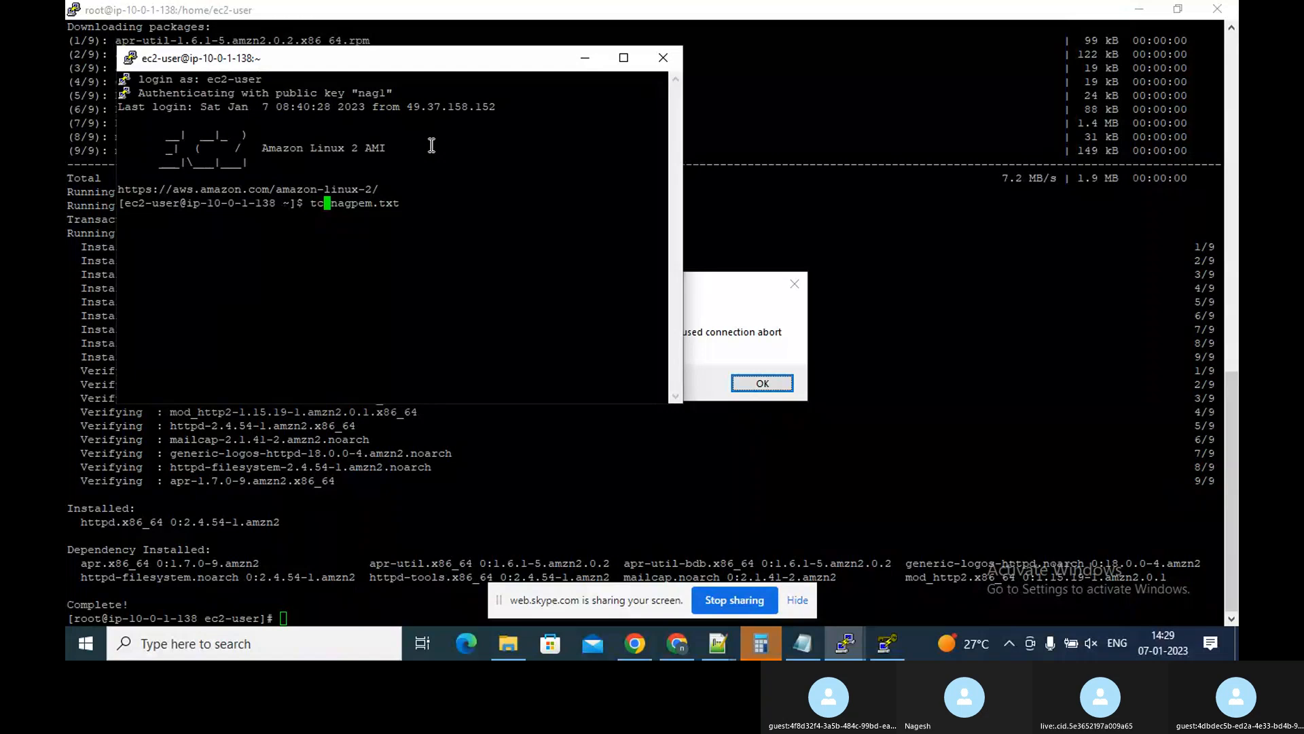
{"action": "key", "text": "BackSpace"}
{"action": "type", "text": "uch"}
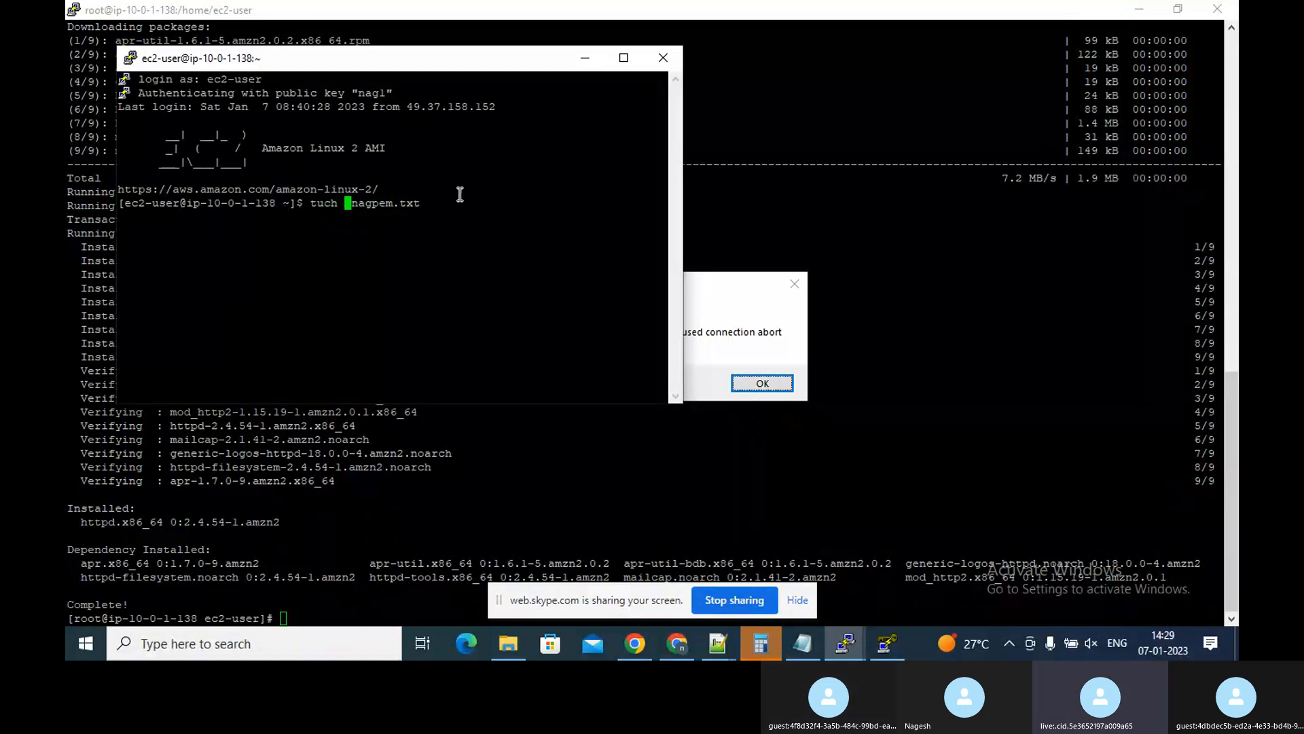
{"action": "key", "text": "Right"}
{"action": "key", "text": "Right"}
{"action": "key", "text": "Right"}
{"action": "key", "text": "Right"}
{"action": "key", "text": "Right"}
{"action": "key", "text": "Right"}
{"action": "key", "text": "Right"}
{"action": "key", "text": "Right"}
{"action": "key", "text": "Right"}
{"action": "key", "text": "Right"}
{"action": "key", "text": "Right"}
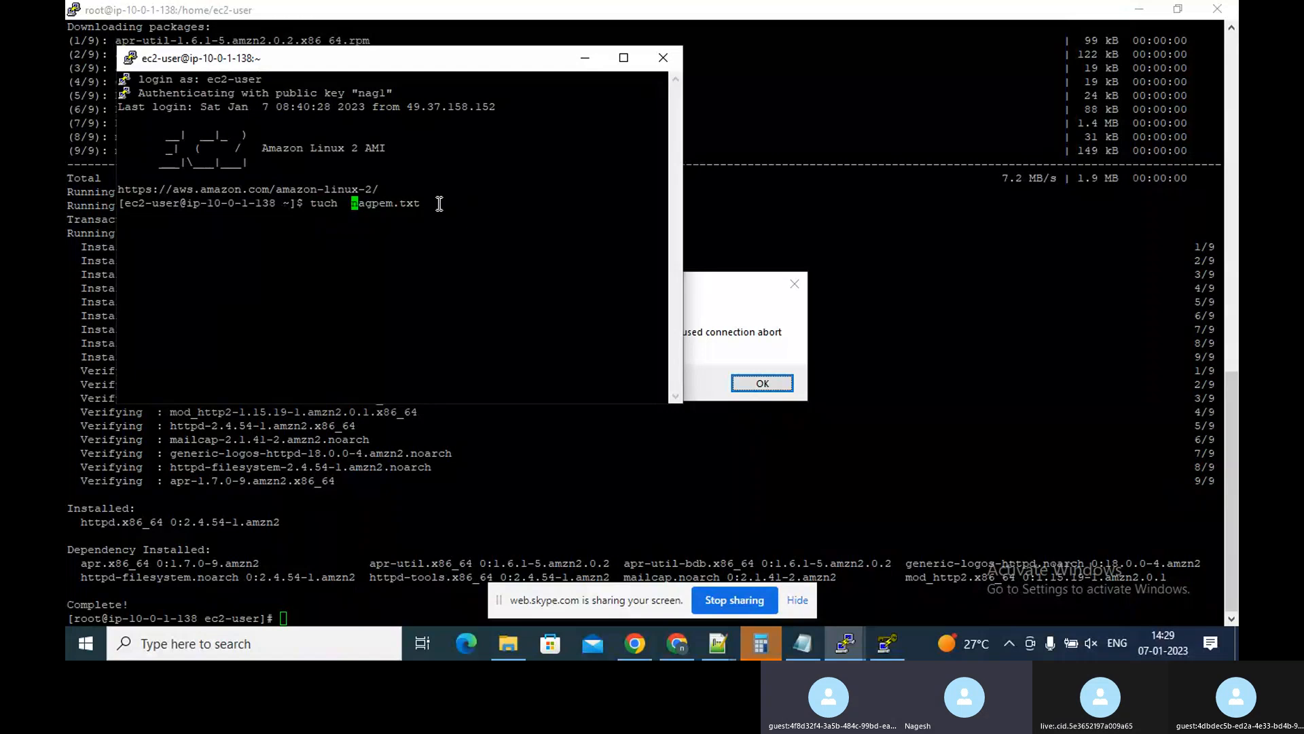
{"action": "key", "text": "BackSpace"}
{"action": "key", "text": "BackSpace"}
{"action": "key", "text": "BackSpace"}
{"action": "key", "text": "BackSpace"}
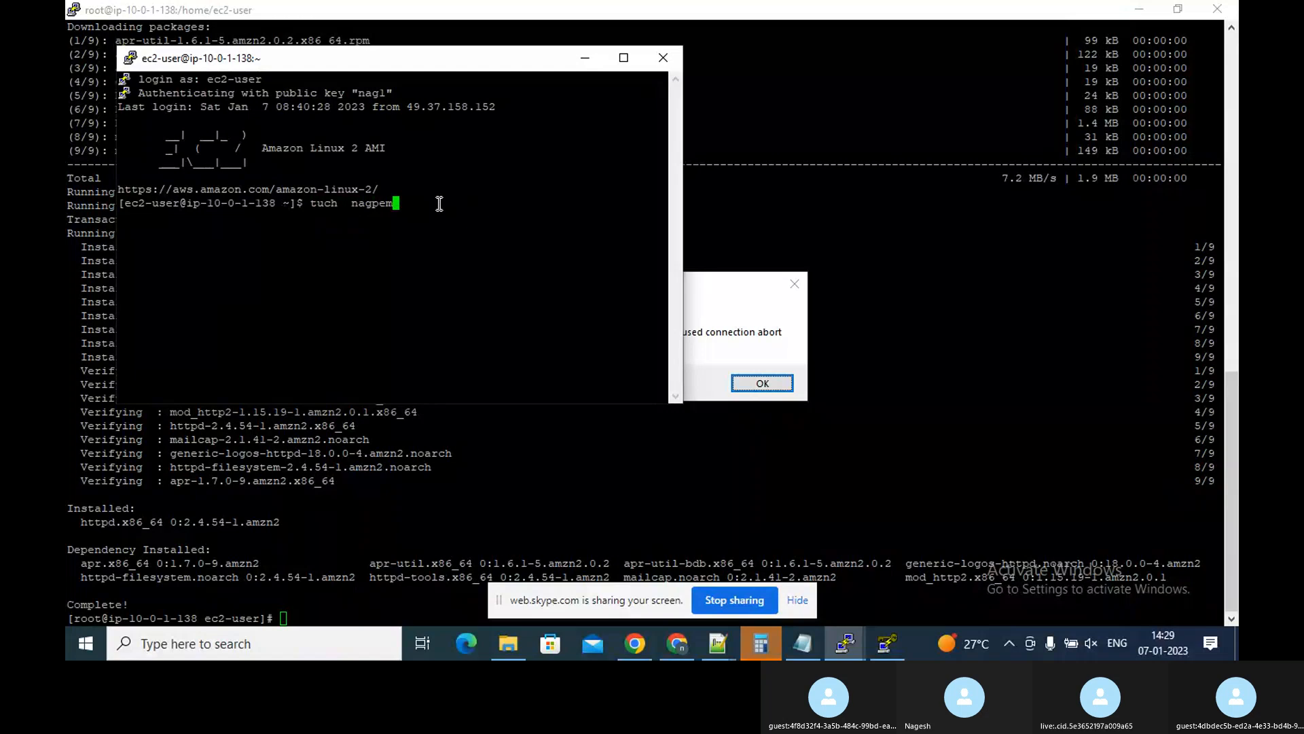
{"action": "key", "text": "Return"}
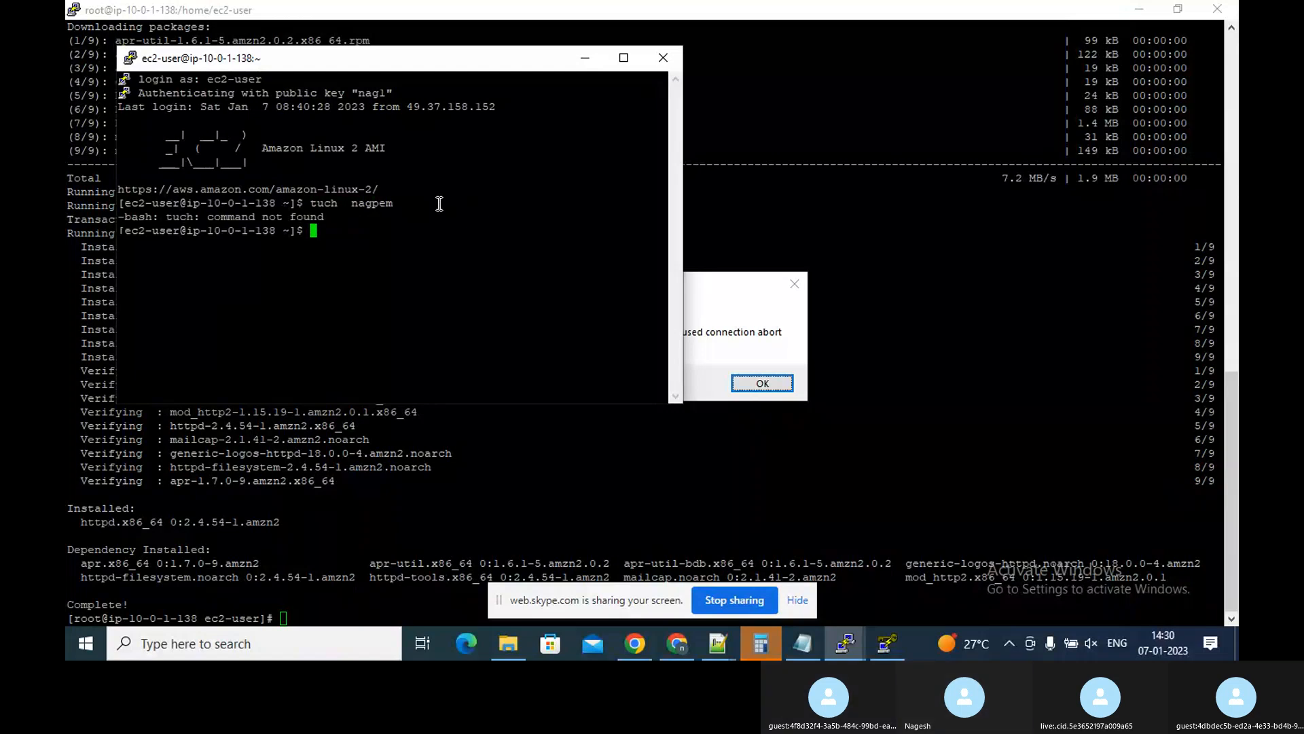
Recall the previous command, correct it to touch nagpem, and run it
{"action": "key", "text": "Up"}
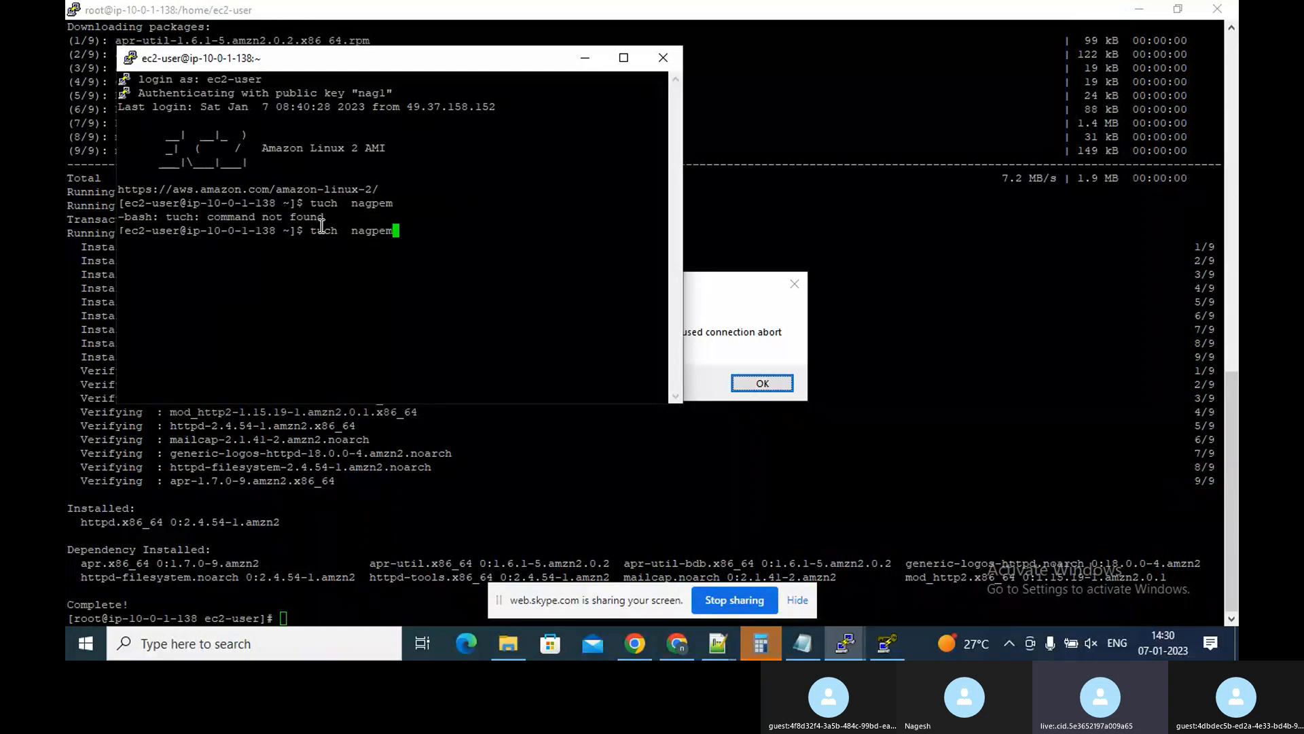
{"action": "key", "text": "Left"}
{"action": "key", "text": "Left"}
{"action": "key", "text": "Left"}
{"action": "key", "text": "Left"}
{"action": "key", "text": "Left"}
{"action": "key", "text": "Left"}
{"action": "key", "text": "Left"}
{"action": "key", "text": "Left"}
{"action": "key", "text": "Left"}
{"action": "key", "text": "Left"}
{"action": "key", "text": "Left"}
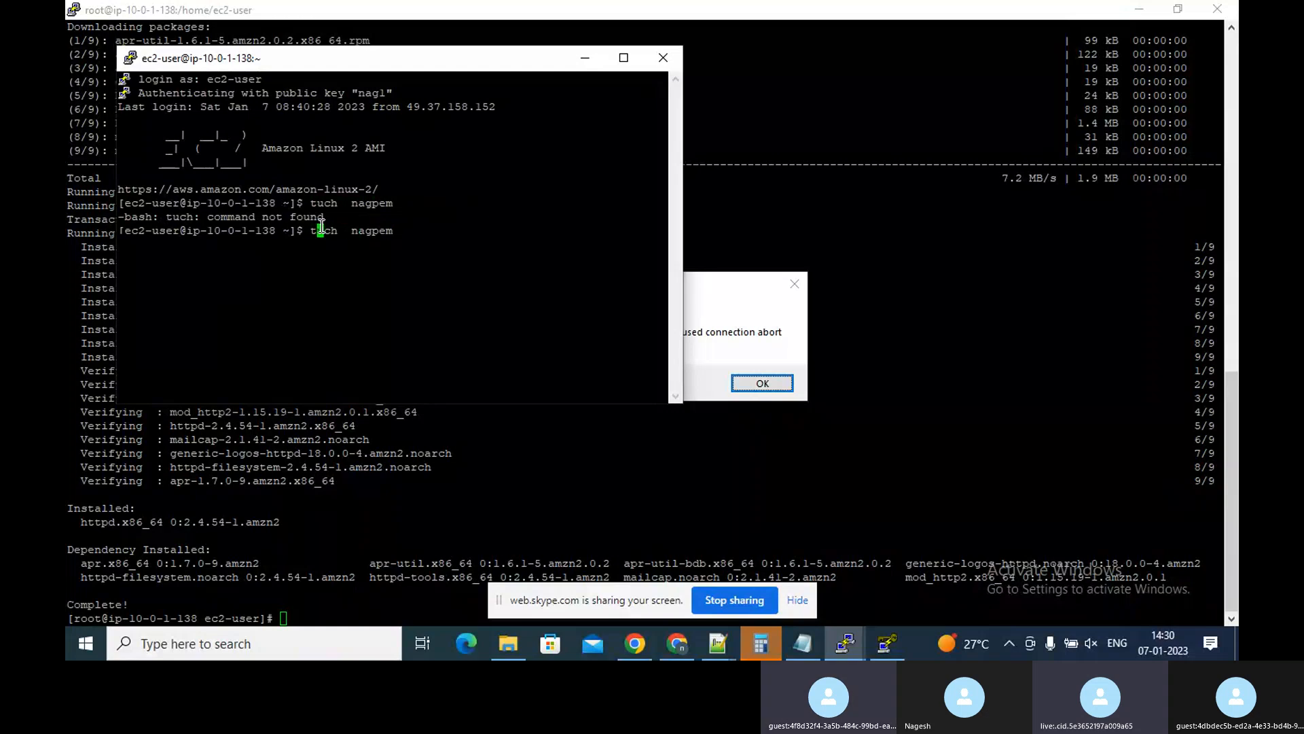
{"action": "type", "text": "o"}
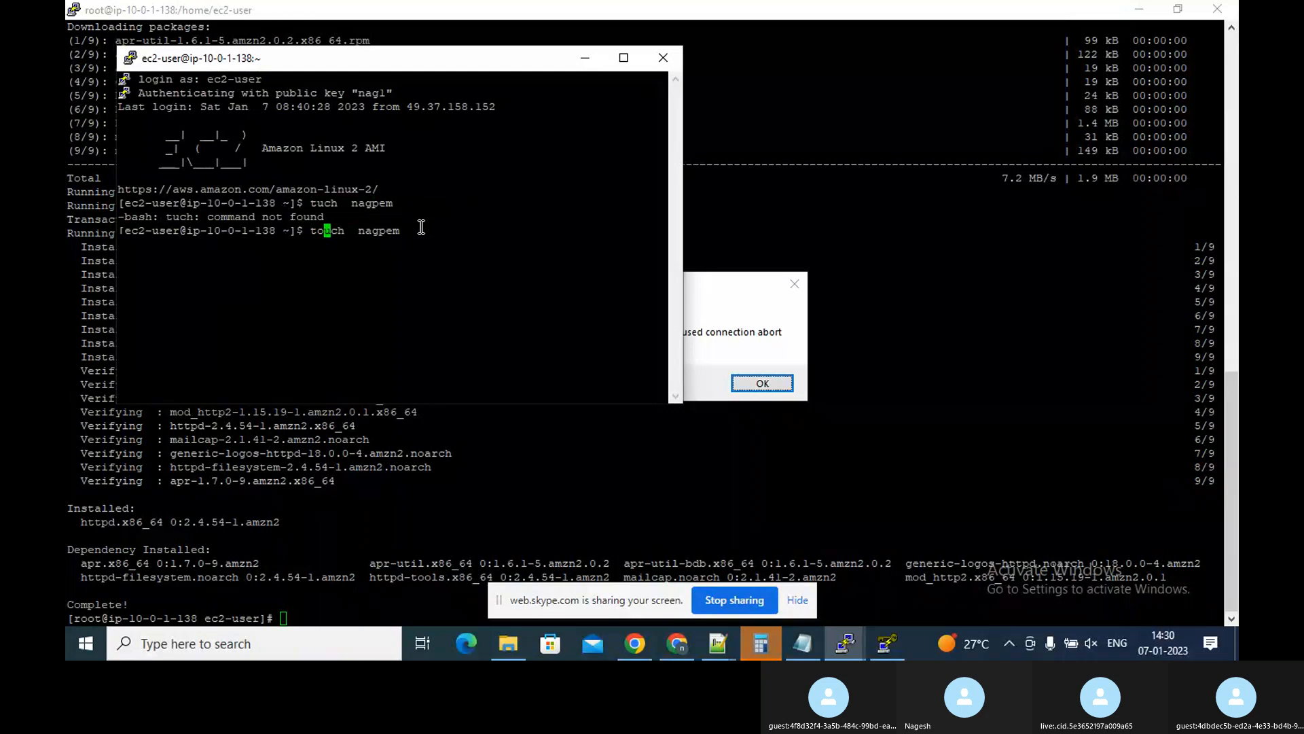
{"action": "key", "text": "Return"}
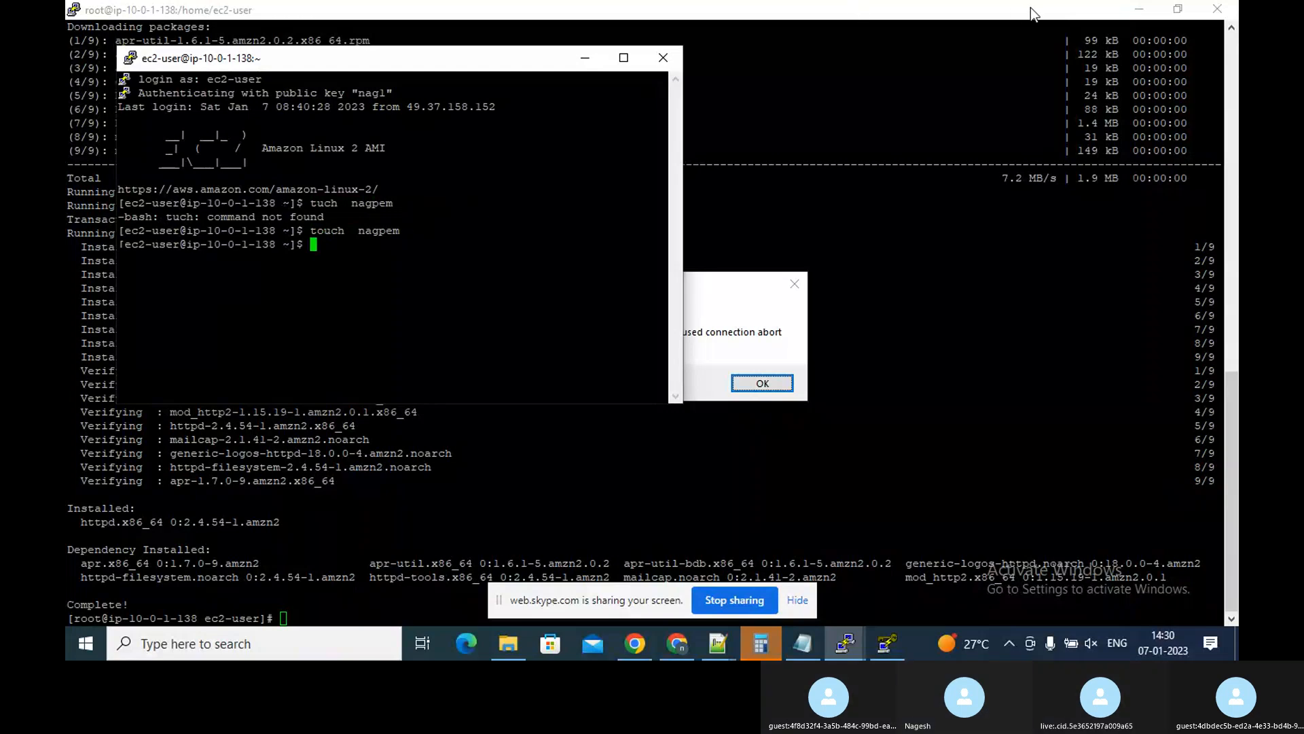
Dismiss the original session's network error and switch to the duplicated ec2-user session window
{"action": "left_click", "coordinate": [1219, 8]}
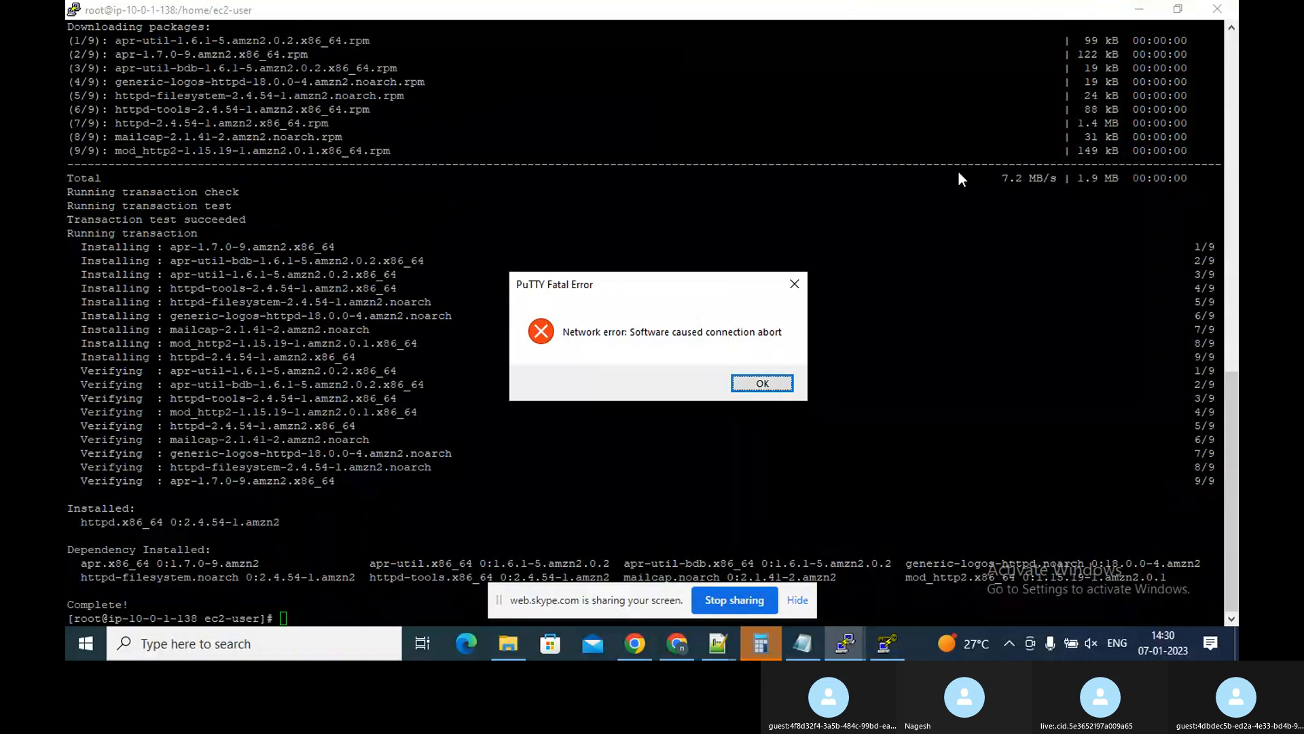
{"action": "left_click", "coordinate": [780, 381]}
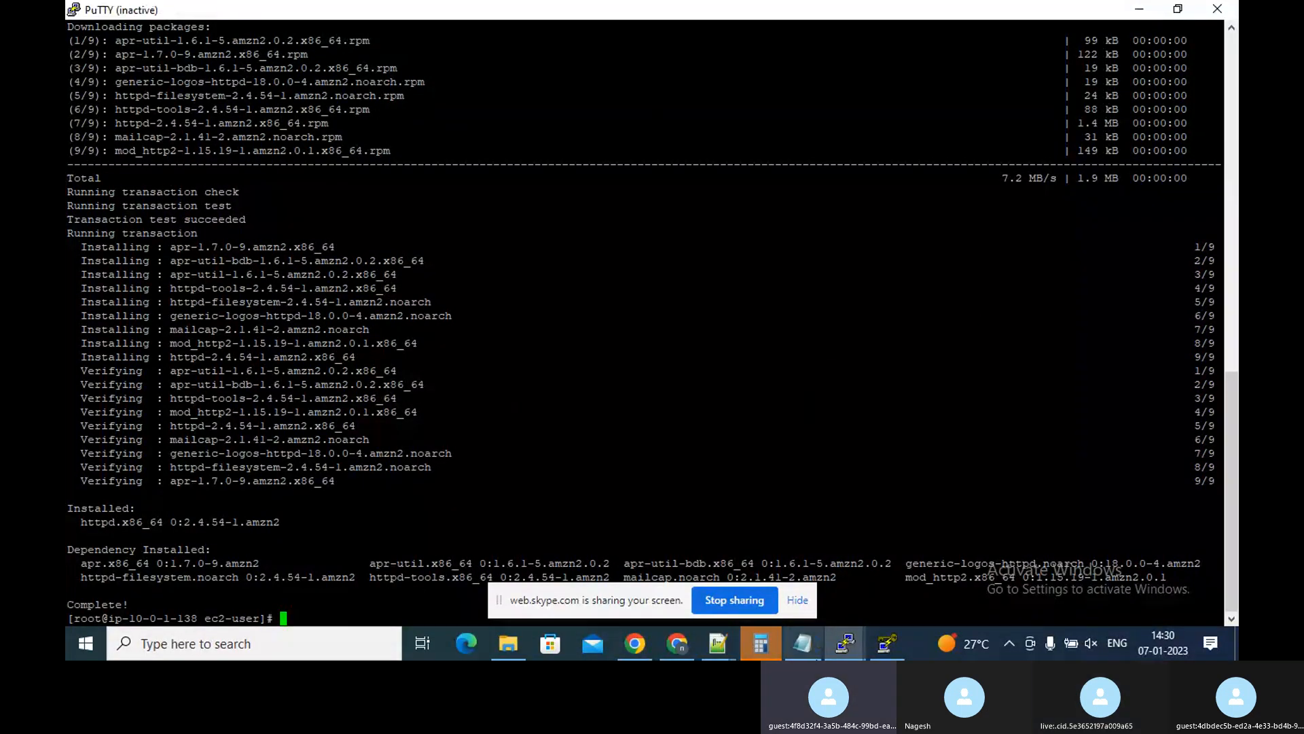
{"action": "mouse_move", "coordinate": [842, 649]}
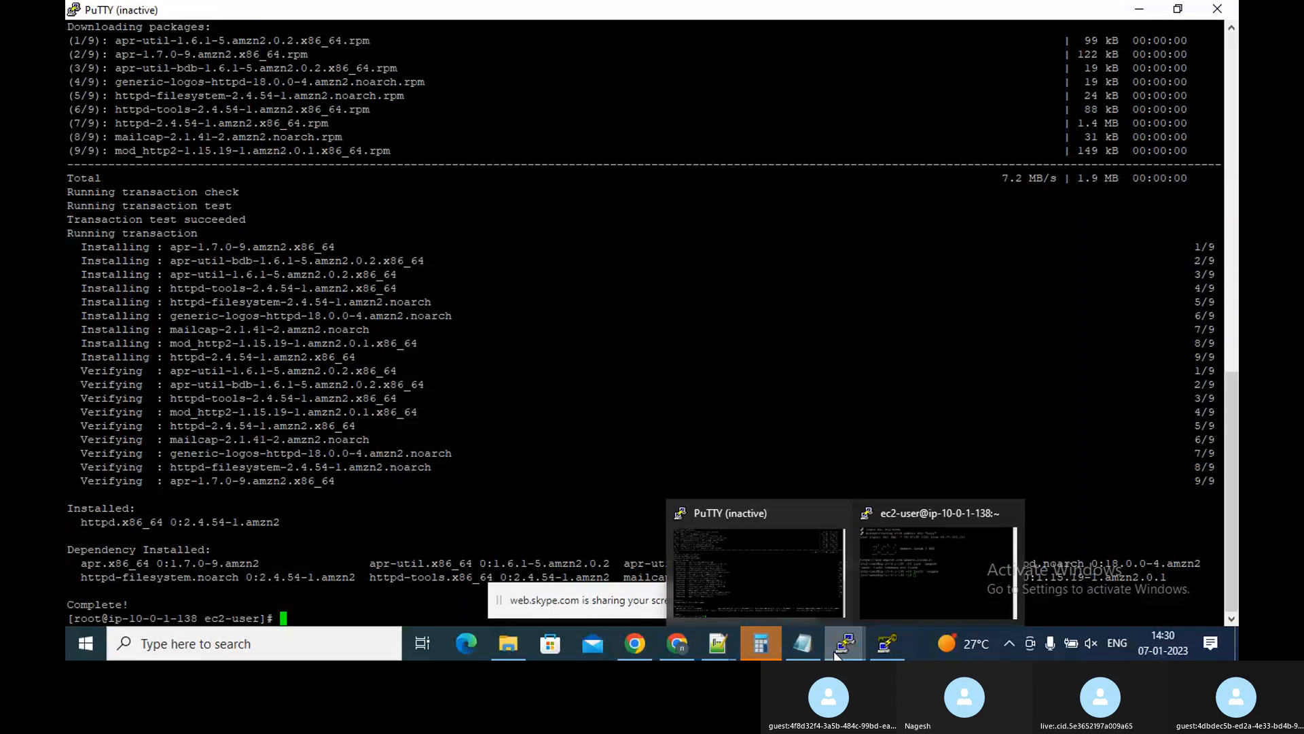
{"action": "left_click", "coordinate": [884, 594]}
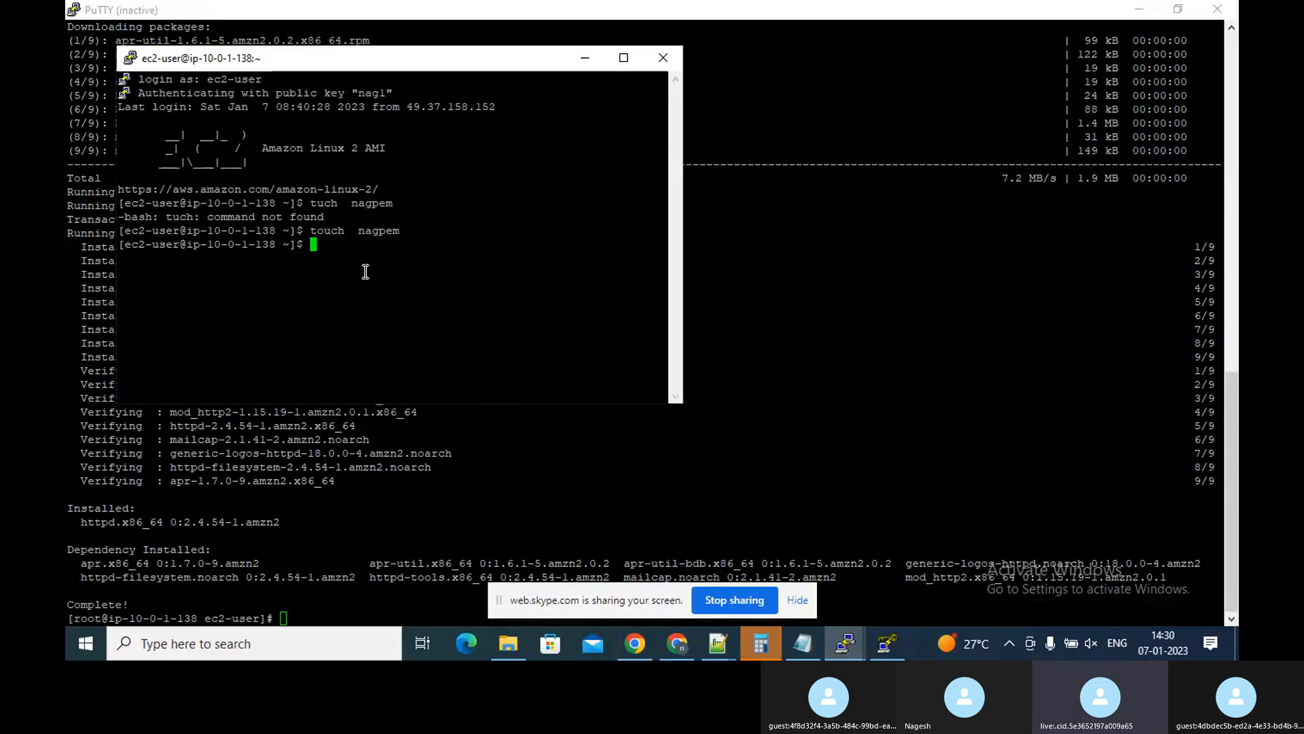
Open a new file nag.pem in vim and switch to insert mode
{"action": "key", "text": "Up"}
{"action": "key", "text": "BackSpace"}
{"action": "key", "text": "BackSpace"}
{"action": "key", "text": "BackSpace"}
{"action": "key", "text": "BackSpace"}
{"action": "key", "text": "BackSpace"}
{"action": "key", "text": "BackSpace"}
{"action": "key", "text": "BackSpace"}
{"action": "key", "text": "BackSpace"}
{"action": "key", "text": "BackSpace"}
{"action": "key", "text": "BackSpace"}
{"action": "key", "text": "BackSpace"}
{"action": "key", "text": "BackSpace"}
{"action": "key", "text": "BackSpace"}
{"action": "type", "text": "vim nag.pem"}
{"action": "key", "text": "Return"}
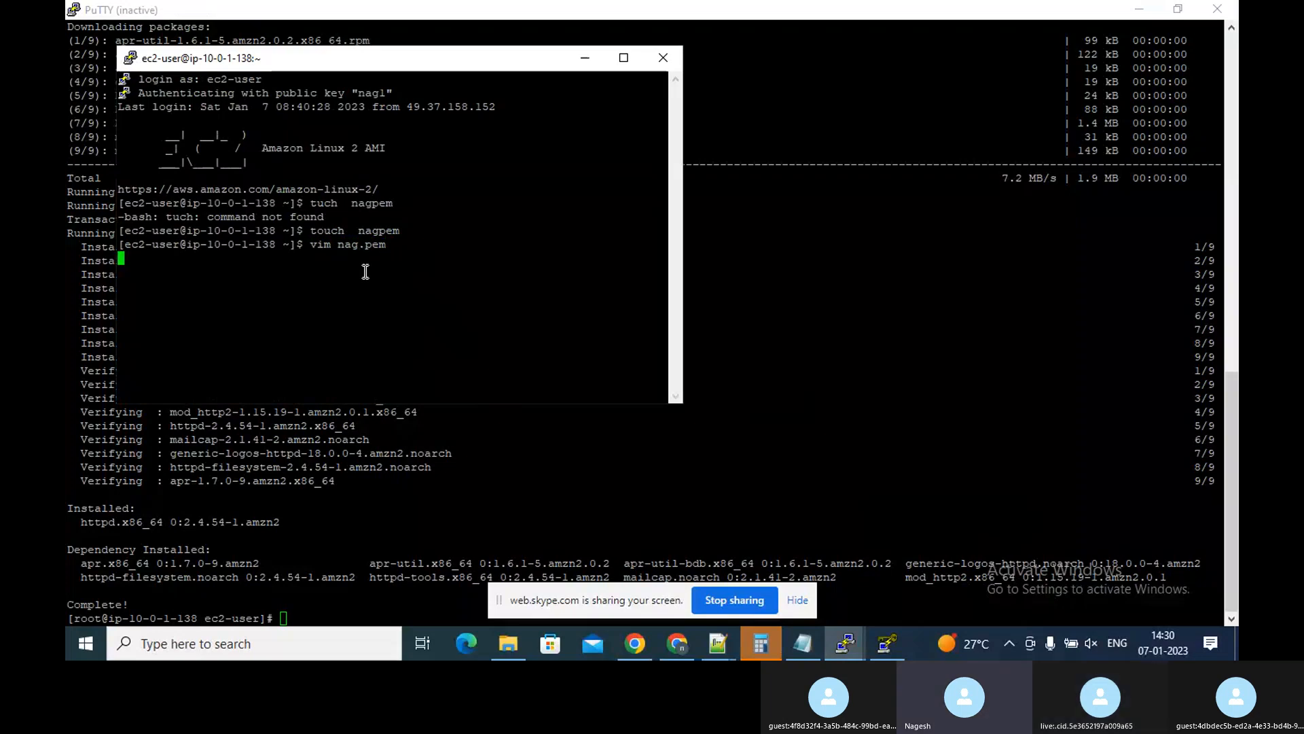
{"action": "key", "text": "i"}
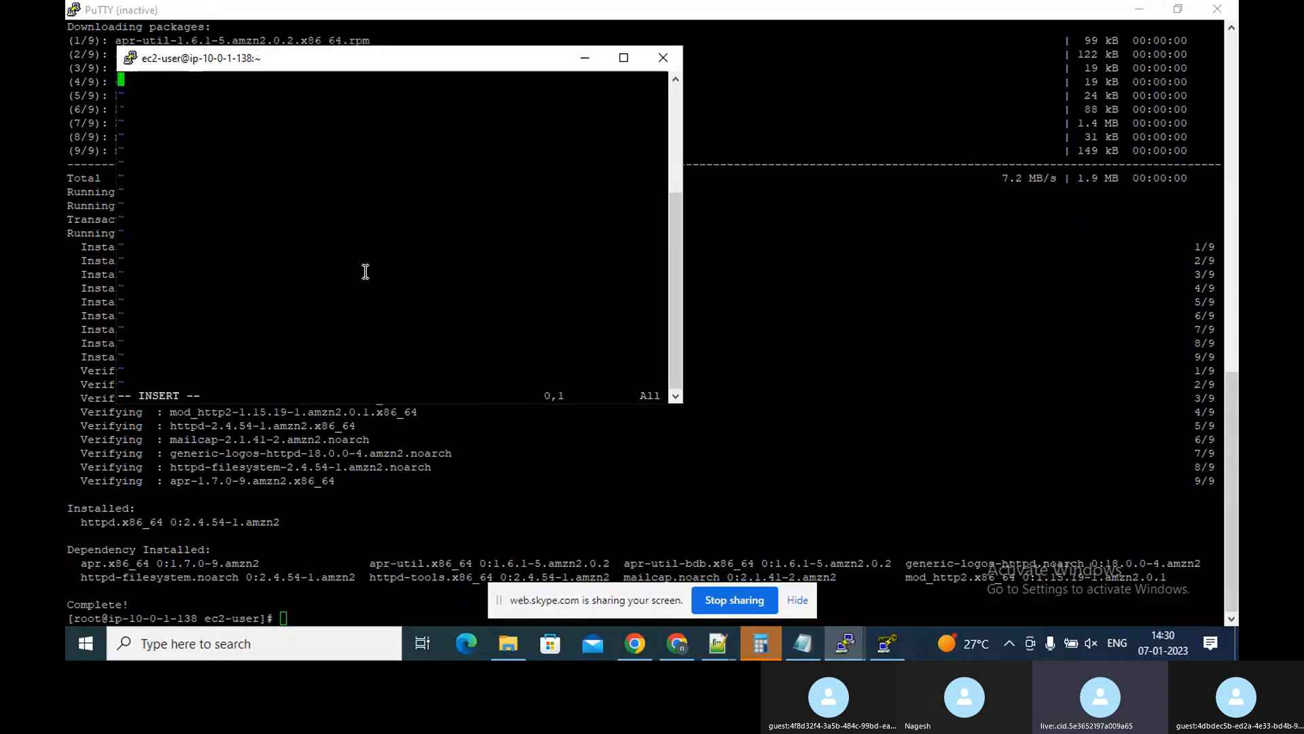
Switch to nag12.pem in Notepad++ and select all of the private key text
{"action": "left_click", "coordinate": [730, 648]}
{"action": "left_click", "coordinate": [796, 589]}
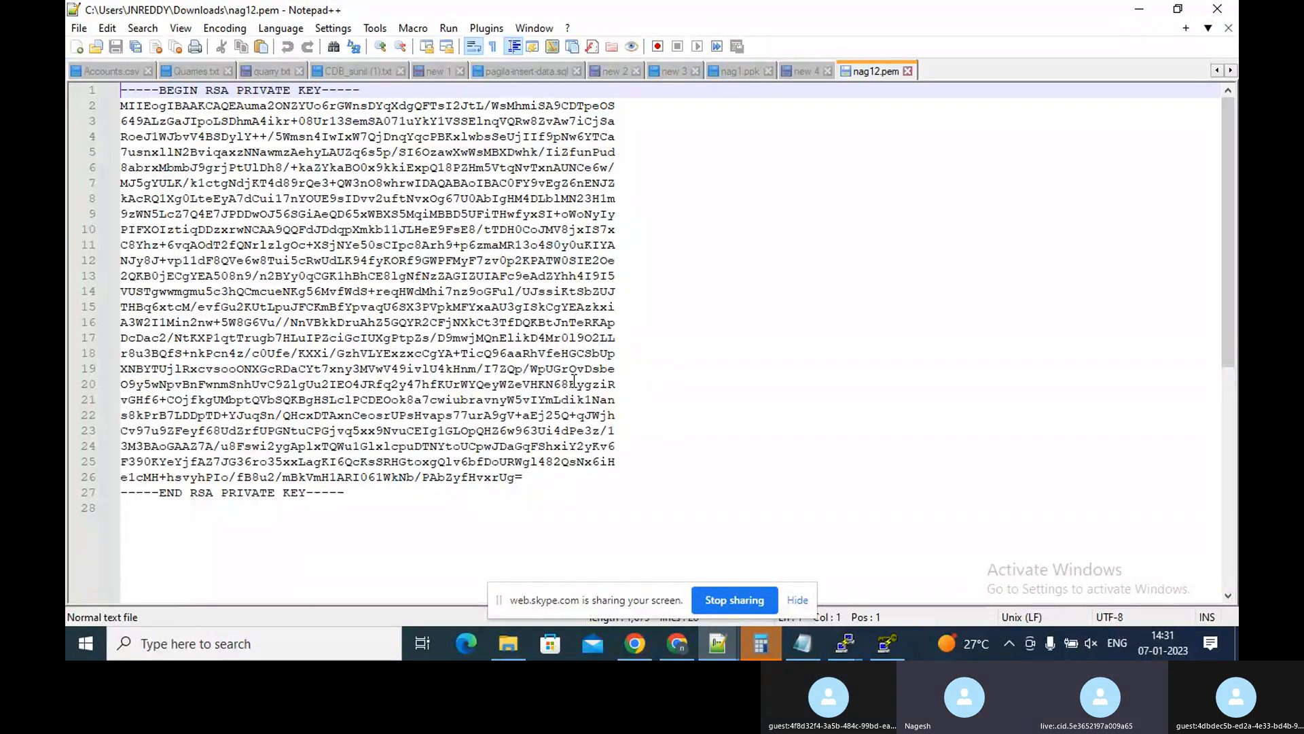
{"action": "key", "text": "ctrl+a"}
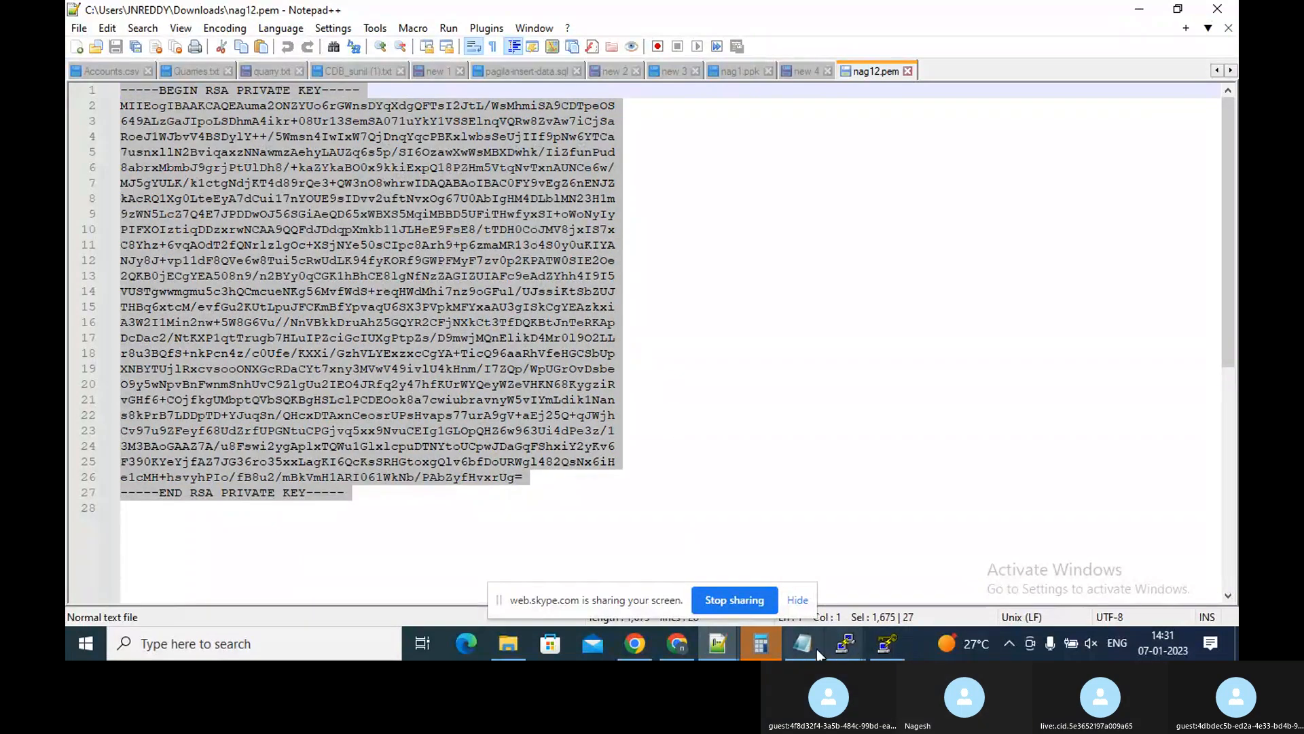
Switch to the PuTTY session, paste the copied private key into nag.pem in vim, and save and quit the file
{"action": "left_click", "coordinate": [852, 643]}
{"action": "left_click", "coordinate": [935, 548]}
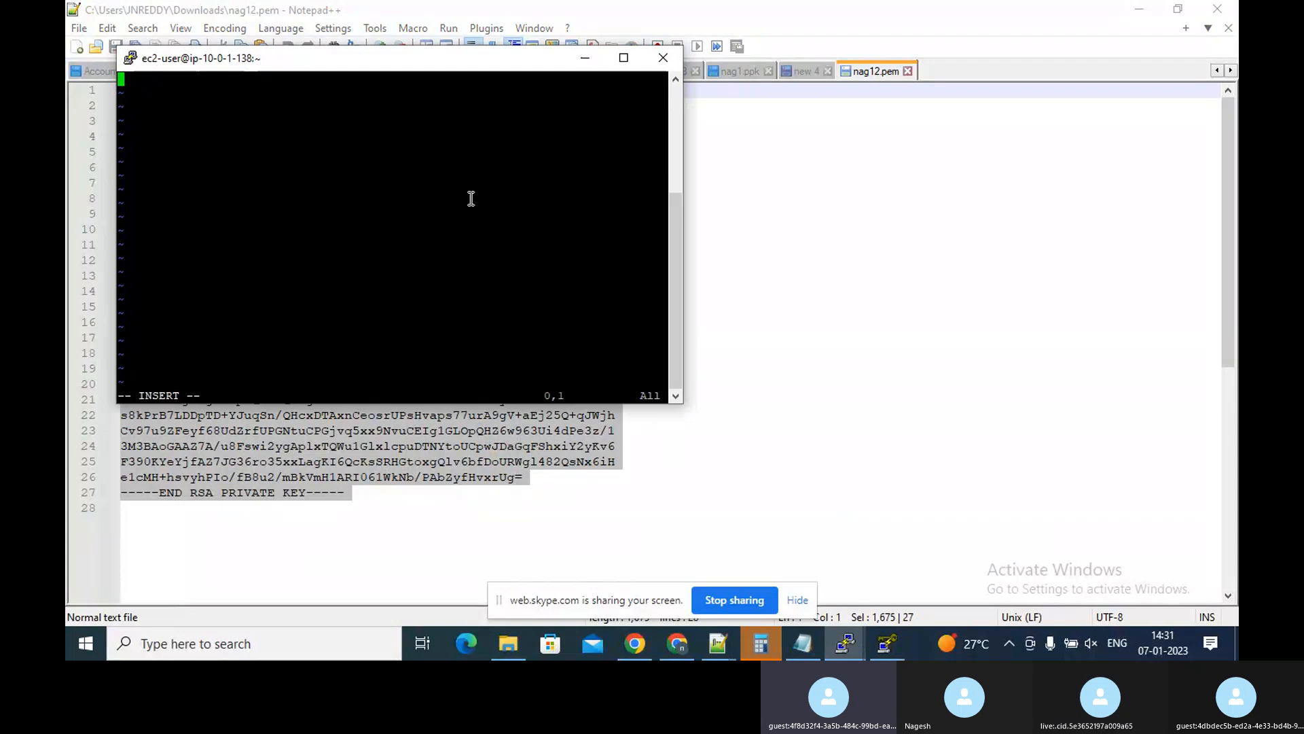
{"action": "right_click", "coordinate": [416, 141]}
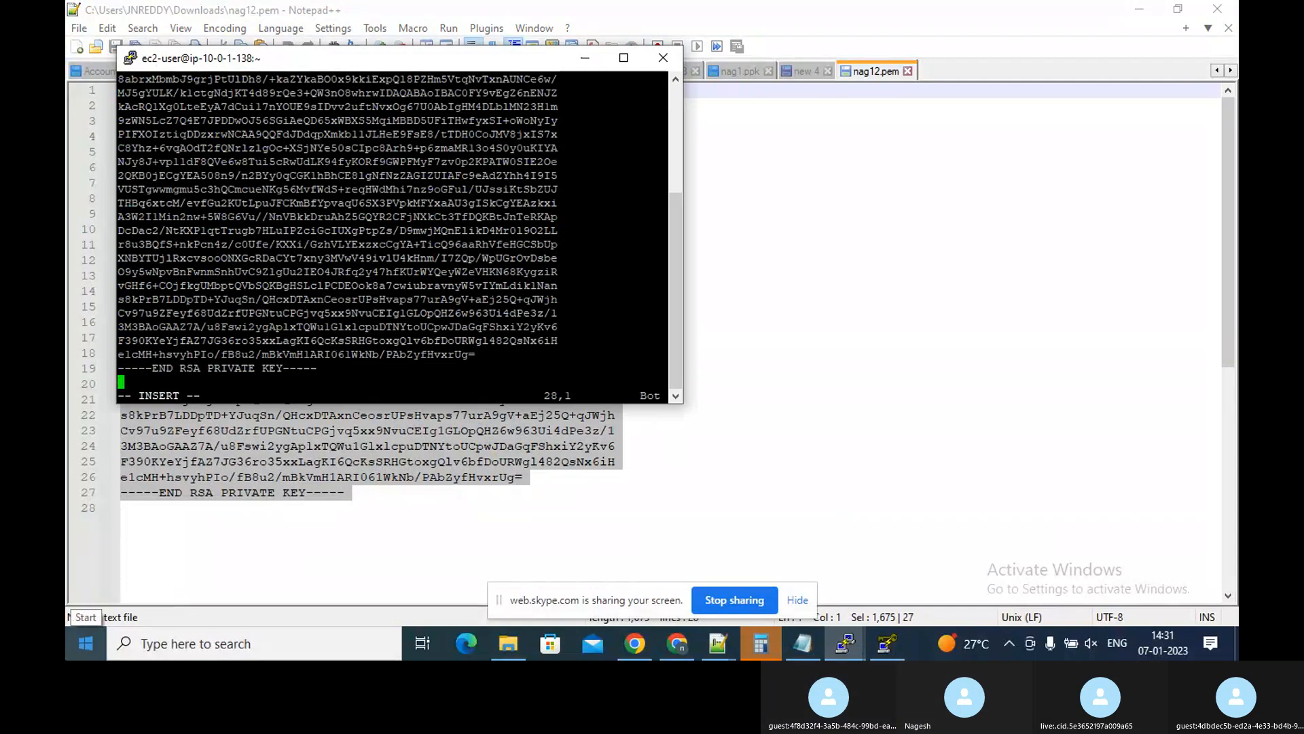
{"action": "key", "text": "Escape"}
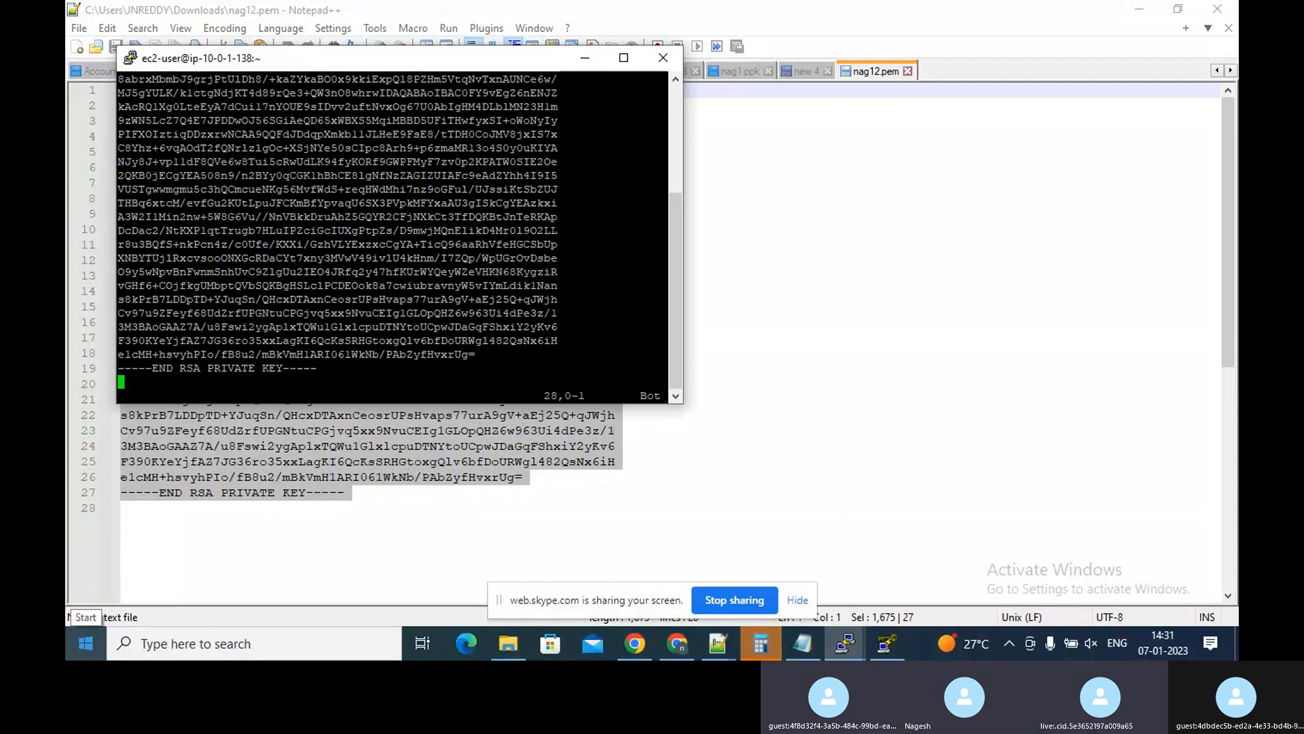
{"action": "key", "text": "g"}
{"action": "key", "text": "g"}
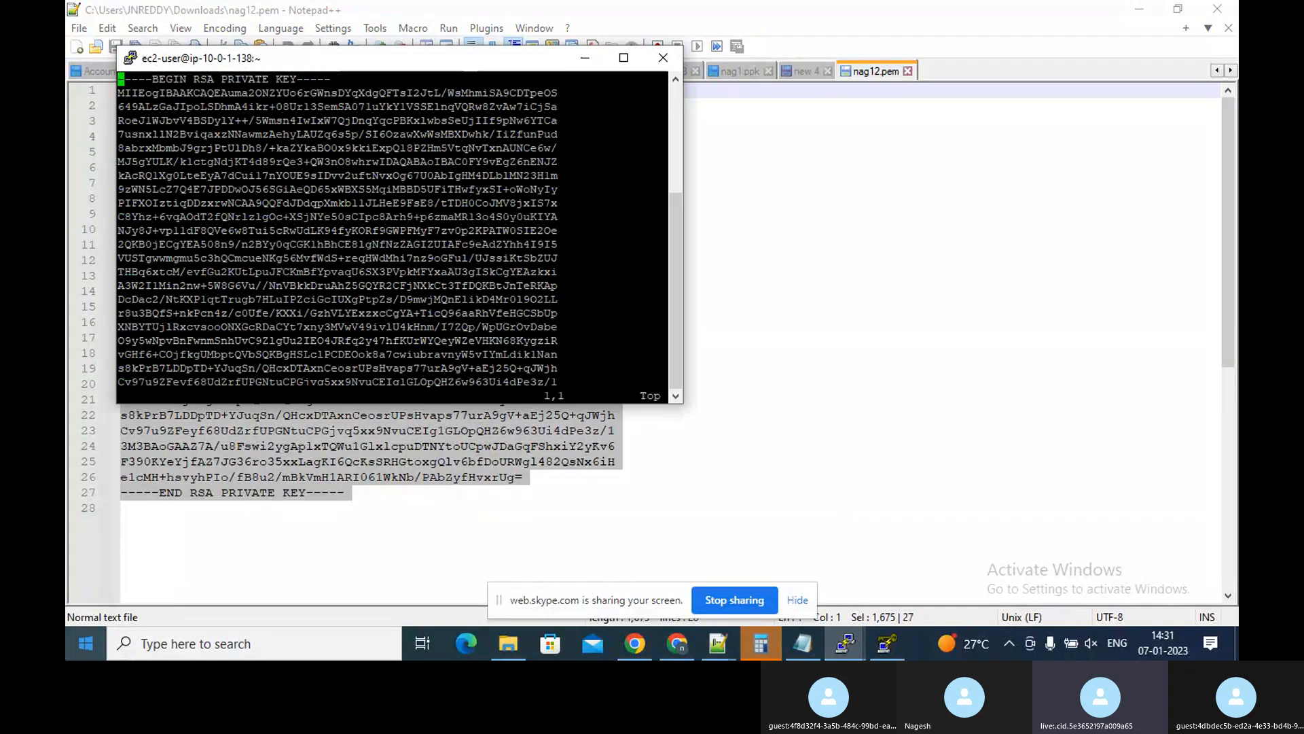
{"action": "type", "text": ":wq"}
{"action": "key", "text": "Return"}
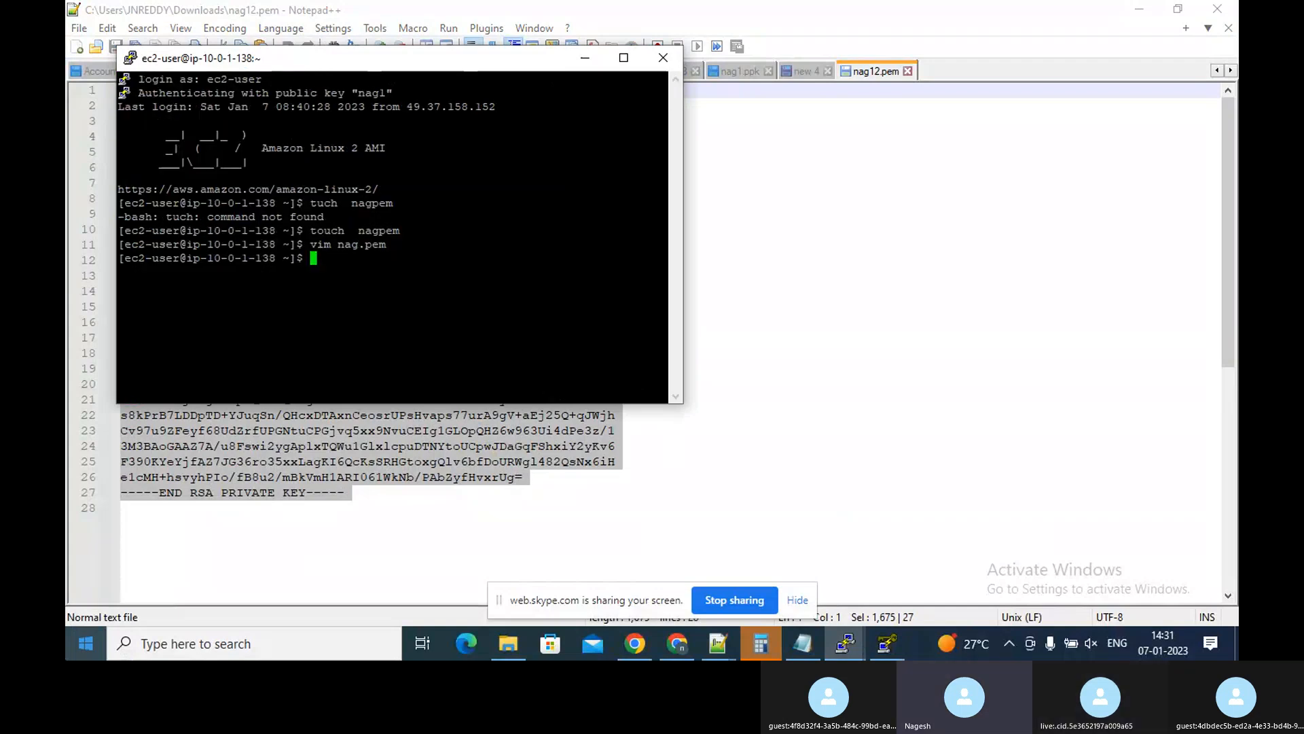
Return to the ec2-user PuTTY session window and maximize it
{"action": "left_click", "coordinate": [271, 642]}
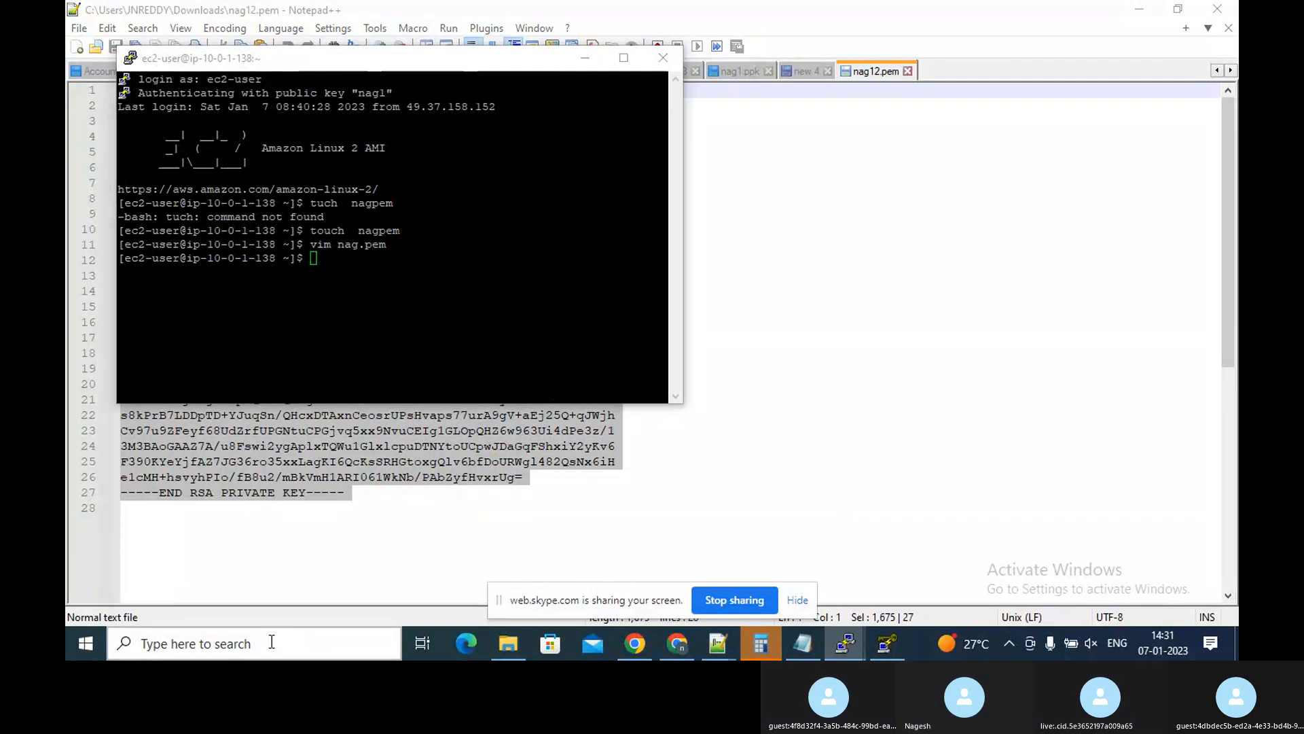
{"action": "key", "text": "alt+Tab"}
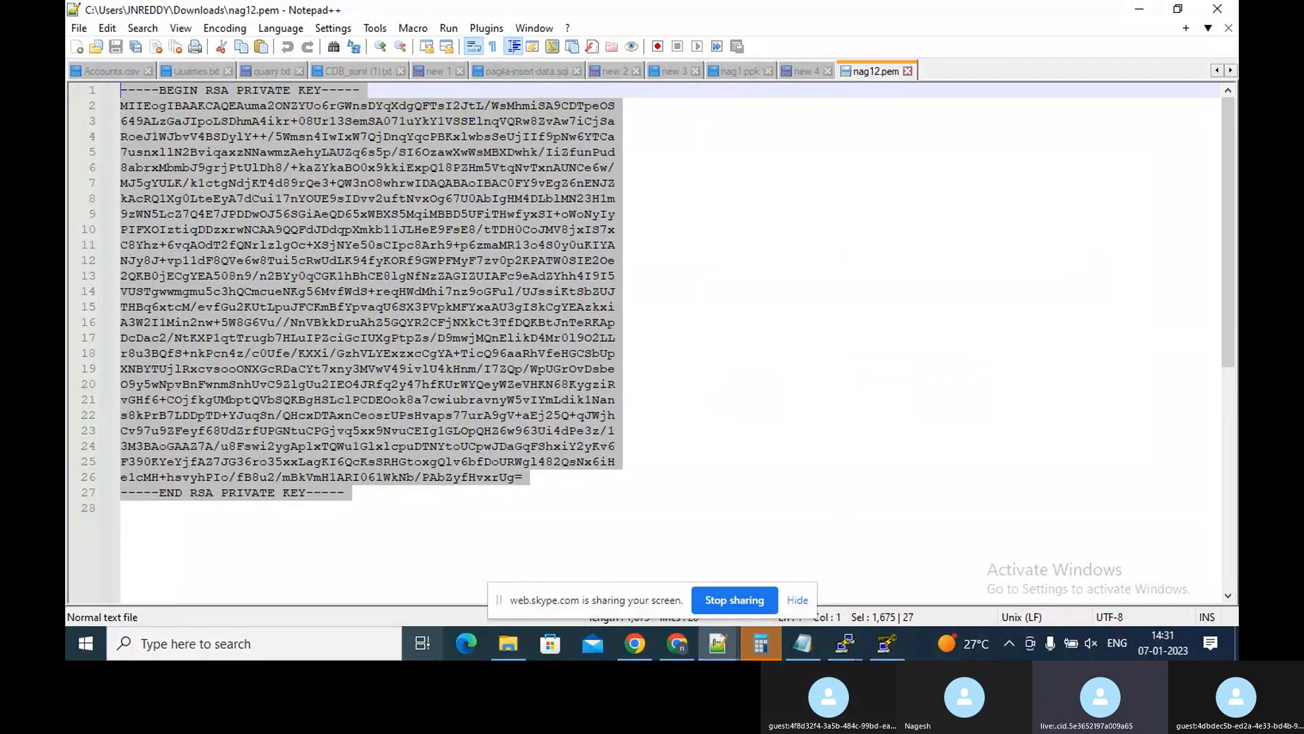
{"action": "left_click", "coordinate": [847, 648]}
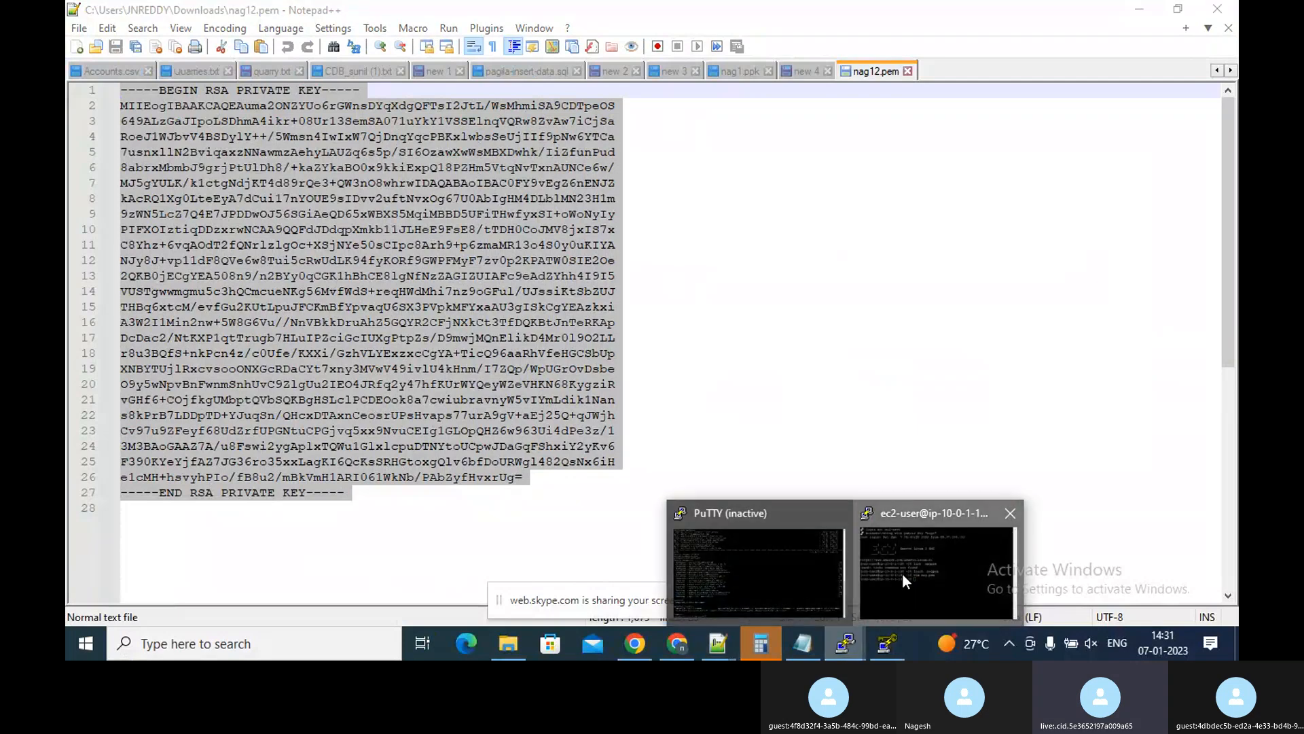
{"action": "left_click", "coordinate": [902, 572]}
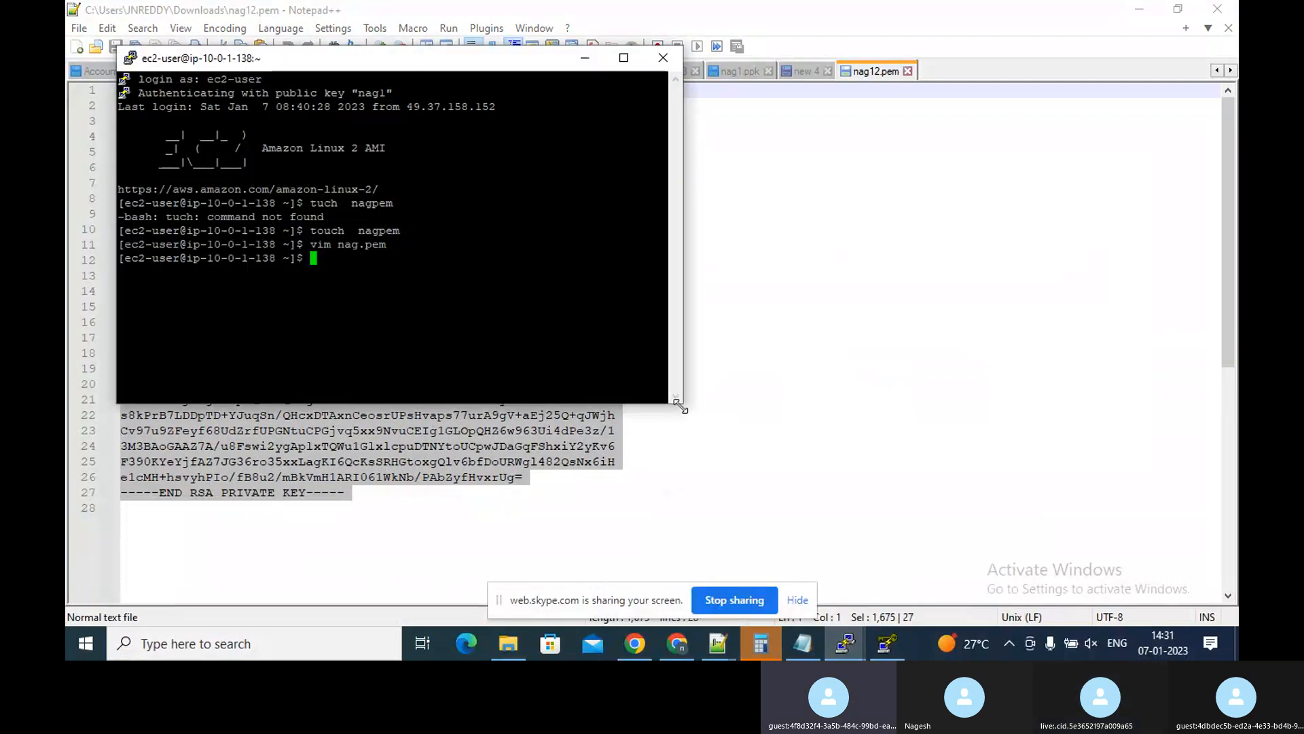
{"action": "left_click", "coordinate": [624, 57]}
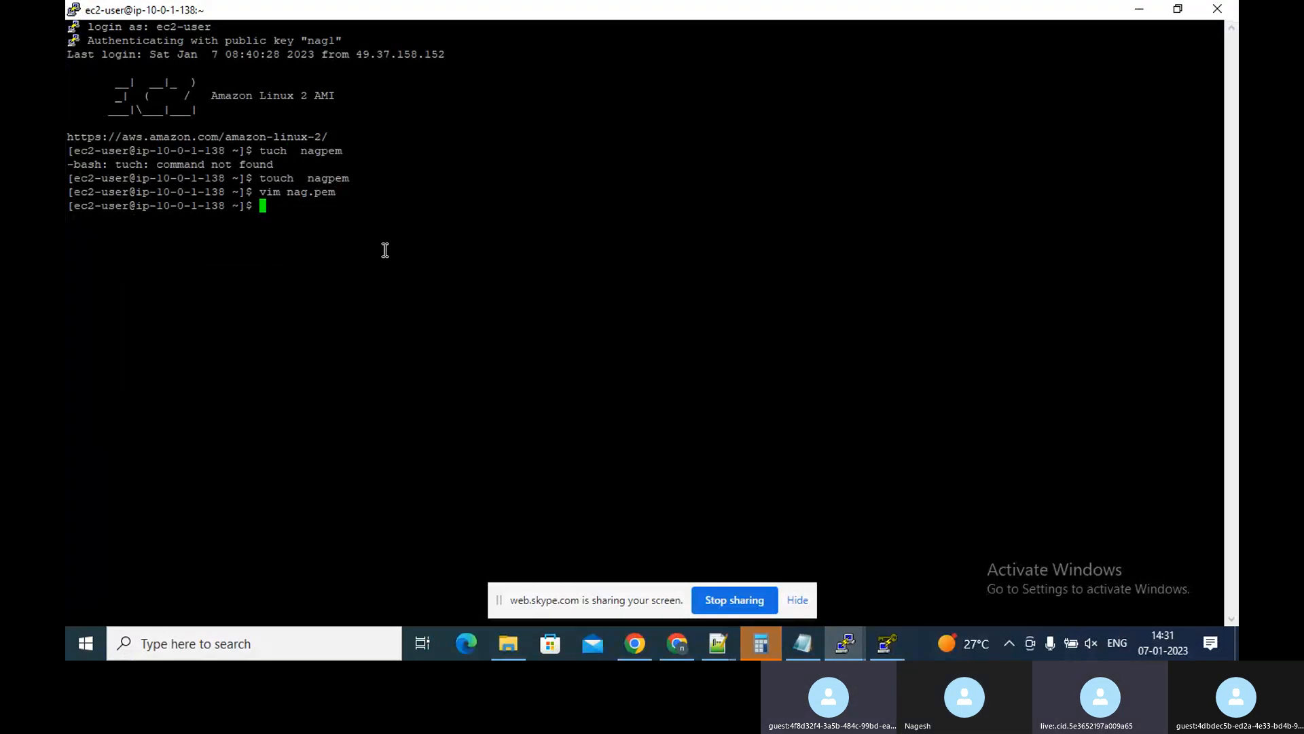
Try to run chmod 400 in the terminal without naming a file
{"action": "type", "text": "ch mode"}
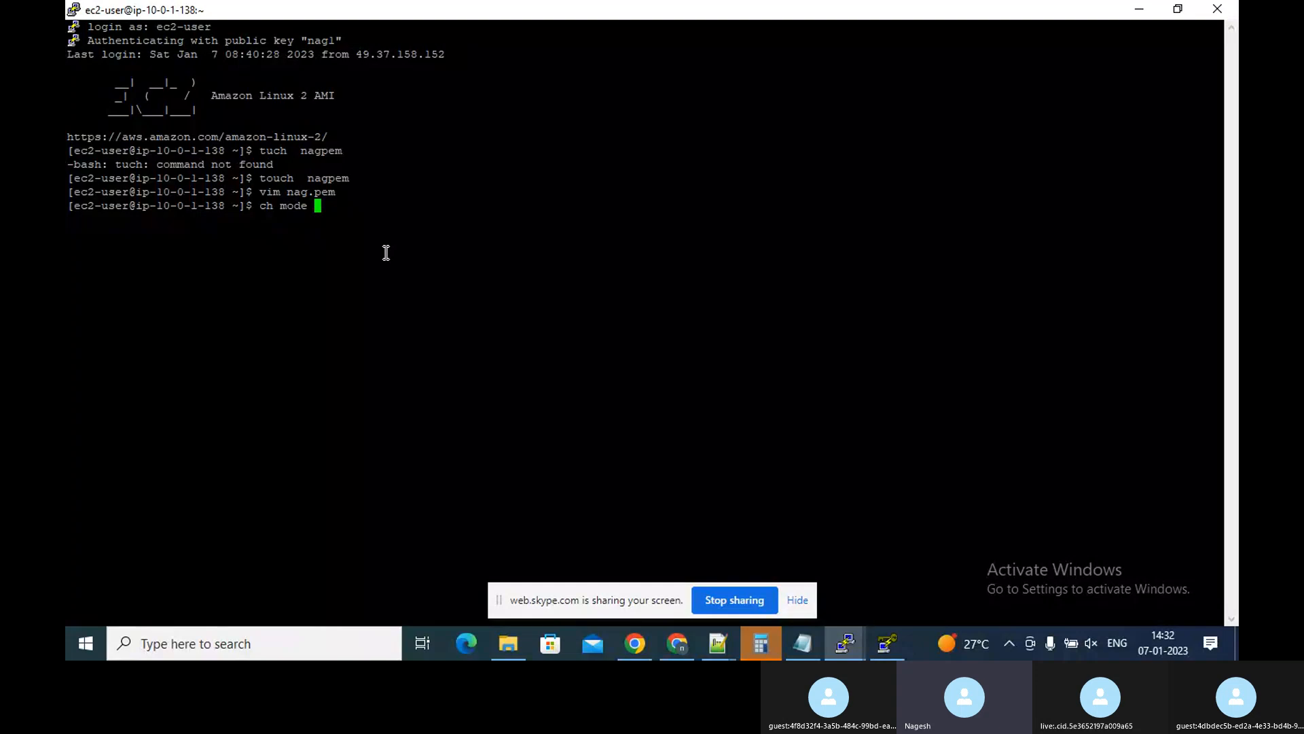
{"action": "key", "text": "BackSpace"}
{"action": "key", "text": "BackSpace"}
{"action": "key", "text": "BackSpace"}
{"action": "key", "text": "BackSpace"}
{"action": "key", "text": "BackSpace"}
{"action": "key", "text": "BackSpace"}
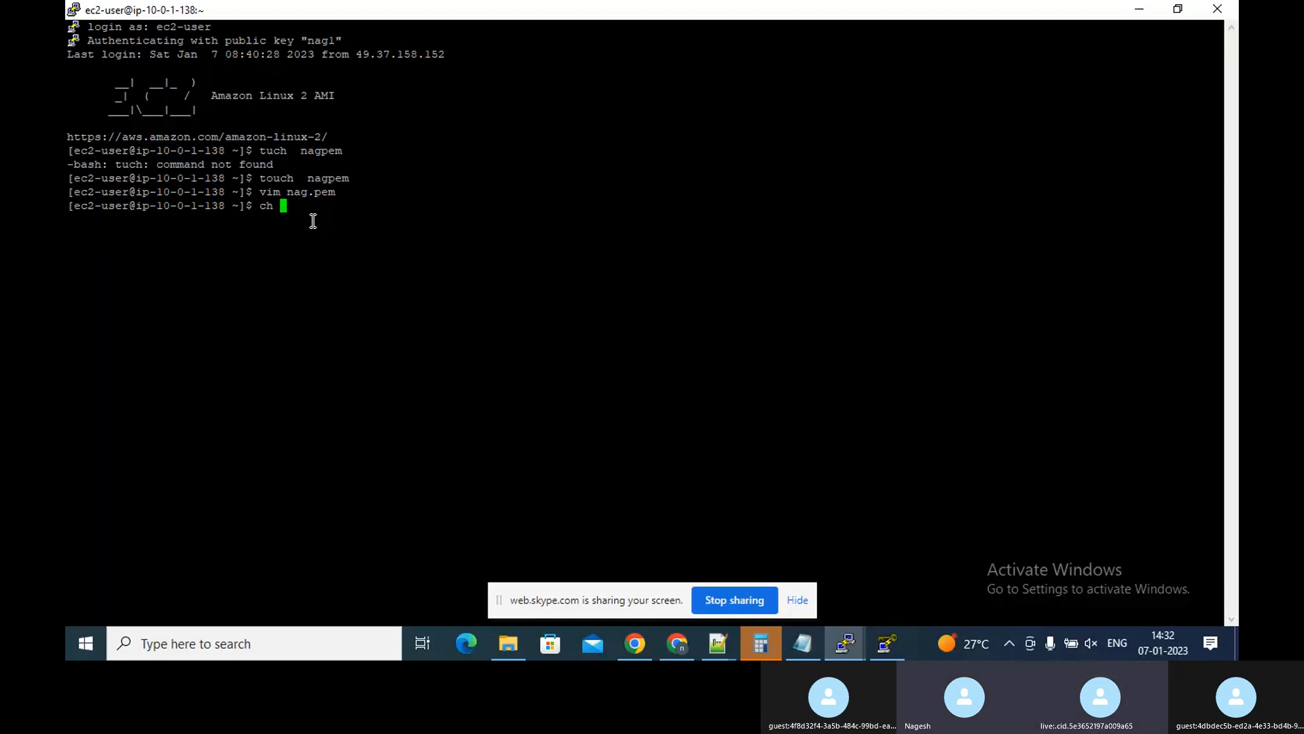
{"action": "key", "text": "BackSpace"}
{"action": "key", "text": "BackSpace"}
{"action": "key", "text": "BackSpace"}
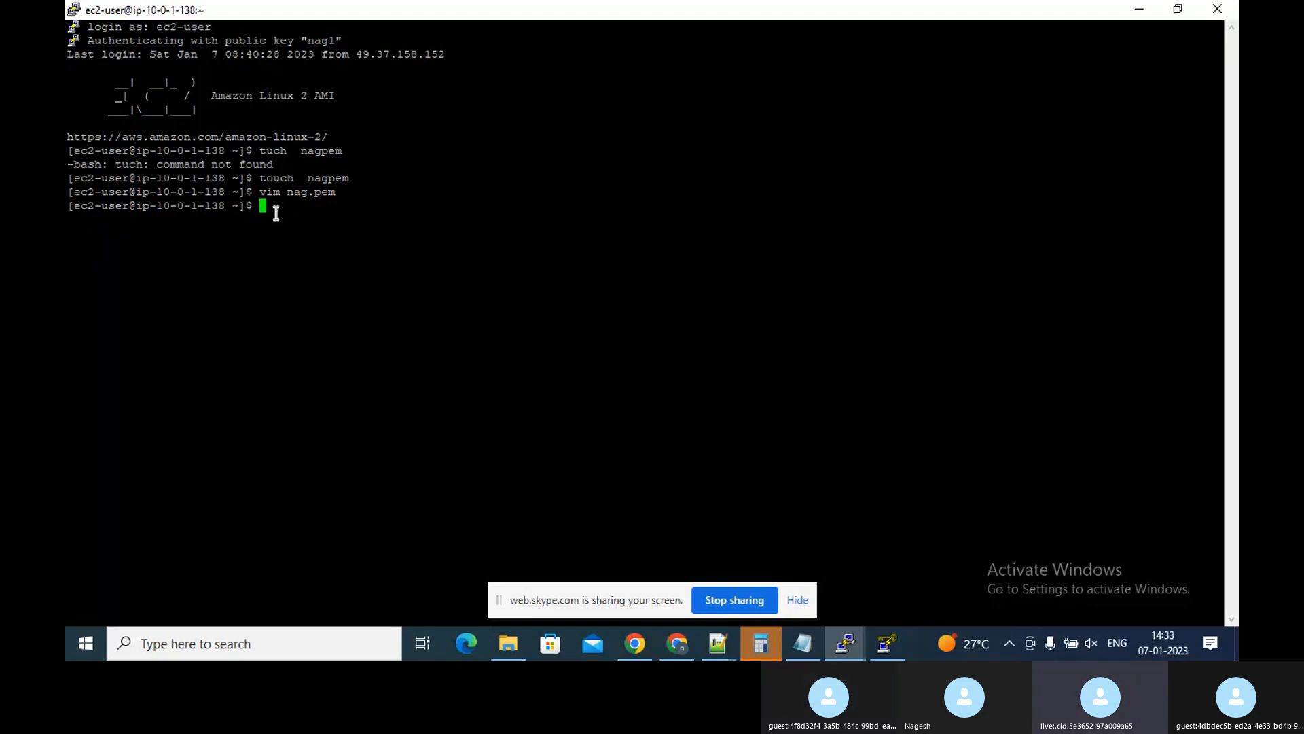
{"action": "type", "text": "ch"}
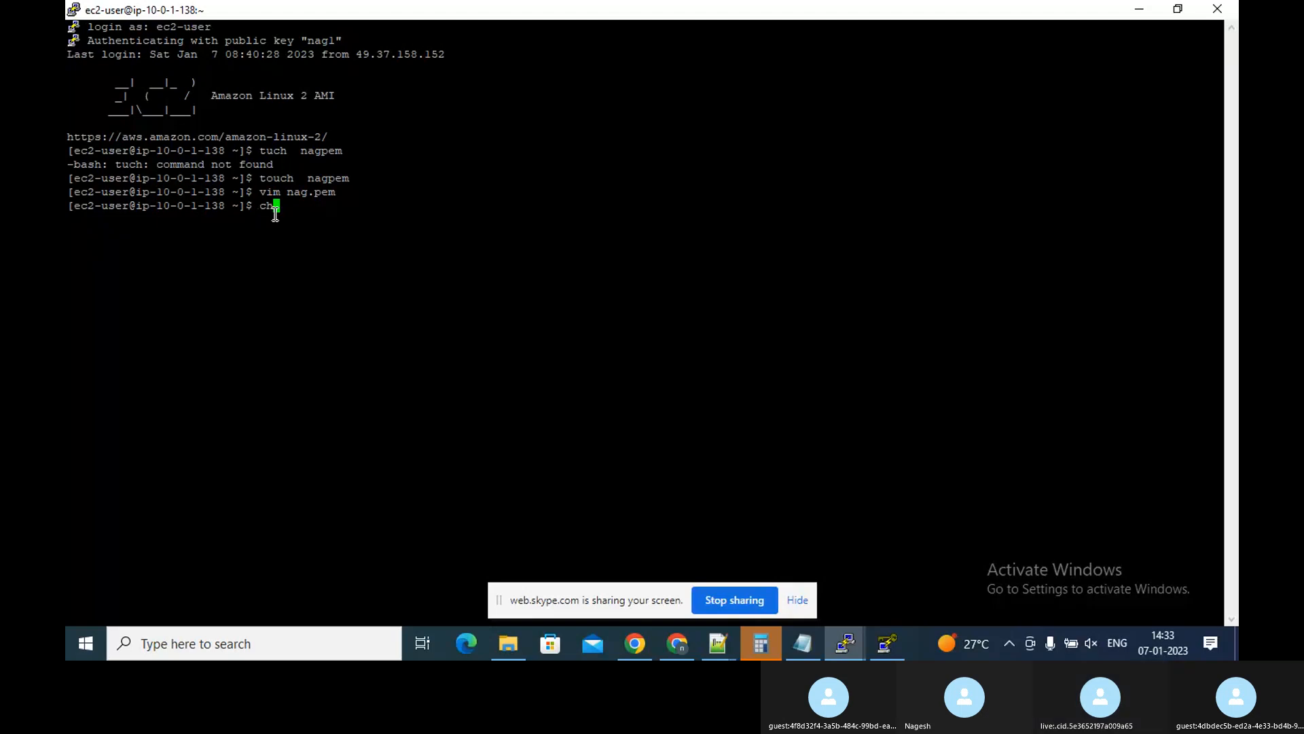
{"action": "type", "text": "move"}
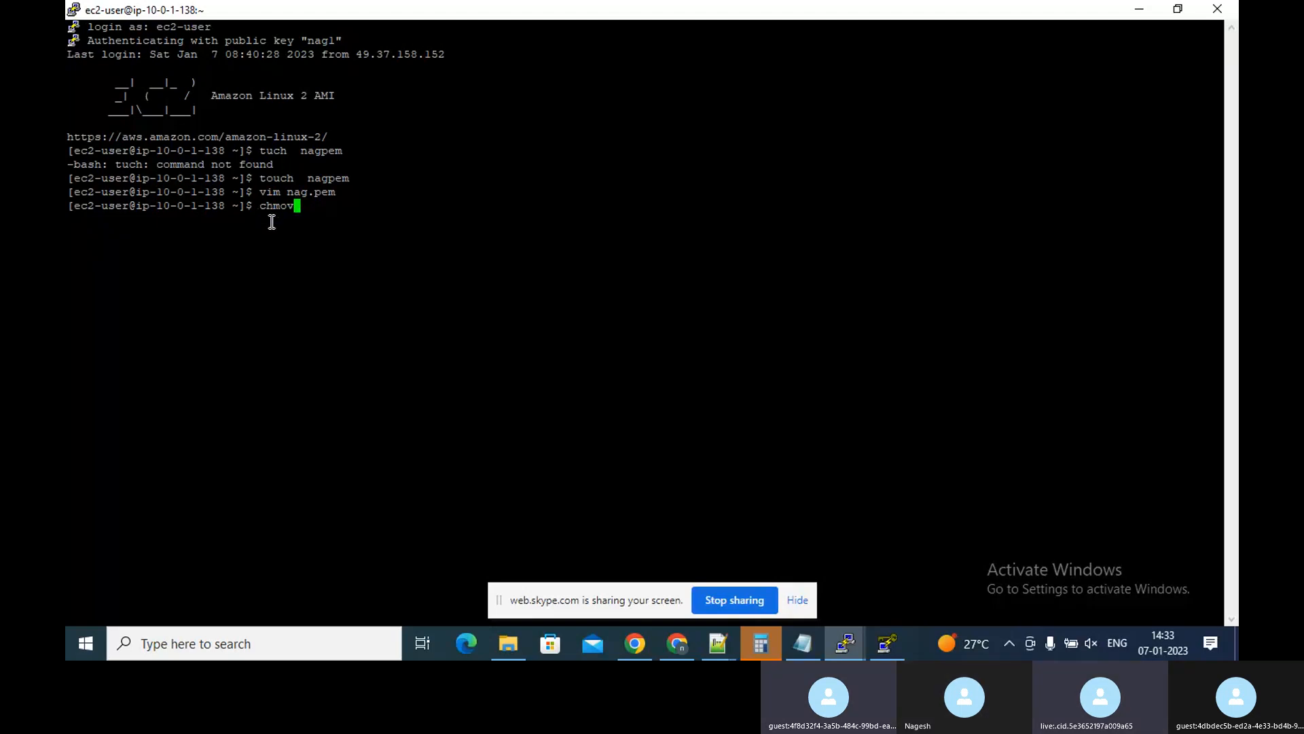
{"action": "key", "text": "BackSpace"}
{"action": "type", "text": "d"}
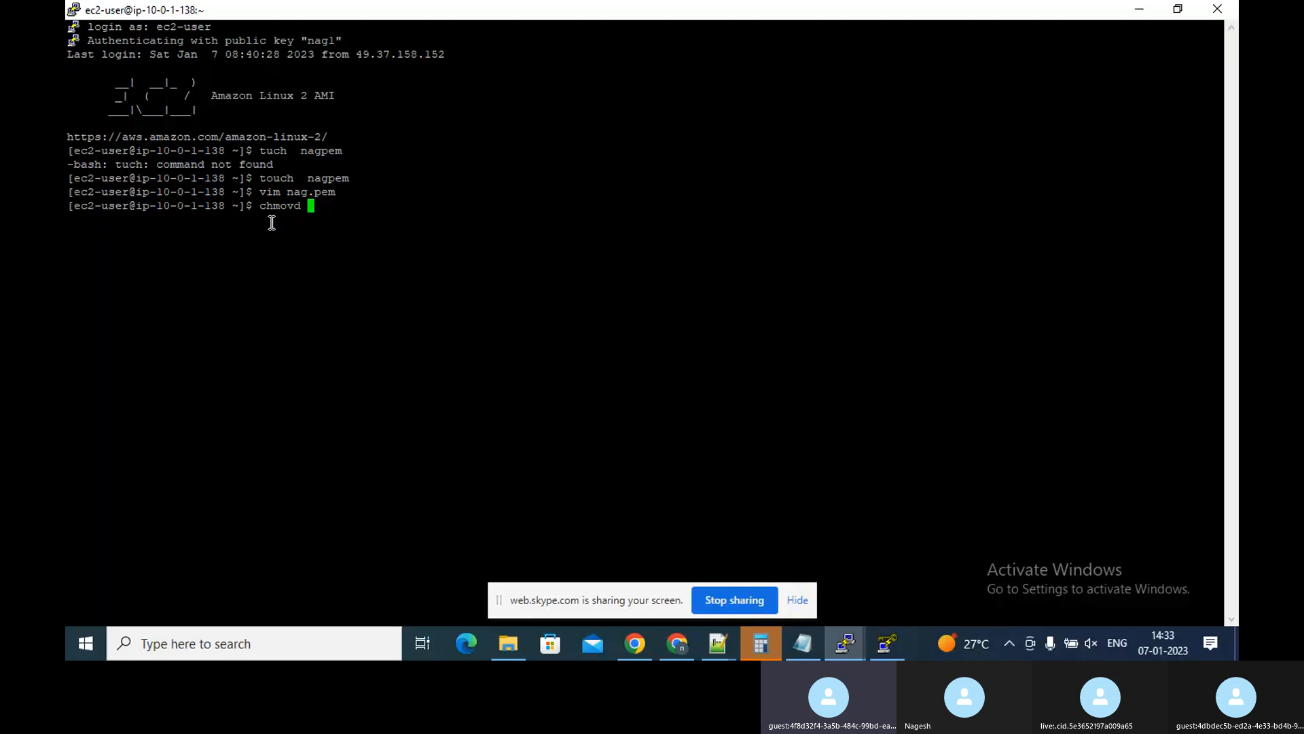
{"action": "key", "text": "BackSpace"}
{"action": "key", "text": "BackSpace"}
{"action": "key", "text": "BackSpace"}
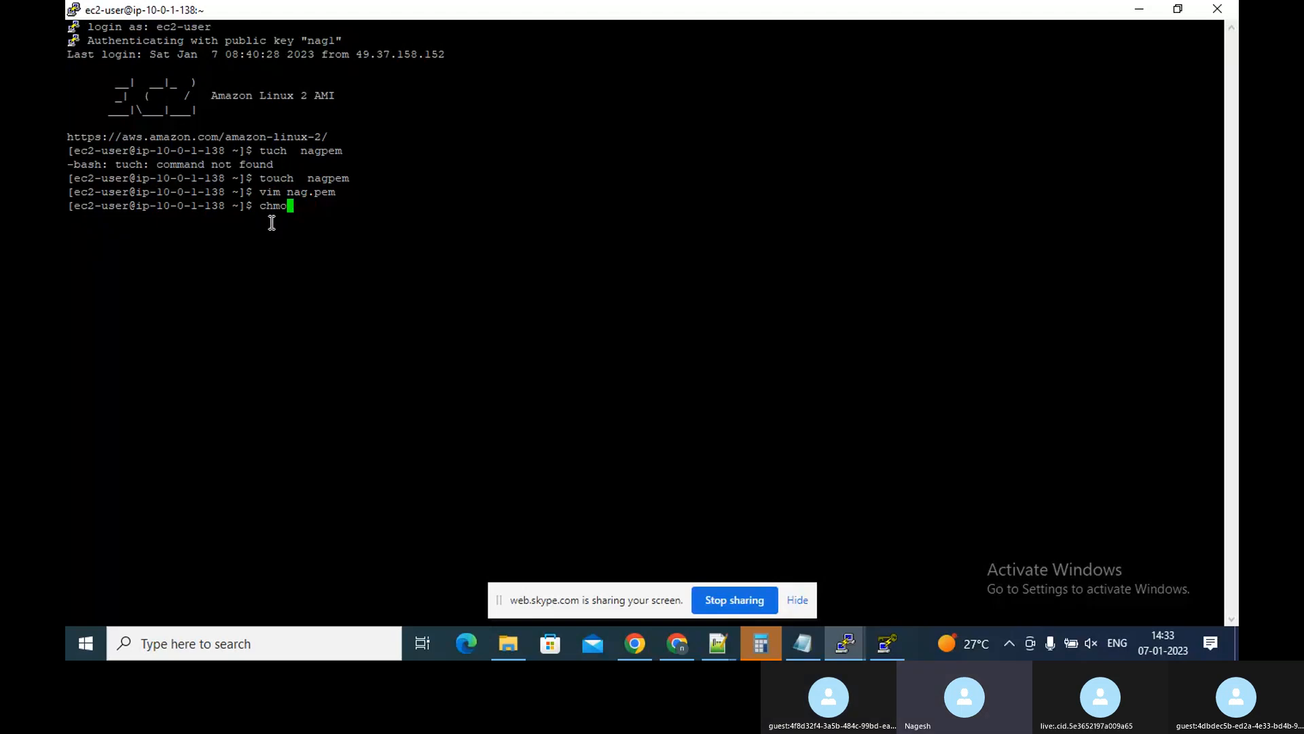
{"action": "type", "text": "d "}
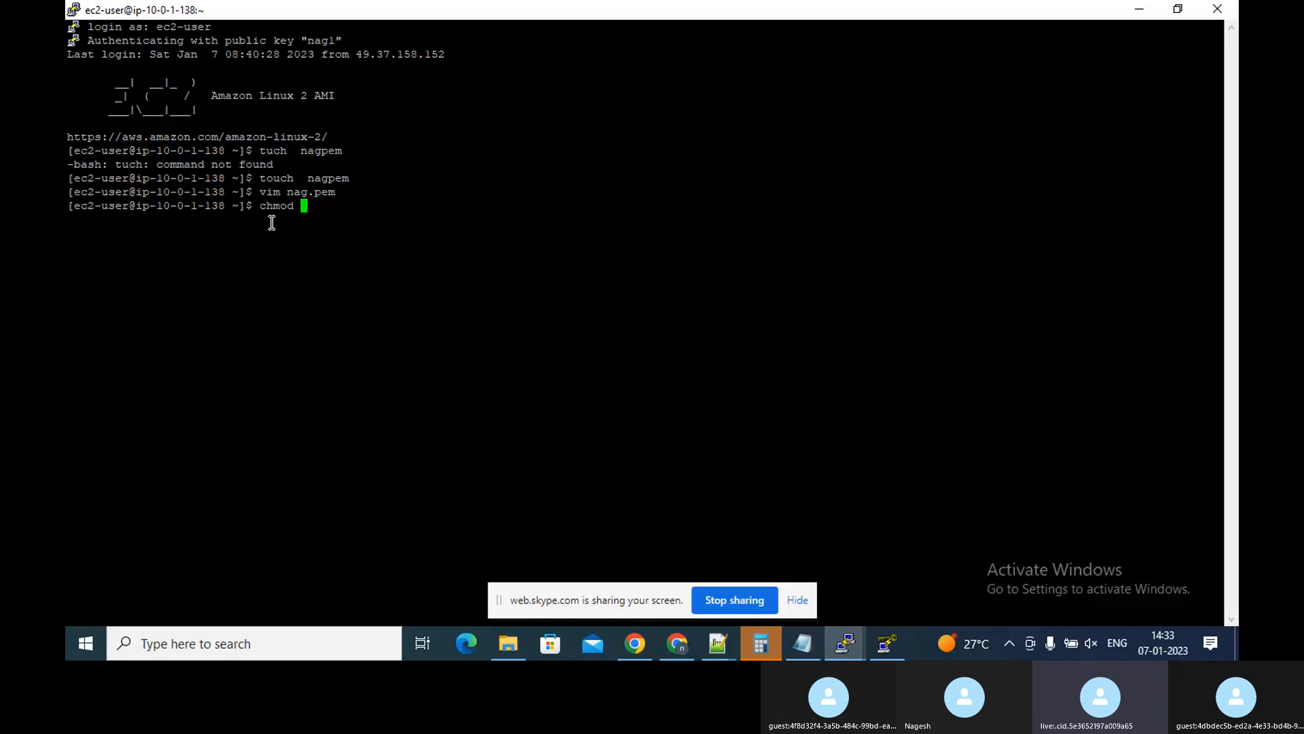
{"action": "type", "text": "400"}
{"action": "key", "text": "Return"}
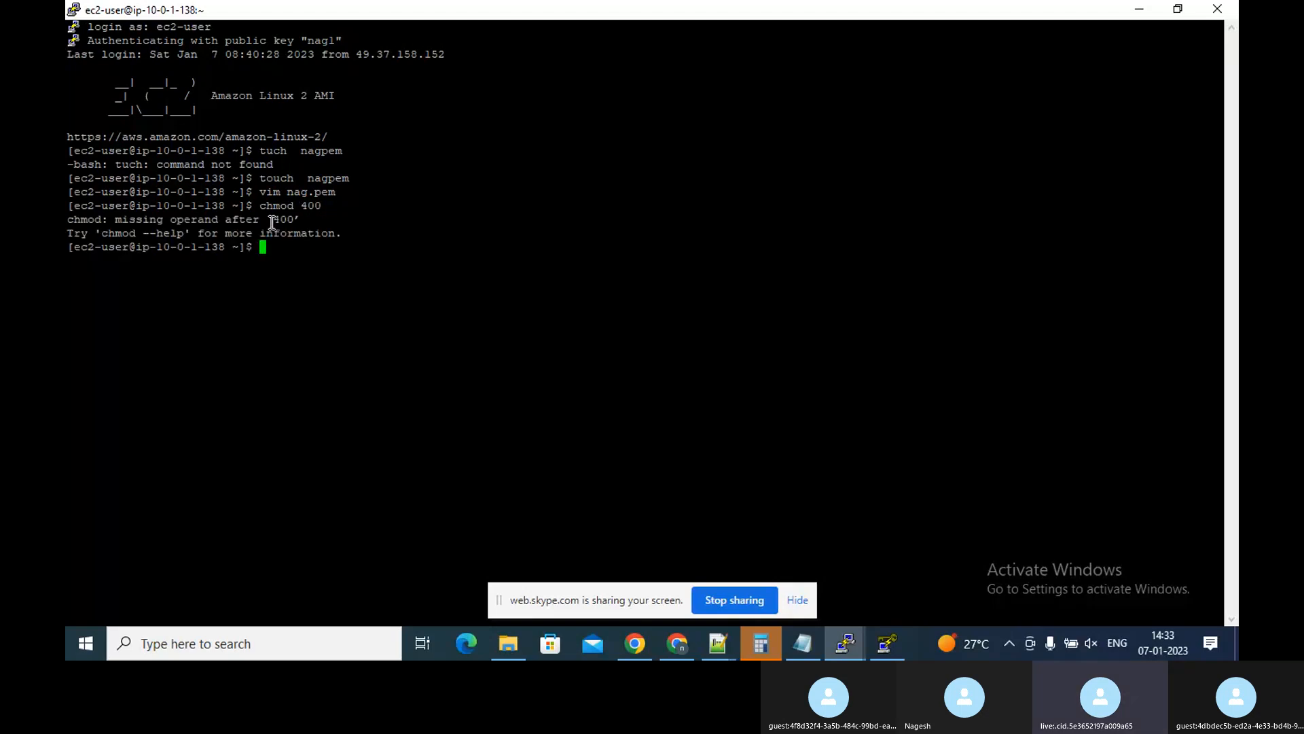
Recall the chmod command, append nag.pem, and run chmod 400 nag.pem
{"action": "key", "text": "Up"}
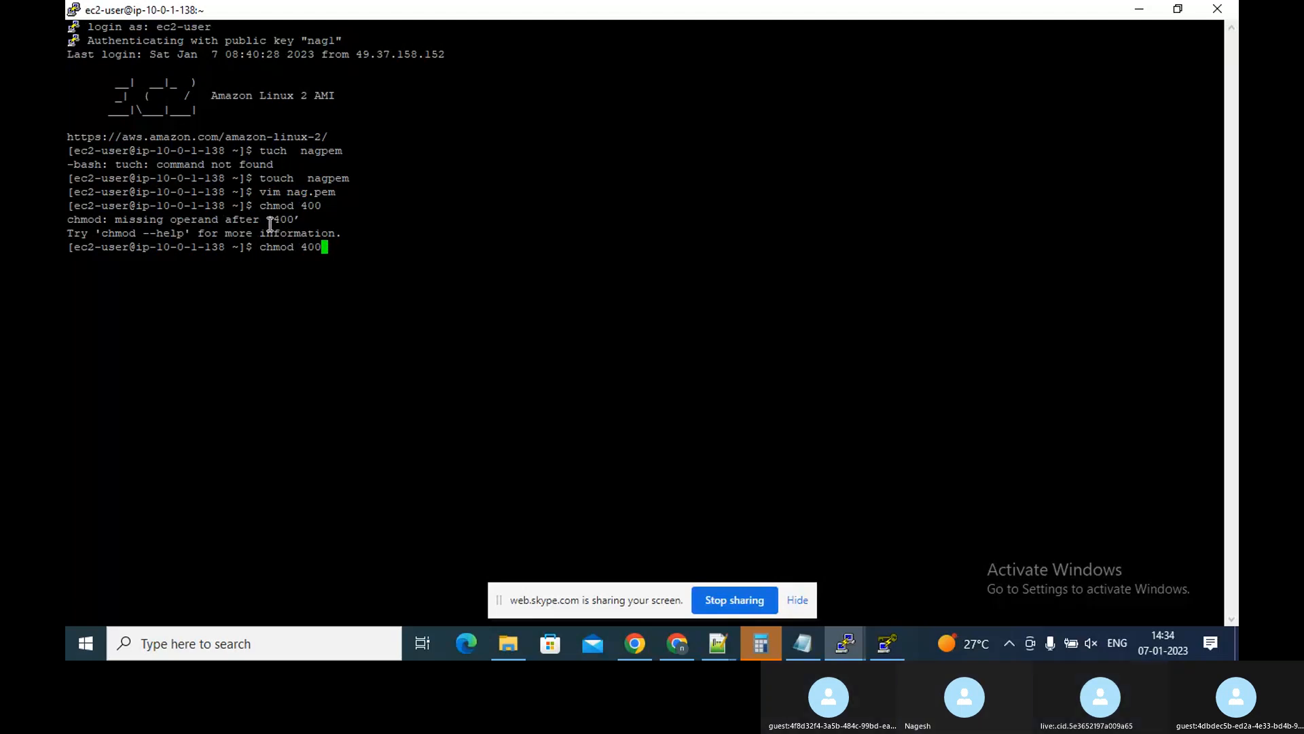
{"action": "type", "text": "nag"}
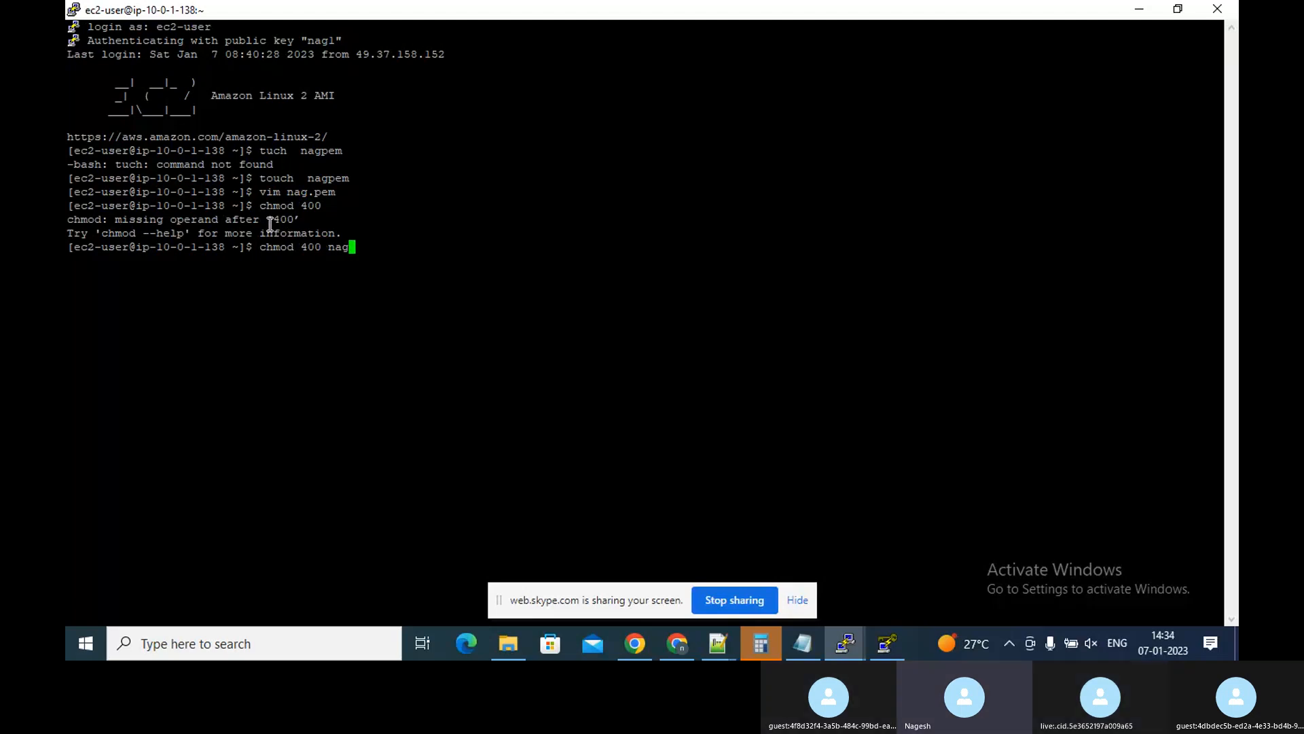
{"action": "type", "text": ".pe"}
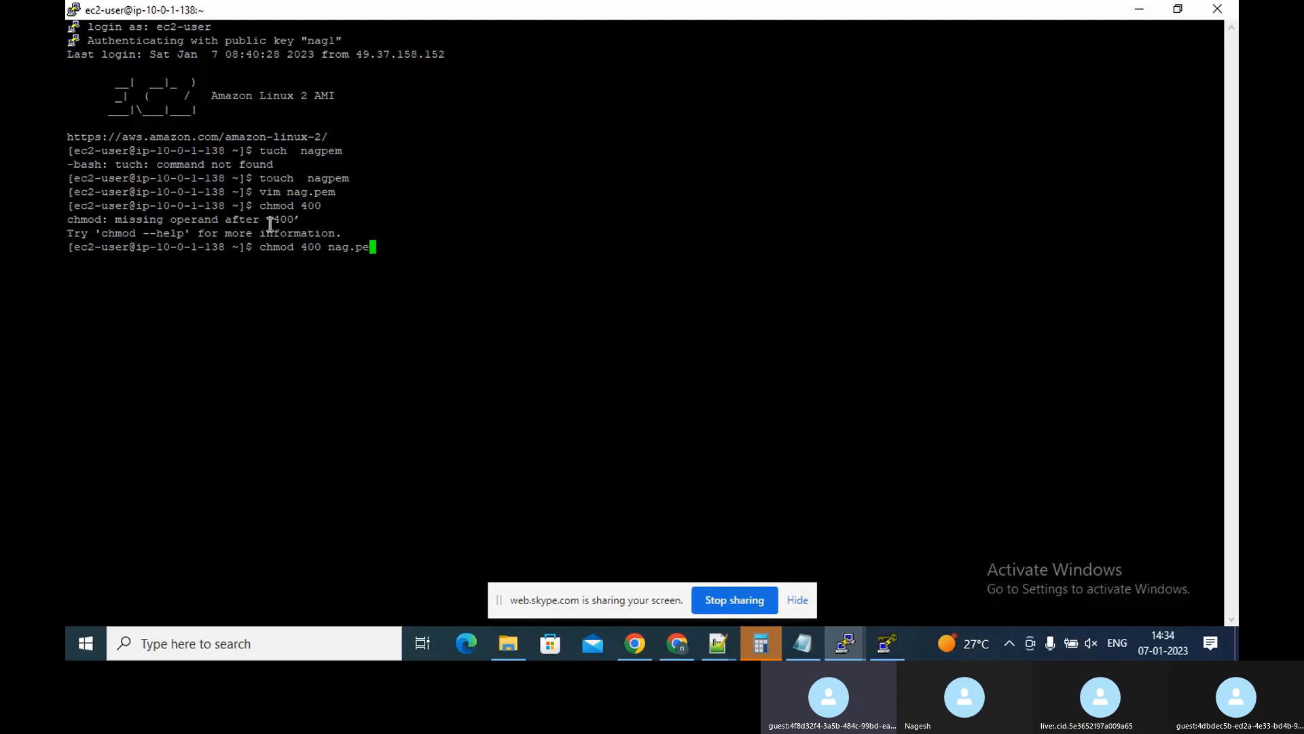
{"action": "type", "text": "m"}
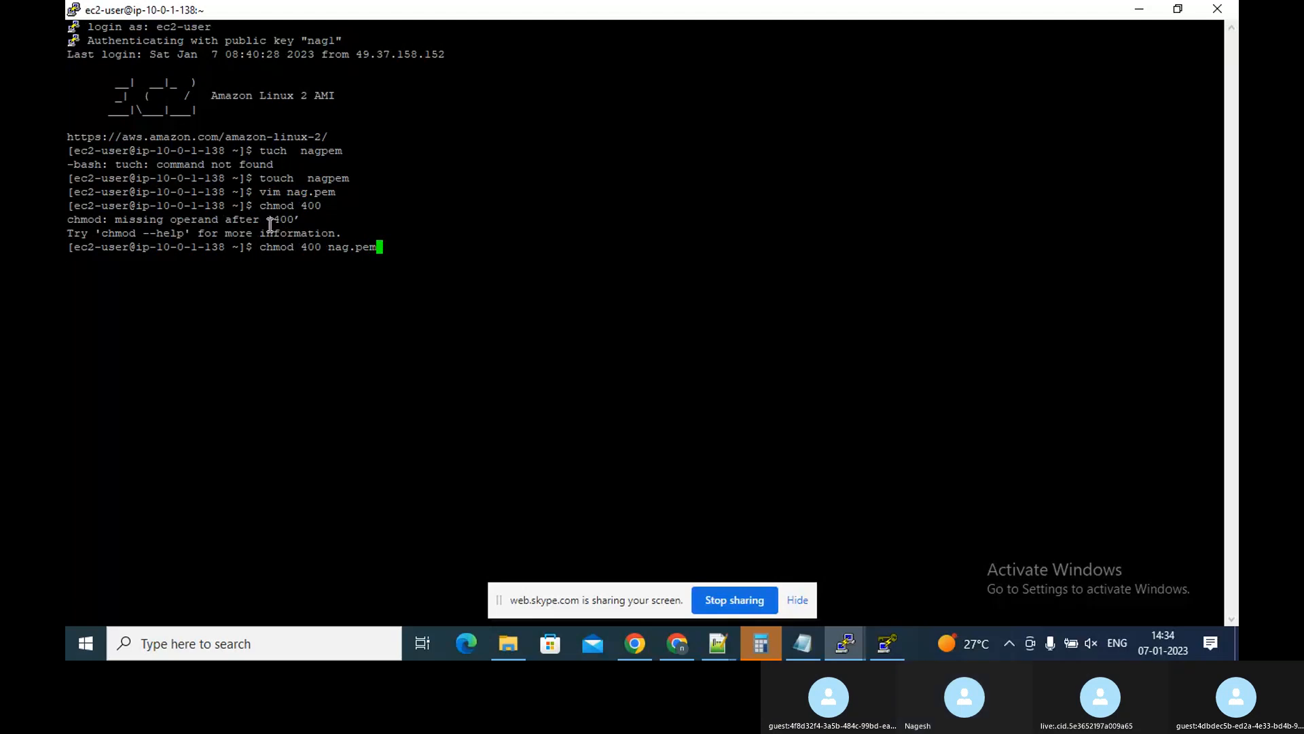
{"action": "key", "text": "Return"}
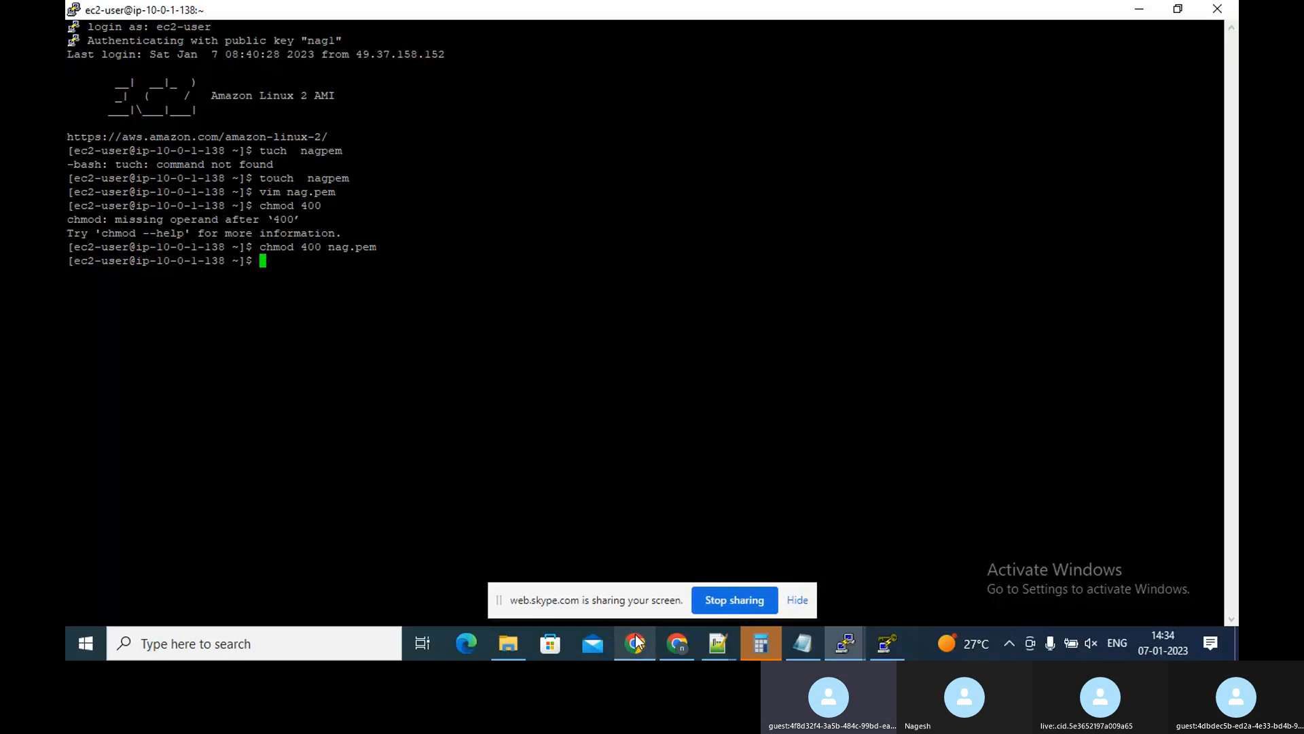
Switch to the browser, clear the instance ID filter, and open the nag3 instance's details
{"action": "left_click", "coordinate": [663, 557]}
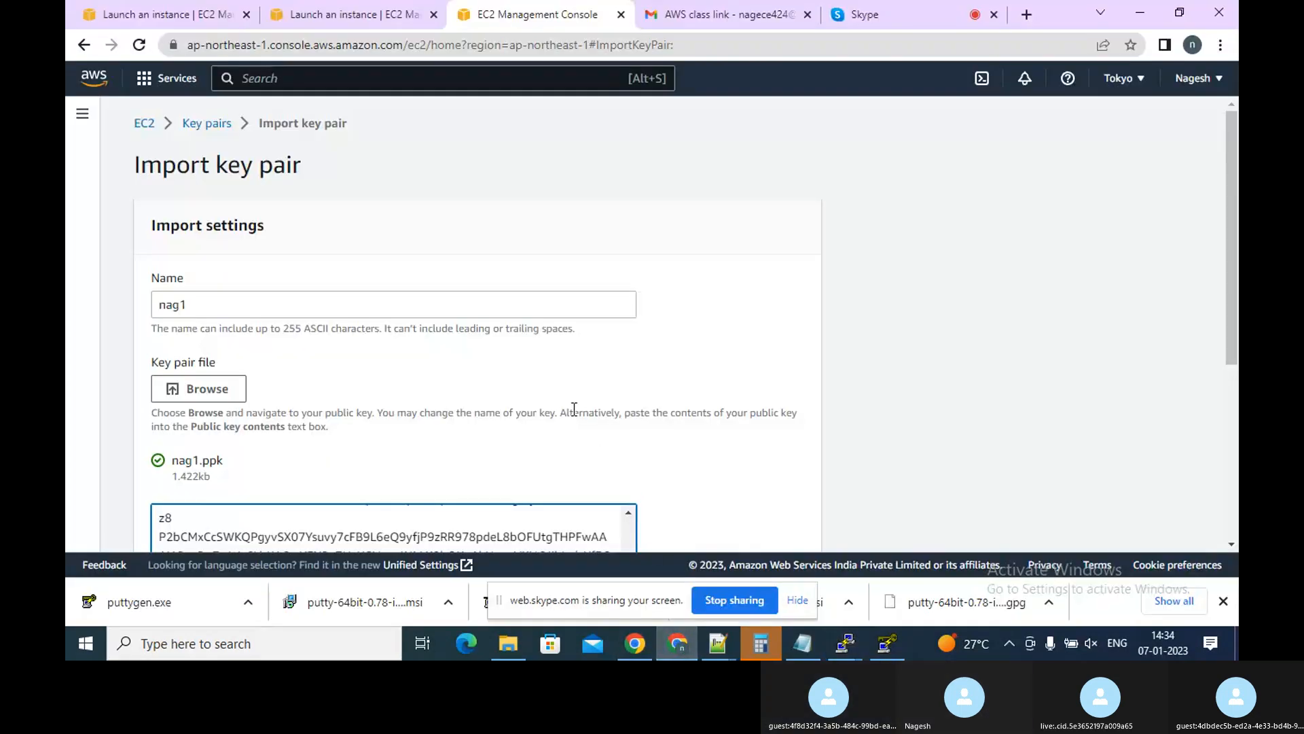
{"action": "left_click", "coordinate": [187, 14]}
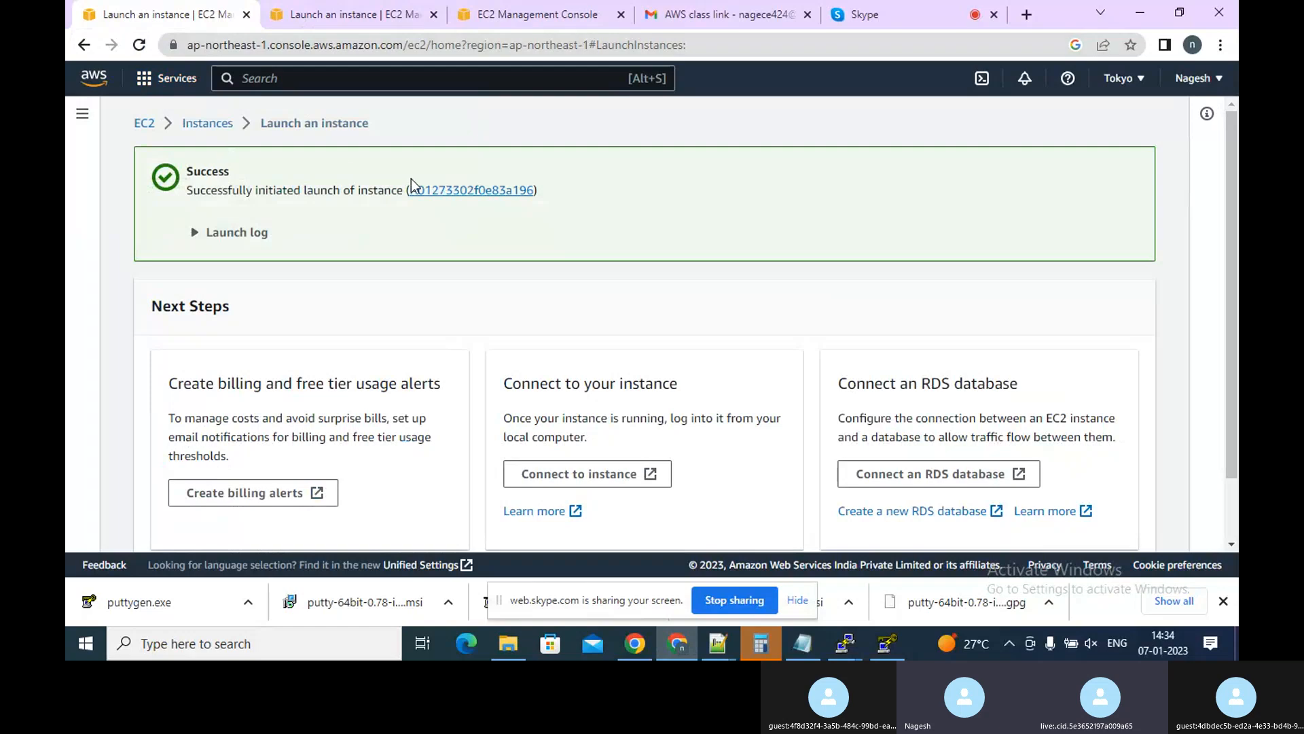
{"action": "left_click", "coordinate": [432, 193]}
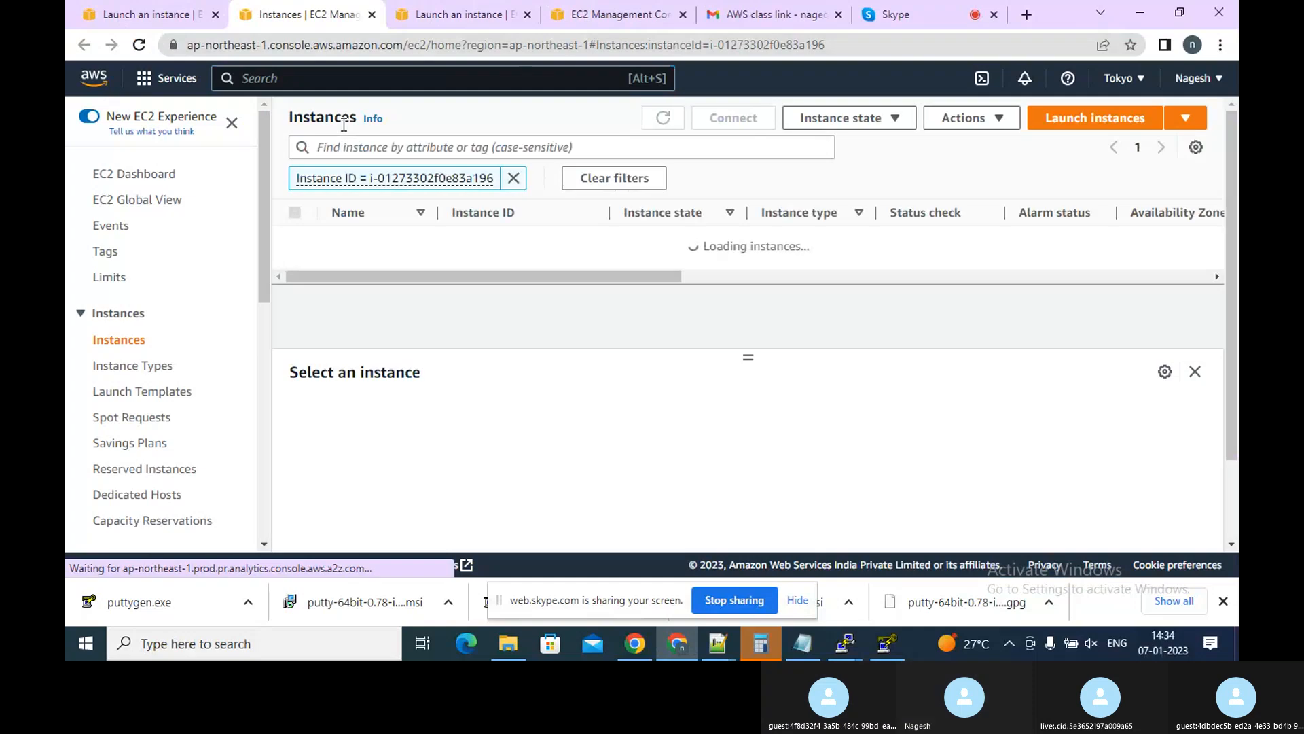
{"action": "left_click", "coordinate": [511, 182]}
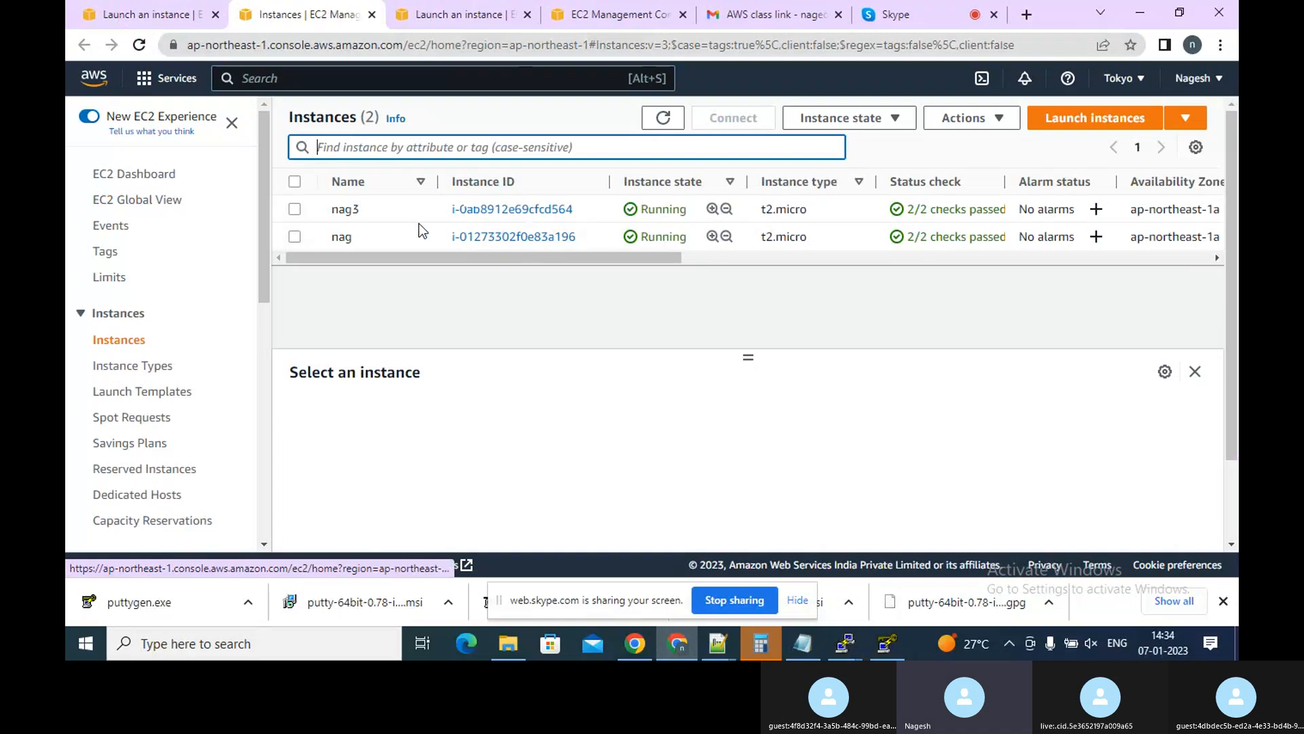
{"action": "left_click", "coordinate": [505, 212]}
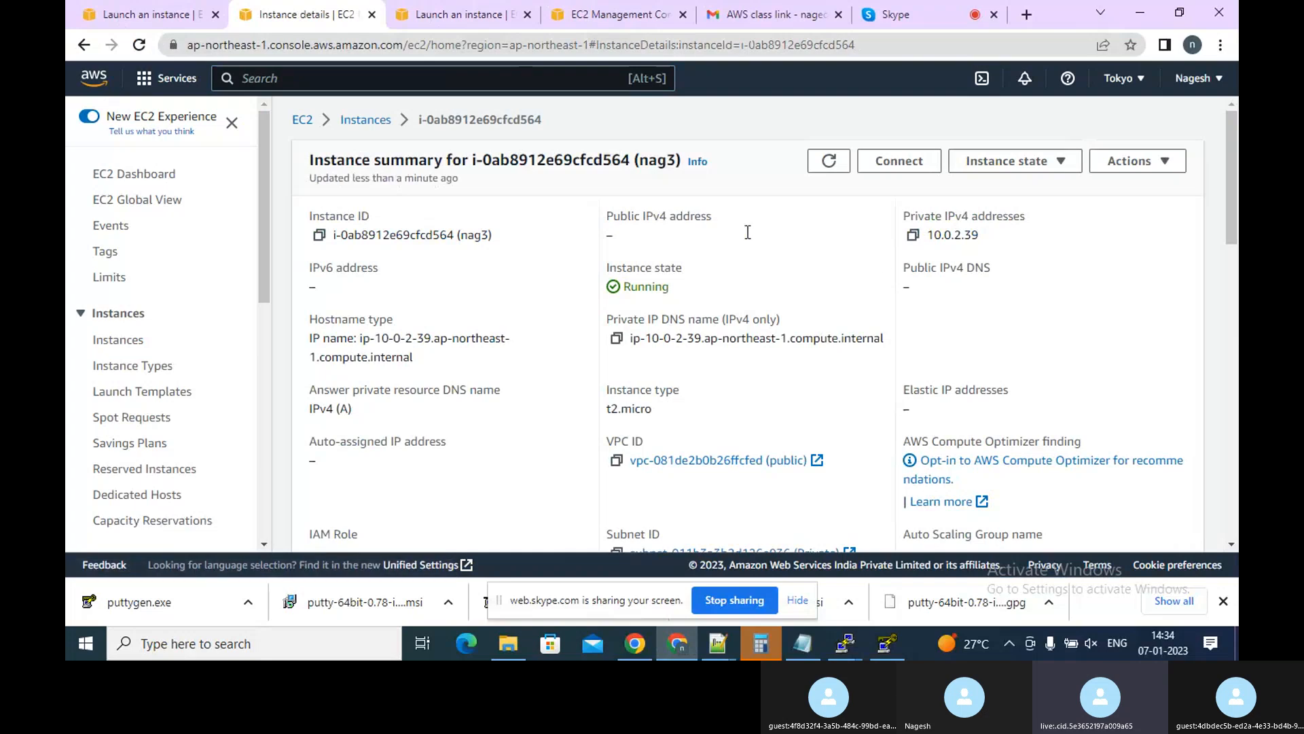
Open the SSH client connection instructions for nag3, copy the example ssh command, and return to the PuTTY session
{"action": "left_click", "coordinate": [899, 174]}
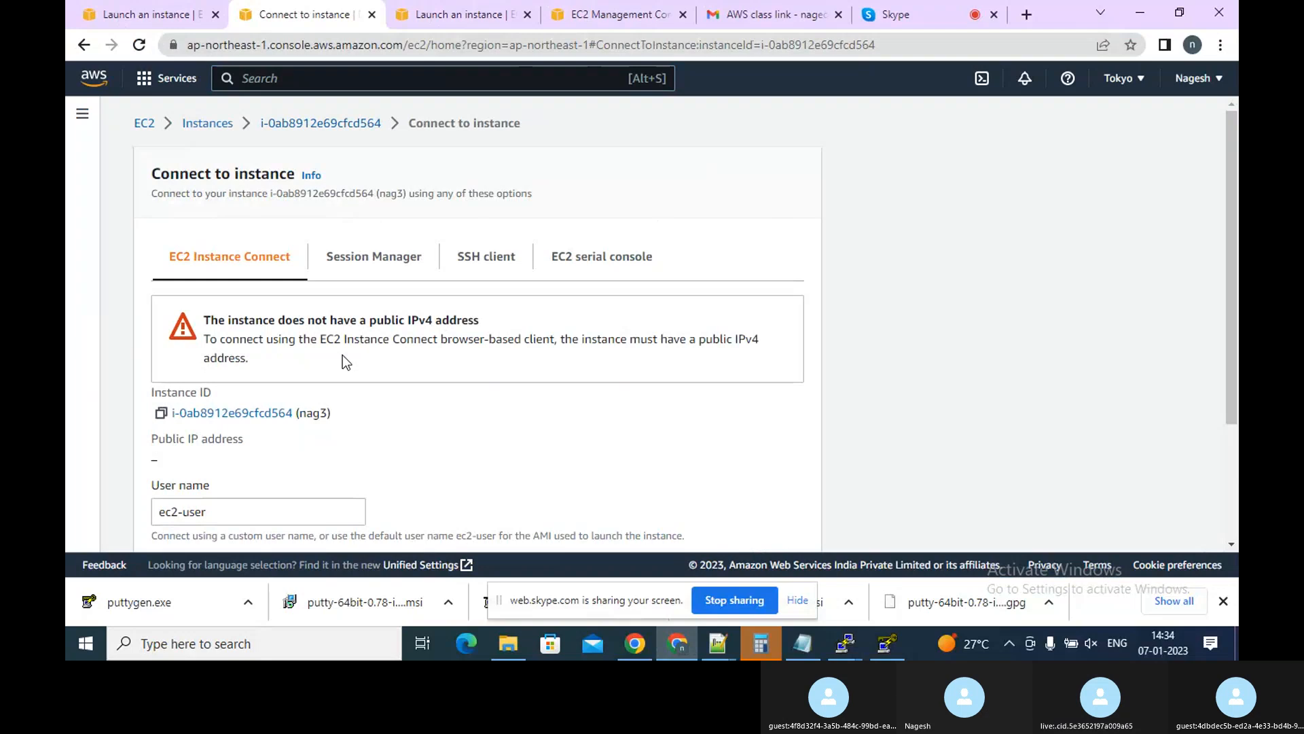
{"action": "left_click", "coordinate": [476, 264]}
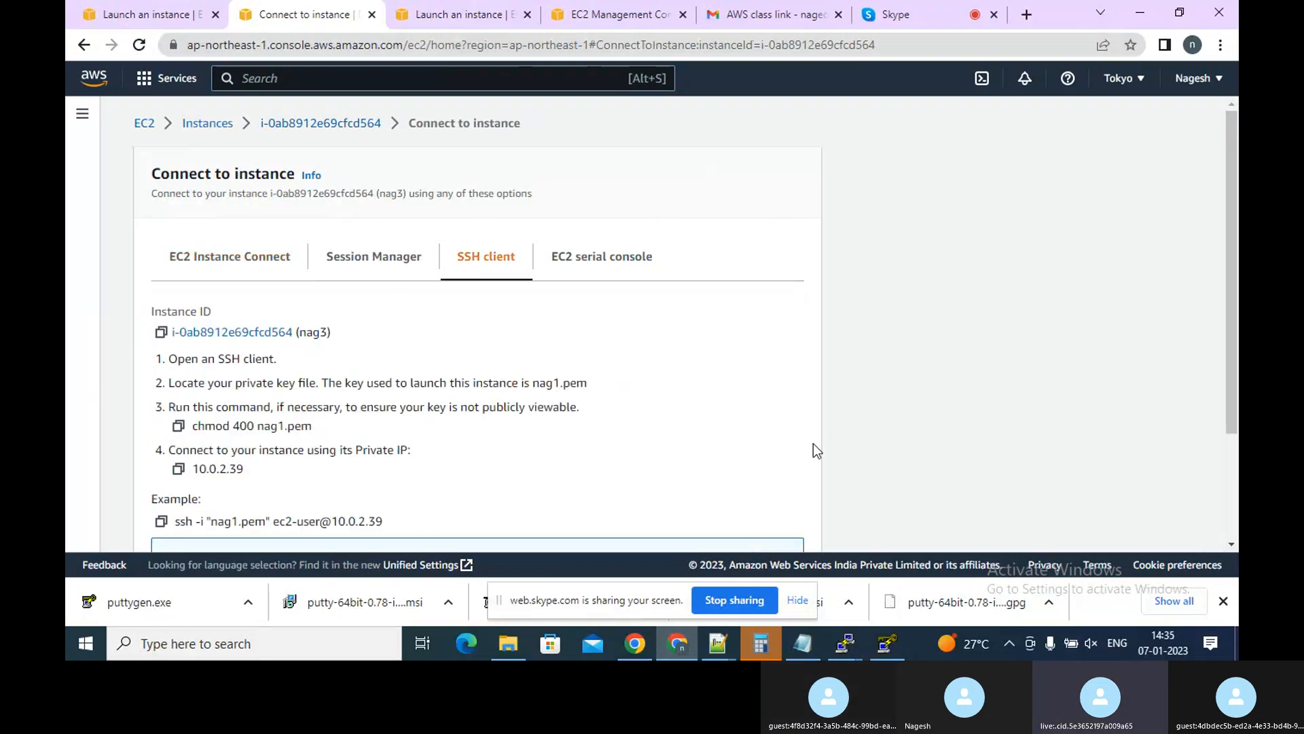
{"action": "left_click", "coordinate": [1231, 544]}
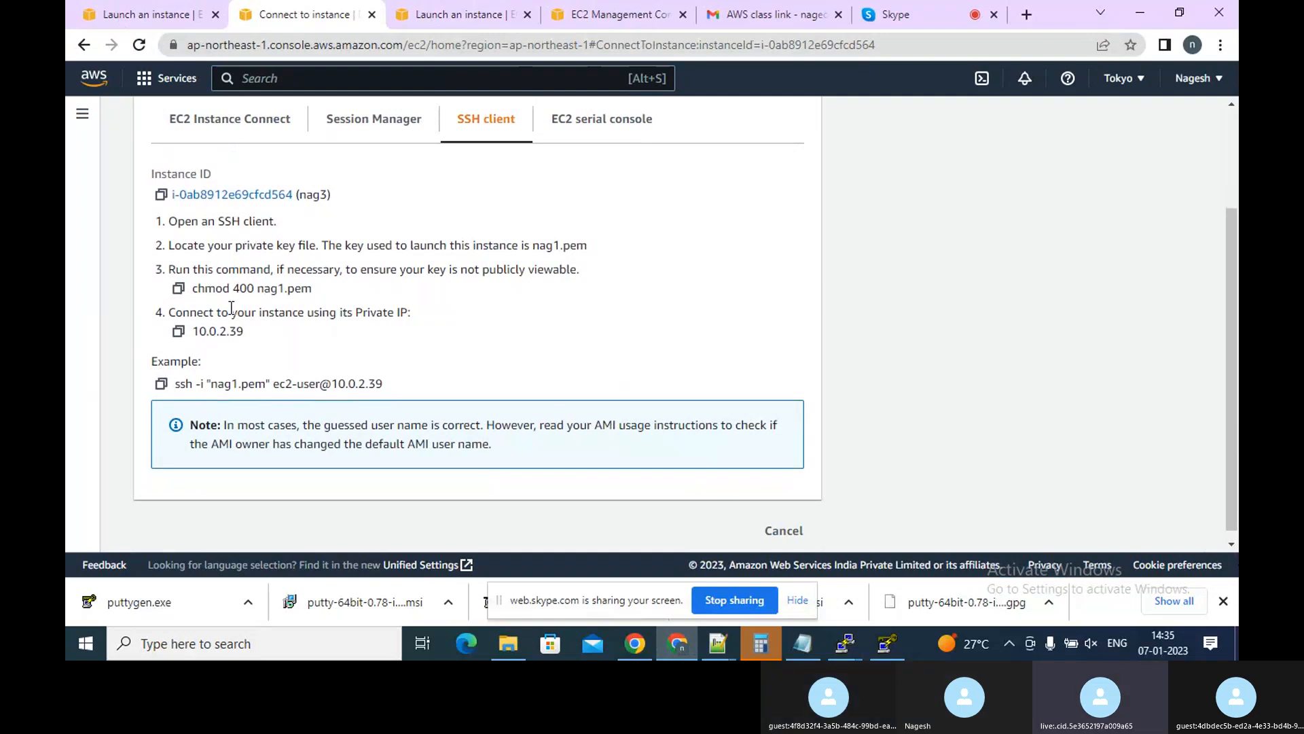
{"action": "left_click", "coordinate": [162, 385]}
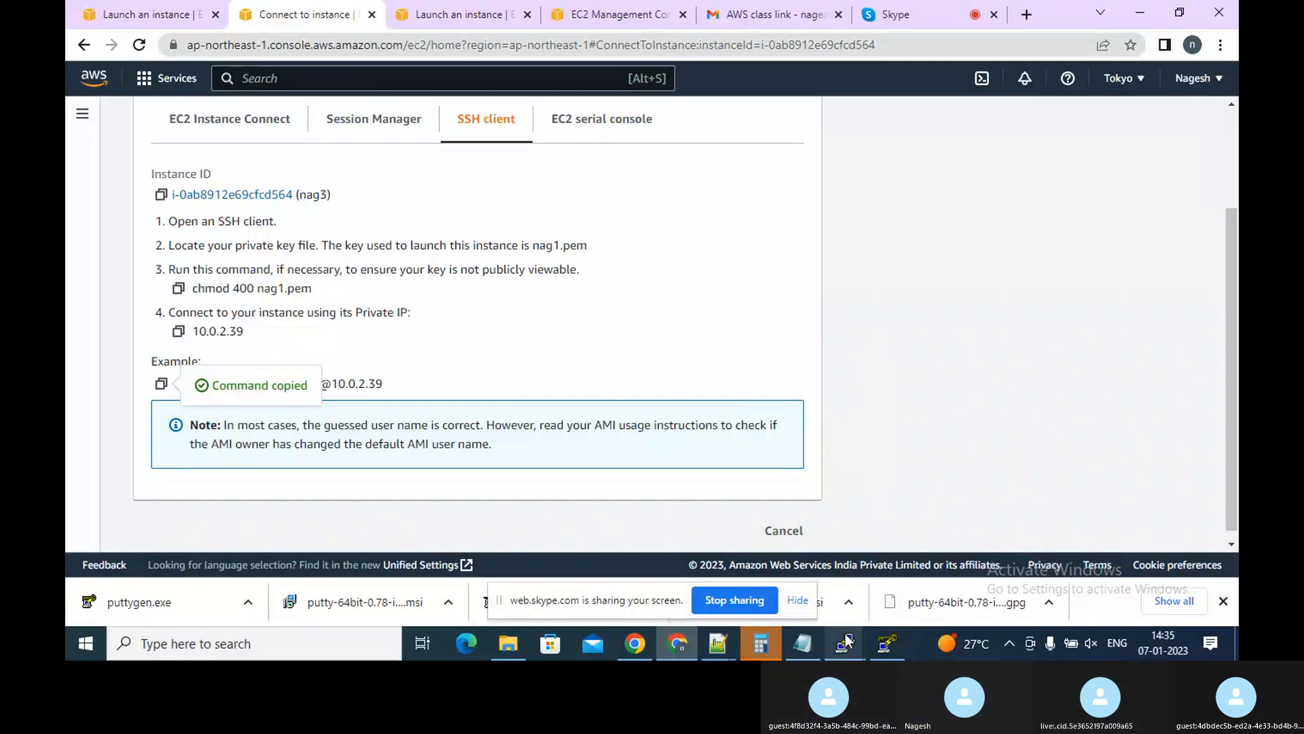
{"action": "mouse_move", "coordinate": [845, 637]}
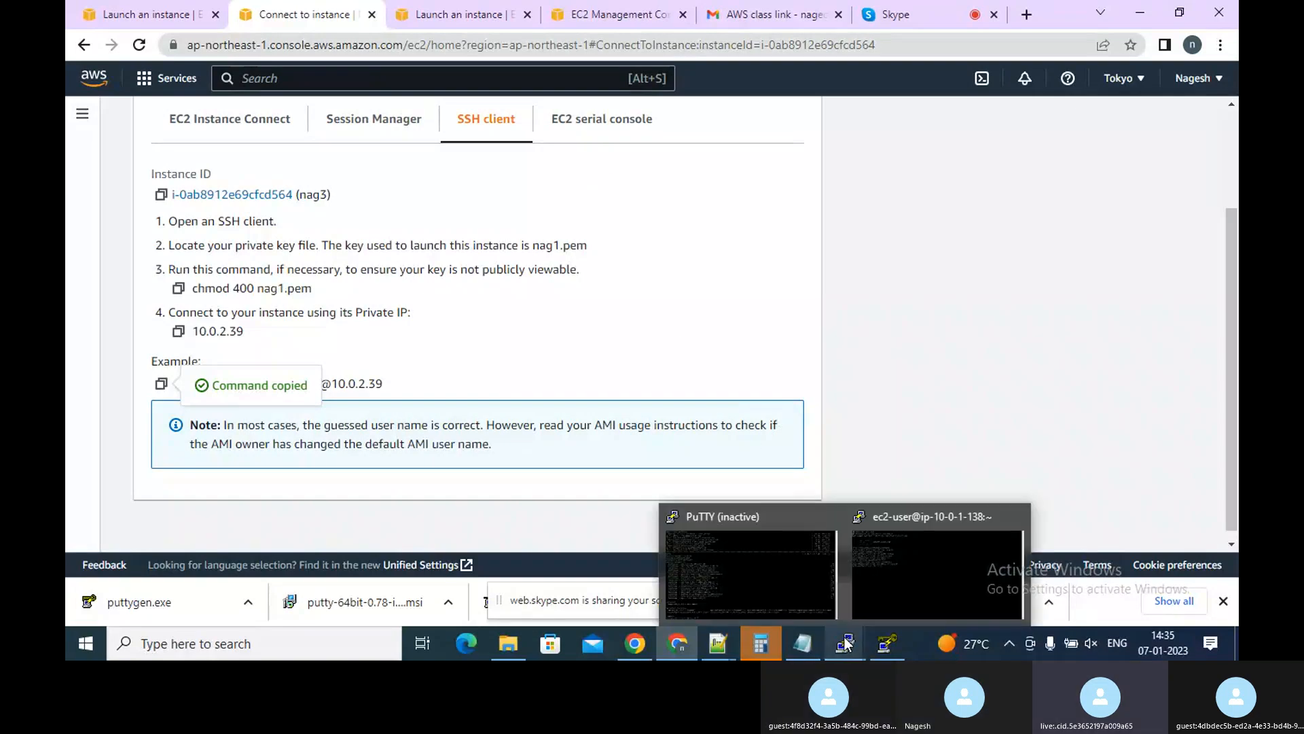
{"action": "left_click", "coordinate": [907, 596]}
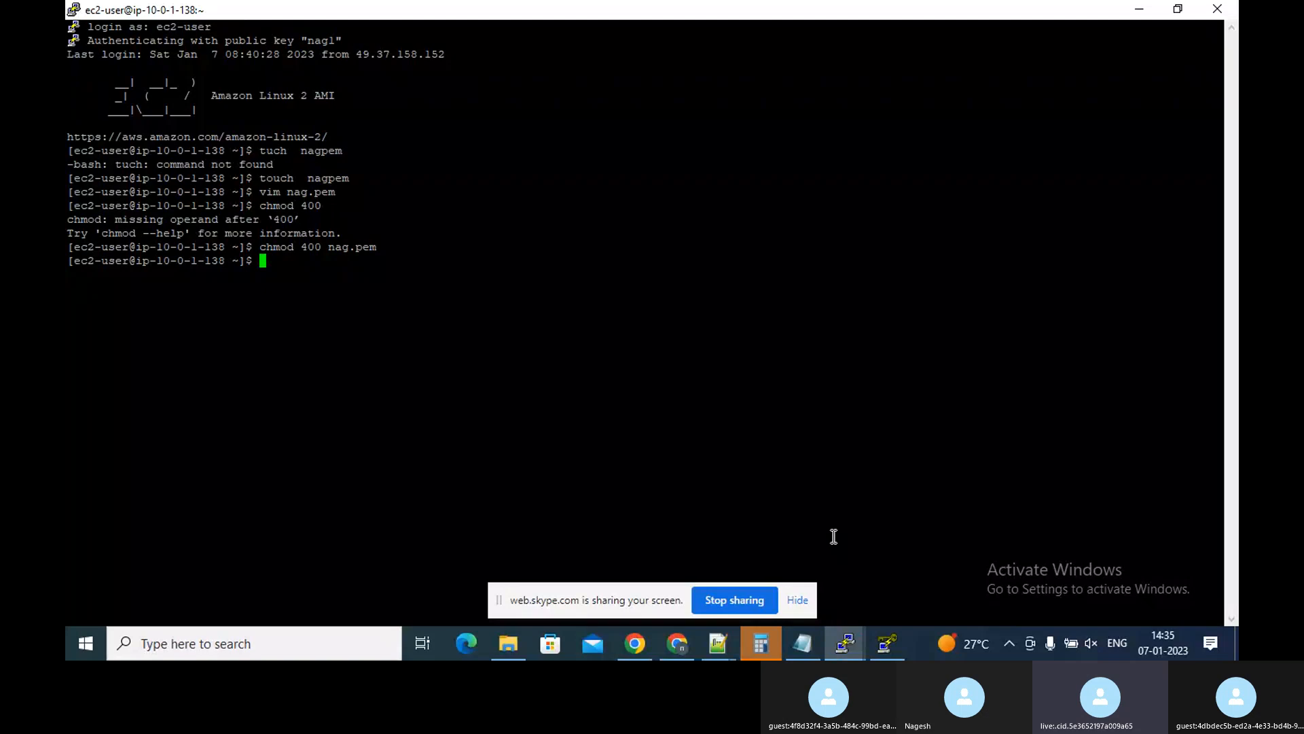
Paste the copied example ssh command and change its key file name to nag.pem
{"action": "right_click", "coordinate": [278, 261]}
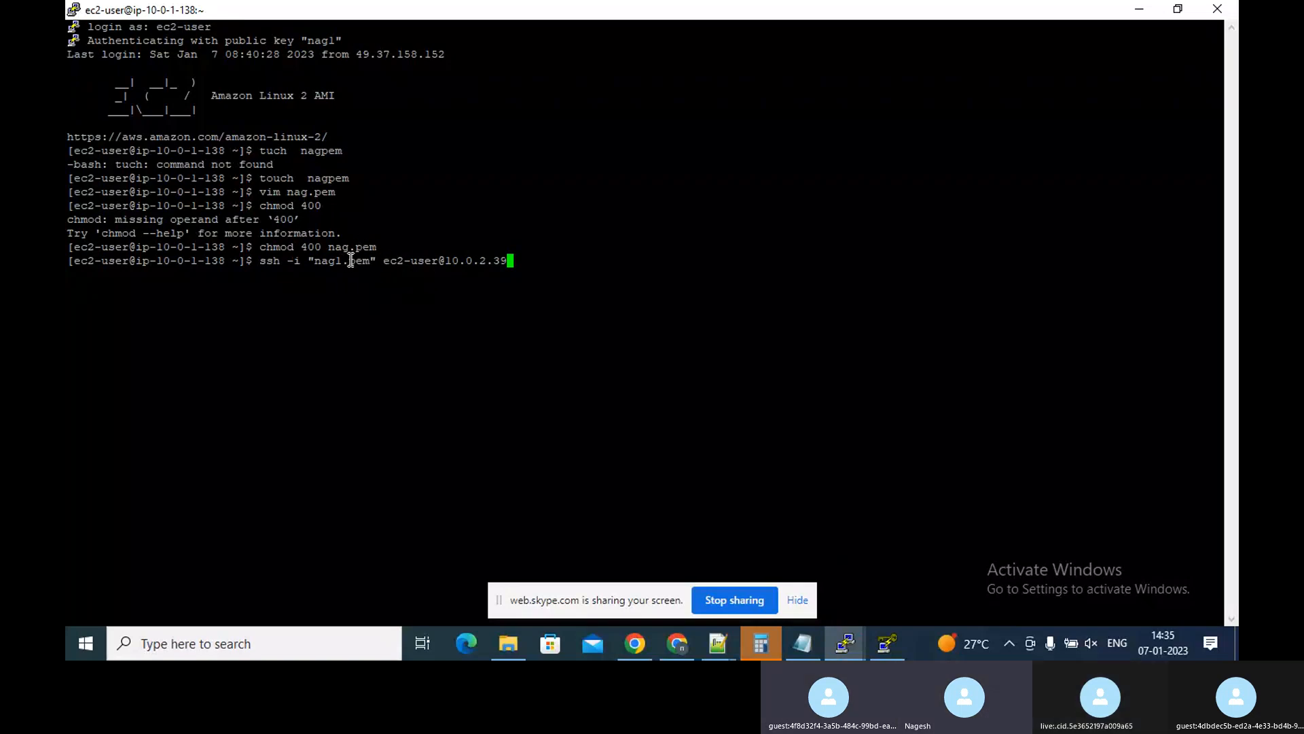
{"action": "key", "text": "Left"}
{"action": "key", "text": "Left"}
{"action": "key", "text": "Left"}
{"action": "key", "text": "Left"}
{"action": "key", "text": "Left"}
{"action": "key", "text": "Left"}
{"action": "key", "text": "Left"}
{"action": "key", "text": "Left"}
{"action": "key", "text": "Left"}
{"action": "key", "text": "Left"}
{"action": "key", "text": "Left"}
{"action": "key", "text": "Left"}
{"action": "key", "text": "Left"}
{"action": "key", "text": "Left"}
{"action": "key", "text": "Left"}
{"action": "key", "text": "Left"}
{"action": "key", "text": "Left"}
{"action": "key", "text": "Left"}
{"action": "key", "text": "Left"}
{"action": "key", "text": "Left"}
{"action": "key", "text": "Left"}
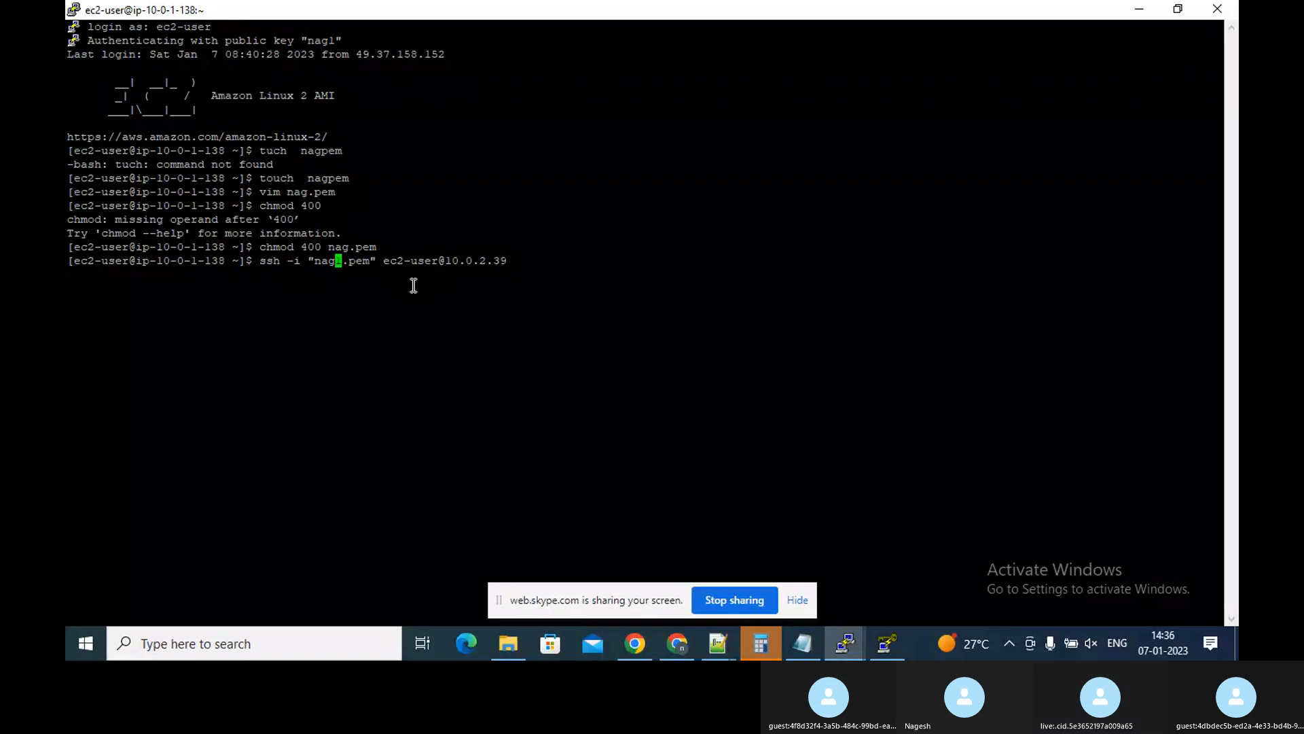
{"action": "key", "text": "Right"}
{"action": "type", "text": "2"}
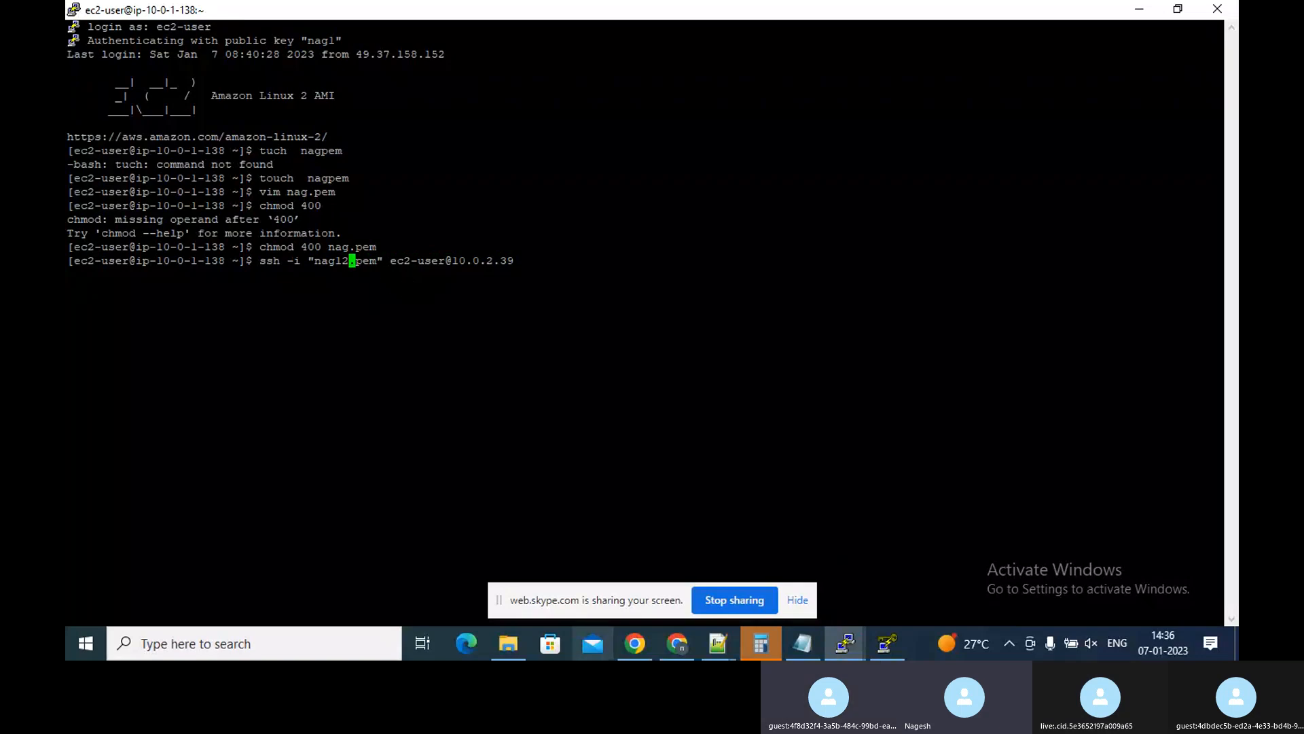
{"action": "key", "text": "BackSpace"}
{"action": "key", "text": "BackSpace"}
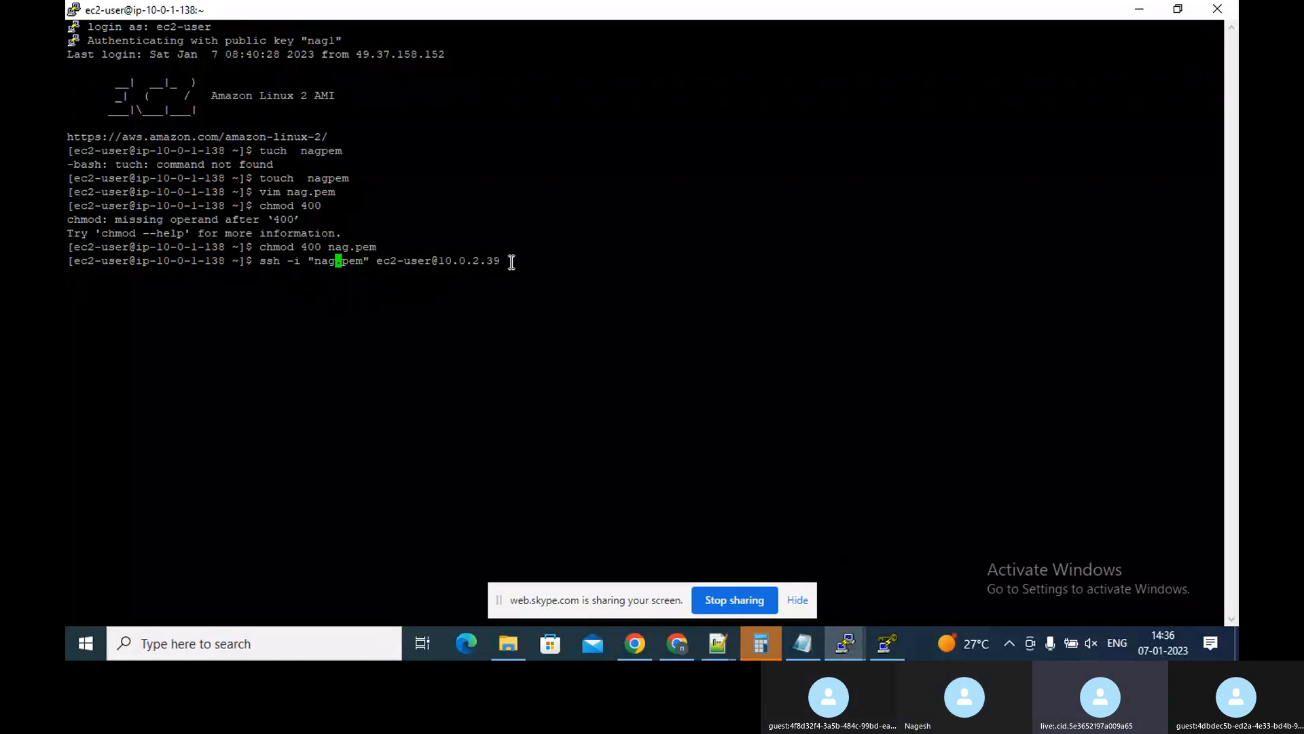
{"action": "key", "text": "Return"}
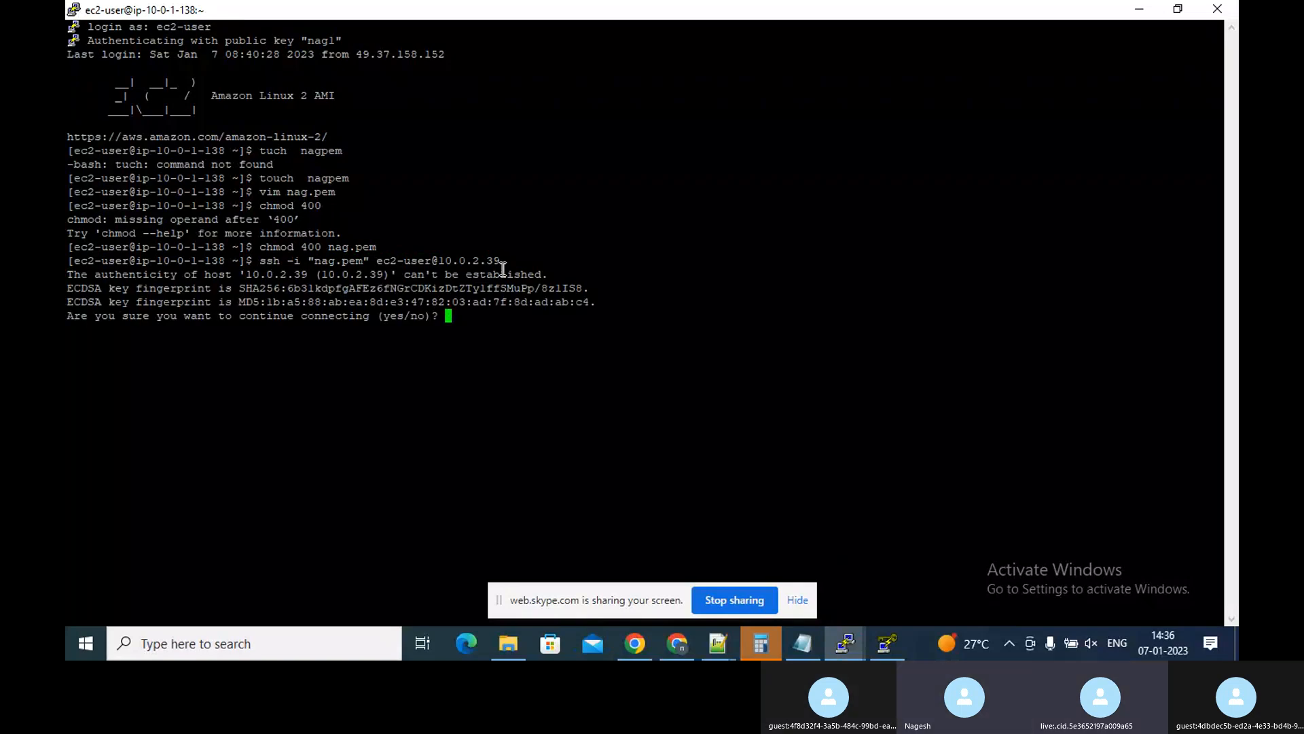
{"action": "type", "text": "yes"}
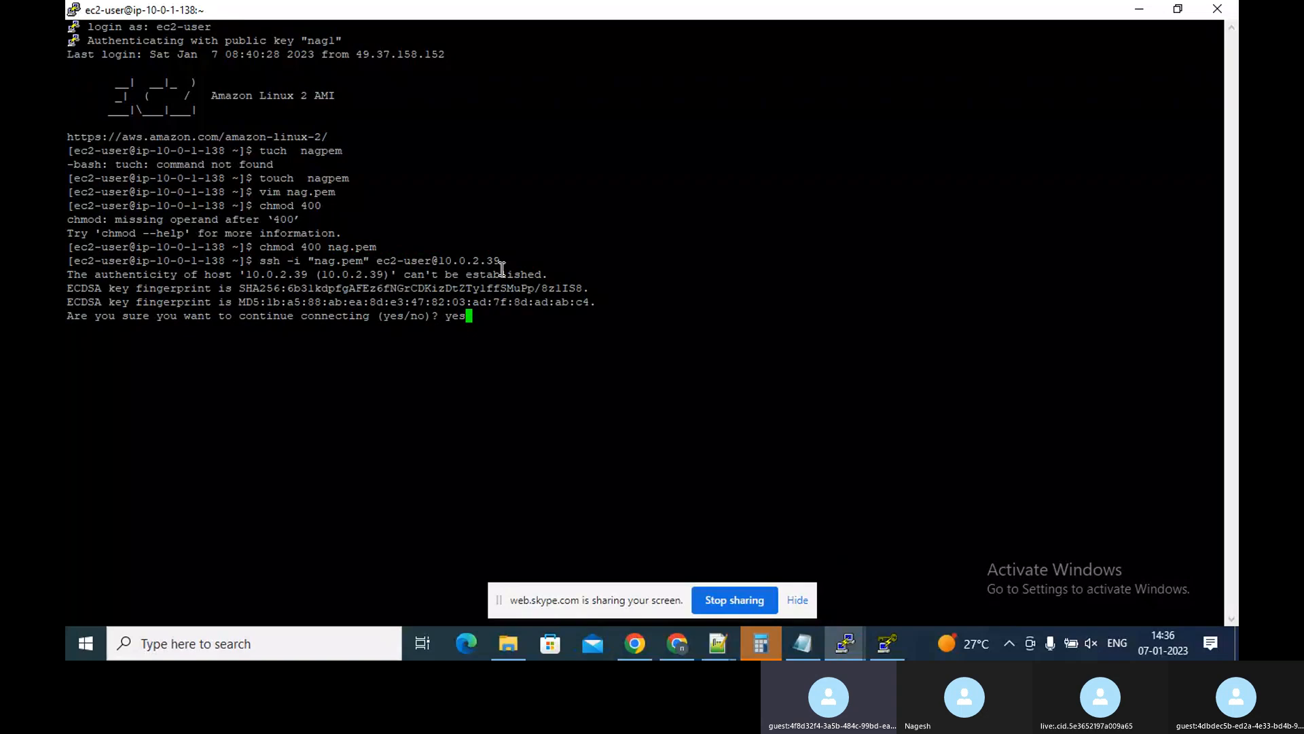
{"action": "key", "text": "Return"}
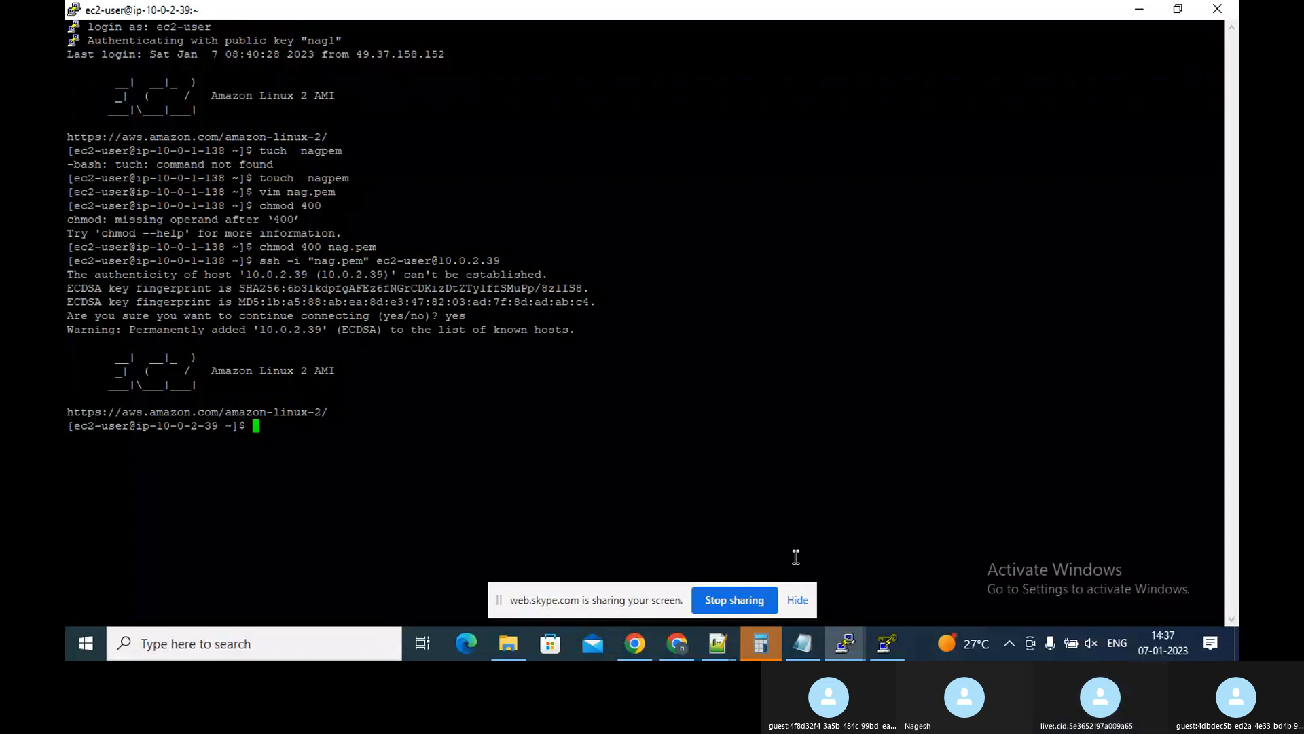
Return to the browser, refresh the EC2 dashboard resources, and open the instances list
{"action": "left_click", "coordinate": [797, 599]}
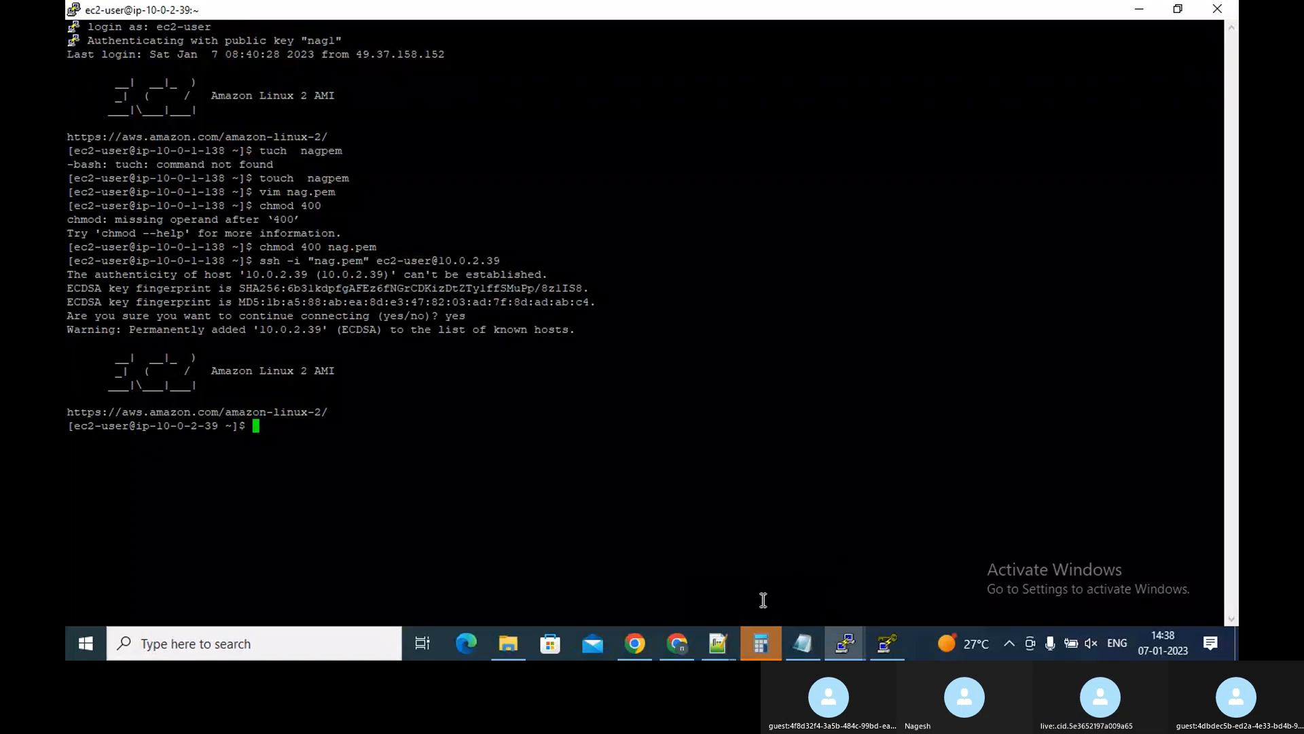
{"action": "mouse_move", "coordinate": [754, 641]}
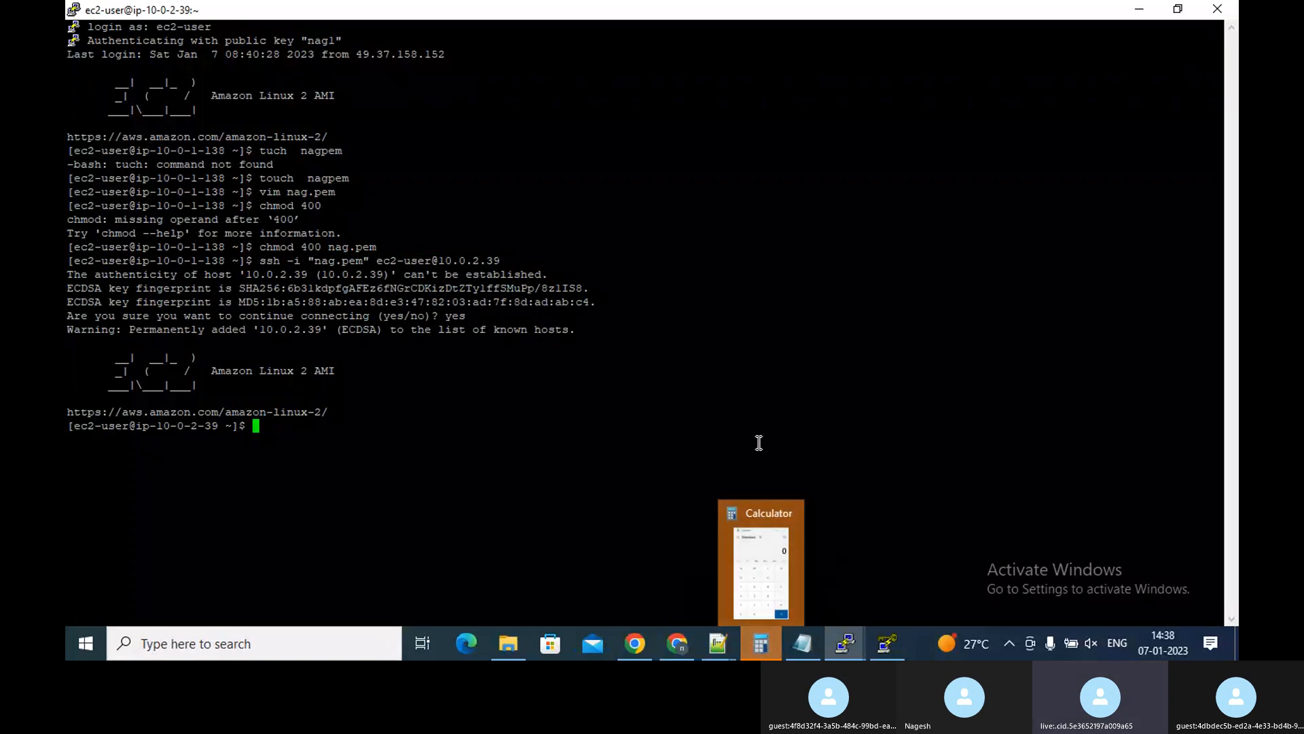
{"action": "left_click", "coordinate": [793, 518]}
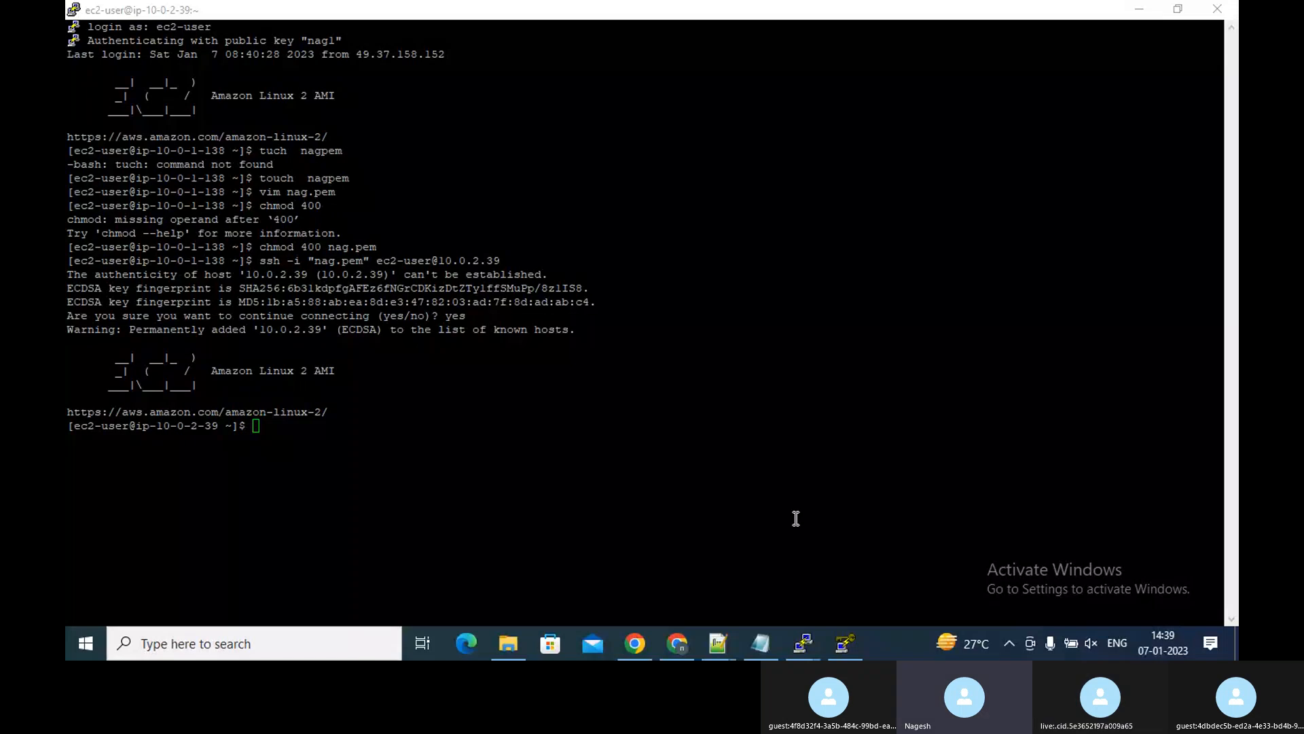
{"action": "mouse_move", "coordinate": [641, 646]}
{"action": "left_click", "coordinate": [639, 611]}
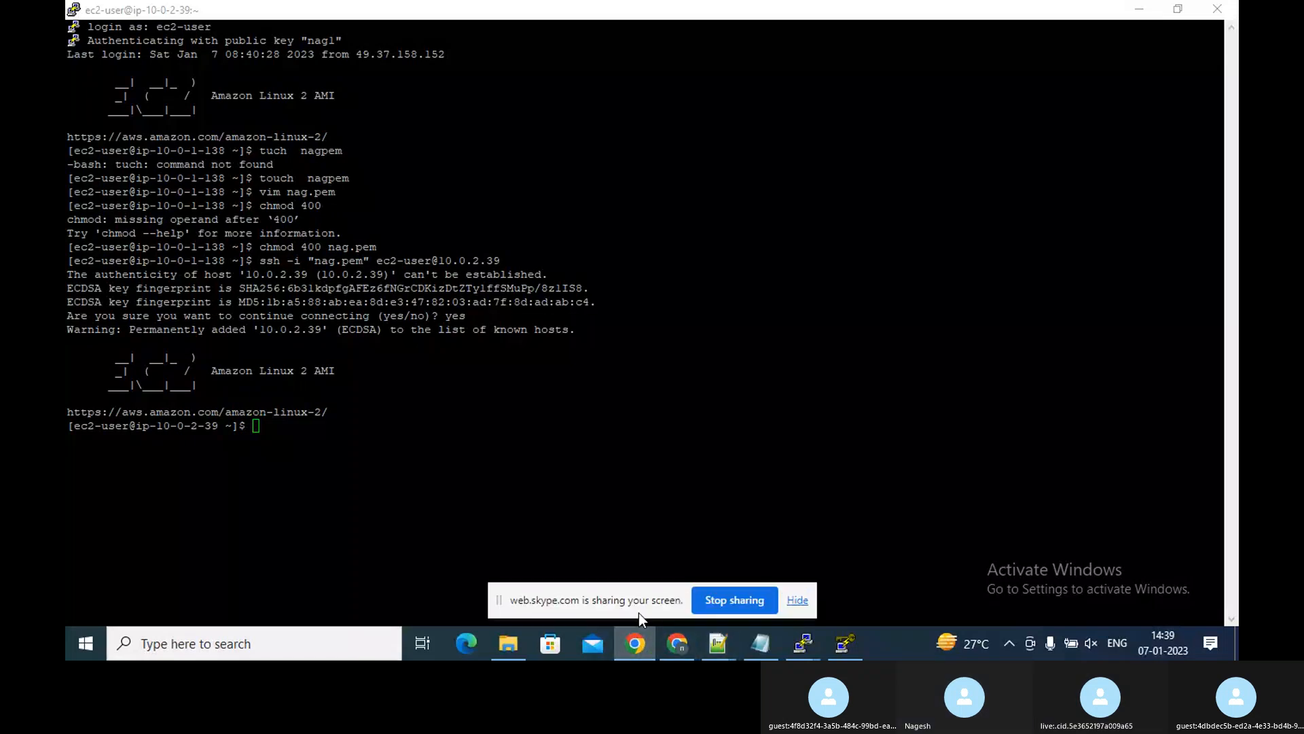
{"action": "left_click", "coordinate": [687, 639]}
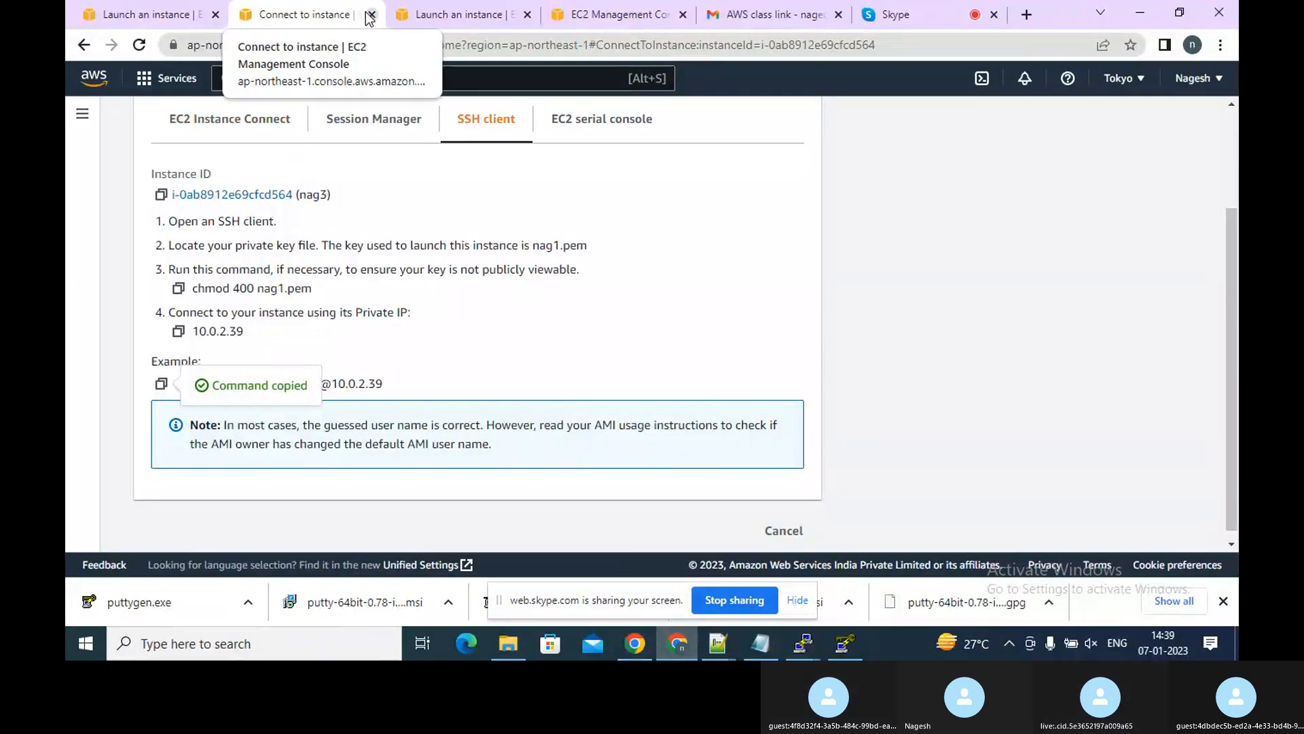
{"action": "left_click", "coordinate": [155, 13]}
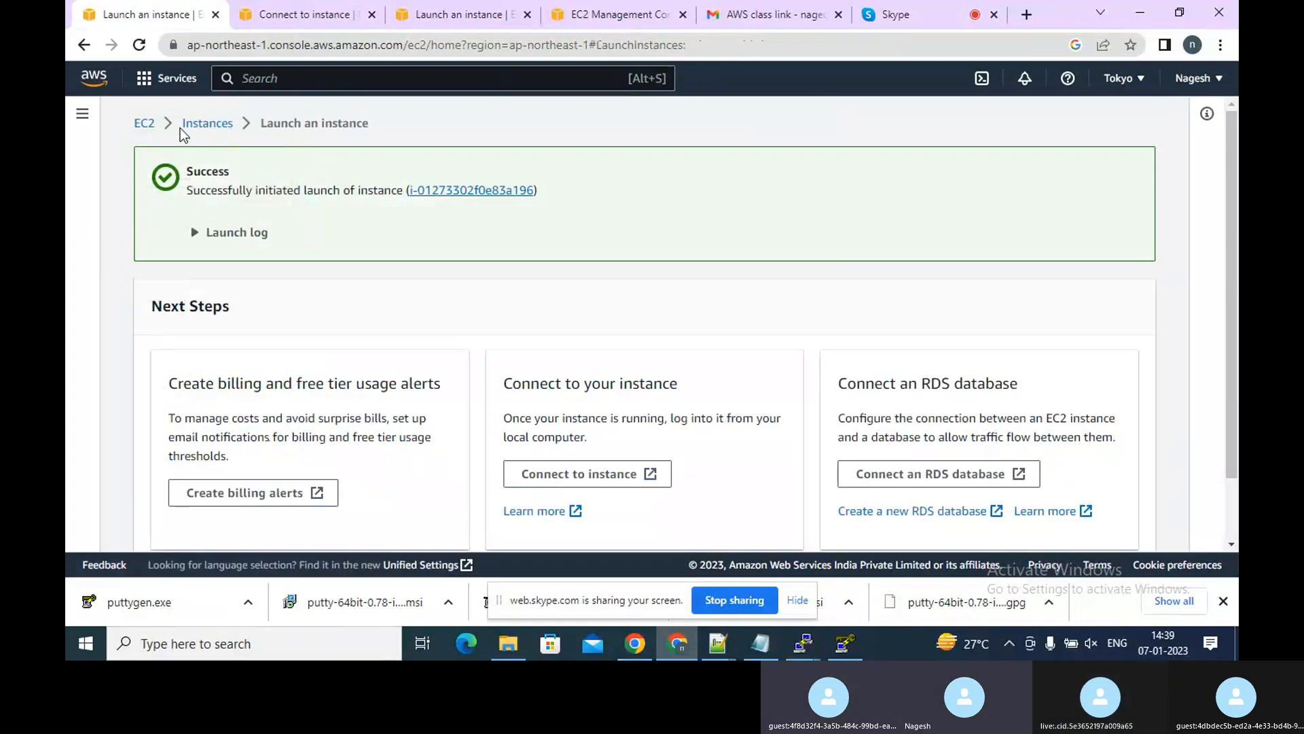
{"action": "left_click", "coordinate": [143, 124]}
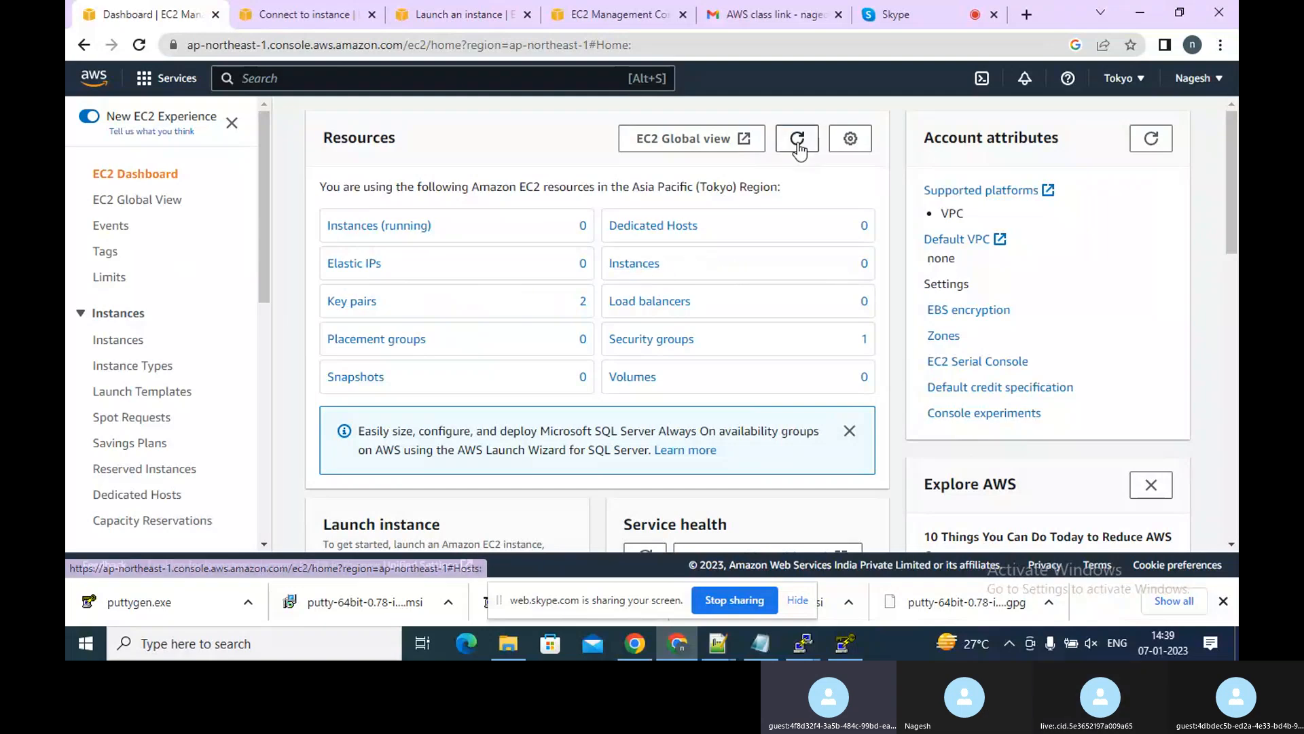
{"action": "left_click", "coordinate": [798, 143]}
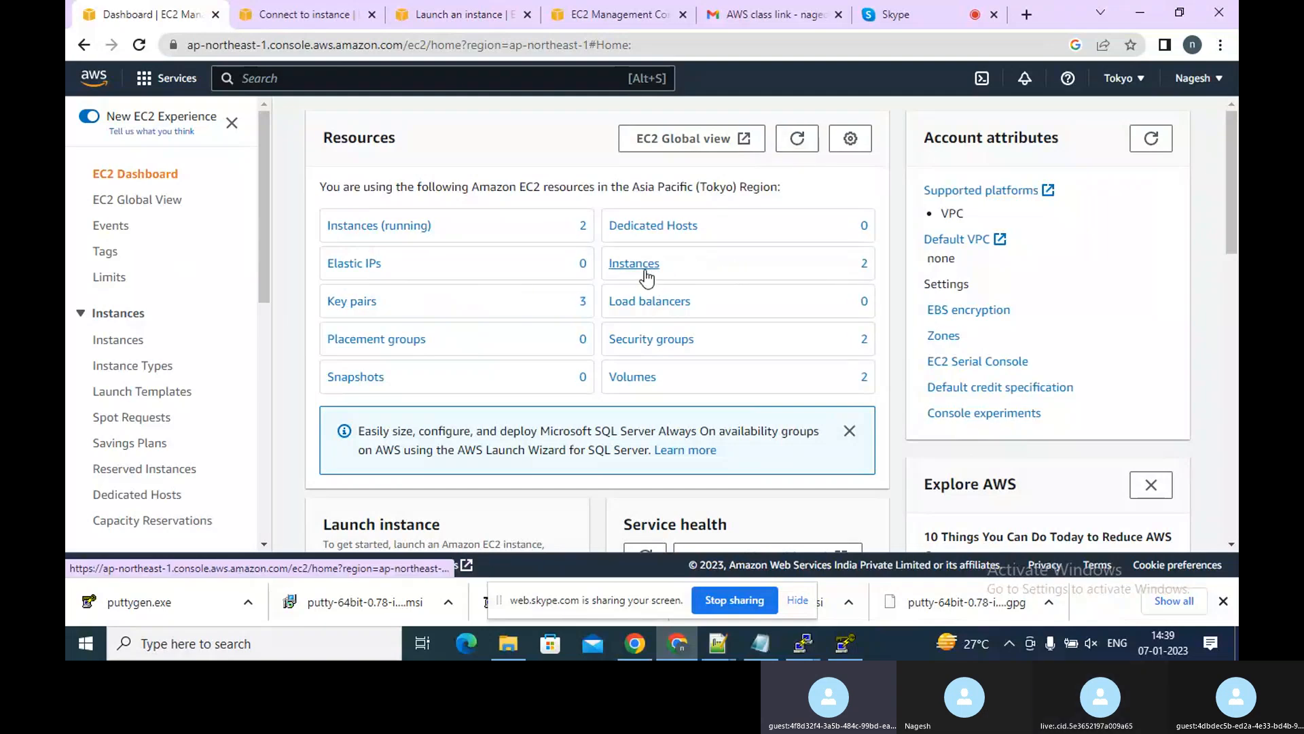
{"action": "left_click", "coordinate": [644, 267]}
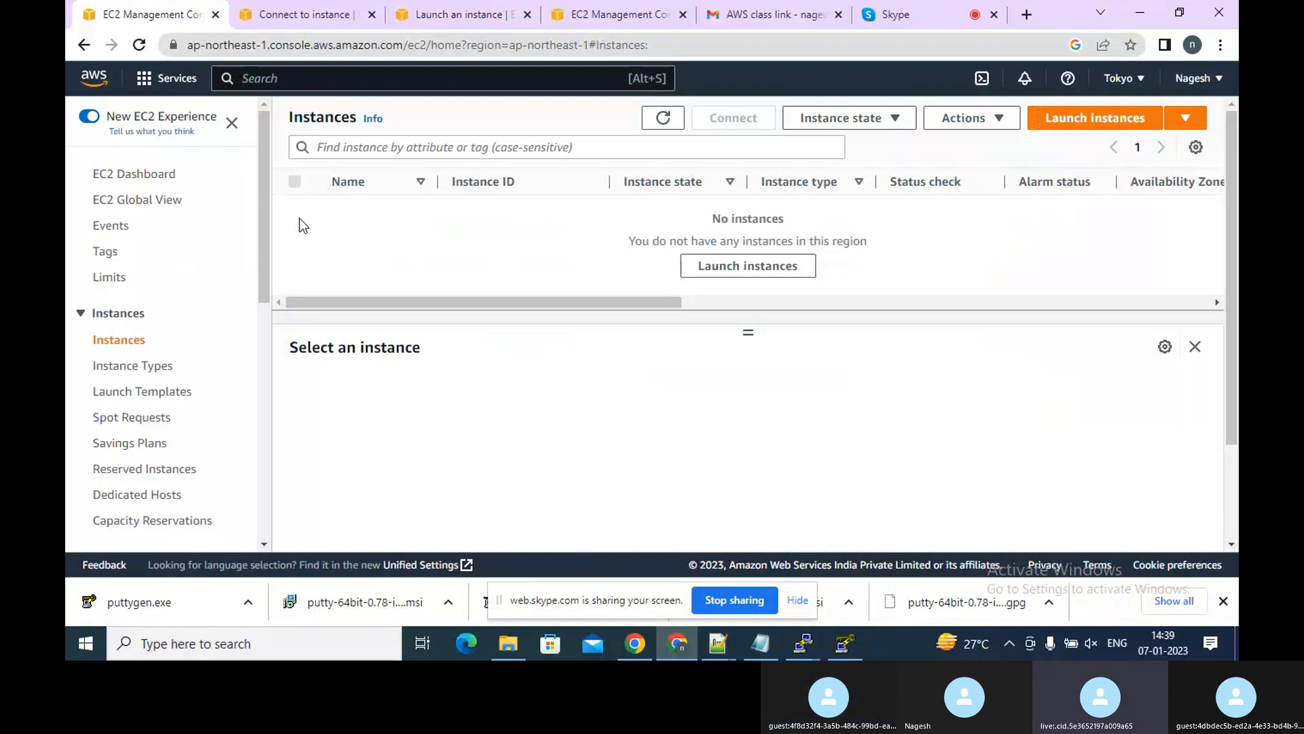
Try to delete the public VPC from the VPC console
{"action": "left_click", "coordinate": [93, 77]}
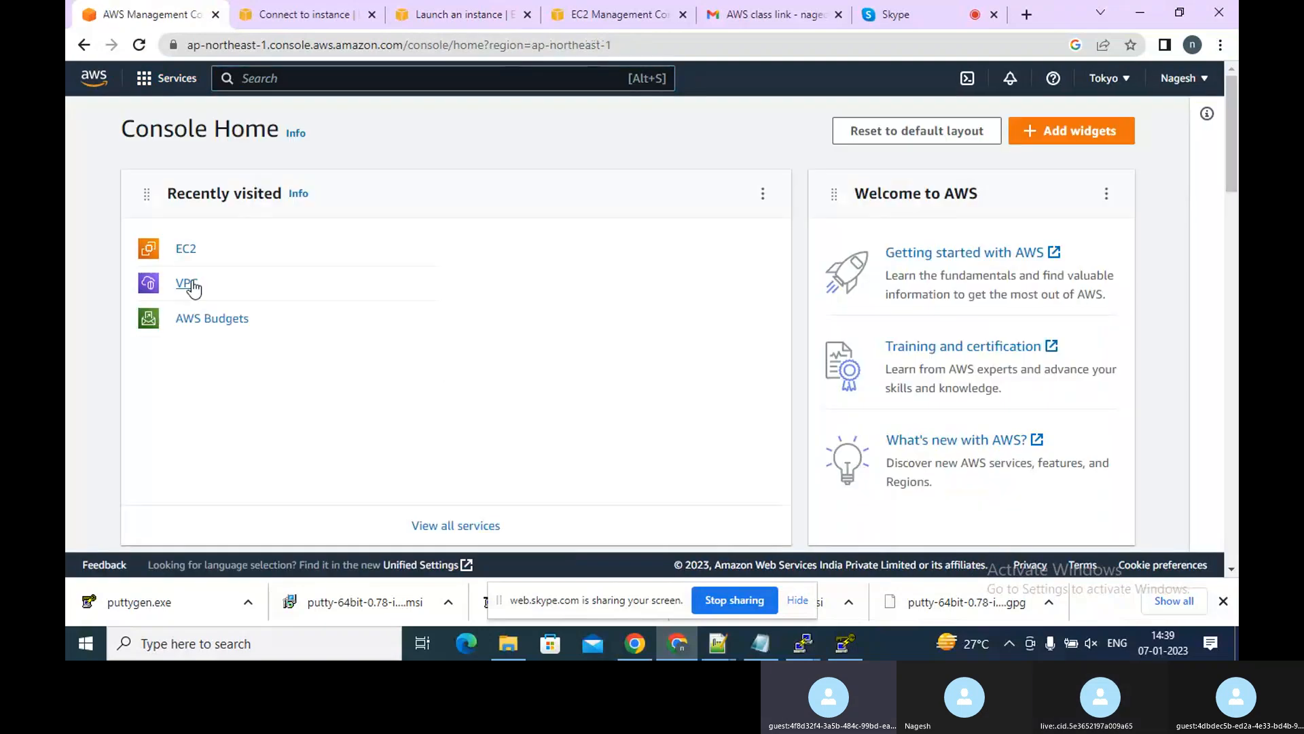
{"action": "left_click", "coordinate": [188, 284]}
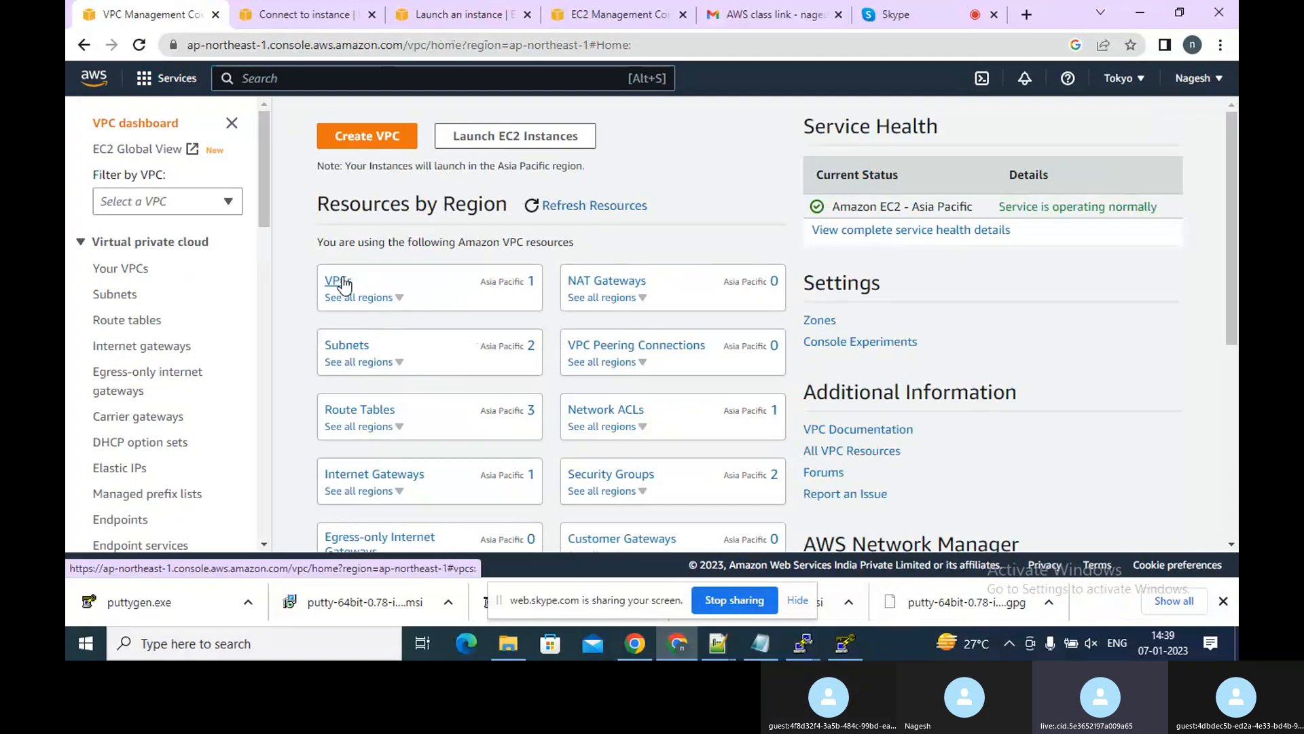
{"action": "left_click", "coordinate": [342, 283]}
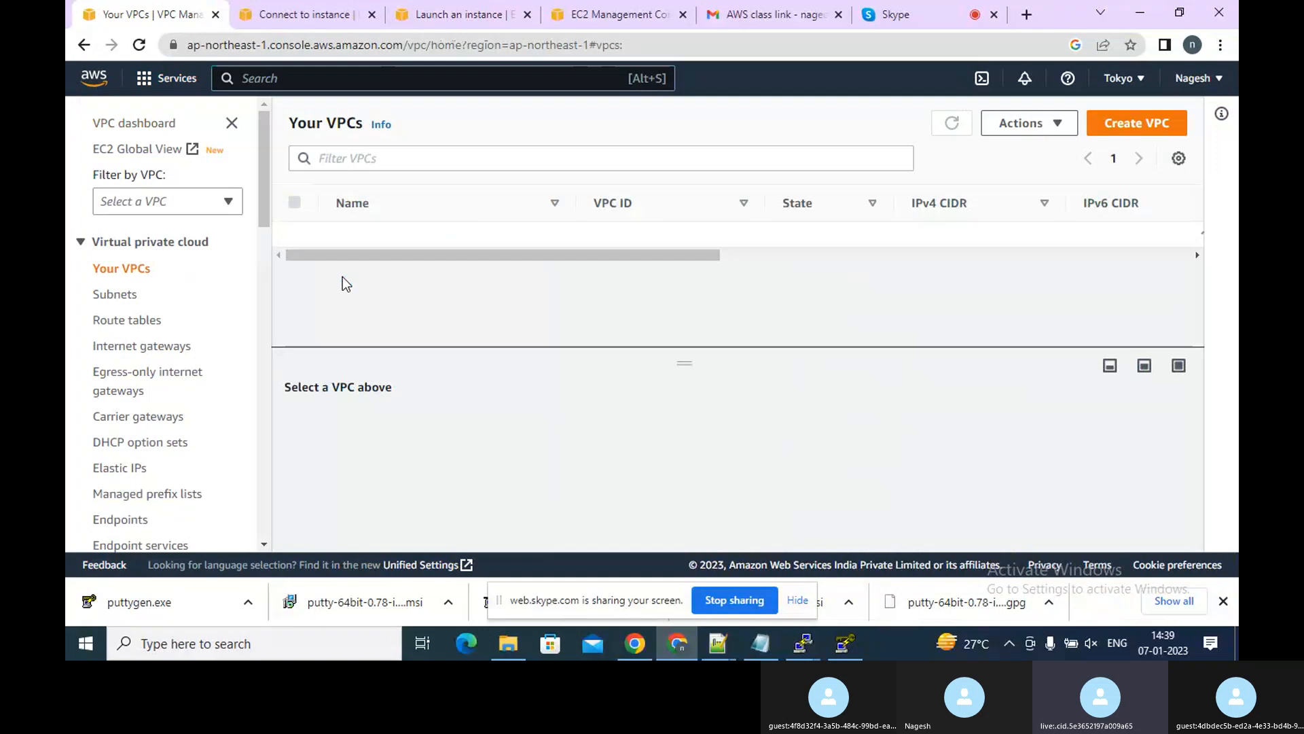
{"action": "left_click", "coordinate": [435, 246]}
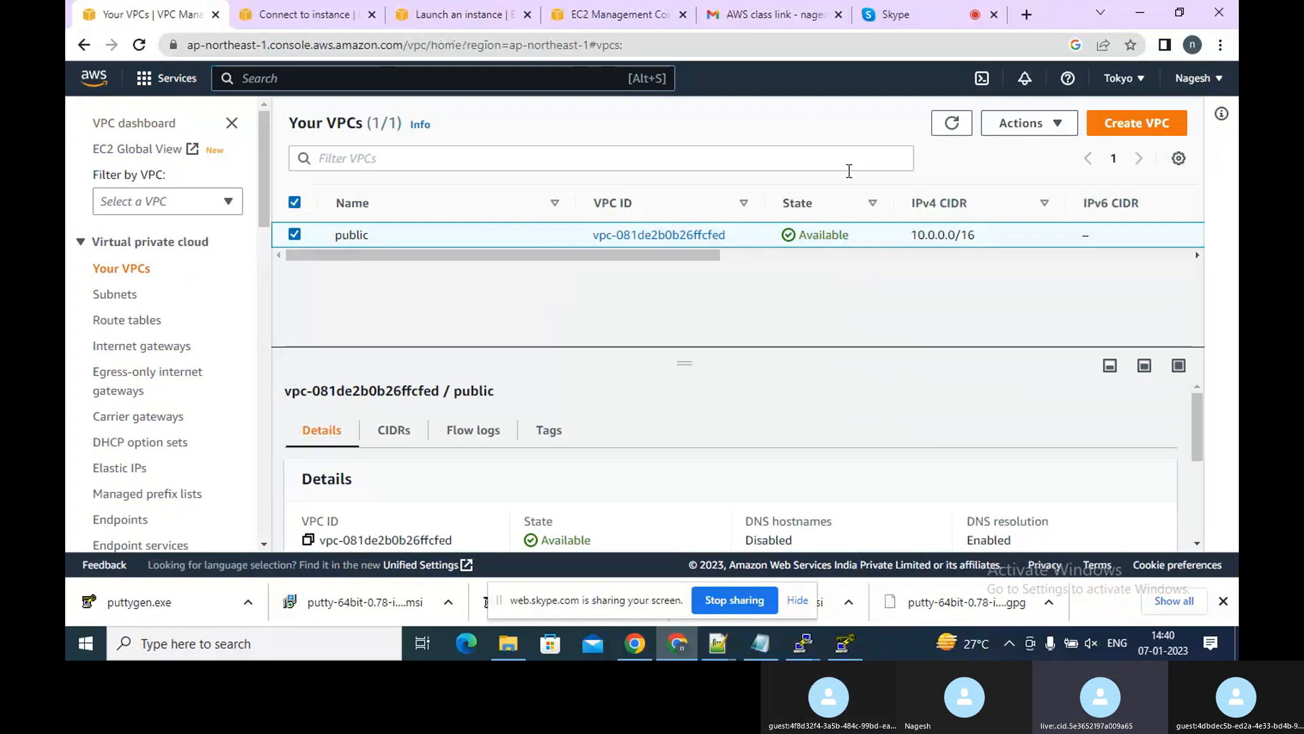
{"action": "left_click", "coordinate": [1020, 126]}
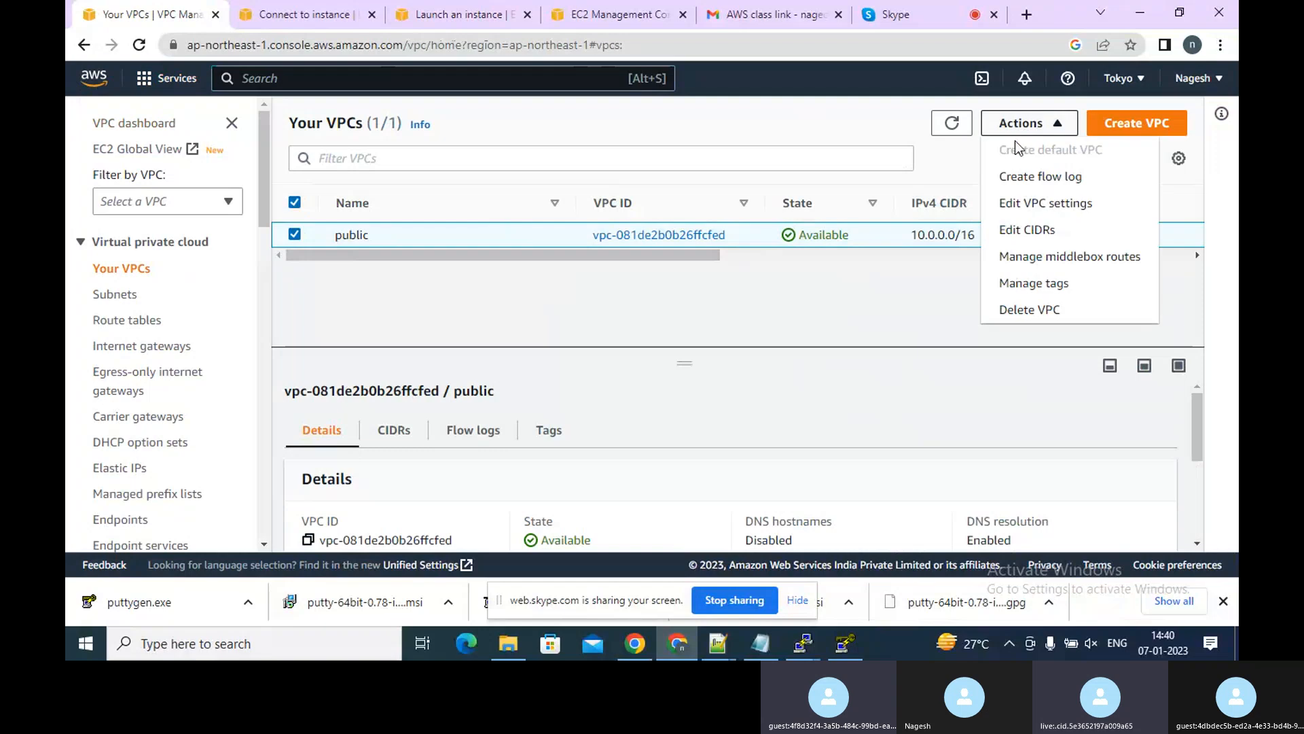
{"action": "left_click", "coordinate": [1023, 312]}
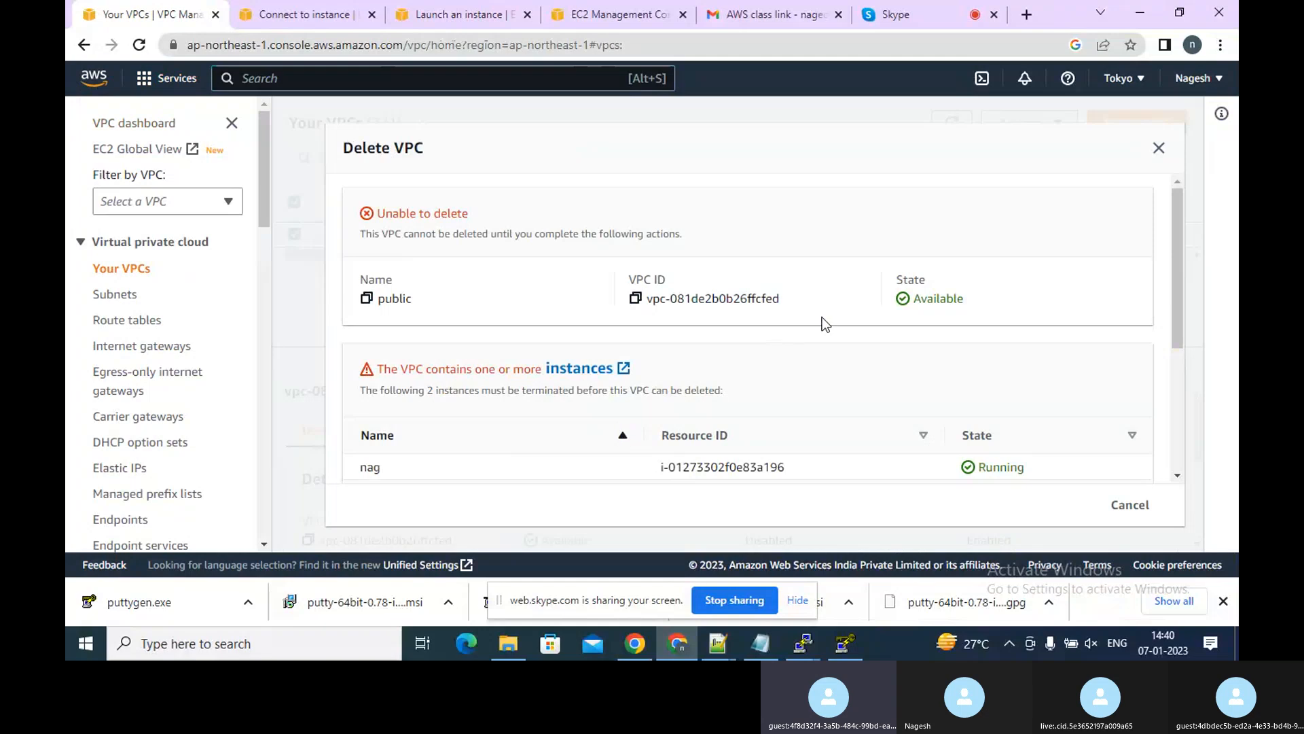
{"action": "left_click", "coordinate": [1157, 147]}
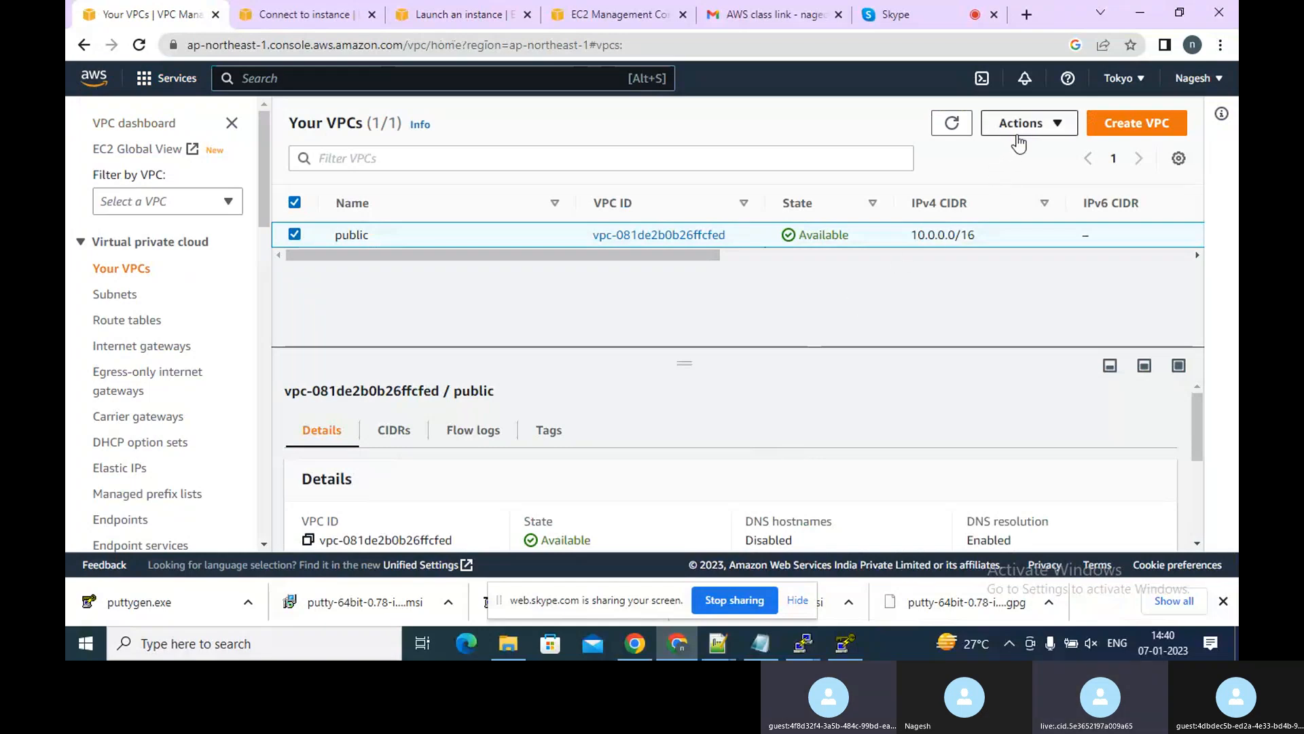
Refresh the VPC list and go back to the EC2 instances list
{"action": "left_click", "coordinate": [951, 124]}
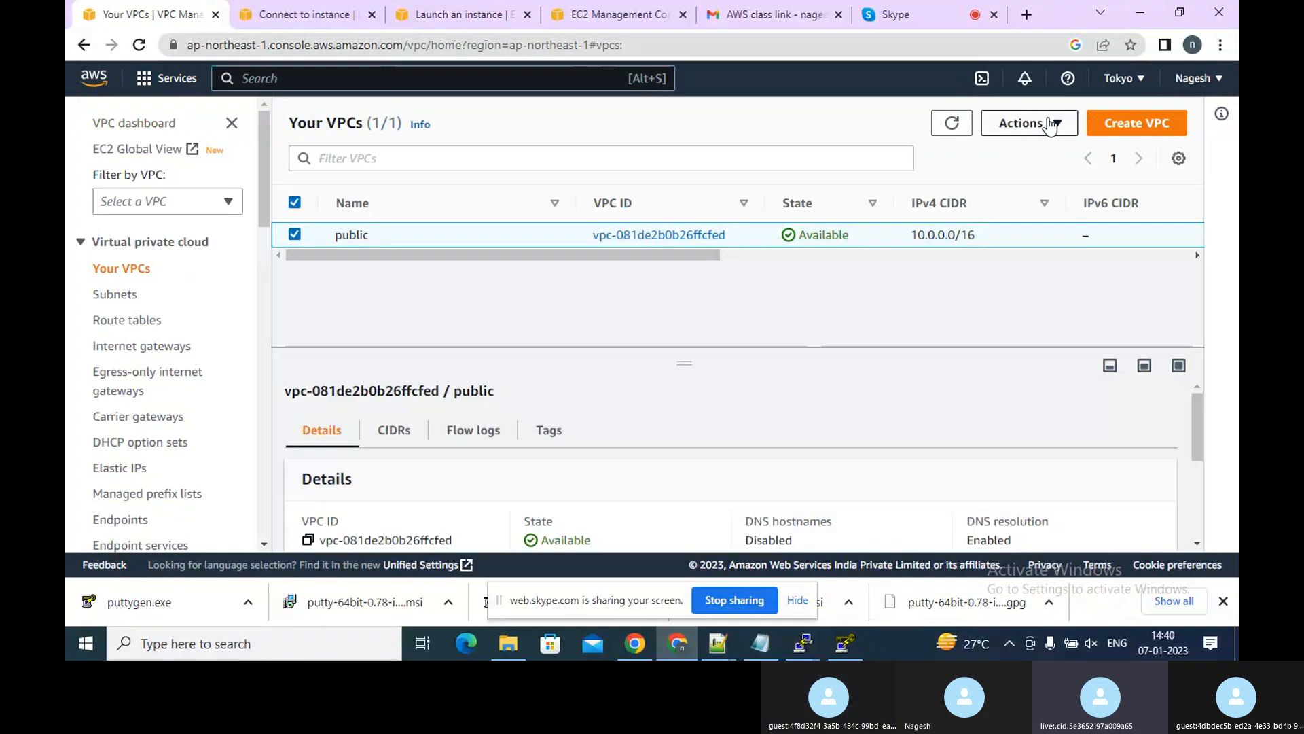
{"action": "left_click", "coordinate": [1050, 126]}
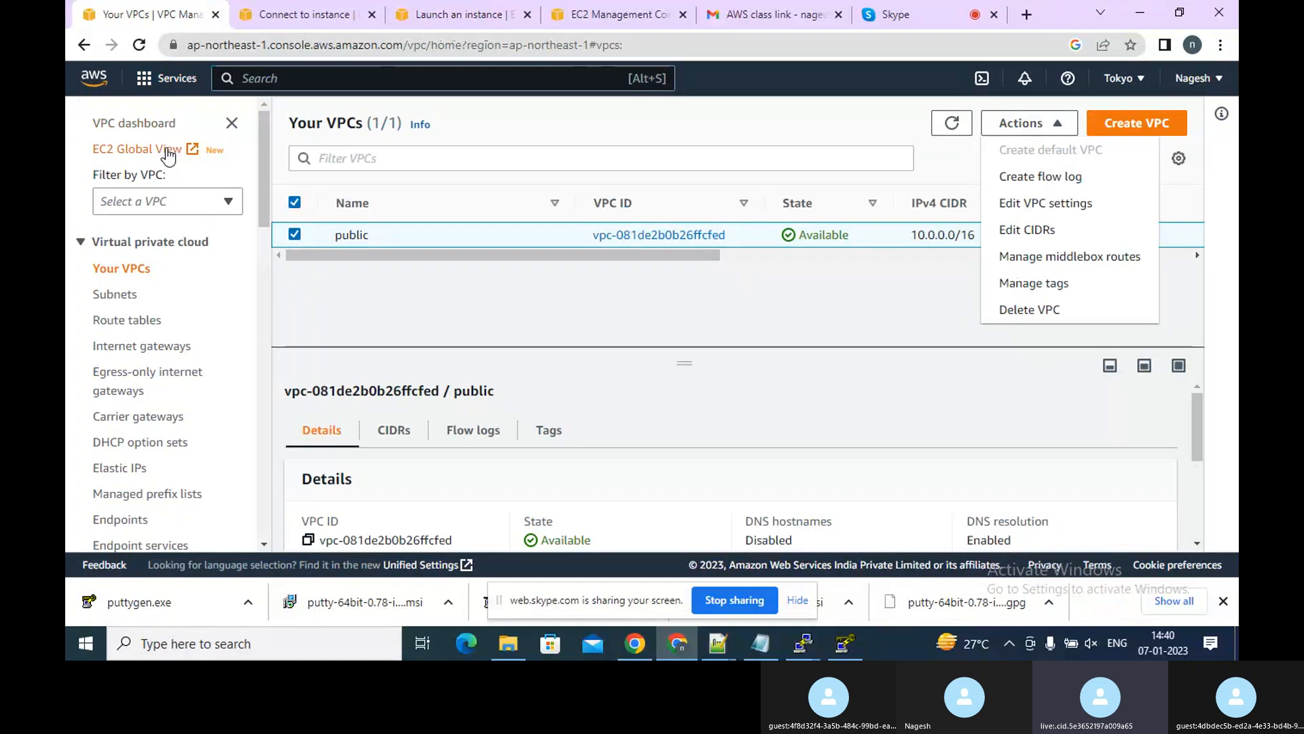
{"action": "left_click", "coordinate": [303, 22]}
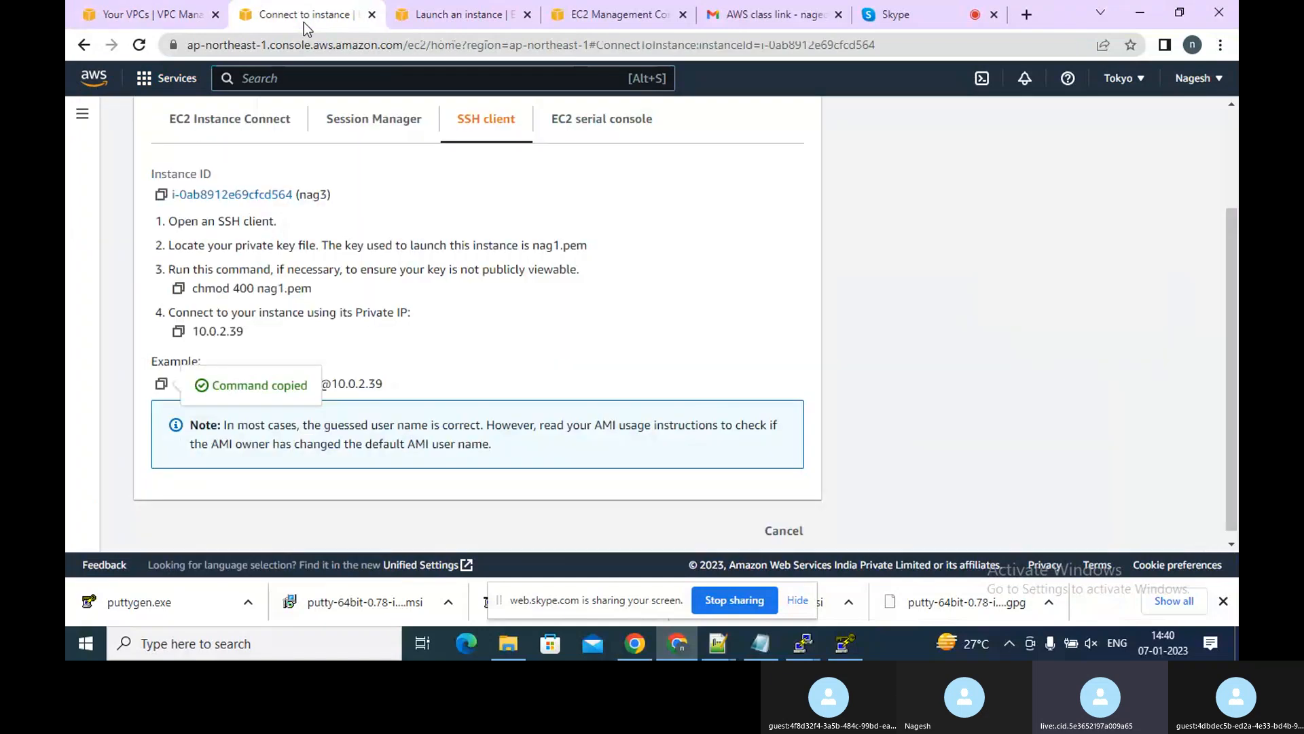
{"action": "left_click", "coordinate": [432, 20]}
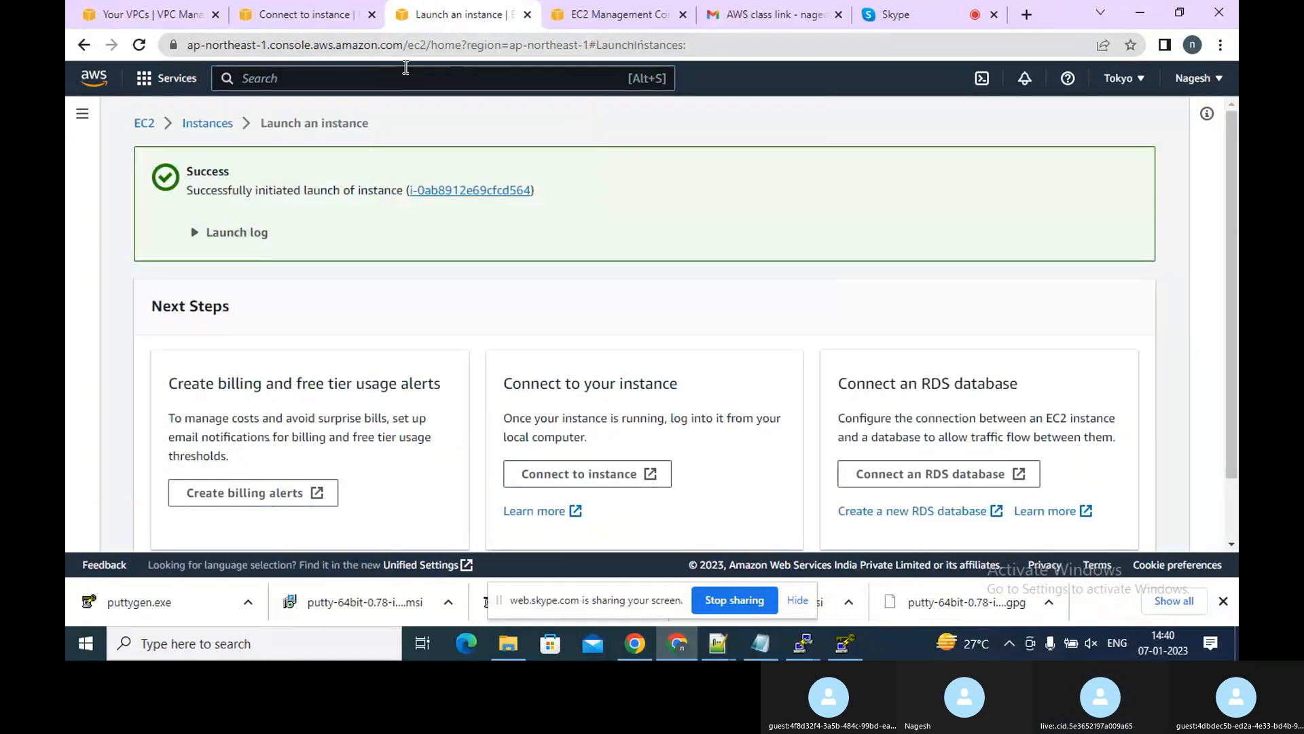
{"action": "left_click", "coordinate": [208, 126]}
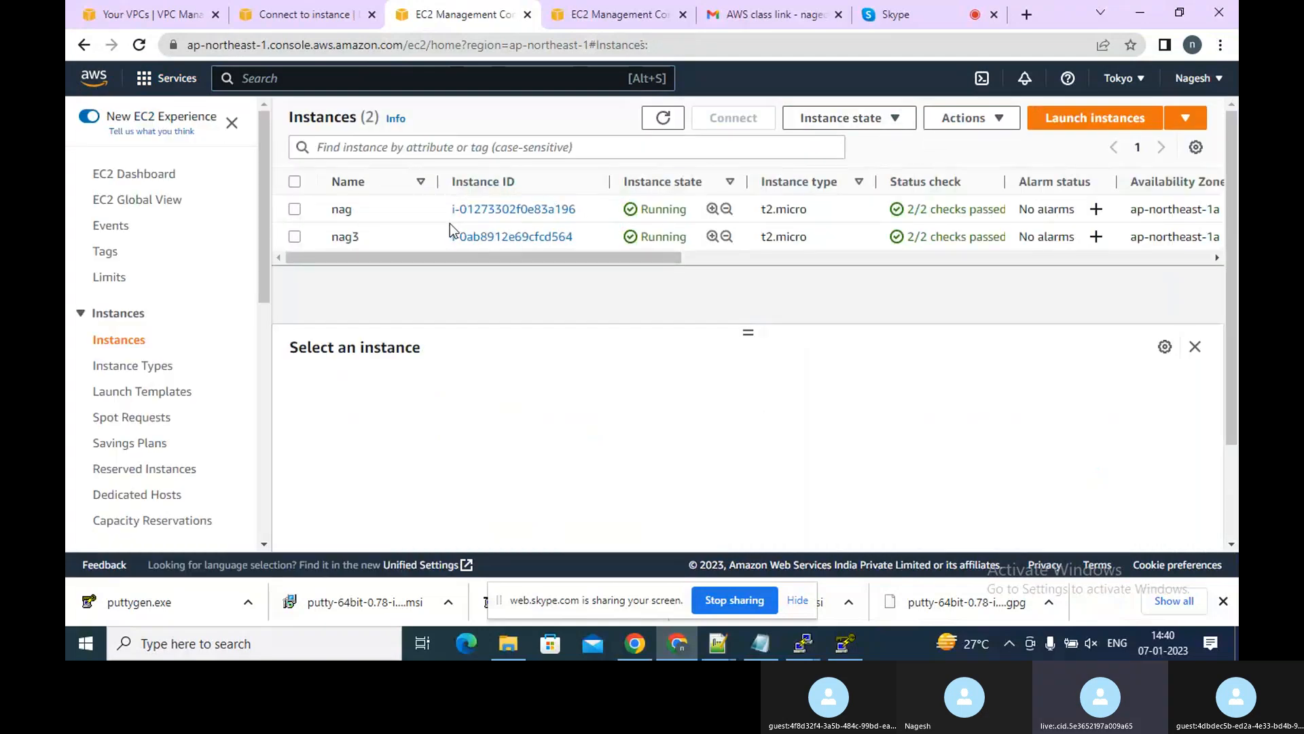
Select the nag and nag3 instances and terminate both
{"action": "left_click", "coordinate": [300, 209]}
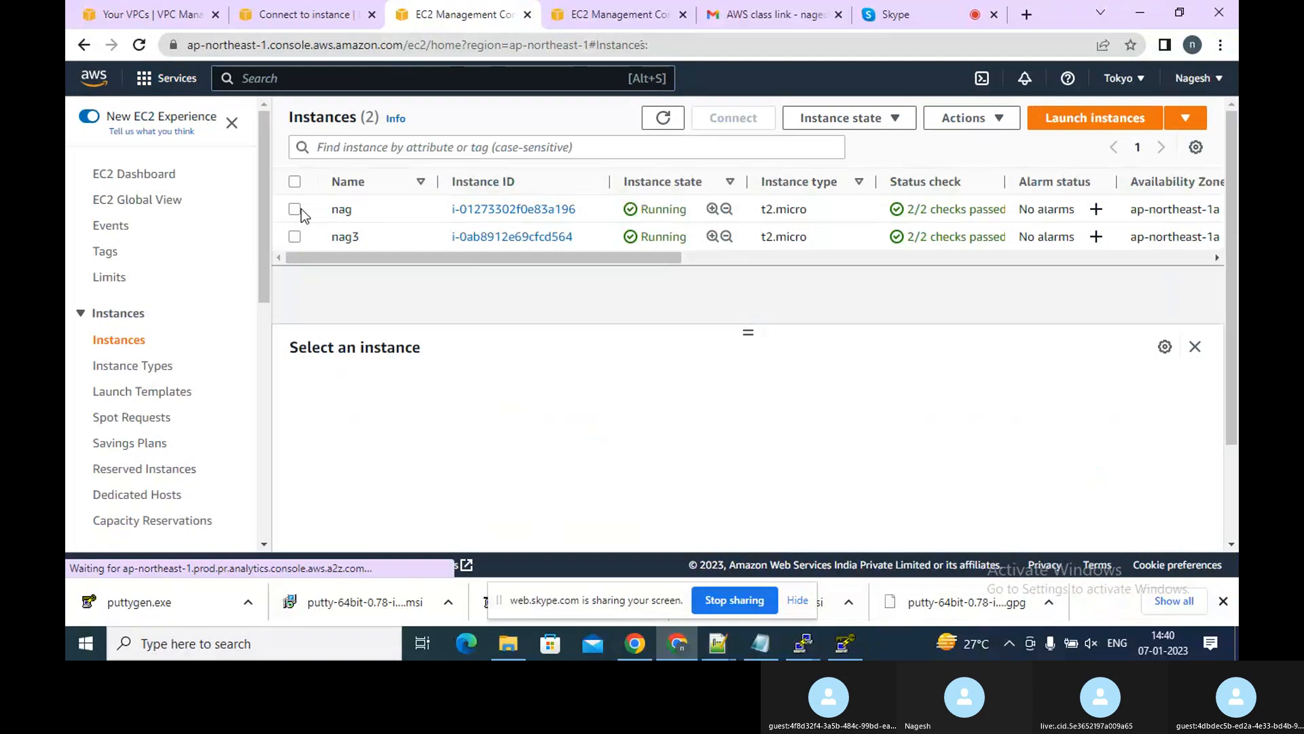
{"action": "left_click", "coordinate": [295, 237]}
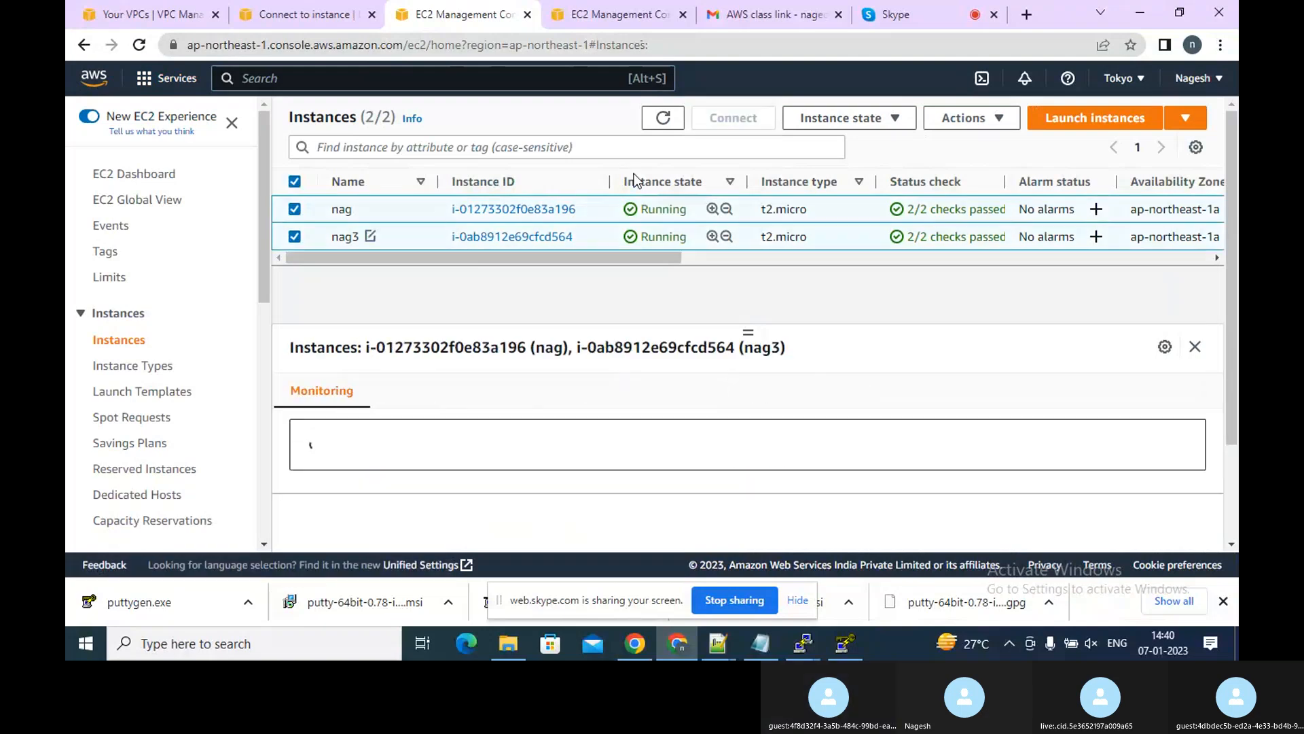
{"action": "left_click", "coordinate": [866, 129]}
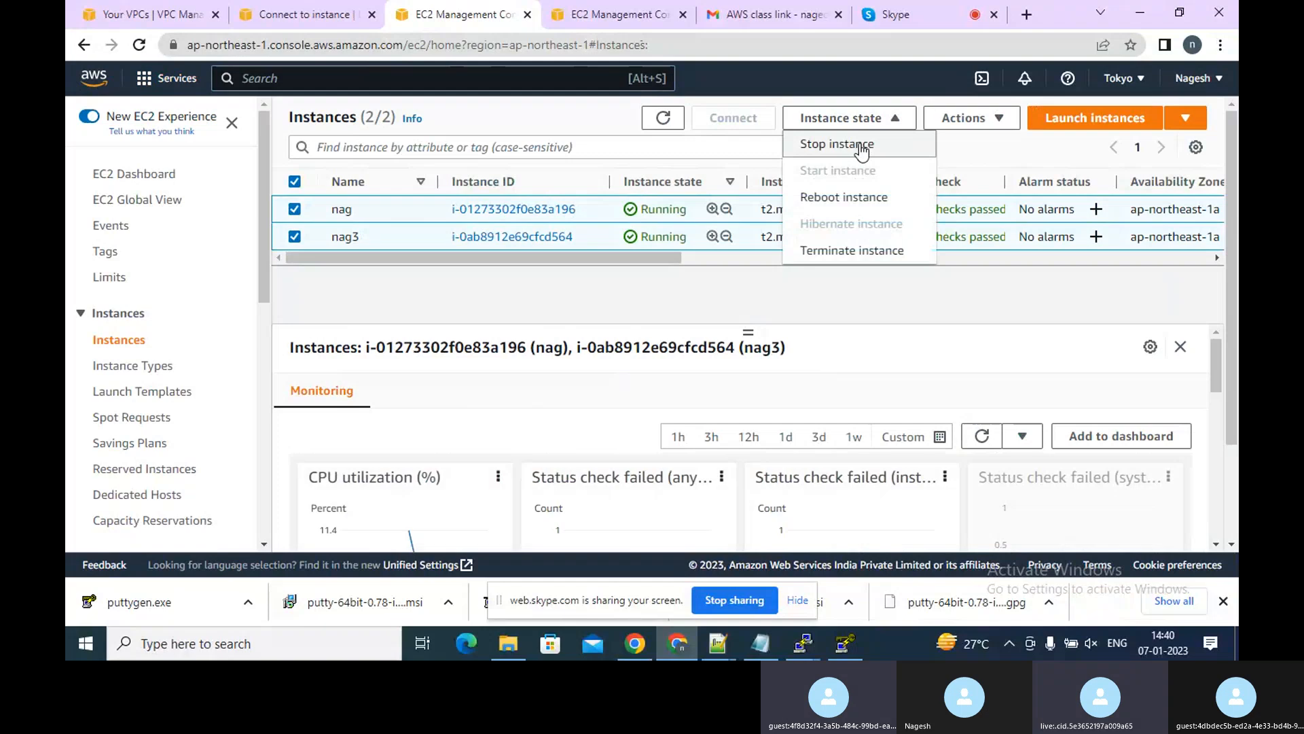
{"action": "left_click", "coordinate": [861, 150]}
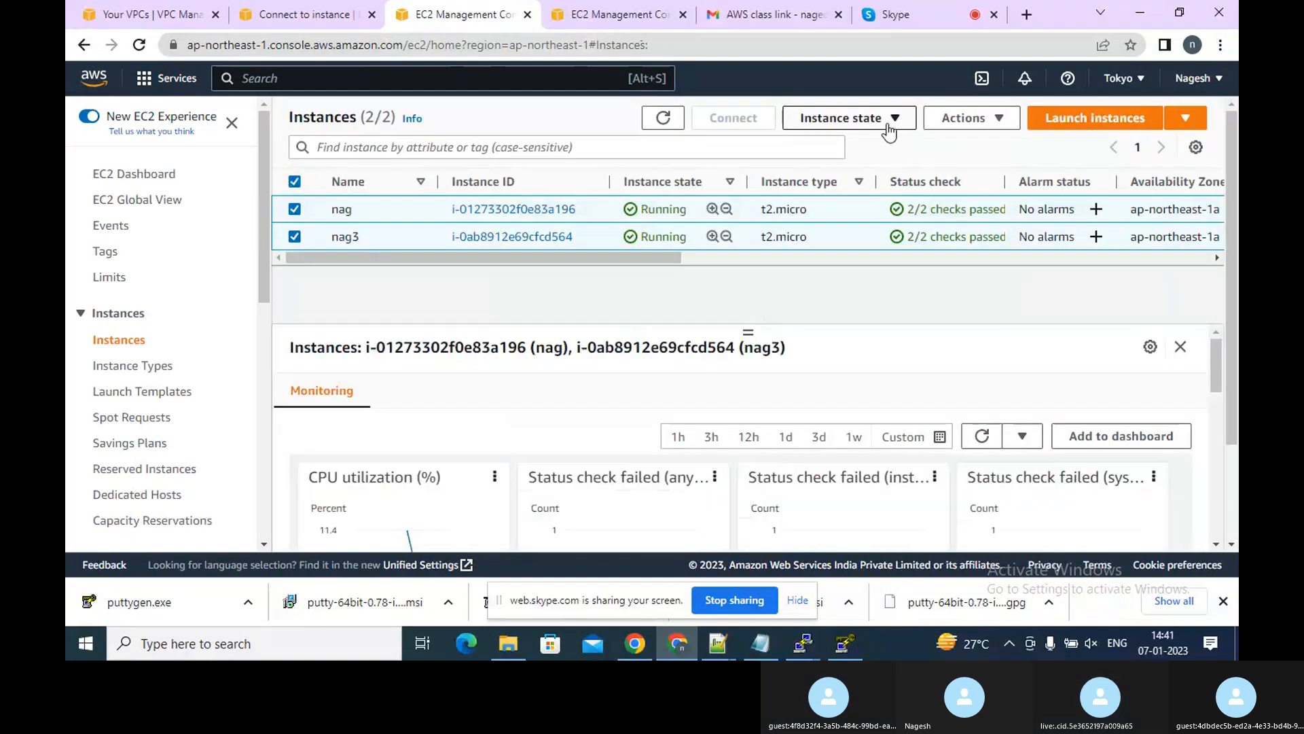
{"action": "left_click", "coordinate": [879, 120]}
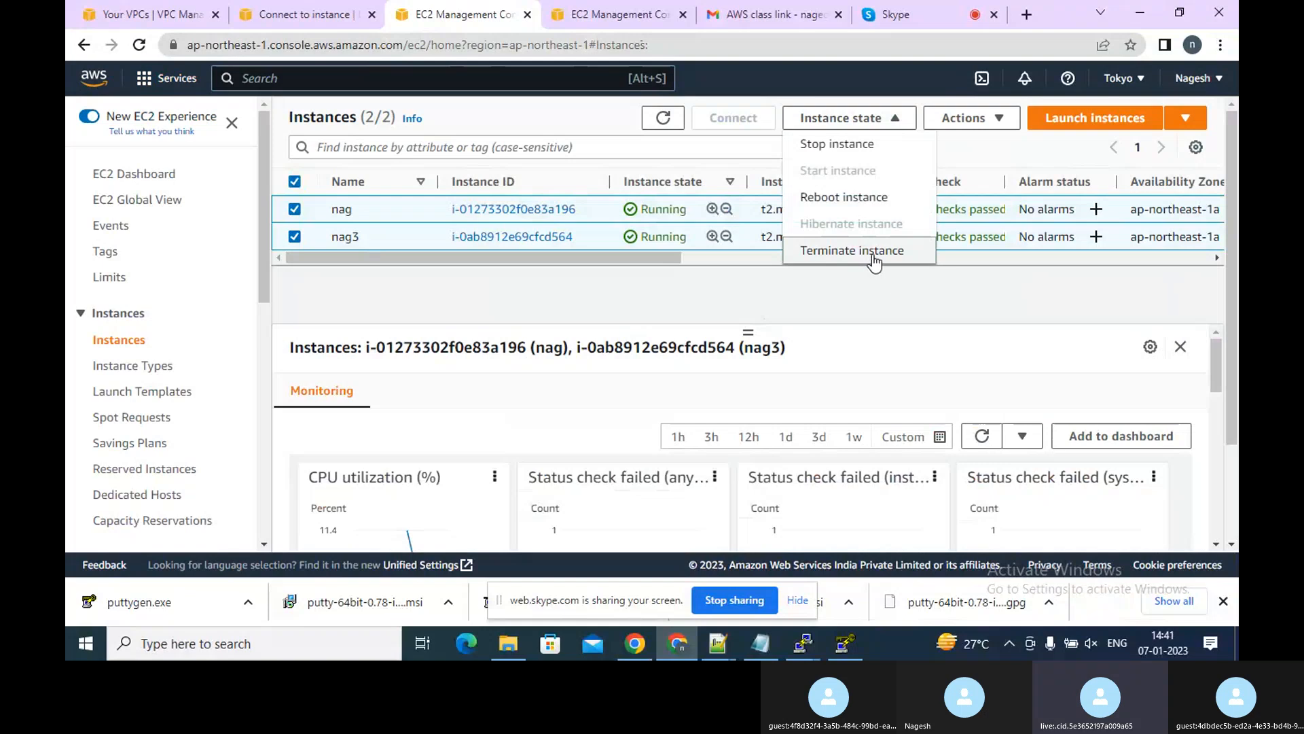
{"action": "left_click", "coordinate": [872, 255]}
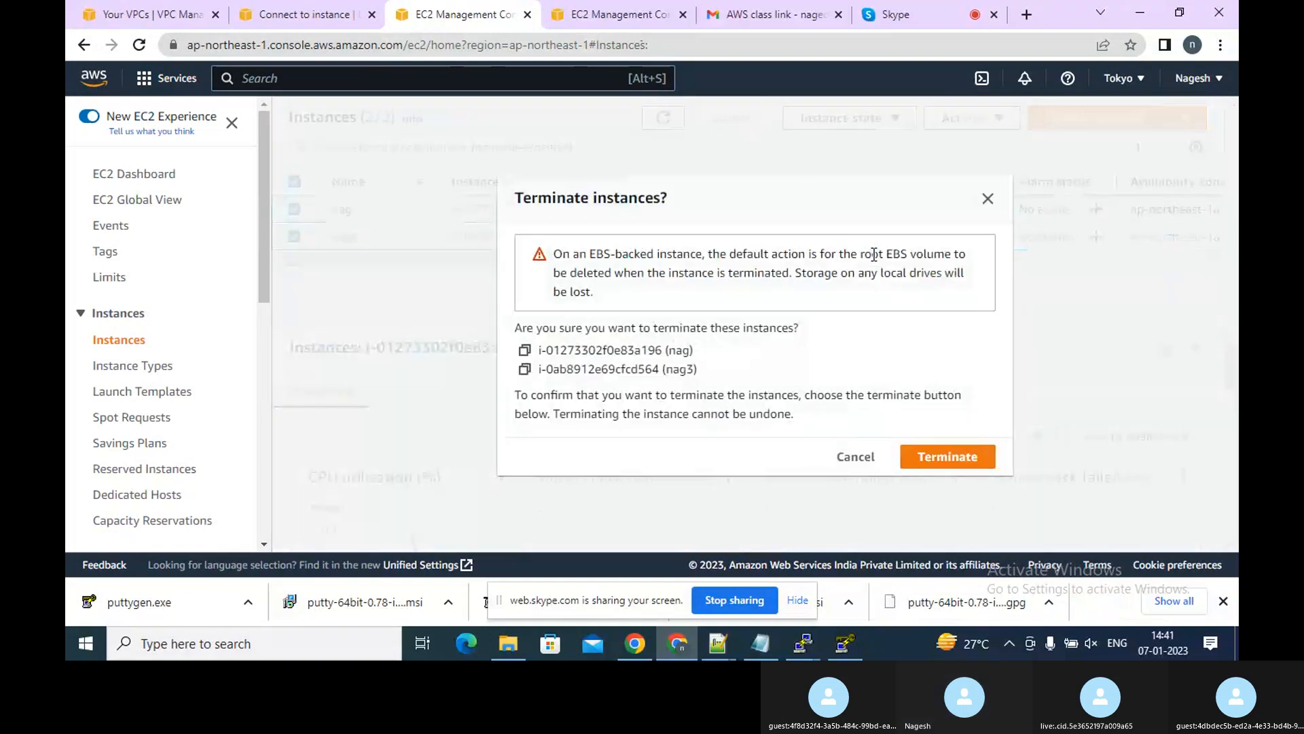
{"action": "left_click", "coordinate": [926, 458]}
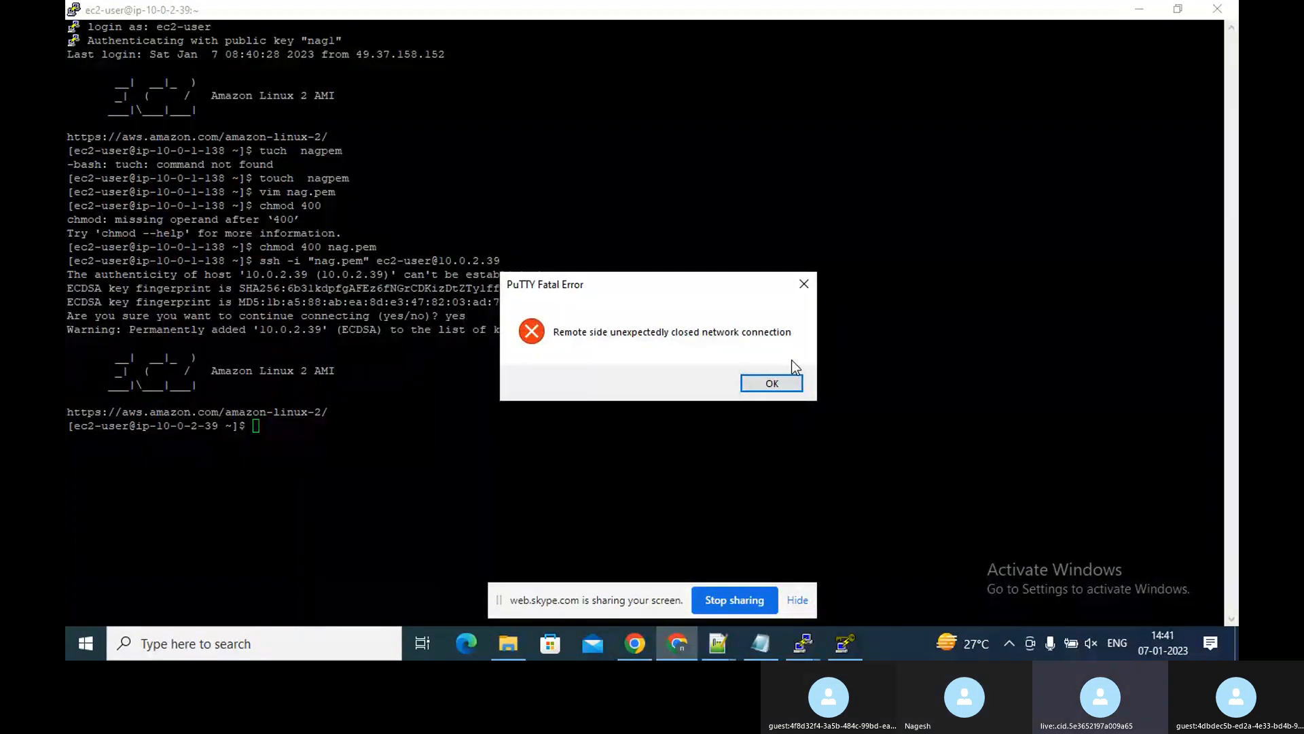
Dismiss the PuTTY connection error and refresh the EC2 instances list
{"action": "left_click", "coordinate": [780, 382]}
{"action": "left_click", "coordinate": [677, 644]}
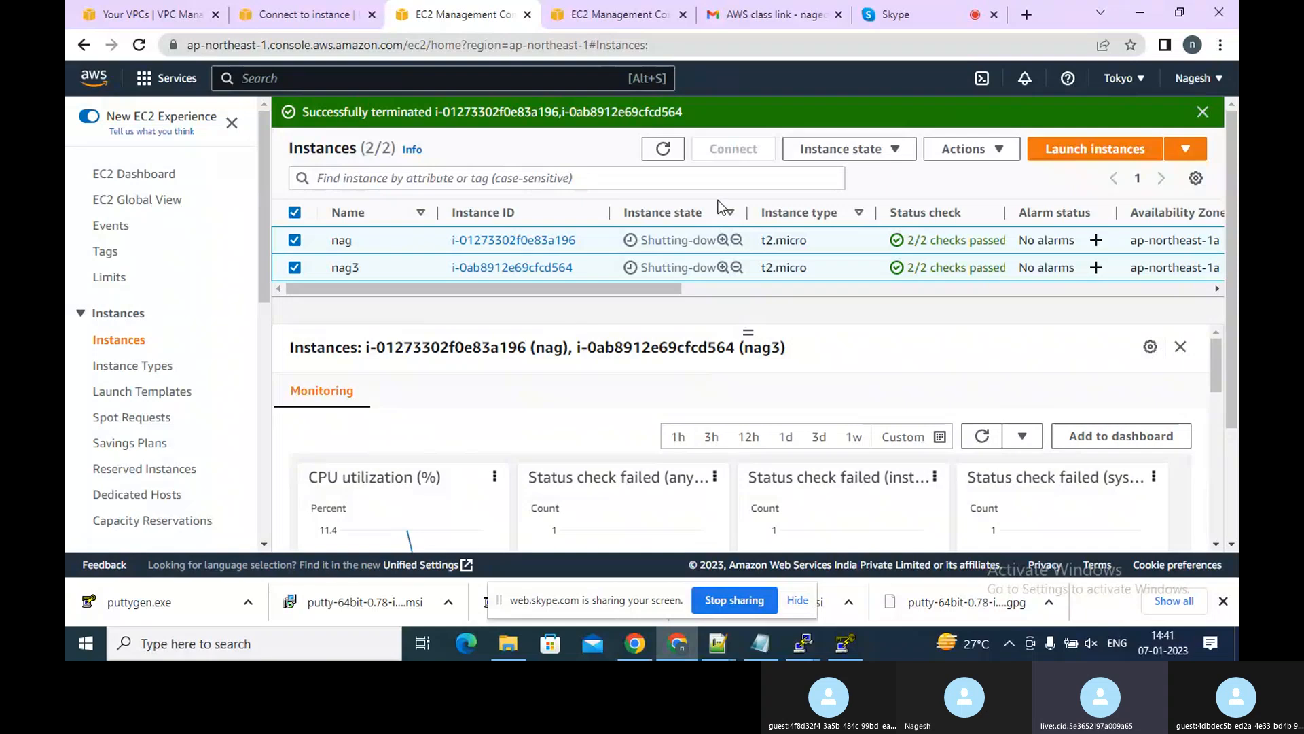
{"action": "left_click", "coordinate": [663, 149]}
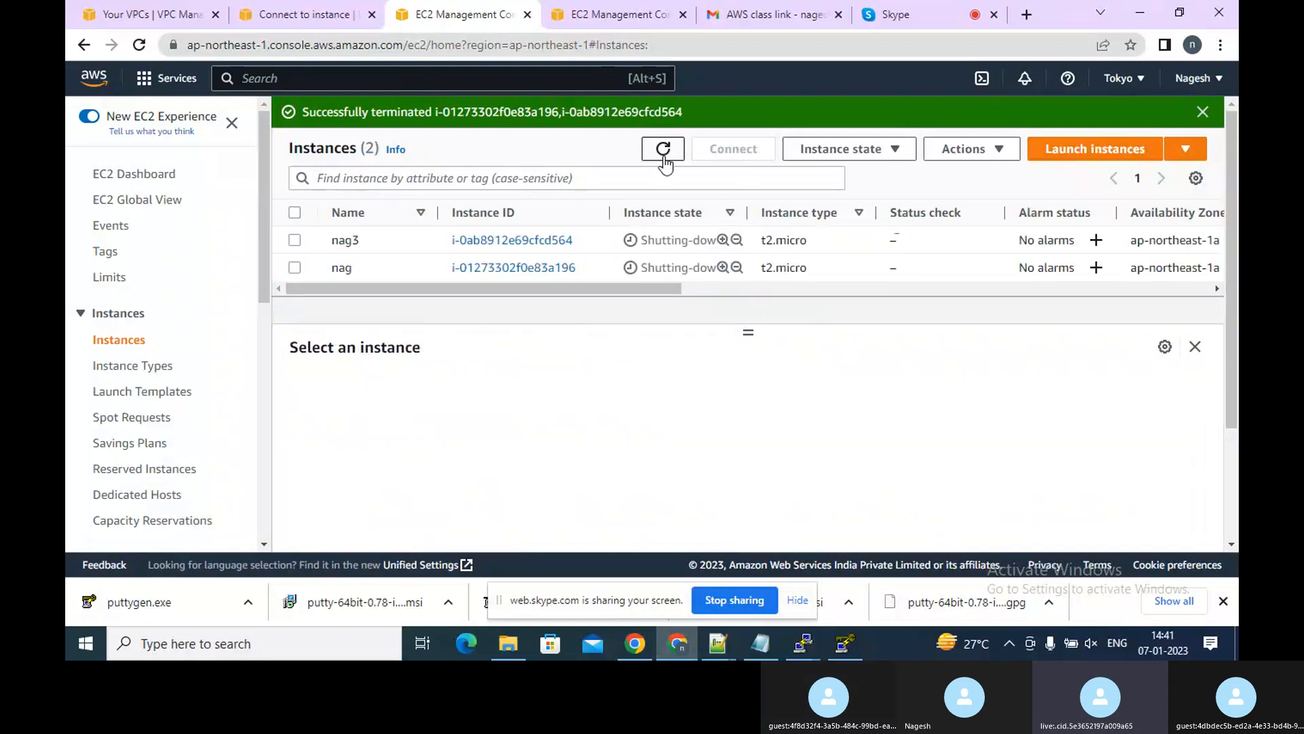
{"action": "left_click", "coordinate": [663, 150]}
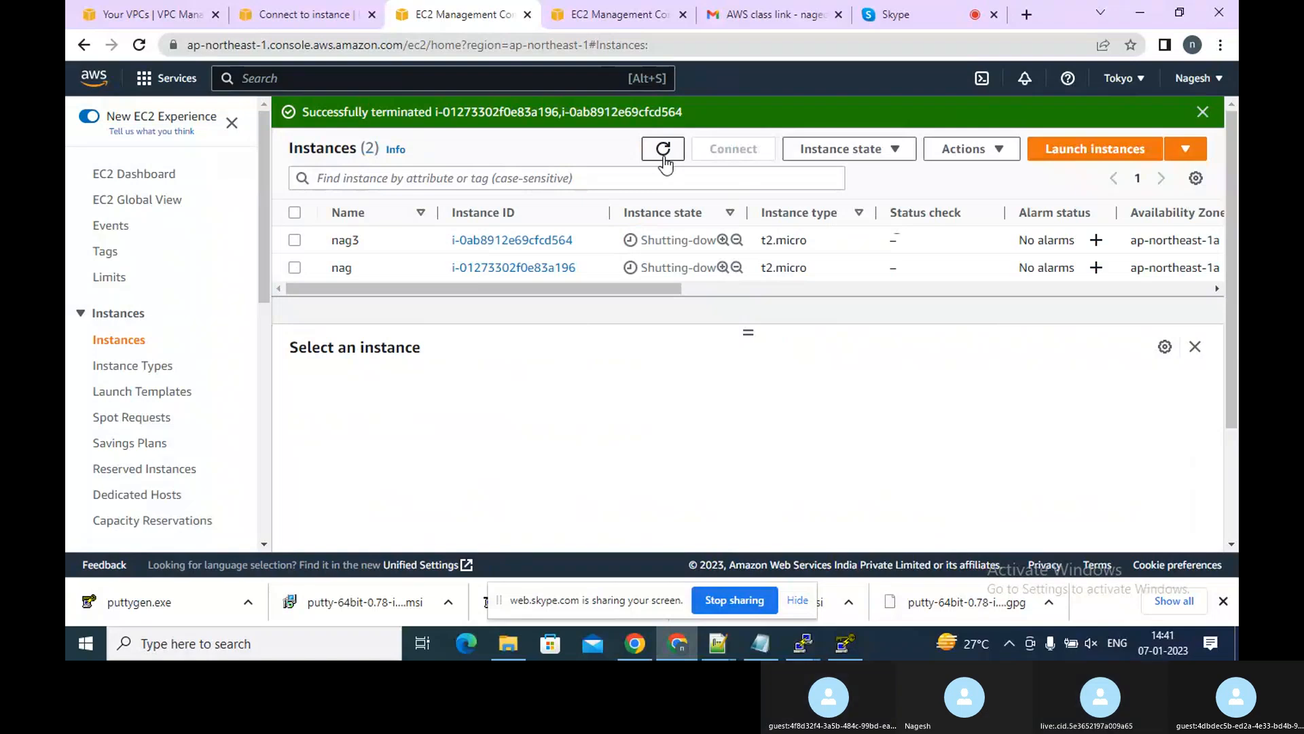
{"action": "left_click", "coordinate": [663, 158]}
{"action": "left_click", "coordinate": [664, 158]}
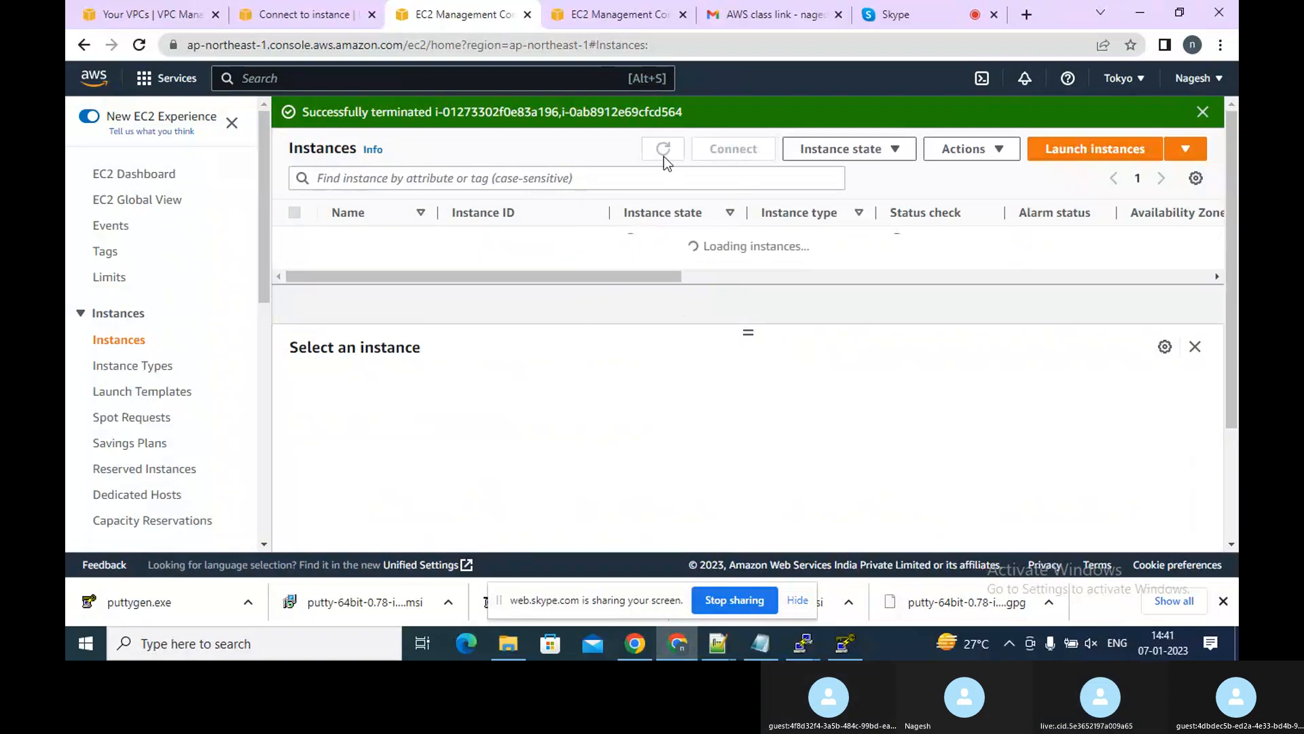